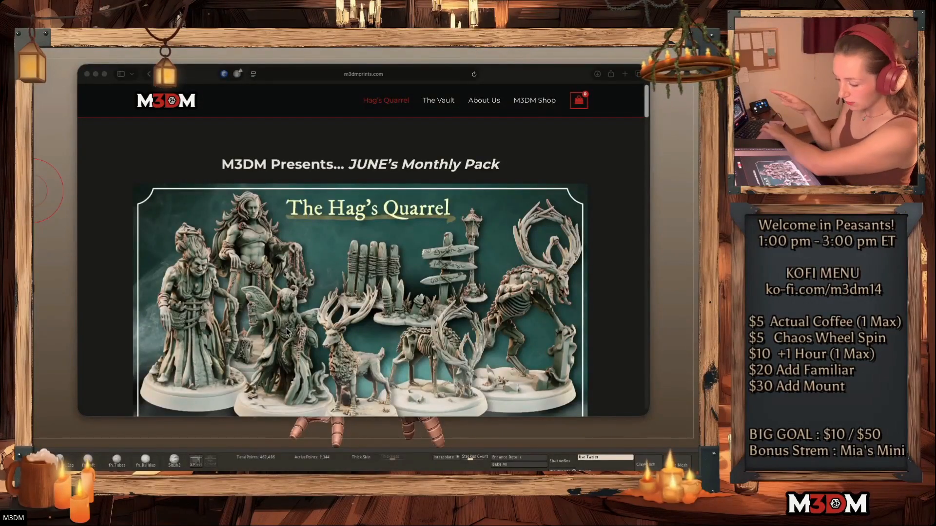
Look through The Hag's Quarrel monthly pack page down to the 3D printed gallery, and close the page window
{"action": "scroll", "coordinate": [332, 250], "scroll_direction": "down", "scroll_amount": 3}
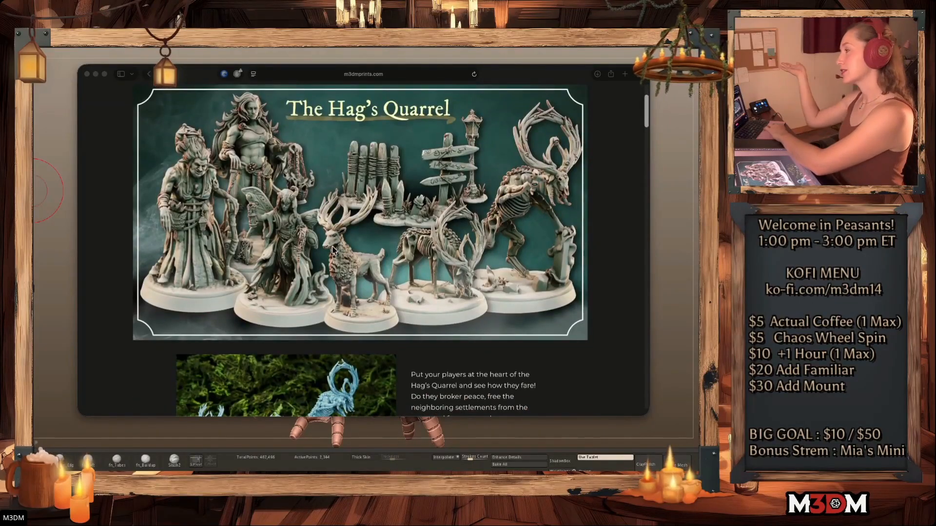
{"action": "scroll", "coordinate": [333, 250], "scroll_direction": "down", "scroll_amount": 5}
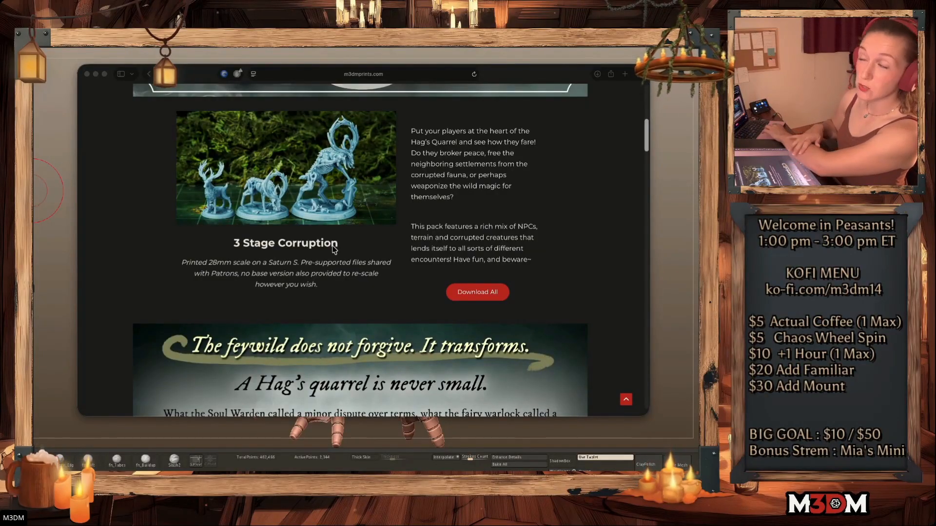
{"action": "scroll", "coordinate": [333, 249], "scroll_direction": "down", "scroll_amount": 3}
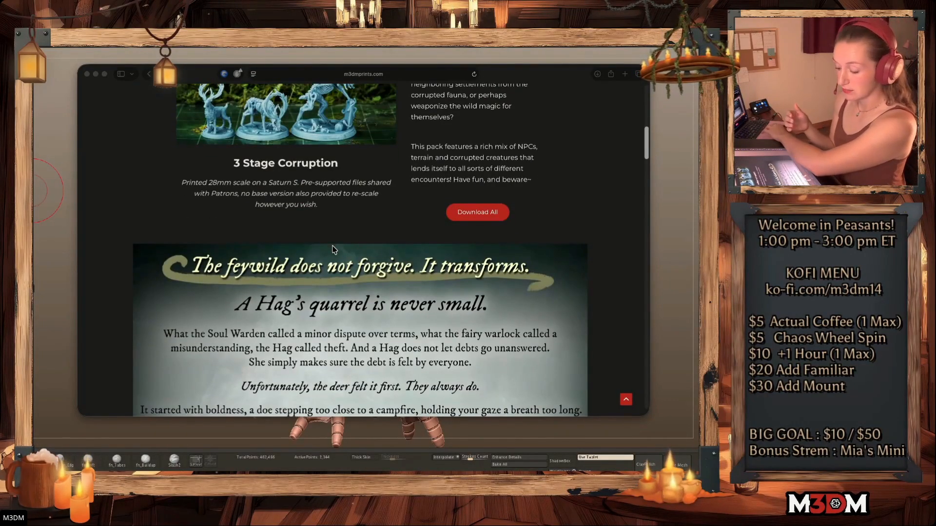
{"action": "scroll", "coordinate": [333, 250], "scroll_direction": "down", "scroll_amount": 7}
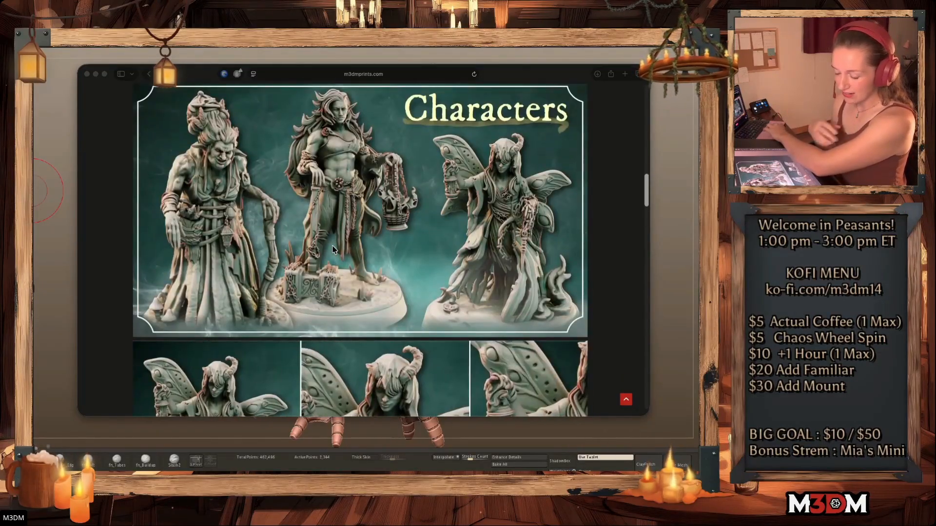
{"action": "scroll", "coordinate": [332, 245], "scroll_direction": "down", "scroll_amount": 1}
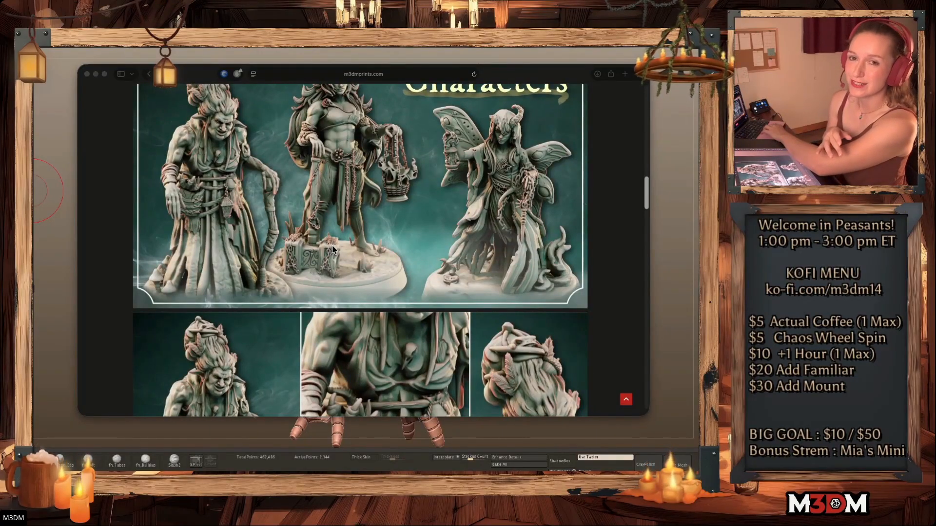
{"action": "scroll", "coordinate": [332, 249], "scroll_direction": "down", "scroll_amount": 2}
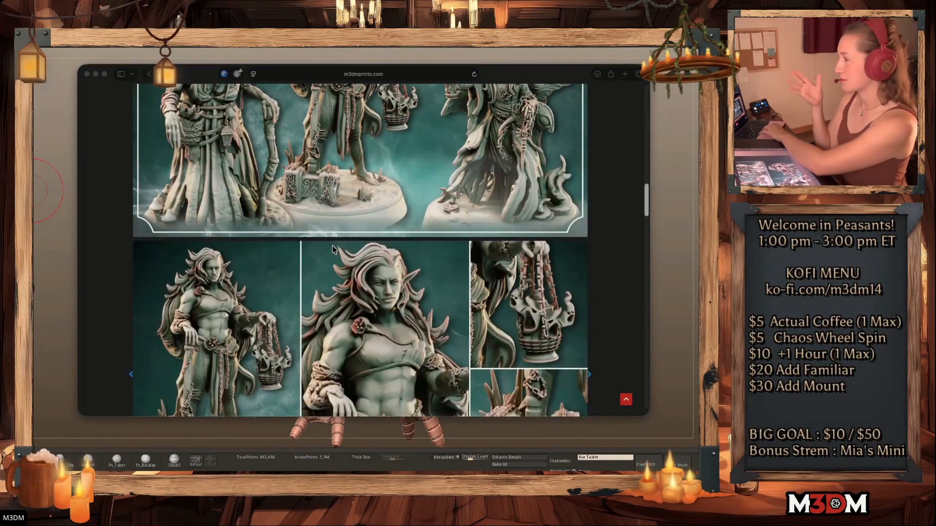
{"action": "scroll", "coordinate": [331, 258], "scroll_direction": "down", "scroll_amount": 10}
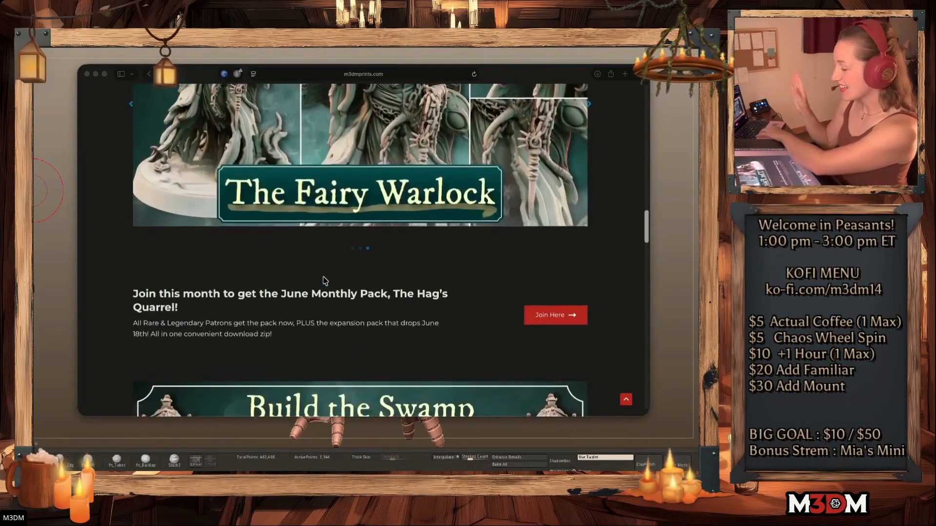
{"action": "scroll", "coordinate": [324, 280], "scroll_direction": "down", "scroll_amount": 10}
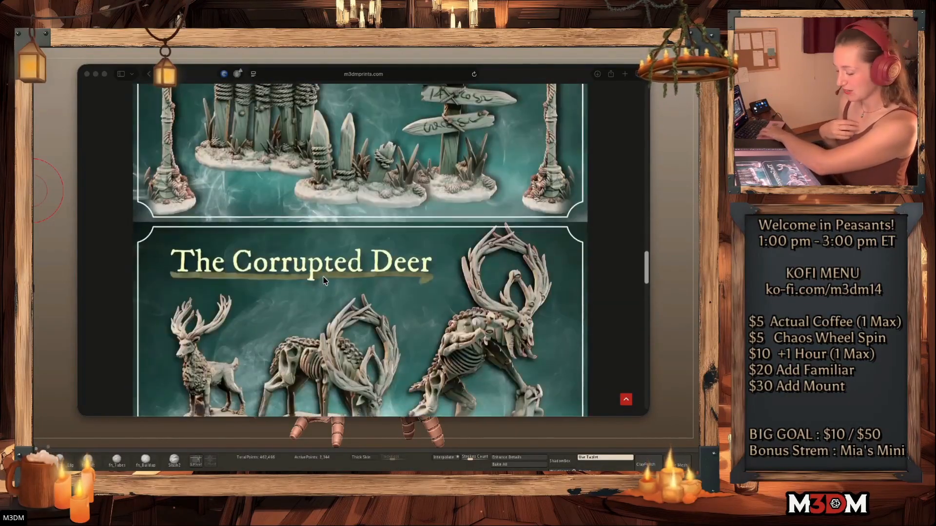
{"action": "scroll", "coordinate": [324, 281], "scroll_direction": "down", "scroll_amount": 1}
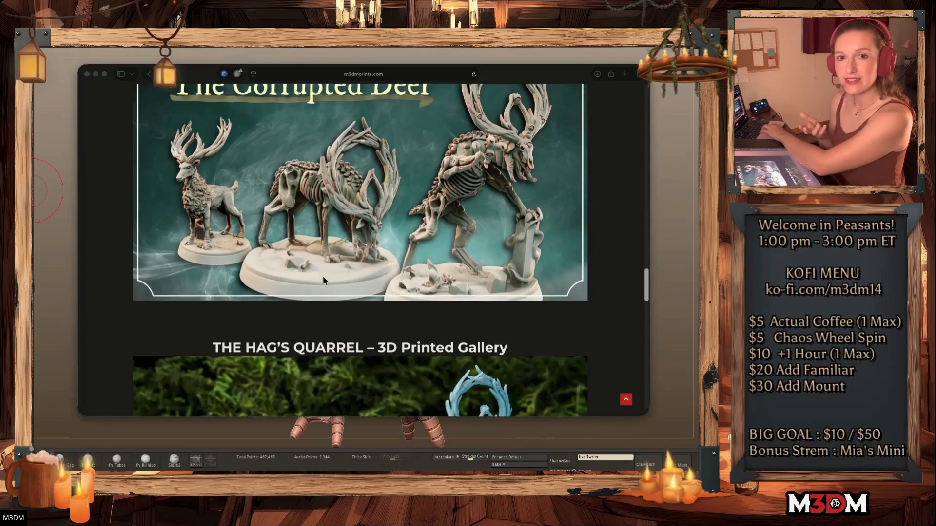
{"action": "scroll", "coordinate": [324, 279], "scroll_direction": "down", "scroll_amount": 9}
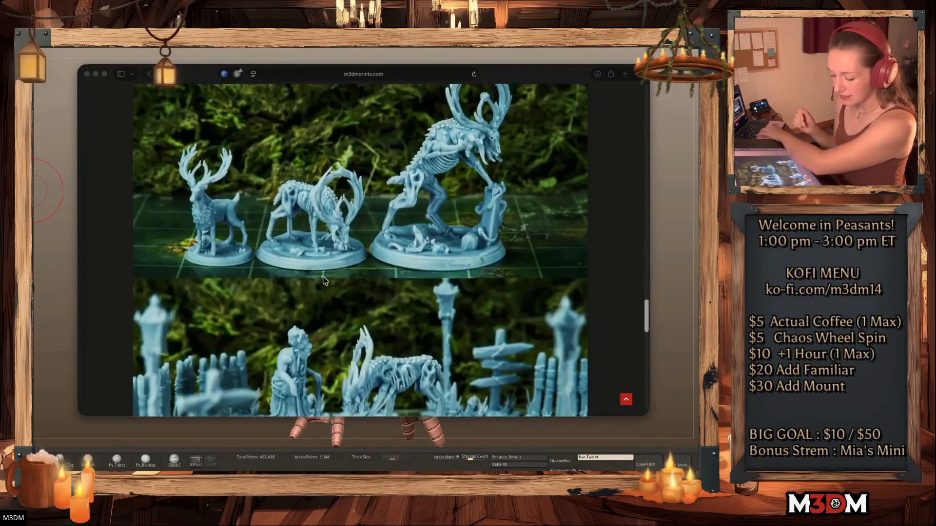
{"action": "scroll", "coordinate": [323, 280], "scroll_direction": "down", "scroll_amount": 15}
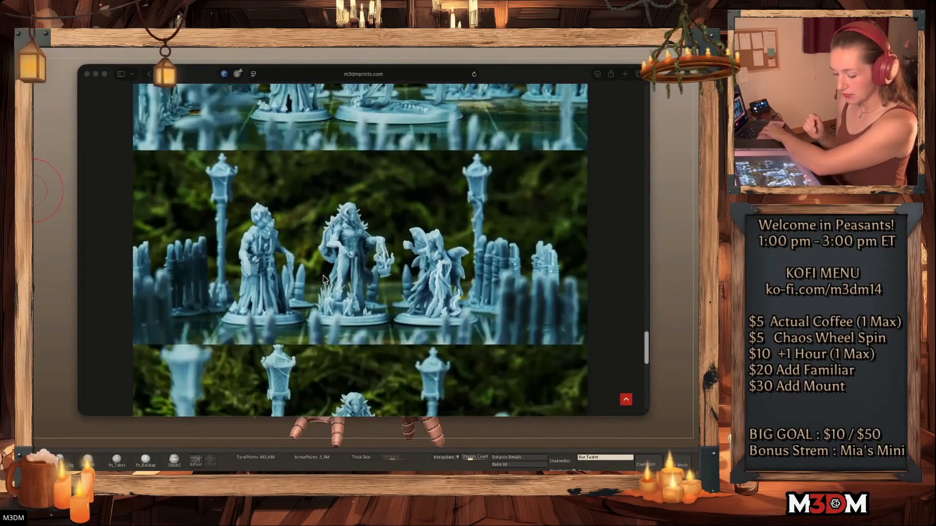
{"action": "scroll", "coordinate": [324, 280], "scroll_direction": "up", "scroll_amount": 20}
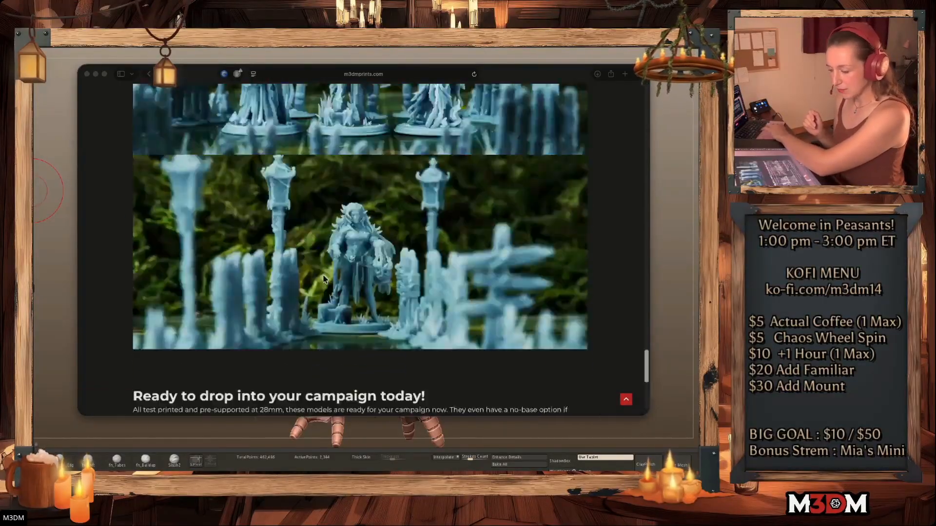
{"action": "scroll", "coordinate": [323, 279], "scroll_direction": "up", "scroll_amount": 10}
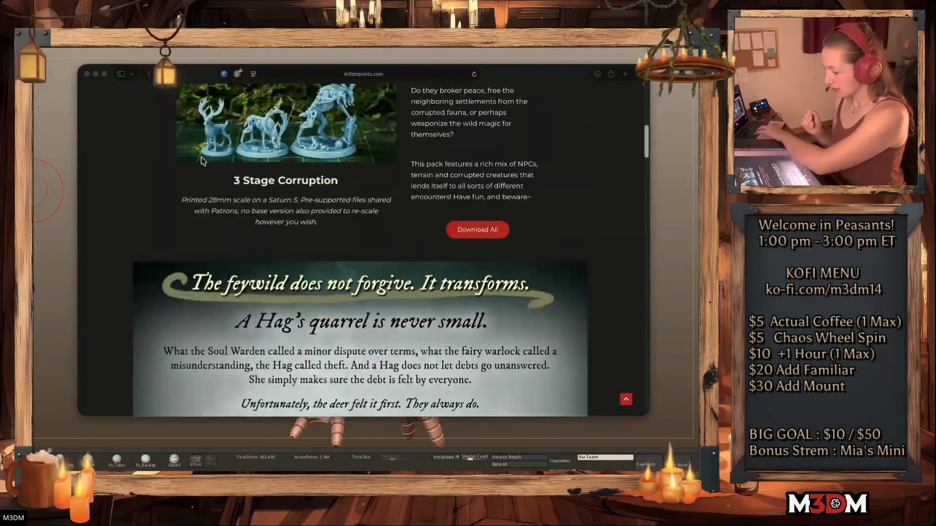
{"action": "left_click", "coordinate": [87, 74]}
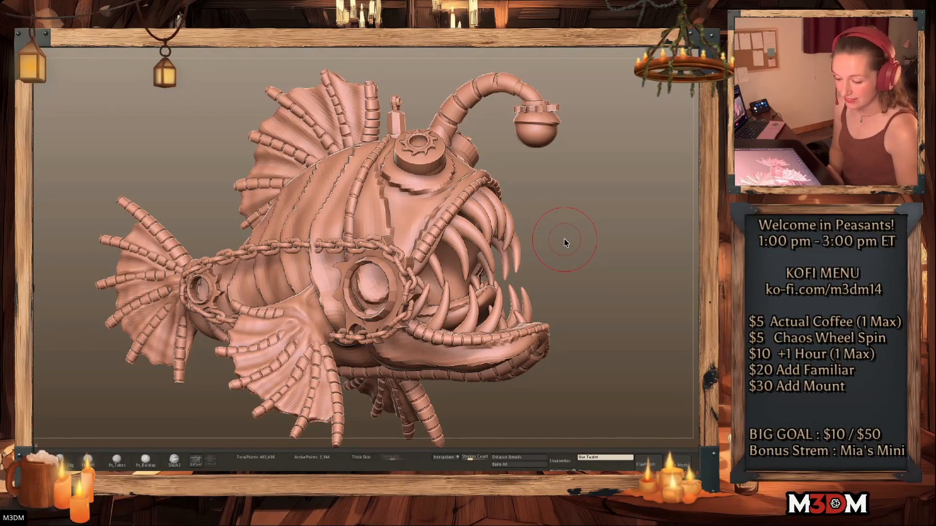
View the mechanical anglerfish from its other side, and open the project with the steampunk clock tower, telephone booth and two figures
{"action": "mouse_move", "coordinate": [563, 239]}
{"action": "left_mouse_down"}
{"action": "mouse_move", "coordinate": [608, 302]}
{"action": "mouse_move", "coordinate": [591, 307]}
{"action": "mouse_move", "coordinate": [614, 305]}
{"action": "mouse_move", "coordinate": [597, 328]}
{"action": "mouse_move", "coordinate": [637, 334]}
{"action": "mouse_move", "coordinate": [622, 330]}
{"action": "mouse_move", "coordinate": [633, 347]}
{"action": "left_mouse_up"}
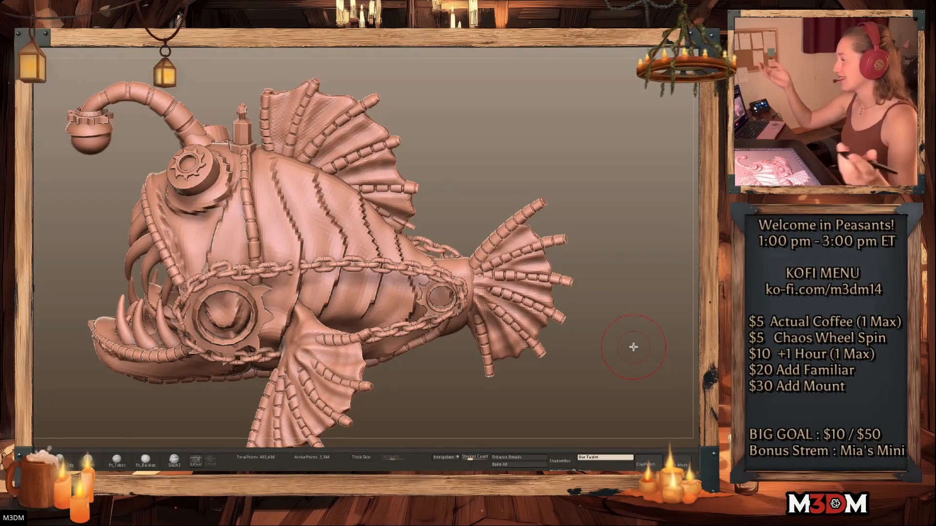
{"action": "left_click_drag", "start_coordinate": [614, 344], "coordinate": [610, 350]}
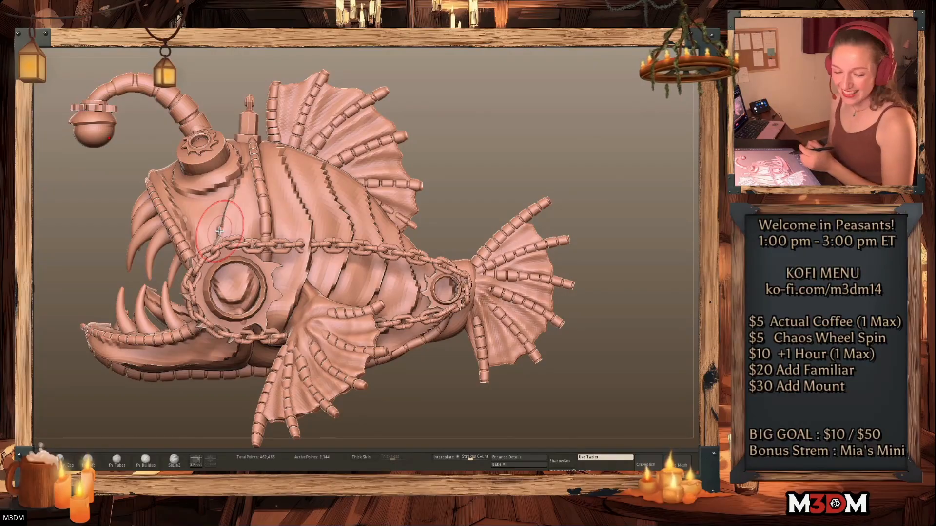
{"action": "left_click", "coordinate": [131, 34]}
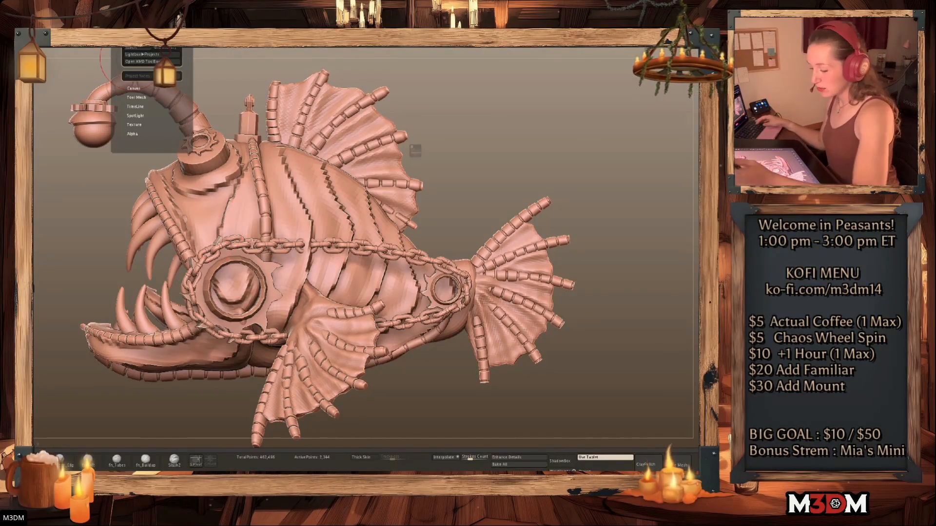
{"action": "left_click", "coordinate": [136, 42]}
{"action": "left_click", "coordinate": [415, 181]}
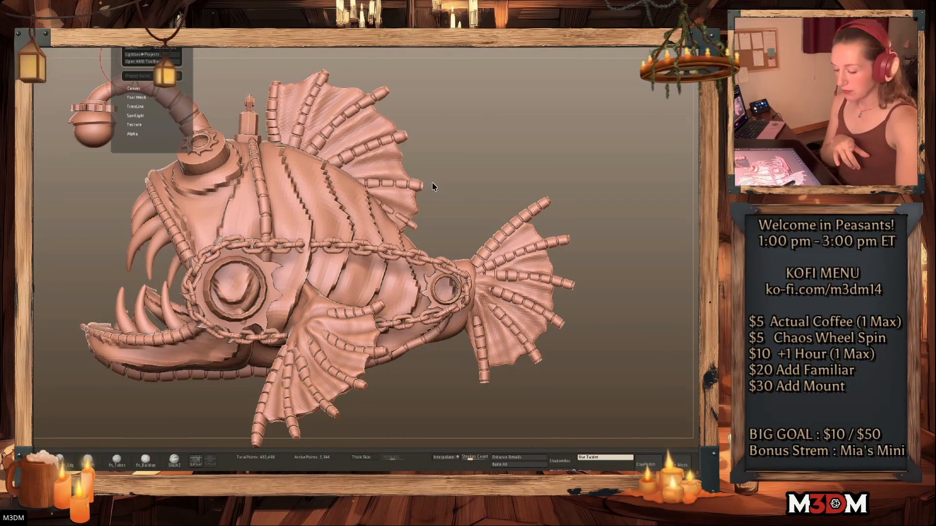
{"action": "left_click", "coordinate": [374, 165]}
{"action": "double_click", "coordinate": [374, 166]}
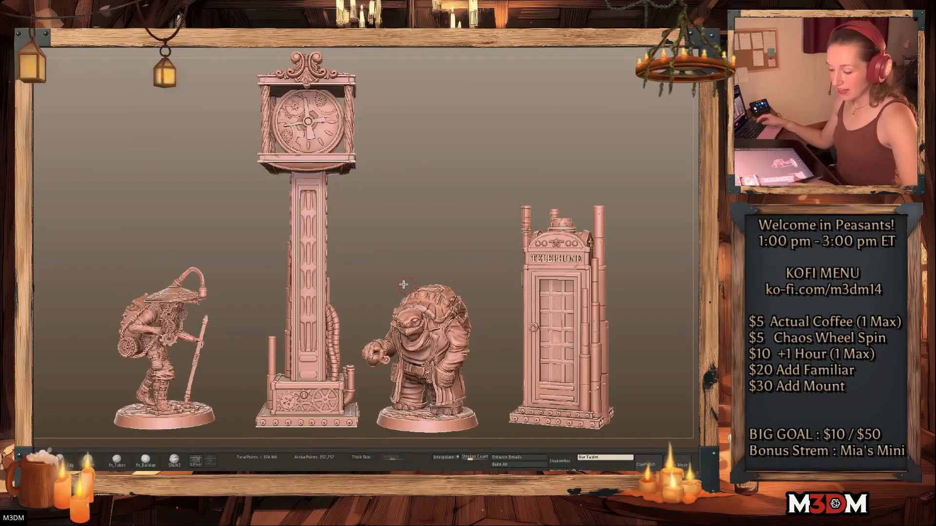
Examine the turtle figure in the long coat up close, including its face, clothing and round base
{"action": "left_click", "coordinate": [555, 335], "text": "alt"}
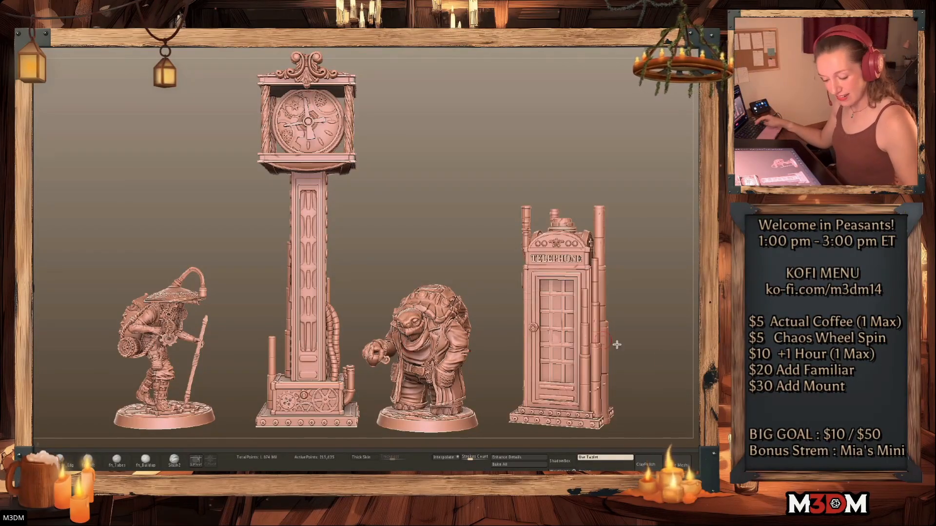
{"action": "left_click_drag", "start_coordinate": [669, 352], "coordinate": [574, 286], "text": "alt"}
{"action": "left_click_drag", "start_coordinate": [507, 390], "coordinate": [512, 328], "text": "alt"}
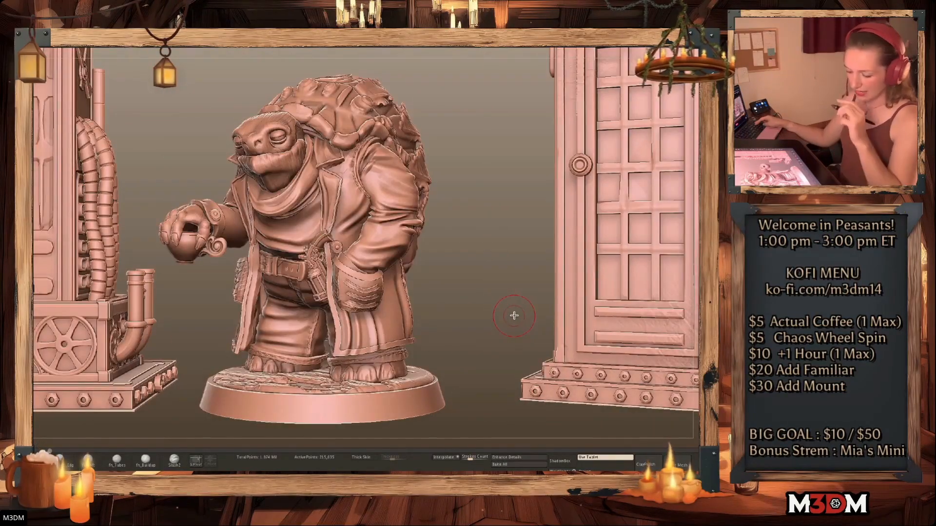
{"action": "key", "text": "shift+f"}
{"action": "key", "text": "shift+f"}
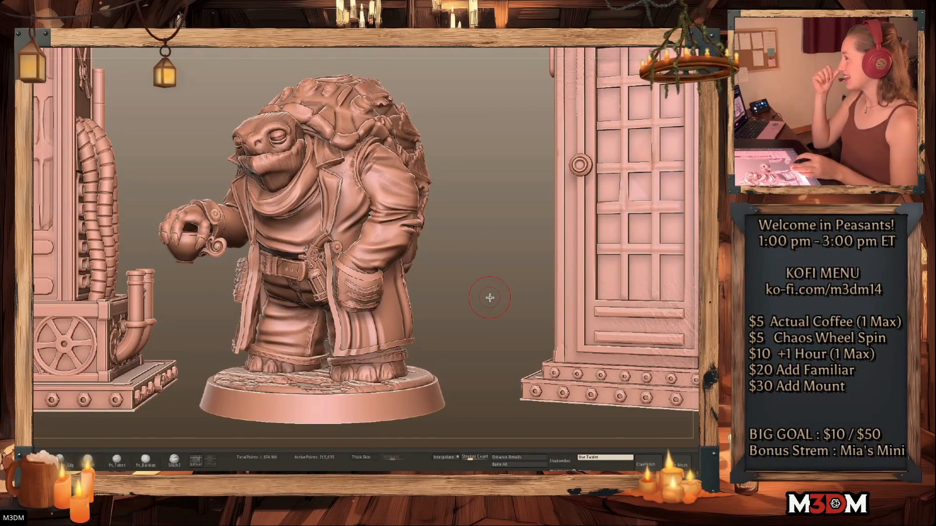
{"action": "left_click_drag", "start_coordinate": [482, 300], "coordinate": [508, 320]}
{"action": "left_click_drag", "start_coordinate": [562, 338], "coordinate": [582, 393], "text": "alt"}
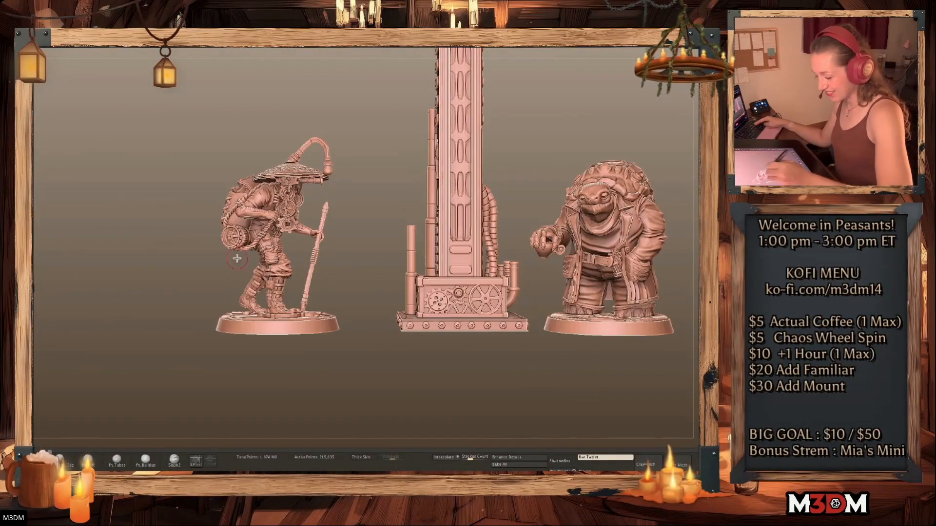
Examine the straw-hatted figure with the staff up close, including its hanging gears, ropes and backpack
{"action": "scroll", "coordinate": [477, 412], "scroll_direction": "up", "scroll_amount": 4}
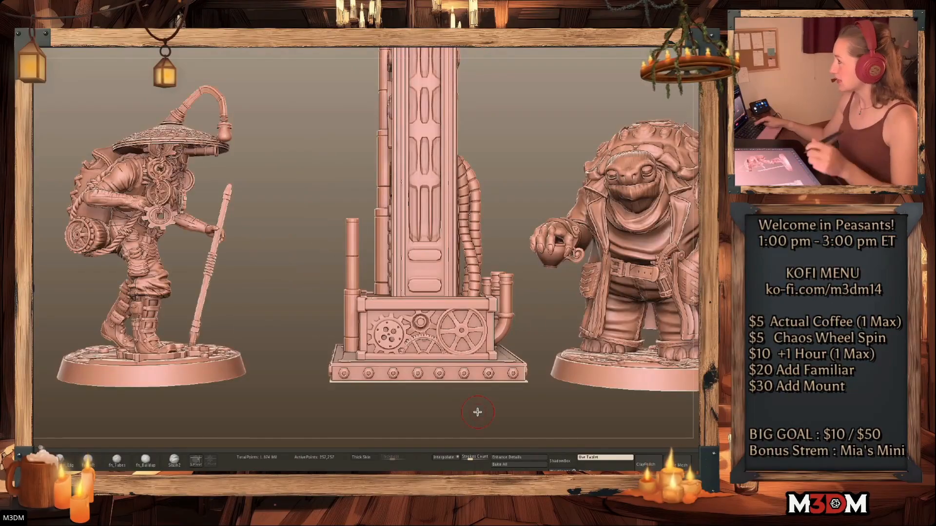
{"action": "key", "text": "shift+f"}
{"action": "key", "text": "shift+f"}
{"action": "left_click", "coordinate": [229, 368], "text": "ctrl+alt+shift"}
{"action": "left_click_drag", "start_coordinate": [281, 310], "coordinate": [343, 309], "text": "alt"}
{"action": "left_click_drag", "start_coordinate": [578, 298], "coordinate": [564, 298]}
{"action": "left_click_drag", "start_coordinate": [491, 250], "coordinate": [420, 251]}
{"action": "left_click_drag", "start_coordinate": [394, 297], "coordinate": [388, 329], "text": "alt"}
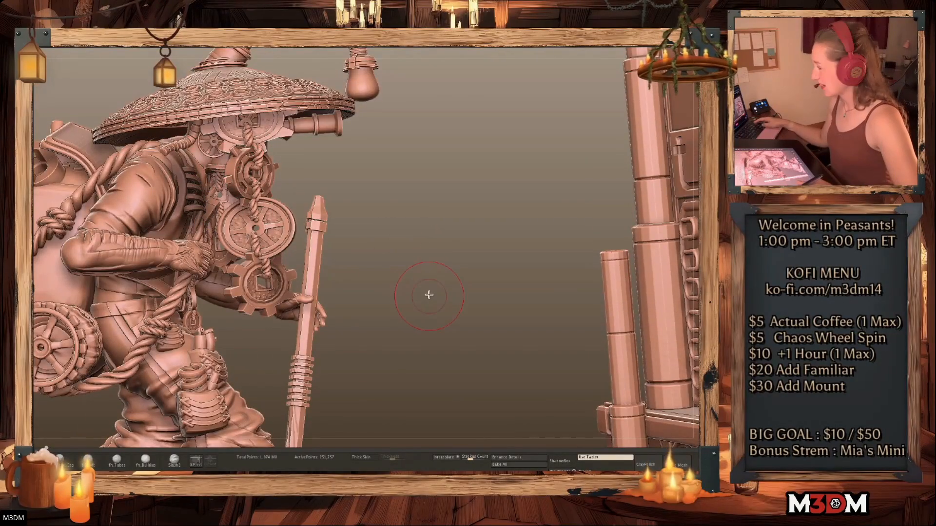
{"action": "left_click_drag", "start_coordinate": [429, 305], "coordinate": [412, 305]}
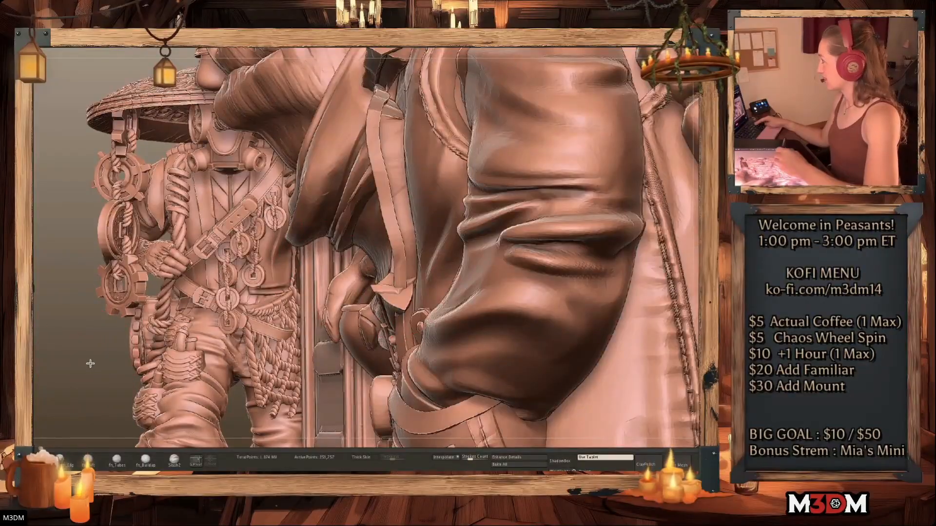
{"action": "left_click_drag", "start_coordinate": [91, 364], "coordinate": [91, 366]}
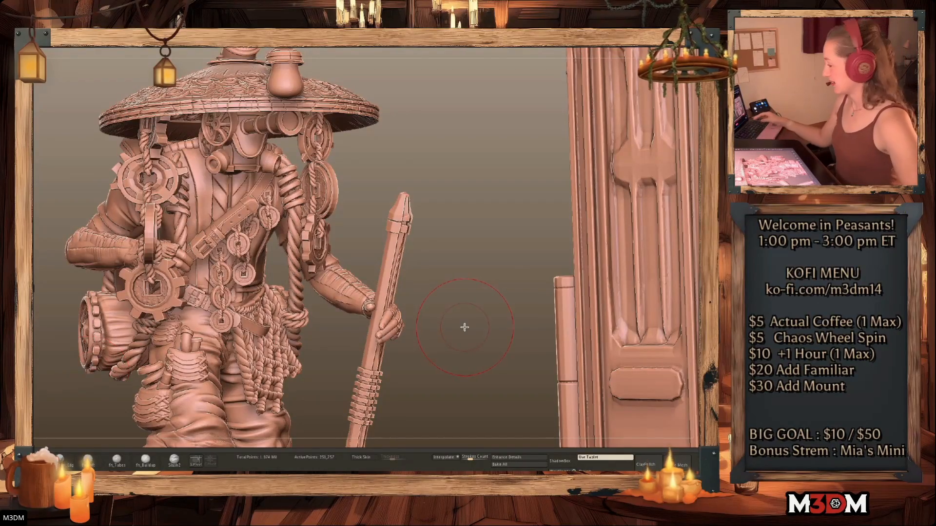
Examine the whole steampunk set of figures, clock tower and telephone booth from the front, sides and back
{"action": "key", "text": "f"}
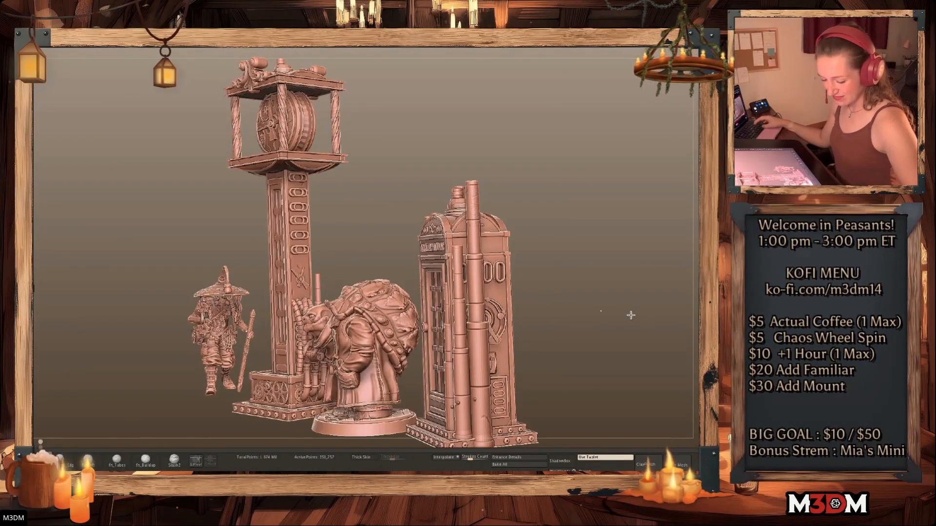
{"action": "left_click_drag", "start_coordinate": [629, 317], "coordinate": [584, 355]}
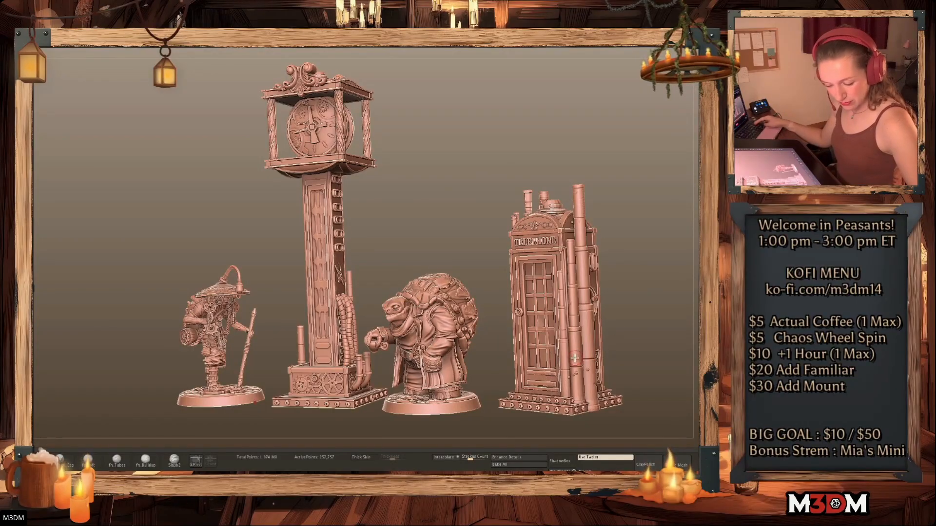
{"action": "left_click_drag", "start_coordinate": [654, 334], "coordinate": [99, 416]}
{"action": "left_click_drag", "start_coordinate": [613, 289], "coordinate": [516, 395]}
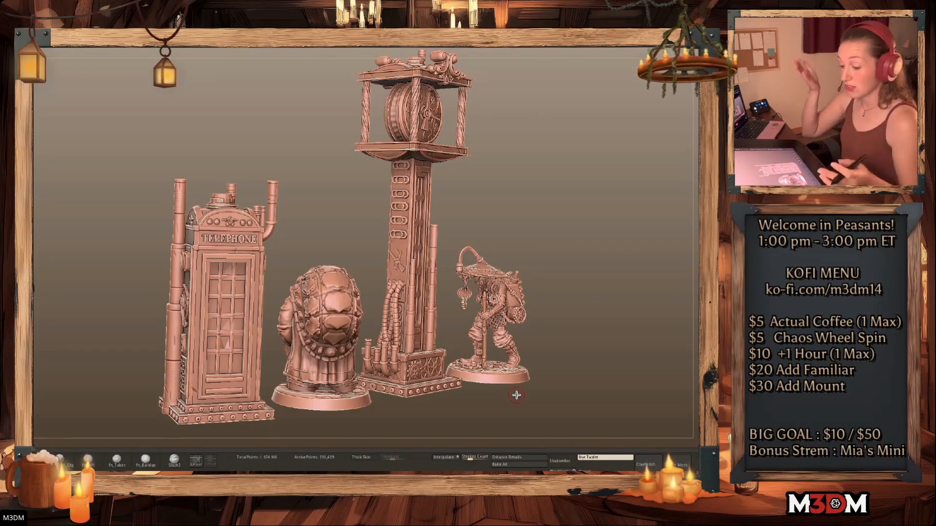
{"action": "left_click_drag", "start_coordinate": [596, 290], "coordinate": [527, 413]}
{"action": "left_click", "coordinate": [526, 413], "text": "alt"}
{"action": "left_click_drag", "start_coordinate": [553, 356], "coordinate": [690, 360], "text": "alt"}
{"action": "left_click_drag", "start_coordinate": [381, 199], "coordinate": [188, 121], "text": "alt"}
{"action": "left_click_drag", "start_coordinate": [608, 191], "coordinate": [598, 298], "text": "alt"}
{"action": "left_click", "coordinate": [494, 304], "text": "alt"}
{"action": "left_click_drag", "start_coordinate": [493, 304], "coordinate": [485, 218], "text": "alt"}
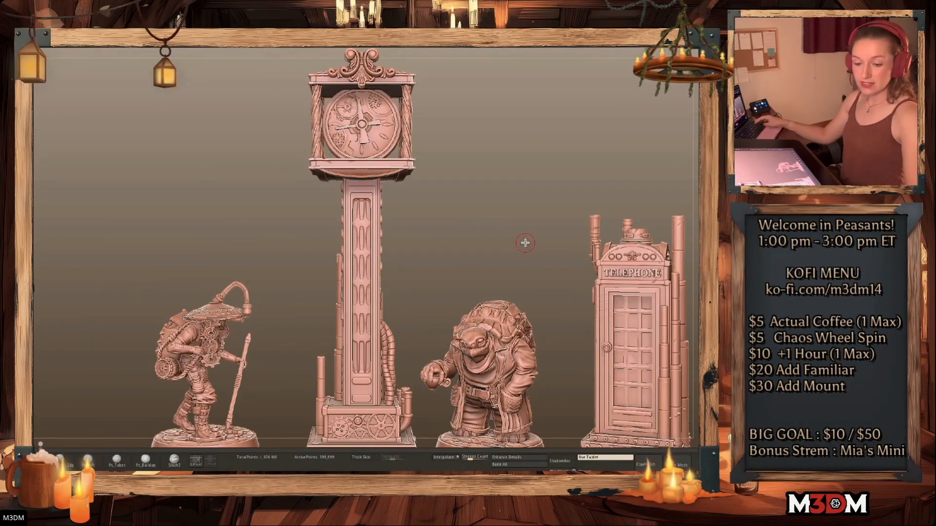
{"action": "left_click_drag", "start_coordinate": [556, 312], "coordinate": [517, 283], "text": "alt"}
{"action": "left_click_drag", "start_coordinate": [507, 236], "coordinate": [495, 261], "text": "alt"}
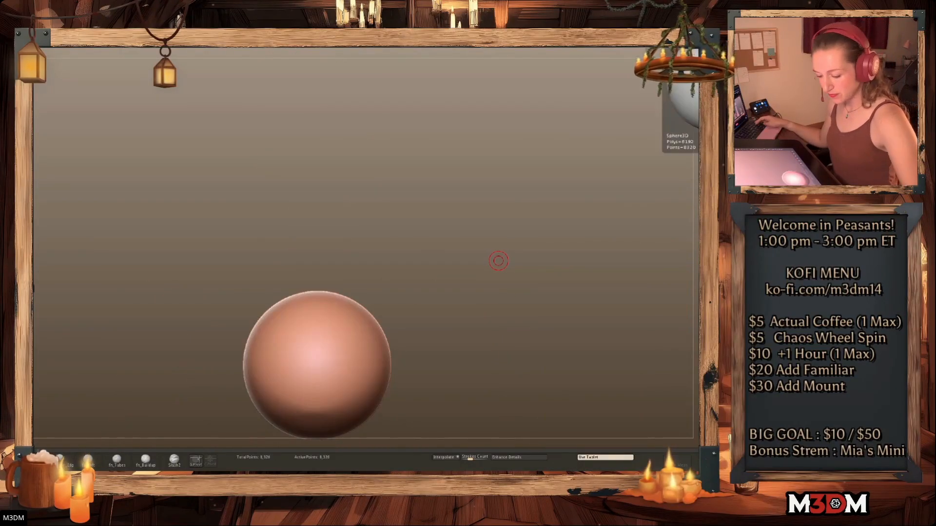
Frame the new sphere, move the top-hat silhouette reference to the canvas edge, and place the enlarged gunslinger character brief over the sphere
{"action": "left_click_drag", "start_coordinate": [540, 368], "coordinate": [586, 324], "text": "alt"}
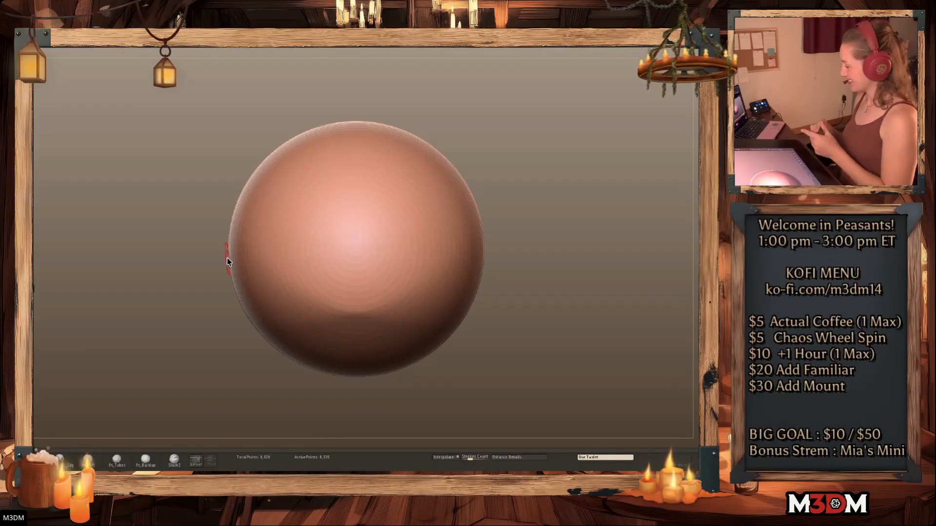
{"action": "left_click_drag", "start_coordinate": [431, 184], "coordinate": [720, 224]}
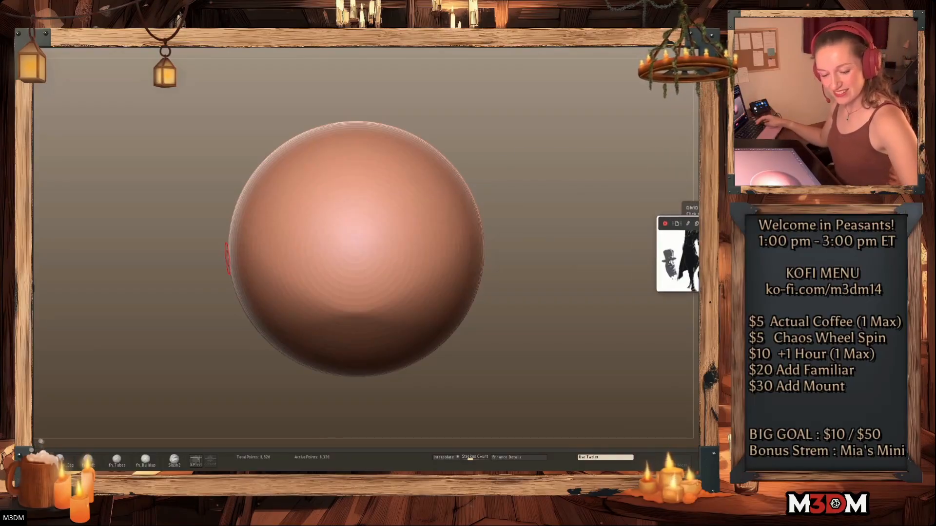
{"action": "left_click_drag", "start_coordinate": [750, 127], "coordinate": [298, 146]}
{"action": "left_click_drag", "start_coordinate": [336, 224], "coordinate": [542, 375]}
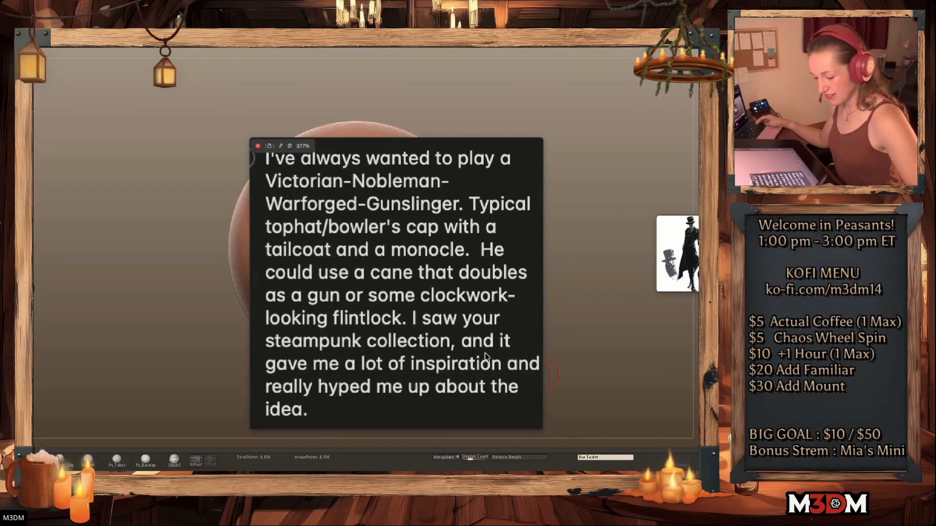
Shrink the character brief and set the two top-hat gunslinger references enlarged beside it over the sphere
{"action": "left_click_drag", "start_coordinate": [485, 356], "coordinate": [428, 305]}
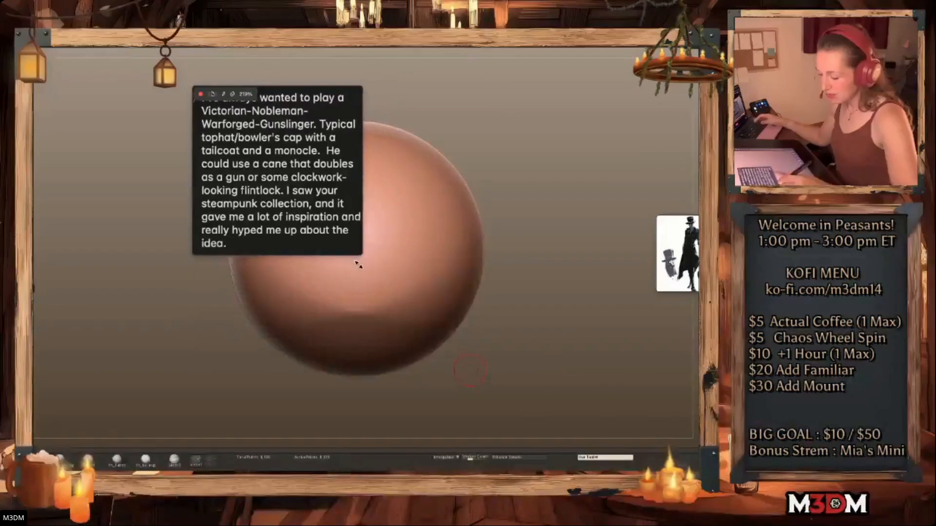
{"action": "left_click_drag", "start_coordinate": [659, 248], "coordinate": [456, 213]}
{"action": "left_click_drag", "start_coordinate": [424, 254], "coordinate": [239, 408]}
{"action": "left_click_drag", "start_coordinate": [438, 332], "coordinate": [541, 288]}
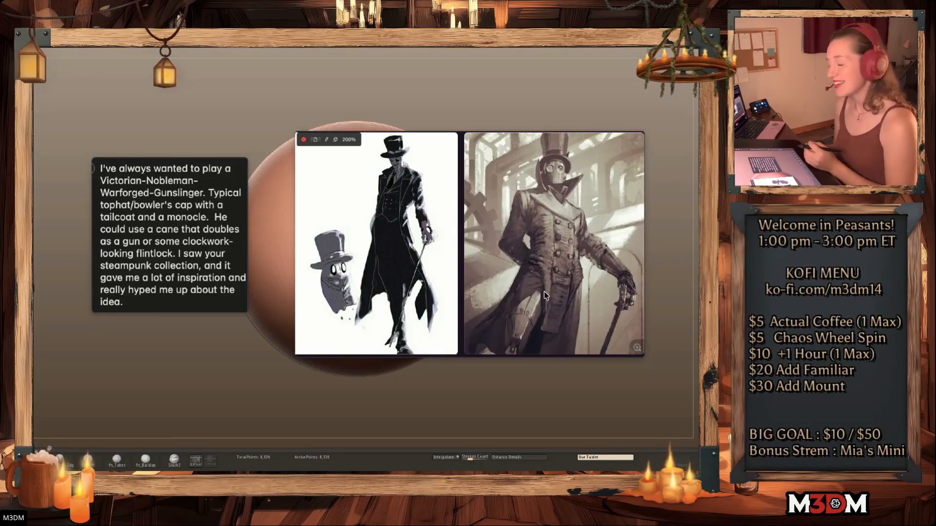
Shrink the reference images and the character brief, then stack them clear of the sphere with the brief beneath the images
{"action": "left_click_drag", "start_coordinate": [295, 356], "coordinate": [450, 257]}
{"action": "left_click_drag", "start_coordinate": [246, 310], "coordinate": [168, 234]}
{"action": "left_click_drag", "start_coordinate": [152, 211], "coordinate": [107, 198]}
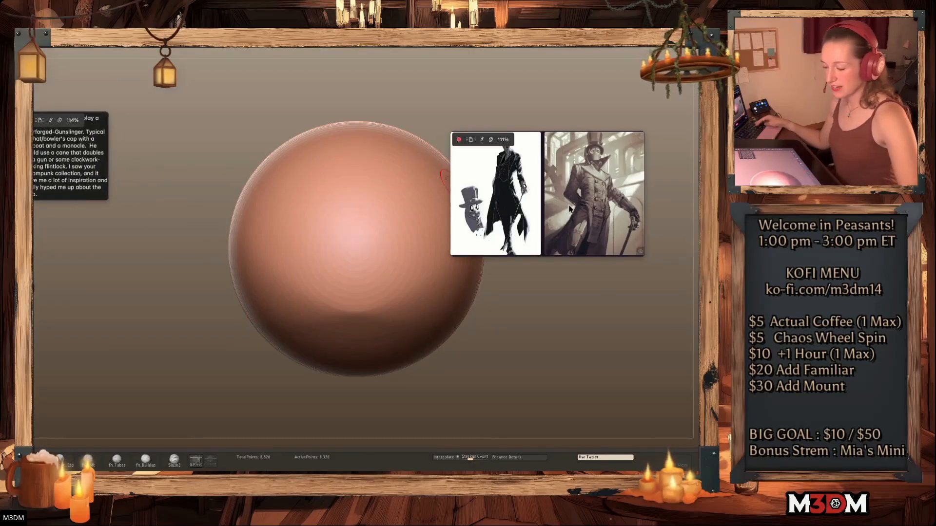
{"action": "left_click_drag", "start_coordinate": [488, 176], "coordinate": [154, 219]}
{"action": "left_click_drag", "start_coordinate": [74, 156], "coordinate": [93, 209]}
{"action": "left_click_drag", "start_coordinate": [177, 233], "coordinate": [82, 107]}
{"action": "left_click_drag", "start_coordinate": [212, 169], "coordinate": [196, 157]}
{"action": "left_click_drag", "start_coordinate": [164, 131], "coordinate": [166, 135]}
{"action": "left_click_drag", "start_coordinate": [96, 214], "coordinate": [82, 216]}
Replace the sphere with a human base body using the ZBuilder plug-in
{"action": "key", "text": "shift+f"}
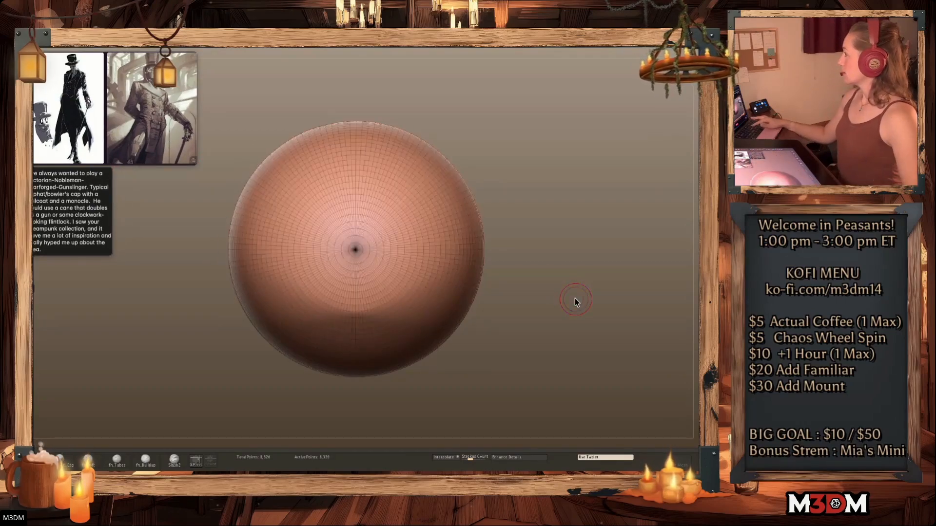
{"action": "key", "text": "shift+f"}
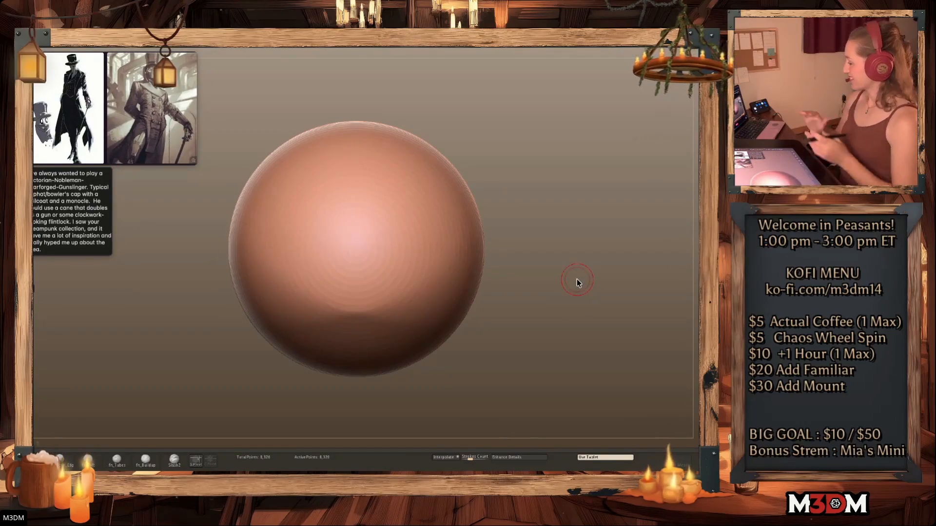
{"action": "left_click", "coordinate": [402, 31]}
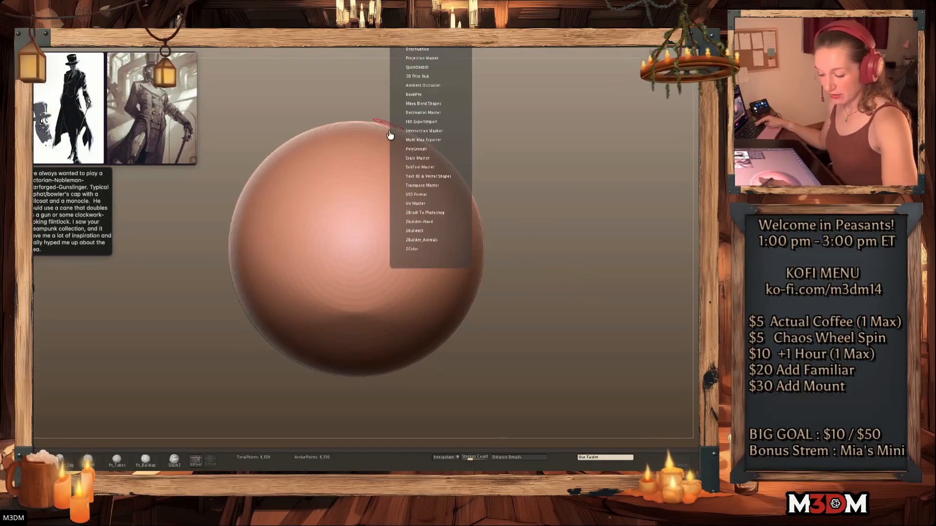
{"action": "left_click", "coordinate": [415, 230]}
{"action": "left_click", "coordinate": [427, 240]}
{"action": "left_click", "coordinate": [432, 182]}
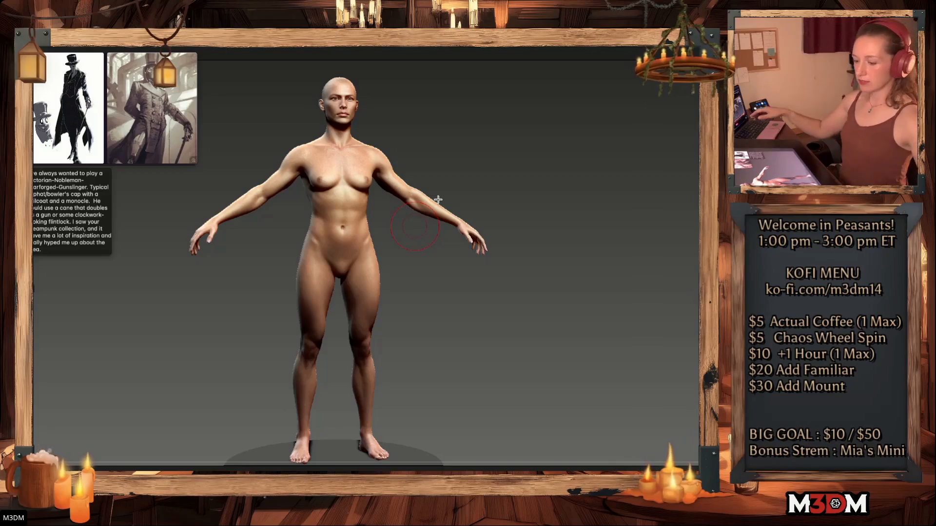
Morph the ZBuilder human body into a muscular male physique
{"action": "left_click_drag", "start_coordinate": [575, 316], "coordinate": [579, 326]}
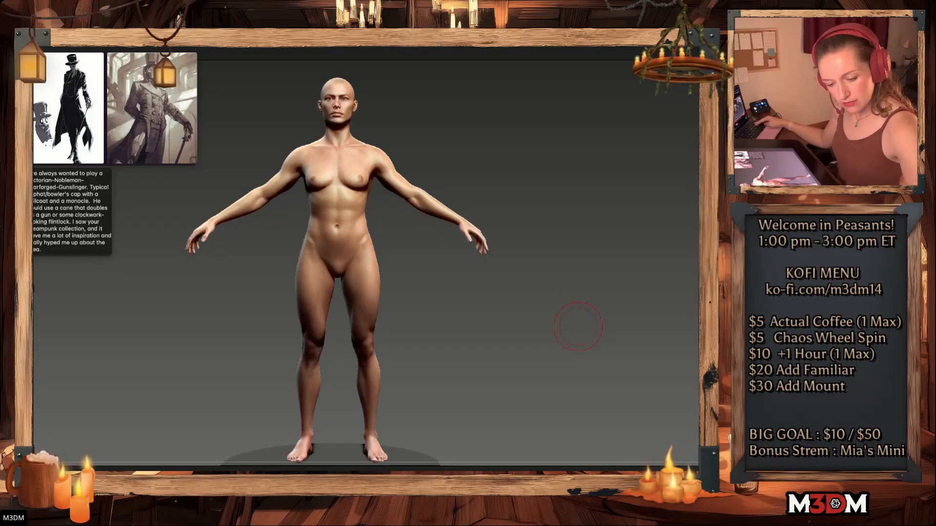
{"action": "key", "text": "ctrl+z"}
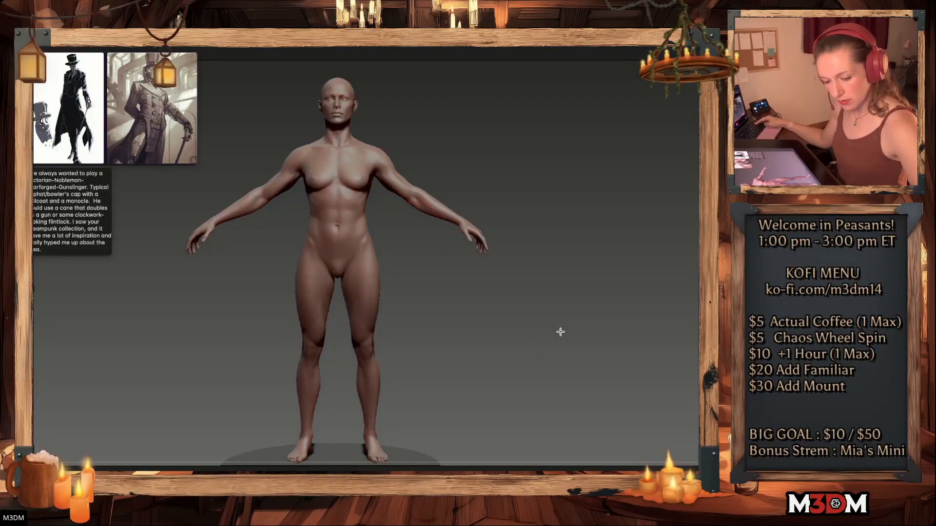
{"action": "left_click_drag", "start_coordinate": [560, 334], "coordinate": [566, 318], "text": "alt"}
{"action": "key", "text": "s"}
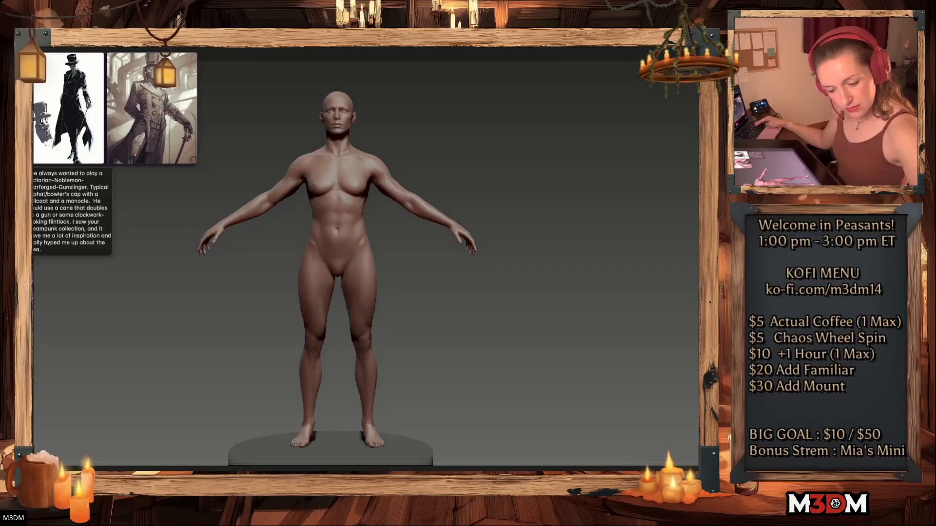
{"action": "key", "text": "ctrl+z"}
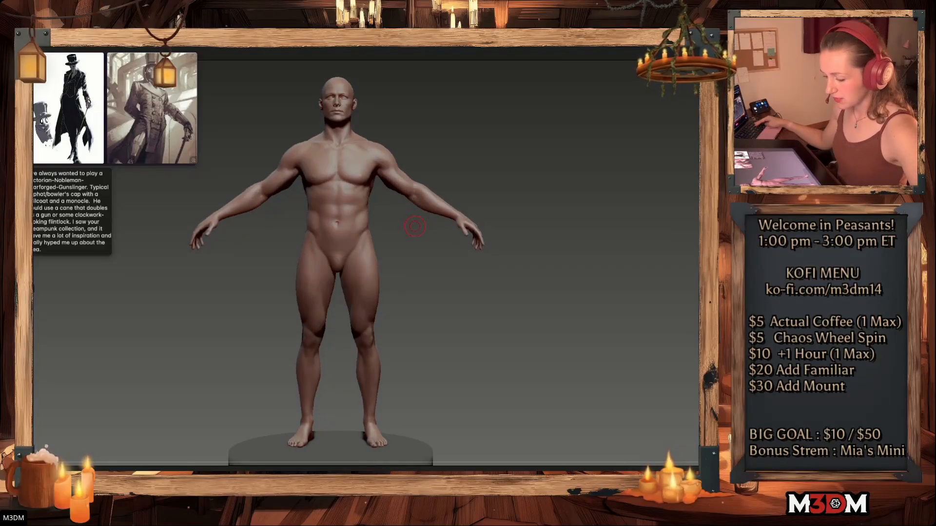
{"action": "left_click_drag", "start_coordinate": [564, 332], "coordinate": [576, 335], "text": "alt"}
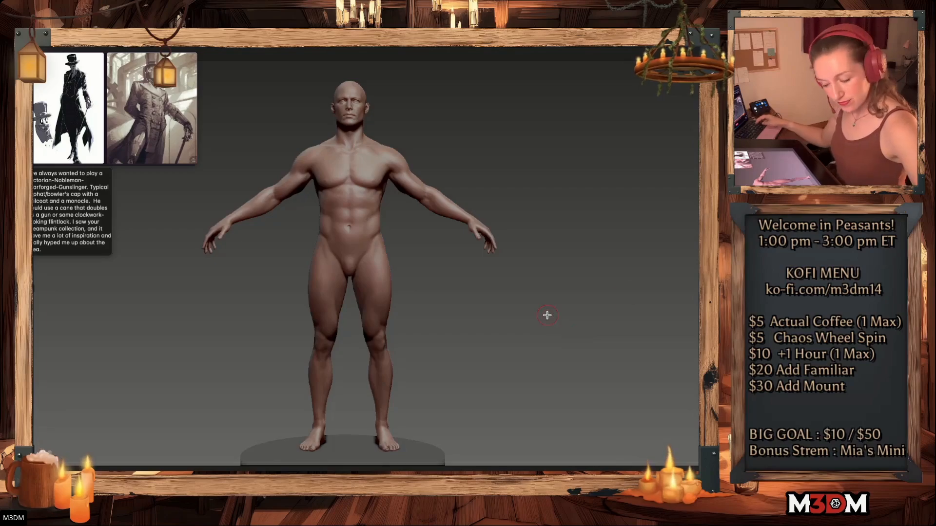
Frame the male figure on its pedestal and close ZBuilder, keeping the finished body
{"action": "mouse_move", "coordinate": [556, 343]}
{"action": "left_mouse_down"}
{"action": "mouse_move", "coordinate": [561, 332]}
{"action": "mouse_move", "coordinate": [516, 328]}
{"action": "mouse_move", "coordinate": [550, 338]}
{"action": "left_mouse_up"}
{"action": "key", "text": "space"}
{"action": "key", "text": "shift+f"}
{"action": "key", "text": "shift+f"}
{"action": "key", "text": "f"}
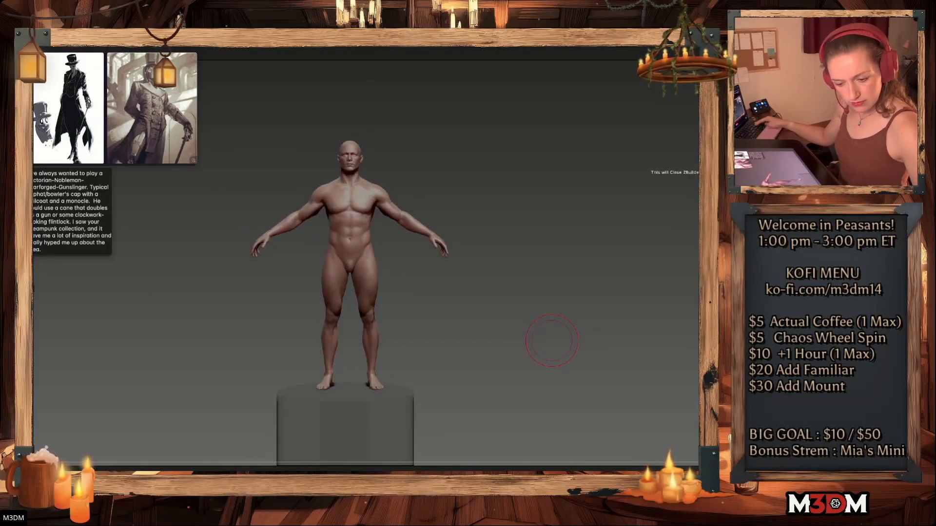
{"action": "left_click", "coordinate": [706, 177]}
{"action": "left_click", "coordinate": [404, 152]}
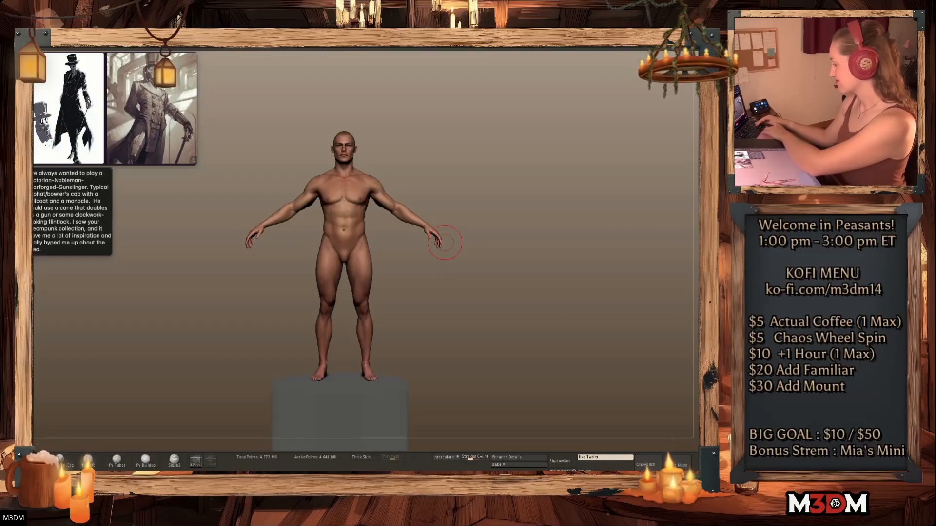
Delete the cylindrical pedestal beneath the male figure
{"action": "left_click", "coordinate": [731, 256]}
{"action": "left_click_drag", "start_coordinate": [522, 331], "coordinate": [519, 326], "text": "alt"}
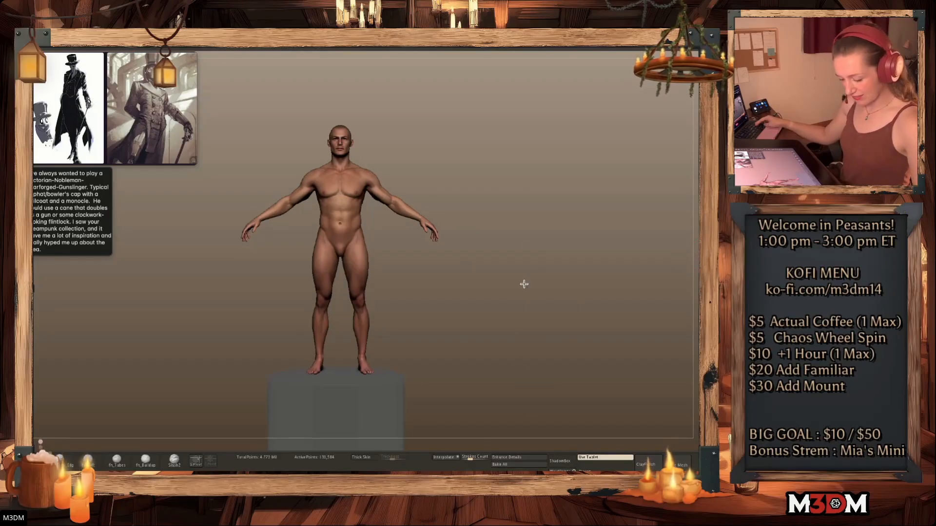
{"action": "left_click_drag", "start_coordinate": [441, 353], "coordinate": [440, 226], "text": "alt"}
{"action": "key", "text": "shift+f"}
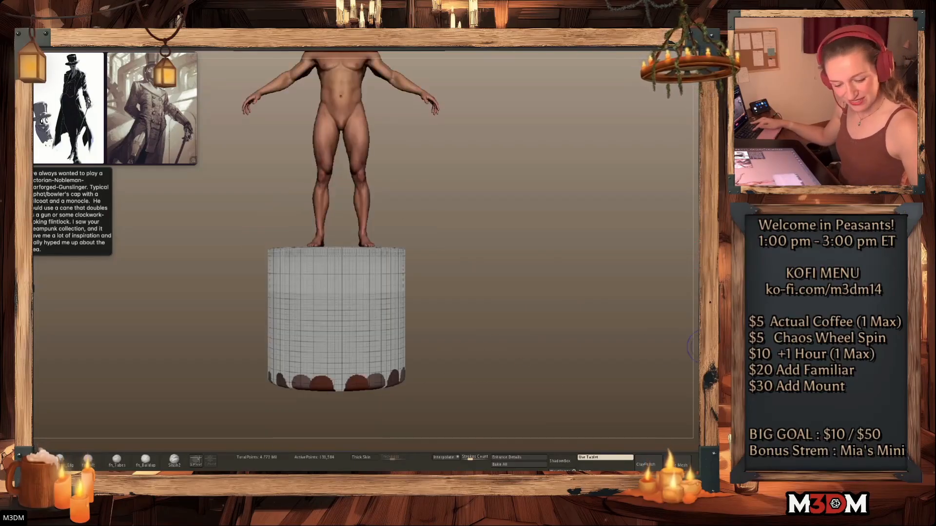
{"action": "key", "text": "shift+f"}
{"action": "left_click", "coordinate": [703, 347]}
{"action": "left_click", "coordinate": [726, 339]}
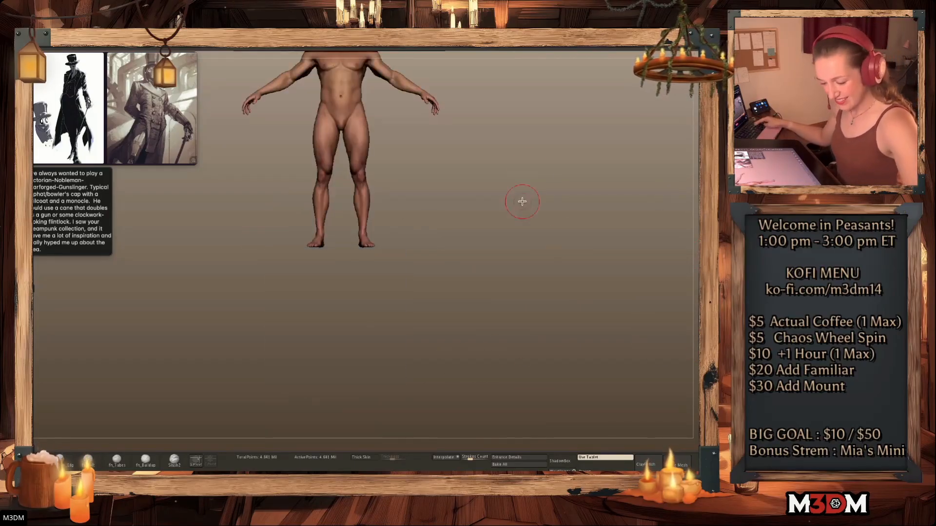
Fill the male figure with a plain colour and lower its mesh by four subdivision levels
{"action": "left_click_drag", "start_coordinate": [529, 224], "coordinate": [528, 395], "text": "alt"}
{"action": "key", "text": "space"}
{"action": "left_click_drag", "start_coordinate": [523, 264], "coordinate": [498, 240]}
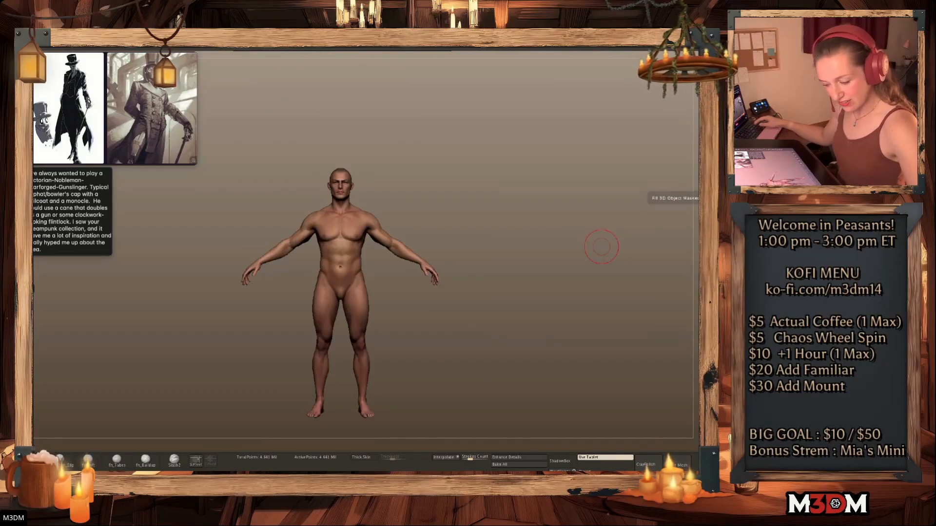
{"action": "left_click", "coordinate": [703, 209]}
{"action": "left_click_drag", "start_coordinate": [575, 307], "coordinate": [553, 321], "text": "alt"}
{"action": "key", "text": "shift+d"}
{"action": "key", "text": "shift+d"}
{"action": "key", "text": "shift+d"}
{"action": "key", "text": "shift+d"}
{"action": "left_click", "coordinate": [723, 307]}
Change the male figure's material from BasicMaterial to the pinkish skin-toned one and check its mesh with the wireframe
{"action": "key", "text": "space"}
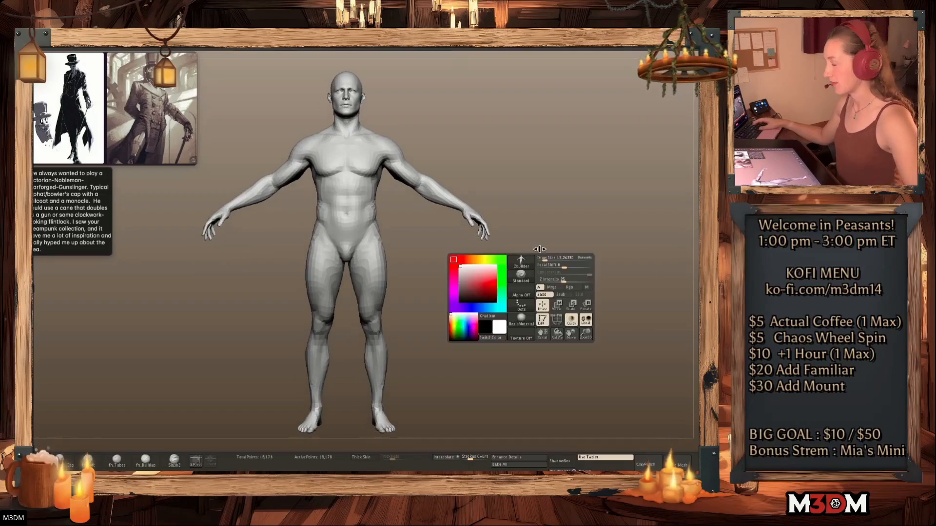
{"action": "left_click", "coordinate": [521, 320]}
{"action": "left_click", "coordinate": [312, 348]}
{"action": "key", "text": "space"}
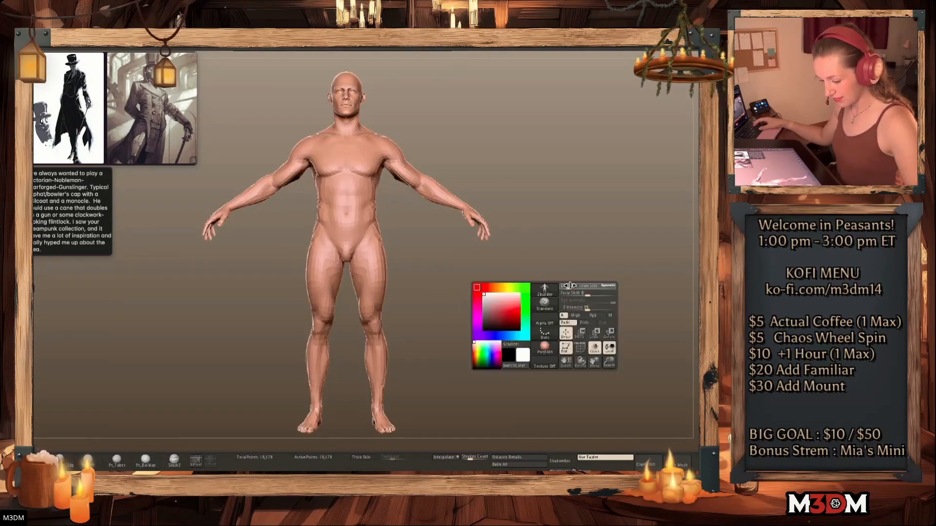
{"action": "key", "text": "shift+f"}
{"action": "key", "text": "shift+f"}
{"action": "left_click_drag", "start_coordinate": [580, 303], "coordinate": [585, 302], "text": "alt"}
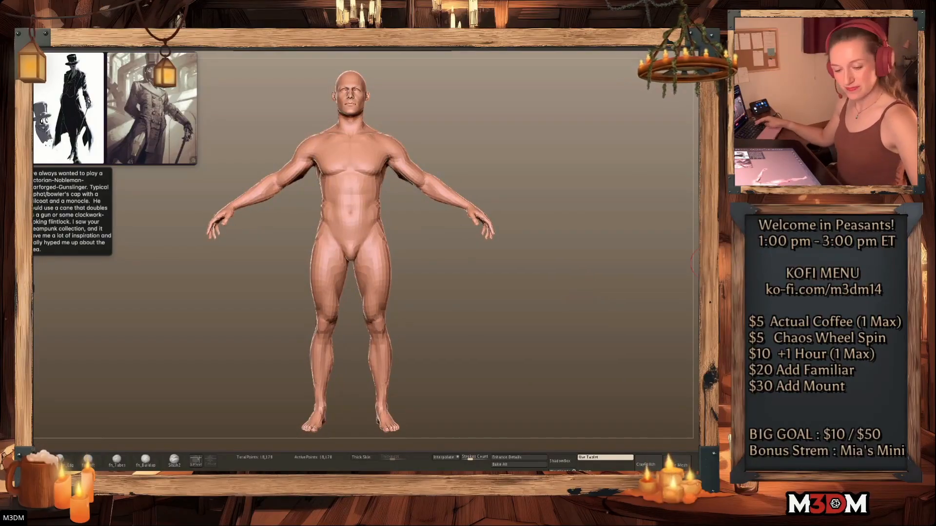
Switch to the star mesh, search the project files for "bases" and open the miniature bases collection
{"action": "left_click", "coordinate": [707, 264]}
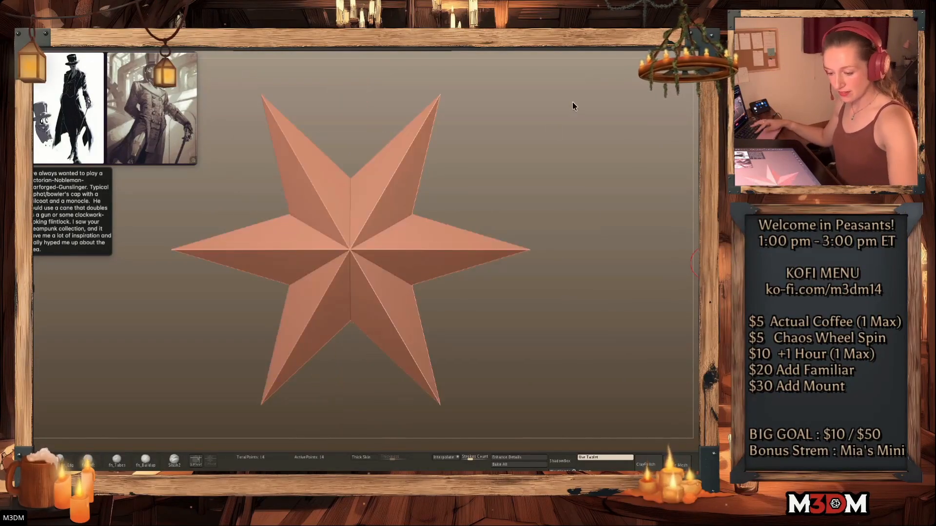
{"action": "key", "text": "super+o"}
{"action": "type", "text": "bases"}
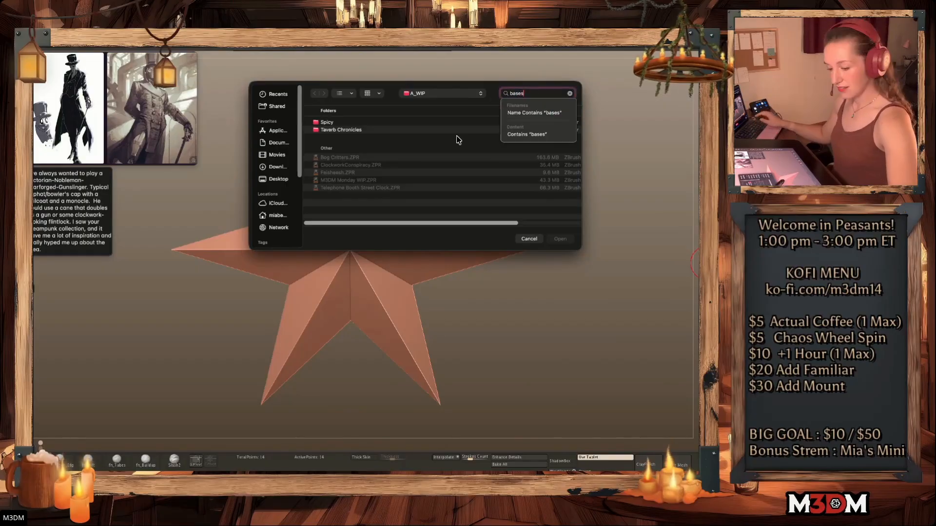
{"action": "double_click", "coordinate": [367, 135]}
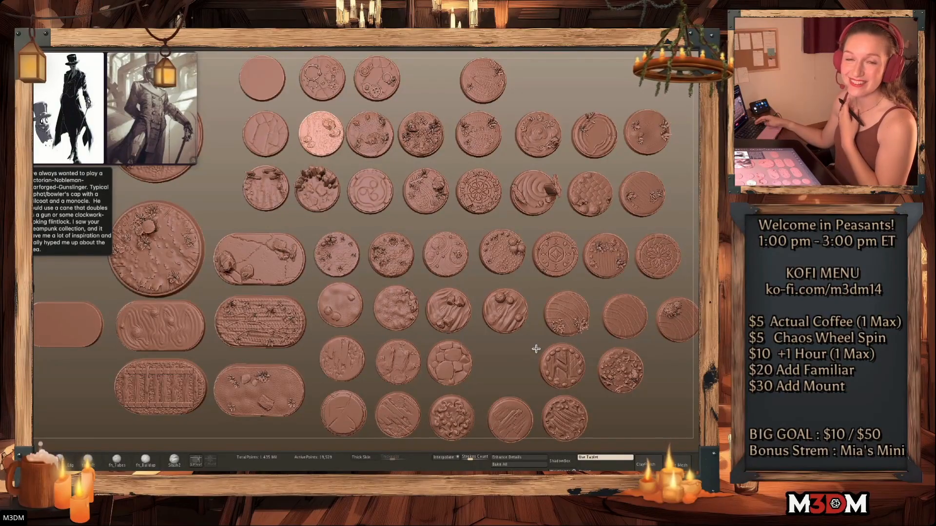
Append the round cracked-stone base with raised rings from the collection to the male figure and frame it from the front
{"action": "left_click", "coordinate": [332, 83], "text": "alt"}
{"action": "left_click", "coordinate": [708, 143]}
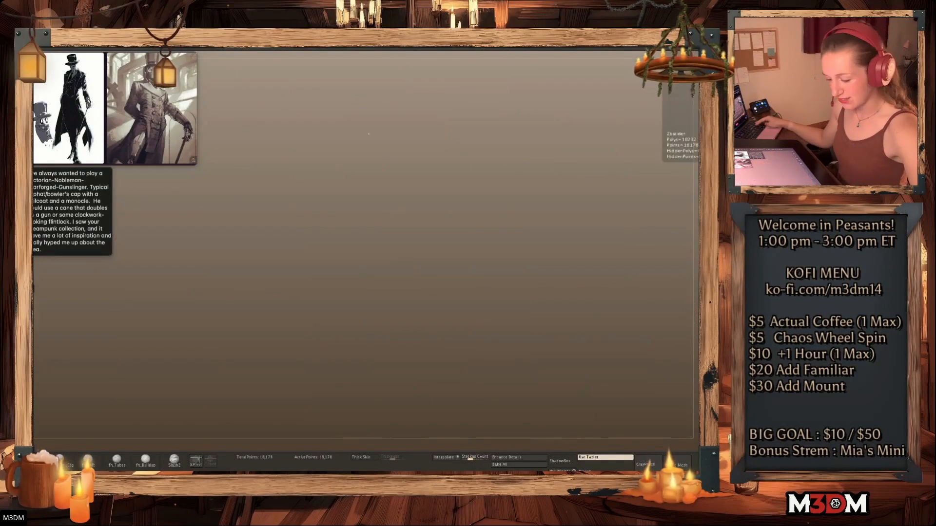
{"action": "left_click", "coordinate": [646, 325]}
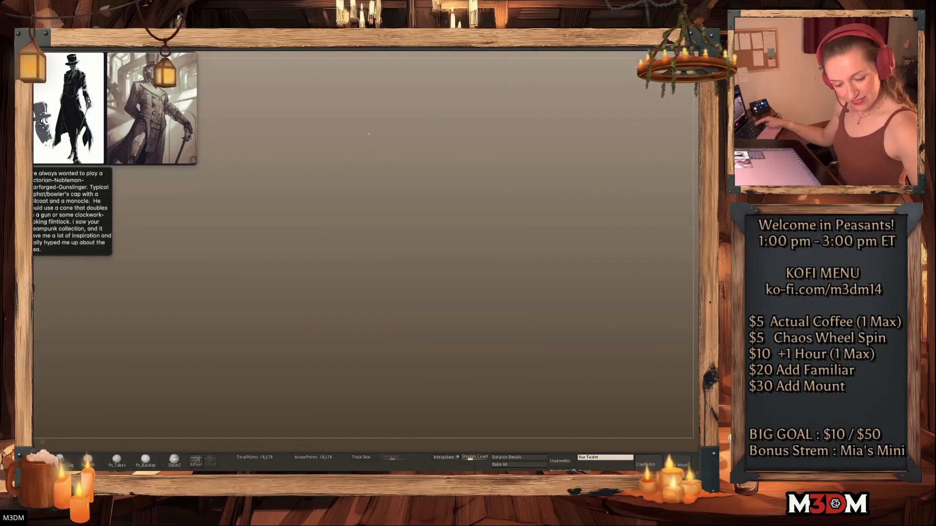
{"action": "left_click", "coordinate": [646, 325]}
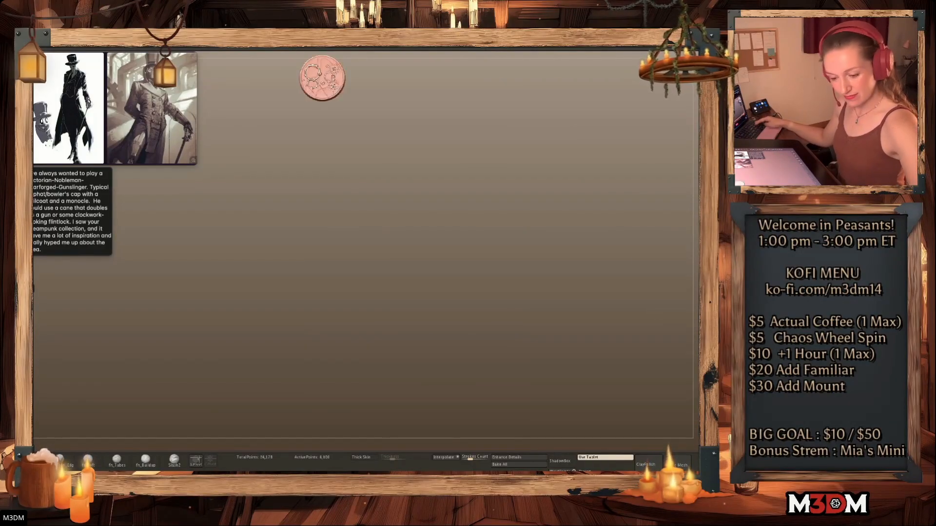
{"action": "left_click_drag", "start_coordinate": [563, 244], "coordinate": [550, 346], "text": "alt"}
{"action": "left_click", "coordinate": [297, 118]}
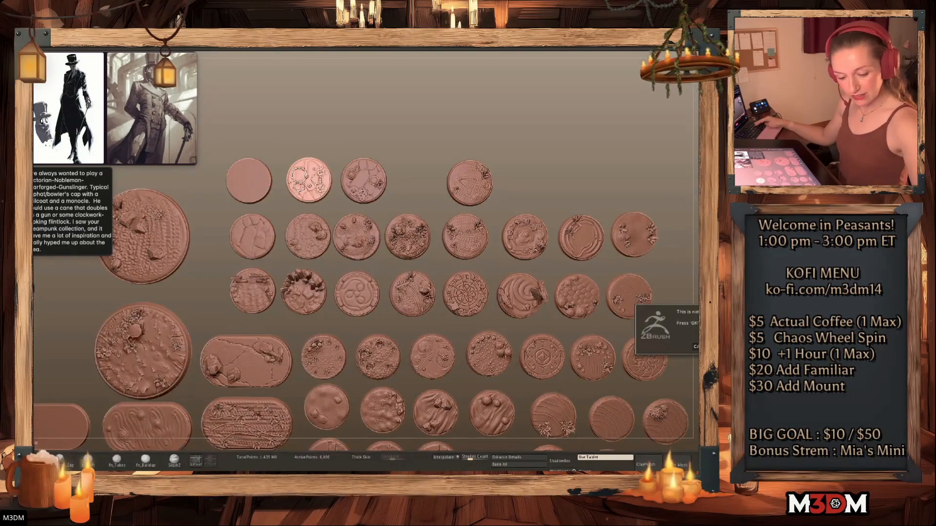
{"action": "key", "text": "Return"}
{"action": "key", "text": "f"}
{"action": "left_click_drag", "start_coordinate": [619, 355], "coordinate": [601, 322]}
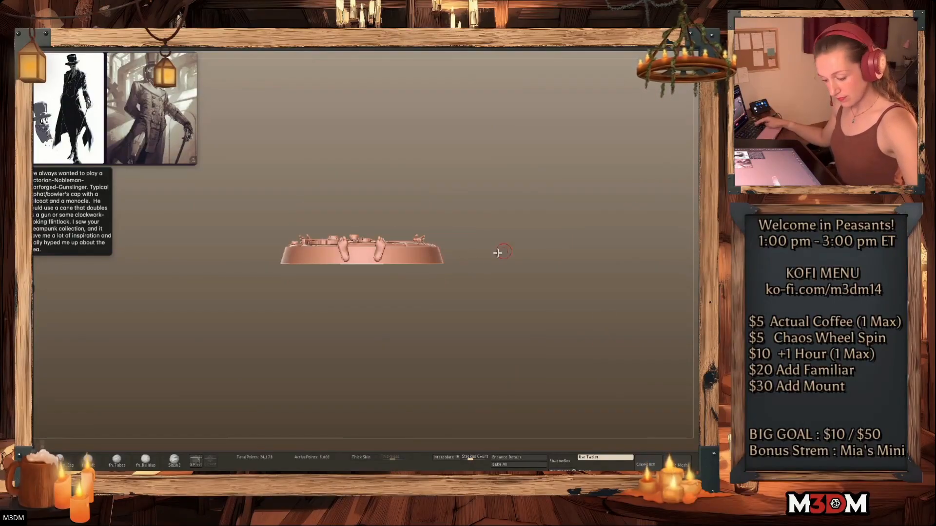
Move the round stone base vertically until it sits beneath the male figure's feet
{"action": "key", "text": "w"}
{"action": "left_click", "coordinate": [348, 191]}
{"action": "left_click_drag", "start_coordinate": [326, 279], "coordinate": [335, 207], "text": "shift"}
{"action": "key", "text": "q"}
{"action": "left_click_drag", "start_coordinate": [535, 255], "coordinate": [560, 288], "text": "shift"}
{"action": "key", "text": "w"}
{"action": "left_click_drag", "start_coordinate": [326, 208], "coordinate": [326, 293]}
{"action": "left_click_drag", "start_coordinate": [326, 338], "coordinate": [320, 349]}
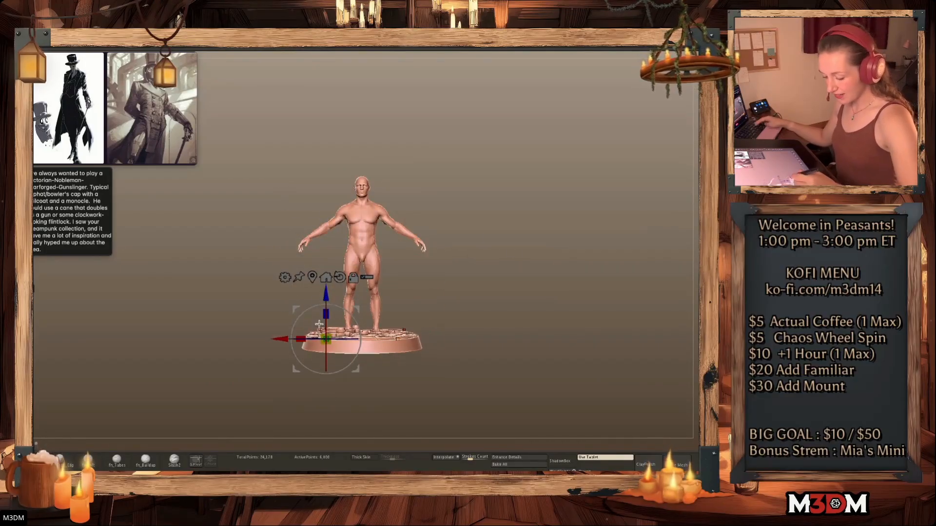
Fine-tune the stone base's height so the soles of the figure rest on its surface
{"action": "key", "text": "q"}
{"action": "left_click_drag", "start_coordinate": [497, 316], "coordinate": [542, 350], "text": "shift"}
{"action": "key", "text": "w"}
{"action": "left_click_drag", "start_coordinate": [326, 302], "coordinate": [326, 298]}
{"action": "key", "text": "q"}
{"action": "left_click_drag", "start_coordinate": [602, 308], "coordinate": [575, 300]}
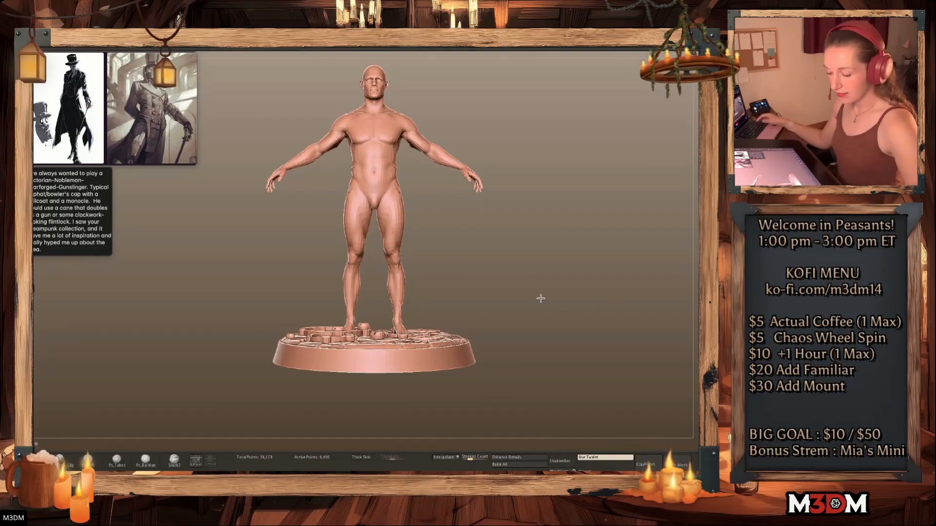
Make the male figure the active subtool instead of the stone base
{"action": "left_click_drag", "start_coordinate": [558, 270], "coordinate": [545, 313], "text": "alt"}
{"action": "left_click", "coordinate": [366, 225], "text": "alt"}
{"action": "left_click_drag", "start_coordinate": [610, 271], "coordinate": [600, 313], "text": "alt"}
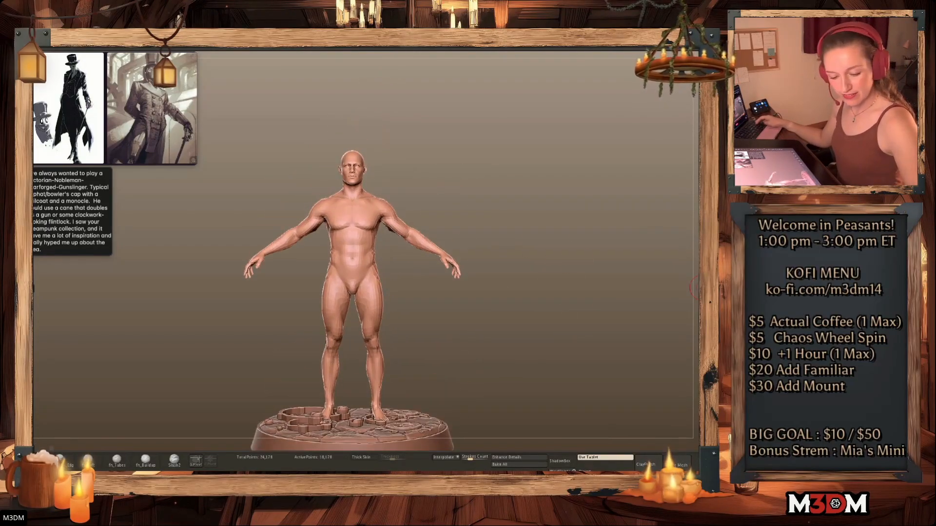
Try a stroke at the male figure's shoulder with adjusted brush settings
{"action": "key", "text": "space"}
{"action": "mouse_move", "coordinate": [490, 211]}
{"action": "left_mouse_down"}
{"action": "mouse_move", "coordinate": [504, 209]}
{"action": "mouse_move", "coordinate": [505, 174]}
{"action": "left_mouse_up"}
{"action": "key", "text": "space"}
{"action": "left_click_drag", "start_coordinate": [401, 195], "coordinate": [408, 173]}
{"action": "key", "text": "ctrl+z"}
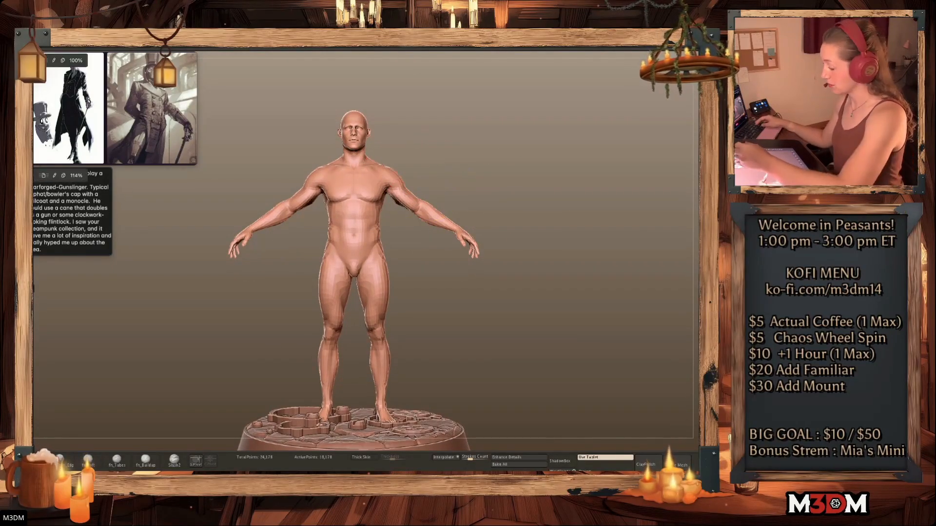
Mask everything except the male figure's arms with a softened edge and place the transform gizmo on one arm
{"action": "mouse_move", "coordinate": [92, 108]}
{"action": "left_mouse_down"}
{"action": "mouse_move", "coordinate": [109, 287]}
{"action": "mouse_move", "coordinate": [98, 107]}
{"action": "left_mouse_up"}
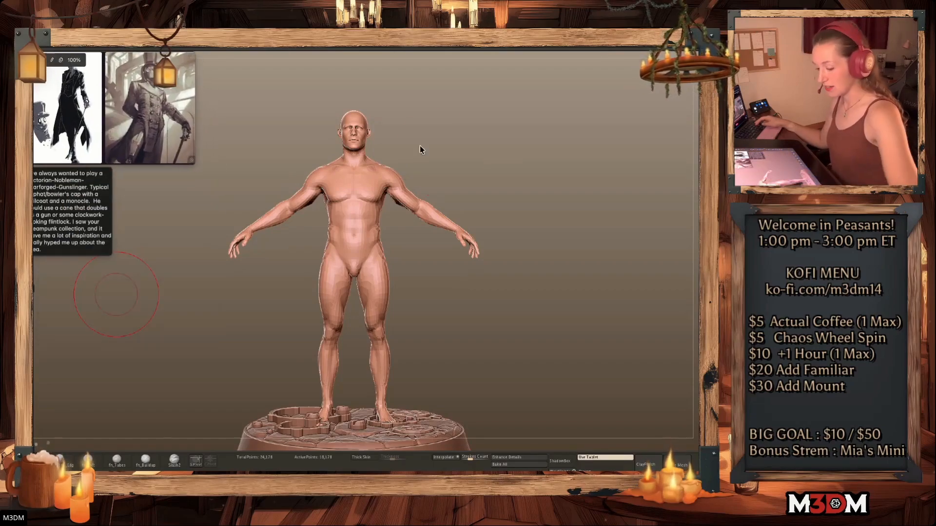
{"action": "mouse_move", "coordinate": [372, 162]}
{"action": "left_mouse_down", "text": "ctrl"}
{"action": "mouse_move", "coordinate": [389, 245]}
{"action": "mouse_move", "coordinate": [551, 213]}
{"action": "mouse_move", "coordinate": [548, 206]}
{"action": "left_mouse_up", "text": "ctrl"}
{"action": "left_click", "coordinate": [429, 203], "text": "ctrl"}
{"action": "key", "text": "ctrl+i"}
{"action": "key", "text": "w"}
{"action": "left_click", "coordinate": [401, 304], "text": "alt"}
{"action": "left_click", "coordinate": [374, 302]}
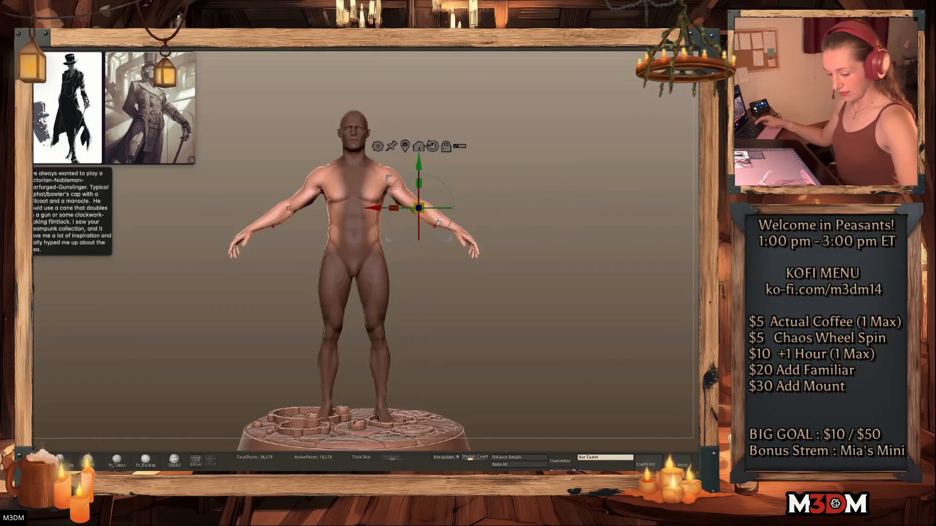
Lower the unmasked arms of the male figure, compare the pose before and after, and clear the mask
{"action": "left_click_drag", "start_coordinate": [453, 175], "coordinate": [408, 230], "text": "alt"}
{"action": "key", "text": "q"}
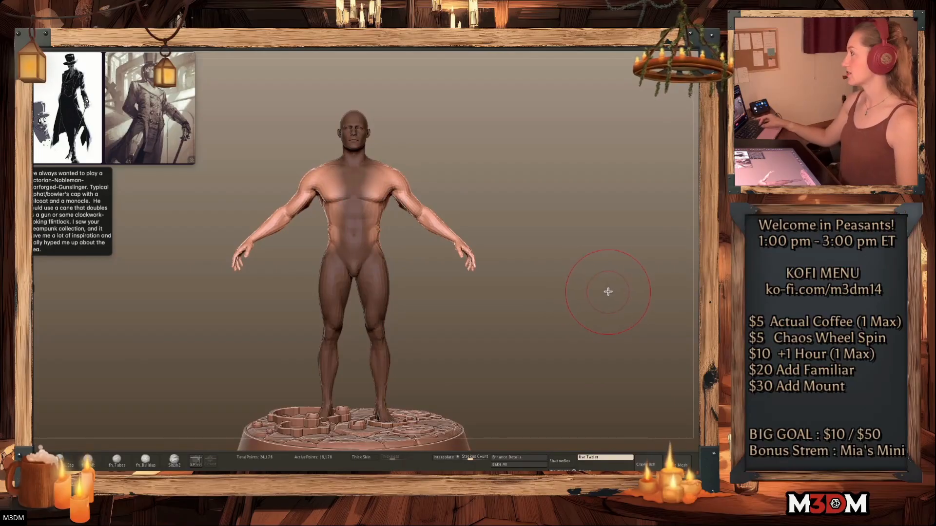
{"action": "key", "text": "ctrl+z"}
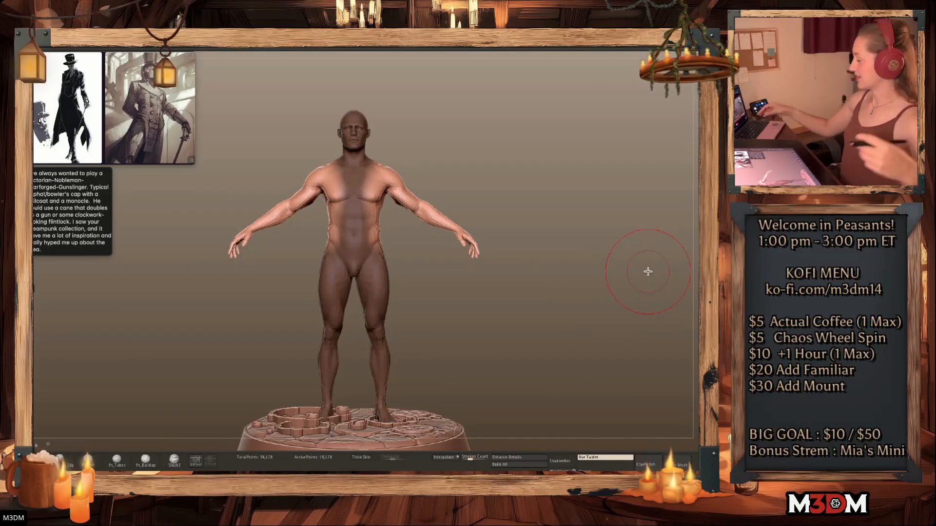
{"action": "key", "text": "ctrl+shift+z"}
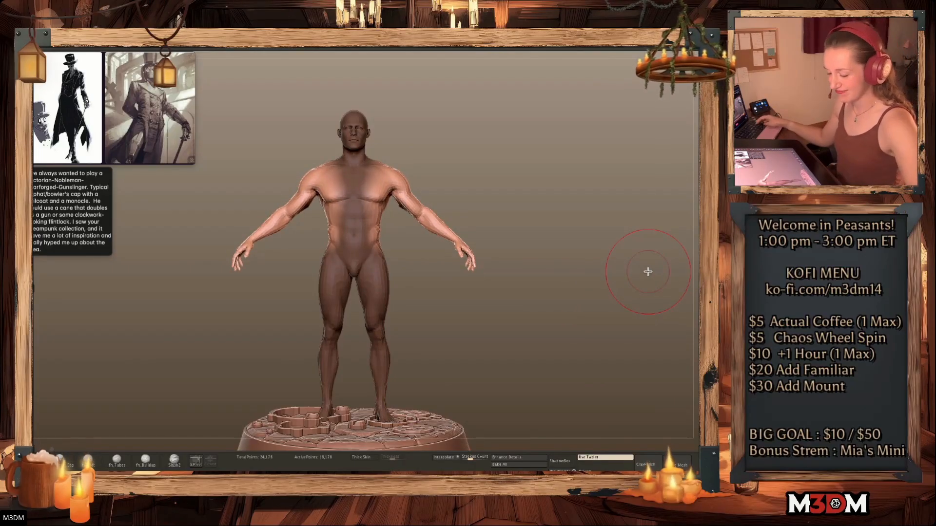
{"action": "left_click_drag", "start_coordinate": [554, 232], "coordinate": [441, 315], "text": "ctrl"}
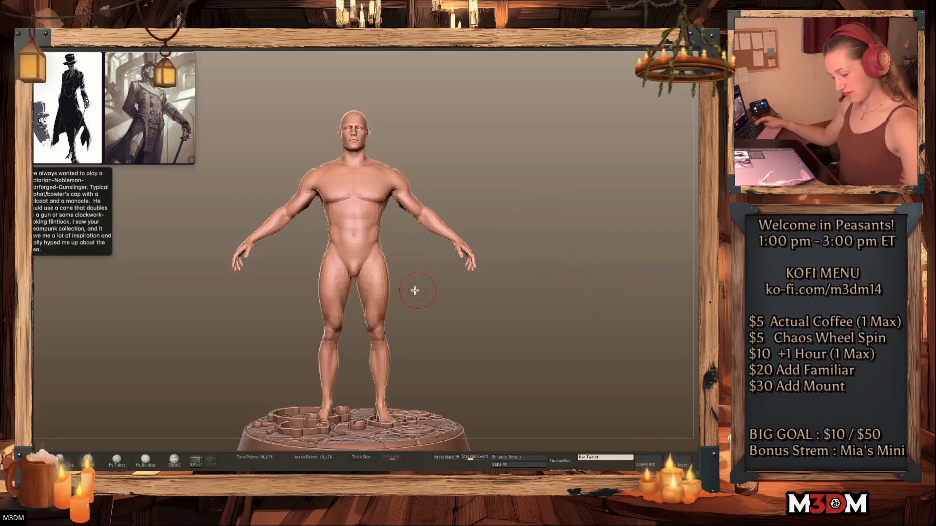
Isolate the male figure, auto-group it by topology continuity, check its wireframe, and show the stone base again
{"action": "mouse_move", "coordinate": [591, 232]}
{"action": "left_mouse_down"}
{"action": "mouse_move", "coordinate": [545, 229]}
{"action": "mouse_move", "coordinate": [576, 223]}
{"action": "left_mouse_up"}
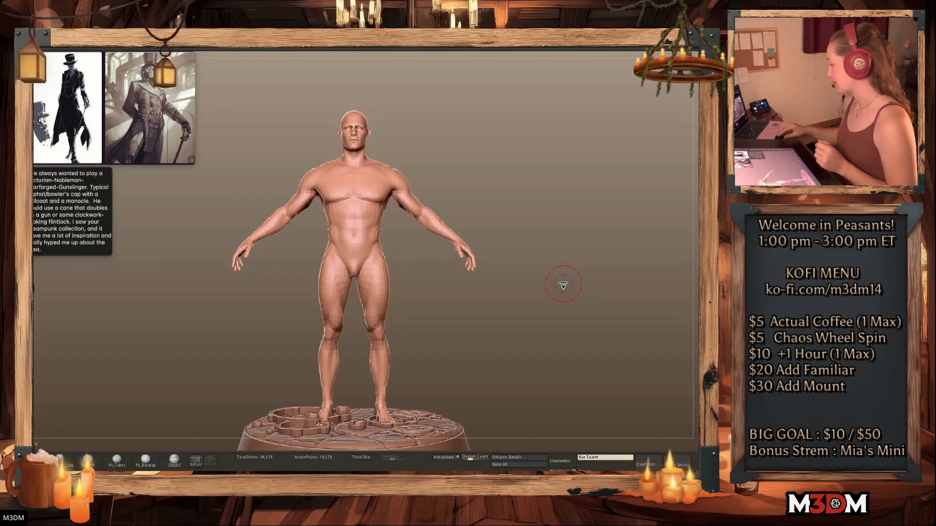
{"action": "left_click_drag", "start_coordinate": [541, 323], "coordinate": [547, 321]}
{"action": "key", "text": "s"}
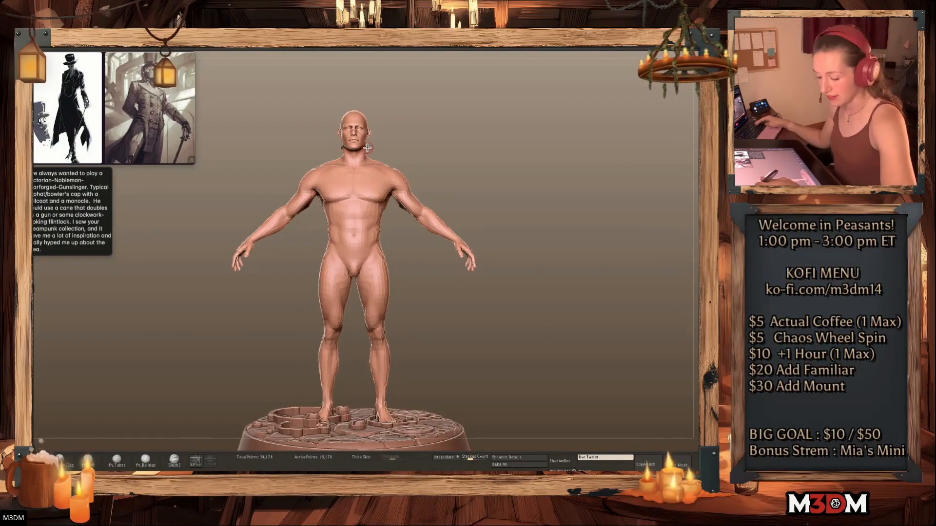
{"action": "left_click_drag", "start_coordinate": [517, 195], "coordinate": [544, 189], "text": "alt"}
{"action": "left_click", "coordinate": [705, 148]}
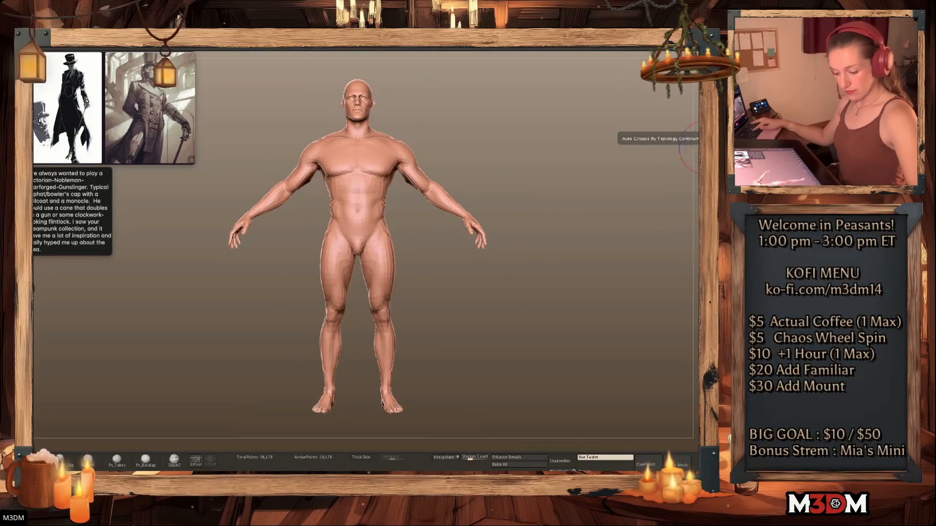
{"action": "key", "text": "shift+f"}
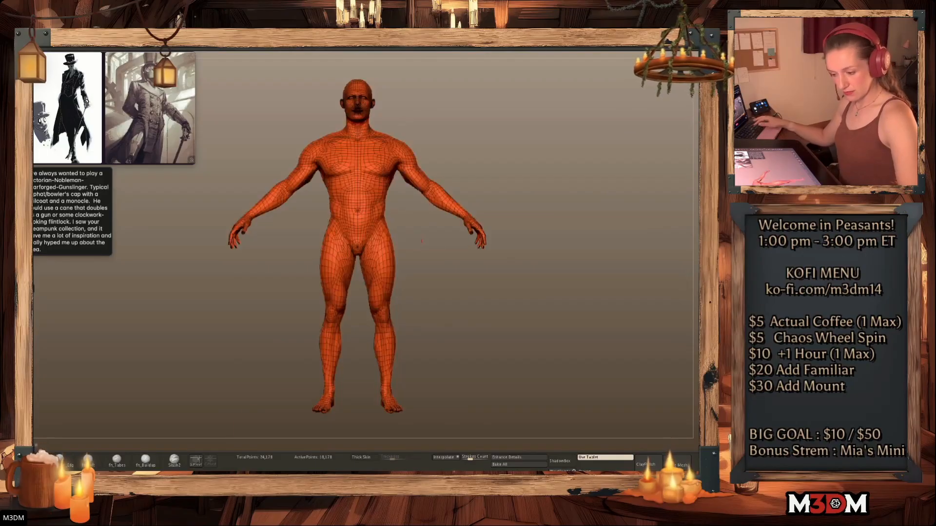
{"action": "left_click", "coordinate": [705, 147]}
{"action": "key", "text": "shift+f"}
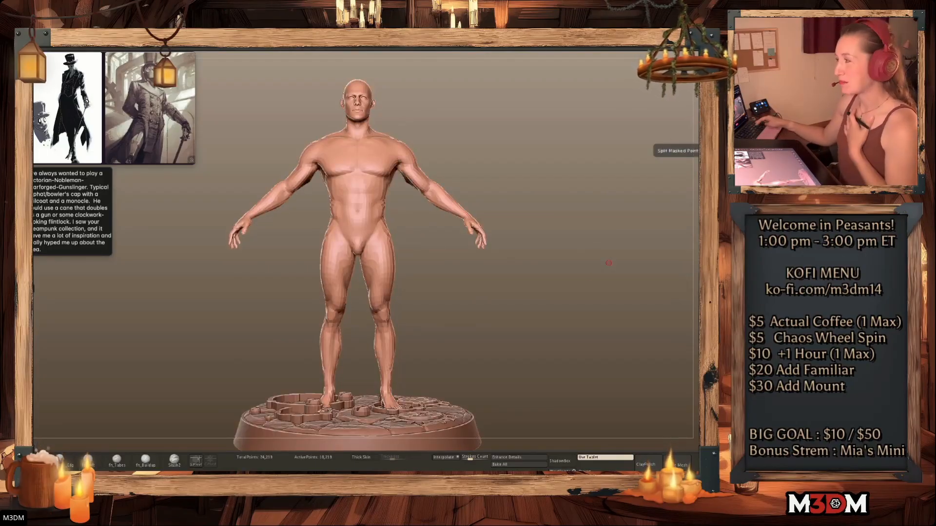
Mask all but the arms, lower them slightly more with a transpose line from shoulder to hand, and clear the mask
{"action": "left_click_drag", "start_coordinate": [541, 322], "coordinate": [541, 325]}
{"action": "key", "text": "space"}
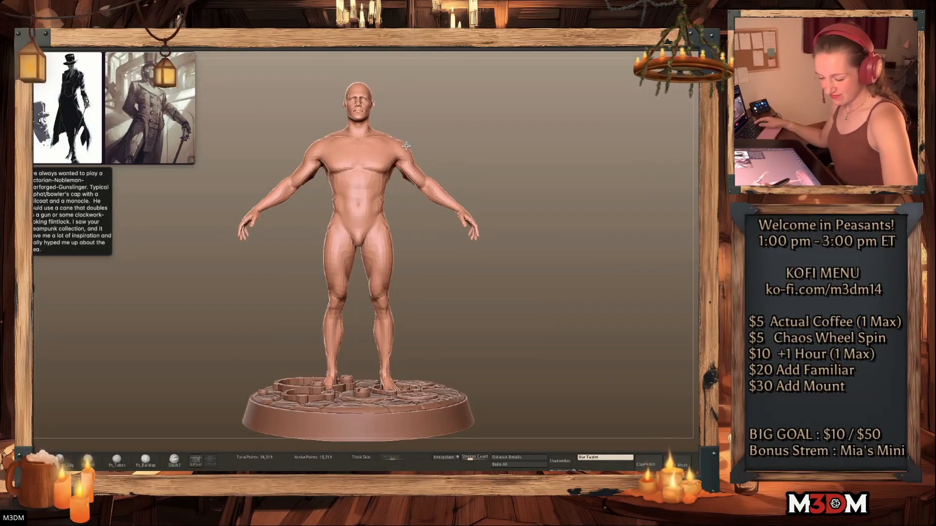
{"action": "key", "text": "space"}
{"action": "mouse_move", "coordinate": [403, 149]}
{"action": "left_mouse_down"}
{"action": "mouse_move", "coordinate": [396, 150]}
{"action": "mouse_move", "coordinate": [414, 218]}
{"action": "mouse_move", "coordinate": [507, 222]}
{"action": "mouse_move", "coordinate": [468, 228]}
{"action": "left_mouse_up"}
{"action": "left_click", "coordinate": [508, 205], "text": "ctrl"}
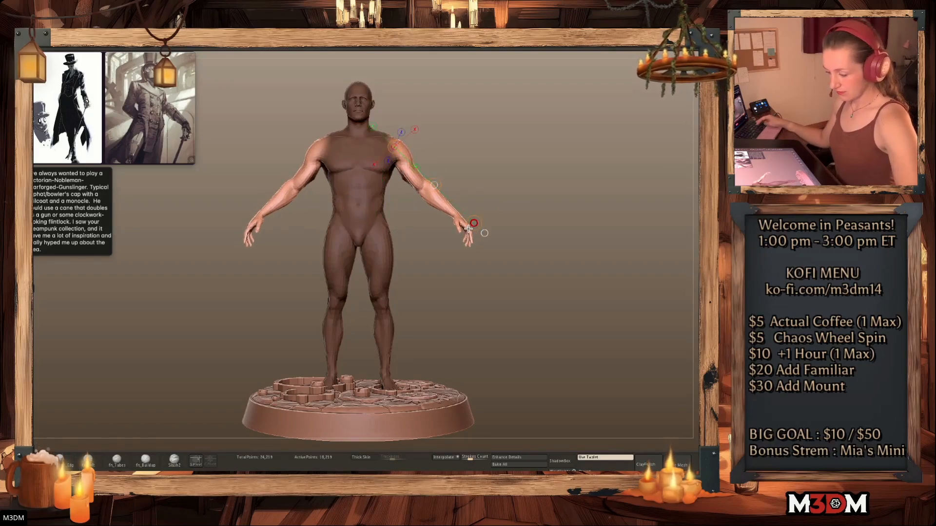
{"action": "left_click_drag", "start_coordinate": [571, 271], "coordinate": [575, 276], "text": "ctrl"}
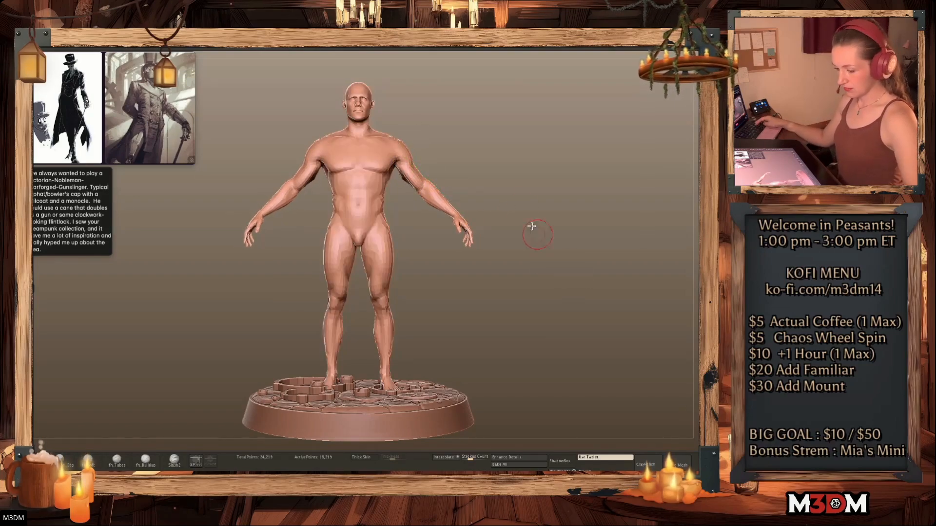
Mask everything except the figure's head, adjust the head slightly on the neck, and clear the mask
{"action": "left_click_drag", "start_coordinate": [520, 214], "coordinate": [513, 255], "text": "alt"}
{"action": "mouse_move", "coordinate": [365, 81]}
{"action": "left_mouse_down", "text": "ctrl"}
{"action": "mouse_move", "coordinate": [330, 168]}
{"action": "mouse_move", "coordinate": [372, 171]}
{"action": "left_mouse_up", "text": "ctrl"}
{"action": "left_click", "coordinate": [411, 148], "text": "ctrl"}
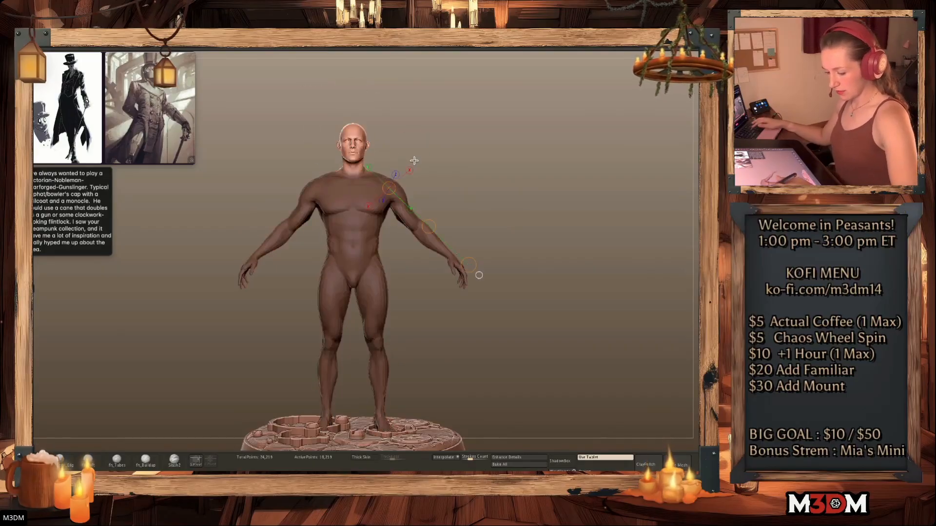
{"action": "key", "text": "y"}
{"action": "left_click", "coordinate": [374, 128]}
{"action": "left_click_drag", "start_coordinate": [359, 106], "coordinate": [358, 101]}
{"action": "key", "text": "q"}
{"action": "left_click_drag", "start_coordinate": [552, 229], "coordinate": [574, 261], "text": "ctrl"}
{"action": "left_click_drag", "start_coordinate": [574, 294], "coordinate": [572, 258]}
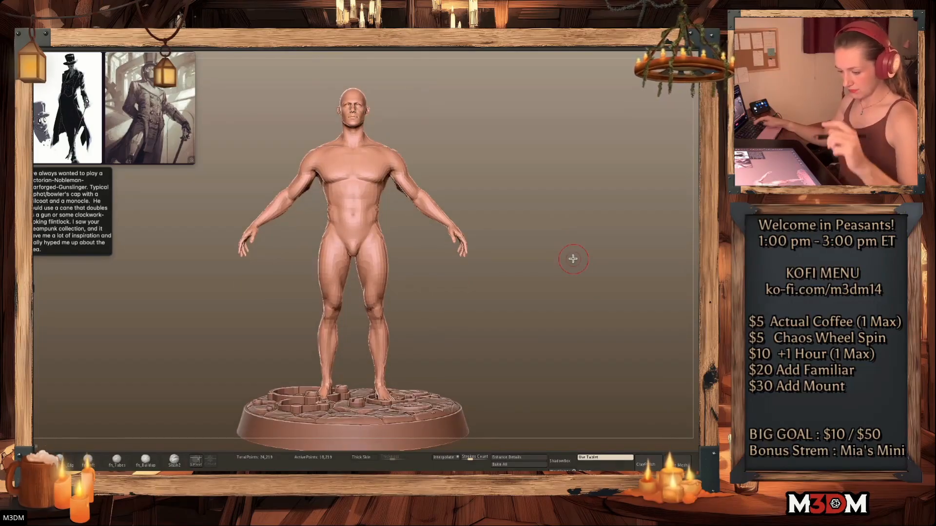
{"action": "mouse_move", "coordinate": [558, 339]}
{"action": "left_mouse_down"}
{"action": "mouse_move", "coordinate": [599, 338]}
{"action": "mouse_move", "coordinate": [600, 327]}
{"action": "mouse_move", "coordinate": [593, 333]}
{"action": "left_mouse_up"}
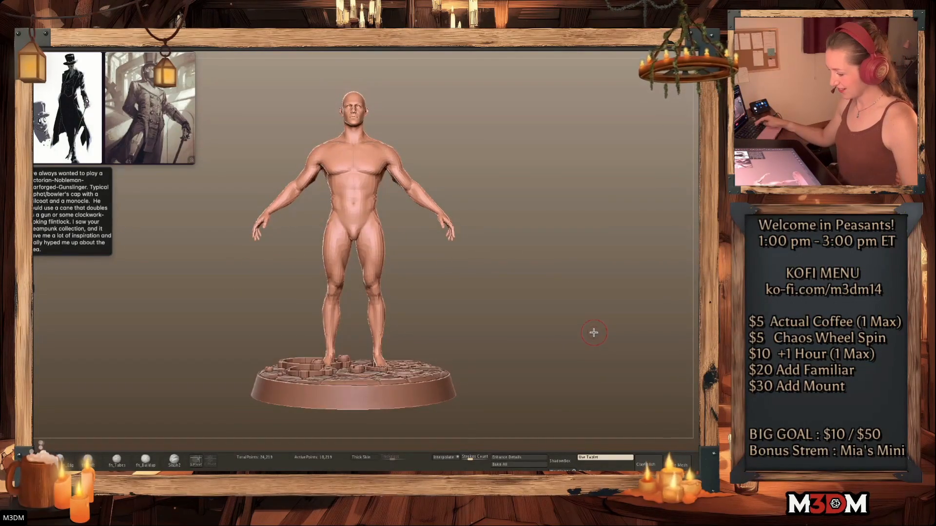
{"action": "left_click_drag", "start_coordinate": [637, 305], "coordinate": [490, 398], "text": "ctrl"}
{"action": "key", "text": "shift+f"}
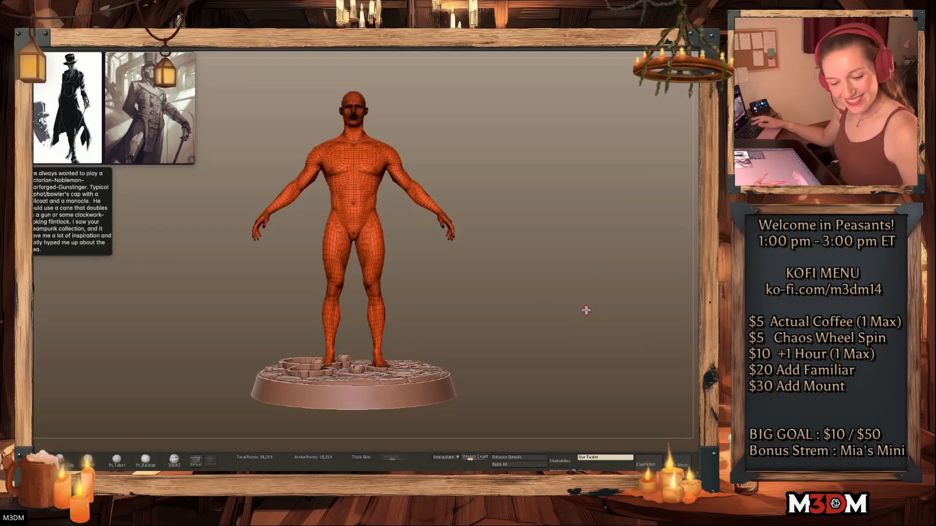
{"action": "key", "text": "shift+f"}
{"action": "left_click_drag", "start_coordinate": [513, 322], "coordinate": [524, 320]}
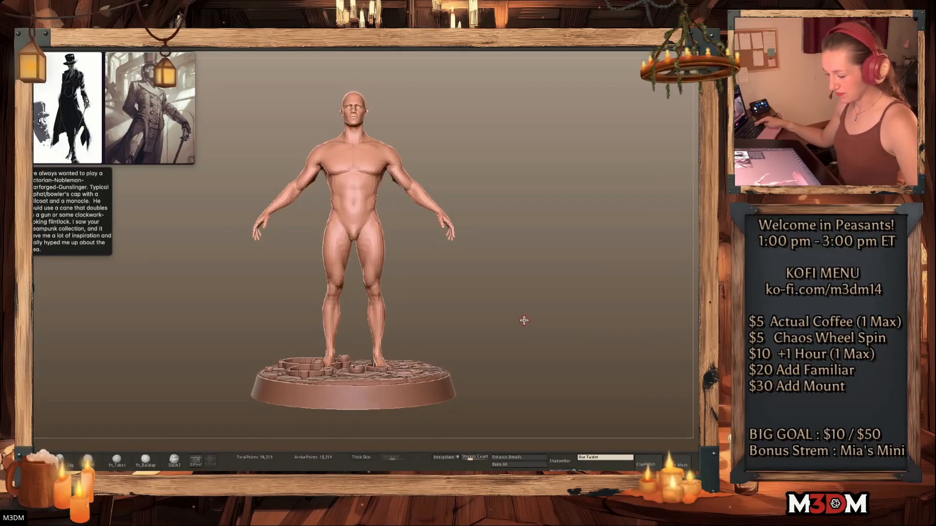
Move the written brief and the two reference images to the lower corners of the canvas, clear of the figure
{"action": "left_click_drag", "start_coordinate": [59, 176], "coordinate": [59, 367]}
{"action": "left_click_drag", "start_coordinate": [114, 135], "coordinate": [604, 415]}
{"action": "left_click_drag", "start_coordinate": [597, 248], "coordinate": [518, 290], "text": "alt"}
{"action": "key", "text": "f"}
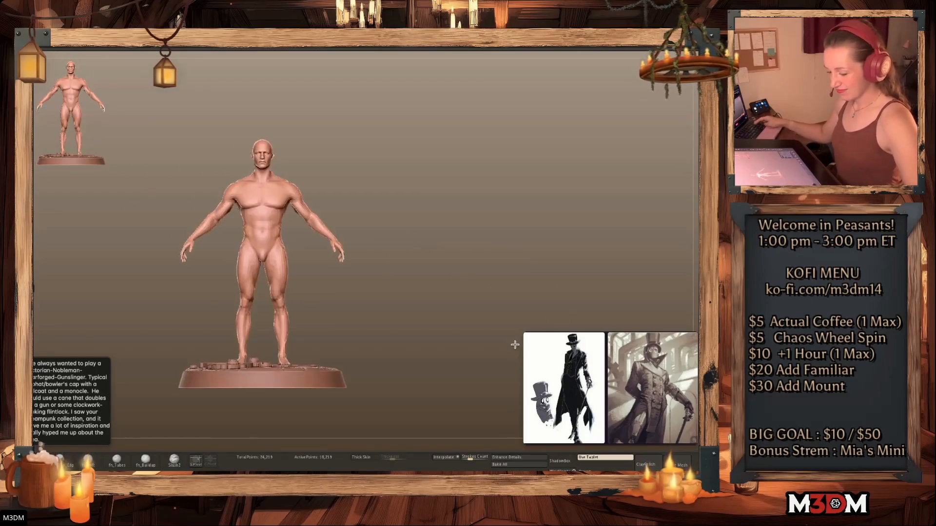
Search the computer for "shirt" and load the clothing kit Shirts Collars Jackets.ztl
{"action": "left_click_drag", "start_coordinate": [560, 250], "coordinate": [530, 252]}
{"action": "key", "text": "ctrl+i"}
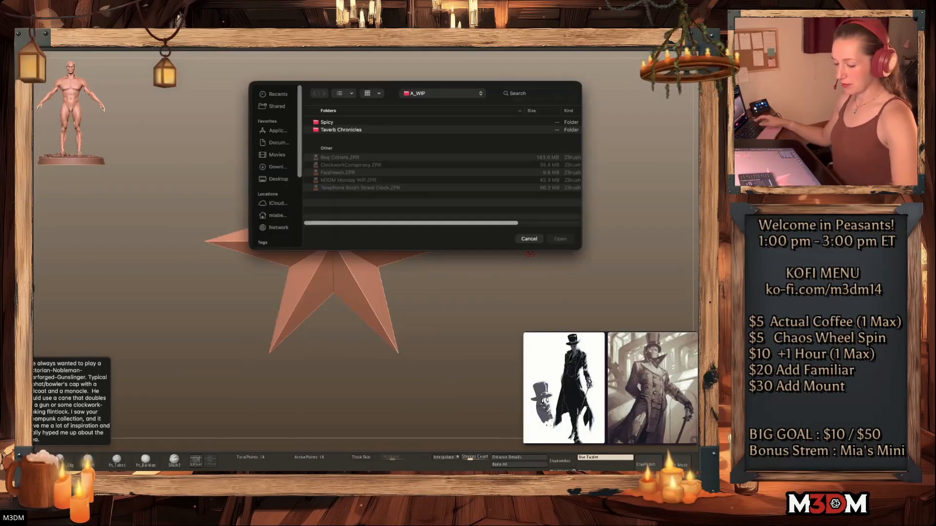
{"action": "left_click", "coordinate": [534, 93]}
{"action": "type", "text": "shorts"}
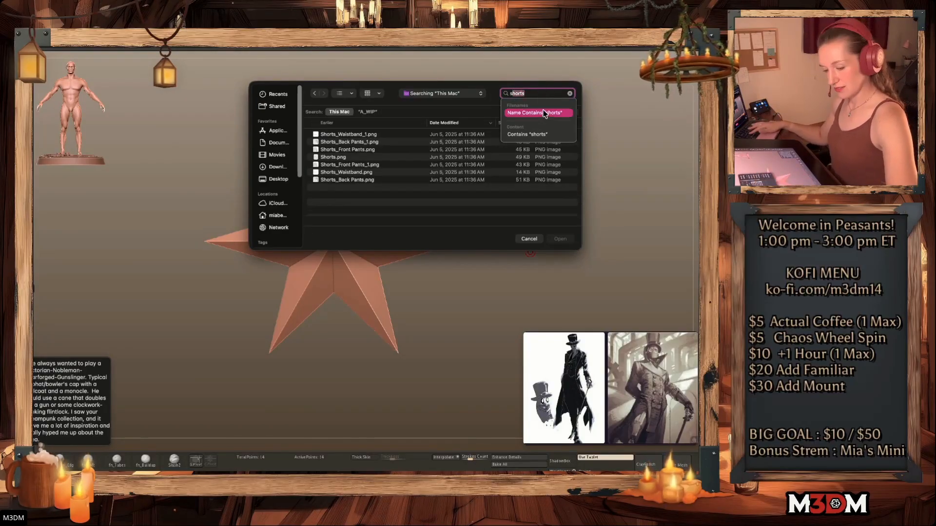
{"action": "key", "text": "BackSpace"}
{"action": "key", "text": "BackSpace"}
{"action": "key", "text": "BackSpace"}
{"action": "key", "text": "BackSpace"}
{"action": "type", "text": "irt"}
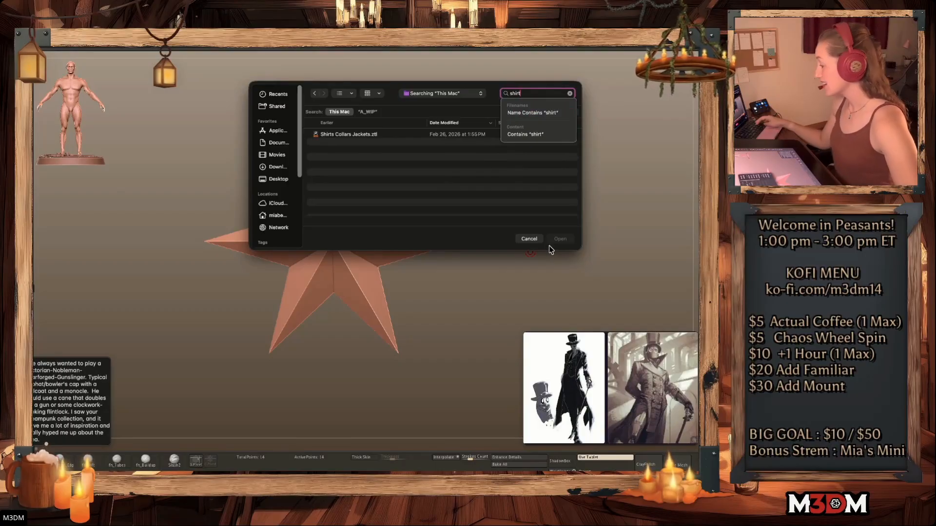
{"action": "double_click", "coordinate": [395, 136]}
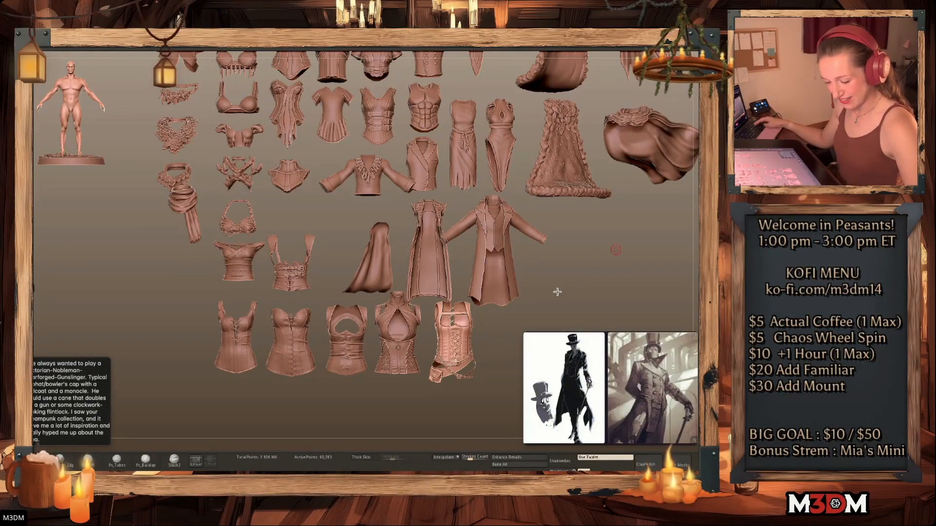
Copy the long-sleeved coat with attached vest from the clothing kit and paste it into the male figure's tool
{"action": "left_click_drag", "start_coordinate": [547, 302], "coordinate": [469, 343], "text": "alt"}
{"action": "left_click", "coordinate": [437, 283], "text": "alt"}
{"action": "key", "text": "ctrl+shift+c"}
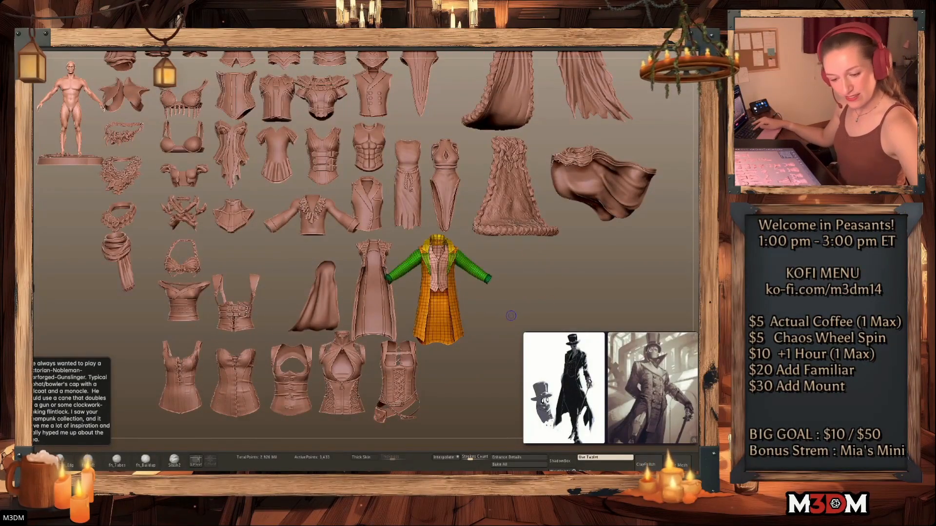
{"action": "key", "text": "ctrl+shift+v"}
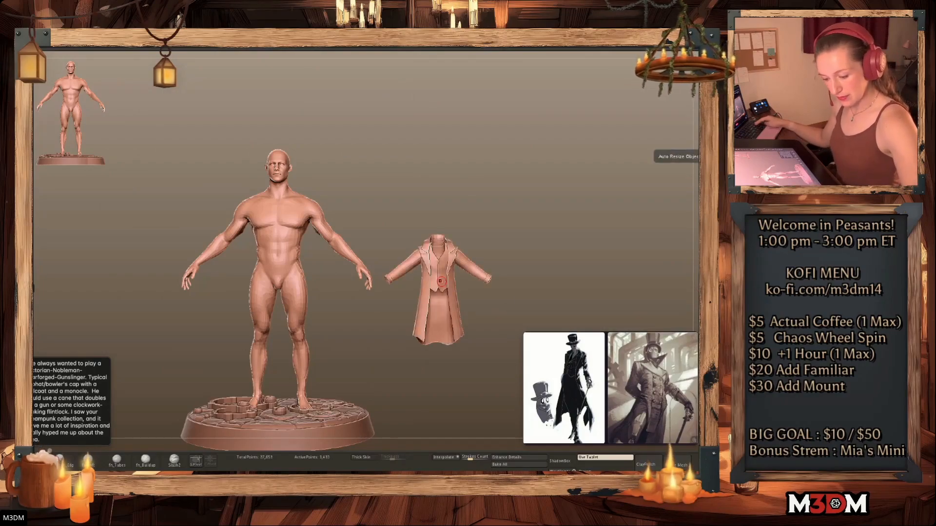
Enlarge the pasted coat and centre it on the male figure
{"action": "left_click", "coordinate": [702, 166]}
{"action": "key", "text": "w"}
{"action": "left_click", "coordinate": [451, 231], "text": "alt"}
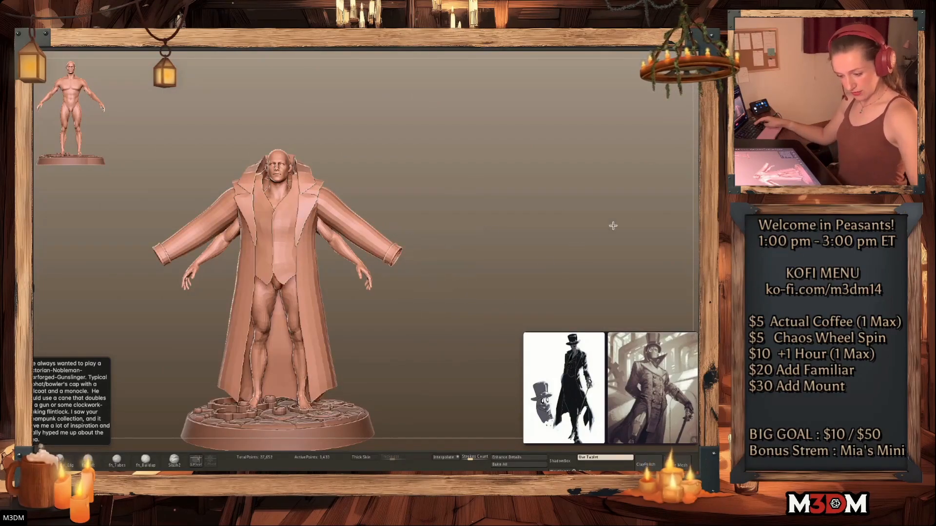
Scale and move the coat so its collar, shoulders and sleeves follow the figure's neck, torso and arms
{"action": "left_click_drag", "start_coordinate": [591, 238], "coordinate": [707, 186], "text": "alt"}
{"action": "left_click", "coordinate": [541, 178], "text": "alt"}
{"action": "left_click_drag", "start_coordinate": [635, 185], "coordinate": [577, 237], "text": "alt"}
{"action": "left_click_drag", "start_coordinate": [341, 274], "coordinate": [321, 276]}
{"action": "left_click_drag", "start_coordinate": [337, 228], "coordinate": [336, 221]}
{"action": "left_click_drag", "start_coordinate": [533, 215], "coordinate": [561, 239], "text": "alt"}
{"action": "key", "text": "shift+f"}
{"action": "key", "text": "w"}
{"action": "left_click_drag", "start_coordinate": [385, 267], "coordinate": [381, 264]}
{"action": "key", "text": "q"}
{"action": "left_click_drag", "start_coordinate": [567, 217], "coordinate": [557, 220], "text": "shift"}
Mask the coat's sleeves together with their cuffs and split them off into a separate subtool
{"action": "key", "text": "space"}
{"action": "key", "text": "shift+f"}
{"action": "left_click", "coordinate": [417, 213], "text": "ctrl+shift"}
{"action": "left_click", "coordinate": [524, 209], "text": "ctrl"}
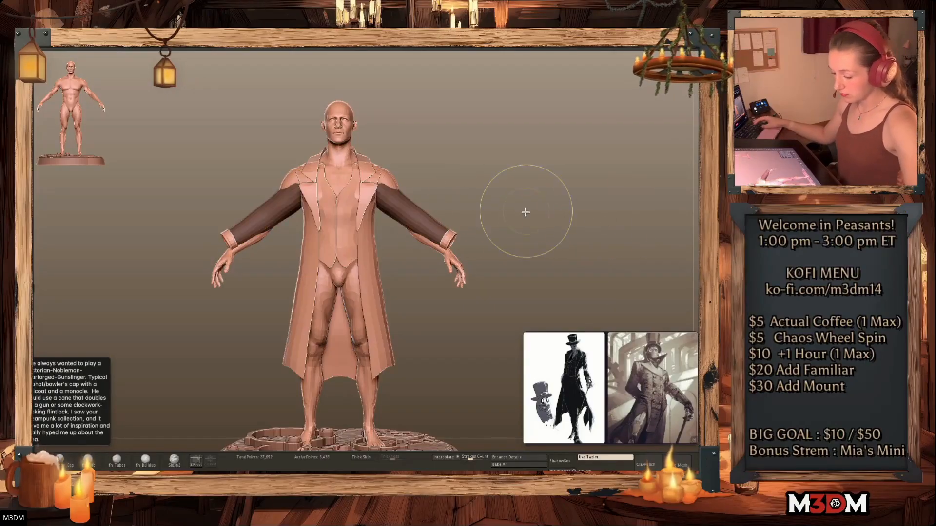
{"action": "left_click", "coordinate": [522, 209], "text": "ctrl+shift"}
{"action": "left_click", "coordinate": [495, 217], "text": "ctrl"}
{"action": "left_click", "coordinate": [496, 224], "text": "ctrl"}
{"action": "key", "text": "ctrl+shift+s"}
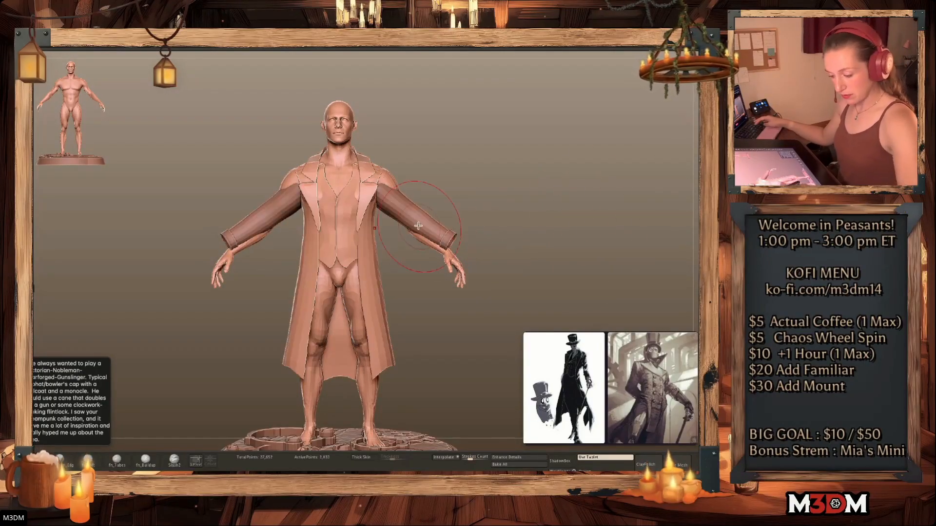
Try transforming the sleeves with the gizmo placed at the shoulder, and undo the change
{"action": "left_click", "coordinate": [430, 217], "text": "alt"}
{"action": "key", "text": "w"}
{"action": "left_click", "coordinate": [325, 203]}
{"action": "left_click_drag", "start_coordinate": [368, 181], "coordinate": [424, 154], "text": "alt"}
{"action": "key", "text": "ctrl+z"}
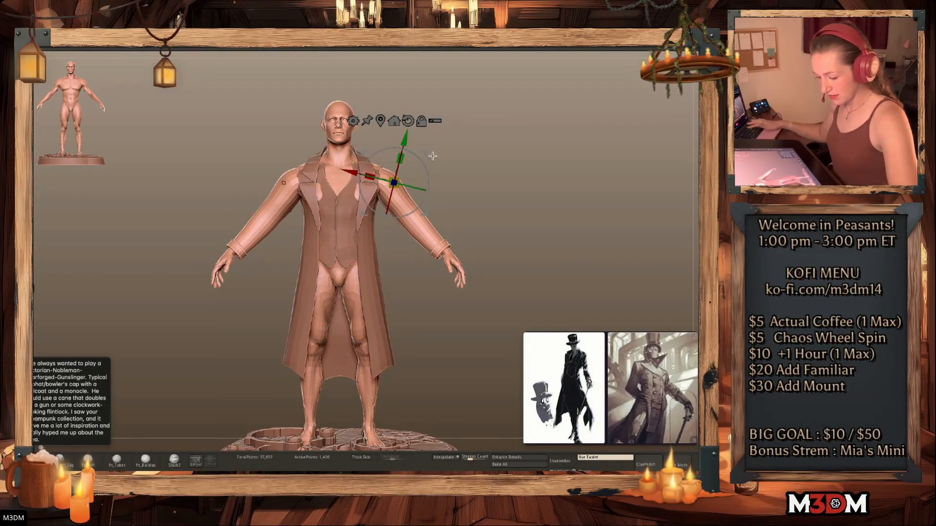
Nudge the sleeves and cuffs onto the figure's arms with the Move brush
{"action": "key", "text": "q"}
{"action": "left_click_drag", "start_coordinate": [444, 249], "coordinate": [447, 253]}
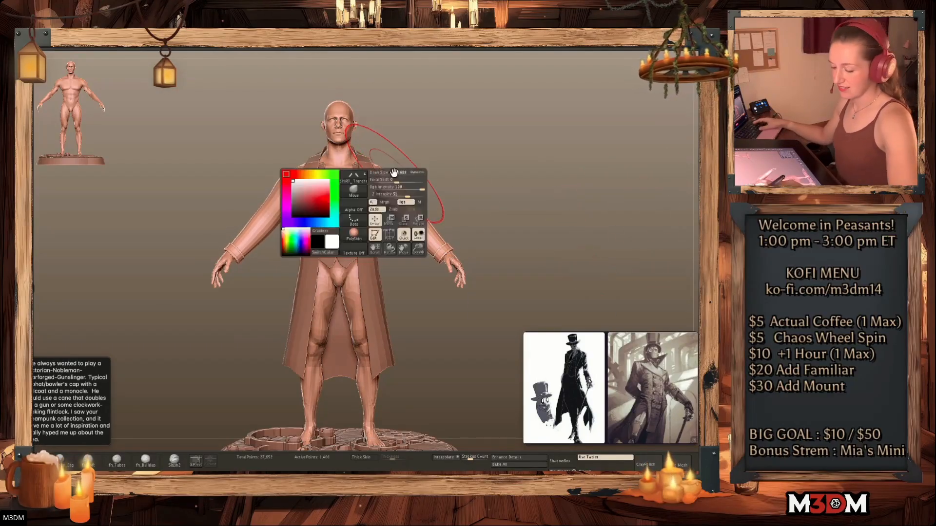
{"action": "mouse_move", "coordinate": [426, 140]}
{"action": "left_mouse_down"}
{"action": "mouse_move", "coordinate": [480, 163]}
{"action": "mouse_move", "coordinate": [445, 196]}
{"action": "left_mouse_up"}
Pull the coat body's shoulders and back over the figure with the Move brush and check them from behind
{"action": "left_click", "coordinate": [406, 166], "text": "alt"}
{"action": "key", "text": "space"}
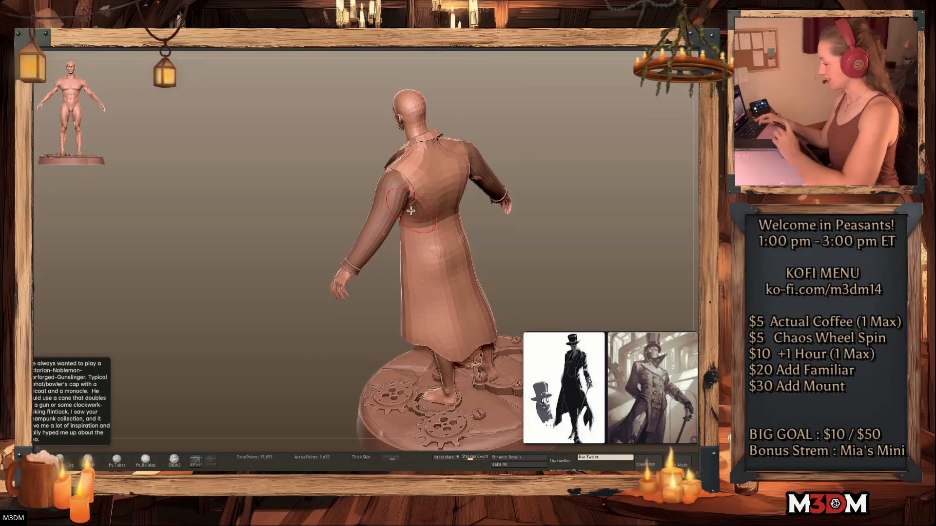
{"action": "left_click_drag", "start_coordinate": [590, 207], "coordinate": [407, 182]}
{"action": "key", "text": "shift+f"}
{"action": "key", "text": "shift+f"}
{"action": "left_click_drag", "start_coordinate": [422, 238], "coordinate": [510, 225]}
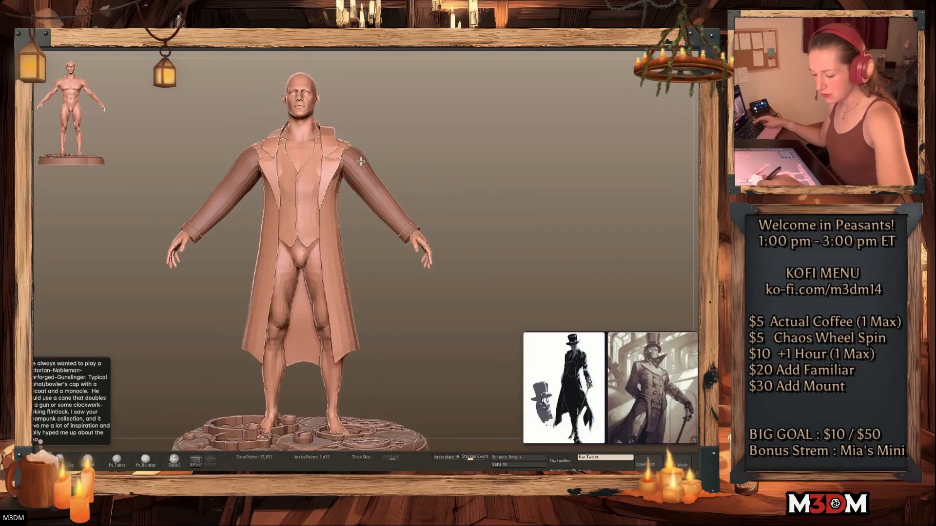
Refine the sleeves and the coat body in turn with adjusted brush settings so they meet at the shoulders
{"action": "left_click", "coordinate": [361, 161], "text": "alt"}
{"action": "key", "text": "space"}
{"action": "key", "text": "space"}
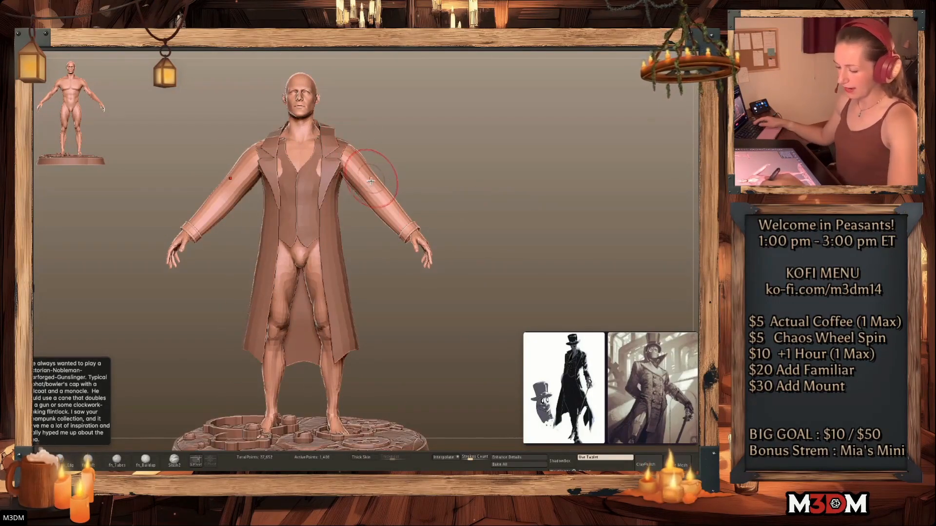
{"action": "left_click", "coordinate": [306, 195], "text": "alt"}
{"action": "key", "text": "space"}
{"action": "key", "text": "space"}
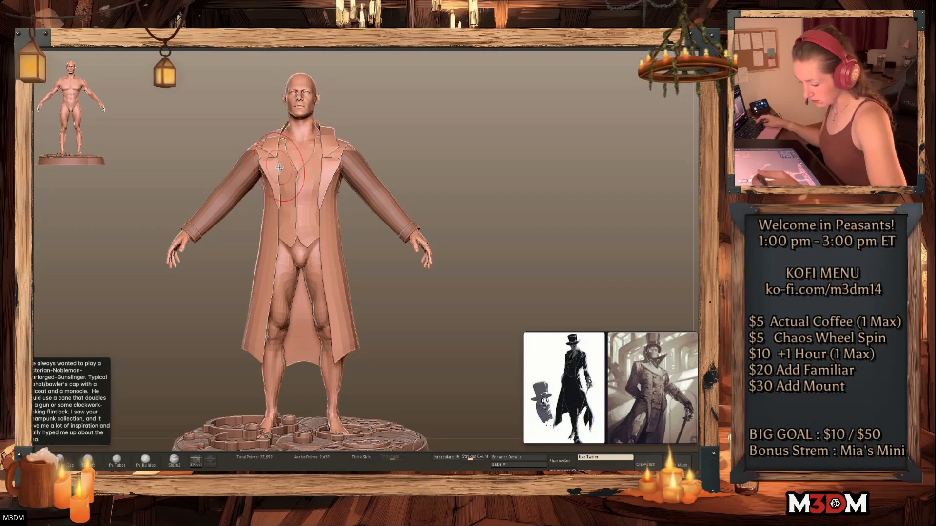
Look over the whole clothing kit for garments that could dress the figure's legs
{"action": "left_click_drag", "start_coordinate": [512, 203], "coordinate": [529, 184], "text": "alt"}
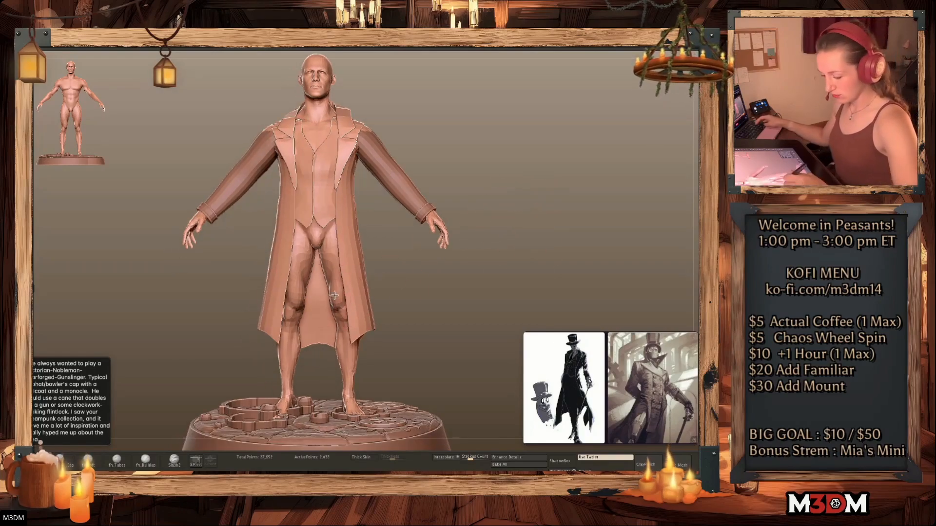
{"action": "left_click", "coordinate": [337, 320], "text": "alt"}
{"action": "key", "text": "space"}
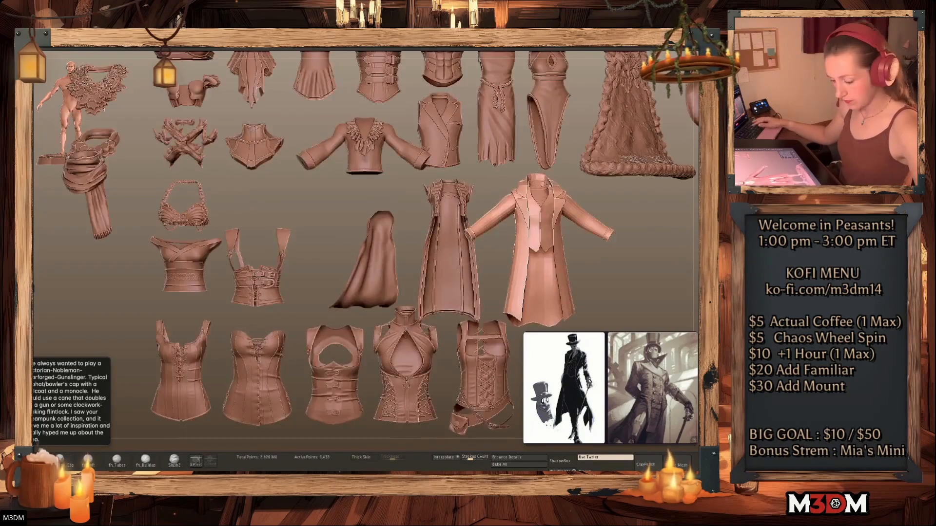
{"action": "key", "text": "f"}
{"action": "left_click_drag", "start_coordinate": [547, 301], "coordinate": [540, 299], "text": "alt"}
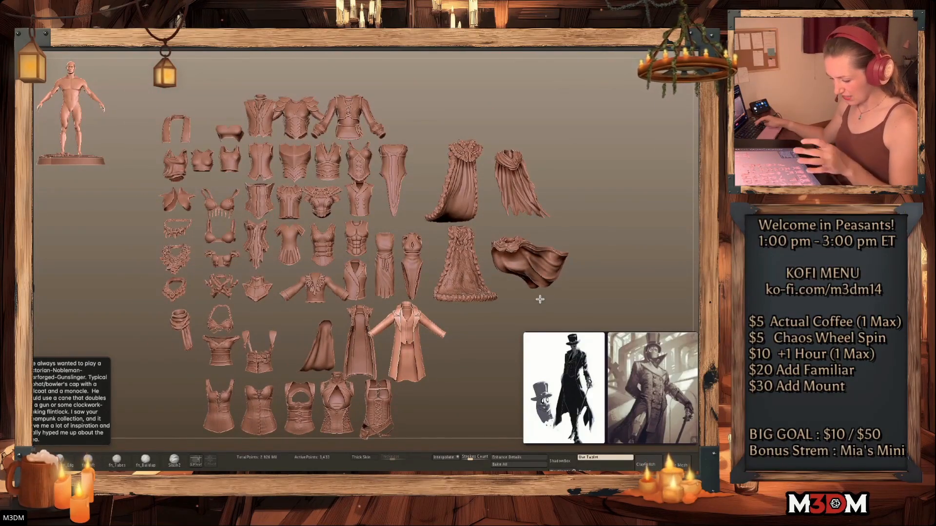
Search the Mac for "pant" and load the Belts Pants Shoes.ztl tool
{"action": "left_click", "coordinate": [706, 146]}
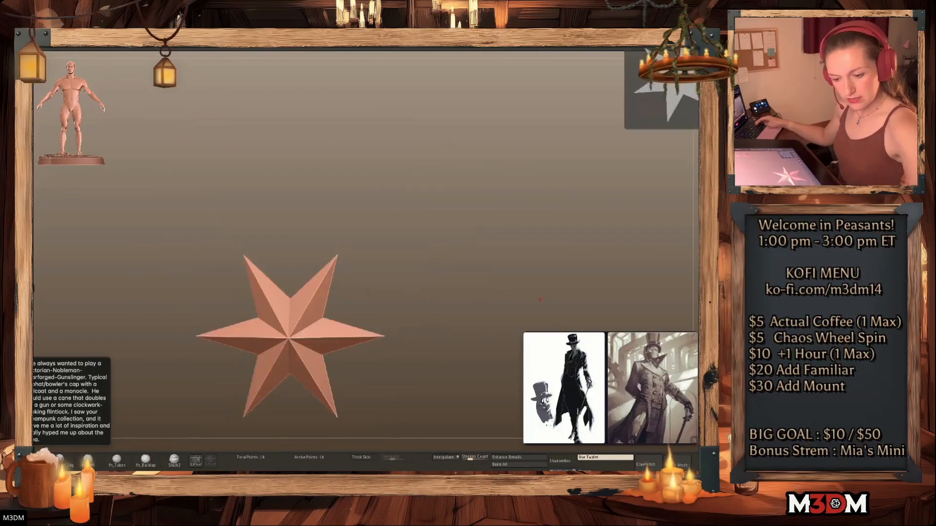
{"action": "left_click", "coordinate": [707, 97]}
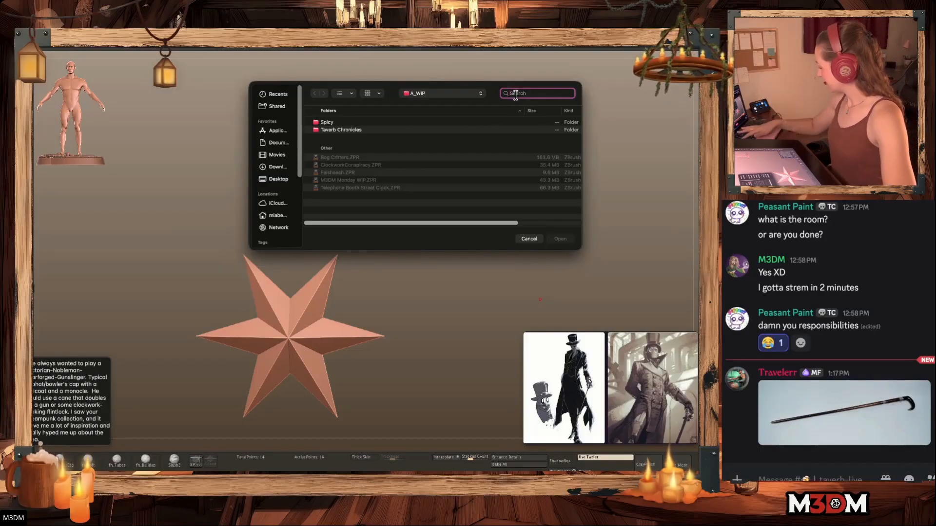
{"action": "type", "text": "pant"}
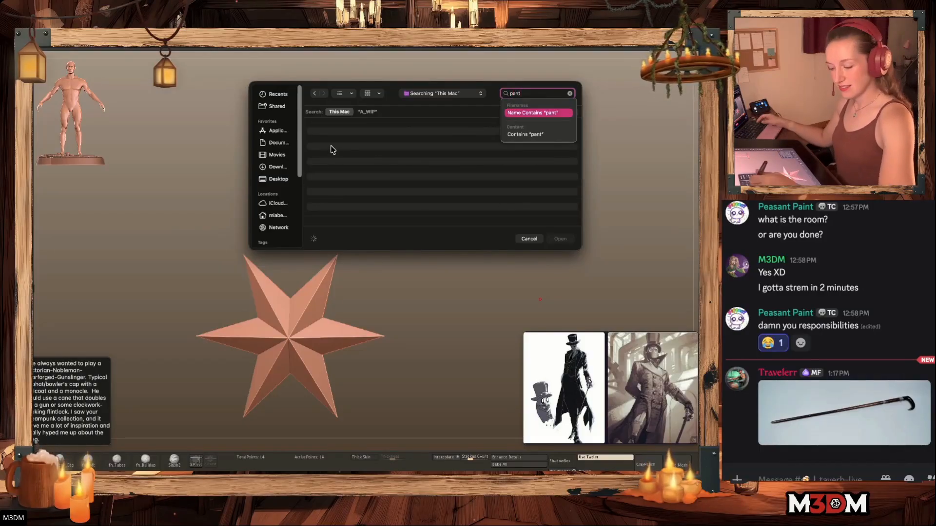
{"action": "scroll", "coordinate": [349, 167], "scroll_direction": "down", "scroll_amount": 5}
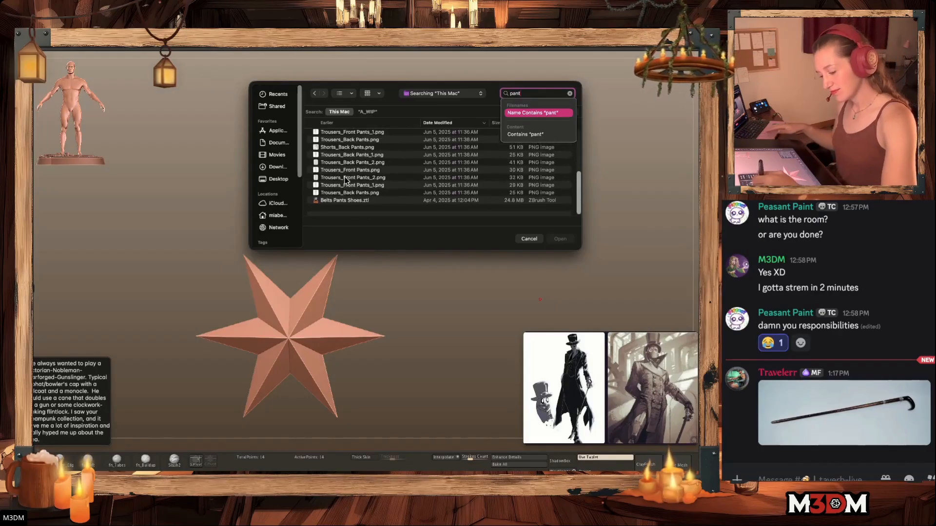
{"action": "left_click", "coordinate": [333, 209]}
{"action": "double_click", "coordinate": [334, 209]}
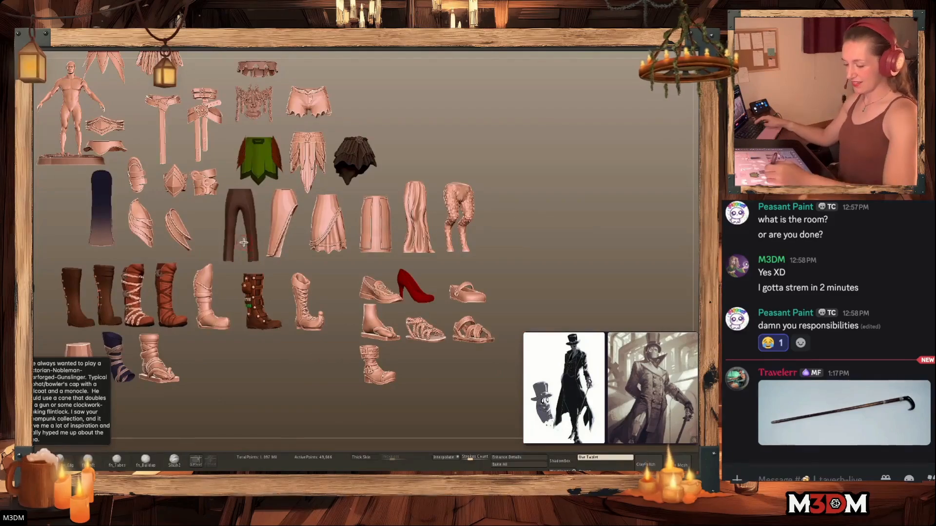
Append the long brown trousers from the loaded kit to the coated figure as a subtool
{"action": "left_click", "coordinate": [257, 249], "text": "alt"}
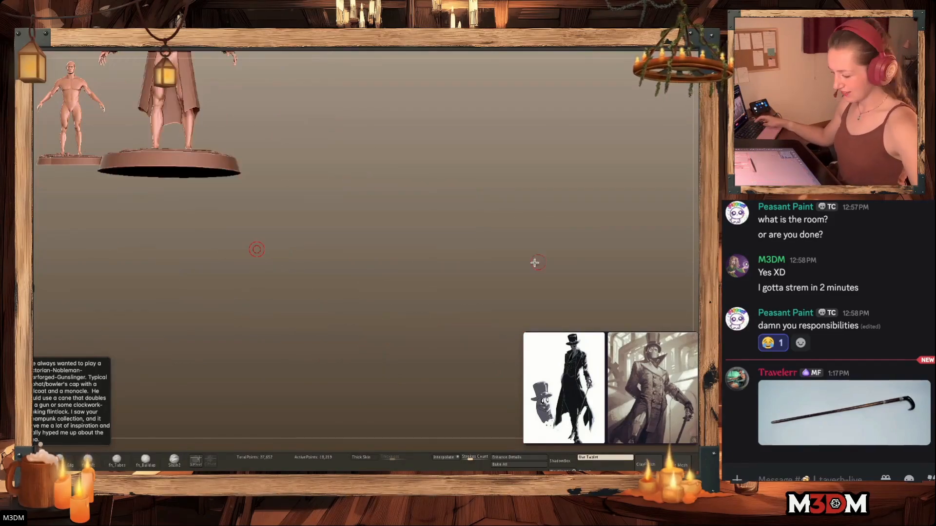
{"action": "left_click_drag", "start_coordinate": [552, 262], "coordinate": [578, 351], "text": "alt"}
{"action": "left_click", "coordinate": [647, 325]}
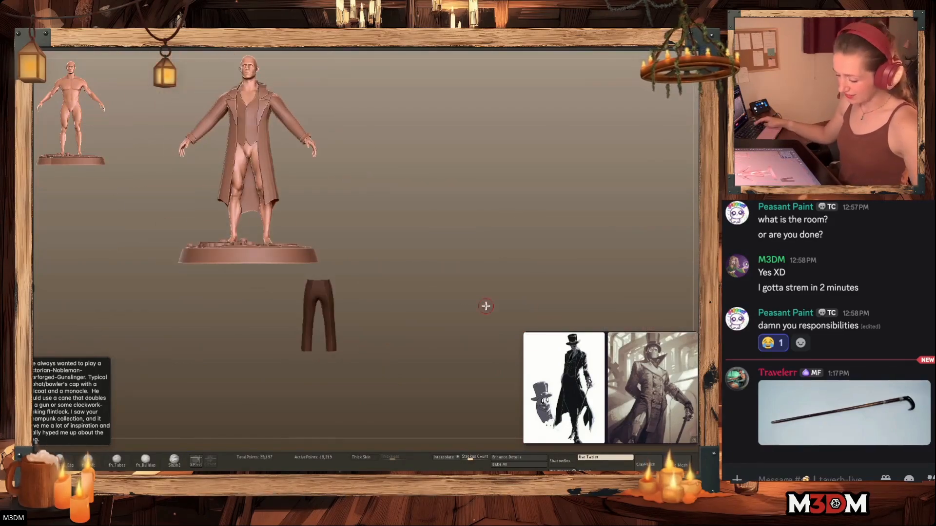
{"action": "left_click_drag", "start_coordinate": [474, 312], "coordinate": [515, 352], "text": "alt"}
{"action": "left_click", "coordinate": [707, 156]}
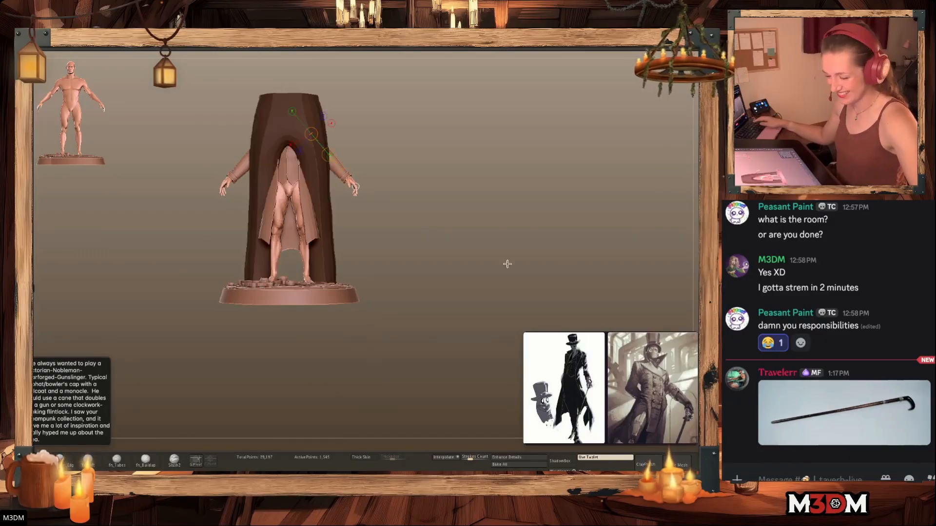
Unmask the oversized trousers, then scale and position them over the figure's legs with the gizmo
{"action": "key", "text": "ctrl+i"}
{"action": "key", "text": "w"}
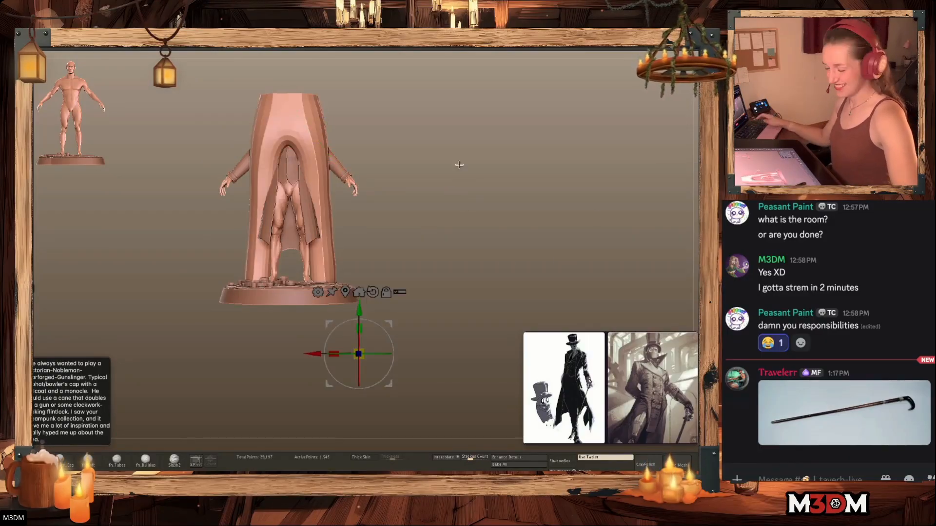
{"action": "left_click_drag", "start_coordinate": [459, 175], "coordinate": [472, 205], "text": "alt"}
{"action": "left_click", "coordinate": [357, 319]}
{"action": "left_click_drag", "start_coordinate": [307, 212], "coordinate": [298, 229]}
{"action": "left_click_drag", "start_coordinate": [302, 174], "coordinate": [302, 206]}
{"action": "left_click_drag", "start_coordinate": [495, 207], "coordinate": [524, 232], "text": "alt"}
{"action": "key", "text": "w"}
{"action": "left_click_drag", "start_coordinate": [346, 254], "coordinate": [348, 255]}
{"action": "key", "text": "q"}
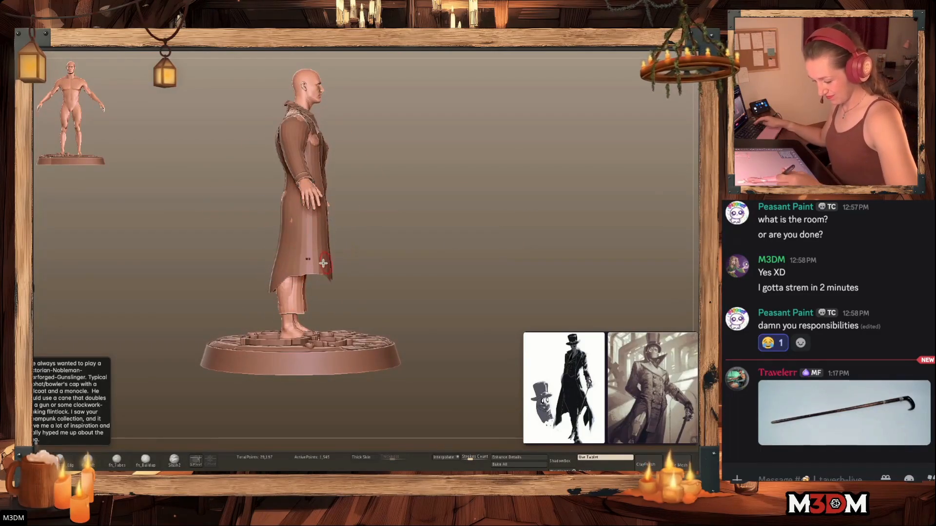
Isolate the coat and separate its long outer body from the vest and lapels
{"action": "left_click", "coordinate": [328, 262], "text": "alt"}
{"action": "key", "text": "alt+s"}
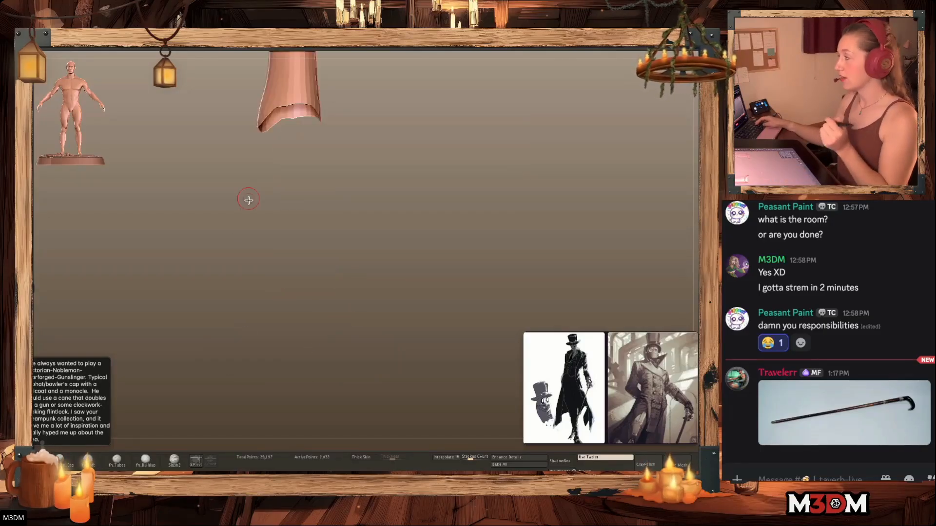
{"action": "left_click_drag", "start_coordinate": [510, 206], "coordinate": [502, 360], "text": "alt"}
{"action": "mouse_move", "coordinate": [239, 394]}
{"action": "left_mouse_down", "text": "ctrl"}
{"action": "mouse_move", "coordinate": [223, 333]}
{"action": "mouse_move", "coordinate": [426, 239]}
{"action": "left_mouse_up", "text": "ctrl"}
{"action": "mouse_move", "coordinate": [491, 221]}
{"action": "left_mouse_down"}
{"action": "mouse_move", "coordinate": [499, 218]}
{"action": "mouse_move", "coordinate": [486, 232]}
{"action": "left_mouse_up"}
{"action": "key", "text": "ctrl+h"}
{"action": "key", "text": "alt+s"}
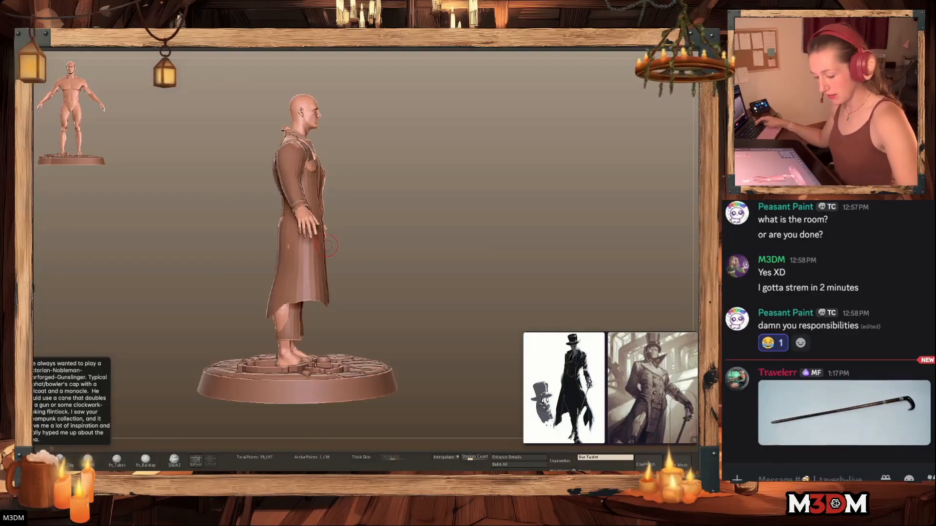
Mask the upper part of the coat body, adjust the flare of its skirt with the transpose line, and clear the mask
{"action": "left_click", "coordinate": [309, 262], "text": "alt"}
{"action": "key", "text": "alt+s"}
{"action": "mouse_move", "coordinate": [244, 384]}
{"action": "left_mouse_down", "text": "ctrl"}
{"action": "mouse_move", "coordinate": [370, 234]}
{"action": "mouse_move", "coordinate": [350, 314]}
{"action": "left_mouse_up", "text": "ctrl"}
{"action": "left_click", "coordinate": [320, 288], "text": "ctrl"}
{"action": "key", "text": "w"}
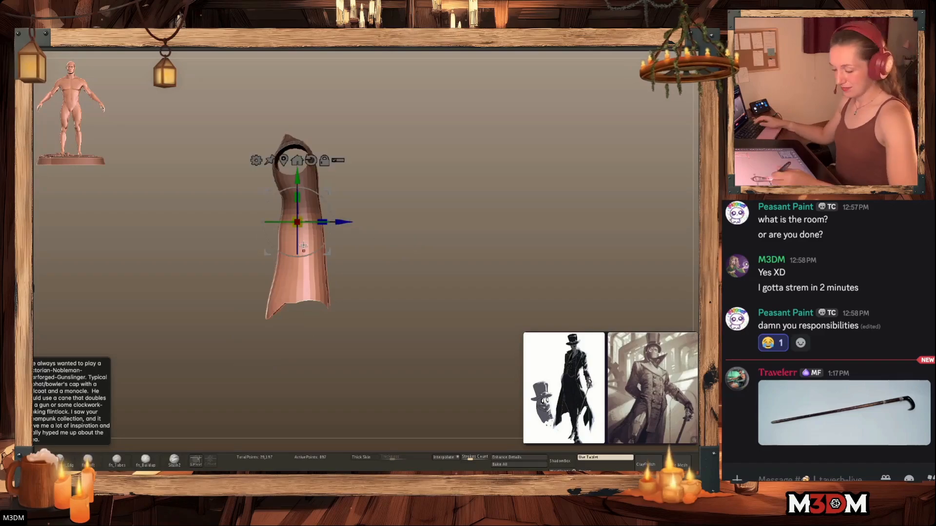
{"action": "key", "text": "y"}
{"action": "left_click_drag", "start_coordinate": [295, 214], "coordinate": [267, 305]}
{"action": "key", "text": "q"}
{"action": "key", "text": "alt+s"}
{"action": "left_click_drag", "start_coordinate": [538, 252], "coordinate": [535, 253]}
{"action": "left_click_drag", "start_coordinate": [434, 335], "coordinate": [580, 243], "text": "ctrl"}
Pull the unmasked trouser legs down towards the ankles, keeping the hips masked
{"action": "left_click_drag", "start_coordinate": [537, 271], "coordinate": [517, 274], "text": "shift"}
{"action": "left_click", "coordinate": [351, 329], "text": "alt"}
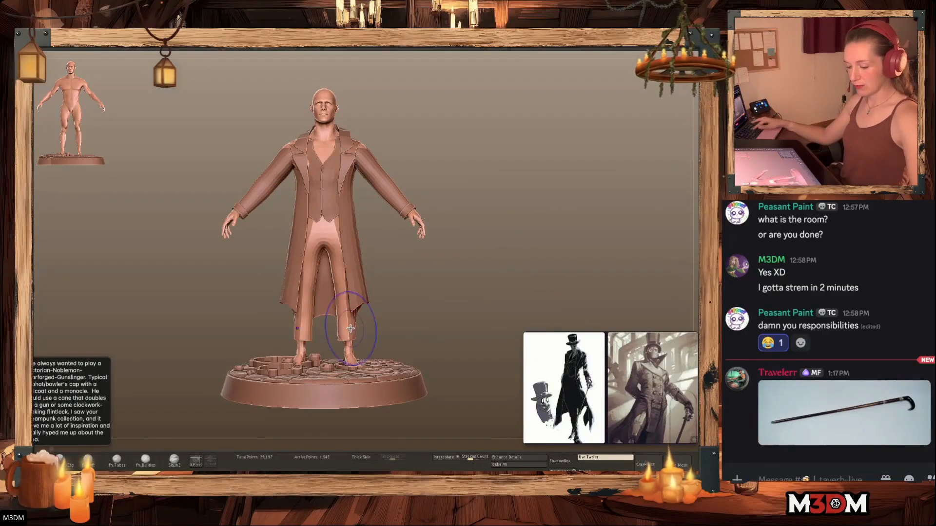
{"action": "key", "text": "alt+s"}
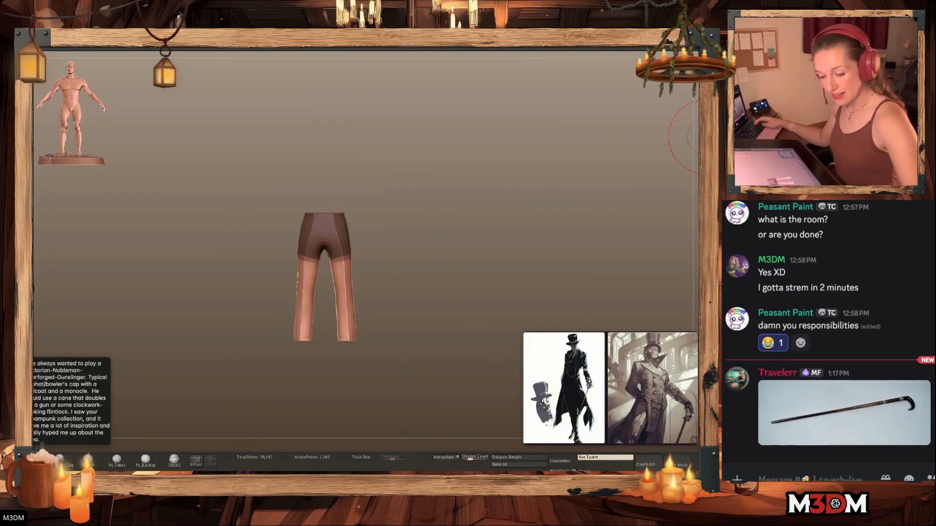
{"action": "key", "text": "alt+s"}
{"action": "left_click_drag", "start_coordinate": [343, 333], "coordinate": [347, 347]}
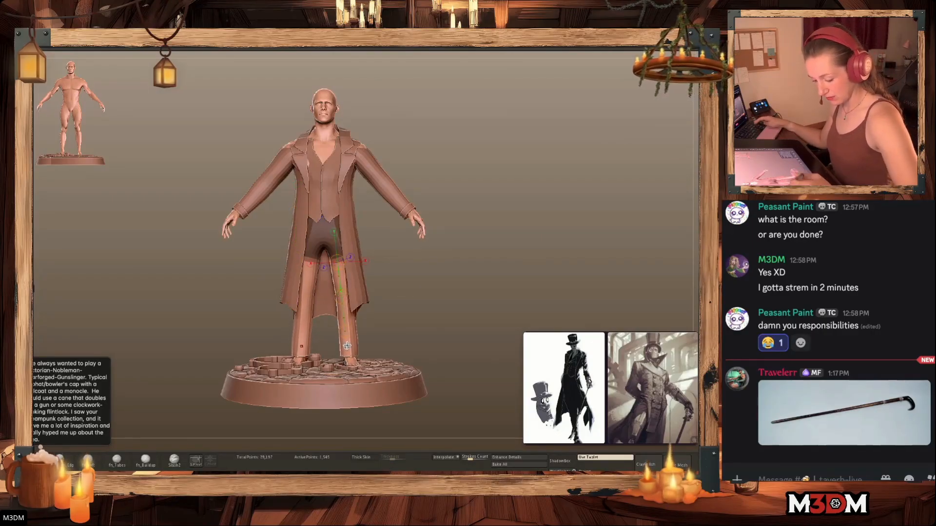
Shift the lengthened trouser legs with the gizmo to follow the figure's legs, and clear the mask
{"action": "key", "text": "q"}
{"action": "key", "text": "w"}
{"action": "key", "text": "y"}
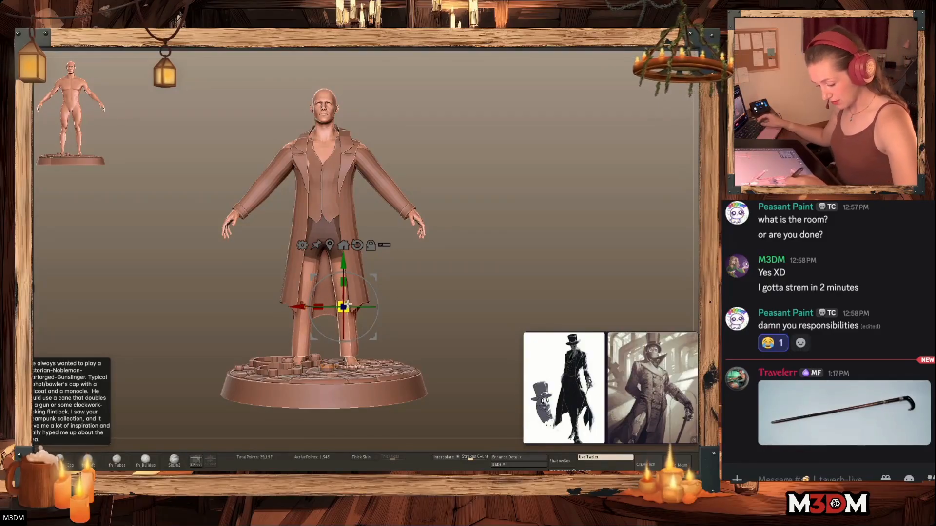
{"action": "left_click_drag", "start_coordinate": [343, 263], "coordinate": [343, 266]}
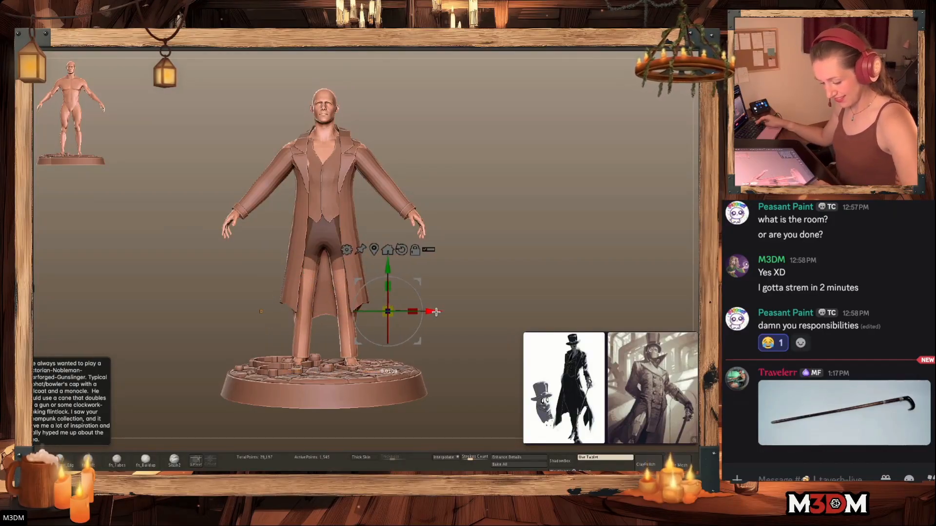
{"action": "key", "text": "q"}
{"action": "left_click_drag", "start_coordinate": [402, 297], "coordinate": [401, 293], "text": "alt"}
{"action": "left_click", "coordinate": [356, 277], "text": "alt"}
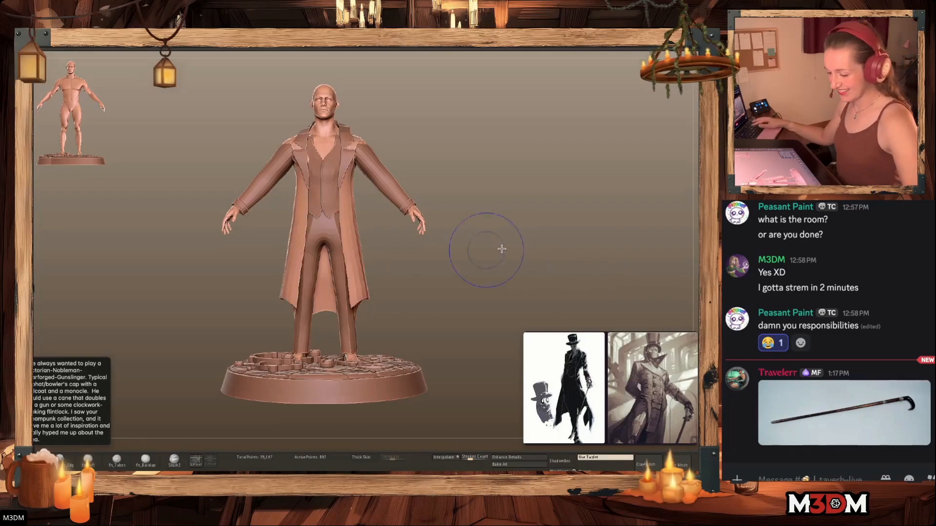
{"action": "left_click", "coordinate": [344, 340], "text": "alt"}
{"action": "left_click_drag", "start_coordinate": [538, 236], "coordinate": [545, 243], "text": "ctrl"}
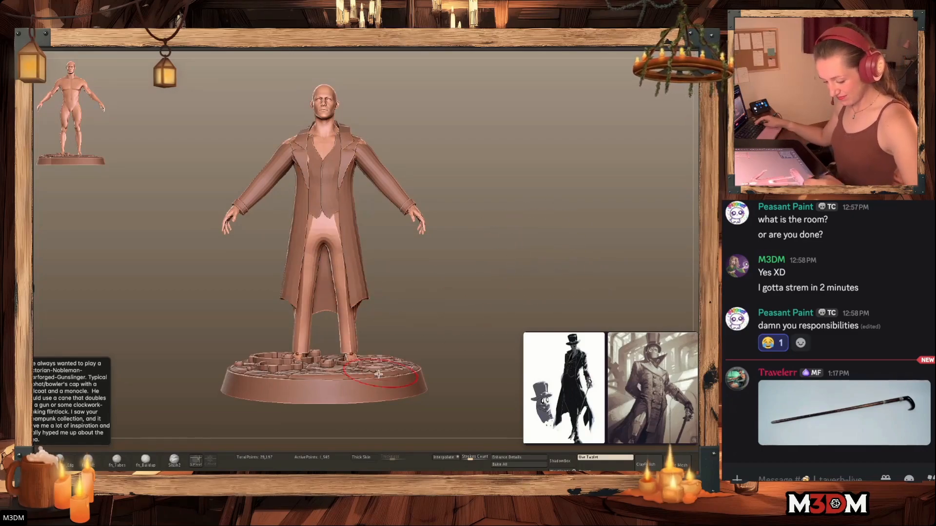
Lower the stone base and shift it beneath the figure's feet with the gizmo
{"action": "left_click", "coordinate": [384, 374], "text": "alt"}
{"action": "key", "text": "w"}
{"action": "left_click_drag", "start_coordinate": [263, 328], "coordinate": [264, 337]}
{"action": "left_click_drag", "start_coordinate": [264, 382], "coordinate": [248, 384]}
{"action": "left_click_drag", "start_coordinate": [505, 274], "coordinate": [494, 293]}
Hide the long coat body to expose the legs, and make the trousers the active subtool
{"action": "left_click", "coordinate": [255, 344], "text": "alt"}
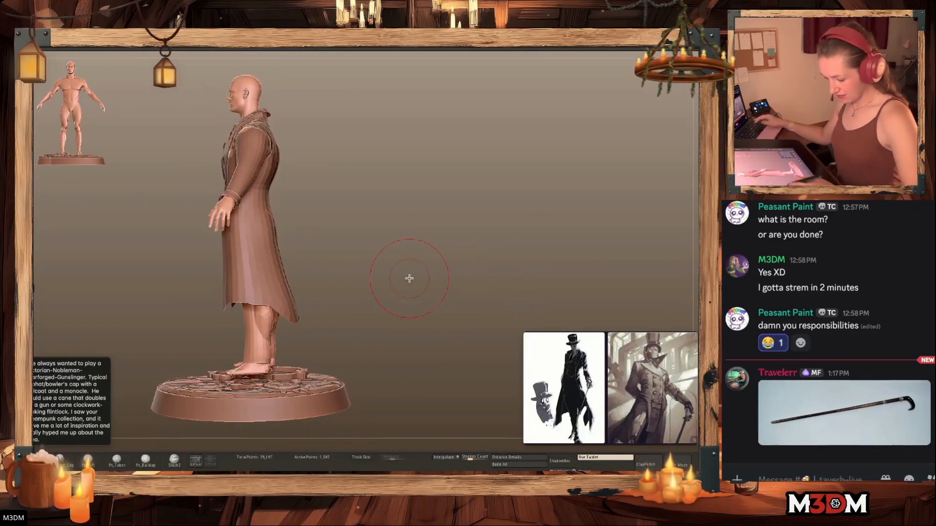
{"action": "left_click", "coordinate": [264, 267], "text": "alt"}
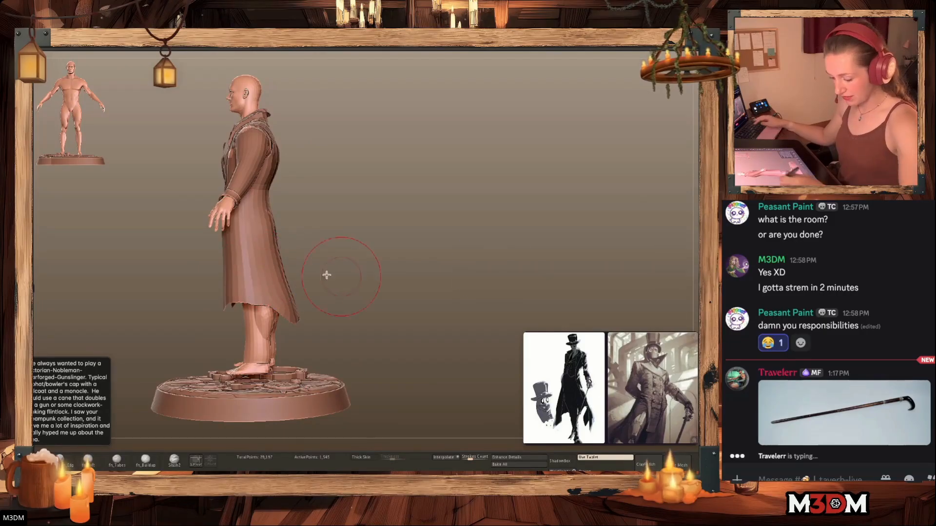
{"action": "left_click_drag", "start_coordinate": [539, 275], "coordinate": [590, 253], "text": "alt"}
{"action": "left_click", "coordinate": [312, 317], "text": "alt"}
{"action": "right_click", "coordinate": [436, 249]}
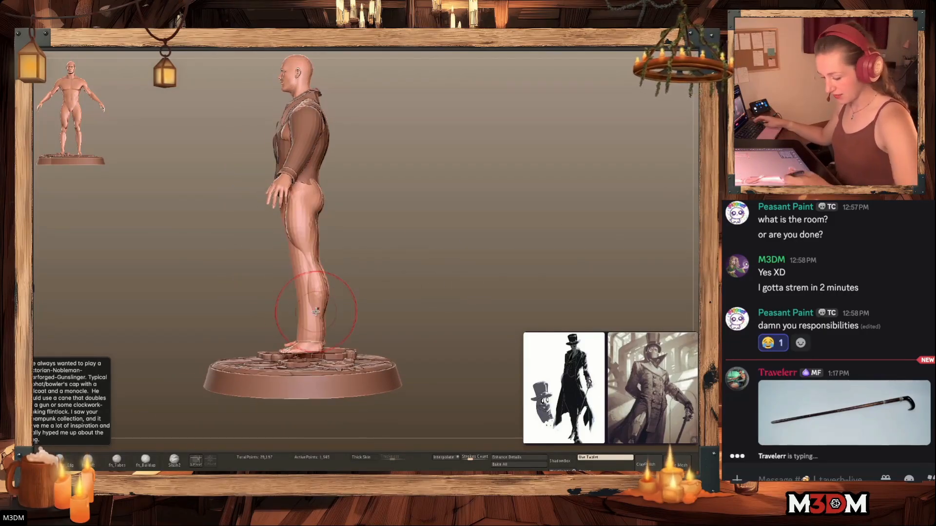
{"action": "mouse_move", "coordinate": [512, 238]}
{"action": "left_mouse_down"}
{"action": "mouse_move", "coordinate": [529, 235]}
{"action": "mouse_move", "coordinate": [524, 251]}
{"action": "left_mouse_up"}
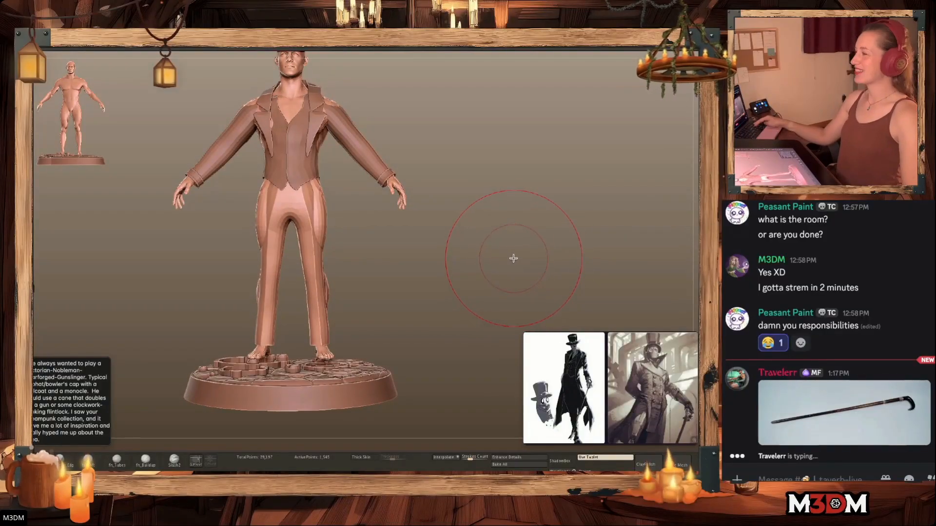
Select the male body and push its hips inward beneath the trousers with the Move brush
{"action": "left_click_drag", "start_coordinate": [545, 211], "coordinate": [566, 199], "text": "alt"}
{"action": "left_click", "coordinate": [342, 198], "text": "alt"}
{"action": "left_click_drag", "start_coordinate": [559, 254], "coordinate": [571, 288], "text": "alt"}
{"action": "right_click", "coordinate": [378, 220]}
{"action": "mouse_move", "coordinate": [363, 232]}
{"action": "left_mouse_down"}
{"action": "mouse_move", "coordinate": [352, 215]}
{"action": "mouse_move", "coordinate": [355, 249]}
{"action": "mouse_move", "coordinate": [355, 233]}
{"action": "left_mouse_up"}
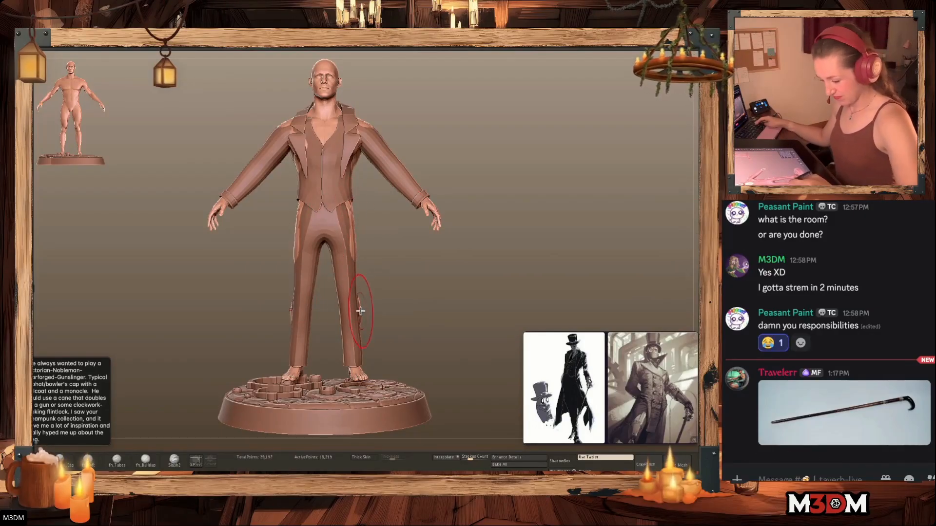
Fit the trousers' thighs around the legs from the front and side, with the gizmo recentred on the unmasked area
{"action": "left_click", "coordinate": [343, 240], "text": "alt"}
{"action": "key", "text": "space"}
{"action": "left_click_drag", "start_coordinate": [355, 204], "coordinate": [361, 194]}
{"action": "key", "text": "space"}
{"action": "key", "text": "w"}
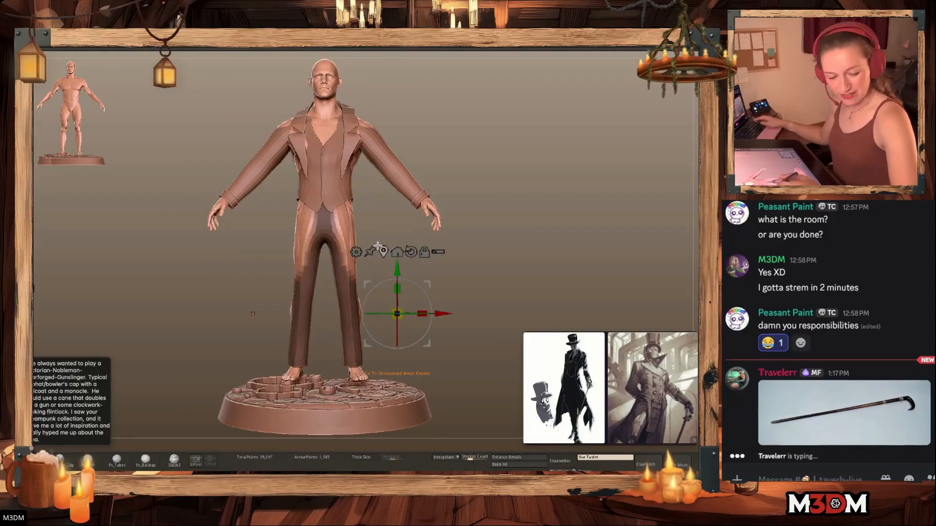
{"action": "left_click", "coordinate": [383, 252]}
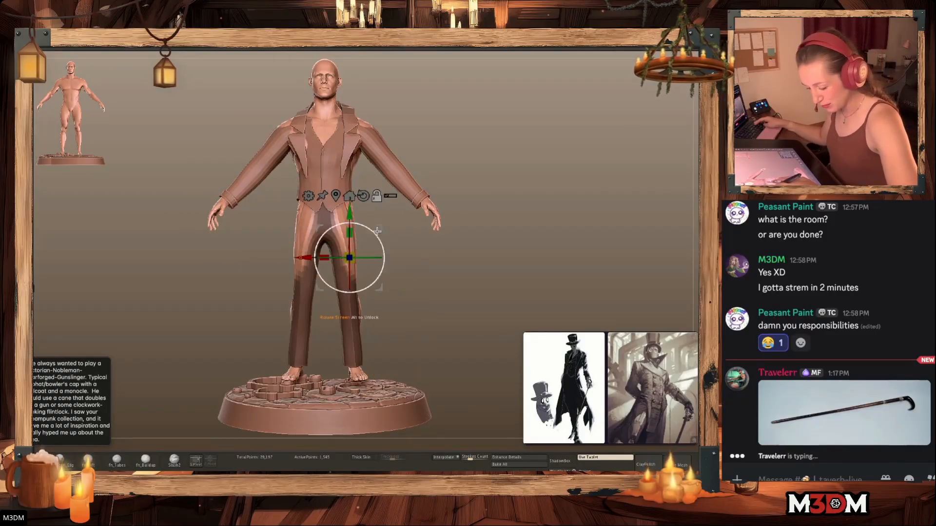
{"action": "left_click_drag", "start_coordinate": [383, 264], "coordinate": [383, 234]}
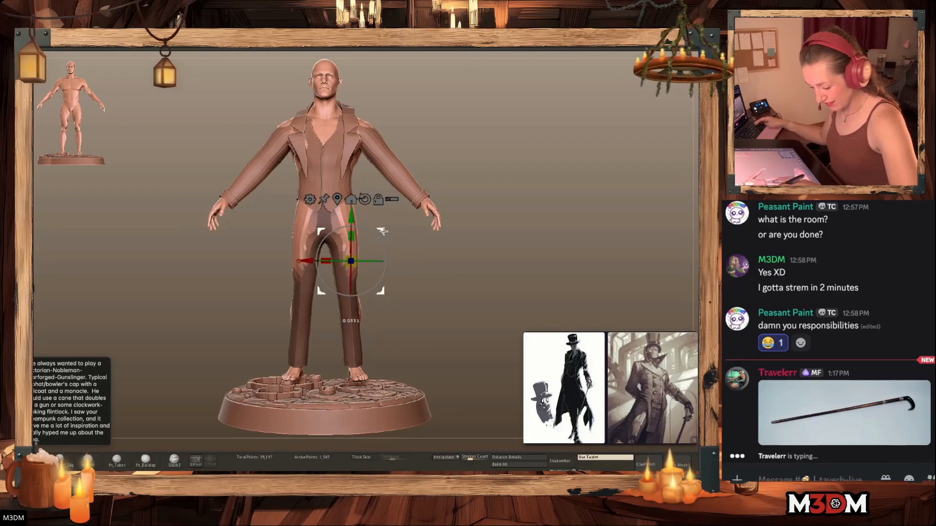
{"action": "left_click_drag", "start_coordinate": [414, 267], "coordinate": [416, 279], "text": "ctrl"}
{"action": "left_click_drag", "start_coordinate": [482, 298], "coordinate": [478, 294]}
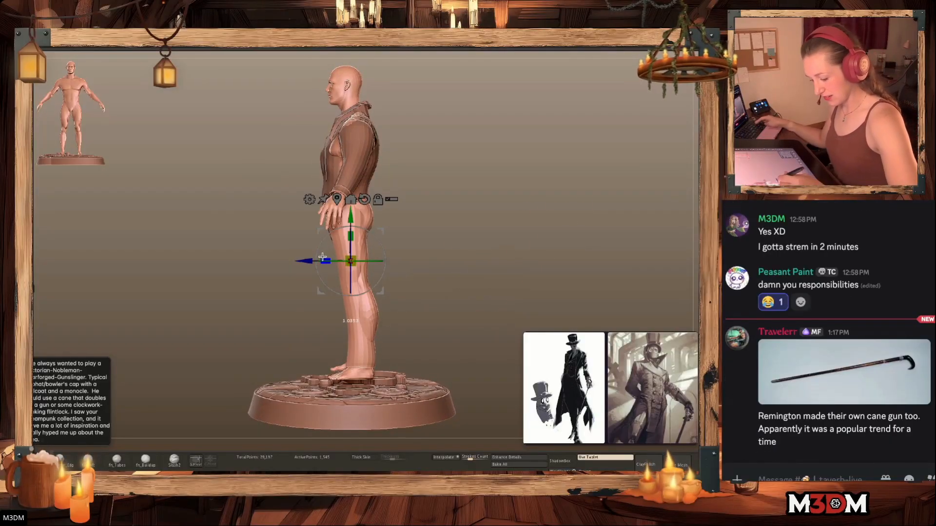
{"action": "key", "text": "q"}
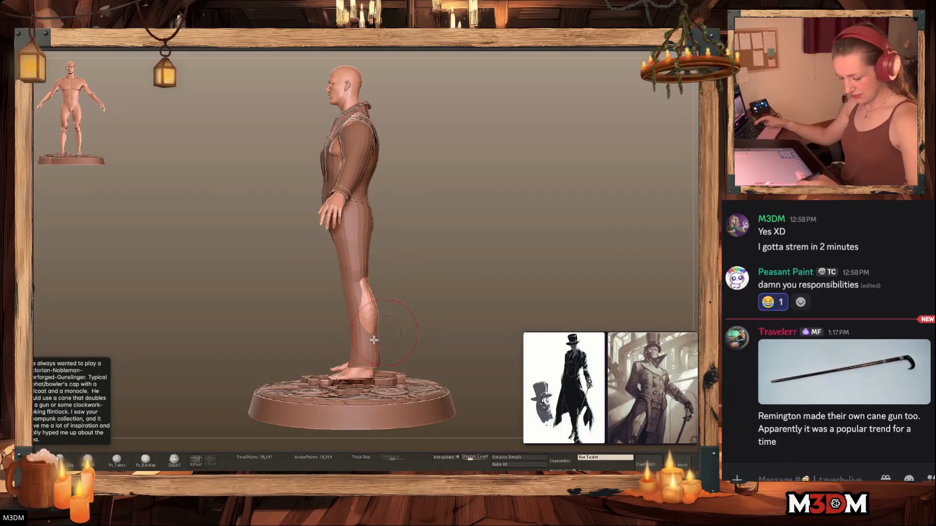
Mask the trousers' upper part and swing their lower legs back around the calves with the gizmo, clearing the mask at the end
{"action": "left_click", "coordinate": [374, 312], "text": "alt"}
{"action": "mouse_move", "coordinate": [386, 268]}
{"action": "left_mouse_down", "text": "ctrl"}
{"action": "mouse_move", "coordinate": [360, 312]}
{"action": "mouse_move", "coordinate": [402, 348]}
{"action": "left_mouse_up", "text": "ctrl"}
{"action": "left_click", "coordinate": [472, 298], "text": "ctrl"}
{"action": "key", "text": "w"}
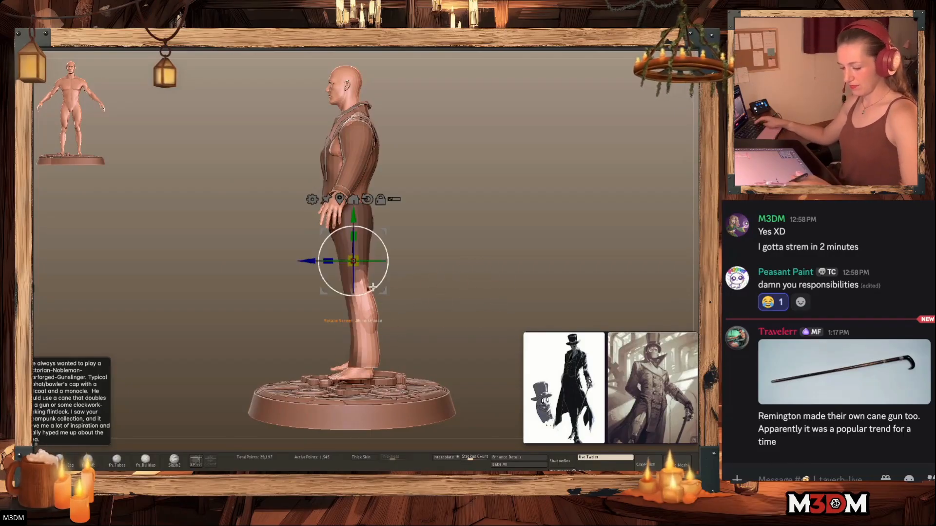
{"action": "left_click_drag", "start_coordinate": [373, 262], "coordinate": [365, 285]}
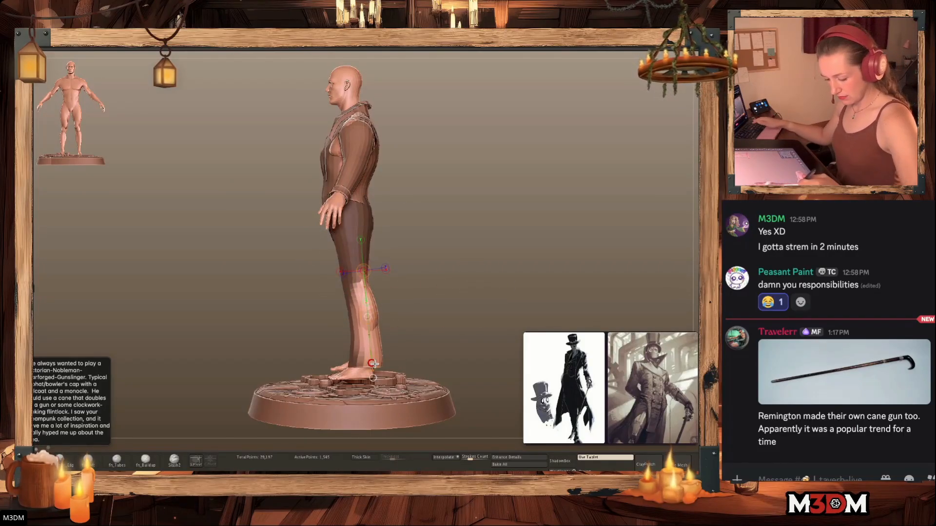
{"action": "left_click_drag", "start_coordinate": [389, 312], "coordinate": [385, 305], "text": "ctrl"}
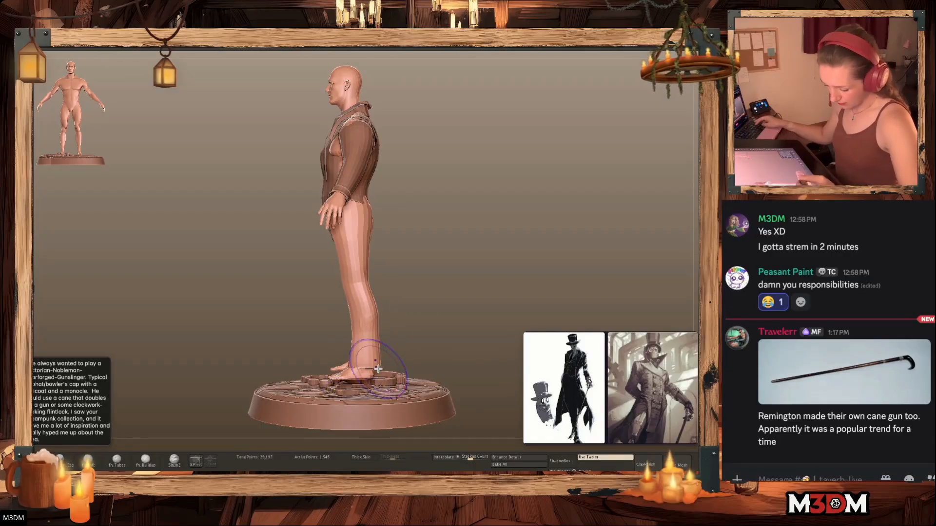
Cover the exposed calves with the trousers from behind, and smooth the male body's legs beneath them
{"action": "key", "text": "q"}
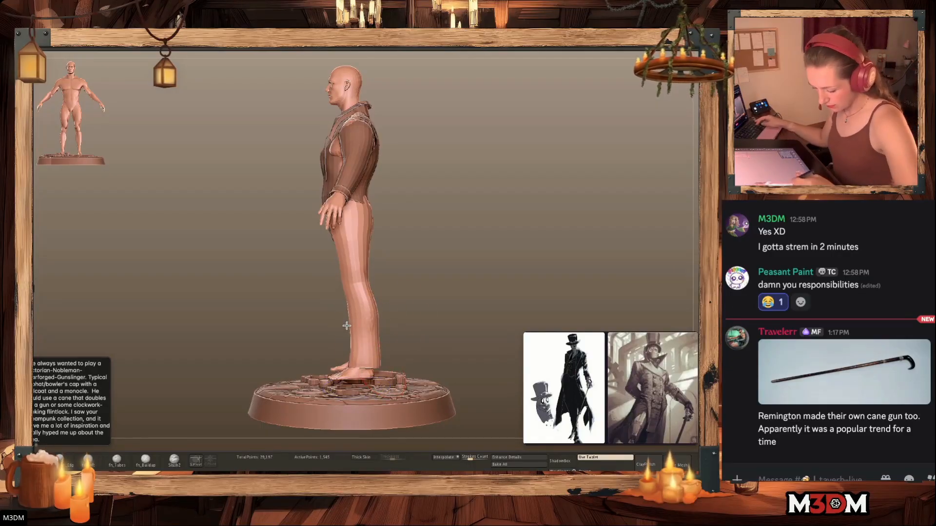
{"action": "left_click_drag", "start_coordinate": [477, 274], "coordinate": [551, 263], "text": "shift"}
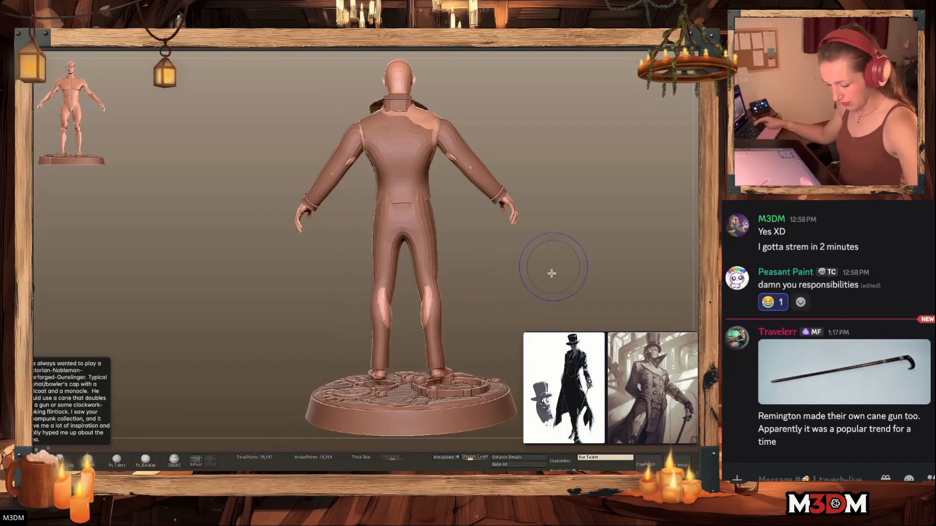
{"action": "left_click", "coordinate": [391, 300], "text": "alt"}
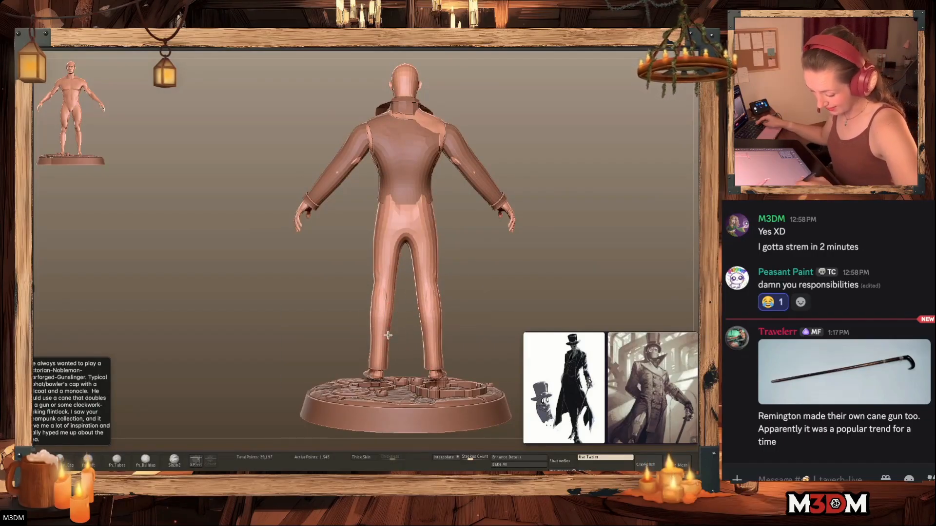
{"action": "left_click", "coordinate": [382, 296], "text": "alt"}
{"action": "left_click_drag", "start_coordinate": [382, 309], "coordinate": [386, 291], "text": "shift"}
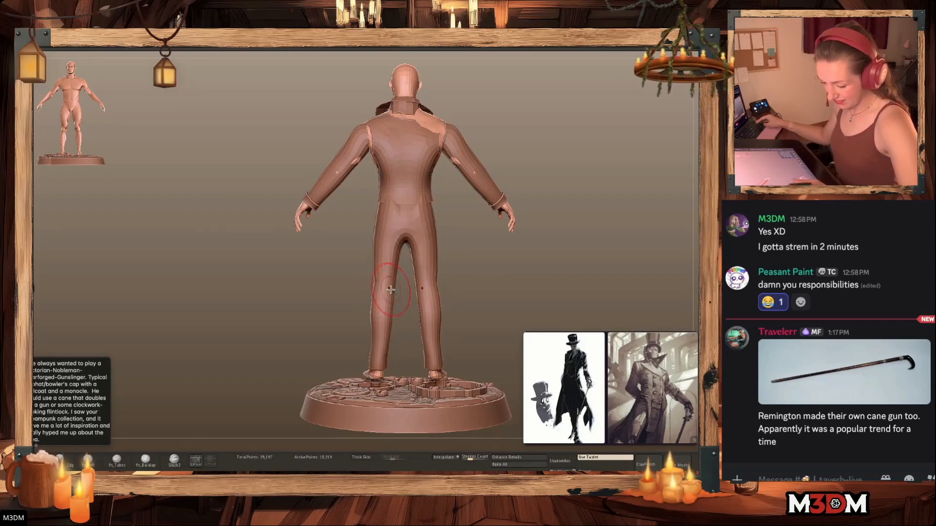
Make the trousers active, examine their wireframe from behind, and view the figure from the front
{"action": "left_click", "coordinate": [419, 207], "text": "alt"}
{"action": "key", "text": "shift+f"}
{"action": "key", "text": "shift+f"}
{"action": "key", "text": "shift+f"}
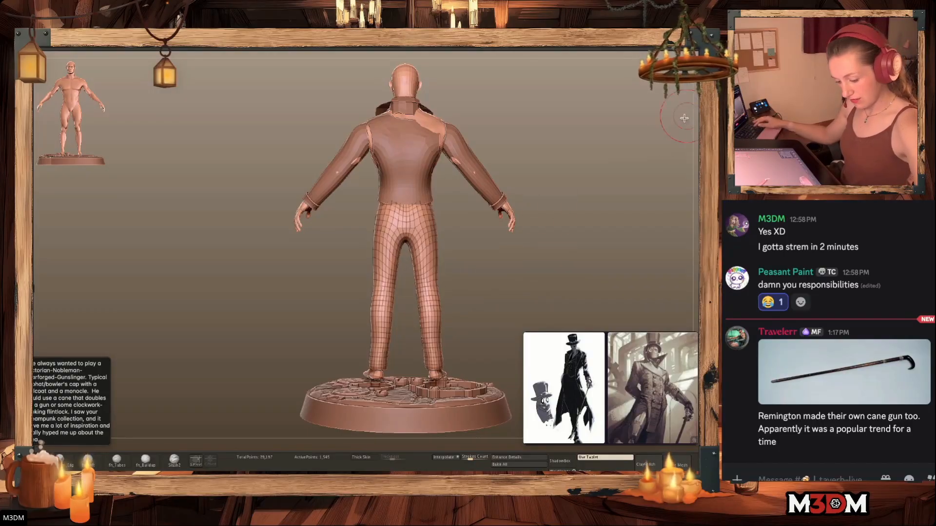
{"action": "key", "text": "shift+f"}
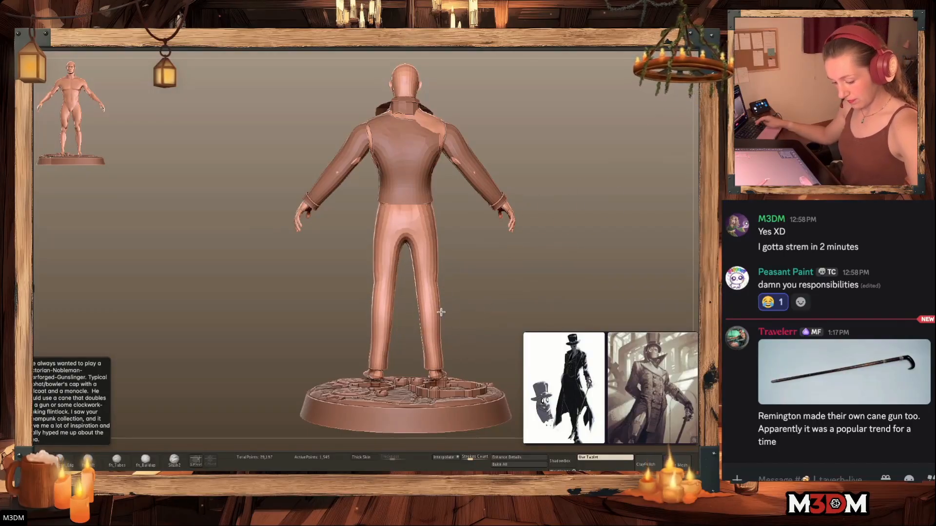
{"action": "mouse_move", "coordinate": [553, 238]}
{"action": "left_mouse_down", "text": "shift"}
{"action": "mouse_move", "coordinate": [543, 239]}
{"action": "mouse_move", "coordinate": [591, 255]}
{"action": "mouse_move", "coordinate": [530, 263]}
{"action": "mouse_move", "coordinate": [551, 256]}
{"action": "left_mouse_up", "text": "shift"}
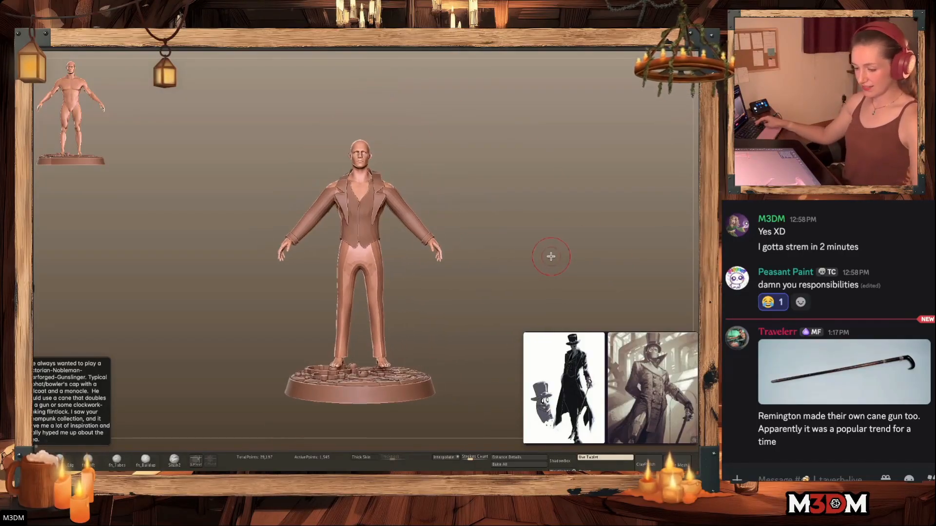
Select the coat sleeves and adjust them around the shoulder with the Move brush
{"action": "left_click", "coordinate": [391, 198], "text": "alt"}
{"action": "left_click_drag", "start_coordinate": [438, 163], "coordinate": [444, 189], "text": "alt"}
{"action": "left_click_drag", "start_coordinate": [394, 154], "coordinate": [388, 143]}
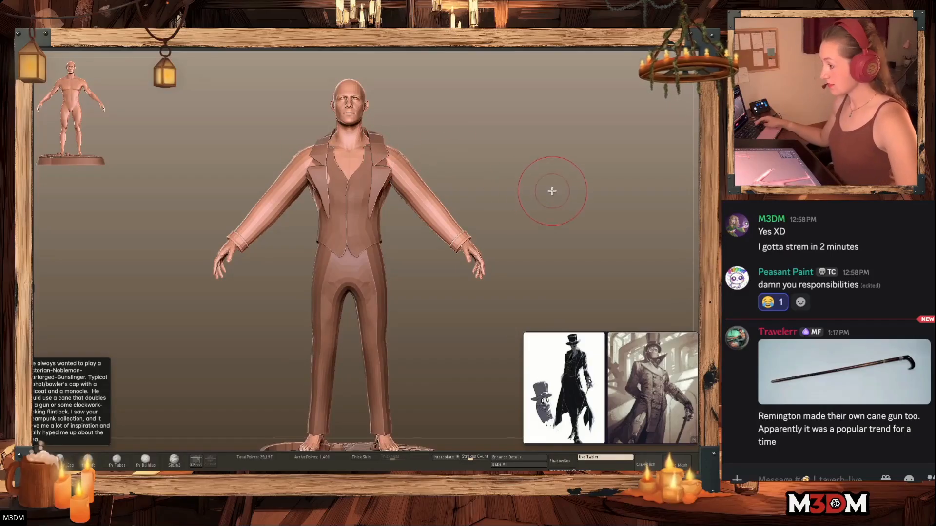
{"action": "left_click_drag", "start_coordinate": [547, 192], "coordinate": [539, 178]}
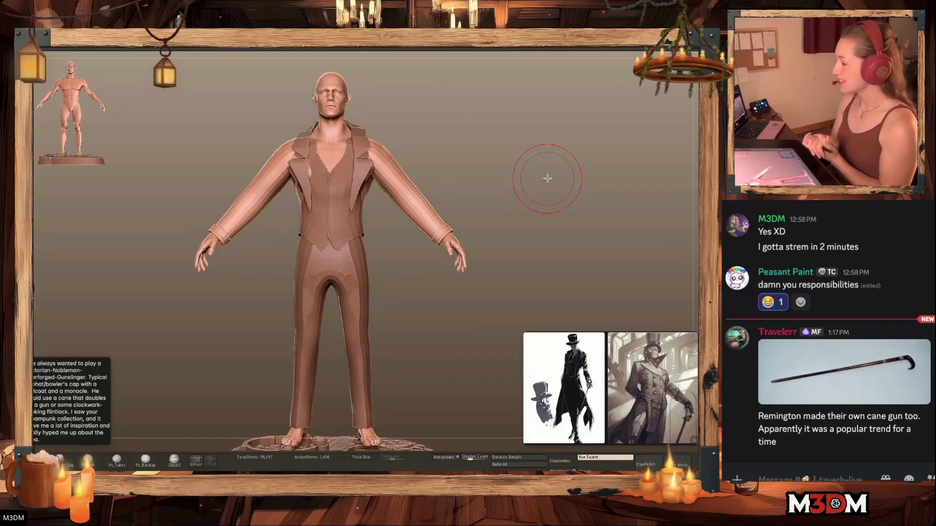
{"action": "left_click_drag", "start_coordinate": [518, 180], "coordinate": [558, 194]}
Select the vest and pull it out over the exposed chest beside the armpit
{"action": "left_click", "coordinate": [365, 195], "text": "alt"}
{"action": "left_click", "coordinate": [353, 200], "text": "alt"}
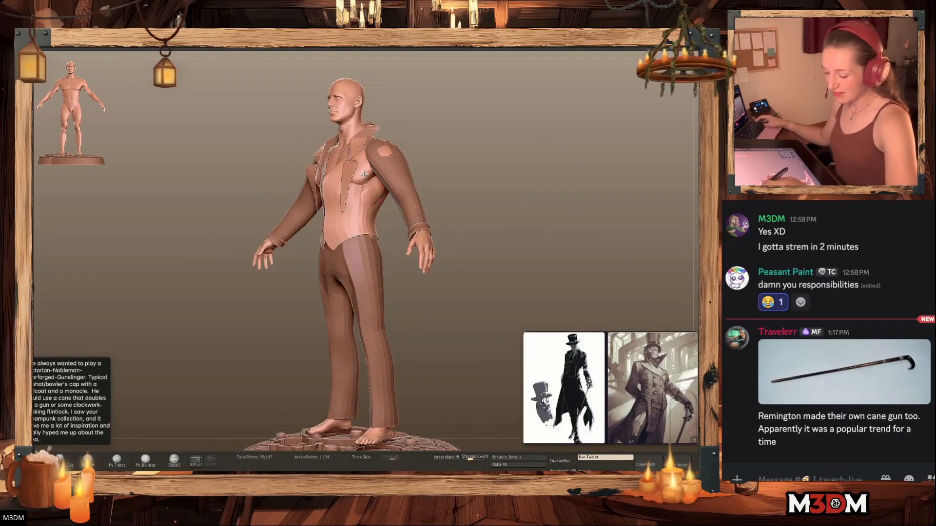
{"action": "mouse_move", "coordinate": [362, 179]}
{"action": "left_mouse_down"}
{"action": "mouse_move", "coordinate": [367, 185]}
{"action": "mouse_move", "coordinate": [372, 147]}
{"action": "left_mouse_up"}
{"action": "left_click_drag", "start_coordinate": [380, 196], "coordinate": [371, 163]}
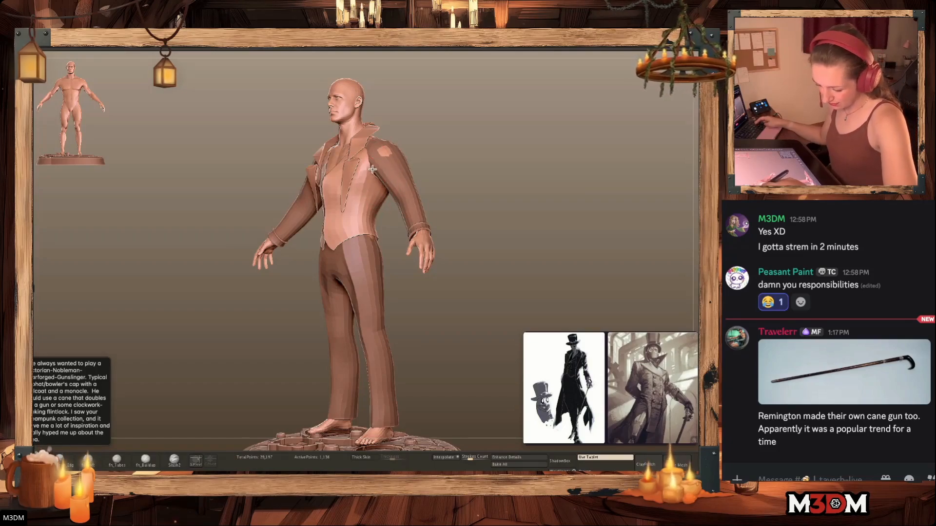
Select the sleeves and shape their upper arms around the shoulders from behind
{"action": "left_click", "coordinate": [389, 153], "text": "alt"}
{"action": "left_click_drag", "start_coordinate": [541, 198], "coordinate": [514, 200]}
{"action": "left_click", "coordinate": [404, 168], "text": "alt"}
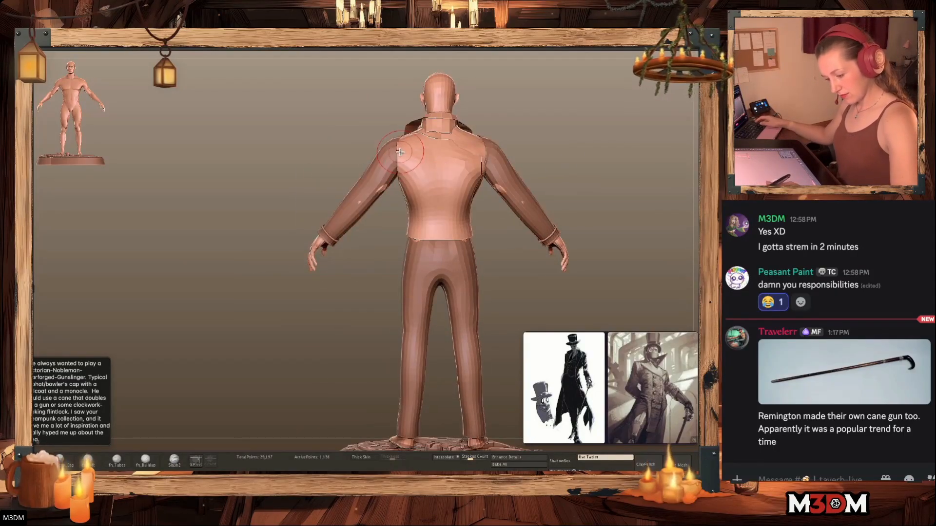
{"action": "left_click", "coordinate": [388, 182], "text": "alt"}
{"action": "left_click_drag", "start_coordinate": [382, 190], "coordinate": [386, 195]}
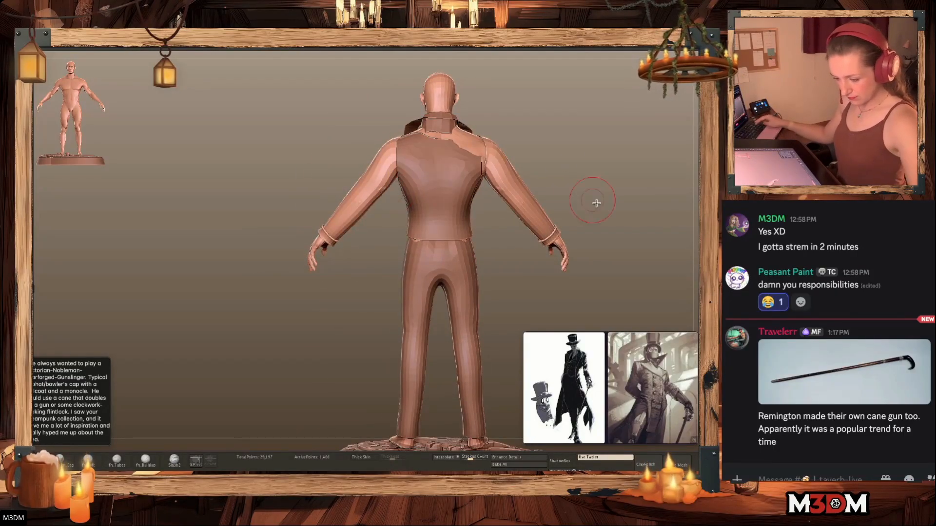
Check the garments' wireframe, and mirror and weld the vest to cover the bare patch on the upper back
{"action": "left_click", "coordinate": [469, 162], "text": "alt"}
{"action": "key", "text": "shift+f"}
{"action": "key", "text": "shift+f"}
{"action": "left_click_drag", "start_coordinate": [629, 217], "coordinate": [561, 251], "text": "alt"}
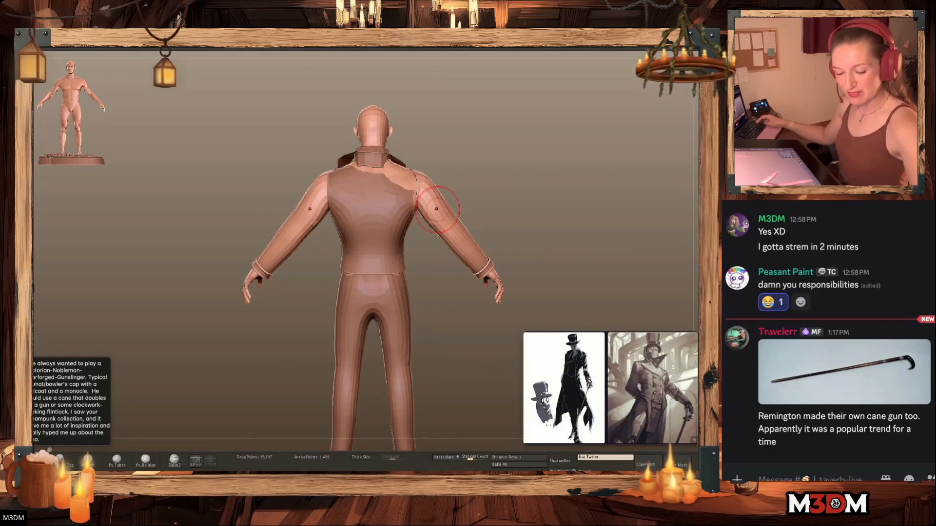
{"action": "left_click", "coordinate": [384, 242], "text": "alt"}
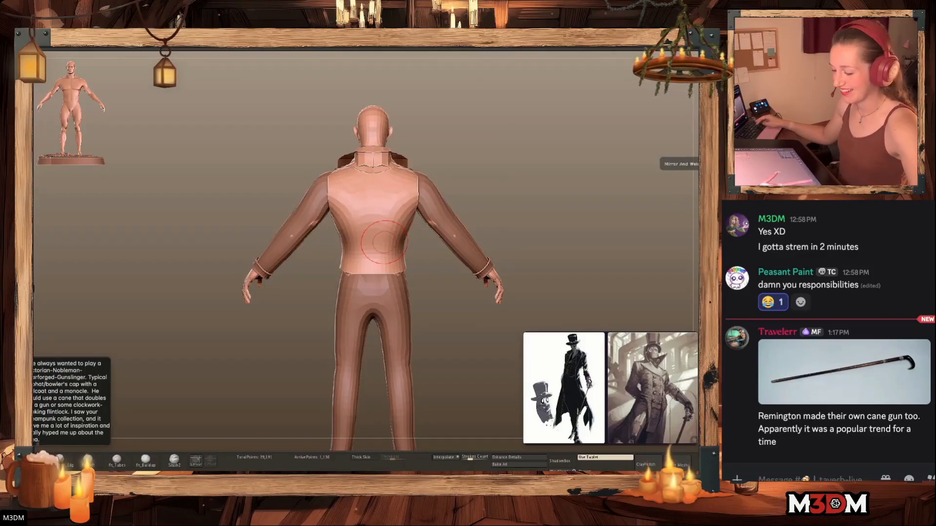
Reshape the vest's side, and temporarily hide its lapels to inspect the front panels
{"action": "mouse_move", "coordinate": [593, 220]}
{"action": "left_mouse_down"}
{"action": "mouse_move", "coordinate": [612, 217]}
{"action": "mouse_move", "coordinate": [624, 191]}
{"action": "left_mouse_up"}
{"action": "mouse_move", "coordinate": [402, 210]}
{"action": "left_mouse_down"}
{"action": "mouse_move", "coordinate": [393, 211]}
{"action": "mouse_move", "coordinate": [392, 251]}
{"action": "left_mouse_up"}
{"action": "mouse_move", "coordinate": [556, 202]}
{"action": "left_mouse_down", "text": "alt"}
{"action": "mouse_move", "coordinate": [502, 209]}
{"action": "mouse_move", "coordinate": [510, 276]}
{"action": "left_mouse_up", "text": "alt"}
{"action": "left_click", "coordinate": [347, 249]}
{"action": "left_click", "coordinate": [339, 229], "text": "ctrl+shift"}
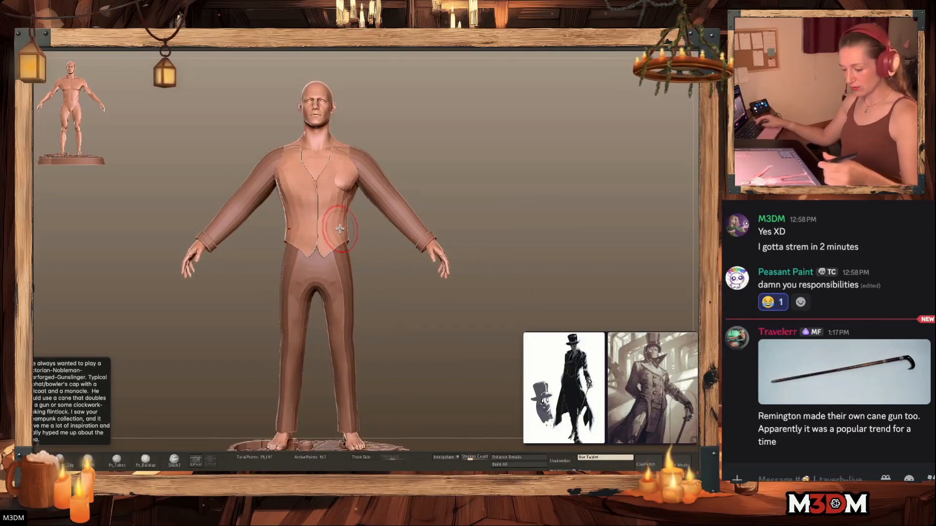
{"action": "left_click", "coordinate": [514, 182], "text": "ctrl+shift"}
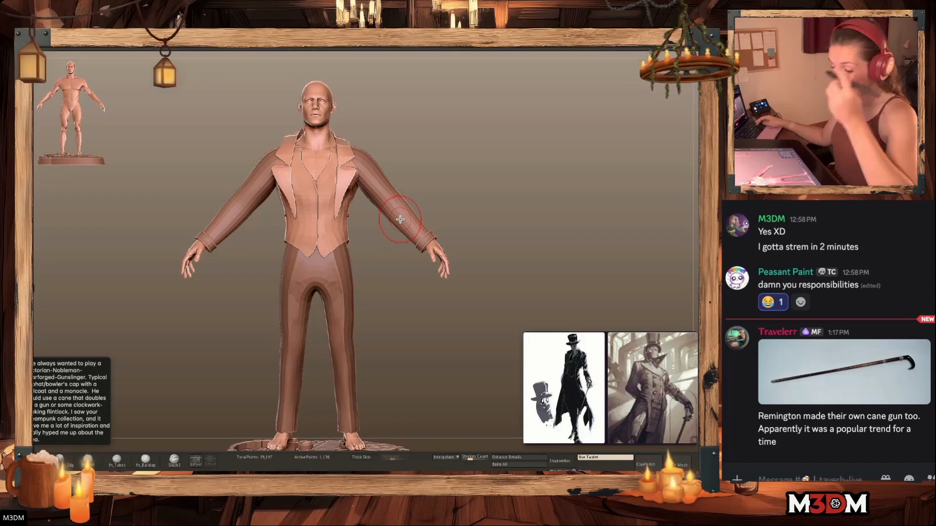
Undo the last two vest strokes and smooth its upper back near the shoulder with a larger brush
{"action": "left_click_drag", "start_coordinate": [529, 178], "coordinate": [481, 173]}
{"action": "key", "text": "space"}
{"action": "mouse_move", "coordinate": [326, 154]}
{"action": "left_mouse_down"}
{"action": "mouse_move", "coordinate": [334, 154]}
{"action": "mouse_move", "coordinate": [317, 139]}
{"action": "left_mouse_up"}
{"action": "left_click_drag", "start_coordinate": [512, 180], "coordinate": [518, 181]}
{"action": "key", "text": "ctrl+z"}
{"action": "key", "text": "ctrl+z"}
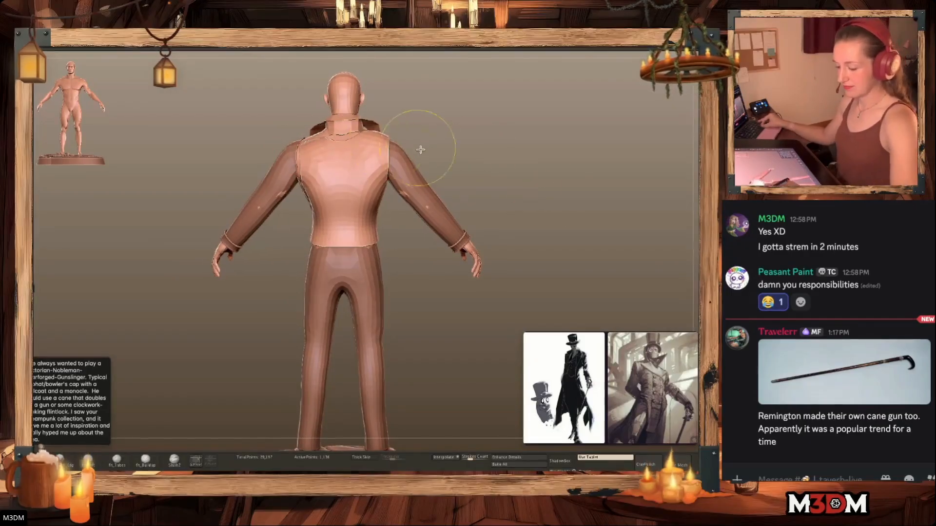
{"action": "mouse_move", "coordinate": [365, 158]}
{"action": "left_mouse_down", "text": "shift"}
{"action": "mouse_move", "coordinate": [314, 137]}
{"action": "mouse_move", "coordinate": [356, 151]}
{"action": "mouse_move", "coordinate": [368, 144]}
{"action": "left_mouse_up", "text": "shift"}
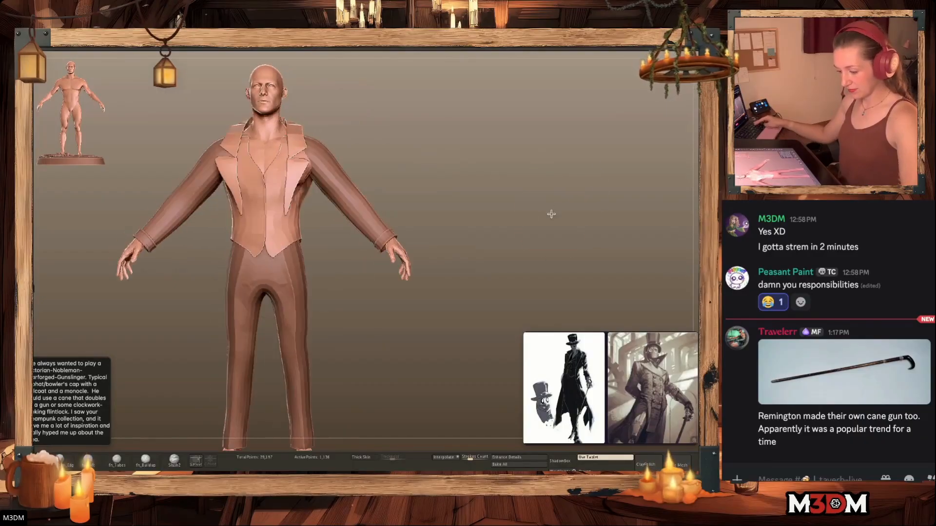
Show the long coat body again and review the full figure on its base, including the wireframe
{"action": "left_click_drag", "start_coordinate": [507, 259], "coordinate": [531, 294], "text": "alt"}
{"action": "right_click", "coordinate": [526, 249]}
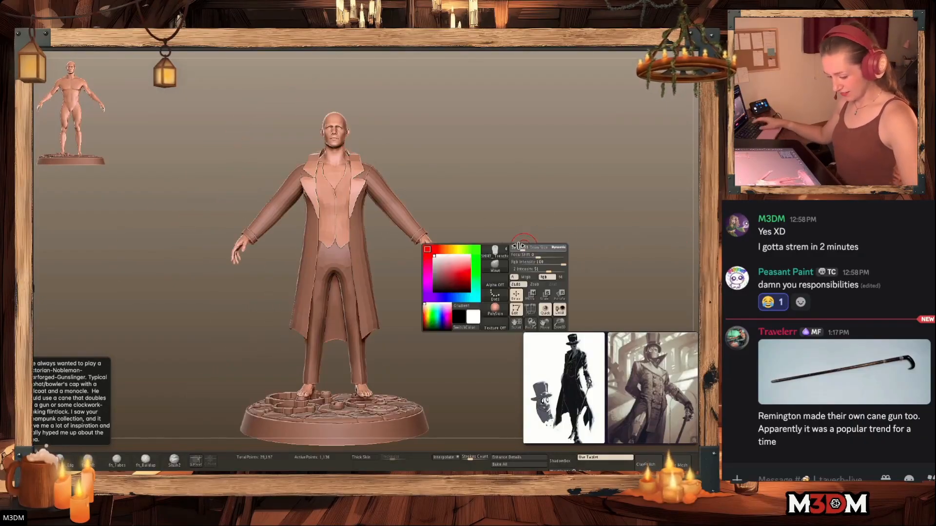
{"action": "left_click_drag", "start_coordinate": [535, 252], "coordinate": [542, 247], "text": "alt"}
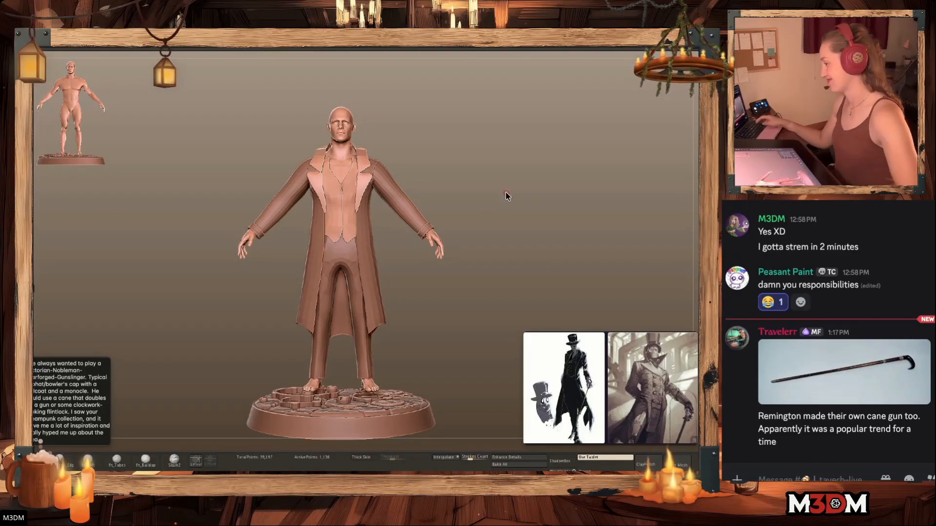
{"action": "left_click_drag", "start_coordinate": [506, 217], "coordinate": [496, 232], "text": "alt"}
{"action": "key", "text": "shift+f"}
{"action": "key", "text": "shift+f"}
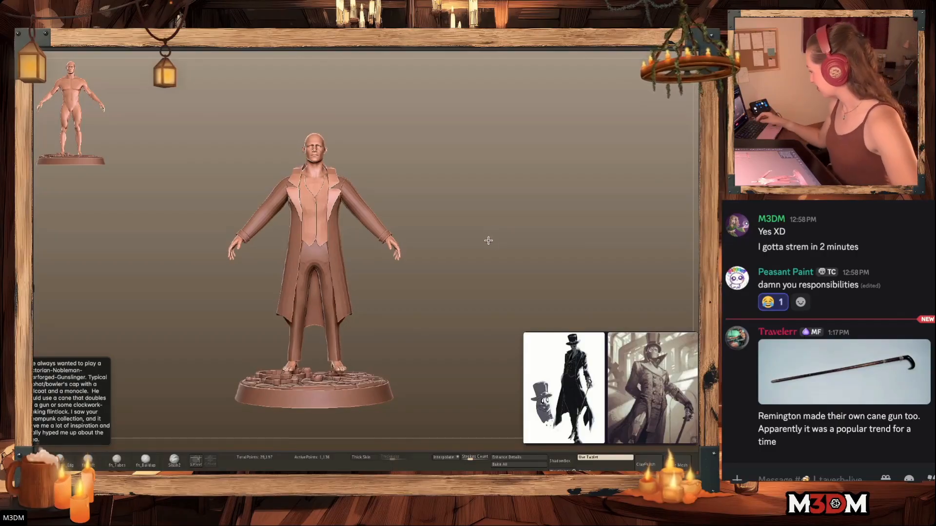
Compare the fit of the long coat and vest from the front and at an angle, with the vest active and a smaller brush
{"action": "left_click", "coordinate": [337, 270], "text": "alt"}
{"action": "left_click_drag", "start_coordinate": [480, 231], "coordinate": [488, 254], "text": "alt"}
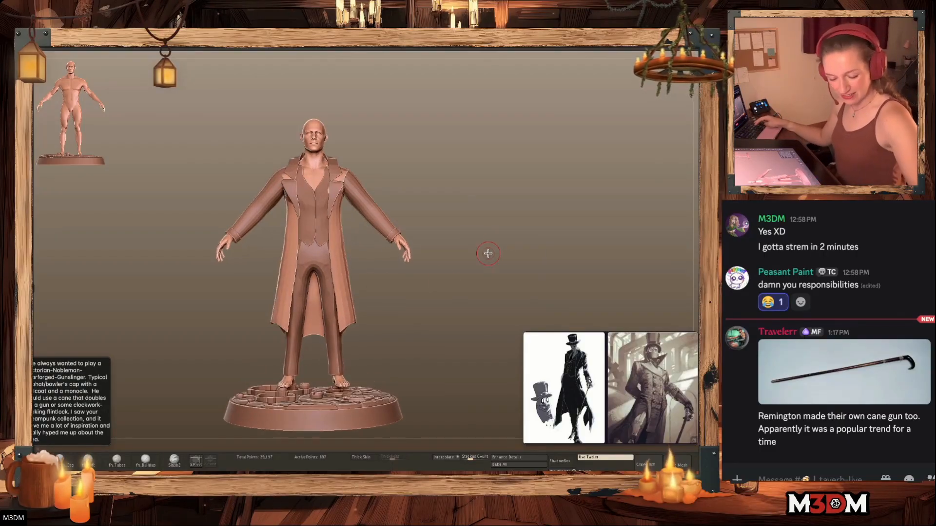
{"action": "left_click", "coordinate": [322, 241], "text": "alt"}
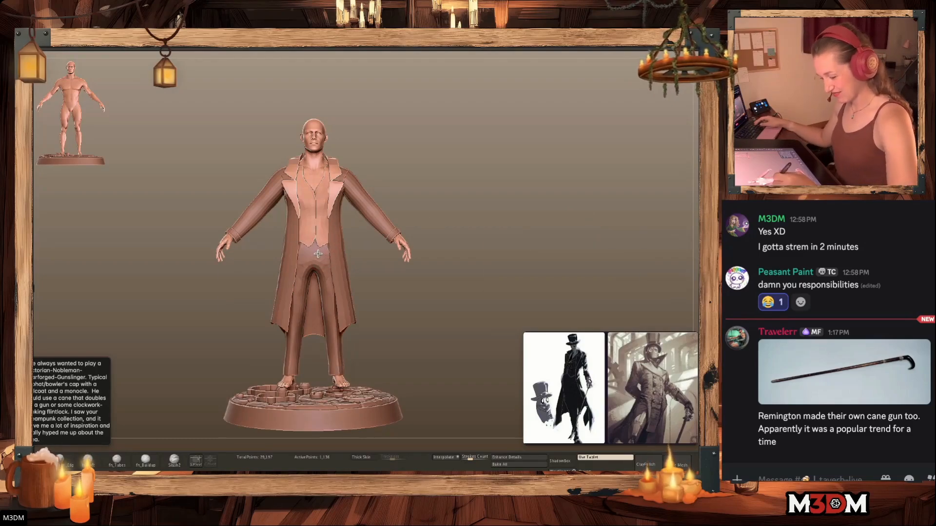
{"action": "left_click", "coordinate": [317, 185], "text": "alt"}
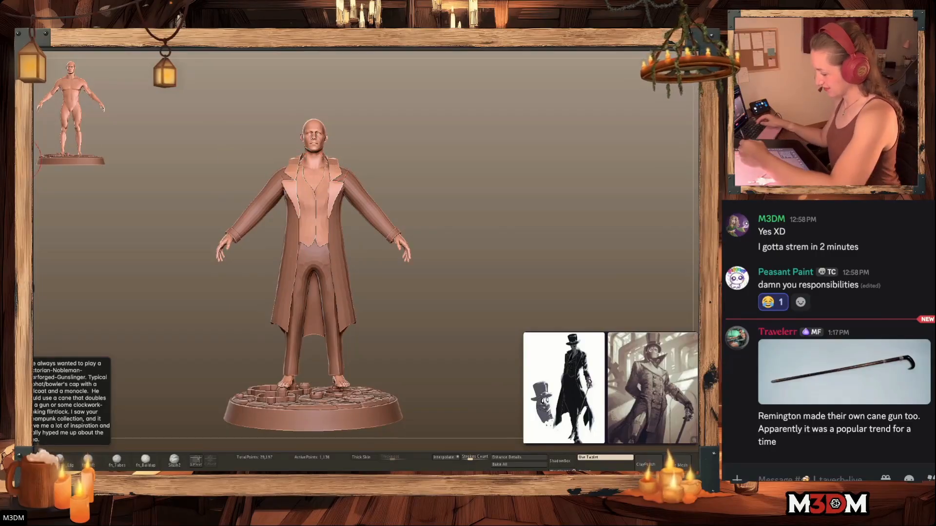
{"action": "left_click_drag", "start_coordinate": [405, 171], "coordinate": [429, 161]}
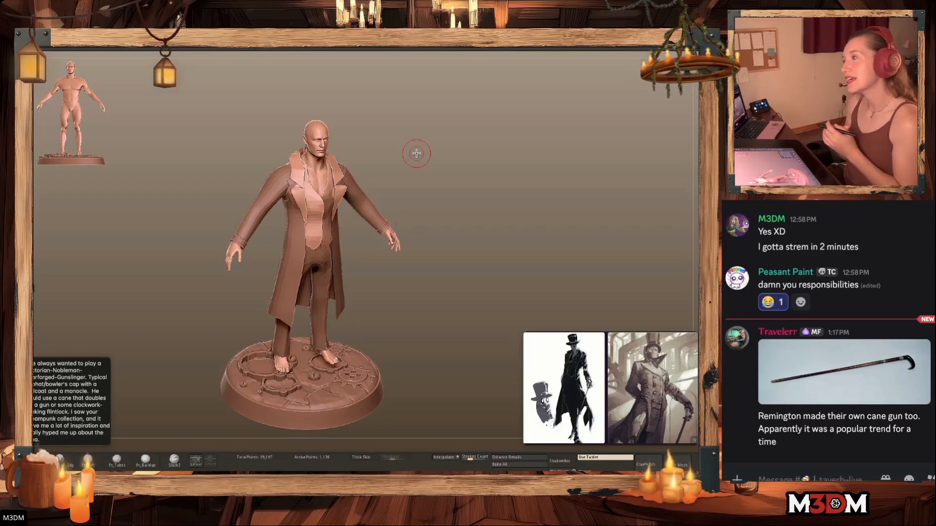
{"action": "left_click_drag", "start_coordinate": [416, 153], "coordinate": [525, 211], "text": "shift"}
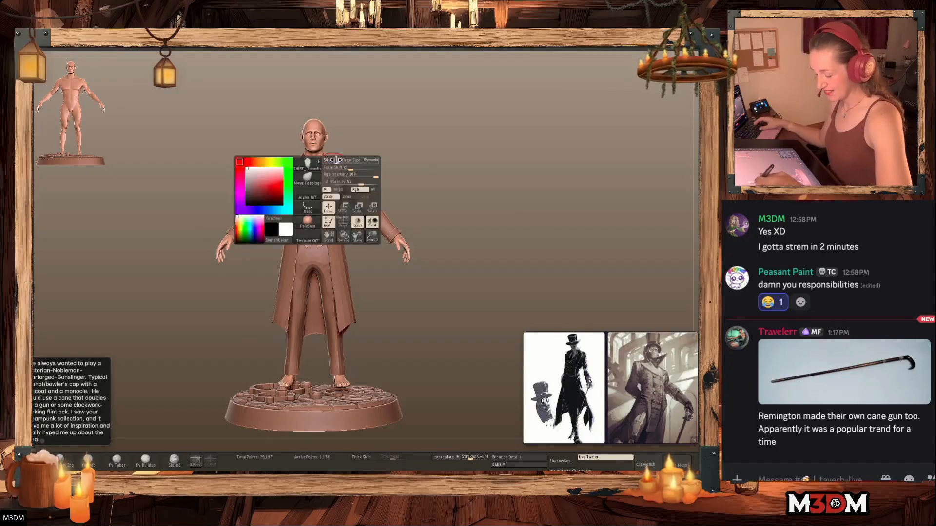
{"action": "left_click_drag", "start_coordinate": [330, 157], "coordinate": [326, 155]}
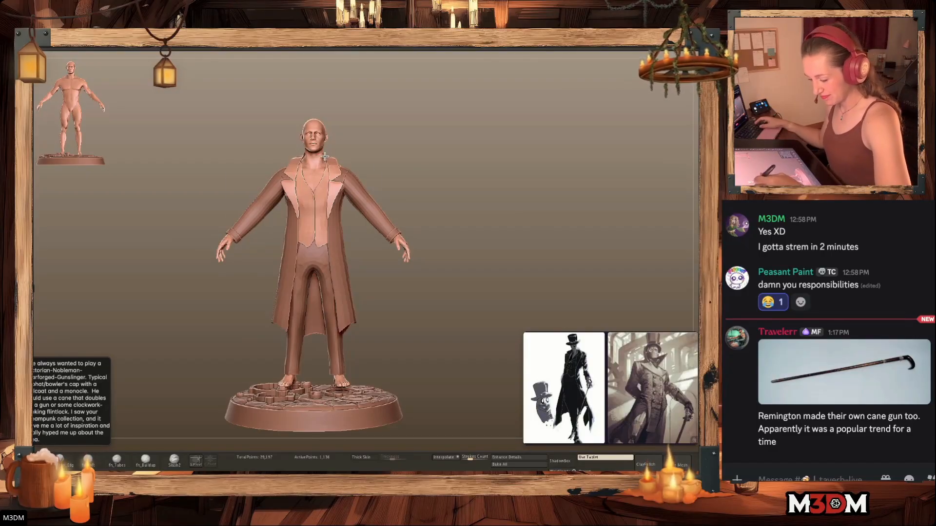
Mirror and weld the vest, with its topology checked in the wireframe display
{"action": "mouse_move", "coordinate": [540, 241]}
{"action": "left_mouse_down", "text": "alt"}
{"action": "mouse_move", "coordinate": [545, 221]}
{"action": "mouse_move", "coordinate": [497, 217]}
{"action": "mouse_move", "coordinate": [512, 215]}
{"action": "mouse_move", "coordinate": [503, 211]}
{"action": "left_mouse_up", "text": "alt"}
{"action": "left_click", "coordinate": [702, 135]}
{"action": "key", "text": "shift+f"}
{"action": "key", "text": "shift+f"}
{"action": "left_click", "coordinate": [702, 135]}
Make the long coat body active, undo the last change, and enlarge the brush
{"action": "left_click", "coordinate": [344, 178], "text": "alt"}
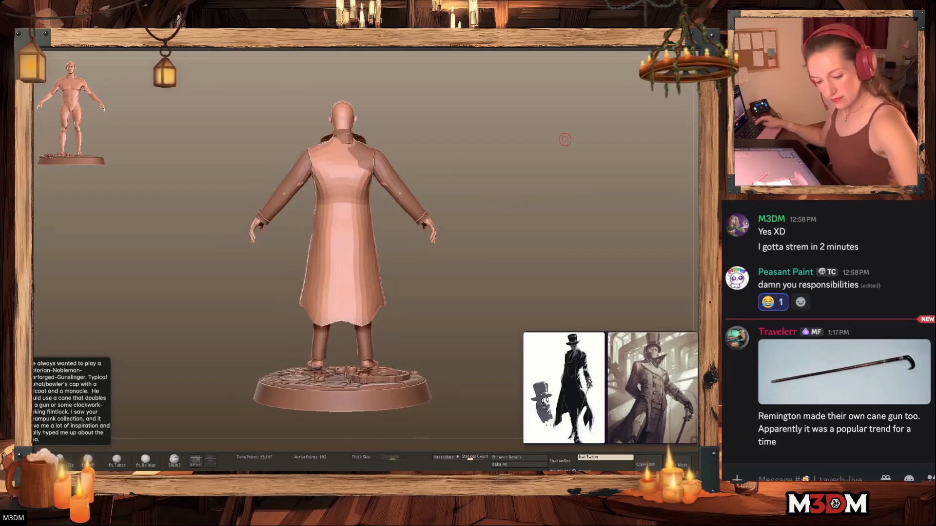
{"action": "key", "text": "ctrl+z"}
{"action": "key", "text": "space"}
{"action": "left_click", "coordinate": [346, 150]}
{"action": "left_click_drag", "start_coordinate": [582, 201], "coordinate": [554, 210]}
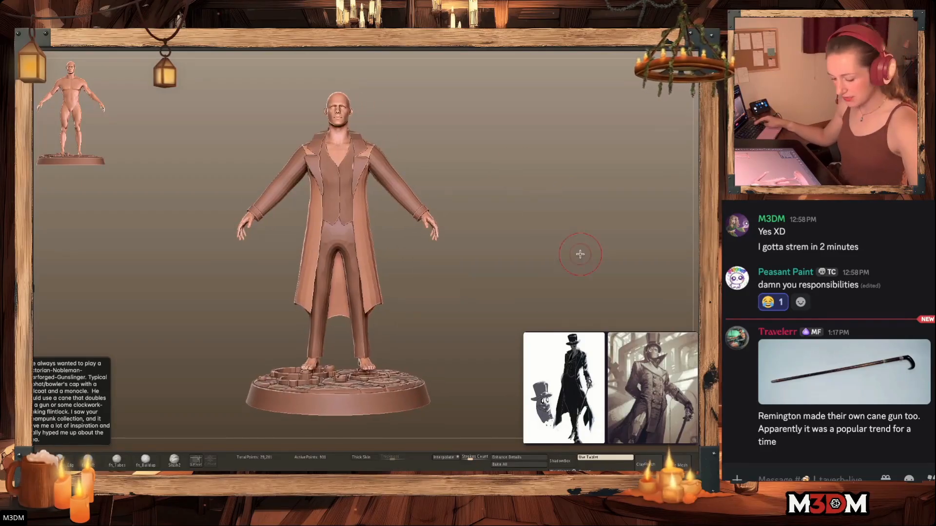
Switch to the clothing kit tool, bring its footwear into view, and select the black laced shoe
{"action": "left_click_drag", "start_coordinate": [579, 248], "coordinate": [577, 266]}
{"action": "key", "text": "F1"}
{"action": "key", "text": "f"}
{"action": "key", "text": "f"}
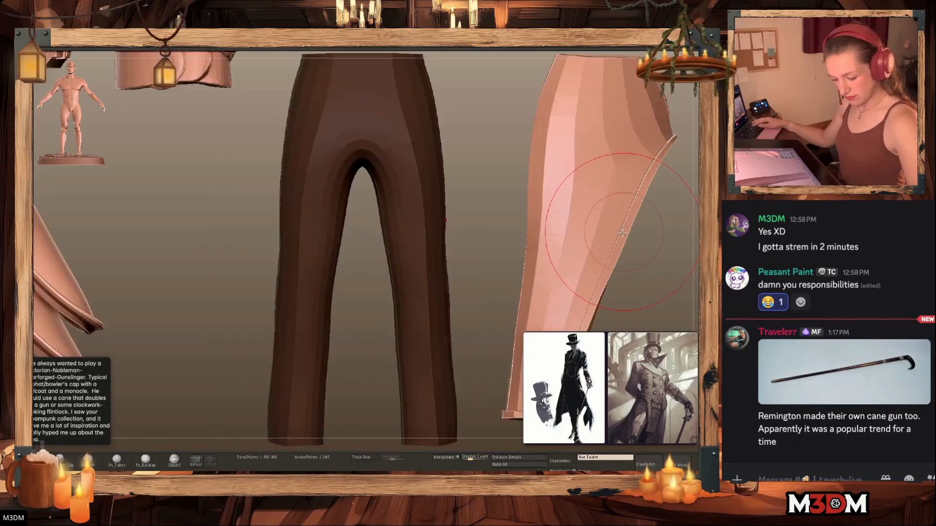
{"action": "left_click_drag", "start_coordinate": [366, 414], "coordinate": [310, 367], "text": "alt"}
{"action": "left_click", "coordinate": [442, 289], "text": "alt"}
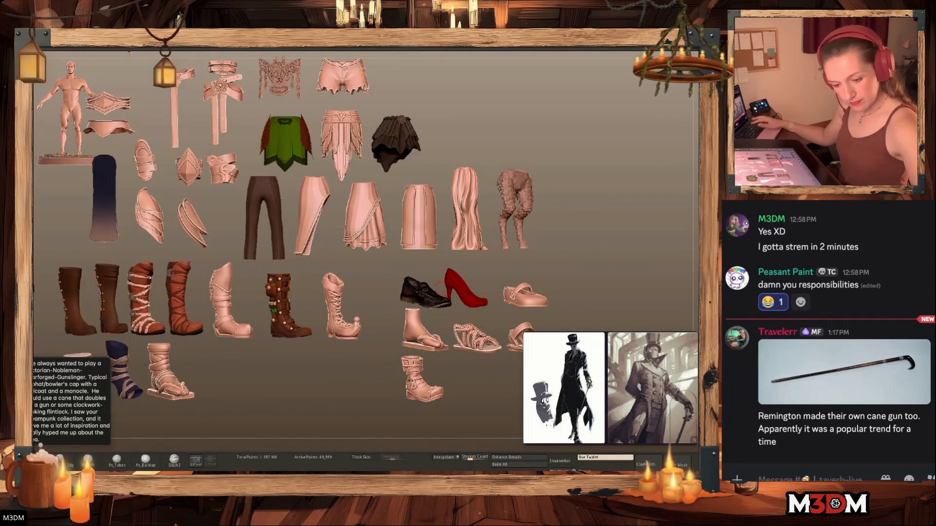
Return to the figure tool, insert the laced shoe as a new part, and bring it to the centre of the figure
{"action": "key", "text": "F1"}
{"action": "left_click_drag", "start_coordinate": [506, 294], "coordinate": [583, 393], "text": "alt"}
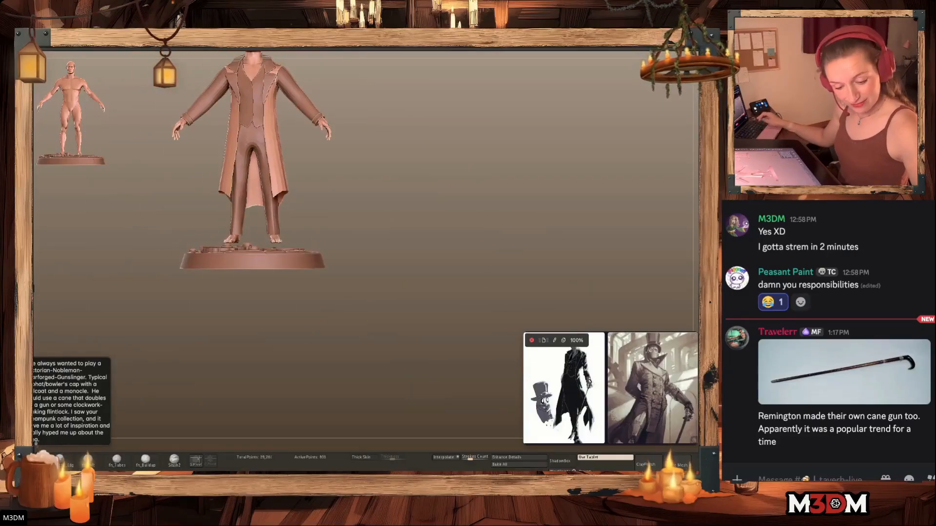
{"action": "left_click", "coordinate": [642, 324]}
{"action": "left_click", "coordinate": [493, 391], "text": "alt"}
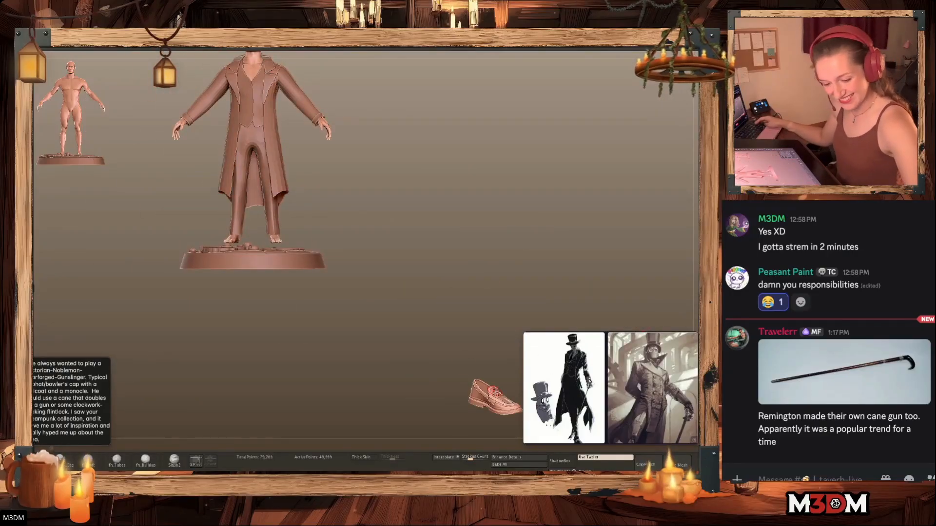
{"action": "left_click", "coordinate": [701, 168]}
{"action": "left_click_drag", "start_coordinate": [384, 176], "coordinate": [437, 293], "text": "alt"}
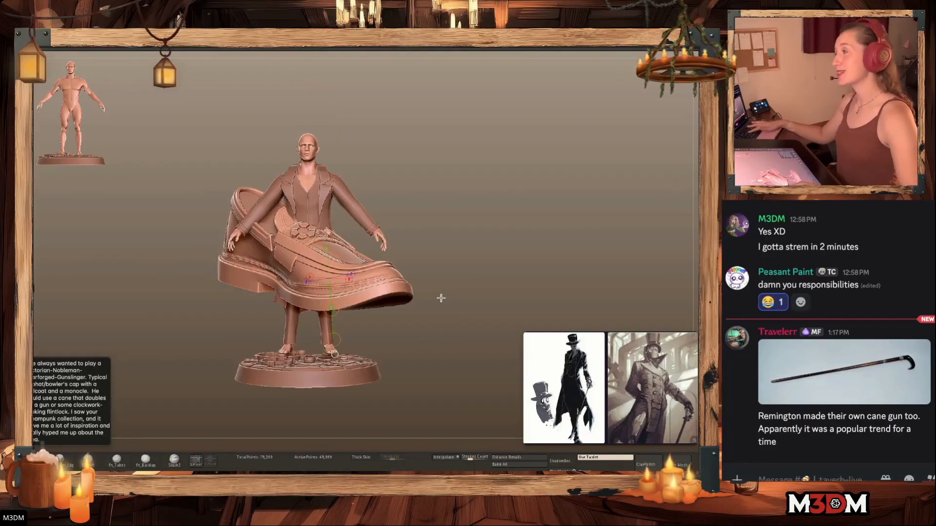
Scale the oversized shoe down to foot size and place it over the figure's left foot
{"action": "key", "text": "y"}
{"action": "left_click", "coordinate": [361, 208], "text": "alt"}
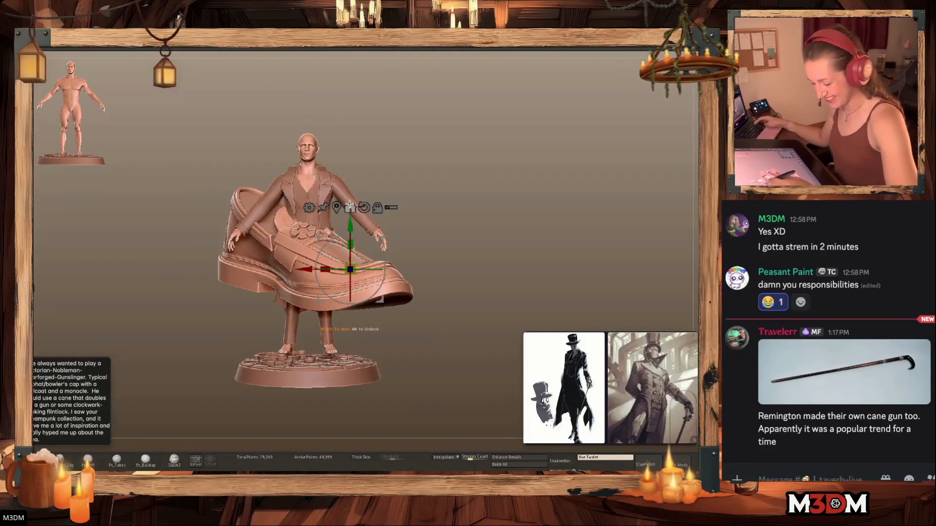
{"action": "left_click", "coordinate": [336, 209]}
{"action": "left_click_drag", "start_coordinate": [340, 245], "coordinate": [293, 263]}
{"action": "left_click_drag", "start_coordinate": [338, 274], "coordinate": [368, 369]}
{"action": "mouse_move", "coordinate": [338, 339]}
{"action": "left_mouse_down"}
{"action": "mouse_move", "coordinate": [334, 357]}
{"action": "mouse_move", "coordinate": [359, 374]}
{"action": "mouse_move", "coordinate": [335, 348]}
{"action": "mouse_move", "coordinate": [353, 344]}
{"action": "left_mouse_up"}
{"action": "key", "text": "q"}
{"action": "left_click_drag", "start_coordinate": [505, 292], "coordinate": [507, 394], "text": "alt"}
{"action": "left_click_drag", "start_coordinate": [533, 235], "coordinate": [557, 181], "text": "alt"}
{"action": "left_click", "coordinate": [507, 258], "text": "ctrl"}
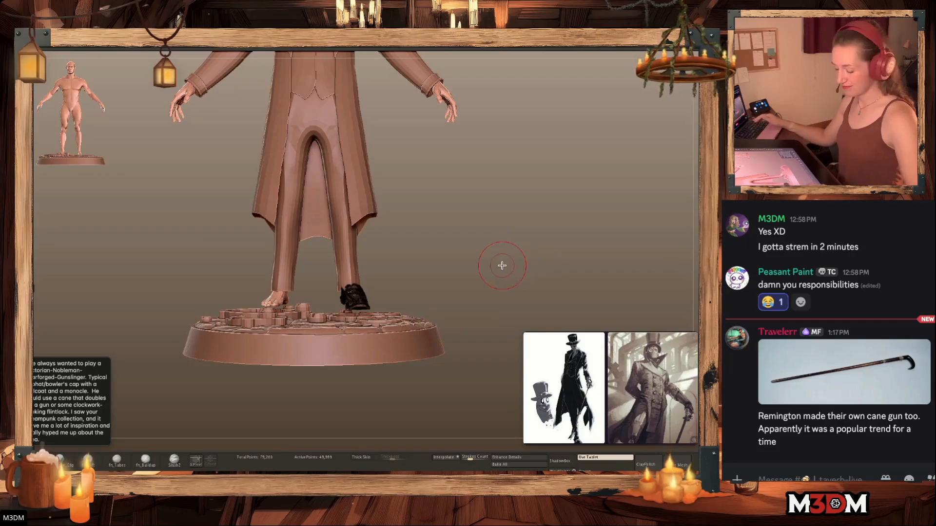
Refine the shoe's position on the left foot from several angles, and mirror it onto the right foot
{"action": "left_click_drag", "start_coordinate": [446, 277], "coordinate": [561, 280]}
{"action": "left_click_drag", "start_coordinate": [553, 239], "coordinate": [573, 271], "text": "ctrl"}
{"action": "key", "text": "w"}
{"action": "left_click_drag", "start_coordinate": [381, 274], "coordinate": [355, 261]}
{"action": "left_click", "coordinate": [371, 238]}
{"action": "key", "text": "q"}
{"action": "left_click_drag", "start_coordinate": [470, 217], "coordinate": [541, 255]}
{"action": "key", "text": "w"}
{"action": "mouse_move", "coordinate": [387, 288]}
{"action": "left_mouse_down"}
{"action": "mouse_move", "coordinate": [390, 297]}
{"action": "mouse_move", "coordinate": [385, 276]}
{"action": "left_mouse_up"}
{"action": "key", "text": "q"}
{"action": "left_click", "coordinate": [299, 43]}
{"action": "mouse_move", "coordinate": [528, 284]}
{"action": "left_mouse_down", "text": "alt"}
{"action": "mouse_move", "coordinate": [523, 205]}
{"action": "mouse_move", "coordinate": [506, 278]}
{"action": "mouse_move", "coordinate": [524, 264]}
{"action": "left_mouse_up", "text": "alt"}
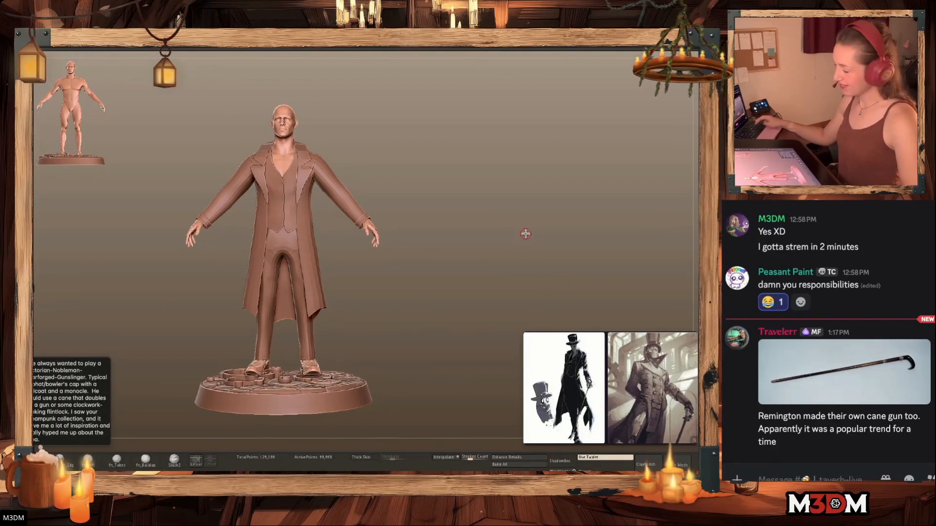
Look over the clothing kit and the dressed figure, and check the trousers' topology in the wireframe display
{"action": "left_click_drag", "start_coordinate": [513, 279], "coordinate": [556, 262], "text": "alt"}
{"action": "key", "text": "f"}
{"action": "key", "text": "f"}
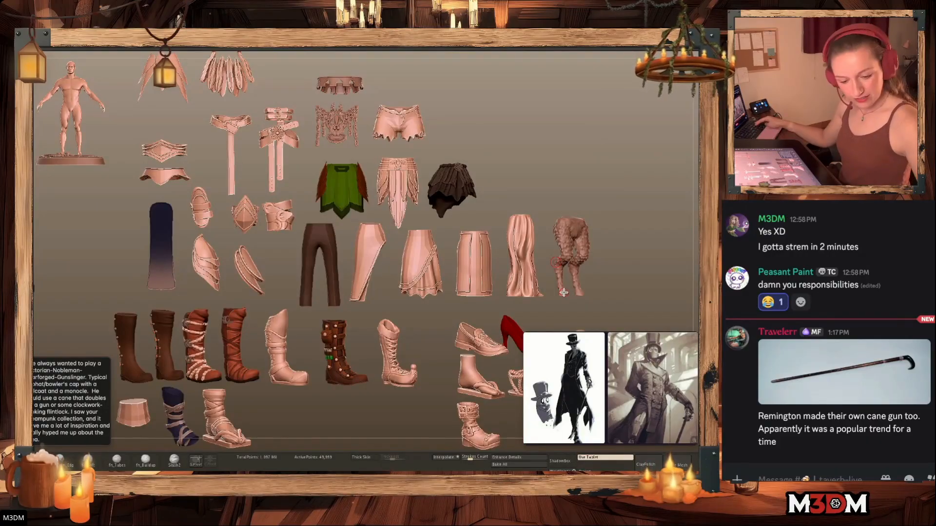
{"action": "key", "text": "f"}
{"action": "left_click_drag", "start_coordinate": [510, 232], "coordinate": [515, 257], "text": "alt"}
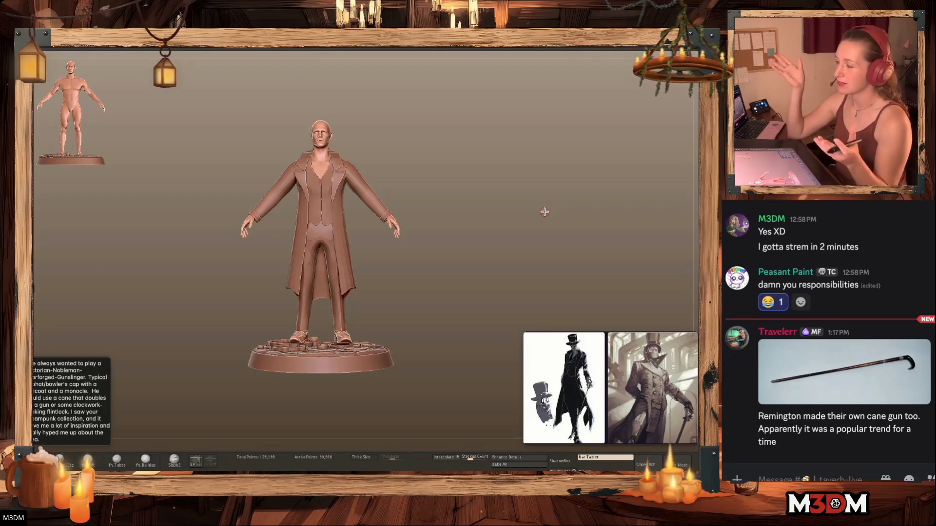
{"action": "key", "text": "space"}
{"action": "left_click", "coordinate": [513, 234], "text": "ctrl"}
{"action": "mouse_move", "coordinate": [503, 233]}
{"action": "left_mouse_down"}
{"action": "mouse_move", "coordinate": [513, 234]}
{"action": "mouse_move", "coordinate": [507, 242]}
{"action": "mouse_move", "coordinate": [491, 242]}
{"action": "mouse_move", "coordinate": [509, 244]}
{"action": "left_mouse_up"}
{"action": "left_click", "coordinate": [513, 235], "text": "ctrl"}
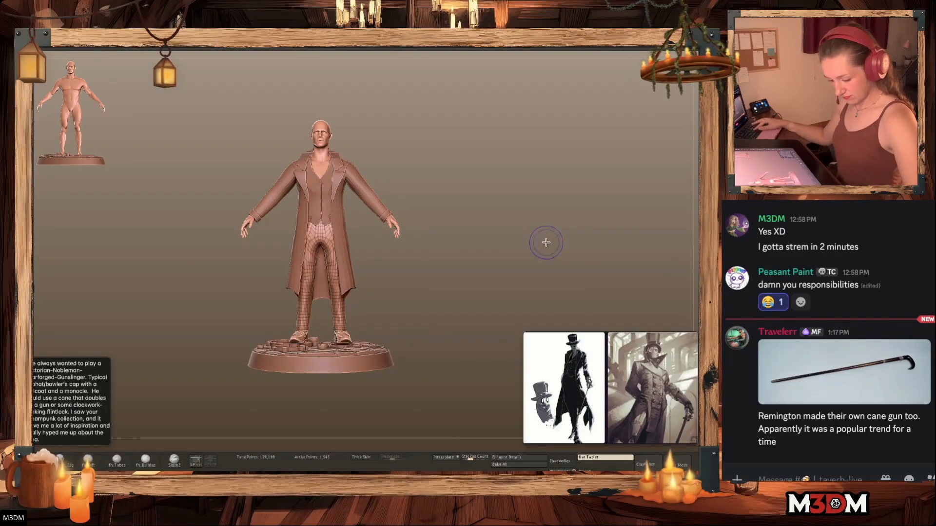
Make the pair of laced shoes active and adjust their scale slightly with the transform gizmo
{"action": "left_click", "coordinate": [345, 334], "text": "alt"}
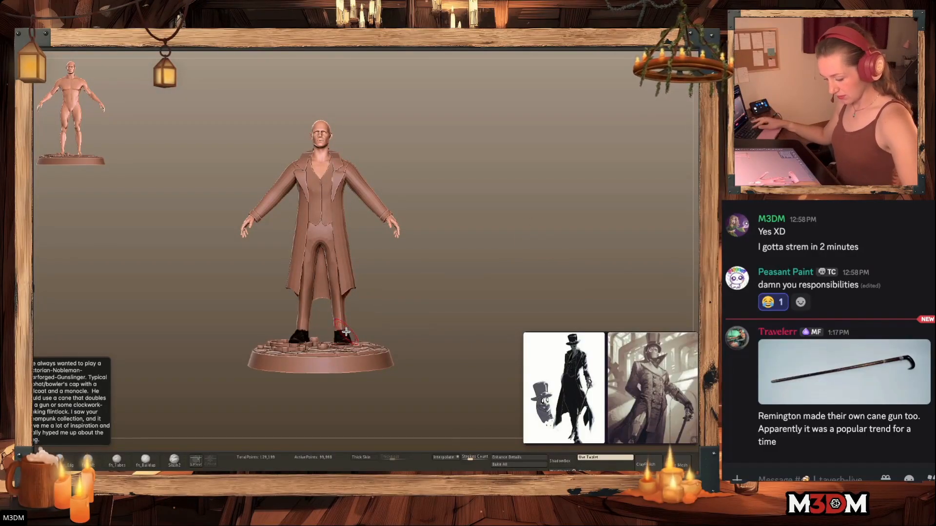
{"action": "key", "text": "w"}
{"action": "left_click", "coordinate": [329, 274]}
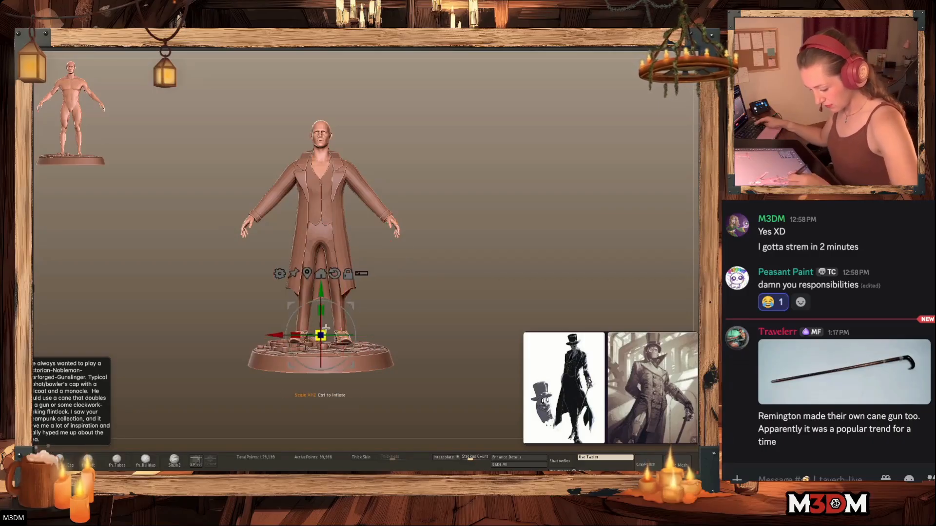
{"action": "left_click_drag", "start_coordinate": [350, 306], "coordinate": [358, 307], "text": "alt"}
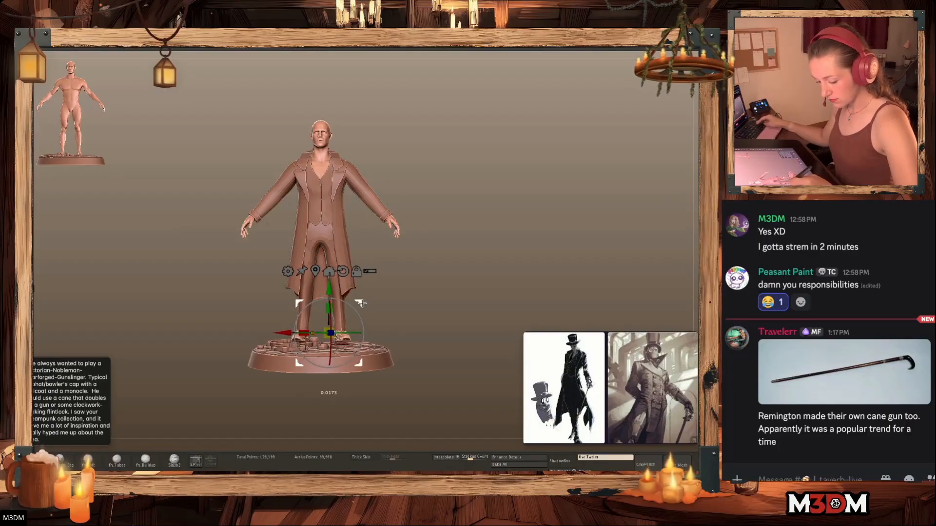
{"action": "mouse_move", "coordinate": [519, 293]}
{"action": "left_mouse_down", "text": "alt"}
{"action": "mouse_move", "coordinate": [520, 317]}
{"action": "mouse_move", "coordinate": [531, 277]}
{"action": "left_mouse_up", "text": "alt"}
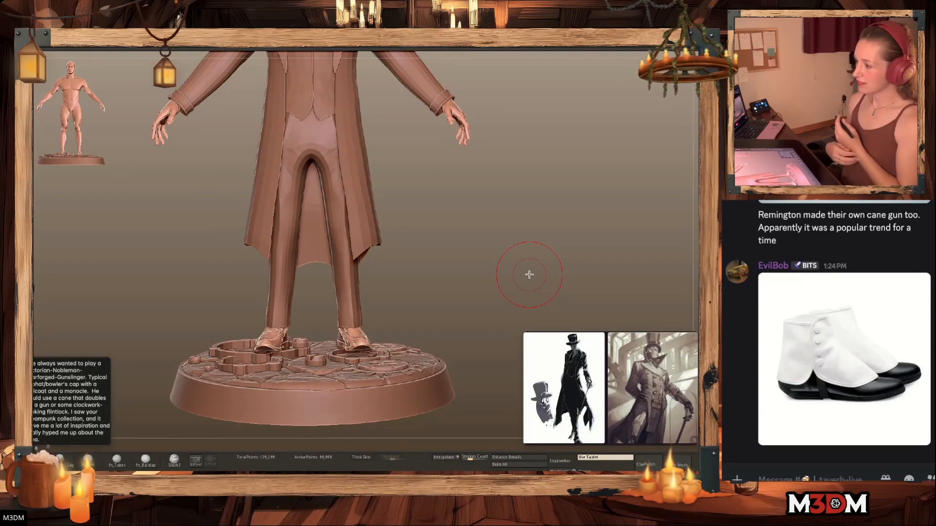
Select the base body through the shoe area and mirror and weld it
{"action": "left_click_drag", "start_coordinate": [549, 245], "coordinate": [530, 250]}
{"action": "left_click", "coordinate": [364, 312], "text": "alt"}
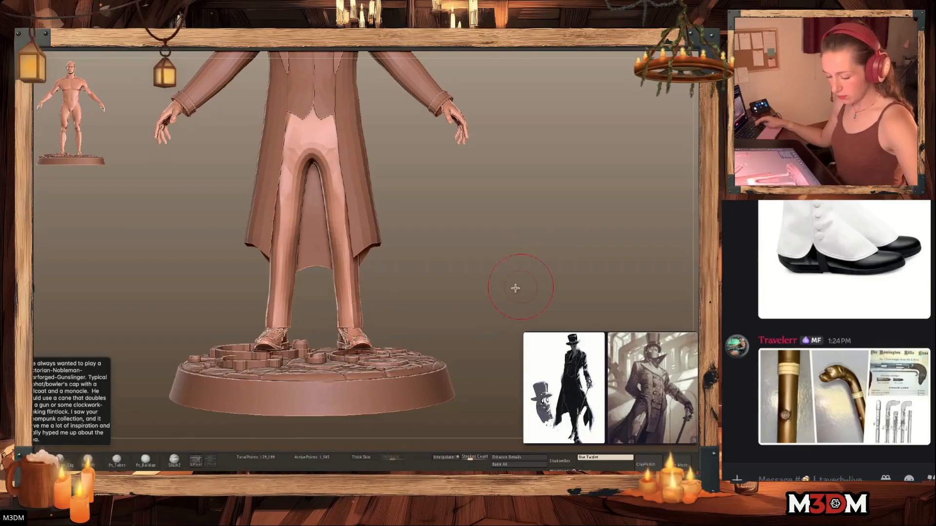
{"action": "left_click", "coordinate": [354, 333], "text": "alt"}
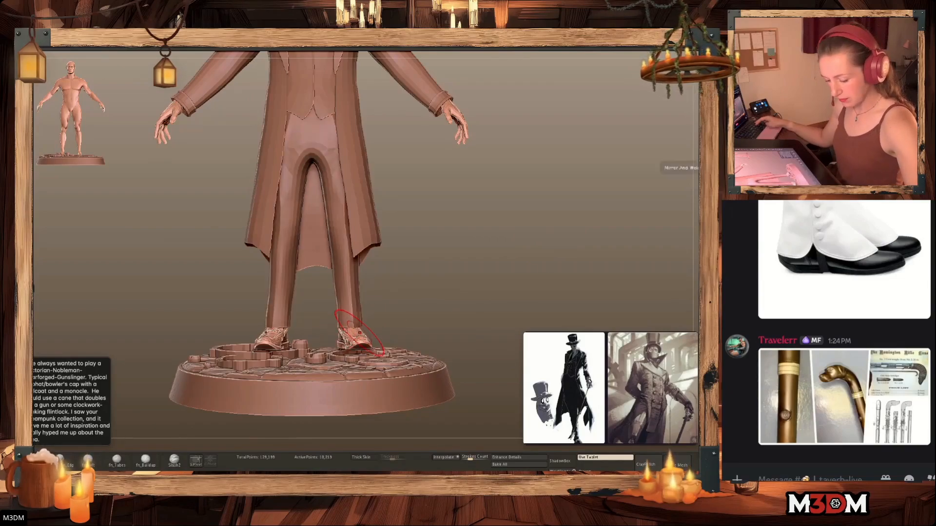
{"action": "left_click", "coordinate": [354, 333], "text": "alt"}
Try to adjust the left foot inside the laced shoe, and undo the last two changes
{"action": "mouse_move", "coordinate": [362, 327]}
{"action": "left_mouse_down"}
{"action": "mouse_move", "coordinate": [365, 318]}
{"action": "mouse_move", "coordinate": [347, 323]}
{"action": "mouse_move", "coordinate": [365, 333]}
{"action": "mouse_move", "coordinate": [341, 337]}
{"action": "left_mouse_up"}
{"action": "mouse_move", "coordinate": [522, 274]}
{"action": "right_mouse_down", "text": "ctrl"}
{"action": "mouse_move", "coordinate": [518, 240]}
{"action": "mouse_move", "coordinate": [514, 276]}
{"action": "right_mouse_up", "text": "ctrl"}
{"action": "key", "text": "ctrl+z"}
{"action": "key", "text": "ctrl+z"}
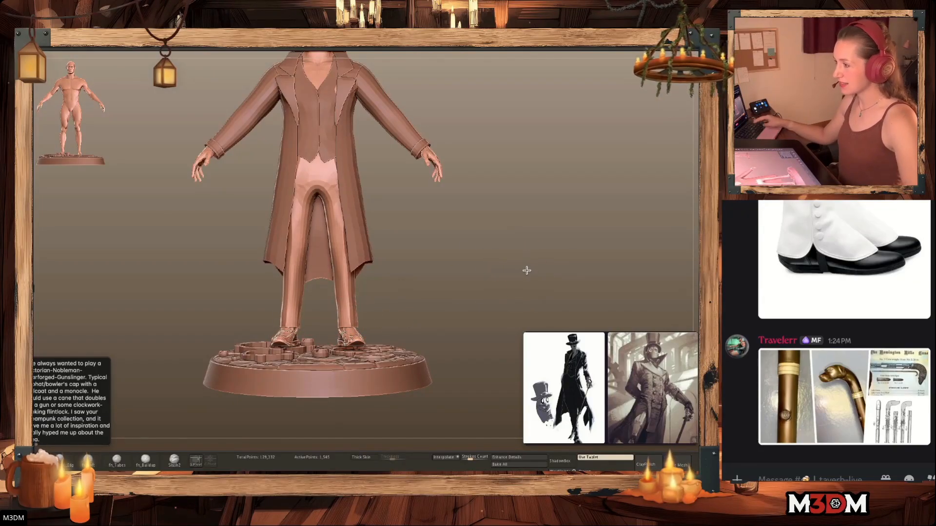
Examine how the shoes fit the feet and trouser hems from the front, from above and from the side
{"action": "right_click_drag", "start_coordinate": [523, 273], "coordinate": [525, 269], "text": "alt"}
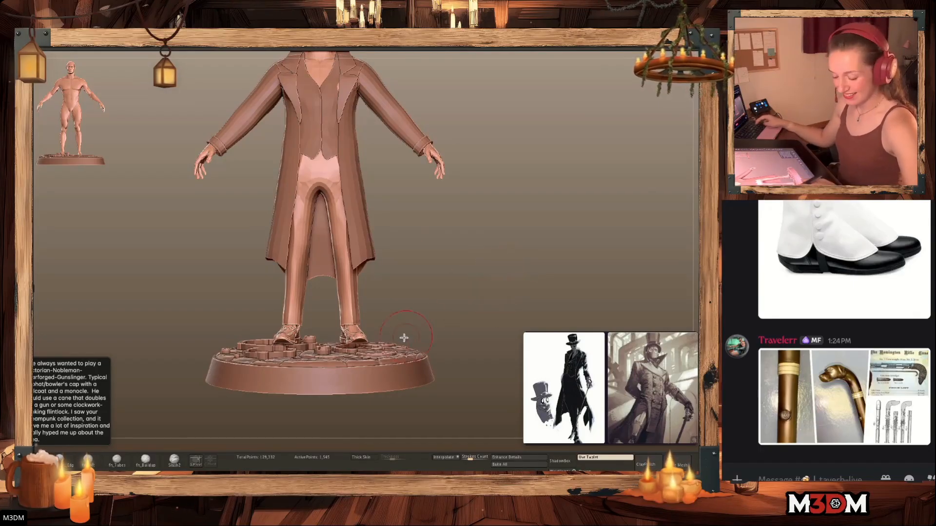
{"action": "left_click", "coordinate": [362, 336], "text": "alt"}
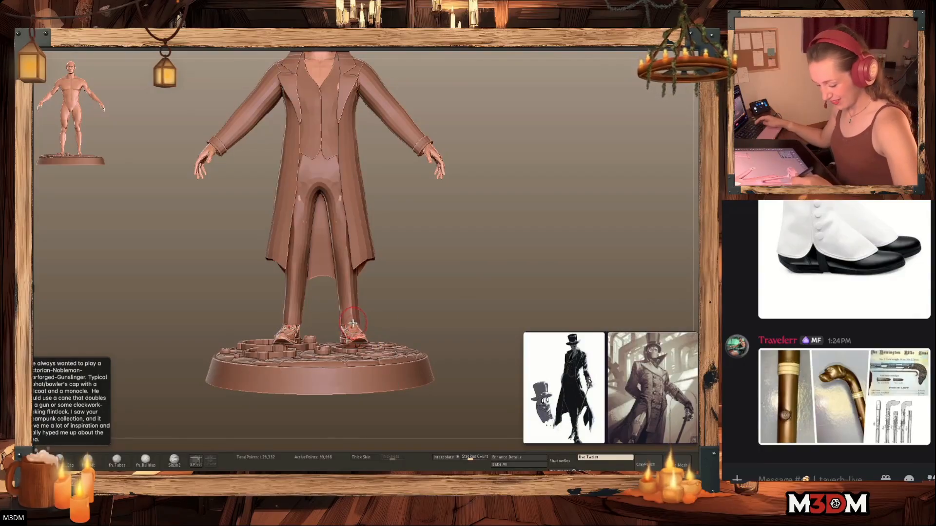
{"action": "left_click", "coordinate": [358, 335], "text": "alt"}
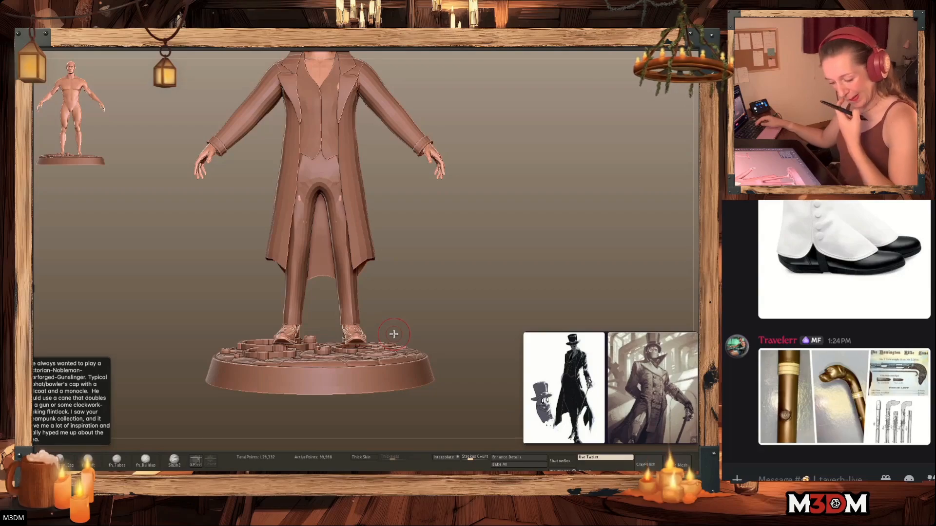
{"action": "left_click_drag", "start_coordinate": [498, 261], "coordinate": [491, 271]}
{"action": "left_click", "coordinate": [366, 329], "text": "alt"}
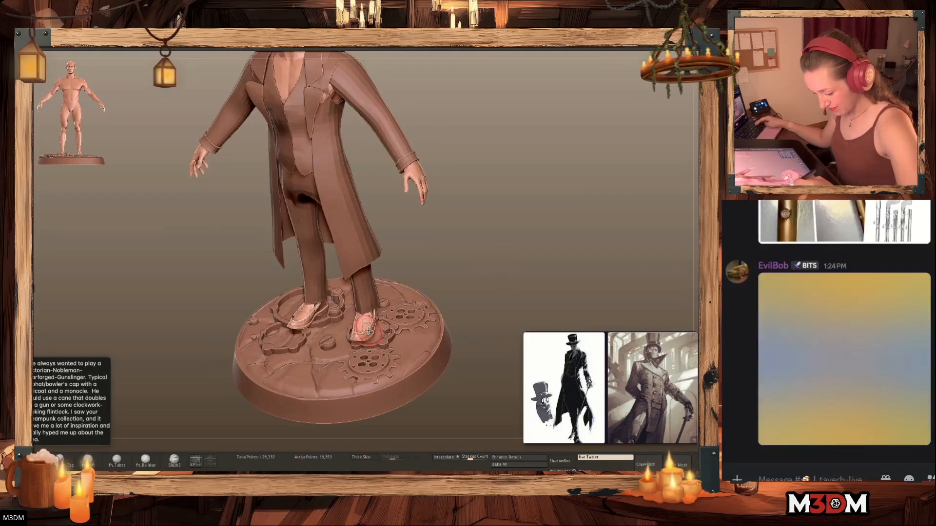
{"action": "left_click_drag", "start_coordinate": [541, 263], "coordinate": [548, 267], "text": "shift"}
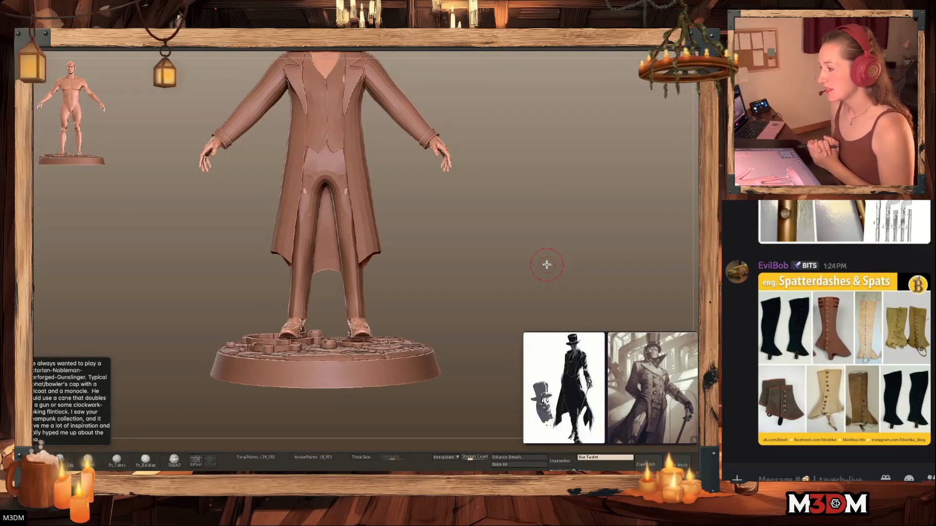
{"action": "left_click_drag", "start_coordinate": [547, 265], "coordinate": [432, 287]}
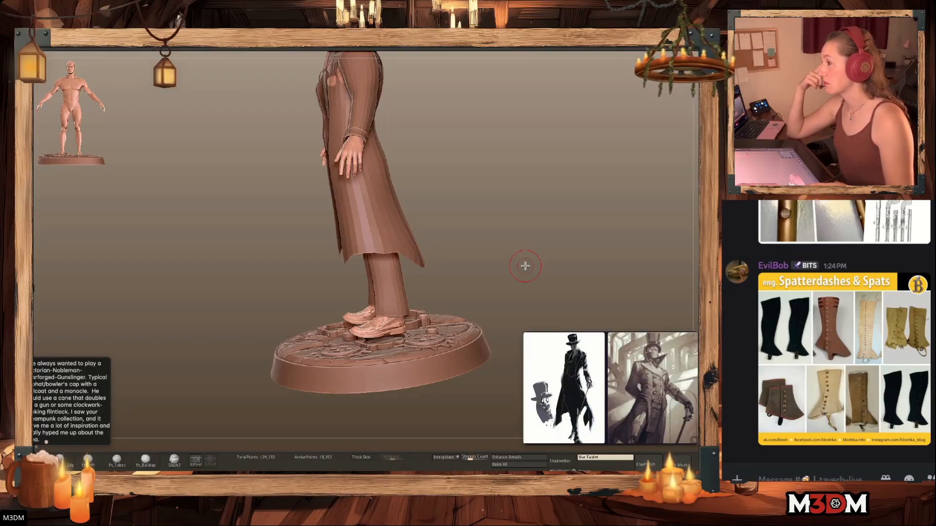
{"action": "mouse_move", "coordinate": [536, 243]}
{"action": "left_mouse_down"}
{"action": "mouse_move", "coordinate": [545, 252]}
{"action": "mouse_move", "coordinate": [546, 245]}
{"action": "left_mouse_up"}
{"action": "left_click_drag", "start_coordinate": [452, 339], "coordinate": [468, 427]}
{"action": "left_click", "coordinate": [363, 345], "text": "alt"}
Switch to the star primitive, search the project files for "head", and load the kit of hats, hair and masks
{"action": "left_click_drag", "start_coordinate": [549, 270], "coordinate": [547, 232], "text": "alt"}
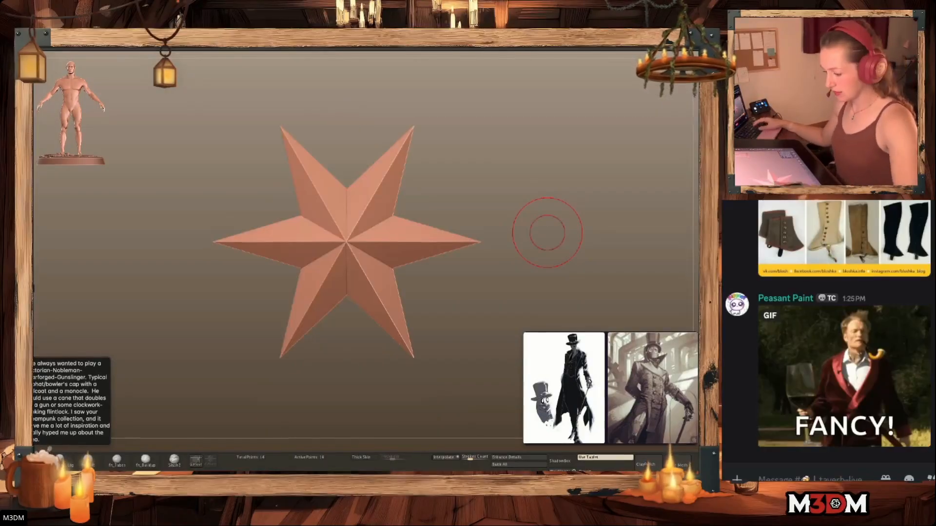
{"action": "key", "text": "ctrl+i"}
{"action": "left_click", "coordinate": [505, 94]}
{"action": "type", "text": "head"}
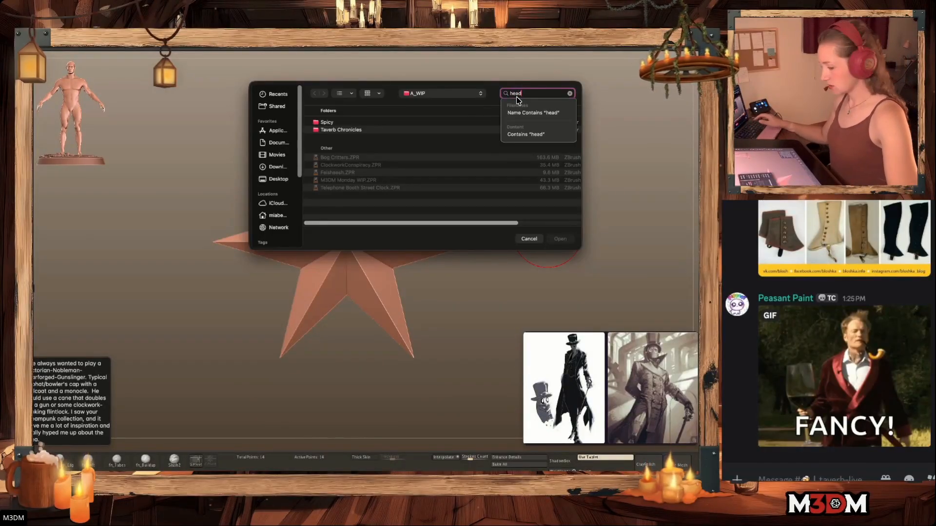
{"action": "double_click", "coordinate": [358, 172]}
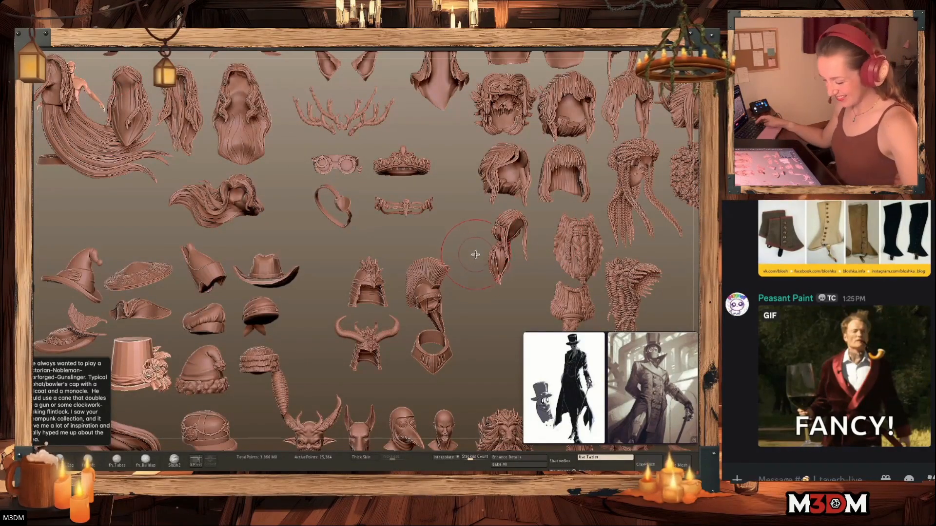
Make the flower-trimmed top hat in the head kit active, frame it, and check its polygroups
{"action": "right_click_drag", "start_coordinate": [504, 304], "coordinate": [507, 288], "text": "ctrl"}
{"action": "right_click", "coordinate": [506, 288]}
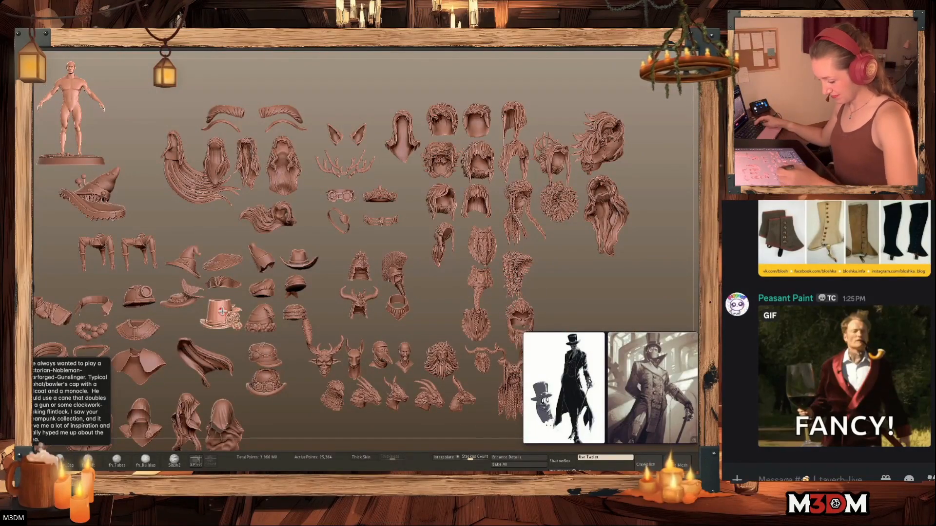
{"action": "key", "text": "shift+f"}
{"action": "key", "text": "shift+f"}
{"action": "key", "text": "f"}
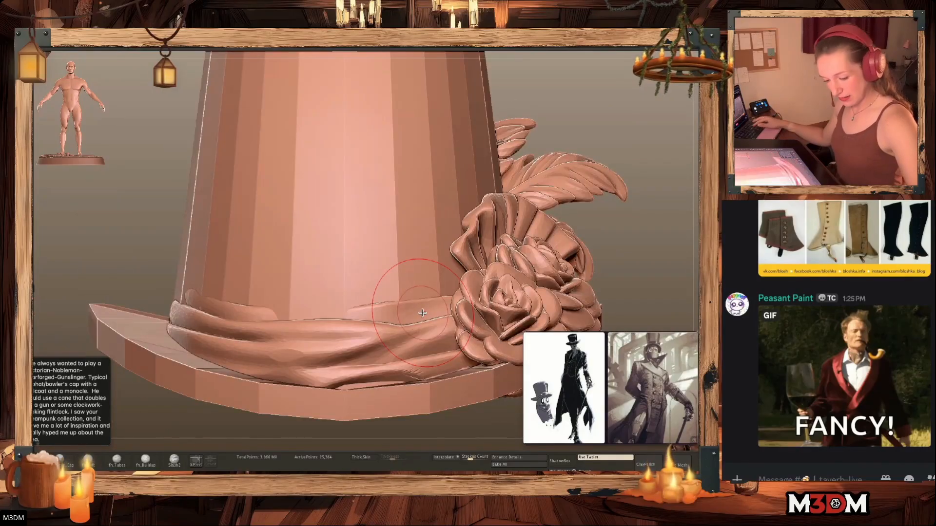
{"action": "key", "text": "shift+f"}
{"action": "key", "text": "shift+f"}
Isolate the top hat's crown and brim, and delete the hidden fabric band, roses and feathers
{"action": "left_click", "coordinate": [397, 234], "text": "ctrl+shift"}
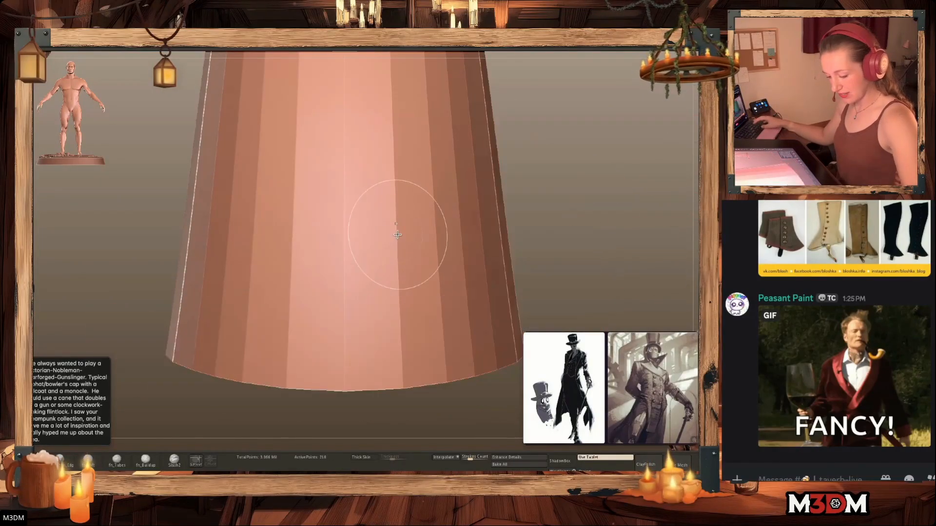
{"action": "left_click", "coordinate": [685, 192], "text": "ctrl+shift"}
{"action": "left_click", "coordinate": [543, 287], "text": "ctrl+shift"}
{"action": "left_click", "coordinate": [544, 286], "text": "ctrl+shift"}
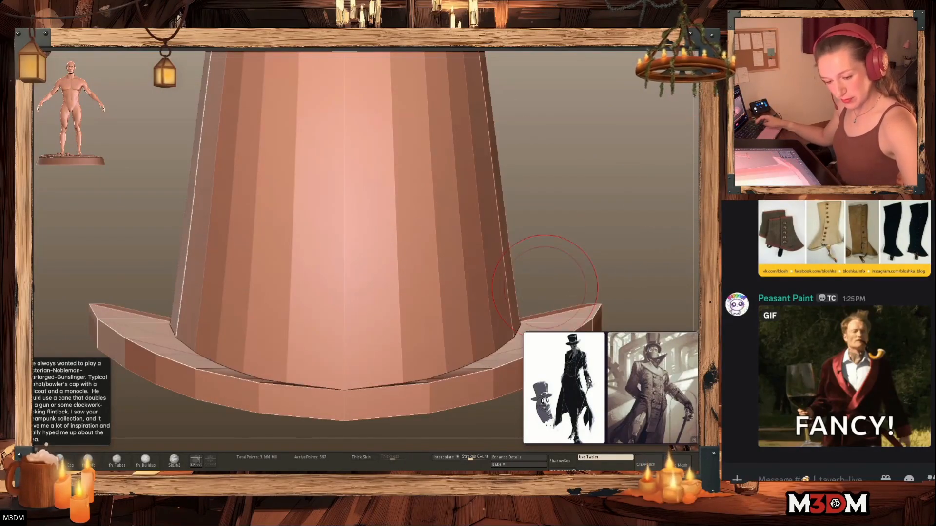
{"action": "key", "text": "Delete"}
{"action": "key", "text": "f"}
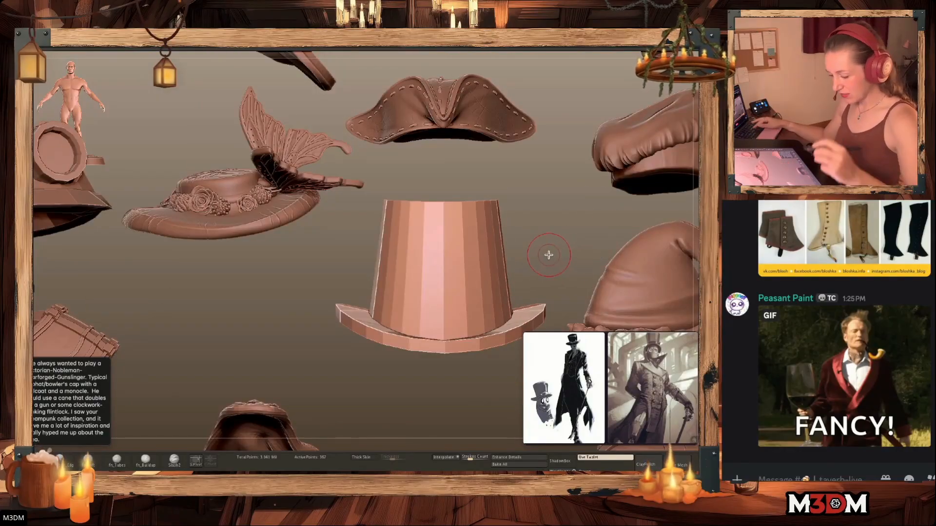
{"action": "key", "text": "f"}
{"action": "key", "text": "shift+f"}
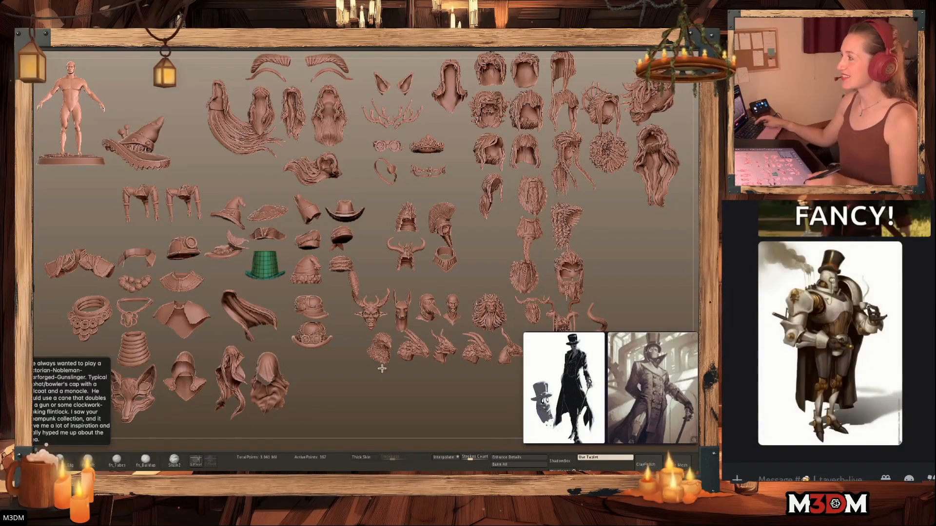
Select the fox mask in the head kit and examine it up close
{"action": "left_click_drag", "start_coordinate": [421, 326], "coordinate": [494, 283], "text": "alt"}
{"action": "left_click", "coordinate": [207, 357], "text": "alt"}
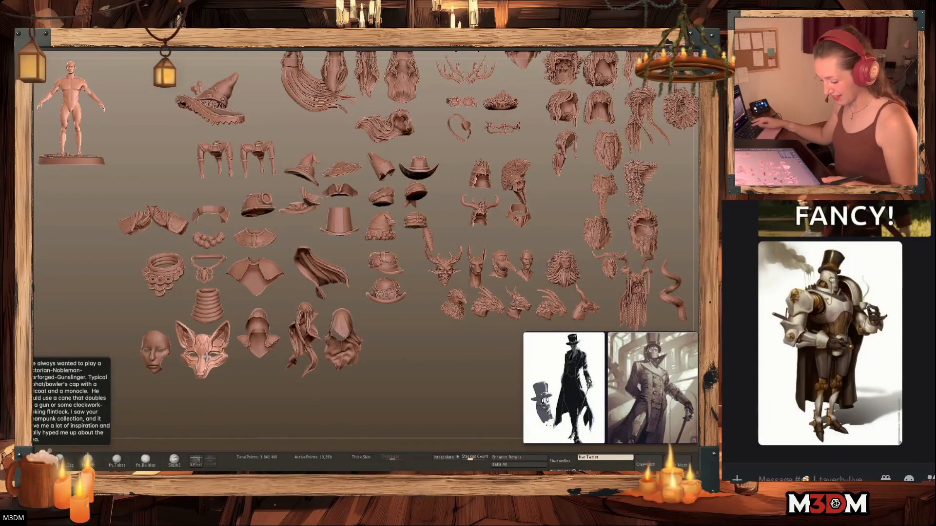
{"action": "key", "text": "f"}
{"action": "left_click_drag", "start_coordinate": [474, 402], "coordinate": [475, 384]}
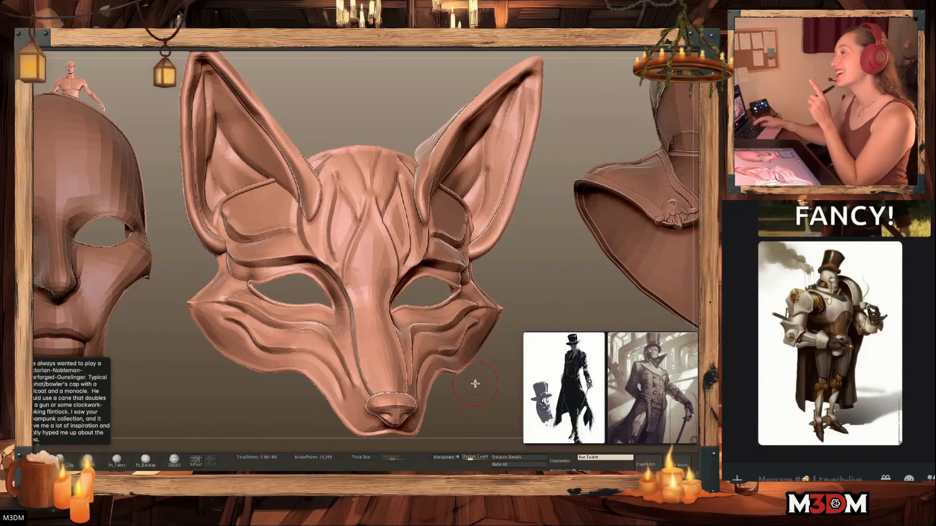
Pick the plain top hat from the head kit and append it to the dressed nobleman figure
{"action": "key", "text": "f"}
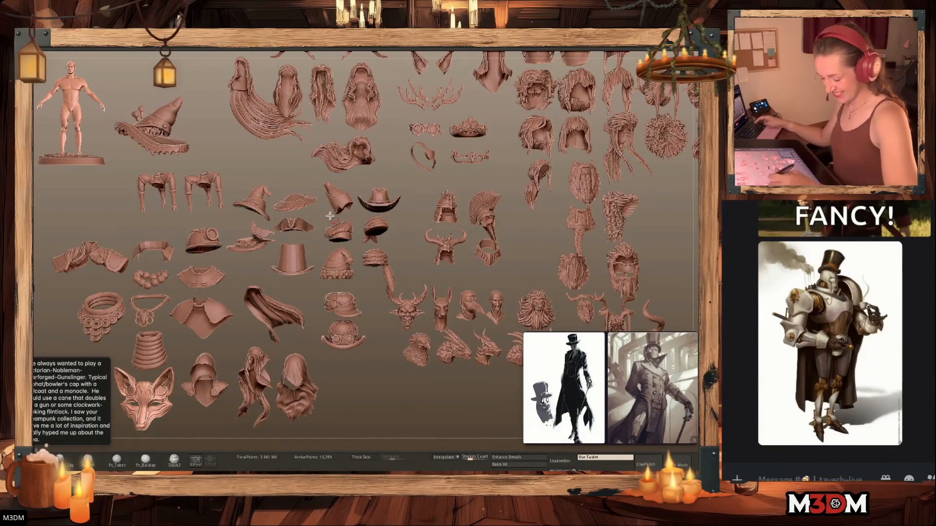
{"action": "left_click", "coordinate": [293, 259], "text": "alt"}
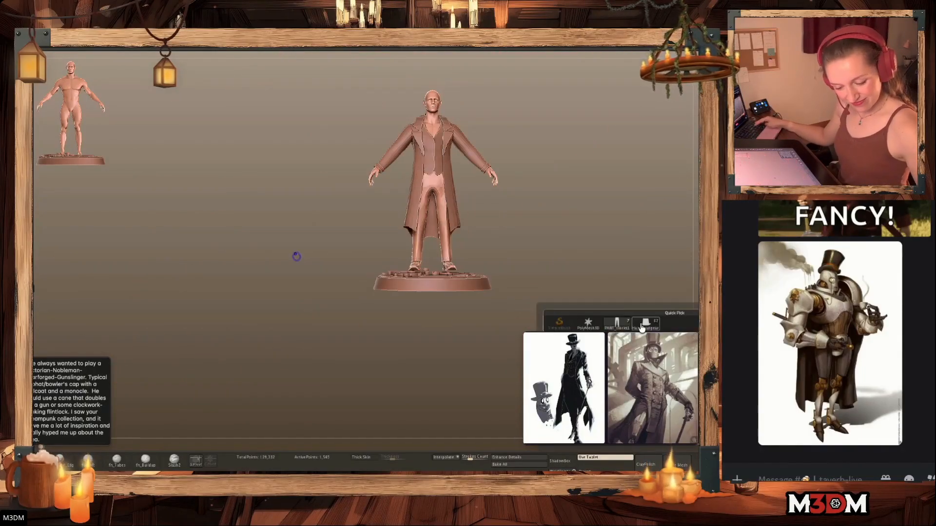
{"action": "left_click", "coordinate": [646, 328]}
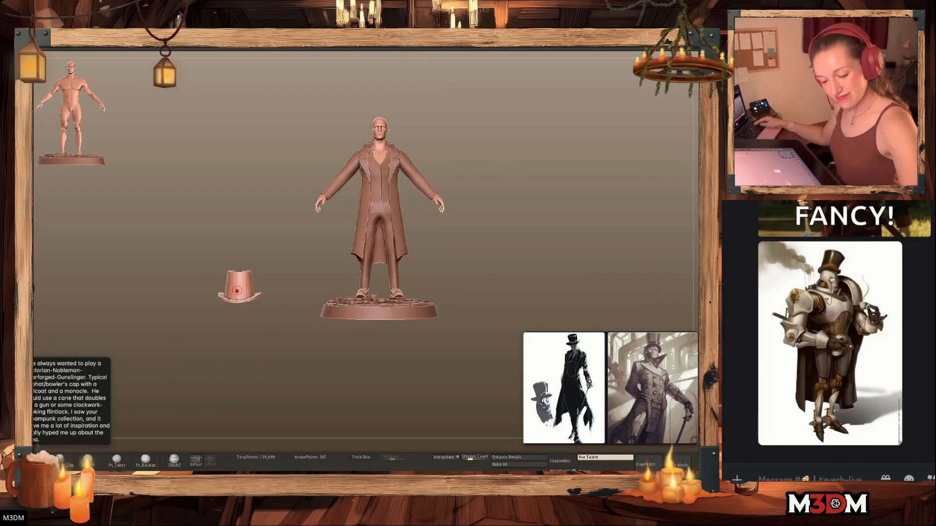
Move the appended top hat onto the figure's head and scale and tilt it to fit, checking from the side
{"action": "key", "text": "ctrl+z"}
{"action": "key", "text": "w"}
{"action": "left_click_drag", "start_coordinate": [533, 225], "coordinate": [432, 304], "text": "alt"}
{"action": "left_click", "coordinate": [131, 300]}
{"action": "left_click_drag", "start_coordinate": [278, 281], "coordinate": [263, 301]}
{"action": "left_click_drag", "start_coordinate": [278, 236], "coordinate": [278, 153]}
{"action": "left_click_drag", "start_coordinate": [429, 172], "coordinate": [531, 216], "text": "alt"}
{"action": "left_click_drag", "start_coordinate": [341, 222], "coordinate": [320, 242]}
{"action": "left_click_drag", "start_coordinate": [341, 177], "coordinate": [369, 161]}
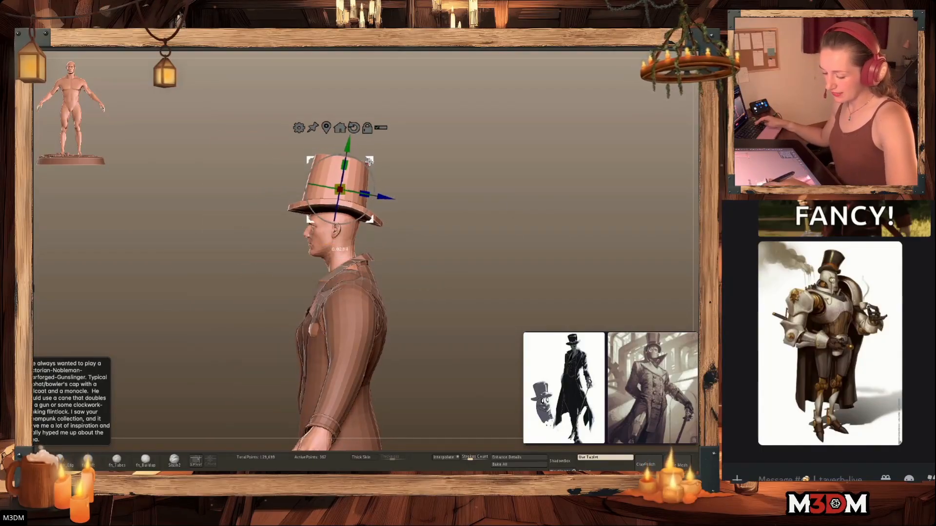
Level the top hat and lower it until it sits snugly on the head, checking both sides
{"action": "key", "text": "q"}
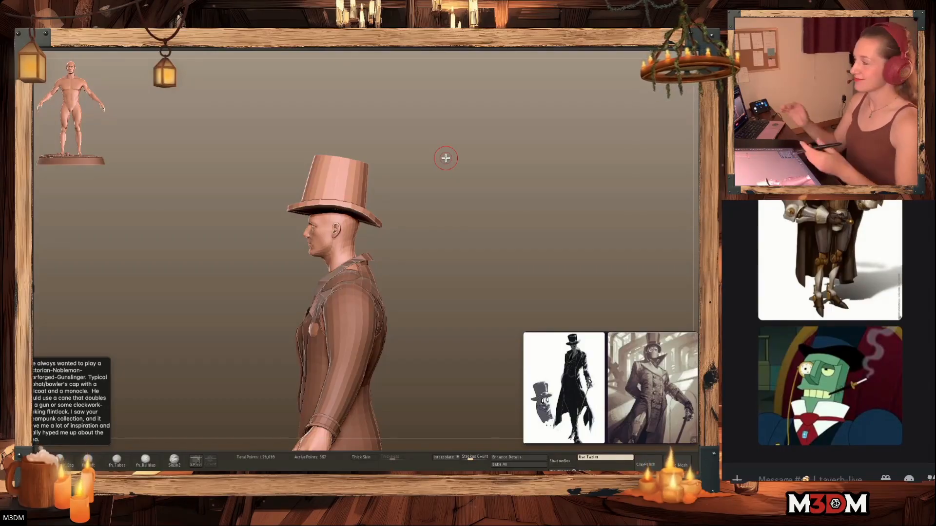
{"action": "left_click_drag", "start_coordinate": [520, 219], "coordinate": [542, 217]}
{"action": "key", "text": "w"}
{"action": "left_click", "coordinate": [352, 129], "text": "alt"}
{"action": "left_click_drag", "start_coordinate": [338, 168], "coordinate": [338, 188]}
{"action": "left_click_drag", "start_coordinate": [339, 148], "coordinate": [339, 155]}
{"action": "key", "text": "q"}
{"action": "left_click_drag", "start_coordinate": [464, 189], "coordinate": [523, 196]}
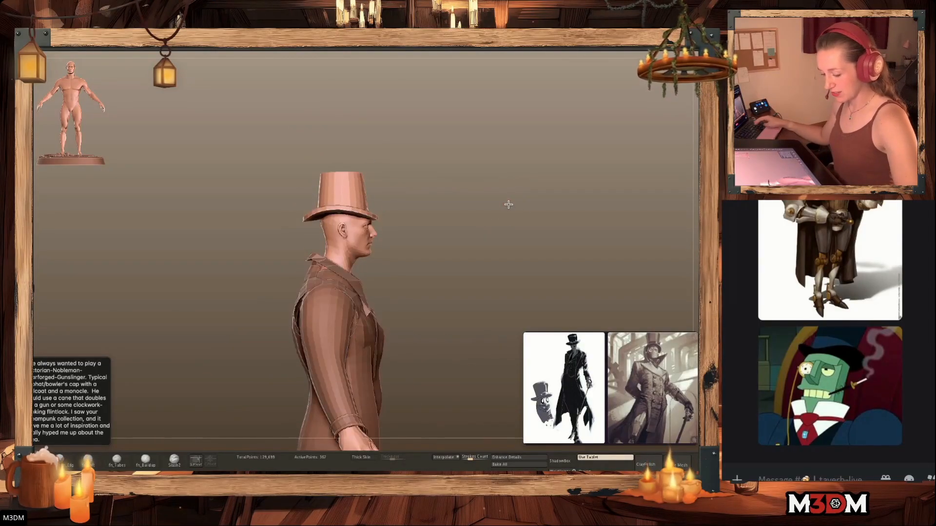
Check the top hat's fit and polygroups from the front, and separate the brim from the crown
{"action": "key", "text": "w"}
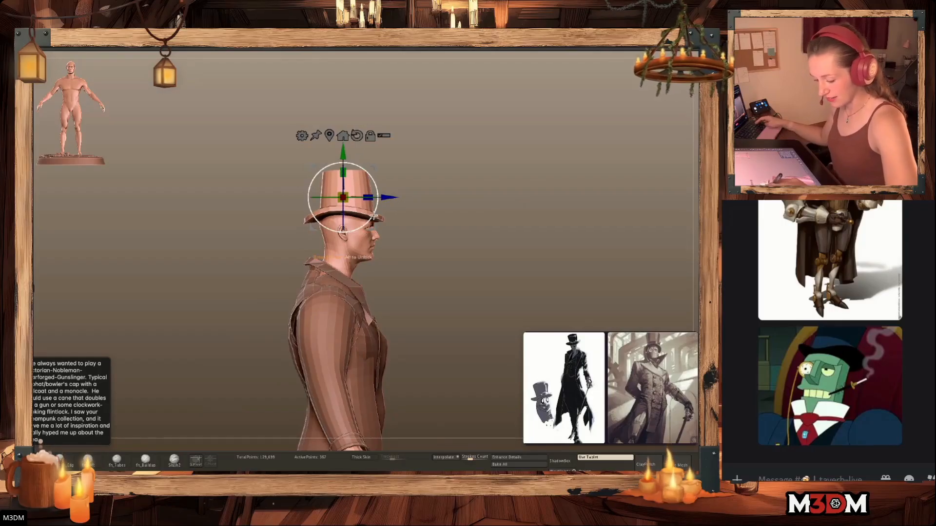
{"action": "left_click_drag", "start_coordinate": [397, 183], "coordinate": [465, 188]}
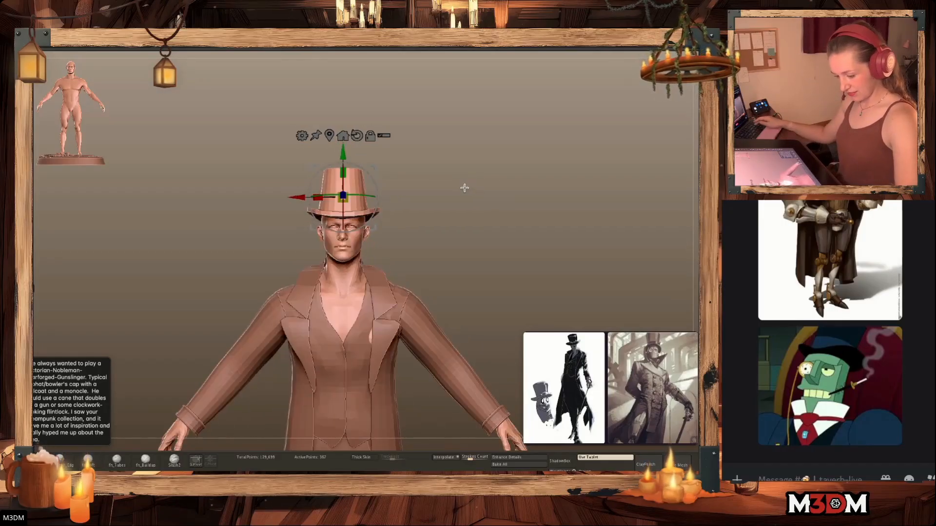
{"action": "key", "text": "q"}
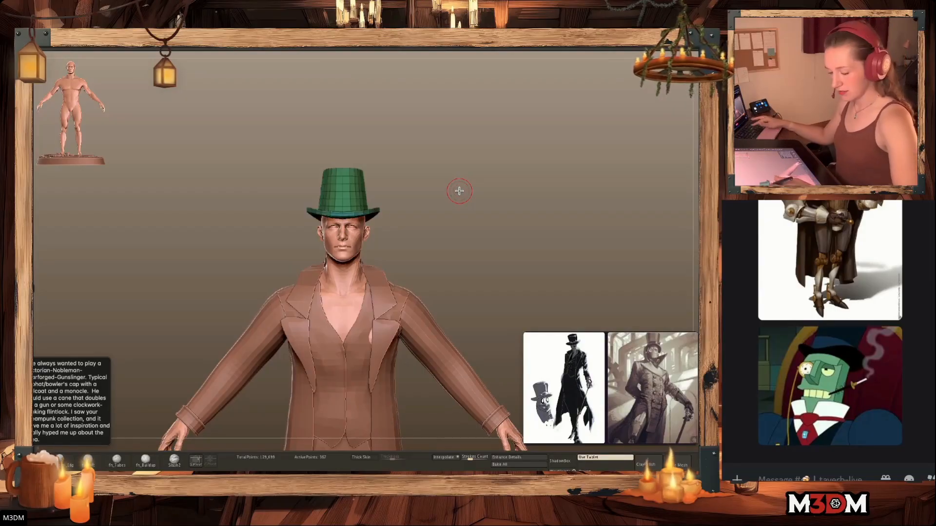
{"action": "key", "text": "w"}
{"action": "key", "text": "q"}
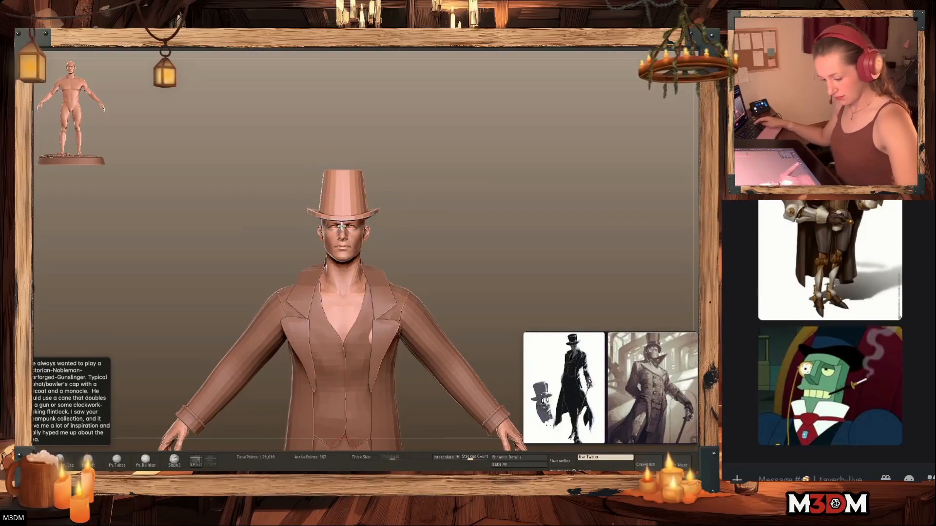
{"action": "key", "text": "shift+f"}
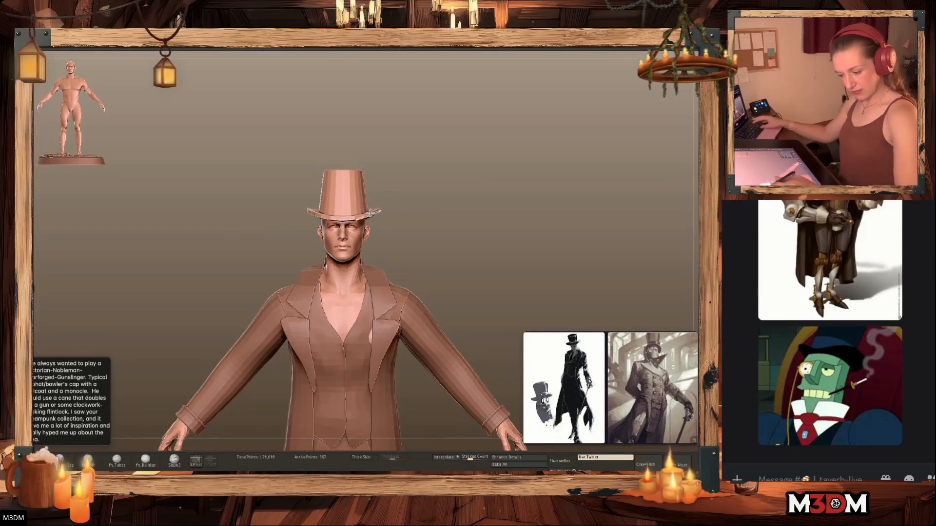
{"action": "left_click", "coordinate": [466, 201], "text": "ctrl+shift"}
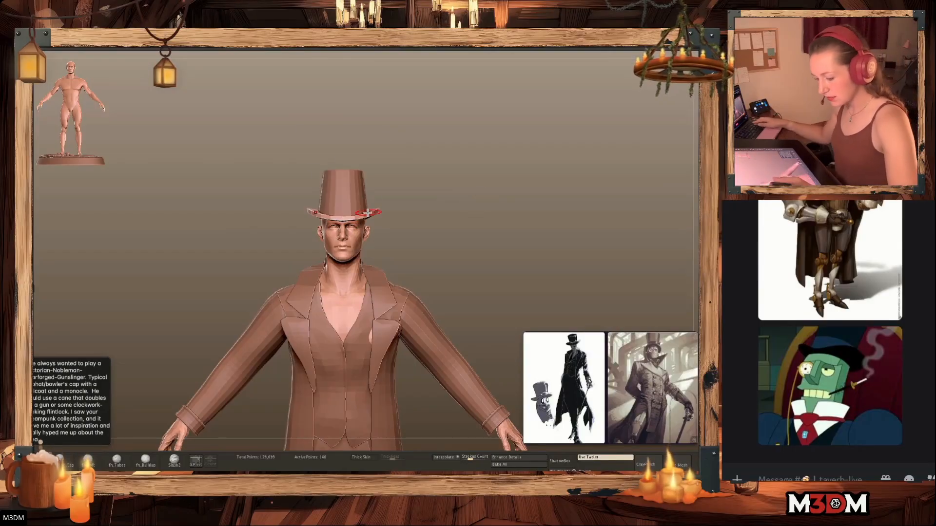
Refine the separated hat brim with the gizmo and a large brush so it matches the crown
{"action": "key", "text": "w"}
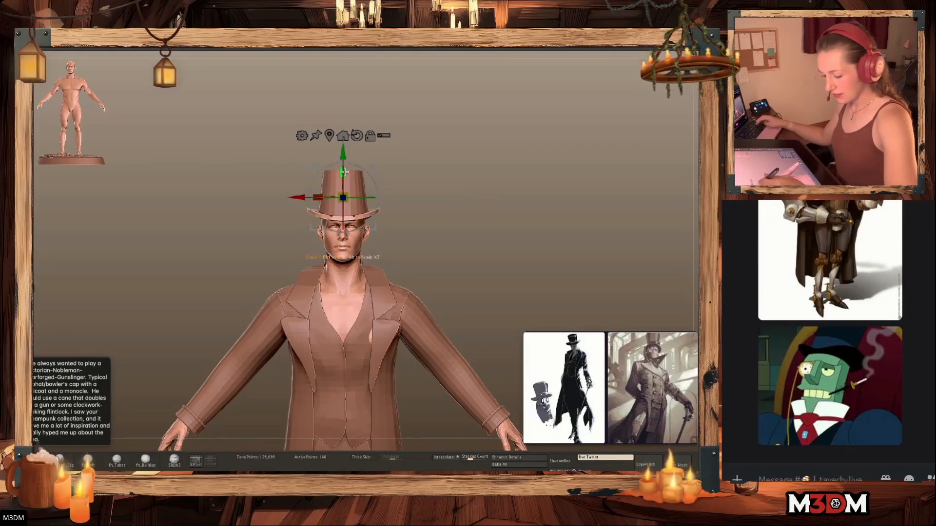
{"action": "key", "text": "q"}
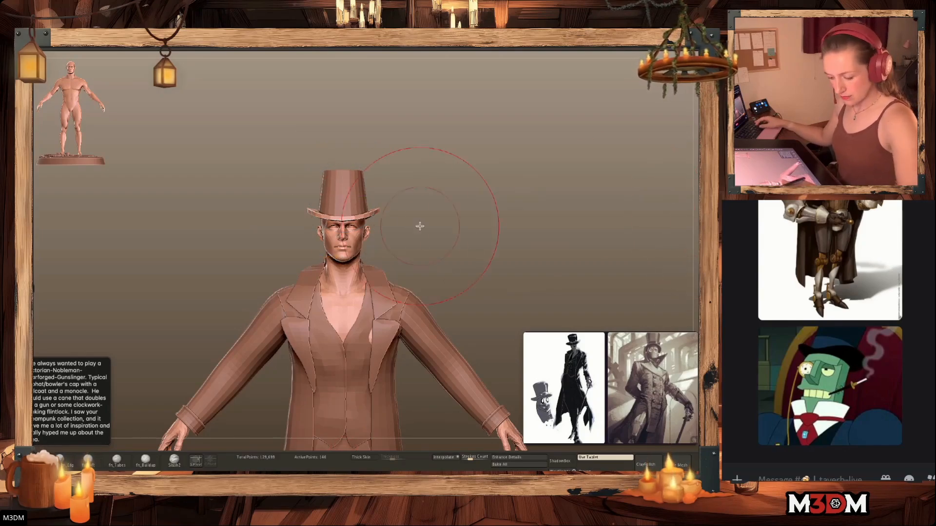
{"action": "key", "text": "space"}
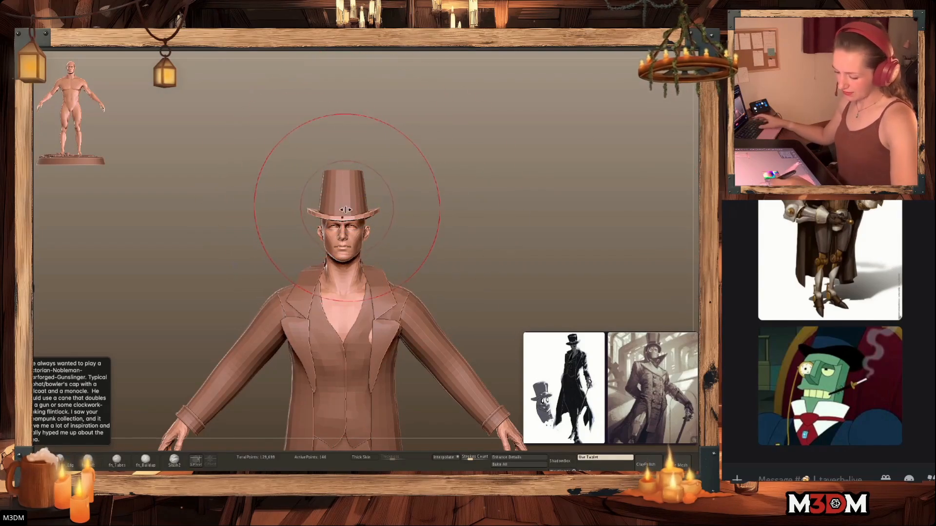
{"action": "mouse_move", "coordinate": [480, 200]}
{"action": "left_mouse_down"}
{"action": "mouse_move", "coordinate": [457, 214]}
{"action": "mouse_move", "coordinate": [495, 198]}
{"action": "mouse_move", "coordinate": [485, 217]}
{"action": "mouse_move", "coordinate": [536, 241]}
{"action": "left_mouse_up"}
{"action": "key", "text": "w"}
{"action": "key", "text": "q"}
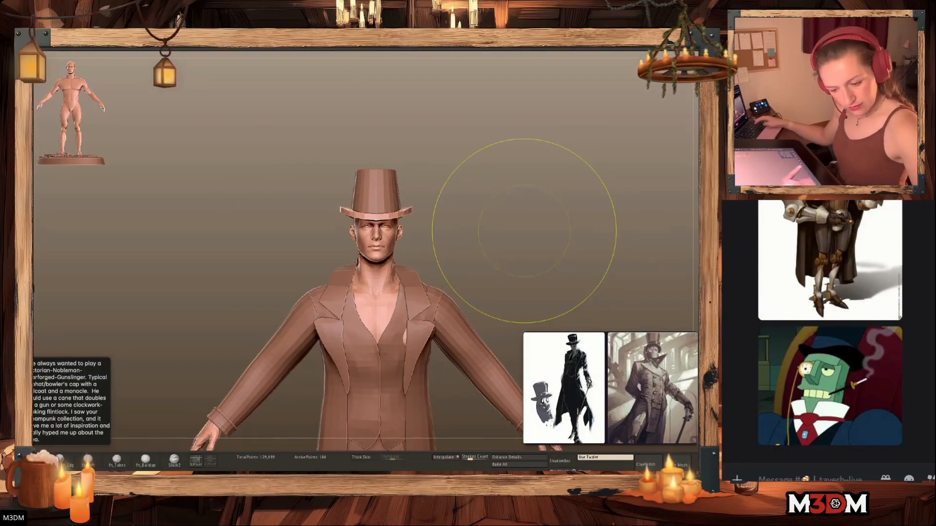
Merge the hat's crown and brim back into one subtool and confirm the merge
{"action": "key", "text": "Up"}
{"action": "key", "text": "ctrl+m"}
{"action": "key", "text": "Return"}
{"action": "left_click_drag", "start_coordinate": [541, 214], "coordinate": [544, 161], "text": "alt"}
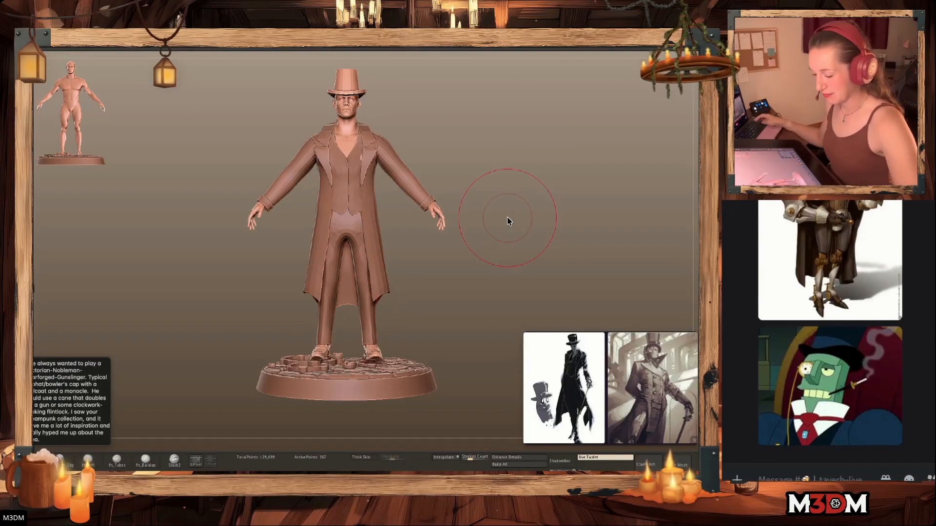
Make the coat sleeves active, check their polygroups, and centre the transform gizmo on them
{"action": "key", "text": "shift+f"}
{"action": "key", "text": "shift+f"}
{"action": "left_click", "coordinate": [407, 178], "text": "alt"}
{"action": "key", "text": "shift+f"}
{"action": "key", "text": "shift+f"}
{"action": "key", "text": "w"}
{"action": "left_click", "coordinate": [396, 80]}
{"action": "left_click", "coordinate": [366, 82]}
{"action": "key", "text": "shift+f"}
{"action": "key", "text": "shift+f"}
{"action": "key", "text": "q"}
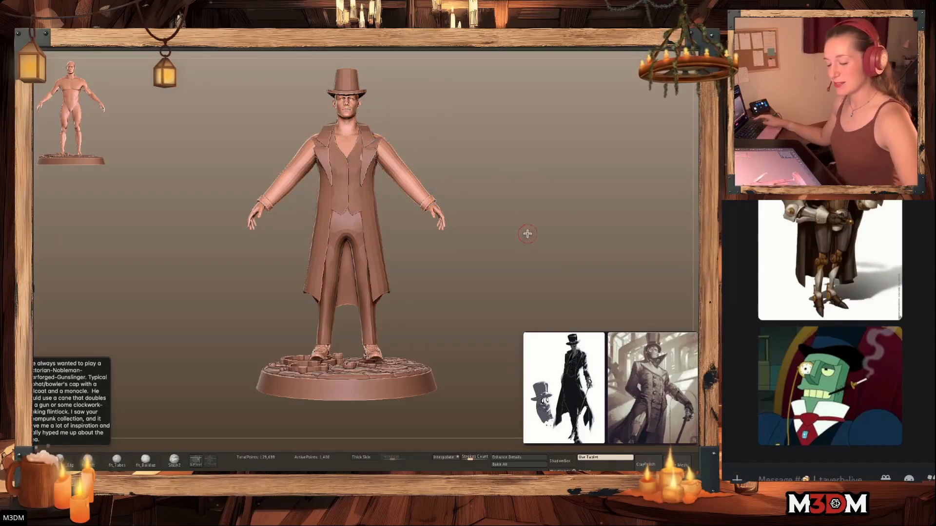
Mask the cuff end of the coat sleeves and adjust the sleeves' fit with the transform gizmo
{"action": "left_click_drag", "start_coordinate": [530, 220], "coordinate": [526, 245], "text": "alt"}
{"action": "mouse_move", "coordinate": [414, 288]}
{"action": "left_mouse_down", "text": "ctrl"}
{"action": "mouse_move", "coordinate": [360, 167]}
{"action": "mouse_move", "coordinate": [428, 237]}
{"action": "mouse_move", "coordinate": [429, 258]}
{"action": "left_mouse_up", "text": "ctrl"}
{"action": "left_click", "coordinate": [501, 225], "text": "ctrl"}
{"action": "key", "text": "w"}
{"action": "mouse_move", "coordinate": [433, 167]}
{"action": "left_mouse_down", "text": "alt"}
{"action": "mouse_move", "coordinate": [410, 145]}
{"action": "mouse_move", "coordinate": [415, 167]}
{"action": "left_mouse_up", "text": "alt"}
{"action": "key", "text": "q"}
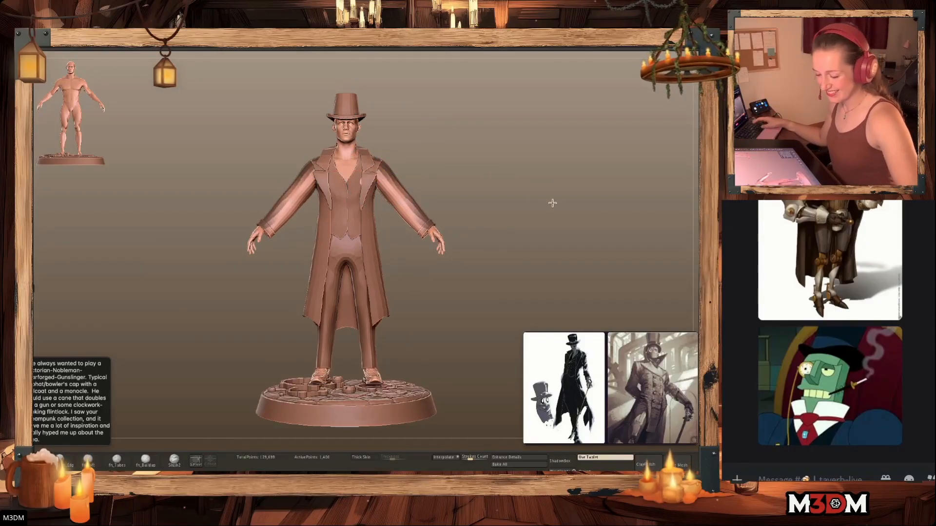
{"action": "left_click", "coordinate": [549, 195], "text": "ctrl"}
{"action": "mouse_move", "coordinate": [549, 269]}
{"action": "left_mouse_down"}
{"action": "mouse_move", "coordinate": [522, 267]}
{"action": "mouse_move", "coordinate": [536, 275]}
{"action": "left_mouse_up"}
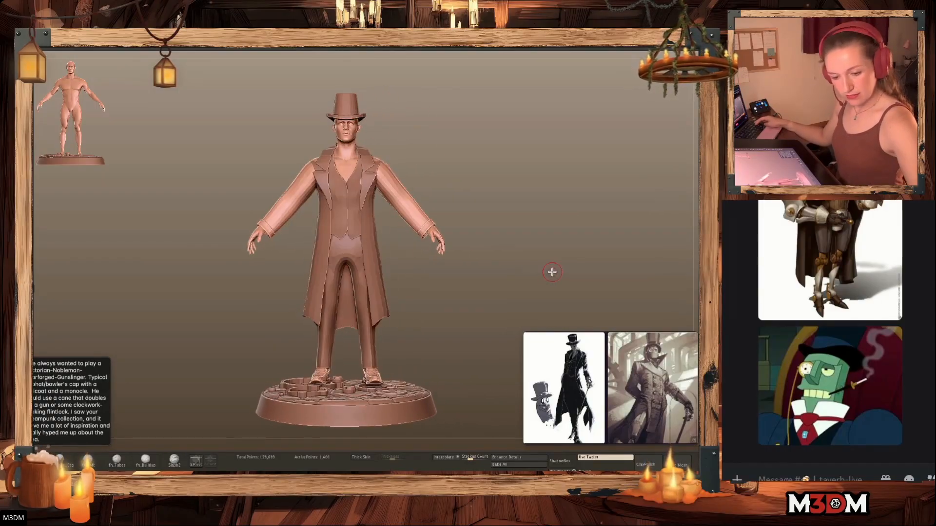
Reopen the head kit and look over its hats, hair, masks and accessories
{"action": "left_click", "coordinate": [615, 268]}
{"action": "key", "text": "f"}
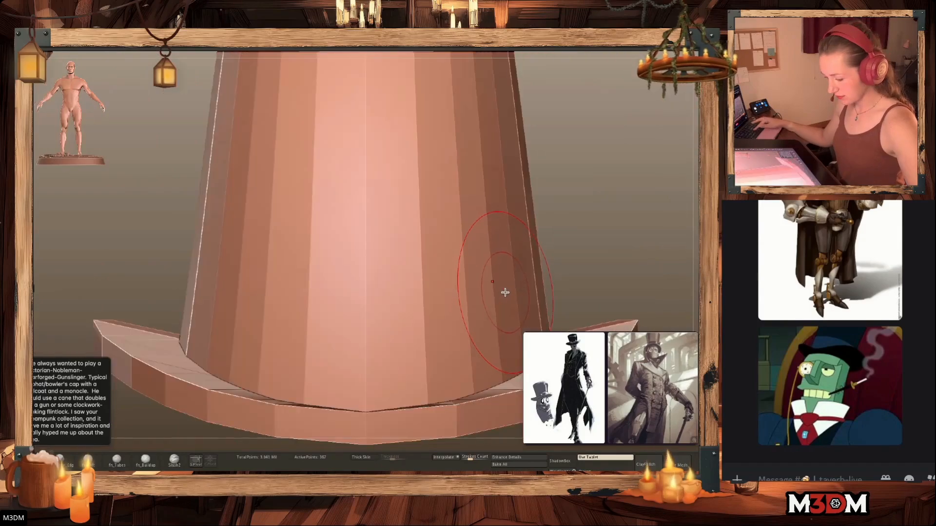
{"action": "key", "text": "f"}
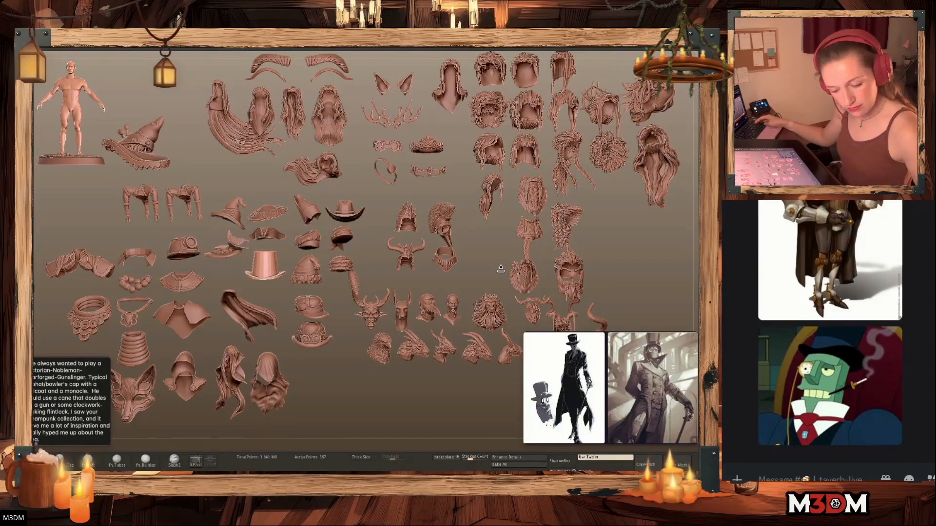
{"action": "mouse_move", "coordinate": [556, 239]}
{"action": "left_mouse_down", "text": "alt"}
{"action": "mouse_move", "coordinate": [497, 284]}
{"action": "mouse_move", "coordinate": [522, 320]}
{"action": "mouse_move", "coordinate": [539, 242]}
{"action": "left_mouse_up", "text": "alt"}
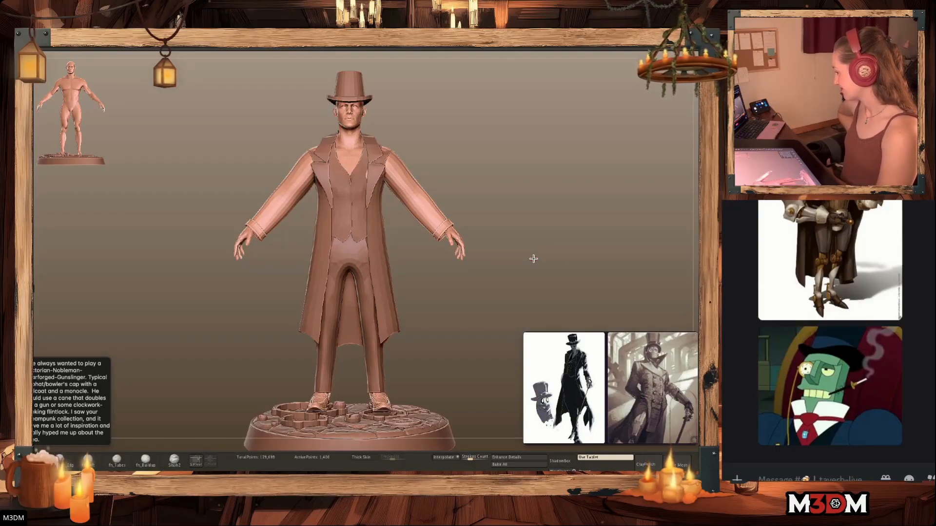
Make the coat body active on the dressed figure, isolate it, and mask its skirt below the waist
{"action": "mouse_move", "coordinate": [543, 209]}
{"action": "left_mouse_down"}
{"action": "mouse_move", "coordinate": [549, 205]}
{"action": "mouse_move", "coordinate": [521, 207]}
{"action": "left_mouse_up"}
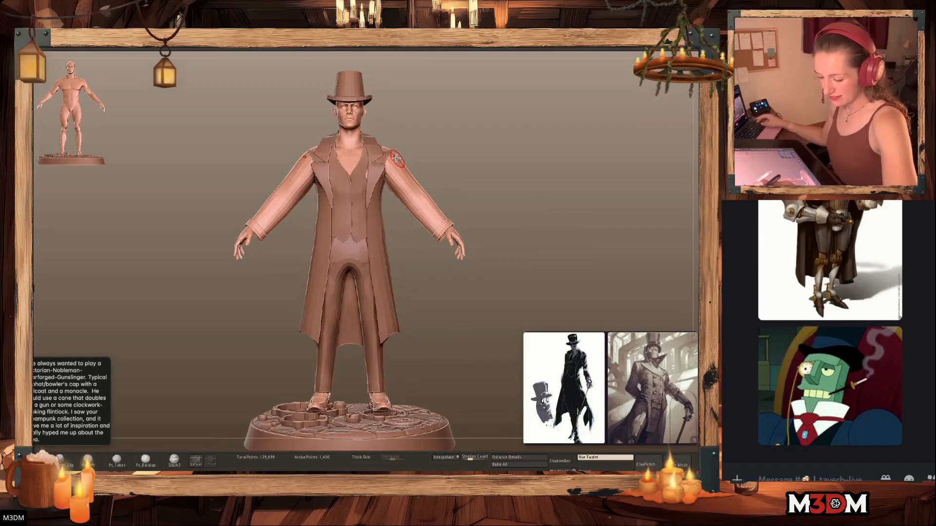
{"action": "left_click_drag", "start_coordinate": [538, 239], "coordinate": [507, 222]}
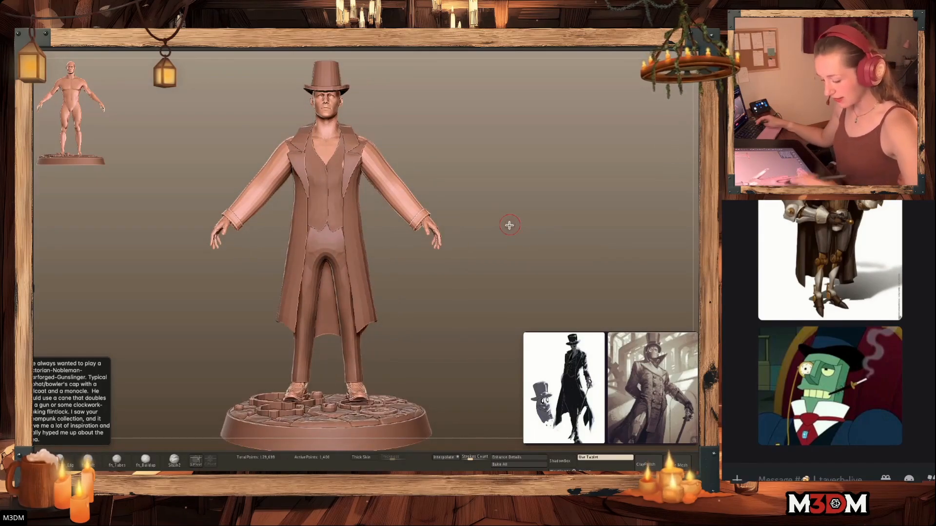
{"action": "left_click", "coordinate": [349, 367], "text": "alt"}
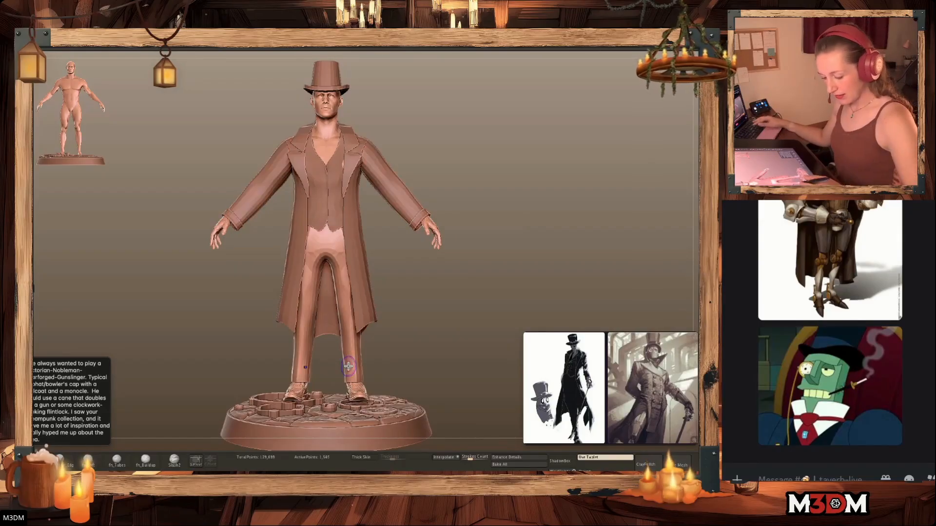
{"action": "left_click", "coordinate": [362, 298], "text": "alt"}
{"action": "key", "text": "alt+s"}
{"action": "mouse_move", "coordinate": [386, 216]}
{"action": "left_mouse_down", "text": "ctrl"}
{"action": "mouse_move", "coordinate": [337, 221]}
{"action": "mouse_move", "coordinate": [385, 358]}
{"action": "left_mouse_up", "text": "ctrl"}
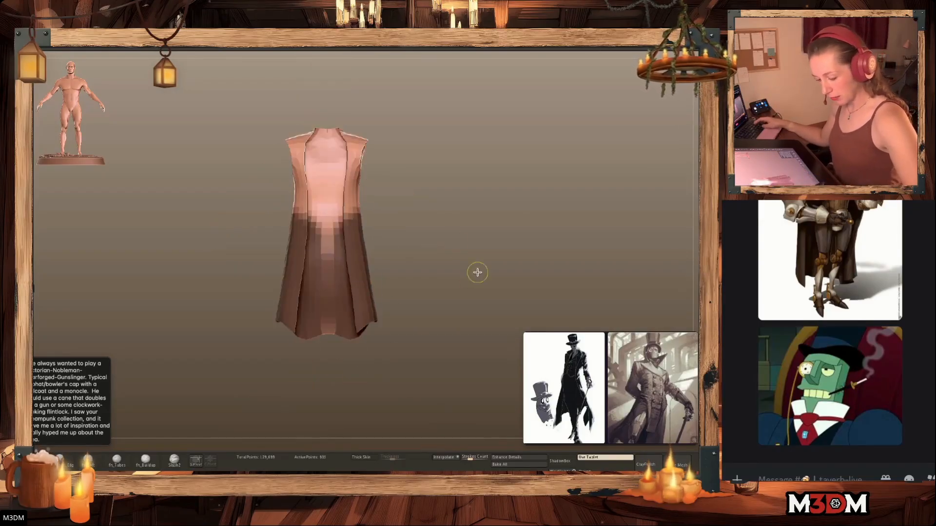
Invert the coat's mask and scale the unmasked skirt outward so it flares at the hem
{"action": "left_click", "coordinate": [476, 273], "text": "ctrl"}
{"action": "key", "text": "w"}
{"action": "left_click", "coordinate": [308, 159], "text": "alt"}
{"action": "left_click", "coordinate": [284, 158], "text": "alt"}
{"action": "left_click_drag", "start_coordinate": [331, 254], "coordinate": [388, 194], "text": "alt"}
{"action": "left_click_drag", "start_coordinate": [387, 208], "coordinate": [384, 203]}
{"action": "key", "text": "q"}
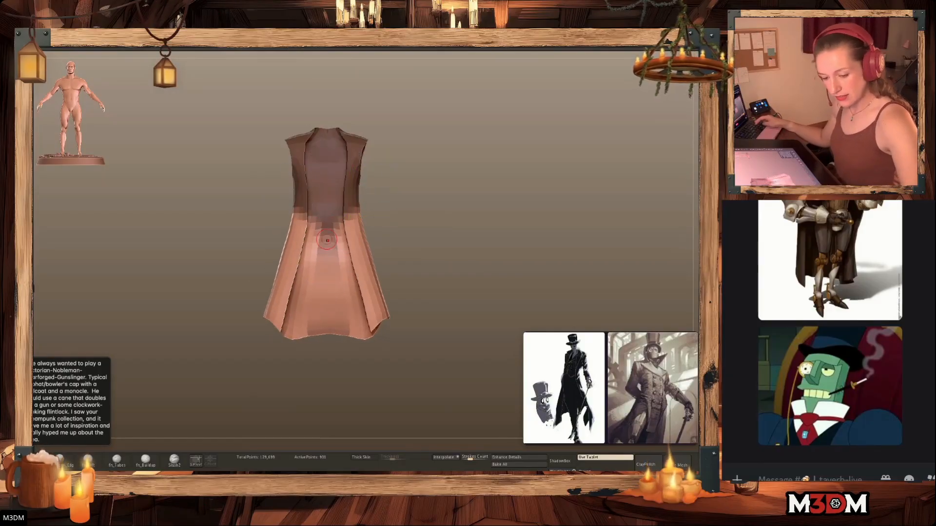
Show the whole figure again and smooth the coat's waist where the flared skirt begins
{"action": "key", "text": "alt+s"}
{"action": "key", "text": "shift+f"}
{"action": "key", "text": "shift+f"}
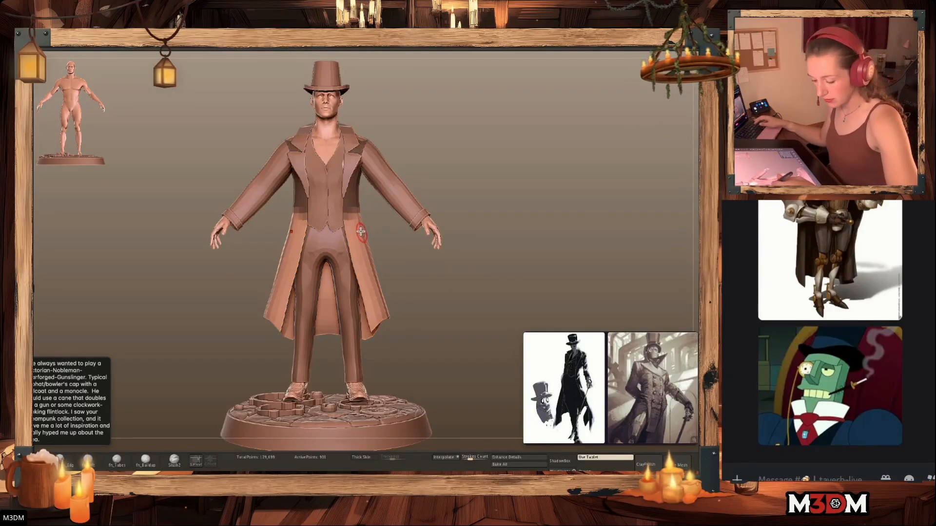
{"action": "left_click_drag", "start_coordinate": [545, 198], "coordinate": [401, 301], "text": "ctrl"}
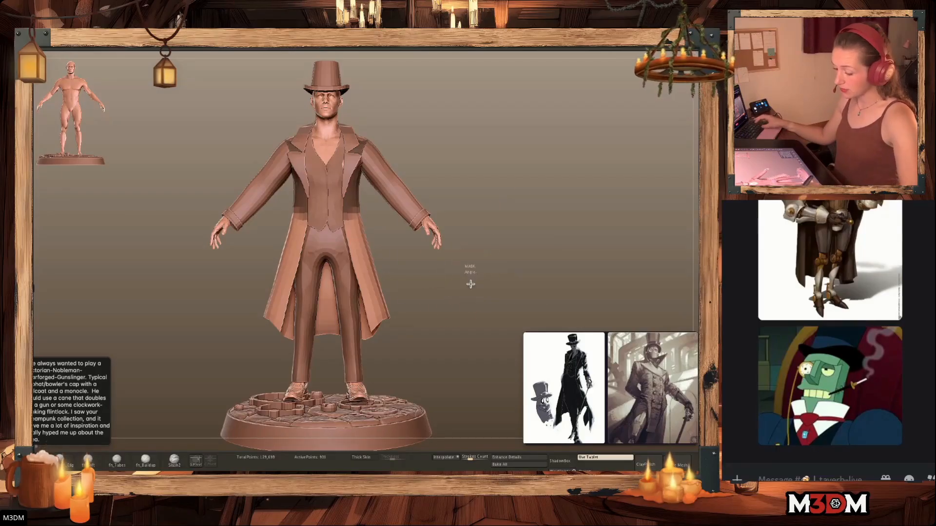
{"action": "left_click_drag", "start_coordinate": [367, 211], "coordinate": [374, 242], "text": "shift"}
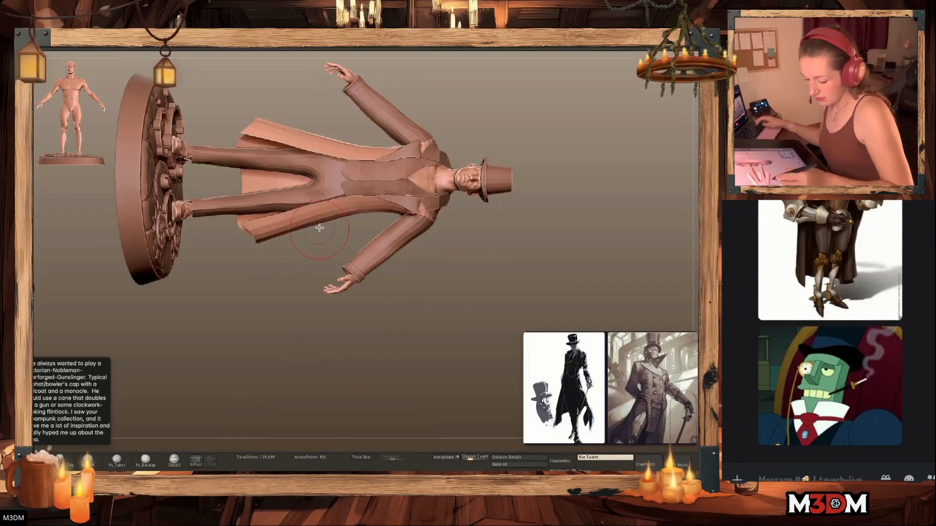
Examine the coat's flared back and the collar at the neck from behind, and check the figure from the front
{"action": "mouse_move", "coordinate": [530, 262]}
{"action": "left_mouse_down"}
{"action": "mouse_move", "coordinate": [543, 253]}
{"action": "mouse_move", "coordinate": [517, 270]}
{"action": "left_mouse_up"}
{"action": "key", "text": "shift+f"}
{"action": "key", "text": "shift+f"}
{"action": "left_click", "coordinate": [457, 195], "text": "alt"}
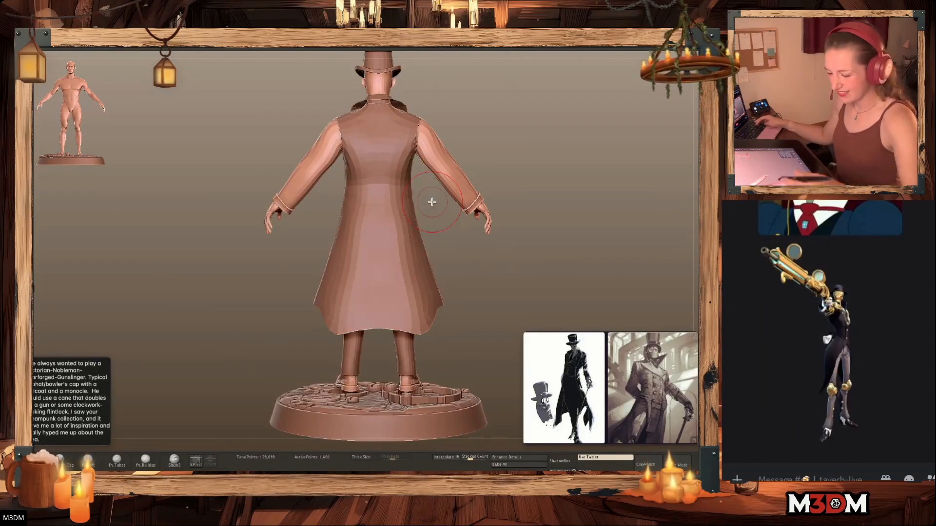
{"action": "left_click", "coordinate": [385, 147], "text": "alt"}
{"action": "key", "text": "space"}
{"action": "key", "text": "space"}
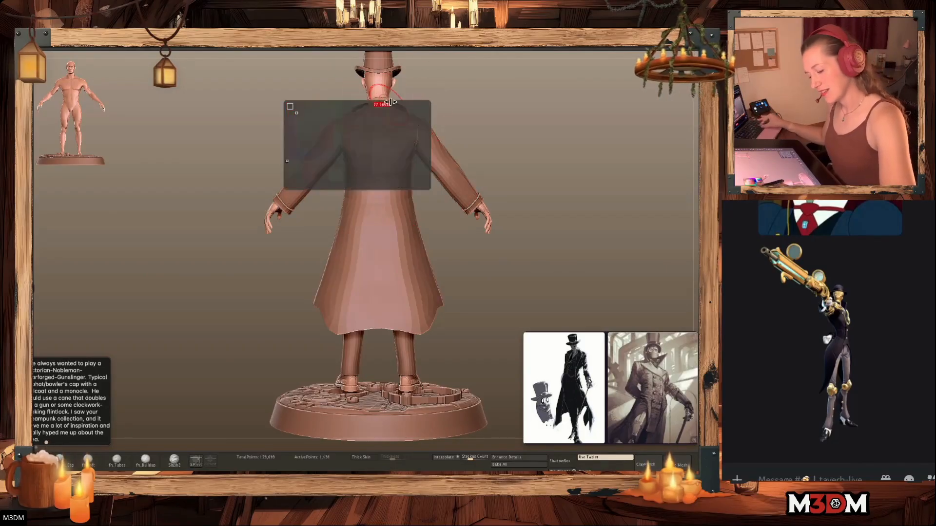
{"action": "left_click_drag", "start_coordinate": [502, 100], "coordinate": [522, 155]}
{"action": "key", "text": "space"}
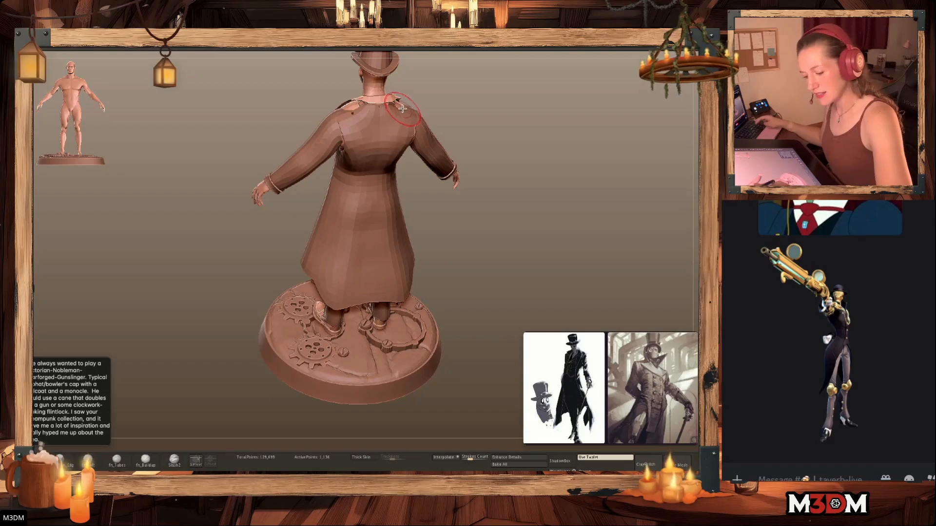
{"action": "key", "text": "shift+f"}
{"action": "key", "text": "shift+f"}
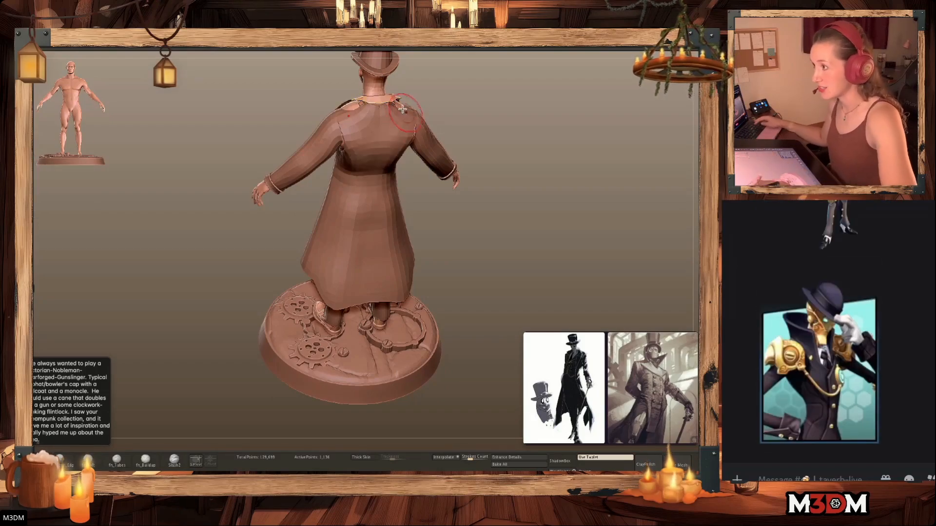
{"action": "left_click_drag", "start_coordinate": [512, 136], "coordinate": [581, 215]}
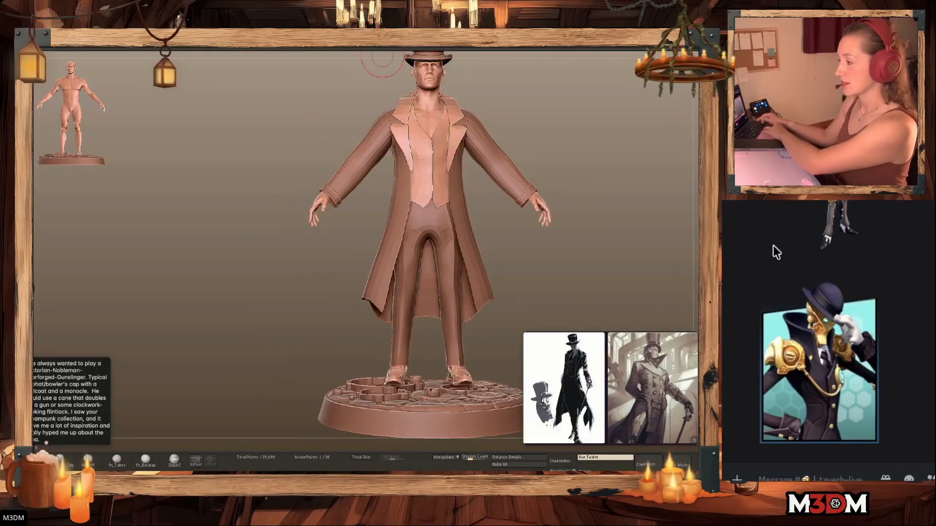
Look through the chat's reference images of elegant mechanical gentlemen and compare them with the dressed figure's sleeves and coat
{"action": "scroll", "coordinate": [830, 336], "scroll_direction": "up", "scroll_amount": 5}
{"action": "scroll", "coordinate": [829, 336], "scroll_direction": "down", "scroll_amount": 4}
{"action": "scroll", "coordinate": [773, 407], "scroll_direction": "down", "scroll_amount": 3}
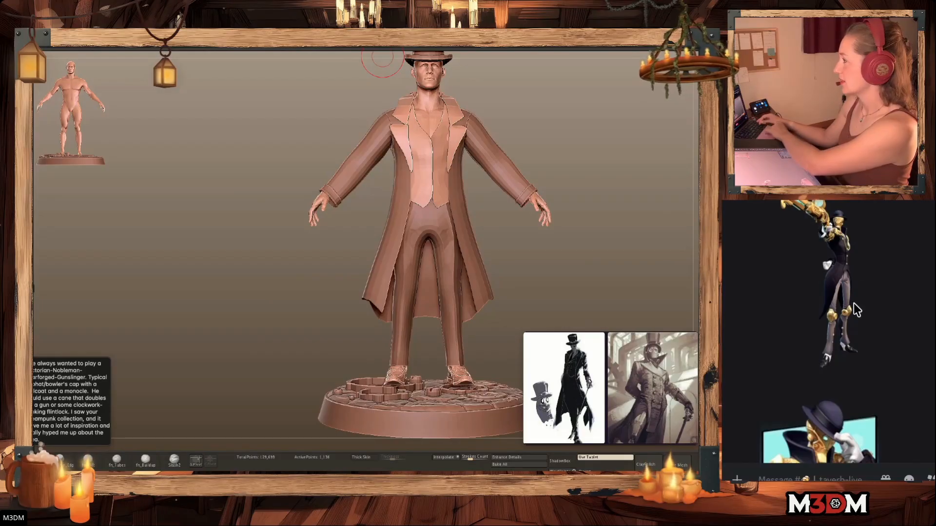
{"action": "scroll", "coordinate": [853, 304], "scroll_direction": "down", "scroll_amount": 4}
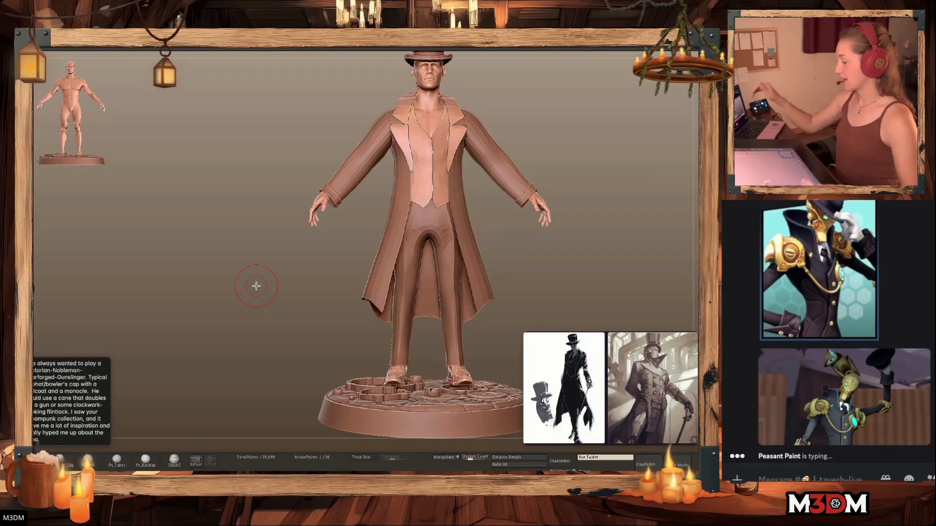
{"action": "left_click_drag", "start_coordinate": [591, 267], "coordinate": [510, 286], "text": "alt"}
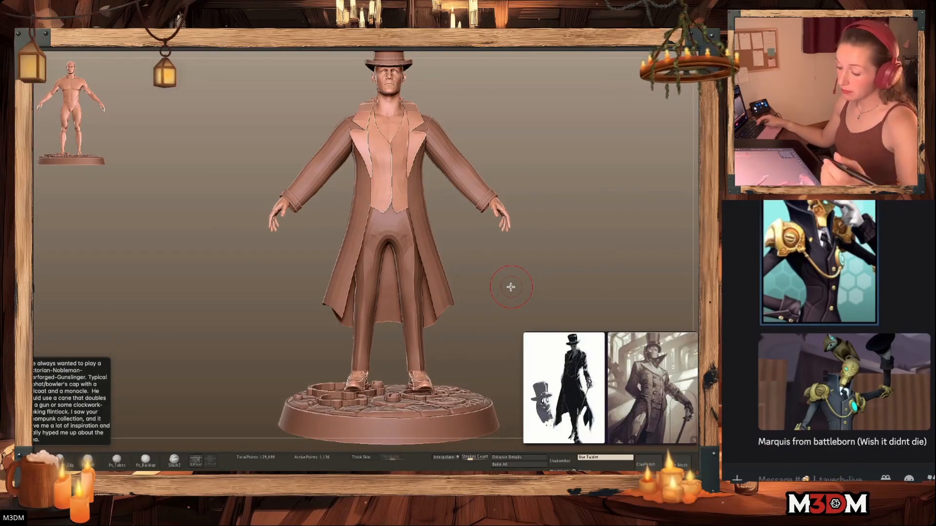
{"action": "left_click", "coordinate": [471, 173], "text": "alt"}
{"action": "left_click_drag", "start_coordinate": [550, 148], "coordinate": [420, 194], "text": "alt"}
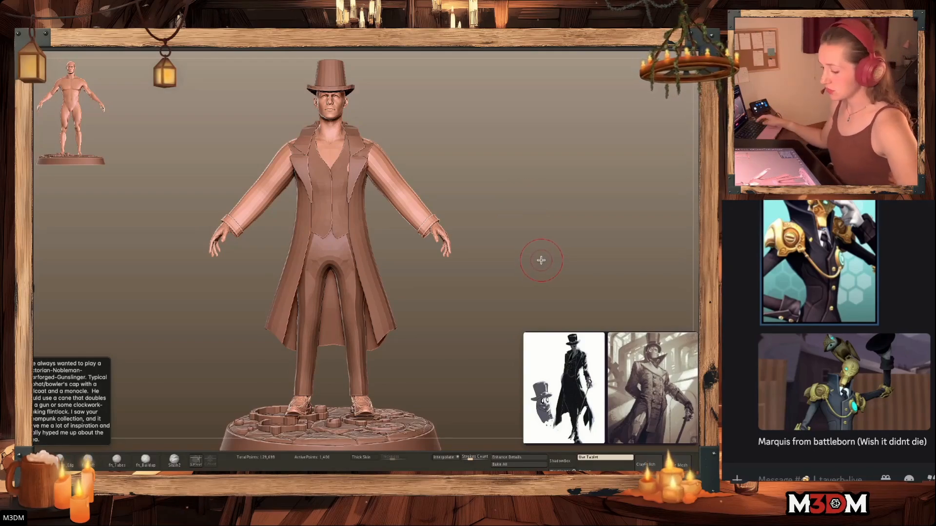
Make the vest mesh active, isolate its lapel group by mask, and split the lapels into their own subtool
{"action": "left_click", "coordinate": [363, 153], "text": "alt"}
{"action": "left_click_drag", "start_coordinate": [596, 172], "coordinate": [594, 218], "text": "alt"}
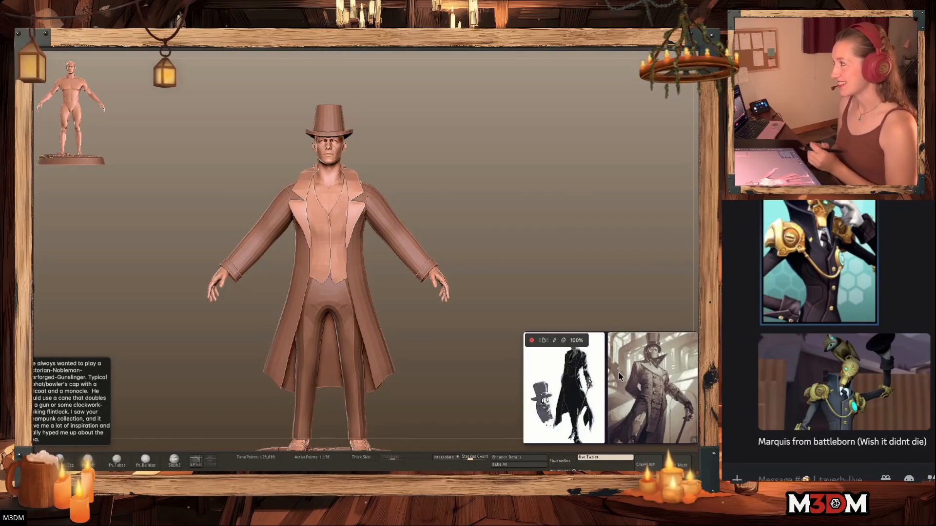
{"action": "left_click_drag", "start_coordinate": [507, 190], "coordinate": [475, 171]}
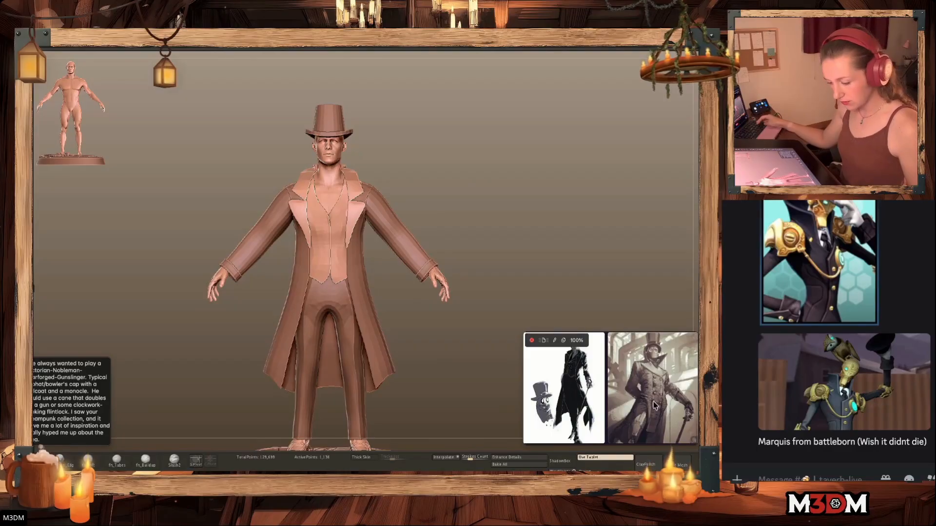
{"action": "key", "text": "shift+f"}
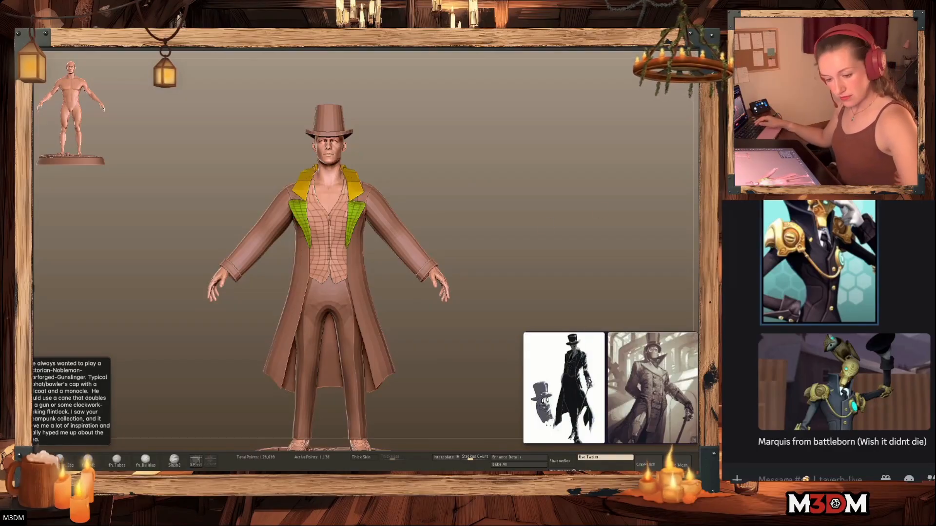
{"action": "left_click", "coordinate": [702, 163]}
{"action": "key", "text": "ctrl+z"}
{"action": "key", "text": "shift+f"}
{"action": "left_click", "coordinate": [352, 211], "text": "ctrl+shift"}
{"action": "left_click", "coordinate": [462, 188], "text": "ctrl"}
{"action": "left_click", "coordinate": [461, 188], "text": "ctrl+shift"}
{"action": "key", "text": "ctrl+shift+s"}
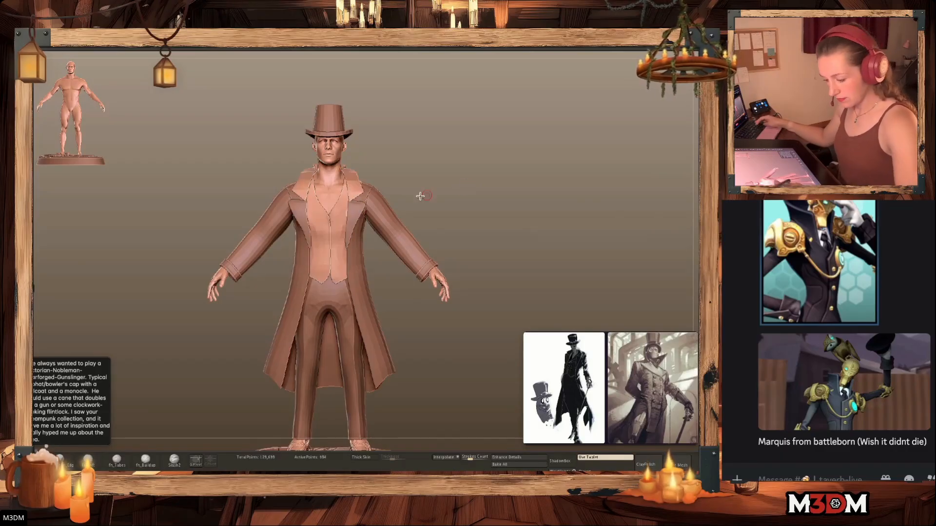
Make the separated lapels active and stretch them downward along the coat's front edges
{"action": "left_click", "coordinate": [356, 222], "text": "alt"}
{"action": "key", "text": "w"}
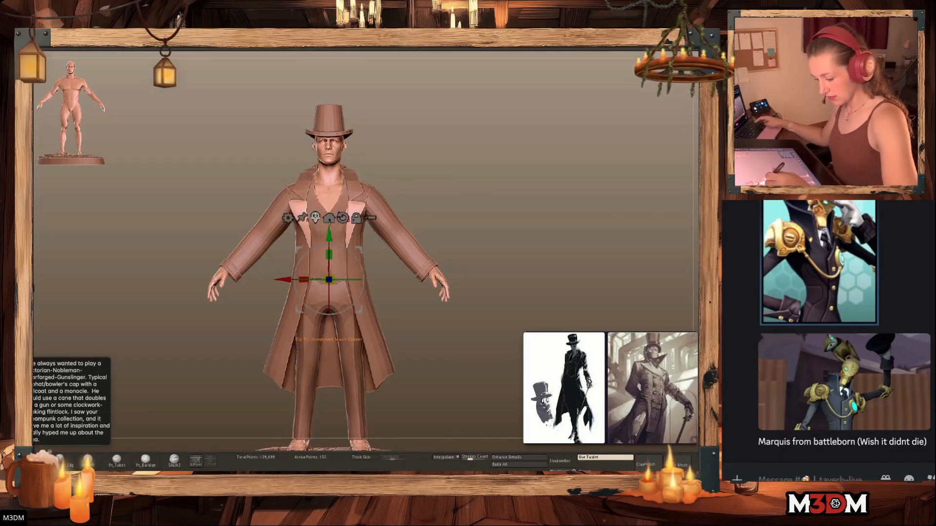
{"action": "left_click", "coordinate": [316, 222]}
{"action": "mouse_move", "coordinate": [350, 175]}
{"action": "left_mouse_down", "text": "alt"}
{"action": "mouse_move", "coordinate": [350, 148]}
{"action": "mouse_move", "coordinate": [349, 156]}
{"action": "left_mouse_up", "text": "alt"}
{"action": "key", "text": "q"}
{"action": "key", "text": "shift+f"}
{"action": "key", "text": "shift+f"}
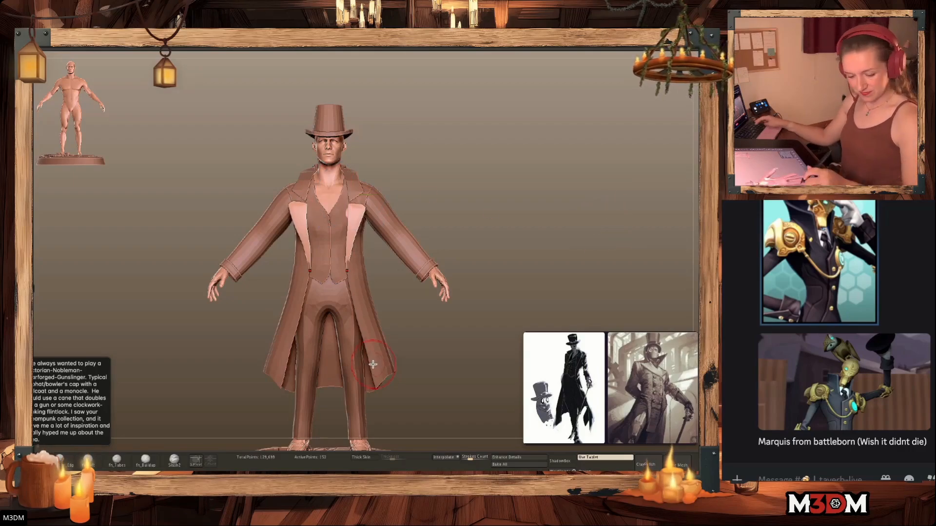
Make the coat body active, adjust its front hem, and mask the coat above the waist so only the skirt is editable
{"action": "left_click", "coordinate": [376, 361], "text": "alt"}
{"action": "left_click_drag", "start_coordinate": [537, 219], "coordinate": [537, 170], "text": "alt"}
{"action": "key", "text": "space"}
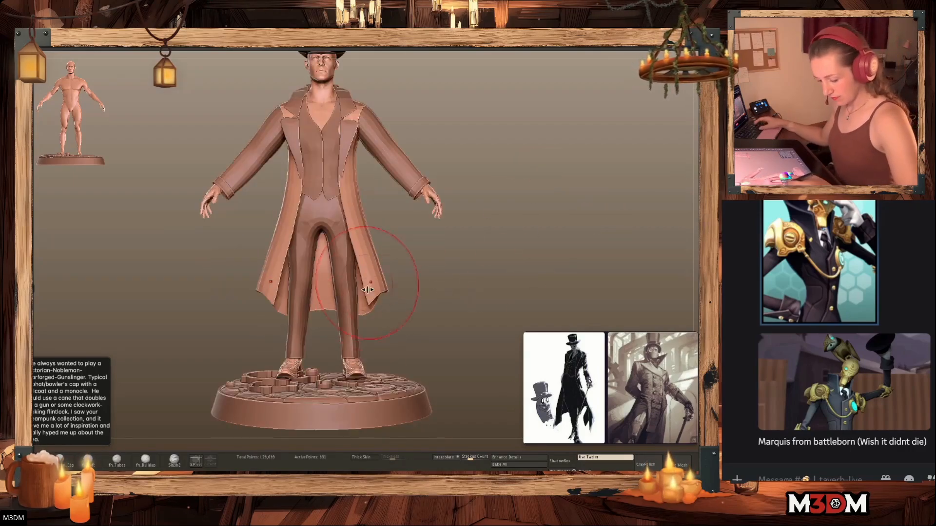
{"action": "left_click_drag", "start_coordinate": [363, 319], "coordinate": [348, 355]}
{"action": "mouse_move", "coordinate": [232, 350]}
{"action": "left_mouse_down", "text": "ctrl"}
{"action": "mouse_move", "coordinate": [437, 283]}
{"action": "mouse_move", "coordinate": [441, 189]}
{"action": "left_mouse_up", "text": "ctrl"}
Apply a Taper deformer to the unmasked coat skirt so it parts up the center back, and accept the result
{"action": "key", "text": "w"}
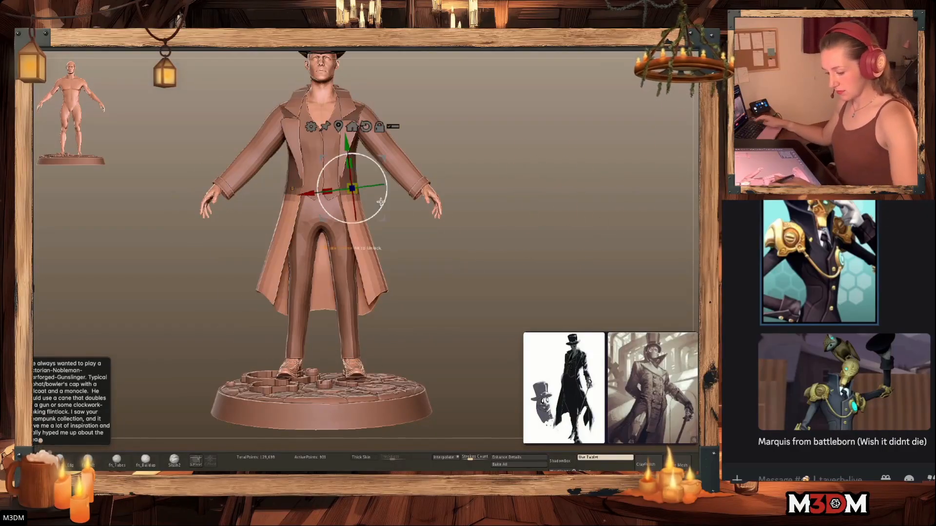
{"action": "left_click", "coordinate": [340, 127]}
{"action": "left_click", "coordinate": [311, 199]}
{"action": "left_click", "coordinate": [378, 261]}
{"action": "mouse_move", "coordinate": [355, 323]}
{"action": "left_mouse_down"}
{"action": "mouse_move", "coordinate": [356, 346]}
{"action": "mouse_move", "coordinate": [349, 298]}
{"action": "left_mouse_up"}
{"action": "key", "text": "ctrl+z"}
{"action": "key", "text": "q"}
{"action": "left_click_drag", "start_coordinate": [543, 237], "coordinate": [529, 244]}
{"action": "key", "text": "w"}
{"action": "left_click", "coordinate": [313, 143]}
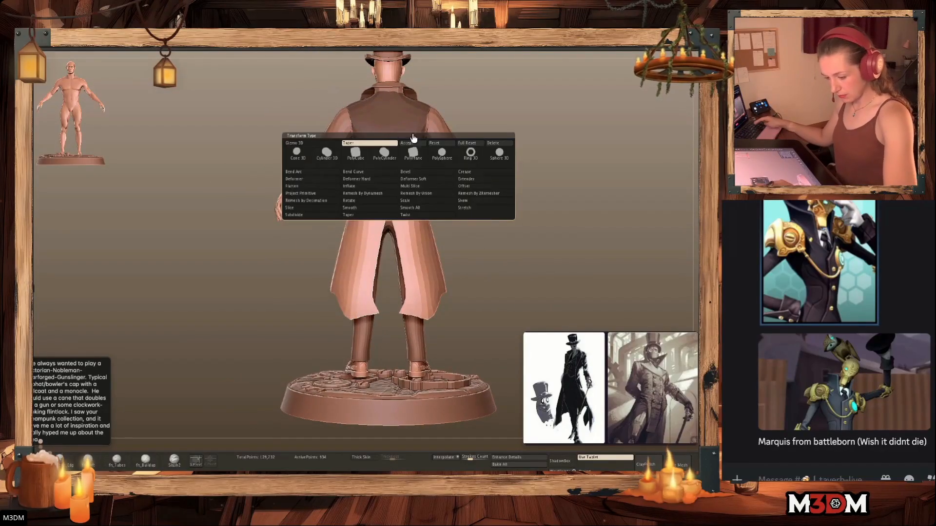
{"action": "left_click", "coordinate": [414, 148]}
{"action": "key", "text": "q"}
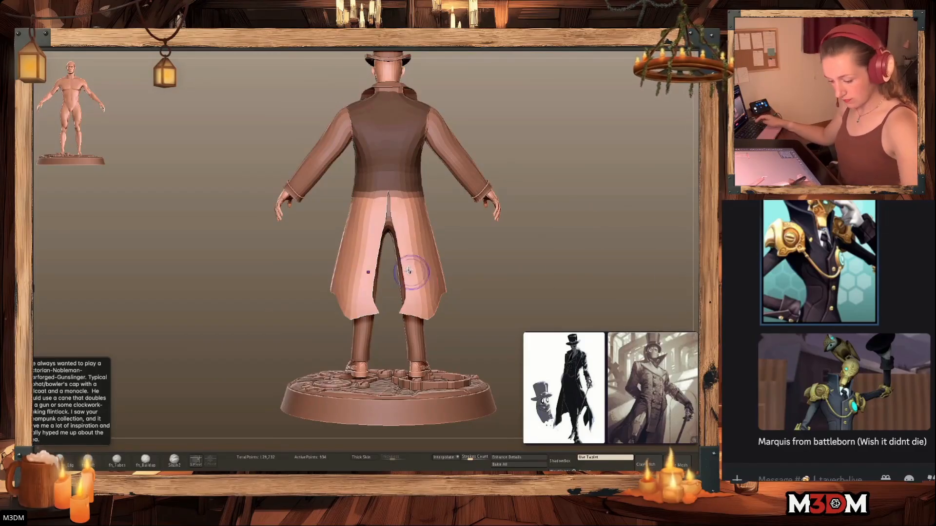
Smooth the edges of the coat's back slit and pull the rear hem down into two pointed tails
{"action": "mouse_move", "coordinate": [402, 291]}
{"action": "left_mouse_down", "text": "shift"}
{"action": "mouse_move", "coordinate": [410, 308]}
{"action": "mouse_move", "coordinate": [397, 219]}
{"action": "left_mouse_up", "text": "shift"}
{"action": "key", "text": "space"}
{"action": "left_click_drag", "start_coordinate": [464, 278], "coordinate": [468, 277]}
{"action": "key", "text": "space"}
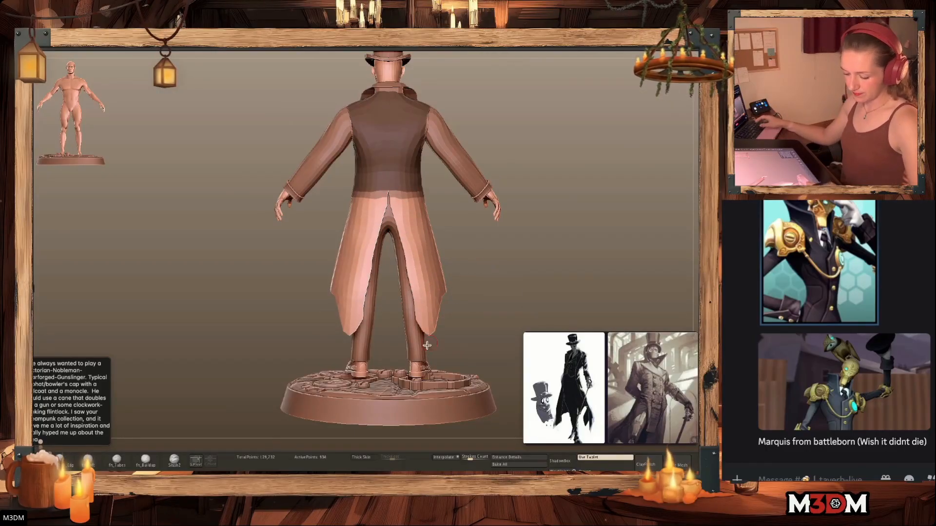
{"action": "left_click_drag", "start_coordinate": [429, 337], "coordinate": [433, 343]}
Clear the coat's mask and reshape its front edge around the waist with an enlarged Move brush
{"action": "mouse_move", "coordinate": [508, 306]}
{"action": "left_mouse_down"}
{"action": "mouse_move", "coordinate": [492, 291]}
{"action": "mouse_move", "coordinate": [522, 292]}
{"action": "left_mouse_up"}
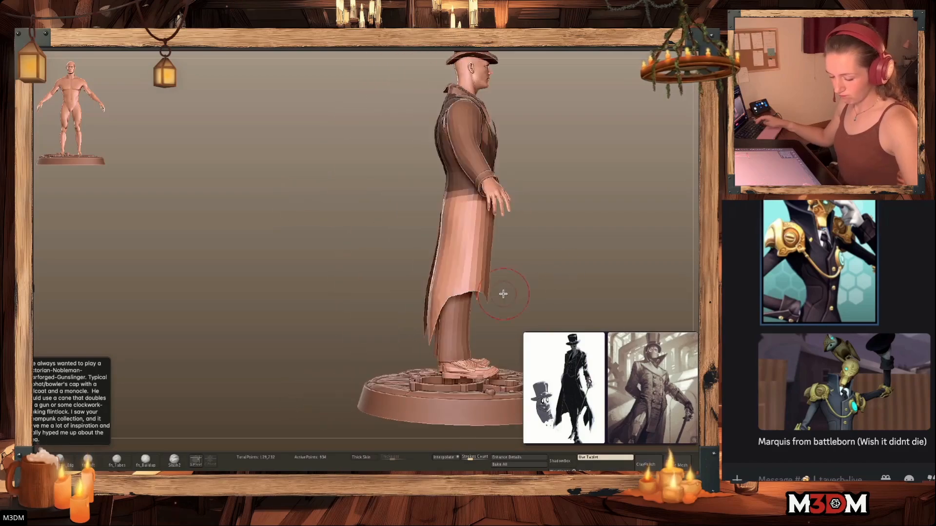
{"action": "mouse_move", "coordinate": [604, 282]}
{"action": "left_mouse_down"}
{"action": "mouse_move", "coordinate": [644, 280]}
{"action": "mouse_move", "coordinate": [590, 273]}
{"action": "left_mouse_up"}
{"action": "left_click_drag", "start_coordinate": [590, 273], "coordinate": [447, 259], "text": "alt"}
{"action": "left_click_drag", "start_coordinate": [521, 255], "coordinate": [532, 263], "text": "ctrl"}
{"action": "key", "text": "space"}
{"action": "left_click_drag", "start_coordinate": [478, 268], "coordinate": [491, 268]}
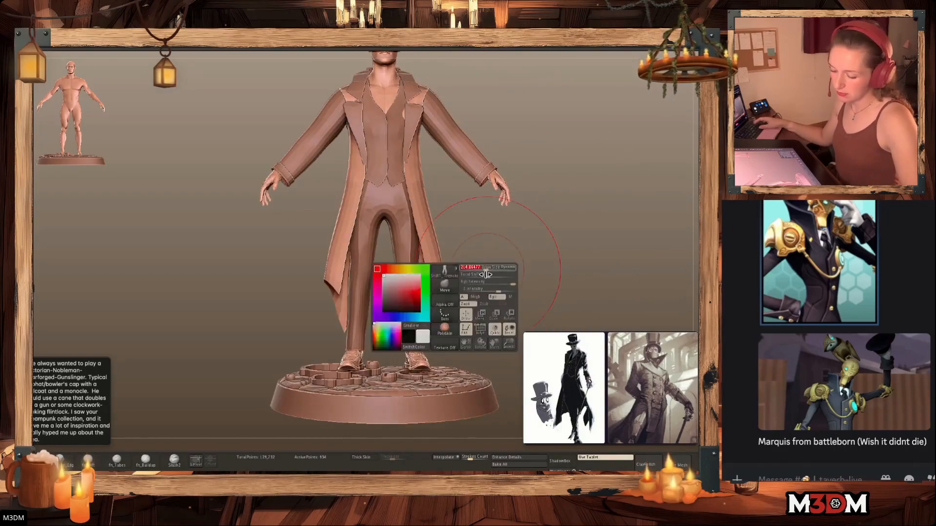
{"action": "left_click_drag", "start_coordinate": [425, 187], "coordinate": [421, 179]}
{"action": "key", "text": "space"}
{"action": "key", "text": "f"}
{"action": "key", "text": "w"}
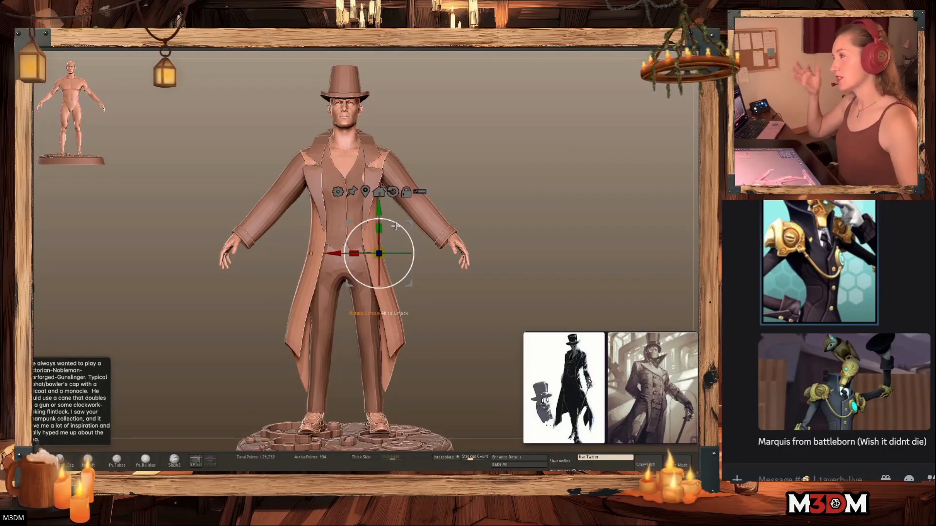
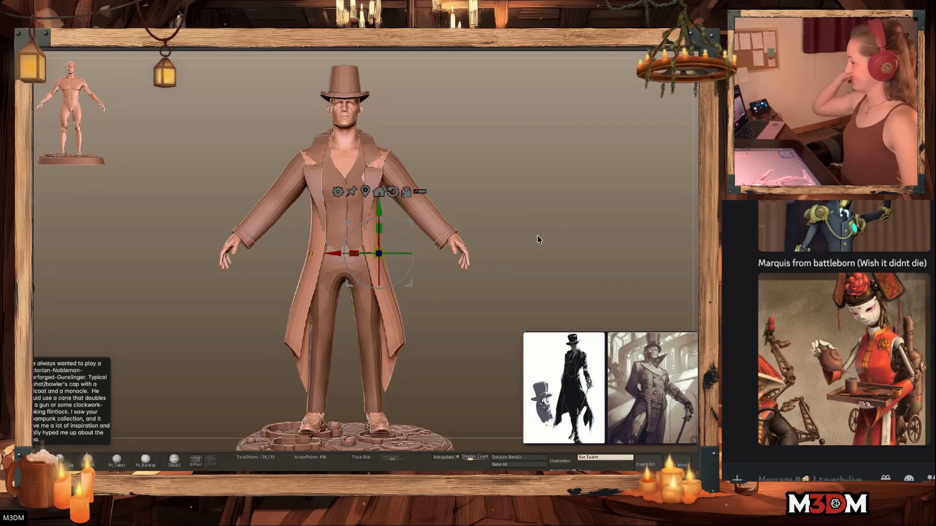
{"action": "mouse_move", "coordinate": [554, 241]}
{"action": "left_mouse_down"}
{"action": "mouse_move", "coordinate": [533, 234]}
{"action": "mouse_move", "coordinate": [545, 228]}
{"action": "left_mouse_up"}
{"action": "key", "text": "shift+f"}
{"action": "key", "text": "shift+f"}
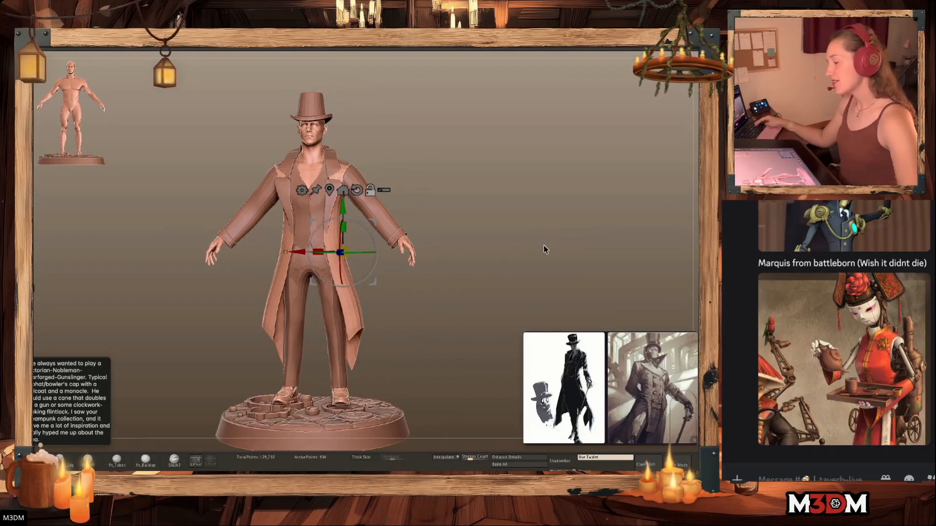
{"action": "key", "text": "q"}
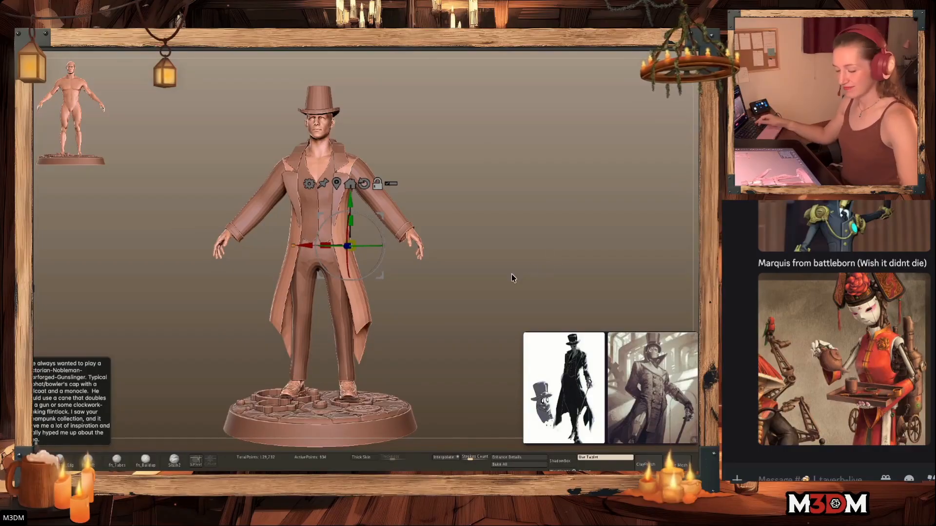
{"action": "key", "text": "q"}
{"action": "left_click_drag", "start_coordinate": [448, 208], "coordinate": [595, 311], "text": "ctrl"}
{"action": "left_click", "coordinate": [333, 172], "text": "ctrl+shift"}
{"action": "left_click", "coordinate": [418, 164], "text": "ctrl"}
{"action": "left_click", "coordinate": [422, 165], "text": "ctrl+shift"}
{"action": "left_click_drag", "start_coordinate": [423, 165], "coordinate": [428, 161], "text": "ctrl"}
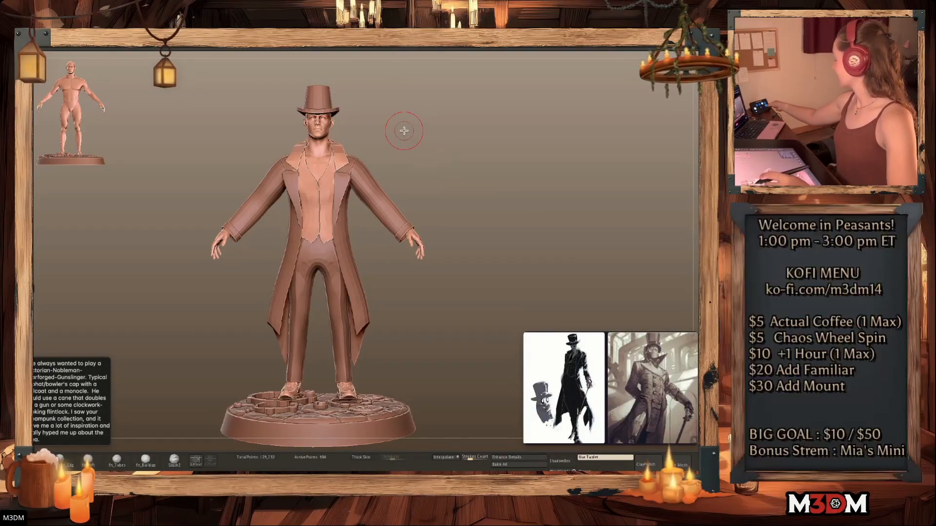
Isolate the collar from the vest by mask, split it into its own subtool, and make the collar active
{"action": "left_click", "coordinate": [342, 161], "text": "ctrl+shift"}
{"action": "left_click", "coordinate": [459, 161], "text": "ctrl"}
{"action": "left_click", "coordinate": [463, 160], "text": "ctrl+shift"}
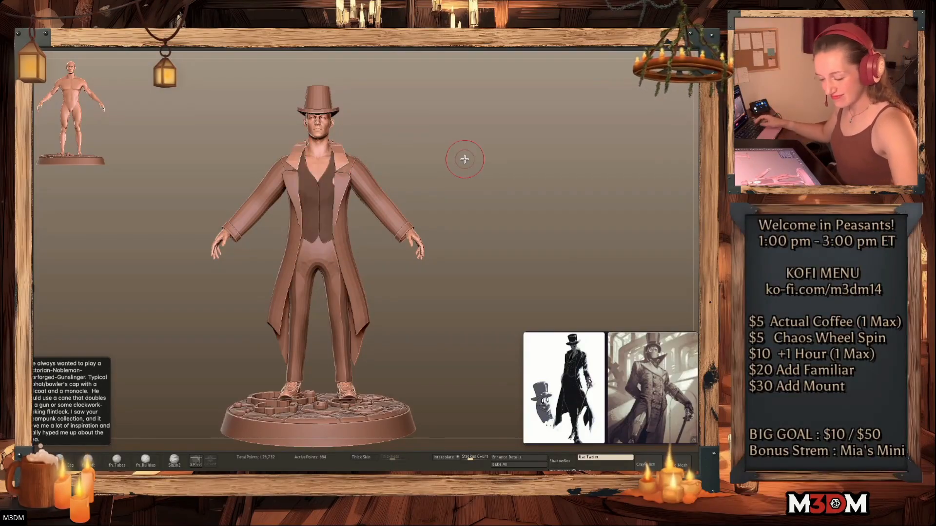
{"action": "key", "text": "ctrl+shift+s"}
{"action": "left_click", "coordinate": [350, 159], "text": "alt"}
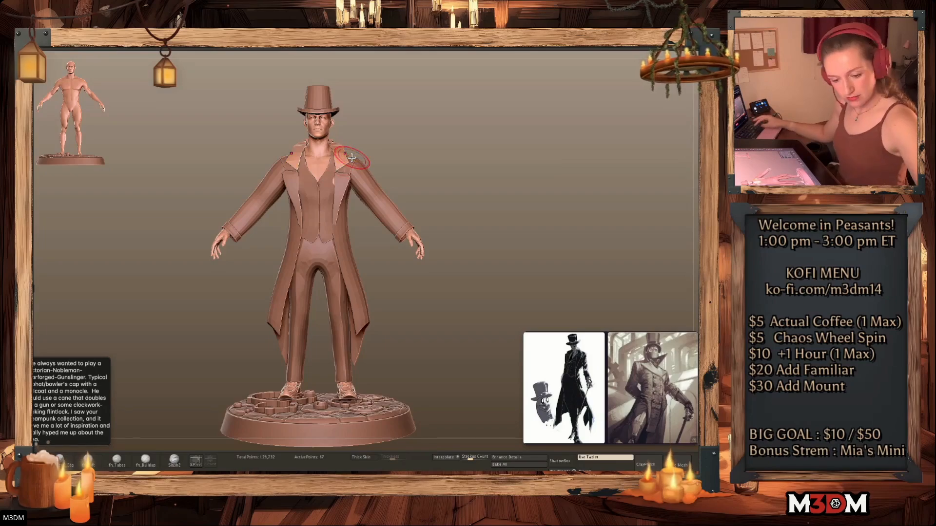
Try to stretch the collar upward around the neck
{"action": "left_click_drag", "start_coordinate": [547, 169], "coordinate": [521, 213], "text": "alt"}
{"action": "left_click", "coordinate": [287, 285]}
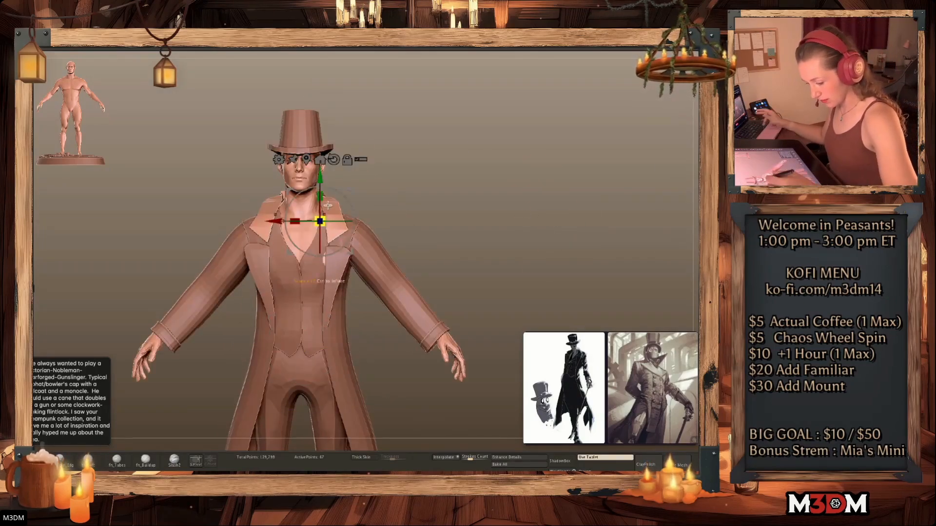
{"action": "mouse_move", "coordinate": [322, 197]}
{"action": "left_mouse_down"}
{"action": "mouse_move", "coordinate": [323, 164]}
{"action": "mouse_move", "coordinate": [323, 181]}
{"action": "left_mouse_up"}
{"action": "key", "text": "q"}
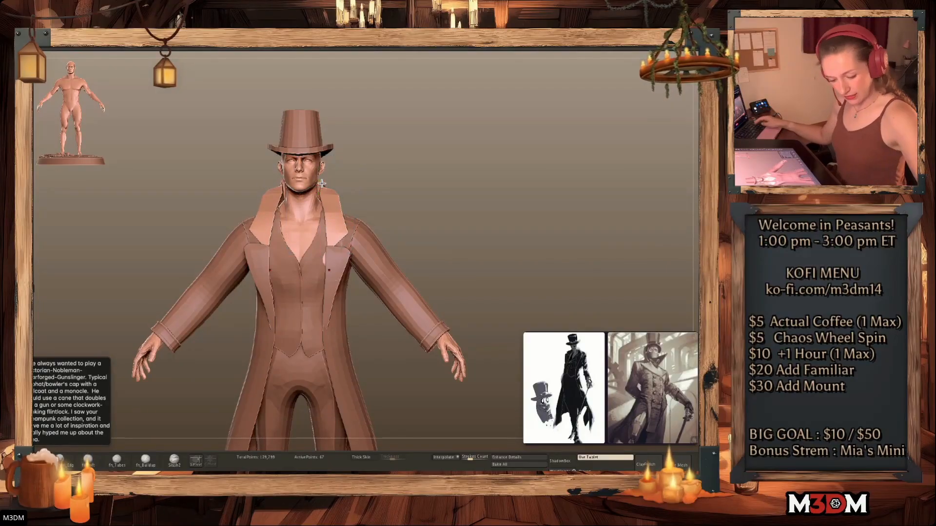
{"action": "key", "text": "ctrl+z"}
Inspect the collar on its own with its polygroups shown, bring back the whole figure, and scale the collar up evenly
{"action": "key", "text": "shift+f"}
{"action": "key", "text": "alt+s"}
{"action": "left_click_drag", "start_coordinate": [558, 215], "coordinate": [492, 219]}
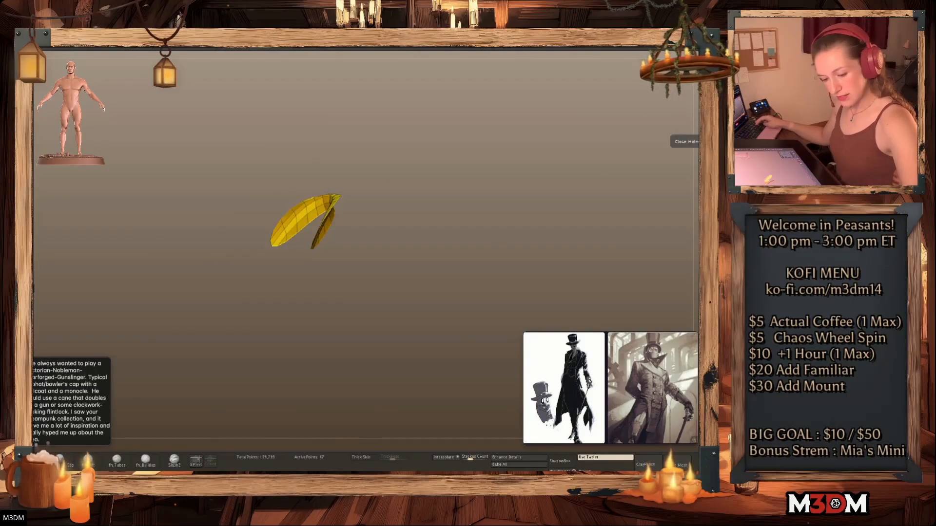
{"action": "key", "text": "alt+s"}
{"action": "left_click_drag", "start_coordinate": [580, 217], "coordinate": [583, 227], "text": "shift"}
{"action": "key", "text": "w"}
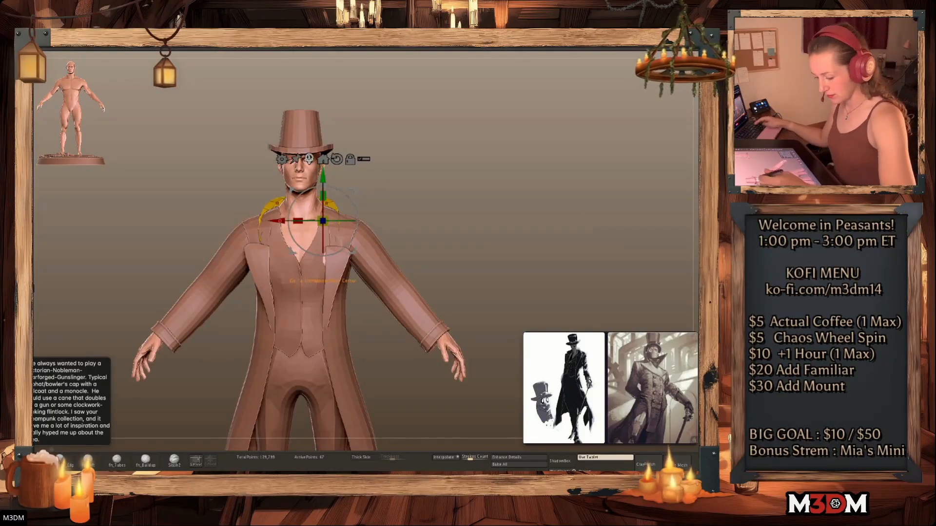
{"action": "left_click_drag", "start_coordinate": [469, 193], "coordinate": [480, 204], "text": "ctrl"}
{"action": "left_click_drag", "start_coordinate": [323, 221], "coordinate": [335, 206]}
{"action": "key", "text": "q"}
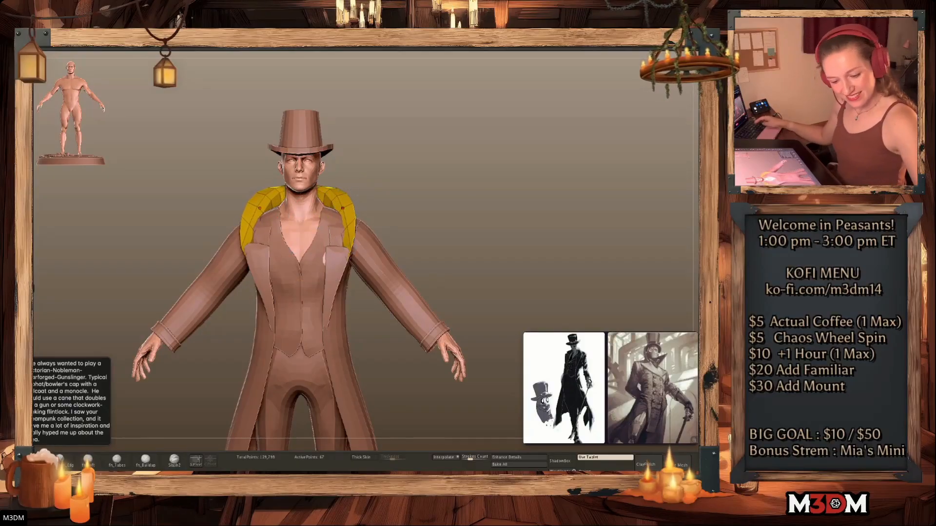
Try to reshape the scaled collar toward the neck with the Move brush
{"action": "key", "text": "b"}
{"action": "key", "text": "m"}
{"action": "key", "text": "v"}
{"action": "mouse_move", "coordinate": [346, 242]}
{"action": "left_mouse_down"}
{"action": "mouse_move", "coordinate": [327, 238]}
{"action": "mouse_move", "coordinate": [345, 211]}
{"action": "mouse_move", "coordinate": [337, 226]}
{"action": "left_mouse_up"}
{"action": "key", "text": "space"}
{"action": "key", "text": "space"}
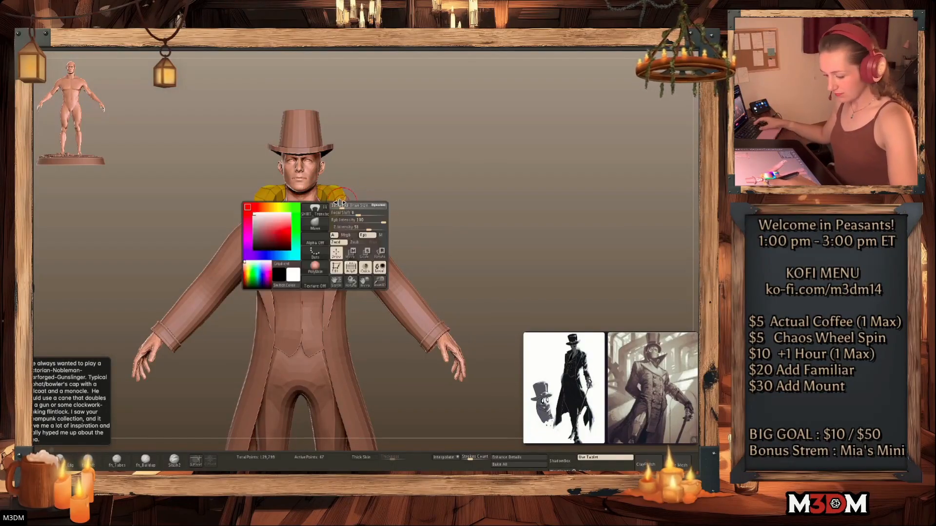
Redo through the edit history to bring back the tall, pointed collar shape around the neck
{"action": "key", "text": "ctrl+shift+z"}
{"action": "key", "text": "ctrl+shift+z"}
{"action": "key", "text": "ctrl+shift+z"}
{"action": "key", "text": "ctrl+shift+z"}
{"action": "key", "text": "ctrl+shift+z"}
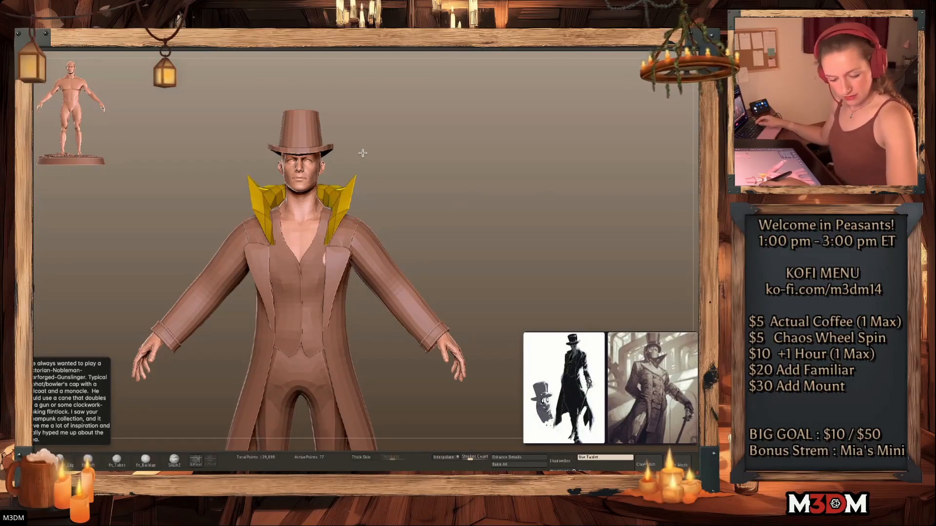
Raise the back of the collar and round its flared sides behind the head with the Move brush
{"action": "left_click_drag", "start_coordinate": [345, 194], "coordinate": [351, 191]}
{"action": "left_click_drag", "start_coordinate": [451, 147], "coordinate": [385, 154]}
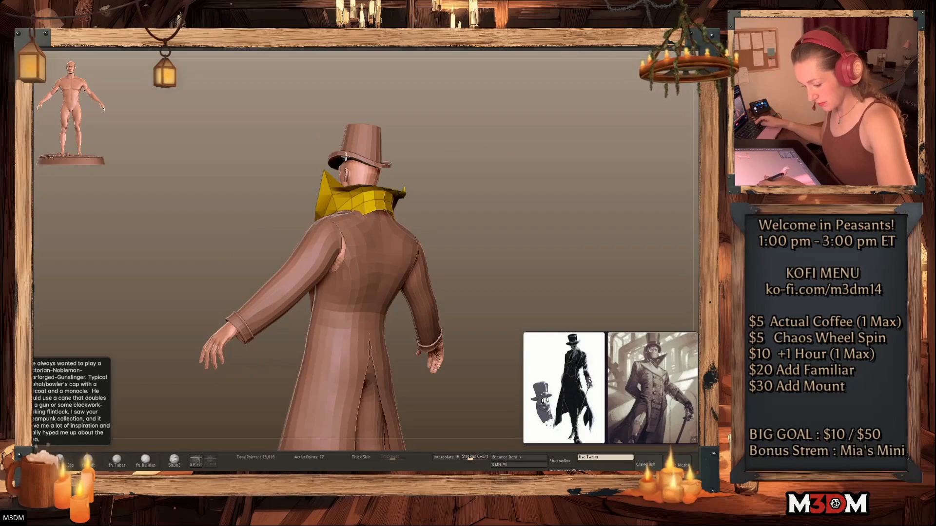
{"action": "left_click_drag", "start_coordinate": [474, 142], "coordinate": [477, 148]}
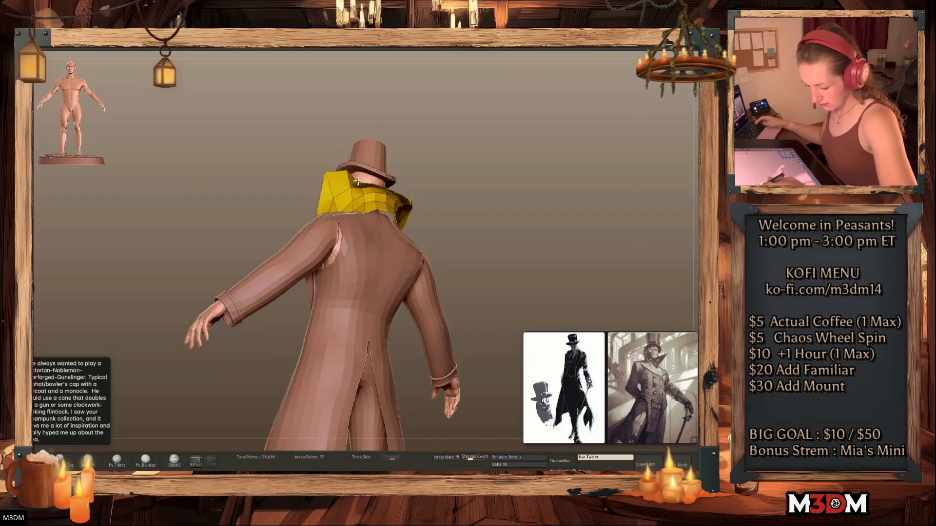
{"action": "left_click_drag", "start_coordinate": [376, 187], "coordinate": [380, 172]}
{"action": "left_click_drag", "start_coordinate": [446, 149], "coordinate": [445, 157]}
{"action": "left_click_drag", "start_coordinate": [388, 189], "coordinate": [393, 177]}
{"action": "mouse_move", "coordinate": [585, 117]}
{"action": "left_mouse_down"}
{"action": "mouse_move", "coordinate": [595, 144]}
{"action": "mouse_move", "coordinate": [554, 189]}
{"action": "mouse_move", "coordinate": [560, 182]}
{"action": "mouse_move", "coordinate": [564, 192]}
{"action": "mouse_move", "coordinate": [518, 194]}
{"action": "mouse_move", "coordinate": [480, 182]}
{"action": "mouse_move", "coordinate": [505, 180]}
{"action": "left_mouse_up"}
{"action": "key", "text": "w"}
{"action": "key", "text": "q"}
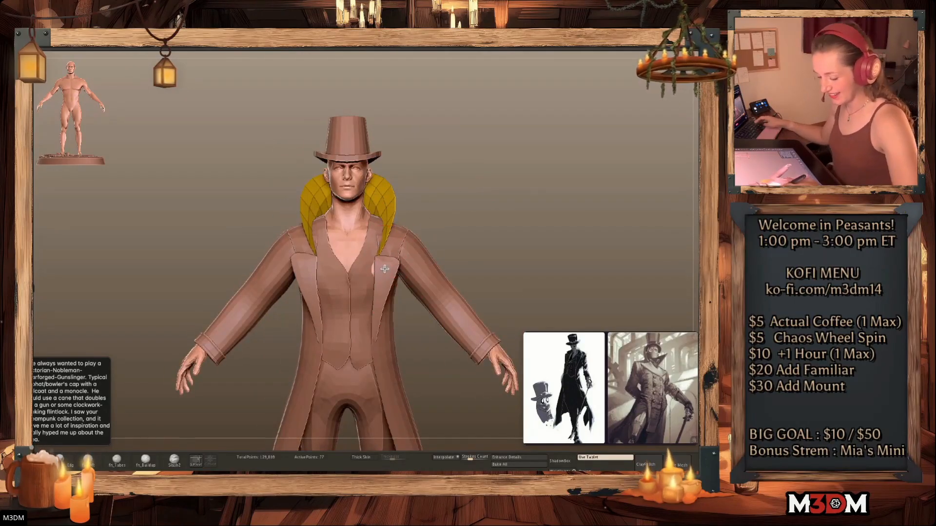
Make the coat's lapels the active subtool, reshape their upper outer corners with the Move brush, and turn off the wireframe display
{"action": "left_click", "coordinate": [391, 262], "text": "alt"}
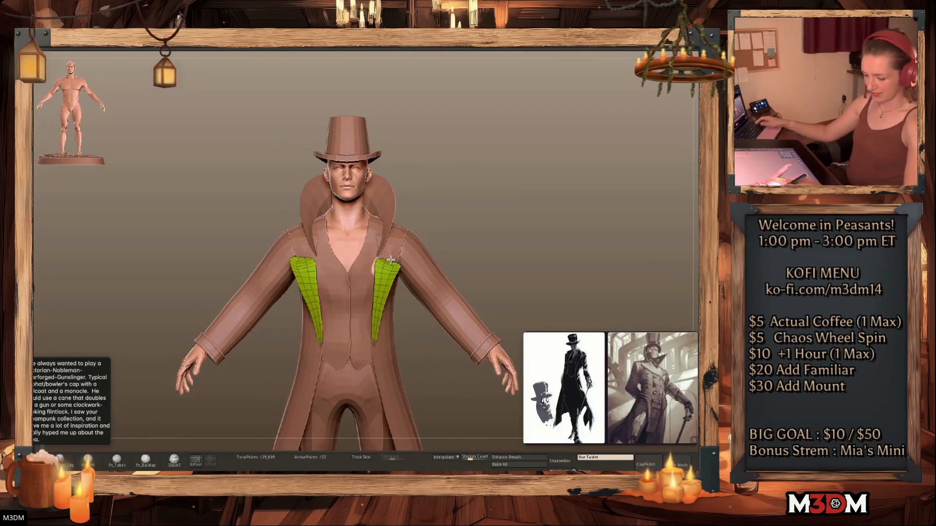
{"action": "left_click_drag", "start_coordinate": [400, 267], "coordinate": [388, 262]}
{"action": "right_click", "coordinate": [388, 261]}
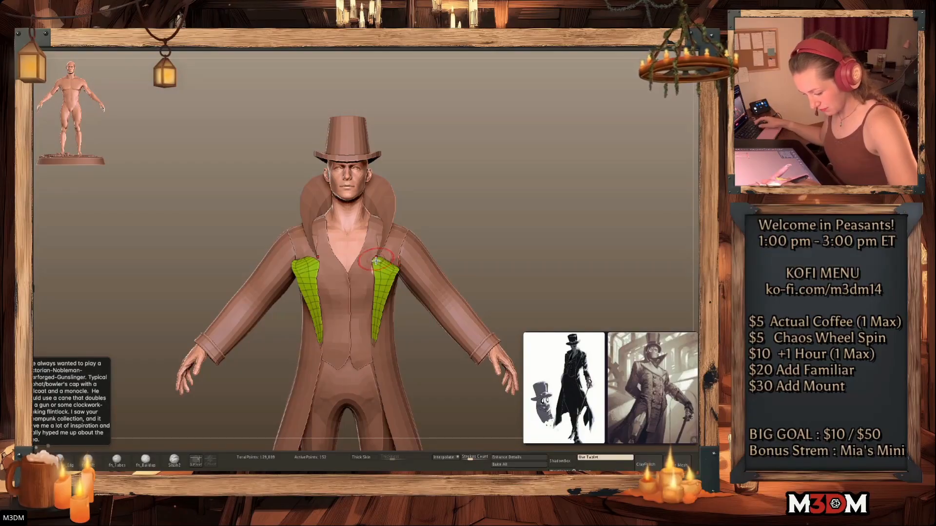
{"action": "mouse_move", "coordinate": [378, 261]}
{"action": "left_mouse_down"}
{"action": "mouse_move", "coordinate": [373, 274]}
{"action": "mouse_move", "coordinate": [398, 271]}
{"action": "left_mouse_up"}
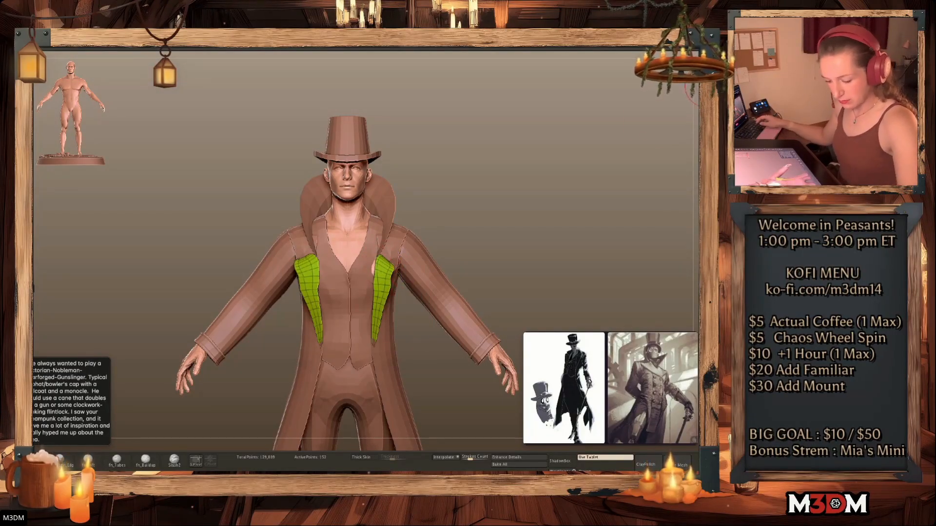
{"action": "key", "text": "shift+f"}
{"action": "left_click_drag", "start_coordinate": [485, 229], "coordinate": [510, 201], "text": "alt"}
{"action": "left_click_drag", "start_coordinate": [522, 240], "coordinate": [510, 225], "text": "alt"}
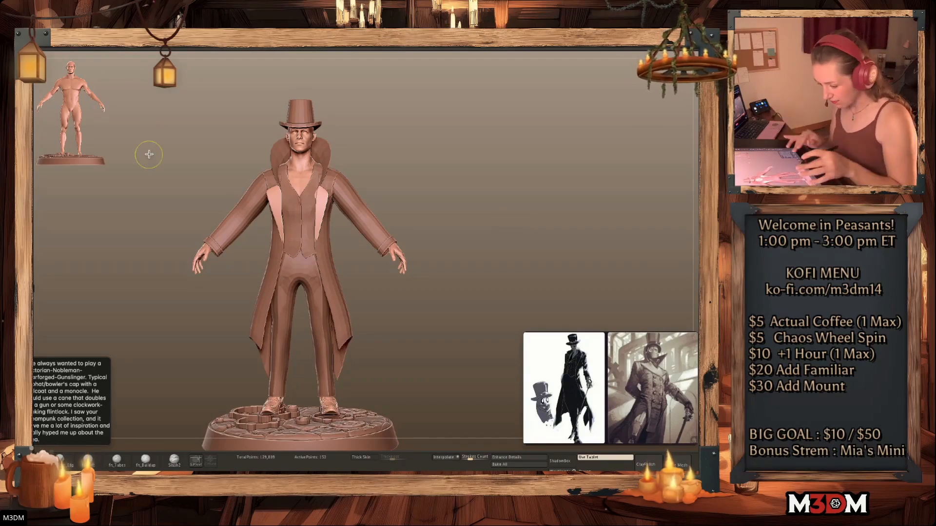
Save the project as Nobleman Warforged.zpr in the A_WIP folder
{"action": "key", "text": "super+s"}
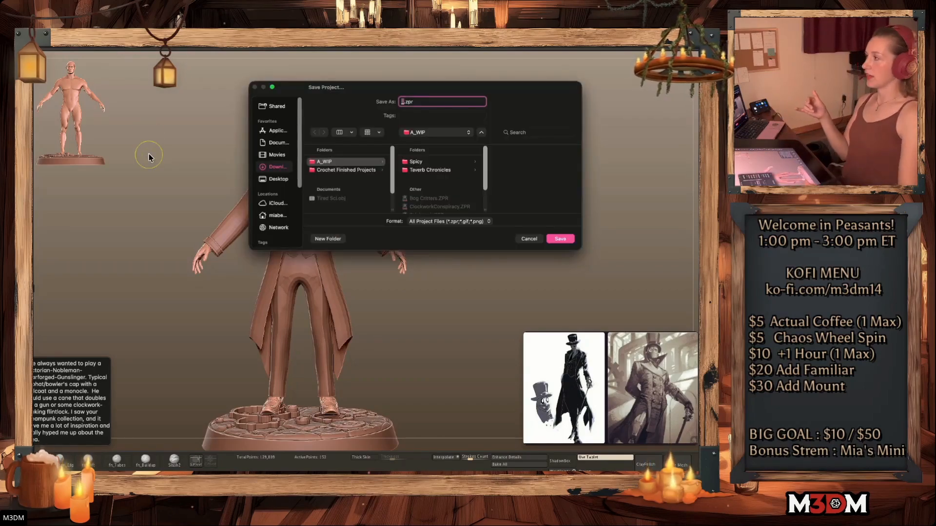
{"action": "type", "text": "Noble"}
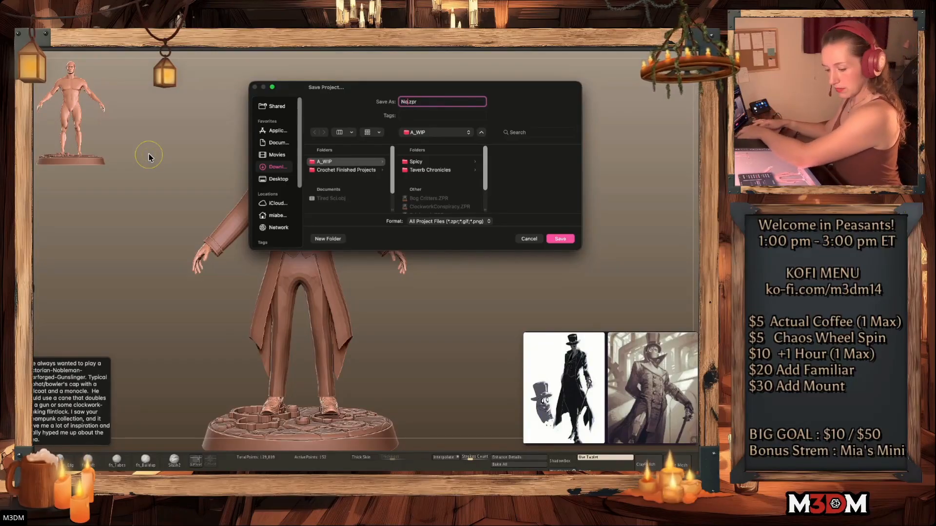
{"action": "type", "text": "man War"}
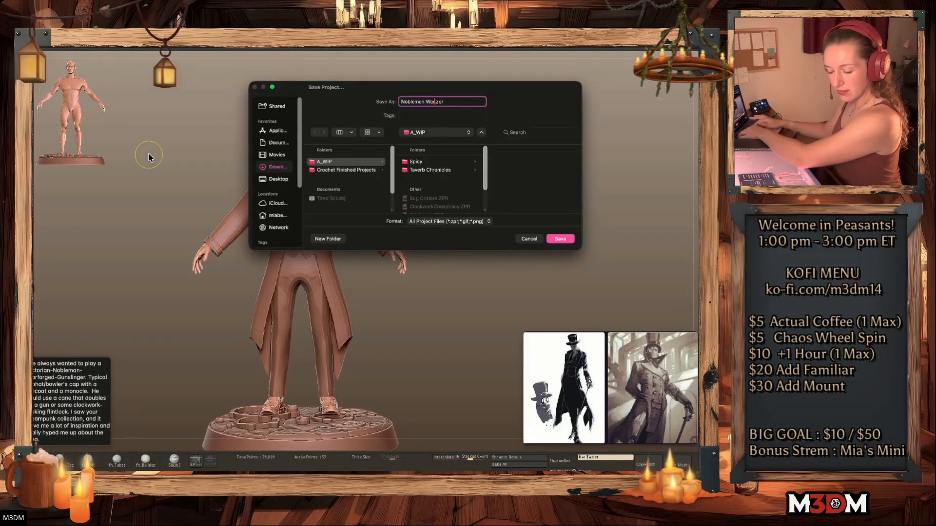
{"action": "type", "text": "forged"}
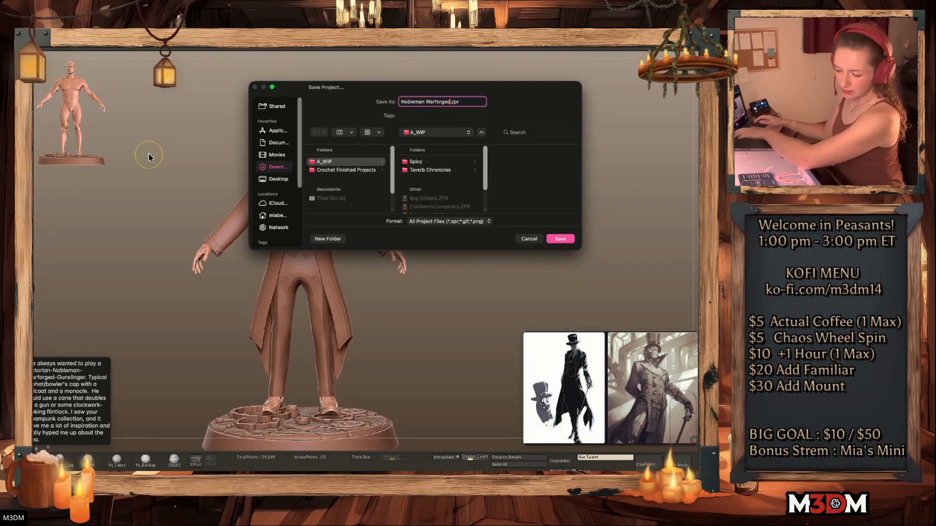
{"action": "key", "text": "Return"}
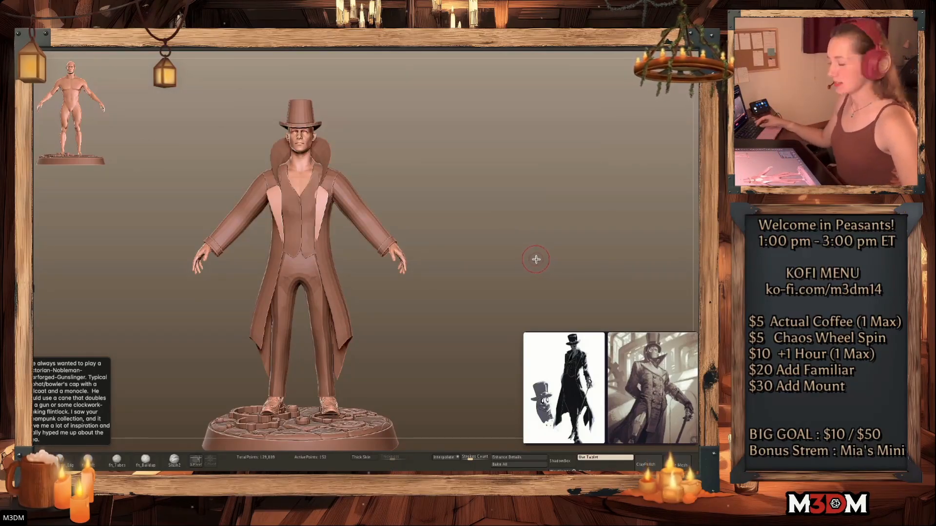
Open the ClockworkConspiracy.ZPR project from the A_WIP folder
{"action": "left_click_drag", "start_coordinate": [455, 235], "coordinate": [602, 334], "text": "ctrl"}
{"action": "key", "text": "shift+f"}
{"action": "key", "text": "shift+f"}
{"action": "left_click", "coordinate": [126, 39]}
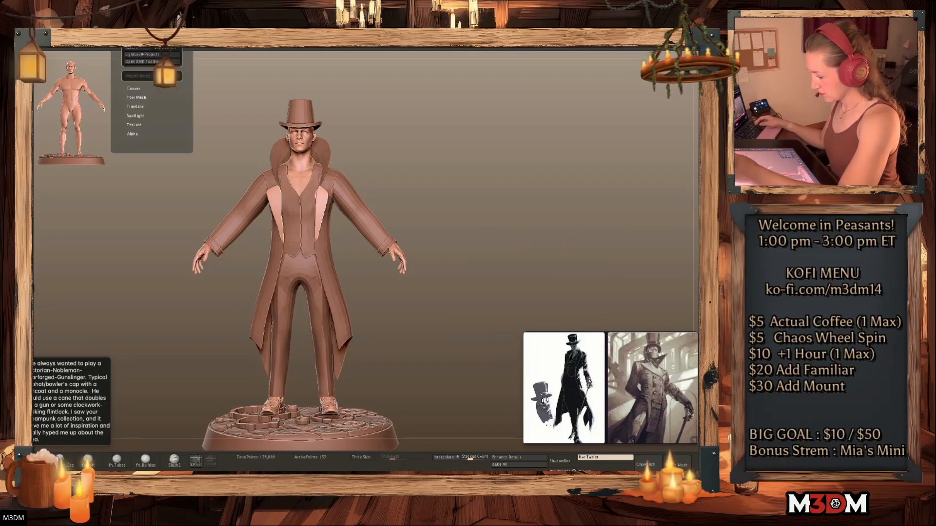
{"action": "left_click", "coordinate": [129, 46]}
{"action": "left_click", "coordinate": [384, 182]}
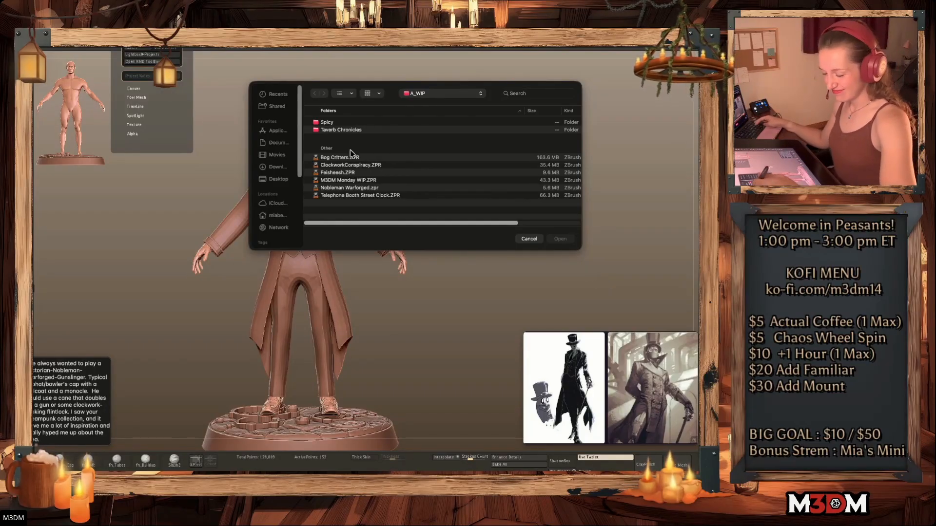
{"action": "left_click", "coordinate": [357, 188]}
{"action": "left_click", "coordinate": [368, 165]}
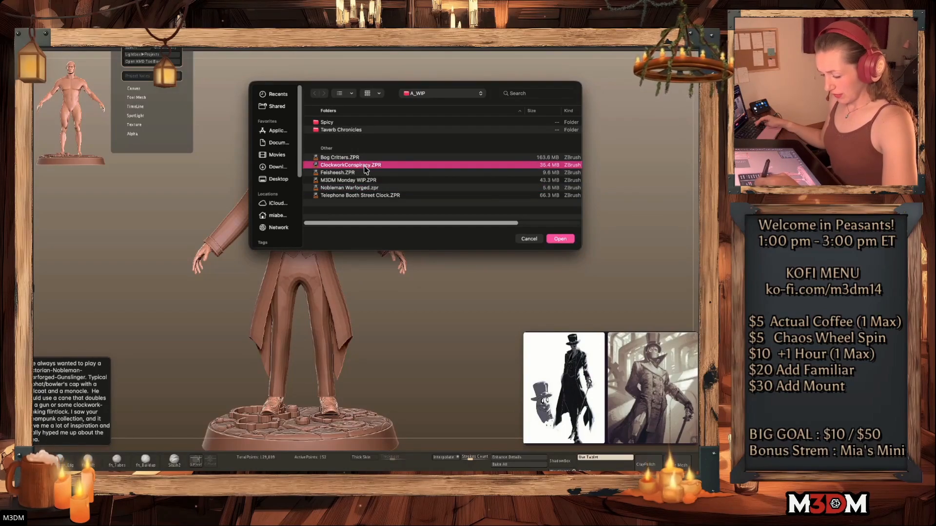
{"action": "double_click", "coordinate": [364, 167]}
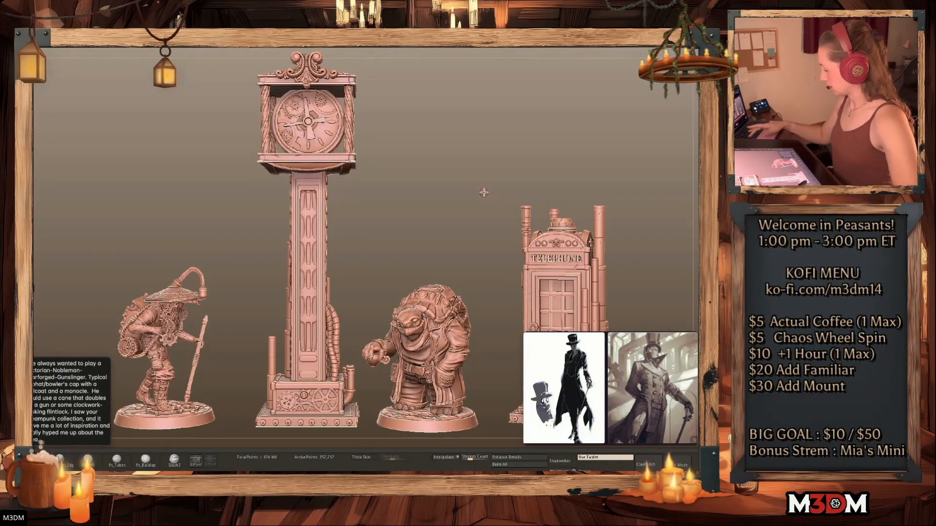
Browse the QuickSave projects and open one showing the wide-hatted scavenger figures, discarding changes to the current project
{"action": "left_click_drag", "start_coordinate": [483, 193], "coordinate": [482, 201]}
{"action": "key", "text": "comma"}
{"action": "left_click", "coordinate": [297, 293]}
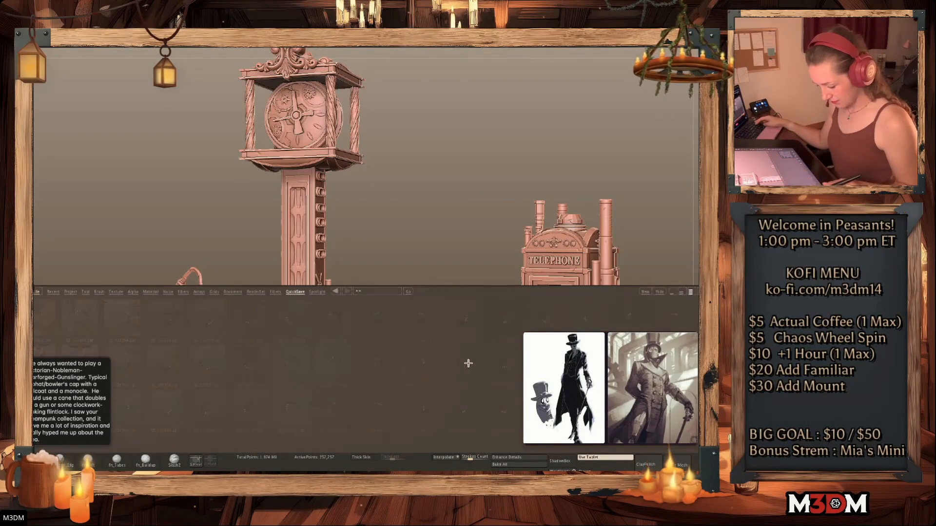
{"action": "scroll", "coordinate": [312, 401], "scroll_direction": "down", "scroll_amount": 5}
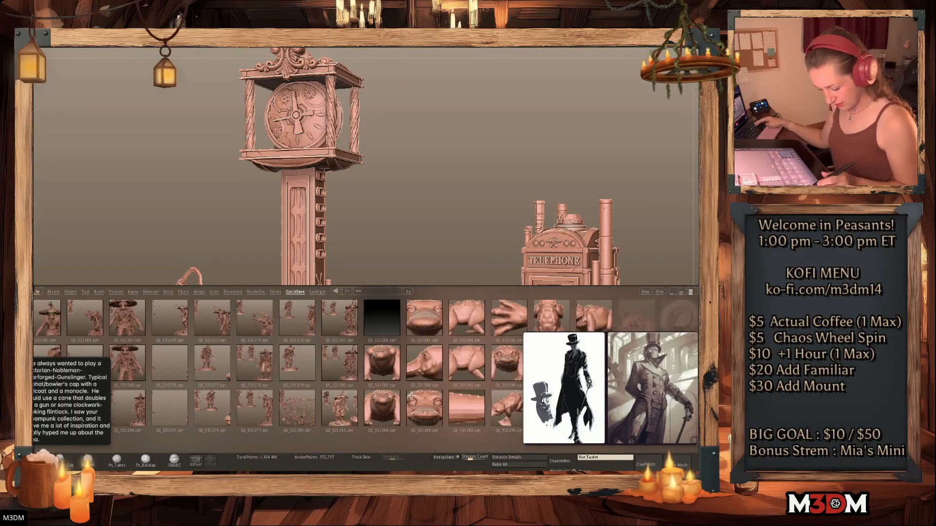
{"action": "scroll", "coordinate": [438, 401], "scroll_direction": "down", "scroll_amount": 5}
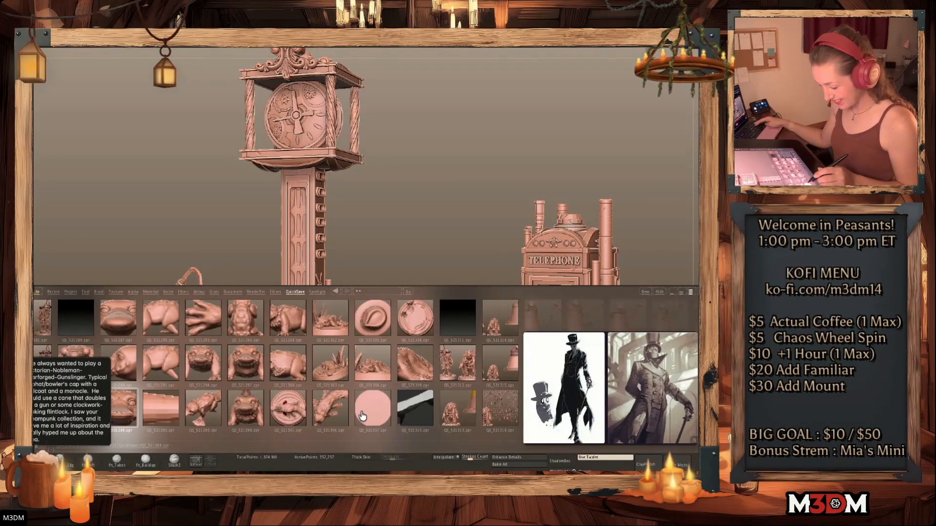
{"action": "mouse_move", "coordinate": [459, 403]}
{"action": "left_mouse_down"}
{"action": "mouse_move", "coordinate": [255, 426]}
{"action": "mouse_move", "coordinate": [446, 394]}
{"action": "left_mouse_up"}
{"action": "scroll", "coordinate": [446, 392], "scroll_direction": "up", "scroll_amount": 5}
{"action": "left_click_drag", "start_coordinate": [338, 405], "coordinate": [362, 396]}
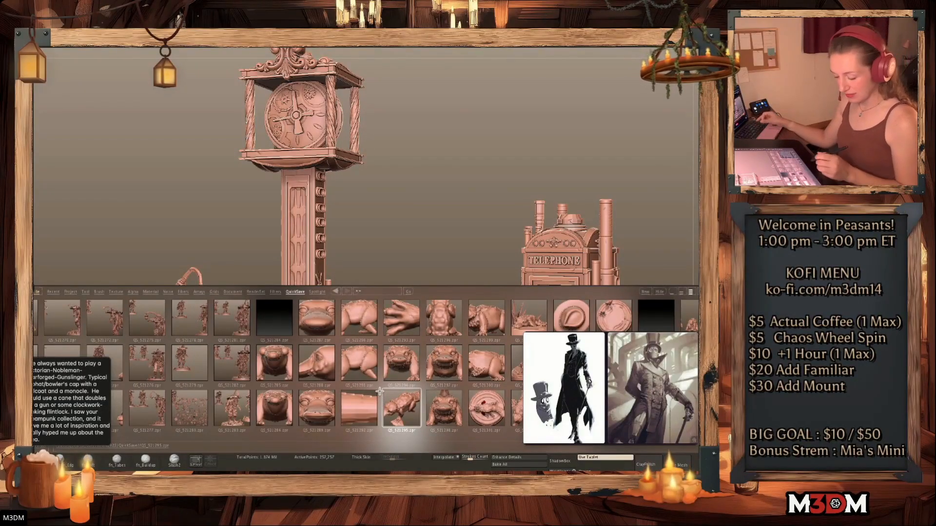
{"action": "left_click", "coordinate": [230, 418]}
{"action": "double_click", "coordinate": [232, 414]}
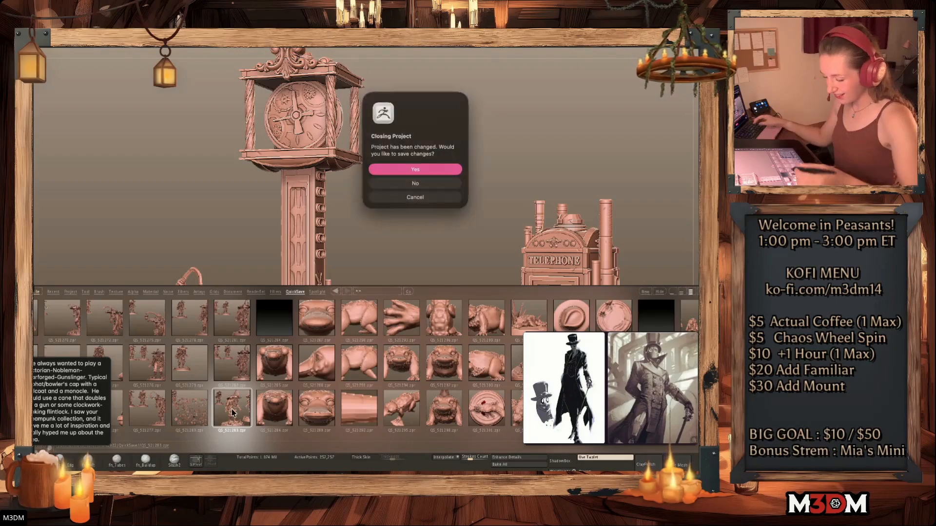
{"action": "left_click", "coordinate": [442, 186]}
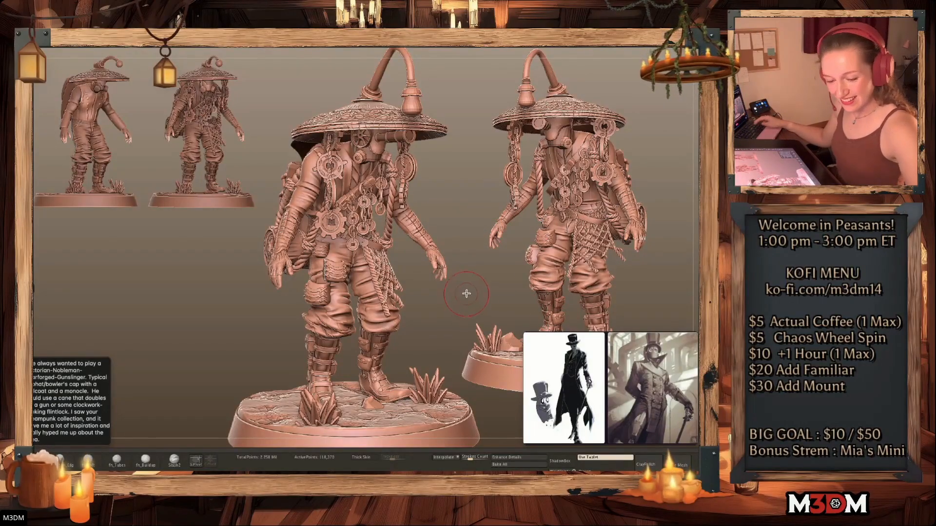
Search further through the QuickSave projects and open the single front-facing version of the wide-hatted figure without saving changes
{"action": "left_click_drag", "start_coordinate": [462, 301], "coordinate": [469, 309]}
{"action": "key", "text": "comma"}
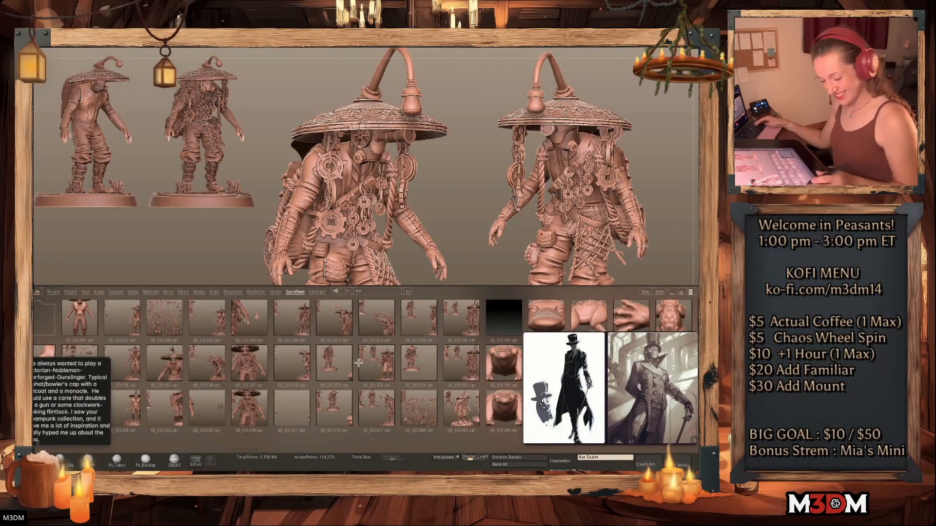
{"action": "left_click_drag", "start_coordinate": [361, 390], "coordinate": [265, 428]}
{"action": "left_click_drag", "start_coordinate": [347, 412], "coordinate": [325, 412]}
{"action": "left_click_drag", "start_coordinate": [405, 412], "coordinate": [181, 425]}
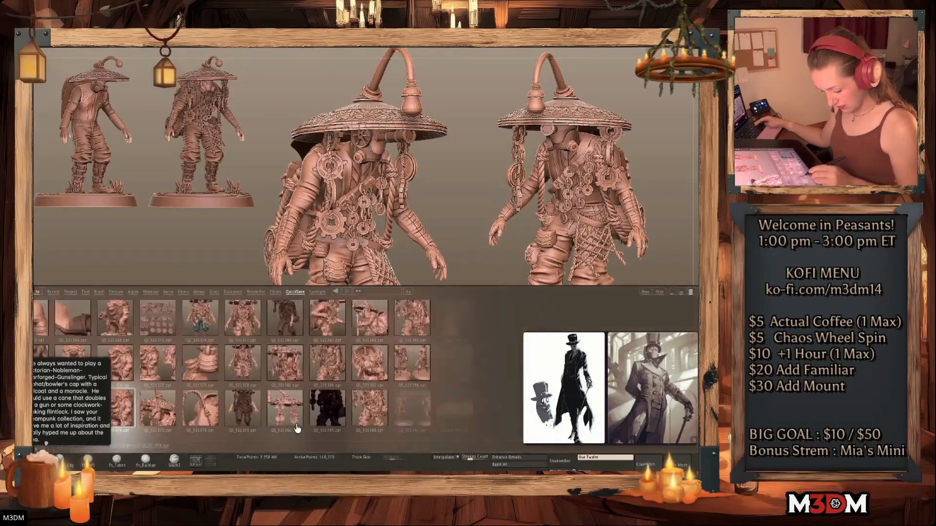
{"action": "mouse_move", "coordinate": [386, 403]}
{"action": "left_mouse_down"}
{"action": "mouse_move", "coordinate": [195, 414]}
{"action": "mouse_move", "coordinate": [386, 402]}
{"action": "left_mouse_up"}
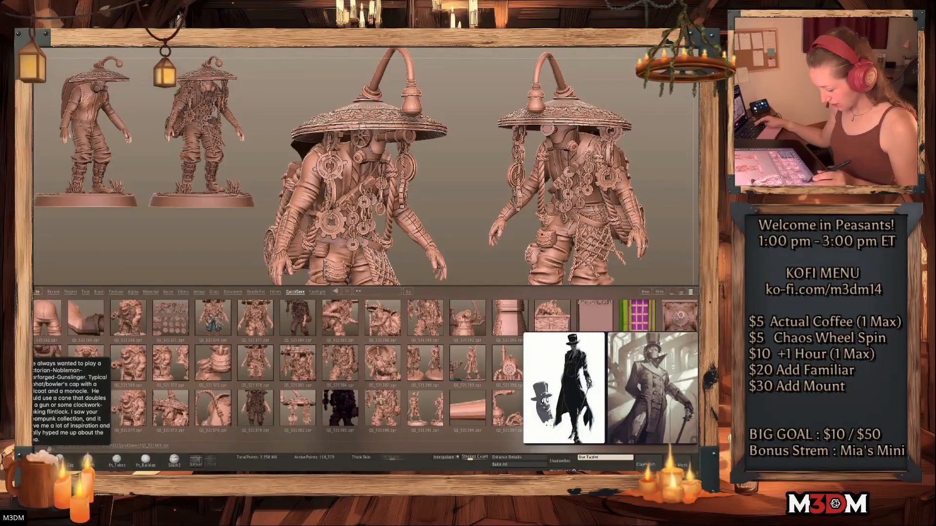
{"action": "double_click", "coordinate": [261, 379]}
{"action": "left_click", "coordinate": [438, 180]}
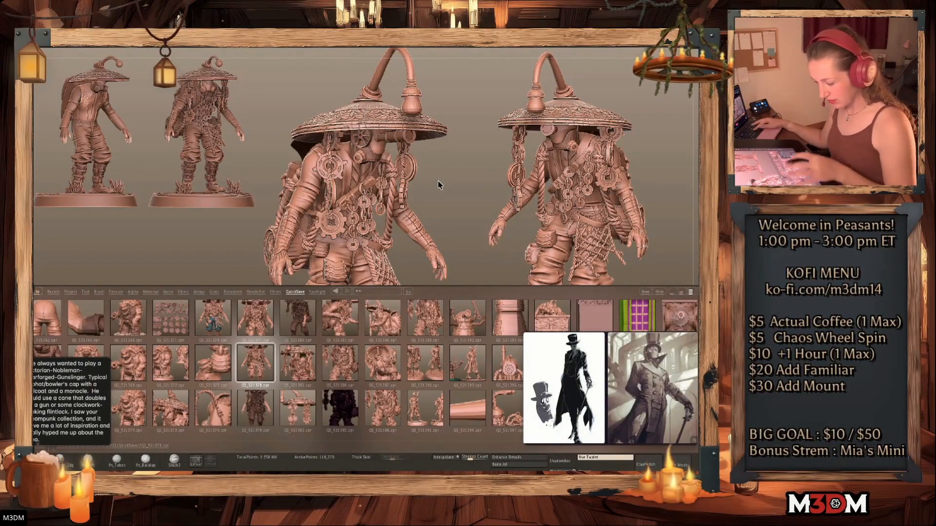
Make the figure's gas mask the active subtool and examine its wireframe mesh up close
{"action": "left_click_drag", "start_coordinate": [566, 255], "coordinate": [536, 255], "text": "alt"}
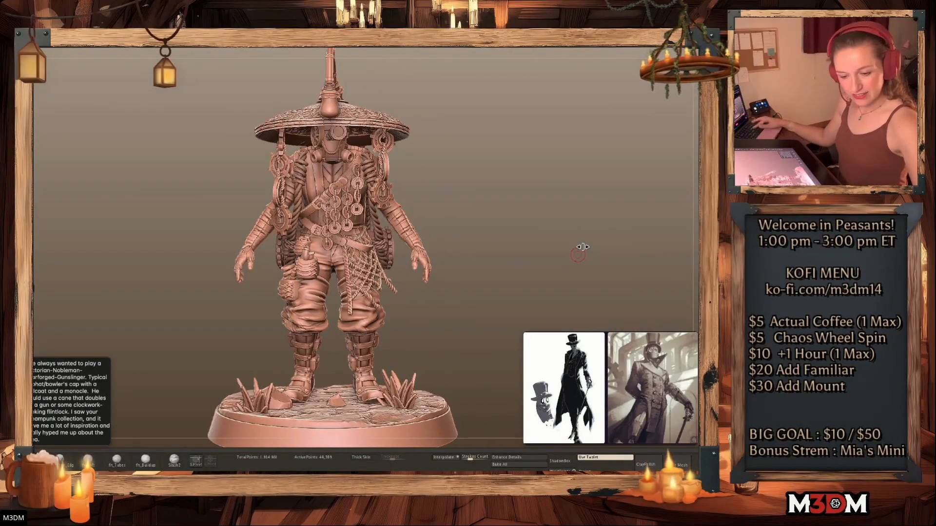
{"action": "left_click", "coordinate": [333, 145], "text": "alt"}
{"action": "key", "text": "shift+f"}
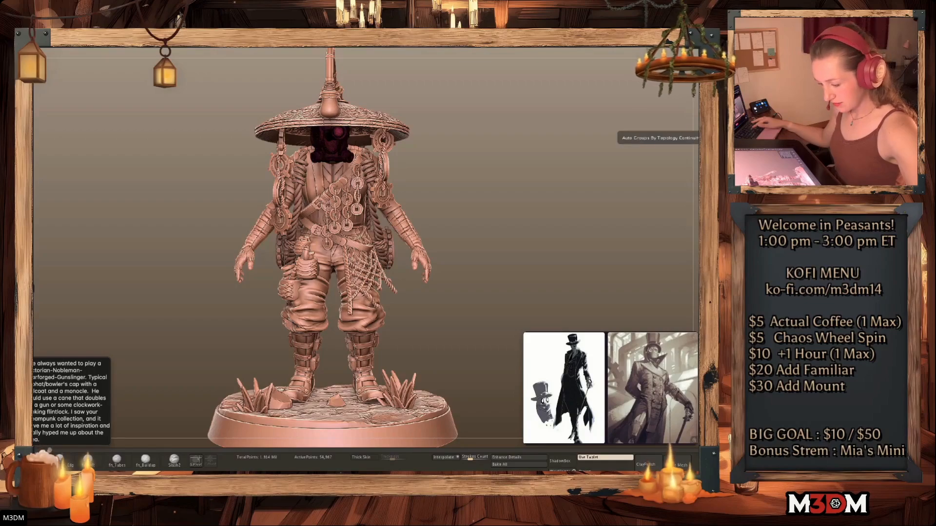
{"action": "key", "text": "f"}
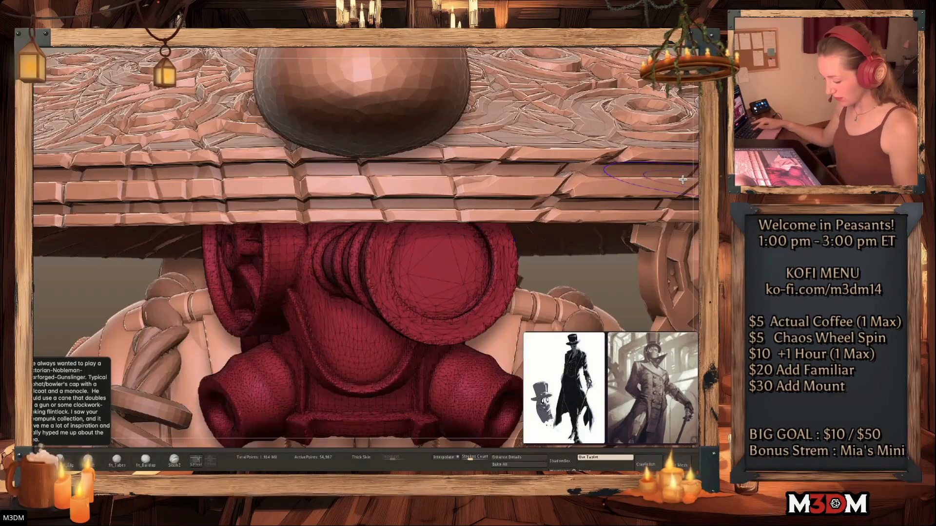
{"action": "key", "text": "shift+f"}
{"action": "key", "text": "f"}
Open a toad creature project from the QuickSave files without saving changes to the current one
{"action": "key", "text": "comma"}
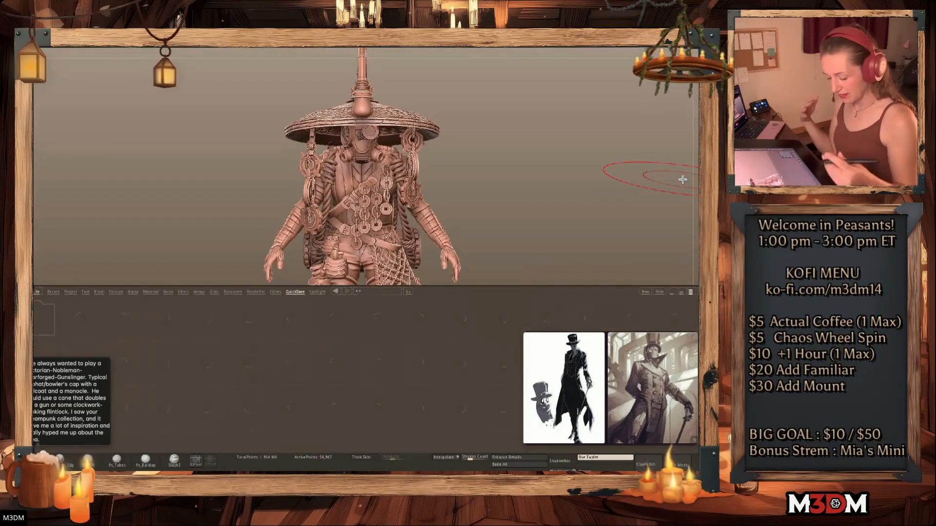
{"action": "left_click_drag", "start_coordinate": [347, 395], "coordinate": [326, 400]}
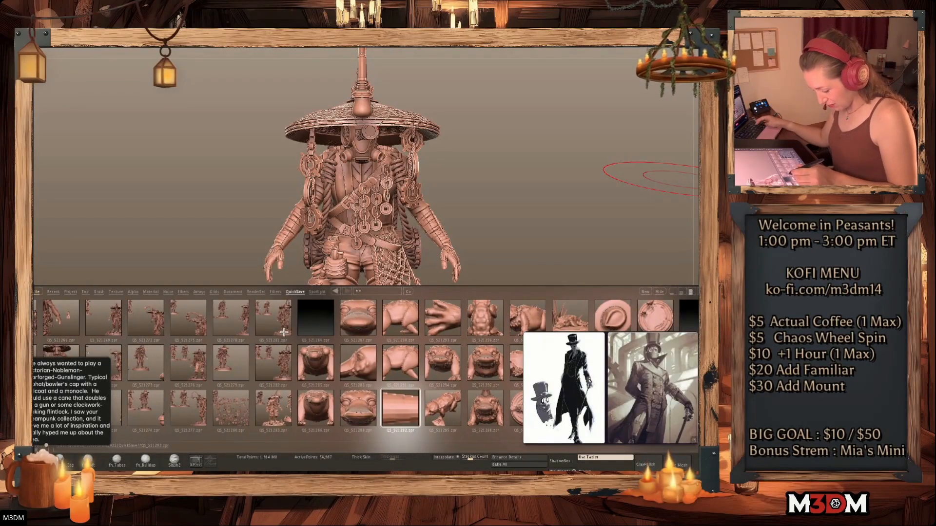
{"action": "double_click", "coordinate": [331, 381]}
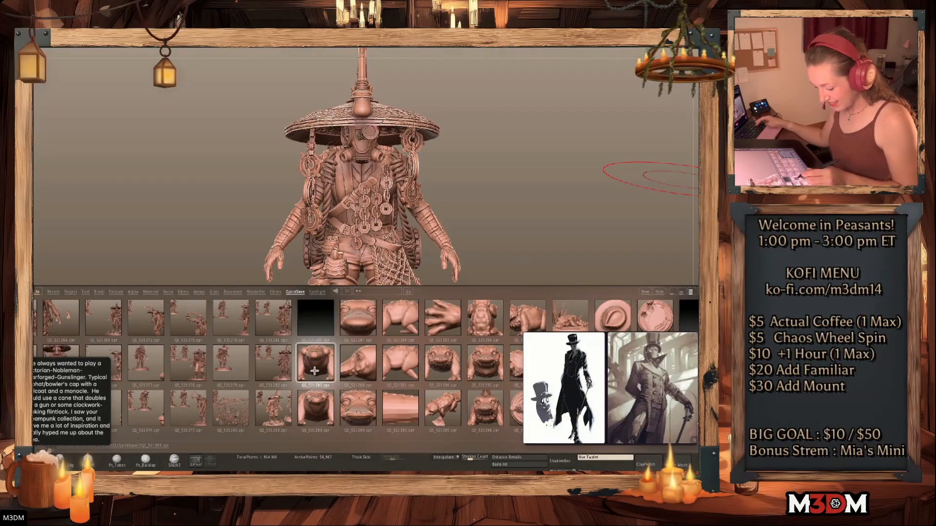
{"action": "left_click", "coordinate": [432, 181]}
{"action": "mouse_move", "coordinate": [568, 173]}
{"action": "left_mouse_down"}
{"action": "mouse_move", "coordinate": [566, 215]}
{"action": "mouse_move", "coordinate": [574, 198]}
{"action": "left_mouse_up"}
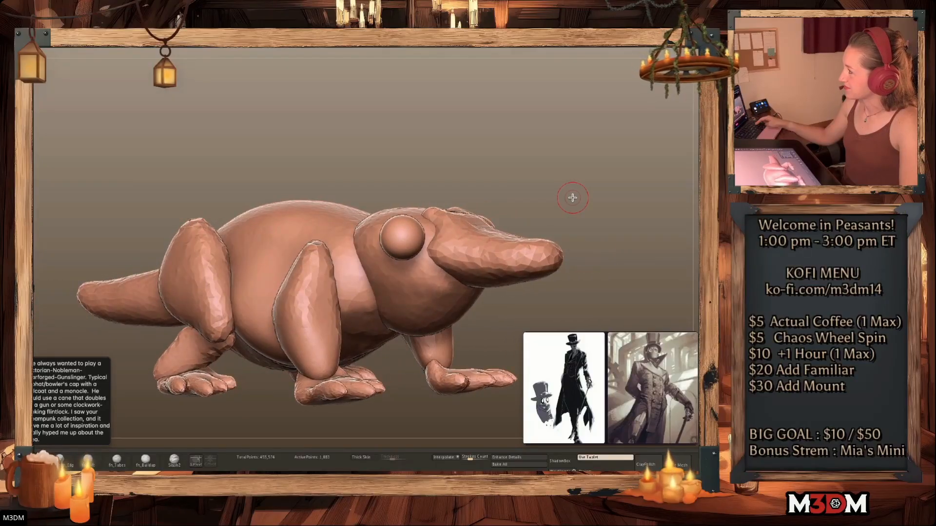
Search through the QuickSave projects and open a front-facing wide-hatted scavenger figure, discarding changes to the toad project
{"action": "left_click_drag", "start_coordinate": [574, 198], "coordinate": [581, 181]}
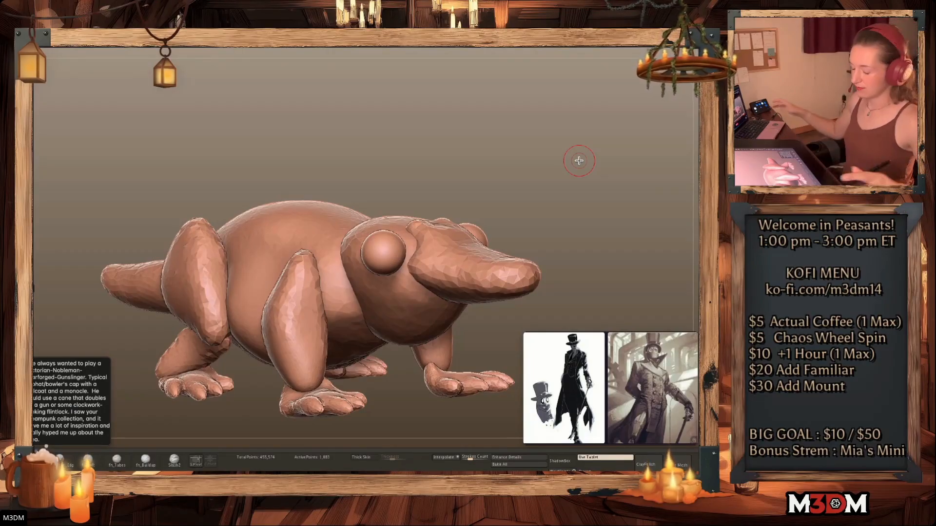
{"action": "left_click_drag", "start_coordinate": [493, 205], "coordinate": [528, 191]}
{"action": "key", "text": "comma"}
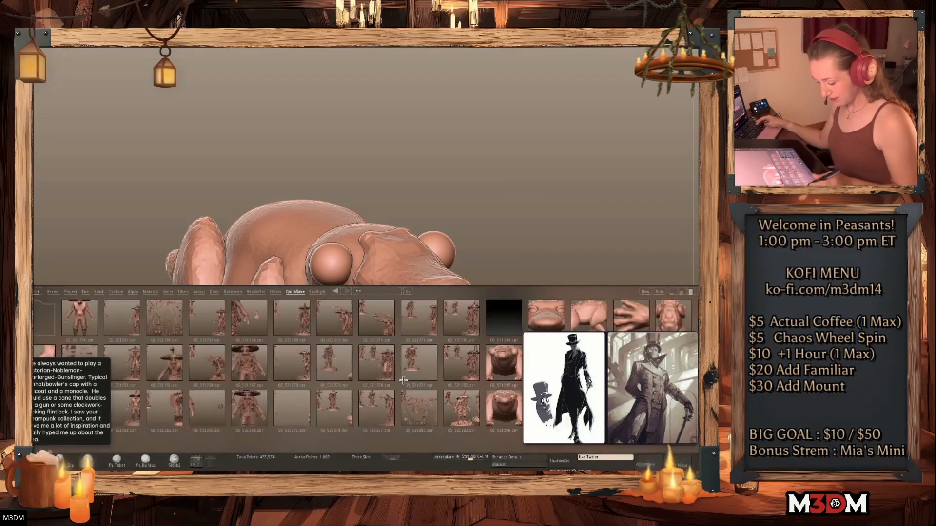
{"action": "left_click_drag", "start_coordinate": [417, 374], "coordinate": [213, 425]}
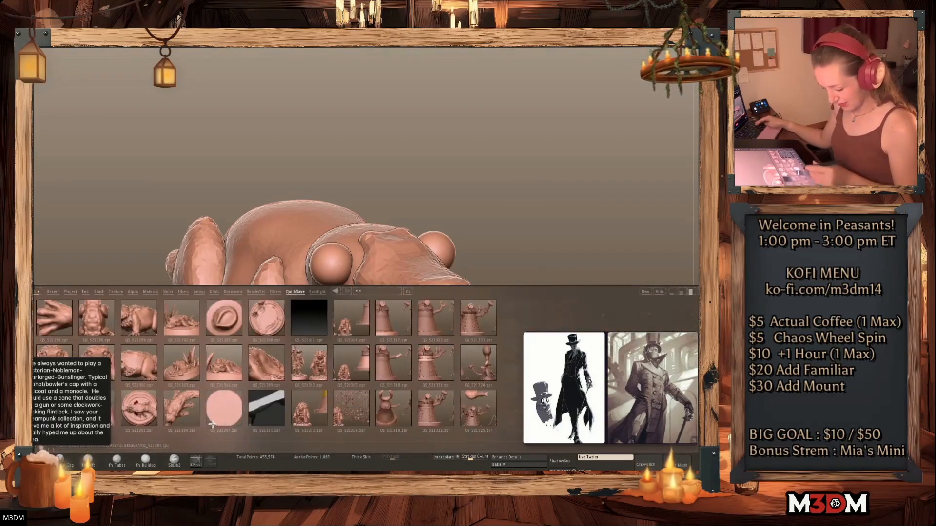
{"action": "left_click_drag", "start_coordinate": [361, 412], "coordinate": [223, 408]}
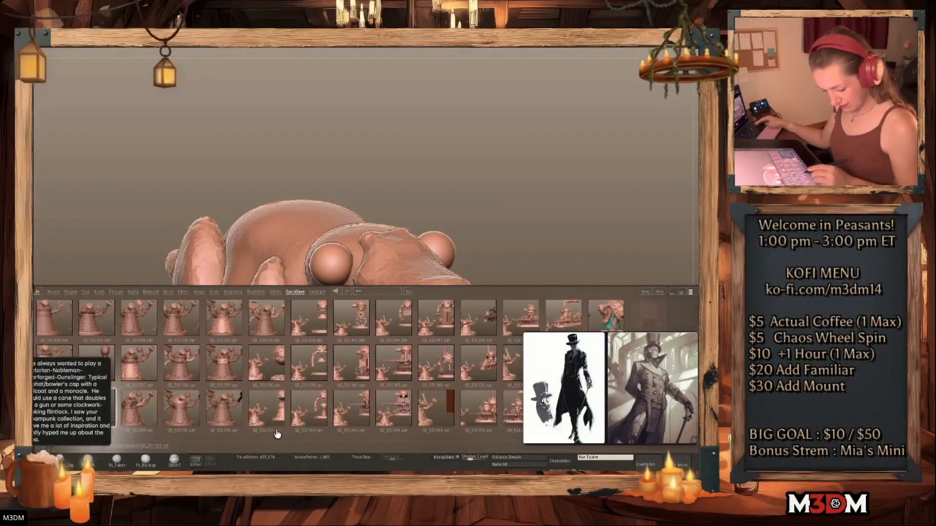
{"action": "left_click_drag", "start_coordinate": [379, 408], "coordinate": [146, 413]}
{"action": "left_click_drag", "start_coordinate": [468, 404], "coordinate": [332, 390]}
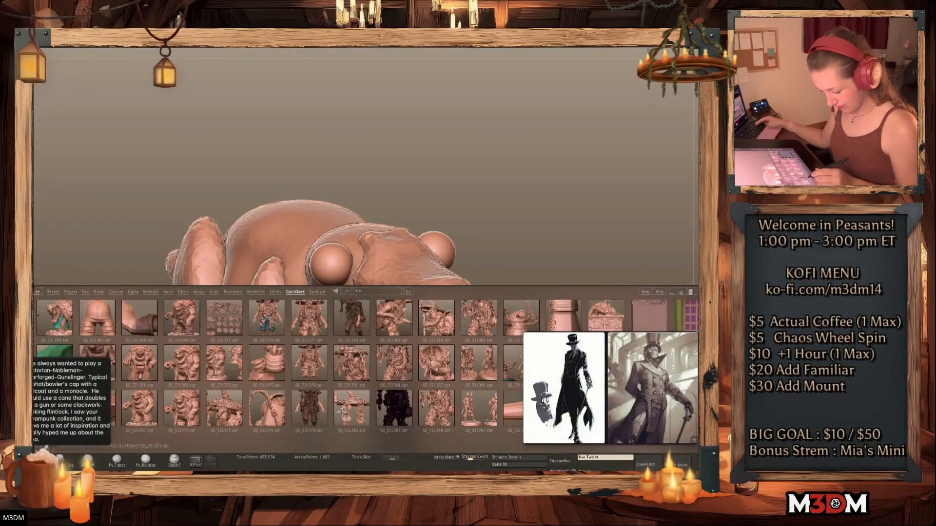
{"action": "double_click", "coordinate": [266, 324]}
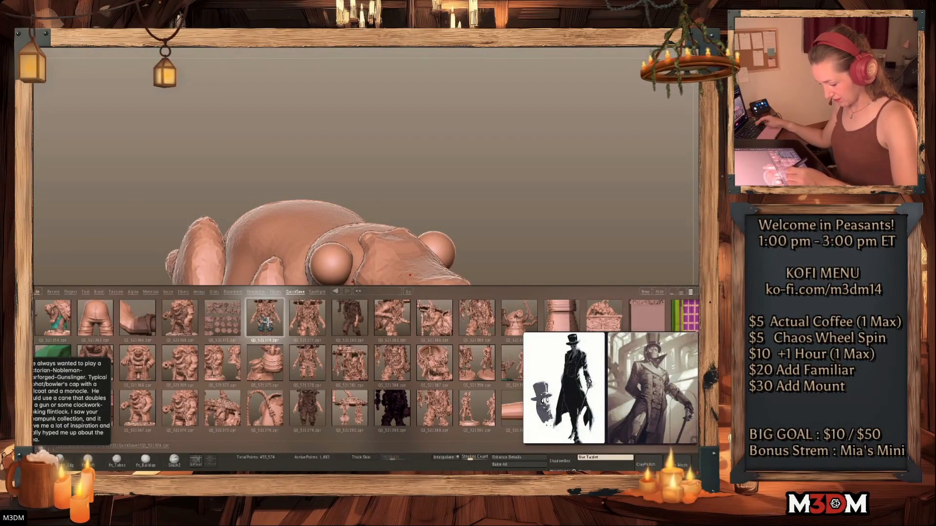
{"action": "left_click", "coordinate": [439, 187]}
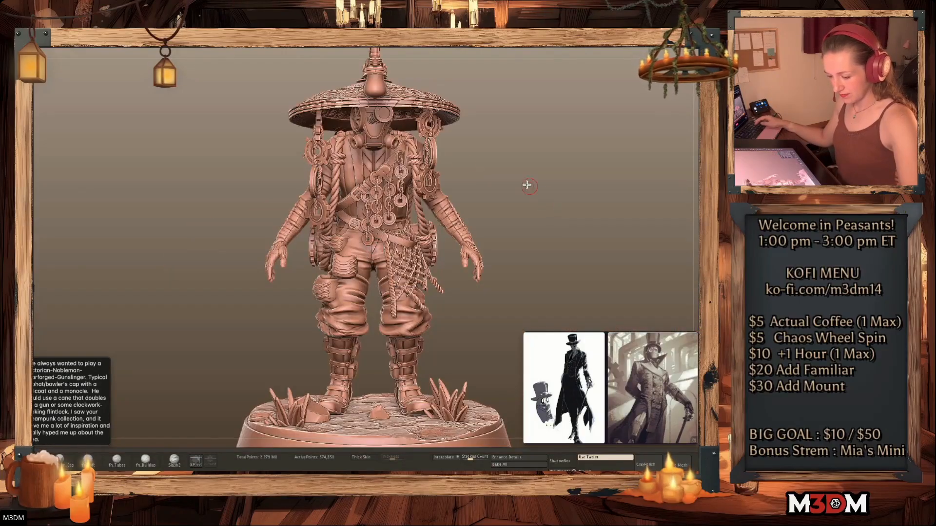
Isolate the gas mask to check its mesh, and open another QuickSave of the wide-hatted figure without saving changes
{"action": "key", "text": "alt+s"}
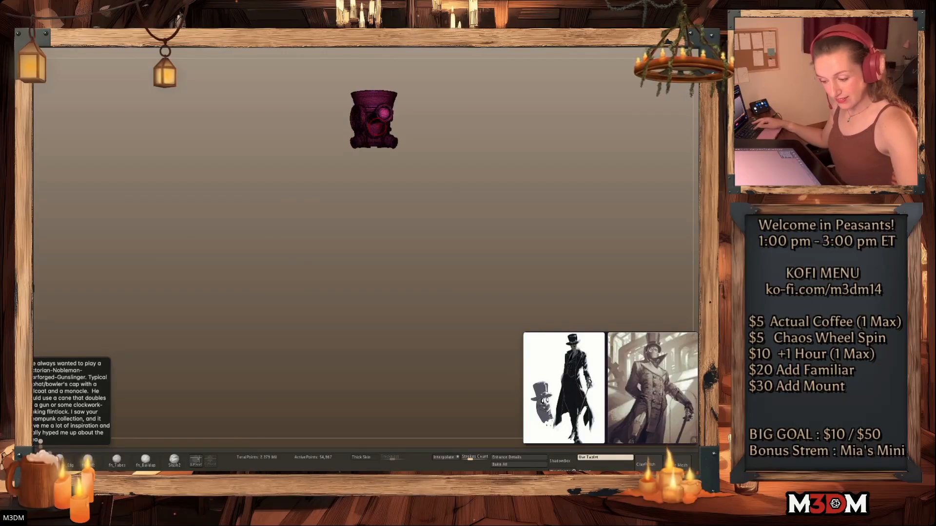
{"action": "key", "text": "shift+f"}
{"action": "key", "text": "comma"}
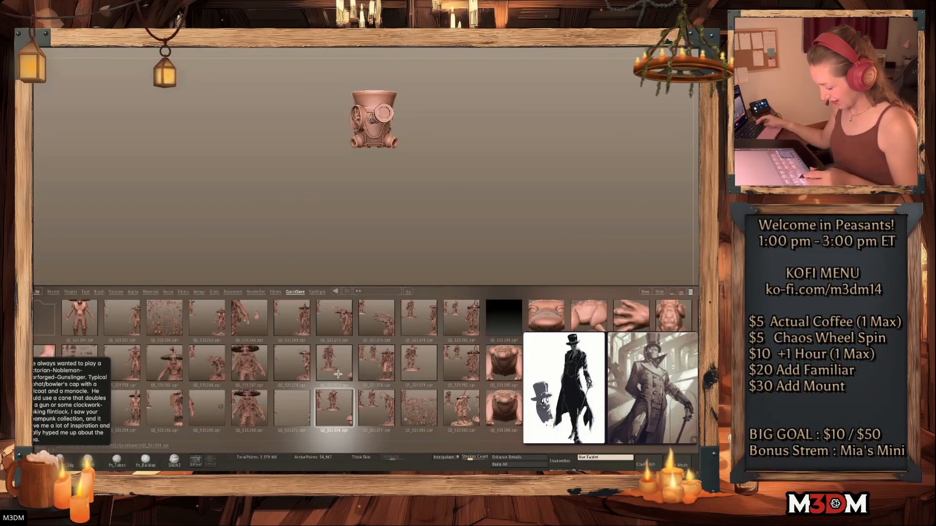
{"action": "left_click_drag", "start_coordinate": [373, 383], "coordinate": [239, 423]}
{"action": "left_click_drag", "start_coordinate": [417, 376], "coordinate": [294, 411]}
{"action": "left_click_drag", "start_coordinate": [418, 405], "coordinate": [343, 412]}
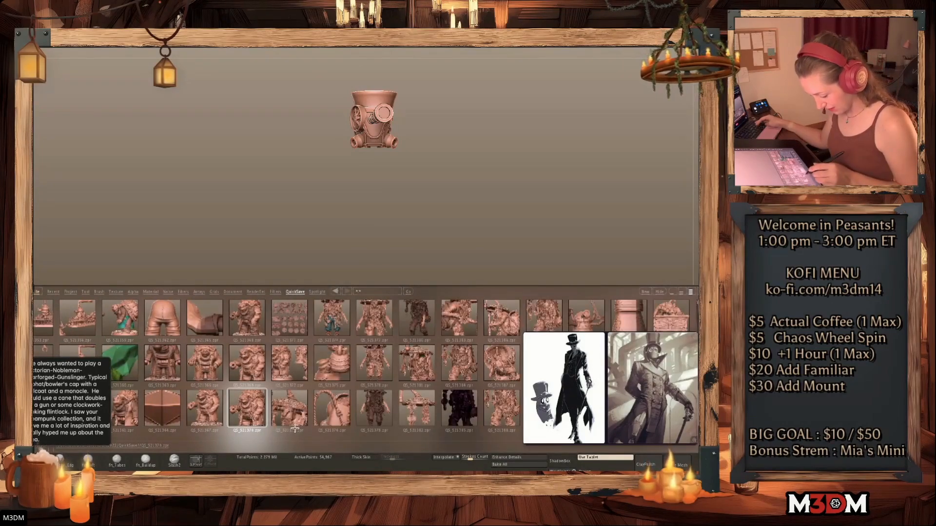
{"action": "double_click", "coordinate": [289, 405]}
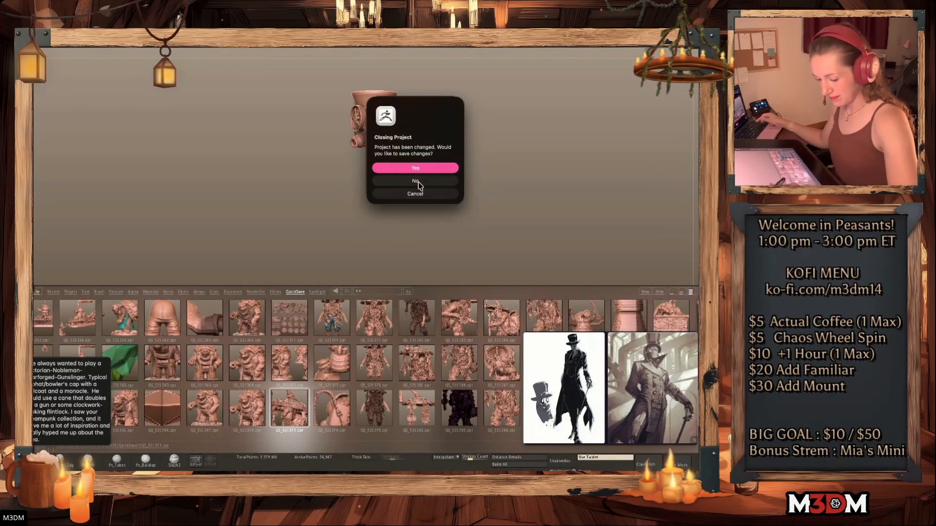
{"action": "left_click", "coordinate": [417, 183]}
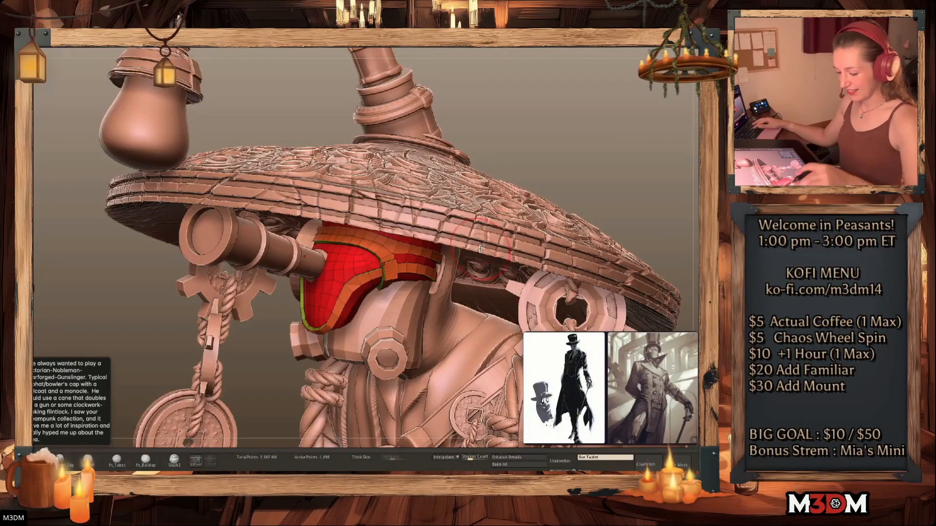
Examine the low-poly gas mask's wireframe up close and frame the whole figure from the front
{"action": "key", "text": "shift+f"}
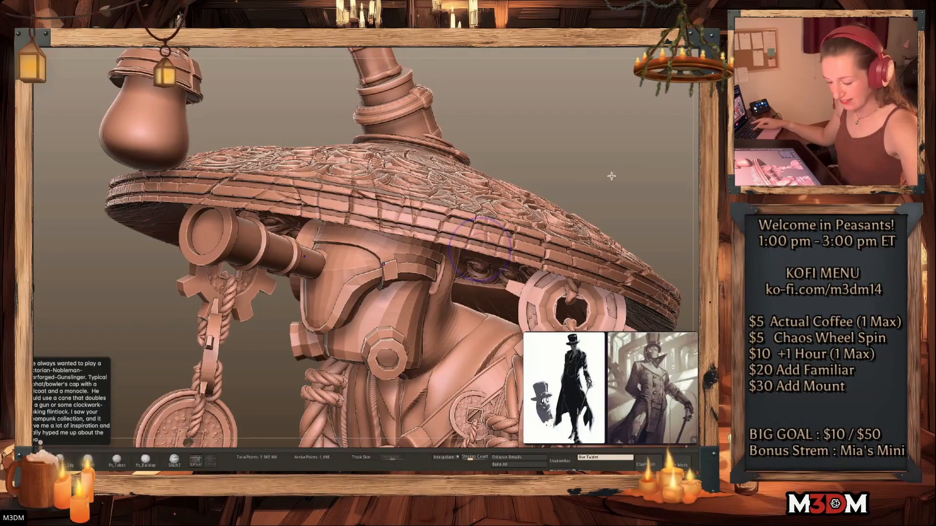
{"action": "key", "text": "shift+f"}
{"action": "key", "text": "f"}
{"action": "key", "text": "f"}
{"action": "left_click_drag", "start_coordinate": [626, 191], "coordinate": [624, 196], "text": "shift"}
{"action": "left_click_drag", "start_coordinate": [575, 233], "coordinate": [568, 233]}
{"action": "left_click_drag", "start_coordinate": [634, 189], "coordinate": [583, 227], "text": "alt"}
Open Nobleman Warforged.zpr from the A_WIP folder and bring up the wide-hatted figure as the current tool
{"action": "mouse_move", "coordinate": [146, 29]}
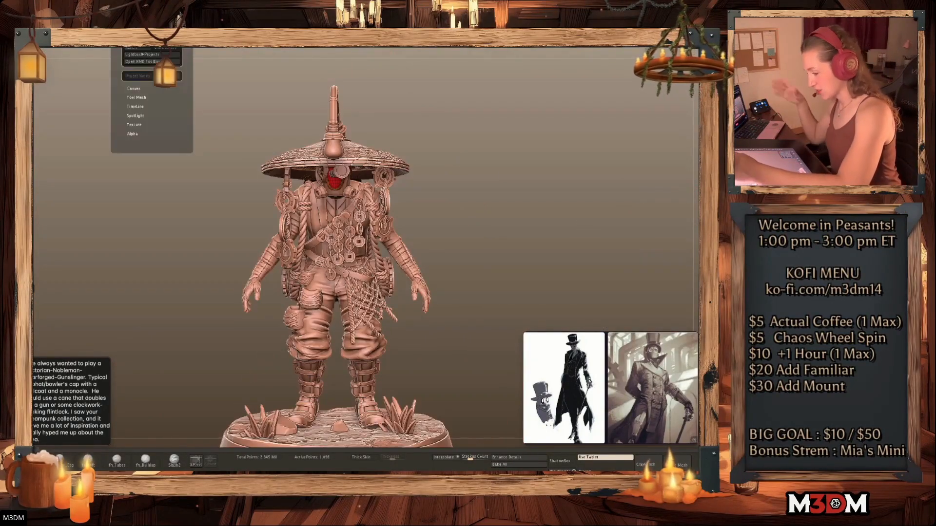
{"action": "left_click", "coordinate": [128, 42]}
{"action": "left_click", "coordinate": [396, 182]}
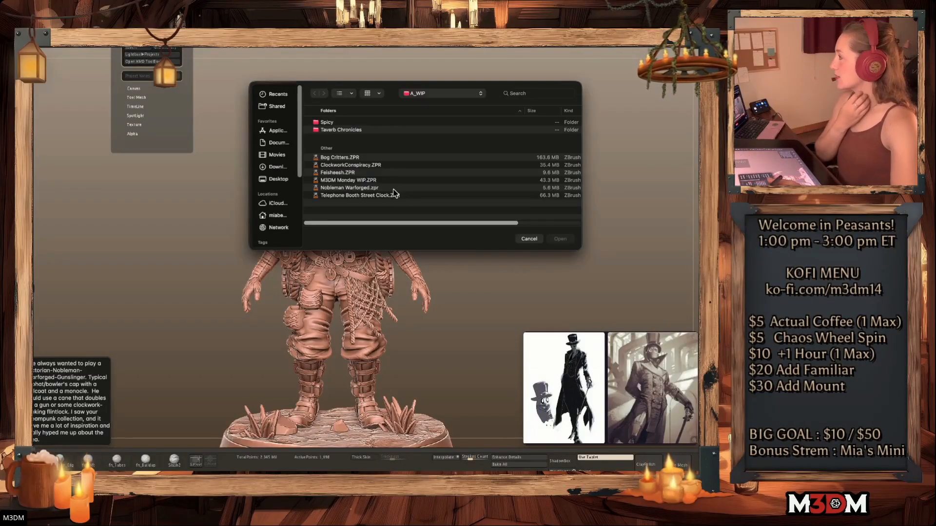
{"action": "double_click", "coordinate": [369, 189]}
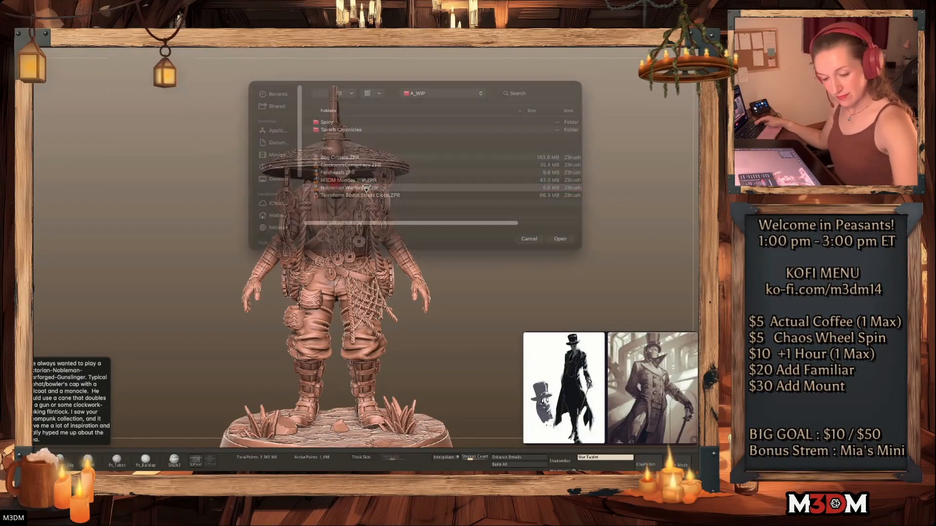
{"action": "key", "text": "space"}
{"action": "key", "text": "shift+f"}
{"action": "left_click_drag", "start_coordinate": [524, 272], "coordinate": [587, 268]}
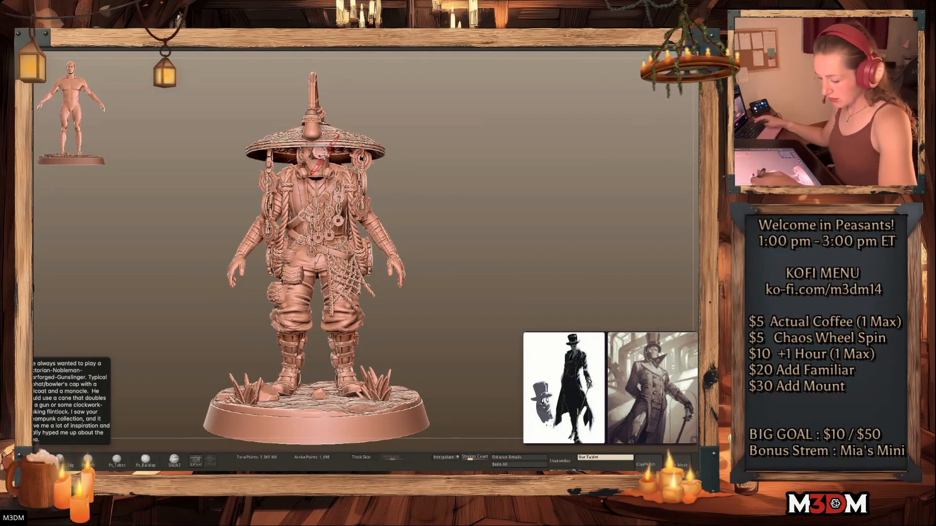
Delete unwanted small parts of the gas mask, including its round filters, and make the jaw piece active
{"action": "left_click", "coordinate": [307, 160], "text": "alt"}
{"action": "key", "text": "Delete"}
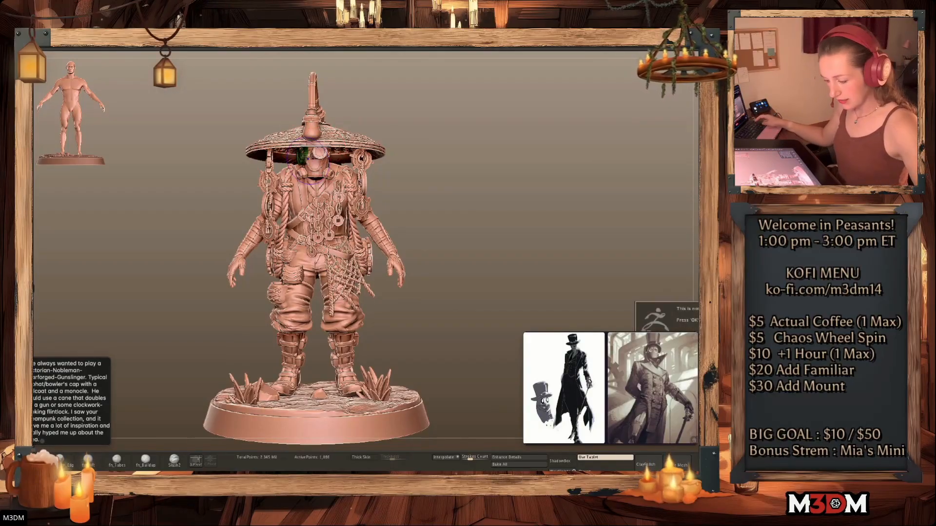
{"action": "key", "text": "Return"}
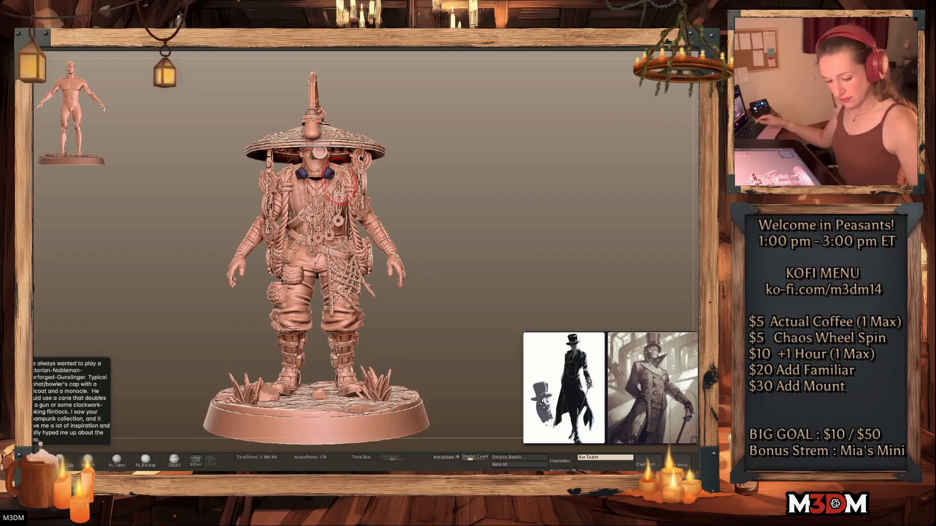
{"action": "key", "text": "Delete"}
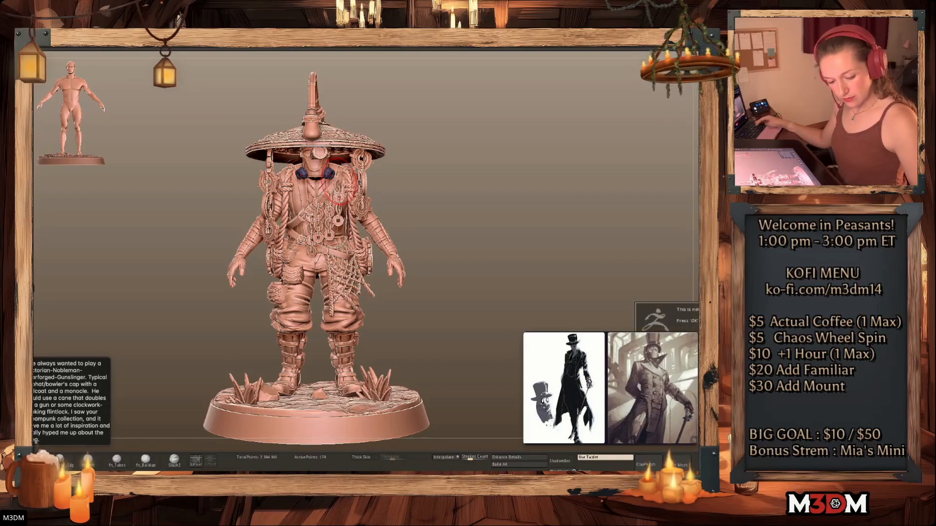
{"action": "key", "text": "Return"}
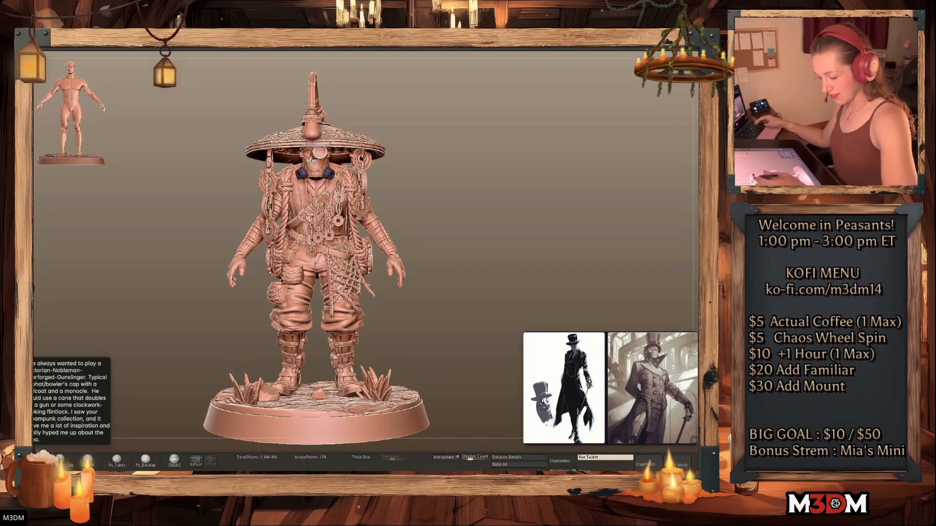
{"action": "left_click", "coordinate": [313, 162], "text": "alt"}
{"action": "left_click", "coordinate": [325, 173], "text": "alt"}
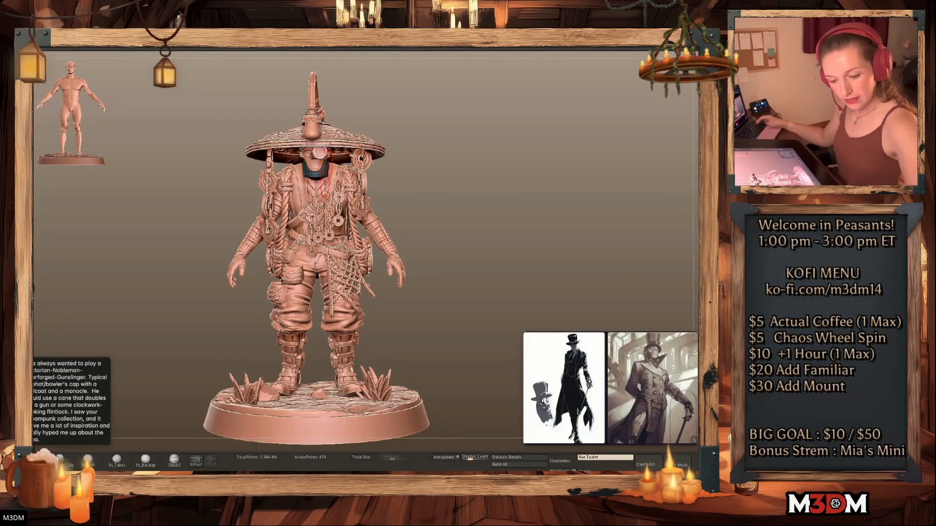
Return to the nobleman figure and append the gas mask with its telescope eyepiece as a subtool
{"action": "key", "text": "shift+f"}
{"action": "key", "text": "shift+f"}
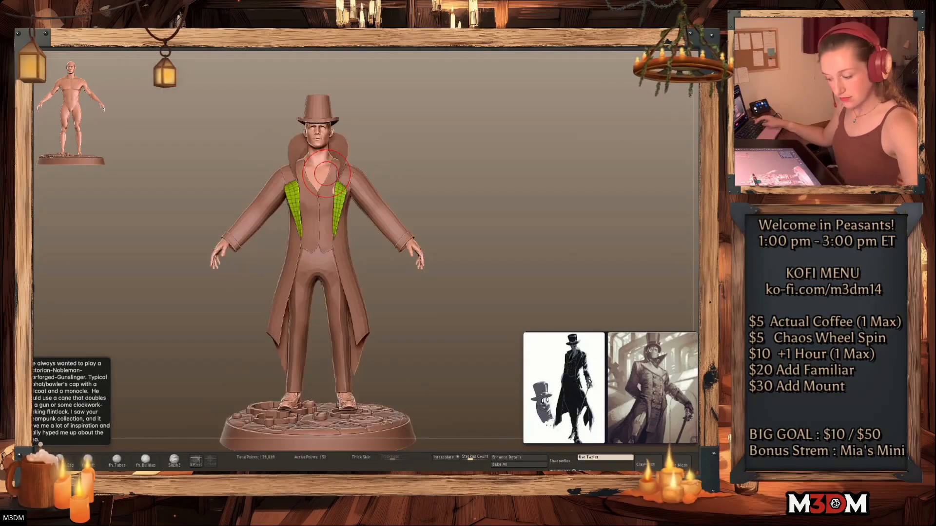
{"action": "key", "text": "shift+f"}
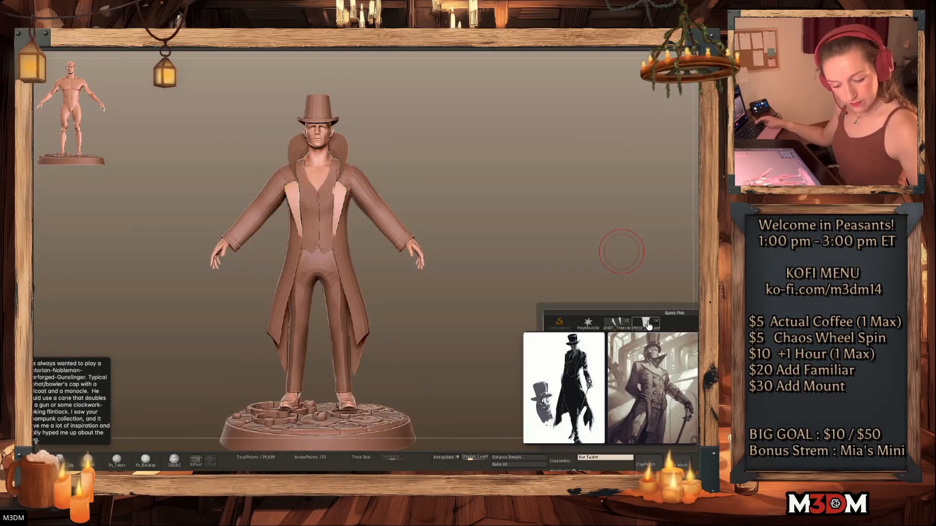
{"action": "left_click", "coordinate": [654, 324]}
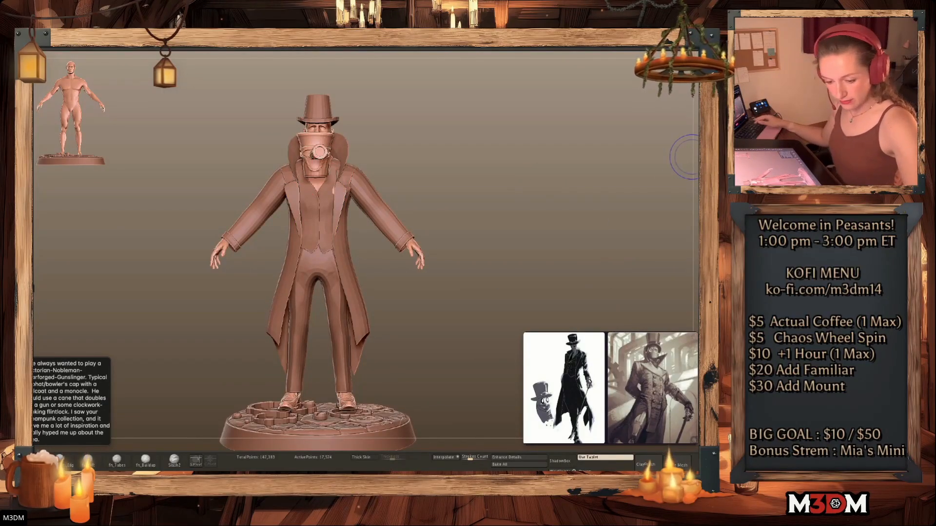
Move the appended mask up onto the nobleman's head so the eyepiece sits at eye level
{"action": "key", "text": "w"}
{"action": "left_click", "coordinate": [317, 98], "text": "alt"}
{"action": "key", "text": "ctrl+z"}
{"action": "key", "text": "ctrl+z"}
{"action": "left_click", "coordinate": [290, 99]}
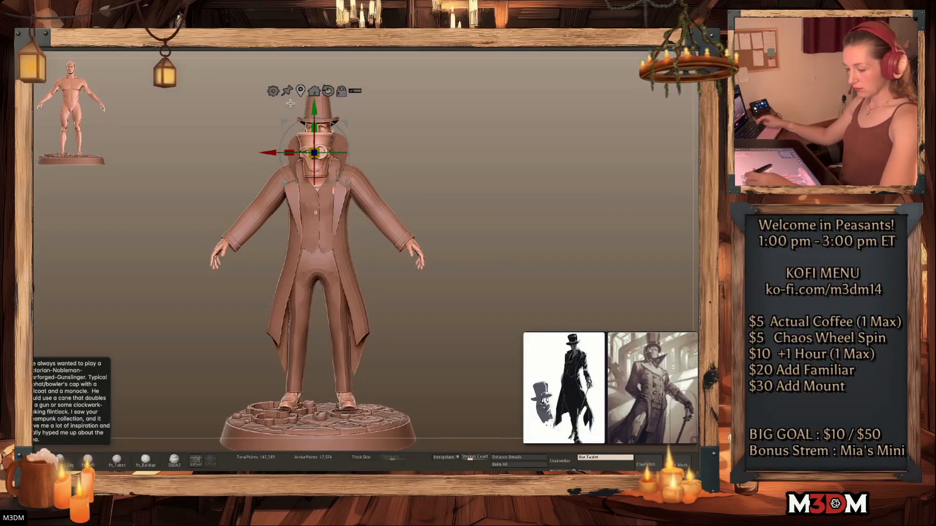
{"action": "mouse_move", "coordinate": [539, 208]}
{"action": "left_mouse_down", "text": "alt"}
{"action": "mouse_move", "coordinate": [551, 205]}
{"action": "mouse_move", "coordinate": [619, 296]}
{"action": "mouse_move", "coordinate": [639, 306]}
{"action": "left_mouse_up", "text": "alt"}
{"action": "mouse_move", "coordinate": [443, 241]}
{"action": "left_mouse_down"}
{"action": "mouse_move", "coordinate": [324, 173]}
{"action": "mouse_move", "coordinate": [343, 176]}
{"action": "left_mouse_up"}
{"action": "key", "text": "q"}
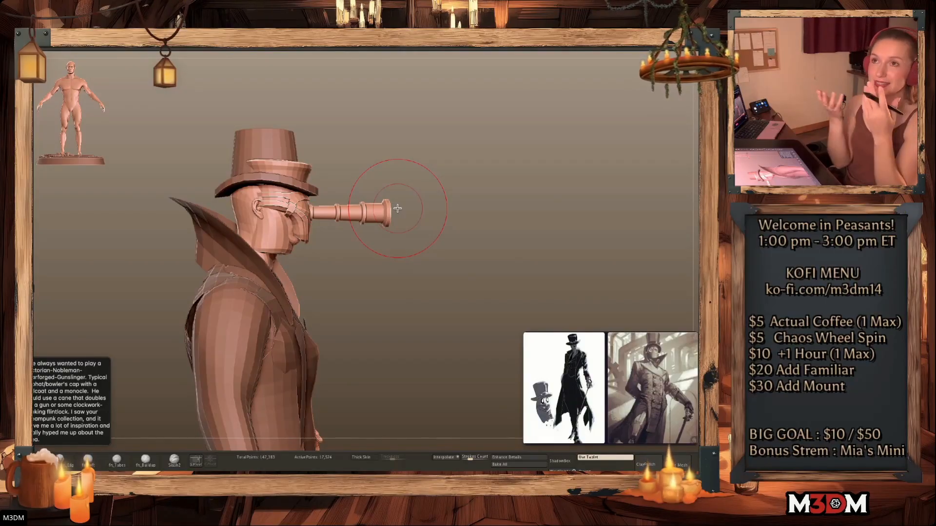
Isolate the mask's polygroups and split the telescope eyepiece into its own subtool
{"action": "left_click_drag", "start_coordinate": [539, 238], "coordinate": [540, 225], "text": "shift"}
{"action": "key", "text": "space"}
{"action": "key", "text": "shift+f"}
{"action": "left_click", "coordinate": [701, 147]}
{"action": "left_click_drag", "start_coordinate": [405, 215], "coordinate": [395, 246], "text": "alt"}
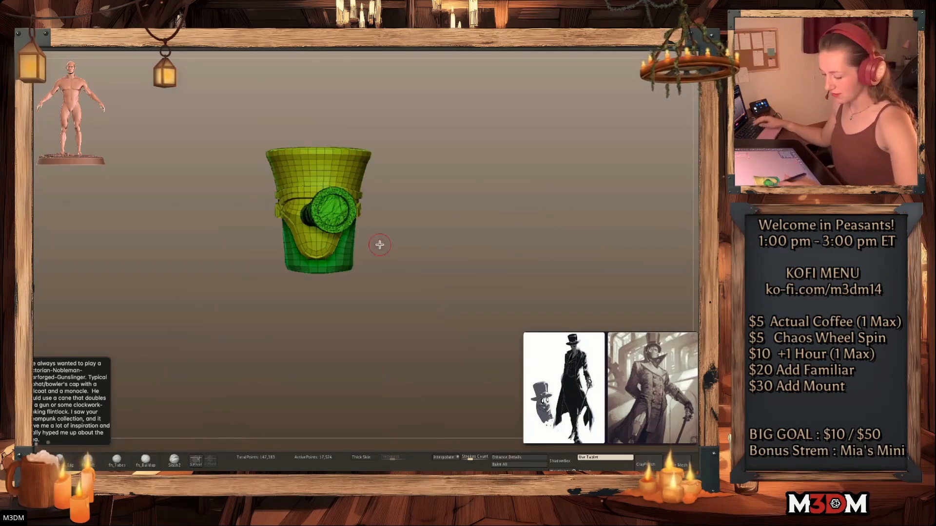
{"action": "key", "text": "shift+f"}
{"action": "left_click", "coordinate": [333, 219], "text": "ctrl+shift"}
{"action": "left_click", "coordinate": [471, 243], "text": "ctrl"}
{"action": "left_click", "coordinate": [468, 244], "text": "ctrl+shift"}
{"action": "left_click", "coordinate": [701, 146]}
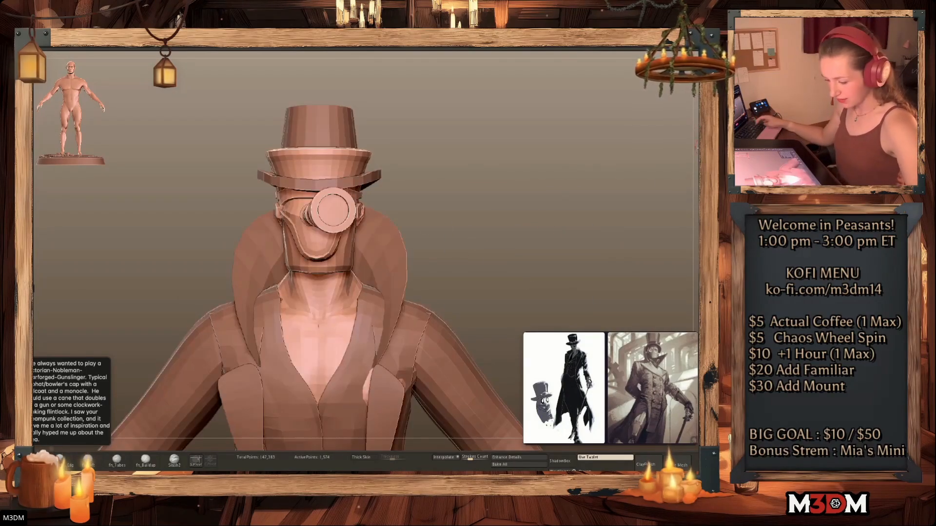
Make the telescope eyepiece the active subtool and move it across the face to the opposite eye
{"action": "key", "text": "shift+f"}
{"action": "key", "text": "shift+f"}
{"action": "left_click", "coordinate": [336, 223], "text": "alt"}
{"action": "key", "text": "w"}
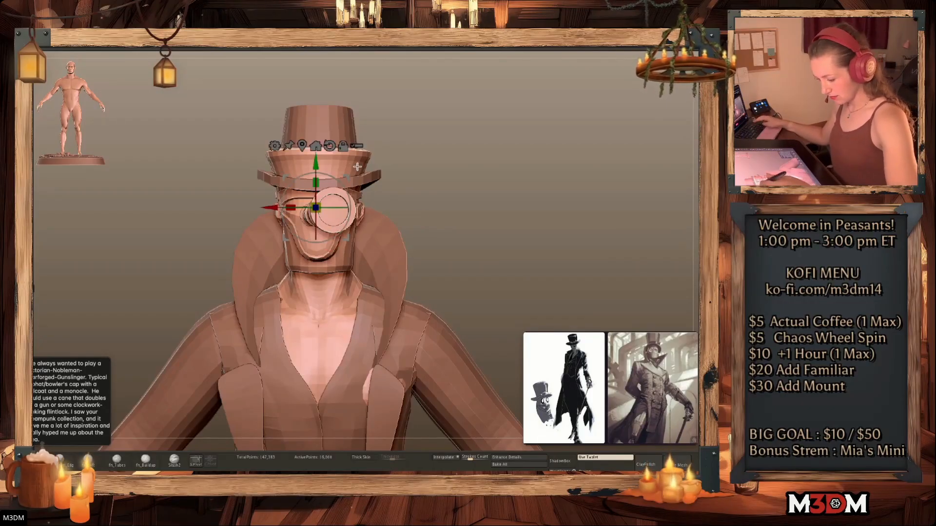
{"action": "key", "text": "m"}
{"action": "left_click_drag", "start_coordinate": [325, 210], "coordinate": [334, 184]}
{"action": "left_click_drag", "start_coordinate": [493, 204], "coordinate": [550, 212]}
{"action": "key", "text": "w"}
{"action": "left_click_drag", "start_coordinate": [345, 212], "coordinate": [299, 213]}
{"action": "key", "text": "q"}
Refine the eyepiece's placement against the face mask from an angled view
{"action": "left_click_drag", "start_coordinate": [553, 181], "coordinate": [475, 197]}
{"action": "key", "text": "w"}
{"action": "left_click_drag", "start_coordinate": [286, 183], "coordinate": [265, 182]}
{"action": "key", "text": "q"}
{"action": "left_click_drag", "start_coordinate": [508, 209], "coordinate": [531, 207]}
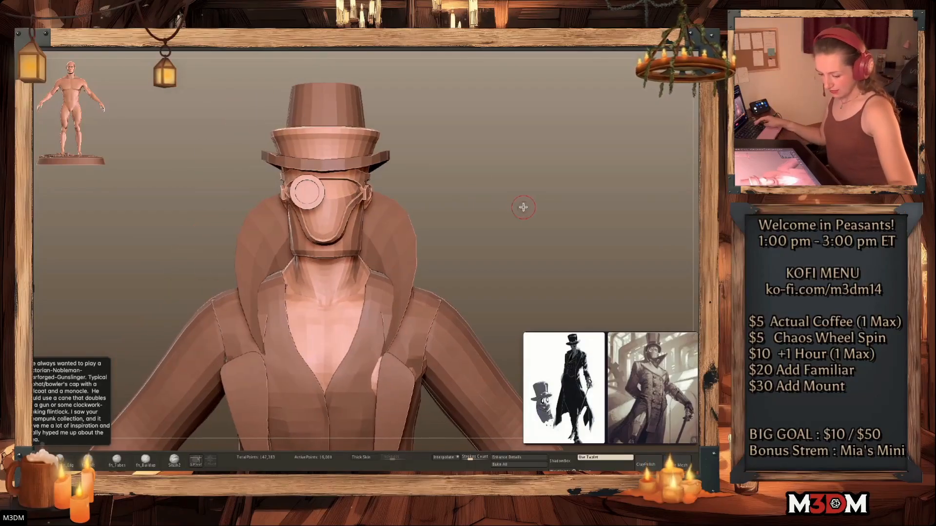
Isolate the body to examine the head and face from several angles, and show all subtools again
{"action": "left_click", "coordinate": [366, 200], "text": "alt"}
{"action": "key", "text": "alt+s"}
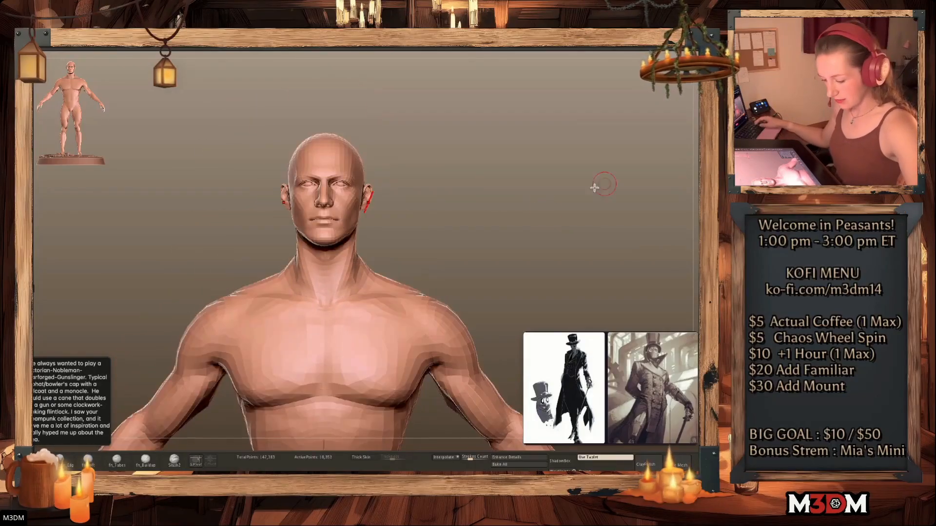
{"action": "left_click_drag", "start_coordinate": [566, 200], "coordinate": [396, 198]}
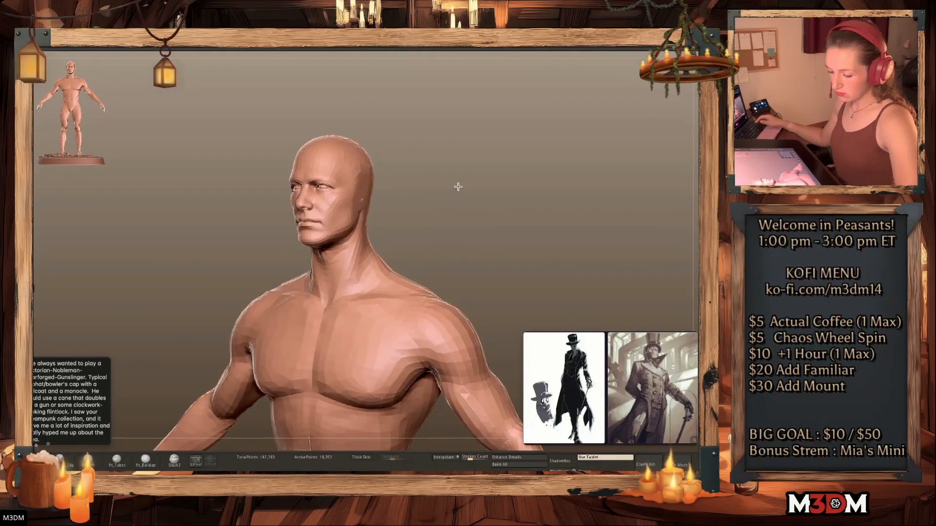
{"action": "left_click_drag", "start_coordinate": [460, 184], "coordinate": [678, 122]}
{"action": "key", "text": "alt+s"}
Raise the face mask piece slightly, and move the telescope eyepiece up to match it
{"action": "left_click", "coordinate": [347, 223], "text": "alt"}
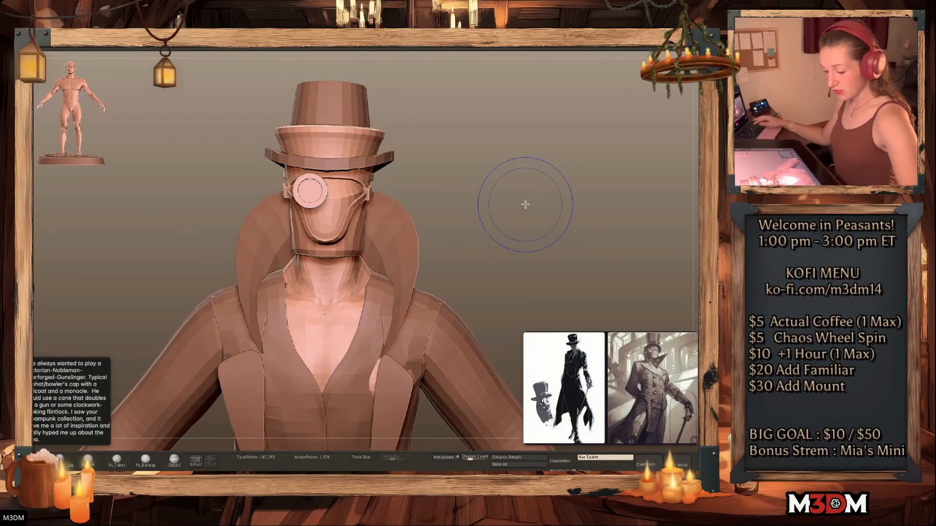
{"action": "key", "text": "w"}
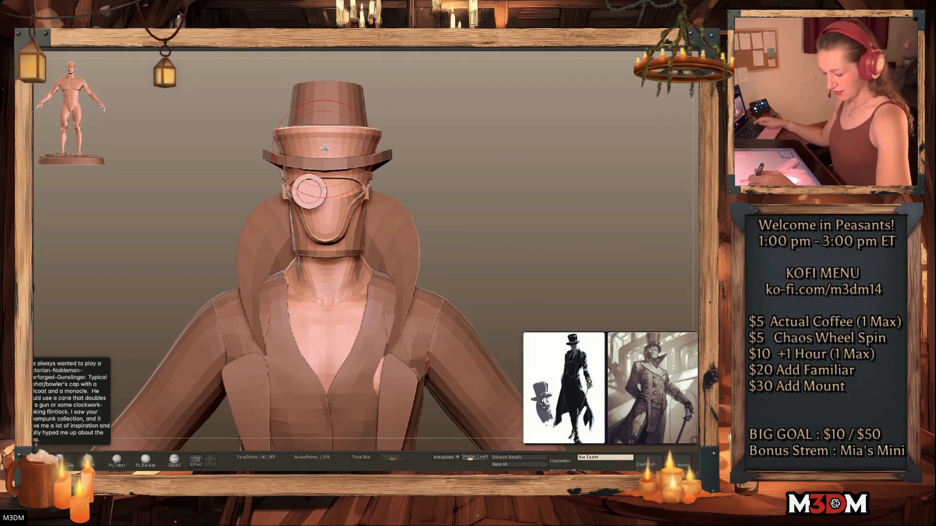
{"action": "mouse_move", "coordinate": [324, 143]}
{"action": "left_mouse_down"}
{"action": "mouse_move", "coordinate": [324, 153]}
{"action": "mouse_move", "coordinate": [324, 137]}
{"action": "left_mouse_up"}
{"action": "key", "text": "q"}
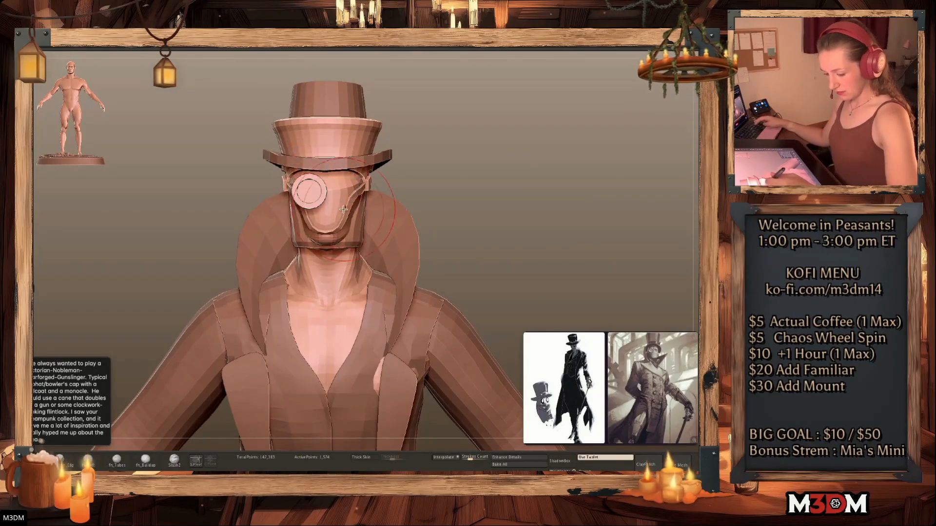
{"action": "left_click", "coordinate": [319, 183], "text": "alt"}
{"action": "key", "text": "w"}
{"action": "left_click_drag", "start_coordinate": [315, 152], "coordinate": [315, 141]}
{"action": "key", "text": "q"}
Isolate the face mask piece and split its rounded face block from the flared outer part into separate subtools
{"action": "left_click", "coordinate": [326, 216], "text": "alt"}
{"action": "key", "text": "shift+f"}
{"action": "key", "text": "alt+s"}
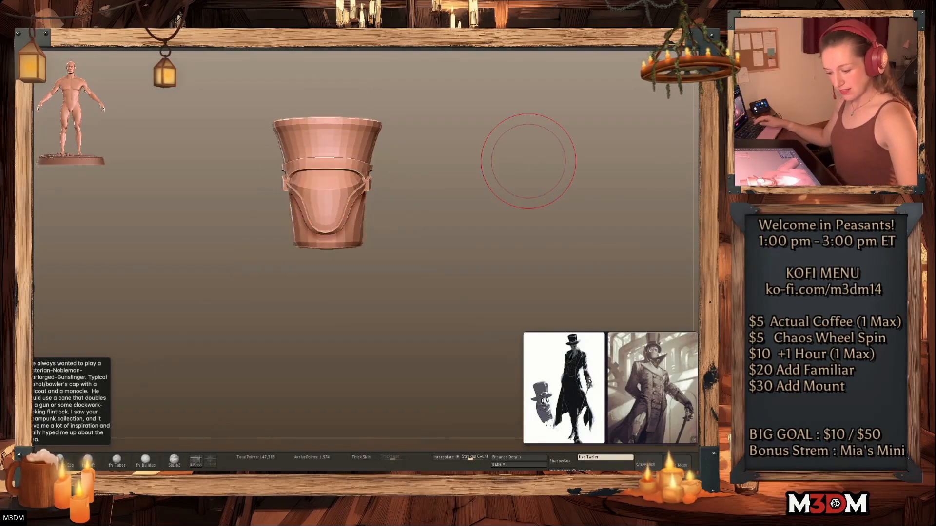
{"action": "left_click", "coordinate": [342, 144], "text": "ctrl+shift"}
{"action": "left_click", "coordinate": [478, 194], "text": "ctrl"}
{"action": "left_click", "coordinate": [483, 191], "text": "ctrl+shift"}
{"action": "key", "text": "ctrl+shift+s"}
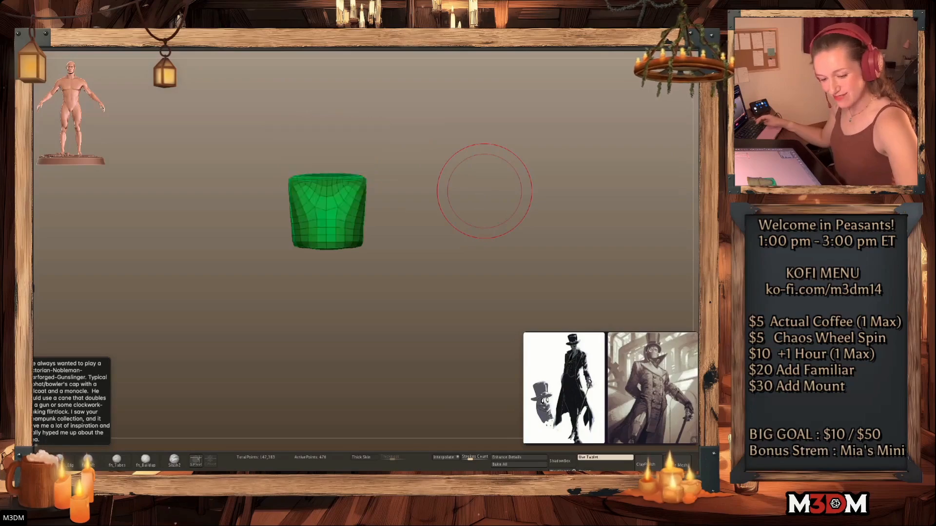
{"action": "key", "text": "alt+s"}
Taper the flared upper part of the mask inward with the Taper deformer so it fits beneath the hat
{"action": "left_click", "coordinate": [352, 138], "text": "alt"}
{"action": "key", "text": "space"}
{"action": "key", "text": "shift+f"}
{"action": "key", "text": "w"}
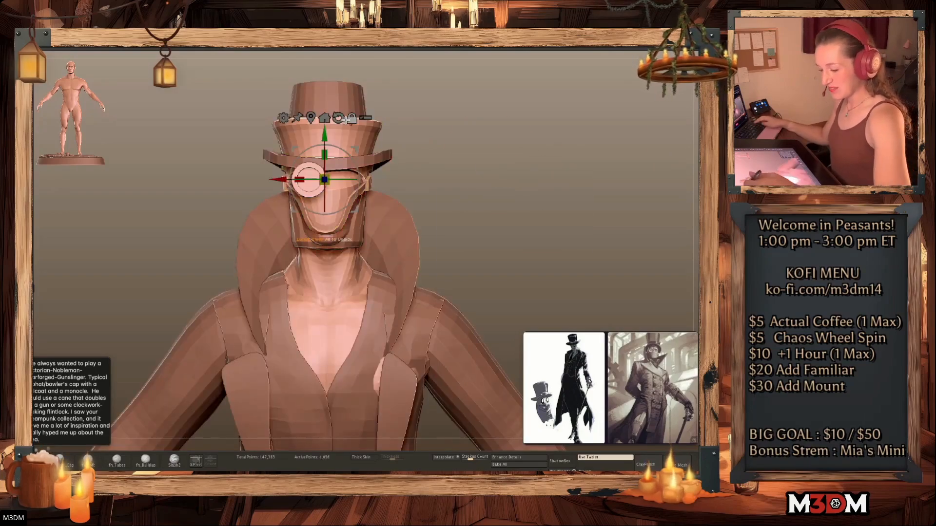
{"action": "key", "text": "space"}
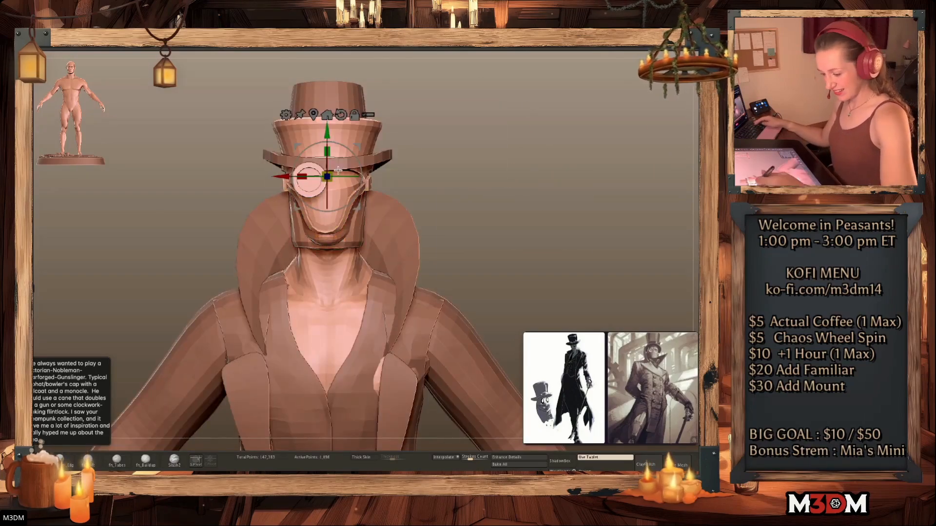
{"action": "left_click", "coordinate": [285, 115]}
{"action": "left_click", "coordinate": [339, 175]}
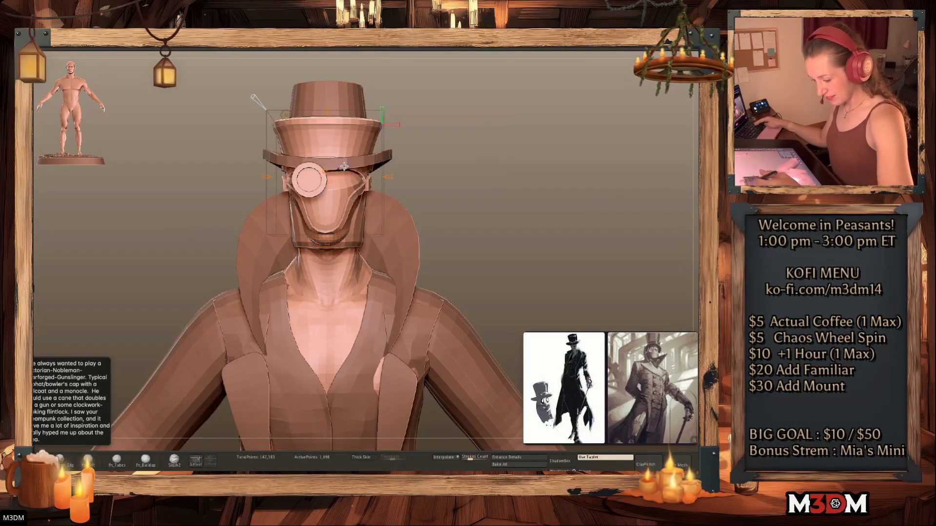
{"action": "left_click_drag", "start_coordinate": [328, 112], "coordinate": [329, 136]}
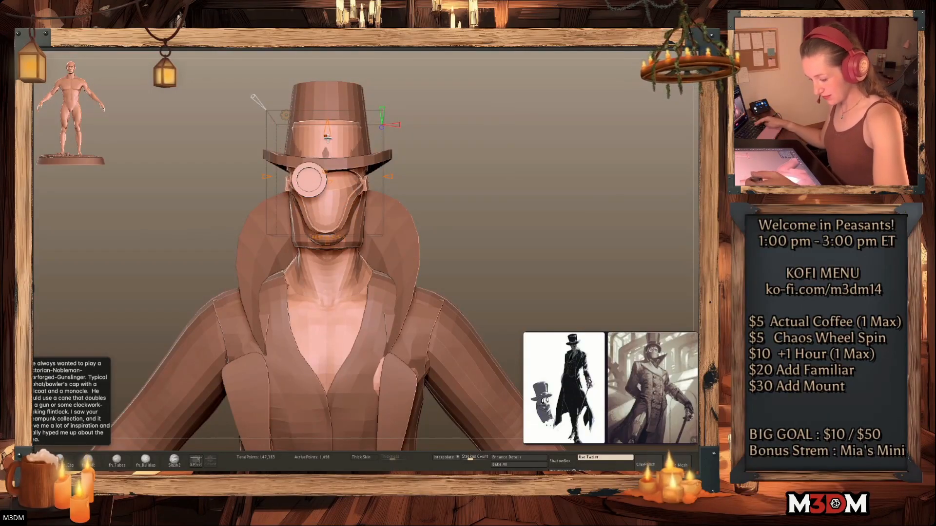
{"action": "key", "text": "space"}
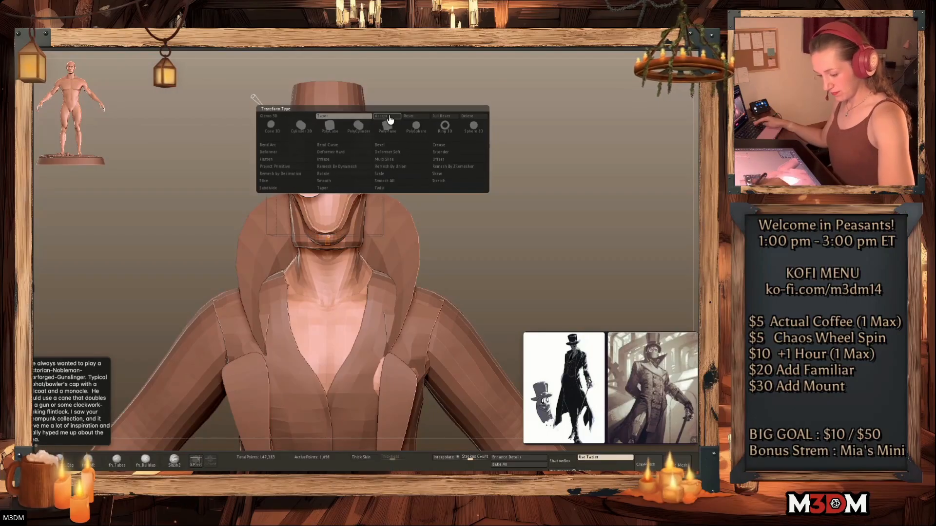
Move the tapered mask part slightly back toward the head from a side view
{"action": "left_click_drag", "start_coordinate": [489, 167], "coordinate": [527, 189]}
{"action": "left_click_drag", "start_coordinate": [377, 174], "coordinate": [371, 173]}
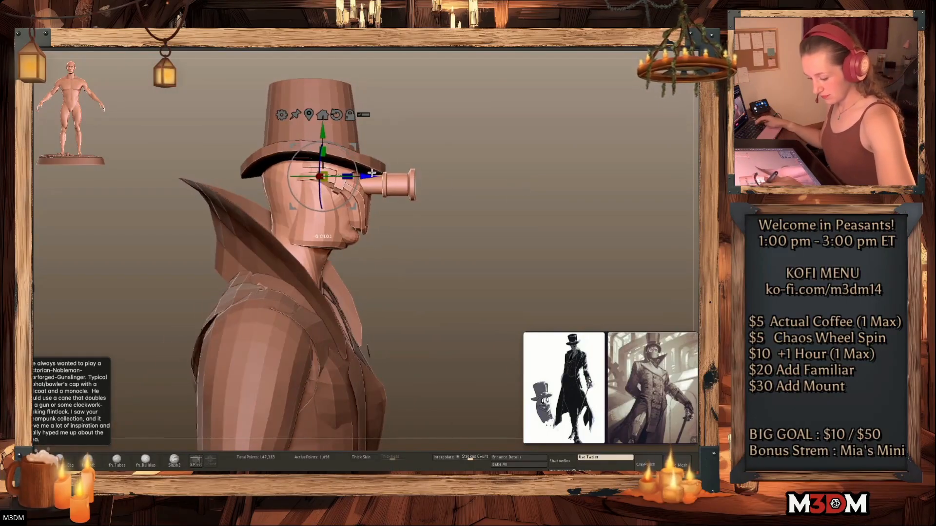
{"action": "key", "text": "q"}
Isolate the body, mask the head into its own polygroup, and delete the head from the mesh
{"action": "left_click", "coordinate": [351, 228], "text": "alt"}
{"action": "left_click", "coordinate": [701, 130]}
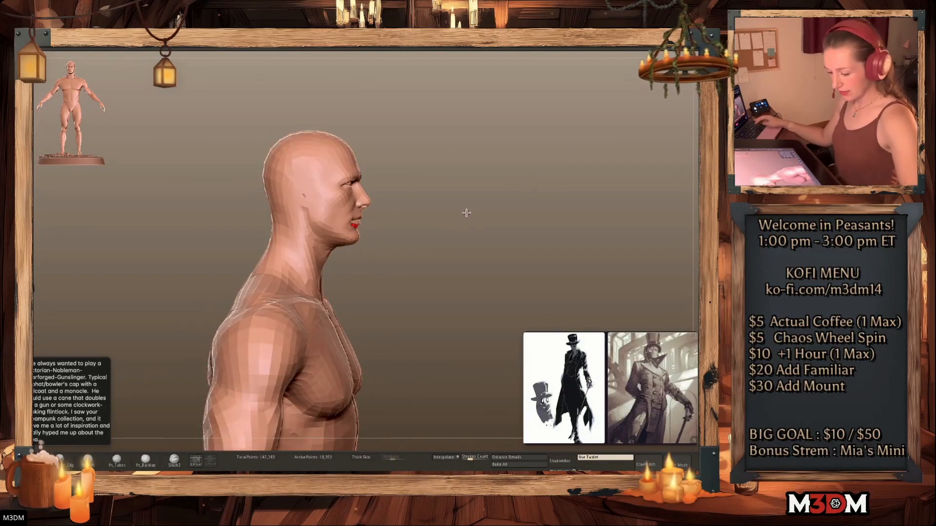
{"action": "left_click_drag", "start_coordinate": [466, 212], "coordinate": [471, 233]}
{"action": "mouse_move", "coordinate": [389, 124]}
{"action": "left_mouse_down", "text": "ctrl"}
{"action": "mouse_move", "coordinate": [269, 89]}
{"action": "mouse_move", "coordinate": [321, 236]}
{"action": "mouse_move", "coordinate": [374, 234]}
{"action": "left_mouse_up", "text": "ctrl"}
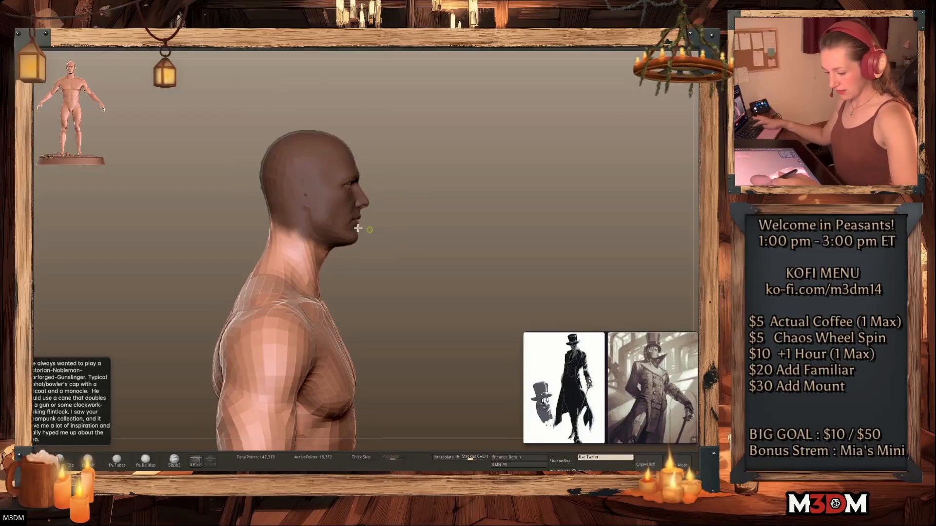
{"action": "key", "text": "ctrl+w"}
{"action": "left_click", "coordinate": [343, 230], "text": "ctrl+shift"}
{"action": "left_click", "coordinate": [343, 230], "text": "ctrl+shift"}
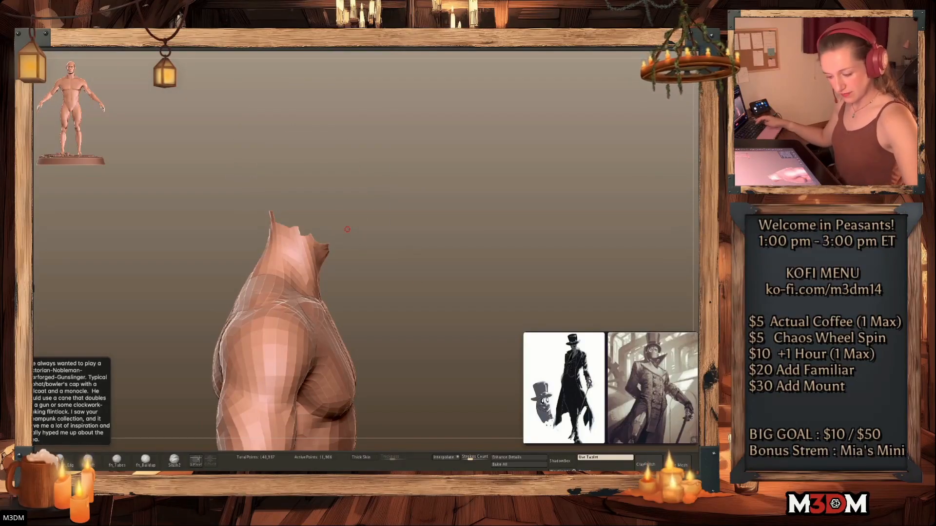
{"action": "key", "text": "space"}
Close the open neck, smooth the neck stump, and show all subtools again from the front
{"action": "mouse_move", "coordinate": [422, 211]}
{"action": "left_mouse_down"}
{"action": "mouse_move", "coordinate": [347, 248]}
{"action": "mouse_move", "coordinate": [291, 192]}
{"action": "mouse_move", "coordinate": [319, 216]}
{"action": "mouse_move", "coordinate": [295, 220]}
{"action": "mouse_move", "coordinate": [397, 200]}
{"action": "left_mouse_up"}
{"action": "key", "text": "space"}
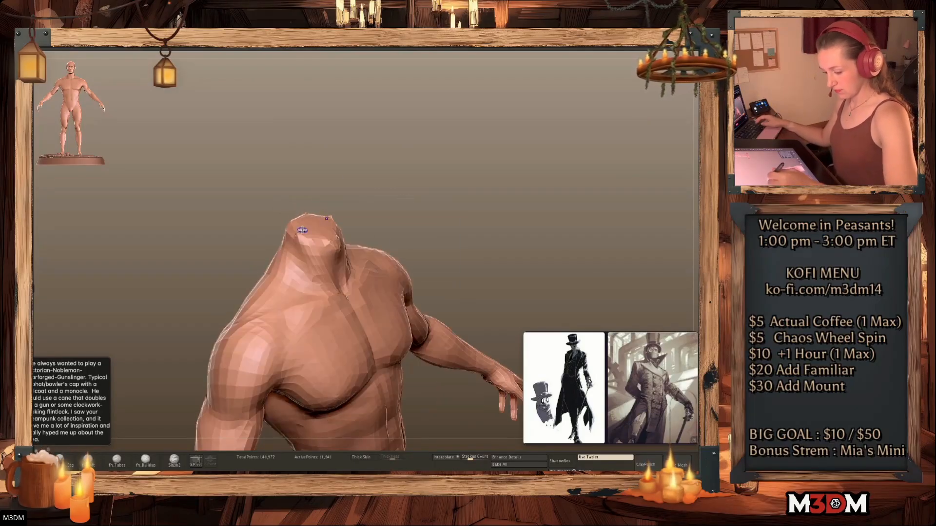
{"action": "key", "text": "space"}
{"action": "left_click_drag", "start_coordinate": [303, 232], "coordinate": [324, 243]}
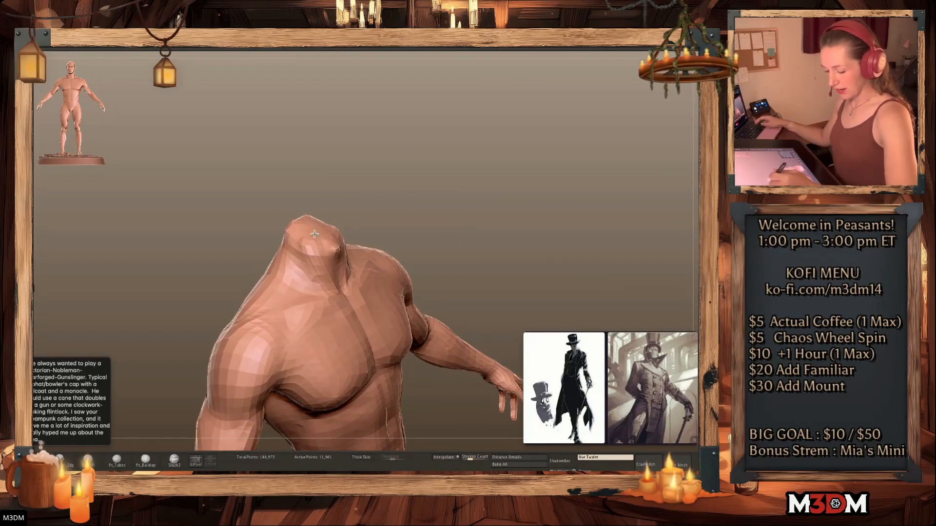
{"action": "left_click_drag", "start_coordinate": [456, 203], "coordinate": [390, 207]}
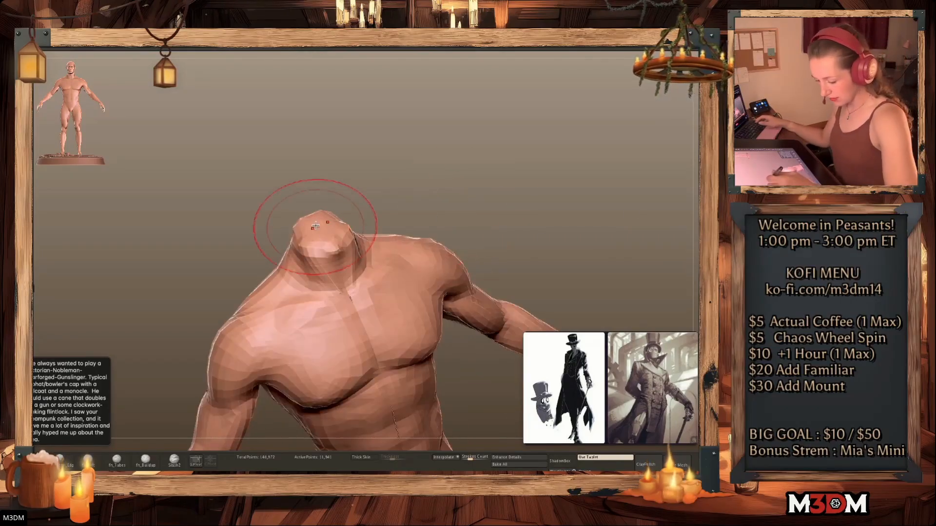
{"action": "mouse_move", "coordinate": [327, 234]}
{"action": "left_mouse_down"}
{"action": "mouse_move", "coordinate": [330, 219]}
{"action": "mouse_move", "coordinate": [359, 225]}
{"action": "left_mouse_up"}
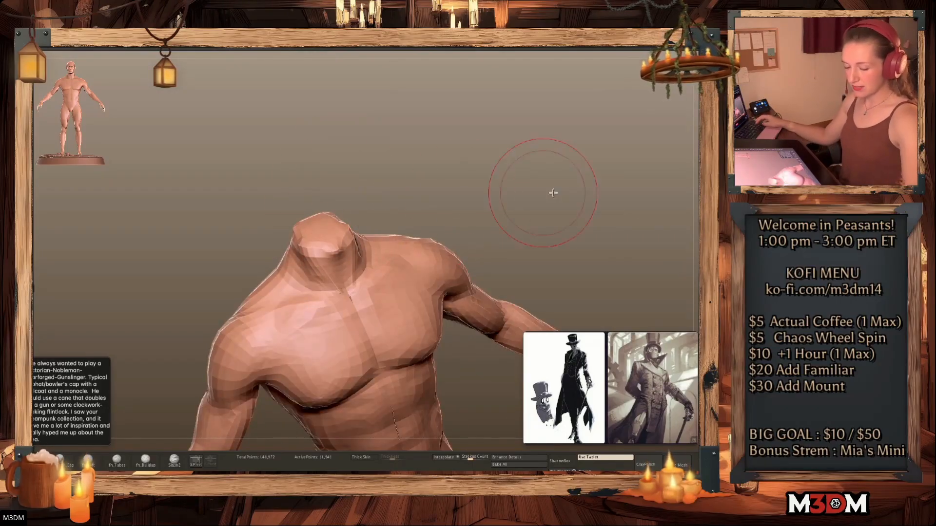
{"action": "left_click_drag", "start_coordinate": [529, 193], "coordinate": [597, 202], "text": "shift"}
{"action": "left_click", "coordinate": [695, 151]}
{"action": "key", "text": "shift+f"}
{"action": "key", "text": "shift+f"}
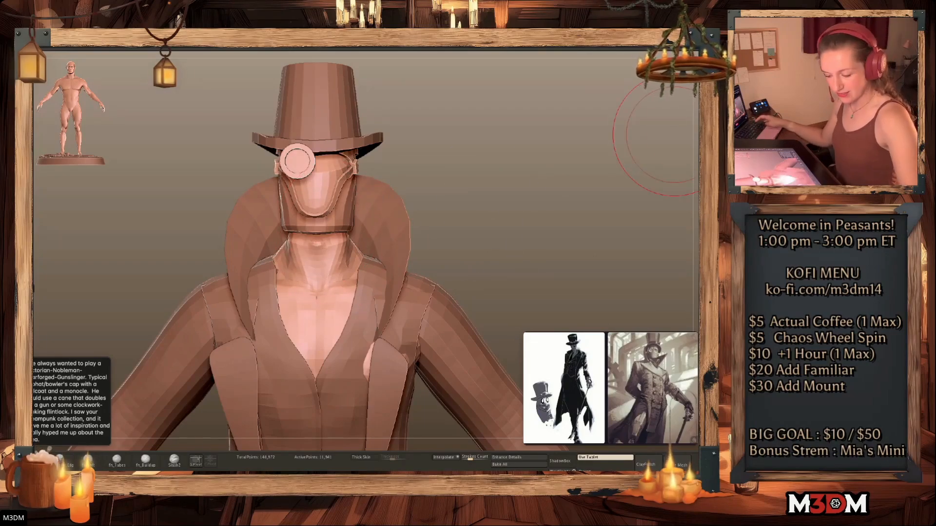
Isolate the body and mask everything except the neck, leaving a soft transition at its base
{"action": "key", "text": "alt+s"}
{"action": "mouse_move", "coordinate": [353, 174]}
{"action": "left_mouse_down", "text": "ctrl"}
{"action": "mouse_move", "coordinate": [266, 256]}
{"action": "mouse_move", "coordinate": [404, 243]}
{"action": "left_mouse_up", "text": "ctrl"}
{"action": "left_click_drag", "start_coordinate": [470, 216], "coordinate": [386, 201], "text": "ctrl"}
{"action": "key", "text": "shift+f"}
{"action": "key", "text": "shift+f"}
{"action": "mouse_move", "coordinate": [341, 167]}
{"action": "left_mouse_down", "text": "ctrl"}
{"action": "mouse_move", "coordinate": [273, 263]}
{"action": "mouse_move", "coordinate": [390, 244]}
{"action": "left_mouse_up", "text": "ctrl"}
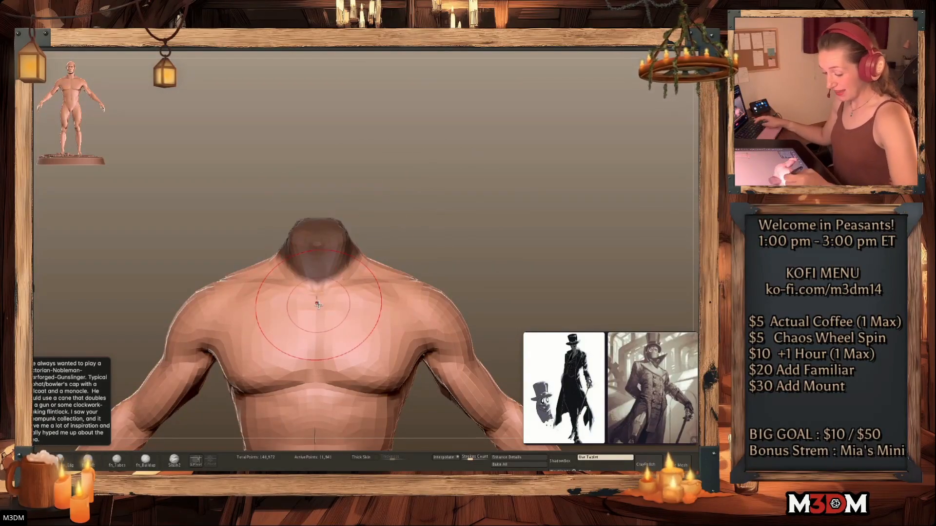
{"action": "left_click", "coordinate": [483, 204], "text": "ctrl"}
Show all subtools and move the unmasked neck upward to meet the underside of the face block
{"action": "key", "text": "w"}
{"action": "key", "text": "alt+s"}
{"action": "left_click", "coordinate": [322, 166], "text": "alt"}
{"action": "left_click", "coordinate": [333, 65], "text": "alt"}
{"action": "left_click", "coordinate": [305, 64]}
{"action": "left_click_drag", "start_coordinate": [328, 233], "coordinate": [327, 193]}
{"action": "key", "text": "q"}
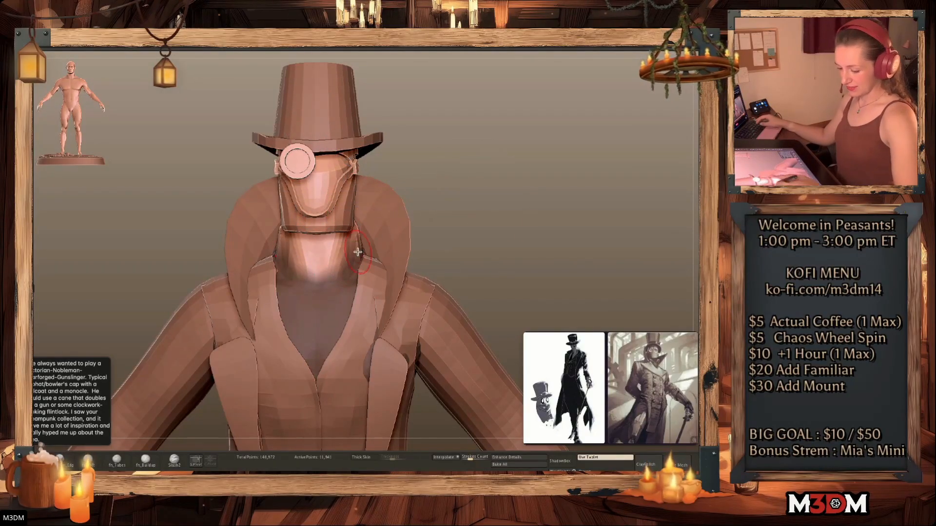
Clear the body's mask and narrow the sides of the neck below the face block
{"action": "key", "text": "ctrl+z"}
{"action": "key", "text": "ctrl+shift+z"}
{"action": "left_click_drag", "start_coordinate": [525, 202], "coordinate": [516, 225], "text": "ctrl"}
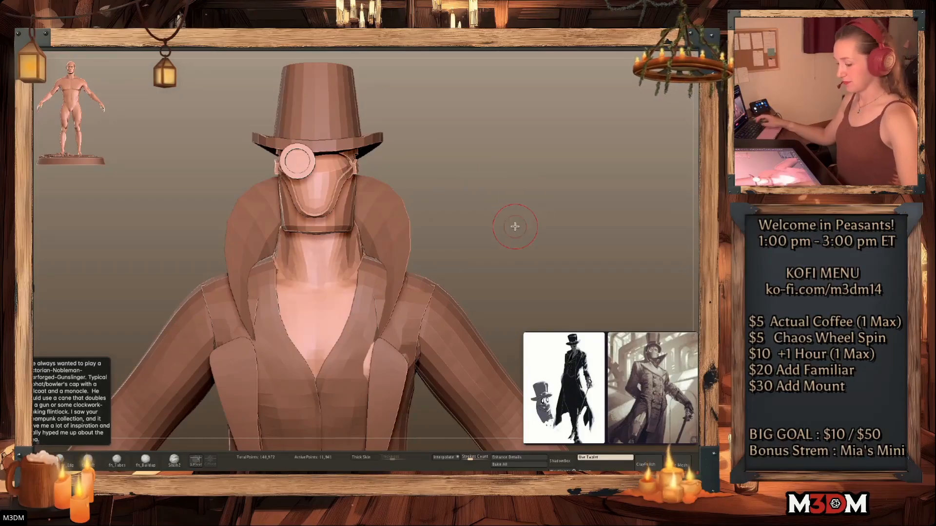
{"action": "key", "text": "space"}
{"action": "left_click_drag", "start_coordinate": [357, 250], "coordinate": [335, 270]}
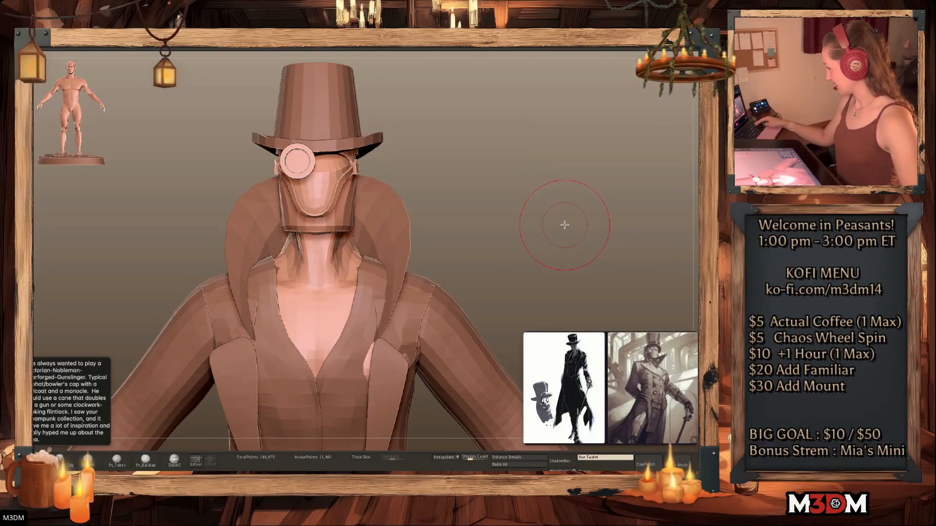
Reshape the sides of the neck below the jaw with a few sculpting strokes
{"action": "key", "text": "space"}
{"action": "key", "text": "shift+f"}
{"action": "left_click_drag", "start_coordinate": [568, 216], "coordinate": [580, 206]}
{"action": "key", "text": "shift+f"}
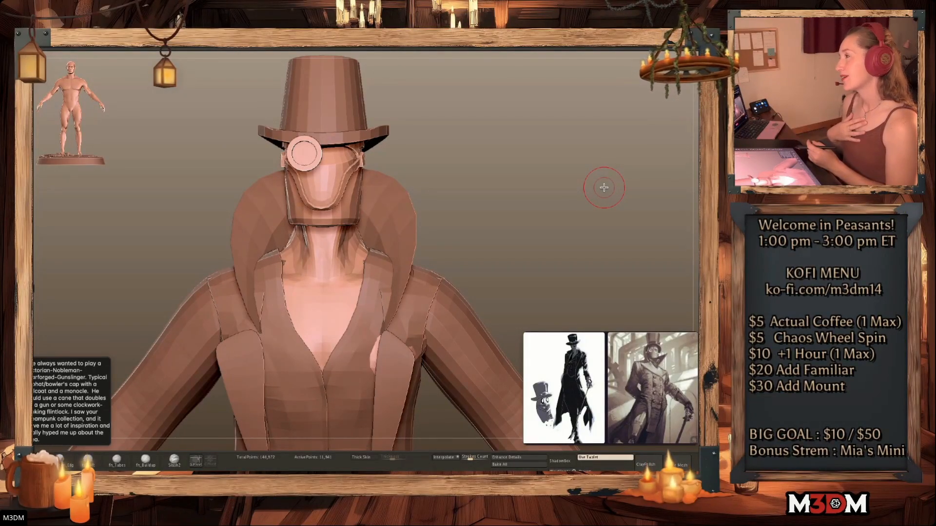
{"action": "left_click_drag", "start_coordinate": [603, 188], "coordinate": [485, 211]}
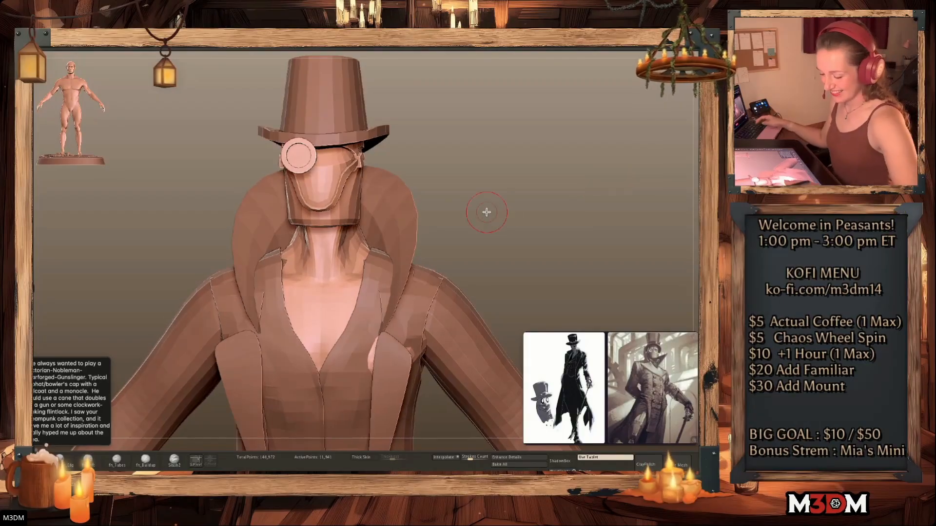
{"action": "left_click_drag", "start_coordinate": [366, 244], "coordinate": [355, 254]}
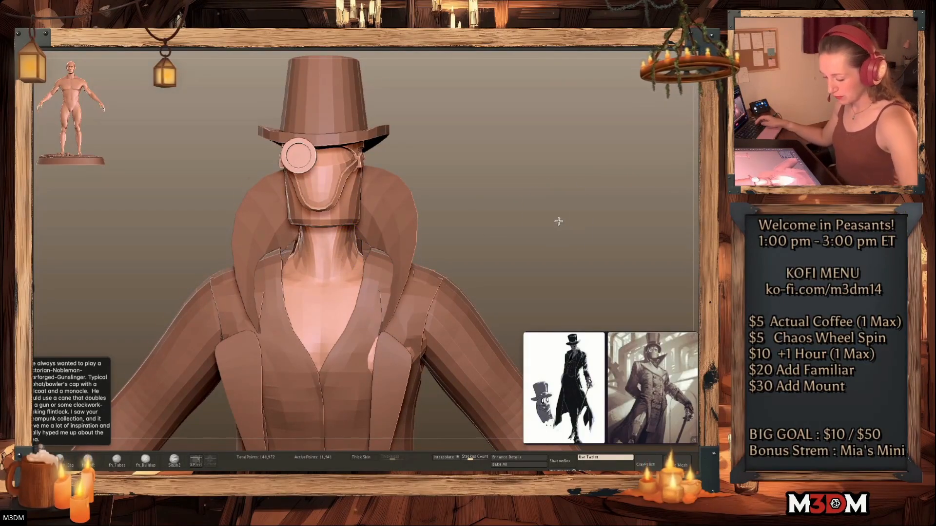
{"action": "left_click_drag", "start_coordinate": [558, 219], "coordinate": [549, 211]}
{"action": "key", "text": "space"}
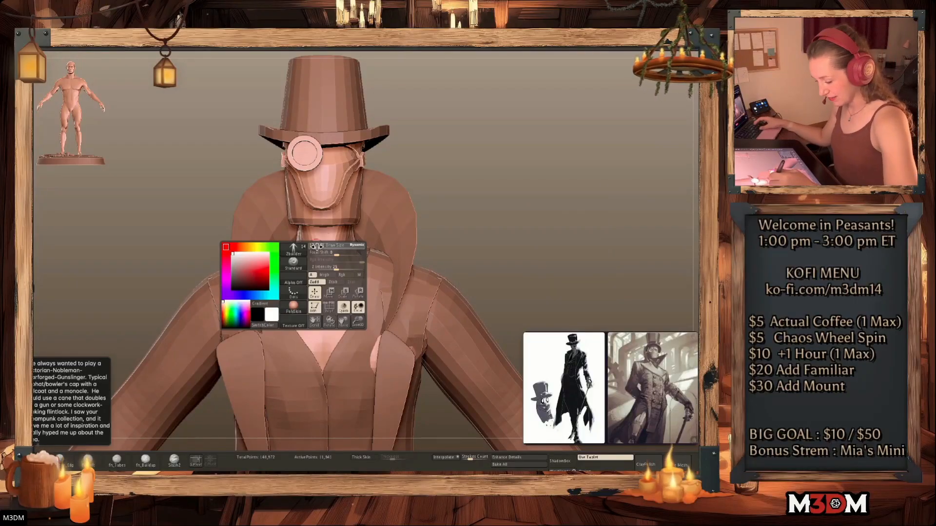
{"action": "left_click_drag", "start_coordinate": [324, 258], "coordinate": [329, 297]}
{"action": "mouse_move", "coordinate": [340, 238]}
{"action": "left_mouse_down"}
{"action": "mouse_move", "coordinate": [331, 277]}
{"action": "mouse_move", "coordinate": [343, 273]}
{"action": "mouse_move", "coordinate": [355, 237]}
{"action": "mouse_move", "coordinate": [366, 261]}
{"action": "left_mouse_up"}
{"action": "key", "text": "space"}
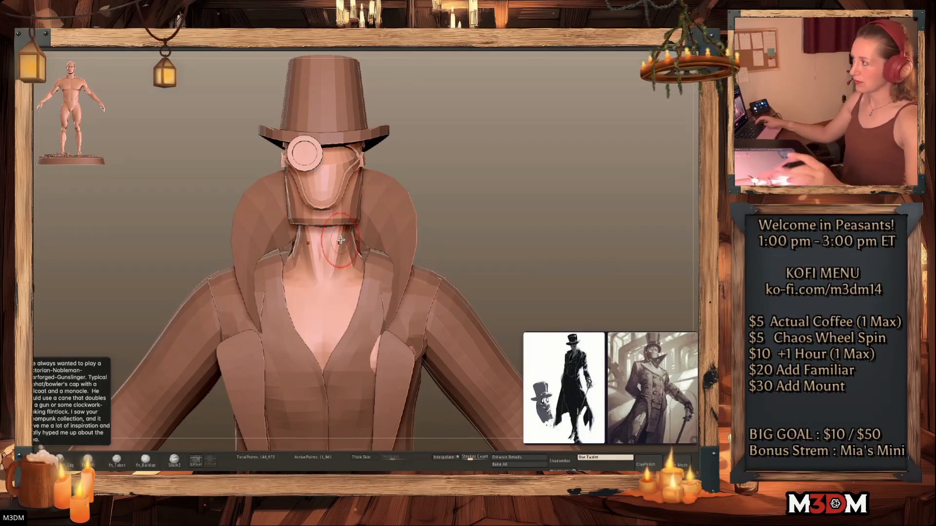
In side view, move the face pieces and the eye mask back so they sit against the head
{"action": "key", "text": "alt+s"}
{"action": "left_click_drag", "start_coordinate": [558, 201], "coordinate": [552, 214], "text": "shift"}
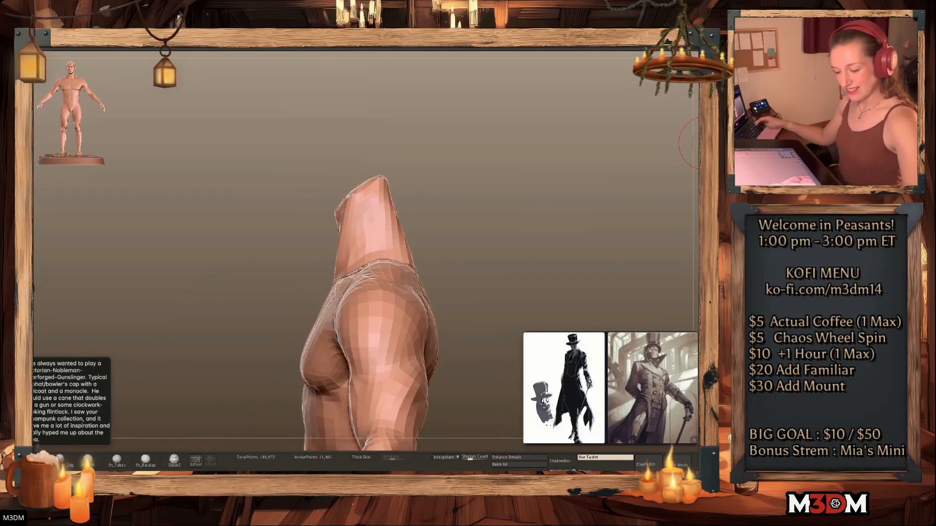
{"action": "key", "text": "alt+s"}
{"action": "left_click_drag", "start_coordinate": [511, 192], "coordinate": [523, 235], "text": "alt"}
{"action": "left_click", "coordinate": [337, 192], "text": "alt"}
{"action": "key", "text": "w"}
{"action": "left_click_drag", "start_coordinate": [229, 209], "coordinate": [243, 210]}
{"action": "key", "text": "q"}
{"action": "left_click", "coordinate": [299, 215], "text": "alt"}
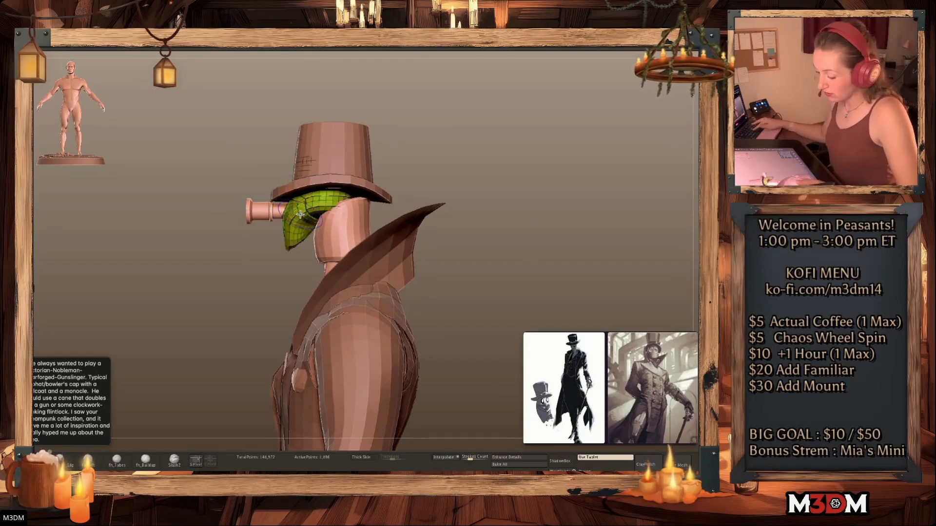
{"action": "key", "text": "w"}
{"action": "left_click_drag", "start_coordinate": [276, 201], "coordinate": [301, 201]}
{"action": "key", "text": "q"}
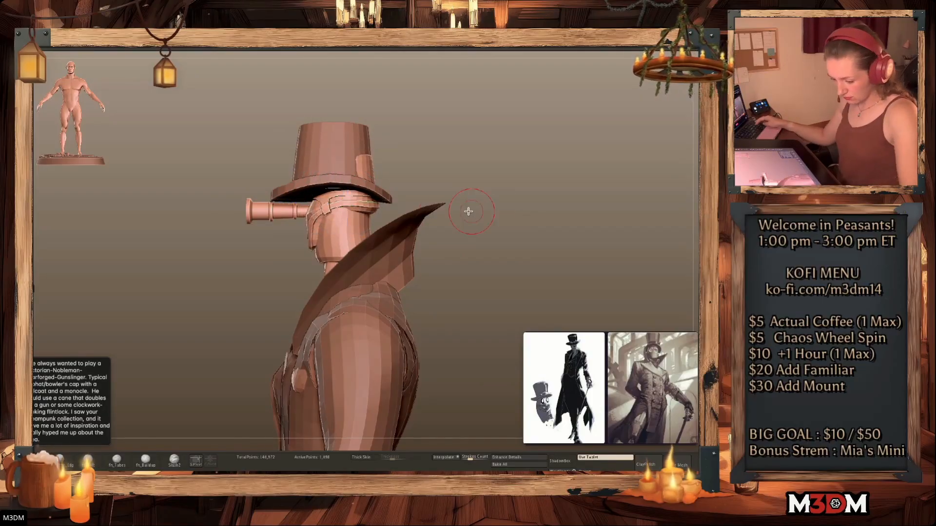
Move the telescope monocle back so it sits closer to the eye mask
{"action": "key", "text": "w"}
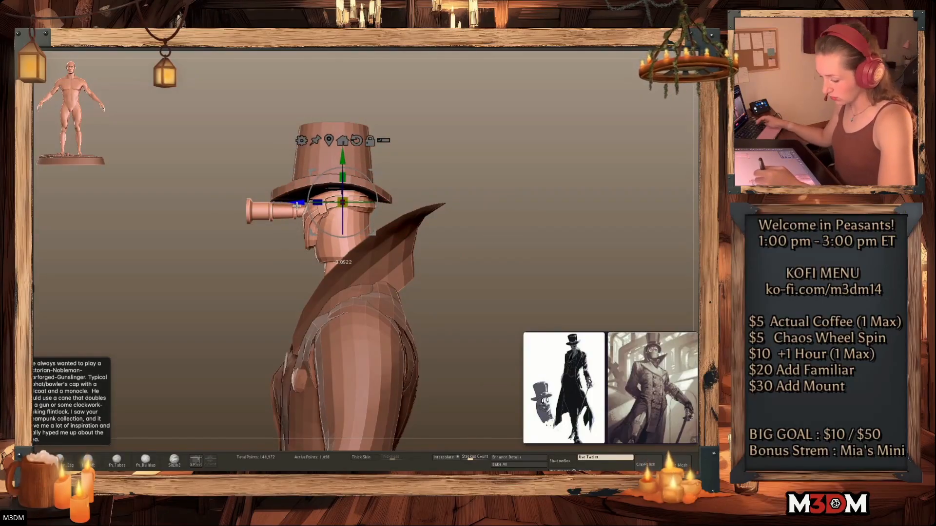
{"action": "key", "text": "q"}
{"action": "left_click", "coordinate": [288, 212], "text": "alt"}
{"action": "key", "text": "w"}
{"action": "left_click_drag", "start_coordinate": [274, 206], "coordinate": [306, 206]}
{"action": "key", "text": "q"}
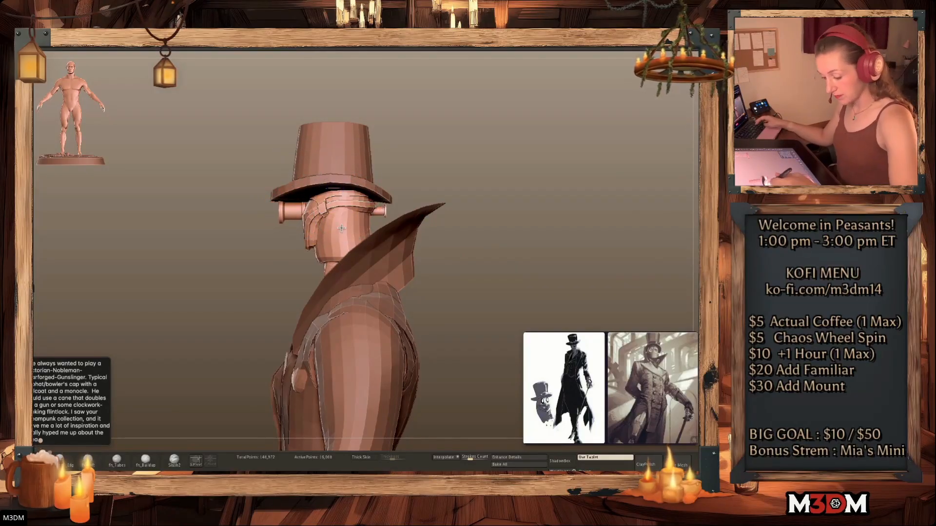
Isolate the telescope monocle and cut off its narrow rear end with the KnifeRect brush
{"action": "key", "text": "shift+f"}
{"action": "key", "text": "shift+f"}
{"action": "key", "text": "alt+s"}
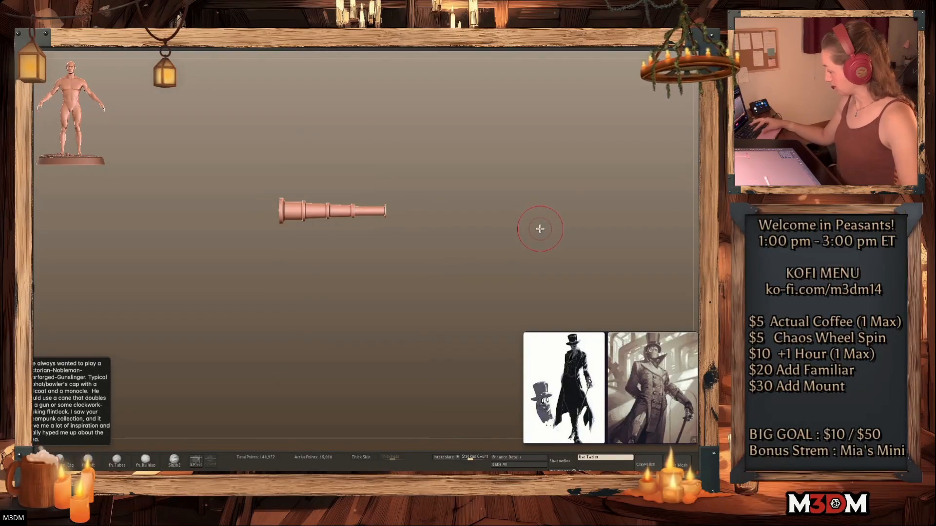
{"action": "key", "text": "b"}
{"action": "key", "text": "k"}
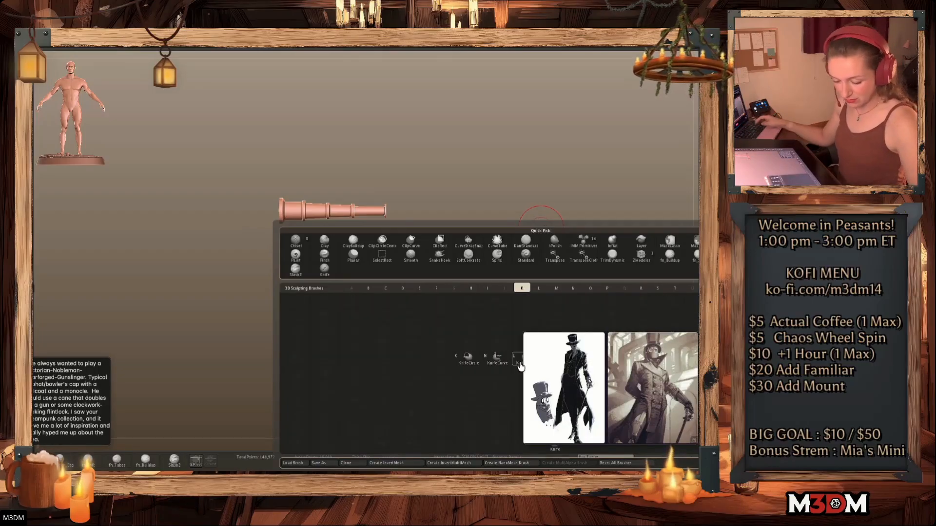
{"action": "mouse_move", "coordinate": [609, 381]}
{"action": "left_mouse_down"}
{"action": "mouse_move", "coordinate": [740, 380]}
{"action": "mouse_move", "coordinate": [676, 380]}
{"action": "mouse_move", "coordinate": [656, 396]}
{"action": "left_mouse_up"}
{"action": "left_click", "coordinate": [557, 362]}
{"action": "left_click", "coordinate": [580, 375]}
{"action": "left_click_drag", "start_coordinate": [474, 142], "coordinate": [324, 271]}
{"action": "left_click", "coordinate": [541, 210], "text": "ctrl+shift"}
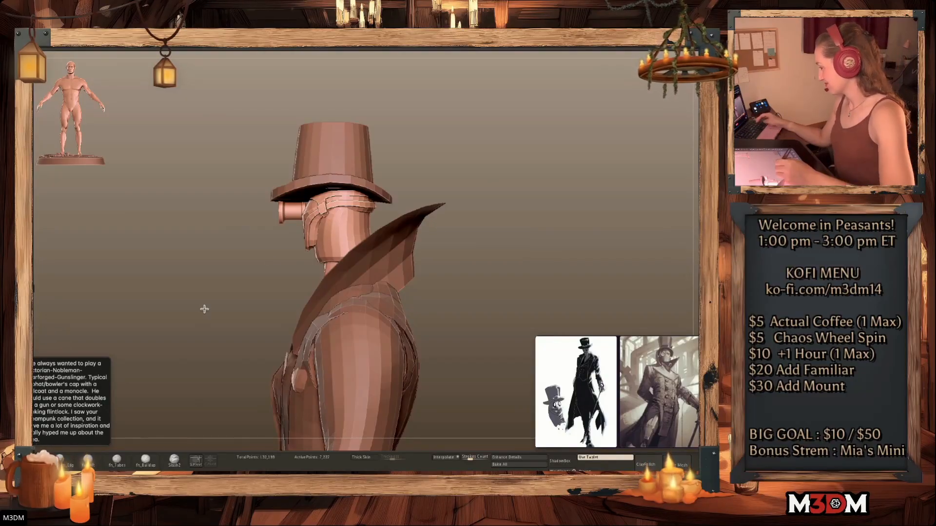
In front view, shift the monocle slightly outward over the eye
{"action": "left_click_drag", "start_coordinate": [204, 308], "coordinate": [208, 310]}
{"action": "left_click_drag", "start_coordinate": [492, 209], "coordinate": [540, 195]}
{"action": "key", "text": "w"}
{"action": "left_click", "coordinate": [380, 144], "text": "alt"}
{"action": "left_click_drag", "start_coordinate": [321, 207], "coordinate": [315, 207]}
{"action": "key", "text": "q"}
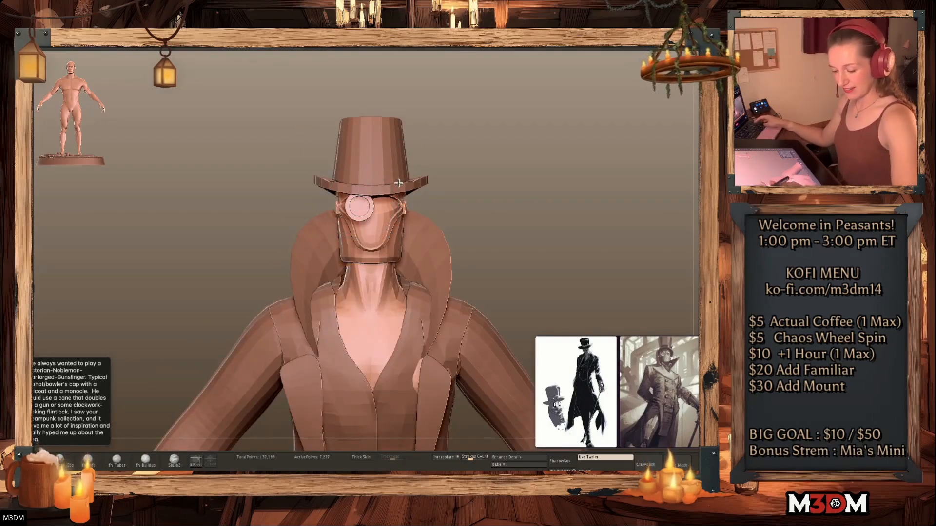
Lower the top hat slightly on the head
{"action": "left_click", "coordinate": [398, 182], "text": "alt"}
{"action": "key", "text": "w"}
{"action": "left_click_drag", "start_coordinate": [367, 116], "coordinate": [367, 120]}
{"action": "key", "text": "q"}
Examine the wireframes of the jaw piece and the eye mask to compare how they fit the face
{"action": "left_click", "coordinate": [393, 253], "text": "alt"}
{"action": "key", "text": "space"}
{"action": "key", "text": "shift+f"}
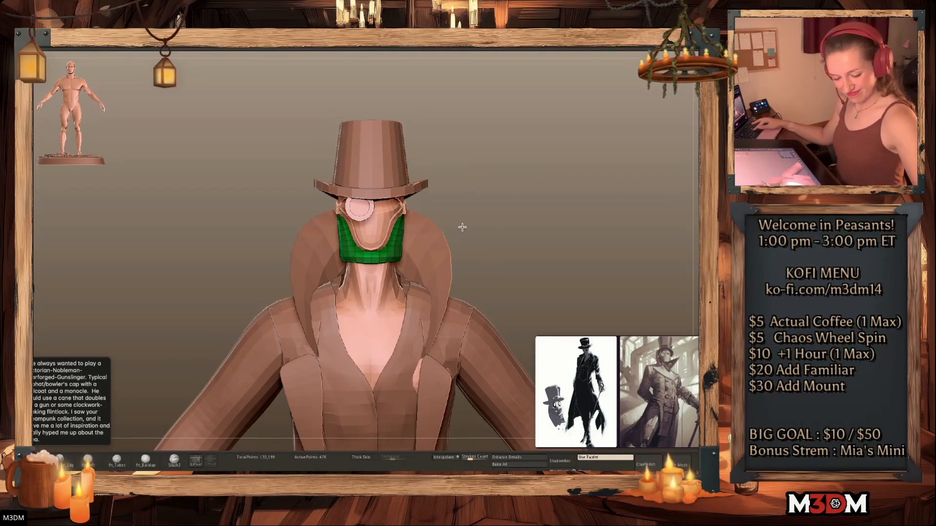
{"action": "key", "text": "shift+f"}
{"action": "left_click", "coordinate": [384, 225], "text": "alt"}
{"action": "key", "text": "space"}
{"action": "key", "text": "shift+f"}
{"action": "key", "text": "shift+f"}
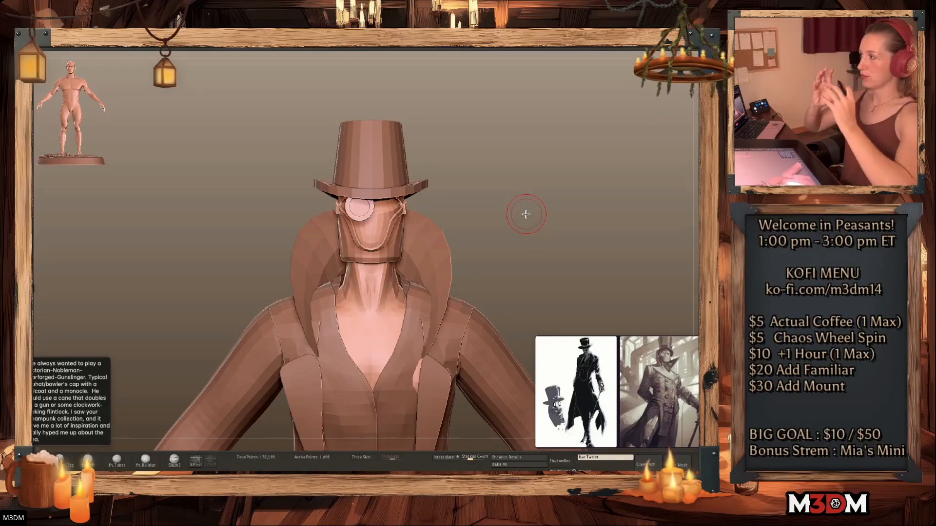
{"action": "key", "text": "shift+f"}
{"action": "key", "text": "shift+f"}
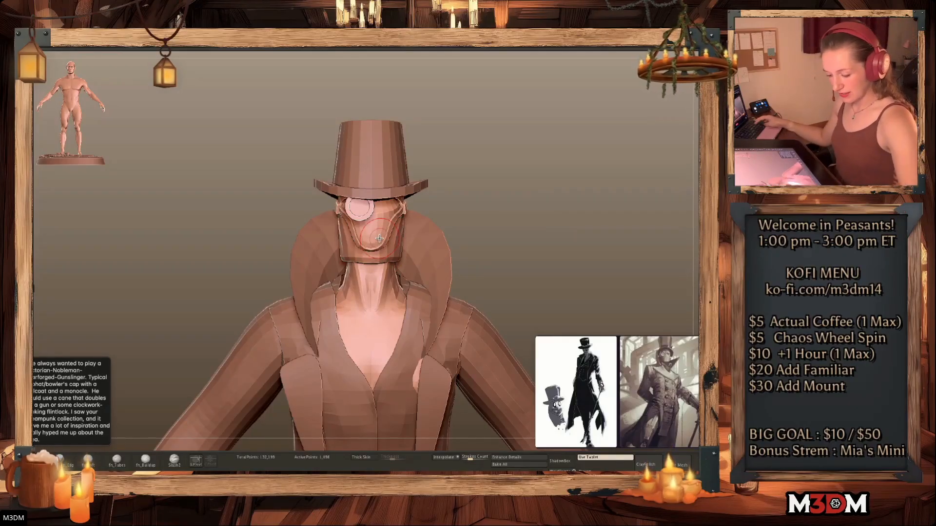
Duplicate the face piece and fit the copy over the lower face with the transform gizmo
{"action": "key", "text": "space"}
{"action": "mouse_move", "coordinate": [374, 234]}
{"action": "left_mouse_down"}
{"action": "mouse_move", "coordinate": [385, 234]}
{"action": "mouse_move", "coordinate": [384, 249]}
{"action": "left_mouse_up"}
{"action": "key", "text": "space"}
{"action": "key", "text": "space"}
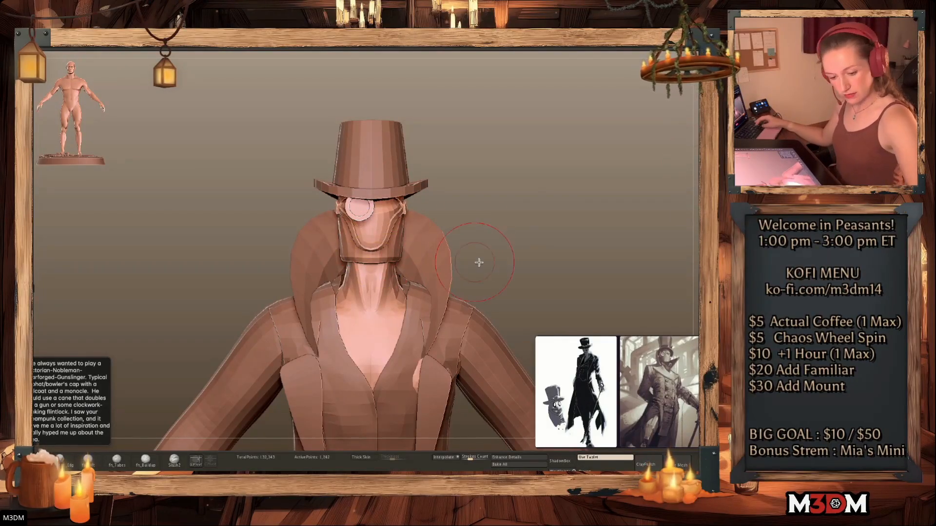
{"action": "key", "text": "ctrl+shift+d"}
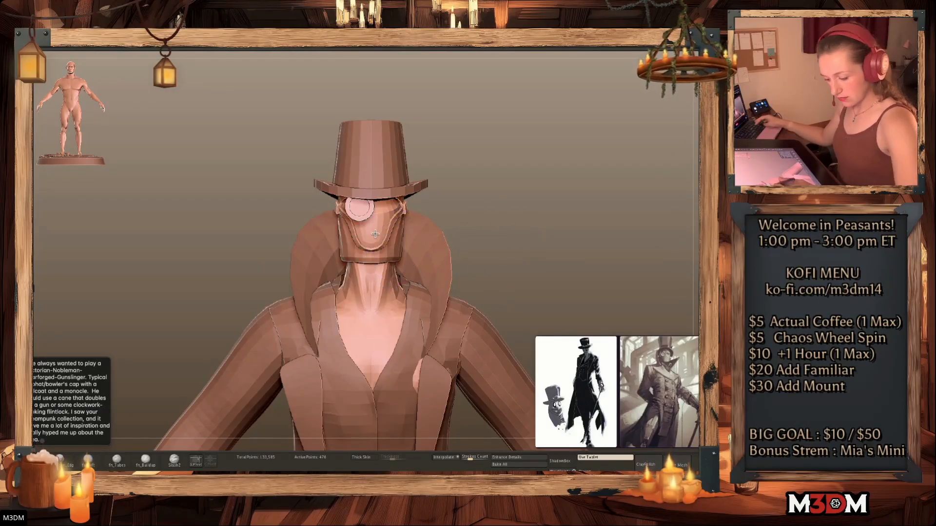
{"action": "key", "text": "w"}
{"action": "left_click", "coordinate": [358, 137]}
{"action": "key", "text": "shift+f"}
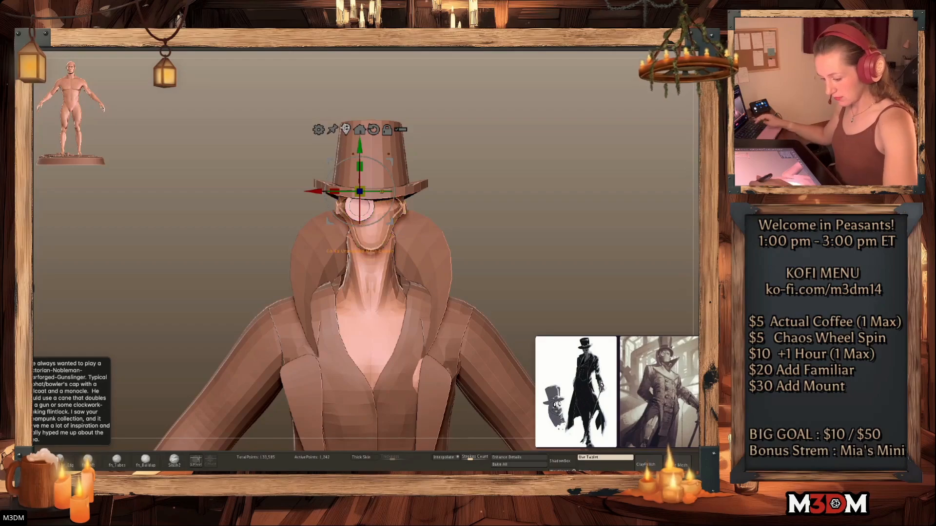
{"action": "left_click", "coordinate": [347, 131]}
{"action": "left_click_drag", "start_coordinate": [401, 184], "coordinate": [371, 248]}
{"action": "mouse_move", "coordinate": [495, 220]}
{"action": "left_mouse_down"}
{"action": "mouse_move", "coordinate": [567, 221]}
{"action": "mouse_move", "coordinate": [416, 221]}
{"action": "left_mouse_up"}
Try to trim the top of the lower face mask with a rectangular knife cut
{"action": "key", "text": "q"}
{"action": "mouse_move", "coordinate": [600, 223]}
{"action": "left_mouse_down", "text": "shift"}
{"action": "mouse_move", "coordinate": [554, 223]}
{"action": "mouse_move", "coordinate": [536, 244]}
{"action": "mouse_move", "coordinate": [560, 241]}
{"action": "left_mouse_up", "text": "shift"}
{"action": "right_click", "coordinate": [529, 260]}
{"action": "left_click", "coordinate": [703, 149]}
{"action": "left_click_drag", "start_coordinate": [425, 116], "coordinate": [342, 203], "text": "ctrl+shift"}
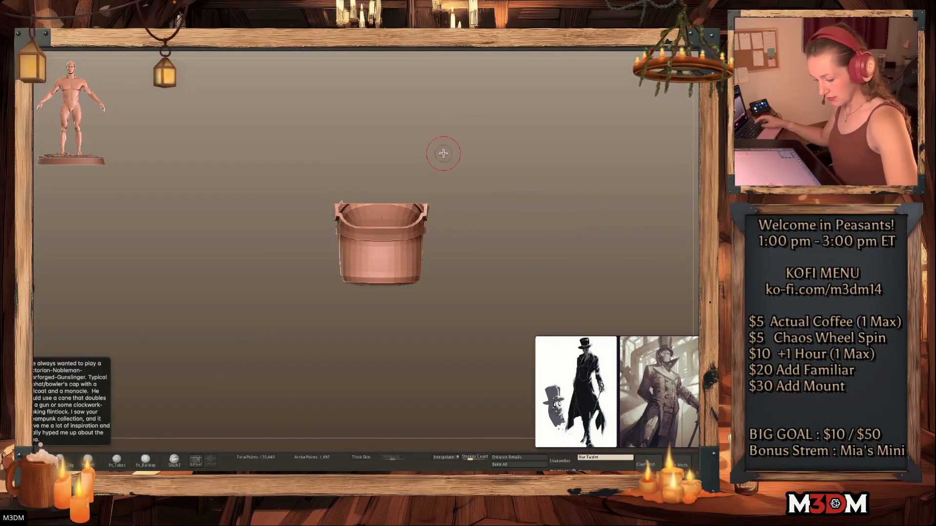
{"action": "key", "text": "ctrl+z"}
Trim the top front edge of the lower face mask into a curve with the KnifeLasso brush
{"action": "key", "text": "b"}
{"action": "key", "text": "k"}
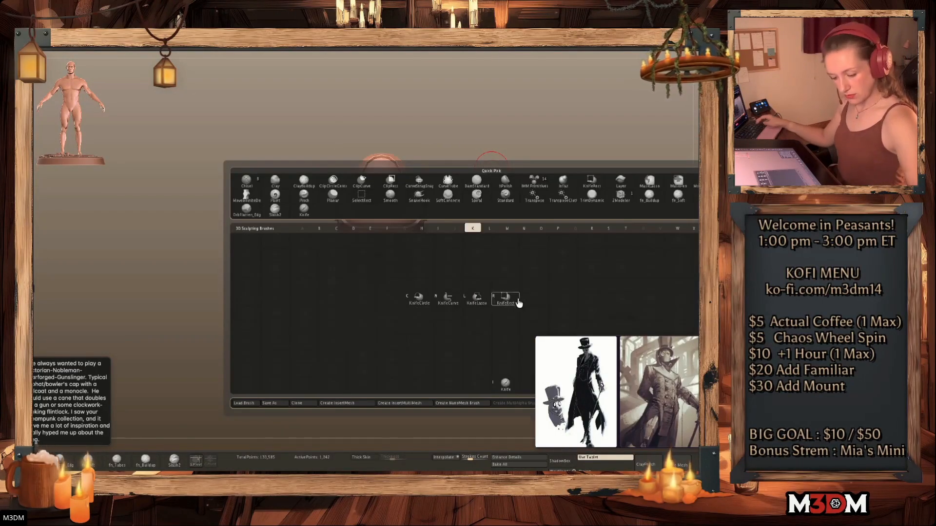
{"action": "left_click", "coordinate": [480, 299]}
{"action": "mouse_move", "coordinate": [400, 118]}
{"action": "left_mouse_down", "text": "ctrl+shift"}
{"action": "mouse_move", "coordinate": [340, 208]}
{"action": "mouse_move", "coordinate": [422, 147]}
{"action": "mouse_move", "coordinate": [415, 128]}
{"action": "left_mouse_up", "text": "ctrl+shift"}
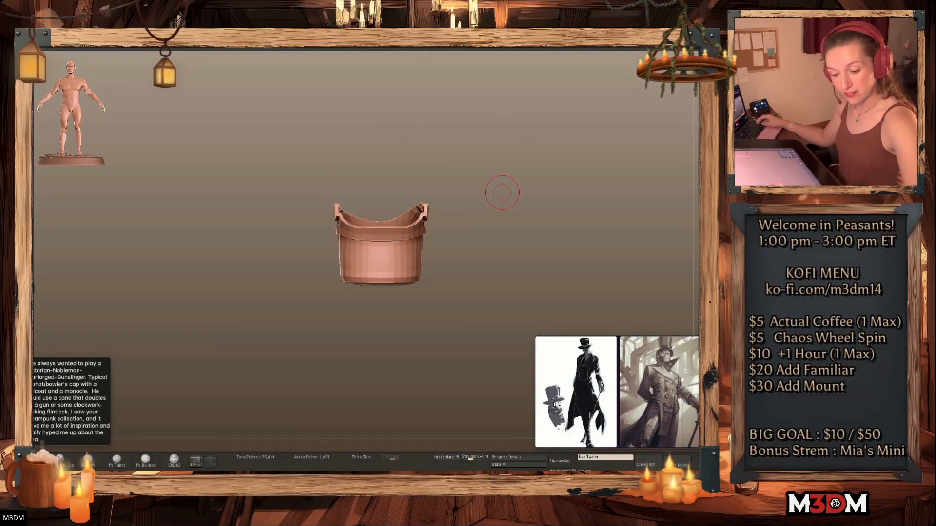
{"action": "key", "text": "alt+s"}
{"action": "key", "text": "shift+f"}
{"action": "key", "text": "shift+f"}
Move the lower face mask slightly down
{"action": "key", "text": "w"}
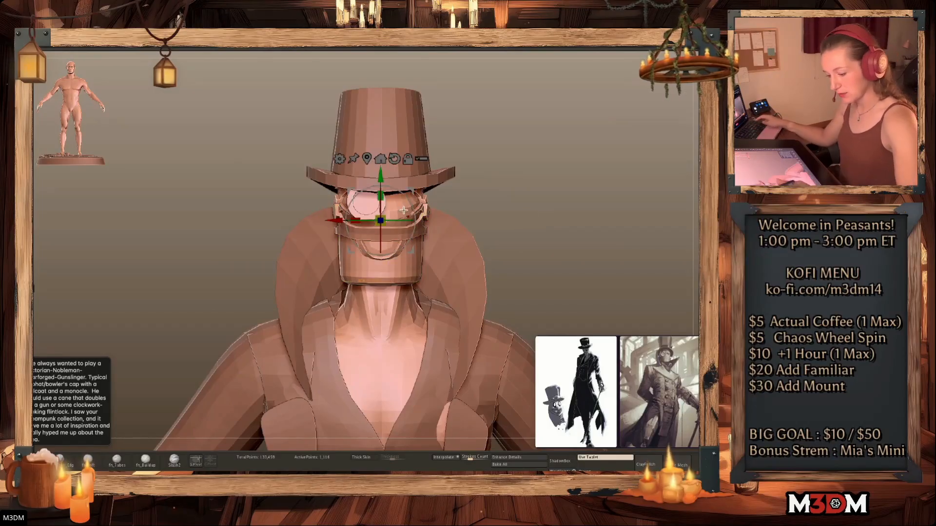
{"action": "left_click_drag", "start_coordinate": [378, 177], "coordinate": [378, 179]}
{"action": "key", "text": "q"}
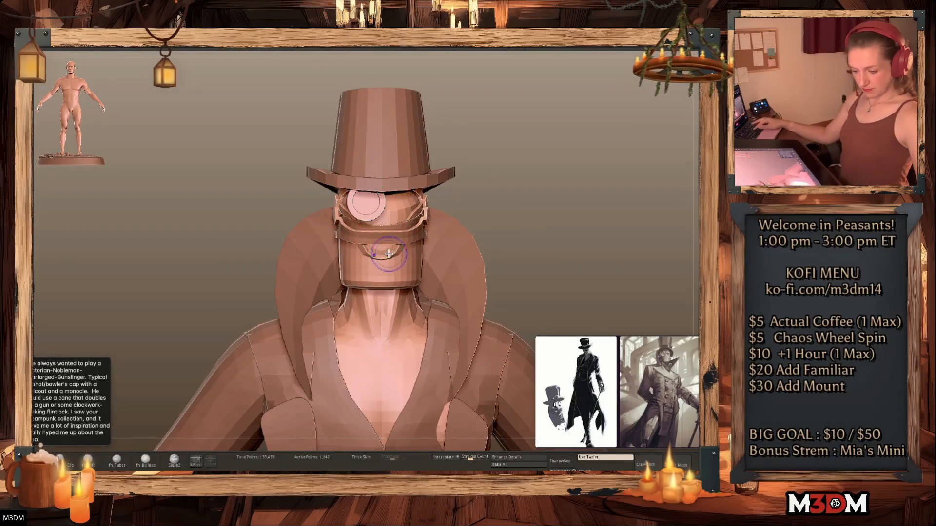
Adjust the brush, raise the front center of the lower face mask, and pull its bottom corners up and inward
{"action": "key", "text": "space"}
{"action": "left_click", "coordinate": [393, 211]}
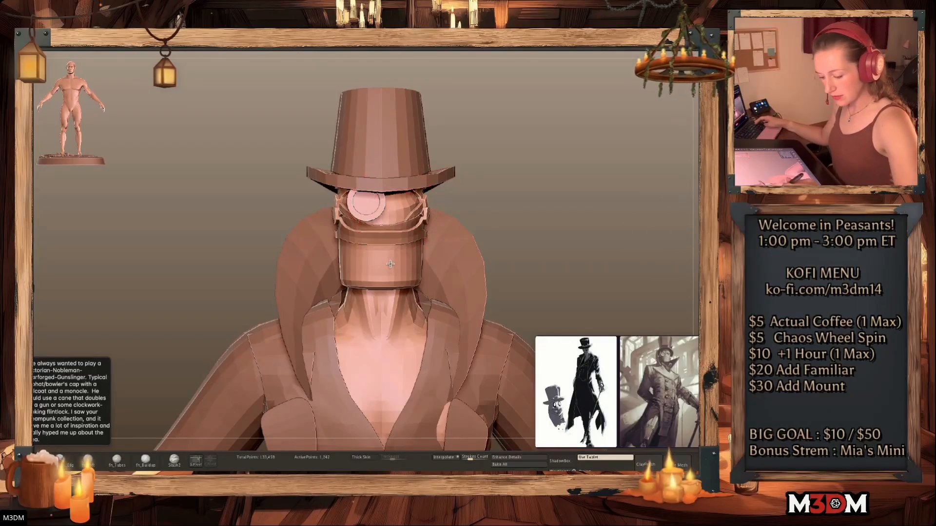
{"action": "key", "text": "space"}
{"action": "left_click", "coordinate": [416, 234]}
{"action": "key", "text": "space"}
{"action": "left_click", "coordinate": [390, 234]}
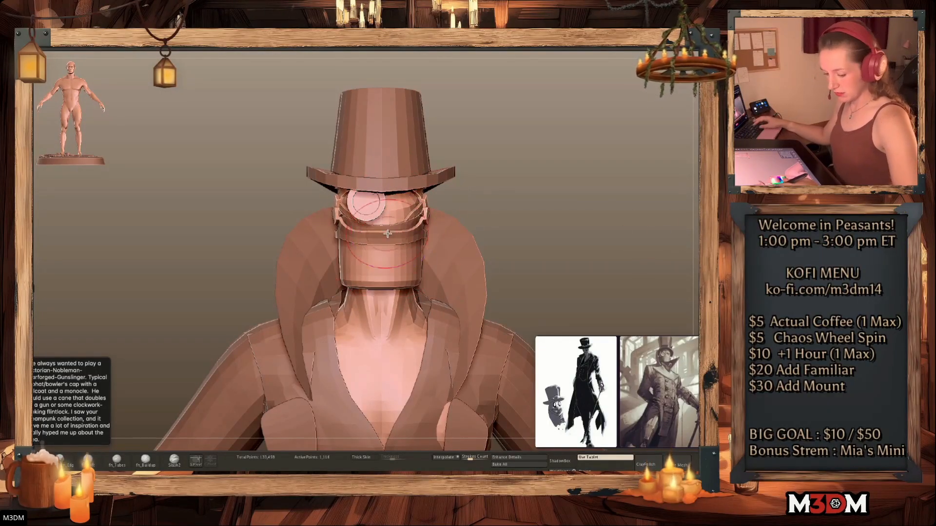
{"action": "key", "text": "space"}
{"action": "left_click", "coordinate": [401, 222]}
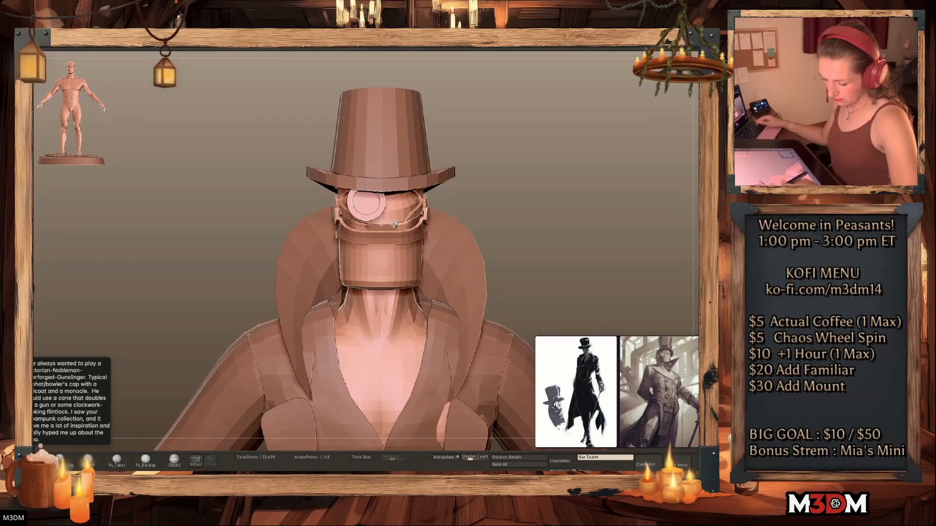
{"action": "key", "text": "space"}
{"action": "left_click", "coordinate": [473, 218]}
{"action": "left_click_drag", "start_coordinate": [388, 250], "coordinate": [388, 244]}
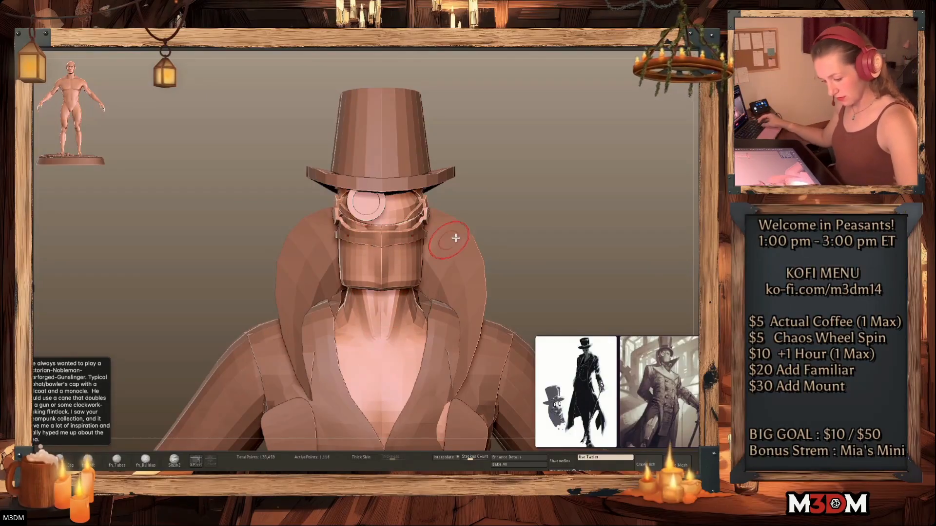
{"action": "left_click_drag", "start_coordinate": [420, 285], "coordinate": [412, 271]}
In side view, isolate the lower face mask and mask off its front part, leaving the rear free
{"action": "left_click", "coordinate": [396, 327], "text": "alt"}
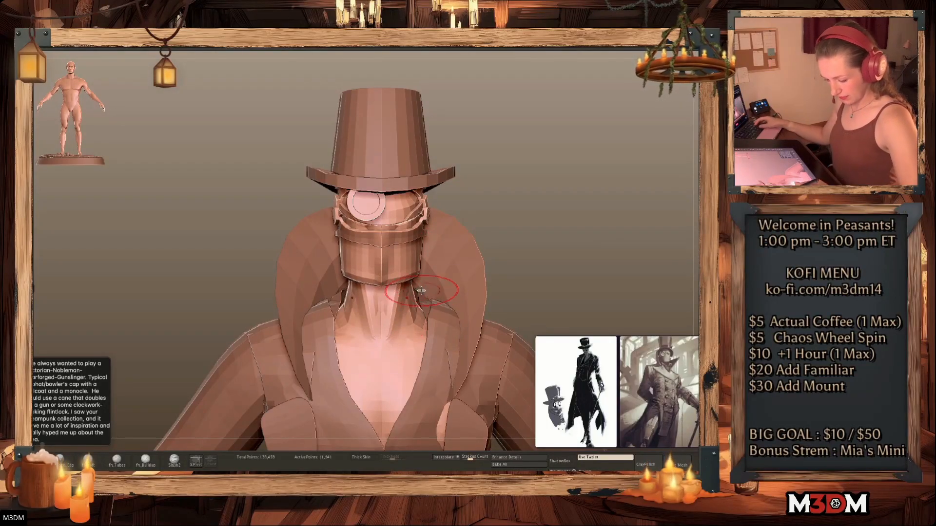
{"action": "left_click_drag", "start_coordinate": [517, 235], "coordinate": [583, 126], "text": "alt"}
{"action": "left_click_drag", "start_coordinate": [575, 224], "coordinate": [524, 120], "text": "alt"}
{"action": "mouse_move", "coordinate": [530, 205]}
{"action": "left_mouse_down"}
{"action": "mouse_move", "coordinate": [539, 205]}
{"action": "mouse_move", "coordinate": [519, 204]}
{"action": "left_mouse_up"}
{"action": "left_click_drag", "start_coordinate": [524, 211], "coordinate": [520, 285], "text": "alt"}
{"action": "left_click_drag", "start_coordinate": [517, 181], "coordinate": [512, 244], "text": "alt"}
{"action": "left_click_drag", "start_coordinate": [506, 213], "coordinate": [559, 257], "text": "alt"}
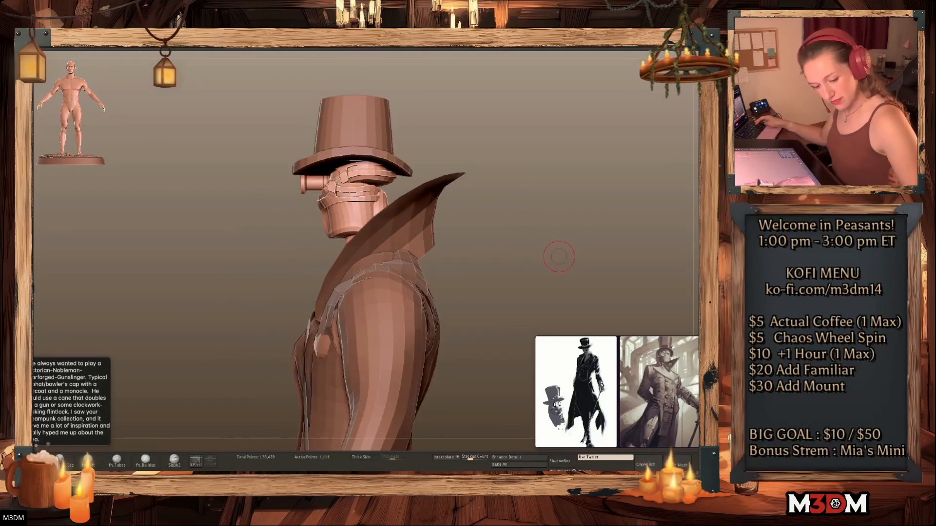
{"action": "key", "text": "space"}
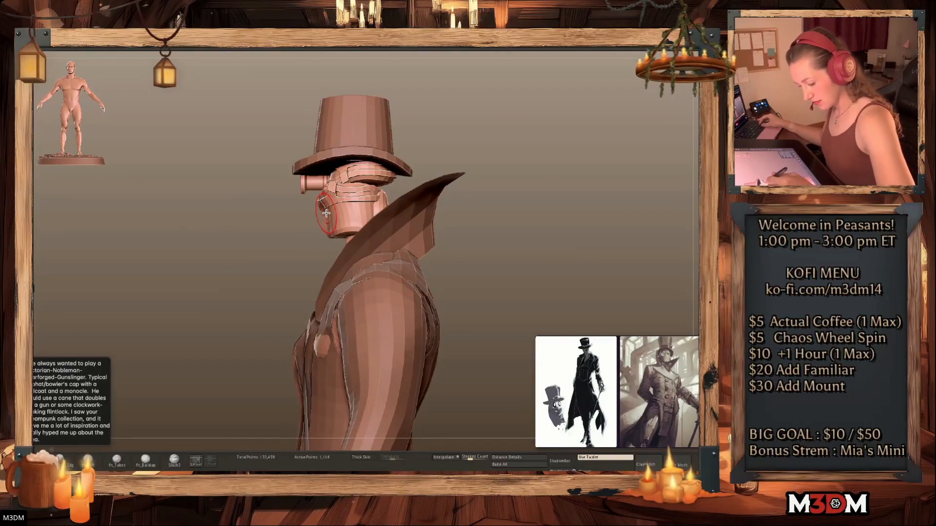
{"action": "key", "text": "space"}
{"action": "key", "text": "alt+s"}
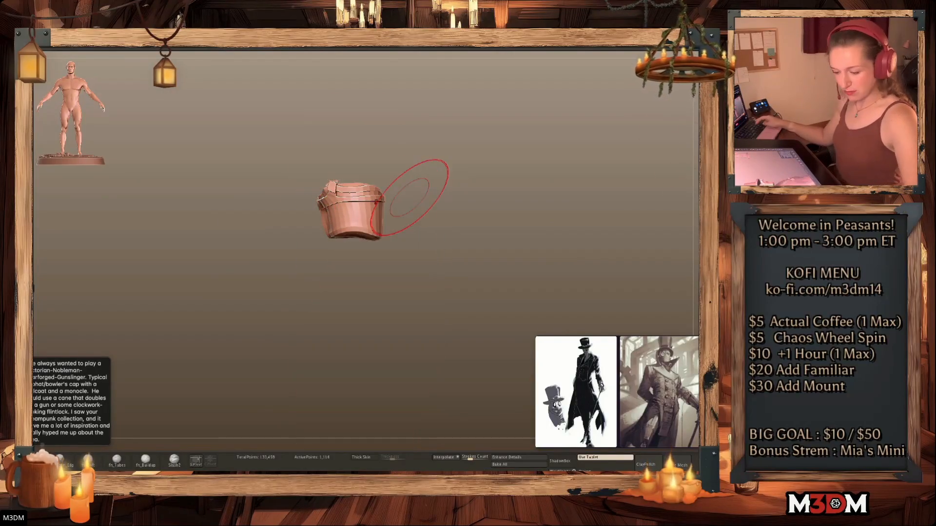
{"action": "mouse_move", "coordinate": [424, 143]}
{"action": "left_mouse_down", "text": "ctrl"}
{"action": "mouse_move", "coordinate": [351, 175]}
{"action": "mouse_move", "coordinate": [358, 161]}
{"action": "left_mouse_up", "text": "ctrl"}
{"action": "left_click", "coordinate": [449, 198], "text": "ctrl"}
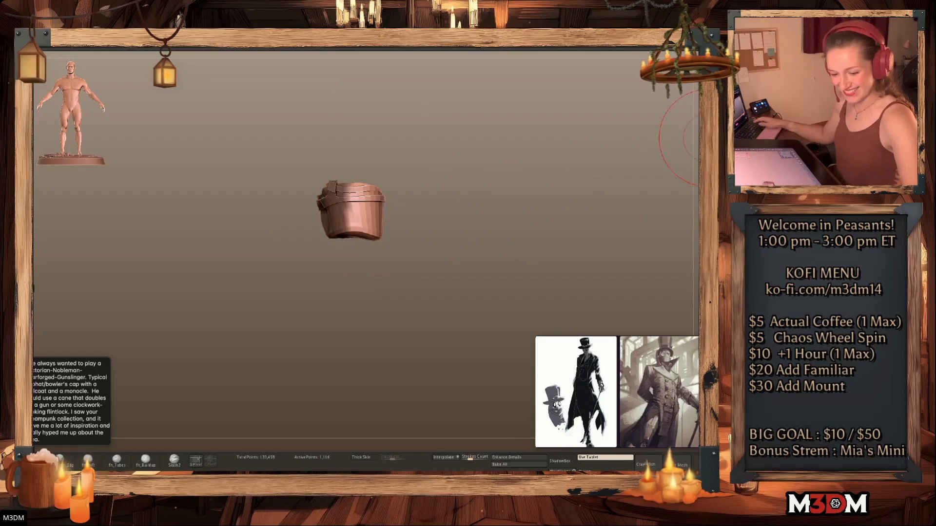
Move the unmasked rear part of the lower face mask backward around the head
{"action": "key", "text": "alt+s"}
{"action": "key", "text": "w"}
{"action": "left_click_drag", "start_coordinate": [306, 195], "coordinate": [313, 194]}
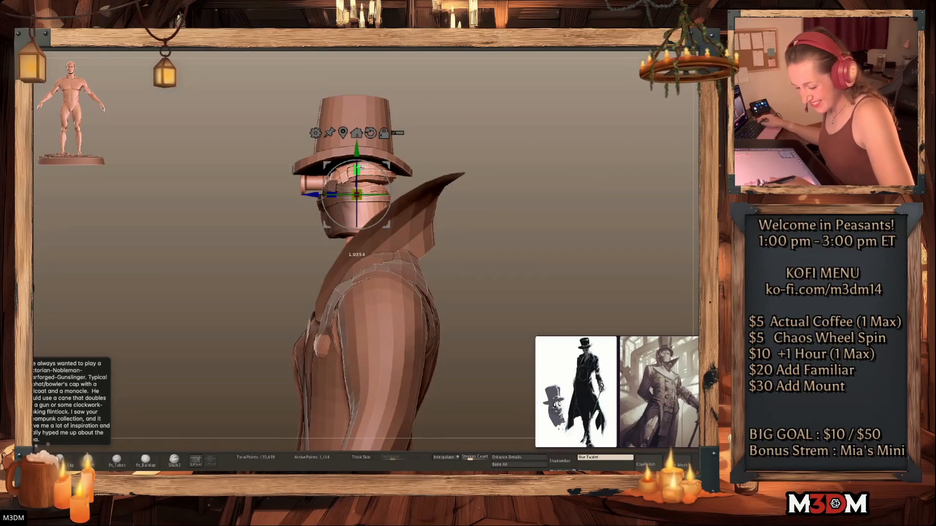
Raise the unmasked rear part of the lower face mask higher up the back of the head
{"action": "left_click_drag", "start_coordinate": [357, 162], "coordinate": [354, 141]}
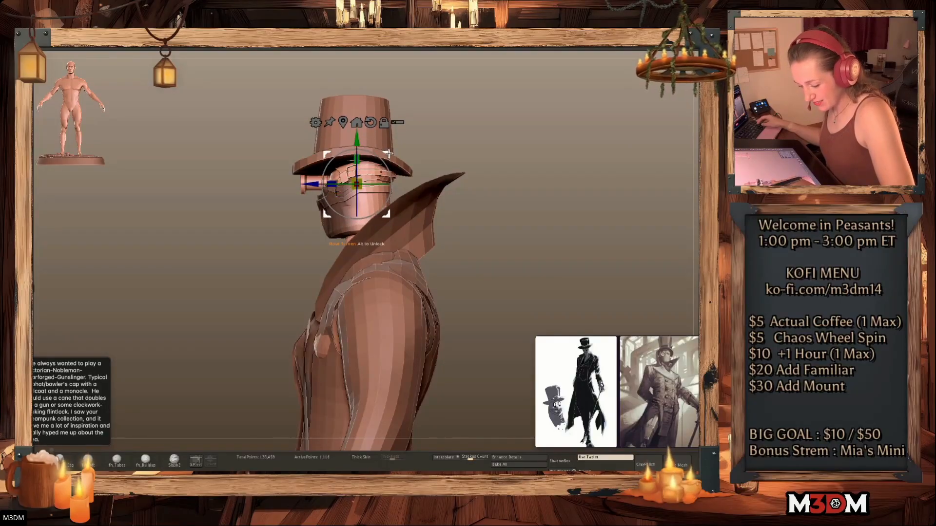
{"action": "key", "text": "q"}
{"action": "left_click_drag", "start_coordinate": [548, 241], "coordinate": [530, 282], "text": "alt"}
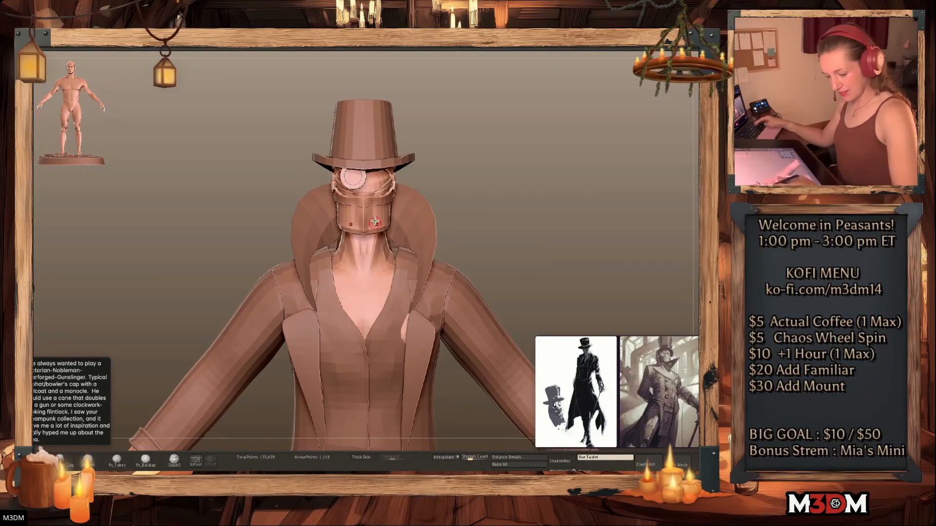
{"action": "key", "text": "space"}
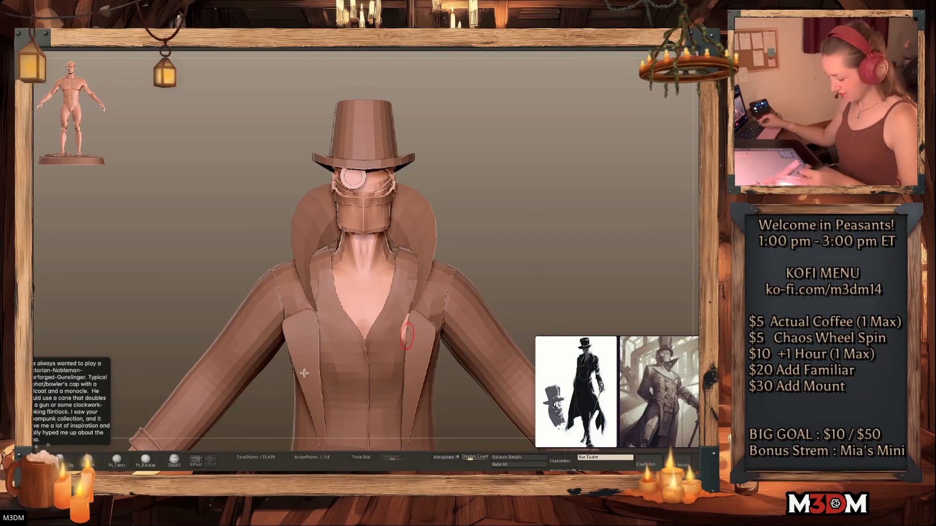
{"action": "left_click", "coordinate": [117, 460]}
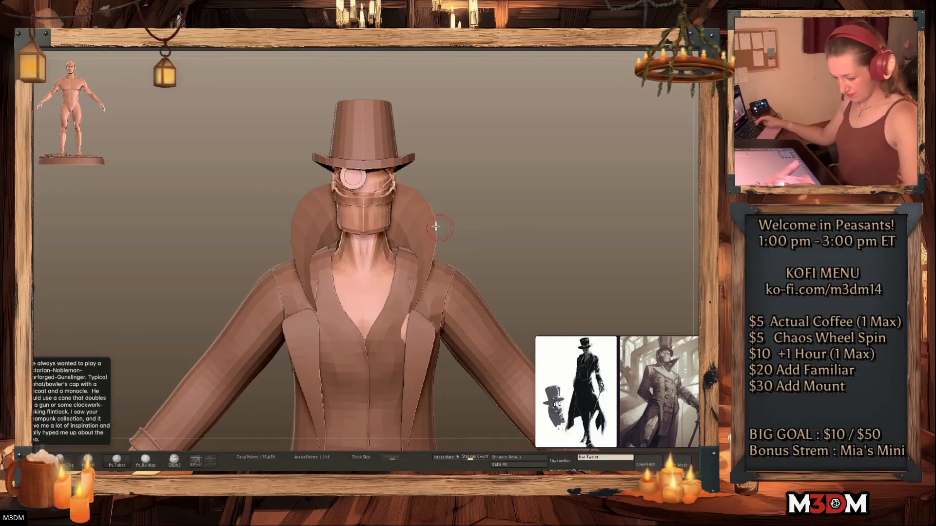
Duplicate the telescope monocle, place the copy over the other eye, and scale it down
{"action": "left_click", "coordinate": [368, 195], "text": "alt"}
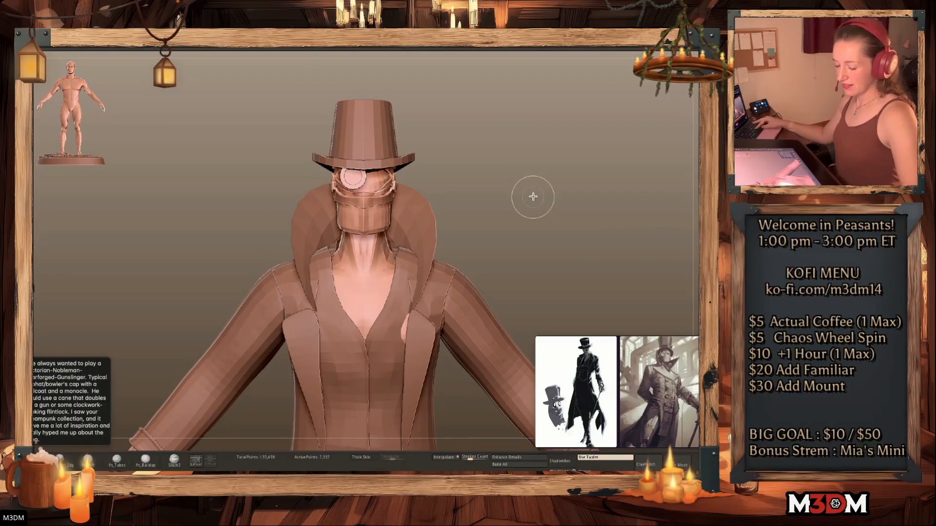
{"action": "key", "text": "w"}
{"action": "key", "text": "ctrl+shift+d"}
{"action": "left_click_drag", "start_coordinate": [355, 178], "coordinate": [377, 177]}
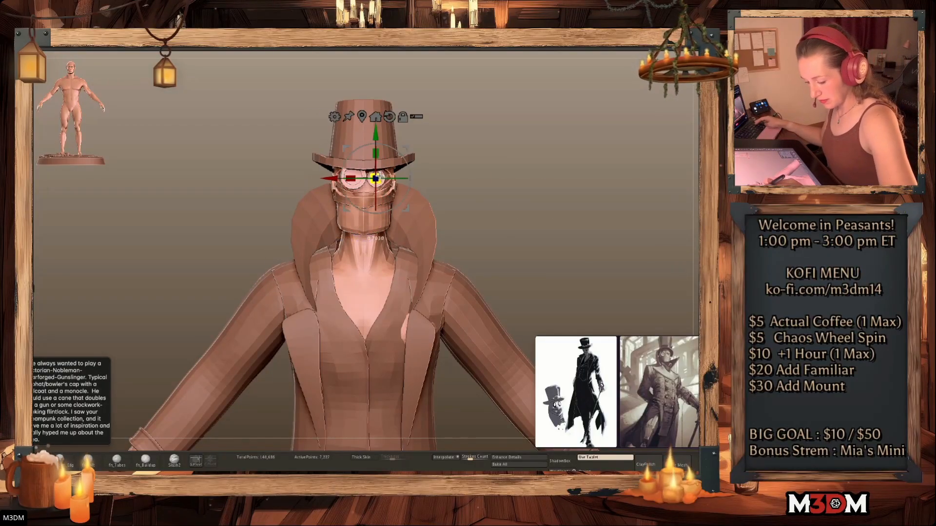
{"action": "left_click_drag", "start_coordinate": [553, 194], "coordinate": [556, 215], "text": "shift"}
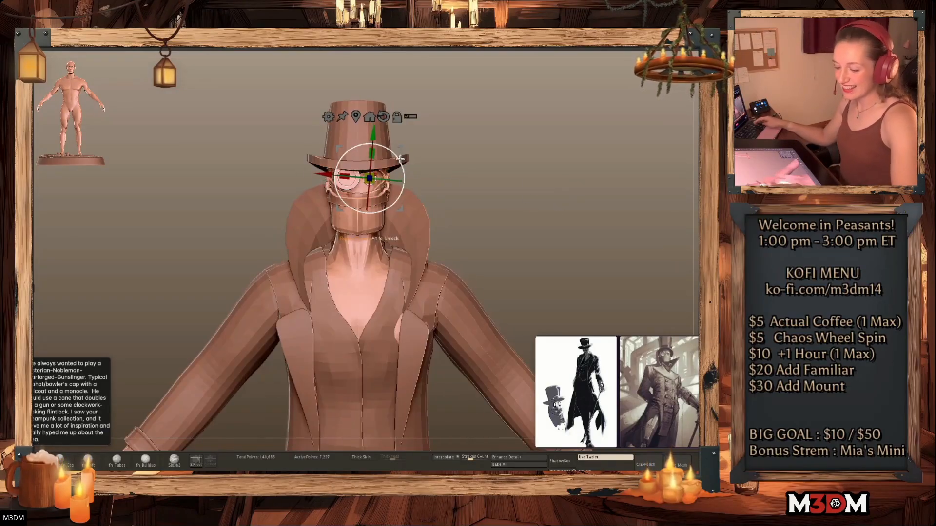
{"action": "key", "text": "q"}
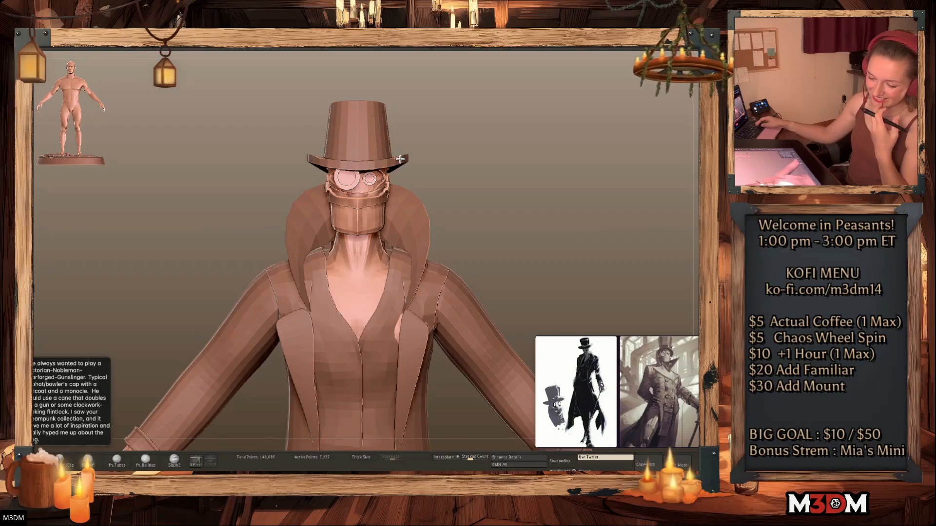
{"action": "key", "text": "w"}
{"action": "left_click_drag", "start_coordinate": [401, 151], "coordinate": [405, 156]}
{"action": "key", "text": "q"}
Squash the duplicated eyepiece into a narrow eye shape with the Move brush
{"action": "left_click_drag", "start_coordinate": [547, 181], "coordinate": [532, 292], "text": "alt"}
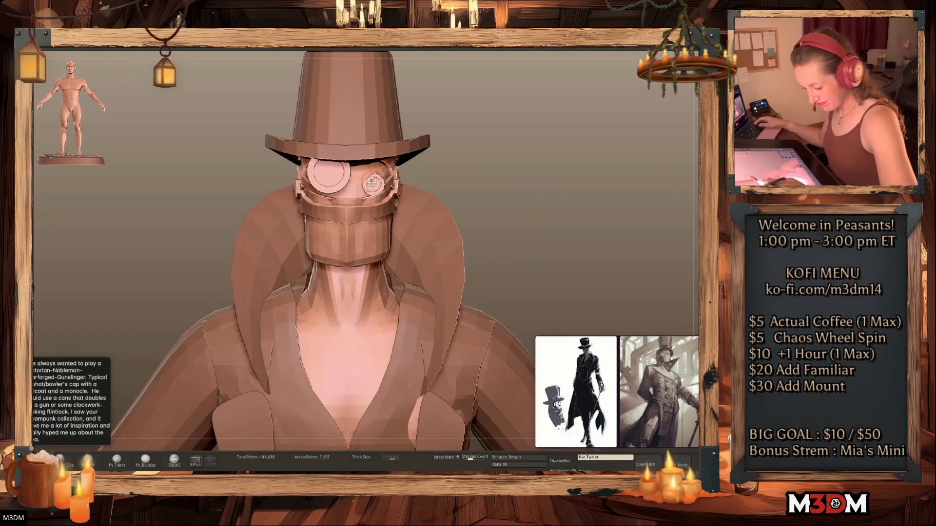
{"action": "mouse_move", "coordinate": [367, 178]}
{"action": "left_mouse_down"}
{"action": "mouse_move", "coordinate": [385, 177]}
{"action": "mouse_move", "coordinate": [370, 180]}
{"action": "left_mouse_up"}
{"action": "key", "text": "space"}
{"action": "key", "text": "space"}
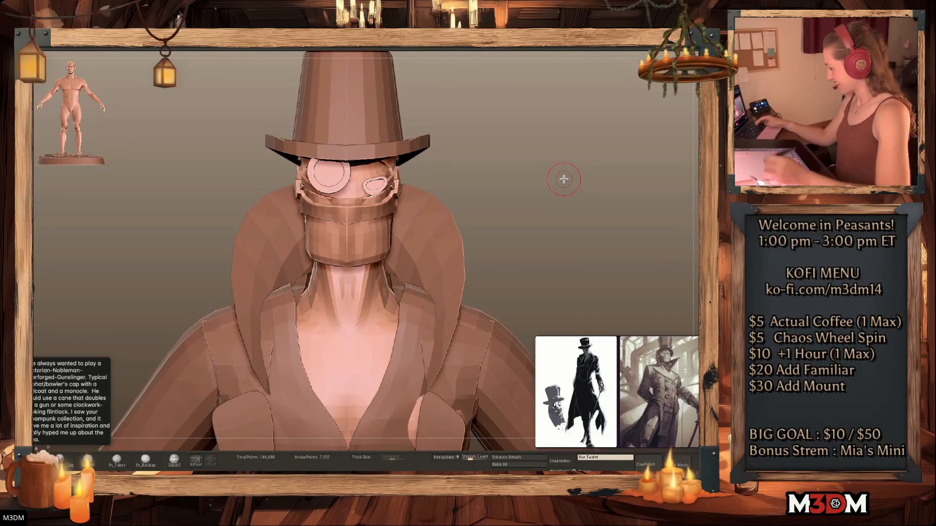
{"action": "key", "text": "shift+f"}
{"action": "left_click_drag", "start_coordinate": [542, 219], "coordinate": [547, 228]}
{"action": "key", "text": "shift+f"}
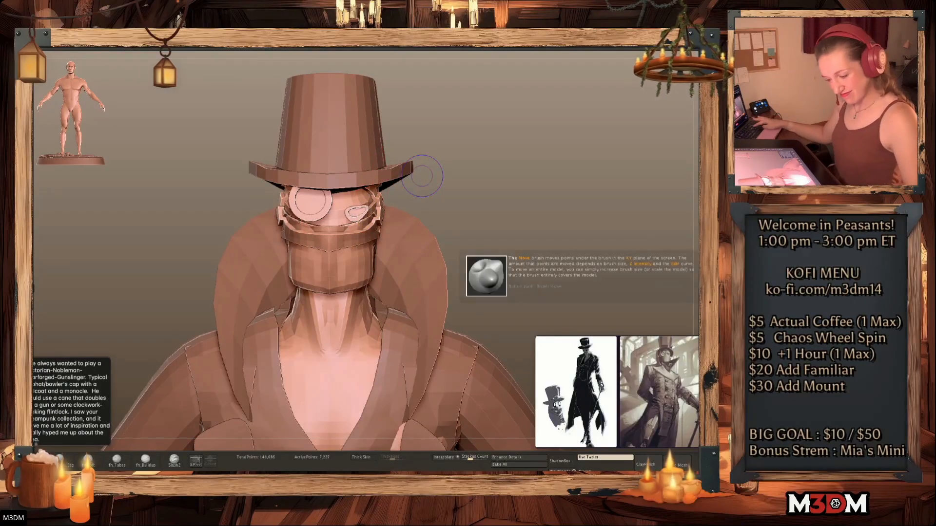
Pull the outer side of the eye shape upward with the Move brush so it slants toward the nose
{"action": "left_click_drag", "start_coordinate": [565, 242], "coordinate": [563, 246]}
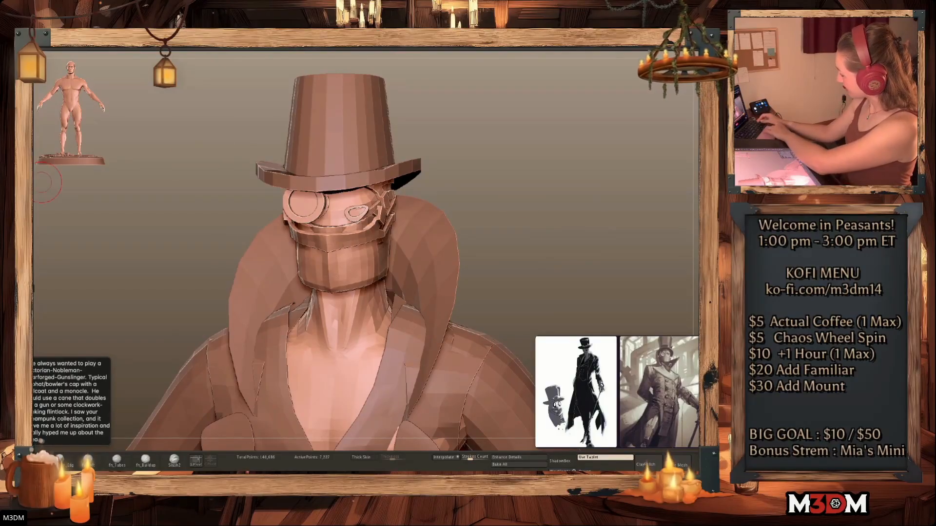
{"action": "mouse_move", "coordinate": [530, 209]}
{"action": "left_mouse_down"}
{"action": "mouse_move", "coordinate": [535, 230]}
{"action": "mouse_move", "coordinate": [538, 219]}
{"action": "left_mouse_up"}
{"action": "key", "text": "shift+f"}
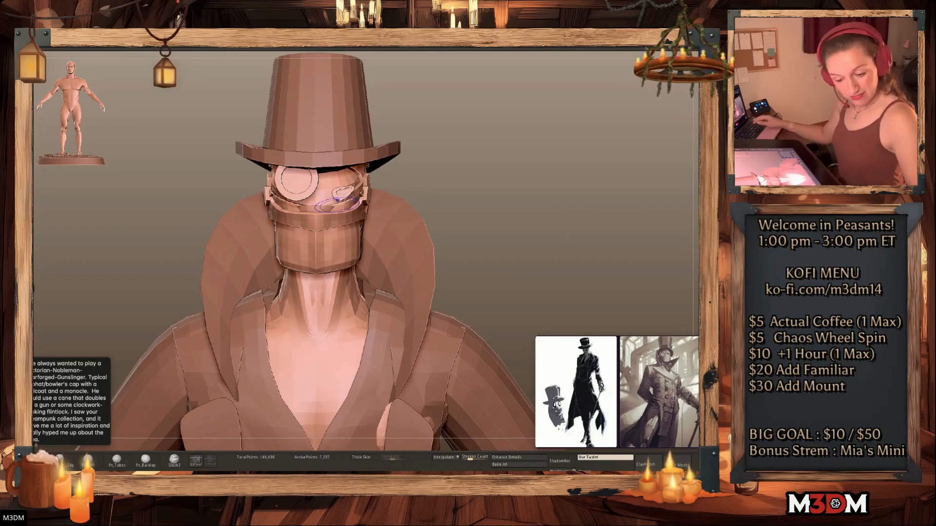
{"action": "left_click_drag", "start_coordinate": [339, 197], "coordinate": [343, 192]}
{"action": "key", "text": "]"}
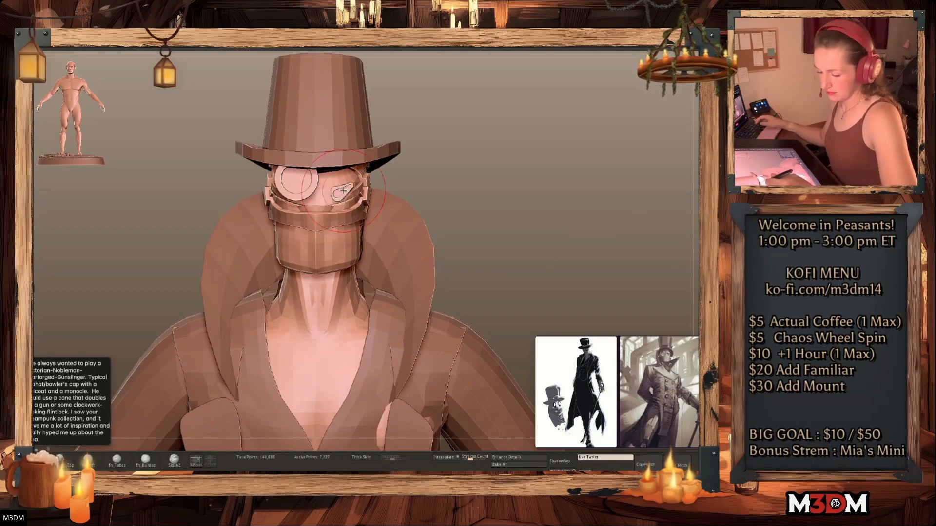
Try to rotate the slanted eye shape to a different angle
{"action": "key", "text": "w"}
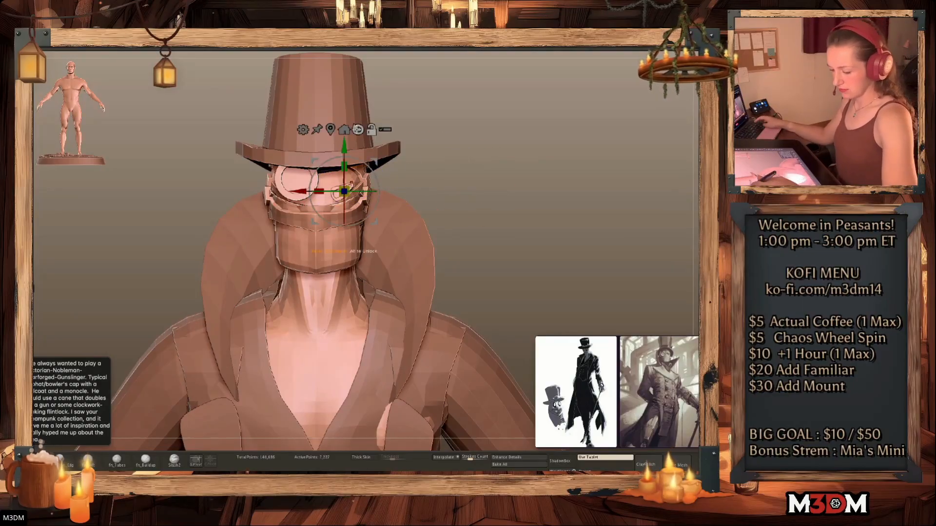
{"action": "left_click_drag", "start_coordinate": [376, 184], "coordinate": [377, 177]}
{"action": "key", "text": "q"}
{"action": "key", "text": "w"}
{"action": "key", "text": "q"}
{"action": "key", "text": "w"}
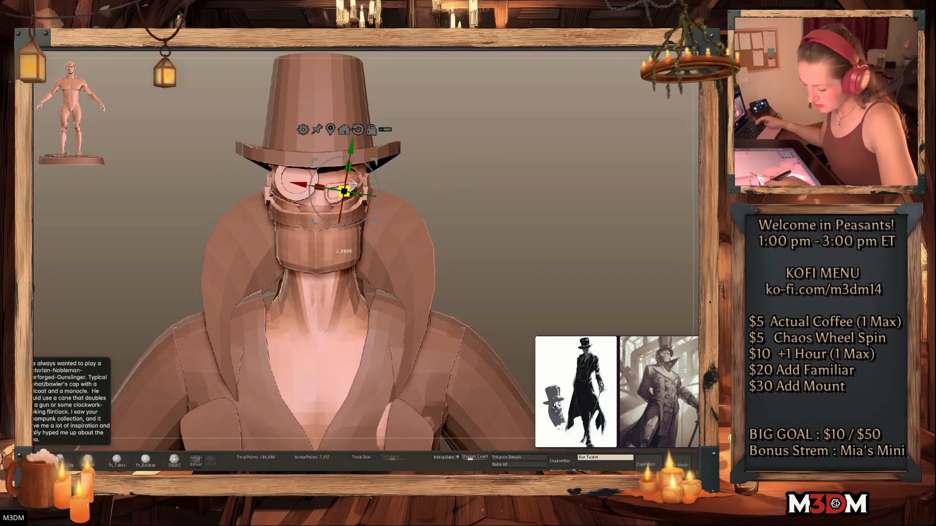
{"action": "key", "text": "ctrl+z"}
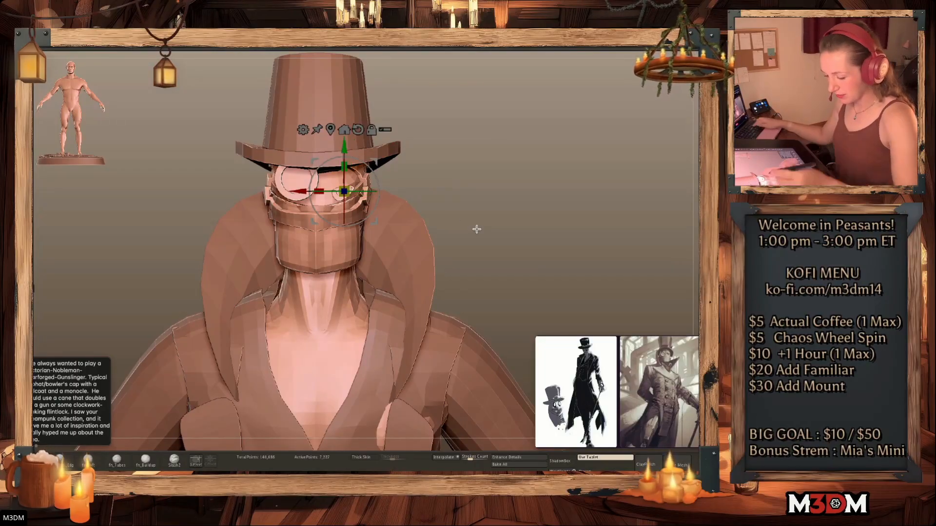
Enlarge the eye shape and move it slightly up and outward over the eye socket
{"action": "left_click_drag", "start_coordinate": [352, 186], "coordinate": [358, 182]}
{"action": "left_click_drag", "start_coordinate": [373, 162], "coordinate": [363, 183]}
{"action": "key", "text": "q"}
{"action": "key", "text": "w"}
{"action": "key", "text": "q"}
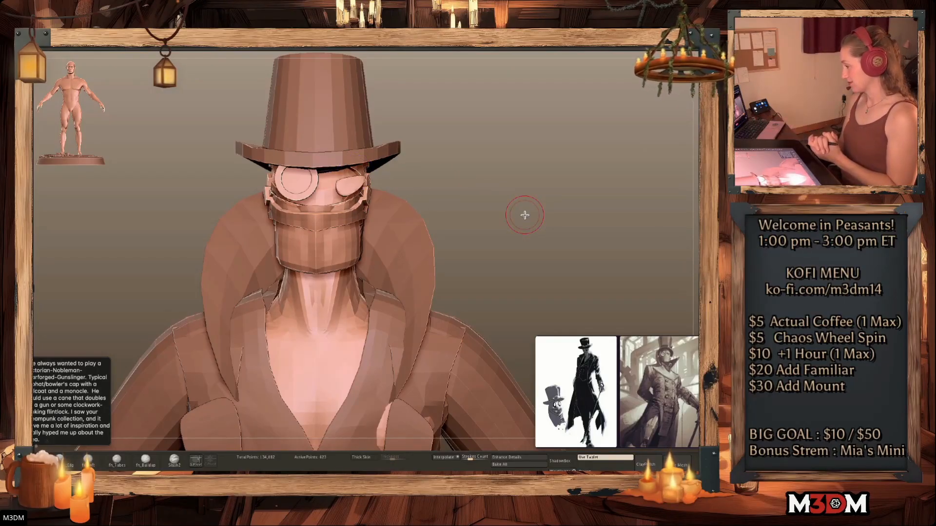
Shift the enlarged eye shape inward toward the nose and refine its outline
{"action": "key", "text": "w"}
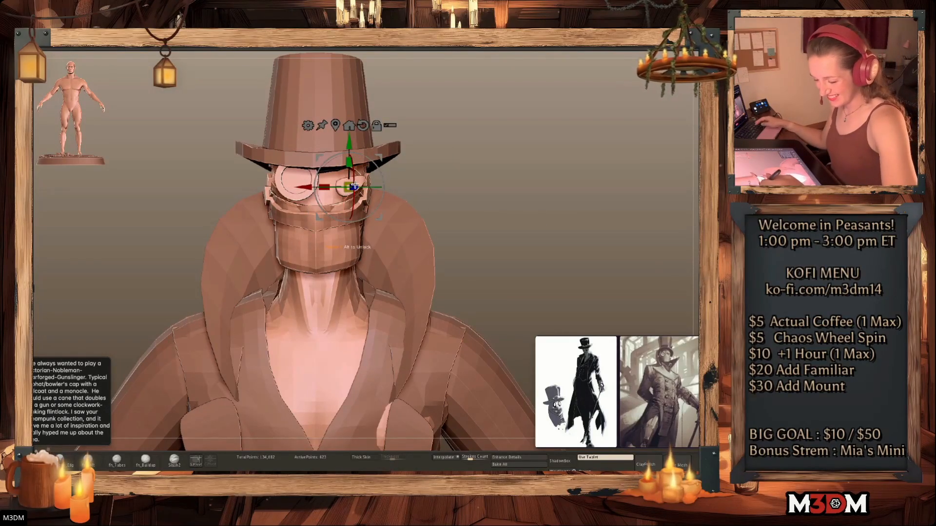
{"action": "key", "text": "q"}
{"action": "key", "text": "ctrl+z"}
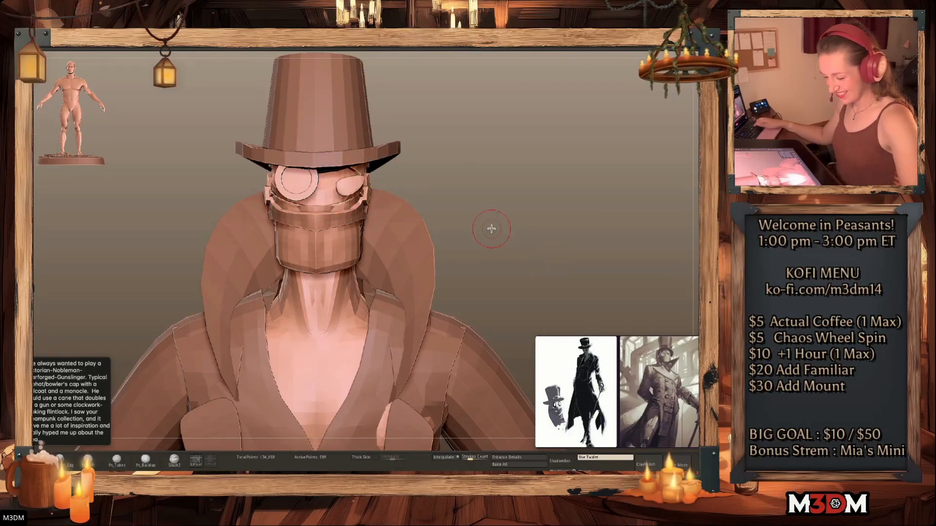
{"action": "key", "text": "w"}
{"action": "key", "text": "q"}
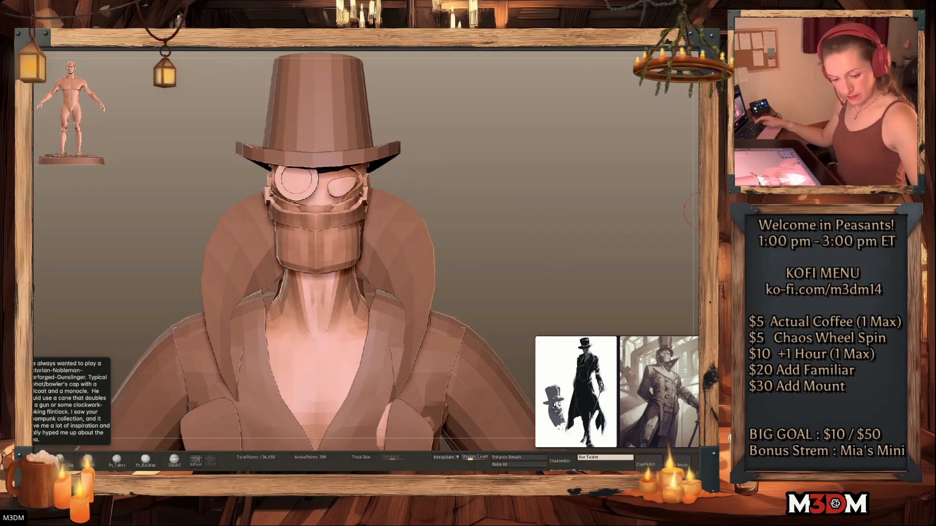
{"action": "left_click_drag", "start_coordinate": [343, 178], "coordinate": [341, 182]}
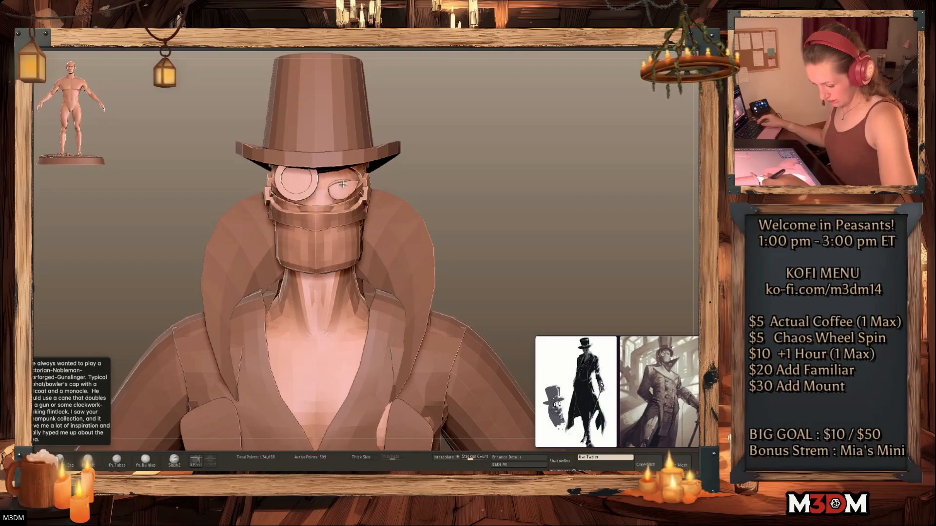
In side view, push the eye shape back into the face and adjust its angle
{"action": "key", "text": "w"}
{"action": "left_click_drag", "start_coordinate": [566, 181], "coordinate": [570, 191]}
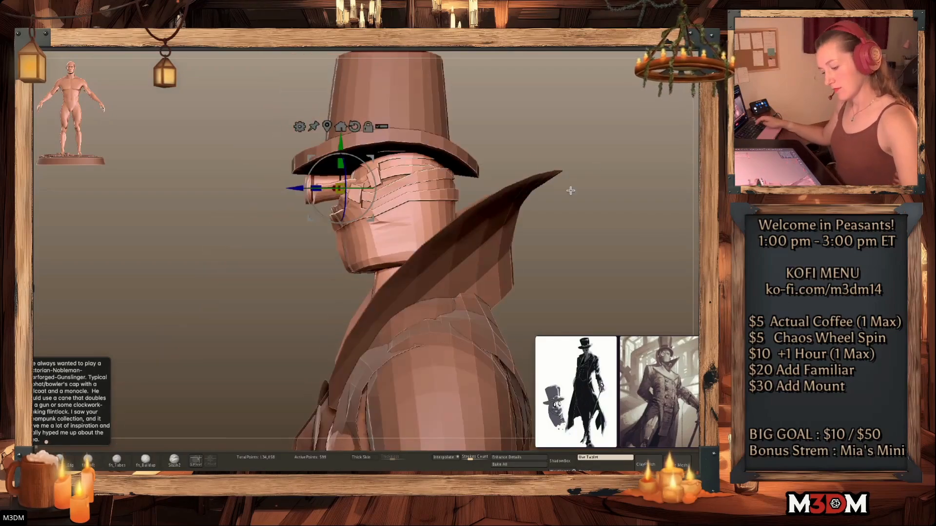
{"action": "left_click_drag", "start_coordinate": [298, 188], "coordinate": [325, 188]}
{"action": "key", "text": "q"}
{"action": "key", "text": "w"}
{"action": "left_click_drag", "start_coordinate": [401, 161], "coordinate": [400, 155]}
{"action": "left_click_drag", "start_coordinate": [576, 195], "coordinate": [553, 211]}
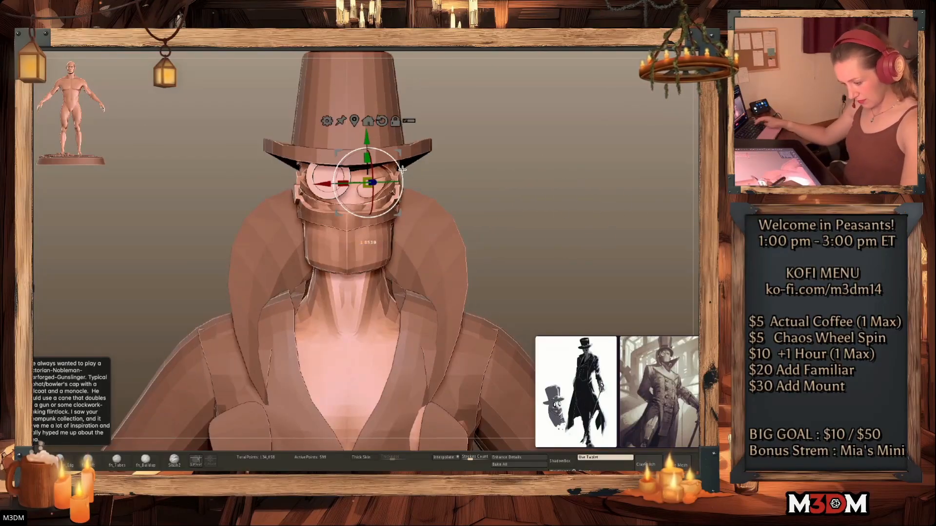
Select the telescope monocle and scale it down slightly
{"action": "left_click", "coordinate": [325, 184], "text": "alt"}
{"action": "left_click_drag", "start_coordinate": [333, 134], "coordinate": [333, 137]}
{"action": "key", "text": "q"}
{"action": "key", "text": "w"}
{"action": "left_click_drag", "start_coordinate": [332, 182], "coordinate": [332, 203]}
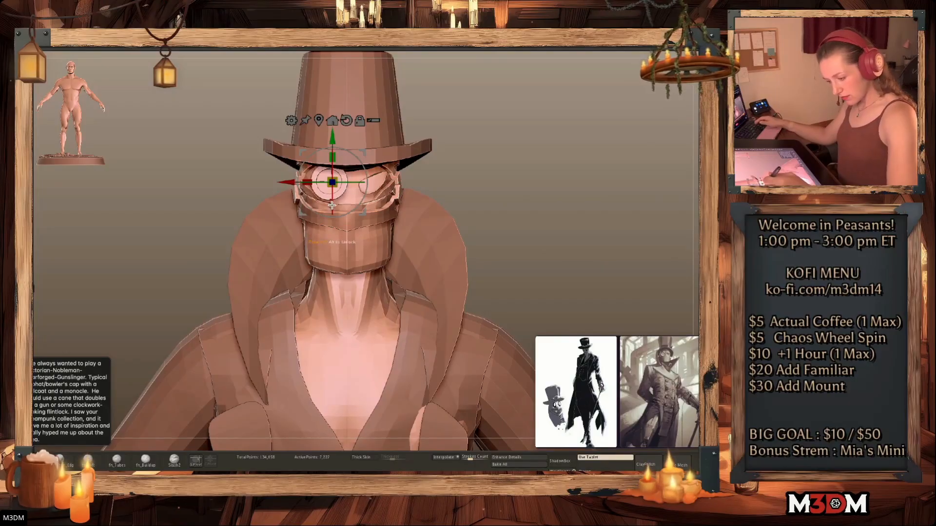
Find and load the chain brush from disk, and select its Thick Chain variant
{"action": "key", "text": "q"}
{"action": "left_click_drag", "start_coordinate": [547, 184], "coordinate": [533, 280], "text": "alt"}
{"action": "key", "text": "b"}
{"action": "left_click", "coordinate": [285, 465]}
{"action": "left_click", "coordinate": [519, 94]}
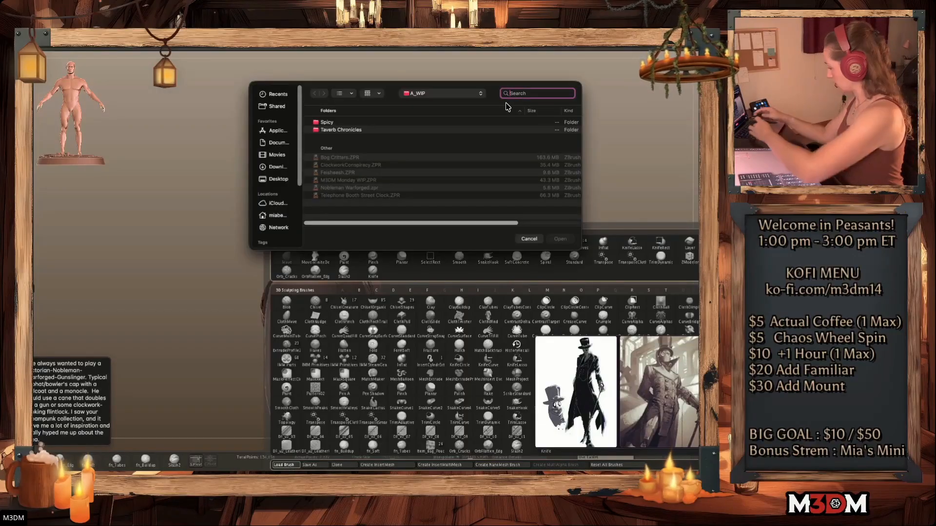
{"action": "type", "text": "chain"}
{"action": "double_click", "coordinate": [382, 136]}
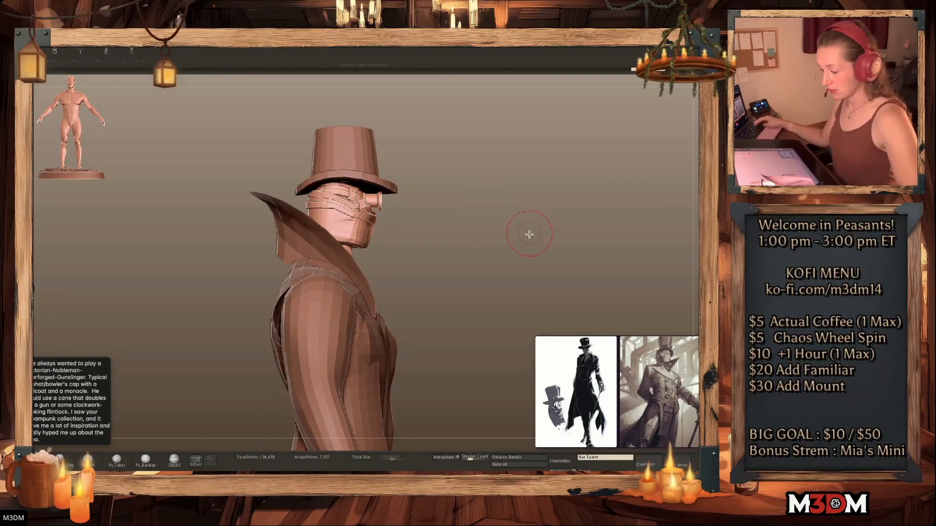
{"action": "left_click", "coordinate": [107, 52]}
{"action": "left_click_drag", "start_coordinate": [467, 181], "coordinate": [505, 216], "text": "alt"}
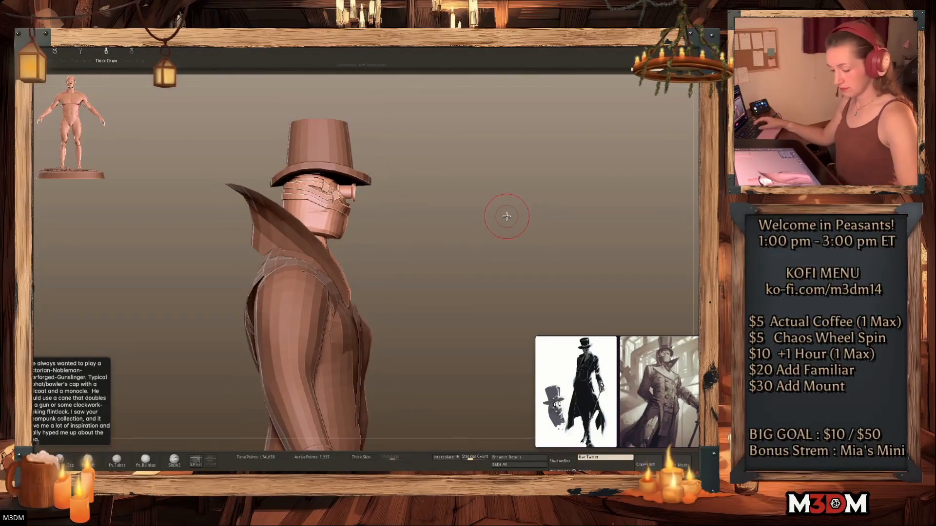
Try to draw a thick chain from the telescope monocle back along the lower face mask
{"action": "left_click_drag", "start_coordinate": [345, 194], "coordinate": [303, 223]}
{"action": "left_click_drag", "start_coordinate": [464, 202], "coordinate": [426, 204]}
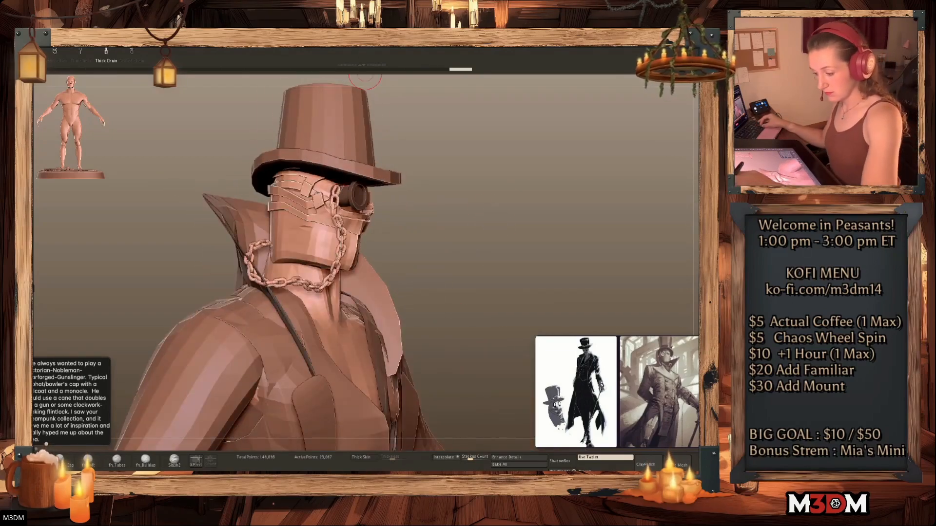
{"action": "mouse_move", "coordinate": [337, 37]}
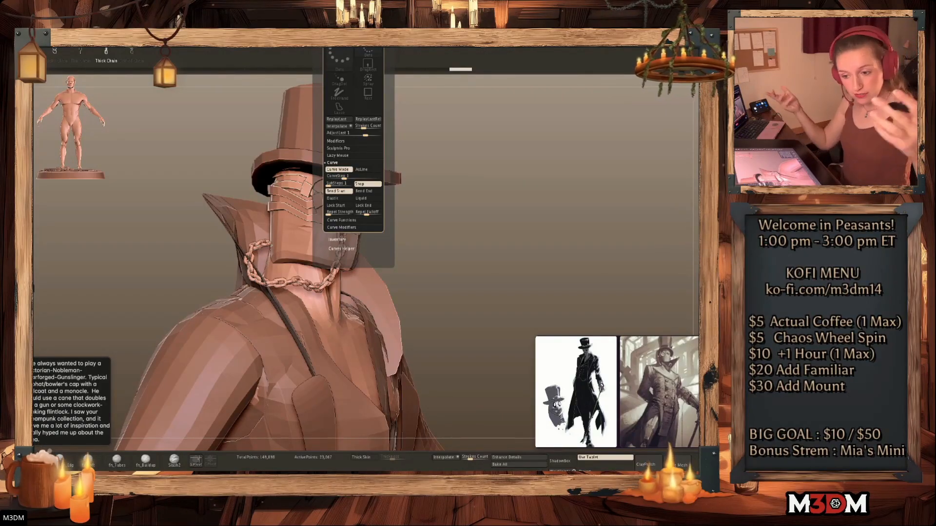
{"action": "left_click_drag", "start_coordinate": [536, 222], "coordinate": [480, 226]}
{"action": "key", "text": "ctrl+z"}
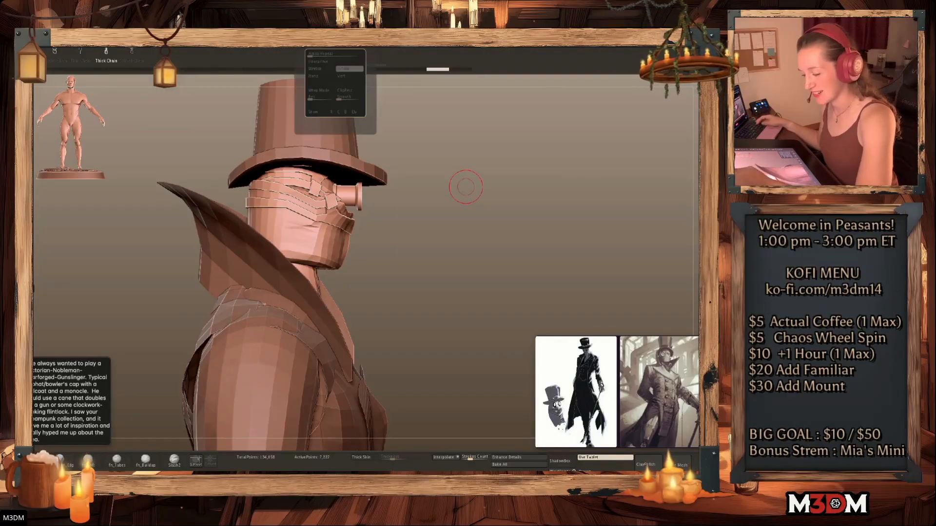
Enable Lock End in the stroke's curve settings
{"action": "left_click", "coordinate": [358, 185]}
{"action": "left_click", "coordinate": [370, 192]}
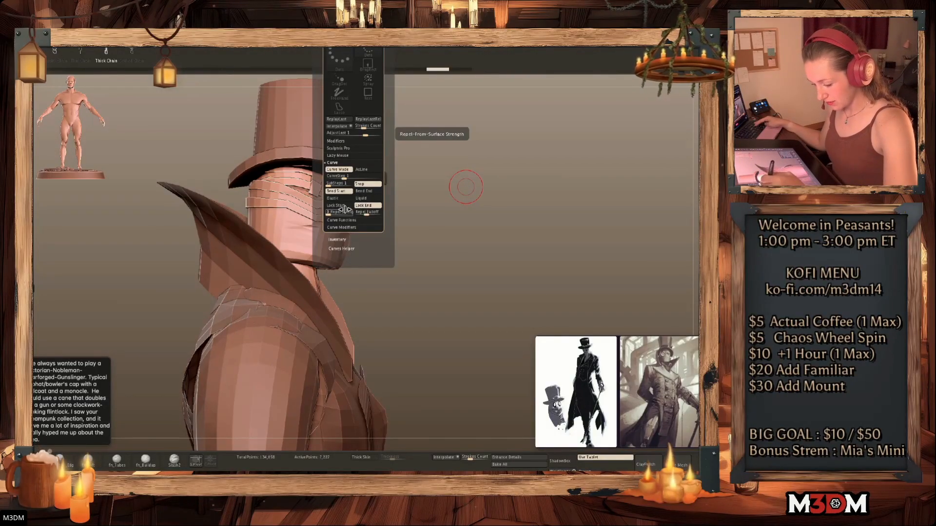
{"action": "left_click", "coordinate": [354, 206]}
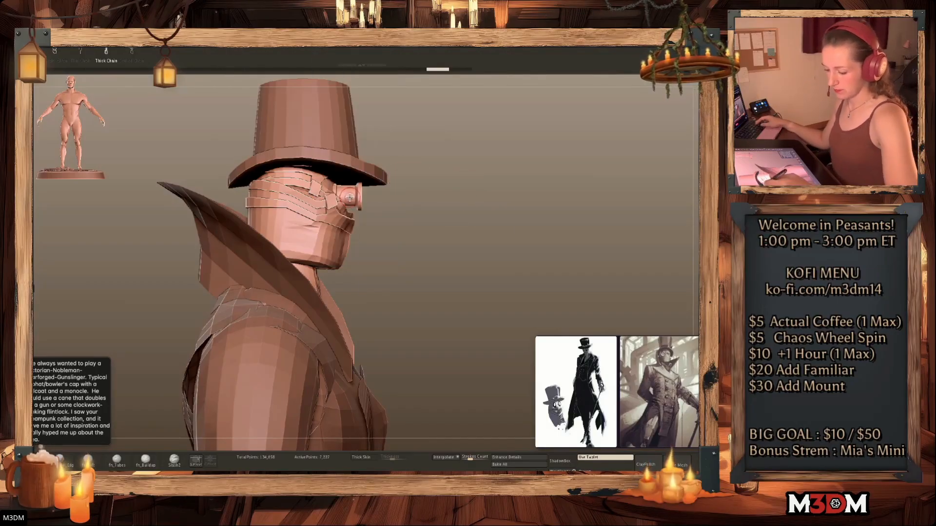
Try to draw a chain up the side of the head over the lower face mask
{"action": "left_click_drag", "start_coordinate": [317, 283], "coordinate": [282, 178]}
{"action": "left_click_drag", "start_coordinate": [499, 229], "coordinate": [466, 249]}
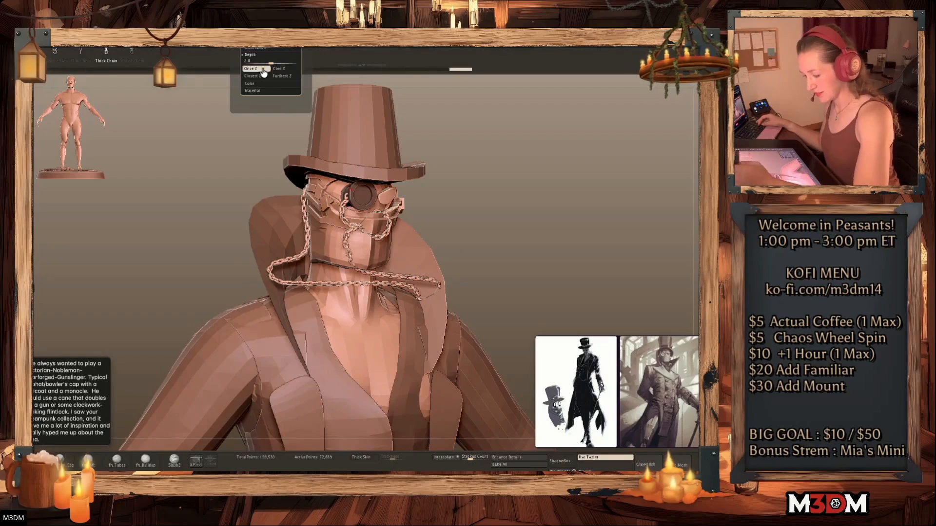
{"action": "key", "text": "ctrl+z"}
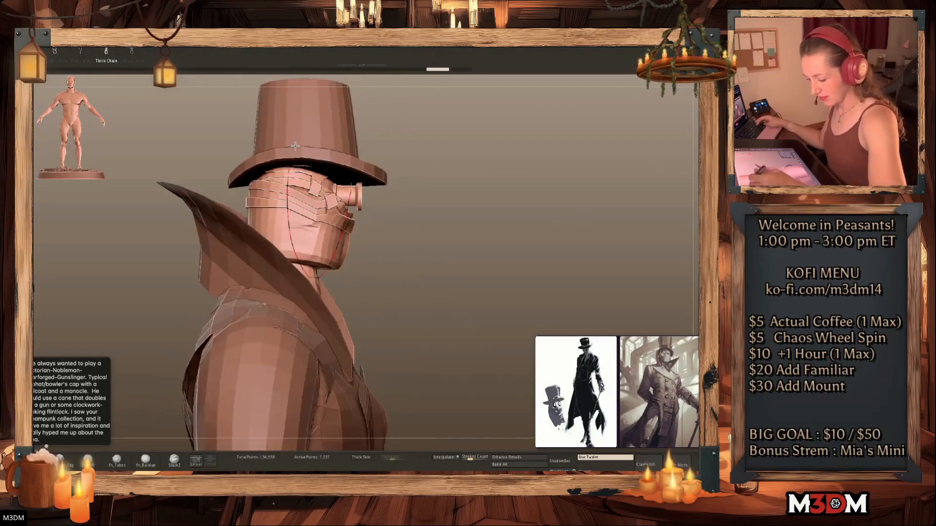
Restore the undone thick chain hanging from the monocle and refresh its curve at an adjusted brush size
{"action": "key", "text": "ctrl+shift+z"}
{"action": "left_click_drag", "start_coordinate": [523, 218], "coordinate": [502, 251], "text": "shift"}
{"action": "right_click", "coordinate": [499, 259]}
{"action": "left_click", "coordinate": [355, 257]}
{"action": "mouse_move", "coordinate": [566, 217]}
{"action": "left_mouse_down"}
{"action": "mouse_move", "coordinate": [577, 223]}
{"action": "mouse_move", "coordinate": [577, 210]}
{"action": "left_mouse_up"}
{"action": "key", "text": "space"}
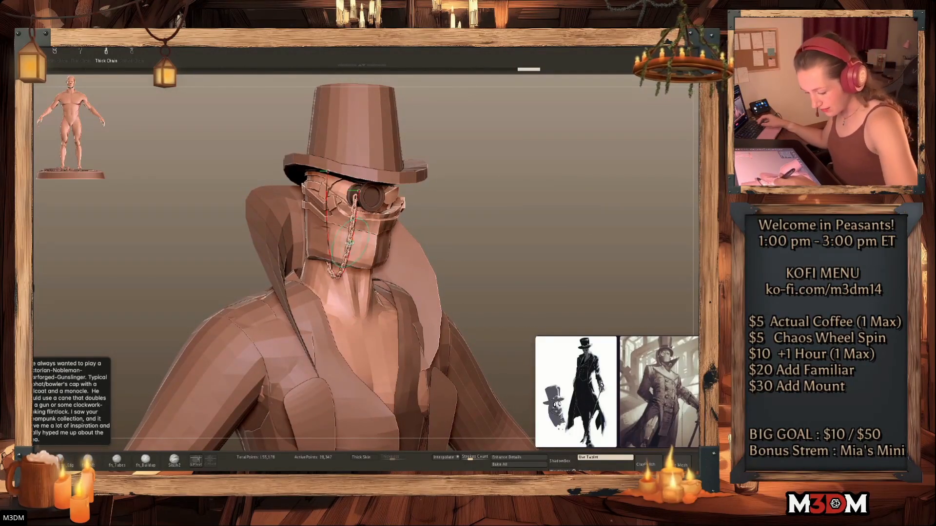
Adjust the brush size and update the monocle chain's curve to change the size of its links
{"action": "left_click", "coordinate": [351, 246]}
{"action": "key", "text": "space"}
{"action": "left_click_drag", "start_coordinate": [480, 209], "coordinate": [489, 209]}
{"action": "left_click", "coordinate": [349, 249]}
{"action": "key", "text": "space"}
{"action": "left_click_drag", "start_coordinate": [349, 248], "coordinate": [345, 247]}
{"action": "left_click", "coordinate": [350, 244]}
{"action": "left_click_drag", "start_coordinate": [499, 211], "coordinate": [514, 209]}
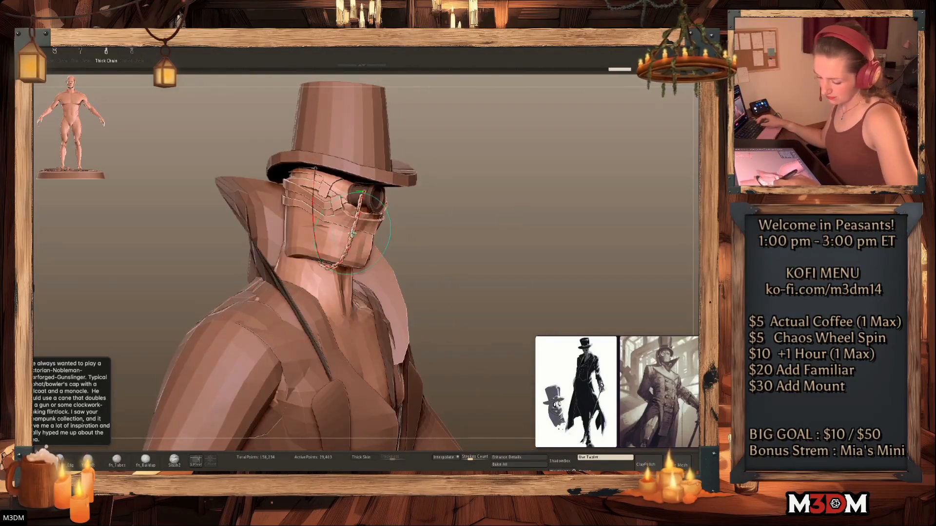
{"action": "key", "text": "space"}
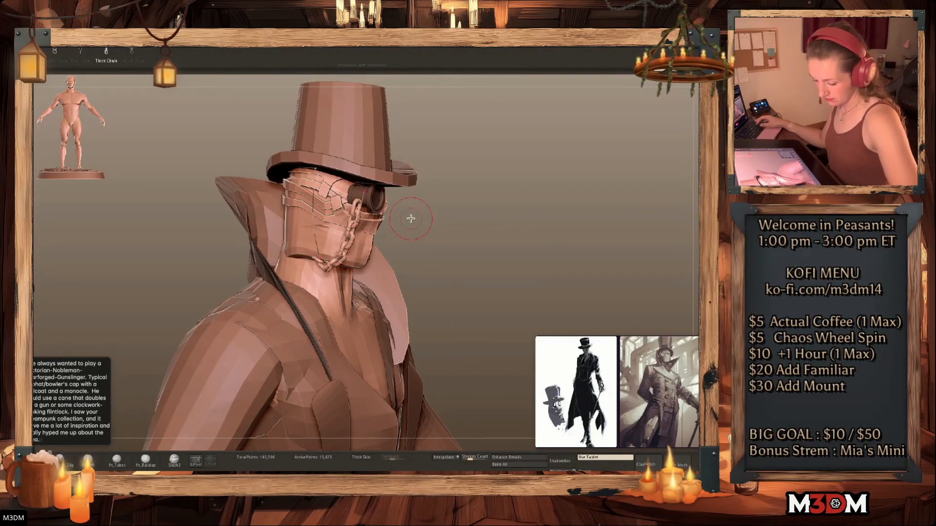
Enlarge the monocle chain's links from the front view, then select the lower face mask and clear any masking
{"action": "left_click_drag", "start_coordinate": [489, 203], "coordinate": [528, 212]}
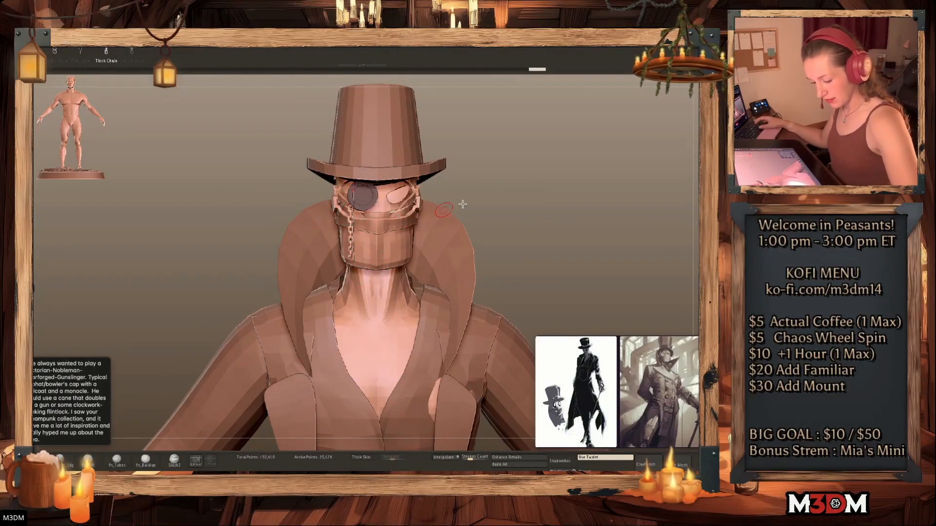
{"action": "key", "text": "space"}
{"action": "left_click_drag", "start_coordinate": [489, 204], "coordinate": [494, 204]}
{"action": "left_click", "coordinate": [351, 245]}
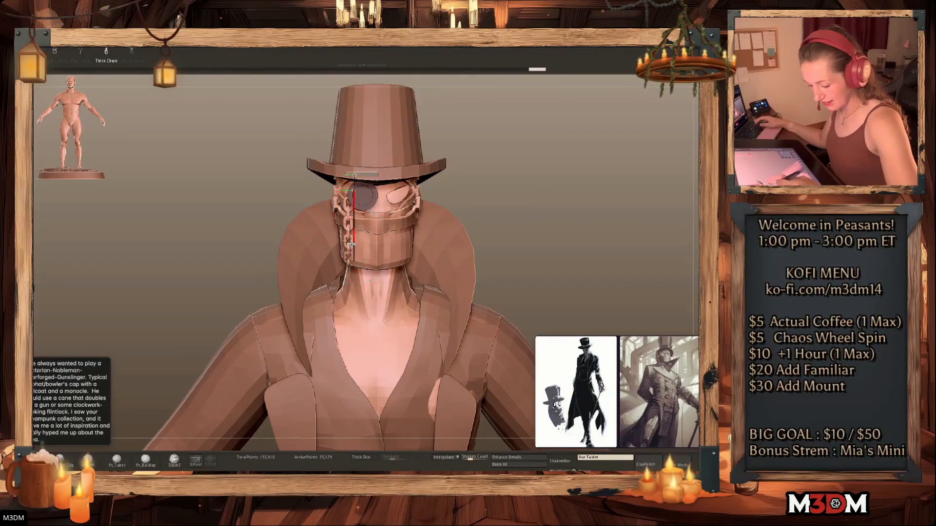
{"action": "left_click", "coordinate": [388, 233]}
{"action": "left_click_drag", "start_coordinate": [597, 168], "coordinate": [608, 177], "text": "ctrl"}
Reposition the lower face mask on the face and narrow it slightly
{"action": "key", "text": "w"}
{"action": "left_click_drag", "start_coordinate": [379, 217], "coordinate": [380, 218]}
{"action": "key", "text": "q"}
{"action": "mouse_move", "coordinate": [545, 162]}
{"action": "left_mouse_down"}
{"action": "mouse_move", "coordinate": [558, 167]}
{"action": "mouse_move", "coordinate": [566, 215]}
{"action": "mouse_move", "coordinate": [554, 223]}
{"action": "mouse_move", "coordinate": [545, 284]}
{"action": "left_mouse_up"}
{"action": "key", "text": "w"}
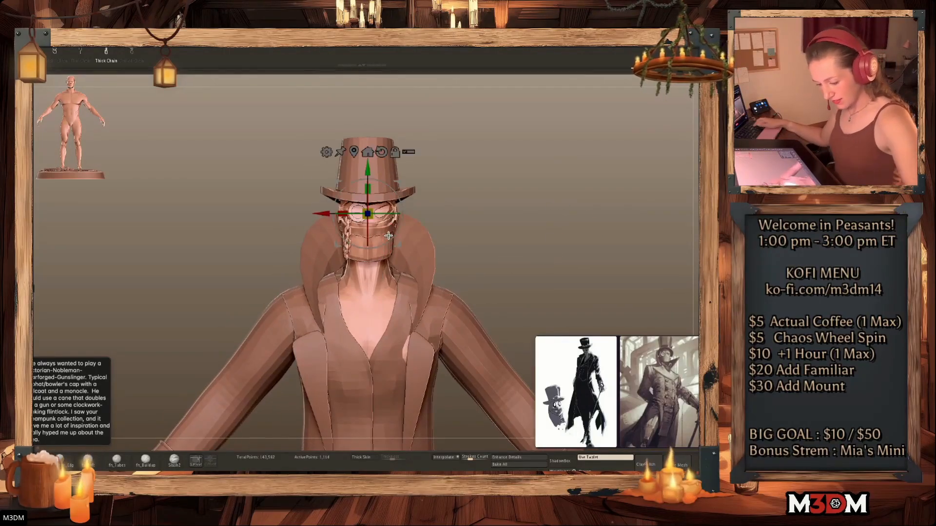
{"action": "left_click_drag", "start_coordinate": [341, 209], "coordinate": [344, 209]}
Activate the Move brush and delete the separate eye shape beside the monocle
{"action": "key", "text": "q"}
{"action": "key", "text": "b"}
{"action": "key", "text": "m"}
{"action": "key", "text": "v"}
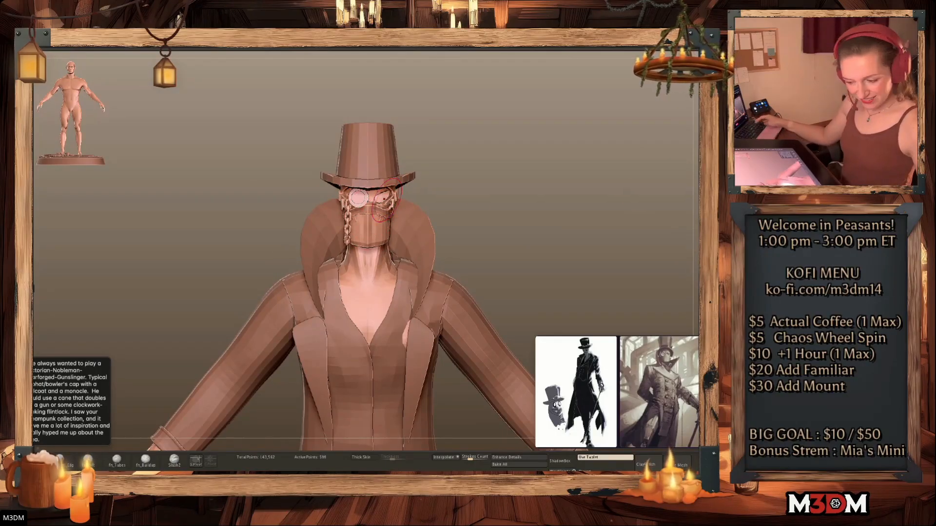
{"action": "key", "text": "Delete"}
{"action": "key", "text": "Return"}
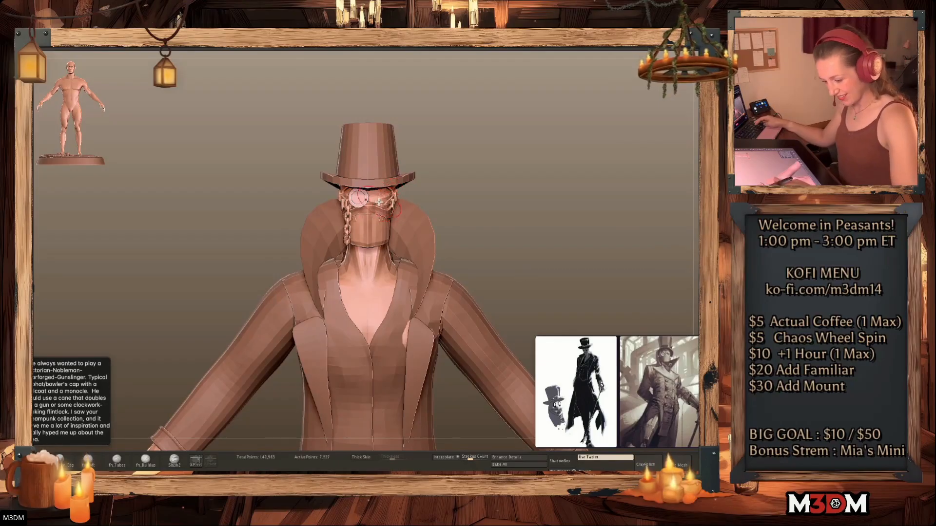
Assign the lower face mask to a single polygroup and resize the Move brush for shaping its upper edge
{"action": "left_click", "coordinate": [378, 236], "text": "alt"}
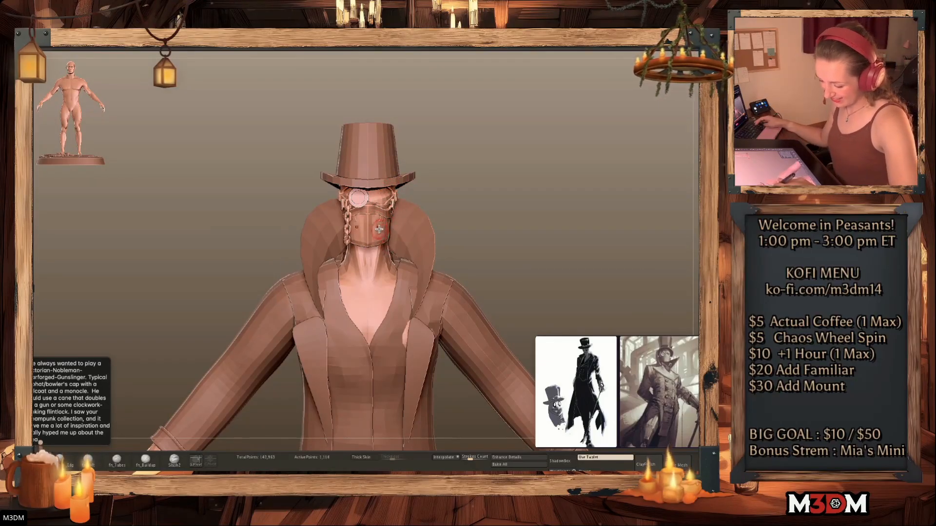
{"action": "key", "text": "space"}
{"action": "key", "text": "ctrl+w"}
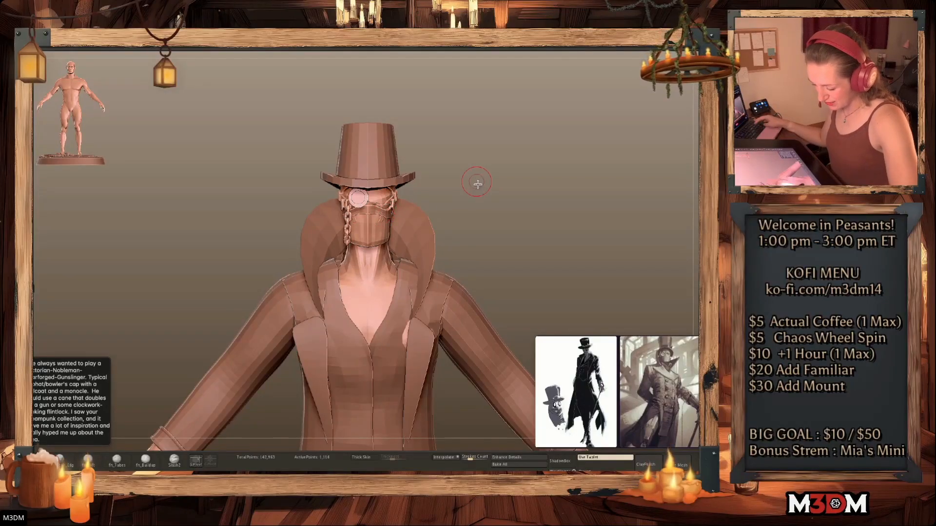
{"action": "left_click_drag", "start_coordinate": [477, 182], "coordinate": [466, 213], "text": "alt"}
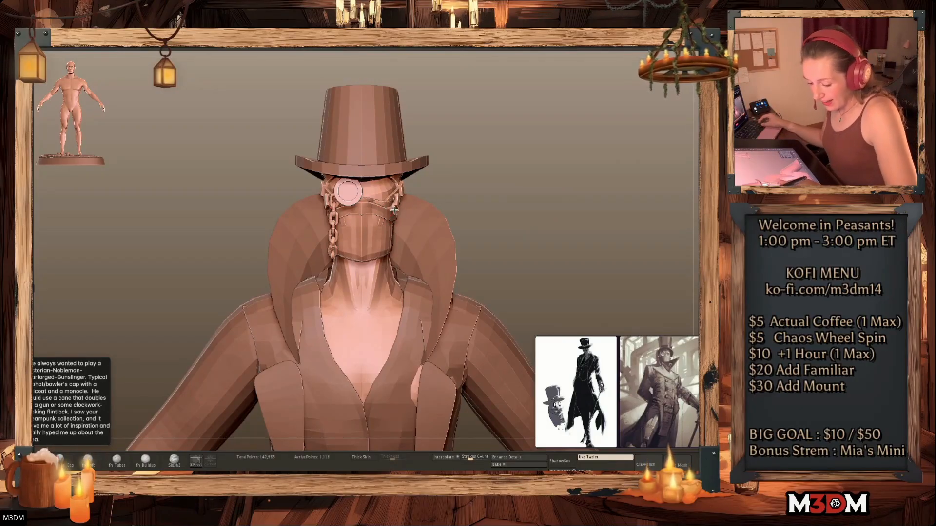
{"action": "key", "text": "space"}
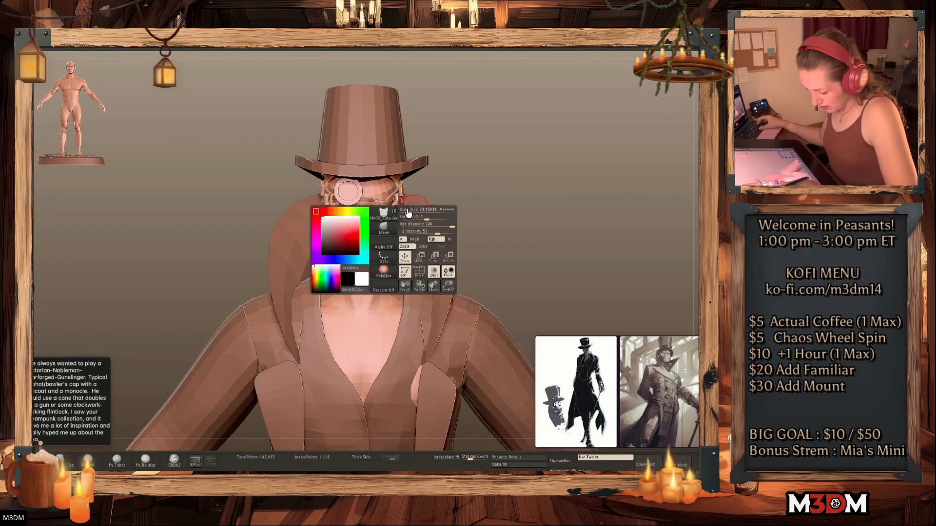
{"action": "left_click_drag", "start_coordinate": [397, 212], "coordinate": [438, 200]}
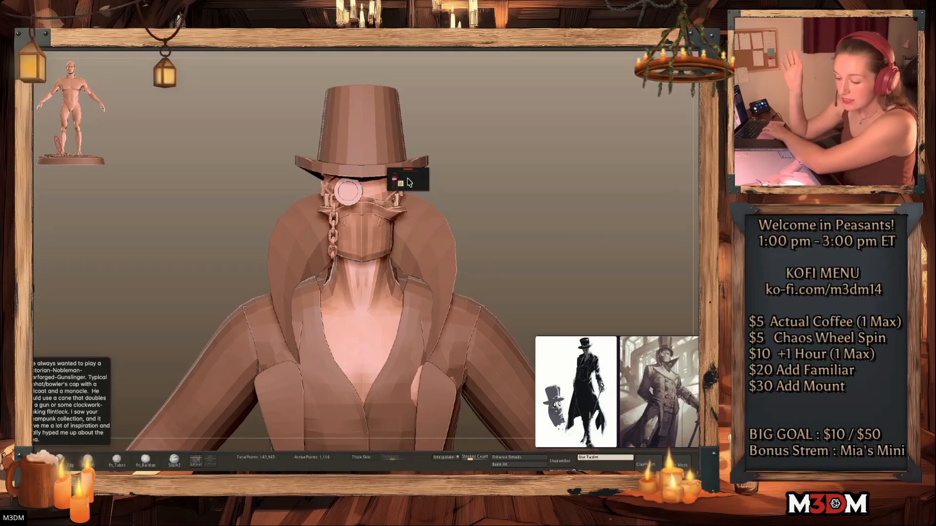
Switch to the browser, capture the M3DM miniature image of the moustached gentleman, and pin the capture as a floating reference
{"action": "key", "text": "super+Tab"}
{"action": "left_click_drag", "start_coordinate": [555, 140], "coordinate": [498, 82]}
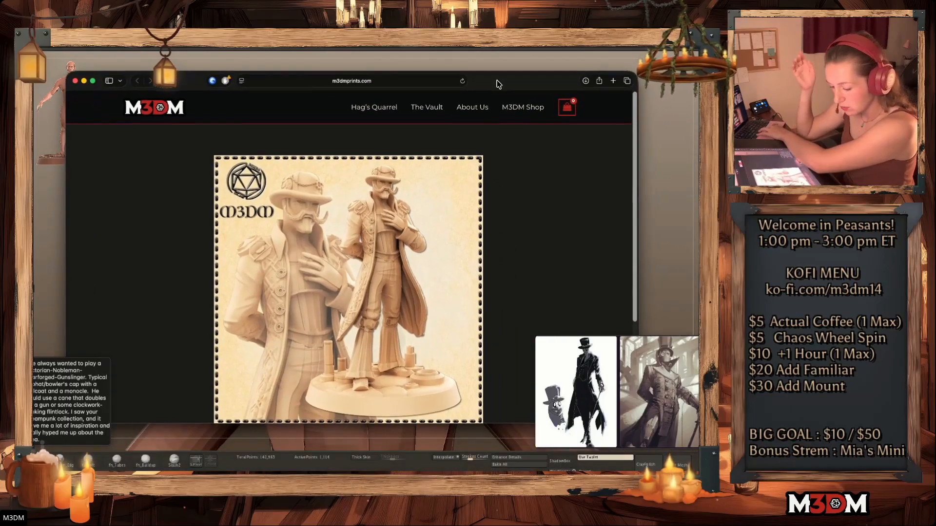
{"action": "key", "text": "super+shift+4"}
{"action": "left_click_drag", "start_coordinate": [482, 157], "coordinate": [215, 423]}
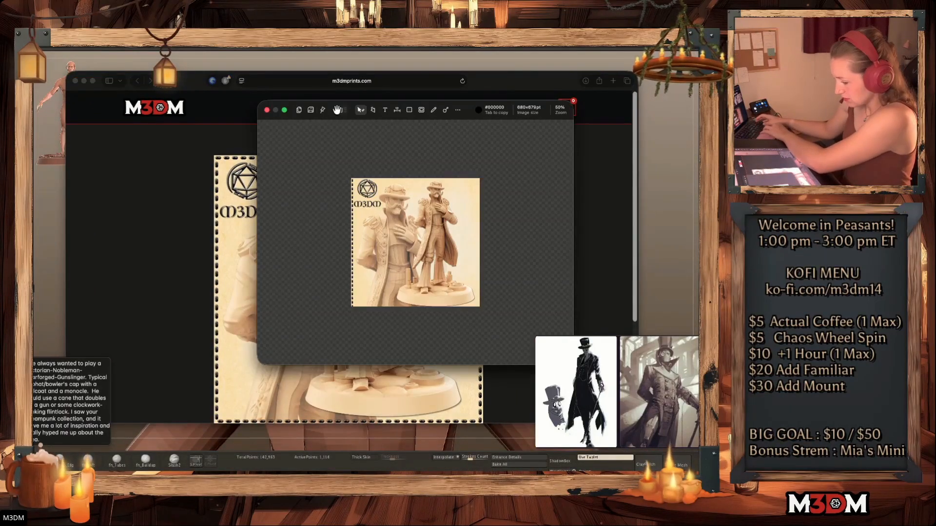
{"action": "left_click", "coordinate": [320, 113]}
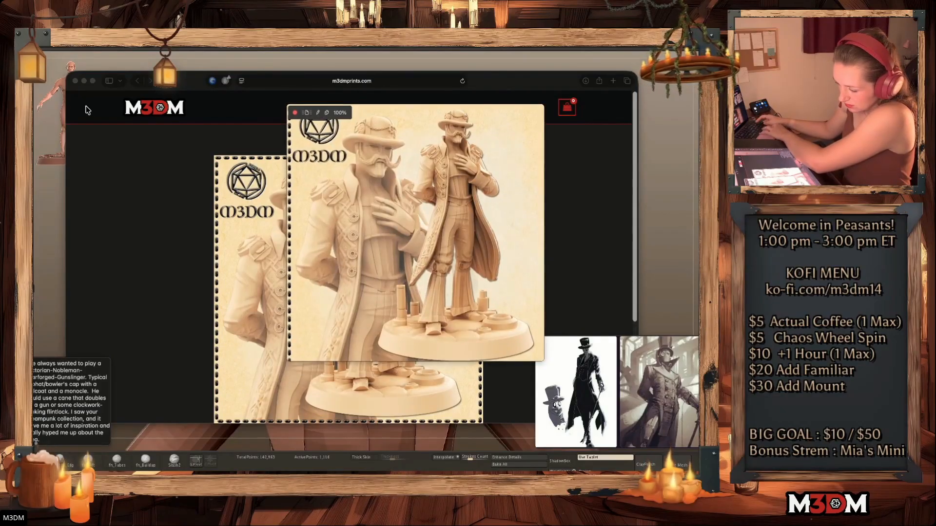
Return to ZBrush, shrink the pinned miniature reference, and place it clear of the model above the other reference images
{"action": "key", "text": "super+Tab"}
{"action": "left_click_drag", "start_coordinate": [388, 236], "coordinate": [481, 189]}
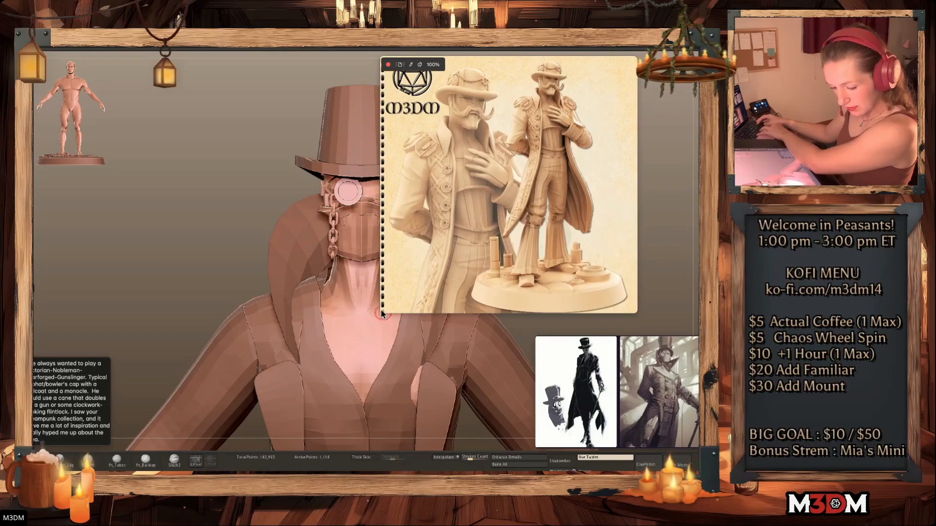
{"action": "left_click_drag", "start_coordinate": [382, 312], "coordinate": [442, 276]}
{"action": "left_click_drag", "start_coordinate": [604, 190], "coordinate": [624, 201]}
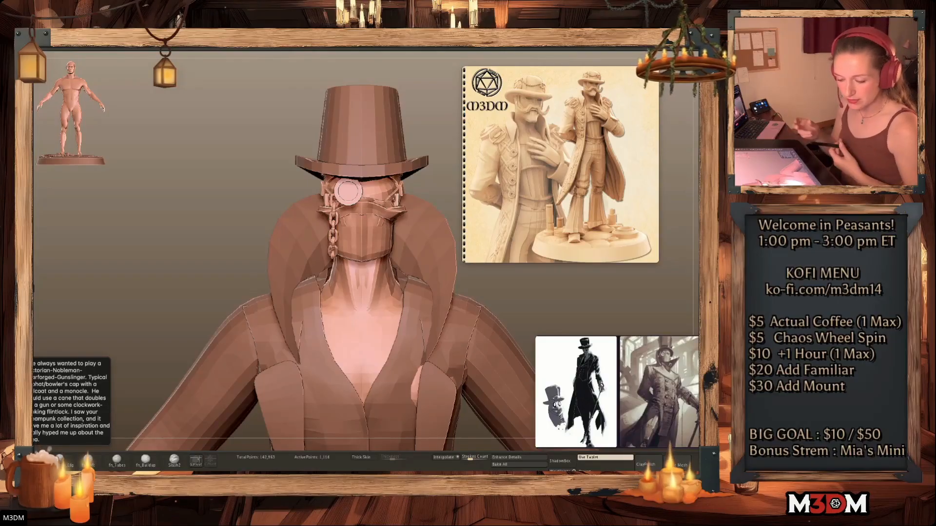
{"action": "left_click_drag", "start_coordinate": [556, 211], "coordinate": [570, 203]}
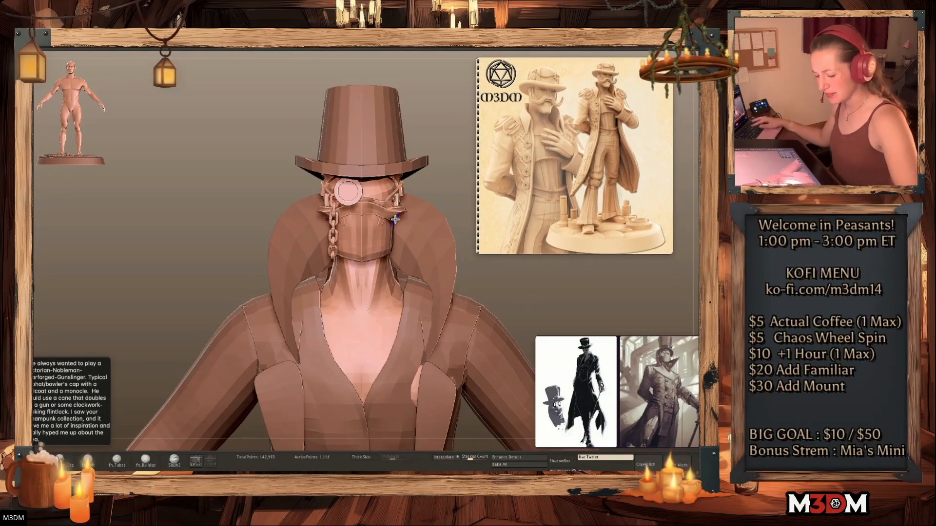
Shape the side corner of the lower face mask's upper edge with the Move brush and check the overall silhouette
{"action": "left_click_drag", "start_coordinate": [555, 292], "coordinate": [549, 288]}
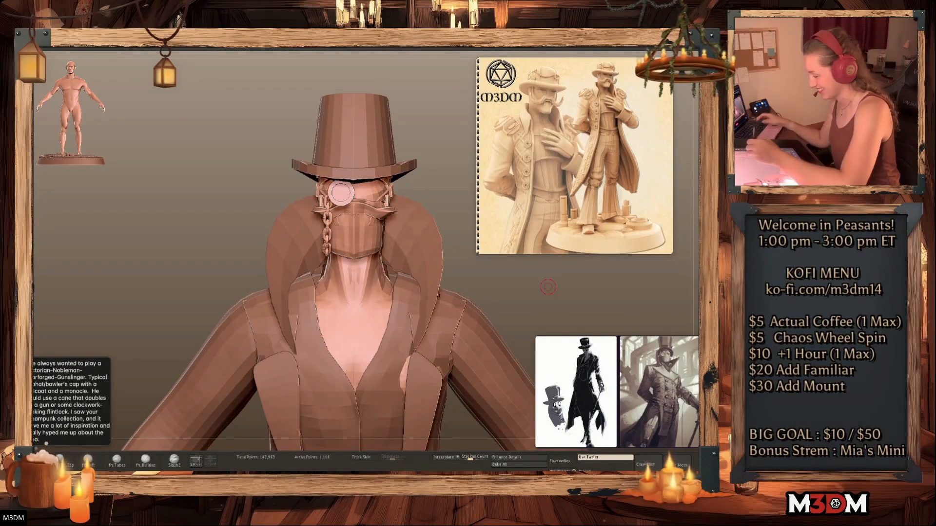
{"action": "left_click_drag", "start_coordinate": [394, 210], "coordinate": [406, 203]}
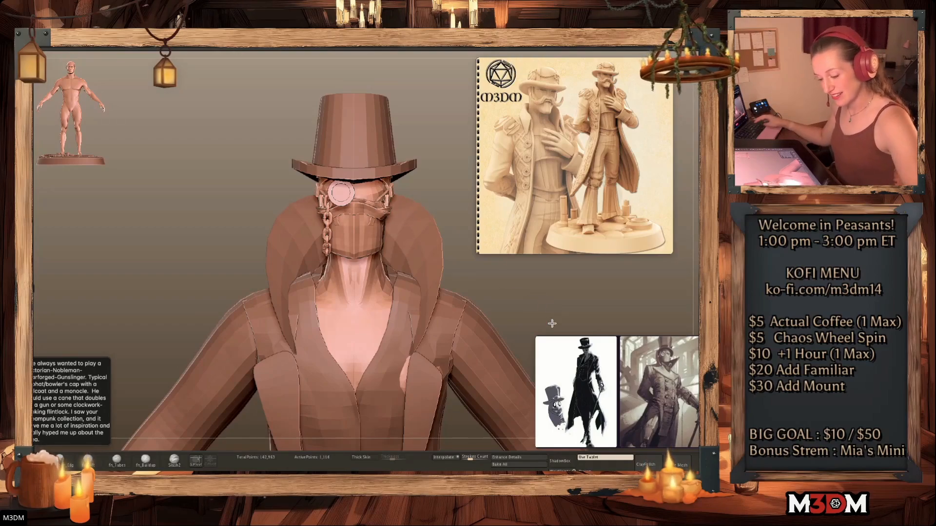
{"action": "left_click_drag", "start_coordinate": [550, 316], "coordinate": [552, 344], "text": "alt"}
{"action": "mouse_move", "coordinate": [402, 209]}
{"action": "left_mouse_down"}
{"action": "mouse_move", "coordinate": [392, 209]}
{"action": "mouse_move", "coordinate": [415, 196]}
{"action": "mouse_move", "coordinate": [393, 212]}
{"action": "left_mouse_up"}
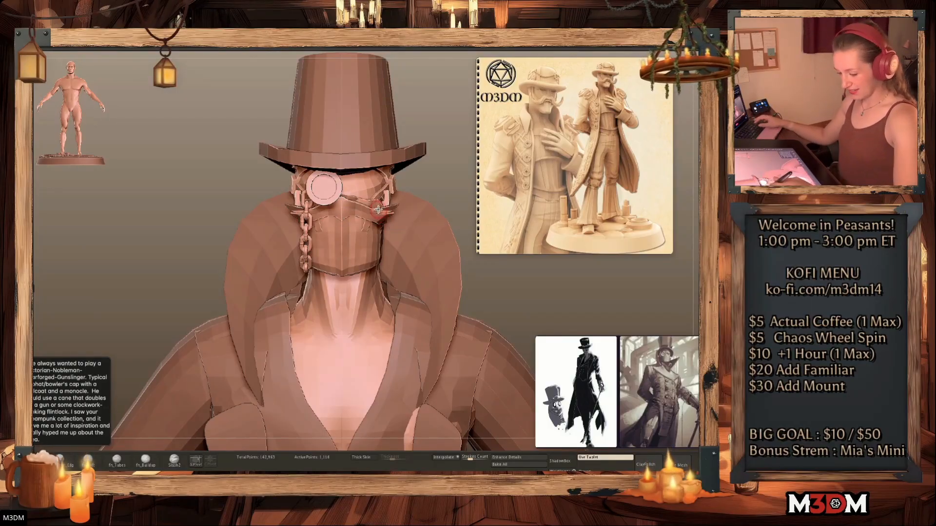
{"action": "key", "text": "space"}
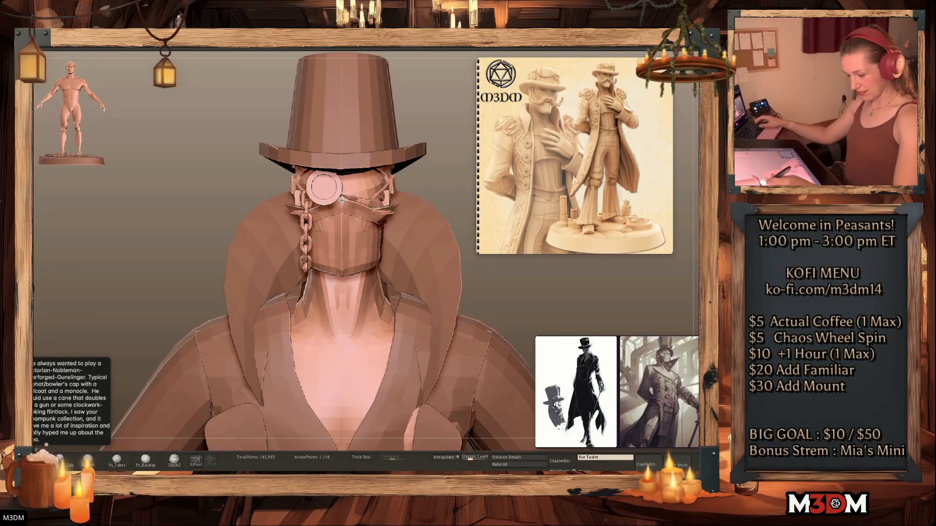
{"action": "key", "text": "space"}
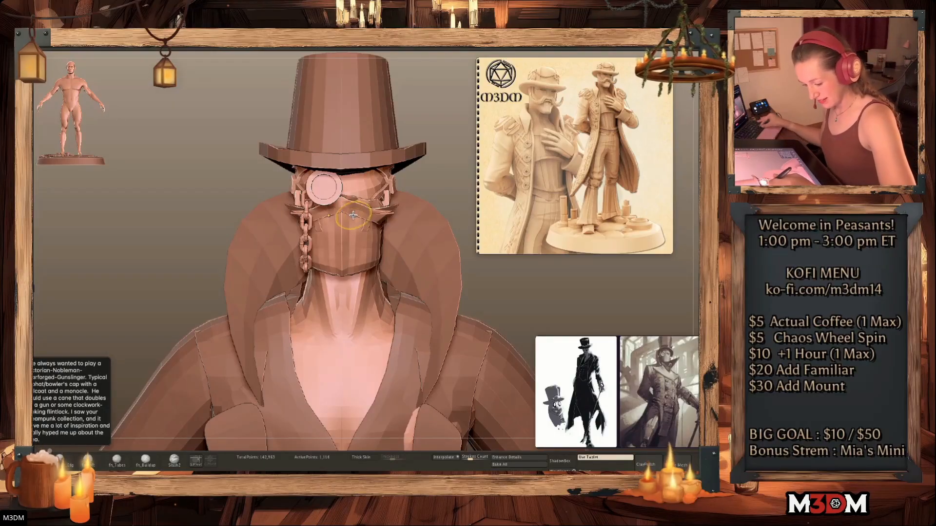
{"action": "left_click_drag", "start_coordinate": [525, 306], "coordinate": [533, 294], "text": "alt"}
{"action": "left_click_drag", "start_coordinate": [521, 332], "coordinate": [482, 295], "text": "alt"}
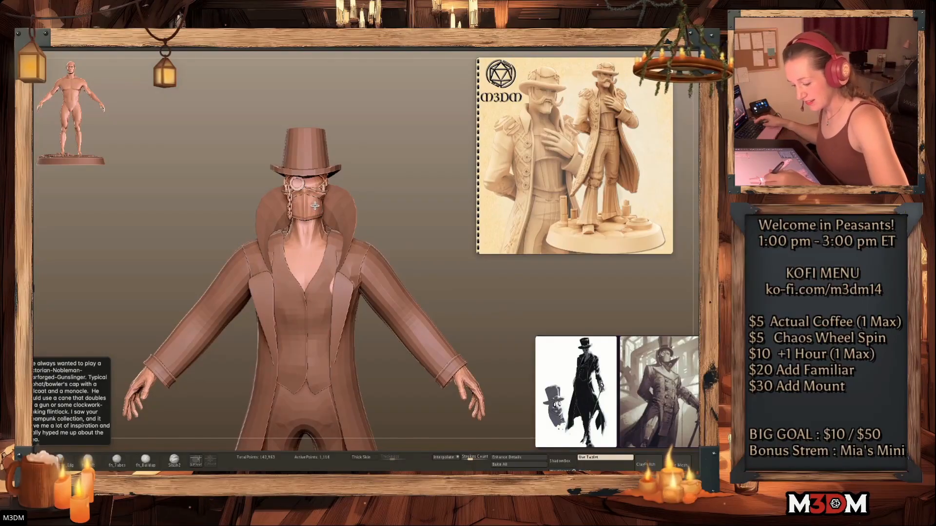
{"action": "left_click_drag", "start_coordinate": [366, 196], "coordinate": [401, 198]}
{"action": "left_click_drag", "start_coordinate": [518, 306], "coordinate": [529, 289], "text": "alt"}
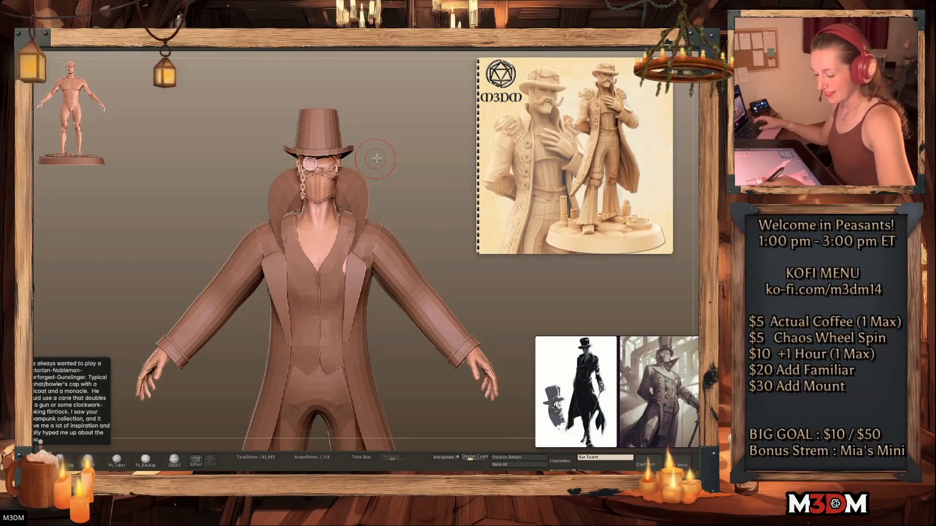
{"action": "left_click_drag", "start_coordinate": [420, 166], "coordinate": [420, 195], "text": "alt"}
{"action": "left_click", "coordinate": [336, 105], "text": "alt"}
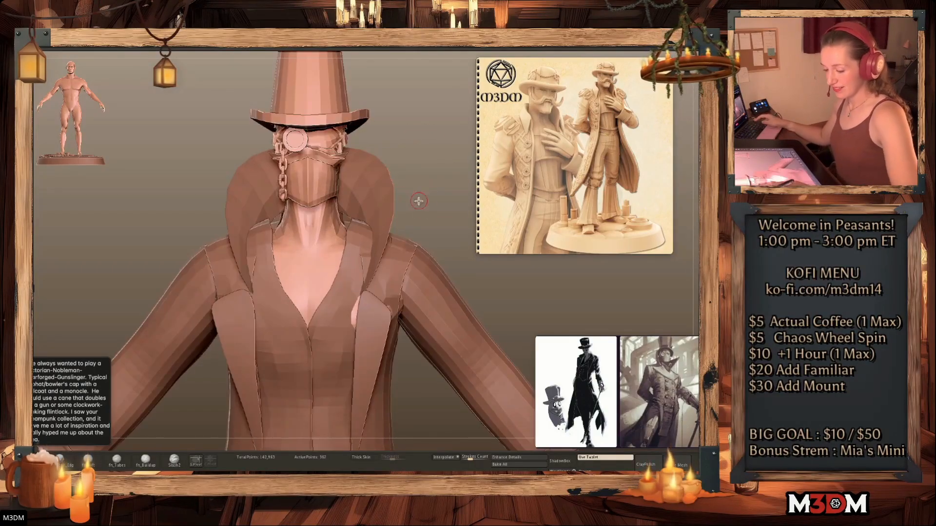
{"action": "left_click_drag", "start_coordinate": [407, 146], "coordinate": [417, 215], "text": "alt"}
{"action": "key", "text": "w"}
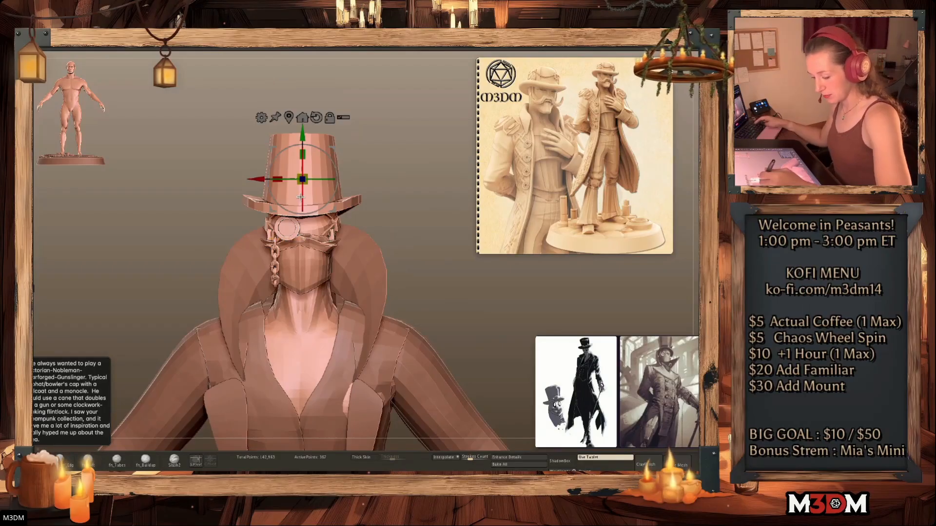
{"action": "key", "text": "q"}
{"action": "left_click_drag", "start_coordinate": [423, 300], "coordinate": [472, 350], "text": "alt"}
{"action": "left_click_drag", "start_coordinate": [480, 383], "coordinate": [468, 293], "text": "alt"}
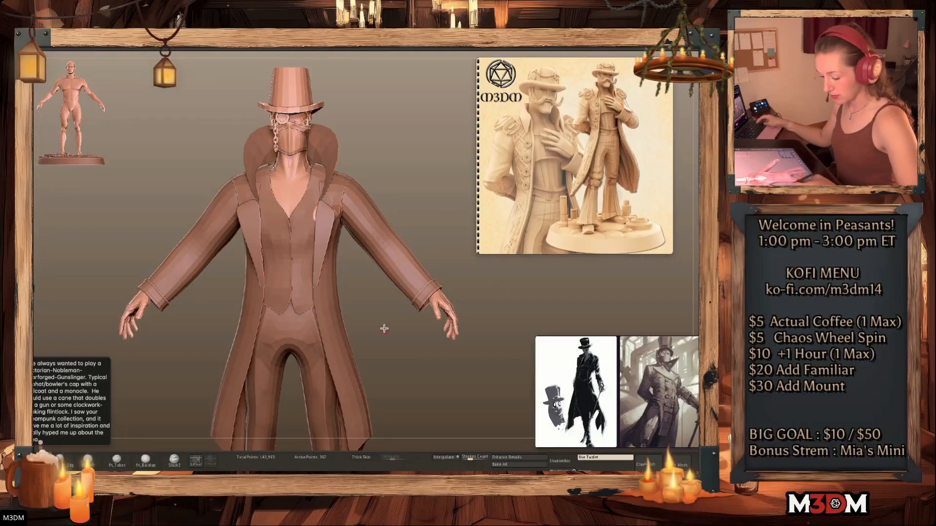
Select the coat collar and pull its upper corners upward and outward into sharp points with the Move brush
{"action": "left_click", "coordinate": [391, 244], "text": "alt"}
{"action": "left_click", "coordinate": [331, 153], "text": "alt"}
{"action": "left_click_drag", "start_coordinate": [401, 175], "coordinate": [425, 240], "text": "alt"}
{"action": "key", "text": "b"}
{"action": "key", "text": "m"}
{"action": "key", "text": "v"}
{"action": "mouse_move", "coordinate": [361, 208]}
{"action": "left_mouse_down"}
{"action": "mouse_move", "coordinate": [364, 163]}
{"action": "mouse_move", "coordinate": [376, 165]}
{"action": "left_mouse_up"}
{"action": "left_click_drag", "start_coordinate": [355, 199], "coordinate": [363, 177]}
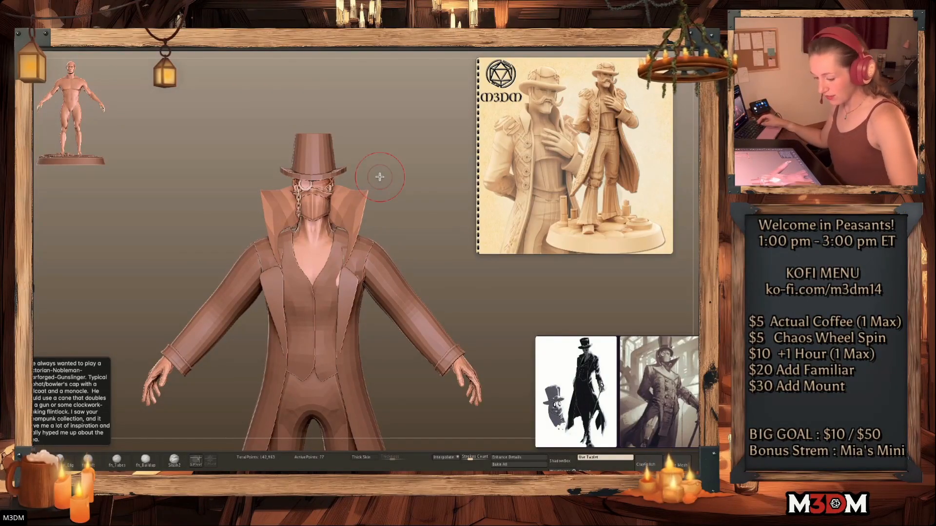
Compare the rounded and pointed collar shapes by repeatedly undoing and redoing the last two strokes
{"action": "key", "text": "ctrl+z"}
{"action": "key", "text": "ctrl+z"}
{"action": "key", "text": "ctrl+shift+z"}
{"action": "key", "text": "ctrl+shift+z"}
{"action": "key", "text": "ctrl+z"}
{"action": "key", "text": "ctrl+z"}
{"action": "key", "text": "ctrl+shift+z"}
{"action": "key", "text": "ctrl+shift+z"}
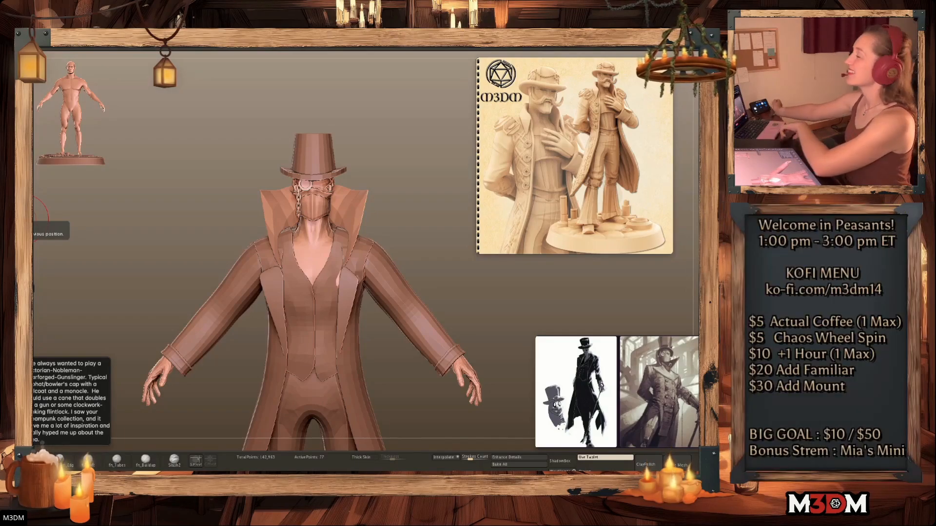
Reshape the outer edges of the pointed collar below its corners with the Move brush
{"action": "left_click_drag", "start_coordinate": [438, 229], "coordinate": [420, 224], "text": "alt"}
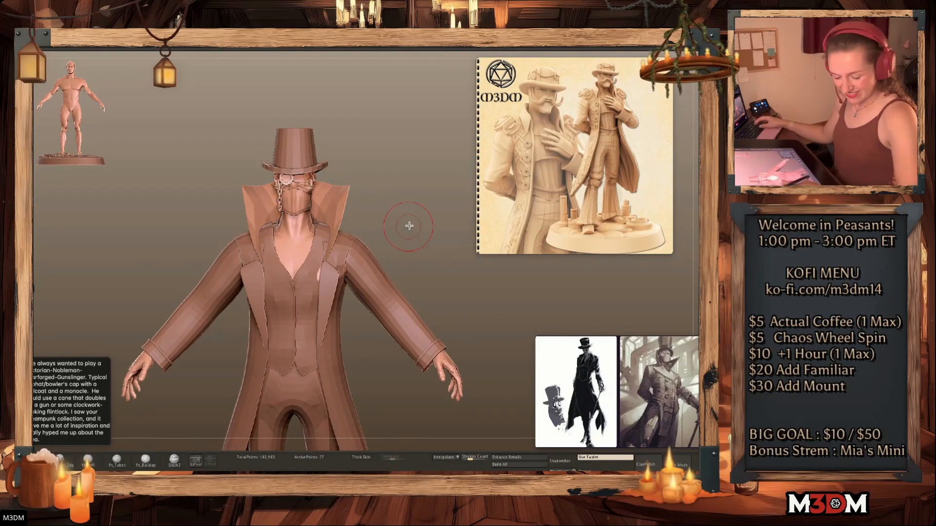
{"action": "left_click_drag", "start_coordinate": [329, 166], "coordinate": [330, 170]}
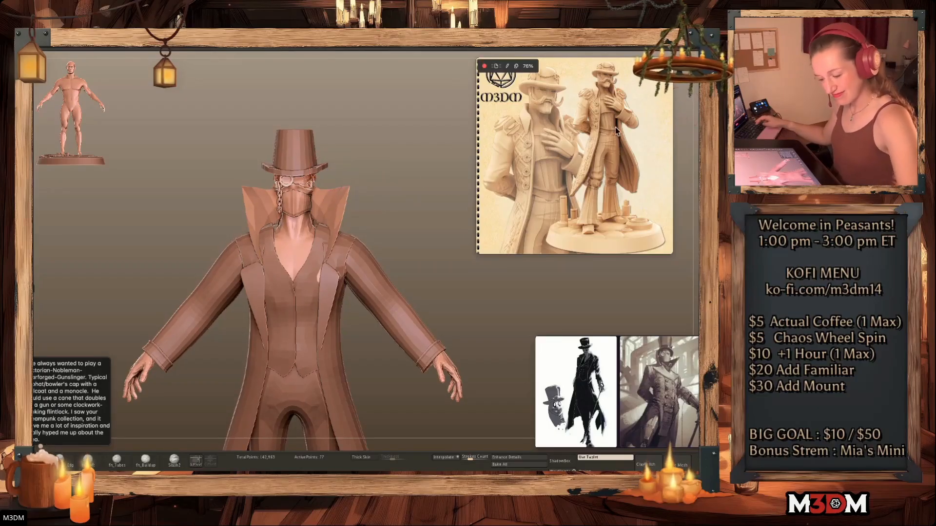
{"action": "mouse_move", "coordinate": [420, 160]}
{"action": "left_mouse_down"}
{"action": "mouse_move", "coordinate": [339, 172]}
{"action": "mouse_move", "coordinate": [365, 163]}
{"action": "mouse_move", "coordinate": [379, 185]}
{"action": "mouse_move", "coordinate": [367, 170]}
{"action": "left_mouse_up"}
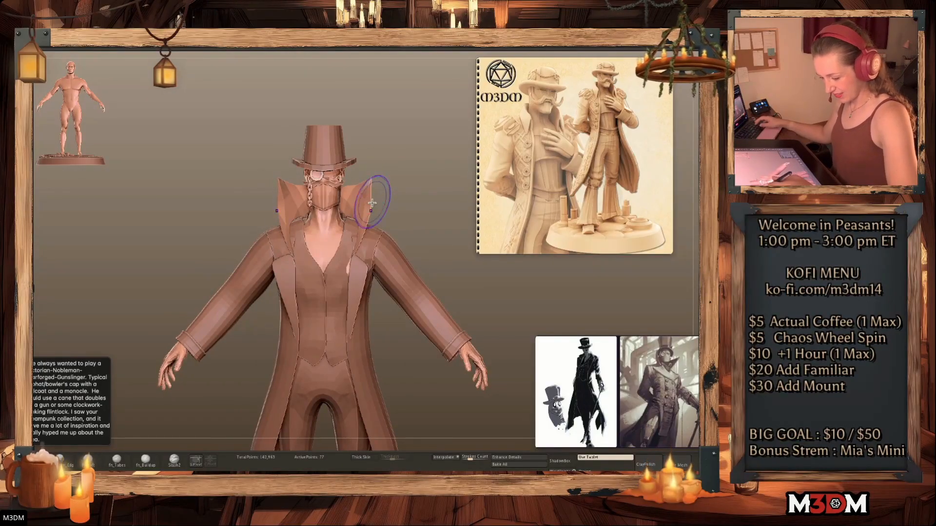
{"action": "left_click_drag", "start_coordinate": [362, 194], "coordinate": [365, 211]}
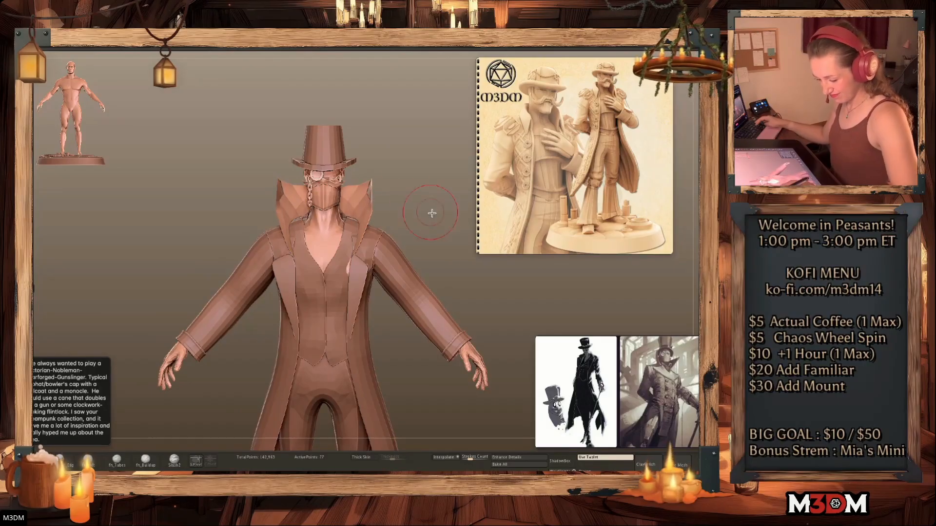
Select the coat's chest lapels, nudge them slightly sideways with the transform gizmo, and return to the Move brush
{"action": "left_click_drag", "start_coordinate": [506, 334], "coordinate": [467, 306], "text": "alt"}
{"action": "mouse_move", "coordinate": [452, 376]}
{"action": "left_mouse_down", "text": "alt"}
{"action": "mouse_move", "coordinate": [449, 387]}
{"action": "mouse_move", "coordinate": [428, 386]}
{"action": "left_mouse_up", "text": "alt"}
{"action": "left_click", "coordinate": [349, 236], "text": "alt"}
{"action": "left_click", "coordinate": [353, 220], "text": "alt"}
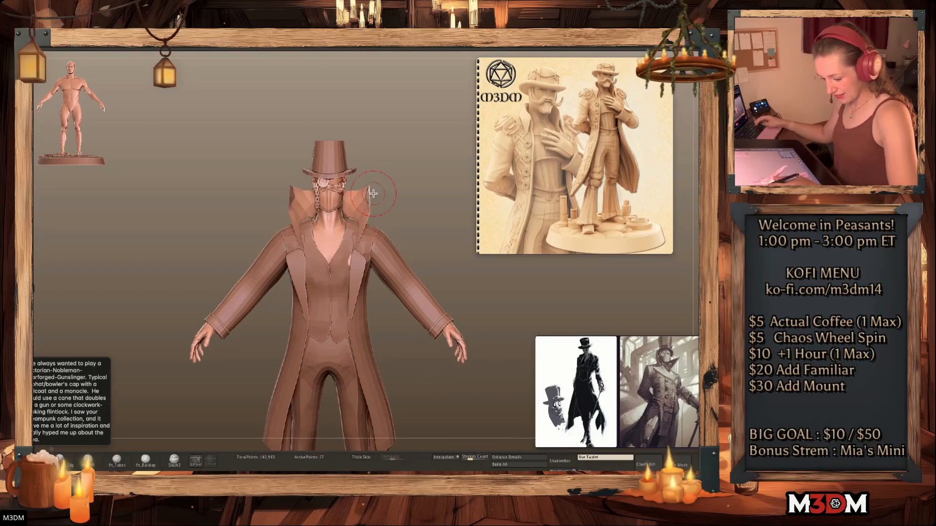
{"action": "right_click", "coordinate": [361, 263]}
{"action": "left_click", "coordinate": [362, 263], "text": "alt"}
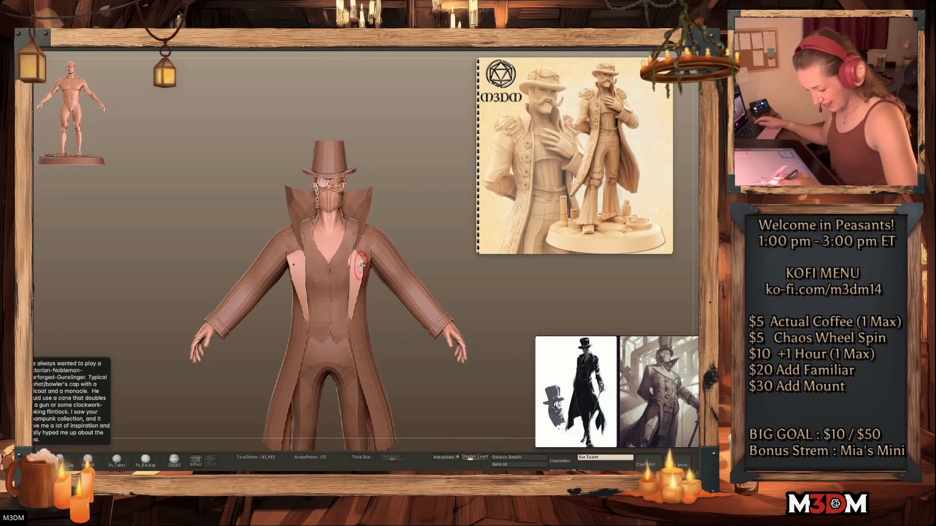
{"action": "key", "text": "w"}
{"action": "left_click_drag", "start_coordinate": [329, 238], "coordinate": [339, 239]}
{"action": "key", "text": "q"}
{"action": "key", "text": "b"}
{"action": "key", "text": "m"}
{"action": "key", "text": "v"}
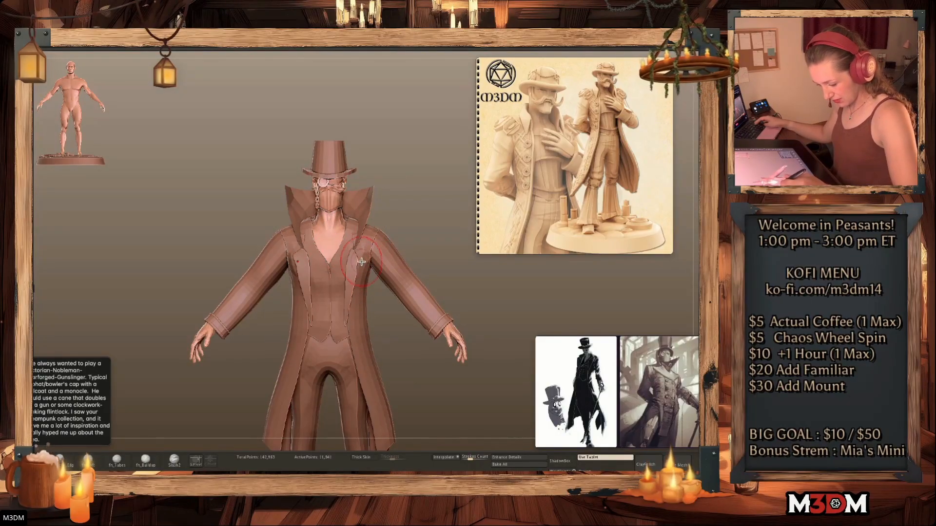
Search the files for "shirt" and open the clothing library Shirts Collars Jackets.ztl
{"action": "left_click", "coordinate": [335, 303], "text": "alt"}
{"action": "left_click_drag", "start_coordinate": [444, 394], "coordinate": [436, 383], "text": "alt"}
{"action": "key", "text": "Right"}
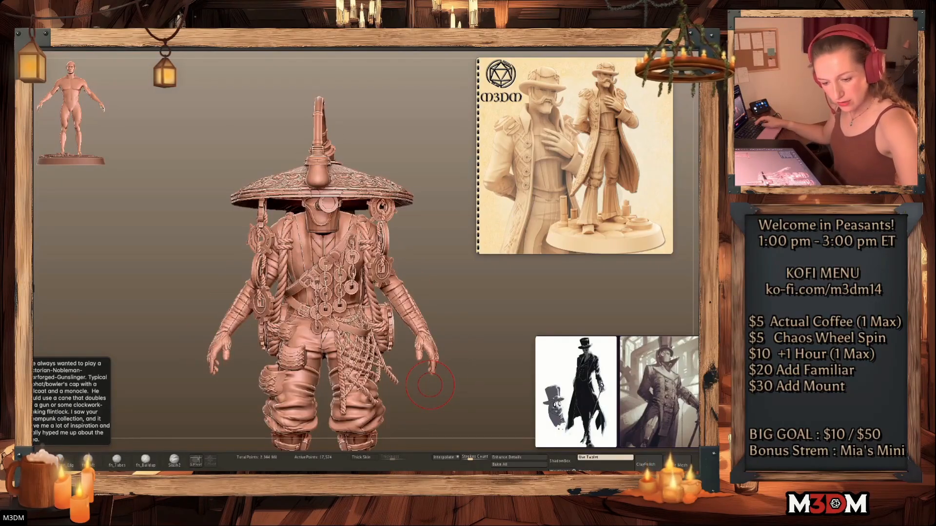
{"action": "key", "text": "Right"}
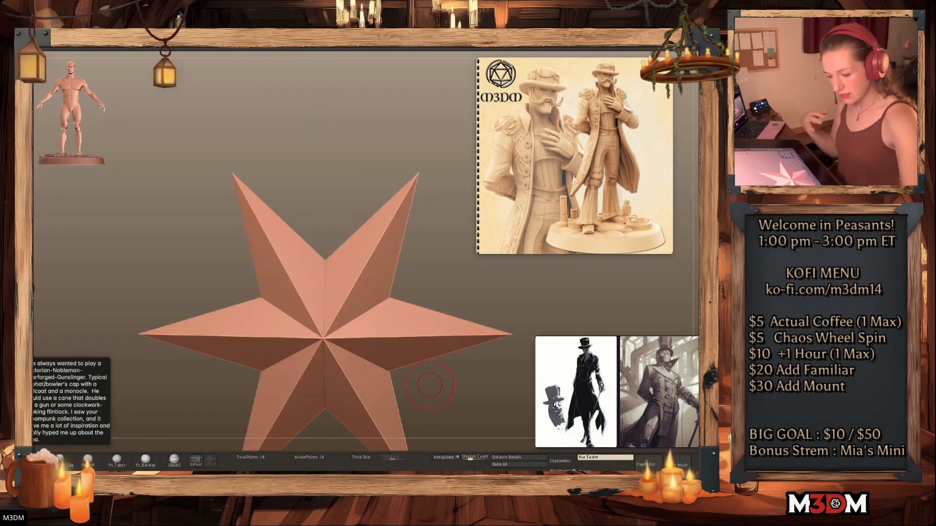
{"action": "key", "text": "l"}
{"action": "left_click", "coordinate": [516, 97]}
{"action": "type", "text": "shirt"}
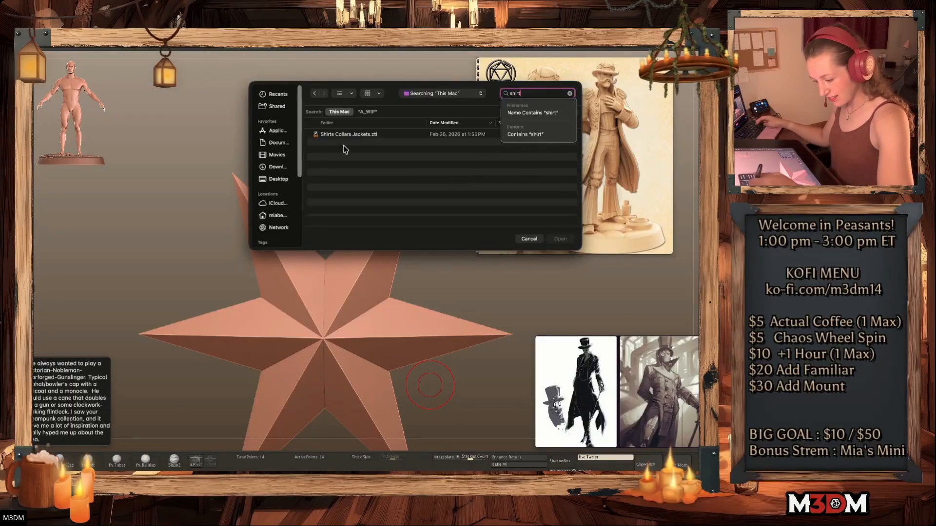
{"action": "double_click", "coordinate": [354, 131]}
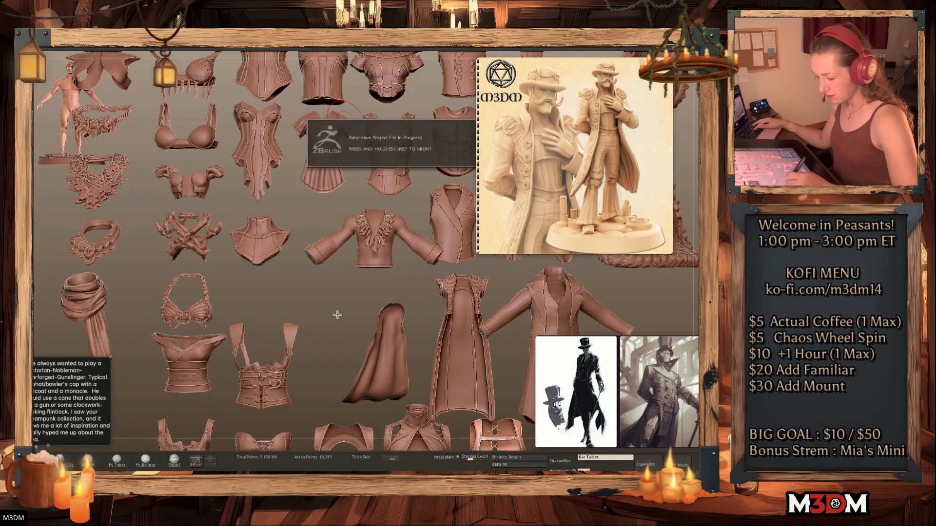
Look through the clothing library and select the sleeveless double-breasted vest with crossed lapels for the gunslinger
{"action": "key", "text": "f"}
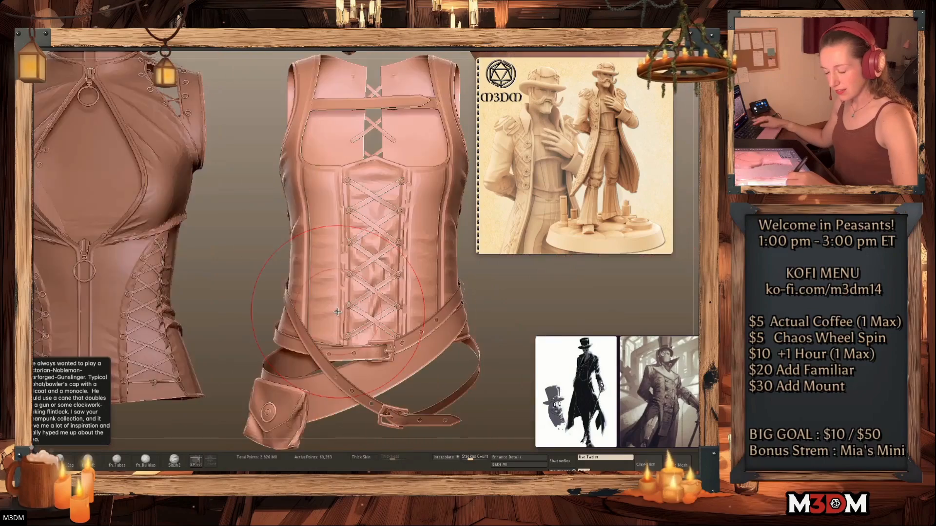
{"action": "key", "text": "f"}
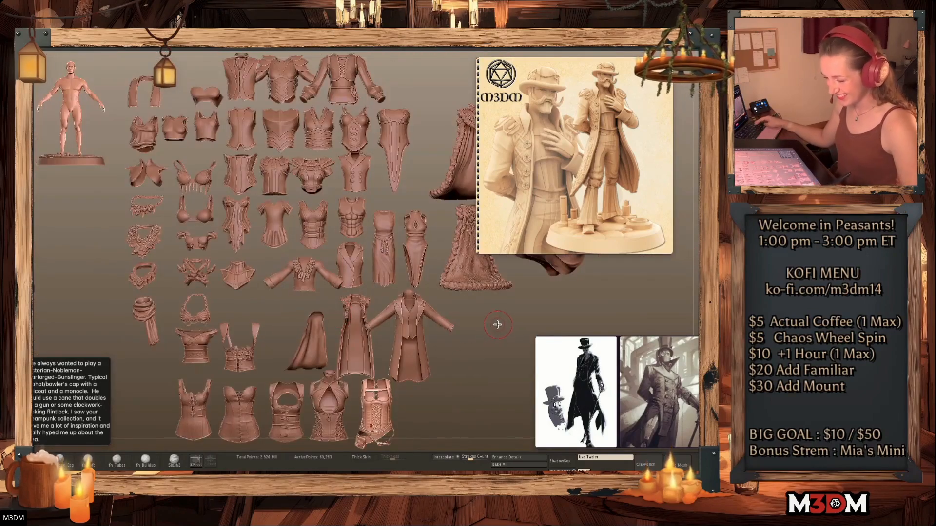
{"action": "left_click_drag", "start_coordinate": [461, 363], "coordinate": [450, 403], "text": "alt"}
{"action": "left_click", "coordinate": [237, 120], "text": "alt"}
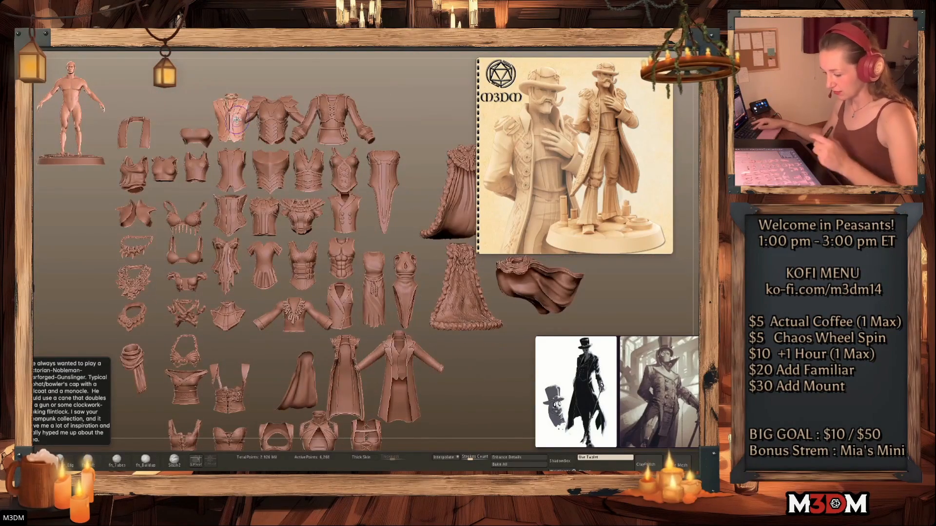
{"action": "left_click", "coordinate": [345, 214], "text": "alt"}
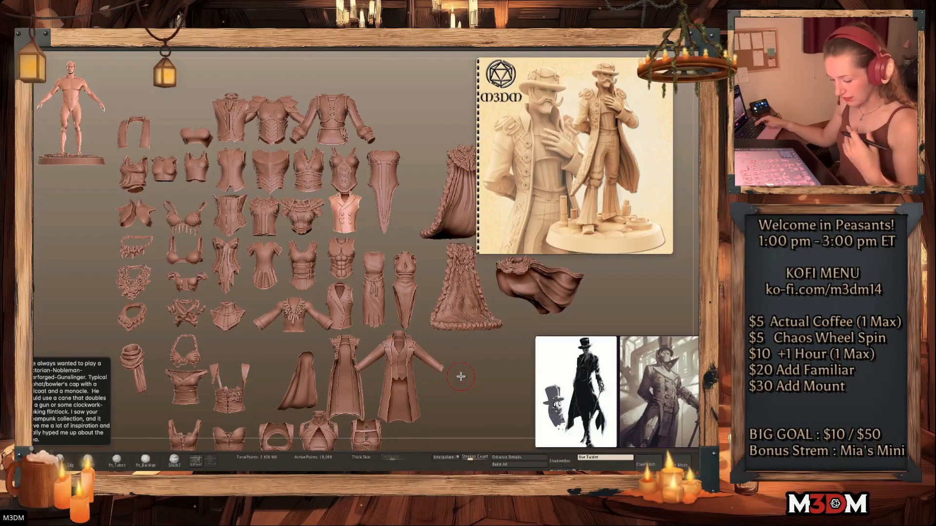
{"action": "left_click_drag", "start_coordinate": [472, 408], "coordinate": [464, 369], "text": "alt"}
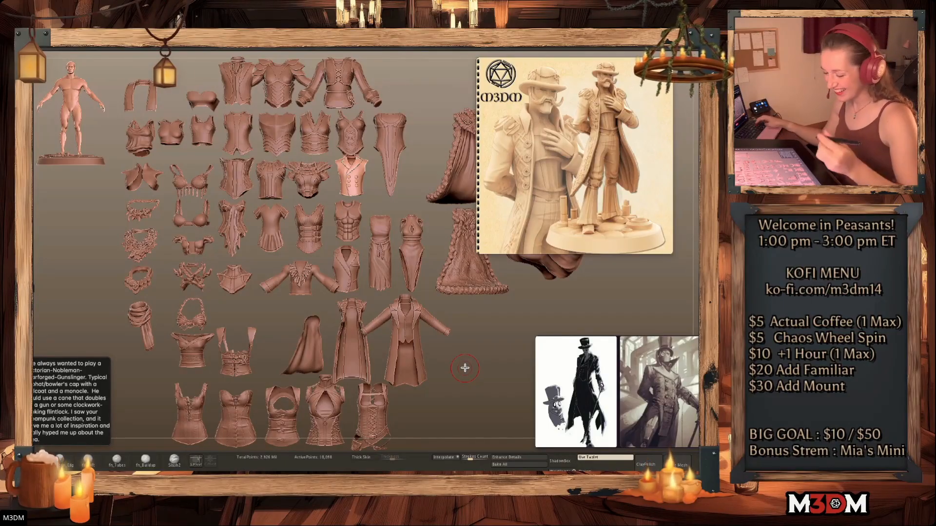
{"action": "left_click", "coordinate": [357, 274], "text": "alt"}
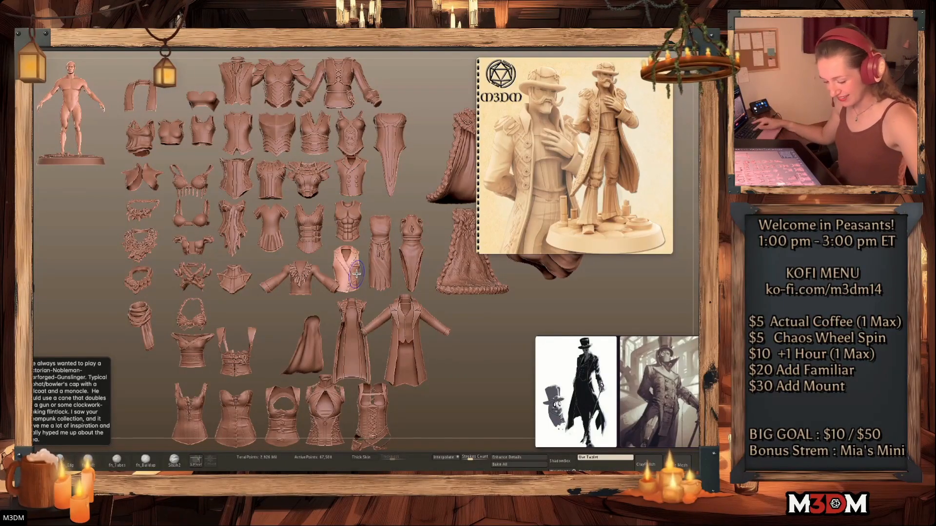
{"action": "left_click_drag", "start_coordinate": [453, 351], "coordinate": [445, 287], "text": "alt"}
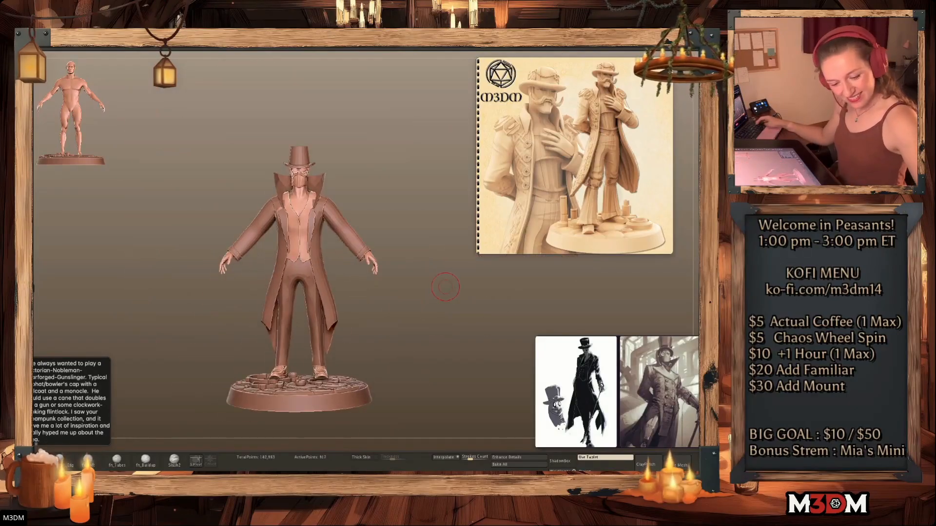
Move the two dark character references fully into view and add the double-breasted vest to the gunslinger model
{"action": "left_click_drag", "start_coordinate": [652, 384], "coordinate": [590, 380]}
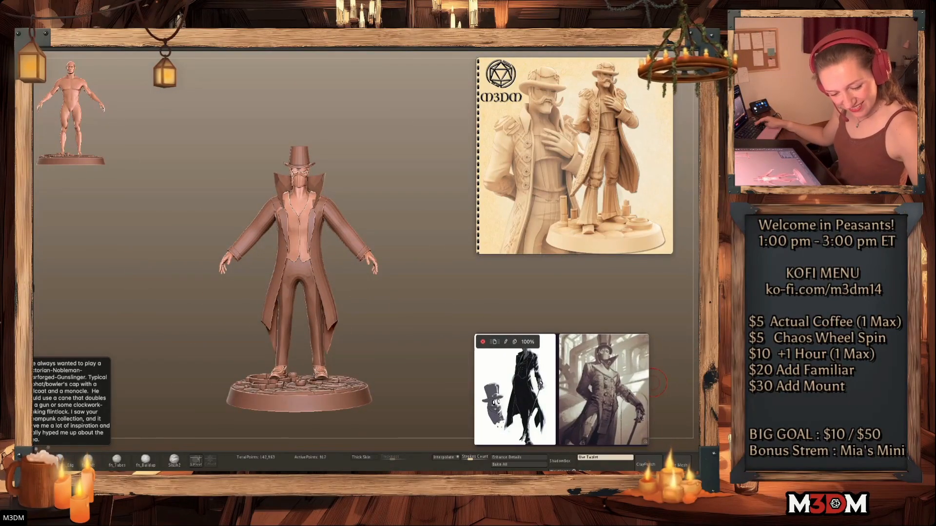
{"action": "key", "text": "b"}
{"action": "left_click", "coordinate": [676, 334]}
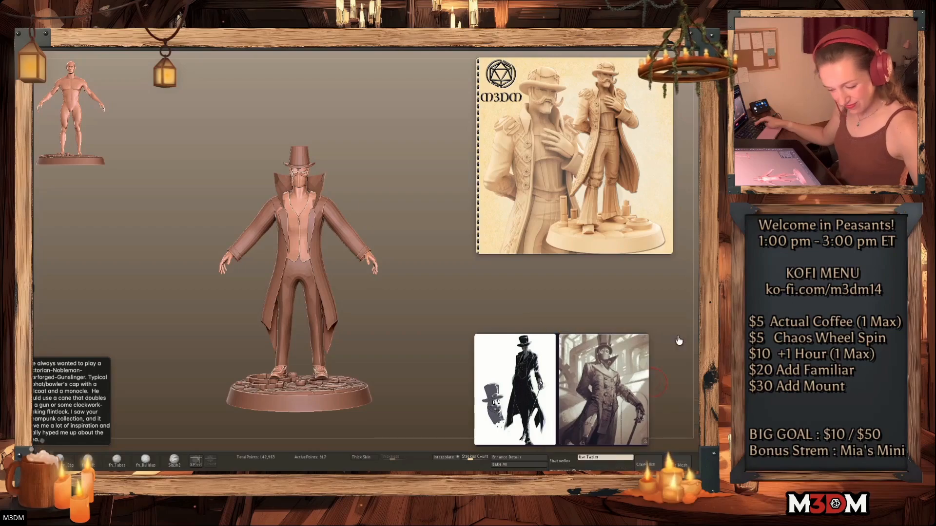
{"action": "left_click", "coordinate": [380, 215], "text": "alt"}
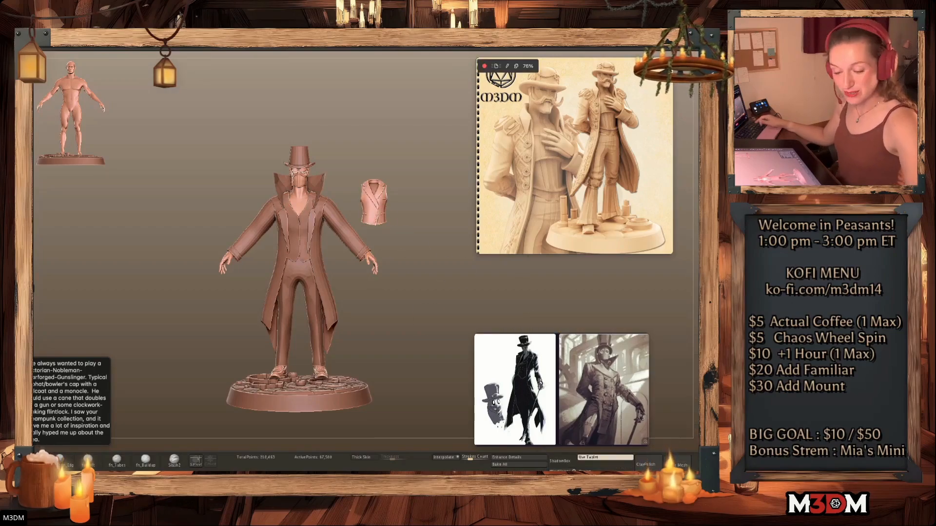
Center the transform gizmo on the oversized imported vest and scale it down onto the character's torso
{"action": "left_click", "coordinate": [702, 159]}
{"action": "key", "text": "w"}
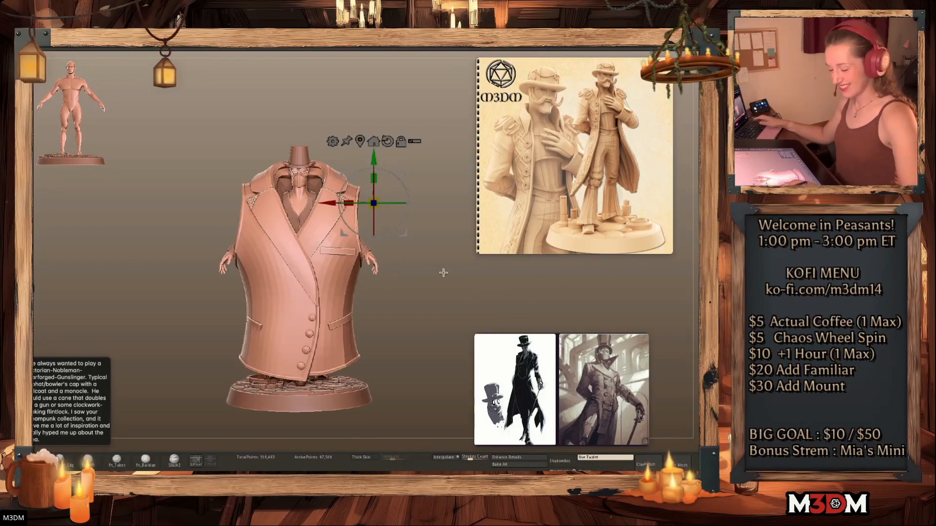
{"action": "left_click", "coordinate": [360, 141]}
{"action": "left_click_drag", "start_coordinate": [301, 271], "coordinate": [299, 306]}
{"action": "left_click_drag", "start_coordinate": [300, 226], "coordinate": [300, 194]}
{"action": "key", "text": "q"}
Remove the old low-poly vest from the torso and make the imported vest the active part
{"action": "left_click", "coordinate": [301, 246], "text": "alt"}
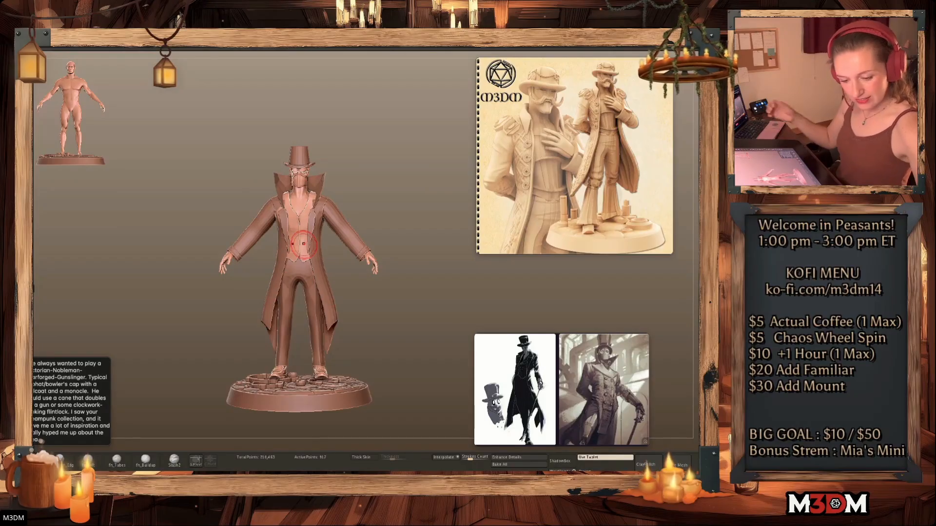
{"action": "left_click", "coordinate": [717, 322]}
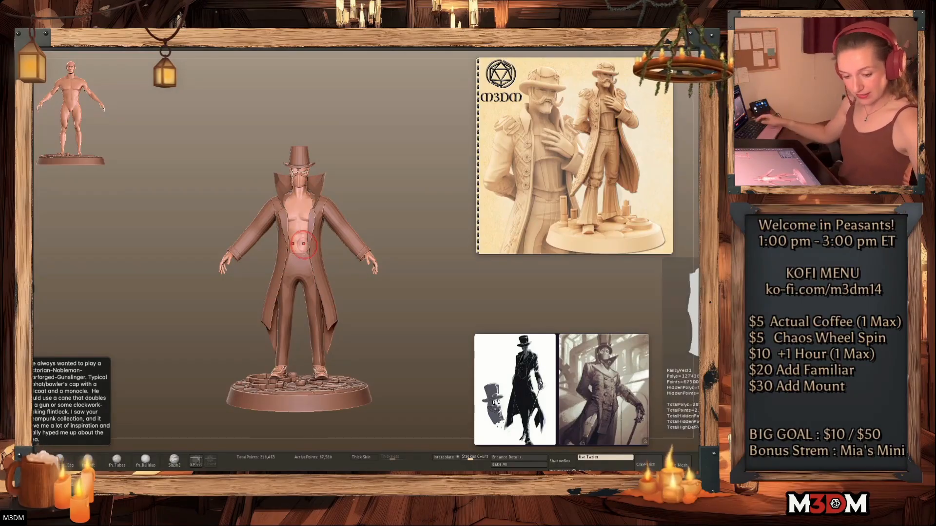
{"action": "left_click", "coordinate": [377, 267], "text": "alt"}
{"action": "key", "text": "w"}
{"action": "left_click_drag", "start_coordinate": [408, 192], "coordinate": [416, 265], "text": "alt"}
{"action": "key", "text": "q"}
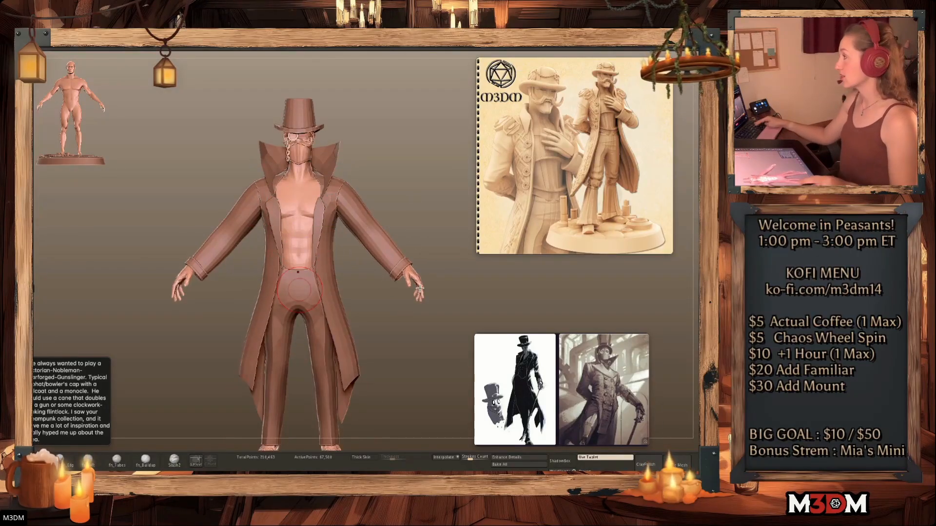
Scale and position the imported vest over the chest inside the open coat with the transform gizmo
{"action": "key", "text": "w"}
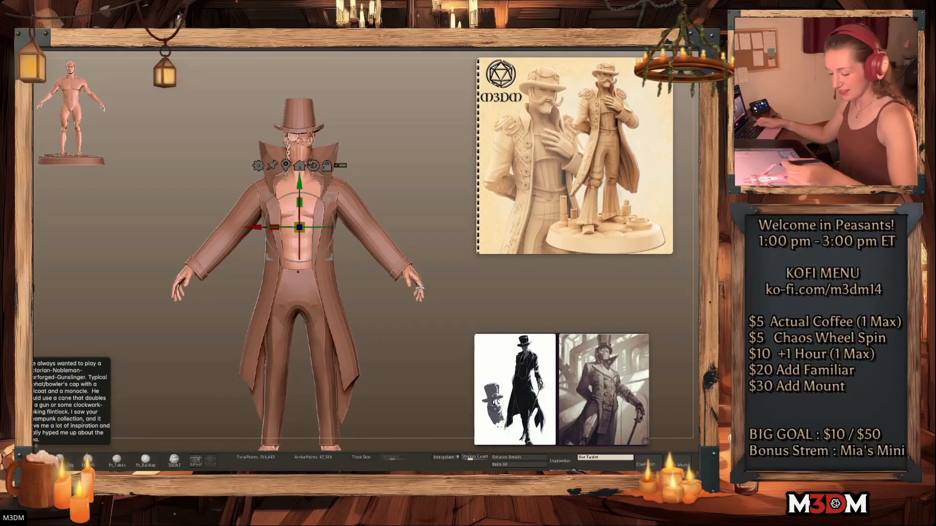
{"action": "mouse_move", "coordinate": [299, 227]}
{"action": "left_mouse_down"}
{"action": "mouse_move", "coordinate": [311, 199]}
{"action": "mouse_move", "coordinate": [299, 178]}
{"action": "mouse_move", "coordinate": [307, 215]}
{"action": "left_mouse_up"}
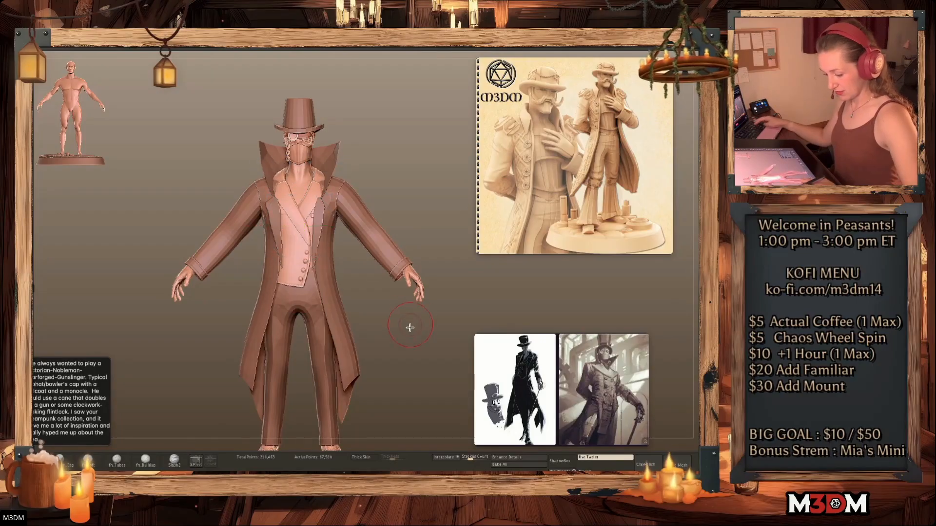
{"action": "left_click_drag", "start_coordinate": [441, 313], "coordinate": [450, 305], "text": "alt"}
{"action": "mouse_move", "coordinate": [308, 174]}
{"action": "left_mouse_down", "text": "alt"}
{"action": "mouse_move", "coordinate": [307, 134]}
{"action": "mouse_move", "coordinate": [307, 164]}
{"action": "left_mouse_up", "text": "alt"}
{"action": "key", "text": "ctrl+z"}
{"action": "left_click_drag", "start_coordinate": [308, 135], "coordinate": [308, 154]}
{"action": "key", "text": "q"}
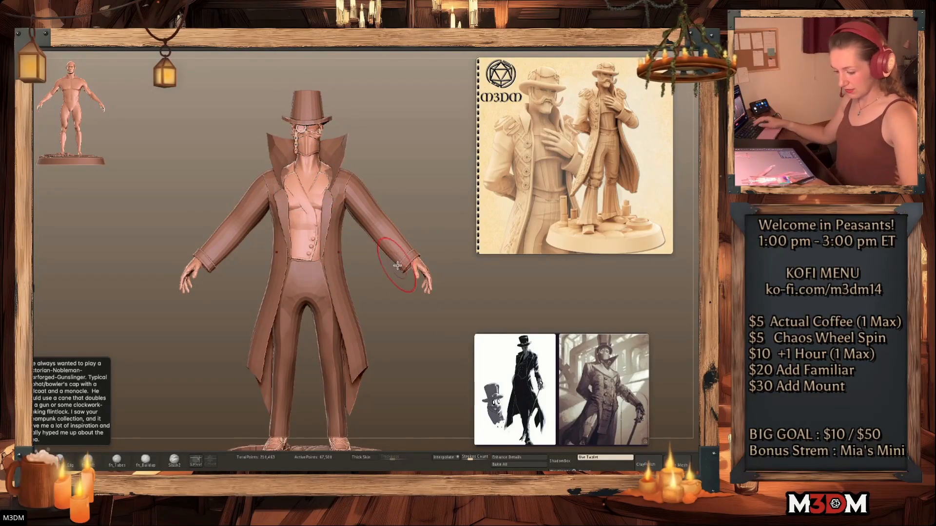
Isolate the vest, hide its button and lapel-corner polygroups, and bring the rest of the figure back
{"action": "key", "text": "shift+f"}
{"action": "key", "text": "alt+s"}
{"action": "key", "text": "f"}
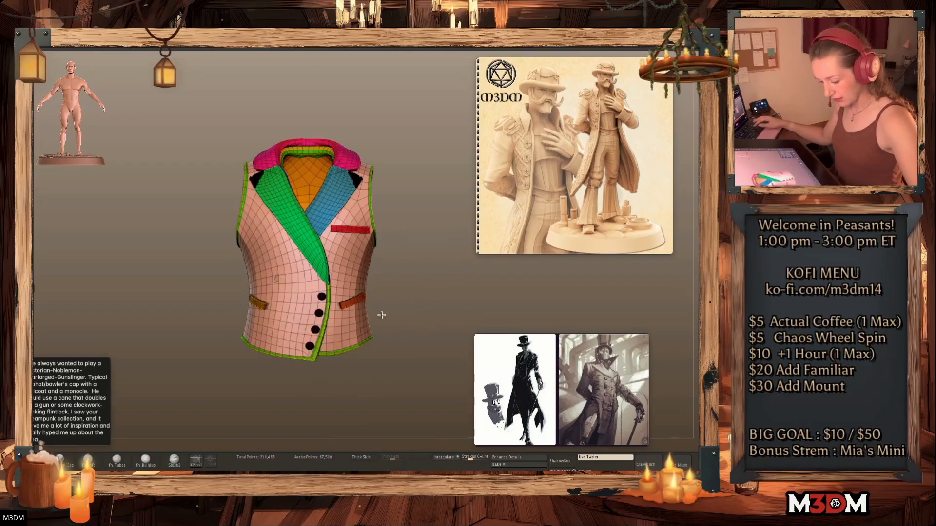
{"action": "key", "text": "shift+f"}
{"action": "key", "text": "space"}
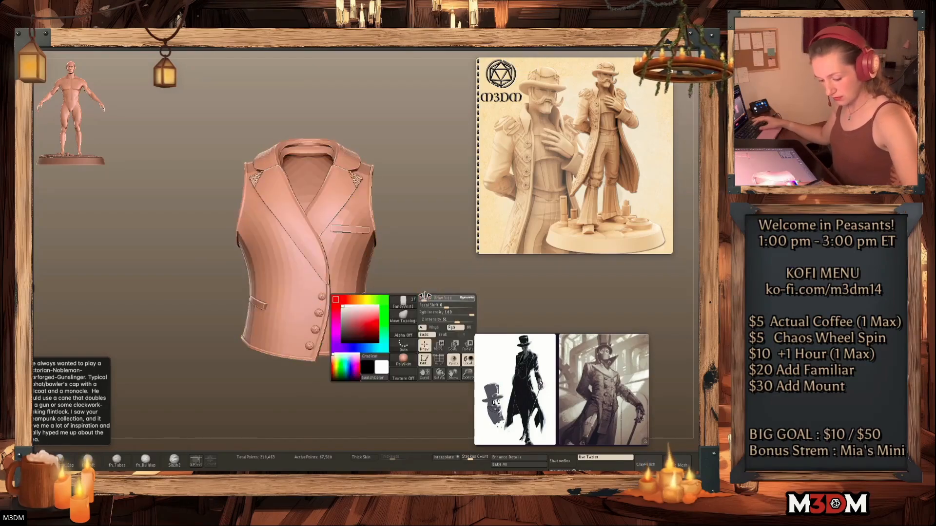
{"action": "key", "text": "shift+f"}
{"action": "left_click", "coordinate": [317, 314], "text": "ctrl+shift"}
{"action": "left_click", "coordinate": [317, 314], "text": "ctrl+shift"}
{"action": "left_click", "coordinate": [355, 179], "text": "ctrl+shift"}
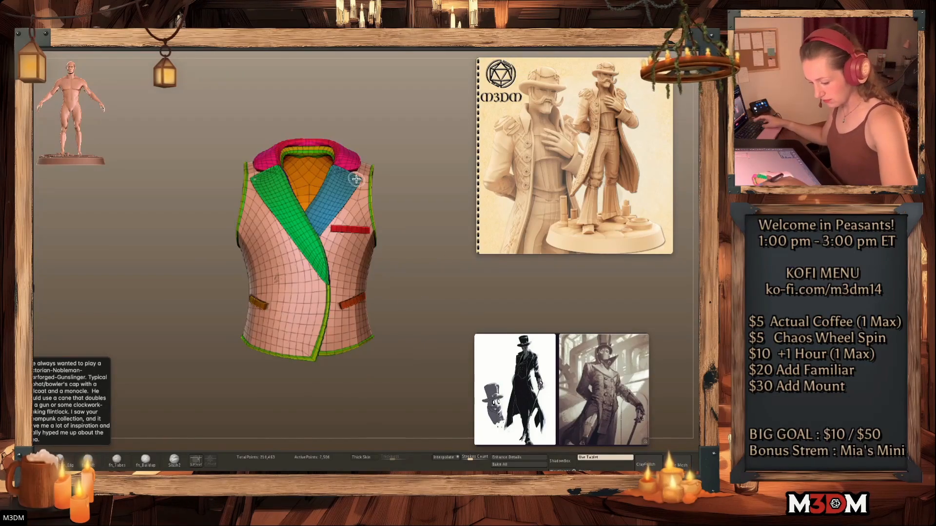
{"action": "key", "text": "alt+s"}
{"action": "key", "text": "shift+f"}
{"action": "left_click_drag", "start_coordinate": [400, 348], "coordinate": [394, 299], "text": "alt"}
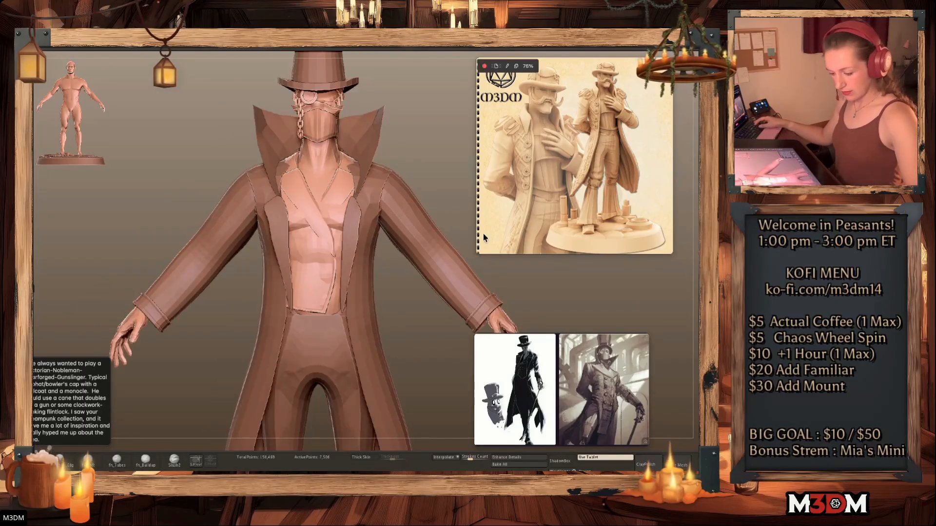
Reshape the vest's front with the Move brush to cover the chest and abdomen under the coat
{"action": "left_click_drag", "start_coordinate": [329, 226], "coordinate": [331, 210]}
{"action": "mouse_move", "coordinate": [327, 251]}
{"action": "left_mouse_down"}
{"action": "mouse_move", "coordinate": [333, 217]}
{"action": "mouse_move", "coordinate": [308, 251]}
{"action": "mouse_move", "coordinate": [339, 215]}
{"action": "mouse_move", "coordinate": [299, 240]}
{"action": "mouse_move", "coordinate": [333, 286]}
{"action": "mouse_move", "coordinate": [338, 233]}
{"action": "left_mouse_up"}
{"action": "left_click", "coordinate": [336, 220], "text": "alt"}
{"action": "key", "text": "shift+f"}
{"action": "key", "text": "shift+f"}
{"action": "left_click", "coordinate": [326, 283], "text": "alt"}
Select the trousers and pull their waistband up under the vest's hem with the Move brush
{"action": "left_click", "coordinate": [319, 329], "text": "alt"}
{"action": "mouse_move", "coordinate": [332, 319]}
{"action": "left_mouse_down"}
{"action": "mouse_move", "coordinate": [335, 295]}
{"action": "mouse_move", "coordinate": [344, 316]}
{"action": "mouse_move", "coordinate": [325, 297]}
{"action": "mouse_move", "coordinate": [336, 303]}
{"action": "left_mouse_up"}
{"action": "left_click_drag", "start_coordinate": [337, 303], "coordinate": [332, 306]}
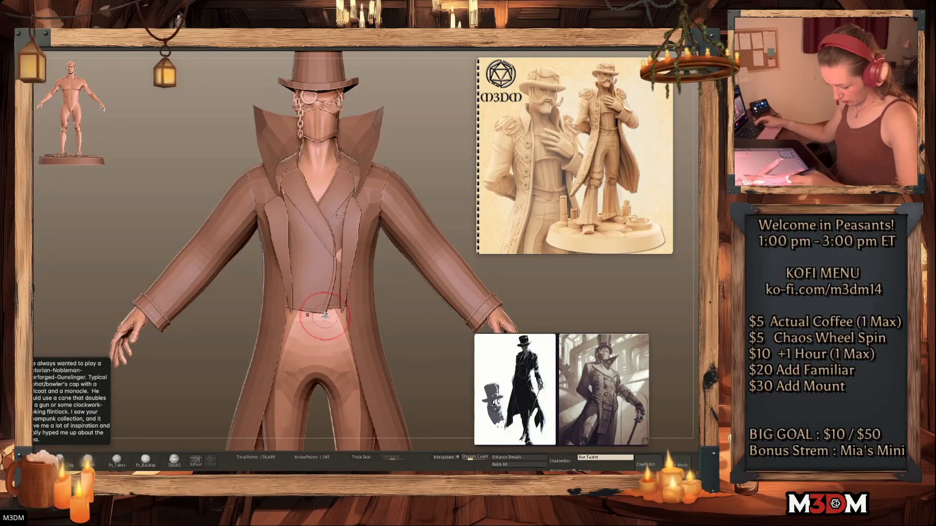
Nudge the vest's overlapping front and the adjoining coat edge into place and check the full figure
{"action": "left_click", "coordinate": [336, 254], "text": "alt"}
{"action": "left_click_drag", "start_coordinate": [338, 253], "coordinate": [342, 255]}
{"action": "left_click_drag", "start_coordinate": [422, 314], "coordinate": [412, 284], "text": "alt"}
{"action": "left_click", "coordinate": [312, 216], "text": "alt"}
{"action": "left_click_drag", "start_coordinate": [317, 217], "coordinate": [316, 209]}
{"action": "mouse_move", "coordinate": [441, 333]}
{"action": "left_mouse_down", "text": "alt"}
{"action": "mouse_move", "coordinate": [423, 309]}
{"action": "mouse_move", "coordinate": [430, 339]}
{"action": "mouse_move", "coordinate": [430, 321]}
{"action": "left_mouse_up", "text": "alt"}
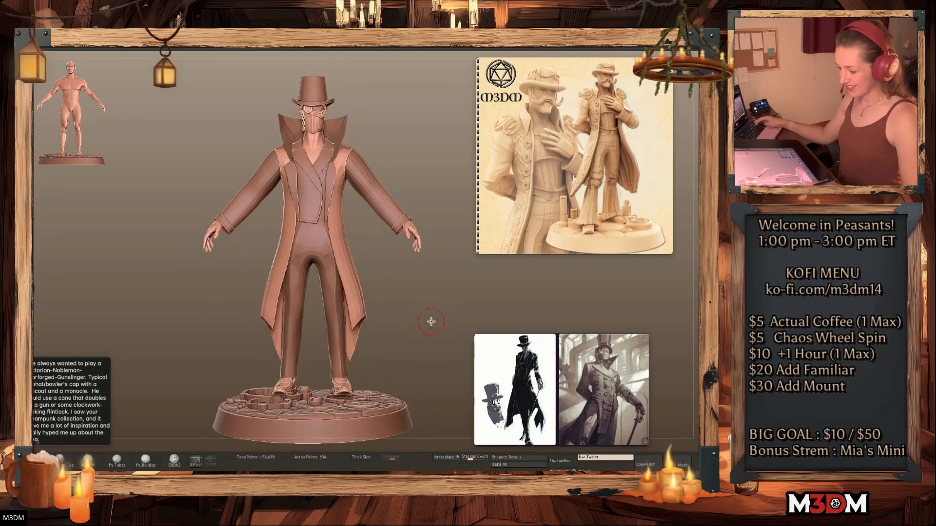
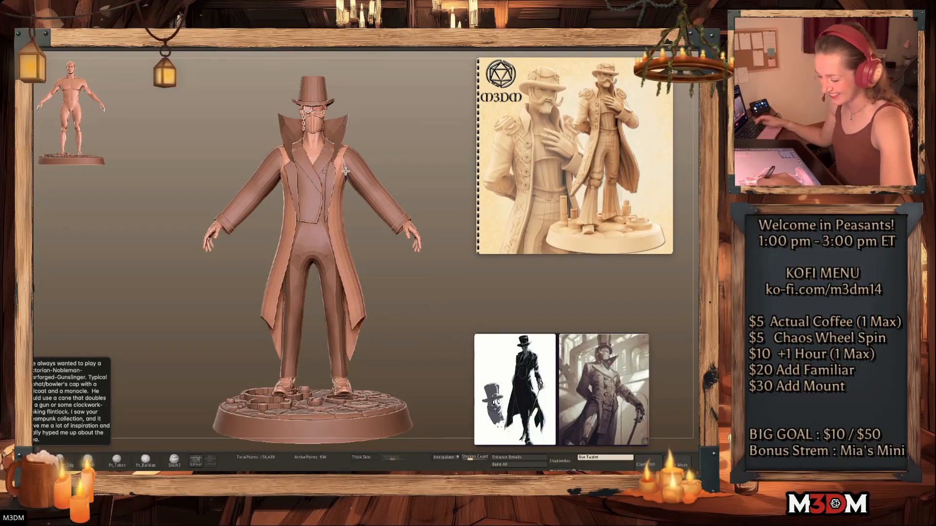
Select the coat sleeves, reshape their upper ends over the shoulders, and turn the figure to its back
{"action": "key", "text": "space"}
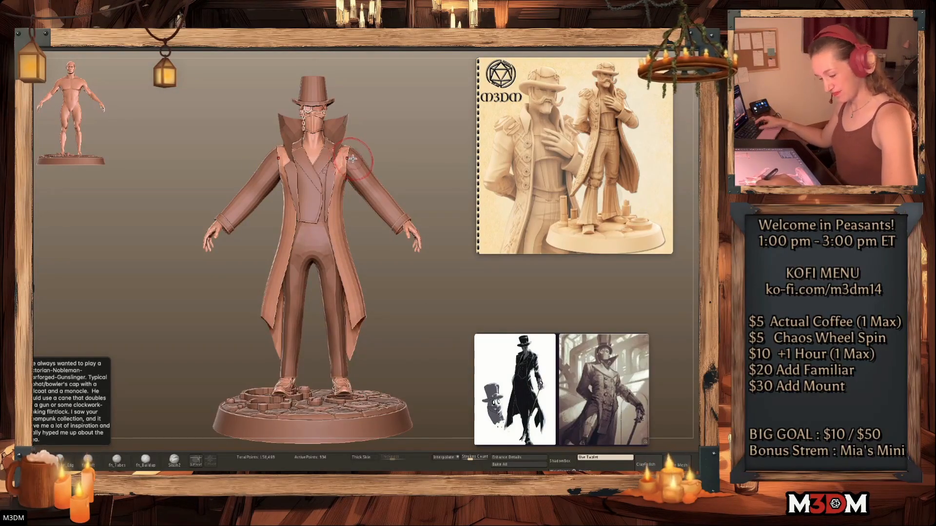
{"action": "left_click", "coordinate": [358, 161], "text": "alt"}
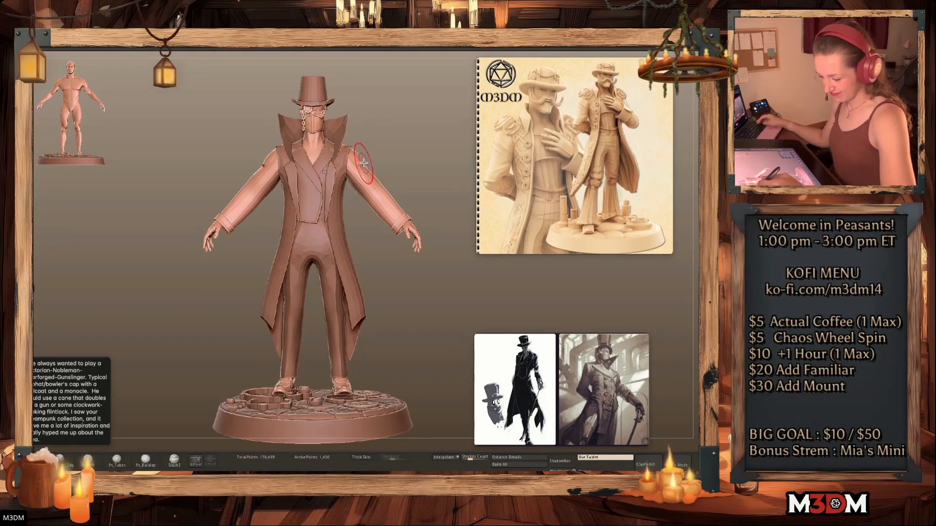
{"action": "key", "text": "space"}
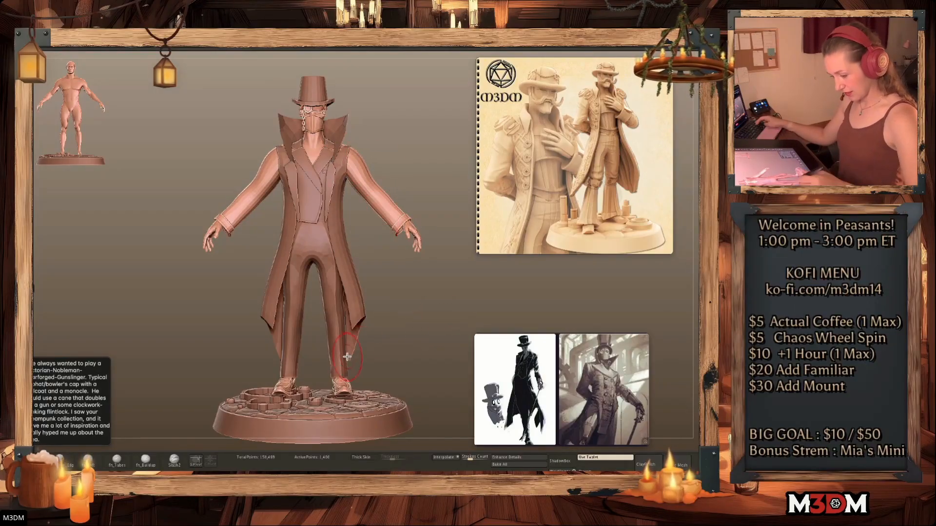
{"action": "mouse_move", "coordinate": [414, 302]}
{"action": "left_mouse_down"}
{"action": "mouse_move", "coordinate": [417, 318]}
{"action": "mouse_move", "coordinate": [394, 313]}
{"action": "left_mouse_up"}
{"action": "mouse_move", "coordinate": [321, 329]}
{"action": "left_mouse_down", "text": "alt"}
{"action": "mouse_move", "coordinate": [315, 341]}
{"action": "mouse_move", "coordinate": [204, 340]}
{"action": "left_mouse_up", "text": "alt"}
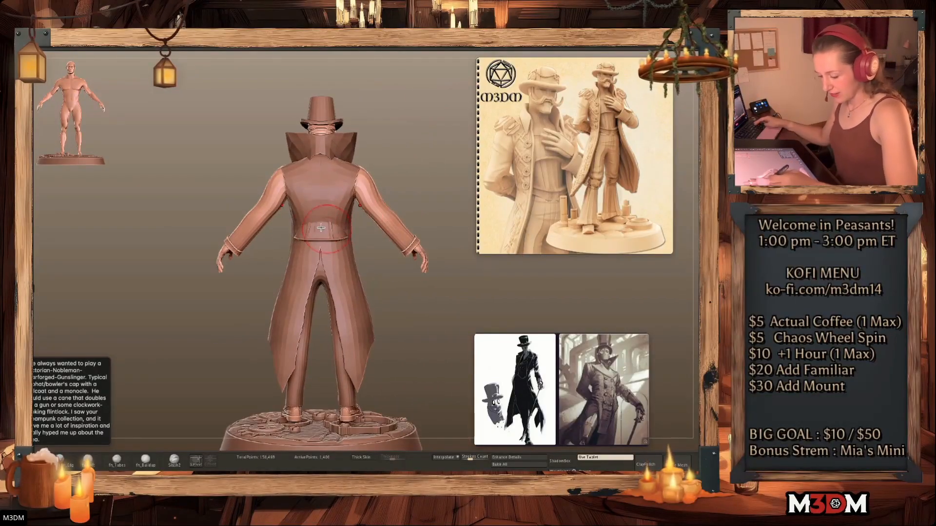
Tuck the vest's back inside the coat at the waist and adjust the collar's rear base with the Move brush
{"action": "left_click", "coordinate": [295, 266], "text": "alt"}
{"action": "key", "text": "space"}
{"action": "left_click_drag", "start_coordinate": [323, 227], "coordinate": [327, 226]}
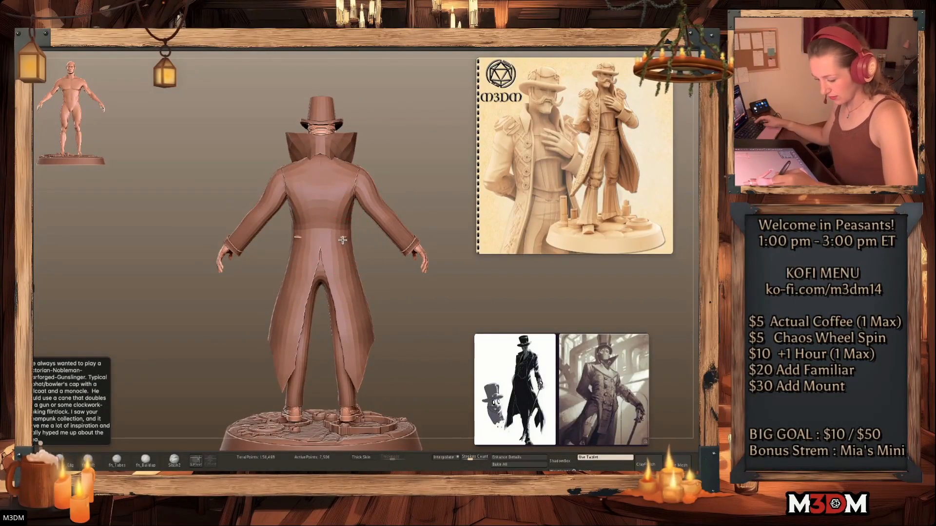
{"action": "left_click", "coordinate": [335, 217], "text": "alt"}
{"action": "left_click", "coordinate": [328, 150], "text": "alt"}
{"action": "mouse_move", "coordinate": [329, 159]}
{"action": "left_mouse_down"}
{"action": "mouse_move", "coordinate": [325, 181]}
{"action": "mouse_move", "coordinate": [336, 169]}
{"action": "left_mouse_up"}
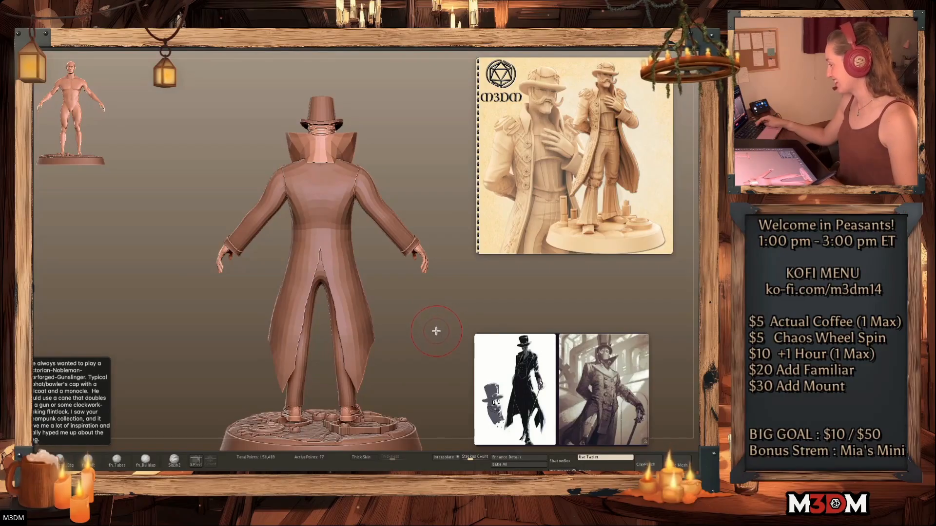
Examine the fit of the coat, vest, trousers and sleeves from the back and front of the figure
{"action": "left_click_drag", "start_coordinate": [436, 332], "coordinate": [414, 328]}
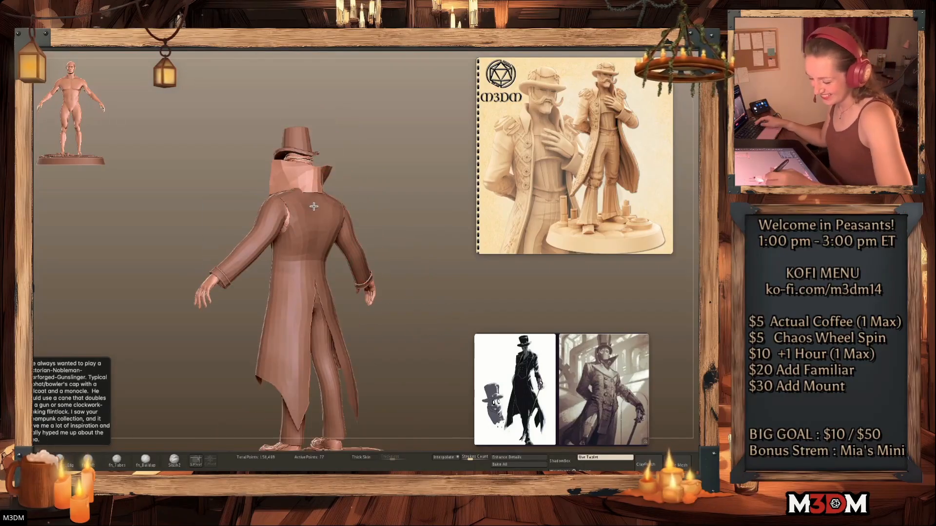
{"action": "left_click", "coordinate": [296, 229], "text": "alt"}
{"action": "right_click", "coordinate": [295, 230]}
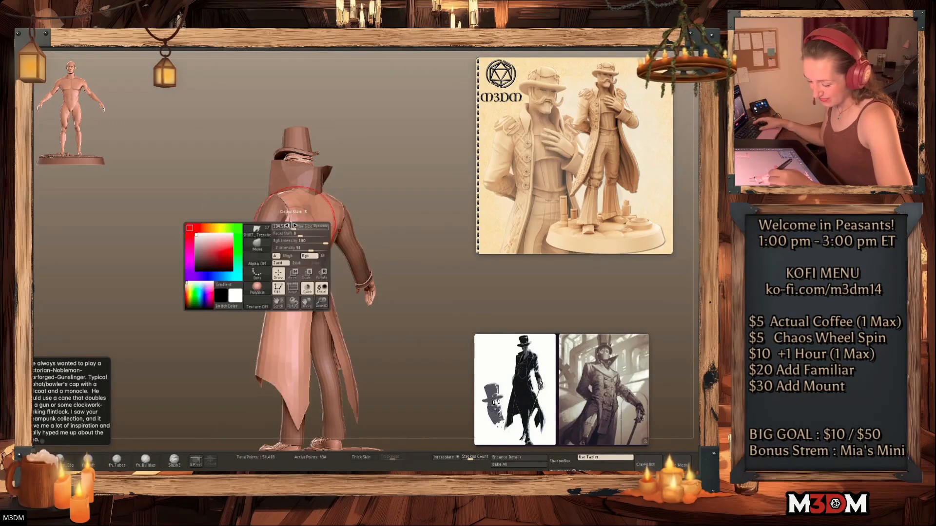
{"action": "left_click_drag", "start_coordinate": [385, 323], "coordinate": [441, 336]}
{"action": "left_click", "coordinate": [287, 341], "text": "alt"}
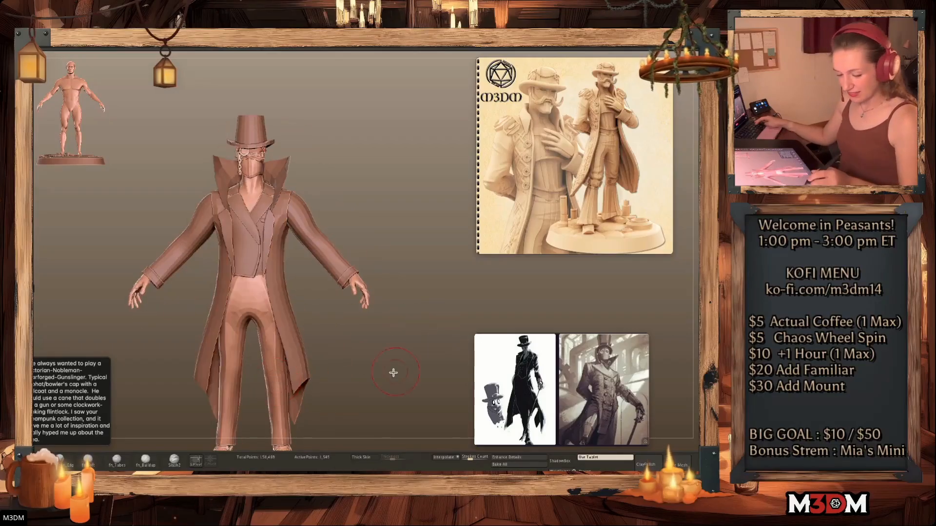
{"action": "left_click_drag", "start_coordinate": [399, 368], "coordinate": [427, 347], "text": "alt"}
{"action": "left_click", "coordinate": [295, 243], "text": "alt"}
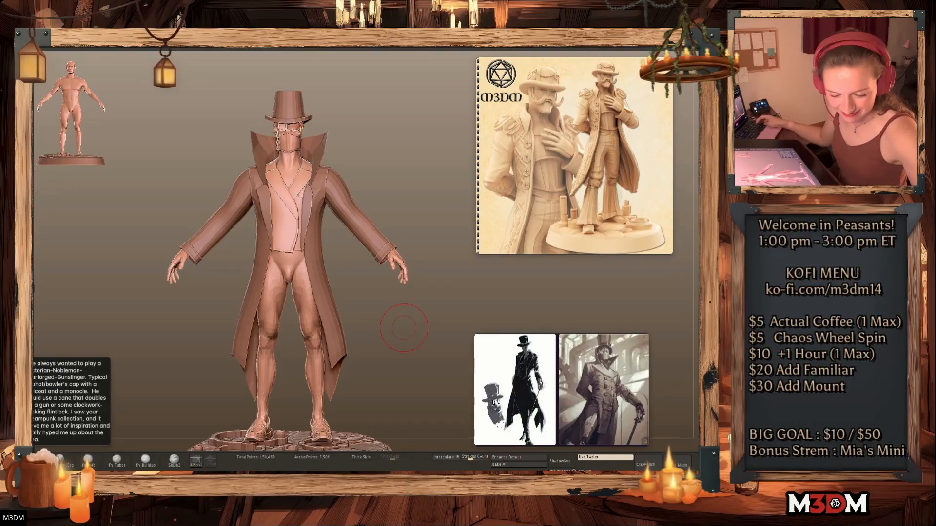
{"action": "left_click", "coordinate": [702, 277]}
{"action": "left_click", "coordinate": [383, 246], "text": "alt"}
{"action": "key", "text": "space"}
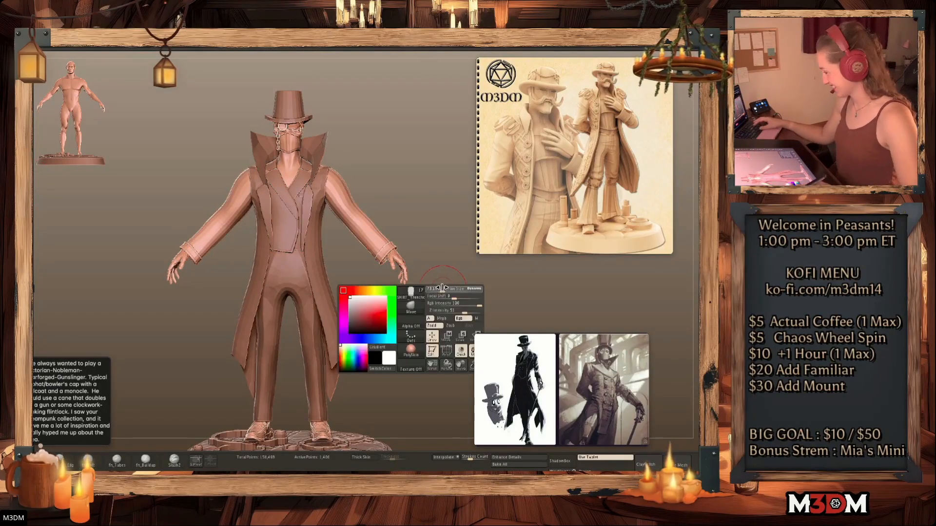
{"action": "left_click_drag", "start_coordinate": [438, 318], "coordinate": [436, 302], "text": "alt"}
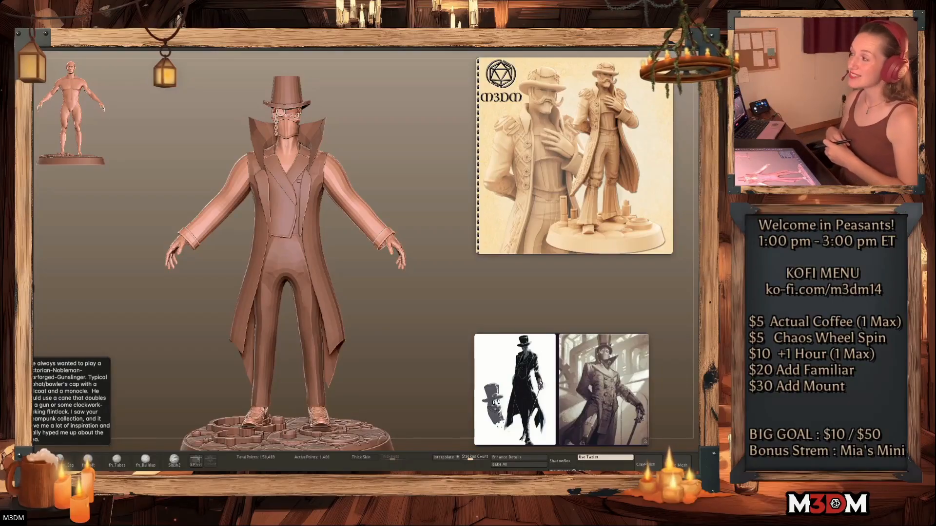
Lower the vest's front hem over the trouser waistband with the Move brush and check the vest's polygroups
{"action": "left_click", "coordinate": [285, 224], "text": "alt"}
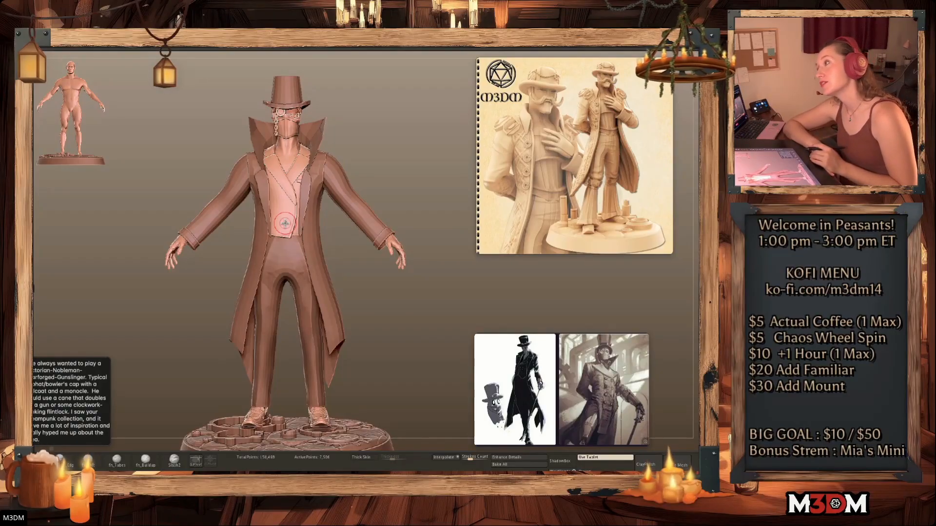
{"action": "key", "text": "space"}
{"action": "left_click_drag", "start_coordinate": [304, 233], "coordinate": [311, 234]}
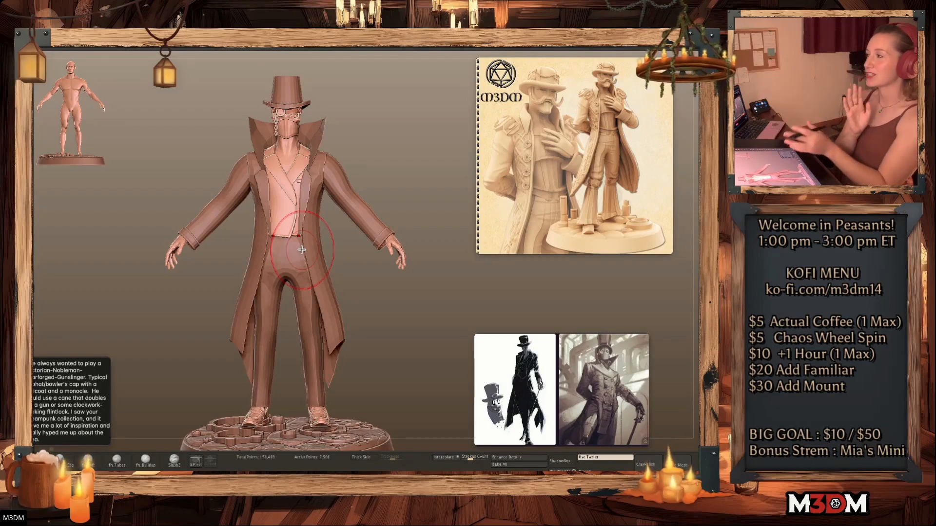
{"action": "left_click_drag", "start_coordinate": [291, 236], "coordinate": [290, 242]}
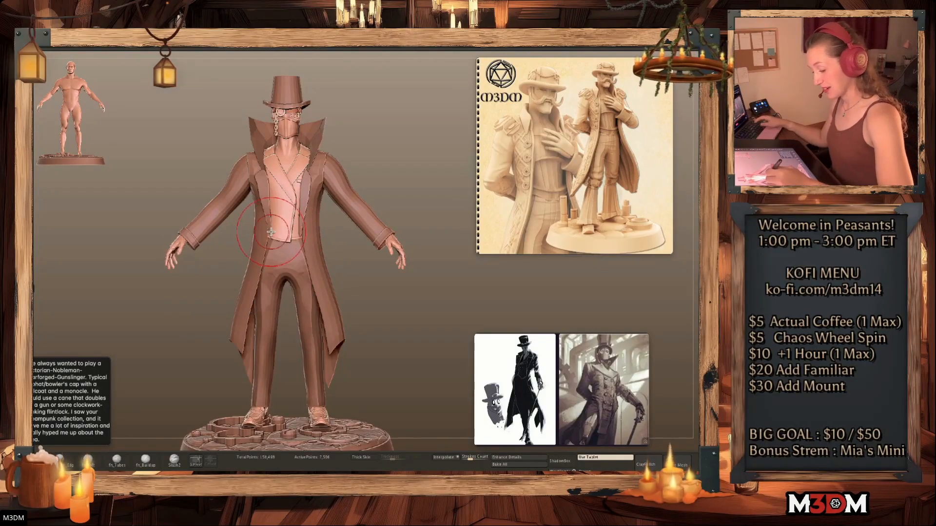
{"action": "key", "text": "space"}
{"action": "left_click_drag", "start_coordinate": [411, 286], "coordinate": [395, 290]}
{"action": "key", "text": "shift+f"}
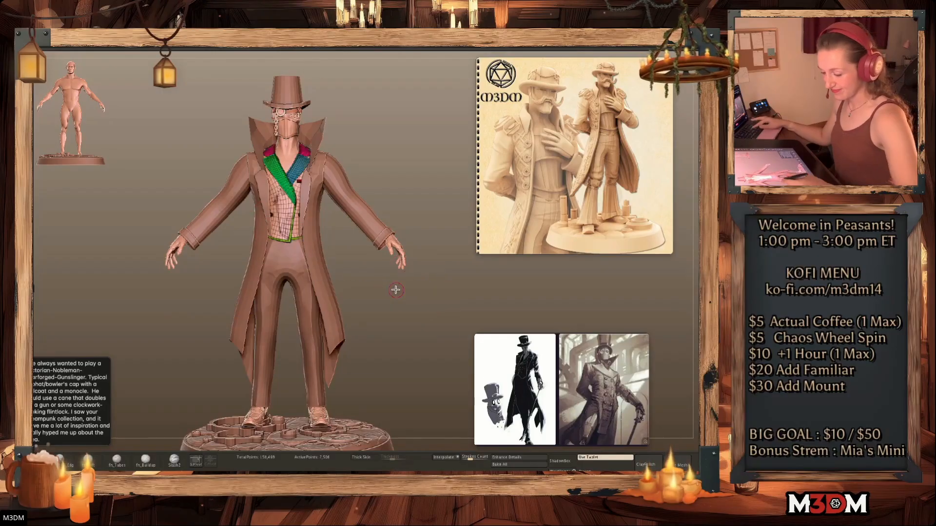
{"action": "key", "text": "shift+f"}
Review the gunslinger's lapels and full silhouette, the straw-hatted miniature and the clothing library for comparison
{"action": "left_click", "coordinate": [306, 198], "text": "alt"}
{"action": "key", "text": "space"}
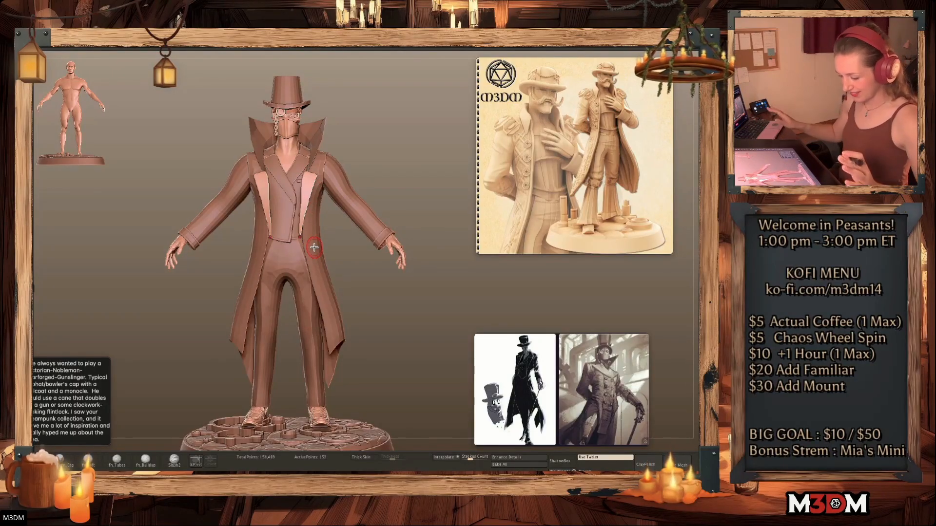
{"action": "left_click", "coordinate": [387, 239], "text": "alt"}
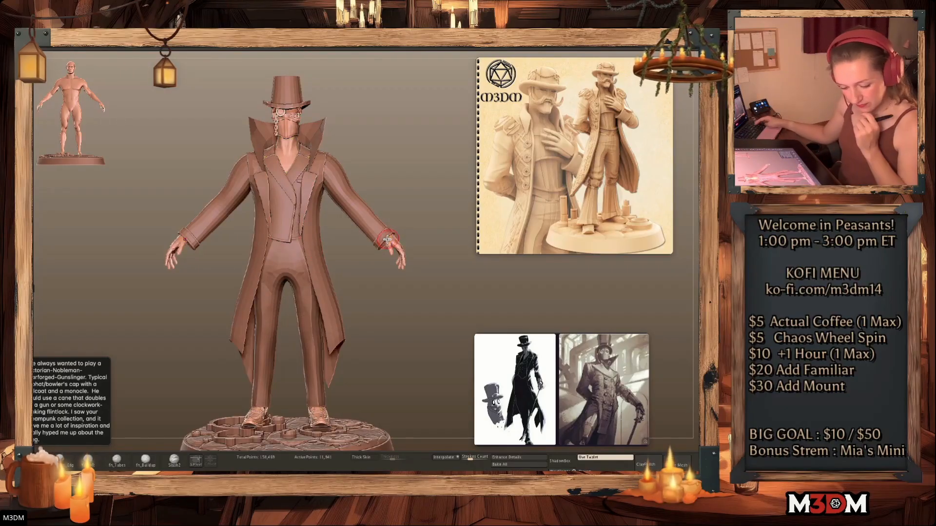
{"action": "left_click_drag", "start_coordinate": [409, 408], "coordinate": [401, 371], "text": "alt"}
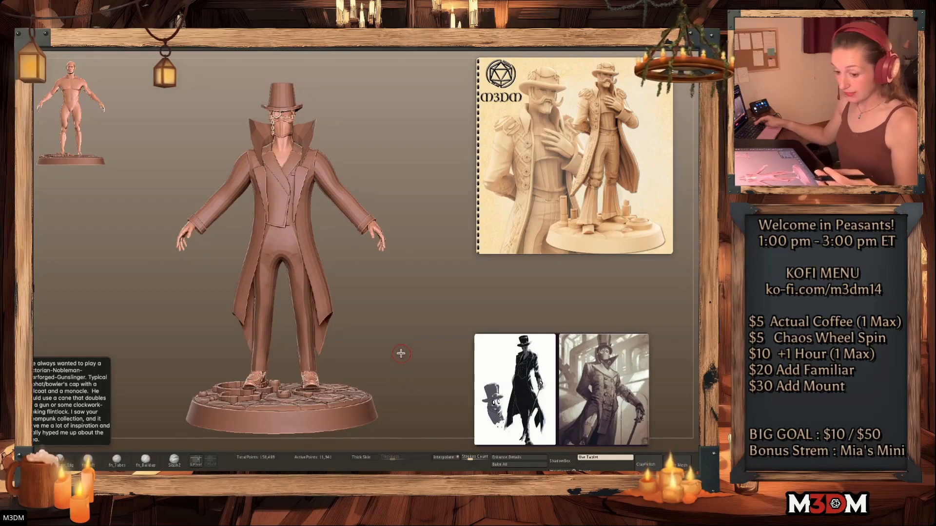
{"action": "key", "text": "alt+Tab"}
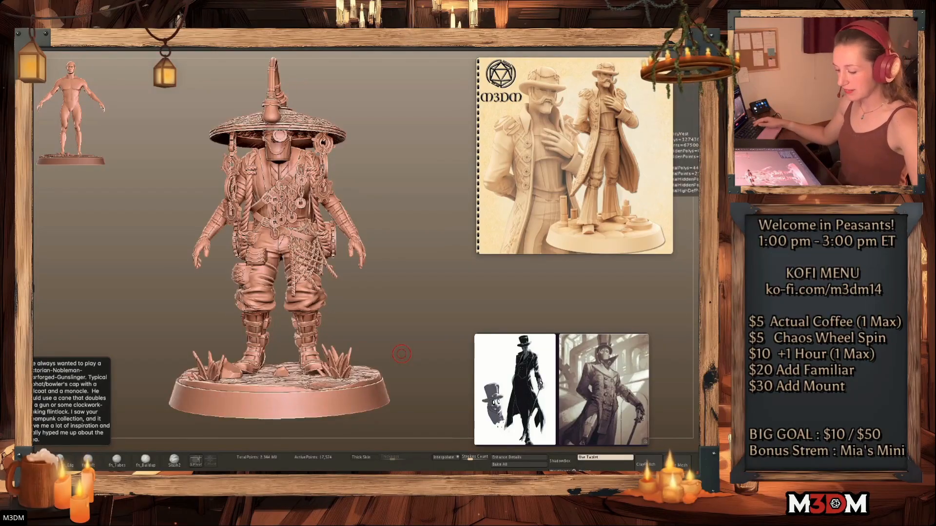
{"action": "left_click_drag", "start_coordinate": [409, 383], "coordinate": [407, 389], "text": "alt"}
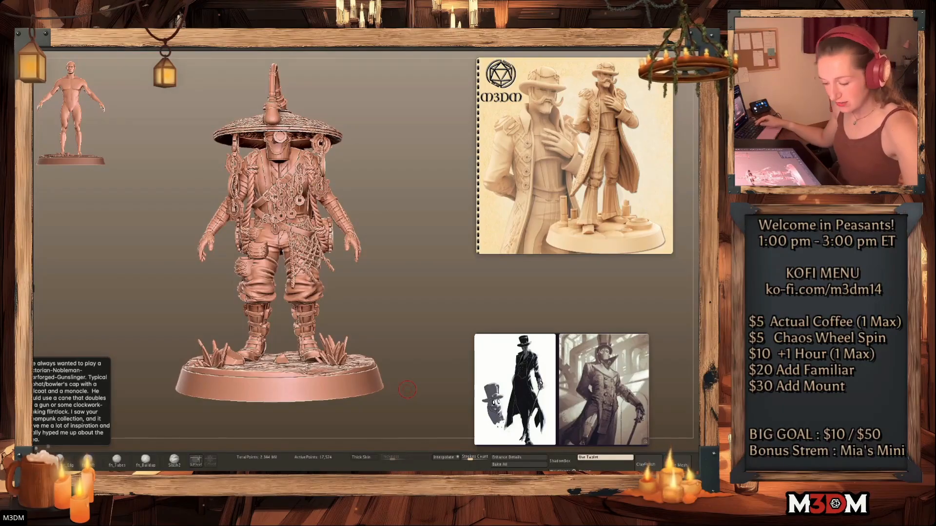
{"action": "key", "text": "alt+Tab"}
{"action": "left_click_drag", "start_coordinate": [462, 312], "coordinate": [438, 412], "text": "alt"}
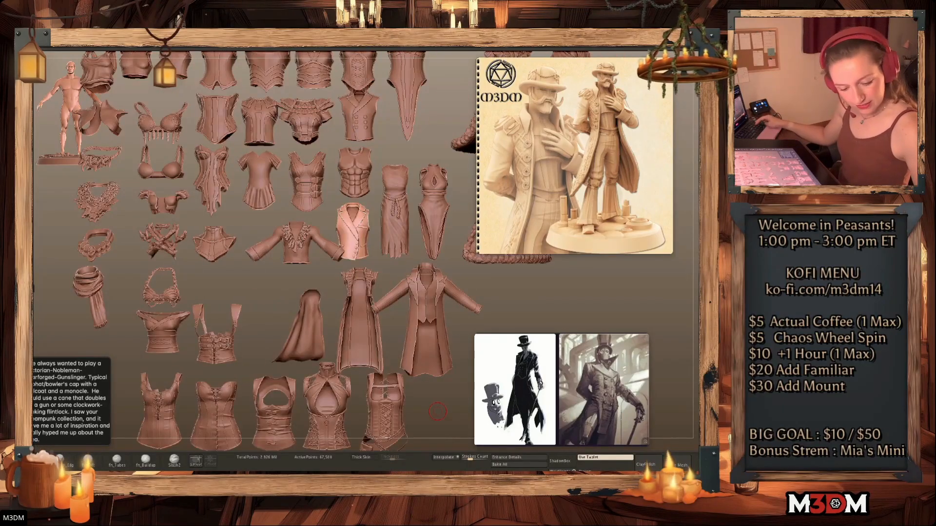
{"action": "key", "text": "alt+Tab"}
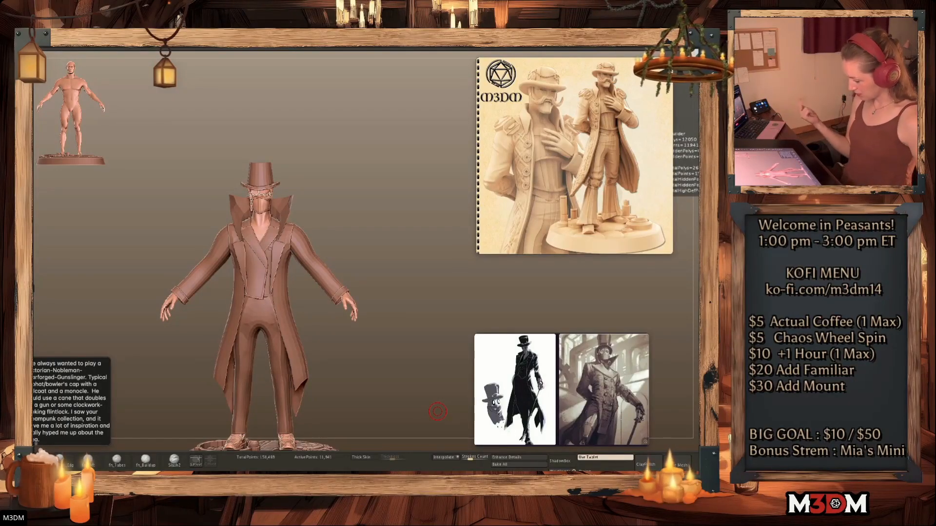
{"action": "key", "text": "shift+f"}
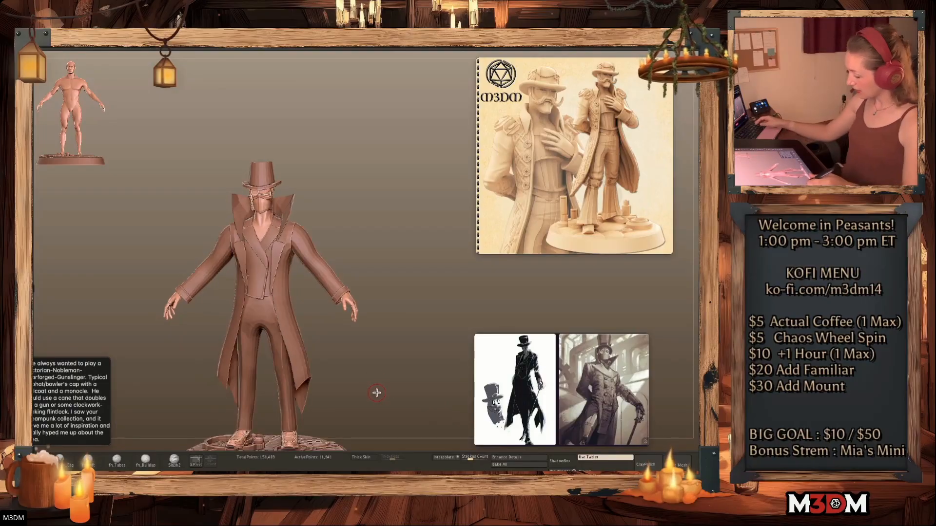
{"action": "key", "text": "shift+f"}
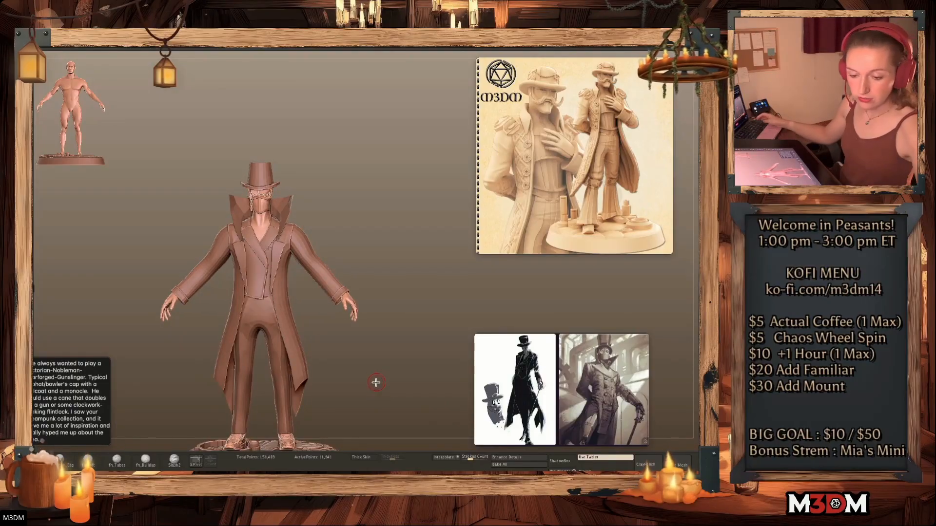
Search for "weapons", open the Weapons.ztl library and frame its whole collection
{"action": "key", "text": "ctrl+n"}
{"action": "key", "text": "ctrl+o"}
{"action": "left_click", "coordinate": [529, 94]}
{"action": "type", "text": "weapons"}
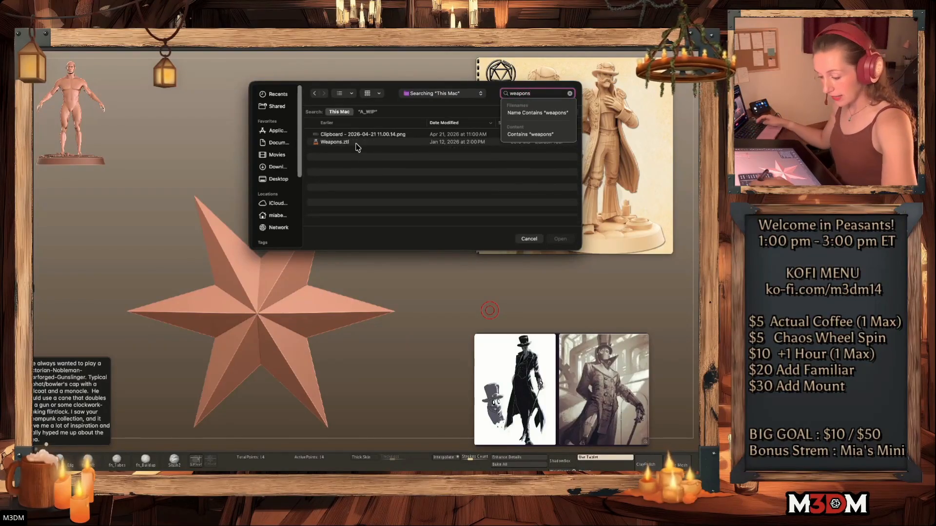
{"action": "double_click", "coordinate": [347, 146]}
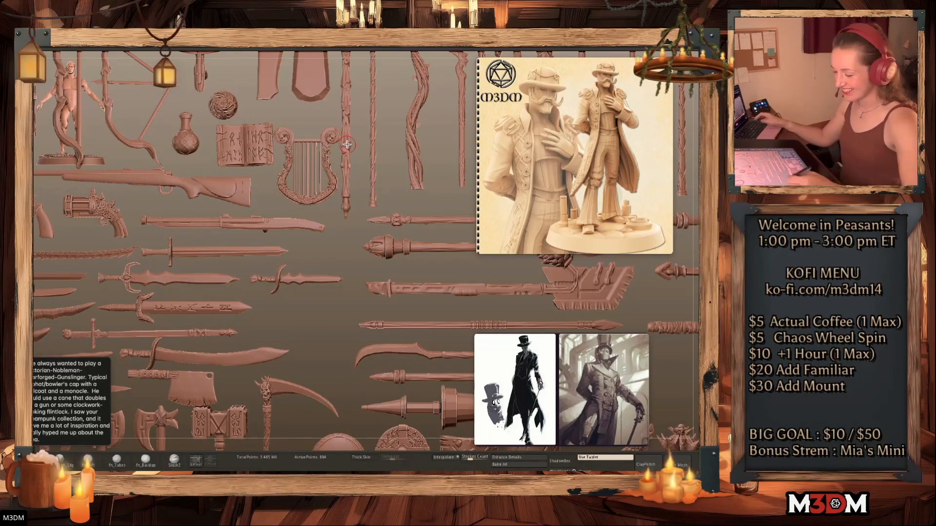
{"action": "key", "text": "f"}
{"action": "key", "text": "f"}
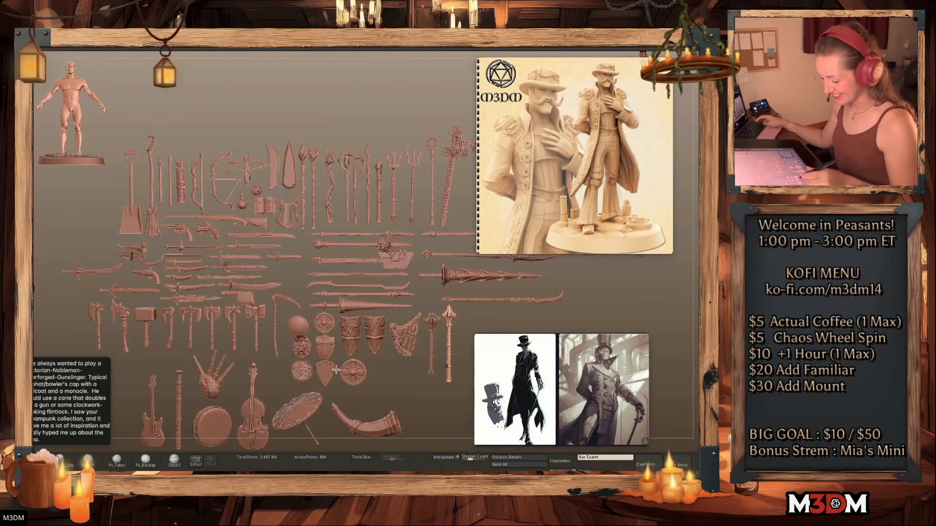
Select the geared multi-barrel pistol in the weapons library, isolate it and frame it for a close look
{"action": "left_click", "coordinate": [185, 231], "text": "alt"}
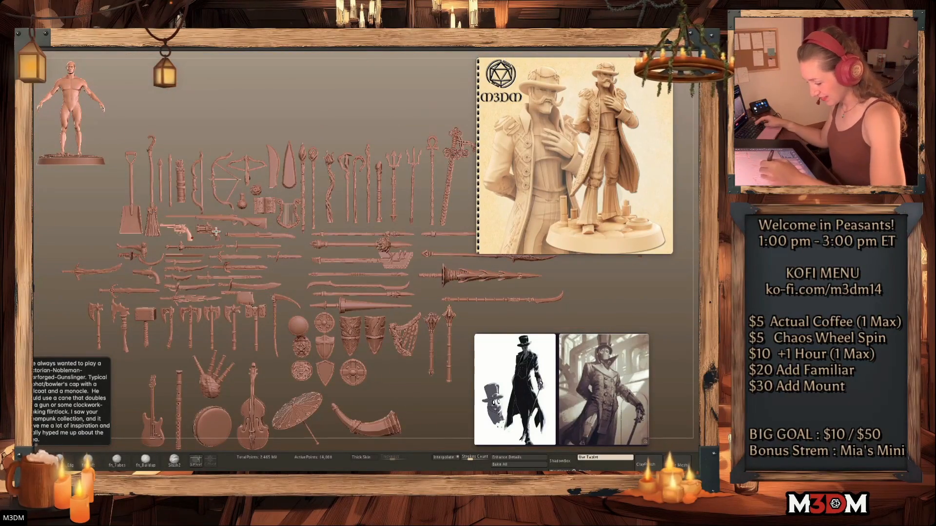
{"action": "left_click", "coordinate": [217, 231], "text": "alt"}
{"action": "key", "text": "alt+s"}
{"action": "key", "text": "f"}
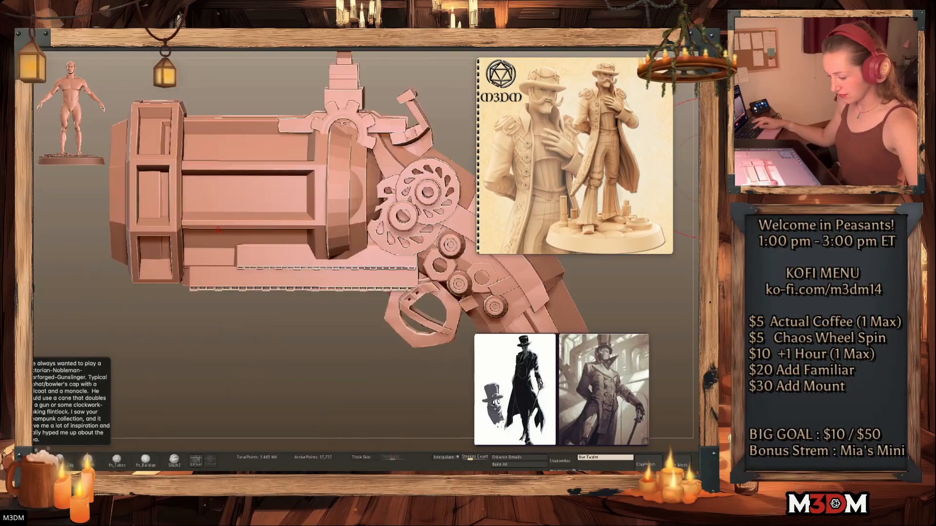
{"action": "left_click_drag", "start_coordinate": [371, 380], "coordinate": [299, 387], "text": "alt"}
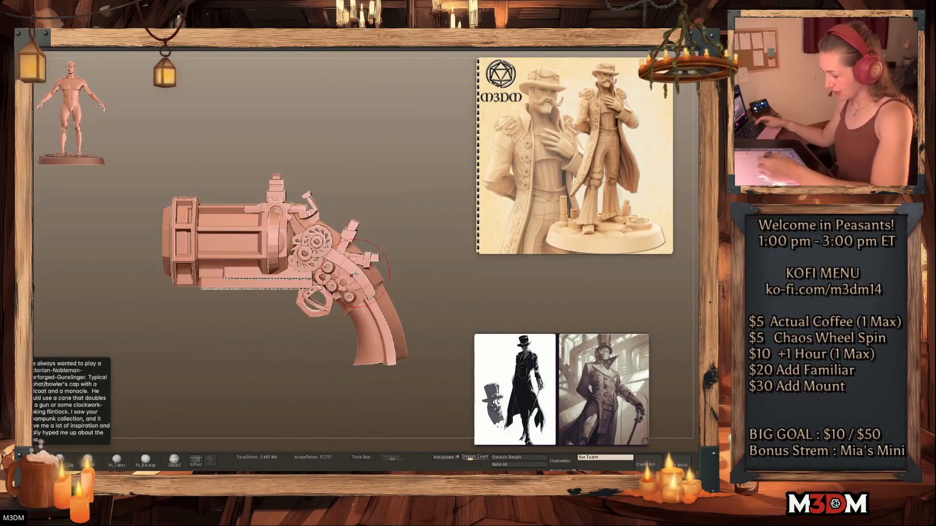
Try to lengthen the geared pistol's barrels by masking the rear of the gun and moving the unmasked muzzle forward
{"action": "left_click_drag", "start_coordinate": [115, 142], "coordinate": [230, 322], "text": "ctrl"}
{"action": "left_click", "coordinate": [440, 326], "text": "ctrl"}
{"action": "key", "text": "w"}
{"action": "left_click_drag", "start_coordinate": [376, 384], "coordinate": [413, 358], "text": "alt"}
{"action": "left_click_drag", "start_coordinate": [288, 262], "coordinate": [170, 284]}
{"action": "key", "text": "q"}
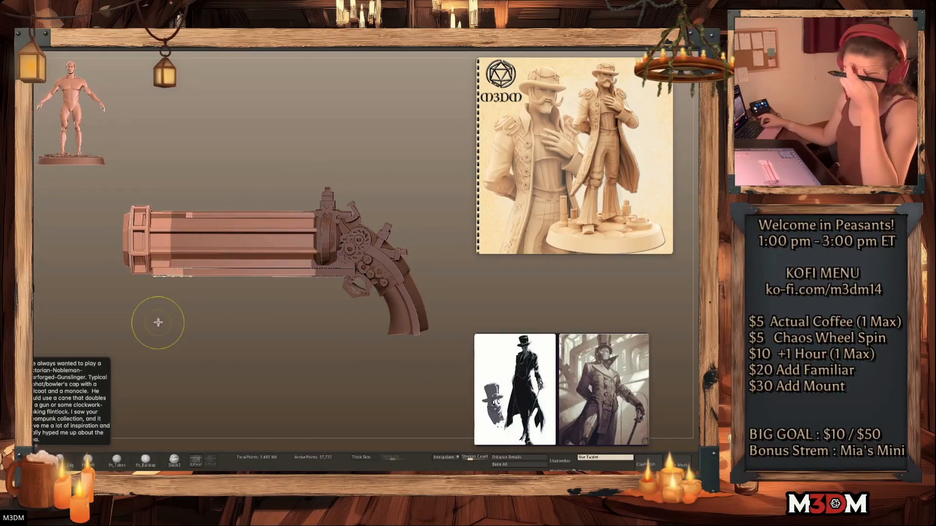
{"action": "key", "text": "ctrl+z"}
{"action": "key", "text": "shift+f"}
{"action": "key", "text": "shift+f"}
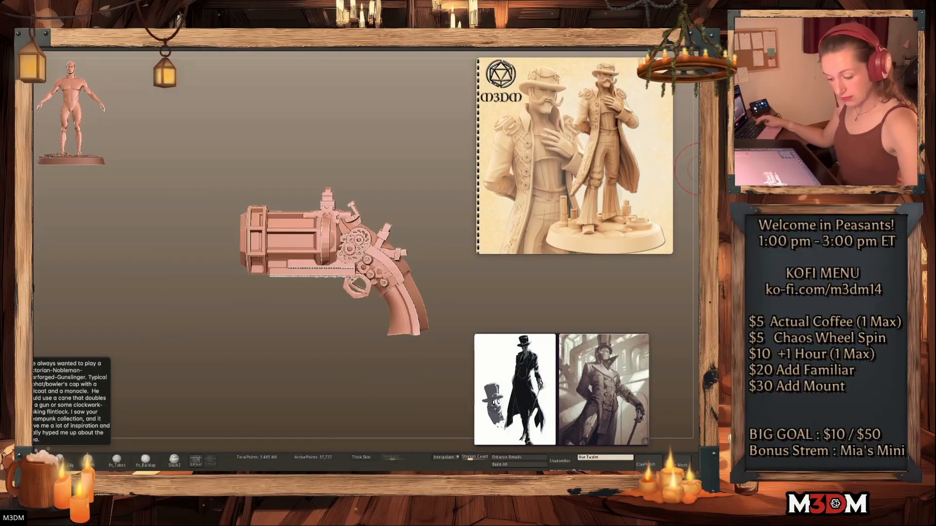
Return to the full weapons collection, select the flintlock pistol and frame it up close
{"action": "left_click", "coordinate": [701, 169]}
{"action": "key", "text": "f"}
{"action": "key", "text": "space"}
{"action": "left_click_drag", "start_coordinate": [422, 403], "coordinate": [419, 400]}
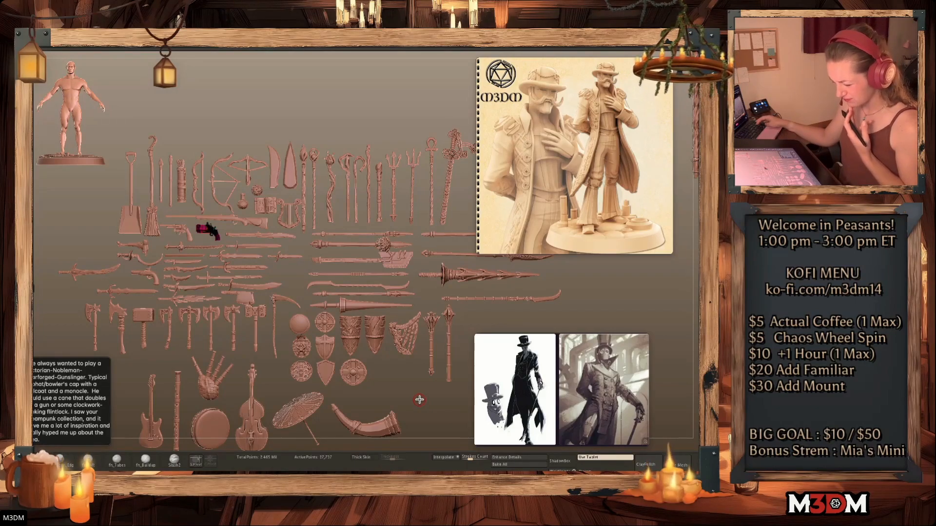
{"action": "left_click", "coordinate": [149, 274], "text": "alt"}
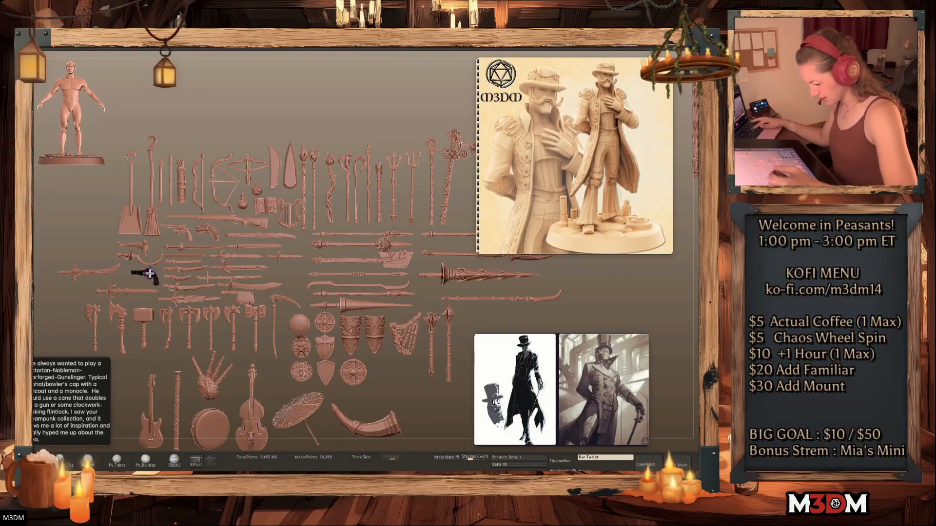
{"action": "key", "text": "f"}
{"action": "key", "text": "shift+f"}
{"action": "left_click_drag", "start_coordinate": [321, 350], "coordinate": [345, 325], "text": "alt"}
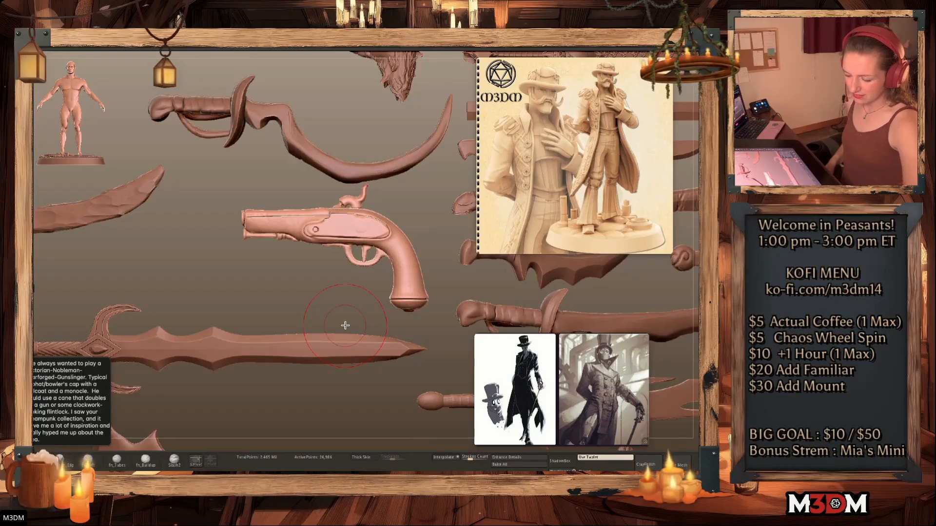
Inspect the flintlock pistol in isolation against the references and return to the overview of all weapons
{"action": "key", "text": "alt+s"}
{"action": "mouse_move", "coordinate": [436, 335]}
{"action": "left_mouse_down"}
{"action": "mouse_move", "coordinate": [447, 342]}
{"action": "mouse_move", "coordinate": [431, 342]}
{"action": "mouse_move", "coordinate": [420, 378]}
{"action": "left_mouse_up"}
{"action": "key", "text": "alt+s"}
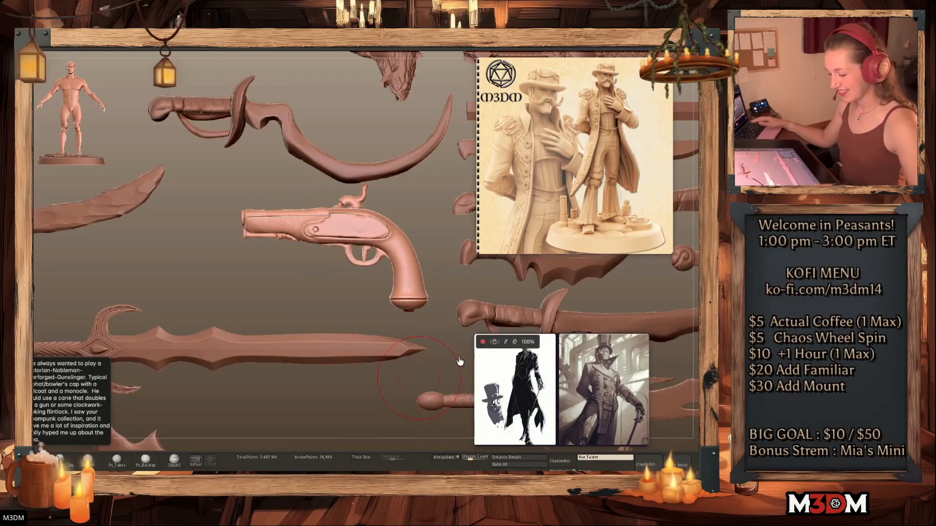
{"action": "key", "text": "f"}
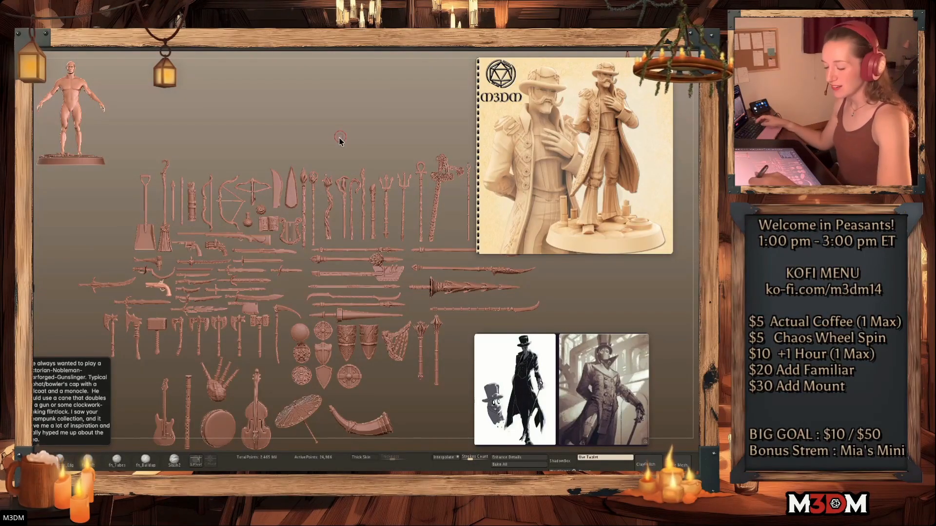
{"action": "left_click_drag", "start_coordinate": [351, 137], "coordinate": [345, 131], "text": "alt"}
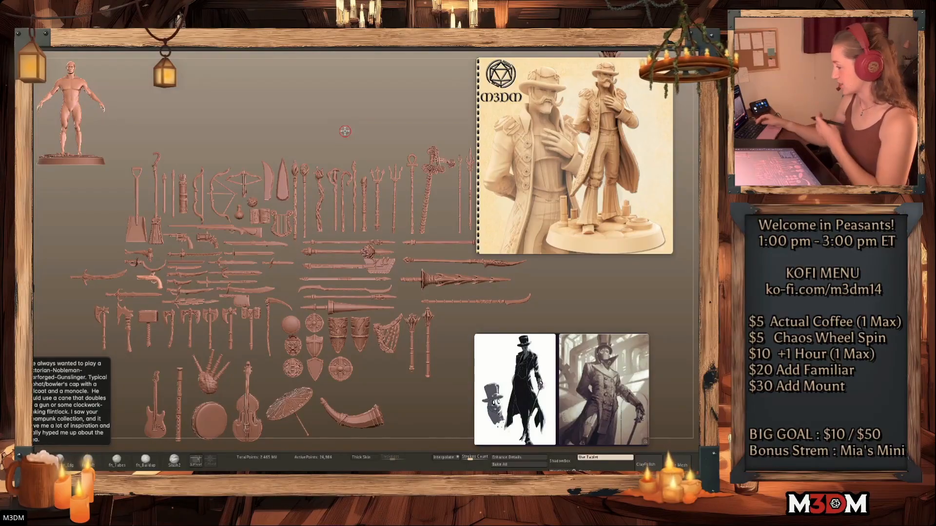
Compare the pistols in the weapons library, select the flintlock and append it to the gunslinger figure
{"action": "left_click_drag", "start_coordinate": [317, 117], "coordinate": [314, 123]}
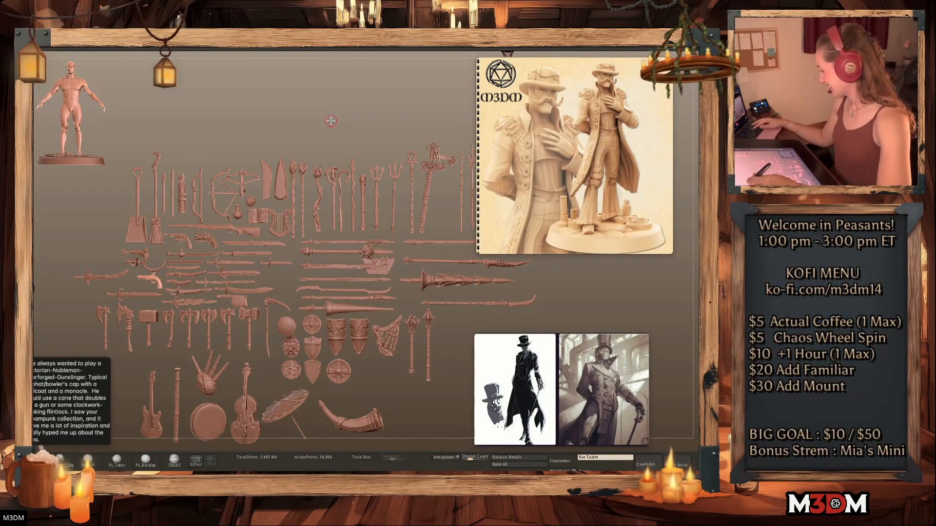
{"action": "left_click_drag", "start_coordinate": [337, 129], "coordinate": [310, 146]}
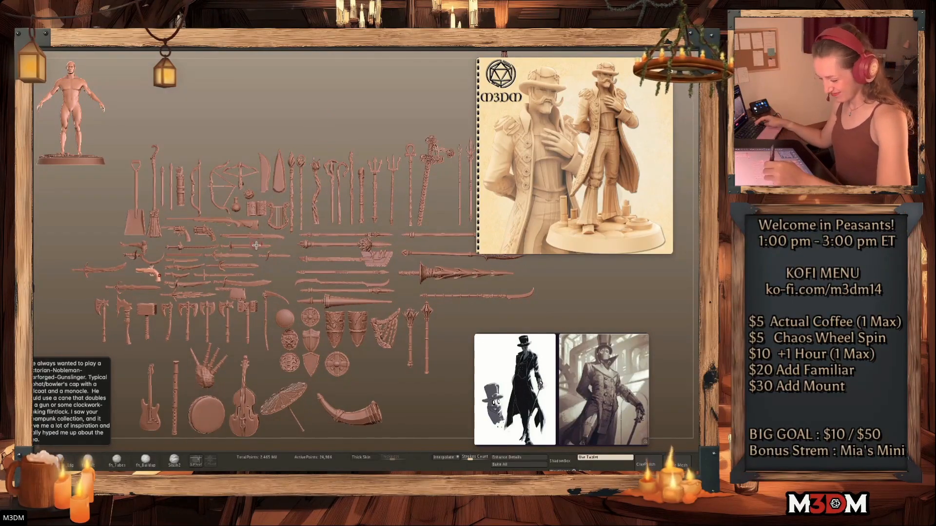
{"action": "left_click", "coordinate": [220, 228], "text": "alt"}
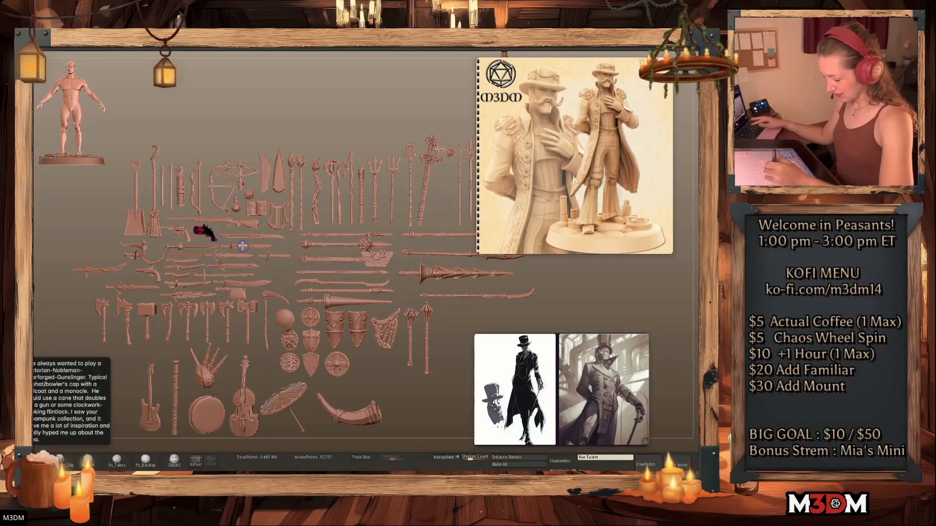
{"action": "left_click", "coordinate": [156, 275], "text": "alt"}
{"action": "key", "text": "f"}
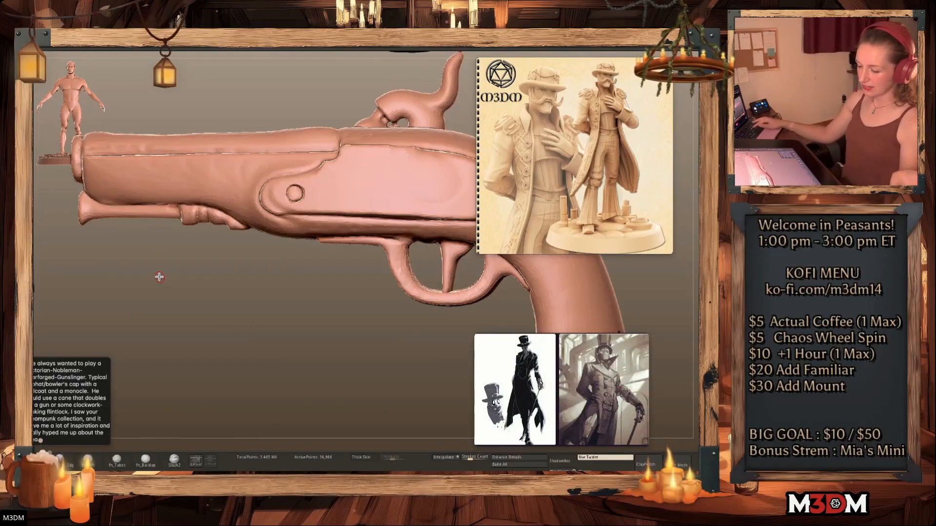
{"action": "key", "text": "f"}
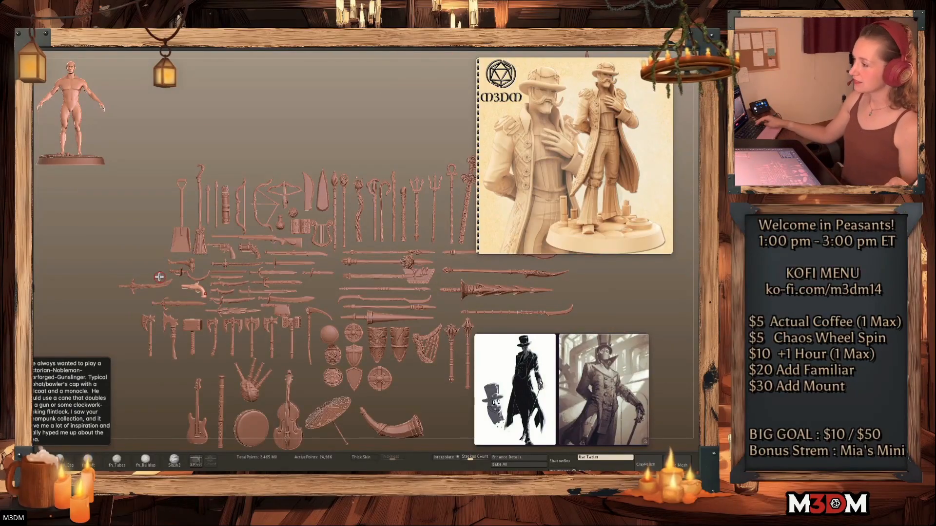
{"action": "left_click_drag", "start_coordinate": [376, 305], "coordinate": [379, 326], "text": "alt"}
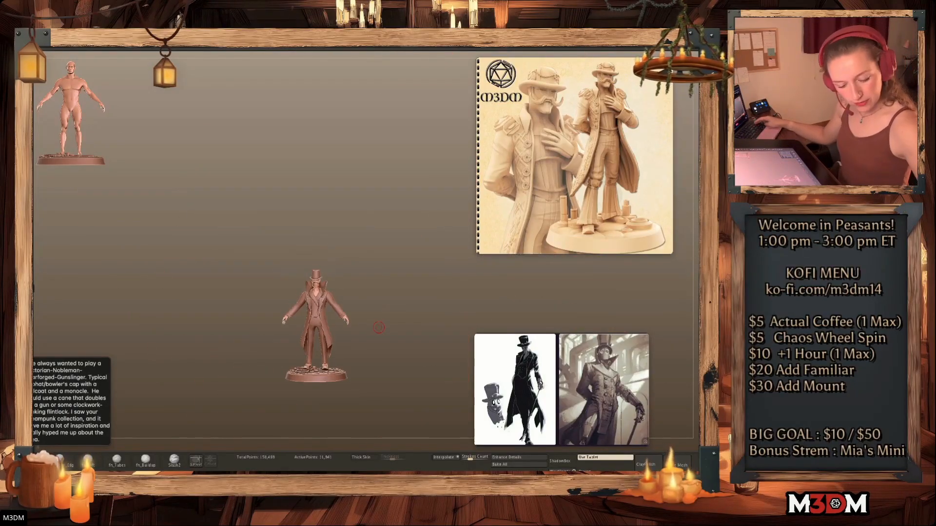
{"action": "left_click", "coordinate": [673, 335]}
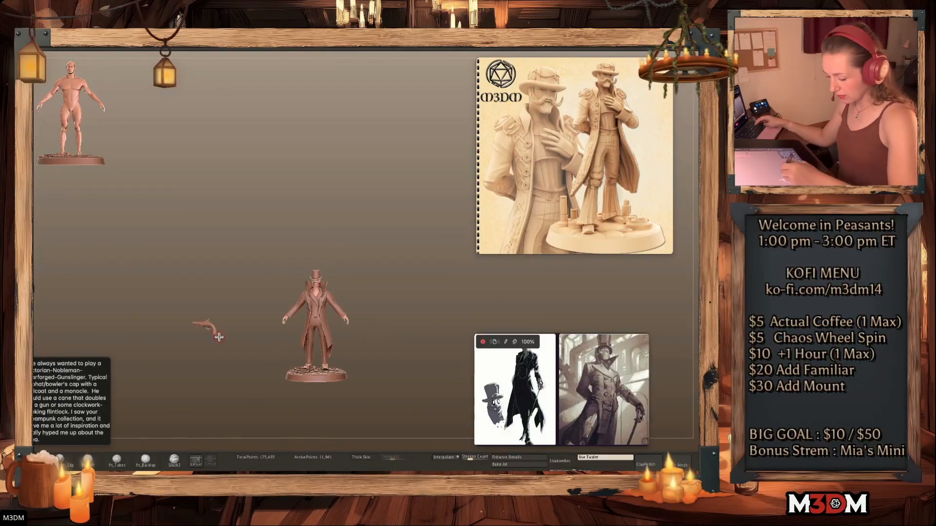
Move the flintlock pistol in front of the gunslinger's chest and rotate it so the barrel points down
{"action": "key", "text": "f"}
{"action": "key", "text": "w"}
{"action": "left_click_drag", "start_coordinate": [188, 307], "coordinate": [376, 266]}
{"action": "key", "text": "q"}
{"action": "left_click_drag", "start_coordinate": [448, 286], "coordinate": [447, 343], "text": "alt"}
{"action": "left_click_drag", "start_coordinate": [449, 285], "coordinate": [476, 312]}
{"action": "key", "text": "w"}
{"action": "left_click_drag", "start_coordinate": [358, 319], "coordinate": [378, 342]}
{"action": "key", "text": "q"}
{"action": "left_click_drag", "start_coordinate": [490, 352], "coordinate": [407, 260]}
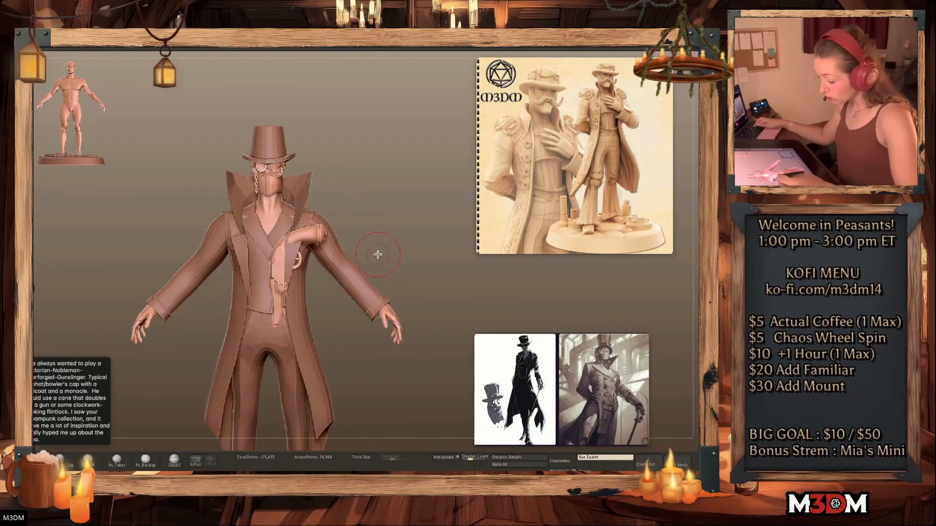
Scale the pistol down and tuck it in at the waist beside the vest's lower edge
{"action": "key", "text": "w"}
{"action": "left_click_drag", "start_coordinate": [291, 274], "coordinate": [282, 280]}
{"action": "left_click_drag", "start_coordinate": [321, 245], "coordinate": [418, 276]}
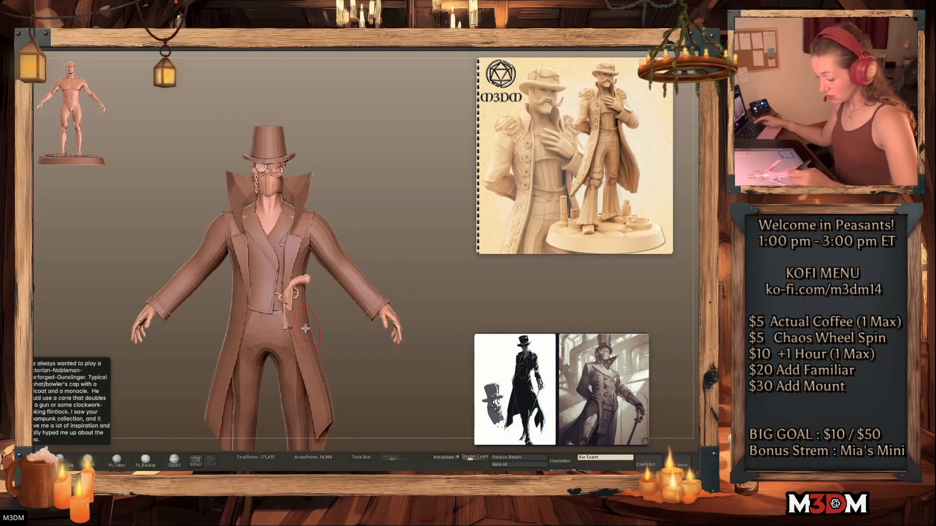
{"action": "mouse_move", "coordinate": [329, 299]}
{"action": "left_mouse_down"}
{"action": "mouse_move", "coordinate": [322, 276]}
{"action": "mouse_move", "coordinate": [325, 285]}
{"action": "left_mouse_up"}
{"action": "left_click_drag", "start_coordinate": [427, 389], "coordinate": [378, 338], "text": "alt"}
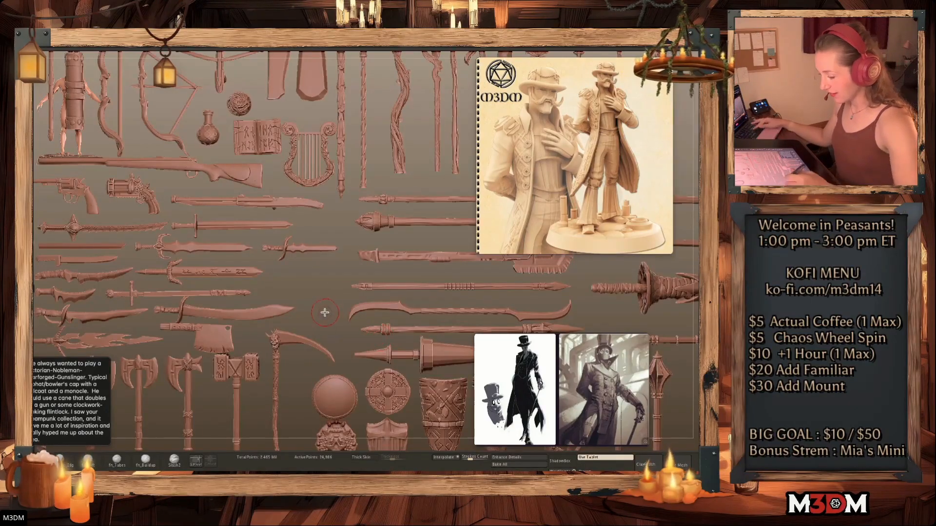
Look over the weapons library and the straw-hatted miniature, then return to the gunslinger
{"action": "key", "text": "f"}
{"action": "key", "text": "f"}
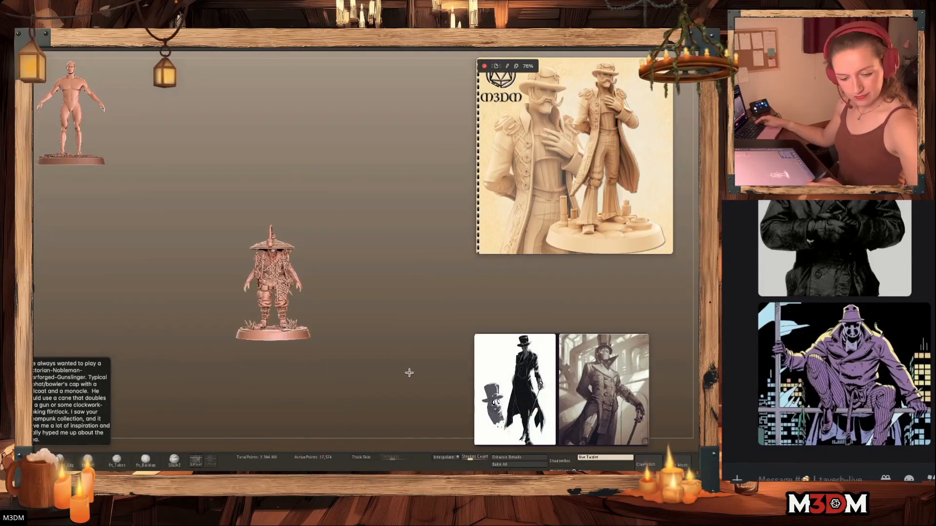
{"action": "mouse_move", "coordinate": [416, 315]}
{"action": "left_mouse_down", "text": "alt"}
{"action": "mouse_move", "coordinate": [427, 353]}
{"action": "mouse_move", "coordinate": [434, 297]}
{"action": "mouse_move", "coordinate": [432, 307]}
{"action": "left_mouse_up", "text": "alt"}
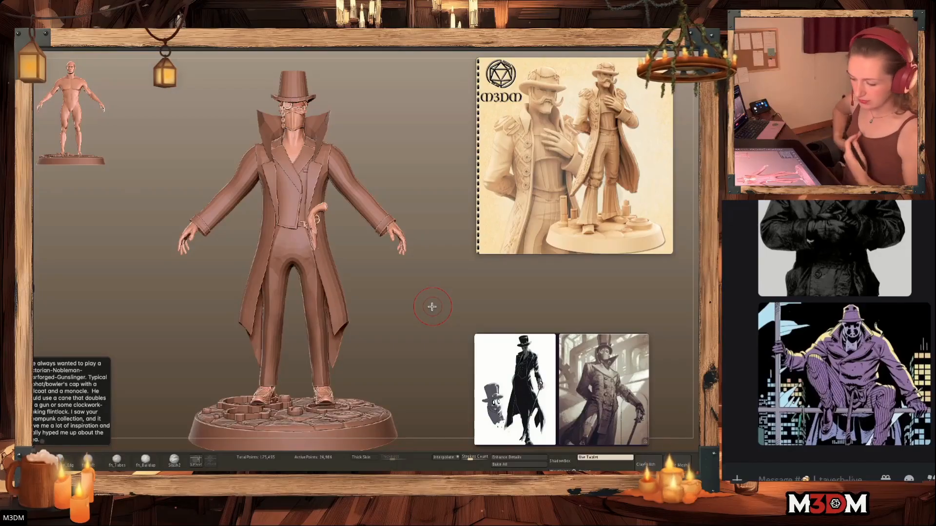
Select the vest and choose the IMM Ind. Parts insert brush, moving the silhouette references clear of the brush list
{"action": "left_click", "coordinate": [292, 202], "text": "alt"}
{"action": "left_click_drag", "start_coordinate": [416, 290], "coordinate": [455, 307], "text": "alt"}
{"action": "key", "text": "b"}
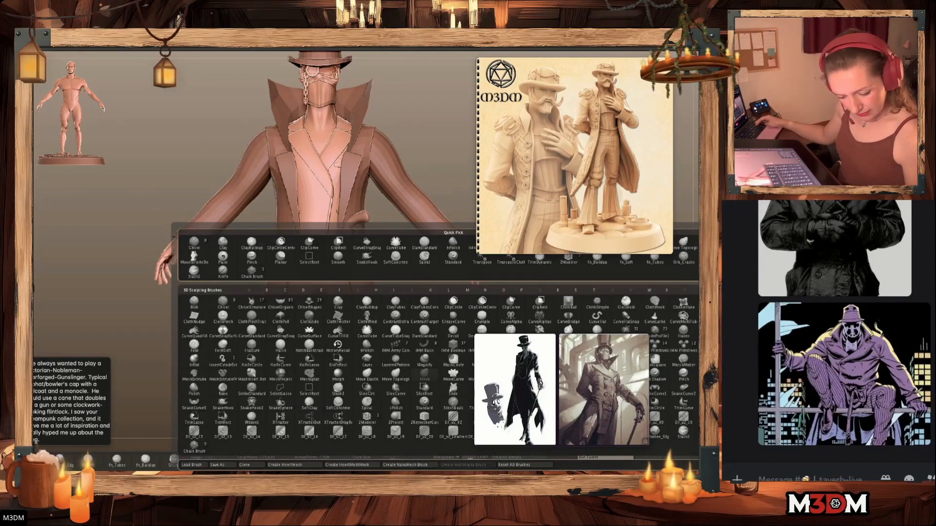
{"action": "left_click", "coordinate": [711, 346]}
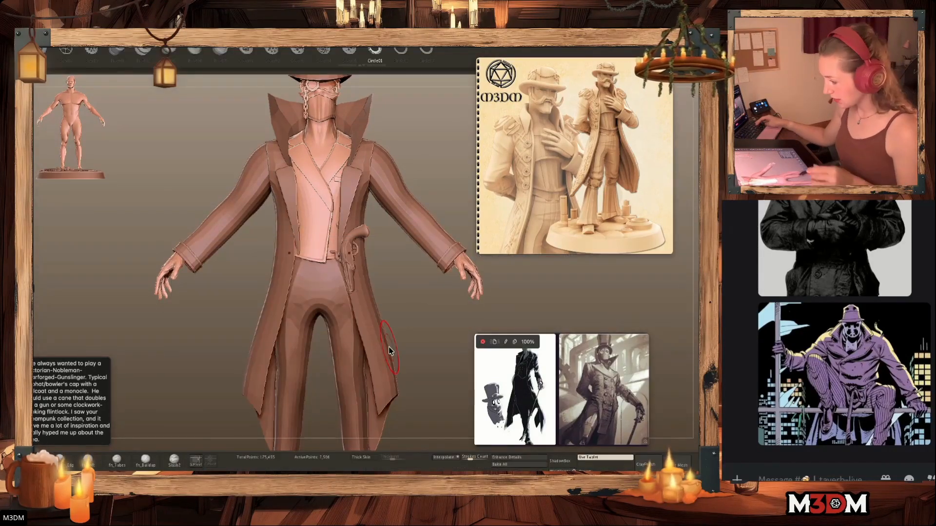
{"action": "key", "text": "b"}
{"action": "left_click_drag", "start_coordinate": [560, 397], "coordinate": [641, 401]}
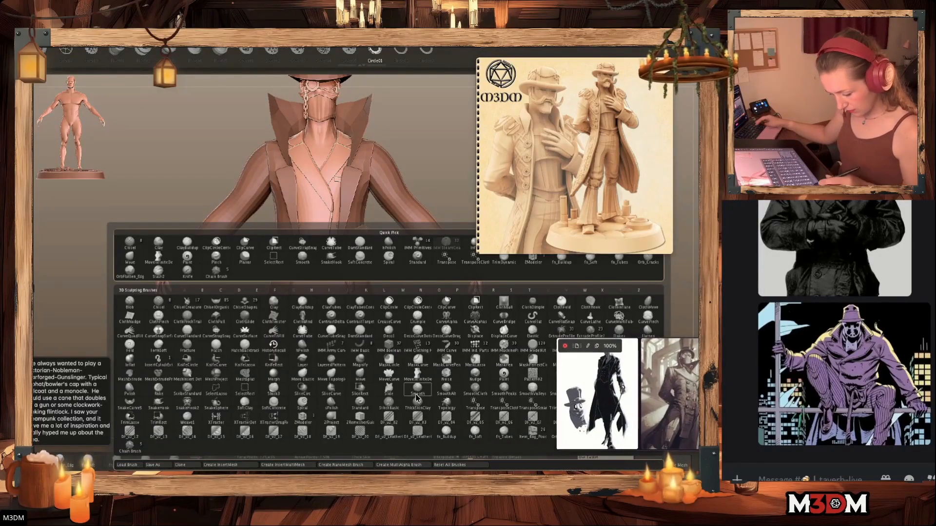
{"action": "left_click", "coordinate": [475, 349]}
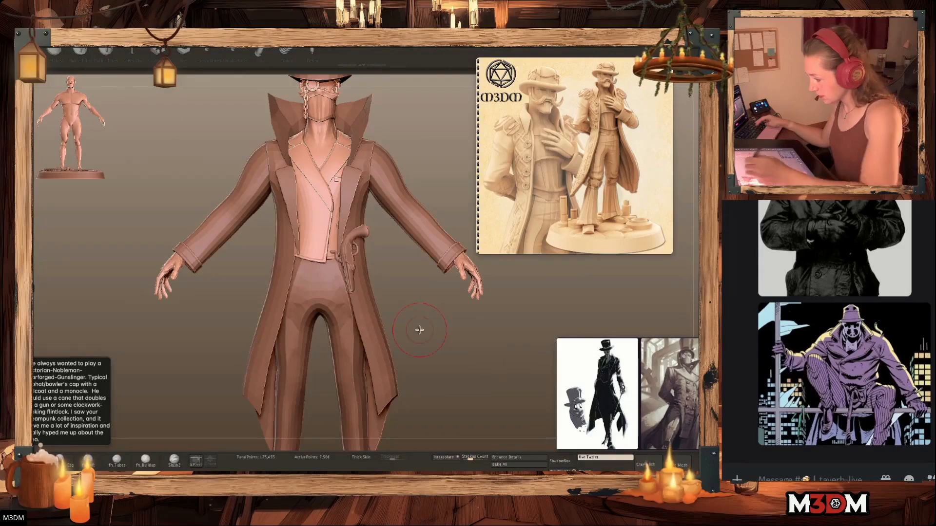
Isolate the vest, switch symmetry off and try inserting a part on its lower front
{"action": "left_click_drag", "start_coordinate": [184, 326], "coordinate": [155, 373], "text": "alt"}
{"action": "left_click", "coordinate": [294, 257]}
{"action": "key", "text": "ctrl+z"}
{"action": "left_click_drag", "start_coordinate": [370, 329], "coordinate": [412, 314], "text": "alt"}
{"action": "left_click_drag", "start_coordinate": [265, 267], "coordinate": [268, 279]}
{"action": "key", "text": "ctrl+z"}
{"action": "key", "text": "x"}
{"action": "key", "text": "shift+d"}
{"action": "key", "text": "ctrl+z"}
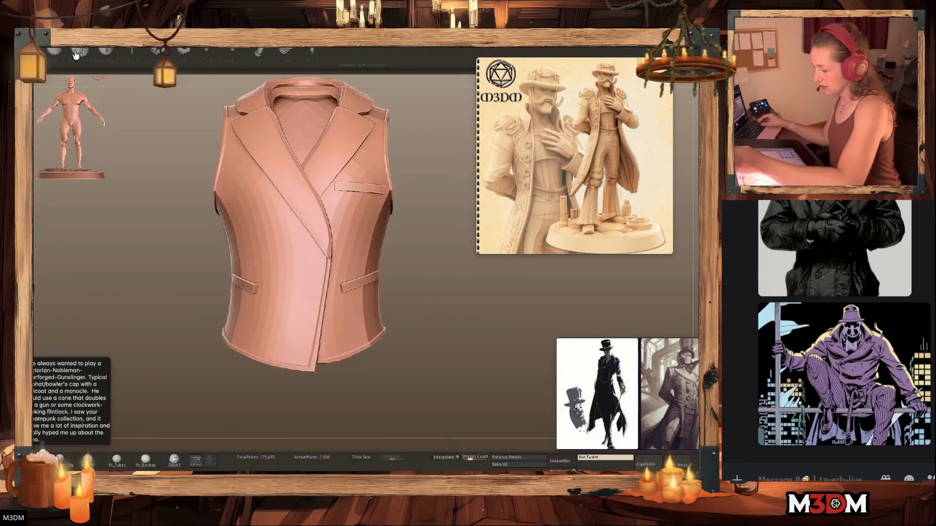
Move the written brief clear of the brush settings and open the insert brush's depth options
{"action": "left_click_drag", "start_coordinate": [95, 363], "coordinate": [152, 360]}
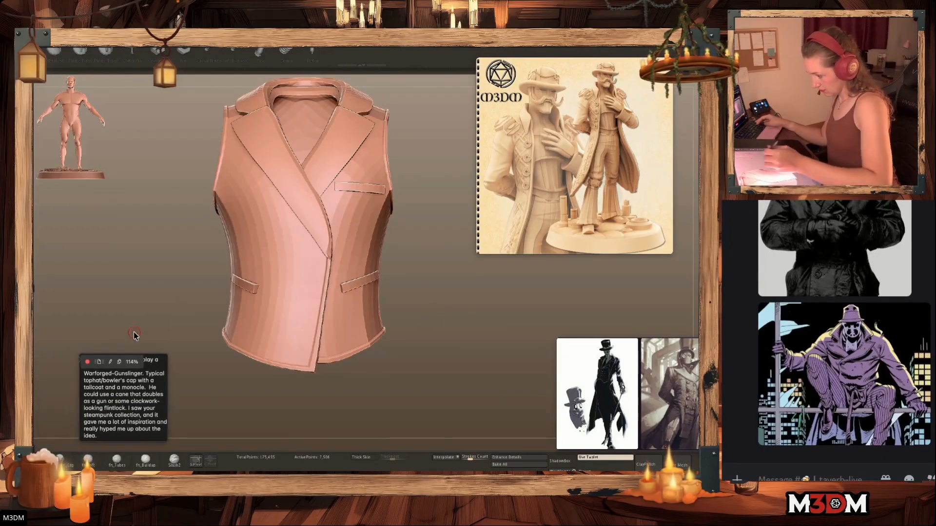
{"action": "left_click", "coordinate": [30, 287]}
{"action": "left_click", "coordinate": [39, 423]}
{"action": "left_click_drag", "start_coordinate": [39, 441], "coordinate": [38, 267]}
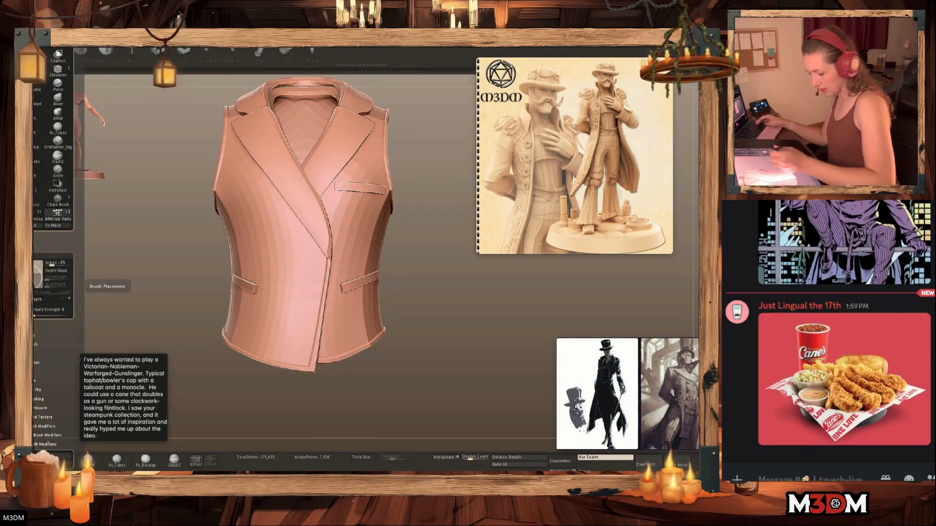
{"action": "left_click", "coordinate": [81, 287]}
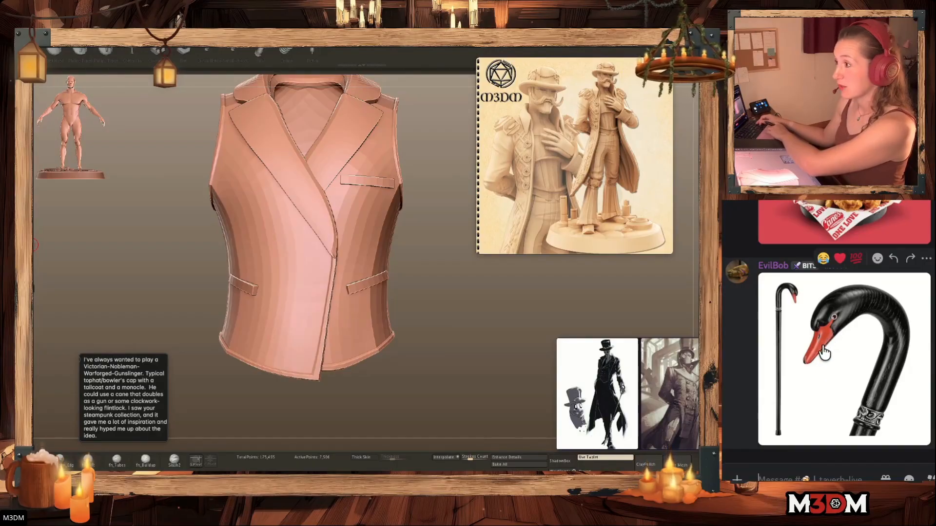
Look through the newly posted cane reference images in the chat
{"action": "scroll", "coordinate": [823, 352], "scroll_direction": "up", "scroll_amount": 4}
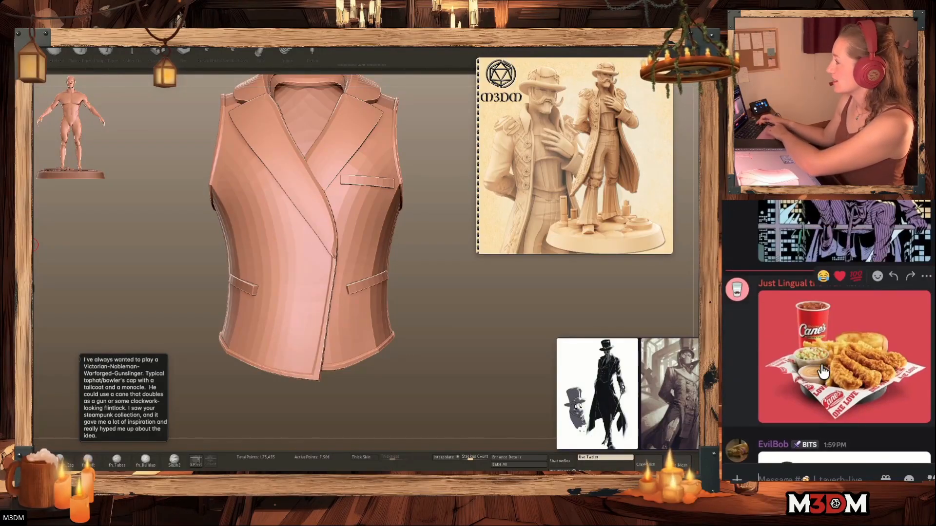
{"action": "scroll", "coordinate": [822, 371], "scroll_direction": "up", "scroll_amount": 1}
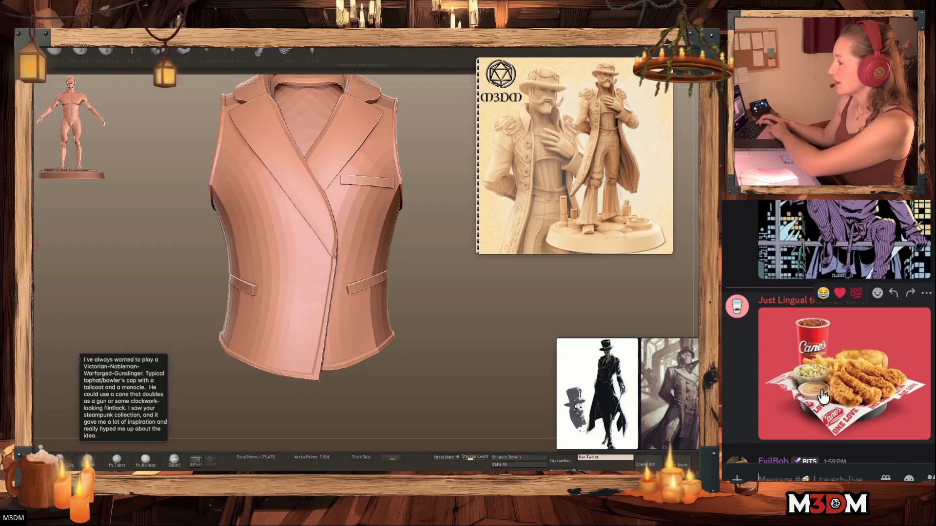
{"action": "scroll", "coordinate": [821, 392], "scroll_direction": "down", "scroll_amount": 4}
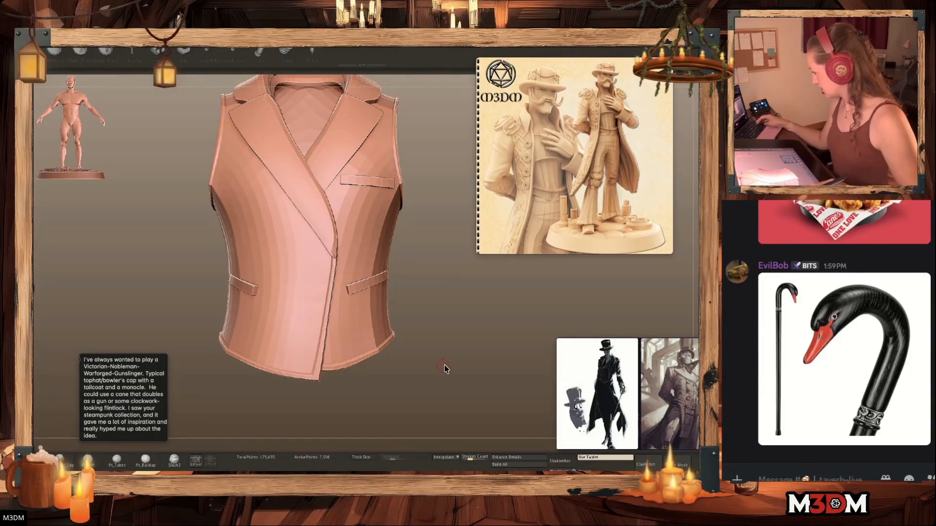
Inspect the vest's polygroups and wireframe, isolate its front panel briefly and return to the plain display
{"action": "key", "text": "shift+f"}
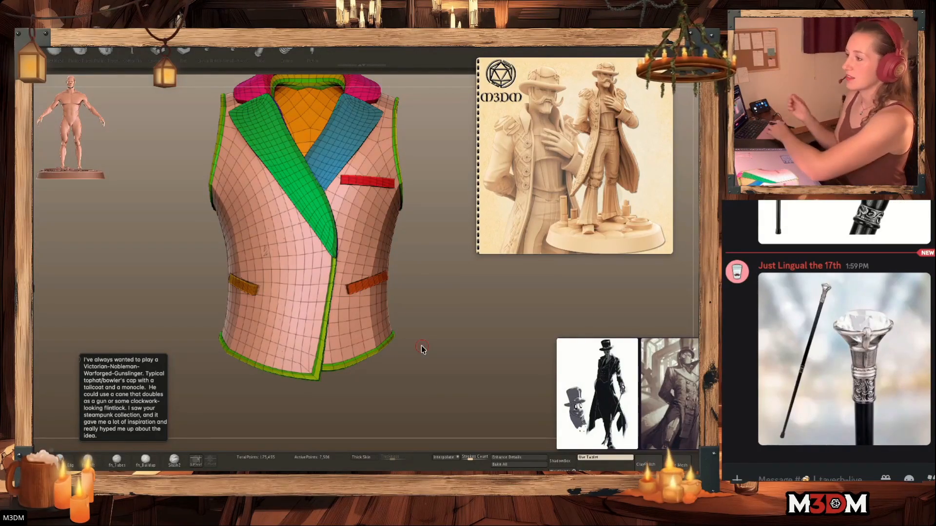
{"action": "mouse_move", "coordinate": [551, 63]}
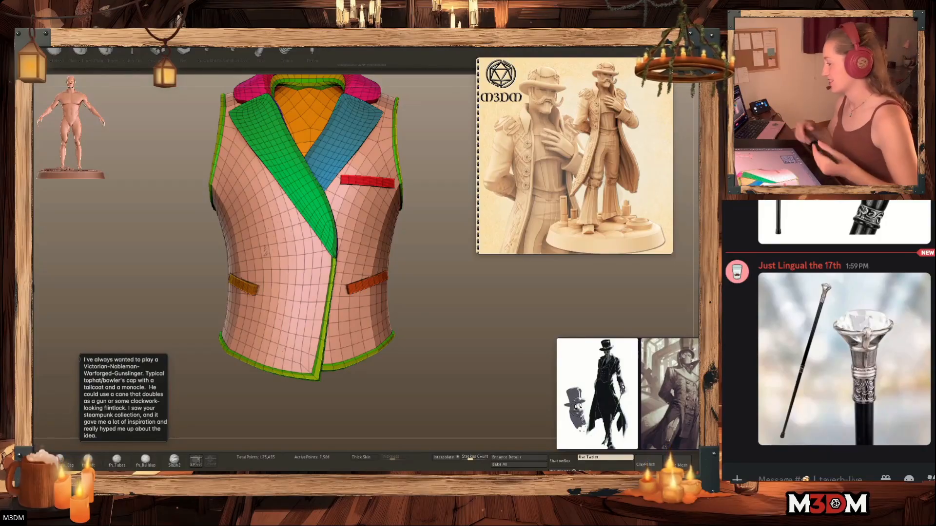
{"action": "left_click_drag", "start_coordinate": [455, 311], "coordinate": [477, 318]}
{"action": "left_click", "coordinate": [271, 264], "text": "ctrl+shift"}
{"action": "left_click", "coordinate": [271, 264], "text": "ctrl+shift"}
{"action": "key", "text": "shift+f"}
{"action": "key", "text": "ctrl+z"}
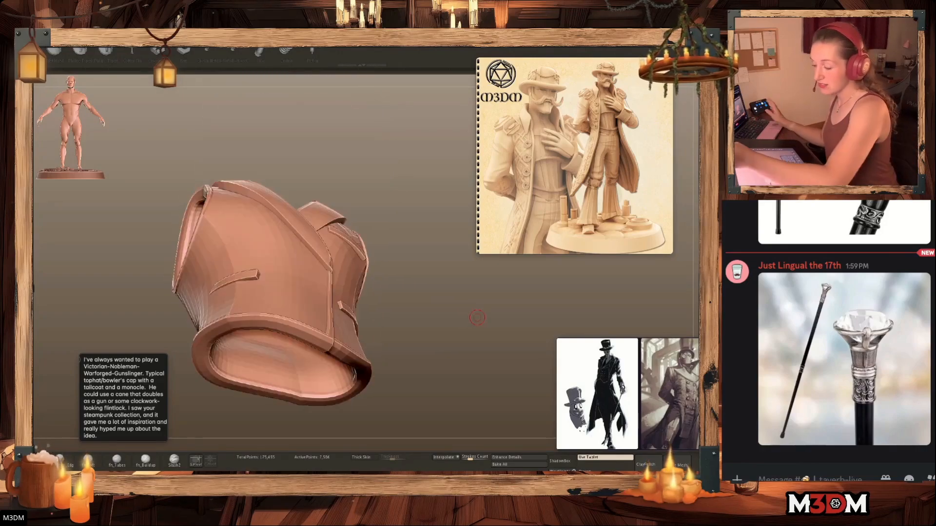
Try inserting a single button on the vest's front beside the lower pocket
{"action": "key", "text": "Tab"}
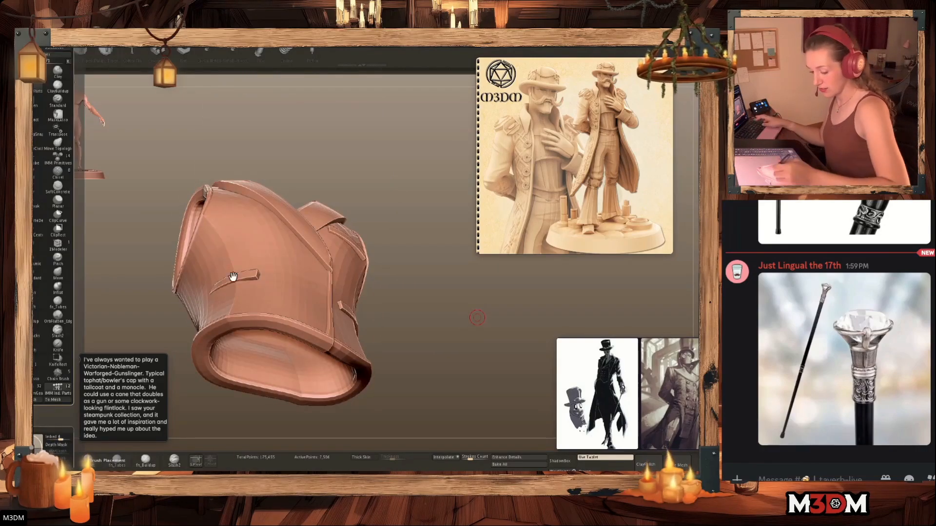
{"action": "key", "text": "Tab"}
{"action": "left_click_drag", "start_coordinate": [273, 275], "coordinate": [276, 282]}
{"action": "mouse_move", "coordinate": [461, 321]}
{"action": "left_mouse_down"}
{"action": "mouse_move", "coordinate": [470, 344]}
{"action": "mouse_move", "coordinate": [468, 329]}
{"action": "left_mouse_up"}
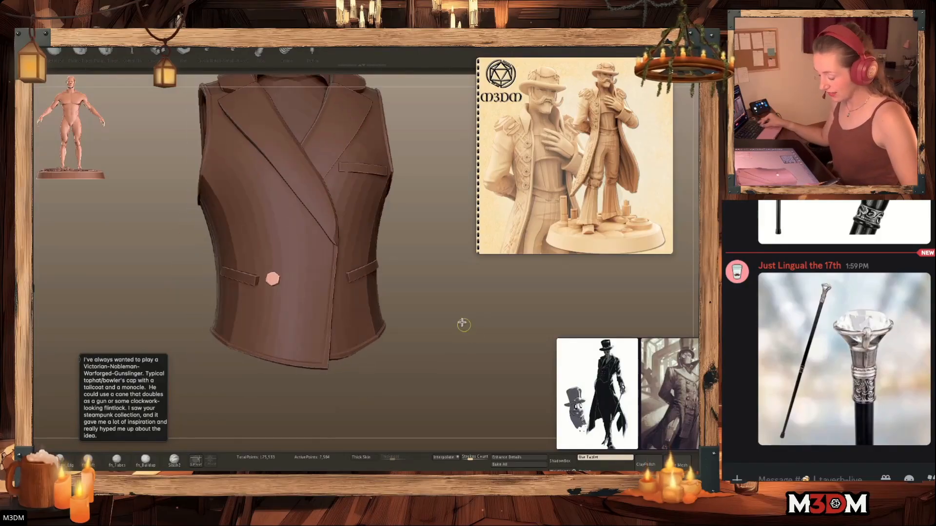
{"action": "key", "text": "ctrl+z"}
Try a double-breasted layout of two columns of three buttons on the vest and check it on the full figure
{"action": "left_click_drag", "start_coordinate": [275, 254], "coordinate": [313, 257]}
{"action": "left_click_drag", "start_coordinate": [269, 290], "coordinate": [309, 291]}
{"action": "left_click_drag", "start_coordinate": [262, 323], "coordinate": [305, 330]}
{"action": "left_click_drag", "start_coordinate": [483, 345], "coordinate": [486, 303], "text": "ctrl"}
{"action": "key", "text": "alt+s"}
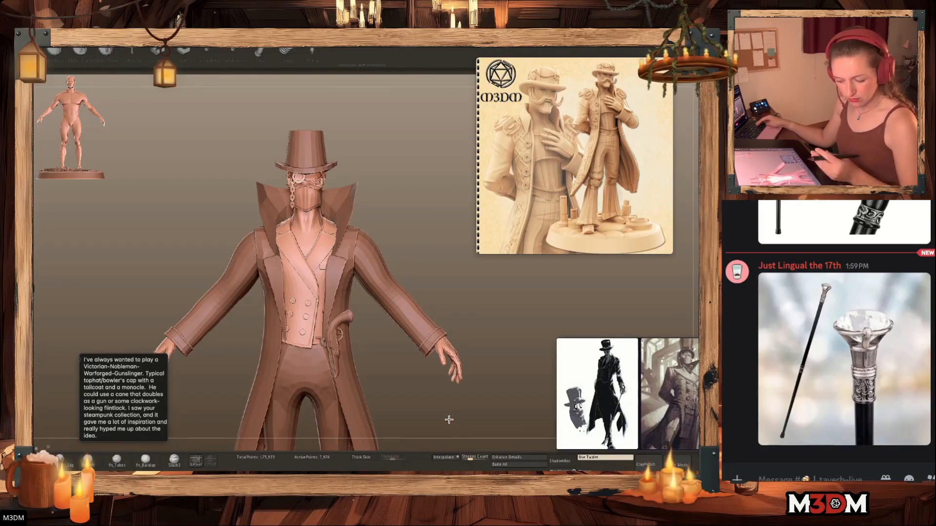
Isolate the vest, undo misplaced buttons and re-place six buttons in two even columns down its front
{"action": "key", "text": "alt+s"}
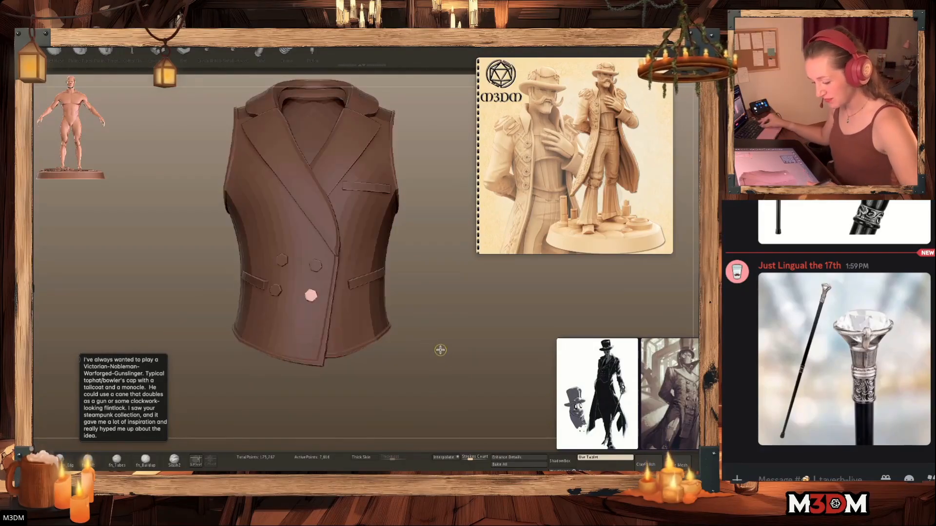
{"action": "key", "text": "ctrl+z"}
{"action": "key", "text": "ctrl+z"}
{"action": "left_click_drag", "start_coordinate": [284, 269], "coordinate": [280, 294]}
{"action": "key", "text": "ctrl+z"}
{"action": "left_click_drag", "start_coordinate": [316, 326], "coordinate": [277, 323]}
{"action": "key", "text": "ctrl+z"}
{"action": "key", "text": "ctrl+z"}
{"action": "key", "text": "ctrl+z"}
{"action": "key", "text": "ctrl+z"}
{"action": "key", "text": "ctrl+z"}
Clear the mask on the vest, check its wireframe and bring the whole gunslinger back into view
{"action": "left_click_drag", "start_coordinate": [445, 329], "coordinate": [457, 332], "text": "ctrl"}
{"action": "key", "text": "shift+f"}
{"action": "key", "text": "shift+f"}
{"action": "key", "text": "alt+s"}
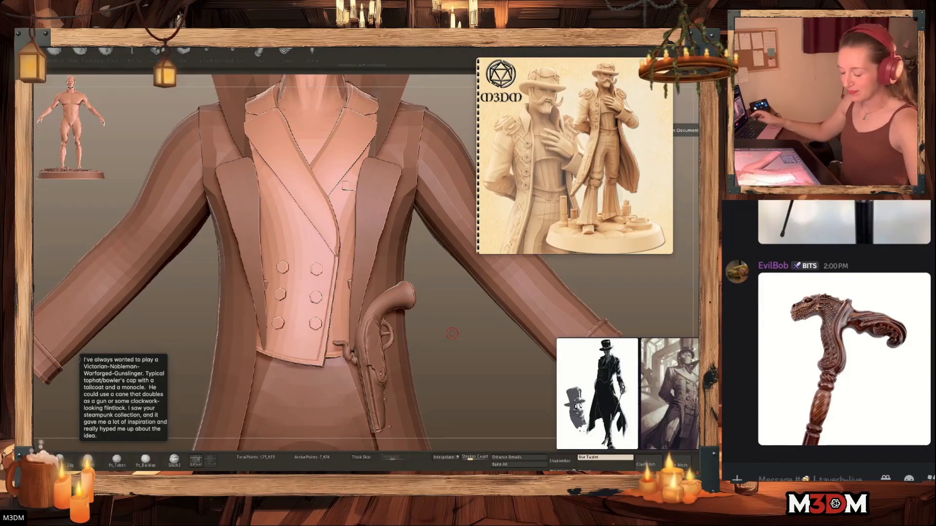
{"action": "key", "text": "f"}
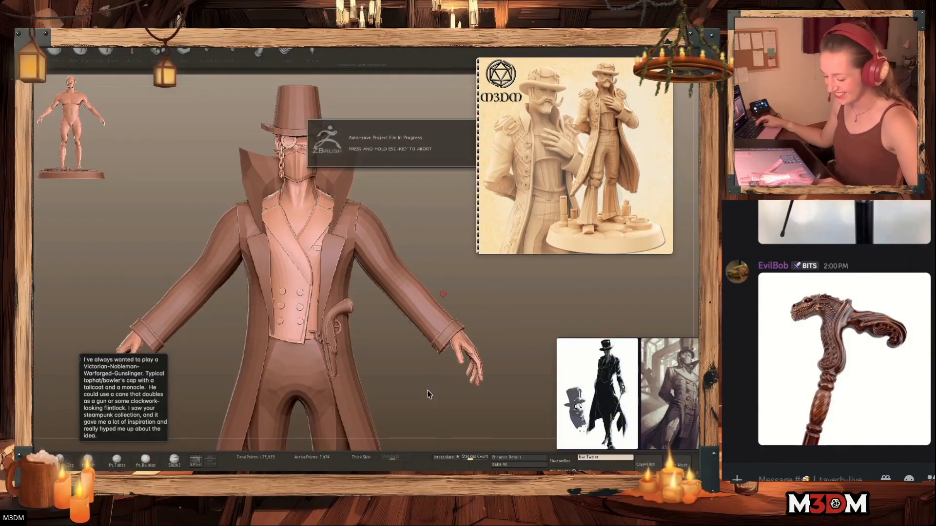
{"action": "left_click_drag", "start_coordinate": [428, 388], "coordinate": [439, 363], "text": "alt"}
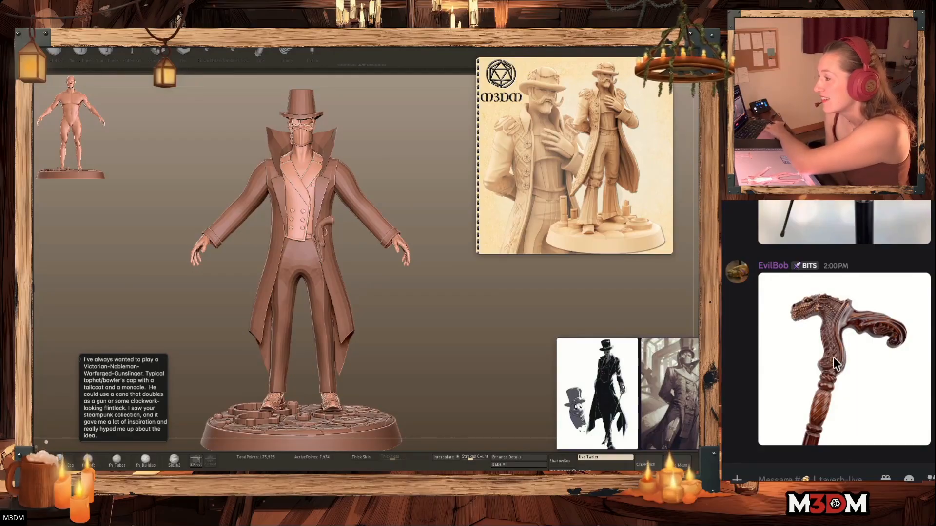
Review the crystal-topped and carved dragon-head cane references in the chat
{"action": "scroll", "coordinate": [841, 346], "scroll_direction": "up", "scroll_amount": 2}
{"action": "scroll", "coordinate": [841, 346], "scroll_direction": "down", "scroll_amount": 2}
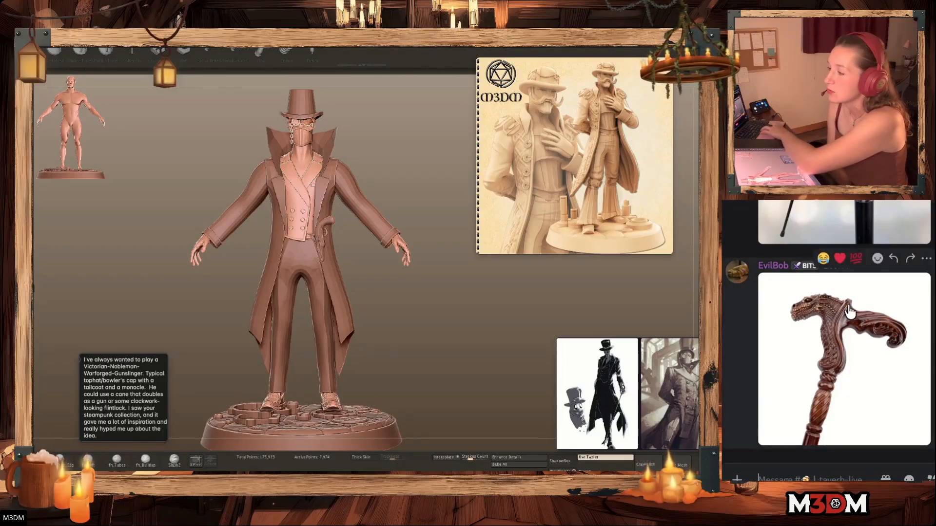
{"action": "scroll", "coordinate": [838, 350], "scroll_direction": "up", "scroll_amount": 3}
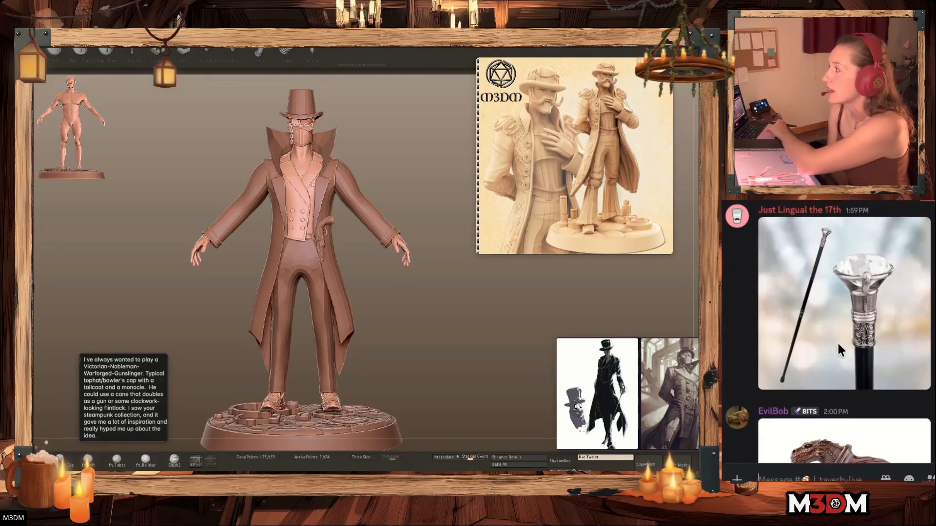
Check the carved dragon-head cane reference in the chat against the full gunslinger figure and its vest
{"action": "scroll", "coordinate": [838, 350], "scroll_direction": "down", "scroll_amount": 3}
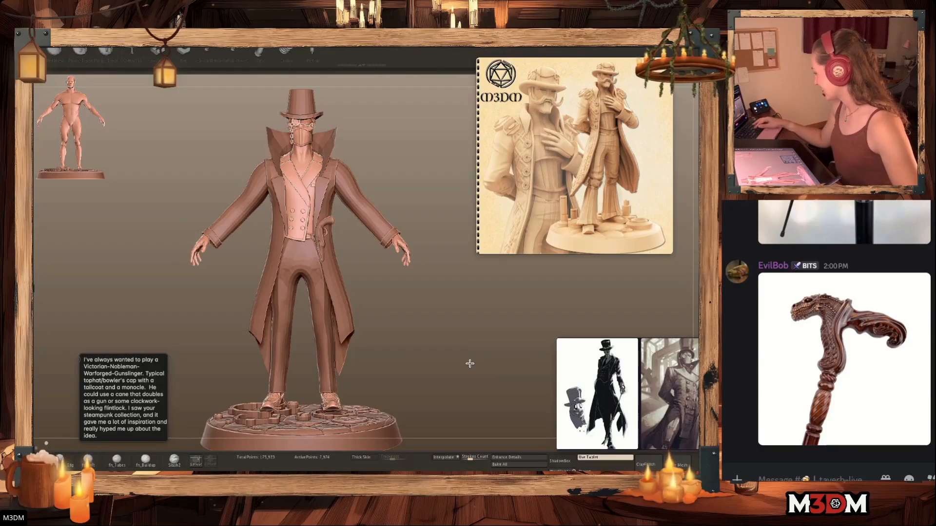
{"action": "mouse_move", "coordinate": [468, 364]}
{"action": "left_mouse_down", "text": "alt"}
{"action": "mouse_move", "coordinate": [466, 355]}
{"action": "mouse_move", "coordinate": [466, 364]}
{"action": "left_mouse_up", "text": "alt"}
{"action": "key", "text": "shift+f"}
{"action": "key", "text": "shift+f"}
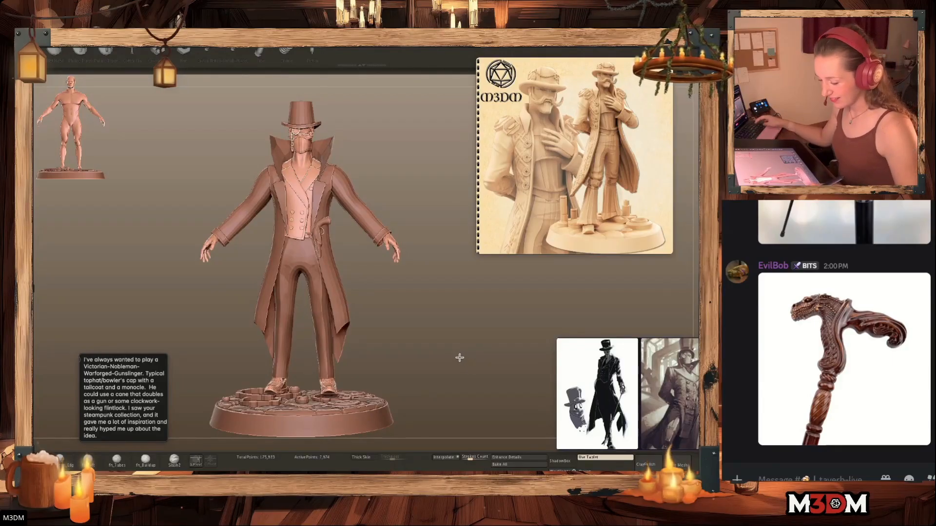
{"action": "left_click_drag", "start_coordinate": [461, 369], "coordinate": [464, 358], "text": "alt"}
{"action": "key", "text": "space"}
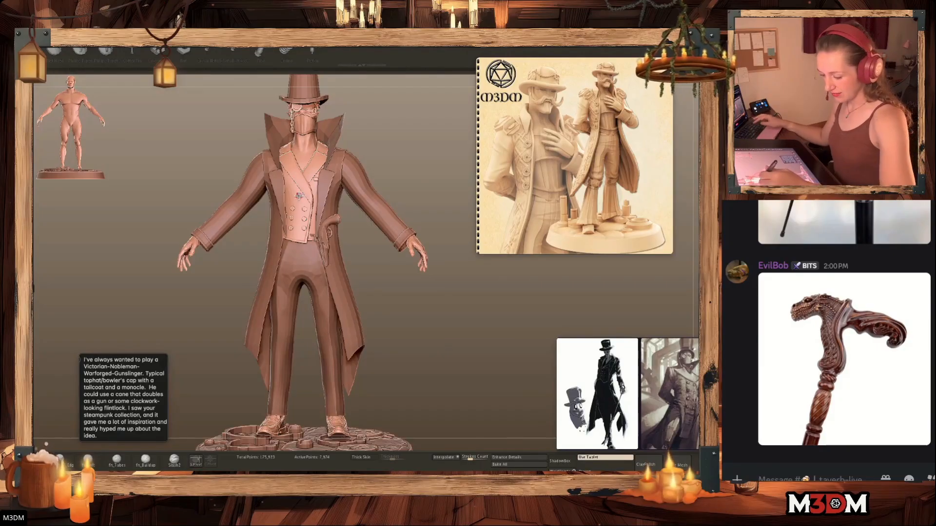
{"action": "key", "text": "shift+f"}
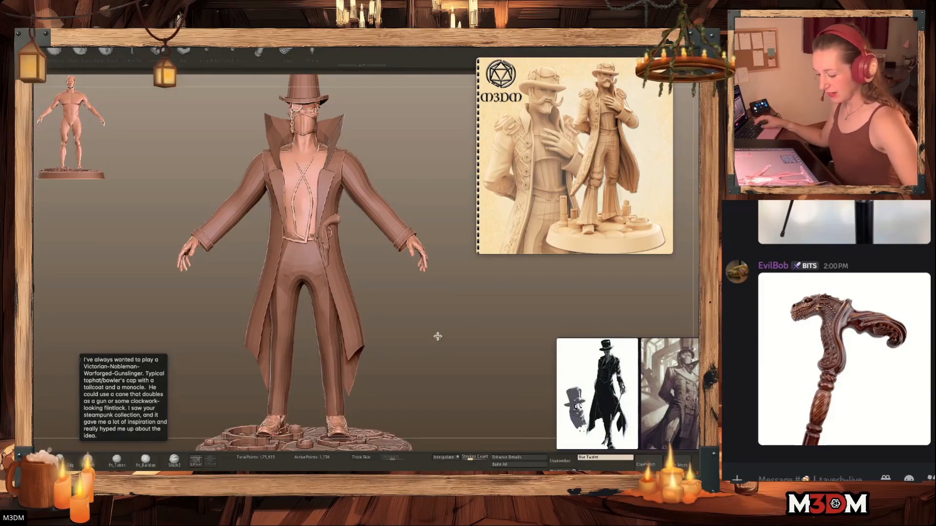
Isolate the vest, show only its six buttons and split them off into a separate subtool
{"action": "key", "text": "ctrl+w"}
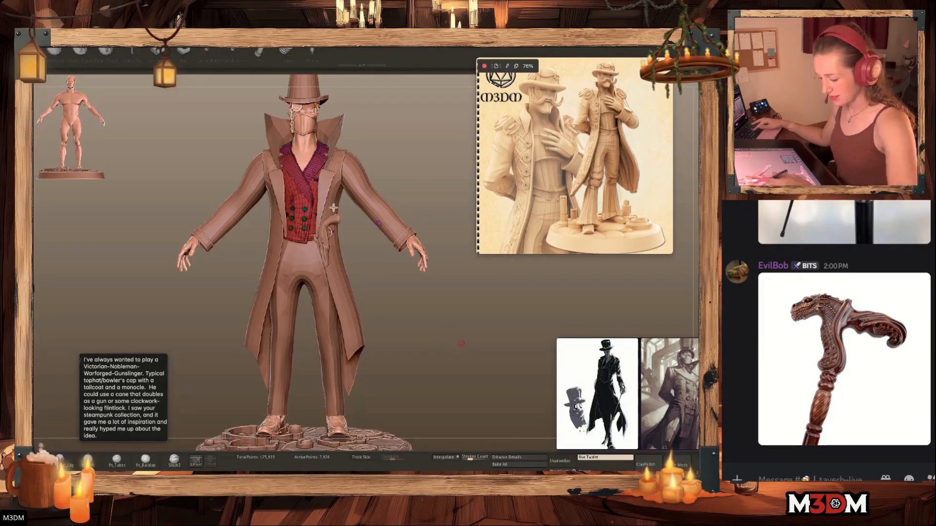
{"action": "key", "text": "shift+f"}
{"action": "left_click", "coordinate": [428, 330]}
{"action": "left_click_drag", "start_coordinate": [433, 318], "coordinate": [429, 328], "text": "alt"}
{"action": "key", "text": "shift+f"}
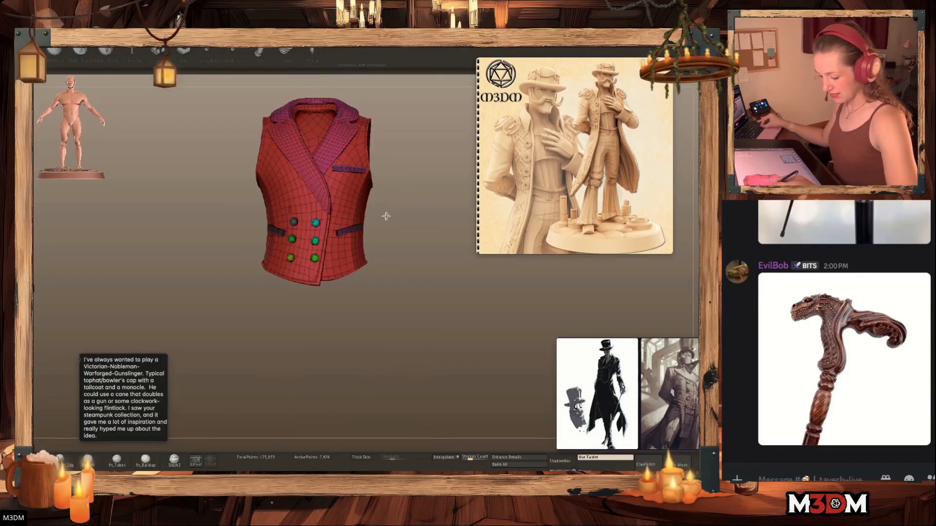
{"action": "key", "text": "ctrl+z"}
{"action": "left_click", "coordinate": [401, 259], "text": "ctrl+shift"}
{"action": "key", "text": "ctrl+shift+s"}
{"action": "key", "text": "alt+s"}
{"action": "left_click", "coordinate": [315, 223], "text": "alt"}
Center the transform gizmo on the six buttons and raise them slightly on the vest front
{"action": "key", "text": "w"}
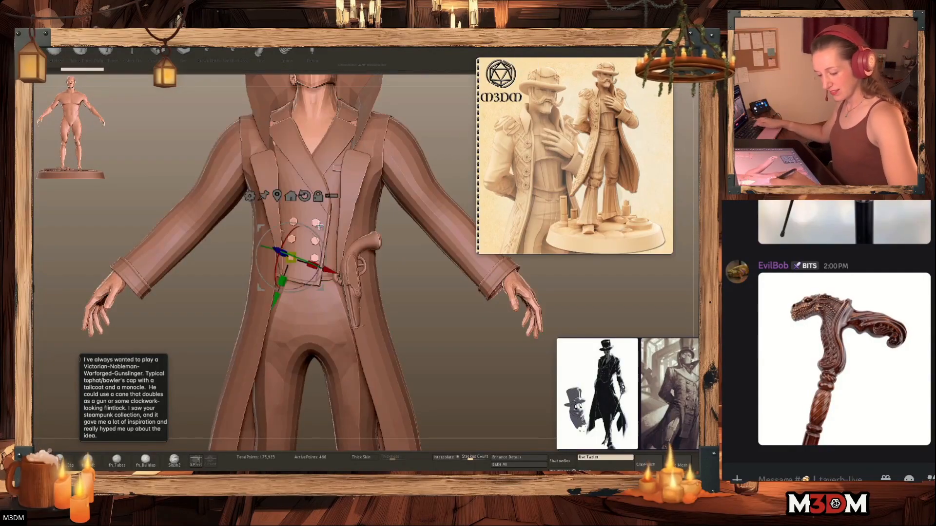
{"action": "key", "text": "e"}
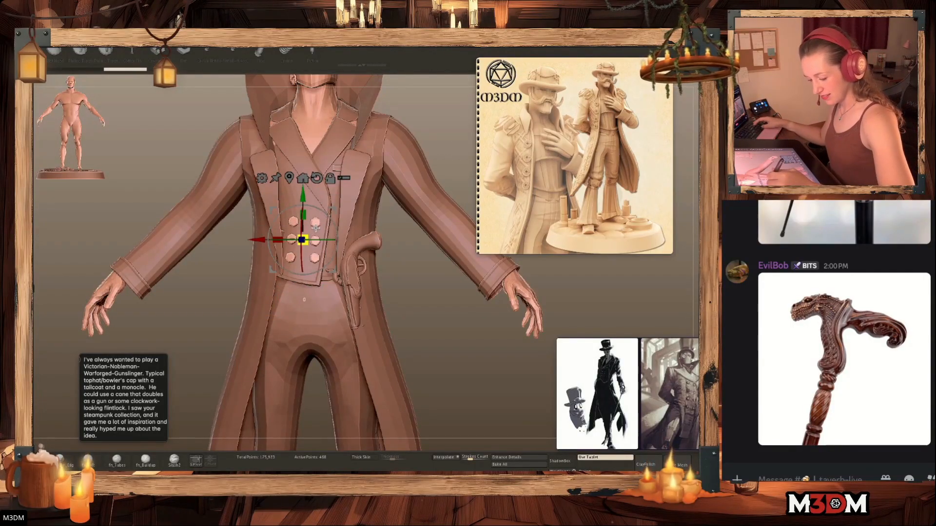
{"action": "left_click_drag", "start_coordinate": [302, 196], "coordinate": [303, 189]}
{"action": "left_click_drag", "start_coordinate": [335, 228], "coordinate": [335, 226]}
{"action": "key", "text": "q"}
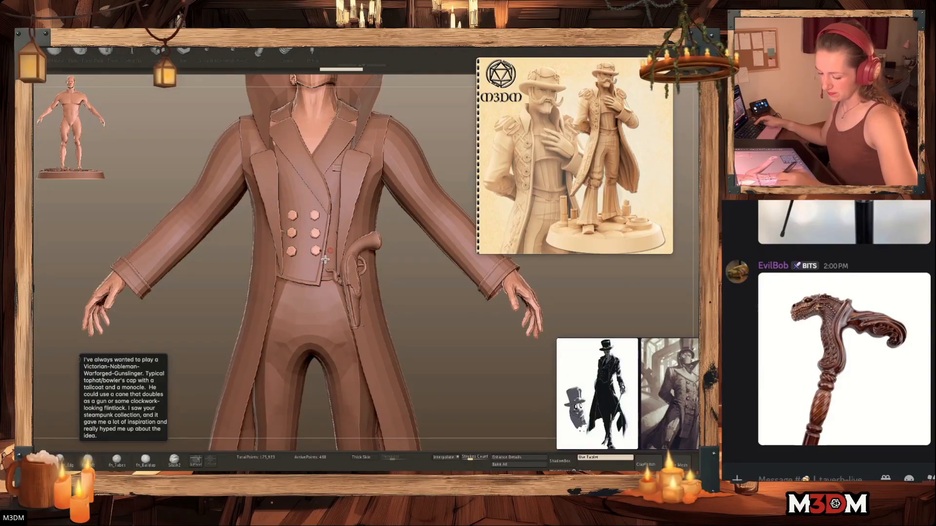
Try to pull one front corner of the vest's hem down into a long point
{"action": "left_click", "coordinate": [333, 246], "text": "alt"}
{"action": "key", "text": "space"}
{"action": "key", "text": "shift+f"}
{"action": "key", "text": "shift+f"}
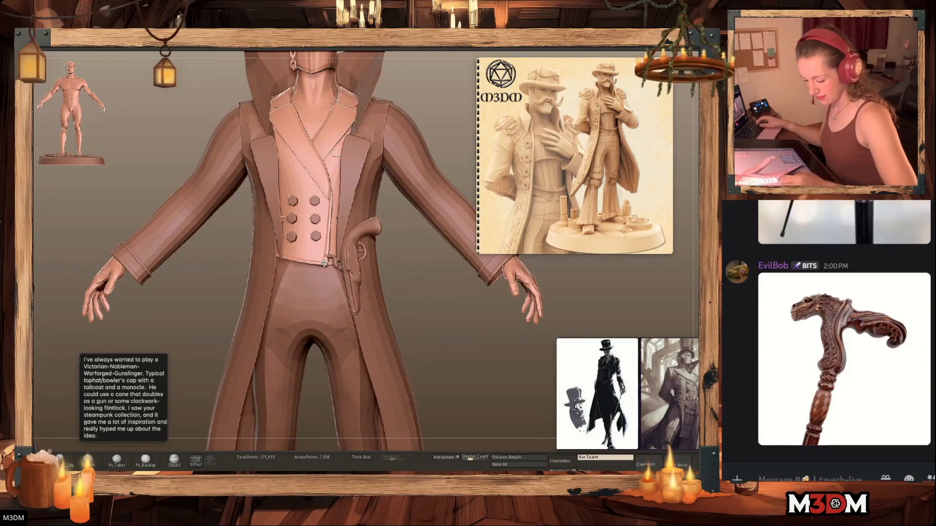
{"action": "key", "text": "space"}
{"action": "left_click_drag", "start_coordinate": [280, 260], "coordinate": [282, 277]}
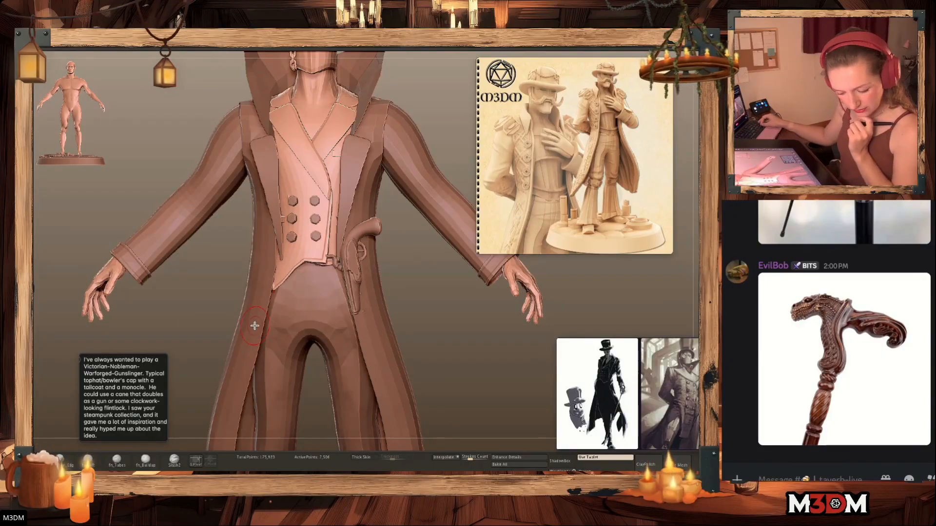
{"action": "key", "text": "space"}
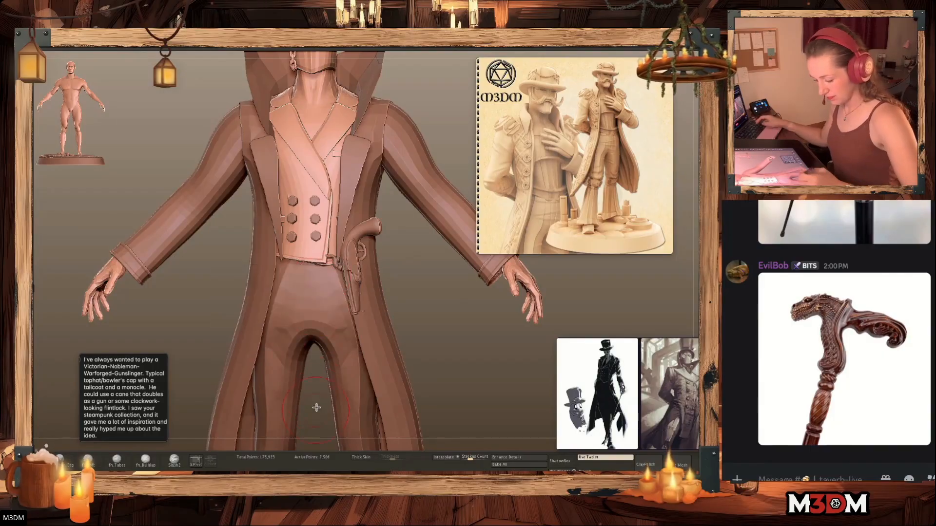
Try reshaping the vest's front hem into a pointed, slanted edge while judging the full figure
{"action": "key", "text": "f"}
{"action": "left_click_drag", "start_coordinate": [424, 371], "coordinate": [427, 346], "text": "alt"}
{"action": "key", "text": "space"}
{"action": "key", "text": "space"}
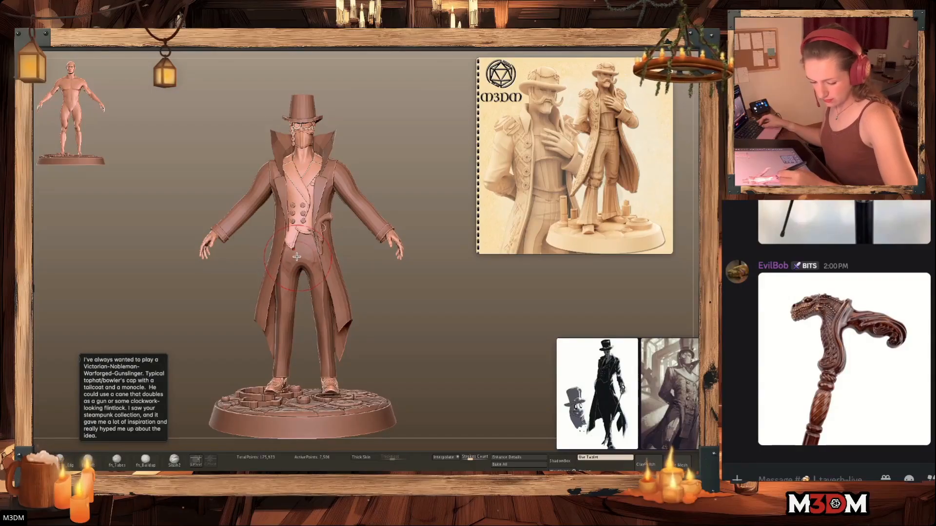
{"action": "left_click_drag", "start_coordinate": [385, 324], "coordinate": [385, 341], "text": "alt"}
{"action": "left_click_drag", "start_coordinate": [293, 242], "coordinate": [282, 255]}
{"action": "key", "text": "space"}
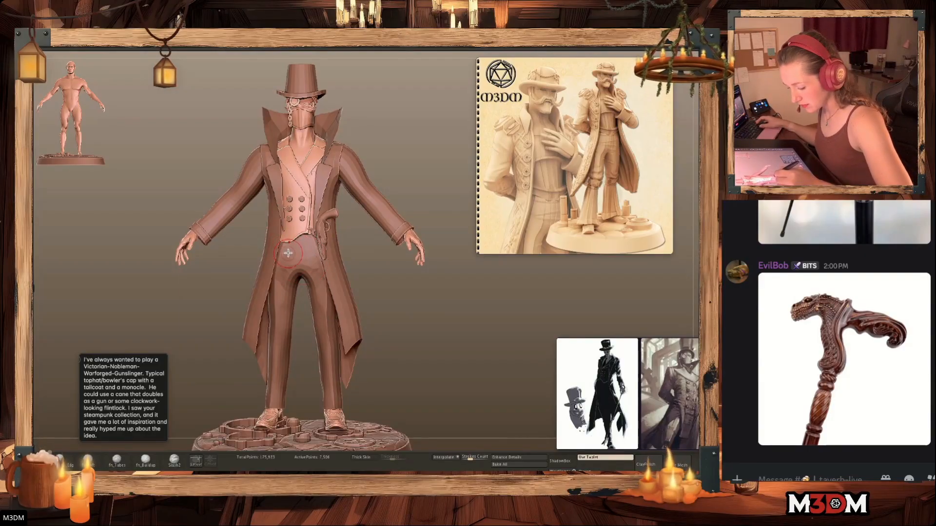
{"action": "left_click_drag", "start_coordinate": [408, 291], "coordinate": [350, 278]}
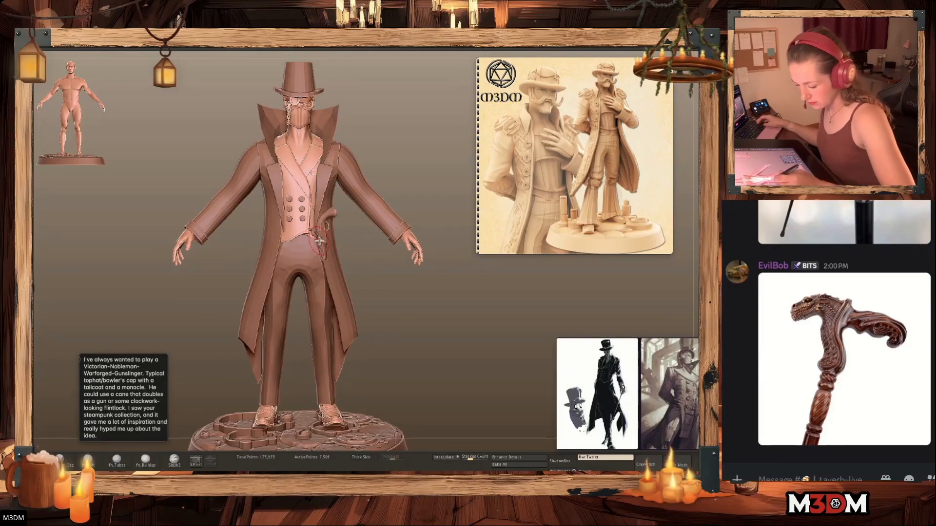
{"action": "left_click_drag", "start_coordinate": [393, 271], "coordinate": [391, 256]}
{"action": "key", "text": "space"}
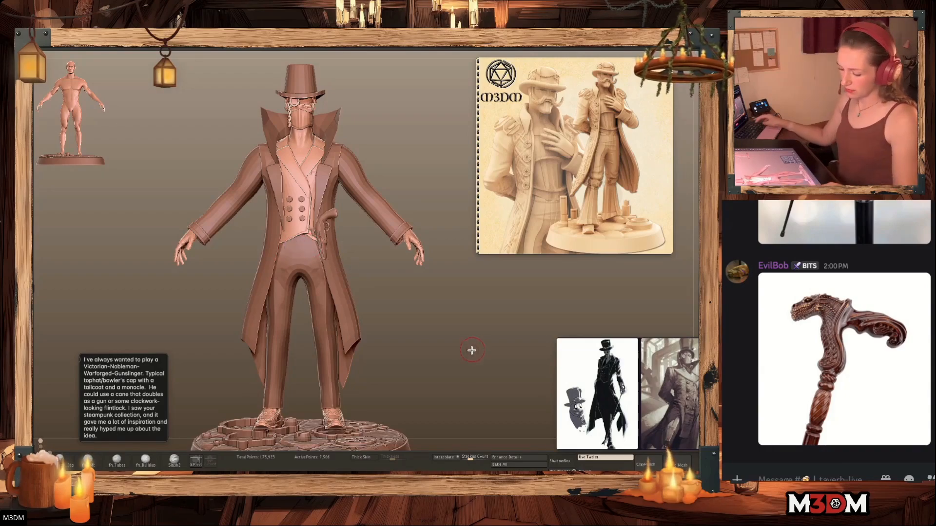
Nudge the upper edge of the vest's lapel near the neckline and check the vest's polygroups
{"action": "left_click_drag", "start_coordinate": [472, 347], "coordinate": [470, 356]}
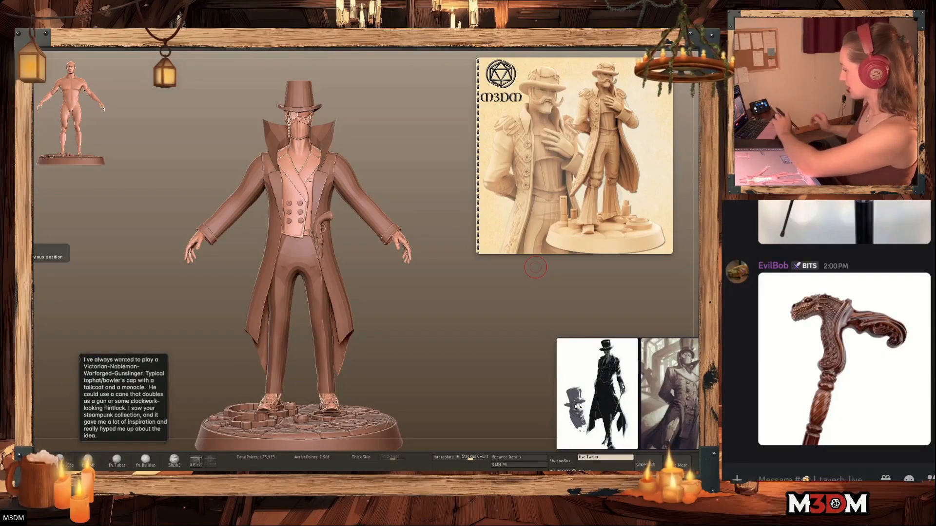
{"action": "left_click_drag", "start_coordinate": [417, 344], "coordinate": [416, 297]}
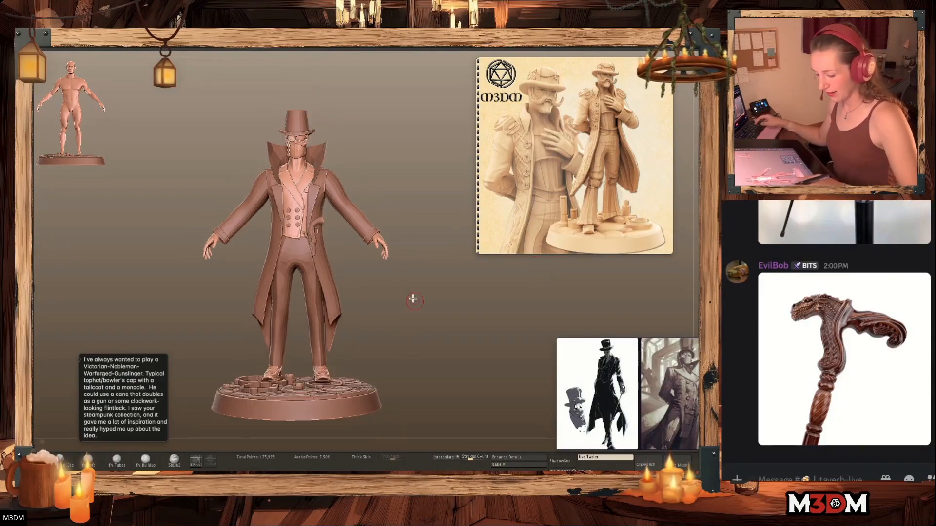
{"action": "key", "text": "space"}
{"action": "key", "text": "d"}
{"action": "left_click", "coordinate": [297, 196]}
{"action": "left_click_drag", "start_coordinate": [472, 336], "coordinate": [469, 376], "text": "alt"}
{"action": "key", "text": "space"}
{"action": "key", "text": "space"}
{"action": "key", "text": "space"}
{"action": "left_click_drag", "start_coordinate": [288, 170], "coordinate": [283, 170]}
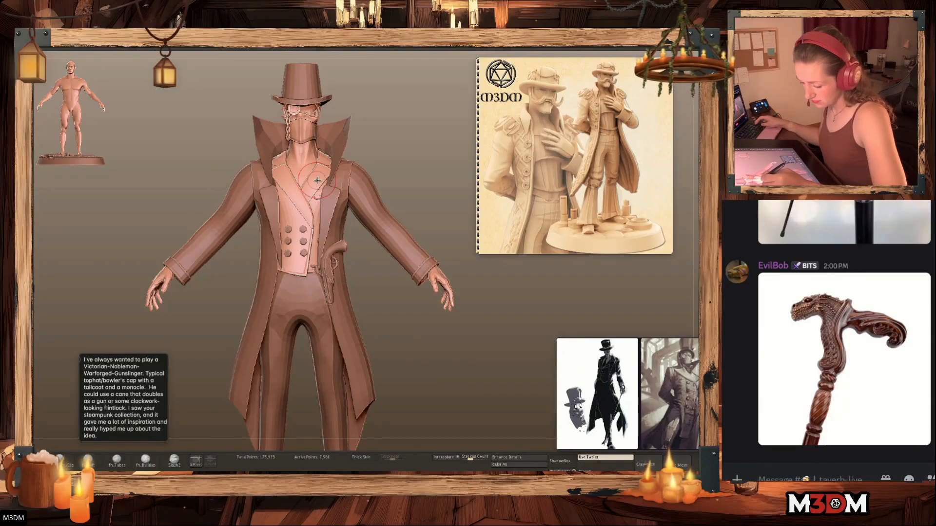
{"action": "left_click_drag", "start_coordinate": [474, 352], "coordinate": [499, 341], "text": "alt"}
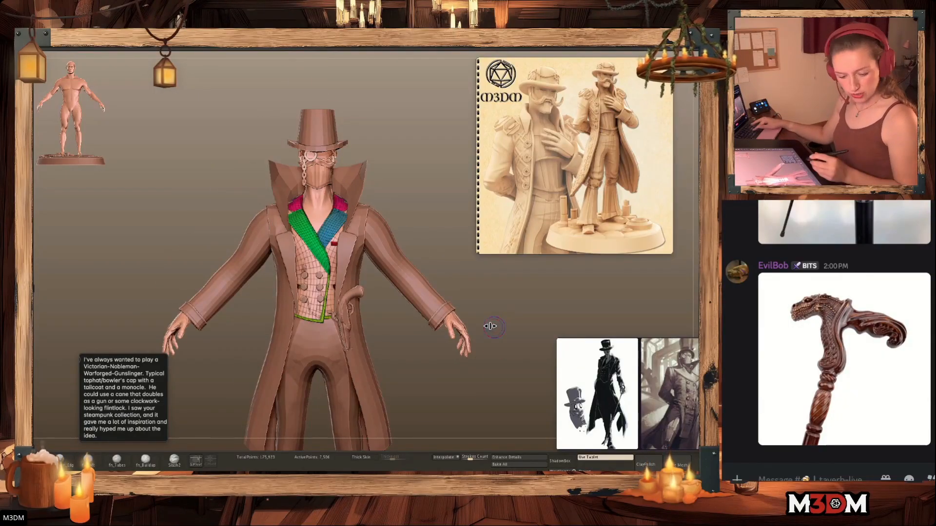
{"action": "key", "text": "shift+f"}
{"action": "key", "text": "shift+f"}
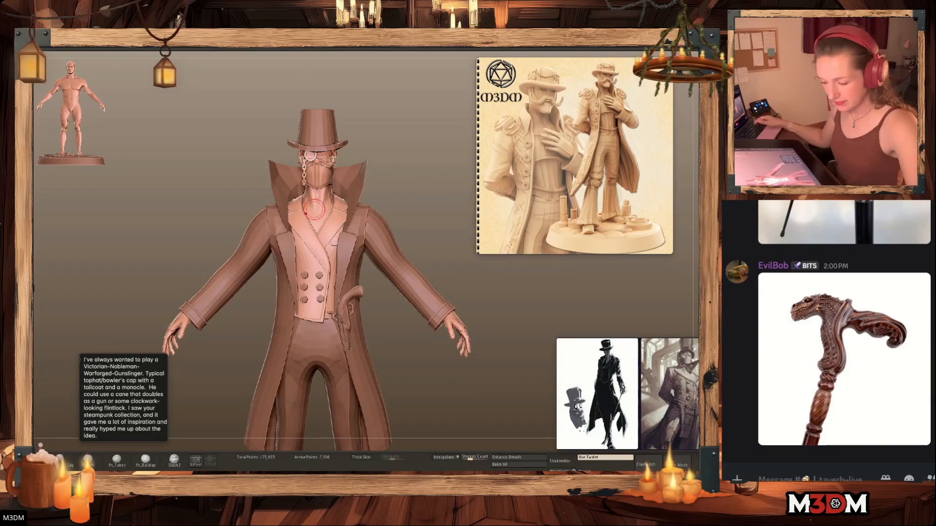
Switch to the browser and review the cravat image results, opening the drawing of the early cravat
{"action": "key", "text": "super+Tab"}
{"action": "key", "text": "super+Tab"}
{"action": "left_click", "coordinate": [319, 213], "text": "alt"}
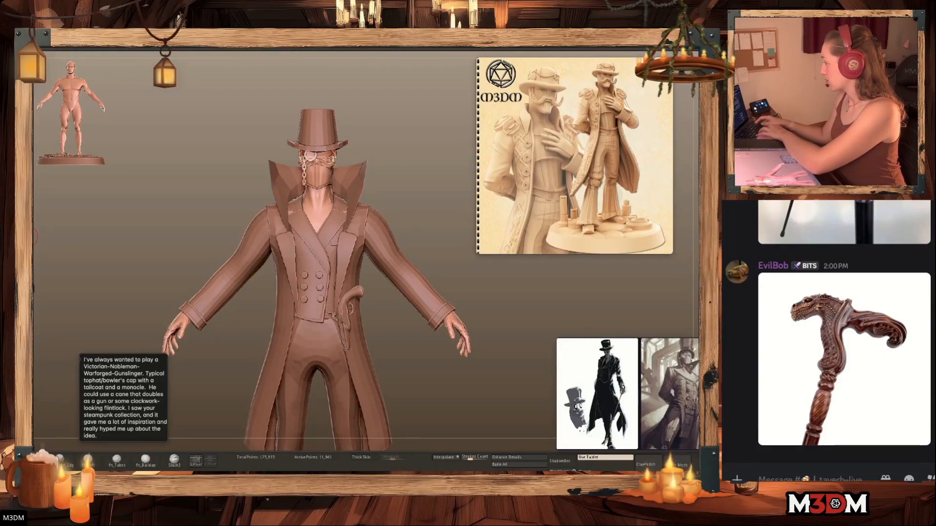
{"action": "left_click_drag", "start_coordinate": [369, 164], "coordinate": [384, 162]}
{"action": "left_click", "coordinate": [400, 270]}
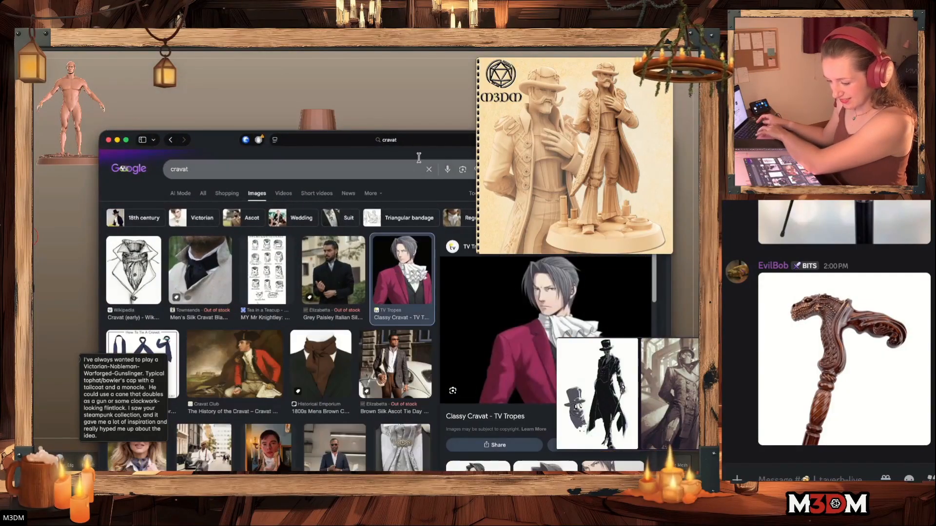
{"action": "left_click_drag", "start_coordinate": [210, 139], "coordinate": [84, 89]}
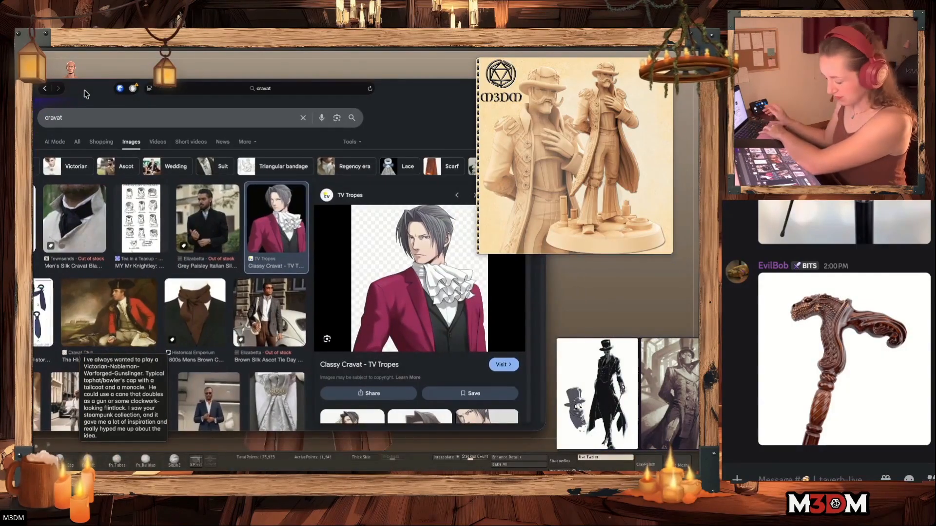
{"action": "scroll", "coordinate": [129, 277], "scroll_direction": "down", "scroll_amount": 3}
{"action": "scroll", "coordinate": [128, 277], "scroll_direction": "up", "scroll_amount": 4}
{"action": "left_click", "coordinate": [79, 230]}
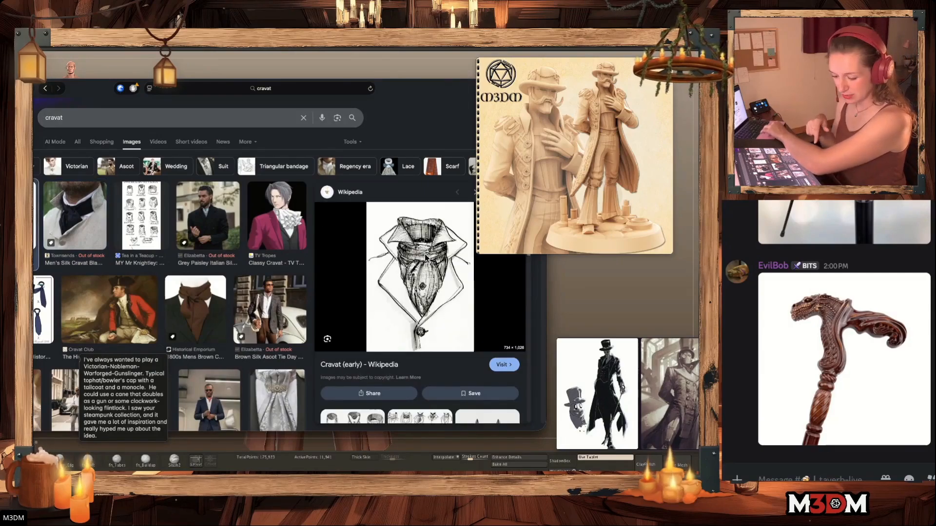
Search images for "ascot", compare the neckwear styles and put the browser window away
{"action": "left_click", "coordinate": [107, 117]}
{"action": "type", "text": "asc"}
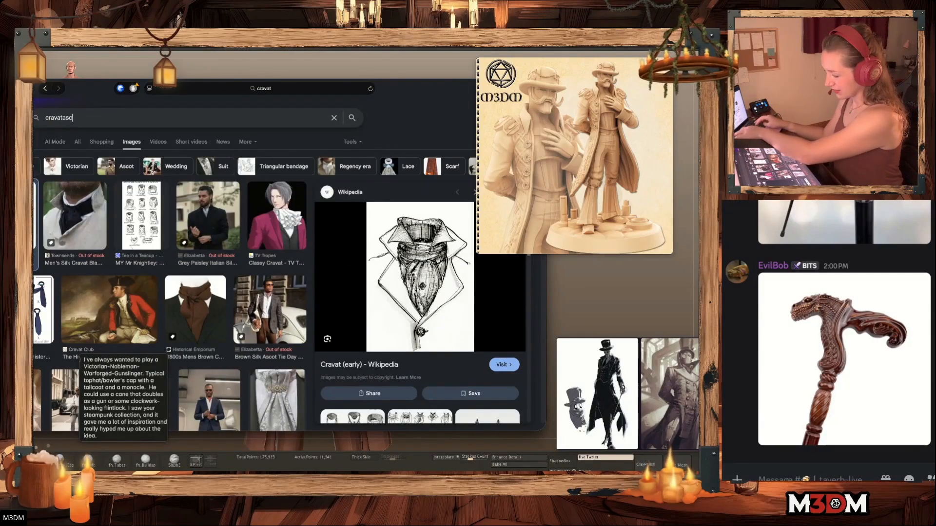
{"action": "key", "text": "super+a"}
{"action": "type", "text": "ascot"}
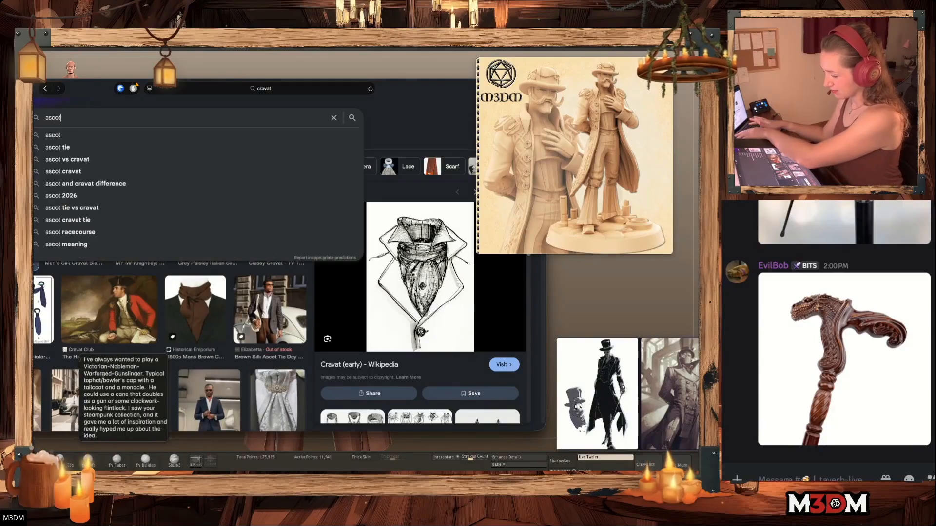
{"action": "key", "text": "Return"}
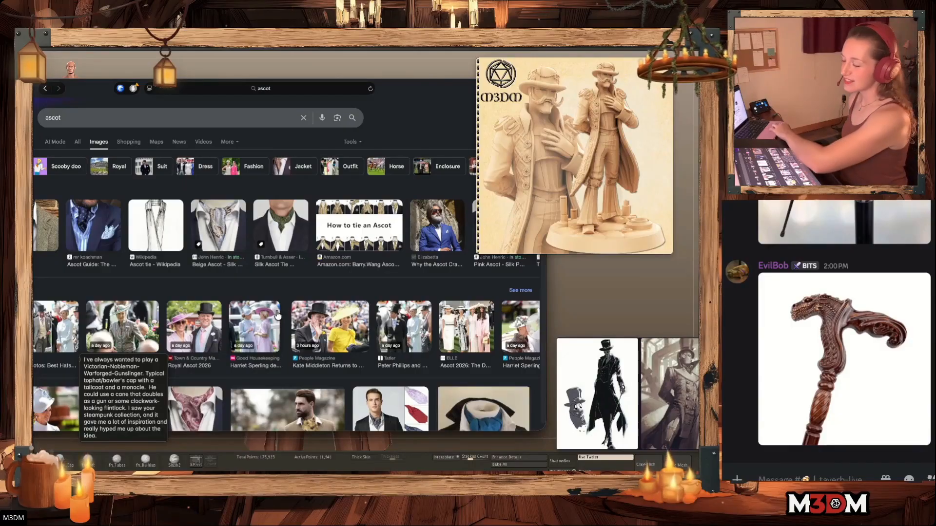
{"action": "left_click_drag", "start_coordinate": [399, 89], "coordinate": [444, 100]}
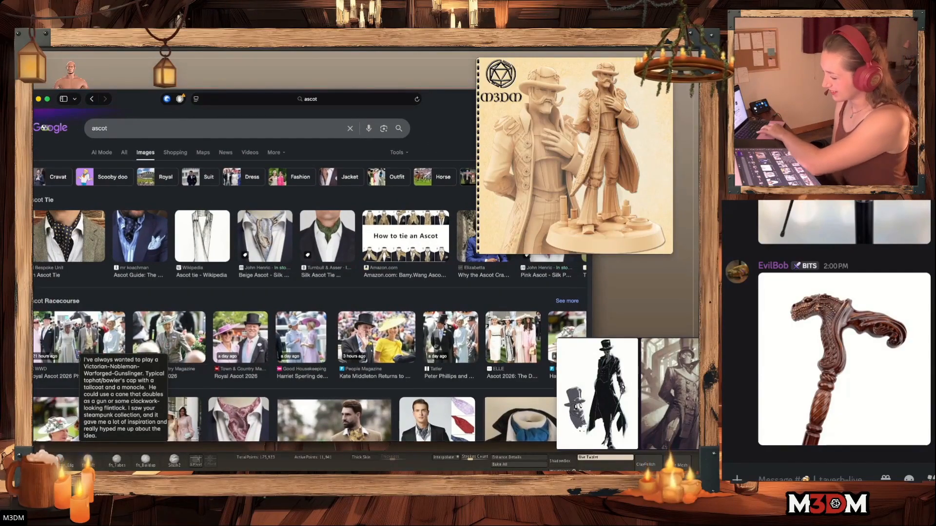
{"action": "left_click", "coordinate": [38, 99]}
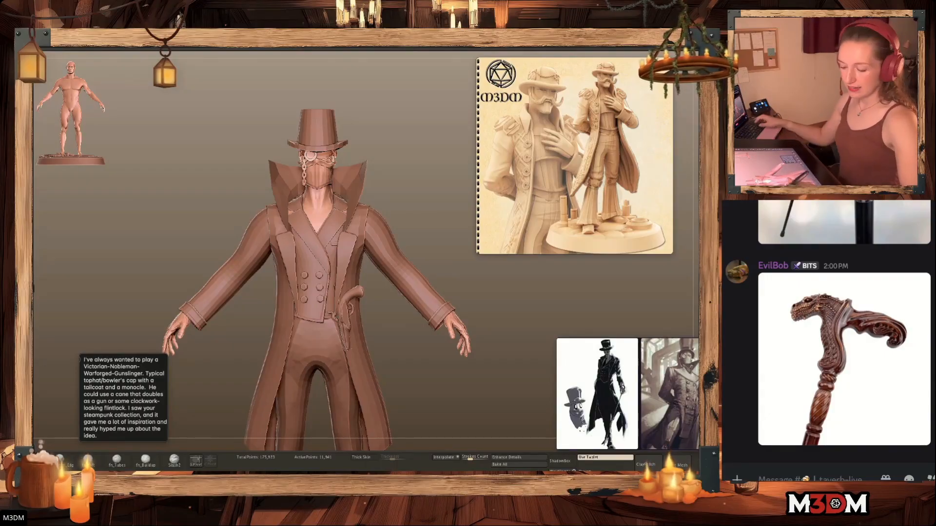
Search the saved project files for "shirt" and open the shirt collection
{"action": "key", "text": "Left"}
{"action": "key", "text": "Left"}
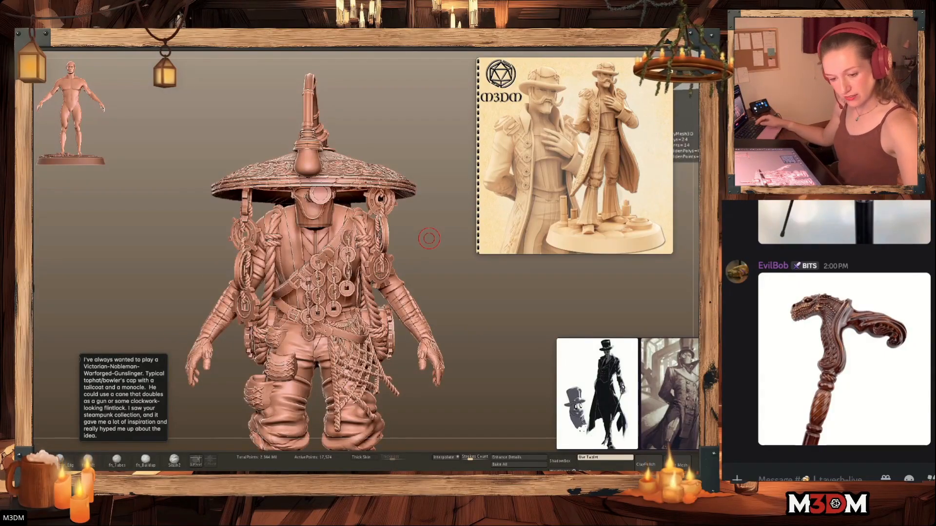
{"action": "key", "text": "ctrl+o"}
{"action": "left_click", "coordinate": [531, 97]}
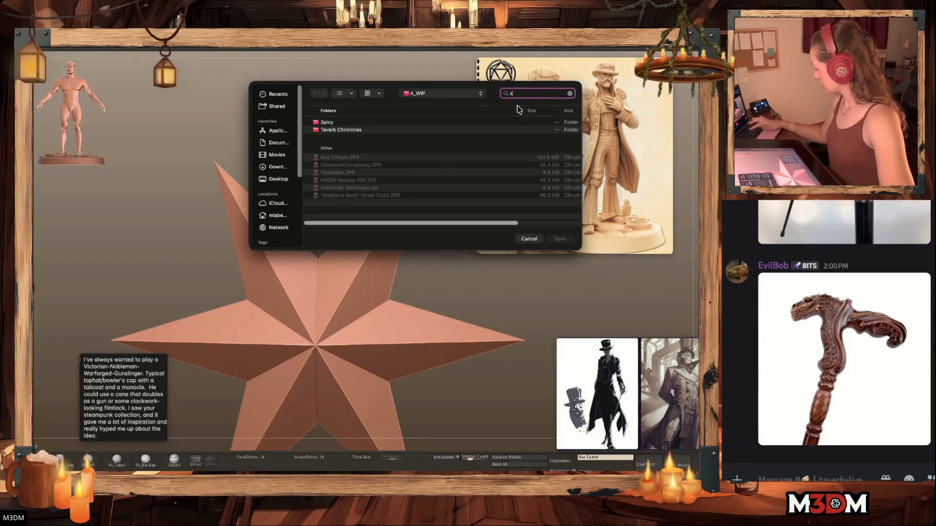
{"action": "type", "text": "shirt"}
{"action": "double_click", "coordinate": [378, 135]}
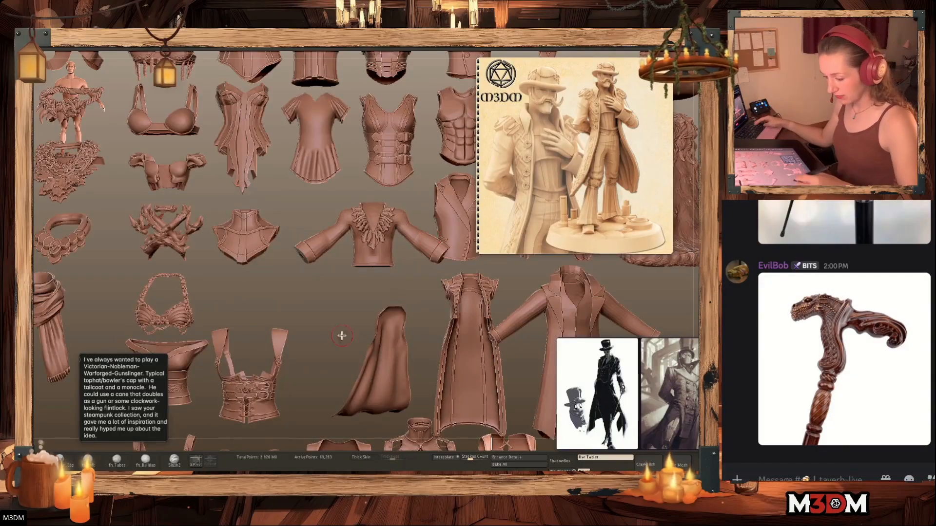
Find the waistcoat with the tied cravat in the clothing collection, select and frame it, and inspect its wireframe
{"action": "left_click_drag", "start_coordinate": [322, 342], "coordinate": [357, 470], "text": "alt"}
{"action": "left_click_drag", "start_coordinate": [318, 251], "coordinate": [317, 435], "text": "alt"}
{"action": "left_click", "coordinate": [295, 181], "text": "alt"}
{"action": "key", "text": "shift+f"}
{"action": "key", "text": "shift+f"}
{"action": "key", "text": "f"}
{"action": "left_click_drag", "start_coordinate": [510, 355], "coordinate": [487, 357], "text": "alt"}
{"action": "key", "text": "d"}
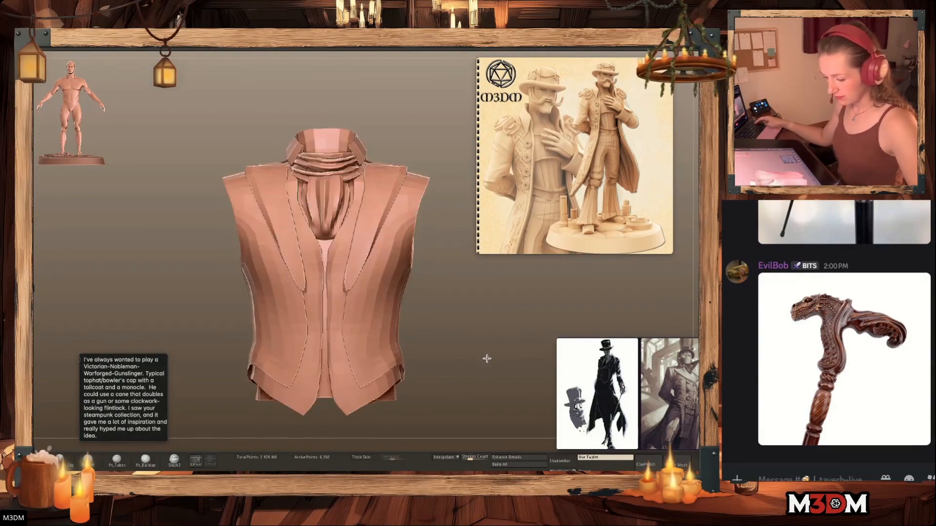
{"action": "key", "text": "shift+f"}
{"action": "key", "text": "shift+f"}
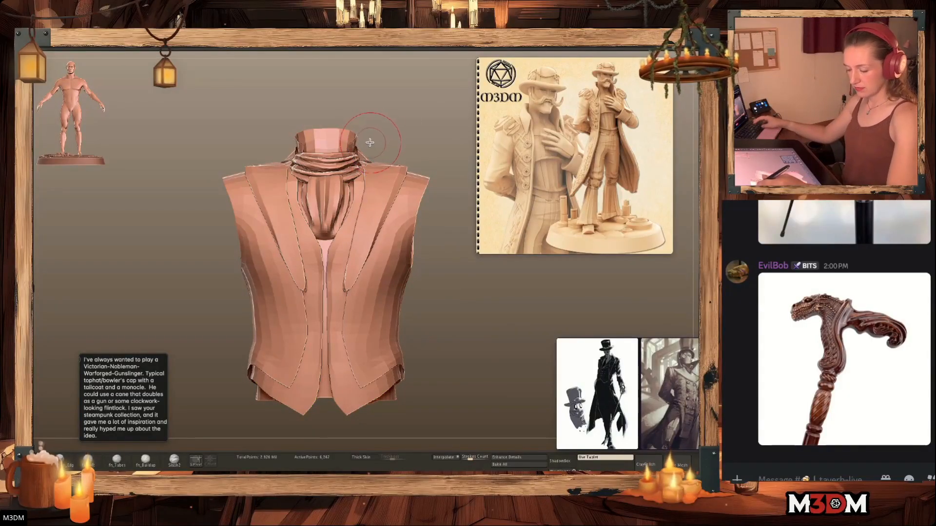
Hide the shirt collar and the cravat's hanging folds on the waistcoat model
{"action": "key", "text": "shift+f"}
{"action": "key", "text": "shift+f"}
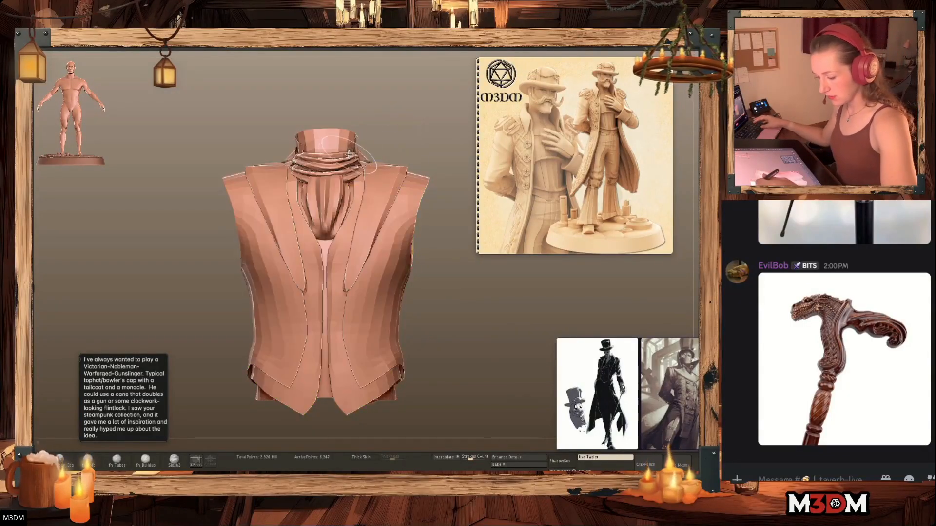
{"action": "left_click", "coordinate": [352, 146], "text": "ctrl+shift"}
{"action": "left_click", "coordinate": [330, 195], "text": "ctrl+shift"}
{"action": "left_click", "coordinate": [341, 189], "text": "ctrl+shift"}
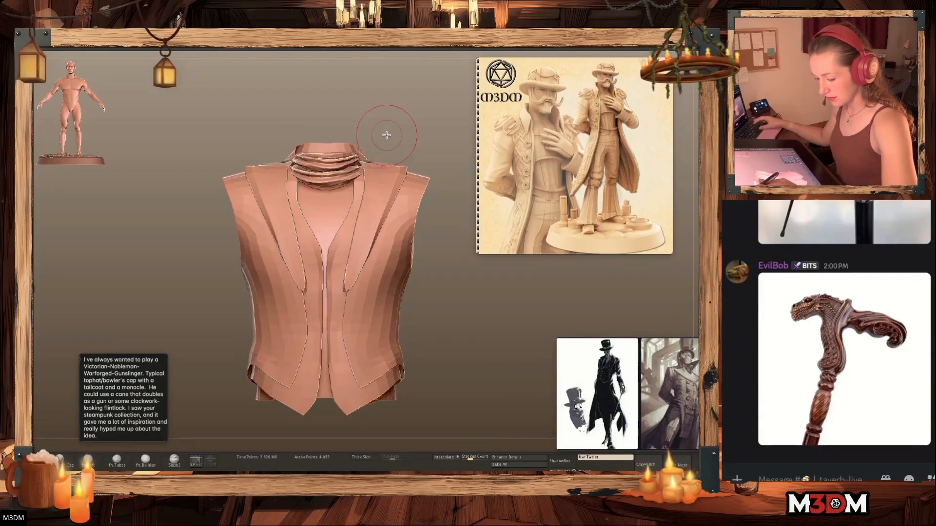
{"action": "left_click", "coordinate": [386, 136], "text": "ctrl+shift"}
{"action": "key", "text": "b"}
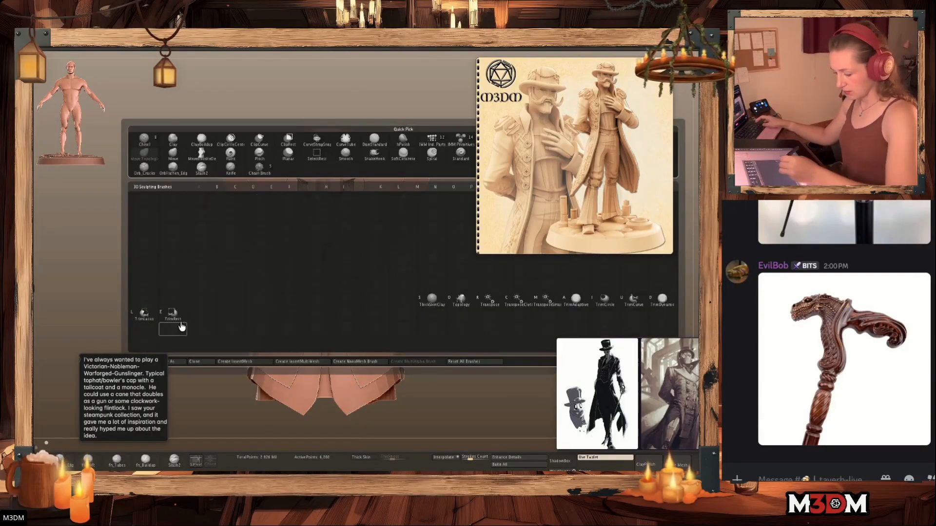
{"action": "key", "text": "d"}
Pick out the cravat's neck wraps and hanging folds and isolate them from the waistcoat
{"action": "left_click", "coordinate": [345, 144], "text": "ctrl+shift"}
{"action": "left_click", "coordinate": [355, 151], "text": "ctrl+shift"}
{"action": "left_click", "coordinate": [339, 176], "text": "ctrl+shift"}
{"action": "left_click", "coordinate": [333, 189], "text": "ctrl+shift"}
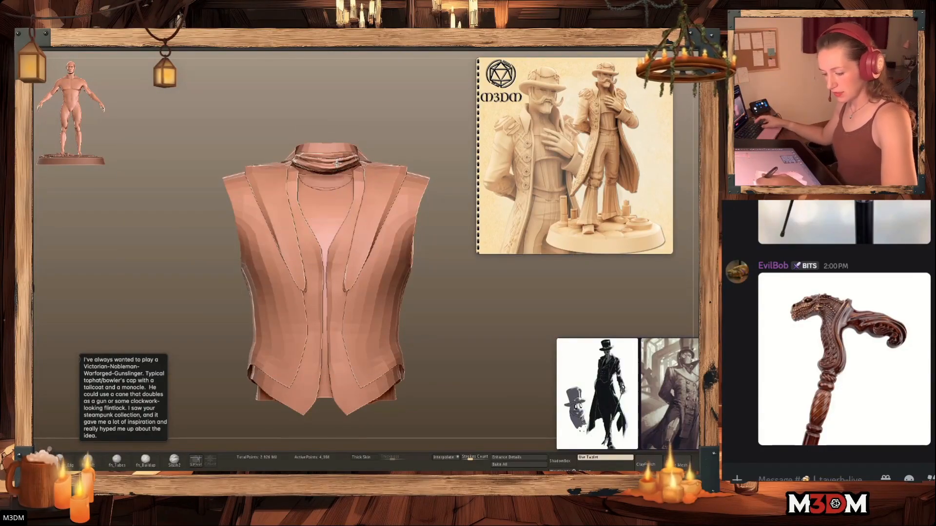
{"action": "left_click", "coordinate": [336, 164], "text": "ctrl+shift"}
{"action": "left_click", "coordinate": [492, 328], "text": "ctrl"}
{"action": "left_click", "coordinate": [493, 328], "text": "ctrl+shift"}
Return to the gunslinger model and append the isolated cravat to it, shifting the sketch references out of the way
{"action": "left_click", "coordinate": [698, 155]}
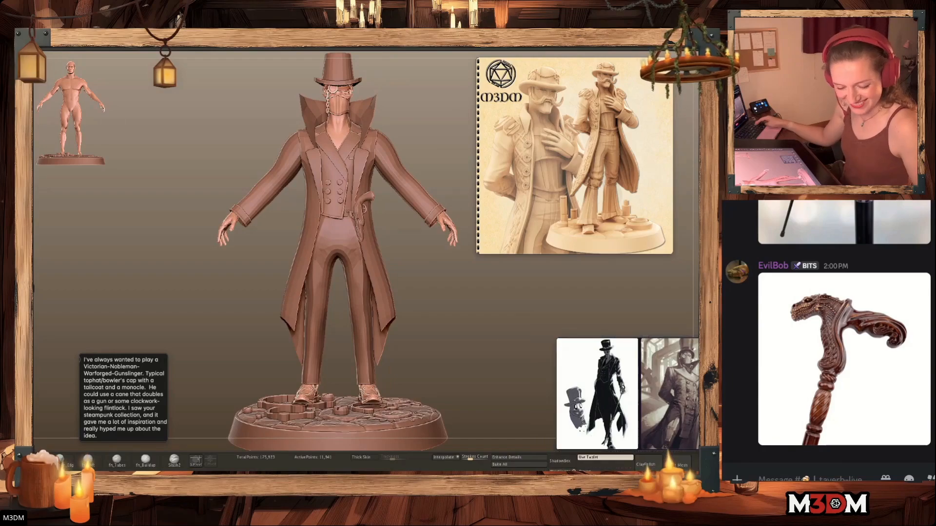
{"action": "left_click_drag", "start_coordinate": [704, 387], "coordinate": [628, 372]}
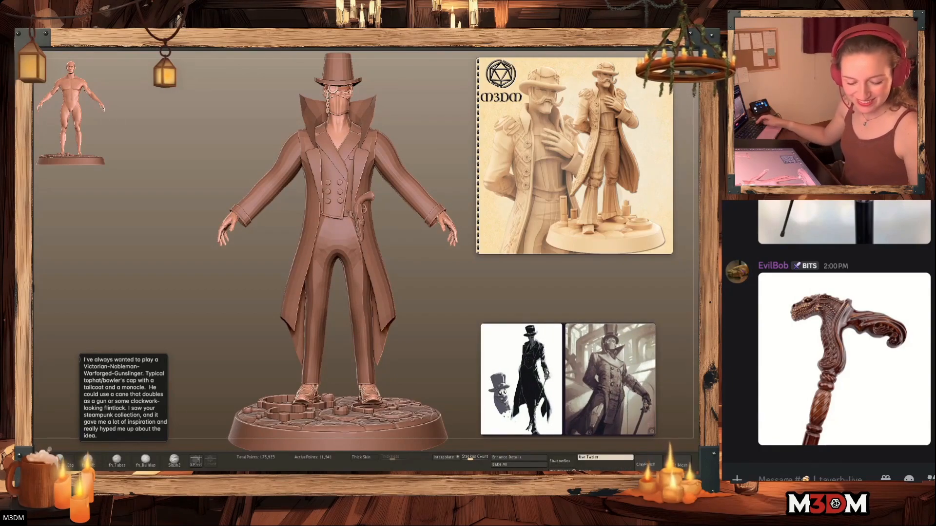
{"action": "left_click", "coordinate": [675, 339]}
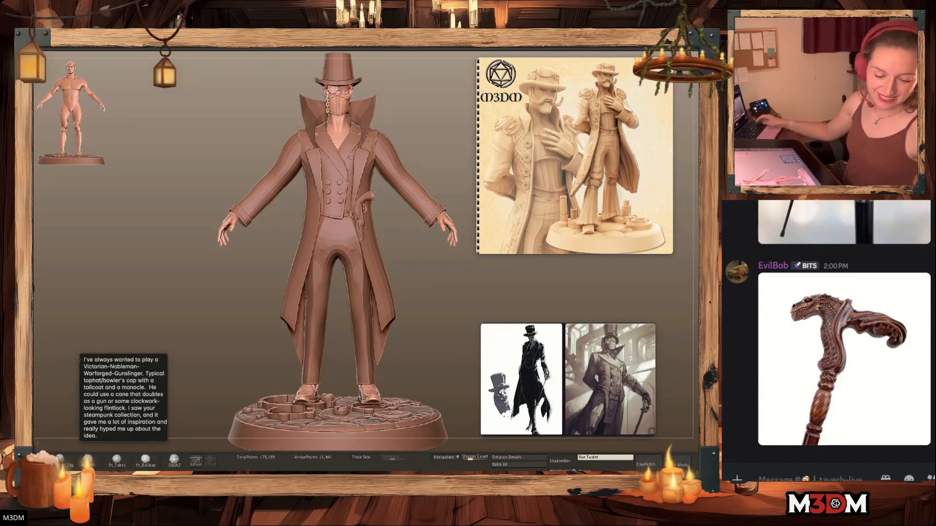
{"action": "left_click", "coordinate": [704, 214]}
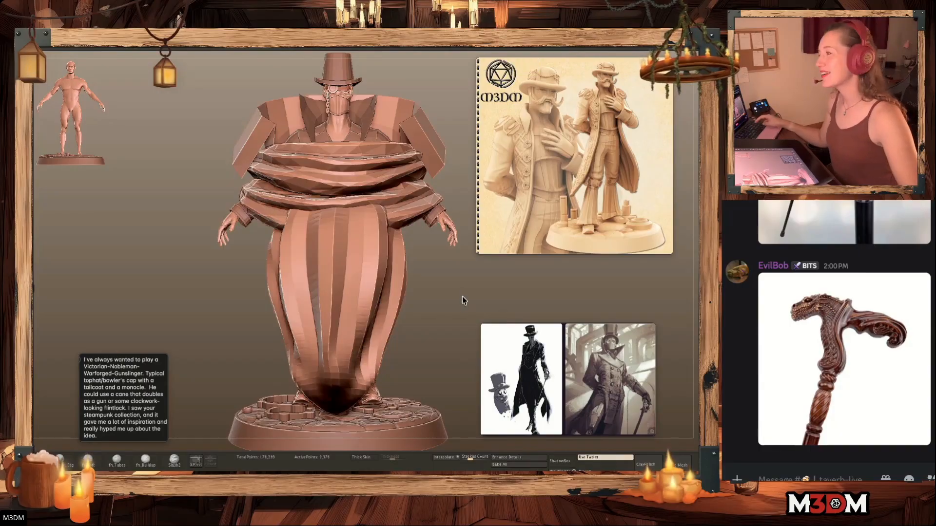
Centre the gizmo on the oversized cravat, scale it down and place it around the figure's neck
{"action": "left_click_drag", "start_coordinate": [462, 295], "coordinate": [424, 322], "text": "alt"}
{"action": "key", "text": "w"}
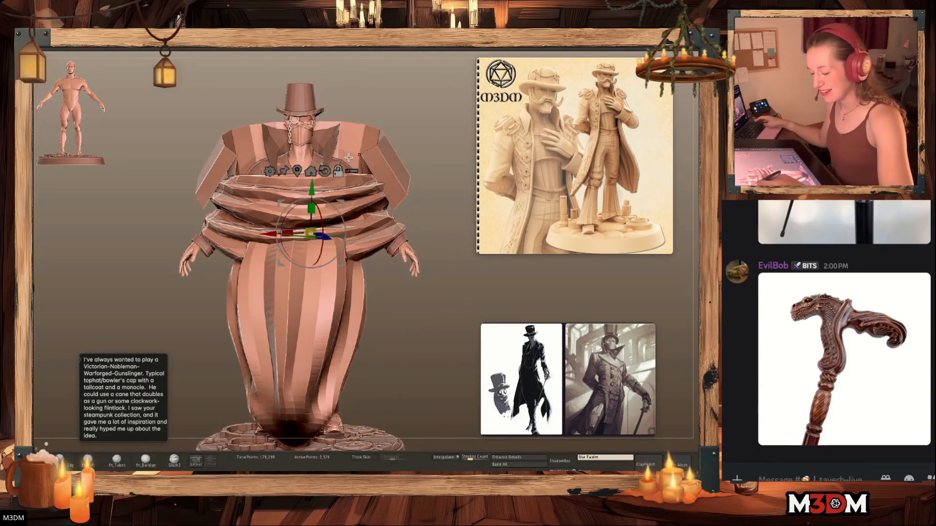
{"action": "left_click", "coordinate": [297, 171]}
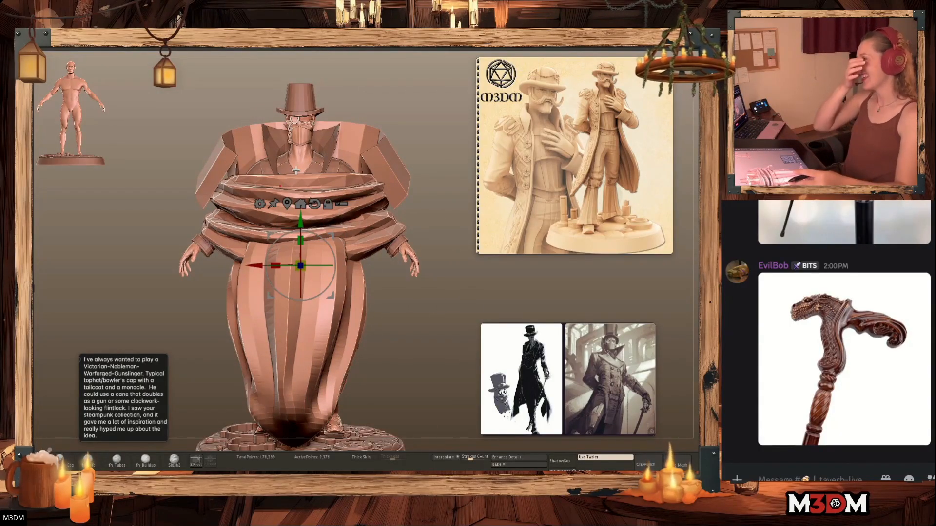
{"action": "left_click_drag", "start_coordinate": [301, 266], "coordinate": [234, 302]}
{"action": "left_click_drag", "start_coordinate": [300, 221], "coordinate": [301, 118]}
{"action": "left_click_drag", "start_coordinate": [439, 354], "coordinate": [424, 433], "text": "alt"}
{"action": "left_click_drag", "start_coordinate": [287, 241], "coordinate": [263, 259]}
{"action": "key", "text": "q"}
{"action": "left_click_drag", "start_coordinate": [399, 204], "coordinate": [400, 222], "text": "alt"}
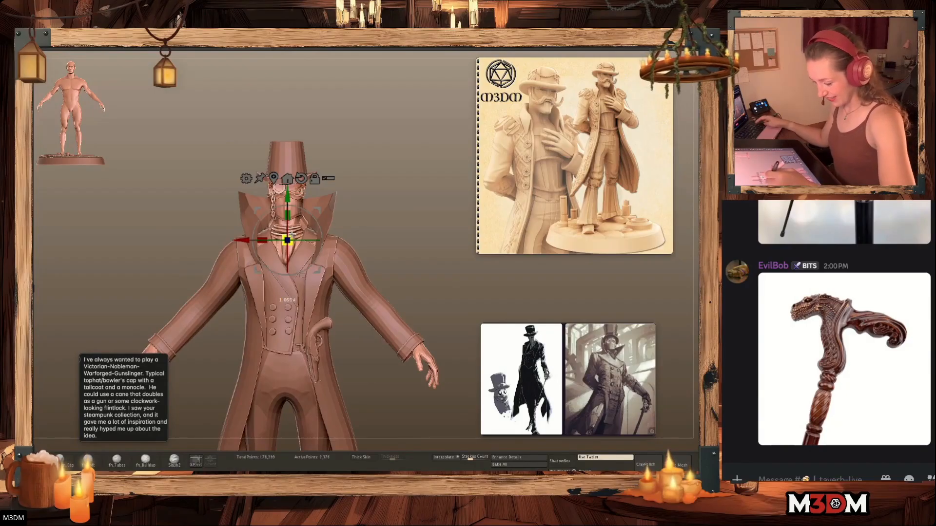
{"action": "left_click_drag", "start_coordinate": [284, 193], "coordinate": [284, 202]}
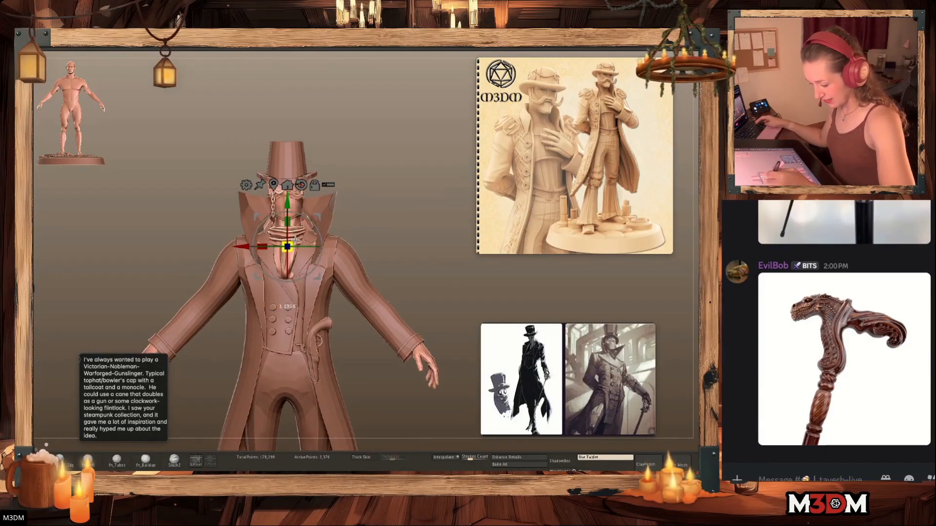
{"action": "key", "text": "q"}
{"action": "left_click_drag", "start_coordinate": [440, 290], "coordinate": [462, 279], "text": "alt"}
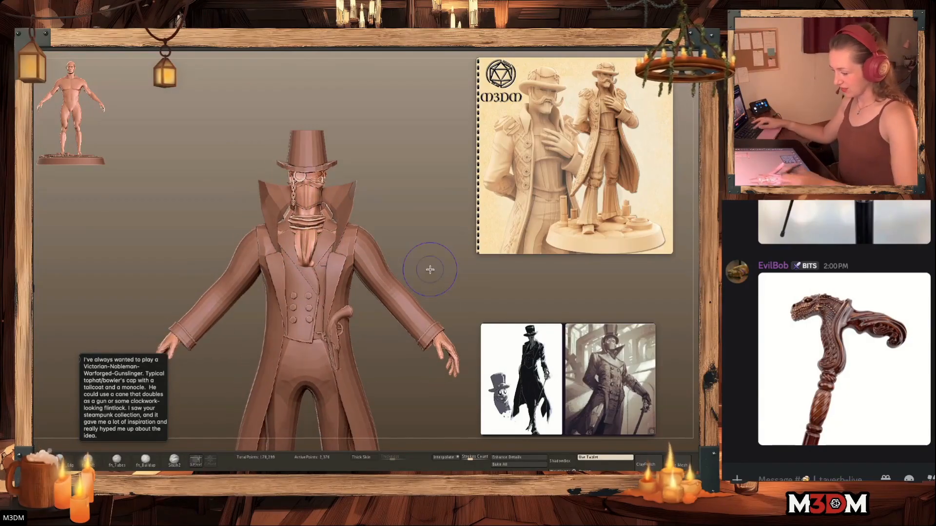
Fine-tune the cravat's size and height so it sits at the throat between the vest's lapels
{"action": "key", "text": "space"}
{"action": "left_click", "coordinate": [392, 224]}
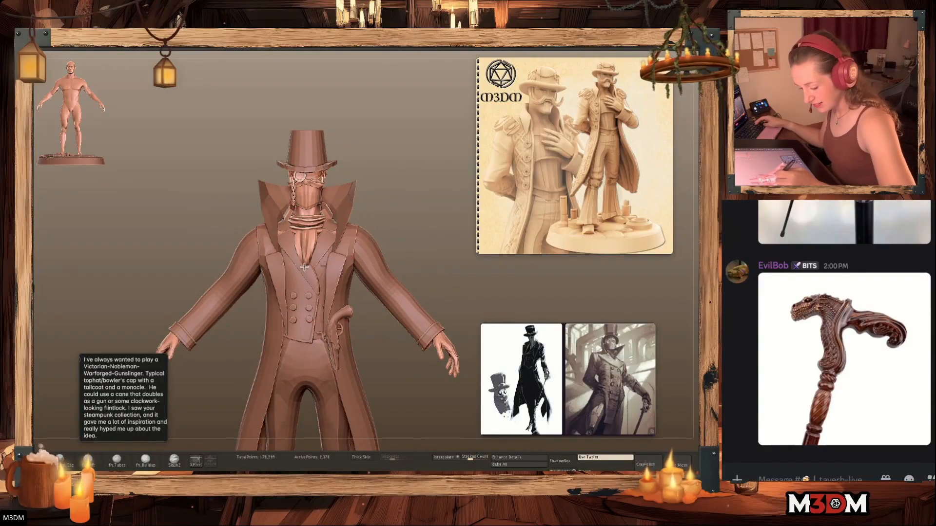
{"action": "left_click", "coordinate": [306, 264], "text": "alt"}
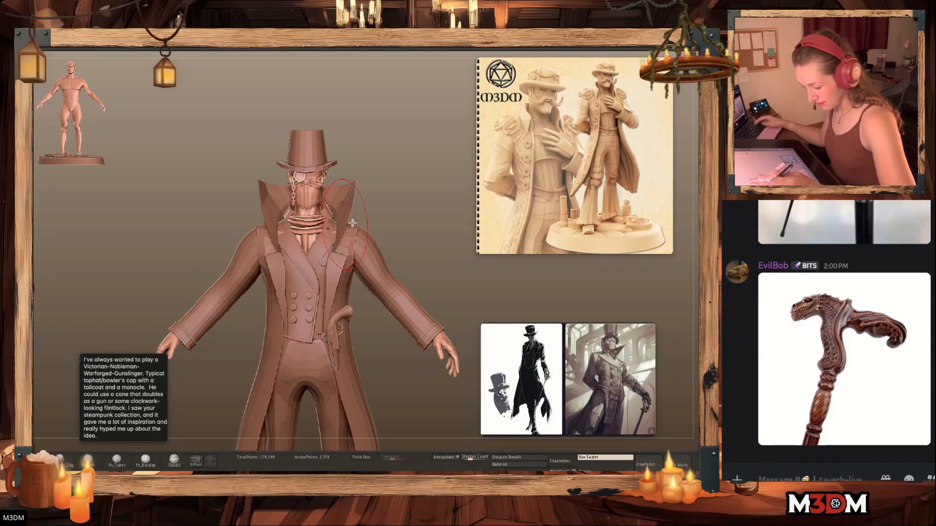
{"action": "key", "text": "w"}
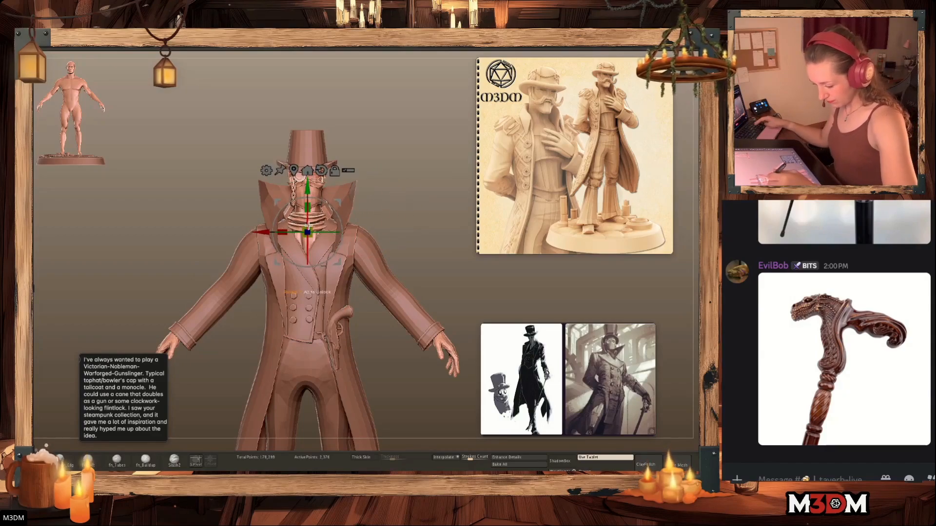
{"action": "key", "text": "q"}
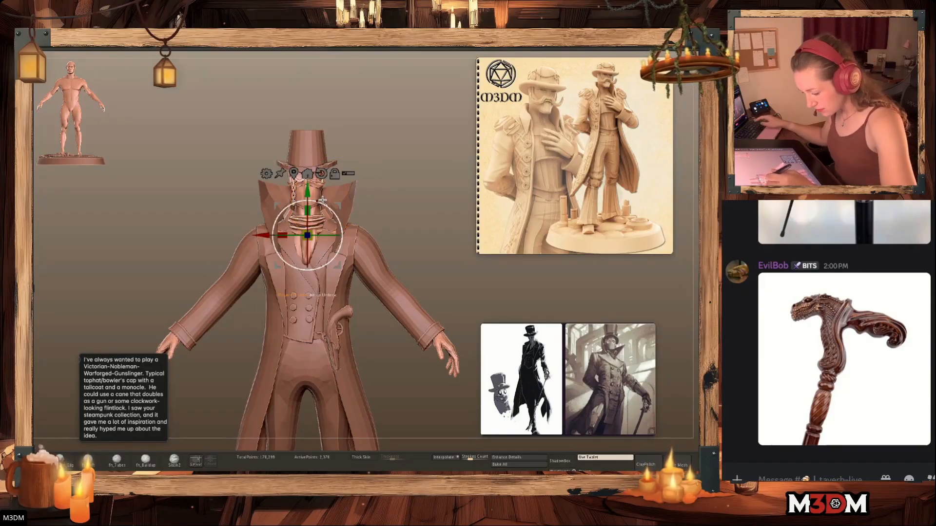
{"action": "left_click_drag", "start_coordinate": [307, 236], "coordinate": [307, 226]}
{"action": "left_click_drag", "start_coordinate": [410, 190], "coordinate": [433, 190]}
{"action": "left_click_drag", "start_coordinate": [325, 225], "coordinate": [325, 227]}
{"action": "key", "text": "q"}
{"action": "left_click_drag", "start_coordinate": [410, 204], "coordinate": [393, 211]}
Work over the vest's neckline around the cravat with the brush, then reselect the cravat
{"action": "left_click", "coordinate": [326, 237], "text": "alt"}
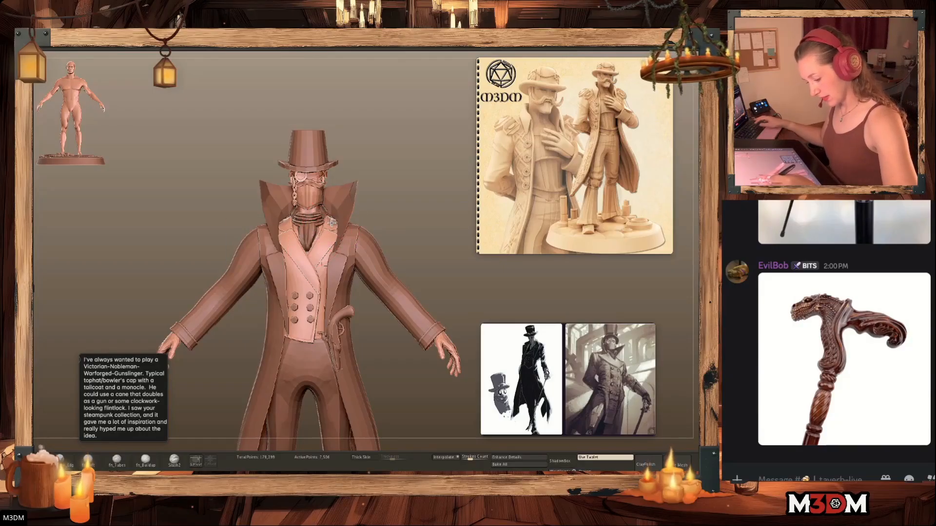
{"action": "key", "text": "space"}
{"action": "left_click_drag", "start_coordinate": [353, 189], "coordinate": [374, 168]}
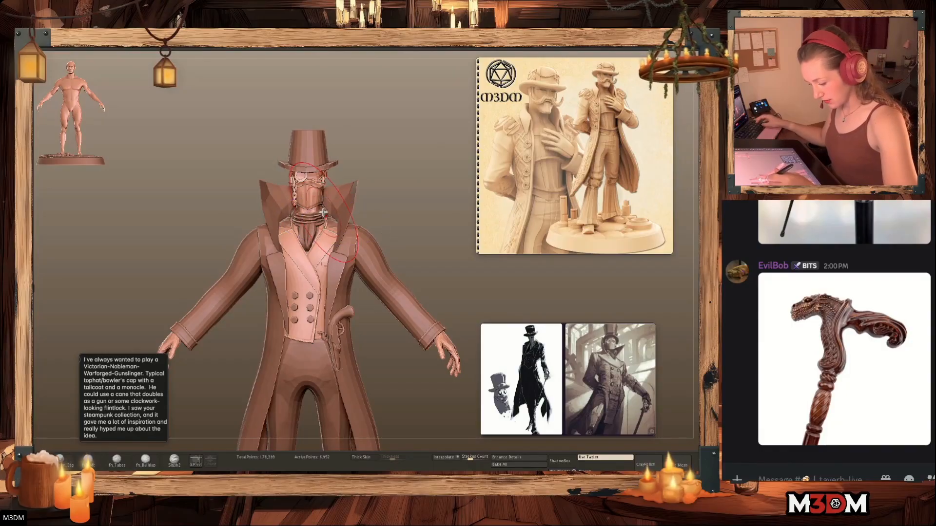
{"action": "key", "text": "space"}
{"action": "key", "text": "space"}
{"action": "left_click", "coordinate": [326, 213], "text": "alt"}
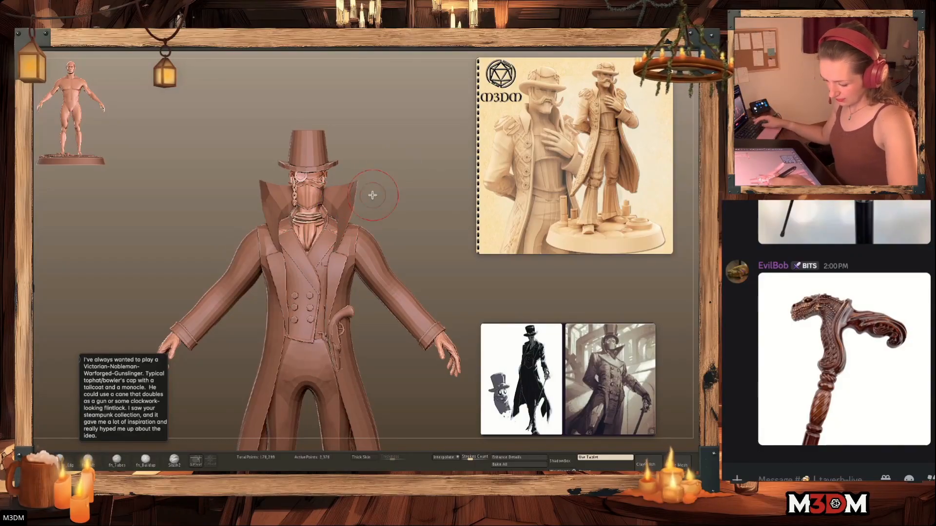
{"action": "left_click", "coordinate": [395, 169], "text": "ctrl+shift"}
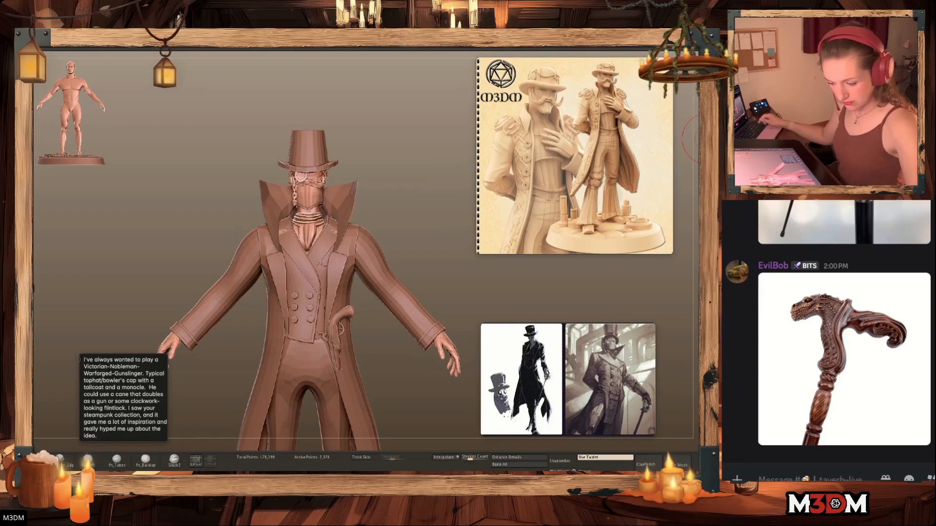
Centre the gizmo on the coat's tall collar and shift its pivot sideways
{"action": "left_click", "coordinate": [336, 207], "text": "alt"}
{"action": "key", "text": "w"}
{"action": "left_click", "coordinate": [296, 163]}
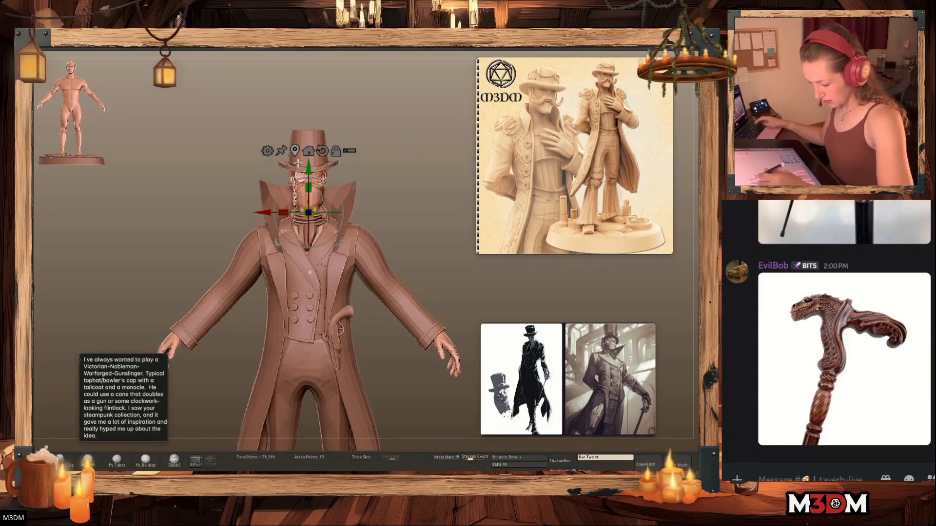
{"action": "left_click_drag", "start_coordinate": [339, 182], "coordinate": [359, 175], "text": "alt"}
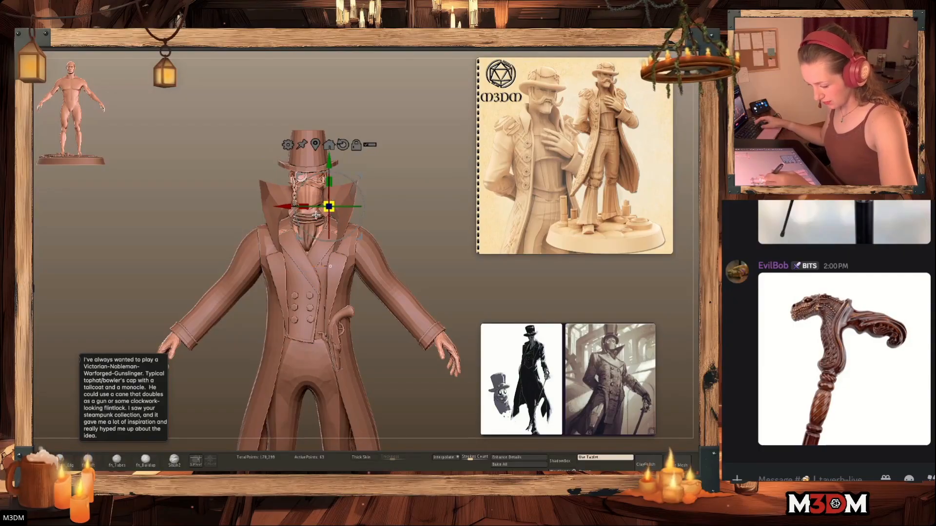
{"action": "key", "text": "q"}
{"action": "mouse_move", "coordinate": [397, 224]}
{"action": "left_mouse_down"}
{"action": "mouse_move", "coordinate": [404, 213]}
{"action": "mouse_move", "coordinate": [341, 203]}
{"action": "left_mouse_up"}
Nudge the figure's masked face slightly downward above the cravat
{"action": "left_click", "coordinate": [314, 183], "text": "alt"}
{"action": "key", "text": "w"}
{"action": "left_click_drag", "start_coordinate": [306, 128], "coordinate": [306, 130]}
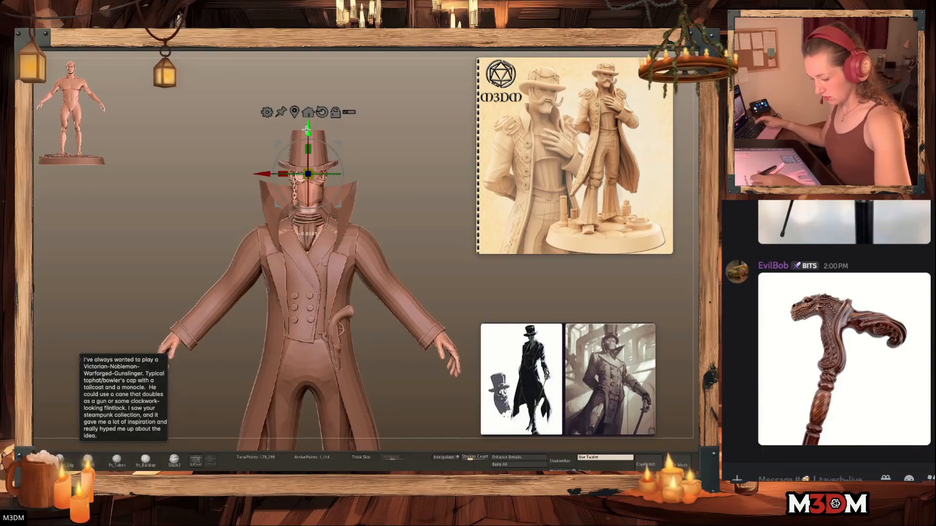
{"action": "key", "text": "q"}
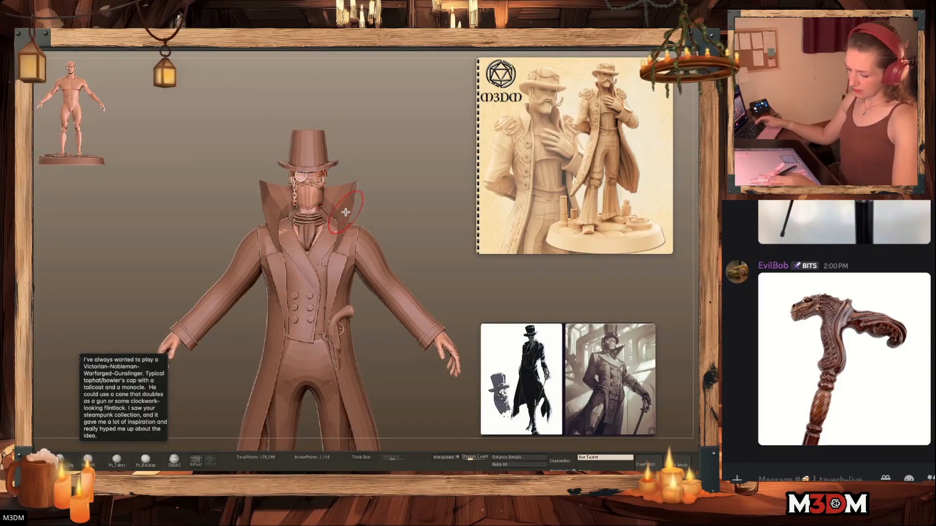
{"action": "left_click", "coordinate": [311, 220], "text": "alt"}
{"action": "left_click_drag", "start_coordinate": [400, 218], "coordinate": [390, 196], "text": "alt"}
{"action": "left_click_drag", "start_coordinate": [429, 348], "coordinate": [432, 370], "text": "alt"}
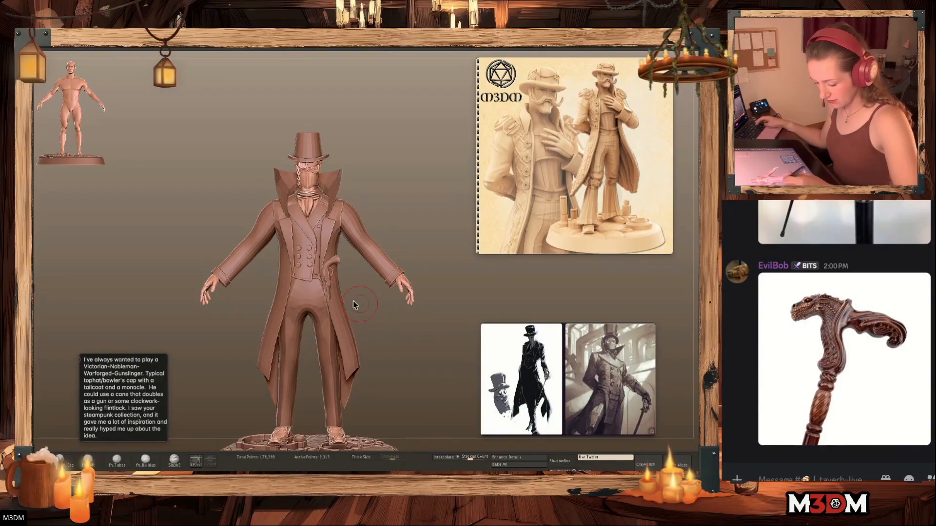
Adjust the placement of the pistol tucked at the figure's waist with the gizmo
{"action": "left_click", "coordinate": [330, 279], "text": "alt"}
{"action": "key", "text": "w"}
{"action": "left_click", "coordinate": [344, 216], "text": "alt"}
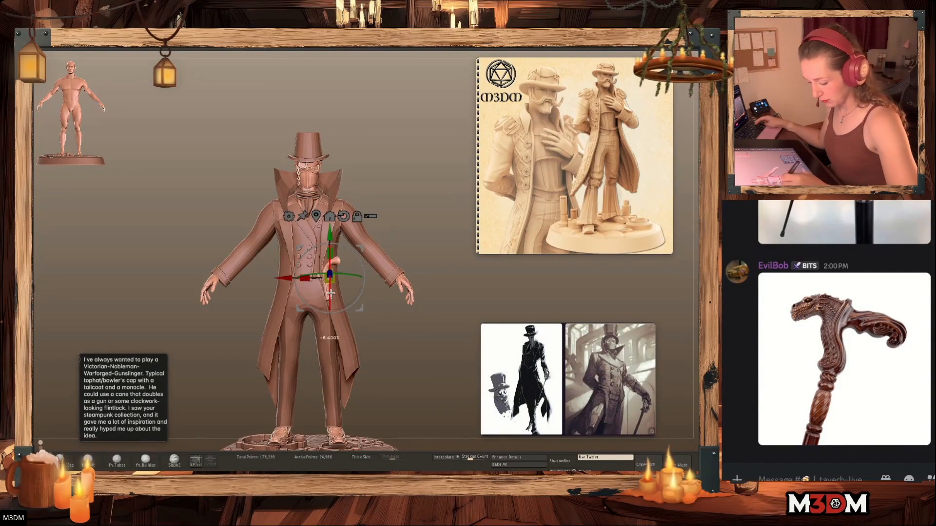
{"action": "left_click_drag", "start_coordinate": [356, 250], "coordinate": [359, 255]}
{"action": "key", "text": "q"}
{"action": "left_click_drag", "start_coordinate": [422, 366], "coordinate": [416, 334], "text": "alt"}
Select the coat's long body piece and switch on the display of the parts' painted colours
{"action": "left_click", "coordinate": [368, 220], "text": "alt"}
{"action": "key", "text": "space"}
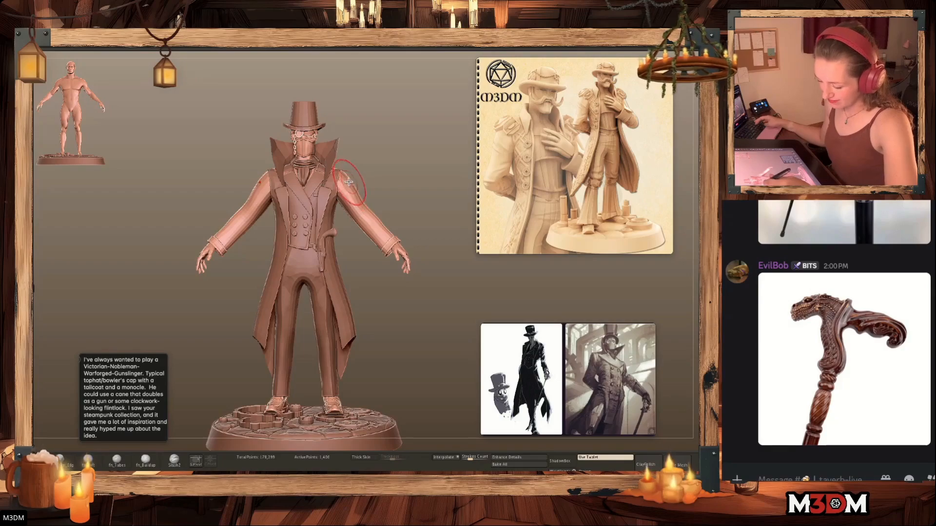
{"action": "left_click", "coordinate": [349, 182], "text": "alt"}
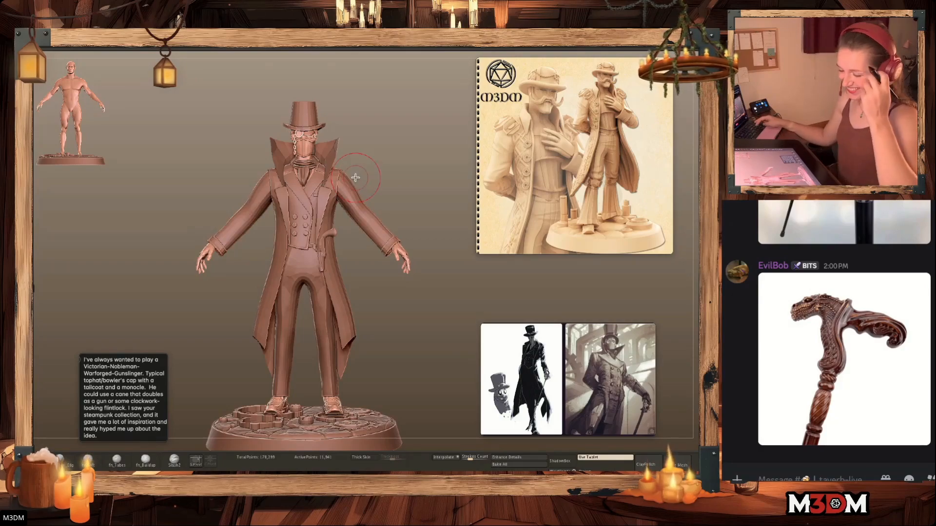
{"action": "left_click", "coordinate": [336, 181], "text": "alt"}
{"action": "key", "text": "space"}
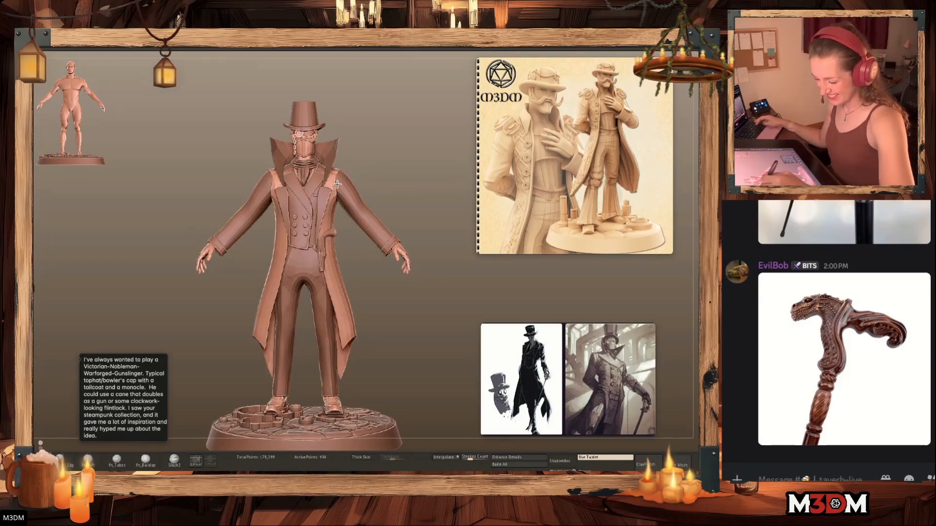
{"action": "left_click_drag", "start_coordinate": [380, 278], "coordinate": [399, 332]}
{"action": "left_click_drag", "start_coordinate": [402, 295], "coordinate": [440, 341]}
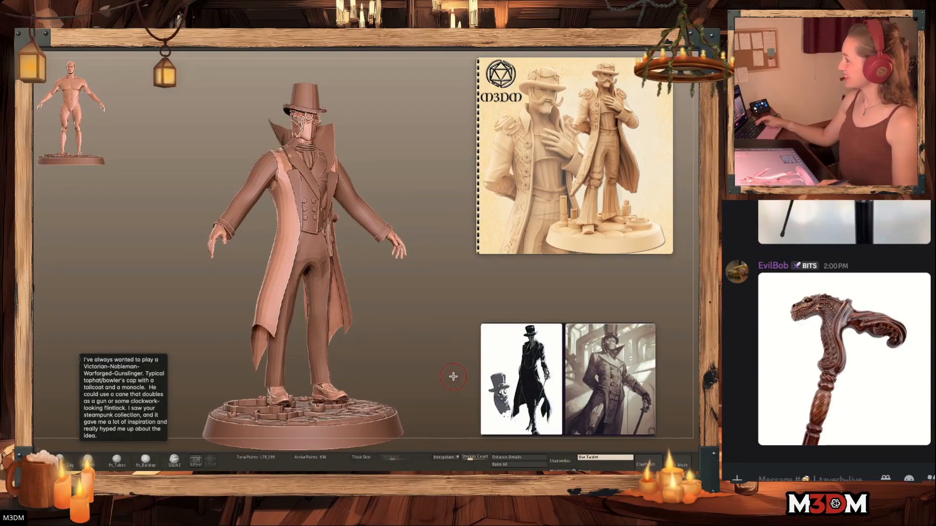
{"action": "key", "text": "shift+c"}
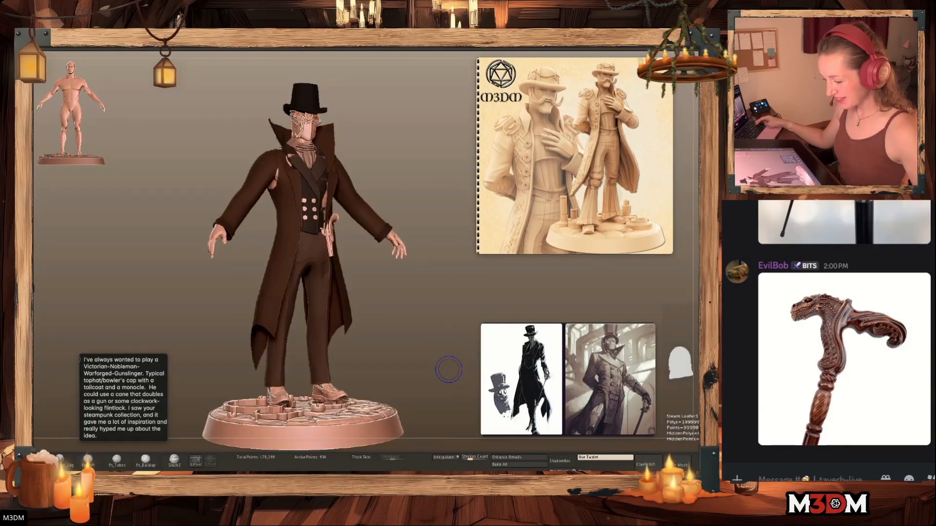
{"action": "key", "text": "shift+c"}
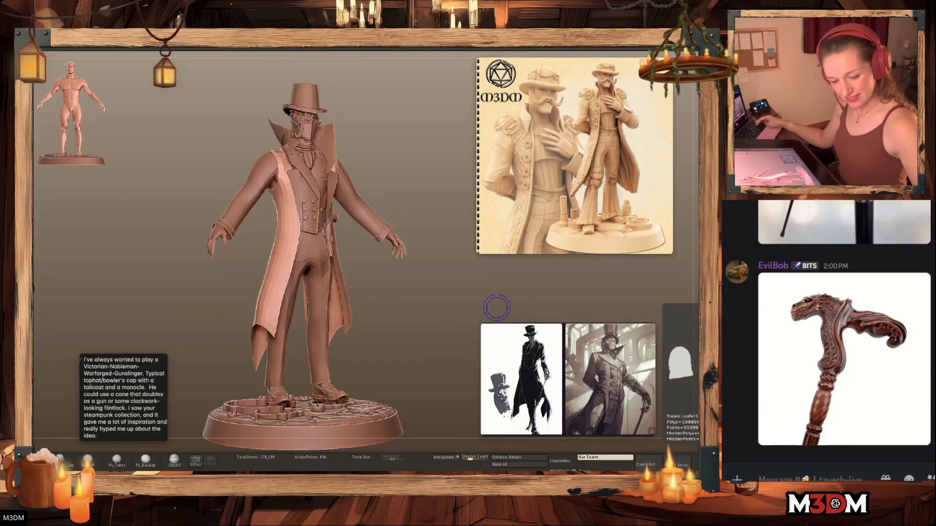
{"action": "key", "text": "shift+c"}
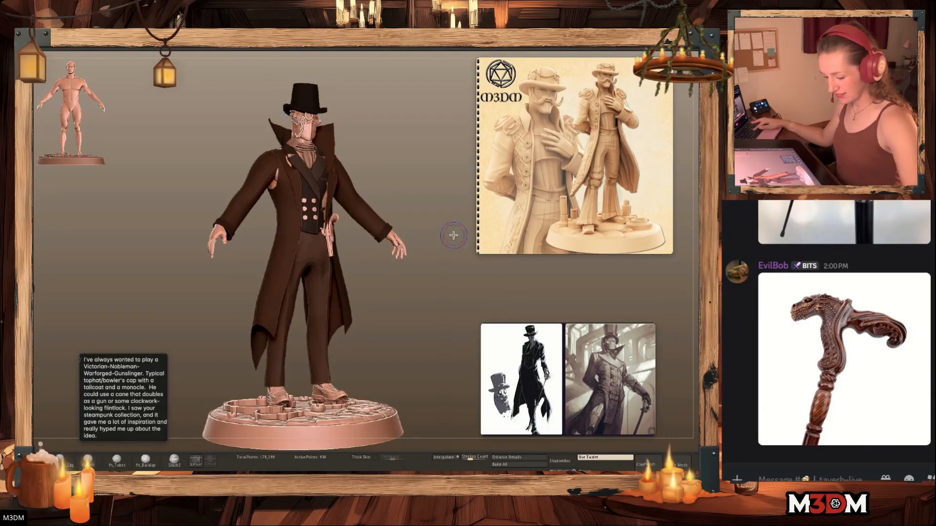
Fill the coat body, trousers, double-breasted vest and sleeves with the plain light colour
{"action": "key", "text": "space"}
{"action": "key", "text": "ctrl+f"}
{"action": "left_click", "coordinate": [317, 286], "text": "alt"}
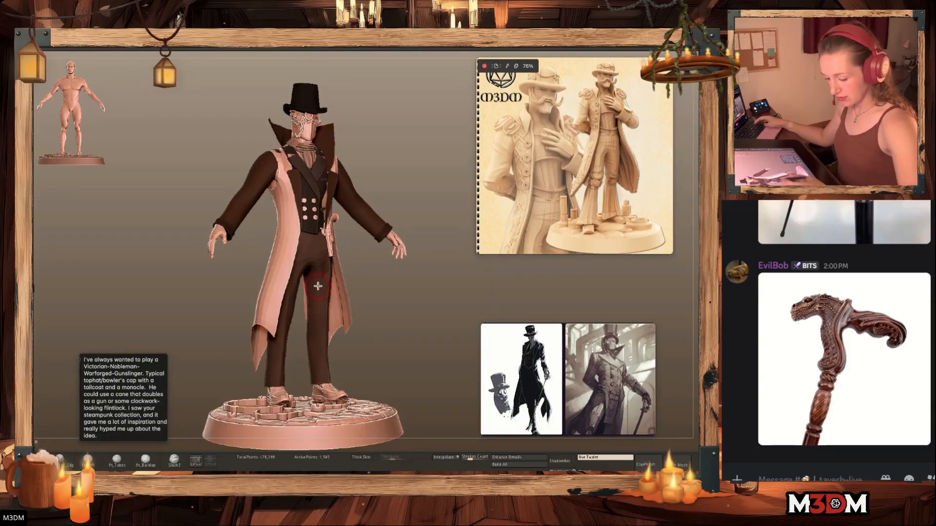
{"action": "key", "text": "ctrl+f"}
{"action": "left_click", "coordinate": [314, 188], "text": "alt"}
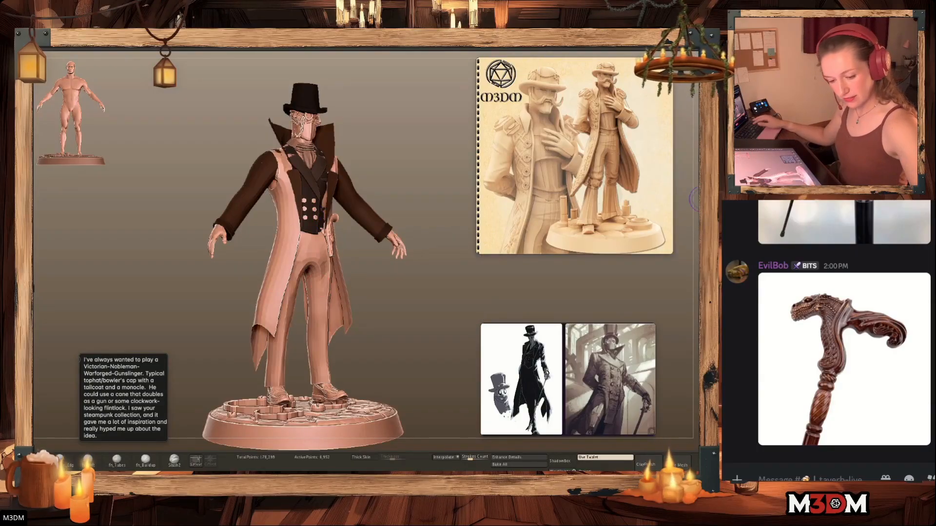
{"action": "key", "text": "ctrl+f"}
{"action": "left_click", "coordinate": [361, 207], "text": "alt"}
{"action": "key", "text": "ctrl+f"}
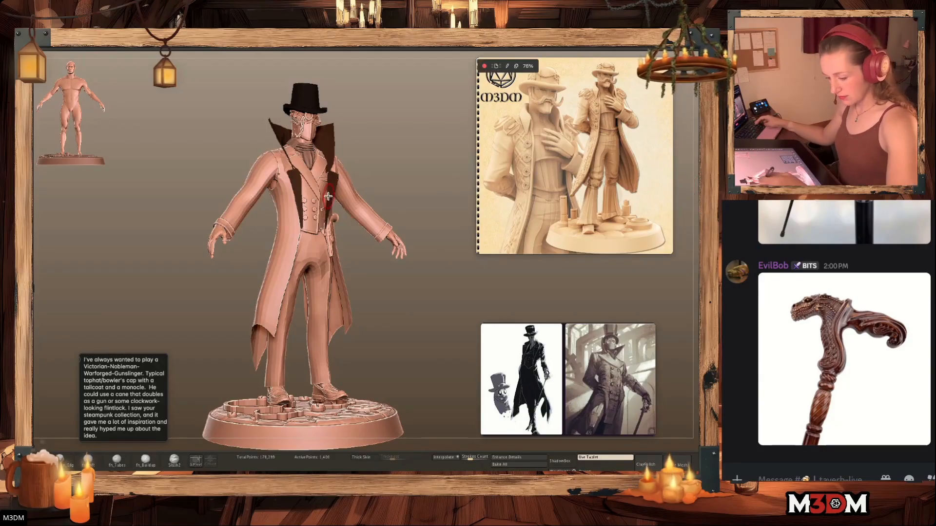
Fill the remaining dark lapels, tall collar and top hat with the same light colour
{"action": "left_click", "coordinate": [343, 185], "text": "alt"}
{"action": "left_click", "coordinate": [331, 115], "text": "alt"}
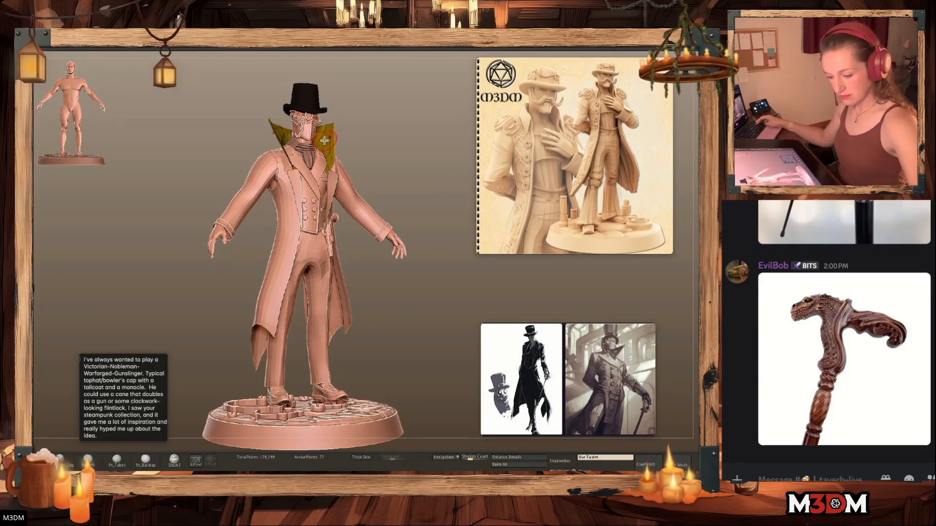
{"action": "left_click", "coordinate": [318, 98], "text": "alt"}
{"action": "left_click", "coordinate": [316, 155], "text": "alt"}
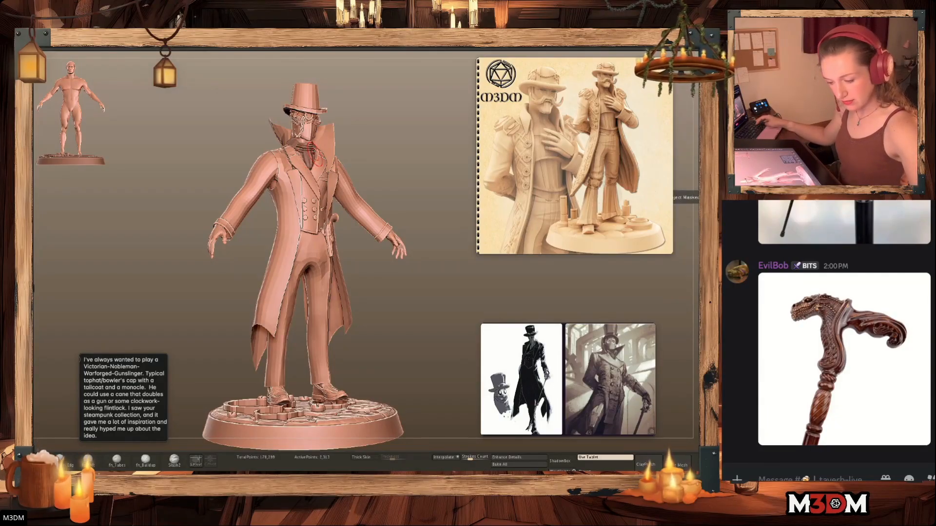
Hide the double-breasted vest and show the plain V-neck waistcoat in its place
{"action": "left_click", "coordinate": [702, 197]}
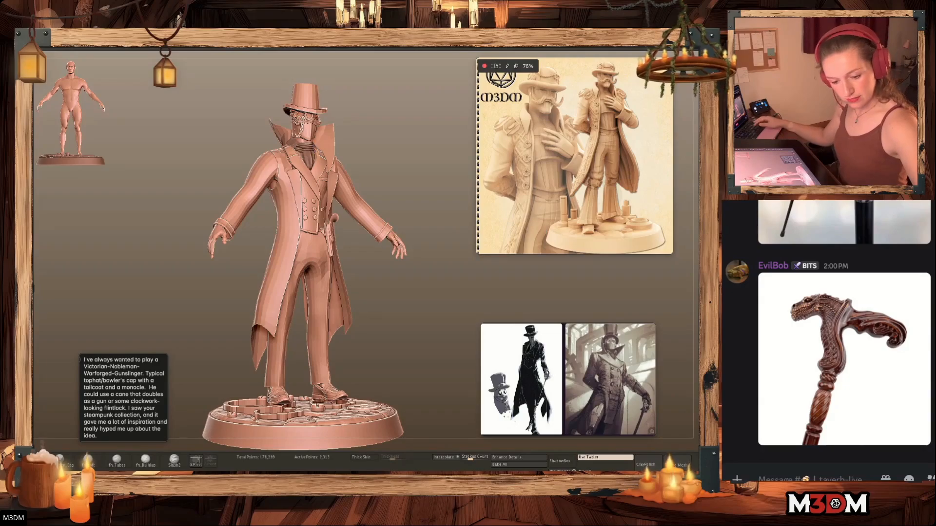
{"action": "left_click", "coordinate": [702, 298]}
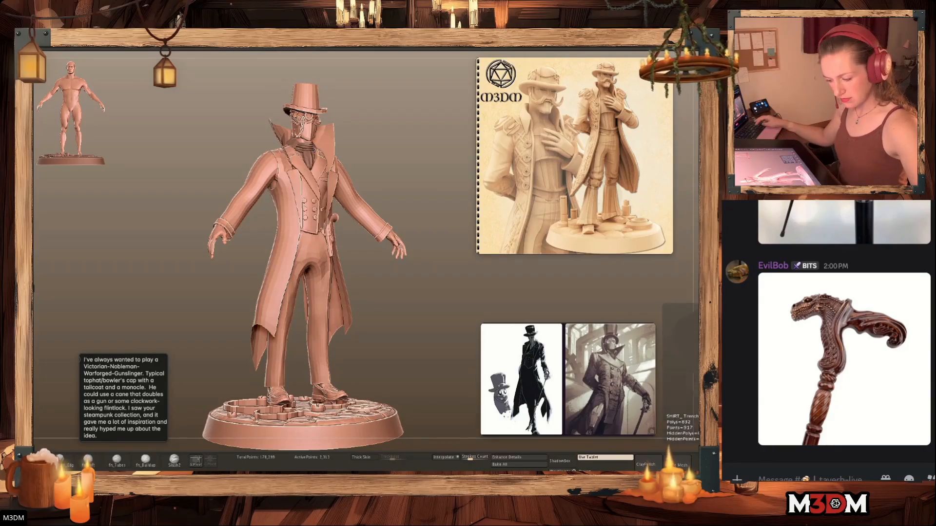
{"action": "left_click", "coordinate": [701, 293]}
{"action": "left_click", "coordinate": [702, 285]}
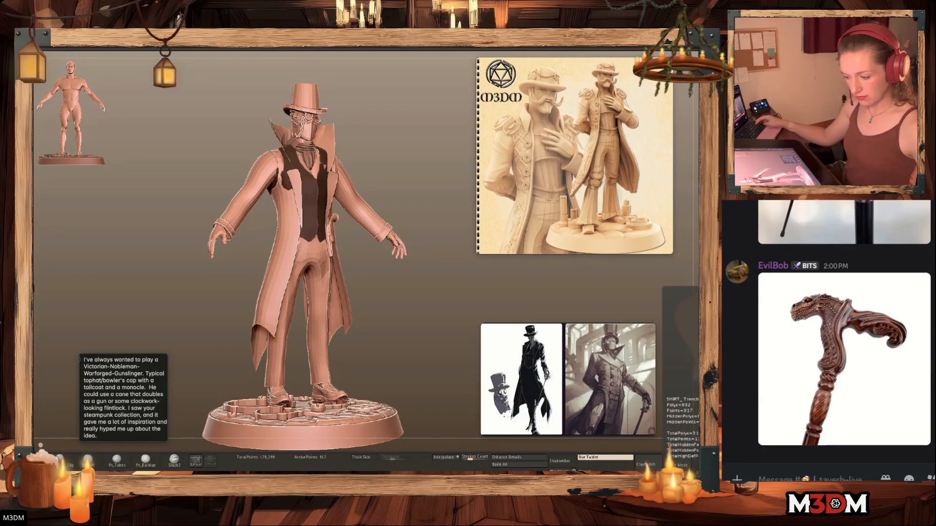
{"action": "left_click_drag", "start_coordinate": [411, 328], "coordinate": [421, 347]}
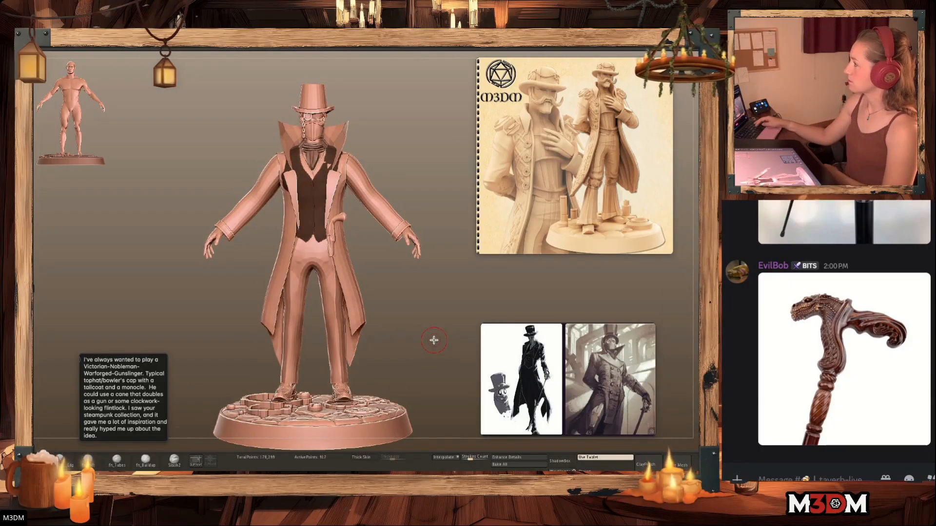
Try to replace the plain waistcoat's dark colour with the light one
{"action": "key", "text": "ctrl+i"}
{"action": "key", "text": "ctrl+i"}
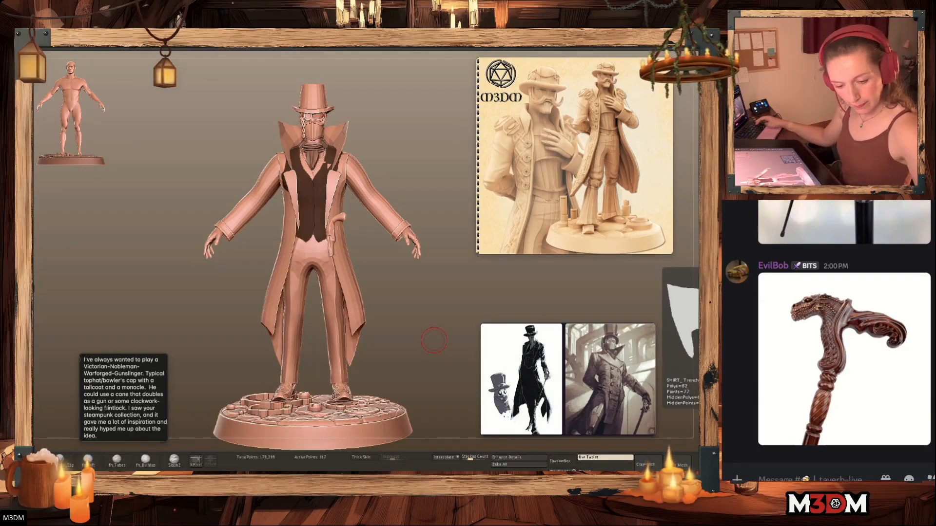
{"action": "key", "text": "ctrl+i"}
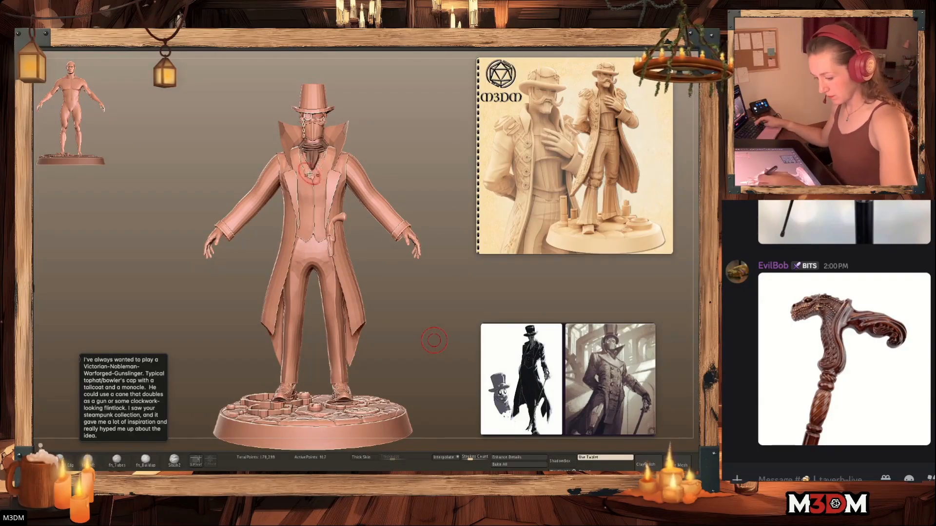
{"action": "key", "text": "w"}
{"action": "left_click", "coordinate": [329, 192], "text": "alt"}
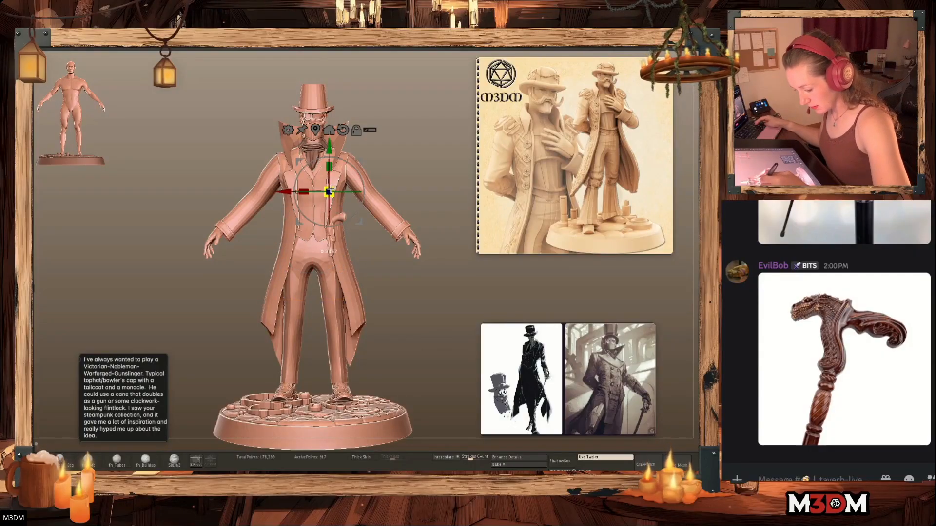
Isolate the double-breasted vest to examine its shape on its own
{"action": "key", "text": "q"}
{"action": "left_click", "coordinate": [322, 169], "text": "alt"}
{"action": "key", "text": "shift+f"}
{"action": "key", "text": "shift+f"}
{"action": "left_click", "coordinate": [700, 159]}
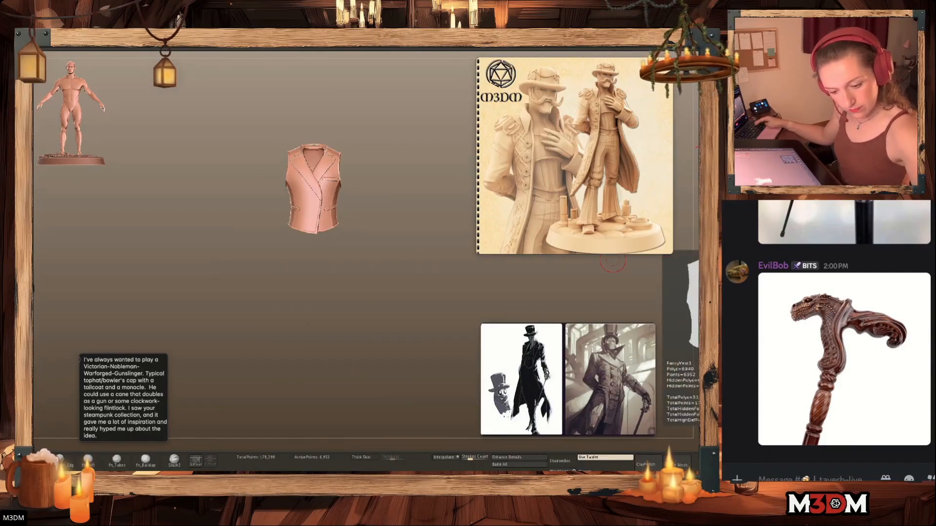
{"action": "left_click", "coordinate": [700, 159]}
Bring back the full figure and show the plain V-neck waistcoat beneath the coat
{"action": "left_click", "coordinate": [324, 247], "text": "alt"}
{"action": "key", "text": "shift+f"}
{"action": "key", "text": "shift+f"}
{"action": "left_click_drag", "start_coordinate": [420, 294], "coordinate": [420, 311], "text": "alt"}
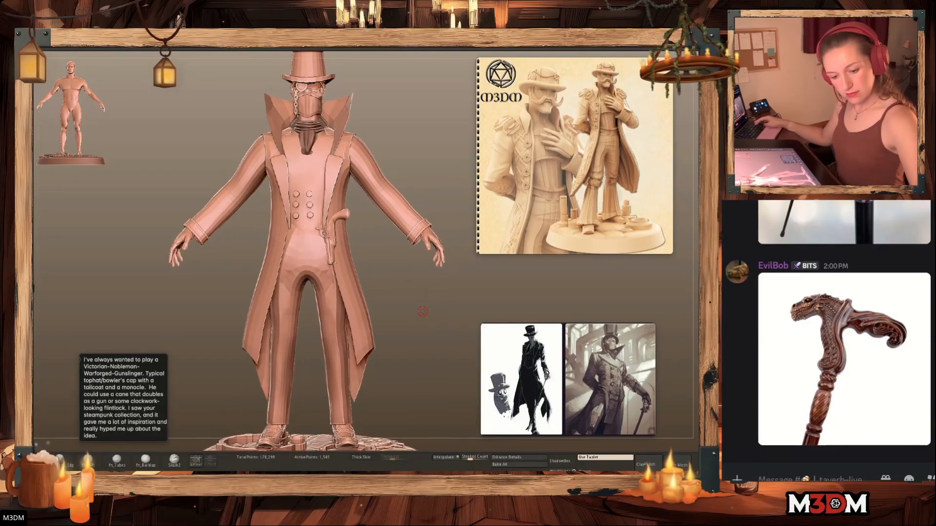
{"action": "left_click", "coordinate": [702, 336]}
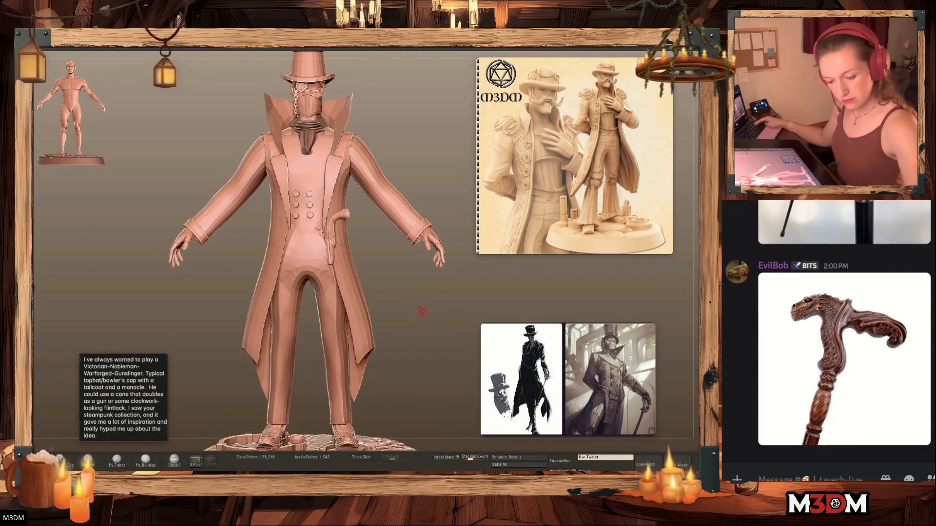
{"action": "left_click", "coordinate": [702, 336]}
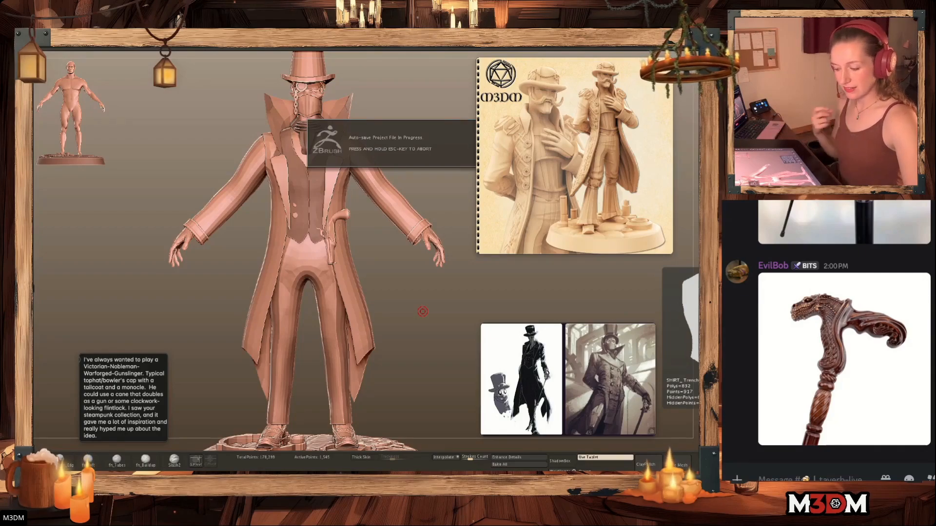
Fill the plain V-neck waistcoat with the light colour and hide its wireframe
{"action": "right_click", "coordinate": [499, 285]}
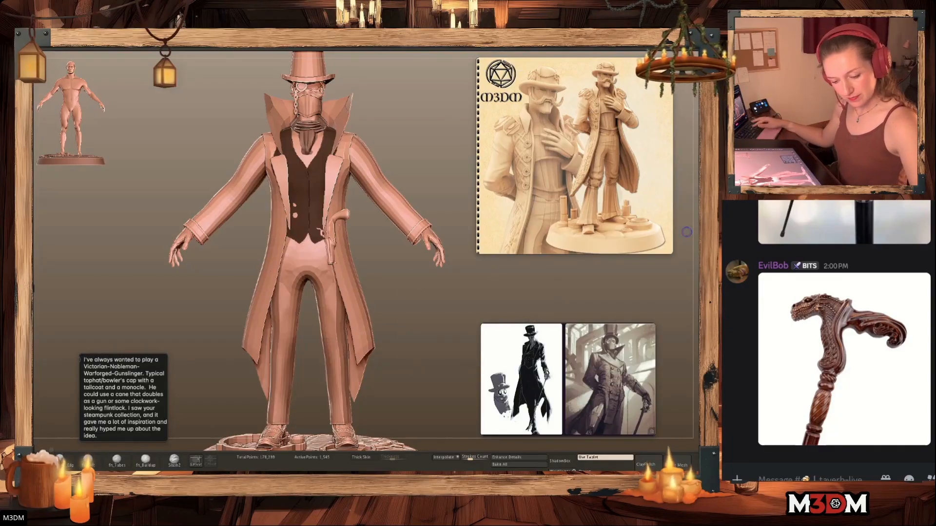
{"action": "key", "text": "shift+f"}
{"action": "left_click", "coordinate": [317, 202], "text": "alt"}
{"action": "right_click", "coordinate": [498, 294]}
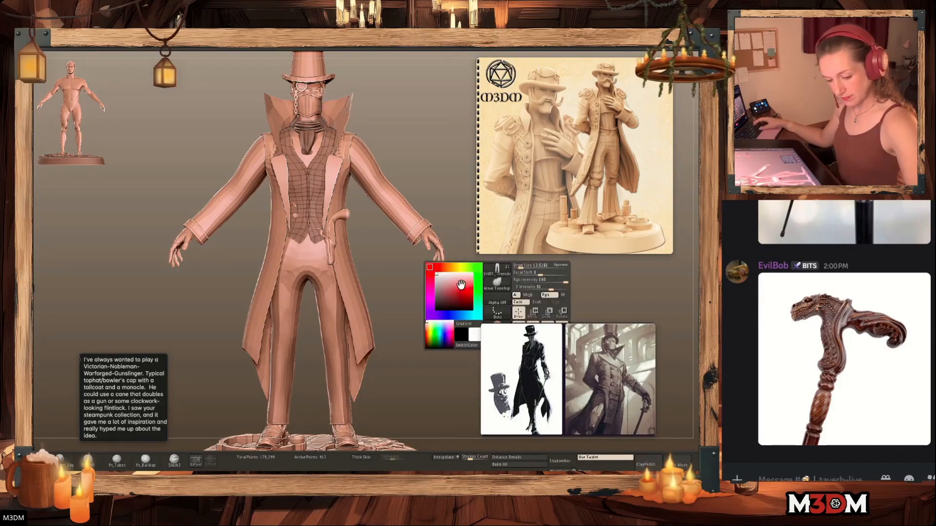
{"action": "key", "text": "d"}
{"action": "key", "text": "shift+f"}
{"action": "left_click_drag", "start_coordinate": [445, 340], "coordinate": [443, 322], "text": "alt"}
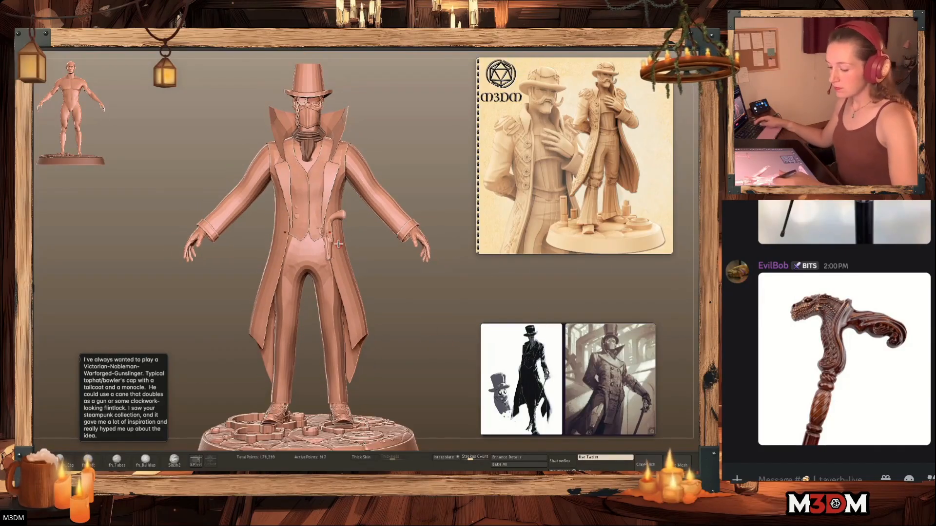
Move the six front buttons forward onto the surface of the plain waistcoat
{"action": "left_click", "coordinate": [295, 218], "text": "alt"}
{"action": "left_click_drag", "start_coordinate": [414, 288], "coordinate": [432, 293]}
{"action": "key", "text": "w"}
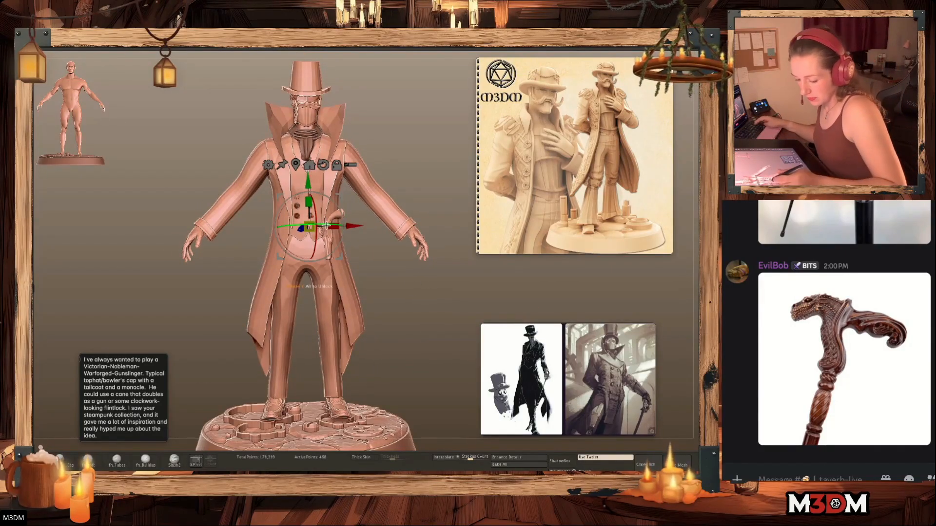
{"action": "left_click_drag", "start_coordinate": [300, 231], "coordinate": [299, 235]}
{"action": "key", "text": "q"}
{"action": "left_click", "coordinate": [299, 235], "text": "alt"}
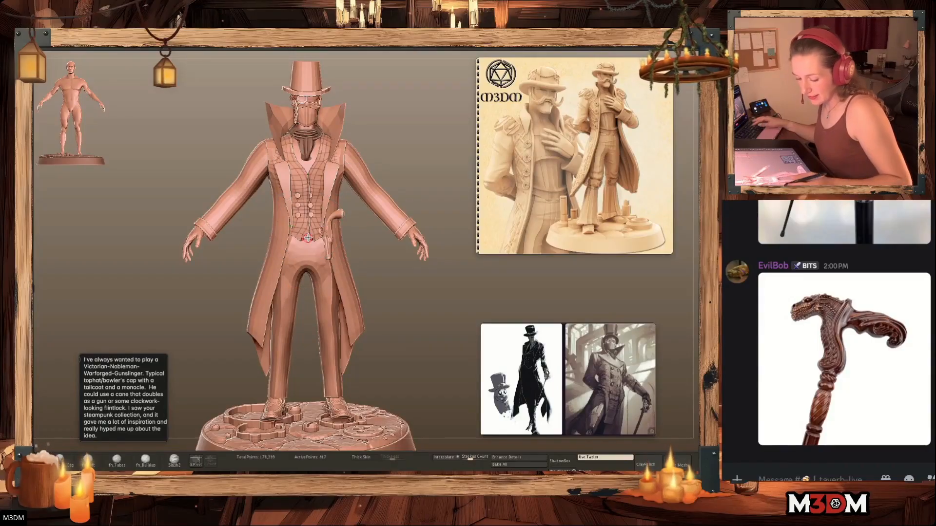
Try shifting the front buttons sideways across the waistcoat and undo the move
{"action": "left_click_drag", "start_coordinate": [443, 293], "coordinate": [449, 286]}
{"action": "left_click", "coordinate": [309, 215], "text": "alt"}
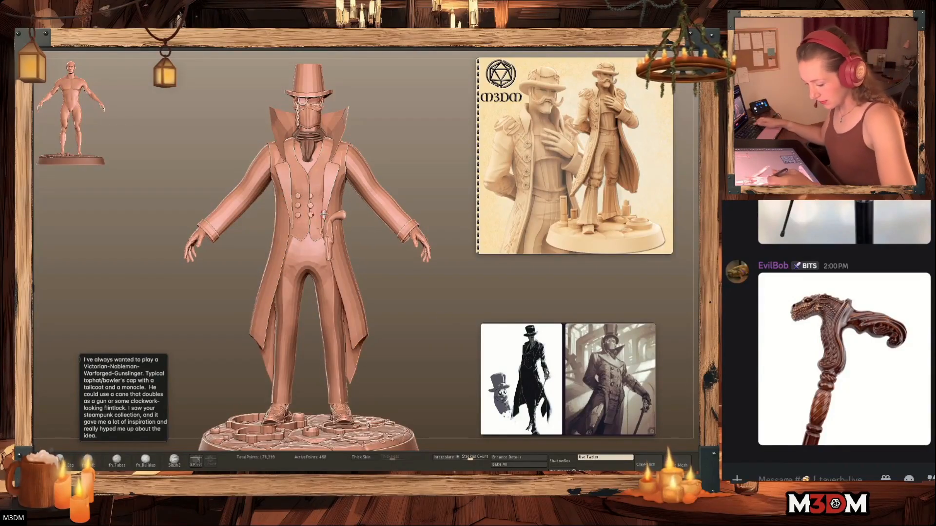
{"action": "key", "text": "w"}
{"action": "left_click_drag", "start_coordinate": [360, 225], "coordinate": [351, 225]}
{"action": "key", "text": "q"}
{"action": "key", "text": "w"}
{"action": "key", "text": "q"}
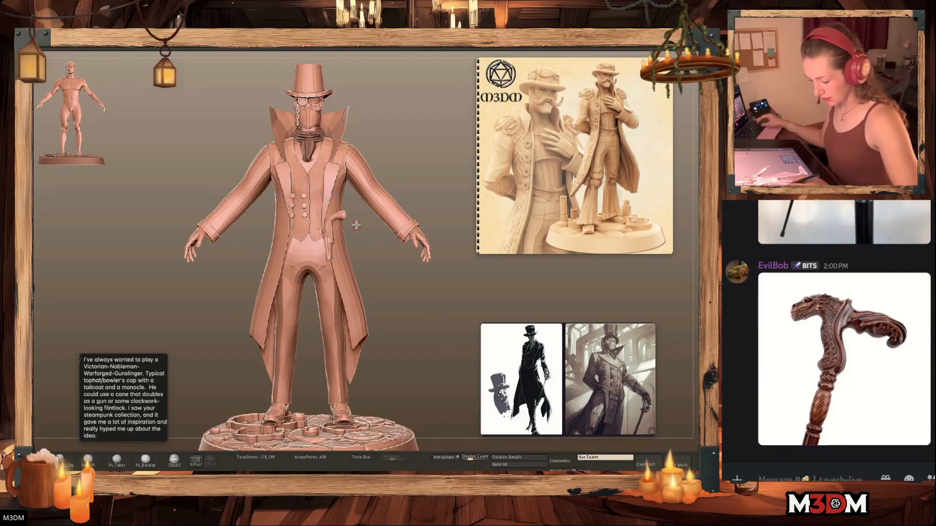
{"action": "key", "text": "ctrl+z"}
Examine the plain waistcoat and the whole outfit on the figure from several angles
{"action": "left_click_drag", "start_coordinate": [446, 330], "coordinate": [437, 337]}
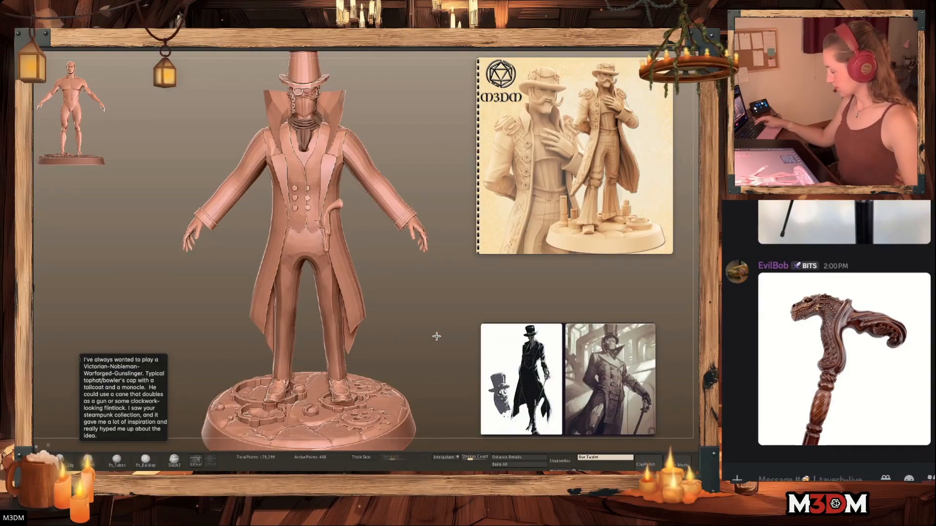
{"action": "left_click", "coordinate": [320, 219], "text": "alt"}
{"action": "left_click_drag", "start_coordinate": [405, 299], "coordinate": [417, 318]}
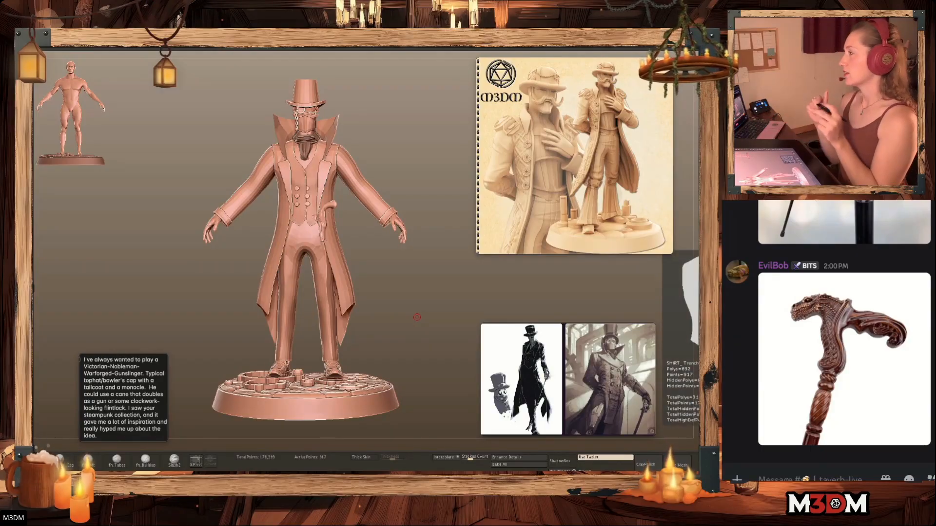
{"action": "key", "text": "space"}
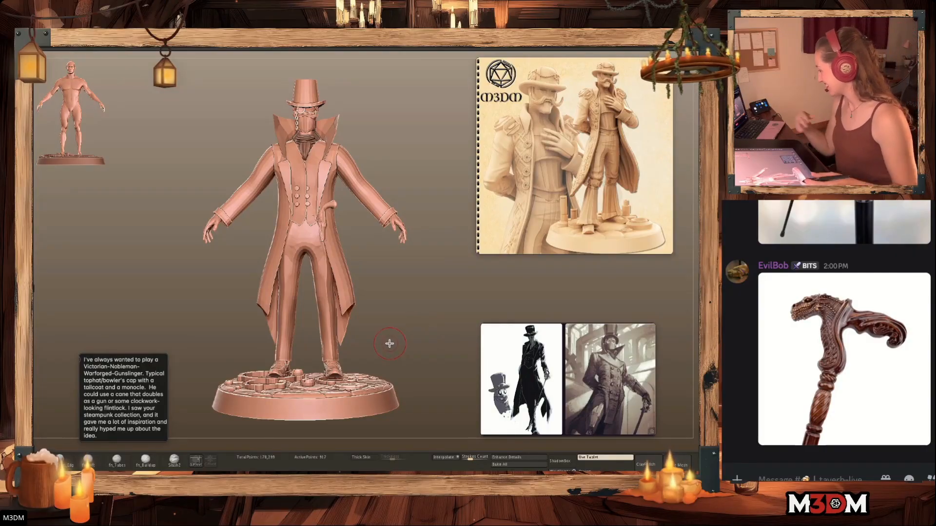
{"action": "left_click_drag", "start_coordinate": [432, 320], "coordinate": [428, 327]}
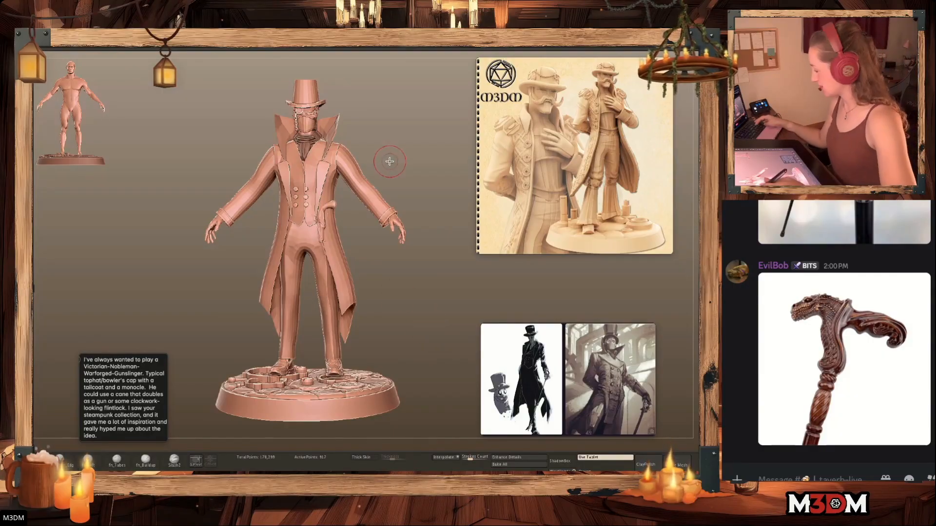
{"action": "left_click_drag", "start_coordinate": [389, 162], "coordinate": [394, 193]}
{"action": "key", "text": "space"}
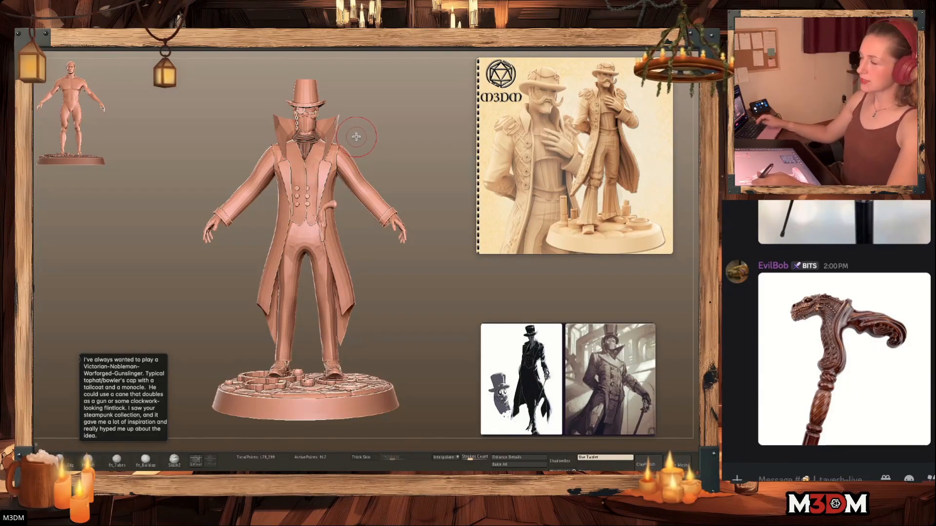
{"action": "key", "text": "space"}
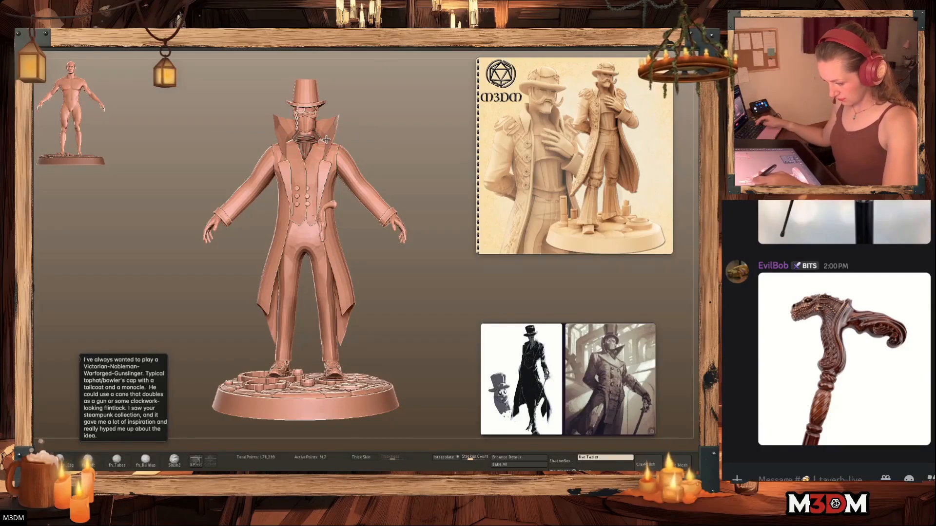
Switch between the plain waistcoat and the double-breasted vest to compare them on the figure
{"action": "left_click", "coordinate": [336, 156], "text": "alt"}
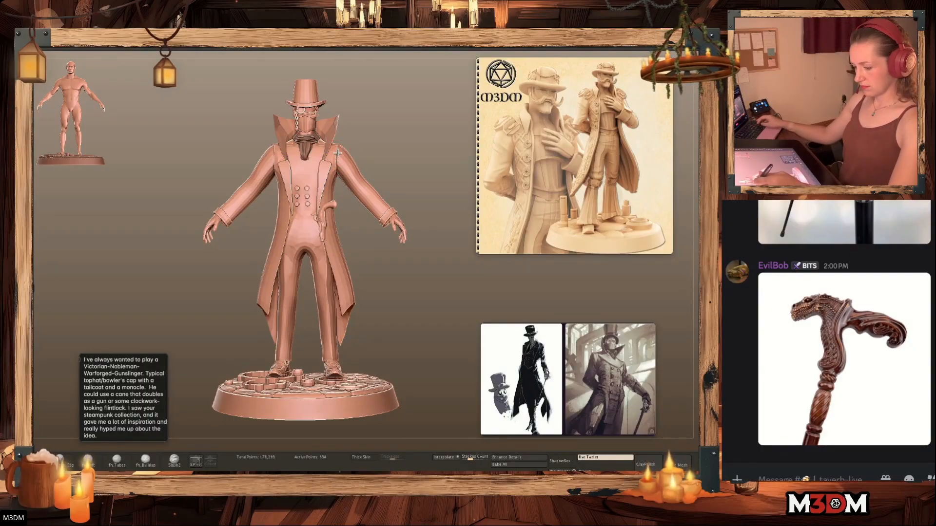
{"action": "left_click", "coordinate": [331, 170], "text": "alt"}
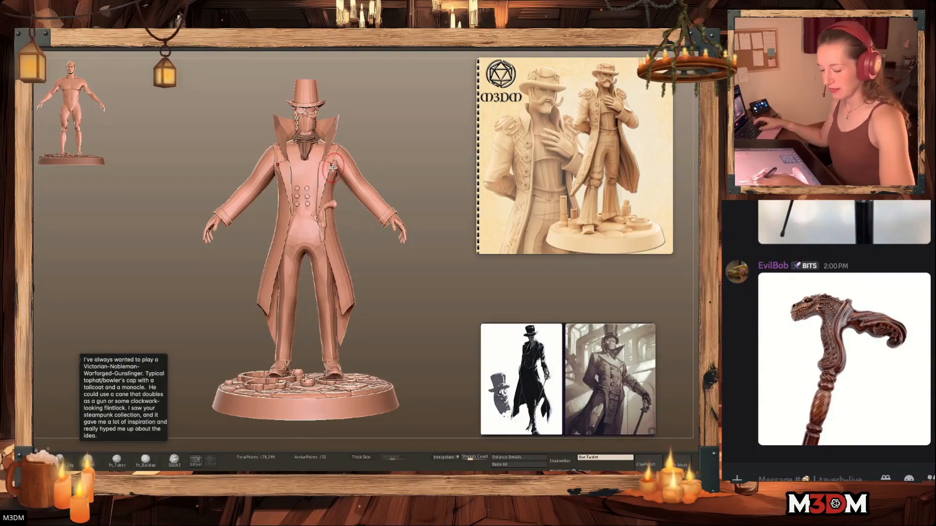
{"action": "left_click", "coordinate": [319, 167], "text": "alt"}
{"action": "key", "text": "ctrl+z"}
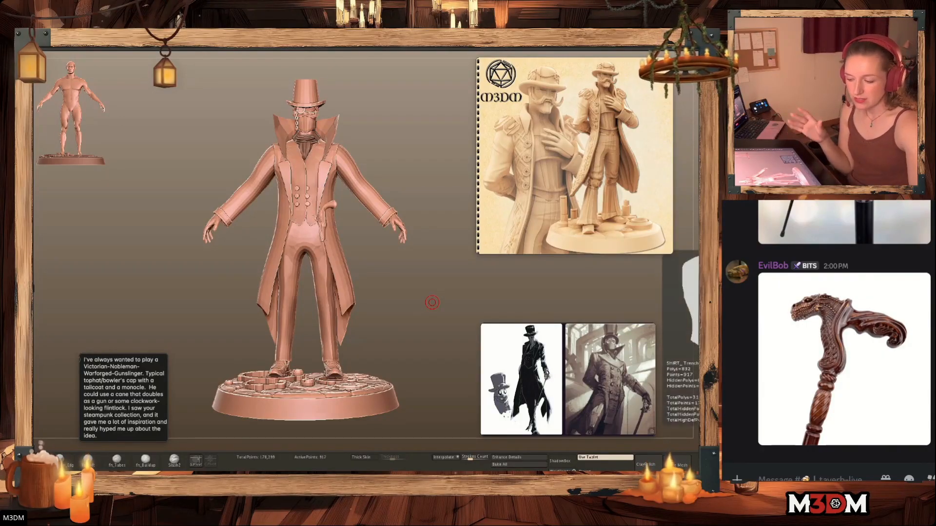
{"action": "key", "text": "Down"}
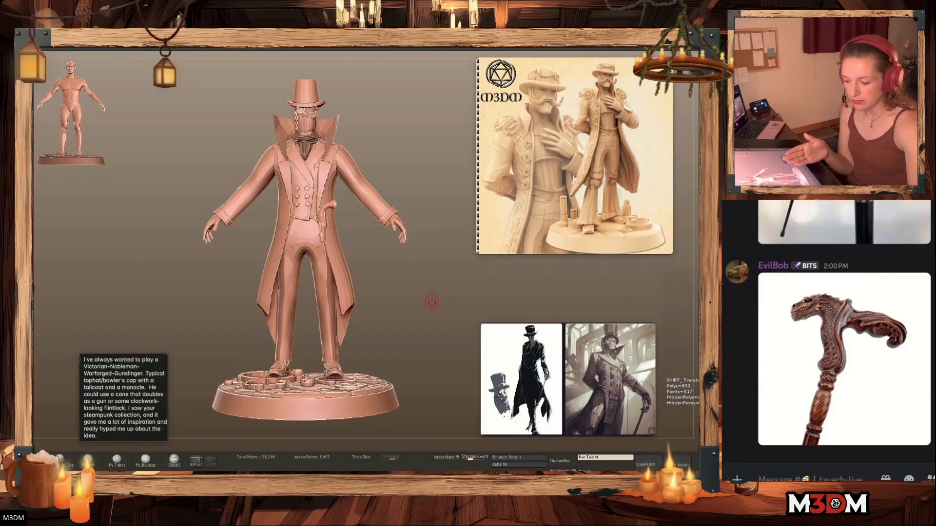
{"action": "key", "text": "Up"}
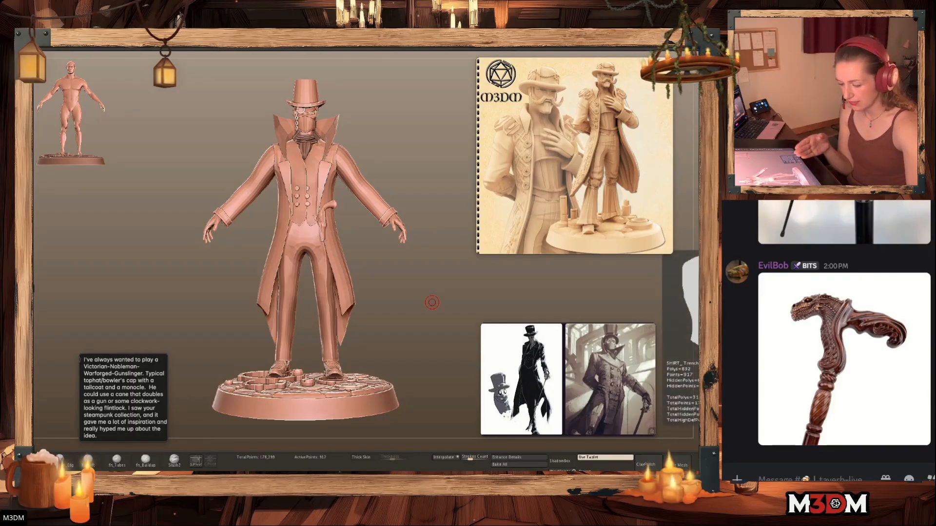
{"action": "key", "text": "Down"}
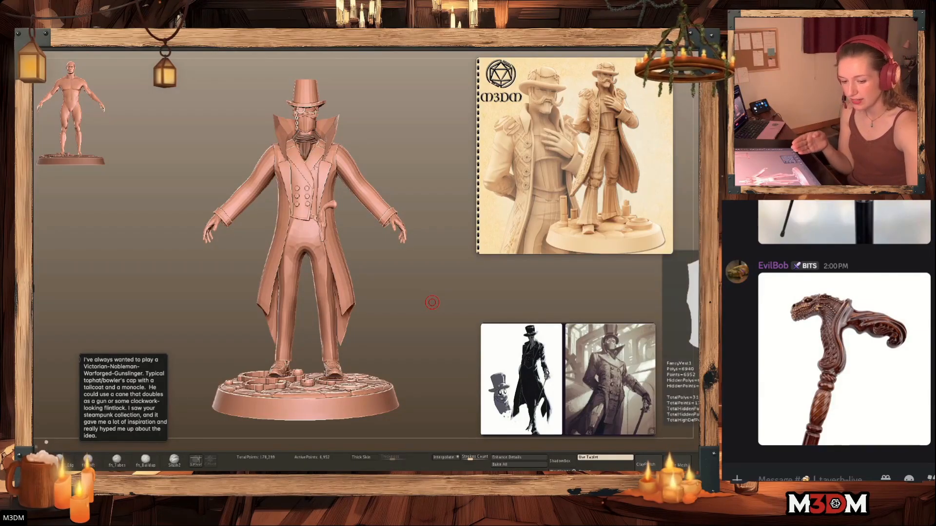
Compare the plain waistcoat with the double-breasted vest once more, then delete the plain waistcoat
{"action": "key", "text": "Up"}
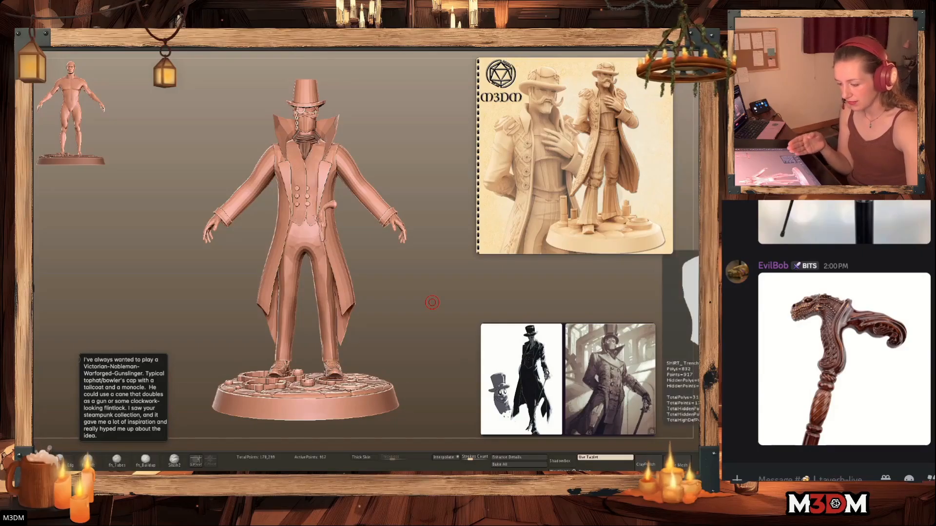
{"action": "key", "text": "Down"}
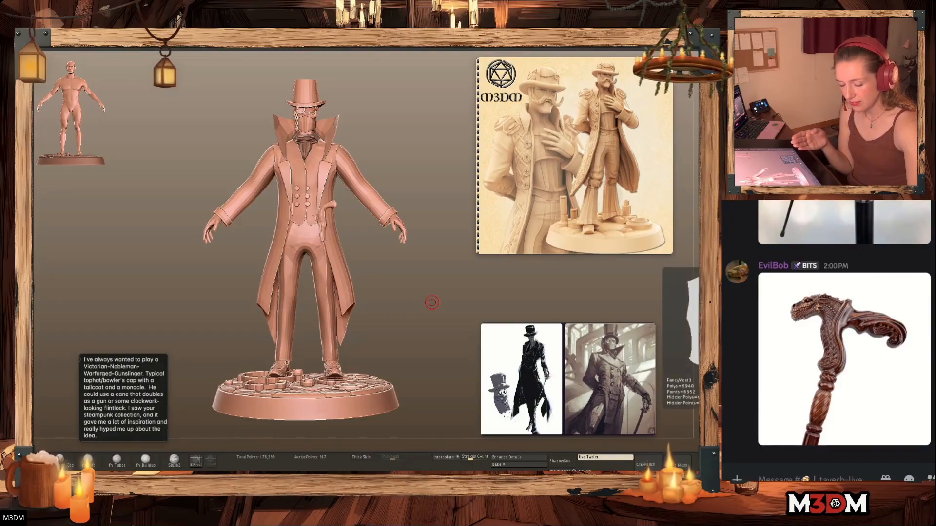
{"action": "key", "text": "Up"}
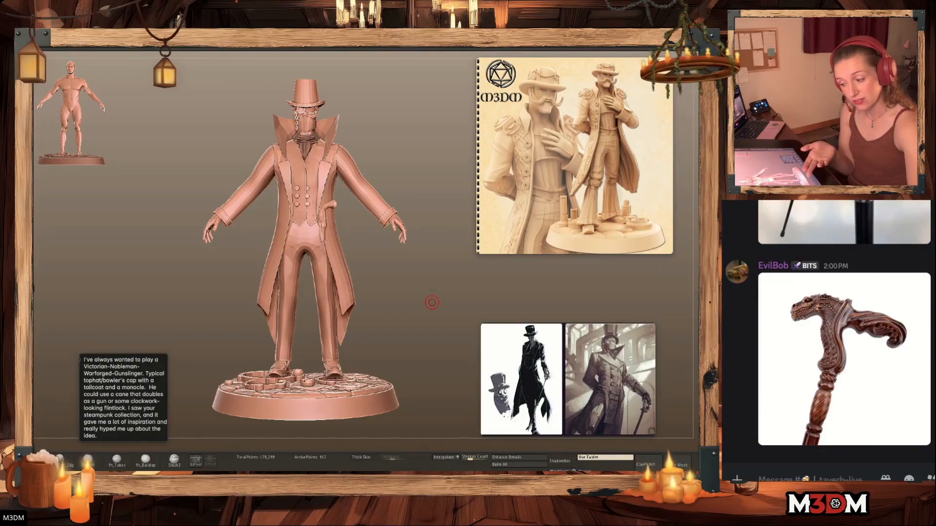
{"action": "key", "text": "Down"}
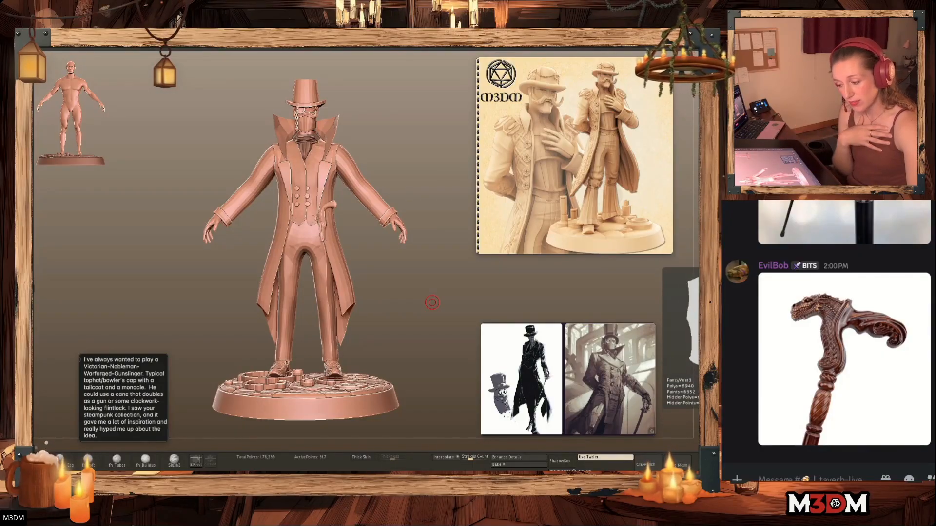
{"action": "key", "text": "Up"}
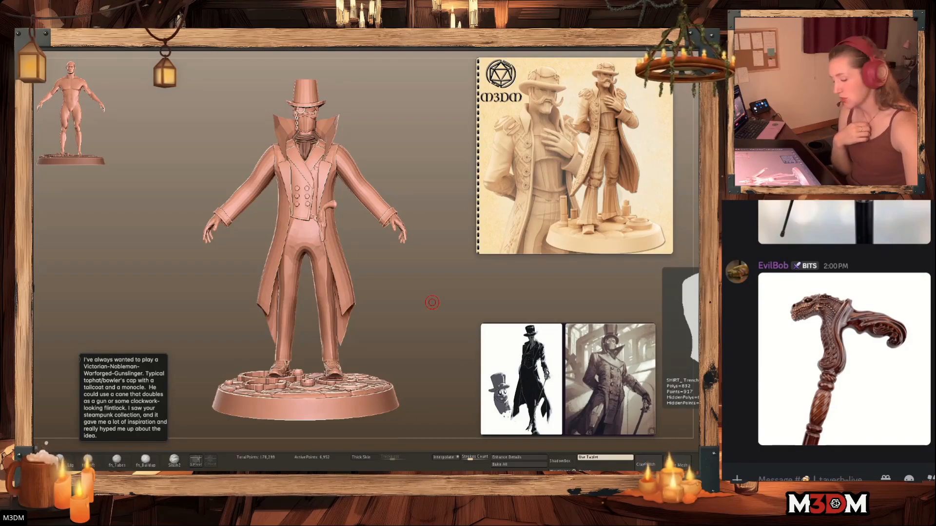
{"action": "left_click", "coordinate": [699, 338]}
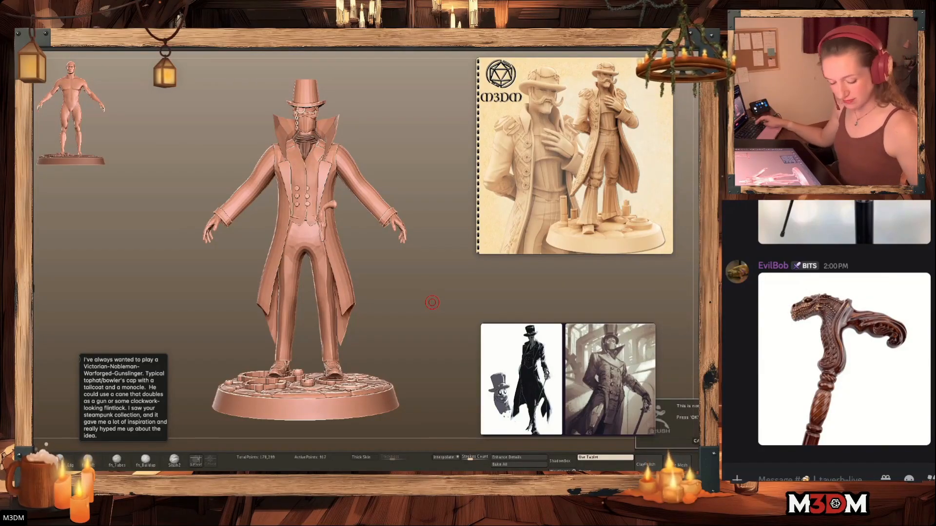
{"action": "key", "text": "Return"}
Select the tall coat collar and examine its wireframe and shape on the figure
{"action": "left_click", "coordinate": [312, 174], "text": "alt"}
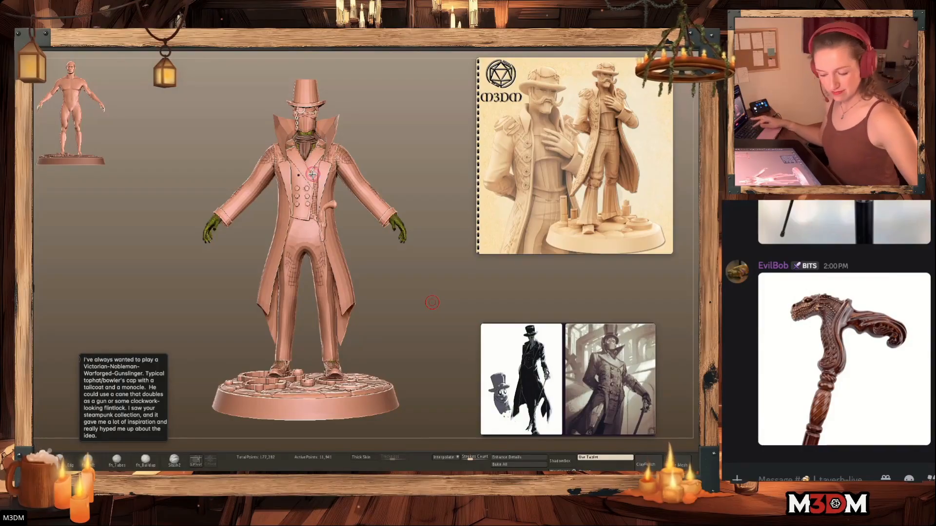
{"action": "left_click", "coordinate": [334, 133], "text": "alt"}
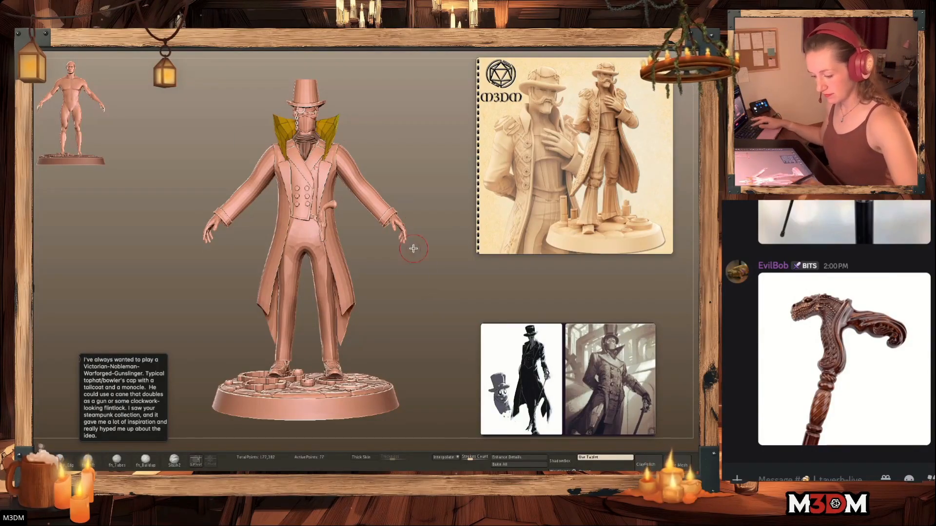
{"action": "left_click_drag", "start_coordinate": [423, 285], "coordinate": [421, 318]}
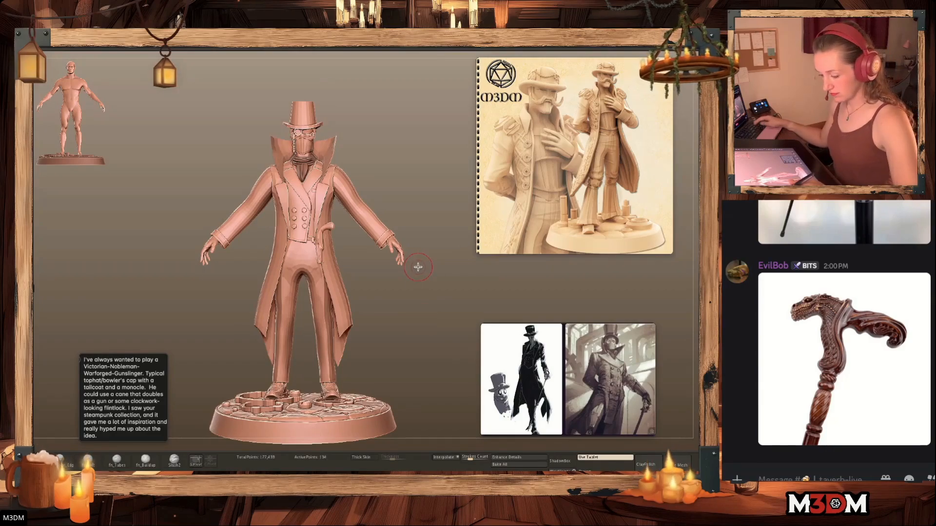
{"action": "key", "text": "shift+f"}
{"action": "key", "text": "shift+f"}
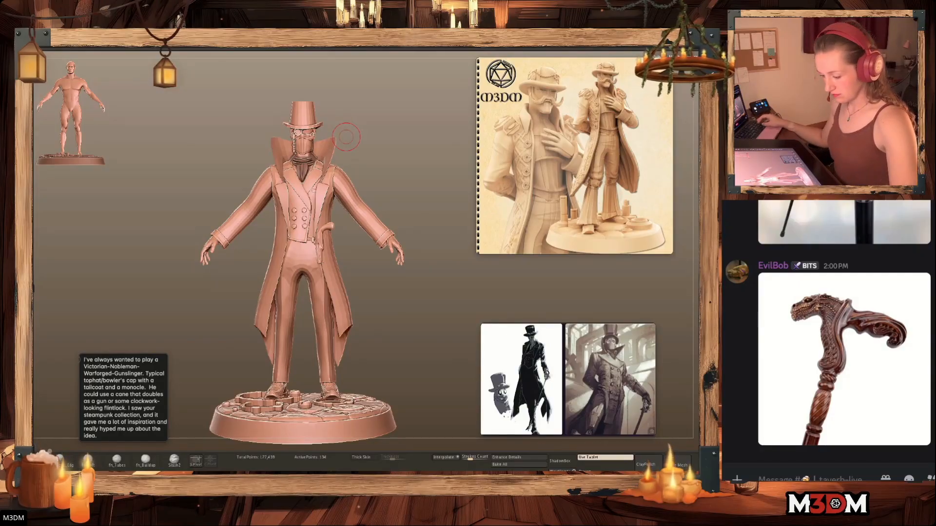
{"action": "key", "text": "shift+d"}
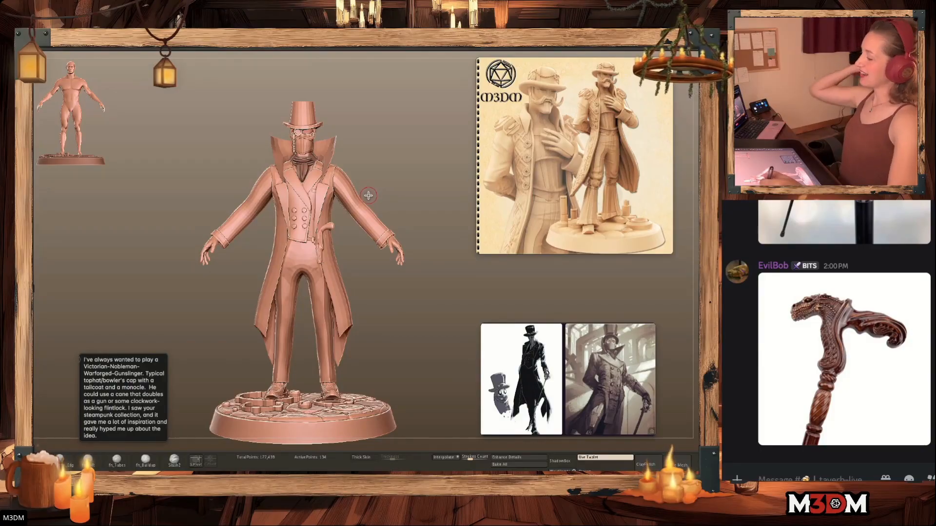
{"action": "left_click_drag", "start_coordinate": [379, 161], "coordinate": [382, 159]}
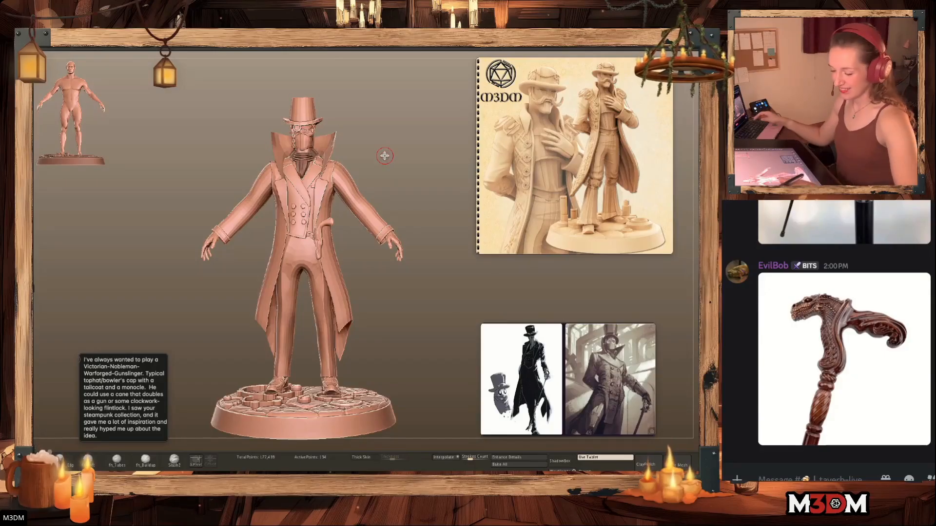
Try hiding the lapels of the double-breasted vest to check its layers, and show all of its parts again
{"action": "left_click", "coordinate": [319, 196], "text": "alt"}
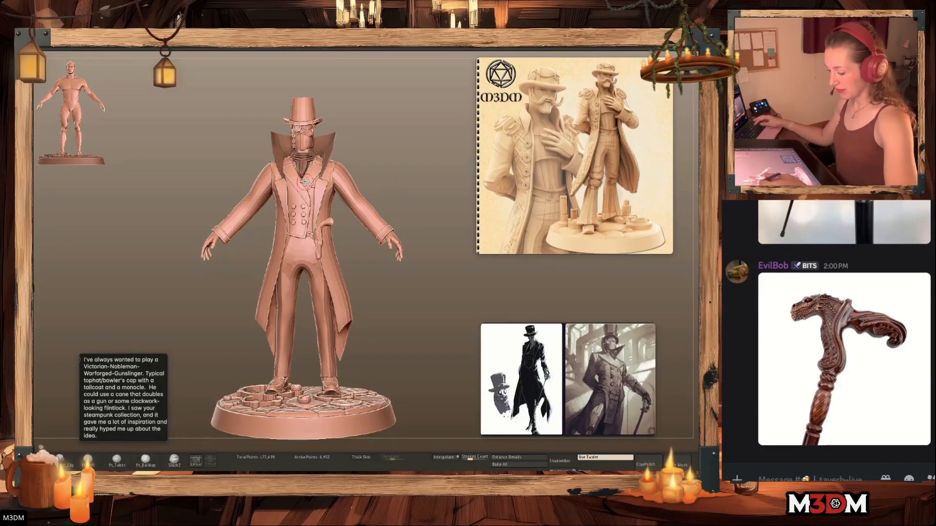
{"action": "key", "text": "shift+f"}
{"action": "key", "text": "shift+f"}
{"action": "left_click", "coordinate": [301, 191], "text": "ctrl+shift"}
{"action": "left_click", "coordinate": [352, 160], "text": "ctrl+shift"}
{"action": "left_click", "coordinate": [313, 215], "text": "ctrl+shift"}
{"action": "mouse_move", "coordinate": [397, 167]}
{"action": "left_mouse_down"}
{"action": "mouse_move", "coordinate": [383, 168]}
{"action": "mouse_move", "coordinate": [401, 163]}
{"action": "mouse_move", "coordinate": [410, 193]}
{"action": "left_mouse_up"}
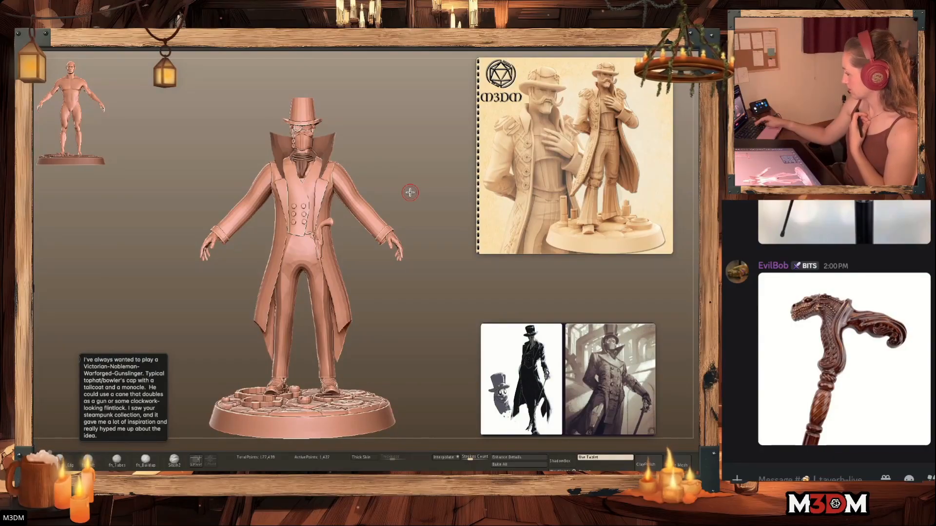
{"action": "left_click", "coordinate": [384, 321], "text": "ctrl+shift"}
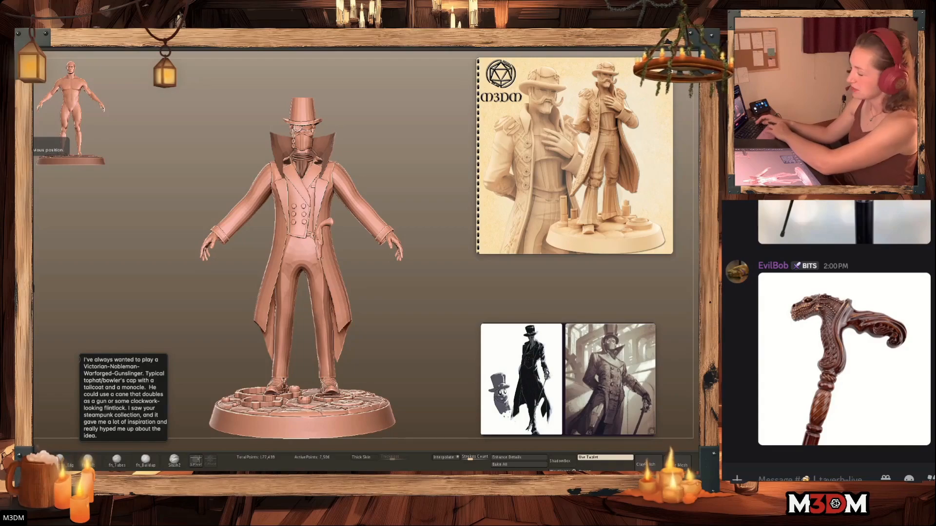
Step back through the last two edits of the folded inner collar and redo one of them
{"action": "mouse_move", "coordinate": [398, 281]}
{"action": "left_mouse_down"}
{"action": "mouse_move", "coordinate": [407, 294]}
{"action": "mouse_move", "coordinate": [395, 274]}
{"action": "left_mouse_up"}
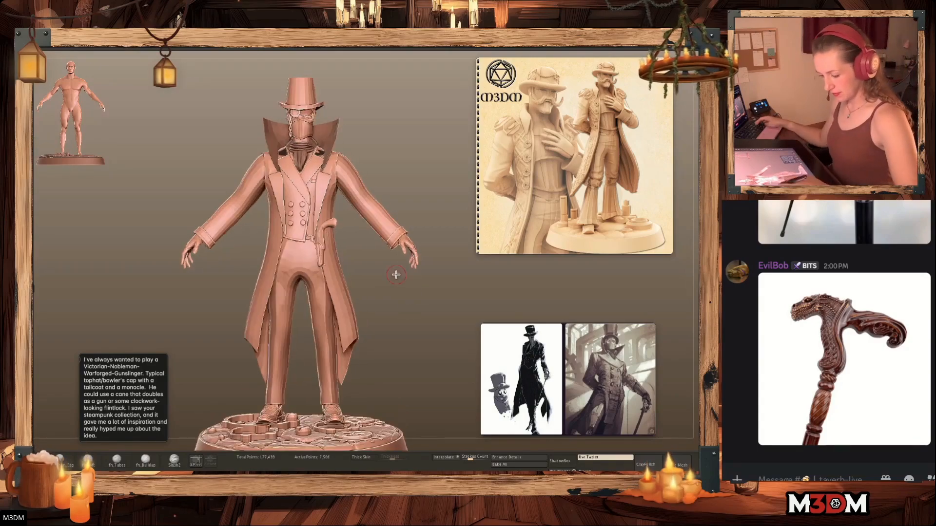
{"action": "key", "text": "space"}
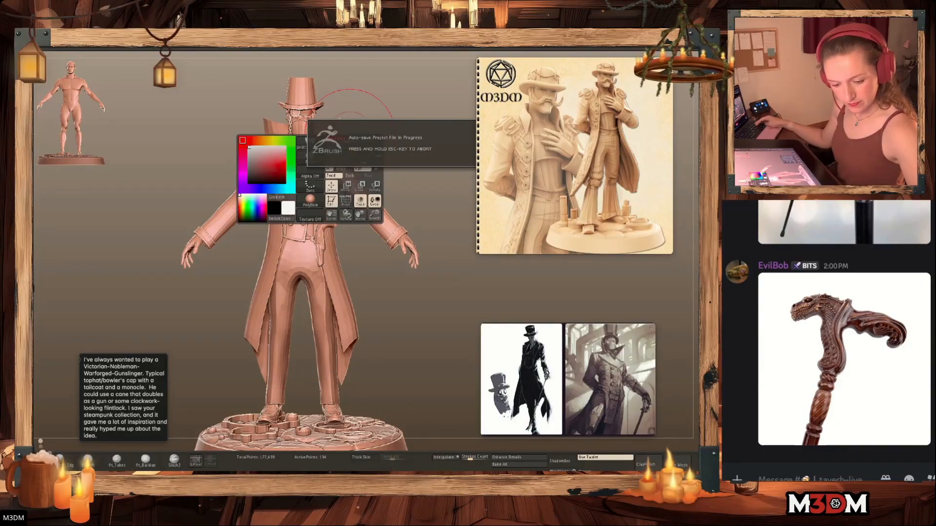
{"action": "key", "text": "ctrl+z"}
{"action": "key", "text": "ctrl+z"}
{"action": "key", "text": "ctrl+shift+z"}
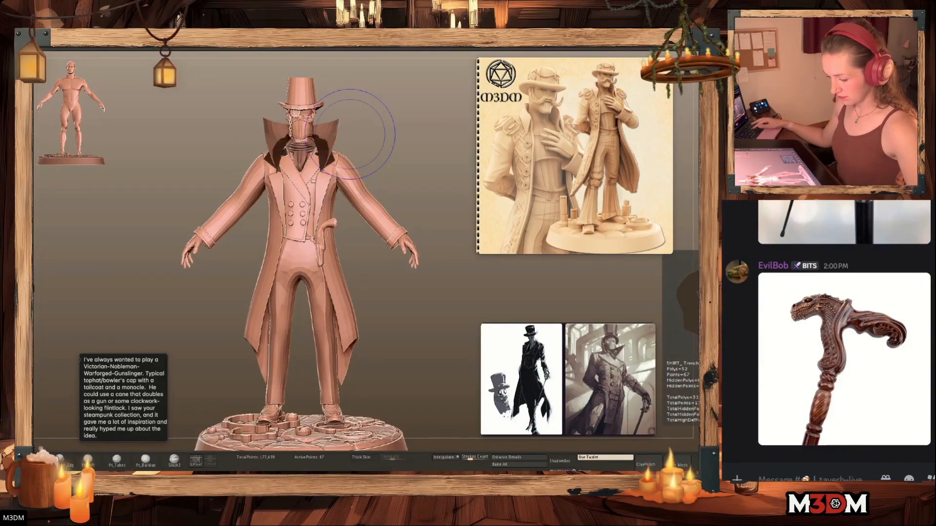
Try nudging the masked inner collar slightly upward and check its wireframe
{"action": "key", "text": "w"}
{"action": "mouse_move", "coordinate": [301, 201]}
{"action": "left_mouse_down"}
{"action": "mouse_move", "coordinate": [302, 154]}
{"action": "mouse_move", "coordinate": [302, 198]}
{"action": "left_mouse_up"}
{"action": "key", "text": "q"}
{"action": "key", "text": "shift+f"}
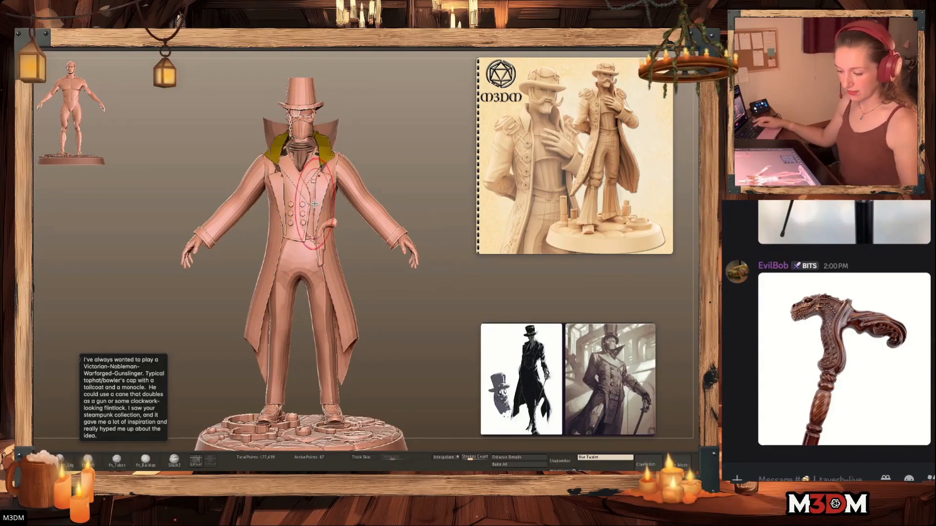
{"action": "key", "text": "shift+f"}
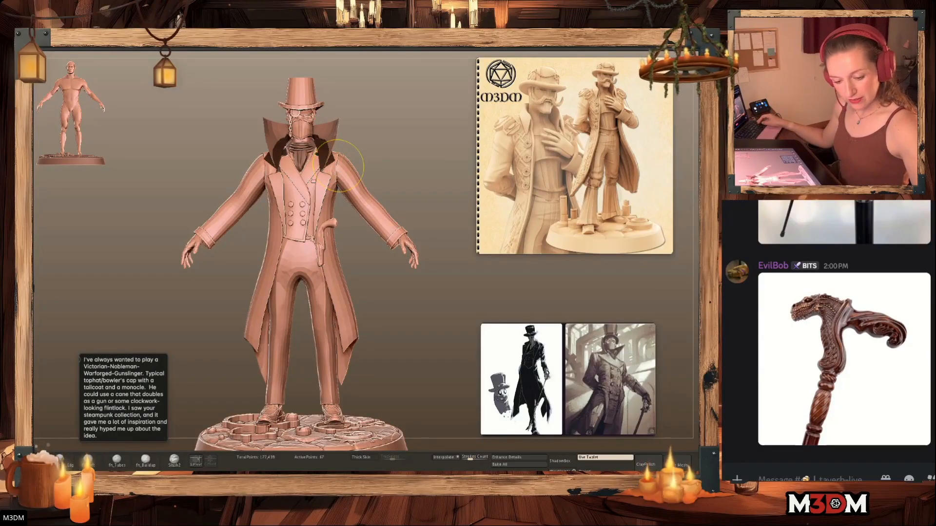
Clear the mask on the folded inner collar and reshape its edge over the vest with the Move brush
{"action": "key", "text": "space"}
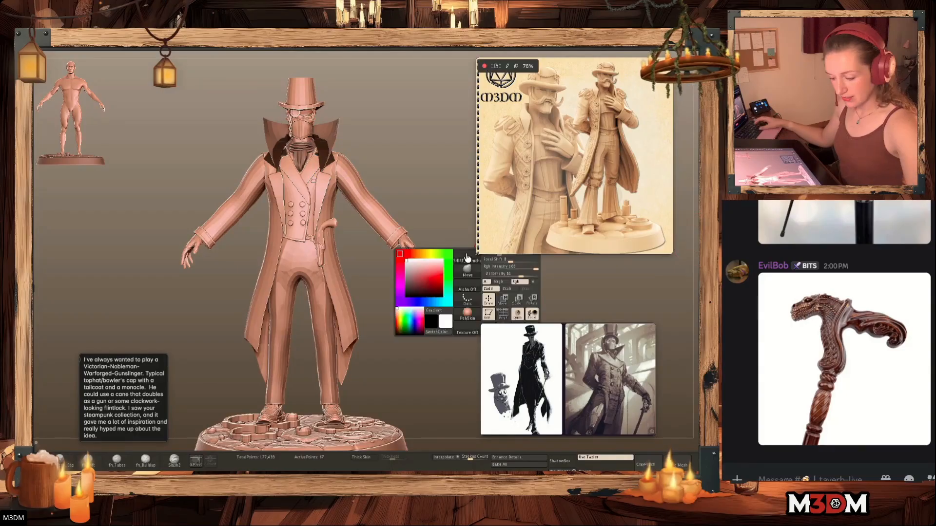
{"action": "left_click_drag", "start_coordinate": [415, 209], "coordinate": [379, 189], "text": "ctrl"}
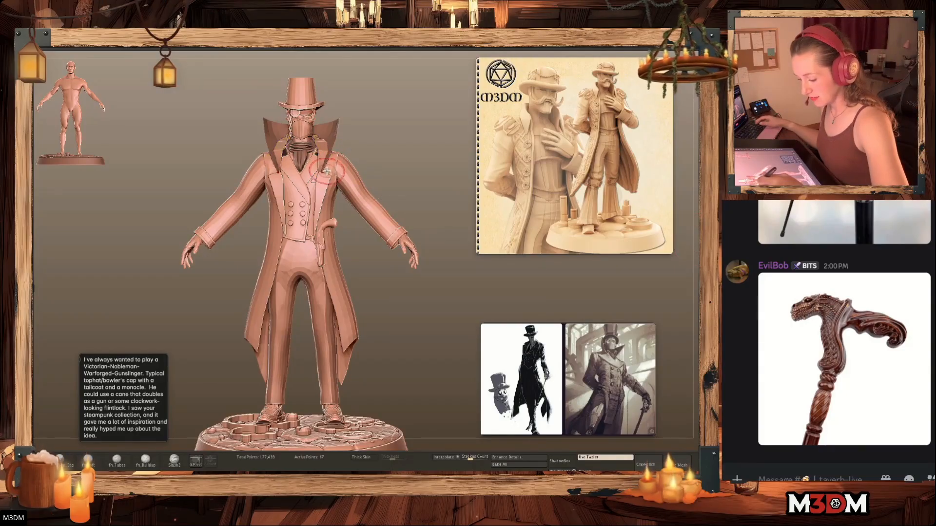
{"action": "mouse_move", "coordinate": [396, 151]}
{"action": "left_mouse_down"}
{"action": "mouse_move", "coordinate": [400, 160]}
{"action": "mouse_move", "coordinate": [376, 140]}
{"action": "mouse_move", "coordinate": [385, 139]}
{"action": "mouse_move", "coordinate": [309, 142]}
{"action": "left_mouse_up"}
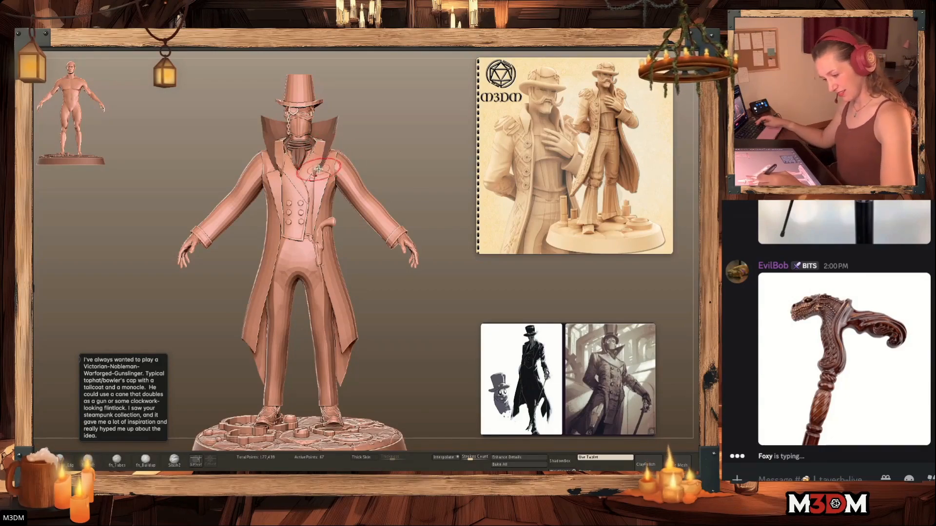
{"action": "mouse_move", "coordinate": [414, 318]}
{"action": "left_mouse_down"}
{"action": "mouse_move", "coordinate": [426, 303]}
{"action": "mouse_move", "coordinate": [403, 322]}
{"action": "left_mouse_up"}
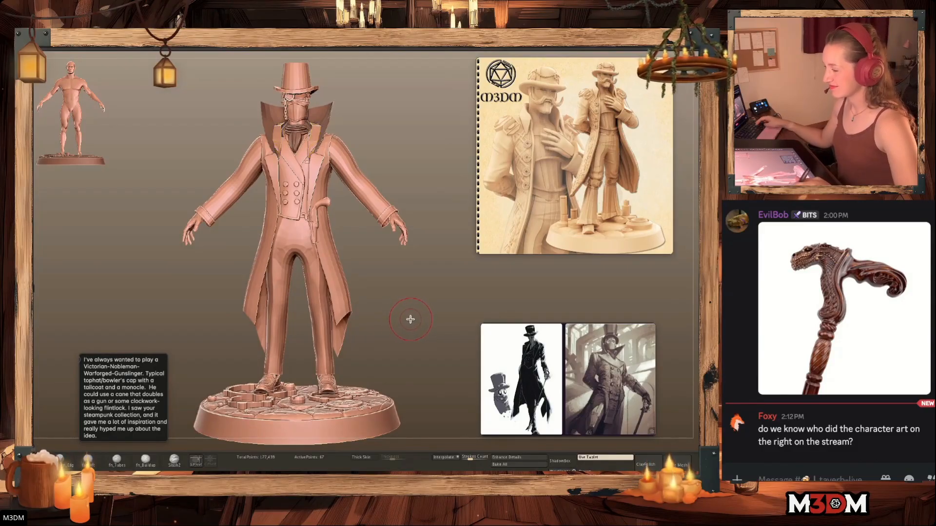
Enlarge the silhouette and warforged reference image to inspect it, then shrink it and place it back below the other reference
{"action": "mouse_move", "coordinate": [564, 388]}
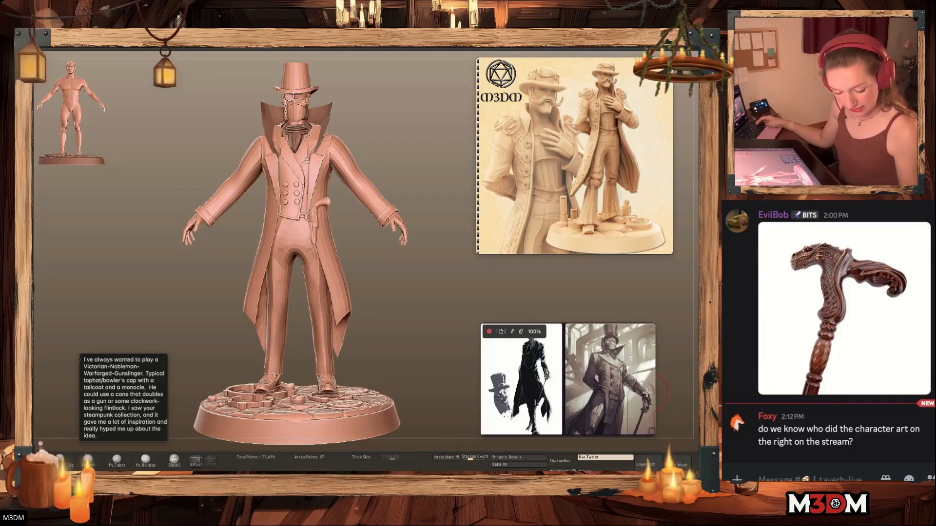
{"action": "left_click_drag", "start_coordinate": [654, 325], "coordinate": [757, 259]}
{"action": "mouse_move", "coordinate": [726, 286]}
{"action": "left_mouse_down"}
{"action": "mouse_move", "coordinate": [549, 241]}
{"action": "mouse_move", "coordinate": [517, 253]}
{"action": "mouse_move", "coordinate": [628, 167]}
{"action": "left_mouse_up"}
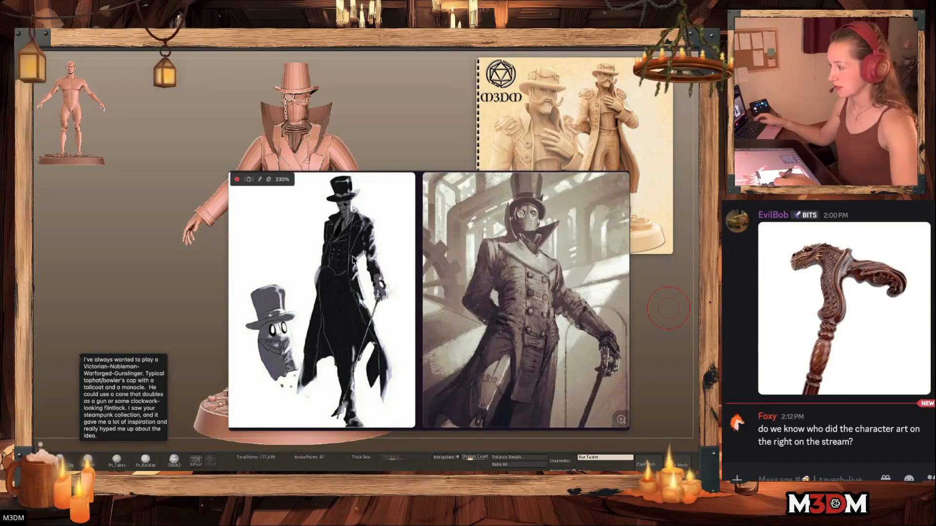
{"action": "left_click_drag", "start_coordinate": [230, 174], "coordinate": [408, 287]}
{"action": "left_click_drag", "start_coordinate": [528, 374], "coordinate": [574, 389]}
{"action": "right_click", "coordinate": [397, 316]}
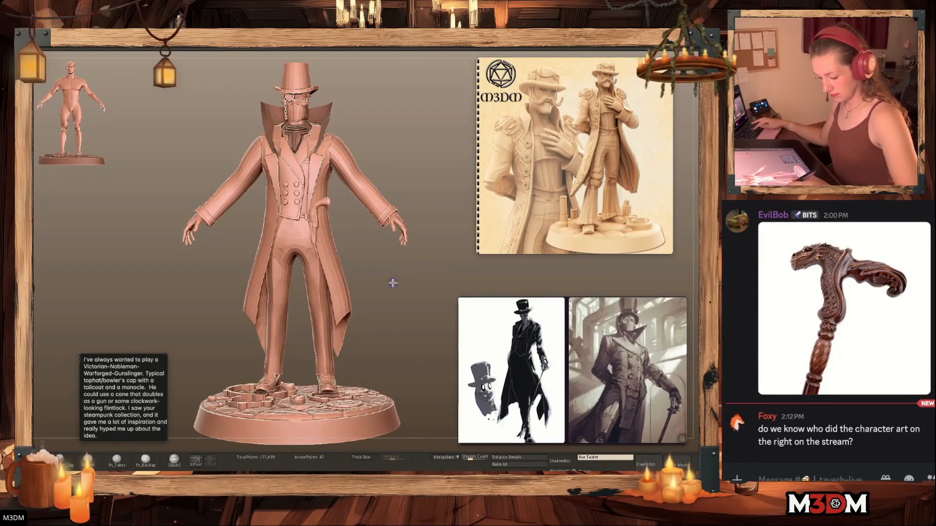
Select the pistol at the waist and check its placement from the front and the side
{"action": "left_click_drag", "start_coordinate": [389, 273], "coordinate": [380, 274]}
{"action": "left_click", "coordinate": [328, 213], "text": "alt"}
{"action": "key", "text": "w"}
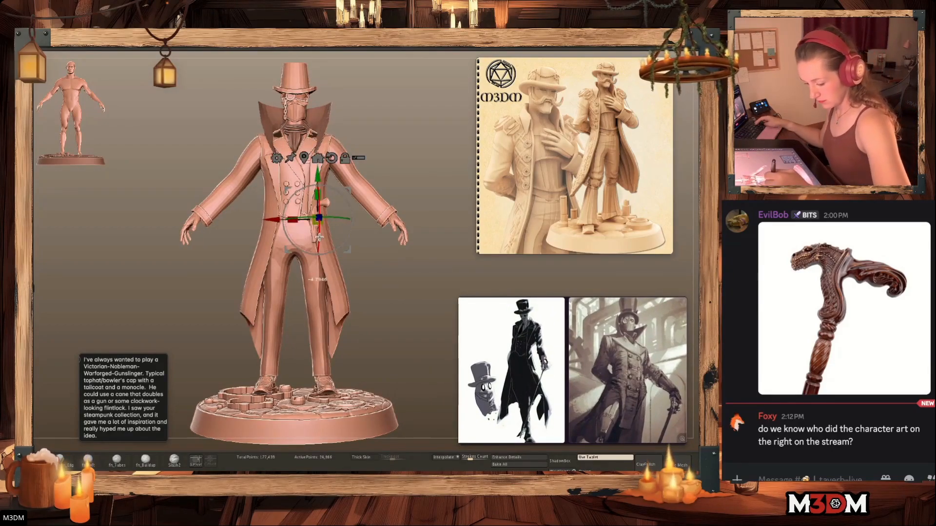
{"action": "key", "text": "q"}
{"action": "mouse_move", "coordinate": [383, 315]}
{"action": "left_mouse_down"}
{"action": "mouse_move", "coordinate": [396, 306]}
{"action": "mouse_move", "coordinate": [438, 318]}
{"action": "mouse_move", "coordinate": [440, 290]}
{"action": "mouse_move", "coordinate": [402, 304]}
{"action": "left_mouse_up"}
{"action": "right_click", "coordinate": [397, 301]}
{"action": "left_click_drag", "start_coordinate": [414, 262], "coordinate": [436, 260]}
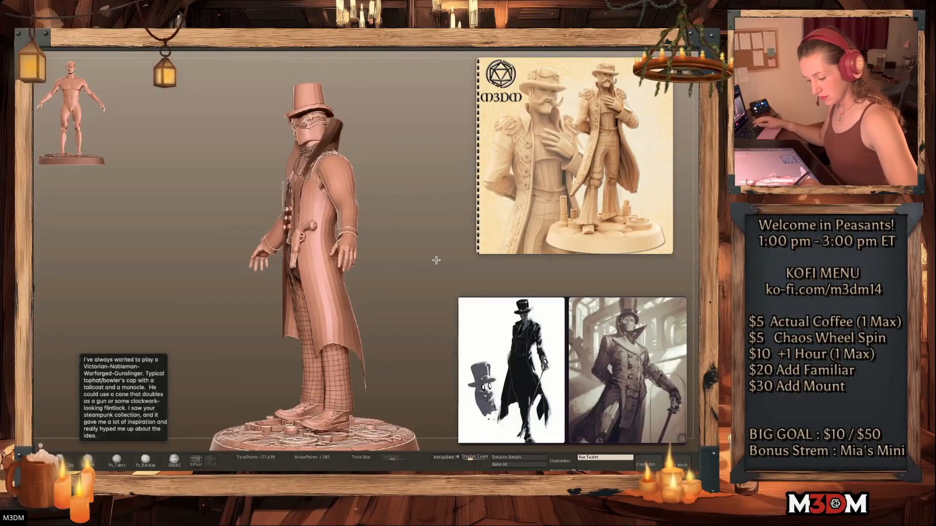
Select the thin piece in front of the chest and move it slightly back toward the torso in side view
{"action": "left_click", "coordinate": [294, 192], "text": "alt"}
{"action": "left_click", "coordinate": [296, 185], "text": "alt"}
{"action": "mouse_move", "coordinate": [399, 208]}
{"action": "left_mouse_down"}
{"action": "mouse_move", "coordinate": [401, 222]}
{"action": "mouse_move", "coordinate": [414, 205]}
{"action": "left_mouse_up"}
{"action": "key", "text": "w"}
{"action": "left_click_drag", "start_coordinate": [389, 166], "coordinate": [360, 167]}
{"action": "left_click_drag", "start_coordinate": [256, 167], "coordinate": [261, 167]}
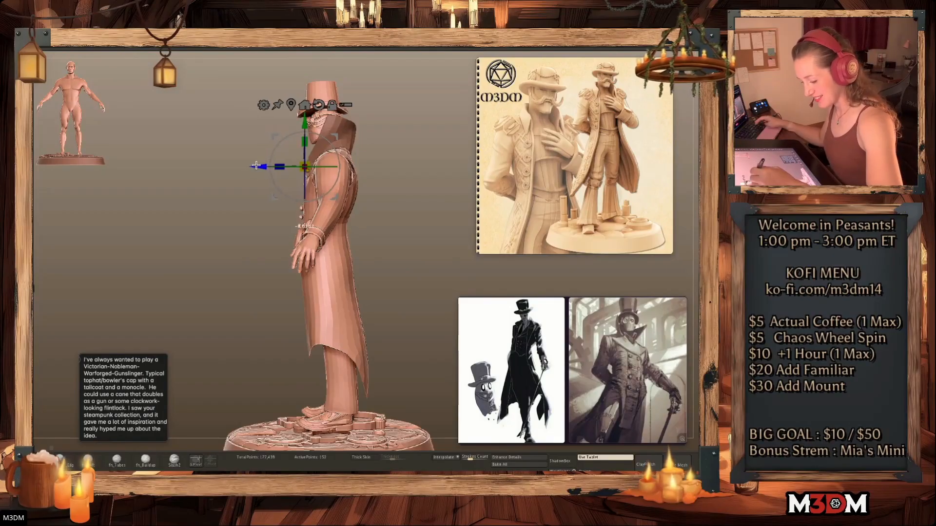
{"action": "key", "text": "q"}
{"action": "key", "text": "w"}
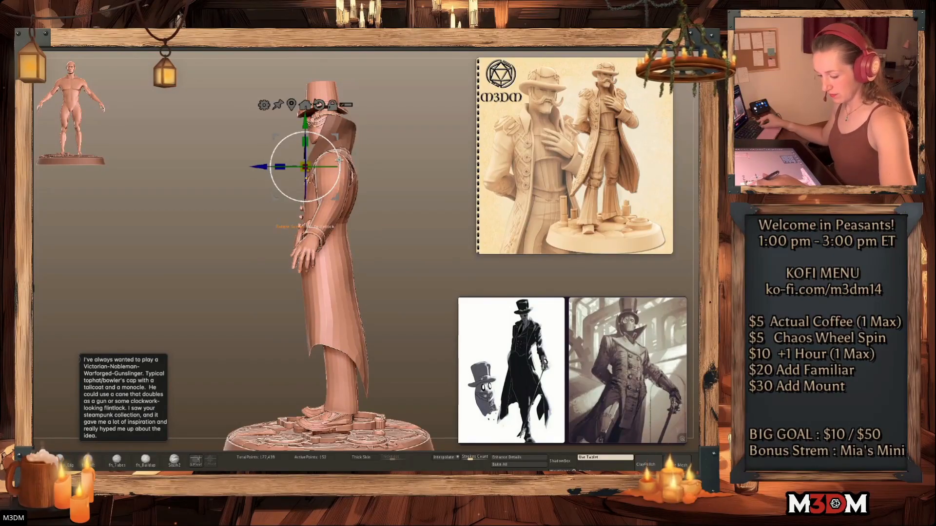
{"action": "key", "text": "q"}
Examine the double-breasted outfit on the whole figure from the front at different distances and check its wireframe
{"action": "mouse_move", "coordinate": [420, 289]}
{"action": "left_mouse_down"}
{"action": "mouse_move", "coordinate": [431, 286]}
{"action": "mouse_move", "coordinate": [426, 300]}
{"action": "left_mouse_up"}
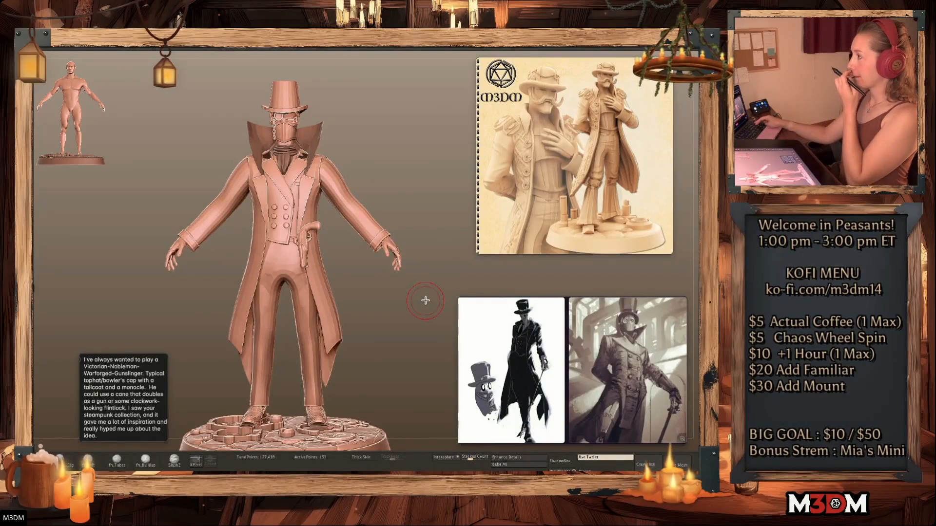
{"action": "left_click_drag", "start_coordinate": [404, 355], "coordinate": [406, 351], "text": "alt"}
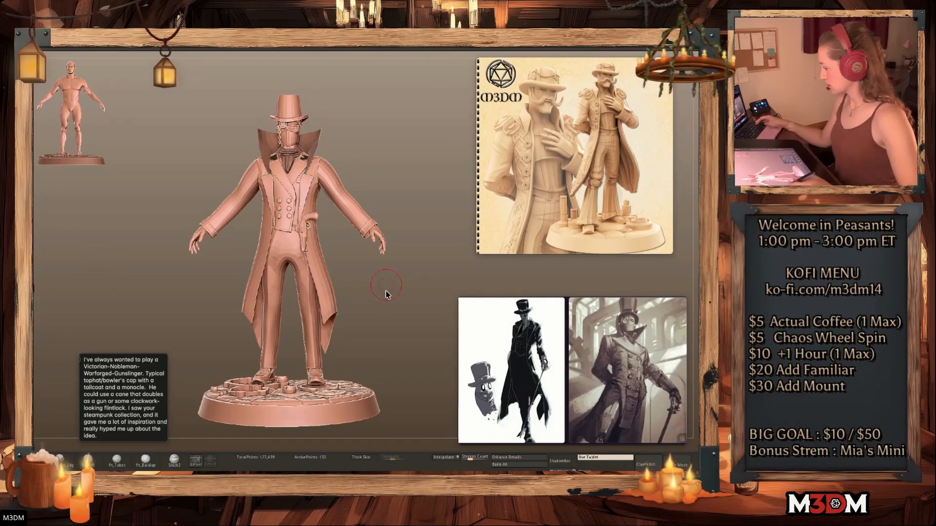
{"action": "left_click_drag", "start_coordinate": [389, 310], "coordinate": [379, 303]}
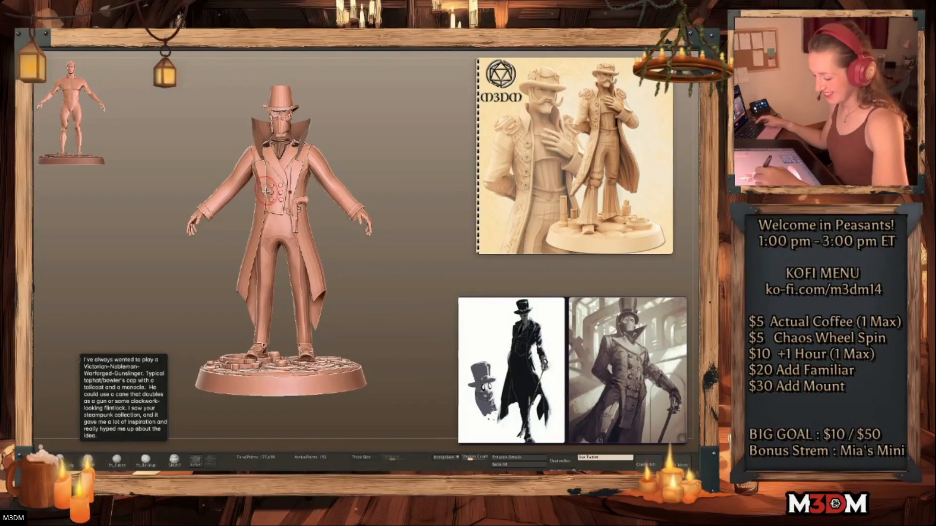
{"action": "left_click_drag", "start_coordinate": [410, 284], "coordinate": [418, 293], "text": "alt"}
{"action": "key", "text": "space"}
{"action": "key", "text": "shift+f"}
{"action": "key", "text": "shift+f"}
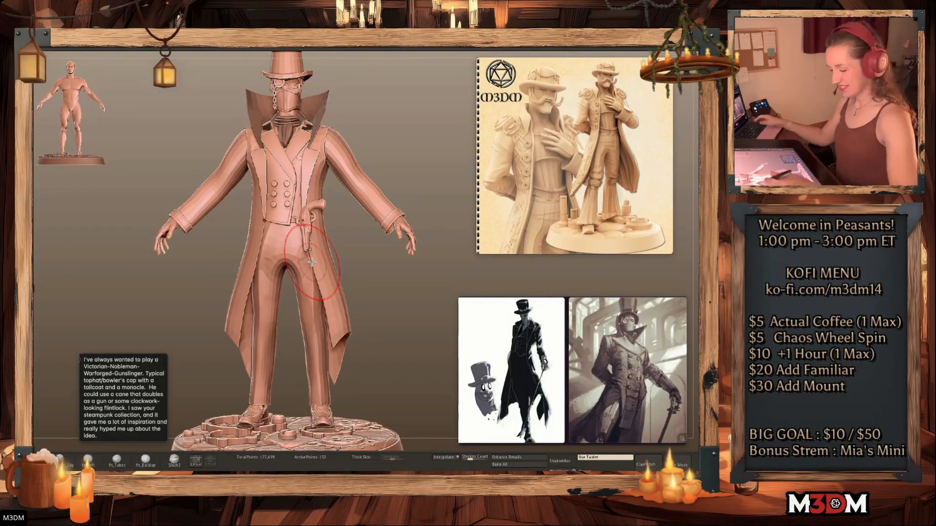
Select the coat piece at the shoulder and check the whole figure from the front
{"action": "left_click_drag", "start_coordinate": [405, 306], "coordinate": [408, 295]}
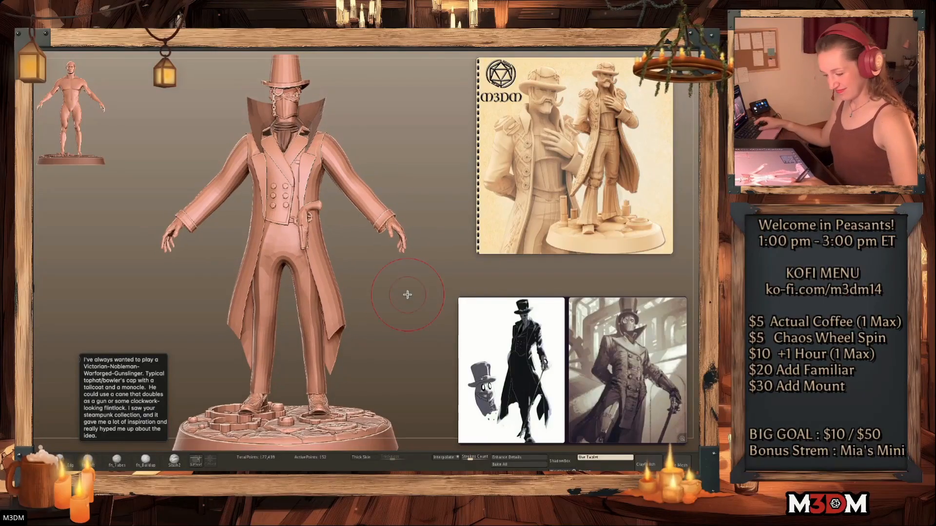
{"action": "key", "text": "space"}
{"action": "left_click_drag", "start_coordinate": [334, 134], "coordinate": [340, 137]}
{"action": "key", "text": "space"}
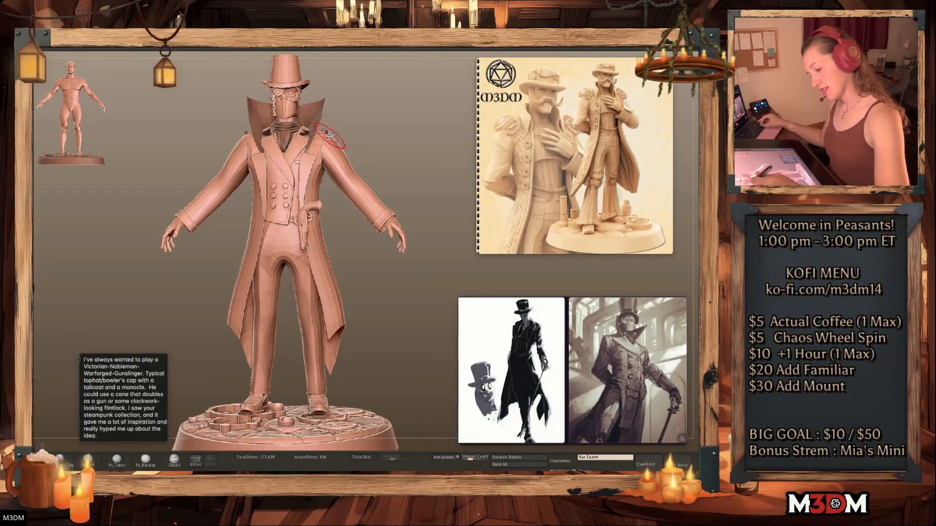
{"action": "mouse_move", "coordinate": [402, 308]}
{"action": "left_mouse_down"}
{"action": "mouse_move", "coordinate": [409, 328]}
{"action": "mouse_move", "coordinate": [431, 336]}
{"action": "left_mouse_up"}
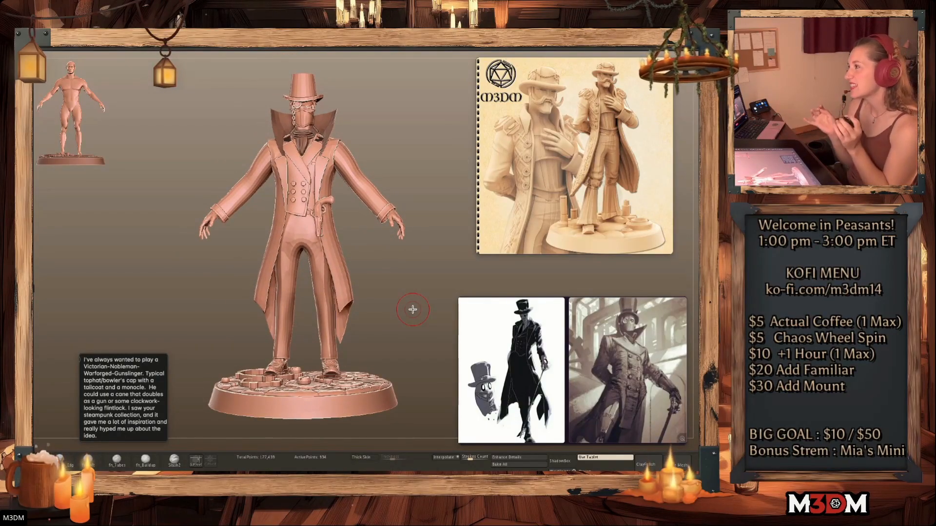
Select the trousers, isolate them from the rest of the figure and display their wireframe
{"action": "left_click", "coordinate": [341, 265], "text": "alt"}
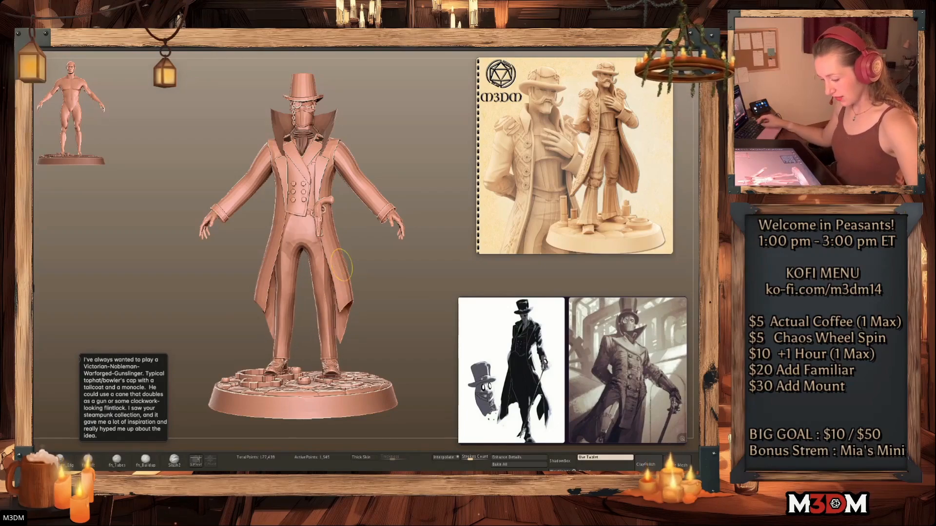
{"action": "key", "text": "shift+f"}
{"action": "key", "text": "shift+f"}
{"action": "key", "text": "alt+s"}
{"action": "left_click_drag", "start_coordinate": [420, 308], "coordinate": [426, 340], "text": "alt"}
{"action": "key", "text": "shift+f"}
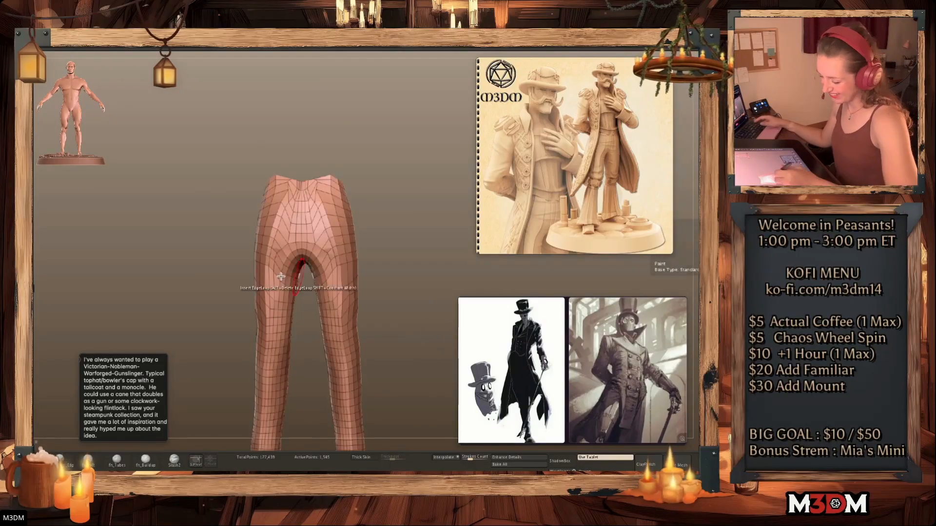
Set the ZModeler point action to move points by brush radius for editing the trousers' hems
{"action": "key", "text": "space"}
{"action": "left_click", "coordinate": [207, 313]}
{"action": "left_click", "coordinate": [193, 354]}
{"action": "left_click", "coordinate": [350, 290]}
{"action": "left_click_drag", "start_coordinate": [415, 324], "coordinate": [414, 360], "text": "alt"}
{"action": "left_click_drag", "start_coordinate": [392, 403], "coordinate": [399, 303], "text": "alt"}
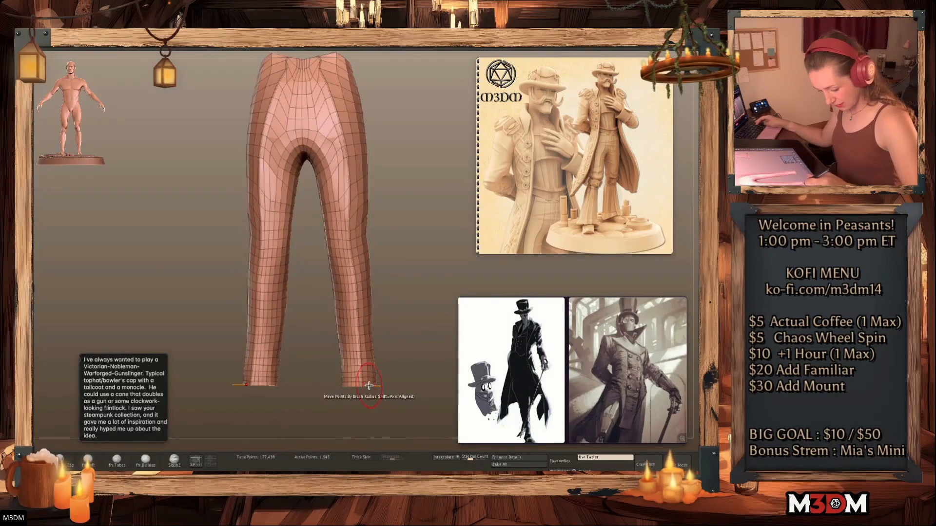
Hide the trousers' wireframe, smooth them with dynamic subdivision and bring back the rest of the figure
{"action": "key", "text": "shift+f"}
{"action": "left_click_drag", "start_coordinate": [410, 356], "coordinate": [405, 324], "text": "alt"}
{"action": "key", "text": "d"}
{"action": "left_click", "coordinate": [698, 136]}
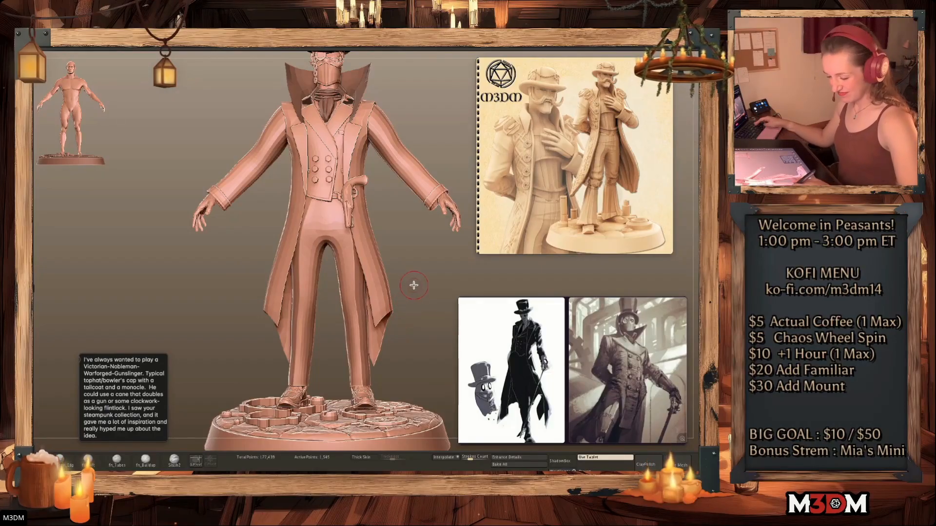
Select the double-breasted vest, isolate it and frame it in the view without its polygroup wireframe
{"action": "left_click_drag", "start_coordinate": [412, 288], "coordinate": [398, 295], "text": "alt"}
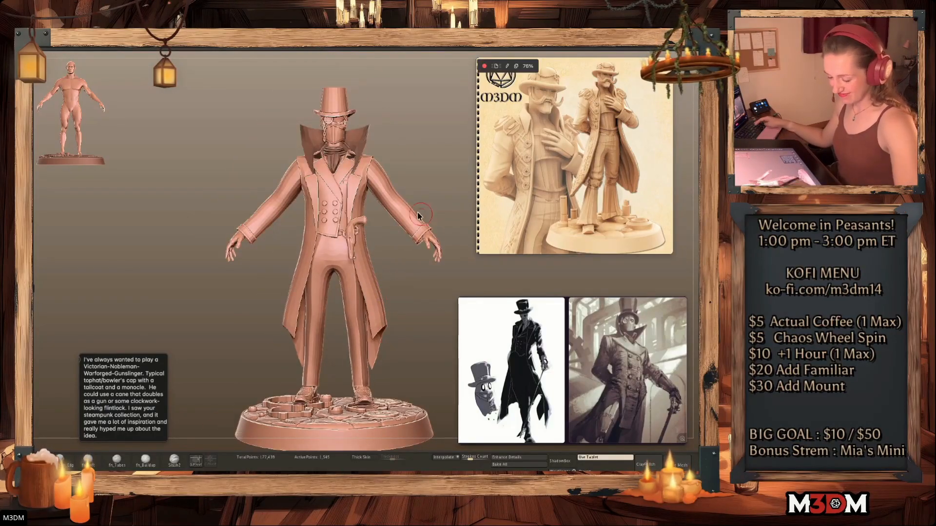
{"action": "left_click", "coordinate": [392, 184], "text": "alt"}
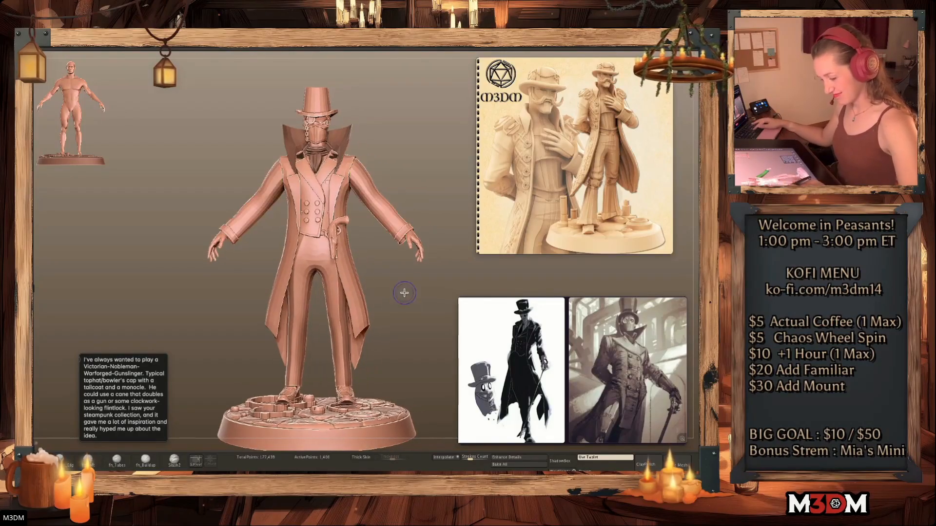
{"action": "left_click", "coordinate": [360, 156], "text": "alt"}
{"action": "left_click", "coordinate": [700, 143]}
{"action": "key", "text": "f"}
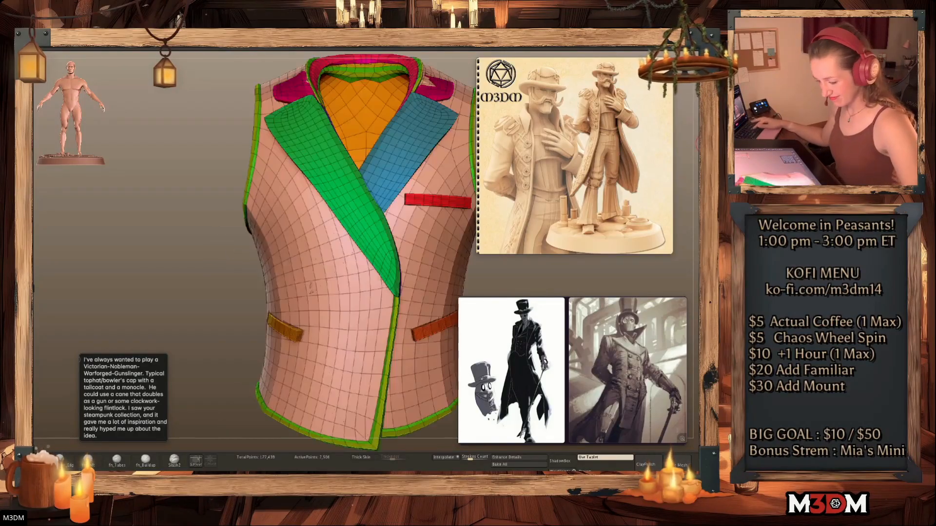
{"action": "key", "text": "space"}
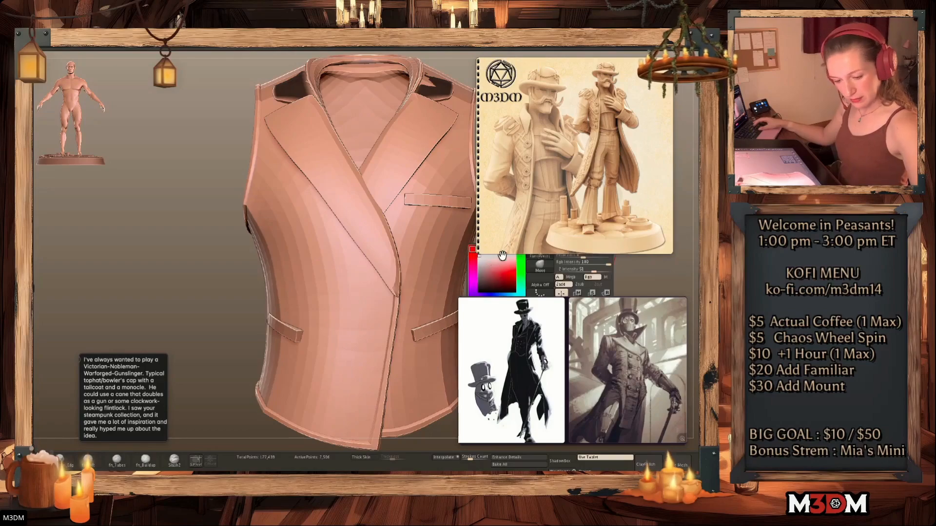
Bring the full figure back into view and delete the duplicate upturned collar piece
{"action": "key", "text": "f"}
{"action": "left_click", "coordinate": [700, 146]}
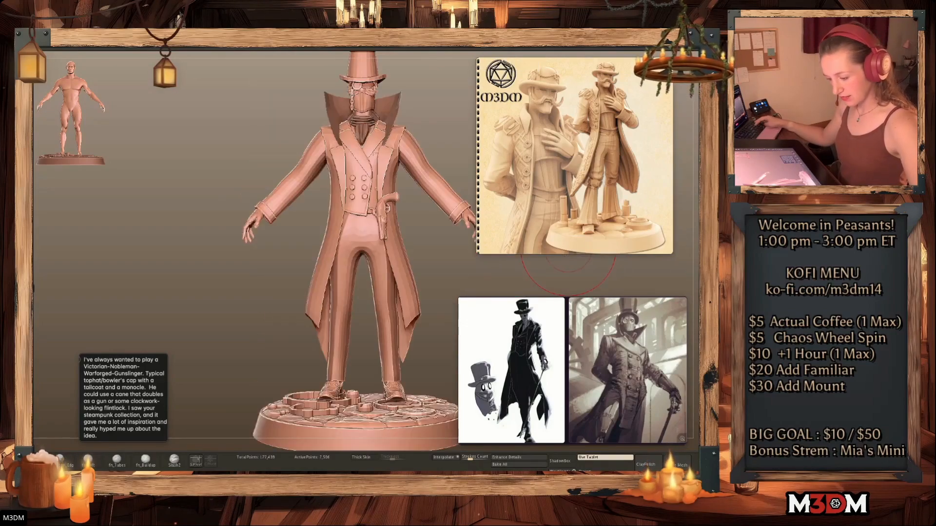
{"action": "left_click_drag", "start_coordinate": [443, 277], "coordinate": [392, 300], "text": "alt"}
{"action": "key", "text": "space"}
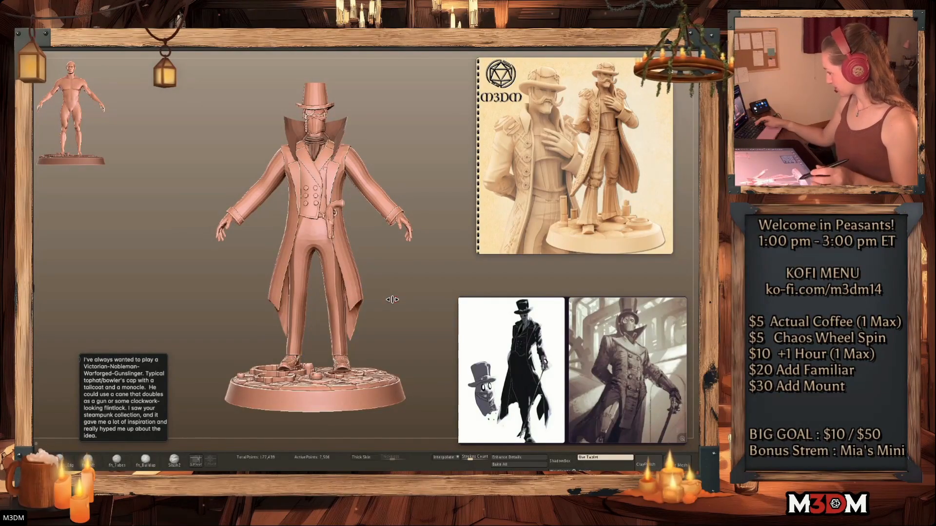
{"action": "mouse_move", "coordinate": [368, 331]}
{"action": "left_mouse_down", "text": "alt"}
{"action": "mouse_move", "coordinate": [389, 334]}
{"action": "mouse_move", "coordinate": [377, 330]}
{"action": "left_mouse_up", "text": "alt"}
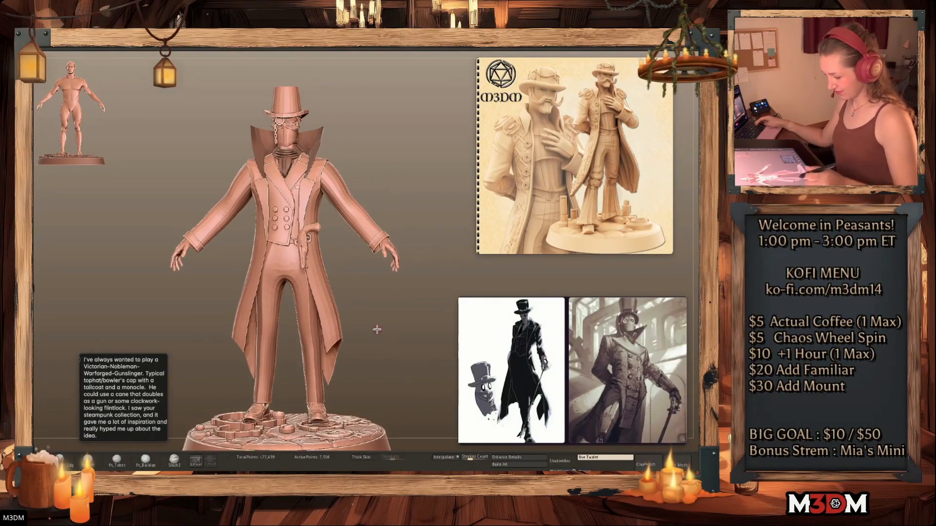
{"action": "left_click", "coordinate": [312, 148], "text": "alt"}
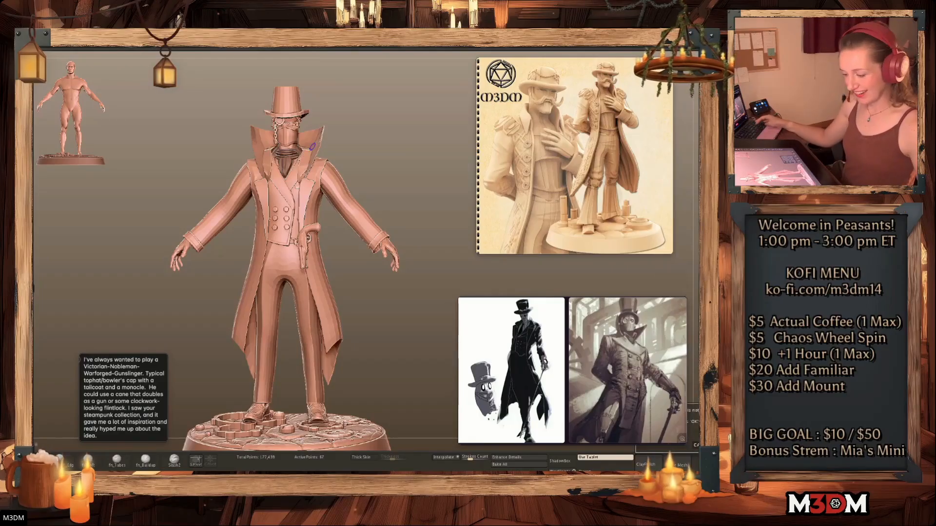
{"action": "key", "text": "Return"}
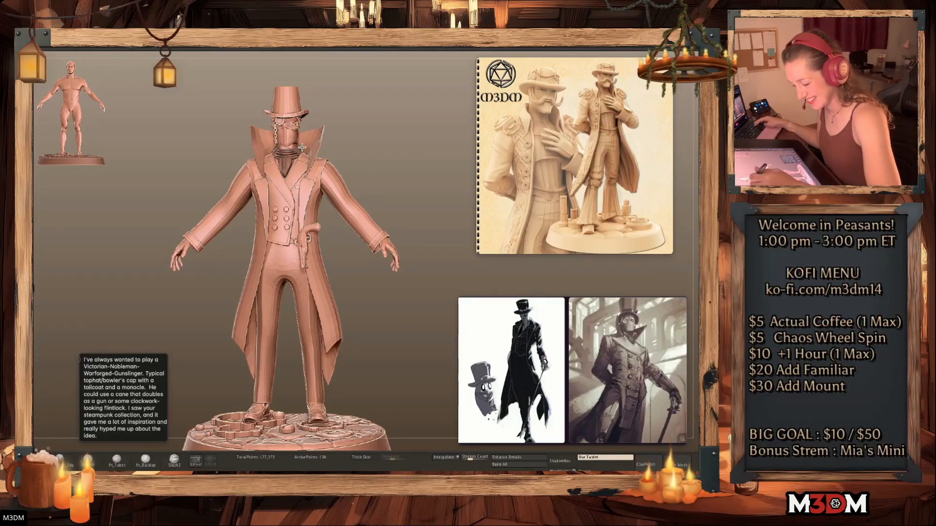
Isolate the neck scarf and examine its mesh with the wireframe shown, in relation to the rest of the figure
{"action": "left_click", "coordinate": [303, 157], "text": "alt"}
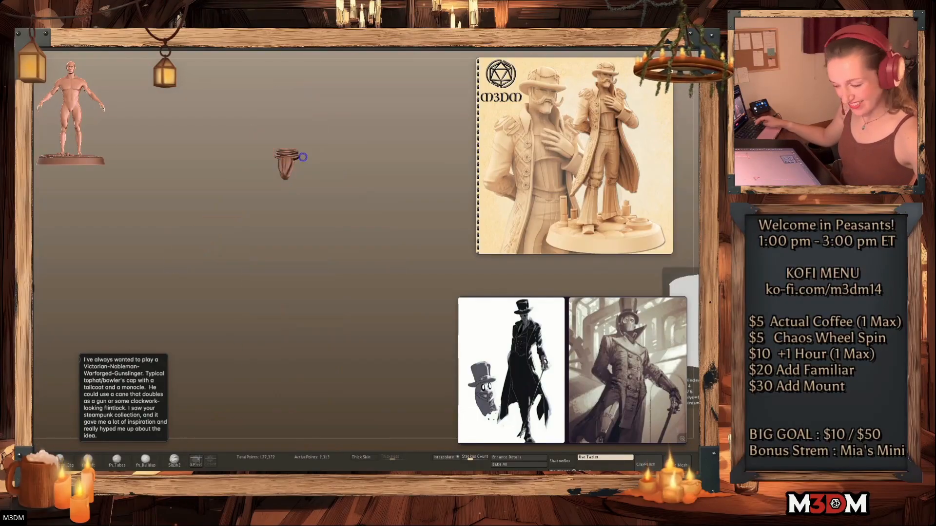
{"action": "key", "text": "shift+f"}
{"action": "key", "text": "shift+f"}
{"action": "left_click", "coordinate": [286, 161], "text": "alt"}
{"action": "key", "text": "shift+f"}
{"action": "key", "text": "shift+f"}
{"action": "key", "text": "shift+f"}
{"action": "left_click_drag", "start_coordinate": [408, 311], "coordinate": [403, 315]}
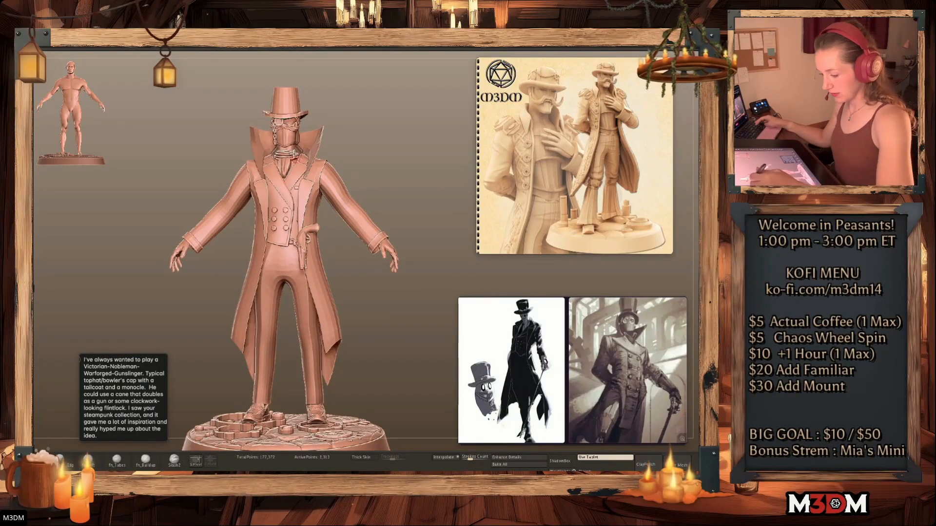
Place a small snapshot of the costumed figure beside the nude reference figure on the canvas
{"action": "key", "text": "w"}
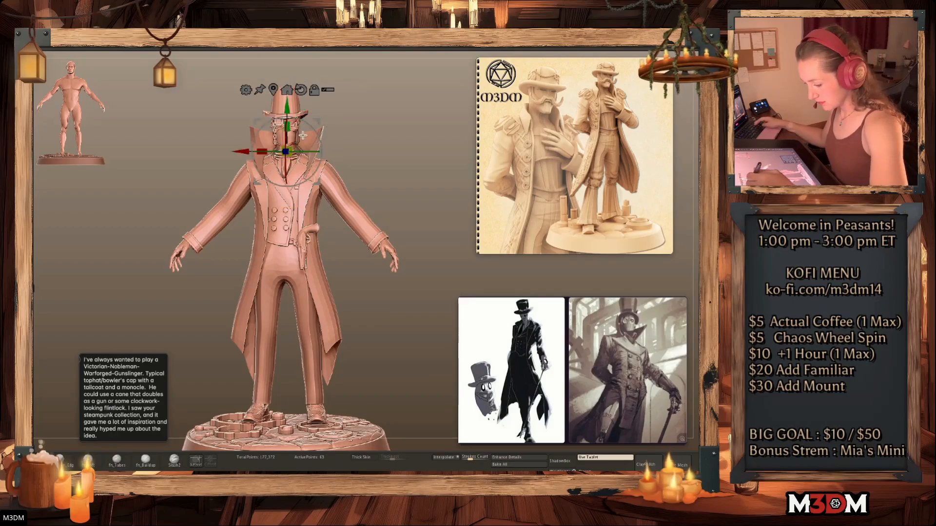
{"action": "key", "text": "q"}
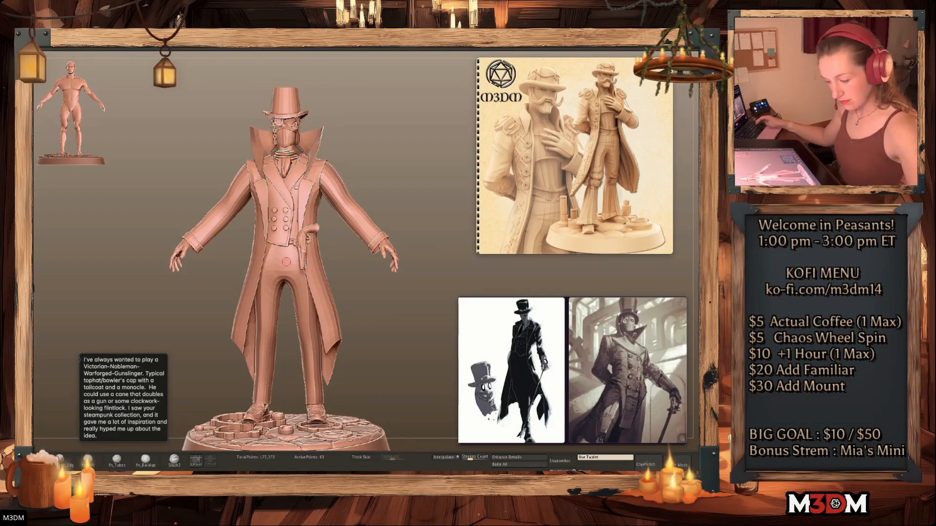
{"action": "mouse_move", "coordinate": [412, 312]}
{"action": "left_mouse_down"}
{"action": "mouse_move", "coordinate": [336, 278]}
{"action": "mouse_move", "coordinate": [357, 263]}
{"action": "mouse_move", "coordinate": [390, 278]}
{"action": "mouse_move", "coordinate": [355, 269]}
{"action": "mouse_move", "coordinate": [363, 278]}
{"action": "left_mouse_up"}
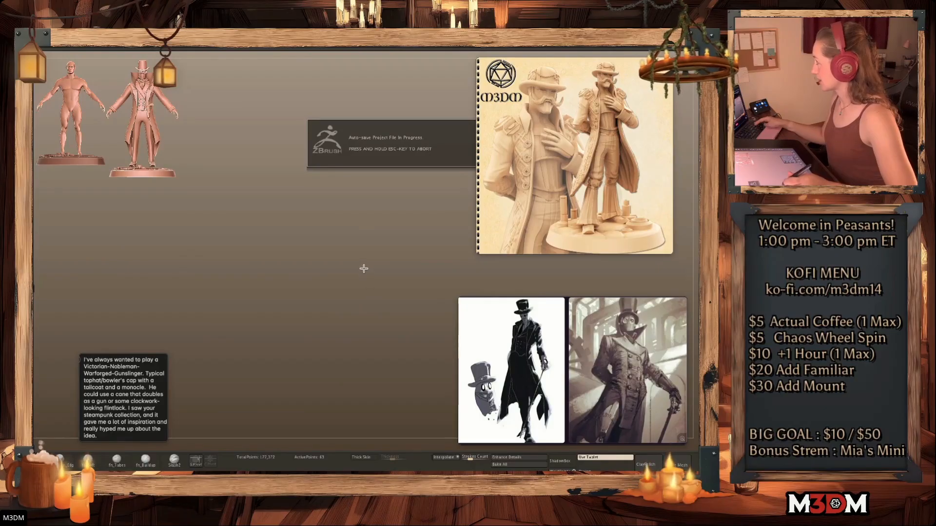
{"action": "mouse_move", "coordinate": [361, 290]}
{"action": "left_mouse_down", "text": "alt"}
{"action": "mouse_move", "coordinate": [351, 277]}
{"action": "mouse_move", "coordinate": [358, 286]}
{"action": "mouse_move", "coordinate": [364, 276]}
{"action": "mouse_move", "coordinate": [363, 284]}
{"action": "mouse_move", "coordinate": [349, 275]}
{"action": "mouse_move", "coordinate": [410, 337]}
{"action": "mouse_move", "coordinate": [416, 360]}
{"action": "left_mouse_up", "text": "alt"}
{"action": "key", "text": "shift+s"}
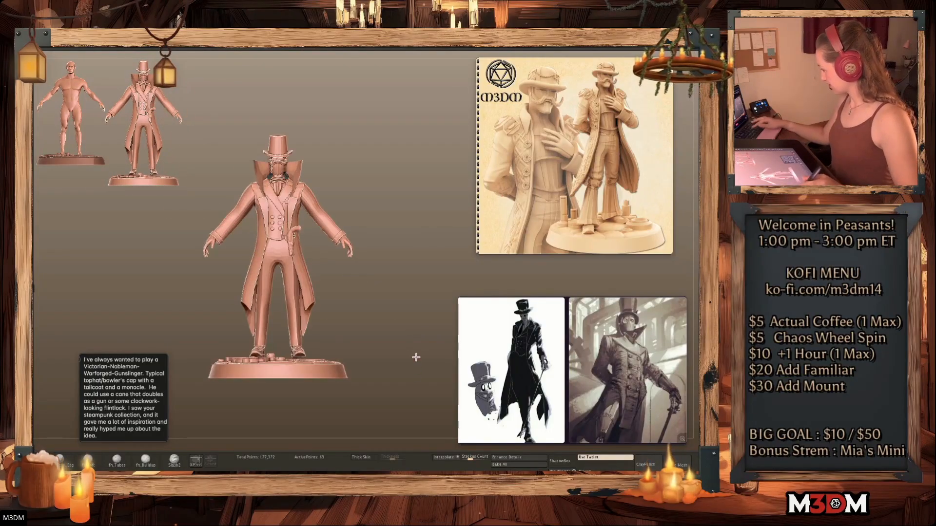
Select the cobbled base and move it slightly upward under the figure's boots
{"action": "mouse_move", "coordinate": [412, 315]}
{"action": "left_mouse_down", "text": "alt"}
{"action": "mouse_move", "coordinate": [425, 307]}
{"action": "mouse_move", "coordinate": [423, 315]}
{"action": "mouse_move", "coordinate": [418, 305]}
{"action": "left_mouse_up", "text": "alt"}
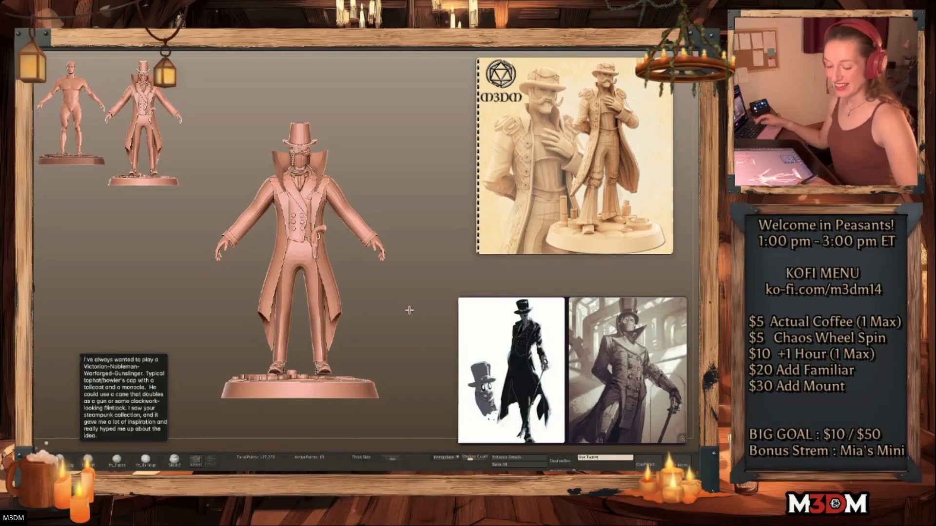
{"action": "left_click_drag", "start_coordinate": [407, 310], "coordinate": [344, 417]}
{"action": "left_click_drag", "start_coordinate": [416, 342], "coordinate": [415, 317], "text": "alt"}
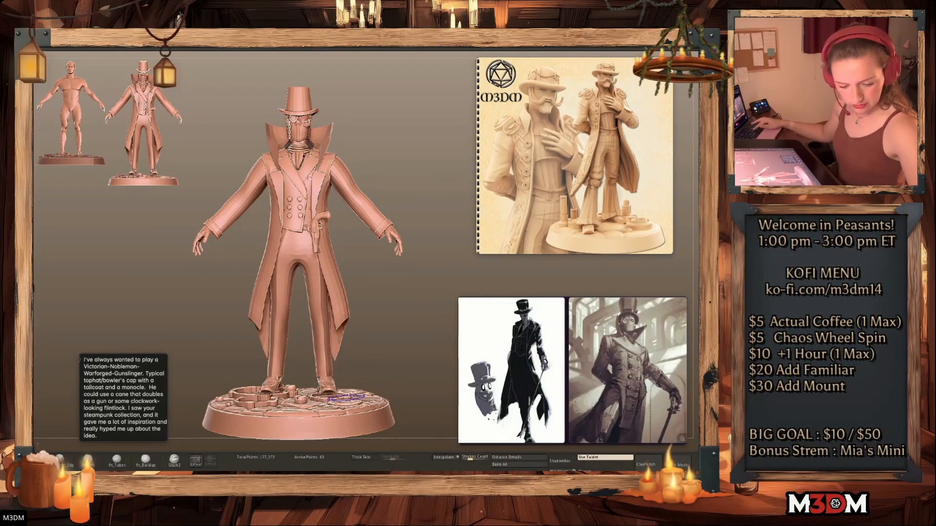
{"action": "left_click", "coordinate": [351, 413], "text": "alt"}
{"action": "key", "text": "w"}
{"action": "left_click", "coordinate": [250, 346]}
{"action": "left_click_drag", "start_coordinate": [254, 362], "coordinate": [252, 356]}
{"action": "key", "text": "q"}
Centre the transform gizmo on the cobbled base, then tilt the base and nudge it up to meet the boots
{"action": "key", "text": "w"}
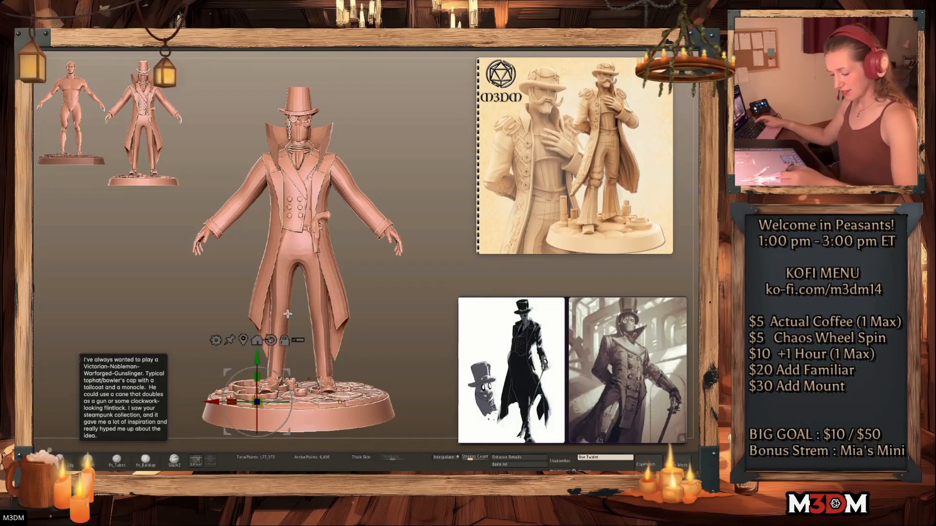
{"action": "left_click", "coordinate": [243, 338]}
{"action": "left_click_drag", "start_coordinate": [318, 399], "coordinate": [293, 409]}
{"action": "key", "text": "q"}
{"action": "key", "text": "w"}
{"action": "left_click_drag", "start_coordinate": [297, 353], "coordinate": [297, 351]}
{"action": "key", "text": "q"}
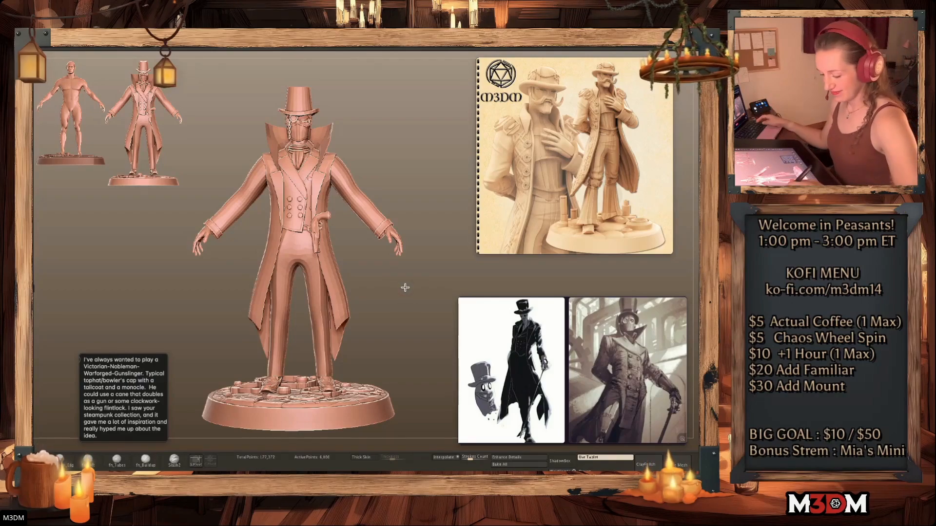
{"action": "left_click", "coordinate": [309, 258], "text": "alt"}
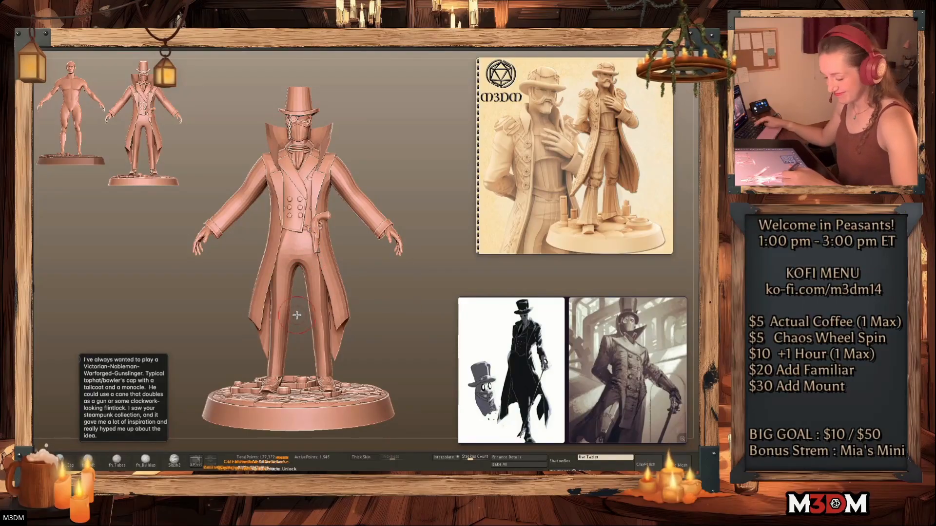
{"action": "key", "text": "space"}
{"action": "left_click", "coordinate": [286, 342], "text": "alt"}
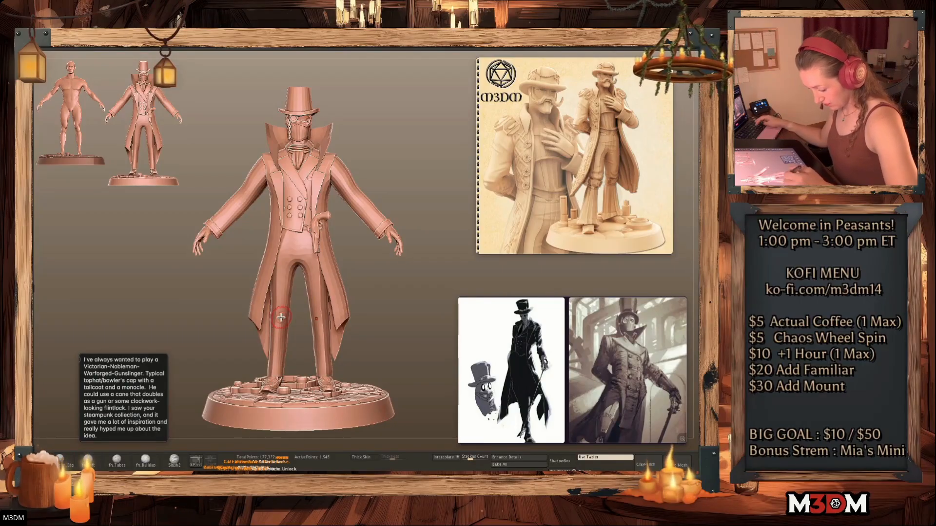
{"action": "mouse_move", "coordinate": [408, 324]}
{"action": "left_mouse_down"}
{"action": "mouse_move", "coordinate": [429, 324]}
{"action": "mouse_move", "coordinate": [411, 318]}
{"action": "left_mouse_up"}
{"action": "key", "text": "space"}
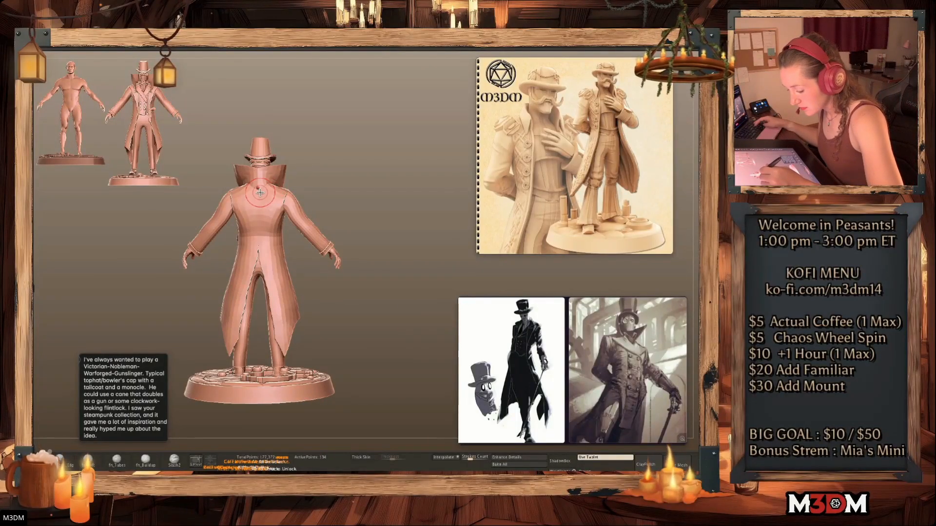
Choose the Thick Chain brush and isolate the double-breasted vest
{"action": "mouse_move", "coordinate": [403, 275]}
{"action": "left_mouse_down"}
{"action": "mouse_move", "coordinate": [388, 279]}
{"action": "mouse_move", "coordinate": [412, 322]}
{"action": "mouse_move", "coordinate": [403, 355]}
{"action": "left_mouse_up"}
{"action": "key", "text": "b"}
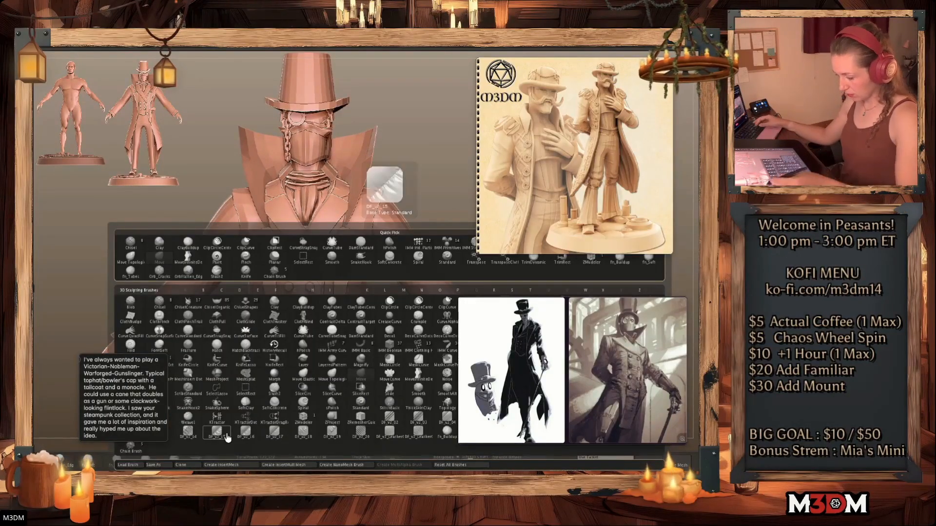
{"action": "key", "text": "b"}
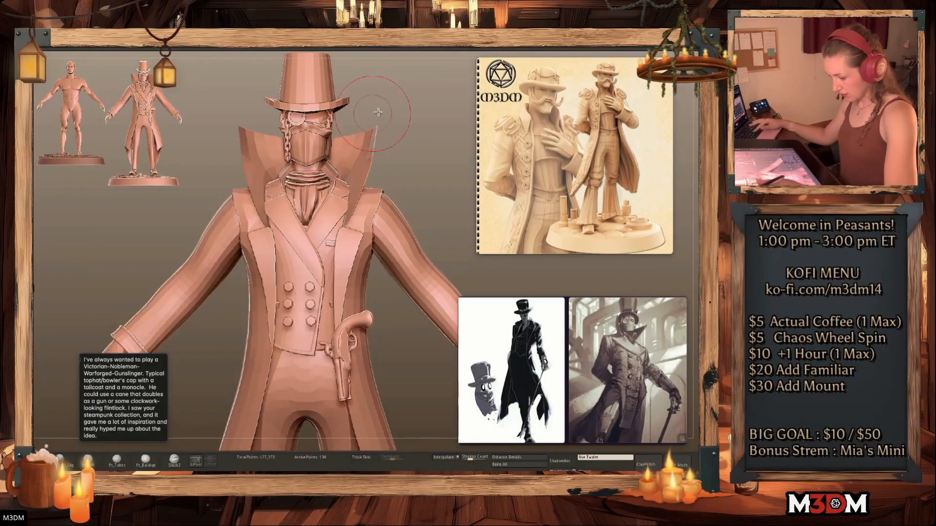
{"action": "key", "text": "b"}
{"action": "left_click", "coordinate": [171, 308]}
{"action": "left_click_drag", "start_coordinate": [419, 137], "coordinate": [396, 214], "text": "alt"}
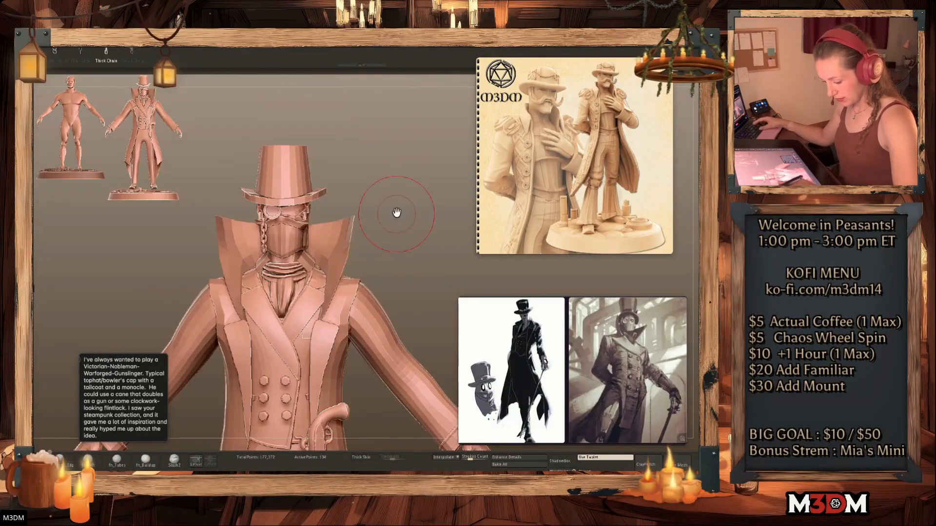
{"action": "left_click", "coordinate": [307, 342], "text": "alt"}
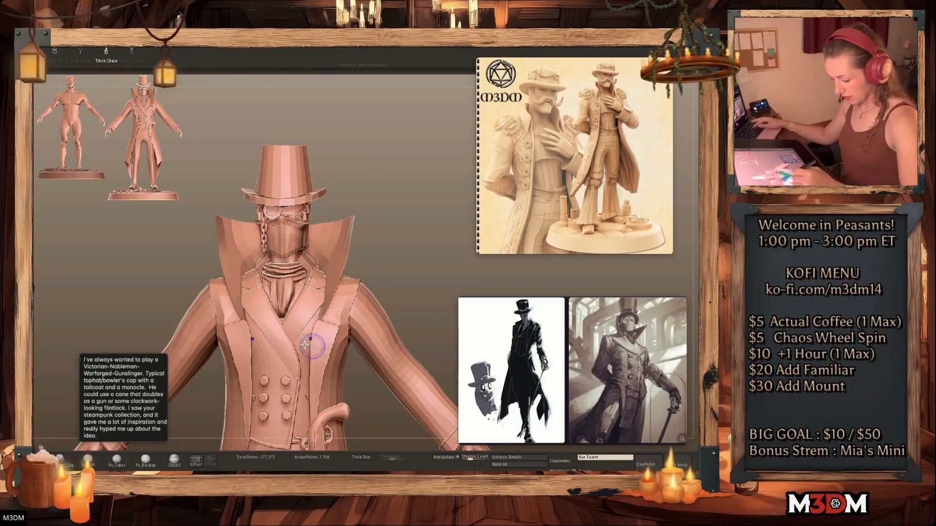
{"action": "left_click", "coordinate": [701, 152]}
{"action": "mouse_move", "coordinate": [393, 322]}
{"action": "left_mouse_down", "text": "alt"}
{"action": "mouse_move", "coordinate": [384, 278]}
{"action": "mouse_move", "coordinate": [400, 272]}
{"action": "left_mouse_up", "text": "alt"}
{"action": "left_click_drag", "start_coordinate": [292, 273], "coordinate": [328, 269]}
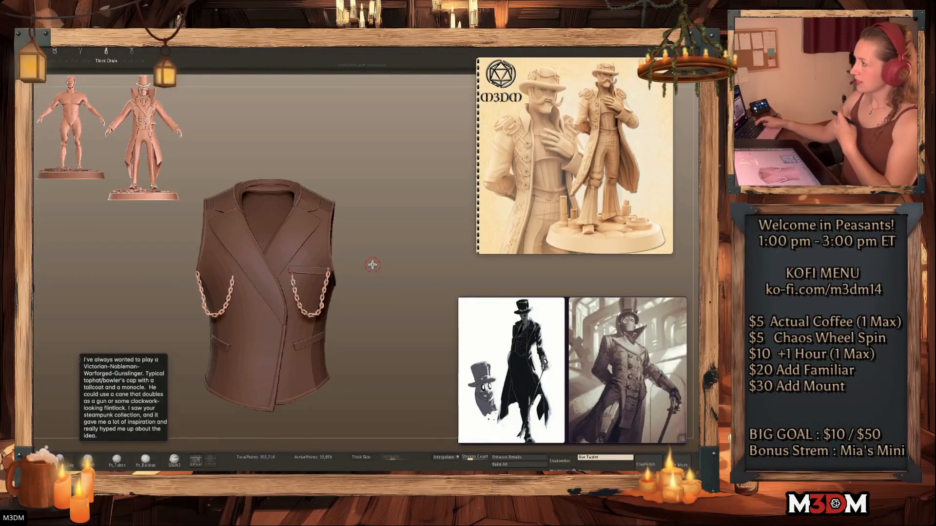
{"action": "left_click", "coordinate": [702, 152]}
{"action": "key", "text": "shift+f"}
{"action": "key", "text": "shift+f"}
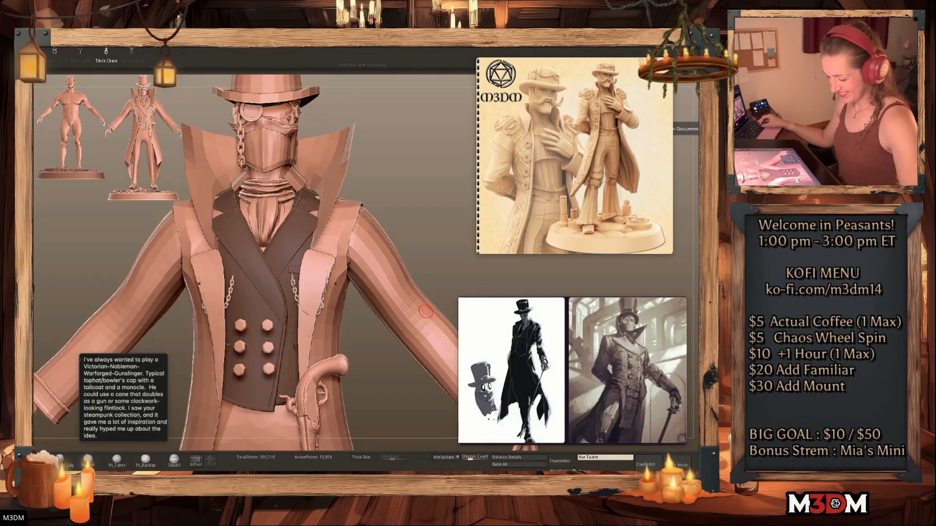
{"action": "key", "text": "ctrl+z"}
{"action": "key", "text": "ctrl+z"}
Draw a single thick chain draped in a loop from the vest's chest pocket
{"action": "mouse_move", "coordinate": [288, 272]}
{"action": "left_mouse_down"}
{"action": "mouse_move", "coordinate": [290, 282]}
{"action": "mouse_move", "coordinate": [324, 283]}
{"action": "left_mouse_up"}
{"action": "key", "text": "space"}
{"action": "left_click", "coordinate": [317, 309]}
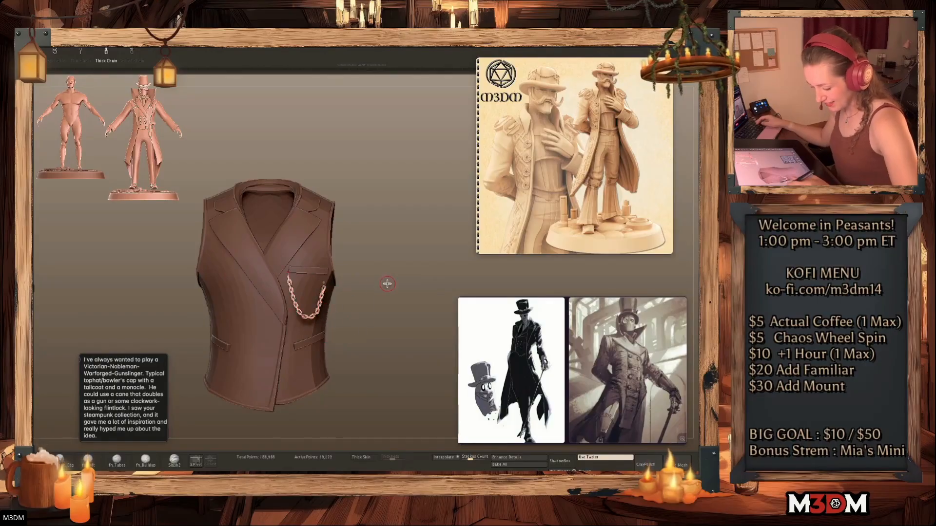
Scale the pocket chain and move it in against the front surface of the vest
{"action": "left_click_drag", "start_coordinate": [383, 284], "coordinate": [393, 280]}
{"action": "key", "text": "w"}
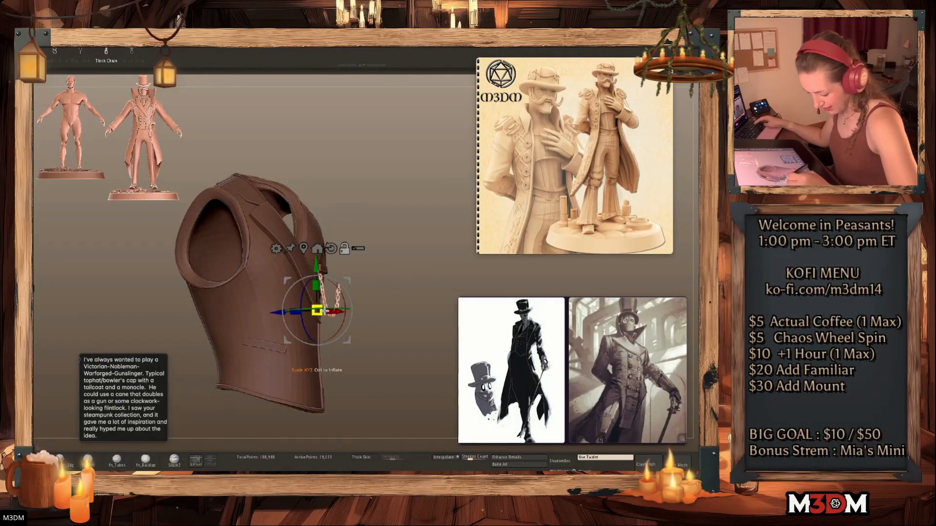
{"action": "left_click_drag", "start_coordinate": [286, 321], "coordinate": [281, 313]}
{"action": "left_click_drag", "start_coordinate": [414, 278], "coordinate": [405, 294]}
{"action": "key", "text": "w"}
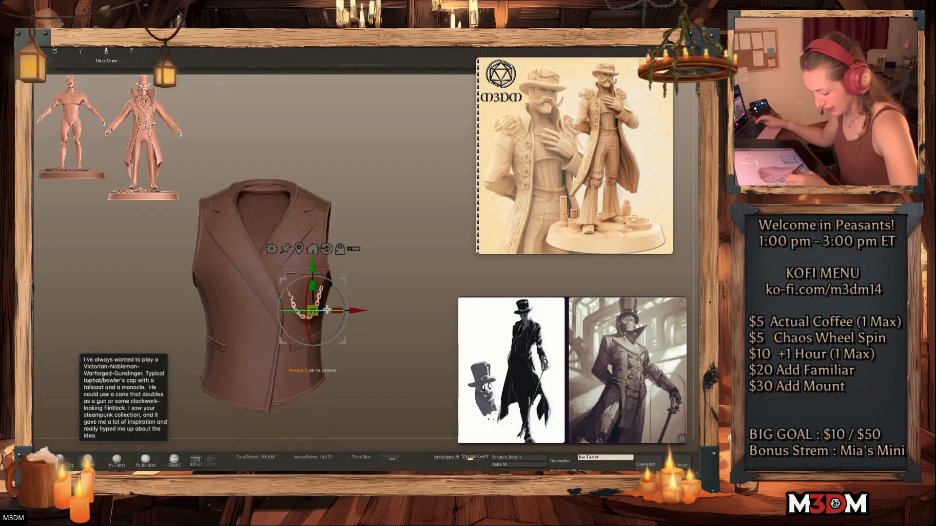
Rotate, resize and raise the chain so it hangs from the chest pocket, then clear the mask on the vest
{"action": "left_click_drag", "start_coordinate": [343, 282], "coordinate": [414, 286]}
{"action": "key", "text": "space"}
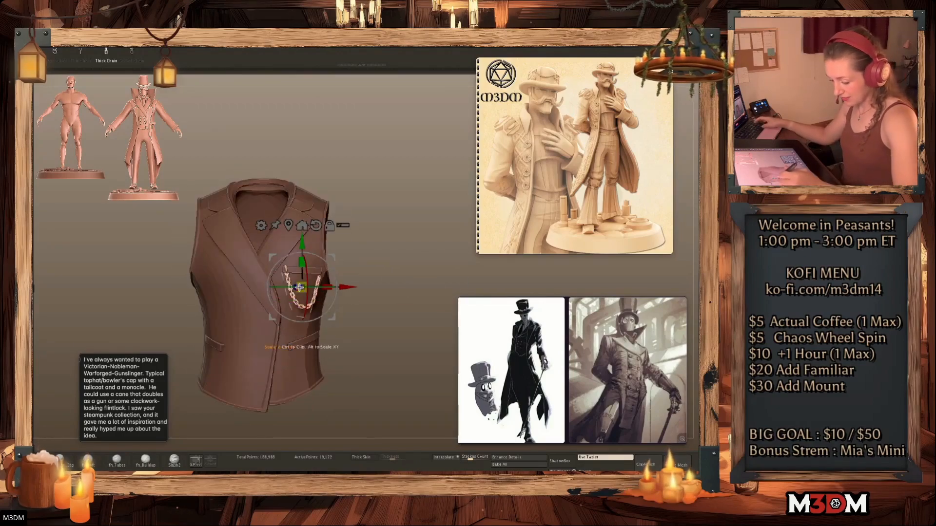
{"action": "key", "text": "space"}
{"action": "left_click_drag", "start_coordinate": [388, 288], "coordinate": [379, 267]}
{"action": "left_click_drag", "start_coordinate": [437, 309], "coordinate": [359, 268]}
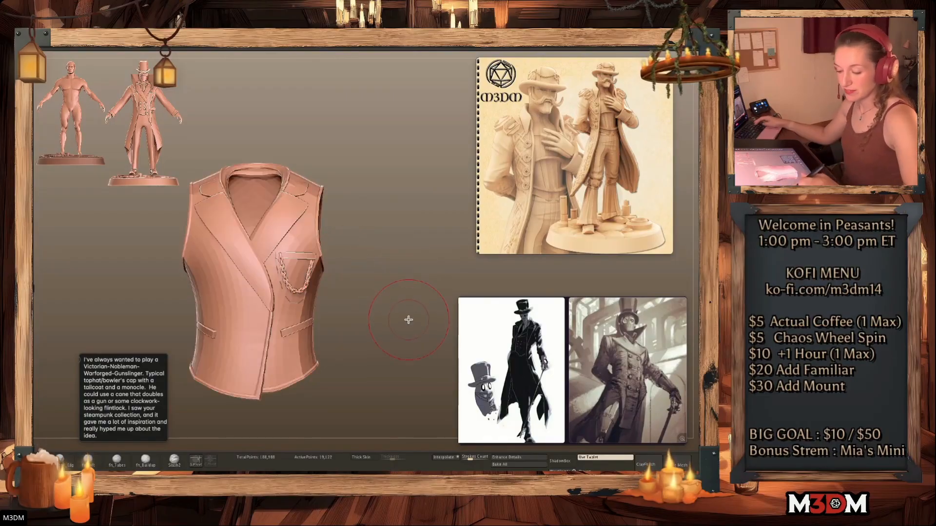
Isolate the trousers and reselect the Thick Chain brush
{"action": "left_click", "coordinate": [700, 152]}
{"action": "left_click_drag", "start_coordinate": [416, 253], "coordinate": [391, 184], "text": "alt"}
{"action": "left_click", "coordinate": [310, 263], "text": "alt"}
{"action": "key", "text": "shift+f"}
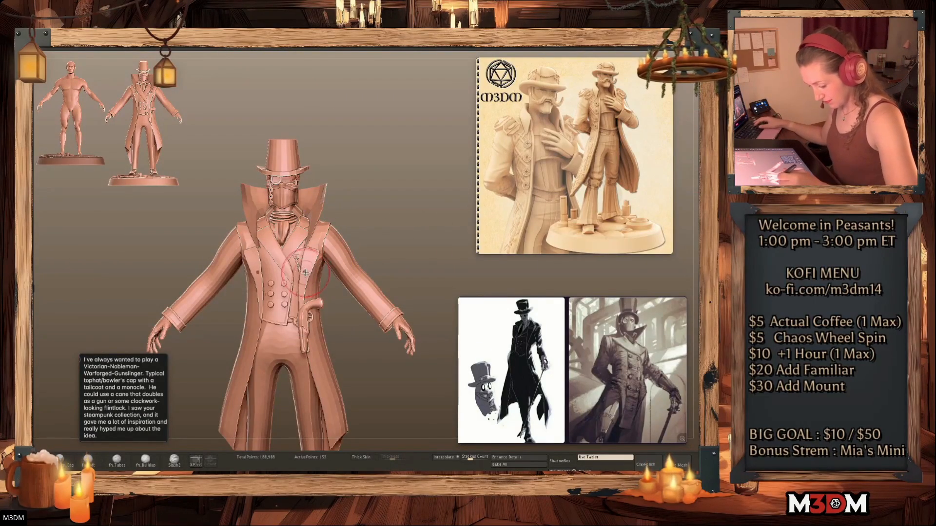
{"action": "left_click_drag", "start_coordinate": [390, 238], "coordinate": [415, 201], "text": "alt"}
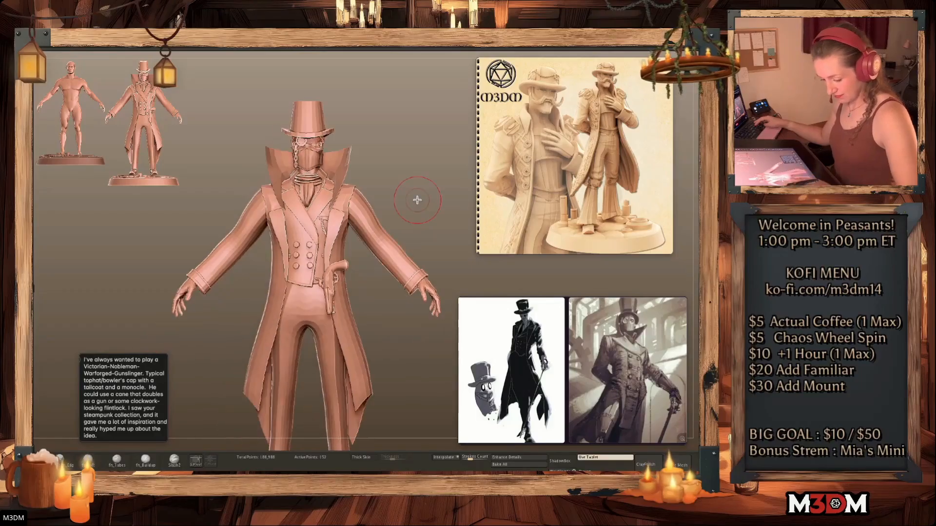
{"action": "left_click", "coordinate": [297, 299], "text": "alt"}
{"action": "left_click", "coordinate": [700, 152]}
{"action": "left_click_drag", "start_coordinate": [397, 345], "coordinate": [422, 293], "text": "alt"}
{"action": "key", "text": "space"}
{"action": "key", "text": "b"}
{"action": "left_click", "coordinate": [170, 464]}
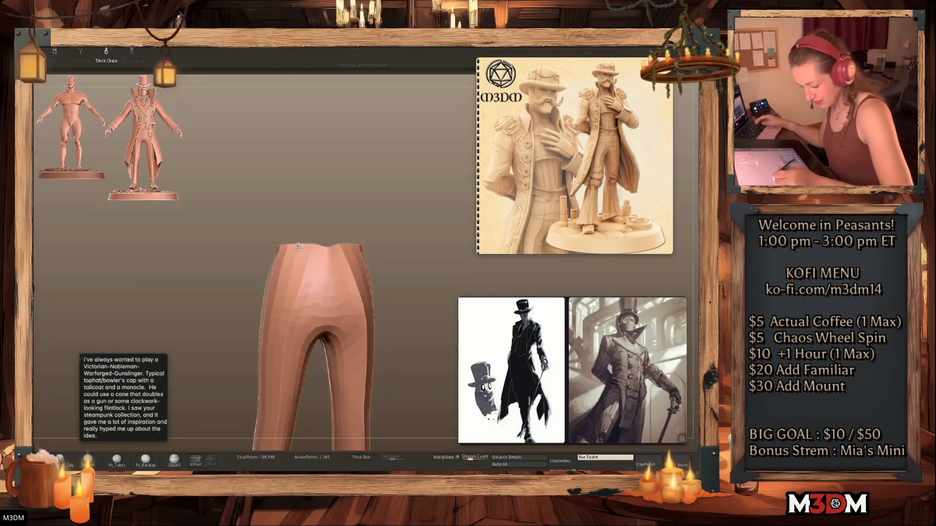
{"action": "left_click_drag", "start_coordinate": [298, 247], "coordinate": [261, 294]}
{"action": "left_click_drag", "start_coordinate": [443, 247], "coordinate": [404, 249]}
{"action": "key", "text": "ctrl+z"}
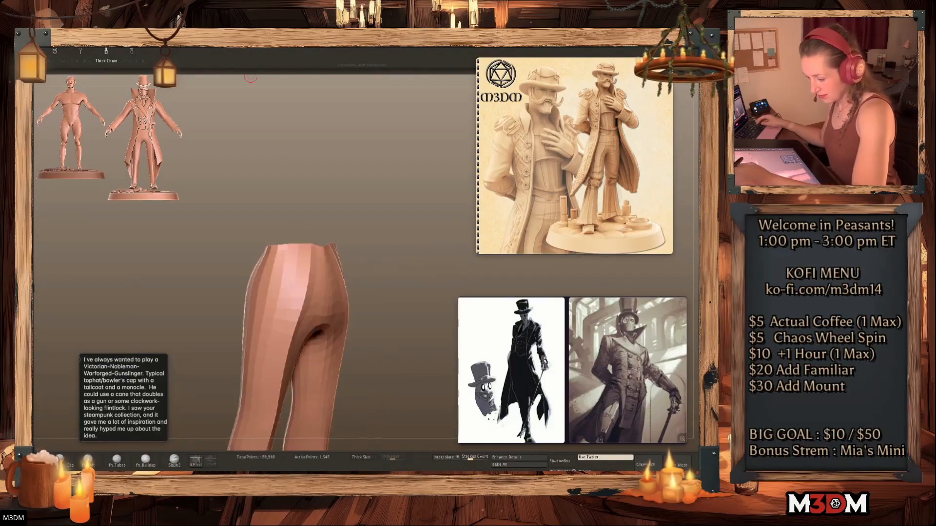
{"action": "mouse_move", "coordinate": [267, 80]}
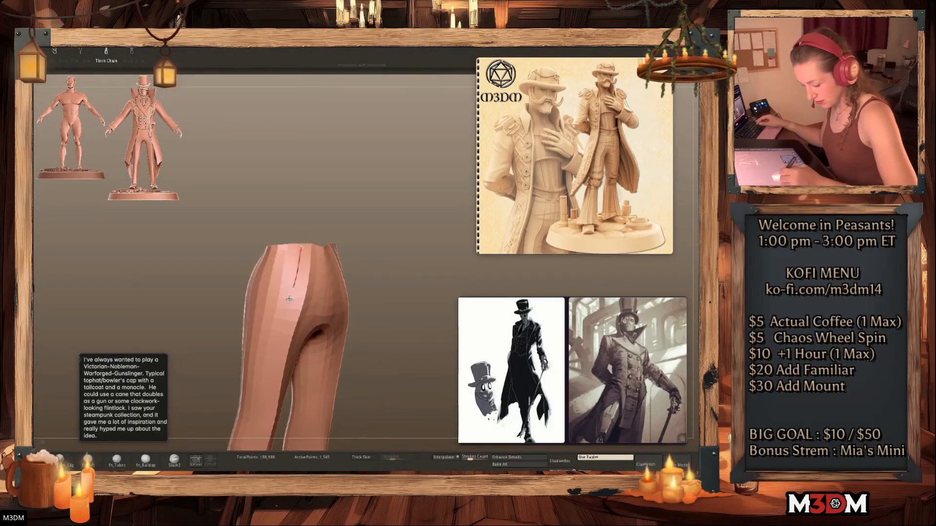
{"action": "left_click_drag", "start_coordinate": [296, 276], "coordinate": [262, 253]}
{"action": "left_click_drag", "start_coordinate": [389, 264], "coordinate": [372, 269]}
{"action": "key", "text": "ctrl+z"}
Draw a thick chain along the front waist of the trousers and show the whole figure again
{"action": "left_click_drag", "start_coordinate": [260, 249], "coordinate": [308, 248]}
{"action": "left_click_drag", "start_coordinate": [374, 248], "coordinate": [389, 247]}
{"action": "left_click", "coordinate": [700, 146]}
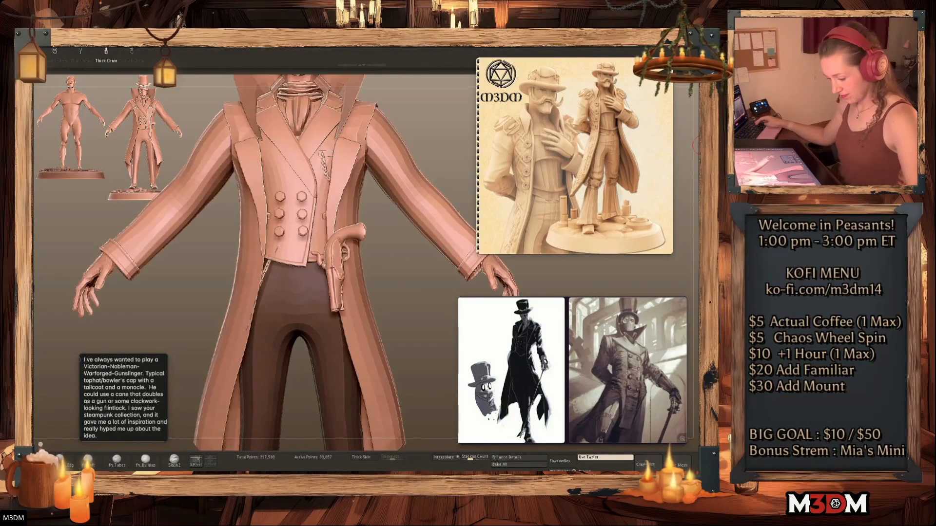
Isolate the trousers, undo the previous chain and draw a new thick chain loop hanging from the waist over one hip
{"action": "left_click", "coordinate": [701, 145]}
{"action": "left_click_drag", "start_coordinate": [378, 303], "coordinate": [402, 305]}
{"action": "key", "text": "ctrl+z"}
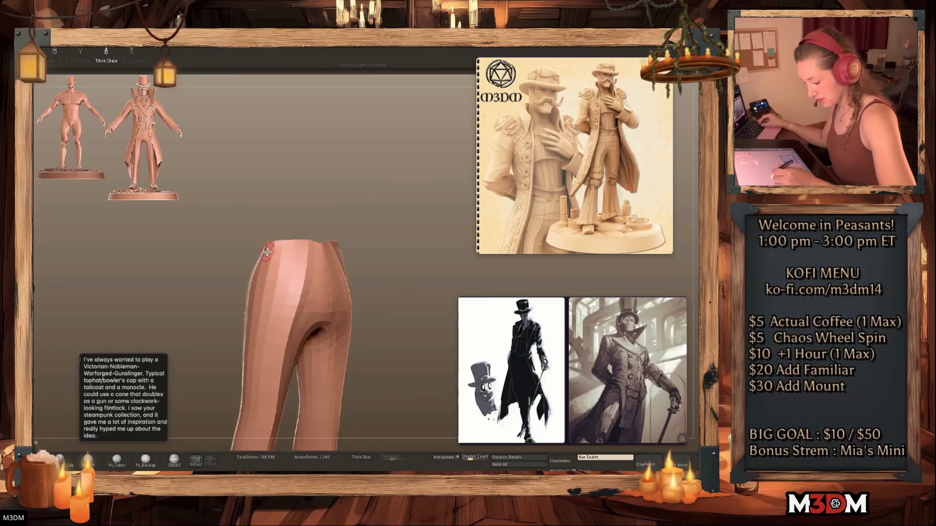
{"action": "left_click_drag", "start_coordinate": [309, 289], "coordinate": [319, 247]}
{"action": "left_click_drag", "start_coordinate": [382, 256], "coordinate": [416, 276]}
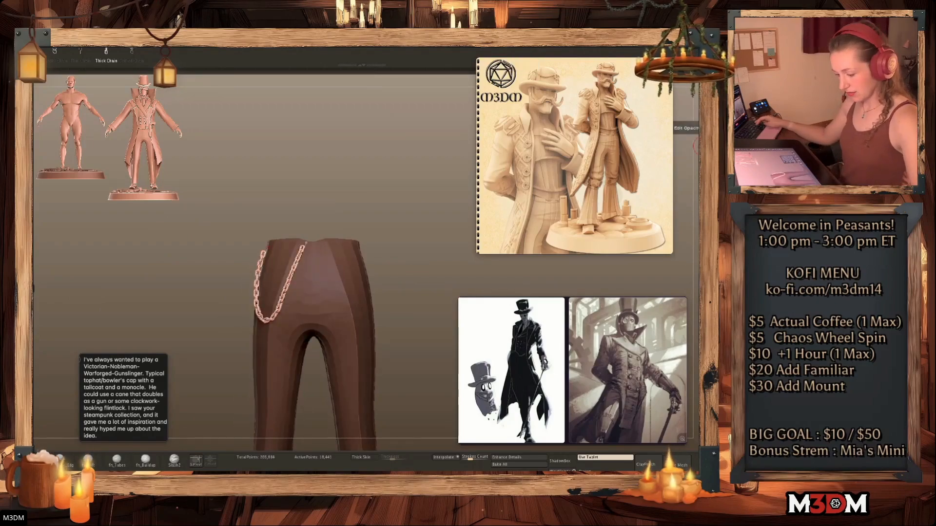
Bring back the whole figure and clear the mask on the trousers
{"action": "left_click", "coordinate": [701, 145]}
{"action": "left_click_drag", "start_coordinate": [425, 321], "coordinate": [424, 286], "text": "alt"}
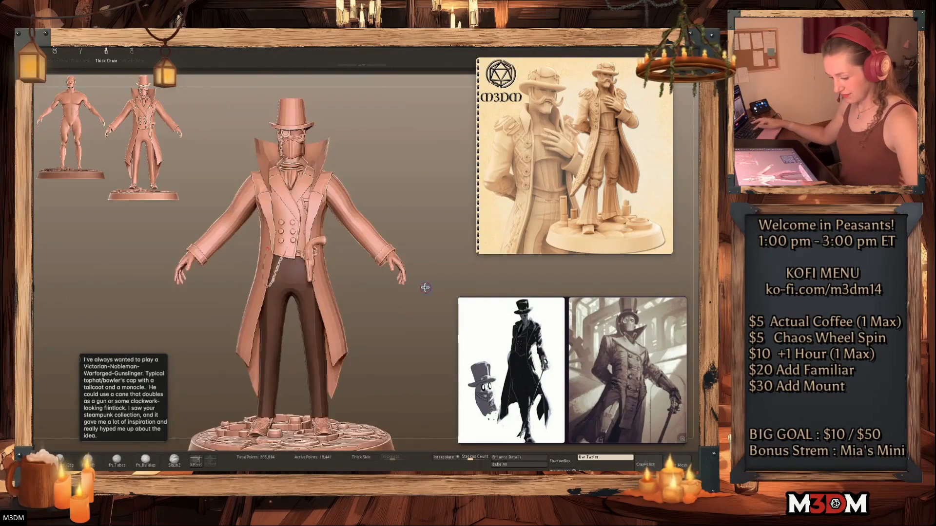
{"action": "left_click", "coordinate": [407, 375], "text": "ctrl"}
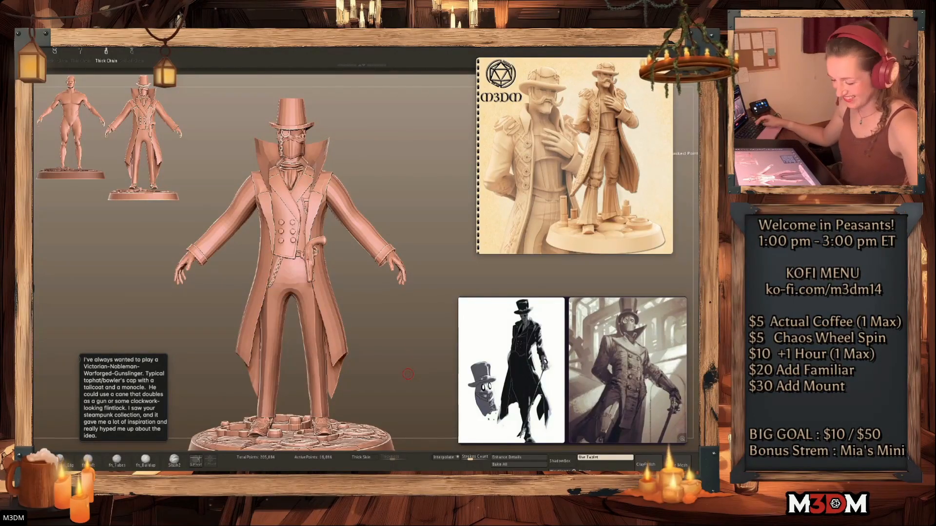
{"action": "left_click_drag", "start_coordinate": [382, 342], "coordinate": [402, 337]}
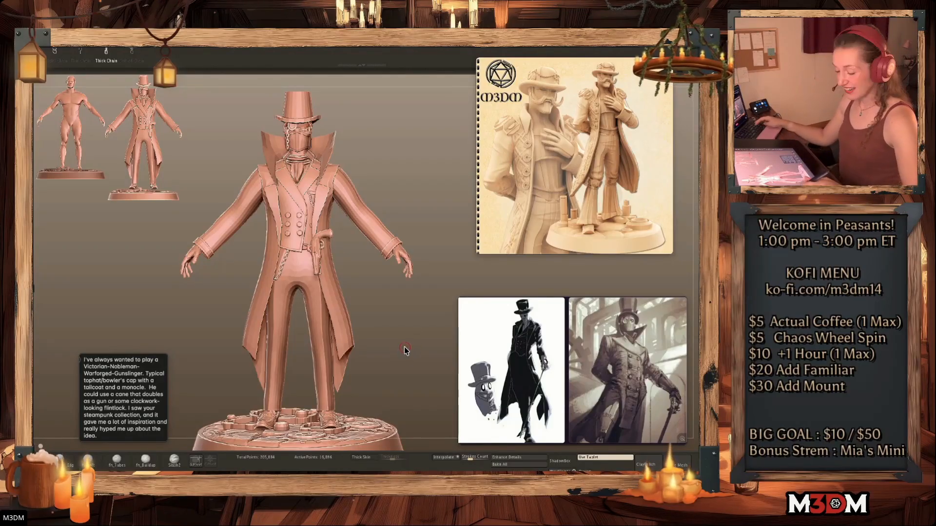
Select the shoes and isolate them for adding chain detail
{"action": "left_click", "coordinate": [339, 303], "text": "alt"}
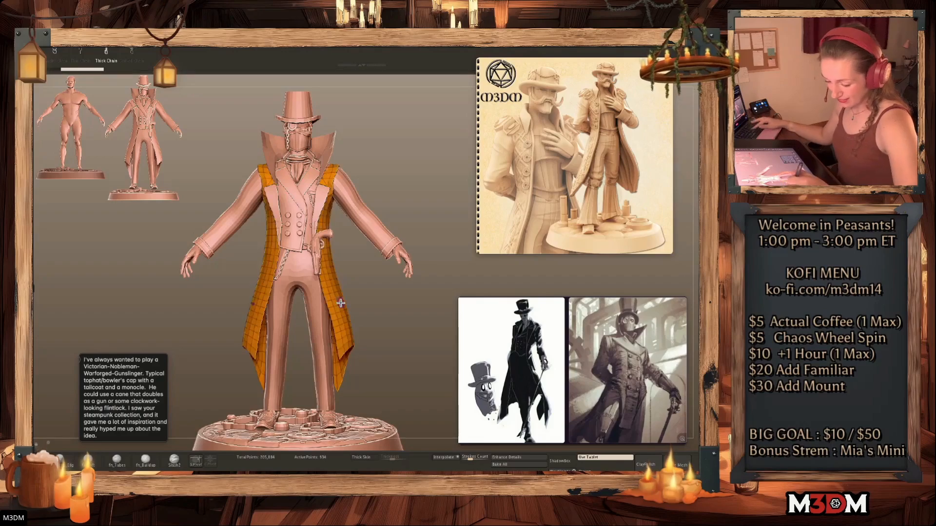
{"action": "mouse_move", "coordinate": [404, 338]}
{"action": "left_mouse_down"}
{"action": "mouse_move", "coordinate": [429, 301]}
{"action": "mouse_move", "coordinate": [434, 361]}
{"action": "mouse_move", "coordinate": [425, 241]}
{"action": "mouse_move", "coordinate": [393, 261]}
{"action": "mouse_move", "coordinate": [408, 334]}
{"action": "left_mouse_up"}
{"action": "left_click", "coordinate": [329, 423], "text": "alt"}
{"action": "key", "text": "shift+s"}
{"action": "key", "text": "shift+f"}
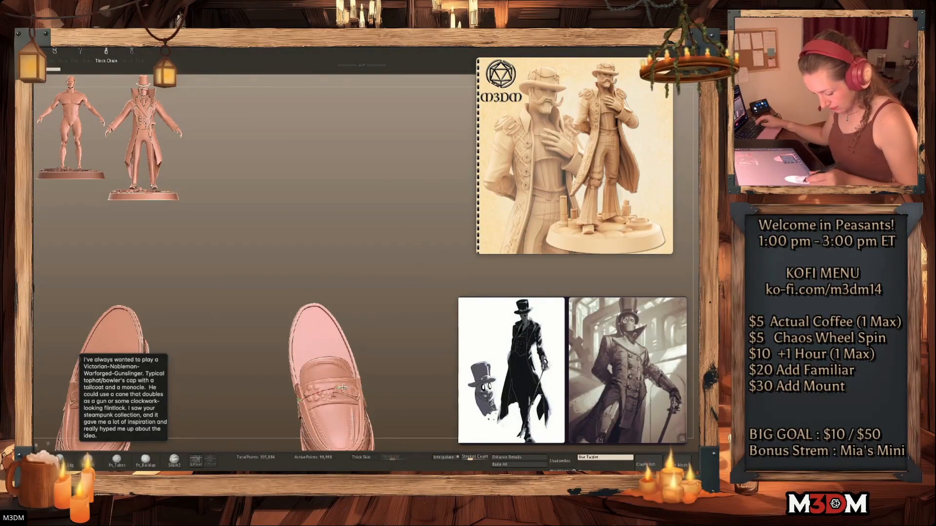
Try diagonal thick chains across the instep of the loafers and undo them
{"action": "left_click_drag", "start_coordinate": [325, 390], "coordinate": [361, 378]}
{"action": "left_click_drag", "start_coordinate": [420, 374], "coordinate": [422, 352], "text": "alt"}
{"action": "key", "text": "space"}
{"action": "key", "text": "ctrl+z"}
{"action": "left_click_drag", "start_coordinate": [311, 381], "coordinate": [361, 359]}
{"action": "left_click_drag", "start_coordinate": [414, 329], "coordinate": [418, 364], "text": "alt"}
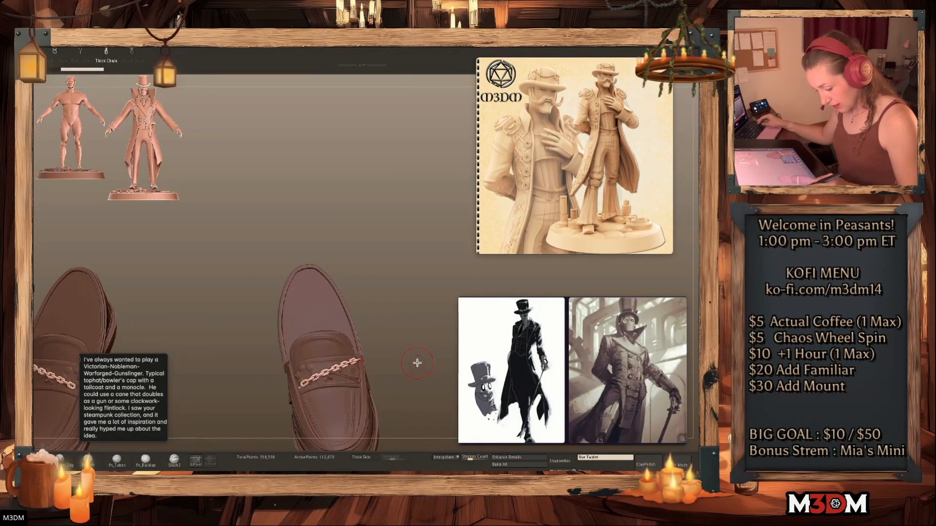
{"action": "key", "text": "q"}
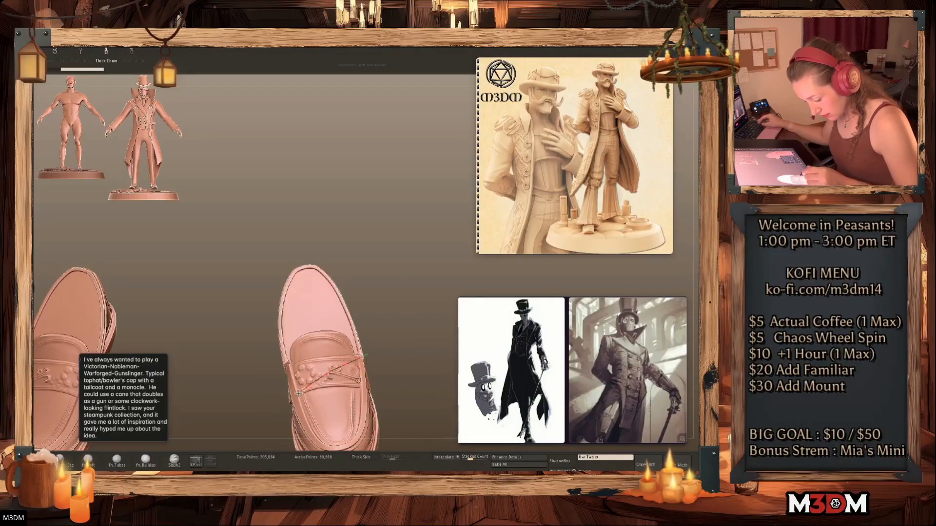
{"action": "key", "text": "ctrl+z"}
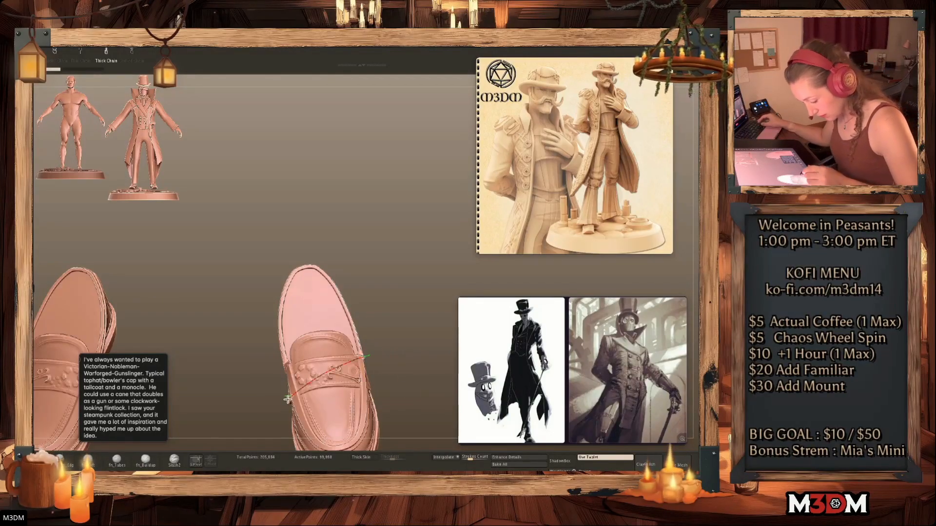
{"action": "key", "text": "ctrl+shift+z"}
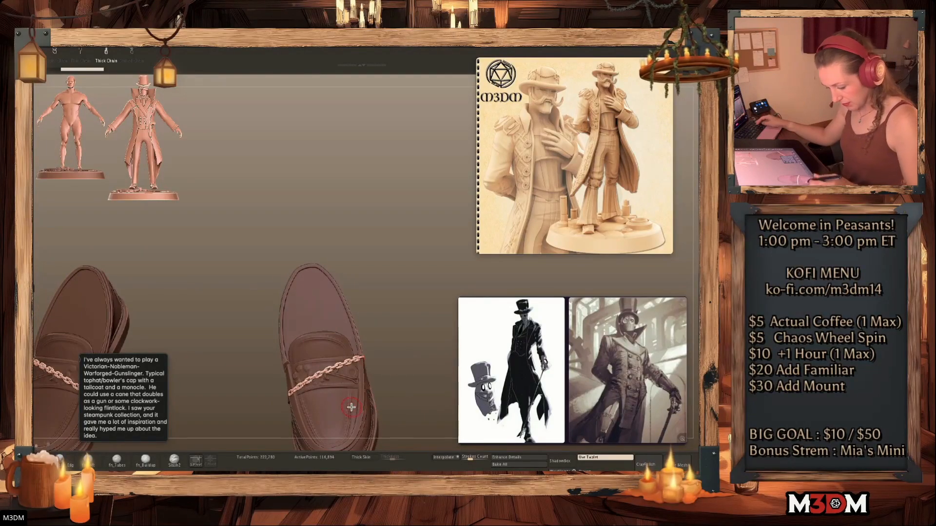
{"action": "key", "text": "ctrl+shift+z"}
{"action": "key", "text": "ctrl+shift+z"}
{"action": "key", "text": "ctrl+shift+z"}
{"action": "key", "text": "ctrl+z"}
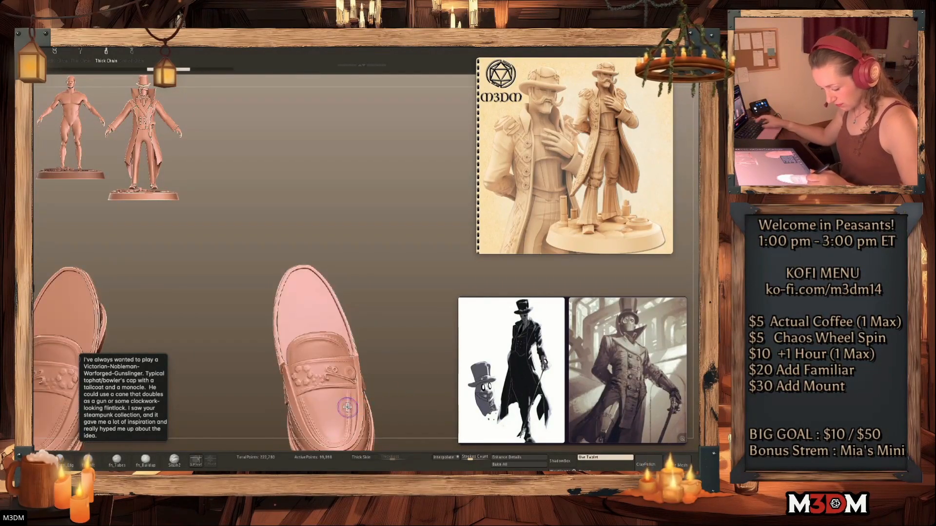
Draw a thick chain straight across the instep of the loafers and return to the whole figure without the mask
{"action": "left_click_drag", "start_coordinate": [286, 369], "coordinate": [361, 388]}
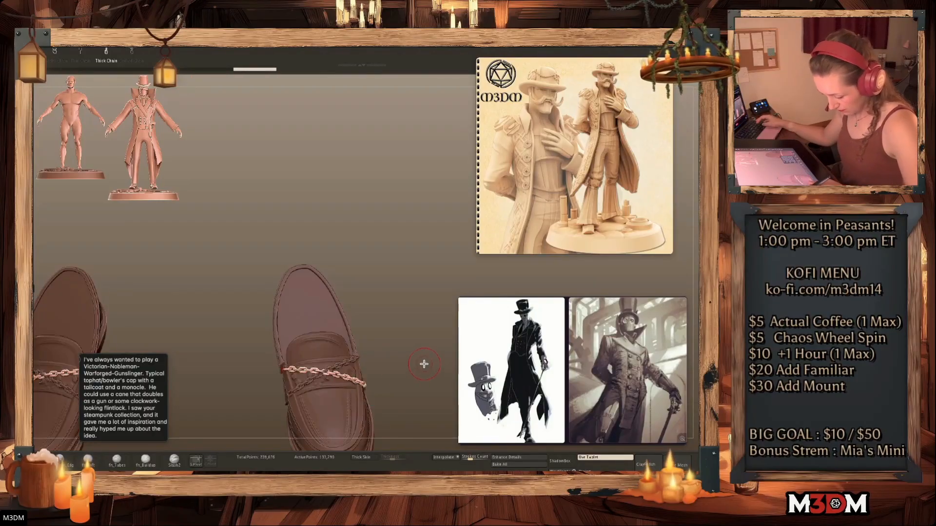
{"action": "left_click_drag", "start_coordinate": [421, 359], "coordinate": [387, 394], "text": "ctrl"}
{"action": "key", "text": "ctrl+w"}
{"action": "mouse_move", "coordinate": [428, 360]}
{"action": "left_mouse_down"}
{"action": "mouse_move", "coordinate": [425, 372]}
{"action": "mouse_move", "coordinate": [408, 367]}
{"action": "mouse_move", "coordinate": [402, 280]}
{"action": "mouse_move", "coordinate": [411, 390]}
{"action": "left_mouse_up"}
{"action": "key", "text": "alt+s"}
{"action": "key", "text": "space"}
Select the coat sleeves and try hanging a thick chain loop from the cuffs, comparing with undo and redo before removing it
{"action": "left_click", "coordinate": [386, 260], "text": "alt"}
{"action": "left_click_drag", "start_coordinate": [414, 326], "coordinate": [408, 342], "text": "alt"}
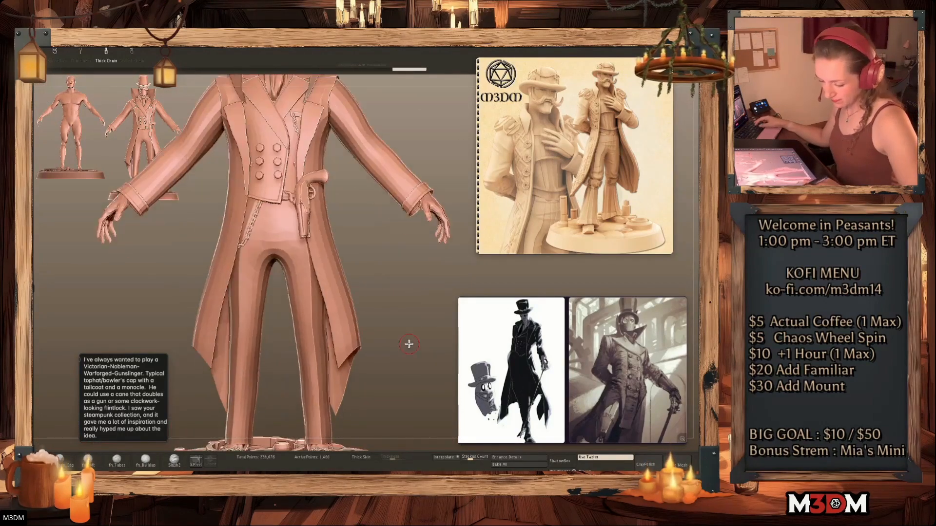
{"action": "left_click_drag", "start_coordinate": [413, 154], "coordinate": [415, 151]}
{"action": "left_click_drag", "start_coordinate": [418, 266], "coordinate": [405, 324], "text": "alt"}
{"action": "key", "text": "ctrl+z"}
{"action": "left_click_drag", "start_coordinate": [404, 252], "coordinate": [379, 233]}
{"action": "key", "text": "space"}
{"action": "key", "text": "ctrl+z"}
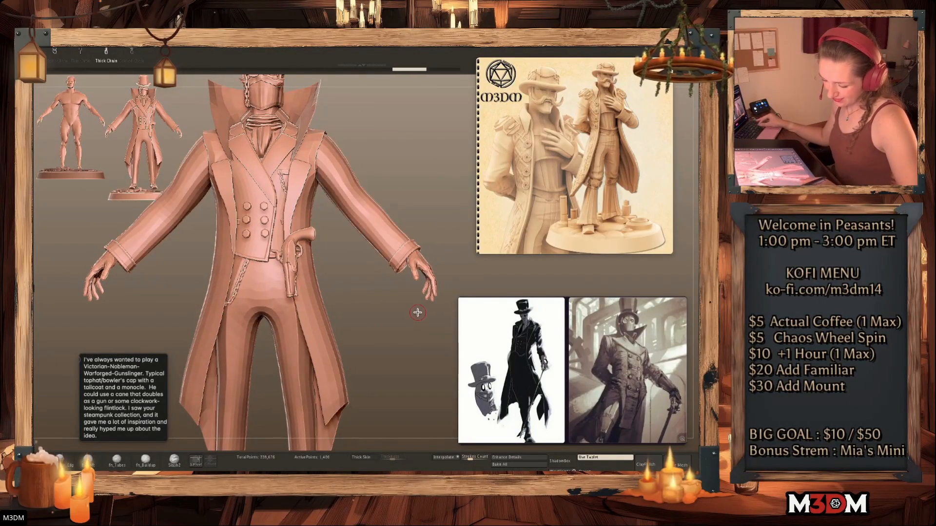
{"action": "key", "text": "ctrl+shift+z"}
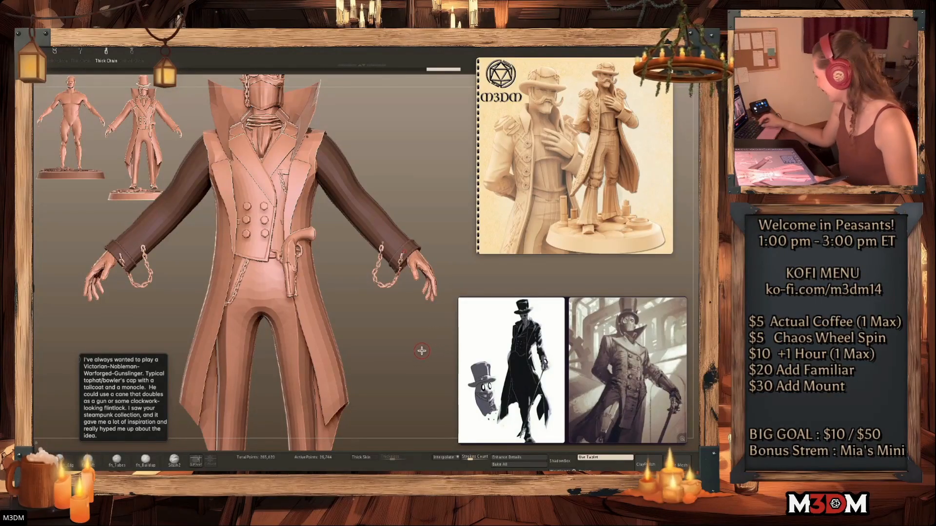
{"action": "key", "text": "ctrl+z"}
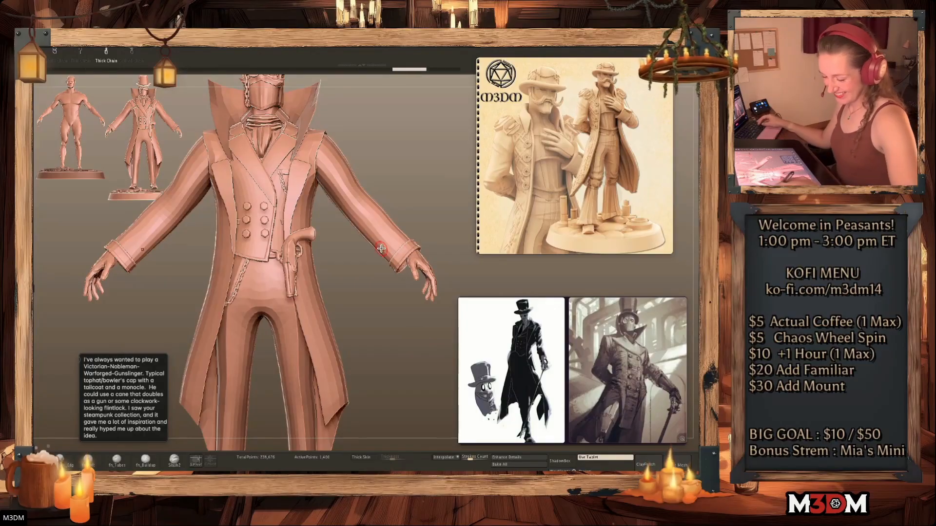
{"action": "key", "text": "ctrl+shift+z"}
{"action": "key", "text": "ctrl+z"}
Select the top hat as the target for the next chain
{"action": "mouse_move", "coordinate": [403, 333]}
{"action": "left_mouse_down", "text": "alt"}
{"action": "mouse_move", "coordinate": [407, 364]}
{"action": "mouse_move", "coordinate": [401, 341]}
{"action": "left_mouse_up", "text": "alt"}
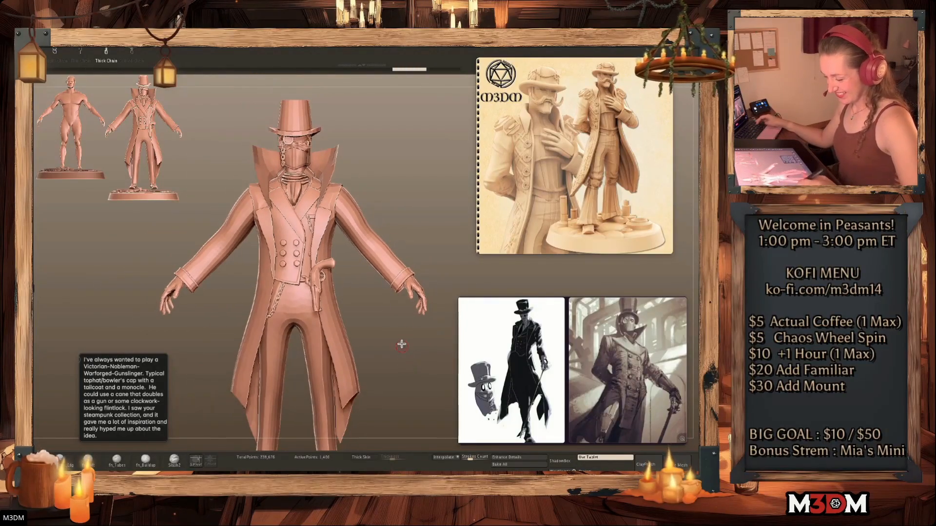
{"action": "left_click", "coordinate": [311, 128], "text": "alt"}
{"action": "left_click_drag", "start_coordinate": [401, 182], "coordinate": [416, 368], "text": "alt"}
{"action": "mouse_move", "coordinate": [418, 313]}
{"action": "left_mouse_down", "text": "alt"}
{"action": "mouse_move", "coordinate": [416, 336]}
{"action": "mouse_move", "coordinate": [420, 312]}
{"action": "left_mouse_up", "text": "alt"}
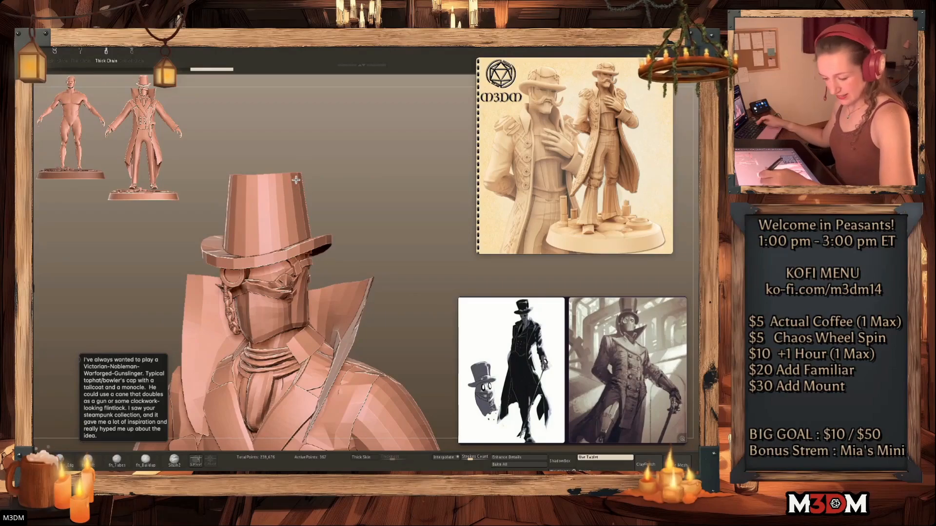
Try draping a thick chain diagonally down the top hat's crown and undo it
{"action": "left_click_drag", "start_coordinate": [295, 180], "coordinate": [246, 267]}
{"action": "left_click_drag", "start_coordinate": [356, 192], "coordinate": [384, 190]}
{"action": "key", "text": "ctrl+z"}
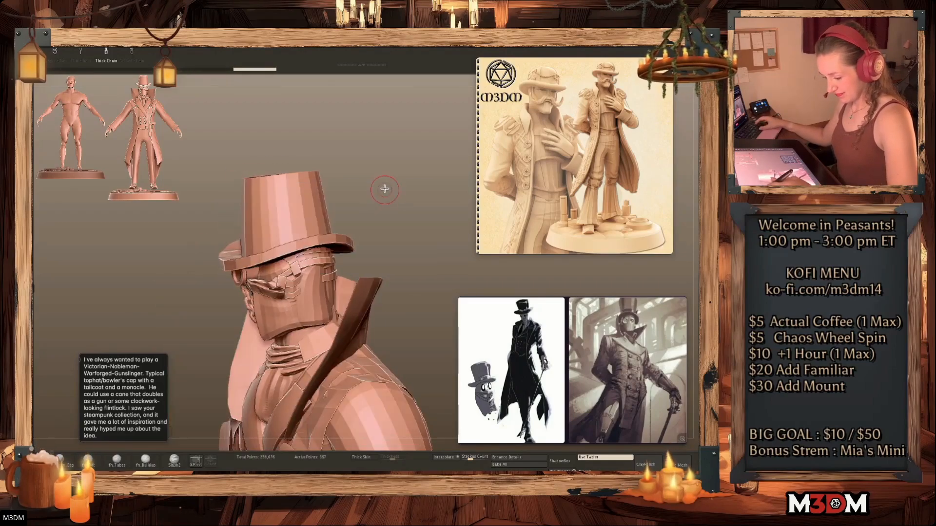
{"action": "key", "text": "ctrl+z"}
Draw a thick chain loop on the side of the top hat's crown and split it off from the hat
{"action": "left_click_drag", "start_coordinate": [317, 180], "coordinate": [286, 183]}
{"action": "mouse_move", "coordinate": [405, 220]}
{"action": "left_mouse_down"}
{"action": "mouse_move", "coordinate": [372, 212]}
{"action": "mouse_move", "coordinate": [380, 216]}
{"action": "mouse_move", "coordinate": [353, 221]}
{"action": "mouse_move", "coordinate": [387, 227]}
{"action": "mouse_move", "coordinate": [378, 252]}
{"action": "left_mouse_up"}
{"action": "key", "text": "ctrl+shift+s"}
{"action": "left_click", "coordinate": [283, 244], "text": "alt"}
Switch to the ZModeler brush and set its edge action on the top hat to Insert
{"action": "key", "text": "b"}
{"action": "key", "text": "z"}
{"action": "key", "text": "m"}
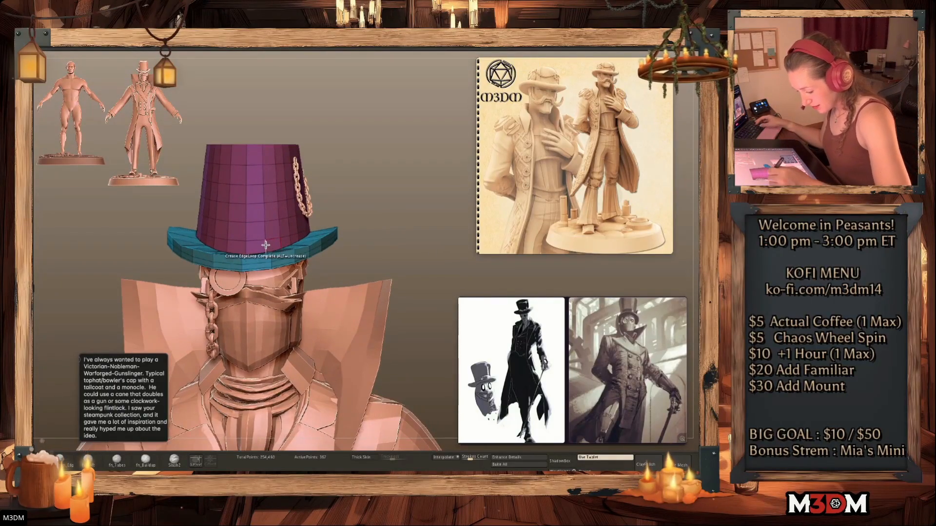
{"action": "key", "text": "space"}
{"action": "left_click", "coordinate": [253, 264]}
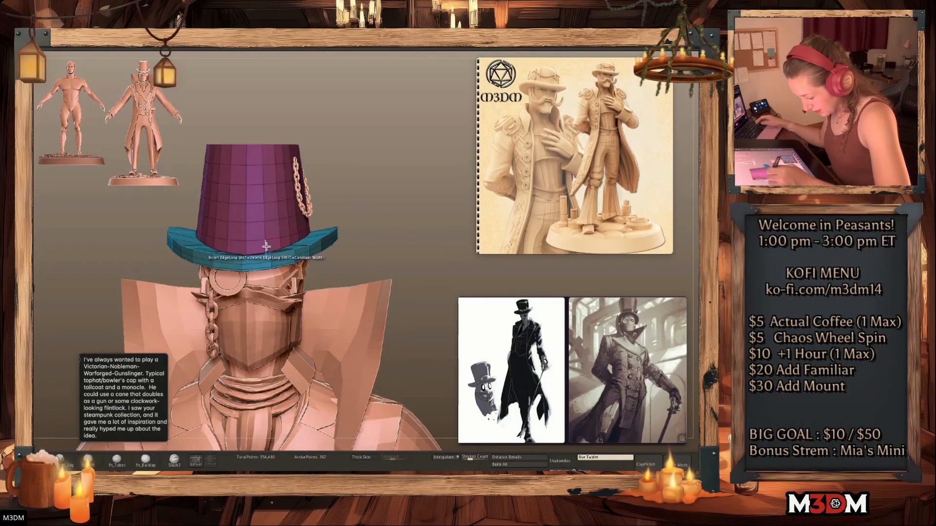
Isolate the top hat, mask its crown polygroup and split the crown from the brim into a separate piece
{"action": "key", "text": "shift+f"}
{"action": "key", "text": "shift+f"}
{"action": "key", "text": "alt+shift+s"}
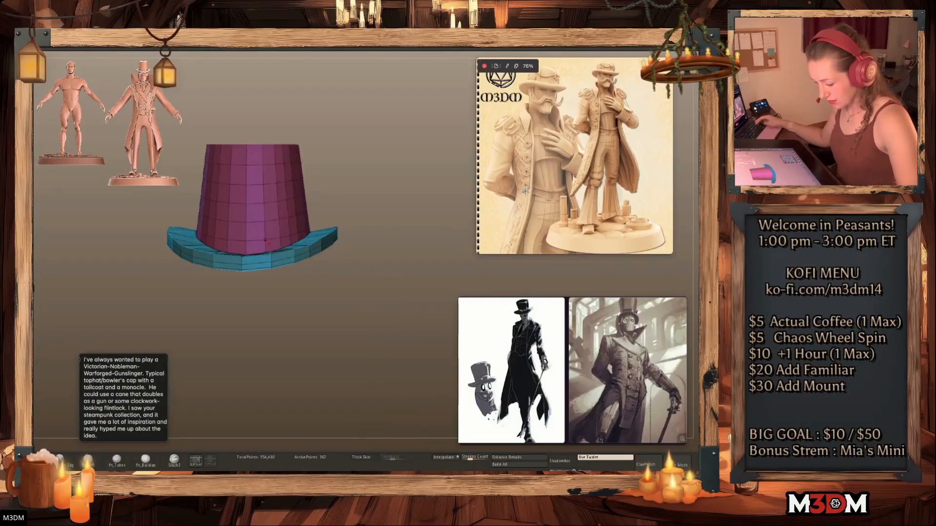
{"action": "left_click_drag", "start_coordinate": [394, 240], "coordinate": [397, 265], "text": "alt"}
{"action": "key", "text": "shift+f"}
{"action": "key", "text": "shift+f"}
{"action": "left_click", "coordinate": [296, 211], "text": "ctrl+shift"}
{"action": "left_click", "coordinate": [386, 220], "text": "ctrl"}
{"action": "left_click", "coordinate": [390, 223], "text": "ctrl+shift"}
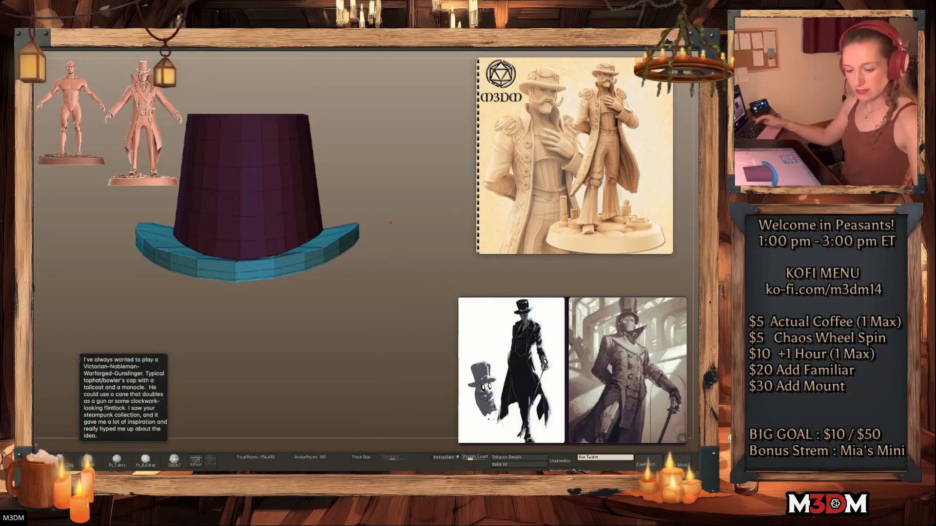
{"action": "key", "text": "ctrl+shift+s"}
{"action": "key", "text": "alt+shift+s"}
Select the hat crown and extrude its lowest polyloop outward into a band with the ZModeler Extrude action
{"action": "left_click", "coordinate": [285, 223], "text": "alt"}
{"action": "key", "text": "shift+f"}
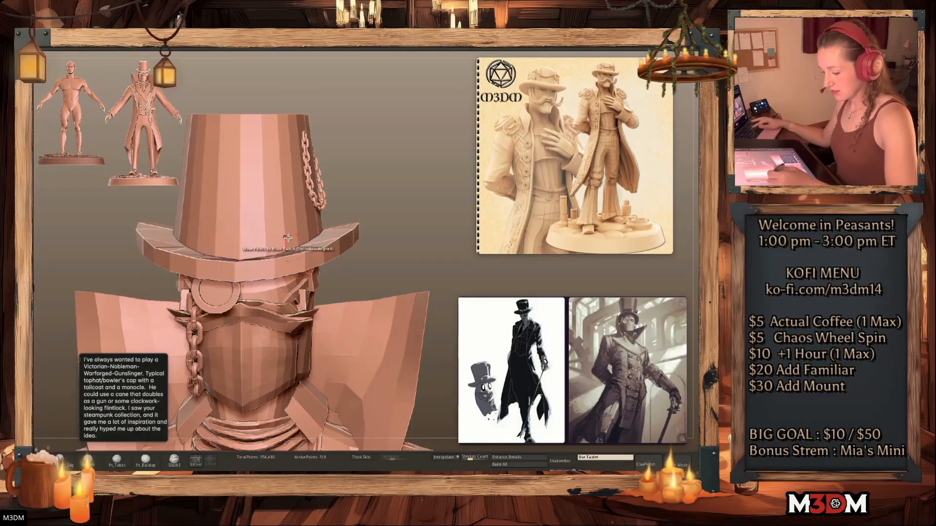
{"action": "key", "text": "shift+f"}
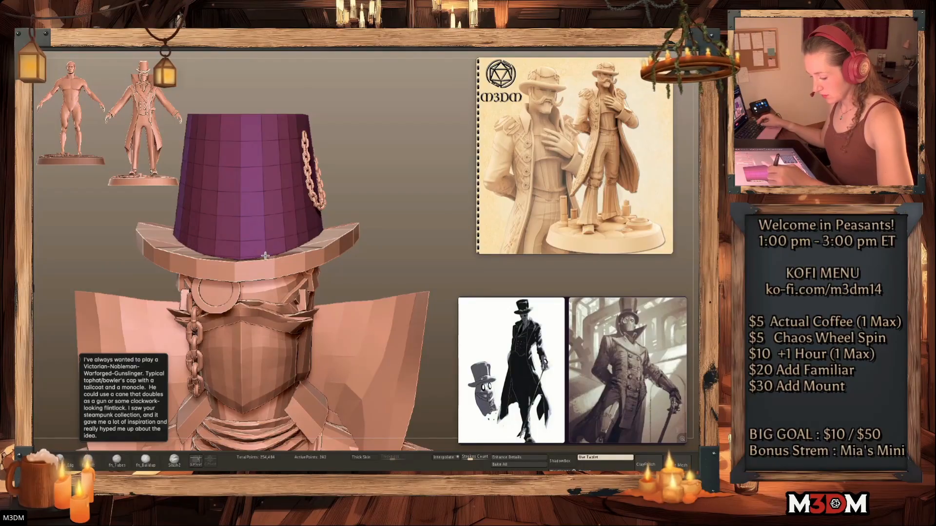
{"action": "key", "text": "space"}
{"action": "left_click", "coordinate": [216, 265]}
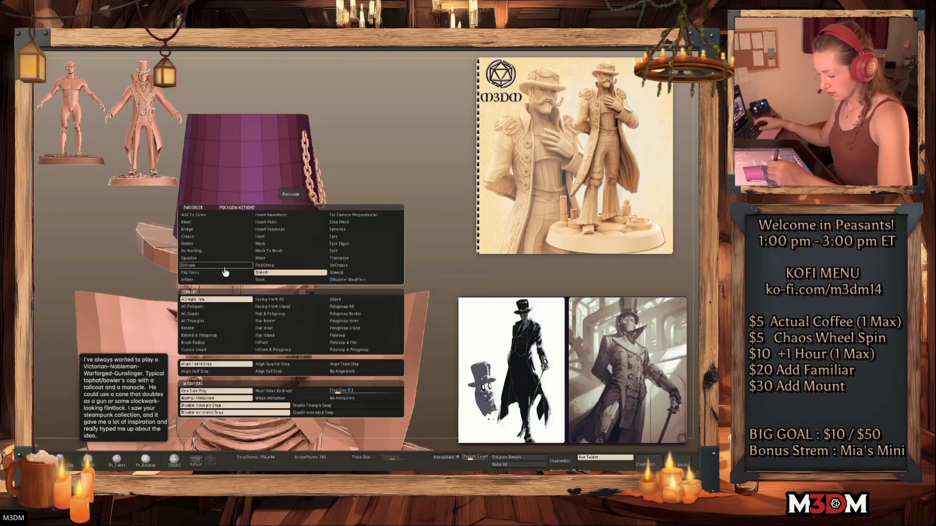
{"action": "left_click", "coordinate": [353, 336]}
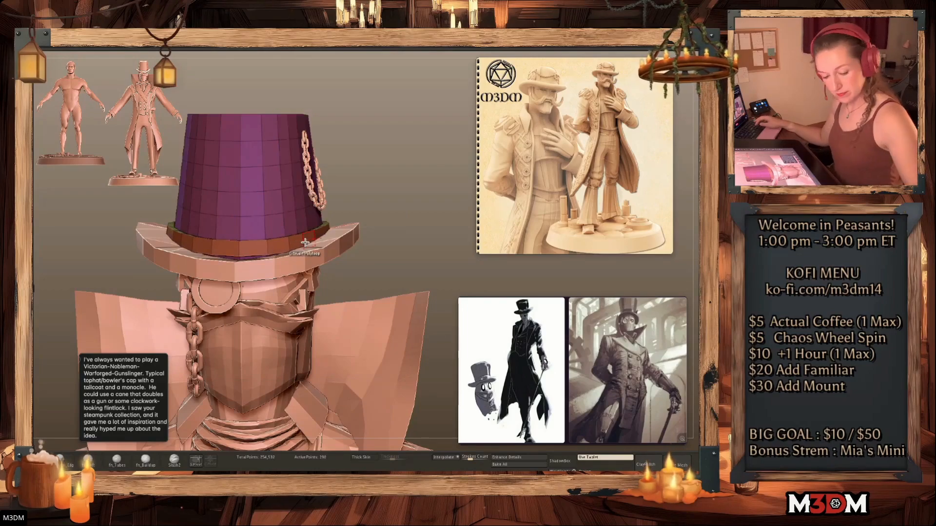
{"action": "key", "text": "space"}
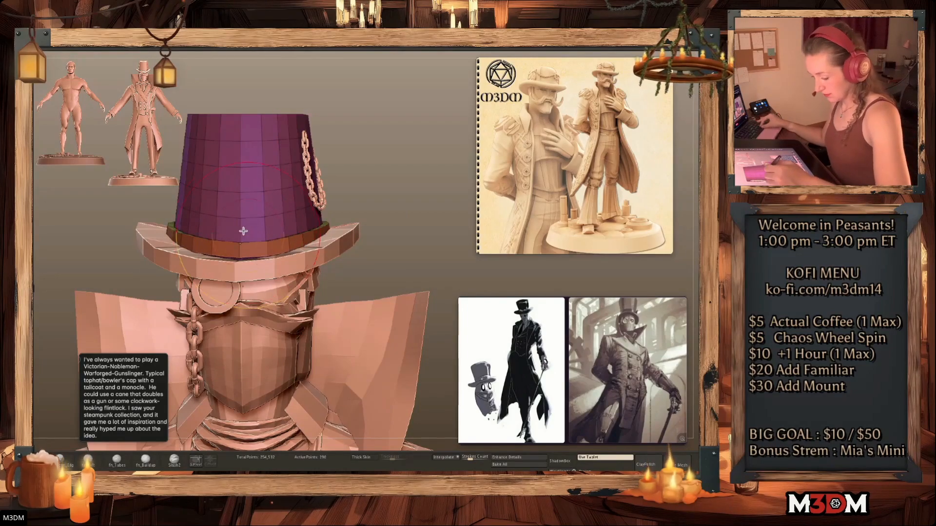
{"action": "left_click_drag", "start_coordinate": [240, 235], "coordinate": [239, 230]}
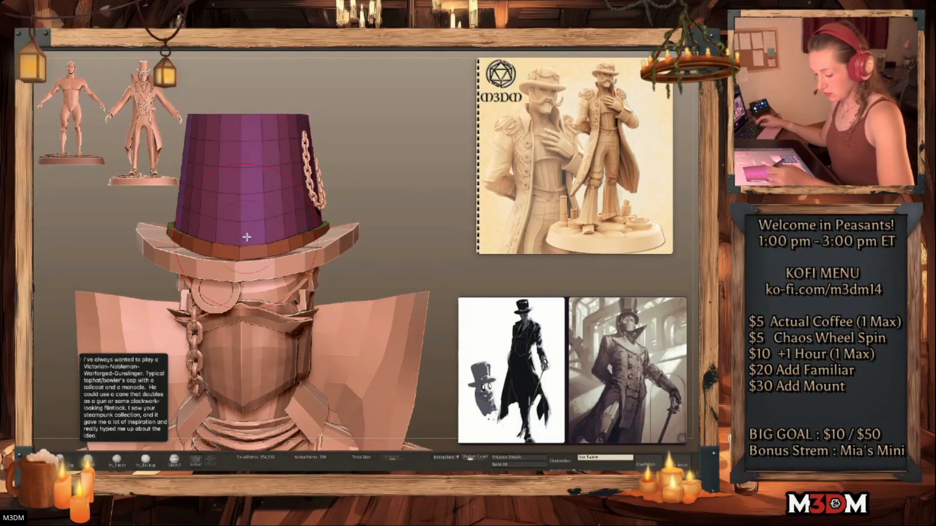
Isolate the hat crown and bevel the edge loops of its base band with the ZModeler Bevel action
{"action": "left_click_drag", "start_coordinate": [403, 213], "coordinate": [463, 224], "text": "alt"}
{"action": "left_click_drag", "start_coordinate": [526, 273], "coordinate": [374, 318]}
{"action": "left_click", "coordinate": [698, 152]}
{"action": "key", "text": "space"}
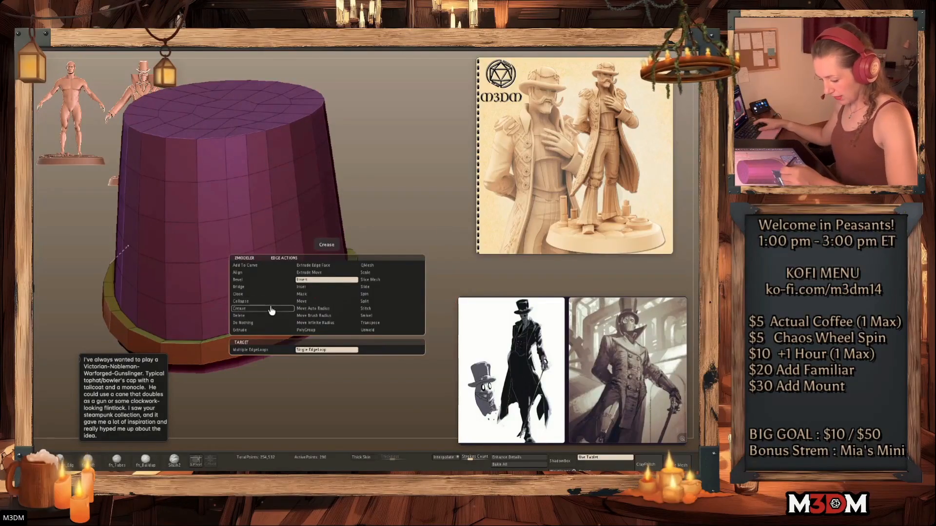
{"action": "left_click", "coordinate": [264, 279]}
{"action": "left_click_drag", "start_coordinate": [303, 306], "coordinate": [337, 295]}
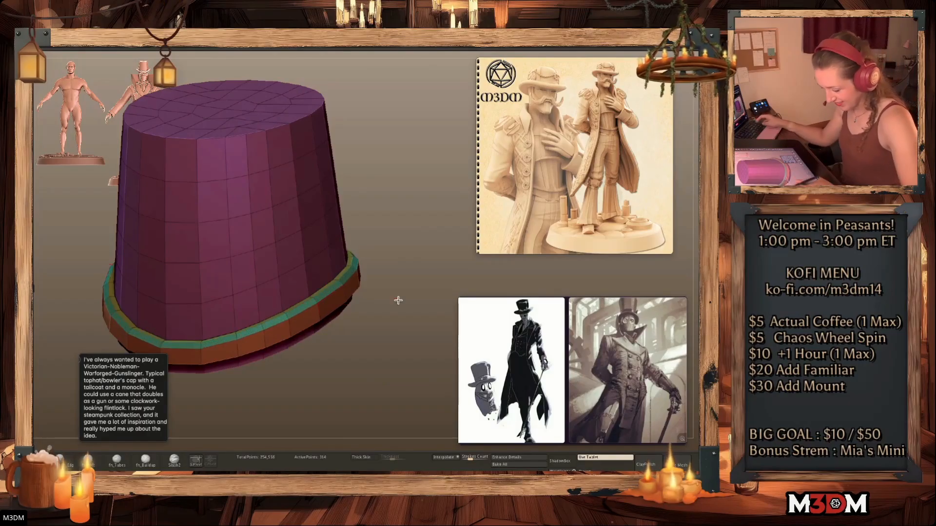
{"action": "left_click_drag", "start_coordinate": [386, 329], "coordinate": [397, 306]}
{"action": "key", "text": "ctrl+z"}
{"action": "left_click_drag", "start_coordinate": [316, 300], "coordinate": [362, 274]}
{"action": "left_click_drag", "start_coordinate": [389, 312], "coordinate": [399, 259]}
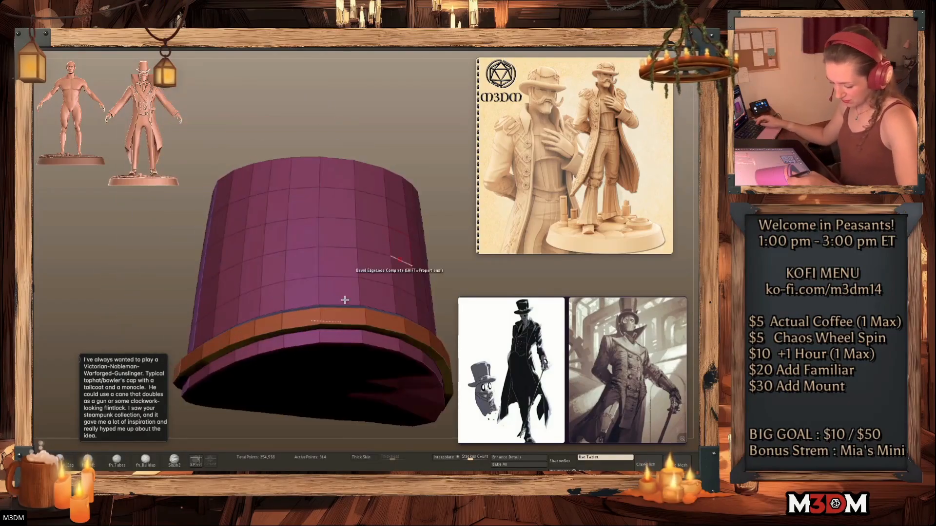
{"action": "left_click", "coordinate": [310, 324]}
Bevel the edge loop around the hat crown's top rim and undo the trial polyloop extrusion on the top face
{"action": "left_click_drag", "start_coordinate": [418, 124], "coordinate": [313, 272]}
{"action": "left_click_drag", "start_coordinate": [371, 261], "coordinate": [425, 316]}
{"action": "left_click_drag", "start_coordinate": [278, 268], "coordinate": [290, 273]}
{"action": "key", "text": "ctrl+z"}
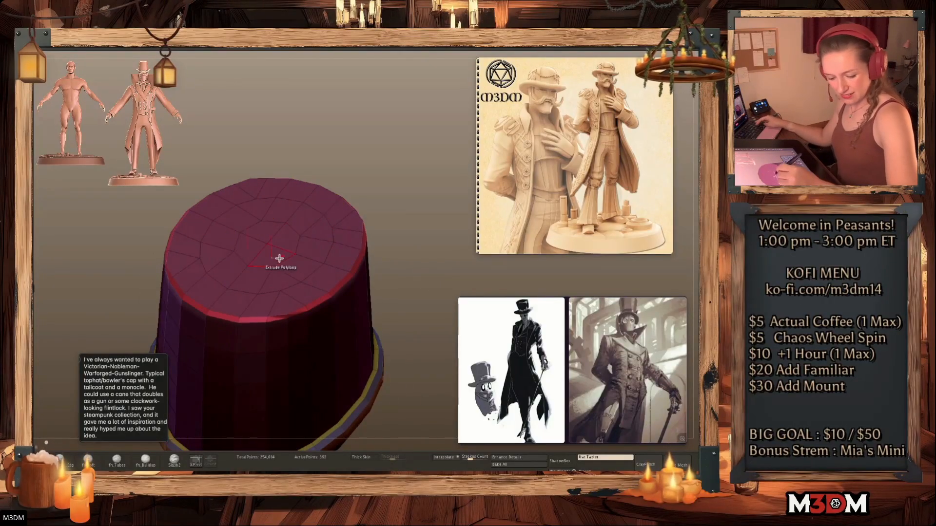
Give the inner circle of the crown's top its own polygroup and recess it with ZModeler Extrude targeting Polygroup Island
{"action": "left_click", "coordinate": [293, 217]}
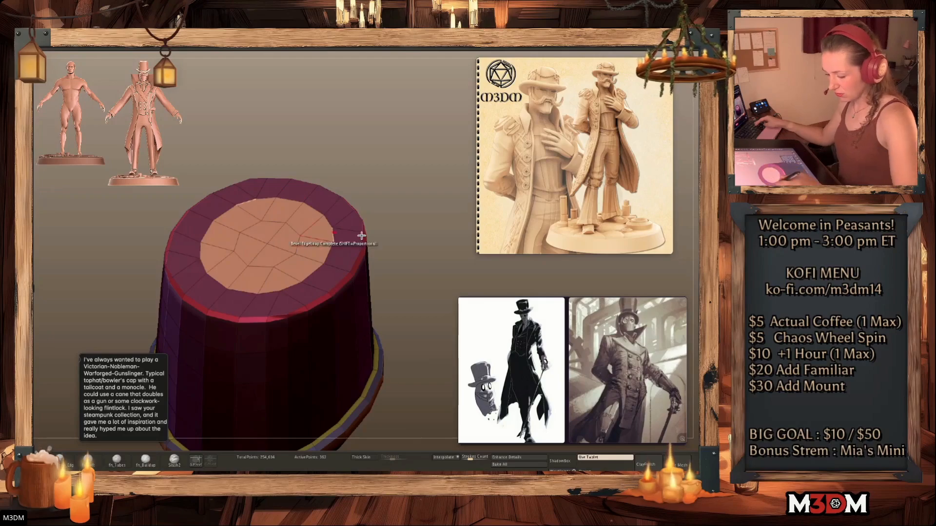
{"action": "key", "text": "space"}
{"action": "key", "text": "space"}
{"action": "left_click", "coordinate": [380, 314]}
{"action": "left_click", "coordinate": [382, 323]}
{"action": "left_click", "coordinate": [381, 329]}
{"action": "left_click_drag", "start_coordinate": [311, 243], "coordinate": [314, 253]}
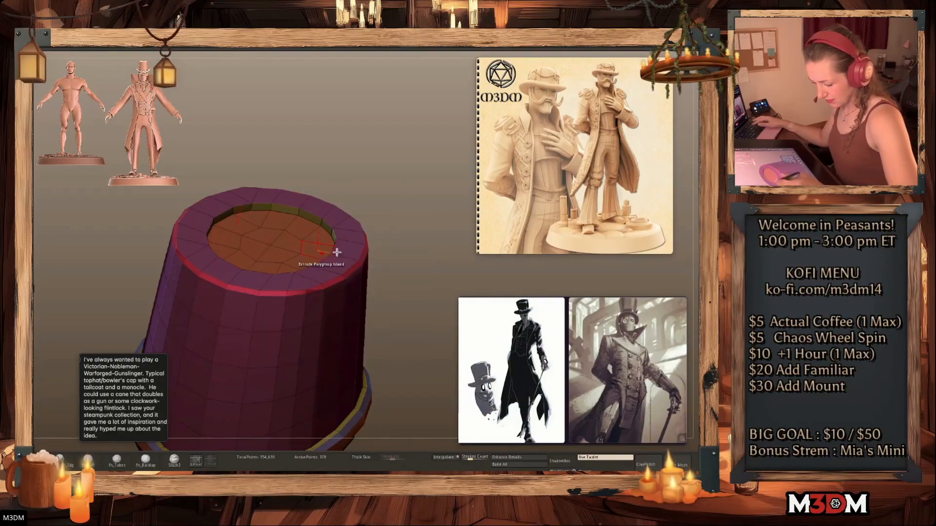
Smooth the recessed centre of the hat crown's top, undoing the first stroke and repeating it
{"action": "key", "text": "shift+f"}
{"action": "right_click", "coordinate": [383, 284]}
{"action": "right_click_drag", "start_coordinate": [382, 284], "coordinate": [384, 307]}
{"action": "left_click_drag", "start_coordinate": [331, 230], "coordinate": [287, 200], "text": "shift"}
{"action": "key", "text": "ctrl+z"}
{"action": "mouse_move", "coordinate": [335, 225]}
{"action": "left_mouse_down", "text": "shift"}
{"action": "mouse_move", "coordinate": [310, 273]}
{"action": "mouse_move", "coordinate": [299, 198]}
{"action": "left_mouse_up", "text": "shift"}
Bring the whole miniature back into view and check the reworked top hat on the figure
{"action": "left_click_drag", "start_coordinate": [407, 233], "coordinate": [430, 400]}
{"action": "key", "text": "alt+s"}
{"action": "key", "text": "alt+s"}
{"action": "left_click_drag", "start_coordinate": [440, 293], "coordinate": [420, 223], "text": "alt"}
{"action": "key", "text": "shift+f"}
{"action": "key", "text": "ctrl+z"}
{"action": "key", "text": "f"}
{"action": "key", "text": "shift+f"}
{"action": "key", "text": "f"}
{"action": "key", "text": "alt+s"}
{"action": "mouse_move", "coordinate": [448, 291]}
{"action": "left_mouse_down"}
{"action": "mouse_move", "coordinate": [418, 329]}
{"action": "mouse_move", "coordinate": [410, 360]}
{"action": "mouse_move", "coordinate": [411, 346]}
{"action": "left_mouse_up"}
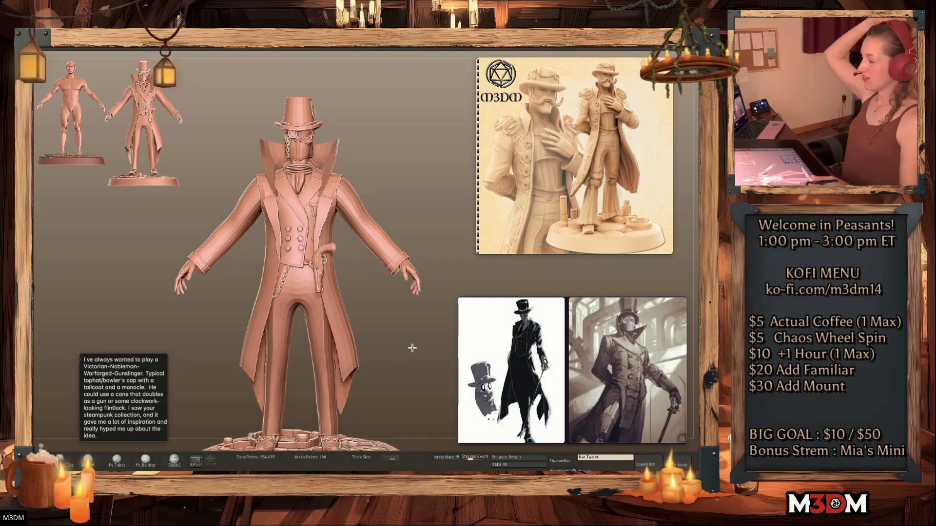
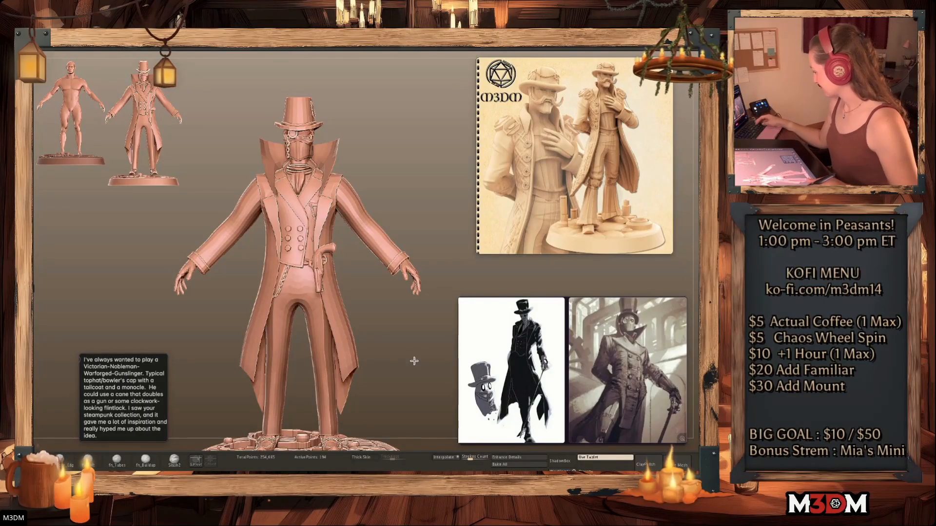
Select the long coat as the active subtool and switch to the Move brush
{"action": "key", "text": "f"}
{"action": "key", "text": "f"}
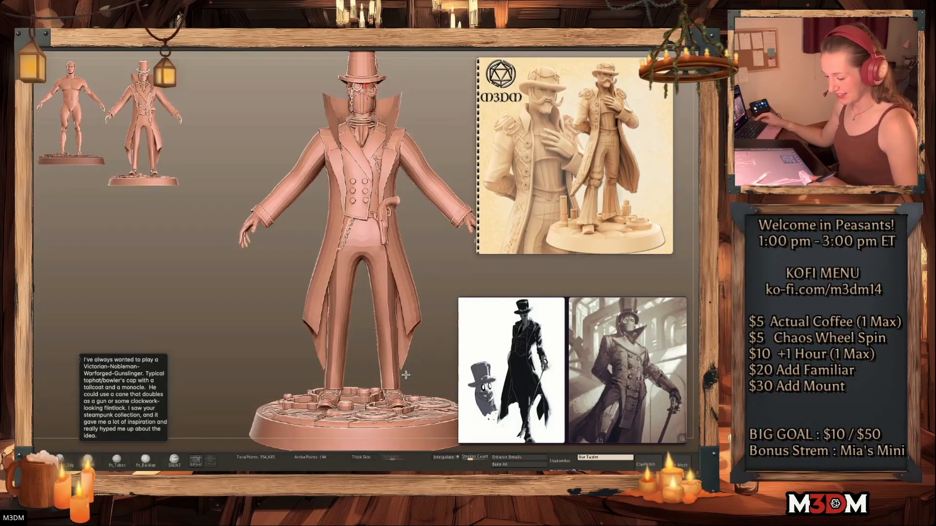
{"action": "left_click_drag", "start_coordinate": [434, 279], "coordinate": [389, 288], "text": "alt"}
{"action": "left_click", "coordinate": [337, 328], "text": "alt"}
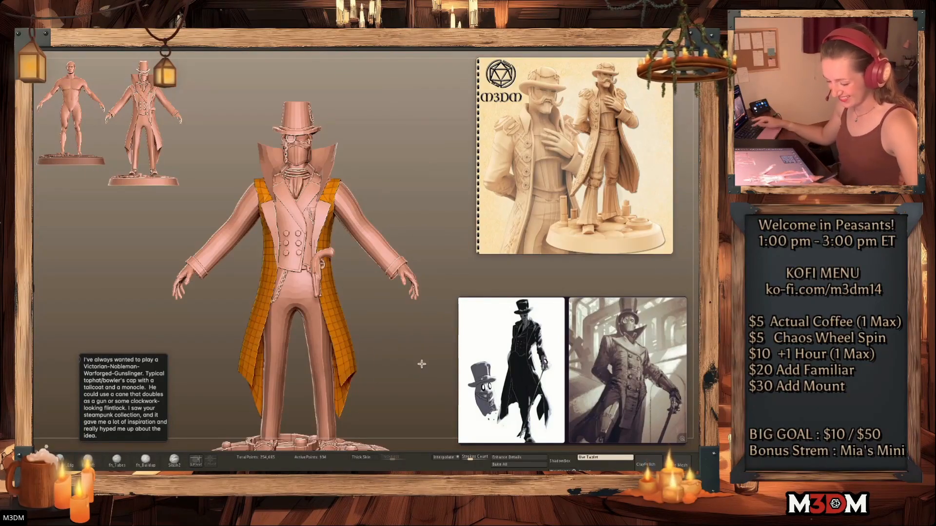
{"action": "left_click_drag", "start_coordinate": [401, 349], "coordinate": [407, 340], "text": "alt"}
{"action": "key", "text": "f"}
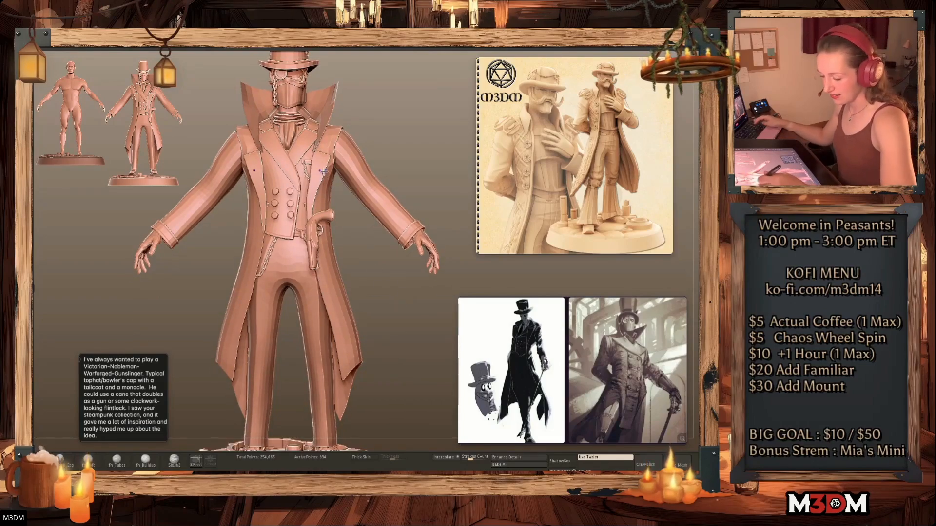
{"action": "key", "text": "b"}
{"action": "key", "text": "m"}
{"action": "key", "text": "v"}
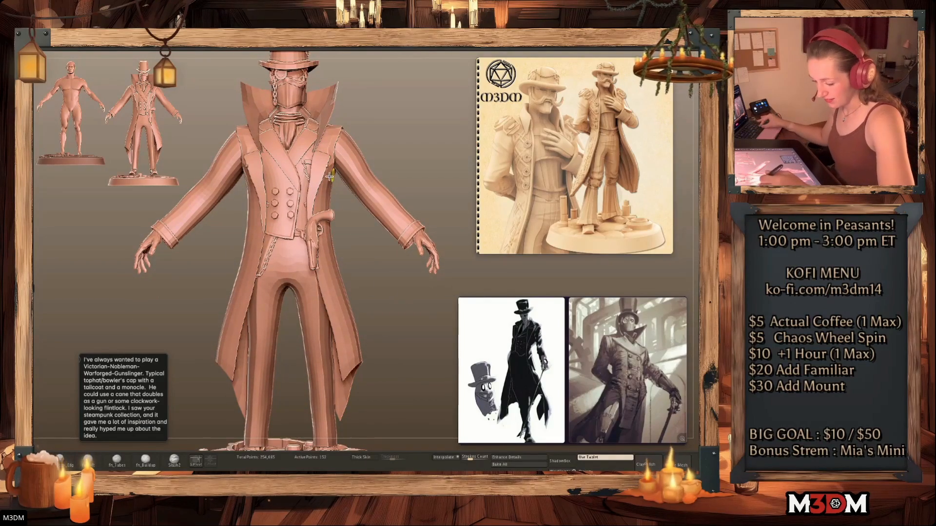
Import the Tired Sci.obj model from the Downloads folder in place of the star tool
{"action": "left_click_drag", "start_coordinate": [391, 301], "coordinate": [406, 337]}
{"action": "key", "text": "shift+f"}
{"action": "key", "text": "shift+f"}
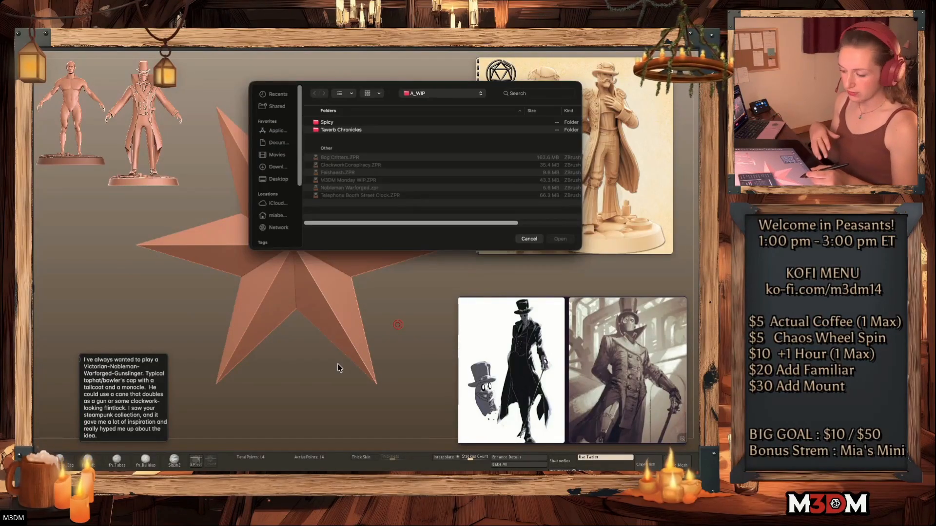
{"action": "left_click", "coordinate": [278, 167]}
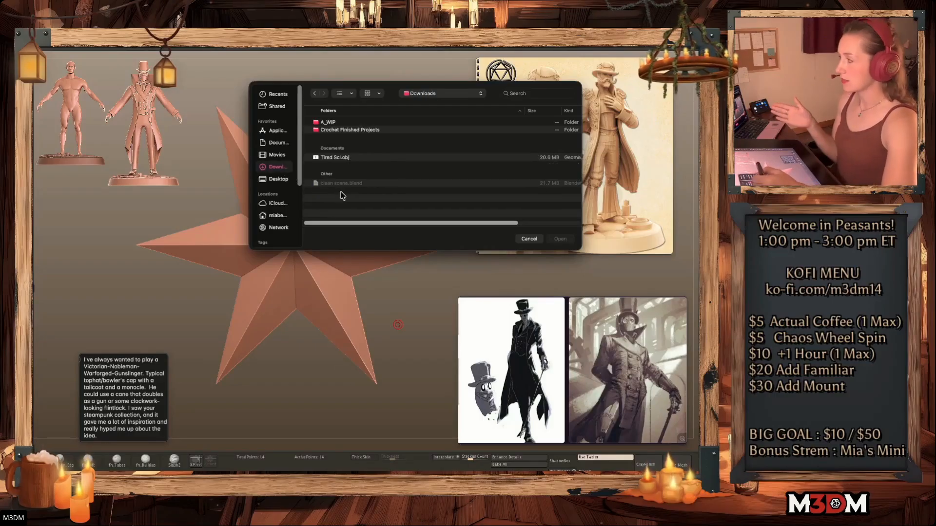
{"action": "double_click", "coordinate": [329, 156]}
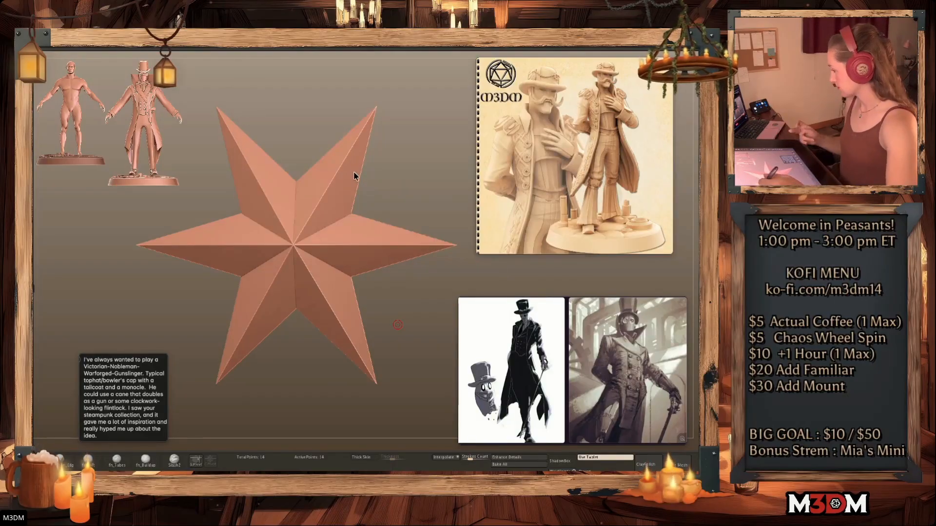
{"action": "left_click_drag", "start_coordinate": [403, 396], "coordinate": [383, 407]}
{"action": "right_click", "coordinate": [383, 407]}
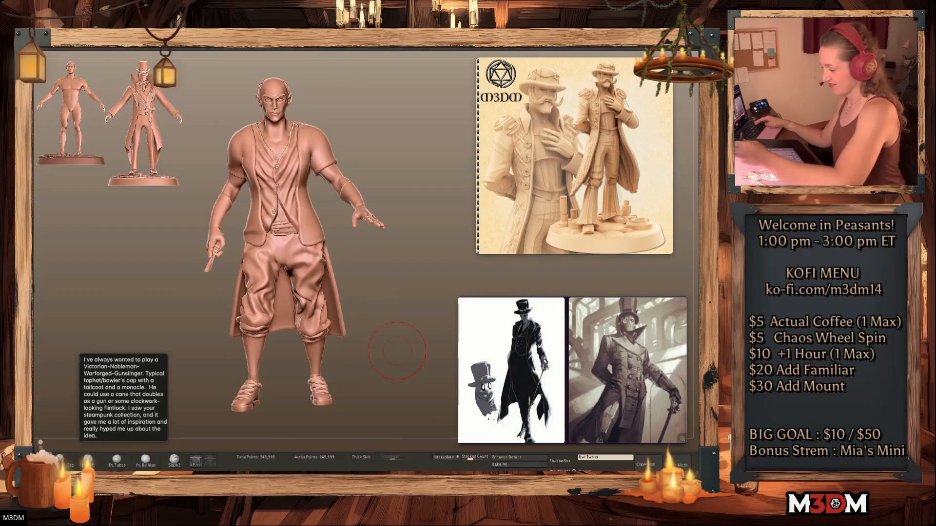
Move the framed gunslinger reference image aside and inspect the imported figure's vest up close
{"action": "mouse_move", "coordinate": [399, 359]}
{"action": "left_mouse_down", "text": "alt"}
{"action": "mouse_move", "coordinate": [405, 363]}
{"action": "mouse_move", "coordinate": [404, 349]}
{"action": "left_mouse_up", "text": "alt"}
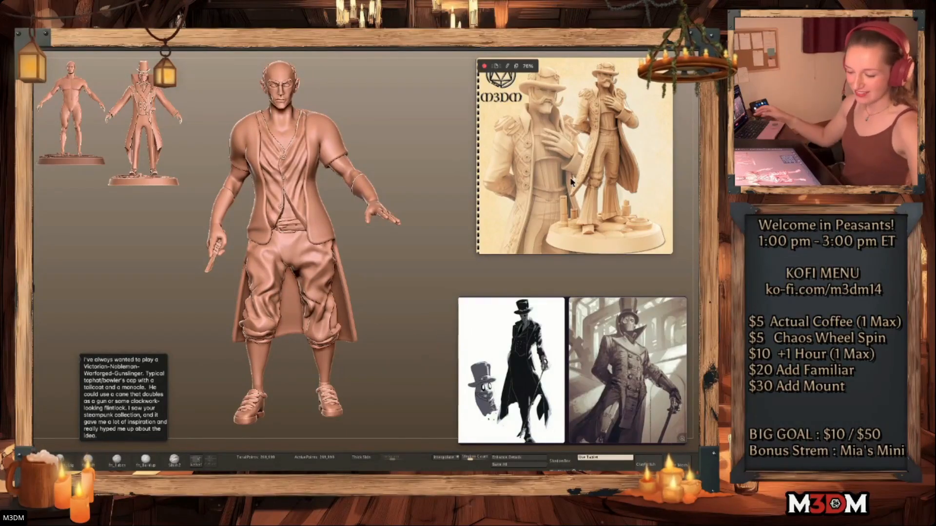
{"action": "left_click_drag", "start_coordinate": [566, 135], "coordinate": [598, 134]}
{"action": "left_click_drag", "start_coordinate": [414, 288], "coordinate": [422, 276], "text": "alt"}
{"action": "key", "text": "space"}
{"action": "mouse_move", "coordinate": [394, 387]}
{"action": "left_mouse_down"}
{"action": "mouse_move", "coordinate": [434, 391]}
{"action": "mouse_move", "coordinate": [419, 363]}
{"action": "left_mouse_up"}
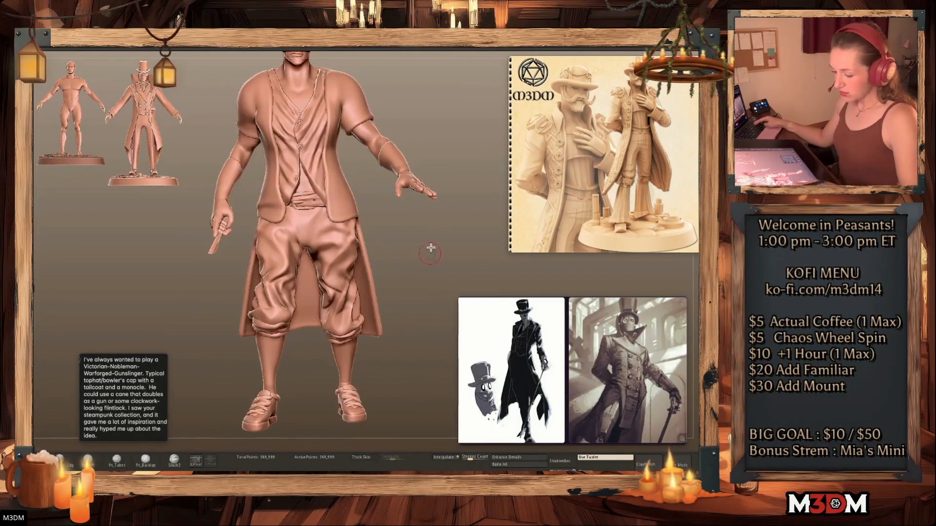
{"action": "left_click_drag", "start_coordinate": [454, 228], "coordinate": [453, 380], "text": "alt"}
{"action": "mouse_move", "coordinate": [425, 242]}
{"action": "left_mouse_down", "text": "alt"}
{"action": "mouse_move", "coordinate": [432, 297]}
{"action": "mouse_move", "coordinate": [412, 243]}
{"action": "left_mouse_up", "text": "alt"}
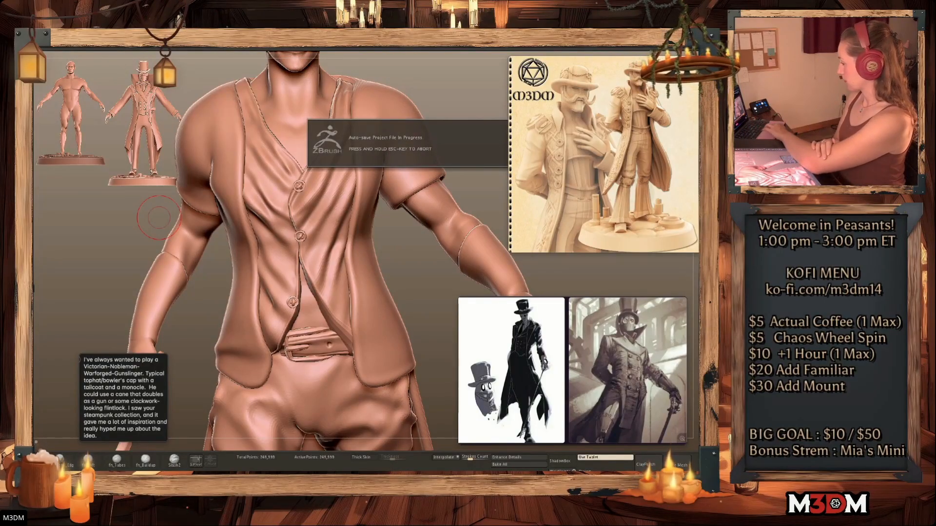
Switch to the timer app, browse its dial images without applying one, and set the countdown on the dial
{"action": "key", "text": "super+Tab"}
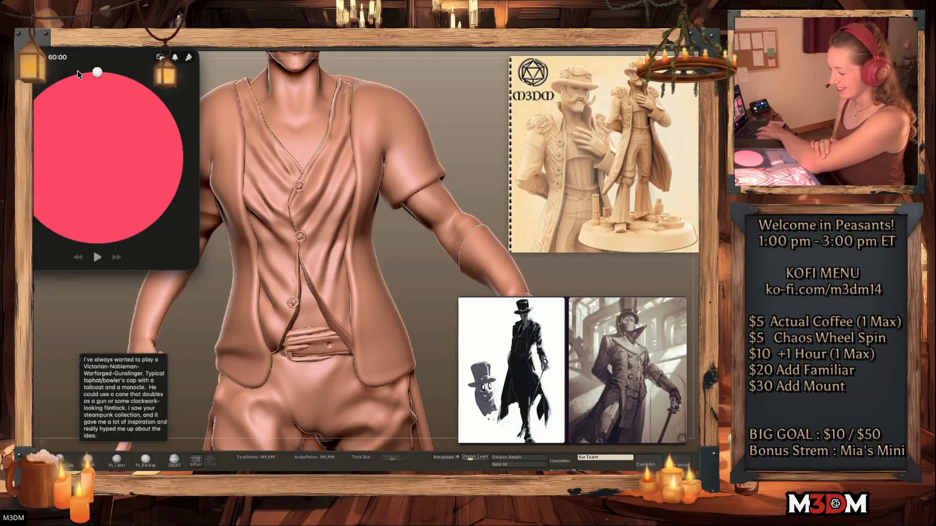
{"action": "left_click", "coordinate": [188, 57]}
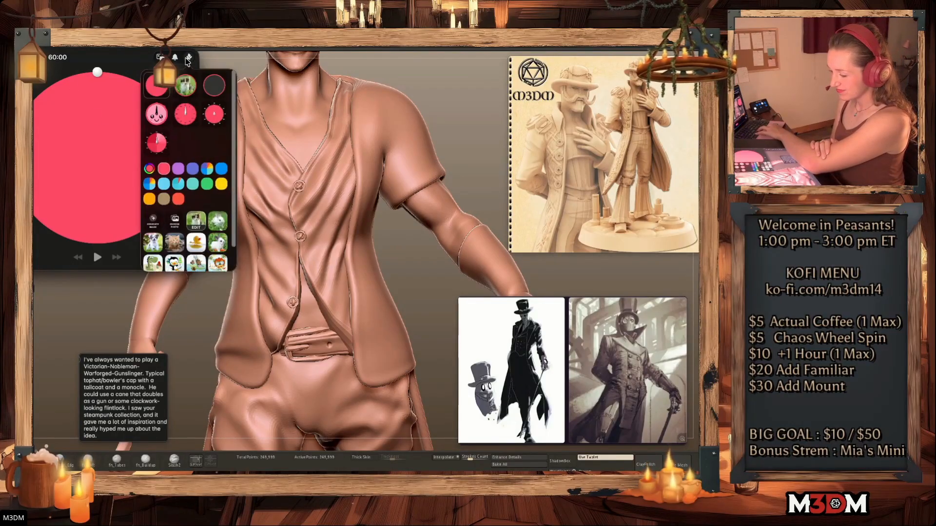
{"action": "left_click", "coordinate": [200, 220]}
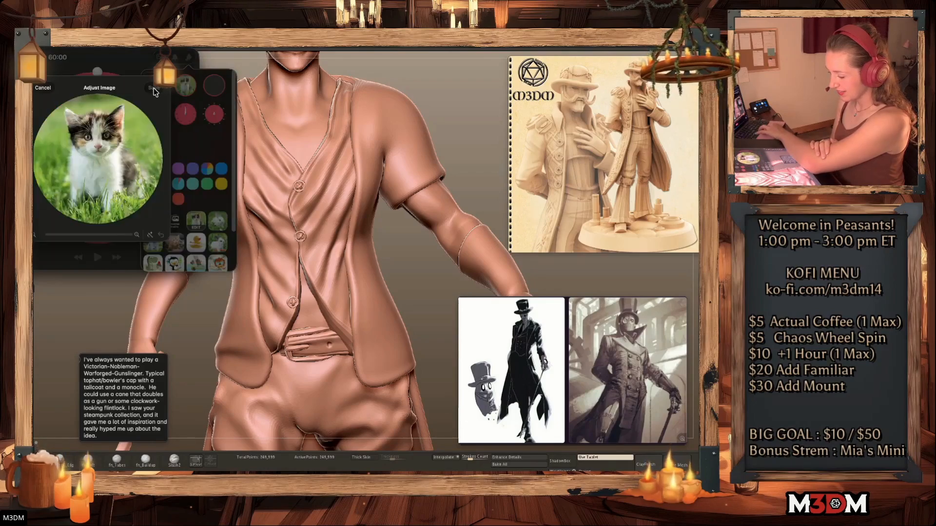
{"action": "left_click", "coordinate": [43, 87]}
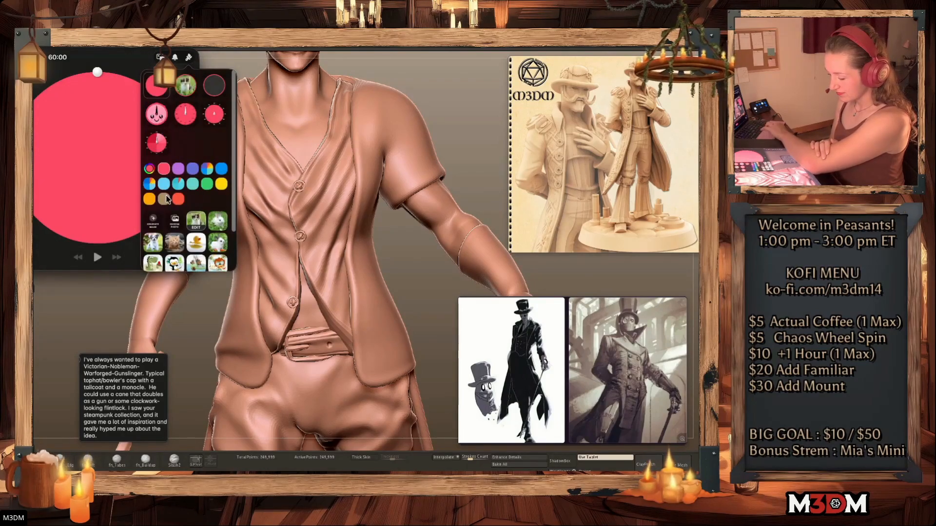
{"action": "scroll", "coordinate": [191, 158], "scroll_direction": "down", "scroll_amount": 3}
{"action": "left_click", "coordinate": [53, 65]}
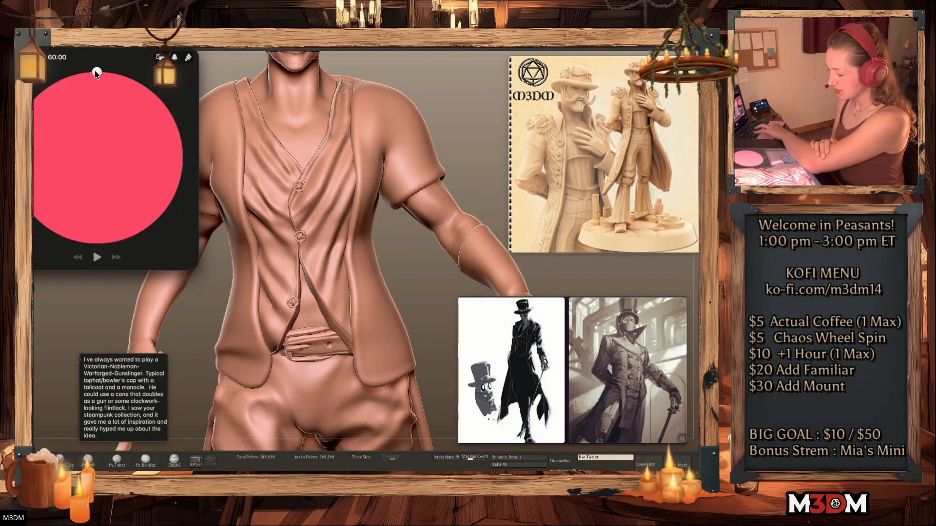
{"action": "left_click_drag", "start_coordinate": [97, 72], "coordinate": [2, 139]}
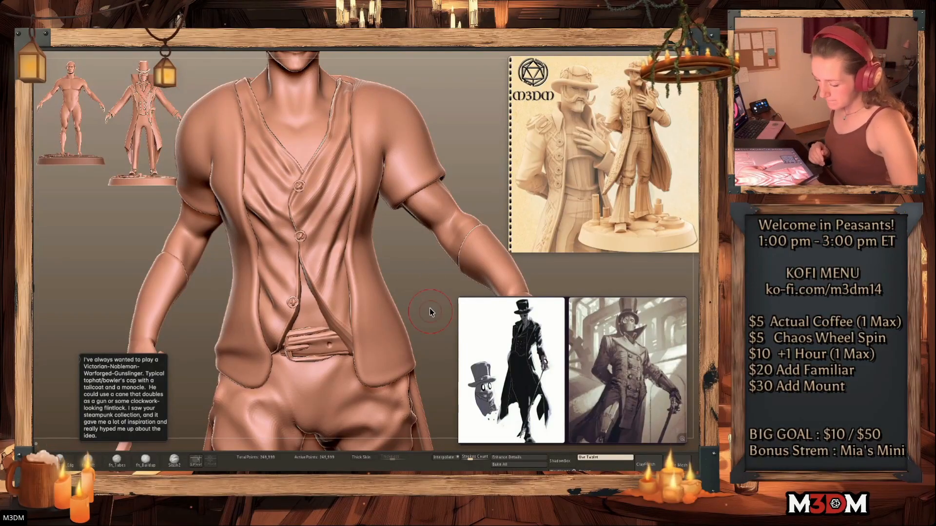
Examine the imported figure's mesh density, vest folds, buttons and belt from several distances
{"action": "left_click_drag", "start_coordinate": [431, 281], "coordinate": [427, 386], "text": "alt"}
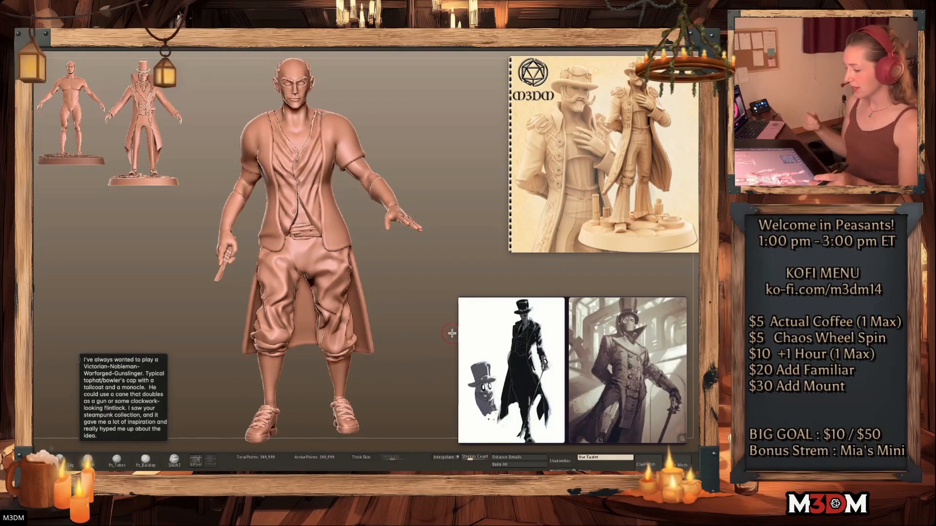
{"action": "left_click_drag", "start_coordinate": [452, 333], "coordinate": [424, 392]}
{"action": "key", "text": "shift+f"}
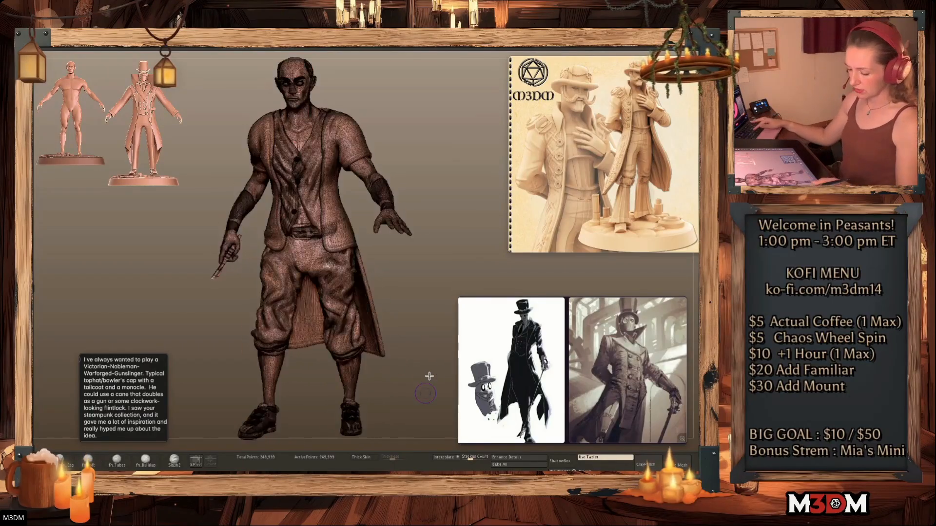
{"action": "key", "text": "shift+f"}
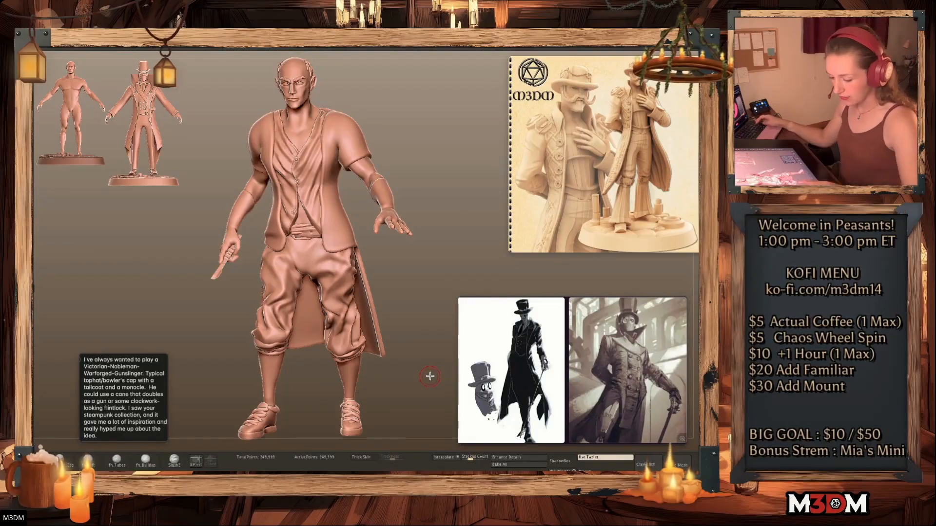
{"action": "right_click_drag", "start_coordinate": [423, 300], "coordinate": [425, 344], "text": "alt"}
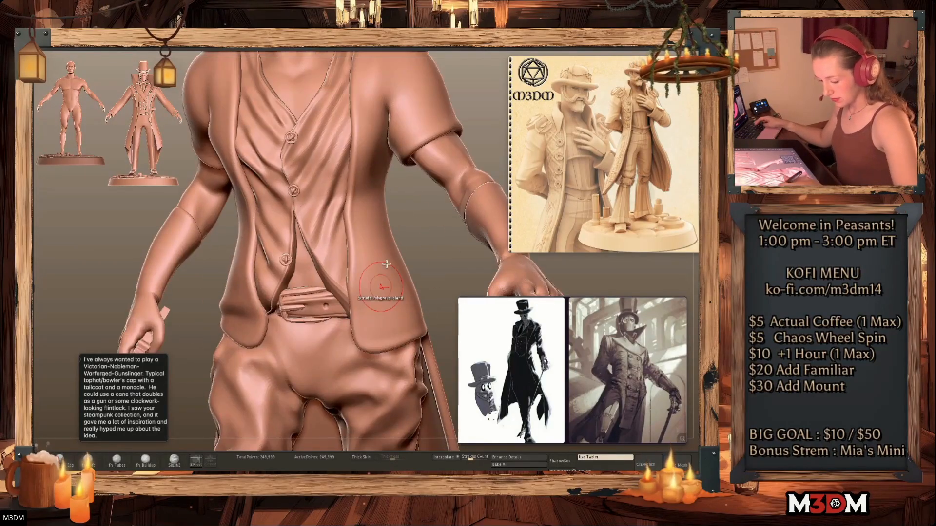
{"action": "right_click_drag", "start_coordinate": [382, 271], "coordinate": [396, 465], "text": "alt"}
{"action": "right_click_drag", "start_coordinate": [456, 179], "coordinate": [432, 246]}
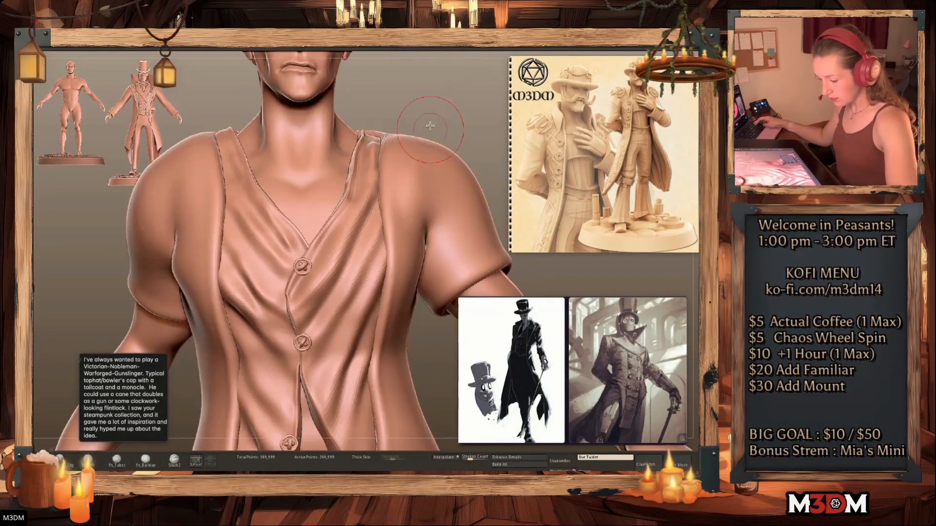
{"action": "right_click_drag", "start_coordinate": [430, 128], "coordinate": [428, 402], "text": "alt"}
{"action": "mouse_move", "coordinate": [437, 293]}
{"action": "right_mouse_down", "text": "alt"}
{"action": "mouse_move", "coordinate": [432, 188]}
{"action": "mouse_move", "coordinate": [424, 296]}
{"action": "right_mouse_up", "text": "alt"}
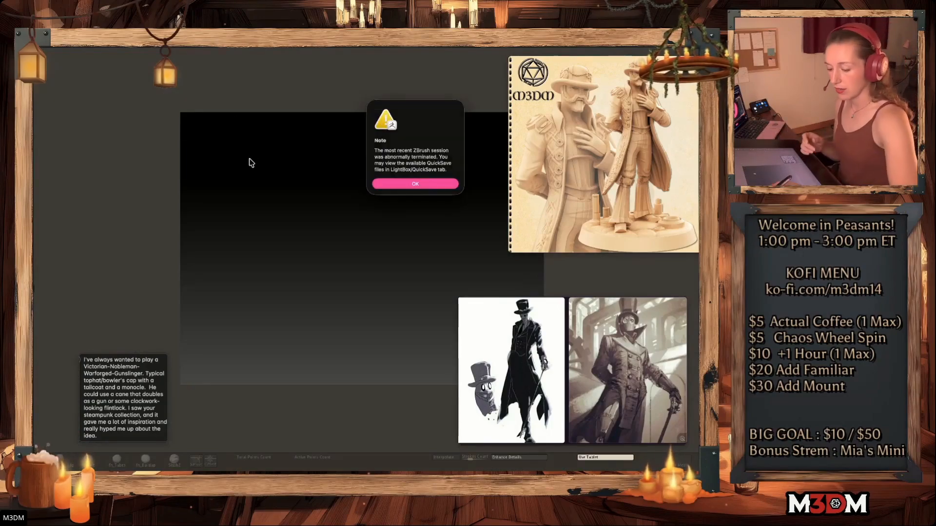
Dismiss the abnormal-termination note and reopen the QuickSave project that shows the imported figure's vested torso
{"action": "left_click", "coordinate": [418, 183]}
{"action": "left_click_drag", "start_coordinate": [407, 383], "coordinate": [349, 393]}
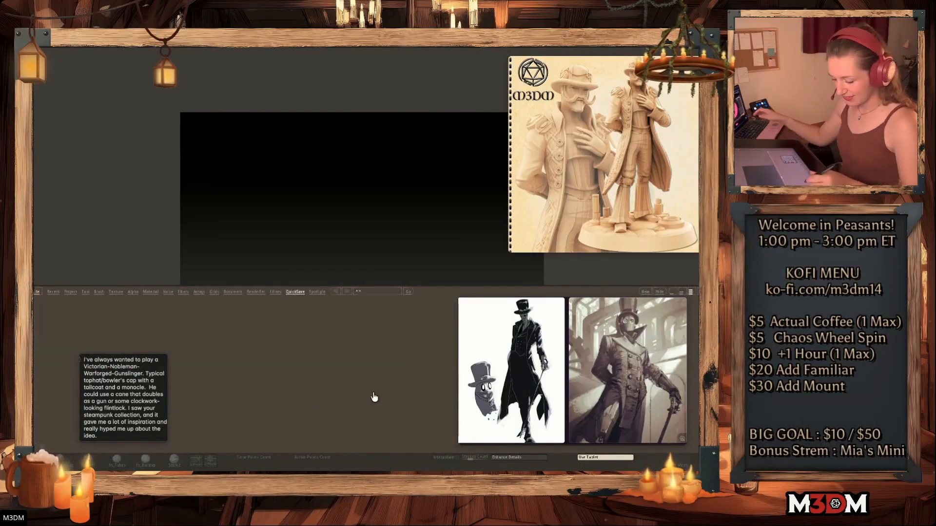
{"action": "left_click_drag", "start_coordinate": [415, 387], "coordinate": [357, 414]}
{"action": "left_click_drag", "start_coordinate": [416, 393], "coordinate": [370, 397]}
{"action": "right_click", "coordinate": [480, 374]}
{"action": "left_click", "coordinate": [358, 405]}
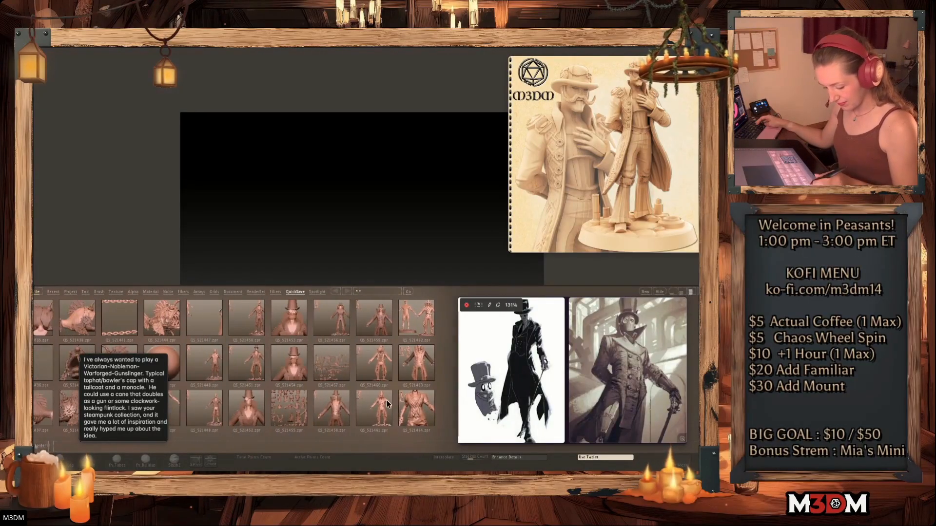
{"action": "double_click", "coordinate": [396, 413]}
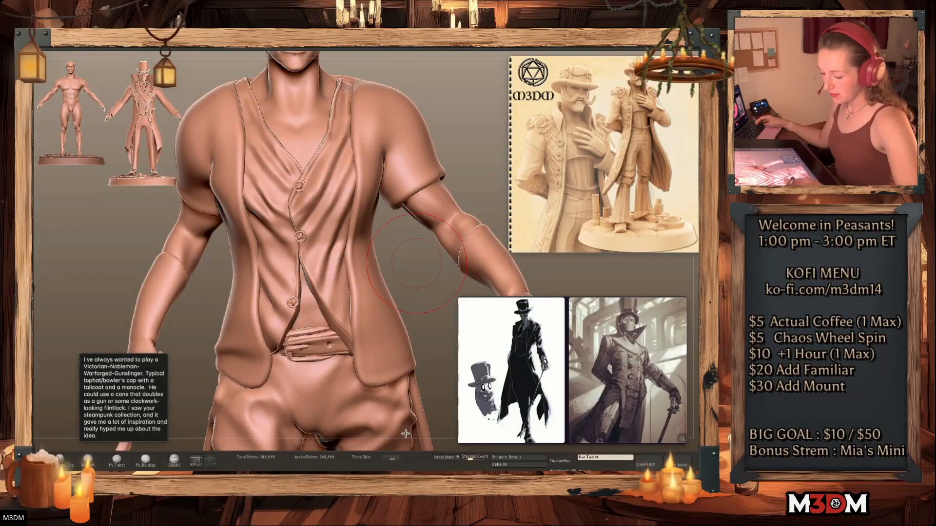
Isolate an eyeball polygroup on the imported figure, restore the full mesh and mask everything except the eyes
{"action": "left_click_drag", "start_coordinate": [412, 267], "coordinate": [399, 429], "text": "alt"}
{"action": "key", "text": "shift+f"}
{"action": "key", "text": "s"}
{"action": "mouse_move", "coordinate": [427, 185]}
{"action": "left_mouse_down"}
{"action": "mouse_move", "coordinate": [417, 185]}
{"action": "mouse_move", "coordinate": [423, 195]}
{"action": "mouse_move", "coordinate": [439, 172]}
{"action": "mouse_move", "coordinate": [447, 230]}
{"action": "left_mouse_up"}
{"action": "key", "text": "ctrl+w"}
{"action": "left_click", "coordinate": [312, 251], "text": "ctrl+shift"}
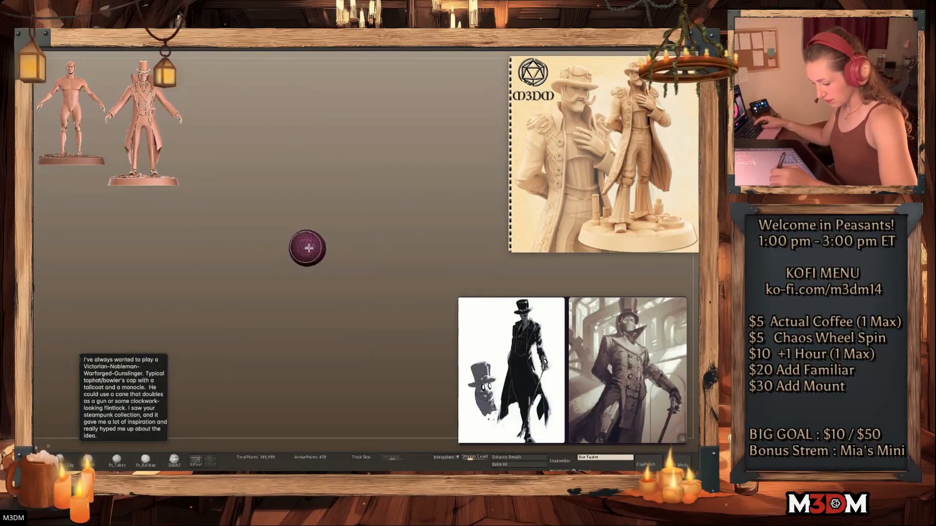
{"action": "left_click", "coordinate": [422, 257], "text": "ctrl+shift"}
{"action": "key", "text": "shift+f"}
{"action": "left_click", "coordinate": [417, 253], "text": "ctrl+shift"}
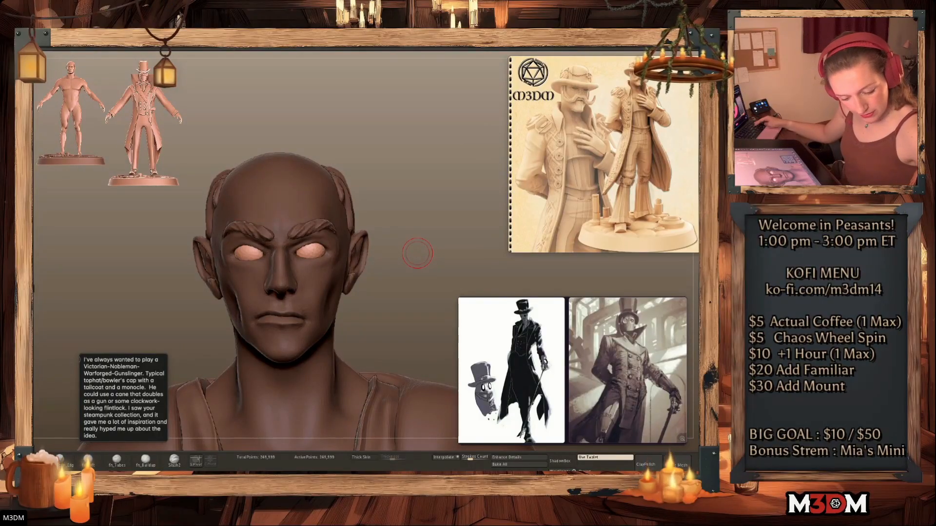
Isolate the eyeballs and use masking on their halves to form separate upper eyelid pieces
{"action": "key", "text": "shift+f"}
{"action": "key", "text": "shift+f"}
{"action": "key", "text": "alt+s"}
{"action": "left_click_drag", "start_coordinate": [237, 359], "coordinate": [203, 250], "text": "ctrl"}
{"action": "left_click", "coordinate": [27, 120]}
{"action": "left_click", "coordinate": [115, 136]}
{"action": "mouse_move", "coordinate": [261, 359]}
{"action": "left_mouse_down", "text": "ctrl"}
{"action": "mouse_move", "coordinate": [219, 290]}
{"action": "mouse_move", "coordinate": [270, 248]}
{"action": "mouse_move", "coordinate": [357, 248]}
{"action": "left_mouse_up", "text": "ctrl"}
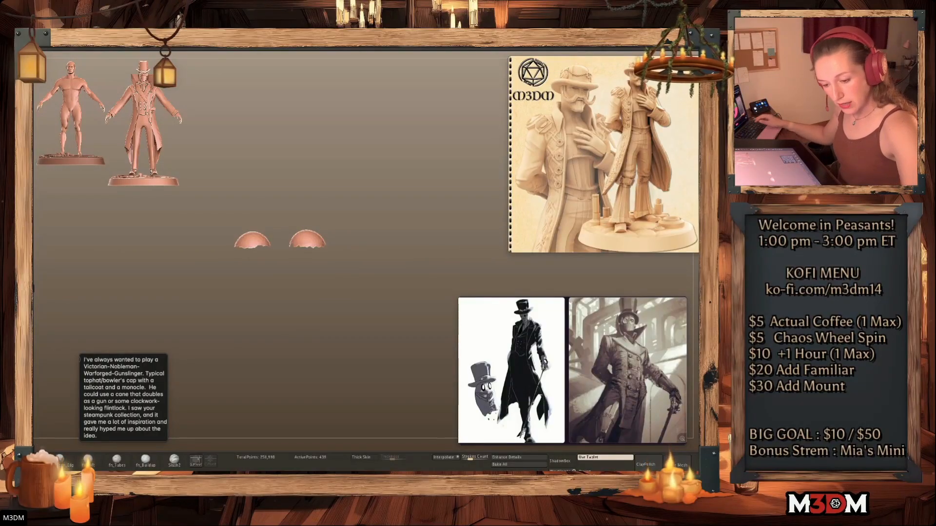
Select the upper eyelid pieces, inspect them in isolation and place the transform gizmo on them
{"action": "key", "text": "alt+s"}
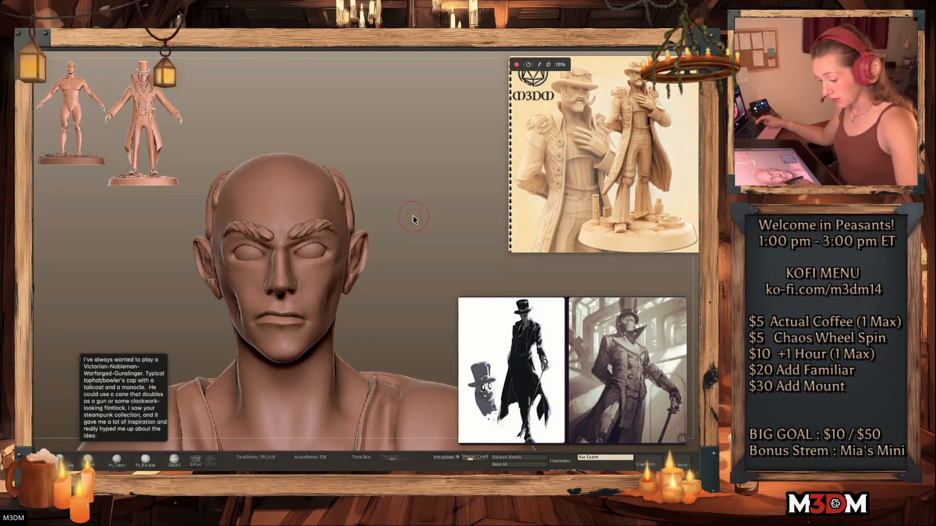
{"action": "left_click", "coordinate": [313, 248], "text": "alt"}
{"action": "key", "text": "alt+s"}
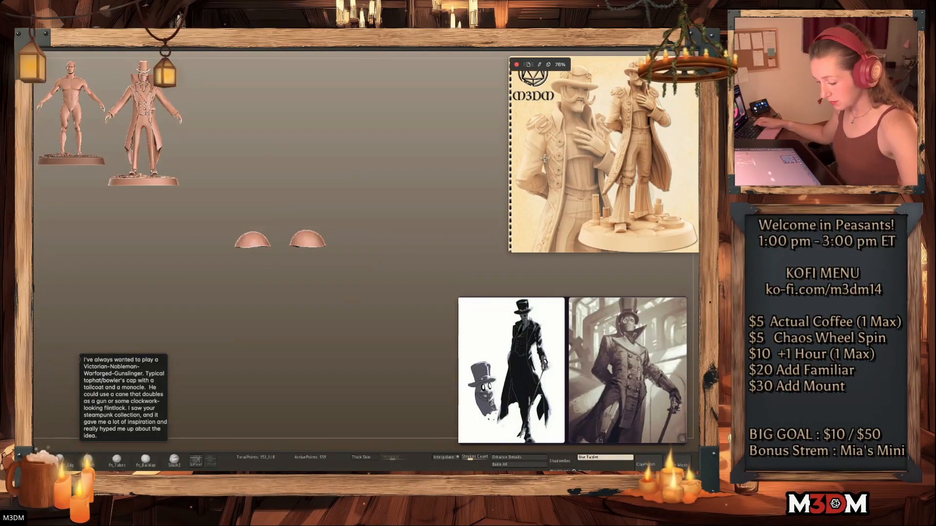
{"action": "key", "text": "w"}
{"action": "left_click", "coordinate": [297, 171], "text": "alt"}
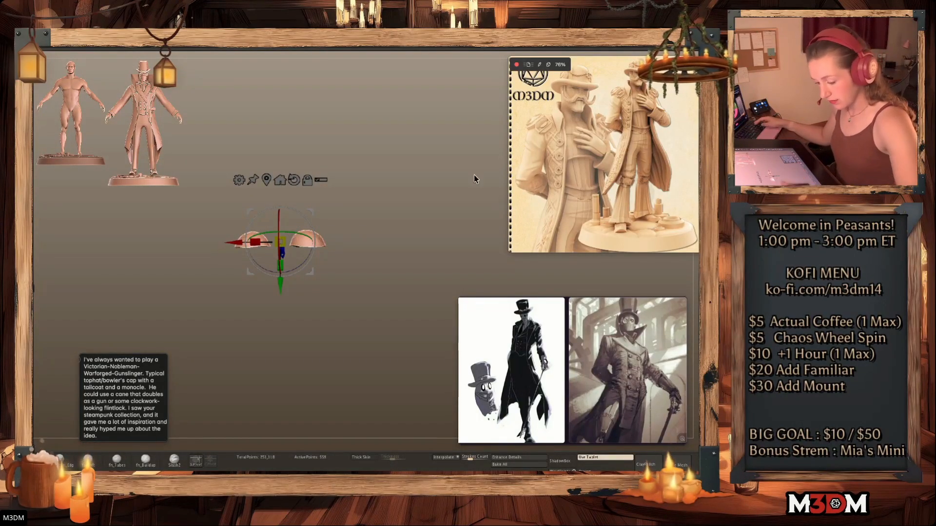
{"action": "key", "text": "alt+s"}
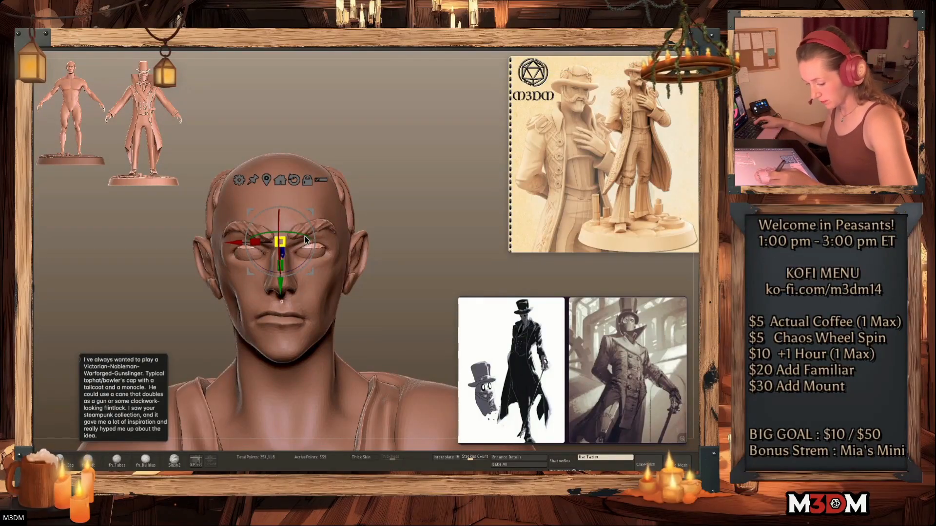
Resize the brush and reshape the upper eyelids so they wrap over both eyeballs
{"action": "key", "text": "q"}
{"action": "key", "text": "space"}
{"action": "left_click_drag", "start_coordinate": [376, 234], "coordinate": [388, 233]}
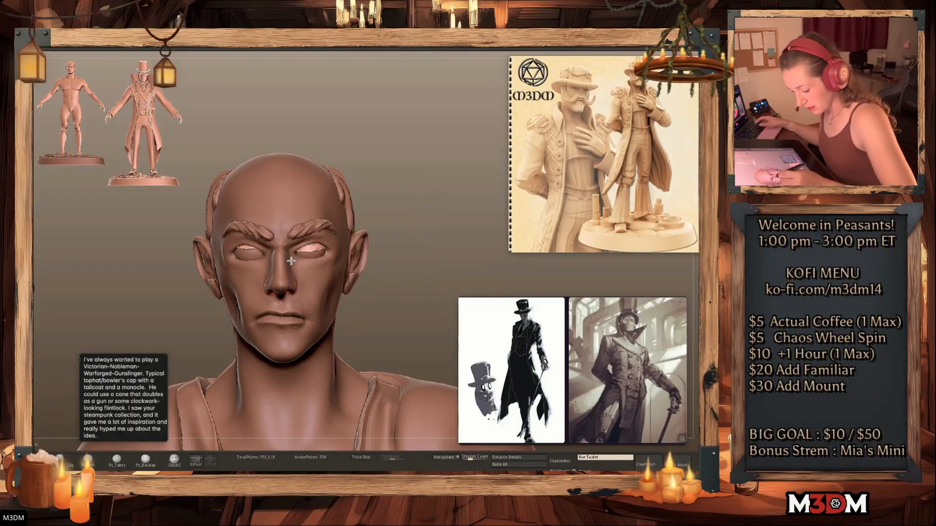
{"action": "left_click_drag", "start_coordinate": [295, 253], "coordinate": [308, 254]}
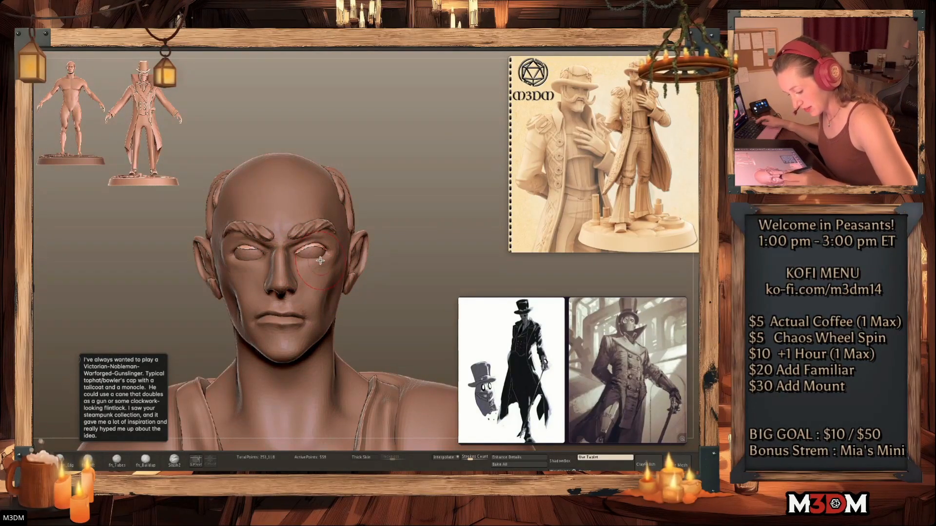
{"action": "left_click_drag", "start_coordinate": [233, 260], "coordinate": [246, 257]}
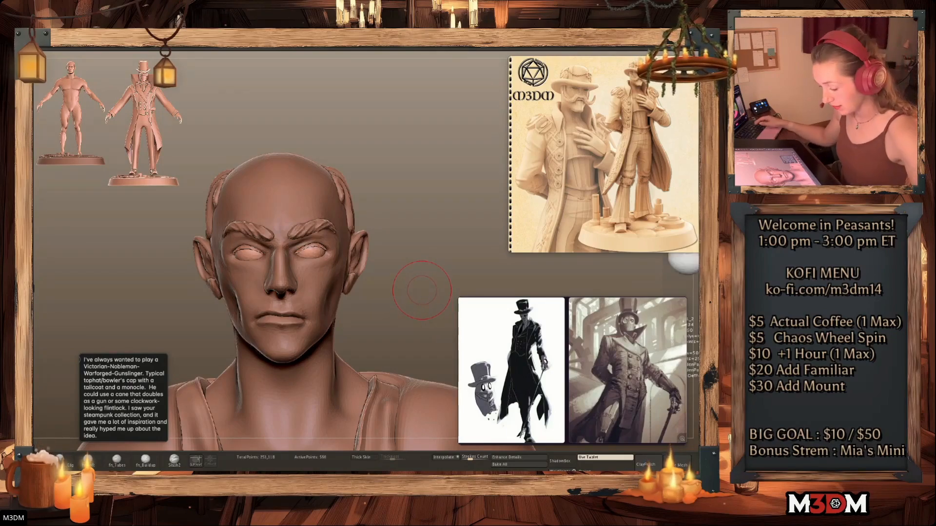
Inspect the lower eyelid pieces in isolation and reshape them against the eyeballs
{"action": "key", "text": "alt+s"}
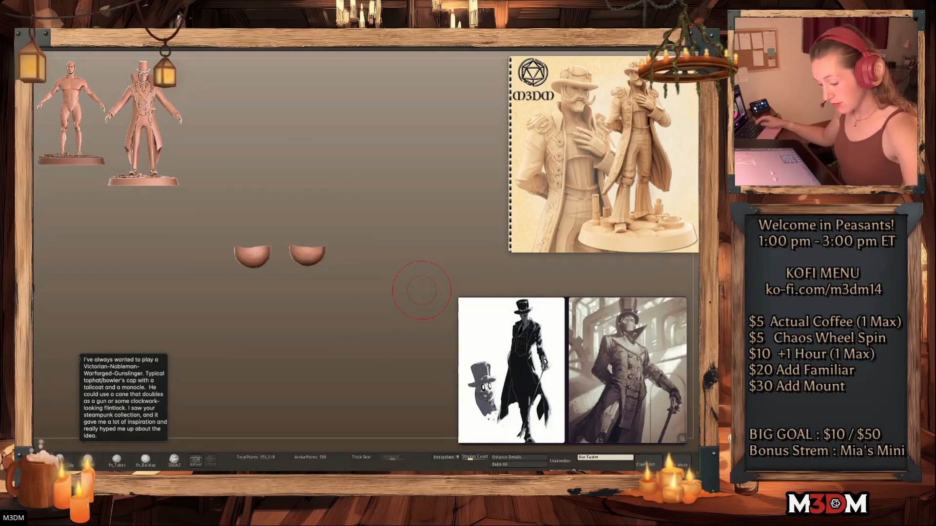
{"action": "key", "text": "alt+s"}
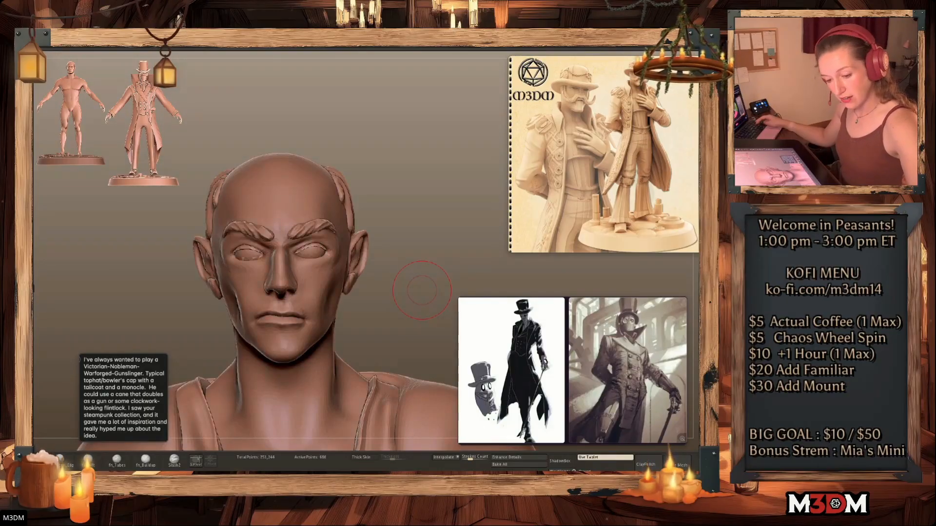
{"action": "left_click", "coordinate": [308, 253], "text": "alt"}
{"action": "left_click_drag", "start_coordinate": [307, 246], "coordinate": [317, 251]}
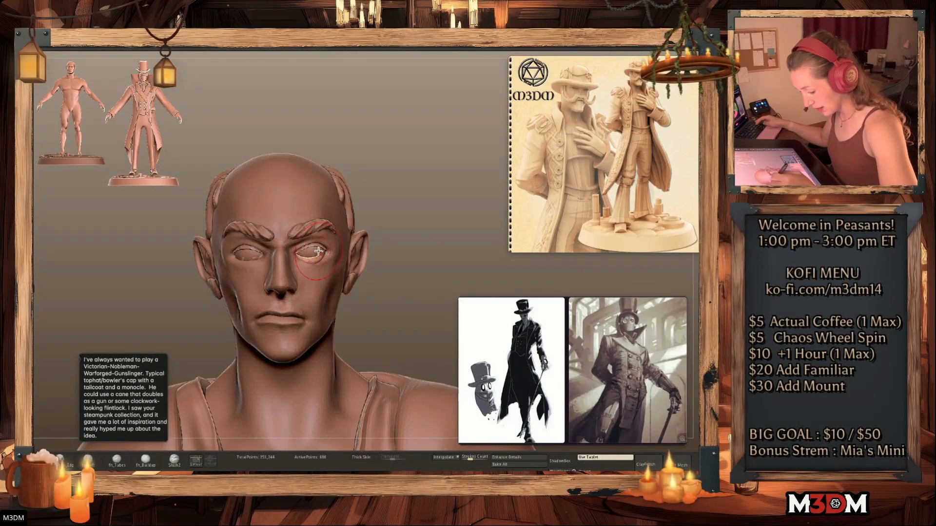
Switch between the eyeball, eyelid and body subtools and check the polygroups of the eye parts
{"action": "left_click", "coordinate": [254, 260], "text": "alt"}
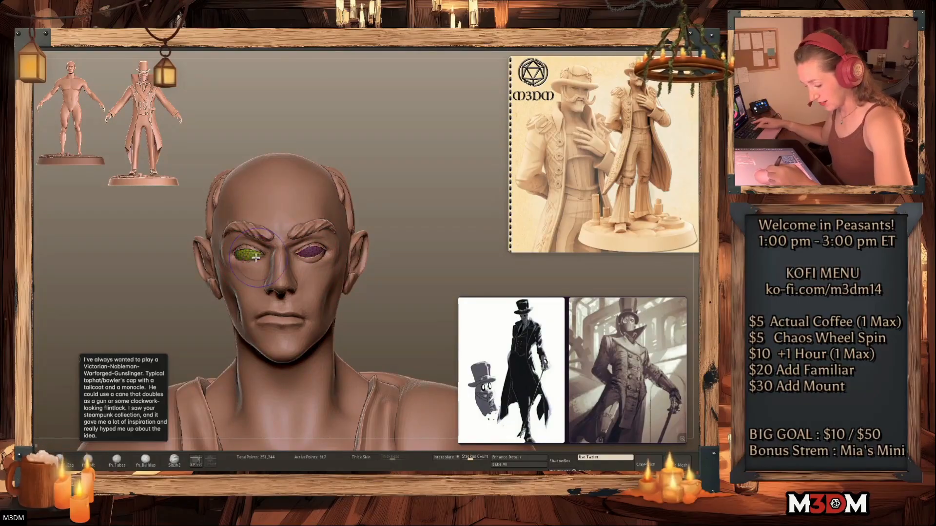
{"action": "left_click", "coordinate": [260, 260], "text": "alt"}
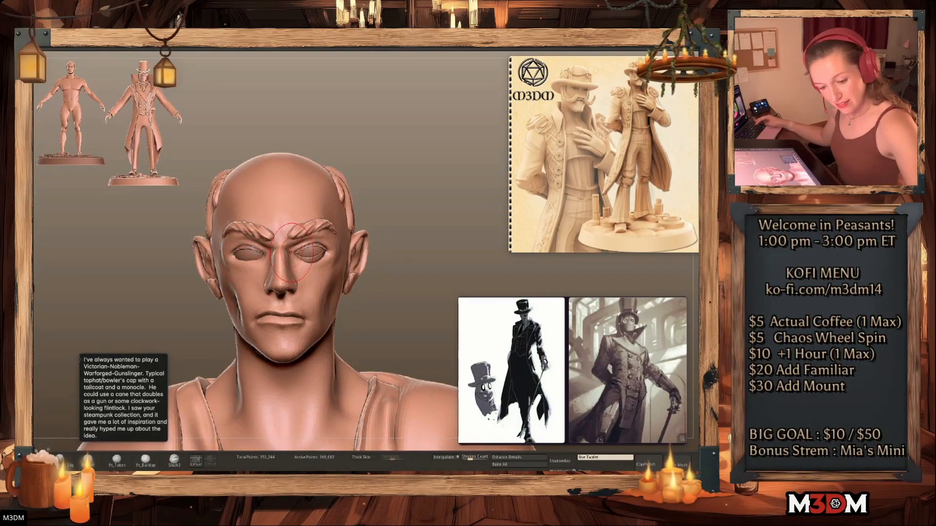
{"action": "left_click", "coordinate": [245, 253], "text": "alt"}
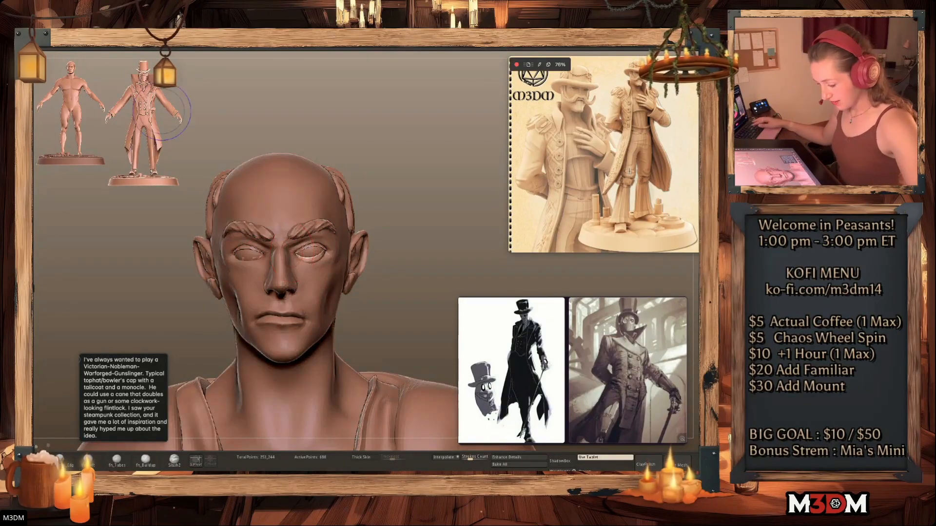
{"action": "left_click", "coordinate": [248, 259], "text": "alt"}
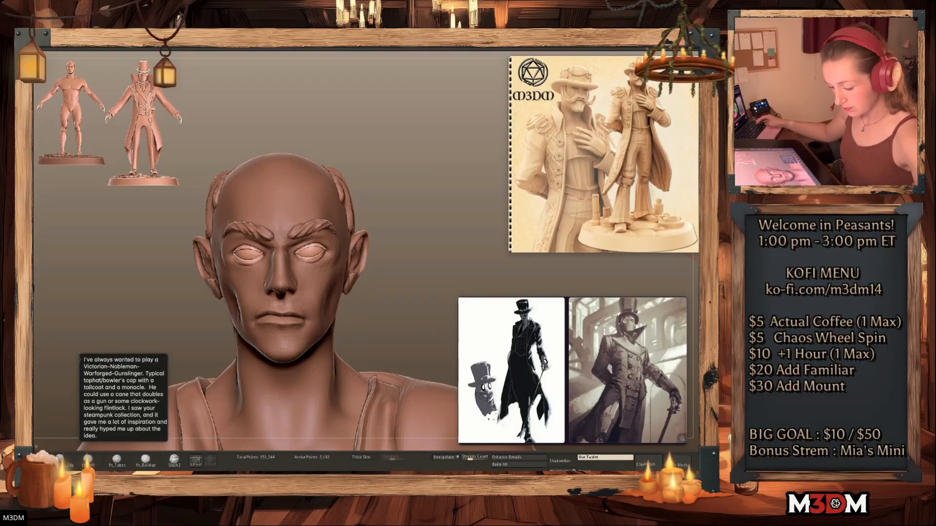
{"action": "key", "text": "shift+f"}
{"action": "key", "text": "shift+f"}
{"action": "left_click", "coordinate": [312, 252], "text": "alt"}
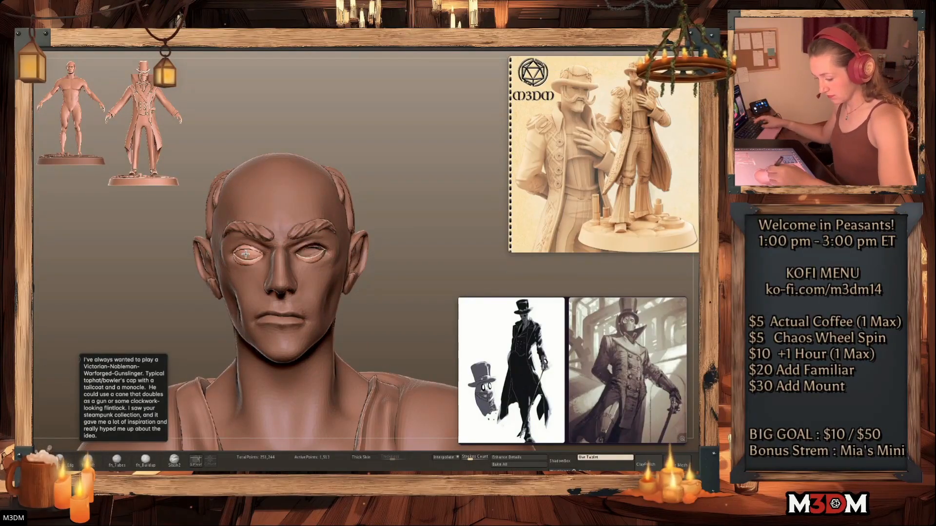
{"action": "key", "text": "space"}
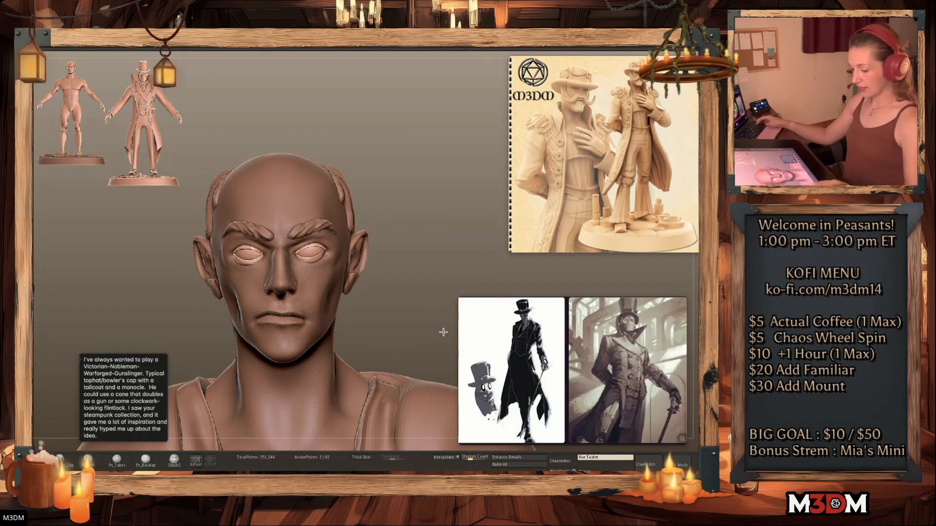
Select the head mesh and adjust the inner brow area beside the nose to fit around the eyelids
{"action": "left_click", "coordinate": [313, 228], "text": "alt"}
{"action": "key", "text": "space"}
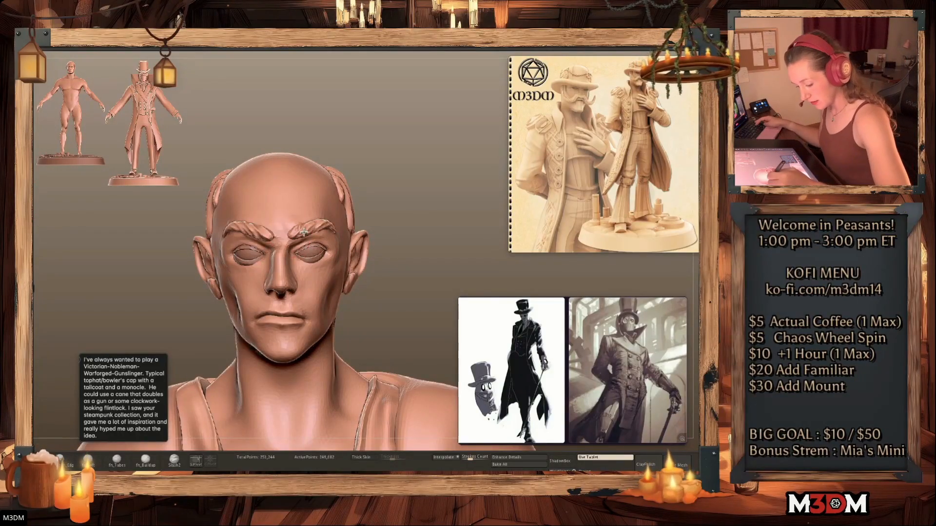
{"action": "left_click_drag", "start_coordinate": [296, 234], "coordinate": [289, 244]}
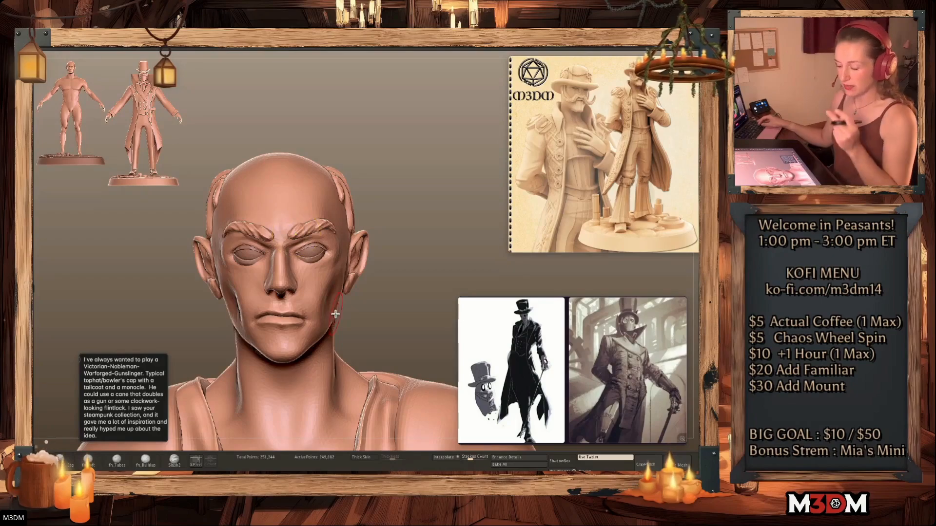
{"action": "key", "text": "shift+f"}
{"action": "key", "text": "shift+f"}
{"action": "left_click_drag", "start_coordinate": [297, 231], "coordinate": [303, 233]}
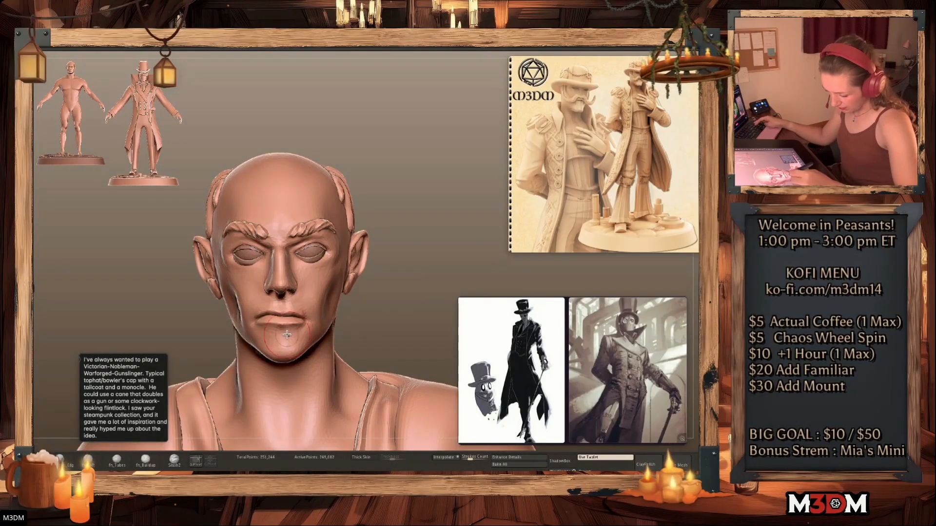
Sculpt the side neck muscle running from behind the ear down toward the collarbone
{"action": "mouse_move", "coordinate": [405, 296]}
{"action": "left_mouse_down"}
{"action": "mouse_move", "coordinate": [416, 297]}
{"action": "mouse_move", "coordinate": [395, 296]}
{"action": "mouse_move", "coordinate": [438, 285]}
{"action": "mouse_move", "coordinate": [395, 260]}
{"action": "mouse_move", "coordinate": [463, 253]}
{"action": "mouse_move", "coordinate": [339, 351]}
{"action": "mouse_move", "coordinate": [476, 339]}
{"action": "mouse_move", "coordinate": [445, 236]}
{"action": "mouse_move", "coordinate": [409, 242]}
{"action": "left_mouse_up"}
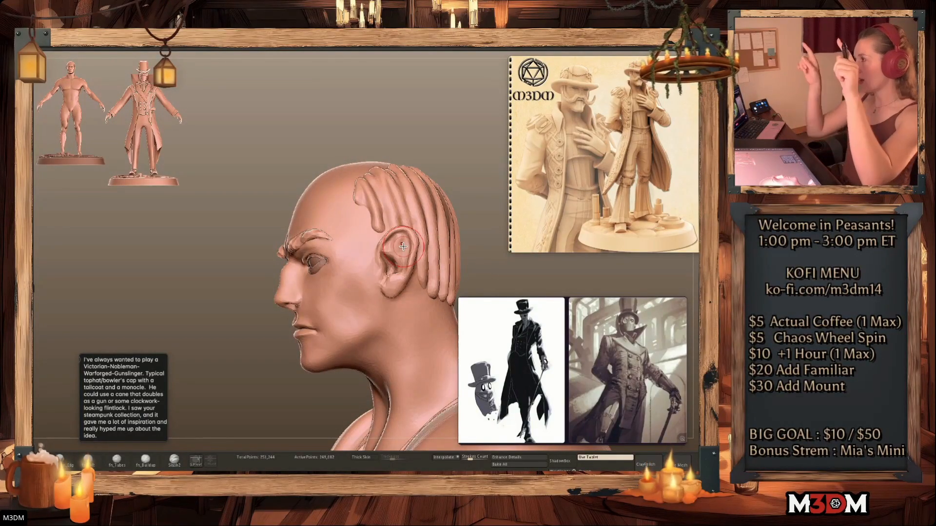
{"action": "left_click_drag", "start_coordinate": [479, 261], "coordinate": [476, 259], "text": "alt"}
{"action": "mouse_move", "coordinate": [467, 213]}
{"action": "left_mouse_down", "text": "alt"}
{"action": "mouse_move", "coordinate": [443, 246]}
{"action": "mouse_move", "coordinate": [461, 259]}
{"action": "mouse_move", "coordinate": [259, 281]}
{"action": "left_mouse_up", "text": "alt"}
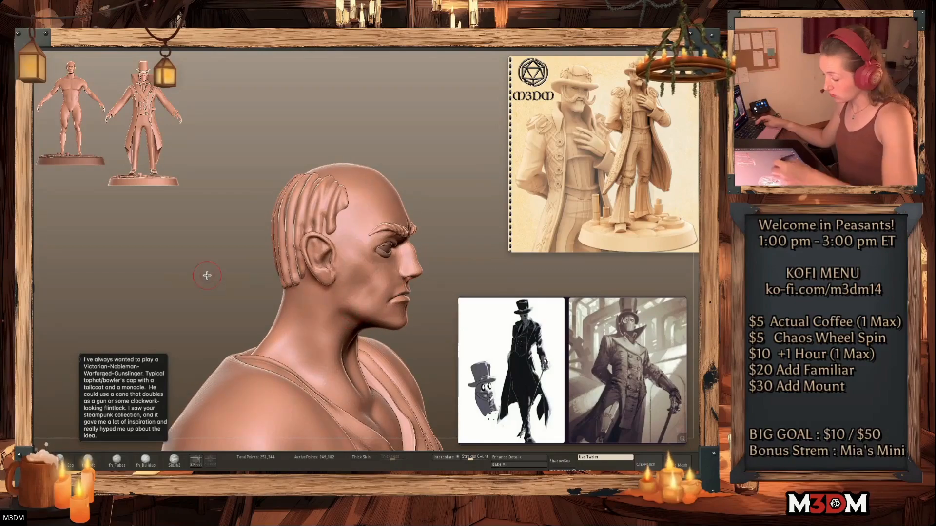
{"action": "left_click_drag", "start_coordinate": [449, 274], "coordinate": [409, 274]}
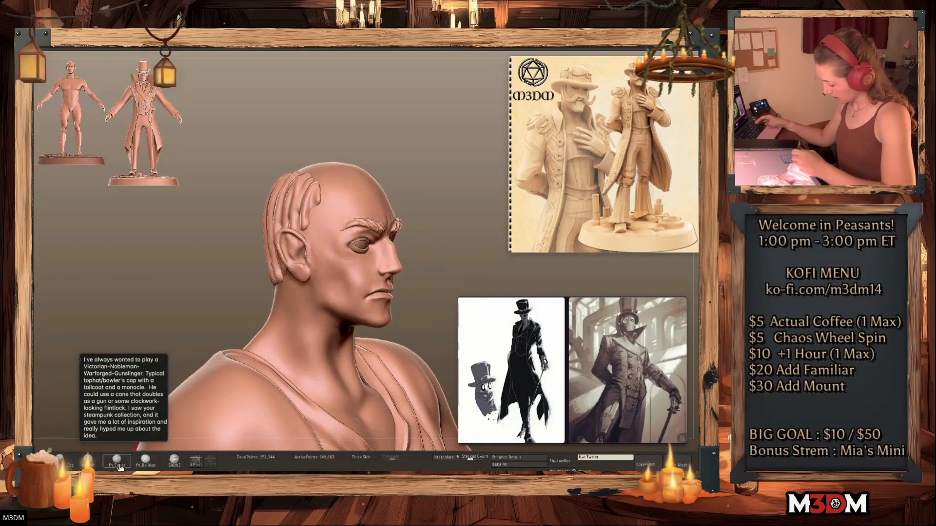
{"action": "key", "text": "space"}
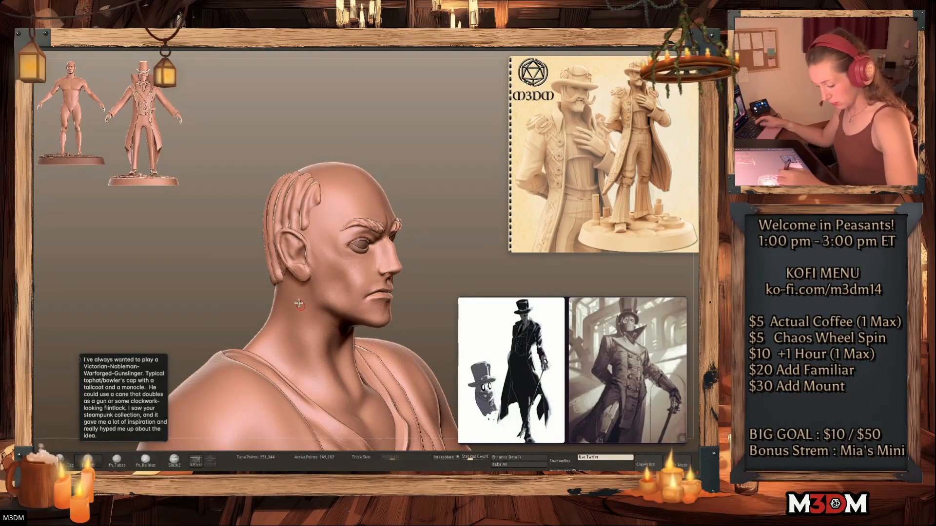
{"action": "key", "text": "space"}
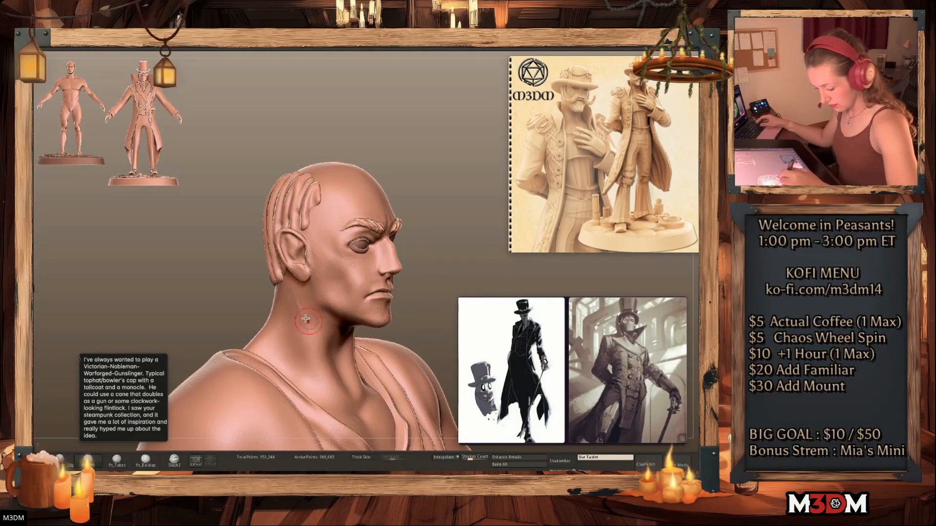
{"action": "left_click_drag", "start_coordinate": [301, 316], "coordinate": [310, 365]}
{"action": "mouse_move", "coordinate": [291, 292]}
{"action": "left_mouse_down"}
{"action": "mouse_move", "coordinate": [317, 365]}
{"action": "mouse_move", "coordinate": [296, 314]}
{"action": "mouse_move", "coordinate": [332, 379]}
{"action": "left_mouse_up"}
{"action": "key", "text": "shift+f"}
{"action": "key", "text": "shift+f"}
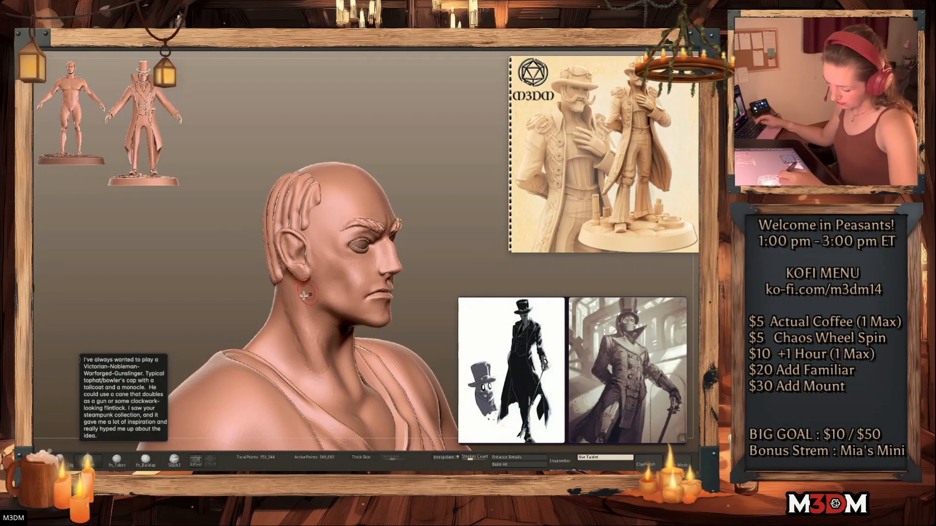
Refine the front of the neck and check it against the nape and the whole figure
{"action": "mouse_move", "coordinate": [438, 303]}
{"action": "left_mouse_down"}
{"action": "mouse_move", "coordinate": [372, 322]}
{"action": "mouse_move", "coordinate": [348, 362]}
{"action": "mouse_move", "coordinate": [358, 309]}
{"action": "mouse_move", "coordinate": [473, 291]}
{"action": "left_mouse_up"}
{"action": "left_click_drag", "start_coordinate": [283, 358], "coordinate": [282, 316]}
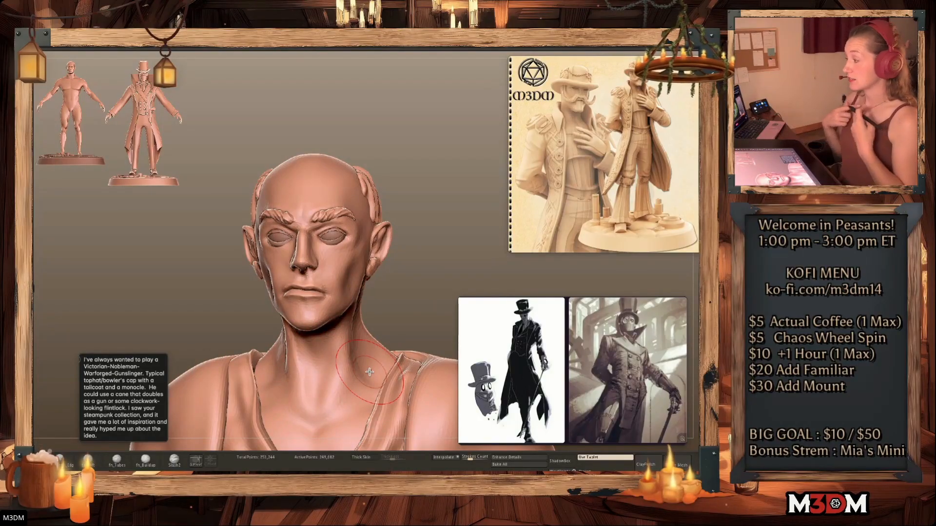
{"action": "mouse_move", "coordinate": [424, 254]}
{"action": "left_mouse_down"}
{"action": "mouse_move", "coordinate": [447, 255]}
{"action": "mouse_move", "coordinate": [432, 249]}
{"action": "mouse_move", "coordinate": [428, 294]}
{"action": "mouse_move", "coordinate": [424, 265]}
{"action": "mouse_move", "coordinate": [365, 250]}
{"action": "left_mouse_up"}
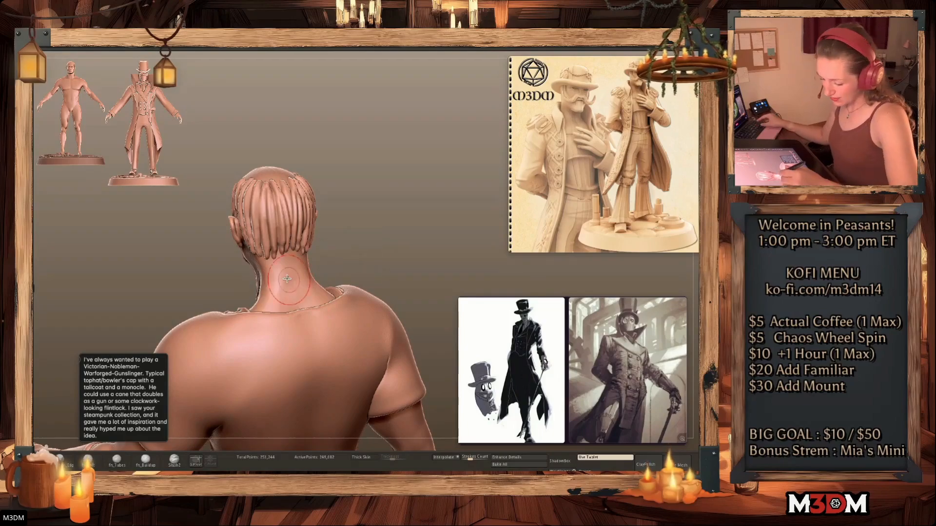
{"action": "mouse_move", "coordinate": [337, 256]}
{"action": "left_mouse_down"}
{"action": "mouse_move", "coordinate": [357, 253]}
{"action": "mouse_move", "coordinate": [348, 252]}
{"action": "left_mouse_up"}
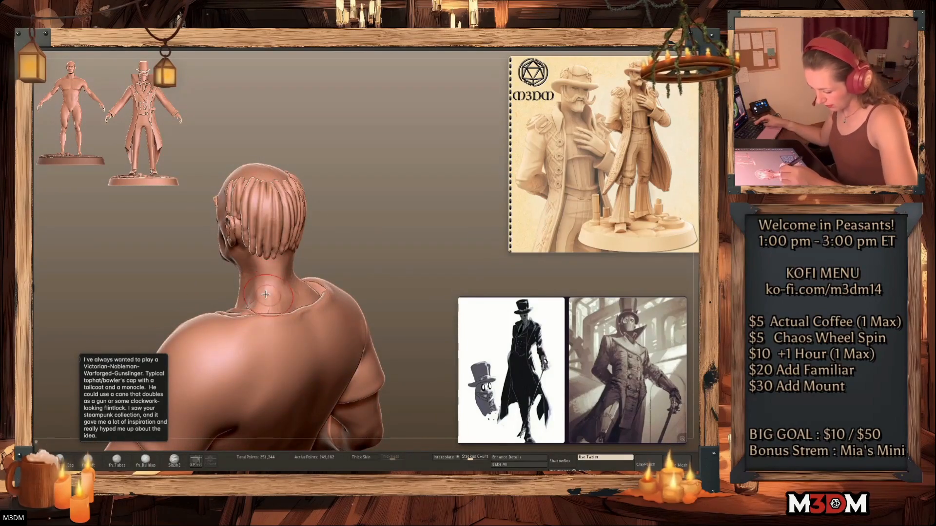
{"action": "left_click_drag", "start_coordinate": [408, 278], "coordinate": [428, 246]}
{"action": "left_click_drag", "start_coordinate": [407, 316], "coordinate": [426, 277], "text": "alt"}
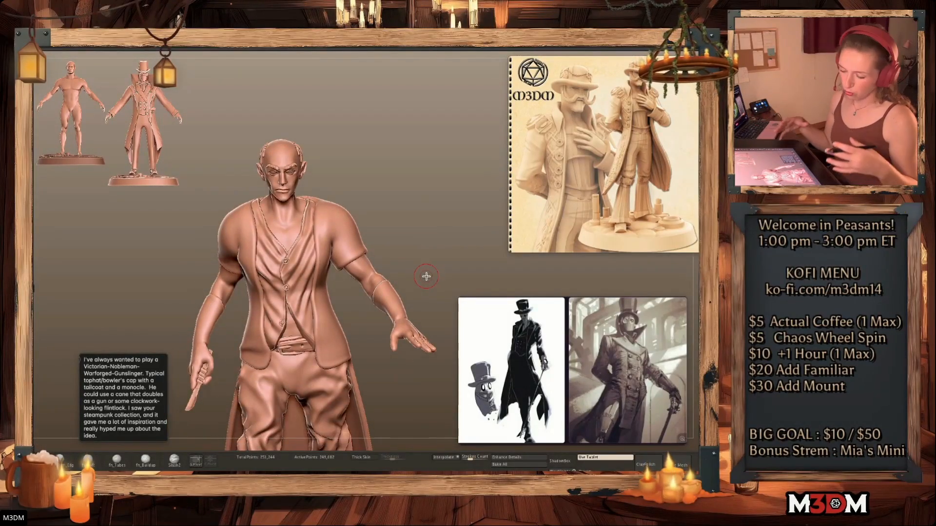
Carve a line with the slash brush down one side of the vest from the shoulder to the waist
{"action": "left_click", "coordinate": [174, 457]}
{"action": "mouse_move", "coordinate": [399, 238]}
{"action": "left_mouse_down", "text": "alt"}
{"action": "mouse_move", "coordinate": [420, 209]}
{"action": "mouse_move", "coordinate": [329, 212]}
{"action": "mouse_move", "coordinate": [372, 246]}
{"action": "mouse_move", "coordinate": [388, 290]}
{"action": "left_mouse_up", "text": "alt"}
{"action": "key", "text": "space"}
{"action": "key", "text": "ctrl+z"}
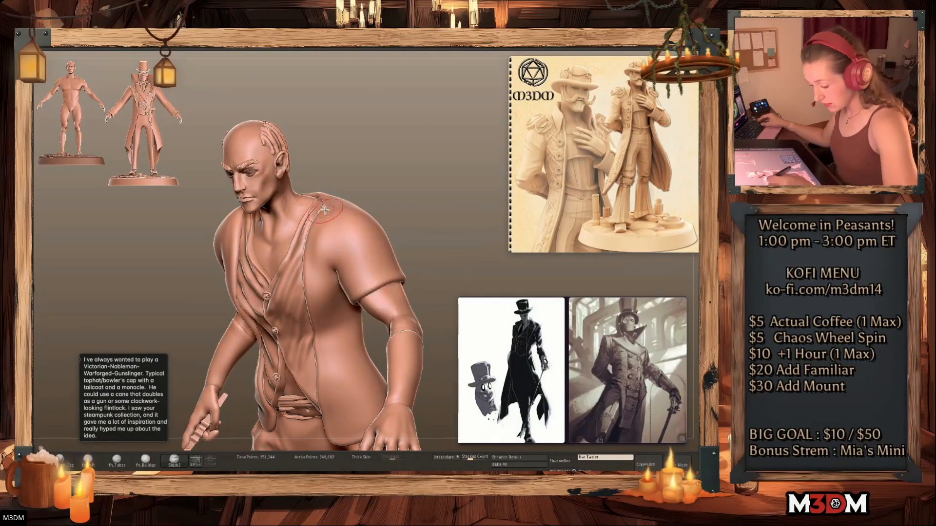
{"action": "left_click_drag", "start_coordinate": [379, 215], "coordinate": [409, 210]}
{"action": "left_click_drag", "start_coordinate": [323, 210], "coordinate": [319, 388]}
Carve a line along the vest's opposite side between the waist and shoulder, undoing and redoing the first stroke
{"action": "left_click_drag", "start_coordinate": [414, 235], "coordinate": [456, 237]}
{"action": "left_click_drag", "start_coordinate": [242, 237], "coordinate": [242, 399]}
{"action": "left_click_drag", "start_coordinate": [438, 209], "coordinate": [402, 213]}
{"action": "key", "text": "ctrl+z"}
{"action": "left_click_drag", "start_coordinate": [244, 399], "coordinate": [238, 211]}
{"action": "mouse_move", "coordinate": [436, 230]}
{"action": "left_mouse_down"}
{"action": "mouse_move", "coordinate": [385, 232]}
{"action": "mouse_move", "coordinate": [414, 248]}
{"action": "left_mouse_up"}
{"action": "mouse_move", "coordinate": [412, 328]}
{"action": "left_mouse_down"}
{"action": "mouse_move", "coordinate": [309, 379]}
{"action": "mouse_move", "coordinate": [416, 273]}
{"action": "mouse_move", "coordinate": [447, 257]}
{"action": "mouse_move", "coordinate": [307, 214]}
{"action": "left_mouse_up"}
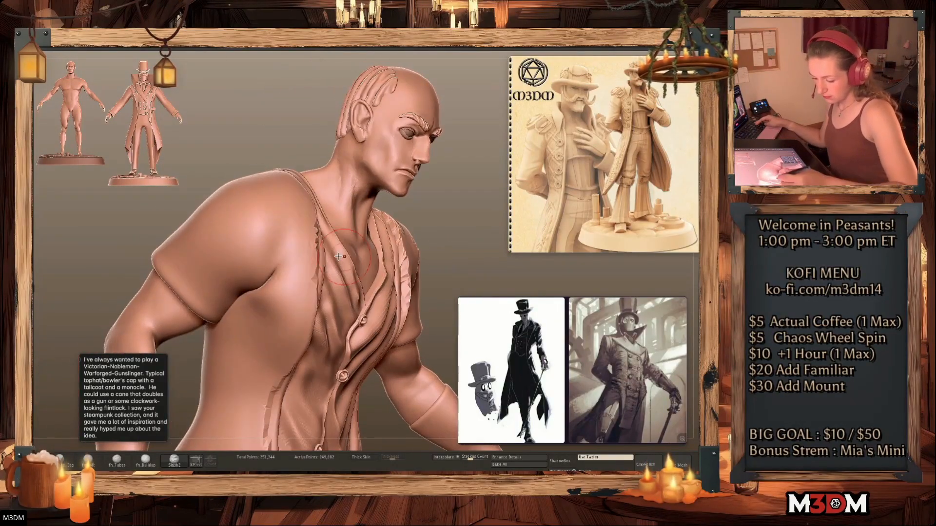
{"action": "left_click_drag", "start_coordinate": [272, 133], "coordinate": [263, 128]}
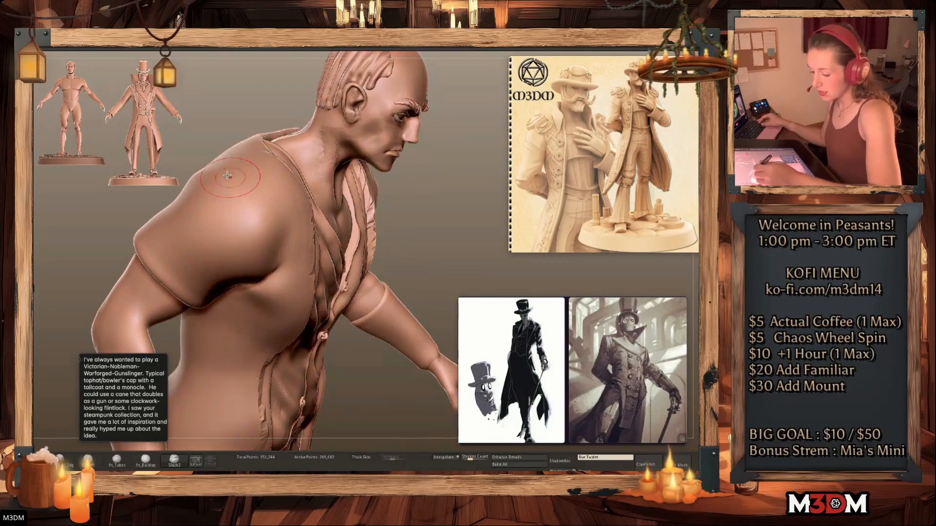
Carve the armhole seam around the shoulder with the slash brush and check it from both sides of the figure
{"action": "left_click_drag", "start_coordinate": [255, 188], "coordinate": [282, 269]}
{"action": "mouse_move", "coordinate": [447, 213]}
{"action": "left_mouse_down"}
{"action": "mouse_move", "coordinate": [363, 228]}
{"action": "mouse_move", "coordinate": [358, 209]}
{"action": "left_mouse_up"}
{"action": "left_click_drag", "start_coordinate": [150, 201], "coordinate": [251, 182]}
{"action": "mouse_move", "coordinate": [357, 196]}
{"action": "left_mouse_down"}
{"action": "mouse_move", "coordinate": [353, 213]}
{"action": "mouse_move", "coordinate": [334, 142]}
{"action": "mouse_move", "coordinate": [315, 188]}
{"action": "left_mouse_up"}
{"action": "left_click_drag", "start_coordinate": [225, 120], "coordinate": [229, 171]}
{"action": "mouse_move", "coordinate": [414, 268]}
{"action": "left_mouse_down", "text": "alt"}
{"action": "mouse_move", "coordinate": [403, 234]}
{"action": "mouse_move", "coordinate": [411, 257]}
{"action": "mouse_move", "coordinate": [401, 331]}
{"action": "left_mouse_up", "text": "alt"}
{"action": "left_click_drag", "start_coordinate": [200, 228], "coordinate": [224, 195]}
{"action": "mouse_move", "coordinate": [401, 281]}
{"action": "left_mouse_down"}
{"action": "mouse_move", "coordinate": [412, 279]}
{"action": "mouse_move", "coordinate": [384, 267]}
{"action": "mouse_move", "coordinate": [368, 215]}
{"action": "mouse_move", "coordinate": [300, 202]}
{"action": "mouse_move", "coordinate": [393, 217]}
{"action": "mouse_move", "coordinate": [325, 218]}
{"action": "left_mouse_up"}
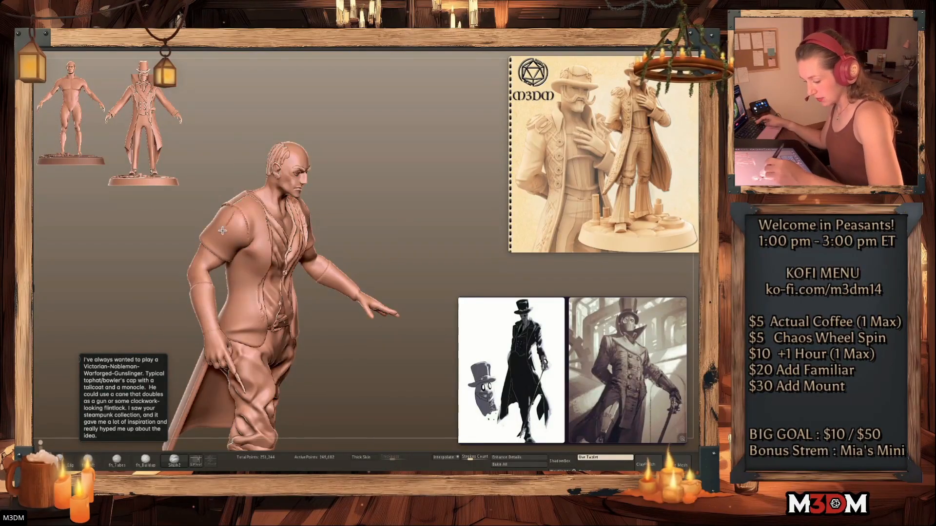
{"action": "mouse_move", "coordinate": [406, 217]}
{"action": "left_mouse_down"}
{"action": "mouse_move", "coordinate": [390, 222]}
{"action": "mouse_move", "coordinate": [431, 222]}
{"action": "mouse_move", "coordinate": [422, 236]}
{"action": "mouse_move", "coordinate": [397, 239]}
{"action": "left_mouse_up"}
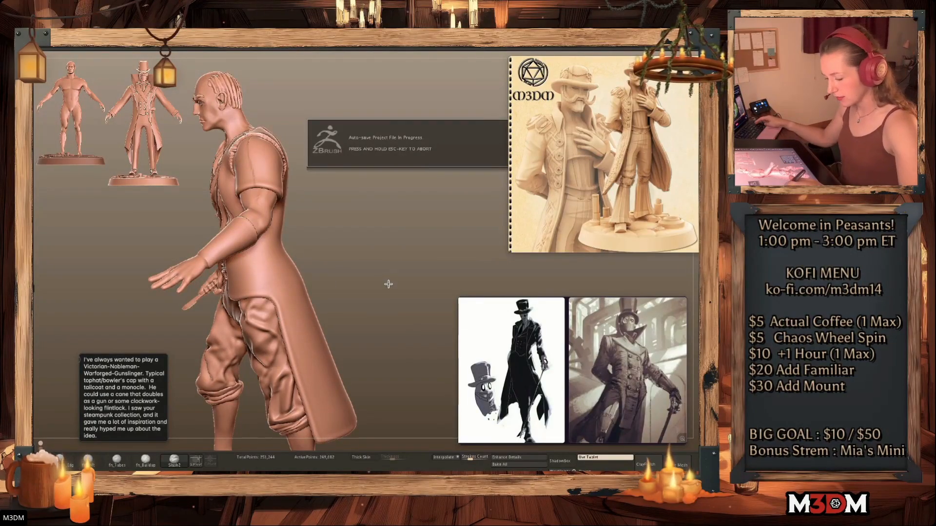
Carve a horizontal seam across the upper back of the coat between the two armholes with the slash brush
{"action": "left_click_drag", "start_coordinate": [391, 269], "coordinate": [238, 224]}
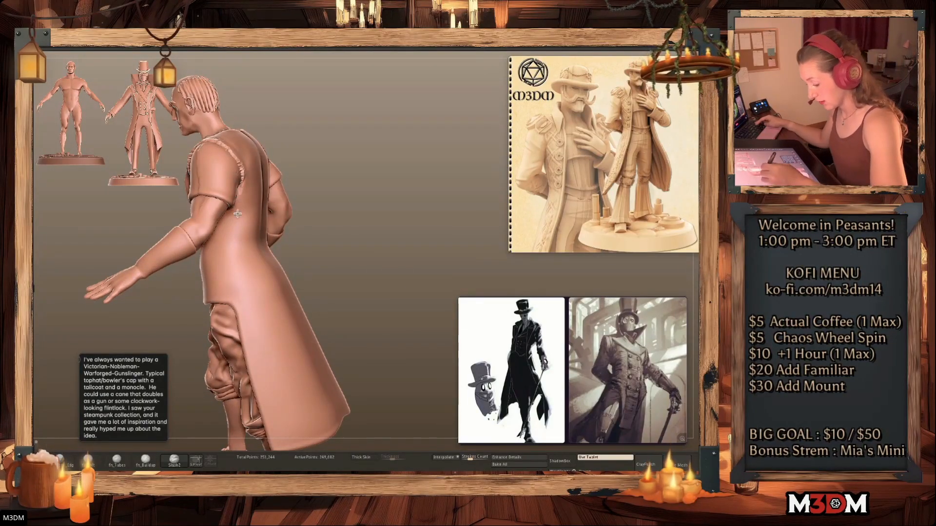
{"action": "left_click_drag", "start_coordinate": [345, 199], "coordinate": [391, 182]}
{"action": "left_click_drag", "start_coordinate": [238, 190], "coordinate": [316, 174]}
{"action": "left_click_drag", "start_coordinate": [397, 145], "coordinate": [363, 157]}
{"action": "left_click_drag", "start_coordinate": [403, 190], "coordinate": [412, 190]}
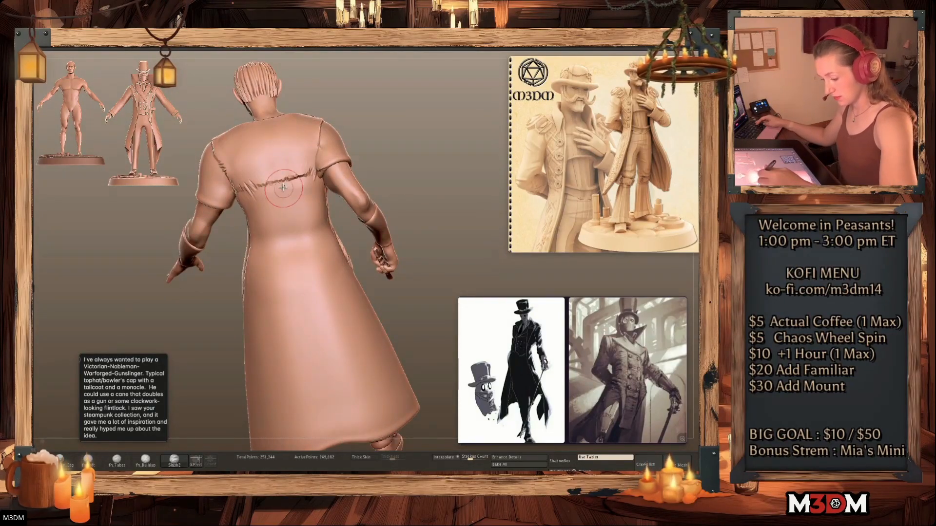
Carve a centre-back seam from the horizontal seam down to the coat's hem
{"action": "left_click_drag", "start_coordinate": [430, 326], "coordinate": [409, 302]}
{"action": "left_click_drag", "start_coordinate": [276, 163], "coordinate": [320, 383]}
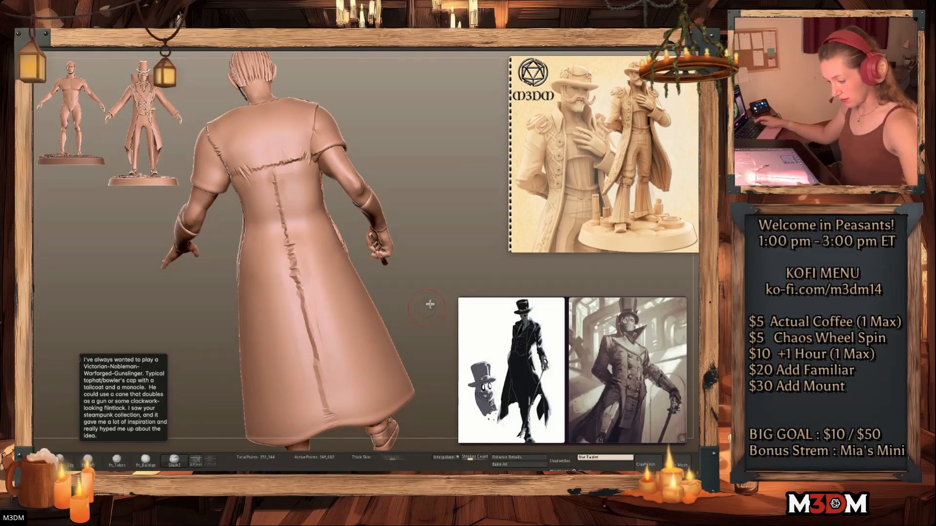
{"action": "left_click_drag", "start_coordinate": [431, 282], "coordinate": [414, 263], "text": "alt"}
{"action": "left_click_drag", "start_coordinate": [410, 225], "coordinate": [378, 273]}
Examine the figure from the front and check its separate garment pieces by isolating and restoring them
{"action": "key", "text": "shift+f"}
{"action": "key", "text": "shift+f"}
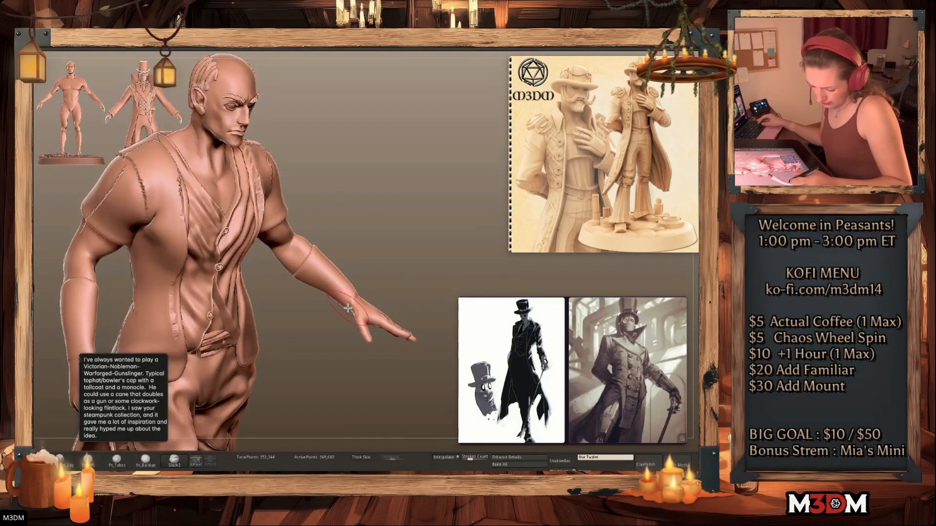
{"action": "left_click_drag", "start_coordinate": [318, 398], "coordinate": [487, 273], "text": "alt"}
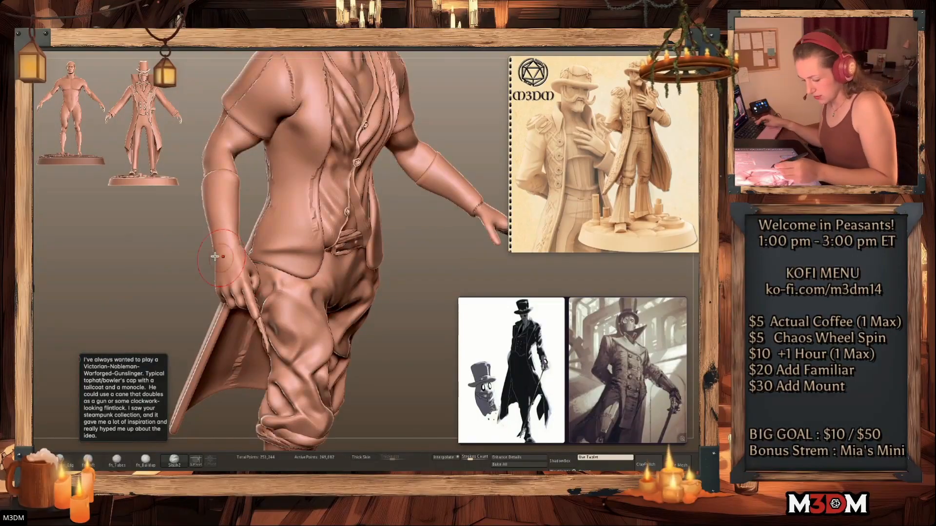
{"action": "left_click_drag", "start_coordinate": [413, 292], "coordinate": [312, 330], "text": "alt"}
{"action": "left_click_drag", "start_coordinate": [434, 263], "coordinate": [428, 333], "text": "alt"}
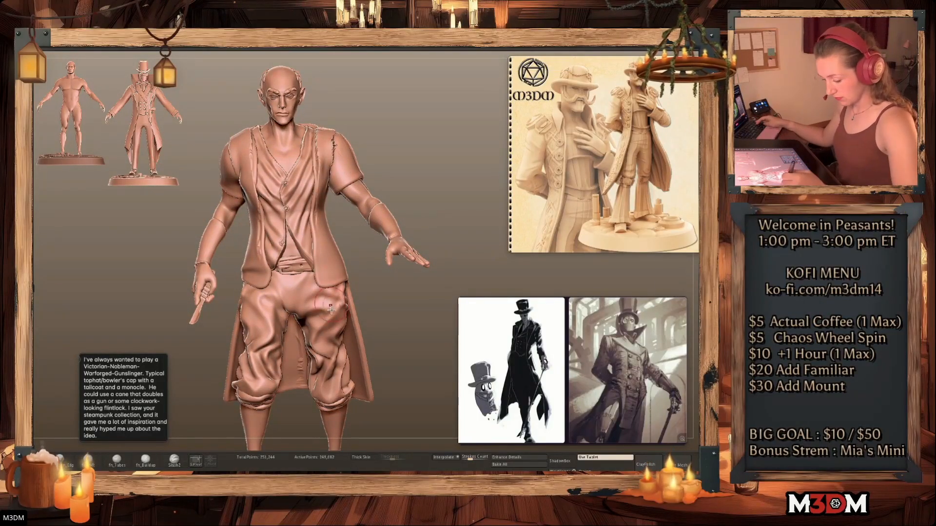
{"action": "left_click_drag", "start_coordinate": [392, 181], "coordinate": [399, 218], "text": "alt"}
{"action": "left_click", "coordinate": [334, 269], "text": "ctrl+shift"}
{"action": "left_click_drag", "start_coordinate": [437, 338], "coordinate": [409, 334]}
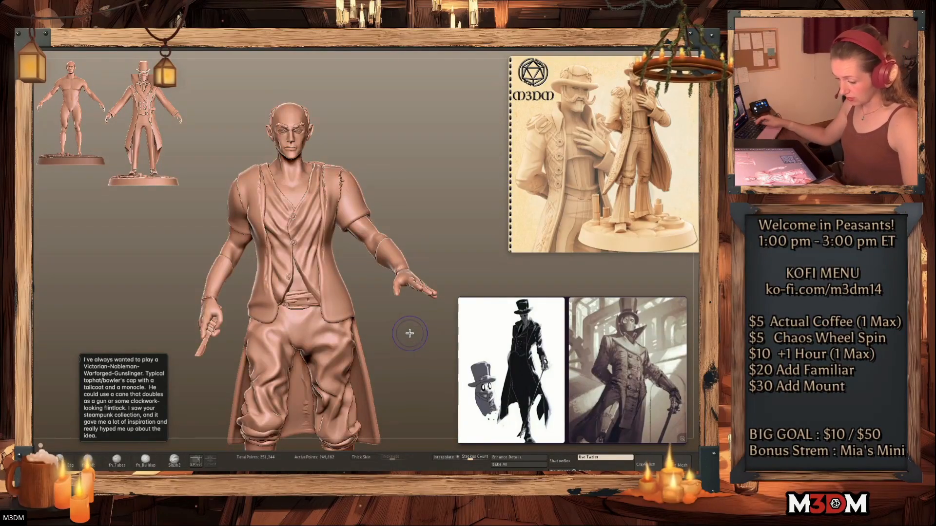
{"action": "left_click", "coordinate": [407, 347], "text": "ctrl+shift"}
{"action": "left_click", "coordinate": [309, 254], "text": "ctrl+shift"}
{"action": "mouse_move", "coordinate": [429, 168]}
{"action": "left_mouse_down", "text": "alt"}
{"action": "mouse_move", "coordinate": [430, 215]}
{"action": "mouse_move", "coordinate": [436, 193]}
{"action": "left_mouse_up", "text": "alt"}
{"action": "left_click", "coordinate": [431, 200], "text": "ctrl+shift"}
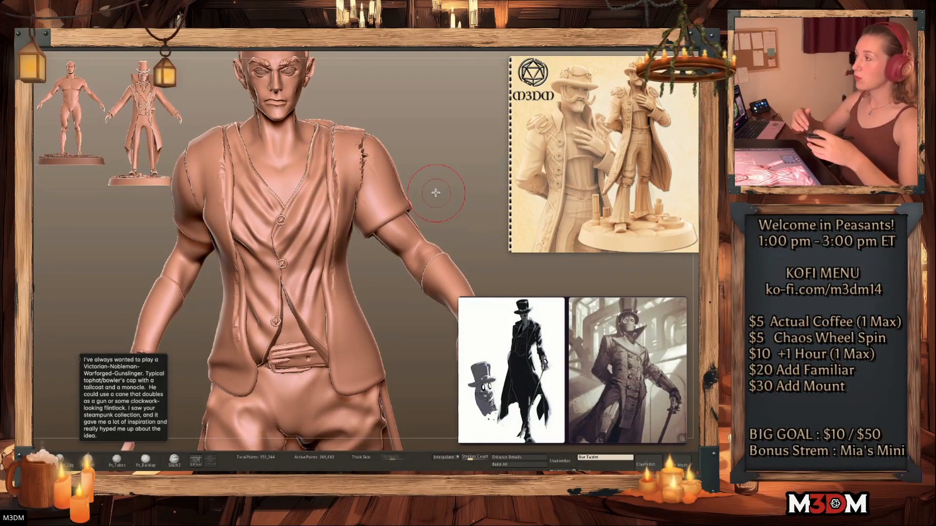
Isolate one front half of the waistcoat and carve a horizontal fold line across its chest
{"action": "left_click", "coordinate": [297, 232], "text": "ctrl+shift"}
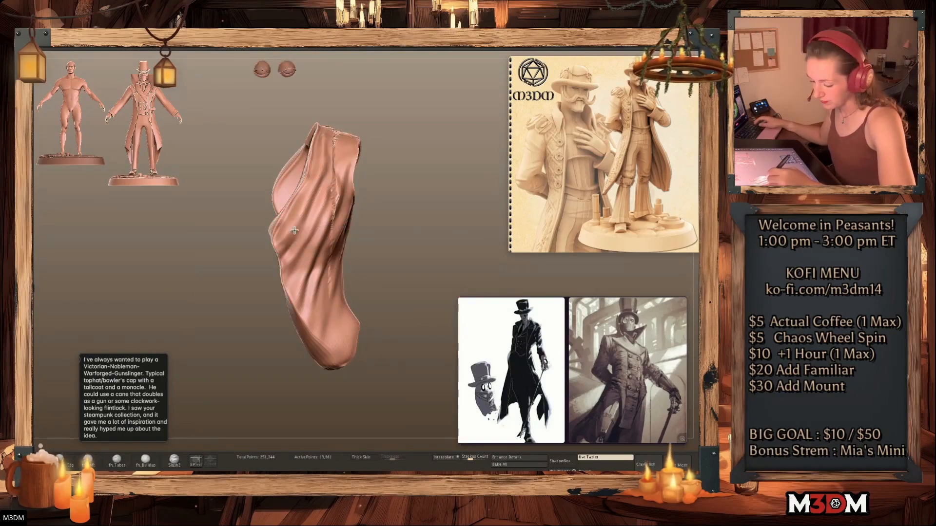
{"action": "left_click", "coordinate": [423, 209], "text": "ctrl+shift"}
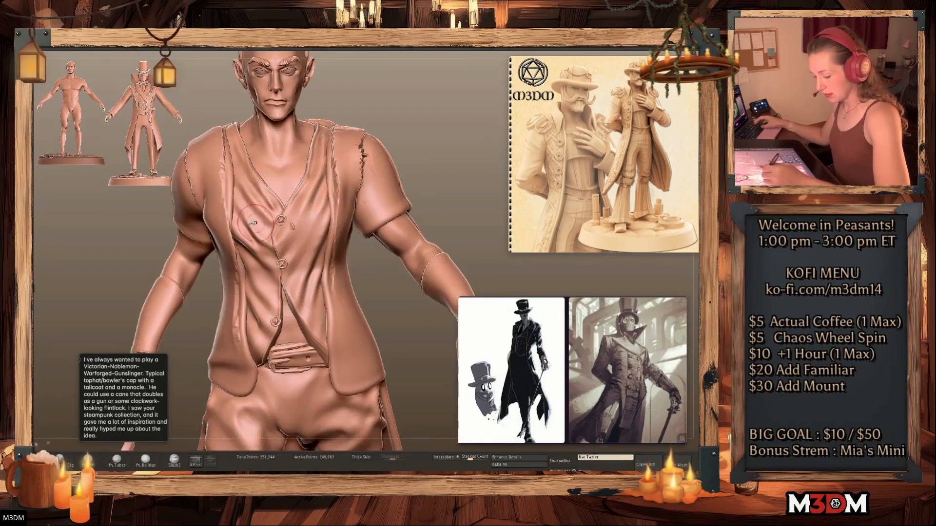
{"action": "left_click", "coordinate": [262, 221], "text": "ctrl+shift"}
{"action": "left_click", "coordinate": [420, 203], "text": "ctrl+shift"}
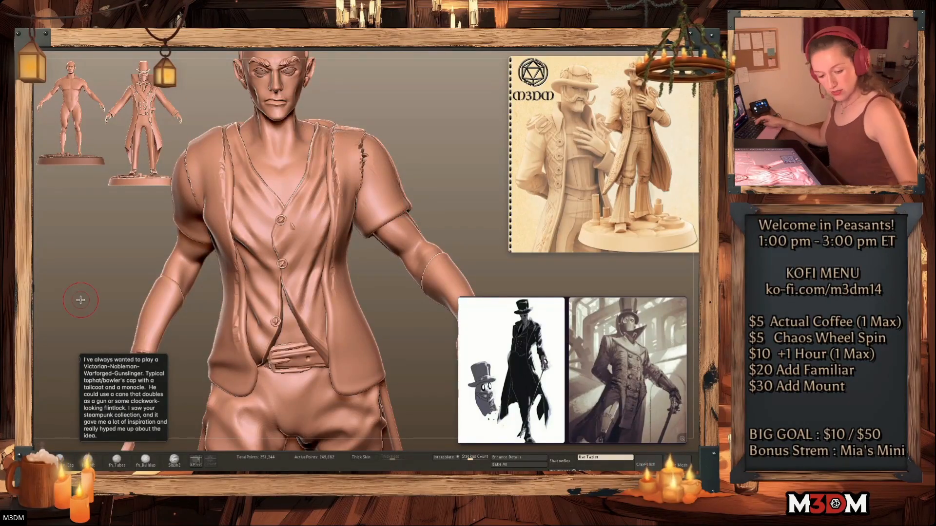
{"action": "key", "text": "space"}
{"action": "left_click", "coordinate": [303, 234], "text": "ctrl+shift"}
{"action": "left_click_drag", "start_coordinate": [274, 225], "coordinate": [323, 220]}
{"action": "key", "text": "space"}
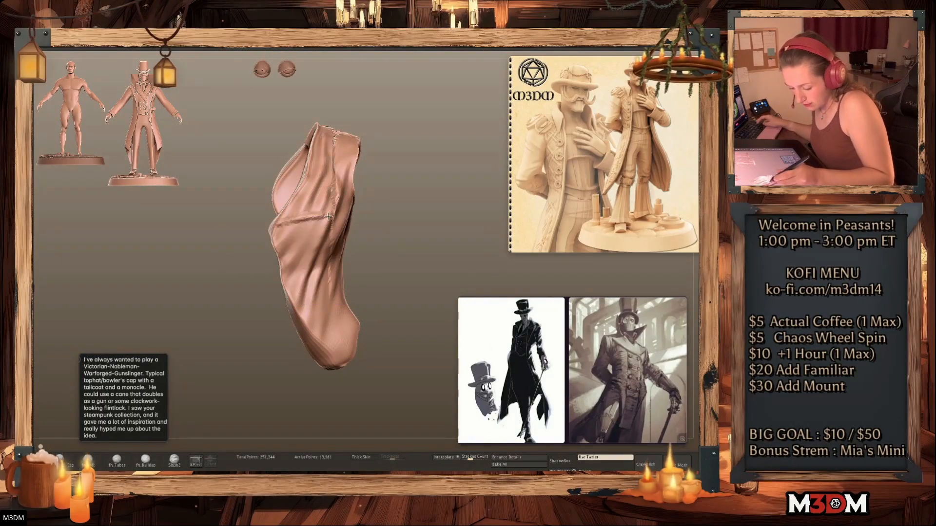
{"action": "left_click", "coordinate": [434, 261], "text": "ctrl+shift"}
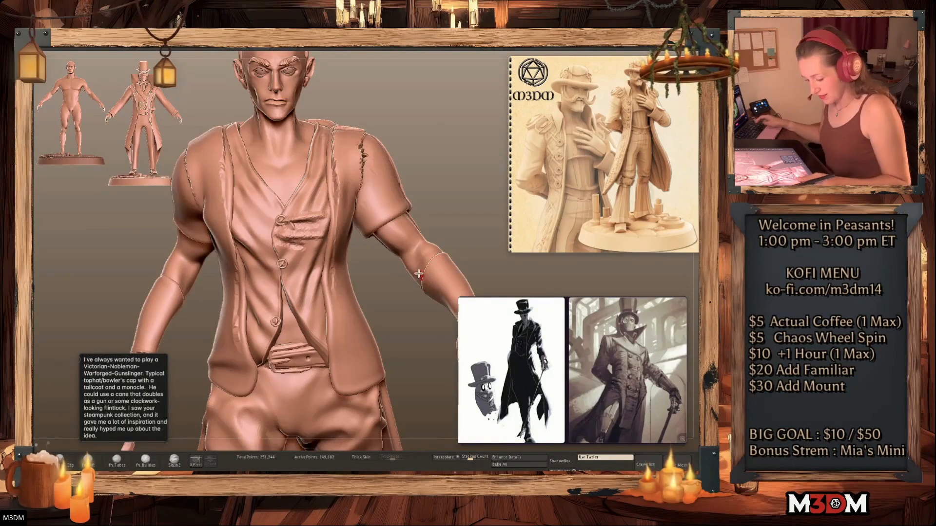
Carve a matching chest fold on the waistcoat's other front half and refine the creases around the top button
{"action": "left_click", "coordinate": [254, 231], "text": "ctrl+shift"}
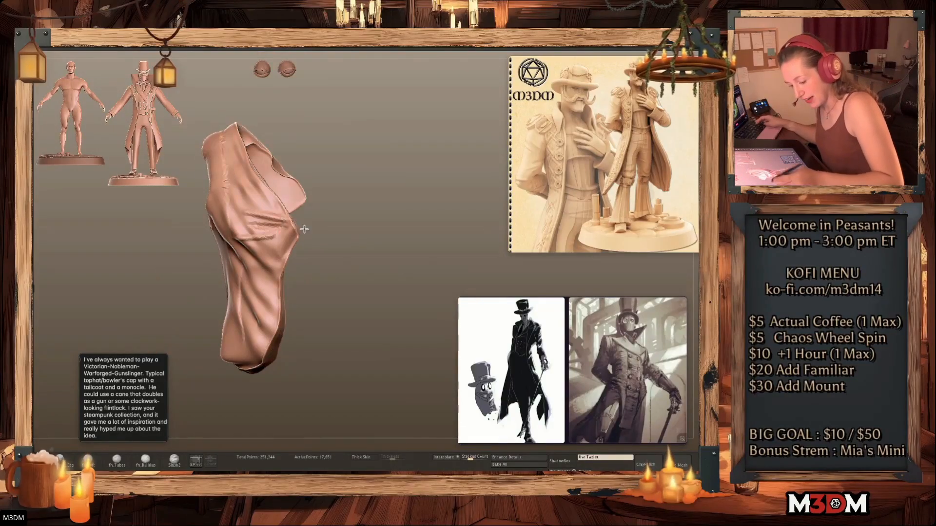
{"action": "left_click", "coordinate": [420, 216], "text": "ctrl+shift"}
{"action": "key", "text": "space"}
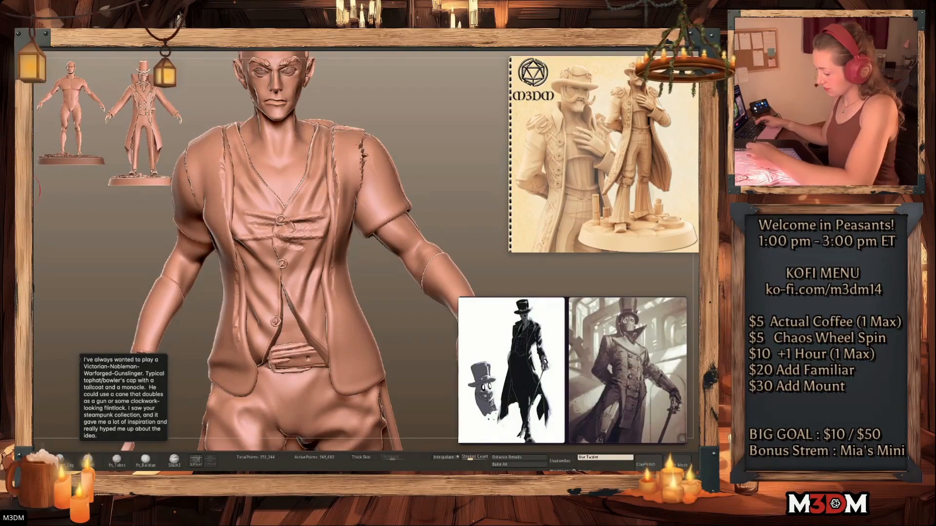
{"action": "key", "text": "space"}
{"action": "mouse_move", "coordinate": [293, 221]}
{"action": "left_mouse_down"}
{"action": "mouse_move", "coordinate": [304, 222]}
{"action": "mouse_move", "coordinate": [296, 233]}
{"action": "mouse_move", "coordinate": [289, 219]}
{"action": "mouse_move", "coordinate": [273, 239]}
{"action": "left_mouse_up"}
{"action": "key", "text": "space"}
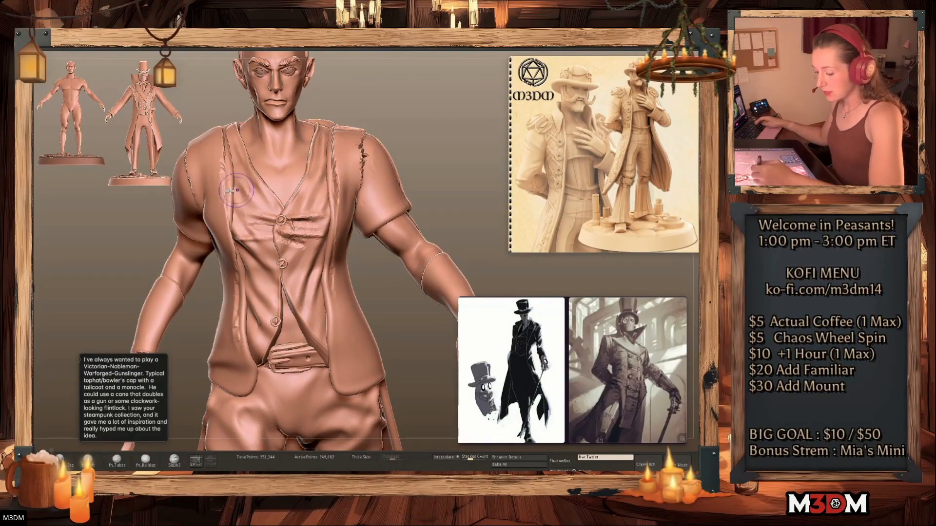
{"action": "key", "text": "space"}
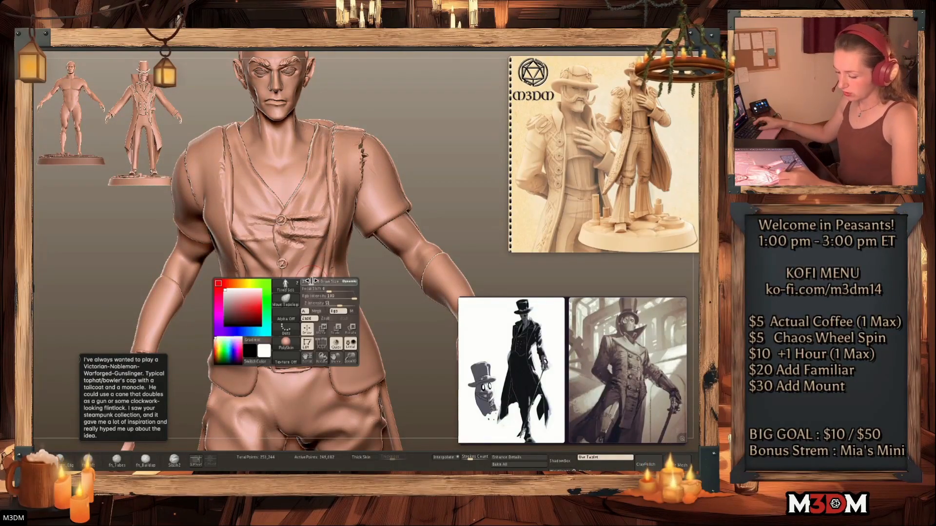
{"action": "key", "text": "shift+f"}
{"action": "key", "text": "shift+f"}
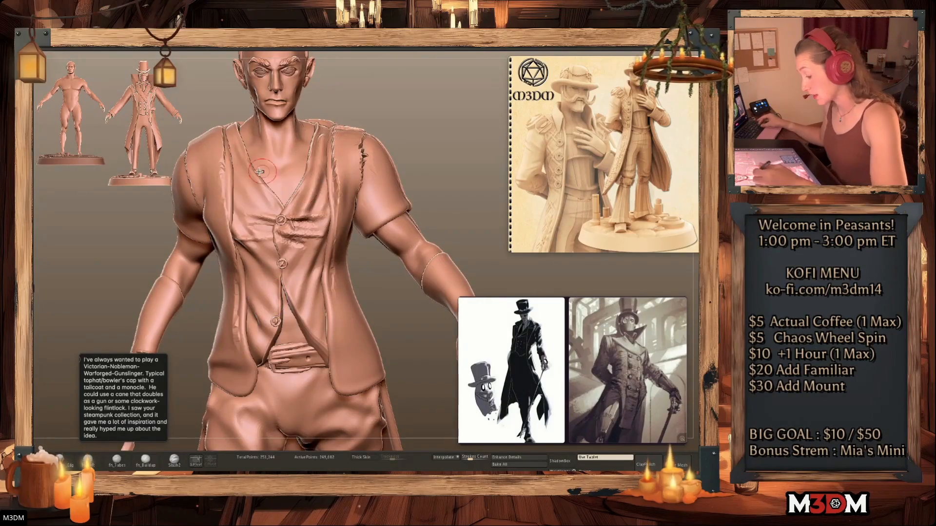
{"action": "key", "text": "space"}
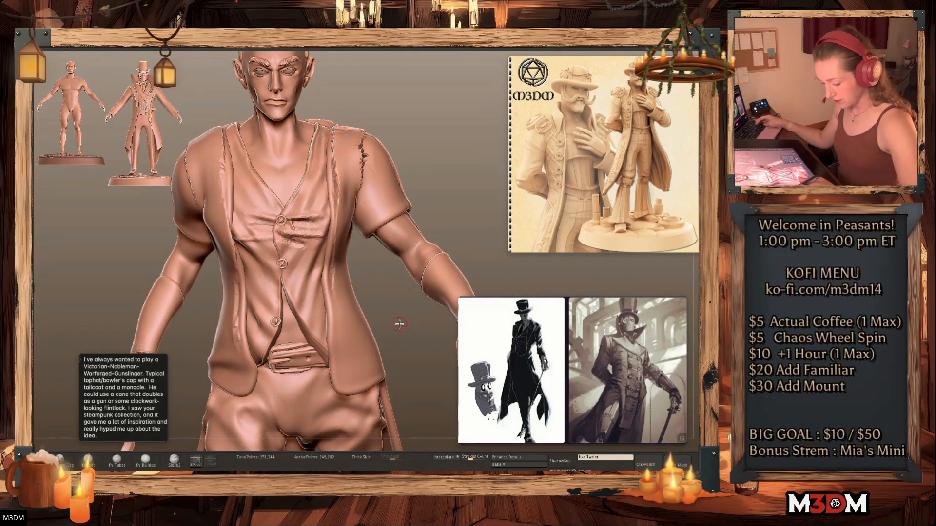
Isolate the belt and mask the rest of the figure so only the belt can be edited
{"action": "key", "text": "alt+s"}
{"action": "key", "text": "f"}
{"action": "left_click_drag", "start_coordinate": [367, 258], "coordinate": [374, 269], "text": "ctrl+shift"}
{"action": "left_click", "coordinate": [369, 264], "text": "ctrl"}
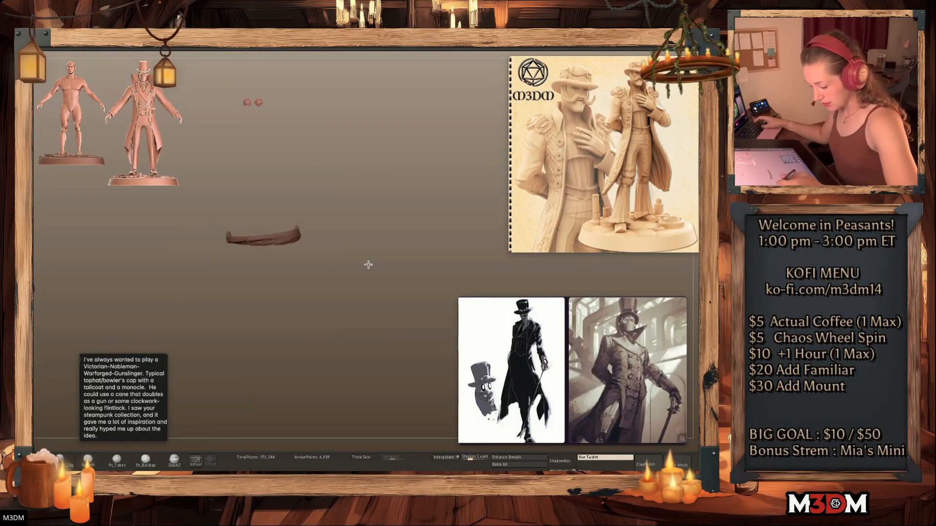
{"action": "left_click", "coordinate": [369, 264], "text": "ctrl+shift"}
{"action": "left_click", "coordinate": [261, 239], "text": "ctrl+shift"}
{"action": "left_click", "coordinate": [375, 258], "text": "ctrl"}
{"action": "left_click", "coordinate": [375, 259], "text": "ctrl+shift"}
{"action": "left_click", "coordinate": [258, 241], "text": "ctrl+shift"}
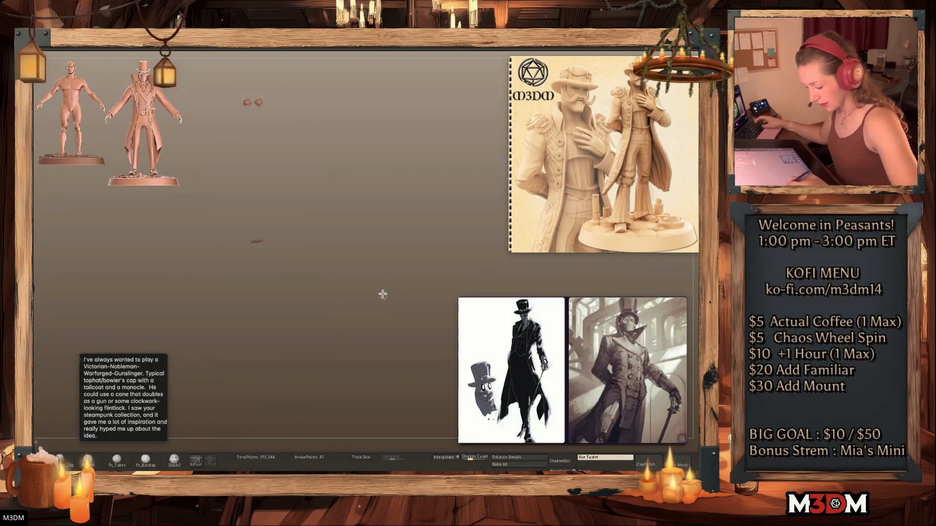
{"action": "left_click", "coordinate": [384, 294], "text": "ctrl+shift"}
{"action": "left_click", "coordinate": [390, 297], "text": "ctrl"}
{"action": "left_click", "coordinate": [399, 287], "text": "ctrl"}
Enlarge and reposition the belt at the waist with the transform gizmo so it sits over the vest
{"action": "key", "text": "w"}
{"action": "left_click", "coordinate": [344, 174], "text": "ctrl"}
{"action": "left_click", "coordinate": [263, 196]}
{"action": "left_click_drag", "start_coordinate": [263, 237], "coordinate": [301, 231]}
{"action": "key", "text": "q"}
{"action": "left_click_drag", "start_coordinate": [315, 185], "coordinate": [463, 274], "text": "ctrl"}
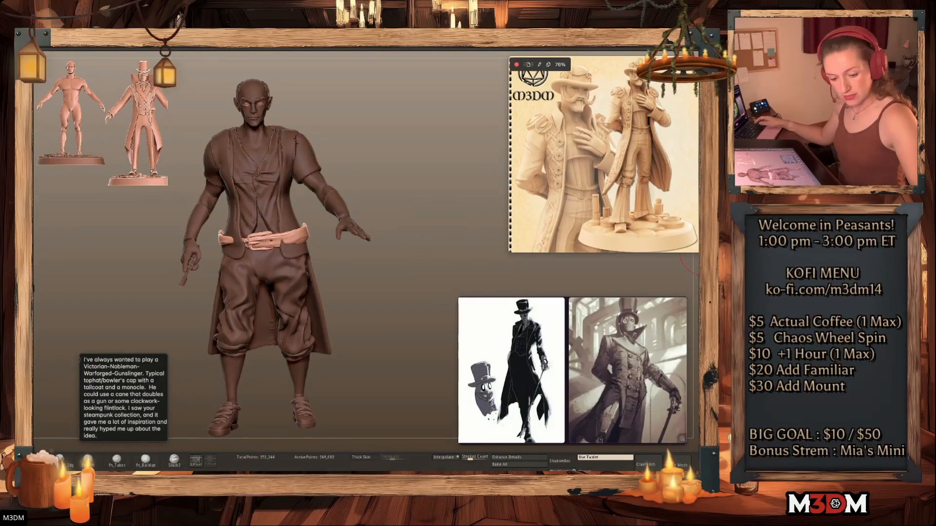
{"action": "key", "text": "w"}
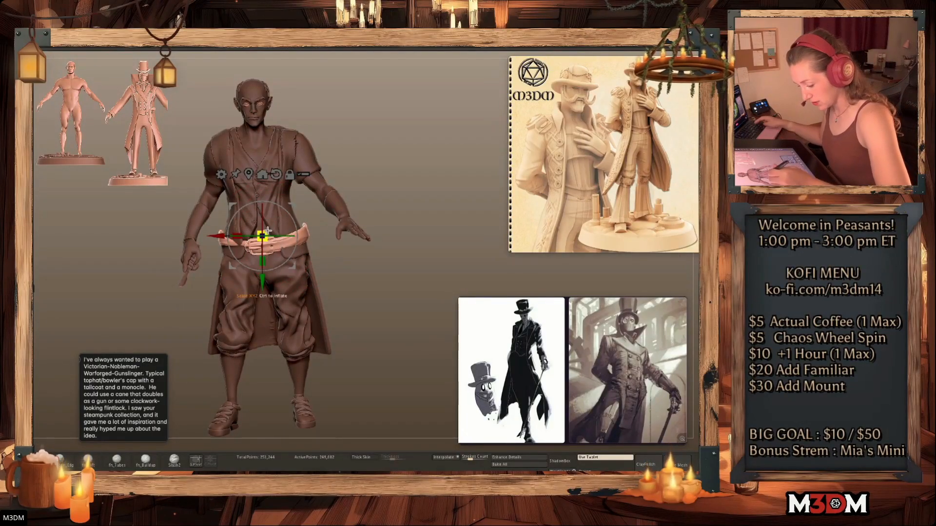
{"action": "left_click_drag", "start_coordinate": [260, 224], "coordinate": [261, 215]}
{"action": "key", "text": "q"}
Fit the belt around the hips by reshaping its ends and checking it from the side
{"action": "left_click_drag", "start_coordinate": [300, 242], "coordinate": [292, 245]}
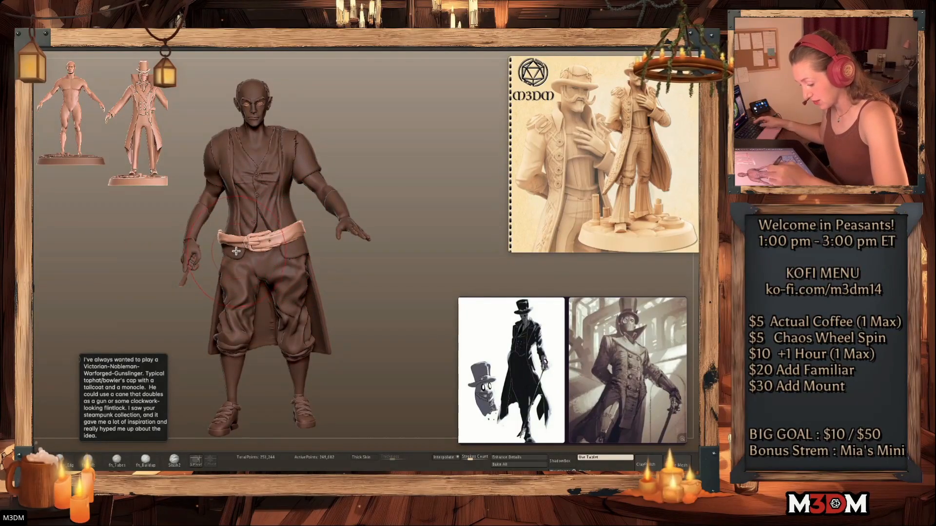
{"action": "left_click_drag", "start_coordinate": [395, 293], "coordinate": [198, 236]}
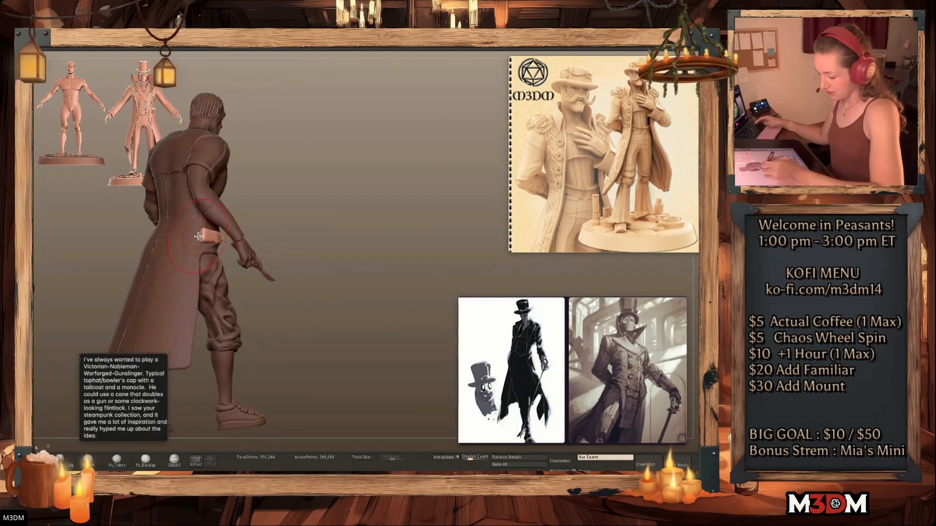
{"action": "left_click_drag", "start_coordinate": [395, 253], "coordinate": [409, 289]}
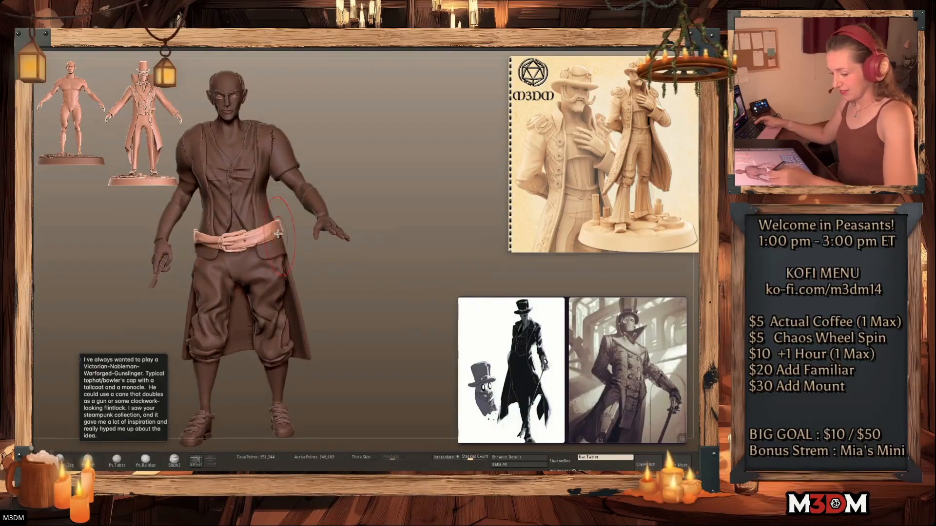
{"action": "left_click_drag", "start_coordinate": [431, 324], "coordinate": [419, 320]}
{"action": "left_click_drag", "start_coordinate": [369, 289], "coordinate": [396, 300]}
Isolate the trousers and mask everything else on the figure
{"action": "left_click", "coordinate": [305, 293], "text": "ctrl+shift"}
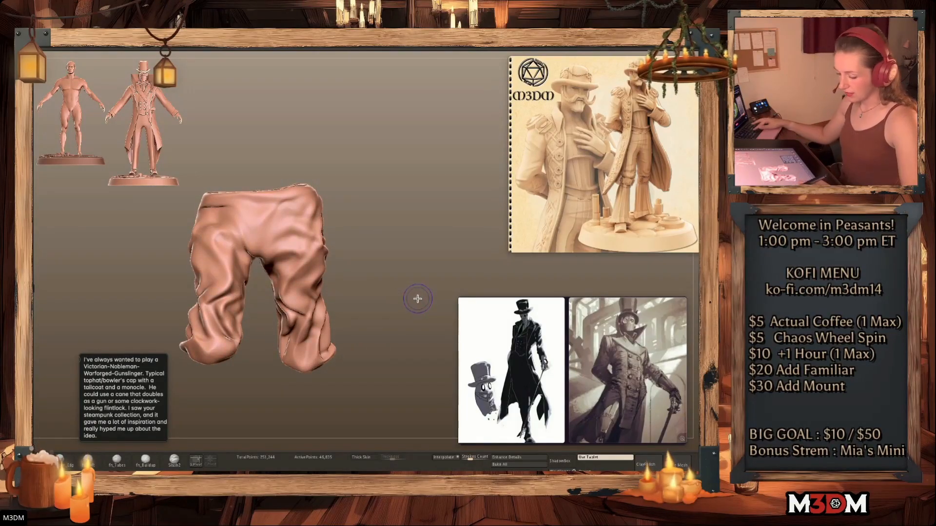
{"action": "left_click", "coordinate": [374, 298], "text": "ctrl+shift"}
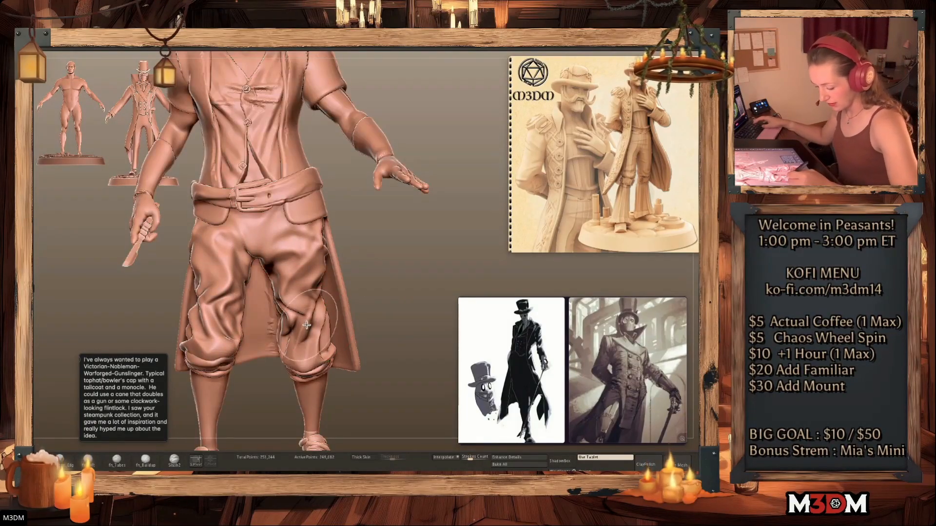
{"action": "left_click", "coordinate": [306, 325], "text": "ctrl+shift"}
{"action": "left_click", "coordinate": [401, 310], "text": "ctrl"}
{"action": "left_click", "coordinate": [405, 309], "text": "ctrl+shift"}
{"action": "left_click", "coordinate": [405, 309], "text": "ctrl"}
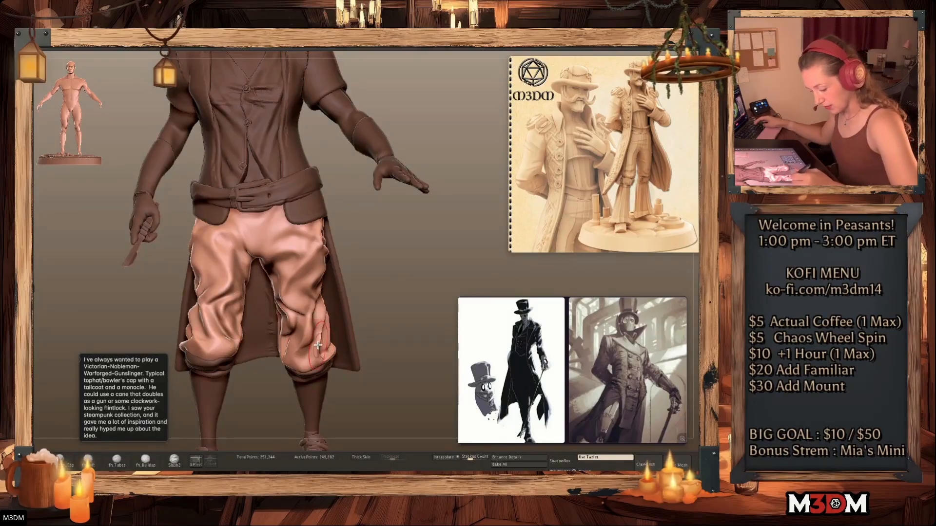
Reshape the fabric folds at both knees and across the upper thighs of the trousers
{"action": "mouse_move", "coordinate": [315, 340]}
{"action": "left_mouse_down"}
{"action": "mouse_move", "coordinate": [323, 327]}
{"action": "mouse_move", "coordinate": [279, 345]}
{"action": "left_mouse_up"}
{"action": "mouse_move", "coordinate": [217, 337]}
{"action": "left_mouse_down"}
{"action": "mouse_move", "coordinate": [210, 323]}
{"action": "mouse_move", "coordinate": [197, 340]}
{"action": "mouse_move", "coordinate": [212, 319]}
{"action": "left_mouse_up"}
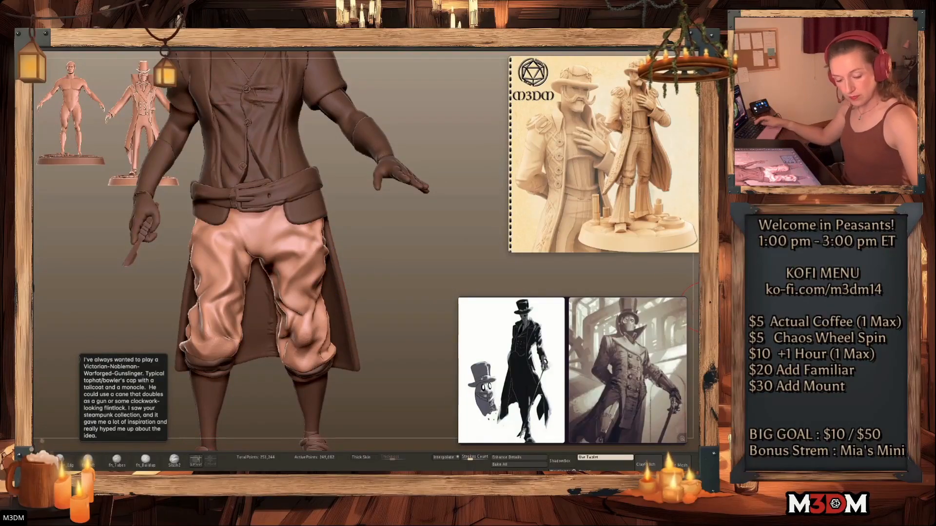
{"action": "mouse_move", "coordinate": [239, 225]}
{"action": "left_mouse_down"}
{"action": "mouse_move", "coordinate": [259, 257]}
{"action": "mouse_move", "coordinate": [245, 251]}
{"action": "mouse_move", "coordinate": [299, 252]}
{"action": "mouse_move", "coordinate": [300, 276]}
{"action": "mouse_move", "coordinate": [306, 232]}
{"action": "mouse_move", "coordinate": [297, 247]}
{"action": "left_mouse_up"}
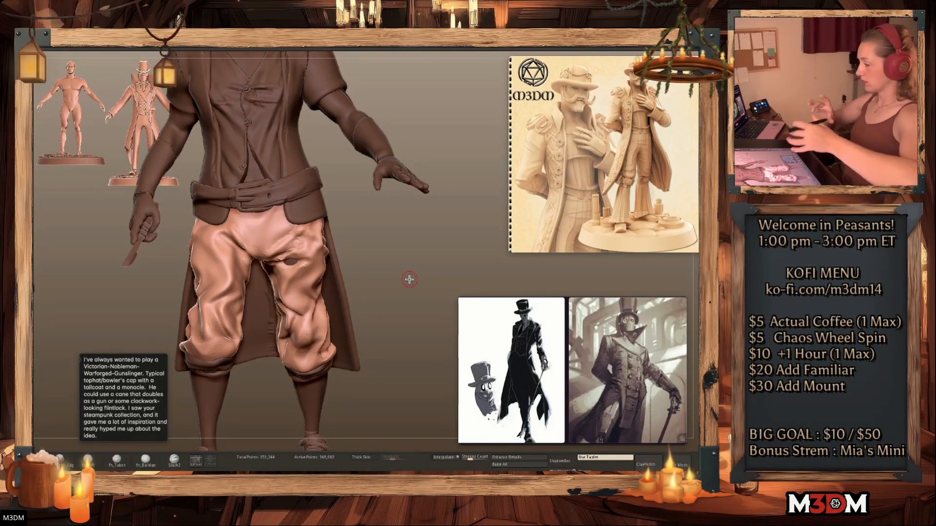
{"action": "mouse_move", "coordinate": [383, 308]}
{"action": "left_mouse_down"}
{"action": "mouse_move", "coordinate": [397, 299]}
{"action": "mouse_move", "coordinate": [325, 299]}
{"action": "left_mouse_up"}
Lower the brush intensity and sculpt a diagonal fold down the outer thigh of the trousers
{"action": "key", "text": "space"}
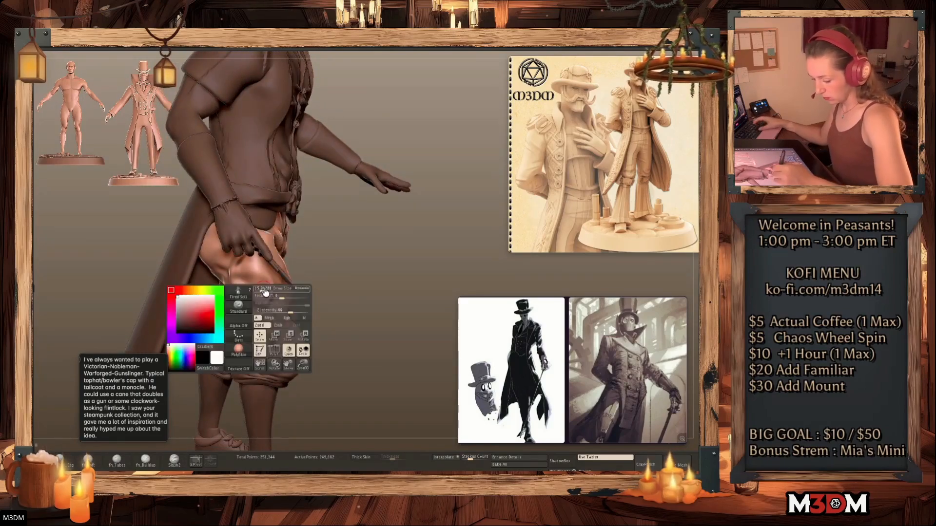
{"action": "key", "text": "shift+f"}
{"action": "key", "text": "shift+f"}
{"action": "key", "text": "space"}
{"action": "mouse_move", "coordinate": [270, 307]}
{"action": "left_mouse_down"}
{"action": "mouse_move", "coordinate": [242, 264]}
{"action": "mouse_move", "coordinate": [264, 306]}
{"action": "left_mouse_up"}
{"action": "mouse_move", "coordinate": [232, 258]}
{"action": "left_mouse_down"}
{"action": "mouse_move", "coordinate": [258, 307]}
{"action": "mouse_move", "coordinate": [259, 287]}
{"action": "left_mouse_up"}
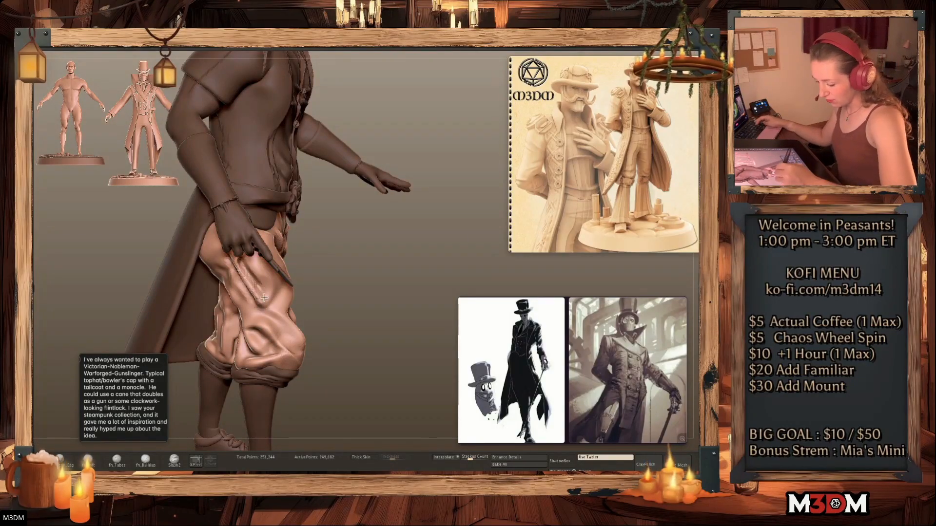
Rework the fabric fold across the left knee of the trousers, undoing the strokes that do not fit
{"action": "mouse_move", "coordinate": [426, 319]}
{"action": "left_mouse_down"}
{"action": "mouse_move", "coordinate": [416, 315]}
{"action": "mouse_move", "coordinate": [443, 309]}
{"action": "left_mouse_up"}
{"action": "key", "text": "space"}
{"action": "left_click_drag", "start_coordinate": [356, 358], "coordinate": [399, 371]}
{"action": "key", "text": "space"}
{"action": "key", "text": "ctrl+z"}
{"action": "key", "text": "space"}
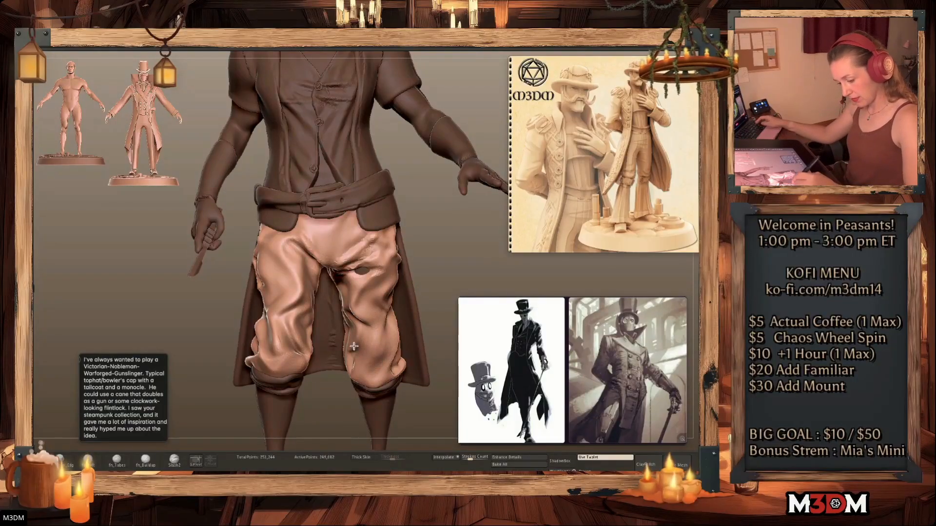
{"action": "left_click_drag", "start_coordinate": [447, 265], "coordinate": [394, 238], "text": "alt"}
{"action": "key", "text": "space"}
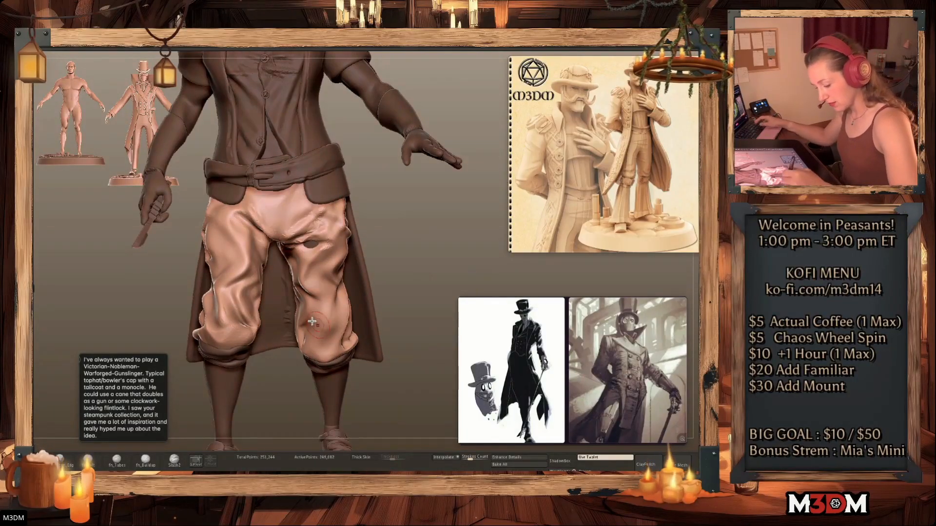
{"action": "mouse_move", "coordinate": [306, 313]}
{"action": "left_mouse_down"}
{"action": "mouse_move", "coordinate": [315, 333]}
{"action": "mouse_move", "coordinate": [335, 339]}
{"action": "mouse_move", "coordinate": [341, 326]}
{"action": "mouse_move", "coordinate": [357, 325]}
{"action": "left_mouse_up"}
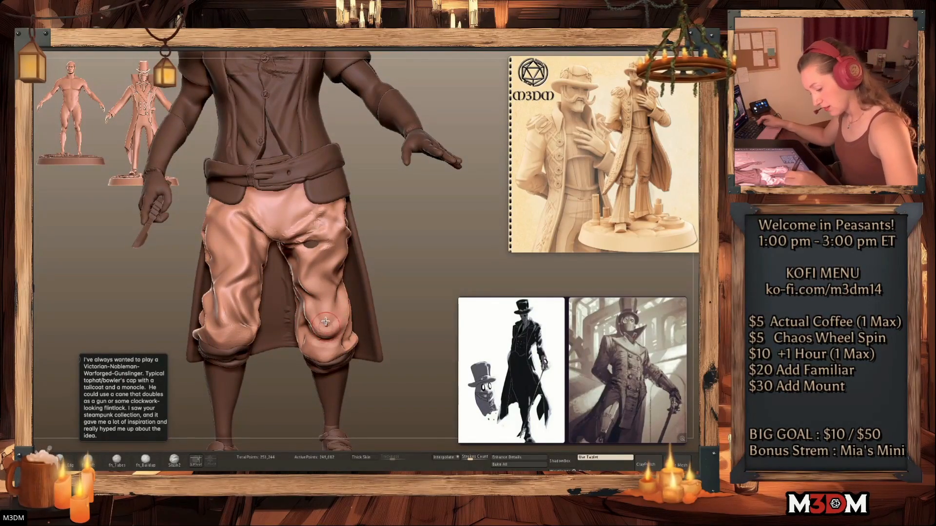
{"action": "key", "text": "ctrl+z"}
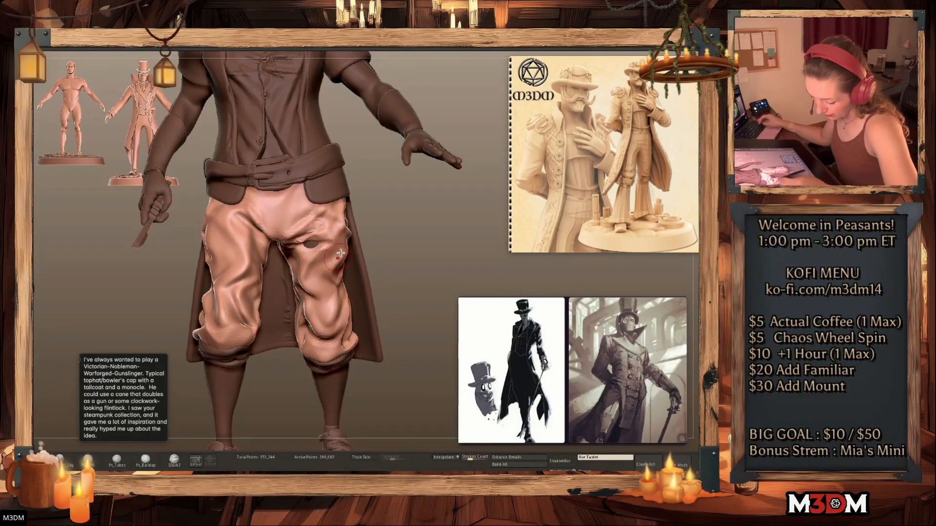
{"action": "left_click_drag", "start_coordinate": [343, 299], "coordinate": [323, 320]}
Clear the mask from the whole figure and adjust the silhouette of the trouser leg from the front
{"action": "left_click_drag", "start_coordinate": [397, 242], "coordinate": [390, 319], "text": "alt"}
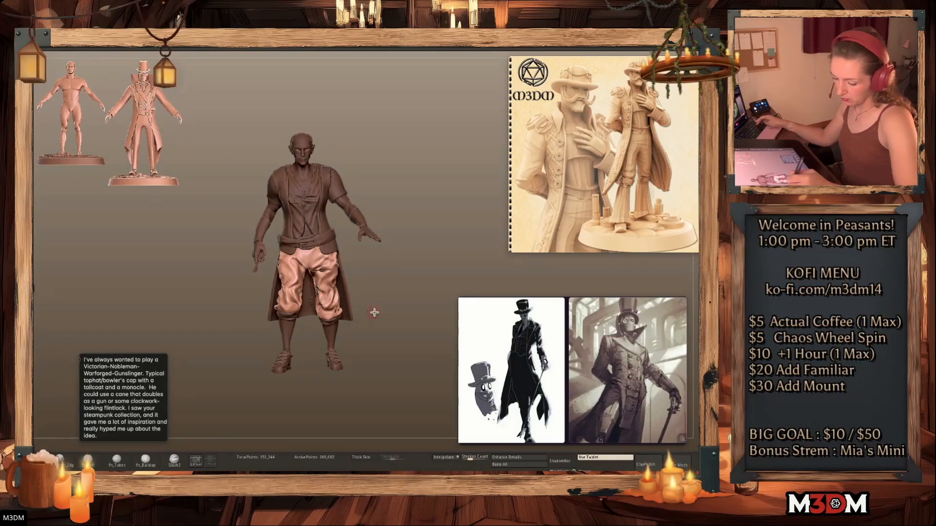
{"action": "left_click_drag", "start_coordinate": [384, 295], "coordinate": [364, 262], "text": "alt"}
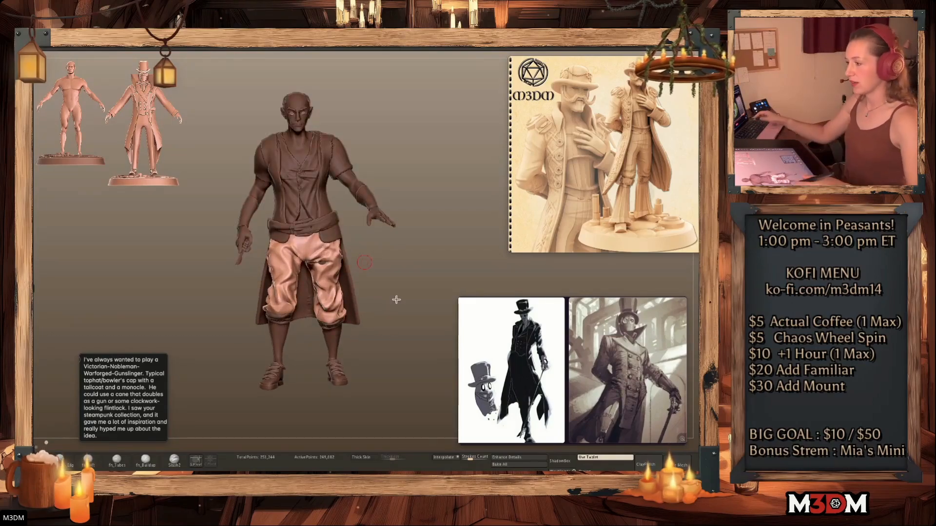
{"action": "mouse_move", "coordinate": [400, 305]}
{"action": "left_mouse_down"}
{"action": "mouse_move", "coordinate": [369, 288]}
{"action": "mouse_move", "coordinate": [396, 306]}
{"action": "left_mouse_up"}
{"action": "mouse_move", "coordinate": [326, 254]}
{"action": "left_mouse_down"}
{"action": "mouse_move", "coordinate": [317, 273]}
{"action": "mouse_move", "coordinate": [276, 273]}
{"action": "mouse_move", "coordinate": [277, 248]}
{"action": "mouse_move", "coordinate": [278, 290]}
{"action": "left_mouse_up"}
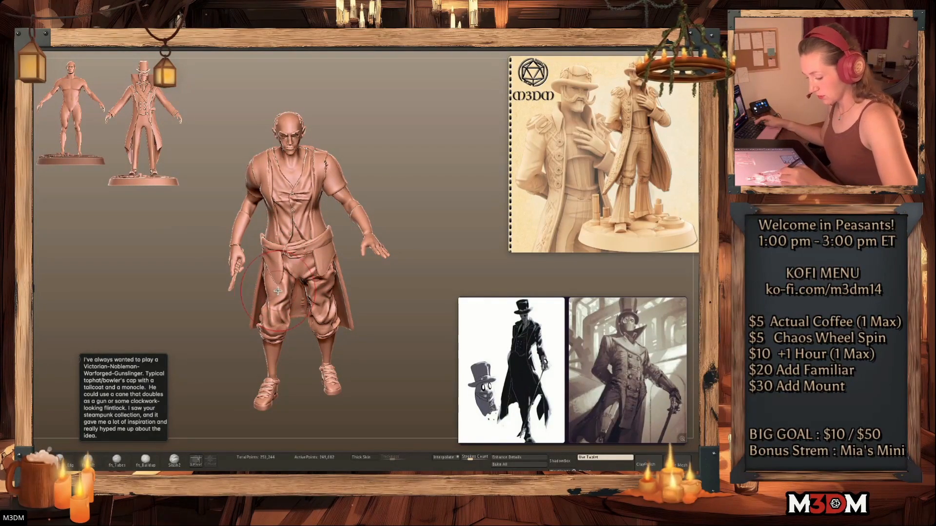
{"action": "mouse_move", "coordinate": [399, 307]}
{"action": "left_mouse_down", "text": "shift"}
{"action": "mouse_move", "coordinate": [418, 350]}
{"action": "mouse_move", "coordinate": [405, 323]}
{"action": "left_mouse_up", "text": "shift"}
{"action": "key", "text": "shift+f"}
{"action": "key", "text": "shift+f"}
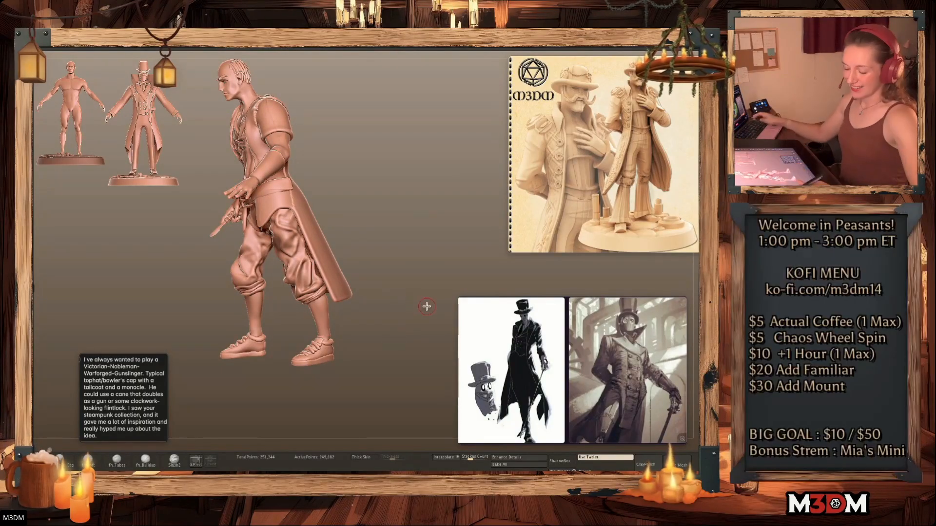
Cut notches under the soles of both shoes with the KnifeCurve brush to form raised heels
{"action": "left_click_drag", "start_coordinate": [396, 336], "coordinate": [419, 319]}
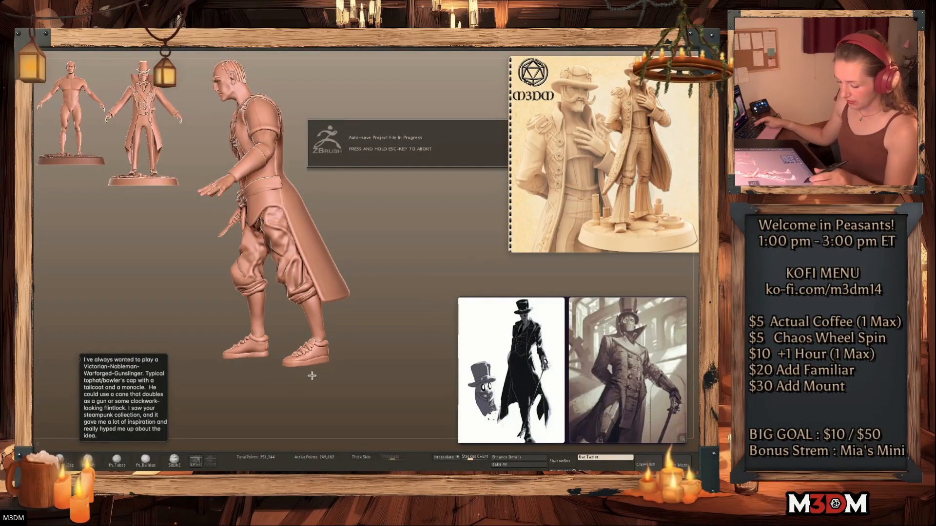
{"action": "left_click_drag", "start_coordinate": [312, 376], "coordinate": [376, 364]}
{"action": "mouse_move", "coordinate": [401, 327]}
{"action": "left_mouse_down"}
{"action": "mouse_move", "coordinate": [410, 348]}
{"action": "mouse_move", "coordinate": [403, 403]}
{"action": "mouse_move", "coordinate": [426, 405]}
{"action": "mouse_move", "coordinate": [400, 314]}
{"action": "left_mouse_up"}
{"action": "key", "text": "b"}
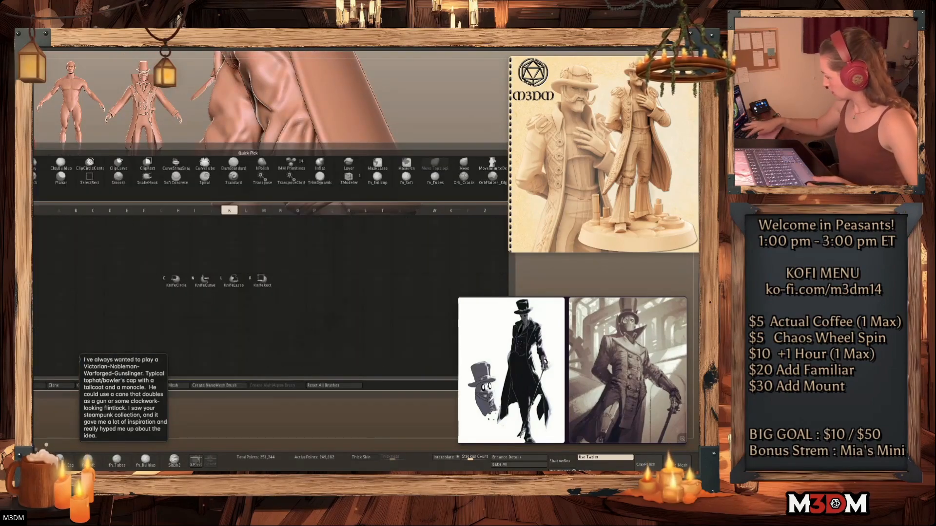
{"action": "key", "text": "k"}
{"action": "key", "text": "n"}
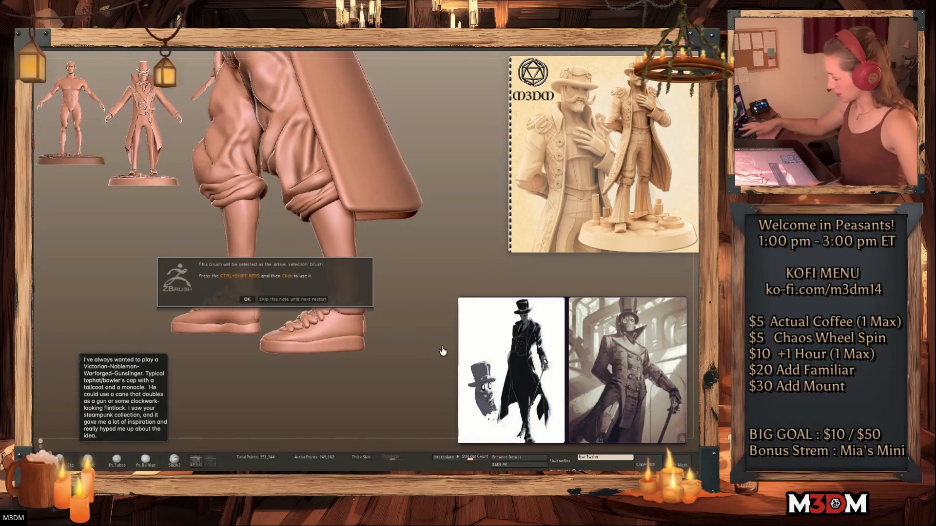
{"action": "left_click", "coordinate": [312, 301]}
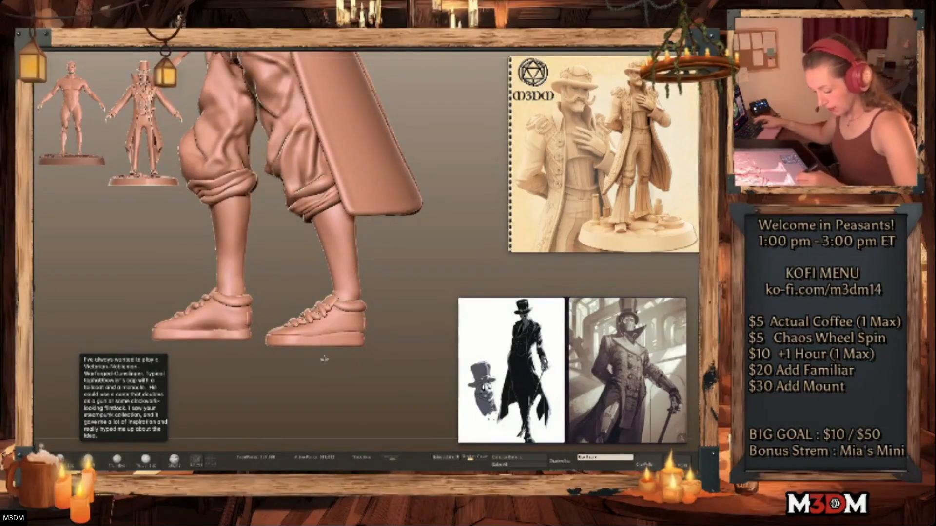
{"action": "left_click_drag", "start_coordinate": [321, 361], "coordinate": [346, 339]}
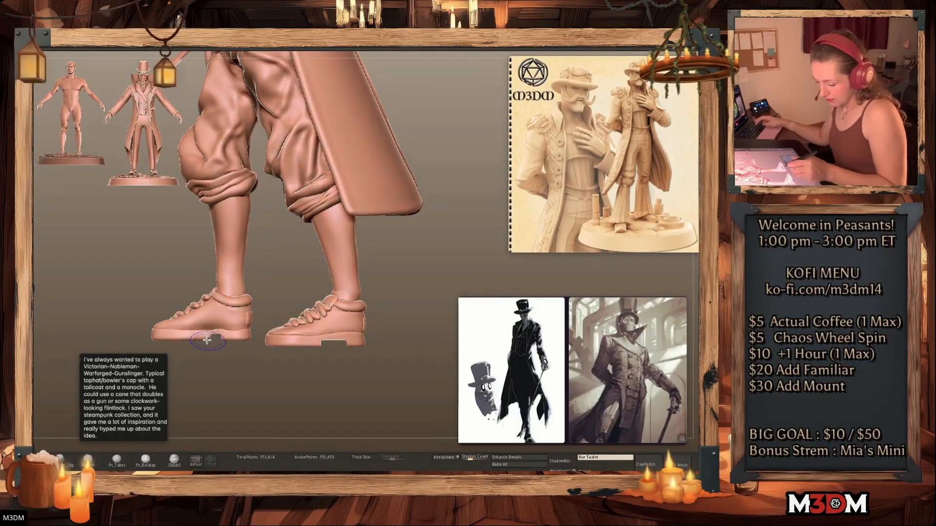
{"action": "left_click_drag", "start_coordinate": [320, 341], "coordinate": [350, 347]}
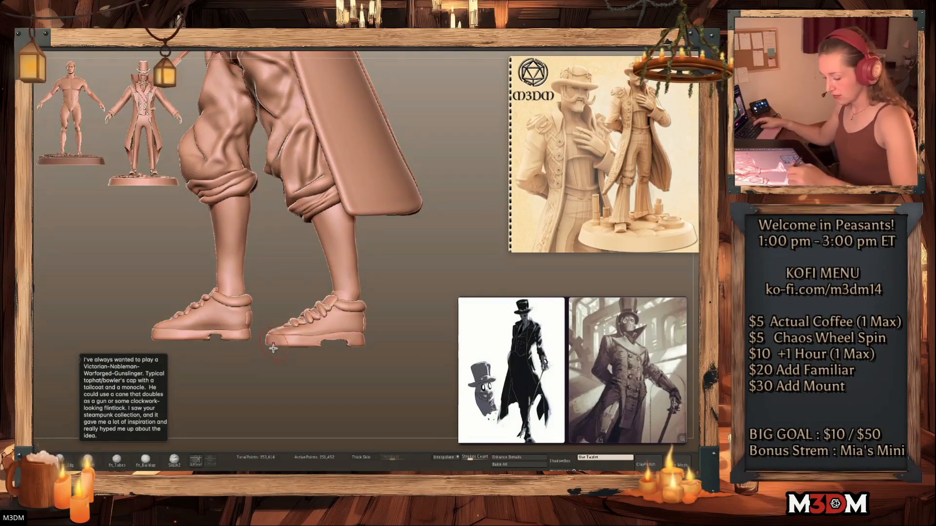
Mask everything except the toe of the rear shoe, tilt the toe upward, and clear the mask
{"action": "left_click_drag", "start_coordinate": [261, 312], "coordinate": [309, 367], "text": "ctrl"}
{"action": "left_click", "coordinate": [409, 286], "text": "ctrl"}
{"action": "key", "text": "w"}
{"action": "left_click", "coordinate": [281, 273]}
{"action": "left_click", "coordinate": [307, 273], "text": "alt"}
{"action": "mouse_move", "coordinate": [305, 299]}
{"action": "left_mouse_down"}
{"action": "mouse_move", "coordinate": [312, 304]}
{"action": "mouse_move", "coordinate": [315, 294]}
{"action": "left_mouse_up"}
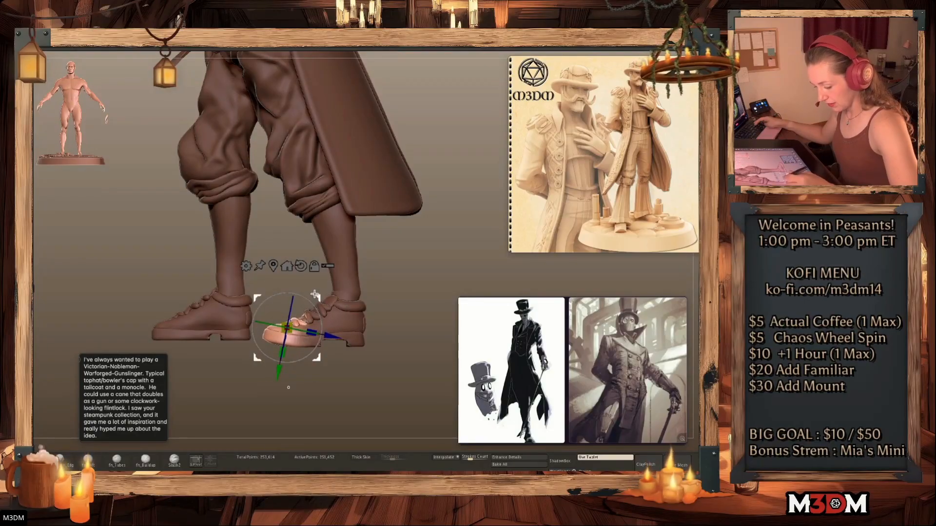
{"action": "key", "text": "q"}
{"action": "left_click_drag", "start_coordinate": [414, 309], "coordinate": [424, 322], "text": "ctrl"}
Mask everything except the toe of the front shoe, tilt it upward to match, and clear the mask
{"action": "mouse_move", "coordinate": [170, 334]}
{"action": "left_mouse_down", "text": "ctrl"}
{"action": "mouse_move", "coordinate": [208, 297]}
{"action": "mouse_move", "coordinate": [210, 305]}
{"action": "mouse_move", "coordinate": [208, 295]}
{"action": "left_mouse_up", "text": "ctrl"}
{"action": "left_click", "coordinate": [406, 287], "text": "ctrl"}
{"action": "key", "text": "w"}
{"action": "left_click", "coordinate": [300, 265], "text": "alt"}
{"action": "left_click", "coordinate": [272, 265]}
{"action": "key", "text": "q"}
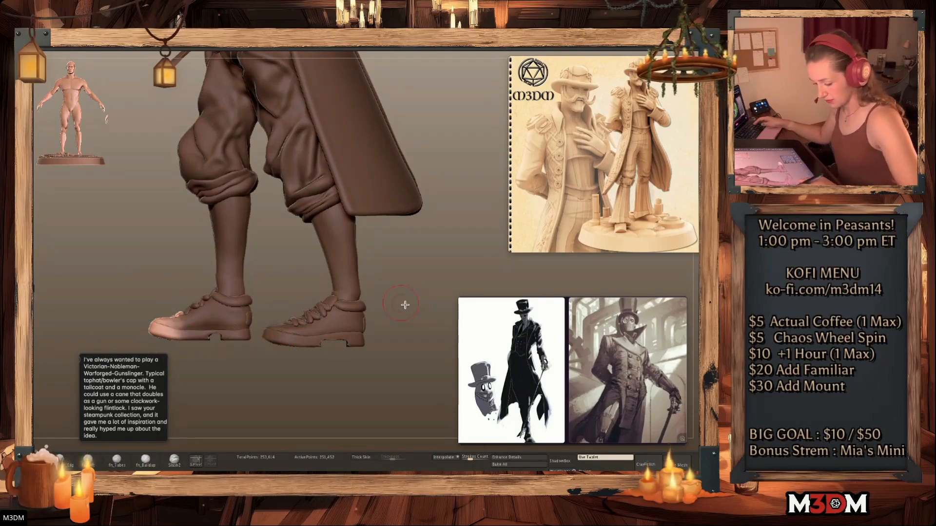
{"action": "left_click_drag", "start_coordinate": [393, 300], "coordinate": [415, 307], "text": "ctrl"}
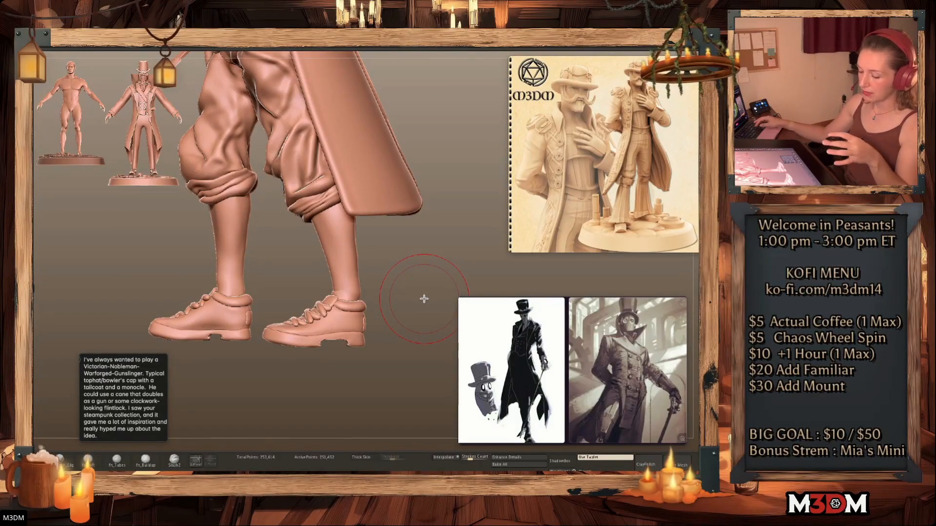
Isolate the coat by hiding the rest of the figure and ready the sculpting brush for its skirt
{"action": "left_click_drag", "start_coordinate": [388, 381], "coordinate": [421, 361], "text": "alt"}
{"action": "left_click", "coordinate": [309, 311], "text": "ctrl+shift"}
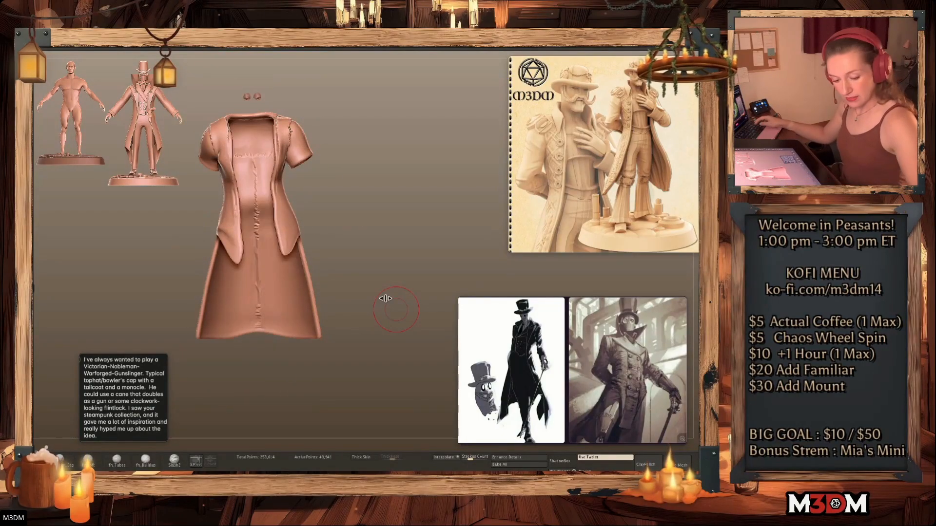
{"action": "key", "text": "space"}
{"action": "key", "text": "space"}
{"action": "left_click_drag", "start_coordinate": [401, 265], "coordinate": [383, 273]}
{"action": "key", "text": "space"}
Try sculpting single vertical folds down the skirt of the coat
{"action": "left_click_drag", "start_coordinate": [310, 219], "coordinate": [313, 366]}
{"action": "left_click_drag", "start_coordinate": [427, 221], "coordinate": [397, 232], "text": "alt"}
{"action": "key", "text": "space"}
{"action": "key", "text": "ctrl+z"}
{"action": "left_click_drag", "start_coordinate": [288, 219], "coordinate": [288, 366]}
{"action": "key", "text": "ctrl+z"}
Sculpt a series of long vertical folds down the coat's skirt and bring the whole figure back into view
{"action": "left_click_drag", "start_coordinate": [298, 218], "coordinate": [286, 412]}
{"action": "left_click_drag", "start_coordinate": [301, 323], "coordinate": [305, 361]}
{"action": "left_click_drag", "start_coordinate": [314, 214], "coordinate": [327, 346]}
{"action": "left_click_drag", "start_coordinate": [414, 237], "coordinate": [392, 239]}
{"action": "mouse_move", "coordinate": [349, 212]}
{"action": "left_mouse_down"}
{"action": "mouse_move", "coordinate": [408, 322]}
{"action": "mouse_move", "coordinate": [406, 335]}
{"action": "left_mouse_up"}
{"action": "left_click_drag", "start_coordinate": [414, 212], "coordinate": [405, 305]}
{"action": "left_click", "coordinate": [451, 270], "text": "ctrl+shift"}
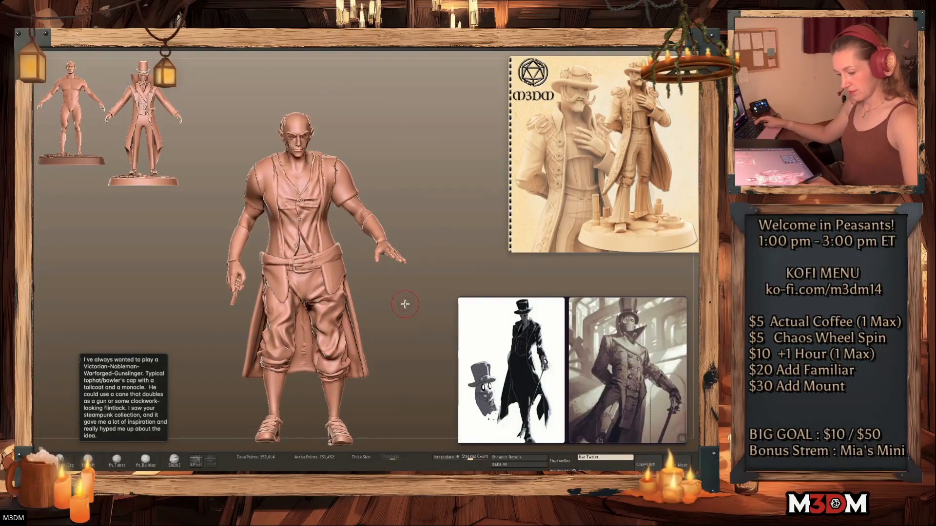
{"action": "key", "text": "space"}
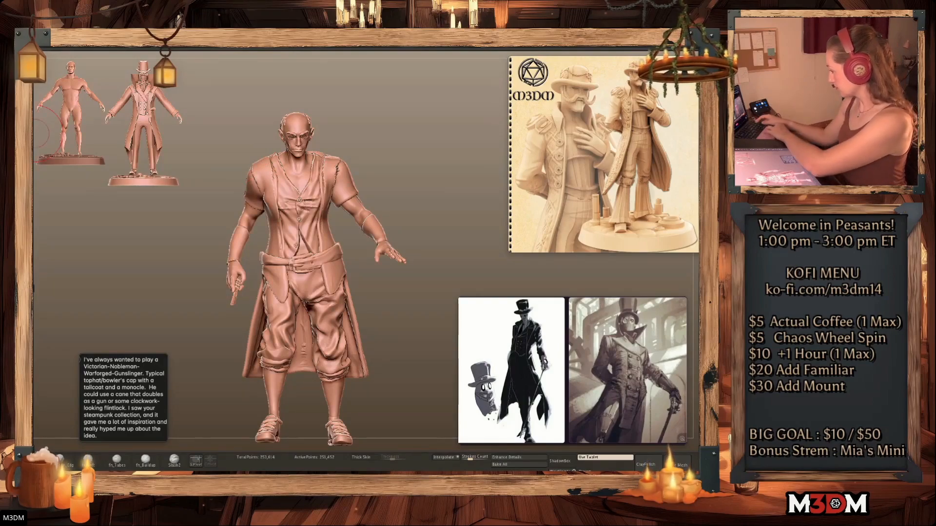
{"action": "key", "text": "shift+f"}
{"action": "key", "text": "shift+f"}
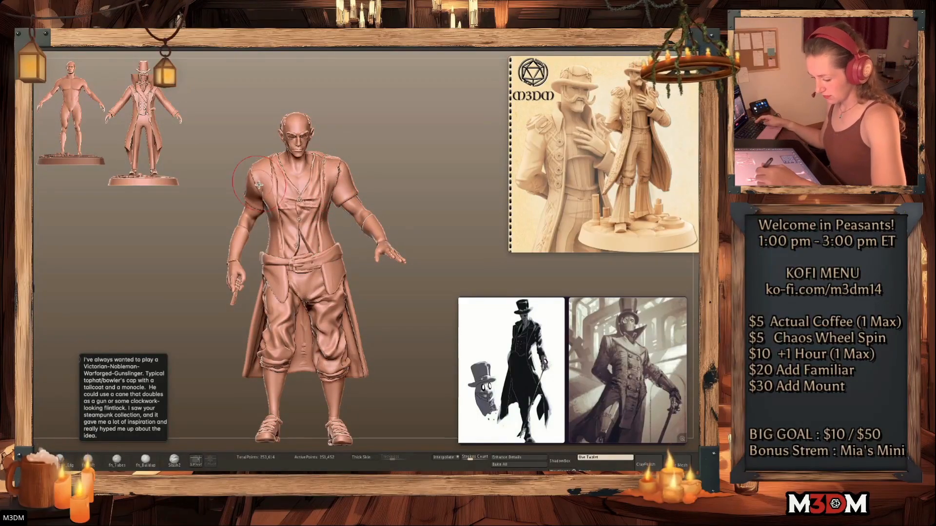
{"action": "key", "text": "space"}
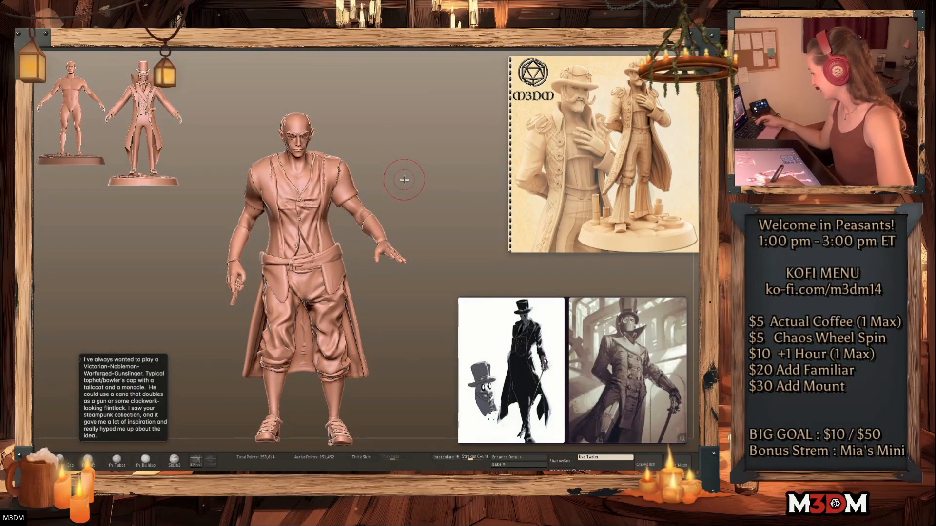
{"action": "left_click_drag", "start_coordinate": [402, 185], "coordinate": [403, 181], "text": "alt"}
{"action": "key", "text": "space"}
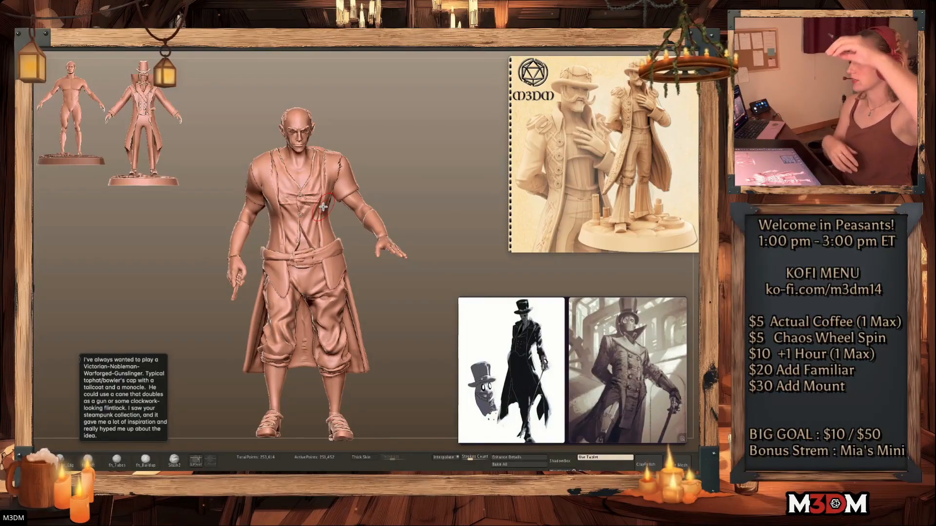
{"action": "left_click_drag", "start_coordinate": [387, 188], "coordinate": [384, 189]}
{"action": "key", "text": "shift+f"}
{"action": "key", "text": "shift+f"}
{"action": "key", "text": "space"}
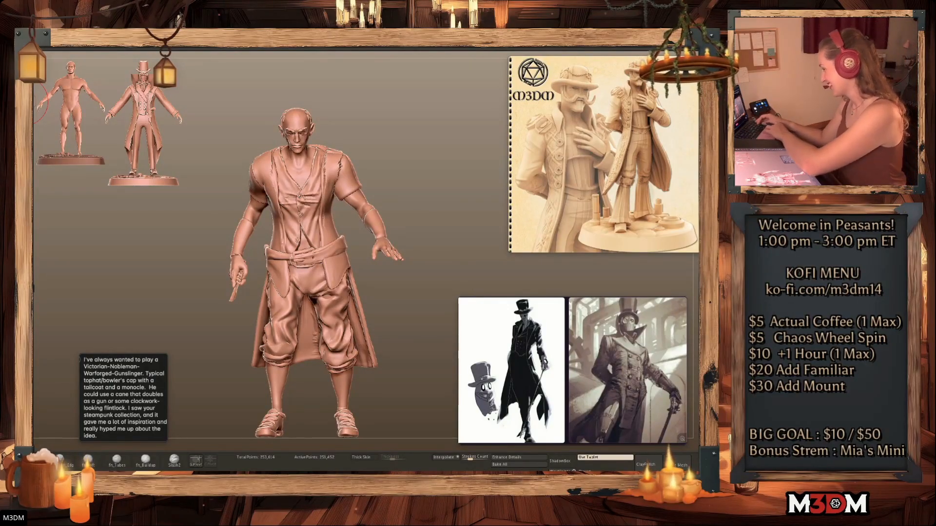
{"action": "left_click_drag", "start_coordinate": [420, 221], "coordinate": [418, 217]}
{"action": "key", "text": "space"}
Isolate the thigh patch of the trousers, examine its folds from different angles, and show the full figure again
{"action": "left_click_drag", "start_coordinate": [412, 320], "coordinate": [422, 355], "text": "alt"}
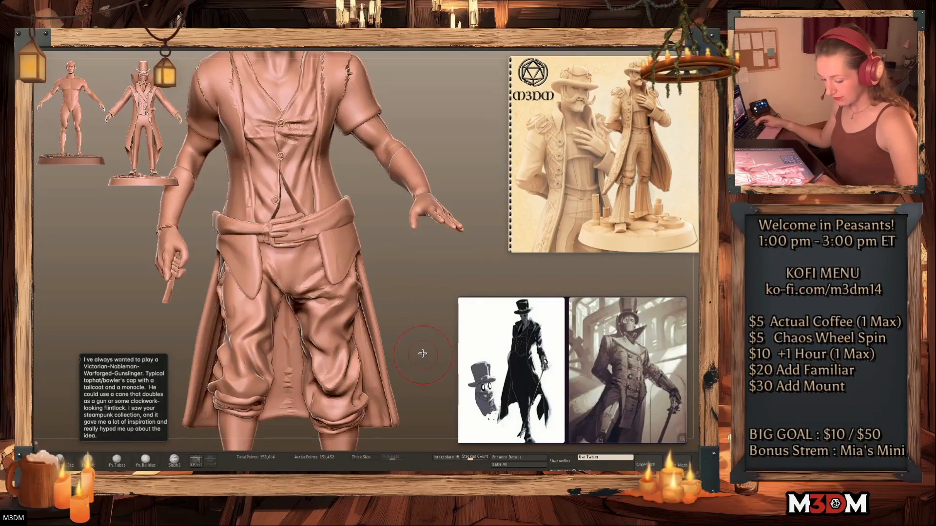
{"action": "left_click_drag", "start_coordinate": [395, 259], "coordinate": [413, 194], "text": "alt"}
{"action": "mouse_move", "coordinate": [254, 273]}
{"action": "left_mouse_down", "text": "ctrl"}
{"action": "mouse_move", "coordinate": [290, 248]}
{"action": "mouse_move", "coordinate": [280, 245]}
{"action": "mouse_move", "coordinate": [331, 254]}
{"action": "left_mouse_up", "text": "ctrl"}
{"action": "key", "text": "ctrl+z"}
{"action": "key", "text": "shift+f"}
{"action": "key", "text": "shift+f"}
{"action": "left_click", "coordinate": [273, 277], "text": "ctrl+shift"}
{"action": "mouse_move", "coordinate": [441, 293]}
{"action": "left_mouse_down"}
{"action": "mouse_move", "coordinate": [427, 295]}
{"action": "mouse_move", "coordinate": [435, 293]}
{"action": "left_mouse_up"}
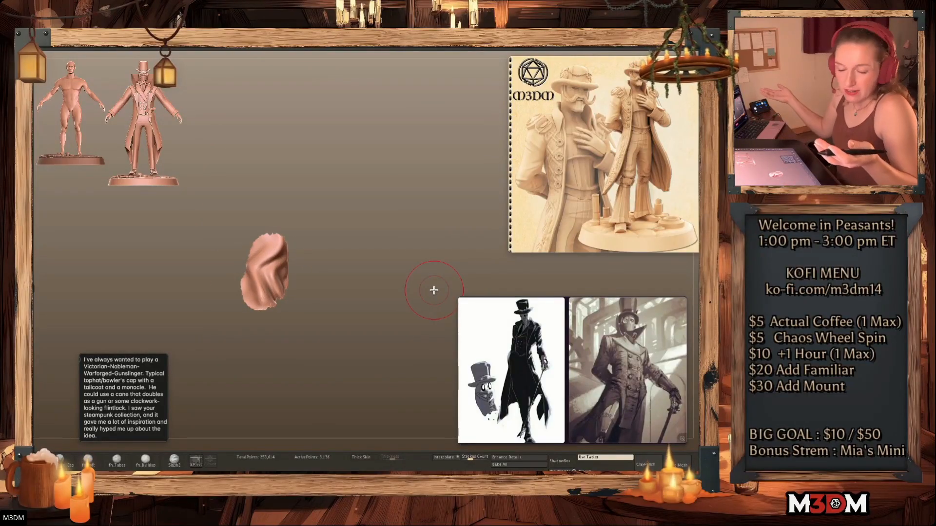
{"action": "left_click_drag", "start_coordinate": [375, 331], "coordinate": [371, 334]}
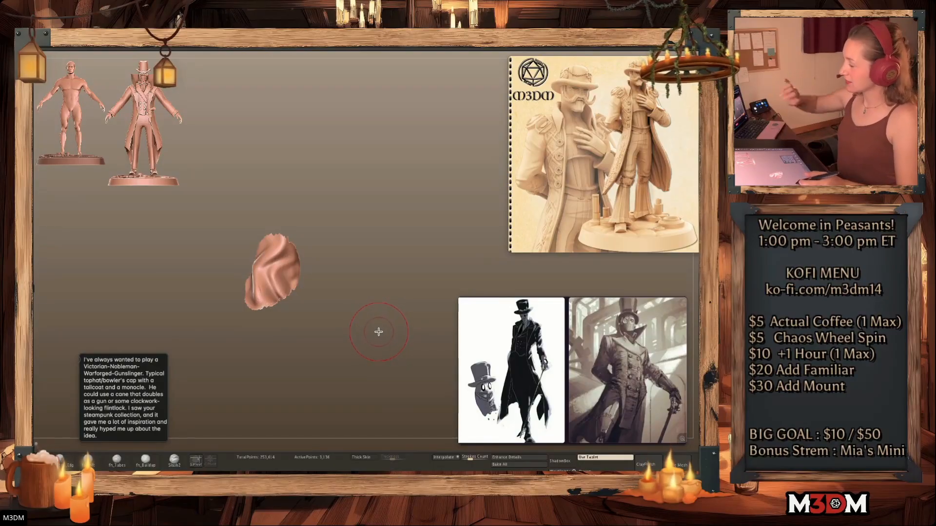
{"action": "left_click", "coordinate": [395, 348], "text": "ctrl+shift"}
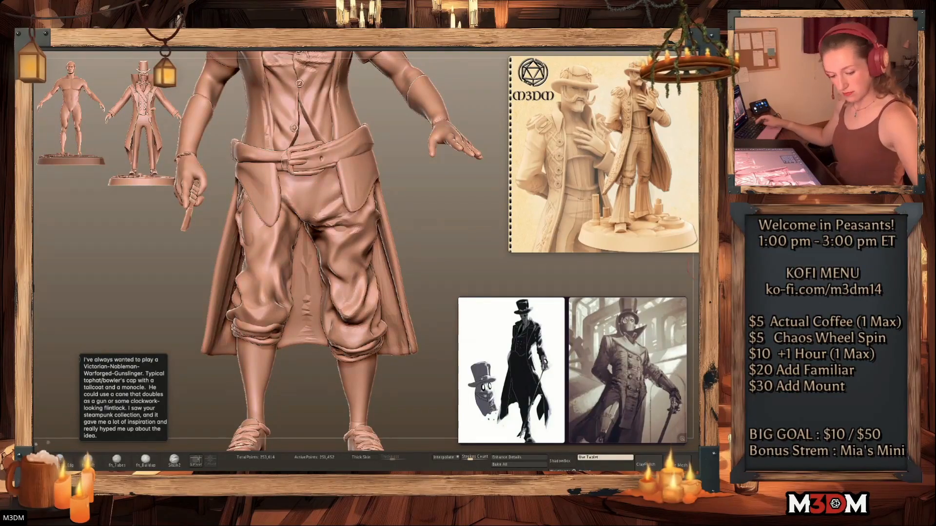
Revert the duplicate figure to its earlier state and move it beside the reworked one for comparison
{"action": "mouse_move", "coordinate": [439, 249]}
{"action": "left_mouse_down", "text": "alt"}
{"action": "mouse_move", "coordinate": [419, 269]}
{"action": "mouse_move", "coordinate": [424, 310]}
{"action": "mouse_move", "coordinate": [450, 333]}
{"action": "mouse_move", "coordinate": [465, 316]}
{"action": "mouse_move", "coordinate": [450, 329]}
{"action": "left_mouse_up", "text": "alt"}
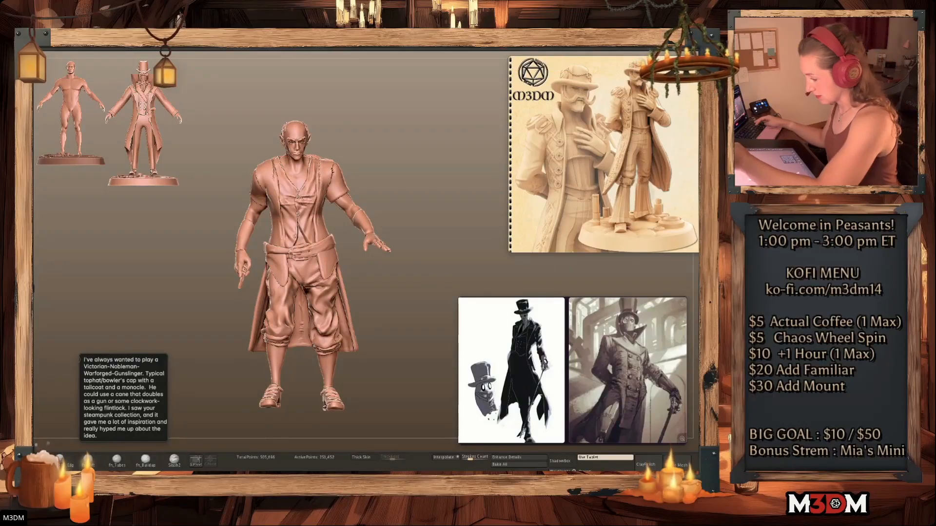
{"action": "key", "text": "ctrl+z"}
{"action": "key", "text": "shift+f"}
{"action": "key", "text": "shift+f"}
{"action": "key", "text": "w"}
{"action": "left_click", "coordinate": [268, 267]}
{"action": "left_click", "coordinate": [321, 222]}
{"action": "left_click_drag", "start_coordinate": [267, 267], "coordinate": [146, 267]}
{"action": "key", "text": "q"}
{"action": "left_click_drag", "start_coordinate": [435, 279], "coordinate": [513, 273], "text": "alt"}
{"action": "key", "text": "shift+f"}
{"action": "key", "text": "shift+f"}
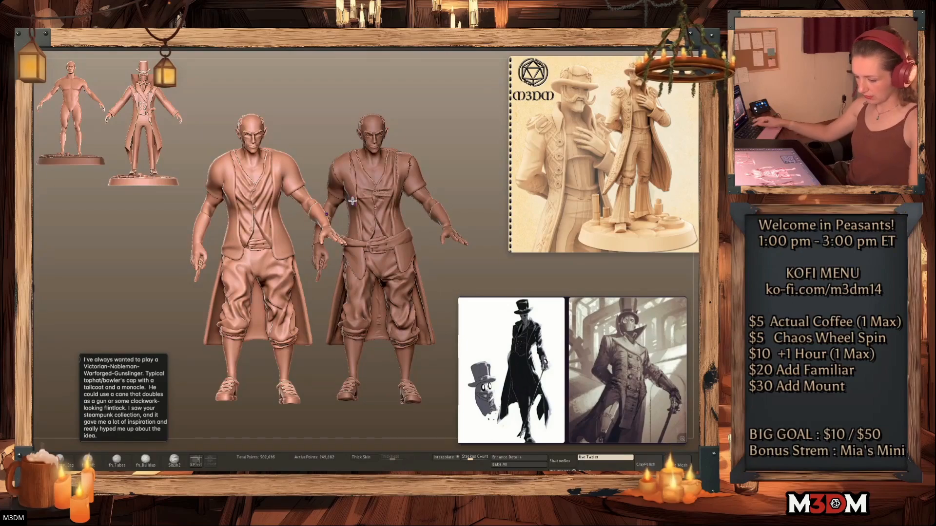
Select the reworked figure and compare it with the earlier version from the side and the front
{"action": "left_click", "coordinate": [380, 191], "text": "alt"}
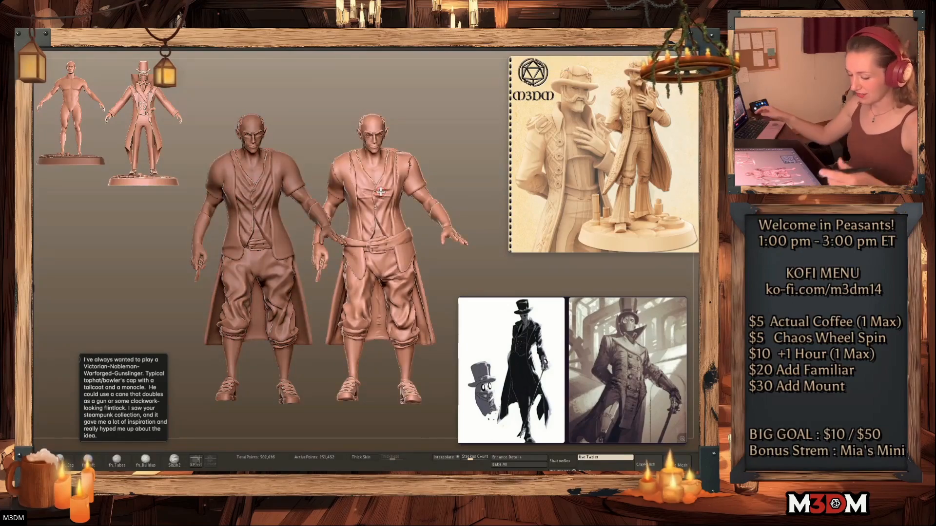
{"action": "key", "text": "shift+f"}
{"action": "key", "text": "shift+f"}
{"action": "mouse_move", "coordinate": [382, 424]}
{"action": "left_mouse_down"}
{"action": "mouse_move", "coordinate": [394, 423]}
{"action": "mouse_move", "coordinate": [351, 407]}
{"action": "left_mouse_up"}
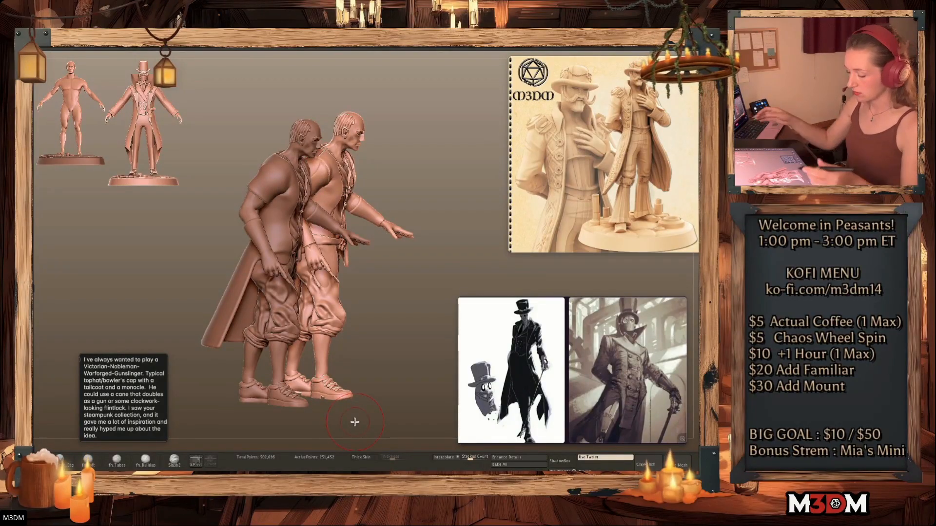
{"action": "left_click_drag", "start_coordinate": [355, 422], "coordinate": [407, 394]}
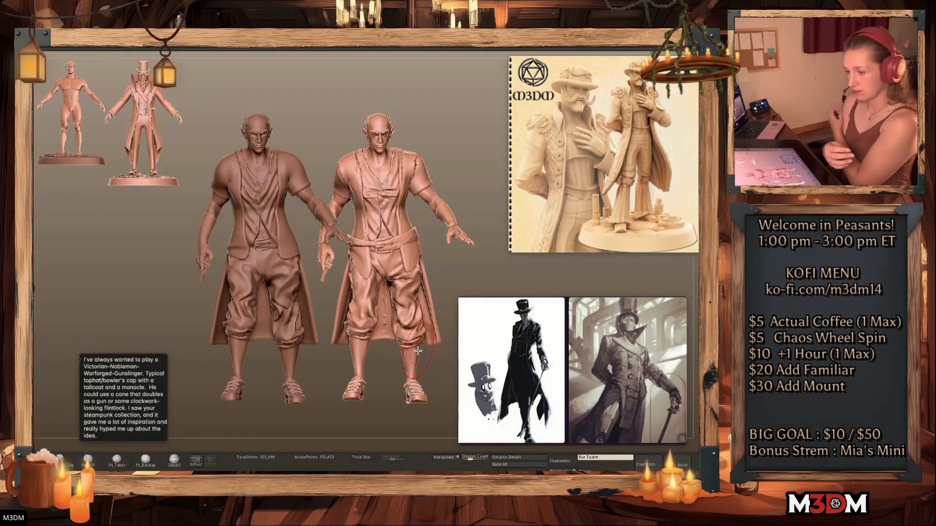
{"action": "left_click_drag", "start_coordinate": [452, 280], "coordinate": [411, 278], "text": "alt"}
{"action": "right_click", "coordinate": [436, 264]}
{"action": "key", "text": "shift+f"}
{"action": "key", "text": "shift+f"}
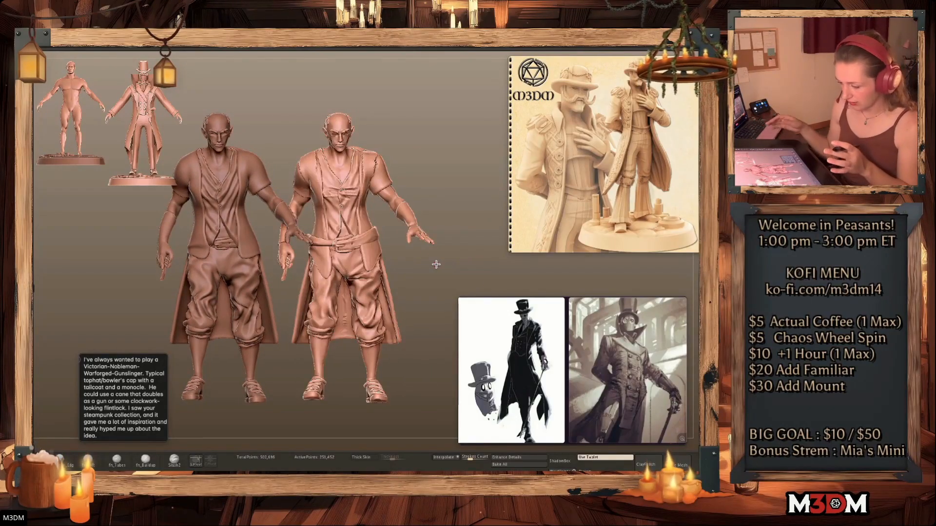
{"action": "key", "text": "w"}
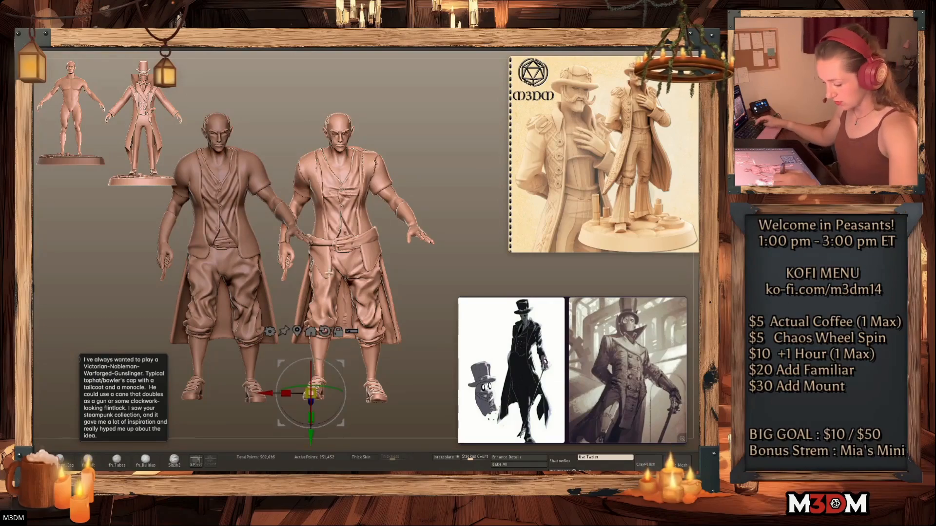
Clear the mask from the earlier version and compare both figures from the front
{"action": "left_click", "coordinate": [357, 258]}
{"action": "left_click_drag", "start_coordinate": [368, 260], "coordinate": [350, 261]}
{"action": "left_click", "coordinate": [374, 199]}
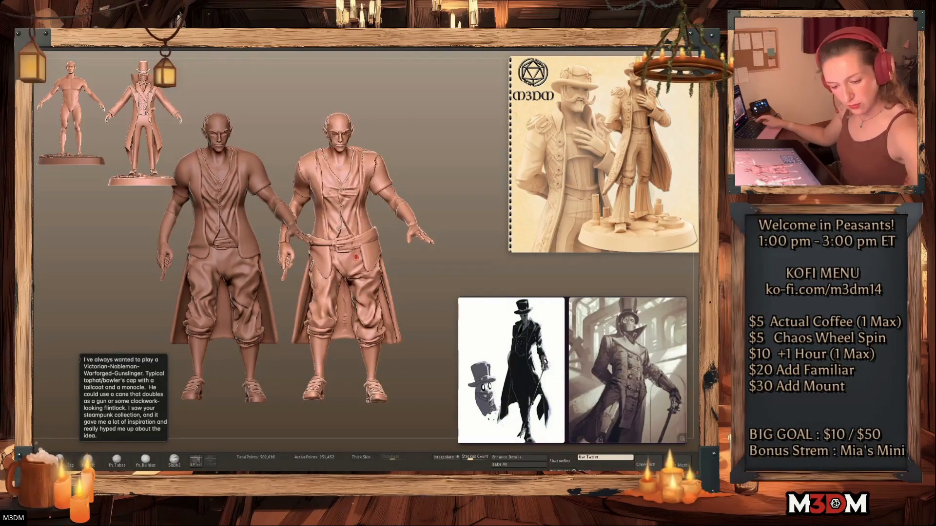
{"action": "left_click_drag", "start_coordinate": [698, 381], "coordinate": [662, 210], "text": "ctrl"}
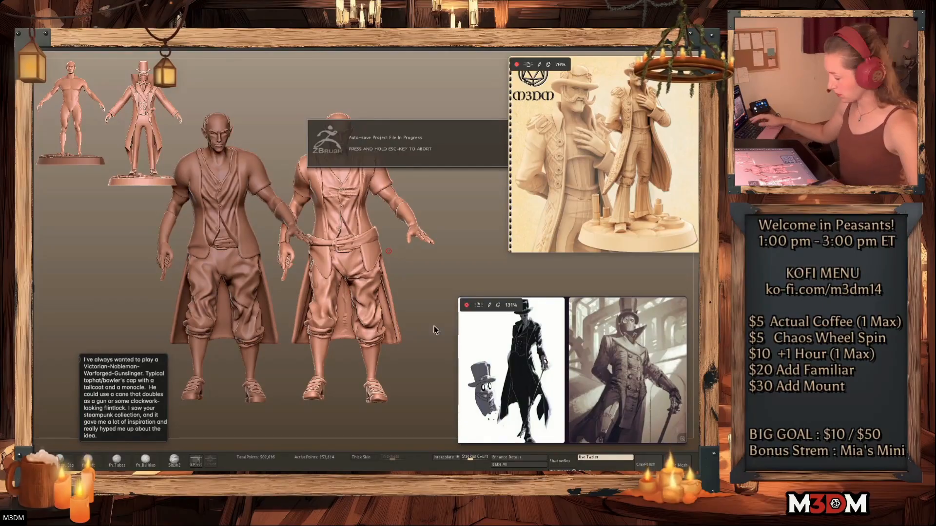
{"action": "left_click_drag", "start_coordinate": [424, 367], "coordinate": [424, 364]}
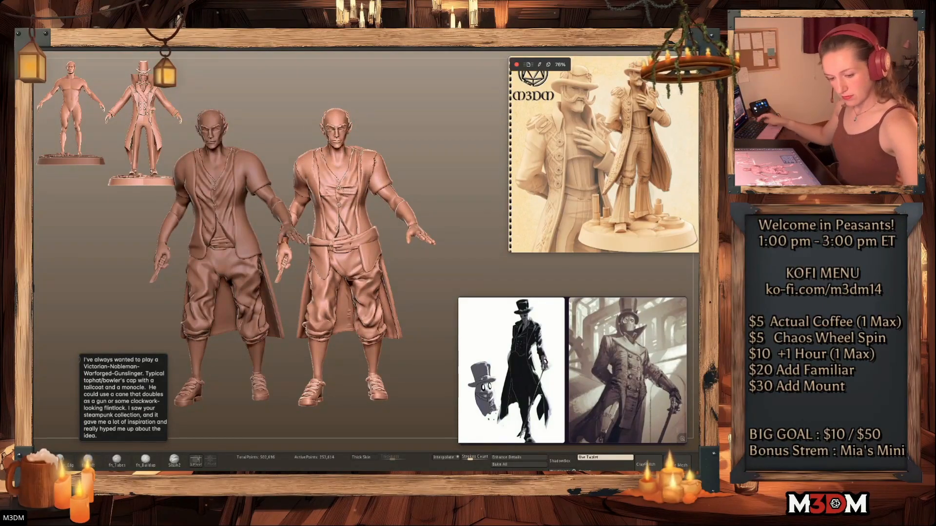
Show only the reworked figure and examine it from the side and the front
{"action": "key", "text": "w"}
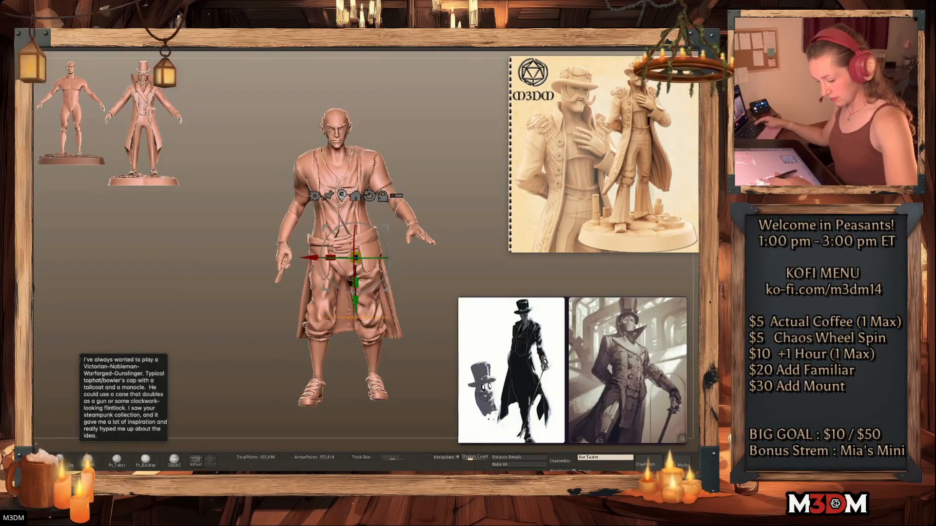
{"action": "left_click_drag", "start_coordinate": [375, 258], "coordinate": [352, 260]}
{"action": "key", "text": "q"}
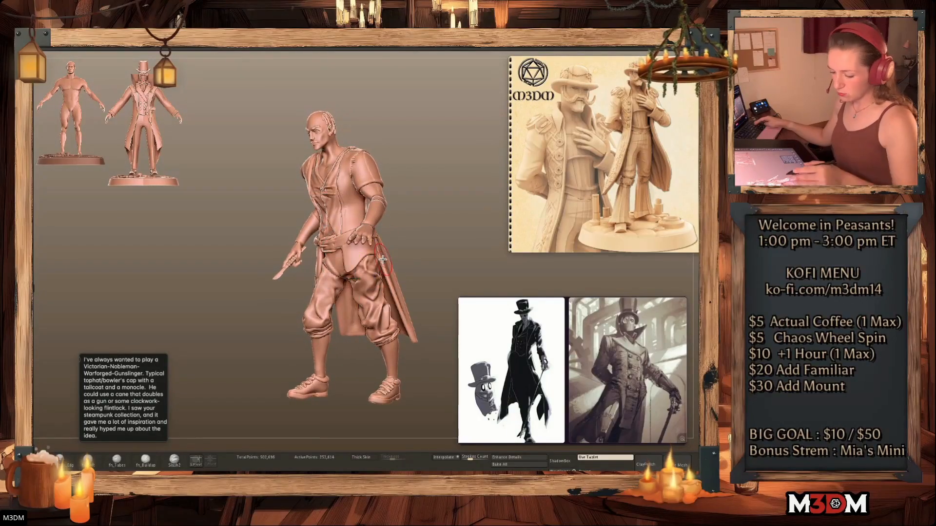
{"action": "left_click_drag", "start_coordinate": [432, 265], "coordinate": [409, 250]}
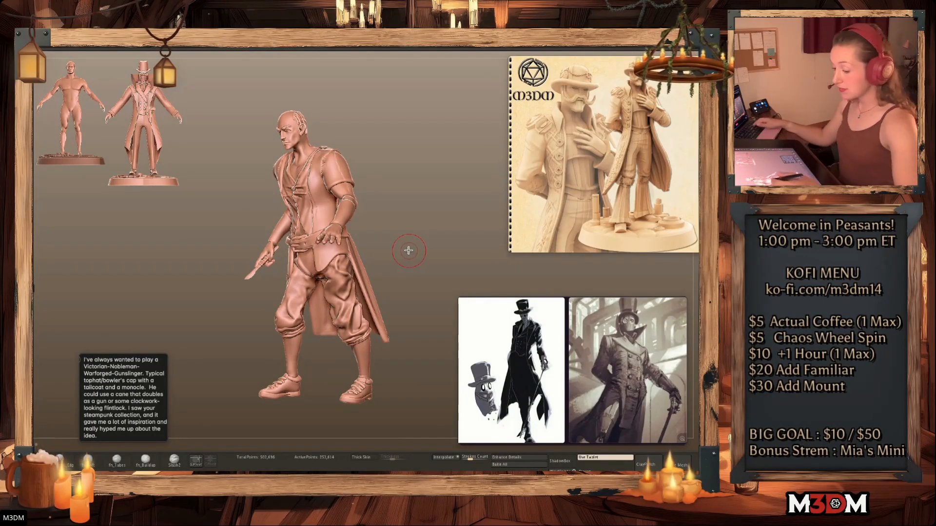
{"action": "key", "text": "w"}
{"action": "mouse_move", "coordinate": [338, 258]}
{"action": "left_mouse_down"}
{"action": "mouse_move", "coordinate": [389, 252]}
{"action": "mouse_move", "coordinate": [340, 260]}
{"action": "left_mouse_up"}
{"action": "key", "text": "q"}
{"action": "key", "text": "w"}
{"action": "key", "text": "q"}
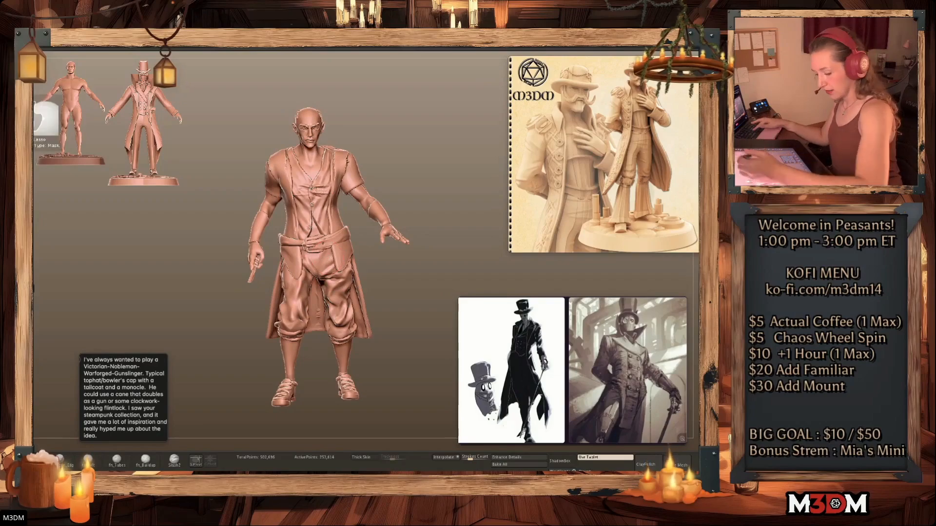
Mask everything except the figure's bent-knife-side leg and swing that leg slightly outward from the hip
{"action": "mouse_move", "coordinate": [253, 414]}
{"action": "left_mouse_down", "text": "ctrl"}
{"action": "mouse_move", "coordinate": [282, 245]}
{"action": "mouse_move", "coordinate": [298, 420]}
{"action": "left_mouse_up", "text": "ctrl"}
{"action": "left_click", "coordinate": [402, 310], "text": "ctrl"}
{"action": "key", "text": "w"}
{"action": "key", "text": "y"}
{"action": "mouse_move", "coordinate": [290, 252]}
{"action": "left_mouse_down"}
{"action": "mouse_move", "coordinate": [286, 398]}
{"action": "mouse_move", "coordinate": [270, 393]}
{"action": "left_mouse_up"}
{"action": "key", "text": "q"}
{"action": "key", "text": "ctrl+z"}
{"action": "key", "text": "ctrl+shift+z"}
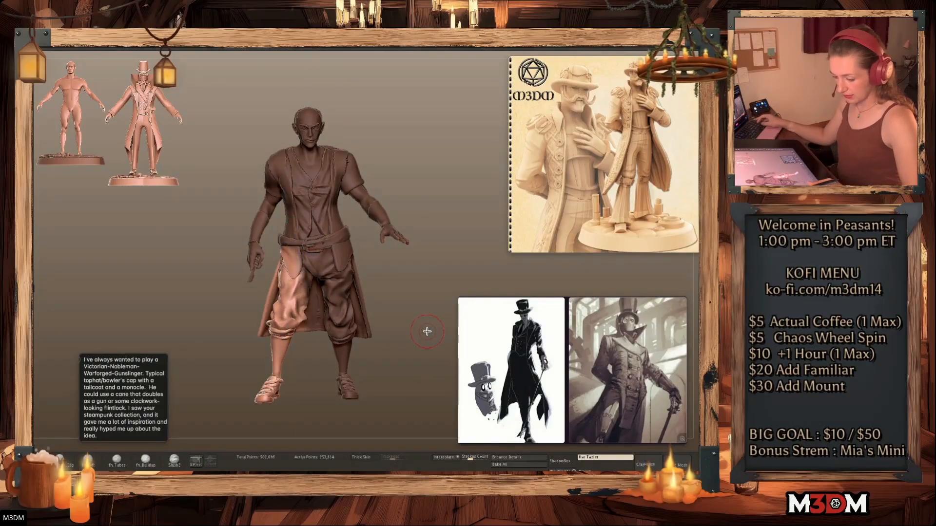
Toggle the leg adjustment off and on repeatedly to compare the stance, ending with the wider stance
{"action": "key", "text": "ctrl+z"}
{"action": "key", "text": "ctrl+shift+z"}
{"action": "key", "text": "ctrl+z"}
{"action": "key", "text": "ctrl+shift+z"}
{"action": "key", "text": "ctrl+z"}
{"action": "key", "text": "ctrl+shift+z"}
{"action": "key", "text": "ctrl+z"}
{"action": "key", "text": "ctrl+shift+z"}
{"action": "key", "text": "ctrl+z"}
{"action": "key", "text": "ctrl+shift+z"}
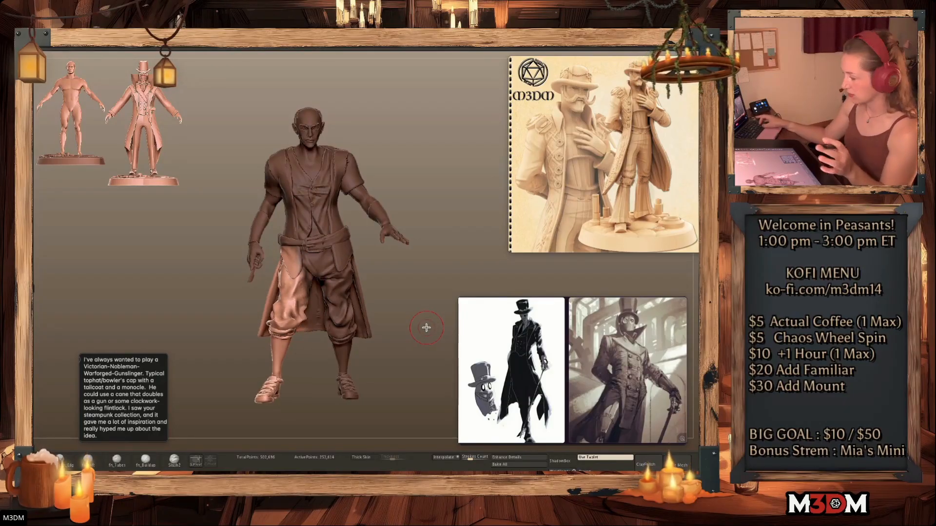
{"action": "key", "text": "ctrl+z"}
{"action": "key", "text": "ctrl+shift+z"}
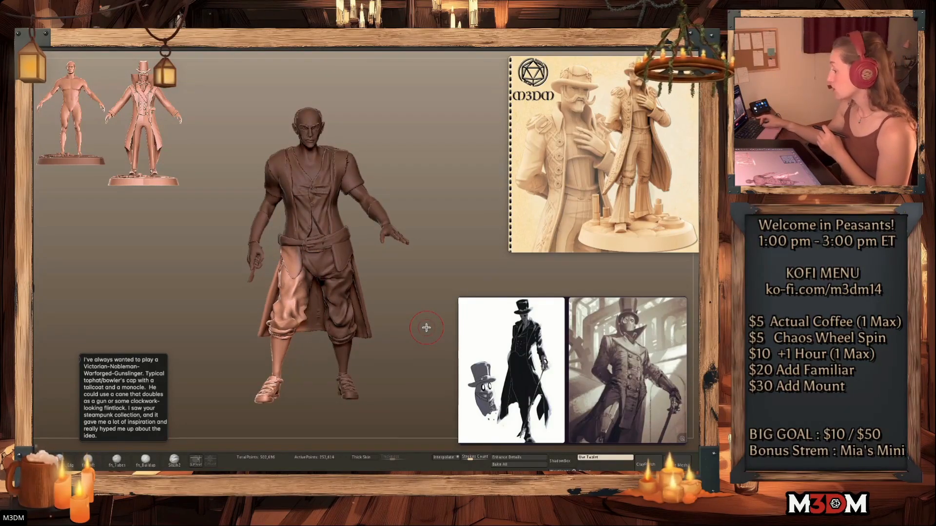
{"action": "key", "text": "ctrl+z"}
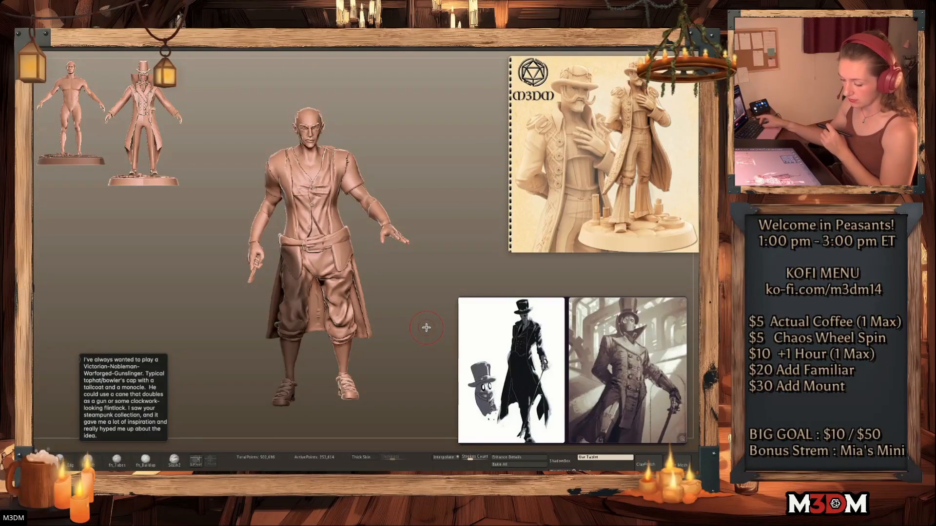
{"action": "key", "text": "ctrl+shift+z"}
{"action": "key", "text": "ctrl+z"}
{"action": "key", "text": "ctrl+shift+z"}
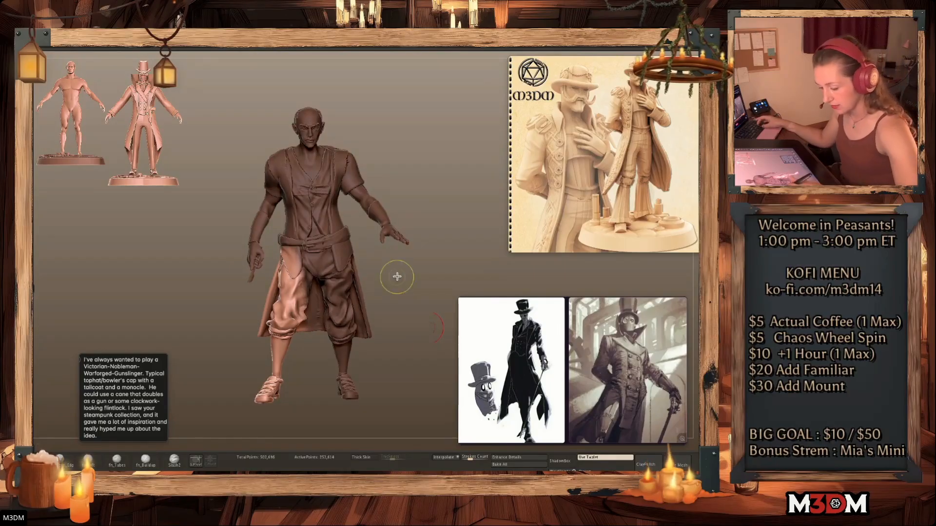
Try to reposition the outstretched arm with the rest of the figure masked, undo it and clear the mask
{"action": "left_click_drag", "start_coordinate": [396, 281], "coordinate": [385, 305], "text": "ctrl"}
{"action": "right_click", "coordinate": [382, 312]}
{"action": "left_click", "coordinate": [382, 293], "text": "ctrl"}
{"action": "left_click", "coordinate": [378, 263], "text": "ctrl"}
{"action": "mouse_move", "coordinate": [246, 297]}
{"action": "left_mouse_down", "text": "ctrl"}
{"action": "mouse_move", "coordinate": [273, 140]}
{"action": "mouse_move", "coordinate": [283, 149]}
{"action": "left_mouse_up", "text": "ctrl"}
{"action": "mouse_move", "coordinate": [399, 165]}
{"action": "left_mouse_down", "text": "ctrl"}
{"action": "mouse_move", "coordinate": [366, 152]}
{"action": "mouse_move", "coordinate": [430, 219]}
{"action": "mouse_move", "coordinate": [422, 196]}
{"action": "left_mouse_up", "text": "ctrl"}
{"action": "left_click", "coordinate": [413, 205], "text": "ctrl"}
{"action": "mouse_move", "coordinate": [345, 158]}
{"action": "left_mouse_down"}
{"action": "mouse_move", "coordinate": [391, 241]}
{"action": "mouse_move", "coordinate": [407, 213]}
{"action": "mouse_move", "coordinate": [435, 264]}
{"action": "left_mouse_up"}
{"action": "key", "text": "ctrl+z"}
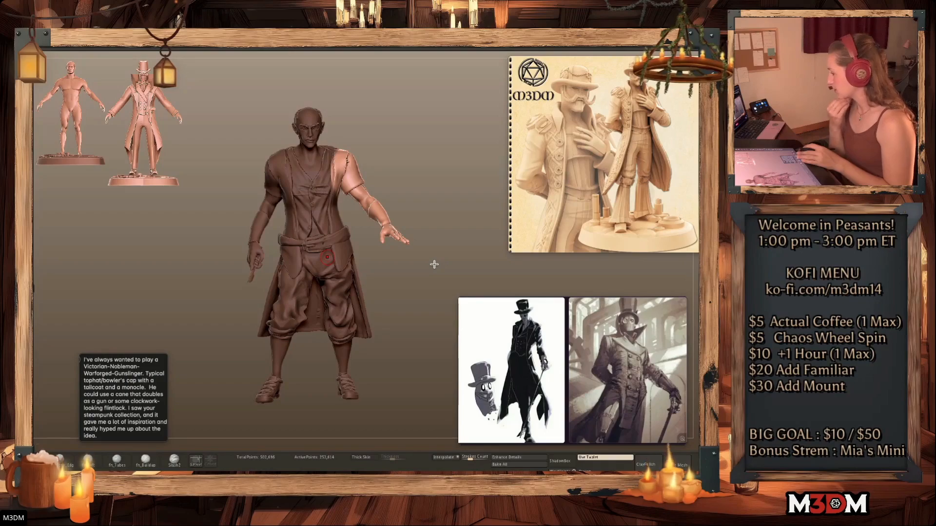
{"action": "left_click", "coordinate": [409, 321], "text": "ctrl"}
{"action": "left_click_drag", "start_coordinate": [414, 319], "coordinate": [403, 309]}
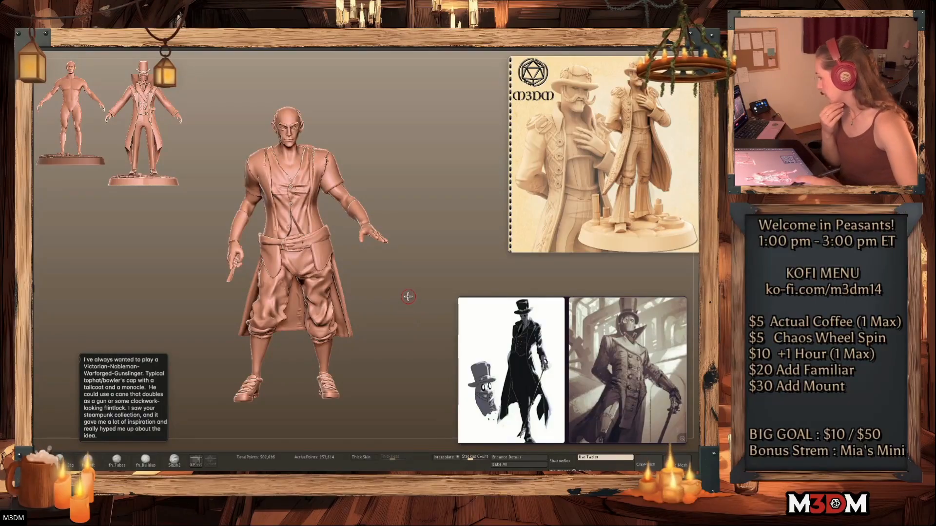
Switch to the top-hatted gunslinger model with its base and view it upright from the front
{"action": "key", "text": "space"}
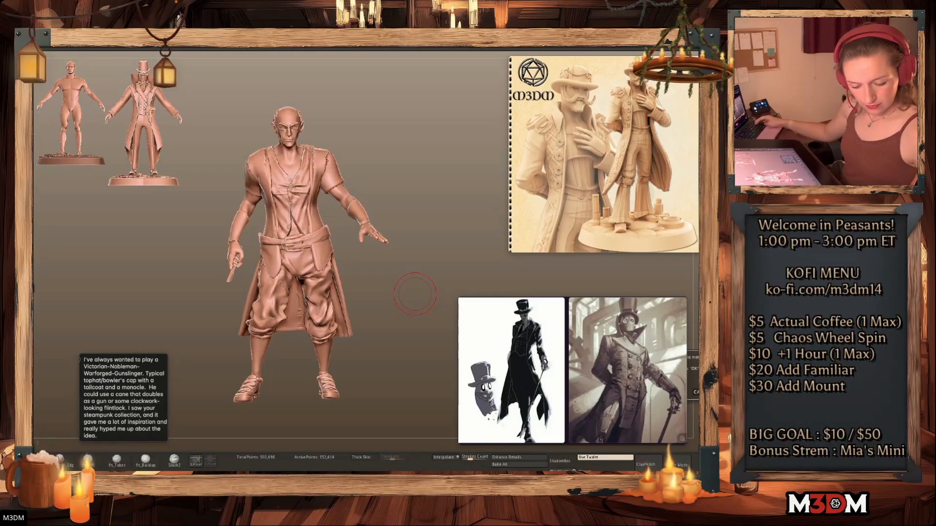
{"action": "key", "text": "ctrl+t"}
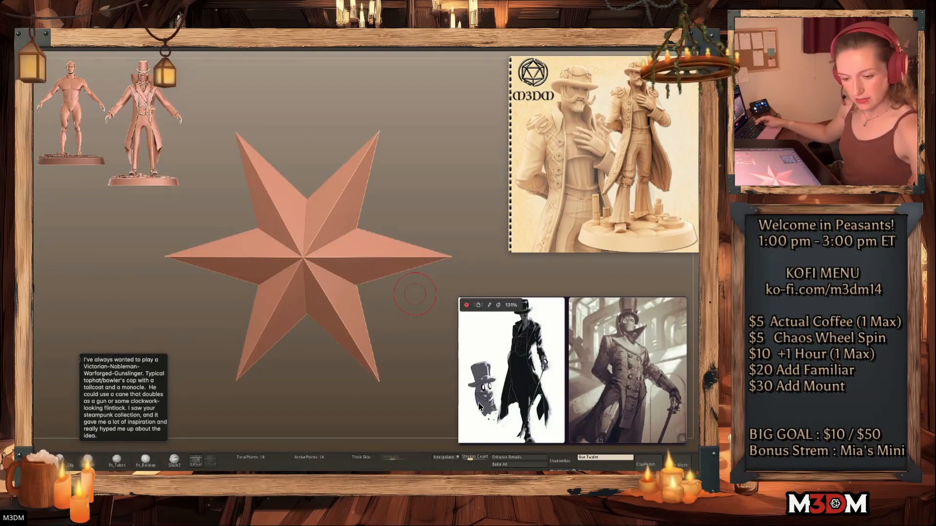
{"action": "left_click", "coordinate": [700, 273]}
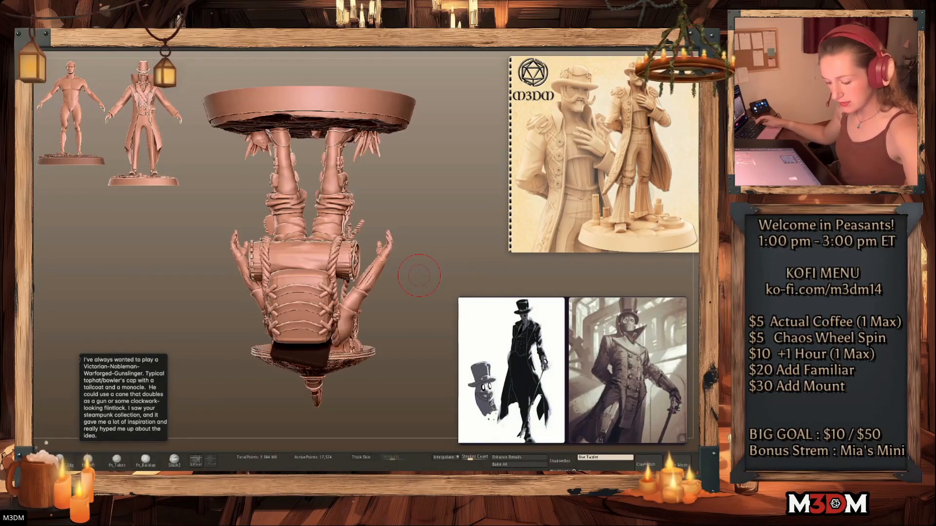
{"action": "left_click_drag", "start_coordinate": [433, 289], "coordinate": [461, 265]}
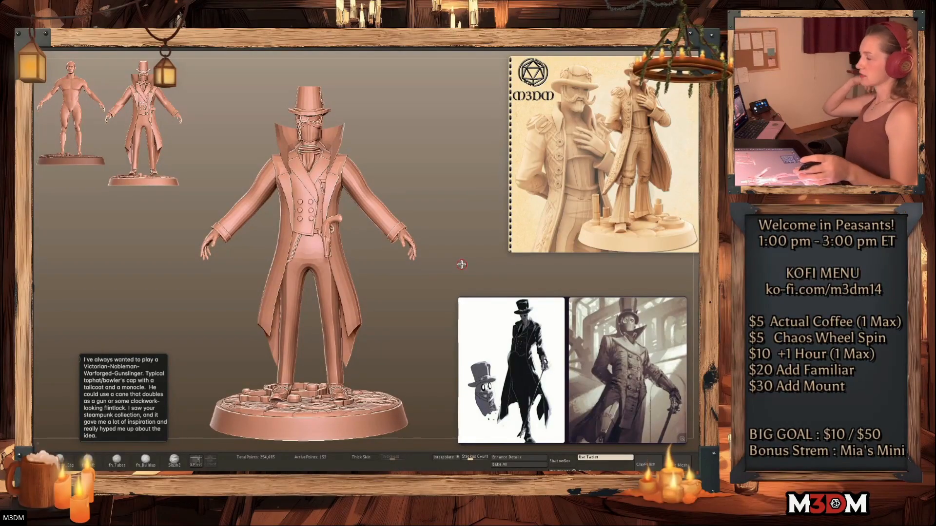
{"action": "mouse_move", "coordinate": [461, 265]}
{"action": "left_mouse_down"}
{"action": "mouse_move", "coordinate": [443, 251]}
{"action": "mouse_move", "coordinate": [456, 257]}
{"action": "mouse_move", "coordinate": [458, 275]}
{"action": "left_mouse_up"}
{"action": "key", "text": "space"}
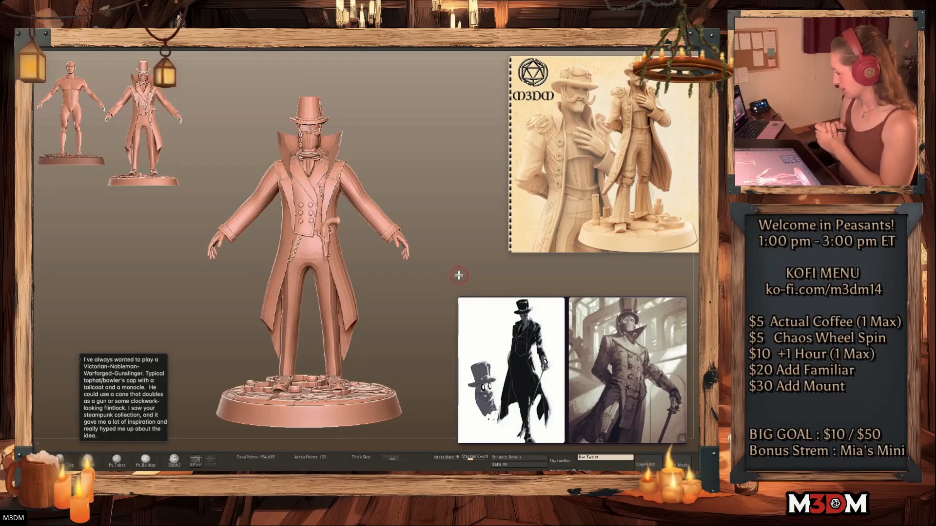
{"action": "left_click_drag", "start_coordinate": [444, 211], "coordinate": [431, 209], "text": "alt"}
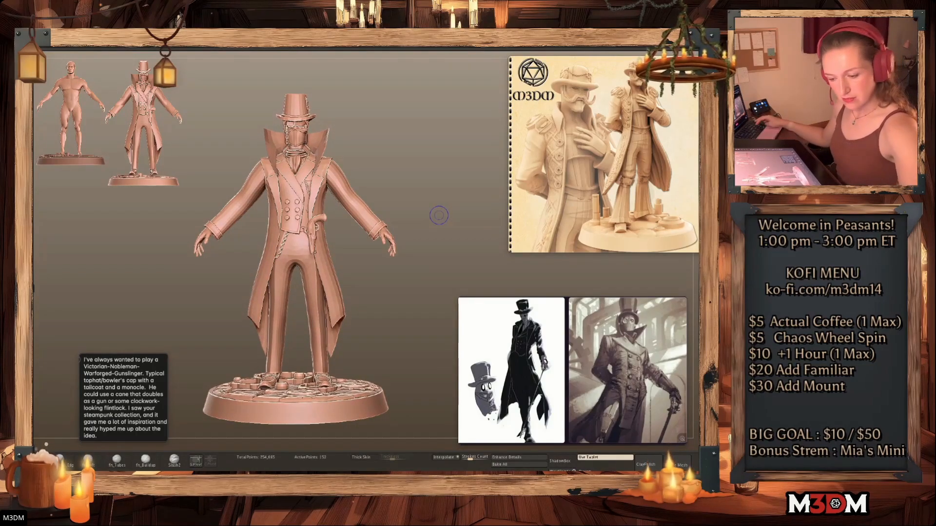
{"action": "left_click_drag", "start_coordinate": [425, 270], "coordinate": [428, 279], "text": "alt"}
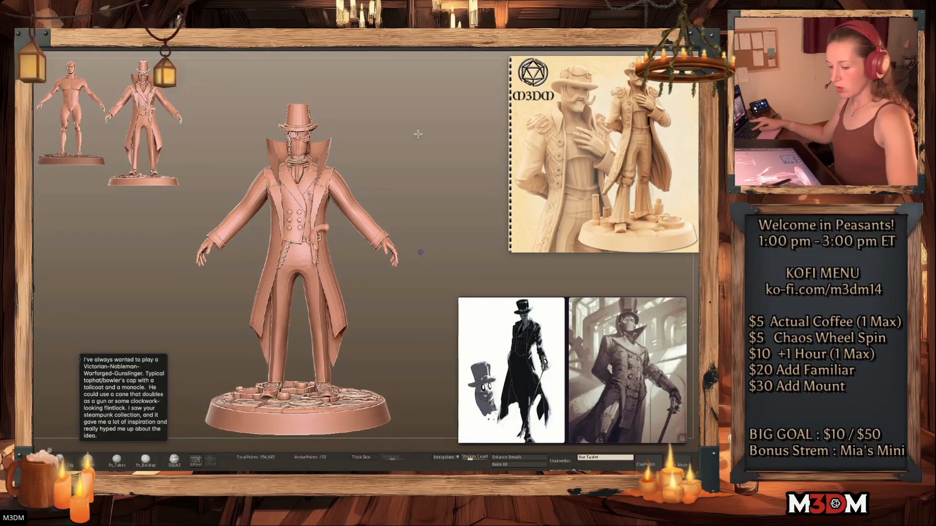
Create a combined posing mesh of the gunslinger with Transpose Master's TPoseMesh and hide the polygroup wireframe
{"action": "key", "text": "shift+f"}
{"action": "left_click", "coordinate": [413, 31]}
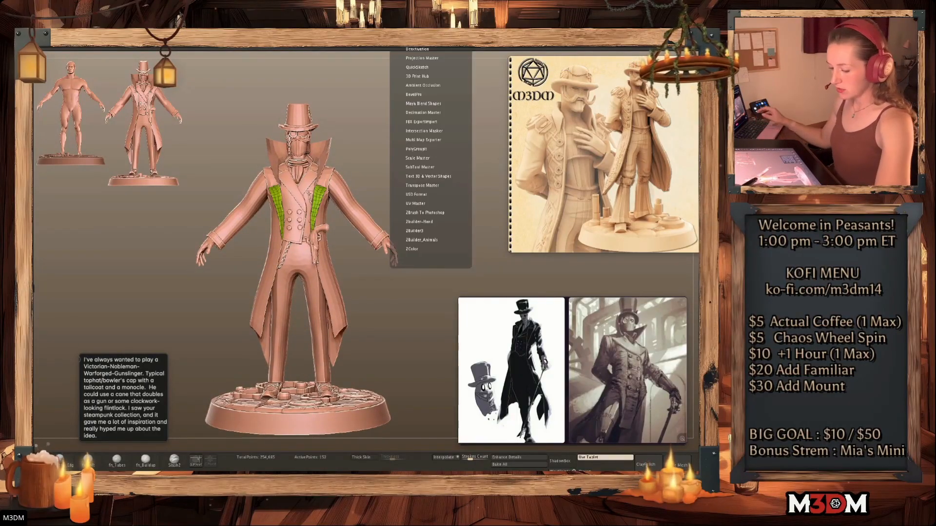
{"action": "left_click", "coordinate": [422, 185]}
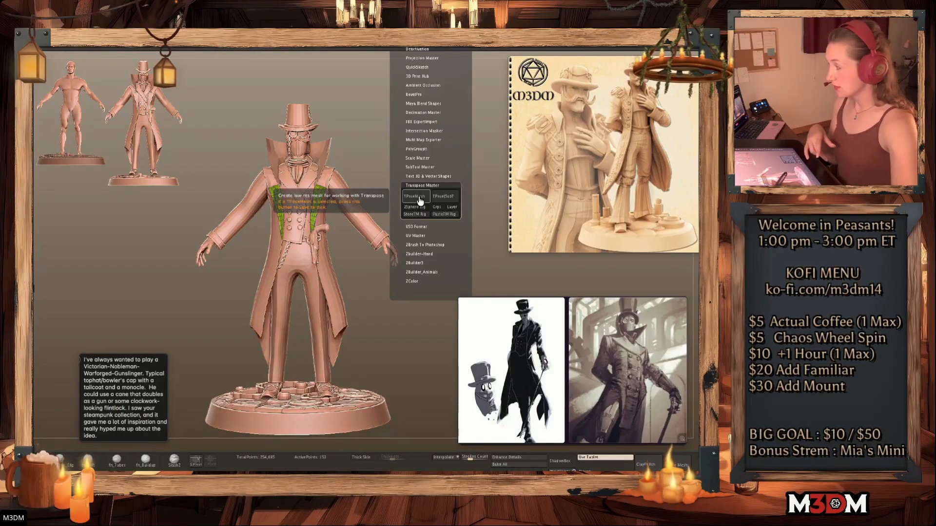
{"action": "left_click", "coordinate": [415, 197]}
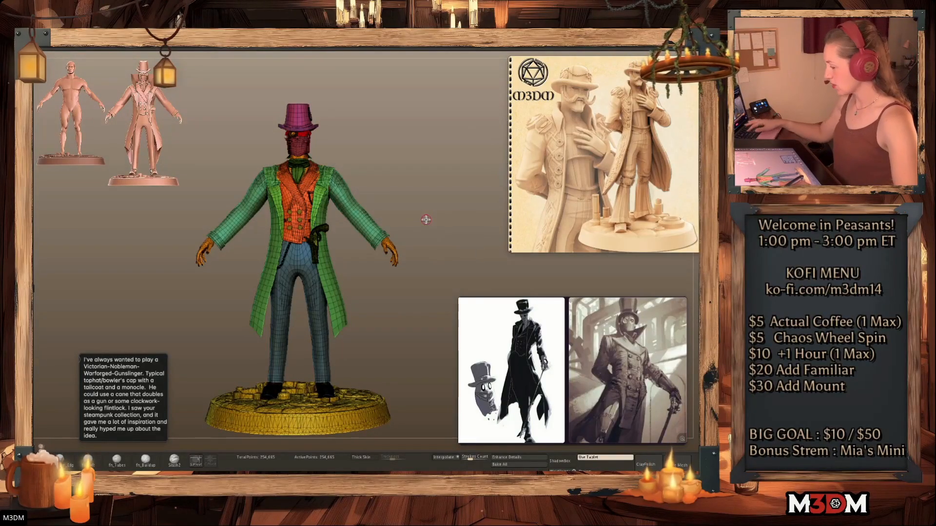
{"action": "key", "text": "shift+f"}
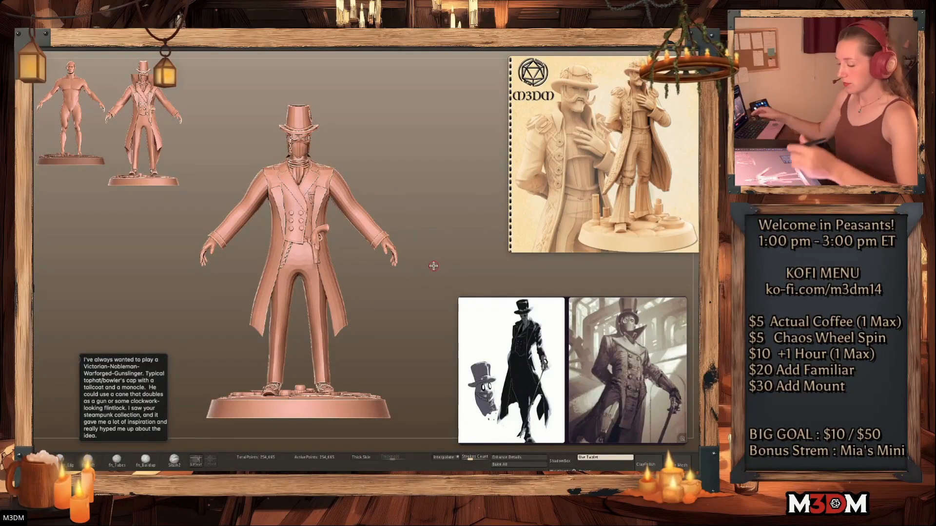
Mask everything except the arms and rotate both arms symmetrically until they point straight up
{"action": "mouse_move", "coordinate": [337, 154]}
{"action": "left_mouse_down", "text": "ctrl"}
{"action": "mouse_move", "coordinate": [418, 222]}
{"action": "mouse_move", "coordinate": [376, 176]}
{"action": "left_mouse_up", "text": "ctrl"}
{"action": "left_click", "coordinate": [418, 194], "text": "ctrl"}
{"action": "key", "text": "w"}
{"action": "key", "text": "y"}
{"action": "left_click", "coordinate": [290, 194]}
{"action": "left_click_drag", "start_coordinate": [390, 185], "coordinate": [360, 146], "text": "alt"}
{"action": "mouse_move", "coordinate": [351, 205]}
{"action": "left_mouse_down"}
{"action": "mouse_move", "coordinate": [366, 177]}
{"action": "mouse_move", "coordinate": [363, 146]}
{"action": "mouse_move", "coordinate": [337, 133]}
{"action": "mouse_move", "coordinate": [348, 136]}
{"action": "left_mouse_up"}
{"action": "key", "text": "q"}
Clear the mask and push the coat inward around the armpits of the raised arms
{"action": "key", "text": "space"}
{"action": "left_click_drag", "start_coordinate": [419, 185], "coordinate": [429, 188]}
{"action": "left_click_drag", "start_coordinate": [406, 242], "coordinate": [414, 253], "text": "ctrl"}
{"action": "key", "text": "space"}
{"action": "left_click_drag", "start_coordinate": [347, 191], "coordinate": [334, 177]}
Hide the round base, mask the legs and lower coat with a soft edge, and invert the mask
{"action": "left_click", "coordinate": [373, 221], "text": "ctrl"}
{"action": "left_click", "coordinate": [345, 261], "text": "ctrl"}
{"action": "left_click", "coordinate": [342, 409], "text": "ctrl+shift"}
{"action": "left_click", "coordinate": [342, 408], "text": "ctrl+shift"}
{"action": "mouse_move", "coordinate": [344, 256]}
{"action": "left_mouse_down", "text": "ctrl"}
{"action": "mouse_move", "coordinate": [330, 414]}
{"action": "mouse_move", "coordinate": [348, 385]}
{"action": "left_mouse_up", "text": "ctrl"}
{"action": "left_click", "coordinate": [343, 326], "text": "ctrl"}
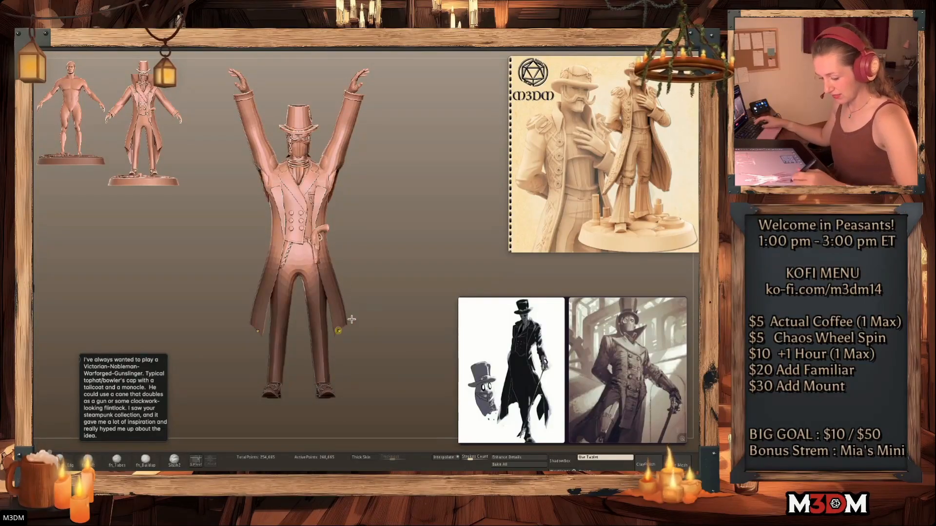
{"action": "left_click", "coordinate": [350, 254], "text": "ctrl"}
Rotate both legs symmetrically outward from the hips into a wide jumping pose and clear the mask
{"action": "key", "text": "w"}
{"action": "left_click", "coordinate": [337, 108]}
{"action": "left_click", "coordinate": [311, 107]}
{"action": "left_click_drag", "start_coordinate": [357, 285], "coordinate": [468, 282], "text": "alt"}
{"action": "key", "text": "q"}
{"action": "key", "text": "shift+f"}
{"action": "key", "text": "shift+f"}
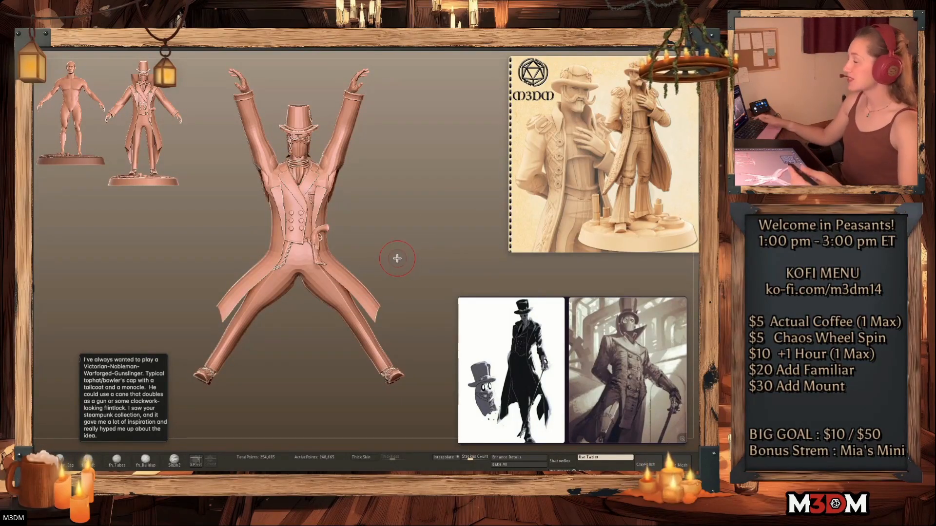
Mask every part of the model except the coat and show the base again
{"action": "left_click", "coordinate": [365, 296], "text": "ctrl+shift"}
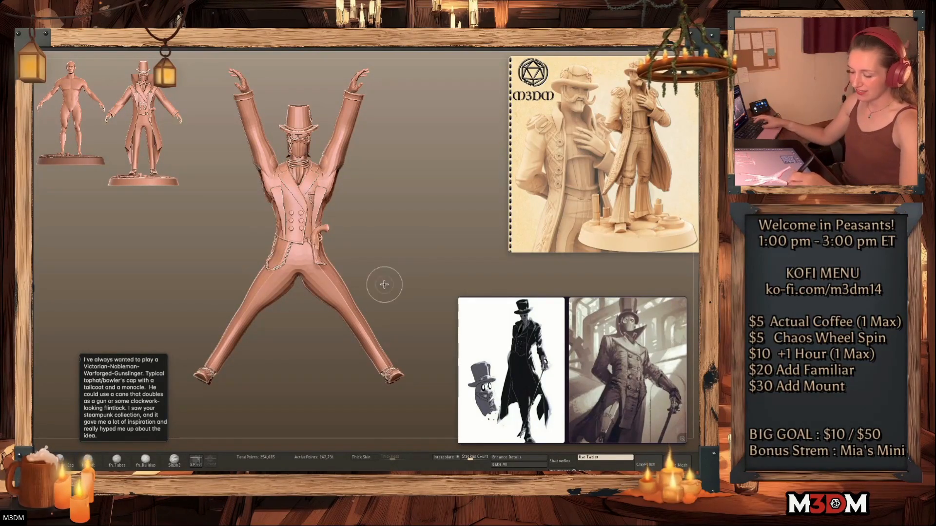
{"action": "left_click", "coordinate": [412, 269], "text": "ctrl+shift"}
{"action": "left_click", "coordinate": [414, 267], "text": "ctrl"}
{"action": "left_click_drag", "start_coordinate": [416, 267], "coordinate": [436, 263]}
{"action": "left_click", "coordinate": [438, 263], "text": "ctrl+shift"}
{"action": "left_click", "coordinate": [434, 260], "text": "ctrl"}
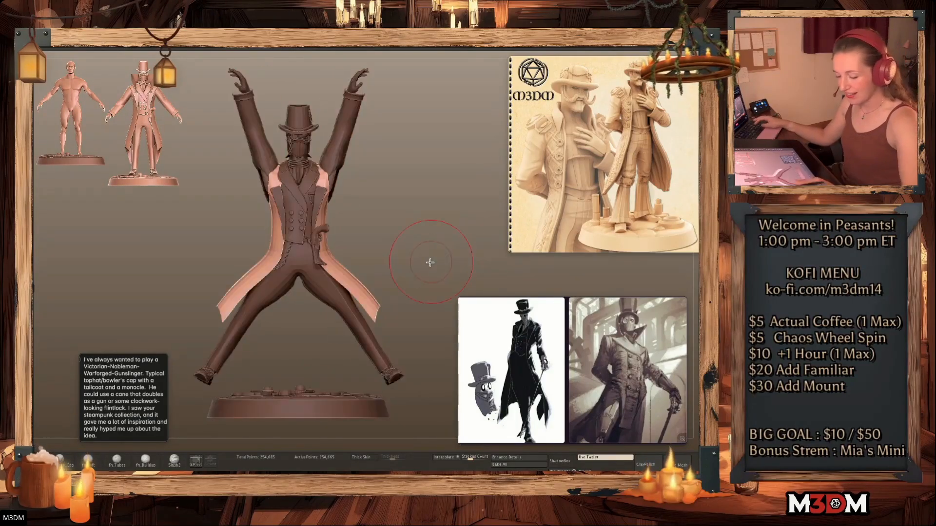
Flare both coat tails outward and upward with an enlarged Move brush, and clear the mask
{"action": "key", "text": "space"}
{"action": "key", "text": "space"}
{"action": "left_click_drag", "start_coordinate": [385, 294], "coordinate": [395, 294]}
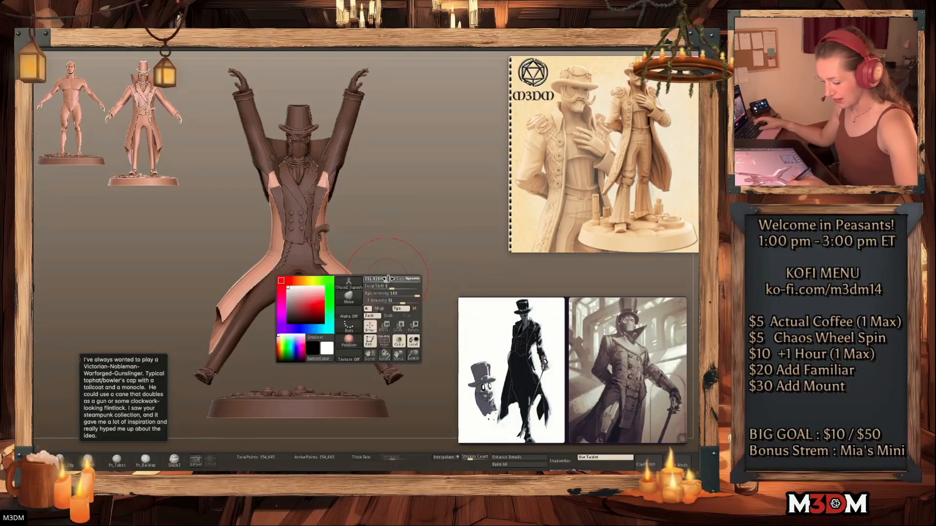
{"action": "left_click_drag", "start_coordinate": [370, 332], "coordinate": [391, 292]}
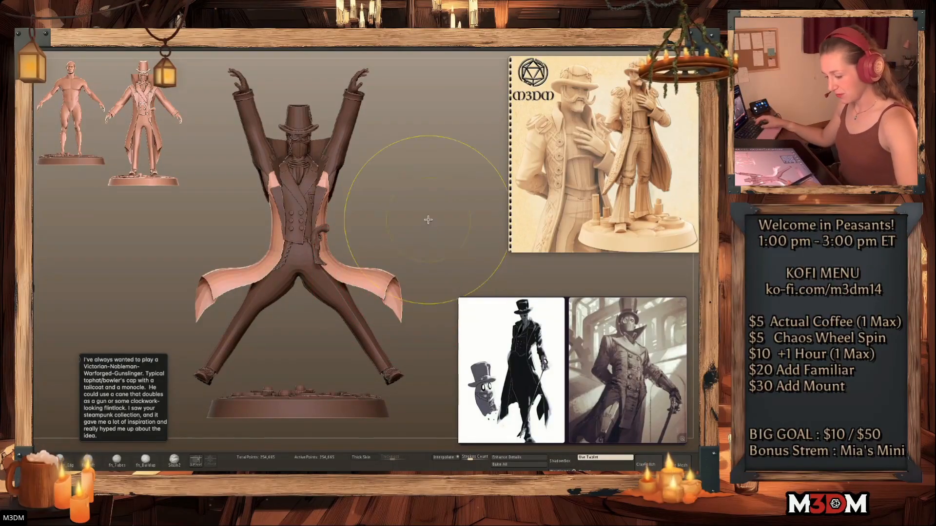
{"action": "left_click_drag", "start_coordinate": [429, 222], "coordinate": [440, 240], "text": "ctrl"}
{"action": "key", "text": "shift+f"}
{"action": "key", "text": "shift+f"}
Transfer the jumping pose back to the original subtools with TPose>SubT and check the posed gunslinger
{"action": "left_click", "coordinate": [407, 45]}
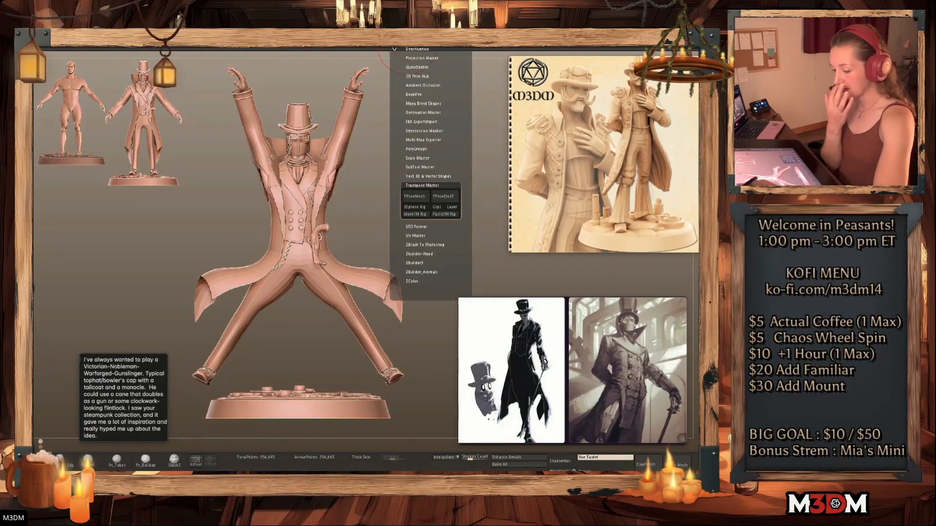
{"action": "left_click", "coordinate": [446, 196]}
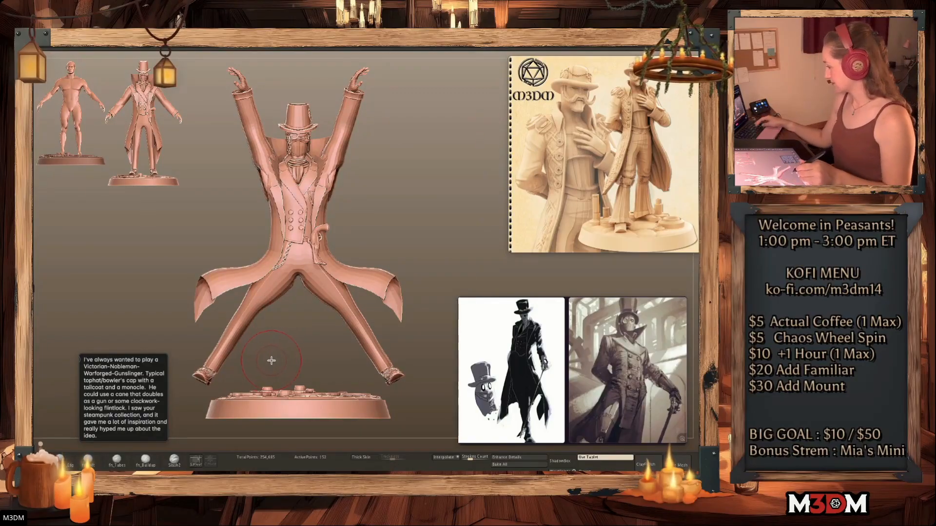
{"action": "key", "text": "shift+f"}
{"action": "key", "text": "shift+f"}
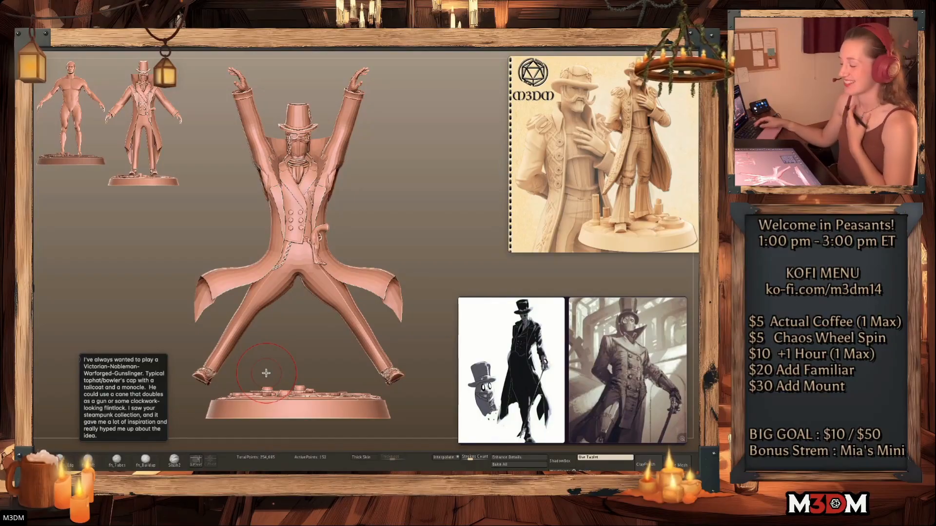
{"action": "left_click_drag", "start_coordinate": [424, 211], "coordinate": [428, 233]}
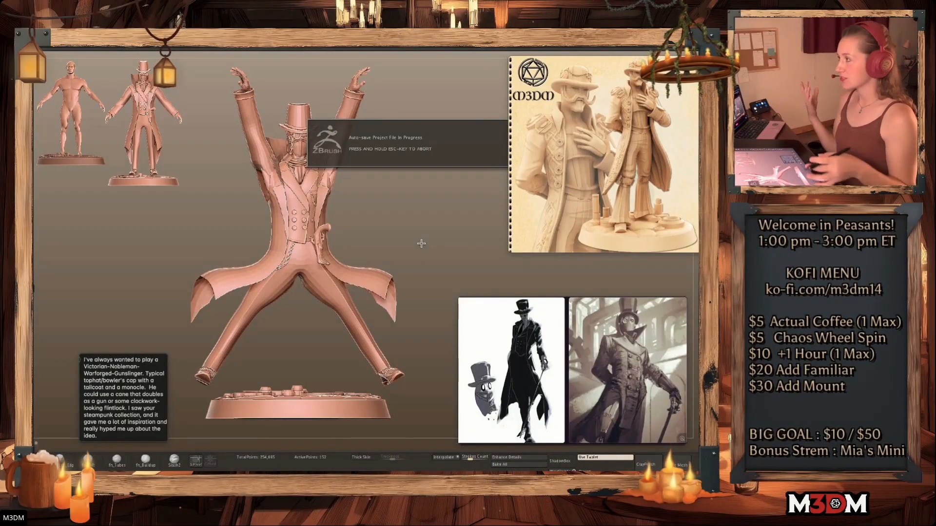
Review the posed gunslinger and the collection of clothing models, and return to the gunslinger in its neutral pose
{"action": "left_click_drag", "start_coordinate": [421, 243], "coordinate": [438, 253]}
{"action": "left_click_drag", "start_coordinate": [430, 220], "coordinate": [447, 299], "text": "shift"}
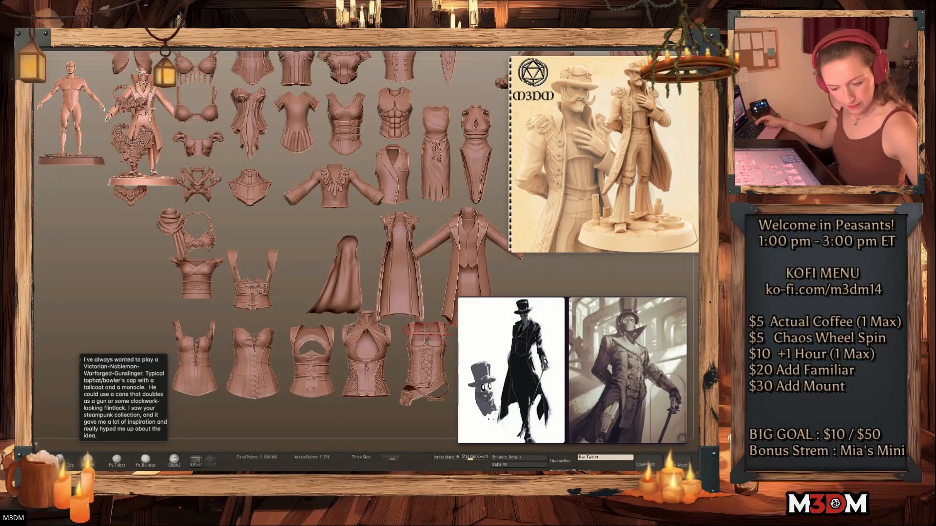
{"action": "key", "text": "space"}
{"action": "key", "text": "shift+f"}
{"action": "key", "text": "shift+f"}
{"action": "left_click_drag", "start_coordinate": [436, 275], "coordinate": [438, 279]}
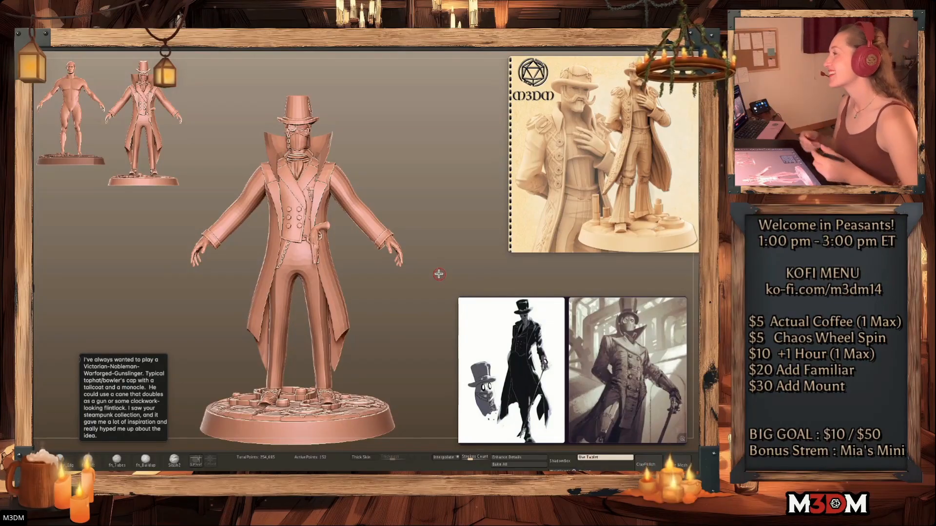
{"action": "left_click_drag", "start_coordinate": [439, 192], "coordinate": [438, 195]}
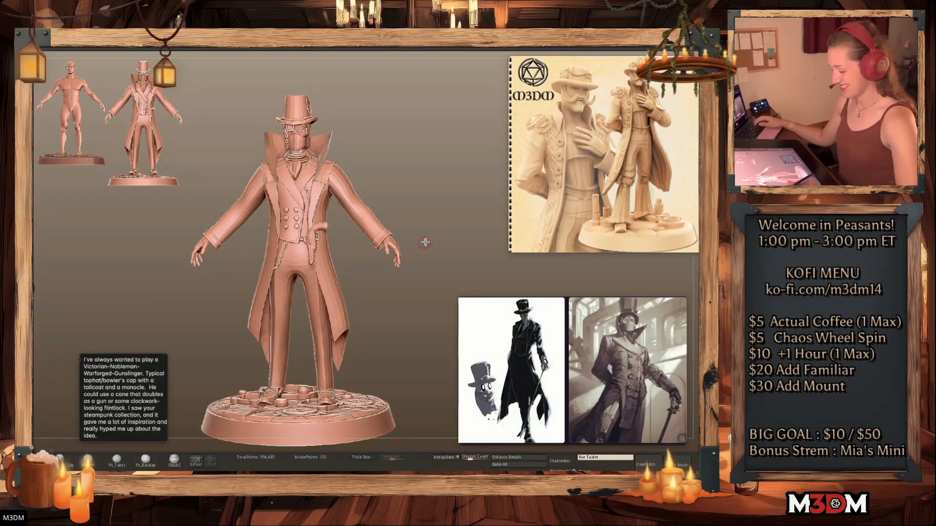
Move the character description note farther away from the gunslinger to free up modelling space
{"action": "left_click_drag", "start_coordinate": [145, 386], "coordinate": [107, 388]}
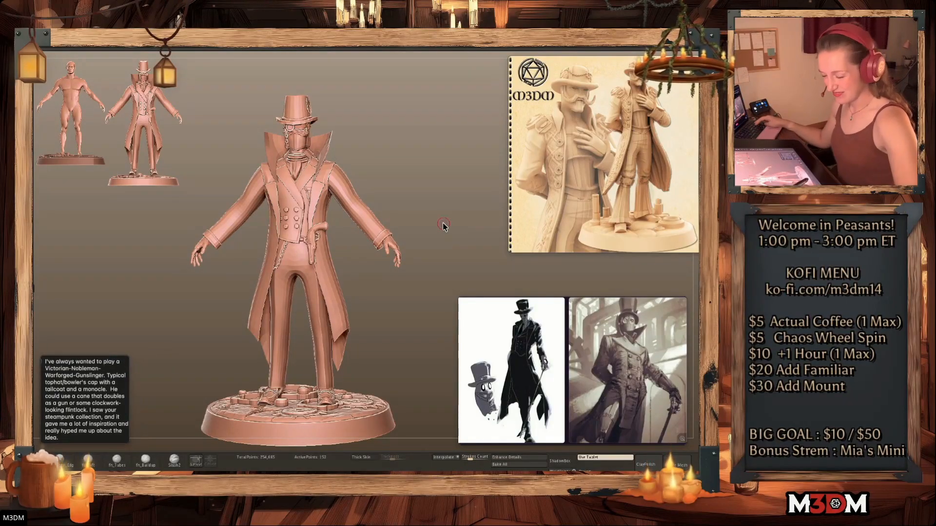
{"action": "left_click_drag", "start_coordinate": [444, 220], "coordinate": [453, 221]}
{"action": "key", "text": "space"}
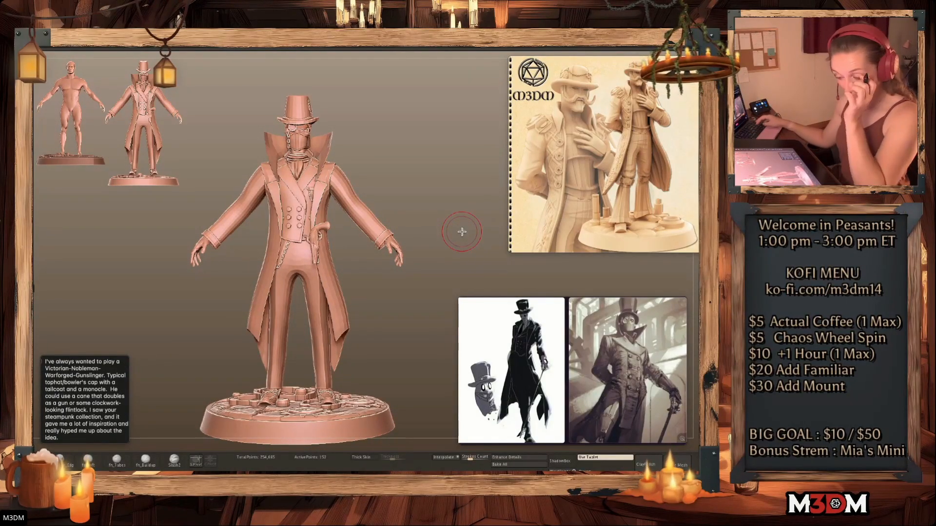
Cycle through the loaded models to the star, search the project files for "items" and open the matching file
{"action": "key", "text": "Right"}
{"action": "key", "text": "Right"}
{"action": "key", "text": "Right"}
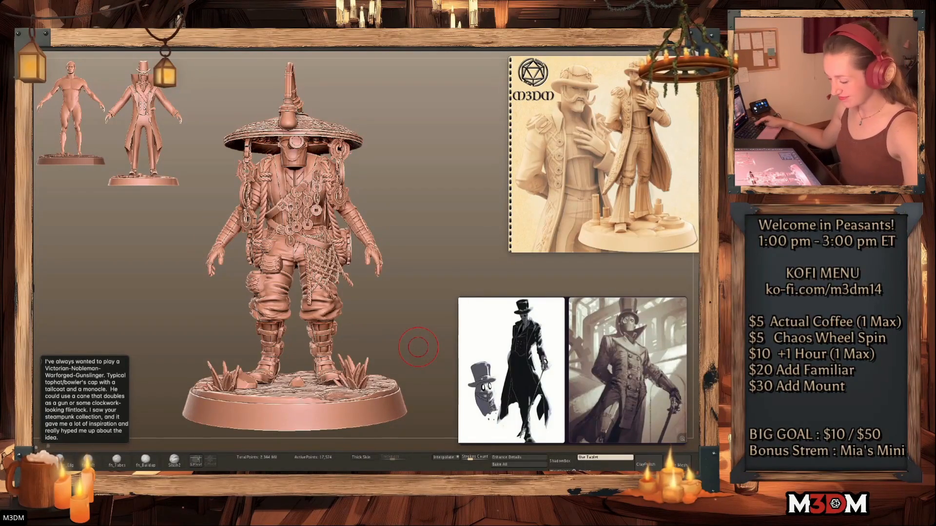
{"action": "key", "text": "Right"}
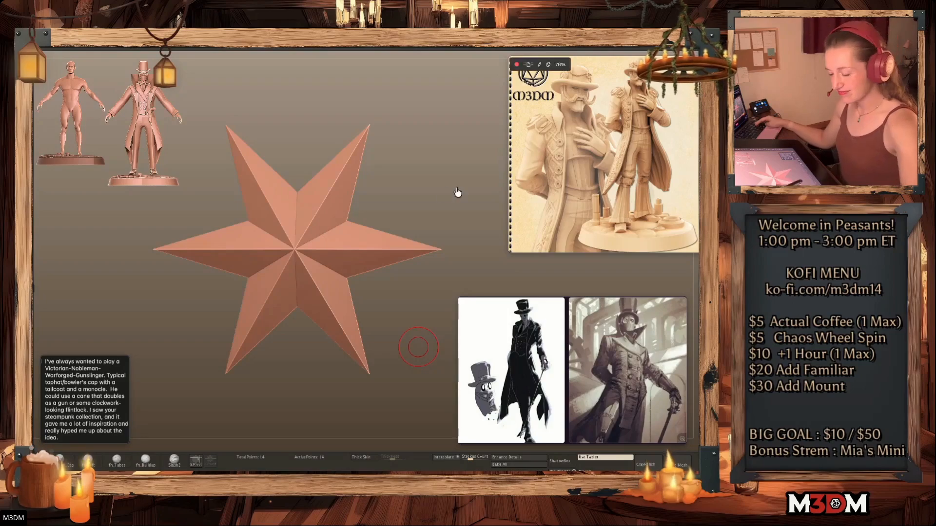
{"action": "key", "text": "ctrl+o"}
{"action": "left_click", "coordinate": [514, 93]}
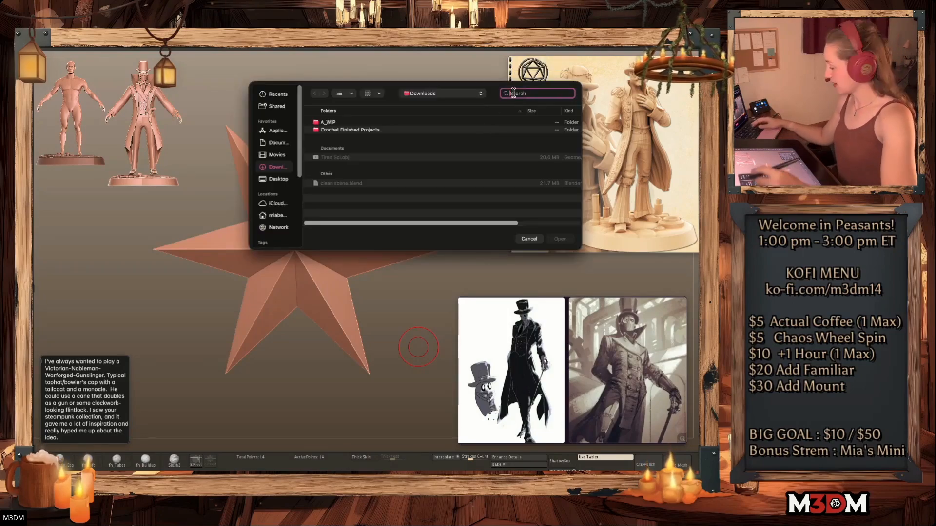
{"action": "type", "text": "items"}
{"action": "double_click", "coordinate": [362, 136]}
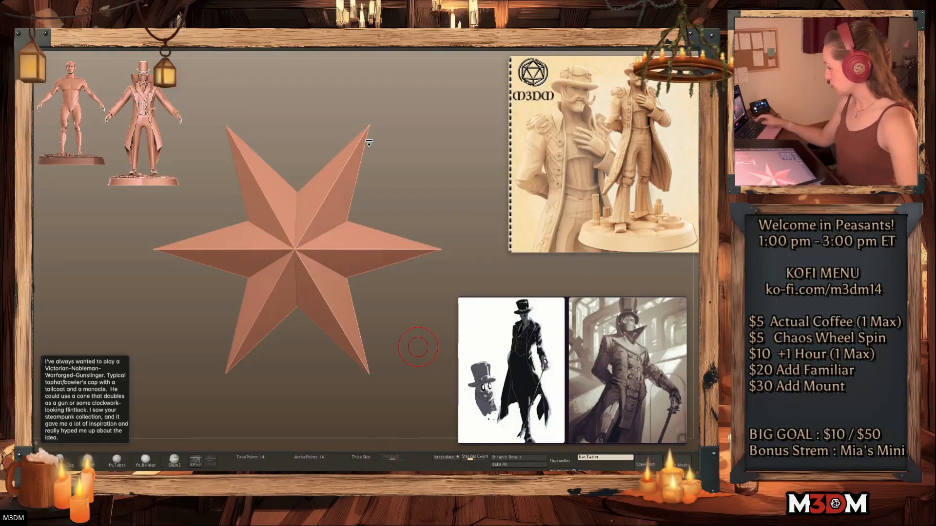
Return to the top-hatted gunslinger, append the closed umbrella as a new subtool and select it
{"action": "left_click", "coordinate": [314, 309], "text": "alt"}
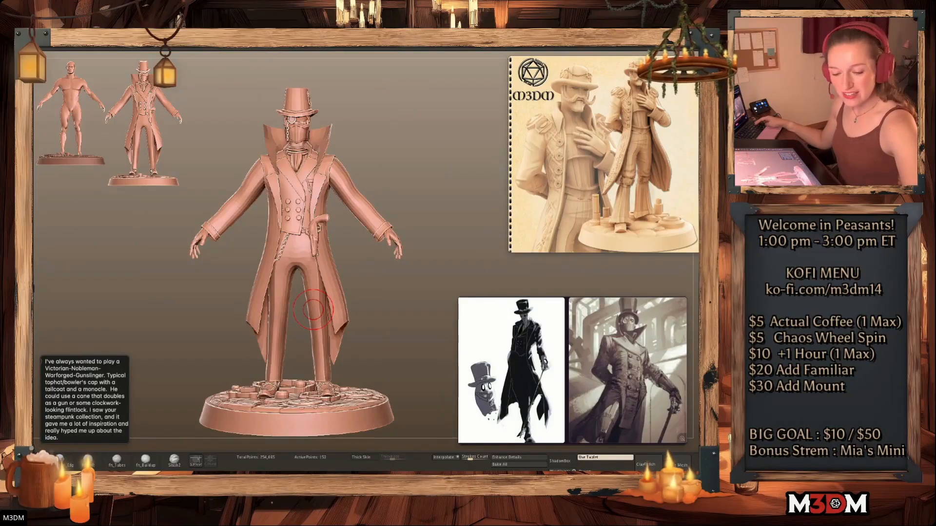
{"action": "key", "text": "Right"}
{"action": "key", "text": "Right"}
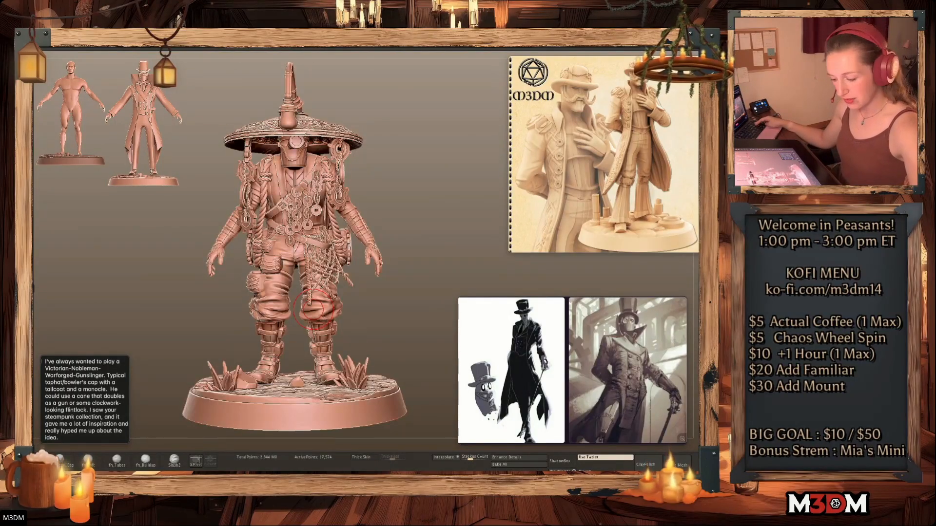
{"action": "key", "text": "Right"}
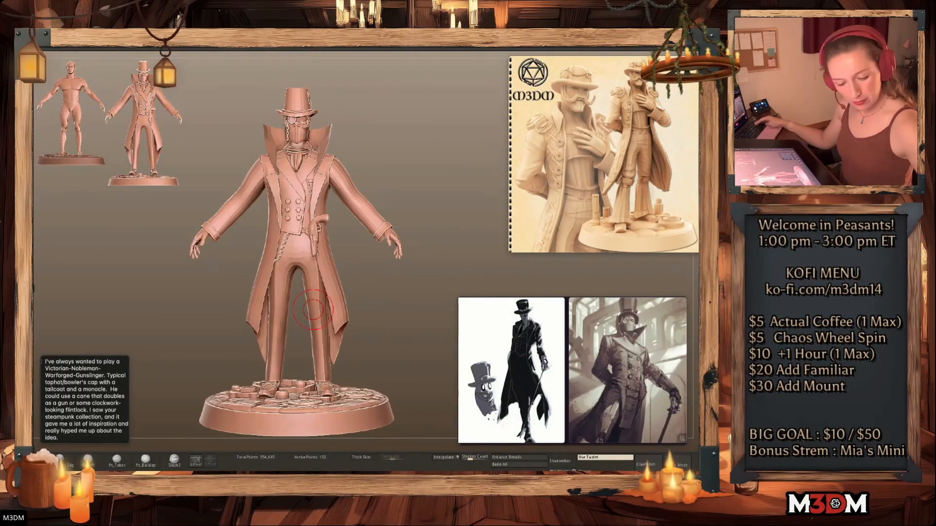
{"action": "key", "text": "F1"}
{"action": "key", "text": "F1"}
{"action": "key", "text": "F1"}
{"action": "key", "text": "F1"}
{"action": "key", "text": "F1"}
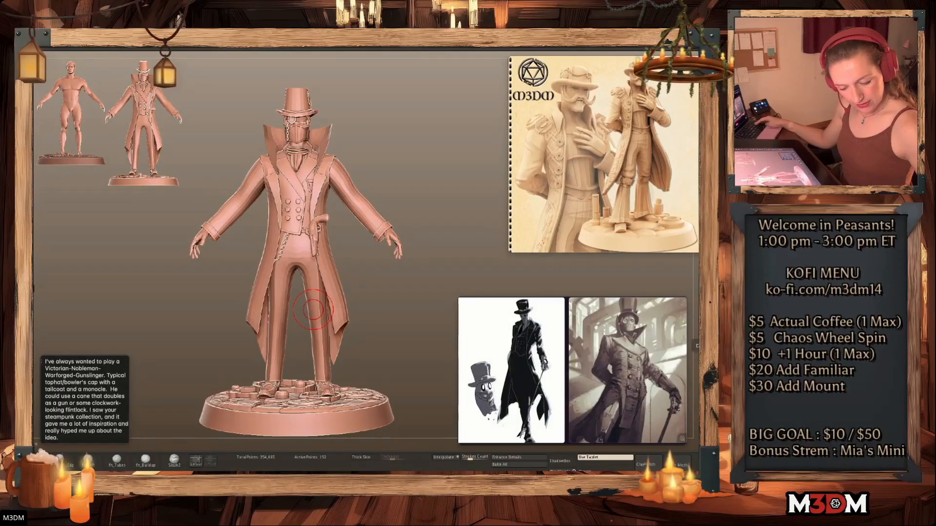
{"action": "left_click", "coordinate": [650, 317]}
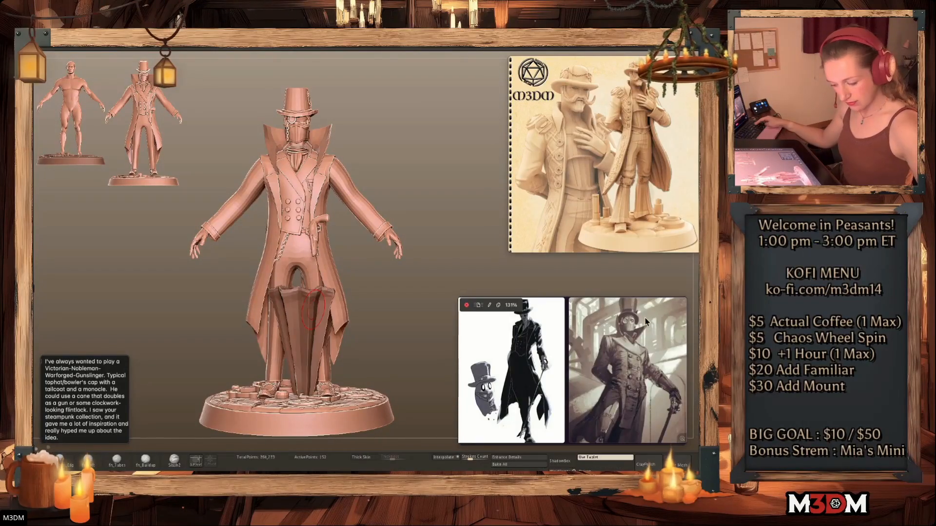
{"action": "left_click", "coordinate": [318, 312], "text": "alt"}
{"action": "key", "text": "space"}
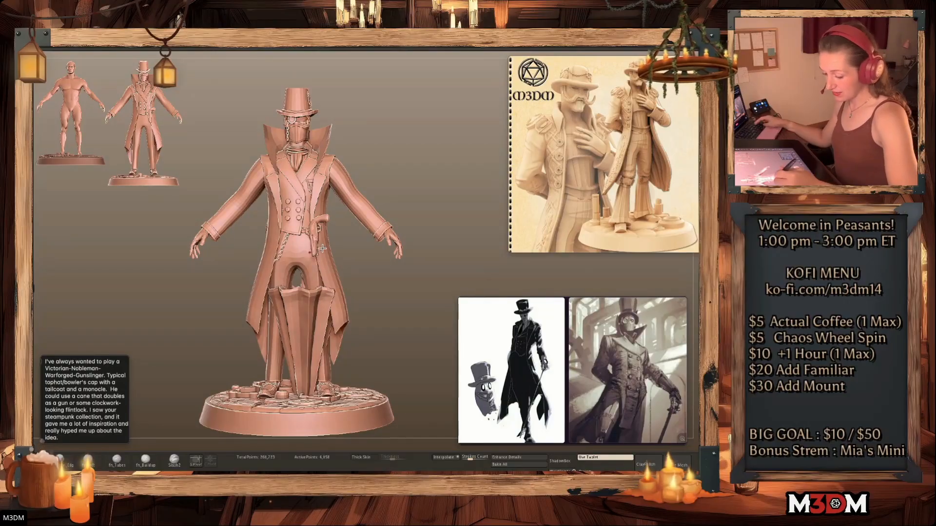
Move, rotate and scale the umbrella so it stands upright on the base beside the gunslinger's left hand
{"action": "key", "text": "w"}
{"action": "left_click_drag", "start_coordinate": [335, 284], "coordinate": [416, 256]}
{"action": "left_click_drag", "start_coordinate": [384, 286], "coordinate": [369, 305]}
{"action": "left_click_drag", "start_coordinate": [378, 260], "coordinate": [376, 282]}
{"action": "left_click_drag", "start_coordinate": [376, 323], "coordinate": [407, 315]}
{"action": "key", "text": "q"}
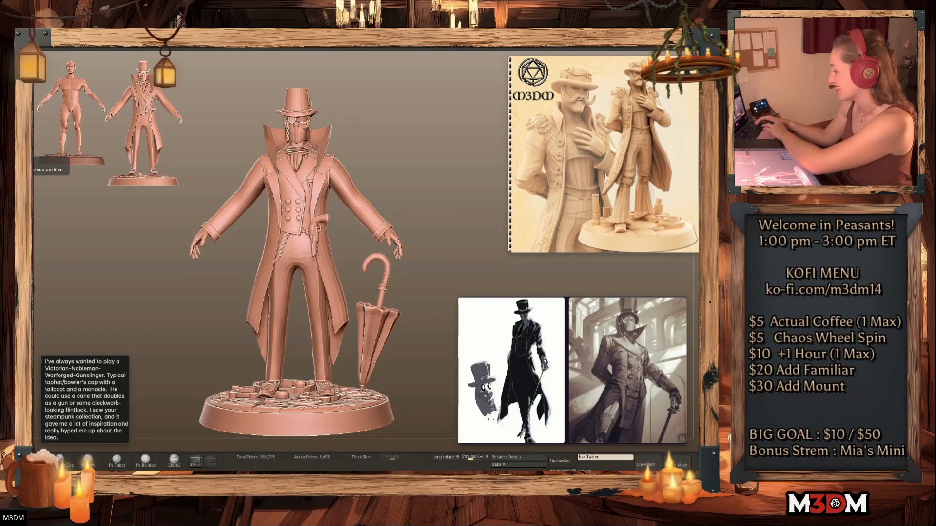
Refine the umbrella's size and tilt so the hooked handle reaches the left hand and the tip rests on the base
{"action": "left_click_drag", "start_coordinate": [482, 259], "coordinate": [336, 349], "text": "ctrl"}
{"action": "left_click", "coordinate": [432, 263], "text": "ctrl"}
{"action": "key", "text": "w"}
{"action": "left_click", "coordinate": [361, 262]}
{"action": "left_click_drag", "start_coordinate": [379, 323], "coordinate": [382, 315]}
{"action": "left_click_drag", "start_coordinate": [379, 278], "coordinate": [379, 272]}
{"action": "key", "text": "q"}
{"action": "left_click_drag", "start_coordinate": [450, 317], "coordinate": [313, 323]}
{"action": "key", "text": "w"}
{"action": "key", "text": "q"}
{"action": "left_click_drag", "start_coordinate": [459, 278], "coordinate": [453, 286], "text": "shift"}
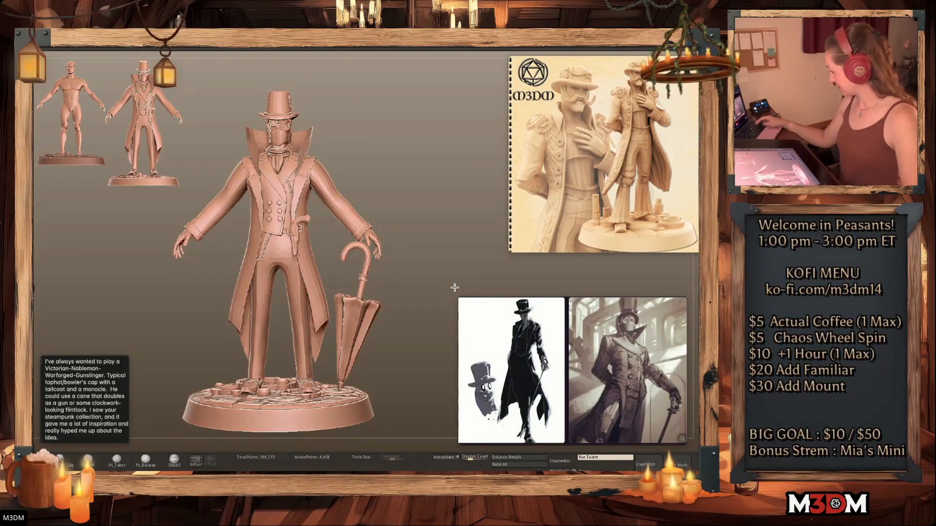
Hide the umbrella's canopy and delete the hidden geometry, keeping the hooked handle, shaft and tip for a cane
{"action": "right_click", "coordinate": [432, 314]}
{"action": "key", "text": "shift+f"}
{"action": "key", "text": "shift+f"}
{"action": "left_click", "coordinate": [362, 287], "text": "ctrl+shift"}
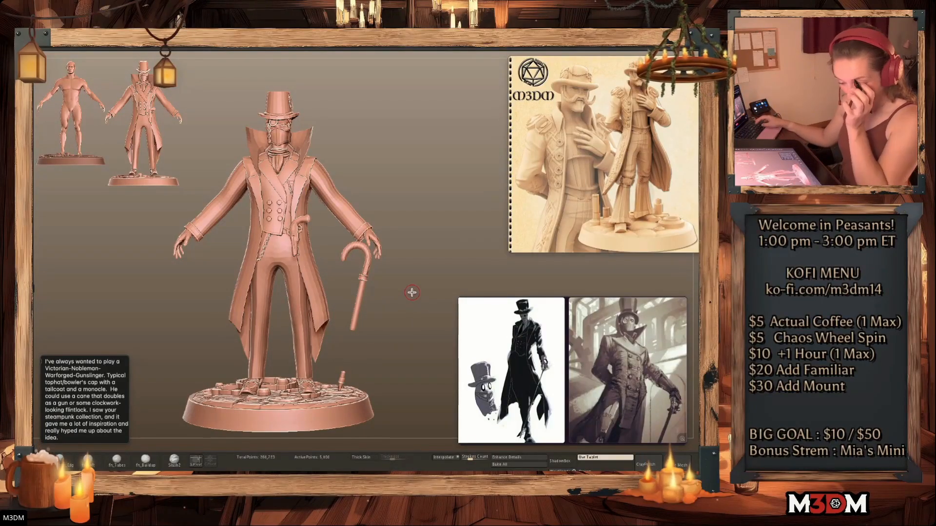
{"action": "left_click", "coordinate": [397, 363], "text": "ctrl+shift"}
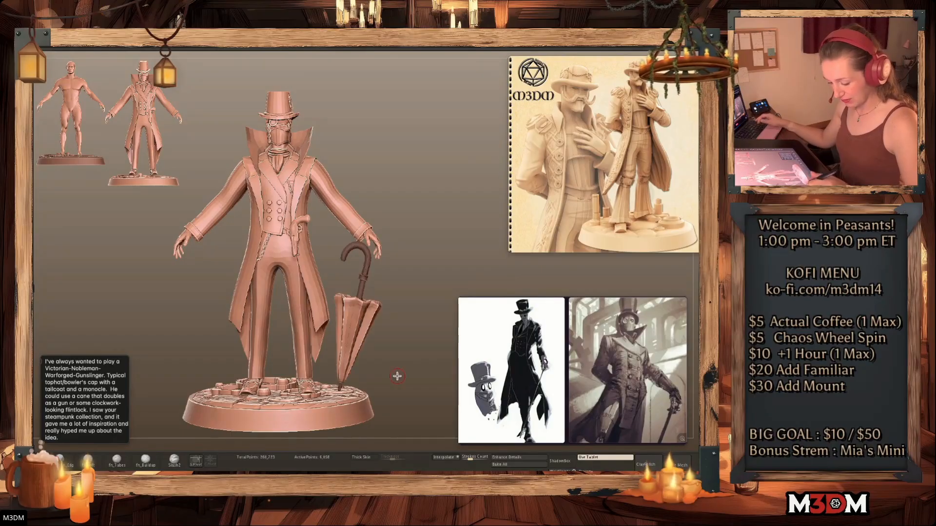
{"action": "left_click", "coordinate": [369, 320], "text": "ctrl+alt+shift"}
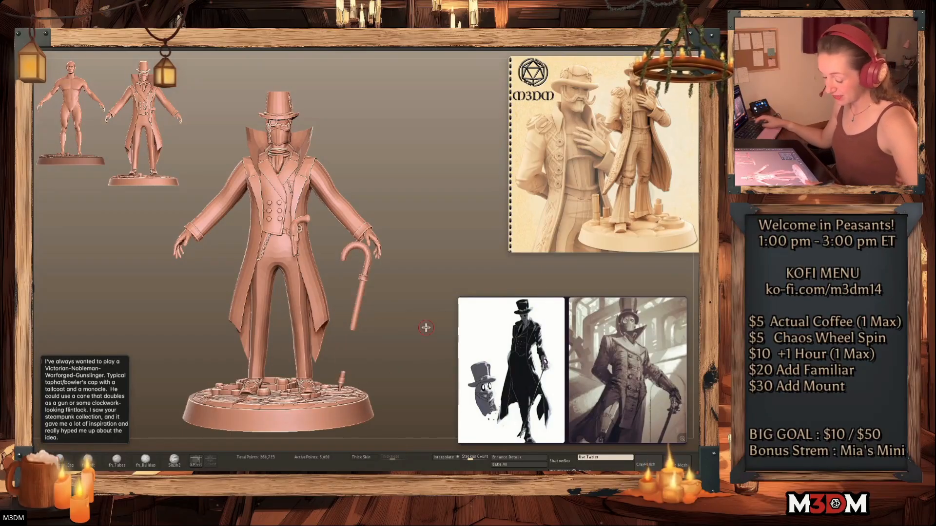
{"action": "key", "text": "Delete"}
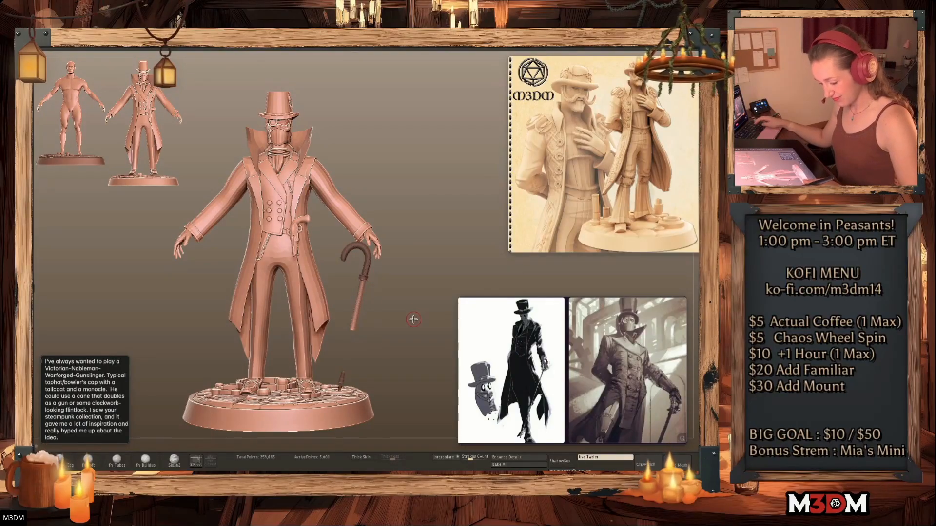
Clear the mask on the cane, isolate its shaft and show the handle and tip again
{"action": "left_click", "coordinate": [418, 328], "text": "ctrl"}
{"action": "left_click", "coordinate": [409, 330], "text": "ctrl"}
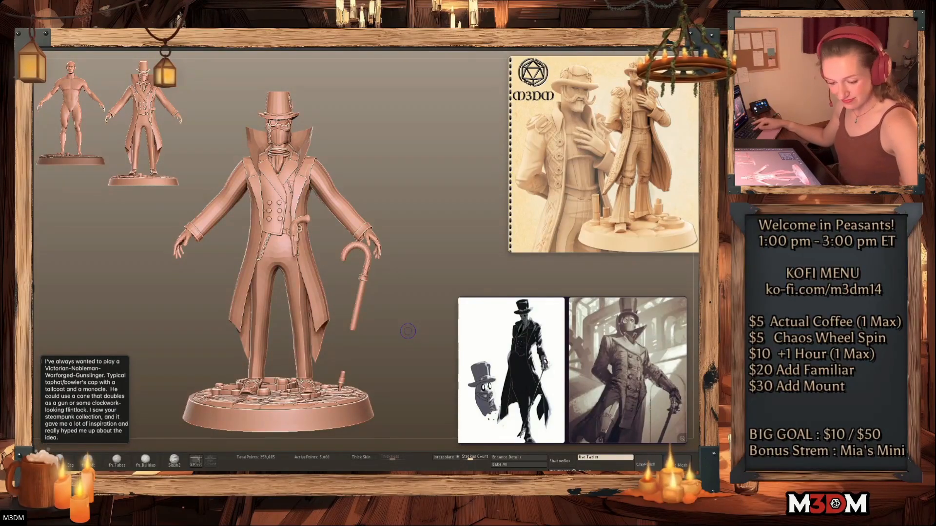
{"action": "left_click", "coordinate": [408, 331], "text": "ctrl"}
{"action": "left_click", "coordinate": [405, 330], "text": "ctrl"}
{"action": "left_click", "coordinate": [390, 326], "text": "ctrl"}
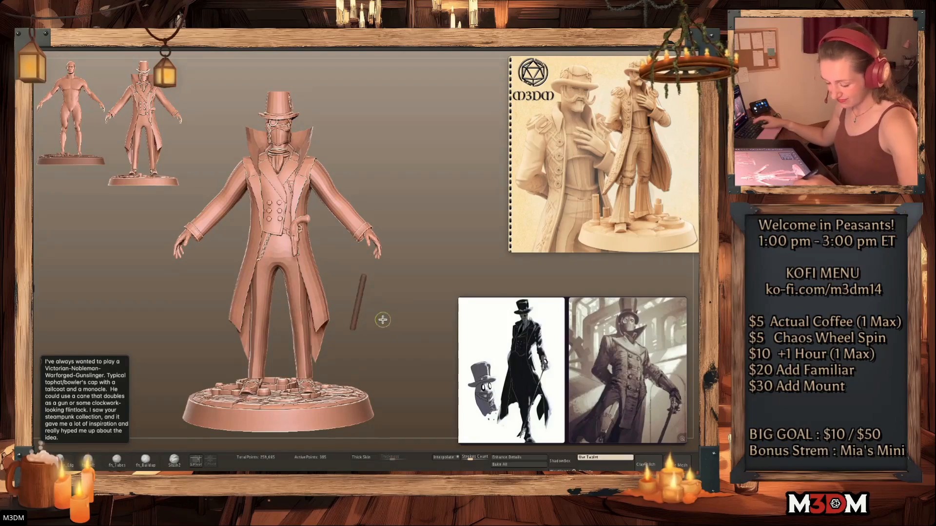
{"action": "left_click", "coordinate": [384, 323], "text": "ctrl"}
{"action": "left_click", "coordinate": [359, 314], "text": "alt"}
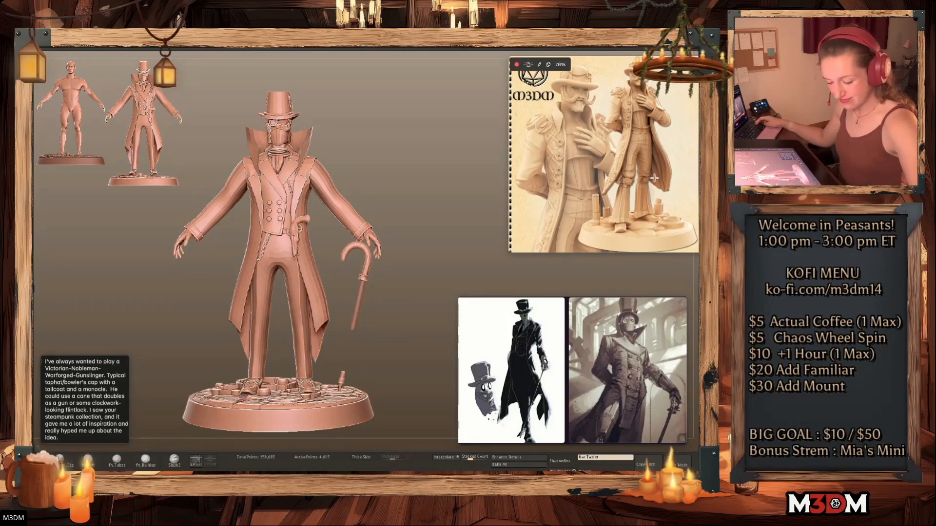
{"action": "left_click", "coordinate": [370, 319], "text": "ctrl"}
{"action": "left_click", "coordinate": [379, 306], "text": "ctrl"}
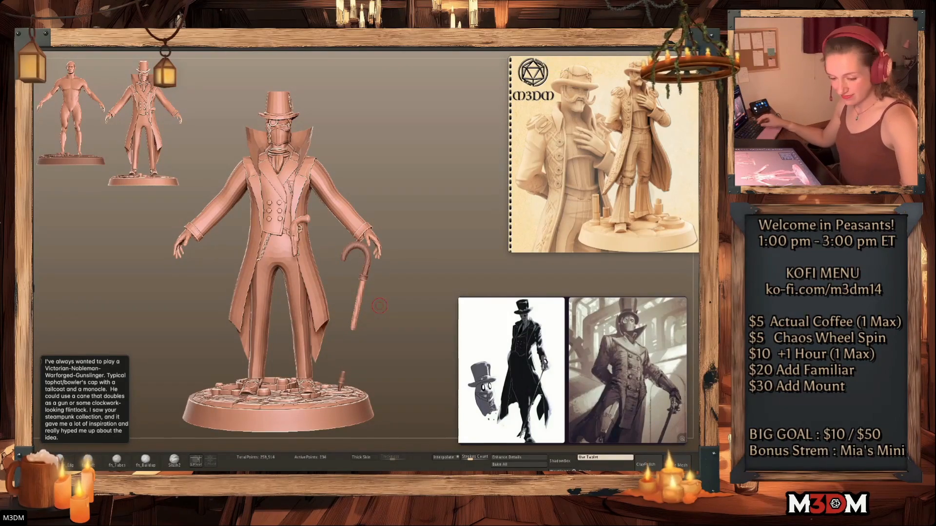
Subdivide the cane's mesh and extend the shaft down to meet the tip on the base
{"action": "key", "text": "ctrl+d"}
{"action": "key", "text": "shift+f"}
{"action": "key", "text": "shift+f"}
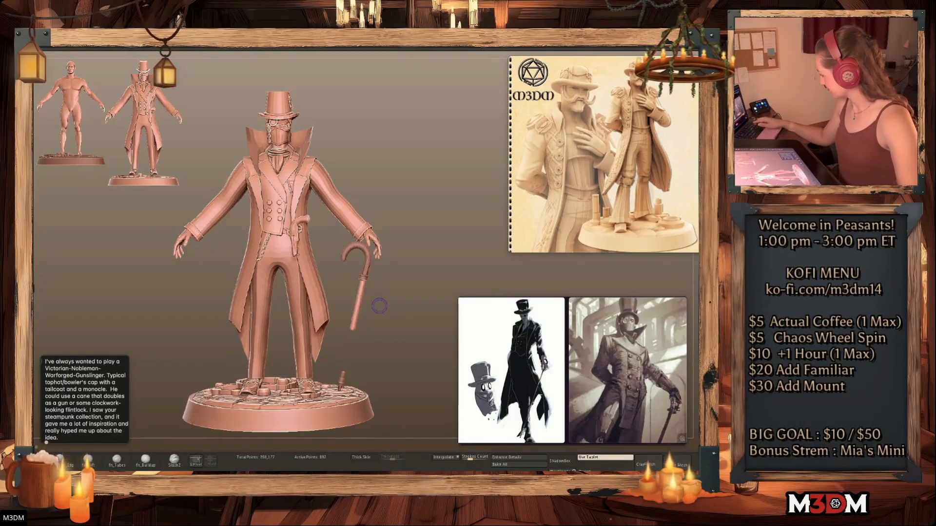
{"action": "key", "text": "w"}
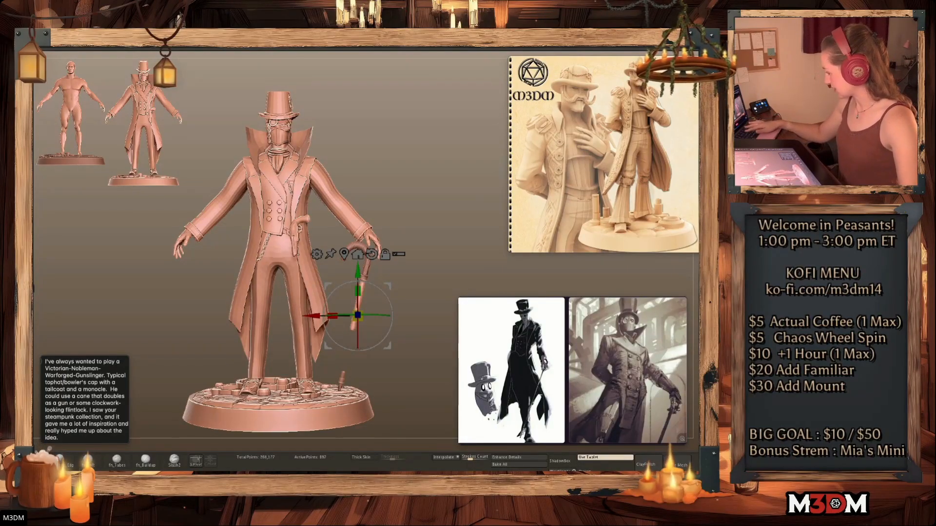
{"action": "key", "text": "y"}
{"action": "left_click_drag", "start_coordinate": [362, 284], "coordinate": [342, 378]}
{"action": "key", "text": "q"}
{"action": "left_click_drag", "start_coordinate": [411, 340], "coordinate": [357, 330]}
{"action": "key", "text": "q"}
{"action": "left_click_drag", "start_coordinate": [433, 315], "coordinate": [432, 316]}
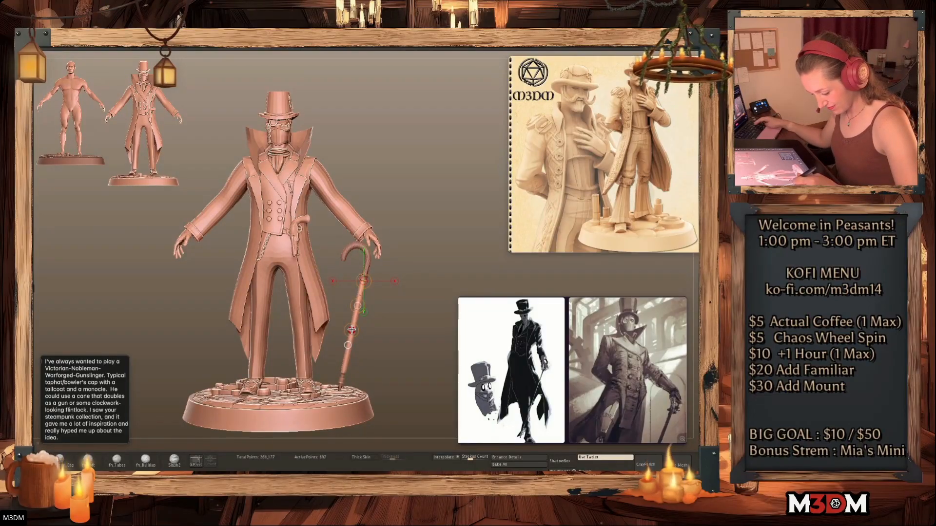
{"action": "key", "text": "q"}
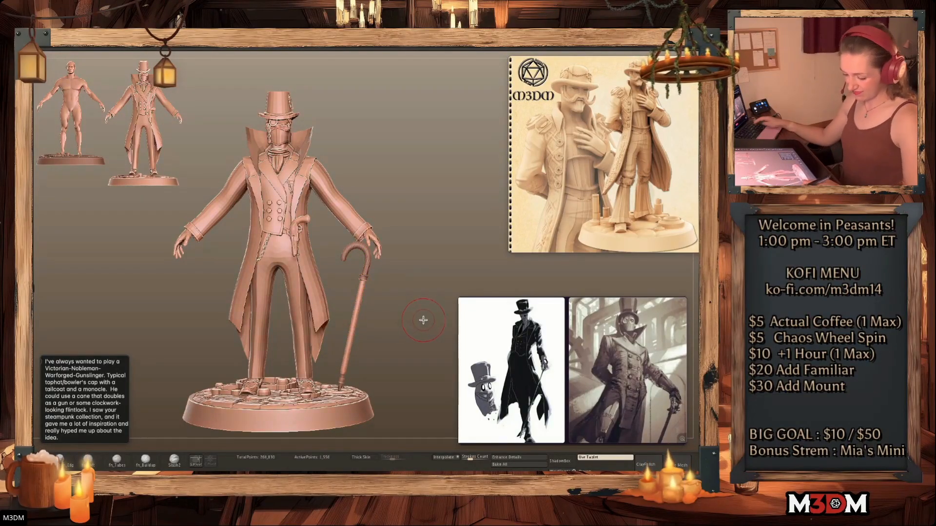
Subdivide the cane again, rotate it upright and adjust its position from the side so it stands on the base
{"action": "key", "text": "ctrl+d"}
{"action": "key", "text": "w"}
{"action": "key", "text": "y"}
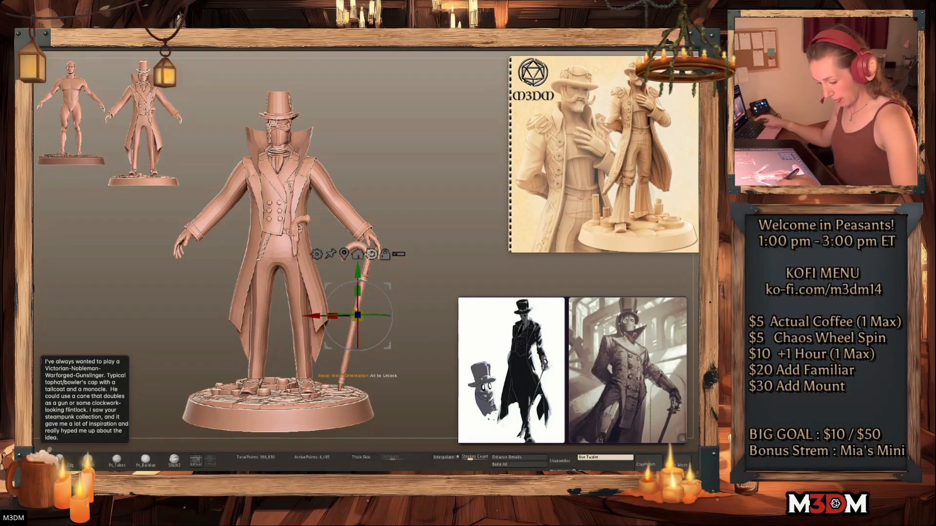
{"action": "left_click_drag", "start_coordinate": [388, 304], "coordinate": [389, 311]}
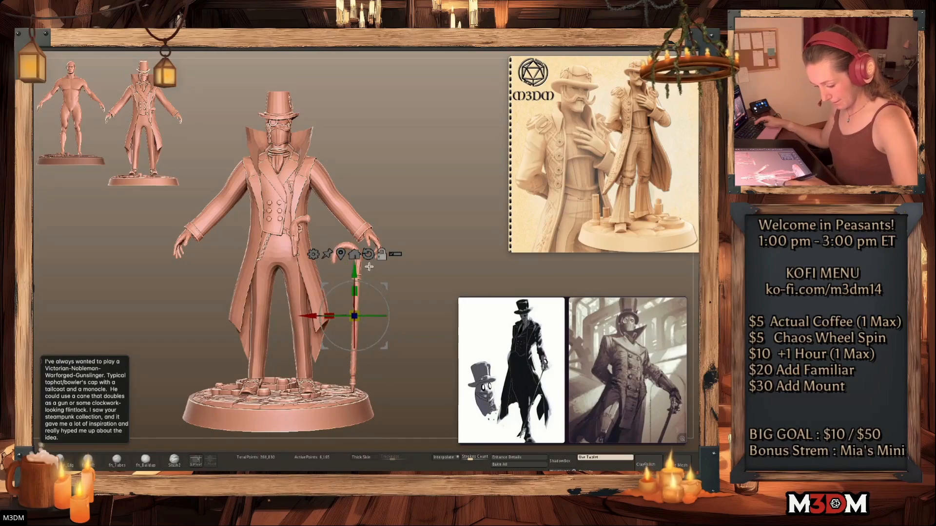
{"action": "left_click_drag", "start_coordinate": [463, 294], "coordinate": [399, 302]}
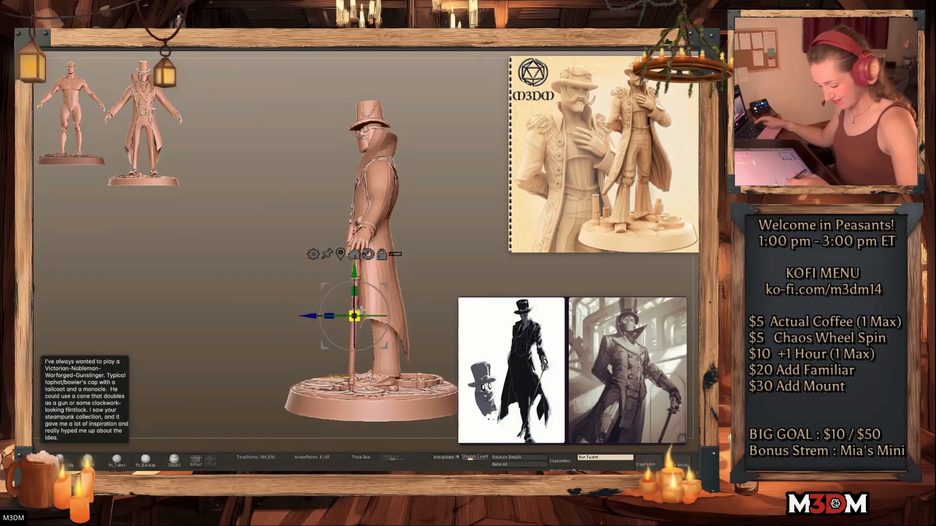
{"action": "key", "text": "q"}
{"action": "key", "text": "w"}
{"action": "left_click_drag", "start_coordinate": [355, 273], "coordinate": [356, 267]}
{"action": "key", "text": "q"}
{"action": "left_click_drag", "start_coordinate": [468, 252], "coordinate": [464, 259]}
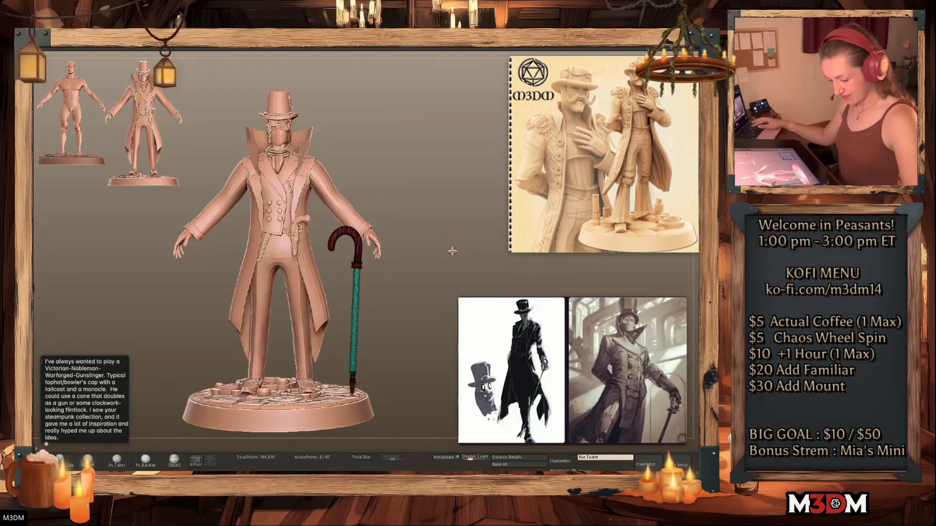
Shift the cane sideways and tilt its handle outward beneath the gunslinger's left hand
{"action": "key", "text": "w"}
{"action": "left_click_drag", "start_coordinate": [321, 315], "coordinate": [313, 316]}
{"action": "key", "text": "q"}
{"action": "key", "text": "w"}
{"action": "left_click_drag", "start_coordinate": [388, 305], "coordinate": [389, 284]}
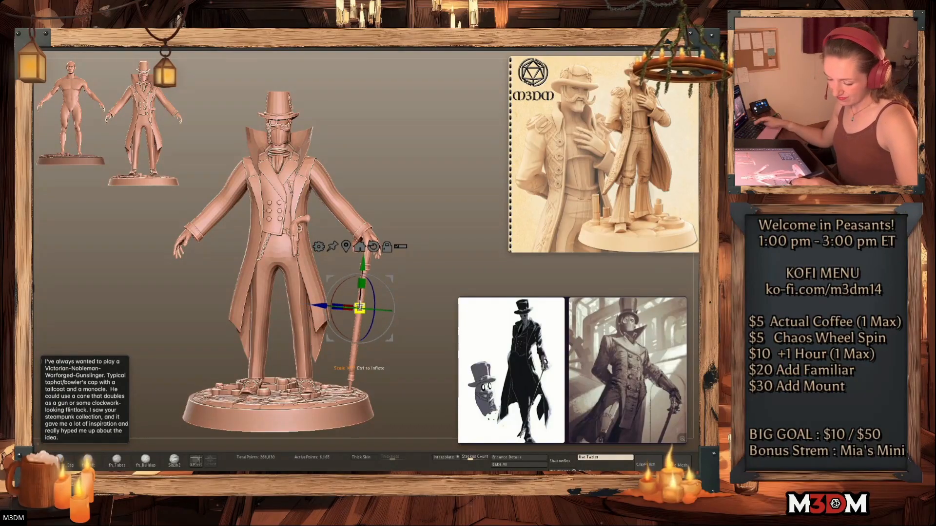
Hide the cane's hooked handle and delete it, leaving the straight shaft and tip
{"action": "key", "text": "q"}
{"action": "left_click", "coordinate": [368, 252], "text": "ctrl+shift"}
{"action": "left_click", "coordinate": [368, 252], "text": "ctrl+shift"}
{"action": "left_click_drag", "start_coordinate": [420, 317], "coordinate": [423, 313]}
{"action": "left_click", "coordinate": [415, 309]}
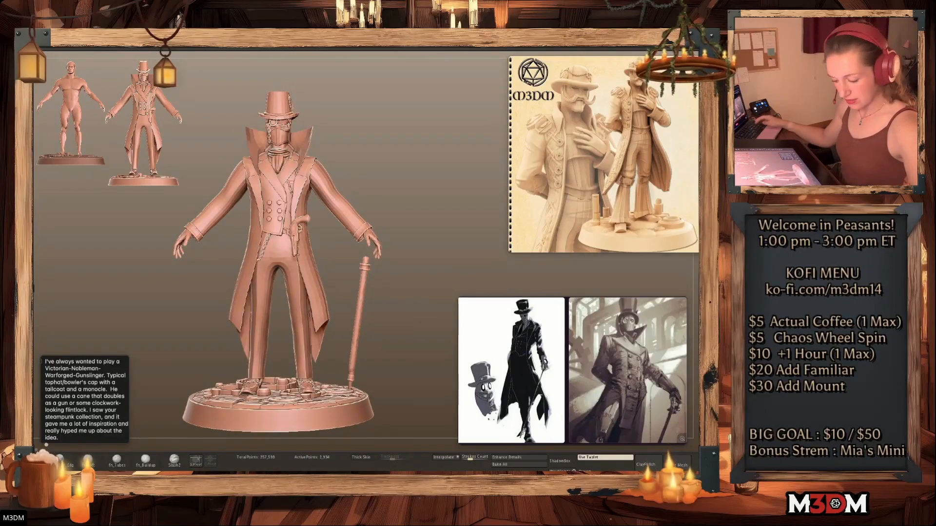
Isolate the ring at the top of the cane with a mask and duplicate it slightly lower on the shaft
{"action": "left_click", "coordinate": [366, 266], "text": "ctrl+shift"}
{"action": "left_click", "coordinate": [367, 267], "text": "ctrl+shift"}
{"action": "left_click", "coordinate": [367, 267], "text": "ctrl+shift"}
{"action": "key", "text": "w"}
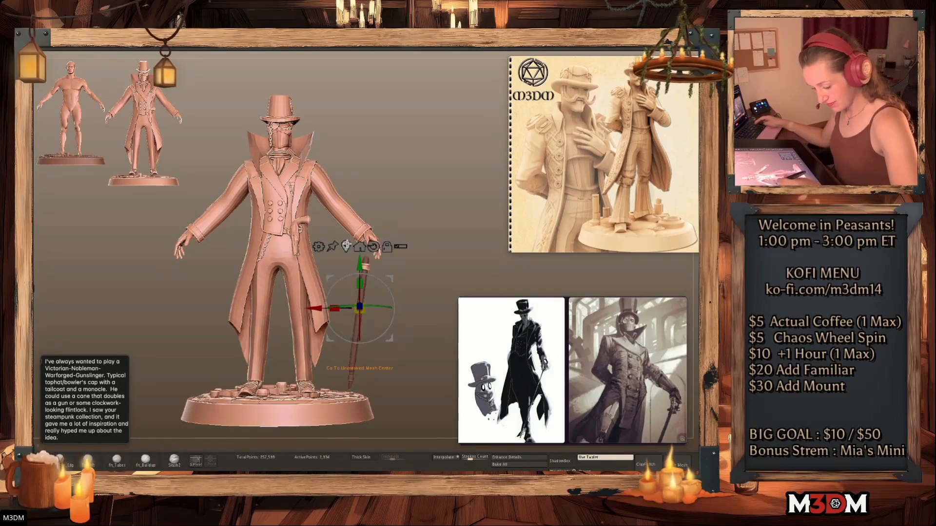
{"action": "left_click", "coordinate": [346, 246]}
{"action": "left_click_drag", "start_coordinate": [366, 228], "coordinate": [338, 239]}
{"action": "key", "text": "ctrl+z"}
{"action": "left_click", "coordinate": [366, 266], "text": "alt"}
{"action": "mouse_move", "coordinate": [390, 269]}
{"action": "left_mouse_down", "text": "alt"}
{"action": "mouse_move", "coordinate": [370, 268]}
{"action": "mouse_move", "coordinate": [393, 286]}
{"action": "left_mouse_up", "text": "alt"}
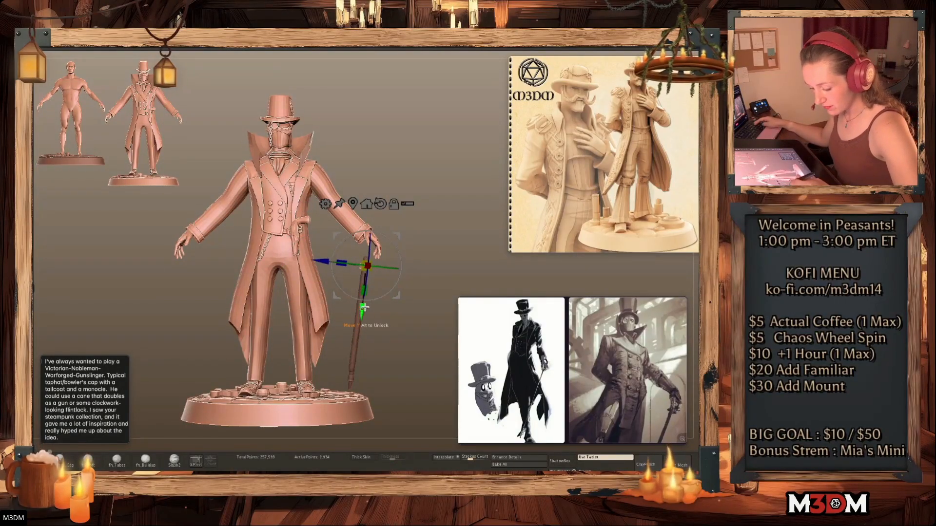
{"action": "left_click", "coordinate": [353, 204]}
{"action": "left_click_drag", "start_coordinate": [362, 316], "coordinate": [360, 328], "text": "ctrl"}
{"action": "key", "text": "w"}
{"action": "key", "text": "q"}
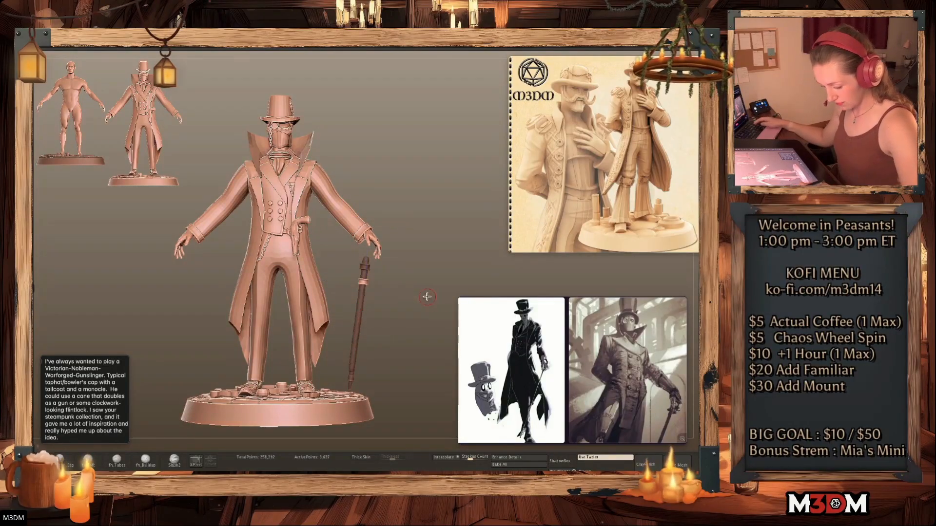
Clear the mask and place another copy of the ring low on the shaft, just above the cane's tip
{"action": "left_click_drag", "start_coordinate": [427, 285], "coordinate": [430, 296], "text": "ctrl"}
{"action": "key", "text": "w"}
{"action": "left_click", "coordinate": [363, 281], "text": "ctrl"}
{"action": "left_click_drag", "start_coordinate": [357, 314], "coordinate": [350, 417], "text": "ctrl"}
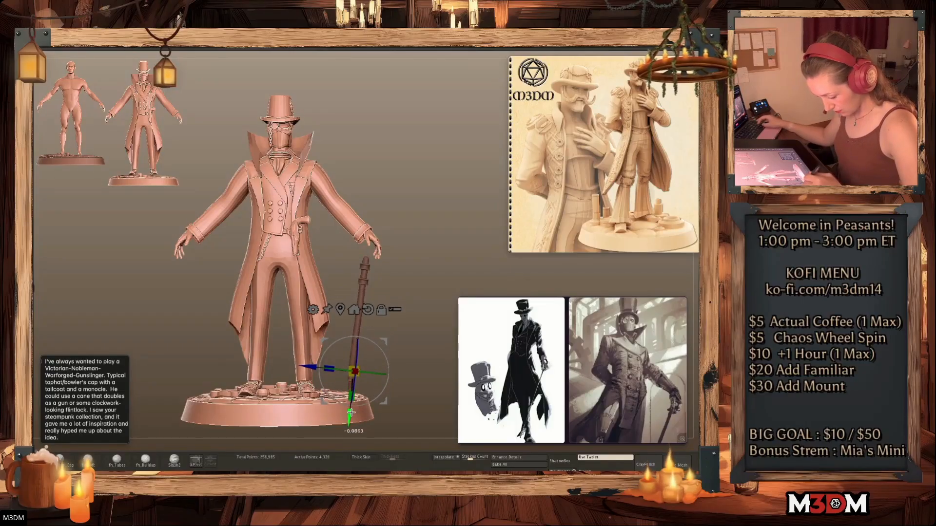
{"action": "left_click_drag", "start_coordinate": [416, 338], "coordinate": [416, 296]}
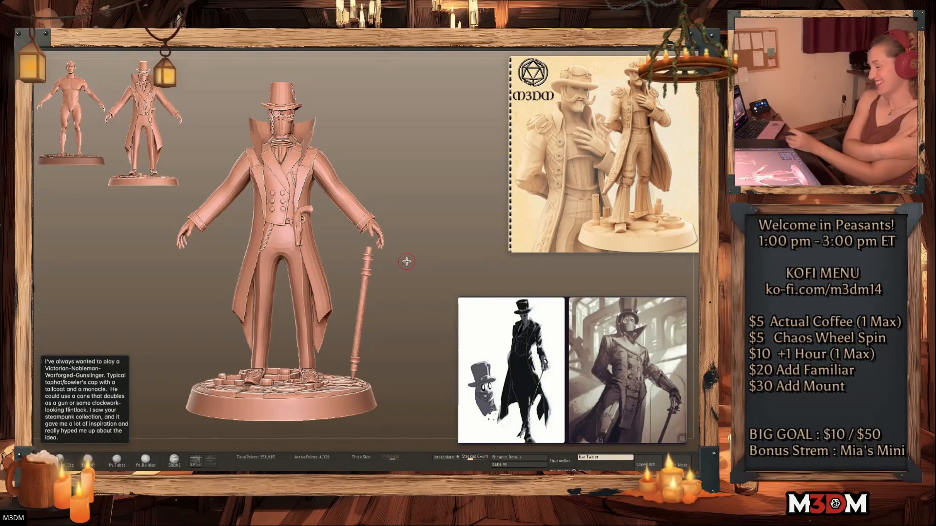
{"action": "left_click_drag", "start_coordinate": [418, 327], "coordinate": [418, 320]}
{"action": "key", "text": "space"}
{"action": "key", "text": "space"}
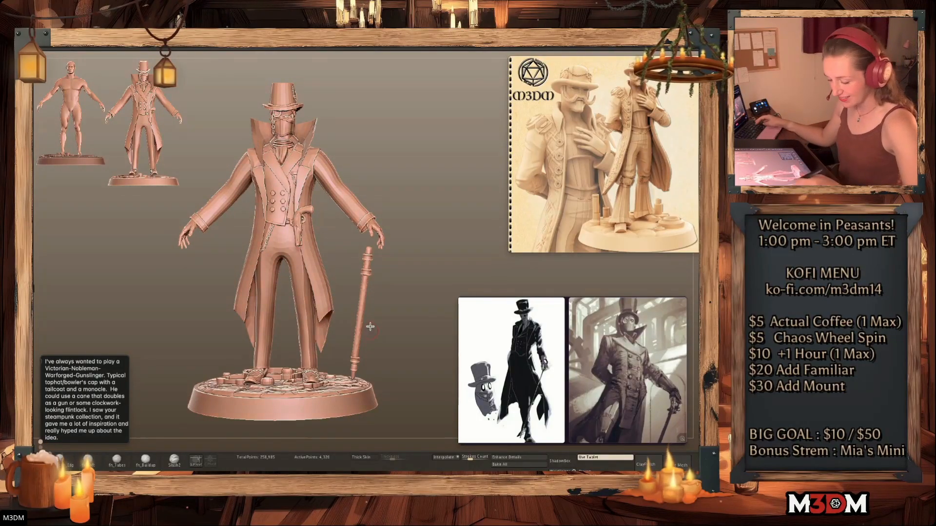
Mask the cane except its topmost collar, and duplicate that collar upward as a flared cap beneath the gunslinger's hand
{"action": "left_click", "coordinate": [370, 257], "text": "ctrl+shift"}
{"action": "left_click", "coordinate": [416, 261], "text": "ctrl"}
{"action": "left_click", "coordinate": [416, 261], "text": "ctrl+shift"}
{"action": "left_click_drag", "start_coordinate": [414, 261], "coordinate": [409, 266], "text": "ctrl"}
{"action": "left_click", "coordinate": [370, 258], "text": "ctrl+shift"}
{"action": "mouse_move", "coordinate": [401, 227]}
{"action": "left_mouse_down", "text": "ctrl"}
{"action": "mouse_move", "coordinate": [372, 267]}
{"action": "mouse_move", "coordinate": [389, 262]}
{"action": "left_mouse_up", "text": "ctrl"}
{"action": "left_click", "coordinate": [436, 251], "text": "ctrl+shift"}
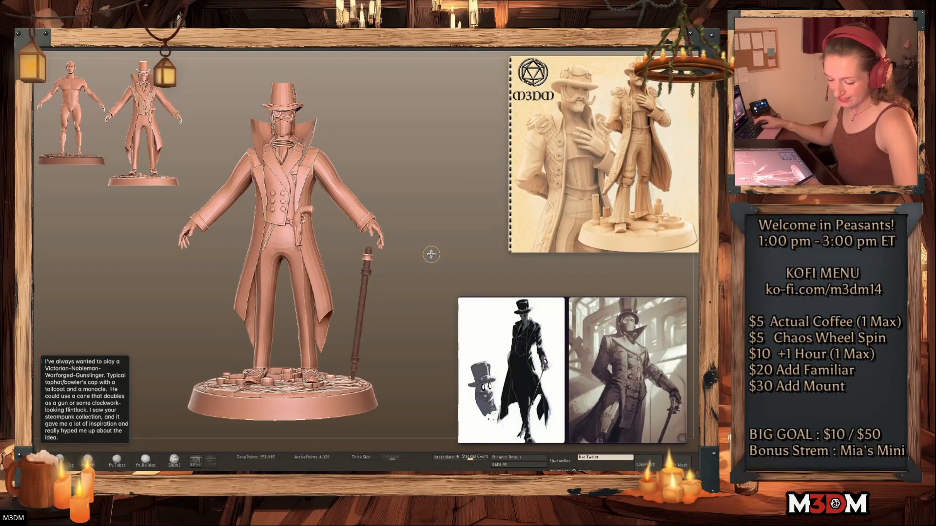
{"action": "key", "text": "w"}
{"action": "left_click_drag", "start_coordinate": [387, 344], "coordinate": [389, 348], "text": "alt"}
{"action": "left_click_drag", "start_coordinate": [357, 315], "coordinate": [363, 223], "text": "alt"}
{"action": "left_click_drag", "start_coordinate": [392, 254], "coordinate": [394, 256], "text": "alt"}
{"action": "left_click_drag", "start_coordinate": [392, 238], "coordinate": [375, 208], "text": "alt"}
{"action": "mouse_move", "coordinate": [369, 252]}
{"action": "left_mouse_down"}
{"action": "mouse_move", "coordinate": [379, 245]}
{"action": "mouse_move", "coordinate": [448, 267]}
{"action": "left_mouse_up"}
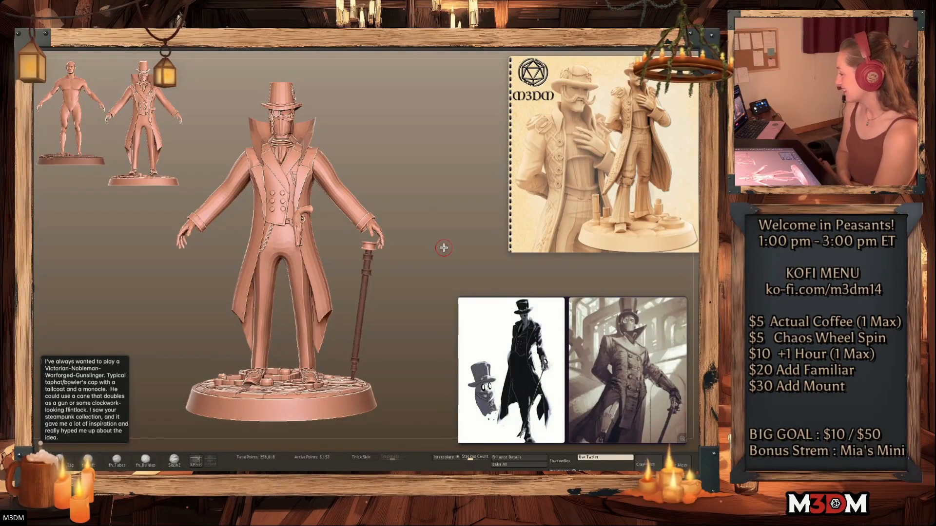
{"action": "key", "text": "shift+f"}
{"action": "key", "text": "shift+f"}
{"action": "left_click_drag", "start_coordinate": [410, 269], "coordinate": [412, 271]}
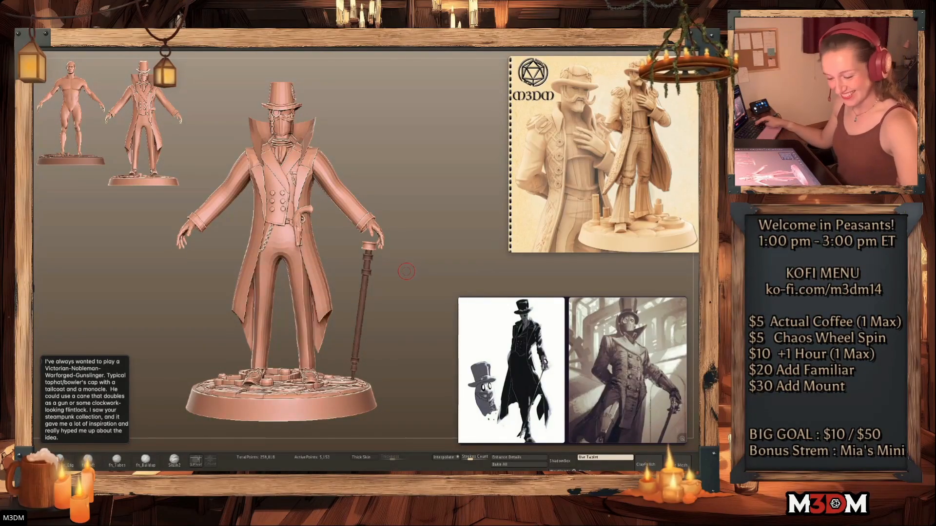
{"action": "key", "text": "w"}
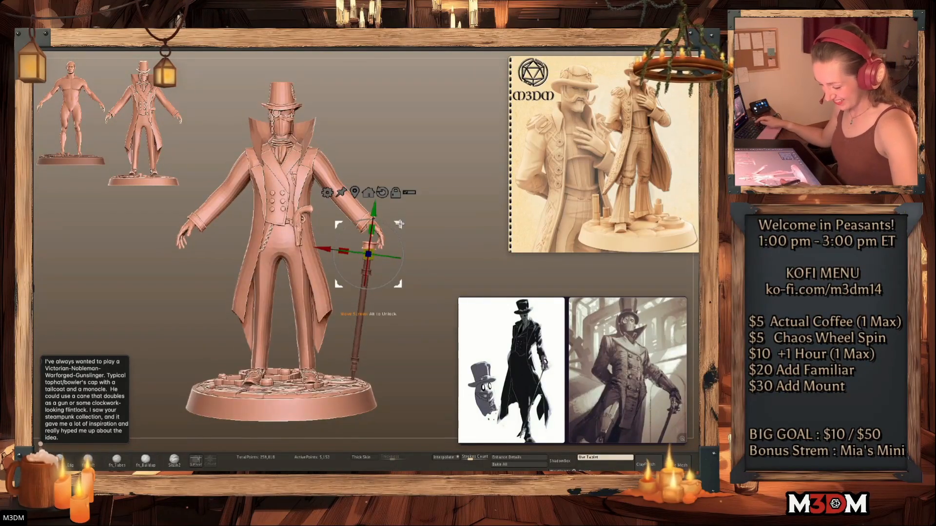
{"action": "key", "text": "q"}
{"action": "key", "text": "w"}
{"action": "key", "text": "q"}
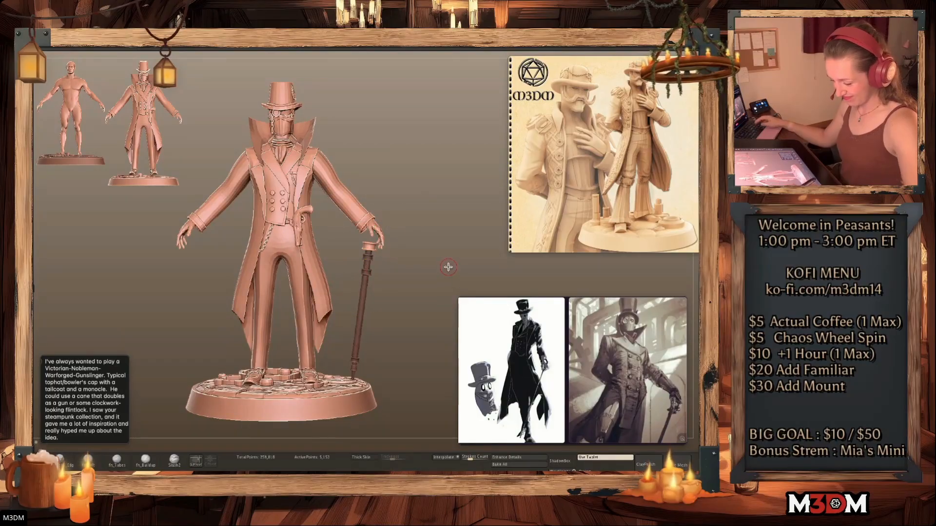
Search the computer for "gem" and load the brush file Gem and Diamonds Cuts FH v1.ZBP
{"action": "key", "text": "b"}
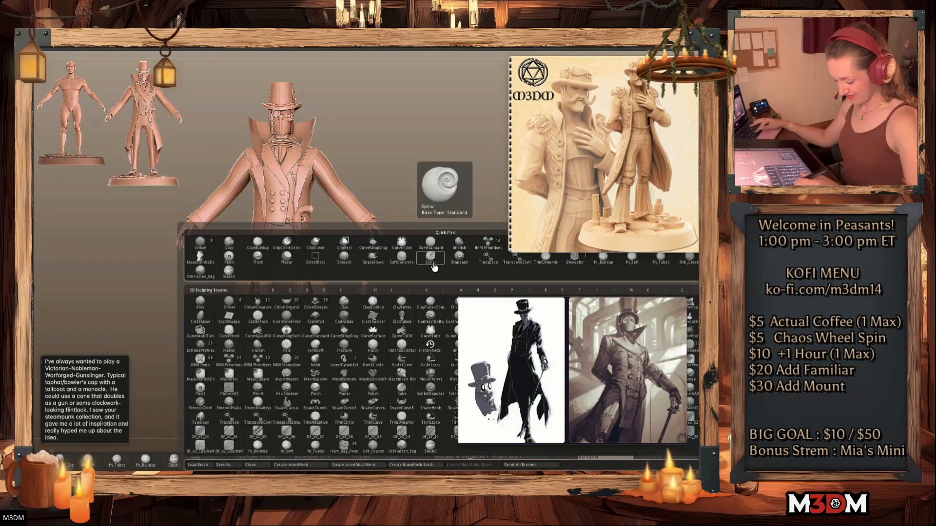
{"action": "left_click", "coordinate": [197, 465]}
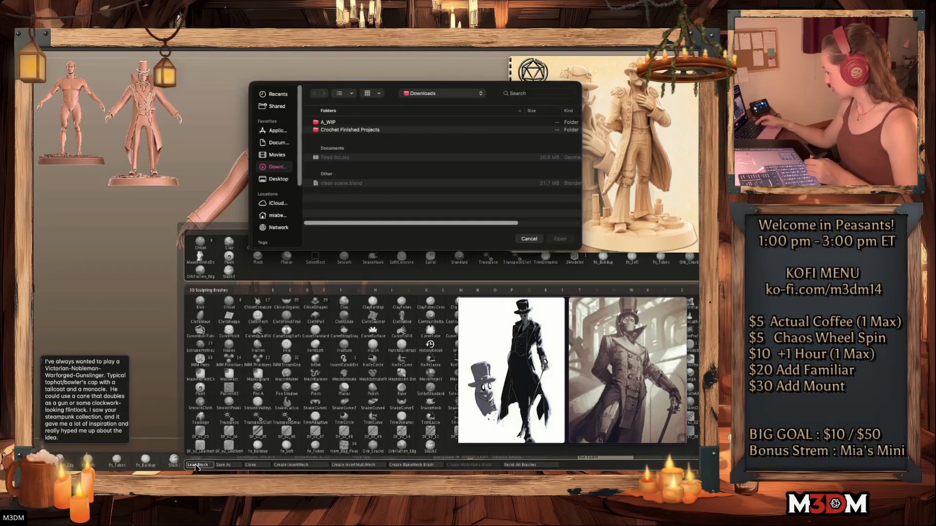
{"action": "left_click", "coordinate": [528, 93]}
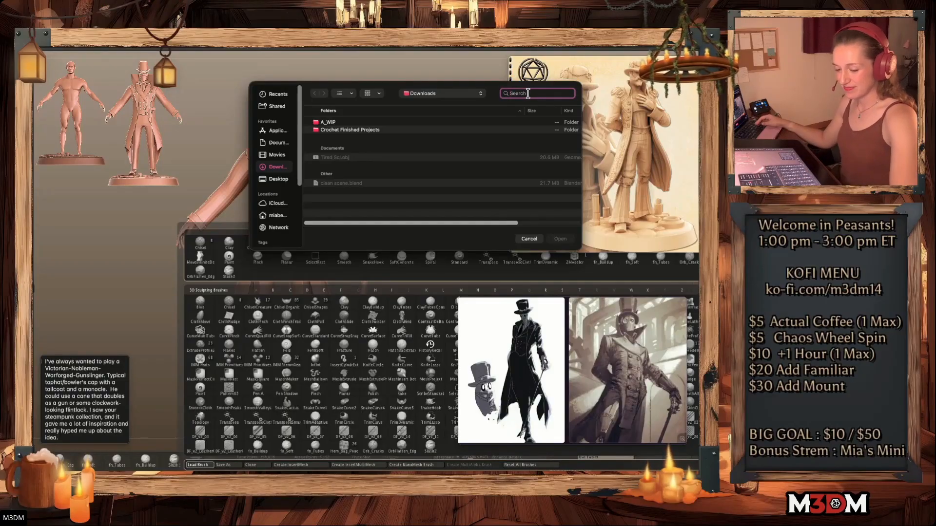
{"action": "type", "text": "gem"}
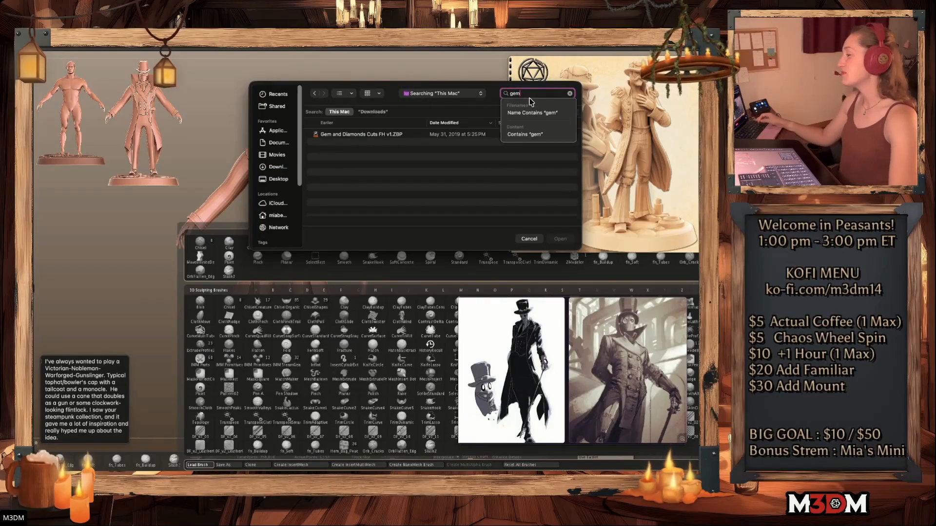
{"action": "double_click", "coordinate": [383, 134]}
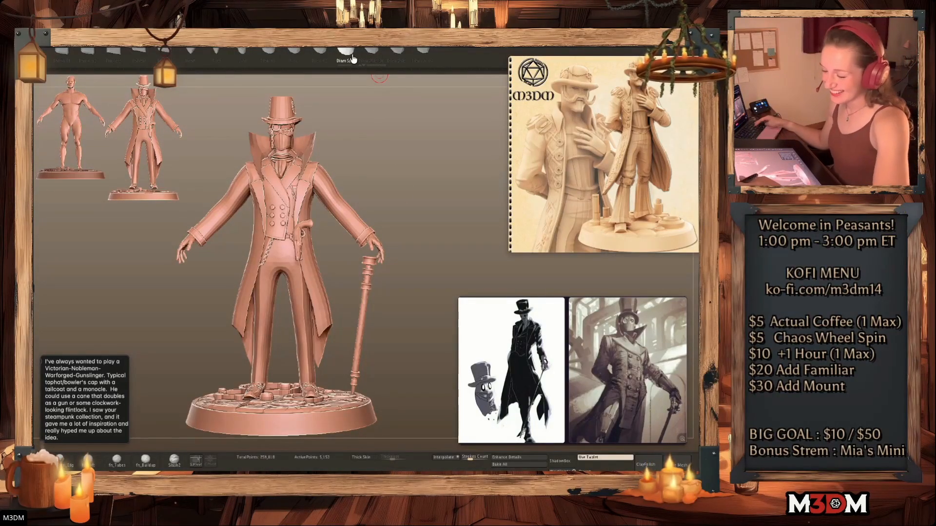
Insert a diamond-cut gem from the loaded brush on top of the cane's cap and adjust its placement
{"action": "mouse_move", "coordinate": [434, 223]}
{"action": "left_mouse_down"}
{"action": "mouse_move", "coordinate": [413, 265]}
{"action": "mouse_move", "coordinate": [382, 261]}
{"action": "left_mouse_up"}
{"action": "left_click_drag", "start_coordinate": [441, 232], "coordinate": [432, 234], "text": "shift"}
{"action": "key", "text": "w"}
{"action": "left_click_drag", "start_coordinate": [376, 252], "coordinate": [372, 262]}
{"action": "key", "text": "q"}
{"action": "key", "text": "w"}
{"action": "key", "text": "q"}
{"action": "left_click_drag", "start_coordinate": [438, 239], "coordinate": [455, 244]}
{"action": "left_click_drag", "start_coordinate": [454, 244], "coordinate": [447, 176], "text": "ctrl"}
{"action": "mouse_move", "coordinate": [447, 244]}
{"action": "left_mouse_down", "text": "alt"}
{"action": "mouse_move", "coordinate": [443, 263]}
{"action": "mouse_move", "coordinate": [451, 256]}
{"action": "left_mouse_up", "text": "alt"}
Search the computer for "chain" and load the brush file Chain Brush.ZBP
{"action": "key", "text": "b"}
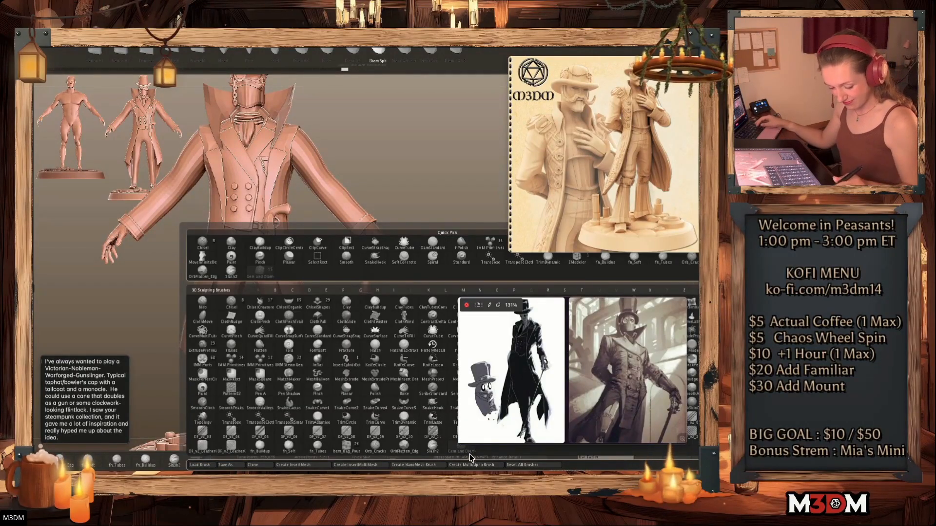
{"action": "key", "text": "b"}
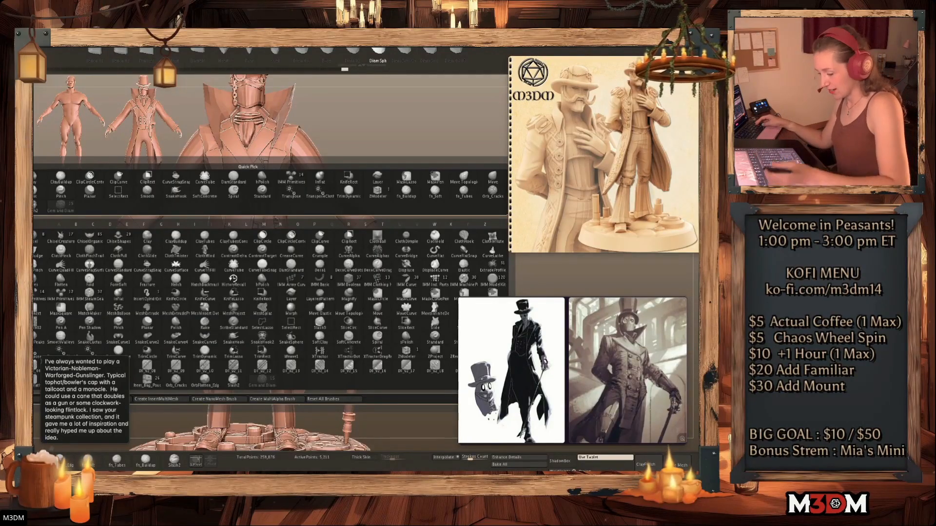
{"action": "left_click", "coordinate": [24, 399]}
{"action": "left_click", "coordinate": [522, 93]}
{"action": "type", "text": "chain"}
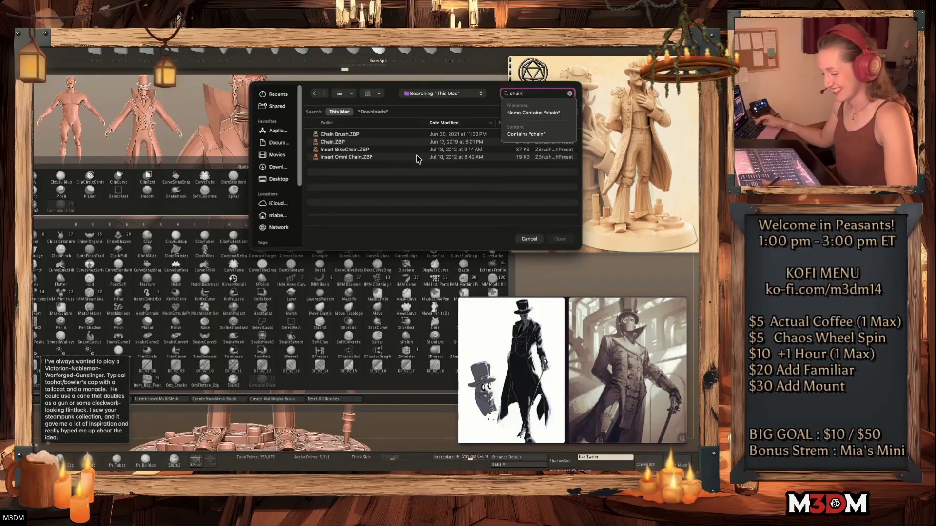
{"action": "double_click", "coordinate": [361, 135]}
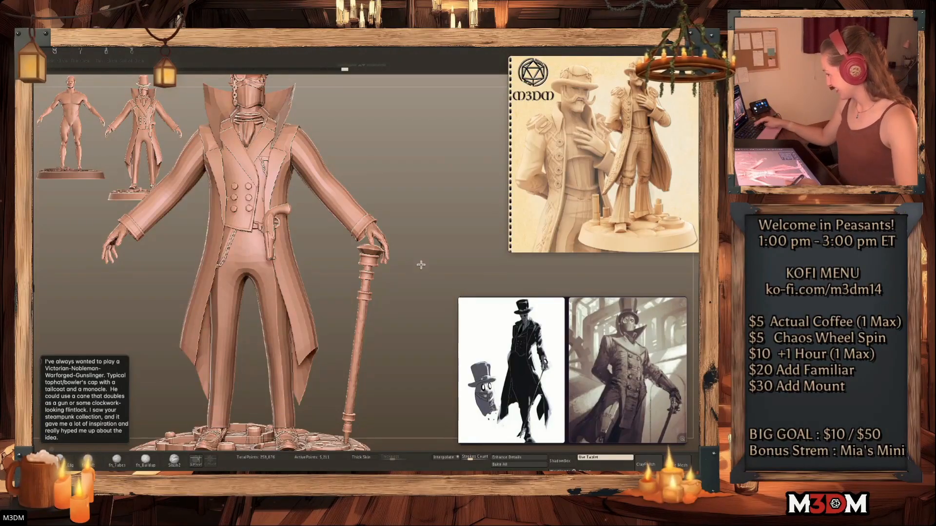
Try drawing a short Jewelry Chain stroke on the upper part of the cane's shaft and undo each attempt
{"action": "right_click_drag", "start_coordinate": [411, 285], "coordinate": [408, 280], "text": "ctrl"}
{"action": "right_click", "coordinate": [411, 282]}
{"action": "key", "text": "shift+f"}
{"action": "key", "text": "shift+f"}
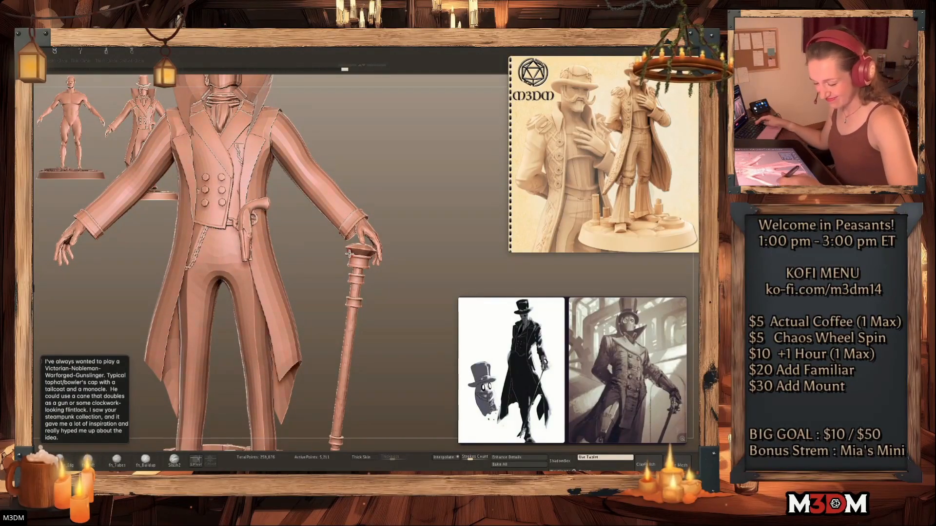
{"action": "key", "text": "shift+f"}
{"action": "key", "text": "shift+f"}
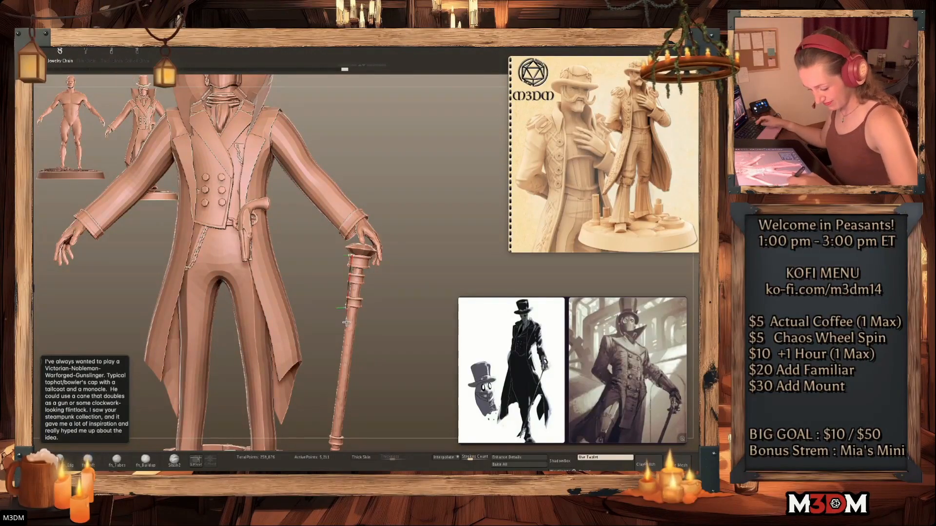
{"action": "left_click_drag", "start_coordinate": [346, 305], "coordinate": [355, 322]}
{"action": "right_click_drag", "start_coordinate": [417, 295], "coordinate": [395, 327], "text": "ctrl"}
{"action": "key", "text": "ctrl+z"}
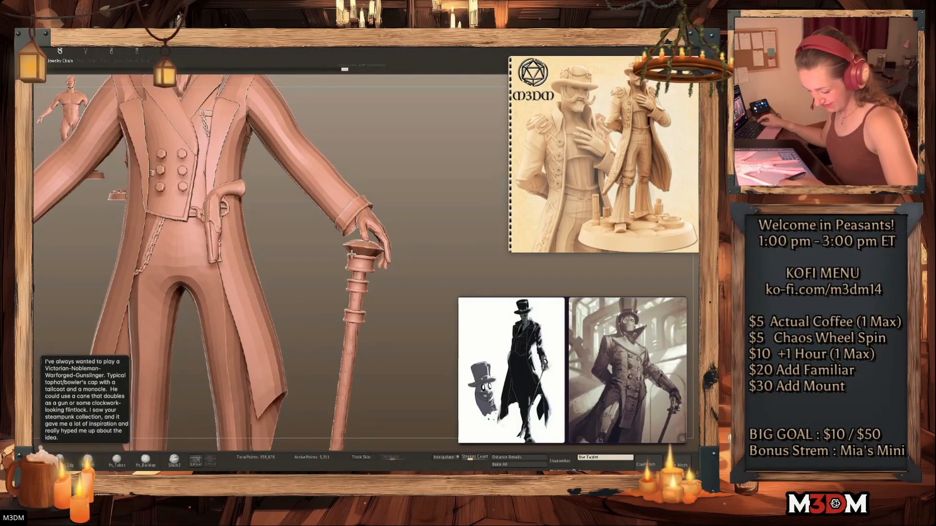
{"action": "left_click_drag", "start_coordinate": [348, 351], "coordinate": [349, 354]}
{"action": "key", "text": "ctrl+z"}
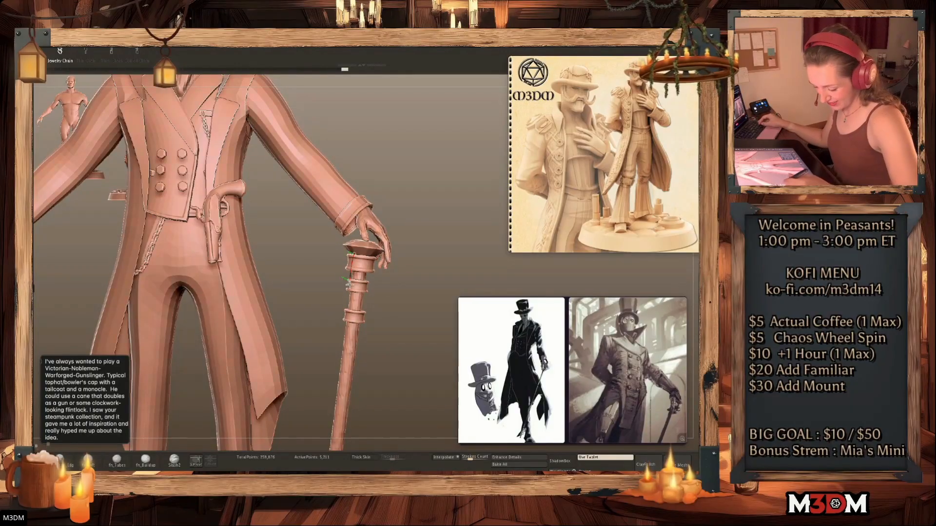
Try looping a longer Jewelry Chain down from the cane's cap and undo both versions
{"action": "left_click", "coordinate": [362, 287]}
{"action": "left_click_drag", "start_coordinate": [410, 276], "coordinate": [436, 297]}
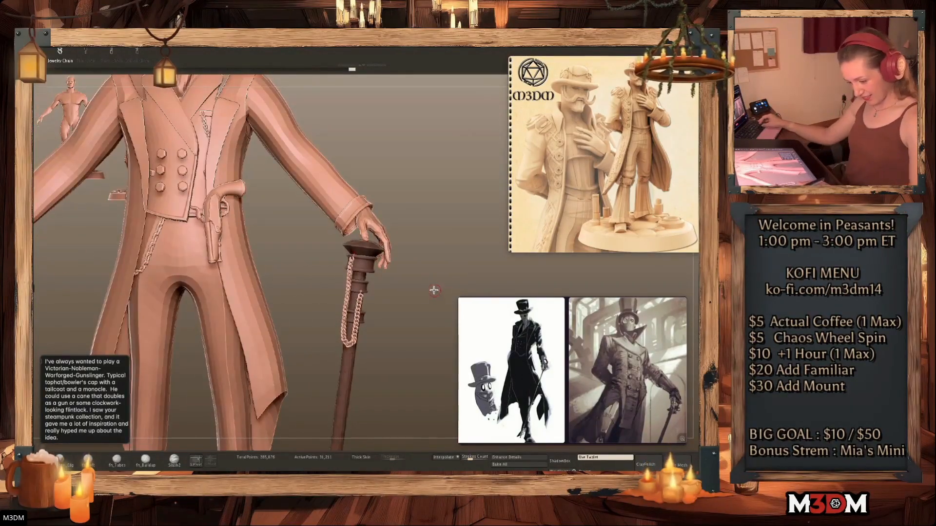
{"action": "key", "text": "ctrl+z"}
{"action": "mouse_move", "coordinate": [350, 258]}
{"action": "left_mouse_down"}
{"action": "mouse_move", "coordinate": [348, 297]}
{"action": "mouse_move", "coordinate": [368, 304]}
{"action": "left_mouse_up"}
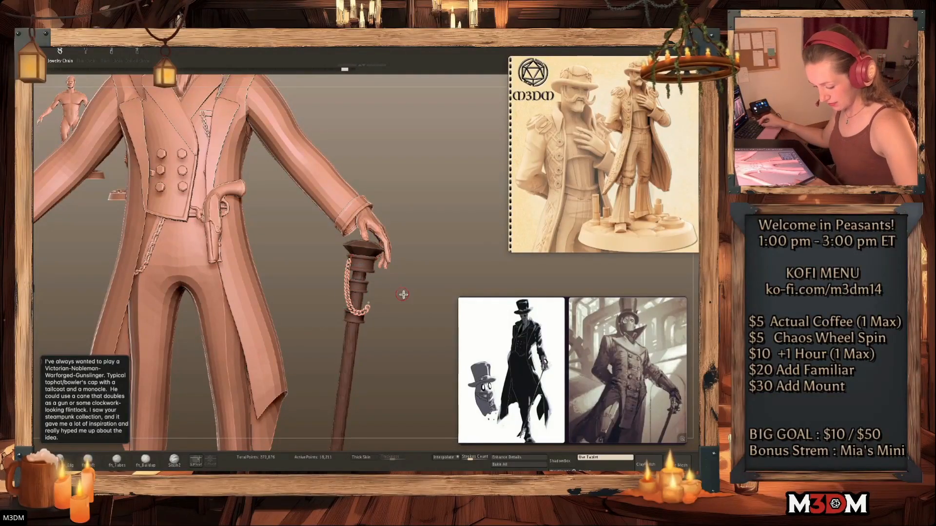
{"action": "key", "text": "ctrl+z"}
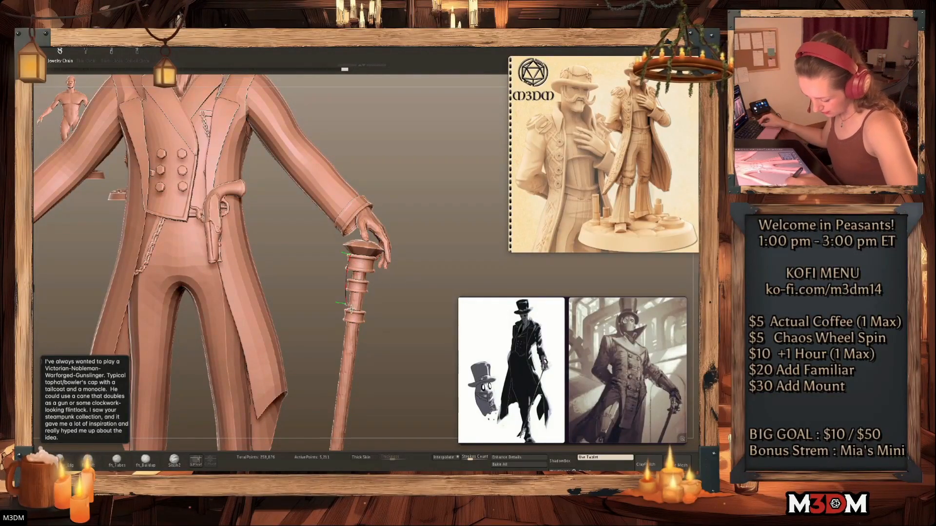
Draw a Jewelry Chain hanging from the cane's cap and pull its curve around the shaft from several angles
{"action": "left_click_drag", "start_coordinate": [361, 282], "coordinate": [363, 288]}
{"action": "mouse_move", "coordinate": [430, 291]}
{"action": "left_mouse_down"}
{"action": "mouse_move", "coordinate": [417, 279]}
{"action": "mouse_move", "coordinate": [352, 290]}
{"action": "left_mouse_up"}
{"action": "mouse_move", "coordinate": [329, 43]}
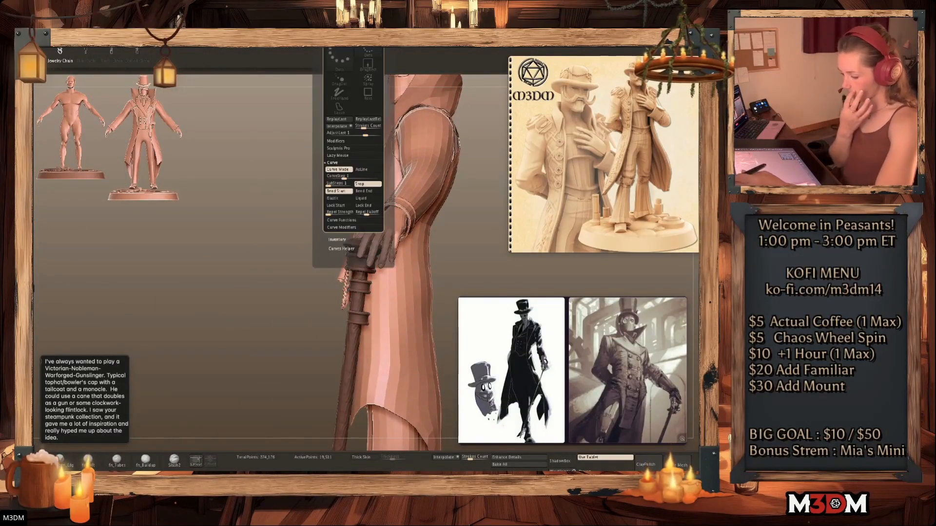
{"action": "mouse_move", "coordinate": [441, 265]}
{"action": "left_mouse_down"}
{"action": "mouse_move", "coordinate": [423, 260]}
{"action": "mouse_move", "coordinate": [415, 277]}
{"action": "mouse_move", "coordinate": [363, 287]}
{"action": "left_mouse_up"}
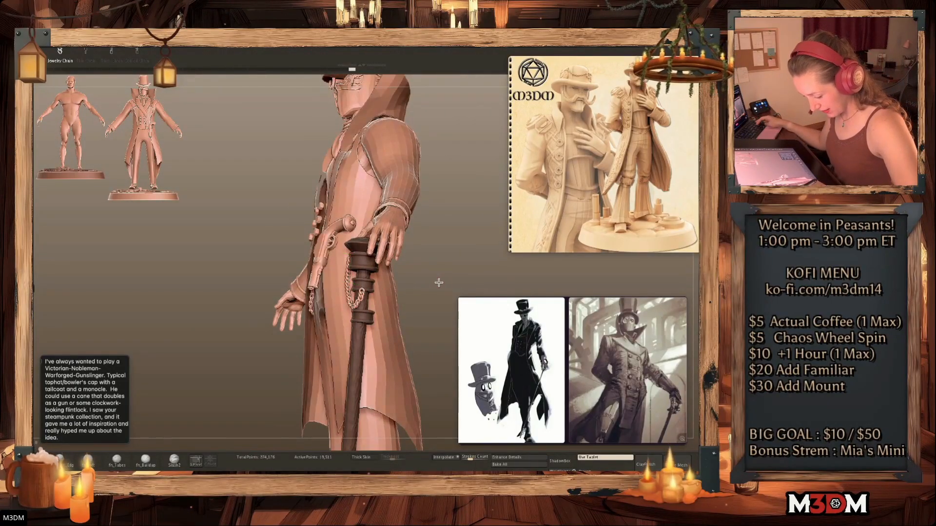
{"action": "left_click_drag", "start_coordinate": [438, 283], "coordinate": [379, 290]}
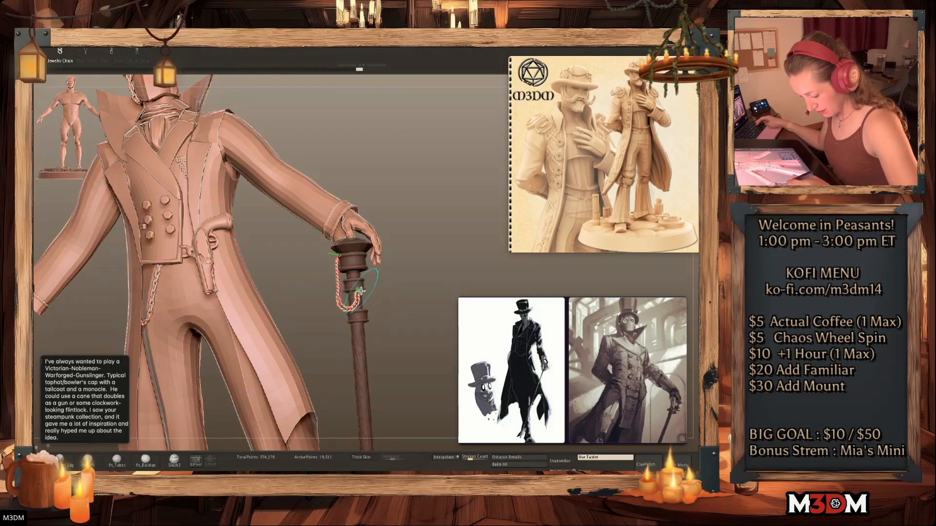
{"action": "left_click_drag", "start_coordinate": [425, 269], "coordinate": [359, 291]}
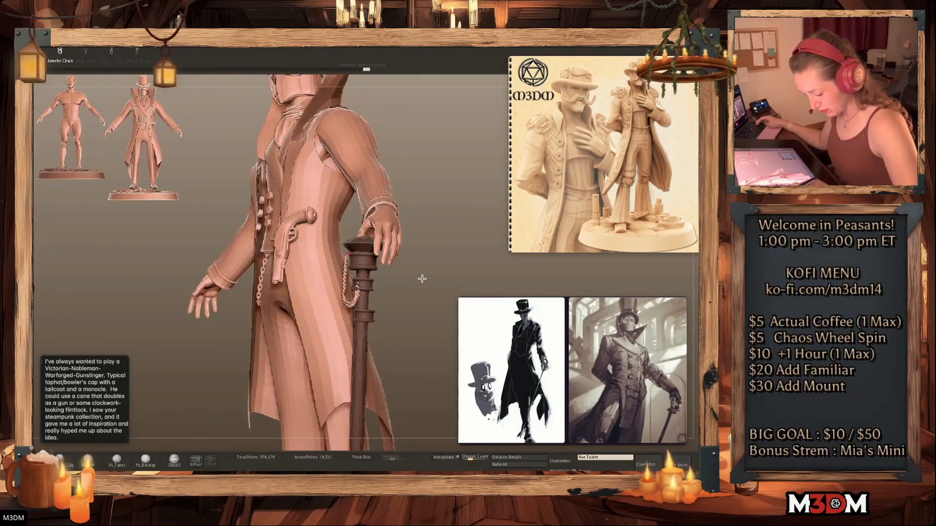
{"action": "mouse_move", "coordinate": [420, 279]}
{"action": "left_mouse_down"}
{"action": "mouse_move", "coordinate": [356, 307]}
{"action": "mouse_move", "coordinate": [338, 301]}
{"action": "mouse_move", "coordinate": [361, 291]}
{"action": "mouse_move", "coordinate": [334, 293]}
{"action": "mouse_move", "coordinate": [365, 298]}
{"action": "mouse_move", "coordinate": [363, 273]}
{"action": "mouse_move", "coordinate": [344, 300]}
{"action": "mouse_move", "coordinate": [375, 294]}
{"action": "mouse_move", "coordinate": [352, 308]}
{"action": "left_mouse_up"}
{"action": "left_click_drag", "start_coordinate": [424, 285], "coordinate": [380, 289]}
Invert the mask onto the chain, assign the chain its own polygroup and frame the whole figure
{"action": "left_click_drag", "start_coordinate": [331, 375], "coordinate": [411, 328]}
{"action": "left_click", "coordinate": [409, 328], "text": "ctrl"}
{"action": "left_click", "coordinate": [359, 360]}
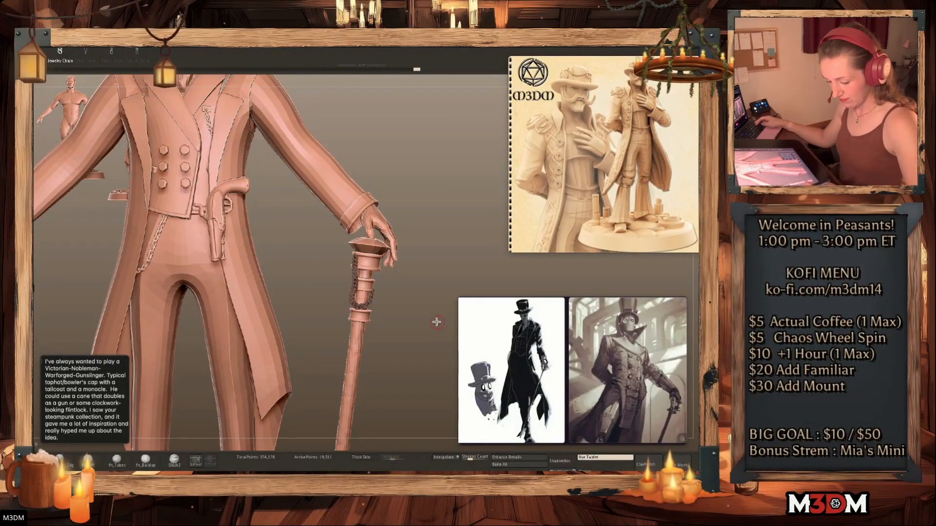
{"action": "key", "text": "ctrl+w"}
{"action": "key", "text": "shift+f"}
{"action": "key", "text": "shift+f"}
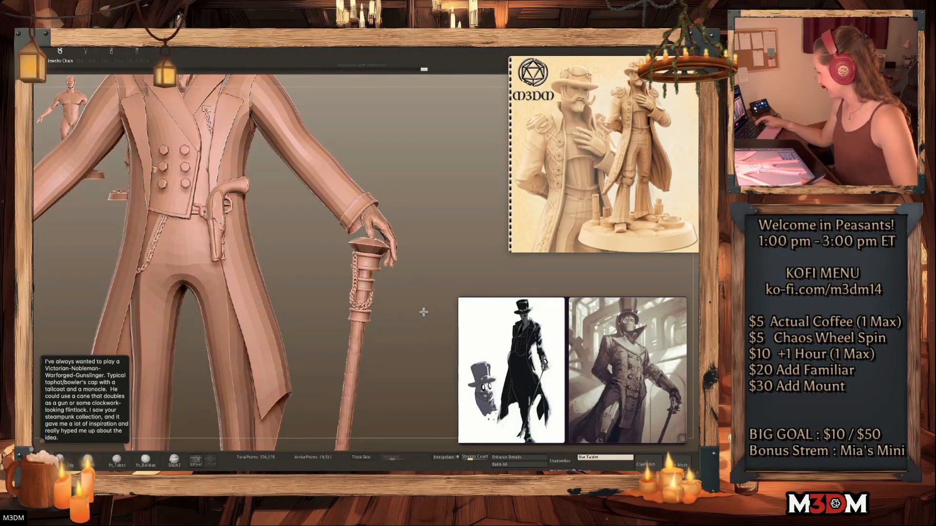
{"action": "key", "text": "f"}
{"action": "key", "text": "f"}
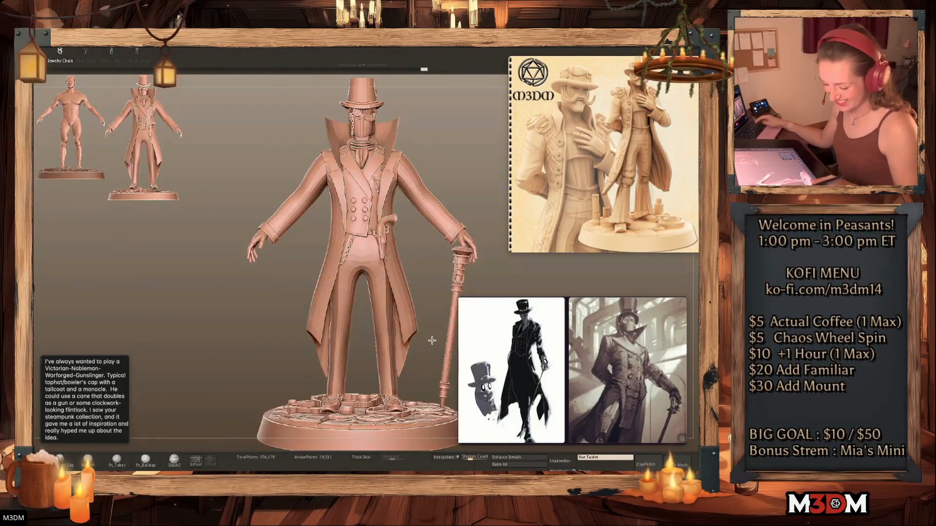
{"action": "left_click_drag", "start_coordinate": [428, 335], "coordinate": [352, 334], "text": "alt"}
{"action": "left_click_drag", "start_coordinate": [420, 320], "coordinate": [421, 328]}
{"action": "key", "text": "1"}
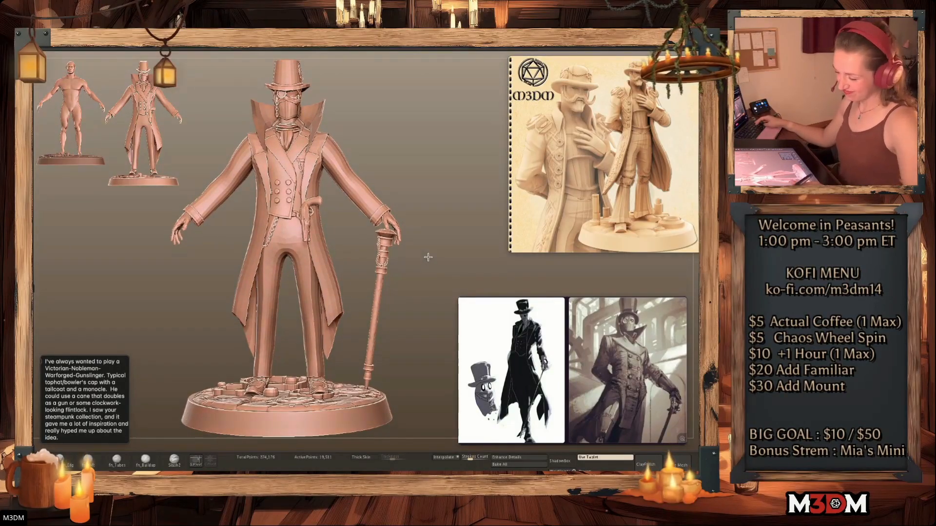
Isolate the trousers and show their wireframe with both leg hems in view
{"action": "left_click_drag", "start_coordinate": [427, 258], "coordinate": [426, 263]}
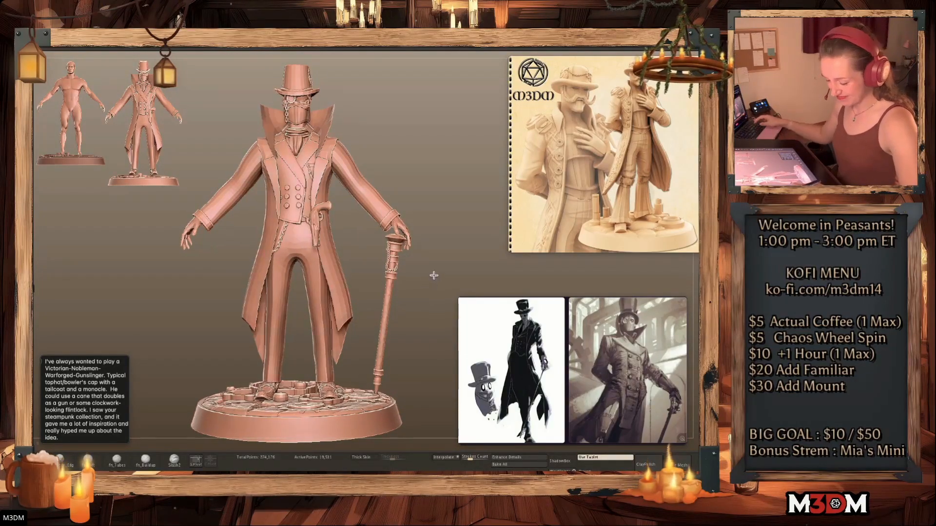
{"action": "left_click", "coordinate": [323, 341], "text": "alt"}
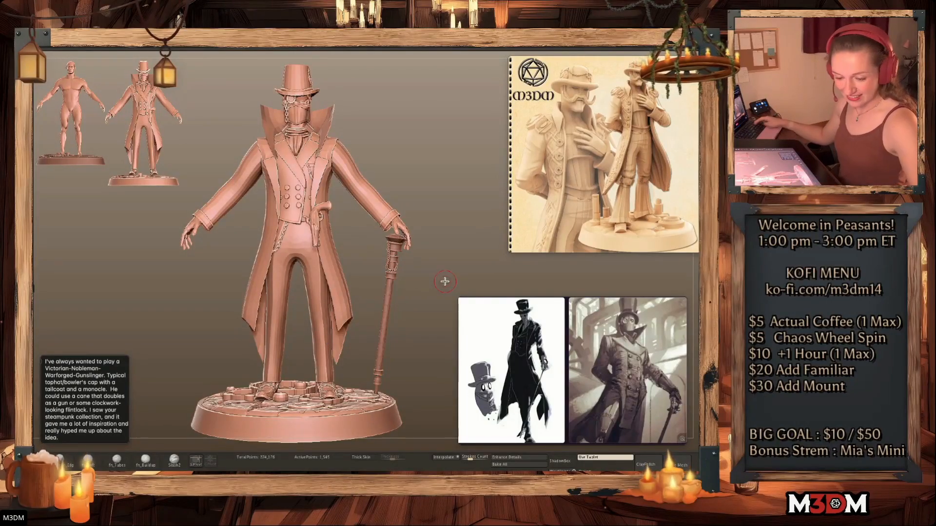
{"action": "key", "text": "alt+s"}
{"action": "key", "text": "ctrl+z"}
{"action": "key", "text": "alt+s"}
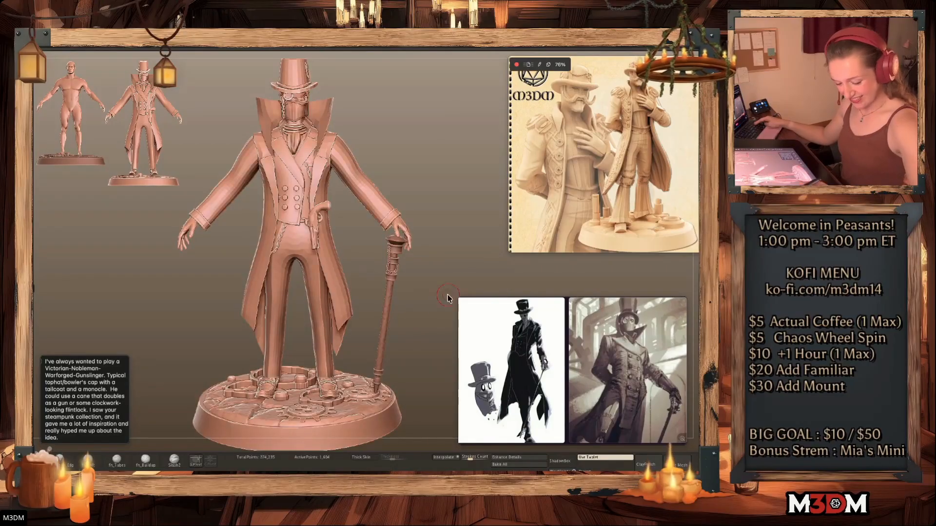
{"action": "key", "text": "alt+s"}
{"action": "left_click_drag", "start_coordinate": [468, 303], "coordinate": [507, 268], "text": "alt"}
{"action": "key", "text": "shift+f"}
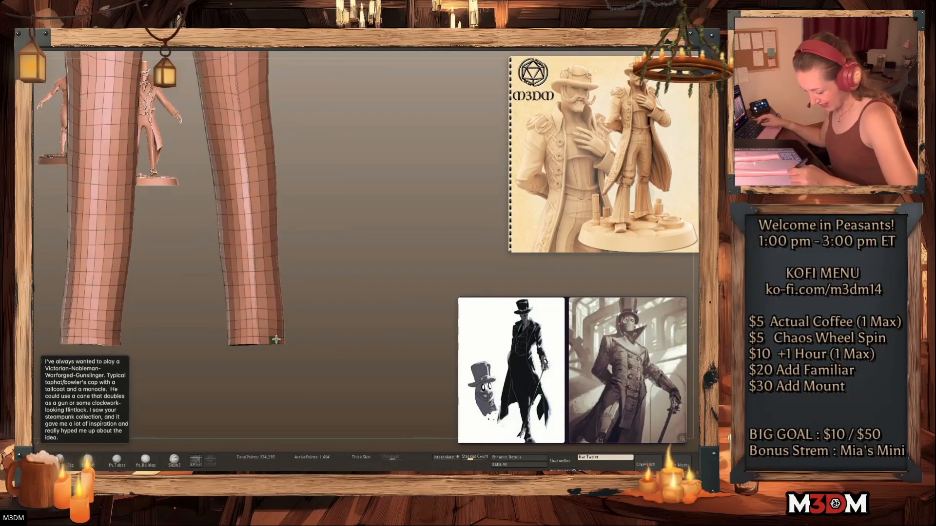
Extrude the bottom loop of polygons at the trouser hems with the ZModeler QMesh action targeting Polyloop, retrying misplaced attempts
{"action": "key", "text": "space"}
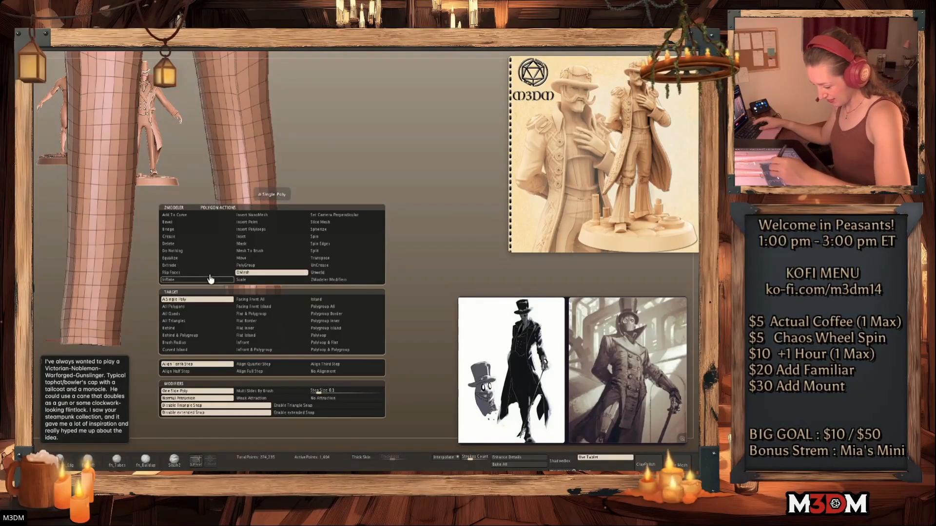
{"action": "left_click", "coordinate": [321, 335]}
{"action": "left_click", "coordinate": [279, 340]}
{"action": "key", "text": "ctrl+z"}
{"action": "left_click", "coordinate": [280, 340]}
{"action": "key", "text": "shift+f"}
{"action": "left_click_drag", "start_coordinate": [387, 339], "coordinate": [449, 396]}
{"action": "key", "text": "shift+f"}
{"action": "left_click", "coordinate": [251, 321]}
{"action": "key", "text": "ctrl+z"}
{"action": "left_click", "coordinate": [279, 340]}
{"action": "key", "text": "shift+f"}
{"action": "left_click", "coordinate": [706, 273]}
{"action": "mouse_move", "coordinate": [403, 335]}
{"action": "left_mouse_down", "text": "alt"}
{"action": "mouse_move", "coordinate": [428, 329]}
{"action": "mouse_move", "coordinate": [413, 327]}
{"action": "left_mouse_up", "text": "alt"}
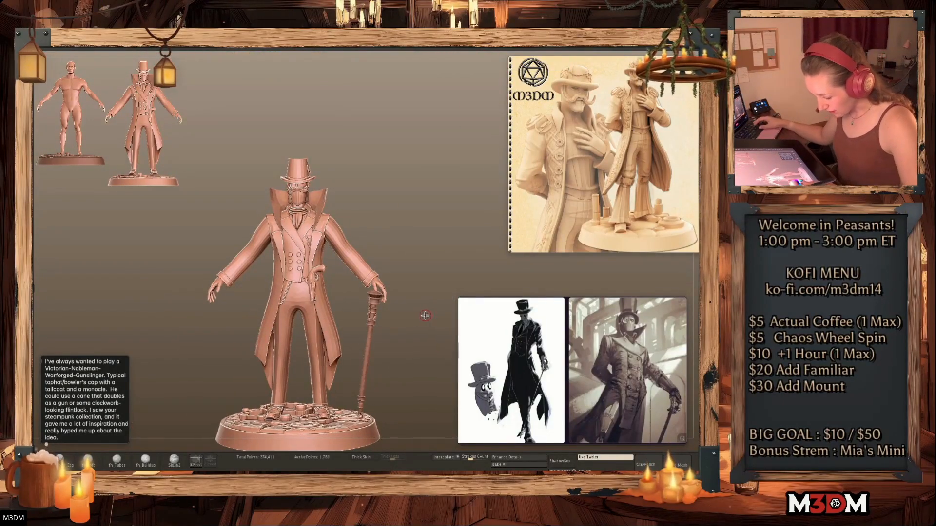
Subdivide the top hat and the coat's tall collar to smooth their faceted surfaces
{"action": "left_click", "coordinate": [319, 201], "text": "alt"}
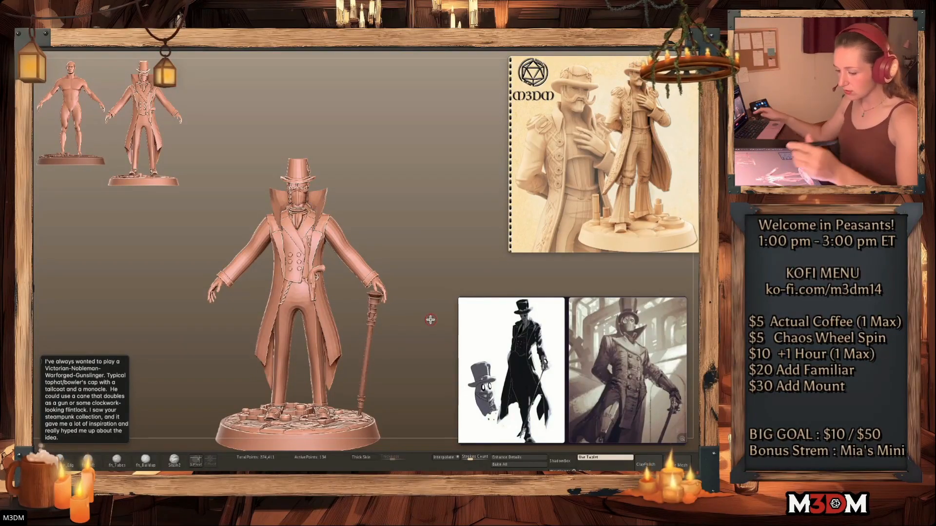
{"action": "left_click", "coordinate": [303, 166], "text": "alt"}
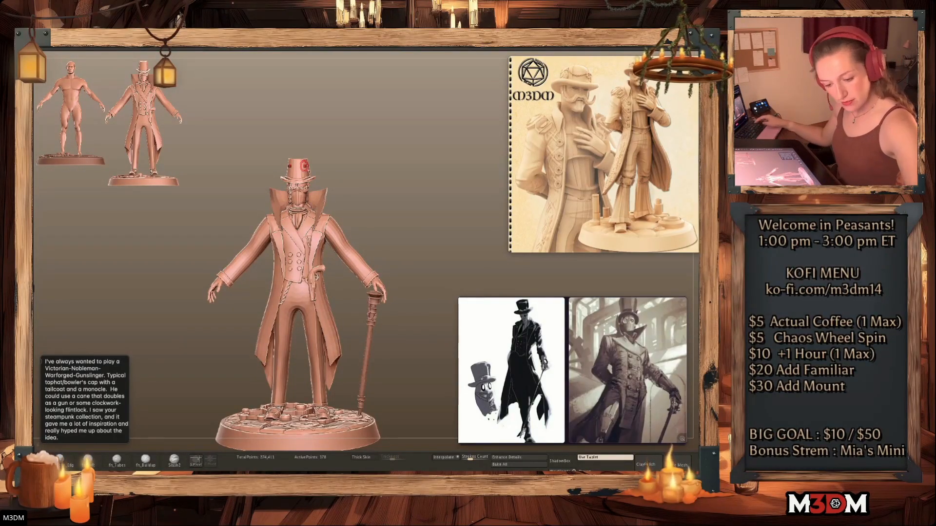
{"action": "key", "text": "ctrl+d"}
{"action": "left_click", "coordinate": [321, 199], "text": "alt"}
{"action": "key", "text": "ctrl+d"}
{"action": "key", "text": "ctrl+d"}
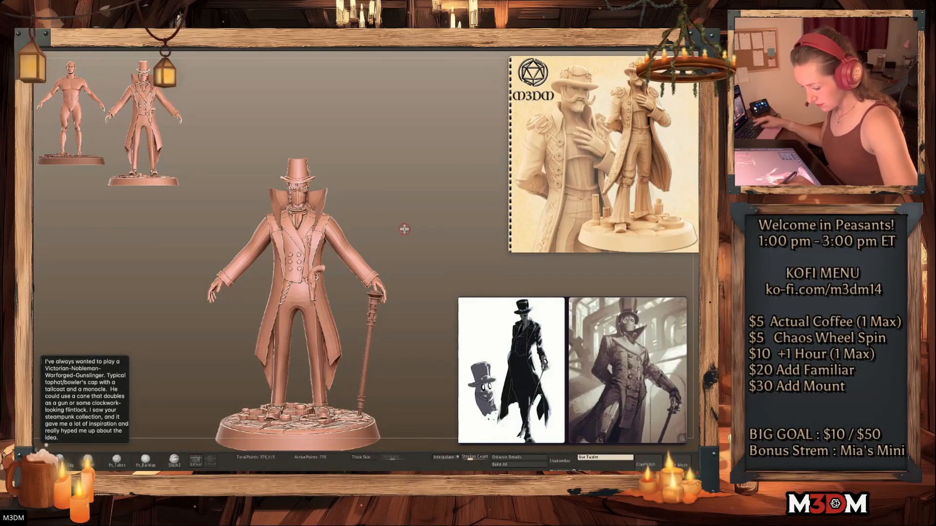
Try subdividing the coat sleeves twice while their ends are still open
{"action": "left_click_drag", "start_coordinate": [347, 209], "coordinate": [359, 226], "text": "alt"}
{"action": "left_click", "coordinate": [306, 218], "text": "alt"}
{"action": "left_click", "coordinate": [378, 290], "text": "alt"}
{"action": "mouse_move", "coordinate": [480, 301]}
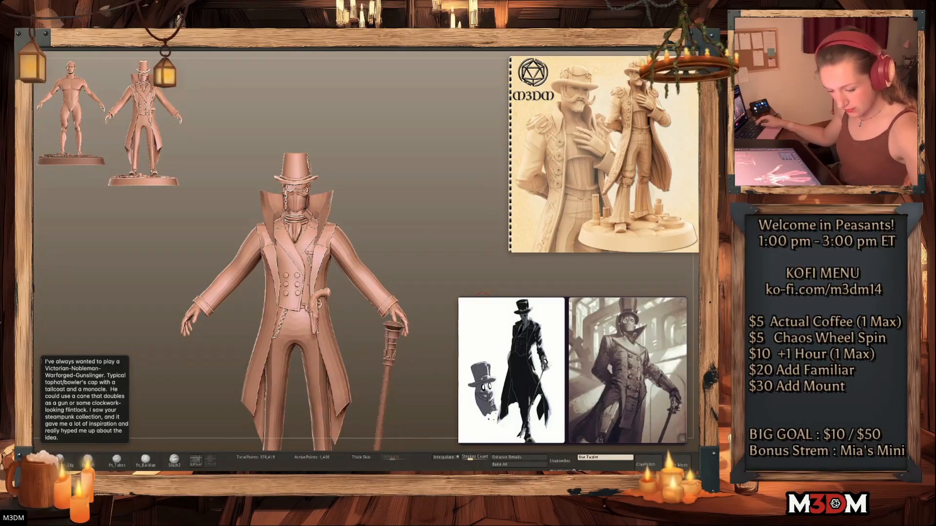
{"action": "key", "text": "ctrl+d"}
{"action": "key", "text": "ctrl+d"}
{"action": "key", "text": "w"}
{"action": "key", "text": "q"}
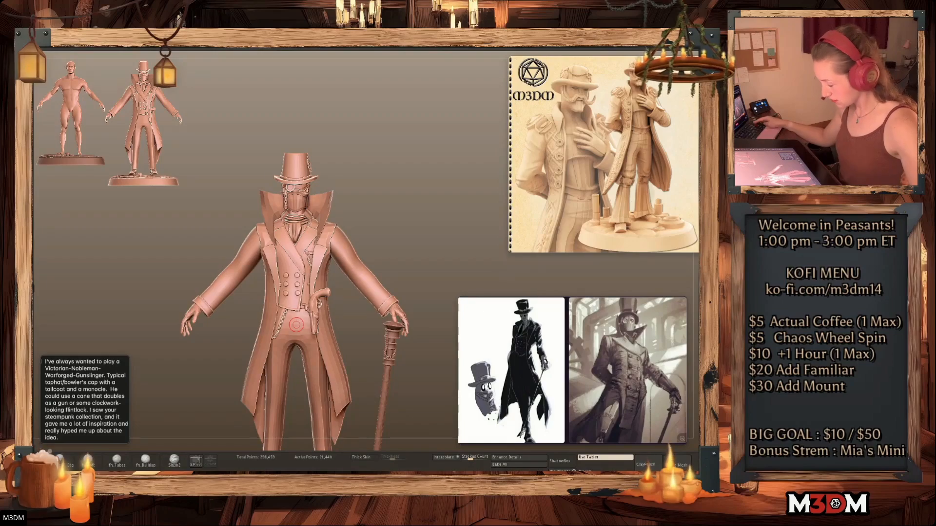
Isolate the coat sleeves at their lowest subdivision and close the holes at the shoulder and cuff ends
{"action": "left_click_drag", "start_coordinate": [433, 244], "coordinate": [418, 233], "text": "alt"}
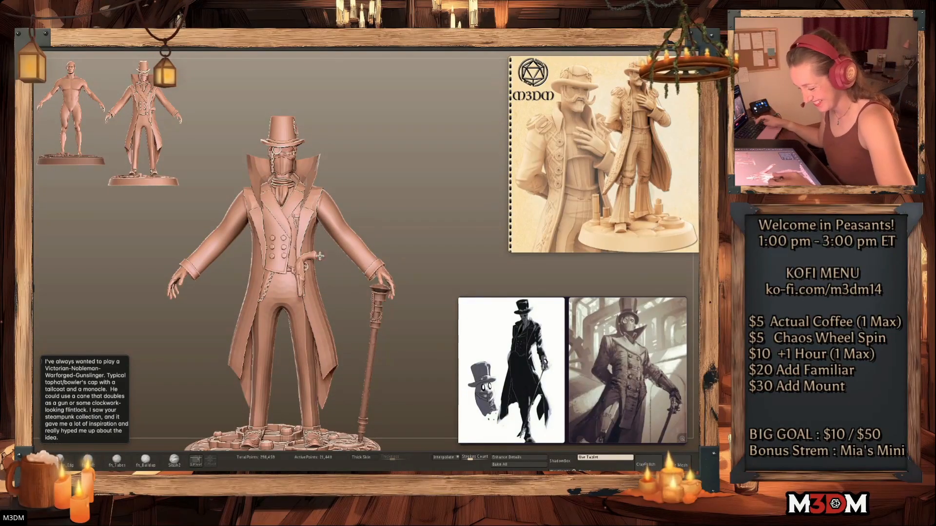
{"action": "left_click_drag", "start_coordinate": [373, 195], "coordinate": [433, 255], "text": "alt"}
{"action": "key", "text": "alt+s"}
{"action": "key", "text": "shift+d"}
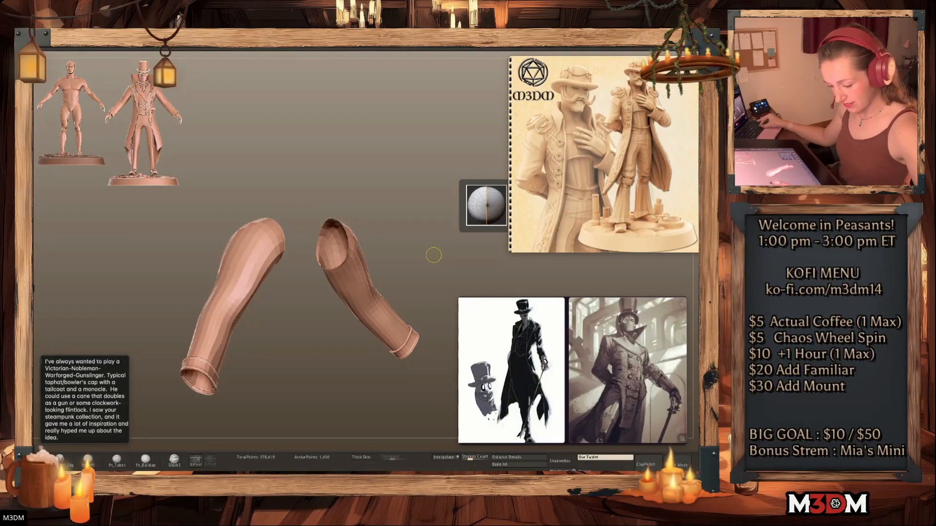
{"action": "key", "text": "ctrl+h"}
{"action": "key", "text": "shift+f"}
{"action": "key", "text": "shift+f"}
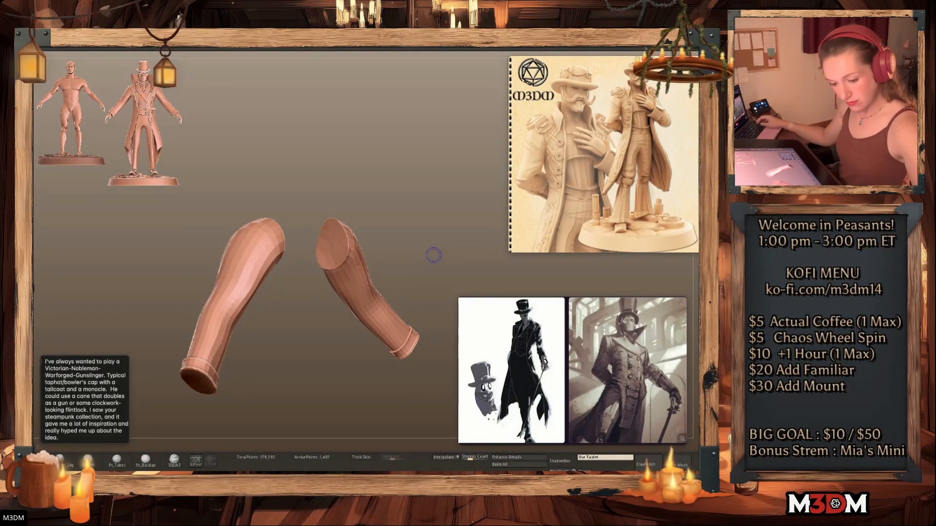
Crease the closed sleeves' edges, subdivide them twice and bring the whole figure back into view
{"action": "key", "text": "ctrl+d"}
{"action": "key", "text": "ctrl+d"}
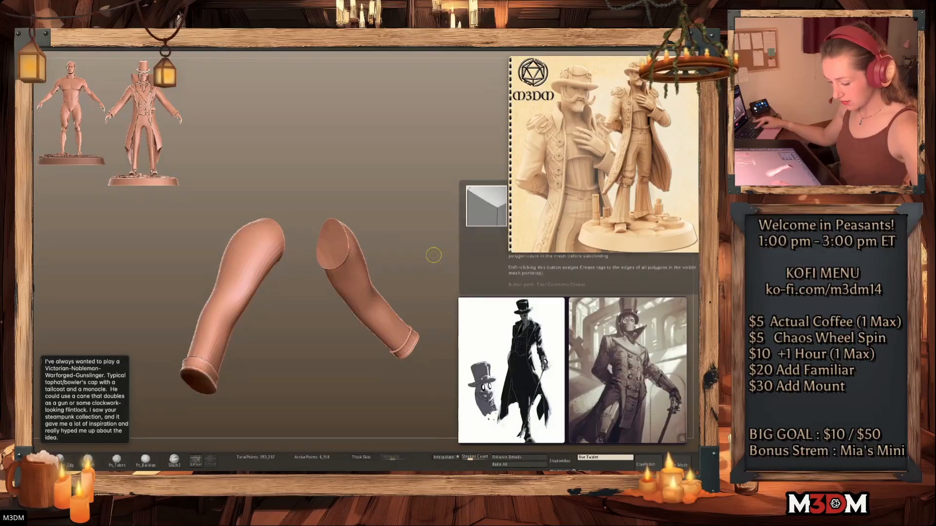
{"action": "left_click_drag", "start_coordinate": [436, 255], "coordinate": [454, 278], "text": "shift"}
{"action": "key", "text": "alt+s"}
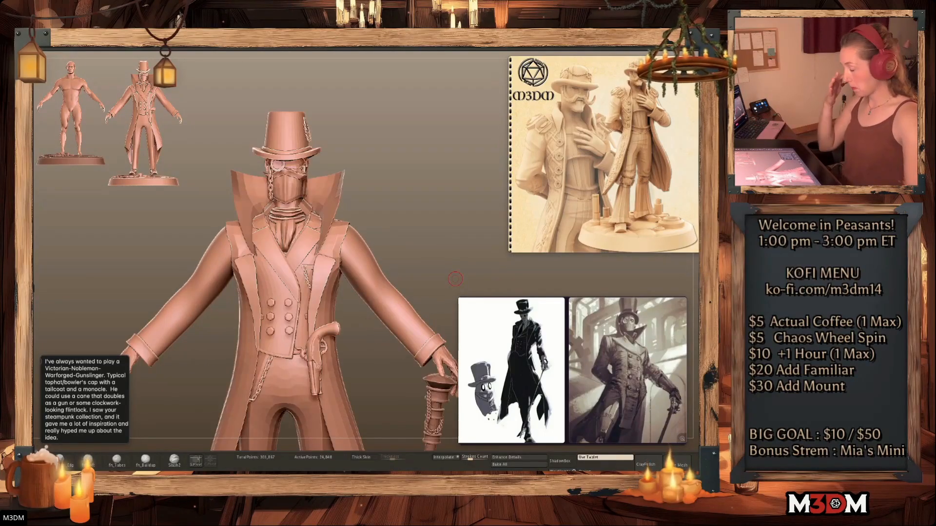
Subdivide the coat sleeves again and inspect their wireframe and shoulder fit from several angles
{"action": "key", "text": "shift+f"}
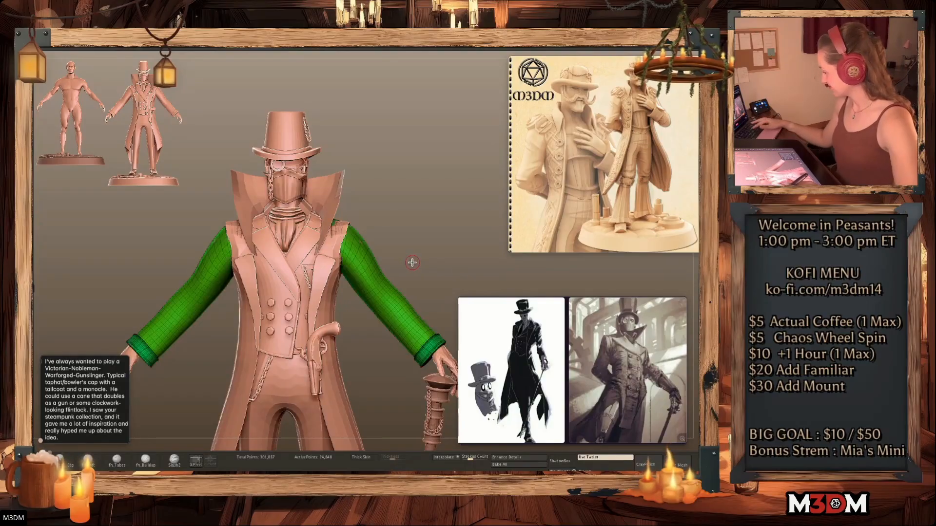
{"action": "key", "text": "shift+f"}
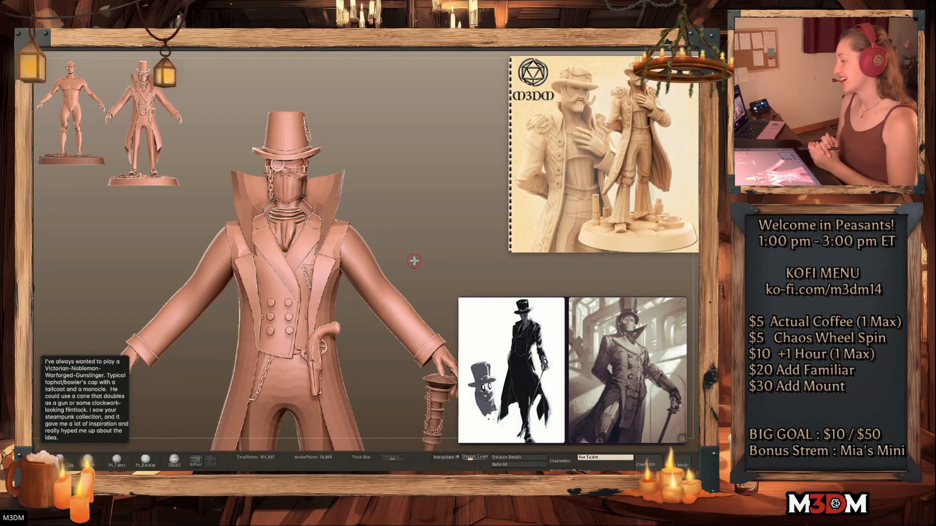
{"action": "left_click_drag", "start_coordinate": [412, 224], "coordinate": [350, 229]}
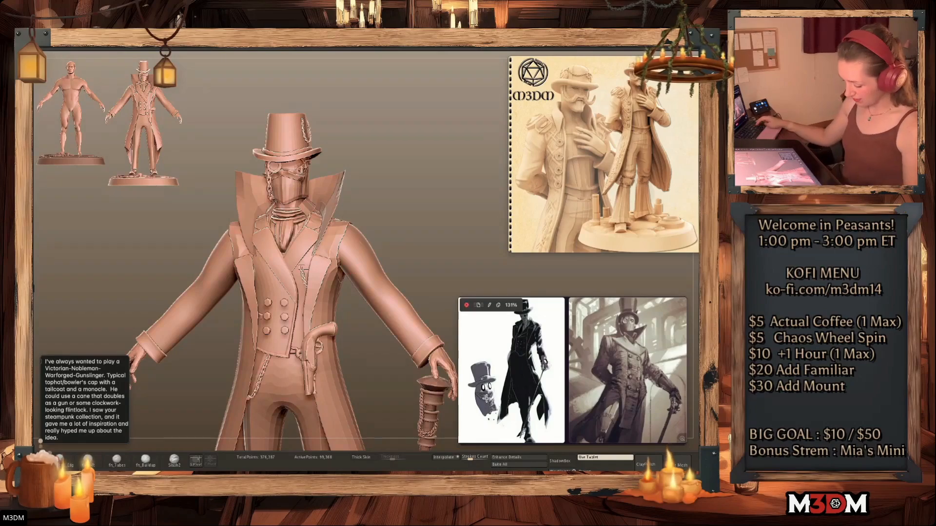
{"action": "key", "text": "shift+f"}
{"action": "key", "text": "shift+f"}
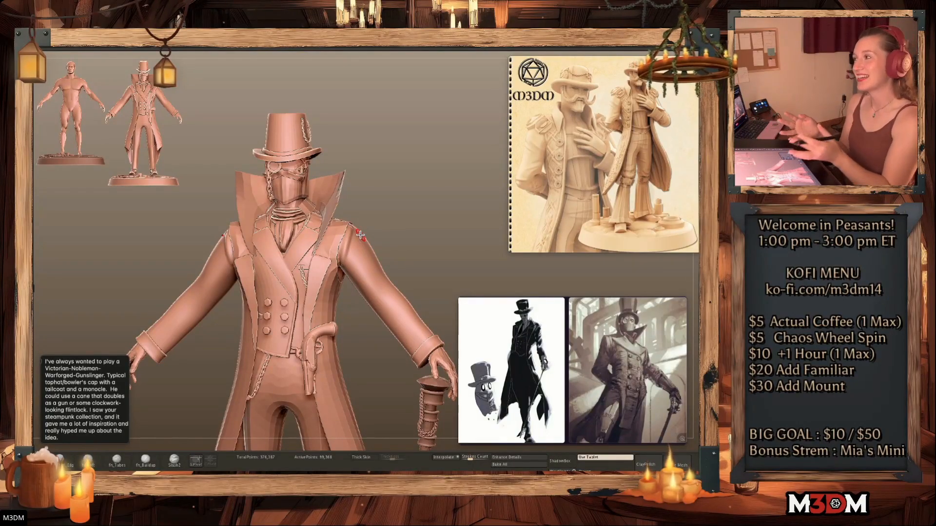
{"action": "left_click_drag", "start_coordinate": [399, 210], "coordinate": [403, 212]}
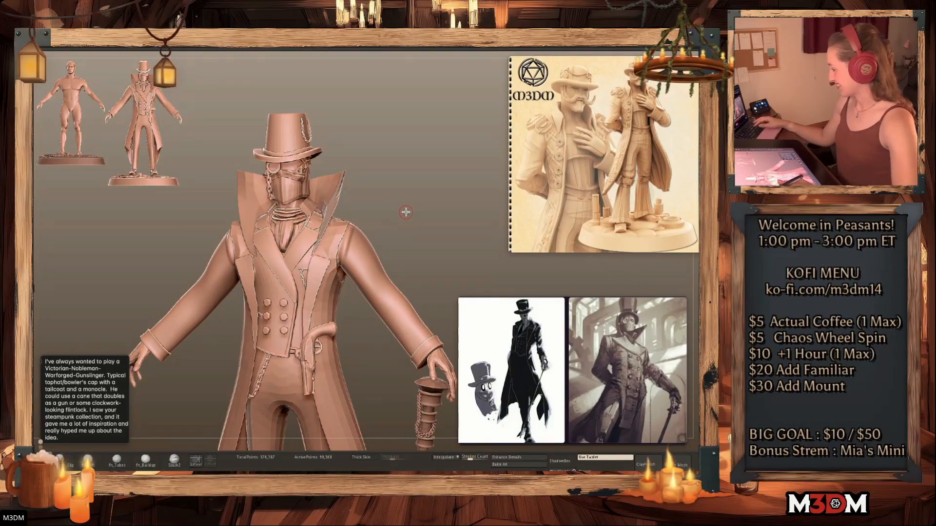
{"action": "key", "text": "shift+f"}
{"action": "key", "text": "shift+f"}
{"action": "left_click_drag", "start_coordinate": [347, 262], "coordinate": [340, 258]}
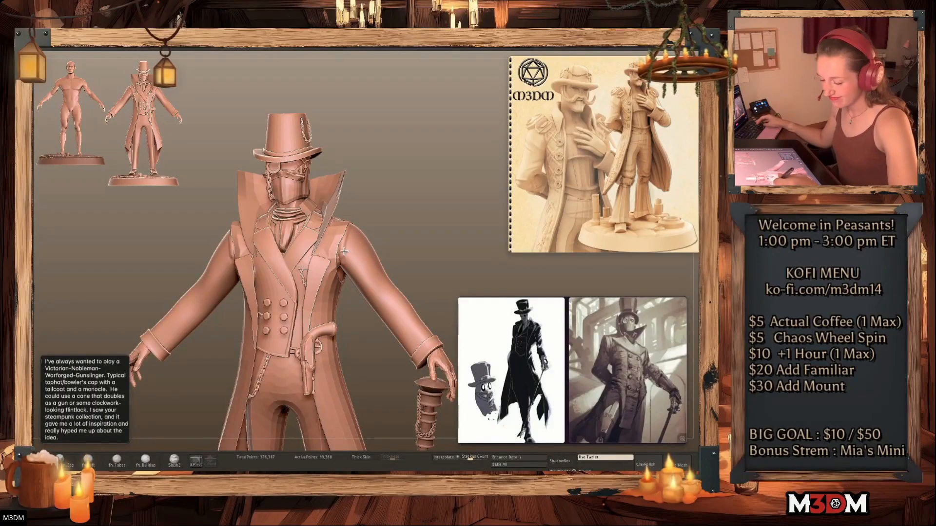
{"action": "left_click_drag", "start_coordinate": [405, 218], "coordinate": [397, 229]}
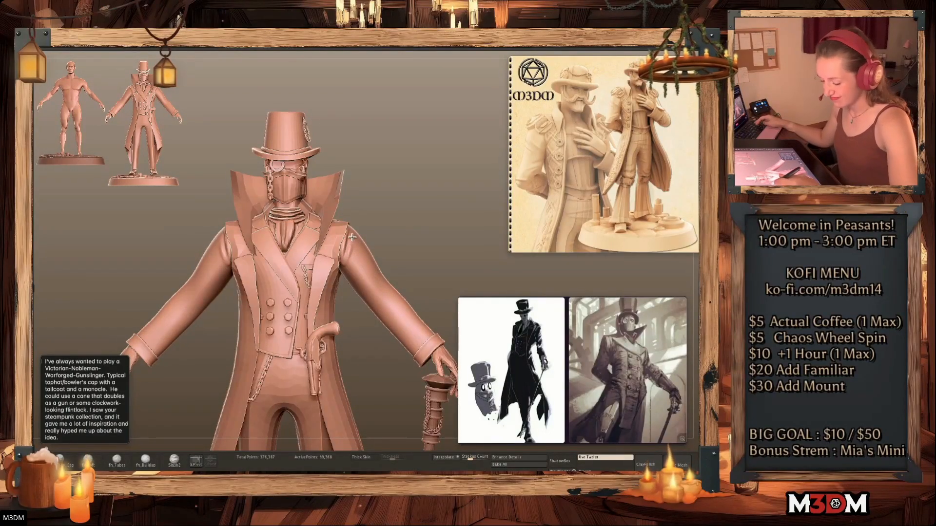
{"action": "key", "text": "shift+f"}
{"action": "key", "text": "shift+f"}
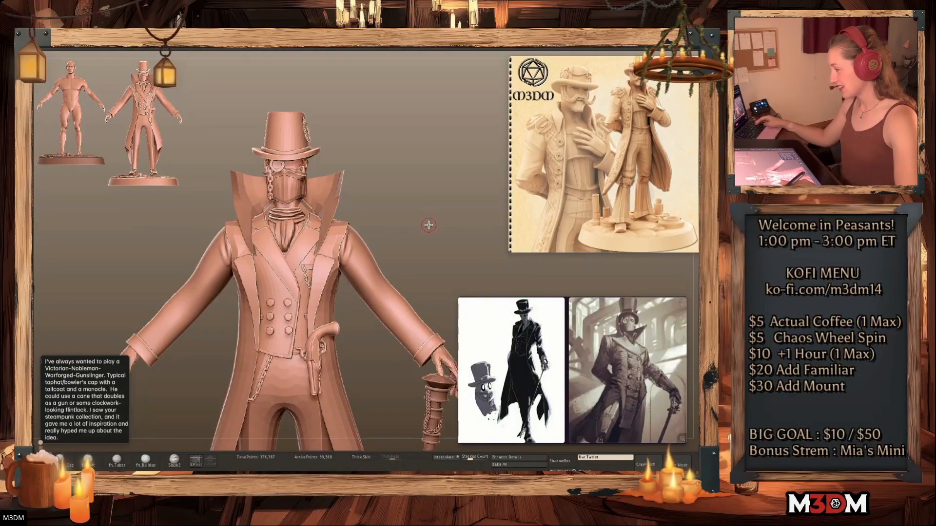
{"action": "left_click_drag", "start_coordinate": [428, 225], "coordinate": [432, 220]}
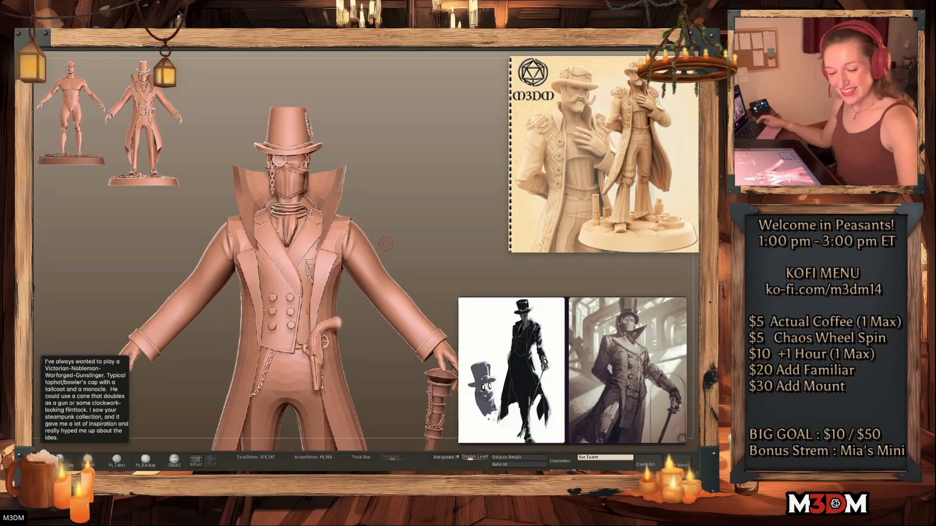
Isolate the sleeves, try a brush stroke along the shoulder end with adjusted brush settings, and undo the attempts
{"action": "key", "text": "alt+s"}
{"action": "left_click_drag", "start_coordinate": [422, 259], "coordinate": [408, 234]}
{"action": "key", "text": "ctrl+z"}
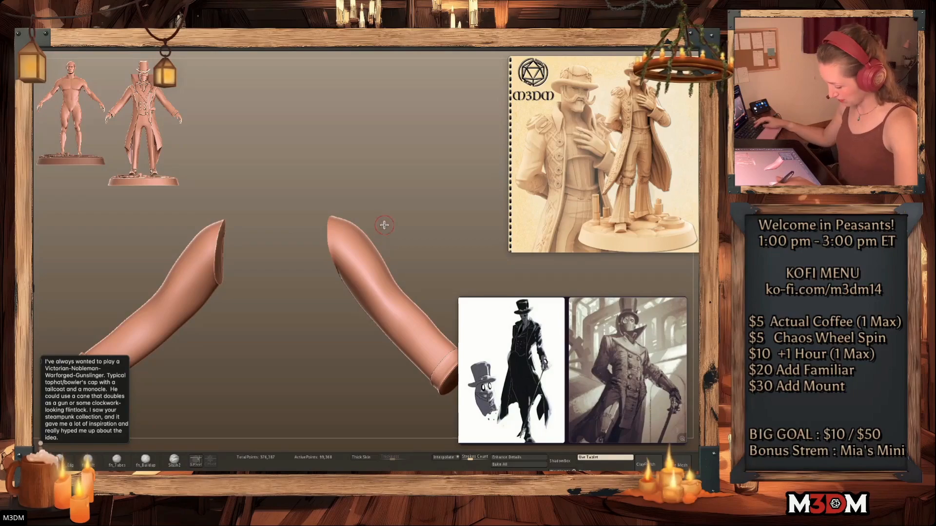
{"action": "left_click_drag", "start_coordinate": [383, 225], "coordinate": [379, 236]}
{"action": "mouse_move", "coordinate": [336, 261]}
{"action": "left_mouse_down"}
{"action": "mouse_move", "coordinate": [338, 211]}
{"action": "mouse_move", "coordinate": [365, 244]}
{"action": "mouse_move", "coordinate": [339, 209]}
{"action": "left_mouse_up"}
{"action": "key", "text": "space"}
{"action": "left_click", "coordinate": [391, 207]}
{"action": "key", "text": "ctrl+z"}
{"action": "key", "text": "ctrl+z"}
Test another stroke along the sleeve's shoulder end, adjust the brush and raise the sleeves to a finer subdivision
{"action": "left_click_drag", "start_coordinate": [333, 255], "coordinate": [339, 208]}
{"action": "key", "text": "space"}
{"action": "left_click", "coordinate": [342, 231]}
{"action": "key", "text": "ctrl+z"}
{"action": "mouse_move", "coordinate": [333, 255]}
{"action": "left_mouse_down"}
{"action": "mouse_move", "coordinate": [339, 210]}
{"action": "mouse_move", "coordinate": [349, 209]}
{"action": "mouse_move", "coordinate": [350, 228]}
{"action": "mouse_move", "coordinate": [409, 217]}
{"action": "mouse_move", "coordinate": [418, 232]}
{"action": "left_mouse_up"}
{"action": "left_click", "coordinate": [419, 243]}
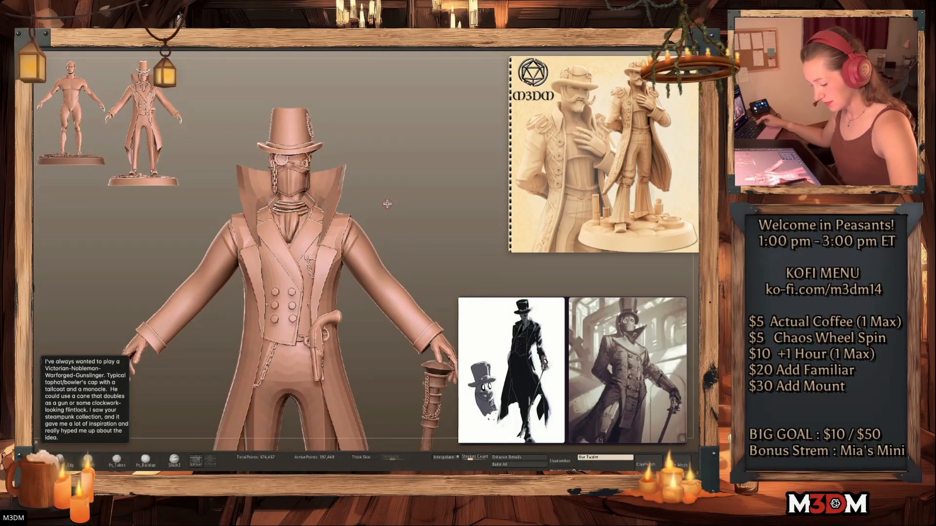
Sculpt fabric folds around the elbows on the back of the coat sleeves, checking them from the side
{"action": "left_click_drag", "start_coordinate": [432, 261], "coordinate": [337, 248]}
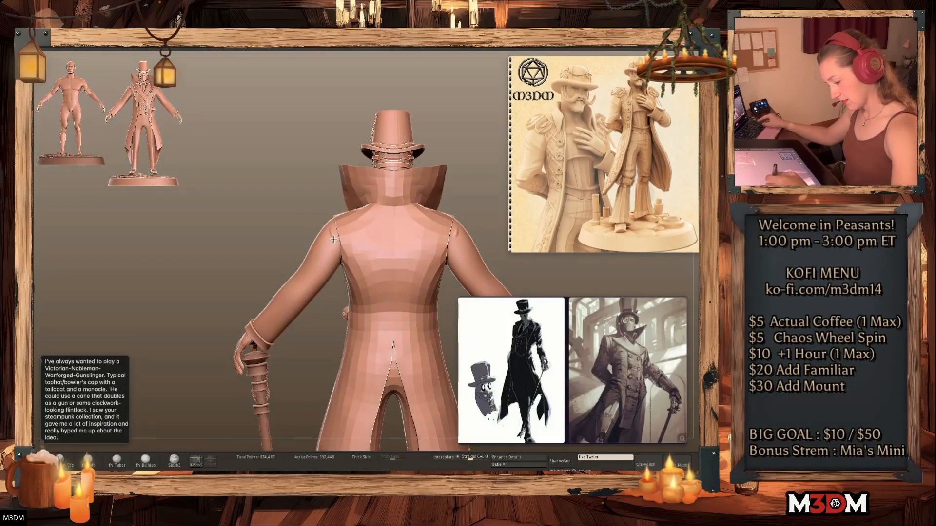
{"action": "key", "text": "space"}
{"action": "mouse_move", "coordinate": [300, 281]}
{"action": "left_mouse_down"}
{"action": "mouse_move", "coordinate": [305, 304]}
{"action": "mouse_move", "coordinate": [308, 292]}
{"action": "mouse_move", "coordinate": [296, 291]}
{"action": "left_mouse_up"}
{"action": "left_click_drag", "start_coordinate": [299, 276], "coordinate": [294, 291]}
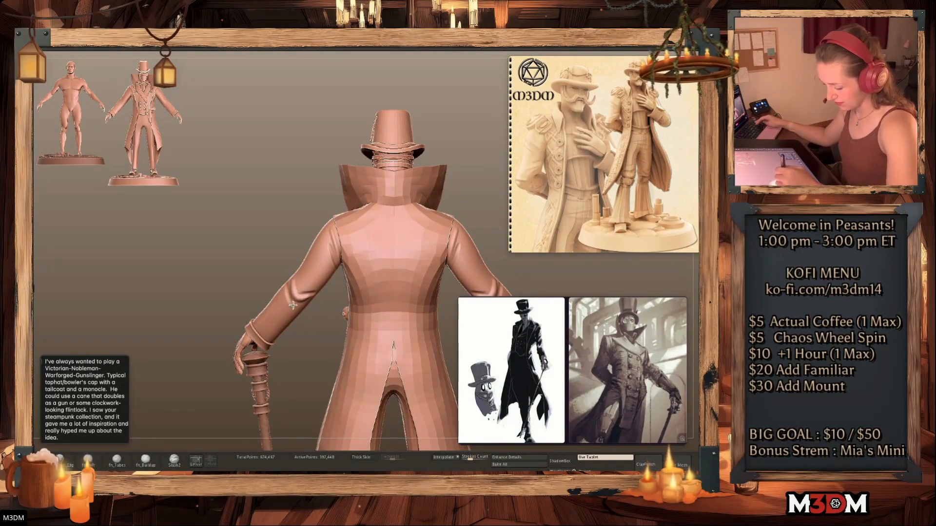
{"action": "left_click_drag", "start_coordinate": [314, 336], "coordinate": [343, 335]}
{"action": "left_click_drag", "start_coordinate": [298, 279], "coordinate": [300, 298]}
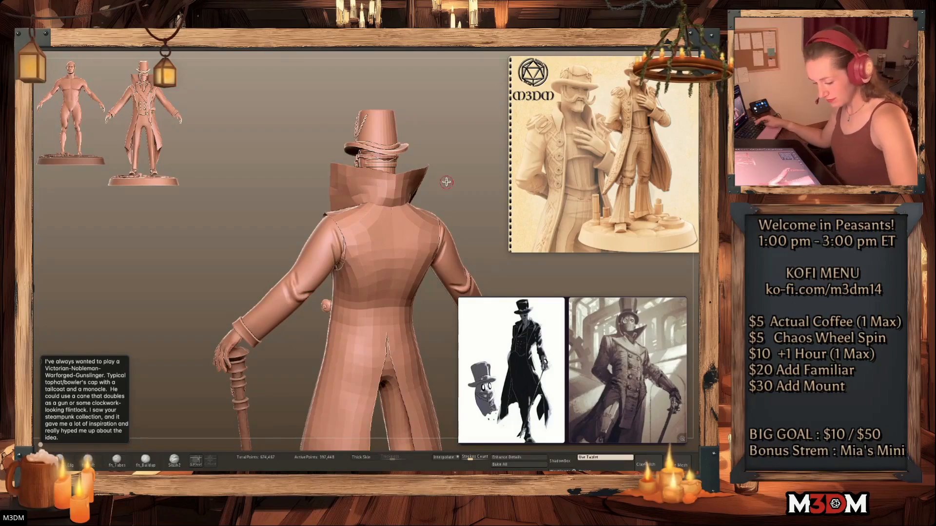
{"action": "left_click_drag", "start_coordinate": [452, 173], "coordinate": [478, 174]}
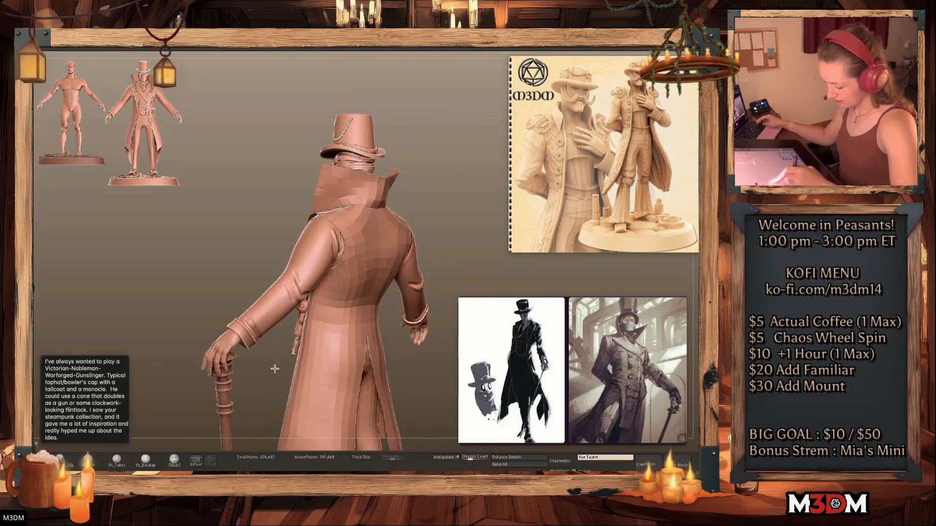
{"action": "left_click_drag", "start_coordinate": [274, 368], "coordinate": [315, 326]}
{"action": "left_click_drag", "start_coordinate": [397, 273], "coordinate": [329, 301]}
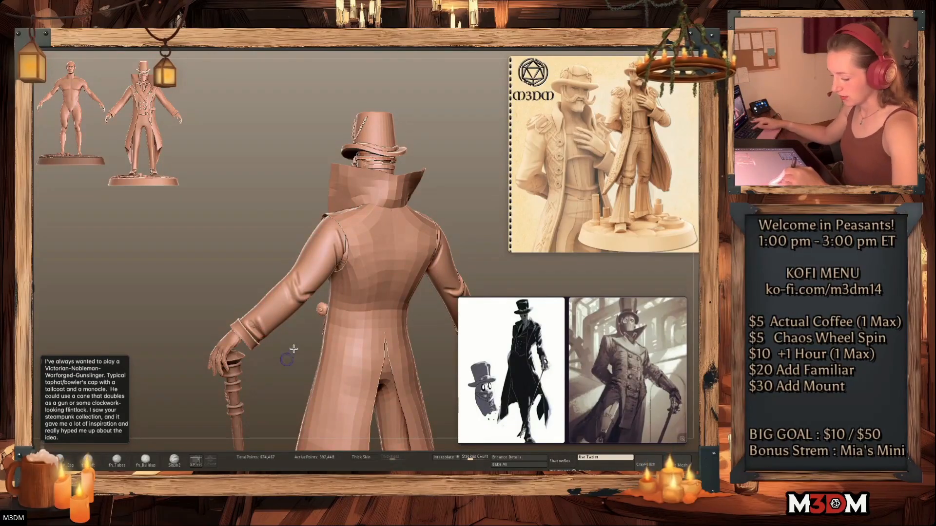
Continue the elbow folds around the front of the sleeves and check the creases from the front and side
{"action": "left_click_drag", "start_coordinate": [439, 210], "coordinate": [423, 229]}
{"action": "mouse_move", "coordinate": [415, 280]}
{"action": "left_mouse_down"}
{"action": "mouse_move", "coordinate": [407, 271]}
{"action": "mouse_move", "coordinate": [309, 261]}
{"action": "left_mouse_up"}
{"action": "left_click_drag", "start_coordinate": [428, 249], "coordinate": [353, 247]}
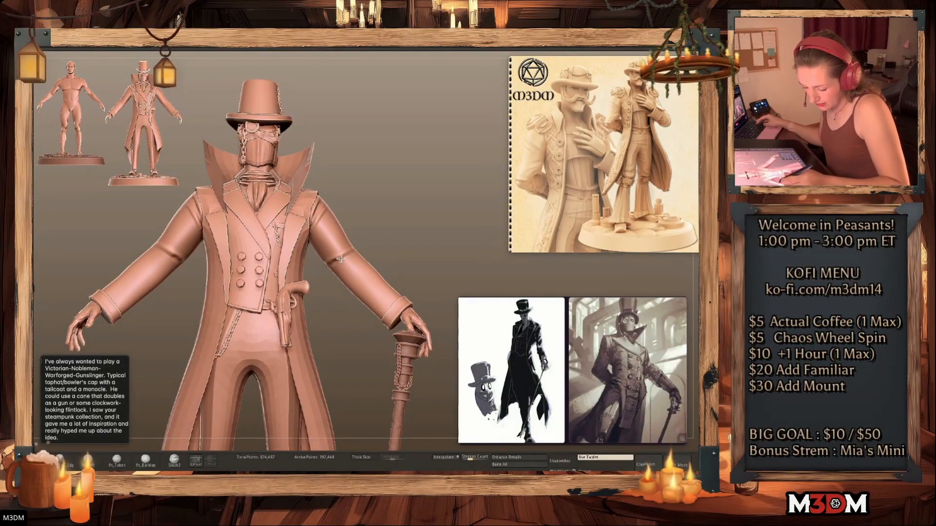
{"action": "left_click_drag", "start_coordinate": [410, 242], "coordinate": [363, 258]}
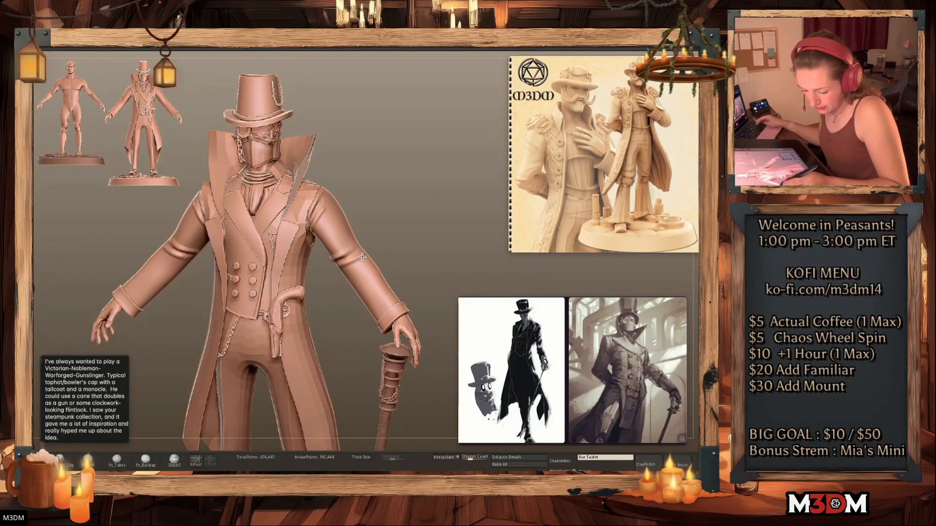
{"action": "left_click_drag", "start_coordinate": [414, 230], "coordinate": [330, 206]}
{"action": "mouse_move", "coordinate": [407, 190]}
{"action": "left_mouse_down"}
{"action": "mouse_move", "coordinate": [332, 194]}
{"action": "mouse_move", "coordinate": [381, 202]}
{"action": "left_mouse_up"}
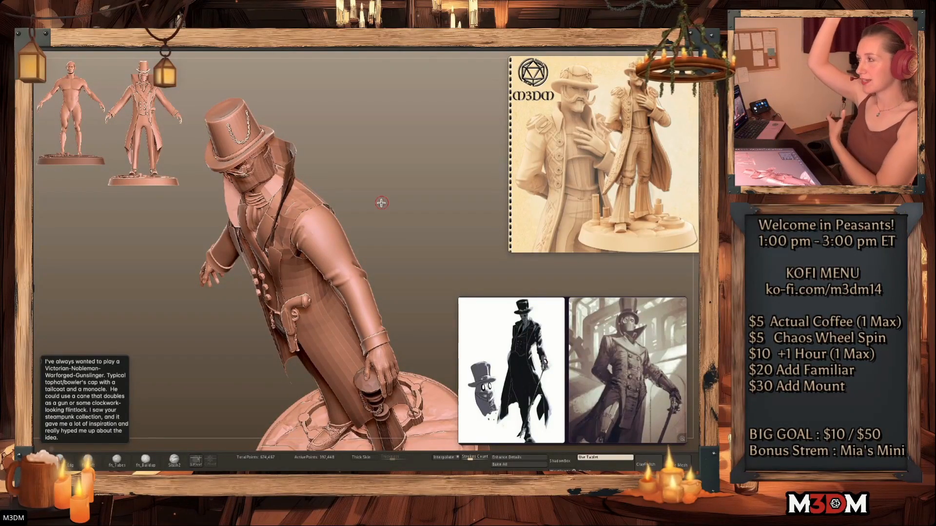
Sculpt fabric folds across the upper coat sleeves below the shoulders, working from the side and front
{"action": "left_click_drag", "start_coordinate": [404, 219], "coordinate": [338, 216]}
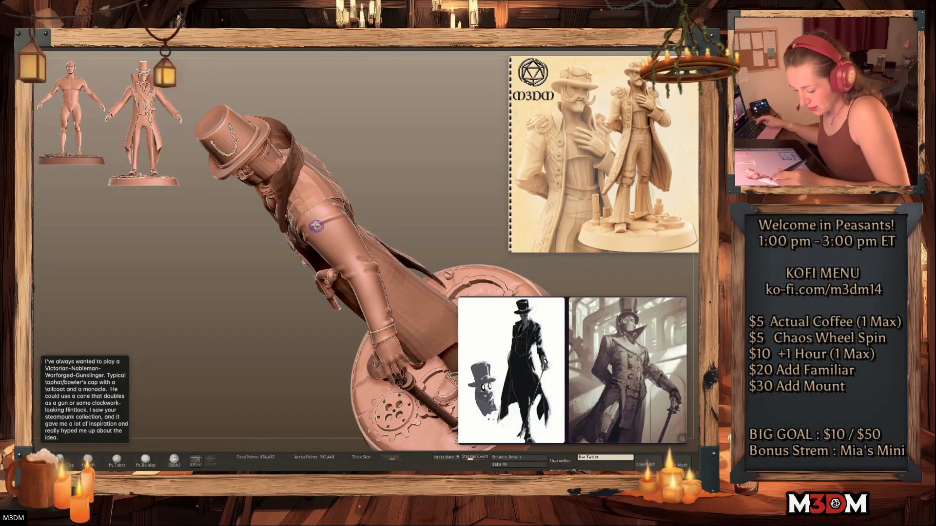
{"action": "left_click_drag", "start_coordinate": [406, 202], "coordinate": [436, 199]}
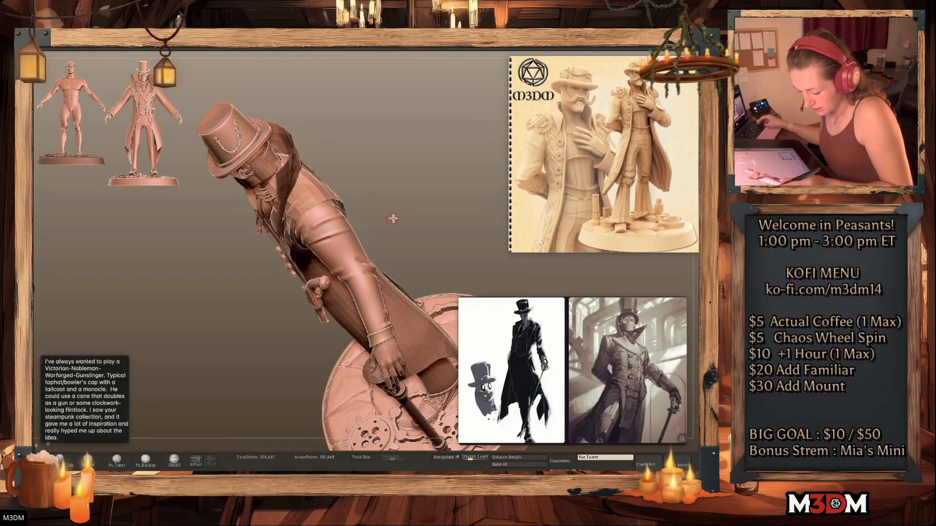
{"action": "left_click_drag", "start_coordinate": [438, 207], "coordinate": [431, 219], "text": "shift"}
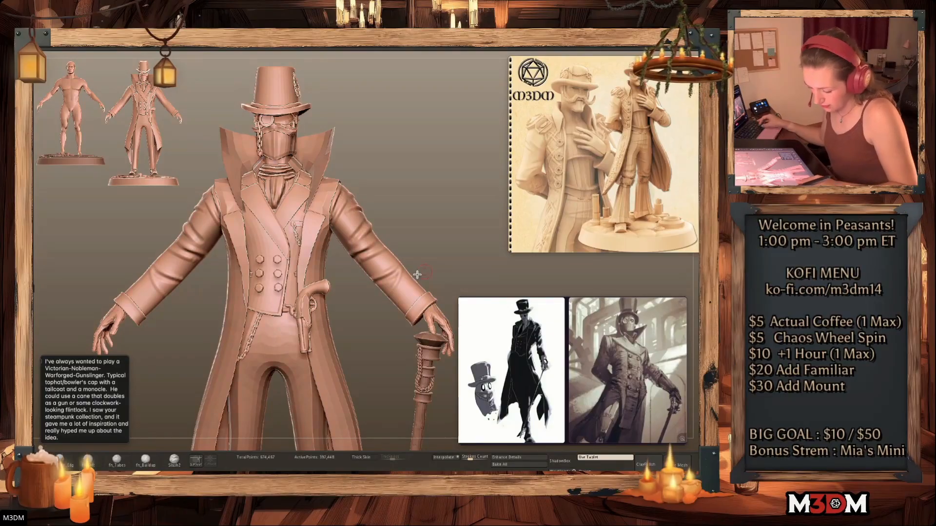
{"action": "key", "text": "space"}
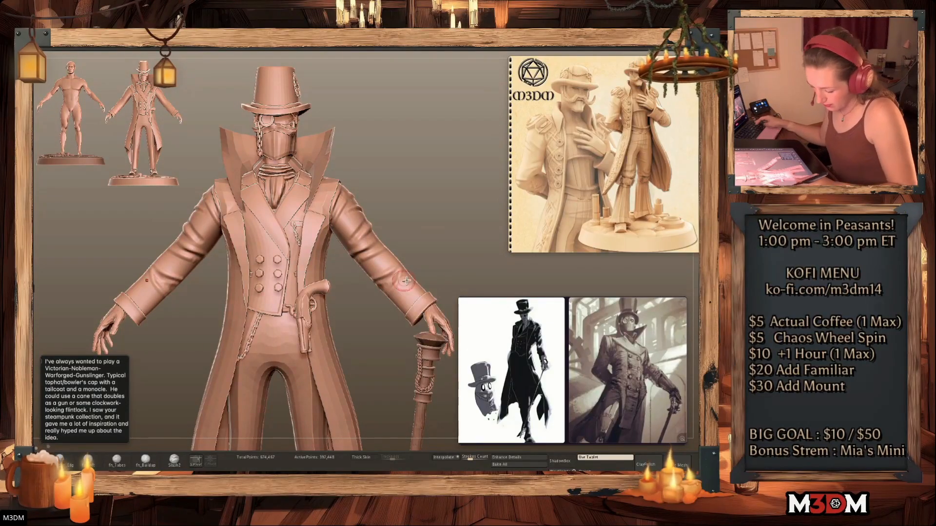
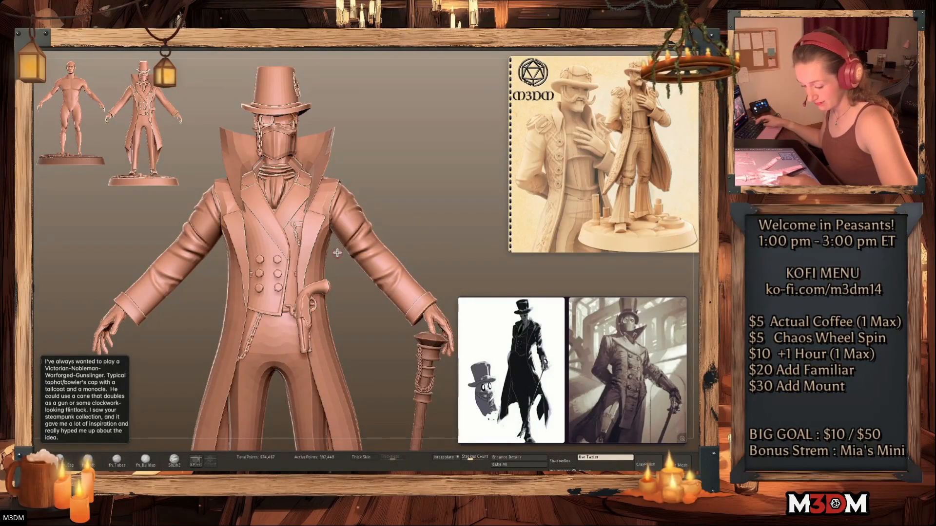
Adjust the brush and sculpt compression folds along the forearms of the coat sleeves, just above the cuffs
{"action": "key", "text": "space"}
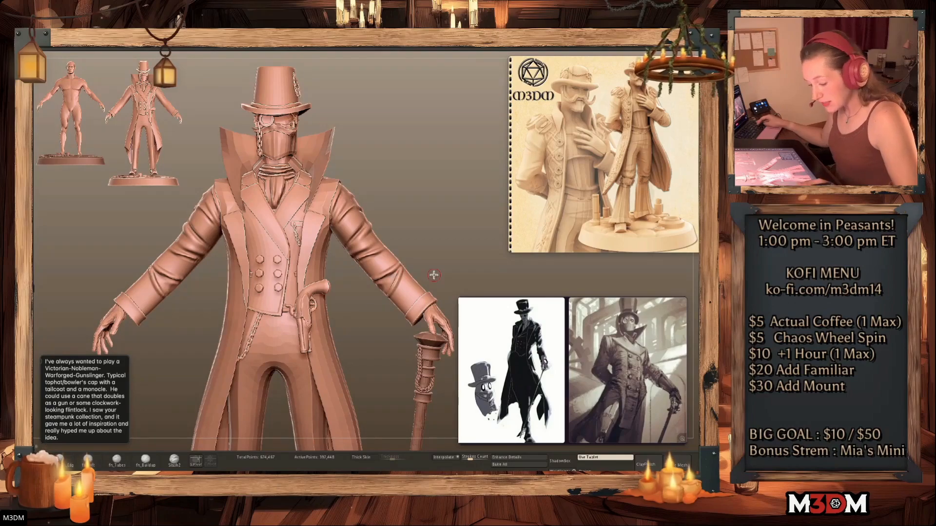
{"action": "key", "text": "space"}
{"action": "key", "text": "space"}
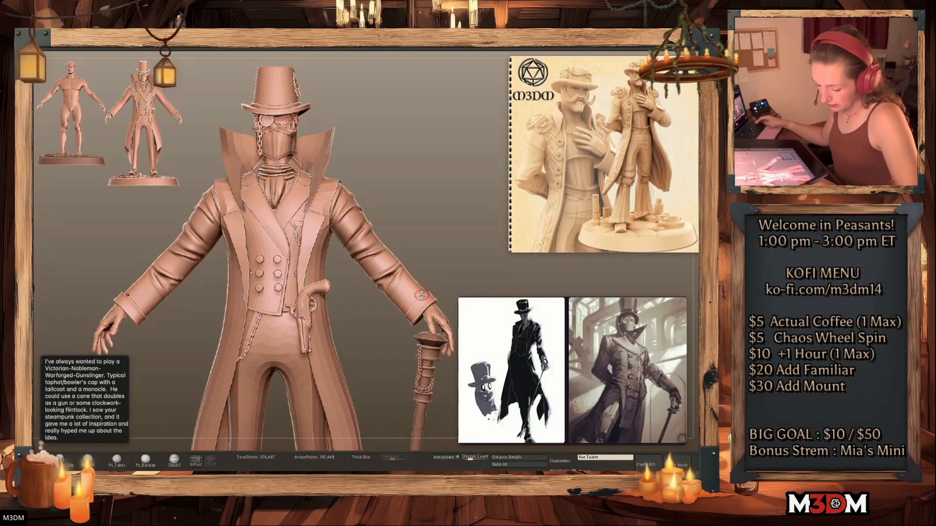
{"action": "left_click_drag", "start_coordinate": [419, 292], "coordinate": [402, 313]}
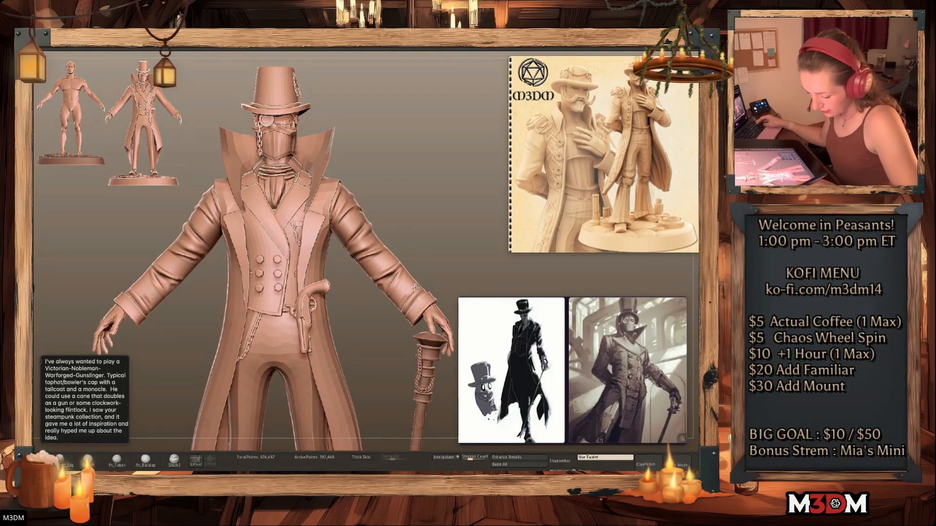
{"action": "mouse_move", "coordinate": [449, 267]}
{"action": "left_mouse_down"}
{"action": "mouse_move", "coordinate": [424, 291]}
{"action": "mouse_move", "coordinate": [451, 278]}
{"action": "left_mouse_up"}
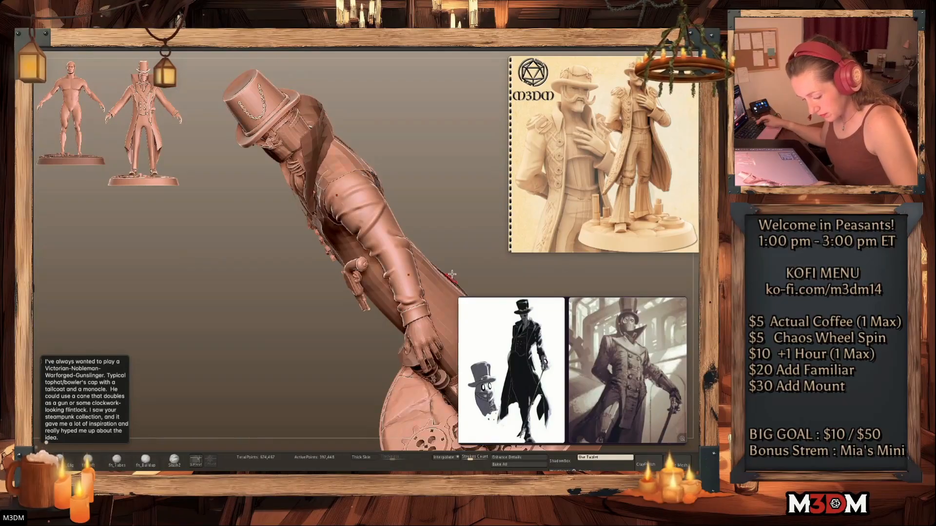
{"action": "mouse_move", "coordinate": [460, 244]}
{"action": "left_mouse_down", "text": "alt"}
{"action": "mouse_move", "coordinate": [439, 236]}
{"action": "mouse_move", "coordinate": [429, 202]}
{"action": "mouse_move", "coordinate": [370, 194]}
{"action": "left_mouse_up", "text": "alt"}
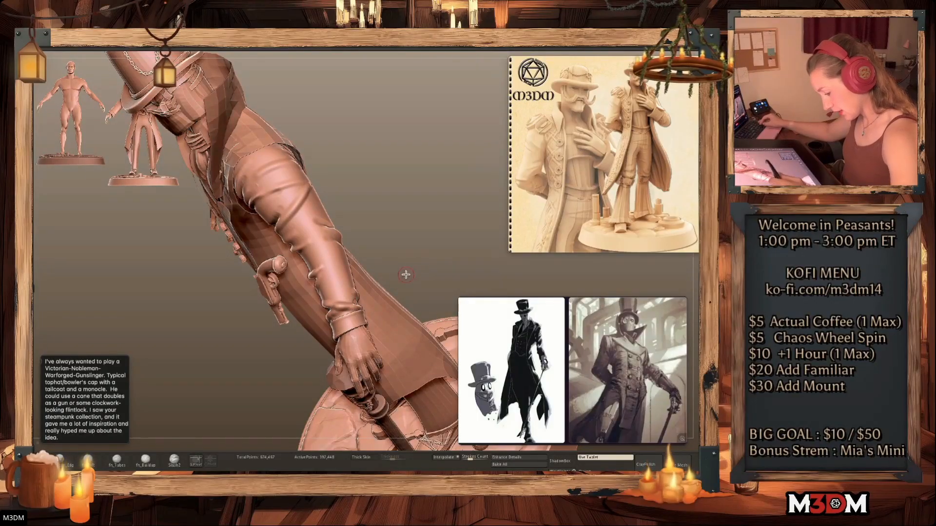
{"action": "left_click_drag", "start_coordinate": [428, 226], "coordinate": [390, 253]}
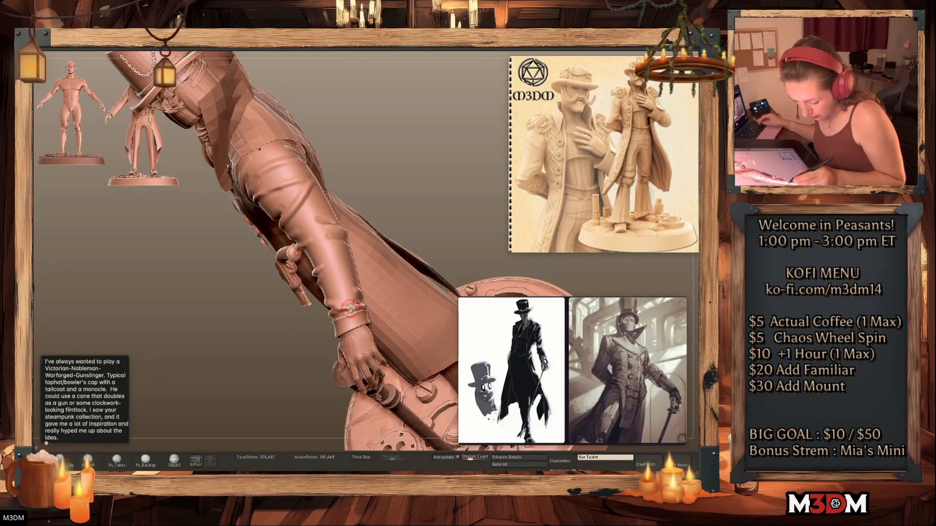
{"action": "mouse_move", "coordinate": [426, 247]}
{"action": "left_mouse_down"}
{"action": "mouse_move", "coordinate": [438, 232]}
{"action": "mouse_move", "coordinate": [420, 255]}
{"action": "left_mouse_up"}
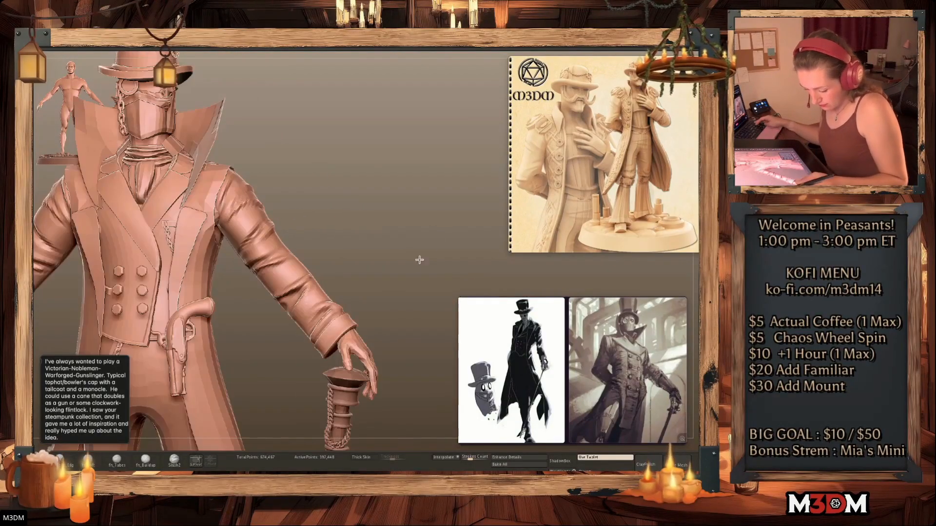
Check the sleeve folds from the front, adjust the brush and continue the folds on the back of the sleeves
{"action": "left_click_drag", "start_coordinate": [348, 293], "coordinate": [388, 222], "text": "alt"}
{"action": "left_click_drag", "start_coordinate": [389, 283], "coordinate": [409, 317]}
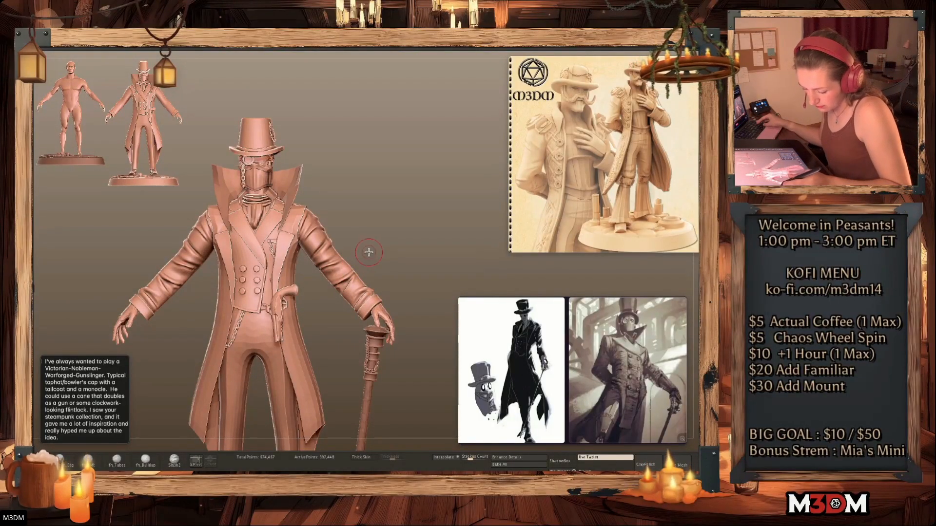
{"action": "mouse_move", "coordinate": [396, 257]}
{"action": "left_mouse_down"}
{"action": "mouse_move", "coordinate": [415, 251]}
{"action": "mouse_move", "coordinate": [343, 269]}
{"action": "left_mouse_up"}
{"action": "left_click_drag", "start_coordinate": [433, 256], "coordinate": [339, 268]}
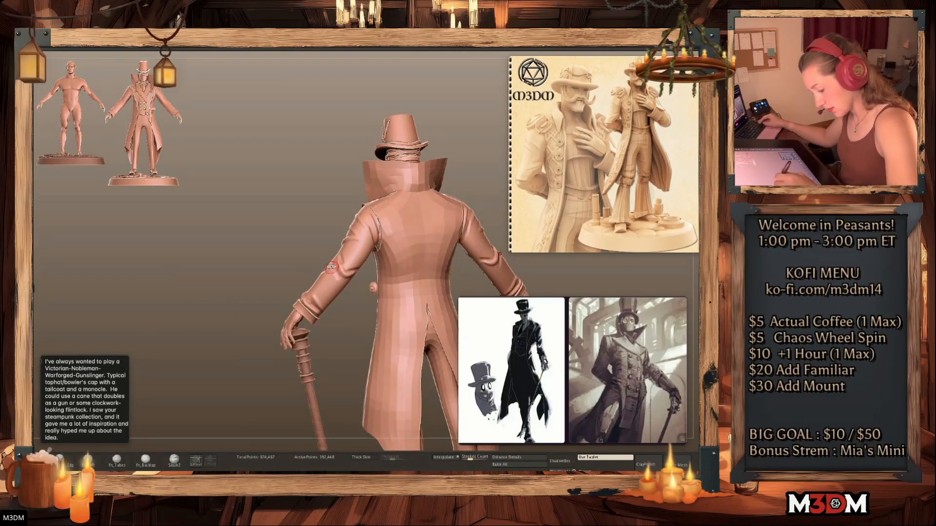
{"action": "key", "text": "space"}
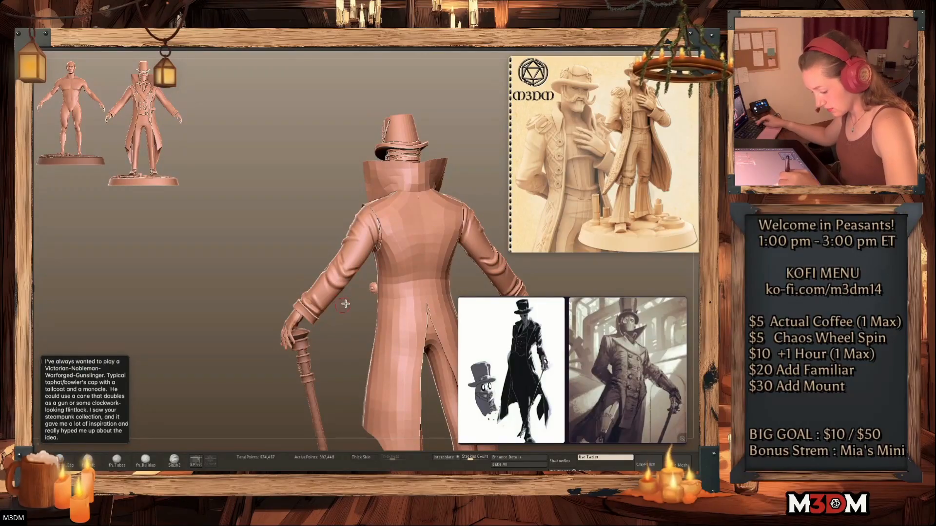
{"action": "left_click_drag", "start_coordinate": [339, 306], "coordinate": [349, 302], "text": "shift"}
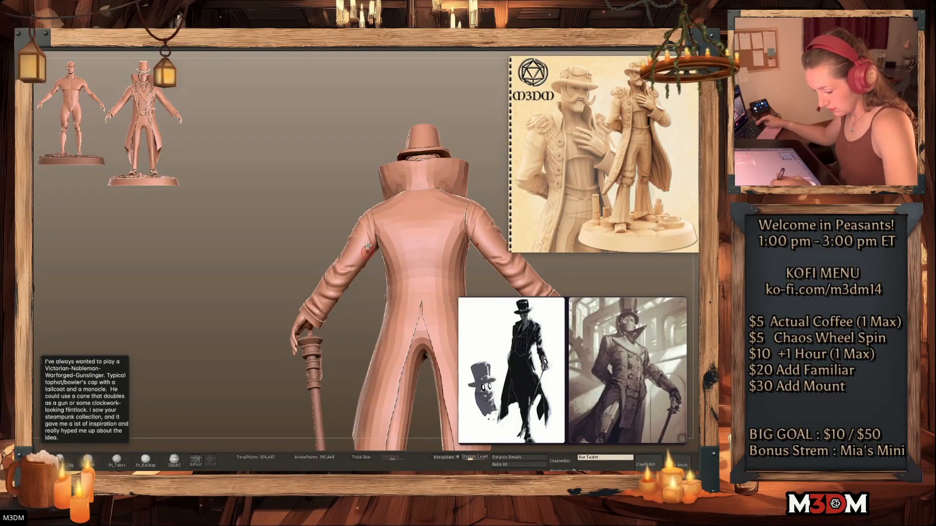
Examine the full gunslinger figure from the front and back, checking the coat, sleeves, hat, cane and base
{"action": "left_click_drag", "start_coordinate": [375, 273], "coordinate": [380, 215]}
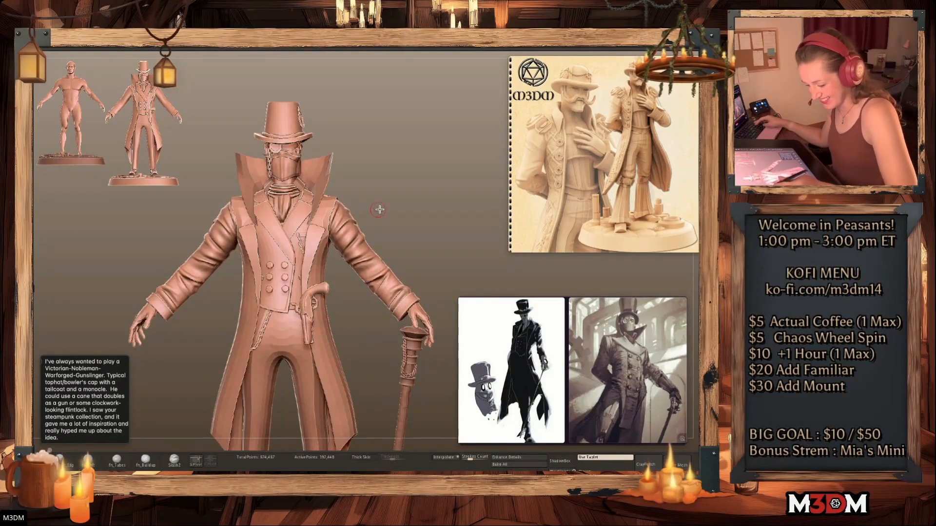
{"action": "key", "text": "f"}
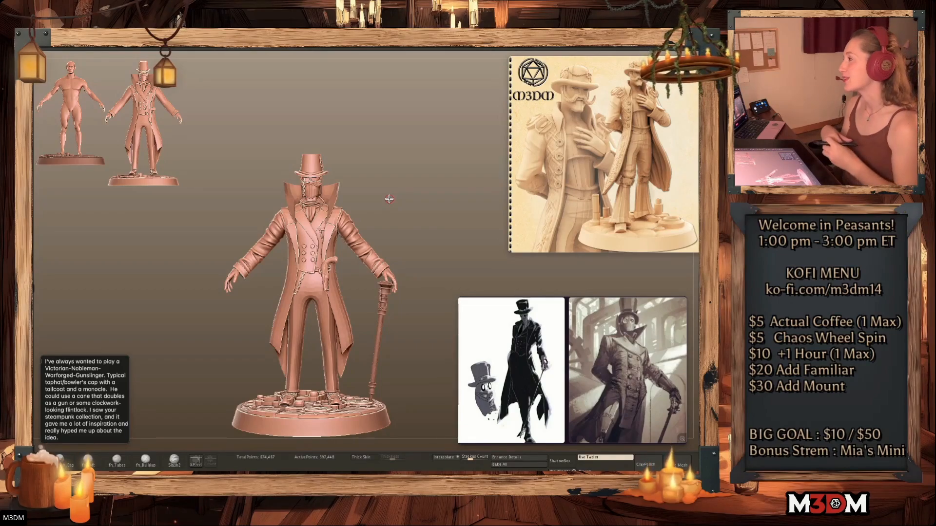
{"action": "left_click_drag", "start_coordinate": [388, 188], "coordinate": [387, 181]}
{"action": "key", "text": "shift+f"}
{"action": "key", "text": "shift+f"}
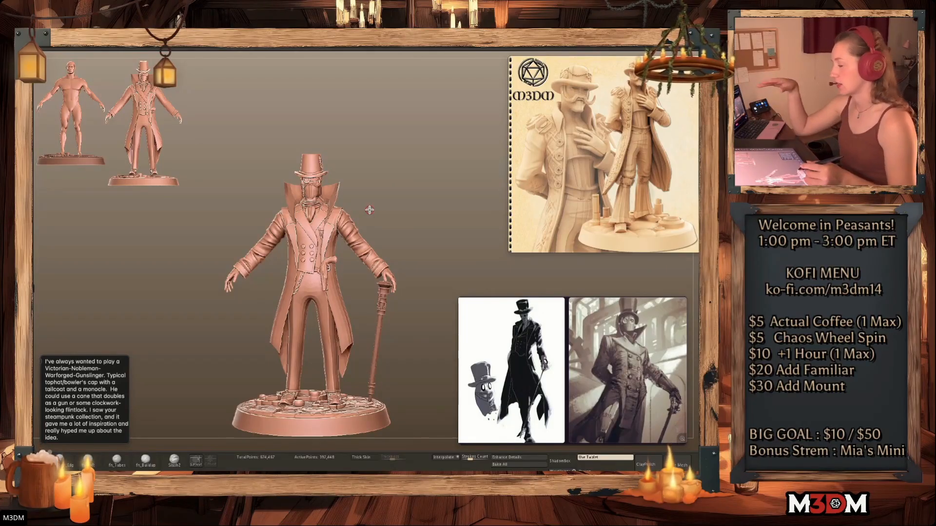
{"action": "key", "text": "shift+f"}
{"action": "key", "text": "shift+f"}
{"action": "left_click_drag", "start_coordinate": [413, 222], "coordinate": [384, 213], "text": "alt"}
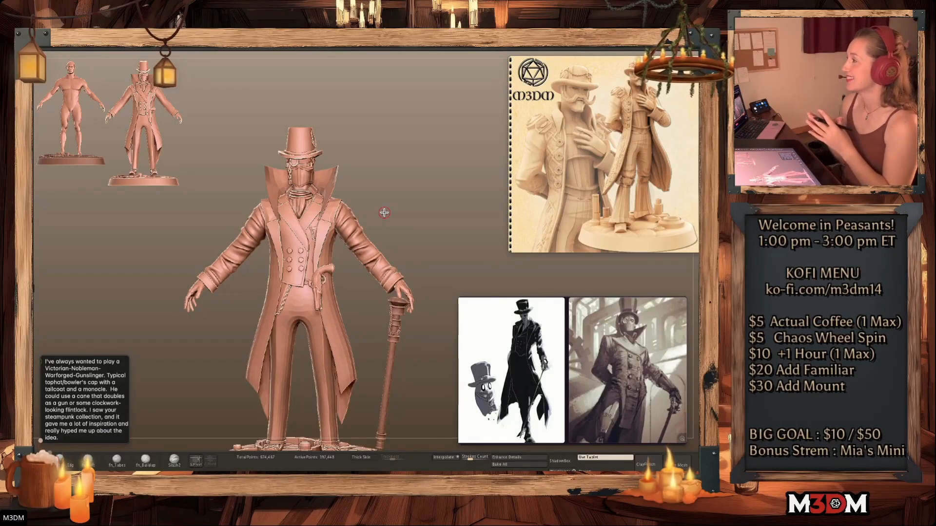
{"action": "left_click_drag", "start_coordinate": [383, 213], "coordinate": [411, 273]}
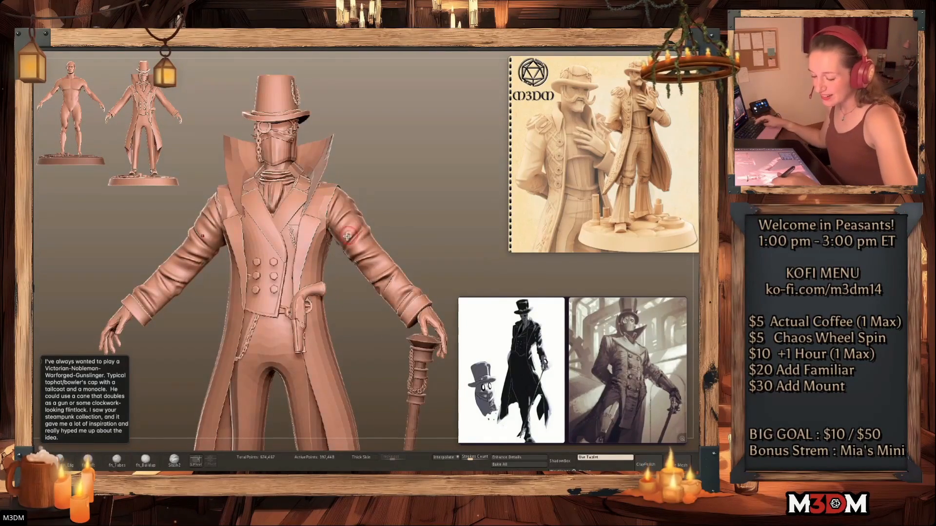
{"action": "left_click_drag", "start_coordinate": [421, 232], "coordinate": [365, 237]}
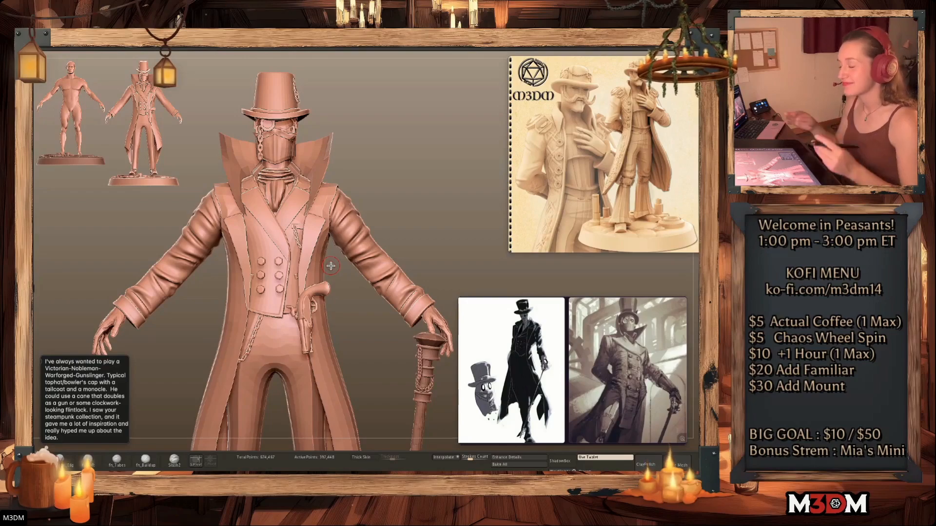
{"action": "left_click_drag", "start_coordinate": [417, 234], "coordinate": [376, 262]}
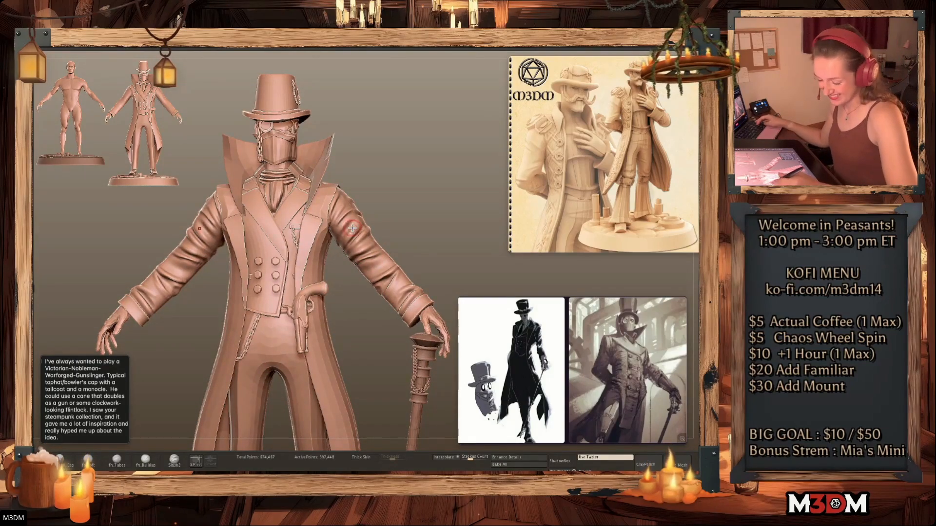
{"action": "key", "text": "space"}
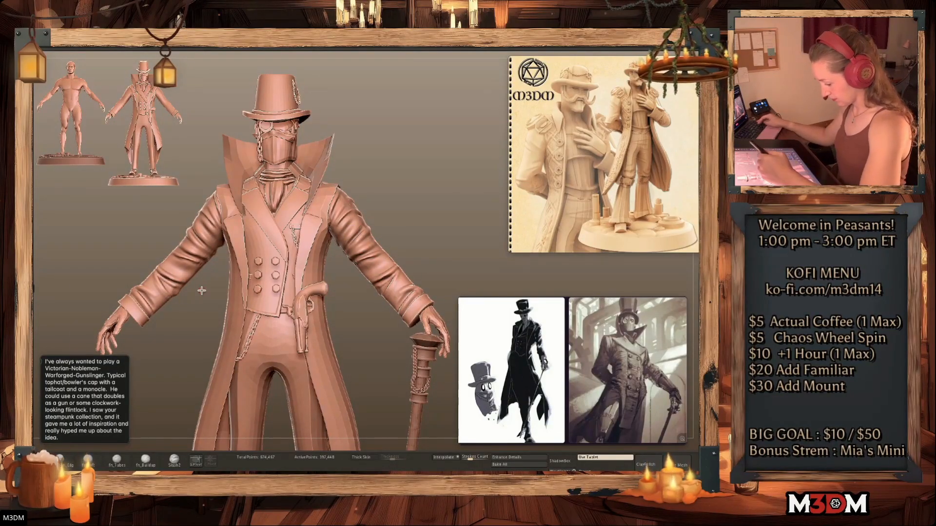
{"action": "left_click_drag", "start_coordinate": [392, 186], "coordinate": [424, 184]}
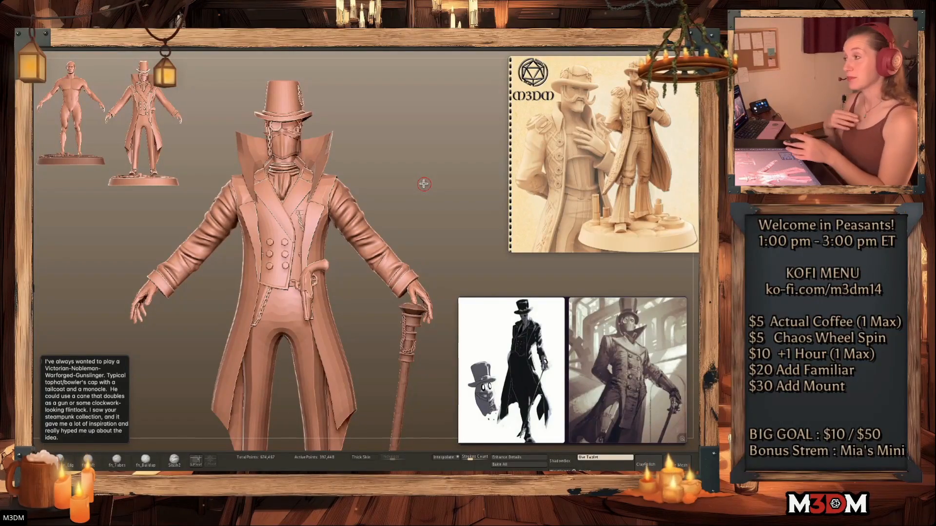
{"action": "left_click_drag", "start_coordinate": [424, 183], "coordinate": [390, 219]}
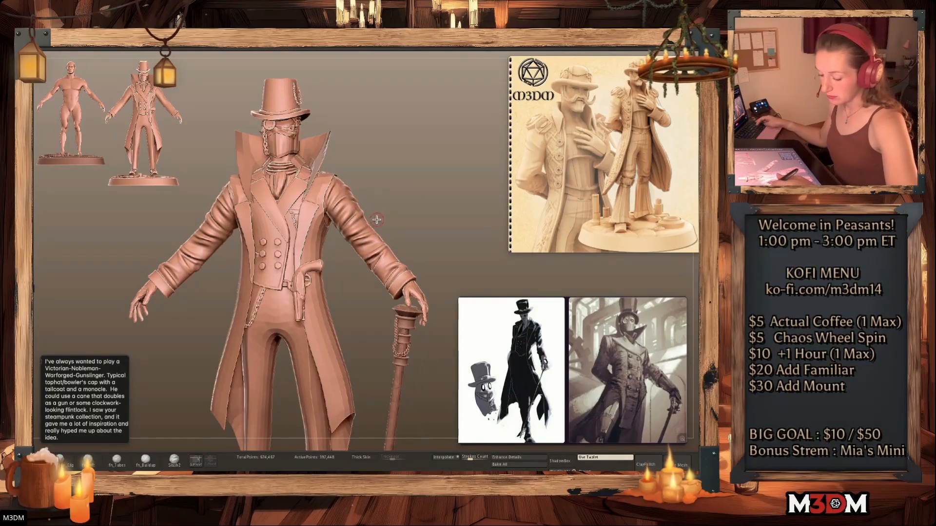
{"action": "left_click_drag", "start_coordinate": [397, 172], "coordinate": [395, 186]}
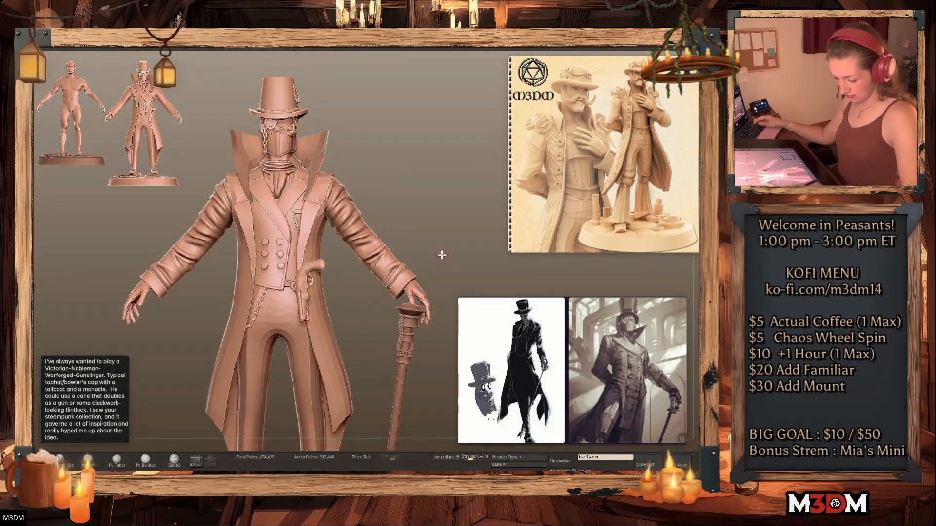
{"action": "left_click_drag", "start_coordinate": [439, 249], "coordinate": [324, 268]}
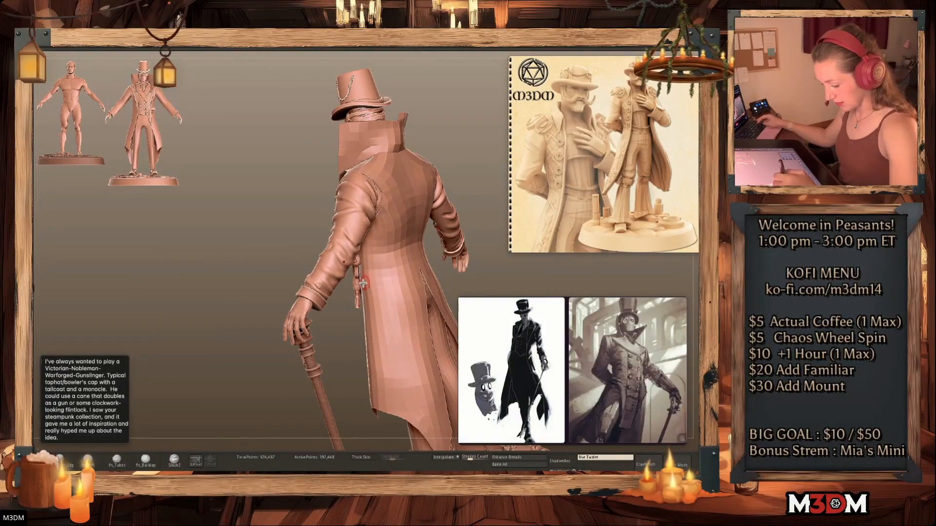
{"action": "mouse_move", "coordinate": [346, 362]}
{"action": "left_mouse_down"}
{"action": "mouse_move", "coordinate": [361, 359]}
{"action": "mouse_move", "coordinate": [337, 353]}
{"action": "left_mouse_up"}
{"action": "left_click_drag", "start_coordinate": [364, 324], "coordinate": [435, 214]}
{"action": "left_click_drag", "start_coordinate": [414, 165], "coordinate": [425, 341], "text": "alt"}
{"action": "left_click_drag", "start_coordinate": [426, 304], "coordinate": [412, 319], "text": "alt"}
{"action": "left_click_drag", "start_coordinate": [425, 214], "coordinate": [427, 240], "text": "alt"}
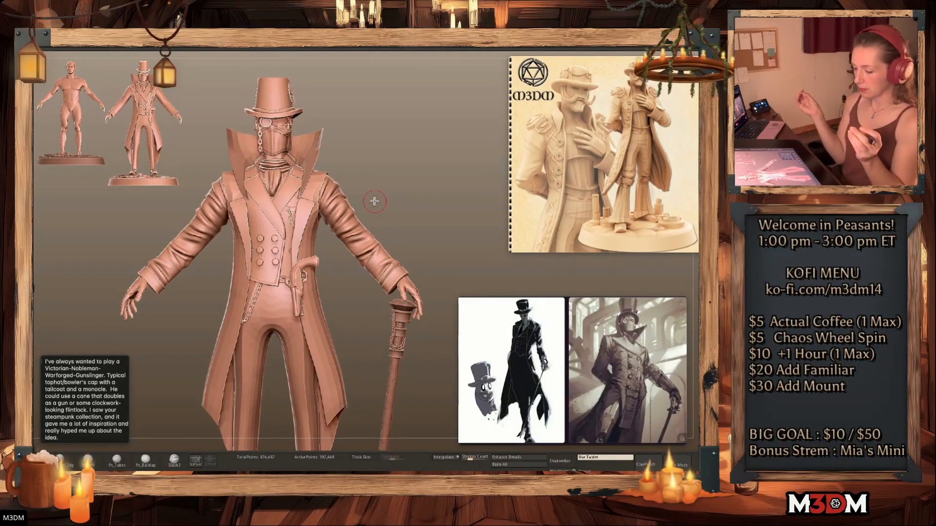
Isolate the trousers and subdivide their mesh three times
{"action": "left_click", "coordinate": [273, 316], "text": "alt"}
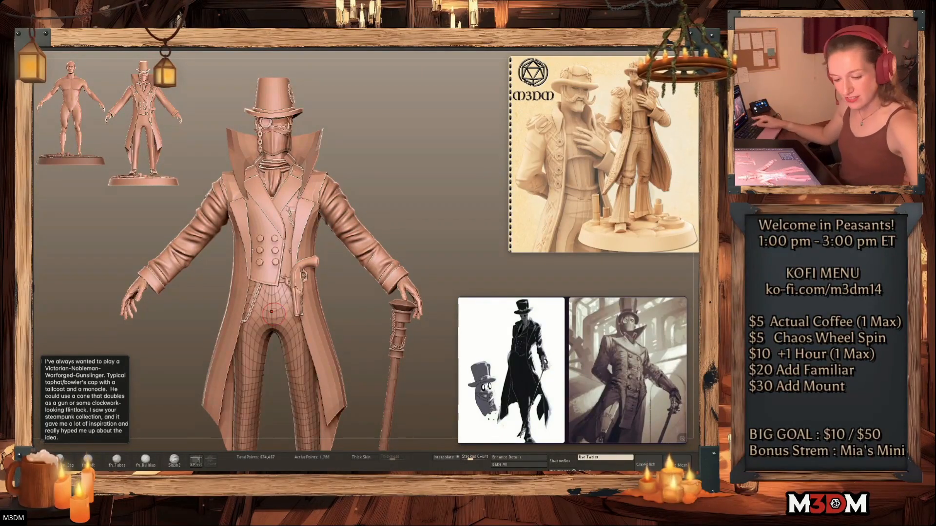
{"action": "key", "text": "alt+s"}
{"action": "left_click_drag", "start_coordinate": [408, 333], "coordinate": [435, 277], "text": "alt"}
{"action": "key", "text": "ctrl+d"}
{"action": "key", "text": "shift+f"}
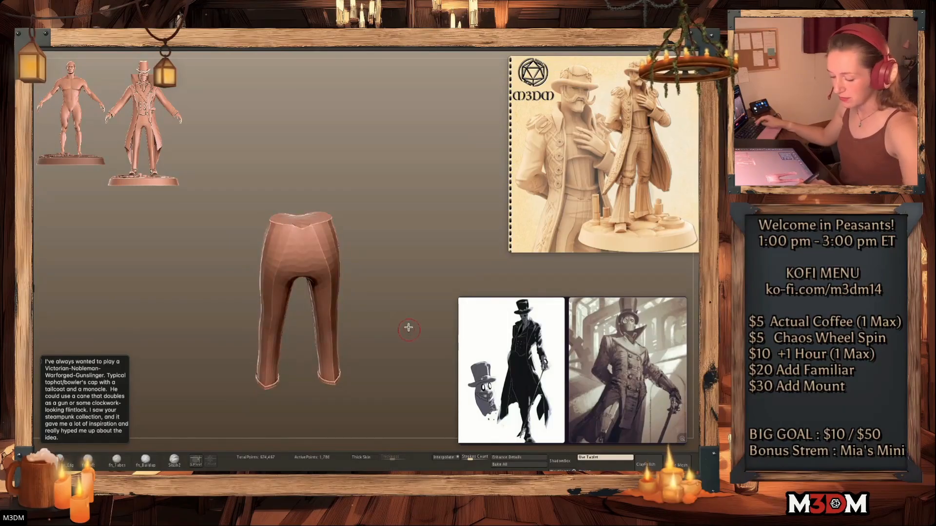
{"action": "key", "text": "shift+f"}
{"action": "key", "text": "ctrl+d"}
{"action": "key", "text": "ctrl+d"}
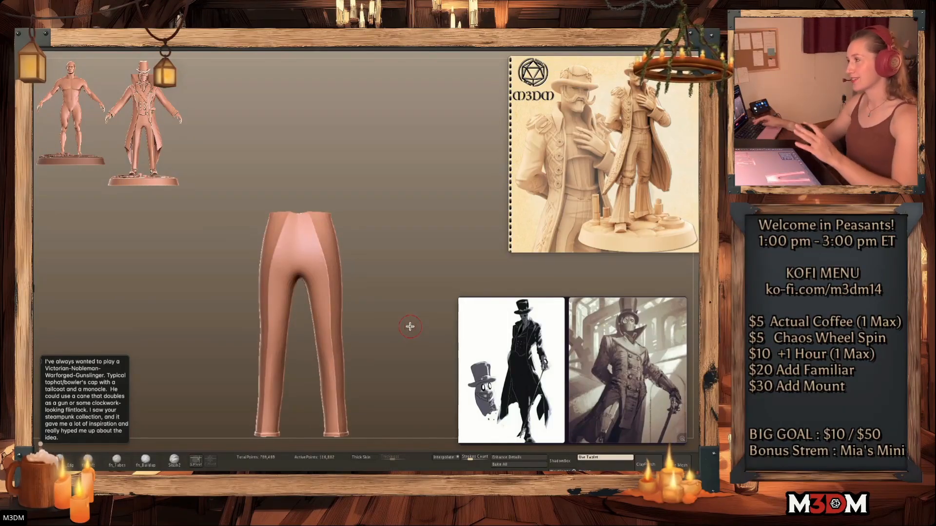
{"action": "left_click_drag", "start_coordinate": [374, 252], "coordinate": [375, 259], "text": "alt"}
{"action": "key", "text": "space"}
{"action": "key", "text": "space"}
{"action": "left_click_drag", "start_coordinate": [296, 288], "coordinate": [318, 268]}
{"action": "key", "text": "ctrl+z"}
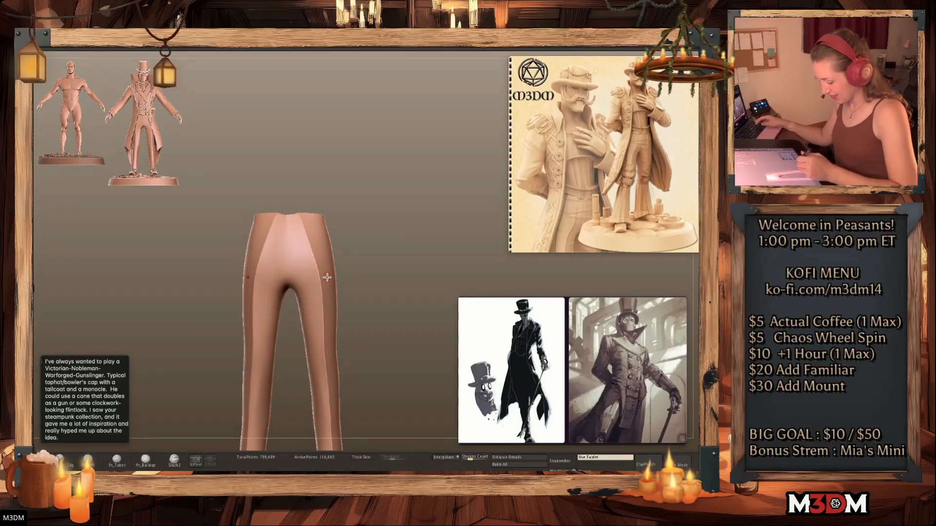
Carve a vertical centre-front seam on the trousers from the waistband down to the crotch
{"action": "key", "text": "space"}
{"action": "left_click_drag", "start_coordinate": [349, 265], "coordinate": [361, 253], "text": "alt"}
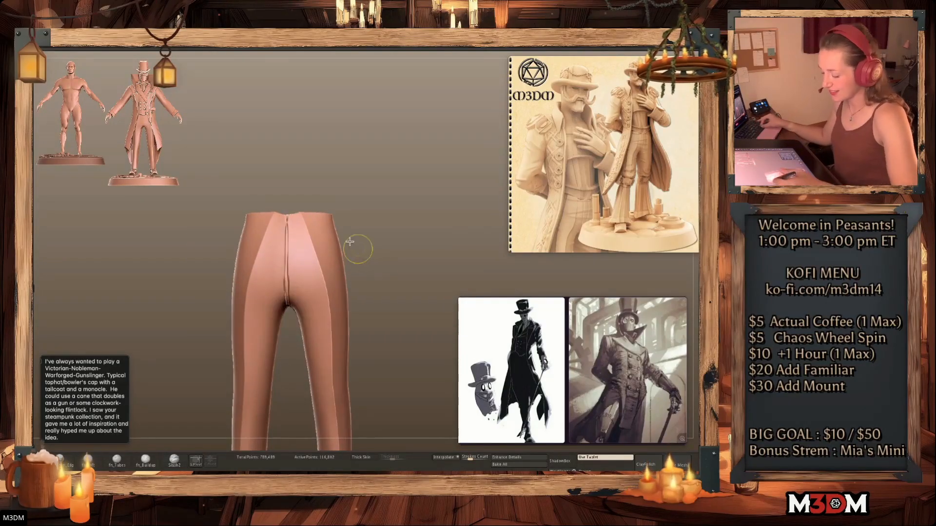
{"action": "left_click_drag", "start_coordinate": [286, 214], "coordinate": [297, 331]}
{"action": "key", "text": "ctrl+z"}
{"action": "mouse_move", "coordinate": [285, 215]}
{"action": "left_mouse_down"}
{"action": "mouse_move", "coordinate": [288, 311]}
{"action": "mouse_move", "coordinate": [285, 265]}
{"action": "mouse_move", "coordinate": [296, 213]}
{"action": "left_mouse_up"}
{"action": "key", "text": "ctrl+z"}
{"action": "key", "text": "ctrl+z"}
{"action": "mouse_move", "coordinate": [359, 217]}
{"action": "left_mouse_down"}
{"action": "mouse_move", "coordinate": [396, 236]}
{"action": "mouse_move", "coordinate": [420, 227]}
{"action": "mouse_move", "coordinate": [422, 272]}
{"action": "mouse_move", "coordinate": [373, 234]}
{"action": "left_mouse_up"}
{"action": "left_click_drag", "start_coordinate": [289, 189], "coordinate": [302, 382]}
{"action": "mouse_move", "coordinate": [372, 307]}
{"action": "left_mouse_down", "text": "alt"}
{"action": "mouse_move", "coordinate": [400, 280]}
{"action": "mouse_move", "coordinate": [400, 151]}
{"action": "left_mouse_up", "text": "alt"}
{"action": "mouse_move", "coordinate": [288, 316]}
{"action": "left_mouse_down"}
{"action": "mouse_move", "coordinate": [355, 317]}
{"action": "mouse_move", "coordinate": [409, 301]}
{"action": "mouse_move", "coordinate": [333, 317]}
{"action": "mouse_move", "coordinate": [286, 313]}
{"action": "left_mouse_up"}
Carve a lengthwise seam down the outer side of the trouser legs from waist to hem
{"action": "left_click_drag", "start_coordinate": [367, 318], "coordinate": [326, 323]}
{"action": "left_click_drag", "start_coordinate": [403, 280], "coordinate": [366, 344]}
{"action": "left_click_drag", "start_coordinate": [423, 313], "coordinate": [391, 309]}
{"action": "left_click_drag", "start_coordinate": [390, 365], "coordinate": [380, 229]}
{"action": "left_click_drag", "start_coordinate": [389, 299], "coordinate": [388, 248]}
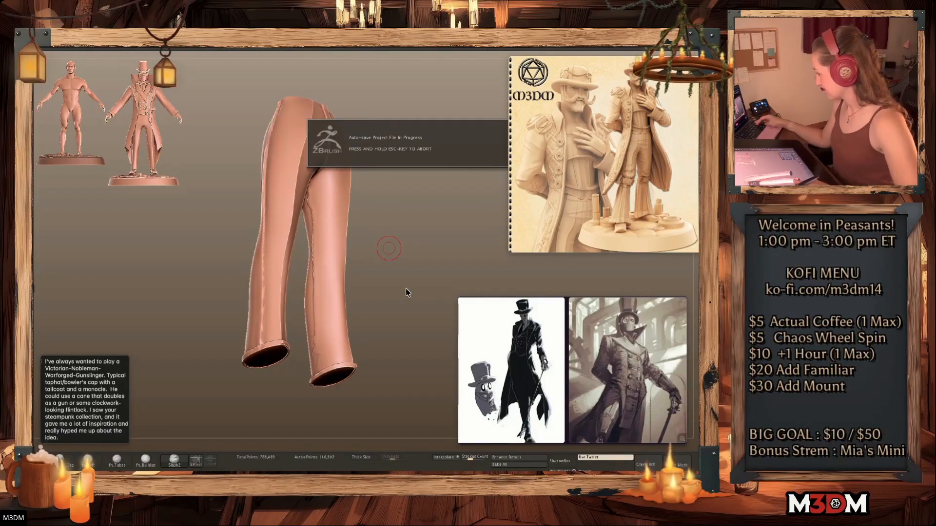
{"action": "mouse_move", "coordinate": [406, 292]}
{"action": "left_mouse_down"}
{"action": "mouse_move", "coordinate": [407, 299]}
{"action": "mouse_move", "coordinate": [400, 283]}
{"action": "left_mouse_up"}
{"action": "left_click_drag", "start_coordinate": [313, 181], "coordinate": [323, 405]}
{"action": "mouse_move", "coordinate": [412, 307]}
{"action": "left_mouse_down"}
{"action": "mouse_move", "coordinate": [422, 290]}
{"action": "mouse_move", "coordinate": [412, 301]}
{"action": "mouse_move", "coordinate": [425, 301]}
{"action": "left_mouse_up"}
Show the full figure again and smooth the lower end of the trousers' front seam at the crotch
{"action": "key", "text": "space"}
{"action": "key", "text": "shift+f"}
{"action": "key", "text": "shift+f"}
{"action": "left_click", "coordinate": [705, 161]}
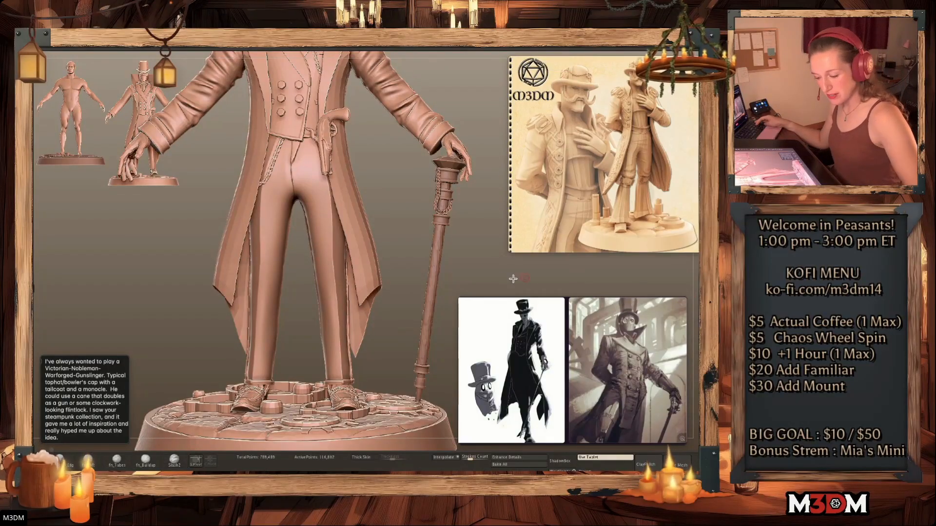
{"action": "left_click", "coordinate": [705, 161]}
{"action": "left_click_drag", "start_coordinate": [381, 227], "coordinate": [382, 311], "text": "alt"}
{"action": "left_click", "coordinate": [705, 161]}
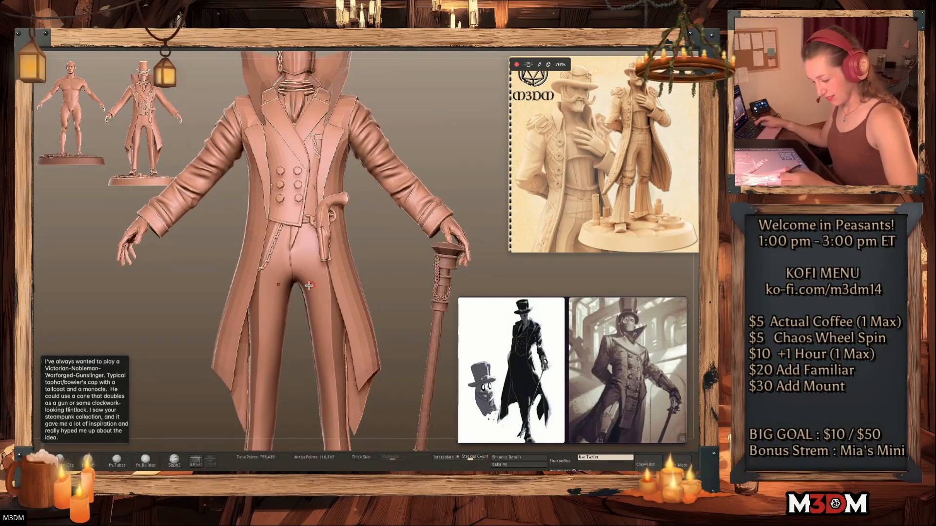
{"action": "key", "text": "space"}
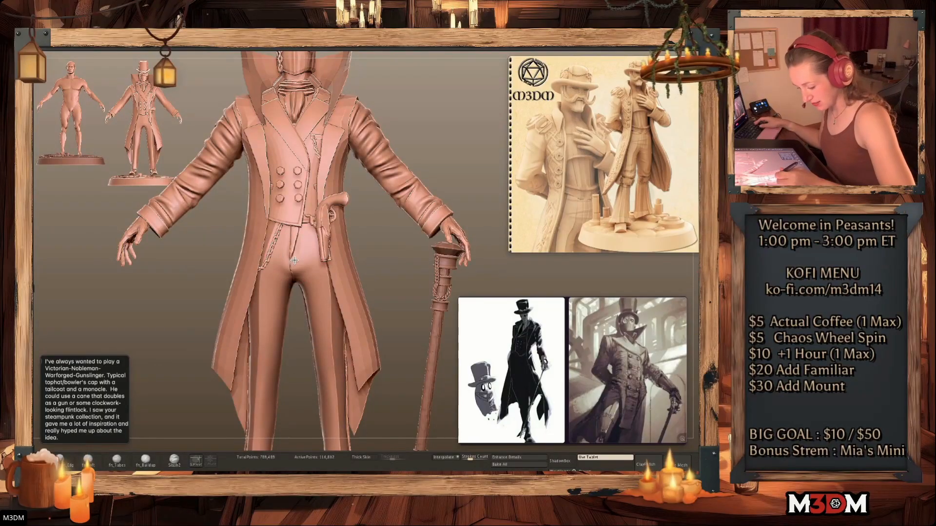
{"action": "mouse_move", "coordinate": [294, 257]}
{"action": "left_mouse_down", "text": "shift"}
{"action": "mouse_move", "coordinate": [299, 269]}
{"action": "mouse_move", "coordinate": [300, 255]}
{"action": "mouse_move", "coordinate": [295, 262]}
{"action": "left_mouse_up", "text": "shift"}
{"action": "key", "text": "space"}
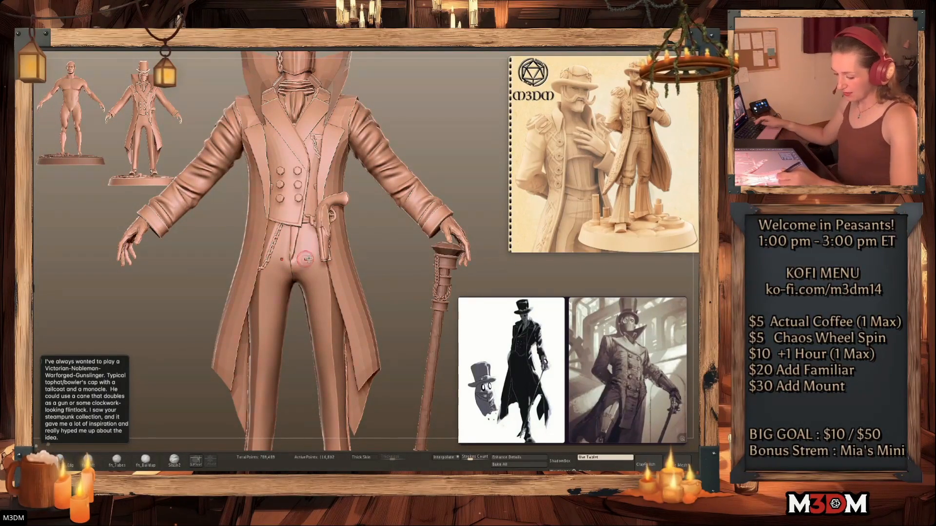
{"action": "mouse_move", "coordinate": [398, 291]}
{"action": "left_mouse_down"}
{"action": "mouse_move", "coordinate": [417, 306]}
{"action": "mouse_move", "coordinate": [412, 329]}
{"action": "left_mouse_up"}
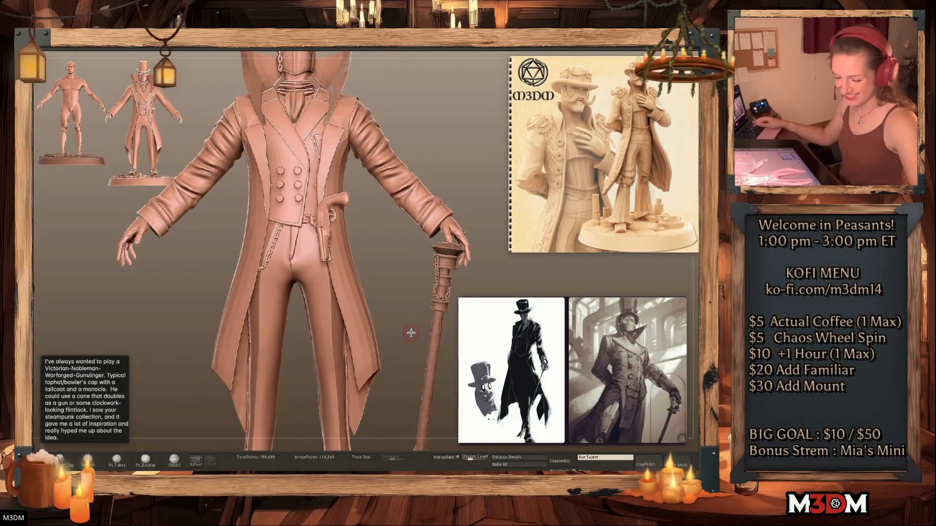
Check the carved seams on the isolated trousers and return to the full figure
{"action": "key", "text": "alt+s"}
{"action": "key", "text": "shift+f"}
{"action": "key", "text": "shift+f"}
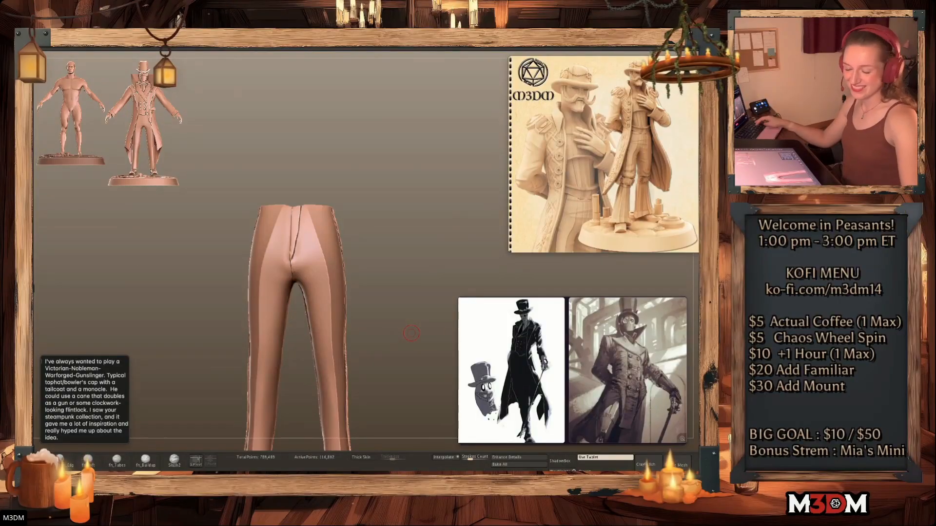
{"action": "key", "text": "alt+s"}
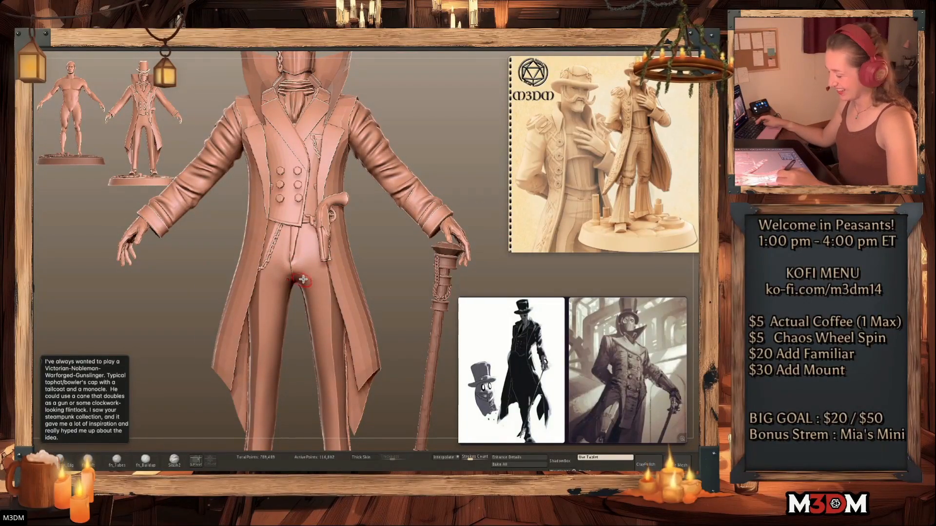
Sculpt fabric creases running outward from the crotch across both upper thighs, and subdivide the trousers once more
{"action": "key", "text": "ctrl+z"}
{"action": "key", "text": "ctrl+z"}
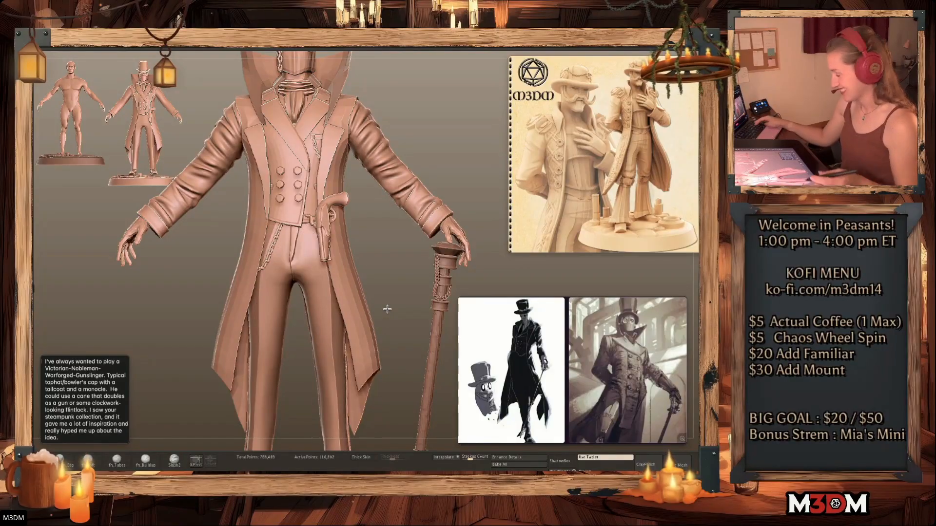
{"action": "key", "text": "space"}
{"action": "key", "text": "space"}
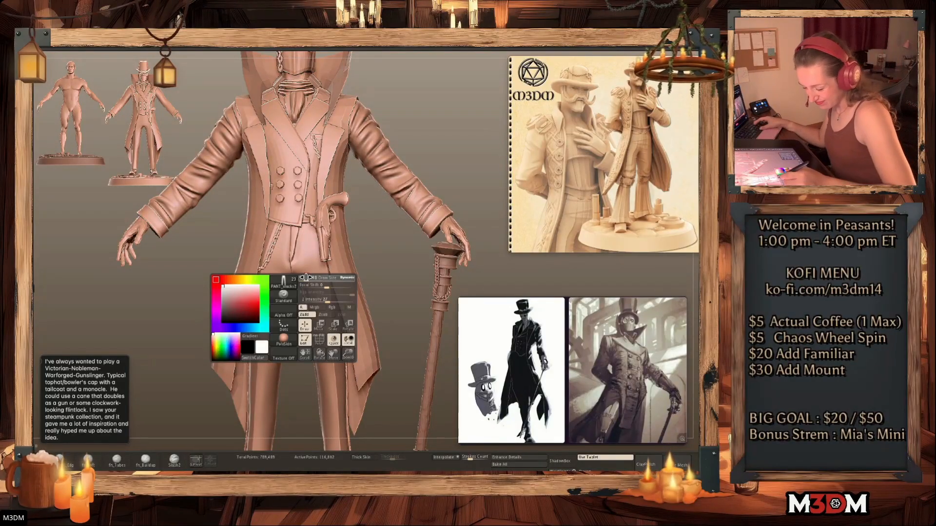
{"action": "left_click_drag", "start_coordinate": [296, 279], "coordinate": [346, 265]}
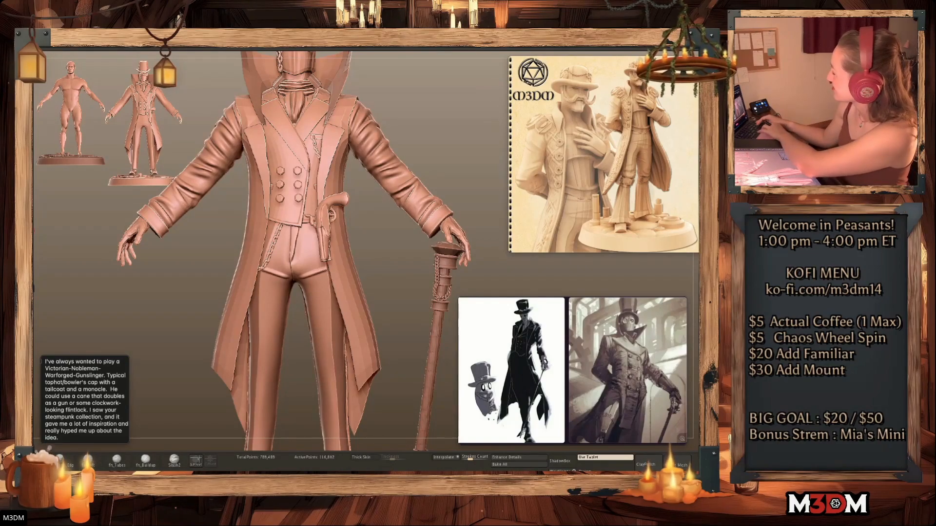
{"action": "left_click_drag", "start_coordinate": [394, 293], "coordinate": [406, 316]}
{"action": "left_click_drag", "start_coordinate": [301, 278], "coordinate": [333, 270]}
{"action": "key", "text": "ctrl+z"}
{"action": "key", "text": "ctrl+d"}
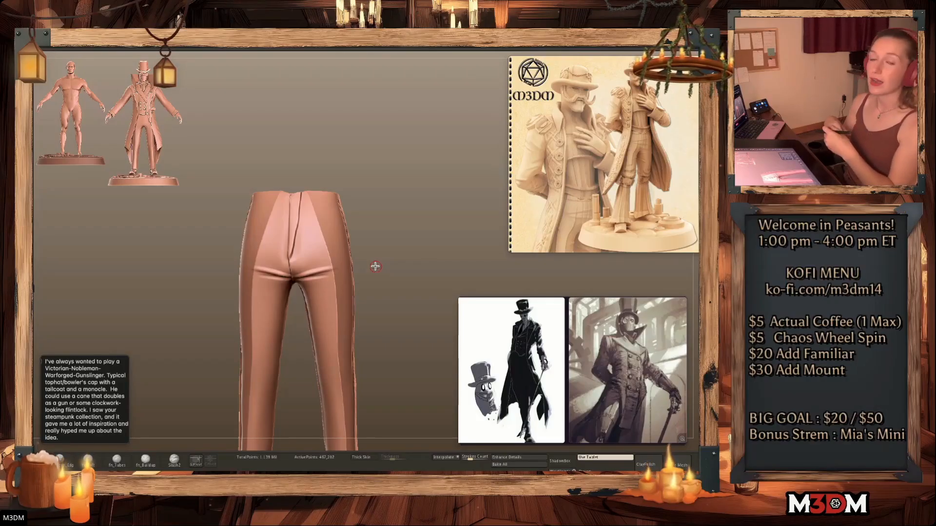
Inspect the crotch creases on the isolated trousers and bring the whole figure back into view
{"action": "left_click_drag", "start_coordinate": [374, 266], "coordinate": [384, 272]}
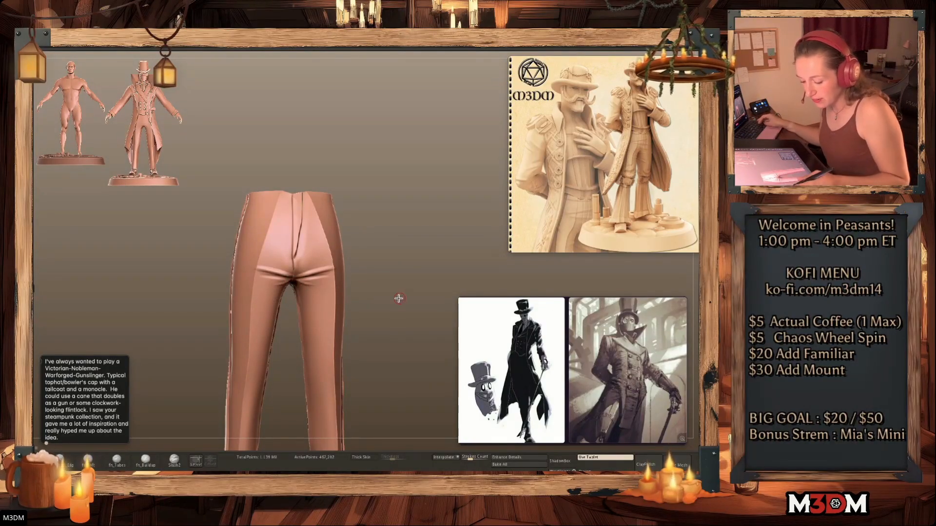
{"action": "left_click_drag", "start_coordinate": [399, 296], "coordinate": [395, 293]}
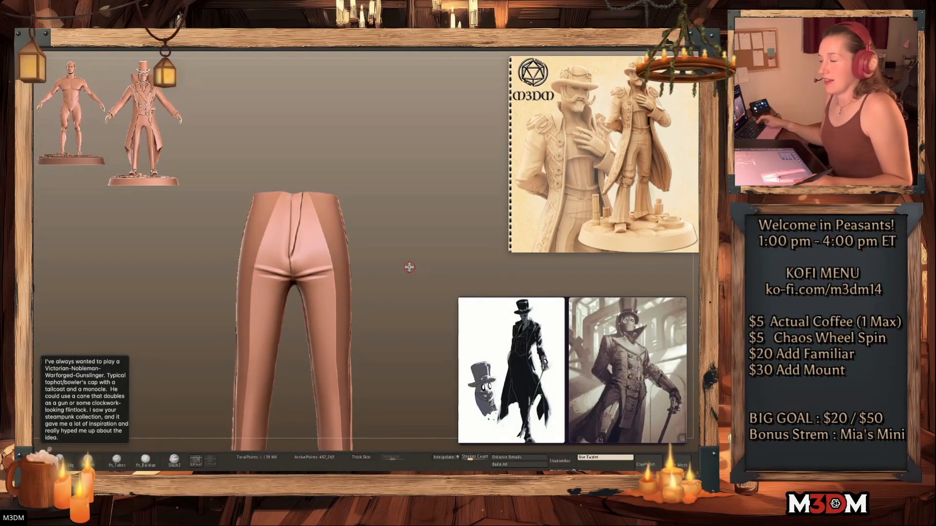
{"action": "mouse_move", "coordinate": [396, 286]}
{"action": "left_mouse_down"}
{"action": "mouse_move", "coordinate": [405, 298]}
{"action": "mouse_move", "coordinate": [385, 287]}
{"action": "left_mouse_up"}
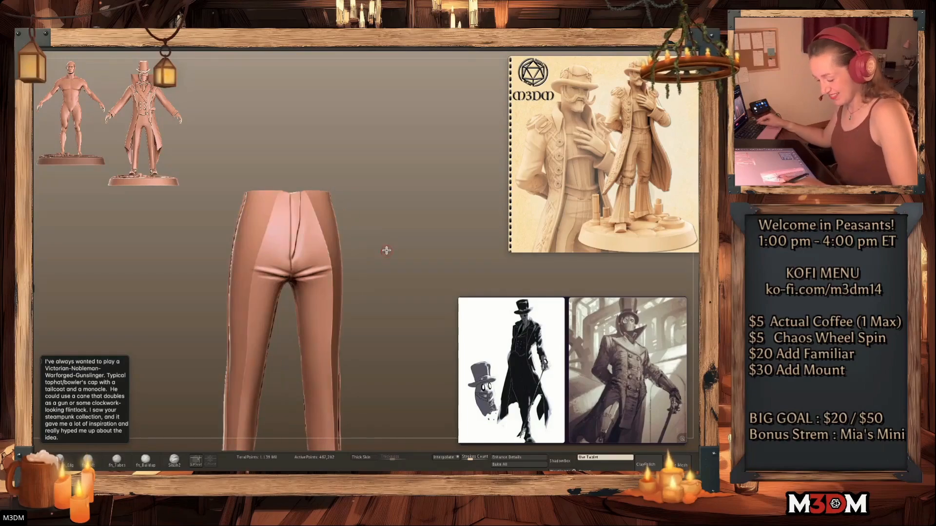
{"action": "key", "text": "alt+s"}
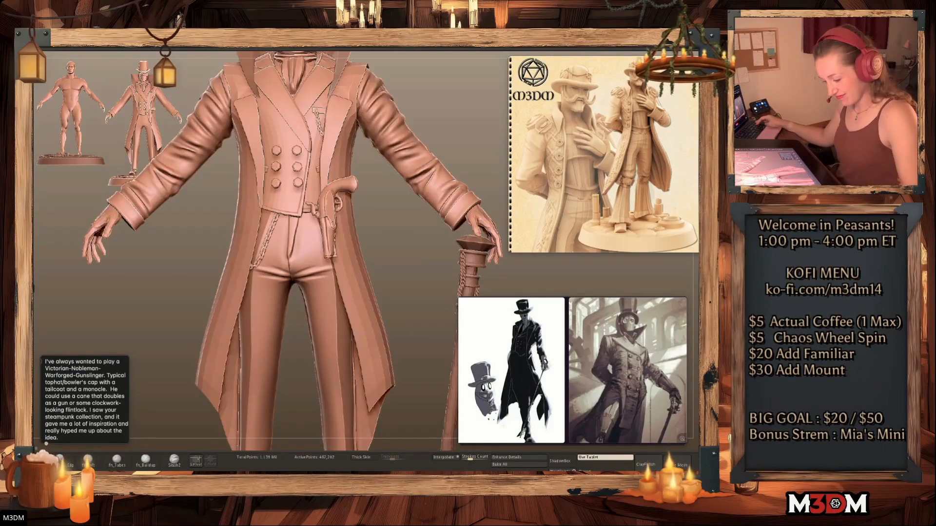
{"action": "left_click_drag", "start_coordinate": [403, 312], "coordinate": [414, 314]}
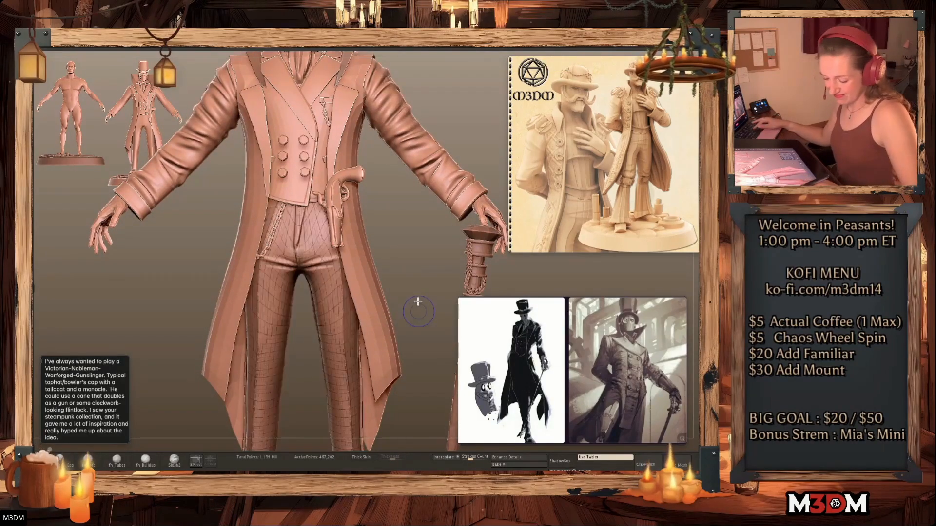
Sculpt fabric folds across both knees of the trousers with the full figure in view
{"action": "key", "text": "space"}
{"action": "left_click_drag", "start_coordinate": [388, 277], "coordinate": [410, 279]}
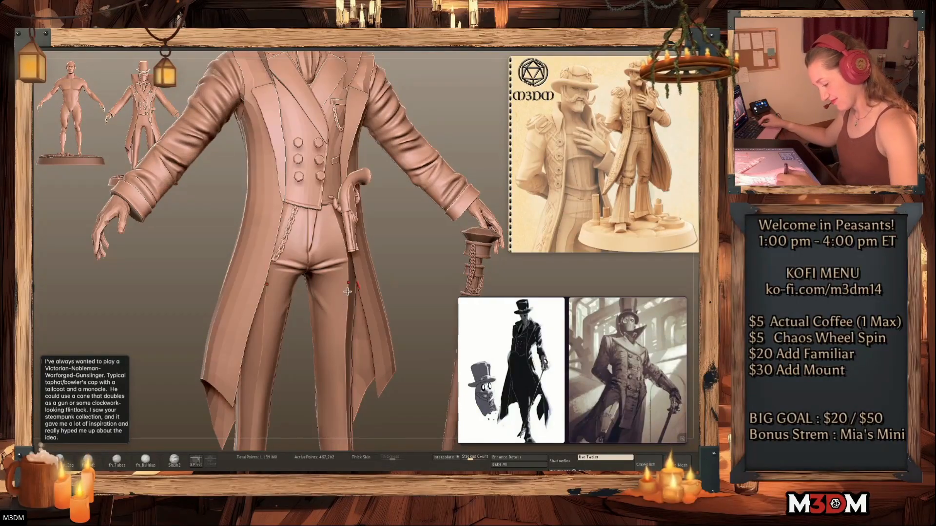
{"action": "key", "text": "space"}
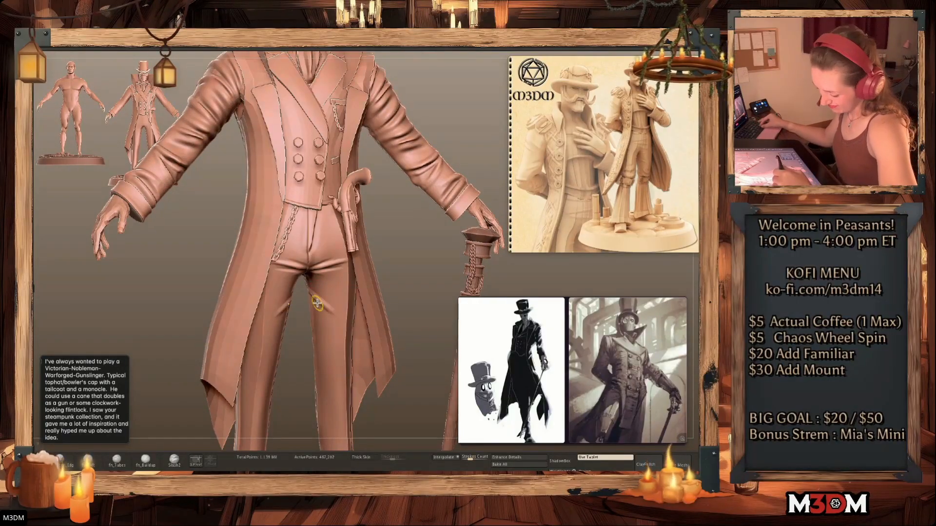
{"action": "left_click_drag", "start_coordinate": [420, 291], "coordinate": [409, 261], "text": "alt"}
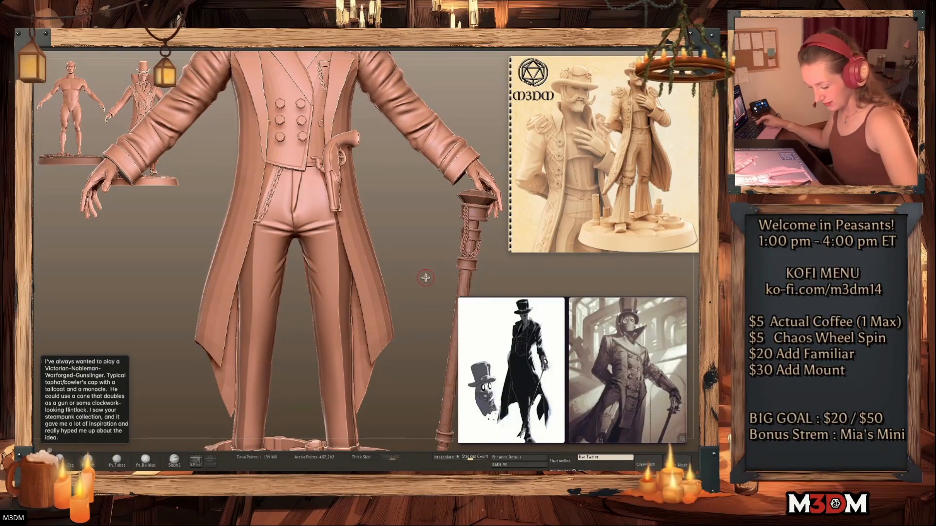
{"action": "left_click_drag", "start_coordinate": [427, 282], "coordinate": [340, 344]}
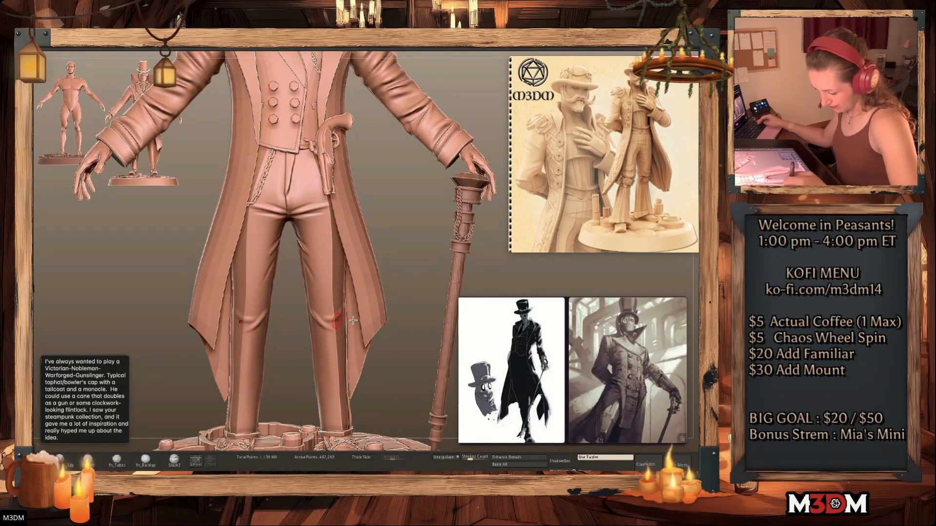
{"action": "left_click_drag", "start_coordinate": [436, 281], "coordinate": [332, 306]}
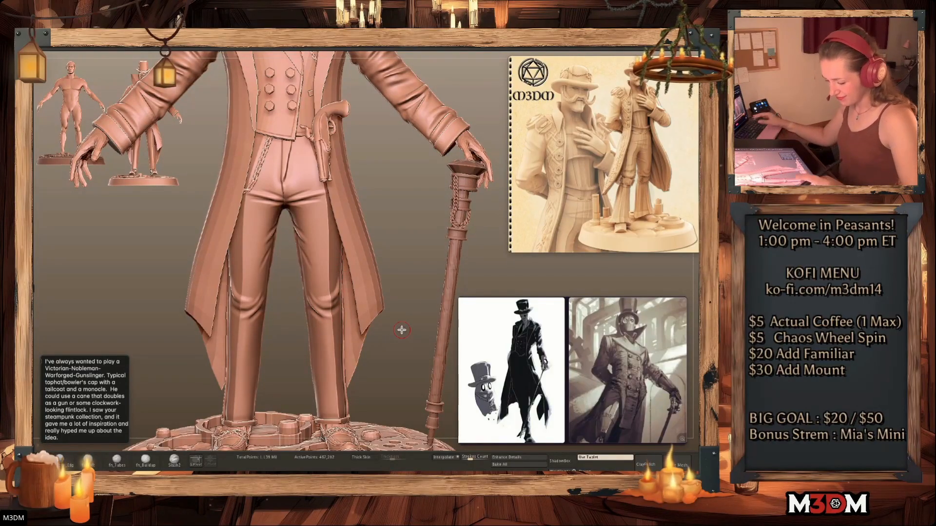
{"action": "left_click_drag", "start_coordinate": [411, 315], "coordinate": [421, 321]}
{"action": "key", "text": "shift+f"}
{"action": "key", "text": "shift+f"}
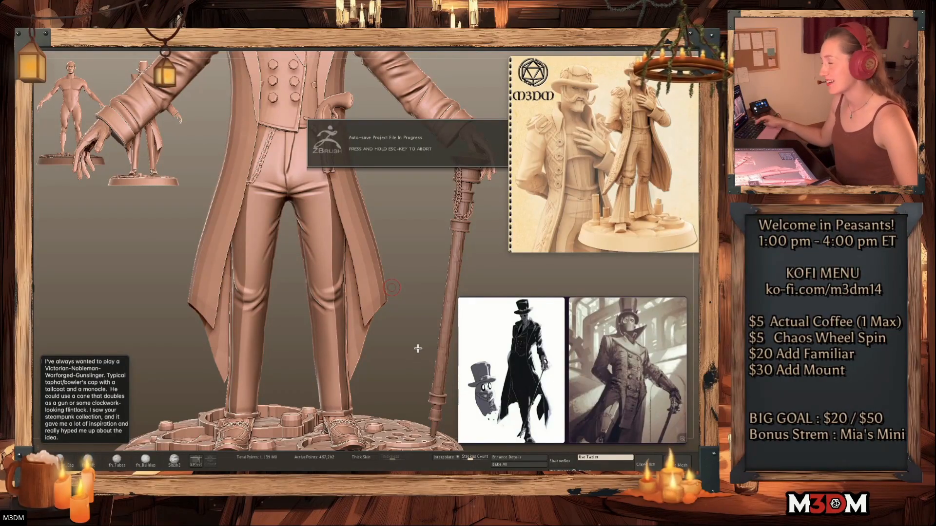
Isolate the trousers and sculpt diagonal folds on the outer thighs along the side seams
{"action": "left_click_drag", "start_coordinate": [414, 352], "coordinate": [429, 348]}
{"action": "key", "text": "alt+s"}
{"action": "left_click_drag", "start_coordinate": [422, 298], "coordinate": [343, 276]}
{"action": "left_click_drag", "start_coordinate": [363, 235], "coordinate": [413, 232]}
{"action": "left_click_drag", "start_coordinate": [238, 205], "coordinate": [259, 239]}
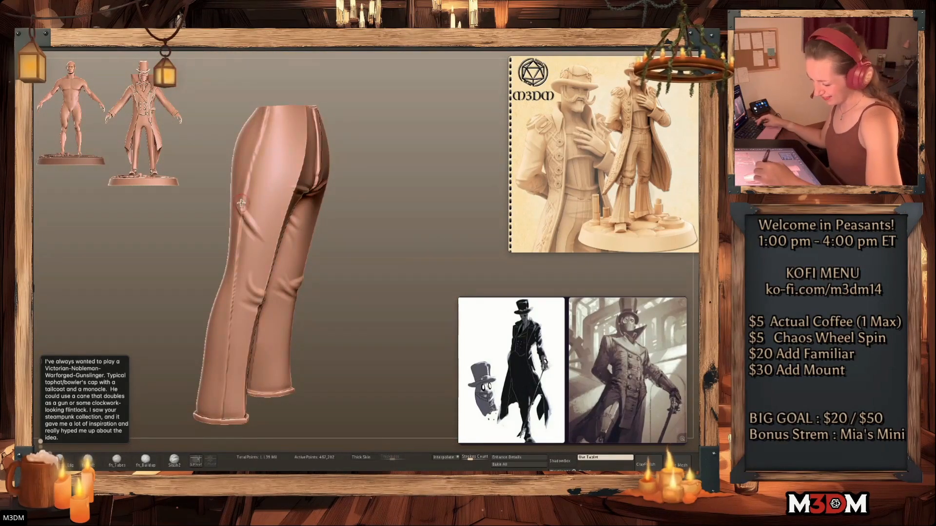
{"action": "left_click_drag", "start_coordinate": [379, 207], "coordinate": [414, 256]}
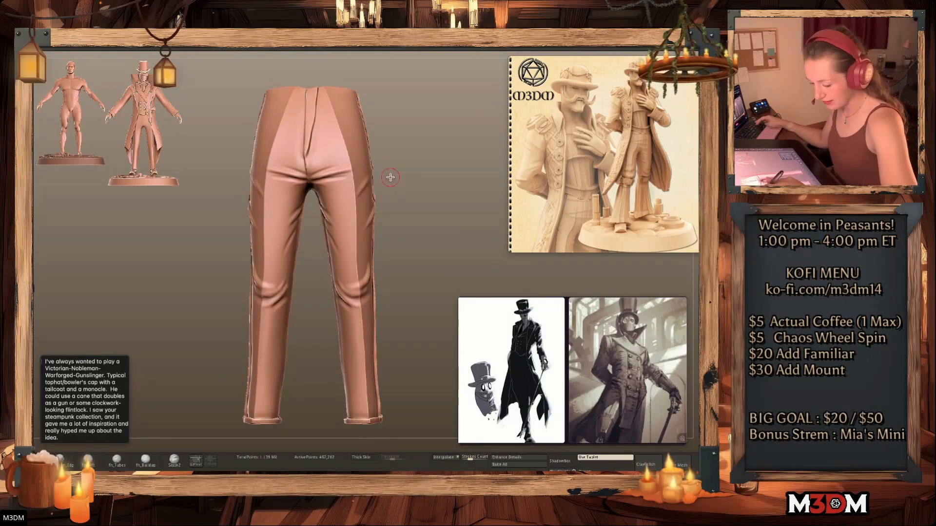
{"action": "left_click_drag", "start_coordinate": [378, 187], "coordinate": [386, 168]}
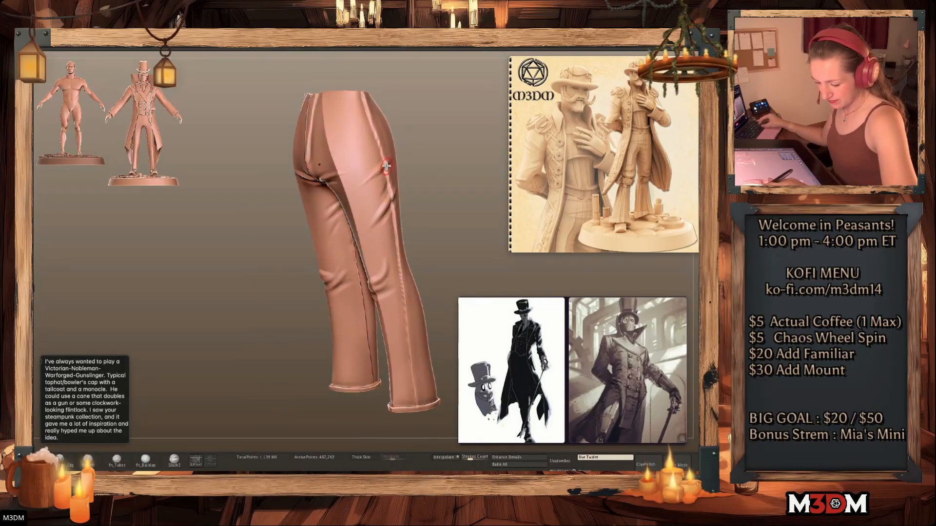
{"action": "left_click_drag", "start_coordinate": [422, 174], "coordinate": [437, 205]}
{"action": "key", "text": "f"}
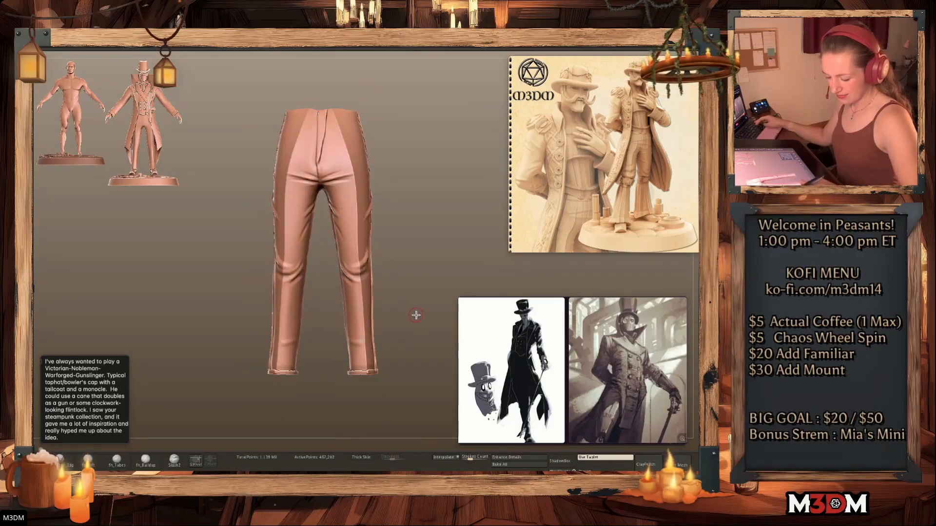
Sculpt a horizontal fabric crease around the back of both lower legs just above the hems
{"action": "left_click_drag", "start_coordinate": [413, 317], "coordinate": [424, 336], "text": "alt"}
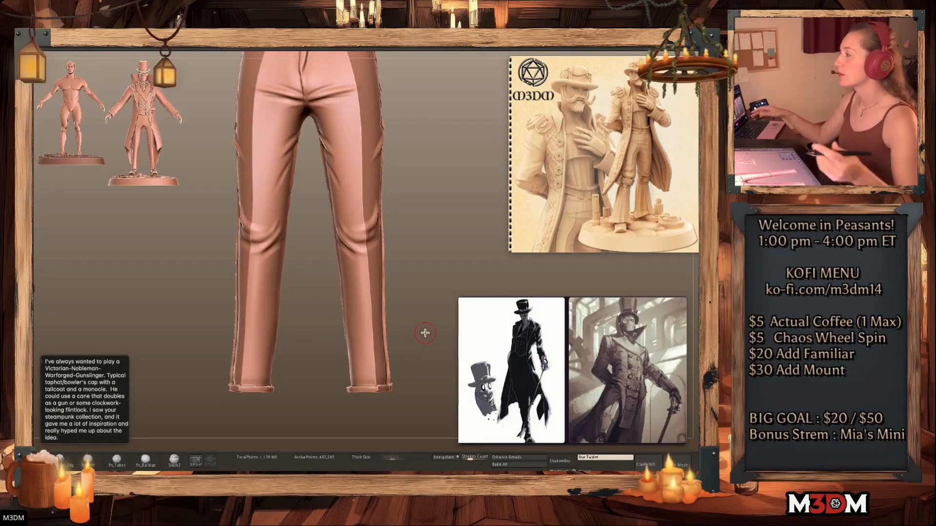
{"action": "mouse_move", "coordinate": [422, 326]}
{"action": "left_mouse_down"}
{"action": "mouse_move", "coordinate": [392, 351]}
{"action": "mouse_move", "coordinate": [411, 351]}
{"action": "mouse_move", "coordinate": [418, 334]}
{"action": "left_mouse_up"}
{"action": "key", "text": "shift+f"}
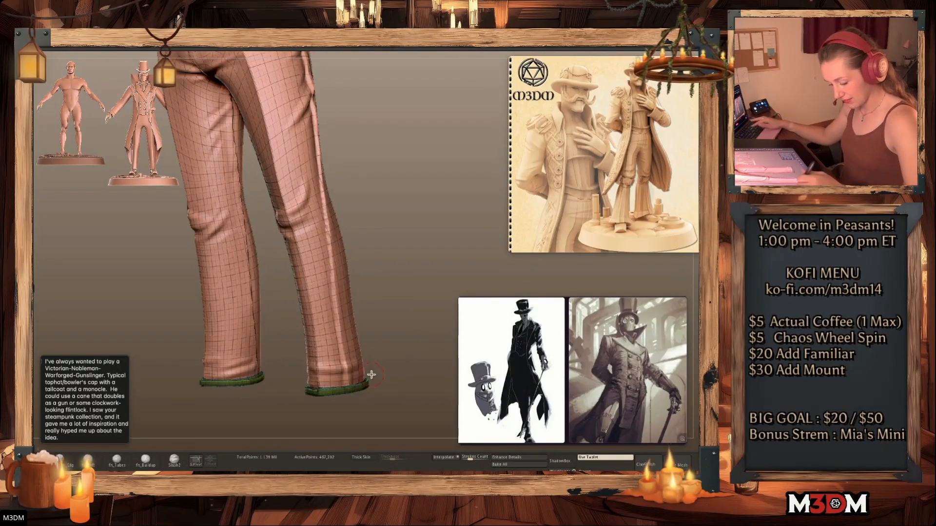
{"action": "key", "text": "shift+f"}
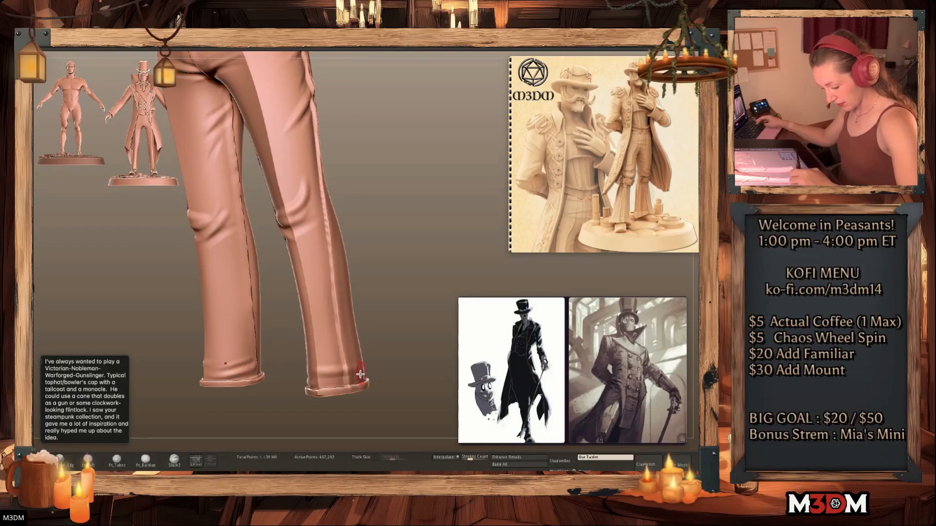
{"action": "left_click_drag", "start_coordinate": [401, 320], "coordinate": [326, 358], "text": "shift"}
{"action": "left_click_drag", "start_coordinate": [249, 325], "coordinate": [441, 282]}
{"action": "mouse_move", "coordinate": [344, 341]}
{"action": "left_mouse_down"}
{"action": "mouse_move", "coordinate": [249, 341]}
{"action": "mouse_move", "coordinate": [262, 339]}
{"action": "left_mouse_up"}
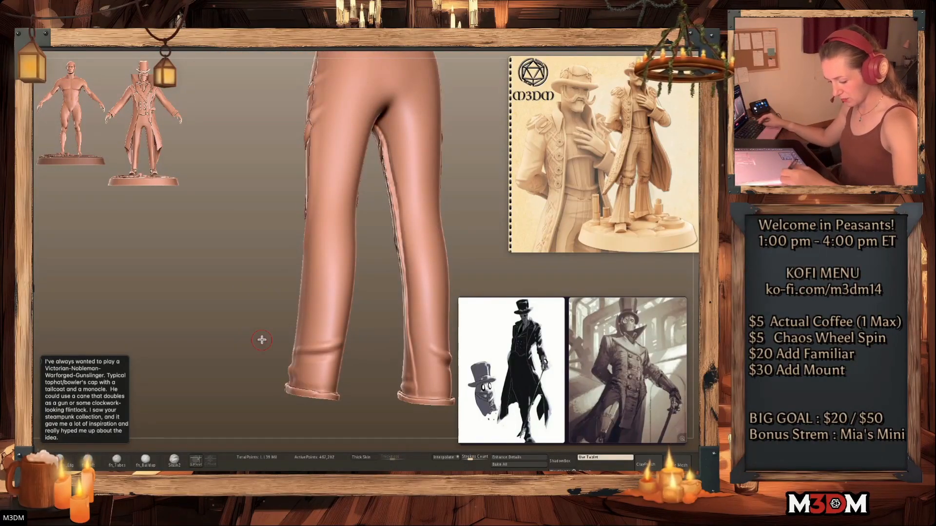
{"action": "left_click_drag", "start_coordinate": [377, 356], "coordinate": [374, 356]}
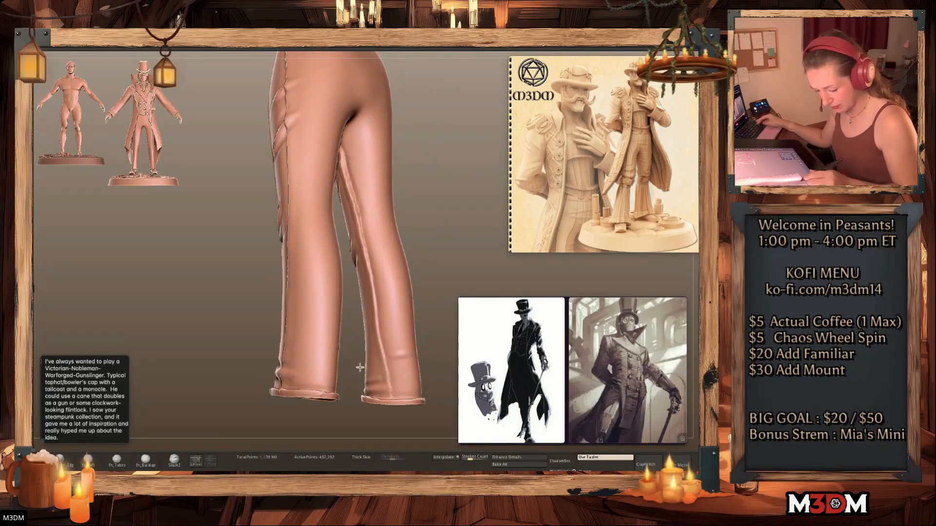
{"action": "mouse_move", "coordinate": [443, 342]}
{"action": "left_mouse_down"}
{"action": "mouse_move", "coordinate": [423, 337]}
{"action": "mouse_move", "coordinate": [336, 360]}
{"action": "mouse_move", "coordinate": [401, 348]}
{"action": "left_mouse_up"}
{"action": "left_click_drag", "start_coordinate": [374, 359], "coordinate": [338, 365]}
{"action": "mouse_move", "coordinate": [429, 343]}
{"action": "left_mouse_down"}
{"action": "mouse_move", "coordinate": [348, 371]}
{"action": "mouse_move", "coordinate": [381, 373]}
{"action": "left_mouse_up"}
{"action": "key", "text": "ctrl+z"}
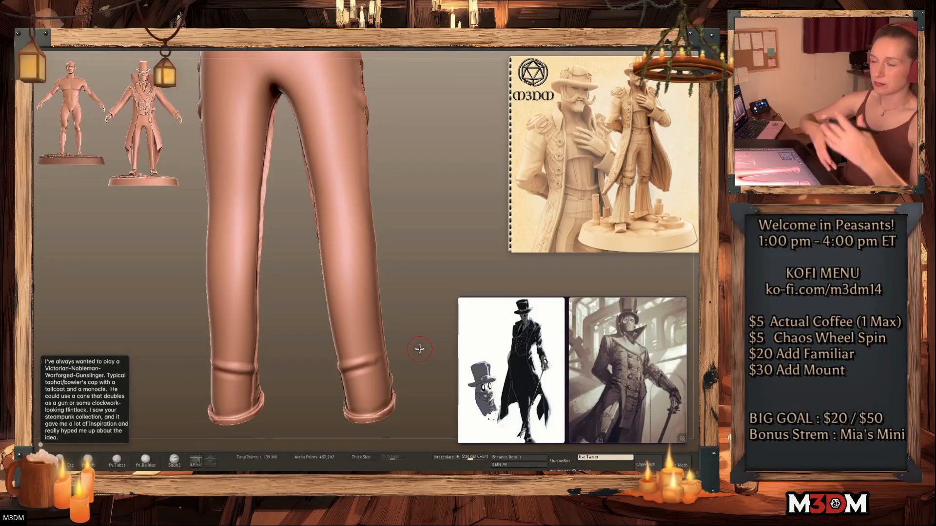
Add a second crease beneath the first at the back of both lower legs, close to the hems
{"action": "left_click_drag", "start_coordinate": [419, 349], "coordinate": [429, 267]}
{"action": "left_click_drag", "start_coordinate": [362, 365], "coordinate": [417, 324]}
{"action": "left_click_drag", "start_coordinate": [369, 373], "coordinate": [339, 375]}
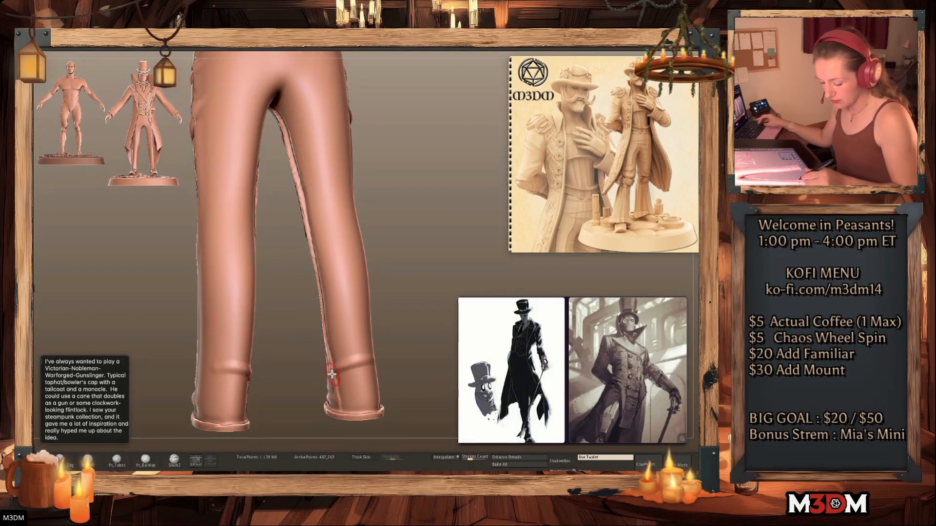
{"action": "left_click_drag", "start_coordinate": [397, 360], "coordinate": [356, 378]}
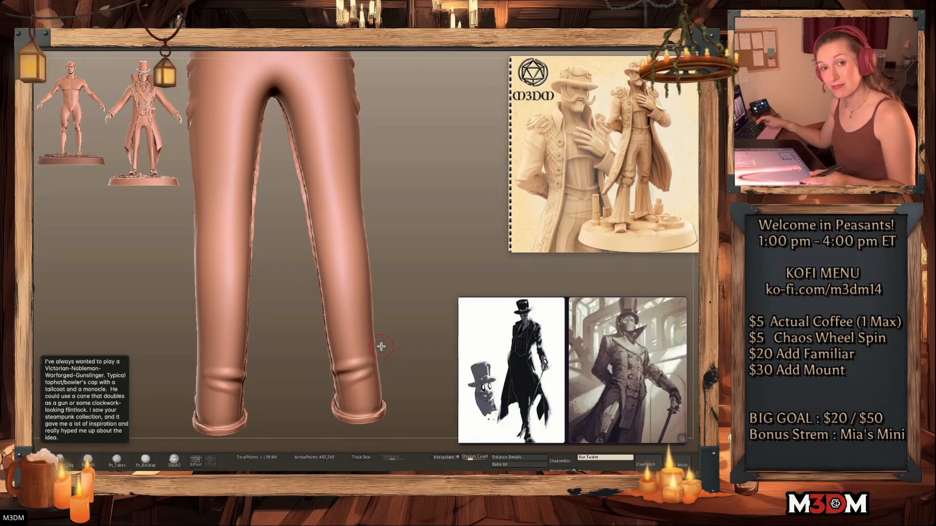
{"action": "left_click_drag", "start_coordinate": [419, 346], "coordinate": [443, 349]}
{"action": "mouse_move", "coordinate": [369, 394]}
{"action": "left_mouse_down"}
{"action": "mouse_move", "coordinate": [322, 395]}
{"action": "mouse_move", "coordinate": [324, 408]}
{"action": "mouse_move", "coordinate": [330, 392]}
{"action": "mouse_move", "coordinate": [326, 408]}
{"action": "left_mouse_up"}
{"action": "left_click_drag", "start_coordinate": [409, 339], "coordinate": [432, 336]}
Continue the bunched creases around the front and outer sides of both legs above the hems
{"action": "left_click_drag", "start_coordinate": [170, 373], "coordinate": [248, 366]}
{"action": "left_click_drag", "start_coordinate": [405, 334], "coordinate": [462, 335]}
{"action": "left_click_drag", "start_coordinate": [314, 375], "coordinate": [246, 364]}
{"action": "left_click_drag", "start_coordinate": [368, 355], "coordinate": [403, 351]}
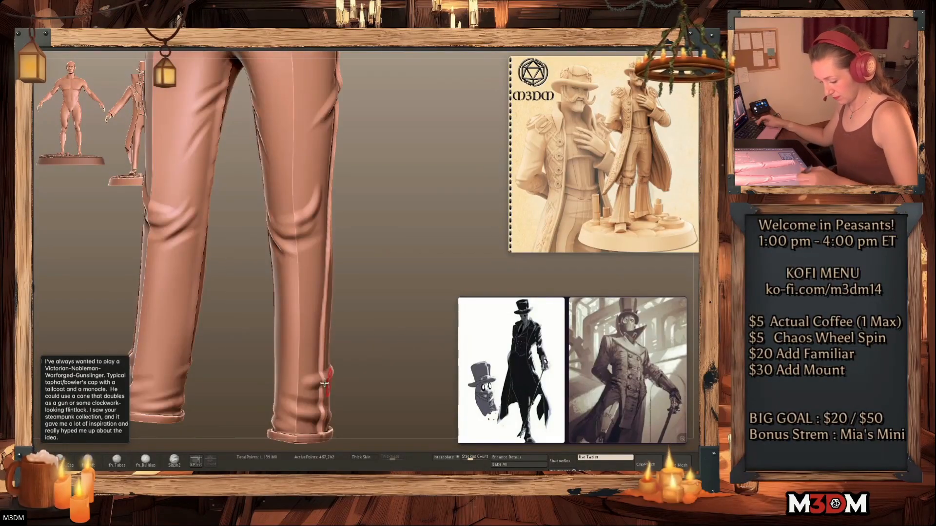
{"action": "left_click_drag", "start_coordinate": [302, 382], "coordinate": [260, 369]}
{"action": "left_click_drag", "start_coordinate": [379, 347], "coordinate": [414, 337]}
{"action": "left_click_drag", "start_coordinate": [312, 382], "coordinate": [266, 376]}
{"action": "mouse_move", "coordinate": [374, 355]}
{"action": "left_mouse_down"}
{"action": "mouse_move", "coordinate": [381, 326]}
{"action": "mouse_move", "coordinate": [414, 324]}
{"action": "mouse_move", "coordinate": [401, 305]}
{"action": "left_mouse_up"}
Mask the trousers above the lower legs, shift the hems with the transform gizmo, clear the mask, and show the full figure
{"action": "left_click_drag", "start_coordinate": [405, 341], "coordinate": [420, 300], "text": "alt"}
{"action": "left_click_drag", "start_coordinate": [299, 390], "coordinate": [295, 325], "text": "ctrl"}
{"action": "left_click", "coordinate": [380, 321], "text": "ctrl"}
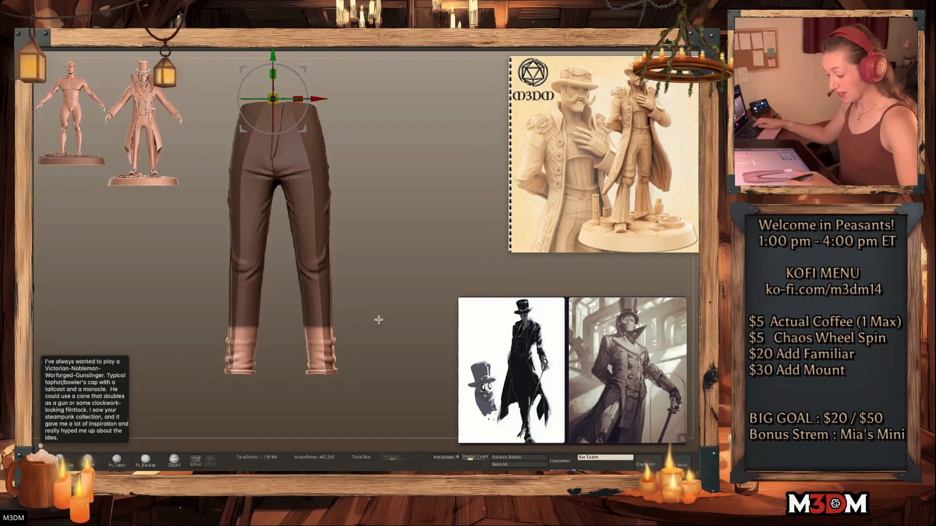
{"action": "key", "text": "w"}
{"action": "left_click_drag", "start_coordinate": [365, 153], "coordinate": [377, 206], "text": "alt"}
{"action": "left_click", "coordinate": [272, 92]}
{"action": "left_click_drag", "start_coordinate": [405, 305], "coordinate": [405, 262], "text": "alt"}
{"action": "mouse_move", "coordinate": [336, 332]}
{"action": "left_mouse_down"}
{"action": "mouse_move", "coordinate": [336, 340]}
{"action": "mouse_move", "coordinate": [332, 320]}
{"action": "left_mouse_up"}
{"action": "key", "text": "q"}
{"action": "left_click_drag", "start_coordinate": [415, 325], "coordinate": [426, 350], "text": "ctrl"}
{"action": "key", "text": "alt+s"}
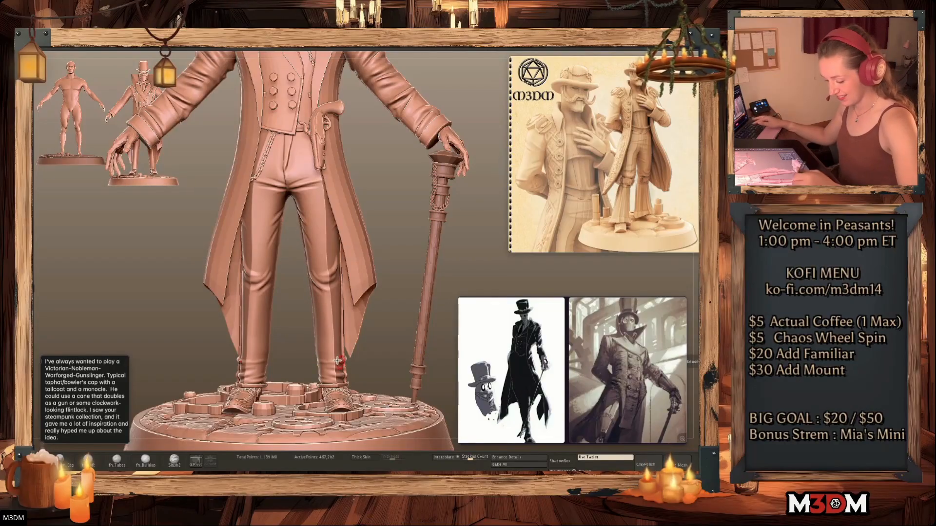
Sculpt additional folds around both knees and a crease on the thighs of the trousers
{"action": "left_click_drag", "start_coordinate": [388, 335], "coordinate": [354, 341]}
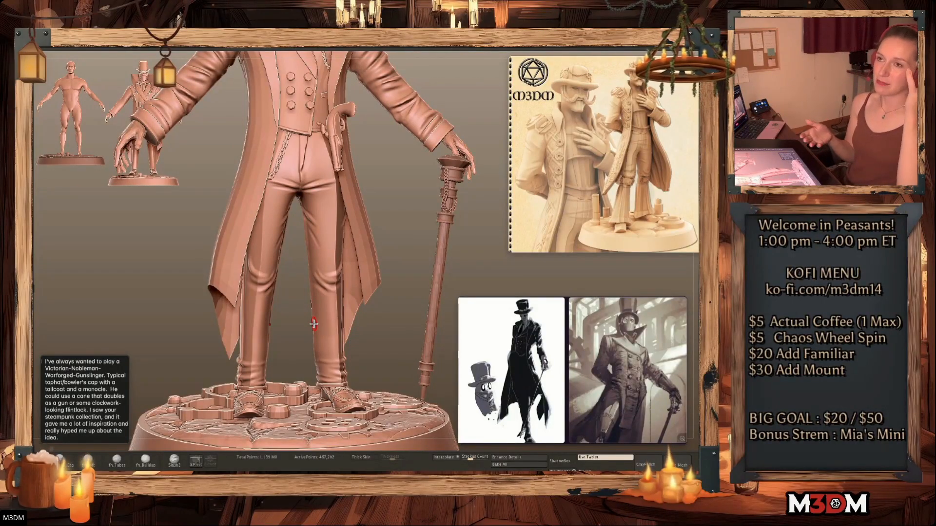
{"action": "mouse_move", "coordinate": [389, 323]}
{"action": "left_mouse_down"}
{"action": "mouse_move", "coordinate": [395, 337]}
{"action": "mouse_move", "coordinate": [404, 320]}
{"action": "left_mouse_up"}
{"action": "key", "text": "space"}
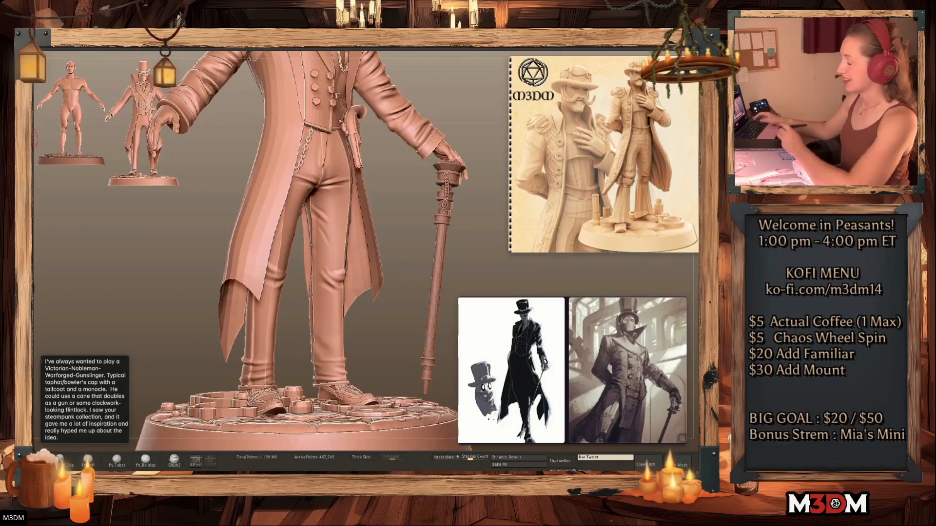
{"action": "key", "text": "space"}
{"action": "left_click_drag", "start_coordinate": [314, 262], "coordinate": [326, 274]}
{"action": "left_click_drag", "start_coordinate": [387, 299], "coordinate": [359, 282]}
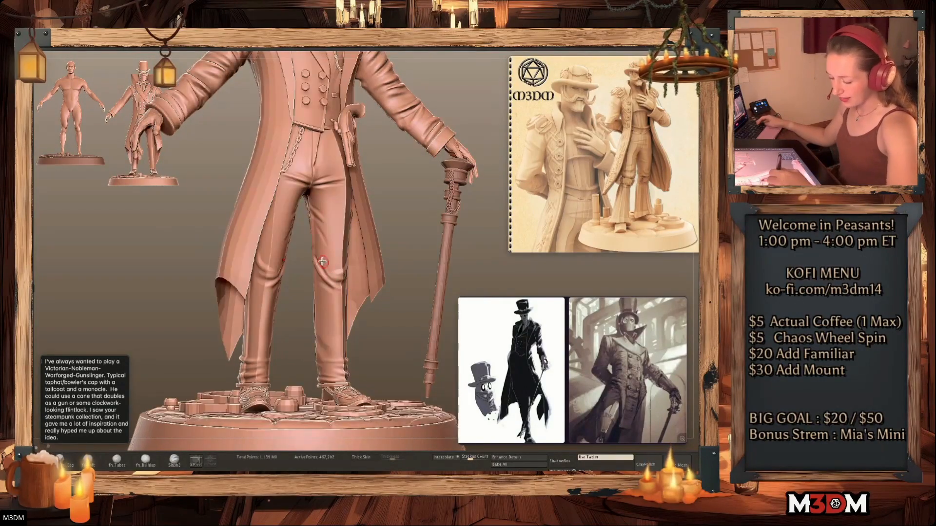
{"action": "left_click_drag", "start_coordinate": [321, 259], "coordinate": [326, 290]}
{"action": "mouse_move", "coordinate": [412, 314]}
{"action": "left_mouse_down"}
{"action": "mouse_move", "coordinate": [399, 322]}
{"action": "mouse_move", "coordinate": [412, 326]}
{"action": "left_mouse_up"}
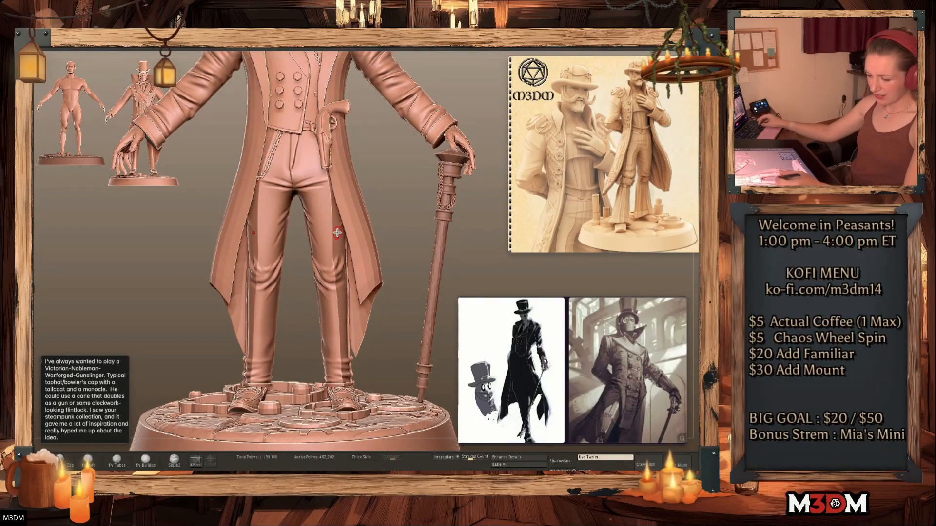
{"action": "left_click_drag", "start_coordinate": [323, 260], "coordinate": [332, 272]}
{"action": "left_click", "coordinate": [378, 316], "text": "ctrl"}
{"action": "left_click_drag", "start_coordinate": [380, 314], "coordinate": [424, 398], "text": "ctrl"}
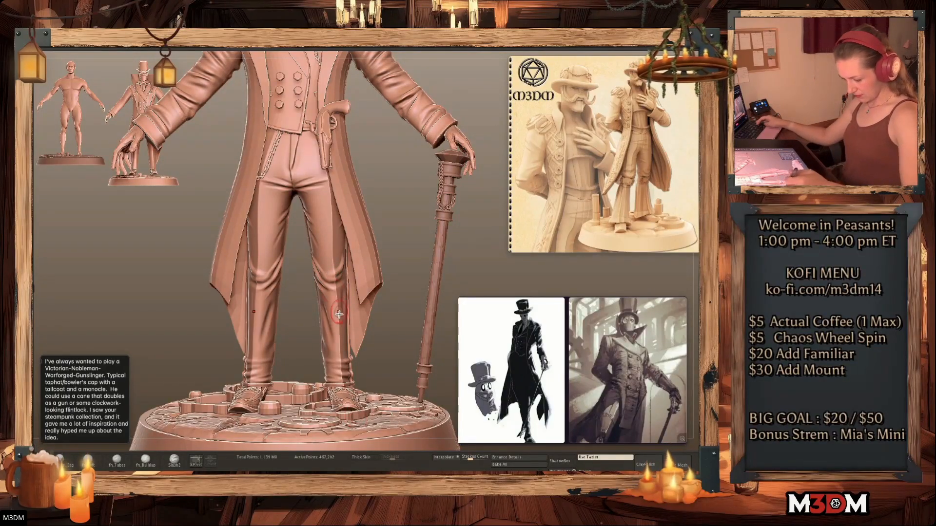
{"action": "mouse_move", "coordinate": [322, 223]}
{"action": "left_mouse_down"}
{"action": "mouse_move", "coordinate": [306, 200]}
{"action": "mouse_move", "coordinate": [313, 203]}
{"action": "left_mouse_up"}
Isolate the trousers and try an asymmetrical crease across the front just above the crotch
{"action": "left_click_drag", "start_coordinate": [414, 229], "coordinate": [427, 286], "text": "alt"}
{"action": "key", "text": "ctrl+shift+s"}
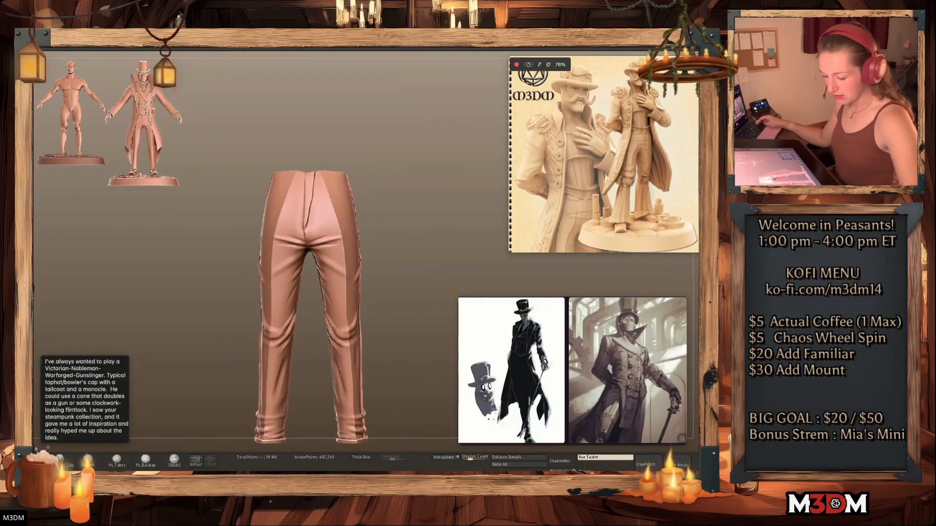
{"action": "mouse_move", "coordinate": [416, 240]}
{"action": "left_mouse_down", "text": "alt"}
{"action": "mouse_move", "coordinate": [419, 274]}
{"action": "mouse_move", "coordinate": [428, 275]}
{"action": "left_mouse_up", "text": "alt"}
{"action": "key", "text": "x"}
{"action": "left_click_drag", "start_coordinate": [282, 250], "coordinate": [338, 246]}
{"action": "key", "text": "ctrl+z"}
{"action": "key", "text": "ctrl+z"}
{"action": "left_click_drag", "start_coordinate": [391, 265], "coordinate": [406, 295]}
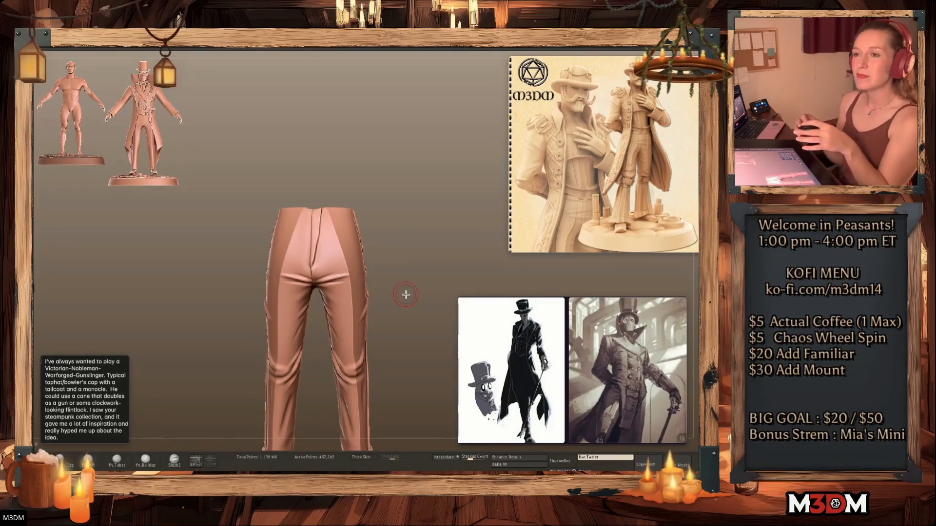
Try further creases across the front of the hips below the waistband, and undo them
{"action": "left_click_drag", "start_coordinate": [423, 253], "coordinate": [334, 242]}
{"action": "left_click_drag", "start_coordinate": [280, 231], "coordinate": [341, 236]}
{"action": "left_click_drag", "start_coordinate": [397, 230], "coordinate": [380, 231]}
{"action": "key", "text": "ctrl+z"}
{"action": "mouse_move", "coordinate": [279, 224]}
{"action": "left_mouse_down"}
{"action": "mouse_move", "coordinate": [335, 224]}
{"action": "mouse_move", "coordinate": [322, 228]}
{"action": "left_mouse_up"}
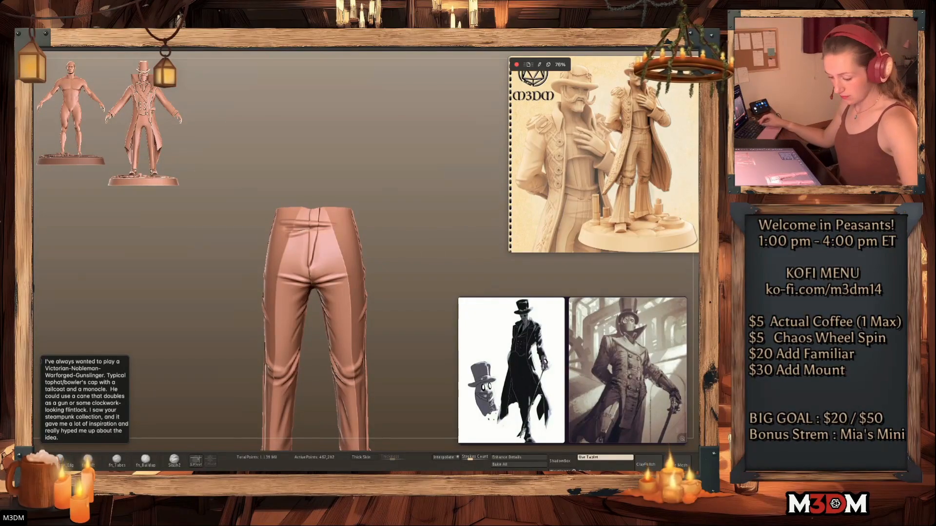
{"action": "key", "text": "alt+s"}
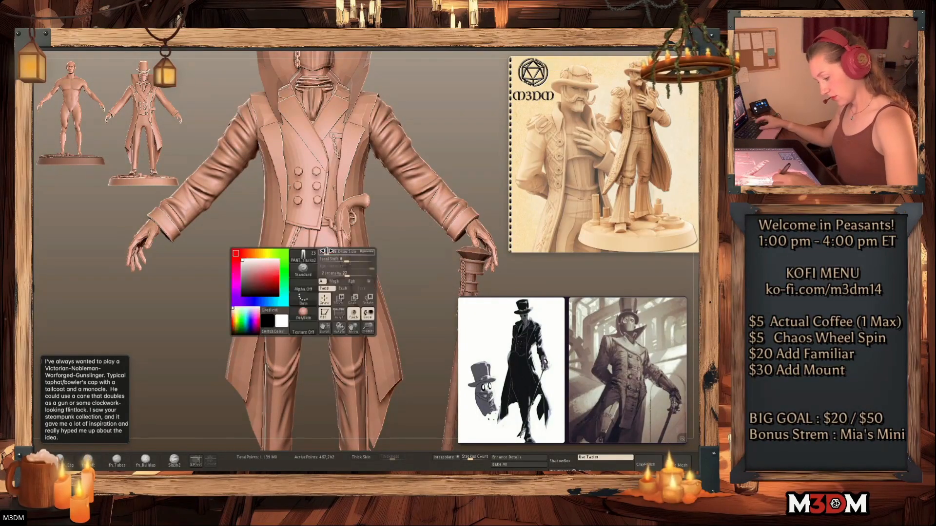
{"action": "mouse_move", "coordinate": [335, 253]}
{"action": "left_mouse_down"}
{"action": "mouse_move", "coordinate": [302, 243]}
{"action": "mouse_move", "coordinate": [317, 263]}
{"action": "left_mouse_up"}
{"action": "key", "text": "alt+s"}
{"action": "key", "text": "ctrl+z"}
{"action": "key", "text": "ctrl+z"}
{"action": "key", "text": "ctrl+z"}
{"action": "key", "text": "ctrl+z"}
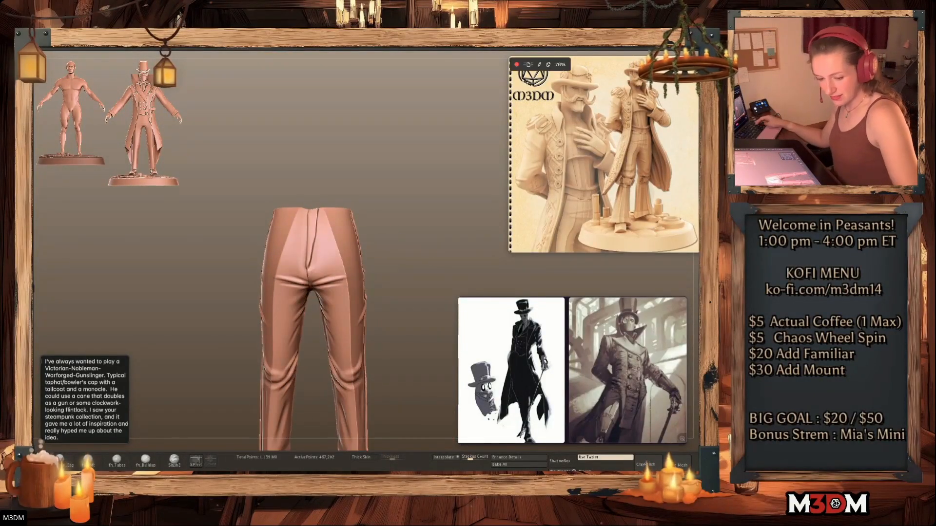
Show the full figure again, select the long coat, and isolate it
{"action": "key", "text": "alt+s"}
{"action": "key", "text": "f"}
{"action": "key", "text": "space"}
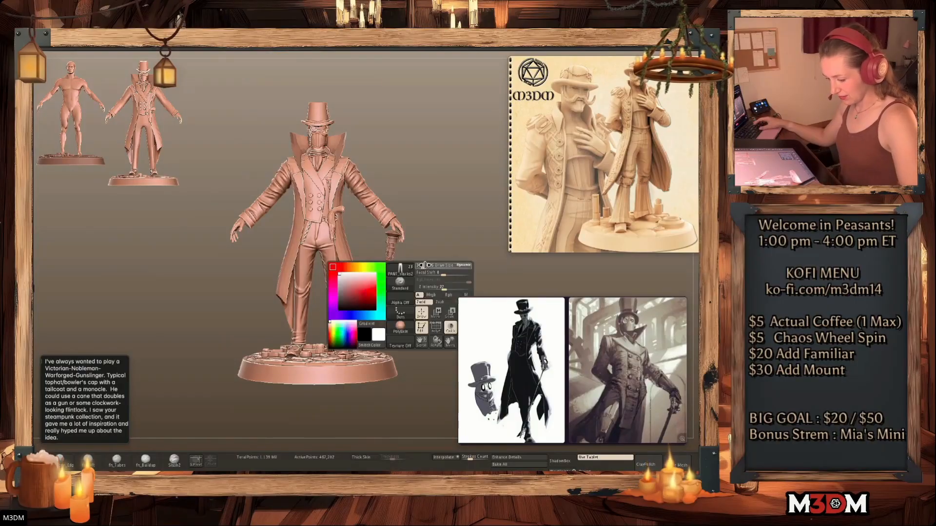
{"action": "key", "text": "f"}
{"action": "left_click", "coordinate": [350, 282], "text": "alt"}
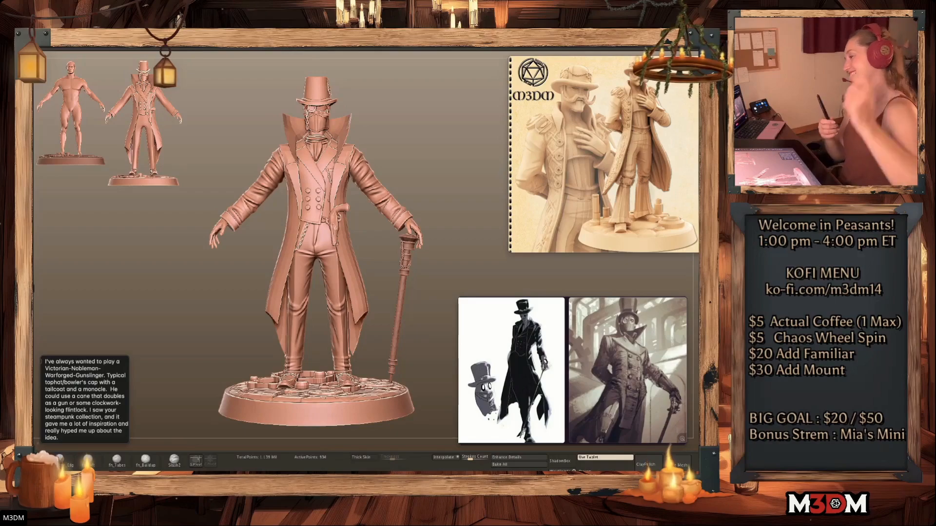
{"action": "left_click", "coordinate": [366, 292], "text": "alt"}
{"action": "key", "text": "space"}
{"action": "key", "text": "alt+s"}
{"action": "key", "text": "f"}
Examine the isolated coat's wireframe and polygroups
{"action": "mouse_move", "coordinate": [432, 287]}
{"action": "left_mouse_down"}
{"action": "mouse_move", "coordinate": [442, 278]}
{"action": "mouse_move", "coordinate": [435, 290]}
{"action": "left_mouse_up"}
{"action": "key", "text": "shift+f"}
{"action": "key", "text": "shift+f"}
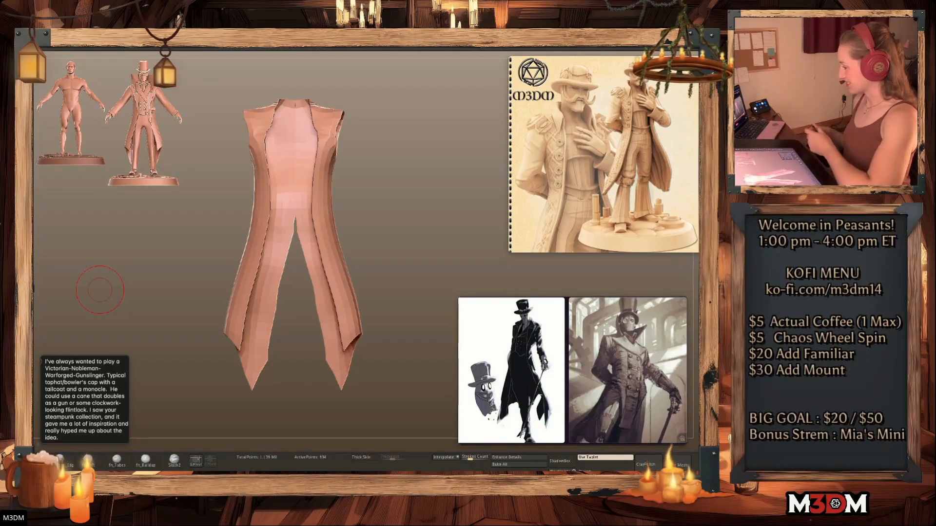
{"action": "key", "text": "shift+f"}
{"action": "key", "text": "shift+f"}
{"action": "key", "text": "shift+f"}
{"action": "key", "text": "shift+f"}
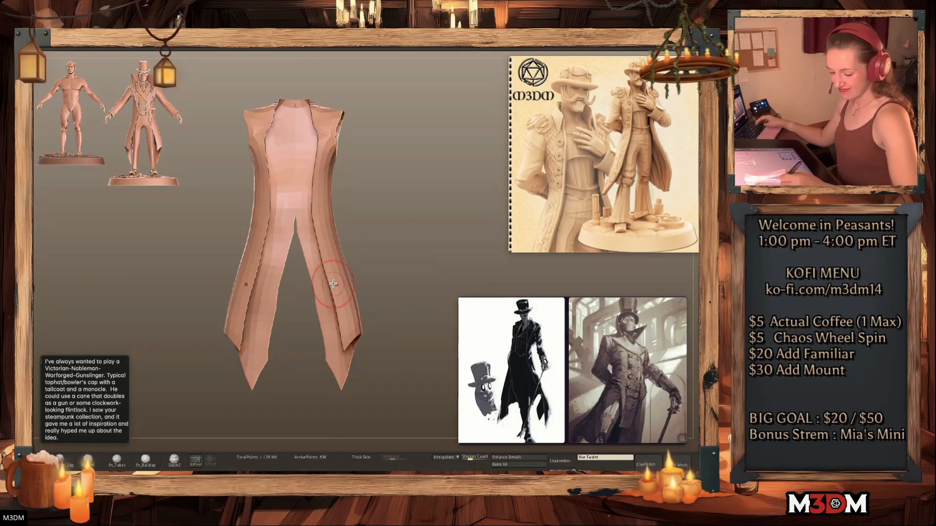
Undo the latest coat changes and apply the thickness to the coat's mesh
{"action": "key", "text": "ctrl+z"}
{"action": "key", "text": "ctrl+z"}
{"action": "key", "text": "ctrl+z"}
{"action": "key", "text": "ctrl+z"}
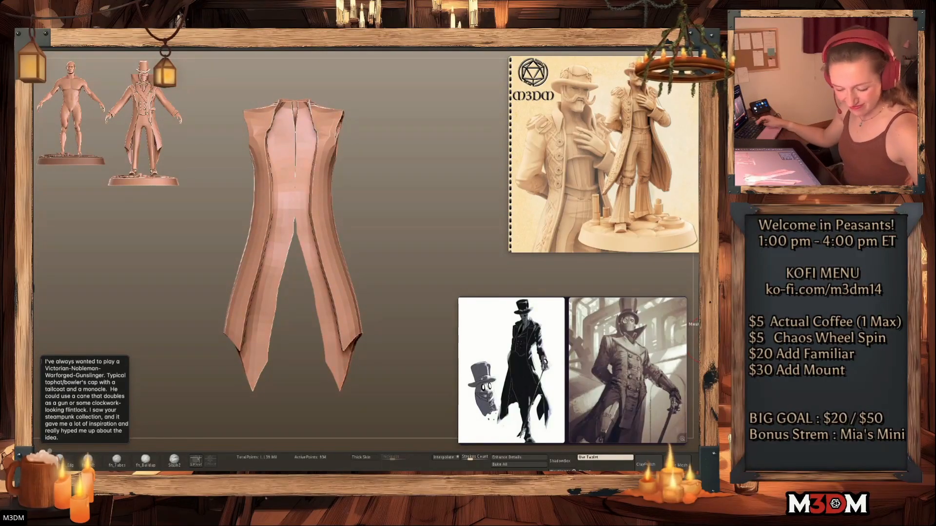
{"action": "key", "text": "ctrl+d"}
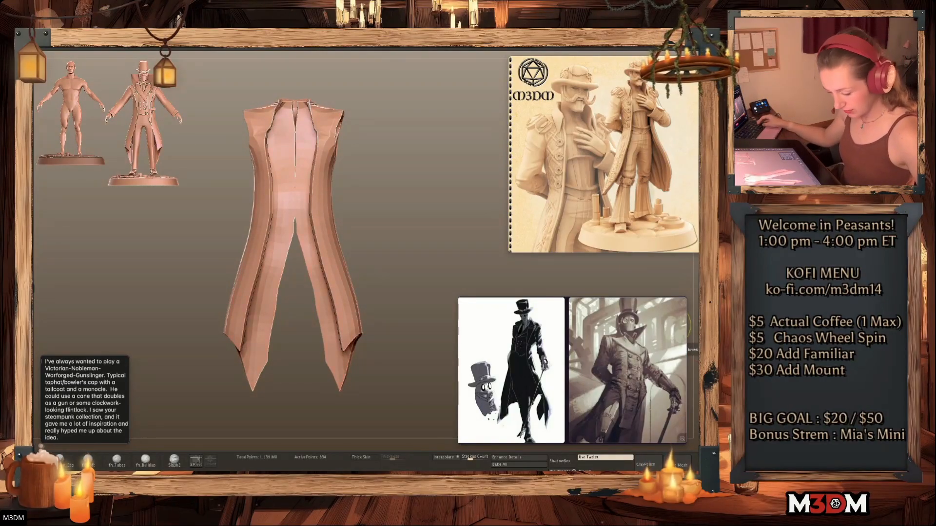
{"action": "key", "text": "Return"}
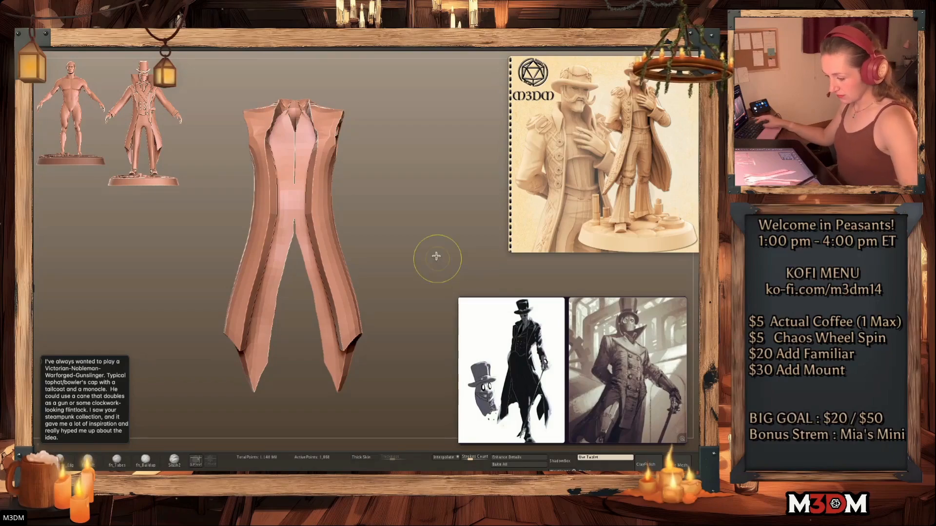
Save the project over Nobleman Warforged.zpr in the A_WIP folder
{"action": "key", "text": "ctrl+s"}
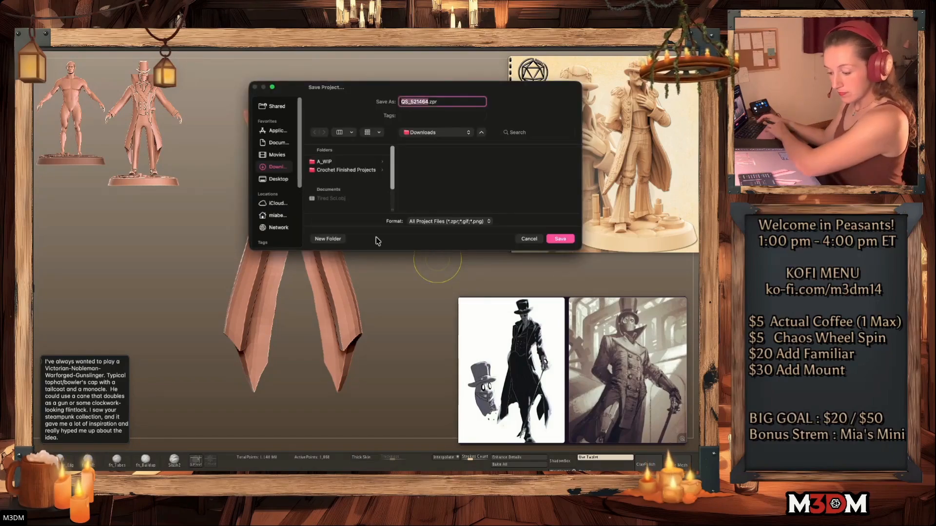
{"action": "left_click", "coordinate": [336, 162]}
{"action": "scroll", "coordinate": [441, 204], "scroll_direction": "down", "scroll_amount": 3}
{"action": "left_click", "coordinate": [438, 198]}
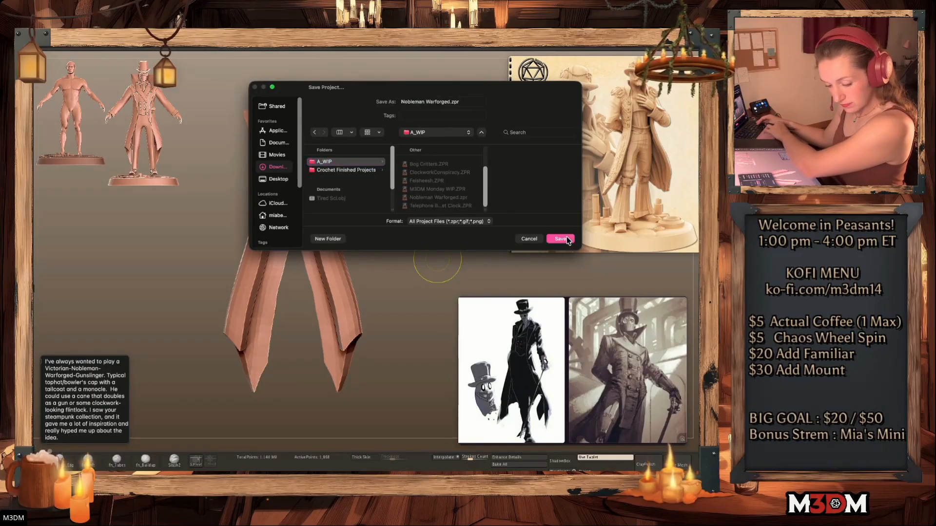
{"action": "left_click", "coordinate": [561, 239]}
{"action": "left_click", "coordinate": [425, 206]}
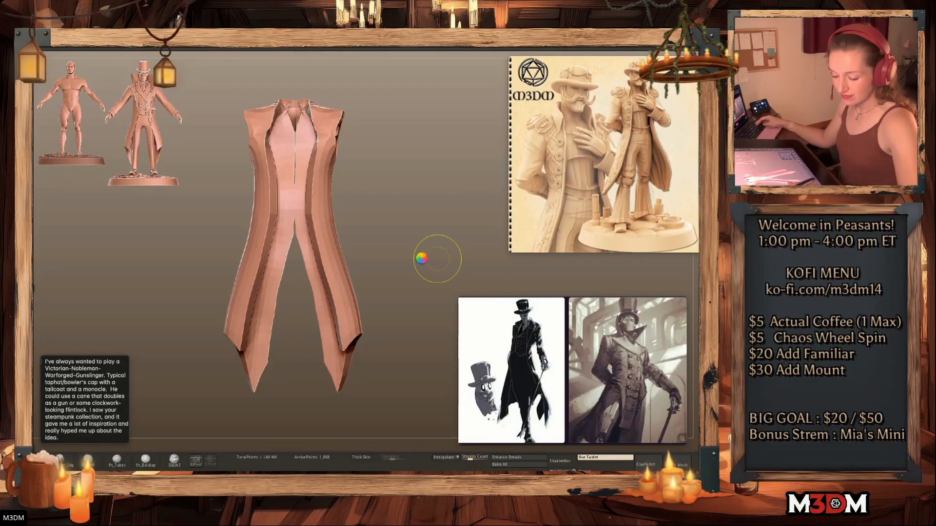
Show the full figure again and load the ZBGs_Cloth_Drapery brush from the Downloads folder
{"action": "key", "text": "shift+f"}
{"action": "key", "text": "shift+f"}
{"action": "key", "text": "alt+s"}
{"action": "left_click_drag", "start_coordinate": [463, 279], "coordinate": [457, 264], "text": "alt"}
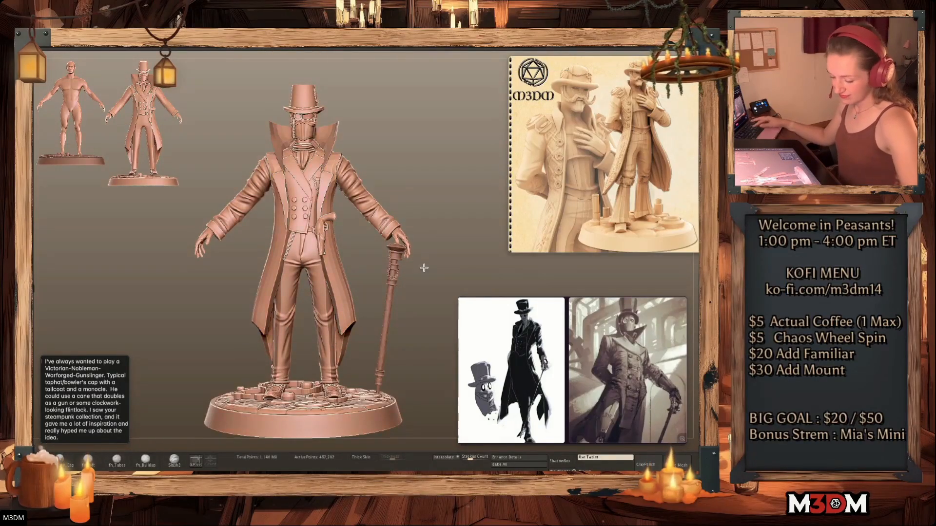
{"action": "key", "text": "b"}
{"action": "left_click", "coordinate": [199, 465]}
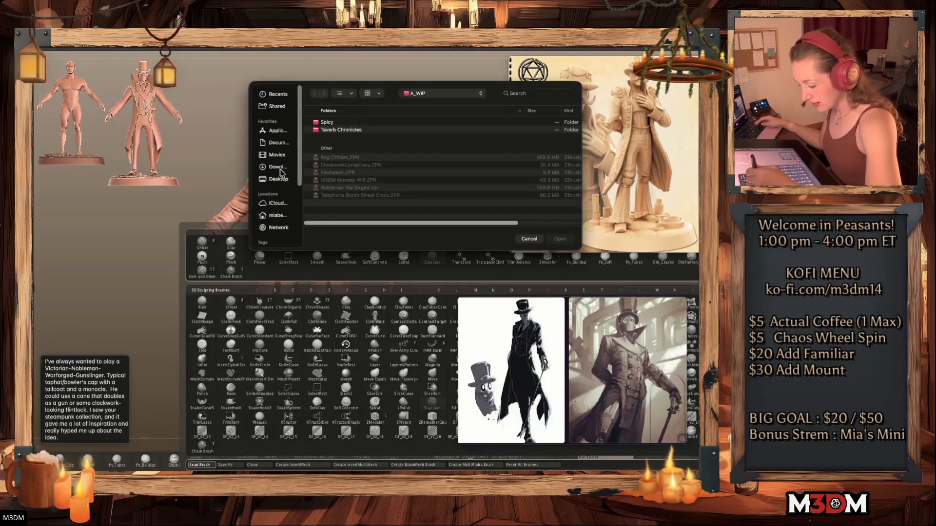
{"action": "left_click", "coordinate": [278, 167]}
{"action": "double_click", "coordinate": [342, 192]}
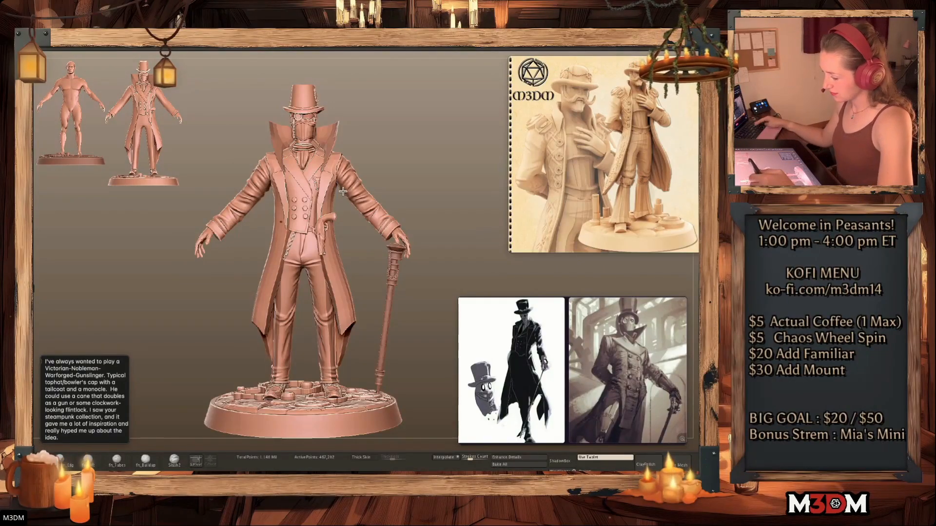
{"action": "key", "text": "space"}
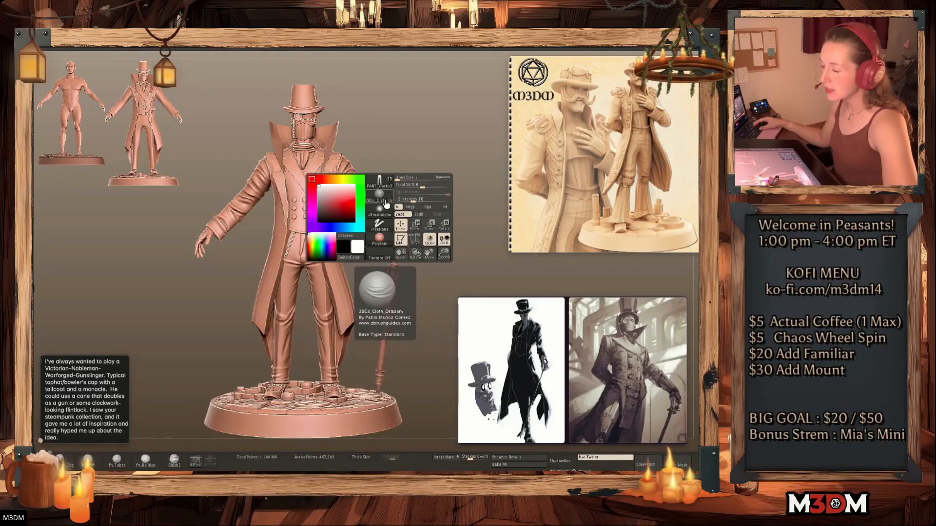
{"action": "key", "text": "space"}
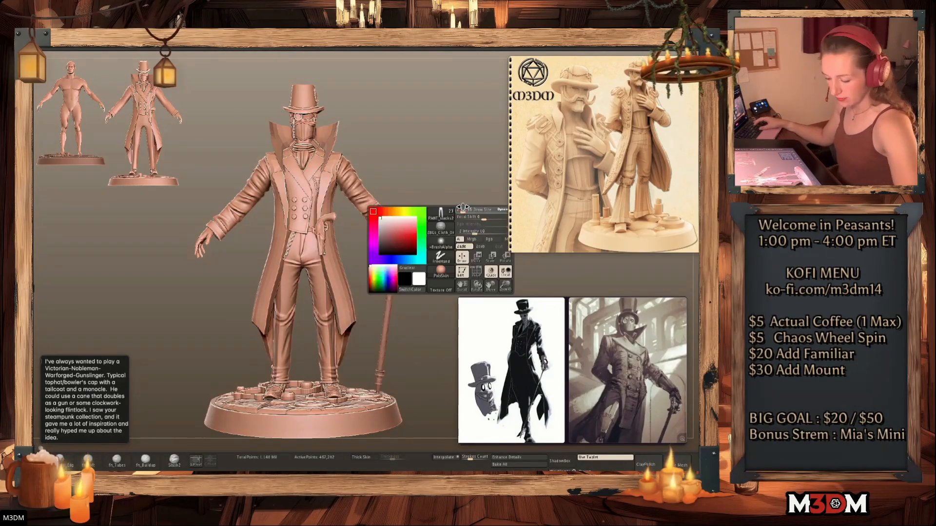
Select the long coat, isolate it, and subdivide its mesh three times
{"action": "left_click", "coordinate": [335, 265], "text": "alt"}
{"action": "key", "text": "shift+f"}
{"action": "key", "text": "ctrl+shift+s"}
{"action": "left_click_drag", "start_coordinate": [455, 279], "coordinate": [433, 253], "text": "alt"}
{"action": "key", "text": "ctrl+d"}
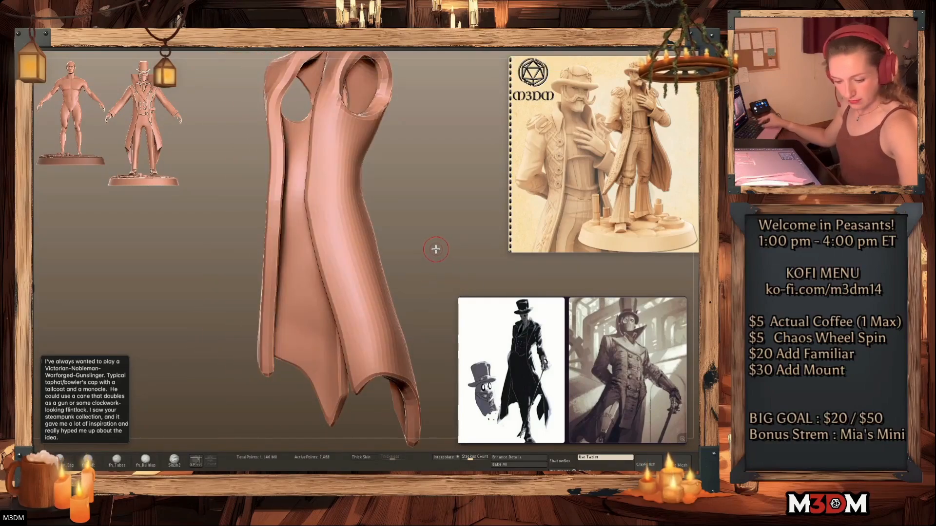
{"action": "key", "text": "ctrl+d"}
{"action": "key", "text": "ctrl+d"}
Try long drapery folds running down the coat's side from below the armhole to the hem, undoing each one
{"action": "left_click_drag", "start_coordinate": [311, 223], "coordinate": [360, 350]}
{"action": "key", "text": "ctrl+z"}
{"action": "left_click_drag", "start_coordinate": [309, 208], "coordinate": [360, 384]}
{"action": "key", "text": "space"}
{"action": "left_click_drag", "start_coordinate": [410, 269], "coordinate": [416, 271]}
{"action": "key", "text": "ctrl+z"}
{"action": "mouse_move", "coordinate": [314, 191]}
{"action": "left_mouse_down"}
{"action": "mouse_move", "coordinate": [319, 246]}
{"action": "mouse_move", "coordinate": [361, 377]}
{"action": "left_mouse_up"}
{"action": "left_click_drag", "start_coordinate": [413, 267], "coordinate": [427, 260]}
{"action": "key", "text": "ctrl+z"}
Try more vertical folds down the coat's side from different angles, undo them, and adjust the brush settings
{"action": "left_click_drag", "start_coordinate": [311, 180], "coordinate": [343, 370]}
{"action": "left_click_drag", "start_coordinate": [432, 245], "coordinate": [406, 250]}
{"action": "key", "text": "ctrl+z"}
{"action": "left_click_drag", "start_coordinate": [314, 172], "coordinate": [331, 357]}
{"action": "left_click_drag", "start_coordinate": [433, 262], "coordinate": [403, 226], "text": "alt"}
{"action": "mouse_move", "coordinate": [288, 161]}
{"action": "left_mouse_down"}
{"action": "mouse_move", "coordinate": [279, 314]}
{"action": "mouse_move", "coordinate": [319, 363]}
{"action": "left_mouse_up"}
{"action": "left_click_drag", "start_coordinate": [344, 234], "coordinate": [361, 219]}
{"action": "key", "text": "ctrl+z"}
{"action": "left_click_drag", "start_coordinate": [302, 165], "coordinate": [302, 232]}
{"action": "mouse_move", "coordinate": [412, 199]}
{"action": "left_mouse_down"}
{"action": "mouse_move", "coordinate": [349, 210]}
{"action": "mouse_move", "coordinate": [317, 200]}
{"action": "left_mouse_up"}
{"action": "key", "text": "ctrl+z"}
{"action": "key", "text": "ctrl+z"}
{"action": "key", "text": "space"}
Try overlapping vertical folds below the armhole, soften them with smoothing, and undo the smoothing
{"action": "left_click_drag", "start_coordinate": [299, 168], "coordinate": [298, 370]}
{"action": "left_click_drag", "start_coordinate": [306, 171], "coordinate": [299, 383]}
{"action": "left_click_drag", "start_coordinate": [306, 200], "coordinate": [318, 367]}
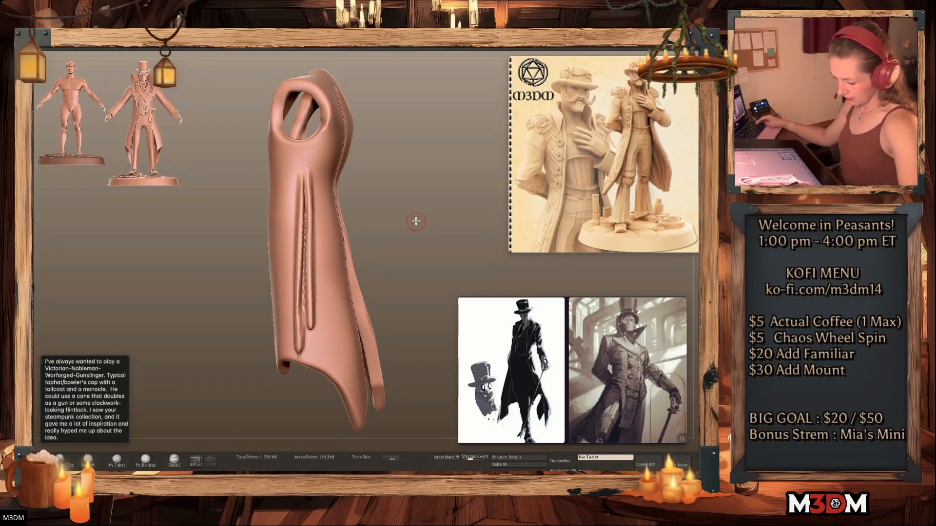
{"action": "left_click_drag", "start_coordinate": [417, 222], "coordinate": [402, 220]}
{"action": "key", "text": "ctrl+z"}
{"action": "left_click_drag", "start_coordinate": [305, 195], "coordinate": [307, 359]}
{"action": "left_click_drag", "start_coordinate": [306, 207], "coordinate": [303, 249], "text": "shift"}
{"action": "left_click_drag", "start_coordinate": [300, 298], "coordinate": [301, 317], "text": "shift"}
{"action": "key", "text": "ctrl+z"}
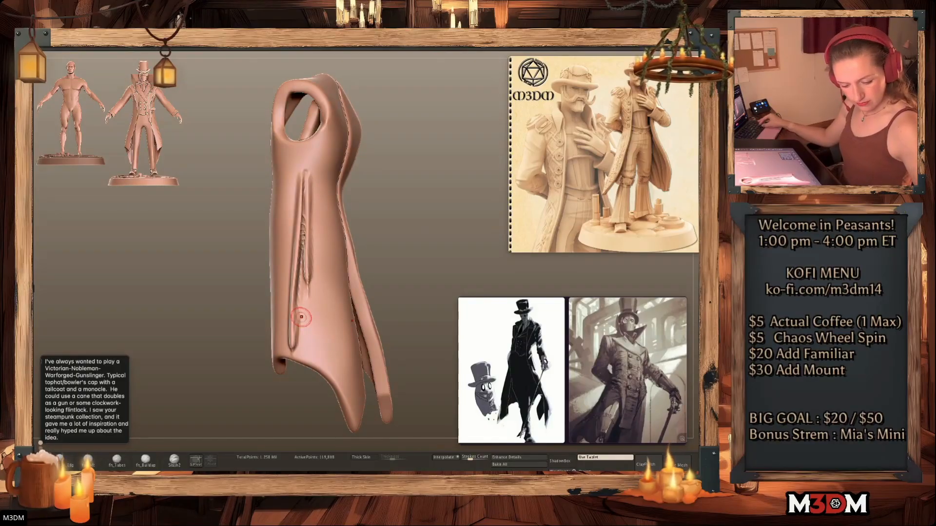
{"action": "key", "text": "ctrl+z"}
Try angled folds across the coat's upper body and subdivide the mesh once more
{"action": "mouse_move", "coordinate": [306, 195]}
{"action": "left_mouse_down"}
{"action": "mouse_move", "coordinate": [315, 286]}
{"action": "mouse_move", "coordinate": [322, 283]}
{"action": "left_mouse_up"}
{"action": "mouse_move", "coordinate": [400, 226]}
{"action": "left_mouse_down"}
{"action": "mouse_move", "coordinate": [432, 203]}
{"action": "mouse_move", "coordinate": [408, 240]}
{"action": "left_mouse_up"}
{"action": "left_click_drag", "start_coordinate": [381, 171], "coordinate": [359, 267]}
{"action": "left_click_drag", "start_coordinate": [432, 221], "coordinate": [400, 220]}
{"action": "key", "text": "ctrl+z"}
{"action": "left_click_drag", "start_coordinate": [391, 181], "coordinate": [364, 265]}
{"action": "left_click_drag", "start_coordinate": [436, 238], "coordinate": [443, 238]}
{"action": "left_click_drag", "start_coordinate": [394, 176], "coordinate": [360, 284]}
{"action": "mouse_move", "coordinate": [441, 235]}
{"action": "left_mouse_down"}
{"action": "mouse_move", "coordinate": [456, 235]}
{"action": "mouse_move", "coordinate": [456, 288]}
{"action": "mouse_move", "coordinate": [449, 279]}
{"action": "mouse_move", "coordinate": [470, 243]}
{"action": "mouse_move", "coordinate": [473, 269]}
{"action": "mouse_move", "coordinate": [430, 236]}
{"action": "mouse_move", "coordinate": [420, 276]}
{"action": "mouse_move", "coordinate": [437, 277]}
{"action": "mouse_move", "coordinate": [445, 261]}
{"action": "mouse_move", "coordinate": [405, 273]}
{"action": "mouse_move", "coordinate": [409, 266]}
{"action": "left_mouse_up"}
{"action": "key", "text": "ctrl+d"}
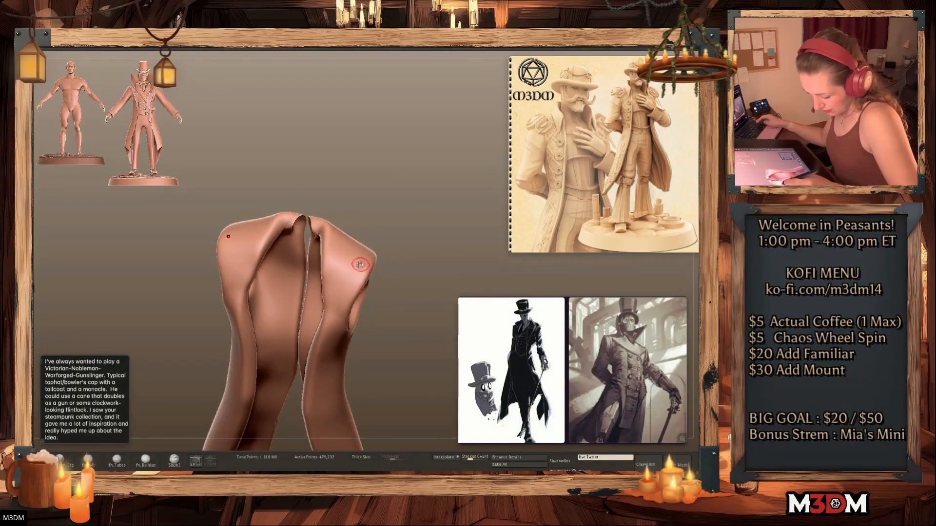
Try a fold down the front of the coat's shoulder, undo it, and adjust the brush's draw size
{"action": "mouse_move", "coordinate": [343, 262]}
{"action": "left_mouse_down"}
{"action": "mouse_move", "coordinate": [334, 302]}
{"action": "mouse_move", "coordinate": [341, 300]}
{"action": "left_mouse_up"}
{"action": "key", "text": "ctrl+z"}
{"action": "key", "text": "space"}
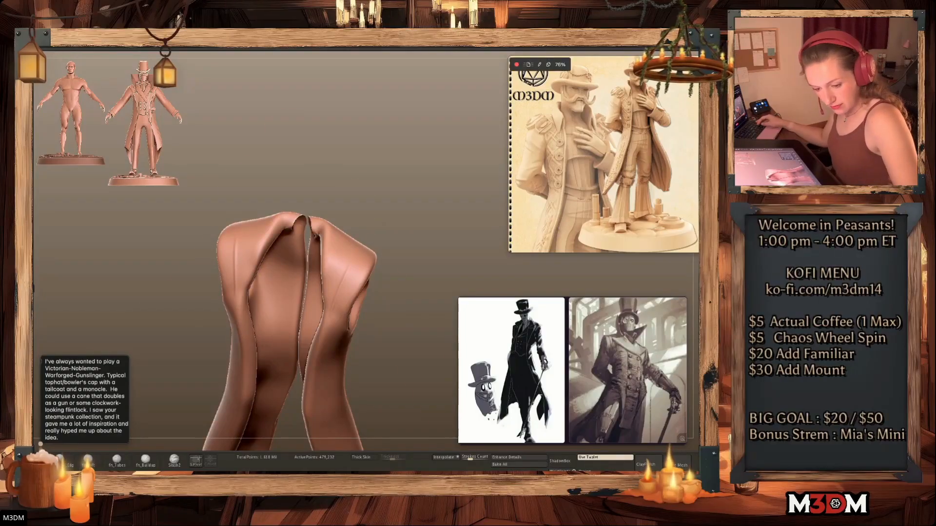
{"action": "key", "text": "alt+s"}
{"action": "key", "text": "space"}
{"action": "key", "text": "shift+f"}
{"action": "key", "text": "shift+f"}
{"action": "key", "text": "alt+s"}
{"action": "key", "text": "space"}
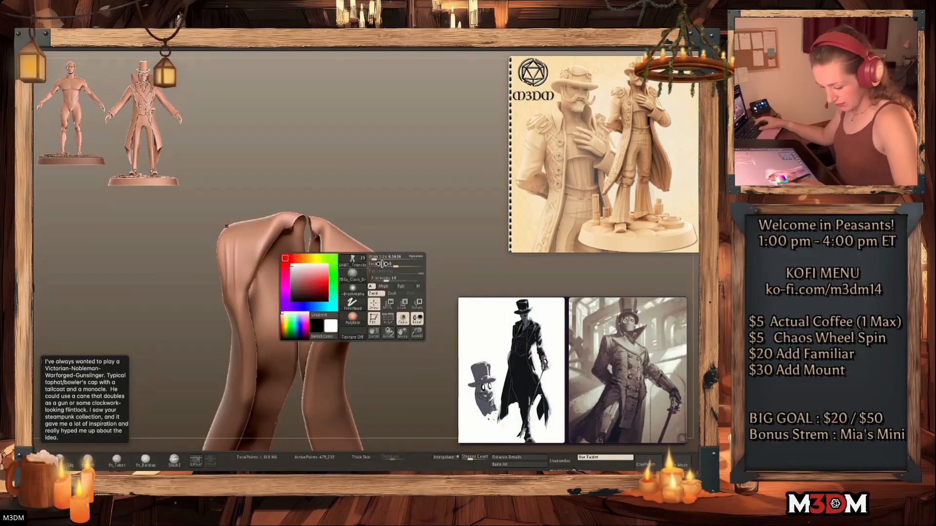
{"action": "key", "text": "space"}
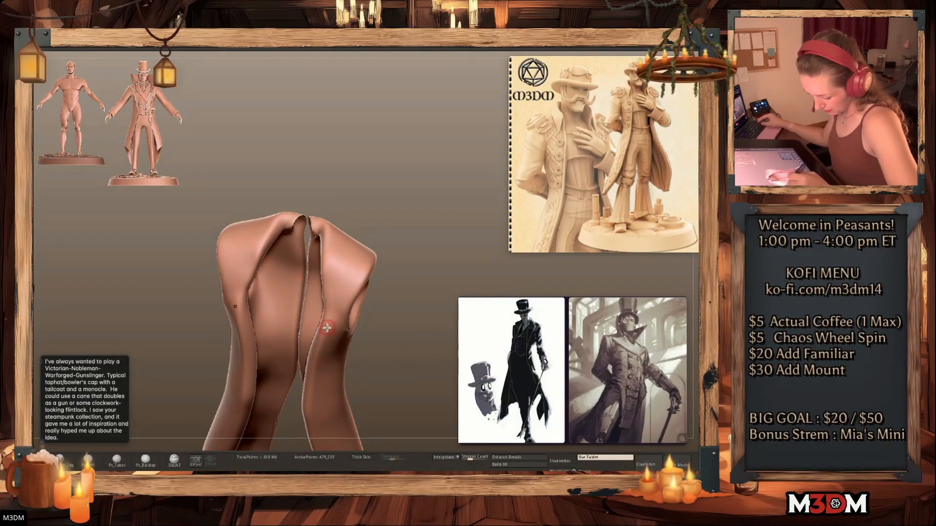
Sculpt symmetrical creases from the coat's shoulders down toward the front opening, smoothing and restating them
{"action": "left_click_drag", "start_coordinate": [336, 299], "coordinate": [329, 325]}
{"action": "left_click_drag", "start_coordinate": [360, 268], "coordinate": [334, 303]}
{"action": "left_click_drag", "start_coordinate": [362, 275], "coordinate": [336, 302]}
{"action": "mouse_move", "coordinate": [366, 256]}
{"action": "left_mouse_down"}
{"action": "mouse_move", "coordinate": [326, 319]}
{"action": "mouse_move", "coordinate": [339, 293]}
{"action": "left_mouse_up"}
{"action": "left_click_drag", "start_coordinate": [422, 324], "coordinate": [414, 291]}
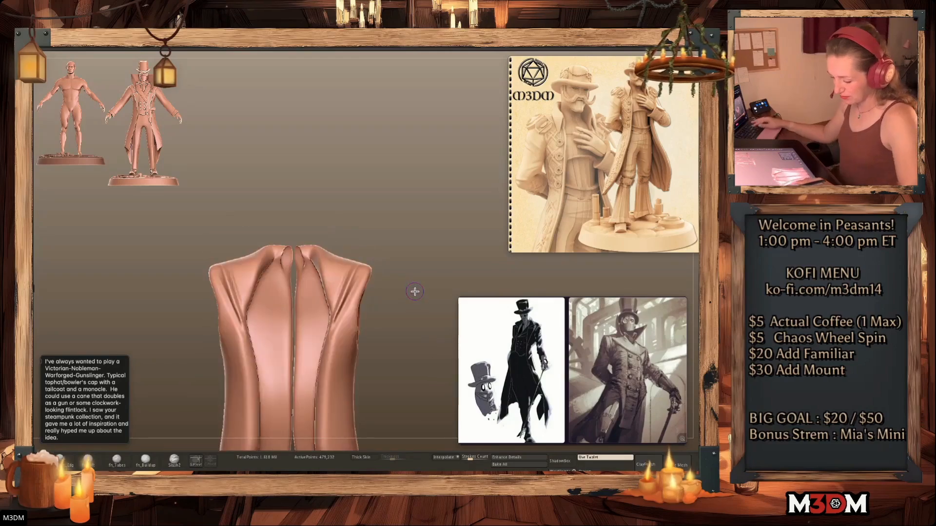
{"action": "mouse_move", "coordinate": [357, 279]}
{"action": "left_mouse_down", "text": "shift"}
{"action": "mouse_move", "coordinate": [339, 313]}
{"action": "mouse_move", "coordinate": [357, 269]}
{"action": "mouse_move", "coordinate": [337, 340]}
{"action": "left_mouse_up", "text": "shift"}
{"action": "left_click_drag", "start_coordinate": [358, 300], "coordinate": [335, 343]}
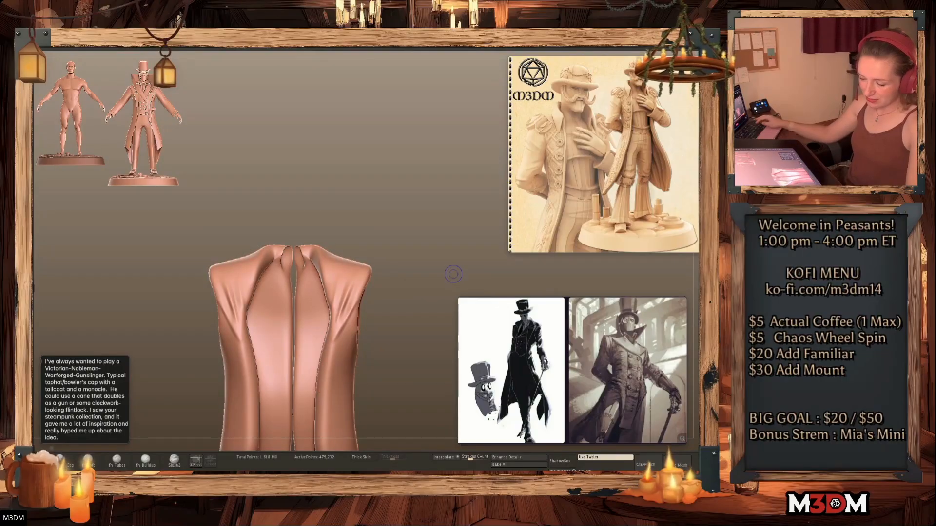
Show the full figure and lower the coat to its base subdivision level
{"action": "key", "text": "shift+s"}
{"action": "mouse_move", "coordinate": [420, 227]}
{"action": "left_mouse_down", "text": "alt"}
{"action": "mouse_move", "coordinate": [422, 235]}
{"action": "mouse_move", "coordinate": [413, 210]}
{"action": "left_mouse_up", "text": "alt"}
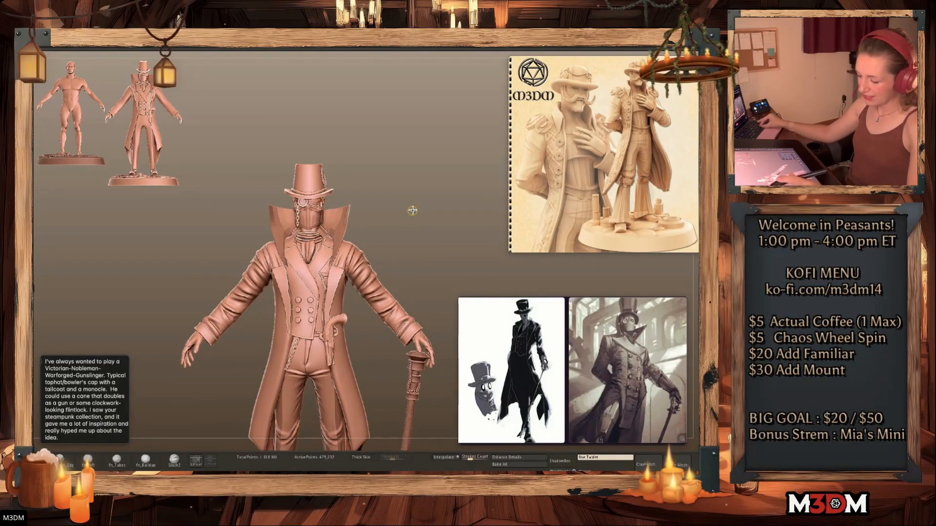
{"action": "key", "text": "shift+d"}
{"action": "key", "text": "shift+d"}
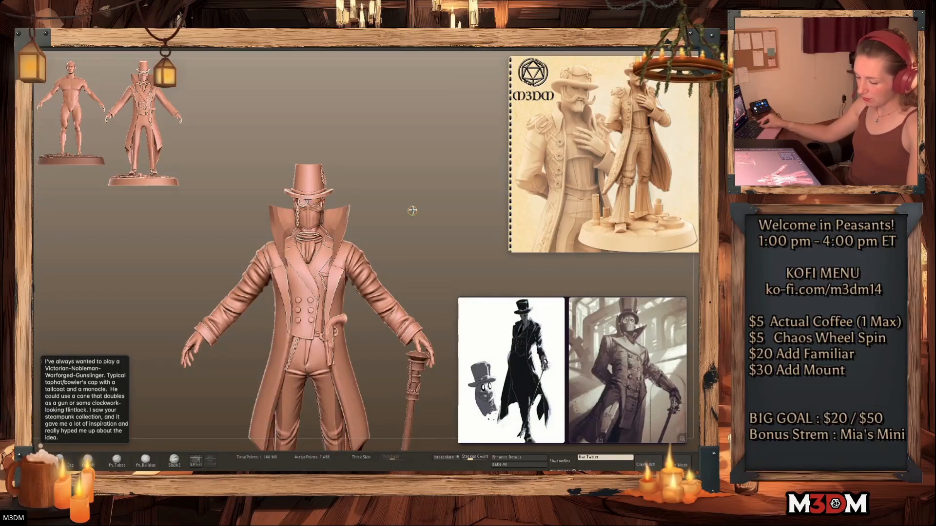
{"action": "left_click_drag", "start_coordinate": [424, 240], "coordinate": [387, 180]}
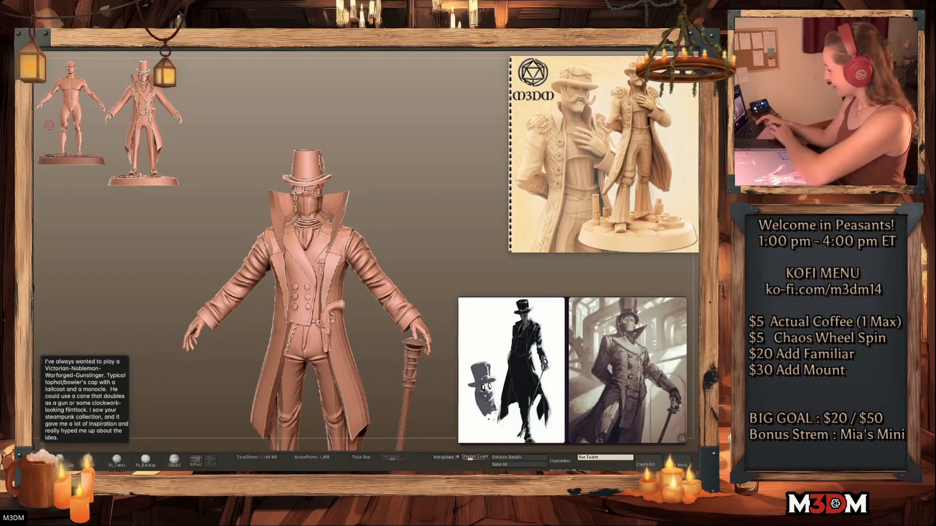
Isolate the low-poly coat, examine its mesh from the back, and try a subdivision that is undone
{"action": "key", "text": "shift+f"}
{"action": "key", "text": "shift+f"}
{"action": "left_click", "coordinate": [707, 266]}
{"action": "left_click_drag", "start_coordinate": [445, 276], "coordinate": [440, 250]}
{"action": "key", "text": "shift+f"}
{"action": "key", "text": "shift+f"}
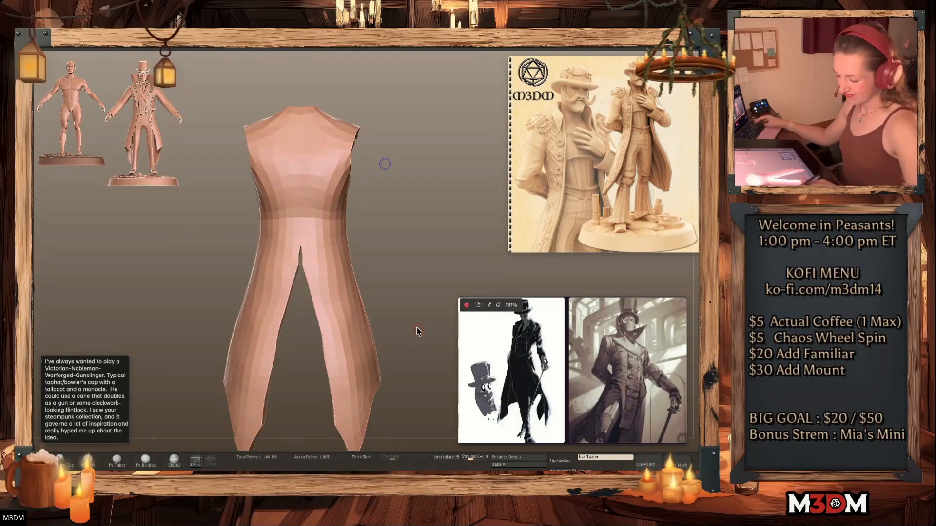
{"action": "left_click_drag", "start_coordinate": [383, 163], "coordinate": [420, 300]}
{"action": "key", "text": "shift+f"}
{"action": "key", "text": "shift+f"}
{"action": "key", "text": "ctrl+d"}
{"action": "key", "text": "ctrl+z"}
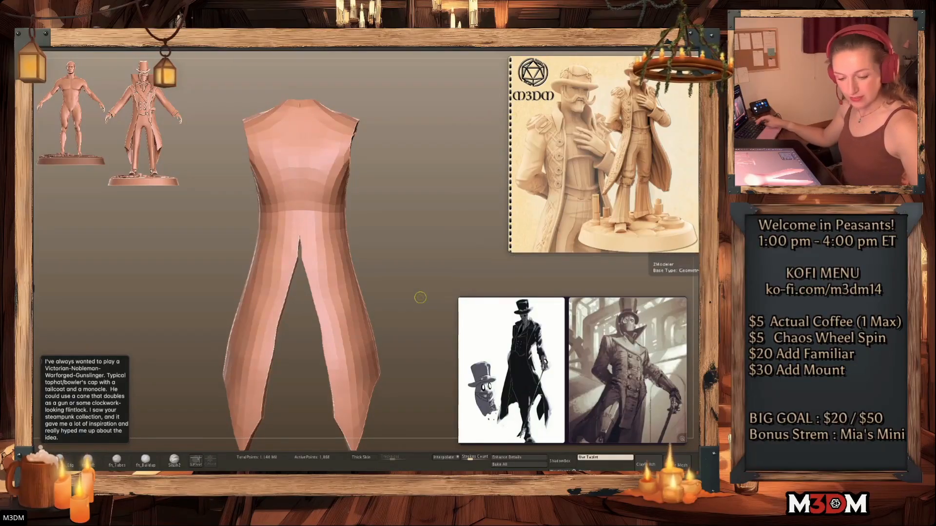
Examine the isolated coat's wireframe and polygroups from a rear three-quarter angle
{"action": "left_click_drag", "start_coordinate": [428, 261], "coordinate": [432, 222]}
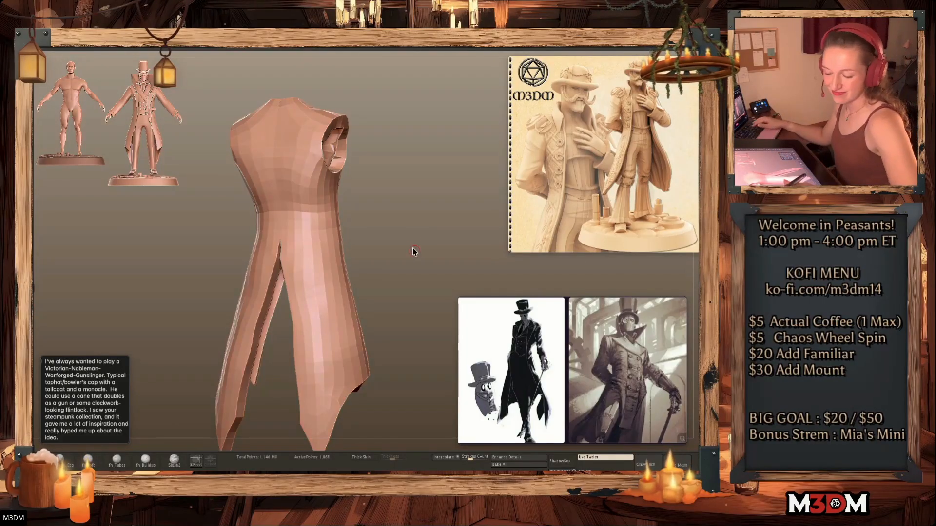
{"action": "key", "text": "shift+f"}
{"action": "key", "text": "shift+f"}
{"action": "mouse_move", "coordinate": [426, 234]}
{"action": "left_mouse_down", "text": "alt"}
{"action": "mouse_move", "coordinate": [414, 270]}
{"action": "mouse_move", "coordinate": [433, 224]}
{"action": "mouse_move", "coordinate": [436, 244]}
{"action": "left_mouse_up", "text": "alt"}
{"action": "key", "text": "shift+f"}
{"action": "key", "text": "shift+f"}
{"action": "key", "text": "shift+f"}
Try edge edits on the coat's mesh, undo them, and compare the armholes with the sleeves on the full figure
{"action": "left_click_drag", "start_coordinate": [324, 215], "coordinate": [332, 217]}
{"action": "key", "text": "ctrl+z"}
{"action": "left_click_drag", "start_coordinate": [424, 215], "coordinate": [156, 372]}
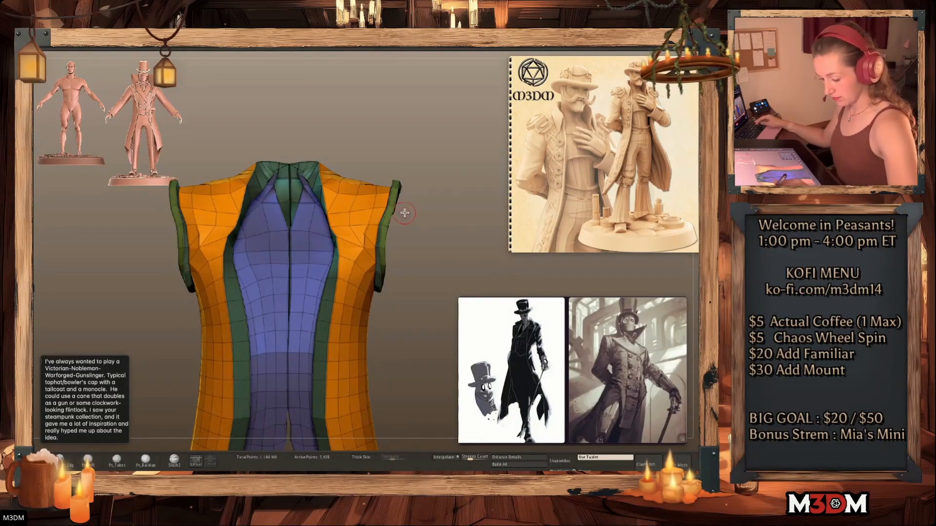
{"action": "key", "text": "shift+f"}
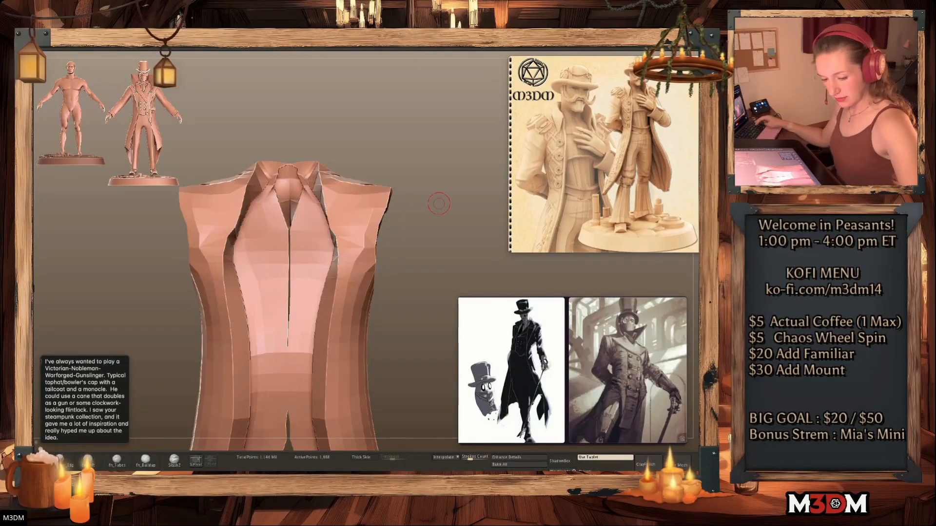
{"action": "key", "text": "alt+s"}
{"action": "key", "text": "shift+f"}
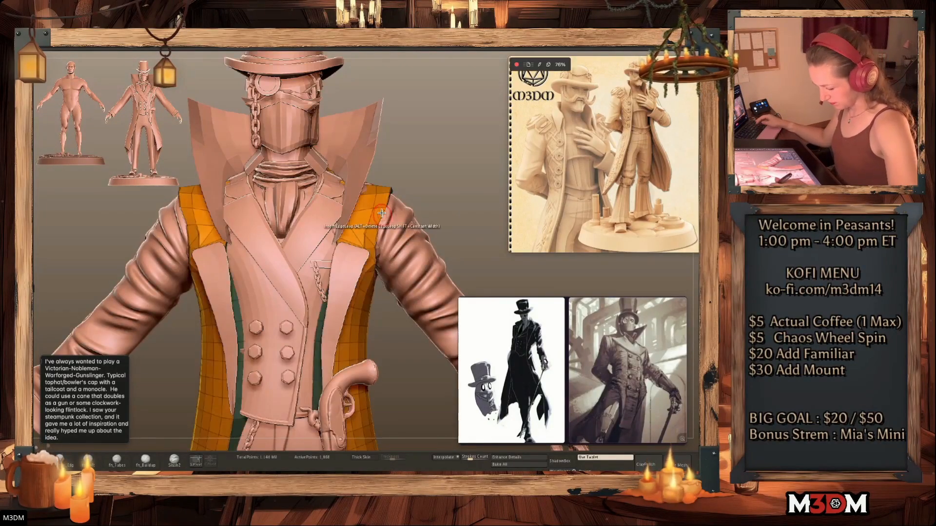
{"action": "left_click_drag", "start_coordinate": [433, 188], "coordinate": [409, 188]}
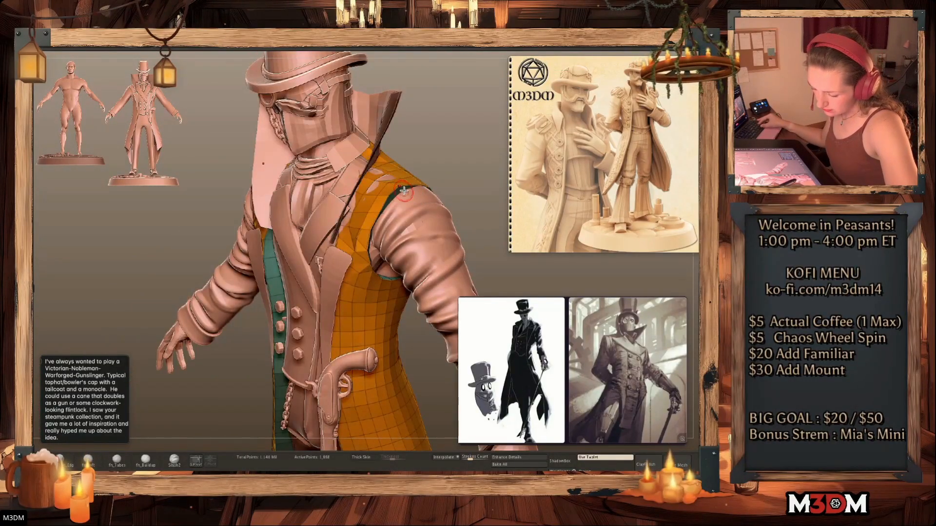
Isolate the coat and try an edge loop around the armhole edges
{"action": "key", "text": "alt+s"}
{"action": "mouse_move", "coordinate": [436, 195]}
{"action": "left_mouse_down"}
{"action": "mouse_move", "coordinate": [432, 184]}
{"action": "mouse_move", "coordinate": [468, 177]}
{"action": "mouse_move", "coordinate": [435, 200]}
{"action": "left_mouse_up"}
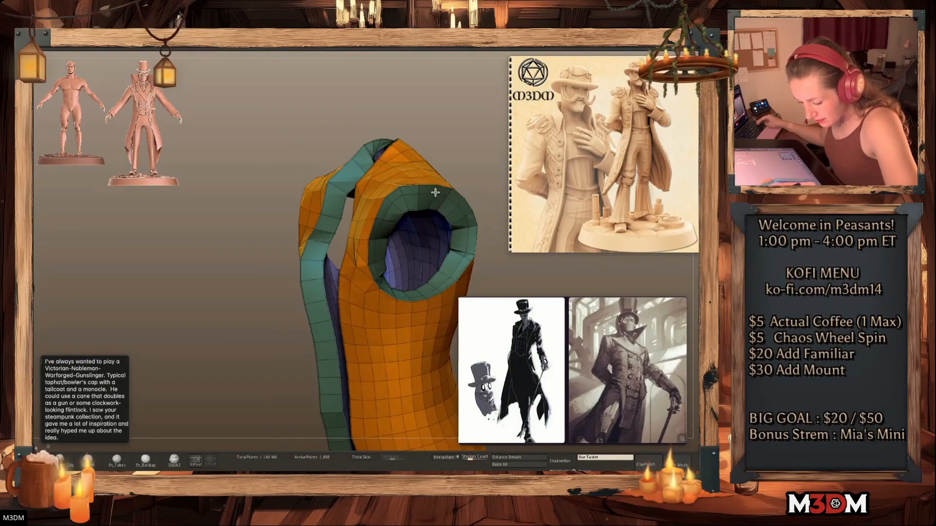
{"action": "left_click_drag", "start_coordinate": [458, 160], "coordinate": [468, 163]}
{"action": "left_click_drag", "start_coordinate": [442, 192], "coordinate": [468, 169]}
{"action": "left_click", "coordinate": [404, 219]}
{"action": "left_click_drag", "start_coordinate": [438, 276], "coordinate": [454, 286]}
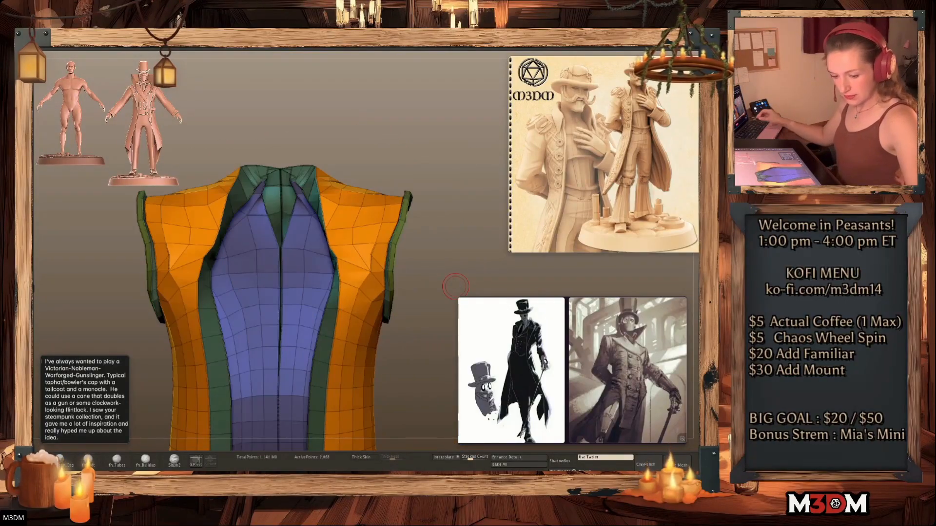
Show the full figure, undo the armhole edge loop, and insert a new one around the coat's armholes
{"action": "key", "text": "alt+s"}
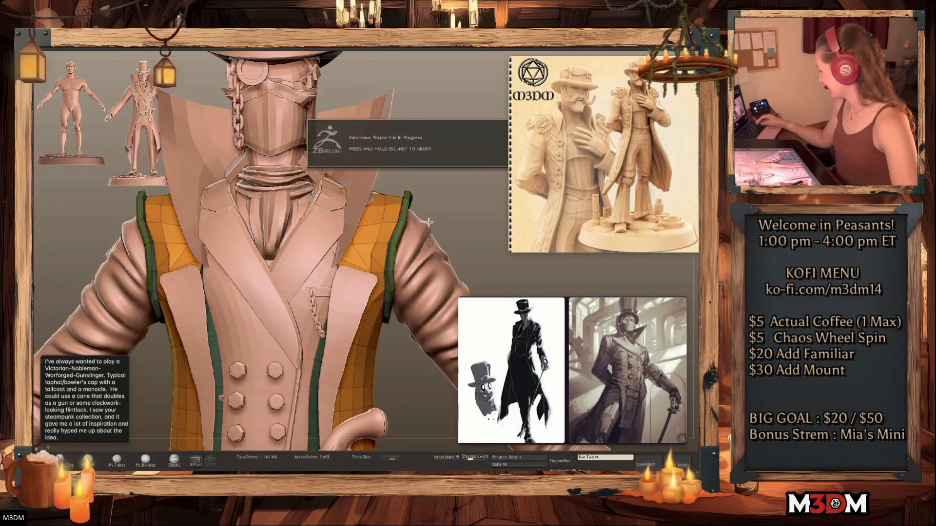
{"action": "key", "text": "ctrl+z"}
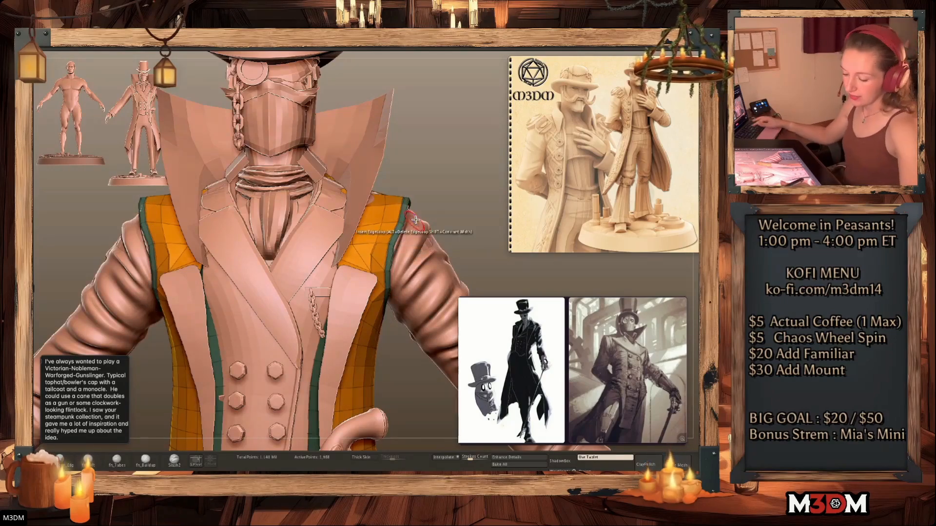
{"action": "left_click", "coordinate": [402, 214]}
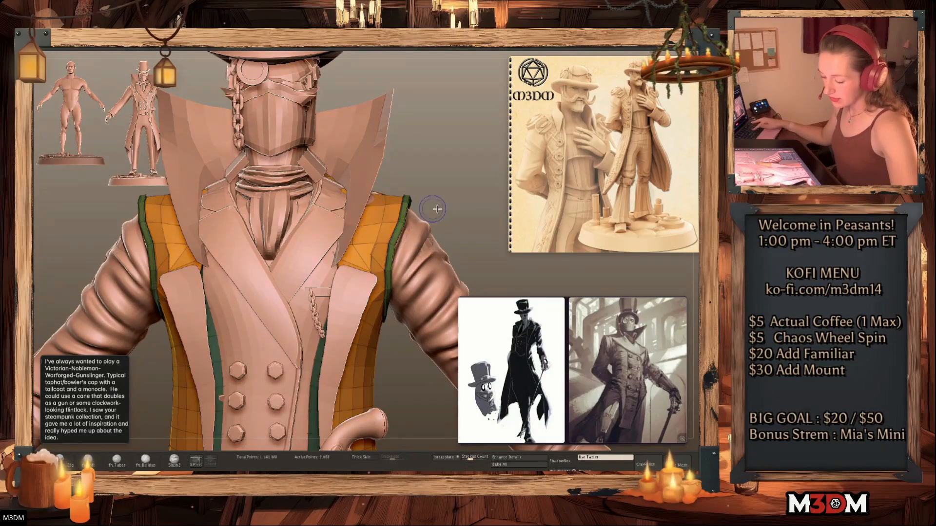
Examine the long coat's wireframe and polygroups against the full figure from the front, down to the hem
{"action": "key", "text": "shift+f"}
{"action": "left_click_drag", "start_coordinate": [466, 232], "coordinate": [451, 167], "text": "alt"}
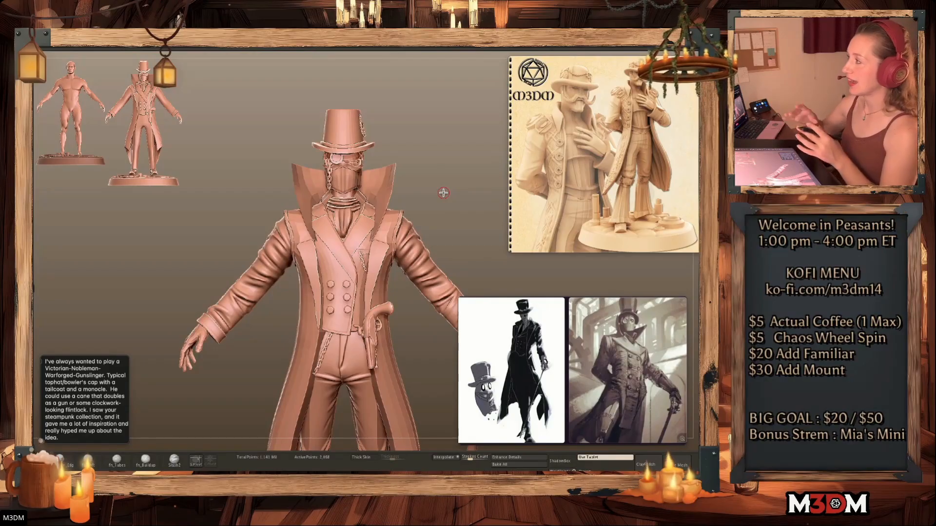
{"action": "left_click_drag", "start_coordinate": [439, 205], "coordinate": [408, 110], "text": "alt"}
{"action": "key", "text": "shift+f"}
{"action": "key", "text": "shift+f"}
{"action": "left_click_drag", "start_coordinate": [410, 320], "coordinate": [422, 284]}
{"action": "key", "text": "shift+f"}
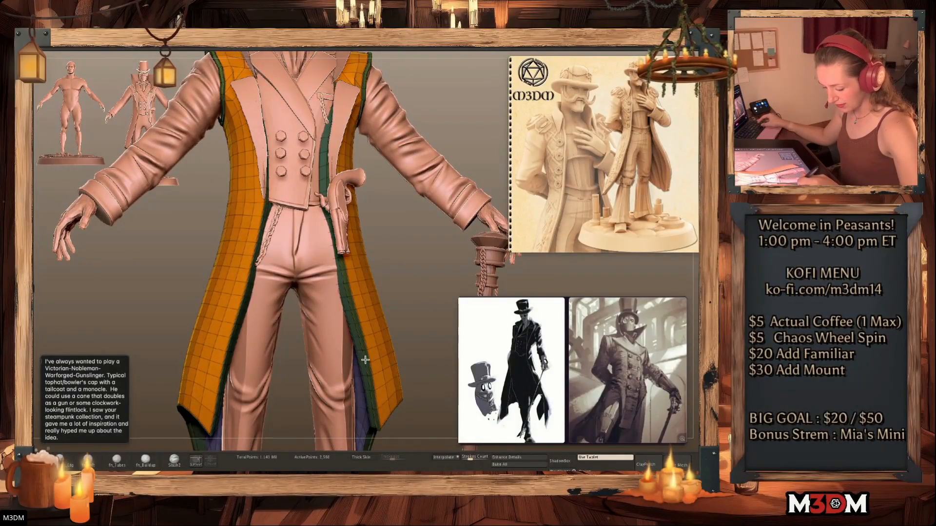
{"action": "key", "text": "shift+f"}
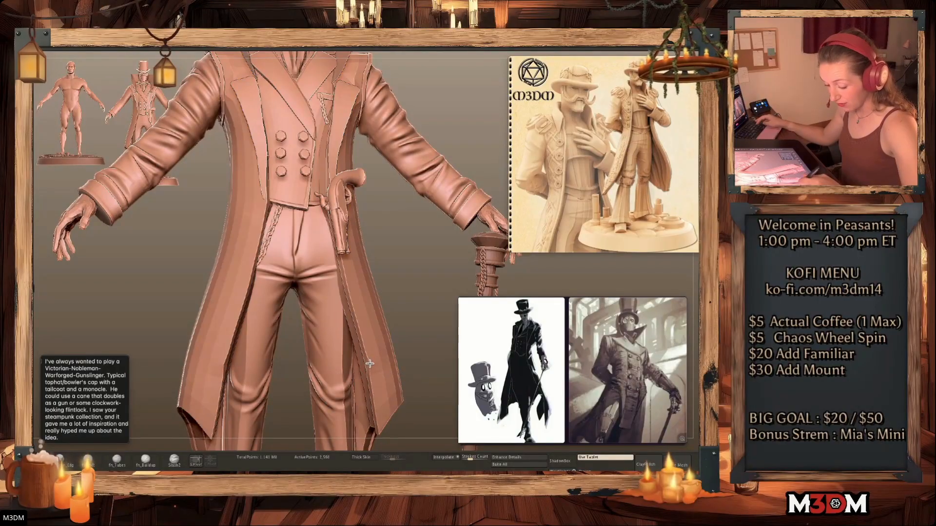
{"action": "left_click_drag", "start_coordinate": [426, 308], "coordinate": [404, 312]}
{"action": "key", "text": "shift+f"}
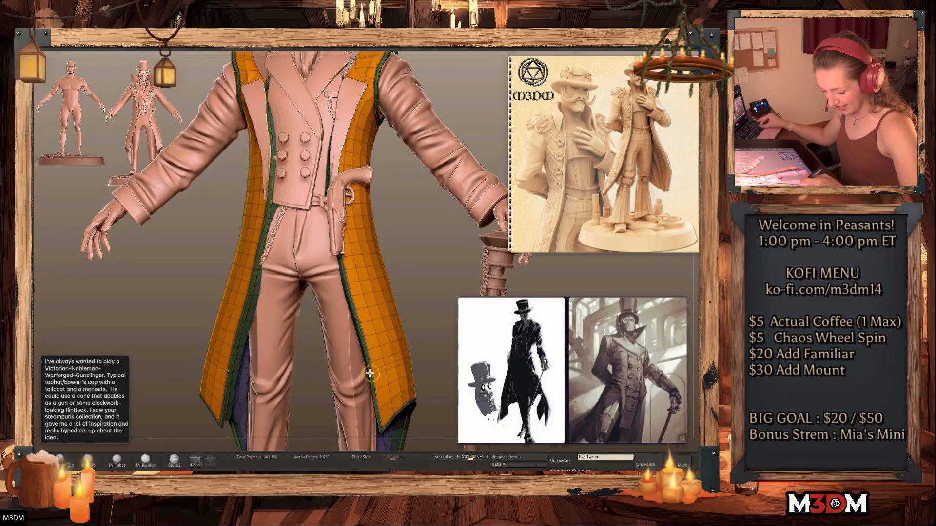
{"action": "key", "text": "shift+f"}
{"action": "left_click_drag", "start_coordinate": [416, 323], "coordinate": [430, 340]}
Subdivide the coat and return it to the lower subdivision level, checking the mesh from behind
{"action": "left_click_drag", "start_coordinate": [451, 392], "coordinate": [262, 392]}
{"action": "left_click_drag", "start_coordinate": [164, 383], "coordinate": [78, 386], "text": "alt"}
{"action": "key", "text": "ctrl+d"}
{"action": "key", "text": "shift+d"}
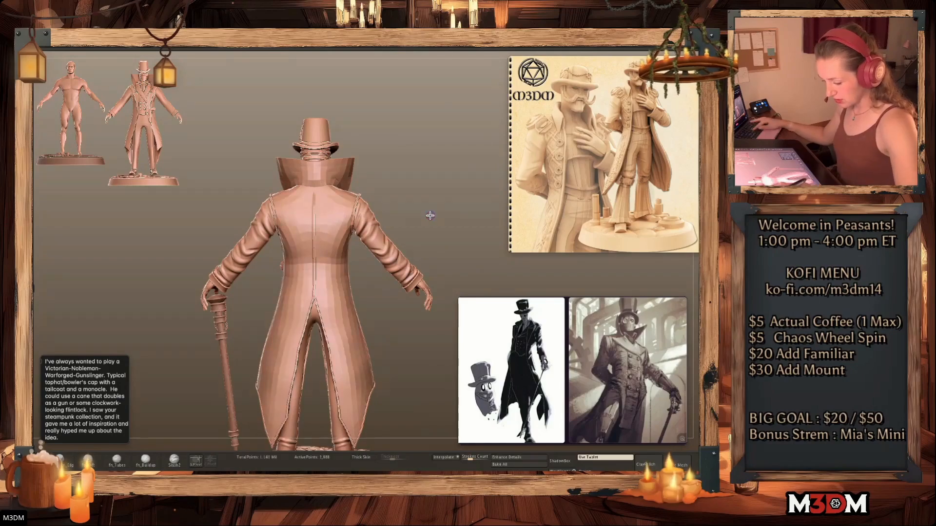
{"action": "key", "text": "shift+f"}
{"action": "key", "text": "shift+f"}
Try smoothing the coat's centre back seam, and undo the stroke
{"action": "left_click_drag", "start_coordinate": [438, 265], "coordinate": [442, 312], "text": "alt"}
{"action": "left_click_drag", "start_coordinate": [374, 105], "coordinate": [385, 273], "text": "shift"}
{"action": "left_click_drag", "start_coordinate": [459, 198], "coordinate": [383, 383], "text": "alt"}
{"action": "left_click_drag", "start_coordinate": [312, 197], "coordinate": [314, 299], "text": "shift"}
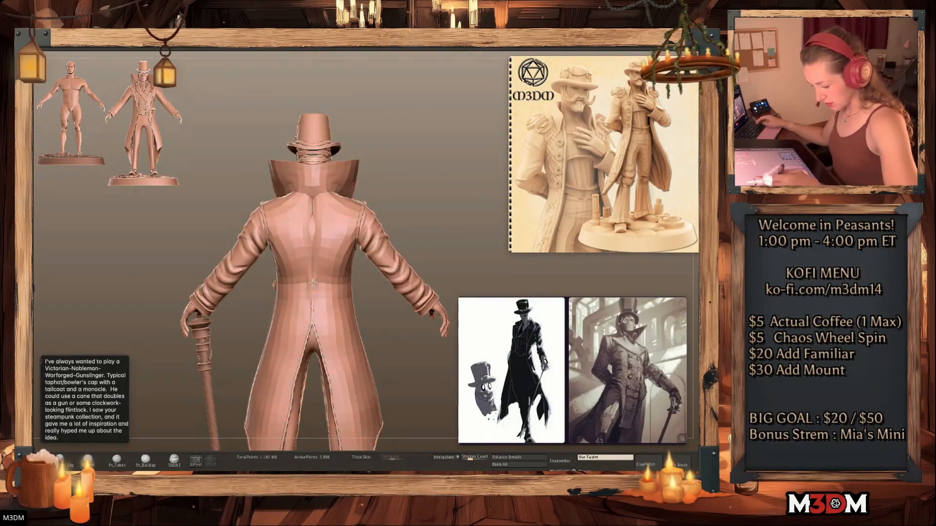
{"action": "key", "text": "ctrl+z"}
Compare the back of the coat at higher subdivision levels, with and without its wireframe
{"action": "key", "text": "d"}
{"action": "key", "text": "d"}
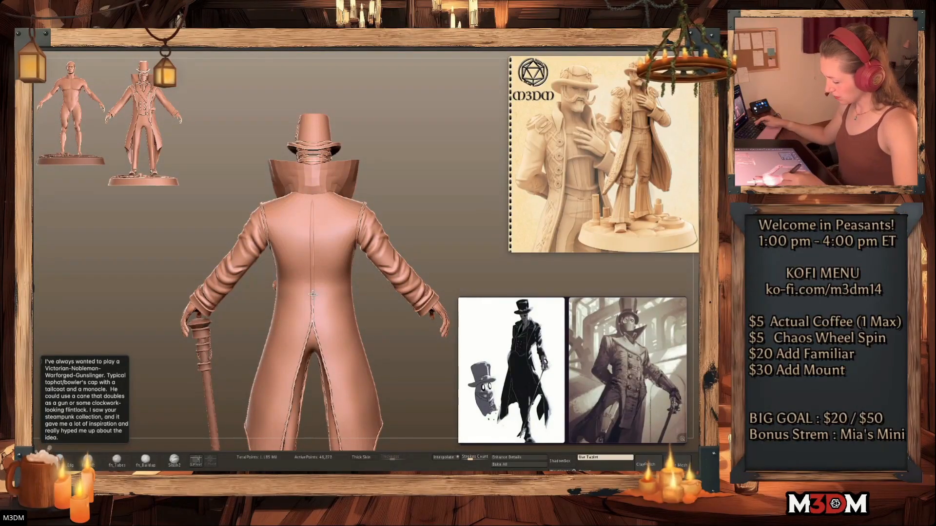
{"action": "key", "text": "f"}
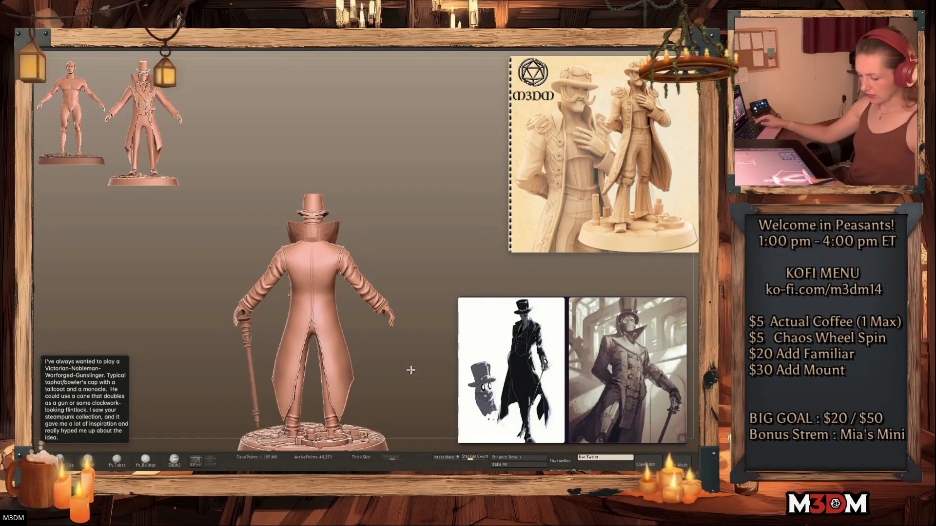
{"action": "key", "text": "shift+f"}
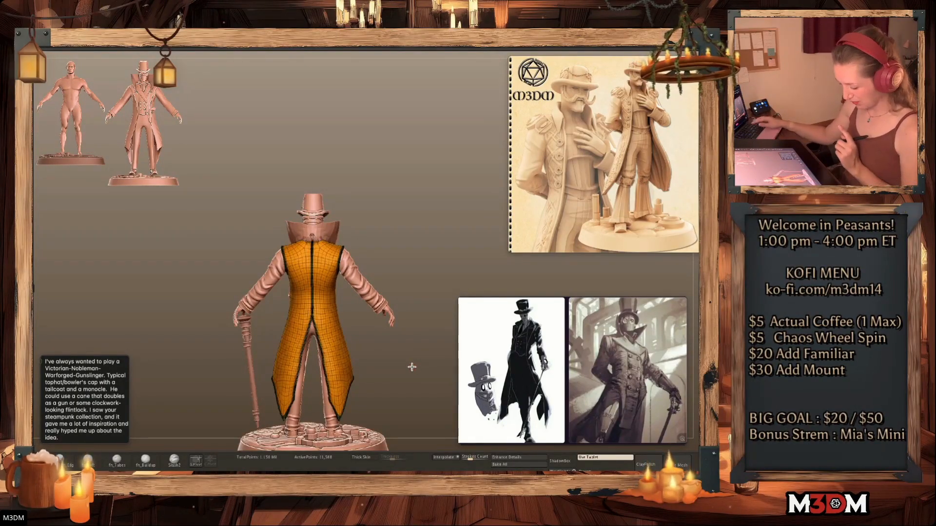
{"action": "key", "text": "shift+f"}
{"action": "key", "text": "f"}
{"action": "key", "text": "shift+f"}
Try a small edit on the coat's back neckline near the collar, and undo it
{"action": "left_click_drag", "start_coordinate": [434, 205], "coordinate": [383, 262]}
{"action": "mouse_move", "coordinate": [325, 263]}
{"action": "left_mouse_down"}
{"action": "mouse_move", "coordinate": [335, 238]}
{"action": "mouse_move", "coordinate": [332, 259]}
{"action": "left_mouse_up"}
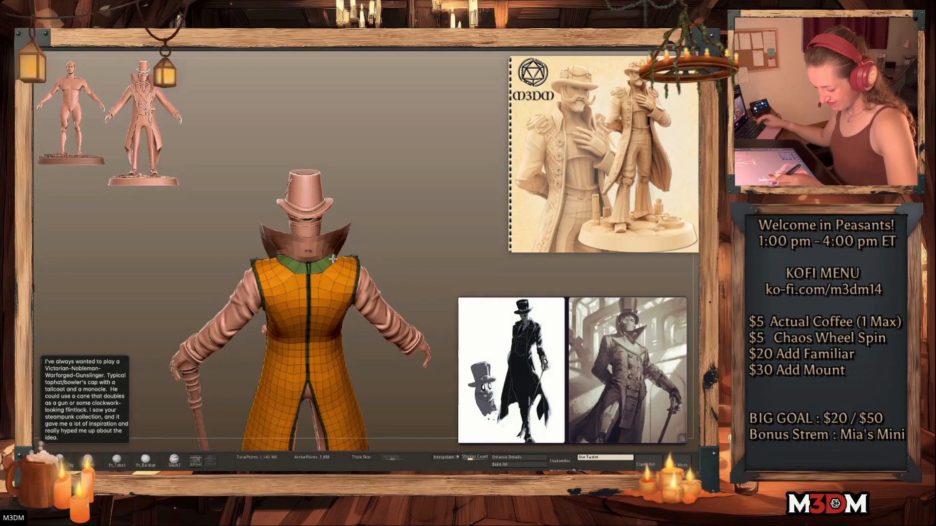
{"action": "key", "text": "ctrl+z"}
Switch to the tall collar and compare its smoothed and faceted surface, first isolated and finally on the full figure
{"action": "left_click_drag", "start_coordinate": [403, 229], "coordinate": [438, 352], "text": "alt"}
{"action": "key", "text": "shift+f"}
{"action": "left_click", "coordinate": [313, 259], "text": "ctrl+shift"}
{"action": "key", "text": "d"}
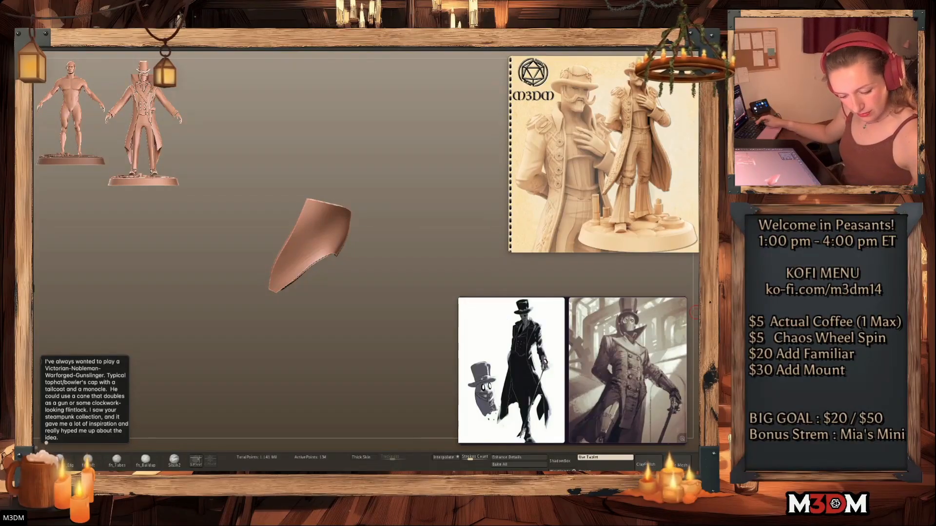
{"action": "left_click", "coordinate": [697, 313]}
{"action": "left_click_drag", "start_coordinate": [440, 334], "coordinate": [487, 341]}
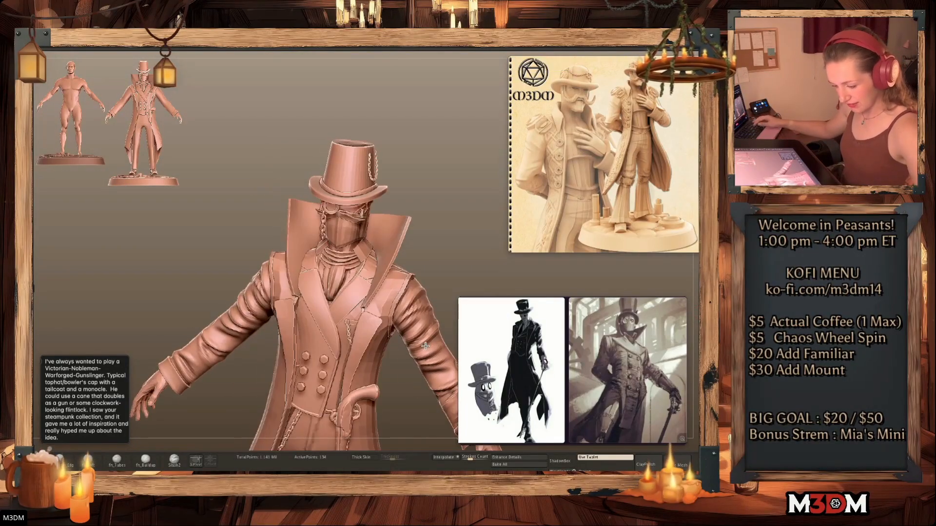
{"action": "key", "text": "shift+d"}
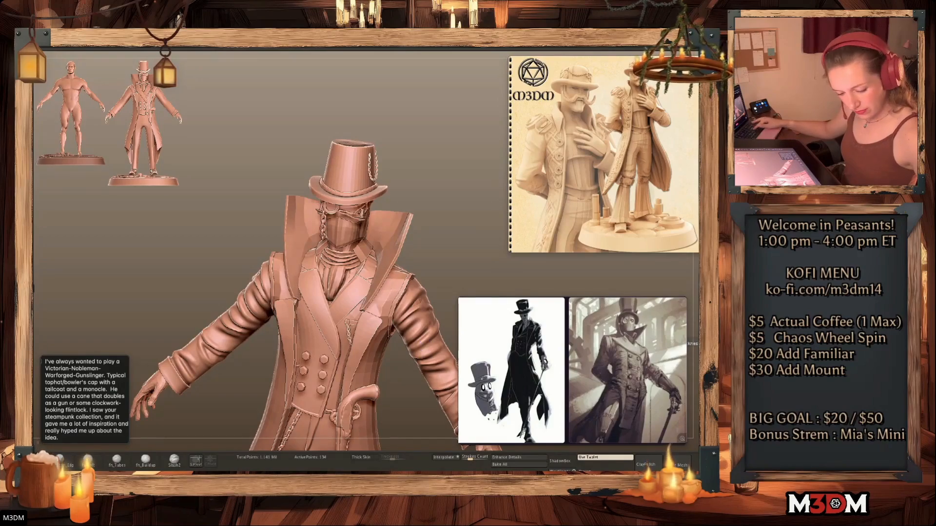
Lower the tall collar slightly with the transform gizmo in the front view
{"action": "left_click_drag", "start_coordinate": [429, 263], "coordinate": [428, 156]}
{"action": "key", "text": "f"}
{"action": "left_click_drag", "start_coordinate": [430, 239], "coordinate": [441, 341], "text": "alt"}
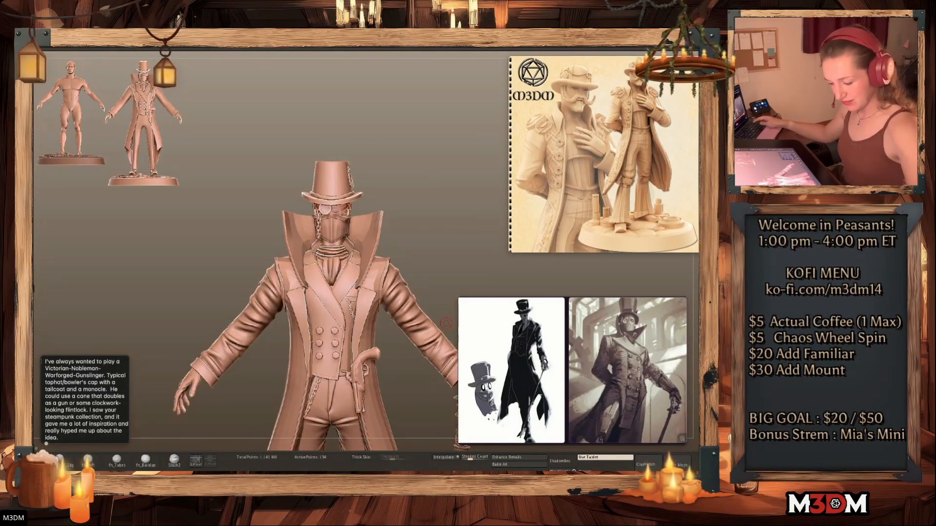
{"action": "key", "text": "w"}
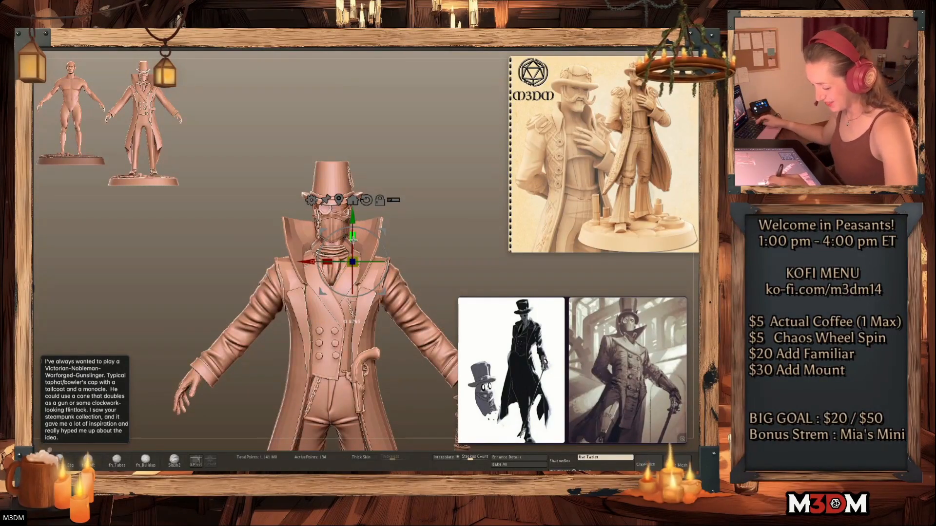
{"action": "key", "text": "q"}
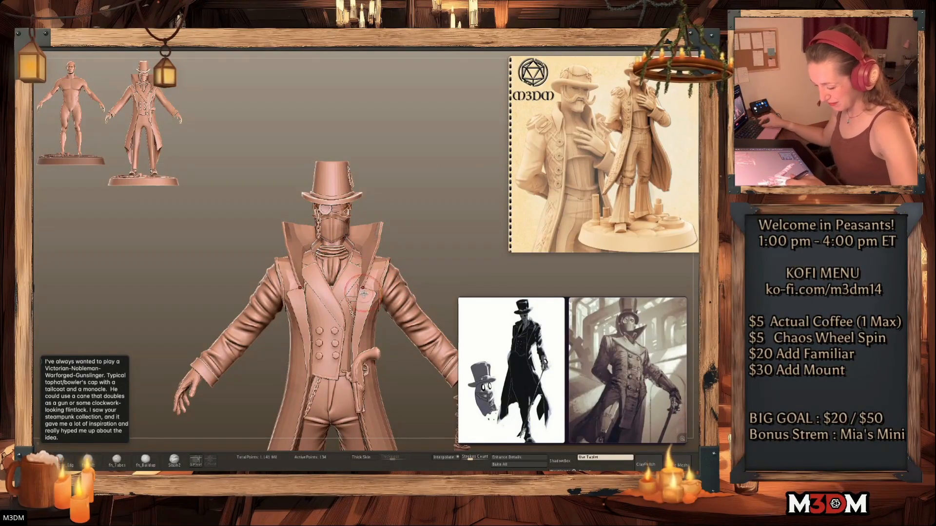
Pull the collar's pointed tips slightly up and outward with the sculpting brush, and check its wireframe
{"action": "key", "text": "space"}
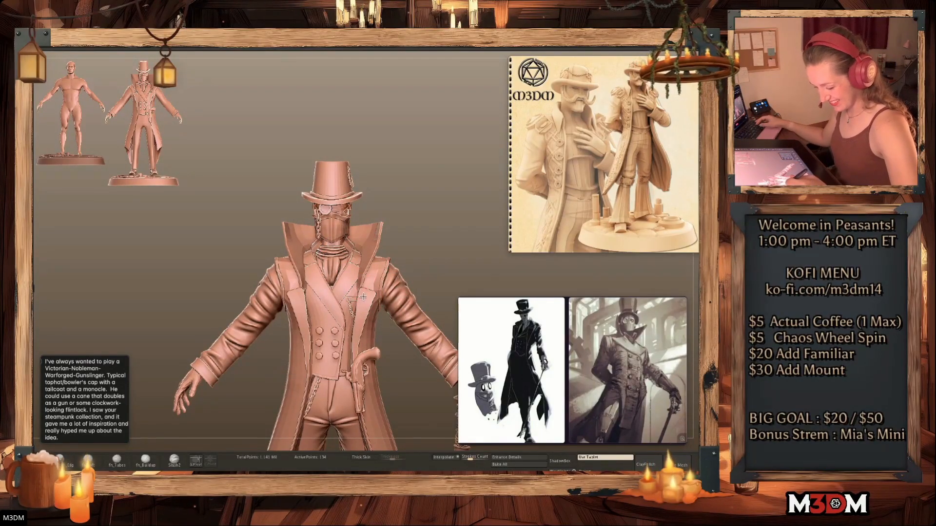
{"action": "key", "text": "space"}
{"action": "key", "text": "space"}
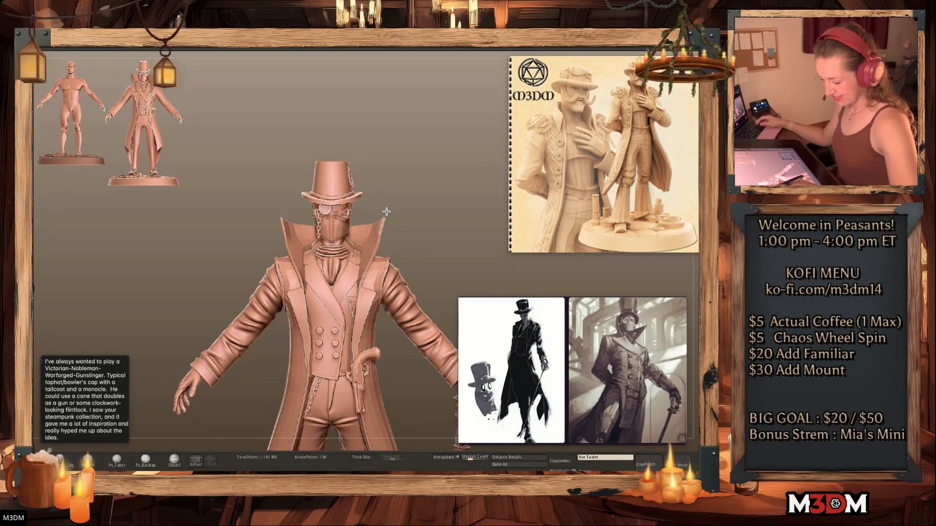
{"action": "left_click_drag", "start_coordinate": [422, 220], "coordinate": [417, 203], "text": "alt"}
{"action": "key", "text": "shift+f"}
{"action": "key", "text": "shift+f"}
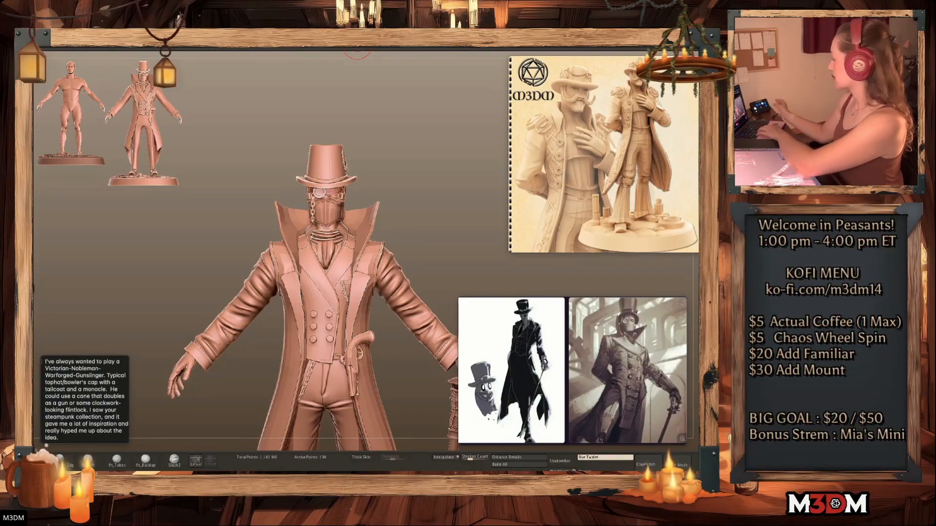
Switch to the Discord chat, scroll back through the messages, and open the shared skribbl.io link
{"action": "scroll", "coordinate": [894, 266], "scroll_direction": "up", "scroll_amount": 20}
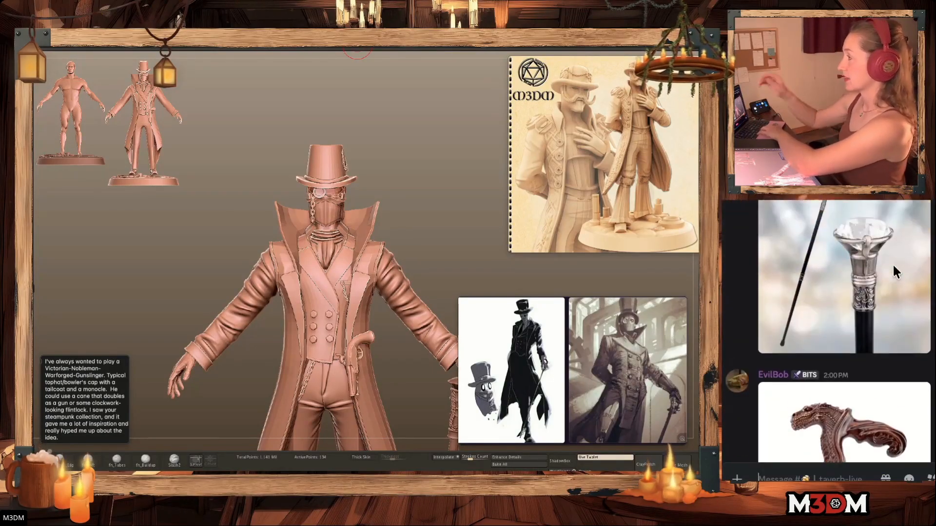
{"action": "scroll", "coordinate": [892, 267], "scroll_direction": "up", "scroll_amount": 20}
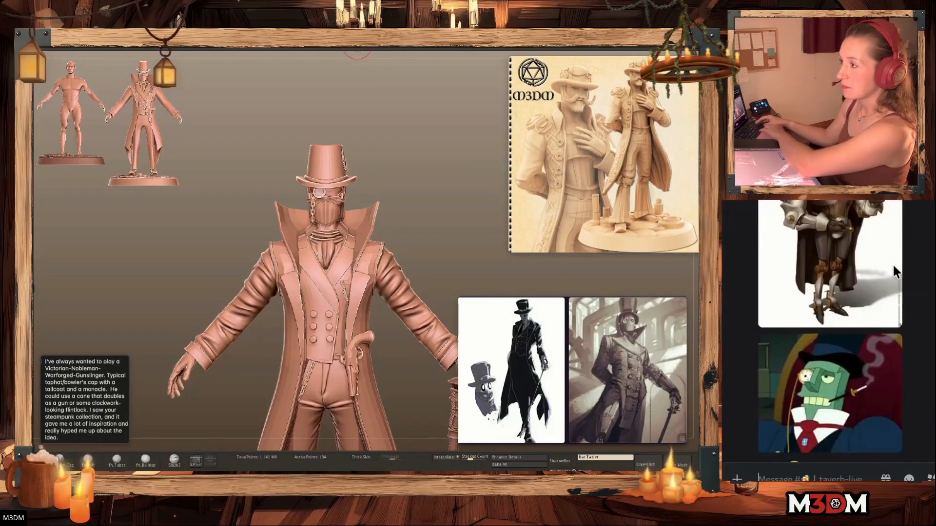
{"action": "scroll", "coordinate": [893, 265], "scroll_direction": "up", "scroll_amount": 20}
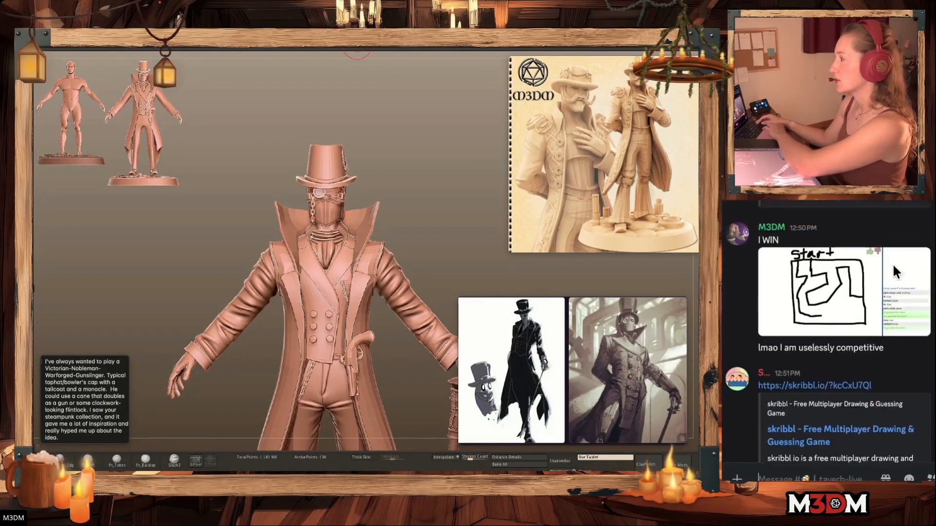
{"action": "scroll", "coordinate": [773, 332], "scroll_direction": "up", "scroll_amount": 3}
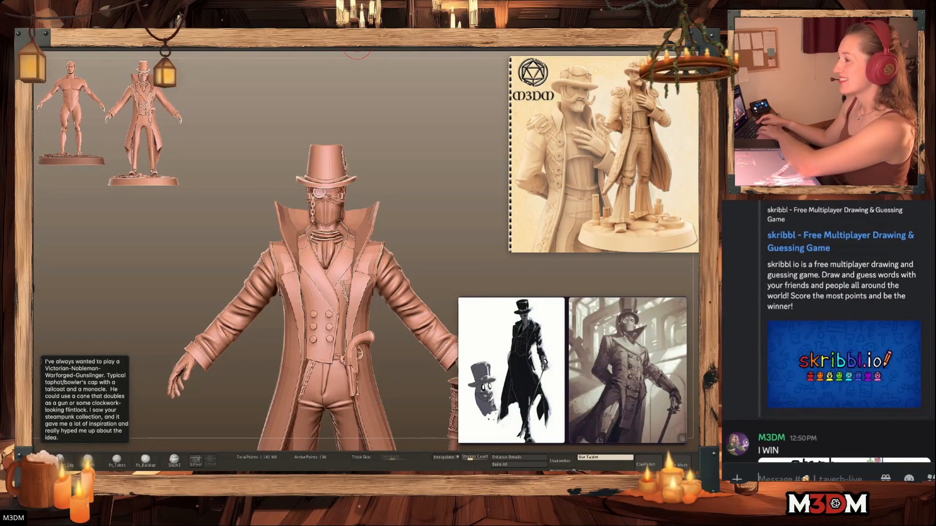
{"action": "left_click", "coordinate": [818, 243]}
{"action": "left_click", "coordinate": [765, 294]}
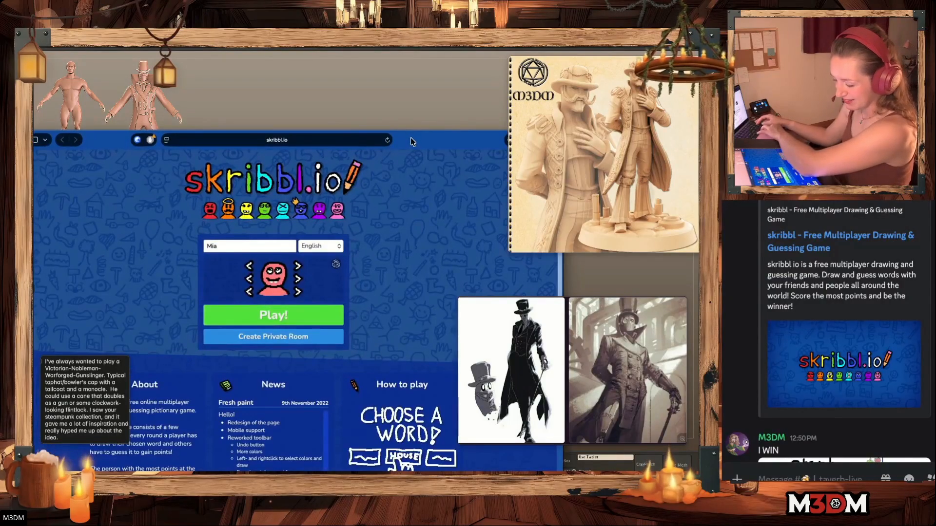
Start a skribbl.io game and submit the guess "Truck Driver" for the vehicle drawing
{"action": "left_click_drag", "start_coordinate": [411, 142], "coordinate": [457, 106]}
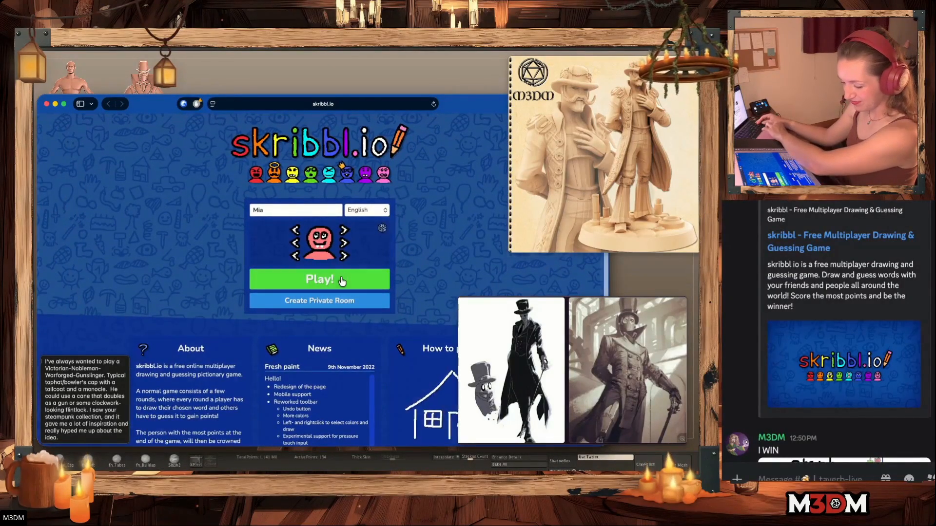
{"action": "left_click_drag", "start_coordinate": [464, 104], "coordinate": [423, 91]}
{"action": "left_click", "coordinate": [315, 262]}
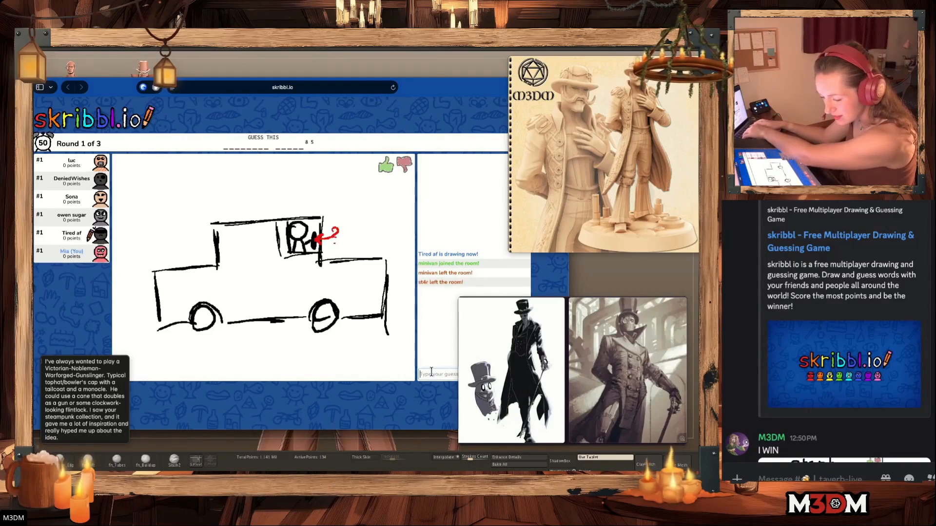
{"action": "left_click", "coordinate": [431, 372]}
{"action": "type", "text": "Truck Driver"}
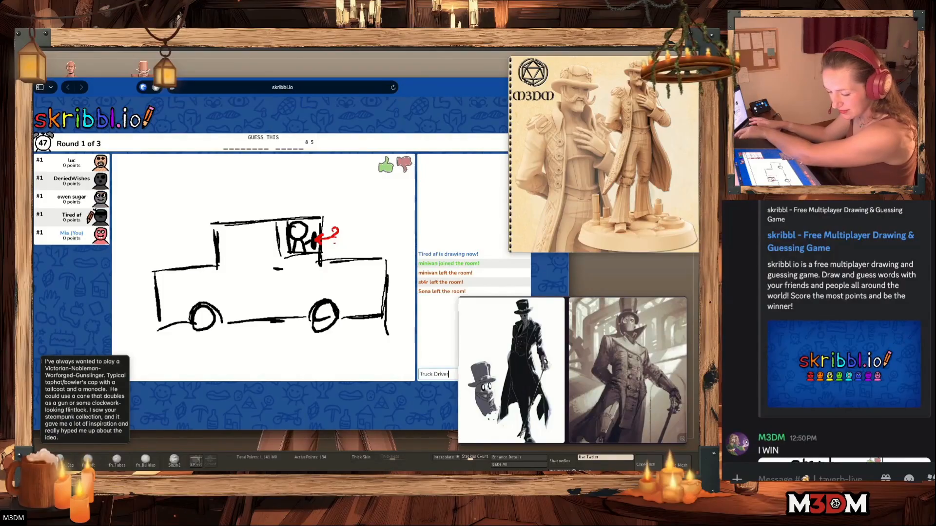
{"action": "key", "text": "Return"}
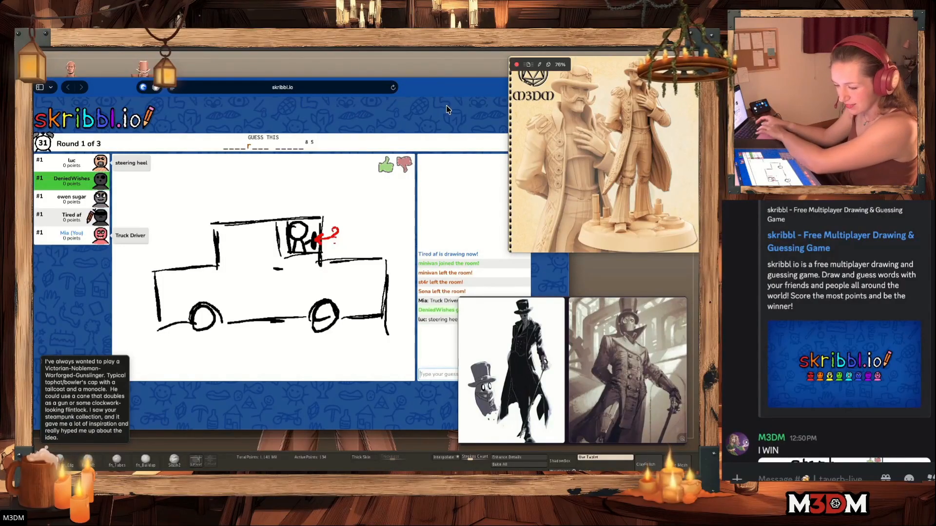
Reposition the game window to uncover the chat, and submit the guess "Steering Wheel"
{"action": "left_click_drag", "start_coordinate": [431, 82], "coordinate": [349, 71]}
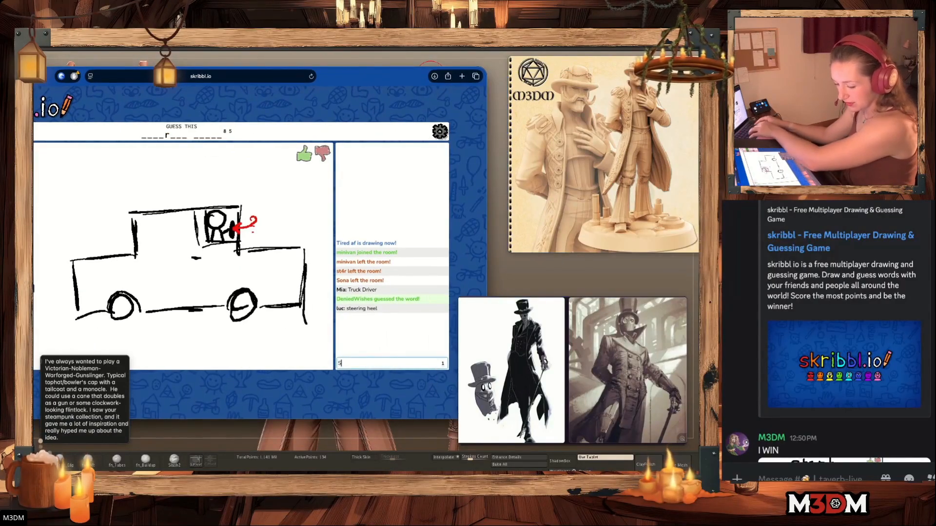
{"action": "type", "text": "Steering "}
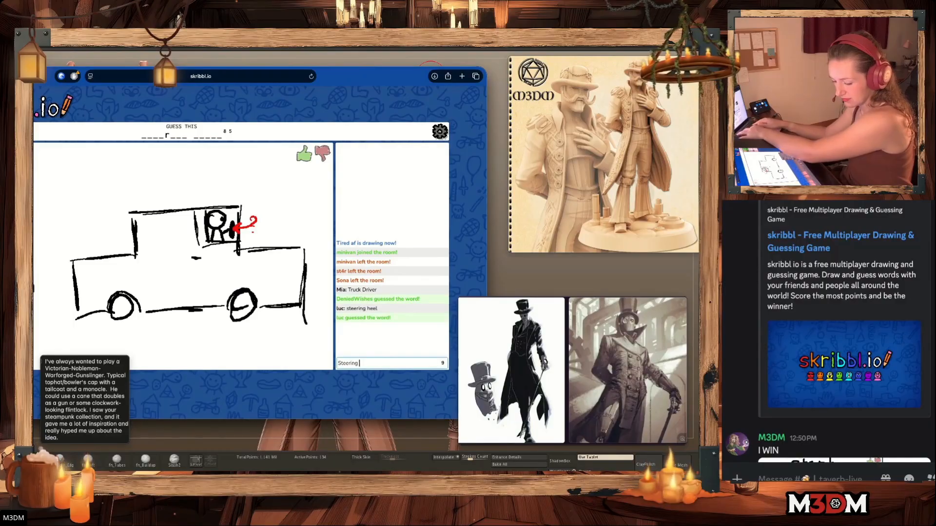
{"action": "type", "text": "Wheel"}
{"action": "key", "text": "Return"}
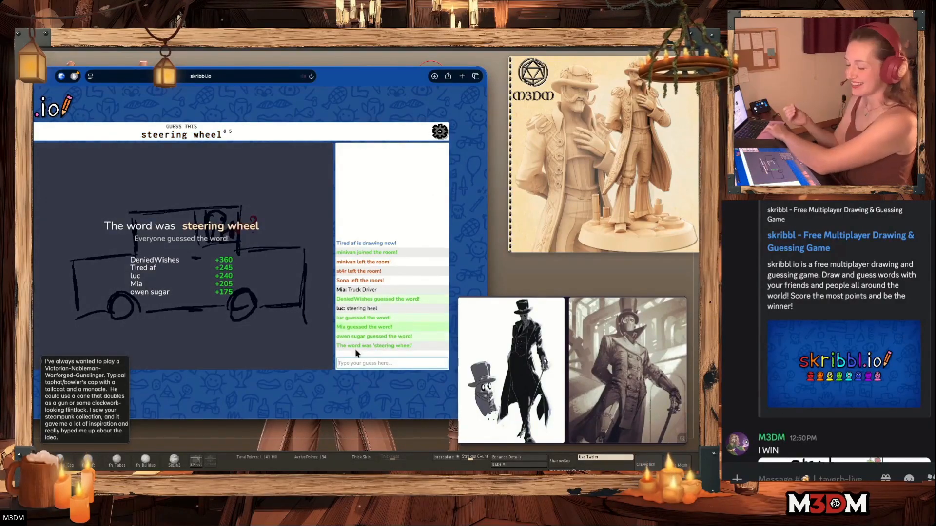
Close the skribbl.io window, switch back to ZBrush, and check the collar on the full figure
{"action": "left_click_drag", "start_coordinate": [347, 76], "coordinate": [383, 75]}
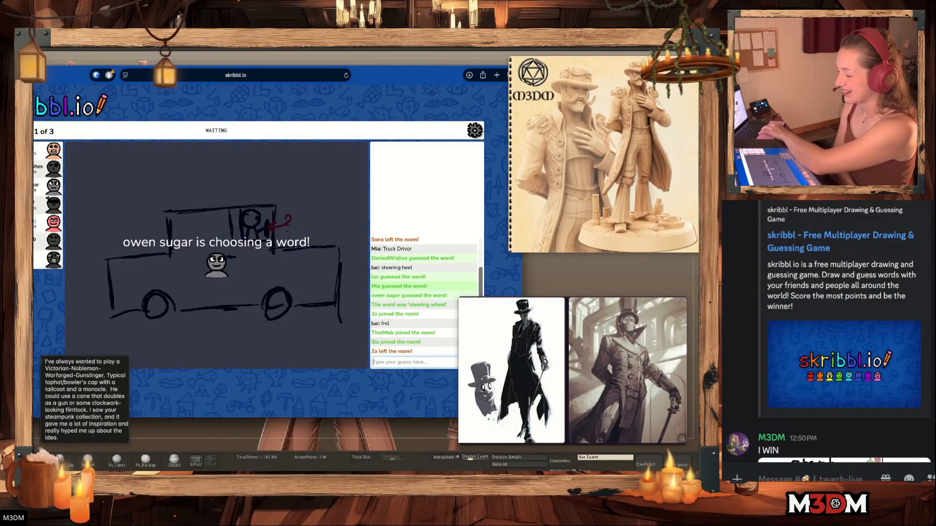
{"action": "left_click_drag", "start_coordinate": [54, 75], "coordinate": [106, 74]}
{"action": "key", "text": "super+w"}
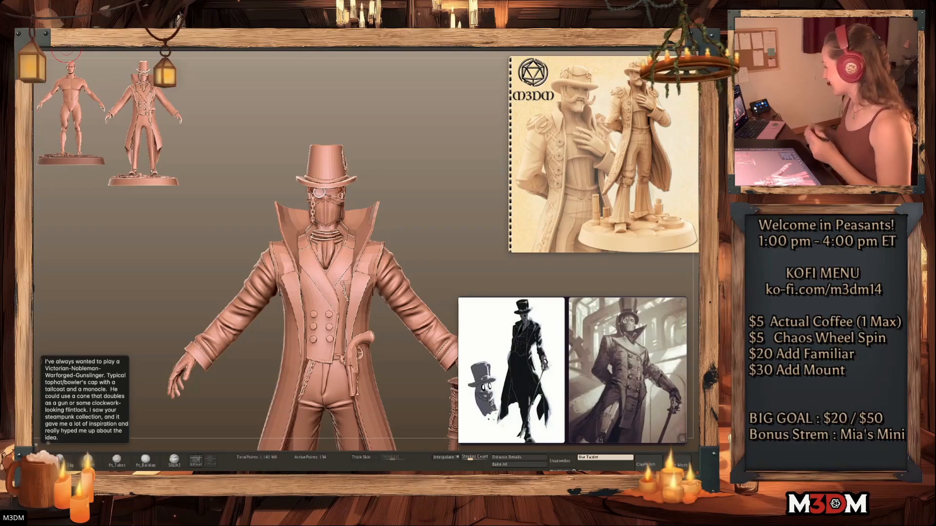
{"action": "left_click_drag", "start_coordinate": [425, 207], "coordinate": [424, 214], "text": "alt"}
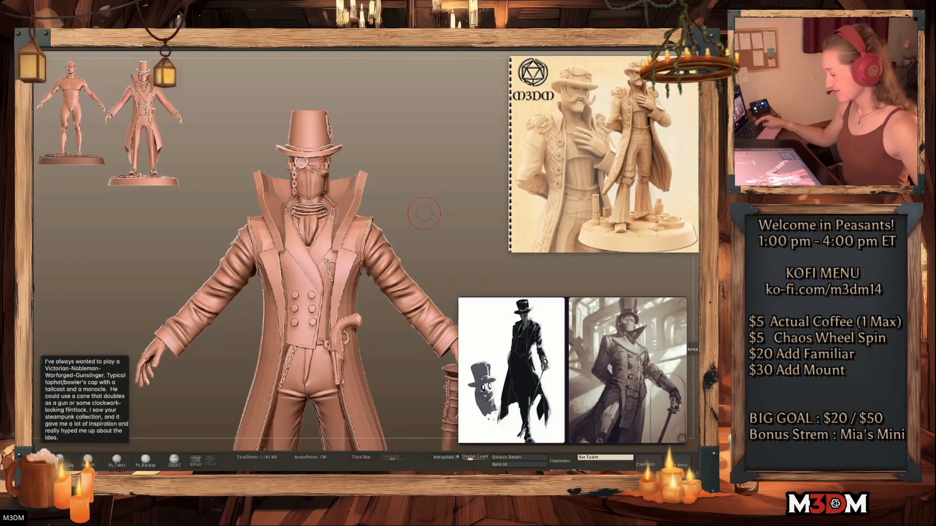
{"action": "key", "text": "shift+f"}
{"action": "key", "text": "shift+f"}
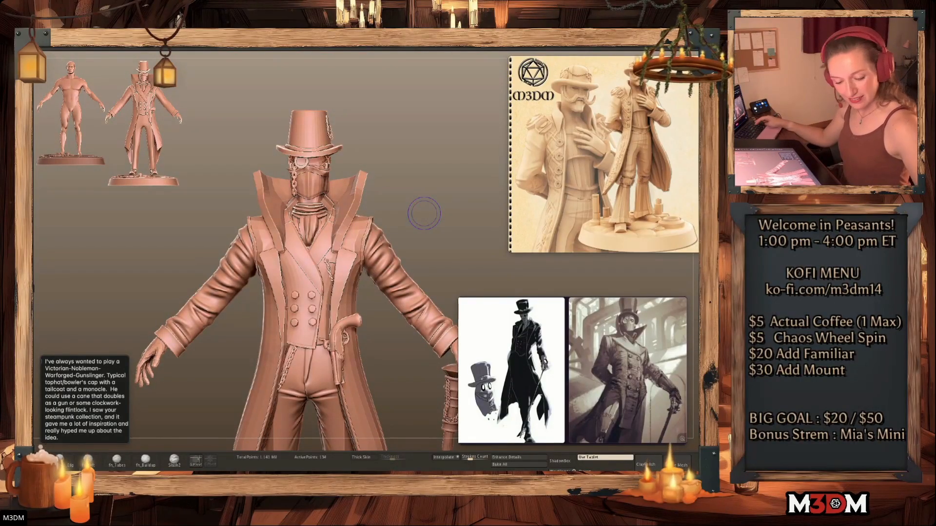
Isolate the collar mesh and insert an extra edge loop along its thick outer border
{"action": "key", "text": "shift+f"}
{"action": "key", "text": "space"}
{"action": "scroll", "coordinate": [449, 228], "scroll_direction": "up", "scroll_amount": 3}
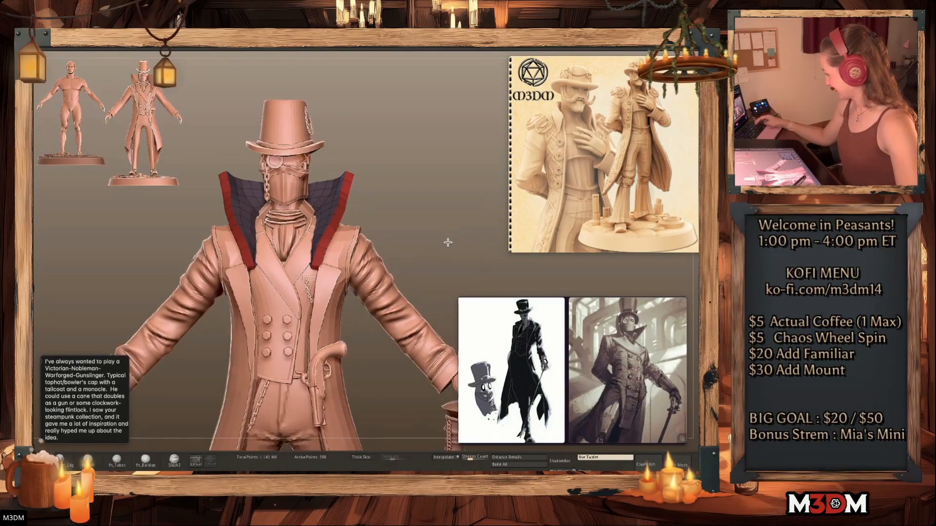
{"action": "key", "text": "alt+s"}
{"action": "left_click_drag", "start_coordinate": [420, 266], "coordinate": [424, 282], "text": "alt"}
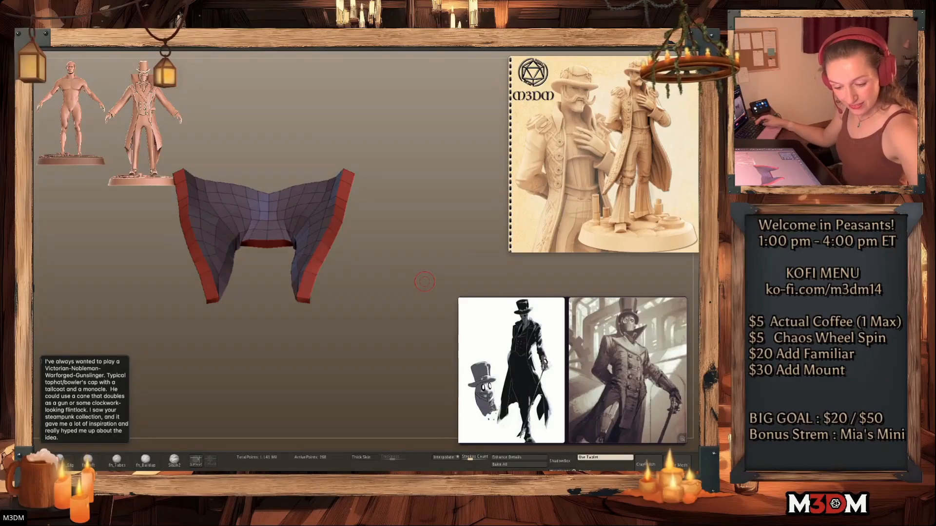
{"action": "left_click_drag", "start_coordinate": [413, 271], "coordinate": [408, 297], "text": "alt"}
{"action": "left_click_drag", "start_coordinate": [328, 290], "coordinate": [446, 256], "text": "alt"}
{"action": "left_click", "coordinate": [387, 263]}
{"action": "key", "text": "alt+s"}
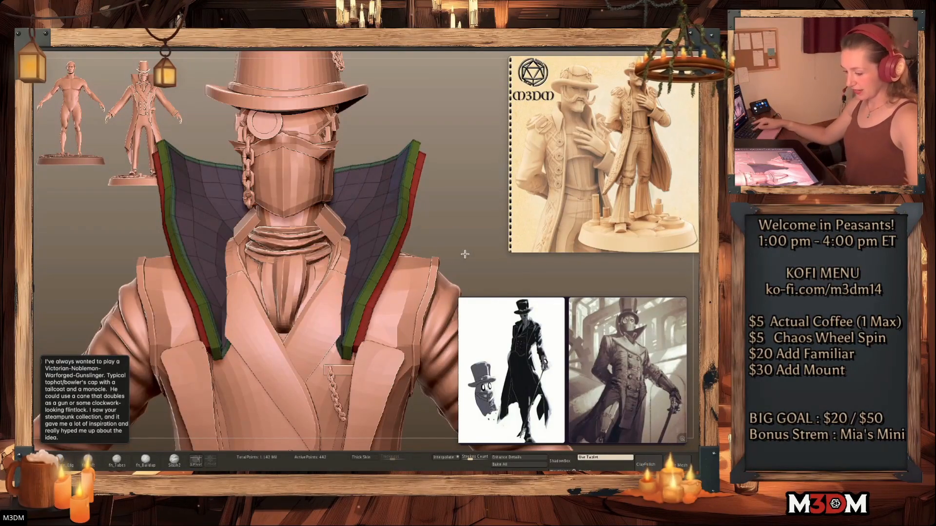
Examine the collar's border strips on the full figure from the front and the side
{"action": "key", "text": "shift+f"}
{"action": "key", "text": "shift+f"}
{"action": "left_click_drag", "start_coordinate": [442, 215], "coordinate": [447, 219]}
{"action": "left_click_drag", "start_coordinate": [390, 229], "coordinate": [390, 227]}
{"action": "key", "text": "shift+f"}
{"action": "left_click_drag", "start_coordinate": [457, 219], "coordinate": [439, 209]}
{"action": "key", "text": "shift+f"}
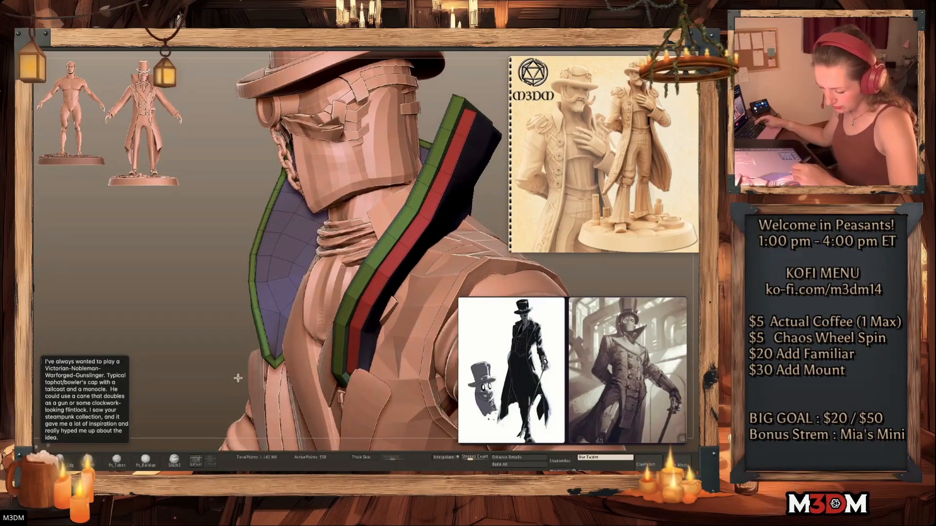
Isolate the collar and bevel the complete edge loop along its border with the ZModeler Bevel action
{"action": "key", "text": "alt+s"}
{"action": "left_click_drag", "start_coordinate": [462, 295], "coordinate": [479, 266]}
{"action": "key", "text": "space"}
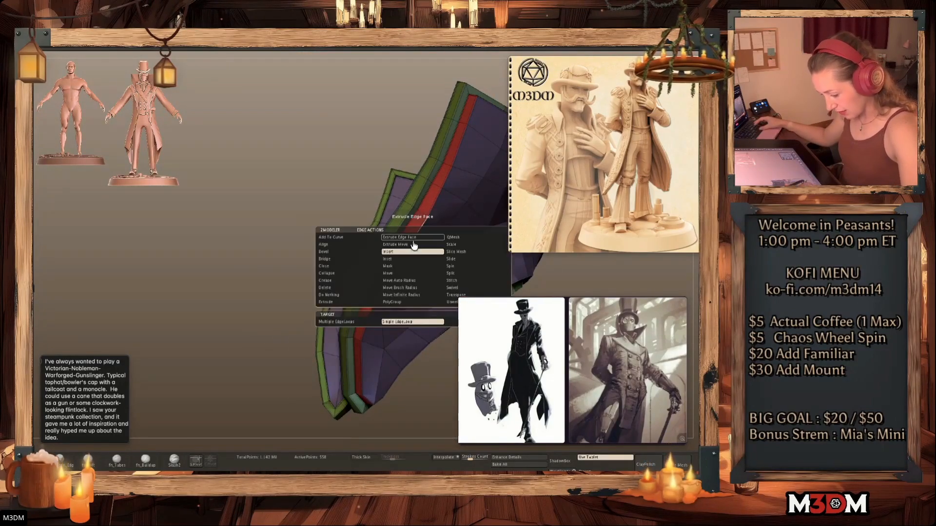
{"action": "left_click", "coordinate": [352, 253]}
{"action": "left_click", "coordinate": [357, 259]}
{"action": "left_click", "coordinate": [365, 252]}
{"action": "left_click_drag", "start_coordinate": [412, 237], "coordinate": [425, 218]}
Bring back the full figure without polyframe and check the collar's edges up close and from the front
{"action": "mouse_move", "coordinate": [419, 378]}
{"action": "left_mouse_down", "text": "shift"}
{"action": "mouse_move", "coordinate": [422, 390]}
{"action": "mouse_move", "coordinate": [678, 160]}
{"action": "left_mouse_up", "text": "shift"}
{"action": "key", "text": "shift+f"}
{"action": "key", "text": "alt+s"}
{"action": "left_click_drag", "start_coordinate": [464, 252], "coordinate": [454, 238], "text": "alt"}
{"action": "left_click_drag", "start_coordinate": [230, 288], "coordinate": [253, 320]}
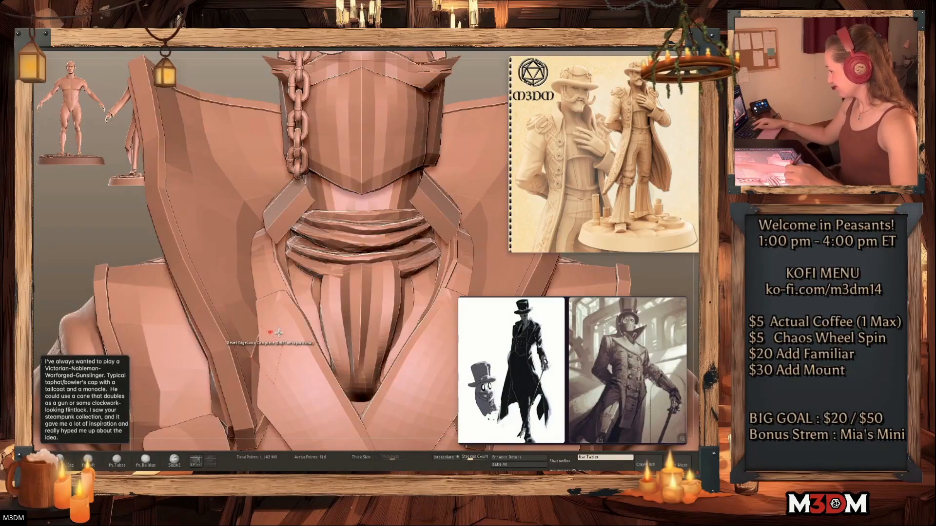
{"action": "key", "text": "f"}
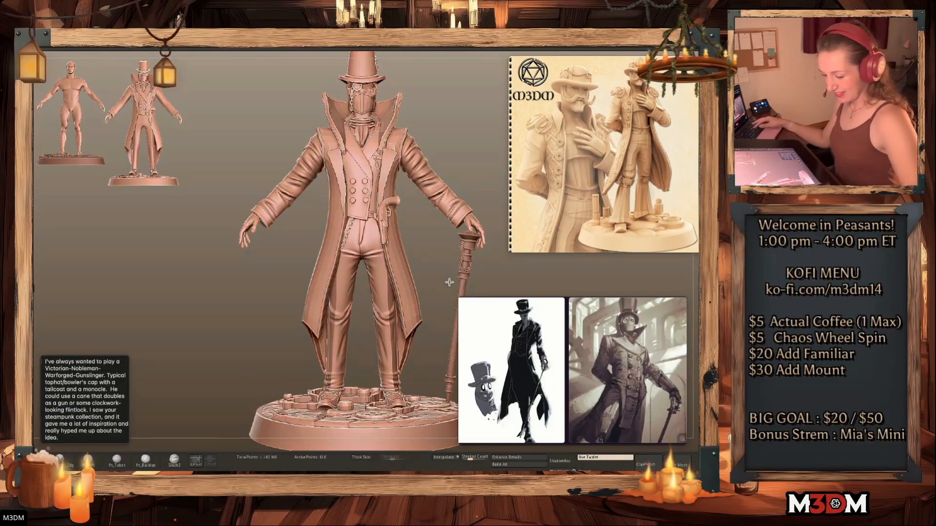
Load the brush file Pumpkin blubber 1.zbp from the Downloads folder
{"action": "key", "text": "b"}
{"action": "left_click", "coordinate": [213, 464]}
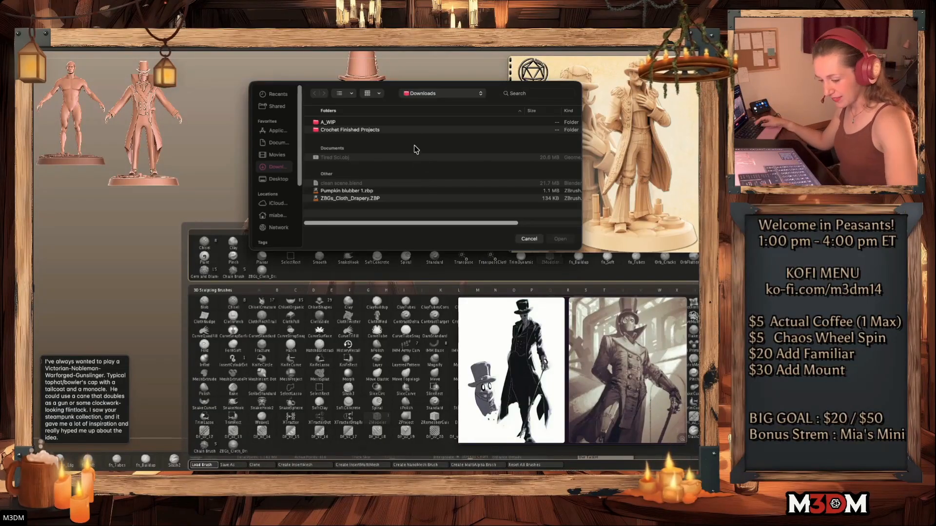
{"action": "double_click", "coordinate": [368, 194]}
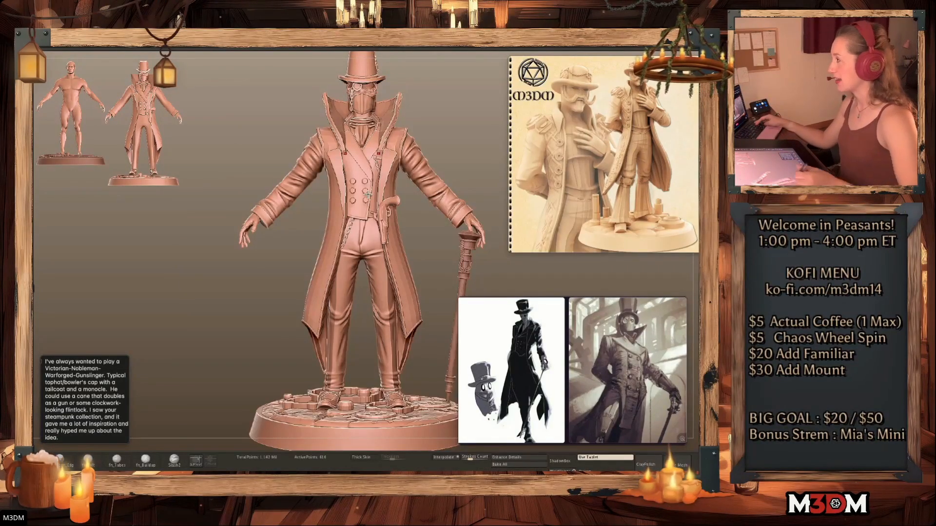
Make the sleeve mesh active and try the Pumpkin blubber 1 brush on it near the shoulder
{"action": "key", "text": "space"}
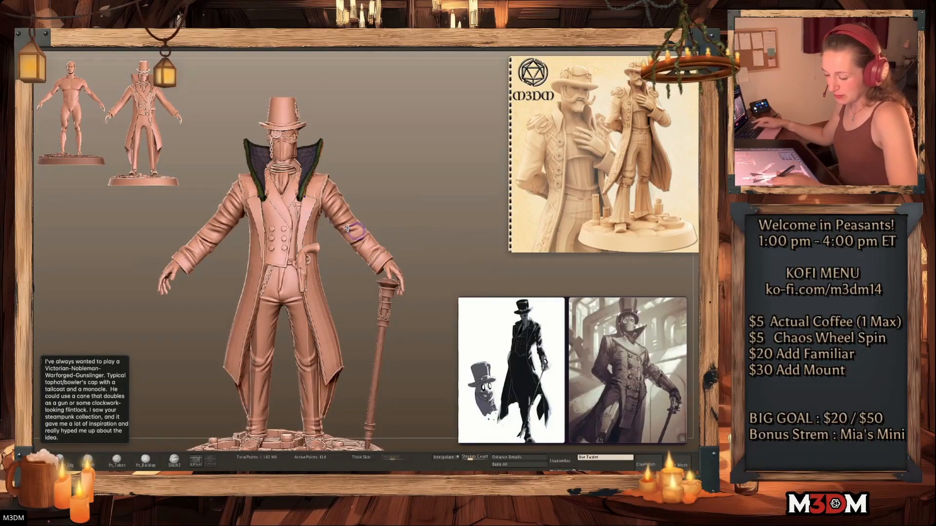
{"action": "key", "text": "shift+f"}
{"action": "left_click_drag", "start_coordinate": [414, 215], "coordinate": [346, 201], "text": "alt"}
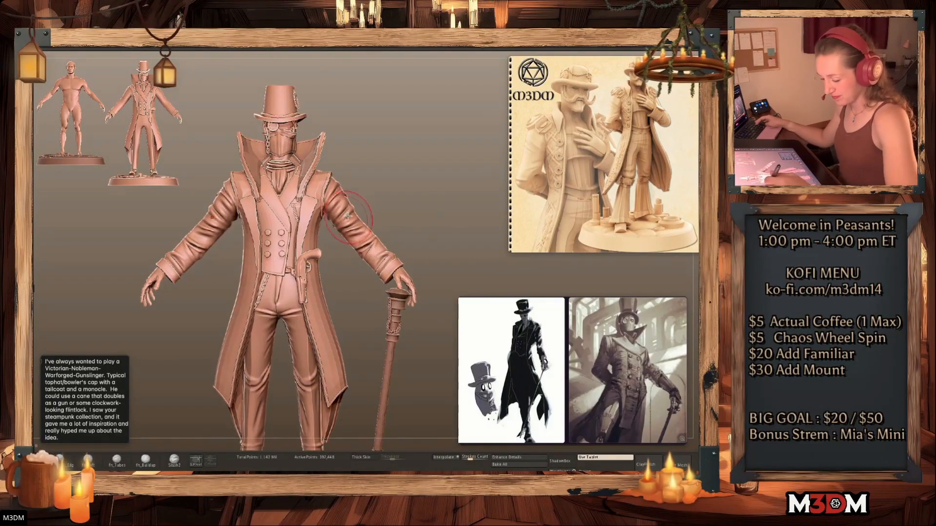
{"action": "key", "text": "b"}
{"action": "key", "text": "Escape"}
{"action": "key", "text": "space"}
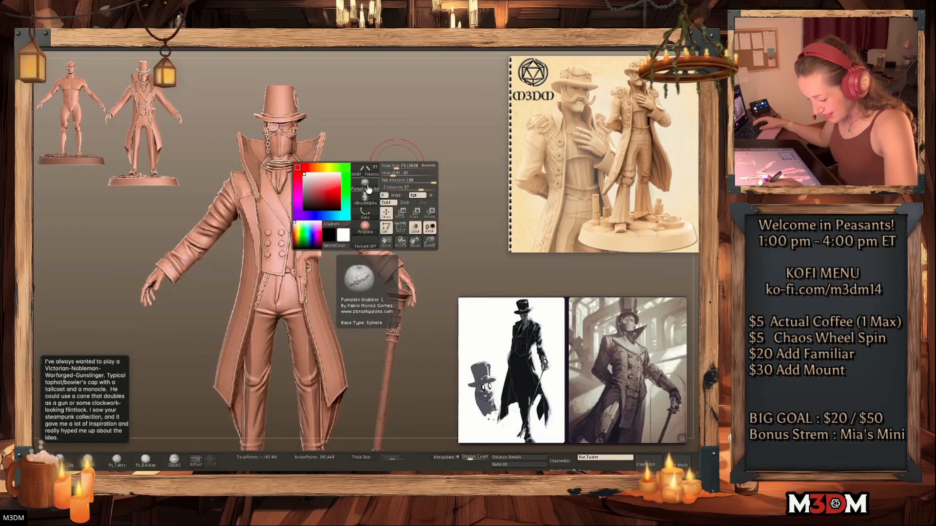
{"action": "left_click_drag", "start_coordinate": [441, 182], "coordinate": [441, 209], "text": "alt"}
{"action": "mouse_move", "coordinate": [343, 201]}
{"action": "left_mouse_down"}
{"action": "mouse_move", "coordinate": [385, 258]}
{"action": "mouse_move", "coordinate": [352, 241]}
{"action": "left_mouse_up"}
{"action": "left_click_drag", "start_coordinate": [430, 208], "coordinate": [441, 238]}
Leave the prop models and set up a merged copy of the full figure for the Pumpkin blubber 1 brush
{"action": "key", "text": "space"}
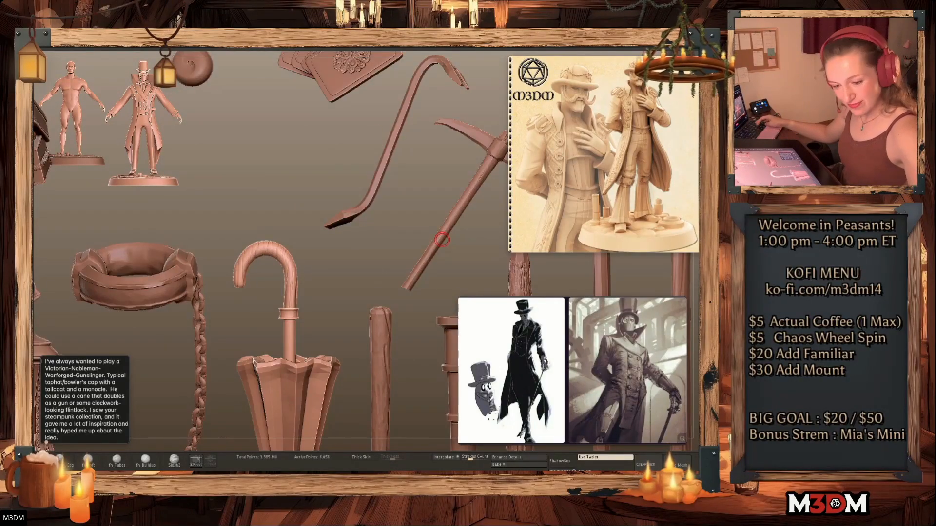
{"action": "key", "text": "space"}
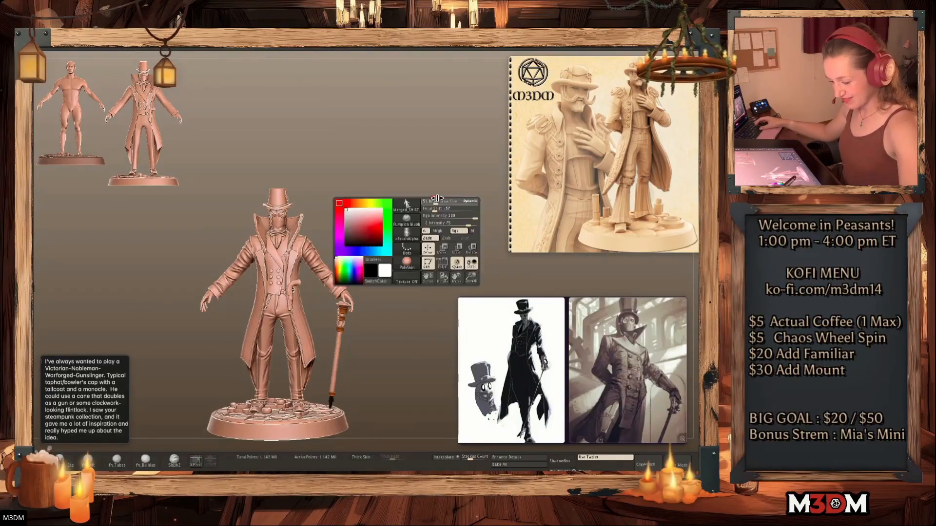
{"action": "left_click_drag", "start_coordinate": [421, 268], "coordinate": [452, 246], "text": "alt"}
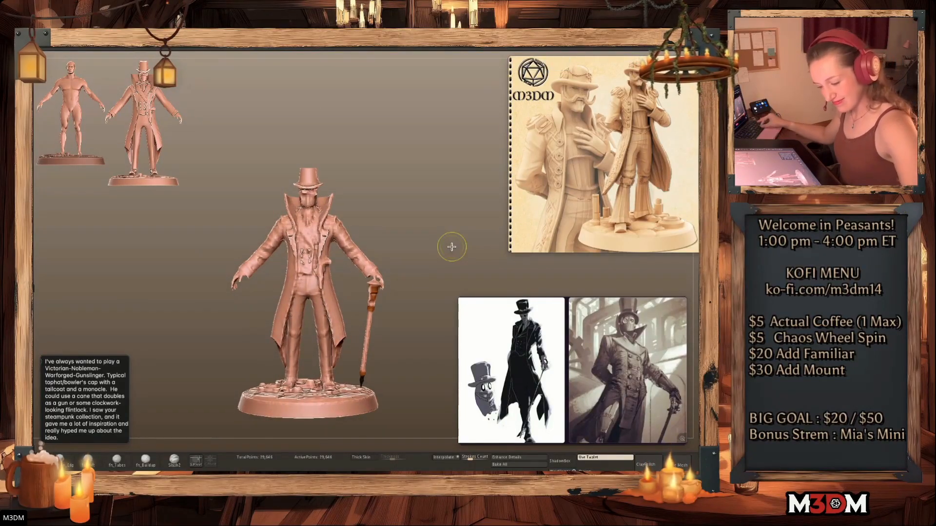
{"action": "key", "text": "space"}
{"action": "key", "text": "space"}
Puff up the merged figure's face, shoulder, coat and boots with Pumpkin blubber 1 strokes
{"action": "left_click_drag", "start_coordinate": [333, 225], "coordinate": [327, 240]}
{"action": "left_click_drag", "start_coordinate": [325, 276], "coordinate": [336, 333]}
{"action": "mouse_move", "coordinate": [287, 310]}
{"action": "left_mouse_down"}
{"action": "mouse_move", "coordinate": [276, 335]}
{"action": "mouse_move", "coordinate": [292, 379]}
{"action": "mouse_move", "coordinate": [303, 392]}
{"action": "mouse_move", "coordinate": [342, 389]}
{"action": "left_mouse_up"}
{"action": "mouse_move", "coordinate": [314, 193]}
{"action": "left_mouse_down"}
{"action": "mouse_move", "coordinate": [308, 208]}
{"action": "mouse_move", "coordinate": [312, 193]}
{"action": "left_mouse_up"}
{"action": "key", "text": "p"}
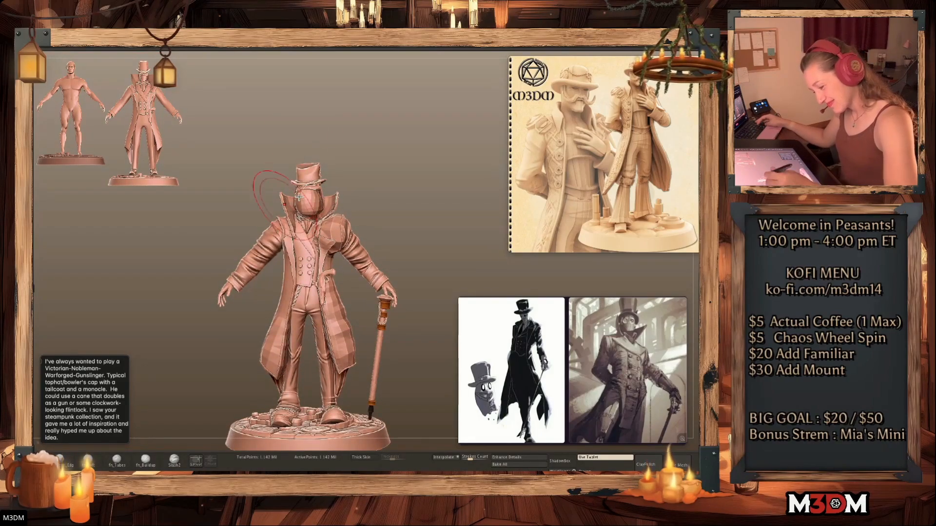
{"action": "mouse_move", "coordinate": [291, 289]}
{"action": "left_mouse_down"}
{"action": "mouse_move", "coordinate": [289, 272]}
{"action": "mouse_move", "coordinate": [326, 284]}
{"action": "mouse_move", "coordinate": [329, 299]}
{"action": "left_mouse_up"}
Subdivide the merged figure and puff up its coat tails further with the Pumpkin blubber 1 brush
{"action": "key", "text": "space"}
{"action": "key", "text": "d"}
{"action": "key", "text": "space"}
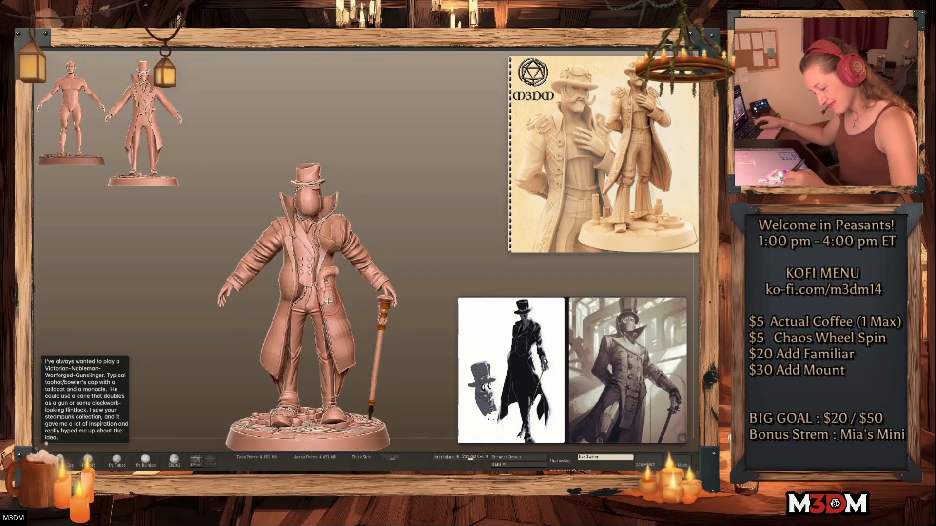
{"action": "key", "text": "space"}
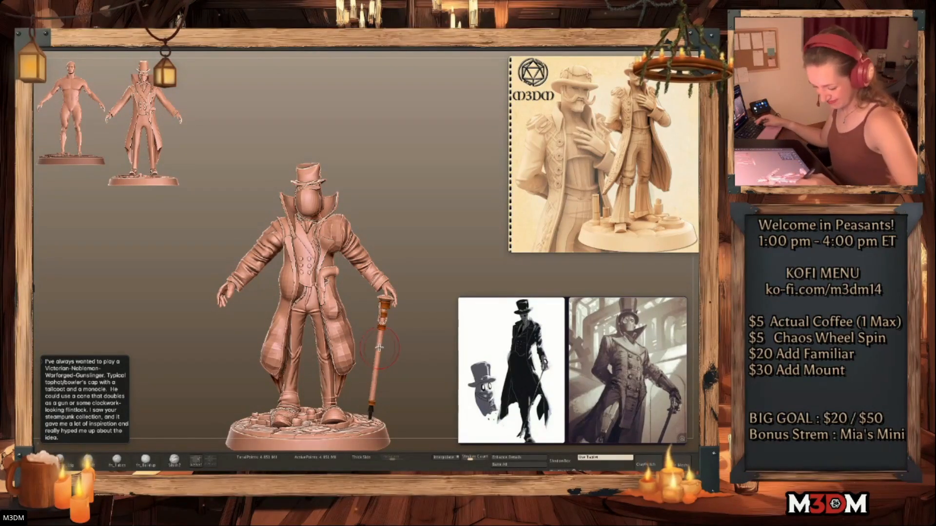
{"action": "left_click_drag", "start_coordinate": [368, 406], "coordinate": [366, 405]}
{"action": "left_click_drag", "start_coordinate": [319, 207], "coordinate": [330, 209]}
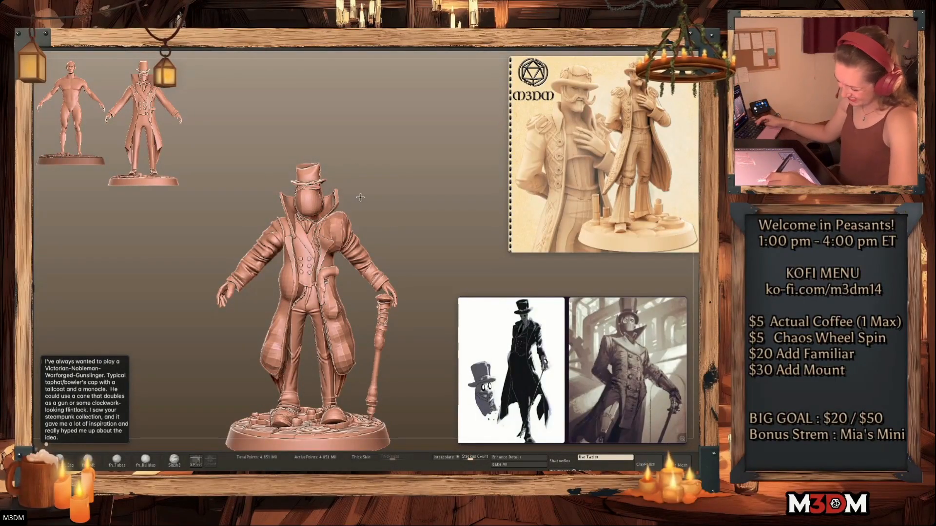
Swell the trouser legs, hat, collar tip and the coat's hip area into lumpy shapes with the same brush
{"action": "left_click_drag", "start_coordinate": [377, 210], "coordinate": [304, 278]}
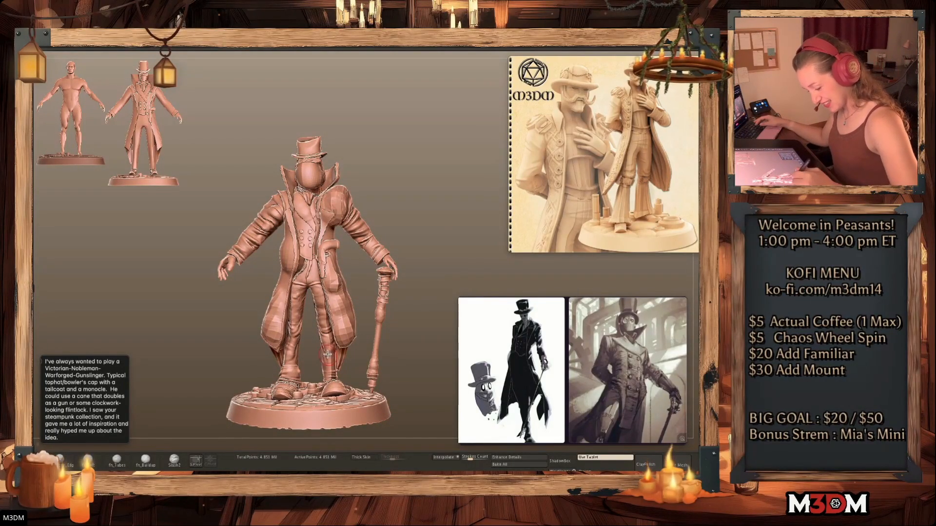
{"action": "key", "text": "space"}
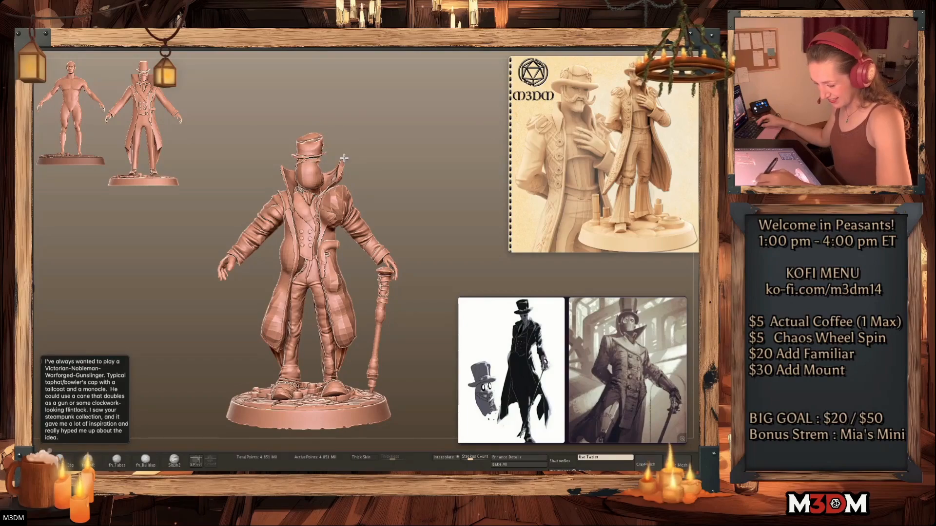
{"action": "left_click_drag", "start_coordinate": [397, 297], "coordinate": [315, 316]}
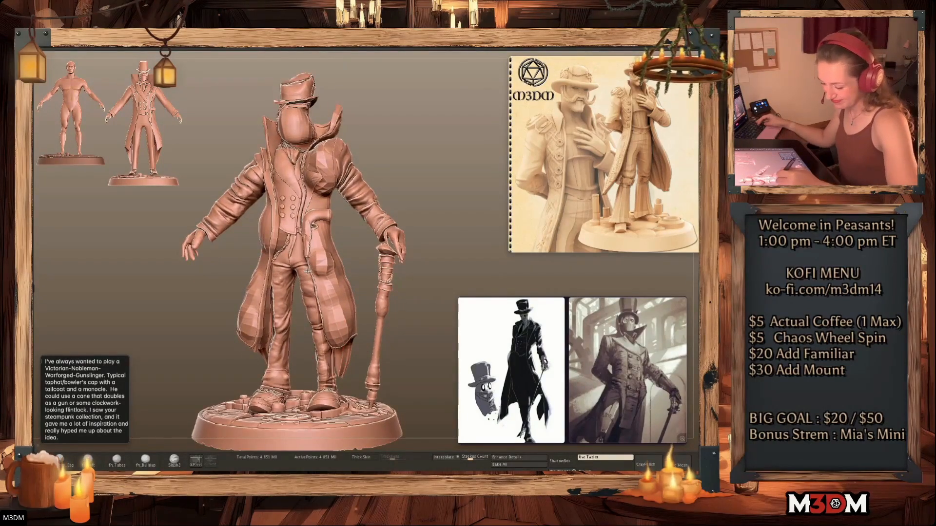
{"action": "mouse_move", "coordinate": [331, 264]}
{"action": "left_mouse_down"}
{"action": "mouse_move", "coordinate": [348, 315]}
{"action": "mouse_move", "coordinate": [344, 341]}
{"action": "mouse_move", "coordinate": [335, 337]}
{"action": "mouse_move", "coordinate": [331, 375]}
{"action": "mouse_move", "coordinate": [305, 363]}
{"action": "left_mouse_up"}
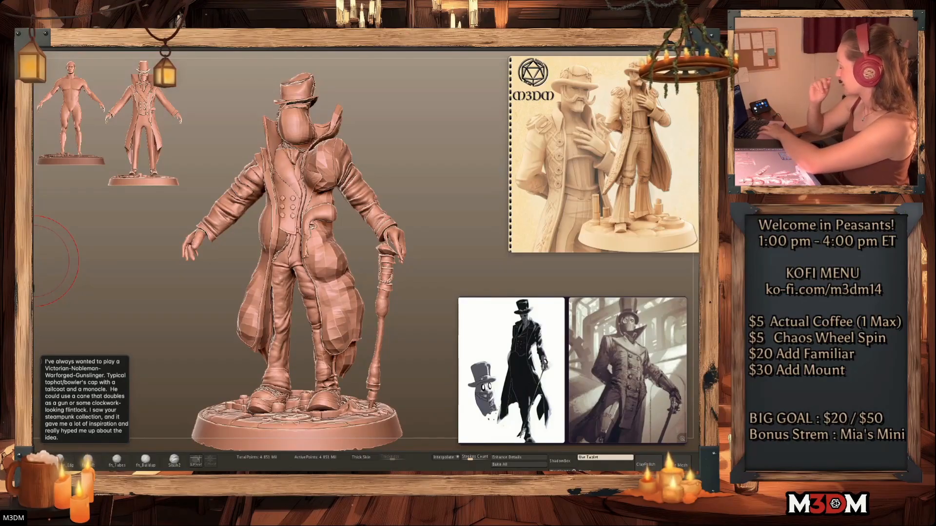
Switch to the wheelofnames.com window and add the entry "Pumpkin Blubber" to the end of the wheel's list
{"action": "left_click_drag", "start_coordinate": [35, 121], "coordinate": [303, 115]}
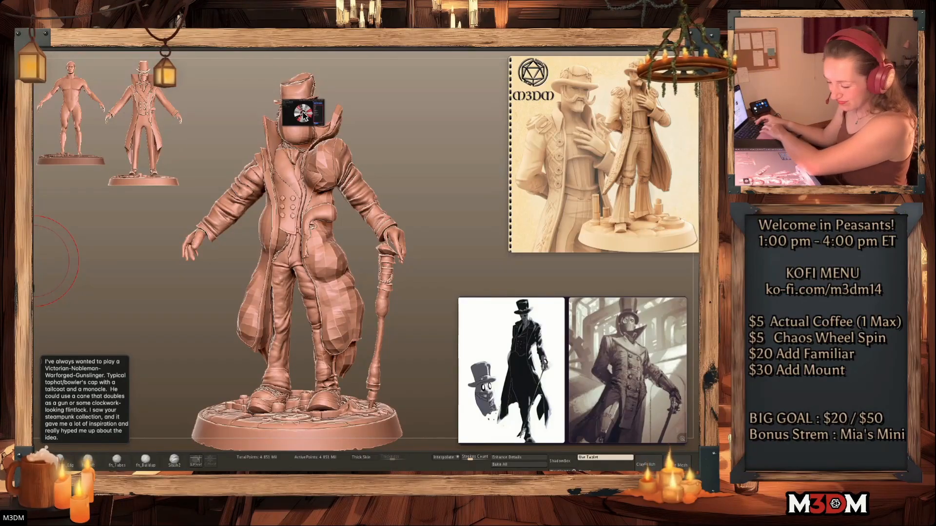
{"action": "left_click_drag", "start_coordinate": [445, 115], "coordinate": [351, 86]}
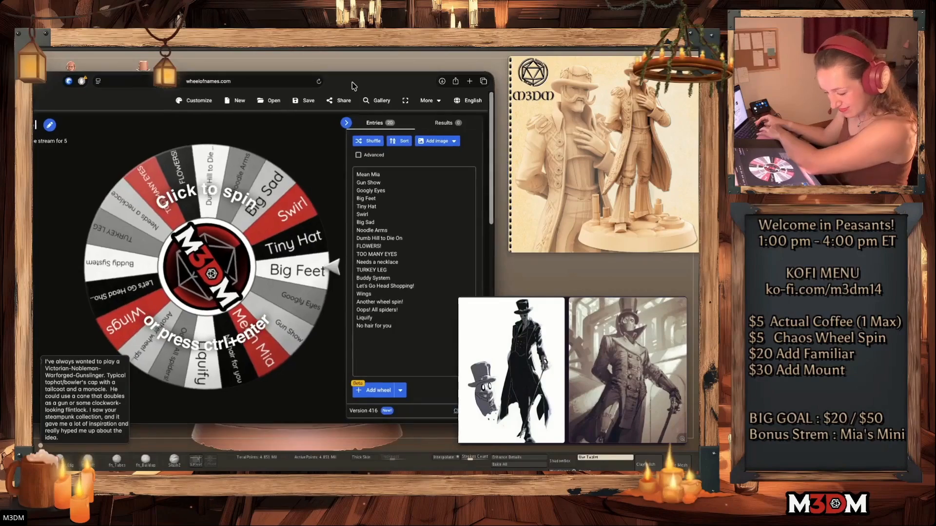
{"action": "left_click", "coordinate": [427, 330]}
{"action": "key", "text": "Return"}
{"action": "type", "text": "P"}
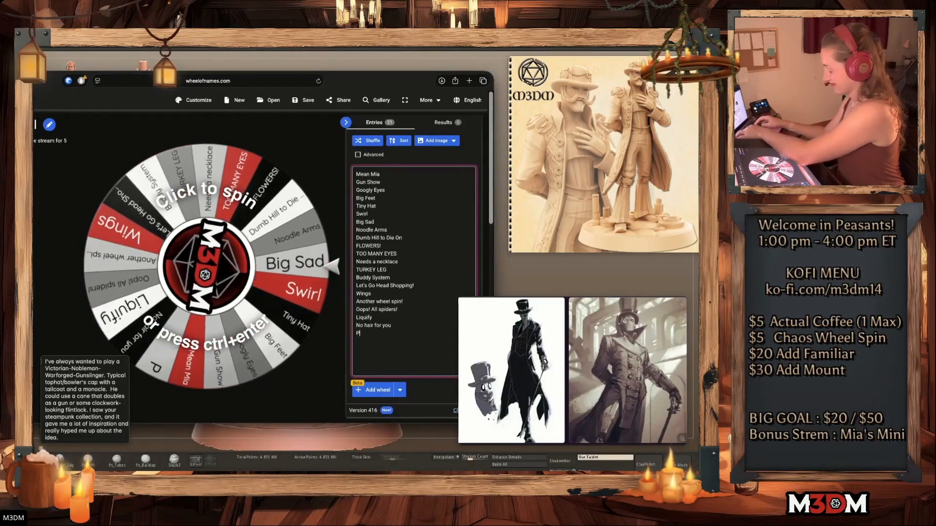
{"action": "type", "text": "ump"}
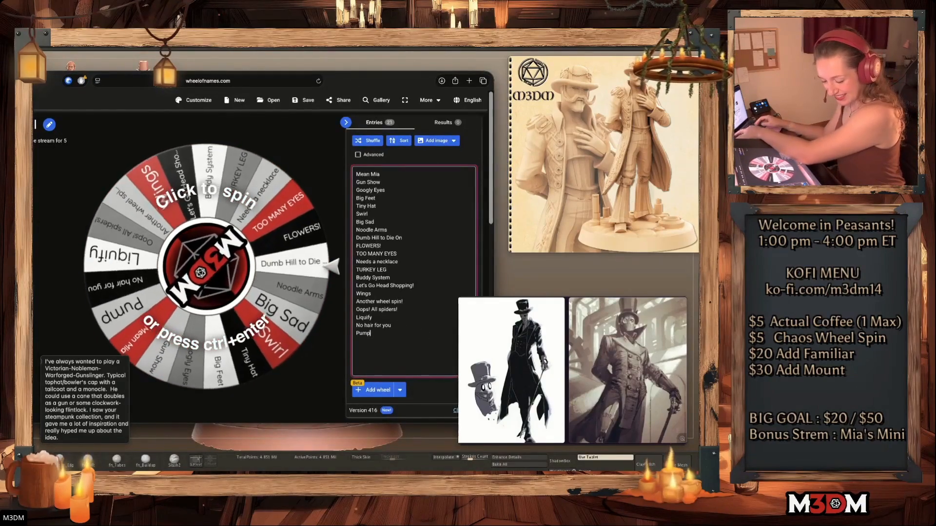
{"action": "type", "text": "kin Blubber"}
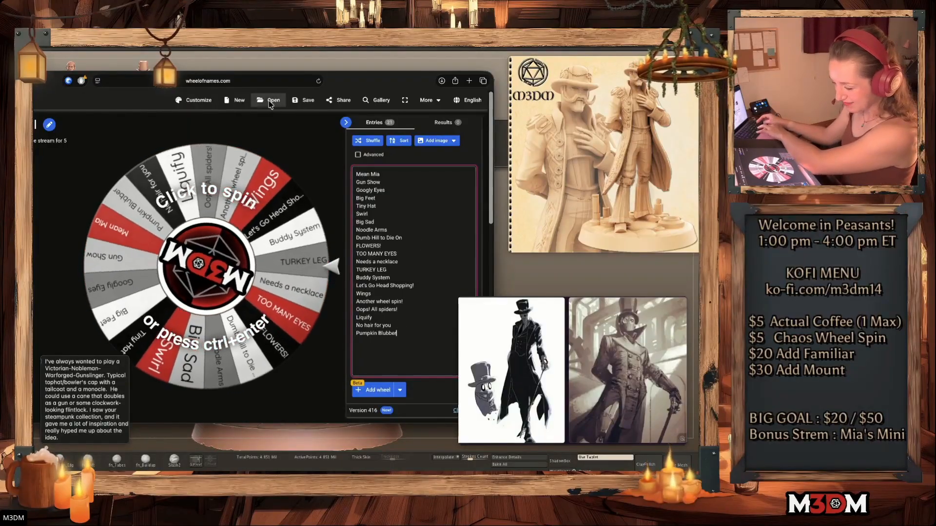
Save the wheel to the cloud as "M3DM Chaos Wheel" and switch back to ZBrush
{"action": "left_click", "coordinate": [306, 101]}
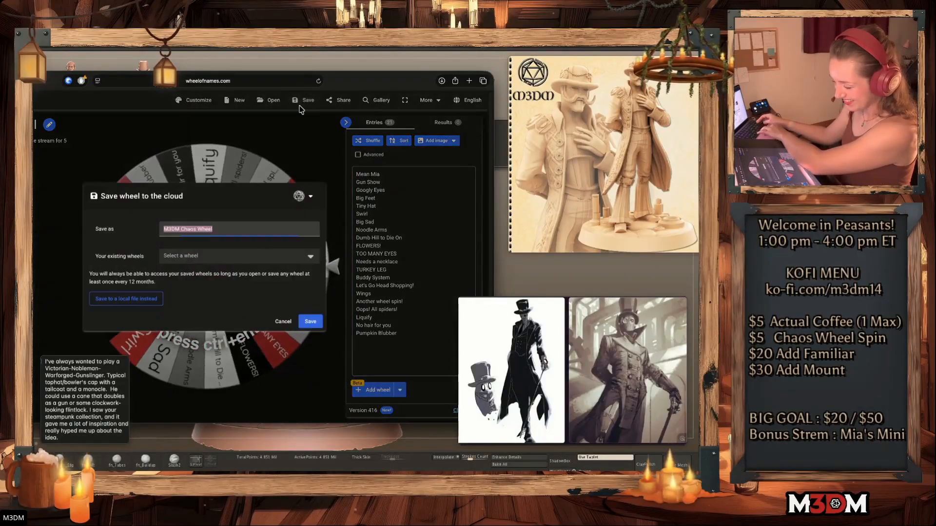
{"action": "left_click", "coordinate": [309, 319]}
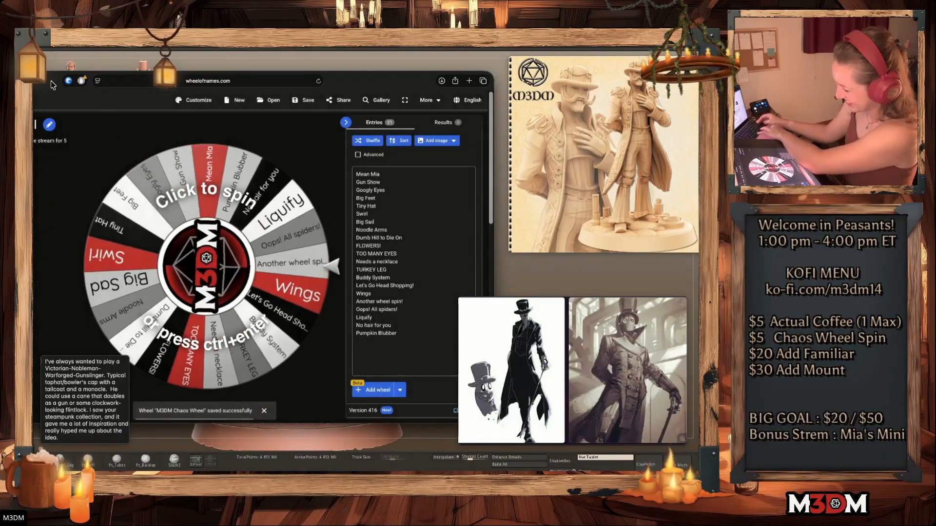
{"action": "left_click_drag", "start_coordinate": [53, 83], "coordinate": [141, 123]}
{"action": "key", "text": "super+Tab"}
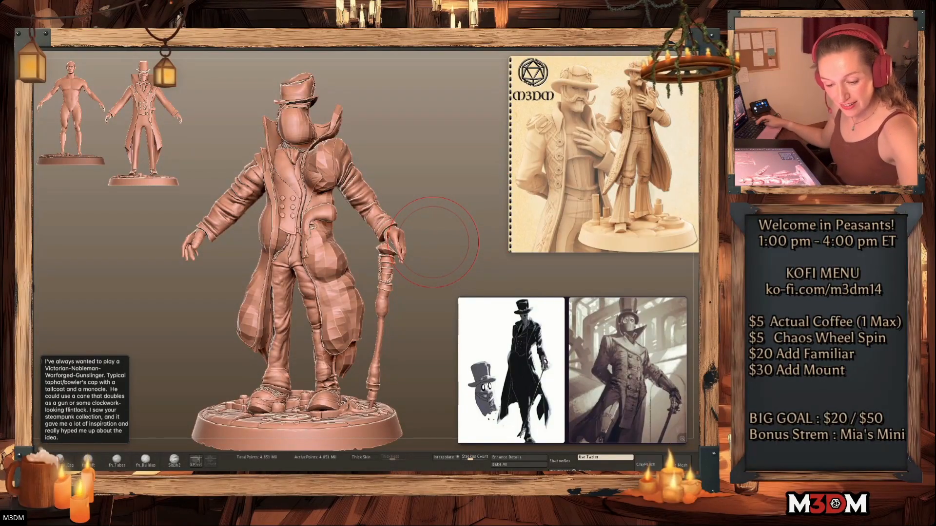
Switch to the six-pointed star mesh, move the two-picture reference board aside, and subdivide the star twice
{"action": "key", "text": "ctrl+z"}
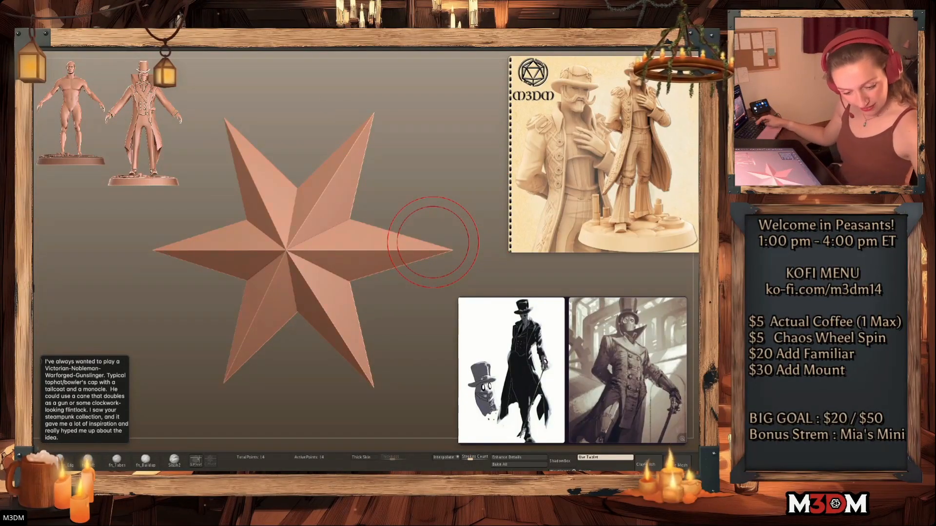
{"action": "left_click_drag", "start_coordinate": [589, 369], "coordinate": [470, 387]}
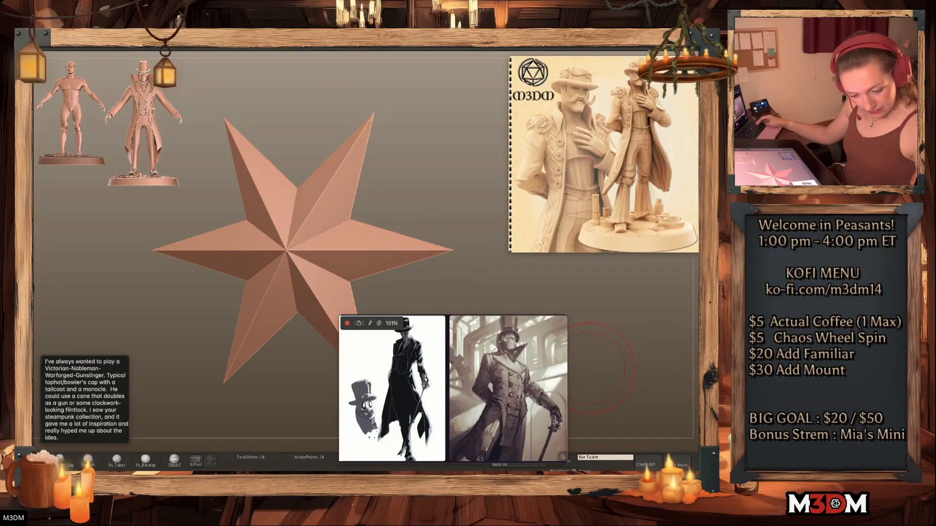
{"action": "key", "text": "F1"}
{"action": "key", "text": "F1"}
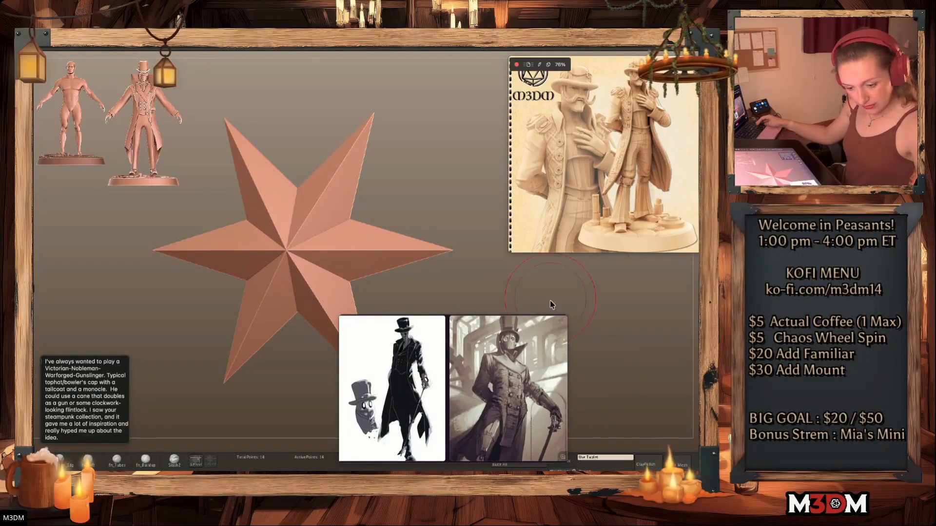
{"action": "key", "text": "ctrl+d"}
{"action": "key", "text": "ctrl+d"}
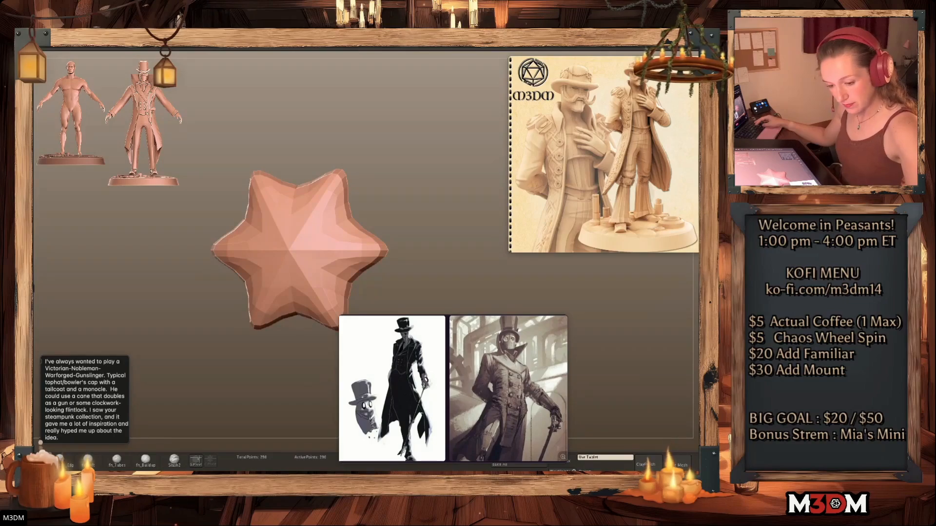
Move the mustached-gunslinger reference picture inward and subdivide the six-pointed star mesh further for dense brush testing
{"action": "left_click_drag", "start_coordinate": [675, 144], "coordinate": [637, 152]}
{"action": "left_click", "coordinate": [682, 119]}
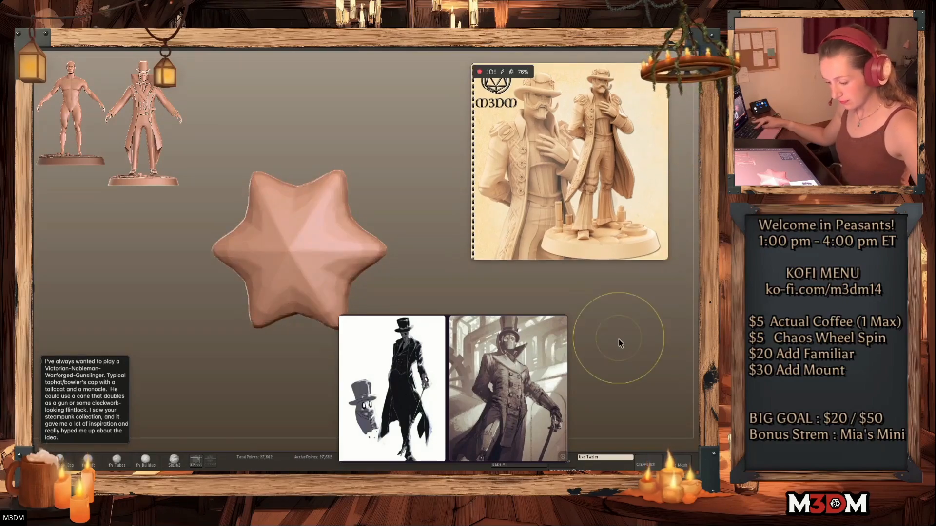
{"action": "key", "text": "ctrl+d"}
{"action": "key", "text": "ctrl+d"}
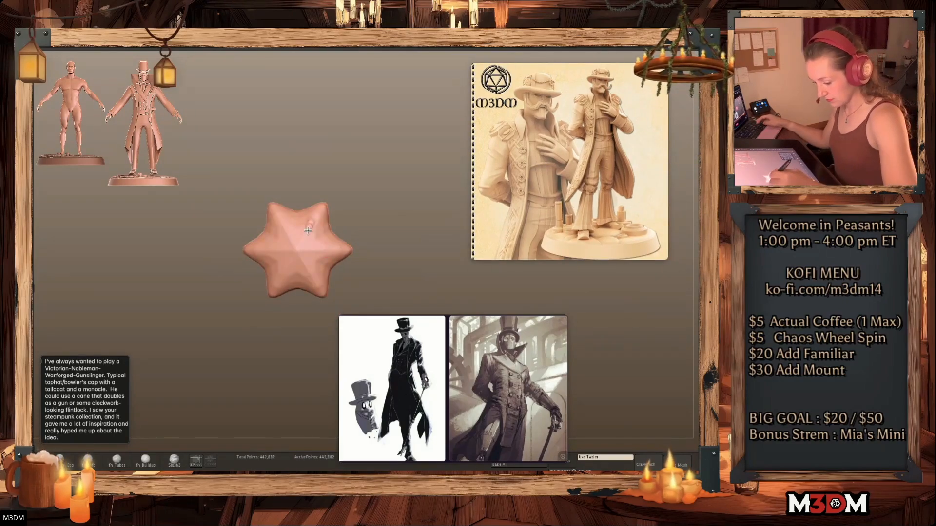
Undo the trial stroke, adjust the brush size, and swell bulbous chains and large bubbles across the star's front
{"action": "key", "text": "ctrl+z"}
{"action": "key", "text": "space"}
{"action": "left_click_drag", "start_coordinate": [385, 233], "coordinate": [390, 233]}
{"action": "mouse_move", "coordinate": [323, 215]}
{"action": "left_mouse_down"}
{"action": "mouse_move", "coordinate": [322, 313]}
{"action": "mouse_move", "coordinate": [336, 313]}
{"action": "left_mouse_up"}
{"action": "left_click_drag", "start_coordinate": [301, 288], "coordinate": [270, 244]}
{"action": "mouse_move", "coordinate": [263, 294]}
{"action": "left_mouse_down"}
{"action": "mouse_move", "coordinate": [262, 319]}
{"action": "mouse_move", "coordinate": [301, 311]}
{"action": "left_mouse_up"}
{"action": "mouse_move", "coordinate": [261, 292]}
{"action": "left_mouse_down"}
{"action": "mouse_move", "coordinate": [251, 274]}
{"action": "mouse_move", "coordinate": [223, 264]}
{"action": "mouse_move", "coordinate": [248, 326]}
{"action": "left_mouse_up"}
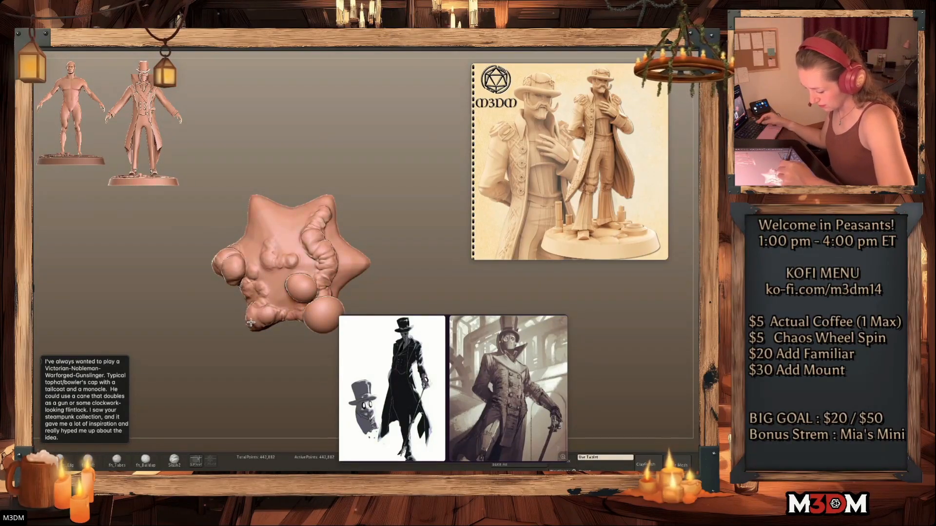
Turn to the star's reverse side and swell it with large overlapping bulges across the center and points
{"action": "mouse_move", "coordinate": [261, 244]}
{"action": "left_mouse_down"}
{"action": "mouse_move", "coordinate": [263, 201]}
{"action": "mouse_move", "coordinate": [322, 211]}
{"action": "mouse_move", "coordinate": [368, 257]}
{"action": "left_mouse_up"}
{"action": "mouse_move", "coordinate": [433, 255]}
{"action": "left_mouse_down"}
{"action": "mouse_move", "coordinate": [439, 267]}
{"action": "mouse_move", "coordinate": [291, 256]}
{"action": "mouse_move", "coordinate": [289, 239]}
{"action": "mouse_move", "coordinate": [290, 316]}
{"action": "left_mouse_up"}
{"action": "left_click_drag", "start_coordinate": [345, 258], "coordinate": [380, 258]}
{"action": "mouse_move", "coordinate": [288, 248]}
{"action": "left_mouse_down"}
{"action": "mouse_move", "coordinate": [317, 266]}
{"action": "mouse_move", "coordinate": [240, 282]}
{"action": "mouse_move", "coordinate": [224, 313]}
{"action": "mouse_move", "coordinate": [232, 241]}
{"action": "mouse_move", "coordinate": [224, 212]}
{"action": "mouse_move", "coordinate": [265, 311]}
{"action": "left_mouse_up"}
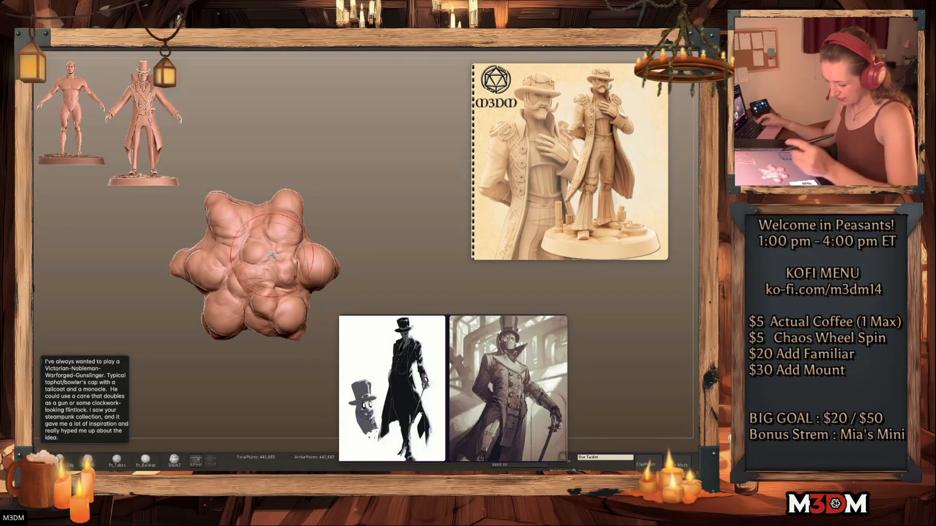
Return to the star's front, reduce the brush size, and add two small round bubbles beside the long lumpy chain
{"action": "left_click_drag", "start_coordinate": [358, 255], "coordinate": [456, 248]}
{"action": "left_click_drag", "start_coordinate": [469, 294], "coordinate": [373, 251], "text": "alt"}
{"action": "key", "text": "space"}
{"action": "left_click_drag", "start_coordinate": [395, 240], "coordinate": [380, 239]}
{"action": "left_click_drag", "start_coordinate": [325, 202], "coordinate": [323, 196]}
{"action": "left_click_drag", "start_coordinate": [325, 243], "coordinate": [328, 245]}
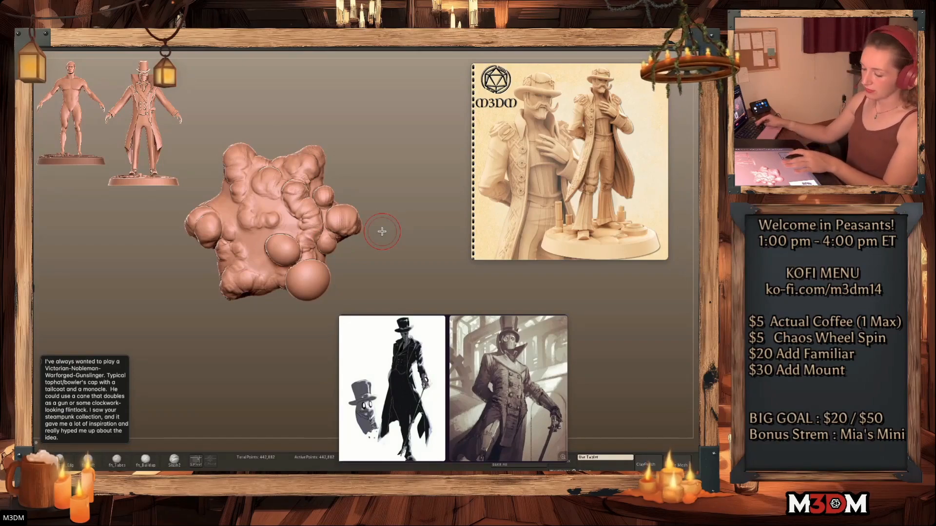
Undo the last test strokes and sculpt a winding worm-like coil across the middle of the star's front
{"action": "mouse_move", "coordinate": [293, 204]}
{"action": "left_mouse_down"}
{"action": "mouse_move", "coordinate": [284, 223]}
{"action": "mouse_move", "coordinate": [246, 244]}
{"action": "mouse_move", "coordinate": [252, 253]}
{"action": "left_mouse_up"}
{"action": "key", "text": "space"}
{"action": "key", "text": "ctrl+z"}
{"action": "key", "text": "ctrl+z"}
{"action": "key", "text": "space"}
{"action": "mouse_move", "coordinate": [256, 200]}
{"action": "left_mouse_down"}
{"action": "mouse_move", "coordinate": [245, 206]}
{"action": "mouse_move", "coordinate": [279, 232]}
{"action": "mouse_move", "coordinate": [242, 239]}
{"action": "mouse_move", "coordinate": [254, 235]}
{"action": "mouse_move", "coordinate": [256, 247]}
{"action": "left_mouse_up"}
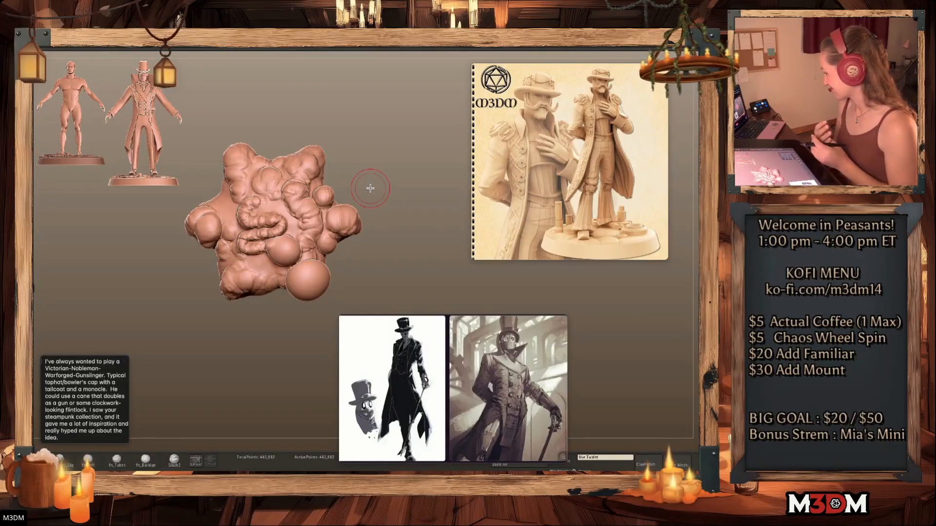
Switch from the star back to the clean version of the nobleman figure, without the lumpy test swellings
{"action": "left_click_drag", "start_coordinate": [416, 247], "coordinate": [413, 247]}
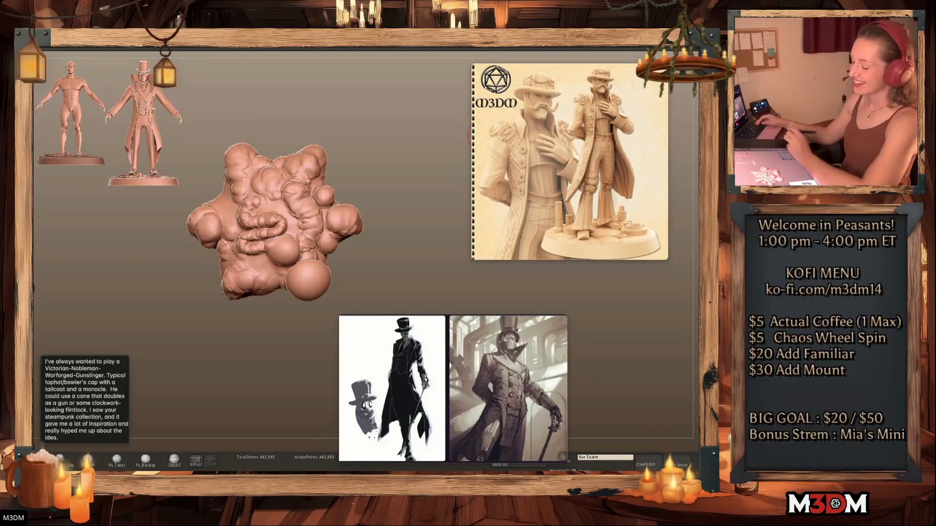
{"action": "key", "text": "ctrl+z"}
{"action": "key", "text": "ctrl+z"}
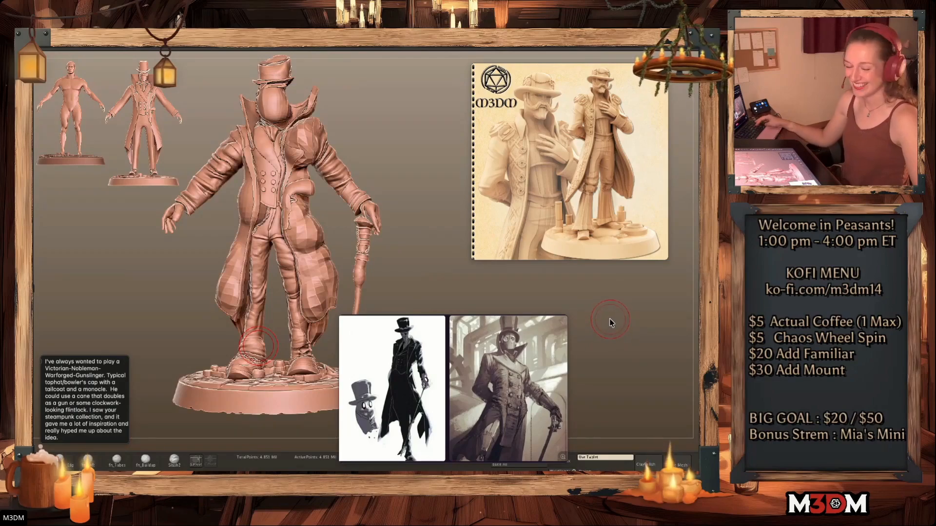
{"action": "left_click", "coordinate": [702, 142]}
{"action": "left_click", "coordinate": [701, 141]}
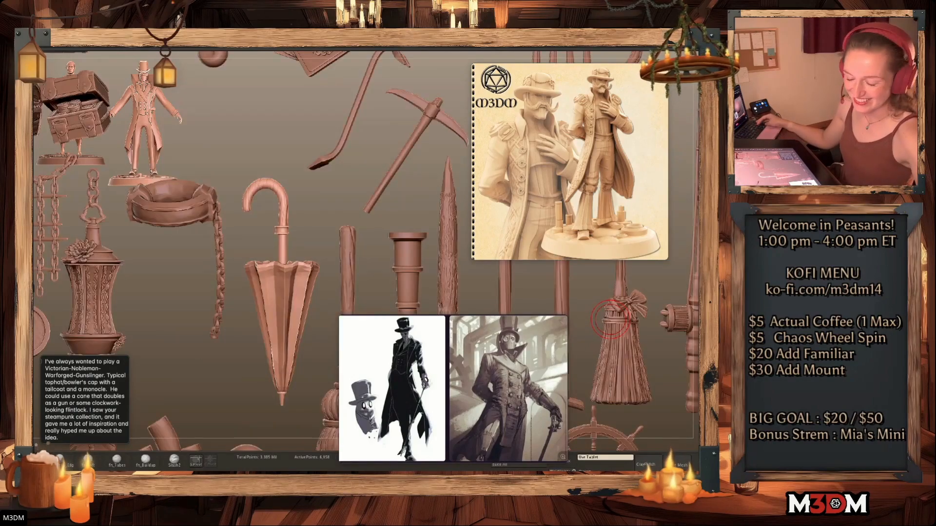
{"action": "left_click", "coordinate": [702, 141]}
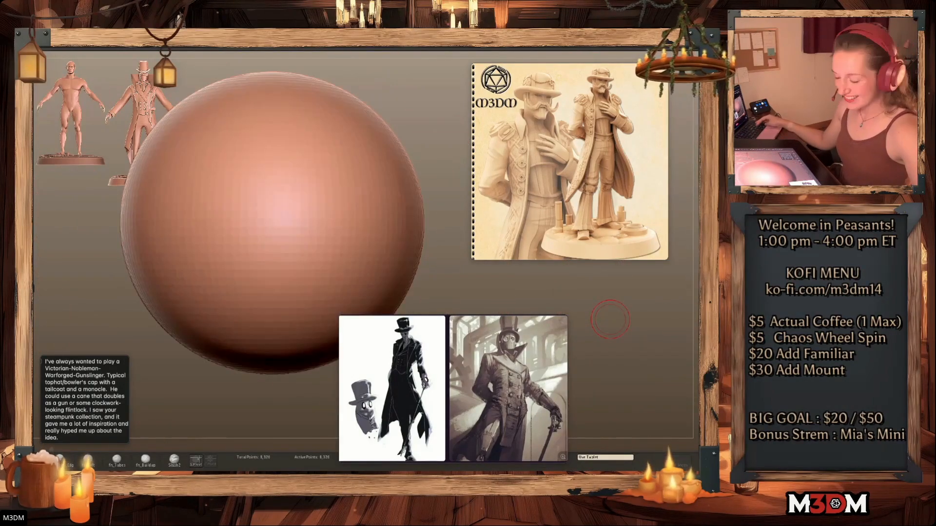
{"action": "left_click", "coordinate": [702, 141]}
{"action": "left_click", "coordinate": [702, 141]}
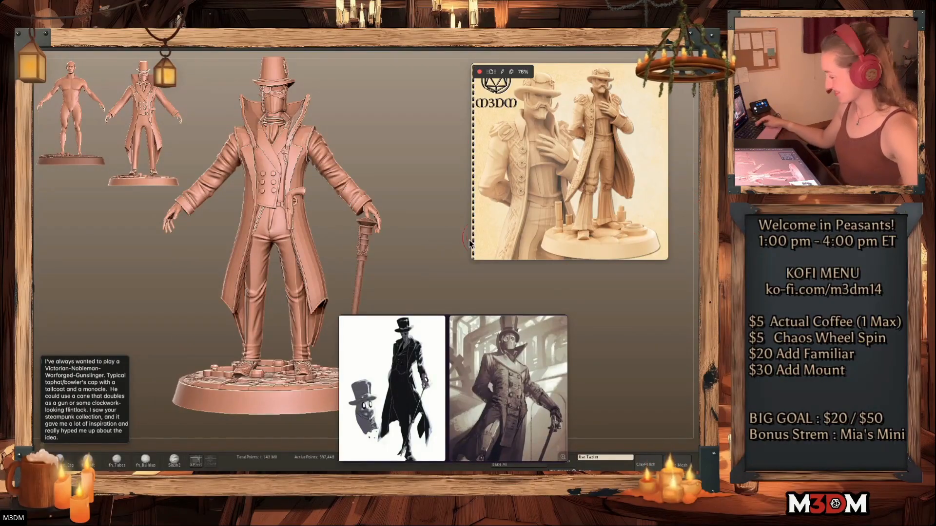
Shrink the two reference boards and stack them beside the figure, with the mustached gunslinger above the two-picture board
{"action": "key", "text": "shift+f"}
{"action": "key", "text": "shift+f"}
{"action": "left_click_drag", "start_coordinate": [461, 371], "coordinate": [552, 352]}
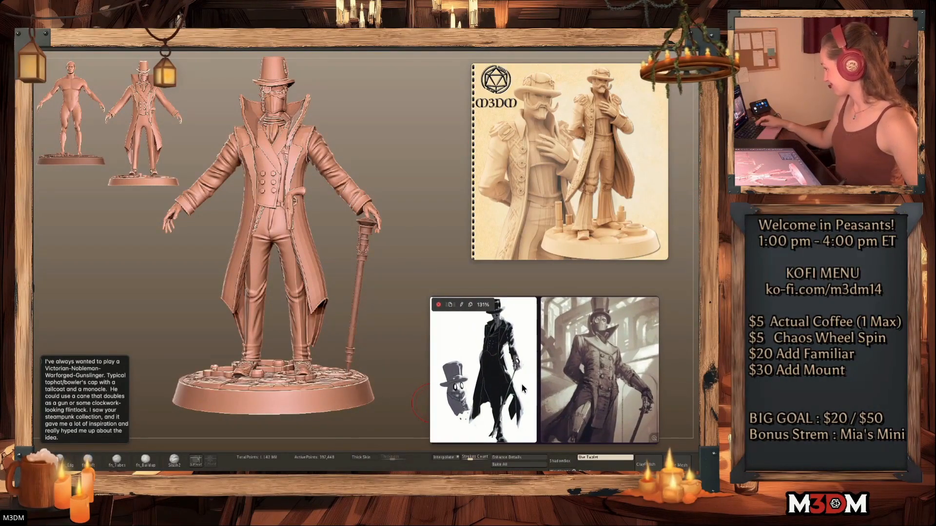
{"action": "left_click_drag", "start_coordinate": [434, 299], "coordinate": [488, 334]}
{"action": "left_click_drag", "start_coordinate": [556, 367], "coordinate": [600, 363]}
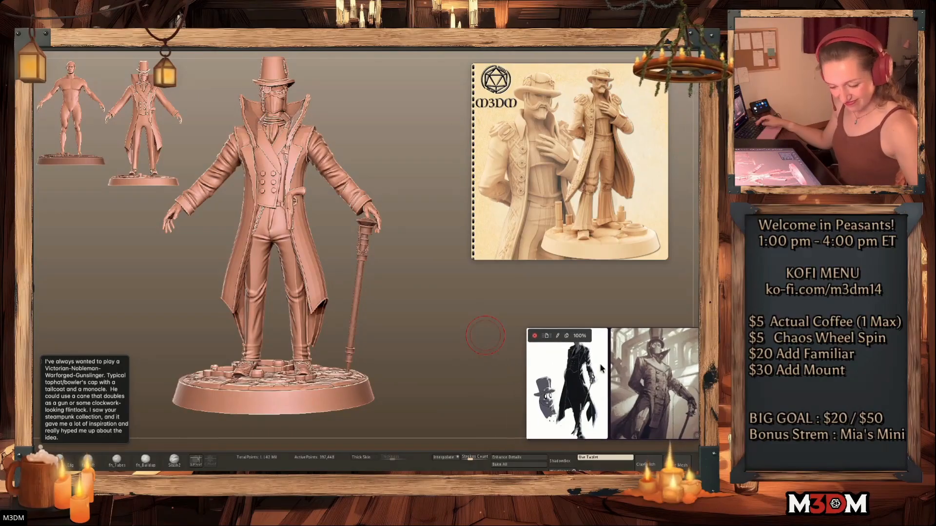
{"action": "left_click_drag", "start_coordinate": [555, 208], "coordinate": [559, 209]}
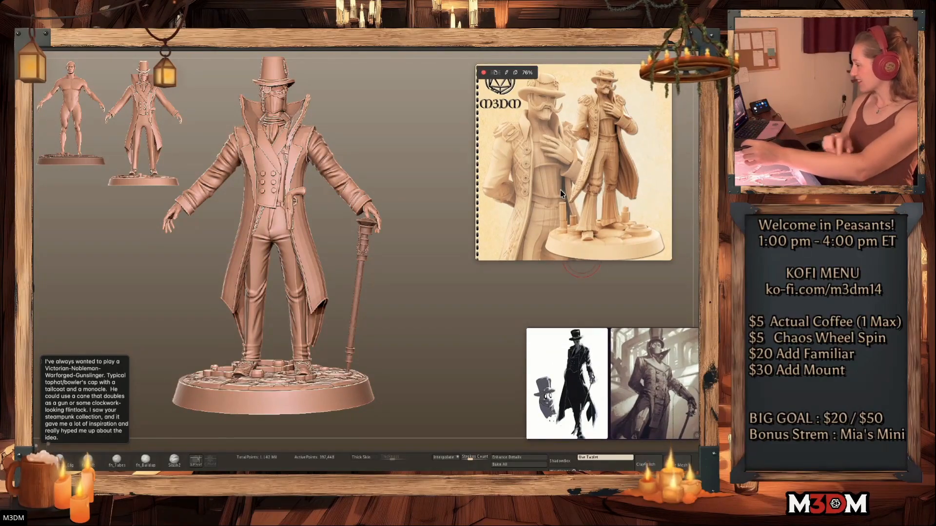
{"action": "left_click_drag", "start_coordinate": [577, 201], "coordinate": [586, 200]}
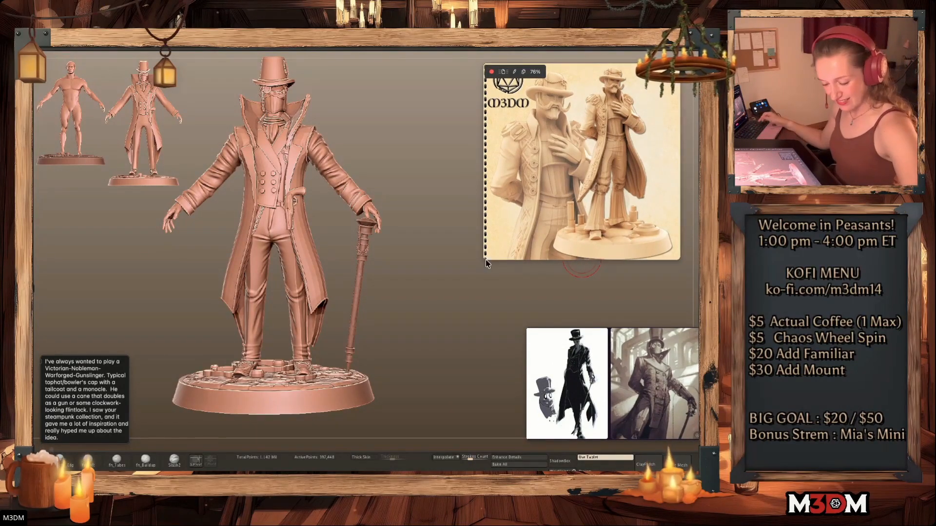
{"action": "left_click_drag", "start_coordinate": [488, 258], "coordinate": [517, 228]}
{"action": "left_click_drag", "start_coordinate": [616, 176], "coordinate": [627, 271]}
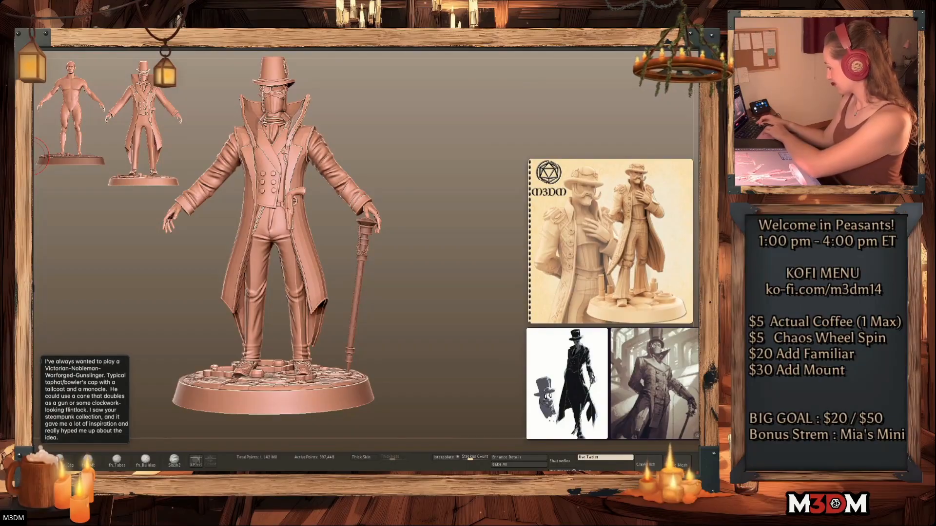
Select the coat body, isolate it, and subdivide it twice before stepping back down to its lowest level
{"action": "key", "text": "shift+f"}
{"action": "key", "text": "shift+f"}
{"action": "left_click_drag", "start_coordinate": [441, 288], "coordinate": [488, 264]}
{"action": "left_click", "coordinate": [337, 324], "text": "alt"}
{"action": "key", "text": "alt+shift+s"}
{"action": "key", "text": "ctrl+d"}
{"action": "key", "text": "ctrl+d"}
{"action": "key", "text": "alt+shift+s"}
{"action": "key", "text": "f"}
{"action": "key", "text": "alt+shift+s"}
{"action": "key", "text": "f"}
{"action": "key", "text": "shift+d"}
{"action": "key", "text": "shift+d"}
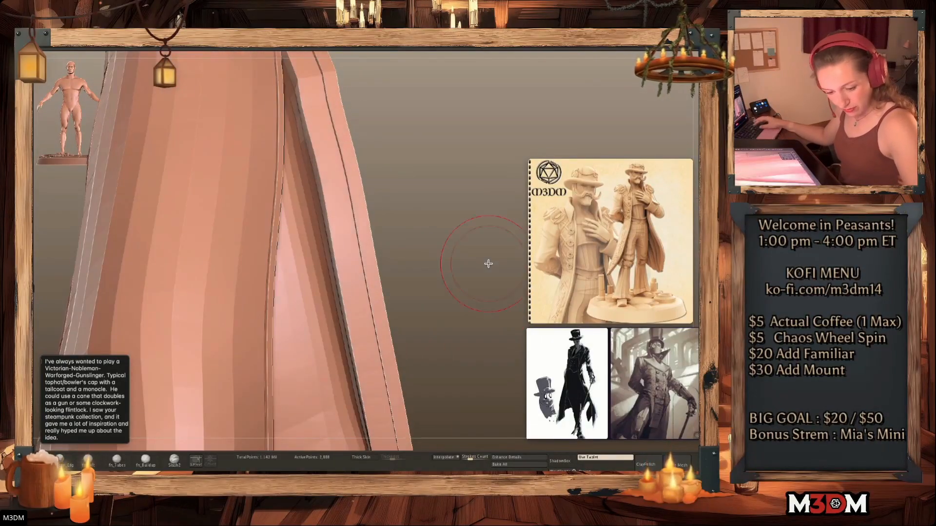
Show the coat's polyframe and insert an edge loop along the green border strip of its panels
{"action": "key", "text": "shift+f"}
{"action": "key", "text": "space"}
{"action": "left_click_drag", "start_coordinate": [418, 283], "coordinate": [369, 325]}
{"action": "left_click_drag", "start_coordinate": [466, 282], "coordinate": [466, 255]}
{"action": "key", "text": "f"}
{"action": "key", "text": "ctrl+z"}
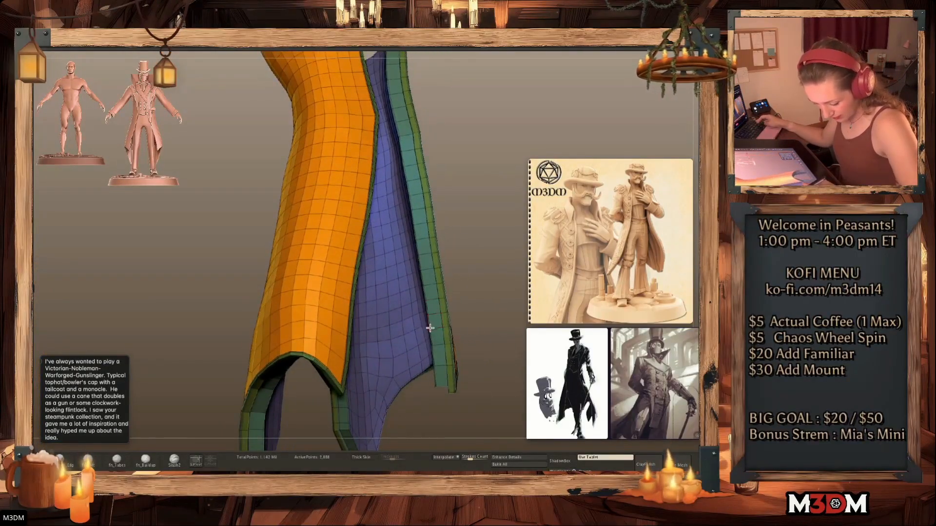
{"action": "left_click_drag", "start_coordinate": [433, 351], "coordinate": [435, 364]}
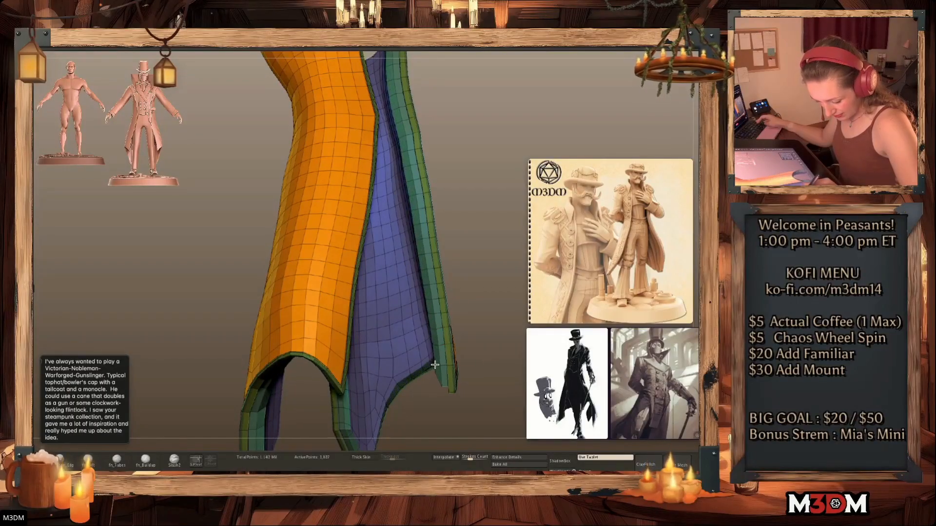
{"action": "left_click_drag", "start_coordinate": [482, 336], "coordinate": [474, 397], "text": "shift"}
{"action": "key", "text": "f"}
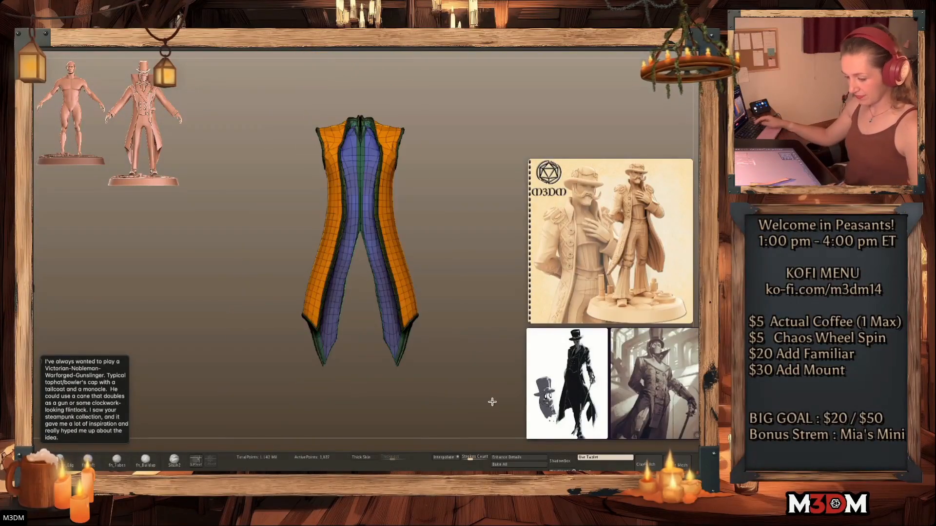
Hide the polyframe, bring back the complete figure, and raise the coat to a higher subdivision level
{"action": "key", "text": "shift+f"}
{"action": "left_click", "coordinate": [490, 382]}
{"action": "left_click_drag", "start_coordinate": [492, 319], "coordinate": [477, 347], "text": "alt"}
{"action": "key", "text": "d"}
{"action": "key", "text": "shift+f"}
{"action": "key", "text": "shift+f"}
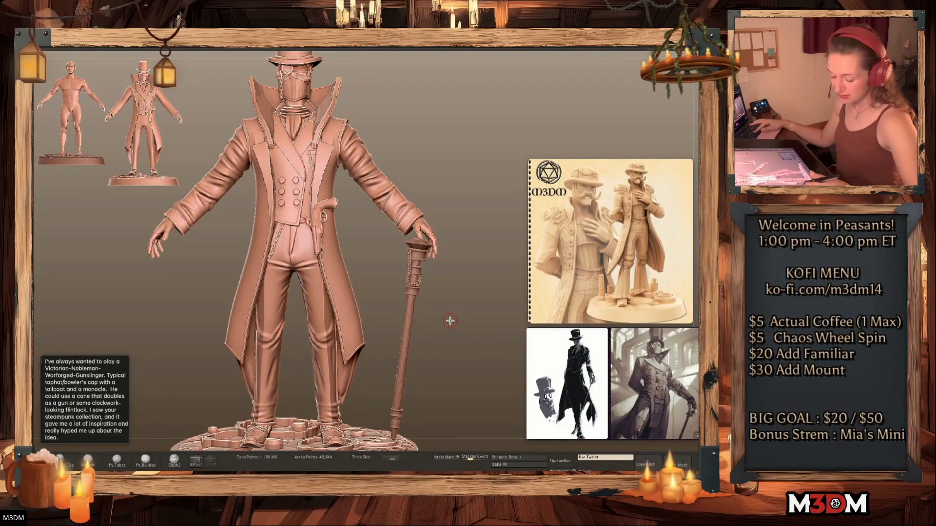
Select the pistol at the coat's waist and move it out of the way with the gizmo
{"action": "key", "text": "b"}
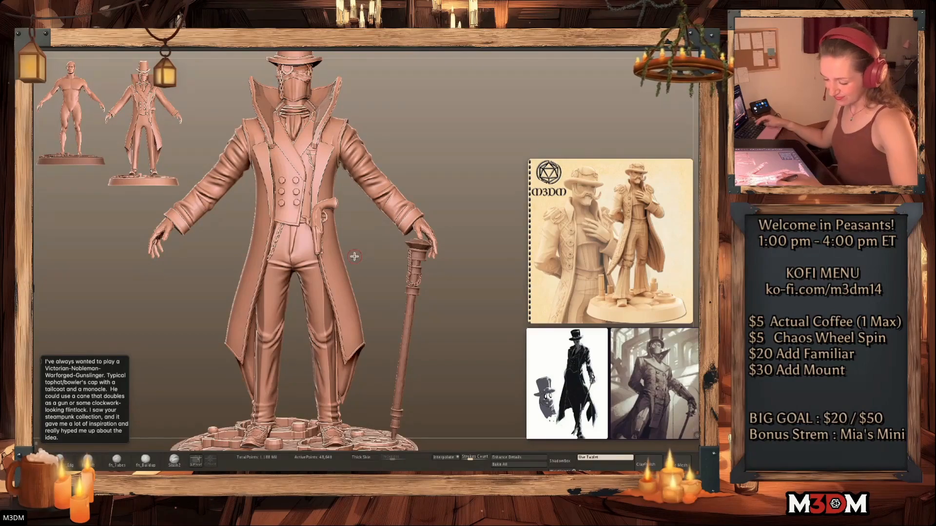
{"action": "left_click_drag", "start_coordinate": [473, 199], "coordinate": [470, 240], "text": "alt"}
{"action": "left_click_drag", "start_coordinate": [325, 274], "coordinate": [345, 349]}
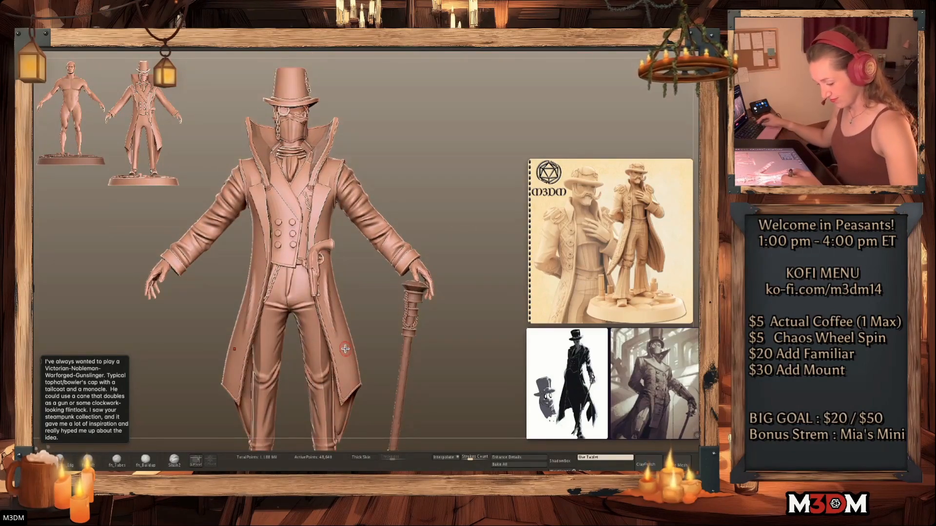
{"action": "left_click", "coordinate": [326, 264], "text": "alt"}
{"action": "key", "text": "w"}
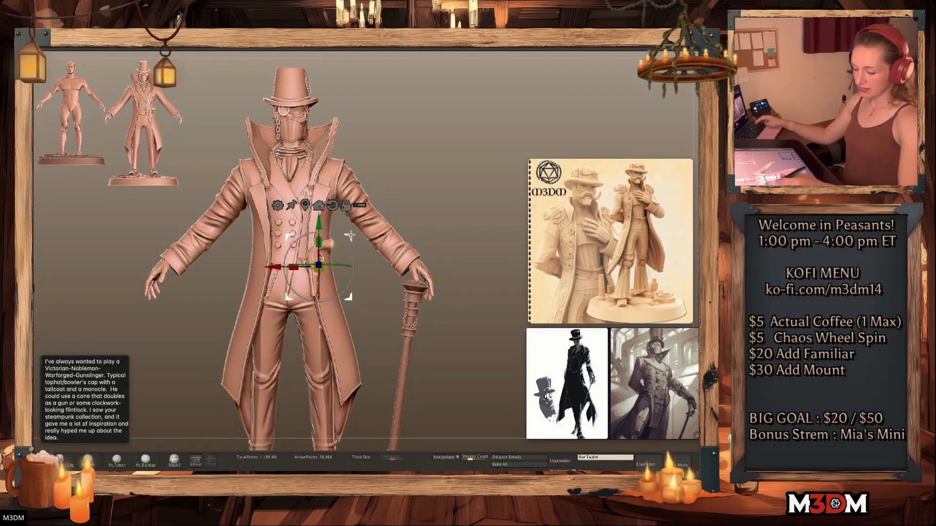
{"action": "left_click_drag", "start_coordinate": [373, 240], "coordinate": [323, 306]}
{"action": "key", "text": "q"}
Reselect the coat, subdivide it twice, and choose a sculpting brush from the brush library for carving details
{"action": "left_click", "coordinate": [331, 321], "text": "alt"}
{"action": "key", "text": "ctrl+d"}
{"action": "left_click_drag", "start_coordinate": [466, 210], "coordinate": [467, 222]}
{"action": "key", "text": "b"}
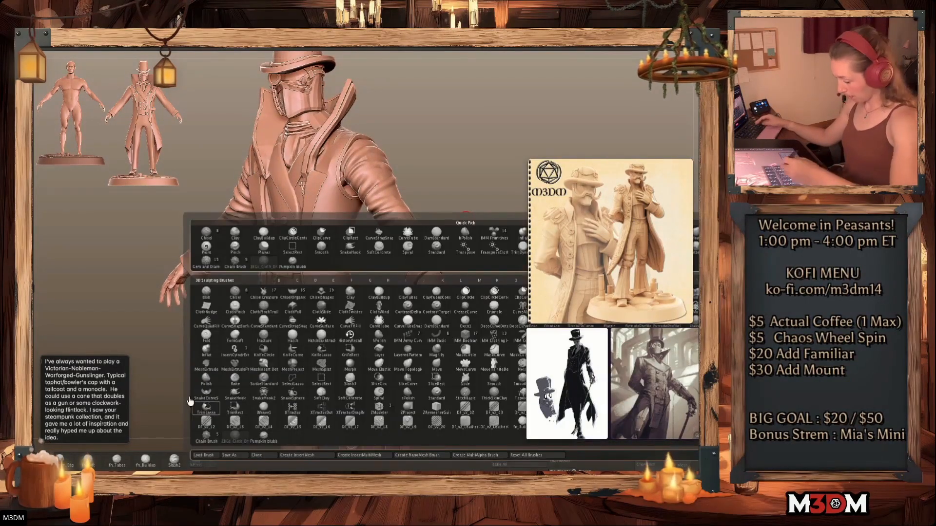
{"action": "left_click", "coordinate": [202, 425]}
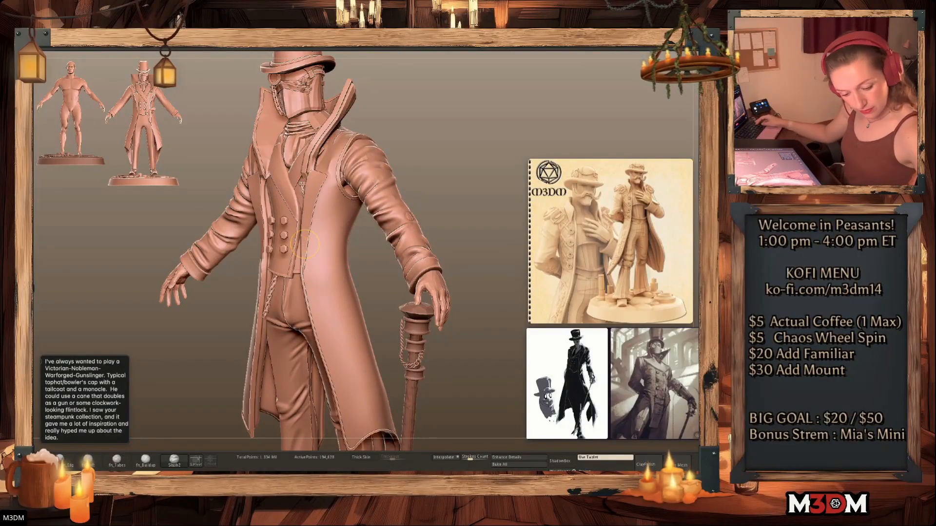
{"action": "key", "text": "ctrl+d"}
Carve symmetrical flapped pocket outlines into the coat's front panels at hip height
{"action": "key", "text": "space"}
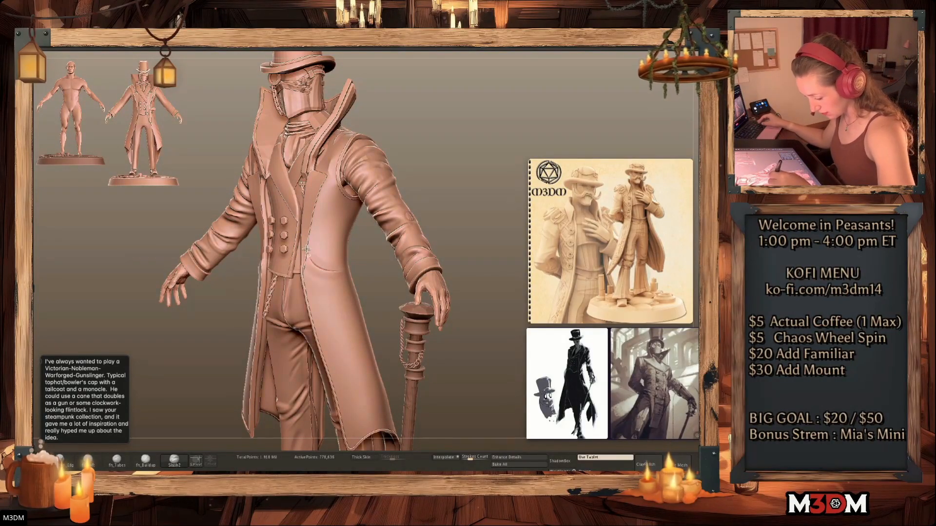
{"action": "key", "text": "space"}
{"action": "key", "text": "space"}
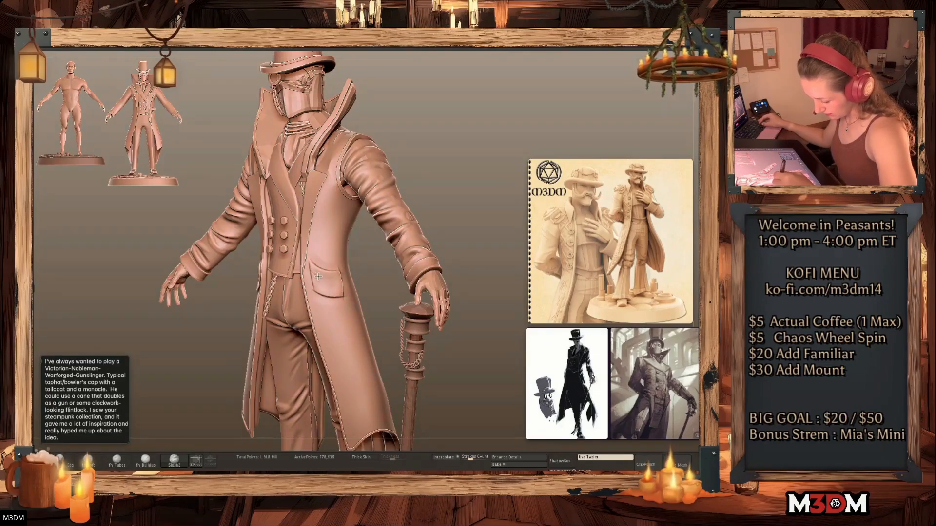
{"action": "left_click_drag", "start_coordinate": [486, 200], "coordinate": [476, 222], "text": "shift"}
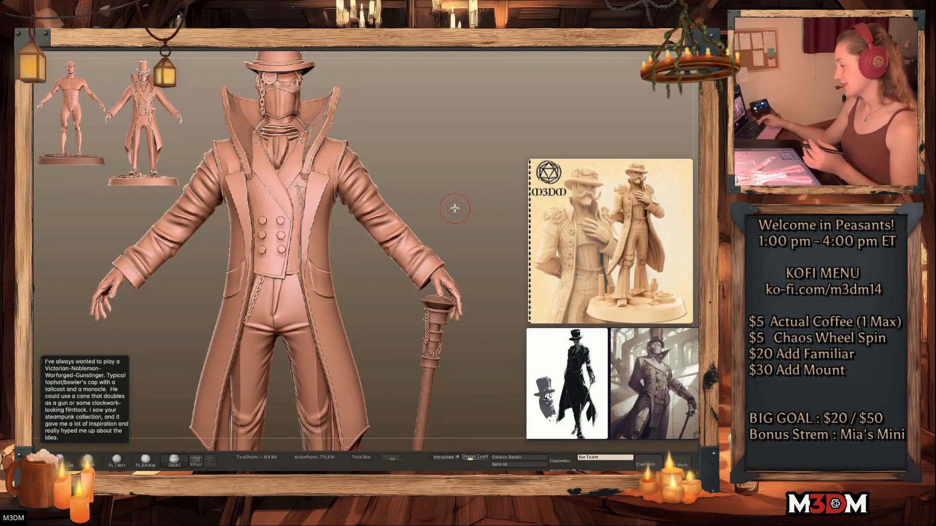
Isolate the coat, turn to its back, and try carving long vertical seams into the back panels
{"action": "left_click_drag", "start_coordinate": [451, 182], "coordinate": [325, 273]}
{"action": "left_click_drag", "start_coordinate": [449, 151], "coordinate": [439, 99]}
{"action": "key", "text": "shift+s"}
{"action": "mouse_move", "coordinate": [463, 287]}
{"action": "left_mouse_down"}
{"action": "mouse_move", "coordinate": [441, 292]}
{"action": "mouse_move", "coordinate": [349, 392]}
{"action": "left_mouse_up"}
{"action": "left_click_drag", "start_coordinate": [335, 319], "coordinate": [330, 239]}
{"action": "key", "text": "ctrl+z"}
{"action": "mouse_move", "coordinate": [350, 394]}
{"action": "left_mouse_down"}
{"action": "mouse_move", "coordinate": [334, 299]}
{"action": "mouse_move", "coordinate": [329, 152]}
{"action": "left_mouse_up"}
{"action": "mouse_move", "coordinate": [420, 181]}
{"action": "left_mouse_down"}
{"action": "mouse_move", "coordinate": [445, 192]}
{"action": "mouse_move", "coordinate": [510, 151]}
{"action": "mouse_move", "coordinate": [439, 227]}
{"action": "left_mouse_up"}
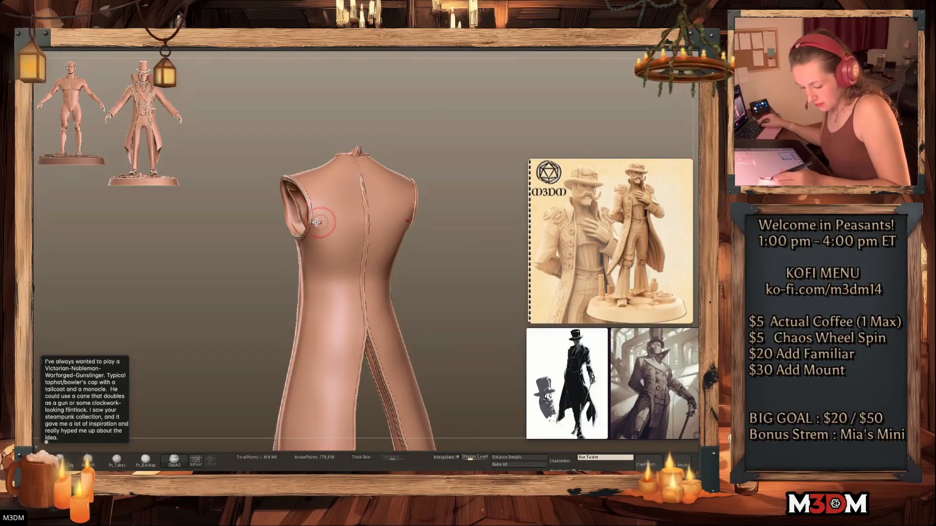
{"action": "mouse_move", "coordinate": [449, 271]}
{"action": "left_mouse_down"}
{"action": "mouse_move", "coordinate": [469, 268]}
{"action": "mouse_move", "coordinate": [459, 283]}
{"action": "left_mouse_up"}
{"action": "left_click", "coordinate": [701, 139]}
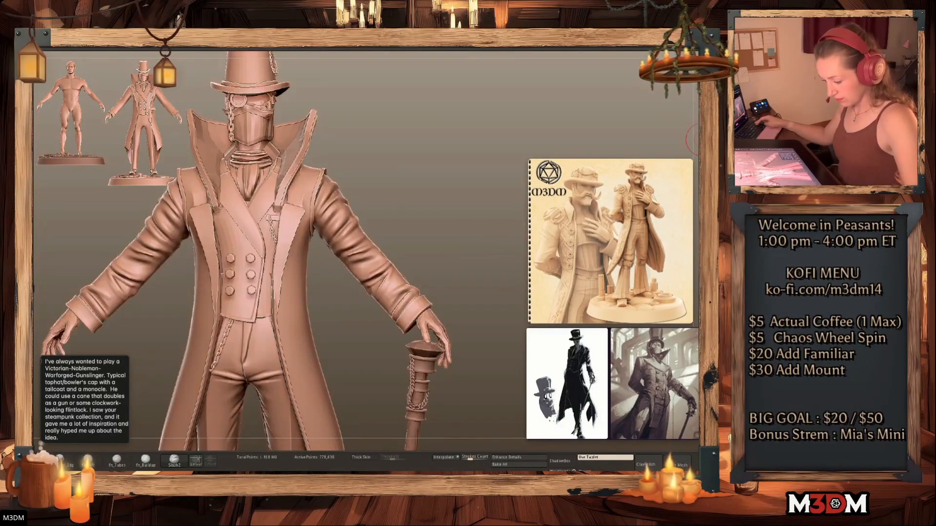
Carve a short horizontal seam at hip height on both sides of the coat, refining it with an adjusted brush size
{"action": "left_click_drag", "start_coordinate": [451, 225], "coordinate": [507, 164], "text": "alt"}
{"action": "left_click_drag", "start_coordinate": [402, 253], "coordinate": [348, 257]}
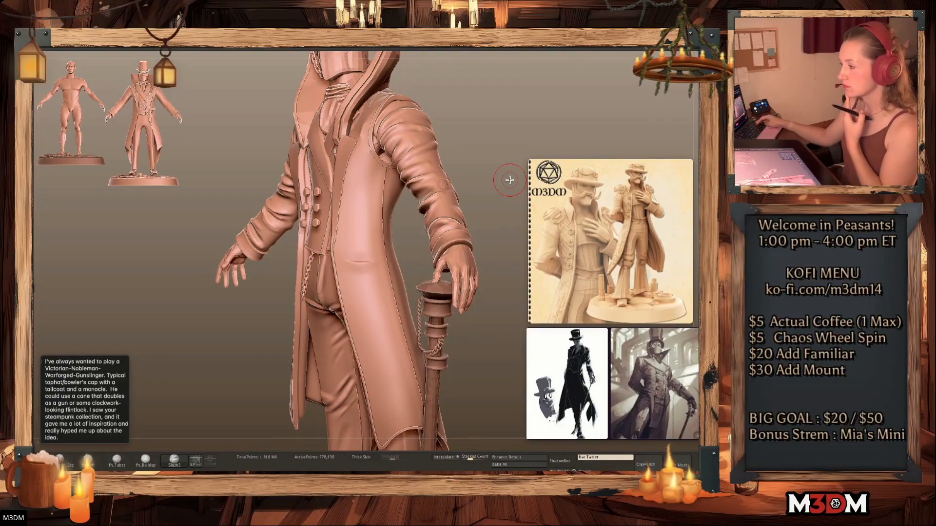
{"action": "left_click_drag", "start_coordinate": [475, 165], "coordinate": [491, 167]}
{"action": "key", "text": "space"}
{"action": "key", "text": "space"}
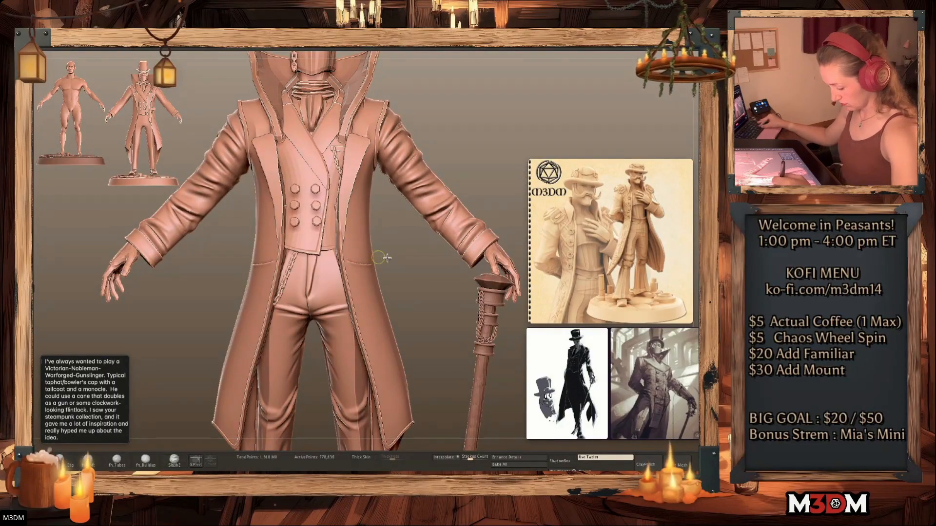
{"action": "left_click_drag", "start_coordinate": [404, 255], "coordinate": [423, 245]}
{"action": "key", "text": "shift+f"}
{"action": "key", "text": "shift+f"}
{"action": "left_click_drag", "start_coordinate": [484, 149], "coordinate": [470, 162], "text": "alt"}
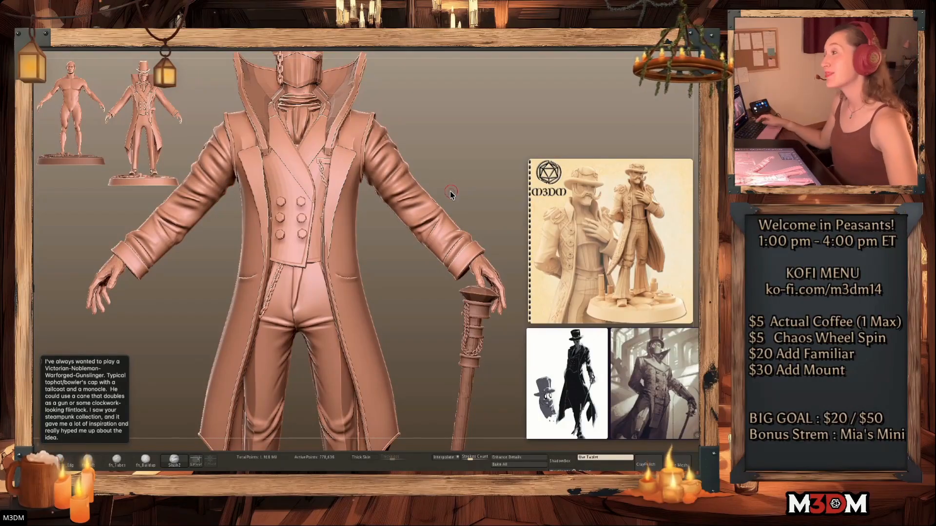
Select the ZBGs_Cloth brush, isolate the coat, and sculpt small symmetrical folds around its shoulders
{"action": "key", "text": "b"}
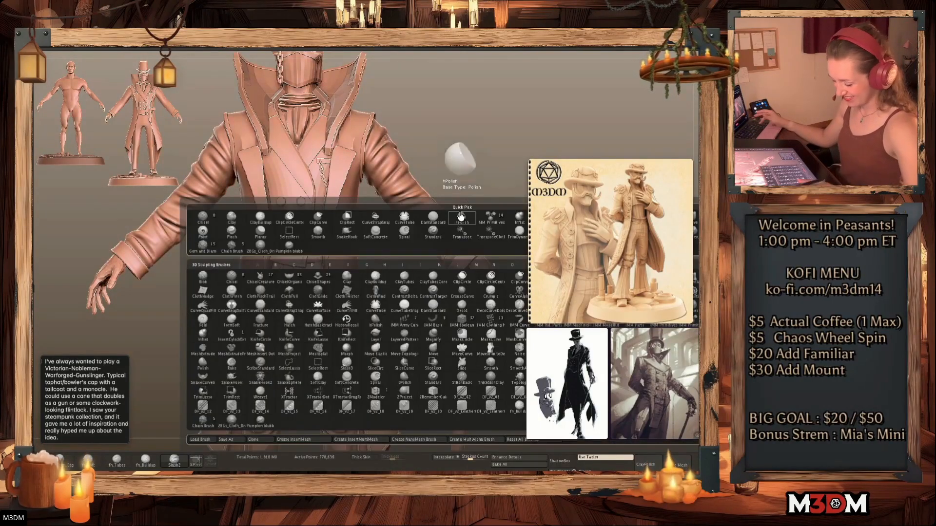
{"action": "left_click", "coordinate": [234, 426]}
{"action": "left_click_drag", "start_coordinate": [469, 146], "coordinate": [429, 209], "text": "alt"}
{"action": "key", "text": "alt+s"}
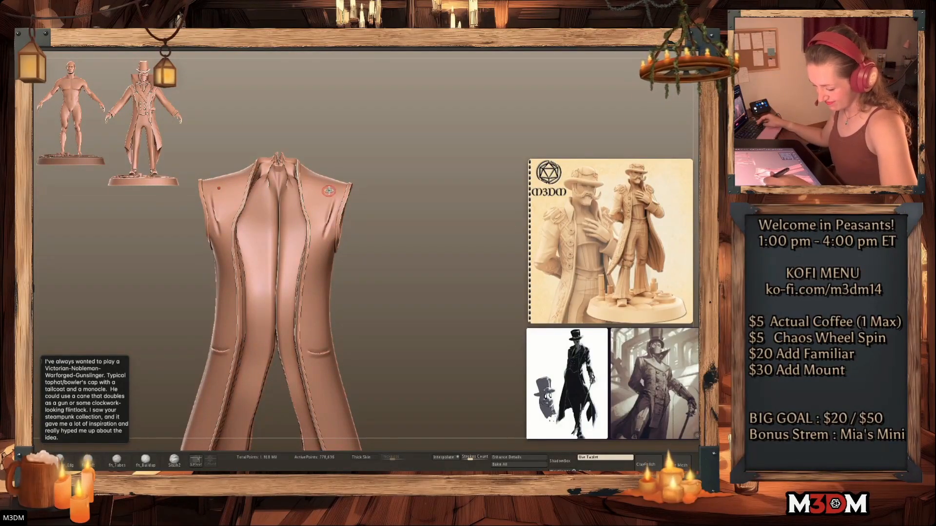
{"action": "key", "text": "space"}
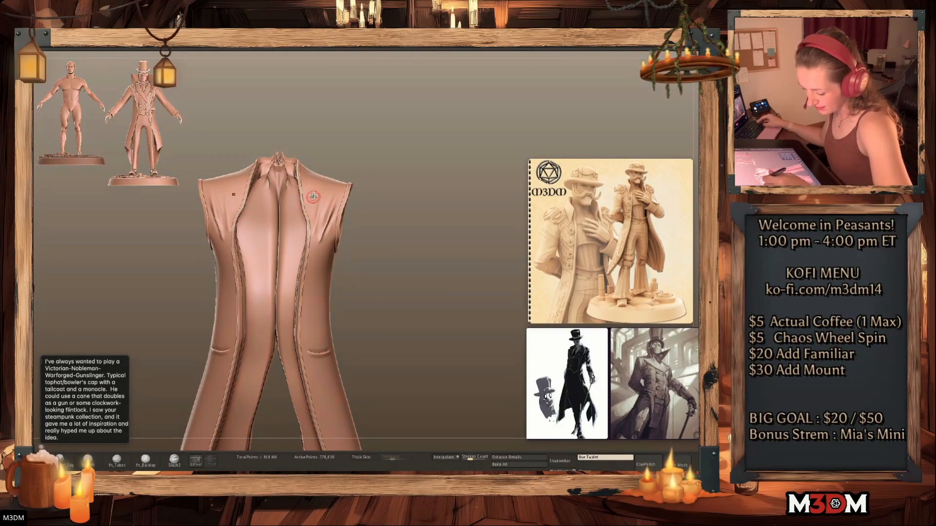
{"action": "left_click_drag", "start_coordinate": [412, 254], "coordinate": [421, 278], "text": "shift"}
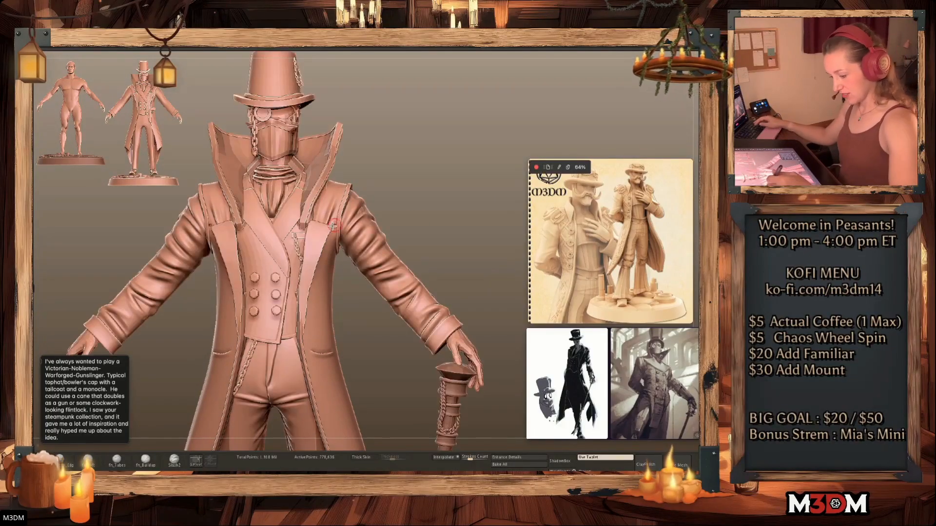
{"action": "left_click_drag", "start_coordinate": [670, 144], "coordinate": [667, 215]}
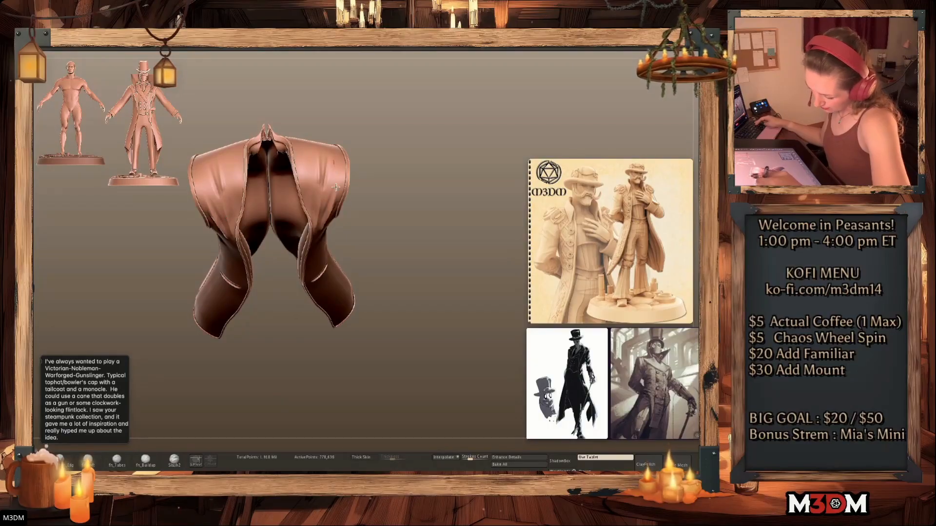
{"action": "left_click_drag", "start_coordinate": [429, 221], "coordinate": [473, 118], "text": "shift"}
{"action": "left_click", "coordinate": [702, 121]}
Sculpt a horizontal fold across the isolated coat's upper back, redoing the stroke as needed
{"action": "left_click_drag", "start_coordinate": [403, 289], "coordinate": [342, 280]}
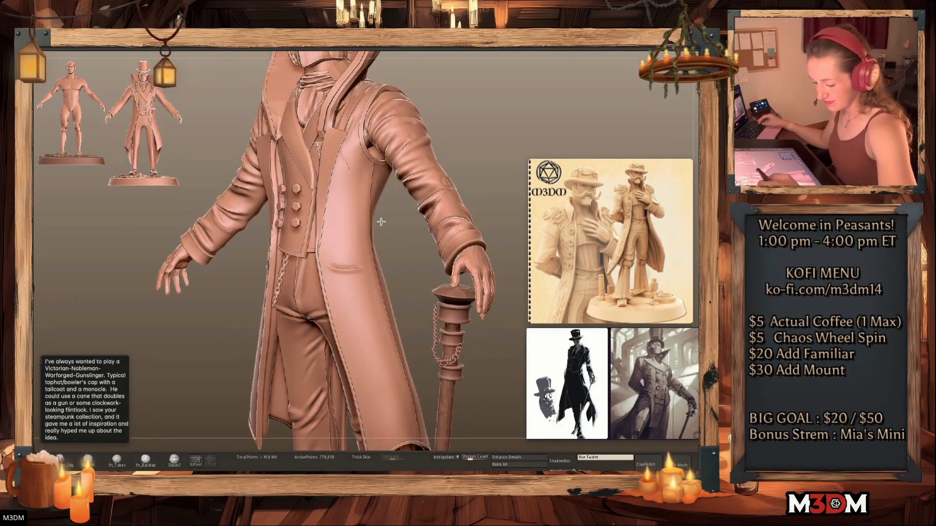
{"action": "left_click_drag", "start_coordinate": [481, 137], "coordinate": [335, 237], "text": "alt"}
{"action": "left_click", "coordinate": [702, 121]}
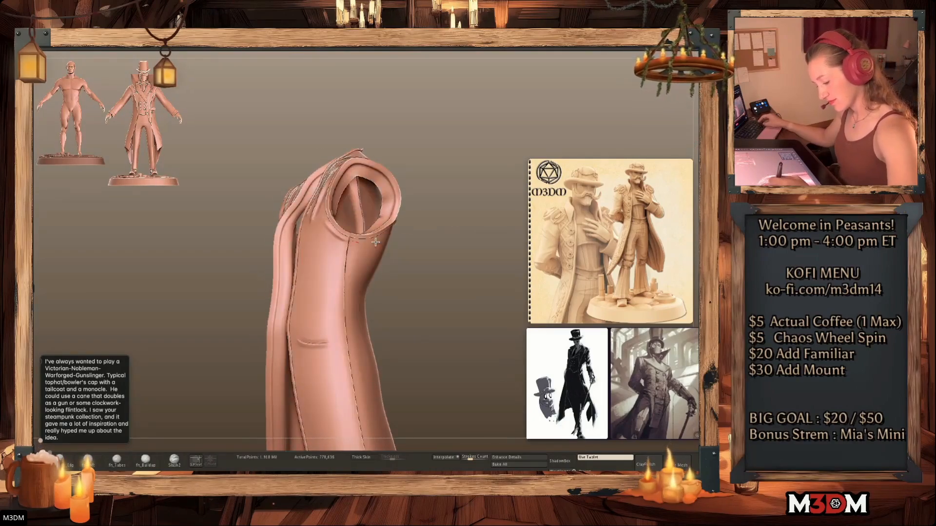
{"action": "mouse_move", "coordinate": [423, 235]}
{"action": "left_mouse_down"}
{"action": "mouse_move", "coordinate": [363, 223]}
{"action": "mouse_move", "coordinate": [428, 222]}
{"action": "left_mouse_up"}
{"action": "left_click_drag", "start_coordinate": [428, 256], "coordinate": [465, 281]}
{"action": "left_click_drag", "start_coordinate": [301, 247], "coordinate": [395, 241]}
{"action": "left_click_drag", "start_coordinate": [458, 246], "coordinate": [467, 300]}
{"action": "key", "text": "ctrl+z"}
{"action": "left_click_drag", "start_coordinate": [291, 255], "coordinate": [392, 251]}
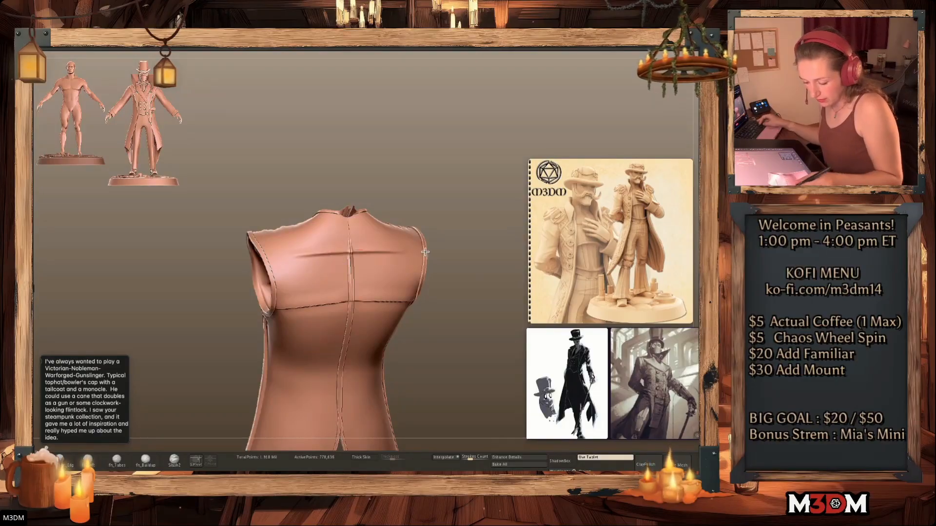
{"action": "key", "text": "ctrl+z"}
{"action": "left_click_drag", "start_coordinate": [292, 256], "coordinate": [391, 255]}
Sculpt a slanted fold below the horizontal one on the upper back, smooth its ends, and add a shorter fold underneath
{"action": "mouse_move", "coordinate": [299, 260]}
{"action": "left_mouse_down"}
{"action": "mouse_move", "coordinate": [391, 260]}
{"action": "mouse_move", "coordinate": [322, 274]}
{"action": "left_mouse_up"}
{"action": "key", "text": "ctrl+z"}
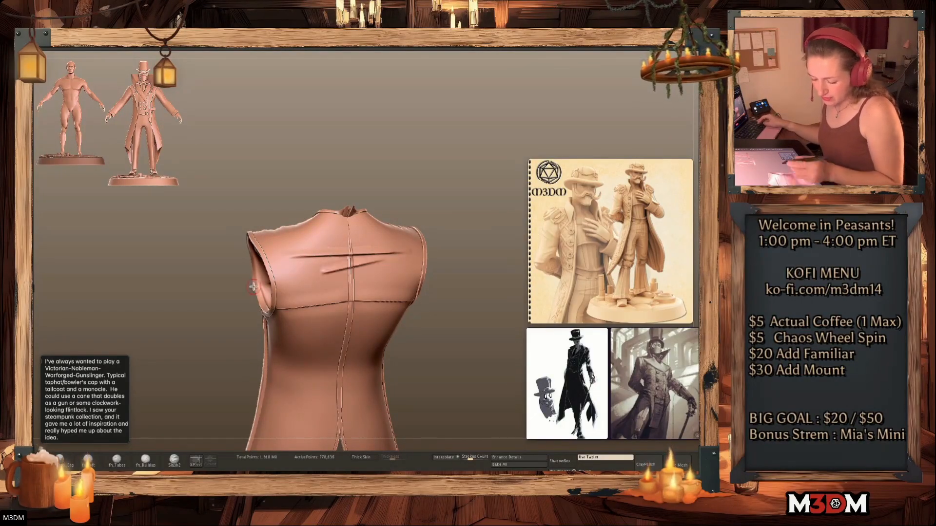
{"action": "key", "text": "ctrl+z"}
{"action": "left_click_drag", "start_coordinate": [389, 262], "coordinate": [294, 279]}
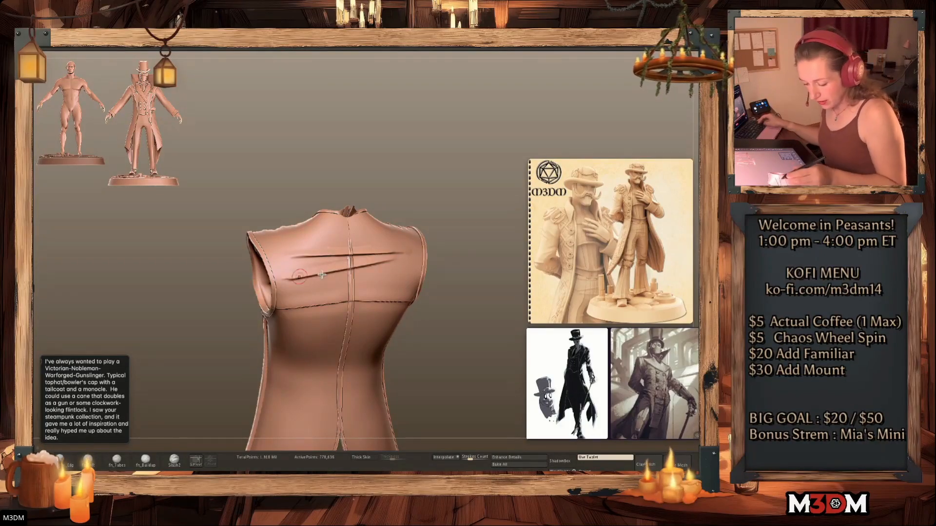
{"action": "left_click_drag", "start_coordinate": [433, 287], "coordinate": [440, 282]}
{"action": "left_click_drag", "start_coordinate": [293, 281], "coordinate": [295, 257], "text": "shift"}
{"action": "left_click_drag", "start_coordinate": [399, 267], "coordinate": [402, 255], "text": "shift"}
{"action": "left_click_drag", "start_coordinate": [317, 288], "coordinate": [384, 282]}
Sculpt short symmetrical folds into the coat's back just below both armholes
{"action": "mouse_move", "coordinate": [471, 267]}
{"action": "left_mouse_down"}
{"action": "mouse_move", "coordinate": [416, 277]}
{"action": "mouse_move", "coordinate": [464, 259]}
{"action": "mouse_move", "coordinate": [456, 271]}
{"action": "left_mouse_up"}
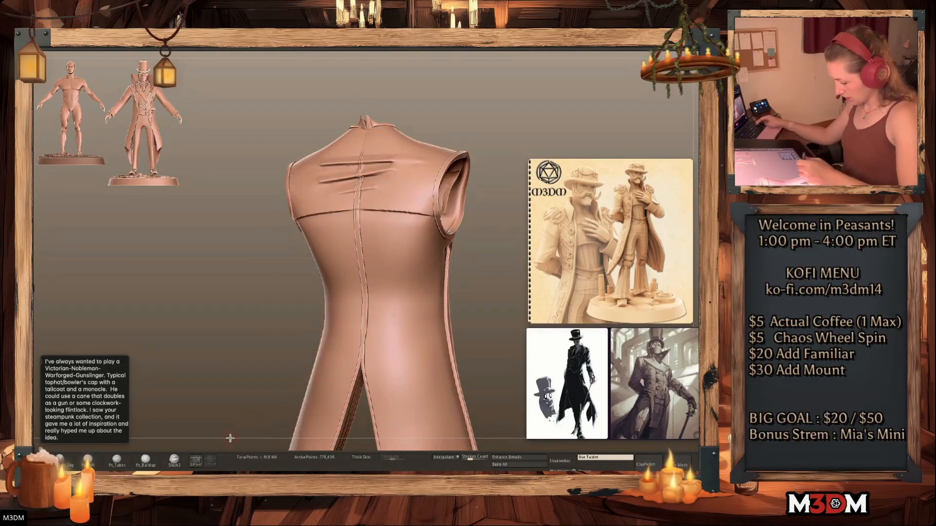
{"action": "left_click_drag", "start_coordinate": [307, 233], "coordinate": [350, 256]}
{"action": "left_click_drag", "start_coordinate": [493, 261], "coordinate": [507, 261], "text": "shift"}
{"action": "key", "text": "ctrl+z"}
{"action": "mouse_move", "coordinate": [293, 234]}
{"action": "left_mouse_down"}
{"action": "mouse_move", "coordinate": [336, 244]}
{"action": "mouse_move", "coordinate": [320, 235]}
{"action": "left_mouse_up"}
{"action": "left_click_drag", "start_coordinate": [491, 275], "coordinate": [483, 274]}
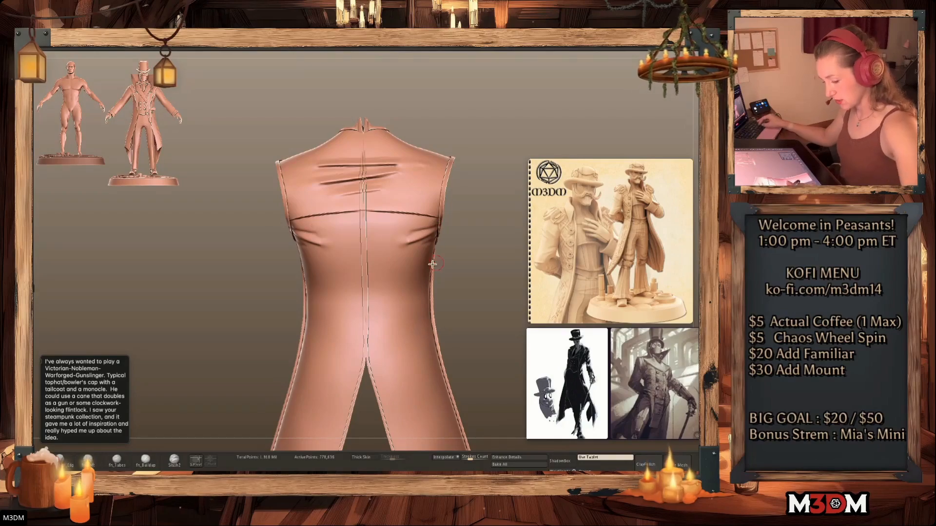
Adjust the brush size and sculpt curved folds across the waist on the back of the coat
{"action": "key", "text": "space"}
{"action": "mouse_move", "coordinate": [318, 292]}
{"action": "left_mouse_down"}
{"action": "mouse_move", "coordinate": [417, 291]}
{"action": "mouse_move", "coordinate": [341, 306]}
{"action": "mouse_move", "coordinate": [415, 292]}
{"action": "mouse_move", "coordinate": [409, 289]}
{"action": "left_mouse_up"}
{"action": "key", "text": "ctrl+z"}
{"action": "left_click_drag", "start_coordinate": [467, 279], "coordinate": [444, 280]}
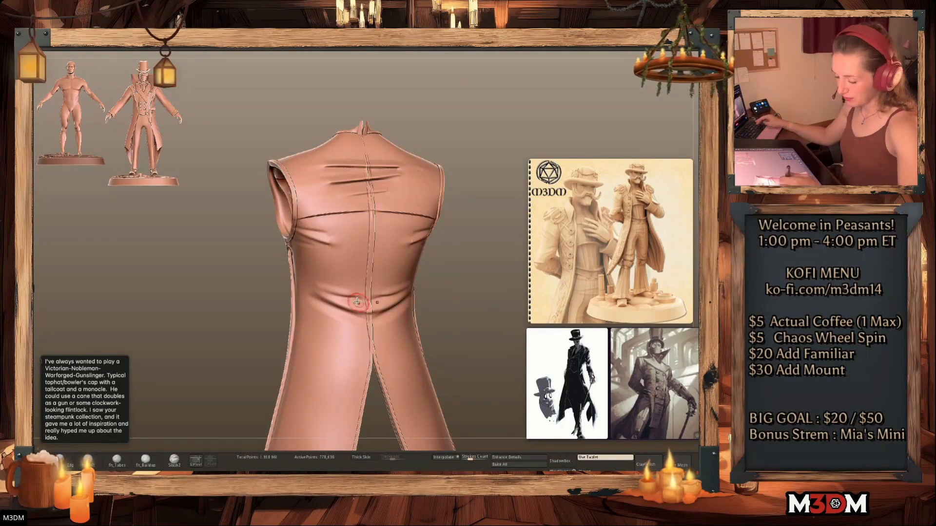
{"action": "left_click_drag", "start_coordinate": [375, 302], "coordinate": [406, 292]}
{"action": "left_click_drag", "start_coordinate": [318, 290], "coordinate": [413, 291]}
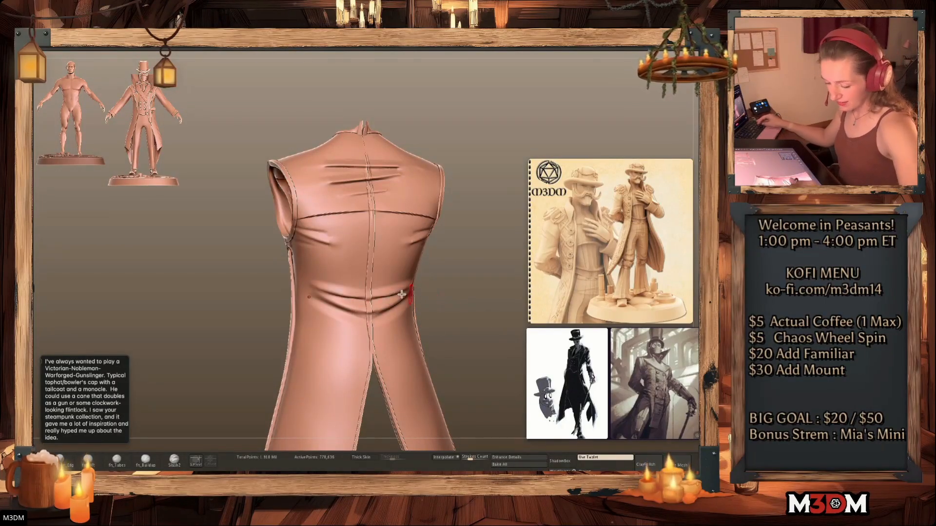
{"action": "mouse_move", "coordinate": [469, 308]}
{"action": "left_mouse_down"}
{"action": "mouse_move", "coordinate": [415, 287]}
{"action": "mouse_move", "coordinate": [457, 294]}
{"action": "mouse_move", "coordinate": [457, 286]}
{"action": "mouse_move", "coordinate": [462, 311]}
{"action": "mouse_move", "coordinate": [456, 250]}
{"action": "mouse_move", "coordinate": [452, 284]}
{"action": "left_mouse_up"}
Show the full figure and sculpt symmetrical horizontal folds into the coat's front panels at waist height
{"action": "mouse_move", "coordinate": [444, 228]}
{"action": "left_mouse_down", "text": "alt"}
{"action": "mouse_move", "coordinate": [441, 284]}
{"action": "mouse_move", "coordinate": [455, 280]}
{"action": "mouse_move", "coordinate": [476, 309]}
{"action": "mouse_move", "coordinate": [502, 308]}
{"action": "left_mouse_up", "text": "alt"}
{"action": "key", "text": "alt+shift+s"}
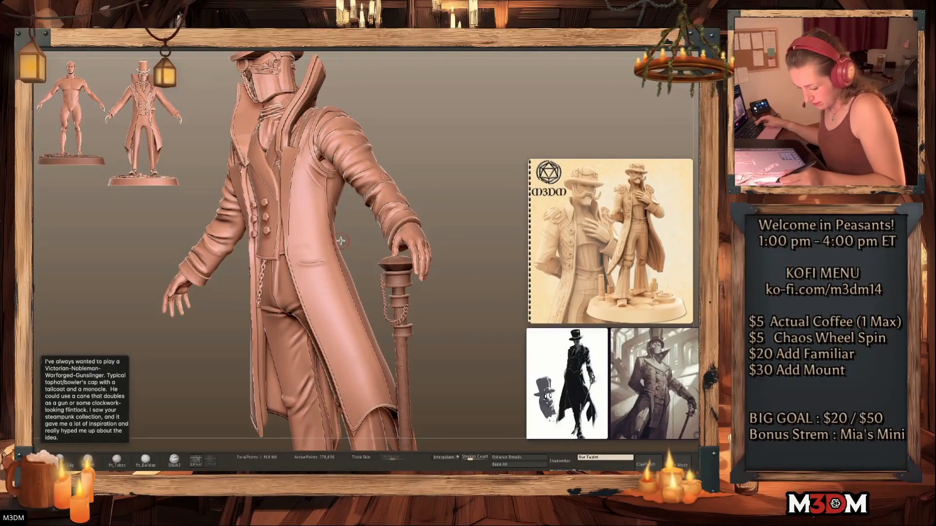
{"action": "left_click_drag", "start_coordinate": [479, 253], "coordinate": [476, 262], "text": "shift"}
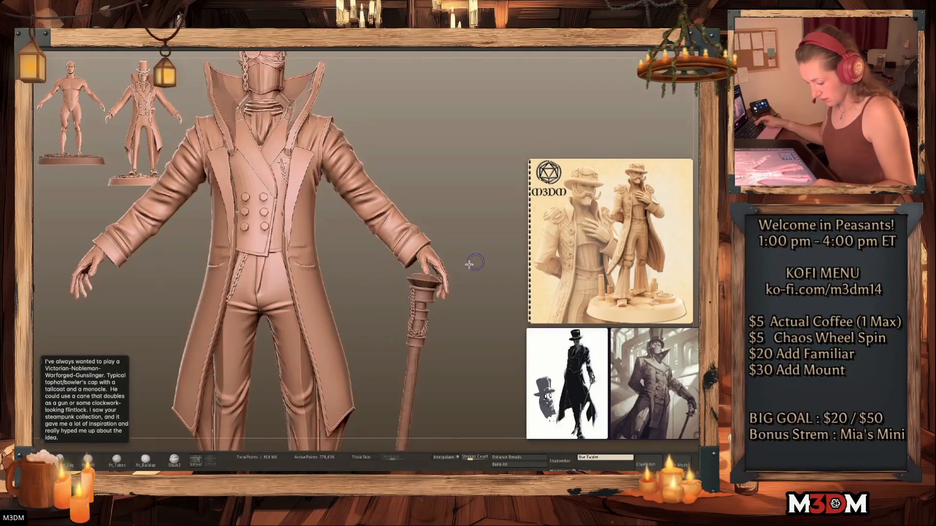
{"action": "left_click_drag", "start_coordinate": [459, 304], "coordinate": [494, 313], "text": "alt"}
{"action": "mouse_move", "coordinate": [459, 140]}
{"action": "left_mouse_down"}
{"action": "mouse_move", "coordinate": [423, 143]}
{"action": "mouse_move", "coordinate": [377, 222]}
{"action": "left_mouse_up"}
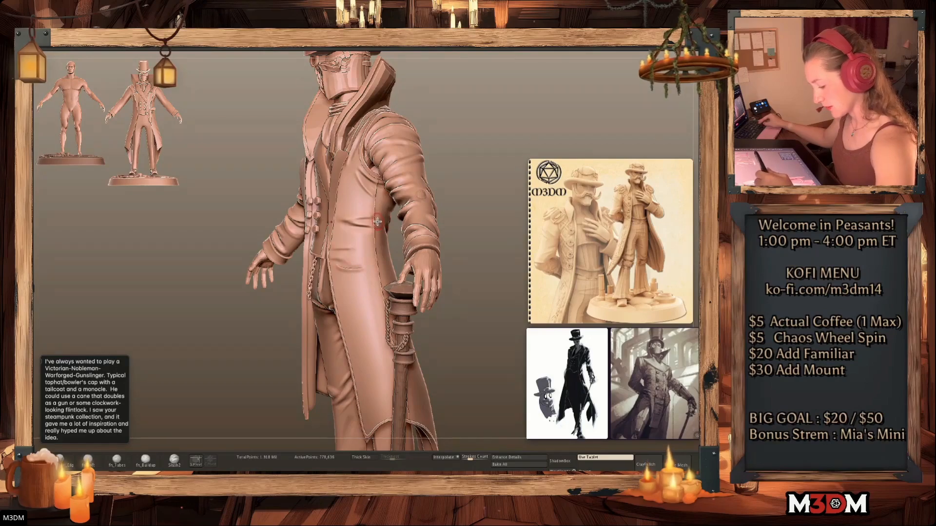
{"action": "mouse_move", "coordinate": [429, 141]}
{"action": "left_mouse_down"}
{"action": "mouse_move", "coordinate": [477, 134]}
{"action": "mouse_move", "coordinate": [451, 181]}
{"action": "left_mouse_up"}
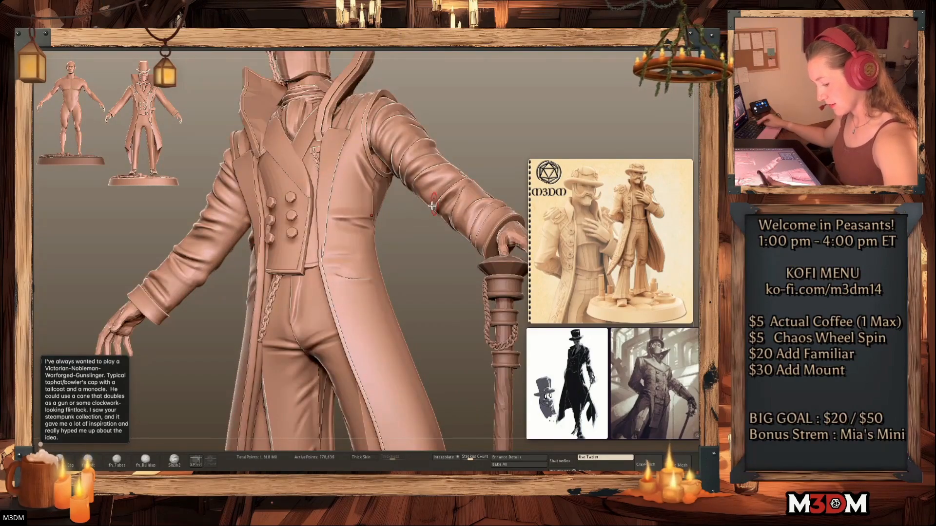
{"action": "mouse_move", "coordinate": [441, 242]}
{"action": "left_mouse_down"}
{"action": "mouse_move", "coordinate": [415, 247]}
{"action": "mouse_move", "coordinate": [326, 230]}
{"action": "left_mouse_up"}
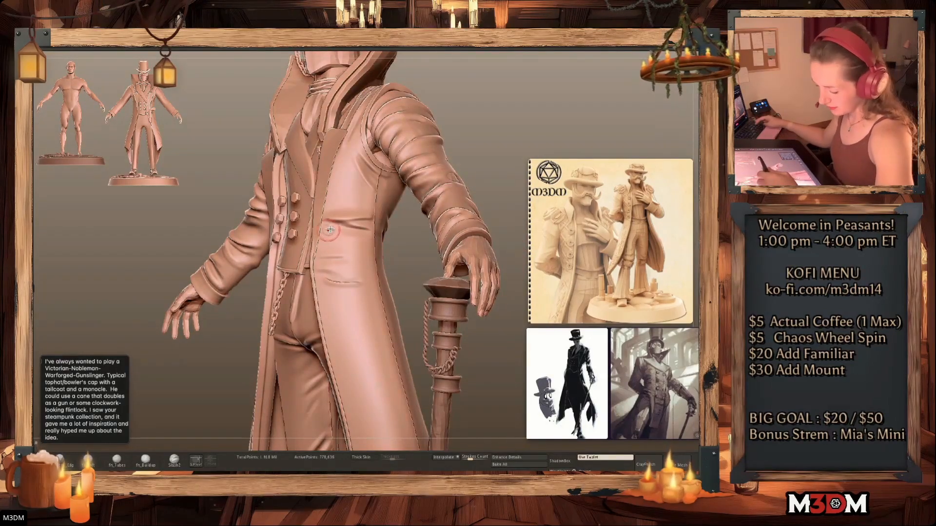
Isolate the coat, refine the front waist folds, subdivide the mesh, and sculpt a soft fold just above each pocket
{"action": "left_click", "coordinate": [702, 131]}
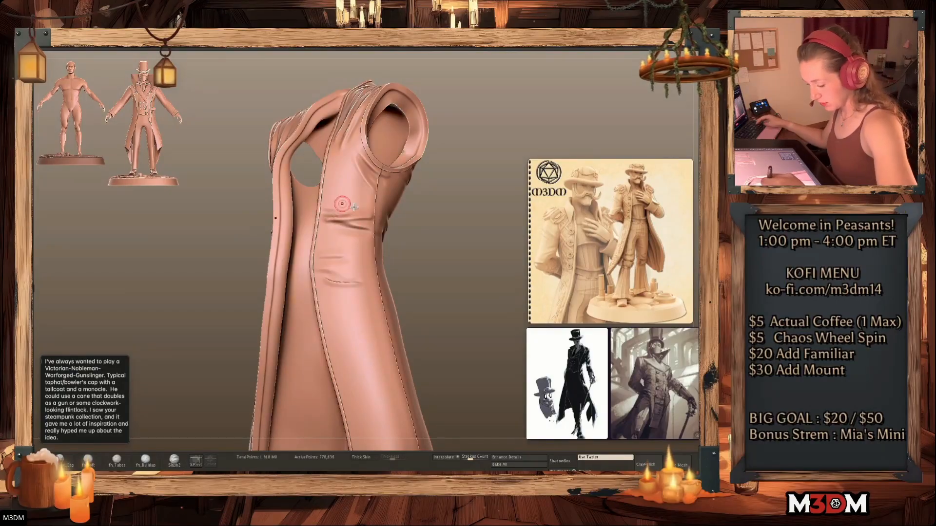
{"action": "left_click_drag", "start_coordinate": [324, 213], "coordinate": [363, 214]}
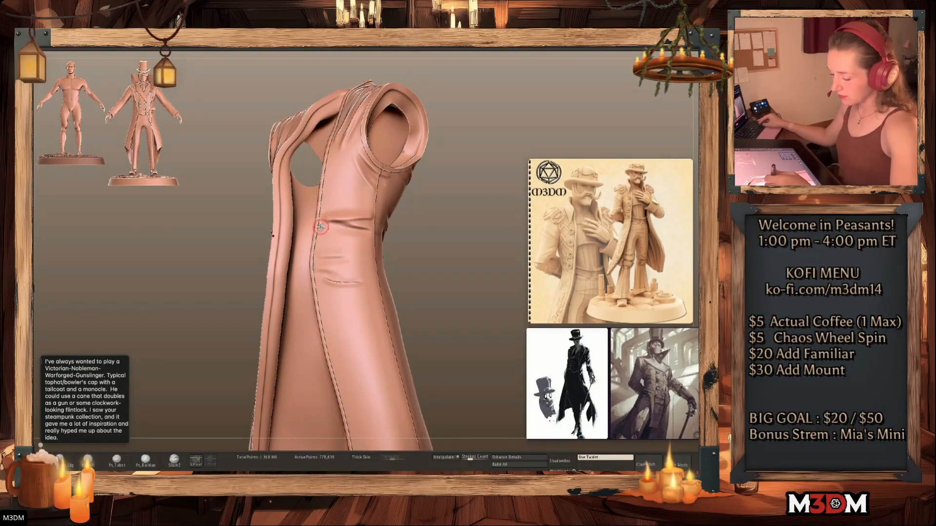
{"action": "left_click_drag", "start_coordinate": [448, 276], "coordinate": [445, 312]}
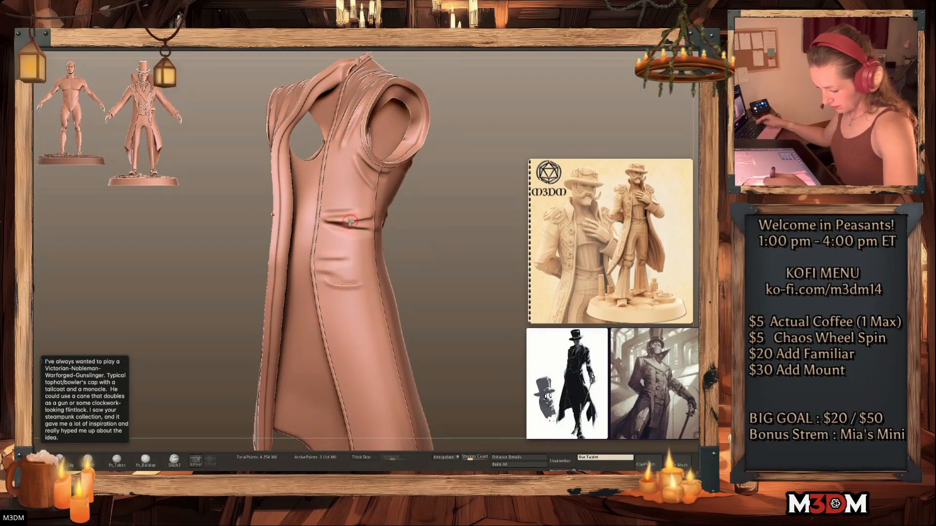
{"action": "left_click_drag", "start_coordinate": [319, 266], "coordinate": [361, 262]}
Show the full figure again and examine the coat's folds from the front
{"action": "left_click_drag", "start_coordinate": [445, 252], "coordinate": [447, 258]}
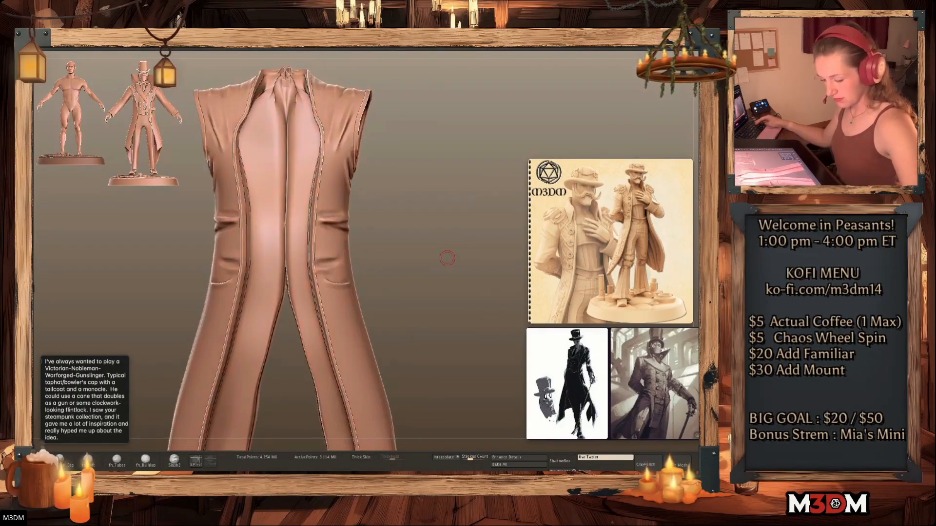
{"action": "key", "text": "alt+s"}
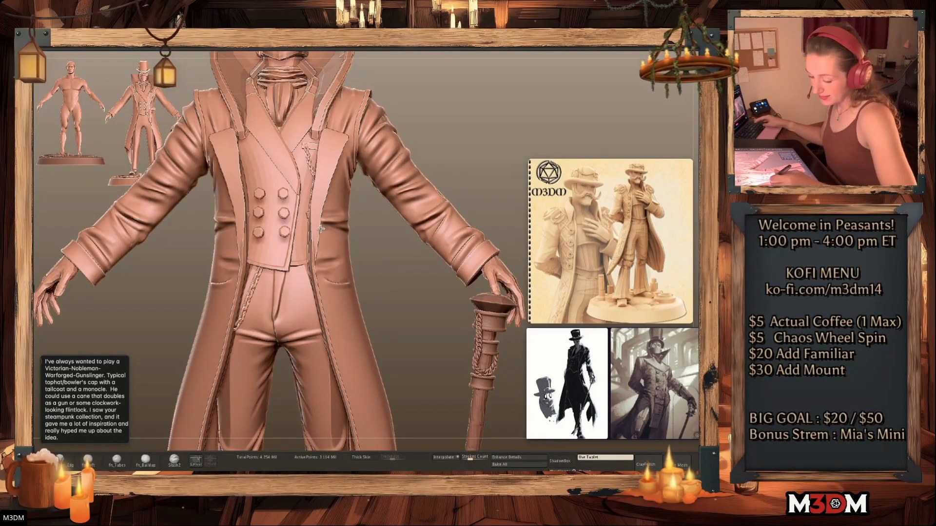
{"action": "left_click_drag", "start_coordinate": [398, 304], "coordinate": [333, 220], "text": "alt"}
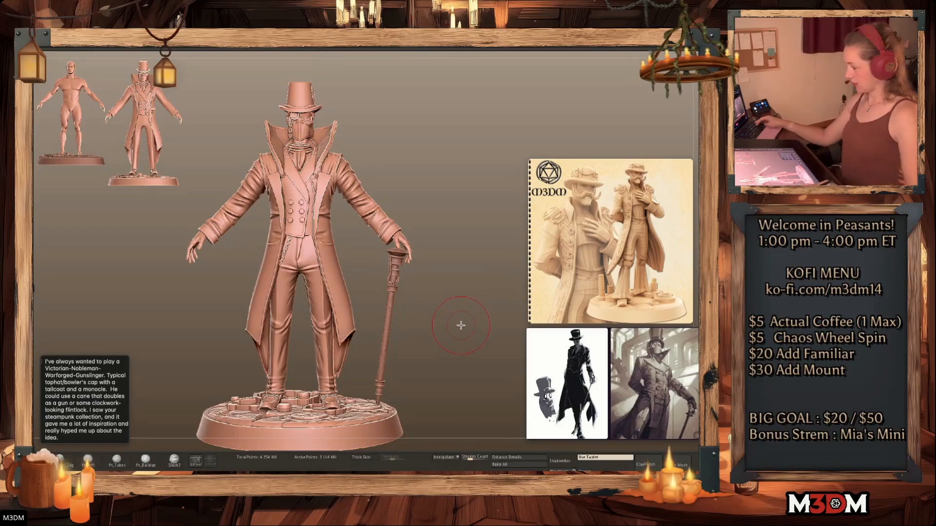
{"action": "left_click_drag", "start_coordinate": [458, 328], "coordinate": [467, 320]}
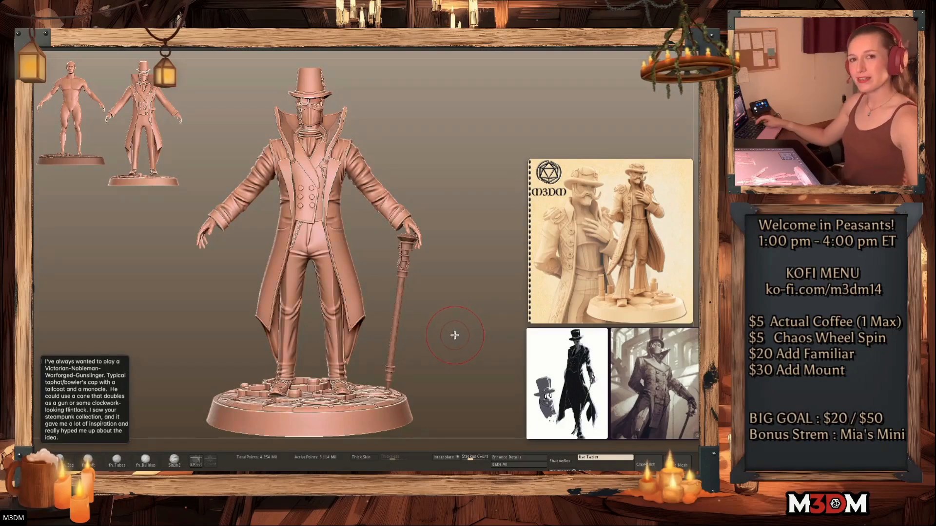
Select the coat sleeves, adjust the brush size, and isolate them with a cuff opening in view
{"action": "left_click", "coordinate": [400, 227], "text": "alt"}
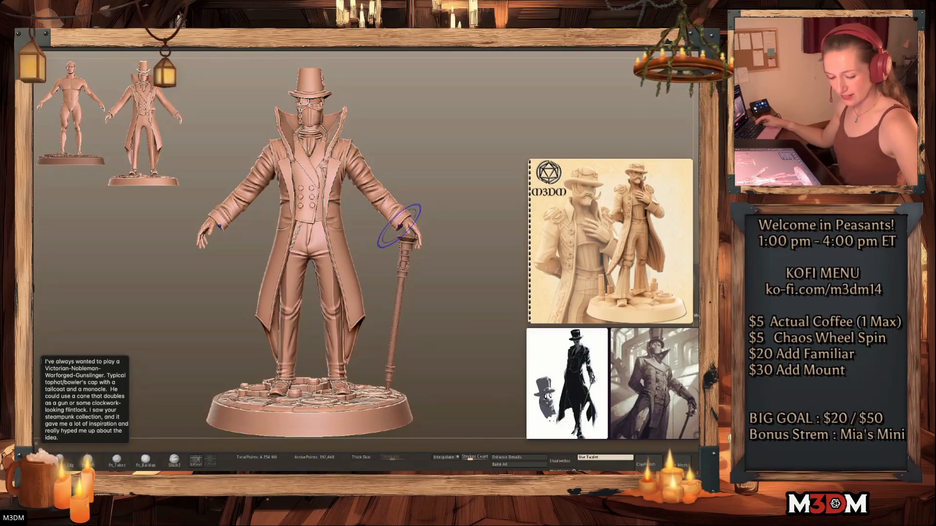
{"action": "key", "text": "space"}
{"action": "key", "text": "space"}
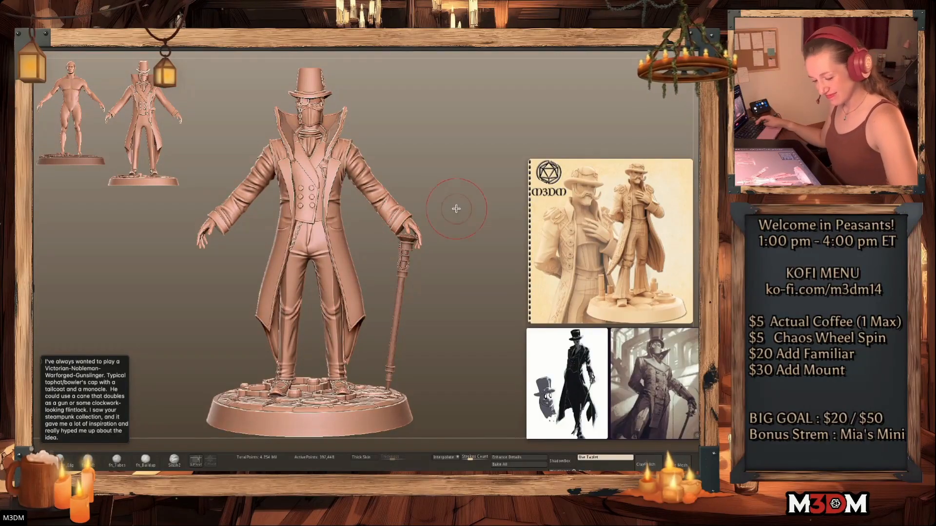
{"action": "left_click_drag", "start_coordinate": [455, 209], "coordinate": [438, 210]}
{"action": "left_click", "coordinate": [702, 141]}
{"action": "mouse_move", "coordinate": [458, 312]}
{"action": "left_mouse_down"}
{"action": "mouse_move", "coordinate": [415, 315]}
{"action": "mouse_move", "coordinate": [422, 326]}
{"action": "mouse_move", "coordinate": [407, 310]}
{"action": "left_mouse_up"}
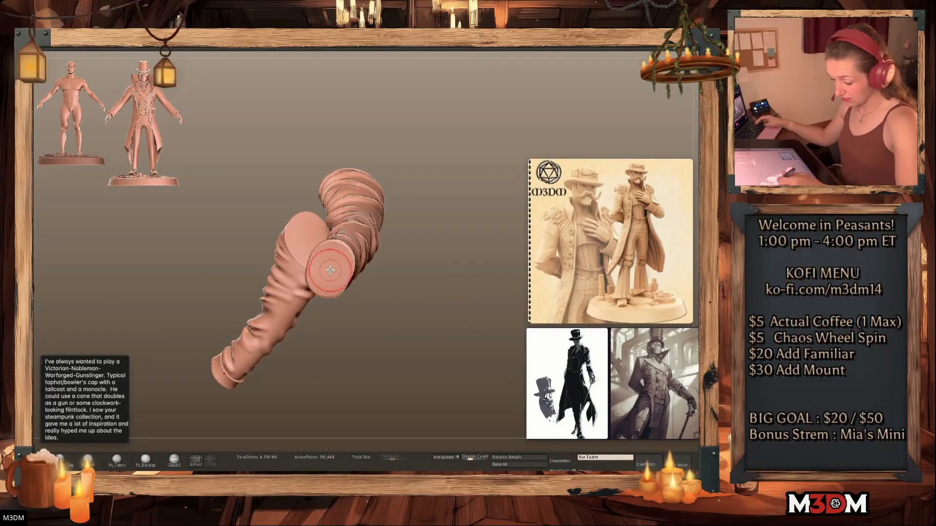
Push the flat end of the sleeve inward to hollow out the cuff opening
{"action": "left_click_drag", "start_coordinate": [333, 267], "coordinate": [333, 271]}
{"action": "left_click_drag", "start_coordinate": [428, 253], "coordinate": [458, 255]}
{"action": "key", "text": "ctrl+z"}
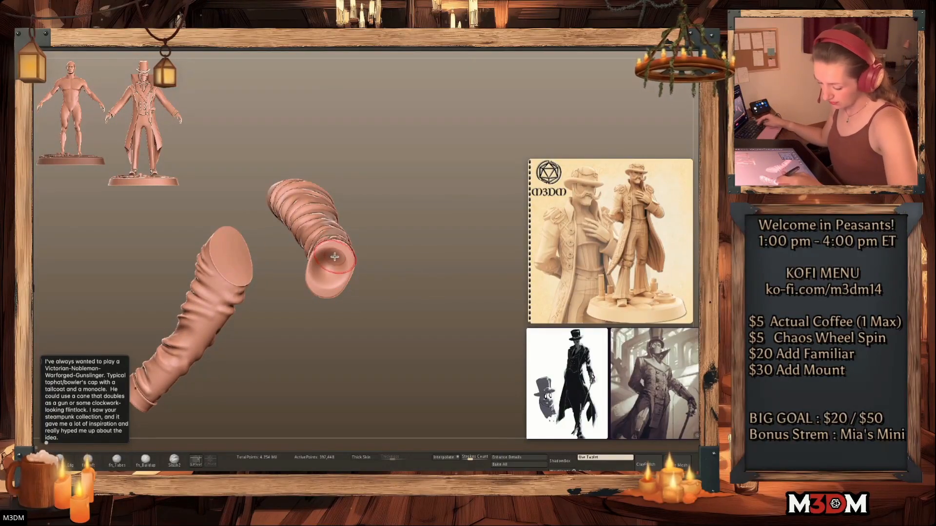
{"action": "key", "text": "ctrl+z"}
{"action": "mouse_move", "coordinate": [329, 267]}
{"action": "left_mouse_down"}
{"action": "mouse_move", "coordinate": [319, 259]}
{"action": "mouse_move", "coordinate": [329, 263]}
{"action": "mouse_move", "coordinate": [324, 278]}
{"action": "left_mouse_up"}
{"action": "key", "text": "ctrl+z"}
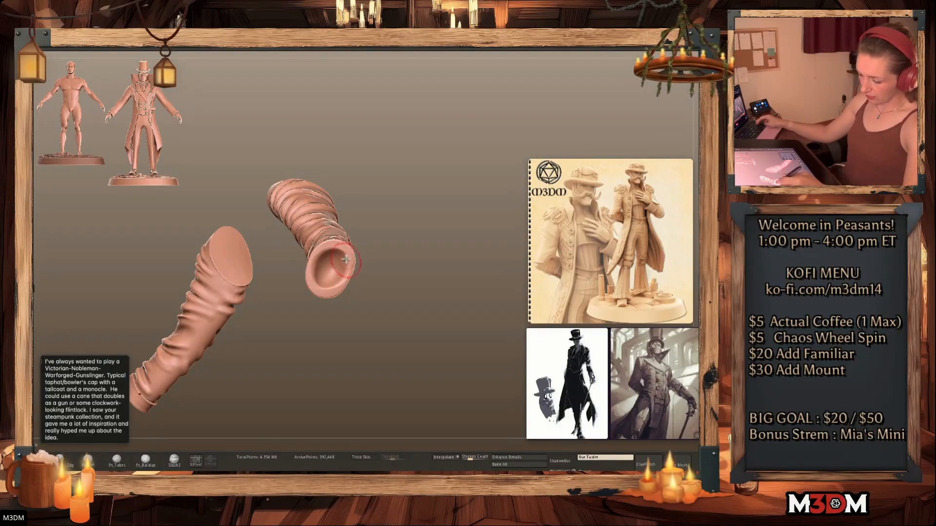
Turn the hollowed sleeves back to a front view and show the full figure again
{"action": "left_click_drag", "start_coordinate": [409, 245], "coordinate": [385, 261]}
{"action": "left_click_drag", "start_coordinate": [391, 308], "coordinate": [481, 328]}
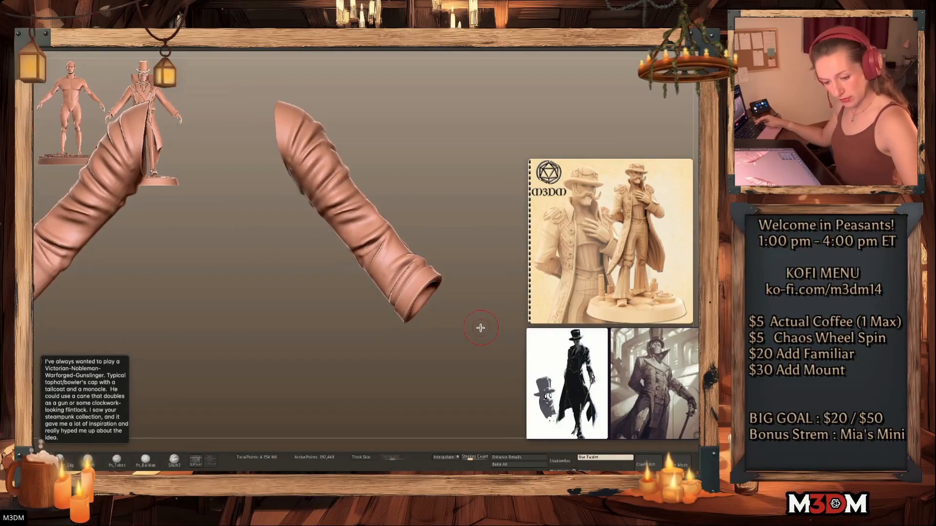
{"action": "key", "text": "space"}
{"action": "key", "text": "shift+f"}
{"action": "key", "text": "shift+f"}
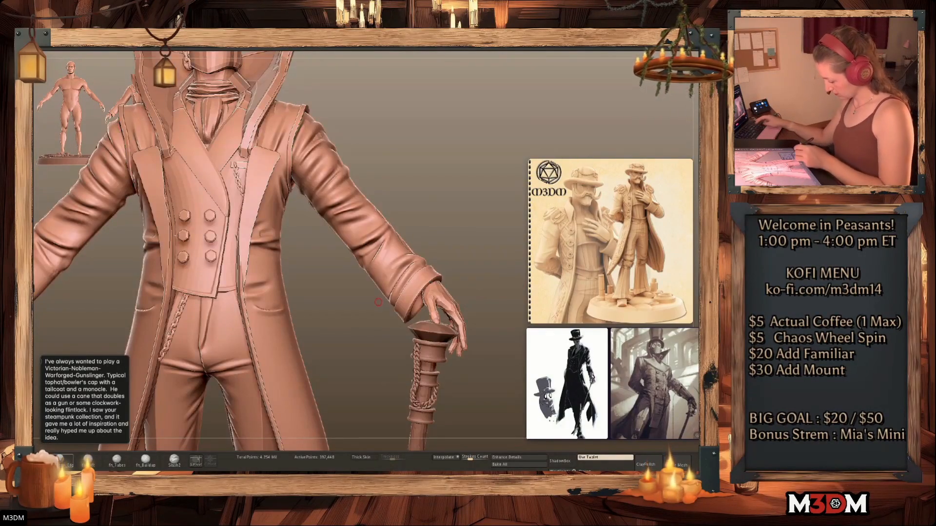
Switch to another sculpting brush, set its size, and touch up the cuff edge above the cane hand
{"action": "key", "text": "b"}
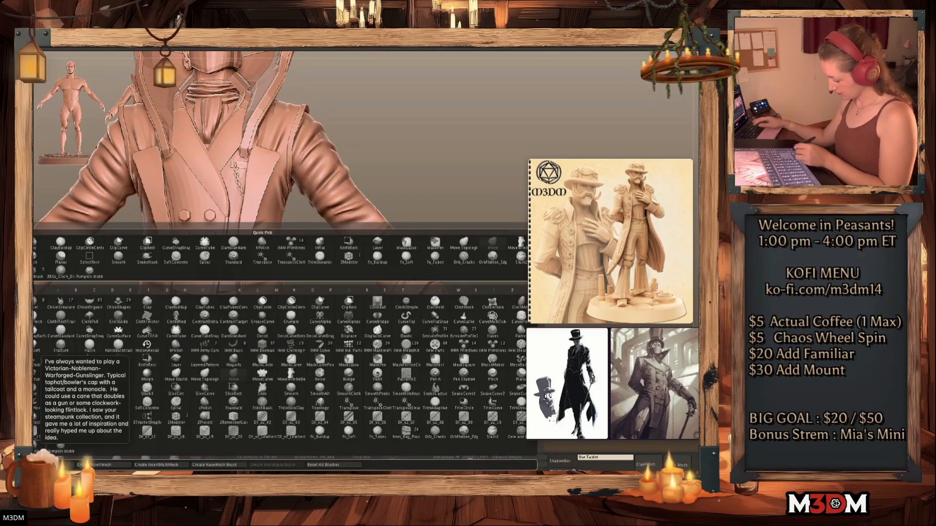
{"action": "left_click", "coordinate": [204, 393]}
{"action": "key", "text": "space"}
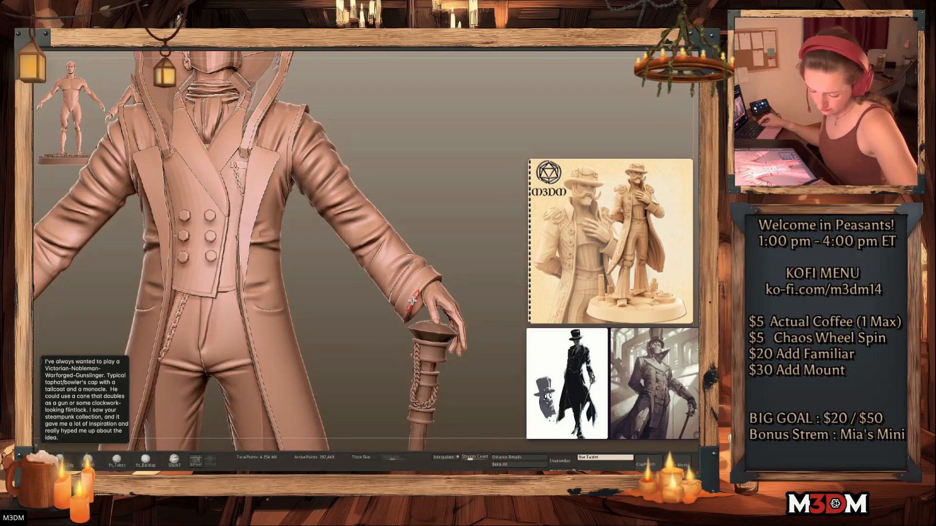
{"action": "key", "text": "space"}
{"action": "left_click", "coordinate": [408, 296]}
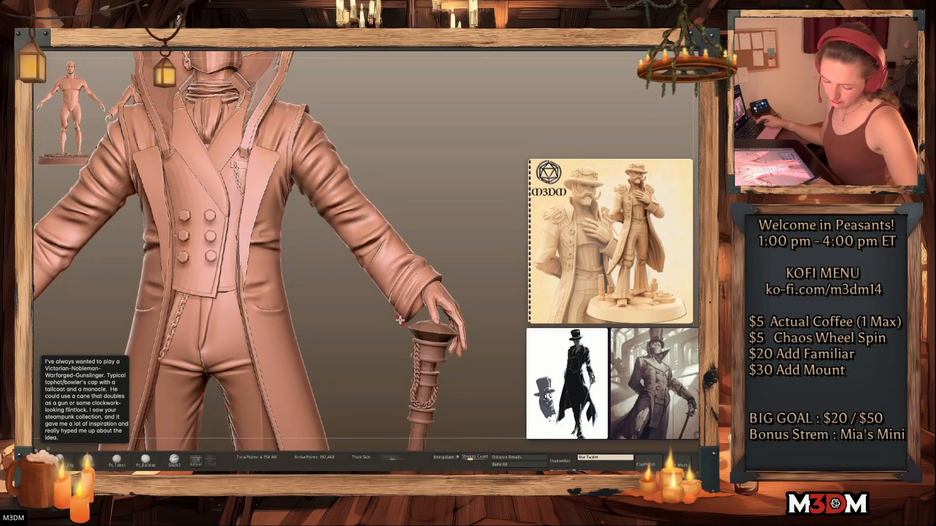
Frame the whole figure, select the coat body, and isolate it with its side panel in view
{"action": "key", "text": "f"}
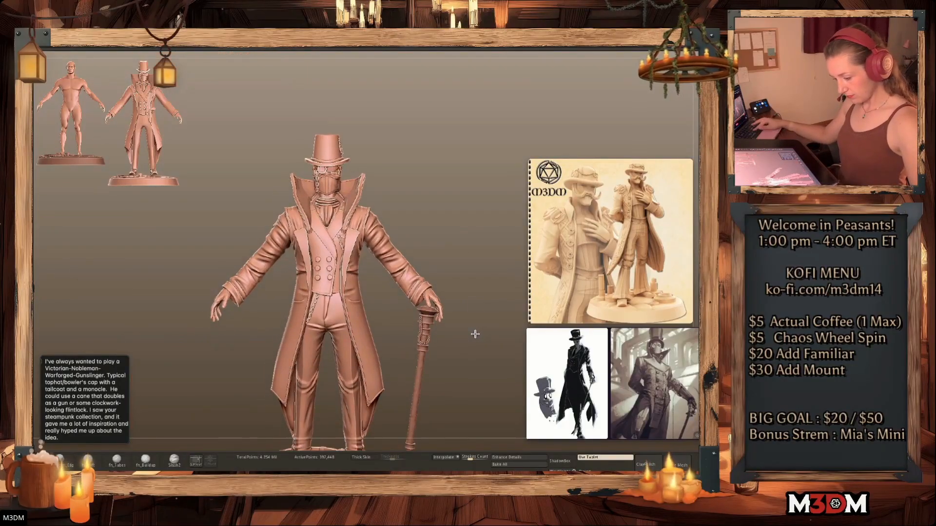
{"action": "left_click_drag", "start_coordinate": [475, 362], "coordinate": [374, 328]}
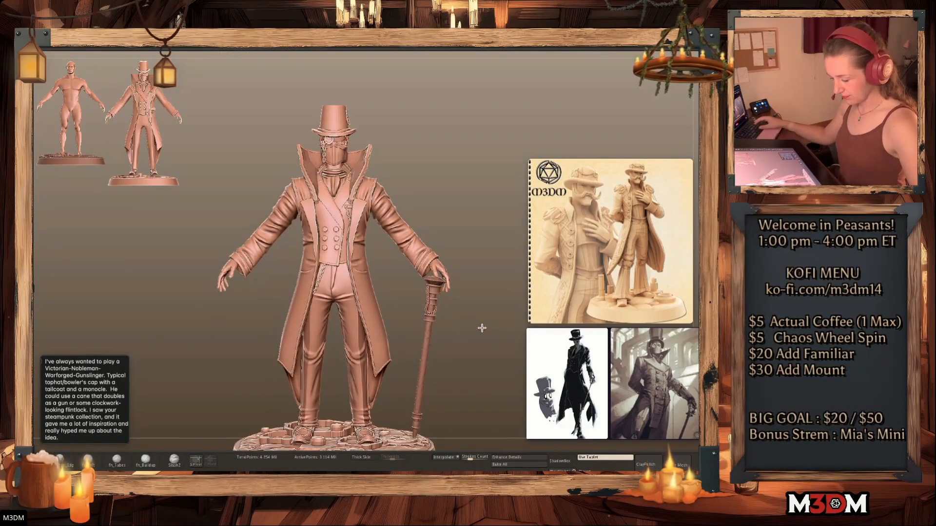
{"action": "left_click_drag", "start_coordinate": [482, 336], "coordinate": [482, 322]}
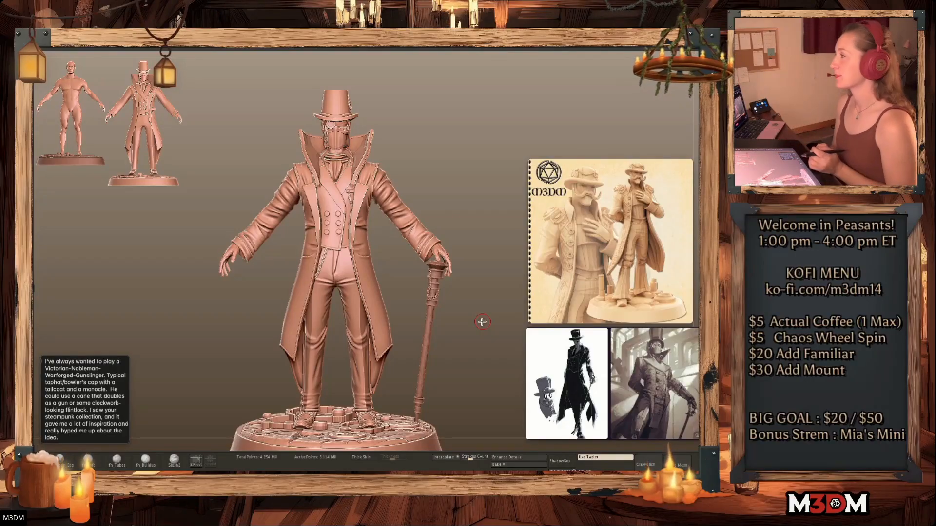
{"action": "left_click_drag", "start_coordinate": [456, 358], "coordinate": [450, 352]}
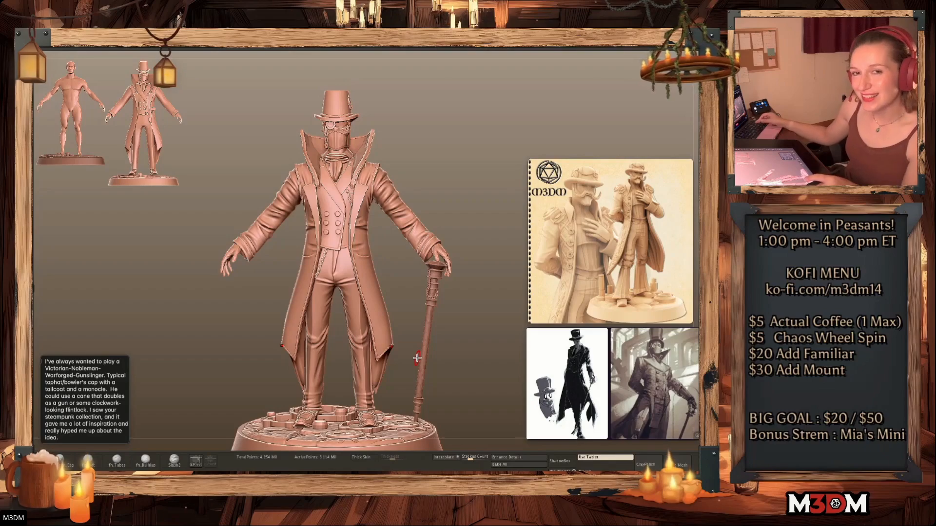
{"action": "key", "text": "alt+s"}
{"action": "left_click_drag", "start_coordinate": [495, 273], "coordinate": [372, 288], "text": "alt"}
{"action": "left_click_drag", "start_coordinate": [431, 285], "coordinate": [410, 270]}
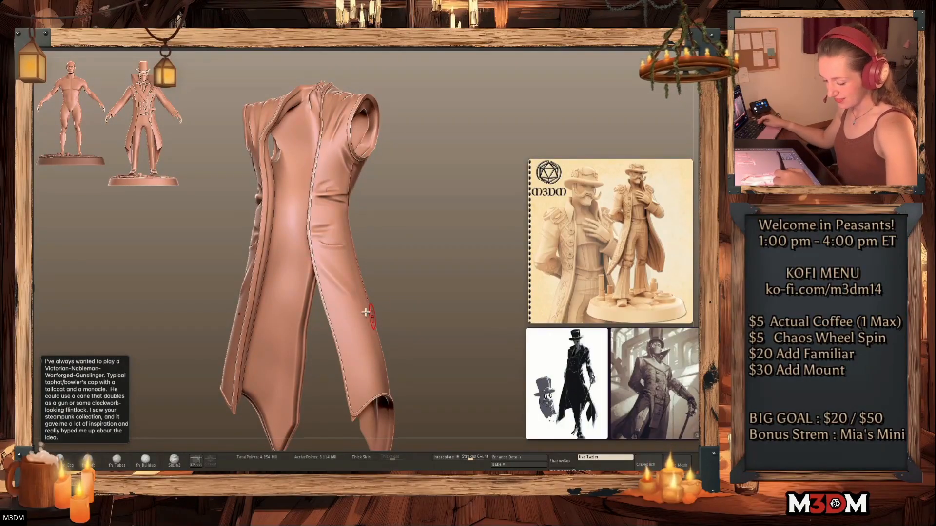
{"action": "left_click_drag", "start_coordinate": [415, 285], "coordinate": [402, 268]}
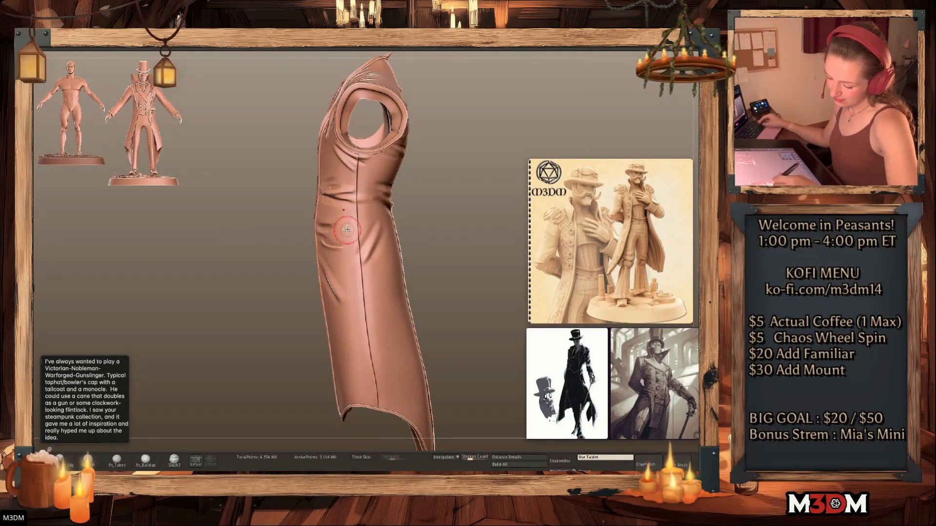
{"action": "left_click_drag", "start_coordinate": [432, 305], "coordinate": [445, 280]}
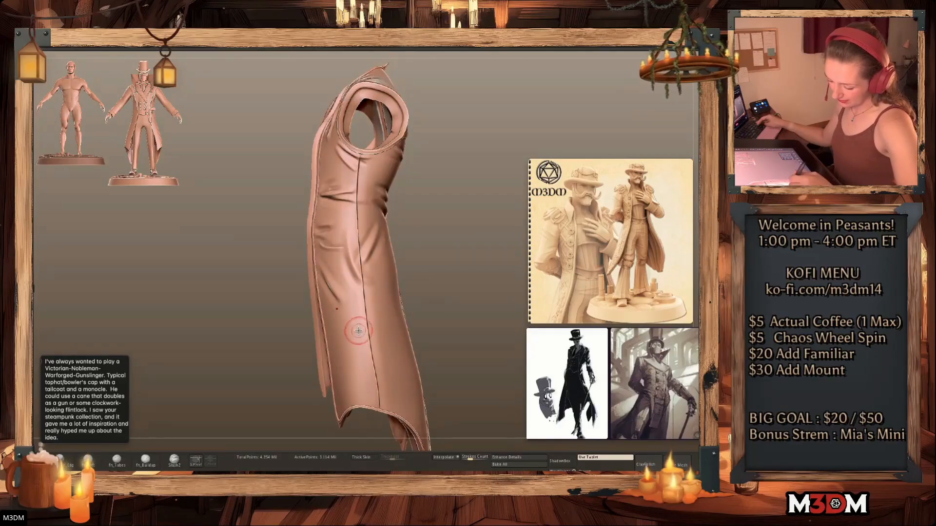
{"action": "left_click_drag", "start_coordinate": [443, 333], "coordinate": [431, 308], "text": "alt"}
{"action": "mouse_move", "coordinate": [344, 288]}
{"action": "left_mouse_down"}
{"action": "mouse_move", "coordinate": [356, 398]}
{"action": "mouse_move", "coordinate": [353, 320]}
{"action": "mouse_move", "coordinate": [354, 347]}
{"action": "left_mouse_up"}
{"action": "left_click_drag", "start_coordinate": [419, 312], "coordinate": [480, 304]}
{"action": "left_click_drag", "start_coordinate": [341, 297], "coordinate": [347, 357]}
{"action": "key", "text": "ctrl+z"}
{"action": "key", "text": "ctrl+z"}
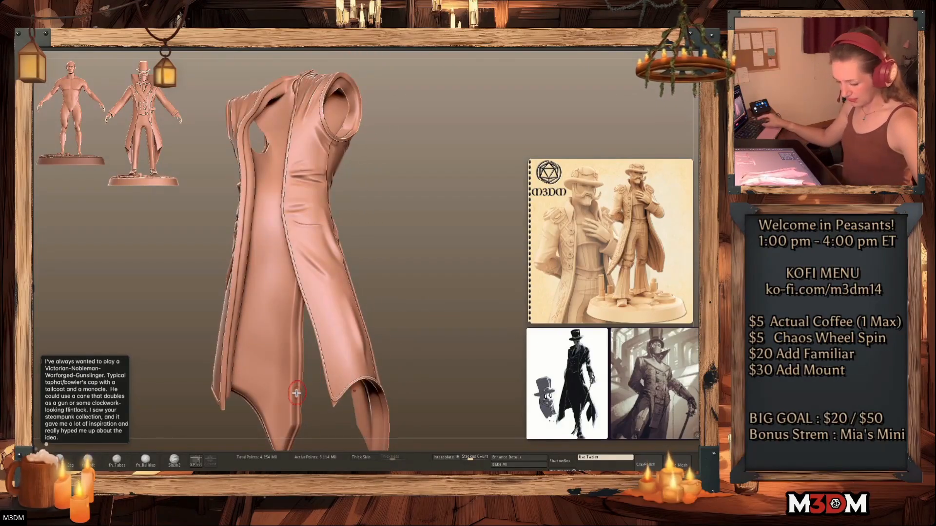
{"action": "left_click_drag", "start_coordinate": [317, 291], "coordinate": [336, 379]}
{"action": "key", "text": "ctrl+z"}
{"action": "key", "text": "space"}
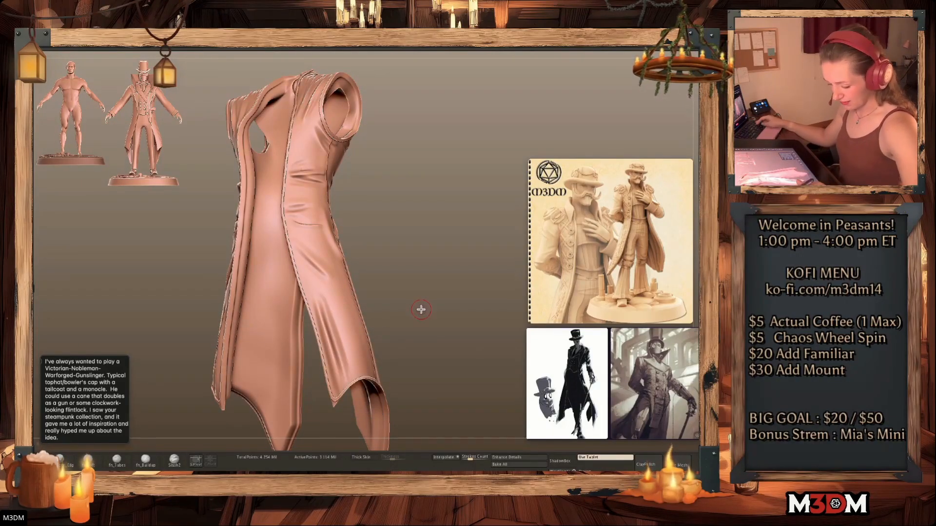
{"action": "key", "text": "space"}
{"action": "key", "text": "ctrl+z"}
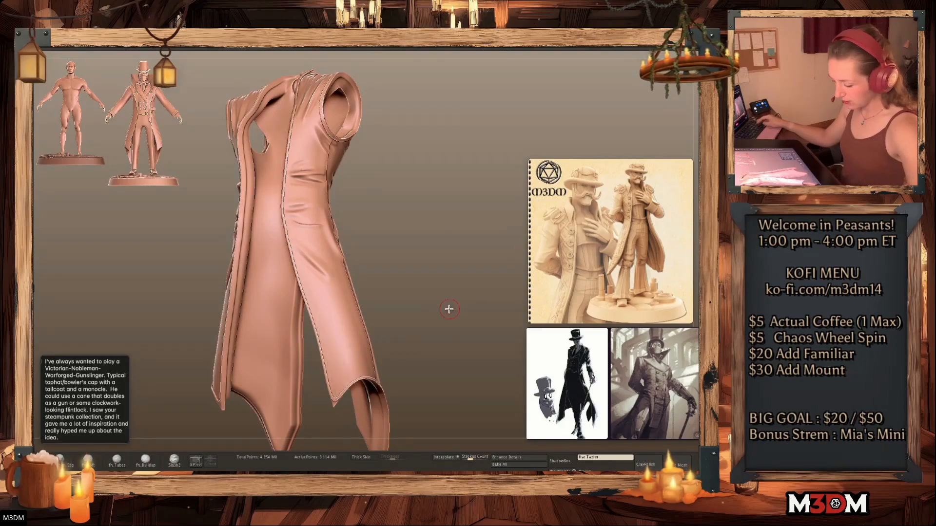
Adjust the brush and sculpt long vertical folds down the coat's front skirt panel to the hem and side seam
{"action": "left_click_drag", "start_coordinate": [448, 309], "coordinate": [422, 312]}
{"action": "key", "text": "space"}
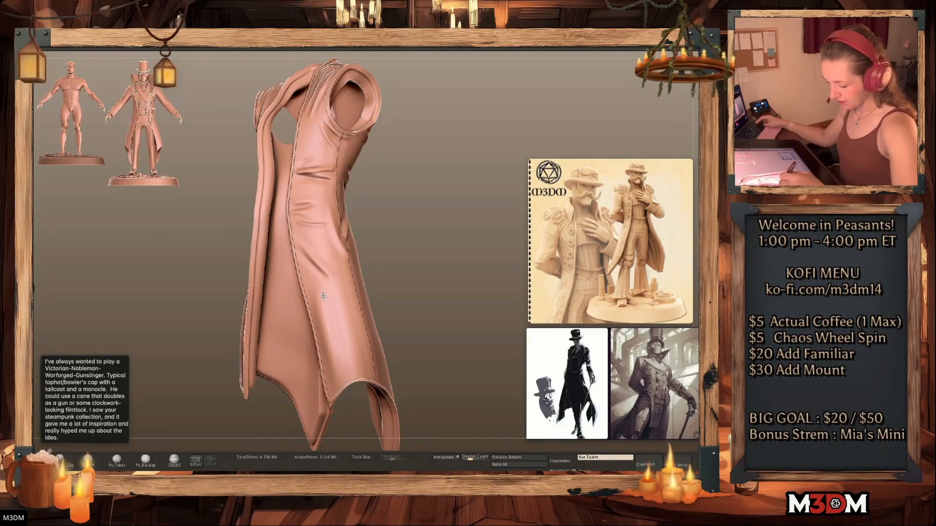
{"action": "key", "text": "space"}
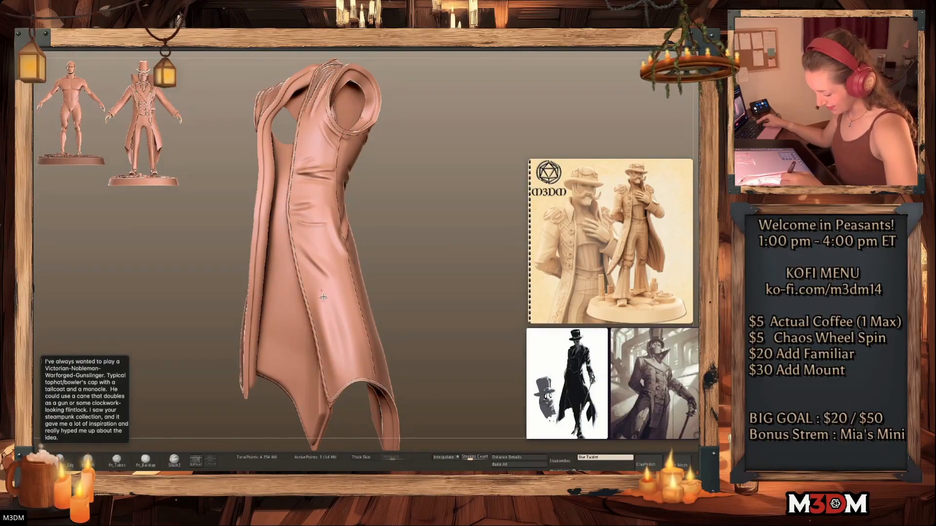
{"action": "left_click_drag", "start_coordinate": [396, 335], "coordinate": [422, 323]}
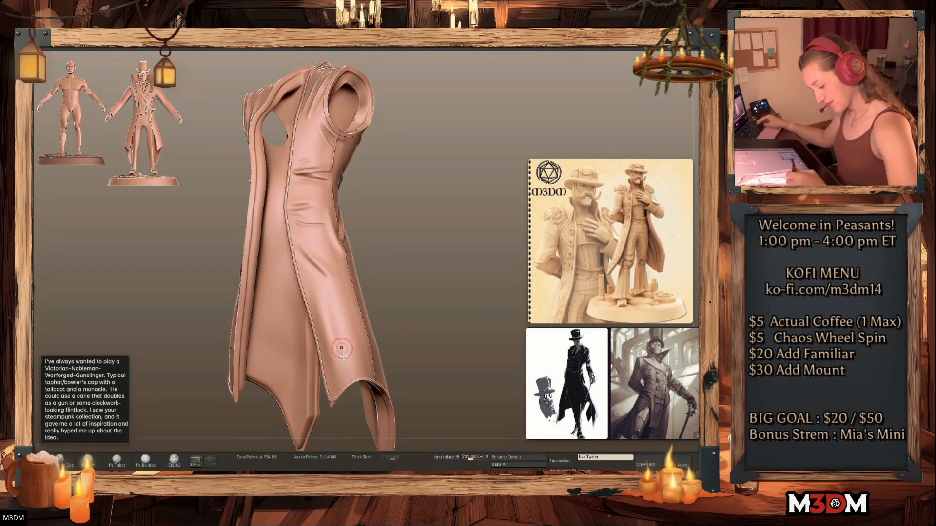
{"action": "mouse_move", "coordinate": [403, 330]}
{"action": "left_mouse_down"}
{"action": "mouse_move", "coordinate": [430, 322]}
{"action": "mouse_move", "coordinate": [386, 322]}
{"action": "left_mouse_up"}
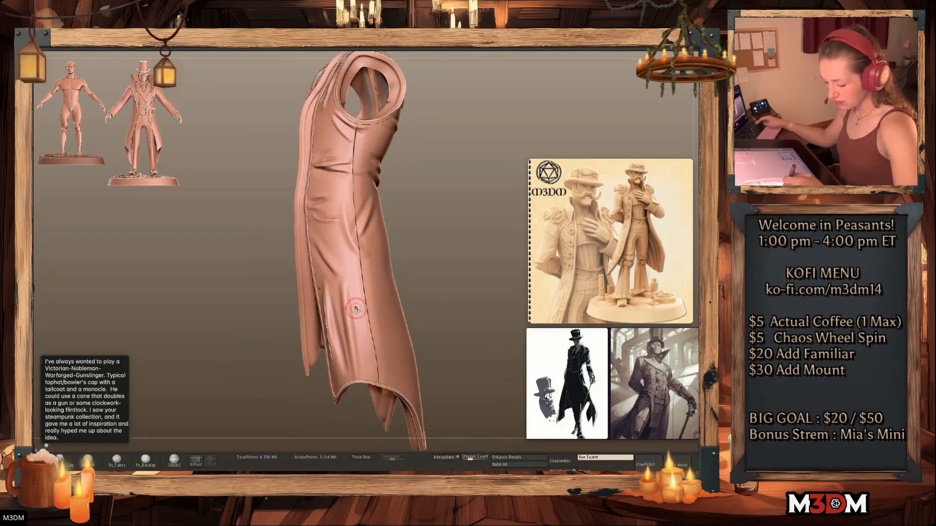
{"action": "key", "text": "space"}
{"action": "left_click_drag", "start_coordinate": [343, 288], "coordinate": [355, 373]}
{"action": "mouse_move", "coordinate": [344, 268]}
{"action": "left_mouse_down"}
{"action": "mouse_move", "coordinate": [357, 357]}
{"action": "mouse_move", "coordinate": [382, 361]}
{"action": "left_mouse_up"}
Sculpt long folds running from the waist down the coat's side and rear skirt to the pointed hem
{"action": "mouse_move", "coordinate": [467, 311]}
{"action": "left_mouse_down"}
{"action": "mouse_move", "coordinate": [435, 294]}
{"action": "mouse_move", "coordinate": [446, 271]}
{"action": "left_mouse_up"}
{"action": "left_click_drag", "start_coordinate": [318, 199], "coordinate": [332, 342]}
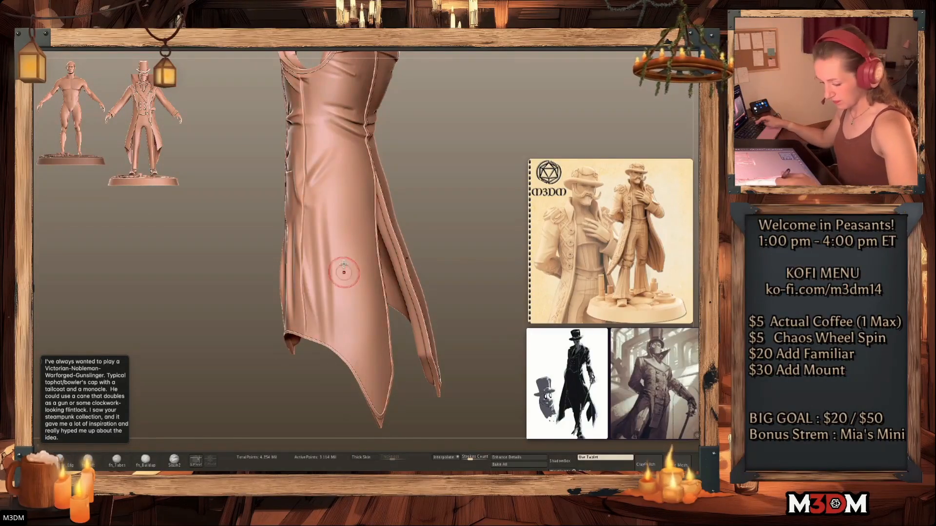
{"action": "left_click_drag", "start_coordinate": [330, 170], "coordinate": [345, 414]}
{"action": "left_click_drag", "start_coordinate": [446, 226], "coordinate": [472, 220]}
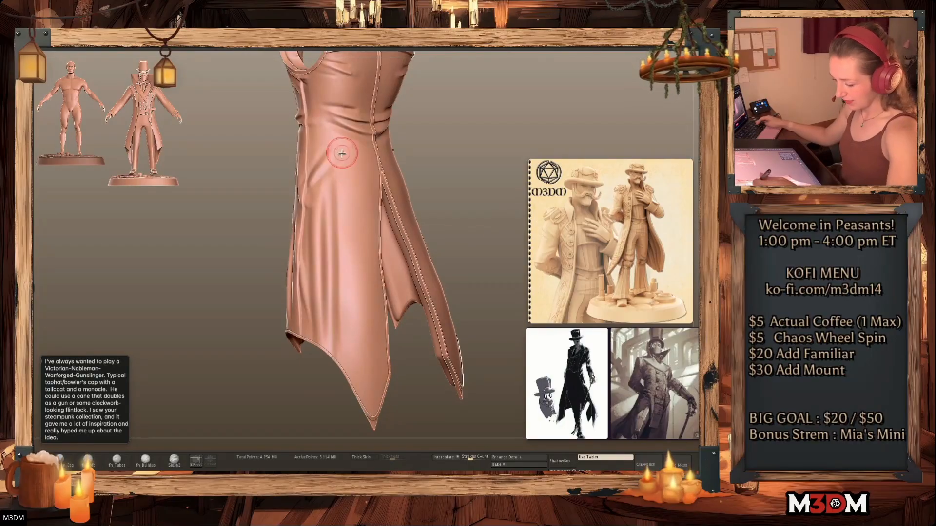
{"action": "left_click_drag", "start_coordinate": [345, 165], "coordinate": [352, 365]}
{"action": "left_click_drag", "start_coordinate": [481, 203], "coordinate": [468, 205]}
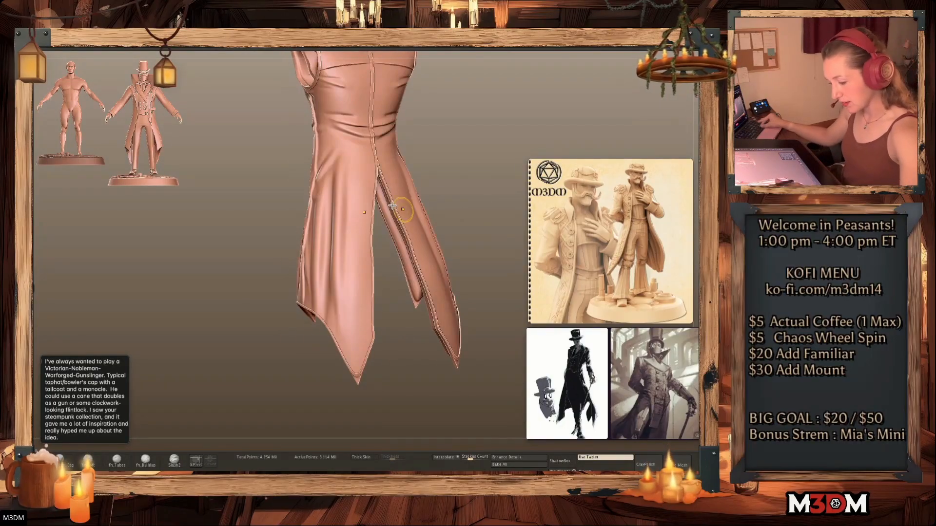
{"action": "mouse_move", "coordinate": [345, 160]}
{"action": "left_mouse_down"}
{"action": "mouse_move", "coordinate": [334, 331]}
{"action": "mouse_move", "coordinate": [351, 214]}
{"action": "mouse_move", "coordinate": [352, 263]}
{"action": "mouse_move", "coordinate": [367, 187]}
{"action": "mouse_move", "coordinate": [353, 441]}
{"action": "left_mouse_up"}
{"action": "key", "text": "ctrl+z"}
{"action": "left_click_drag", "start_coordinate": [367, 167], "coordinate": [355, 410]}
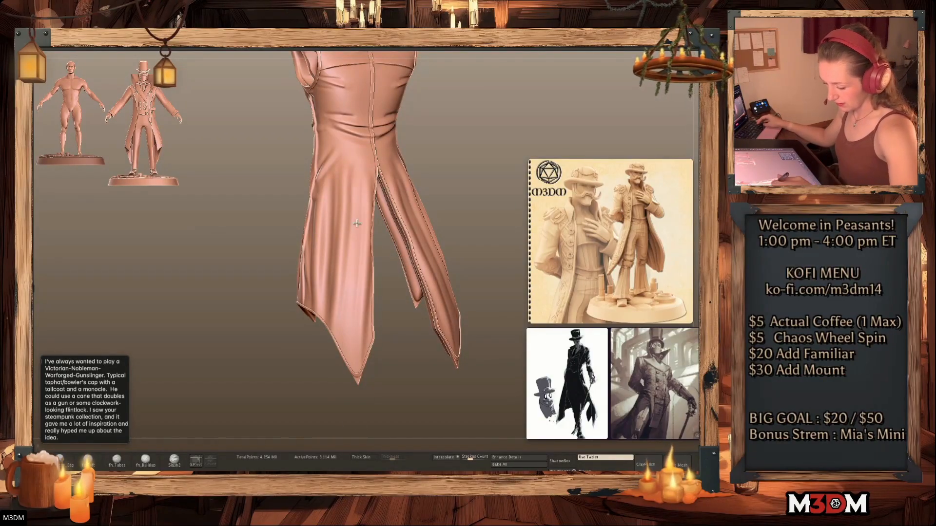
Refine the vertical folds on both rear coat tails, blending their upper ends toward the waist and centre split
{"action": "left_click_drag", "start_coordinate": [487, 197], "coordinate": [419, 224]}
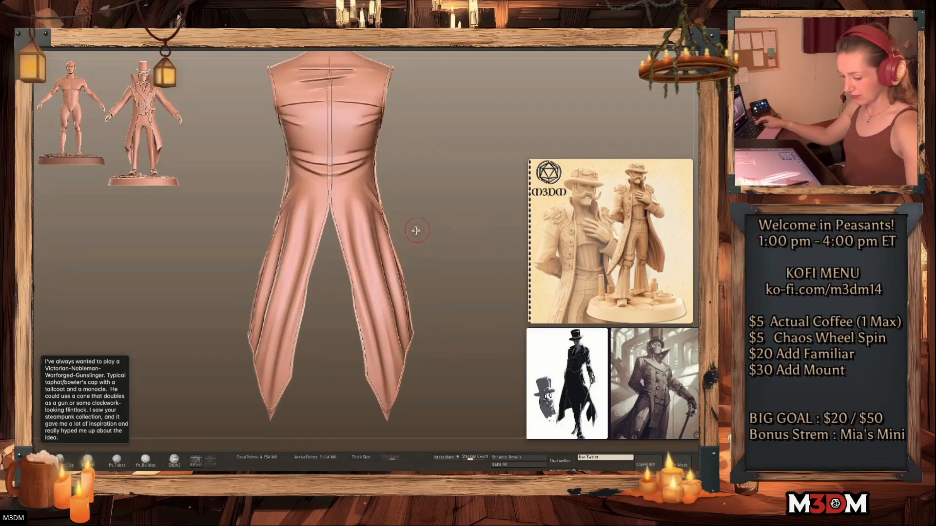
{"action": "left_click_drag", "start_coordinate": [362, 202], "coordinate": [373, 259]}
{"action": "left_click_drag", "start_coordinate": [441, 286], "coordinate": [418, 287]}
{"action": "left_click_drag", "start_coordinate": [361, 202], "coordinate": [388, 352]}
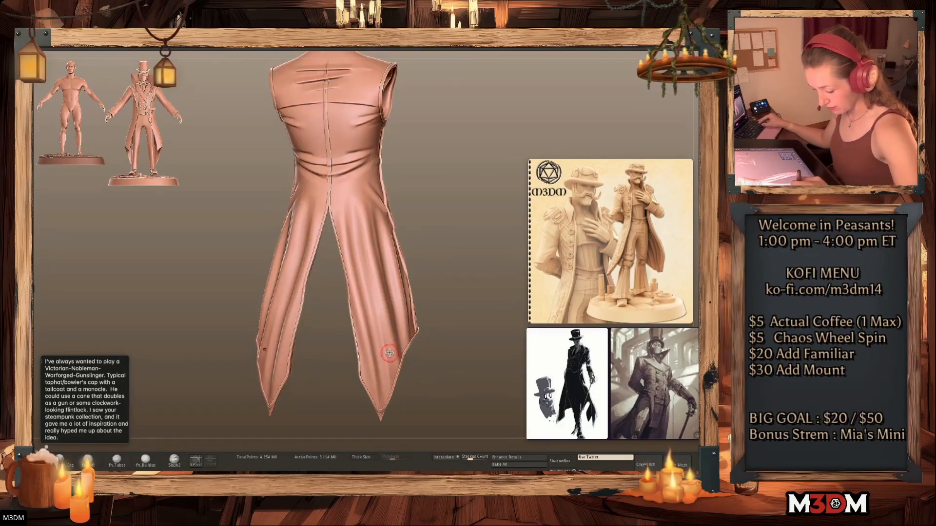
{"action": "left_click_drag", "start_coordinate": [365, 232], "coordinate": [374, 298]}
{"action": "left_click_drag", "start_coordinate": [439, 227], "coordinate": [433, 222]}
{"action": "left_click_drag", "start_coordinate": [292, 300], "coordinate": [317, 205]}
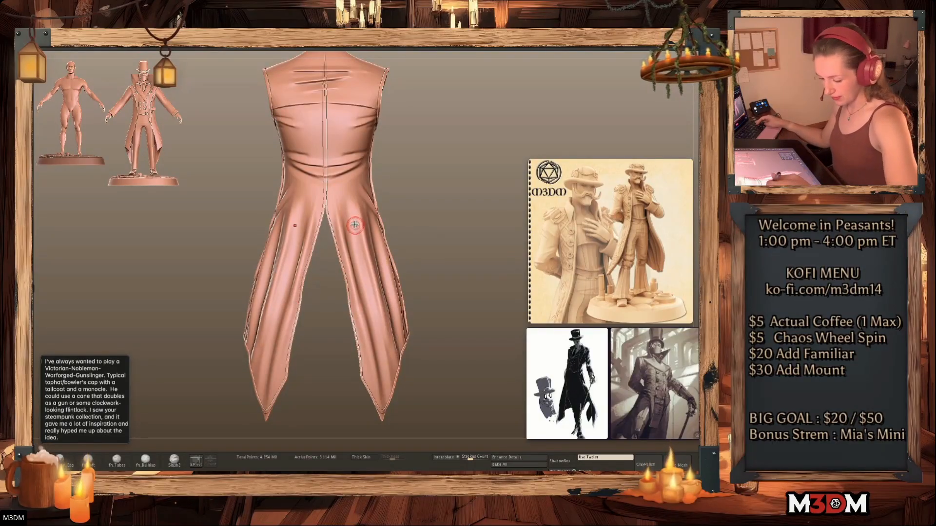
{"action": "left_click_drag", "start_coordinate": [358, 288], "coordinate": [342, 192]}
{"action": "left_click_drag", "start_coordinate": [356, 285], "coordinate": [339, 190]}
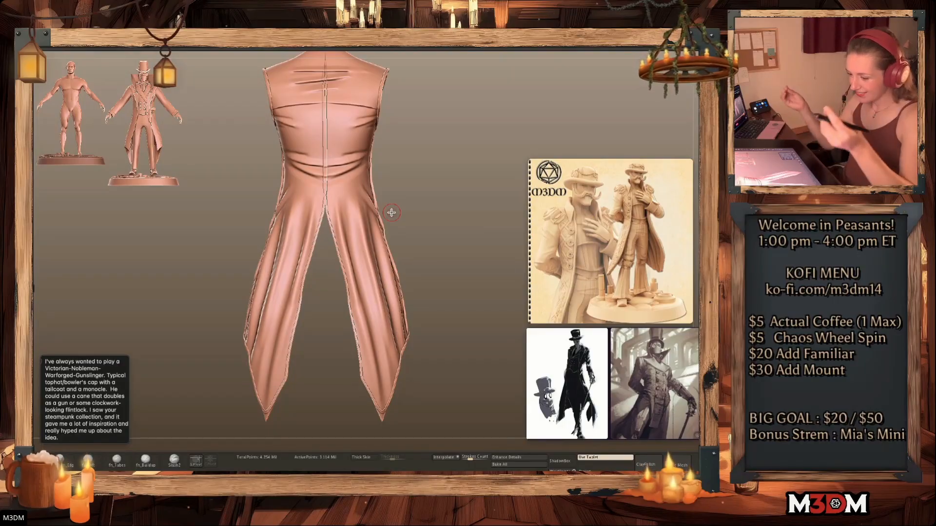
Sculpt sagging horizontal folds across the middle of the coat's back, between the existing chest and waist creases
{"action": "left_click_drag", "start_coordinate": [449, 251], "coordinate": [453, 354], "text": "alt"}
{"action": "mouse_move", "coordinate": [296, 237]}
{"action": "left_mouse_down"}
{"action": "mouse_move", "coordinate": [350, 245]}
{"action": "mouse_move", "coordinate": [329, 258]}
{"action": "mouse_move", "coordinate": [355, 254]}
{"action": "left_mouse_up"}
{"action": "left_click_drag", "start_coordinate": [279, 257], "coordinate": [361, 265]}
{"action": "left_click_drag", "start_coordinate": [291, 283], "coordinate": [365, 288]}
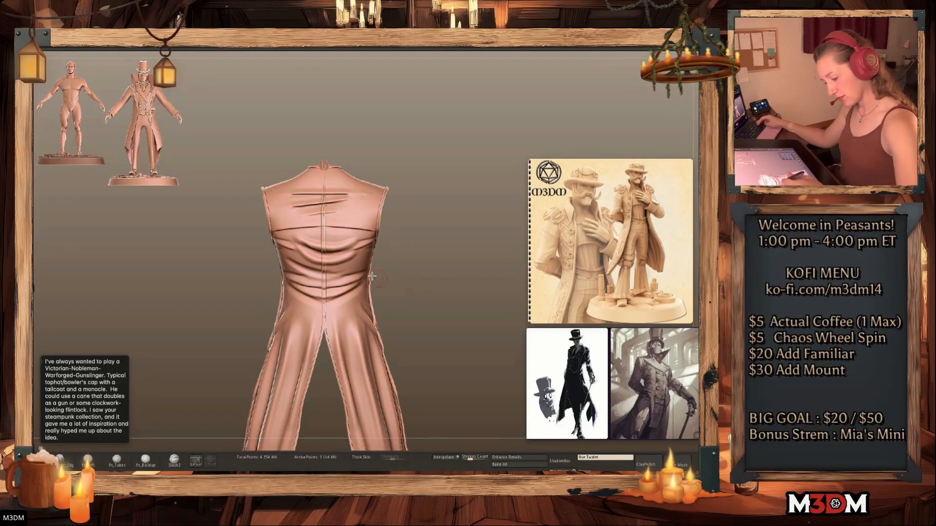
{"action": "left_click_drag", "start_coordinate": [415, 245], "coordinate": [413, 250], "text": "alt"}
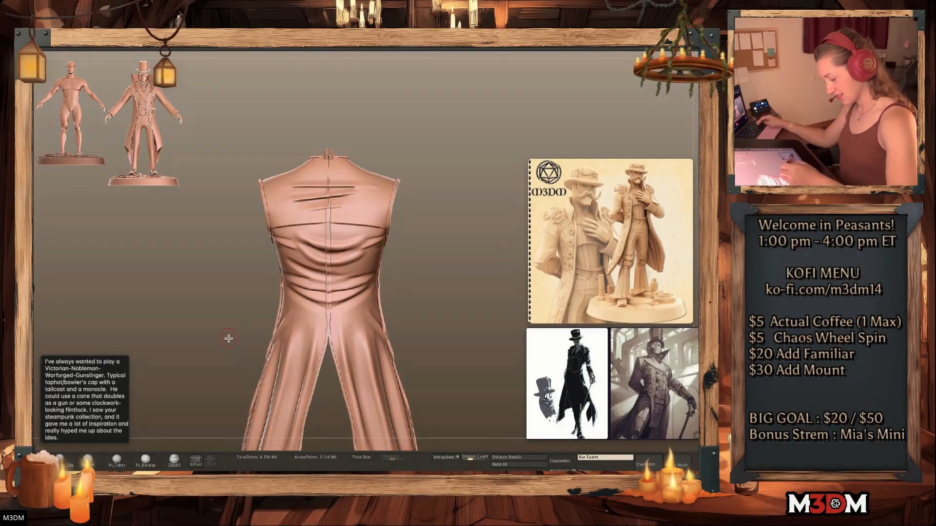
Try smaller connecting folds between the creases across the middle of the coat's back, and undo the strokes
{"action": "right_click", "coordinate": [367, 386]}
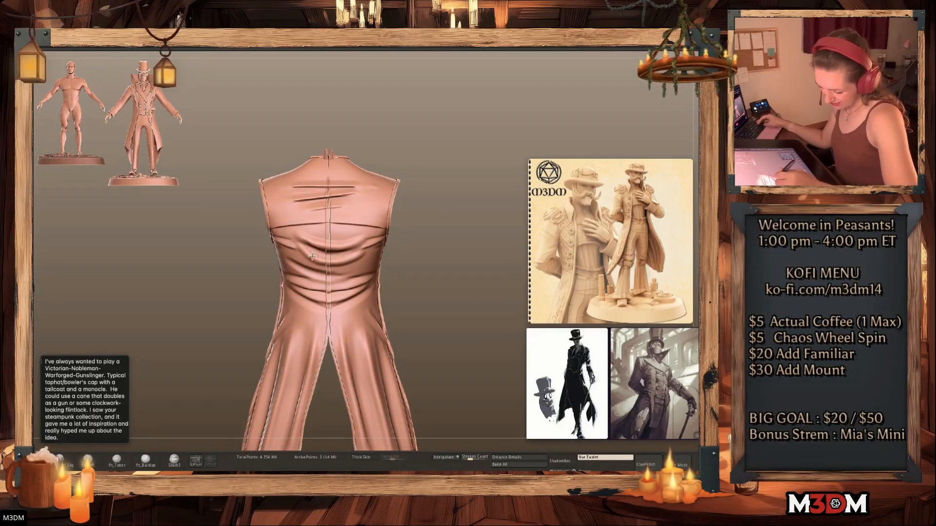
{"action": "mouse_move", "coordinate": [316, 259]}
{"action": "left_mouse_down"}
{"action": "mouse_move", "coordinate": [341, 261]}
{"action": "mouse_move", "coordinate": [341, 252]}
{"action": "left_mouse_up"}
{"action": "mouse_move", "coordinate": [294, 282]}
{"action": "left_mouse_down"}
{"action": "mouse_move", "coordinate": [318, 288]}
{"action": "mouse_move", "coordinate": [368, 278]}
{"action": "left_mouse_up"}
{"action": "mouse_move", "coordinate": [353, 297]}
{"action": "left_mouse_down"}
{"action": "mouse_move", "coordinate": [313, 305]}
{"action": "mouse_move", "coordinate": [351, 291]}
{"action": "mouse_move", "coordinate": [312, 294]}
{"action": "mouse_move", "coordinate": [317, 306]}
{"action": "mouse_move", "coordinate": [293, 291]}
{"action": "left_mouse_up"}
{"action": "right_click", "coordinate": [310, 319]}
{"action": "right_click", "coordinate": [348, 313]}
{"action": "left_click_drag", "start_coordinate": [310, 236], "coordinate": [351, 235]}
{"action": "left_click_drag", "start_coordinate": [354, 298], "coordinate": [304, 301]}
{"action": "left_click_drag", "start_coordinate": [308, 244], "coordinate": [359, 238]}
{"action": "left_click_drag", "start_coordinate": [296, 301], "coordinate": [314, 294]}
{"action": "left_click_drag", "start_coordinate": [439, 355], "coordinate": [463, 372]}
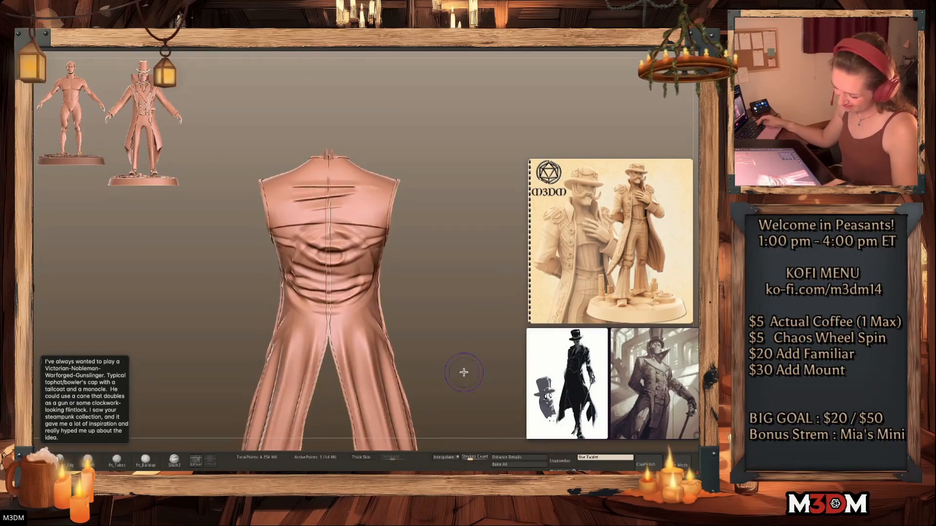
{"action": "key", "text": "ctrl+z"}
{"action": "key", "text": "ctrl+z"}
{"action": "key", "text": "ctrl+z"}
{"action": "key", "text": "ctrl+z"}
{"action": "key", "text": "ctrl+z"}
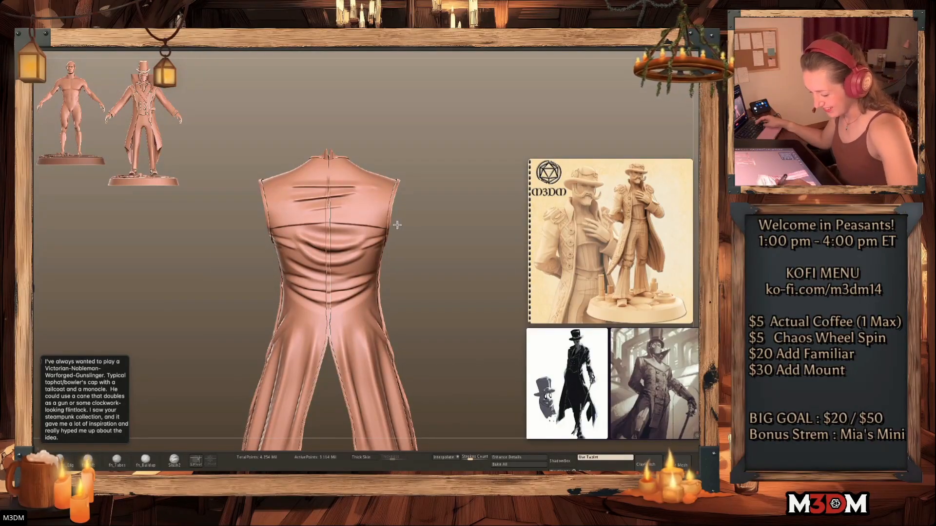
Adjust the brush, soften and extend the creases across the upper back, and turn the coat to its front
{"action": "key", "text": "space"}
{"action": "left_click_drag", "start_coordinate": [284, 219], "coordinate": [375, 216]}
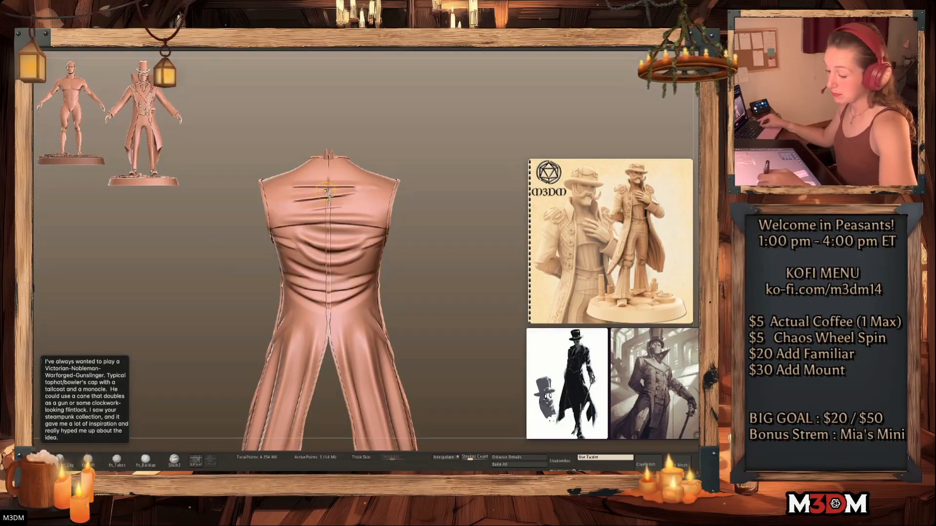
{"action": "key", "text": "ctrl+z"}
{"action": "left_click_drag", "start_coordinate": [300, 182], "coordinate": [363, 187]}
{"action": "mouse_move", "coordinate": [282, 191]}
{"action": "left_mouse_down"}
{"action": "mouse_move", "coordinate": [343, 190]}
{"action": "mouse_move", "coordinate": [360, 200]}
{"action": "left_mouse_up"}
{"action": "left_click_drag", "start_coordinate": [283, 219], "coordinate": [425, 225]}
{"action": "key", "text": "space"}
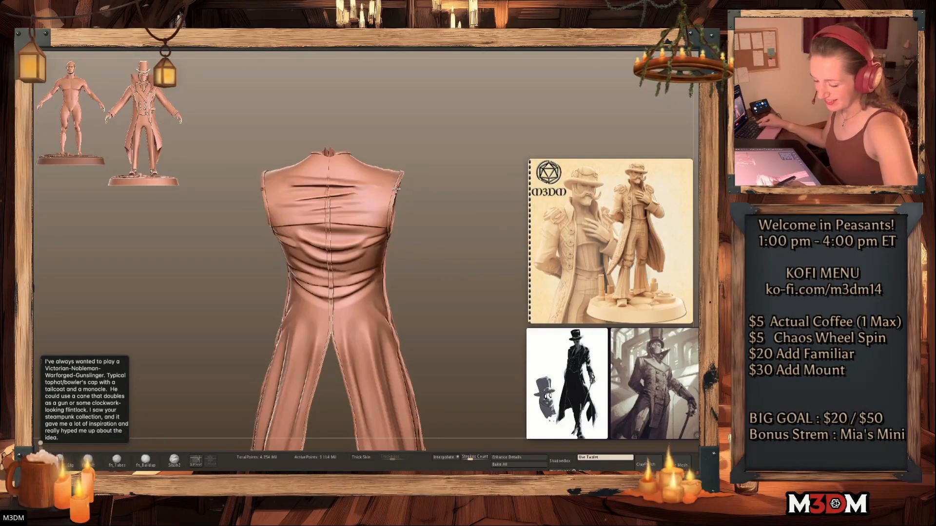
{"action": "mouse_move", "coordinate": [394, 179]}
{"action": "left_mouse_down"}
{"action": "mouse_move", "coordinate": [385, 226]}
{"action": "mouse_move", "coordinate": [377, 214]}
{"action": "left_mouse_up"}
{"action": "left_click_drag", "start_coordinate": [450, 194], "coordinate": [407, 225]}
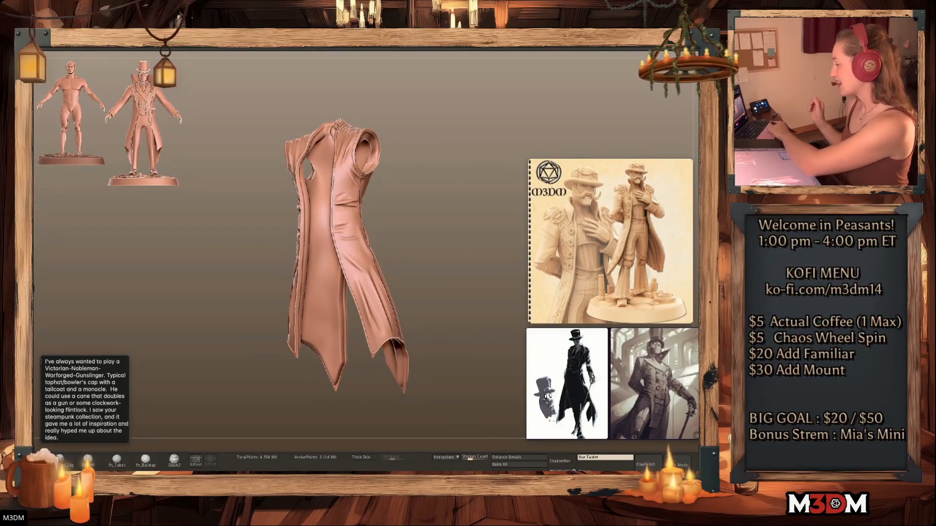
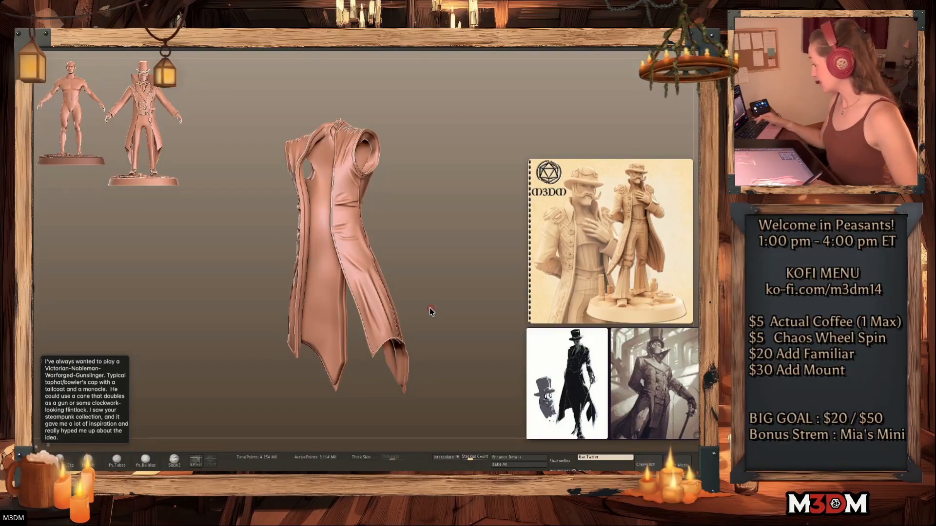
Sculpt long vertical folds down the inner face of the coat's rear tail, from the waist to the hem
{"action": "mouse_move", "coordinate": [438, 308]}
{"action": "left_mouse_down", "text": "alt"}
{"action": "mouse_move", "coordinate": [441, 317]}
{"action": "mouse_move", "coordinate": [429, 296]}
{"action": "left_mouse_up", "text": "alt"}
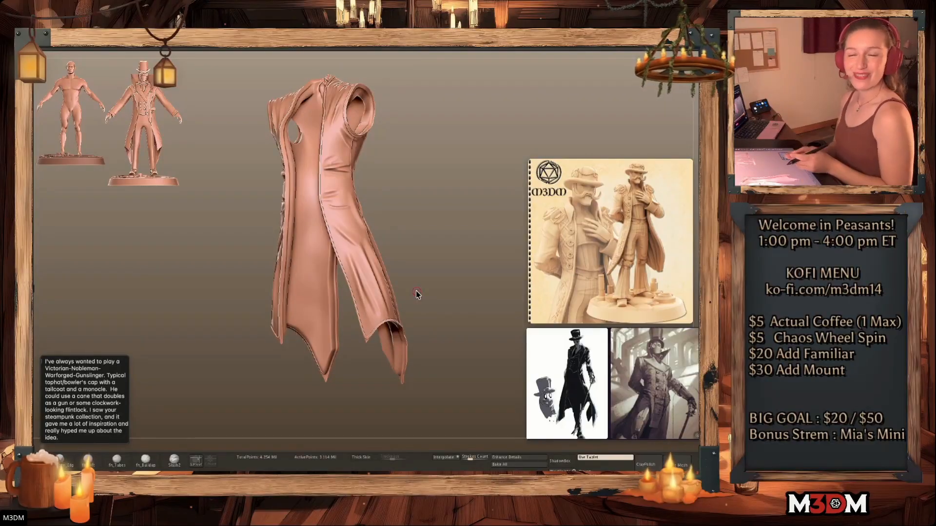
{"action": "left_click_drag", "start_coordinate": [418, 294], "coordinate": [424, 299]}
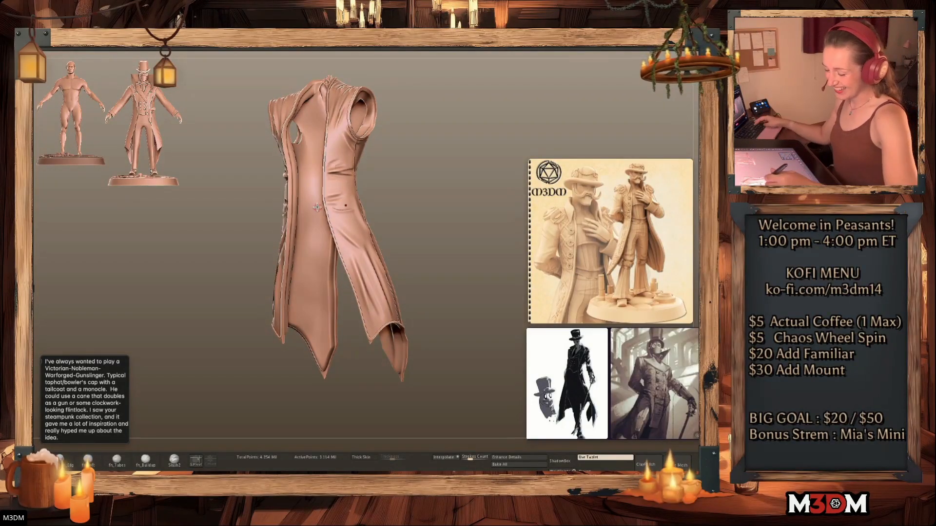
{"action": "left_click_drag", "start_coordinate": [307, 196], "coordinate": [302, 287]}
{"action": "left_click_drag", "start_coordinate": [443, 226], "coordinate": [448, 218]}
{"action": "left_click_drag", "start_coordinate": [307, 190], "coordinate": [307, 302]}
{"action": "mouse_move", "coordinate": [317, 196]}
{"action": "left_mouse_down"}
{"action": "mouse_move", "coordinate": [311, 329]}
{"action": "mouse_move", "coordinate": [323, 322]}
{"action": "left_mouse_up"}
{"action": "left_click_drag", "start_coordinate": [322, 283], "coordinate": [325, 382]}
{"action": "left_click_drag", "start_coordinate": [463, 257], "coordinate": [452, 259]}
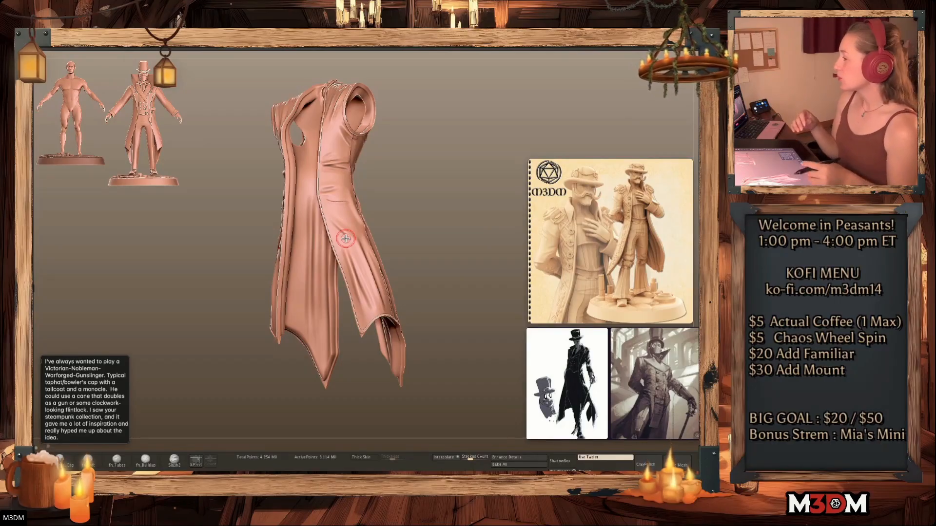
{"action": "left_click_drag", "start_coordinate": [446, 245], "coordinate": [460, 249]}
{"action": "right_click", "coordinate": [278, 257]}
{"action": "left_click_drag", "start_coordinate": [303, 198], "coordinate": [290, 349]}
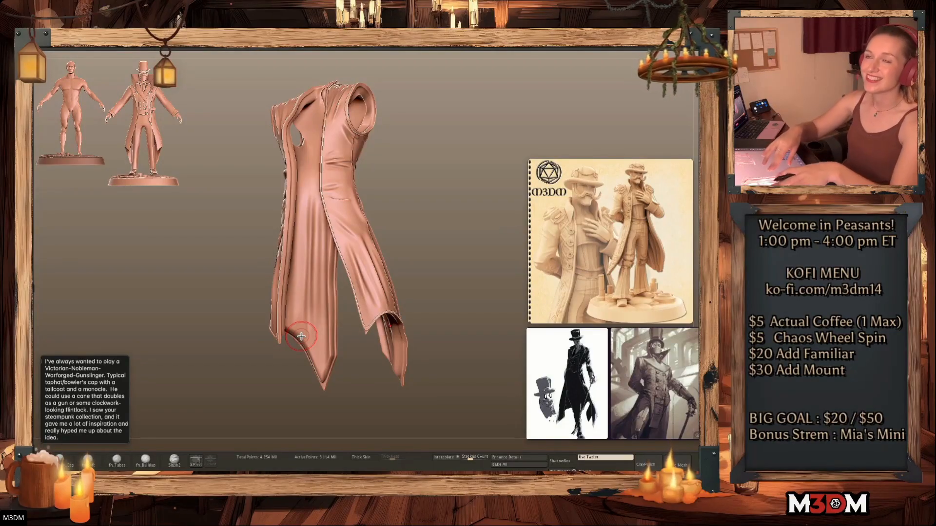
Touch up the vertical folds on the rear tail and the area just above the centre split at the waist
{"action": "left_click_drag", "start_coordinate": [430, 238], "coordinate": [424, 213]}
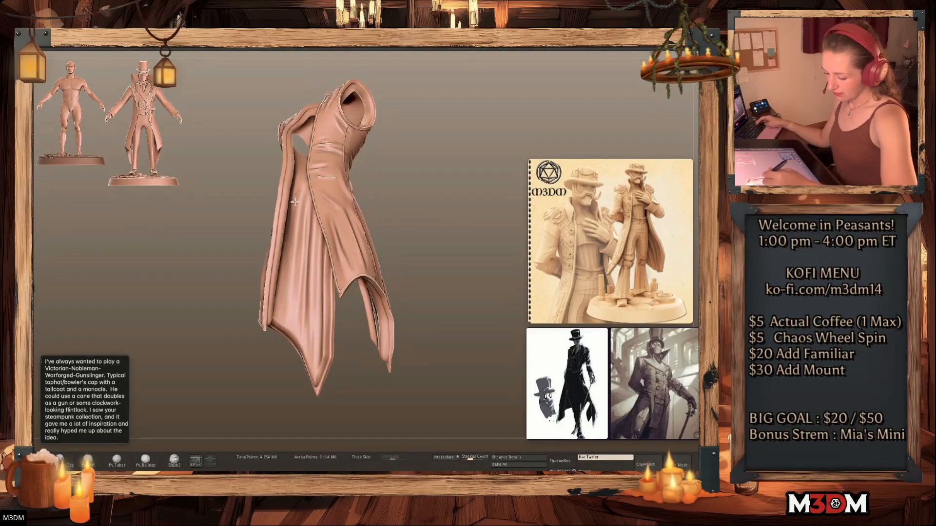
{"action": "left_click_drag", "start_coordinate": [425, 245], "coordinate": [285, 214]}
{"action": "left_click_drag", "start_coordinate": [310, 331], "coordinate": [309, 343]}
{"action": "left_click_drag", "start_coordinate": [291, 233], "coordinate": [303, 322]}
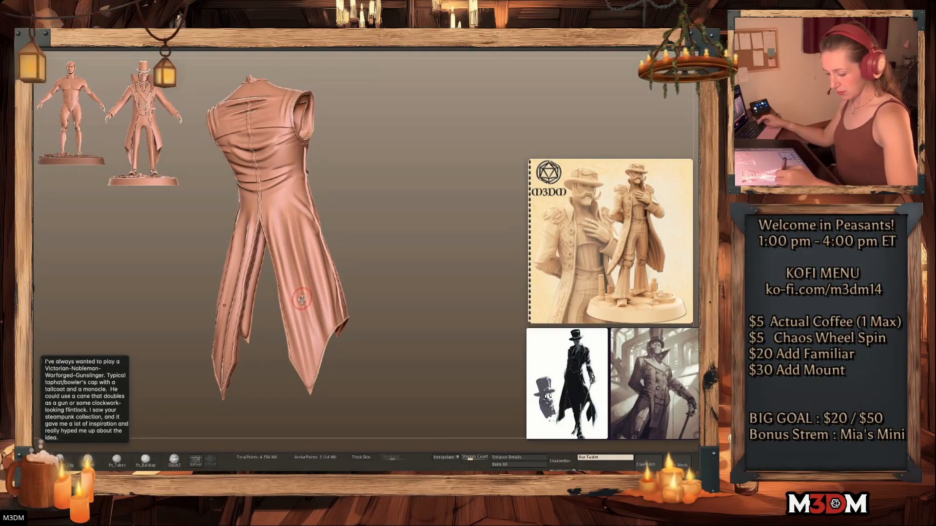
{"action": "left_click_drag", "start_coordinate": [403, 236], "coordinate": [361, 244]}
{"action": "left_click_drag", "start_coordinate": [401, 215], "coordinate": [423, 221]}
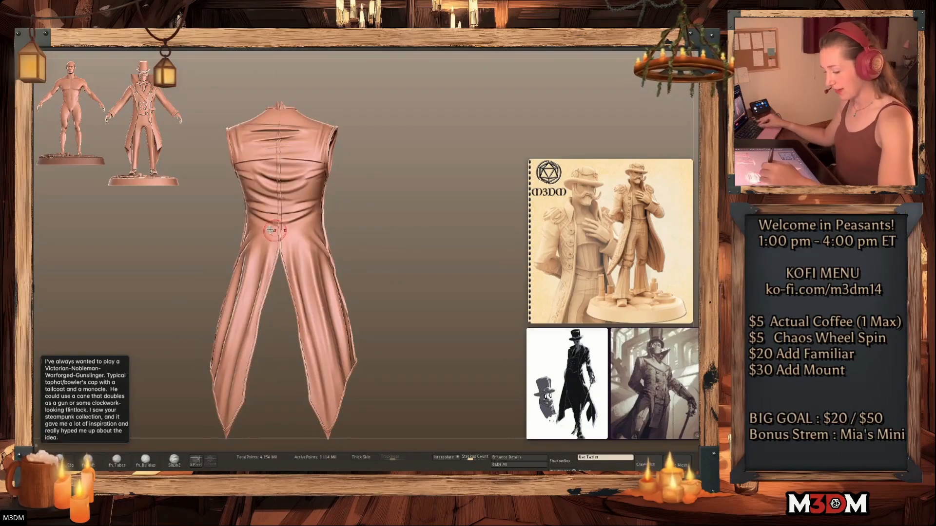
{"action": "left_click_drag", "start_coordinate": [250, 225], "coordinate": [304, 237]}
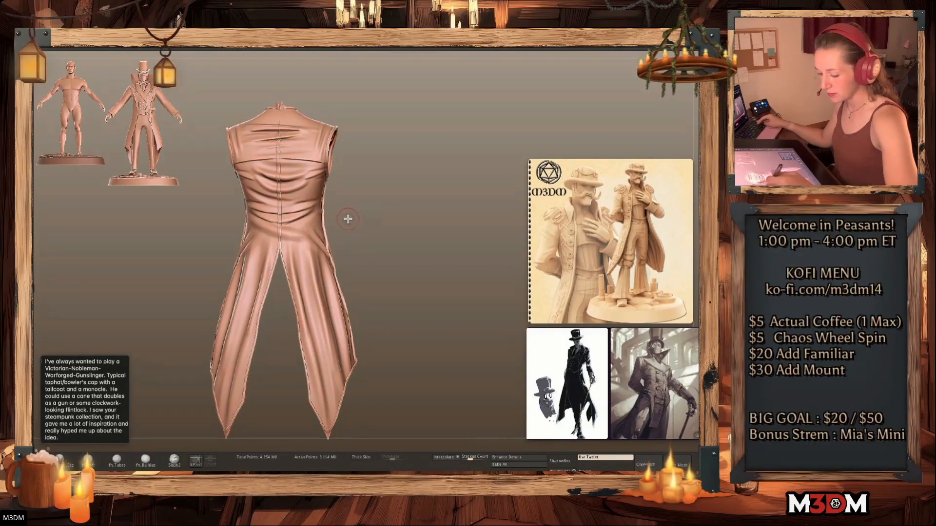
Refine the horizontal creases along the side of the coat's upper and middle back
{"action": "left_click_drag", "start_coordinate": [391, 228], "coordinate": [396, 228]}
{"action": "left_click_drag", "start_coordinate": [250, 163], "coordinate": [267, 174]}
{"action": "left_click_drag", "start_coordinate": [397, 193], "coordinate": [405, 233], "text": "alt"}
{"action": "left_click_drag", "start_coordinate": [236, 158], "coordinate": [261, 178]}
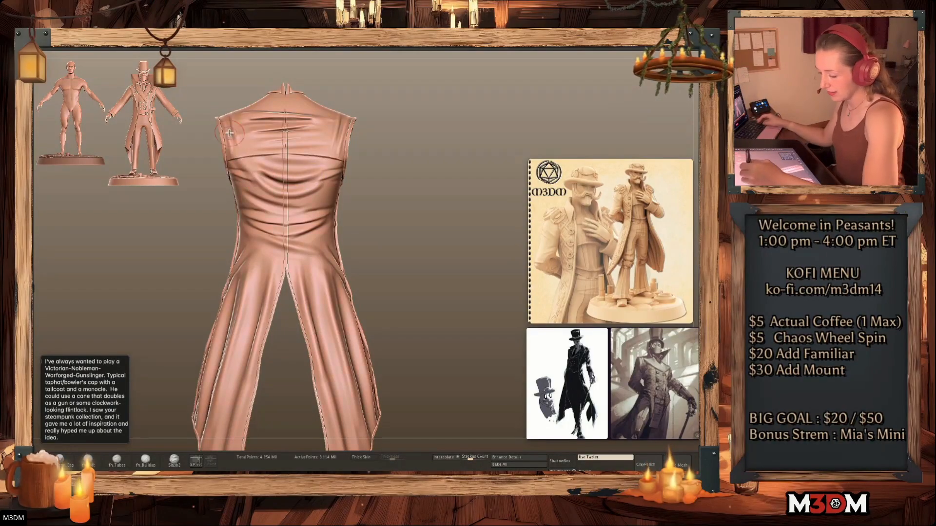
{"action": "key", "text": "space"}
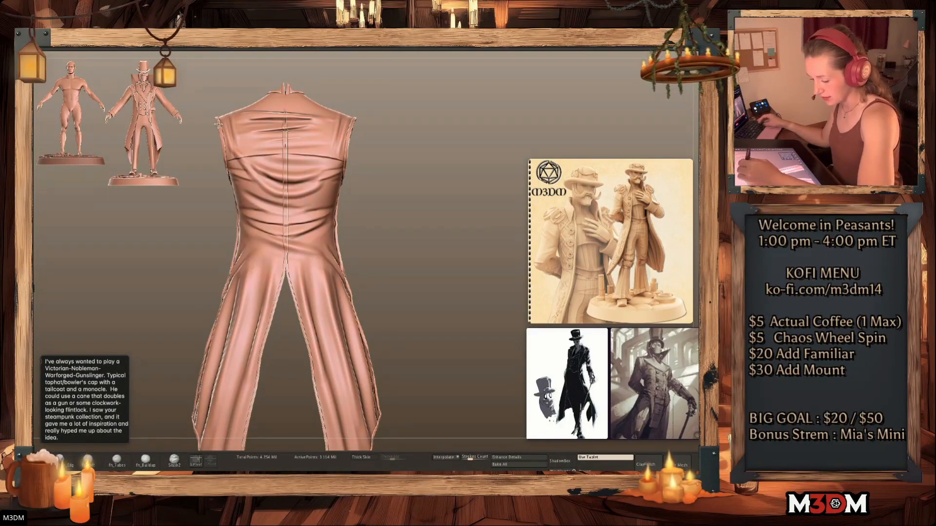
{"action": "left_click_drag", "start_coordinate": [239, 156], "coordinate": [249, 175]}
{"action": "left_click_drag", "start_coordinate": [415, 196], "coordinate": [424, 225], "text": "alt"}
{"action": "left_click_drag", "start_coordinate": [258, 200], "coordinate": [282, 226]}
Bring back the full figure to check it from the front, and isolate the coat's tall collar
{"action": "mouse_move", "coordinate": [383, 211]}
{"action": "left_mouse_down"}
{"action": "mouse_move", "coordinate": [430, 203]}
{"action": "mouse_move", "coordinate": [440, 217]}
{"action": "mouse_move", "coordinate": [417, 212]}
{"action": "left_mouse_up"}
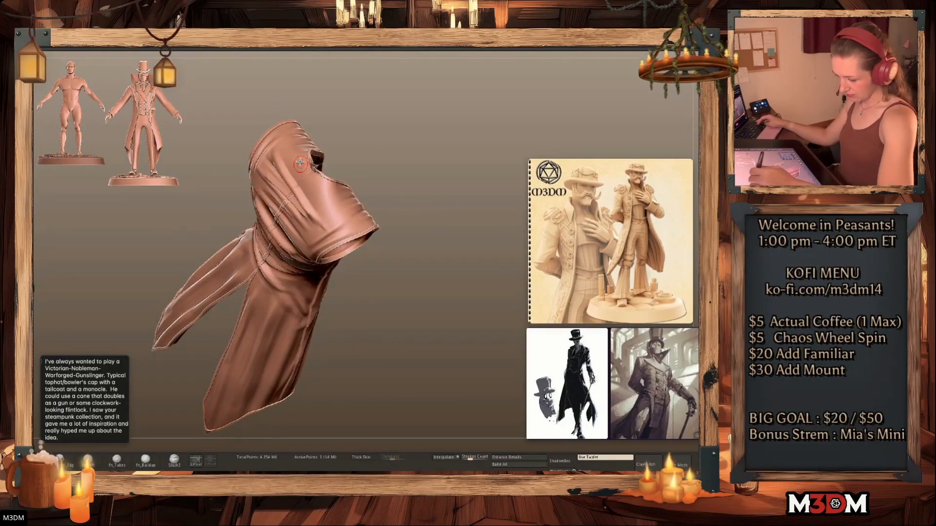
{"action": "left_click_drag", "start_coordinate": [361, 174], "coordinate": [416, 248]}
{"action": "left_click", "coordinate": [706, 155]}
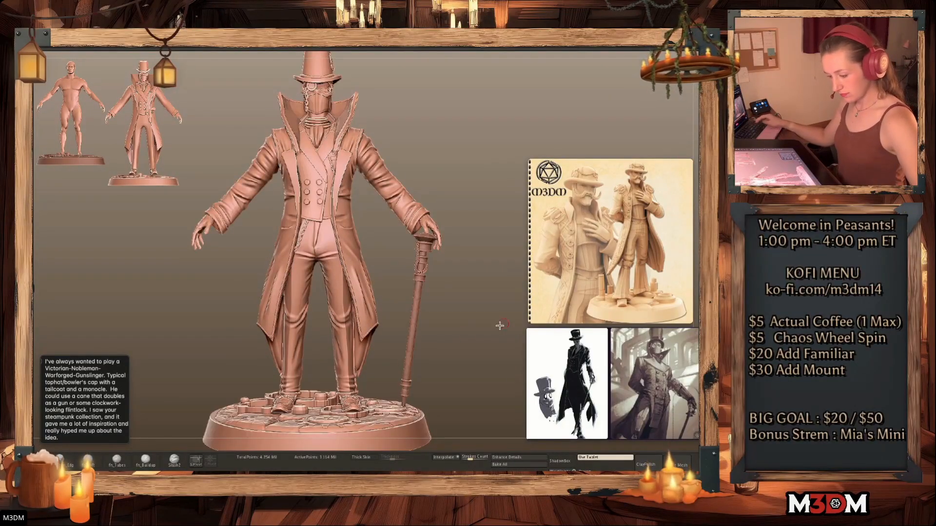
{"action": "left_click_drag", "start_coordinate": [471, 311], "coordinate": [468, 317]}
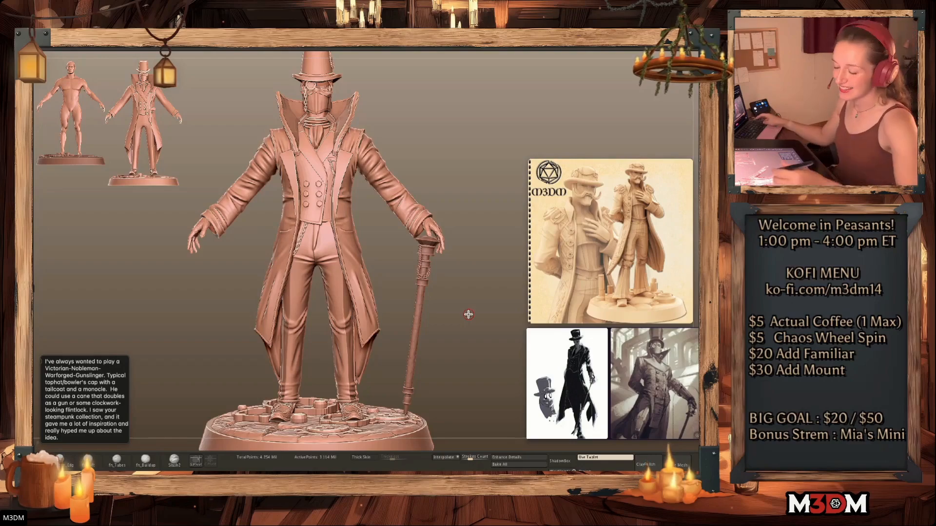
{"action": "left_click", "coordinate": [347, 112], "text": "alt"}
{"action": "key", "text": "shift+s"}
{"action": "left_click_drag", "start_coordinate": [460, 253], "coordinate": [446, 375], "text": "alt"}
Subdivide the collar's mesh to a higher resolution, undoing a test stroke on its surface
{"action": "key", "text": "ctrl+d"}
{"action": "key", "text": "ctrl+d"}
{"action": "key", "text": "ctrl+d"}
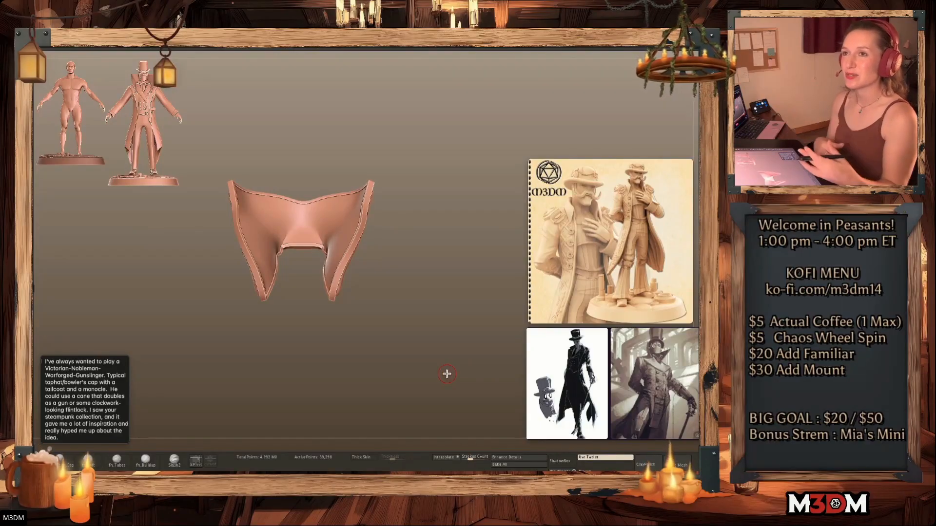
{"action": "left_click_drag", "start_coordinate": [403, 328], "coordinate": [432, 326]}
{"action": "left_click_drag", "start_coordinate": [392, 374], "coordinate": [405, 390], "text": "alt"}
{"action": "key", "text": "ctrl+d"}
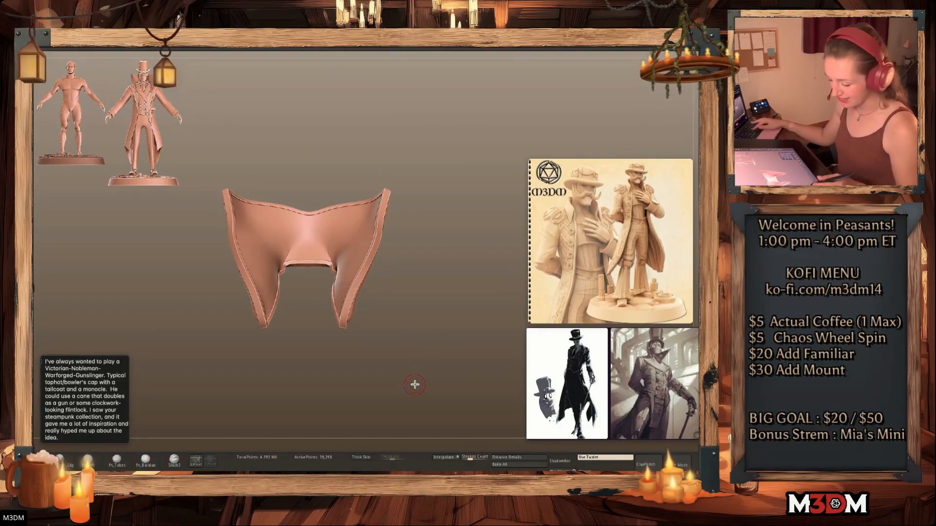
{"action": "left_click_drag", "start_coordinate": [433, 336], "coordinate": [424, 330]}
{"action": "mouse_move", "coordinate": [366, 296]}
{"action": "left_mouse_down"}
{"action": "mouse_move", "coordinate": [347, 248]}
{"action": "mouse_move", "coordinate": [307, 225]}
{"action": "left_mouse_up"}
{"action": "key", "text": "ctrl+z"}
{"action": "key", "text": "ctrl+d"}
{"action": "mouse_move", "coordinate": [460, 303]}
{"action": "left_mouse_down"}
{"action": "mouse_move", "coordinate": [397, 301]}
{"action": "mouse_move", "coordinate": [459, 308]}
{"action": "left_mouse_up"}
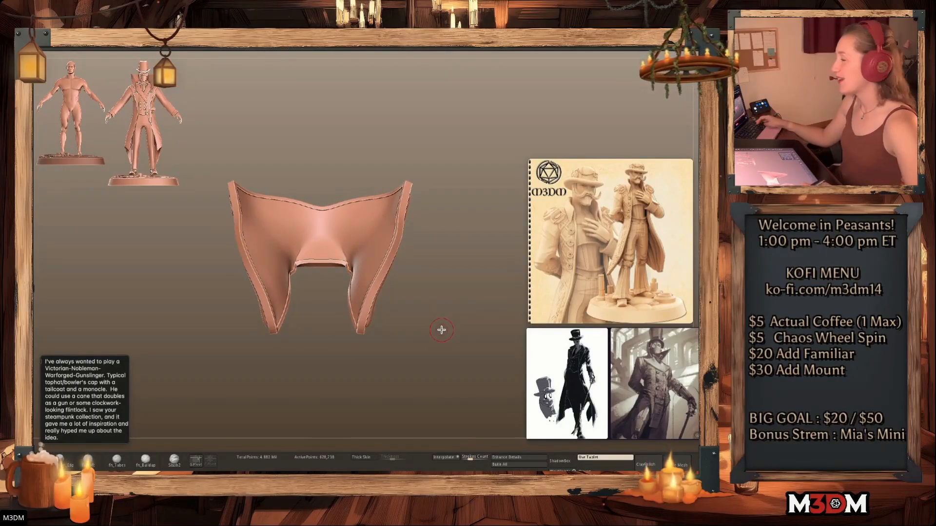
Sculpt short folds running up from the pointed tip of the collar's front flap
{"action": "left_click_drag", "start_coordinate": [450, 302], "coordinate": [463, 284]}
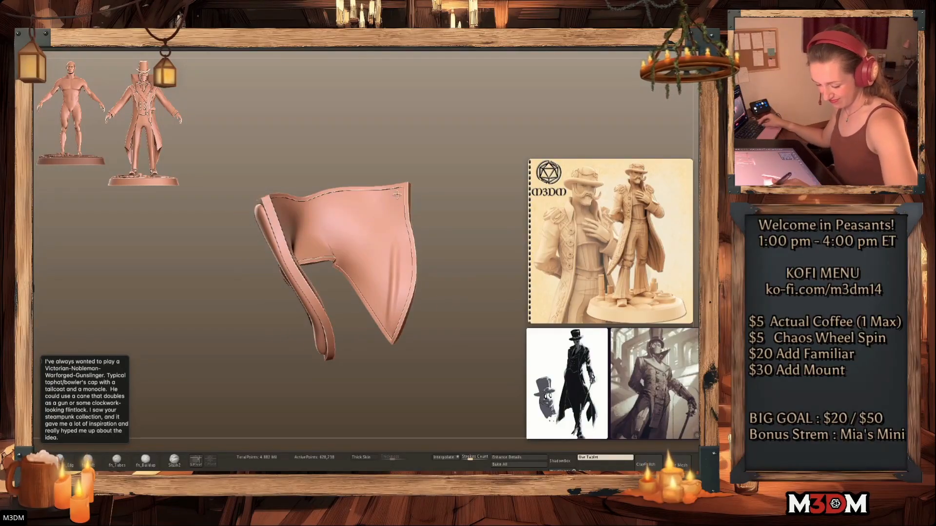
{"action": "left_click_drag", "start_coordinate": [392, 333], "coordinate": [390, 271]}
{"action": "mouse_move", "coordinate": [395, 325]}
{"action": "left_mouse_down"}
{"action": "mouse_move", "coordinate": [405, 245]}
{"action": "mouse_move", "coordinate": [385, 220]}
{"action": "left_mouse_up"}
{"action": "key", "text": "shift+f"}
{"action": "key", "text": "shift+f"}
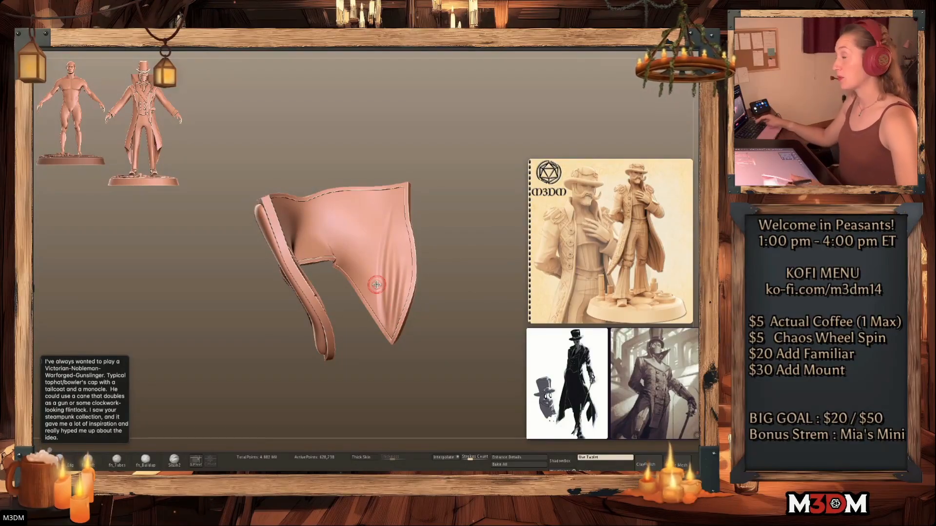
Try broad horizontal folds below the upper edge of the collar's back, and undo them
{"action": "mouse_move", "coordinate": [449, 326]}
{"action": "left_mouse_down"}
{"action": "mouse_move", "coordinate": [458, 337]}
{"action": "mouse_move", "coordinate": [469, 332]}
{"action": "mouse_move", "coordinate": [474, 353]}
{"action": "mouse_move", "coordinate": [464, 341]}
{"action": "mouse_move", "coordinate": [418, 355]}
{"action": "left_mouse_up"}
{"action": "mouse_move", "coordinate": [424, 249]}
{"action": "left_mouse_down"}
{"action": "mouse_move", "coordinate": [313, 252]}
{"action": "mouse_move", "coordinate": [460, 241]}
{"action": "left_mouse_up"}
{"action": "key", "text": "ctrl+z"}
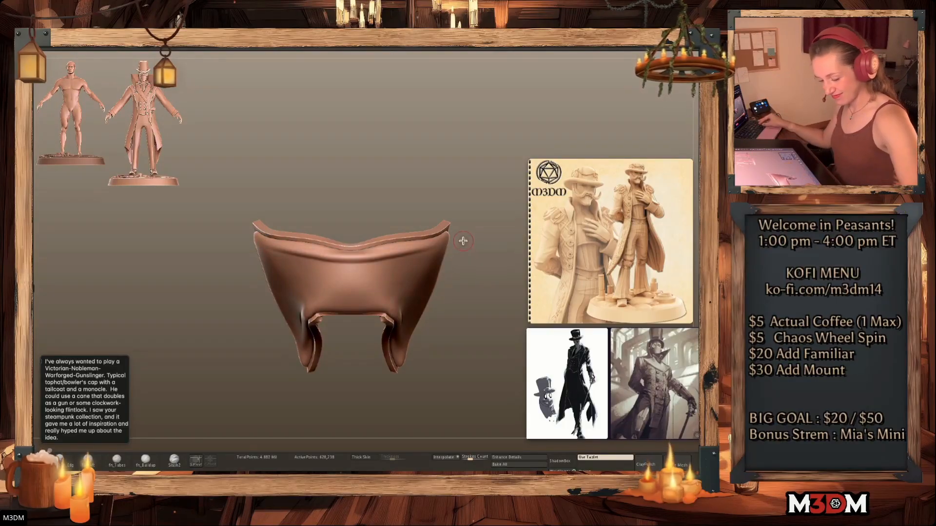
{"action": "left_click_drag", "start_coordinate": [271, 255], "coordinate": [484, 261]}
{"action": "key", "text": "ctrl+z"}
{"action": "left_click_drag", "start_coordinate": [262, 252], "coordinate": [478, 278]}
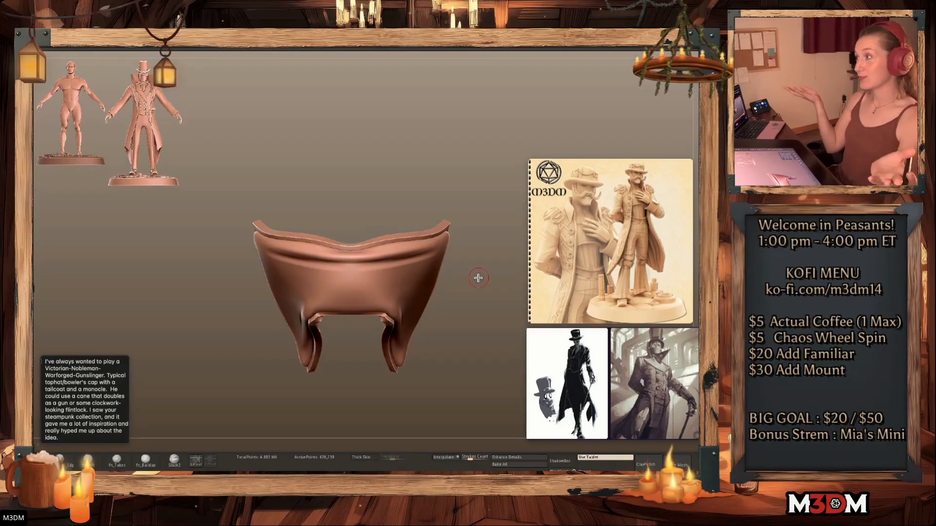
{"action": "left_click_drag", "start_coordinate": [482, 317], "coordinate": [472, 326]}
{"action": "key", "text": "ctrl+z"}
{"action": "key", "text": "ctrl+z"}
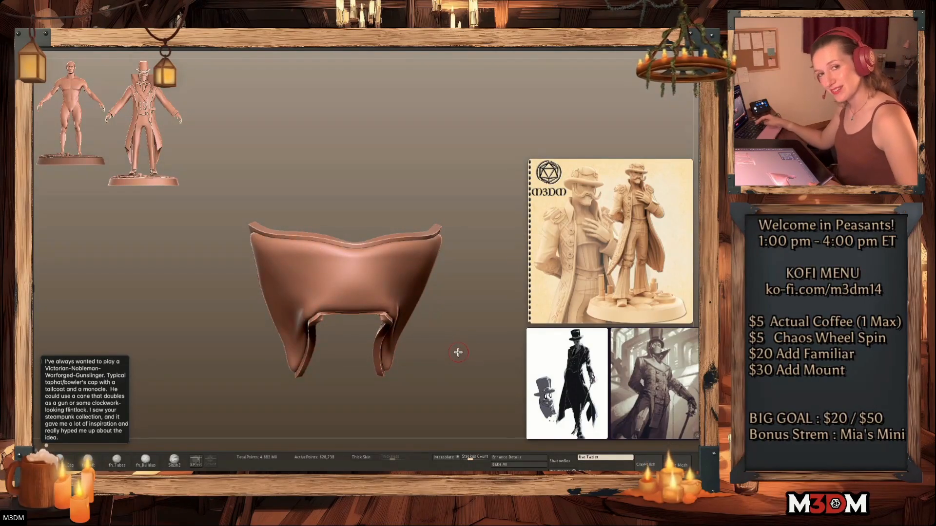
Sculpt a curved fold just above the lower edge of the collar's back, undoing the surplus strokes
{"action": "left_click_drag", "start_coordinate": [466, 363], "coordinate": [458, 355]}
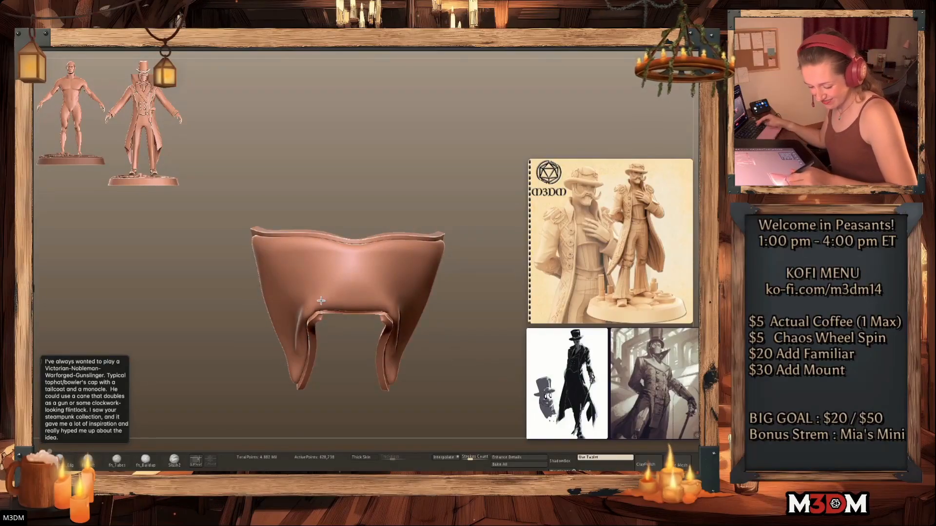
{"action": "left_click_drag", "start_coordinate": [480, 332], "coordinate": [461, 330]}
{"action": "left_click_drag", "start_coordinate": [364, 295], "coordinate": [414, 312]}
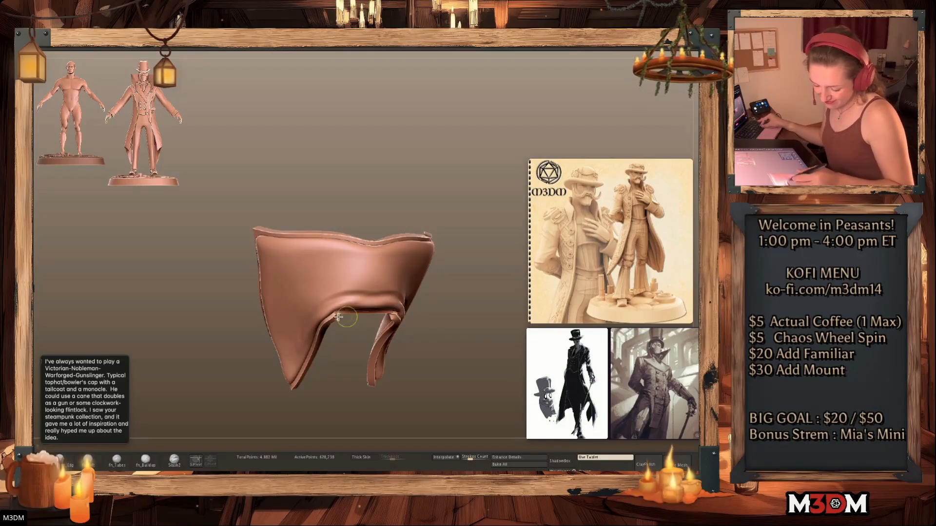
{"action": "mouse_move", "coordinate": [318, 307]}
{"action": "left_mouse_down"}
{"action": "mouse_move", "coordinate": [411, 310]}
{"action": "mouse_move", "coordinate": [445, 331]}
{"action": "left_mouse_up"}
{"action": "key", "text": "ctrl+z"}
{"action": "key", "text": "ctrl+z"}
{"action": "key", "text": "ctrl+z"}
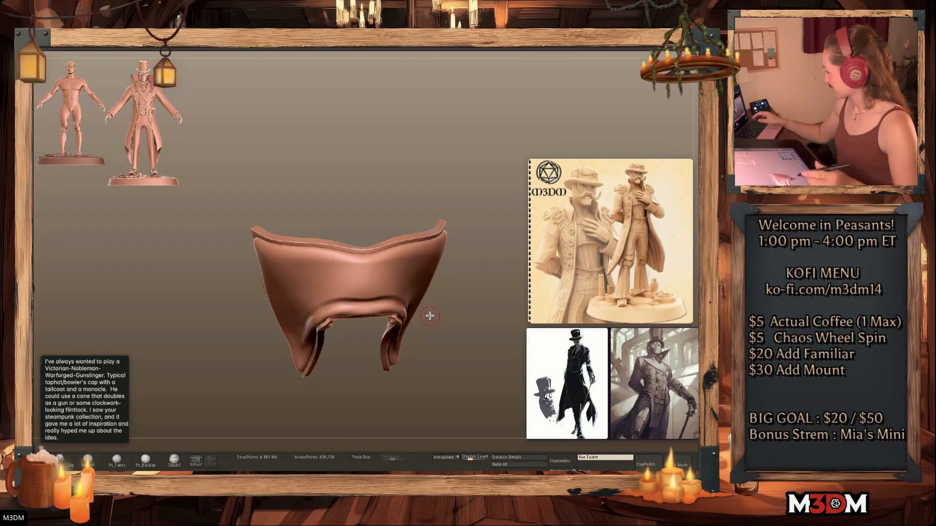
{"action": "key", "text": "shift+f"}
{"action": "key", "text": "shift+f"}
{"action": "mouse_move", "coordinate": [453, 346]}
{"action": "left_mouse_down", "text": "alt"}
{"action": "mouse_move", "coordinate": [455, 355]}
{"action": "mouse_move", "coordinate": [441, 350]}
{"action": "mouse_move", "coordinate": [453, 357]}
{"action": "mouse_move", "coordinate": [444, 354]}
{"action": "left_mouse_up", "text": "alt"}
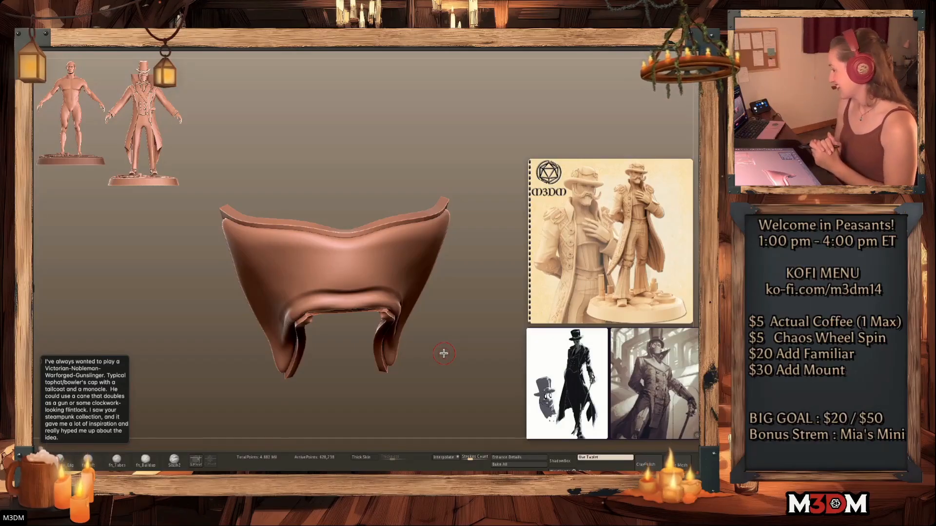
Try additional horizontal folds across the middle of the collar's back, and undo the strokes
{"action": "left_click_drag", "start_coordinate": [460, 351], "coordinate": [463, 355]}
{"action": "left_click_drag", "start_coordinate": [341, 284], "coordinate": [472, 320]}
{"action": "key", "text": "ctrl+z"}
{"action": "left_click_drag", "start_coordinate": [289, 299], "coordinate": [472, 286]}
{"action": "mouse_move", "coordinate": [323, 305]}
{"action": "left_mouse_down"}
{"action": "mouse_move", "coordinate": [265, 308]}
{"action": "mouse_move", "coordinate": [443, 301]}
{"action": "mouse_move", "coordinate": [408, 279]}
{"action": "left_mouse_up"}
{"action": "left_click_drag", "start_coordinate": [300, 277], "coordinate": [491, 293]}
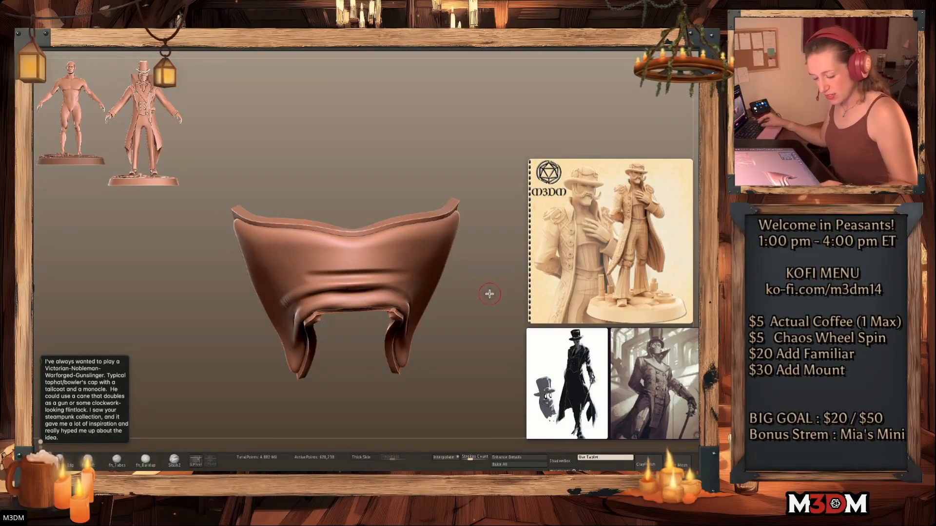
{"action": "key", "text": "ctrl+z"}
{"action": "mouse_move", "coordinate": [283, 296]}
{"action": "left_mouse_down"}
{"action": "mouse_move", "coordinate": [469, 328]}
{"action": "mouse_move", "coordinate": [308, 296]}
{"action": "mouse_move", "coordinate": [231, 365]}
{"action": "left_mouse_up"}
{"action": "key", "text": "ctrl+z"}
Extend the lower fold toward the side flap and deepen stacked creases across the lower back of the collar
{"action": "left_click_drag", "start_coordinate": [359, 300], "coordinate": [259, 347]}
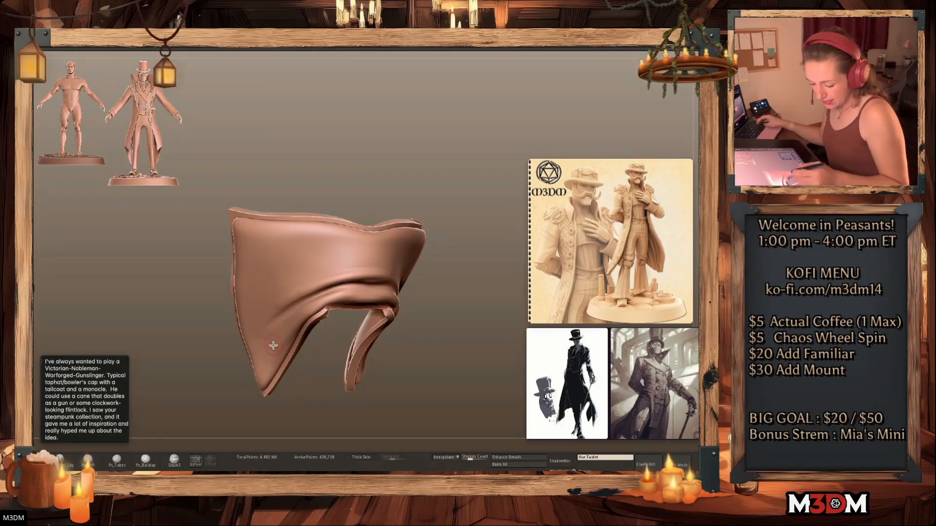
{"action": "left_click_drag", "start_coordinate": [430, 309], "coordinate": [455, 332]}
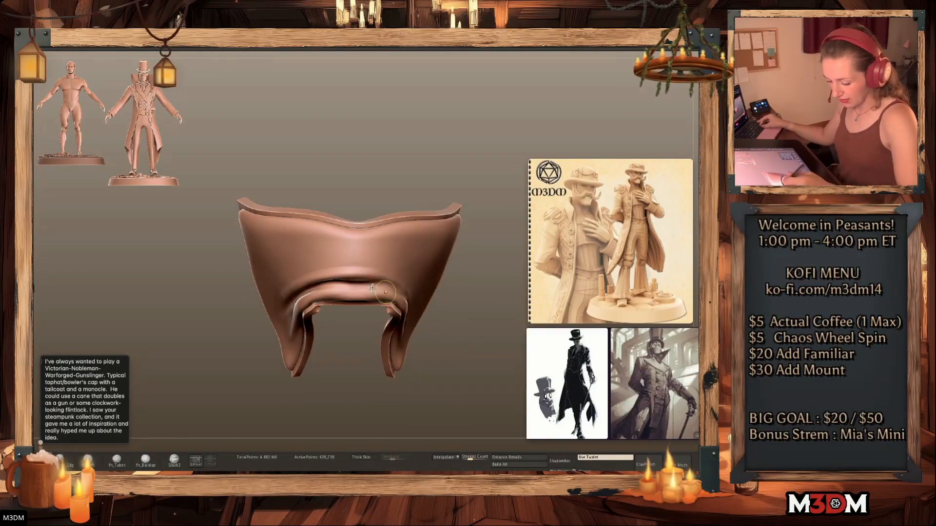
{"action": "left_click_drag", "start_coordinate": [401, 280], "coordinate": [300, 269]}
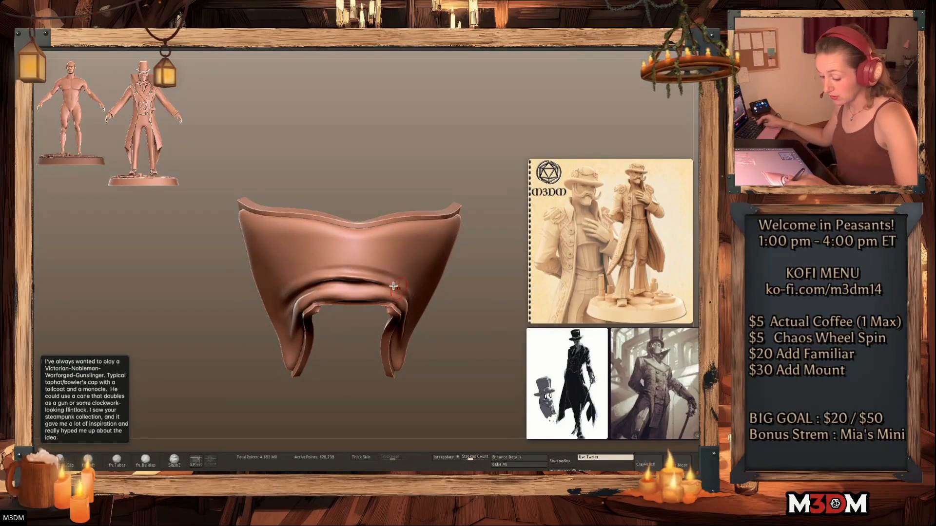
{"action": "left_click_drag", "start_coordinate": [397, 288], "coordinate": [276, 274]}
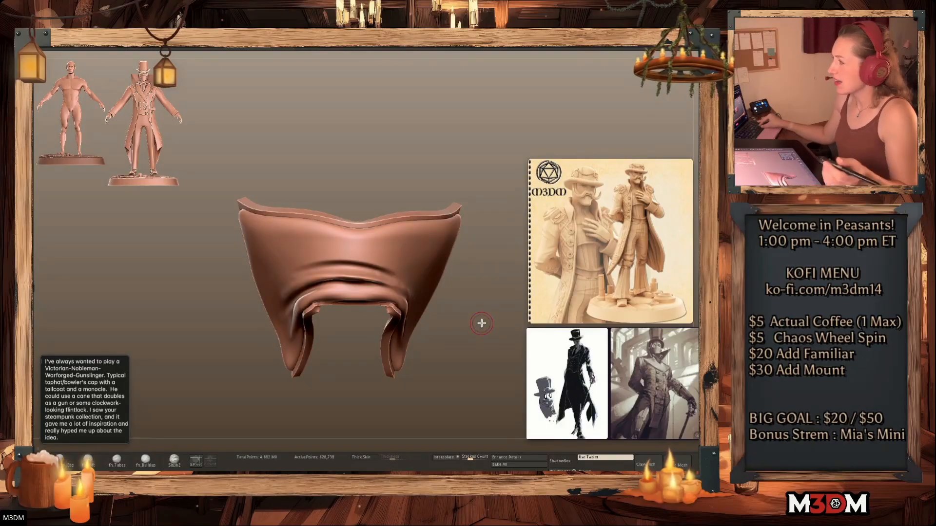
Carry the horizontal folds from the collar's back around its side to the front flap's edge
{"action": "left_click_drag", "start_coordinate": [483, 323], "coordinate": [467, 350]}
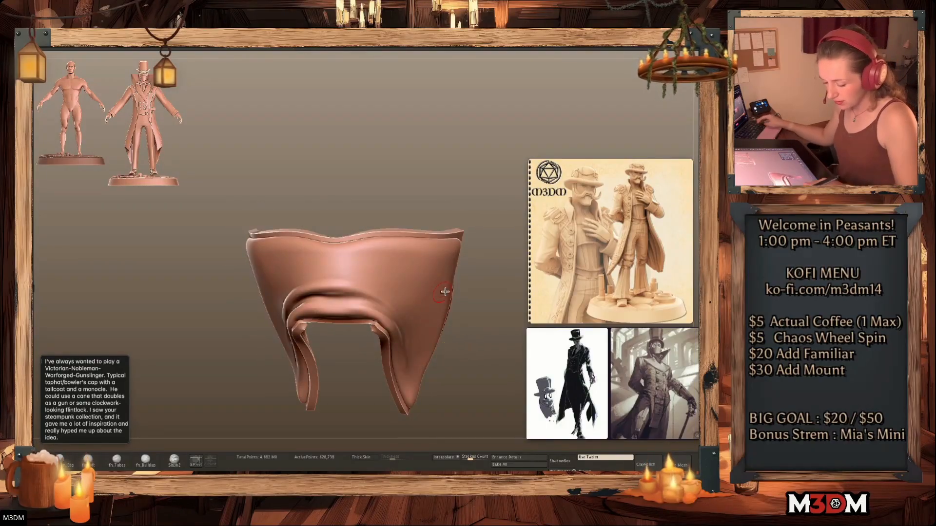
{"action": "left_click_drag", "start_coordinate": [441, 292], "coordinate": [425, 296]}
{"action": "left_click_drag", "start_coordinate": [321, 287], "coordinate": [451, 278]}
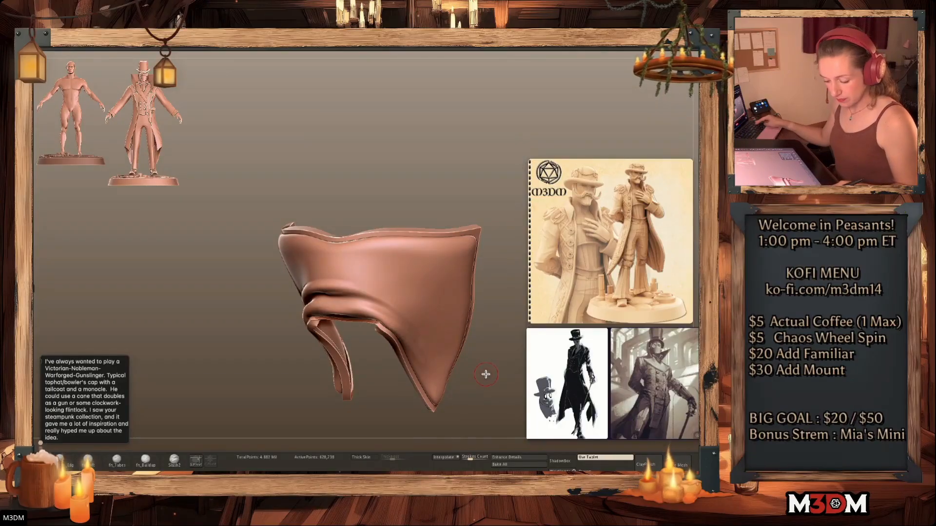
{"action": "left_click_drag", "start_coordinate": [484, 374], "coordinate": [431, 349], "text": "alt"}
{"action": "left_click_drag", "start_coordinate": [282, 290], "coordinate": [455, 277]}
{"action": "left_click_drag", "start_coordinate": [292, 296], "coordinate": [442, 290]}
{"action": "key", "text": "space"}
{"action": "mouse_move", "coordinate": [334, 297]}
{"action": "left_mouse_down"}
{"action": "mouse_move", "coordinate": [418, 302]}
{"action": "mouse_move", "coordinate": [417, 288]}
{"action": "left_mouse_up"}
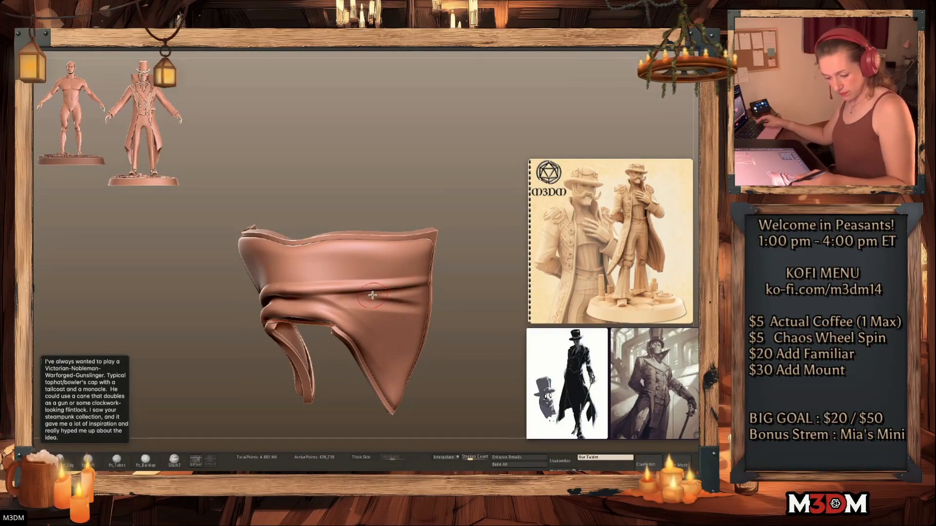
Bring back the full figure to check the folded collar from behind
{"action": "key", "text": "space"}
{"action": "left_click_drag", "start_coordinate": [463, 352], "coordinate": [423, 302], "text": "alt"}
{"action": "left_click", "coordinate": [697, 385]}
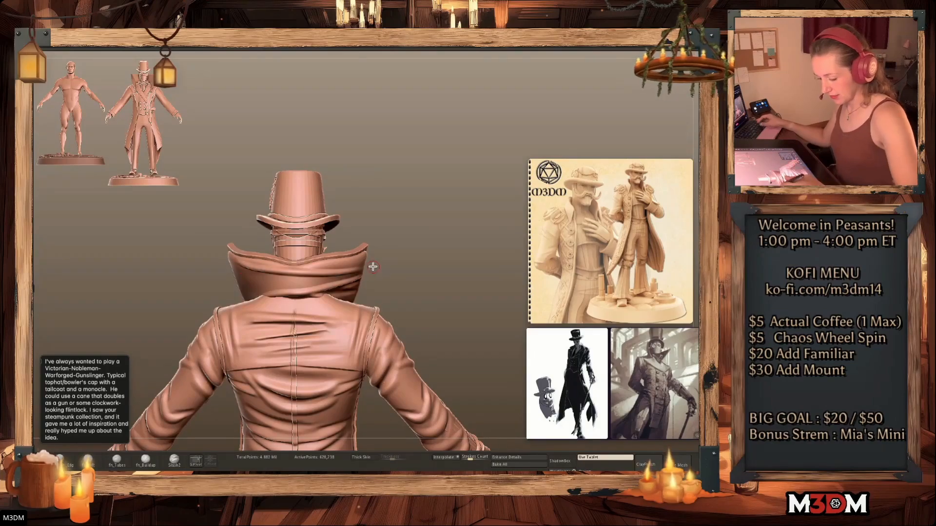
Review the collar from behind and from the front, and isolate it with the inner face of its front flap showing
{"action": "left_click_drag", "start_coordinate": [439, 264], "coordinate": [419, 263]}
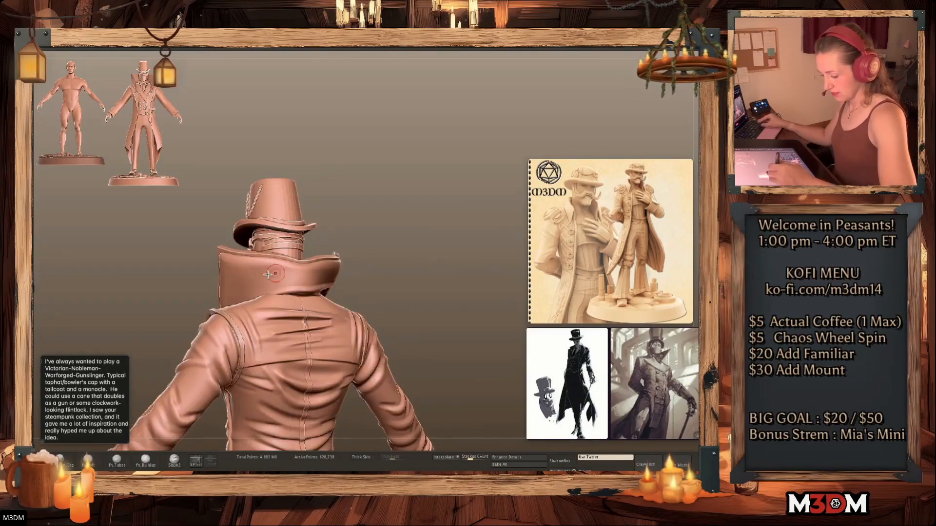
{"action": "left_click_drag", "start_coordinate": [361, 266], "coordinate": [251, 304]}
{"action": "left_click_drag", "start_coordinate": [357, 287], "coordinate": [479, 275]}
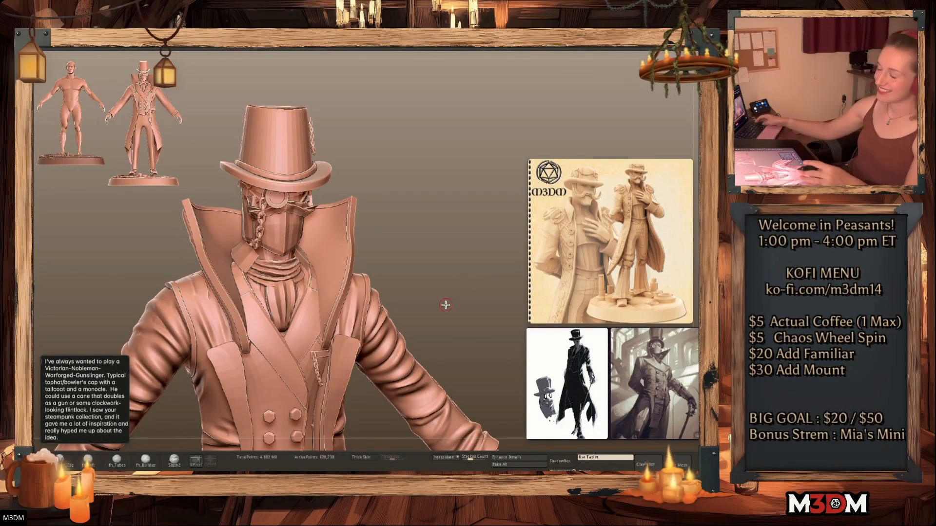
{"action": "key", "text": "alt+s"}
{"action": "left_click_drag", "start_coordinate": [446, 282], "coordinate": [430, 292]}
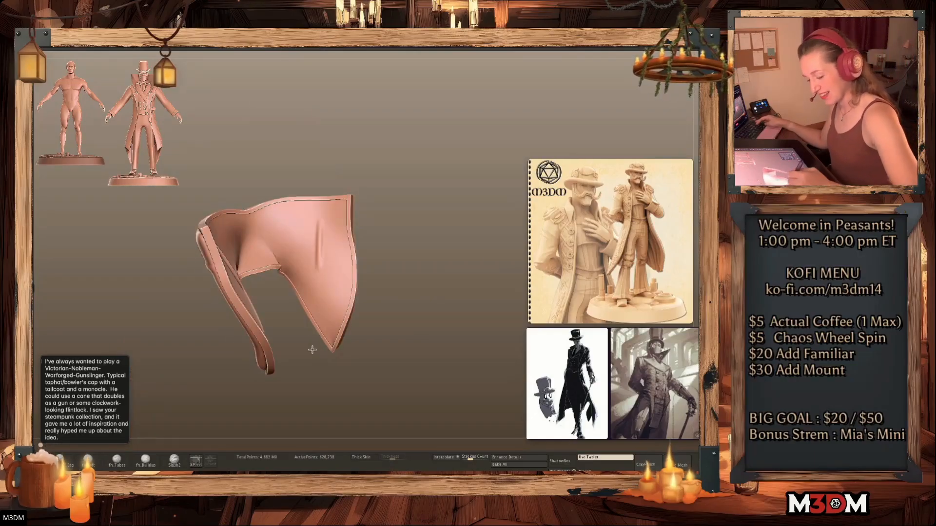
Try long vertical folds down the inner face of the collar's front flap, and undo the strokes
{"action": "left_click_drag", "start_coordinate": [340, 214], "coordinate": [327, 325]}
{"action": "left_click_drag", "start_coordinate": [349, 258], "coordinate": [338, 323]}
{"action": "key", "text": "ctrl+z"}
{"action": "key", "text": "ctrl+z"}
{"action": "left_click_drag", "start_coordinate": [343, 214], "coordinate": [331, 332]}
{"action": "key", "text": "ctrl+z"}
{"action": "key", "text": "ctrl+z"}
Sculpt long vertical folds down the inner face of the collar's flap near its front edge
{"action": "left_click_drag", "start_coordinate": [340, 211], "coordinate": [324, 335]}
{"action": "left_click_drag", "start_coordinate": [342, 239], "coordinate": [335, 298]}
{"action": "mouse_move", "coordinate": [330, 333]}
{"action": "left_mouse_down"}
{"action": "mouse_move", "coordinate": [348, 272]}
{"action": "mouse_move", "coordinate": [333, 336]}
{"action": "left_mouse_up"}
{"action": "left_click_drag", "start_coordinate": [383, 316], "coordinate": [395, 313]}
Add parallel folds running upward from the flap's lower point across its inner face, redoing unsatisfactory strokes
{"action": "left_click_drag", "start_coordinate": [325, 330], "coordinate": [322, 216]}
{"action": "right_click", "coordinate": [313, 314]}
{"action": "key", "text": "ctrl+z"}
{"action": "left_click_drag", "start_coordinate": [322, 319], "coordinate": [326, 185]}
{"action": "key", "text": "ctrl+z"}
{"action": "left_click_drag", "start_coordinate": [322, 317], "coordinate": [332, 192]}
{"action": "left_click_drag", "start_coordinate": [413, 268], "coordinate": [397, 268]}
{"action": "left_click_drag", "start_coordinate": [314, 310], "coordinate": [322, 207]}
{"action": "right_click", "coordinate": [312, 298]}
{"action": "left_click_drag", "start_coordinate": [308, 299], "coordinate": [302, 183]}
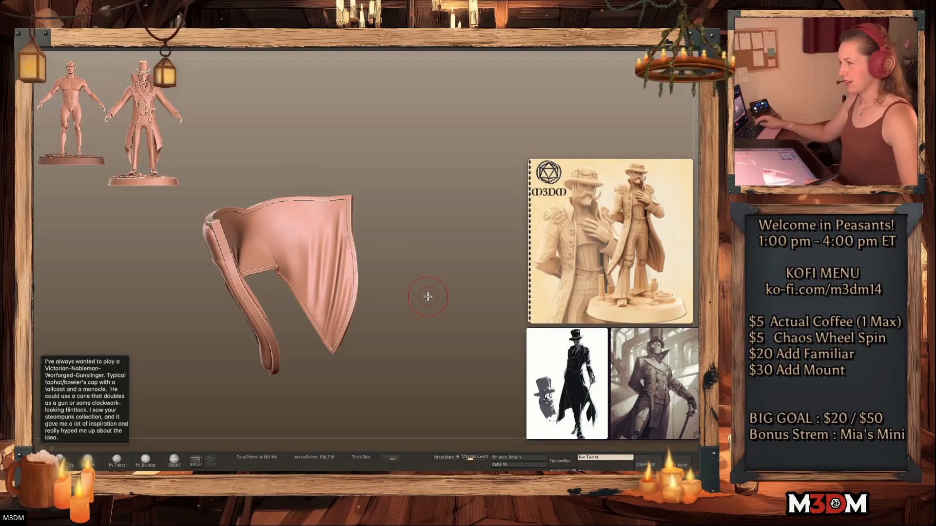
{"action": "left_click_drag", "start_coordinate": [436, 314], "coordinate": [433, 318]}
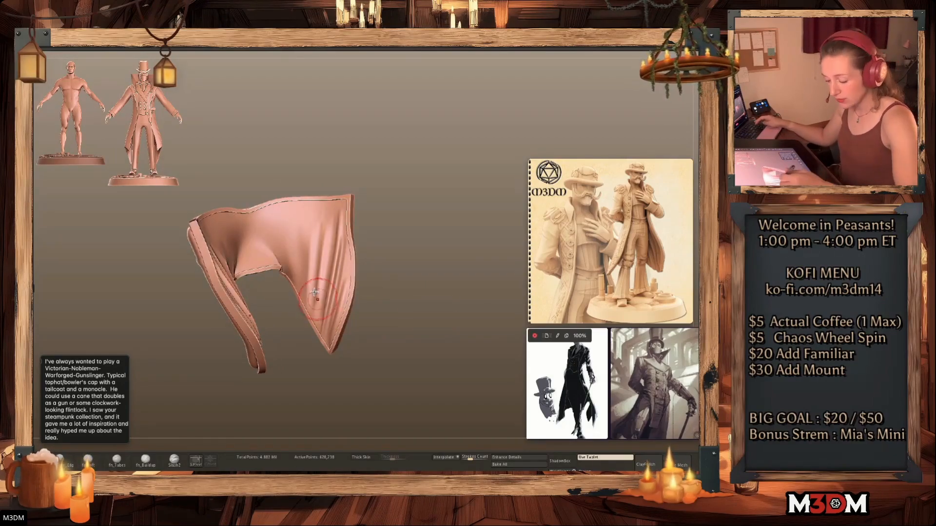
Sculpt soft horizontal creases across the inside of the collar's back, between the two folded flaps
{"action": "key", "text": "shift+f"}
{"action": "left_click_drag", "start_coordinate": [380, 264], "coordinate": [462, 280]}
{"action": "key", "text": "shift+f"}
{"action": "mouse_move", "coordinate": [401, 223]}
{"action": "left_mouse_down"}
{"action": "mouse_move", "coordinate": [376, 230]}
{"action": "mouse_move", "coordinate": [428, 253]}
{"action": "mouse_move", "coordinate": [429, 239]}
{"action": "mouse_move", "coordinate": [410, 234]}
{"action": "left_mouse_up"}
{"action": "key", "text": "shift+f"}
{"action": "key", "text": "shift+f"}
{"action": "mouse_move", "coordinate": [232, 256]}
{"action": "left_mouse_down"}
{"action": "mouse_move", "coordinate": [279, 253]}
{"action": "mouse_move", "coordinate": [261, 254]}
{"action": "left_mouse_up"}
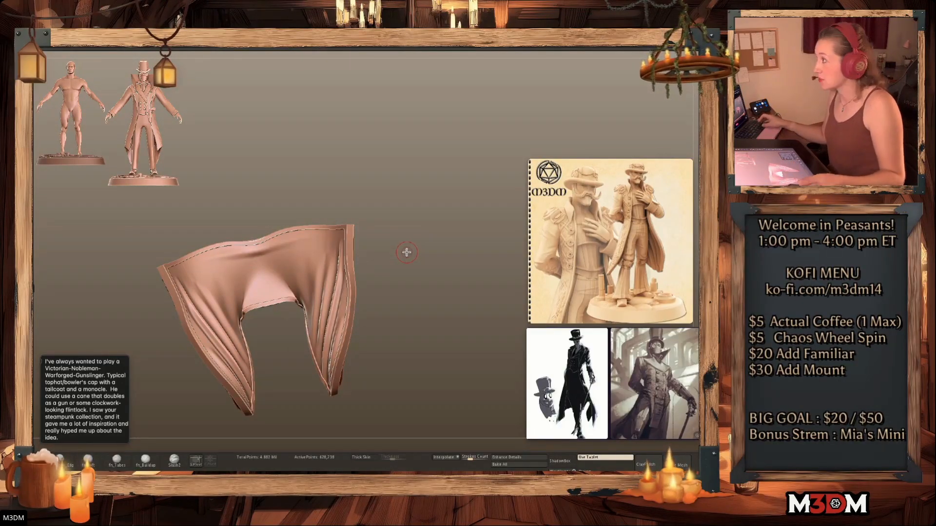
{"action": "left_click_drag", "start_coordinate": [418, 280], "coordinate": [431, 278]}
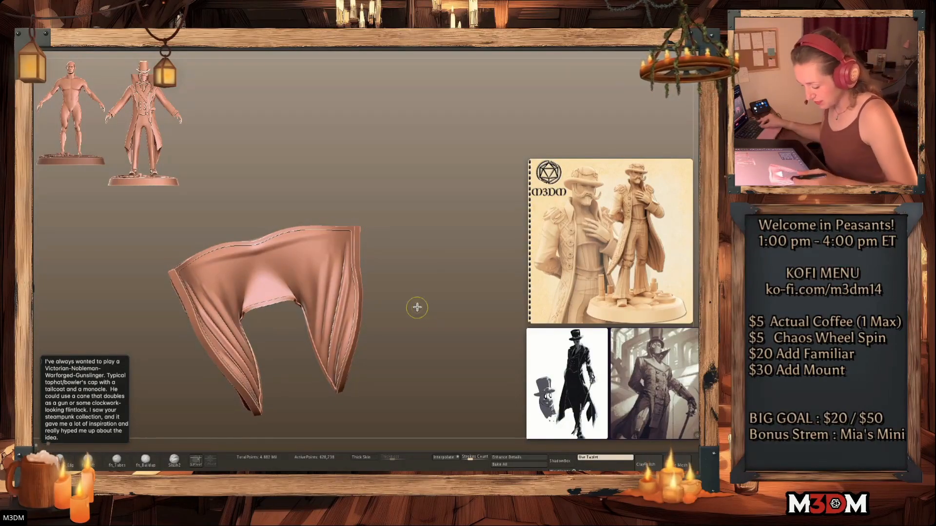
{"action": "left_click_drag", "start_coordinate": [424, 259], "coordinate": [428, 264]}
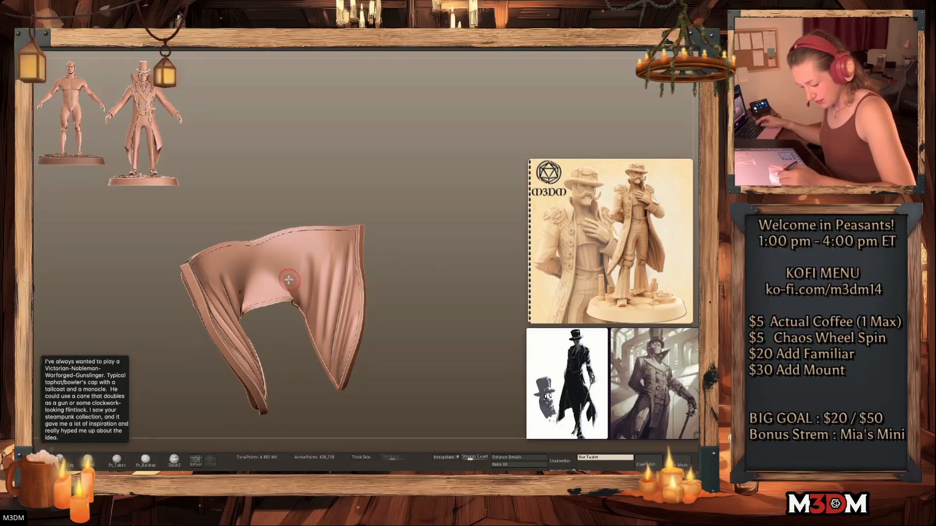
{"action": "left_click_drag", "start_coordinate": [274, 245], "coordinate": [347, 231]}
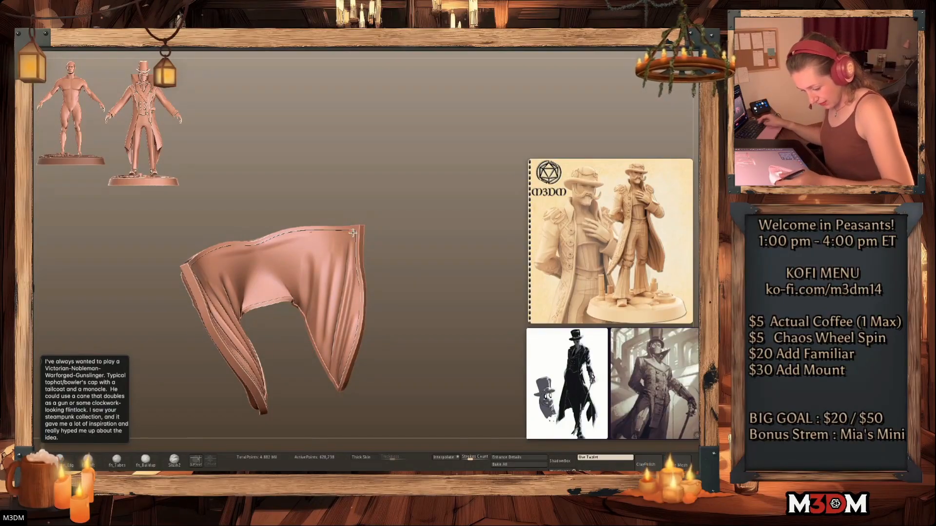
{"action": "left_click_drag", "start_coordinate": [428, 265], "coordinate": [415, 263]}
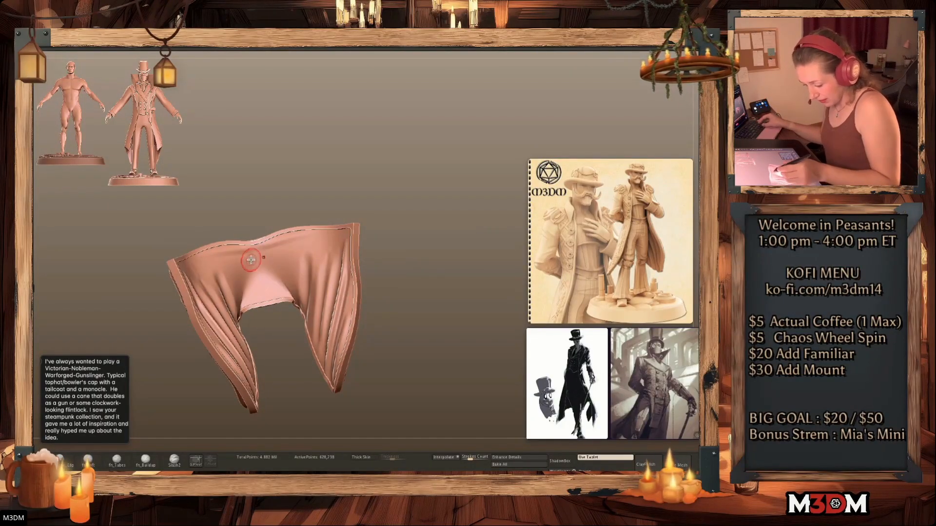
{"action": "left_click_drag", "start_coordinate": [207, 250], "coordinate": [311, 251]}
{"action": "left_click_drag", "start_coordinate": [208, 262], "coordinate": [297, 259]}
{"action": "mouse_move", "coordinate": [434, 243]}
{"action": "left_mouse_down"}
{"action": "mouse_move", "coordinate": [434, 257]}
{"action": "mouse_move", "coordinate": [412, 259]}
{"action": "mouse_move", "coordinate": [420, 252]}
{"action": "left_mouse_up"}
{"action": "left_click_drag", "start_coordinate": [355, 205], "coordinate": [332, 197]}
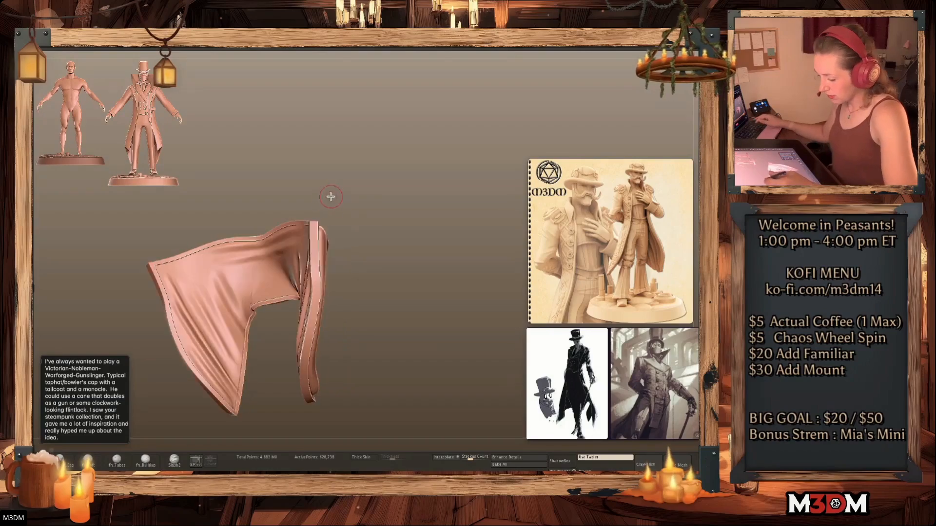
{"action": "left_click_drag", "start_coordinate": [389, 213], "coordinate": [421, 195], "text": "alt"}
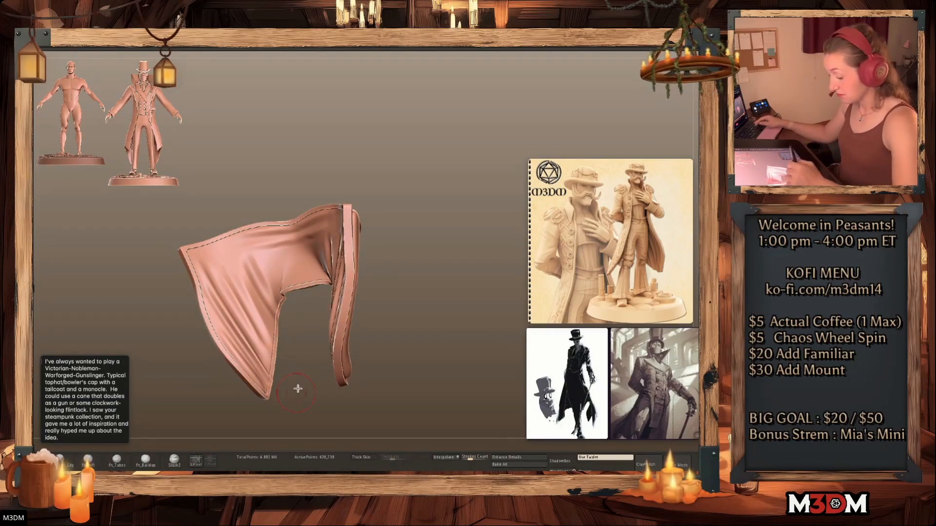
Try long vertical folds down the outer face of the collar's flap along its front edge, and undo them
{"action": "key", "text": "shift+f"}
{"action": "left_click_drag", "start_coordinate": [309, 369], "coordinate": [458, 343]}
{"action": "key", "text": "shift+f"}
{"action": "left_click_drag", "start_coordinate": [403, 262], "coordinate": [264, 268]}
{"action": "left_click_drag", "start_coordinate": [399, 197], "coordinate": [402, 206]}
{"action": "left_click_drag", "start_coordinate": [334, 240], "coordinate": [345, 365]}
{"action": "key", "text": "ctrl+z"}
{"action": "mouse_move", "coordinate": [337, 230]}
{"action": "left_mouse_down"}
{"action": "mouse_move", "coordinate": [356, 379]}
{"action": "mouse_move", "coordinate": [349, 387]}
{"action": "left_mouse_up"}
{"action": "key", "text": "ctrl+z"}
Sculpt folds rising from the lower point of the flap's outer face and a diagonal crease below its upper front corner
{"action": "left_click_drag", "start_coordinate": [341, 278], "coordinate": [345, 358]}
{"action": "left_click_drag", "start_coordinate": [463, 302], "coordinate": [436, 304]}
{"action": "left_click_drag", "start_coordinate": [348, 338], "coordinate": [353, 278]}
{"action": "left_click_drag", "start_coordinate": [348, 348], "coordinate": [380, 283]}
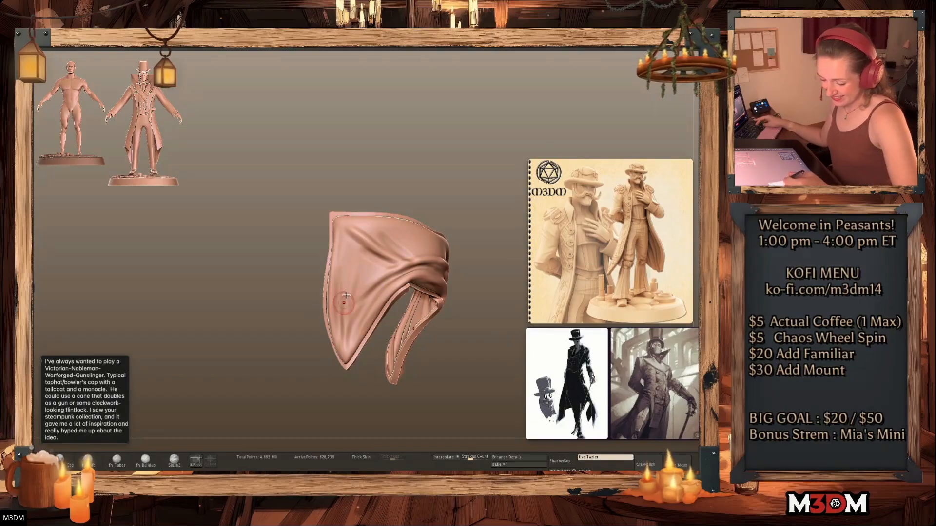
{"action": "right_click_drag", "start_coordinate": [400, 248], "coordinate": [348, 239]}
{"action": "left_click_drag", "start_coordinate": [446, 157], "coordinate": [409, 177], "text": "alt"}
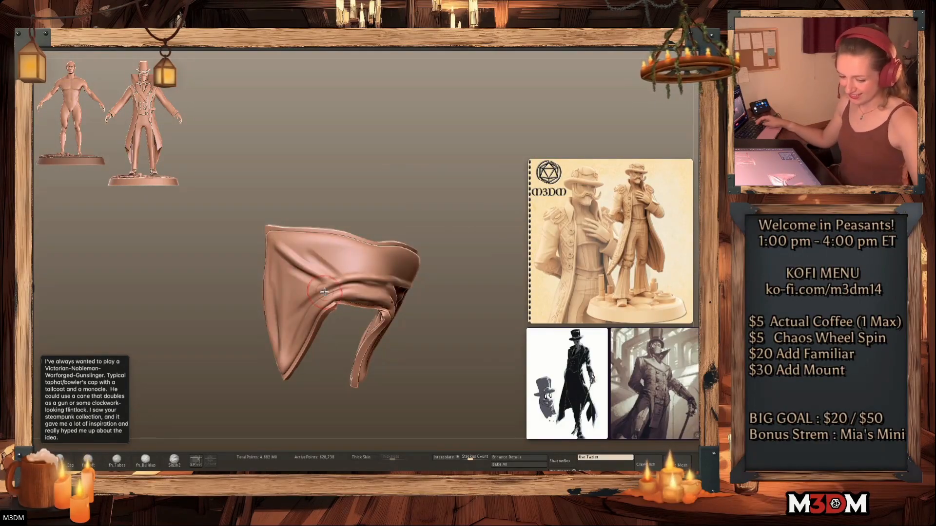
{"action": "left_click_drag", "start_coordinate": [378, 209], "coordinate": [343, 215]}
{"action": "left_click_drag", "start_coordinate": [276, 250], "coordinate": [321, 279]}
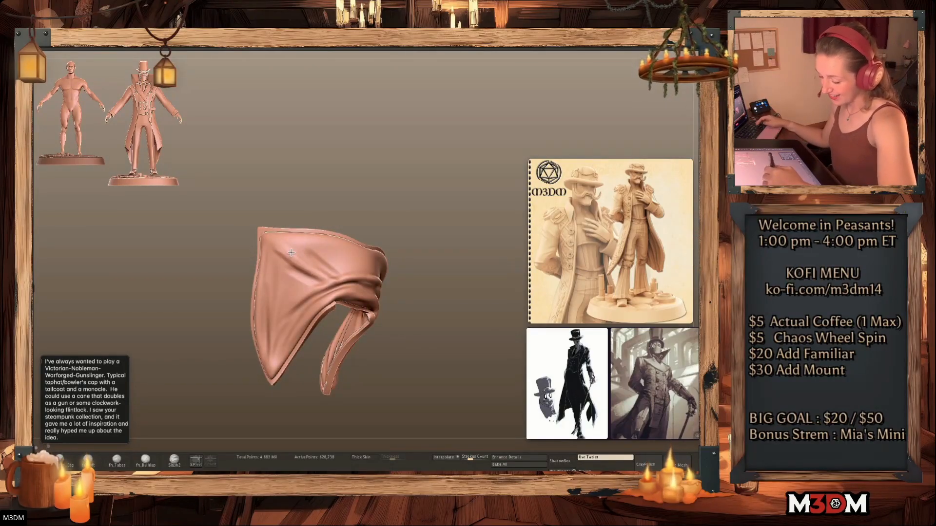
{"action": "left_click_drag", "start_coordinate": [455, 241], "coordinate": [422, 247]}
{"action": "mouse_move", "coordinate": [490, 219]}
{"action": "left_mouse_down"}
{"action": "mouse_move", "coordinate": [452, 223]}
{"action": "mouse_move", "coordinate": [467, 221]}
{"action": "left_mouse_up"}
{"action": "right_click", "coordinate": [469, 220]}
Bring back the full figure to check the folded collar from the front
{"action": "left_click", "coordinate": [174, 461]}
{"action": "mouse_move", "coordinate": [395, 209]}
{"action": "left_mouse_down"}
{"action": "mouse_move", "coordinate": [496, 209]}
{"action": "mouse_move", "coordinate": [465, 253]}
{"action": "mouse_move", "coordinate": [502, 224]}
{"action": "mouse_move", "coordinate": [476, 215]}
{"action": "left_mouse_up"}
{"action": "key", "text": "alt+s"}
{"action": "left_click_drag", "start_coordinate": [470, 263], "coordinate": [446, 227], "text": "alt"}
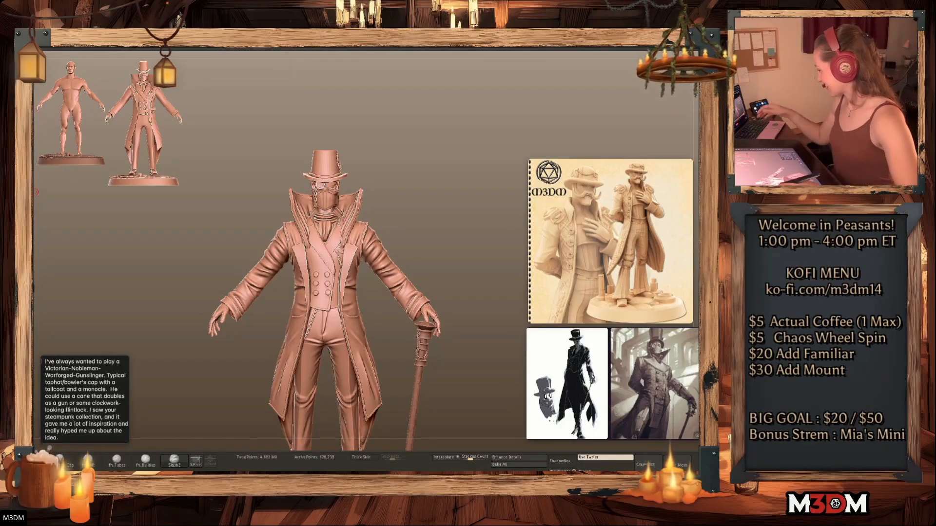
{"action": "key", "text": "shift+f"}
{"action": "key", "text": "shift+f"}
{"action": "left_click_drag", "start_coordinate": [451, 236], "coordinate": [460, 207], "text": "alt"}
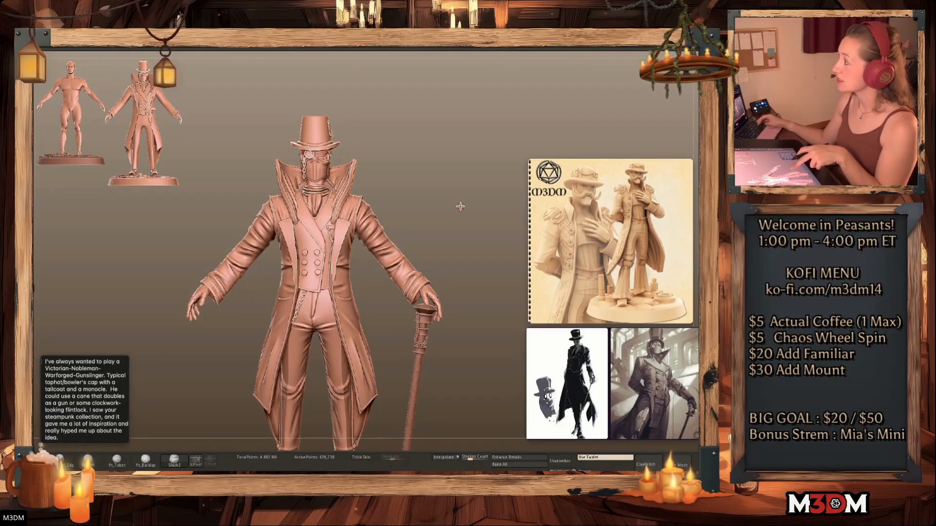
Select the waistcoat under the coat and isolate it, framed from the front
{"action": "left_click", "coordinate": [316, 225], "text": "alt"}
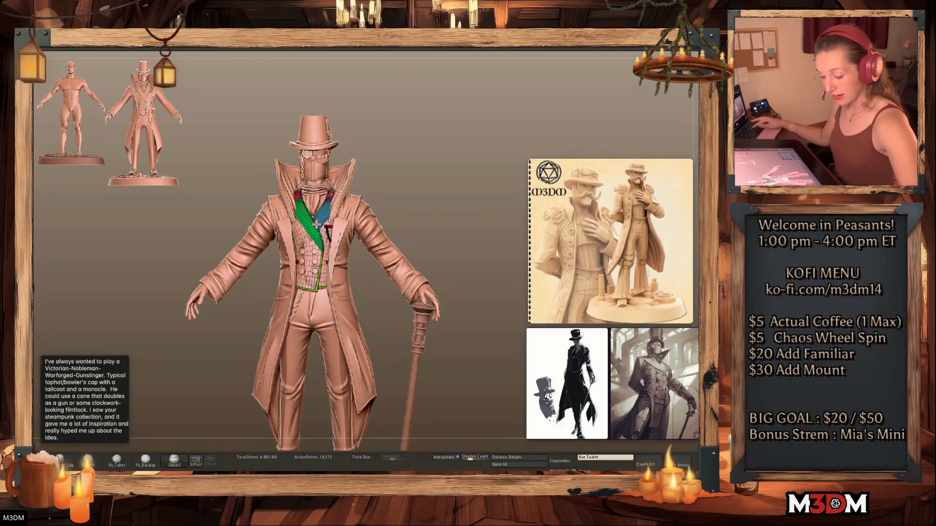
{"action": "key", "text": "alt+s"}
{"action": "left_click_drag", "start_coordinate": [439, 280], "coordinate": [435, 282], "text": "shift"}
{"action": "key", "text": "f"}
{"action": "key", "text": "shift+f"}
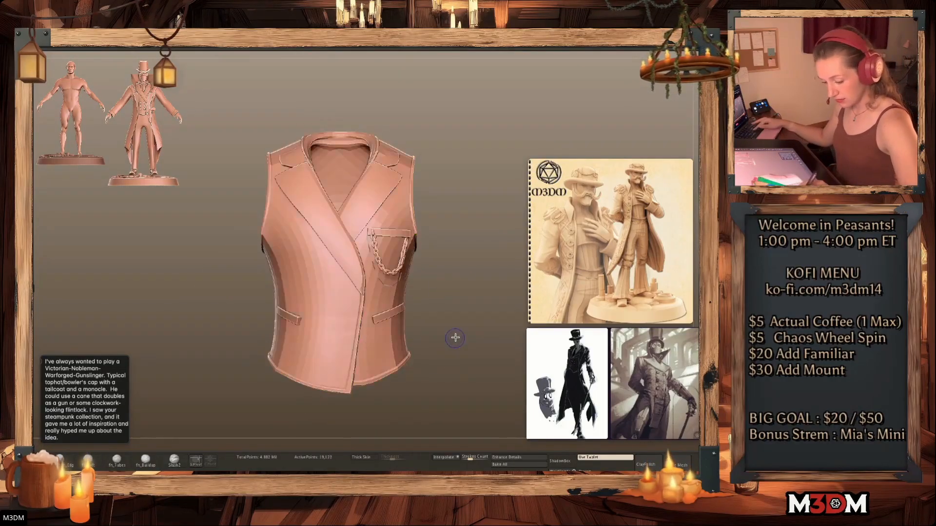
Mask the waistcoat's body and split the lapels, pocket trims and chain off it as a separate part
{"action": "key", "text": "shift+f"}
{"action": "key", "text": "ctrl+w"}
{"action": "key", "text": "shift+f"}
{"action": "left_click", "coordinate": [402, 331], "text": "ctrl+shift"}
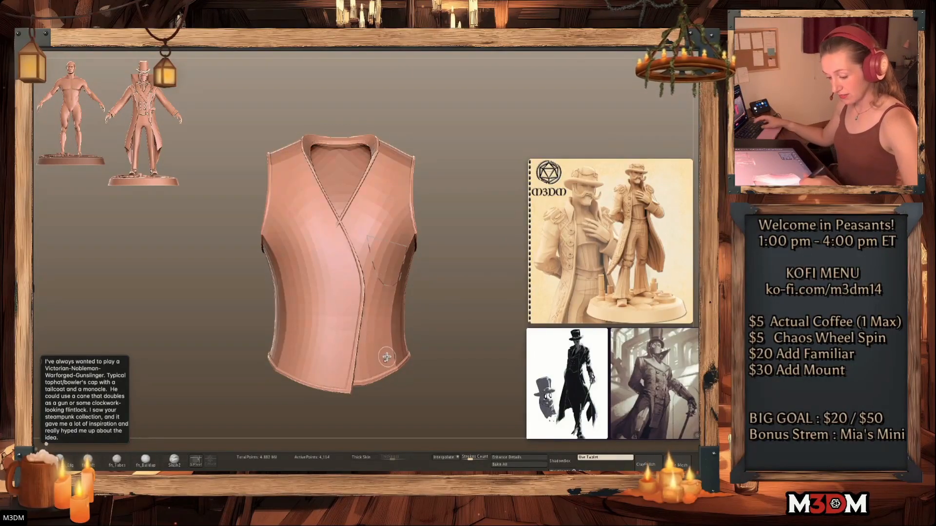
{"action": "left_click", "coordinate": [450, 320], "text": "ctrl"}
{"action": "left_click", "coordinate": [455, 320], "text": "ctrl+shift"}
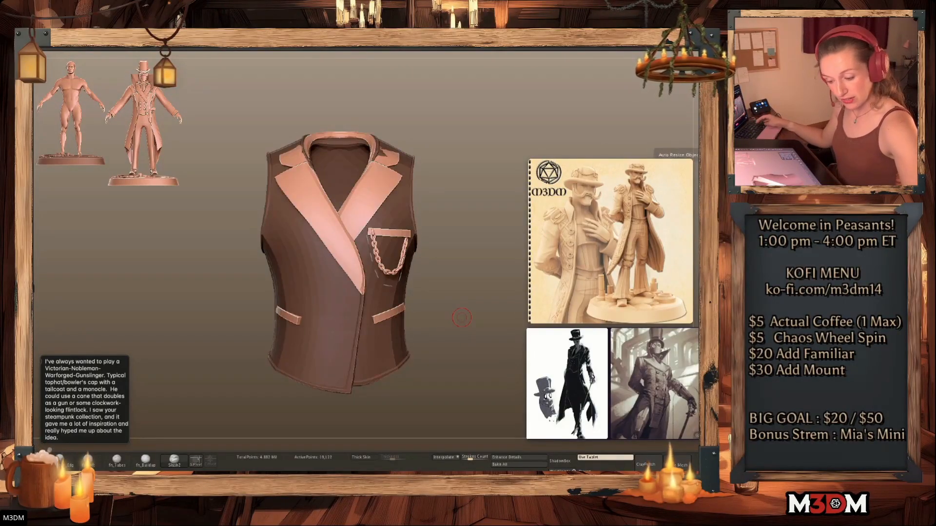
{"action": "left_click", "coordinate": [706, 166]}
Try subdividing the lapels, pocket trims and chain together twice, and undo both subdivisions
{"action": "key", "text": "ctrl+d"}
{"action": "key", "text": "ctrl+d"}
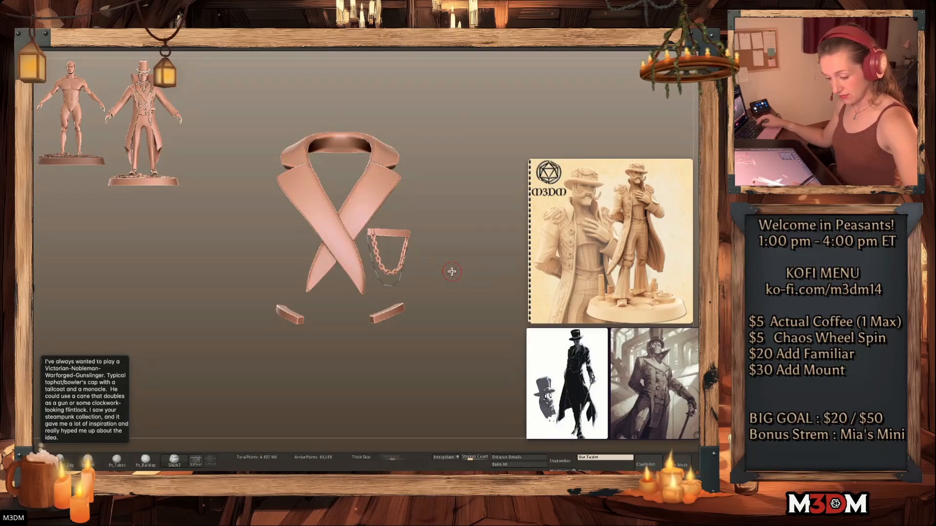
{"action": "key", "text": "ctrl+z"}
{"action": "key", "text": "ctrl+z"}
Isolate the chain by hiding the lapels and pocket trims, regroup it, and split it off from them
{"action": "key", "text": "shift+f"}
{"action": "left_click", "coordinate": [393, 233], "text": "ctrl+shift"}
{"action": "left_click", "coordinate": [393, 233], "text": "ctrl+shift"}
{"action": "left_click", "coordinate": [353, 211], "text": "ctrl+shift"}
{"action": "left_click", "coordinate": [319, 195], "text": "ctrl+shift"}
{"action": "left_click", "coordinate": [336, 147], "text": "ctrl+shift"}
{"action": "left_click", "coordinate": [385, 170], "text": "ctrl+shift"}
{"action": "left_click", "coordinate": [393, 317], "text": "ctrl+shift"}
{"action": "left_click", "coordinate": [392, 313], "text": "ctrl+shift"}
{"action": "left_click", "coordinate": [291, 315], "text": "ctrl+shift"}
{"action": "key", "text": "ctrl+w"}
{"action": "left_click", "coordinate": [461, 312], "text": "ctrl+shift"}
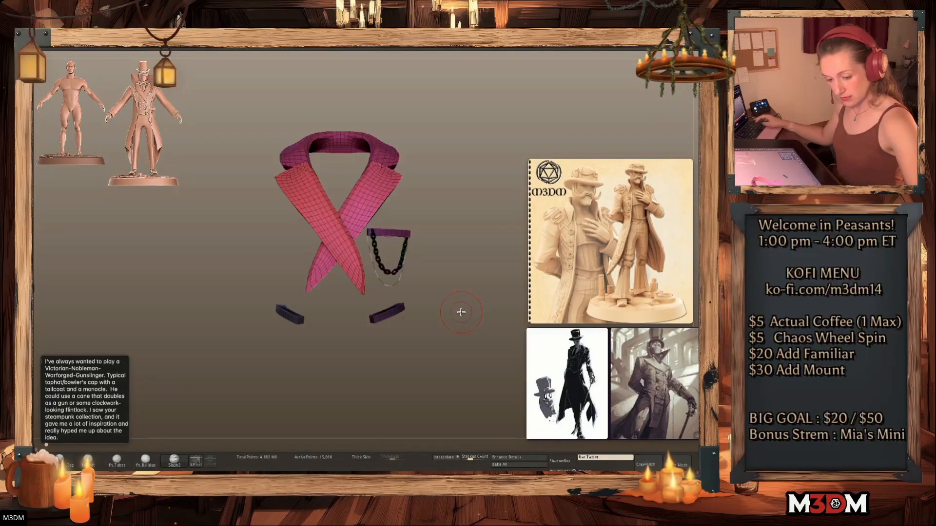
{"action": "left_click", "coordinate": [705, 146]}
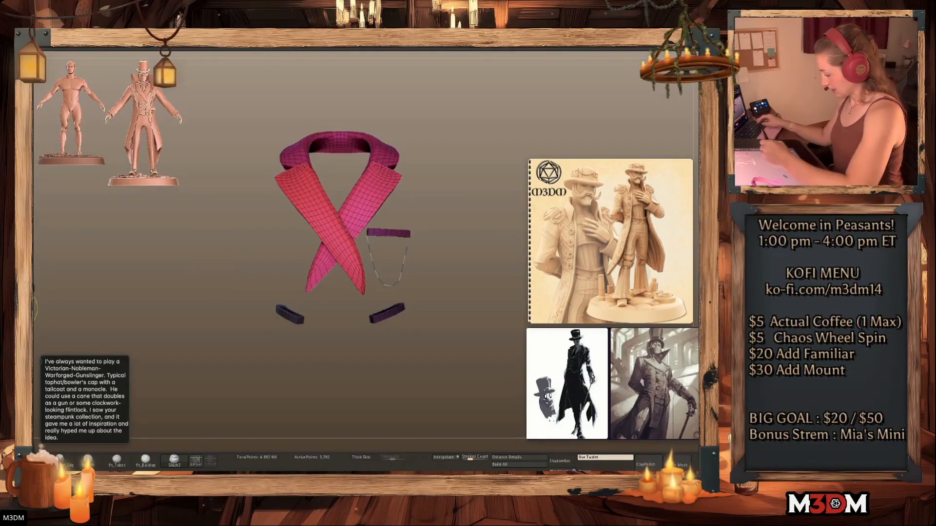
Subdivide the waistcoat's lapels and pocket trims twice, and bring back the full figure to check them
{"action": "left_click", "coordinate": [174, 460]}
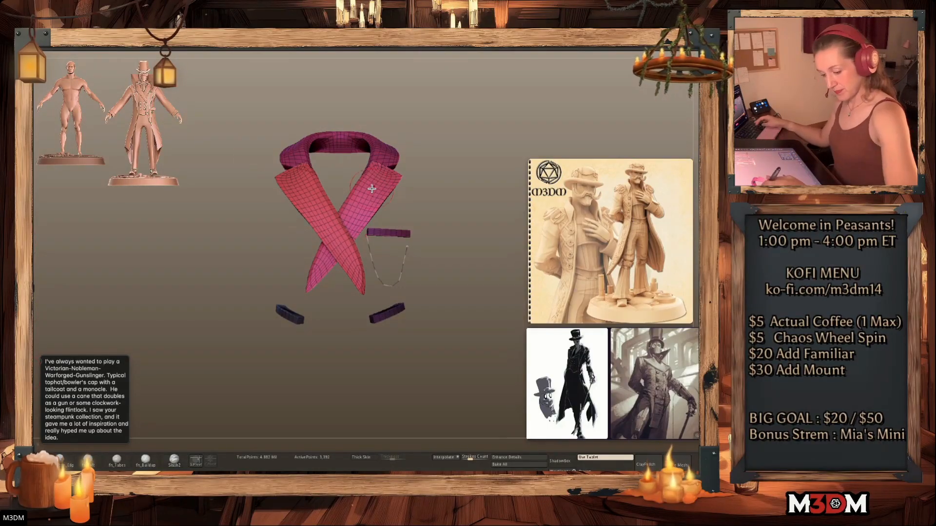
{"action": "key", "text": "shift+f"}
{"action": "key", "text": "ctrl+d"}
{"action": "key", "text": "ctrl+d"}
{"action": "left_click", "coordinate": [704, 147]}
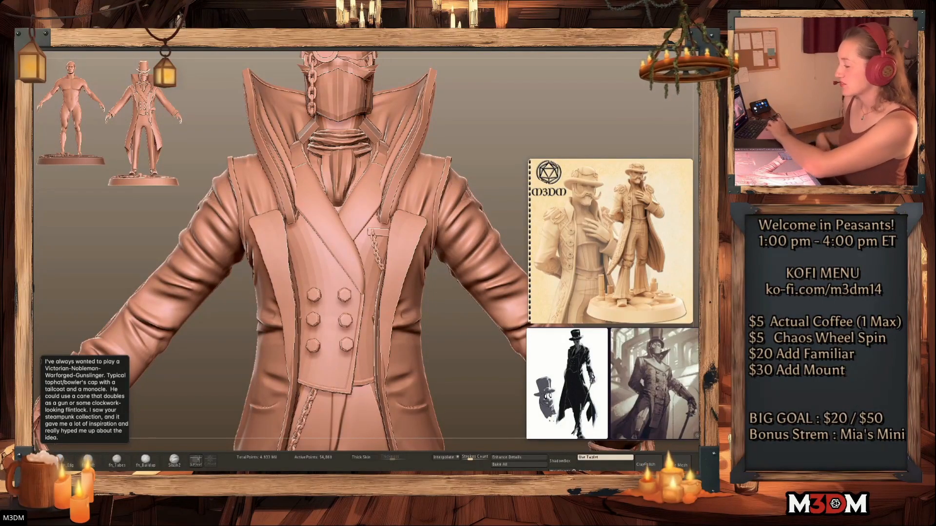
{"action": "mouse_move", "coordinate": [474, 155]}
{"action": "left_mouse_down", "text": "alt"}
{"action": "mouse_move", "coordinate": [453, 179]}
{"action": "mouse_move", "coordinate": [439, 253]}
{"action": "left_mouse_up", "text": "alt"}
{"action": "key", "text": "shift+f"}
{"action": "key", "text": "shift+f"}
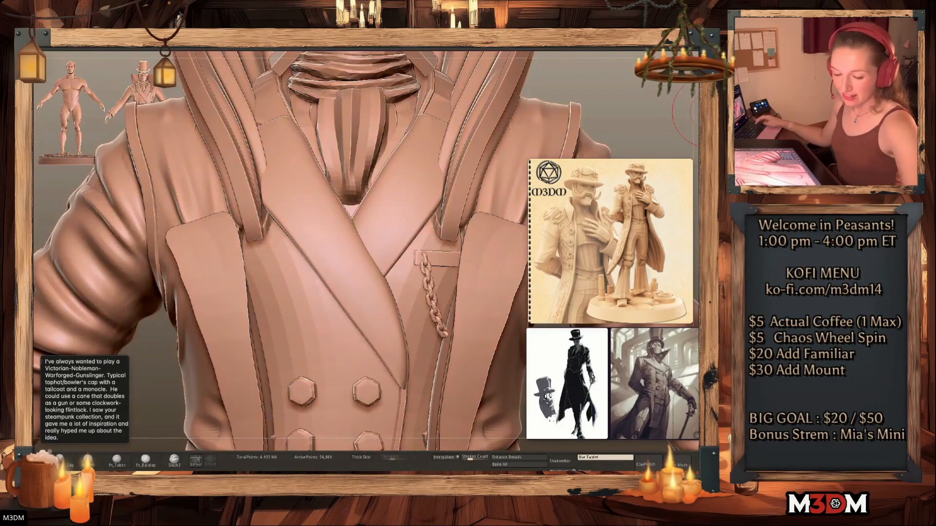
{"action": "left_click_drag", "start_coordinate": [649, 104], "coordinate": [646, 51], "text": "alt"}
{"action": "left_click_drag", "start_coordinate": [544, 105], "coordinate": [498, 155], "text": "alt"}
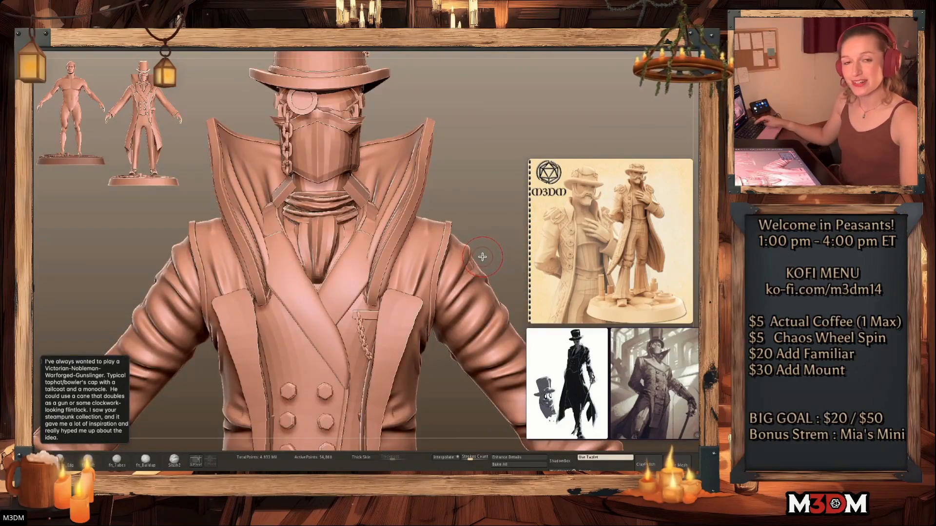
Select the shirt's small wing collar below the mask, isolate it and preview it with dynamic subdivision
{"action": "left_click", "coordinate": [362, 191], "text": "alt"}
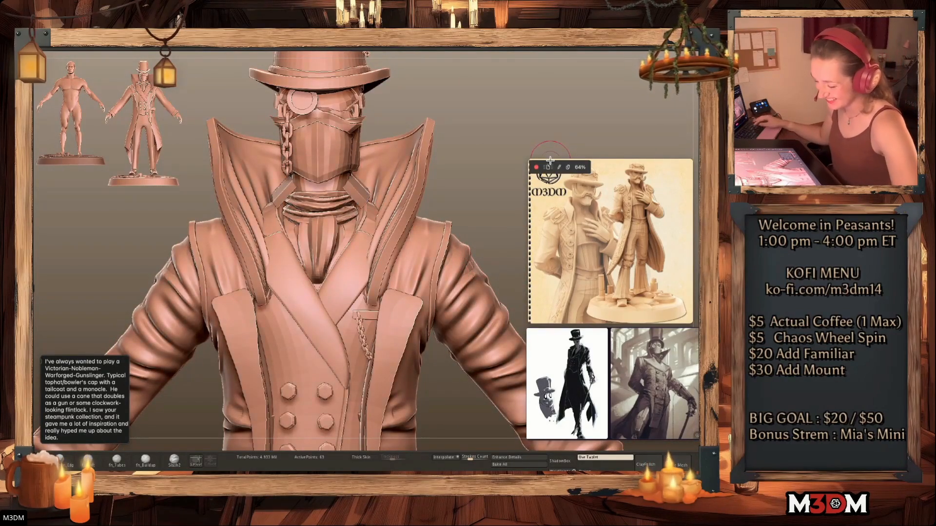
{"action": "key", "text": "d"}
{"action": "key", "text": "alt+s"}
{"action": "key", "text": "shift+d"}
{"action": "key", "text": "space"}
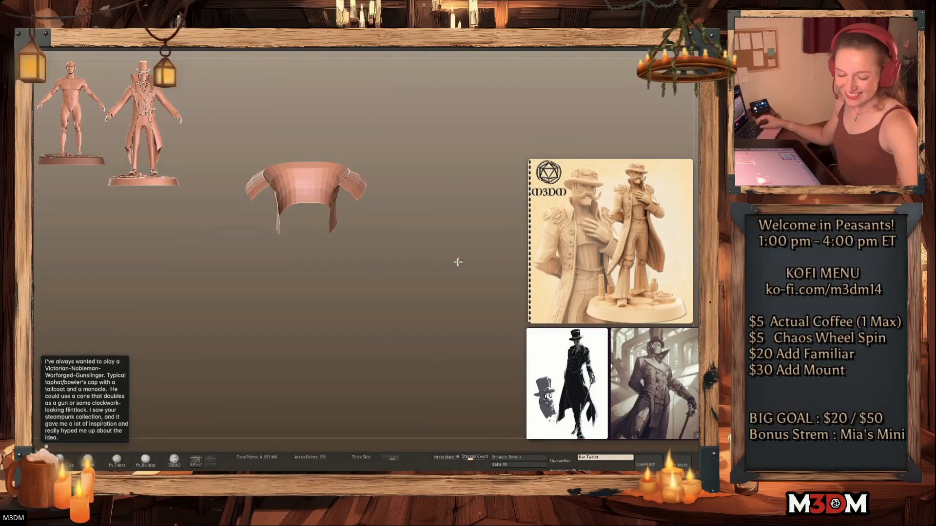
Toggle the shirt collar's subdivision preview off and undo its latest changes
{"action": "key", "text": "shift+d"}
{"action": "key", "text": "d"}
{"action": "key", "text": "shift+d"}
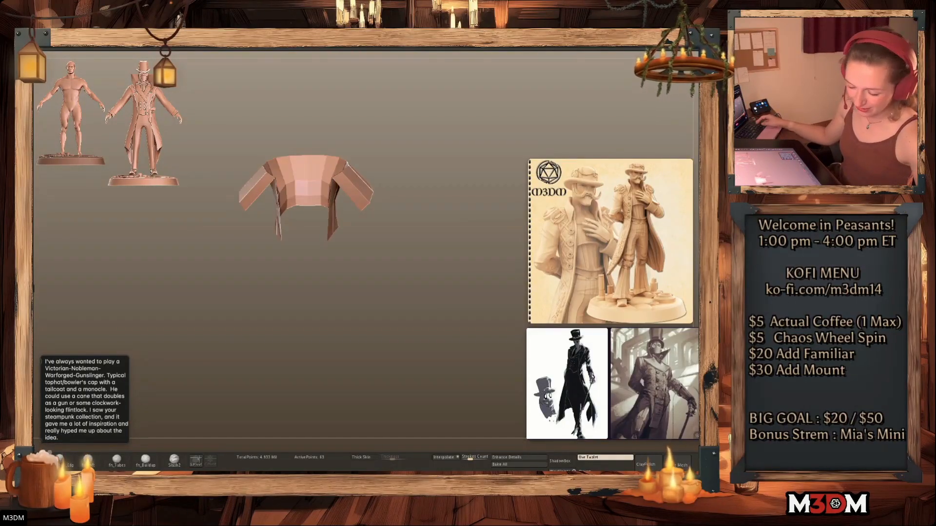
{"action": "key", "text": "ctrl+z"}
{"action": "key", "text": "ctrl+z"}
{"action": "key", "text": "ctrl+z"}
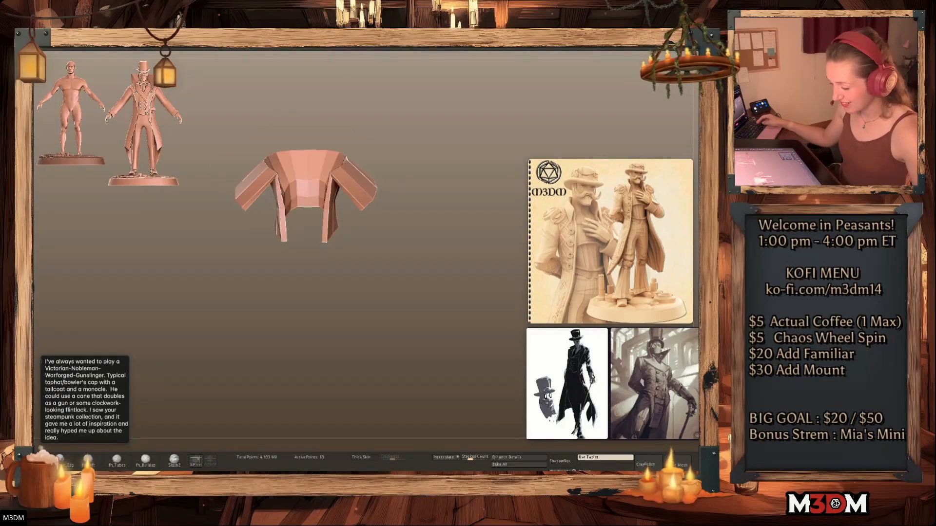
Subdivide the thick shirt collar into a smooth mesh and bring back the full figure
{"action": "key", "text": "d"}
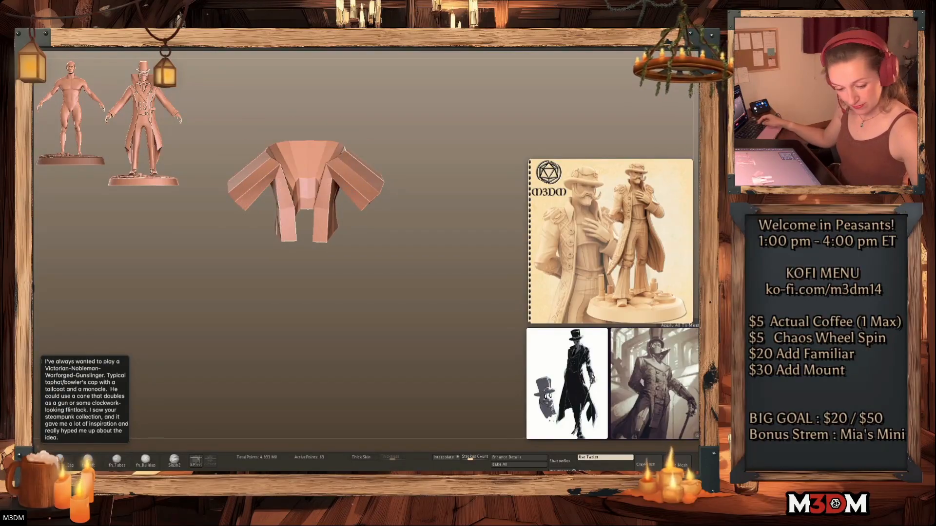
{"action": "key", "text": "ctrl+d"}
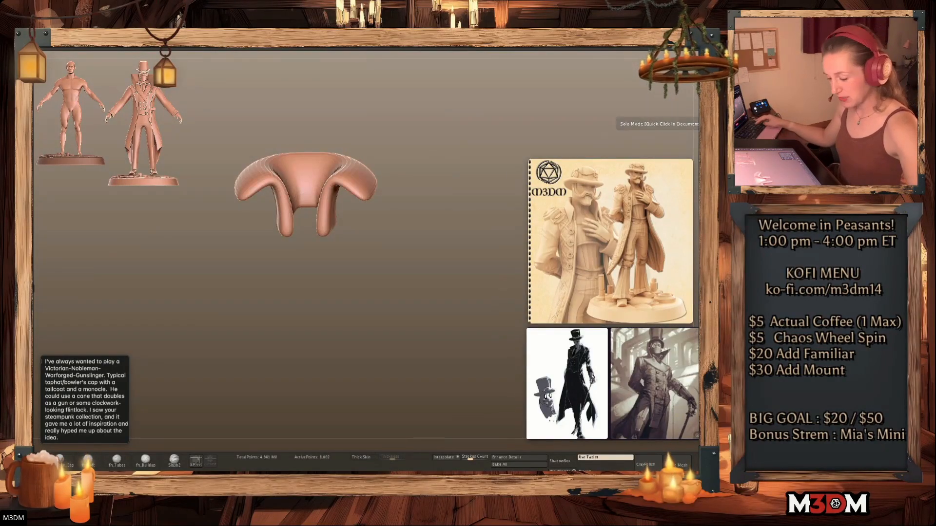
{"action": "key", "text": "alt+s"}
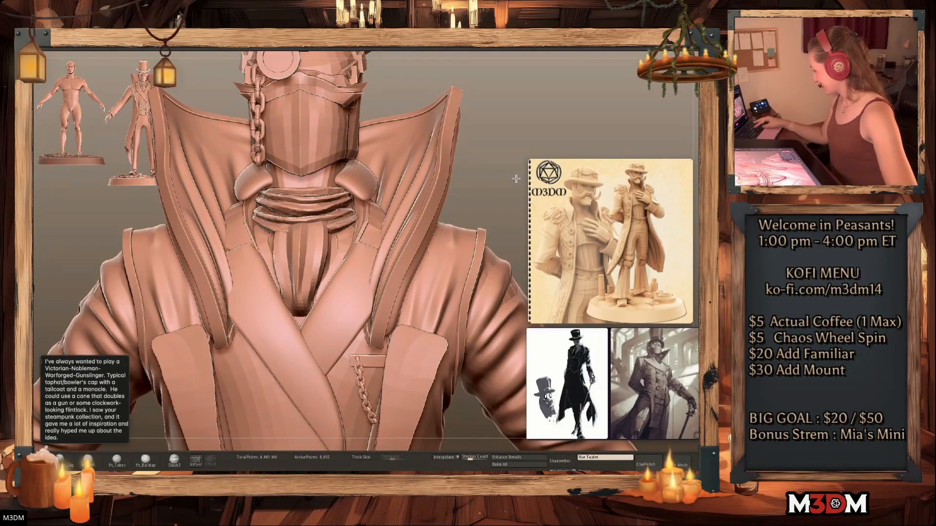
Subdivide the small shirt collar below the mask once more
{"action": "key", "text": "space"}
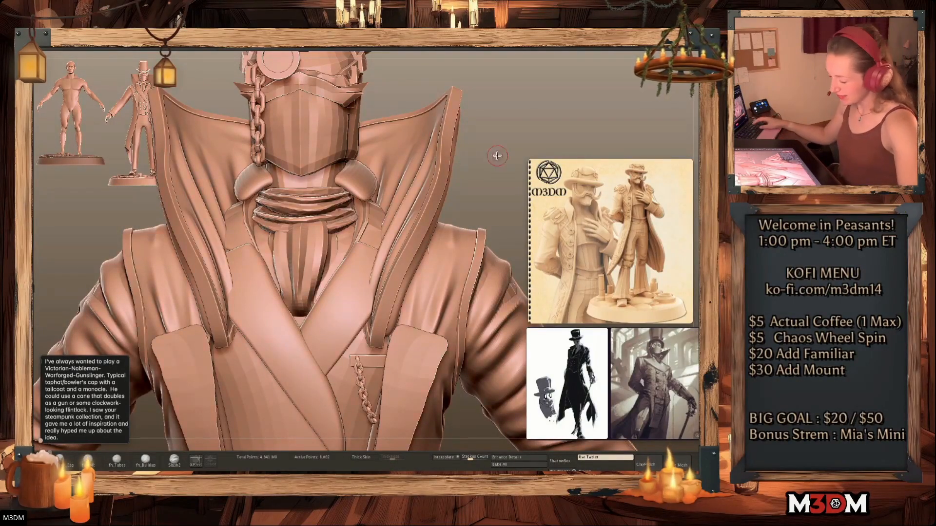
{"action": "key", "text": "space"}
{"action": "key", "text": "space"}
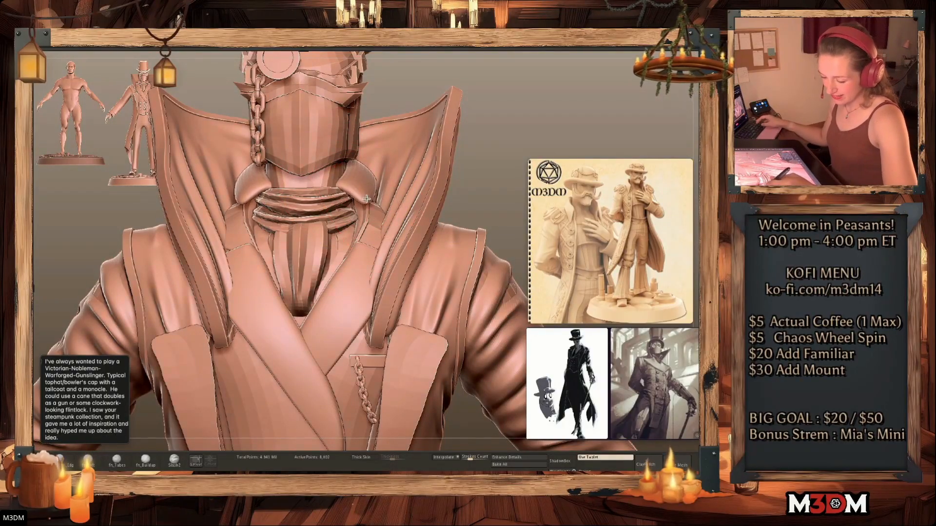
{"action": "key", "text": "space"}
{"action": "key", "text": "space"}
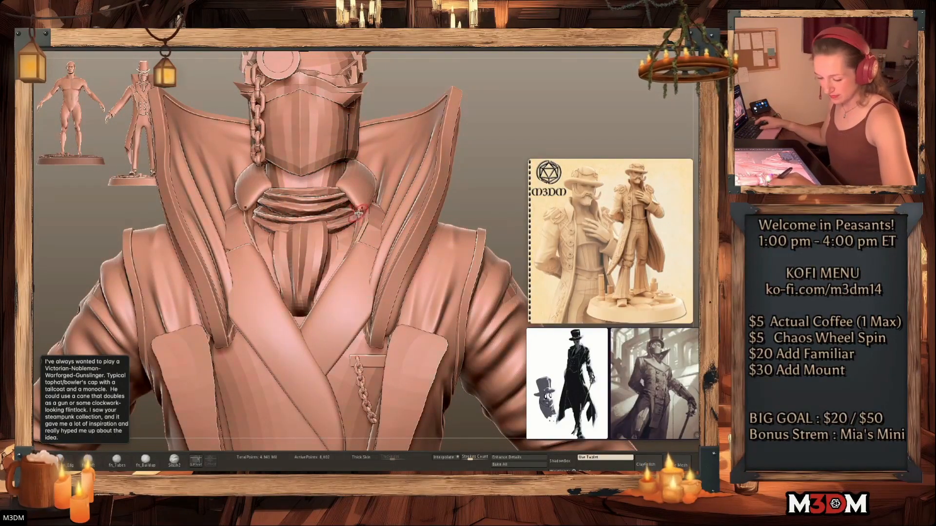
{"action": "key", "text": "ctrl+d"}
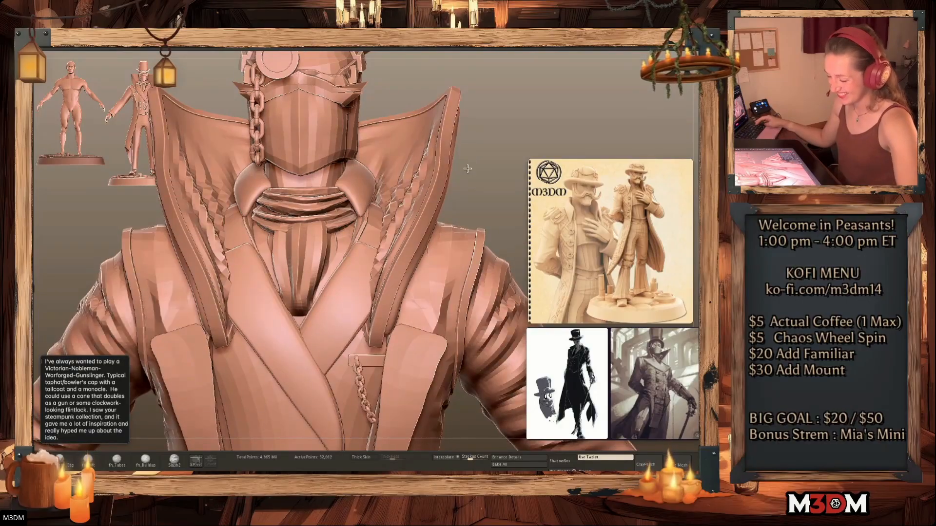
Select the waistcoat's lapels and pocket trim, show their wireframe and isolate a single lapel by its polygroup
{"action": "left_click_drag", "start_coordinate": [469, 159], "coordinate": [459, 211], "text": "alt"}
{"action": "left_click_drag", "start_coordinate": [374, 260], "coordinate": [369, 272], "text": "alt"}
{"action": "left_click", "coordinate": [345, 288], "text": "alt"}
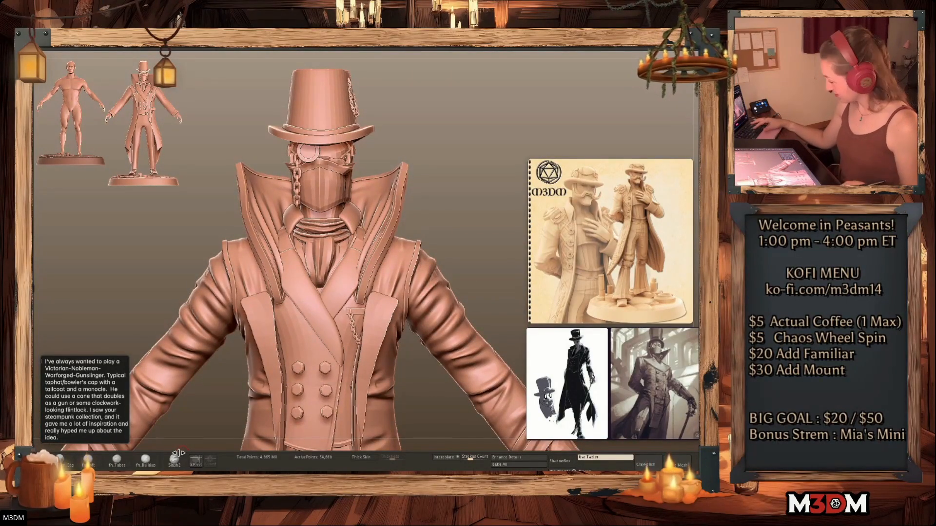
{"action": "key", "text": "b"}
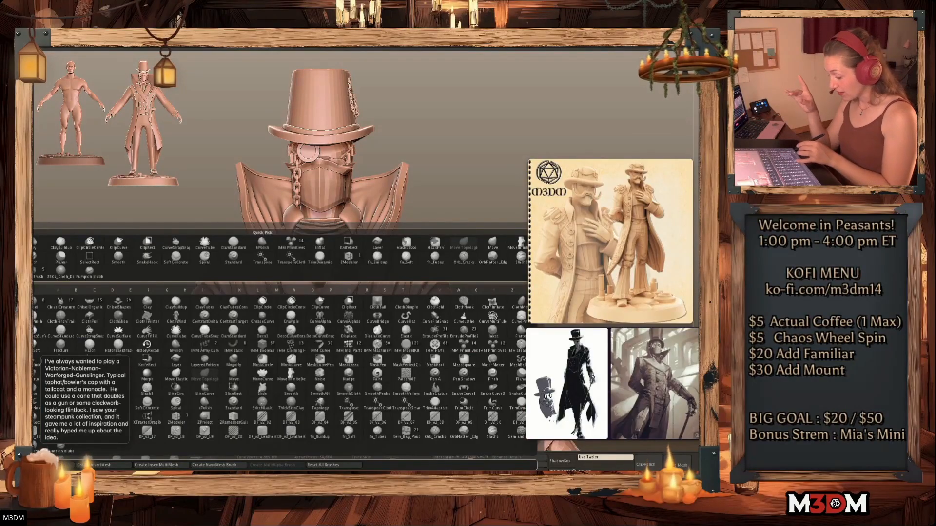
{"action": "left_click", "coordinate": [38, 449]}
{"action": "left_click", "coordinate": [357, 277], "text": "alt"}
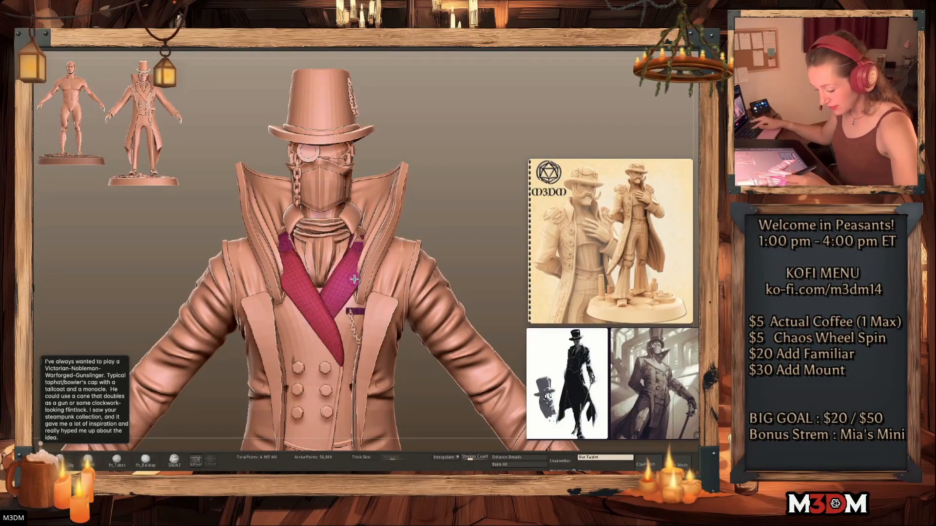
{"action": "left_click", "coordinate": [340, 290], "text": "ctrl+shift"}
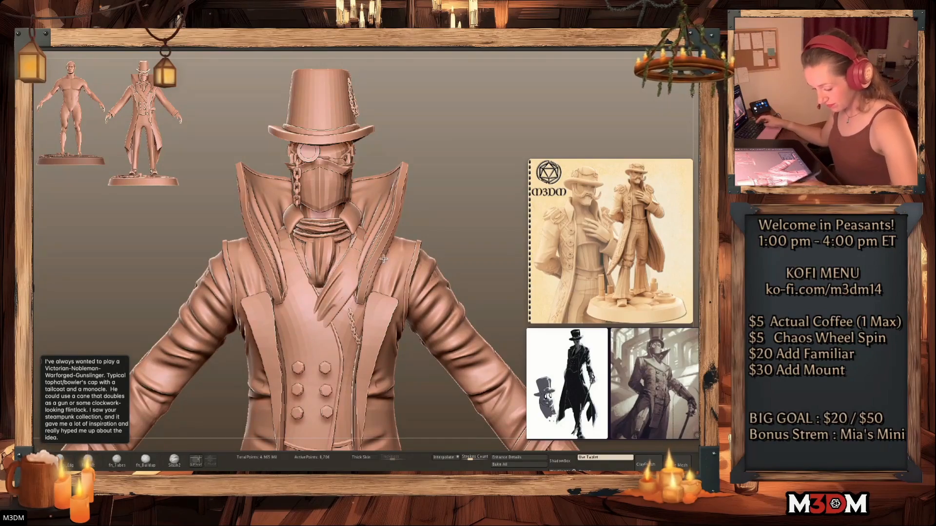
{"action": "left_click", "coordinate": [477, 200], "text": "ctrl+shift"}
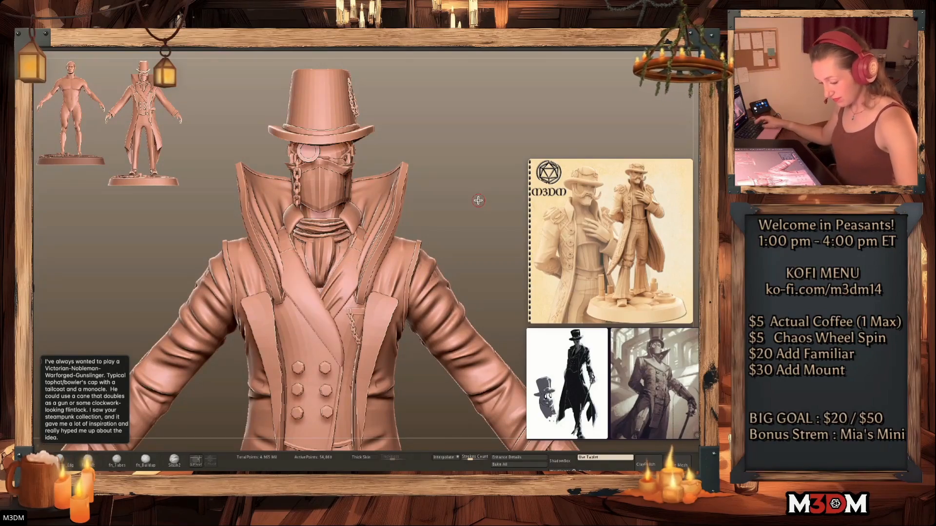
{"action": "left_click", "coordinate": [317, 303], "text": "ctrl+shift"}
{"action": "left_click_drag", "start_coordinate": [316, 324], "coordinate": [364, 390], "text": "ctrl"}
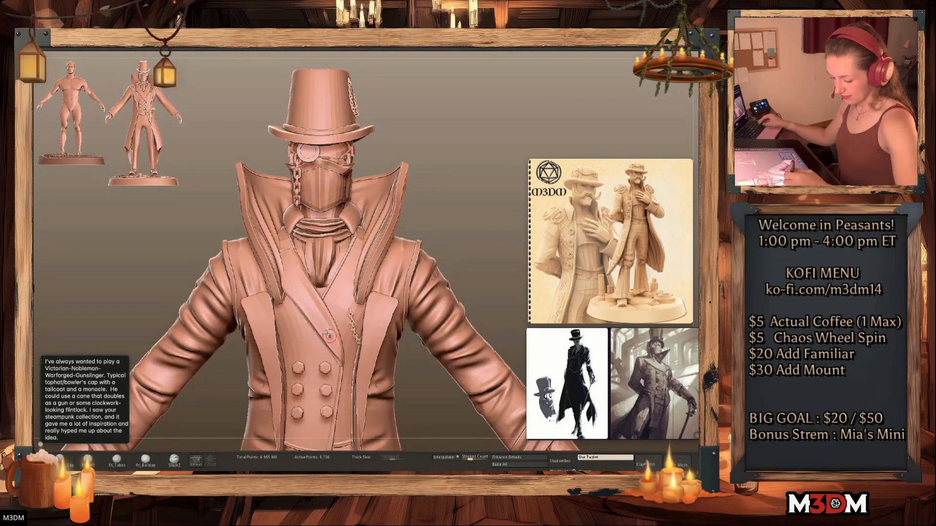
Hide the wireframe, select the waistcoat body under the lapels and subdivide it into a smooth mesh
{"action": "key", "text": "shift+f"}
{"action": "key", "text": "d"}
{"action": "left_click", "coordinate": [343, 320], "text": "alt"}
{"action": "key", "text": "d"}
{"action": "left_click_drag", "start_coordinate": [452, 263], "coordinate": [447, 176], "text": "alt"}
{"action": "left_click", "coordinate": [311, 261], "text": "alt"}
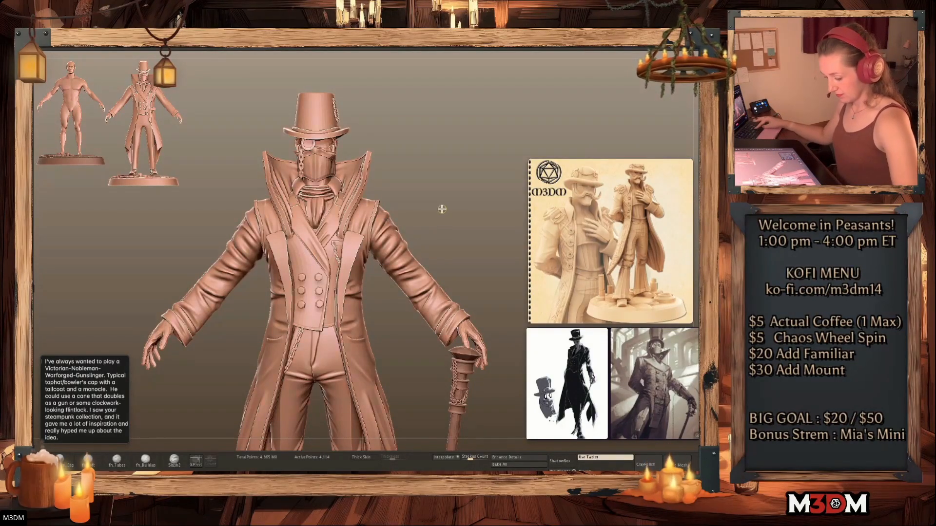
{"action": "key", "text": "d"}
{"action": "left_click_drag", "start_coordinate": [403, 259], "coordinate": [471, 190], "text": "alt"}
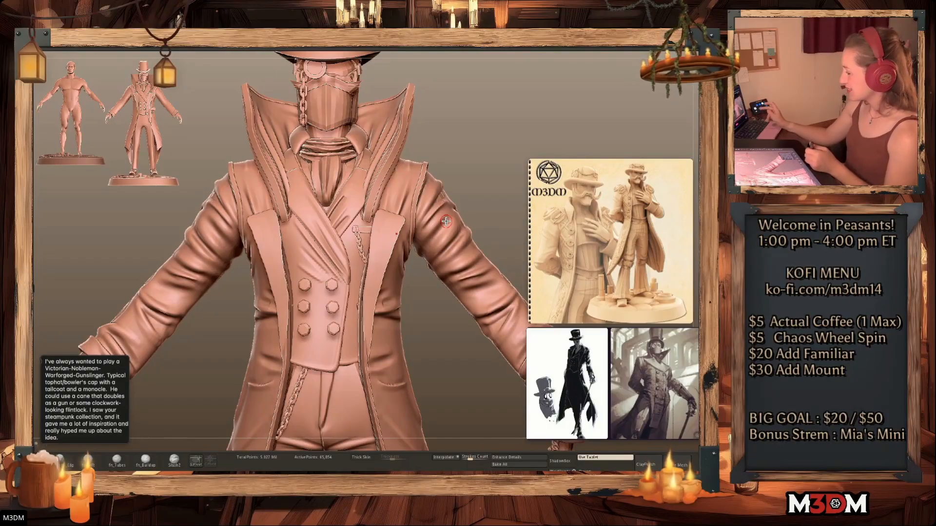
Isolate the waistcoat body and subdivide it one more level for sculpting
{"action": "key", "text": "alt+s"}
{"action": "key", "text": "ctrl+z"}
{"action": "key", "text": "ctrl+z"}
{"action": "key", "text": "ctrl+z"}
{"action": "key", "text": "ctrl+z"}
{"action": "key", "text": "ctrl+z"}
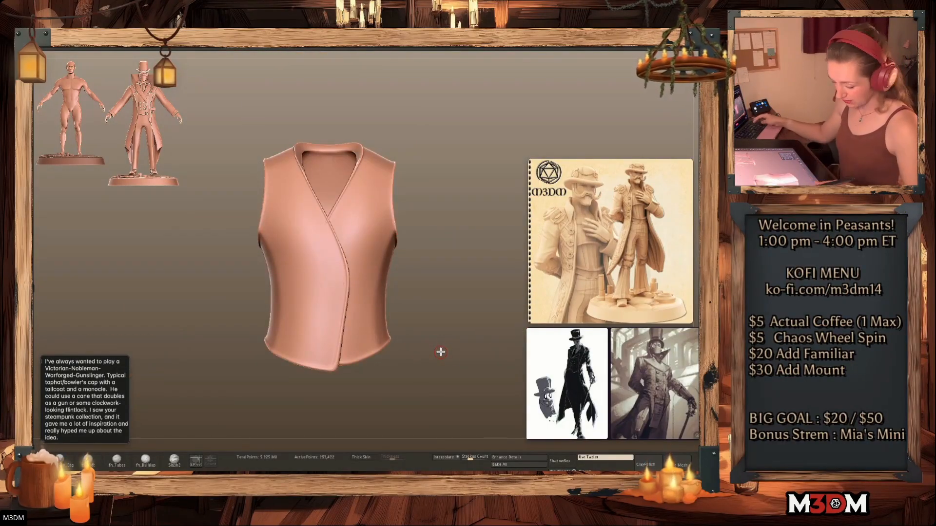
Try a sculpting stroke on the front of the isolated waistcoat and undo it
{"action": "mouse_move", "coordinate": [454, 351]}
{"action": "left_mouse_down"}
{"action": "mouse_move", "coordinate": [464, 373]}
{"action": "mouse_move", "coordinate": [457, 352]}
{"action": "left_mouse_up"}
{"action": "left_click_drag", "start_coordinate": [304, 227], "coordinate": [284, 262]}
{"action": "key", "text": "ctrl+z"}
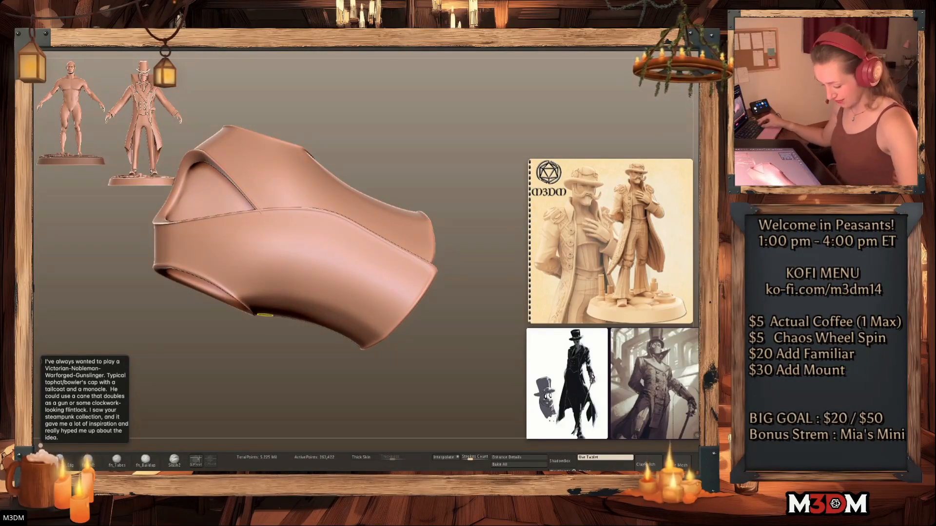
{"action": "left_click_drag", "start_coordinate": [303, 218], "coordinate": [279, 259]}
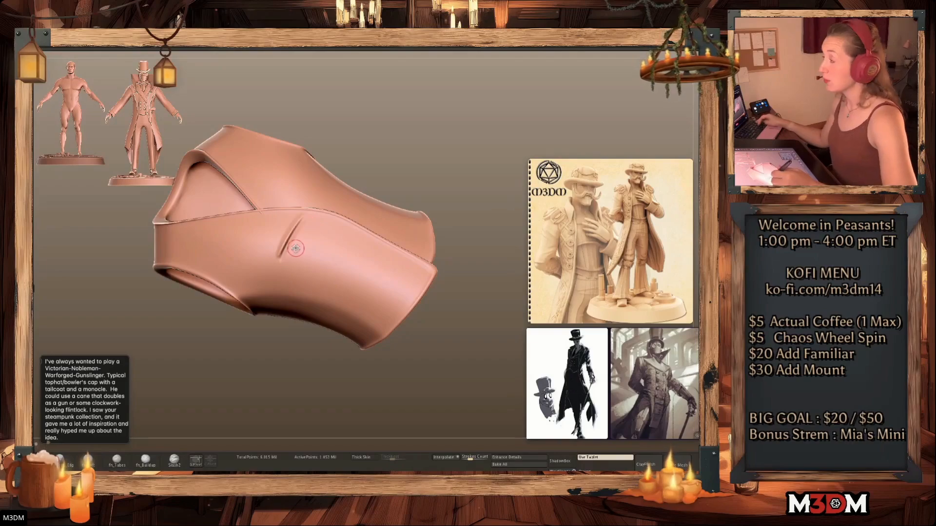
{"action": "left_click_drag", "start_coordinate": [304, 223], "coordinate": [288, 267]}
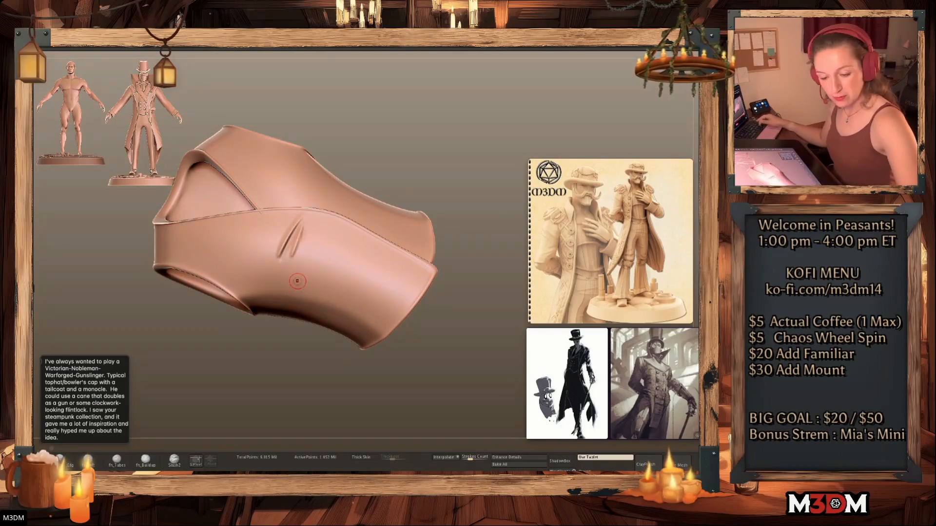
{"action": "left_click", "coordinate": [707, 141]}
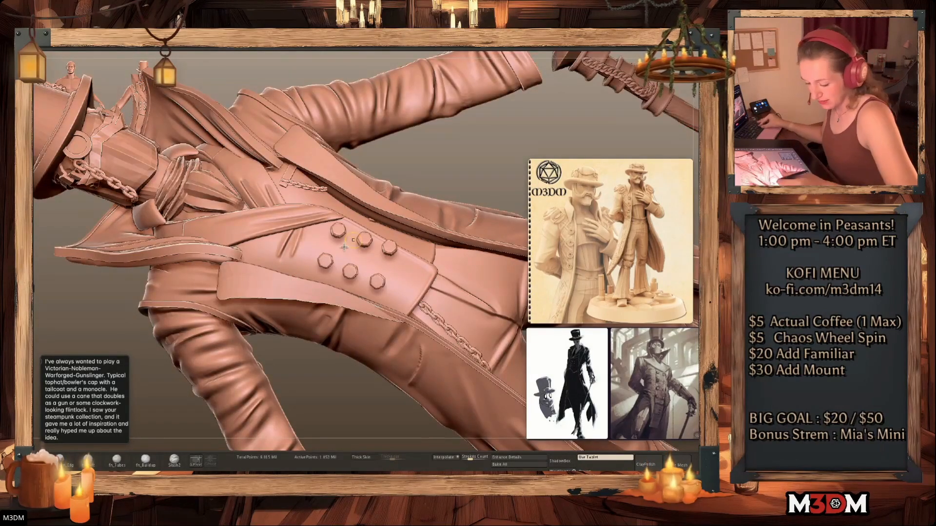
{"action": "key", "text": "ctrl+z"}
{"action": "key", "text": "ctrl+z"}
Isolate the vest and sculpt short pull folds where the buttons sit on the lower front, and show the full figure again
{"action": "key", "text": "alt+s"}
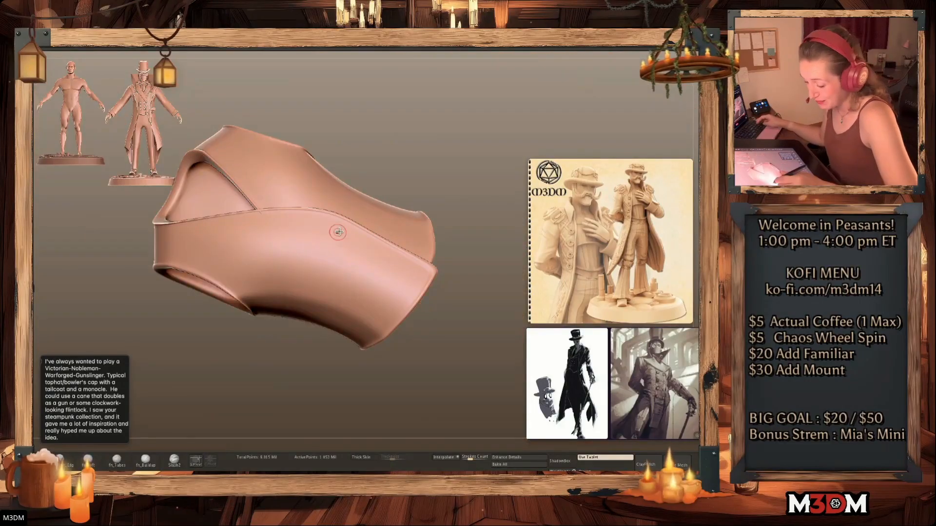
{"action": "left_click_drag", "start_coordinate": [305, 266], "coordinate": [304, 270]}
{"action": "mouse_move", "coordinate": [365, 252]}
{"action": "left_mouse_down"}
{"action": "mouse_move", "coordinate": [343, 277]}
{"action": "mouse_move", "coordinate": [396, 263]}
{"action": "left_mouse_up"}
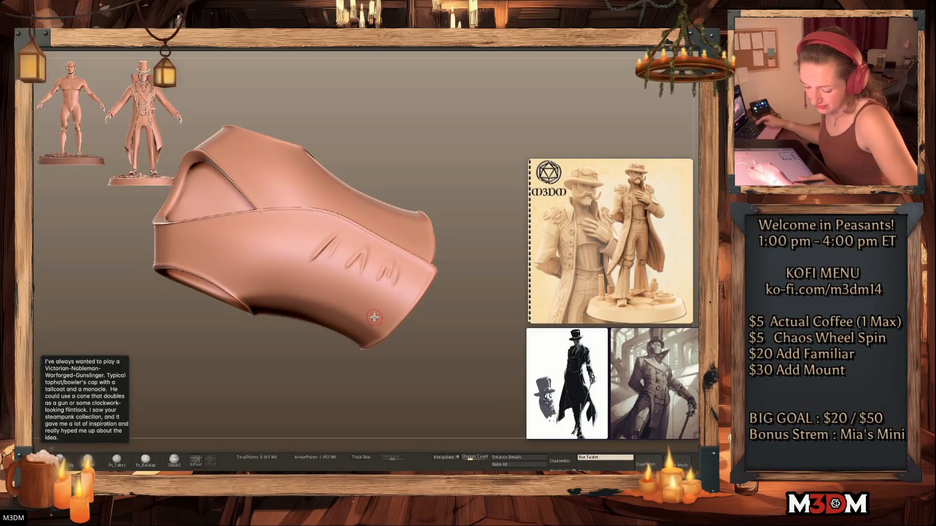
{"action": "key", "text": "alt+s"}
Isolate the trousers from behind, sculpt folds under the seat and carve a centre seam down the back
{"action": "left_click_drag", "start_coordinate": [502, 160], "coordinate": [491, 206]}
{"action": "key", "text": "f"}
{"action": "left_click_drag", "start_coordinate": [533, 136], "coordinate": [537, 161]}
{"action": "mouse_move", "coordinate": [397, 316]}
{"action": "left_mouse_down"}
{"action": "mouse_move", "coordinate": [416, 268]}
{"action": "mouse_move", "coordinate": [470, 222]}
{"action": "left_mouse_up"}
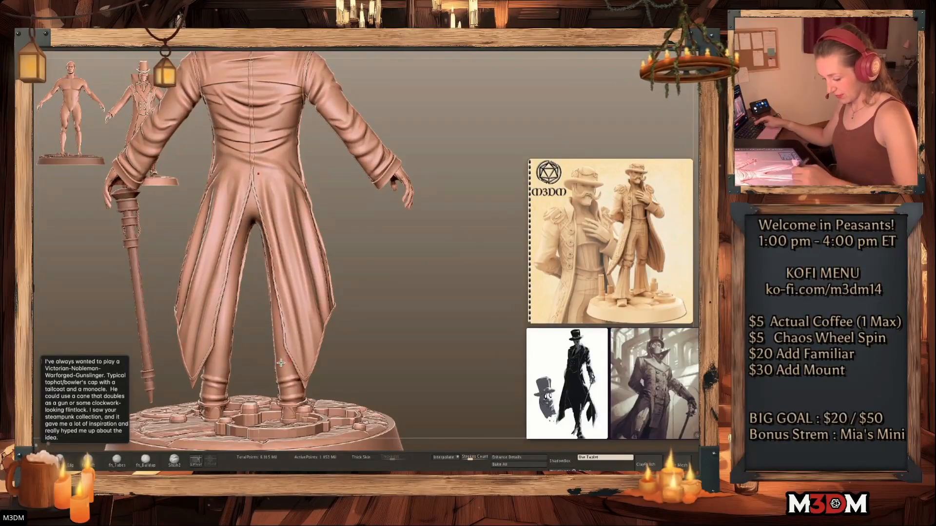
{"action": "key", "text": "alt+s"}
{"action": "left_click_drag", "start_coordinate": [405, 307], "coordinate": [460, 292], "text": "alt"}
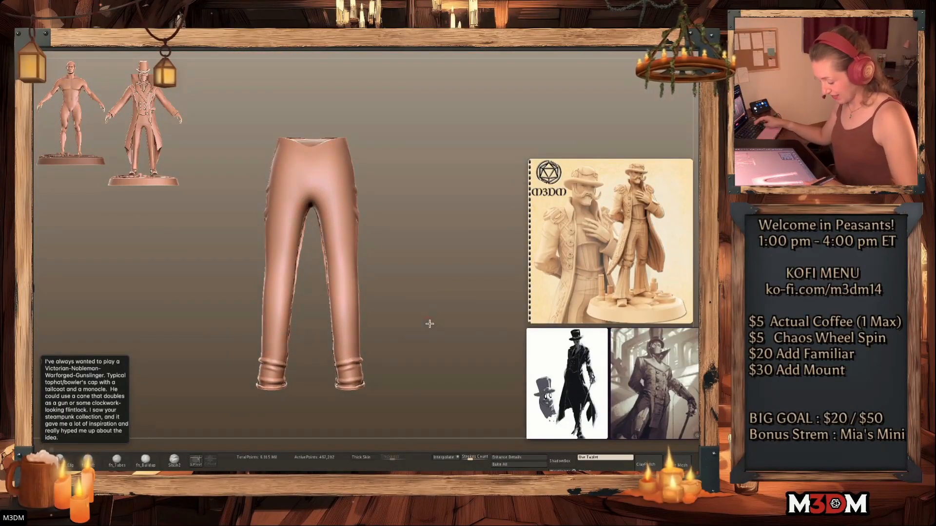
{"action": "left_click_drag", "start_coordinate": [424, 318], "coordinate": [249, 407], "text": "shift"}
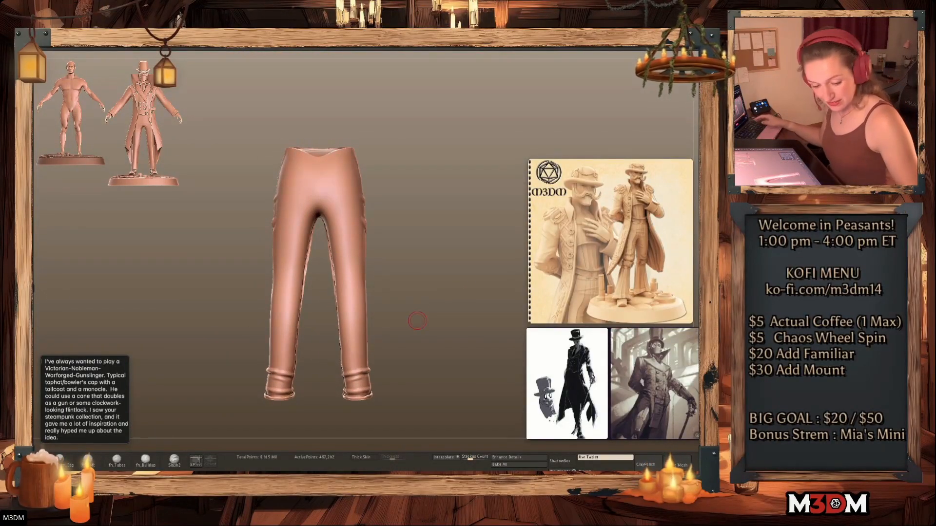
{"action": "key", "text": "space"}
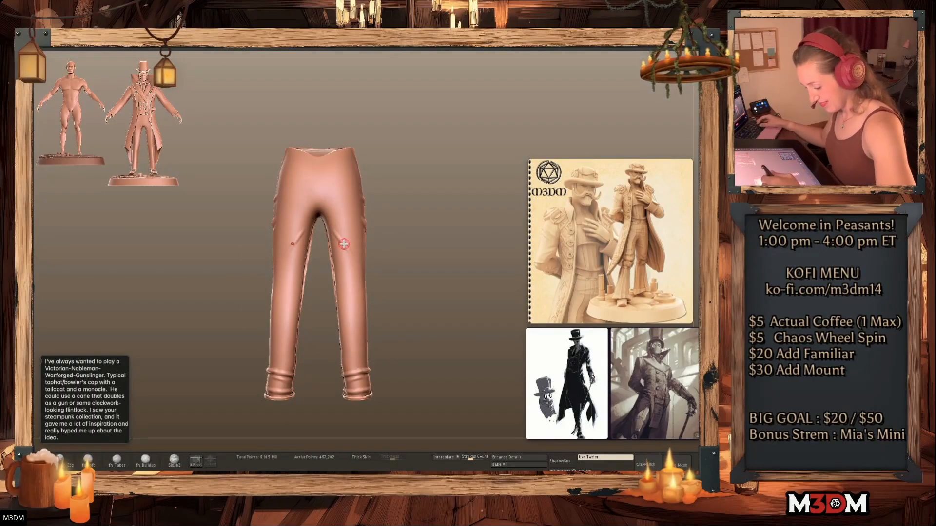
{"action": "key", "text": "space"}
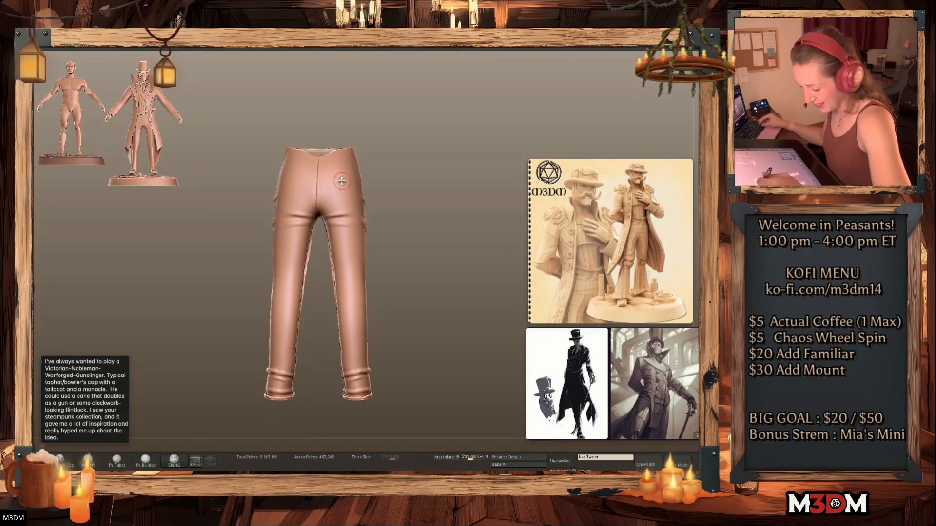
Carve a short horizontal pocket slit on each side of the trousers' back and add creases behind the knees
{"action": "left_click_drag", "start_coordinate": [334, 179], "coordinate": [369, 178]}
{"action": "left_click_drag", "start_coordinate": [283, 178], "coordinate": [317, 179]}
{"action": "key", "text": "ctrl+z"}
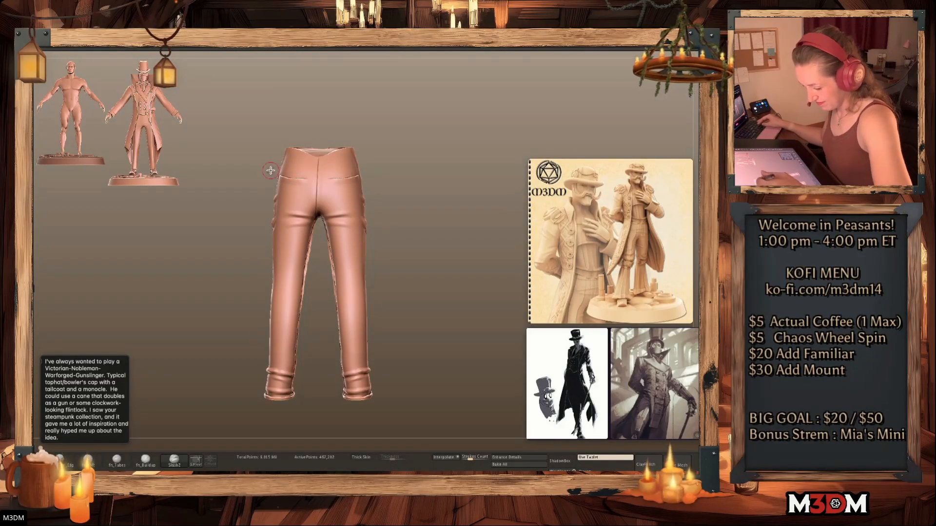
{"action": "key", "text": "ctrl+z"}
{"action": "left_click_drag", "start_coordinate": [318, 174], "coordinate": [318, 175]}
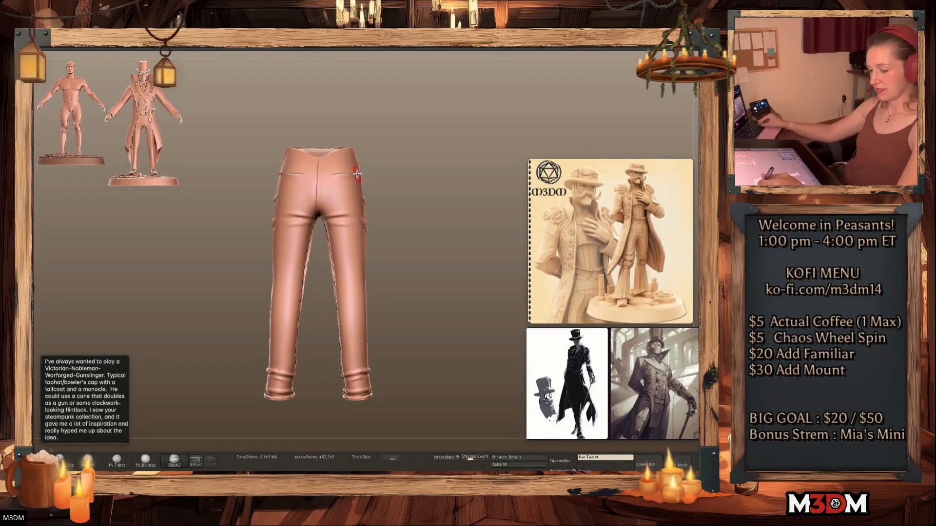
{"action": "mouse_move", "coordinate": [347, 309]}
{"action": "left_mouse_down"}
{"action": "mouse_move", "coordinate": [363, 291]}
{"action": "mouse_move", "coordinate": [360, 319]}
{"action": "mouse_move", "coordinate": [343, 325]}
{"action": "left_mouse_up"}
{"action": "mouse_move", "coordinate": [457, 258]}
{"action": "left_mouse_down"}
{"action": "mouse_move", "coordinate": [443, 236]}
{"action": "mouse_move", "coordinate": [460, 257]}
{"action": "left_mouse_up"}
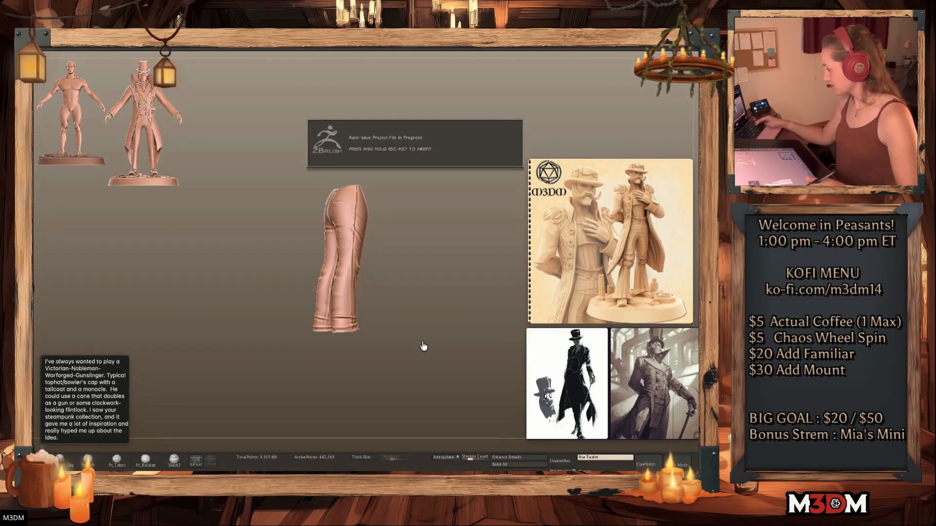
Examine the full figure from the front and check the hat's mesh with its wireframe
{"action": "left_click_drag", "start_coordinate": [448, 342], "coordinate": [442, 383]}
{"action": "left_click", "coordinate": [351, 238], "text": "alt"}
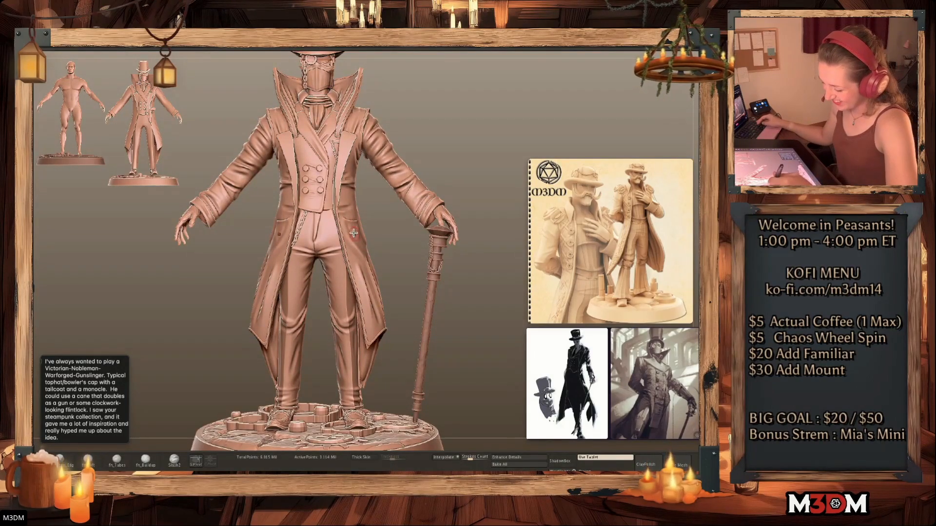
{"action": "left_click", "coordinate": [362, 233], "text": "alt"}
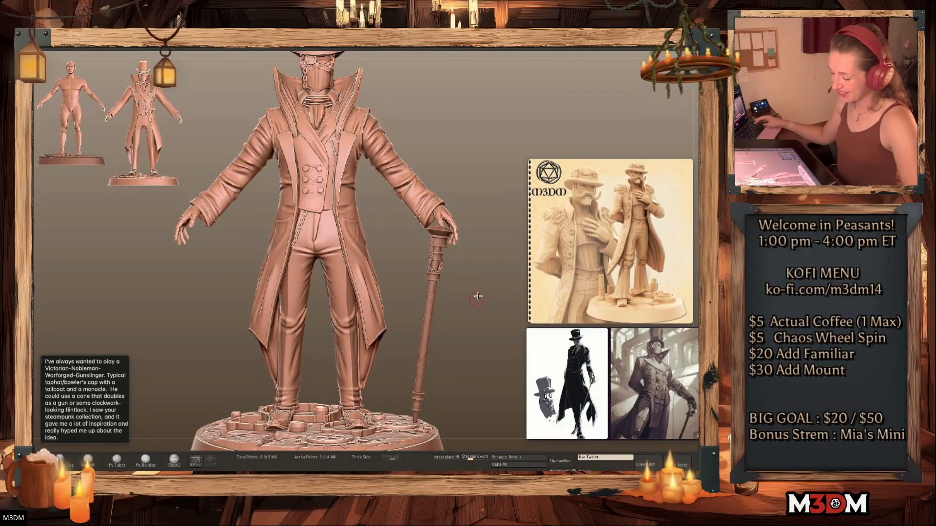
{"action": "left_click_drag", "start_coordinate": [474, 299], "coordinate": [460, 352], "text": "alt"}
{"action": "left_click", "coordinate": [301, 209], "text": "alt"}
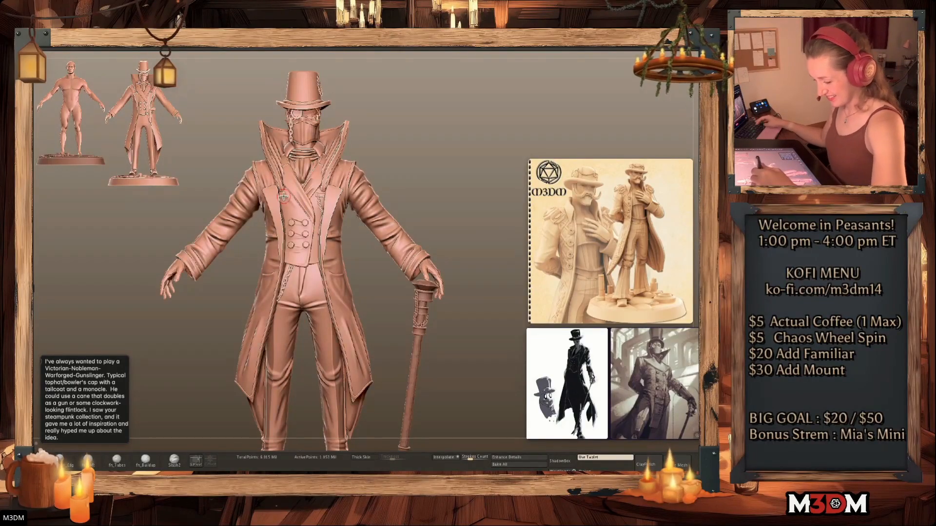
{"action": "left_click", "coordinate": [302, 90], "text": "alt"}
{"action": "key", "text": "shift+f"}
{"action": "key", "text": "shift+f"}
{"action": "left_click", "coordinate": [304, 105], "text": "alt"}
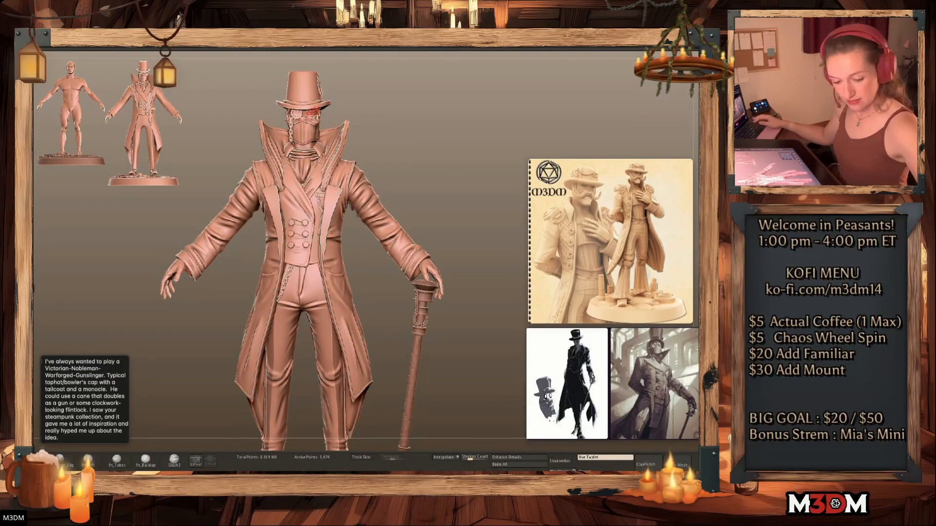
Check the cane's wireframe and subdivide its mesh once
{"action": "left_click_drag", "start_coordinate": [460, 359], "coordinate": [454, 303], "text": "alt"}
{"action": "left_click", "coordinate": [377, 281], "text": "alt"}
{"action": "key", "text": "shift+f"}
{"action": "key", "text": "shift+f"}
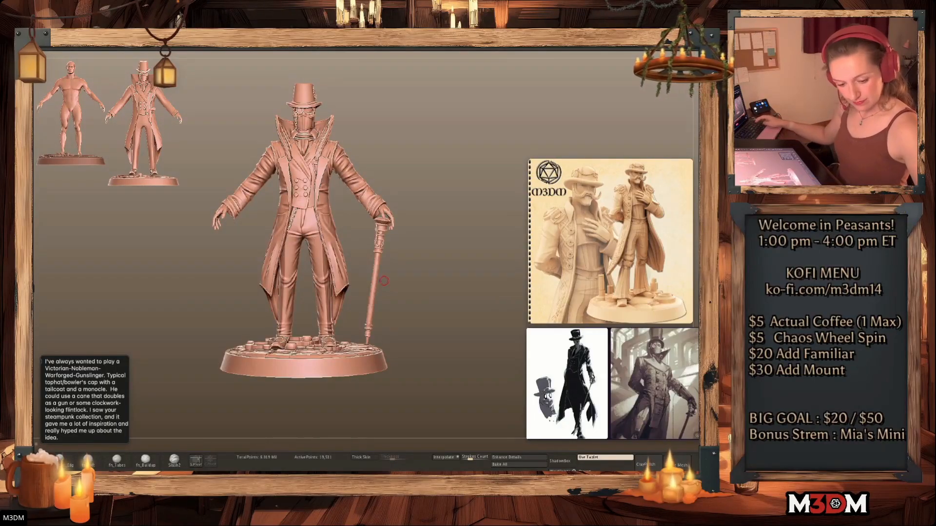
{"action": "key", "text": "ctrl+d"}
{"action": "left_click_drag", "start_coordinate": [442, 335], "coordinate": [472, 312], "text": "alt"}
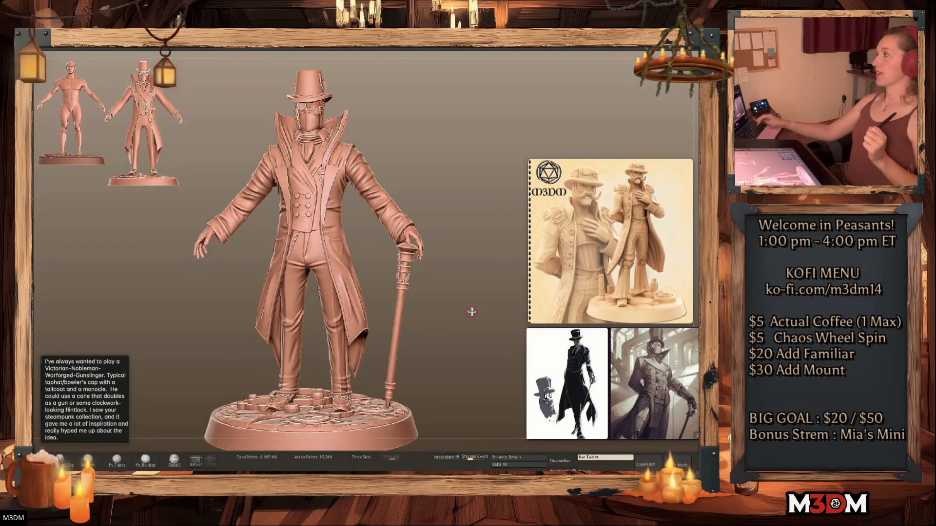
Enlarge the miniature reference image to study it, and shrink it back to a small picture clear of the figure
{"action": "left_click_drag", "start_coordinate": [530, 159], "coordinate": [378, 64]}
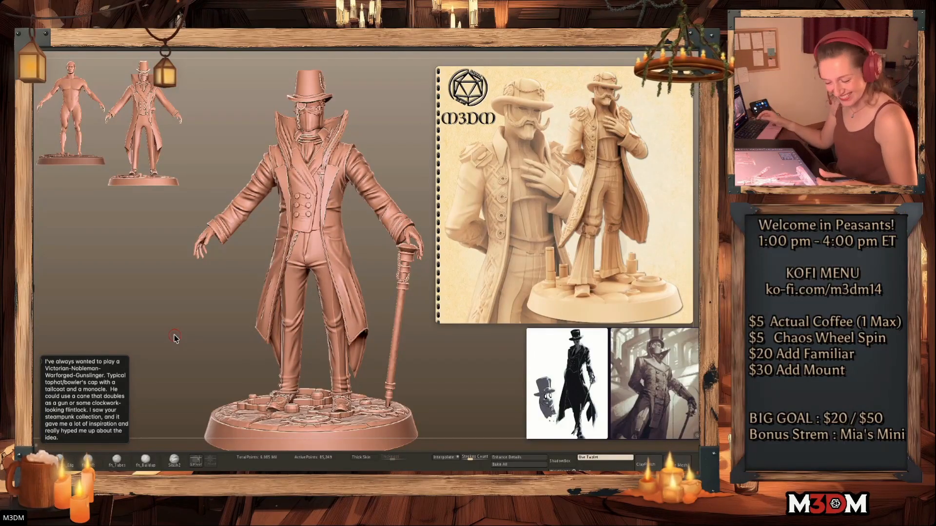
{"action": "left_click_drag", "start_coordinate": [449, 381], "coordinate": [457, 391]}
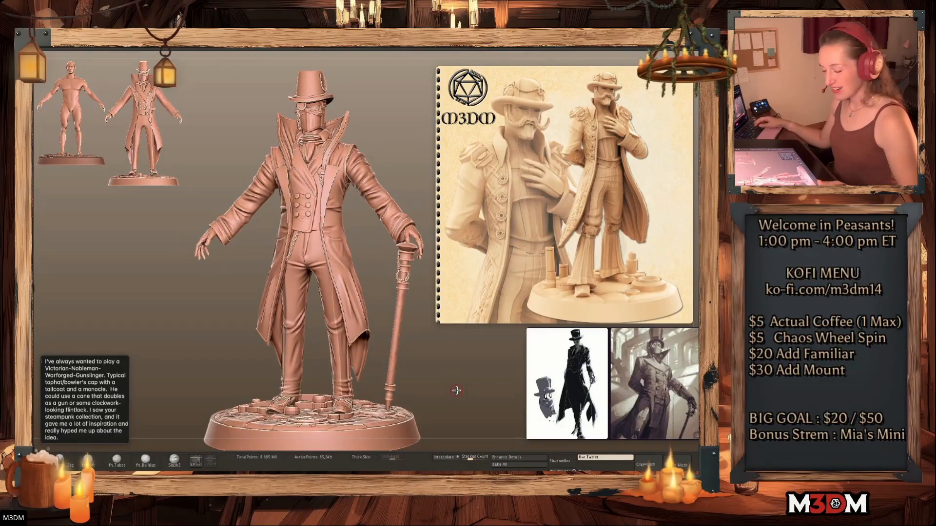
{"action": "left_click_drag", "start_coordinate": [451, 311], "coordinate": [545, 244]}
{"action": "left_click_drag", "start_coordinate": [472, 337], "coordinate": [463, 349]}
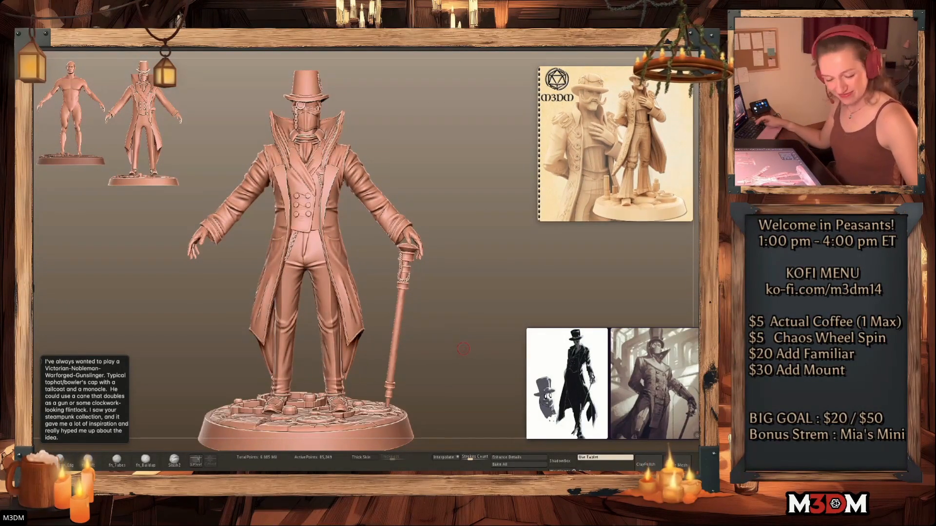
Isolate the trousers from the front and smooth out the uneven fly seam above the crotch
{"action": "key", "text": "b"}
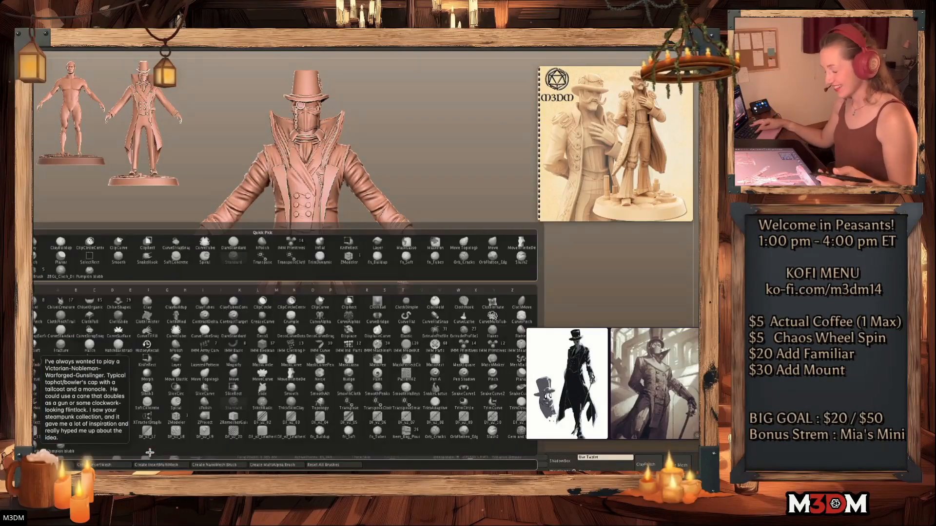
{"action": "left_click", "coordinate": [60, 454]}
{"action": "left_click", "coordinate": [311, 248], "text": "alt"}
{"action": "key", "text": "alt+s"}
{"action": "key", "text": "f"}
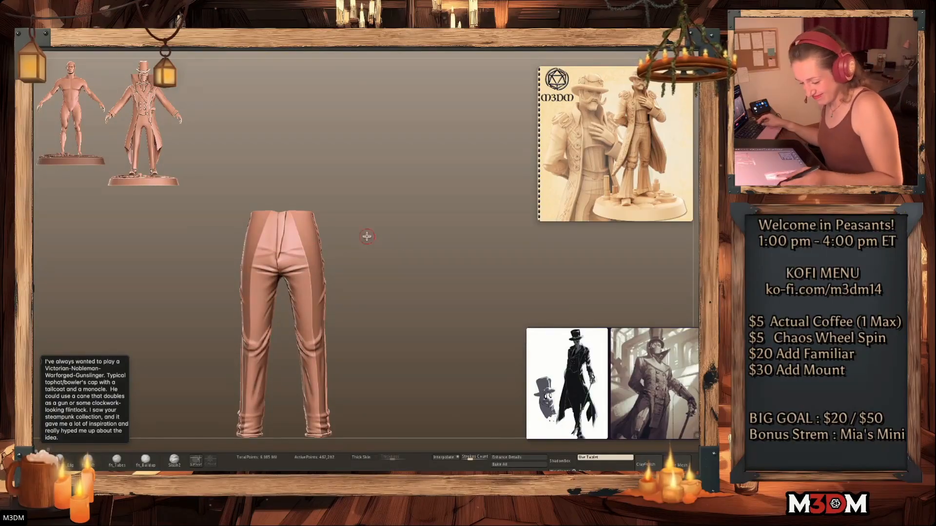
{"action": "left_click_drag", "start_coordinate": [304, 244], "coordinate": [277, 264]}
{"action": "left_click_drag", "start_coordinate": [451, 240], "coordinate": [467, 245], "text": "alt"}
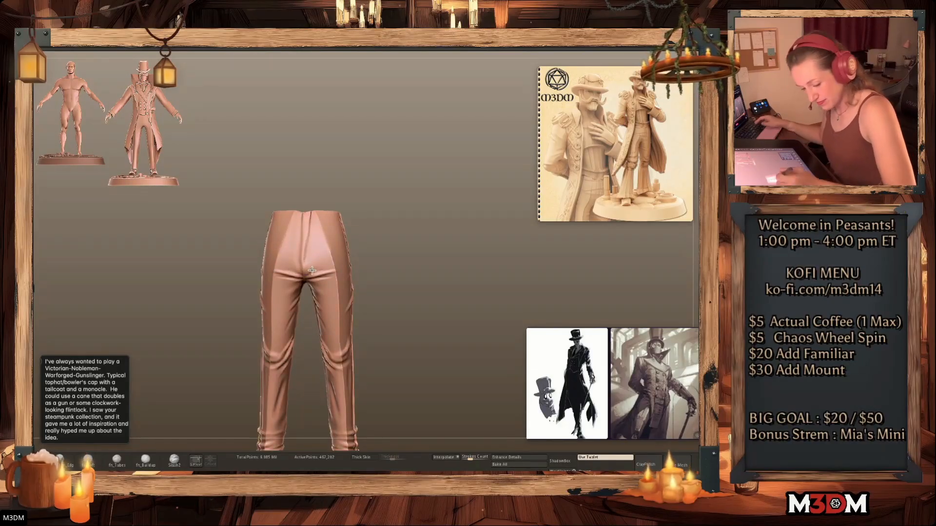
{"action": "left_click_drag", "start_coordinate": [303, 236], "coordinate": [303, 254]}
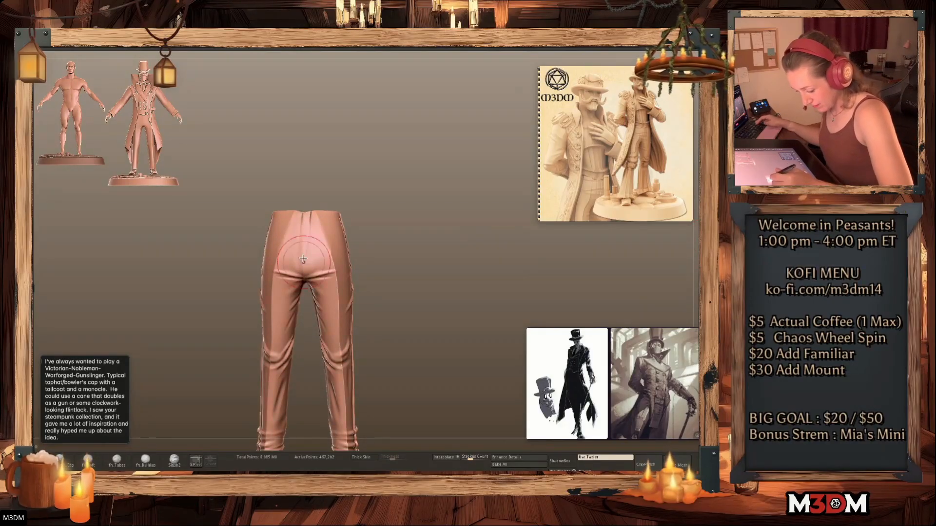
Carve a clean, straight centre fly seam from the waistband to the crotch with the Slash2 brush
{"action": "key", "text": "space"}
{"action": "left_click", "coordinate": [174, 460]}
{"action": "key", "text": "space"}
{"action": "left_click_drag", "start_coordinate": [301, 210], "coordinate": [301, 282]}
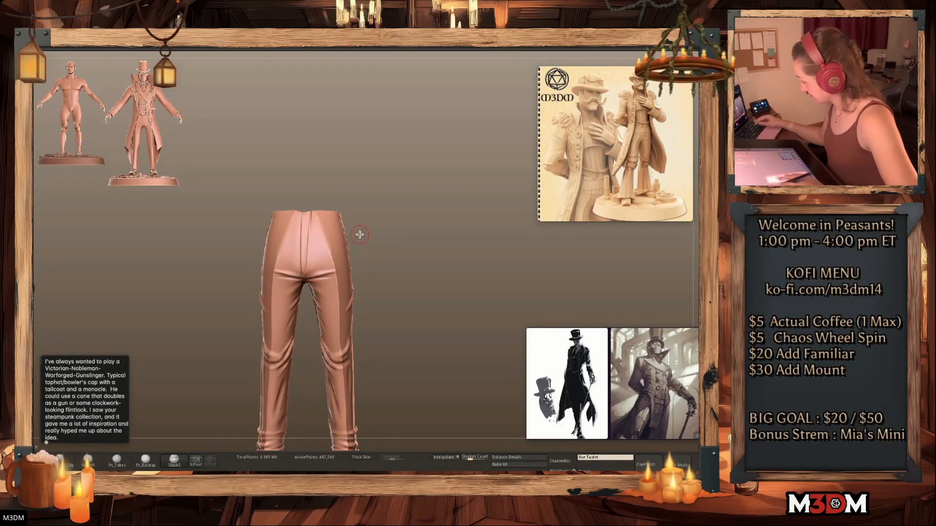
Compare the trousers alone with the full figure and check the vest's wireframe
{"action": "mouse_move", "coordinate": [411, 265]}
{"action": "left_mouse_down"}
{"action": "mouse_move", "coordinate": [420, 273]}
{"action": "mouse_move", "coordinate": [307, 235]}
{"action": "left_mouse_up"}
{"action": "key", "text": "alt+shift+s"}
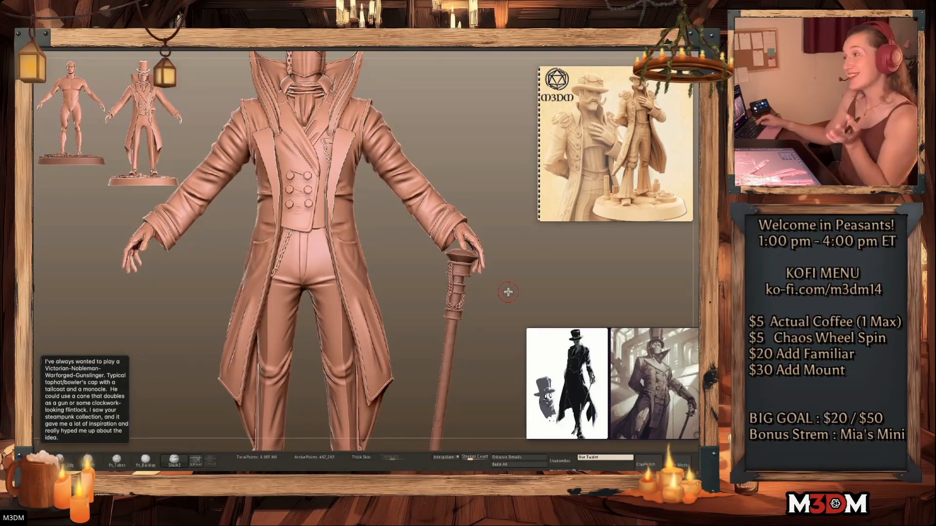
{"action": "key", "text": "alt+shift+s"}
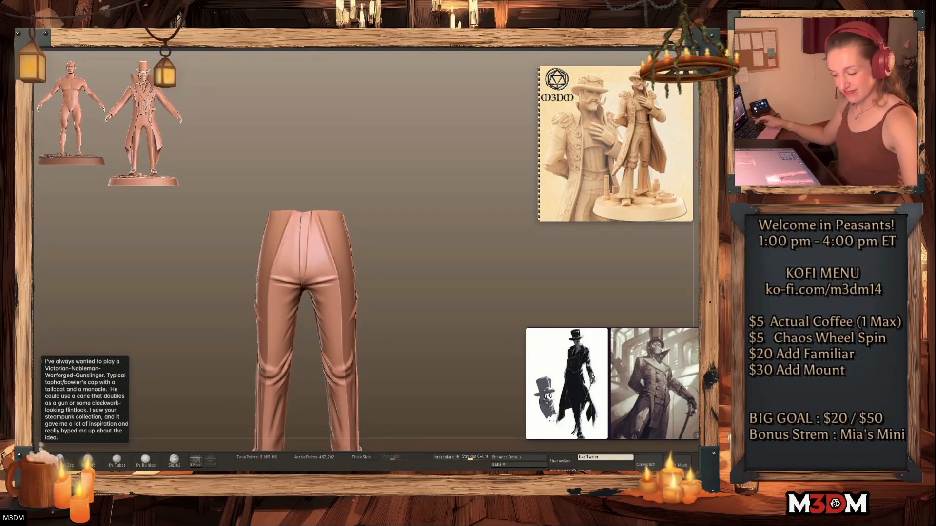
{"action": "left_click", "coordinate": [707, 164]}
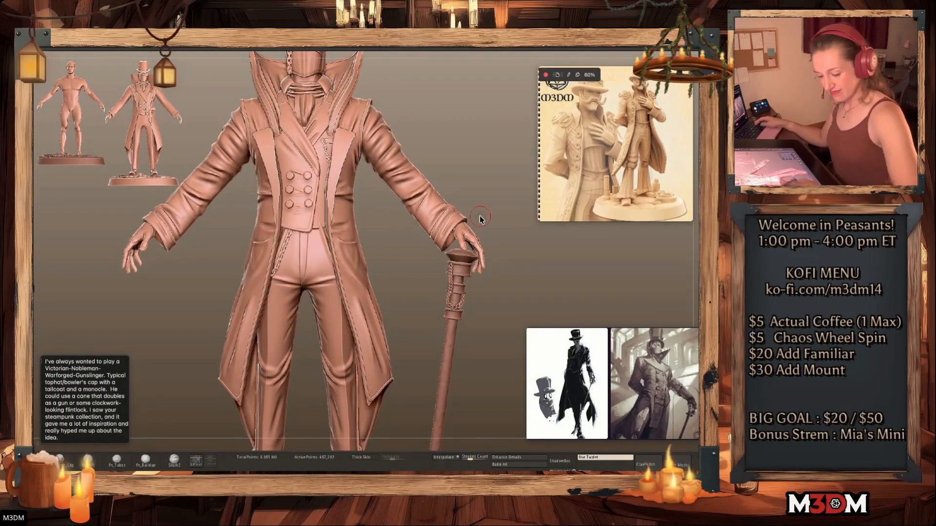
{"action": "left_click", "coordinate": [327, 214], "text": "alt"}
{"action": "right_click", "coordinate": [513, 313]}
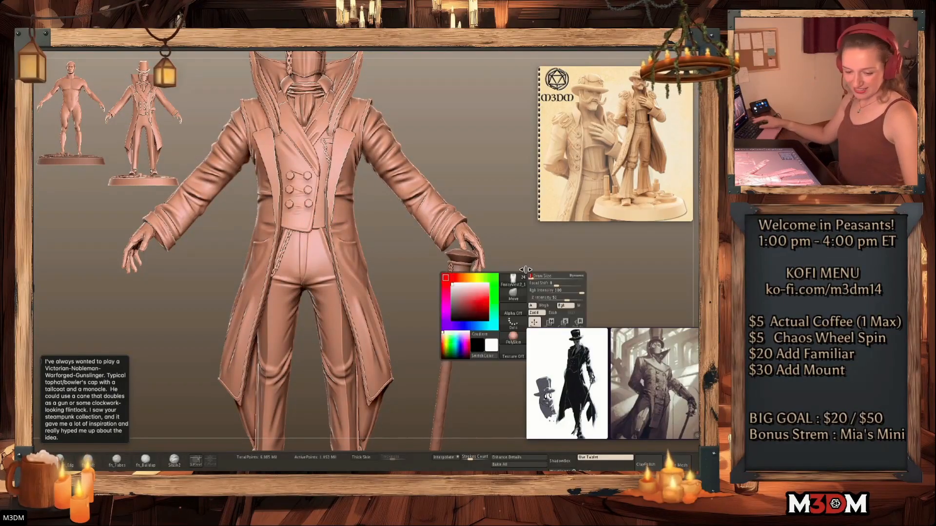
{"action": "key", "text": "shift+f"}
{"action": "key", "text": "shift+f"}
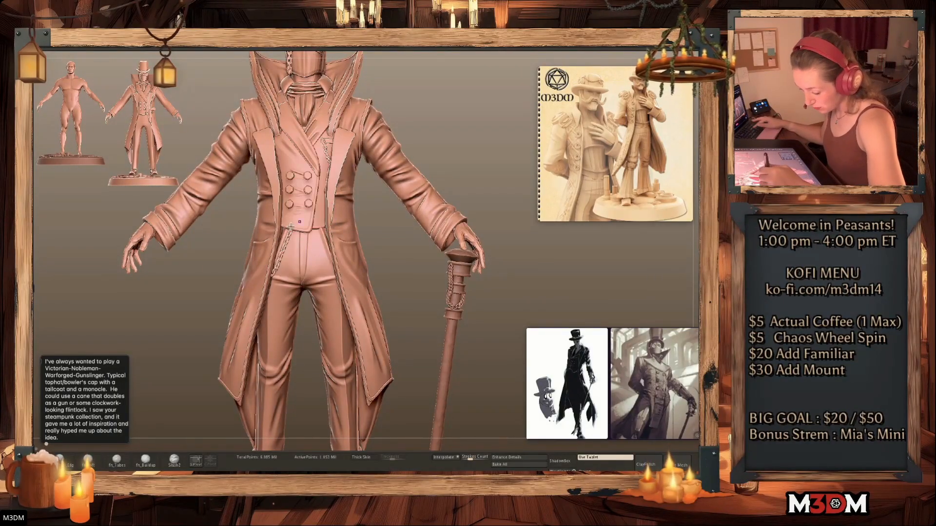
{"action": "right_click", "coordinate": [299, 226]}
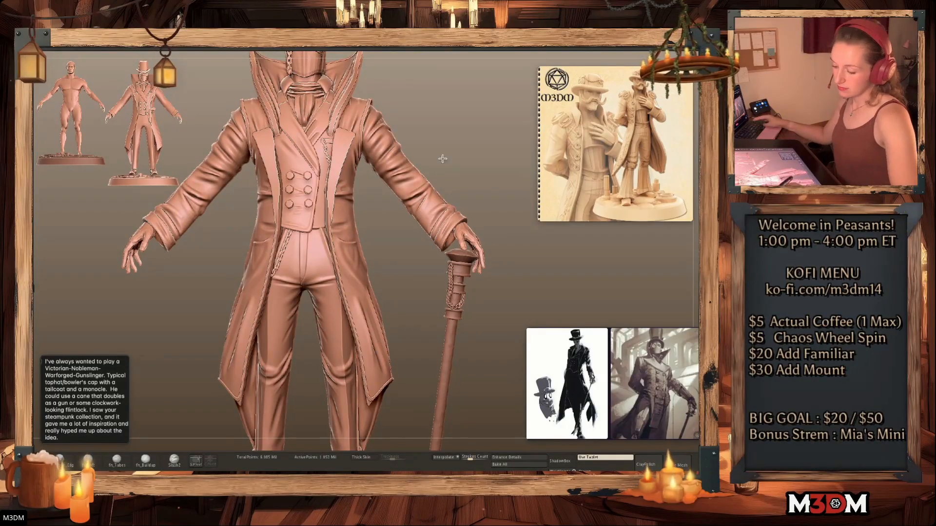
Examine the hat, mask and collar up close and check the mesh of the part near the collar
{"action": "left_click_drag", "start_coordinate": [441, 146], "coordinate": [442, 200], "text": "alt"}
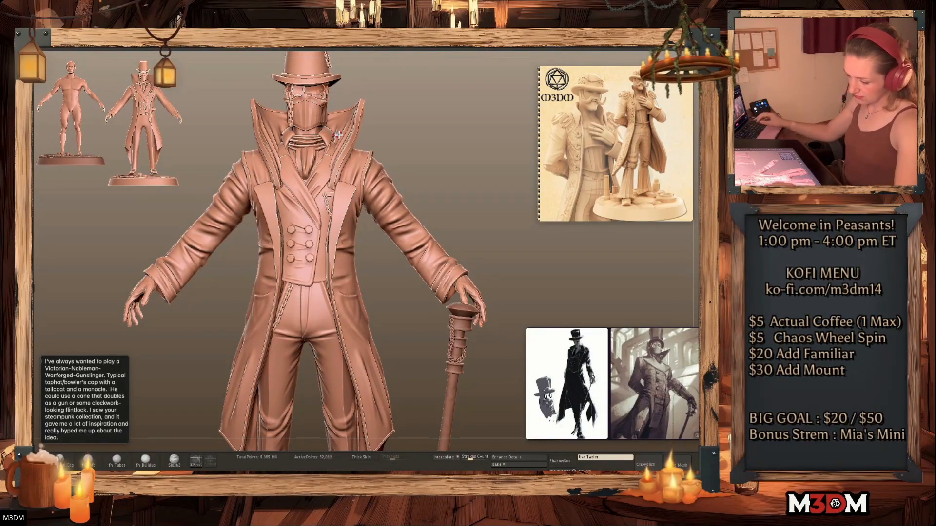
{"action": "key", "text": "ctrl+shift+s"}
{"action": "left_click_drag", "start_coordinate": [449, 253], "coordinate": [437, 315]}
{"action": "key", "text": "shift+f"}
{"action": "key", "text": "shift+f"}
{"action": "key", "text": "ctrl+shift+s"}
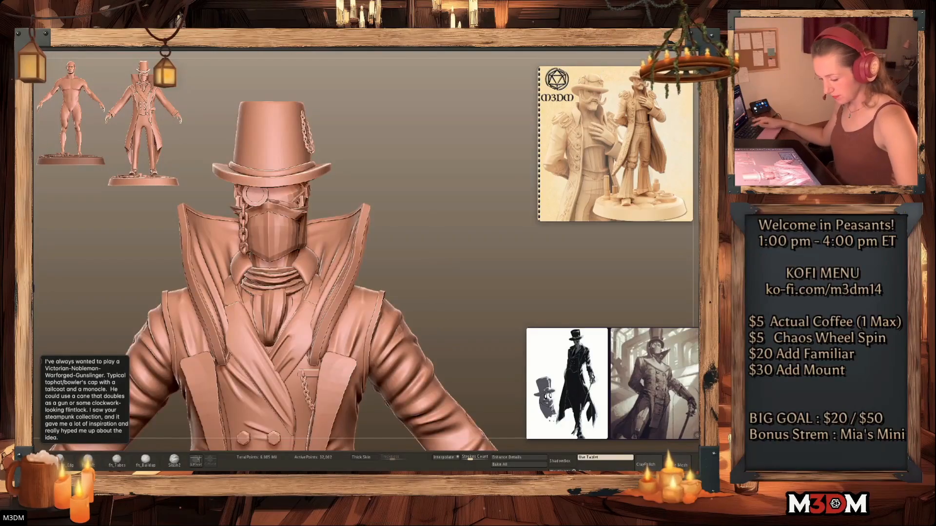
Isolate the shirt collar around the neck and subdivide its mesh once
{"action": "key", "text": "ctrl+shift+s"}
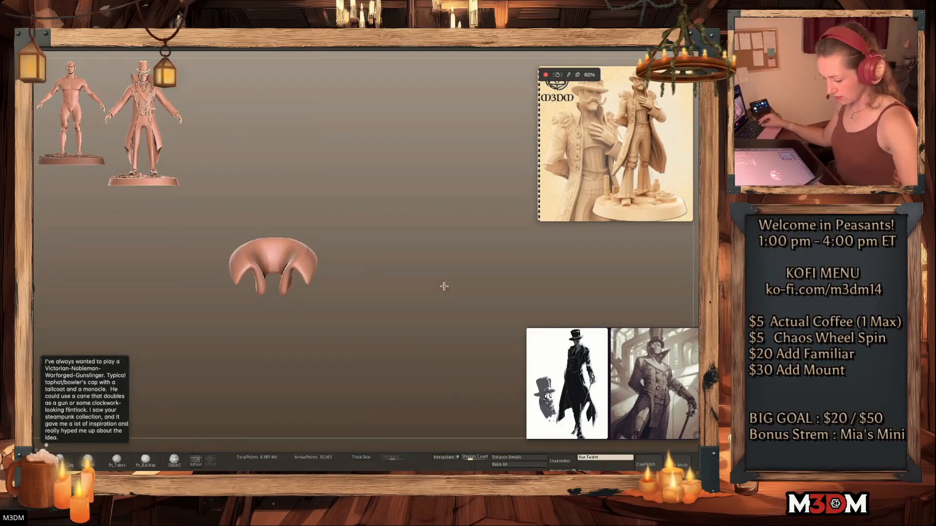
{"action": "left_click_drag", "start_coordinate": [441, 284], "coordinate": [445, 297]}
{"action": "key", "text": "ctrl+d"}
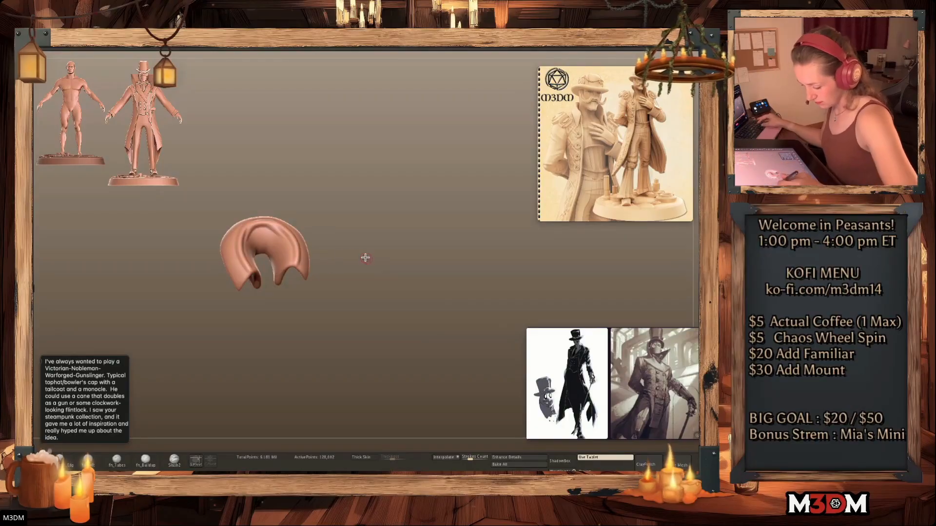
Try carving fold lines across the isolated shirt collar with the Slash2 brush and undo the last stroke
{"action": "left_click", "coordinate": [175, 468]}
{"action": "key", "text": "space"}
{"action": "left_click_drag", "start_coordinate": [252, 272], "coordinate": [243, 256]}
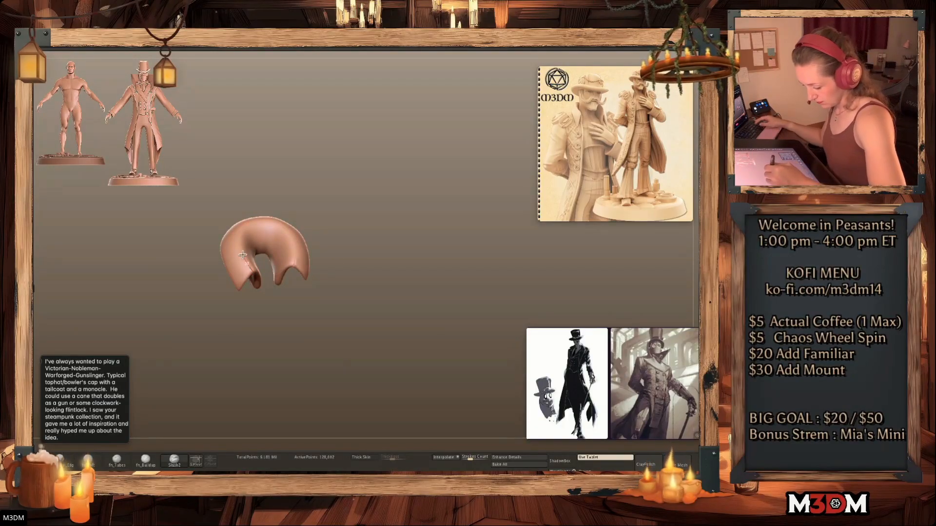
{"action": "mouse_move", "coordinate": [288, 234]}
{"action": "left_mouse_down"}
{"action": "mouse_move", "coordinate": [293, 243]}
{"action": "mouse_move", "coordinate": [243, 252]}
{"action": "mouse_move", "coordinate": [255, 274]}
{"action": "left_mouse_up"}
{"action": "key", "text": "ctrl+z"}
{"action": "left_click_drag", "start_coordinate": [317, 244], "coordinate": [393, 243], "text": "shift"}
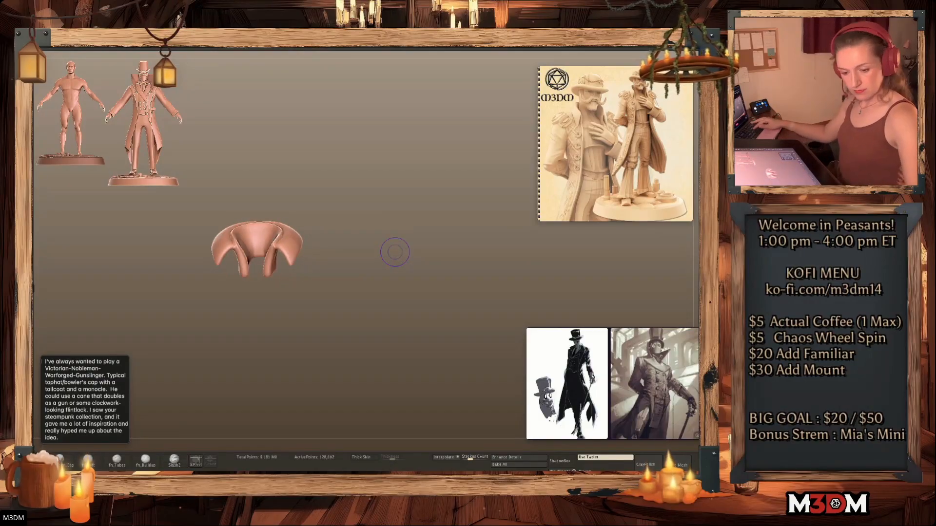
Compare the shirt collar with the full figure, try another stroke on it and undo that stroke
{"action": "left_click", "coordinate": [686, 156]}
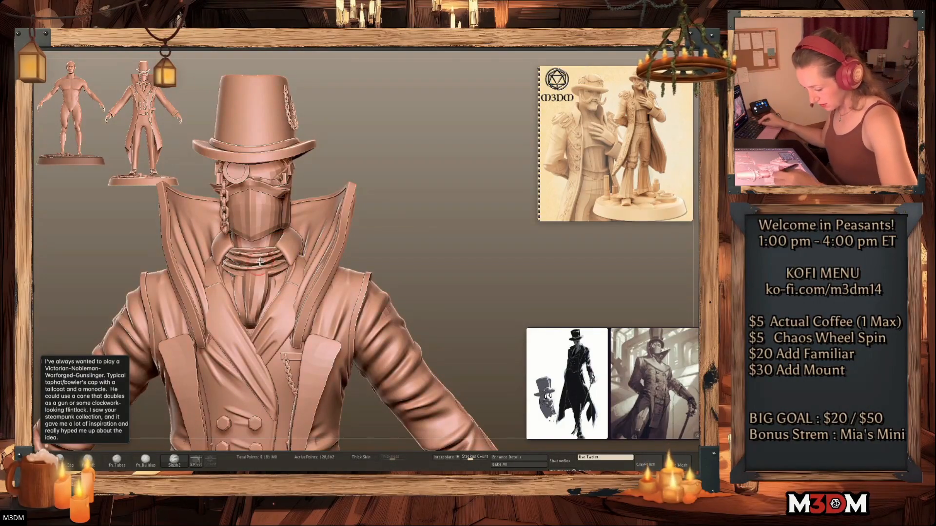
{"action": "left_click", "coordinate": [688, 157]}
{"action": "mouse_move", "coordinate": [282, 248]}
{"action": "left_mouse_down"}
{"action": "mouse_move", "coordinate": [287, 214]}
{"action": "mouse_move", "coordinate": [324, 274]}
{"action": "left_mouse_up"}
{"action": "left_click_drag", "start_coordinate": [248, 319], "coordinate": [240, 293]}
{"action": "left_click_drag", "start_coordinate": [318, 254], "coordinate": [351, 253]}
{"action": "key", "text": "ctrl+z"}
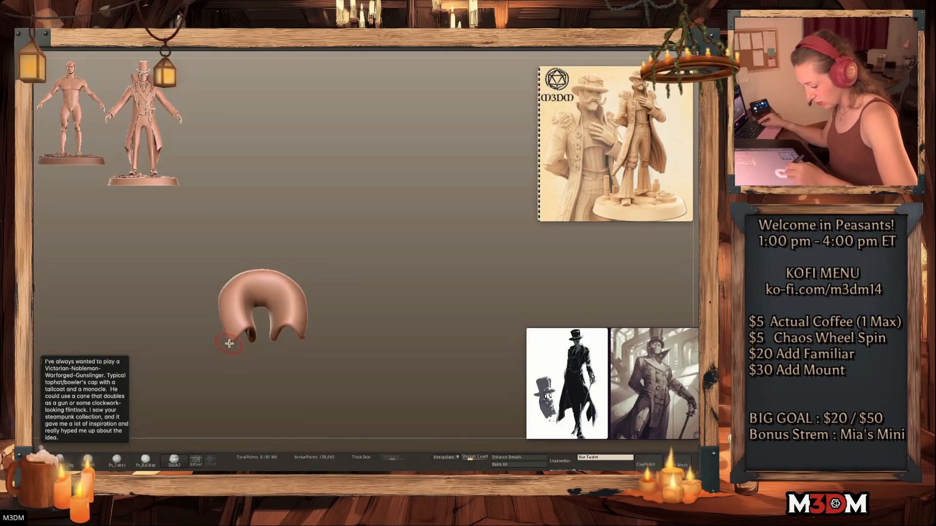
Carve a seam line along the outer edge of the isolated shirt collar, working from its side view
{"action": "left_click_drag", "start_coordinate": [360, 314], "coordinate": [290, 324]}
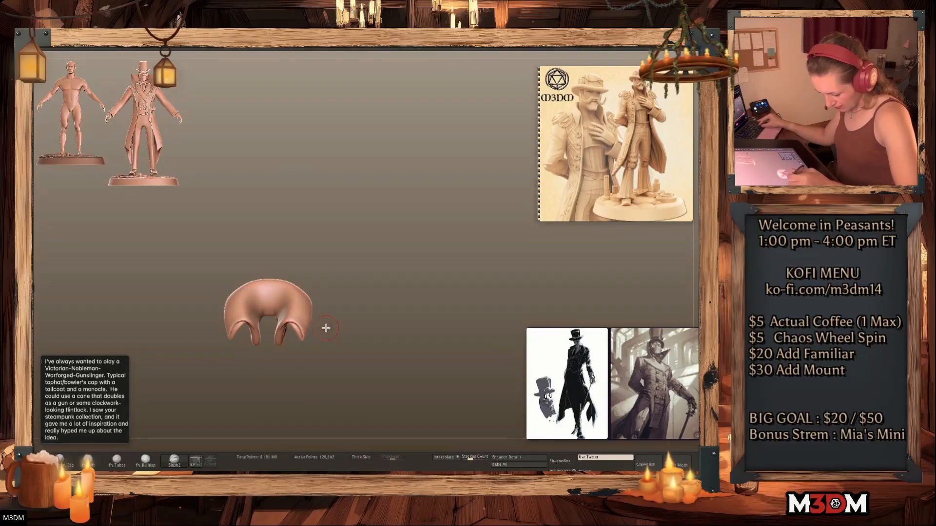
{"action": "left_click_drag", "start_coordinate": [372, 324], "coordinate": [288, 323]}
{"action": "left_click_drag", "start_coordinate": [309, 369], "coordinate": [335, 292]}
{"action": "left_click_drag", "start_coordinate": [355, 236], "coordinate": [325, 301]}
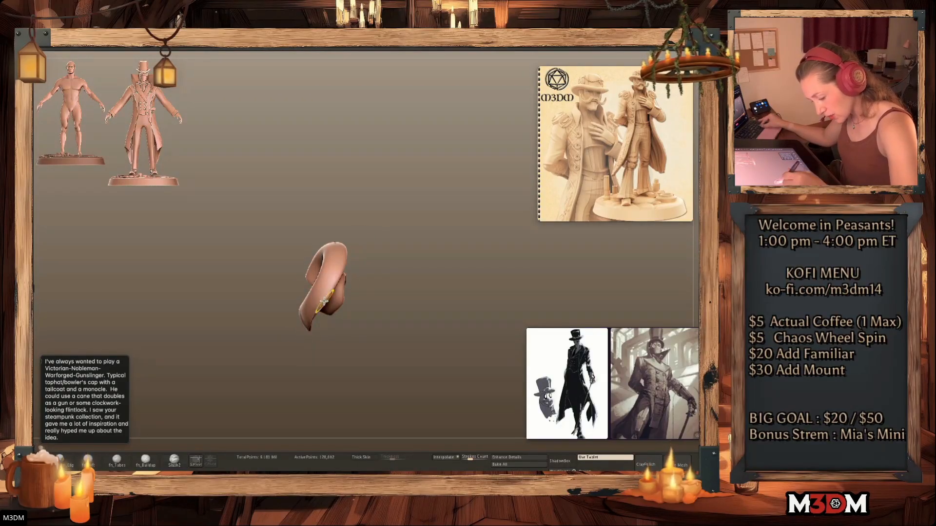
{"action": "left_click_drag", "start_coordinate": [346, 239], "coordinate": [317, 307]}
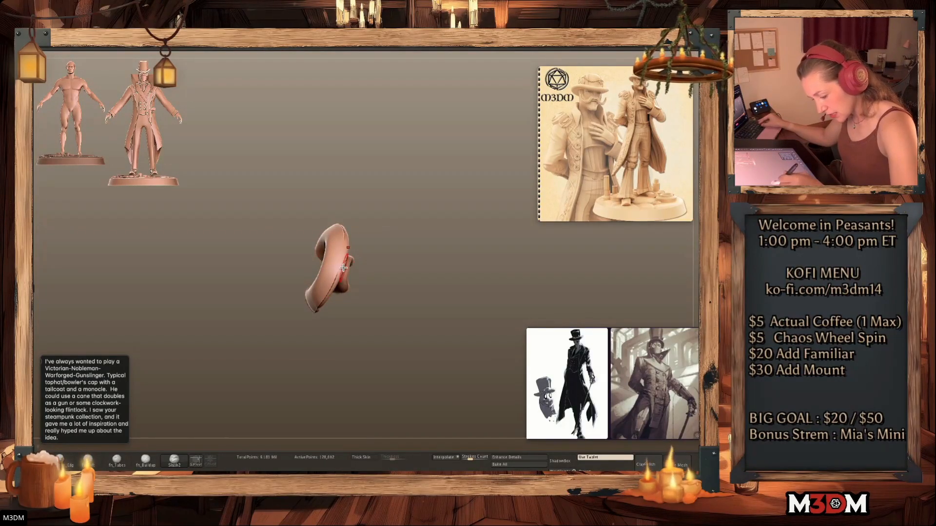
{"action": "mouse_move", "coordinate": [348, 240]}
{"action": "left_mouse_down"}
{"action": "mouse_move", "coordinate": [340, 279]}
{"action": "mouse_move", "coordinate": [318, 310]}
{"action": "left_mouse_up"}
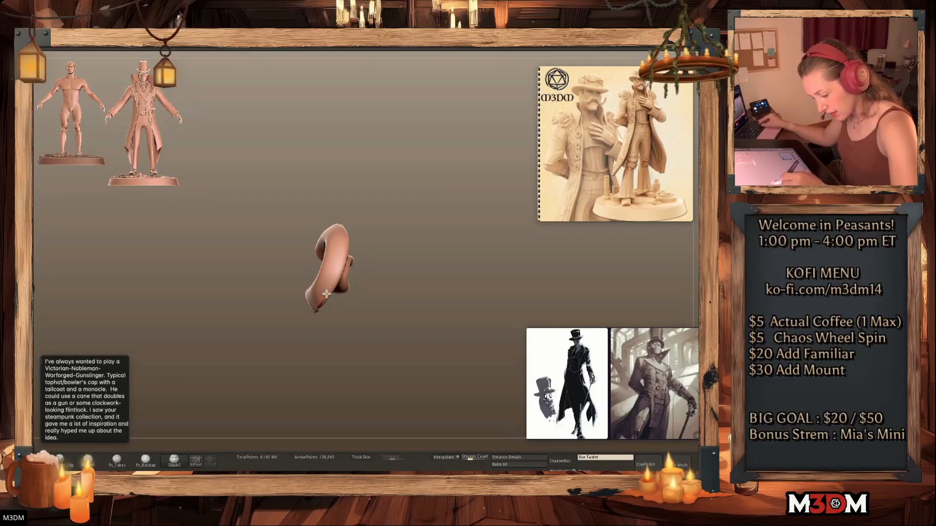
{"action": "left_click_drag", "start_coordinate": [357, 222], "coordinate": [420, 268]}
{"action": "left_click_drag", "start_coordinate": [317, 313], "coordinate": [292, 302]}
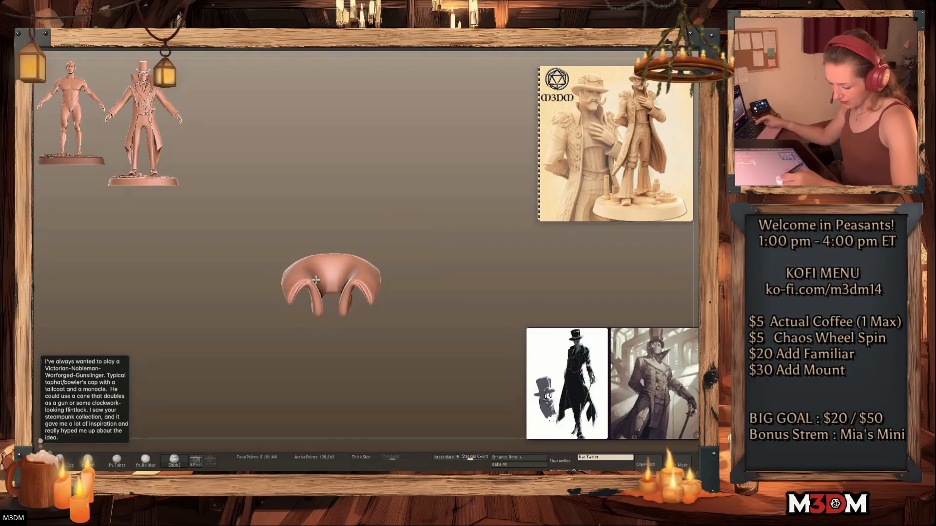
Check the wireframe of the shirt collar and compare the isolated part with the full figure
{"action": "key", "text": "space"}
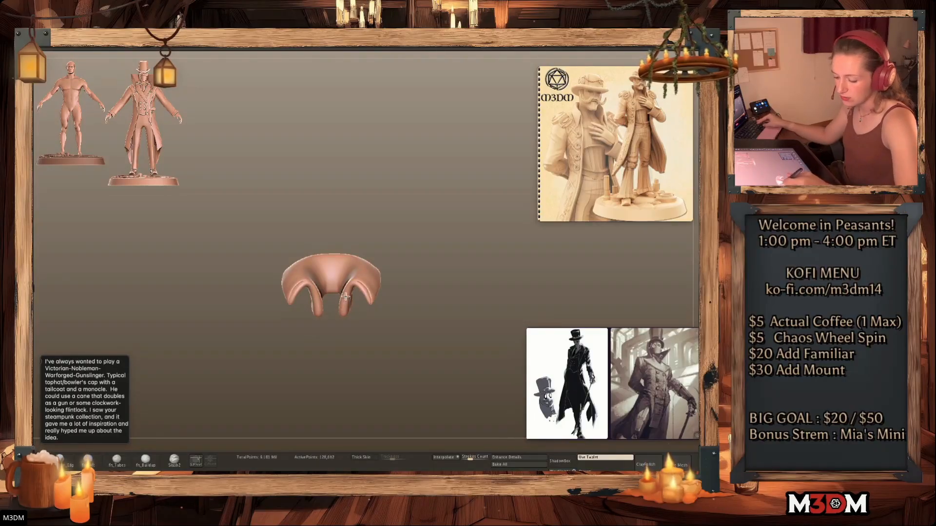
{"action": "left_click", "coordinate": [416, 301], "text": "ctrl"}
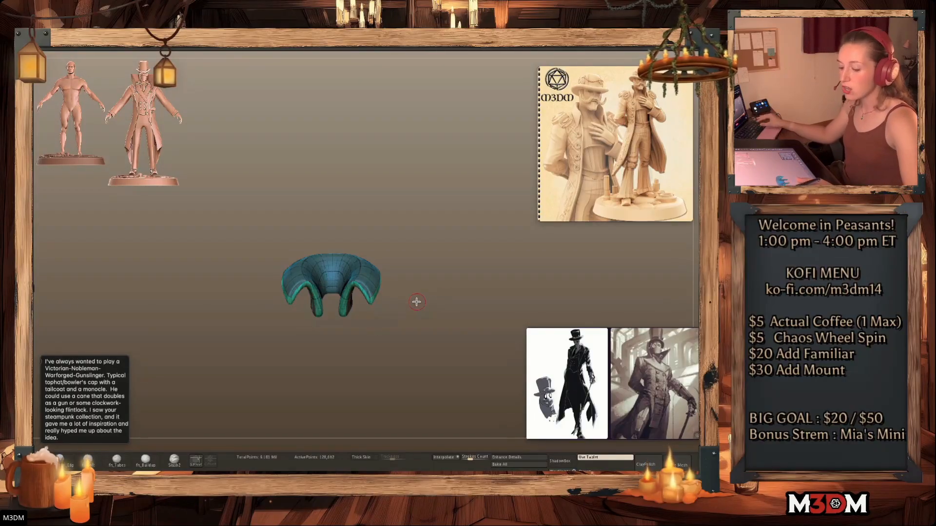
{"action": "left_click", "coordinate": [403, 288], "text": "ctrl"}
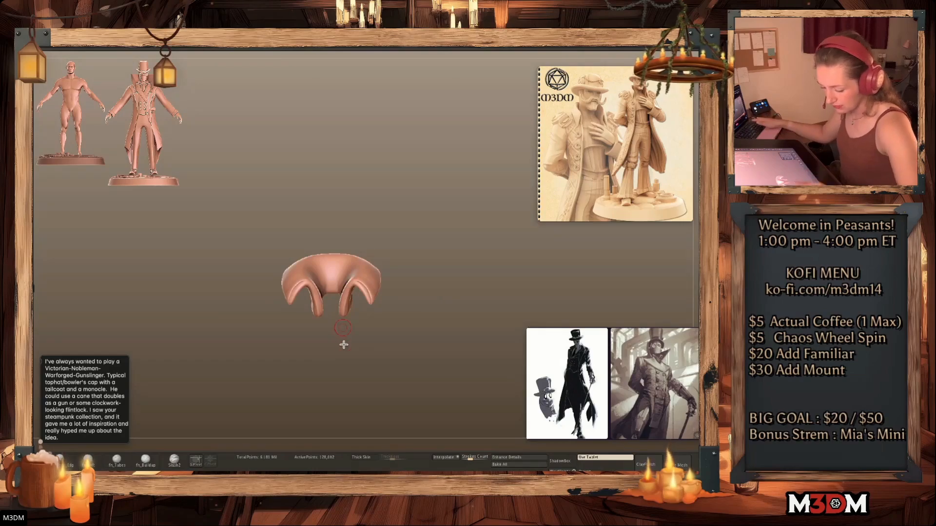
{"action": "left_click", "coordinate": [343, 328], "text": "ctrl+shift"}
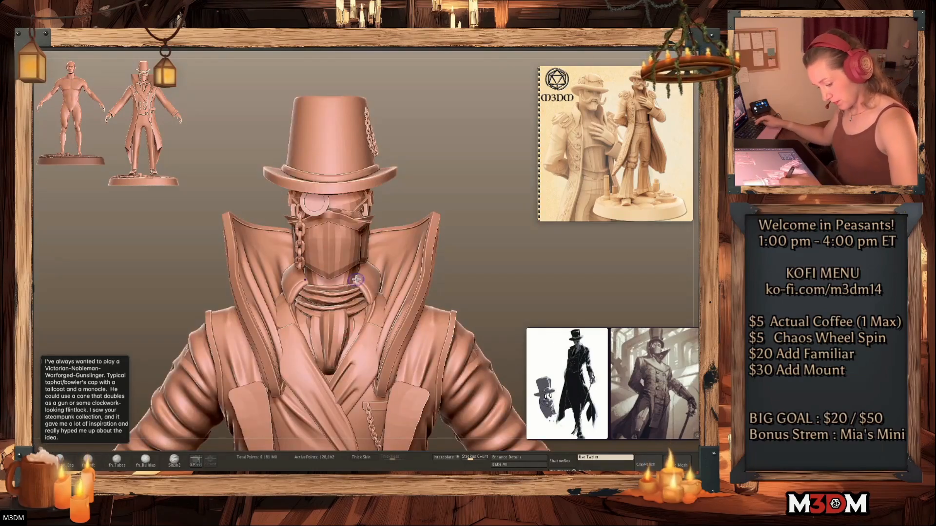
{"action": "left_click", "coordinate": [379, 295], "text": "ctrl+shift"}
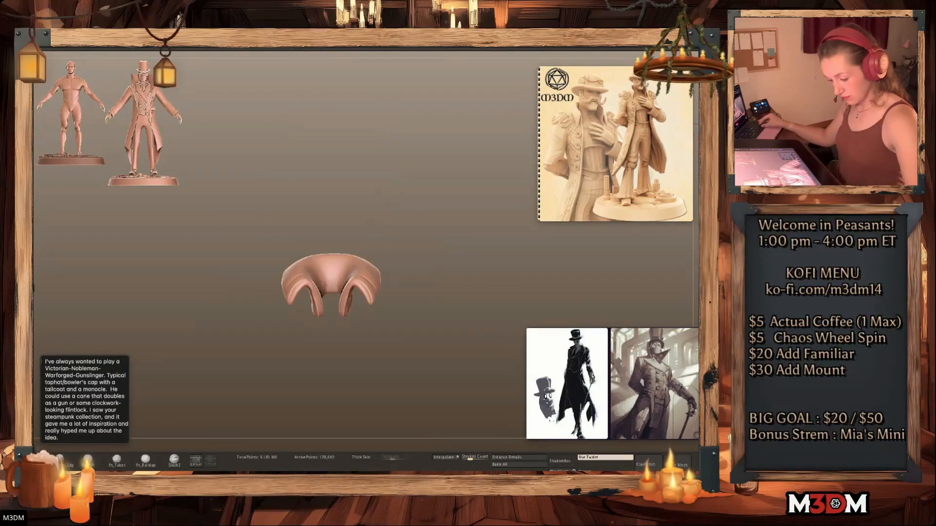
Sculpt soft wrinkles around the curve of the isolated shirt collar
{"action": "left_click_drag", "start_coordinate": [489, 278], "coordinate": [418, 315]}
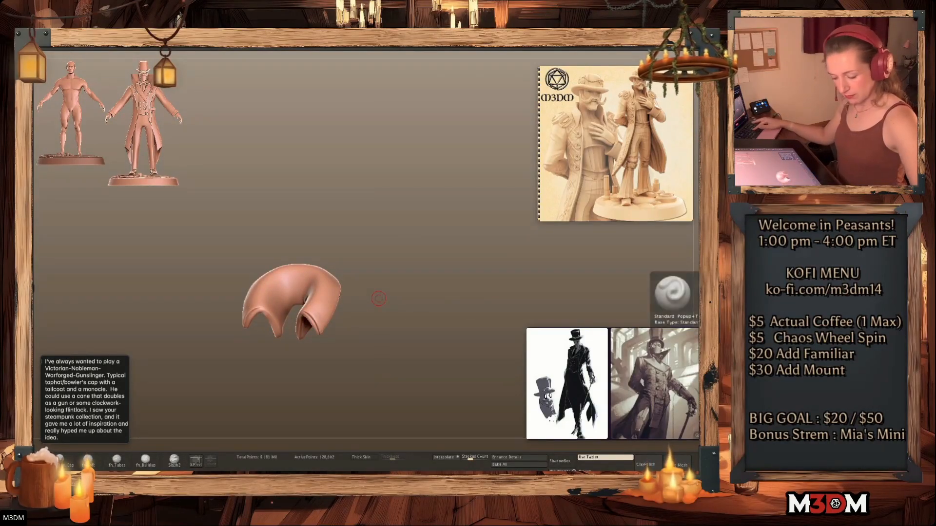
{"action": "key", "text": "shift+f"}
{"action": "key", "text": "shift+f"}
{"action": "key", "text": "alt+s"}
{"action": "key", "text": "shift+f"}
{"action": "key", "text": "shift+f"}
{"action": "key", "text": "alt+s"}
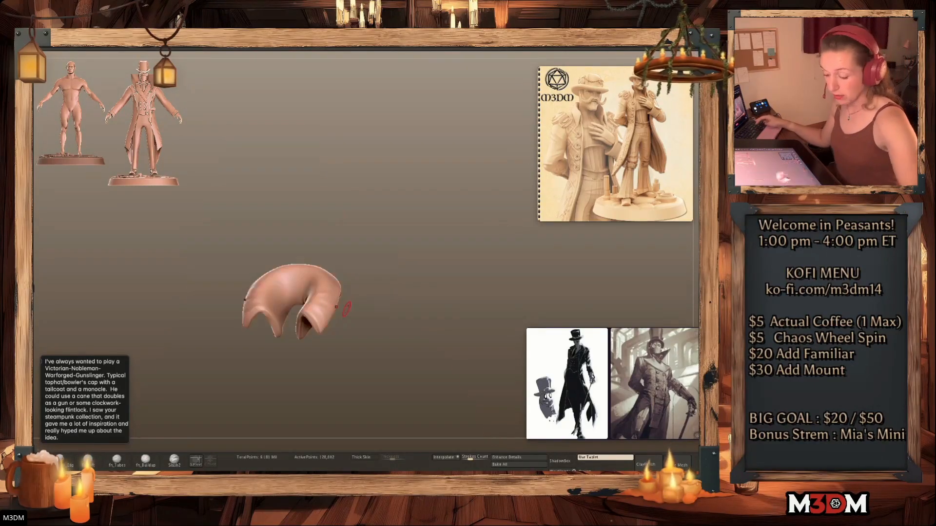
{"action": "left_click_drag", "start_coordinate": [346, 308], "coordinate": [392, 274]}
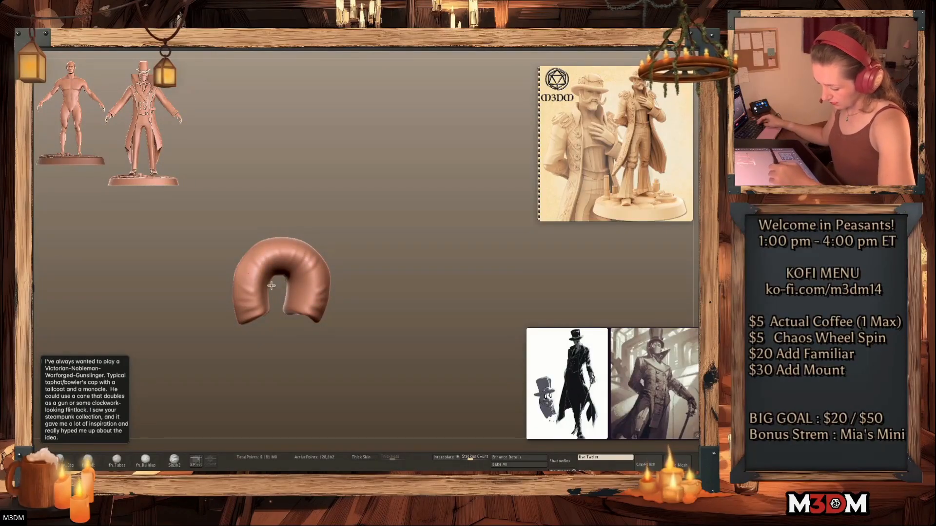
Examine the wrinkled shirt collar and its wireframe on the full figure from the front
{"action": "key", "text": "shift+f"}
{"action": "key", "text": "shift+f"}
{"action": "key", "text": "alt+s"}
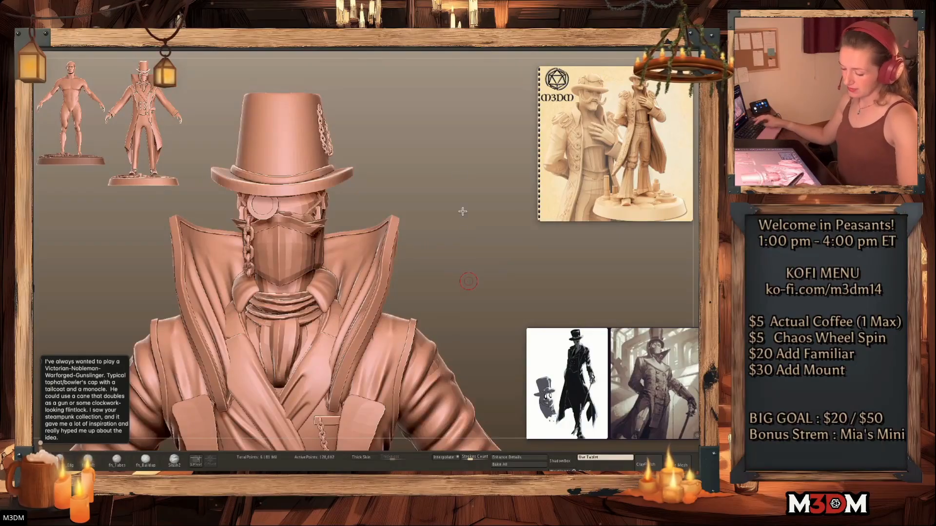
{"action": "left_click_drag", "start_coordinate": [465, 238], "coordinate": [458, 175], "text": "alt"}
{"action": "key", "text": "shift+f"}
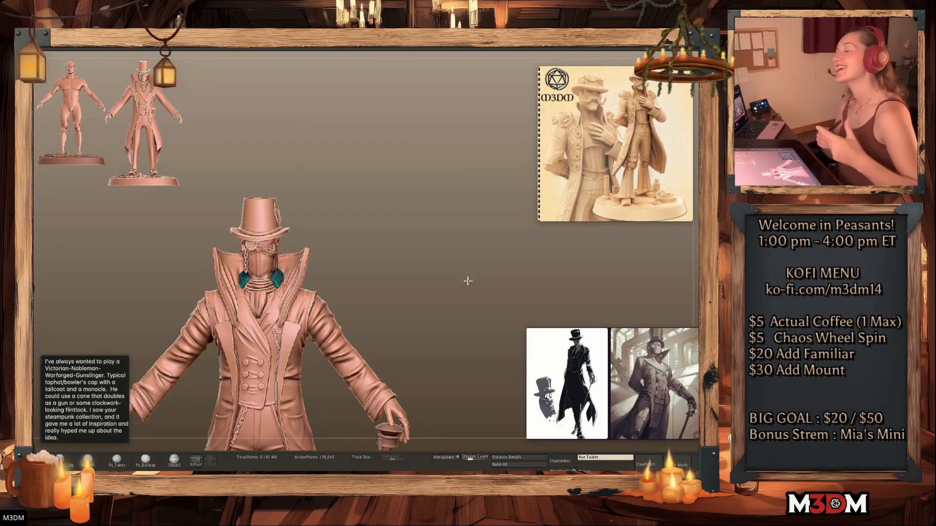
Make the scarf at the neck the active part and subdivide its mesh once
{"action": "left_click_drag", "start_coordinate": [442, 251], "coordinate": [475, 279]}
{"action": "left_click", "coordinate": [268, 291], "text": "alt"}
{"action": "key", "text": "ctrl+d"}
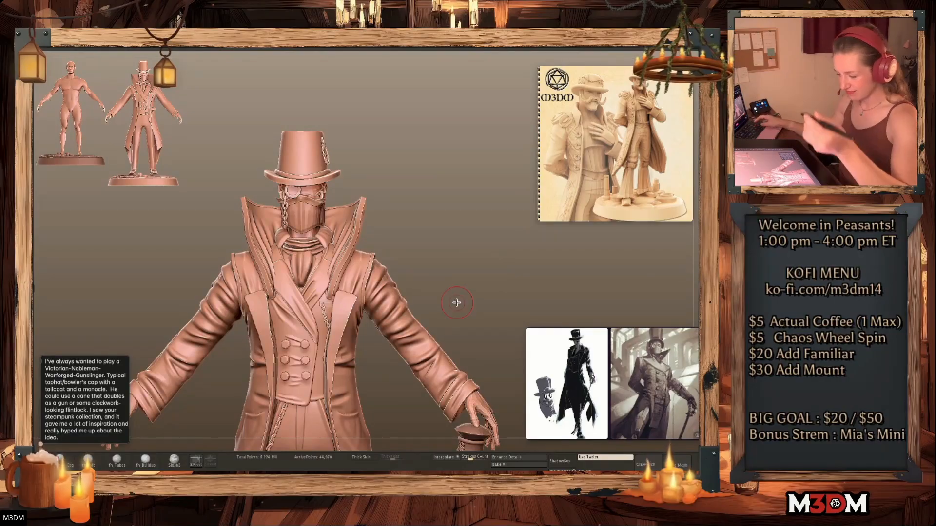
{"action": "left_click_drag", "start_coordinate": [413, 227], "coordinate": [412, 263], "text": "alt"}
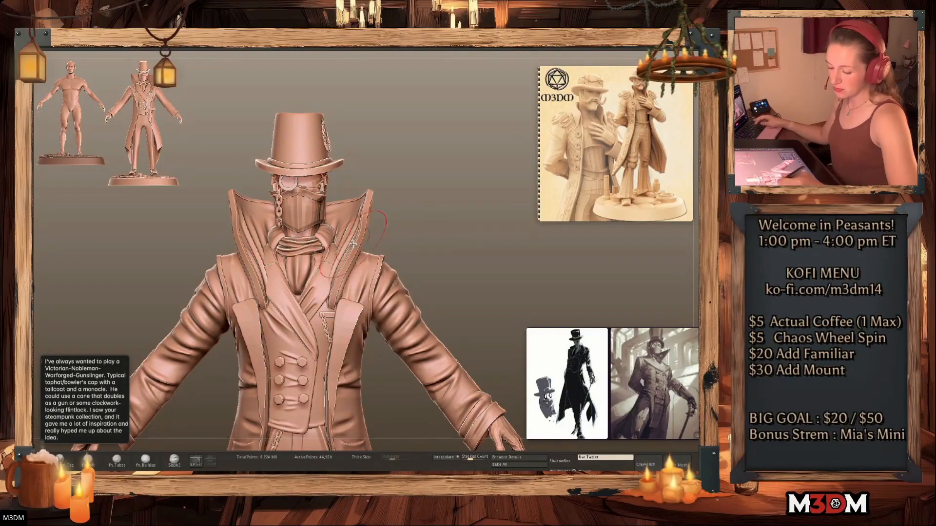
Adjust the brush and touch up the folds of the scarf and cravat, isolating them for the work
{"action": "key", "text": "space"}
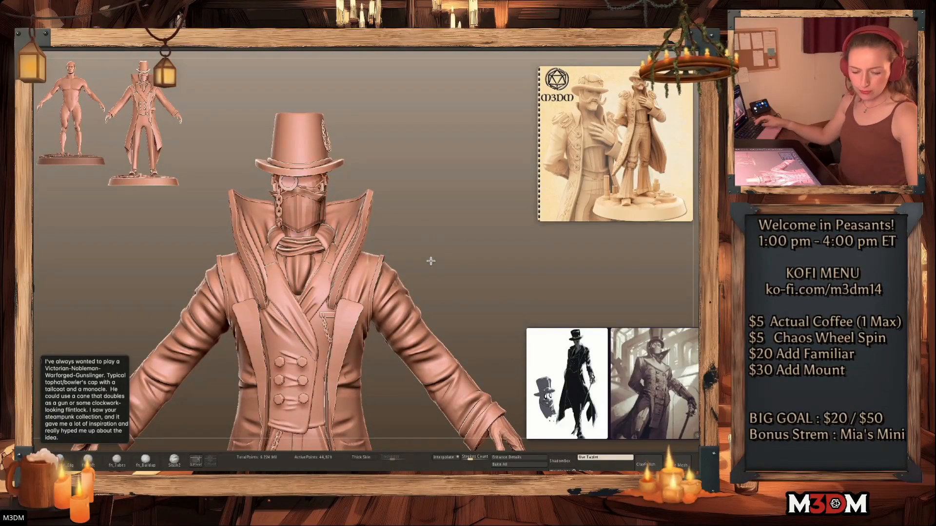
{"action": "key", "text": "space"}
{"action": "key", "text": "space"}
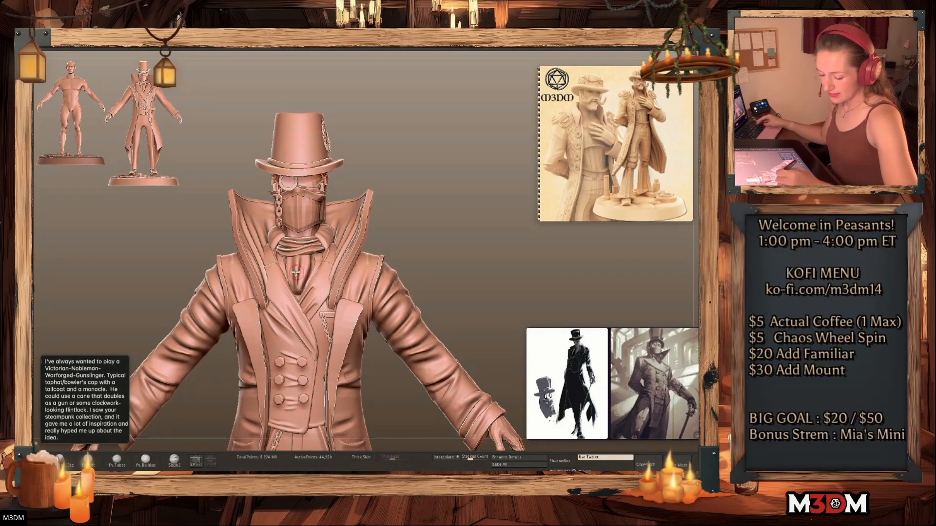
{"action": "key", "text": "space"}
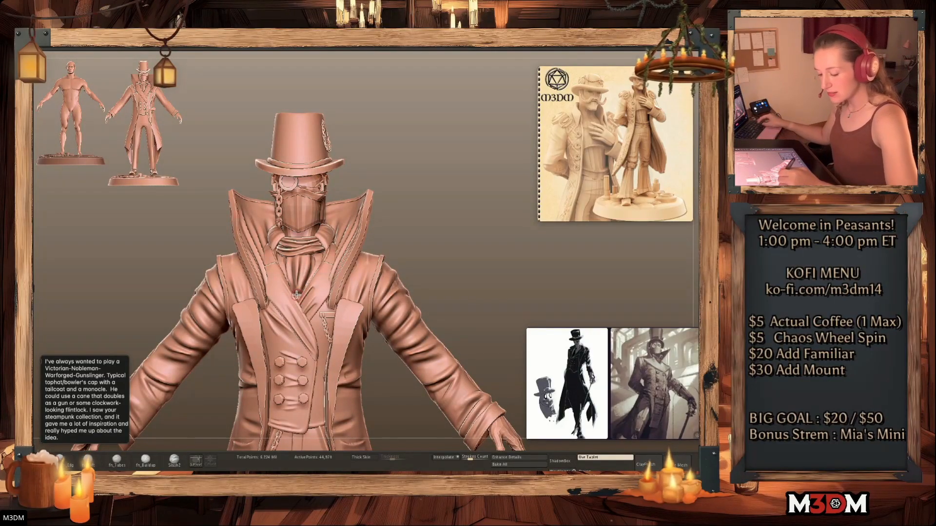
{"action": "key", "text": "shift+s"}
{"action": "left_click_drag", "start_coordinate": [434, 329], "coordinate": [437, 265]}
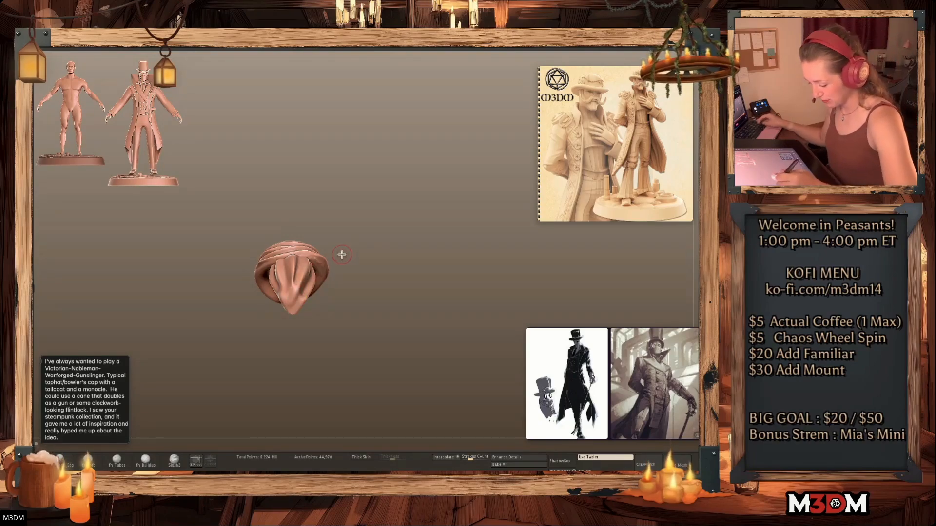
{"action": "left_click_drag", "start_coordinate": [316, 272], "coordinate": [335, 286]}
{"action": "key", "text": "shift+s"}
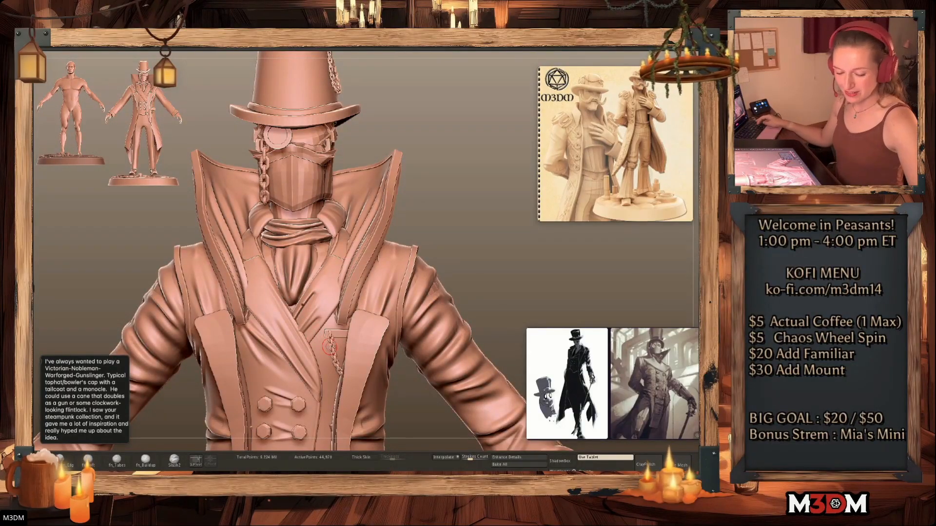
{"action": "key", "text": "shift+f"}
{"action": "key", "text": "shift+f"}
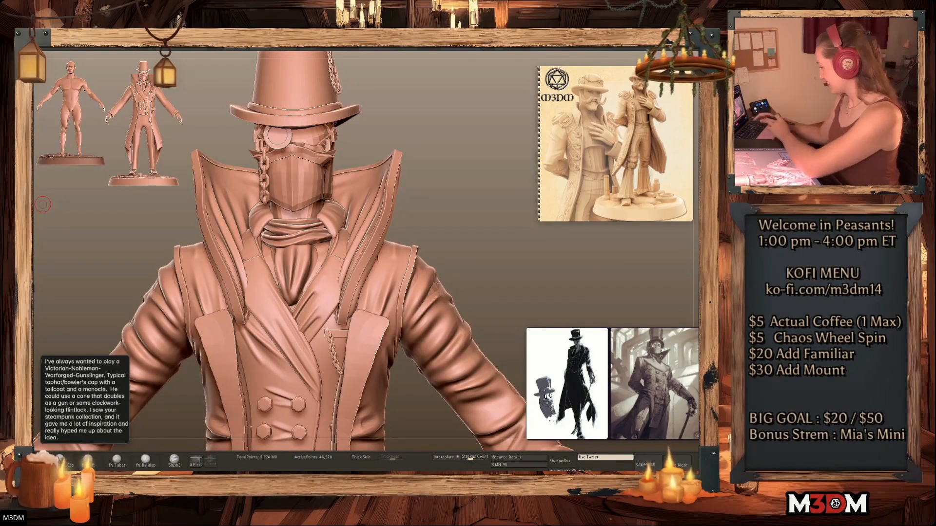
{"action": "key", "text": "shift+f"}
{"action": "key", "text": "shift+f"}
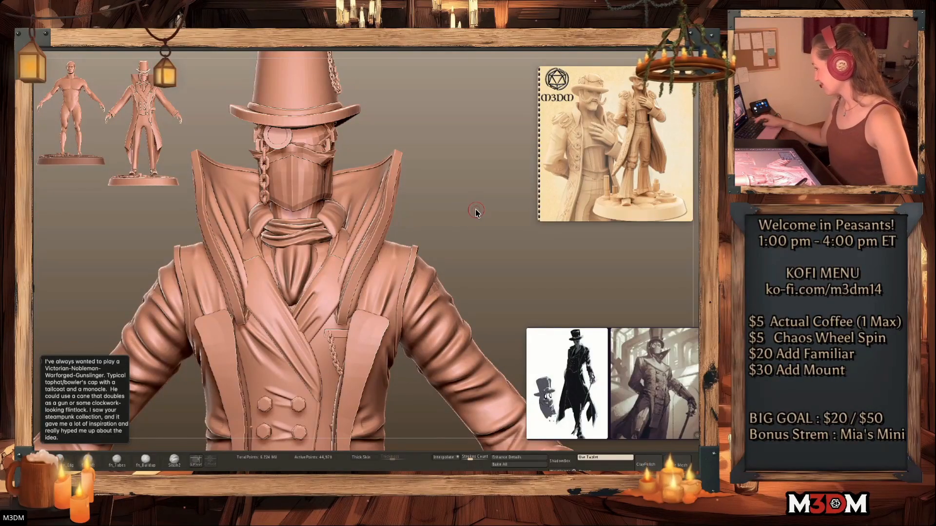
{"action": "left_click_drag", "start_coordinate": [471, 205], "coordinate": [469, 206], "text": "alt"}
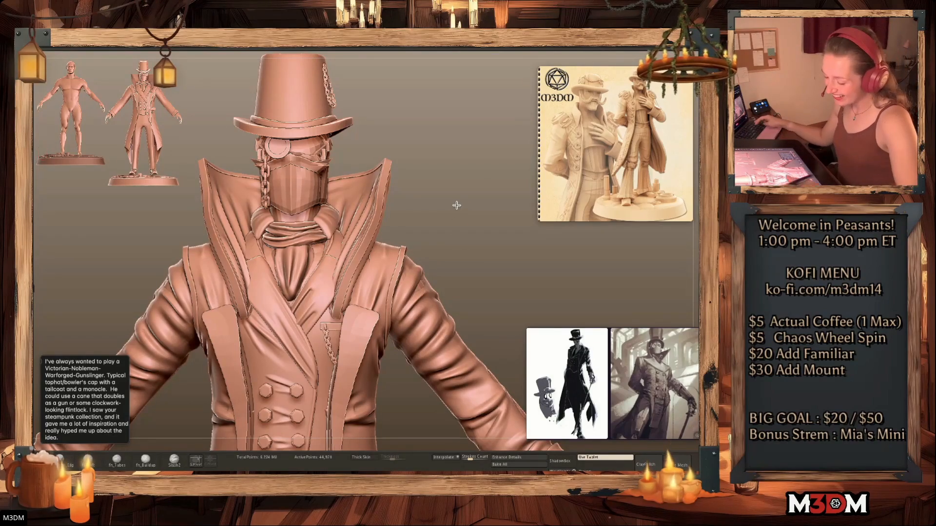
Select the front part beside the cravat and nudge its upper edge upward with a large brush
{"action": "left_click_drag", "start_coordinate": [457, 224], "coordinate": [457, 205], "text": "alt"}
{"action": "left_click", "coordinate": [266, 285], "text": "alt"}
{"action": "key", "text": "space"}
{"action": "mouse_move", "coordinate": [257, 278]}
{"action": "left_mouse_down"}
{"action": "mouse_move", "coordinate": [266, 278]}
{"action": "mouse_move", "coordinate": [262, 286]}
{"action": "mouse_move", "coordinate": [257, 270]}
{"action": "left_mouse_up"}
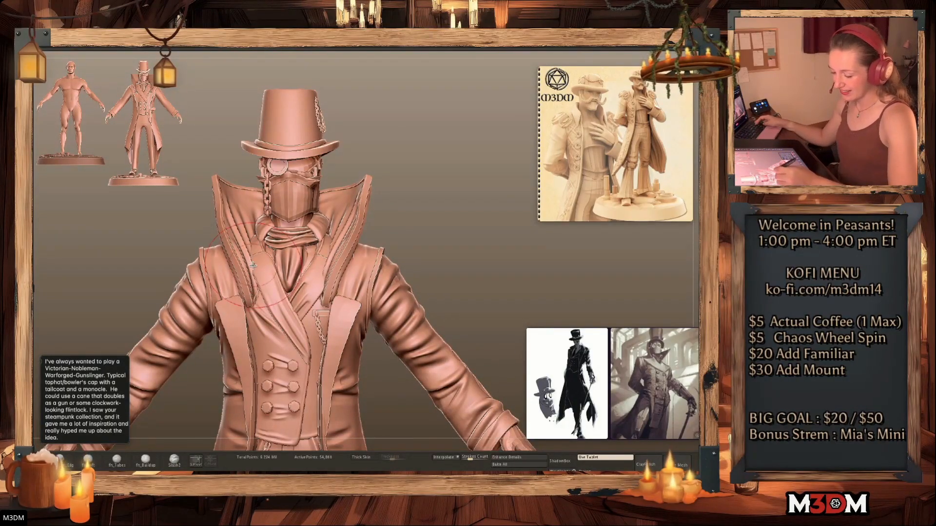
Select the coat and the neighbouring chest parts in turn and check their wireframes
{"action": "left_click", "coordinate": [317, 288], "text": "alt"}
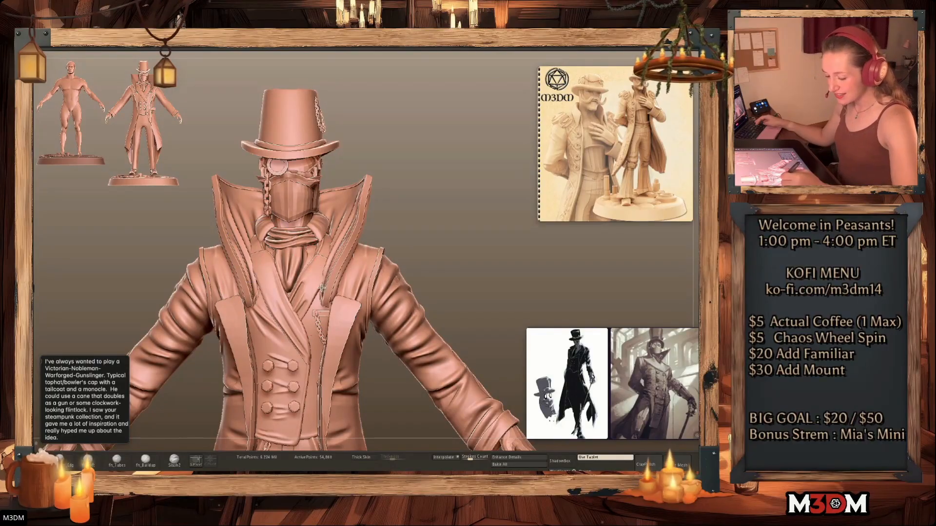
{"action": "left_click", "coordinate": [329, 303], "text": "alt"}
{"action": "left_click_drag", "start_coordinate": [330, 309], "coordinate": [337, 308]}
{"action": "key", "text": "space"}
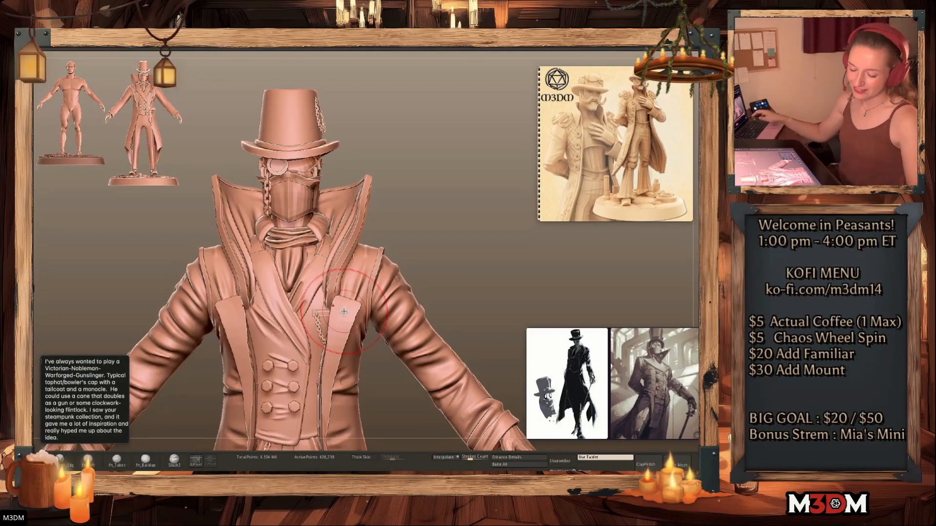
{"action": "left_click", "coordinate": [342, 312], "text": "alt"}
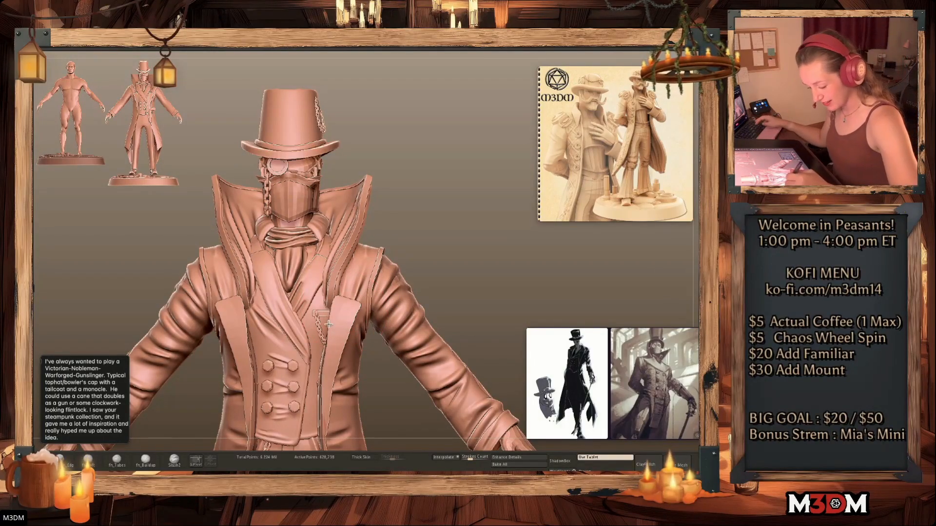
{"action": "key", "text": "shift+f"}
{"action": "key", "text": "shift+f"}
Try to pull the upper edge of the coat's tall collar outward with a large brush
{"action": "left_click", "coordinate": [352, 249], "text": "alt"}
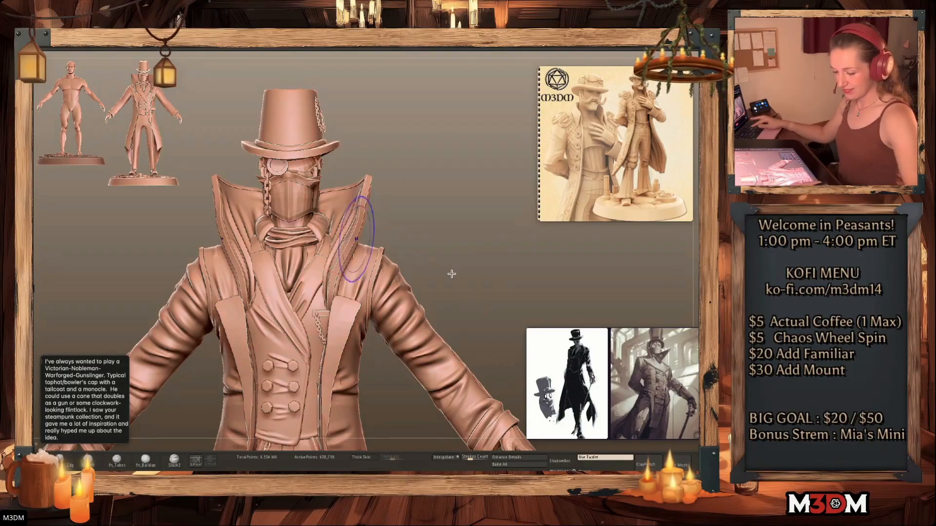
{"action": "key", "text": "shift+f"}
{"action": "key", "text": "shift+f"}
{"action": "left_click_drag", "start_coordinate": [365, 196], "coordinate": [402, 211]}
{"action": "key", "text": "ctrl+z"}
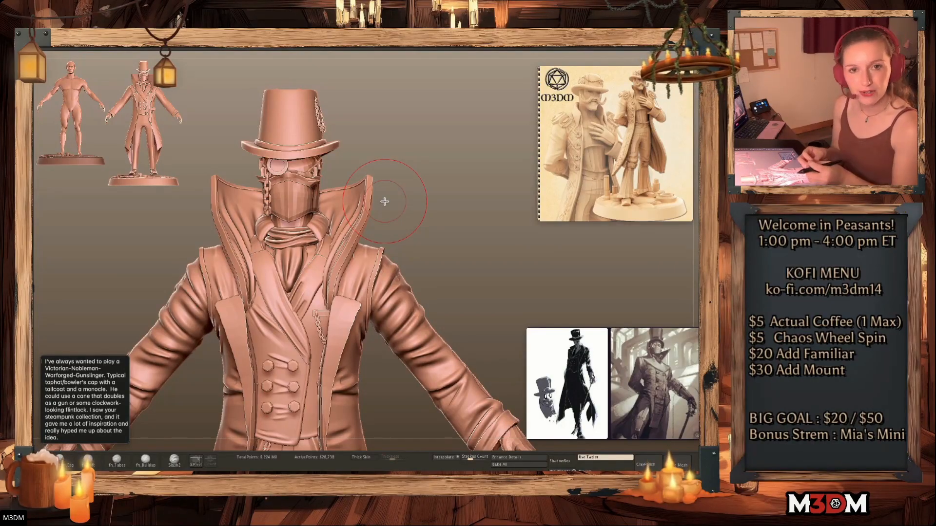
{"action": "key", "text": "shift+f"}
{"action": "key", "text": "shift+f"}
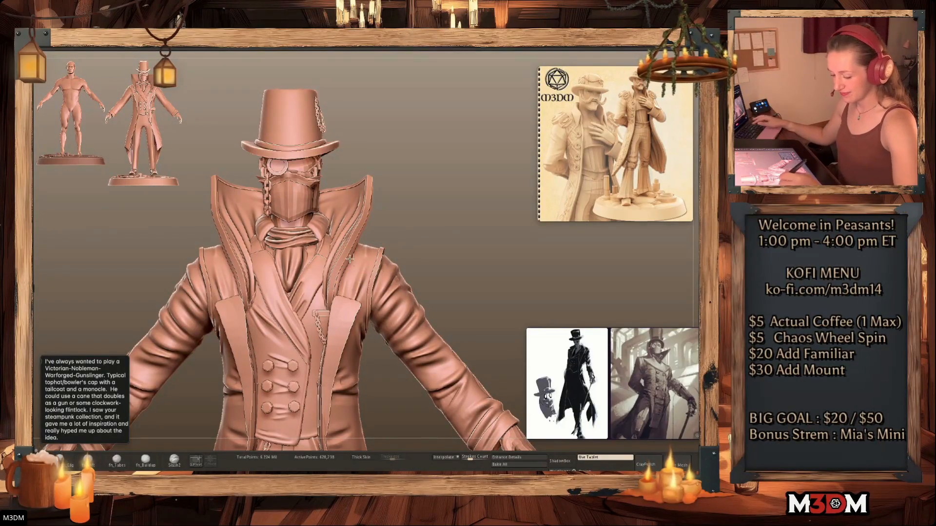
Isolate the pair of lapel strips on the coat front and compare their smoothed preview with their wireframe
{"action": "left_click", "coordinate": [342, 320], "text": "alt"}
{"action": "key", "text": "alt+s"}
{"action": "mouse_move", "coordinate": [461, 313]}
{"action": "left_mouse_down"}
{"action": "mouse_move", "coordinate": [465, 330]}
{"action": "mouse_move", "coordinate": [477, 282]}
{"action": "left_mouse_up"}
{"action": "key", "text": "shift+f"}
{"action": "key", "text": "shift+f"}
{"action": "key", "text": "d"}
{"action": "key", "text": "shift+d"}
{"action": "key", "text": "shift+f"}
{"action": "key", "text": "shift+f"}
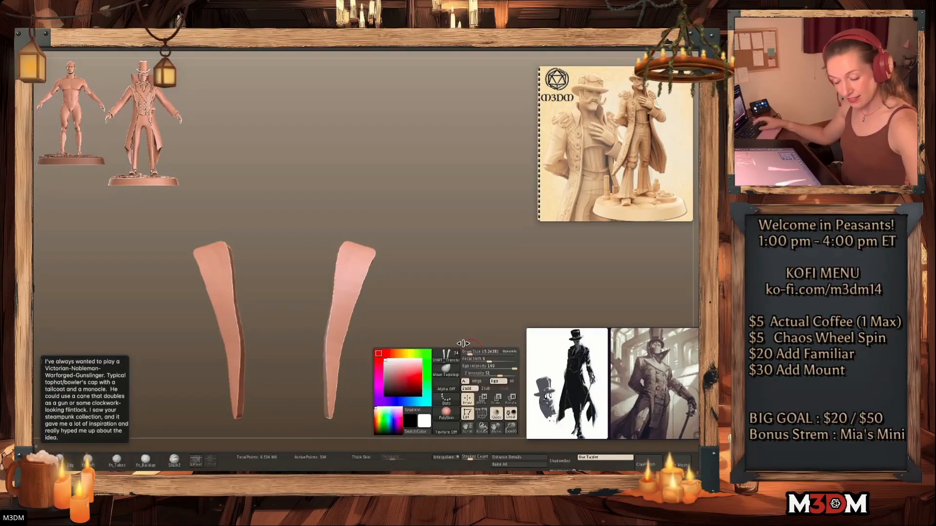
{"action": "key", "text": "shift+f"}
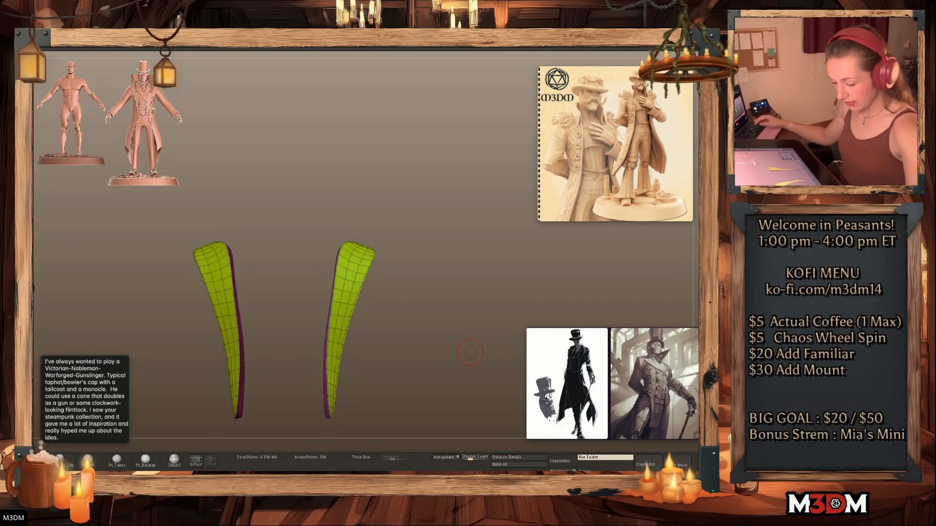
{"action": "key", "text": "shift+f"}
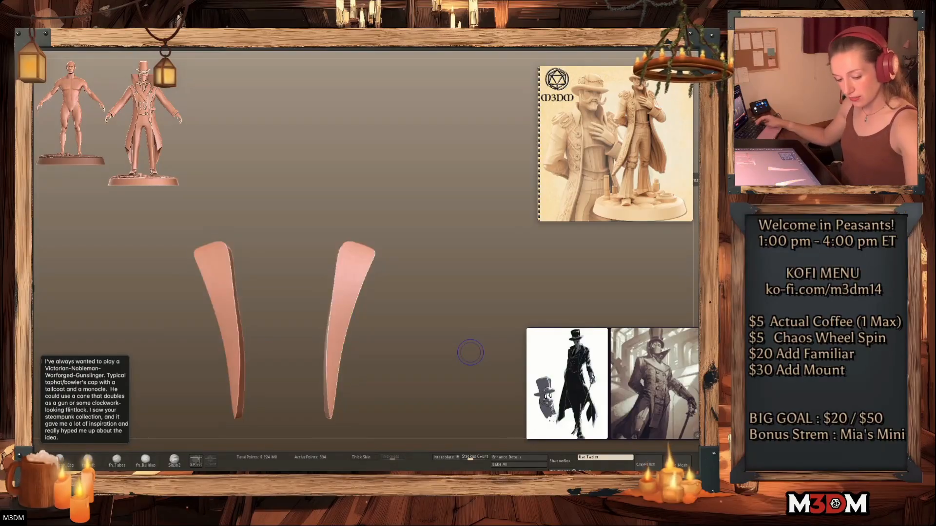
Insert edge loops along the isolated lapel strips with the ZModeler brush and bring back the whole figure
{"action": "left_click_drag", "start_coordinate": [470, 352], "coordinate": [371, 273]}
{"action": "key", "text": "shift+f"}
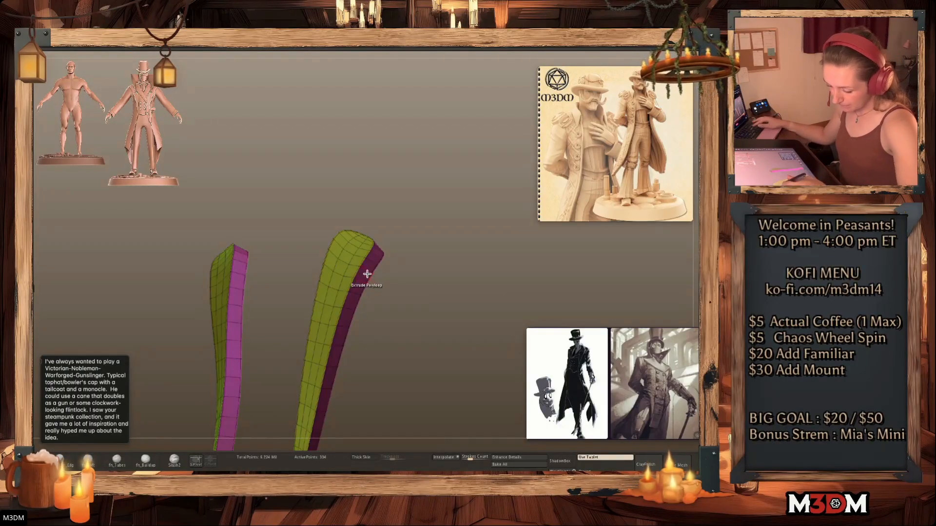
{"action": "key", "text": "space"}
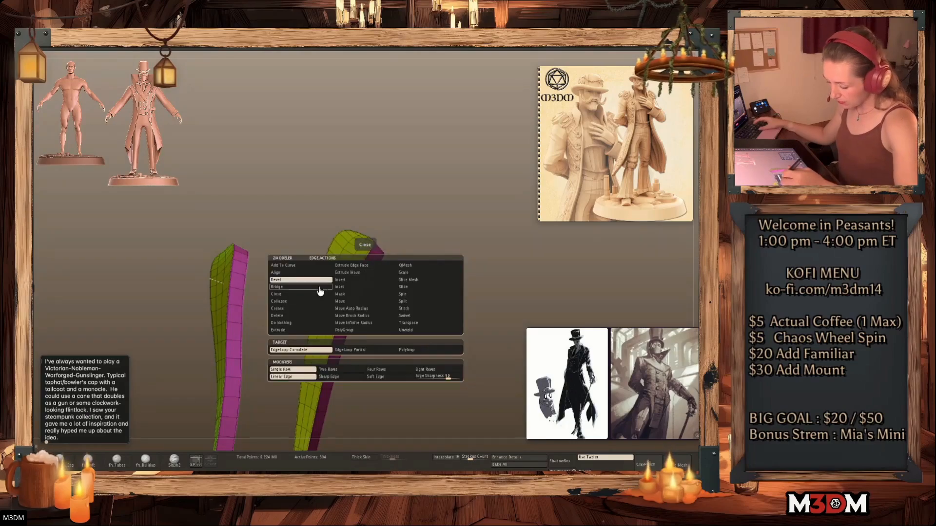
{"action": "left_click", "coordinate": [355, 280]}
{"action": "left_click", "coordinate": [367, 265]}
{"action": "left_click", "coordinate": [366, 262]}
{"action": "left_click_drag", "start_coordinate": [400, 259], "coordinate": [367, 267]}
{"action": "key", "text": "ctrl+z"}
{"action": "key", "text": "shift+f"}
{"action": "left_click_drag", "start_coordinate": [416, 288], "coordinate": [406, 253]}
{"action": "key", "text": "shift+f"}
{"action": "key", "text": "space"}
{"action": "key", "text": "shift+f"}
{"action": "key", "text": "shift+s"}
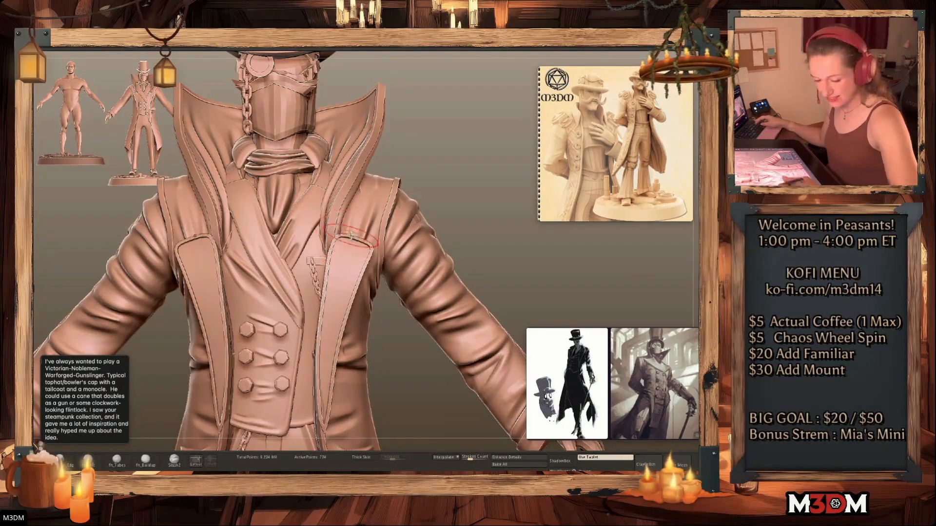
Resize the brush and pull the upper outer corners of both lapels outward into sharper points
{"action": "key", "text": "space"}
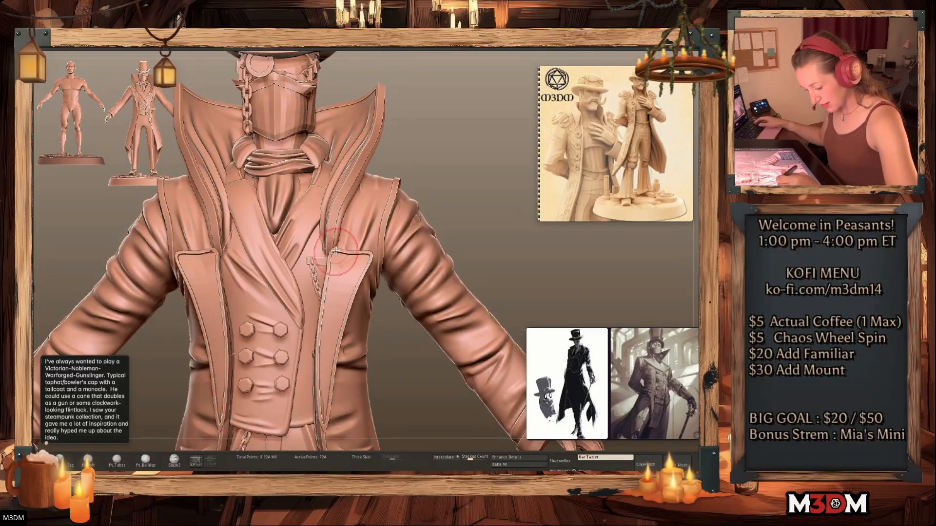
{"action": "left_click_drag", "start_coordinate": [369, 258], "coordinate": [378, 261]}
{"action": "key", "text": "space"}
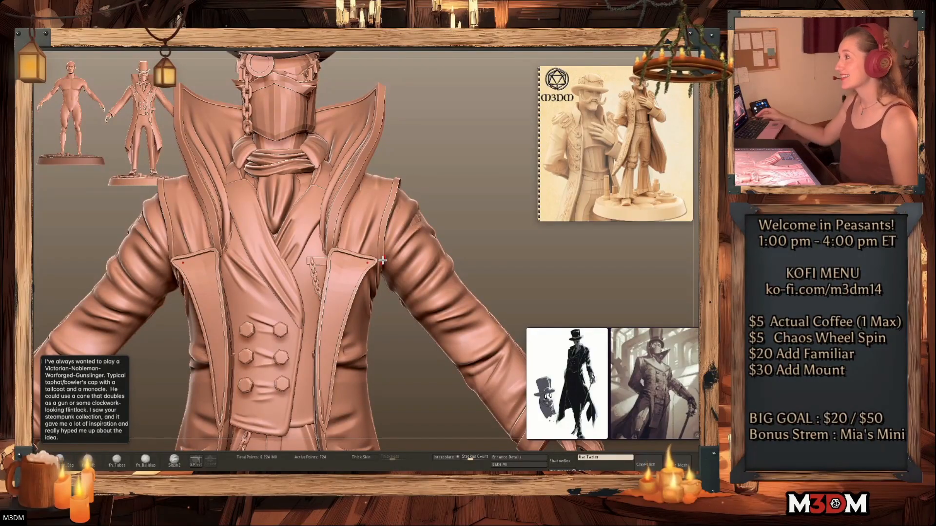
{"action": "left_click_drag", "start_coordinate": [499, 227], "coordinate": [485, 240]}
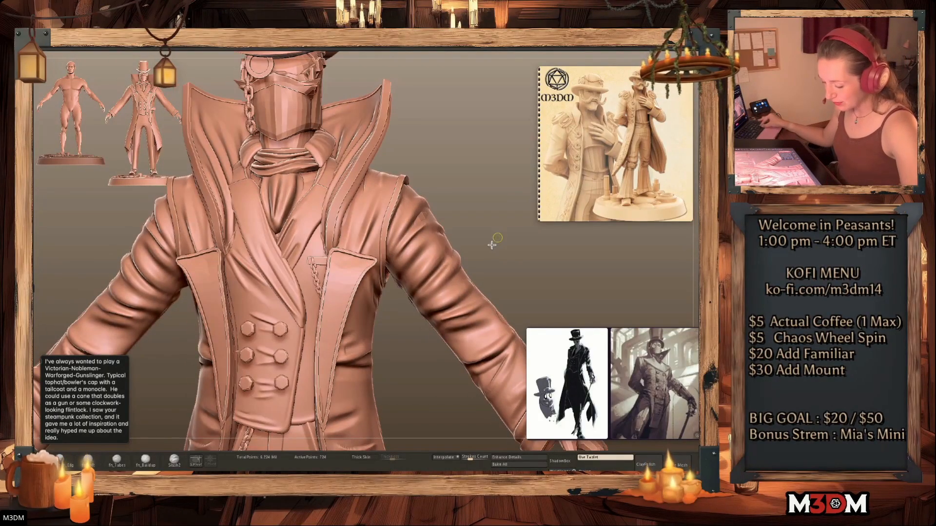
Subdivide the lapels twice, adjust the brush and check the wireframe of the refined mesh
{"action": "key", "text": "d"}
{"action": "key", "text": "d"}
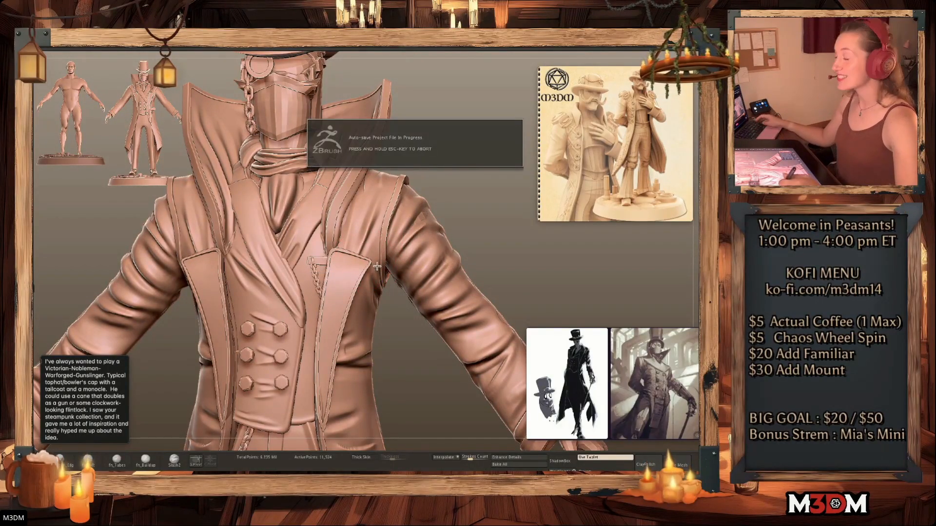
{"action": "key", "text": "space"}
{"action": "key", "text": "space"}
{"action": "key", "text": "space"}
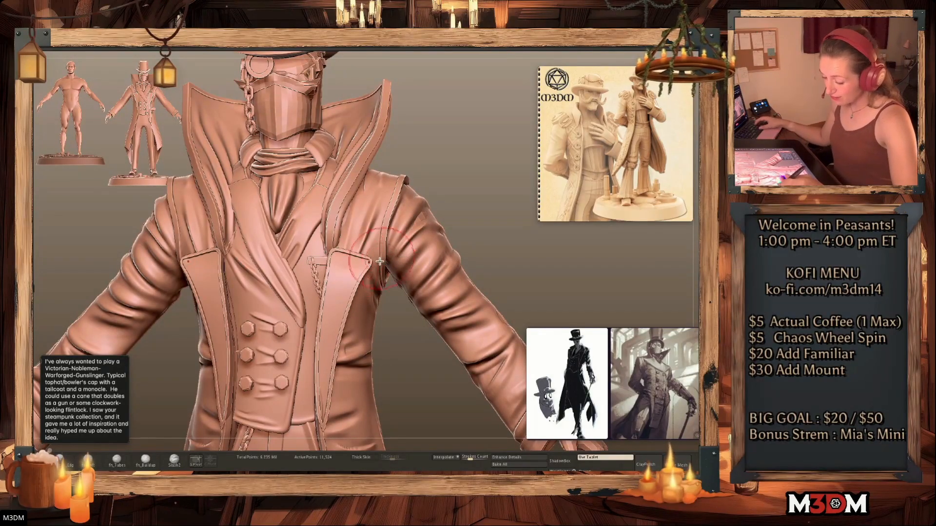
{"action": "key", "text": "shift+f"}
{"action": "key", "text": "shift+f"}
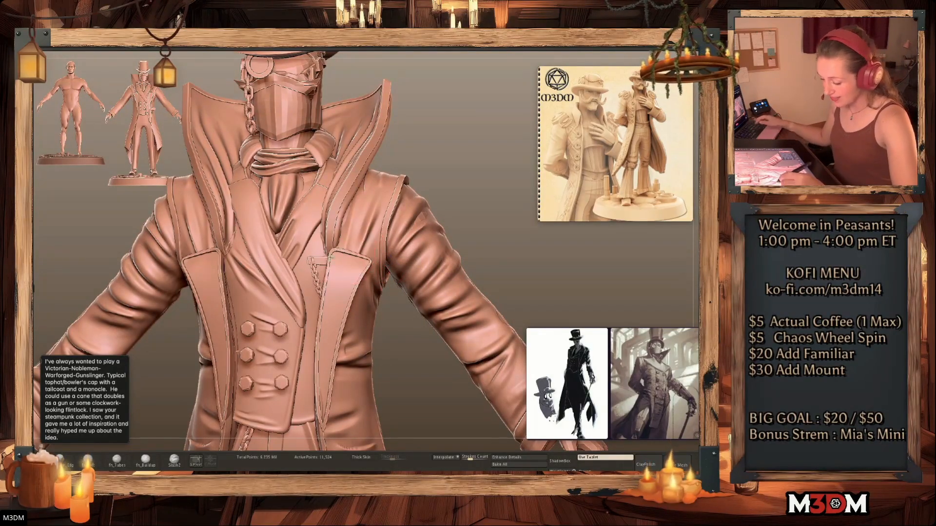
{"action": "key", "text": "shift+f"}
{"action": "key", "text": "shift+f"}
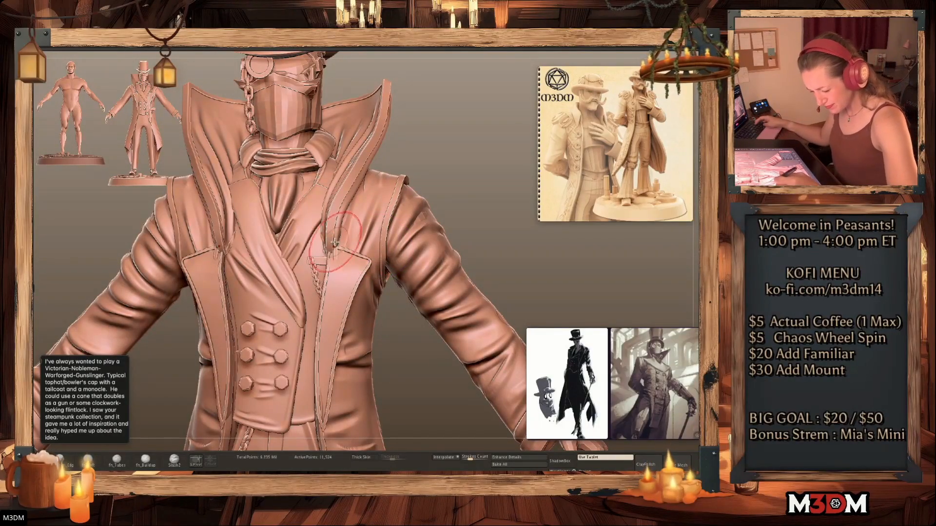
Try to reshape the area where the lapel's upper inner corner meets the coat, adjusting the brush
{"action": "key", "text": "space"}
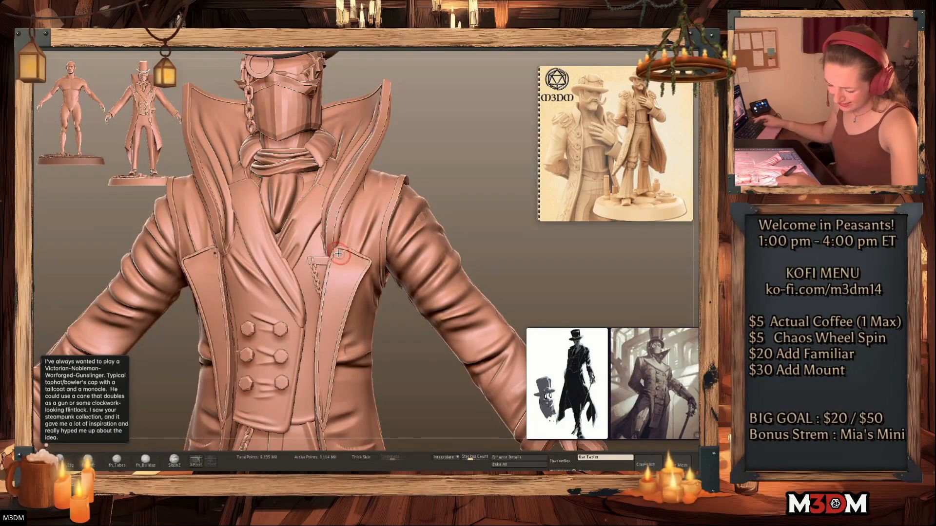
{"action": "key", "text": "space"}
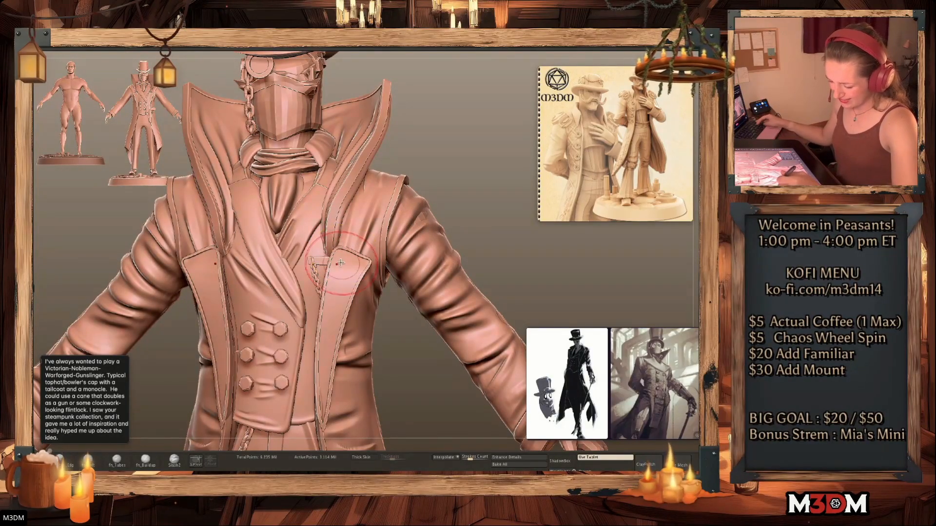
{"action": "left_click", "coordinate": [338, 249], "text": "alt"}
{"action": "left_click_drag", "start_coordinate": [337, 248], "coordinate": [330, 267]}
{"action": "key", "text": "ctrl+z"}
{"action": "key", "text": "ctrl+z"}
{"action": "left_click", "coordinate": [426, 374], "text": "ctrl"}
{"action": "left_click", "coordinate": [426, 374], "text": "ctrl"}
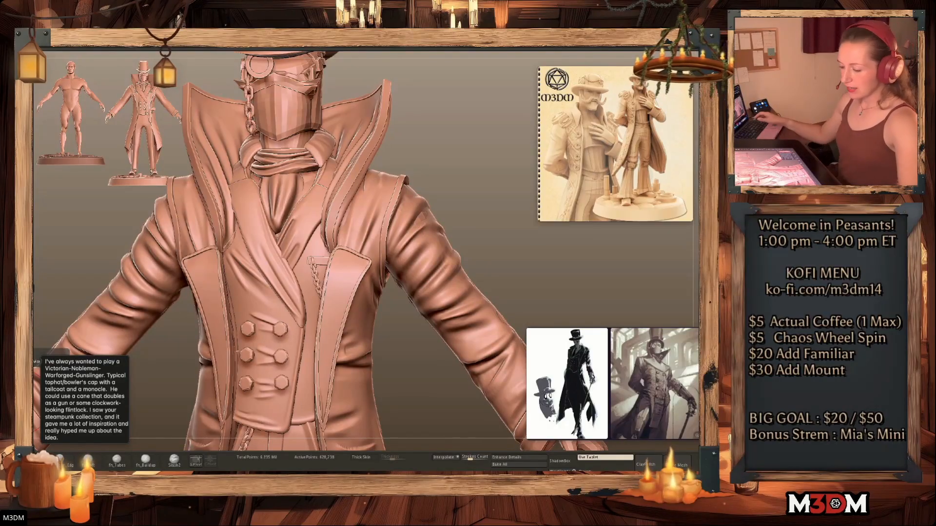
Frame the full figure and save the project as Nobleman Warforged.zpr in the A_WIP folder, replacing the existing file
{"action": "key", "text": "f"}
{"action": "key", "text": "f"}
{"action": "left_click_drag", "start_coordinate": [510, 273], "coordinate": [476, 292]}
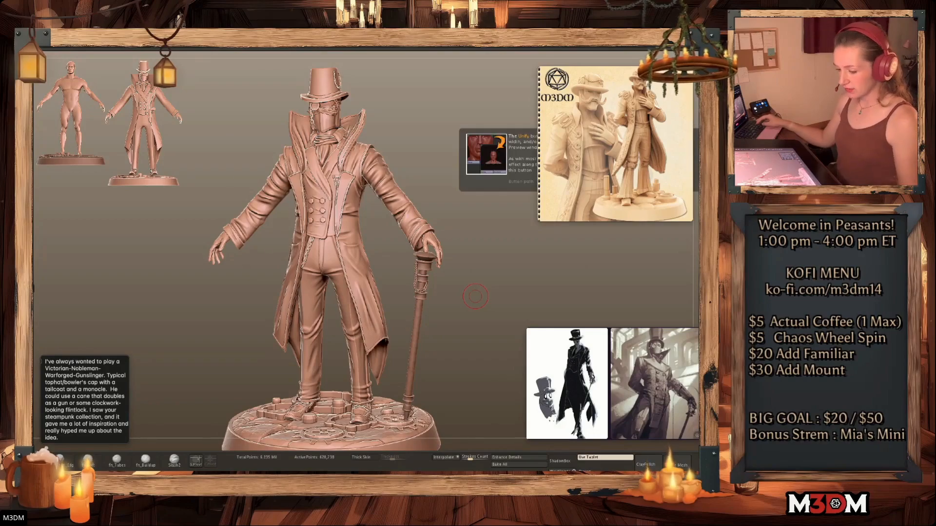
{"action": "key", "text": "super+s"}
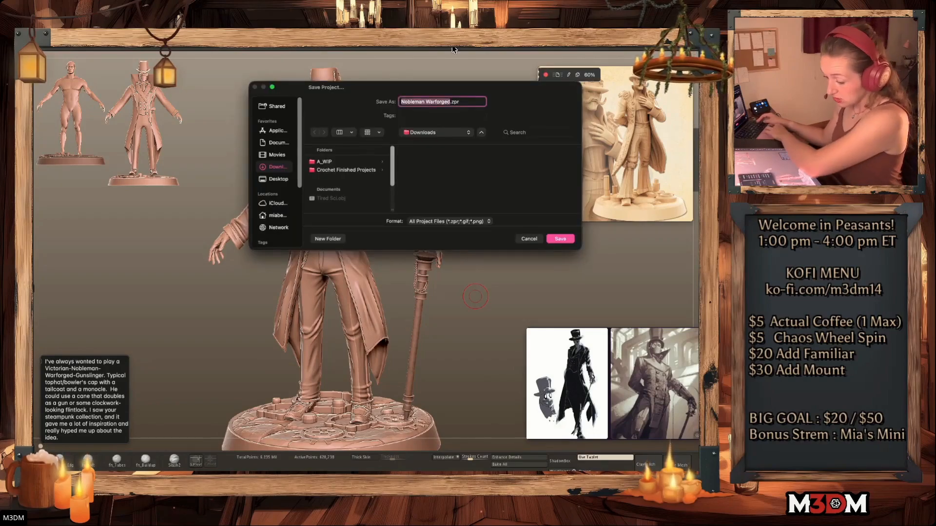
{"action": "left_click", "coordinate": [335, 163]}
{"action": "scroll", "coordinate": [440, 186], "scroll_direction": "down", "scroll_amount": 2}
{"action": "left_click", "coordinate": [560, 239]}
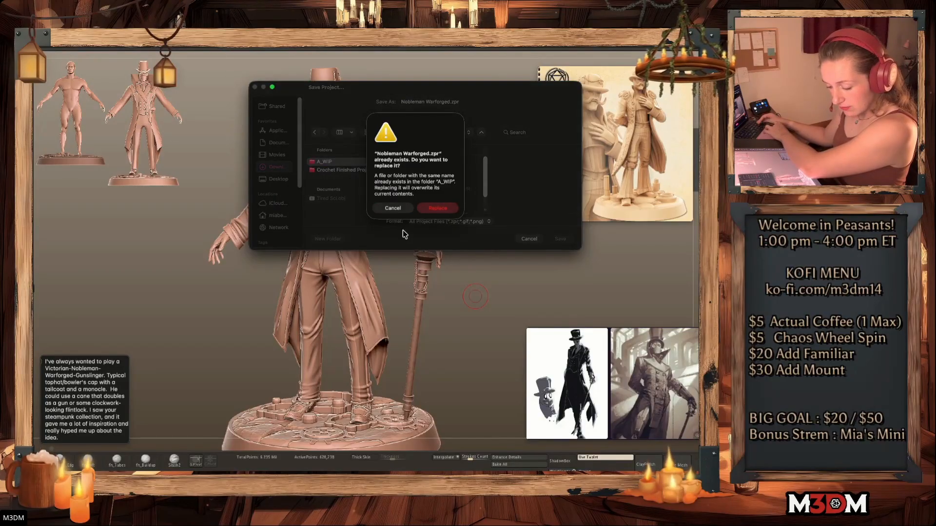
{"action": "left_click", "coordinate": [438, 208]}
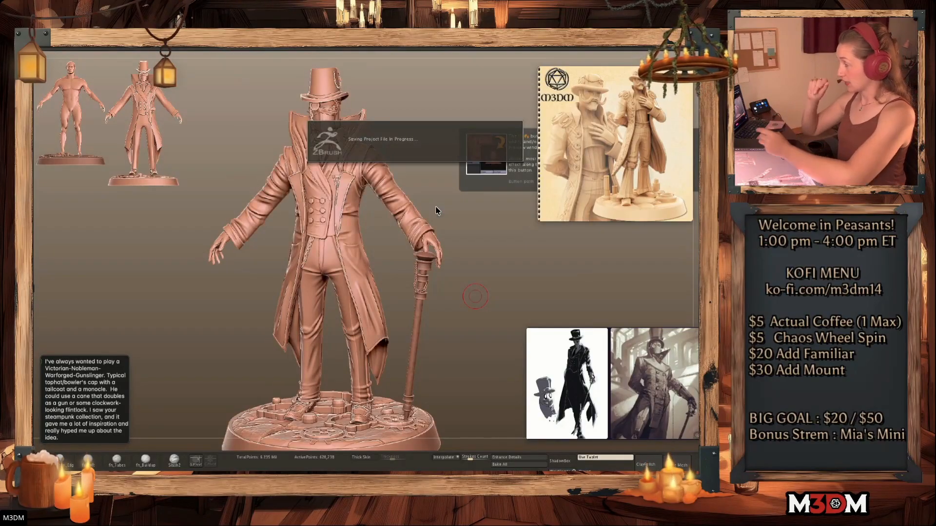
Open the project Felsheesh.ZPR from the A_WIP folder and frame its model
{"action": "left_click", "coordinate": [127, 48]}
{"action": "left_click", "coordinate": [130, 49]}
{"action": "left_click", "coordinate": [413, 180]}
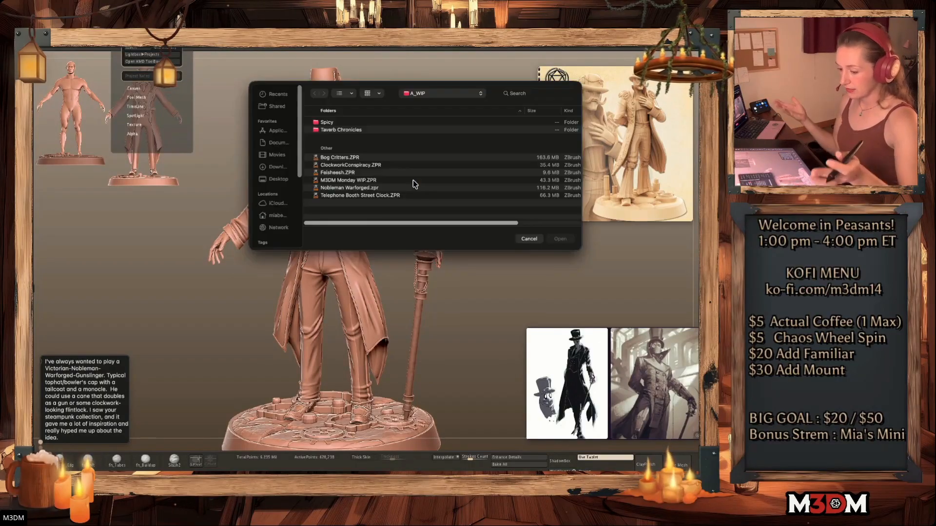
{"action": "left_click", "coordinate": [365, 173]}
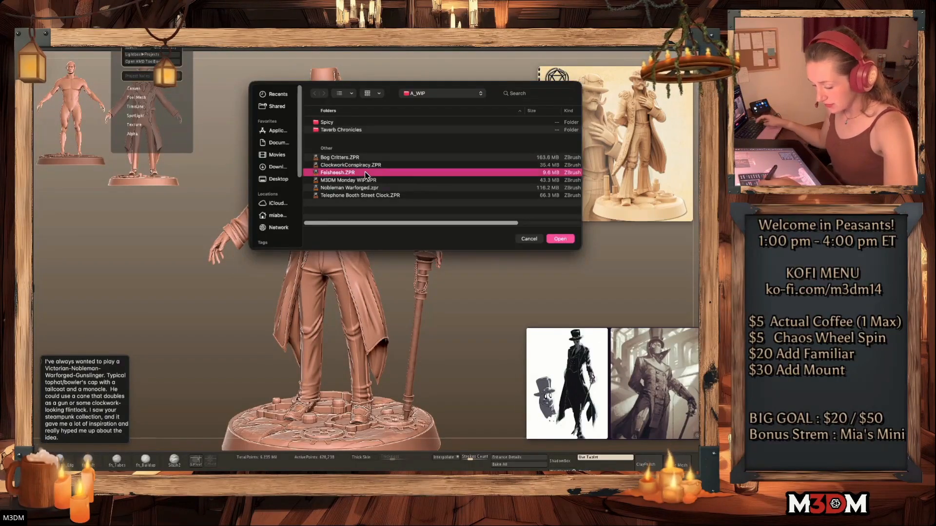
{"action": "double_click", "coordinate": [364, 172]}
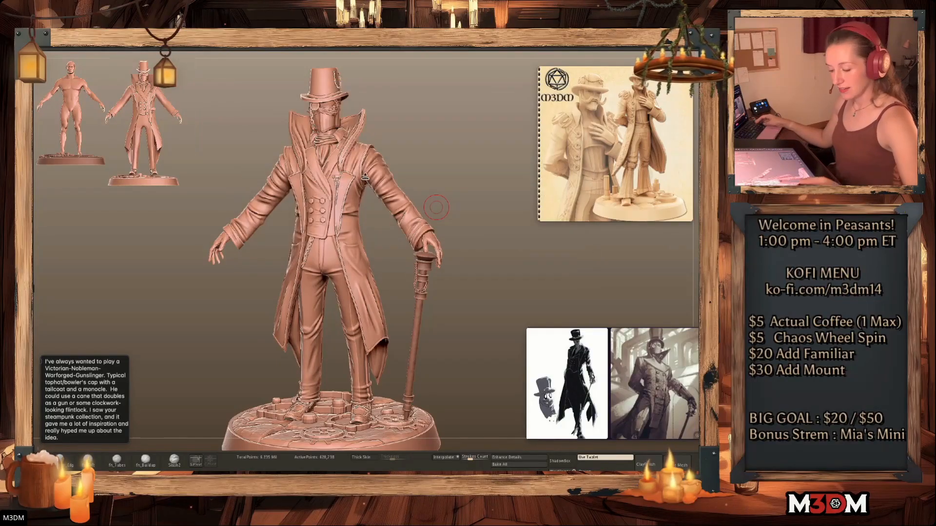
{"action": "left_click_drag", "start_coordinate": [478, 409], "coordinate": [467, 372], "text": "alt"}
{"action": "left_click", "coordinate": [385, 248], "text": "alt"}
{"action": "left_click_drag", "start_coordinate": [481, 403], "coordinate": [497, 386]}
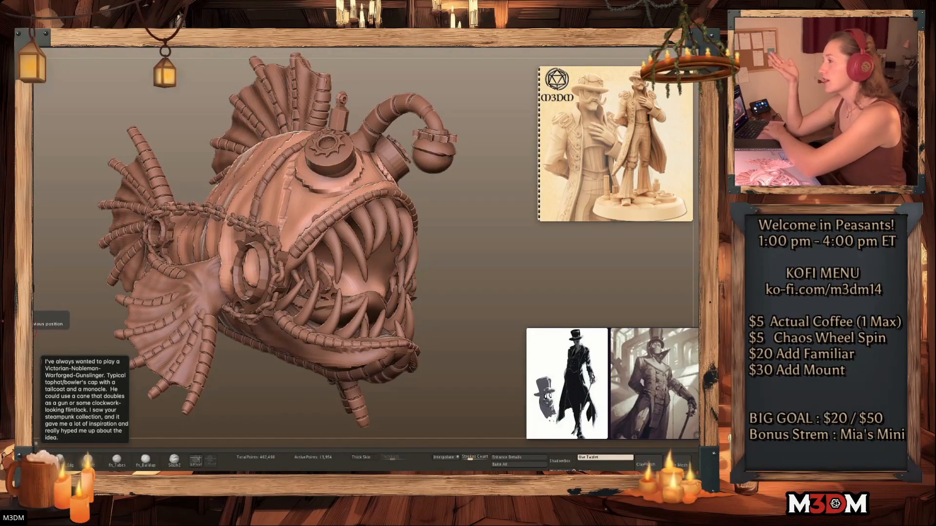
View the character mood board over the canvas and move it out of the way again
{"action": "left_click_drag", "start_coordinate": [34, 47], "coordinate": [308, 59]}
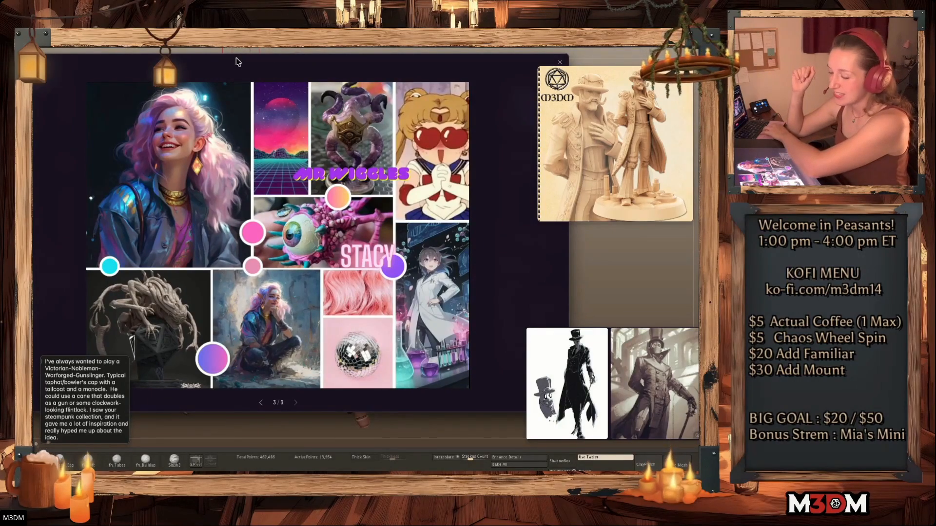
{"action": "left_click_drag", "start_coordinate": [236, 59], "coordinate": [214, 47]}
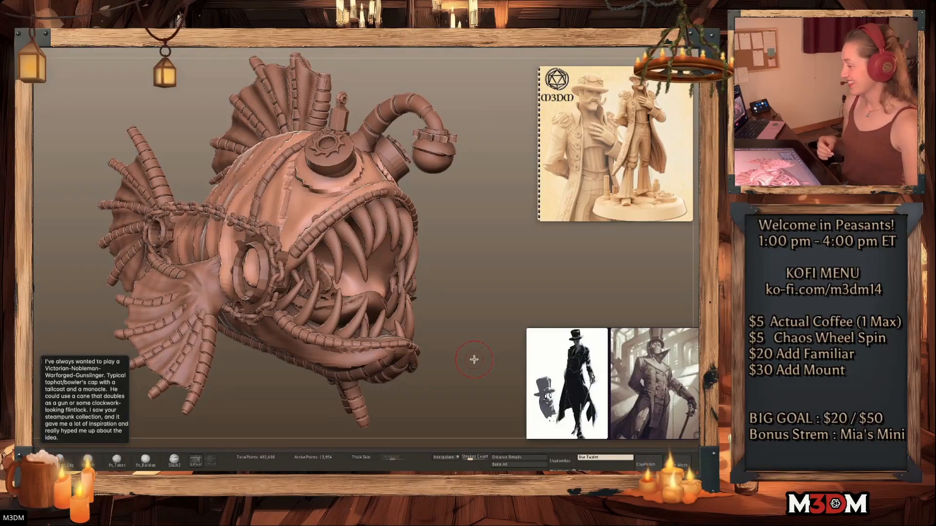
Examine the mechanical anglerfish from the front side and check the wireframe of its body
{"action": "key", "text": "shift+f"}
{"action": "key", "text": "shift+f"}
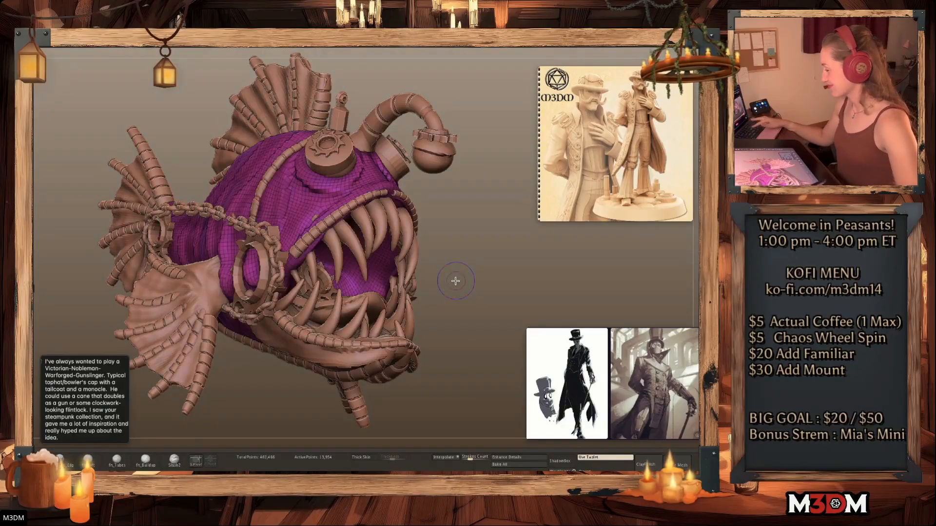
{"action": "left_click_drag", "start_coordinate": [477, 283], "coordinate": [436, 271]}
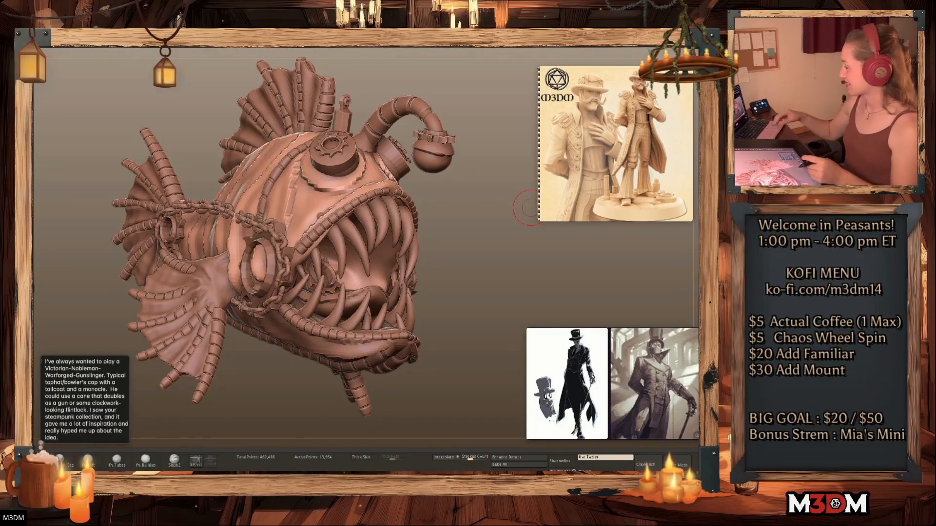
{"action": "key", "text": "shift+f"}
{"action": "key", "text": "shift+f"}
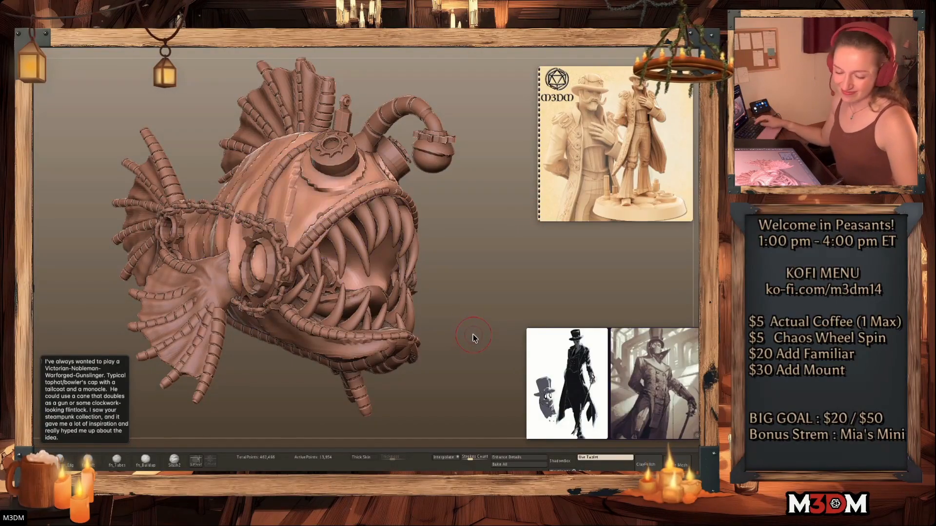
Open the project Nobleman Warforged.zpr from the A_WIP folder and frame the full gunslinger figure with its base
{"action": "left_click_drag", "start_coordinate": [473, 333], "coordinate": [455, 341]}
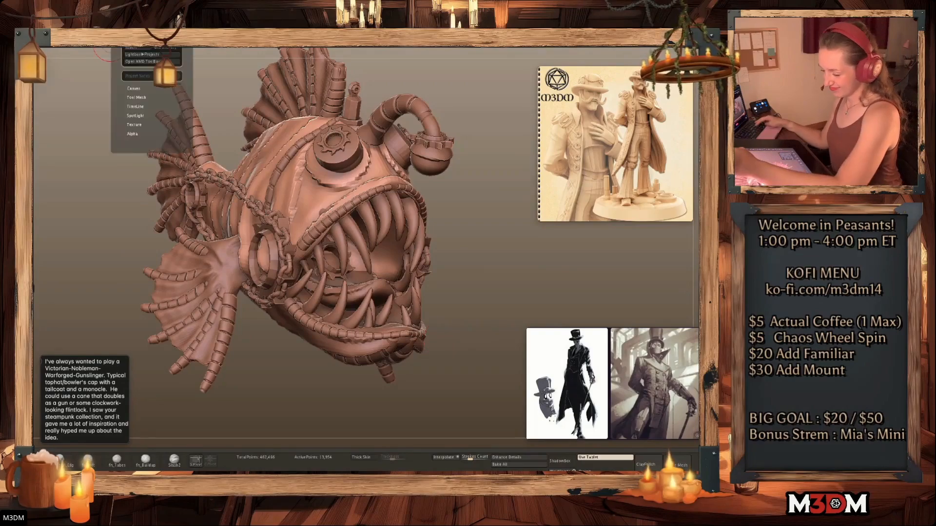
{"action": "left_click", "coordinate": [135, 41]}
{"action": "left_click", "coordinate": [414, 183]}
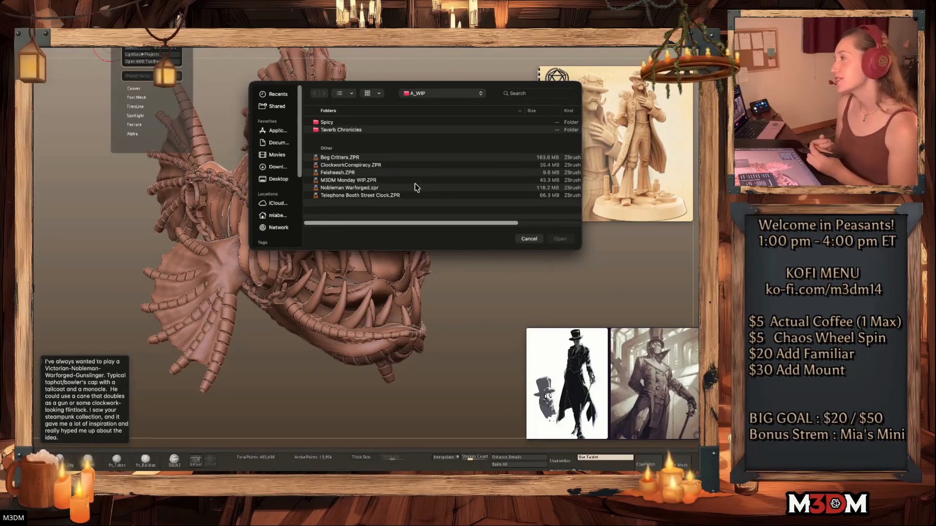
{"action": "left_click", "coordinate": [374, 165]}
{"action": "left_click", "coordinate": [379, 180]}
{"action": "double_click", "coordinate": [380, 188]}
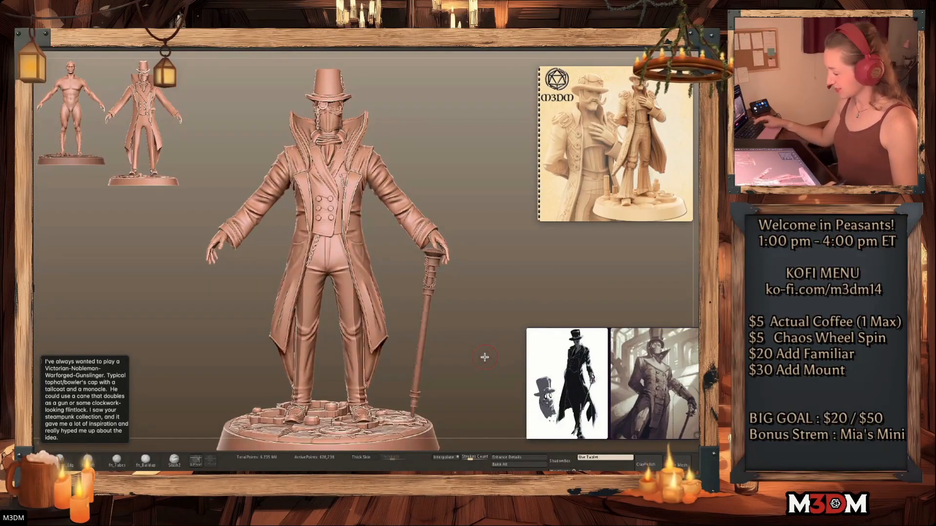
{"action": "left_click_drag", "start_coordinate": [485, 359], "coordinate": [479, 348], "text": "alt"}
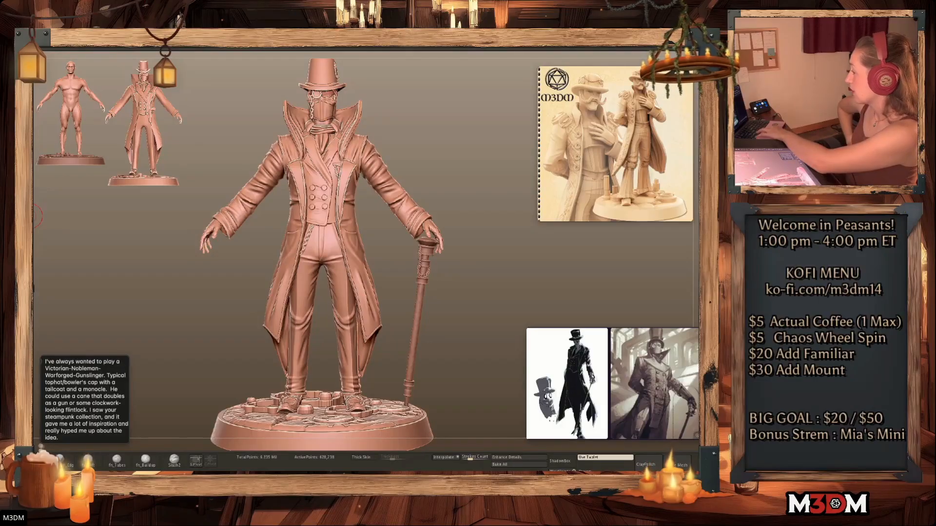
Switch to the browser and view the image Cherry Blossom Druid Centaur Vault.jpg over the canvas
{"action": "left_click_drag", "start_coordinate": [357, 212], "coordinate": [382, 218]}
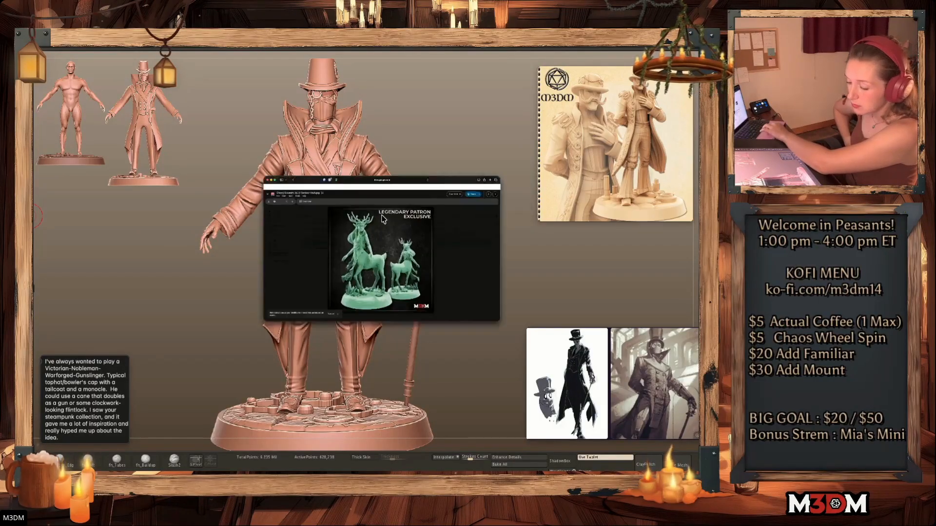
{"action": "left_click_drag", "start_coordinate": [506, 142], "coordinate": [478, 94]}
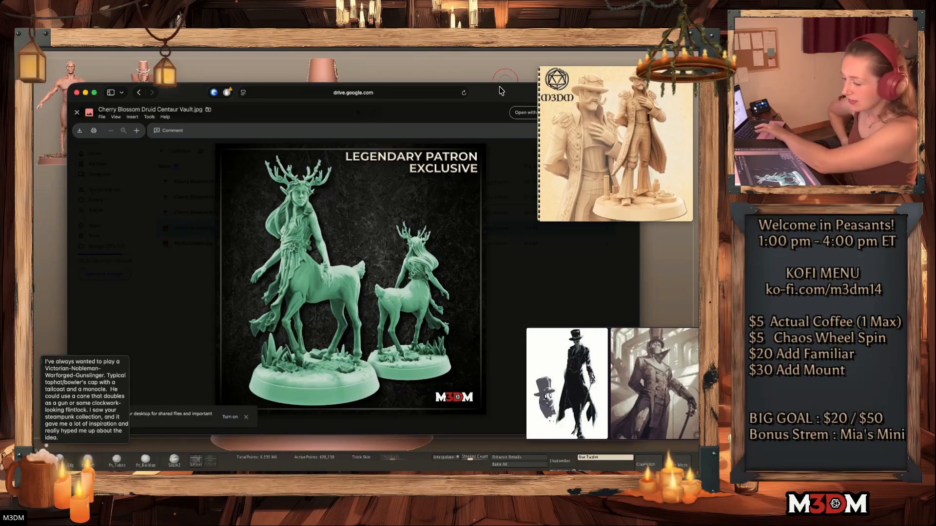
{"action": "left_click_drag", "start_coordinate": [502, 91], "coordinate": [491, 54]}
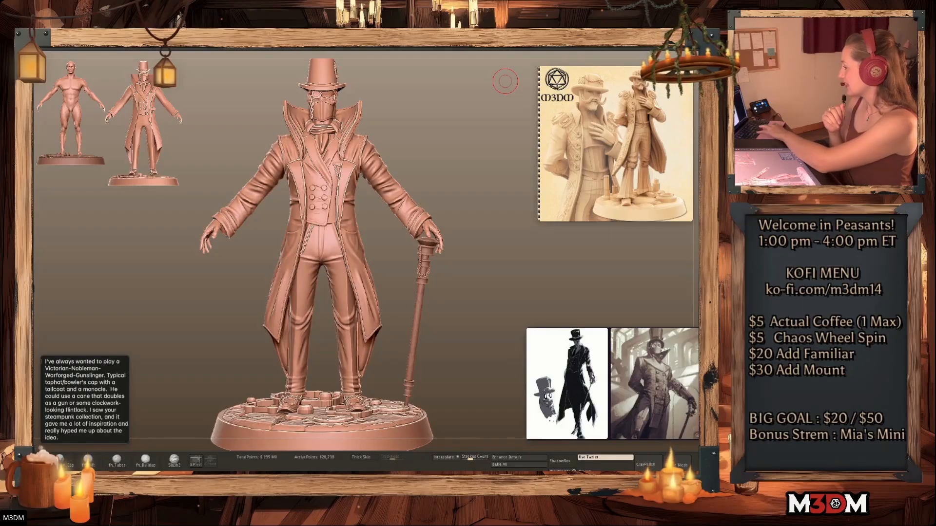
Look through the Centaur Druid folder's turntable GIF and its images Centaur Druid (1).jpg and Centaur Druid.jpg in Google Drive
{"action": "key", "text": "super+Tab"}
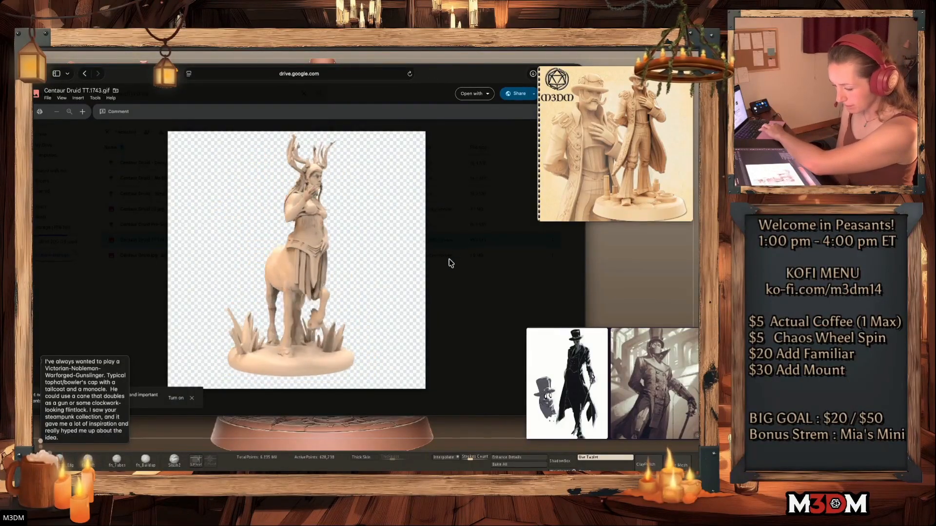
{"action": "left_click", "coordinate": [442, 278]}
{"action": "double_click", "coordinate": [213, 210]}
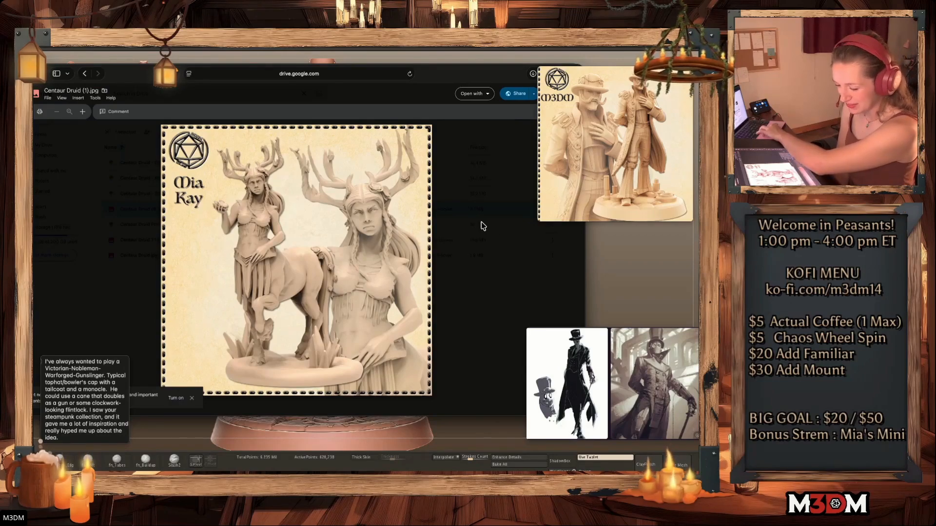
{"action": "left_click", "coordinate": [462, 219]}
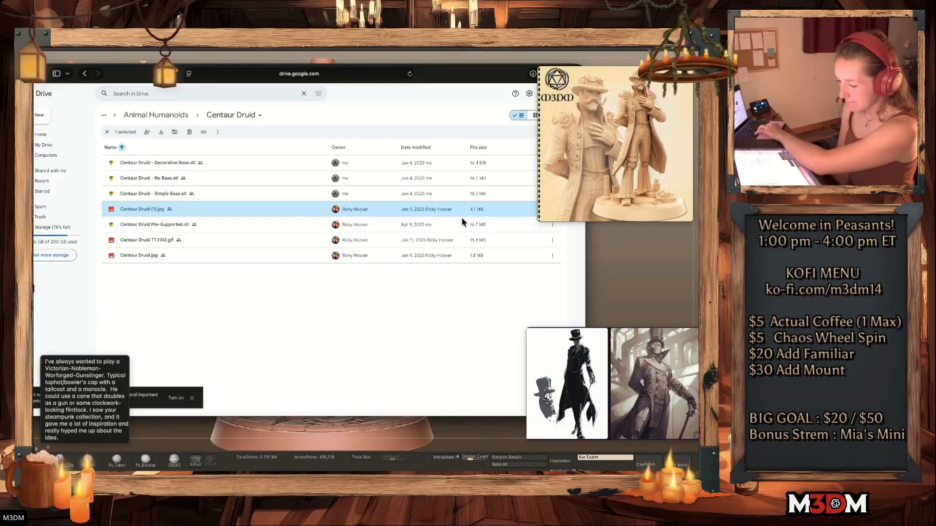
{"action": "double_click", "coordinate": [209, 253]}
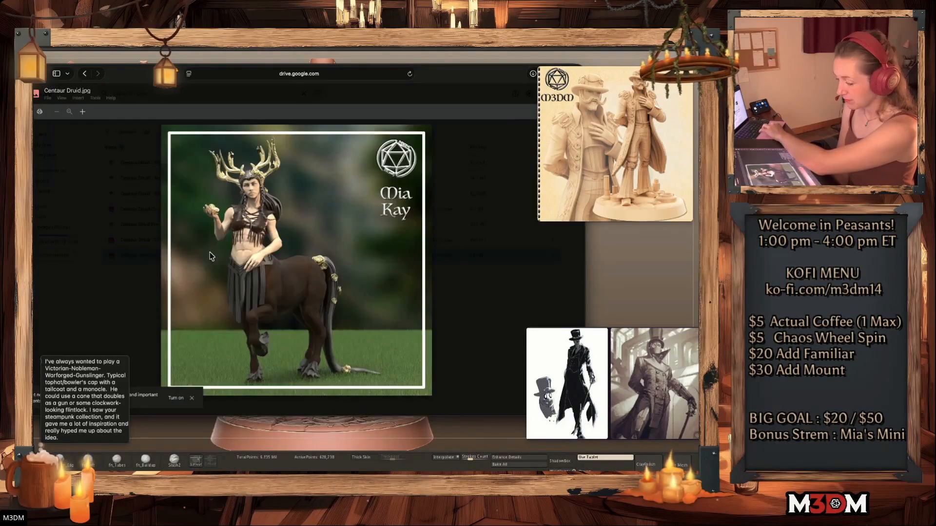
{"action": "left_click", "coordinate": [472, 215]}
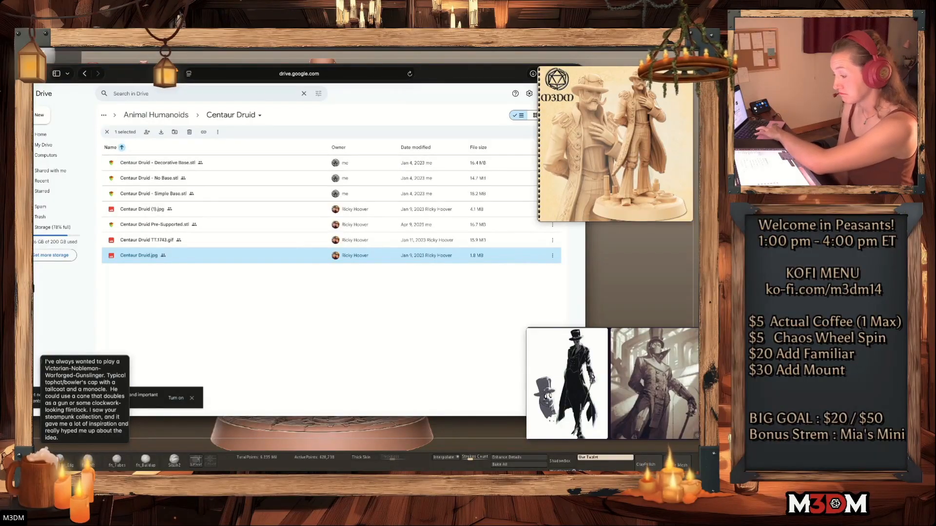
{"action": "left_click", "coordinate": [28, 74]}
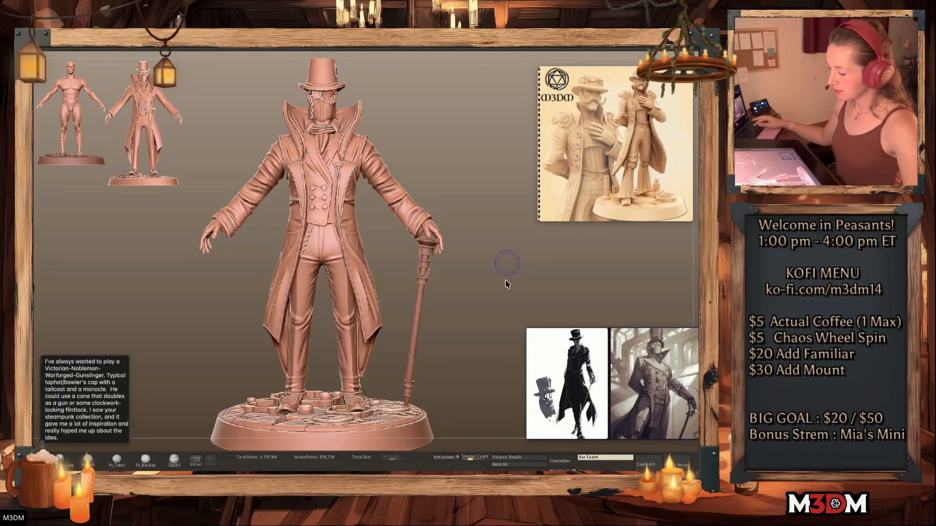
Save the gunslinger project as Nobleman Warforged.zpr in the A_WIP folder, replacing the existing file
{"action": "left_click_drag", "start_coordinate": [495, 298], "coordinate": [499, 297]}
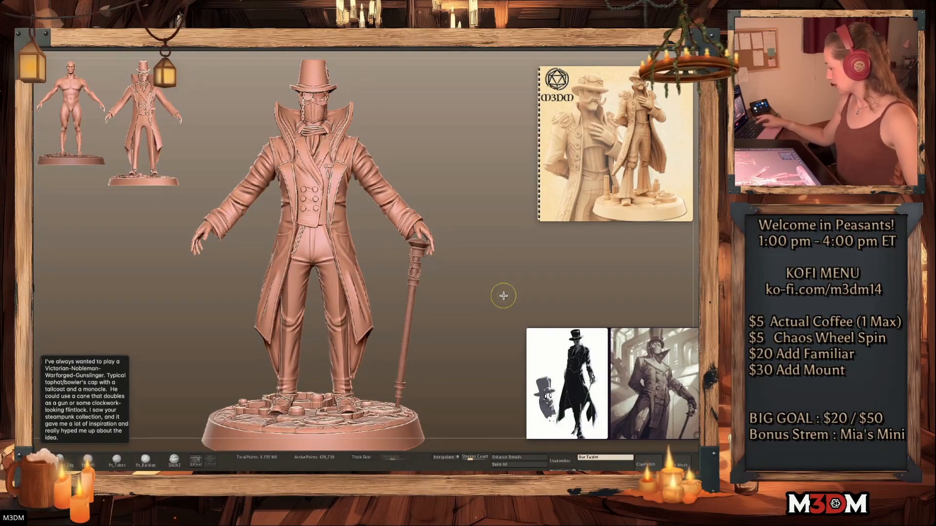
{"action": "key", "text": "super+s"}
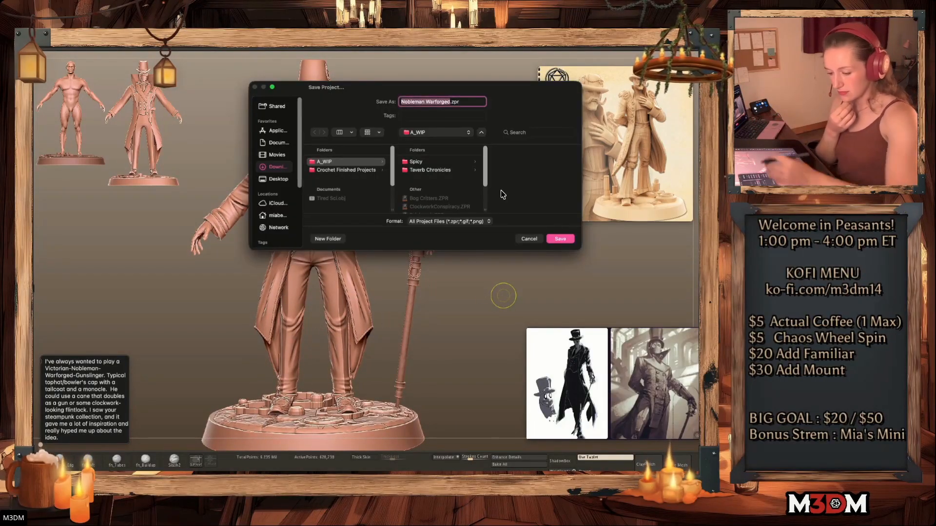
{"action": "scroll", "coordinate": [502, 194], "scroll_direction": "down", "scroll_amount": 3}
{"action": "left_click", "coordinate": [559, 239]}
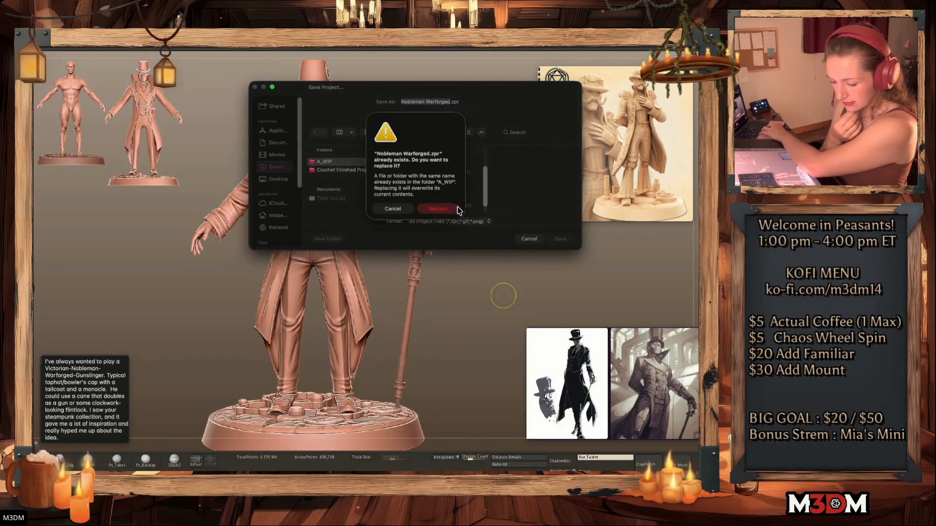
{"action": "left_click", "coordinate": [441, 210]}
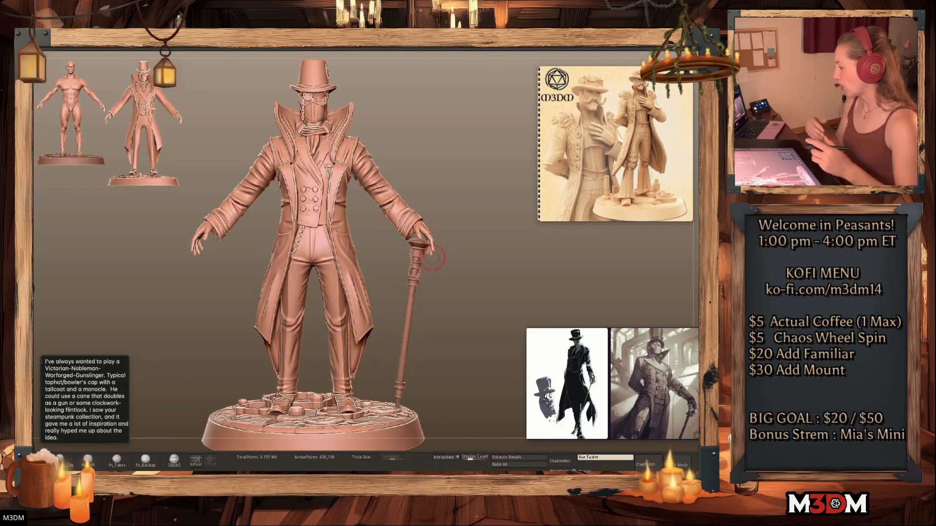
Open the project Felsheesh.ZPR from the A_WIP folder and bring its anglerfish model into view
{"action": "left_click_drag", "start_coordinate": [455, 315], "coordinate": [453, 316]}
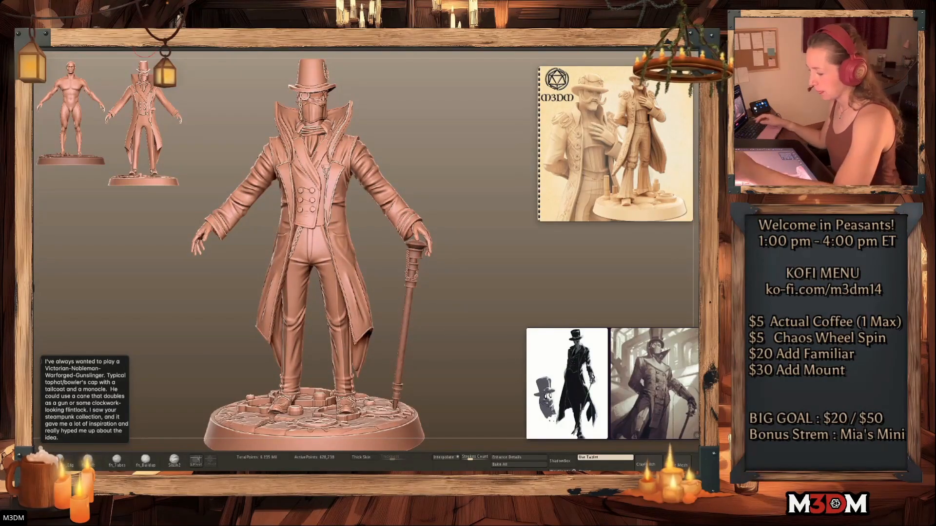
{"action": "left_click", "coordinate": [139, 20]}
{"action": "left_click", "coordinate": [432, 184]}
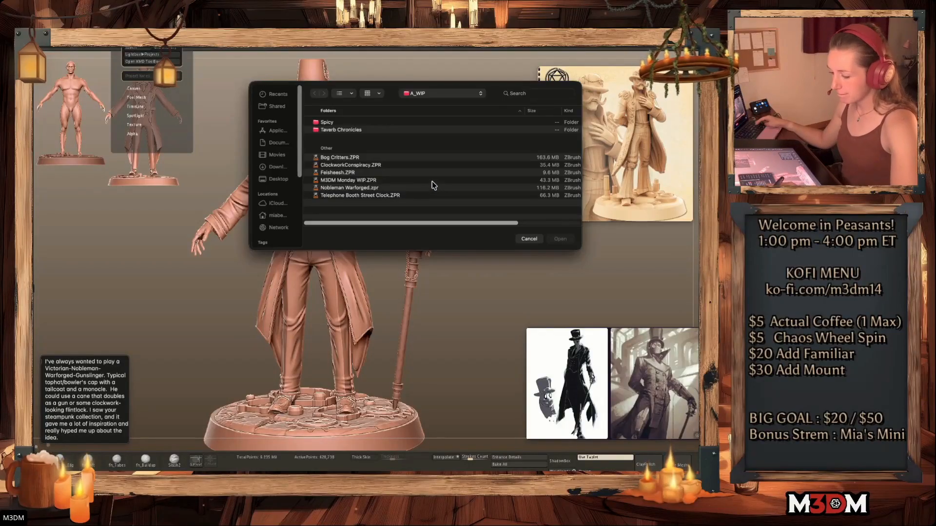
{"action": "double_click", "coordinate": [379, 173]}
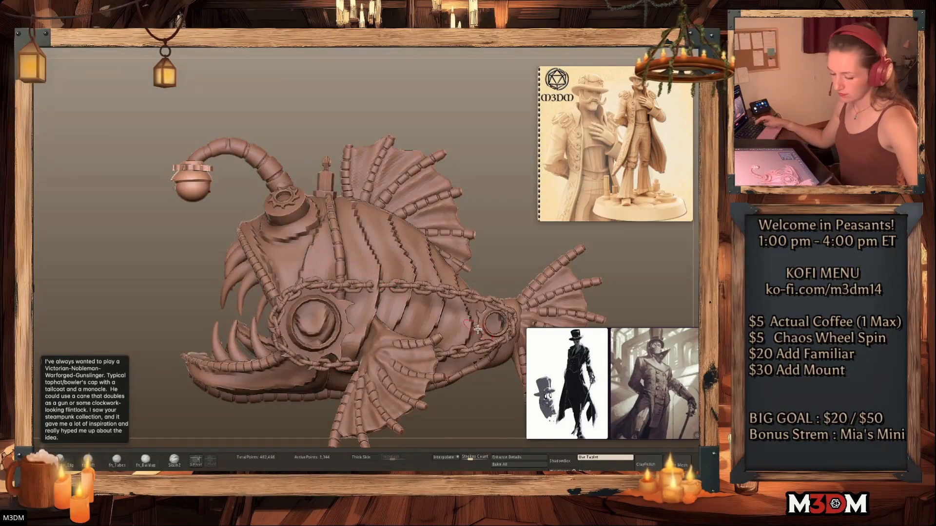
{"action": "left_click_drag", "start_coordinate": [498, 255], "coordinate": [481, 245], "text": "alt"}
{"action": "left_click_drag", "start_coordinate": [527, 266], "coordinate": [481, 240], "text": "alt"}
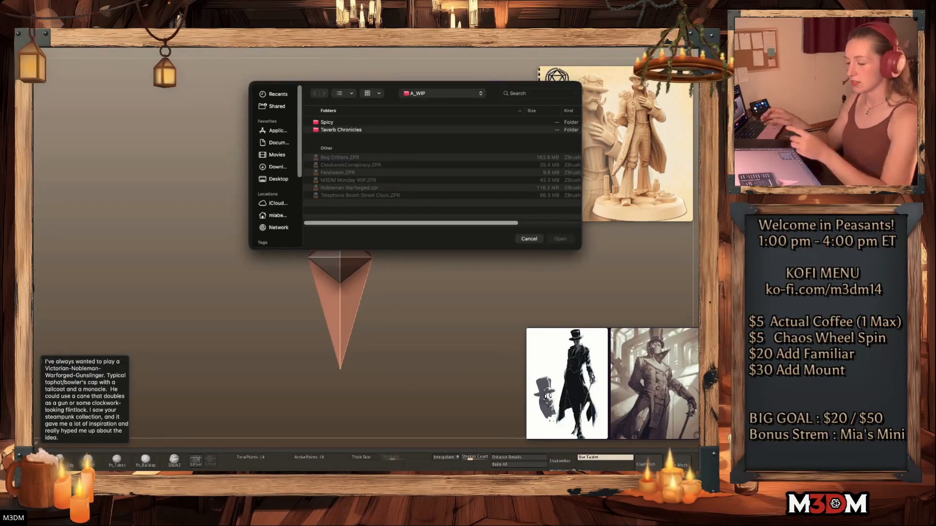
Search the computer for "bases" and load the tool file Bases.ztl
{"action": "left_click", "coordinate": [525, 95]}
{"action": "type", "text": "vases"}
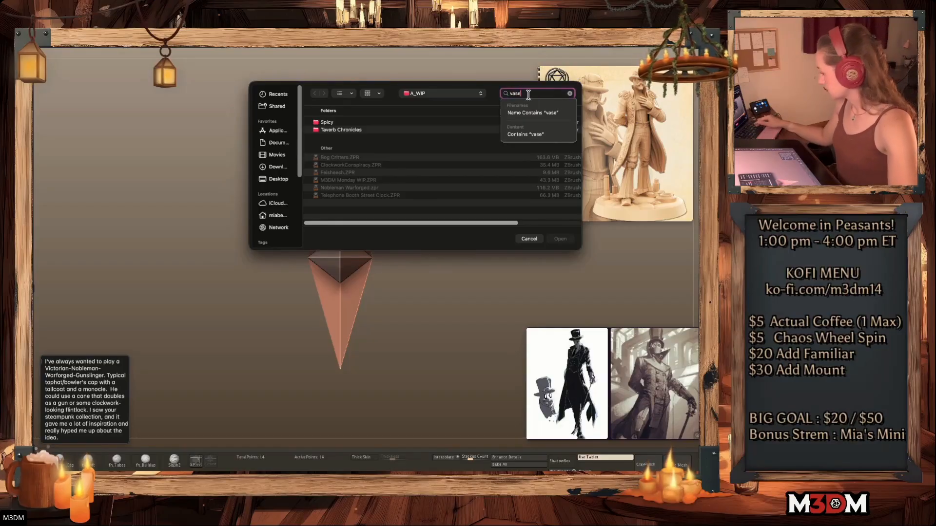
{"action": "key", "text": "BackSpace"}
{"action": "key", "text": "BackSpace"}
{"action": "key", "text": "BackSpace"}
{"action": "key", "text": "BackSpace"}
{"action": "key", "text": "BackSpace"}
{"action": "type", "text": "bases"}
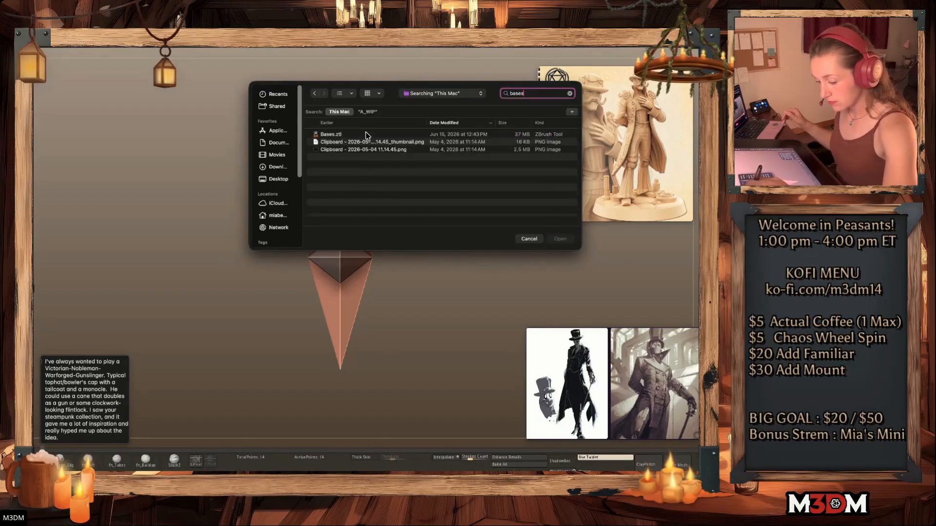
{"action": "double_click", "coordinate": [368, 136]}
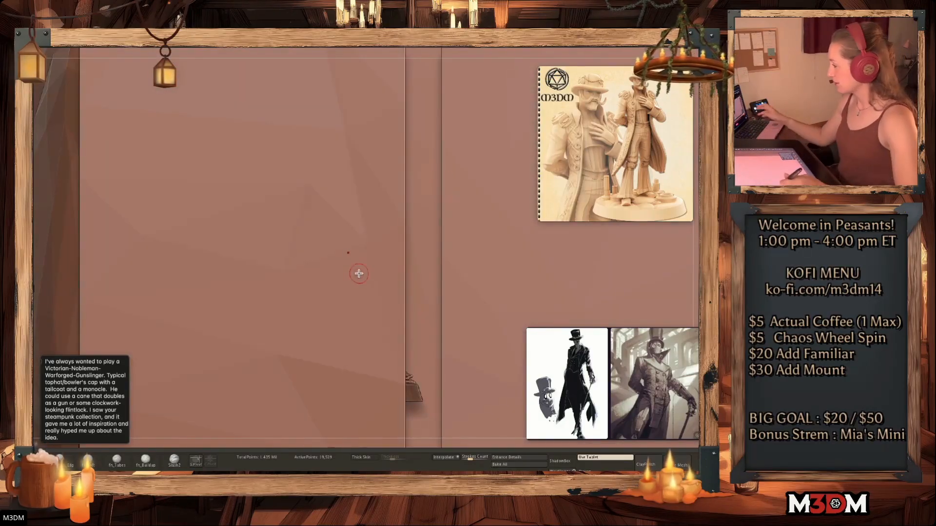
Examine the collection of miniature bases from above and check it with the wireframe display
{"action": "key", "text": "f"}
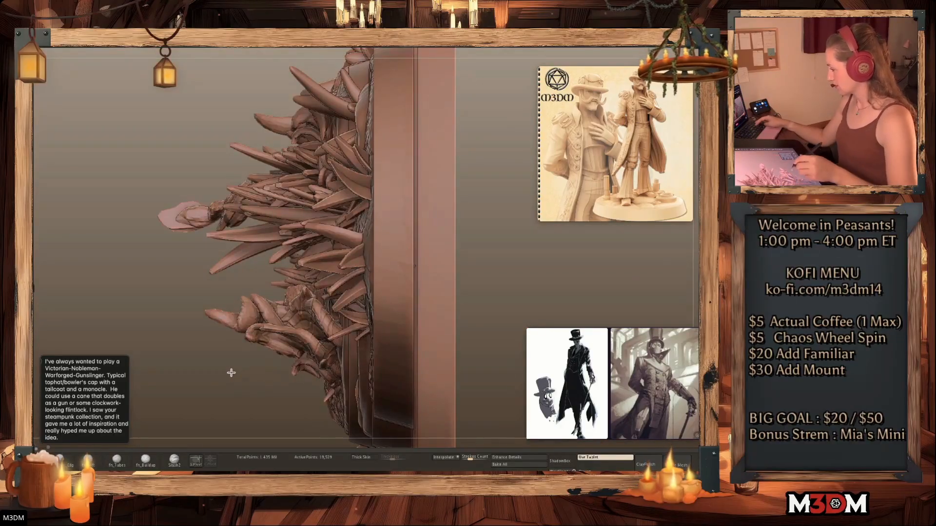
{"action": "left_click_drag", "start_coordinate": [215, 385], "coordinate": [222, 396], "text": "alt"}
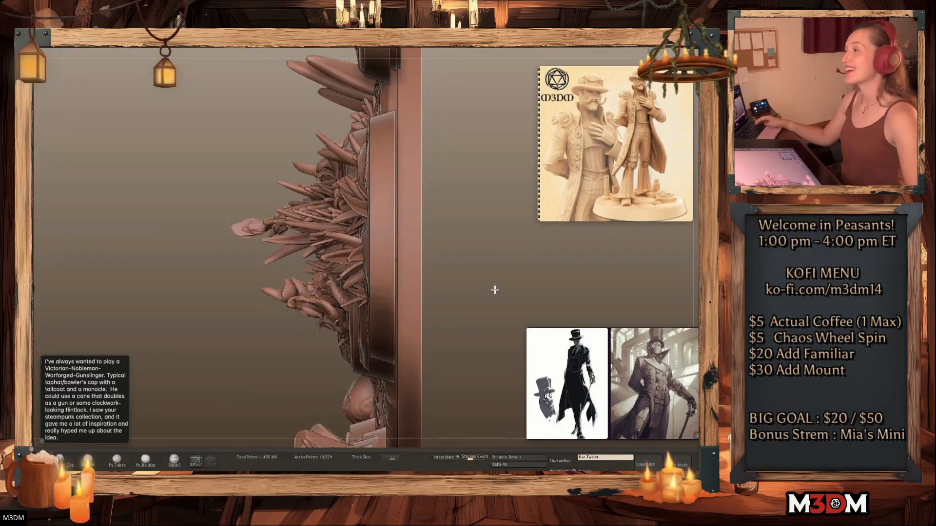
{"action": "left_click_drag", "start_coordinate": [502, 287], "coordinate": [505, 285], "text": "shift"}
{"action": "key", "text": "f"}
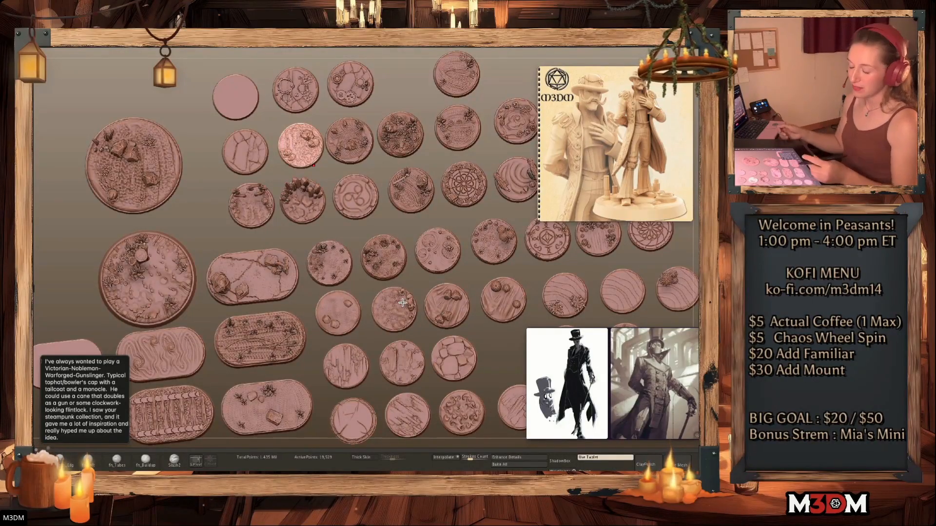
{"action": "key", "text": "space"}
{"action": "left_click_drag", "start_coordinate": [413, 223], "coordinate": [429, 230]}
{"action": "key", "text": "space"}
{"action": "key", "text": "shift+f"}
{"action": "key", "text": "shift+f"}
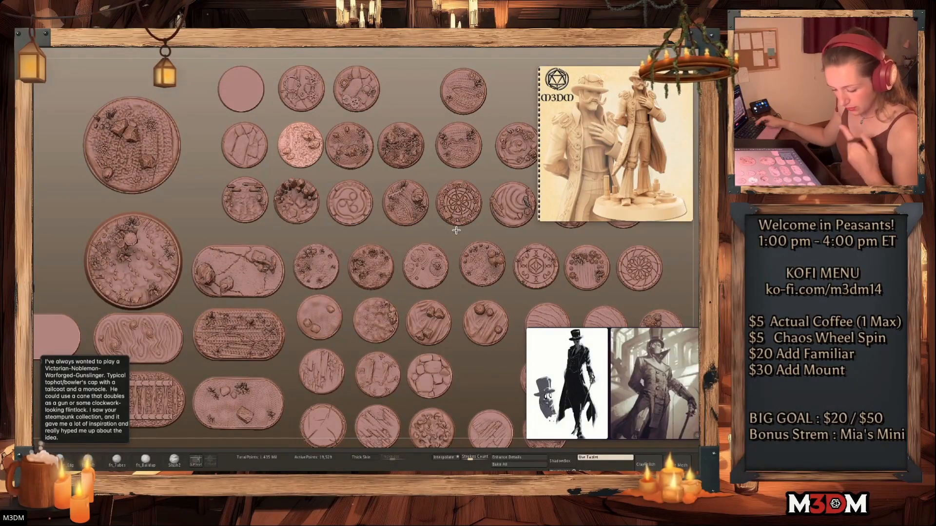
Select the plain round base without surface detail from the base collection
{"action": "mouse_move", "coordinate": [479, 383]}
{"action": "left_mouse_down", "text": "alt"}
{"action": "mouse_move", "coordinate": [446, 349]}
{"action": "mouse_move", "coordinate": [485, 379]}
{"action": "left_mouse_up", "text": "alt"}
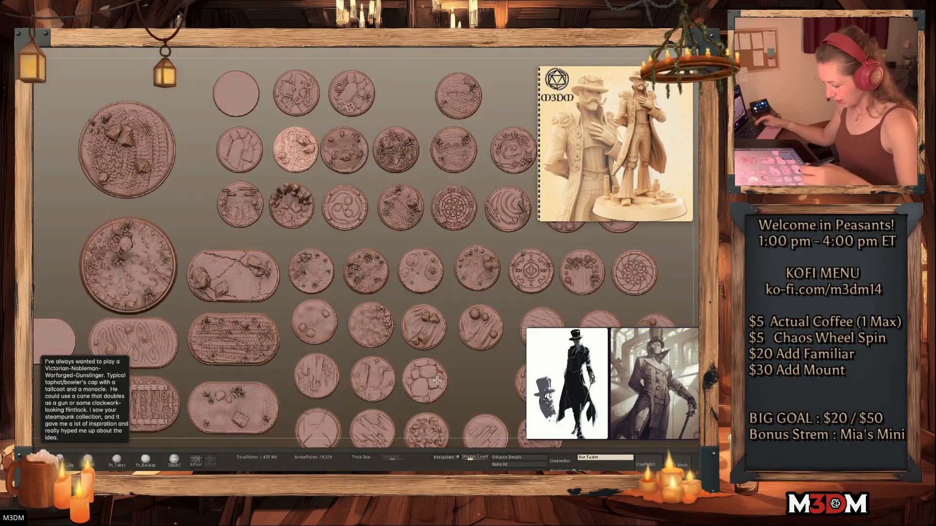
{"action": "left_click", "coordinate": [235, 98], "text": "alt"}
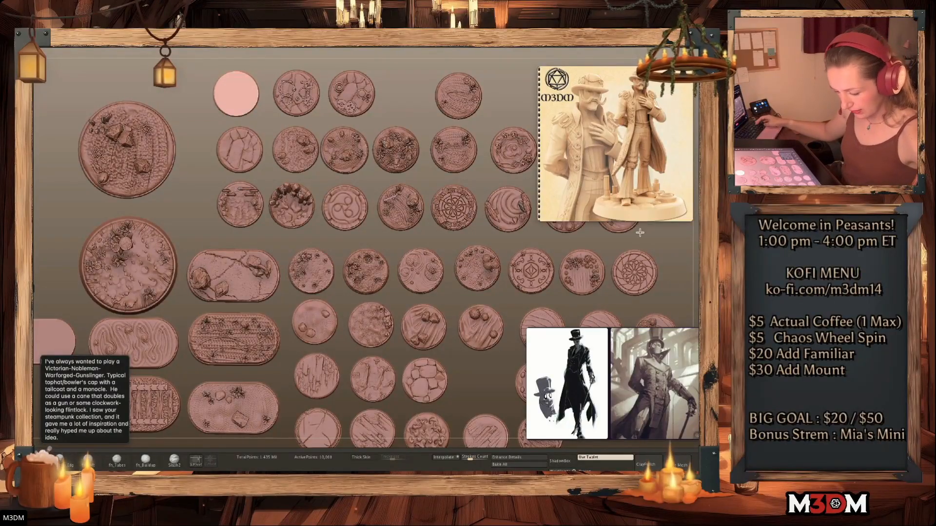
{"action": "left_click_drag", "start_coordinate": [628, 235], "coordinate": [603, 196], "text": "alt"}
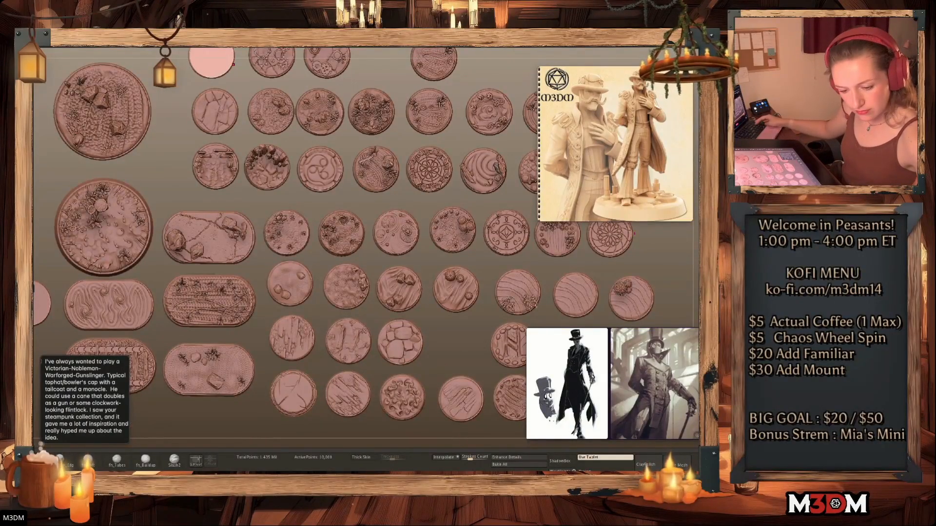
Return to the mechanical anglerfish tool, frame the whole model and select its body
{"action": "key", "text": "f"}
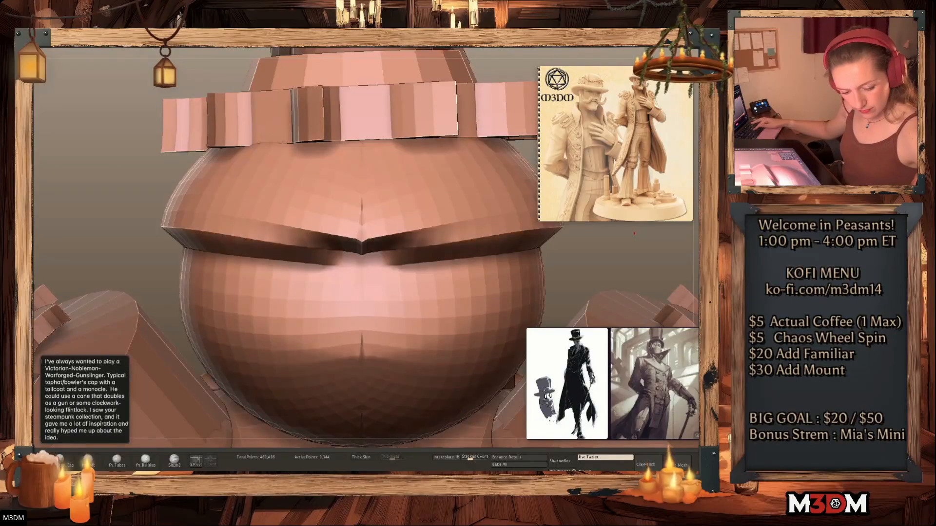
{"action": "key", "text": "f"}
{"action": "left_click_drag", "start_coordinate": [543, 297], "coordinate": [334, 233], "text": "alt"}
{"action": "left_click", "coordinate": [196, 174], "text": "alt"}
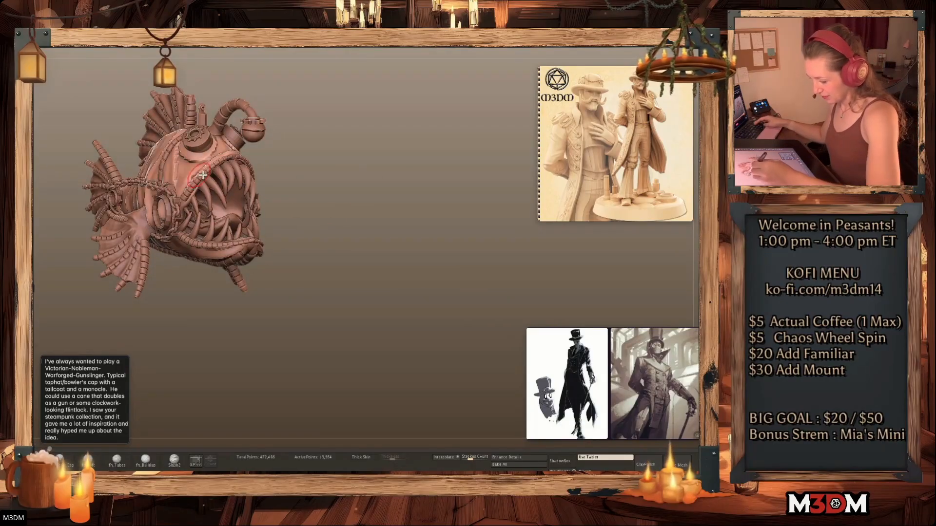
Turn the anglerfish slightly and close the gunslinger reference images and the character description note
{"action": "left_click_drag", "start_coordinate": [326, 168], "coordinate": [355, 178]}
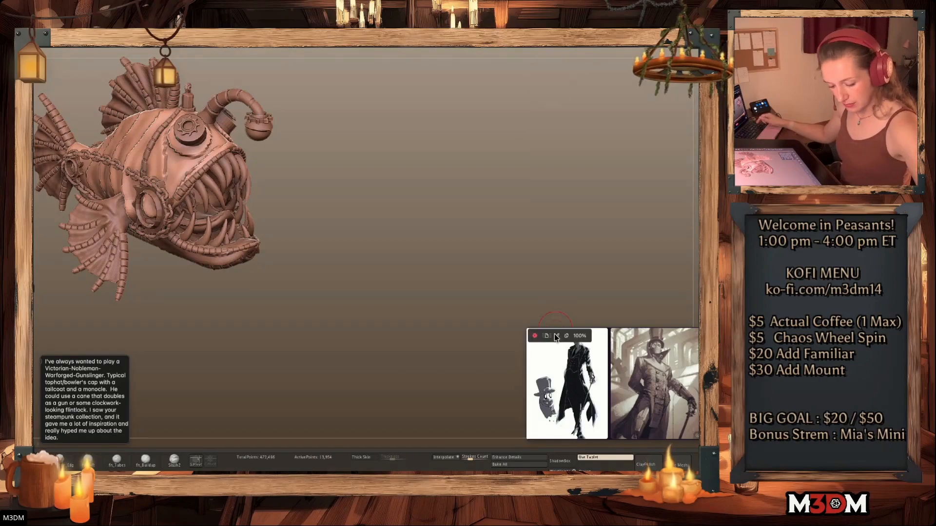
{"action": "left_click", "coordinate": [534, 335]}
{"action": "left_click", "coordinate": [47, 364]}
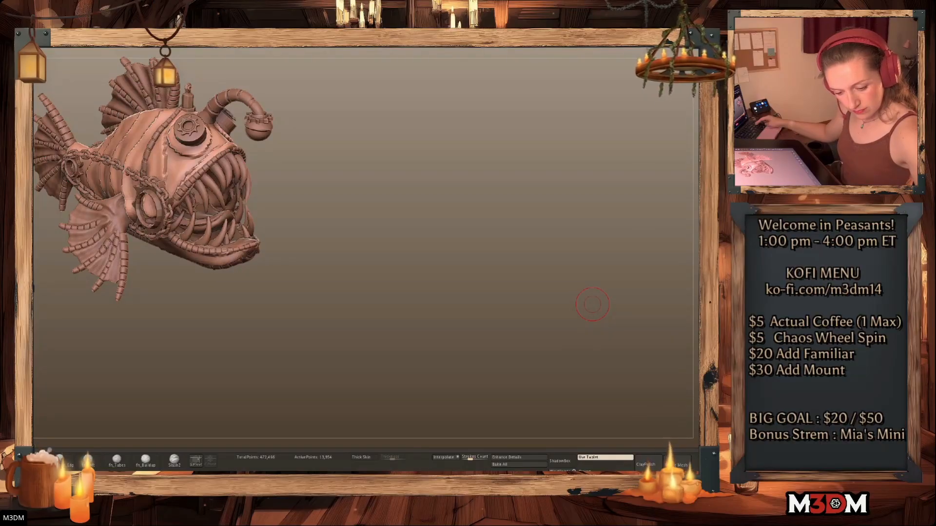
Select the round base, centre the transform gizmo on it and position it flat beneath the anglerfish
{"action": "key", "text": "Down"}
{"action": "left_click_drag", "start_coordinate": [578, 288], "coordinate": [493, 286]}
{"action": "left_click_drag", "start_coordinate": [551, 312], "coordinate": [568, 298]}
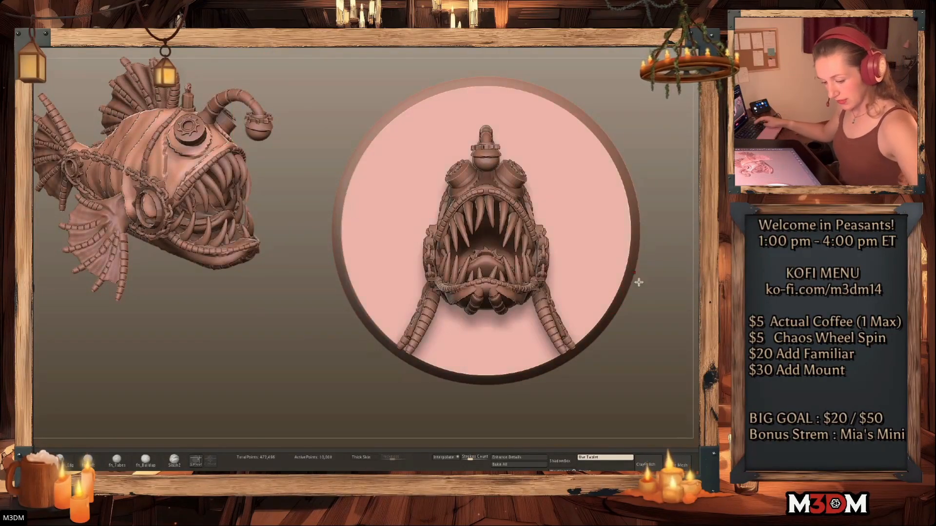
{"action": "left_click_drag", "start_coordinate": [608, 340], "coordinate": [578, 343], "text": "alt"}
{"action": "key", "text": "w"}
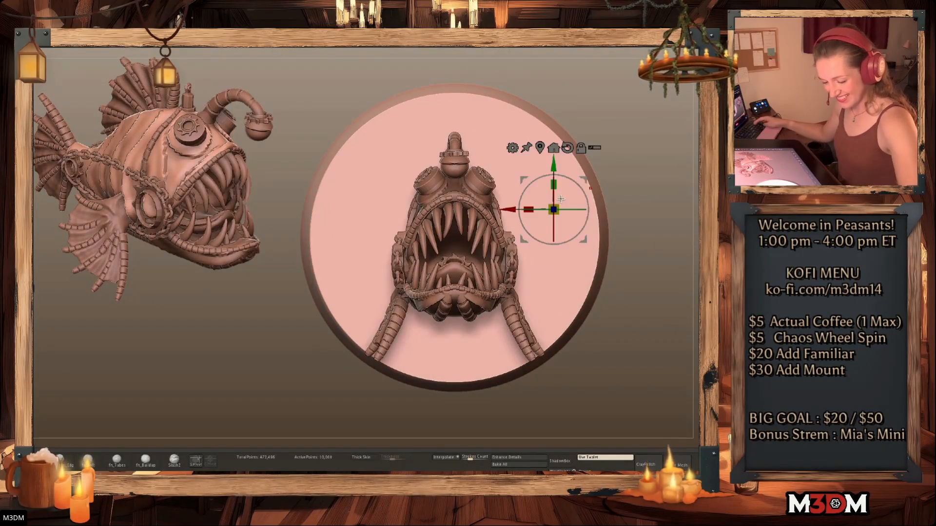
{"action": "left_click", "coordinate": [540, 147]}
{"action": "left_click_drag", "start_coordinate": [454, 267], "coordinate": [455, 341], "text": "shift"}
{"action": "key", "text": "q"}
{"action": "left_click_drag", "start_coordinate": [631, 321], "coordinate": [620, 253], "text": "alt"}
{"action": "key", "text": "w"}
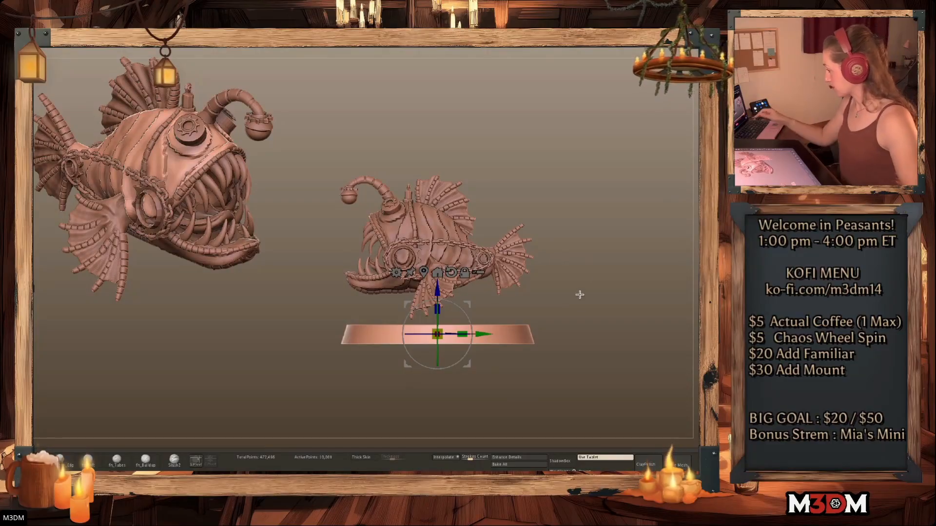
{"action": "left_click_drag", "start_coordinate": [585, 309], "coordinate": [583, 332]}
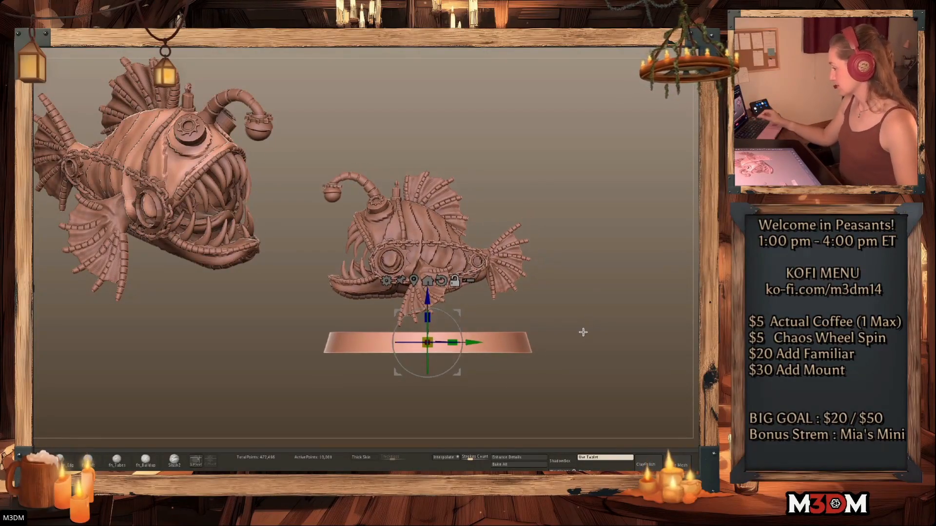
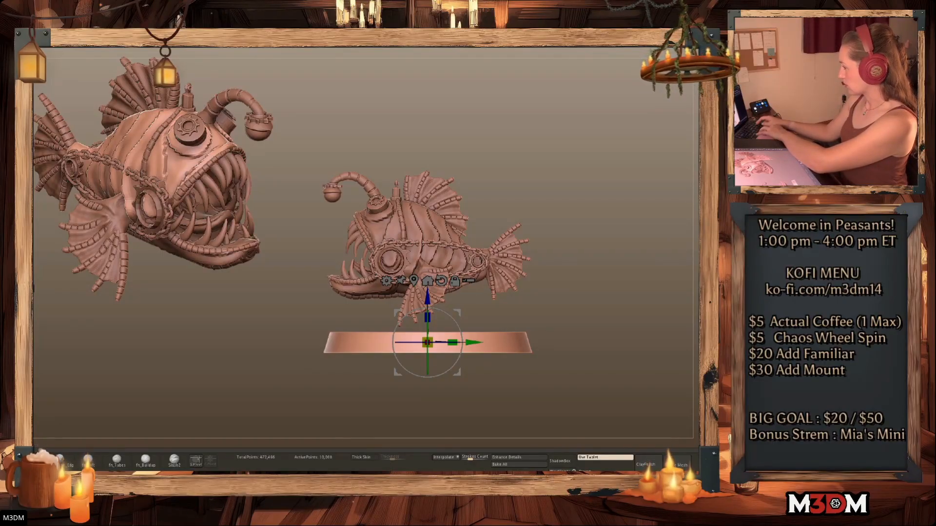
Switch to Google Drive, look at the steampunk work horse reference image and put the browser window away
{"action": "left_click_drag", "start_coordinate": [370, 191], "coordinate": [376, 192]}
{"action": "left_click_drag", "start_coordinate": [514, 132], "coordinate": [511, 98]}
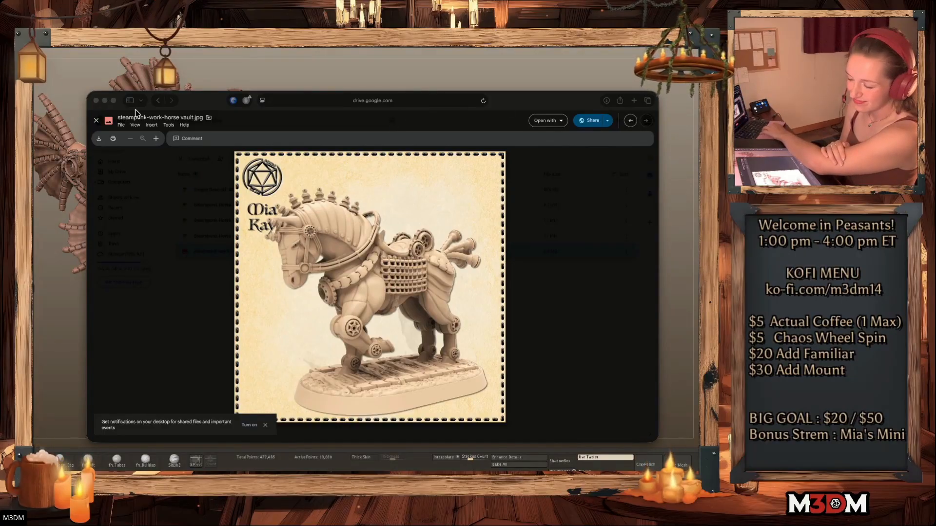
{"action": "left_click", "coordinate": [104, 101]}
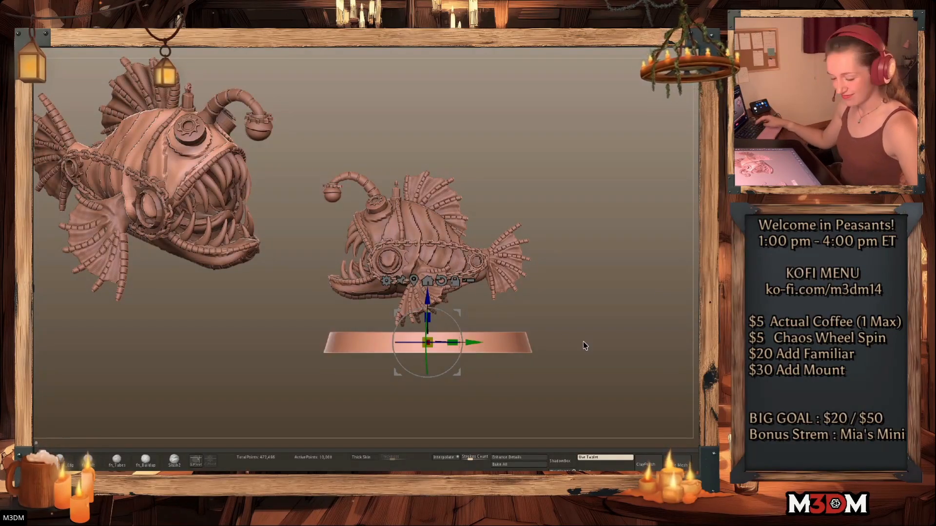
Add a second, slightly smaller disc on the round base and adjust its height to form a stepped rim
{"action": "left_click_drag", "start_coordinate": [583, 340], "coordinate": [557, 332], "text": "alt"}
{"action": "left_click_drag", "start_coordinate": [393, 305], "coordinate": [393, 309]}
{"action": "left_click_drag", "start_coordinate": [399, 350], "coordinate": [401, 348]}
{"action": "left_click_drag", "start_coordinate": [393, 307], "coordinate": [393, 302]}
{"action": "key", "text": "q"}
{"action": "key", "text": "w"}
{"action": "left_click_drag", "start_coordinate": [394, 346], "coordinate": [389, 342]}
{"action": "left_click_drag", "start_coordinate": [393, 301], "coordinate": [393, 307]}
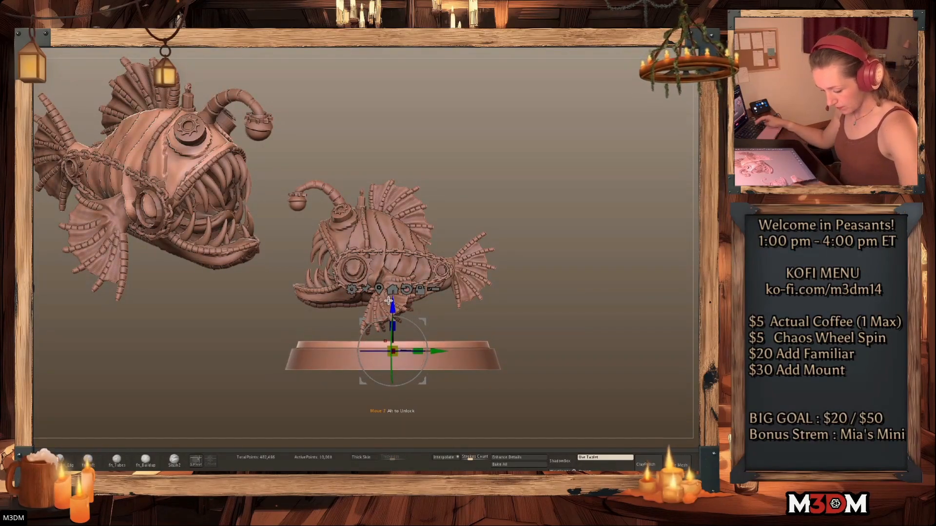
{"action": "key", "text": "q"}
{"action": "mouse_move", "coordinate": [596, 333]}
{"action": "left_mouse_down", "text": "alt"}
{"action": "mouse_move", "coordinate": [616, 340]}
{"action": "mouse_move", "coordinate": [591, 297]}
{"action": "left_mouse_up", "text": "alt"}
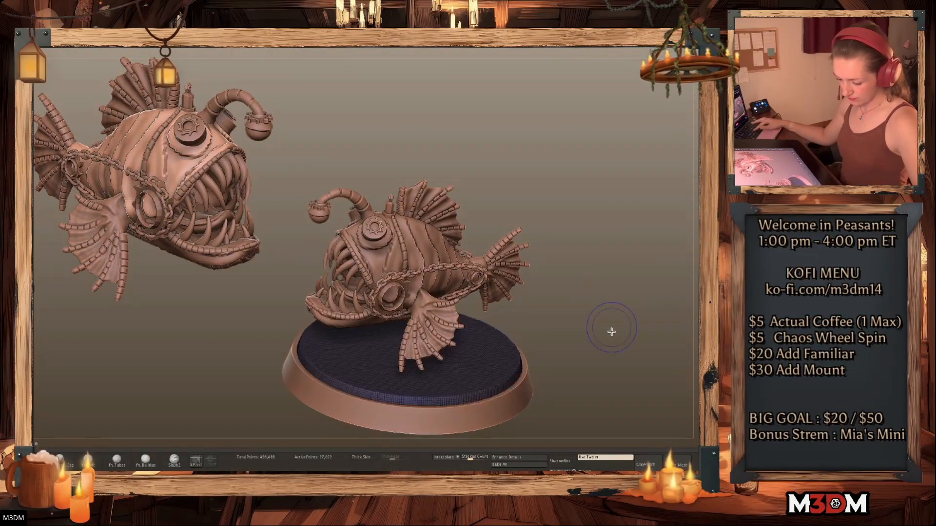
{"action": "left_click_drag", "start_coordinate": [612, 329], "coordinate": [617, 328]}
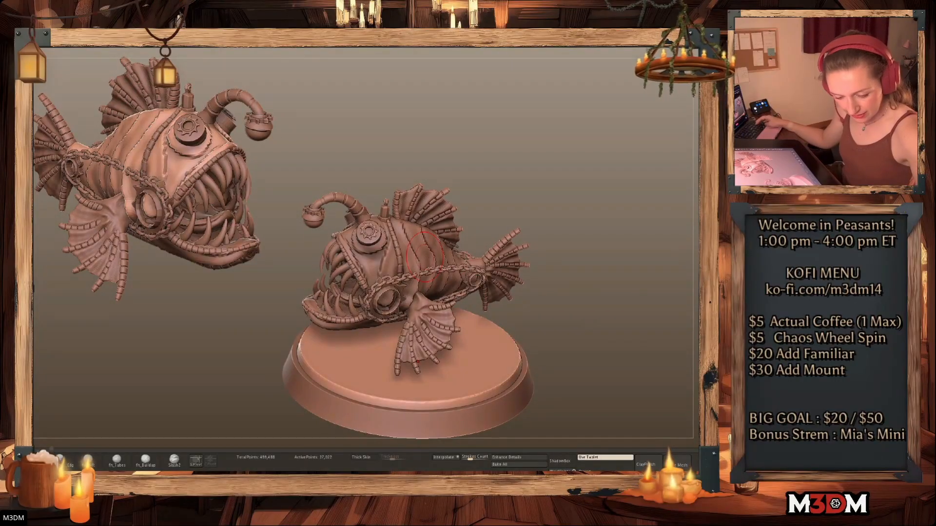
{"action": "left_click_drag", "start_coordinate": [591, 319], "coordinate": [592, 291], "text": "alt"}
Select the base's upper disc, subdivide it and sculpt straight parallel grooves across two opposite sides
{"action": "key", "text": "b"}
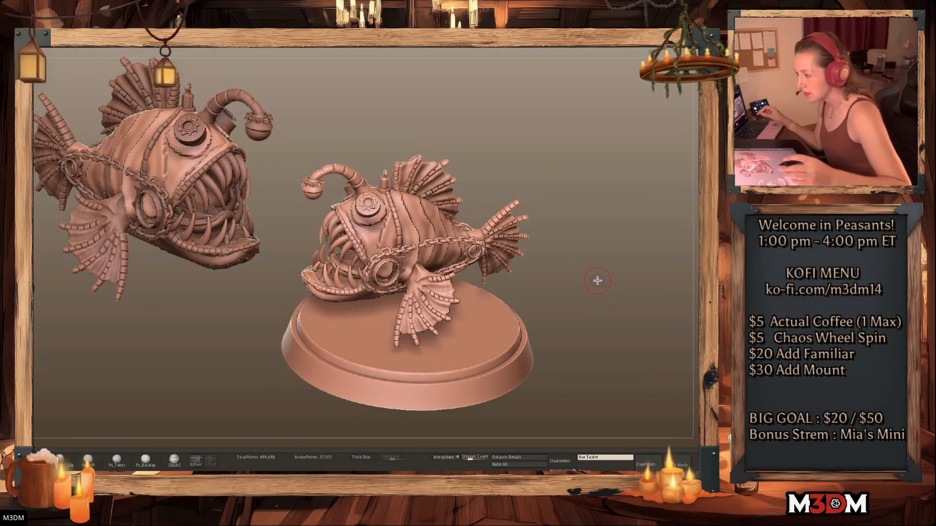
{"action": "left_click", "coordinate": [494, 323], "text": "alt"}
{"action": "key", "text": "space"}
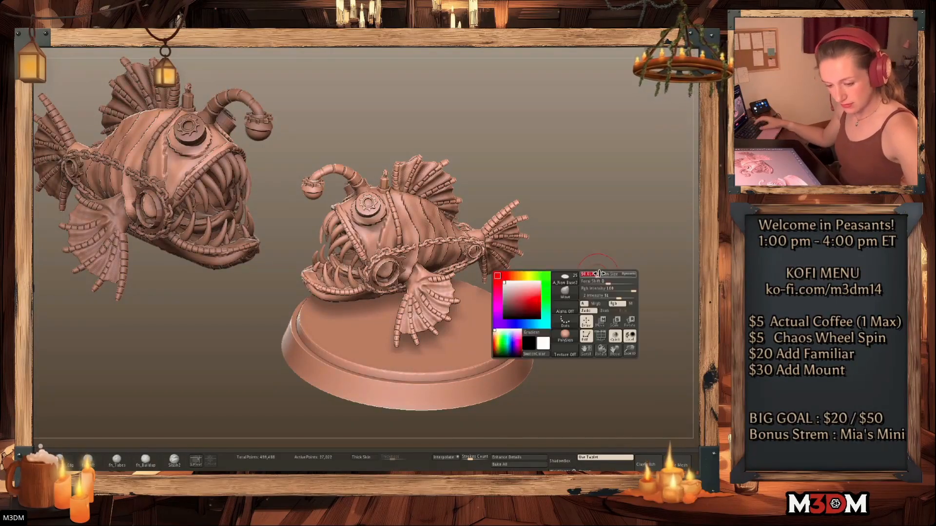
{"action": "mouse_move", "coordinate": [615, 258]}
{"action": "left_mouse_down"}
{"action": "mouse_move", "coordinate": [612, 284]}
{"action": "mouse_move", "coordinate": [621, 272]}
{"action": "left_mouse_up"}
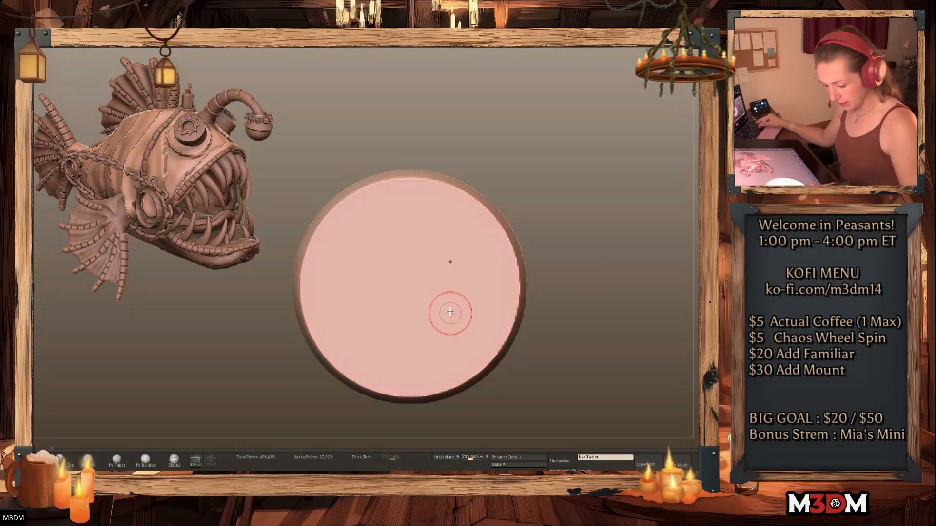
{"action": "left_click_drag", "start_coordinate": [323, 246], "coordinate": [536, 240]}
{"action": "key", "text": "ctrl+z"}
{"action": "key", "text": "ctrl+d"}
{"action": "key", "text": "space"}
{"action": "left_click_drag", "start_coordinate": [309, 246], "coordinate": [547, 249]}
{"action": "key", "text": "ctrl+z"}
{"action": "left_click_drag", "start_coordinate": [309, 241], "coordinate": [546, 229]}
{"action": "left_click_drag", "start_coordinate": [315, 236], "coordinate": [536, 225]}
{"action": "left_click_drag", "start_coordinate": [356, 230], "coordinate": [536, 226]}
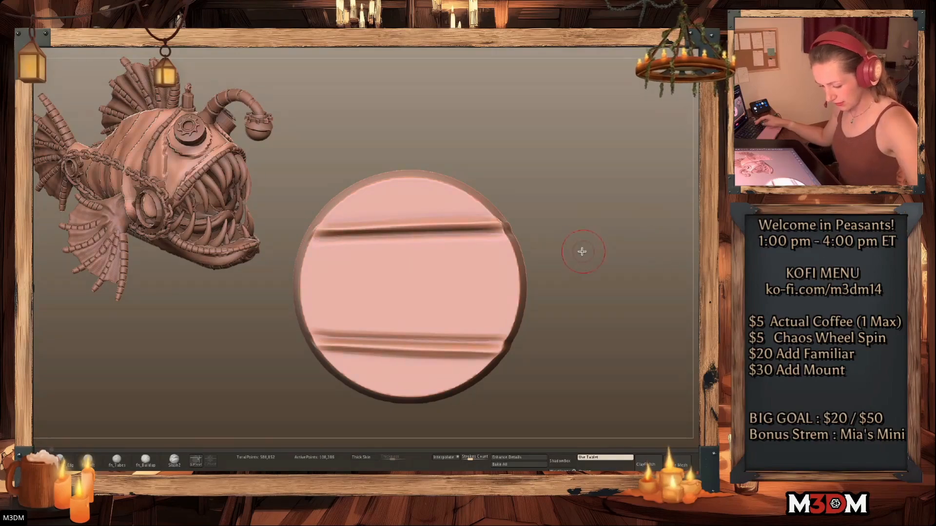
Duplicate the grooved disc, scale the copy down and raise it slightly above the base's upper tier
{"action": "mouse_move", "coordinate": [613, 288]}
{"action": "left_mouse_down"}
{"action": "mouse_move", "coordinate": [616, 271]}
{"action": "mouse_move", "coordinate": [619, 285]}
{"action": "left_mouse_up"}
{"action": "key", "text": "ctrl+shift+d"}
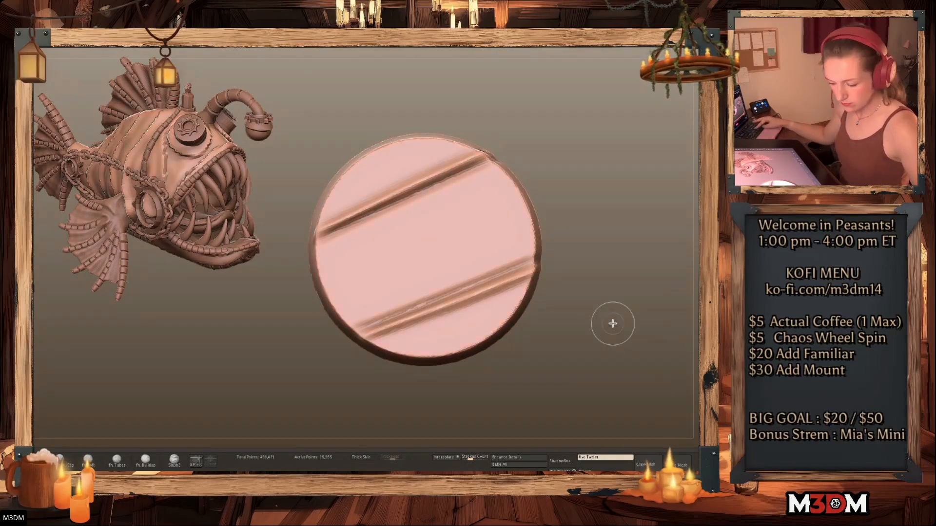
{"action": "key", "text": "w"}
{"action": "left_click_drag", "start_coordinate": [427, 249], "coordinate": [419, 252]}
{"action": "key", "text": "q"}
{"action": "key", "text": "shift+s"}
{"action": "left_click_drag", "start_coordinate": [626, 247], "coordinate": [624, 214]}
{"action": "key", "text": "w"}
{"action": "left_click_drag", "start_coordinate": [421, 218], "coordinate": [420, 210]}
{"action": "left_click_drag", "start_coordinate": [425, 242], "coordinate": [412, 251]}
{"action": "key", "text": "q"}
{"action": "left_click_drag", "start_coordinate": [620, 281], "coordinate": [600, 339]}
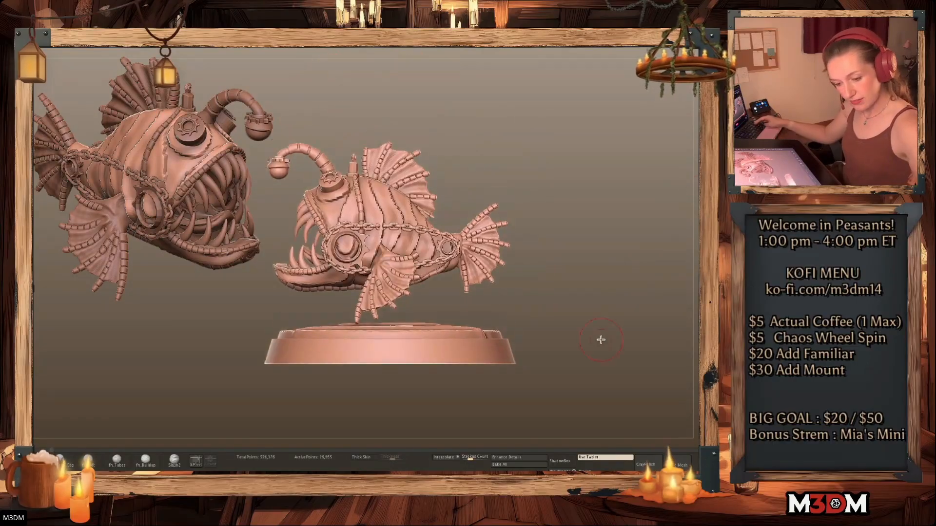
Add a small round mesh on the base below the fish, check its wireframe and stretch it lengthwise
{"action": "left_click_drag", "start_coordinate": [603, 229], "coordinate": [617, 278]}
{"action": "key", "text": "shift+f"}
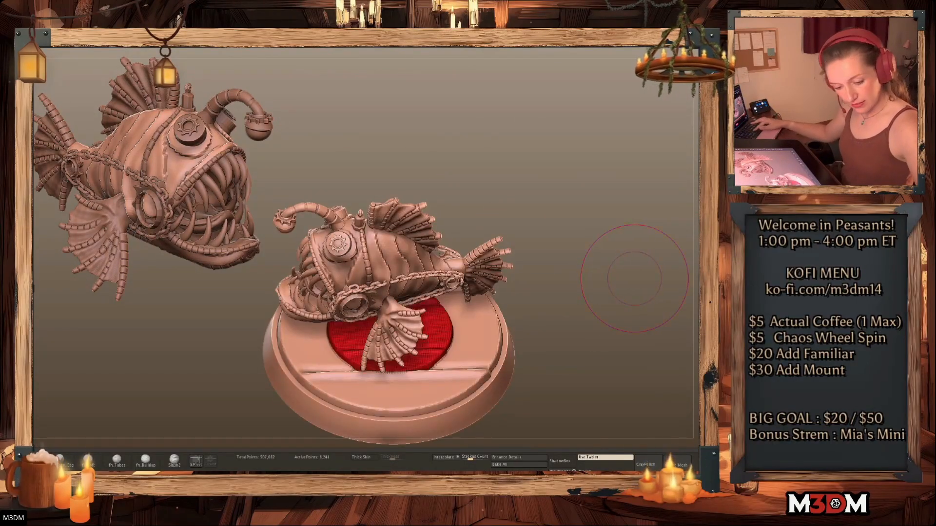
{"action": "key", "text": "shift+f"}
{"action": "key", "text": "w"}
{"action": "left_click_drag", "start_coordinate": [415, 331], "coordinate": [451, 337]}
{"action": "key", "text": "q"}
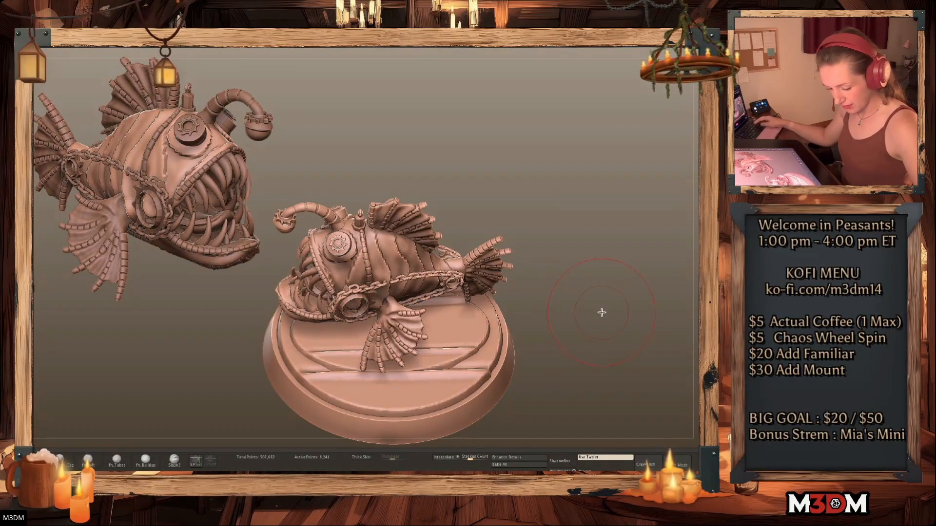
{"action": "left_click_drag", "start_coordinate": [585, 340], "coordinate": [612, 307], "text": "shift"}
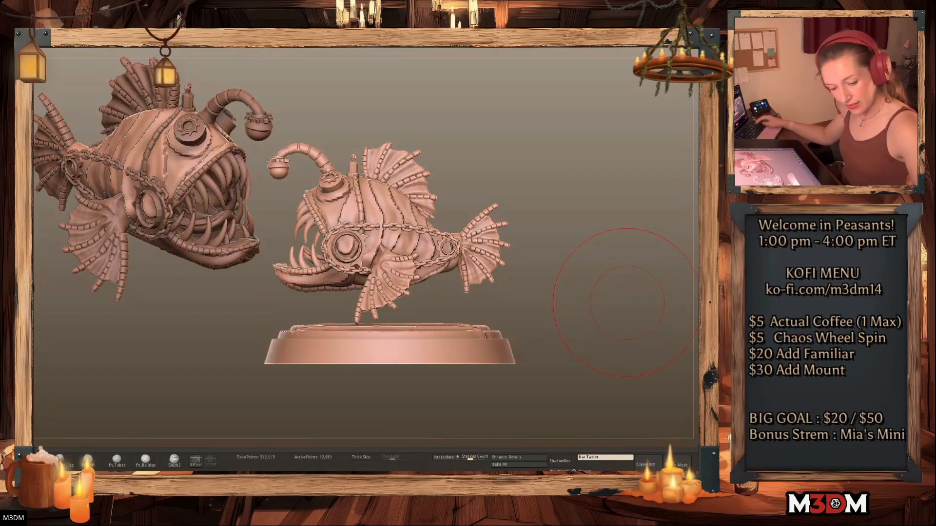
Pull the front of the stretched mesh up under the jaw into a sloping mound, then remesh and smooth it
{"action": "left_click_drag", "start_coordinate": [305, 322], "coordinate": [299, 276]}
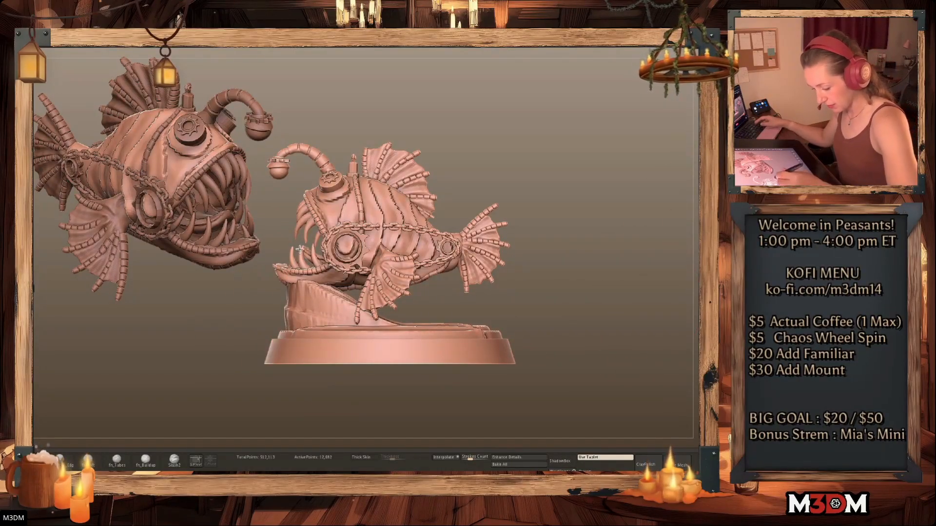
{"action": "left_click_drag", "start_coordinate": [537, 236], "coordinate": [574, 300], "text": "ctrl"}
{"action": "left_click_drag", "start_coordinate": [341, 296], "coordinate": [315, 292], "text": "shift"}
{"action": "left_click_drag", "start_coordinate": [593, 276], "coordinate": [617, 324], "text": "ctrl"}
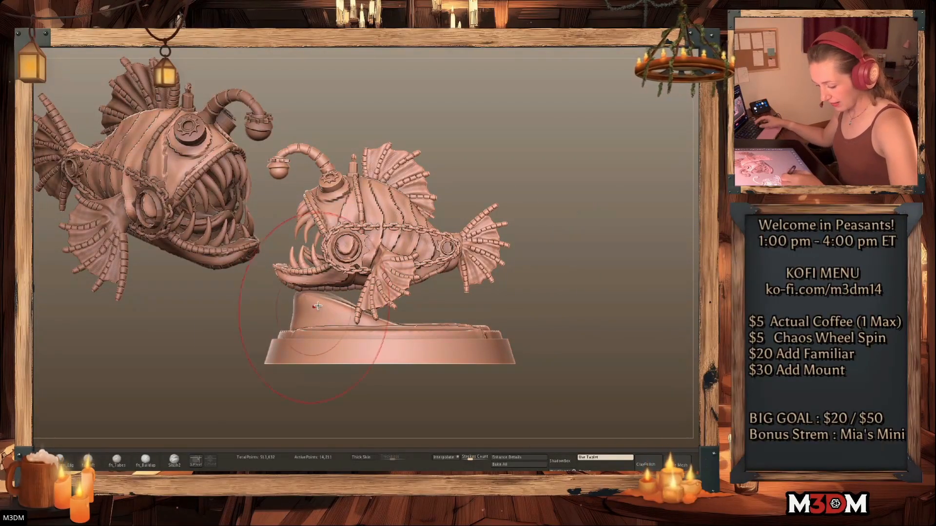
{"action": "left_click_drag", "start_coordinate": [409, 319], "coordinate": [425, 310]}
{"action": "mouse_move", "coordinate": [574, 314]}
{"action": "left_mouse_down"}
{"action": "mouse_move", "coordinate": [571, 264]}
{"action": "mouse_move", "coordinate": [610, 233]}
{"action": "left_mouse_up"}
{"action": "key", "text": "space"}
{"action": "key", "text": "space"}
{"action": "left_click_drag", "start_coordinate": [325, 297], "coordinate": [319, 297]}
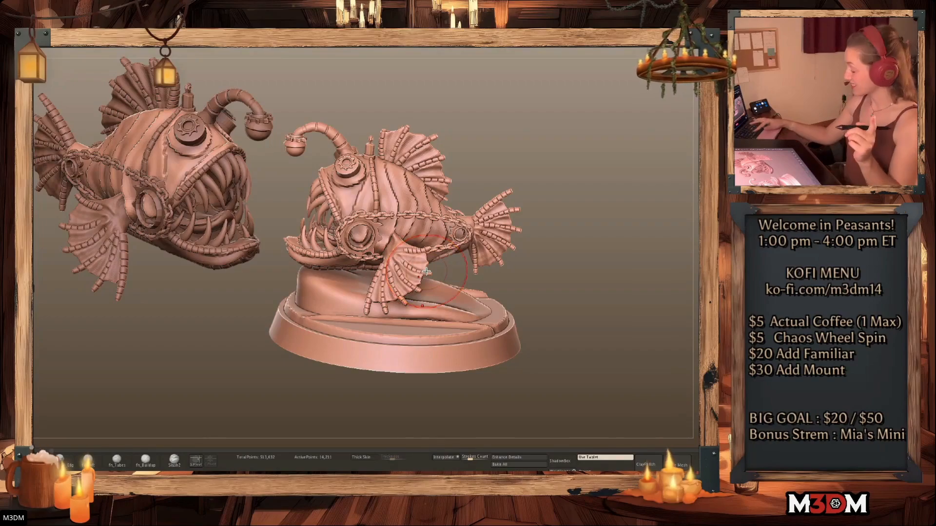
Change the brush and sculpt rounded rocky lumps into the front and side of the mound
{"action": "key", "text": "b"}
{"action": "left_click", "coordinate": [227, 449]}
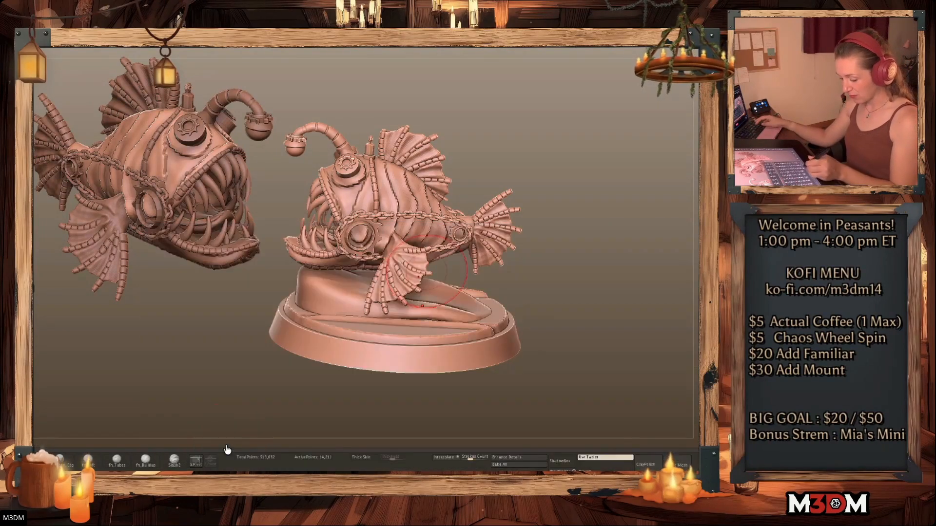
{"action": "key", "text": "space"}
{"action": "key", "text": "space"}
{"action": "mouse_move", "coordinate": [317, 276]}
{"action": "left_mouse_down"}
{"action": "mouse_move", "coordinate": [363, 297]}
{"action": "mouse_move", "coordinate": [320, 290]}
{"action": "mouse_move", "coordinate": [378, 300]}
{"action": "left_mouse_up"}
{"action": "left_click_drag", "start_coordinate": [567, 293], "coordinate": [617, 318]}
{"action": "mouse_move", "coordinate": [329, 287]}
{"action": "left_mouse_down"}
{"action": "mouse_move", "coordinate": [360, 301]}
{"action": "mouse_move", "coordinate": [360, 325]}
{"action": "mouse_move", "coordinate": [397, 329]}
{"action": "left_mouse_up"}
{"action": "left_click_drag", "start_coordinate": [331, 307], "coordinate": [387, 326]}
{"action": "left_click_drag", "start_coordinate": [576, 296], "coordinate": [492, 312]}
{"action": "key", "text": "space"}
{"action": "left_click_drag", "start_coordinate": [410, 315], "coordinate": [422, 326]}
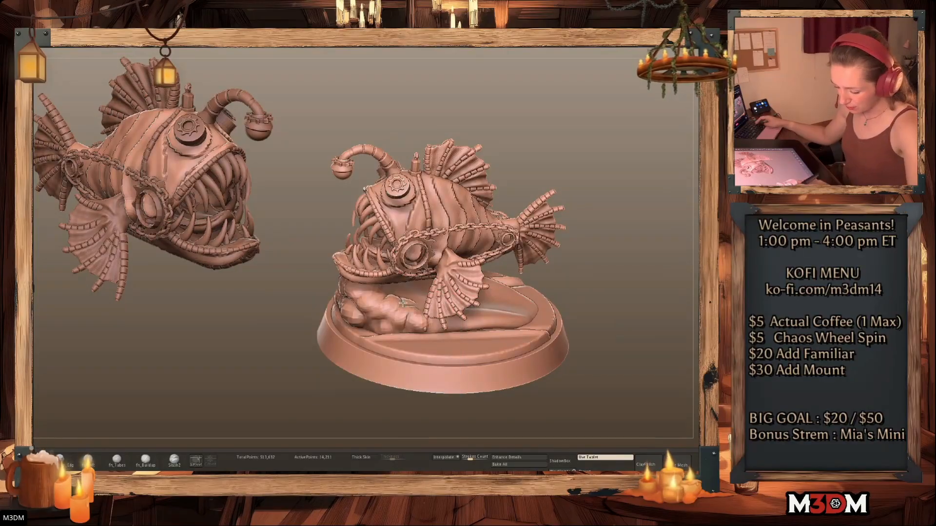
{"action": "left_click_drag", "start_coordinate": [597, 291], "coordinate": [635, 278]}
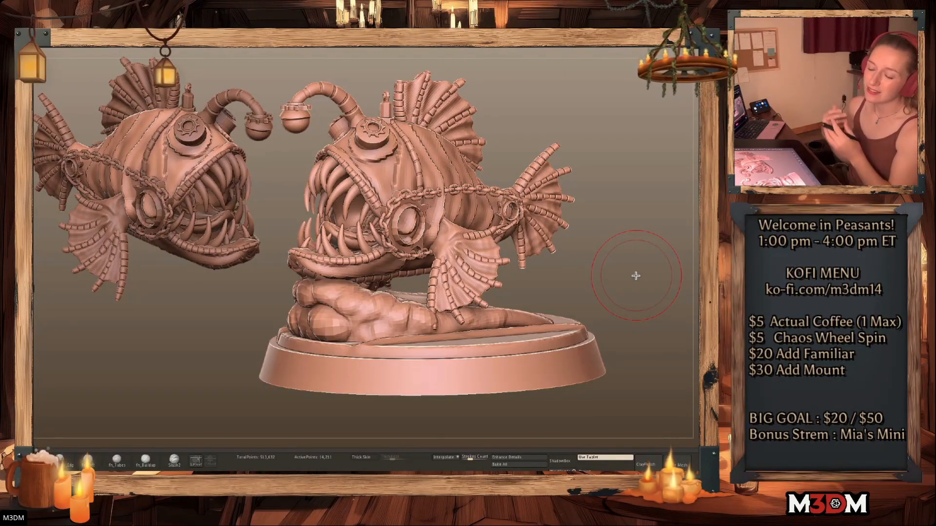
Continue the rounded rock forms over the rear of the mound and look at its underside shape from the side
{"action": "mouse_move", "coordinate": [590, 274]}
{"action": "left_mouse_down"}
{"action": "mouse_move", "coordinate": [532, 320]}
{"action": "mouse_move", "coordinate": [602, 261]}
{"action": "left_mouse_up"}
{"action": "mouse_move", "coordinate": [576, 229]}
{"action": "left_mouse_down"}
{"action": "mouse_move", "coordinate": [525, 268]}
{"action": "mouse_move", "coordinate": [592, 265]}
{"action": "mouse_move", "coordinate": [602, 299]}
{"action": "left_mouse_up"}
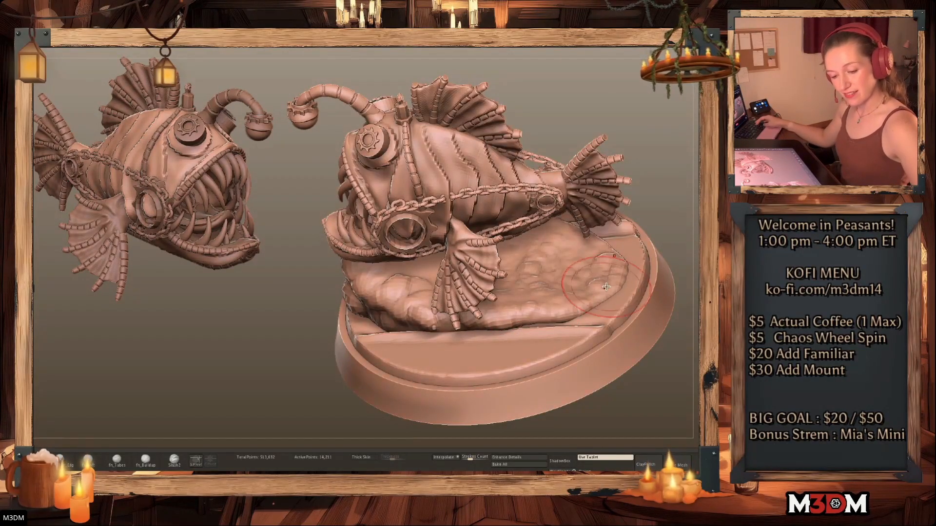
{"action": "left_click", "coordinate": [640, 122]}
{"action": "left_click_drag", "start_coordinate": [639, 122], "coordinate": [634, 144]}
{"action": "mouse_move", "coordinate": [552, 245]}
{"action": "left_mouse_down"}
{"action": "mouse_move", "coordinate": [459, 267]}
{"action": "mouse_move", "coordinate": [454, 292]}
{"action": "mouse_move", "coordinate": [459, 251]}
{"action": "left_mouse_up"}
{"action": "left_click_drag", "start_coordinate": [524, 273], "coordinate": [592, 248]}
{"action": "mouse_move", "coordinate": [656, 202]}
{"action": "left_mouse_down"}
{"action": "mouse_move", "coordinate": [658, 233]}
{"action": "mouse_move", "coordinate": [576, 271]}
{"action": "left_mouse_up"}
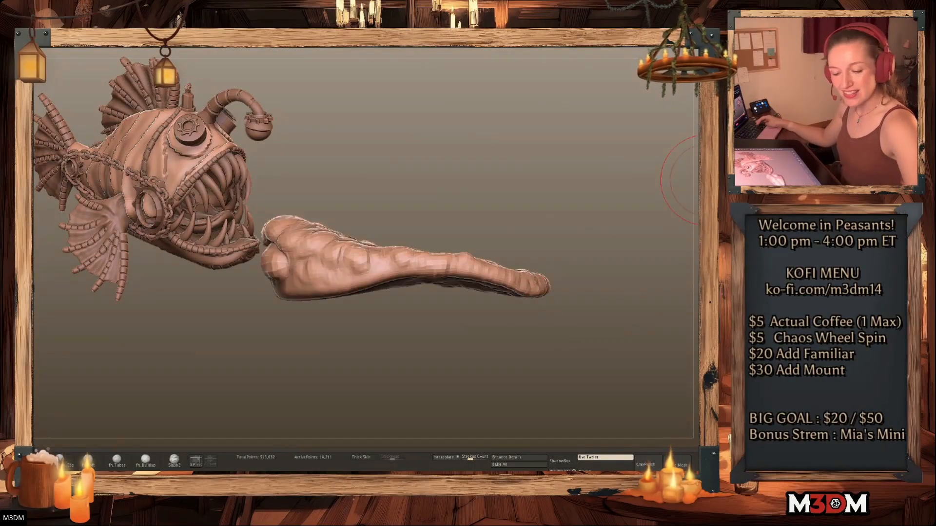
Bring all parts back into display and examine the mound's wireframe against the base and fins
{"action": "key", "text": "alt+s"}
{"action": "key", "text": "f"}
{"action": "key", "text": "shift+f"}
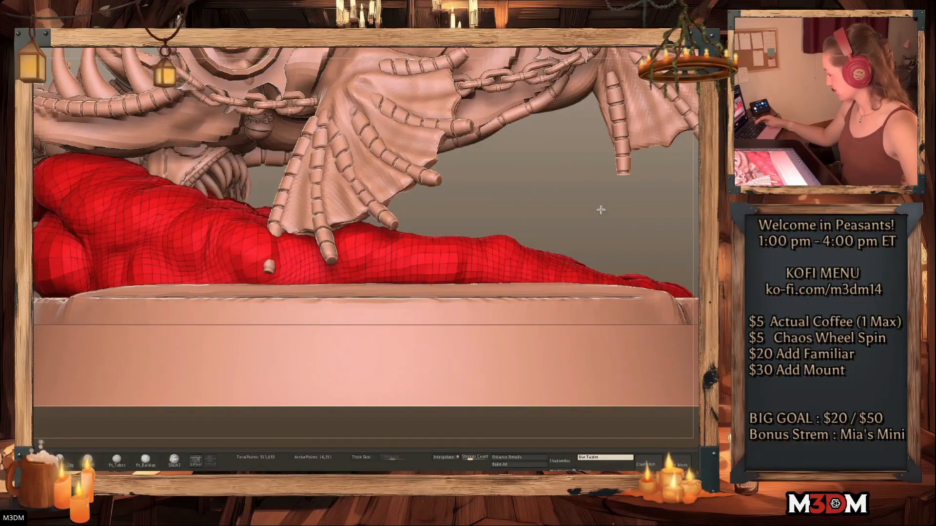
{"action": "left_click_drag", "start_coordinate": [601, 196], "coordinate": [619, 288], "text": "alt"}
{"action": "left_click_drag", "start_coordinate": [662, 249], "coordinate": [530, 385], "text": "alt"}
{"action": "key", "text": "shift+f"}
{"action": "left_click", "coordinate": [648, 331], "text": "ctrl"}
{"action": "left_click", "coordinate": [649, 333], "text": "ctrl"}
{"action": "left_click_drag", "start_coordinate": [649, 333], "coordinate": [610, 326]}
{"action": "key", "text": "shift+f"}
{"action": "key", "text": "shift+f"}
{"action": "key", "text": "space"}
Select the base's top disc, subdivide it and carve a sharp straight groove along the walkway edge beside the mound
{"action": "left_click", "coordinate": [502, 337], "text": "alt"}
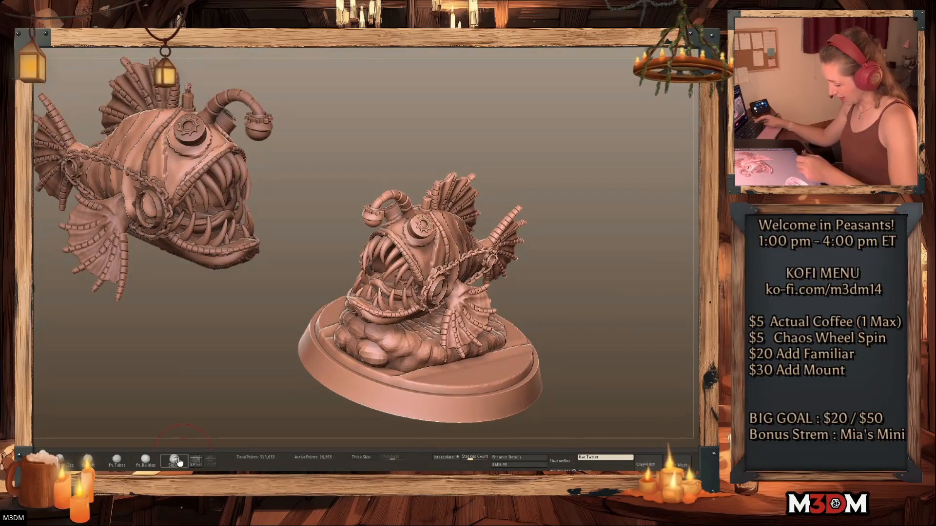
{"action": "left_click_drag", "start_coordinate": [613, 322], "coordinate": [595, 336]}
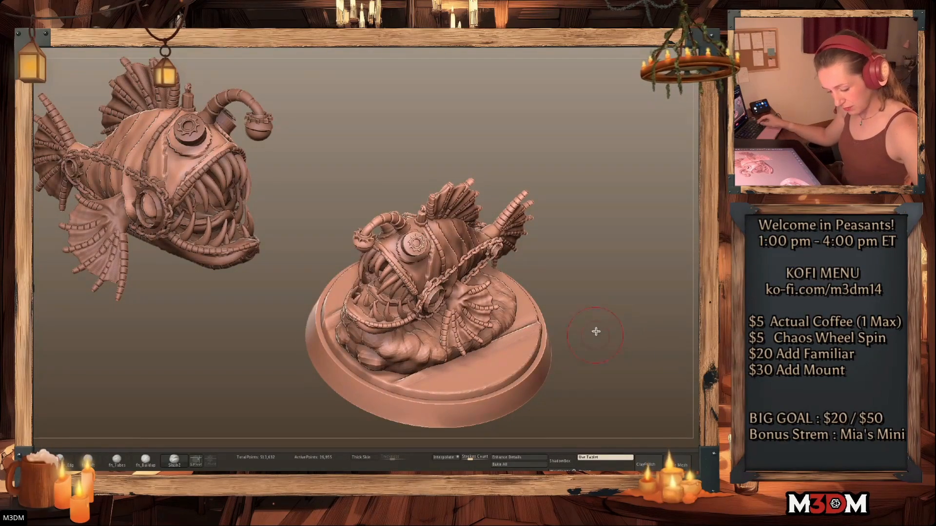
{"action": "key", "text": "ctrl+d"}
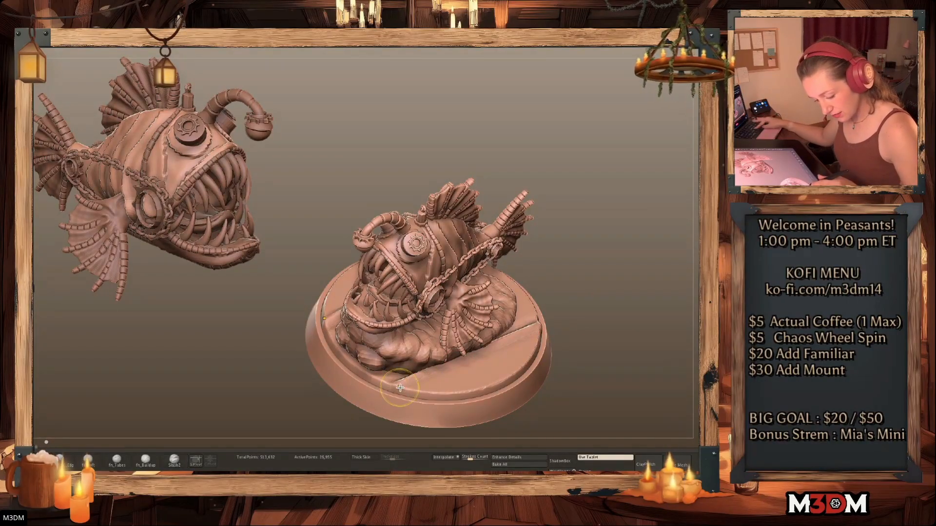
{"action": "key", "text": "5"}
{"action": "left_click_drag", "start_coordinate": [398, 386], "coordinate": [619, 289]}
{"action": "key", "text": "ctrl+d"}
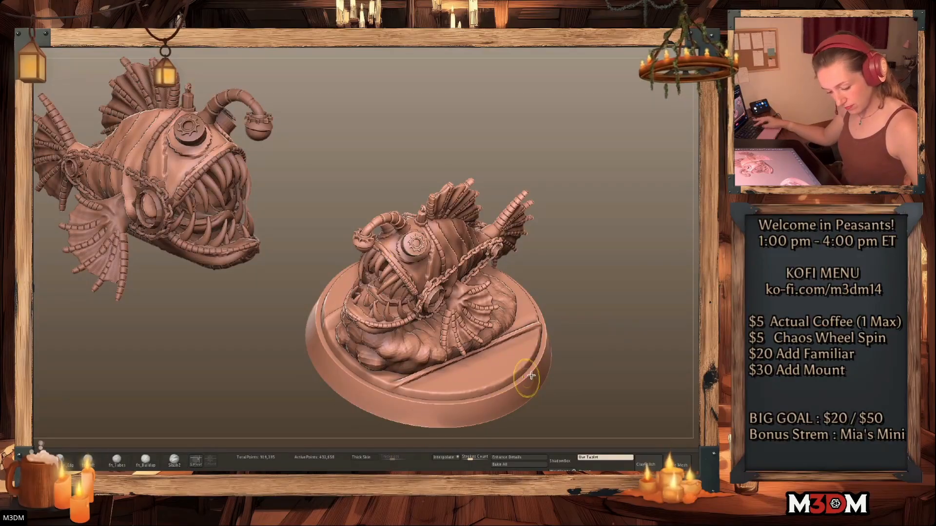
Subdivide the disc once more and carve paving stone joints across the walkway with the Orb_Cracks brush
{"action": "key", "text": "ctrl+d"}
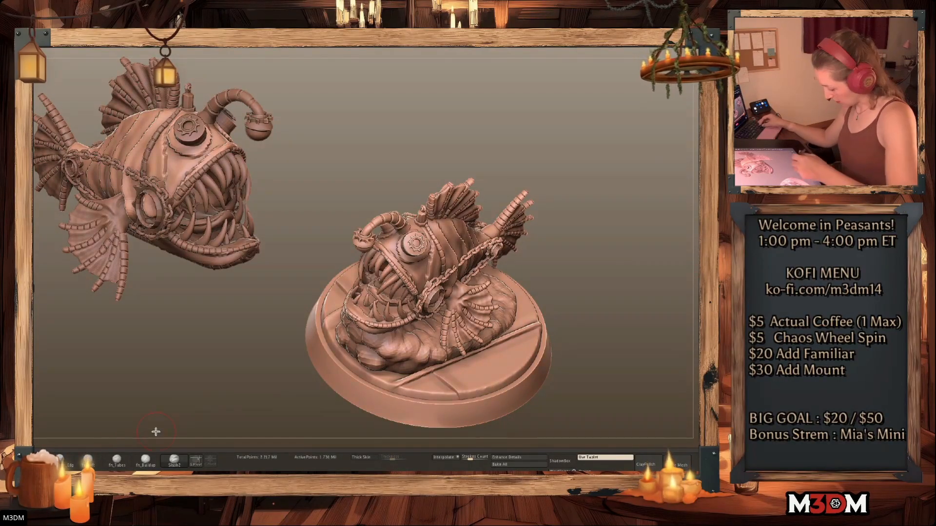
{"action": "key", "text": "space"}
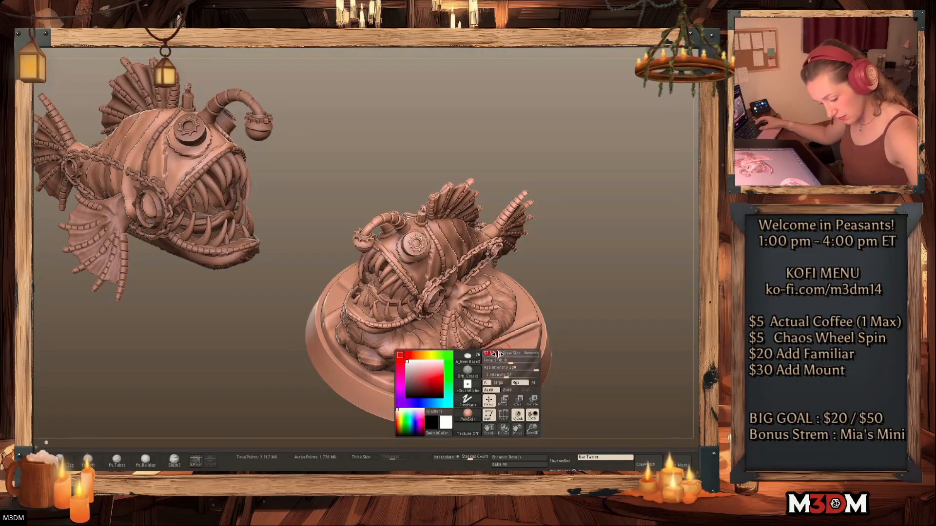
{"action": "left_click_drag", "start_coordinate": [618, 297], "coordinate": [590, 332]}
{"action": "mouse_move", "coordinate": [441, 370]}
{"action": "left_mouse_down"}
{"action": "mouse_move", "coordinate": [461, 399]}
{"action": "mouse_move", "coordinate": [477, 362]}
{"action": "mouse_move", "coordinate": [493, 389]}
{"action": "mouse_move", "coordinate": [516, 360]}
{"action": "mouse_move", "coordinate": [531, 374]}
{"action": "left_mouse_up"}
{"action": "mouse_move", "coordinate": [512, 343]}
{"action": "left_mouse_down"}
{"action": "mouse_move", "coordinate": [530, 334]}
{"action": "mouse_move", "coordinate": [540, 351]}
{"action": "left_mouse_up"}
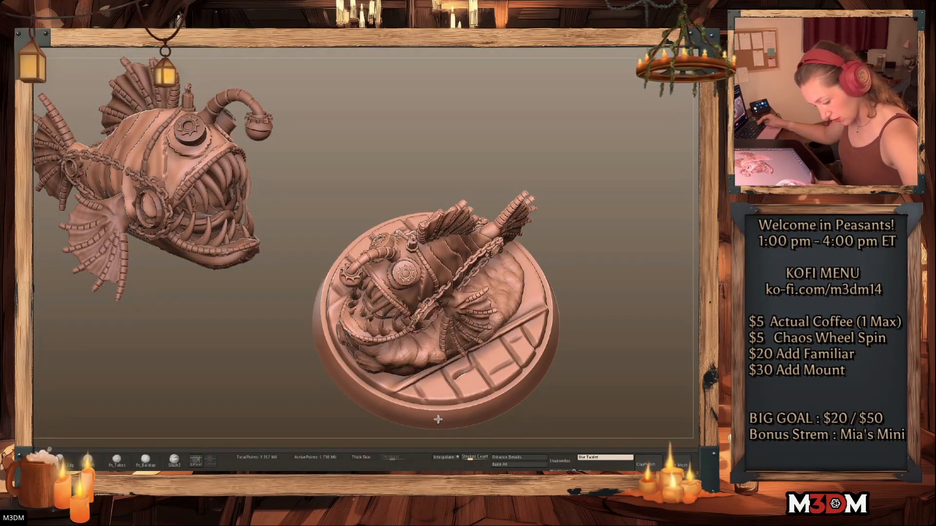
Select the rock mound and pull its front tip slightly outward beneath the fish's jaw
{"action": "mouse_move", "coordinate": [612, 340]}
{"action": "left_mouse_down"}
{"action": "mouse_move", "coordinate": [621, 356]}
{"action": "mouse_move", "coordinate": [534, 331]}
{"action": "mouse_move", "coordinate": [546, 320]}
{"action": "mouse_move", "coordinate": [544, 338]}
{"action": "mouse_move", "coordinate": [551, 329]}
{"action": "mouse_move", "coordinate": [542, 330]}
{"action": "mouse_move", "coordinate": [570, 325]}
{"action": "mouse_move", "coordinate": [549, 332]}
{"action": "left_mouse_up"}
{"action": "left_click", "coordinate": [534, 331], "text": "alt"}
{"action": "key", "text": "space"}
{"action": "mouse_move", "coordinate": [635, 299]}
{"action": "left_mouse_down"}
{"action": "mouse_move", "coordinate": [622, 295]}
{"action": "mouse_move", "coordinate": [629, 302]}
{"action": "left_mouse_up"}
{"action": "left_click", "coordinate": [629, 302], "text": "ctrl"}
{"action": "left_click", "coordinate": [630, 301], "text": "ctrl"}
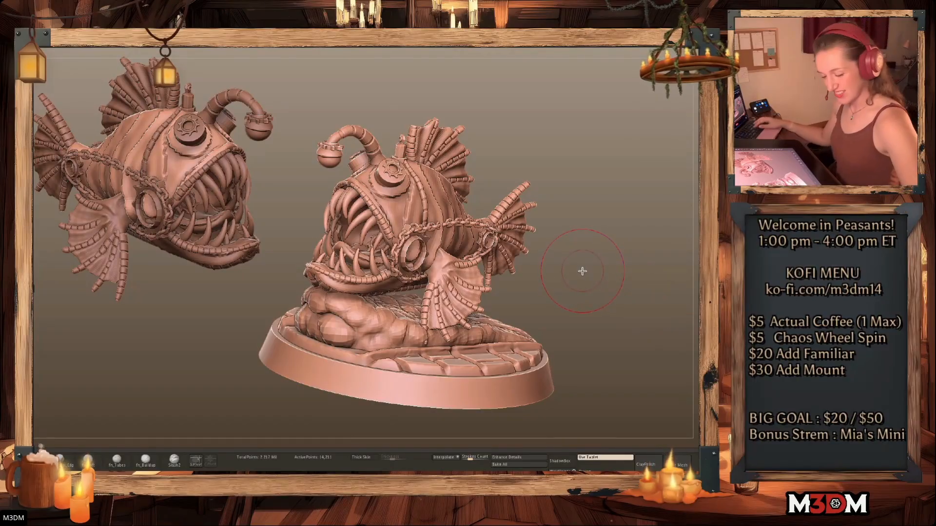
{"action": "mouse_move", "coordinate": [605, 258]}
{"action": "left_mouse_down"}
{"action": "mouse_move", "coordinate": [626, 270]}
{"action": "mouse_move", "coordinate": [575, 233]}
{"action": "left_mouse_up"}
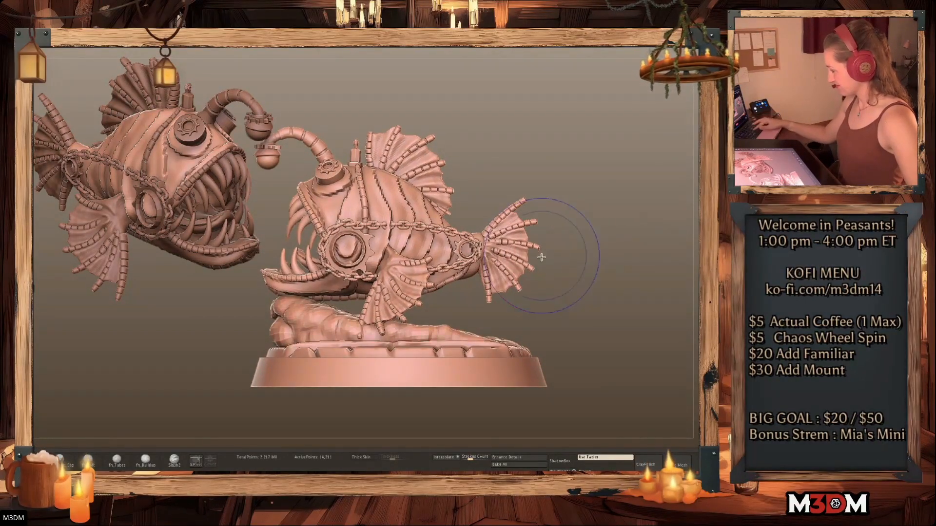
{"action": "mouse_move", "coordinate": [307, 303]}
{"action": "left_mouse_down"}
{"action": "mouse_move", "coordinate": [296, 288]}
{"action": "mouse_move", "coordinate": [315, 304]}
{"action": "mouse_move", "coordinate": [284, 302]}
{"action": "left_mouse_up"}
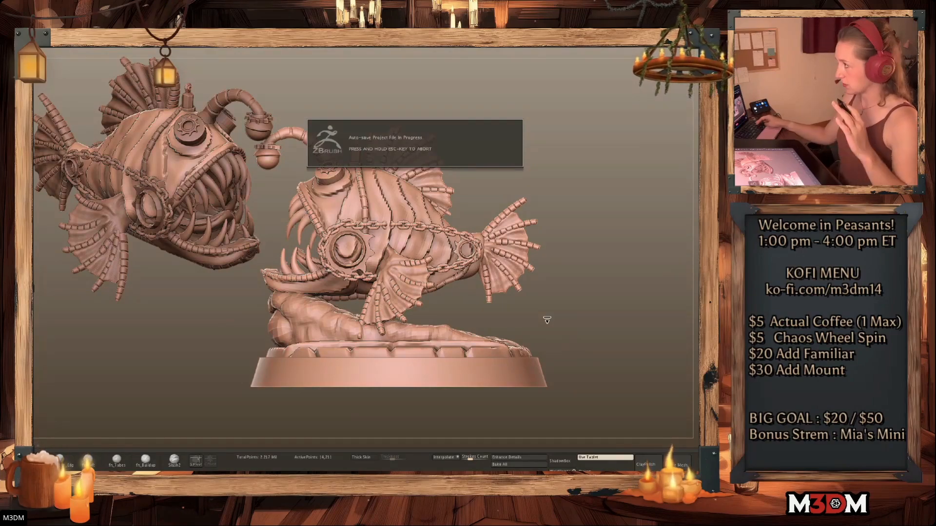
{"action": "left_click_drag", "start_coordinate": [574, 320], "coordinate": [564, 330], "text": "alt"}
Assign the mound a single polygroup and merge it with the paved disc and the round rim into one subtool
{"action": "key", "text": "shift+f"}
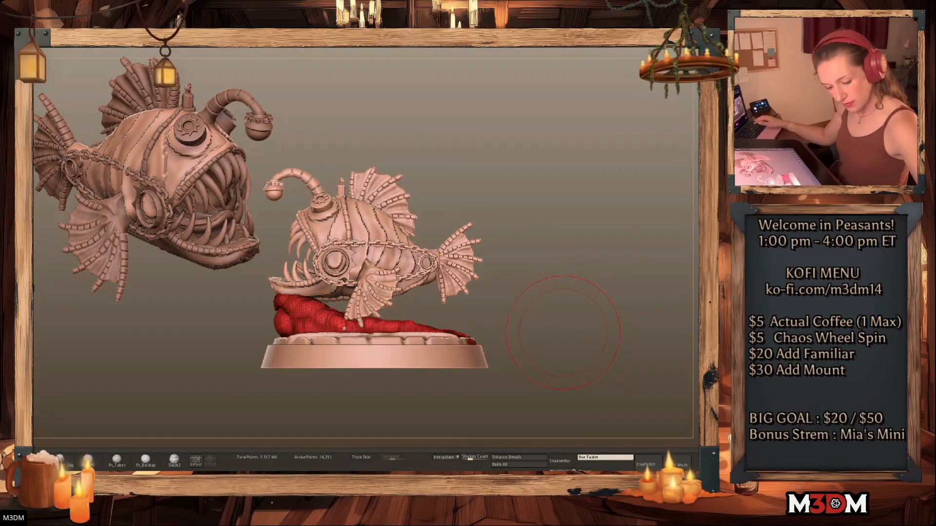
{"action": "key", "text": "ctrl+w"}
{"action": "key", "text": "Down"}
{"action": "key", "text": "Down"}
{"action": "key", "text": "Down"}
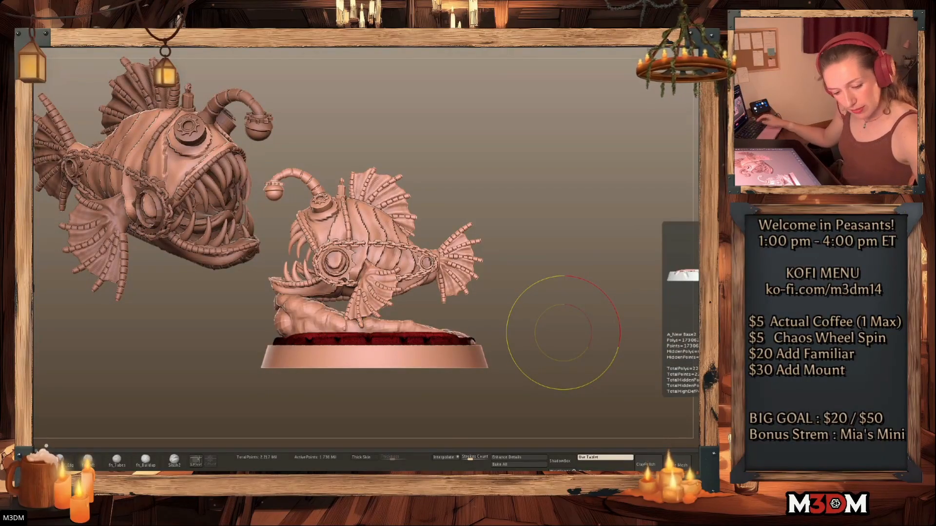
{"action": "key", "text": "Up"}
{"action": "key", "text": "Up"}
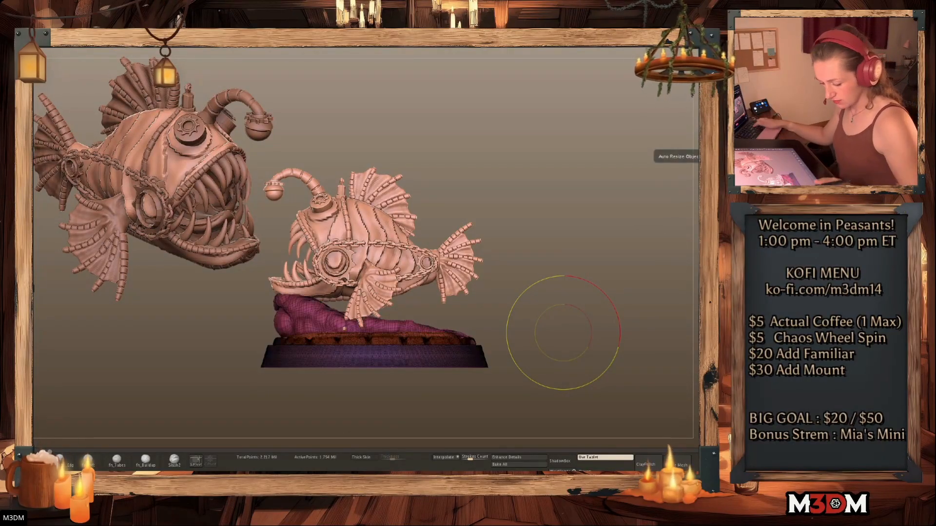
Shift the merged base slightly forward under the fish, try tilting it, and undo the tilt
{"action": "key", "text": "w"}
{"action": "mouse_move", "coordinate": [418, 358]}
{"action": "left_mouse_down"}
{"action": "mouse_move", "coordinate": [384, 357]}
{"action": "mouse_move", "coordinate": [413, 358]}
{"action": "mouse_move", "coordinate": [396, 331]}
{"action": "left_mouse_up"}
{"action": "left_click_drag", "start_coordinate": [400, 327], "coordinate": [410, 306]}
{"action": "key", "text": "q"}
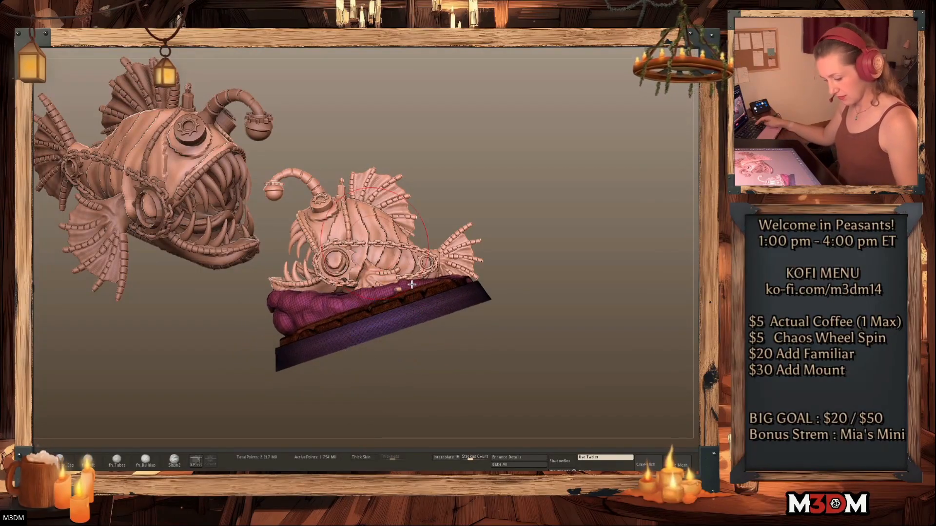
{"action": "mouse_move", "coordinate": [555, 326]}
{"action": "left_mouse_down"}
{"action": "mouse_move", "coordinate": [576, 328]}
{"action": "mouse_move", "coordinate": [568, 326]}
{"action": "mouse_move", "coordinate": [559, 353]}
{"action": "left_mouse_up"}
{"action": "key", "text": "ctrl+z"}
{"action": "key", "text": "ctrl+z"}
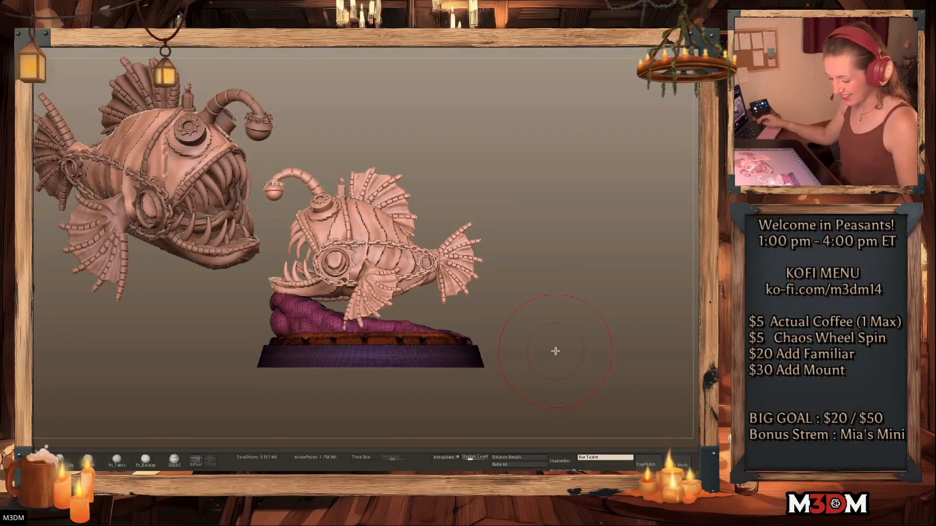
Examine how the fish sits over the merged base in side view, checking the base and body wireframes
{"action": "key", "text": "space"}
{"action": "left_click_drag", "start_coordinate": [567, 321], "coordinate": [569, 328], "text": "alt"}
{"action": "left_click_drag", "start_coordinate": [569, 328], "coordinate": [593, 326], "text": "alt"}
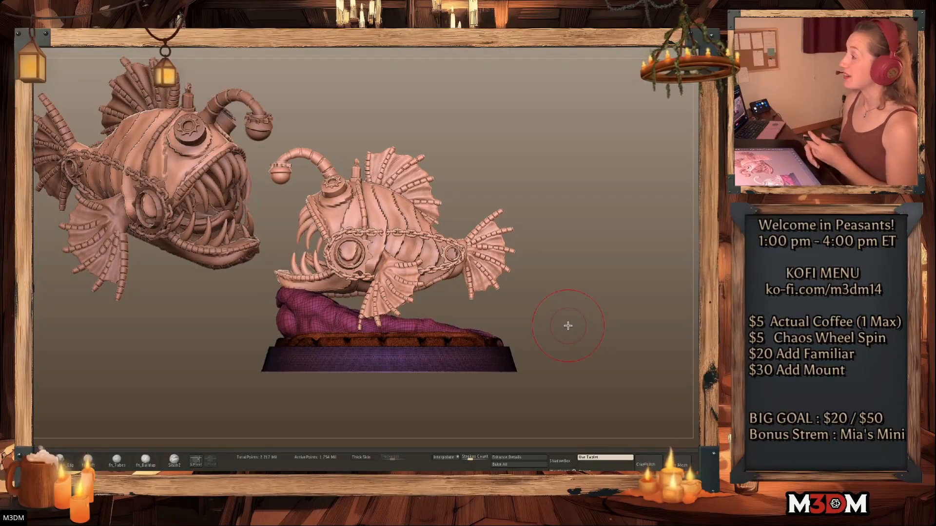
{"action": "left_click_drag", "start_coordinate": [585, 326], "coordinate": [598, 298]}
{"action": "key", "text": "shift+f"}
{"action": "key", "text": "shift+f"}
{"action": "left_click", "coordinate": [397, 230], "text": "alt"}
{"action": "key", "text": "shift+f"}
{"action": "left_click_drag", "start_coordinate": [587, 299], "coordinate": [615, 322], "text": "alt"}
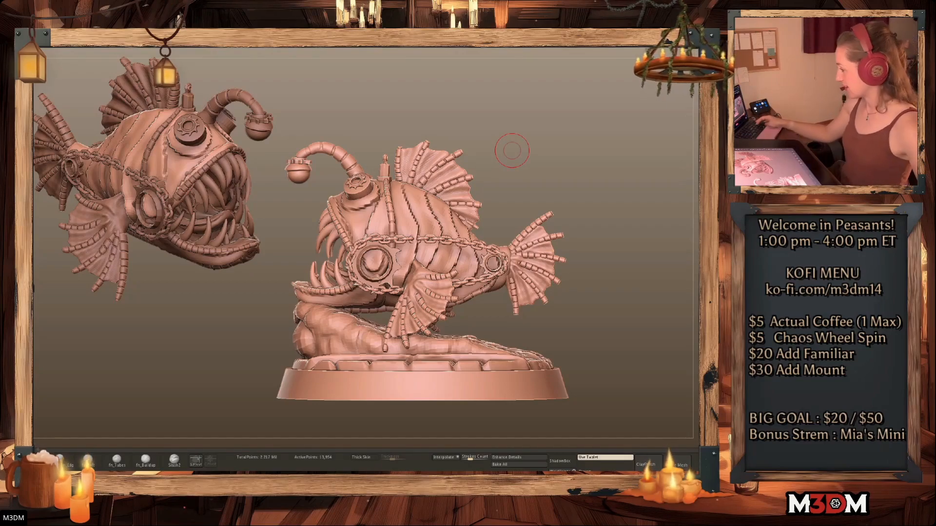
{"action": "left_click_drag", "start_coordinate": [576, 340], "coordinate": [599, 335], "text": "alt"}
{"action": "key", "text": "shift+f"}
{"action": "key", "text": "shift+f"}
{"action": "key", "text": "shift+f"}
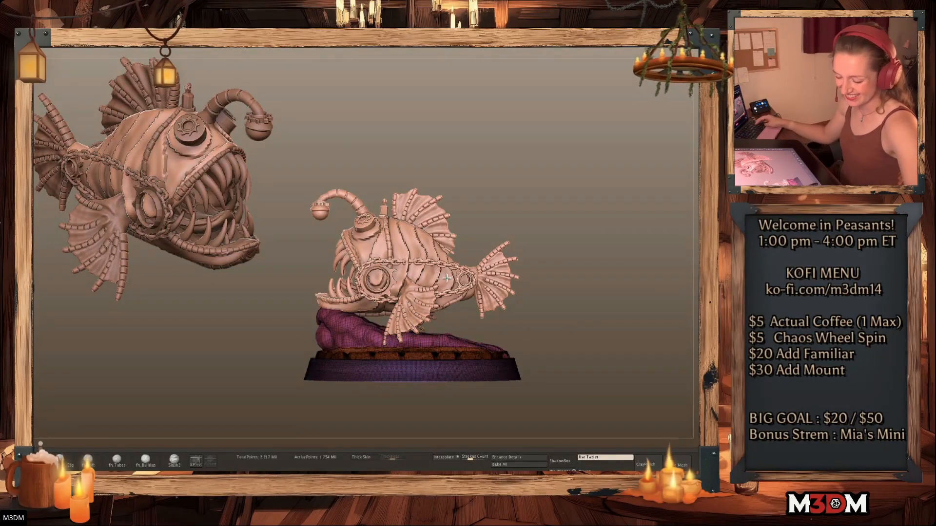
{"action": "left_click", "coordinate": [447, 278], "text": "alt"}
{"action": "right_click", "coordinate": [595, 306]}
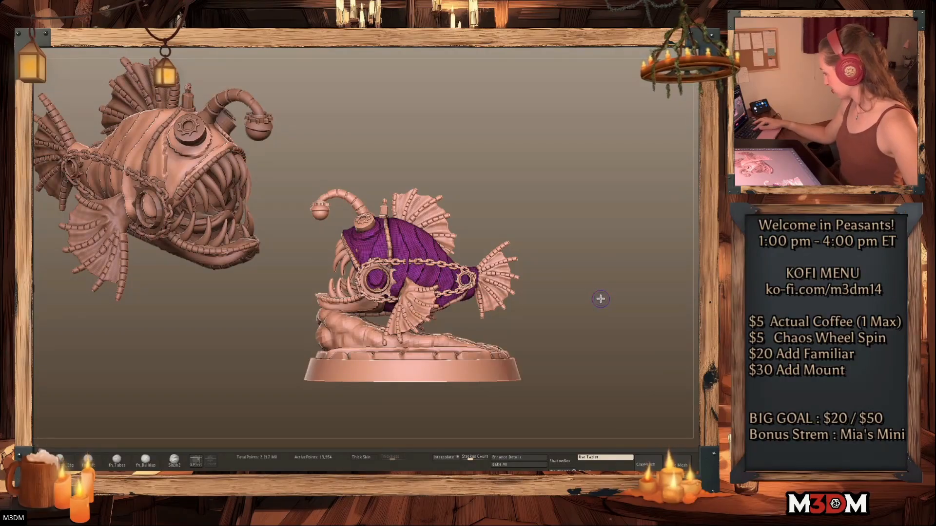
{"action": "key", "text": "shift+f"}
{"action": "left_click_drag", "start_coordinate": [607, 313], "coordinate": [612, 320], "text": "alt"}
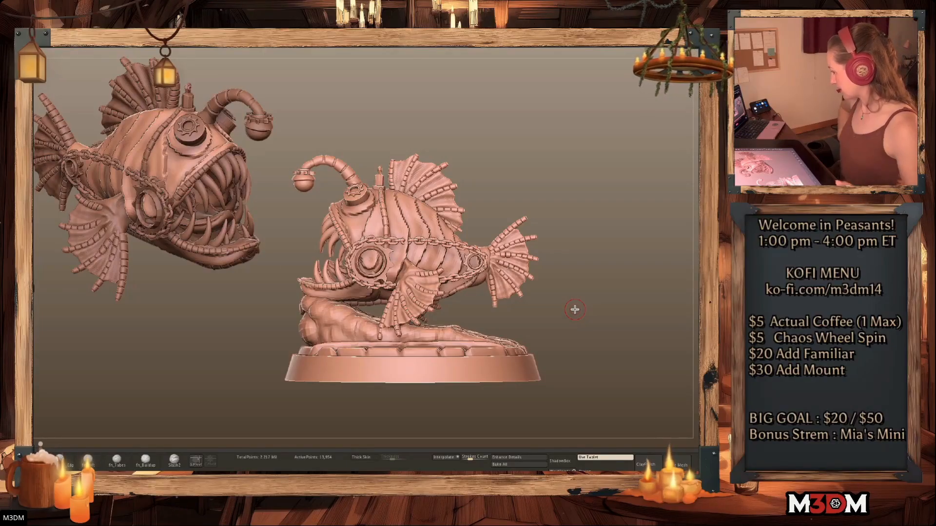
{"action": "left_click_drag", "start_coordinate": [603, 306], "coordinate": [598, 289]}
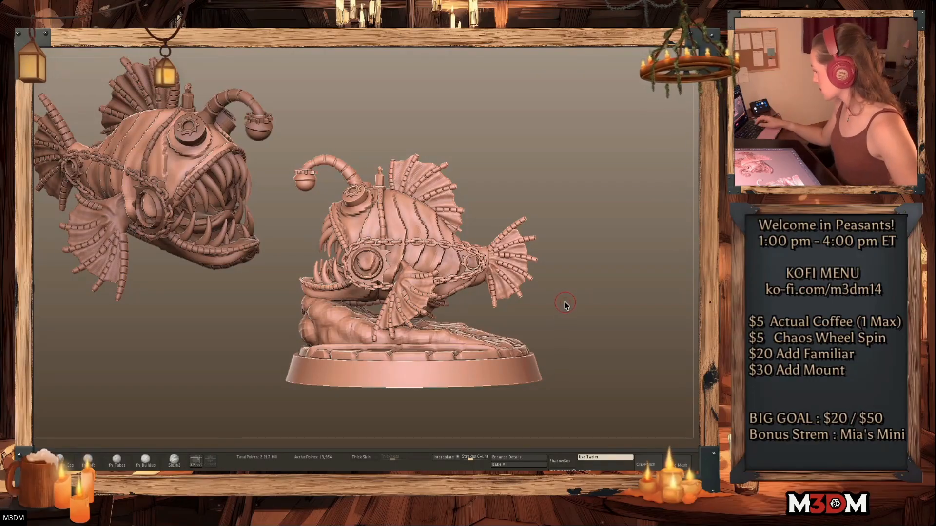
{"action": "left_click_drag", "start_coordinate": [605, 309], "coordinate": [604, 315]}
{"action": "left_click_drag", "start_coordinate": [612, 326], "coordinate": [611, 333]}
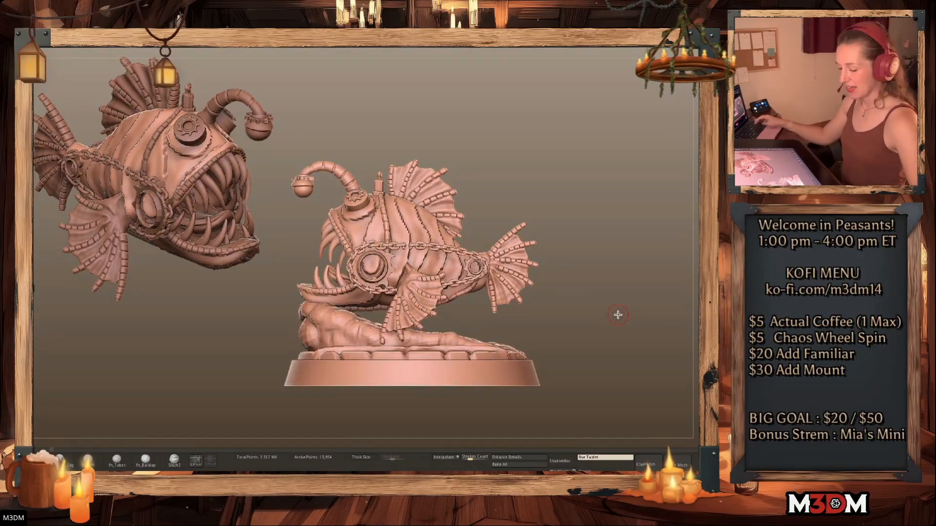
{"action": "key", "text": "w"}
{"action": "left_click", "coordinate": [383, 205], "text": "alt"}
{"action": "left_click_drag", "start_coordinate": [371, 223], "coordinate": [371, 243]}
{"action": "key", "text": "ctrl+z"}
{"action": "key", "text": "q"}
Select the merged base and move it straight down to leave a gap beneath the fish
{"action": "left_click", "coordinate": [452, 350], "text": "alt"}
{"action": "key", "text": "w"}
{"action": "left_click_drag", "start_coordinate": [411, 330], "coordinate": [412, 401]}
{"action": "key", "text": "q"}
{"action": "left_click_drag", "start_coordinate": [596, 340], "coordinate": [590, 292], "text": "alt"}
Insert an ExhaustPipe part from the IMM Ind. Parts brush onto the mound beneath the fish
{"action": "key", "text": "space"}
{"action": "key", "text": "space"}
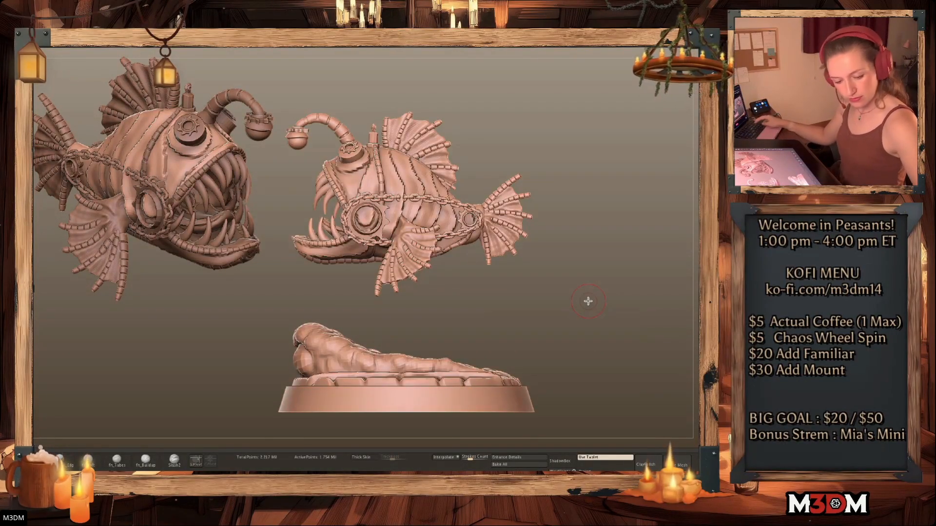
{"action": "key", "text": "b"}
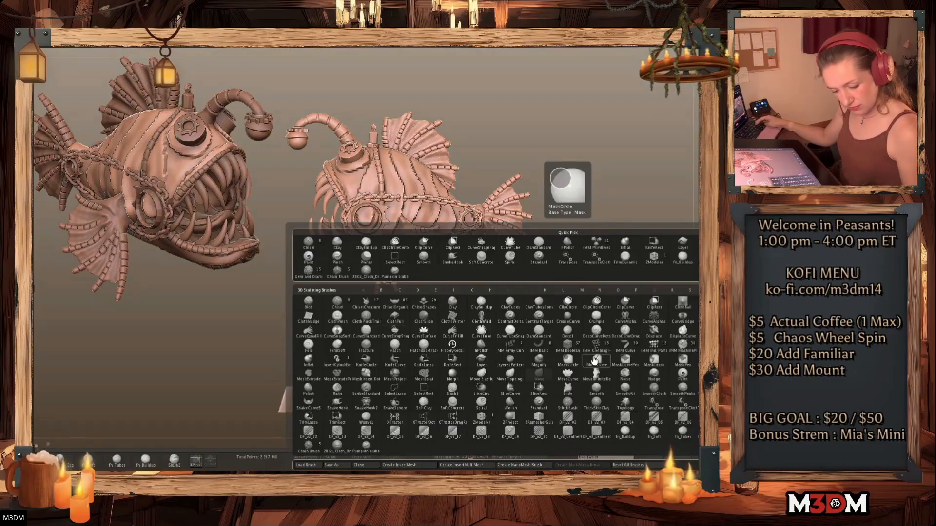
{"action": "left_click", "coordinate": [481, 360]}
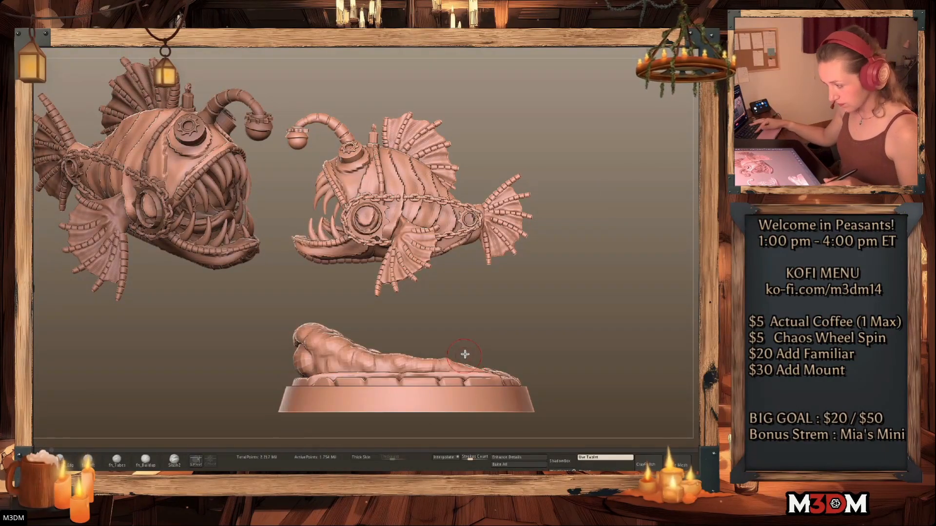
{"action": "key", "text": "b"}
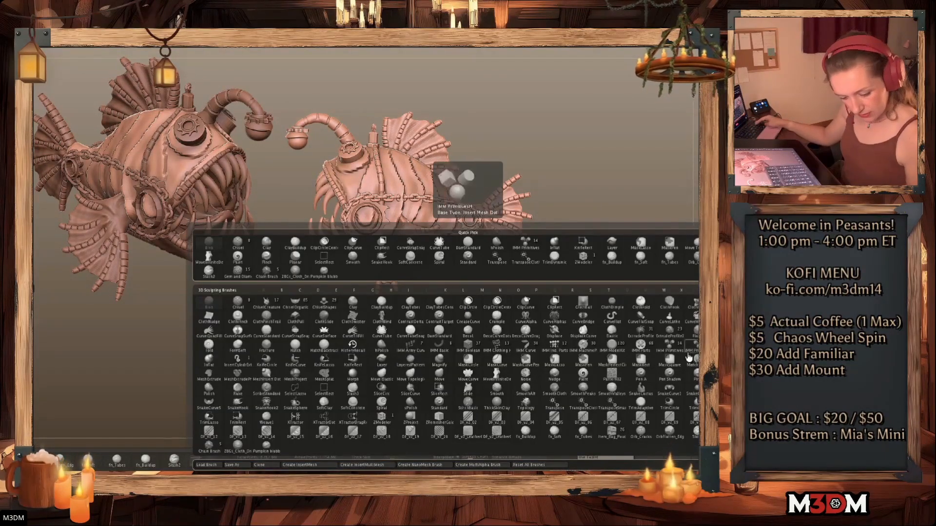
{"action": "left_click", "coordinate": [554, 345]}
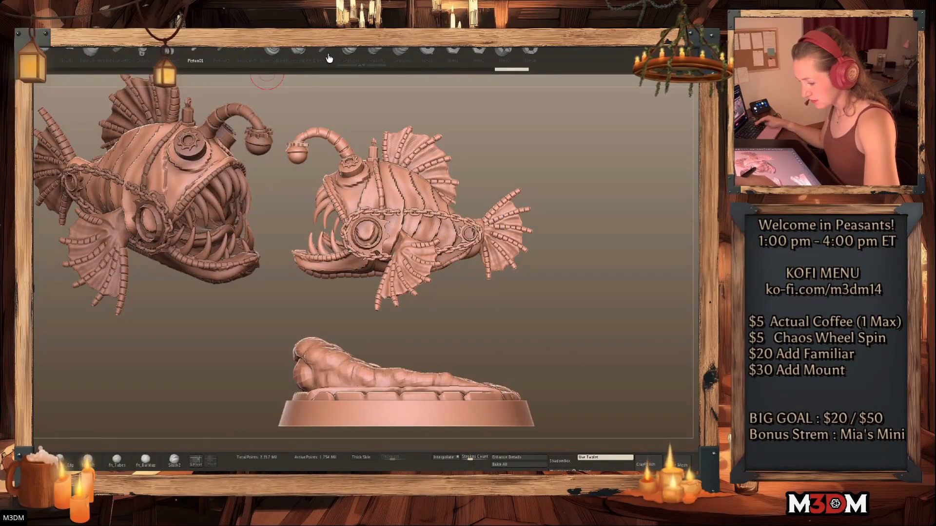
{"action": "key", "text": "shift+f"}
{"action": "left_click_drag", "start_coordinate": [593, 276], "coordinate": [583, 280]}
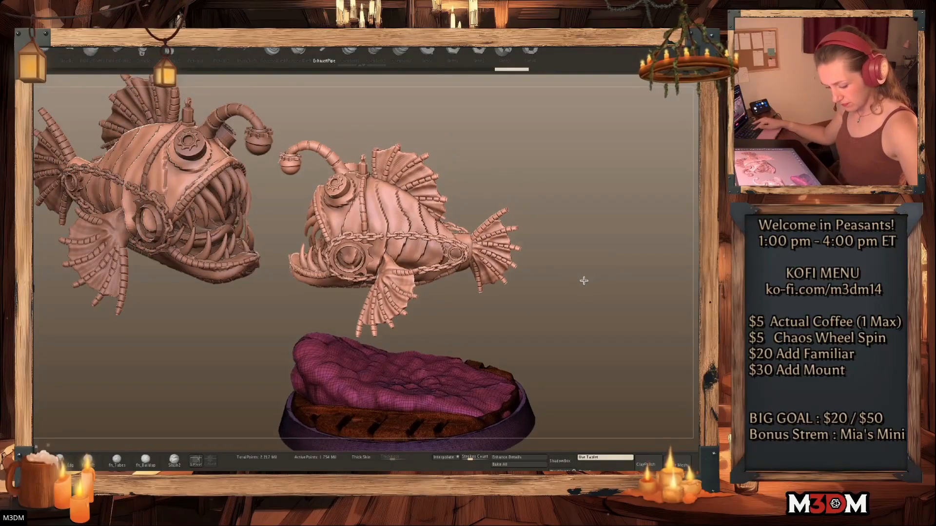
{"action": "key", "text": "shift+f"}
{"action": "left_click_drag", "start_coordinate": [422, 387], "coordinate": [447, 402]}
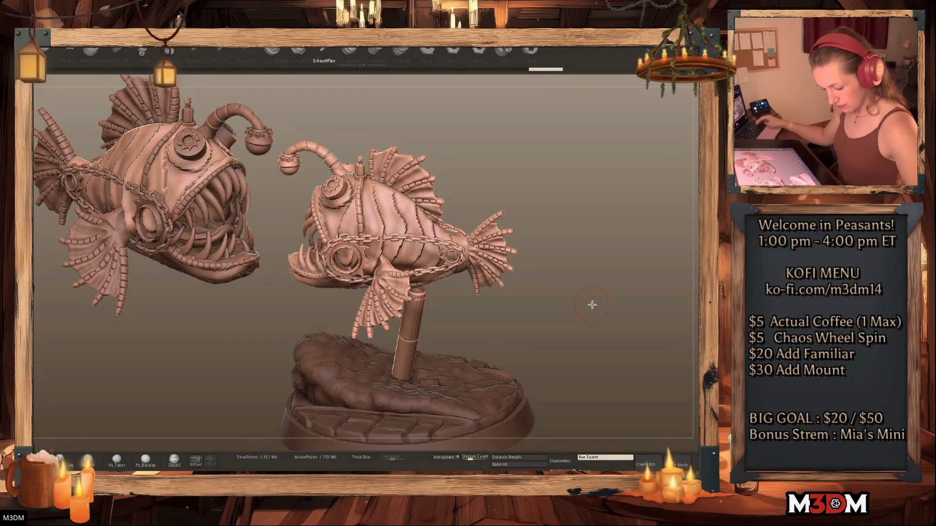
Straighten the inserted pipe and centre it beneath the fish as a support post between mound and belly
{"action": "left_click_drag", "start_coordinate": [587, 306], "coordinate": [592, 302], "text": "shift"}
{"action": "key", "text": "w"}
{"action": "left_click", "coordinate": [415, 314], "text": "alt"}
{"action": "left_click", "coordinate": [388, 313]}
{"action": "left_click_drag", "start_coordinate": [447, 315], "coordinate": [438, 305]}
{"action": "left_click", "coordinate": [421, 274], "text": "alt"}
{"action": "left_click_drag", "start_coordinate": [407, 336], "coordinate": [446, 314]}
{"action": "left_click_drag", "start_coordinate": [568, 297], "coordinate": [592, 309]}
{"action": "left_click_drag", "start_coordinate": [438, 321], "coordinate": [401, 360]}
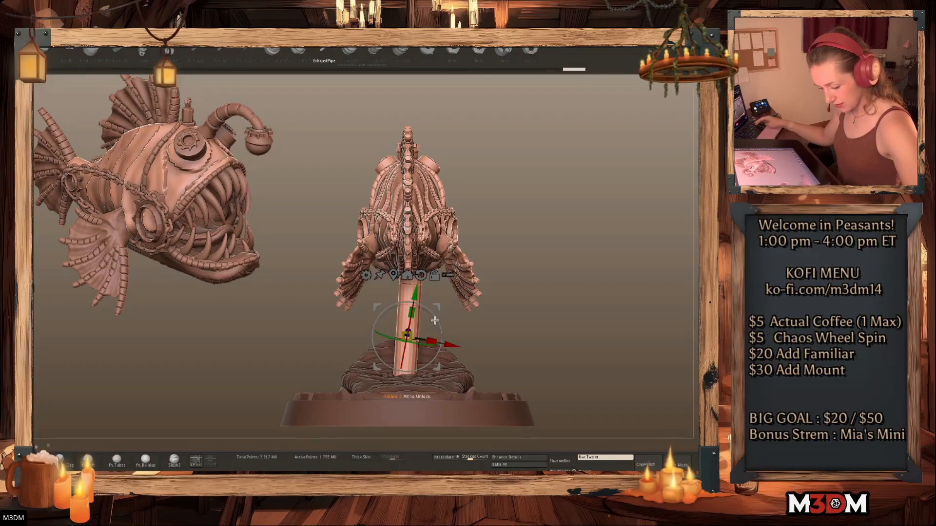
{"action": "left_click_drag", "start_coordinate": [415, 293], "coordinate": [411, 316]}
Place a short copy of the pipe upright at the rear of the mound and split the pipes off the base
{"action": "key", "text": "r"}
{"action": "left_click_drag", "start_coordinate": [570, 294], "coordinate": [602, 300]}
{"action": "right_click", "coordinate": [593, 302]}
{"action": "left_click_drag", "start_coordinate": [434, 343], "coordinate": [463, 380]}
{"action": "left_click", "coordinate": [416, 296]}
{"action": "key", "text": "ctrl+shift+s"}
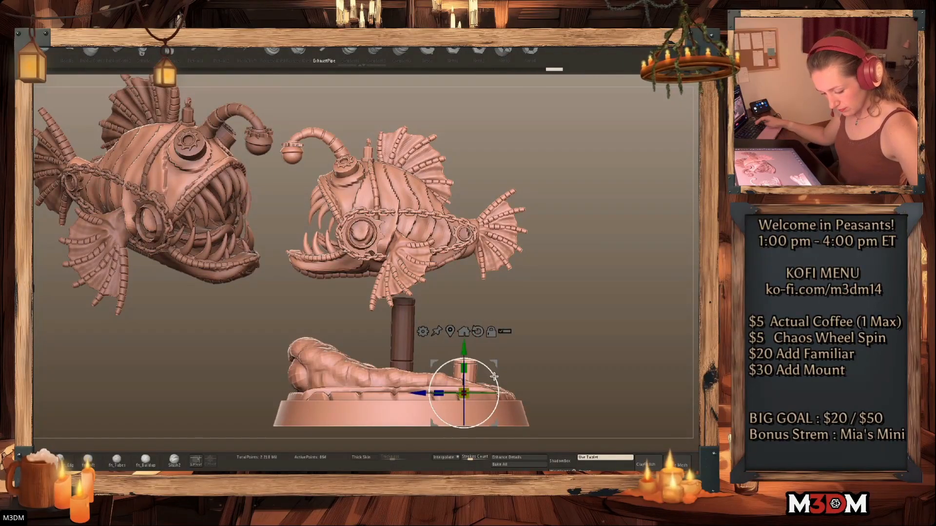
Add another short pipe copy beside the tall post and trim the pipes' lower ends flat
{"action": "left_click_drag", "start_coordinate": [605, 338], "coordinate": [589, 355]}
{"action": "left_click_drag", "start_coordinate": [487, 373], "coordinate": [513, 343], "text": "ctrl"}
{"action": "left_click_drag", "start_coordinate": [455, 360], "coordinate": [410, 348]}
{"action": "left_click", "coordinate": [593, 305]}
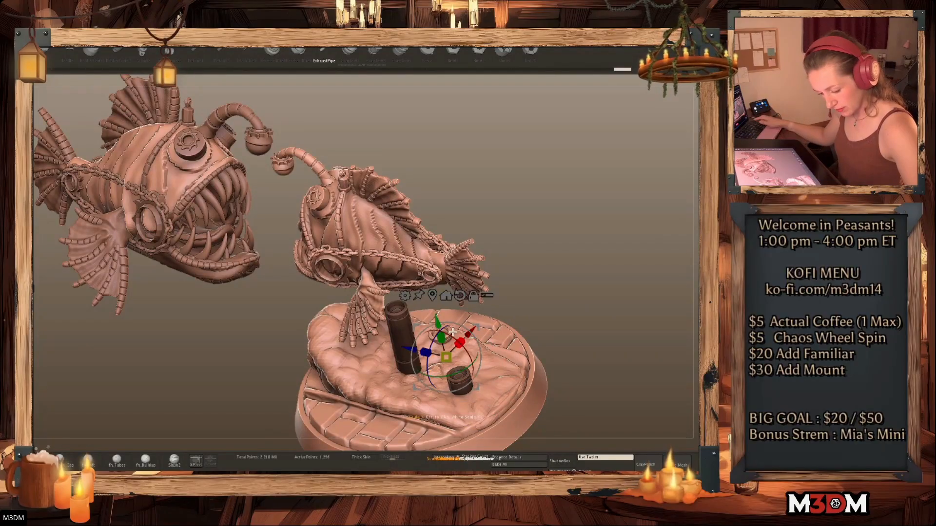
{"action": "left_click_drag", "start_coordinate": [587, 292], "coordinate": [535, 324]}
{"action": "right_click", "coordinate": [600, 308]}
{"action": "left_click_drag", "start_coordinate": [324, 432], "coordinate": [557, 408], "text": "ctrl+shift"}
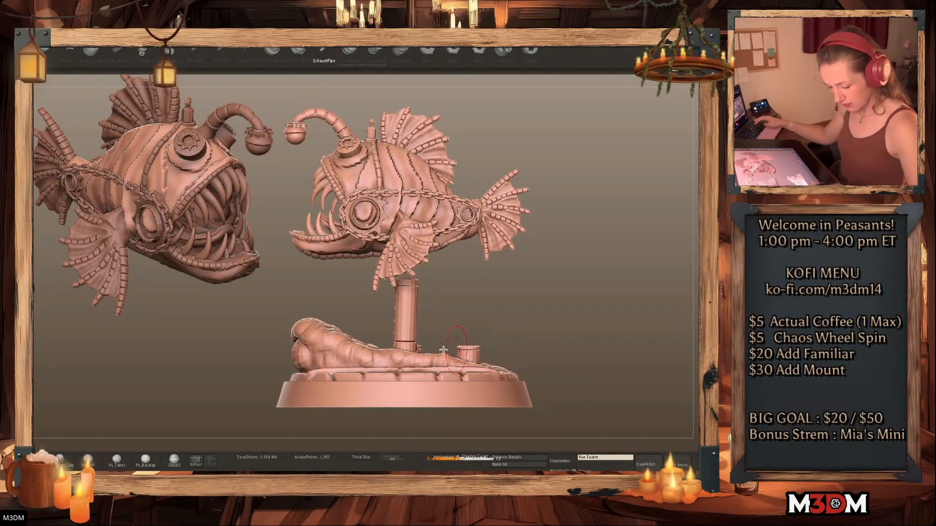
Duplicate the rock mound, raise the copy to the underside of the fish and scale it down
{"action": "right_click", "coordinate": [552, 284]}
{"action": "left_click", "coordinate": [561, 292], "text": "ctrl"}
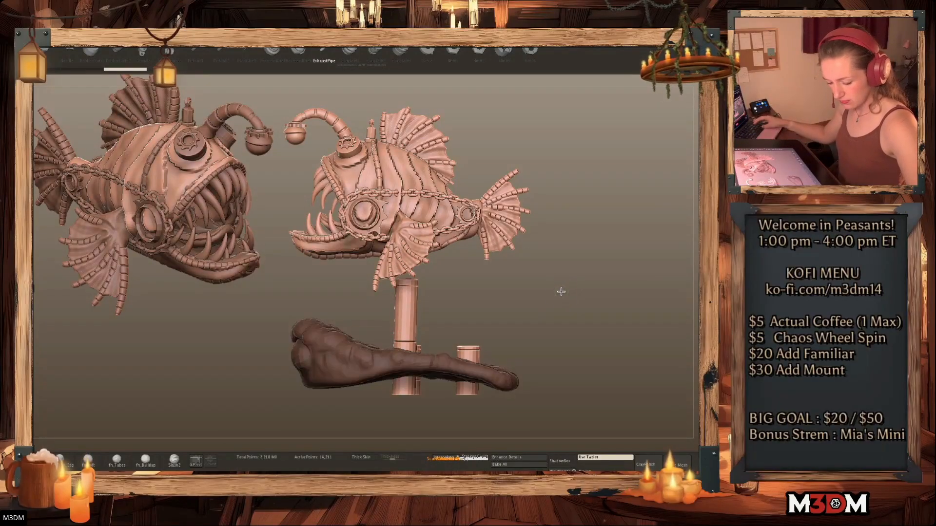
{"action": "left_click", "coordinate": [386, 359], "text": "alt"}
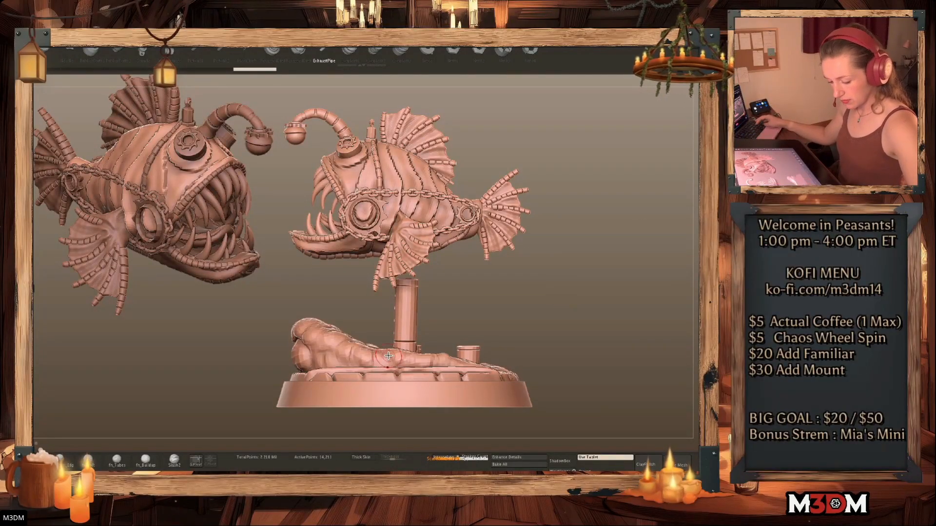
{"action": "key", "text": "w"}
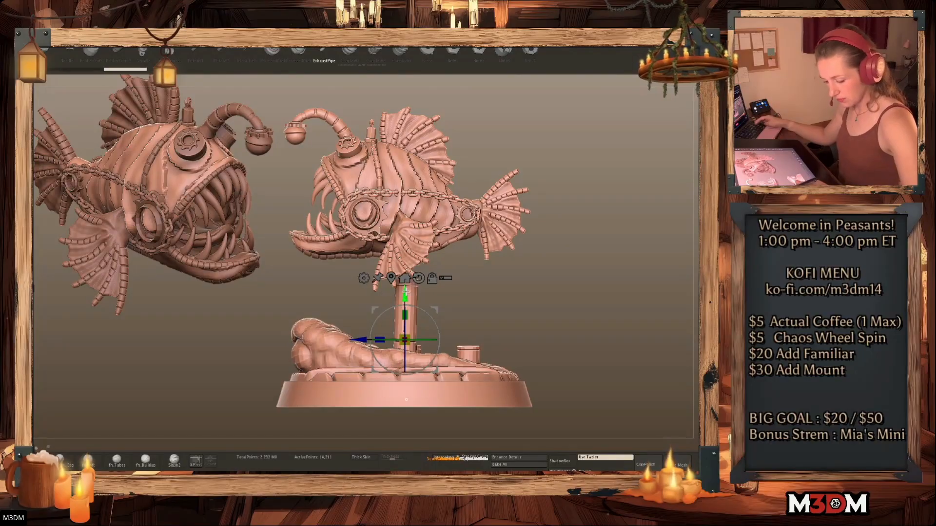
{"action": "left_click_drag", "start_coordinate": [405, 295], "coordinate": [405, 202], "text": "ctrl"}
{"action": "left_click_drag", "start_coordinate": [404, 247], "coordinate": [402, 267]}
{"action": "key", "text": "q"}
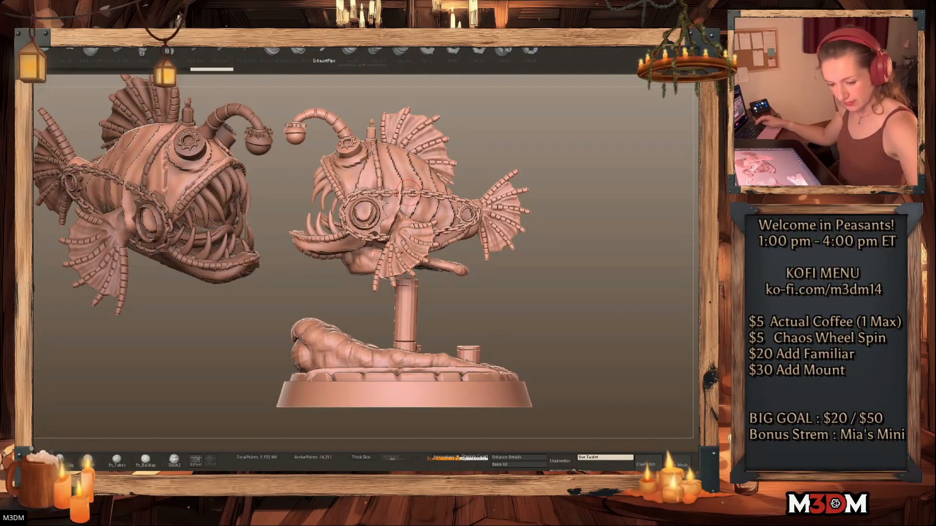
Isolate the rock copy, show all parts again, and reduce the copy to a low-density mesh
{"action": "key", "text": "space"}
{"action": "left_click", "coordinate": [707, 165]}
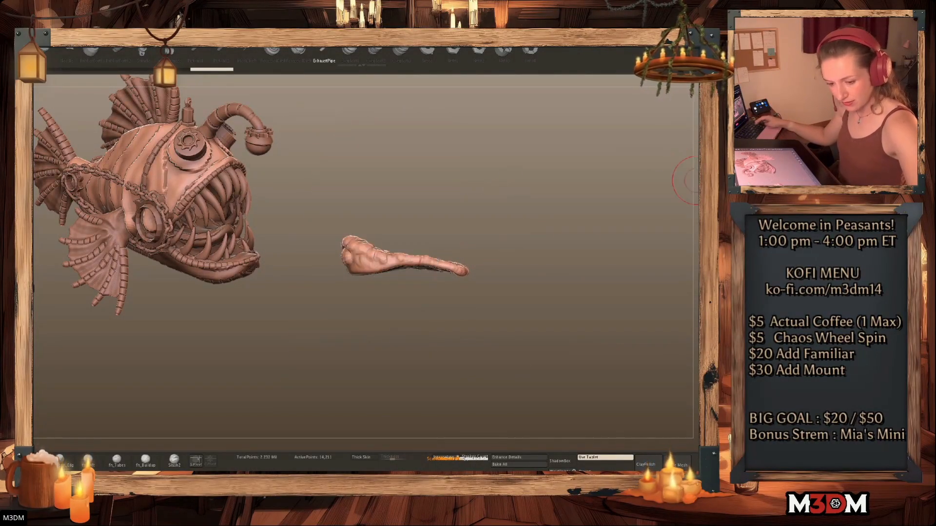
{"action": "left_click", "coordinate": [704, 173]}
{"action": "key", "text": "space"}
{"action": "left_click", "coordinate": [705, 241]}
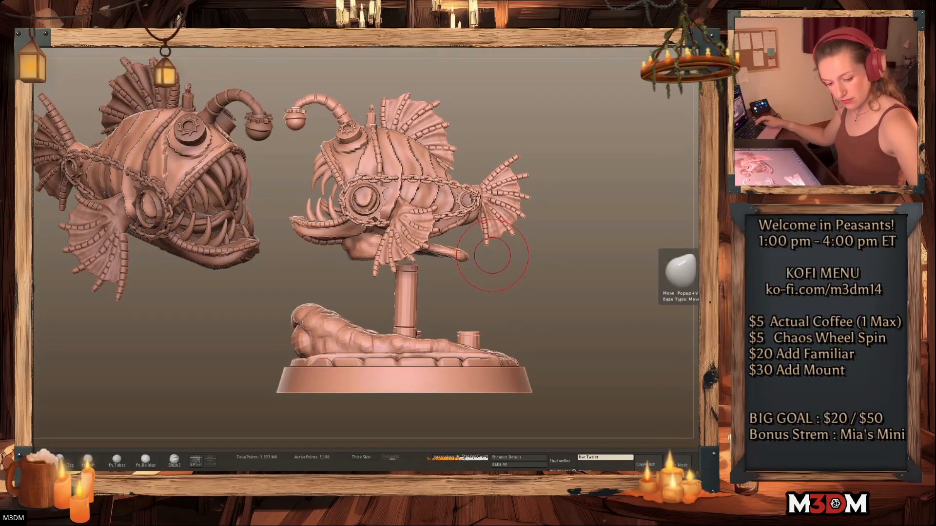
Enlarge and tilt the rock copy so it sits beneath the length of the fish's belly
{"action": "mouse_move", "coordinate": [546, 234]}
{"action": "left_mouse_down"}
{"action": "mouse_move", "coordinate": [365, 274]}
{"action": "mouse_move", "coordinate": [417, 279]}
{"action": "mouse_move", "coordinate": [383, 280]}
{"action": "left_mouse_up"}
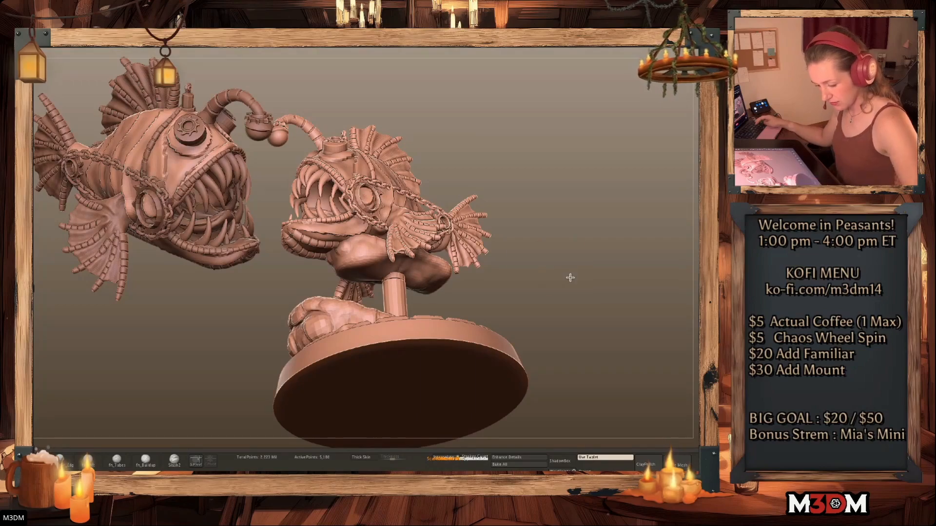
{"action": "left_click_drag", "start_coordinate": [569, 277], "coordinate": [558, 278]}
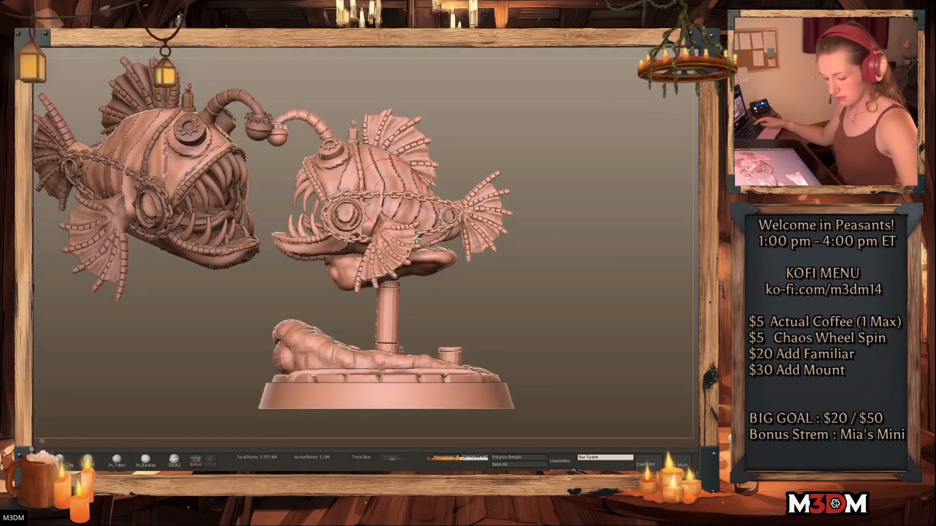
{"action": "key", "text": "w"}
{"action": "mouse_move", "coordinate": [387, 249]}
{"action": "left_mouse_down"}
{"action": "mouse_move", "coordinate": [406, 237]}
{"action": "mouse_move", "coordinate": [400, 240]}
{"action": "left_mouse_up"}
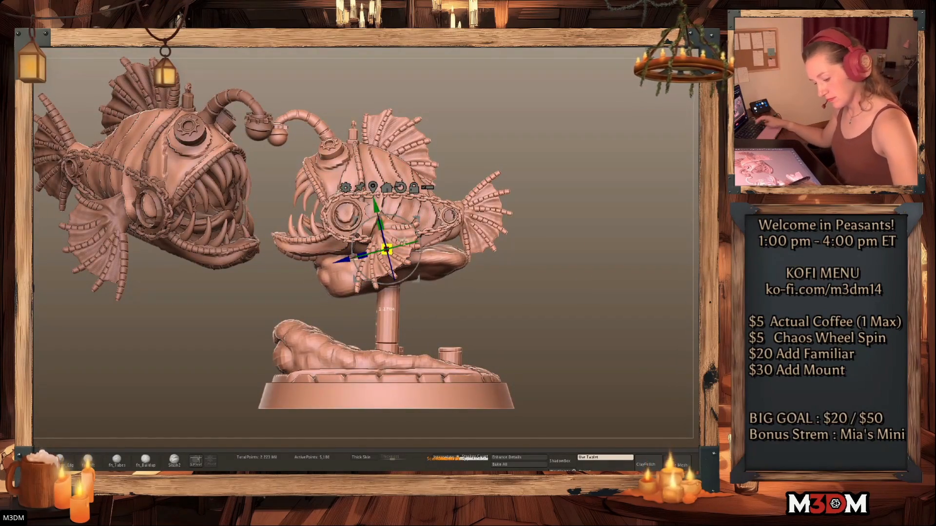
{"action": "left_click_drag", "start_coordinate": [391, 284], "coordinate": [387, 337]}
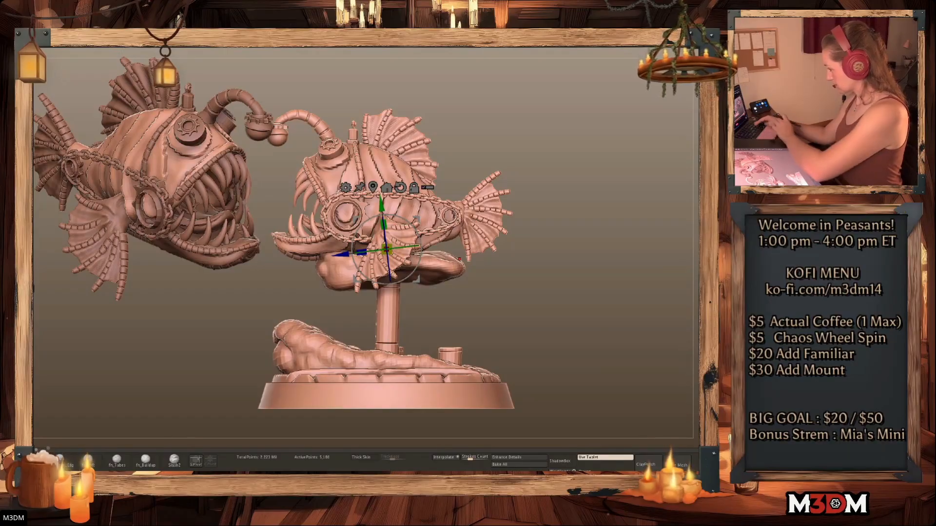
{"action": "left_click", "coordinate": [561, 274], "text": "ctrl"}
{"action": "left_click", "coordinate": [560, 276], "text": "ctrl"}
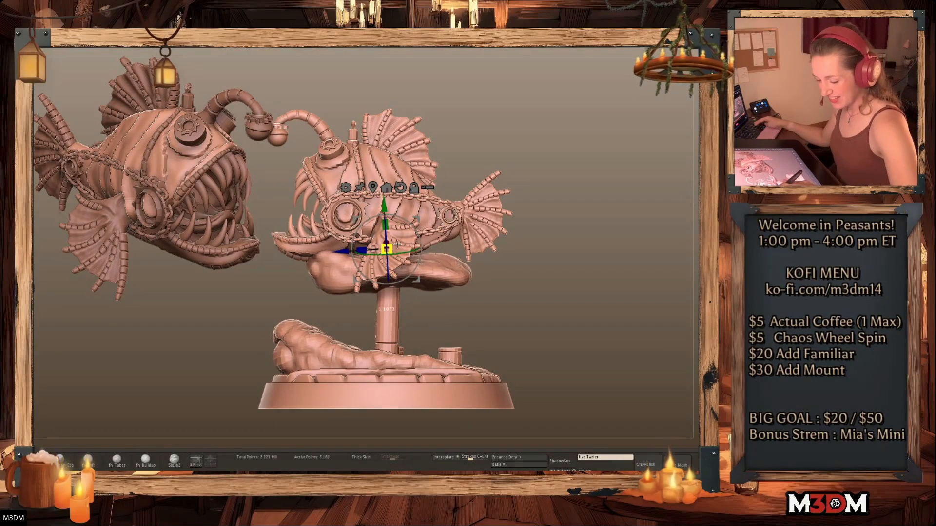
Pull the rear and front of the rock copy up against the fish's underside with the Move brush
{"action": "key", "text": "q"}
{"action": "key", "text": "space"}
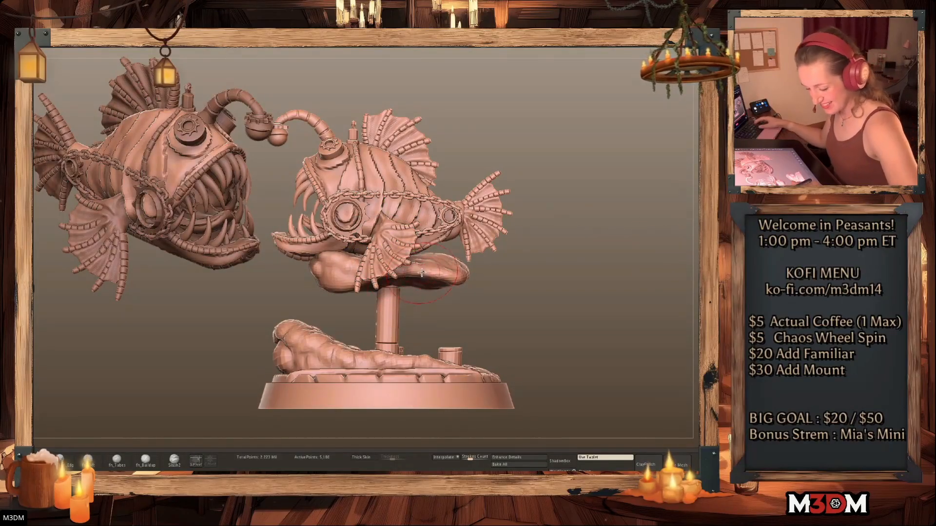
{"action": "left_click_drag", "start_coordinate": [441, 279], "coordinate": [432, 264]}
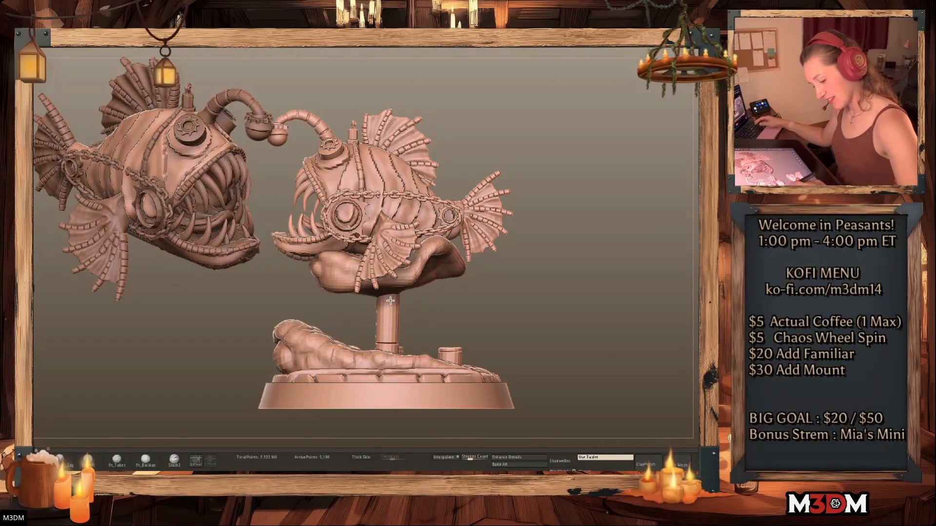
{"action": "left_click_drag", "start_coordinate": [365, 289], "coordinate": [321, 251]}
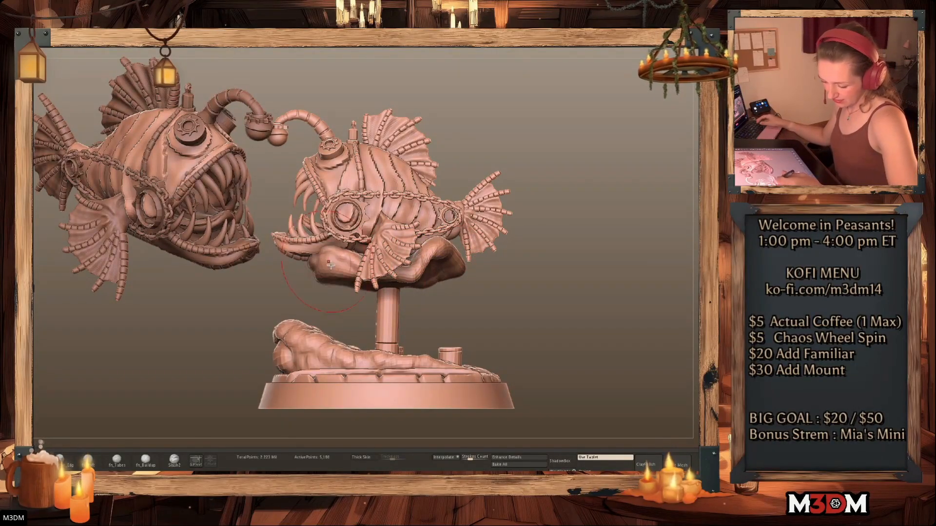
{"action": "left_click_drag", "start_coordinate": [436, 318], "coordinate": [442, 272]}
Refine the rock support from both sides so it cradles the belly and narrows toward the pipe post
{"action": "left_click_drag", "start_coordinate": [564, 284], "coordinate": [546, 279]}
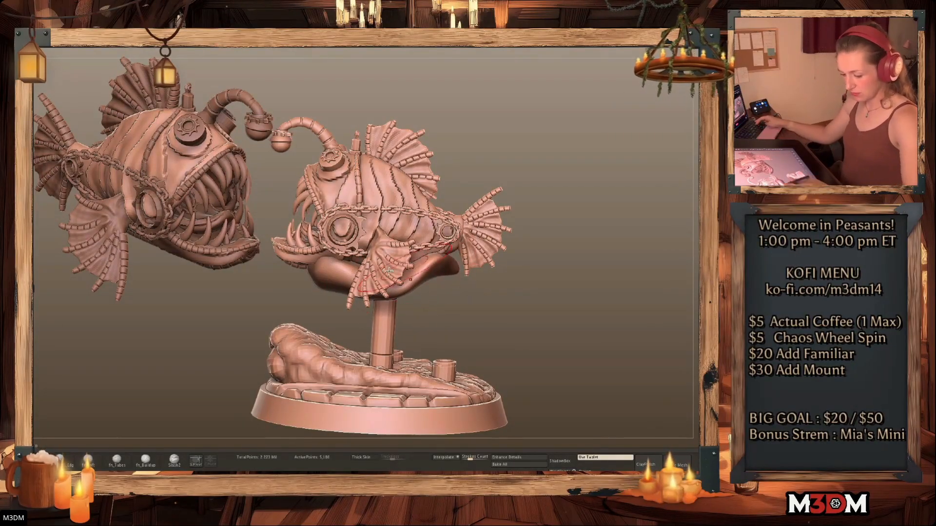
{"action": "left_click_drag", "start_coordinate": [594, 242], "coordinate": [579, 240]}
{"action": "left_click_drag", "start_coordinate": [414, 265], "coordinate": [431, 253]}
{"action": "left_click_drag", "start_coordinate": [507, 237], "coordinate": [565, 259], "text": "alt"}
{"action": "left_click_drag", "start_coordinate": [453, 290], "coordinate": [451, 281]}
{"action": "mouse_move", "coordinate": [339, 267]}
{"action": "left_mouse_down"}
{"action": "mouse_move", "coordinate": [341, 257]}
{"action": "mouse_move", "coordinate": [377, 292]}
{"action": "left_mouse_up"}
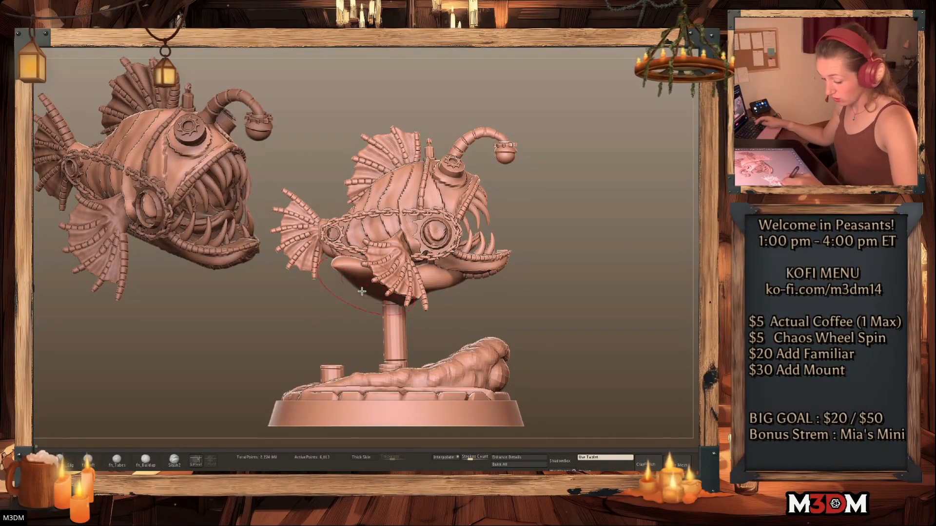
Select and isolate the tall pipe under the fish
{"action": "left_click", "coordinate": [401, 330], "text": "alt"}
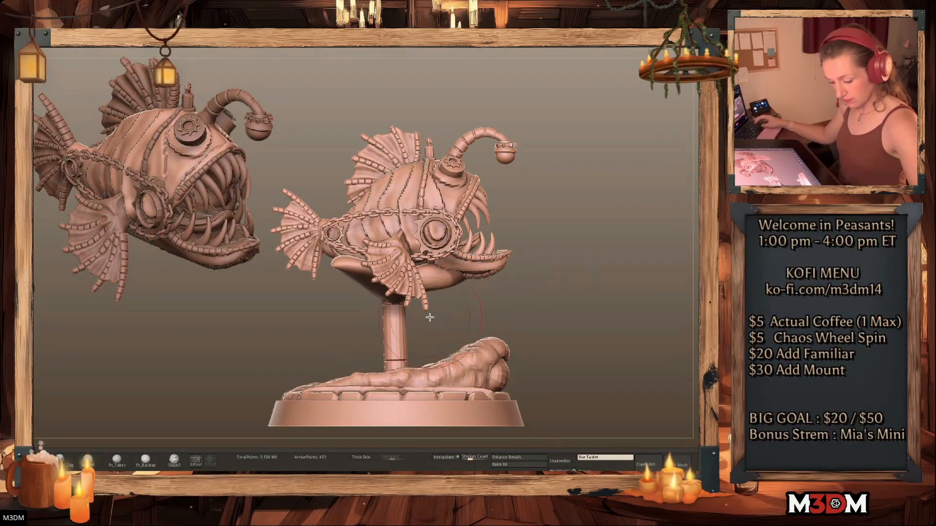
{"action": "left_click", "coordinate": [398, 325], "text": "alt"}
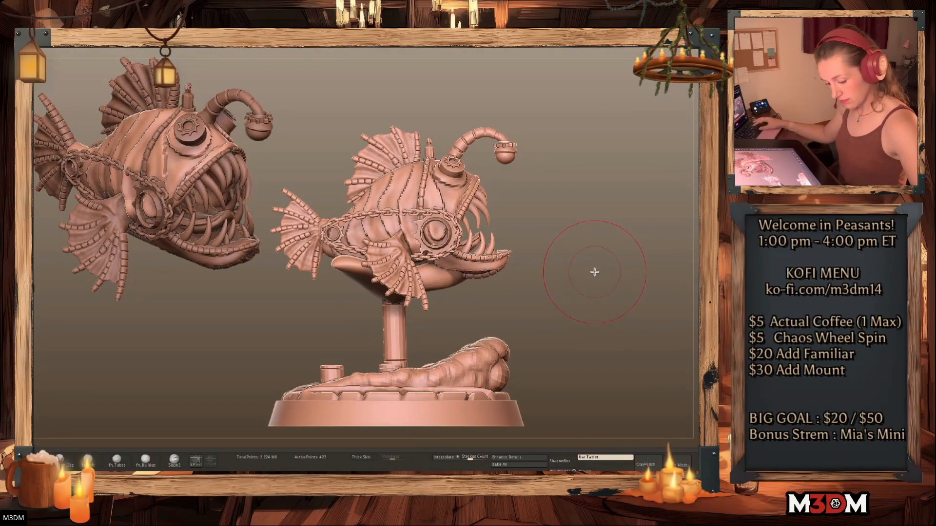
{"action": "left_click", "coordinate": [706, 183]}
{"action": "key", "text": "w"}
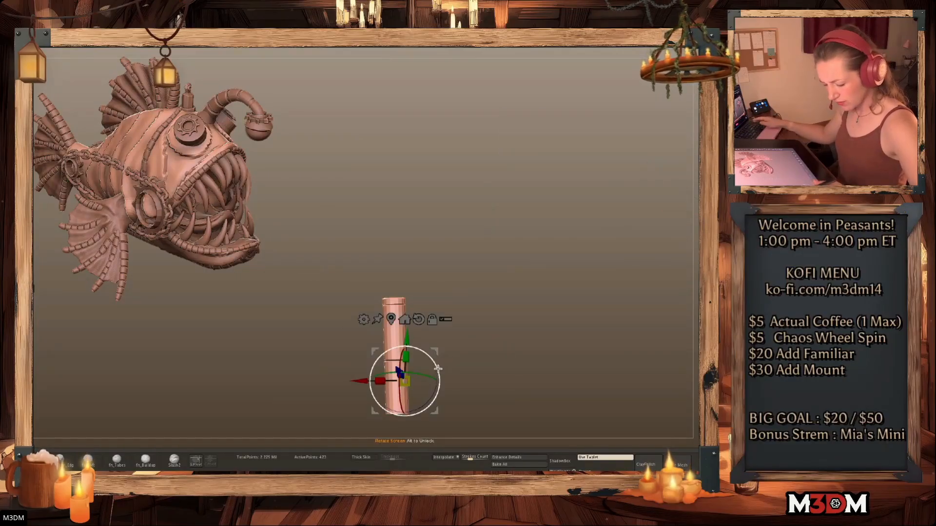
{"action": "left_click", "coordinate": [418, 319], "text": "alt"}
{"action": "left_click", "coordinate": [390, 319]}
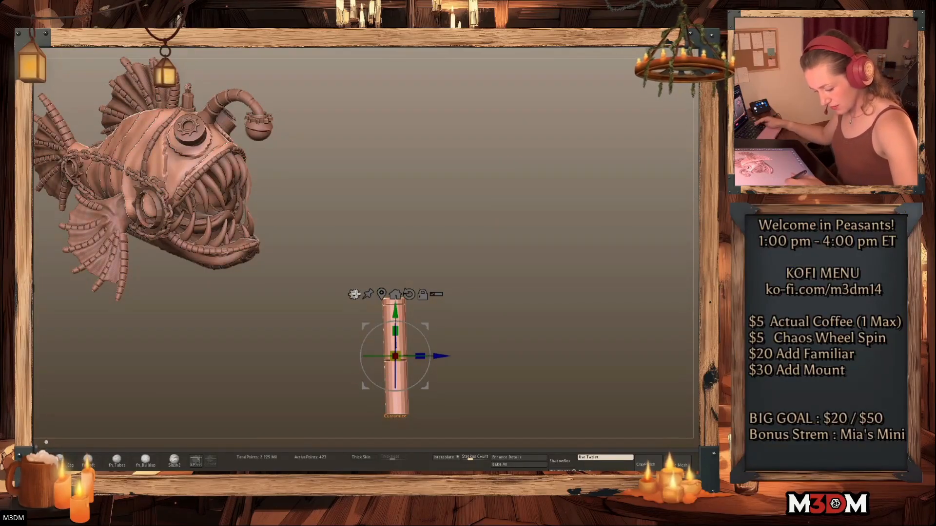
{"action": "left_click", "coordinate": [355, 295]}
{"action": "left_click", "coordinate": [429, 314]}
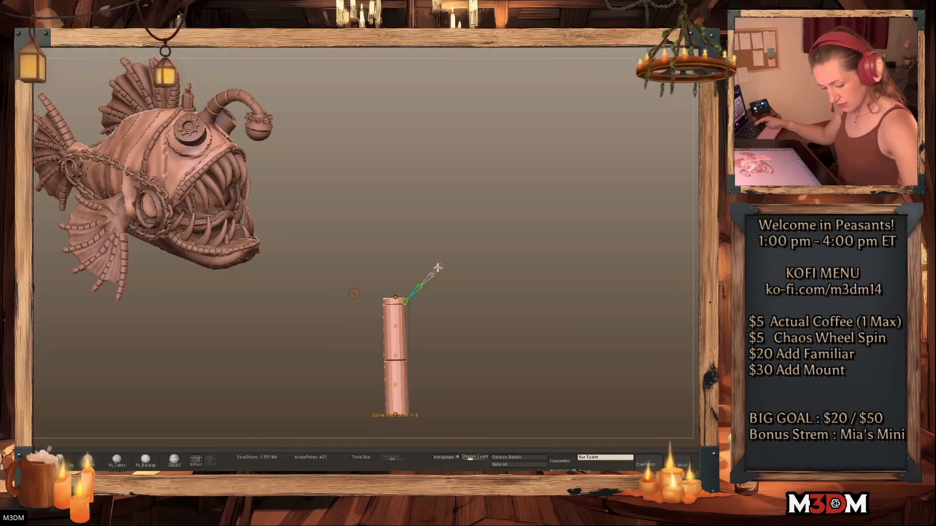
{"action": "left_click", "coordinate": [706, 184]}
{"action": "left_click_drag", "start_coordinate": [342, 395], "coordinate": [338, 313]}
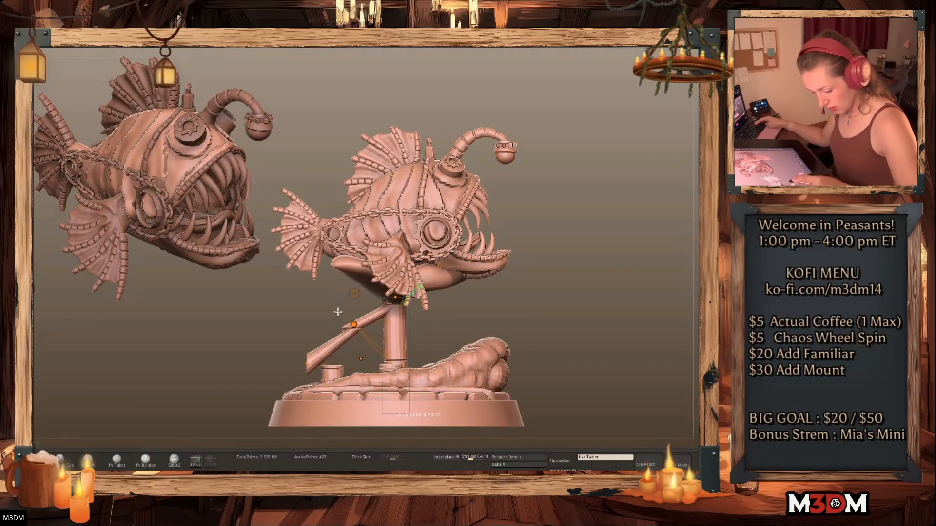
{"action": "key", "text": "ctrl+z"}
{"action": "key", "text": "ctrl+z"}
{"action": "left_click", "coordinate": [705, 183]}
{"action": "key", "text": "ctrl+z"}
{"action": "key", "text": "ctrl+z"}
Subdivide the isolated tall pipe three times
{"action": "key", "text": "q"}
{"action": "key", "text": "ctrl+d"}
{"action": "key", "text": "ctrl+d"}
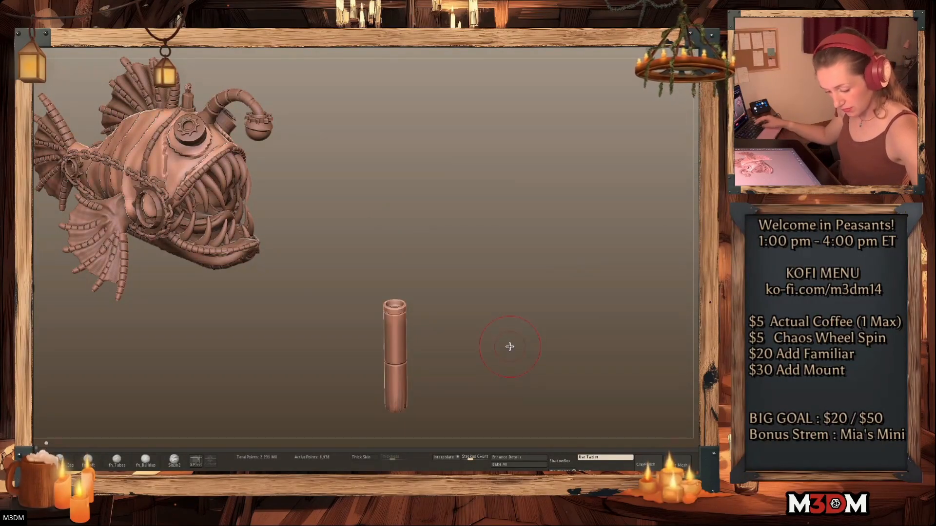
{"action": "key", "text": "ctrl+d"}
{"action": "key", "text": "w"}
{"action": "left_click", "coordinate": [354, 297]}
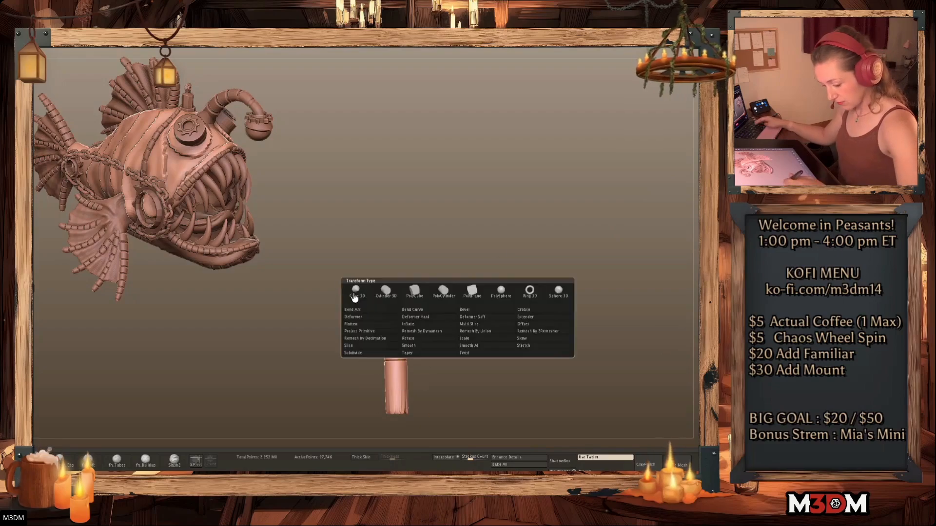
{"action": "left_click", "coordinate": [411, 310]}
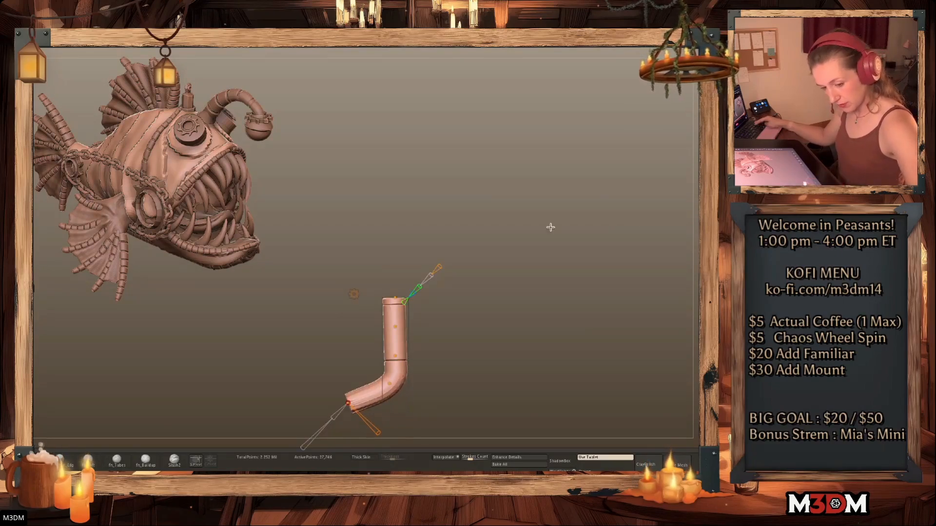
{"action": "key", "text": "alt+s"}
{"action": "left_click_drag", "start_coordinate": [346, 402], "coordinate": [330, 364]}
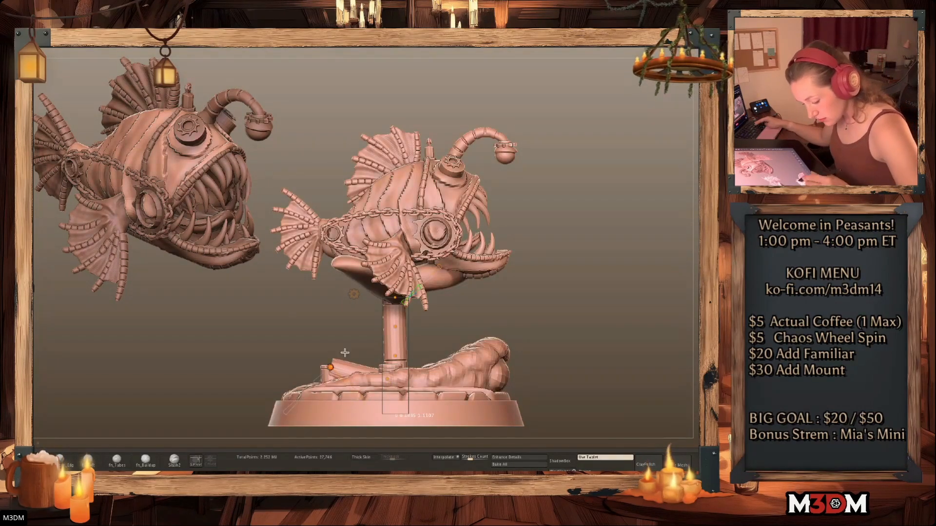
{"action": "left_click_drag", "start_coordinate": [391, 330], "coordinate": [397, 334]}
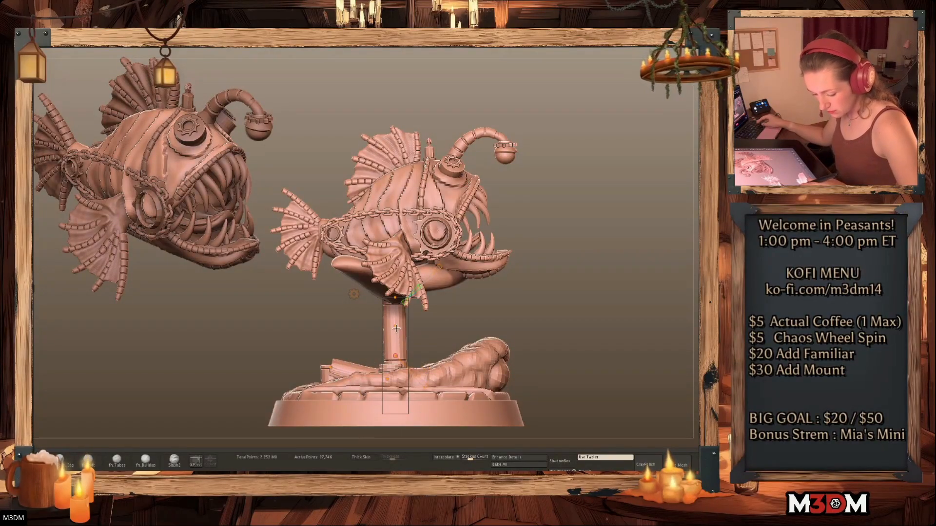
{"action": "key", "text": "ctrl+z"}
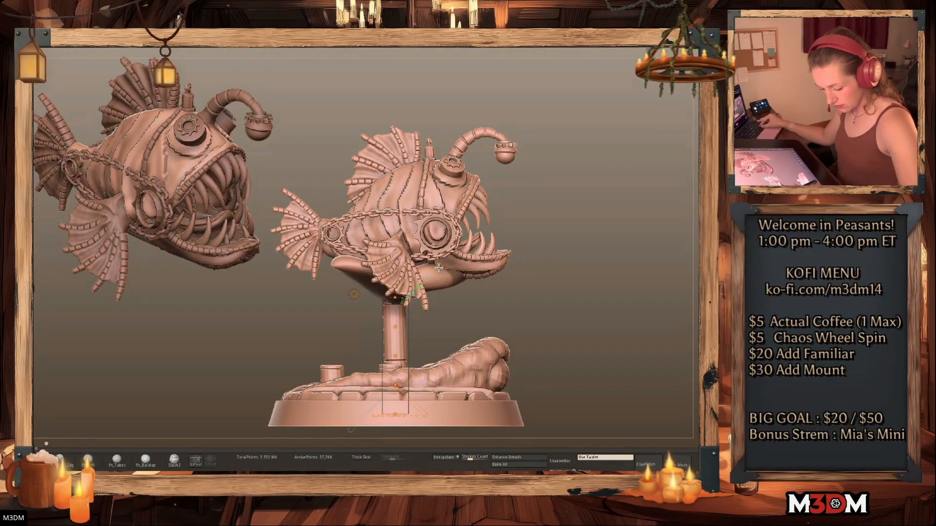
Bend the subdivided pipe into a right-angle elbow whose lower end points toward the rear of the base
{"action": "left_click", "coordinate": [353, 294]}
{"action": "left_click", "coordinate": [389, 314]}
{"action": "left_click_drag", "start_coordinate": [385, 404], "coordinate": [390, 337]}
{"action": "key", "text": "q"}
{"action": "left_click_drag", "start_coordinate": [546, 301], "coordinate": [553, 326]}
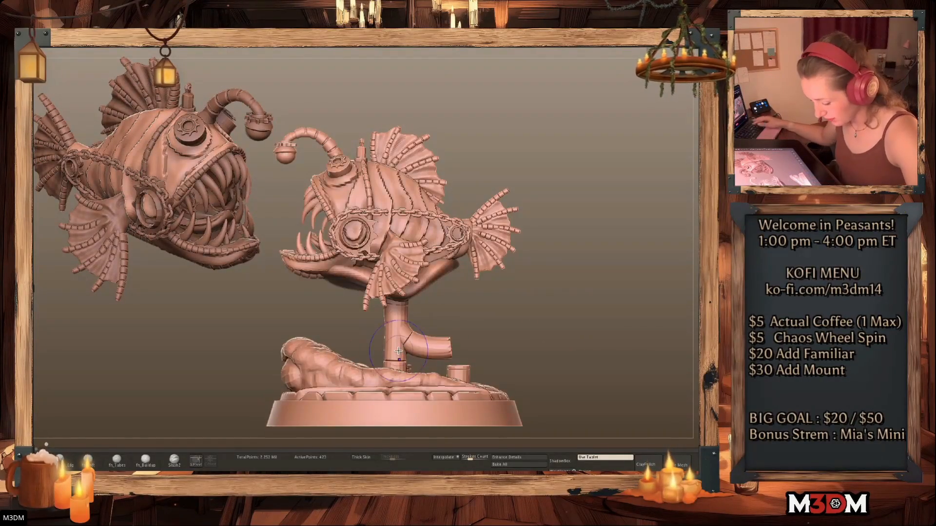
Lower the straight pipe through the base so only a short stub stands above the mound under the elbow
{"action": "key", "text": "w"}
{"action": "left_click", "coordinate": [400, 320], "text": "alt"}
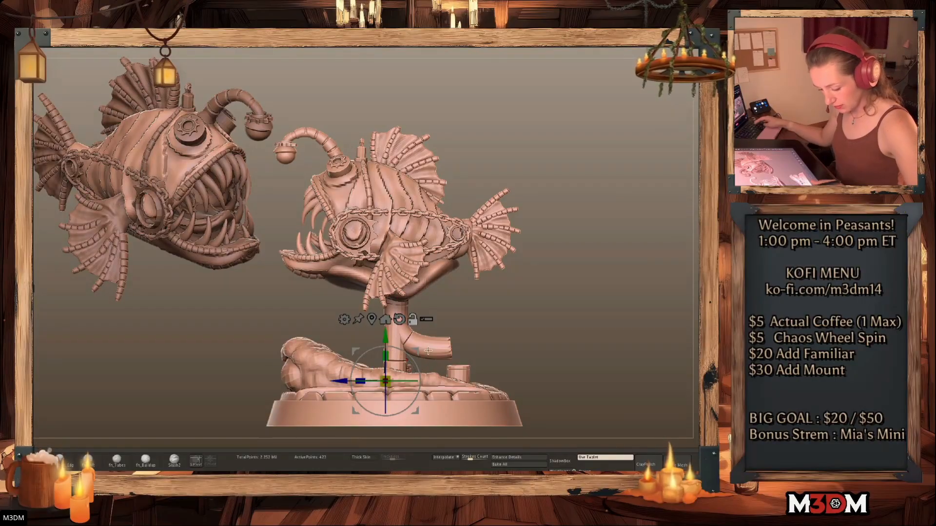
{"action": "left_click_drag", "start_coordinate": [339, 381], "coordinate": [401, 381]}
{"action": "left_click_drag", "start_coordinate": [447, 337], "coordinate": [446, 376]}
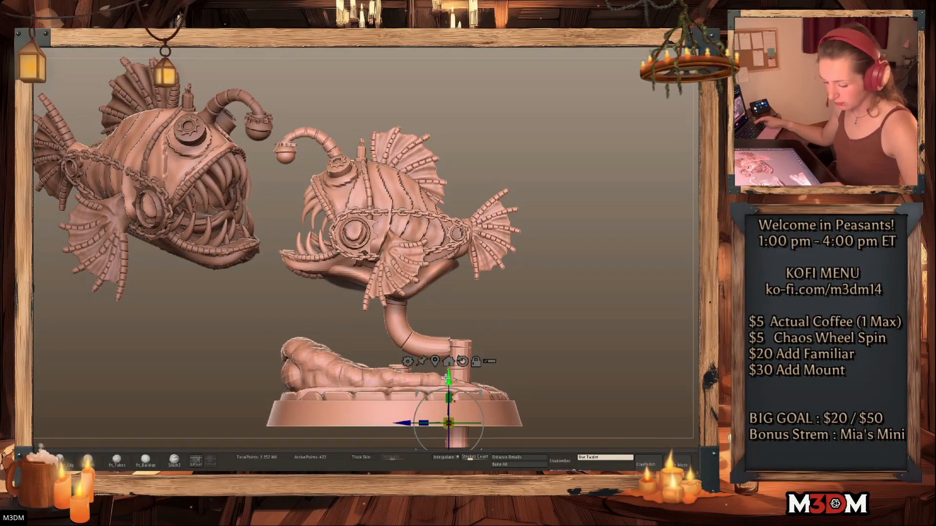
{"action": "key", "text": "q"}
{"action": "key", "text": "w"}
{"action": "left_click_drag", "start_coordinate": [379, 336], "coordinate": [384, 380]}
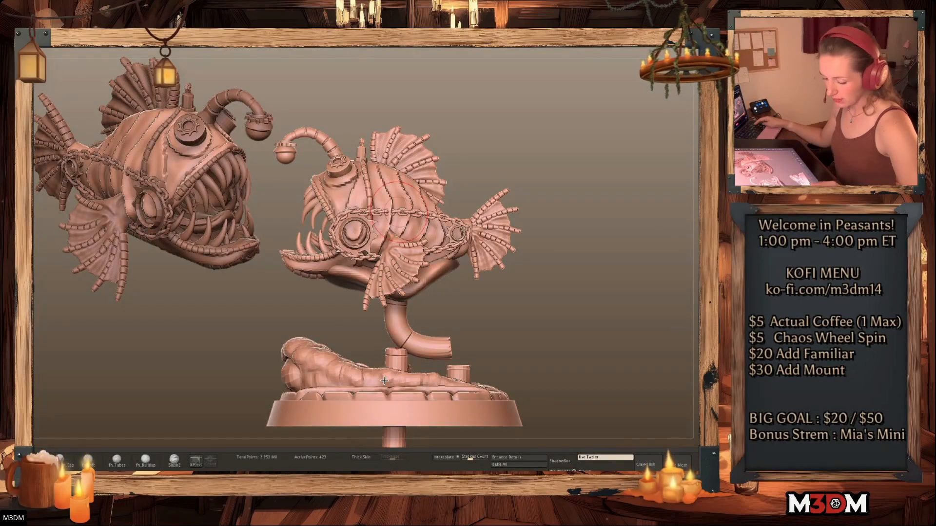
{"action": "key", "text": "q"}
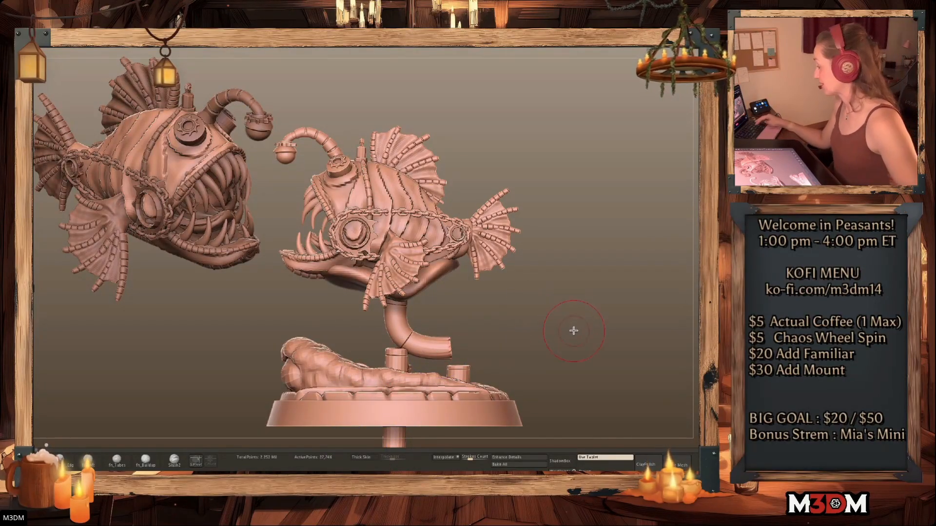
Duplicate the elbow pipe in place and rotate the copy upside down
{"action": "mouse_move", "coordinate": [575, 320]}
{"action": "left_mouse_down"}
{"action": "mouse_move", "coordinate": [562, 309]}
{"action": "mouse_move", "coordinate": [564, 293]}
{"action": "left_mouse_up"}
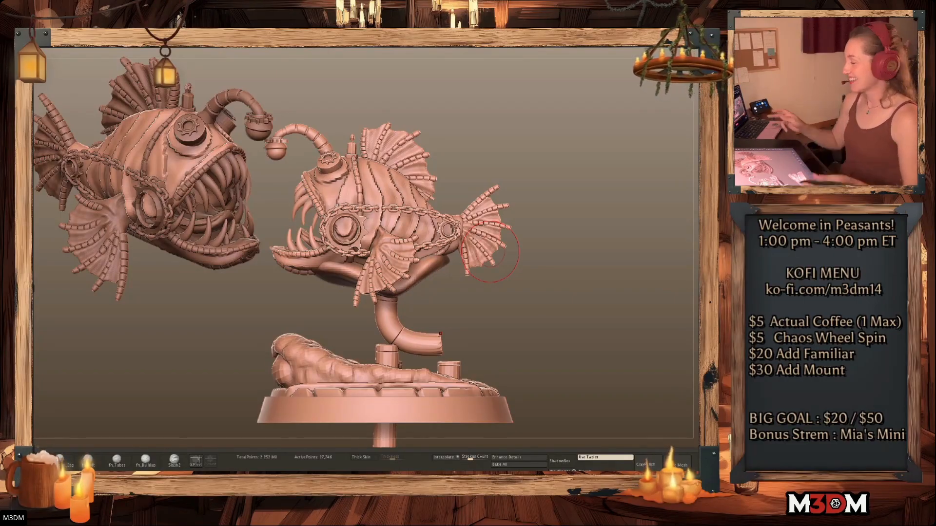
{"action": "left_click", "coordinate": [572, 295], "text": "ctrl"}
{"action": "left_click", "coordinate": [570, 299], "text": "ctrl"}
{"action": "right_click_drag", "start_coordinate": [562, 302], "coordinate": [531, 337], "text": "ctrl"}
{"action": "right_click", "coordinate": [530, 339]}
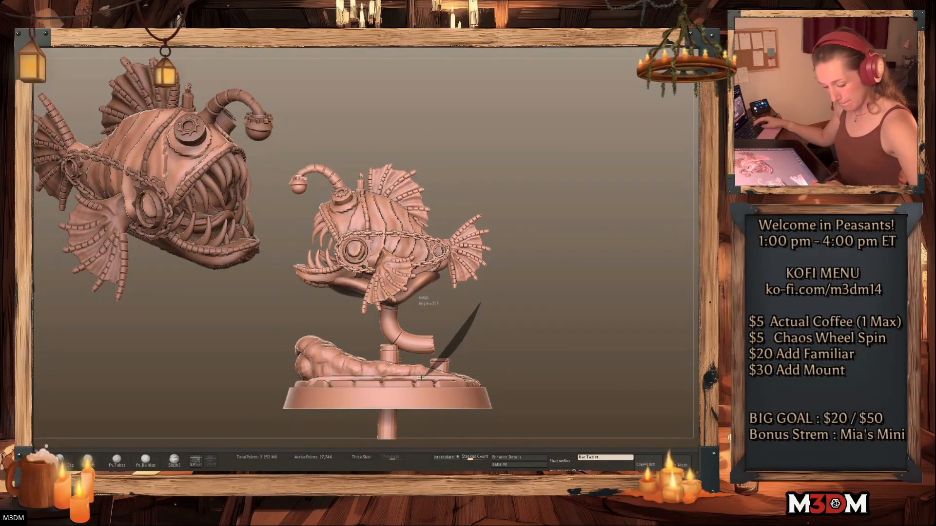
{"action": "key", "text": "w"}
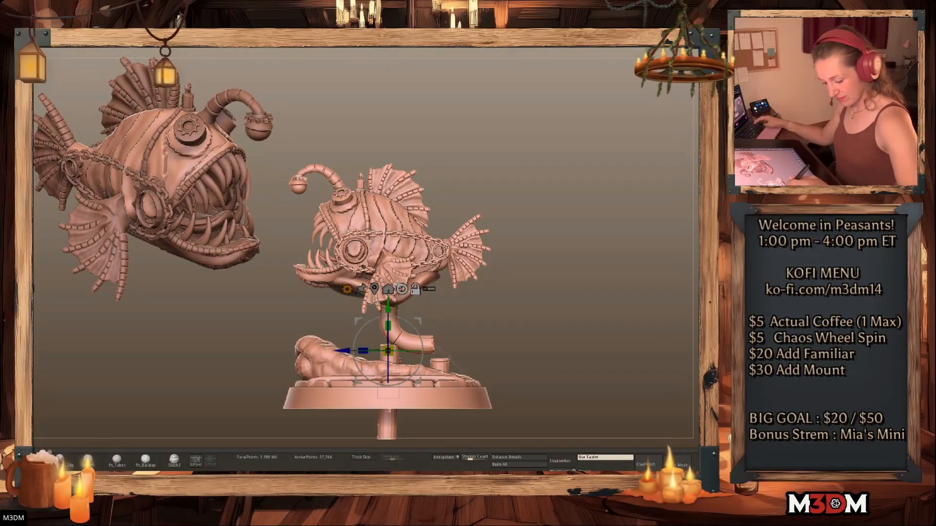
{"action": "left_click", "coordinate": [373, 288]}
{"action": "left_click_drag", "start_coordinate": [405, 357], "coordinate": [417, 259], "text": "ctrl"}
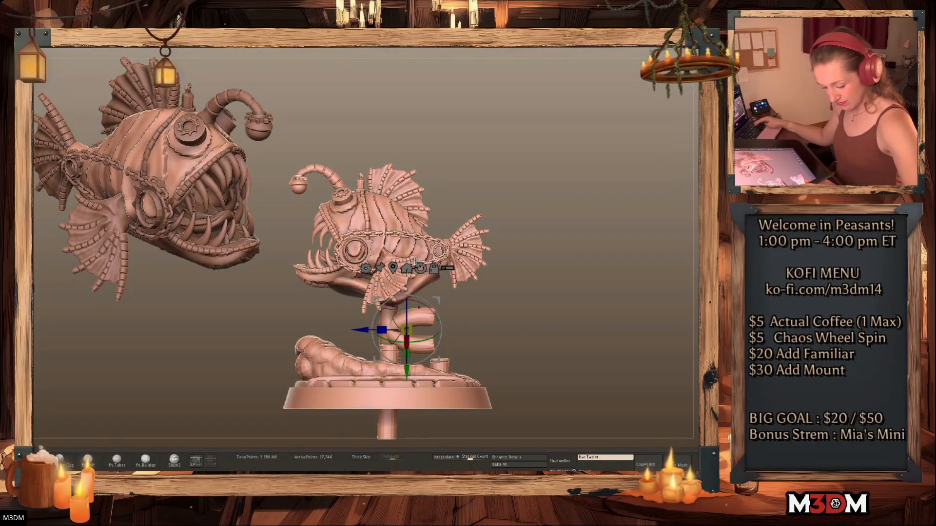
Position the elbow copy to continue the bend down into the rear pipe stub, forming an S-shaped support
{"action": "left_click", "coordinate": [420, 268]}
{"action": "mouse_move", "coordinate": [421, 330]}
{"action": "left_mouse_down"}
{"action": "mouse_move", "coordinate": [542, 318]}
{"action": "mouse_move", "coordinate": [407, 337]}
{"action": "left_mouse_up"}
{"action": "left_click_drag", "start_coordinate": [437, 299], "coordinate": [462, 323]}
{"action": "left_click_drag", "start_coordinate": [437, 352], "coordinate": [455, 325]}
{"action": "left_click", "coordinate": [570, 312], "text": "ctrl"}
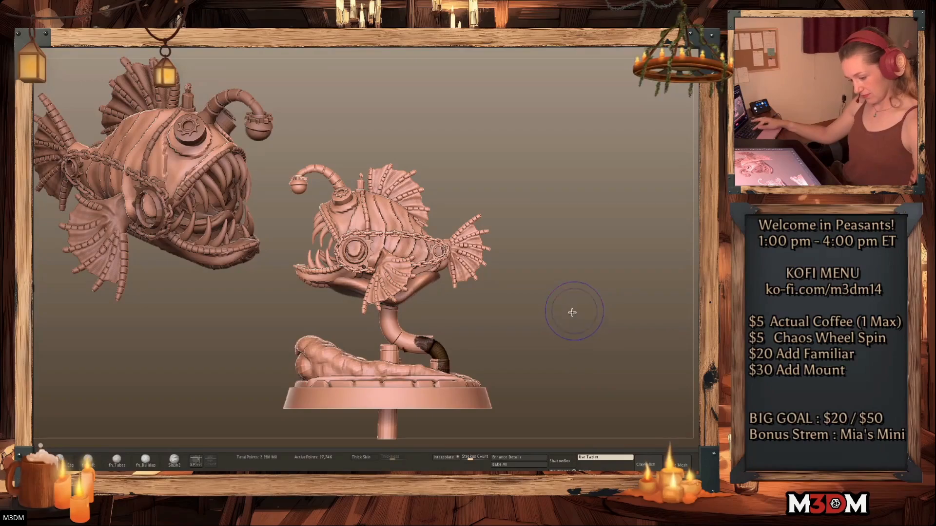
Move the straight pipe rearward and raise it to stand beside the curved support
{"action": "left_click", "coordinate": [391, 352], "text": "alt"}
{"action": "left_click_drag", "start_coordinate": [528, 322], "coordinate": [560, 336]}
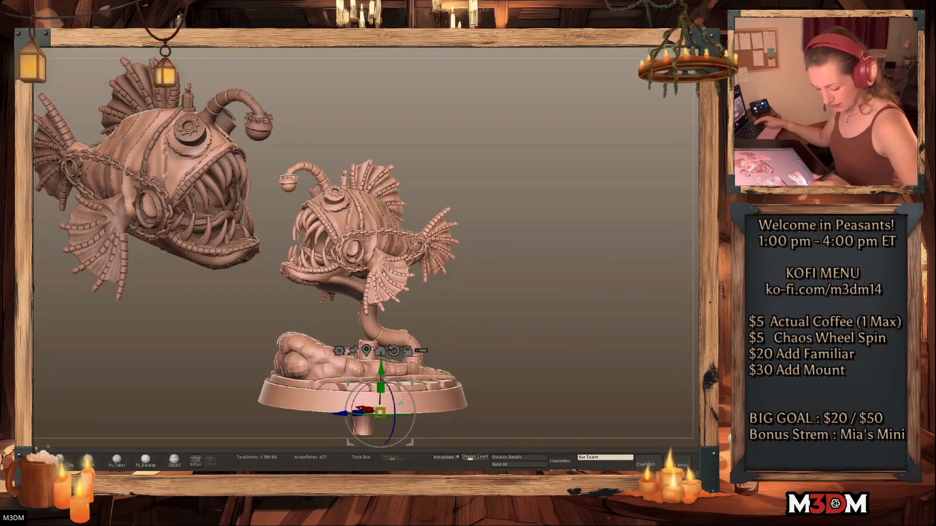
{"action": "left_click", "coordinate": [387, 351]}
{"action": "left_click_drag", "start_coordinate": [549, 312], "coordinate": [575, 315]}
Reshape the rock mound around the pipes and at its front end with the Move brush
{"action": "key", "text": "b"}
{"action": "left_click", "coordinate": [474, 244]}
{"action": "left_click_drag", "start_coordinate": [396, 374], "coordinate": [398, 365]}
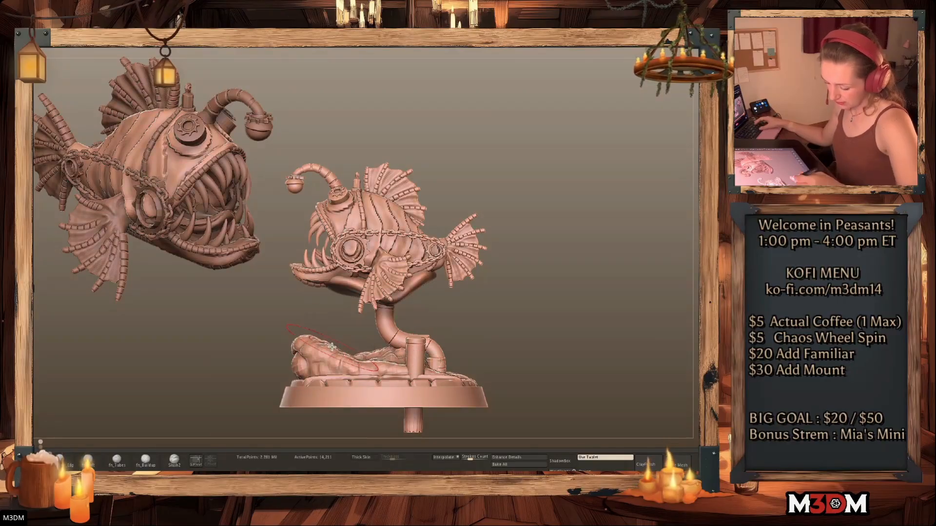
{"action": "left_click_drag", "start_coordinate": [306, 343], "coordinate": [291, 322]}
{"action": "left_click_drag", "start_coordinate": [294, 363], "coordinate": [302, 360]}
Select the straight pipe beside the curved support and hide the part that sticks out below the base
{"action": "left_click", "coordinate": [412, 285], "text": "alt"}
{"action": "left_click_drag", "start_coordinate": [559, 297], "coordinate": [549, 293], "text": "alt"}
{"action": "left_click_drag", "start_coordinate": [549, 292], "coordinate": [544, 312]}
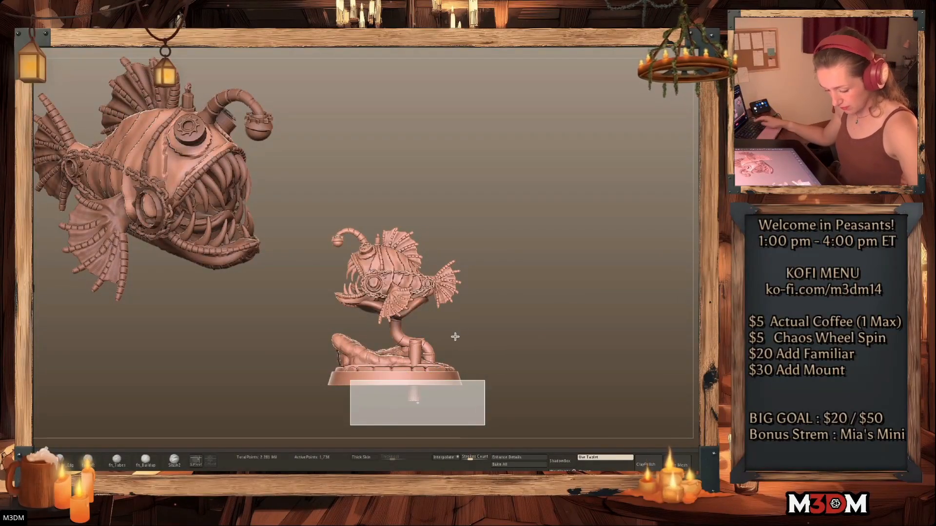
{"action": "key", "text": "w"}
{"action": "left_click_drag", "start_coordinate": [314, 418], "coordinate": [491, 387], "text": "ctrl+shift"}
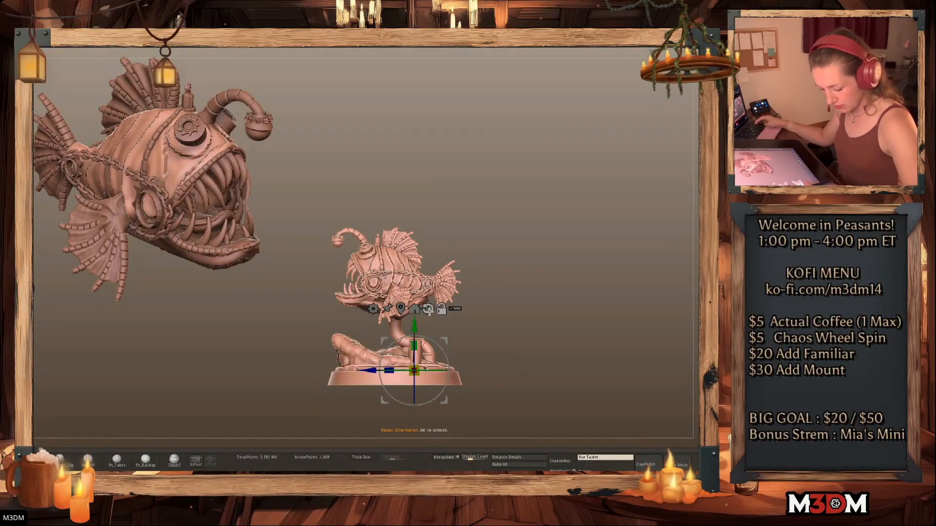
Duplicate the shortened straight pipe and place the copy lower beside it near the rear rim
{"action": "left_click_drag", "start_coordinate": [538, 339], "coordinate": [535, 357]}
{"action": "key", "text": "w"}
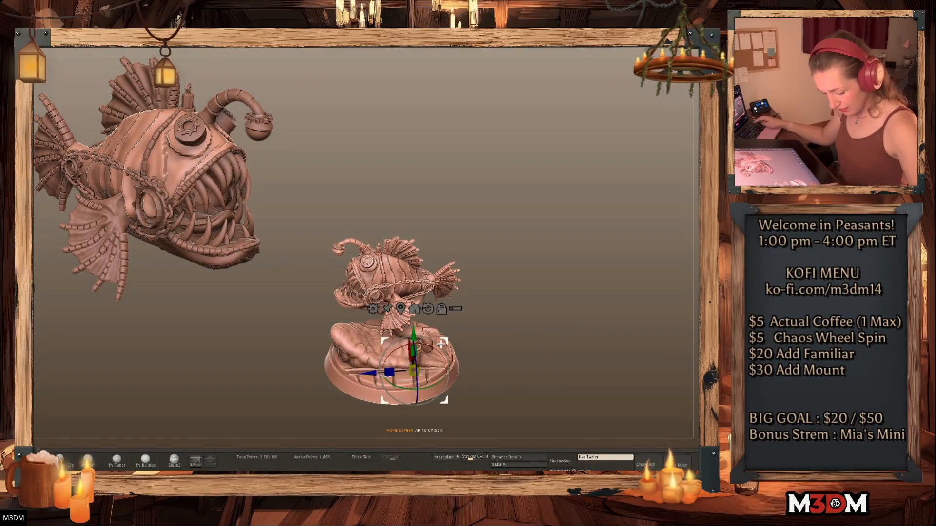
{"action": "left_click_drag", "start_coordinate": [554, 324], "coordinate": [502, 330]}
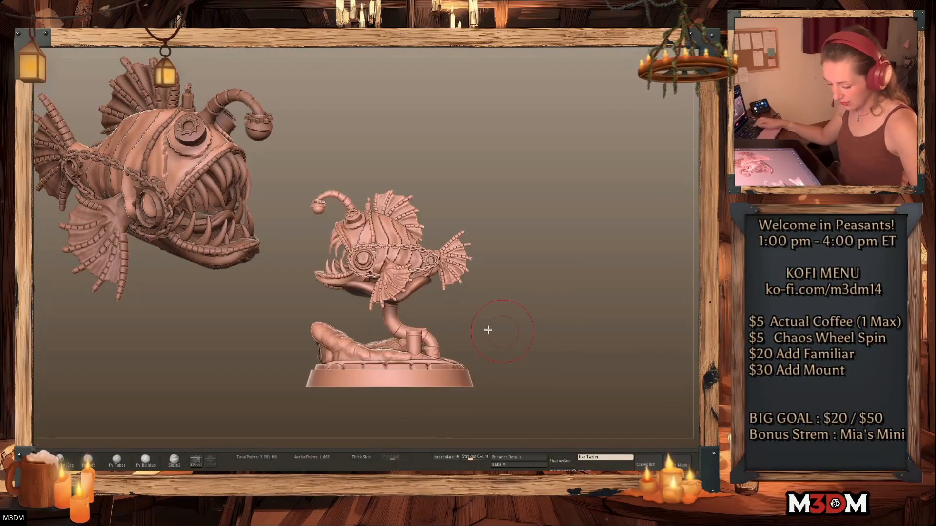
{"action": "left_click_drag", "start_coordinate": [364, 369], "coordinate": [384, 371], "text": "ctrl"}
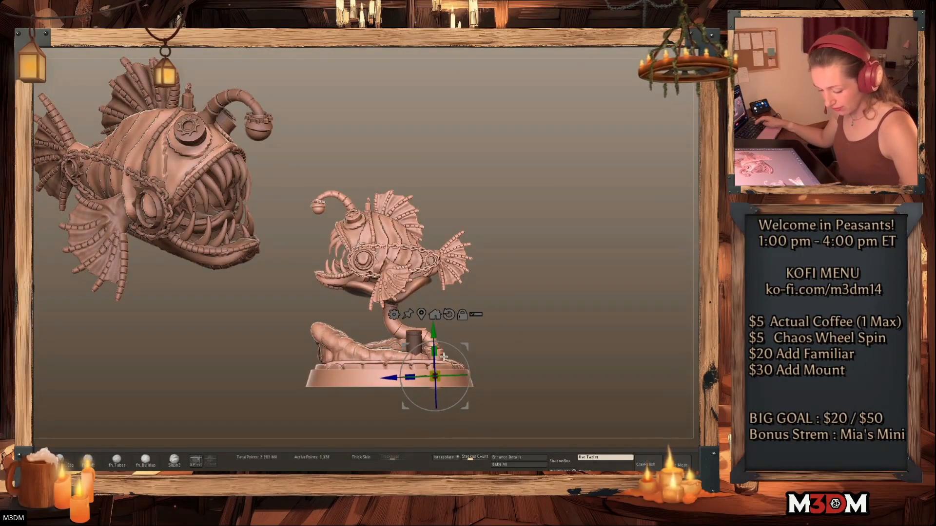
{"action": "key", "text": "q"}
{"action": "mouse_move", "coordinate": [559, 328]}
{"action": "left_mouse_down"}
{"action": "mouse_move", "coordinate": [564, 347]}
{"action": "mouse_move", "coordinate": [577, 341]}
{"action": "mouse_move", "coordinate": [565, 363]}
{"action": "mouse_move", "coordinate": [560, 344]}
{"action": "mouse_move", "coordinate": [587, 329]}
{"action": "mouse_move", "coordinate": [589, 338]}
{"action": "mouse_move", "coordinate": [595, 306]}
{"action": "left_mouse_up"}
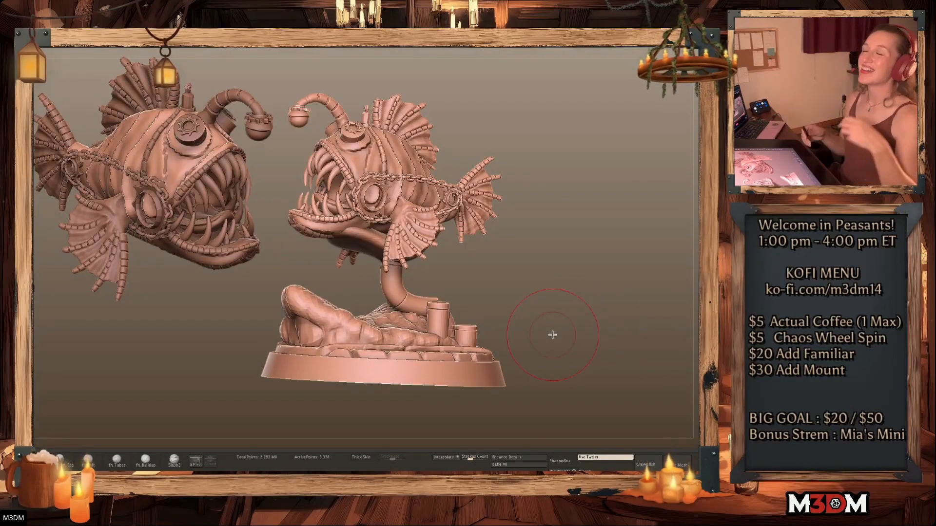
Build up bulging lumps along the underside of the fish's jaw and belly with a blob brush
{"action": "left_click_drag", "start_coordinate": [543, 274], "coordinate": [379, 258]}
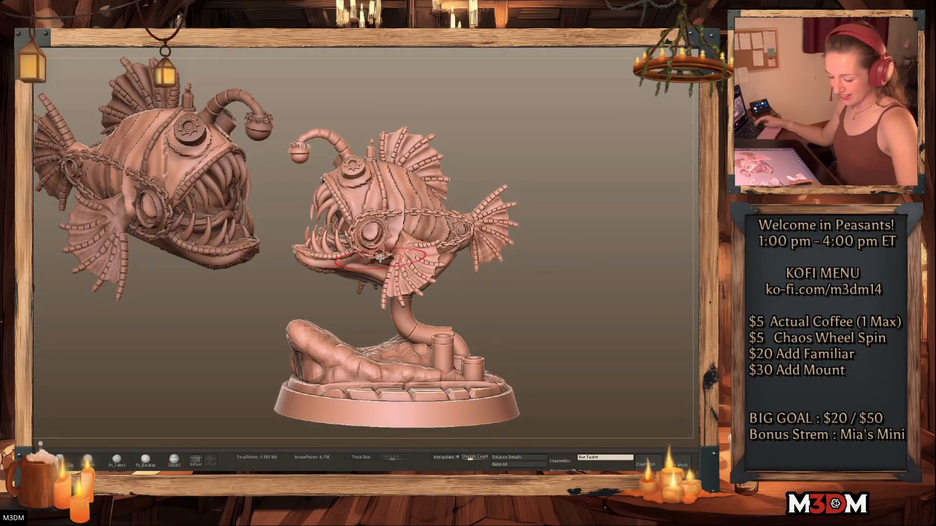
{"action": "key", "text": "space"}
{"action": "key", "text": "b"}
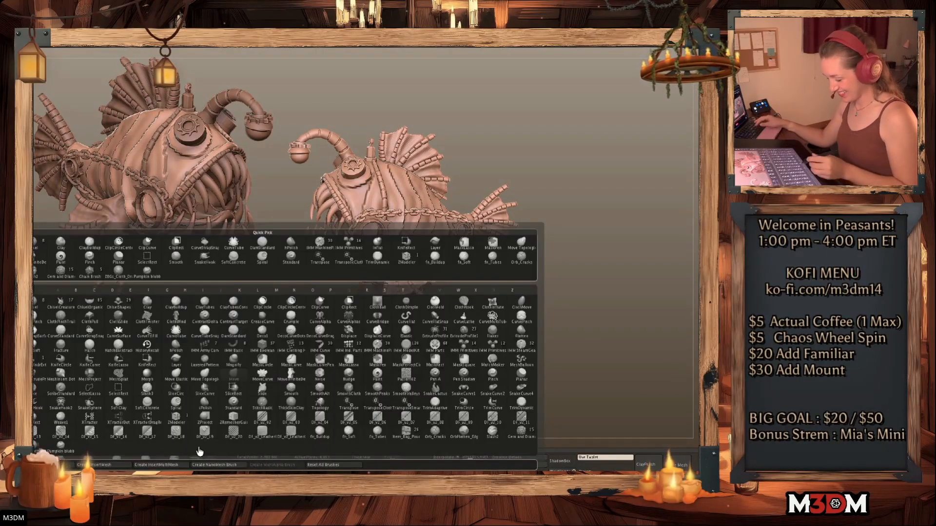
{"action": "left_click", "coordinate": [39, 445]}
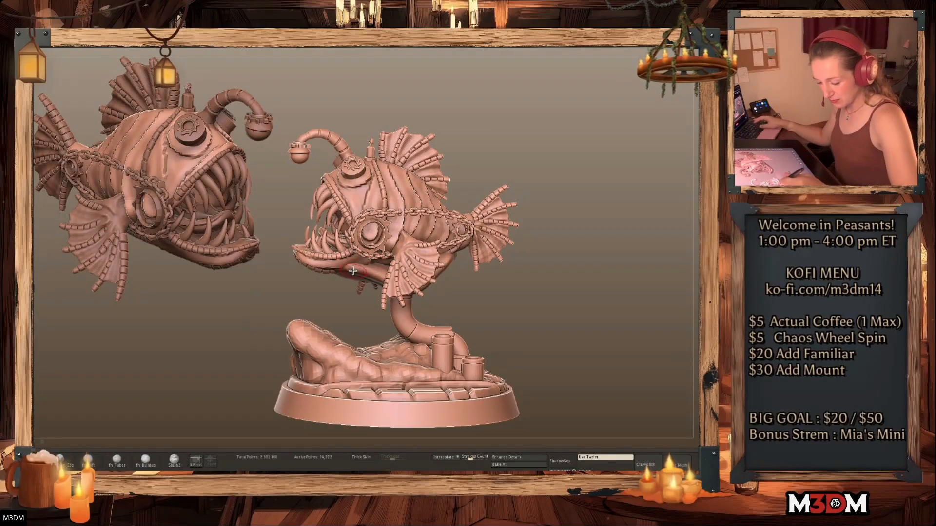
{"action": "left_click_drag", "start_coordinate": [365, 274], "coordinate": [384, 277]}
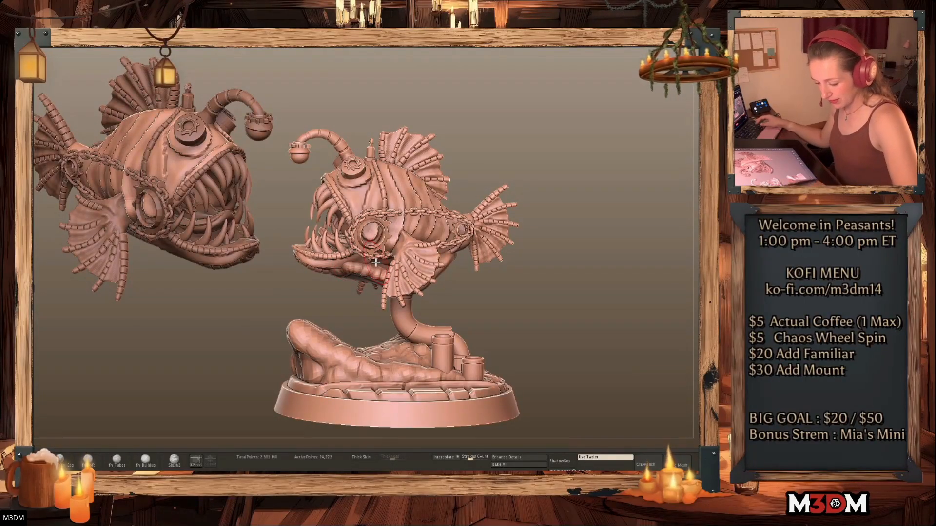
Examine the lumpy underside, the pipe supports and the rocky base from all sides
{"action": "left_click_drag", "start_coordinate": [549, 292], "coordinate": [551, 287]}
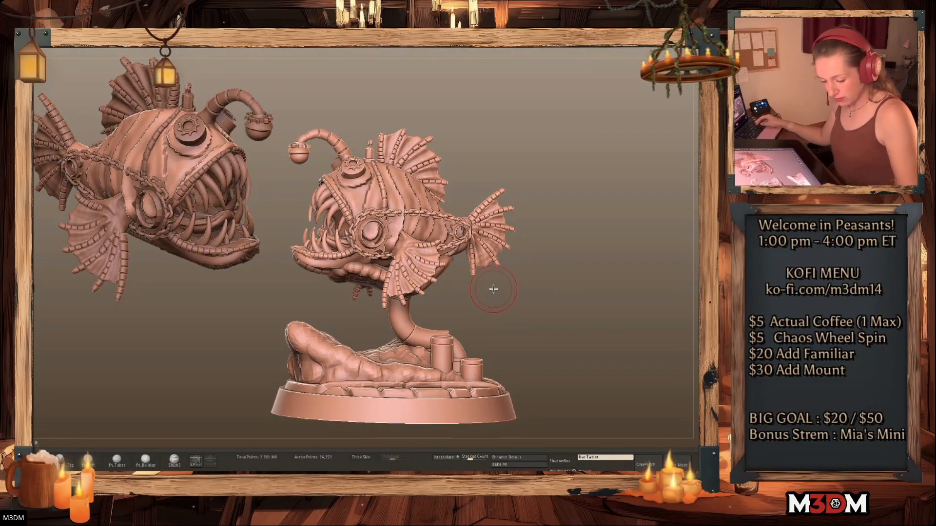
{"action": "left_click_drag", "start_coordinate": [580, 267], "coordinate": [441, 283]}
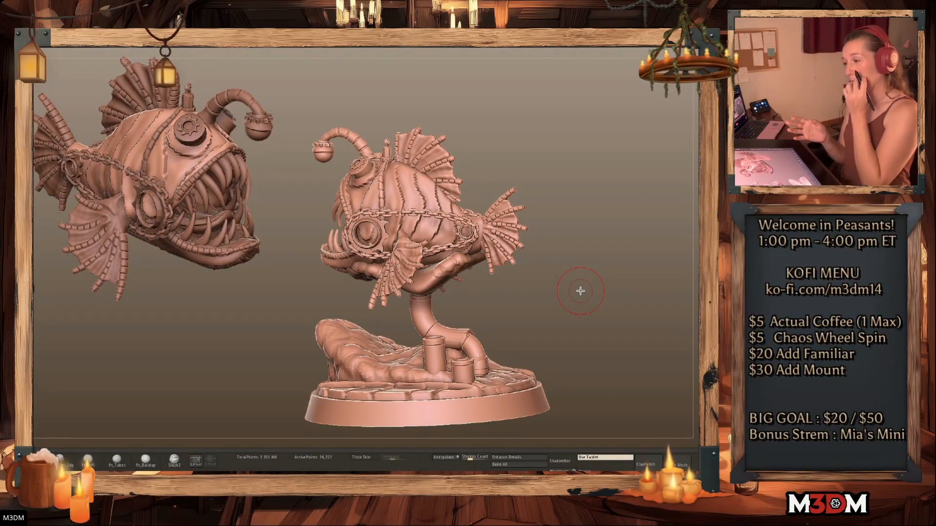
{"action": "mouse_move", "coordinate": [580, 291]}
{"action": "left_mouse_down"}
{"action": "mouse_move", "coordinate": [419, 276]}
{"action": "mouse_move", "coordinate": [496, 277]}
{"action": "left_mouse_up"}
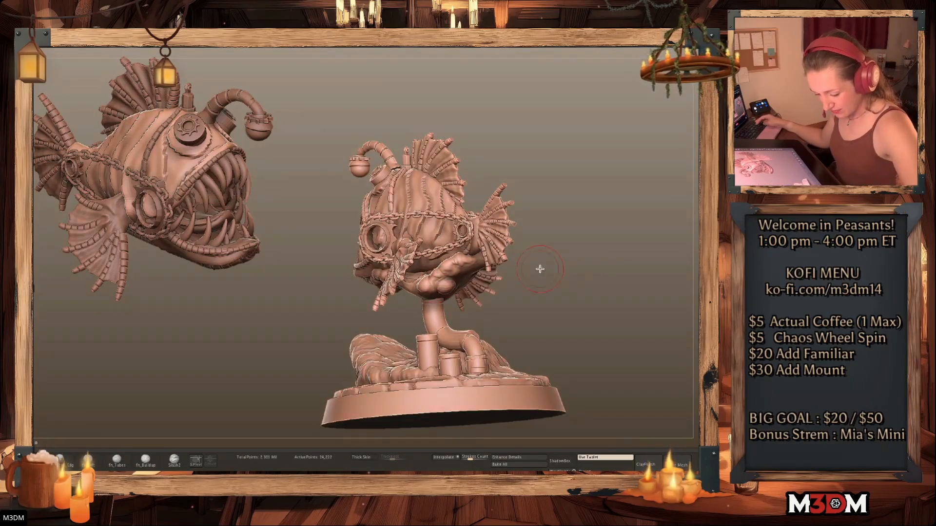
{"action": "left_click_drag", "start_coordinate": [596, 265], "coordinate": [480, 268]}
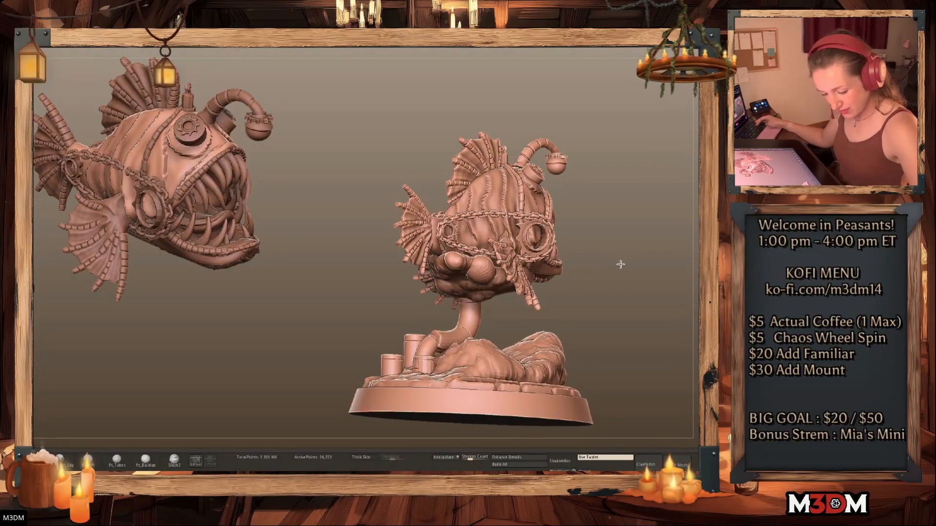
{"action": "left_click_drag", "start_coordinate": [625, 262], "coordinate": [542, 276]}
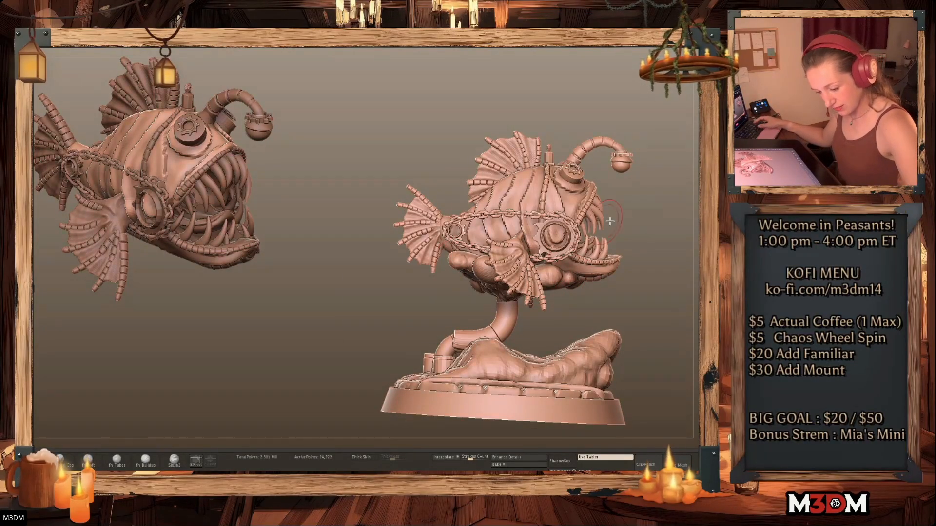
{"action": "left_click_drag", "start_coordinate": [650, 221], "coordinate": [481, 262]}
{"action": "mouse_move", "coordinate": [645, 322]}
{"action": "left_mouse_down"}
{"action": "mouse_move", "coordinate": [654, 322]}
{"action": "mouse_move", "coordinate": [616, 316]}
{"action": "mouse_move", "coordinate": [619, 330]}
{"action": "mouse_move", "coordinate": [638, 331]}
{"action": "mouse_move", "coordinate": [618, 328]}
{"action": "left_mouse_up"}
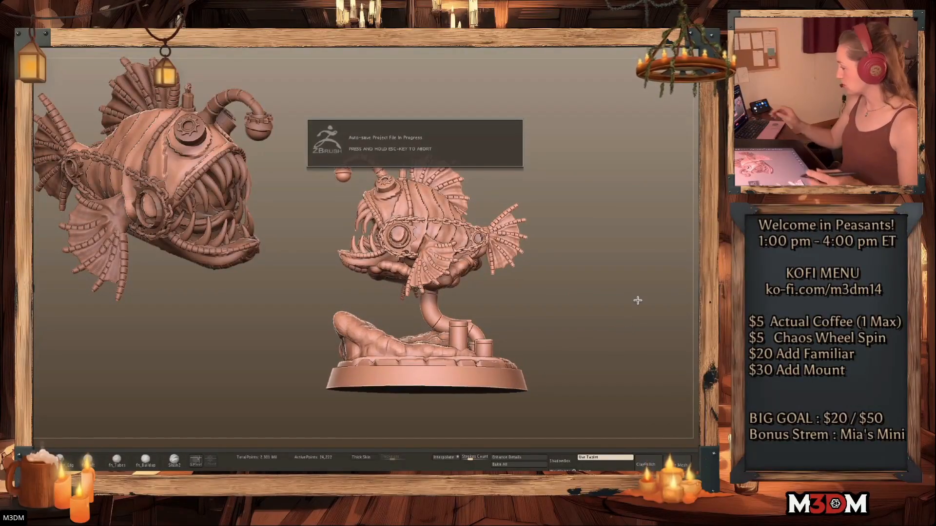
{"action": "left_click_drag", "start_coordinate": [577, 295], "coordinate": [580, 288]}
{"action": "right_click", "coordinate": [580, 288]}
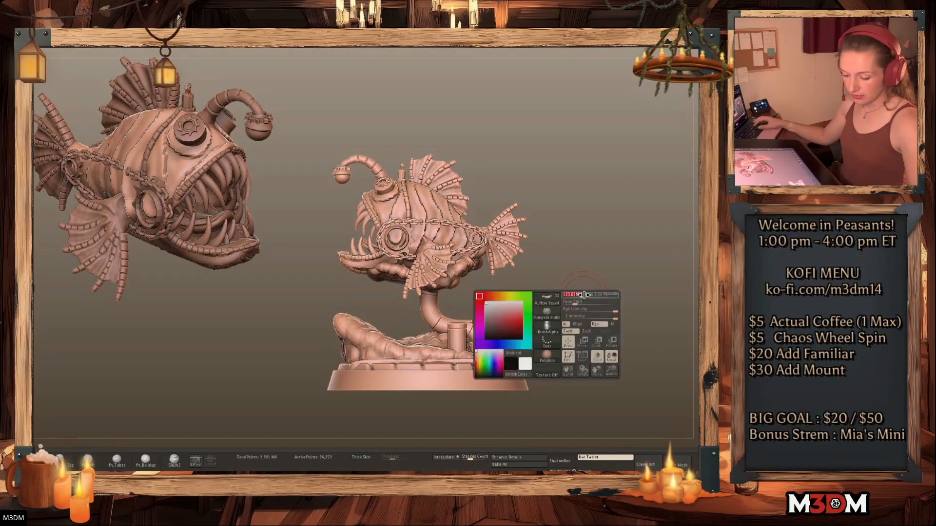
{"action": "key", "text": "space"}
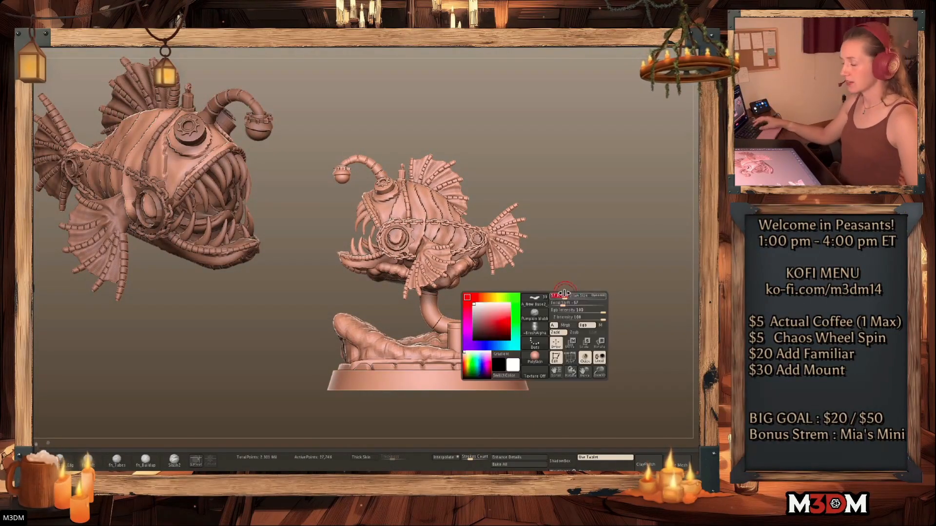
{"action": "left_click", "coordinate": [558, 299], "text": "ctrl"}
{"action": "left_click", "coordinate": [560, 299], "text": "ctrl"}
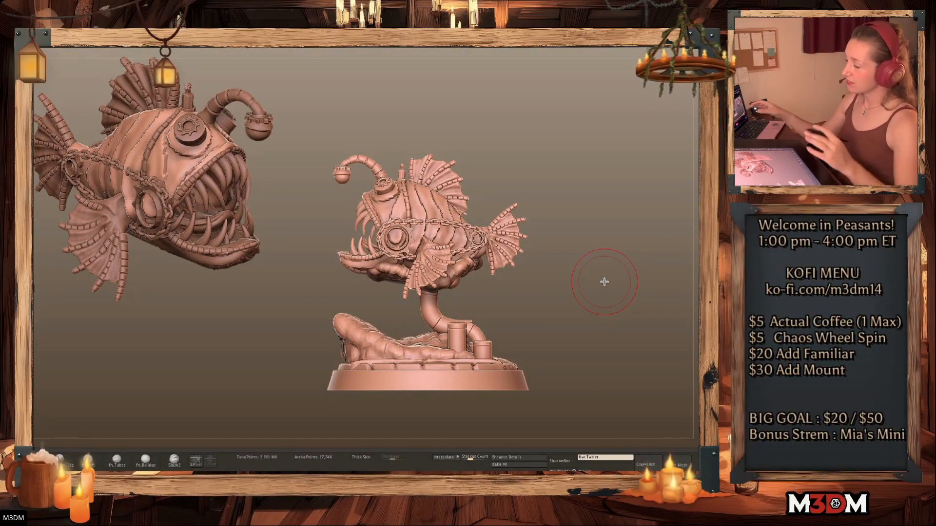
{"action": "left_click_drag", "start_coordinate": [429, 300], "coordinate": [443, 322]}
{"action": "mouse_move", "coordinate": [563, 327]}
{"action": "left_mouse_down"}
{"action": "mouse_move", "coordinate": [576, 328]}
{"action": "mouse_move", "coordinate": [572, 318]}
{"action": "left_mouse_up"}
{"action": "key", "text": "w"}
{"action": "left_click_drag", "start_coordinate": [429, 334], "coordinate": [450, 310]}
{"action": "key", "text": "q"}
{"action": "left_click", "coordinate": [557, 287], "text": "ctrl"}
{"action": "left_click", "coordinate": [558, 287], "text": "ctrl"}
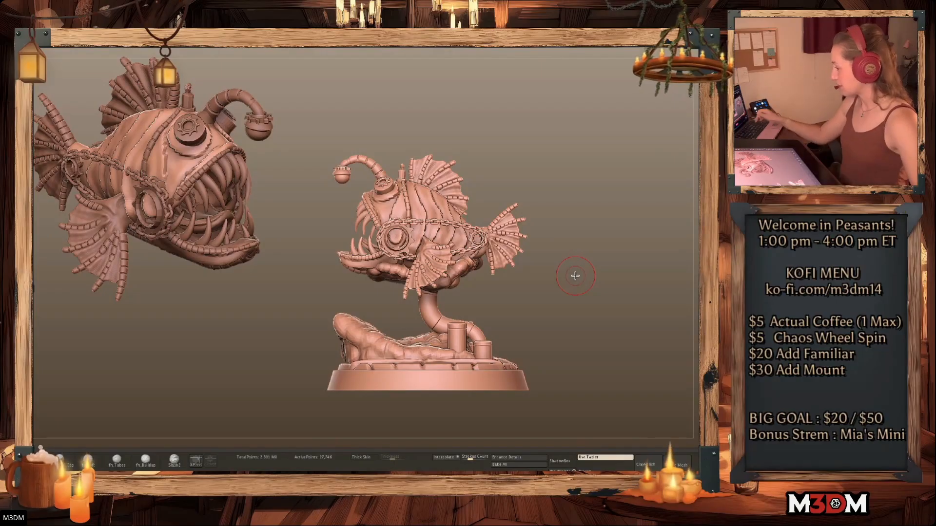
{"action": "left_click_drag", "start_coordinate": [567, 305], "coordinate": [579, 328]}
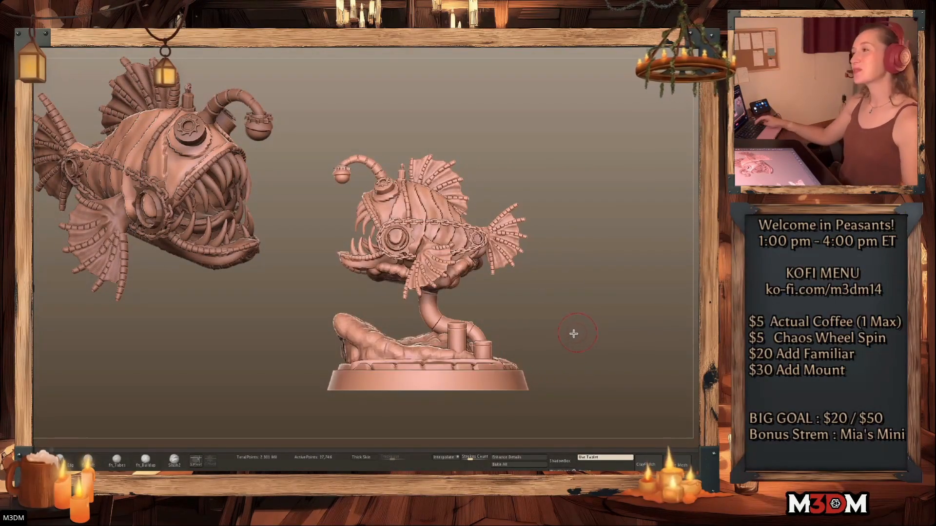
{"action": "left_click_drag", "start_coordinate": [477, 285], "coordinate": [398, 282]}
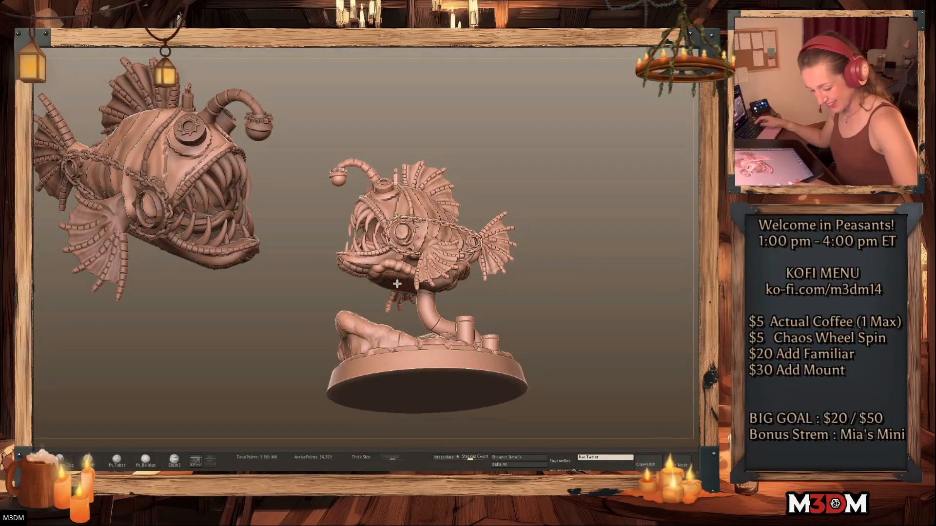
{"action": "key", "text": "b"}
{"action": "left_click", "coordinate": [255, 449]}
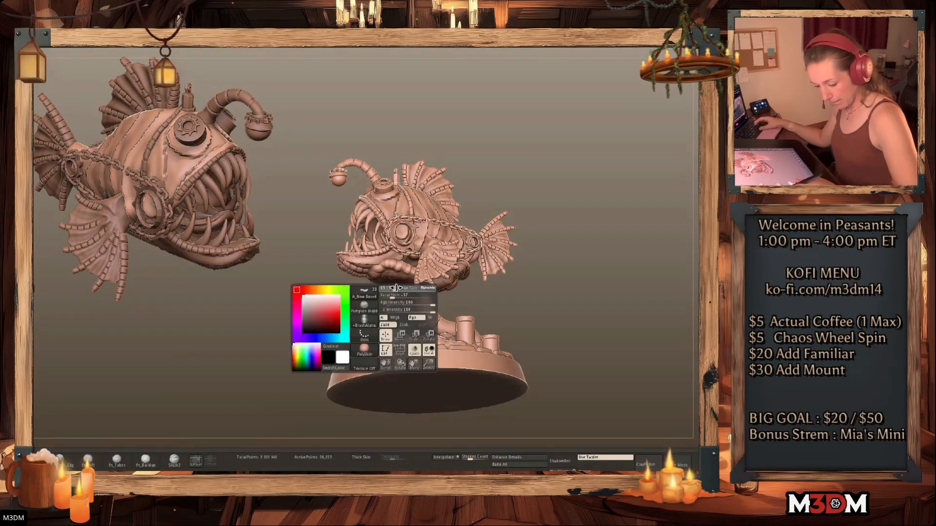
{"action": "left_click_drag", "start_coordinate": [539, 293], "coordinate": [436, 289]}
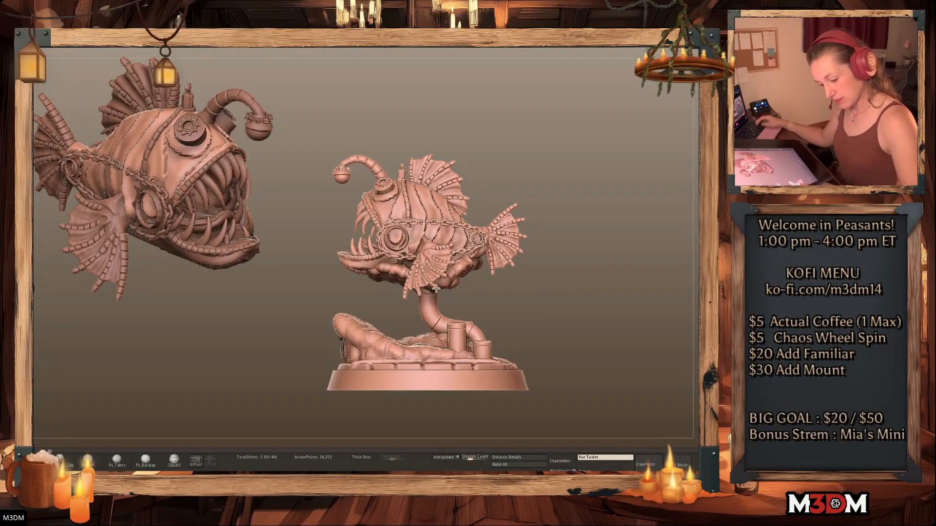
{"action": "left_click", "coordinate": [575, 262], "text": "ctrl"}
{"action": "left_click", "coordinate": [575, 262], "text": "ctrl"}
{"action": "mouse_move", "coordinate": [557, 310]}
{"action": "left_mouse_down", "text": "alt"}
{"action": "mouse_move", "coordinate": [562, 326]}
{"action": "mouse_move", "coordinate": [569, 311]}
{"action": "left_mouse_up", "text": "alt"}
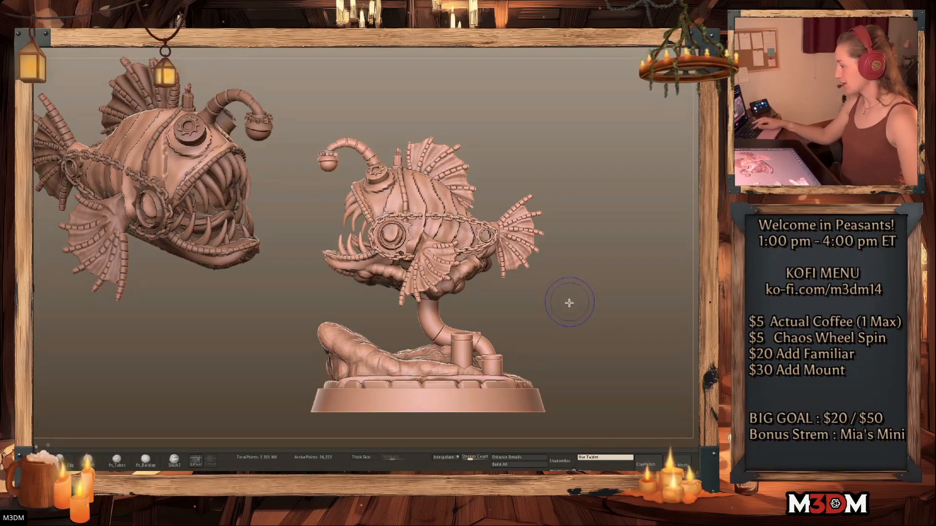
{"action": "left_click_drag", "start_coordinate": [579, 310], "coordinate": [595, 288], "text": "alt"}
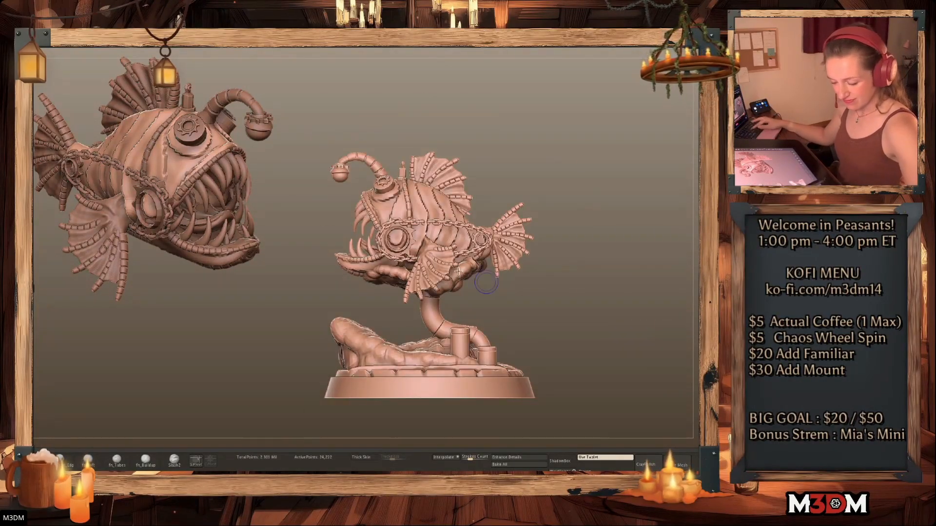
Merge the fish's lower jaw, its lip rim and the lower teeth into one subtool
{"action": "left_click", "coordinate": [473, 242], "text": "alt"}
{"action": "key", "text": "space"}
{"action": "left_click", "coordinate": [601, 298]}
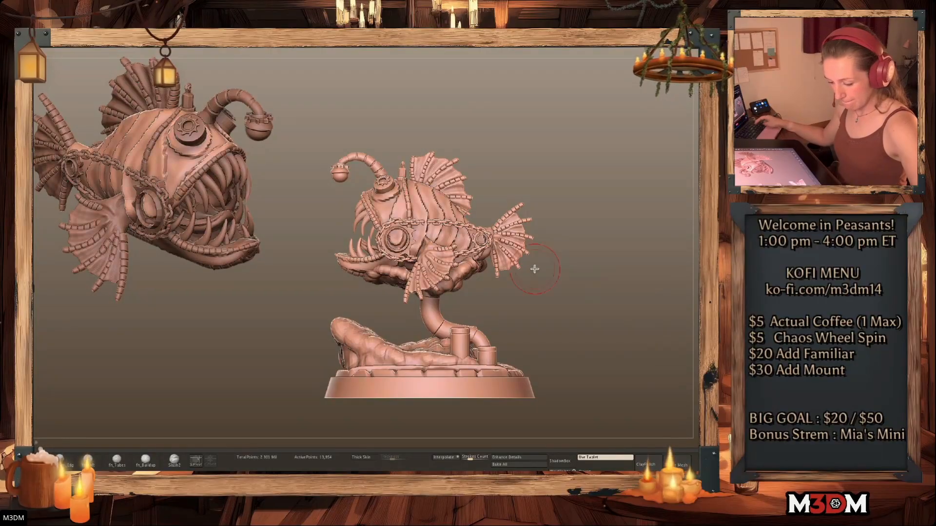
{"action": "left_click", "coordinate": [382, 261], "text": "alt"}
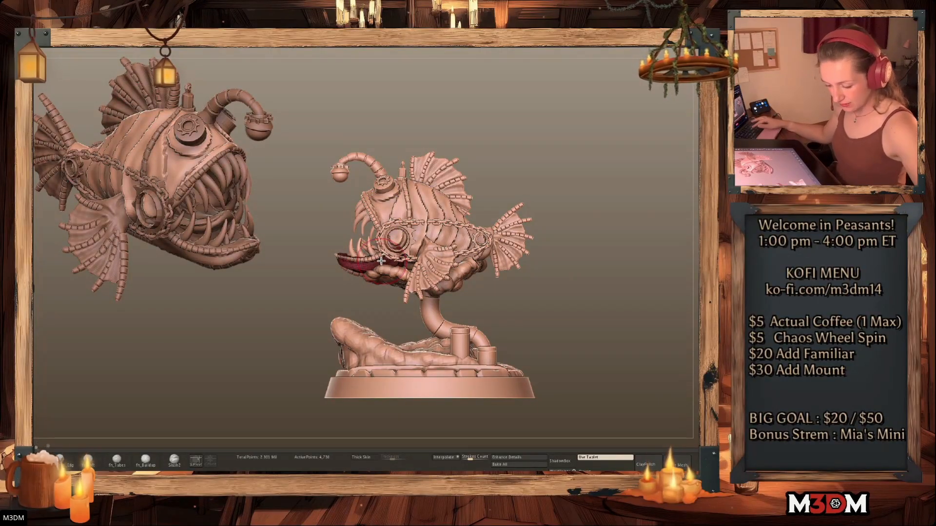
{"action": "left_click", "coordinate": [372, 255], "text": "alt"}
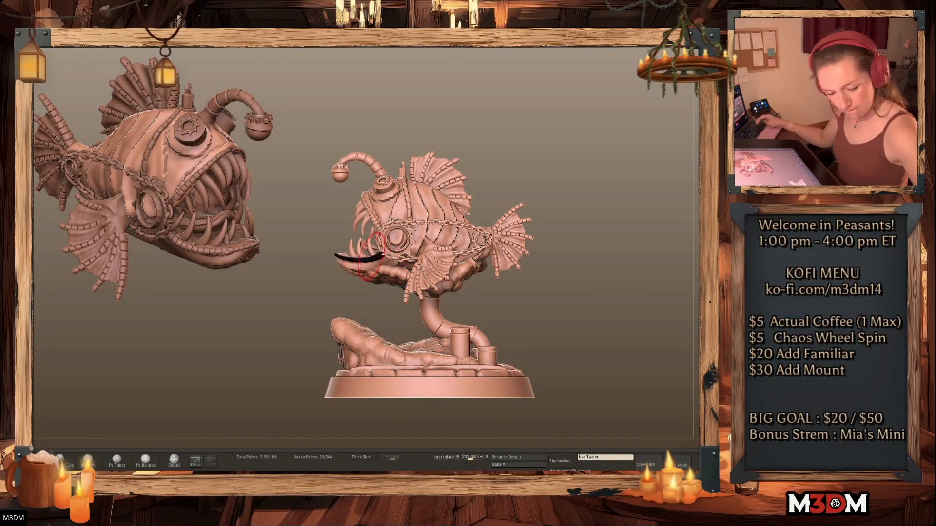
{"action": "left_click", "coordinate": [706, 147]}
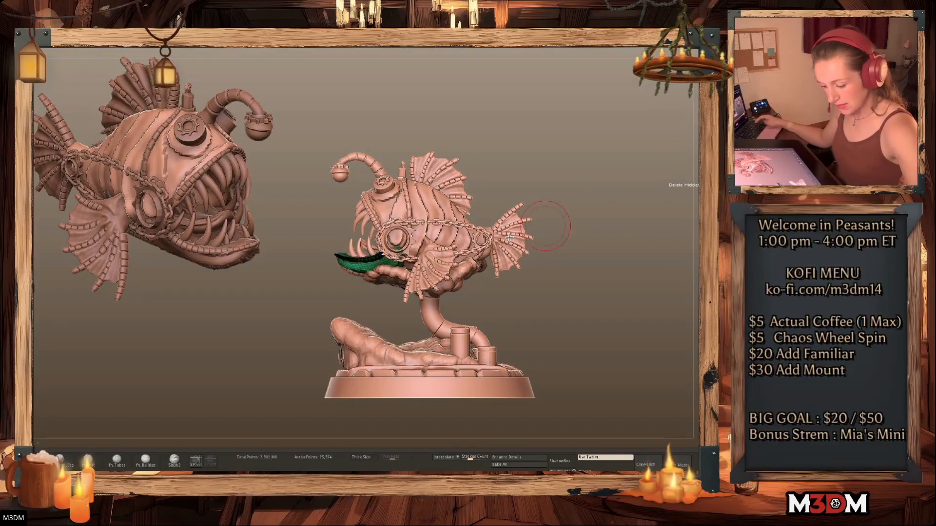
{"action": "left_click", "coordinate": [372, 250], "text": "alt"}
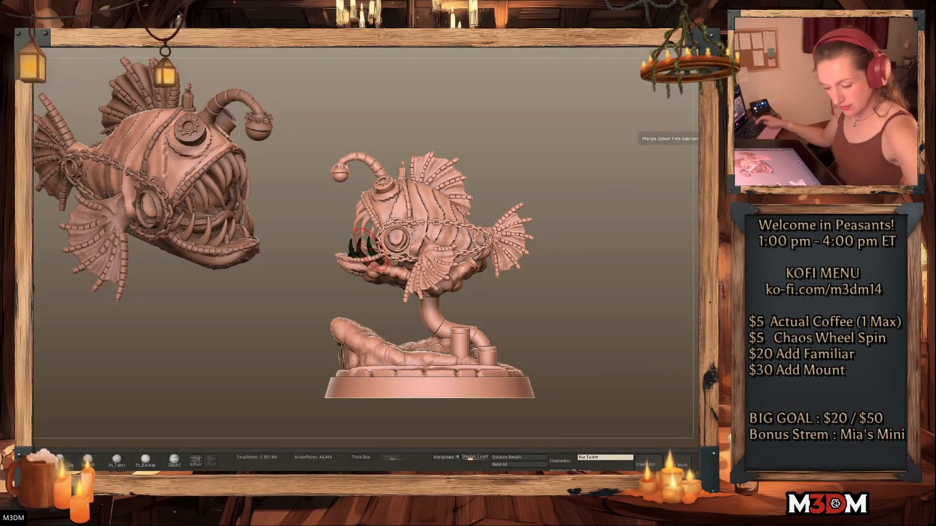
{"action": "left_click", "coordinate": [707, 147]}
Try to reposition the merged lower jaw and teeth with the transform gizmo
{"action": "key", "text": "w"}
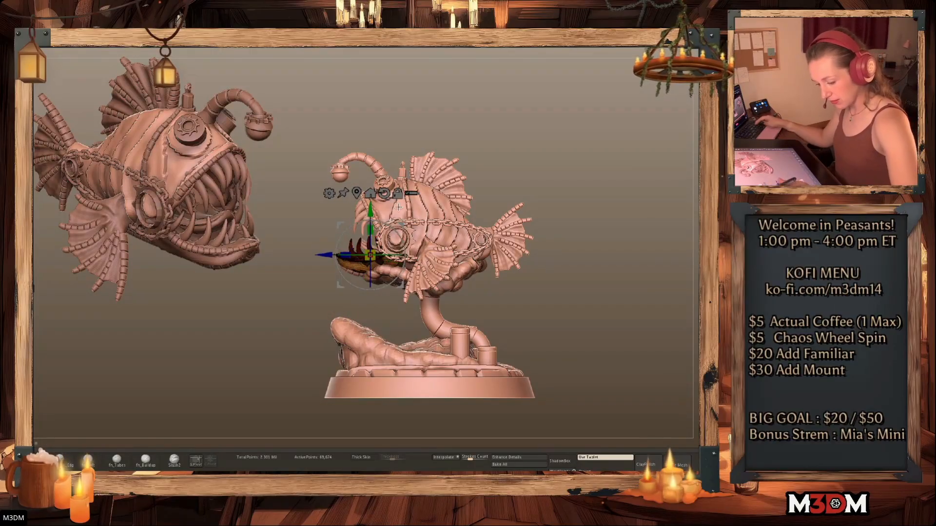
{"action": "left_click_drag", "start_coordinate": [423, 234], "coordinate": [422, 231]}
{"action": "key", "text": "q"}
{"action": "key", "text": "ctrl+z"}
Clear the mask on the lumpy underside beneath the jaw and lightly touch up its front edge
{"action": "left_click", "coordinate": [356, 275], "text": "alt"}
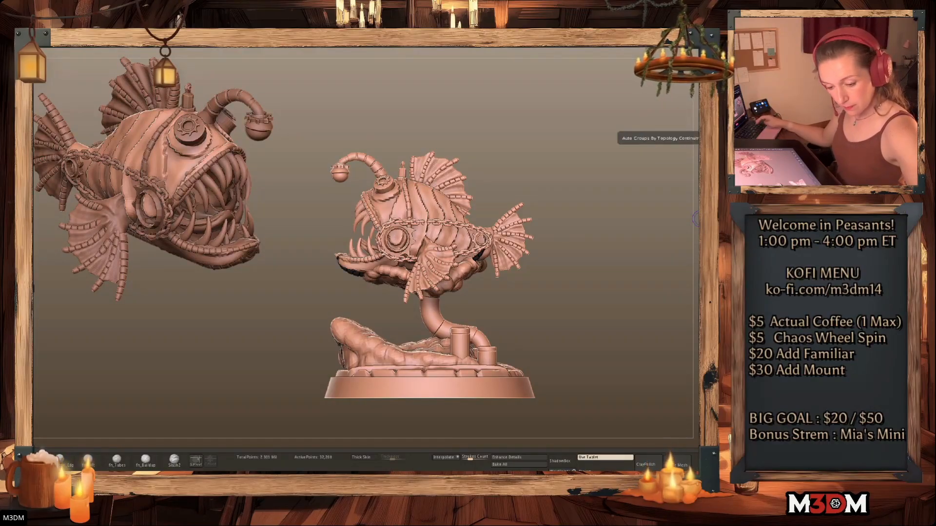
{"action": "right_click", "coordinate": [544, 314]}
{"action": "left_click_drag", "start_coordinate": [551, 305], "coordinate": [587, 268], "text": "ctrl"}
{"action": "left_click_drag", "start_coordinate": [343, 263], "coordinate": [345, 258]}
{"action": "right_click", "coordinate": [324, 306]}
{"action": "left_click", "coordinate": [337, 299]}
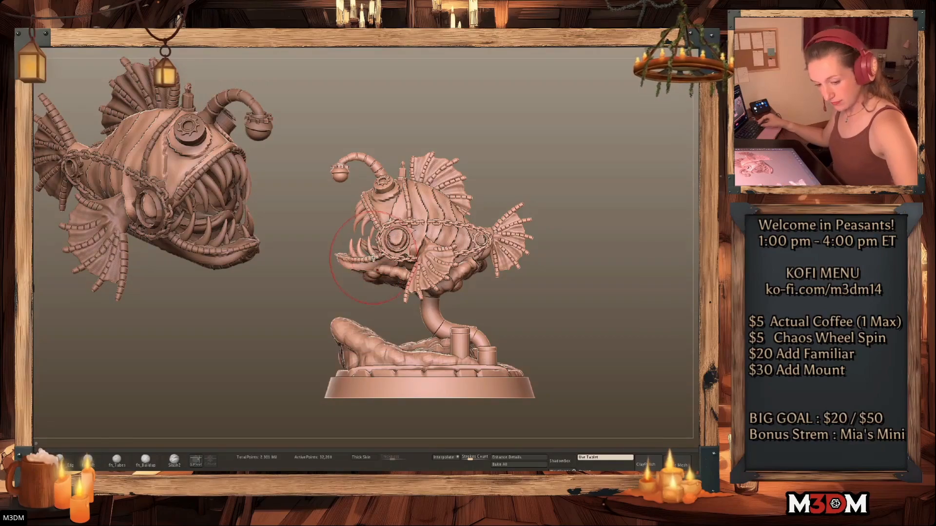
Check the lip pipe in isolation and slightly rotate the merged lower jaw and its teeth
{"action": "key", "text": "alt+s"}
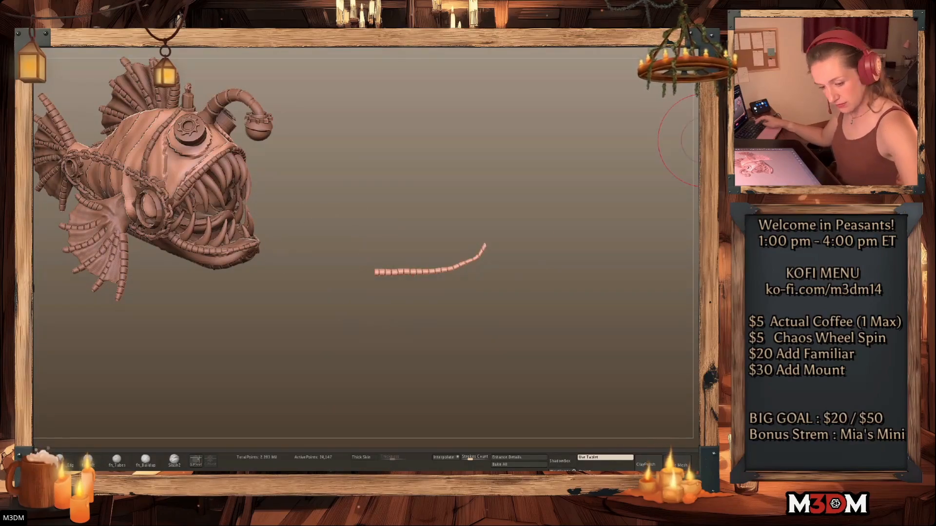
{"action": "key", "text": "alt+s"}
{"action": "key", "text": "w"}
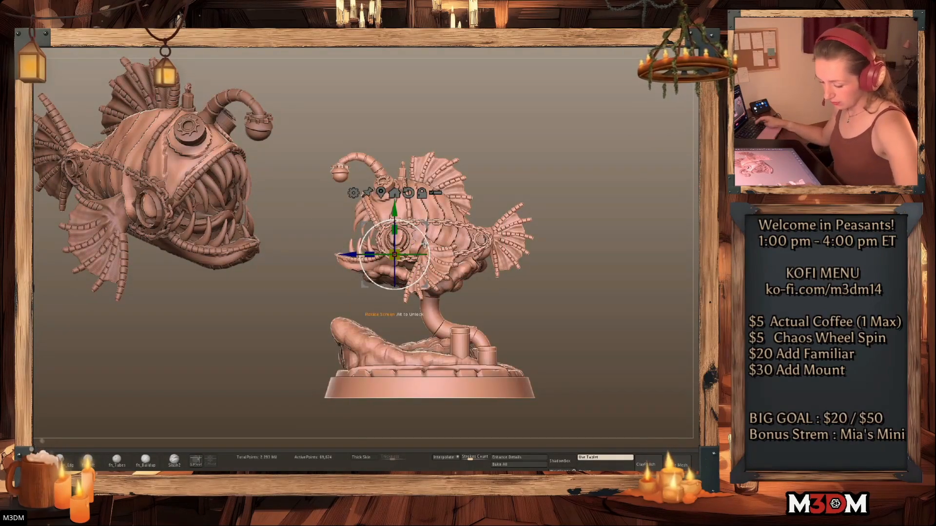
{"action": "left_click_drag", "start_coordinate": [421, 238], "coordinate": [417, 230]}
{"action": "key", "text": "q"}
{"action": "mouse_move", "coordinate": [615, 259]}
{"action": "left_mouse_down"}
{"action": "mouse_move", "coordinate": [629, 259]}
{"action": "mouse_move", "coordinate": [603, 269]}
{"action": "mouse_move", "coordinate": [608, 286]}
{"action": "mouse_move", "coordinate": [594, 280]}
{"action": "mouse_move", "coordinate": [639, 269]}
{"action": "mouse_move", "coordinate": [605, 230]}
{"action": "left_mouse_up"}
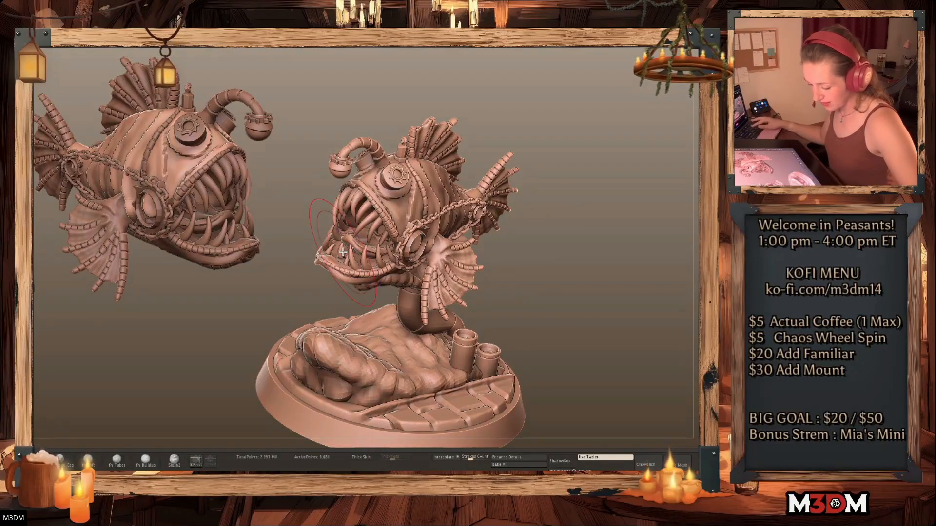
Reposition the separate front lower teeth so they sit correctly on the adjusted jaw
{"action": "key", "text": "w"}
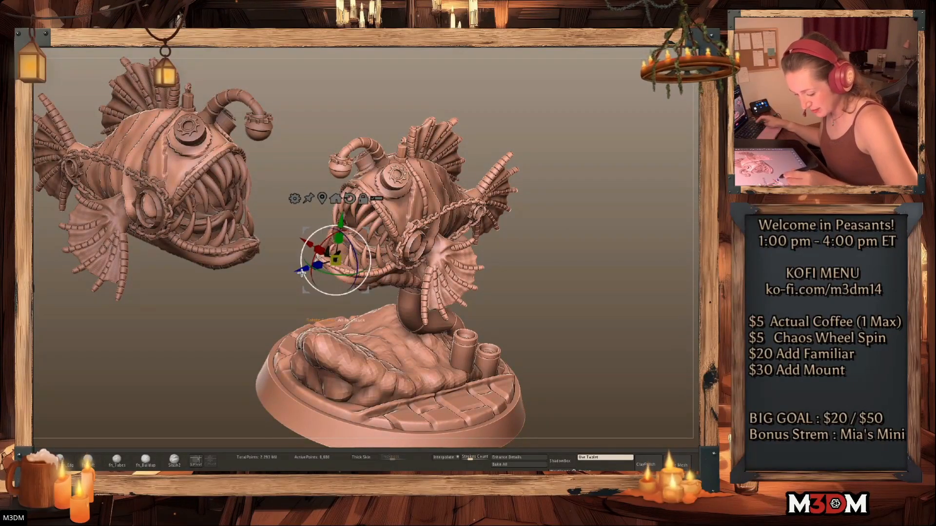
{"action": "key", "text": "q"}
{"action": "left_click_drag", "start_coordinate": [597, 213], "coordinate": [592, 229]}
{"action": "key", "text": "w"}
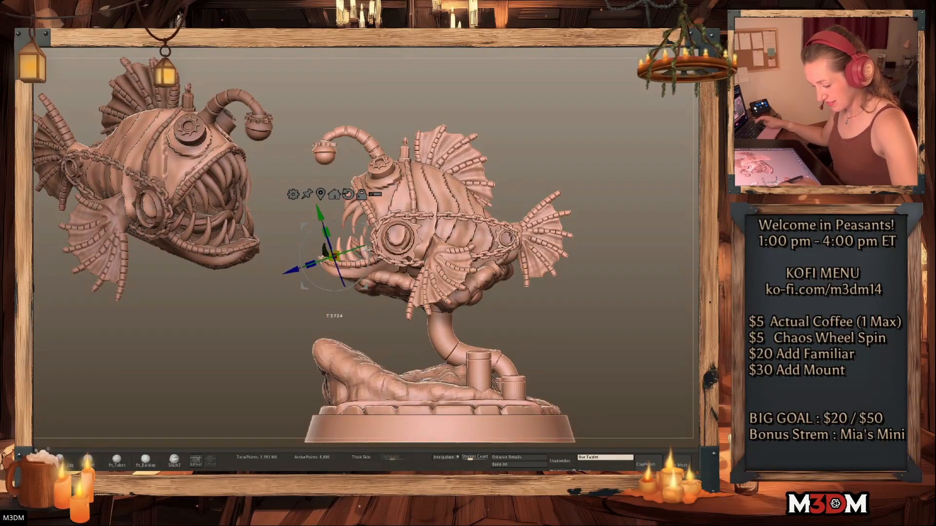
{"action": "left_click_drag", "start_coordinate": [344, 255], "coordinate": [346, 256]}
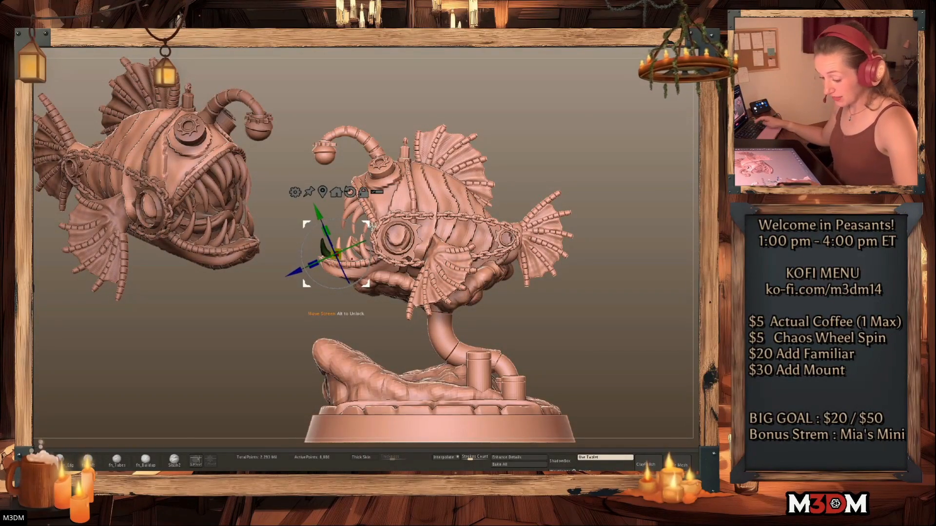
{"action": "key", "text": "q"}
{"action": "right_click", "coordinate": [544, 295]}
{"action": "left_click_drag", "start_coordinate": [609, 235], "coordinate": [563, 249], "text": "ctrl"}
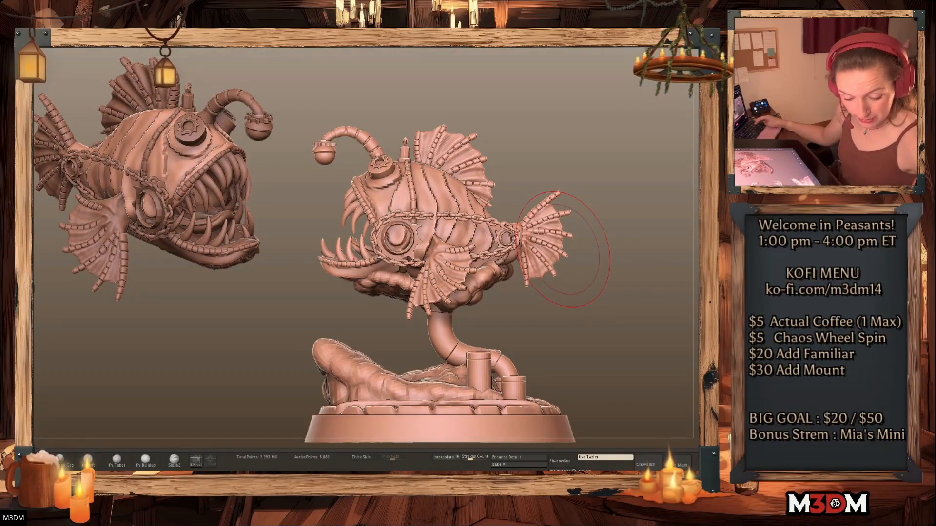
Merge the front teeth with the lower jaw and swing the jaw slightly wider open around a pivot near its hinge
{"action": "left_click", "coordinate": [363, 262], "text": "alt"}
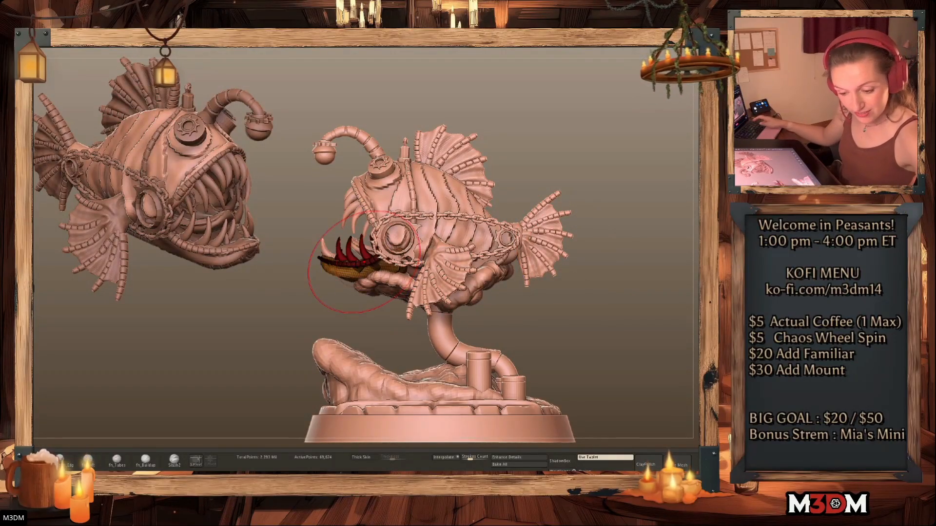
{"action": "key", "text": "ctrl+e"}
{"action": "key", "text": "w"}
{"action": "left_click", "coordinate": [381, 195]}
{"action": "left_click_drag", "start_coordinate": [391, 229], "coordinate": [430, 226], "text": "alt"}
{"action": "left_click_drag", "start_coordinate": [437, 256], "coordinate": [522, 241]}
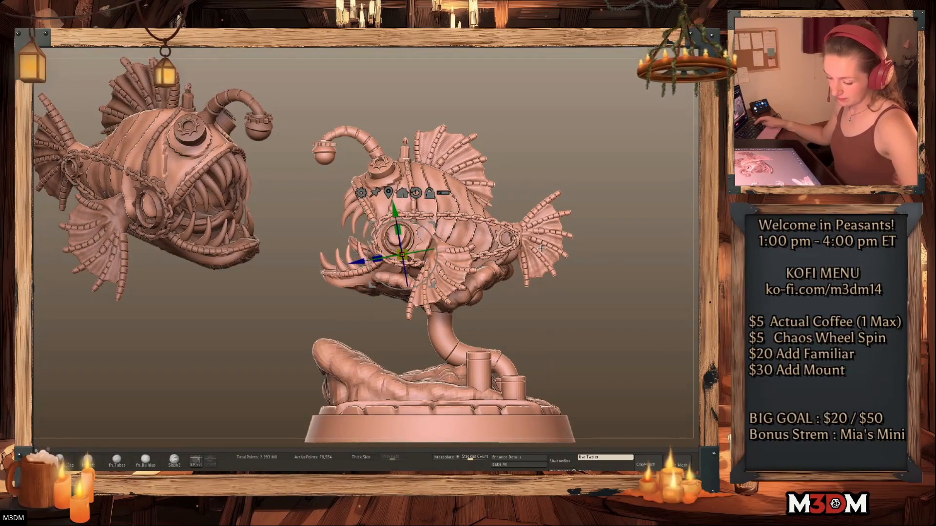
{"action": "key", "text": "q"}
{"action": "right_click", "coordinate": [566, 327]}
{"action": "key", "text": "shift+f"}
{"action": "key", "text": "shift+f"}
{"action": "left_click_drag", "start_coordinate": [600, 305], "coordinate": [590, 306]}
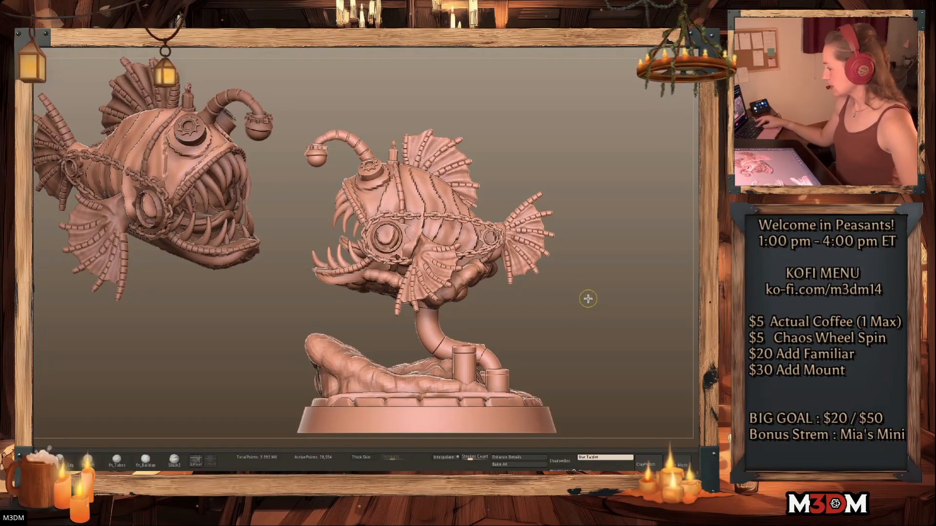
Save the project over the existing Feisheesh.ZPR in the A_WIP folder
{"action": "key", "text": "super+s"}
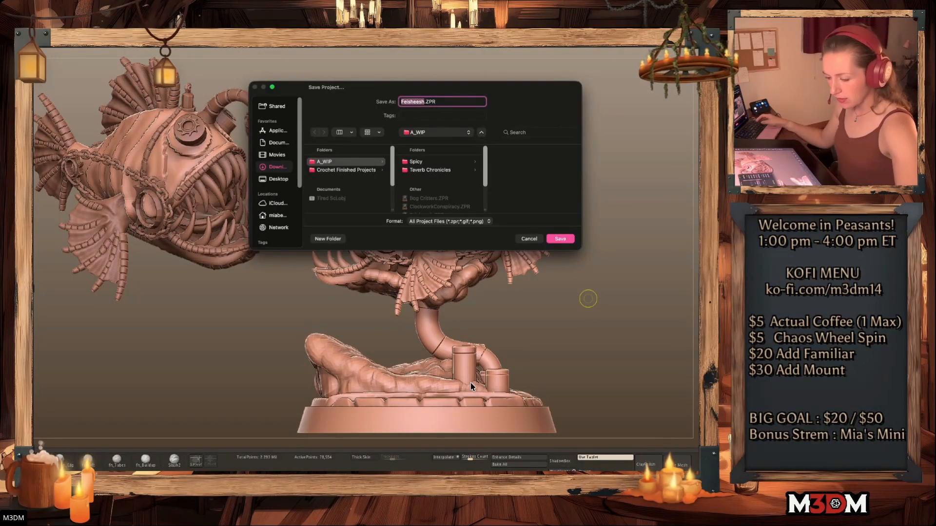
{"action": "scroll", "coordinate": [442, 190], "scroll_direction": "down", "scroll_amount": 2}
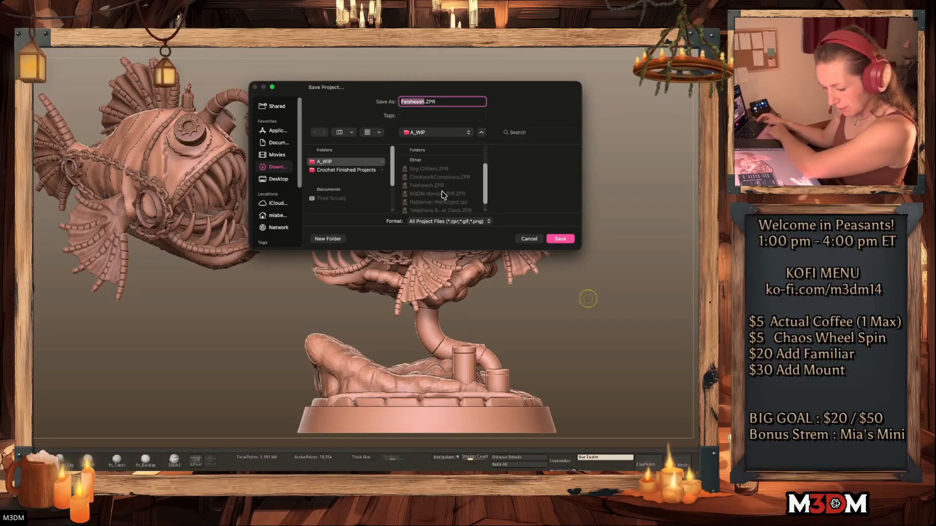
{"action": "left_click", "coordinate": [430, 189]}
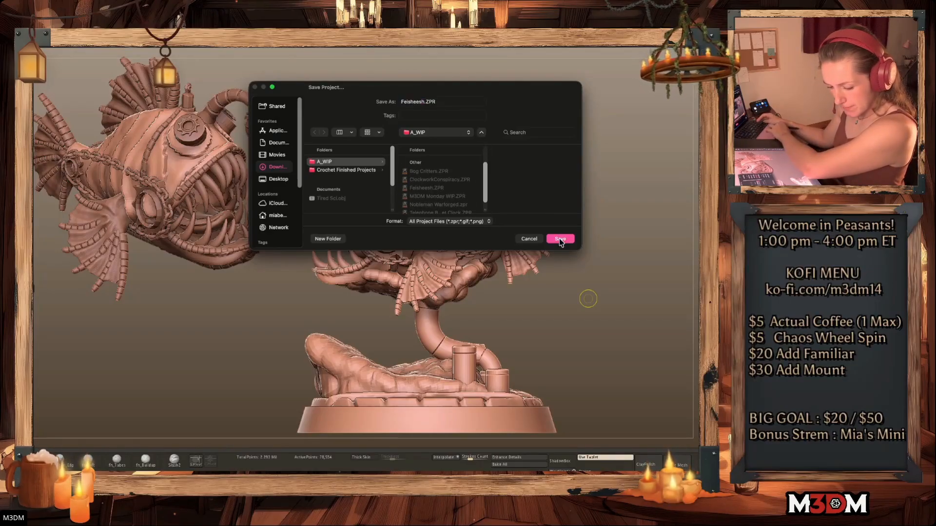
{"action": "left_click", "coordinate": [560, 238]}
{"action": "left_click", "coordinate": [435, 205]}
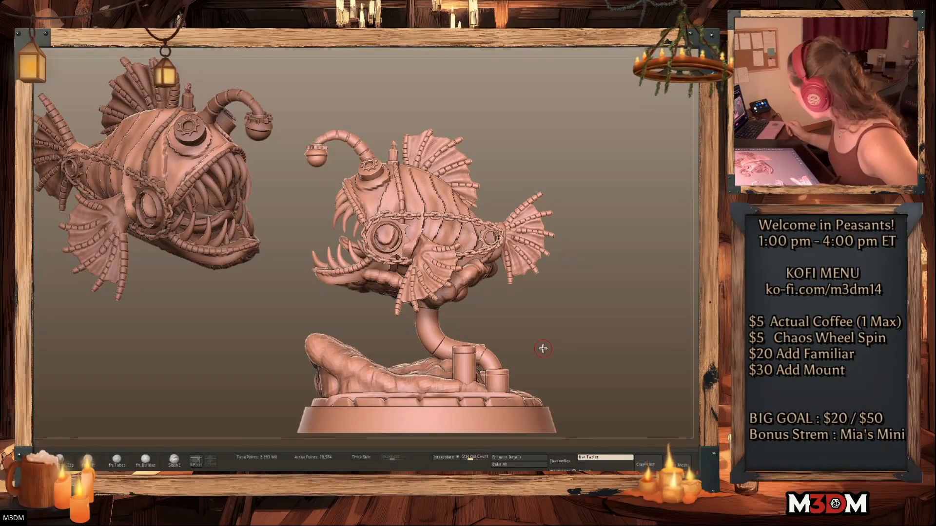
Adjust the brush's draw size and look over the fish and its base from the side
{"action": "left_click_drag", "start_coordinate": [604, 329], "coordinate": [627, 337]}
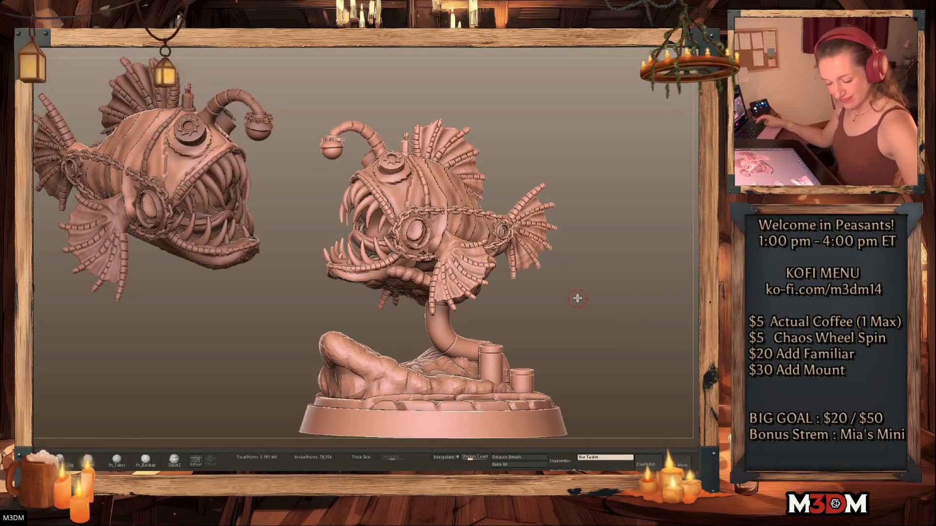
{"action": "left_click_drag", "start_coordinate": [578, 298], "coordinate": [584, 299]}
{"action": "key", "text": "space"}
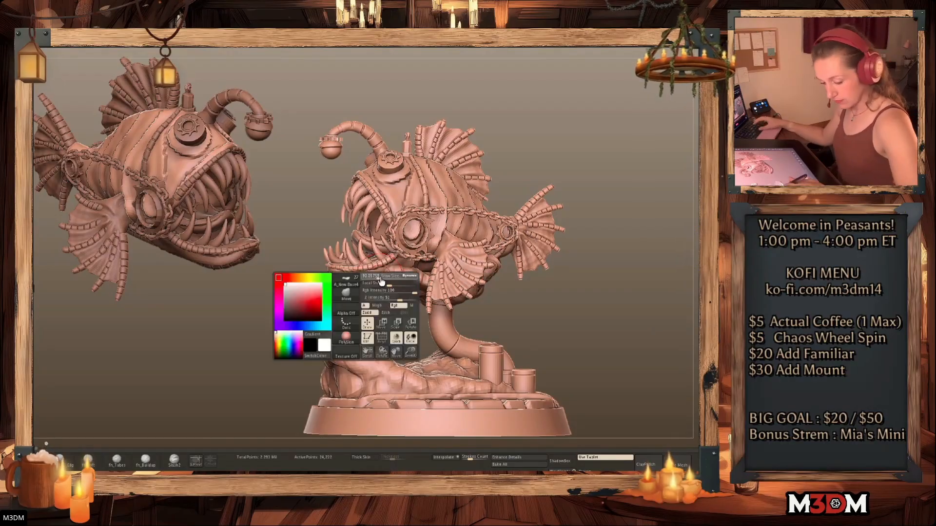
{"action": "left_click_drag", "start_coordinate": [387, 284], "coordinate": [412, 280]}
{"action": "right_click", "coordinate": [368, 321]}
{"action": "mouse_move", "coordinate": [608, 301]}
{"action": "left_mouse_down"}
{"action": "mouse_move", "coordinate": [555, 300]}
{"action": "mouse_move", "coordinate": [629, 283]}
{"action": "mouse_move", "coordinate": [612, 277]}
{"action": "mouse_move", "coordinate": [633, 317]}
{"action": "mouse_move", "coordinate": [592, 292]}
{"action": "mouse_move", "coordinate": [611, 294]}
{"action": "left_mouse_up"}
{"action": "right_click", "coordinate": [611, 294]}
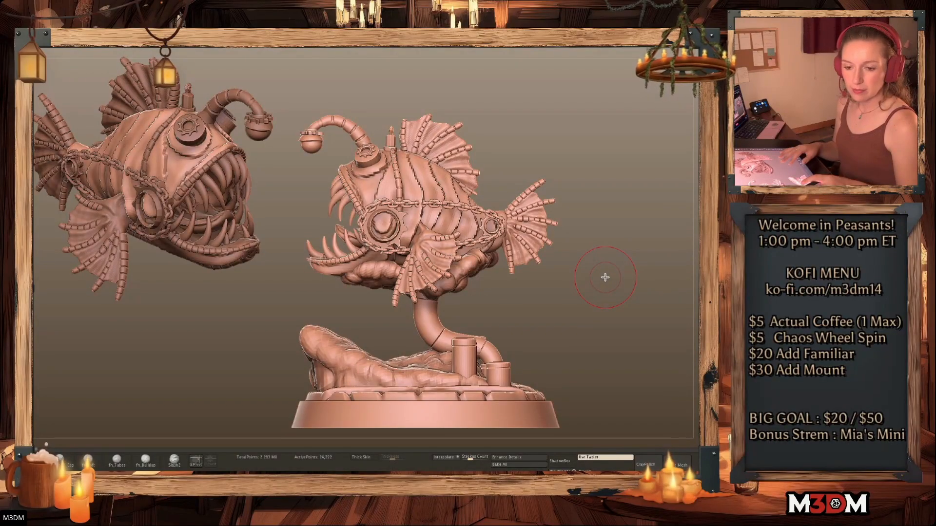
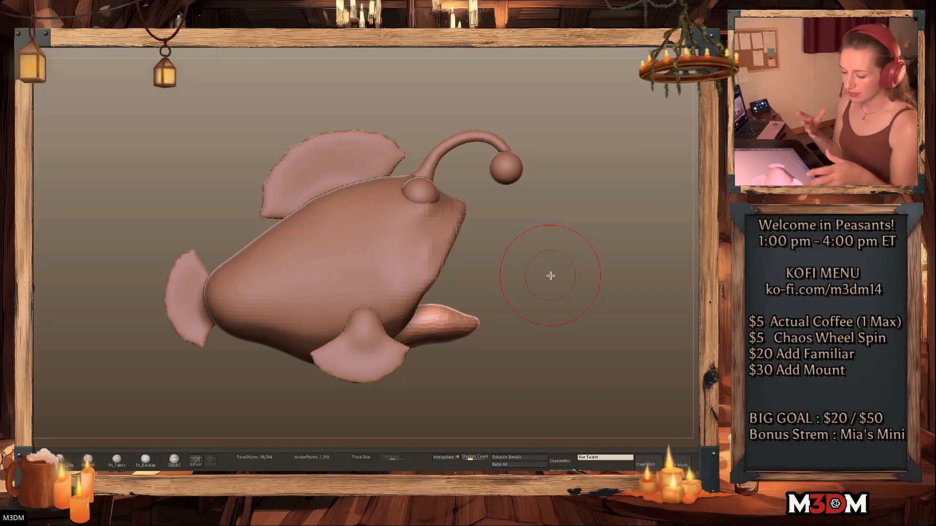
Check the blockout fish's pectoral fin with its polygroups shown and try nudging it with the transform gizmo
{"action": "left_click", "coordinate": [367, 343], "text": "alt"}
{"action": "key", "text": "shift+f"}
{"action": "key", "text": "shift+f"}
{"action": "left_click_drag", "start_coordinate": [576, 298], "coordinate": [573, 279], "text": "alt"}
{"action": "key", "text": "shift+f"}
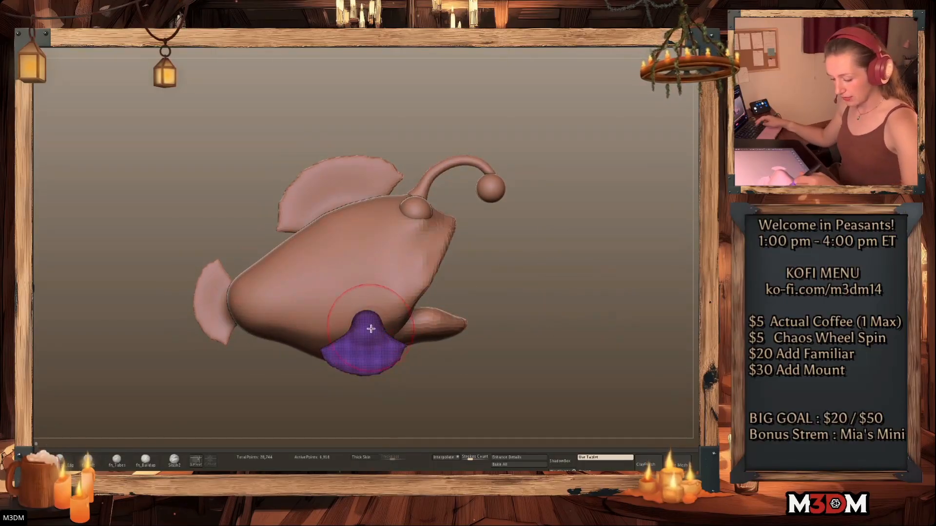
{"action": "left_click_drag", "start_coordinate": [369, 335], "coordinate": [368, 343]}
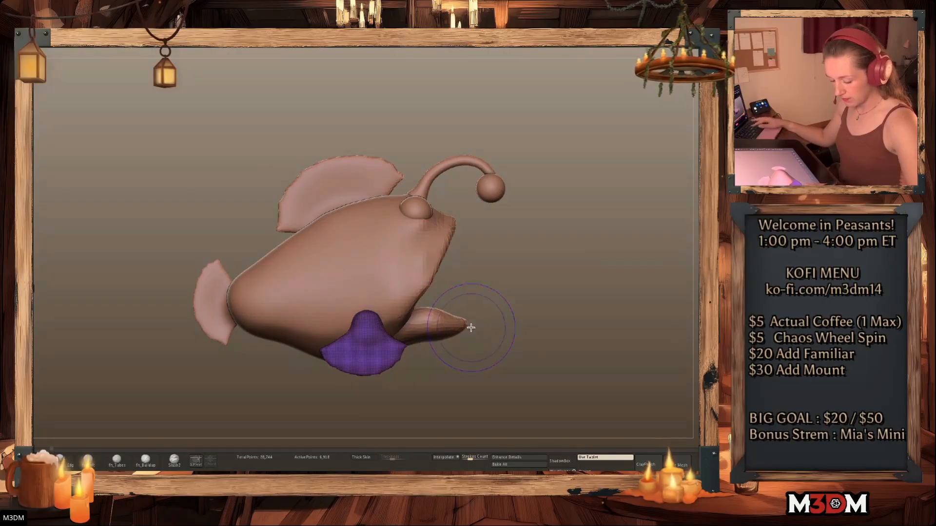
{"action": "key", "text": "shift+f"}
{"action": "key", "text": "w"}
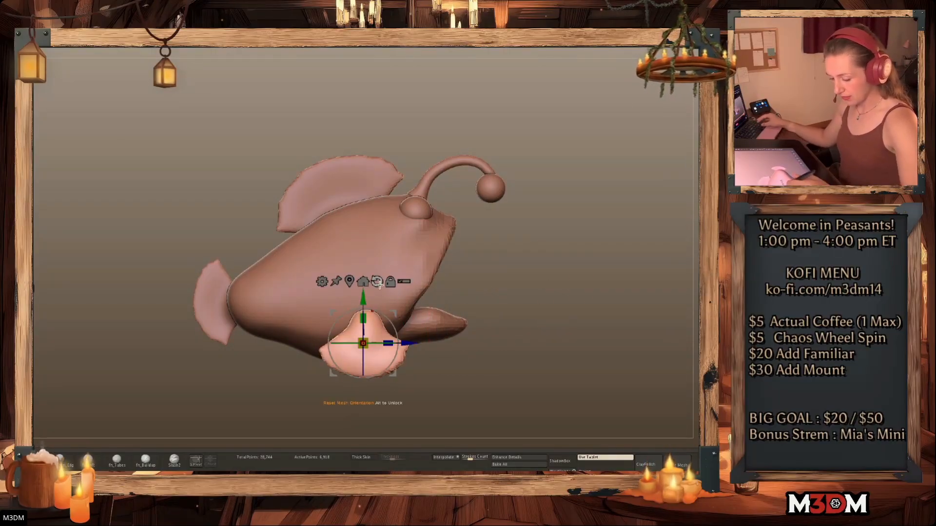
{"action": "left_click_drag", "start_coordinate": [371, 343], "coordinate": [364, 343]}
{"action": "key", "text": "shift+f"}
Split the combined dorsal and tail fins of the blockout fish into separate subtools
{"action": "left_click", "coordinate": [211, 302], "text": "alt"}
{"action": "key", "text": "q"}
{"action": "key", "text": "shift+f"}
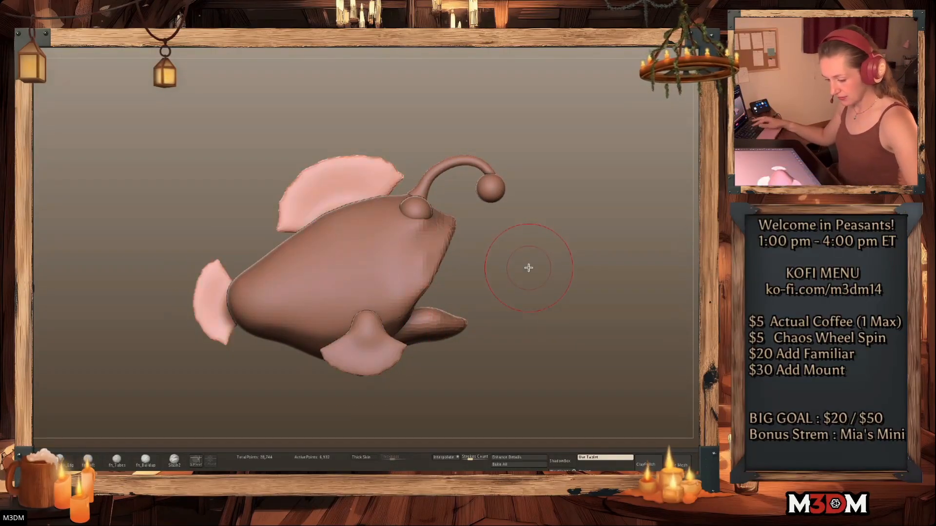
{"action": "key", "text": "shift+f"}
{"action": "left_click_drag", "start_coordinate": [529, 268], "coordinate": [543, 275]}
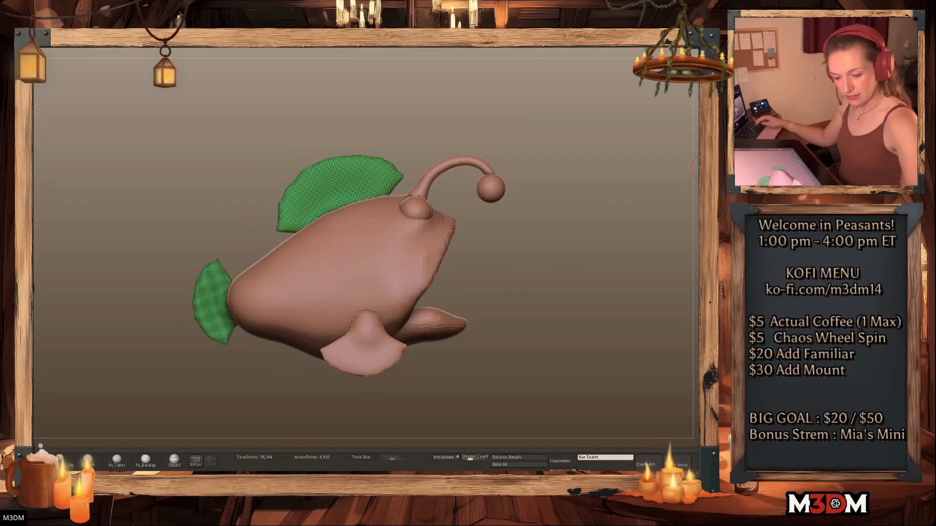
{"action": "key", "text": "ctrl+w"}
{"action": "key", "text": "shift+f"}
{"action": "left_click", "coordinate": [385, 184], "text": "ctrl+shift"}
{"action": "left_click", "coordinate": [566, 229], "text": "ctrl"}
{"action": "left_click", "coordinate": [566, 229], "text": "ctrl+shift"}
{"action": "key", "text": "ctrl+shift+s"}
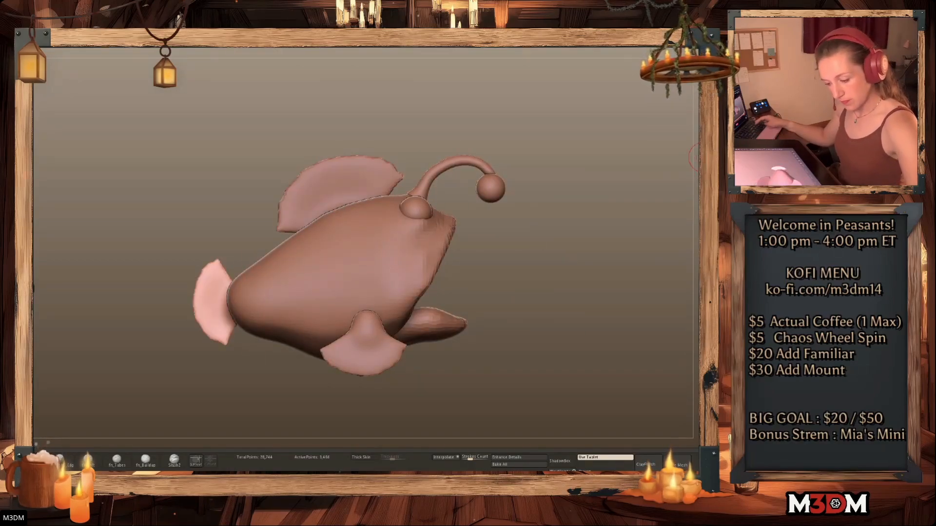
Duplicate the split-off fin with its pivot centred and fit the copy along the fish's back as the dorsal fin
{"action": "key", "text": "w"}
{"action": "left_click", "coordinate": [342, 149], "text": "alt"}
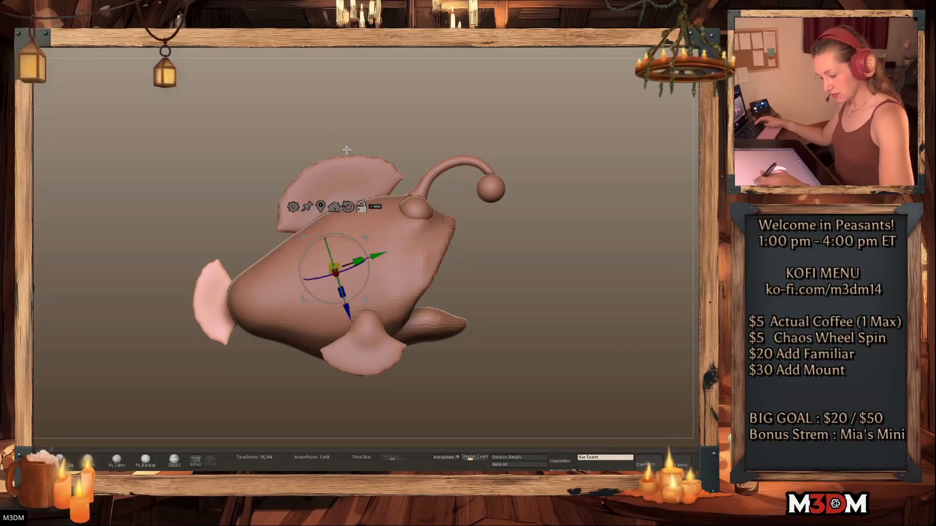
{"action": "left_click", "coordinate": [349, 208], "text": "alt"}
{"action": "left_click", "coordinate": [321, 208]}
{"action": "key", "text": "ctrl+shift+d"}
{"action": "left_click_drag", "start_coordinate": [260, 279], "coordinate": [284, 192]}
{"action": "left_click_drag", "start_coordinate": [272, 190], "coordinate": [365, 190]}
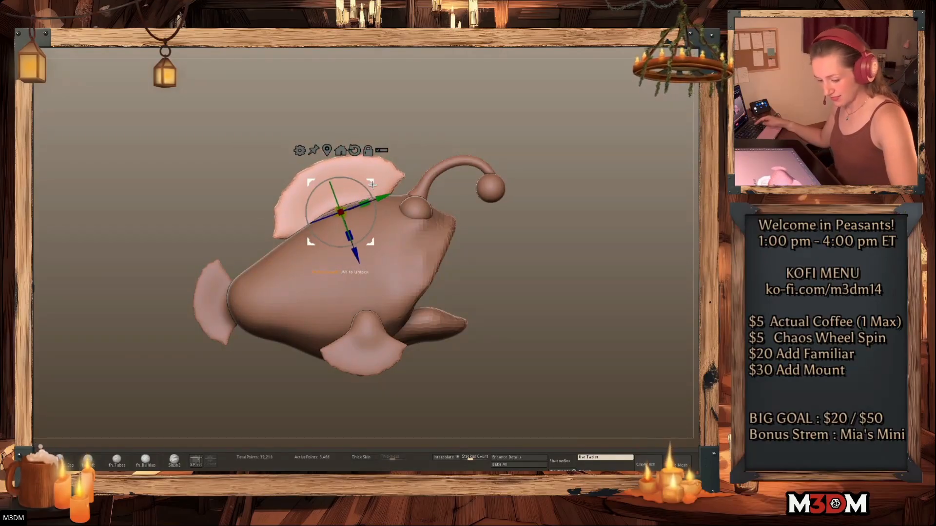
{"action": "key", "text": "q"}
Examine the polygroups and mesh of the blockout's body, eye, lure, lower jaw, pectoral fin and tail fin
{"action": "mouse_move", "coordinate": [598, 318]}
{"action": "left_mouse_down"}
{"action": "mouse_move", "coordinate": [572, 315]}
{"action": "mouse_move", "coordinate": [593, 317]}
{"action": "left_mouse_up"}
{"action": "left_click_drag", "start_coordinate": [498, 294], "coordinate": [510, 244]}
{"action": "key", "text": "shift+f"}
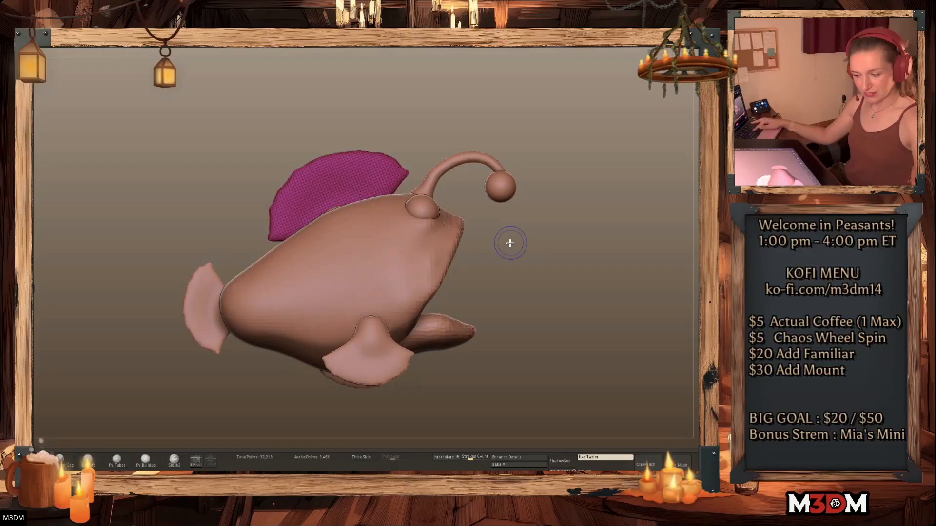
{"action": "left_click", "coordinate": [437, 273], "text": "alt"}
{"action": "left_click", "coordinate": [430, 204], "text": "alt"}
{"action": "left_click", "coordinate": [508, 188], "text": "alt"}
{"action": "left_click", "coordinate": [435, 342], "text": "alt"}
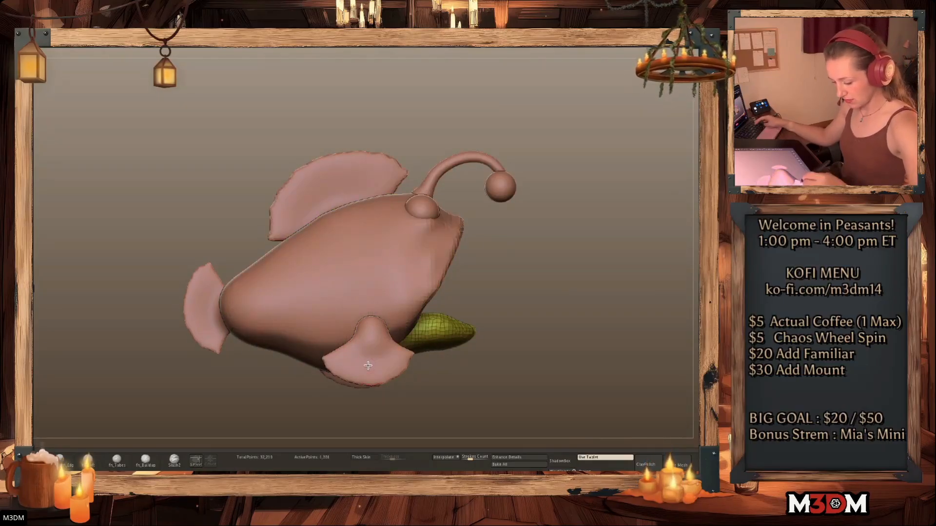
{"action": "left_click", "coordinate": [370, 358], "text": "alt"}
{"action": "left_click", "coordinate": [207, 308], "text": "alt"}
{"action": "key", "text": "shift+f"}
{"action": "key", "text": "shift+f"}
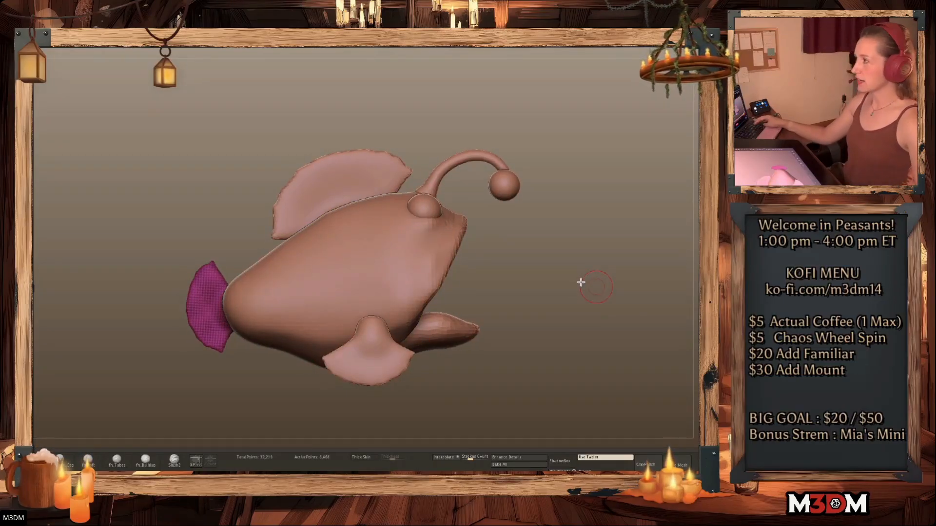
Examine the more detailed fish version with ribbed fins and a side gear, with and without its polygroups shown
{"action": "left_click_drag", "start_coordinate": [581, 278], "coordinate": [554, 328]}
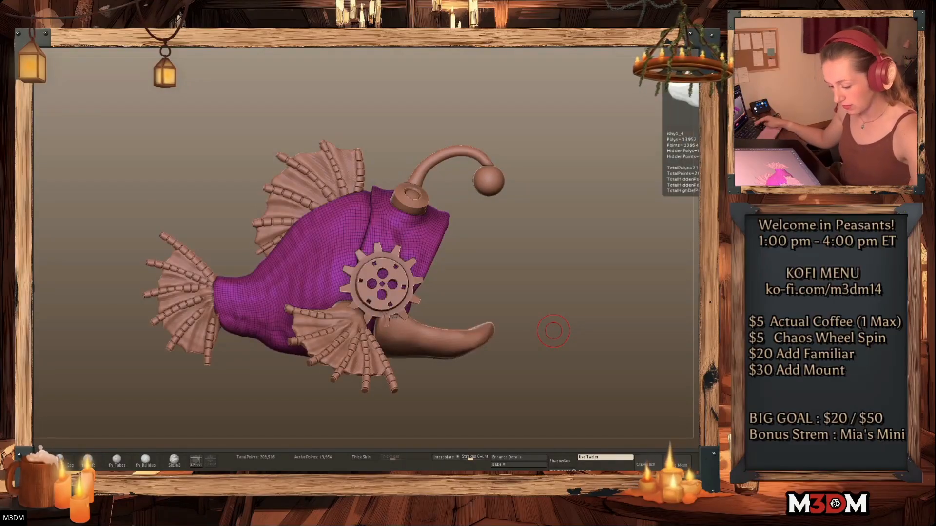
{"action": "left_click_drag", "start_coordinate": [560, 343], "coordinate": [579, 342]}
{"action": "key", "text": "shift+f"}
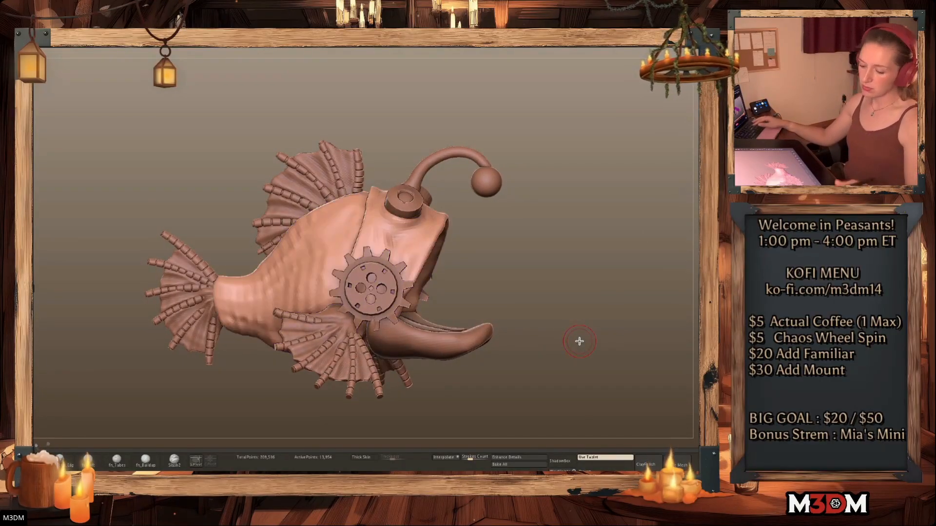
{"action": "left_click_drag", "start_coordinate": [522, 377], "coordinate": [516, 375], "text": "shift"}
Show the pectoral fin's polygroups, try the insert cylinder brush on the detailed fish version, and undo the change
{"action": "left_click", "coordinate": [317, 362], "text": "alt"}
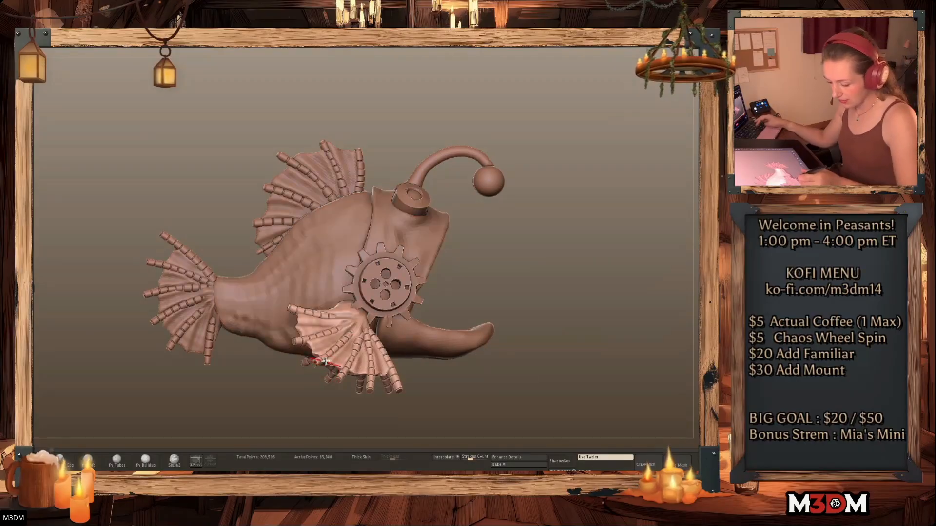
{"action": "key", "text": "shift+f"}
{"action": "key", "text": "b"}
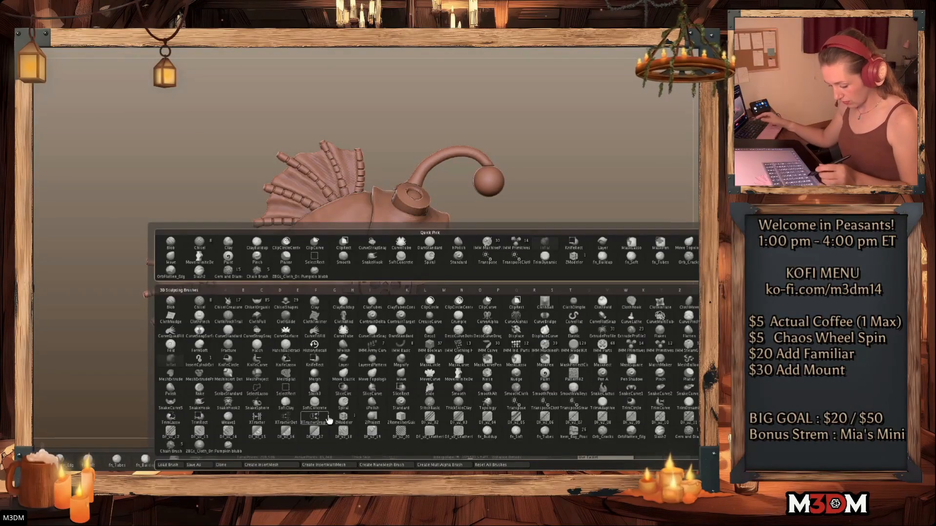
{"action": "key", "text": "i"}
{"action": "left_click", "coordinate": [199, 359]}
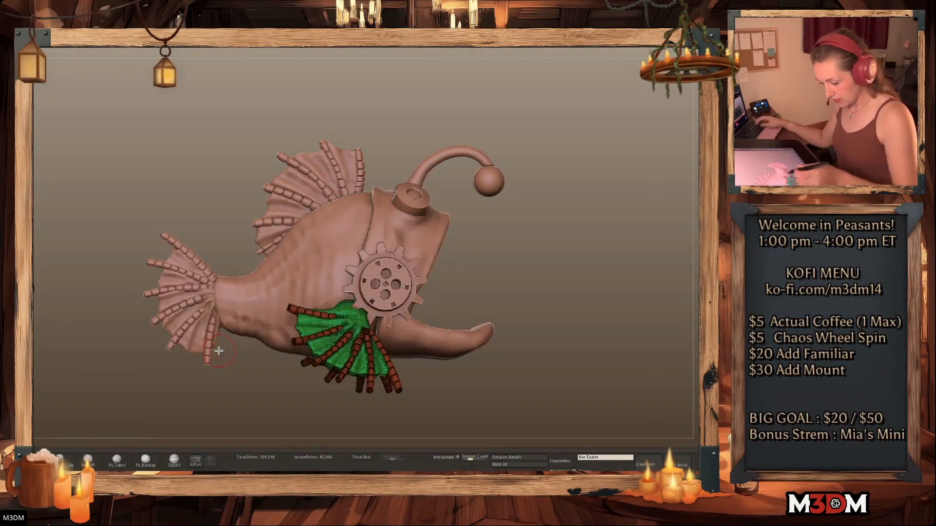
{"action": "left_click_drag", "start_coordinate": [353, 209], "coordinate": [356, 334]}
{"action": "left_click_drag", "start_coordinate": [527, 252], "coordinate": [591, 303]}
{"action": "key", "text": "shift+f"}
{"action": "key", "text": "ctrl+z"}
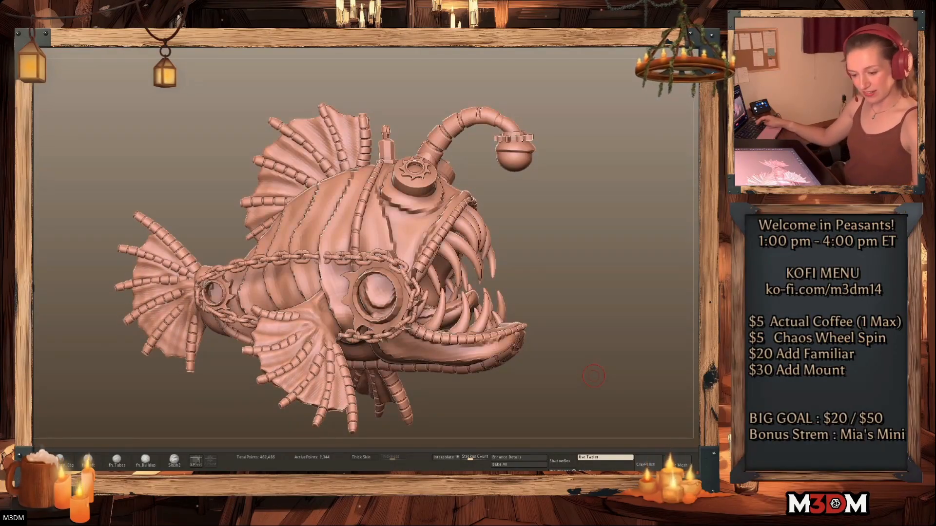
Compare the plain blockout, the ribbed-fin version with the side gear and the finished fish
{"action": "left_click", "coordinate": [699, 202]}
{"action": "left_click", "coordinate": [699, 203]}
{"action": "left_click", "coordinate": [699, 202]}
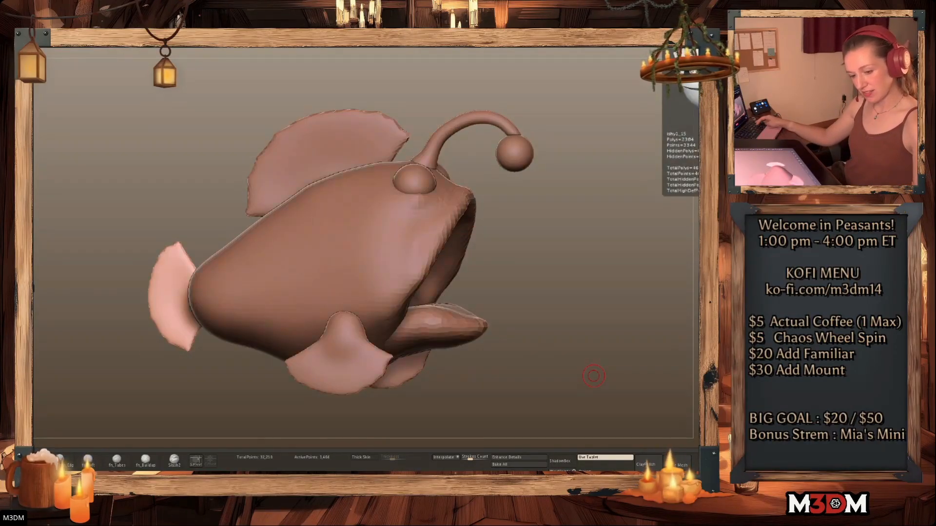
{"action": "left_click", "coordinate": [699, 202]}
{"action": "left_click", "coordinate": [698, 203]}
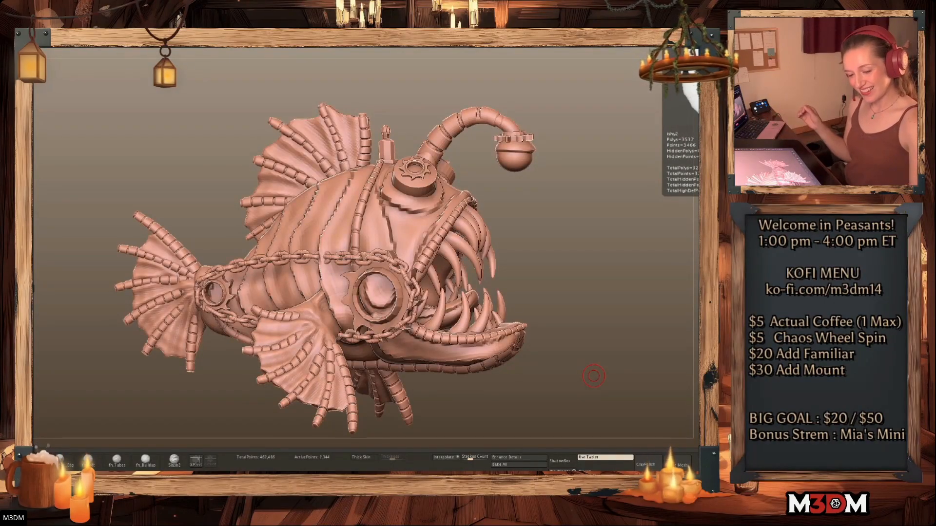
{"action": "left_click", "coordinate": [699, 202]}
{"action": "left_click", "coordinate": [699, 203]}
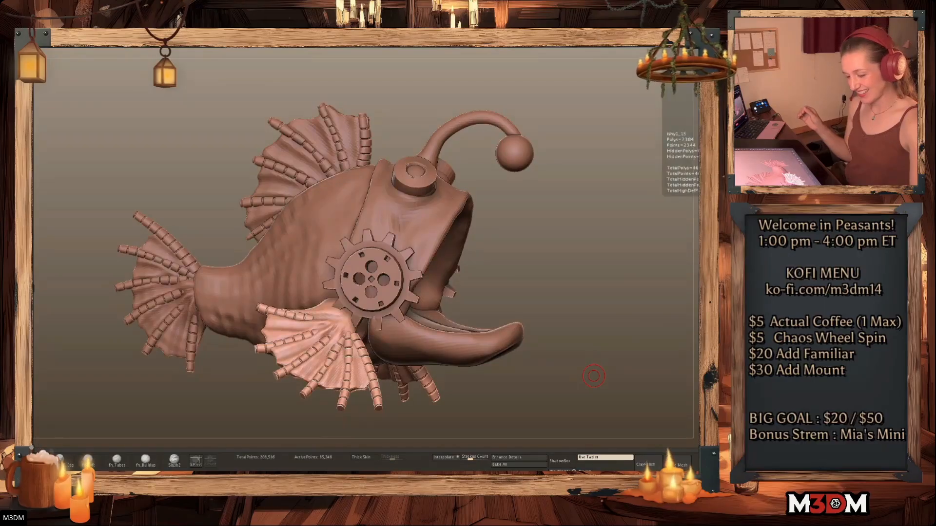
{"action": "left_click", "coordinate": [699, 202]}
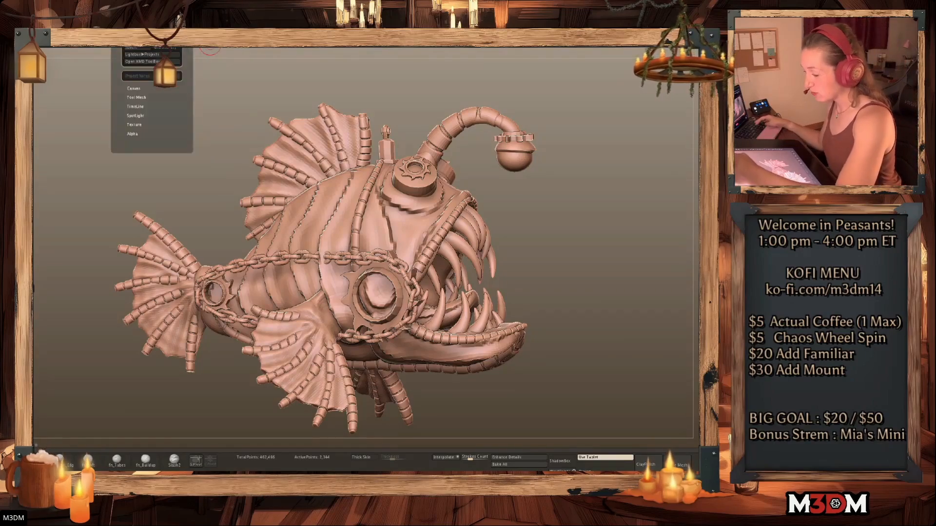
Open the Felsheesh.ZPR project from the A_WIP folder
{"action": "left_click", "coordinate": [137, 41]}
{"action": "left_click", "coordinate": [439, 183]}
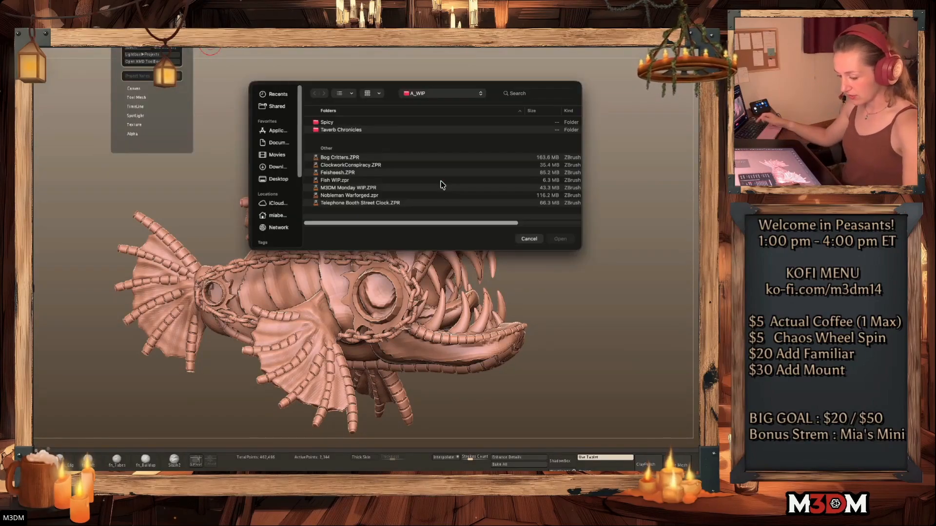
{"action": "left_click", "coordinate": [379, 202]}
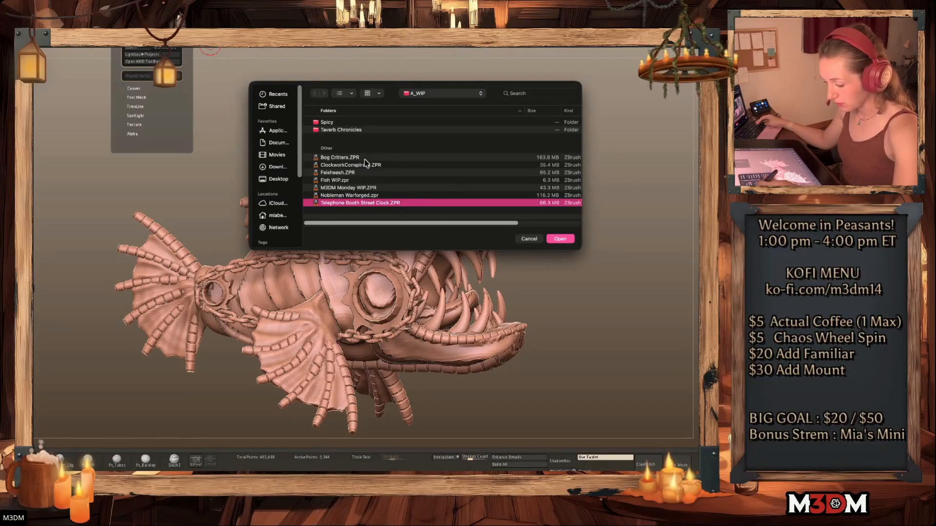
{"action": "double_click", "coordinate": [362, 172]}
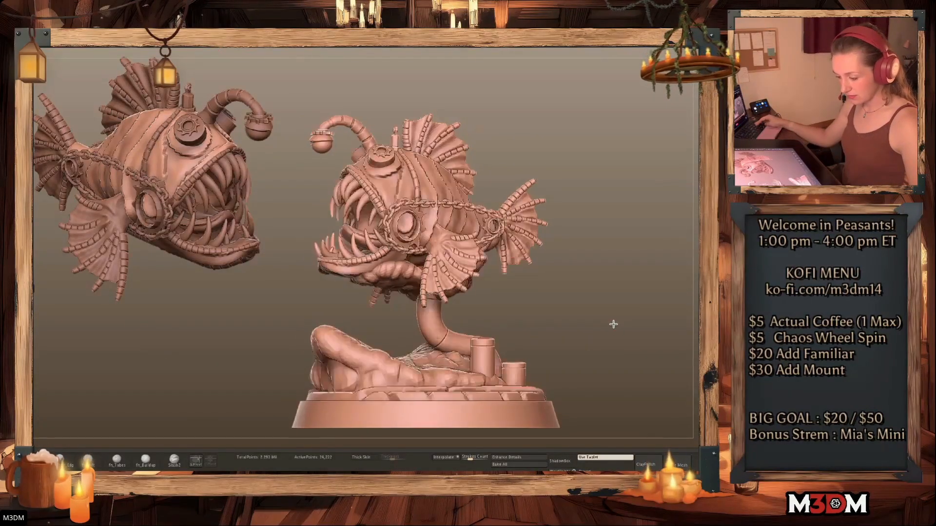
Duplicate the support pipe beneath the mounted fish and move the copy forward and up under its belly
{"action": "left_click_drag", "start_coordinate": [612, 324], "coordinate": [583, 292]}
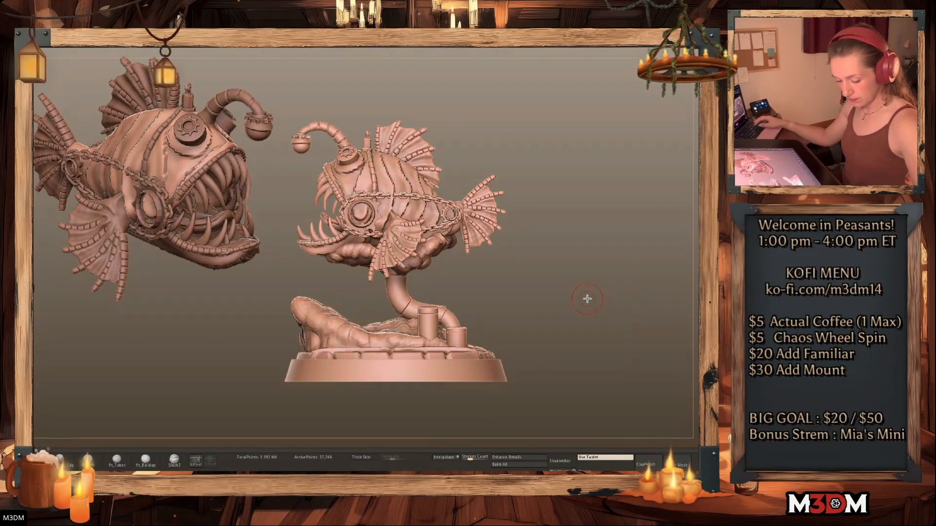
{"action": "key", "text": "w"}
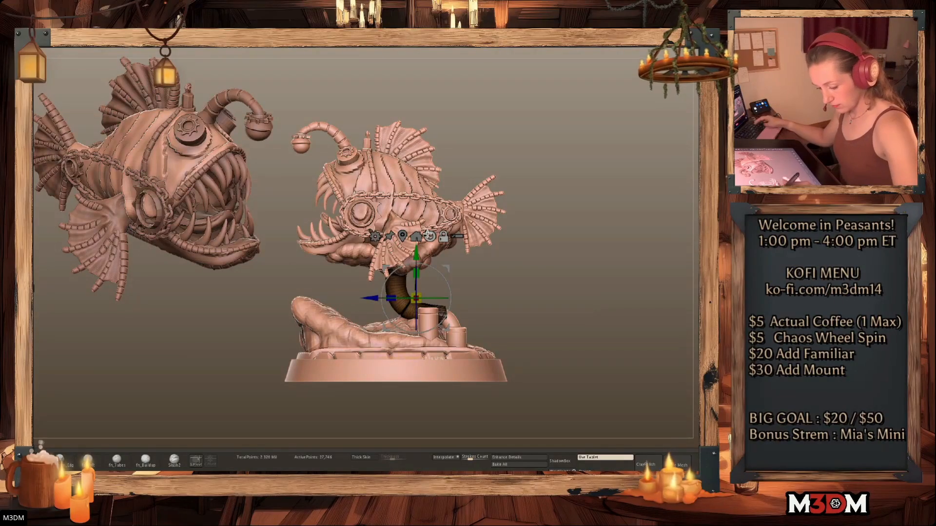
{"action": "left_click_drag", "start_coordinate": [373, 298], "coordinate": [348, 300]}
{"action": "mouse_move", "coordinate": [418, 276]}
{"action": "left_mouse_down"}
{"action": "mouse_move", "coordinate": [408, 251]}
{"action": "mouse_move", "coordinate": [412, 285]}
{"action": "left_mouse_up"}
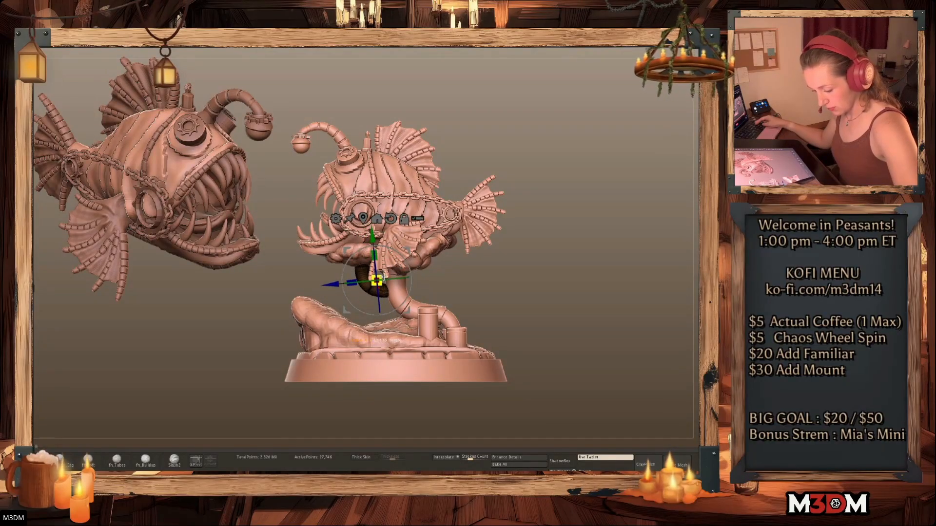
{"action": "left_click_drag", "start_coordinate": [501, 255], "coordinate": [527, 261]}
{"action": "left_click_drag", "start_coordinate": [403, 280], "coordinate": [418, 280]}
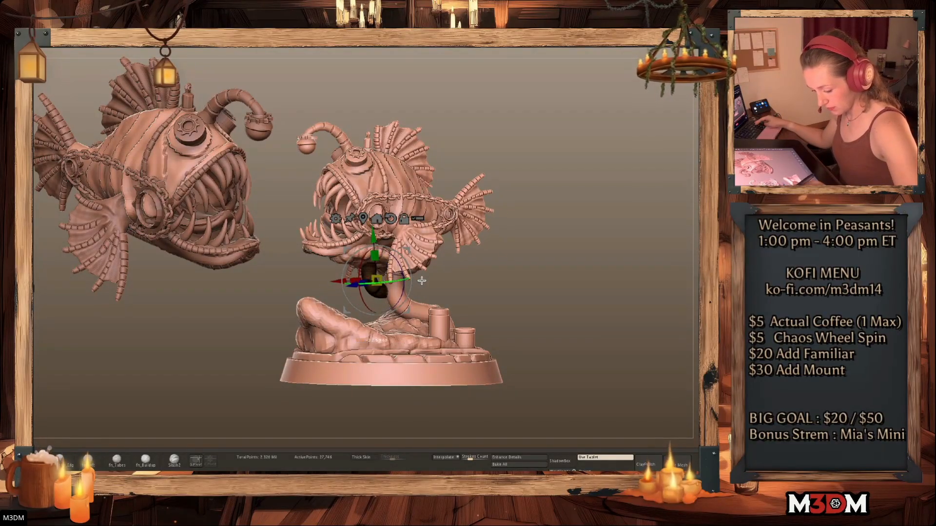
{"action": "left_click_drag", "start_coordinate": [337, 282], "coordinate": [348, 281]}
Adjust the copied pipe's placement under the fish so it sits beside the original support pipe
{"action": "key", "text": "q"}
{"action": "left_click_drag", "start_coordinate": [564, 255], "coordinate": [537, 276]}
{"action": "key", "text": "w"}
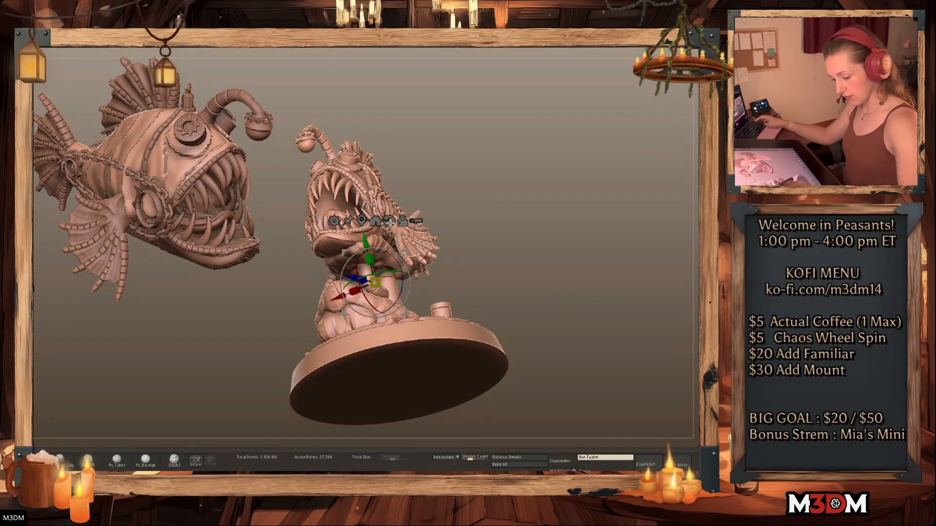
{"action": "left_click_drag", "start_coordinate": [396, 271], "coordinate": [351, 303]}
{"action": "key", "text": "q"}
{"action": "left_click_drag", "start_coordinate": [465, 257], "coordinate": [580, 263]}
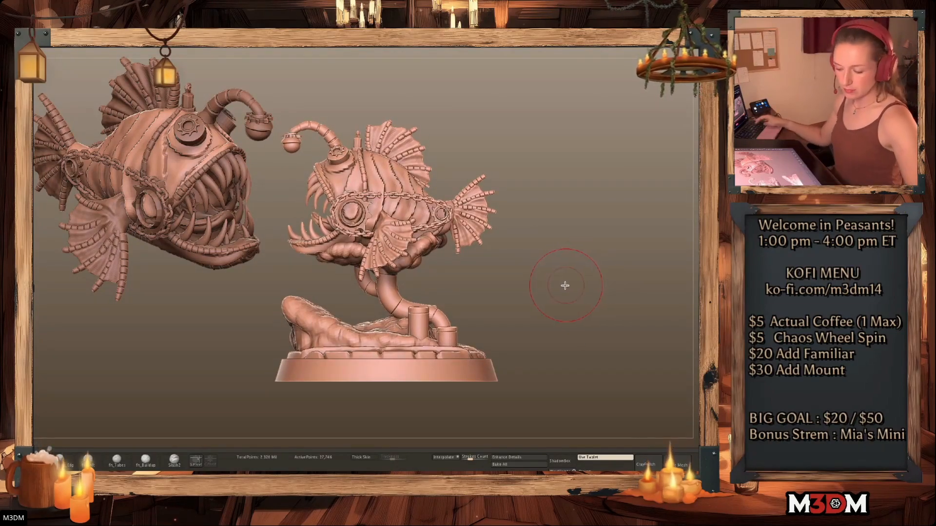
Select the mounted fish's body and subdivide it once
{"action": "key", "text": "space"}
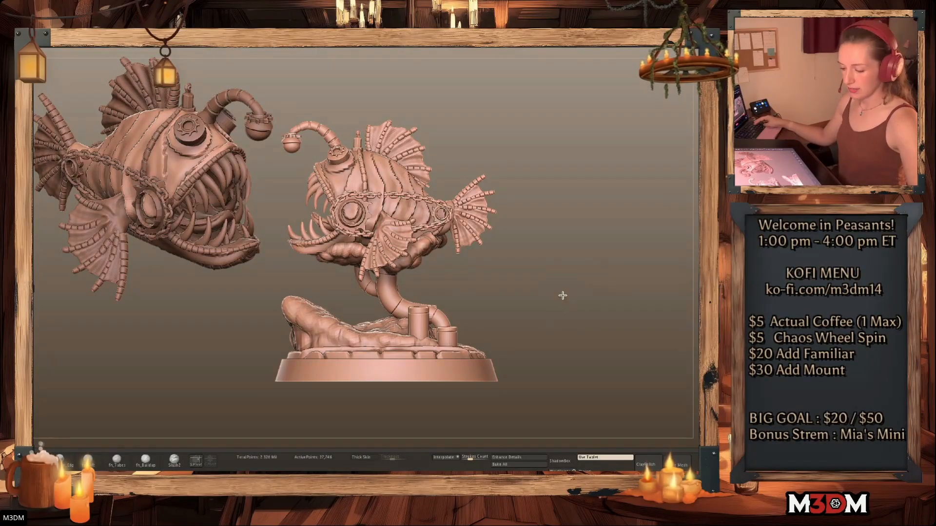
{"action": "left_click_drag", "start_coordinate": [562, 295], "coordinate": [531, 261]}
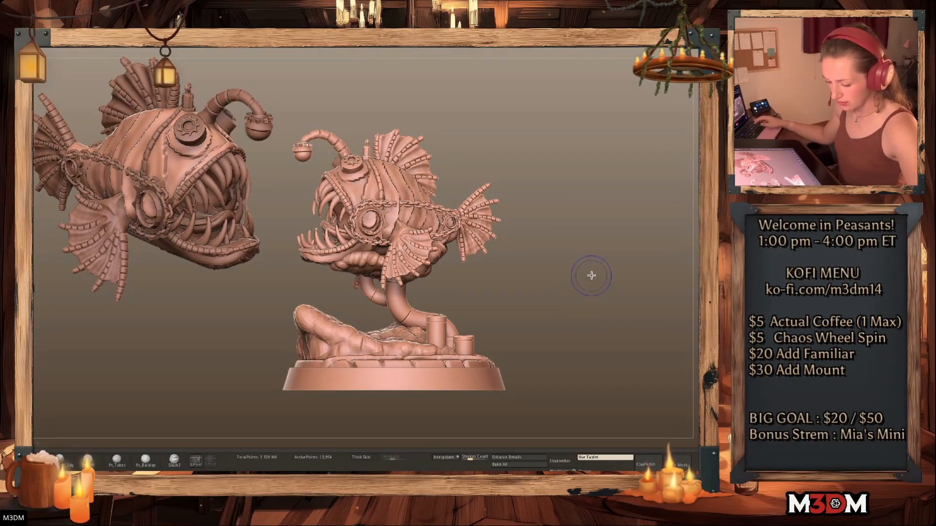
{"action": "key", "text": "space"}
{"action": "left_click_drag", "start_coordinate": [591, 275], "coordinate": [594, 304]}
{"action": "key", "text": "ctrl+d"}
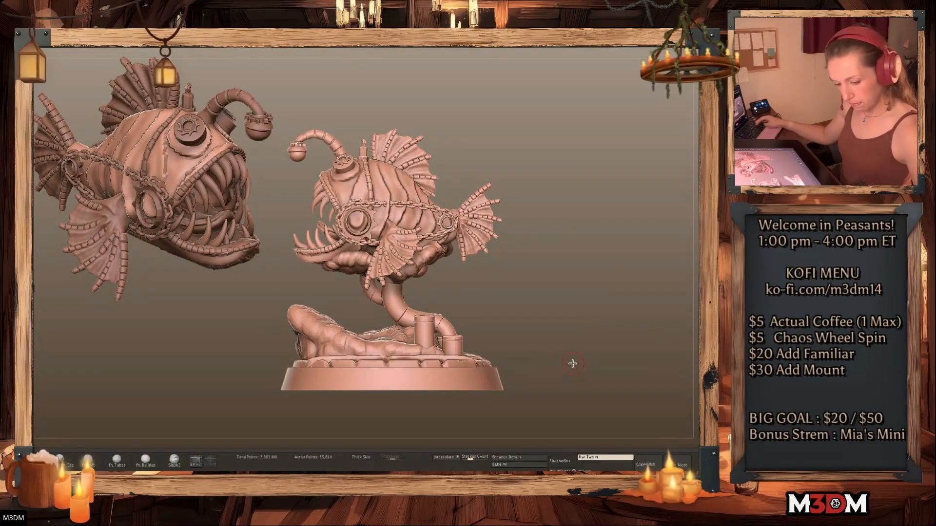
{"action": "left_click_drag", "start_coordinate": [573, 364], "coordinate": [593, 373], "text": "alt"}
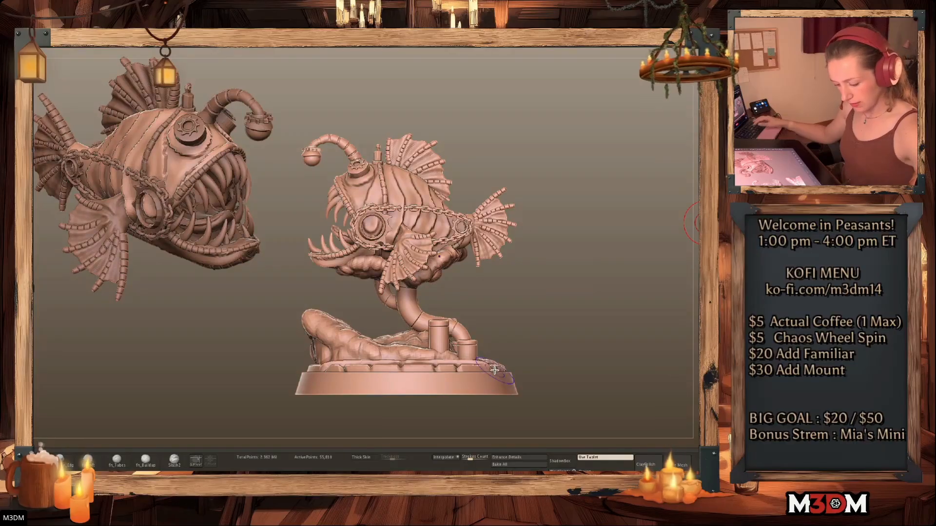
Delete the lumpy mass lying on the base, the curved support pipes and the coiled mass under the fish's belly
{"action": "left_click", "coordinate": [416, 350], "text": "alt"}
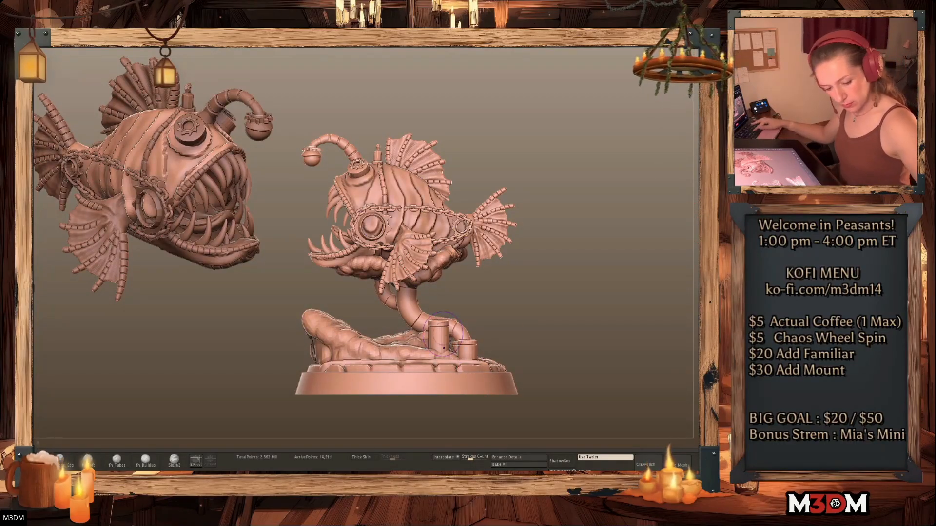
{"action": "key", "text": "Delete"}
{"action": "left_click", "coordinate": [432, 320], "text": "alt"}
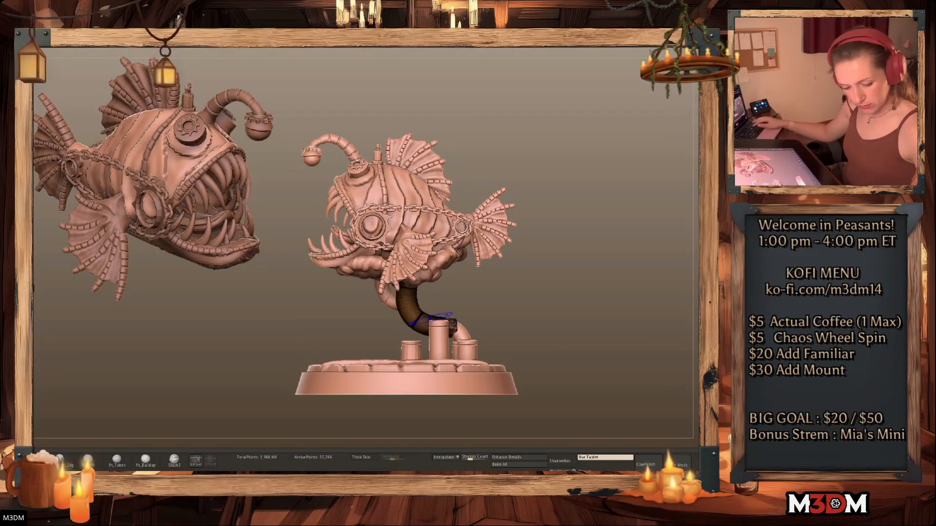
{"action": "key", "text": "Delete"}
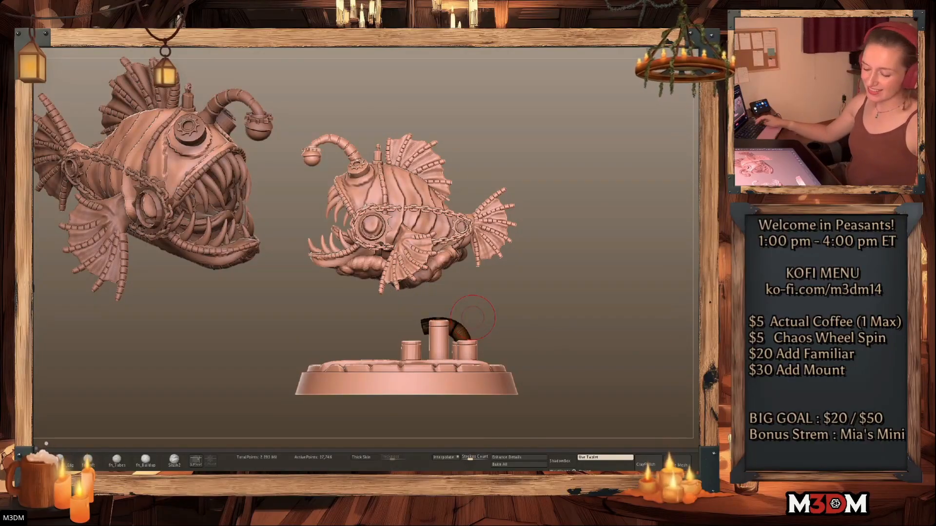
{"action": "left_click", "coordinate": [434, 270], "text": "alt"}
{"action": "key", "text": "Delete"}
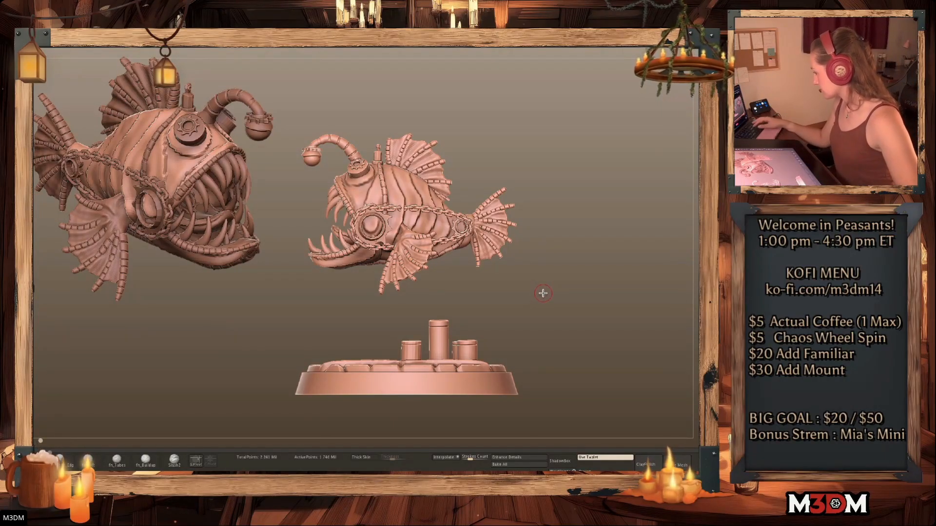
Examine the mounted fish and the stripped base with its upright pipes from several angles
{"action": "key", "text": "shift+f"}
{"action": "left_click_drag", "start_coordinate": [543, 293], "coordinate": [547, 301], "text": "shift"}
{"action": "key", "text": "shift+f"}
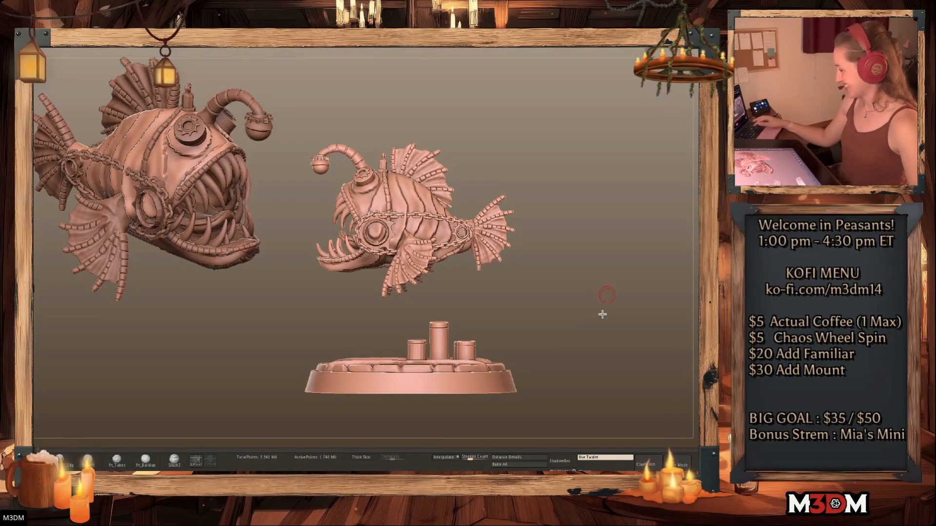
{"action": "left_click_drag", "start_coordinate": [589, 307], "coordinate": [585, 308]}
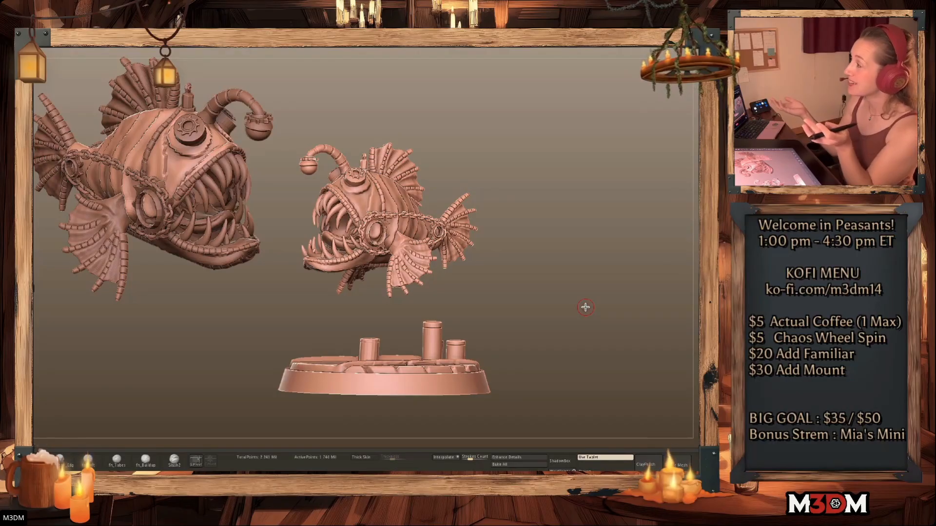
{"action": "left_click_drag", "start_coordinate": [585, 307], "coordinate": [559, 280]}
{"action": "right_click", "coordinate": [559, 280]}
{"action": "left_click", "coordinate": [452, 259], "text": "alt"}
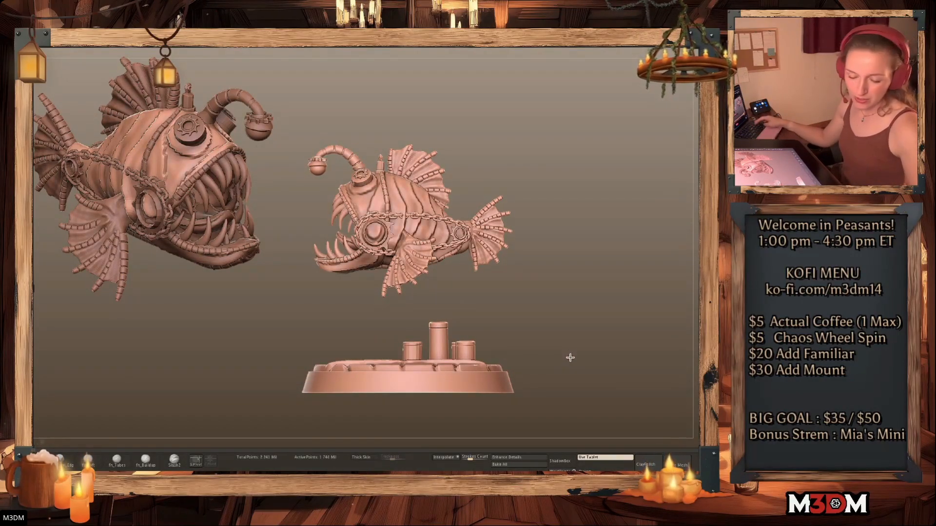
{"action": "left_click_drag", "start_coordinate": [568, 357], "coordinate": [574, 359]}
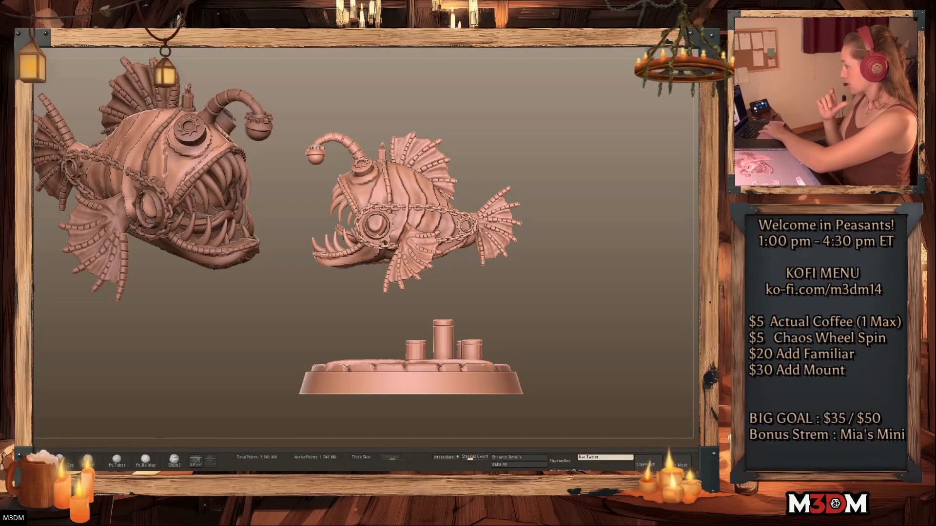
Switch to the browser and bring the Clockwork Spider.png preview in Google Drive fully into view
{"action": "left_click_drag", "start_coordinate": [34, 161], "coordinate": [278, 161]}
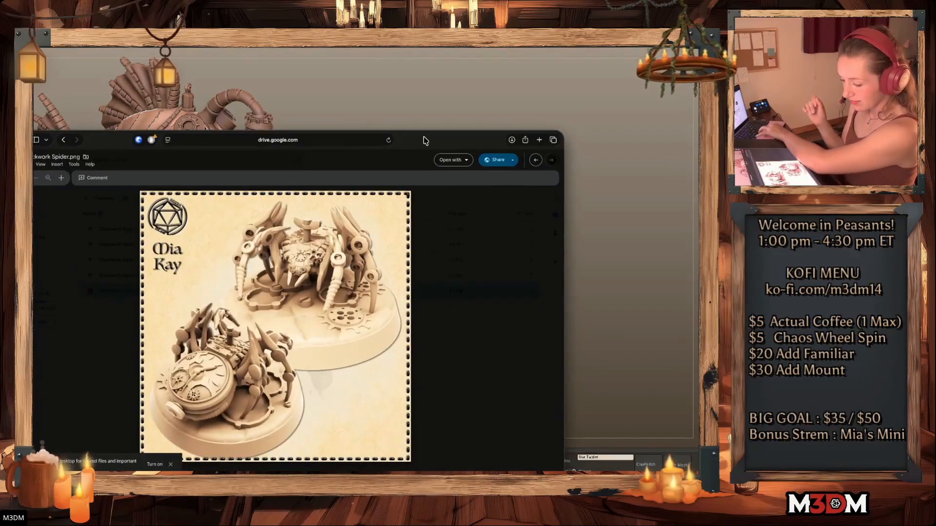
{"action": "left_click_drag", "start_coordinate": [423, 137], "coordinate": [494, 100]}
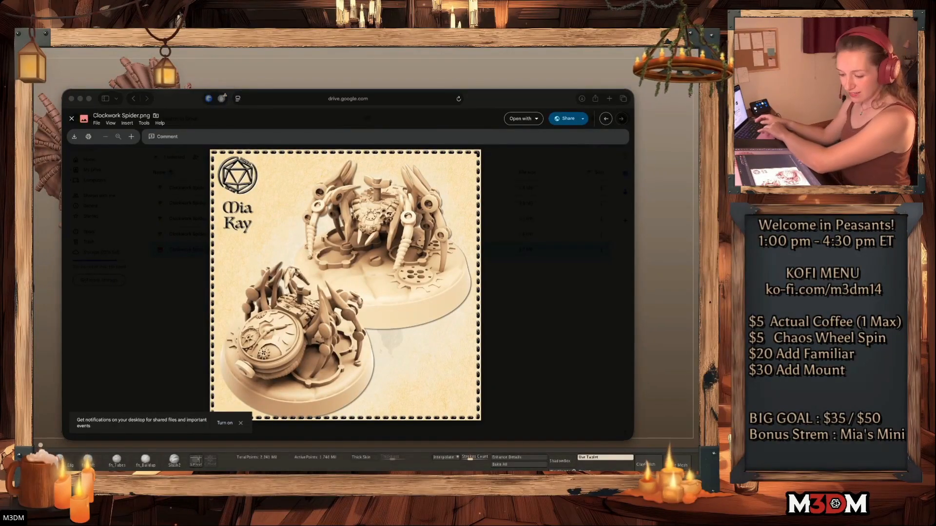
{"action": "left_click", "coordinate": [554, 297]}
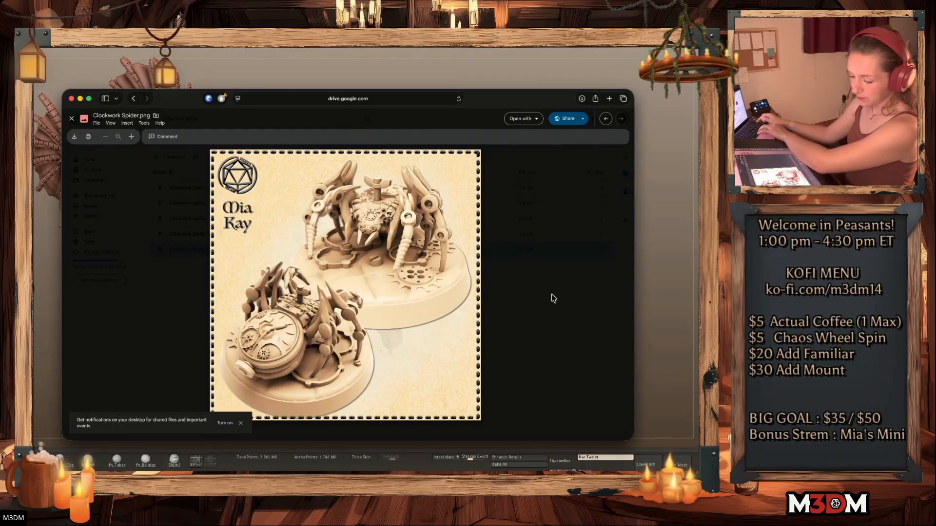
Close the image preview, download Clockwork Spider - No Base.stl from the Drive folder and reopen Clockwork Spider.png
{"action": "left_click", "coordinate": [573, 268]}
{"action": "left_click", "coordinate": [286, 207]}
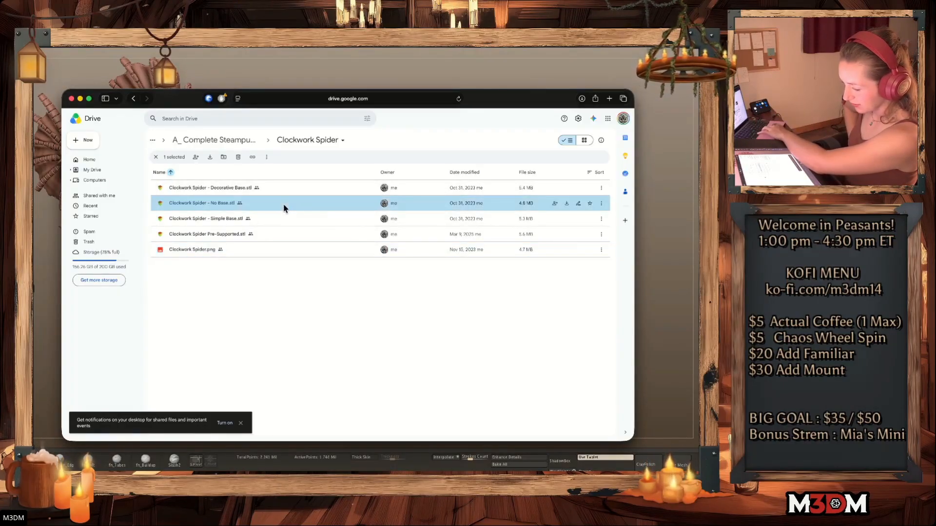
{"action": "right_click", "coordinate": [286, 209]}
{"action": "left_click", "coordinate": [311, 233]}
{"action": "left_click", "coordinate": [285, 255]}
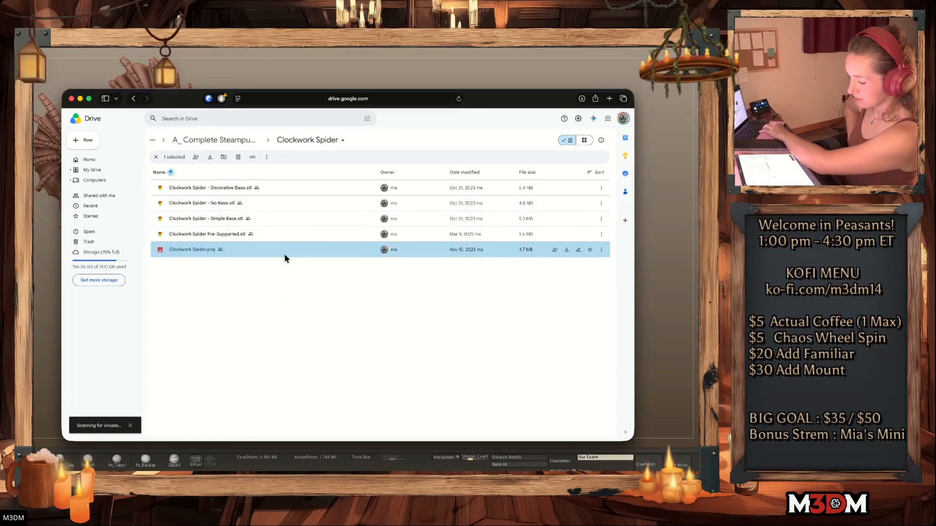
{"action": "double_click", "coordinate": [284, 253]}
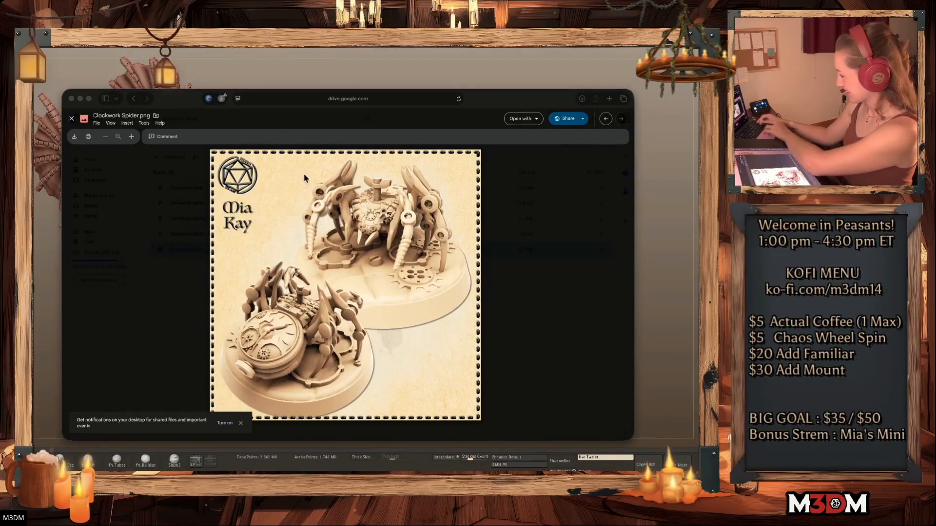
Return from the browser to ZBrush and duplicate the subtool of upright pipes on the base
{"action": "left_click", "coordinate": [76, 99]}
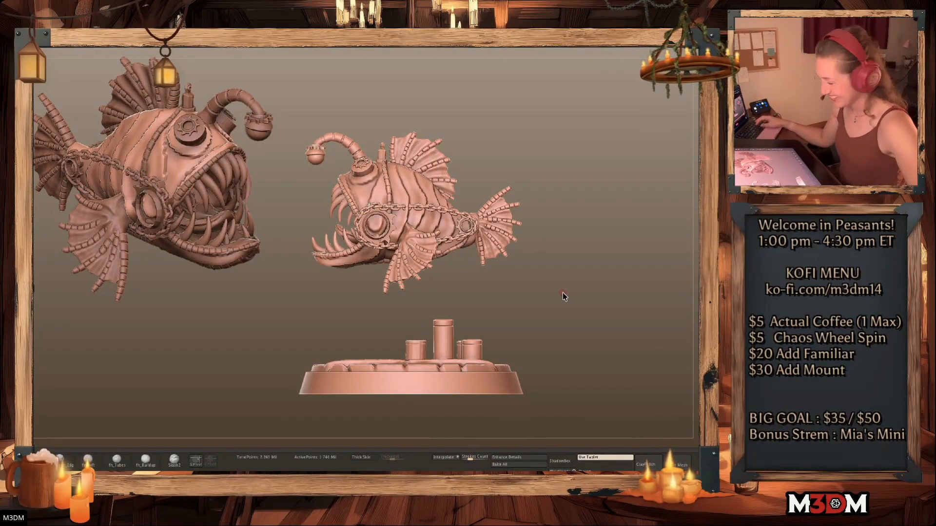
{"action": "left_click", "coordinate": [444, 343], "text": "alt"}
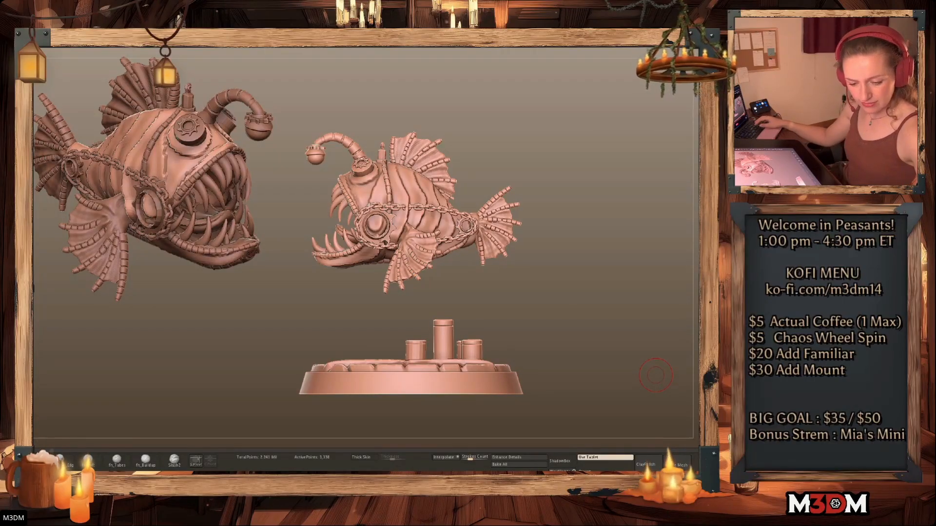
{"action": "key", "text": "shift+d"}
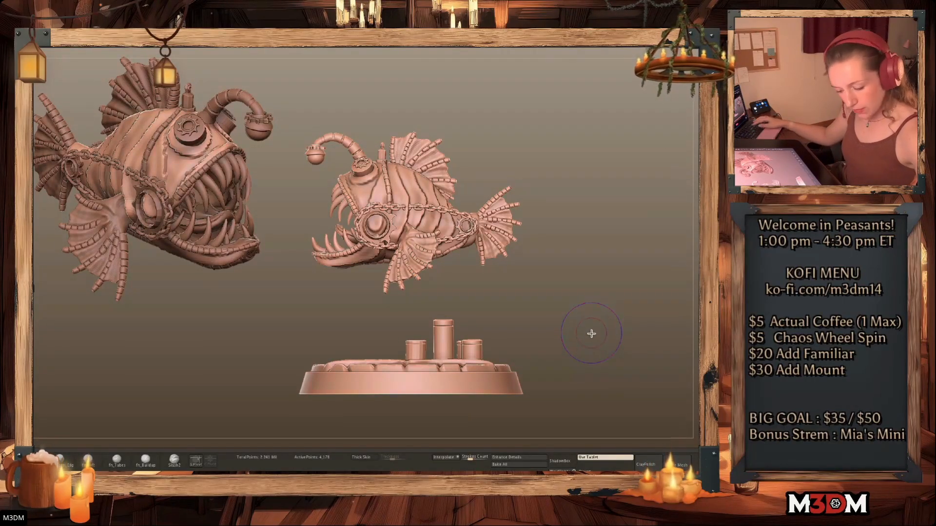
{"action": "key", "text": "d"}
Import the downloaded Clockwork Spider model into the duplicated pipes subtool
{"action": "left_click", "coordinate": [378, 35]}
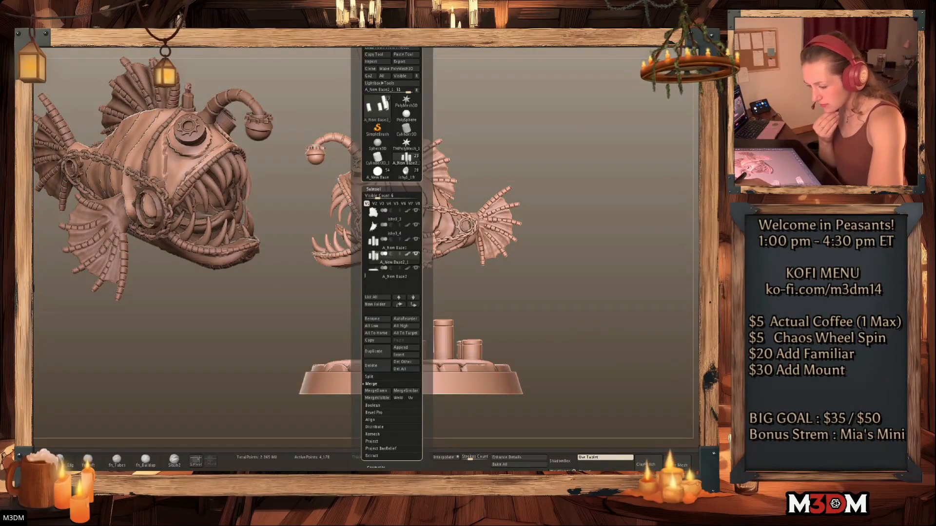
{"action": "left_click", "coordinate": [371, 63]}
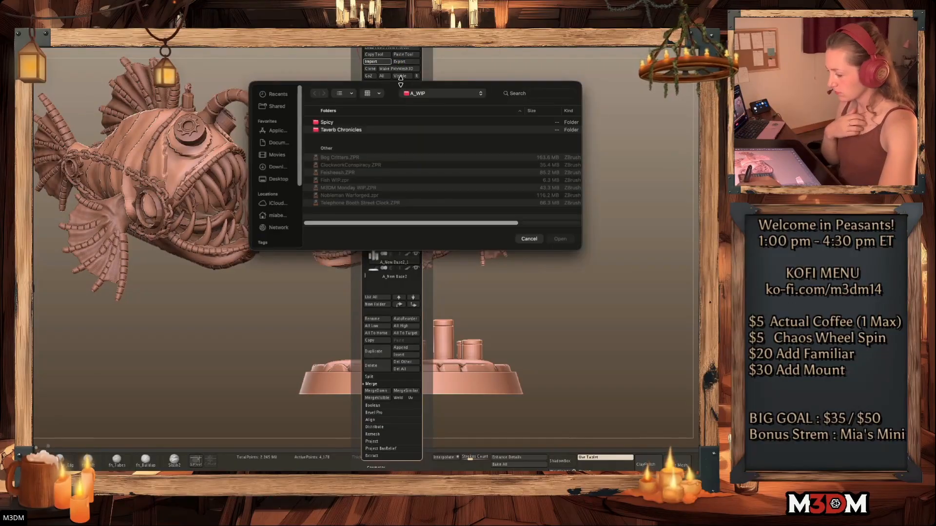
{"action": "double_click", "coordinate": [356, 157]}
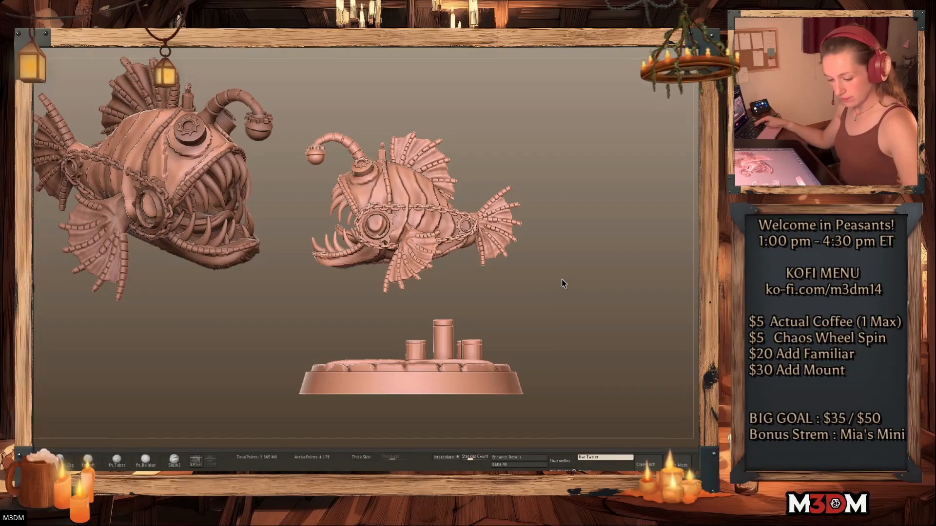
{"action": "left_click", "coordinate": [355, 292]}
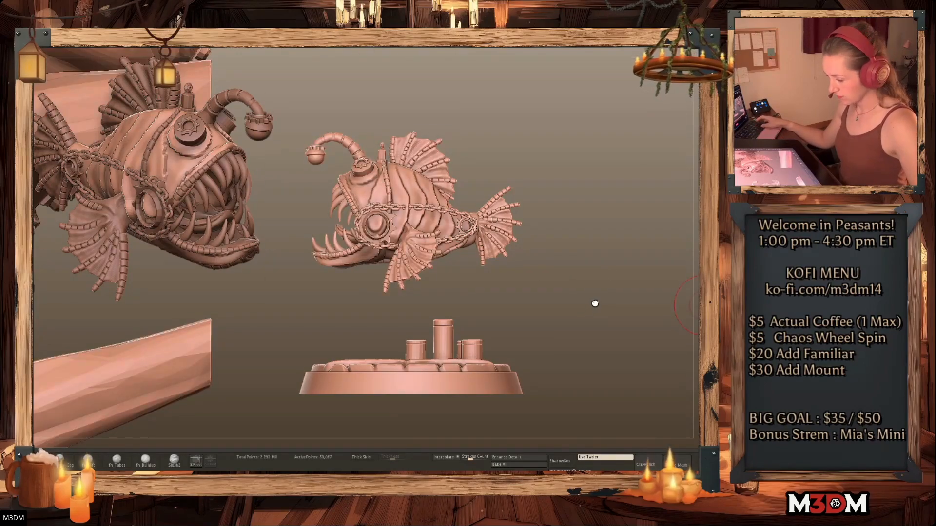
Rotate the imported spider from its upright position to a level stance and move it clear of the fish, behind the tail
{"action": "left_click_drag", "start_coordinate": [602, 320], "coordinate": [551, 280], "text": "alt"}
{"action": "key", "text": "w"}
{"action": "left_click", "coordinate": [404, 295]}
{"action": "left_click", "coordinate": [419, 226], "text": "alt"}
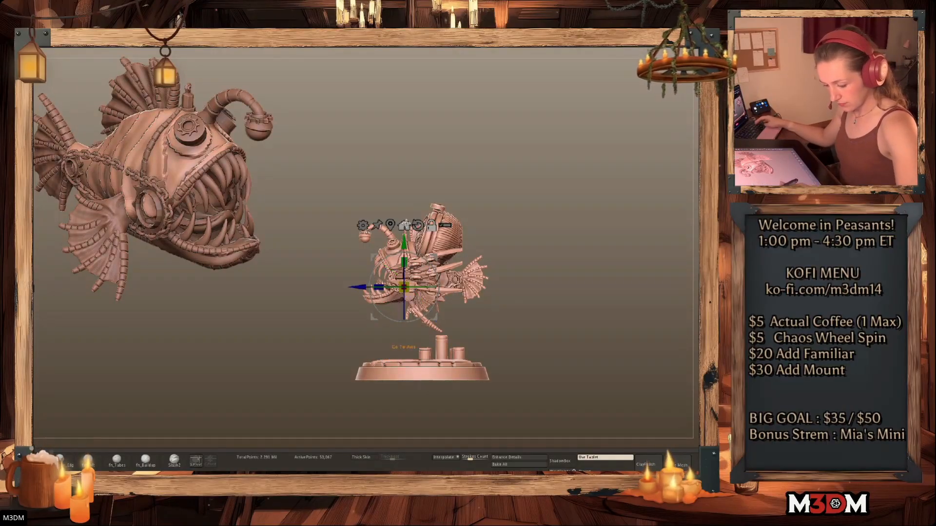
{"action": "left_click", "coordinate": [391, 226]}
{"action": "left_click_drag", "start_coordinate": [455, 252], "coordinate": [442, 302], "text": "shift"}
{"action": "left_click_drag", "start_coordinate": [592, 253], "coordinate": [567, 269], "text": "ctrl"}
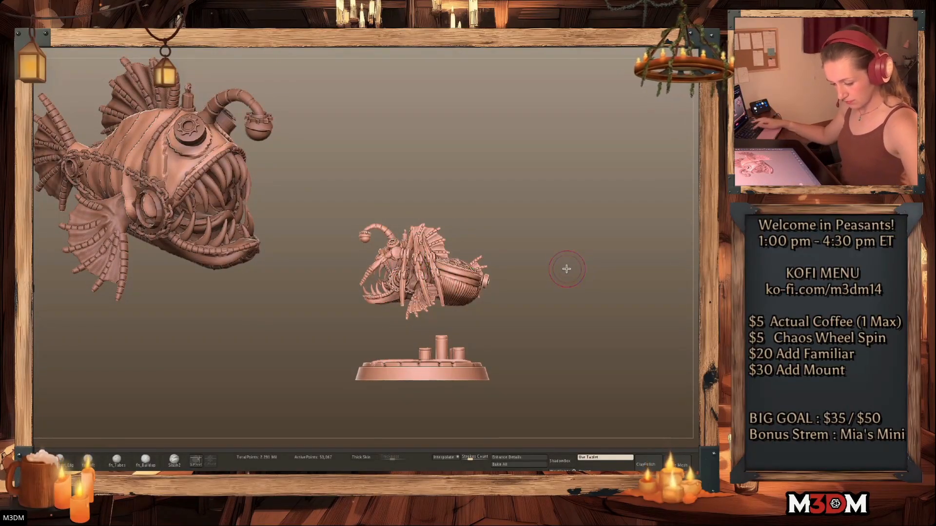
{"action": "left_click_drag", "start_coordinate": [424, 268], "coordinate": [592, 235]}
{"action": "key", "text": "q"}
Leave a canvas snapshot of the side-view models and place the spider above it, turned to a three-quarter angle
{"action": "mouse_move", "coordinate": [644, 342]}
{"action": "right_mouse_down", "text": "alt"}
{"action": "mouse_move", "coordinate": [612, 339]}
{"action": "mouse_move", "coordinate": [586, 374]}
{"action": "right_mouse_up", "text": "alt"}
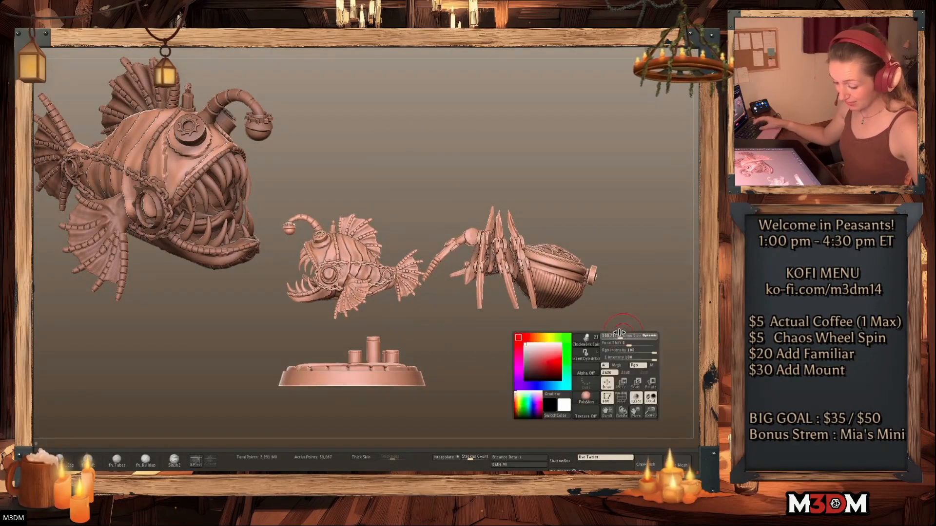
{"action": "left_click_drag", "start_coordinate": [626, 348], "coordinate": [626, 358]}
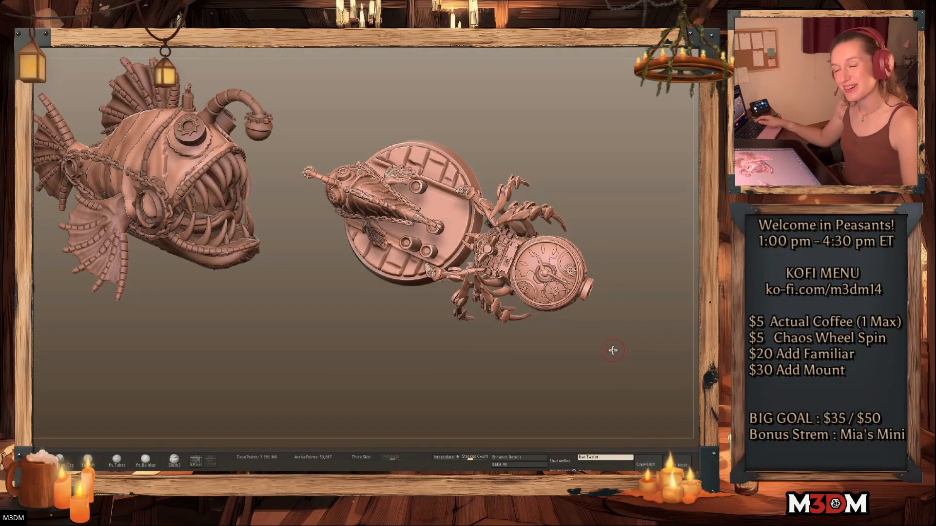
{"action": "mouse_move", "coordinate": [612, 350]}
{"action": "left_mouse_down"}
{"action": "mouse_move", "coordinate": [616, 335]}
{"action": "mouse_move", "coordinate": [628, 365]}
{"action": "mouse_move", "coordinate": [600, 340]}
{"action": "left_mouse_up"}
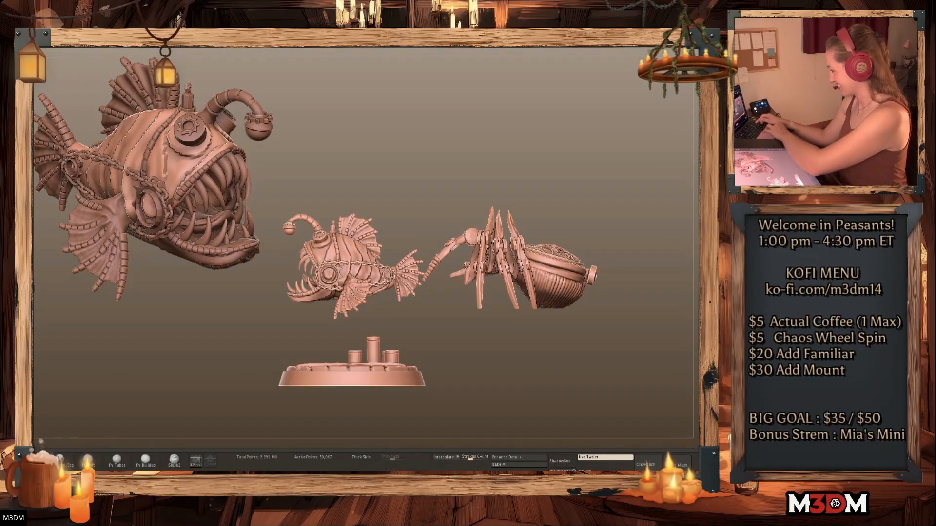
{"action": "left_click", "coordinate": [544, 346], "text": "ctrl"}
{"action": "left_click", "coordinate": [545, 348], "text": "ctrl"}
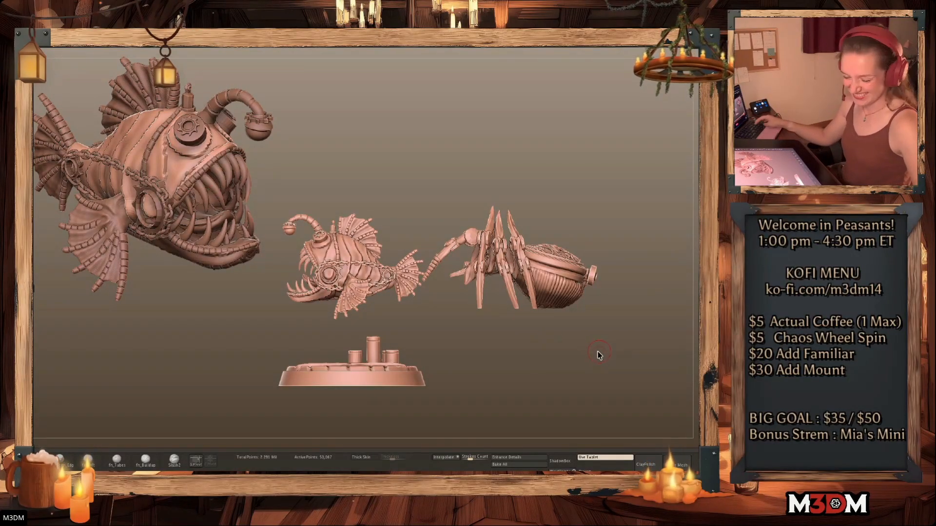
{"action": "left_click_drag", "start_coordinate": [599, 355], "coordinate": [650, 322]}
{"action": "key", "text": "alt+s"}
{"action": "key", "text": "alt+s"}
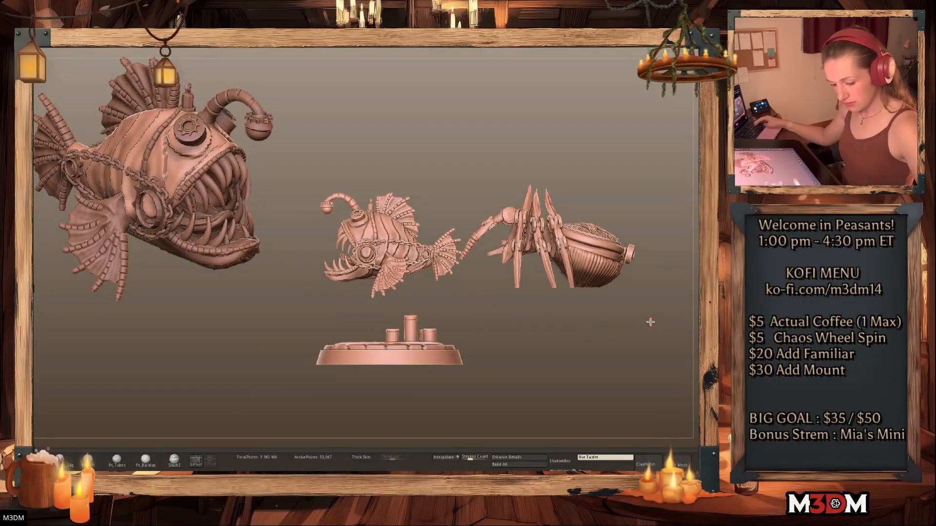
{"action": "key", "text": "w"}
{"action": "mouse_move", "coordinate": [578, 266]}
{"action": "left_mouse_down"}
{"action": "mouse_move", "coordinate": [598, 172]}
{"action": "mouse_move", "coordinate": [573, 180]}
{"action": "left_mouse_up"}
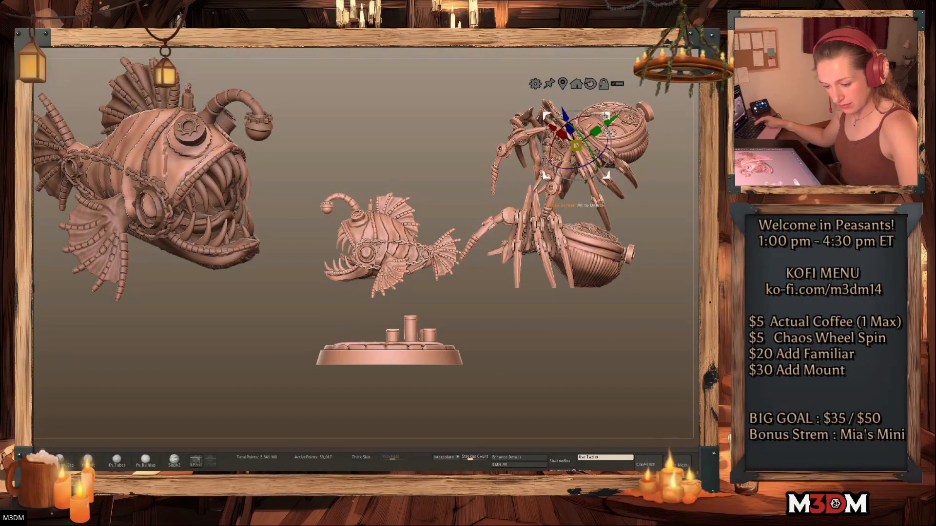
{"action": "left_click_drag", "start_coordinate": [608, 120], "coordinate": [637, 87]}
{"action": "key", "text": "q"}
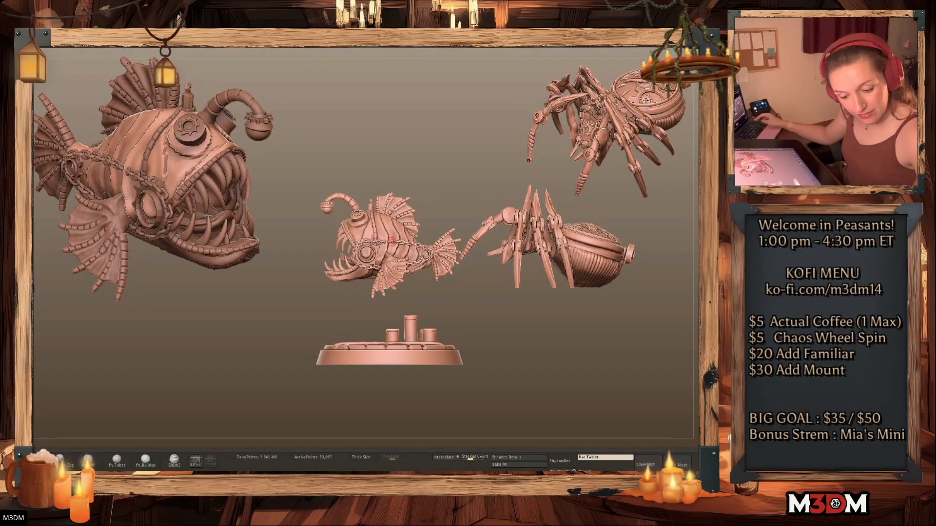
Leave a snapshot of the turned spider and place the spider below the side-view copy, turned to show its clock-faced abdomen
{"action": "key", "text": "shift+f"}
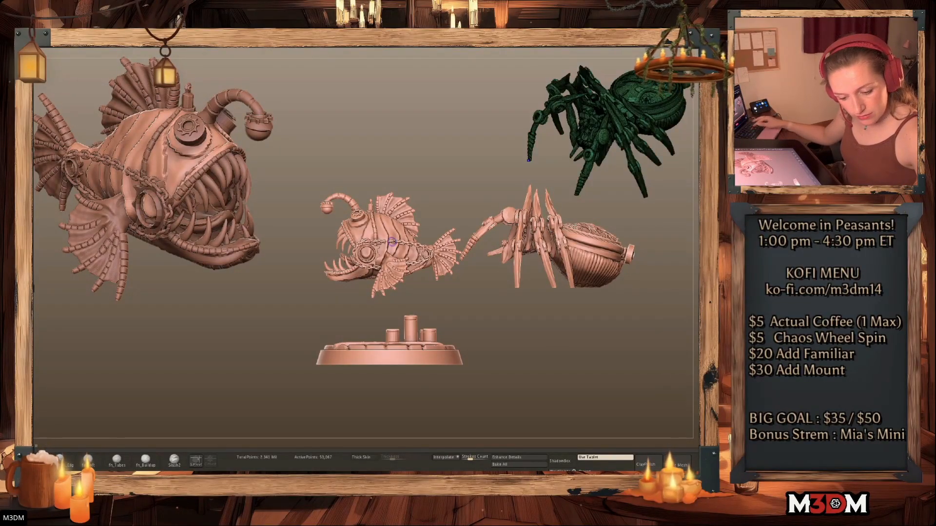
{"action": "left_click", "coordinate": [587, 345], "text": "ctrl"}
{"action": "key", "text": "w"}
{"action": "key", "text": "shift+f"}
{"action": "left_click_drag", "start_coordinate": [578, 266], "coordinate": [555, 338]}
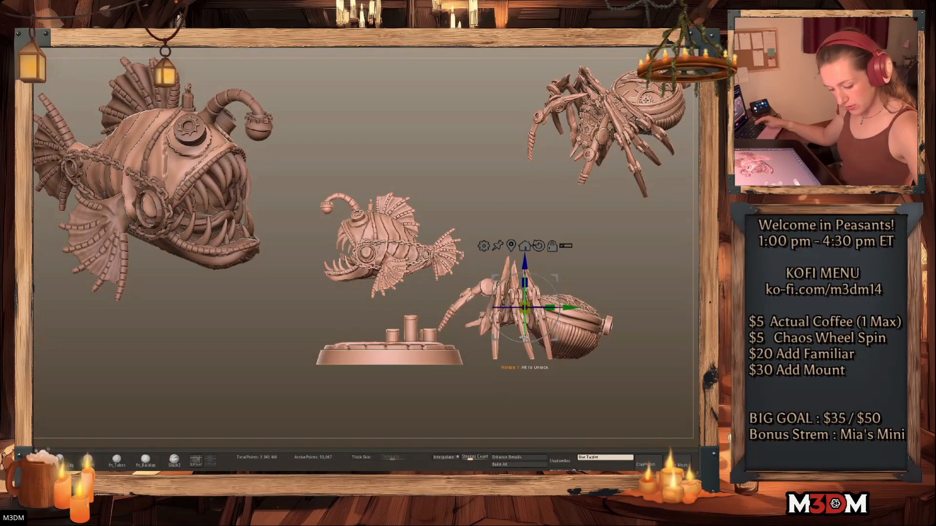
{"action": "left_click_drag", "start_coordinate": [524, 293], "coordinate": [525, 322]}
{"action": "key", "text": "q"}
{"action": "key", "text": "ctrl+z"}
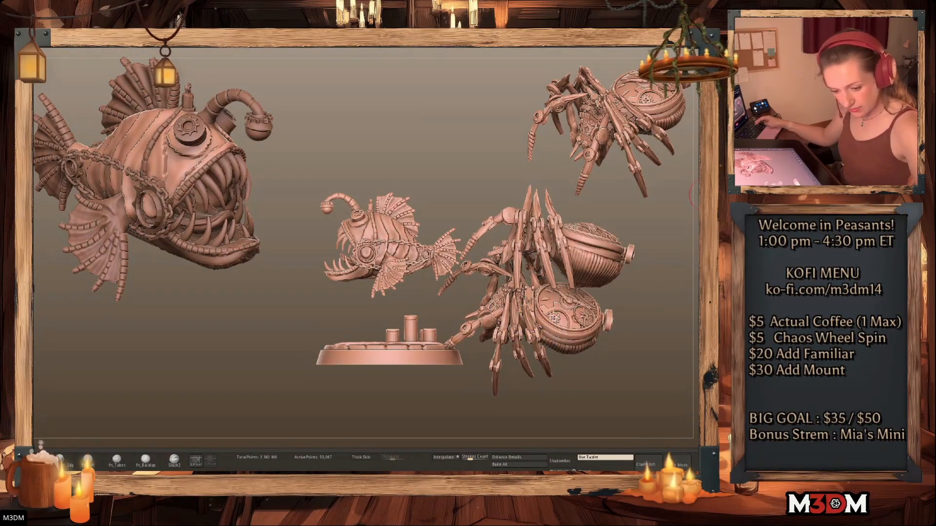
Clear the leftover snapshot copies of the anglerfish, base and spiders from the canvas
{"action": "left_click", "coordinate": [683, 279], "text": "ctrl"}
{"action": "left_click", "coordinate": [683, 279], "text": "ctrl"}
{"action": "left_click_drag", "start_coordinate": [644, 360], "coordinate": [595, 385], "text": "alt"}
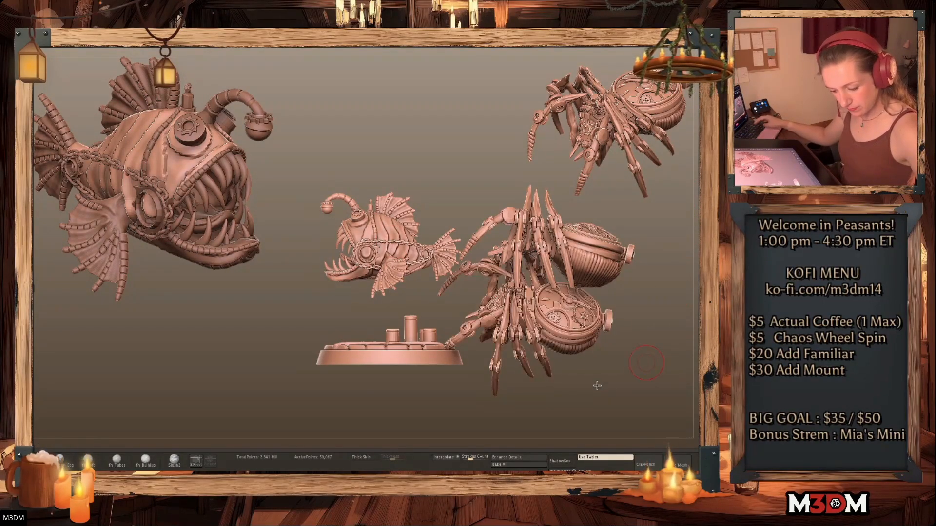
{"action": "left_click_drag", "start_coordinate": [642, 344], "coordinate": [567, 380], "text": "alt"}
{"action": "mouse_move", "coordinate": [602, 341]}
{"action": "left_mouse_down"}
{"action": "mouse_move", "coordinate": [608, 361]}
{"action": "mouse_move", "coordinate": [618, 353]}
{"action": "left_mouse_up"}
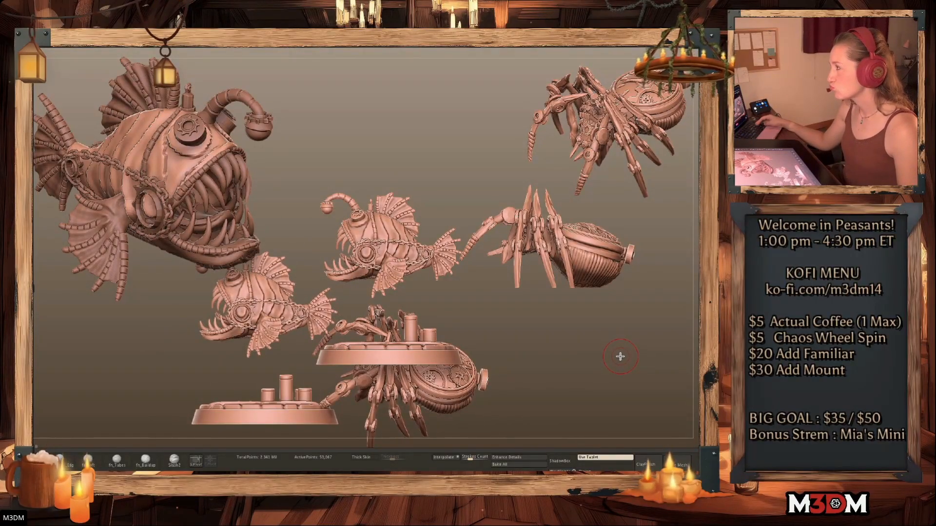
{"action": "key", "text": "ctrl+n"}
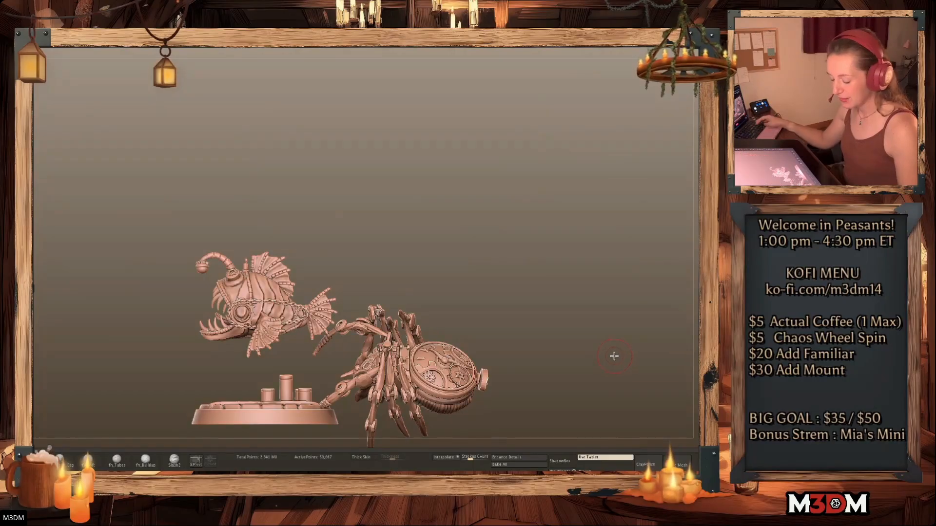
Hide the spider, the round base and its cylinders so only the mechanical anglerfish remains on display
{"action": "left_click_drag", "start_coordinate": [581, 326], "coordinate": [596, 304], "text": "alt"}
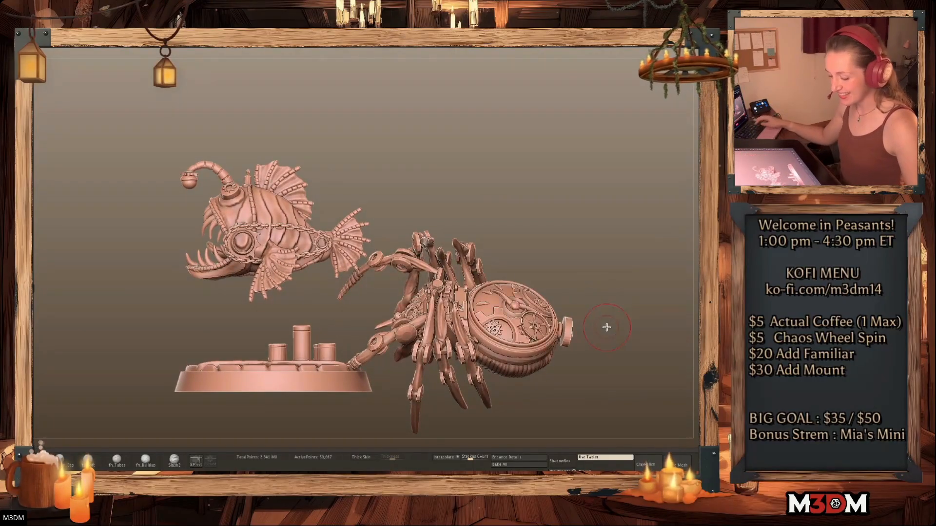
{"action": "left_click", "coordinate": [283, 239], "text": "alt"}
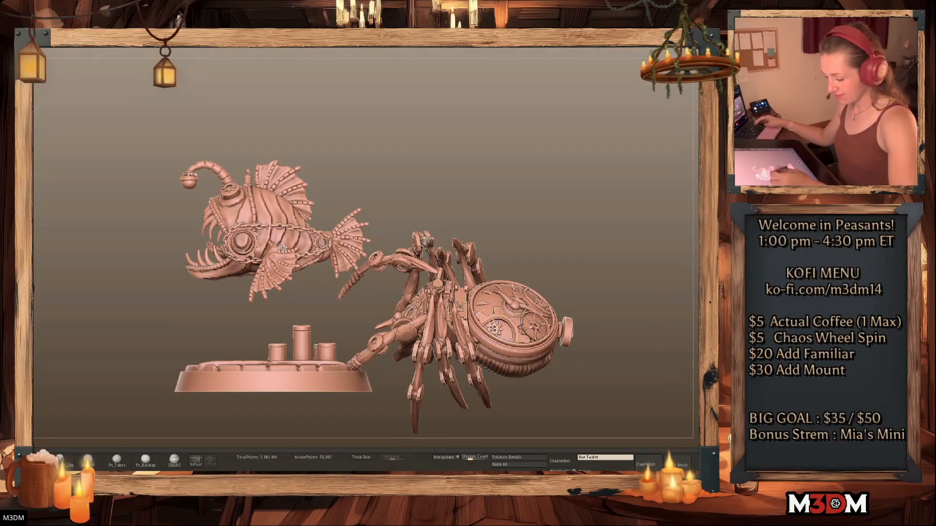
{"action": "left_click", "coordinate": [282, 246], "text": "alt"}
{"action": "left_click_drag", "start_coordinate": [587, 275], "coordinate": [450, 277]}
{"action": "left_click", "coordinate": [230, 337], "text": "alt"}
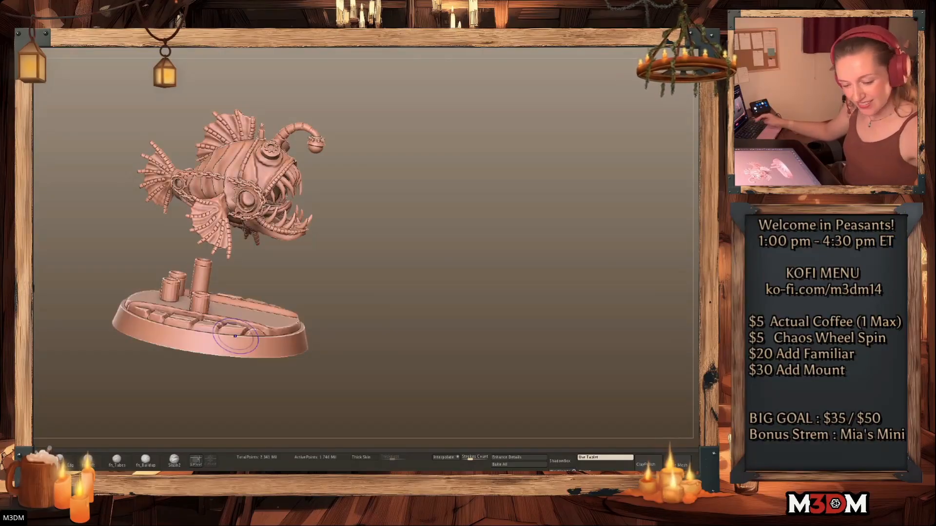
{"action": "left_click", "coordinate": [234, 187], "text": "alt"}
{"action": "left_click_drag", "start_coordinate": [520, 263], "coordinate": [516, 252], "text": "alt"}
{"action": "left_click_drag", "start_coordinate": [409, 281], "coordinate": [327, 313], "text": "alt"}
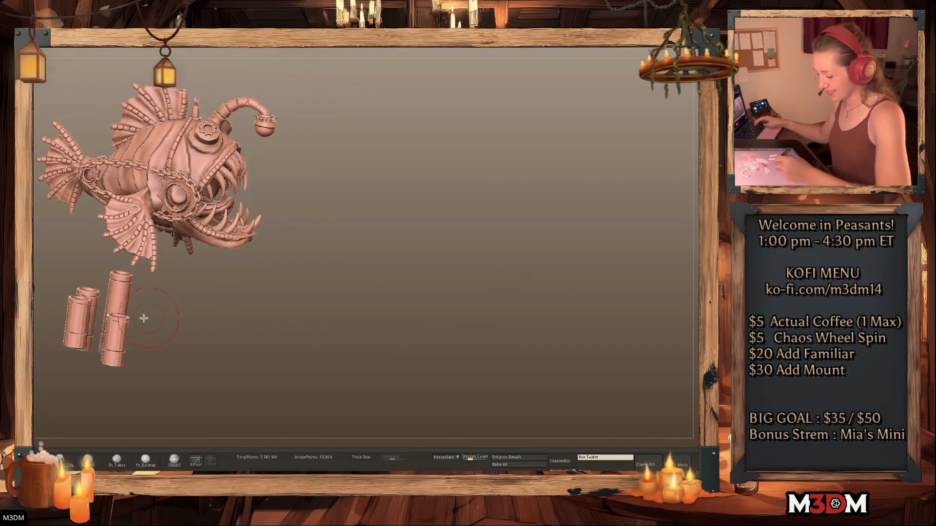
{"action": "left_click", "coordinate": [168, 172], "text": "alt"}
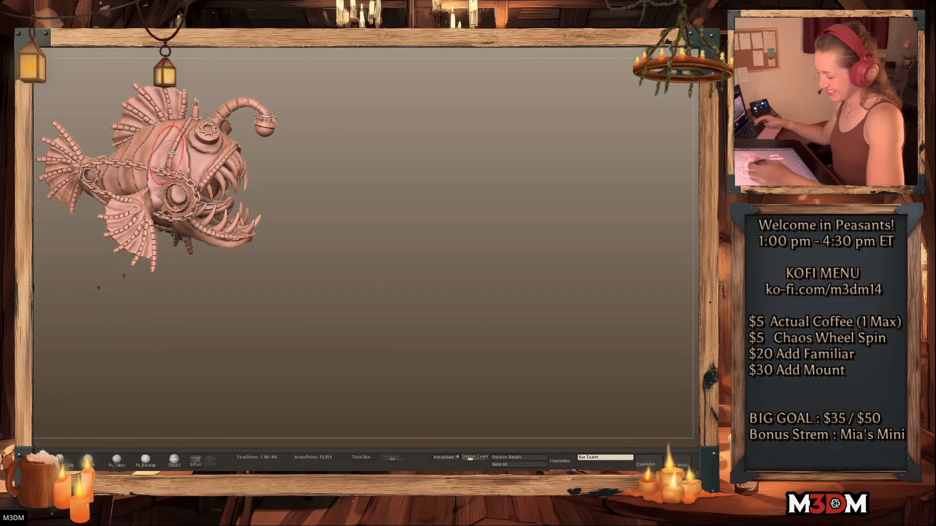
Leave an enlarged snapshot of the anglerfish on the canvas beside the live fish, base and spider
{"action": "mouse_move", "coordinate": [489, 252]}
{"action": "left_mouse_down"}
{"action": "mouse_move", "coordinate": [466, 250]}
{"action": "mouse_move", "coordinate": [464, 309]}
{"action": "mouse_move", "coordinate": [595, 343]}
{"action": "mouse_move", "coordinate": [595, 364]}
{"action": "left_mouse_up"}
{"action": "key", "text": "shift+s"}
{"action": "left_click_drag", "start_coordinate": [505, 282], "coordinate": [477, 329], "text": "alt"}
{"action": "left_click_drag", "start_coordinate": [624, 282], "coordinate": [616, 318]}
{"action": "left_click", "coordinate": [623, 319], "text": "alt"}
{"action": "left_click_drag", "start_coordinate": [641, 378], "coordinate": [595, 391], "text": "alt"}
{"action": "key", "text": "ctrl+z"}
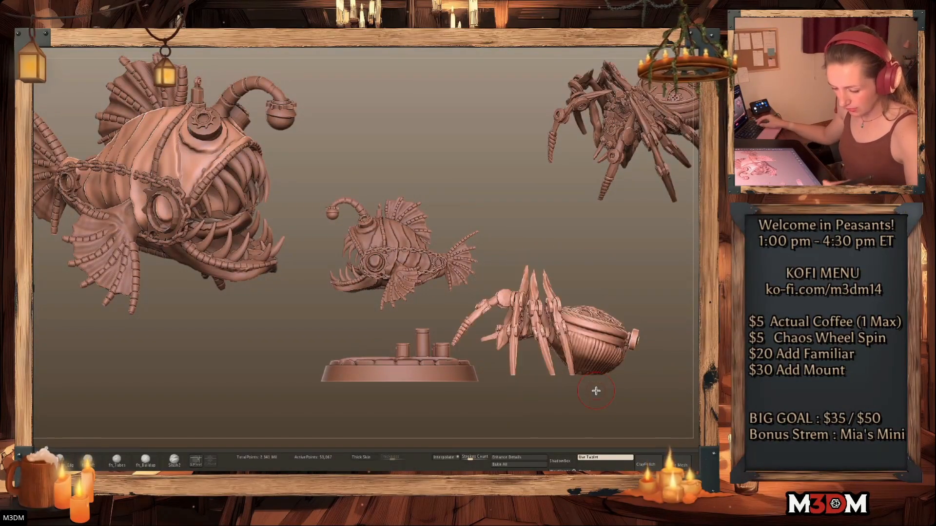
Select the clockwork spider and isolate it beside the anglerfish snapshot
{"action": "left_click", "coordinate": [647, 137], "text": "alt"}
{"action": "left_click_drag", "start_coordinate": [652, 270], "coordinate": [643, 275], "text": "alt"}
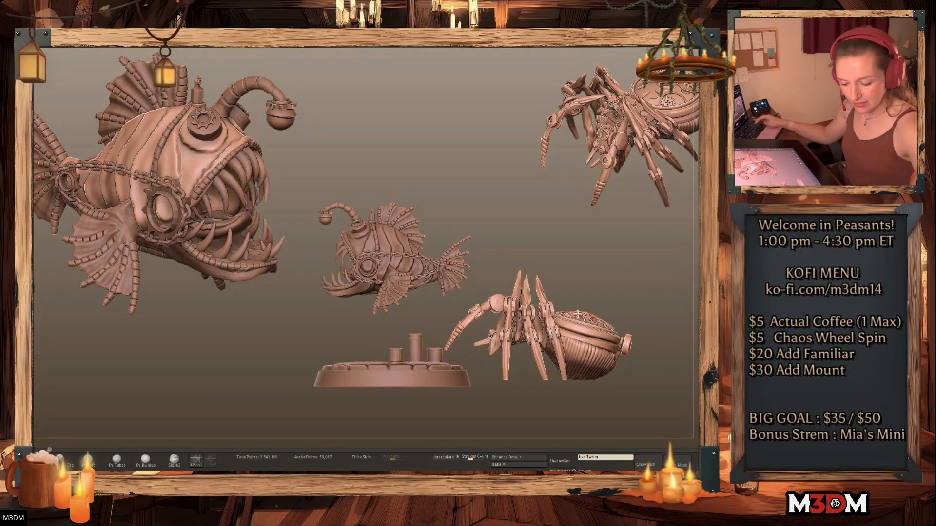
{"action": "key", "text": "shift+s"}
{"action": "mouse_move", "coordinate": [601, 243]}
{"action": "left_mouse_down", "text": "alt"}
{"action": "mouse_move", "coordinate": [589, 255]}
{"action": "mouse_move", "coordinate": [614, 238]}
{"action": "mouse_move", "coordinate": [621, 249]}
{"action": "mouse_move", "coordinate": [610, 247]}
{"action": "left_mouse_up", "text": "alt"}
{"action": "key", "text": "w"}
{"action": "key", "text": "q"}
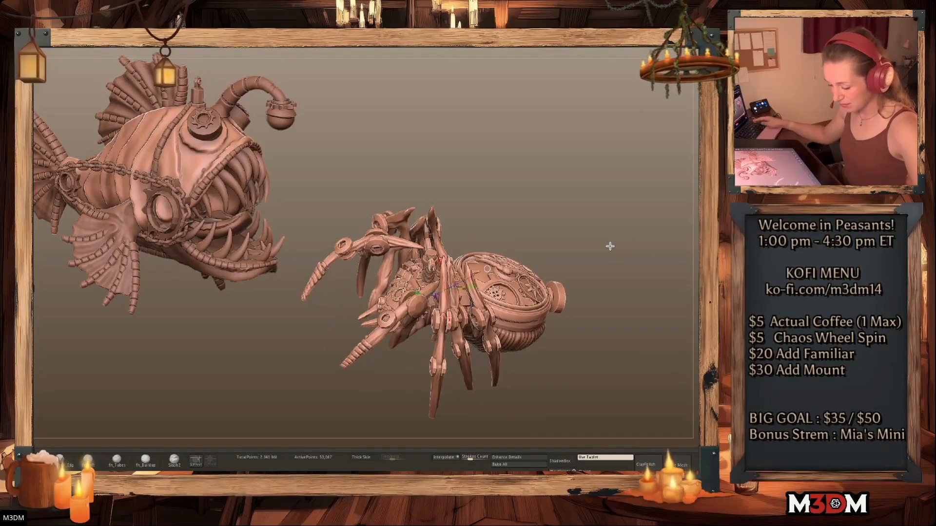
Mask the legs on the near side of the spider along their topology and isolate them from the body
{"action": "left_click_drag", "start_coordinate": [436, 408], "coordinate": [452, 213], "text": "ctrl"}
{"action": "left_click_drag", "start_coordinate": [586, 267], "coordinate": [585, 284]}
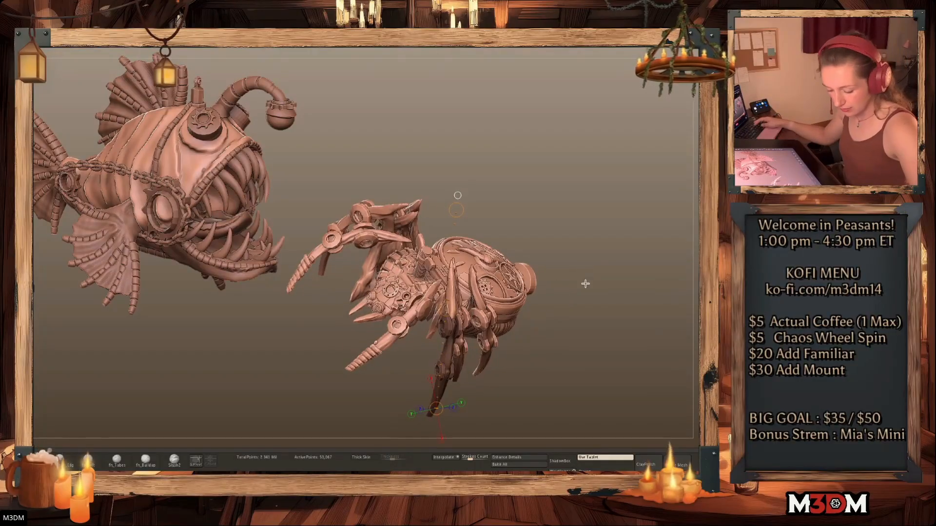
{"action": "mouse_move", "coordinate": [575, 252]}
{"action": "left_mouse_down"}
{"action": "mouse_move", "coordinate": [564, 265]}
{"action": "mouse_move", "coordinate": [574, 276]}
{"action": "left_mouse_up"}
{"action": "left_click_drag", "start_coordinate": [460, 326], "coordinate": [460, 261]}
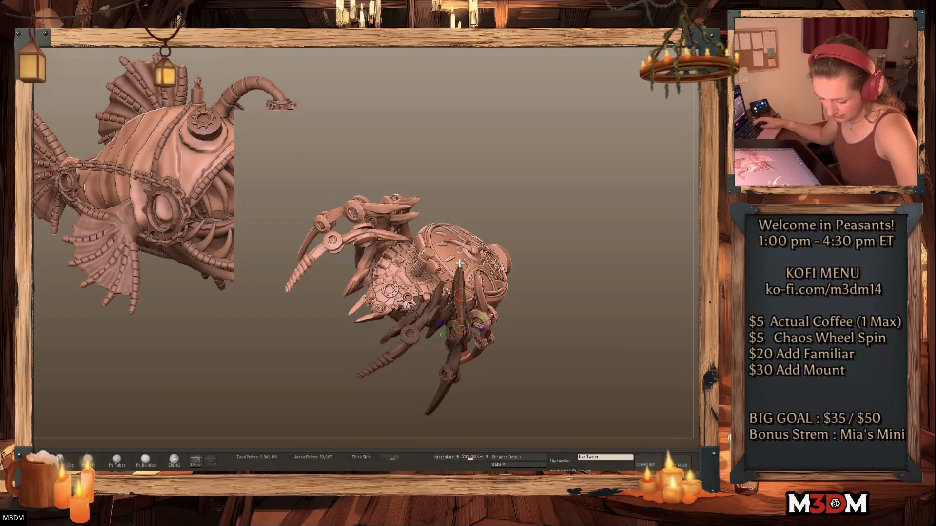
{"action": "key", "text": "q"}
{"action": "left_click_drag", "start_coordinate": [615, 263], "coordinate": [612, 337]}
{"action": "left_click_drag", "start_coordinate": [585, 337], "coordinate": [597, 348], "text": "ctrl"}
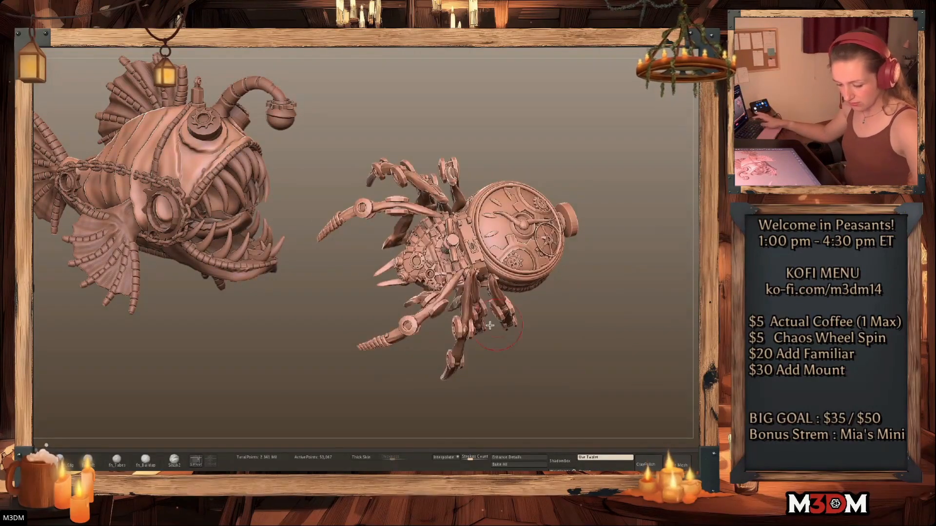
{"action": "left_click", "coordinate": [464, 337], "text": "ctrl+shift"}
{"action": "left_click_drag", "start_coordinate": [582, 291], "coordinate": [581, 273]}
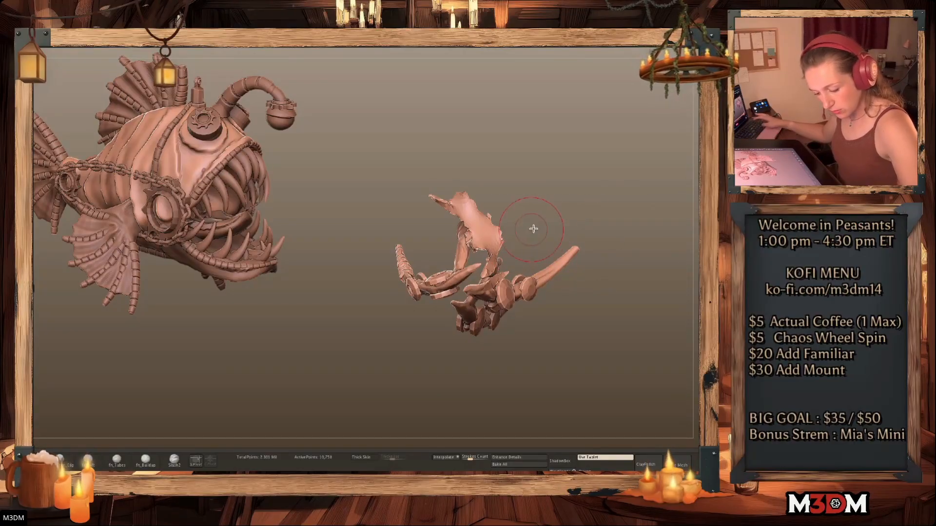
Hide the small stray fragment and the curved body shell still attached to the isolated spider legs
{"action": "left_click", "coordinate": [496, 252], "text": "ctrl+shift"}
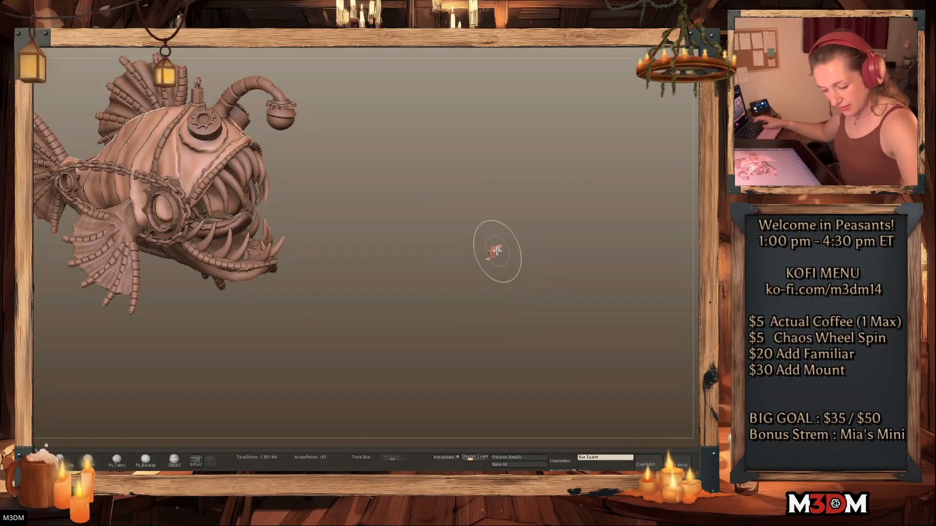
{"action": "left_click", "coordinate": [495, 252], "text": "ctrl+shift"}
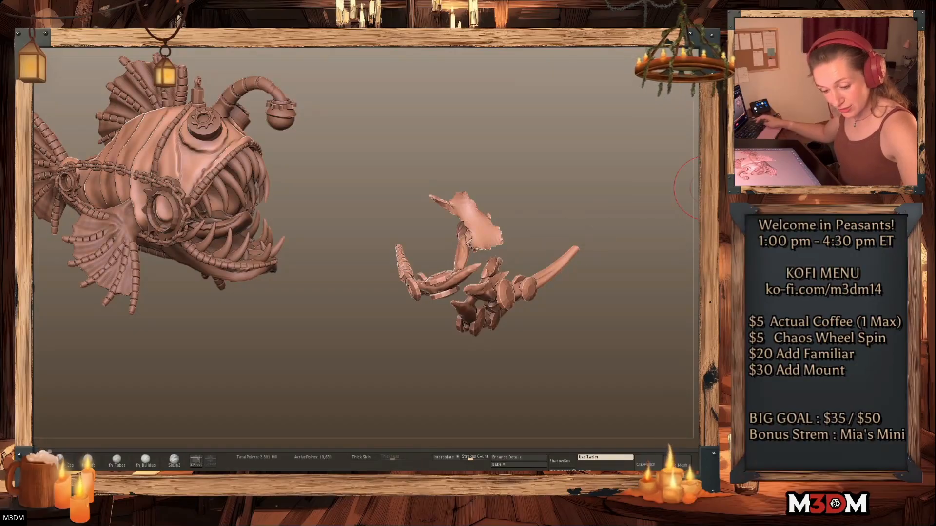
{"action": "right_click", "coordinate": [456, 274]}
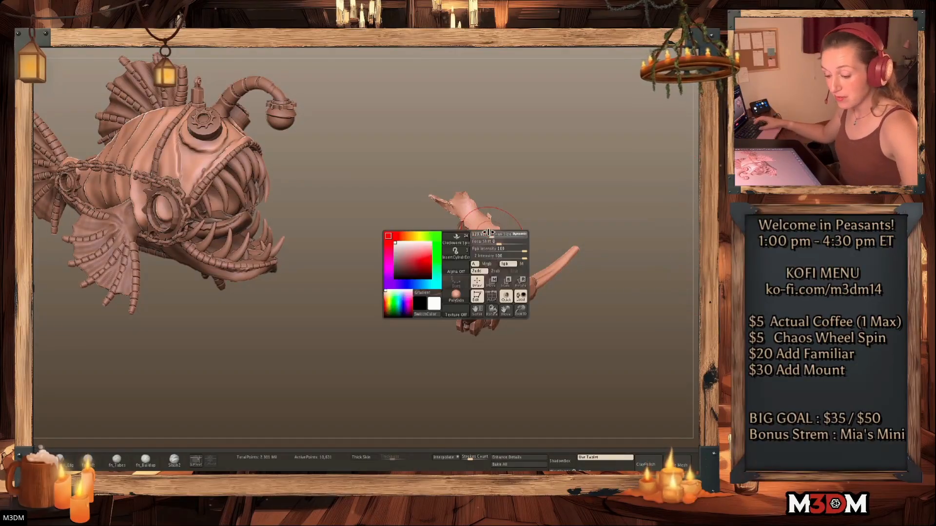
{"action": "left_click_drag", "start_coordinate": [548, 197], "coordinate": [560, 212]}
{"action": "left_click", "coordinate": [468, 210], "text": "ctrl+shift"}
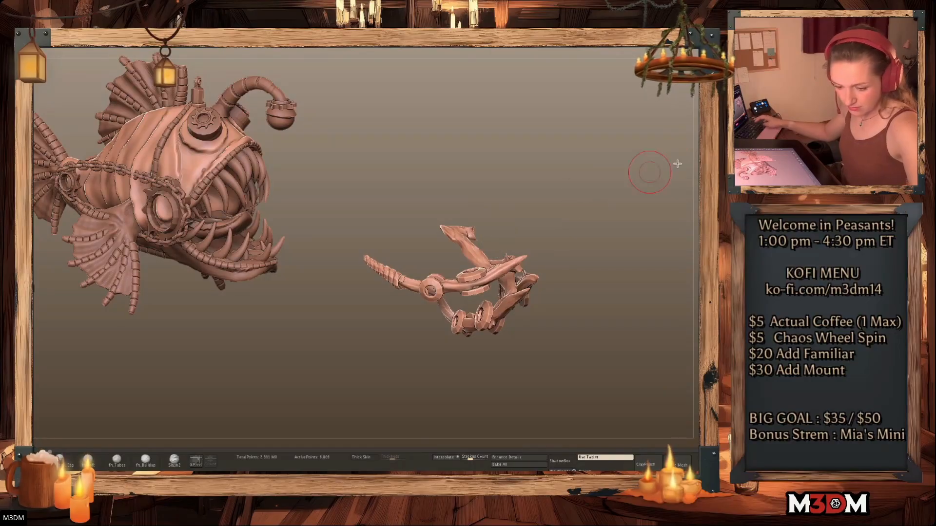
{"action": "left_click_drag", "start_coordinate": [675, 219], "coordinate": [620, 244]}
{"action": "key", "text": "shift+f"}
{"action": "key", "text": "shift+f"}
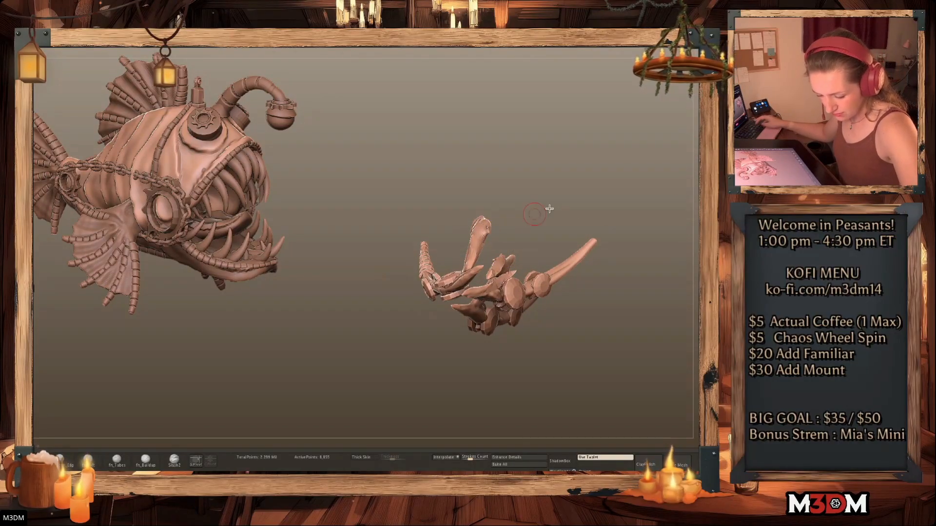
Separate the segmented front leg from the jointed walking legs, leaving only the walking legs displayed
{"action": "left_click_drag", "start_coordinate": [544, 238], "coordinate": [609, 339]}
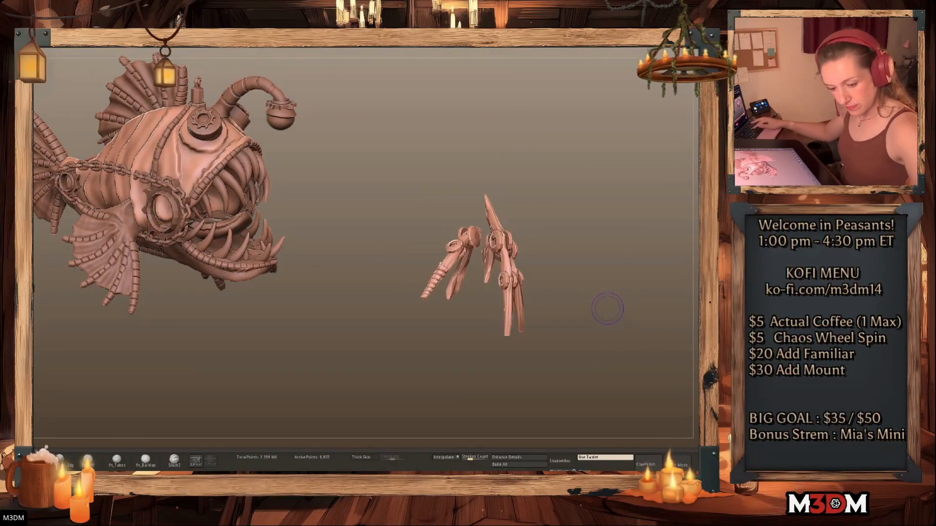
{"action": "left_click", "coordinate": [452, 263], "text": "ctrl+shift"}
{"action": "left_click", "coordinate": [608, 262], "text": "ctrl"}
{"action": "left_click", "coordinate": [625, 265], "text": "ctrl+shift"}
{"action": "key", "text": "ctrl+shift+s"}
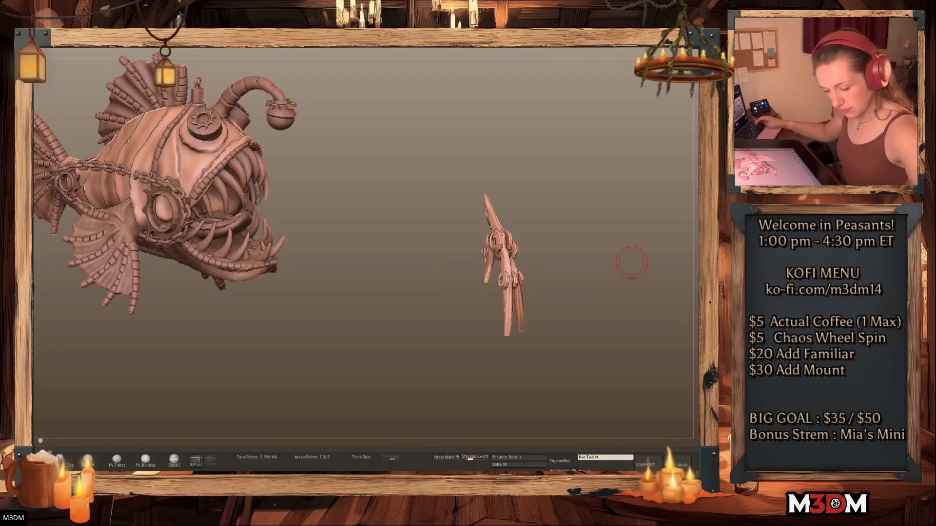
Mask a walking leg, turn it into its own polygroup and isolate it from the neighbouring legs
{"action": "left_click_drag", "start_coordinate": [560, 245], "coordinate": [575, 265]}
{"action": "mouse_move", "coordinate": [512, 163]}
{"action": "left_mouse_down", "text": "ctrl"}
{"action": "mouse_move", "coordinate": [480, 197]}
{"action": "mouse_move", "coordinate": [547, 337]}
{"action": "left_mouse_up", "text": "ctrl"}
{"action": "left_click_drag", "start_coordinate": [592, 277], "coordinate": [612, 271]}
{"action": "key", "text": "ctrl+w"}
{"action": "double_click", "coordinate": [518, 290], "text": "ctrl+shift"}
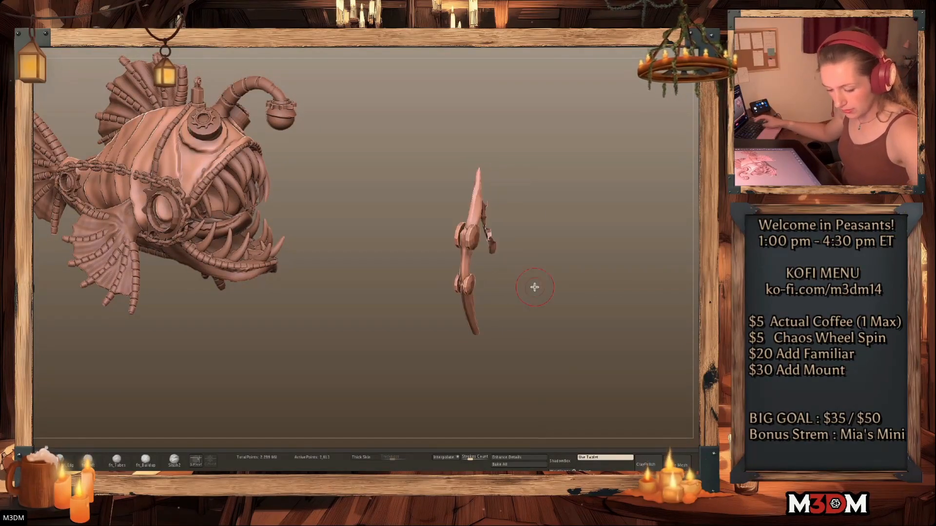
{"action": "left_click_drag", "start_coordinate": [610, 230], "coordinate": [572, 252]}
{"action": "left_click_drag", "start_coordinate": [615, 336], "coordinate": [480, 237], "text": "ctrl"}
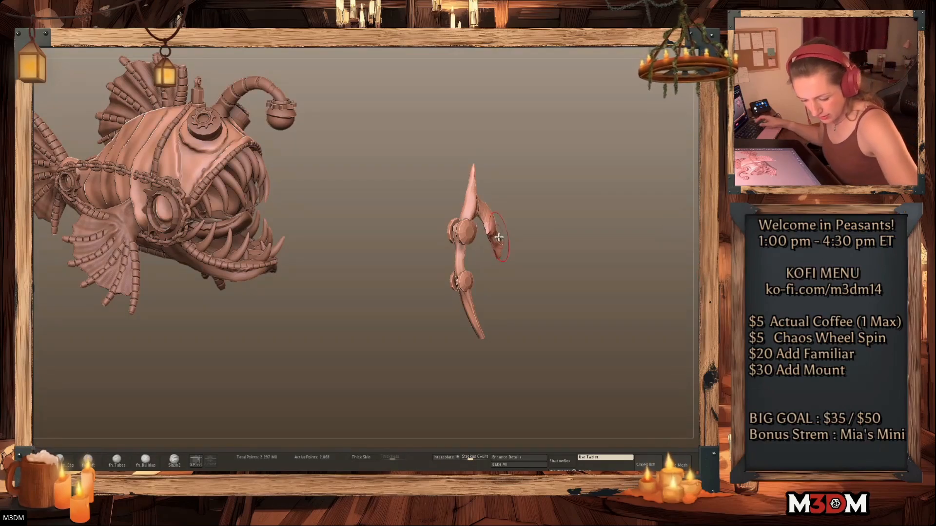
Bring the anglerfish and base back into view together with the separated spider legs
{"action": "mouse_move", "coordinate": [551, 219]}
{"action": "left_mouse_down"}
{"action": "mouse_move", "coordinate": [595, 221]}
{"action": "mouse_move", "coordinate": [603, 231]}
{"action": "left_mouse_up"}
{"action": "key", "text": "space"}
{"action": "mouse_move", "coordinate": [593, 241]}
{"action": "left_mouse_down"}
{"action": "mouse_move", "coordinate": [622, 244]}
{"action": "mouse_move", "coordinate": [551, 256]}
{"action": "mouse_move", "coordinate": [589, 251]}
{"action": "left_mouse_up"}
{"action": "key", "text": "space"}
{"action": "left_click_drag", "start_coordinate": [615, 279], "coordinate": [638, 244], "text": "alt"}
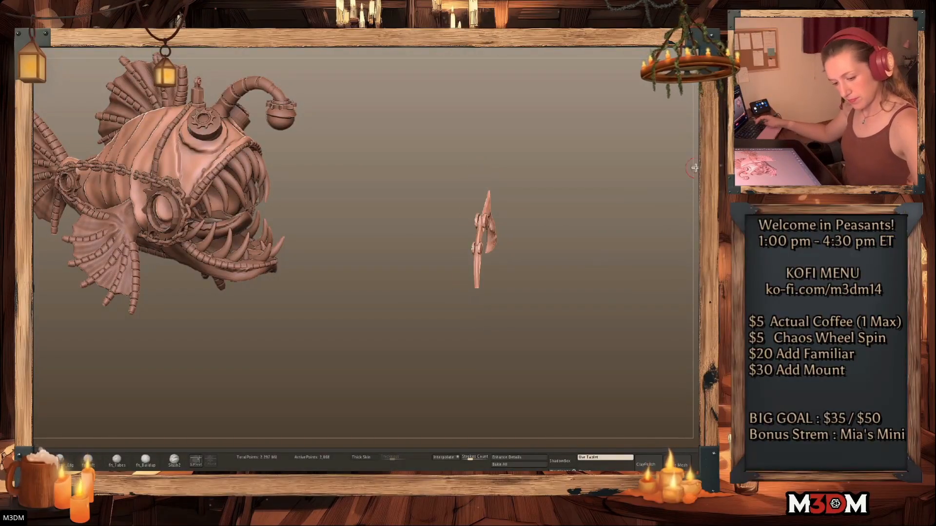
{"action": "left_click", "coordinate": [702, 180]}
{"action": "left_click_drag", "start_coordinate": [624, 298], "coordinate": [594, 315], "text": "alt"}
{"action": "key", "text": "space"}
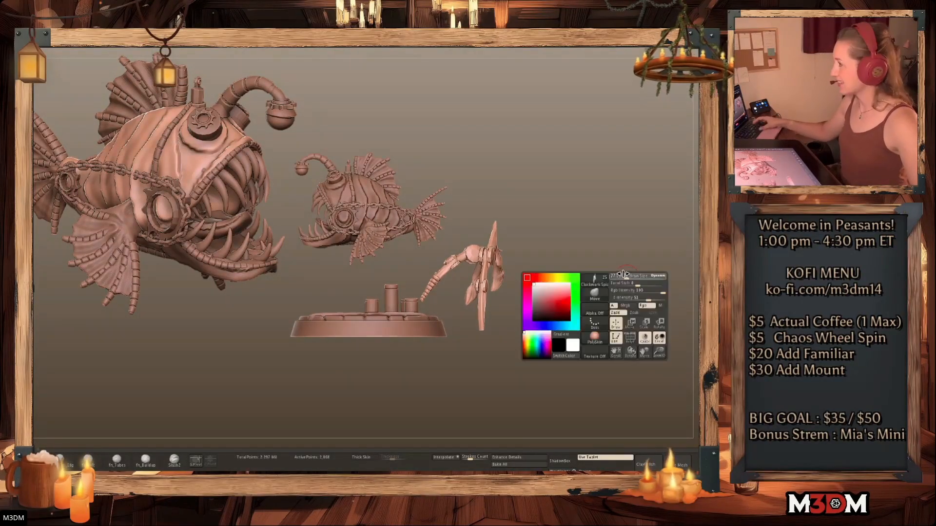
{"action": "left_click", "coordinate": [591, 284], "text": "ctrl"}
{"action": "left_click", "coordinate": [590, 283], "text": "ctrl"}
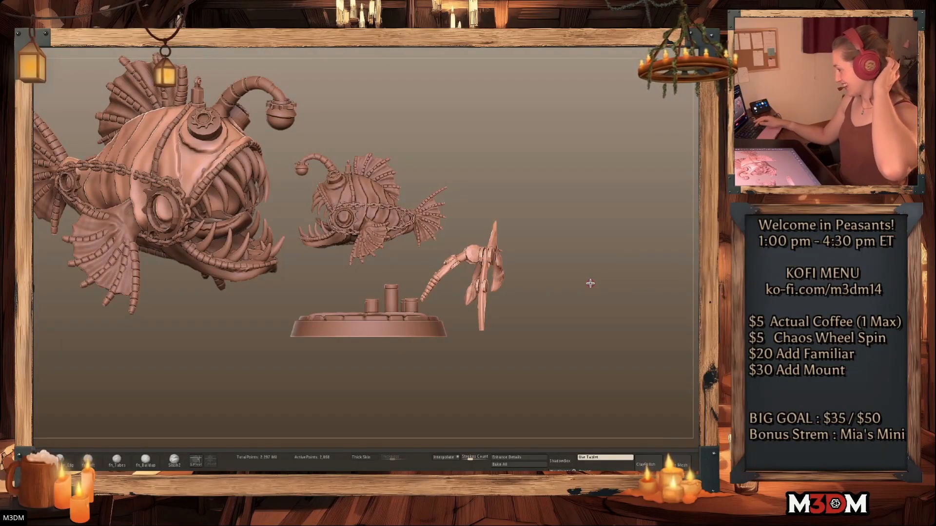
{"action": "left_click_drag", "start_coordinate": [572, 307], "coordinate": [580, 316], "text": "alt"}
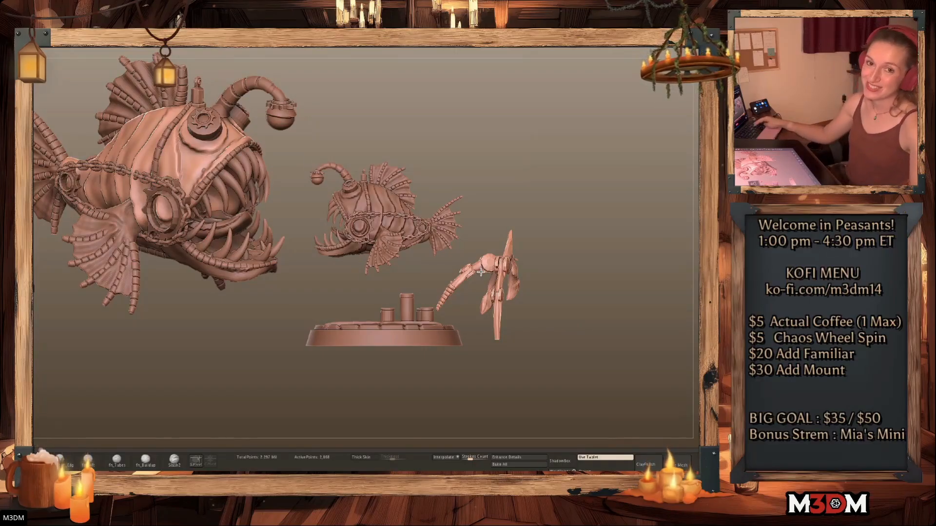
Raise the small anglerfish's pectoral fin along its flank and rotate it to extend horizontally from the body
{"action": "left_click", "coordinate": [383, 246], "text": "alt"}
{"action": "key", "text": "w"}
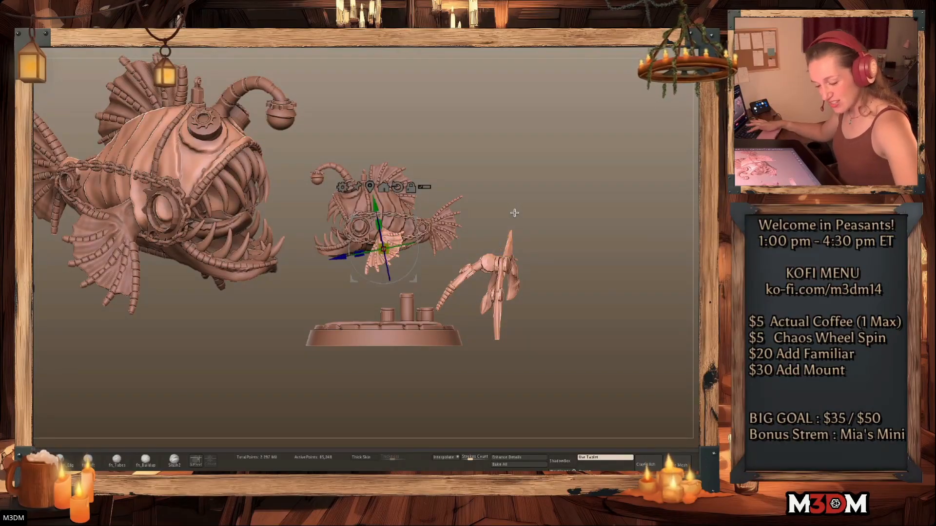
{"action": "left_click", "coordinate": [396, 187], "text": "alt"}
{"action": "left_click_drag", "start_coordinate": [386, 236], "coordinate": [385, 256]}
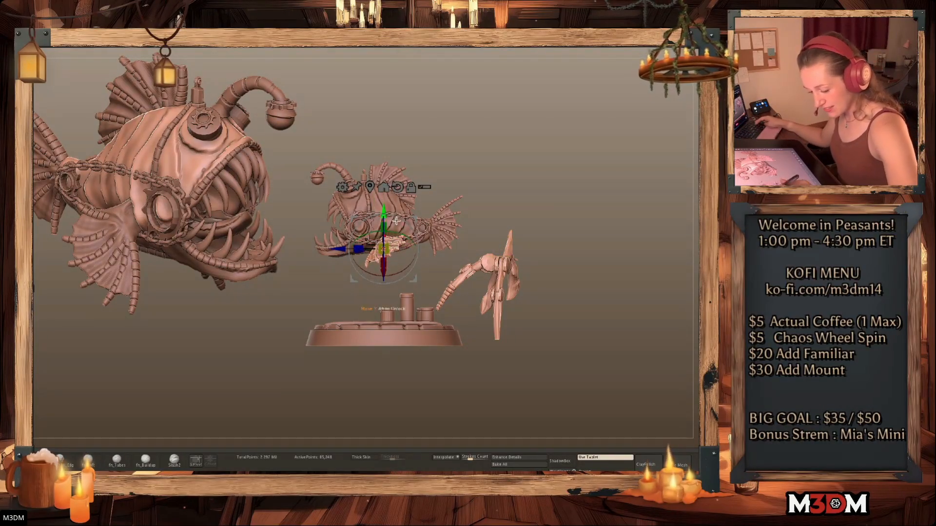
{"action": "left_click_drag", "start_coordinate": [407, 223], "coordinate": [417, 190]}
{"action": "left_click", "coordinate": [400, 158], "text": "alt"}
{"action": "left_click_drag", "start_coordinate": [390, 231], "coordinate": [390, 232]}
{"action": "left_click_drag", "start_coordinate": [415, 191], "coordinate": [417, 217]}
{"action": "right_click_drag", "start_coordinate": [416, 230], "coordinate": [414, 216]}
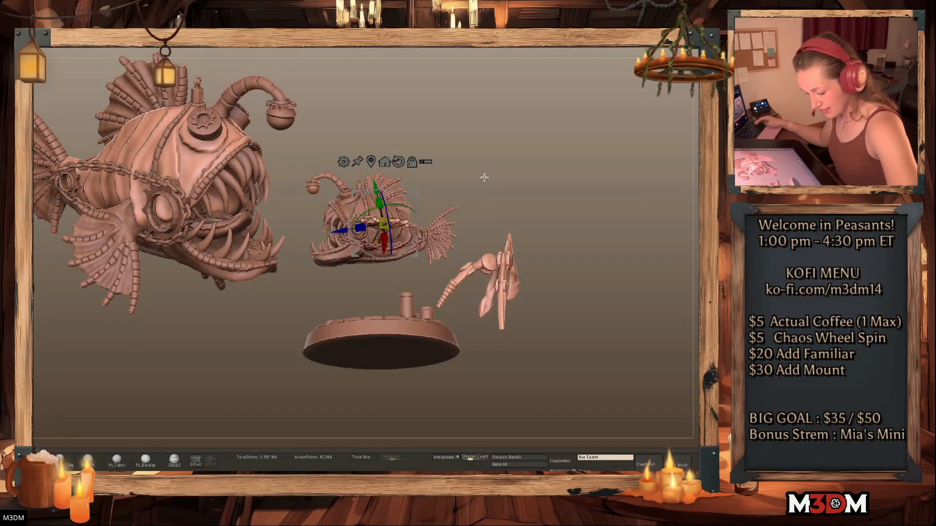
{"action": "left_click_drag", "start_coordinate": [484, 178], "coordinate": [560, 221]}
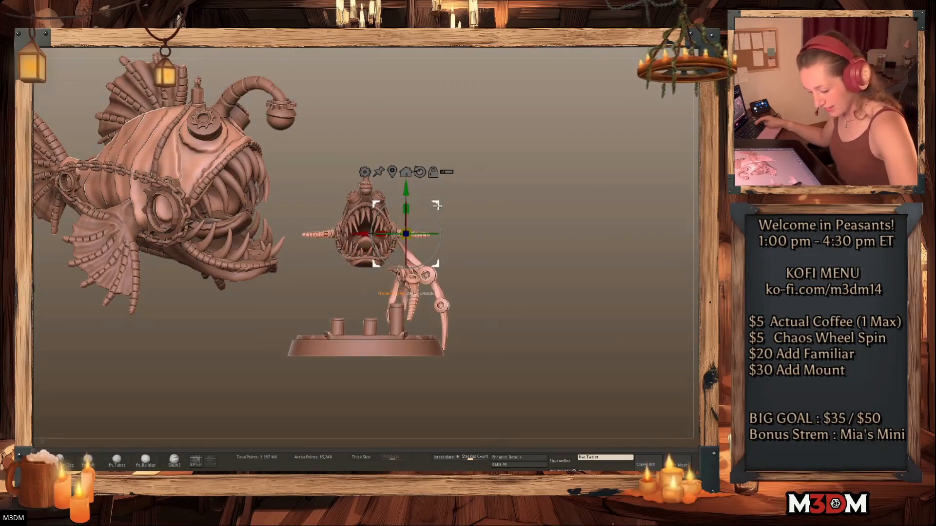
{"action": "left_click_drag", "start_coordinate": [437, 206], "coordinate": [429, 206]}
Move the spider's segmented front leg onto the anglerfish's flank and rotate it to point downward
{"action": "key", "text": "q"}
{"action": "left_click_drag", "start_coordinate": [576, 223], "coordinate": [597, 236], "text": "shift"}
{"action": "left_click", "coordinate": [505, 287], "text": "alt"}
{"action": "key", "text": "w"}
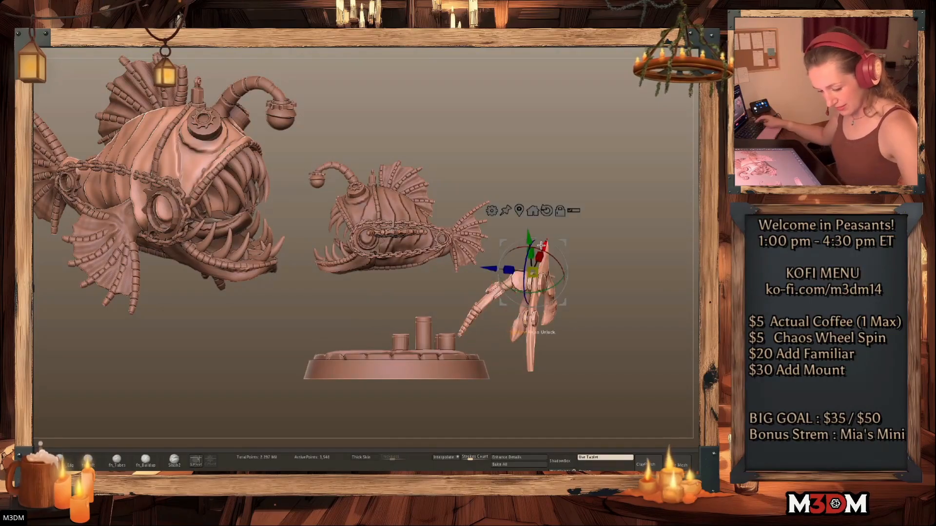
{"action": "left_click_drag", "start_coordinate": [533, 272], "coordinate": [405, 235]}
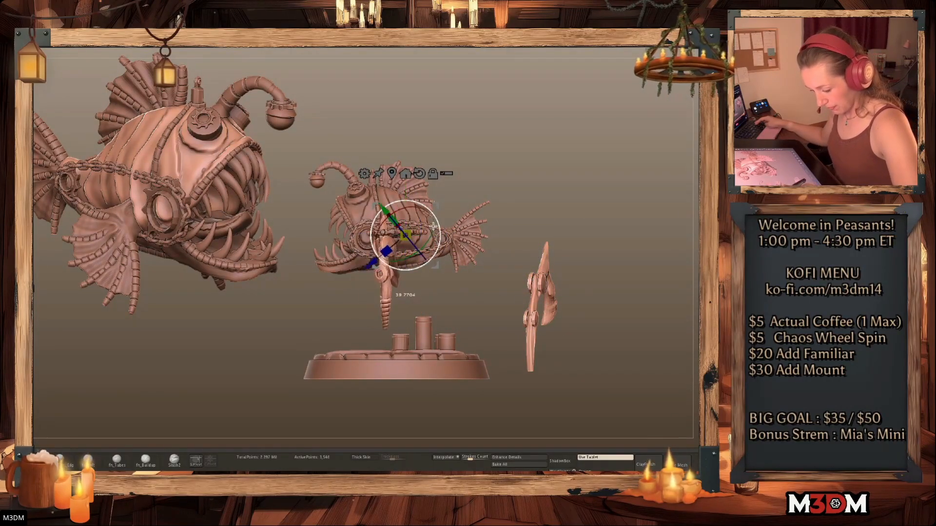
{"action": "left_click_drag", "start_coordinate": [427, 198], "coordinate": [423, 191]}
{"action": "key", "text": "q"}
Reposition and tilt the attached spider leg from the front so it hangs outward beside the anglerfish
{"action": "left_click_drag", "start_coordinate": [578, 215], "coordinate": [623, 232]}
{"action": "left_click", "coordinate": [513, 218]}
{"action": "key", "text": "w"}
{"action": "left_click", "coordinate": [507, 175], "text": "alt"}
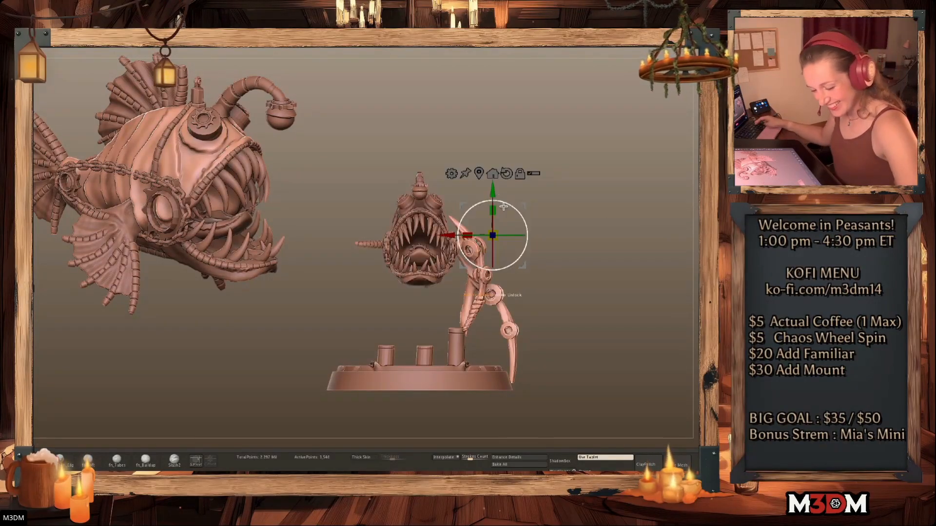
{"action": "left_click_drag", "start_coordinate": [519, 207], "coordinate": [531, 204]}
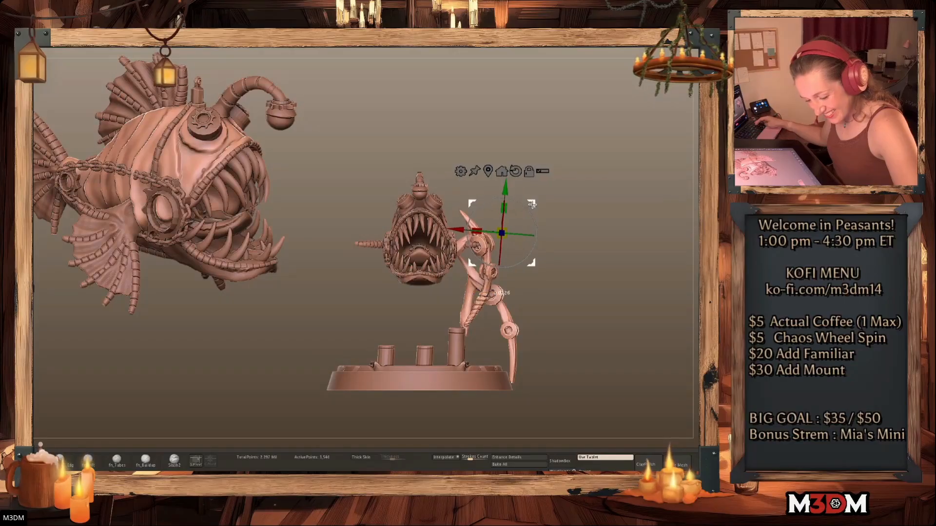
Rotate the anglerfish's pectoral fins upward beside its body
{"action": "key", "text": "q"}
{"action": "key", "text": "w"}
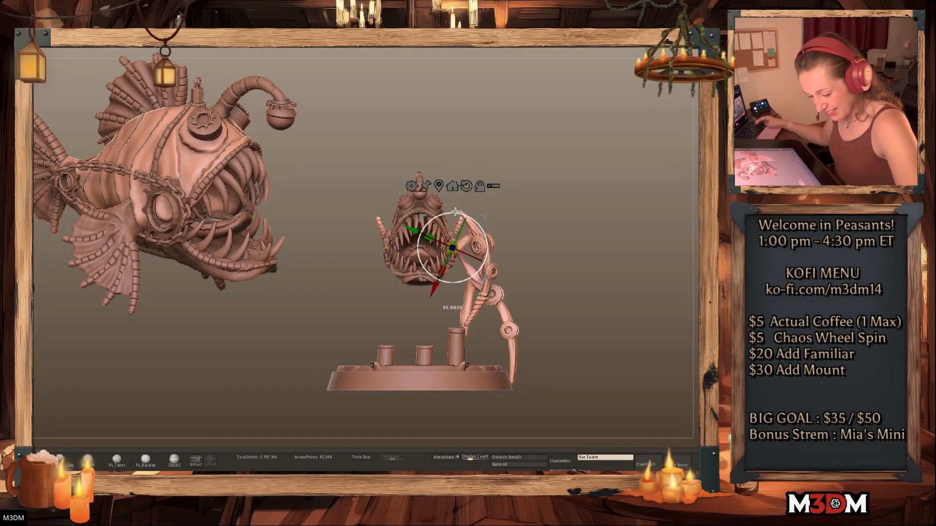
{"action": "mouse_move", "coordinate": [599, 221]}
{"action": "left_mouse_down"}
{"action": "mouse_move", "coordinate": [590, 230]}
{"action": "mouse_move", "coordinate": [597, 233]}
{"action": "left_mouse_up"}
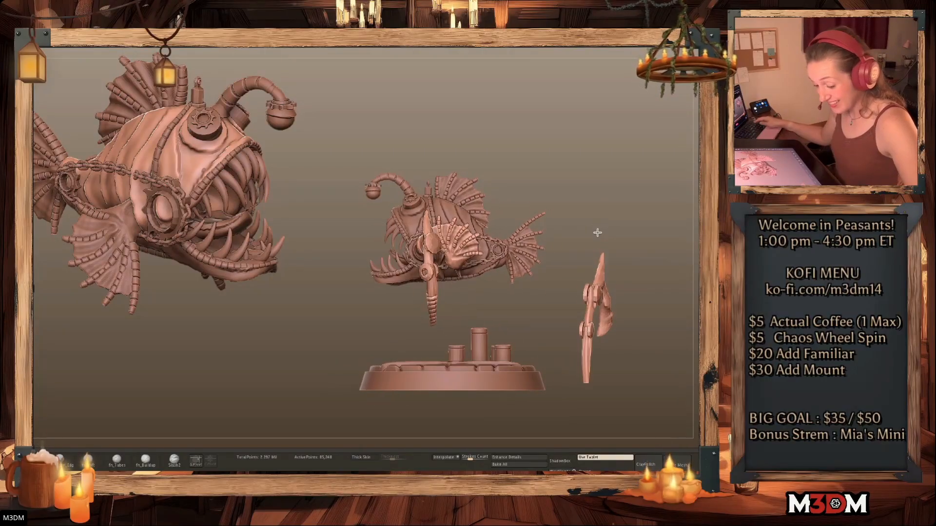
Raise the small anglerfish's pectoral fin slightly along its flank
{"action": "key", "text": "w"}
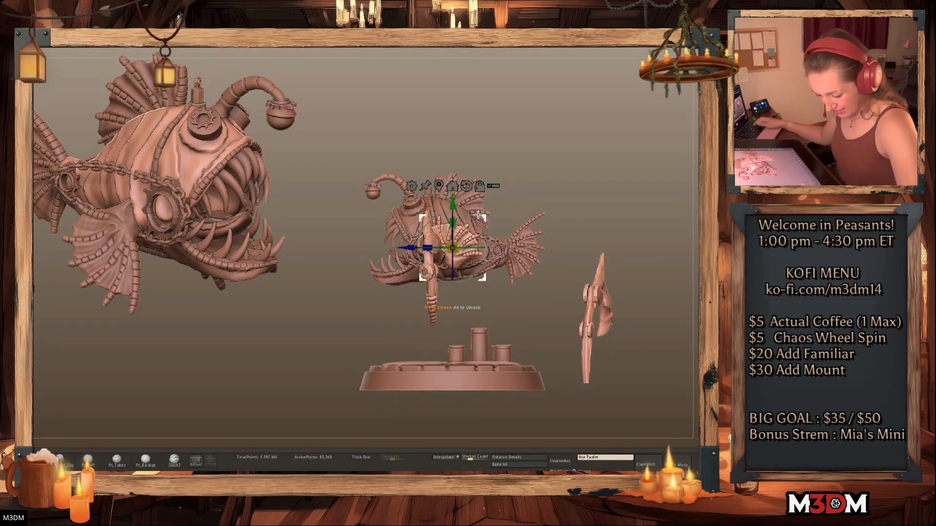
{"action": "left_click_drag", "start_coordinate": [478, 214], "coordinate": [474, 195]}
{"action": "key", "text": "q"}
{"action": "left_click_drag", "start_coordinate": [551, 202], "coordinate": [512, 198], "text": "alt"}
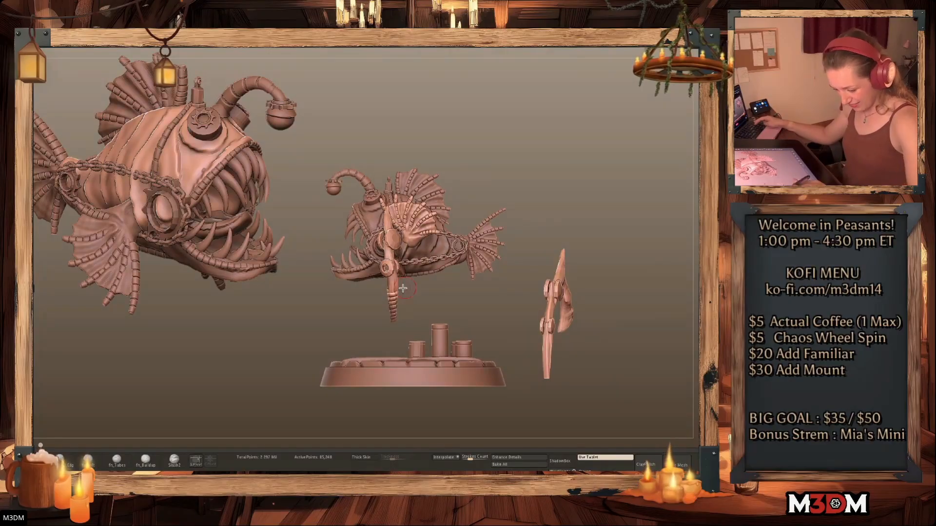
Nudge the attached front leg up the anglerfish's flank and check its placement from the front
{"action": "left_click", "coordinate": [390, 282], "text": "alt"}
{"action": "key", "text": "w"}
{"action": "left_click_drag", "start_coordinate": [436, 204], "coordinate": [431, 195]}
{"action": "key", "text": "q"}
{"action": "left_click_drag", "start_coordinate": [579, 199], "coordinate": [679, 248]}
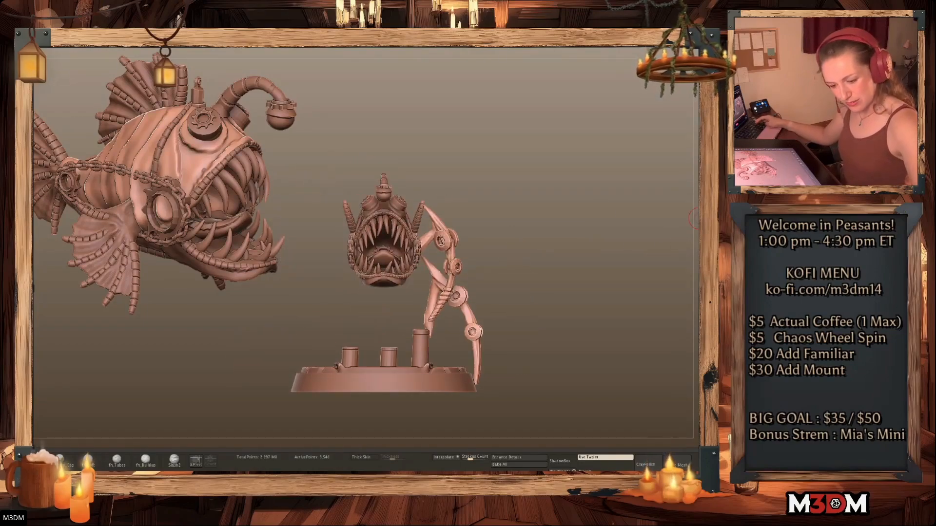
Mirror the front leg to the anglerfish's other side and stretch both legs slightly in height
{"action": "key", "text": "m"}
{"action": "left_click", "coordinate": [587, 239], "text": "ctrl"}
{"action": "left_click", "coordinate": [589, 239], "text": "ctrl"}
{"action": "key", "text": "w"}
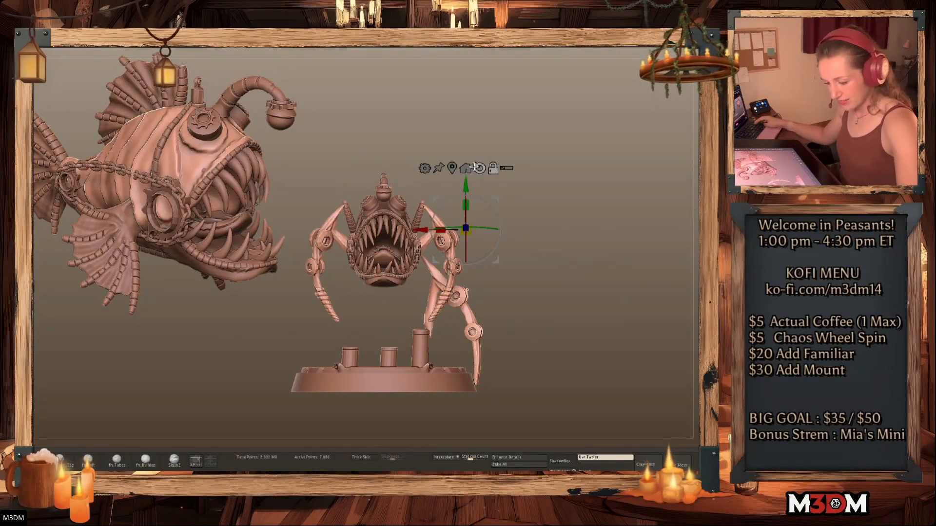
{"action": "left_click", "coordinate": [452, 168]}
{"action": "left_click_drag", "start_coordinate": [385, 238], "coordinate": [389, 226]}
{"action": "key", "text": "q"}
{"action": "mouse_move", "coordinate": [615, 262]}
{"action": "left_mouse_down"}
{"action": "mouse_move", "coordinate": [591, 261]}
{"action": "mouse_move", "coordinate": [610, 247]}
{"action": "left_mouse_up"}
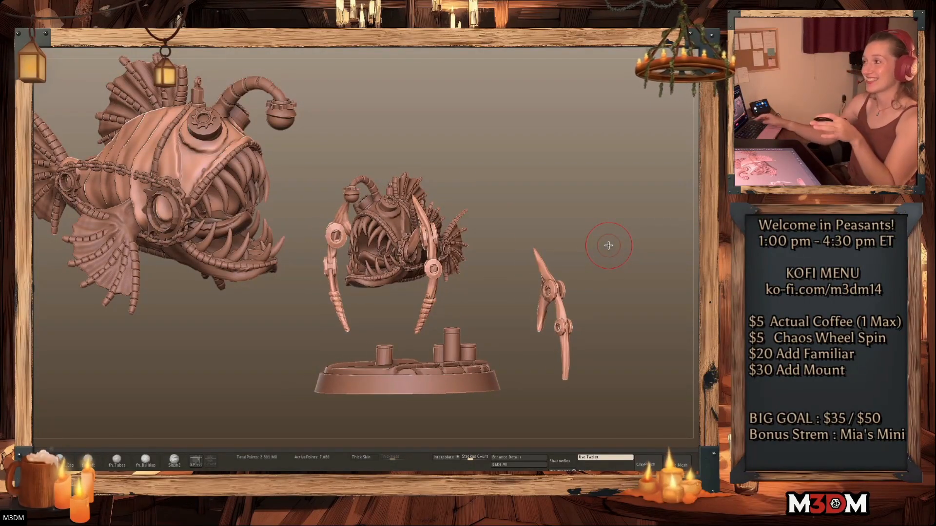
Move the spare spider leg onto the anglerfish's flank, directly behind the front leg
{"action": "left_click_drag", "start_coordinate": [538, 202], "coordinate": [550, 197]}
{"action": "left_click", "coordinate": [557, 318], "text": "alt"}
{"action": "key", "text": "w"}
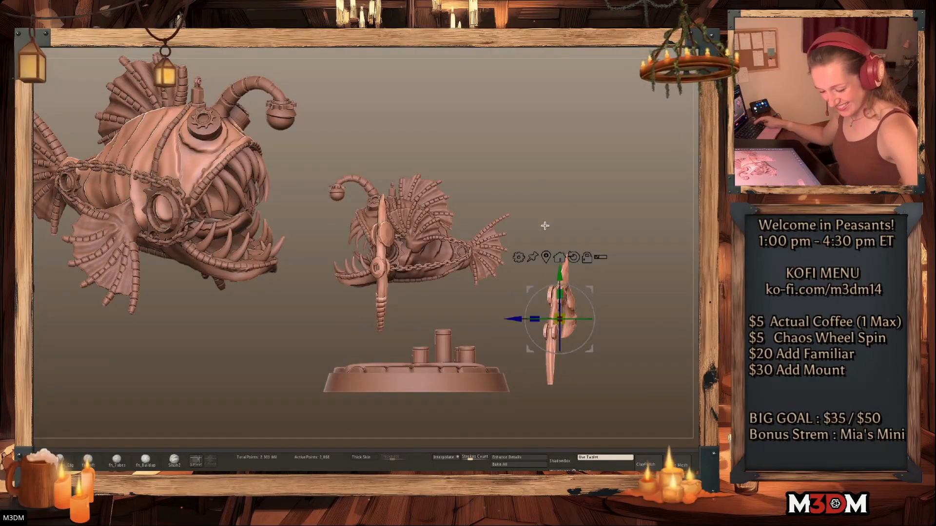
{"action": "left_click_drag", "start_coordinate": [585, 256], "coordinate": [449, 221]}
{"action": "key", "text": "q"}
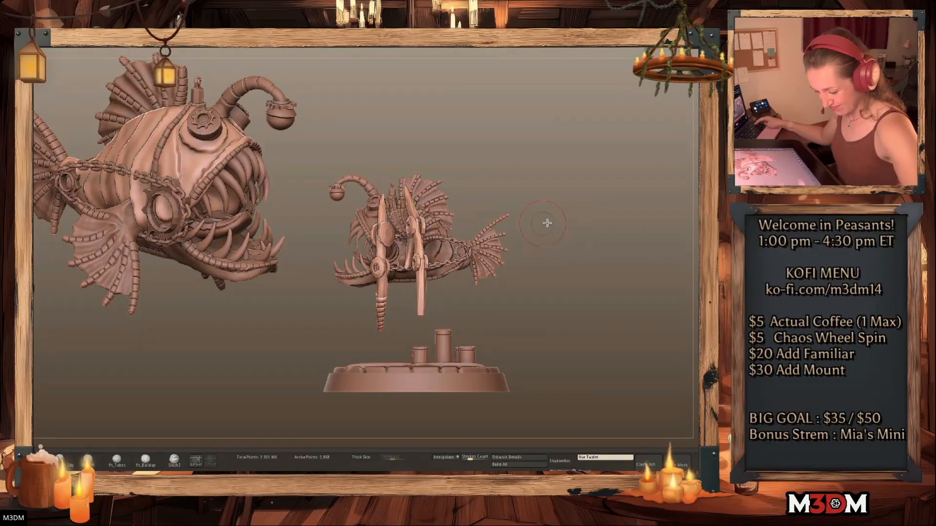
Stretch the second leg vertically so it reaches nearly as low as the front leg
{"action": "left_click_drag", "start_coordinate": [570, 224], "coordinate": [578, 241]}
{"action": "key", "text": "w"}
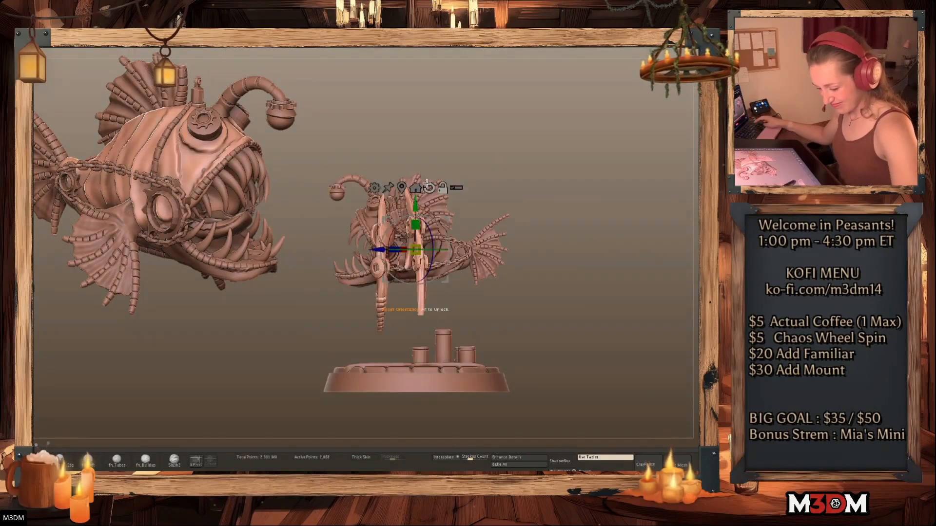
{"action": "left_click_drag", "start_coordinate": [415, 213], "coordinate": [414, 226]}
{"action": "left_click_drag", "start_coordinate": [416, 279], "coordinate": [416, 284]}
{"action": "key", "text": "q"}
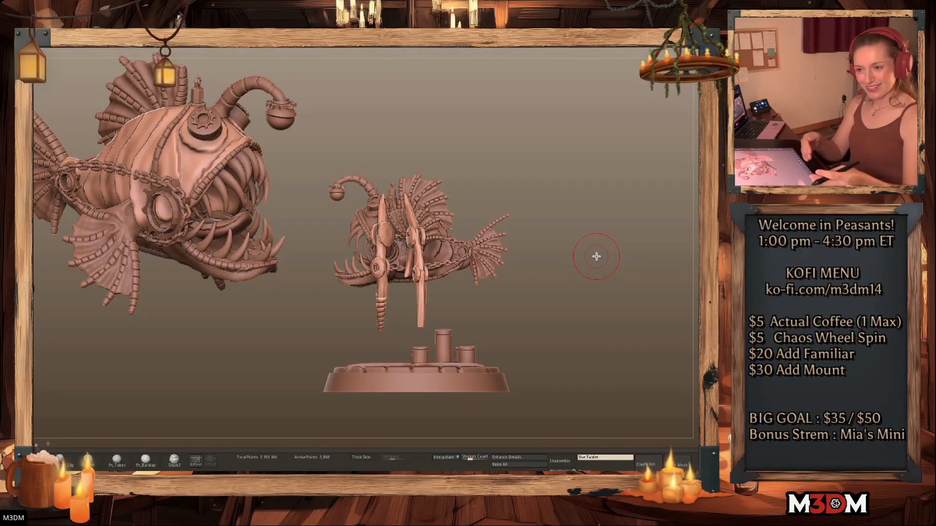
Isolate the second leg and mask everything except its short inner segment
{"action": "left_click", "coordinate": [562, 287], "text": "ctrl"}
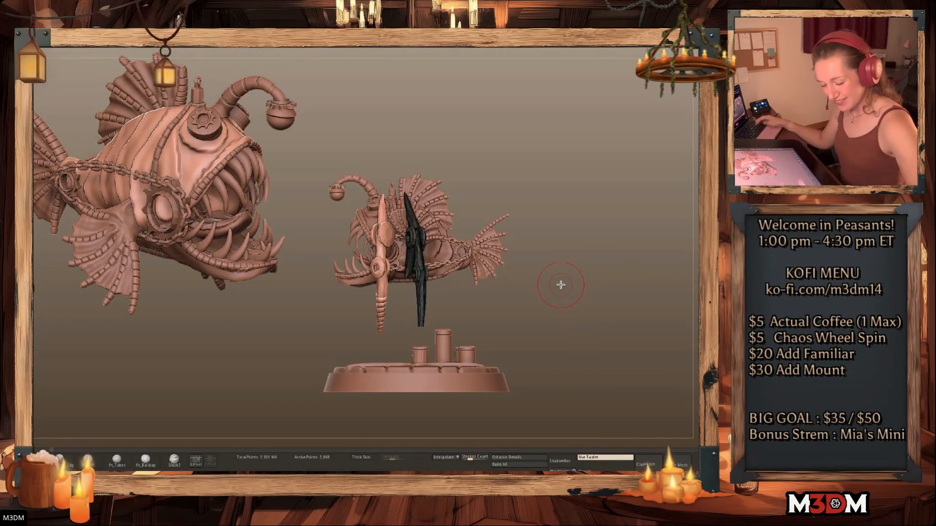
{"action": "left_click_drag", "start_coordinate": [560, 284], "coordinate": [600, 265], "text": "ctrl"}
{"action": "key", "text": "alt+s"}
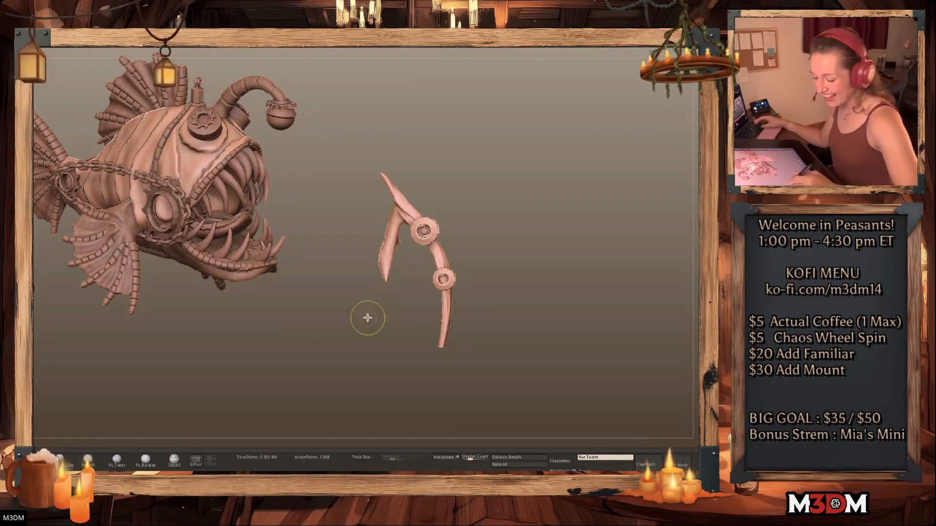
{"action": "mouse_move", "coordinate": [368, 318]}
{"action": "left_mouse_down", "text": "ctrl"}
{"action": "mouse_move", "coordinate": [394, 216]}
{"action": "mouse_move", "coordinate": [393, 283]}
{"action": "left_mouse_up", "text": "ctrl"}
{"action": "left_click", "coordinate": [514, 230], "text": "ctrl"}
Swing the second leg's inner segment toward the body, clear the mask and show the whole model again
{"action": "key", "text": "w"}
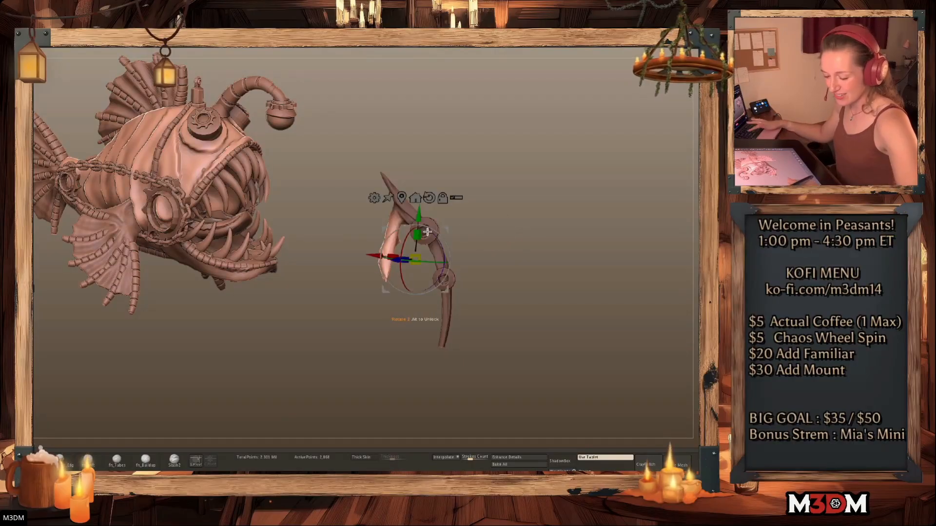
{"action": "left_click", "coordinate": [395, 219]}
{"action": "left_click", "coordinate": [386, 244]}
{"action": "key", "text": "y"}
{"action": "left_click_drag", "start_coordinate": [397, 213], "coordinate": [379, 281]}
{"action": "left_click_drag", "start_coordinate": [378, 281], "coordinate": [365, 268]}
{"action": "key", "text": "q"}
{"action": "mouse_move", "coordinate": [569, 239]}
{"action": "left_mouse_down"}
{"action": "mouse_move", "coordinate": [550, 242]}
{"action": "mouse_move", "coordinate": [573, 241]}
{"action": "left_mouse_up"}
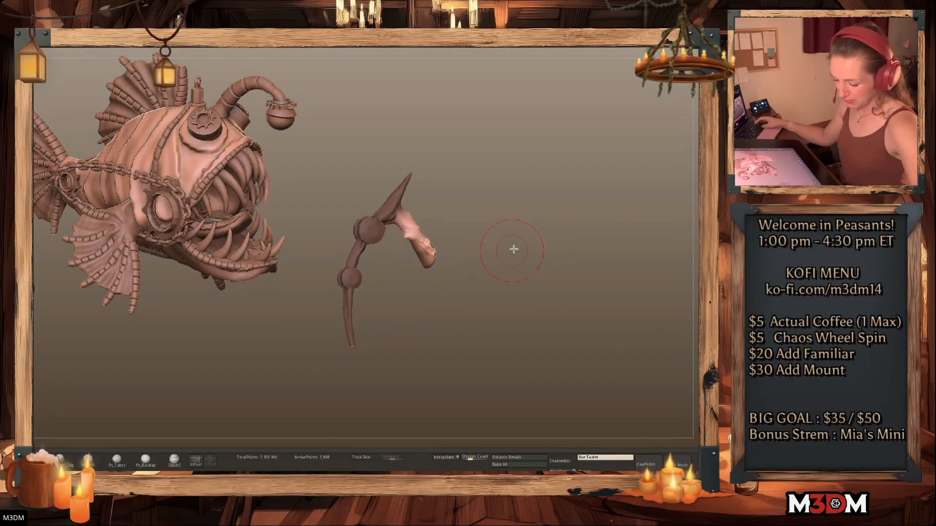
{"action": "left_click_drag", "start_coordinate": [513, 250], "coordinate": [527, 258], "text": "ctrl"}
{"action": "left_click_drag", "start_coordinate": [527, 258], "coordinate": [587, 268]}
{"action": "key", "text": "shift+s"}
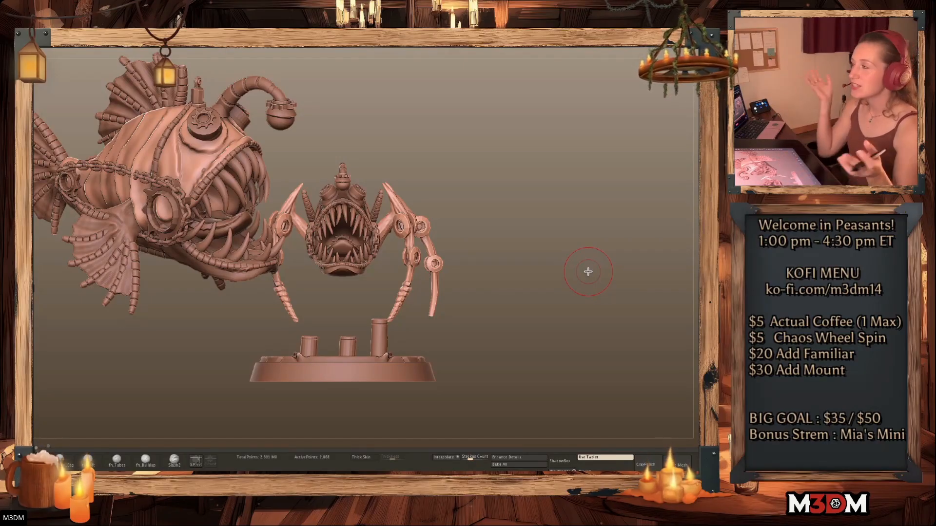
Realign the transform gizmo and shift the second leg slightly up and toward the tail
{"action": "left_click_drag", "start_coordinate": [588, 271], "coordinate": [480, 267]}
{"action": "left_click_drag", "start_coordinate": [568, 301], "coordinate": [546, 295], "text": "shift"}
{"action": "key", "text": "w"}
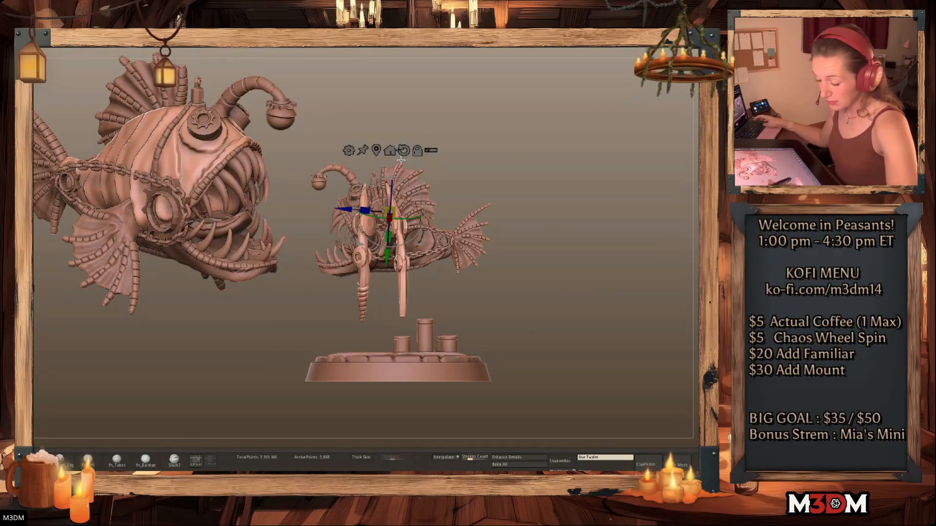
{"action": "left_click", "coordinate": [401, 150], "text": "alt"}
{"action": "left_click_drag", "start_coordinate": [418, 182], "coordinate": [427, 175]}
{"action": "key", "text": "q"}
Lengthen the second leg and move it down and forward, closer to the front leg
{"action": "left_click_drag", "start_coordinate": [549, 226], "coordinate": [541, 242]}
{"action": "key", "text": "w"}
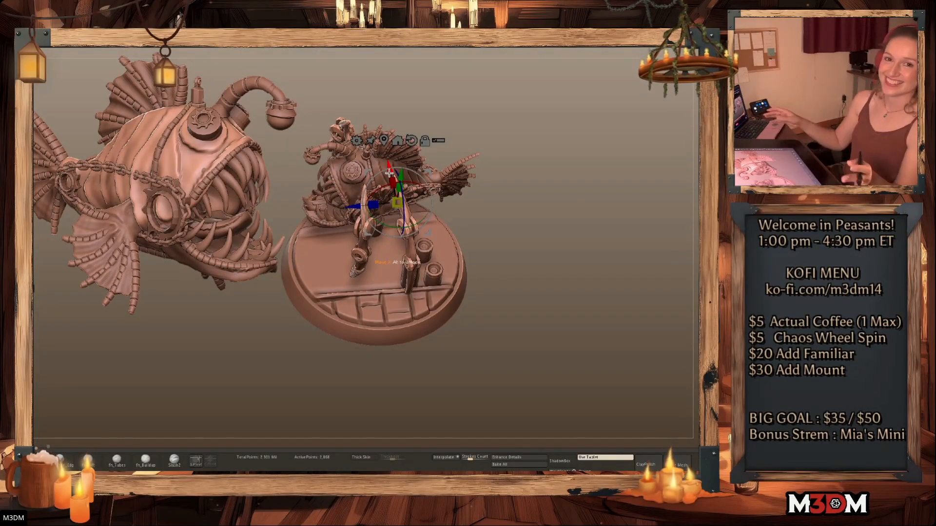
{"action": "left_click_drag", "start_coordinate": [583, 247], "coordinate": [566, 257]}
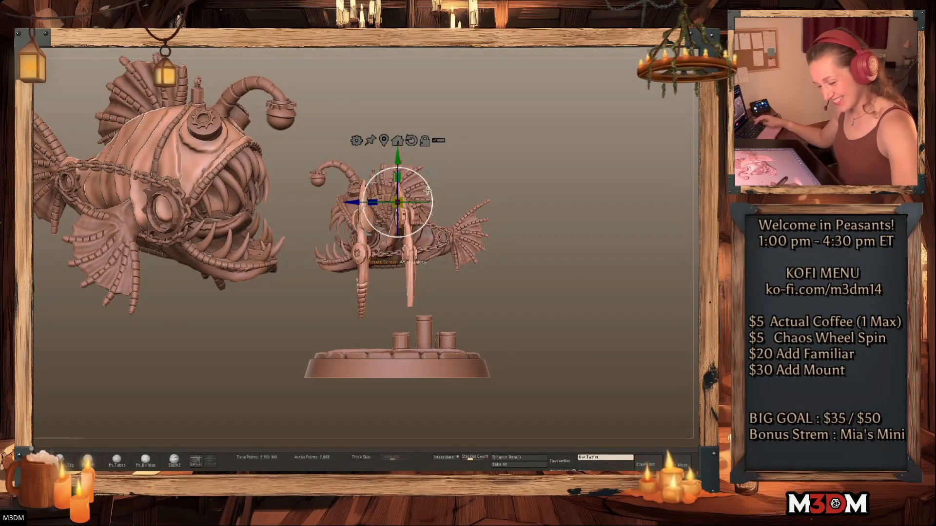
{"action": "left_click_drag", "start_coordinate": [401, 214], "coordinate": [403, 230]}
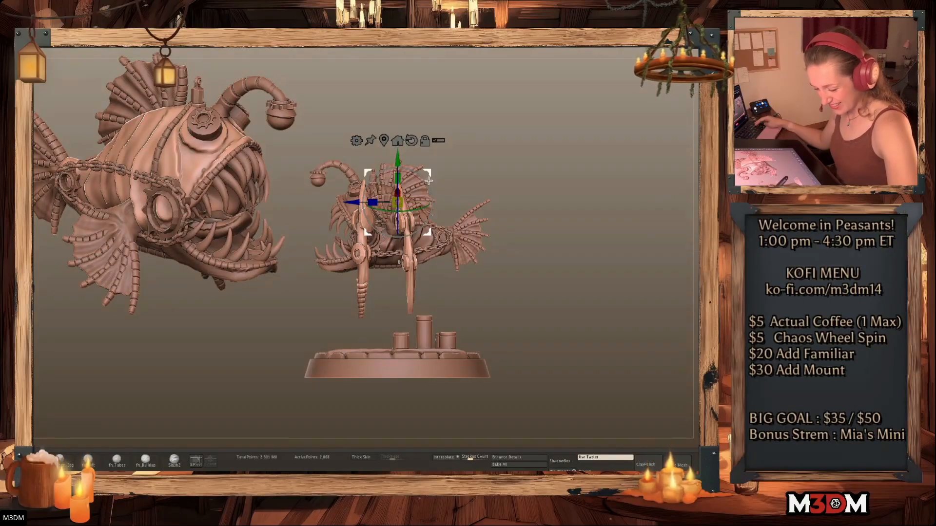
{"action": "left_click_drag", "start_coordinate": [427, 175], "coordinate": [422, 188]}
{"action": "key", "text": "q"}
{"action": "key", "text": "space"}
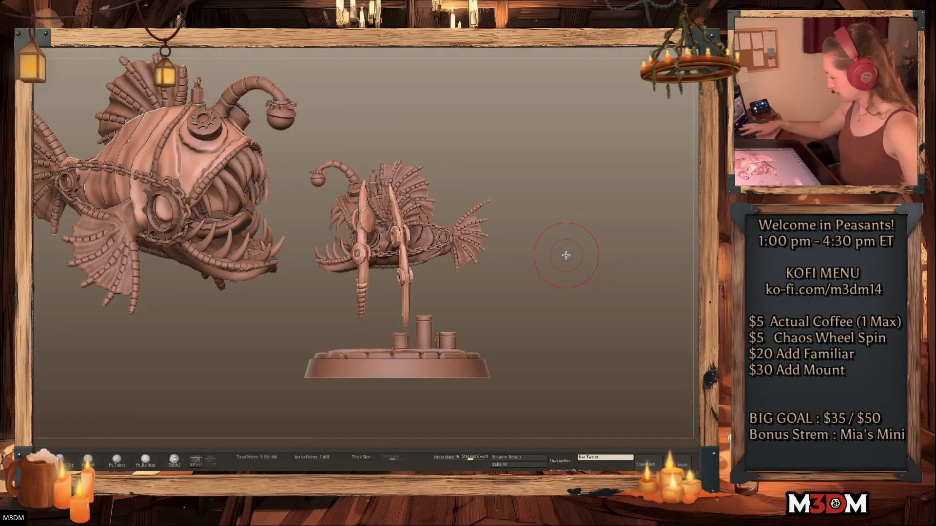
Trim the second leg's lower tip level with the front leg's foot
{"action": "left_click_drag", "start_coordinate": [560, 255], "coordinate": [525, 296]}
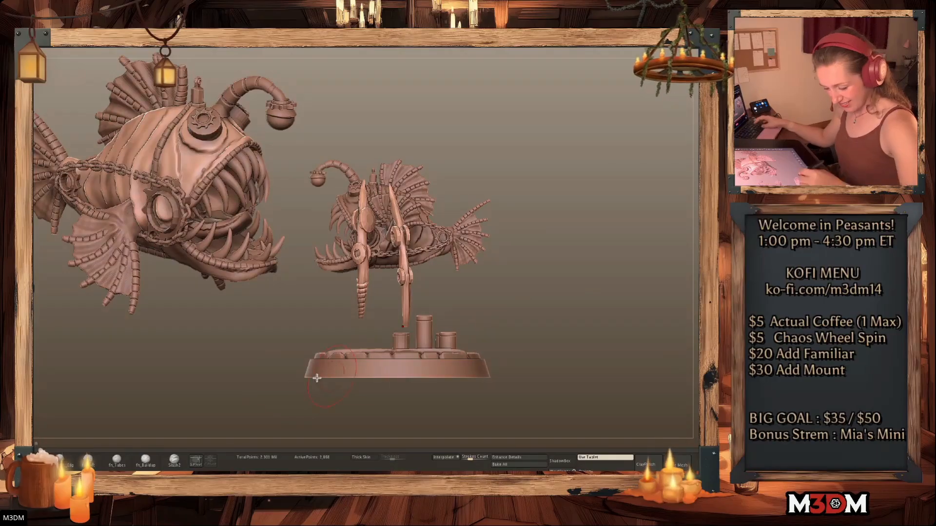
{"action": "left_click_drag", "start_coordinate": [305, 381], "coordinate": [566, 301], "text": "ctrl+shift"}
{"action": "key", "text": "space"}
{"action": "left_click", "coordinate": [561, 294], "text": "ctrl"}
{"action": "left_click_drag", "start_coordinate": [566, 301], "coordinate": [580, 315]}
Mirror the second leg to the anglerfish's other side, working from above
{"action": "key", "text": "w"}
{"action": "left_click_drag", "start_coordinate": [537, 257], "coordinate": [531, 318], "text": "alt"}
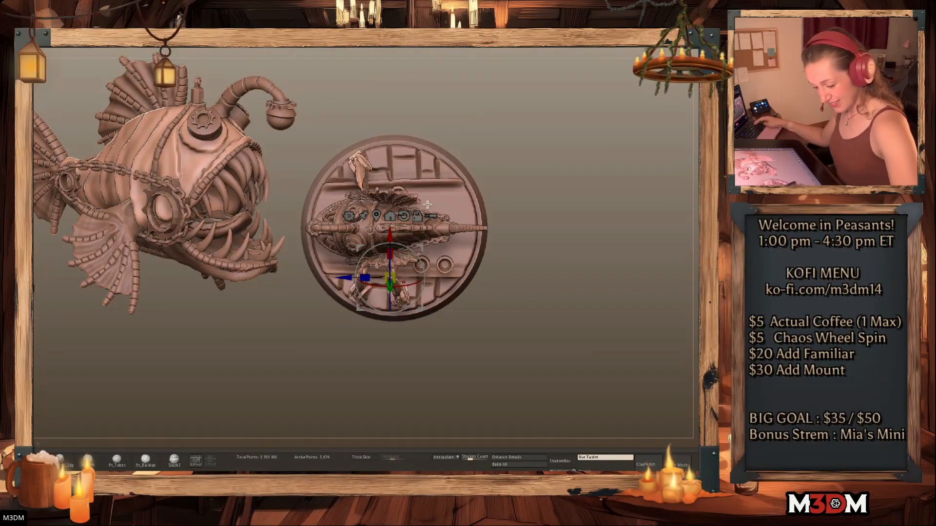
{"action": "left_click", "coordinate": [388, 215], "text": "alt"}
{"action": "left_click", "coordinate": [621, 195], "text": "ctrl"}
{"action": "left_click_drag", "start_coordinate": [622, 192], "coordinate": [636, 204], "text": "ctrl"}
{"action": "key", "text": "ctrl+m"}
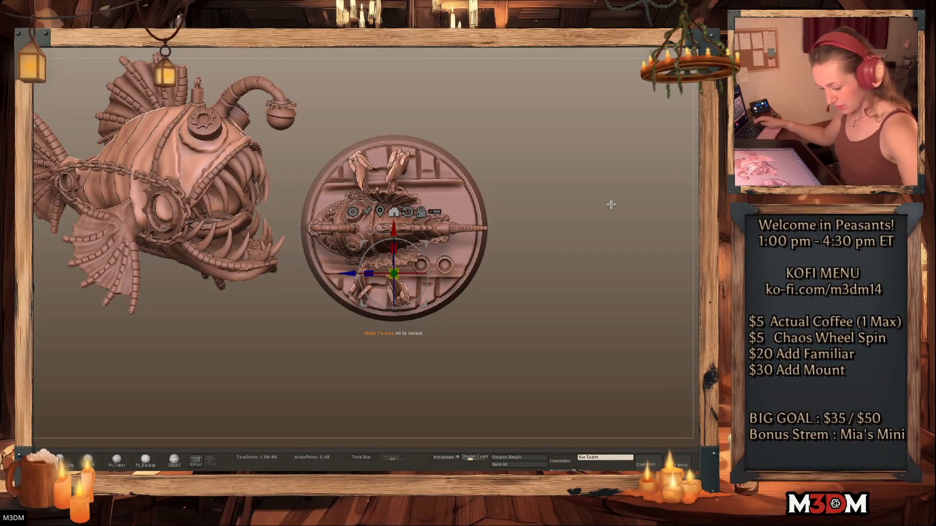
Duplicate the second pair of legs, rotate the copy toward the tail and place it behind as a third pair
{"action": "key", "text": "ctrl+shift+d"}
{"action": "left_click_drag", "start_coordinate": [425, 305], "coordinate": [442, 291]}
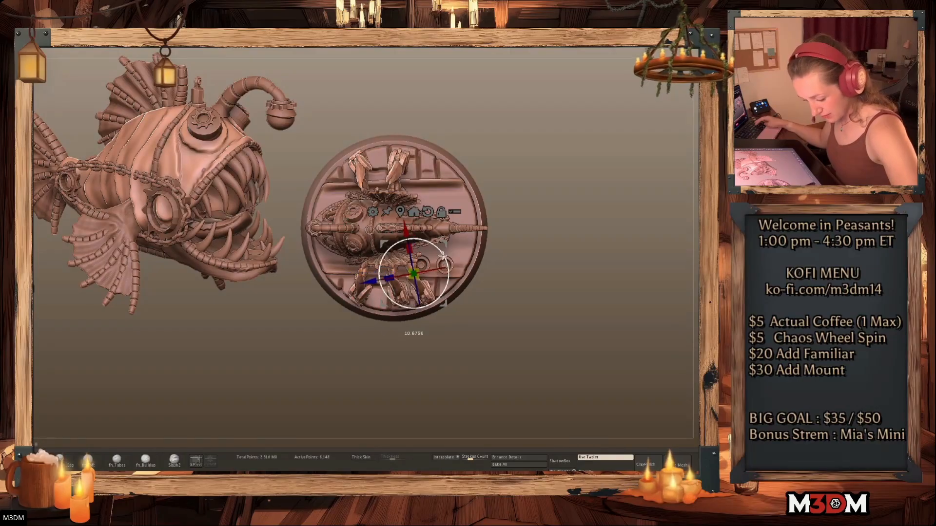
{"action": "left_click_drag", "start_coordinate": [444, 241], "coordinate": [450, 239]}
{"action": "key", "text": "ctrl+z"}
{"action": "key", "text": "ctrl+z"}
{"action": "left_click_drag", "start_coordinate": [439, 298], "coordinate": [444, 292]}
{"action": "left_click_drag", "start_coordinate": [444, 243], "coordinate": [466, 223]}
{"action": "key", "text": "q"}
Duplicate the third pair of legs and position the copy as a rear pair near the tail
{"action": "key", "text": "ctrl+shift+d"}
{"action": "key", "text": "w"}
{"action": "left_click_drag", "start_coordinate": [440, 254], "coordinate": [434, 253]}
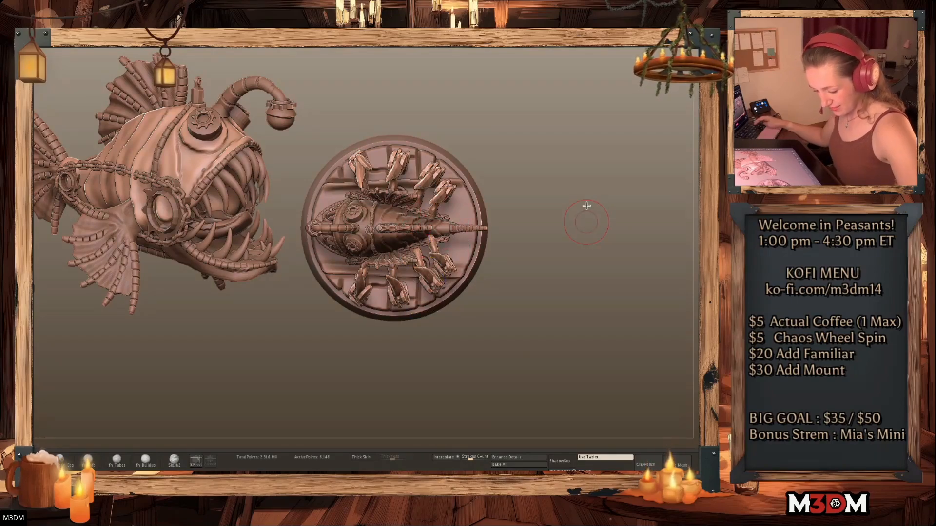
{"action": "left_click_drag", "start_coordinate": [587, 205], "coordinate": [579, 217], "text": "shift"}
{"action": "left_click_drag", "start_coordinate": [464, 225], "coordinate": [469, 227]}
{"action": "key", "text": "q"}
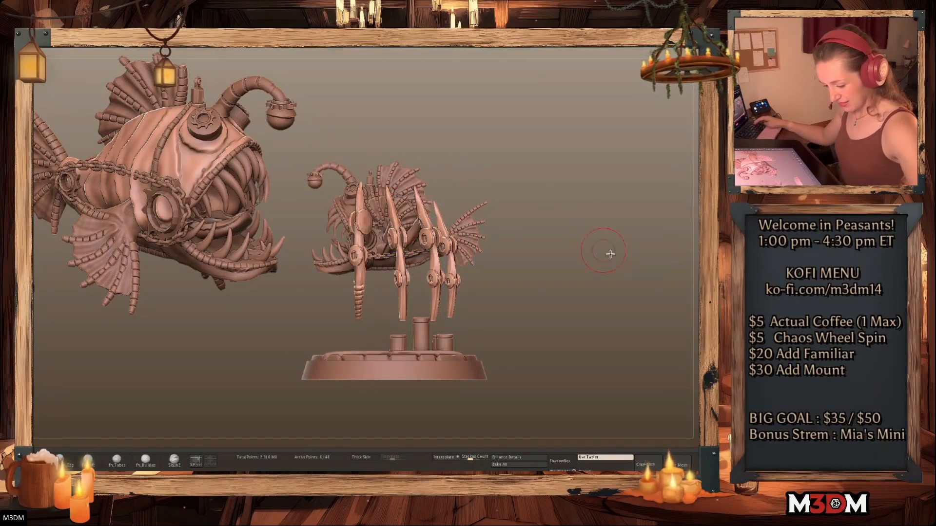
Select the base and hide its cobblestone and plank details, leaving only the plain disc
{"action": "mouse_move", "coordinate": [611, 264]}
{"action": "left_mouse_down"}
{"action": "mouse_move", "coordinate": [586, 264]}
{"action": "mouse_move", "coordinate": [609, 266]}
{"action": "left_mouse_up"}
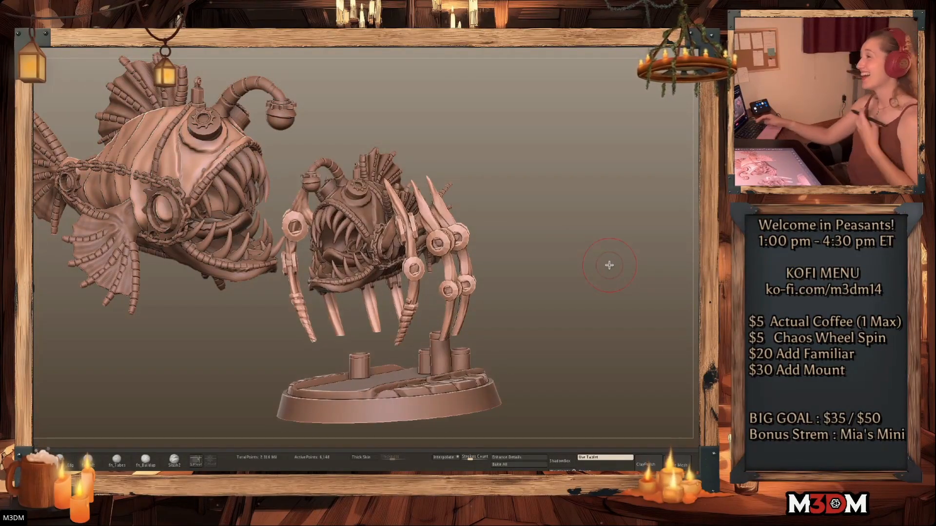
{"action": "left_click_drag", "start_coordinate": [550, 308], "coordinate": [573, 293], "text": "alt"}
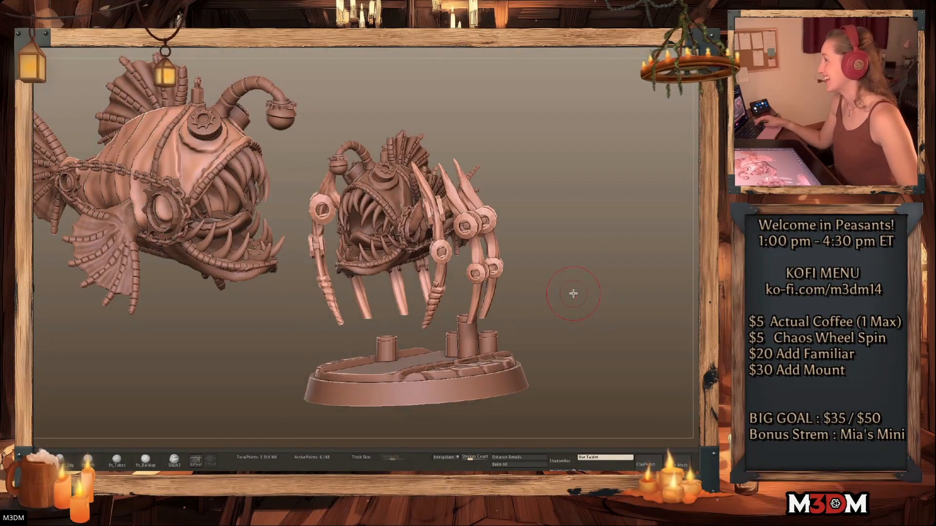
{"action": "left_click", "coordinate": [412, 367], "text": "alt"}
{"action": "key", "text": "space"}
{"action": "key", "text": "shift+f"}
{"action": "key", "text": "shift+f"}
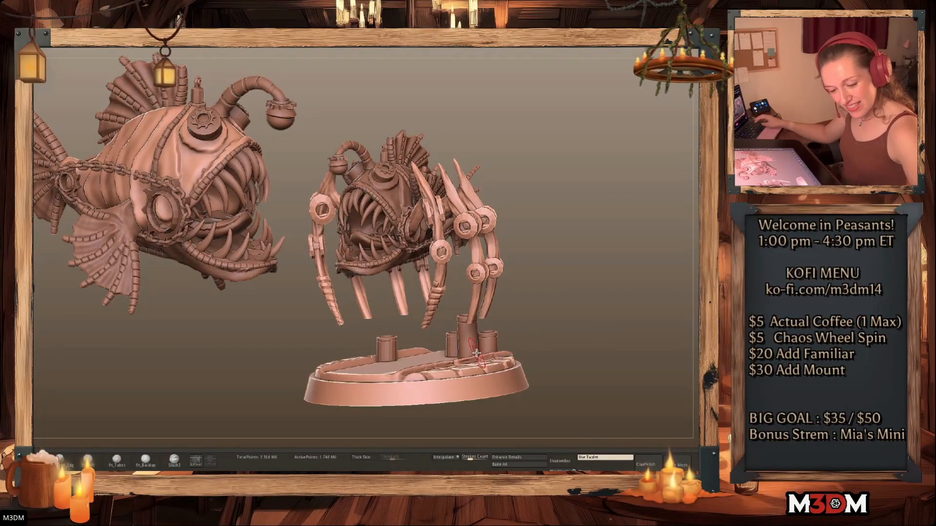
{"action": "left_click", "coordinate": [475, 365], "text": "ctrl+shift"}
{"action": "left_click", "coordinate": [475, 366], "text": "ctrl+shift"}
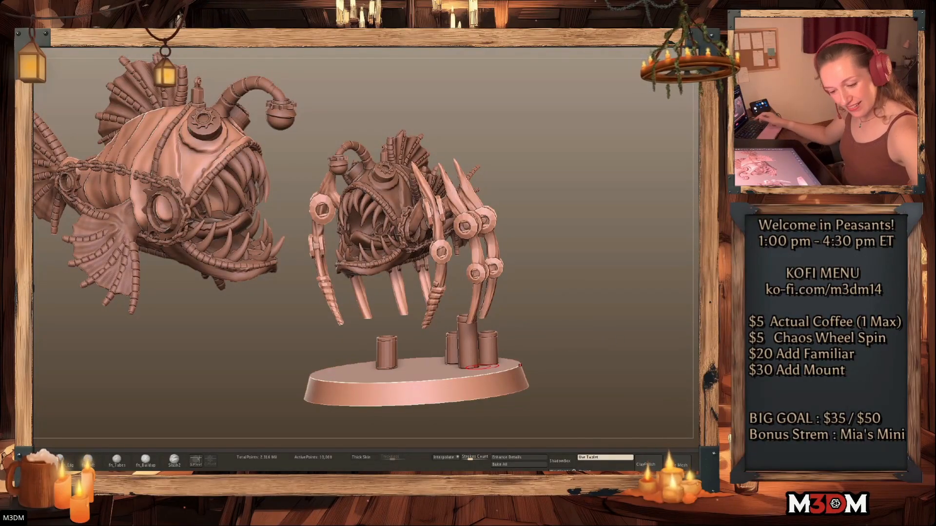
Select the upright pipes standing on the base and delete them
{"action": "left_click", "coordinate": [465, 349], "text": "alt"}
{"action": "key", "text": "shift+f"}
{"action": "key", "text": "shift+f"}
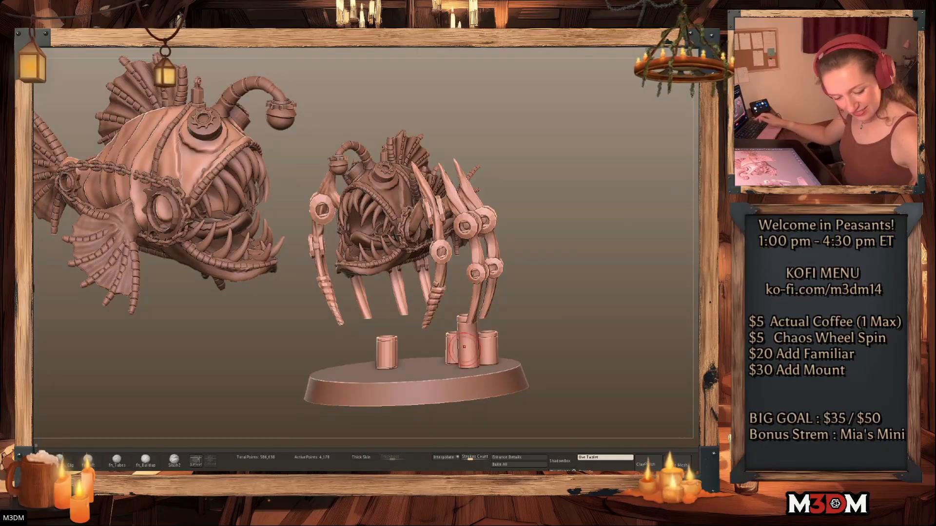
{"action": "key", "text": "Delete"}
Switch to the collection of decorated bases and select the round cracked base with embedded gears
{"action": "left_click", "coordinate": [704, 125]}
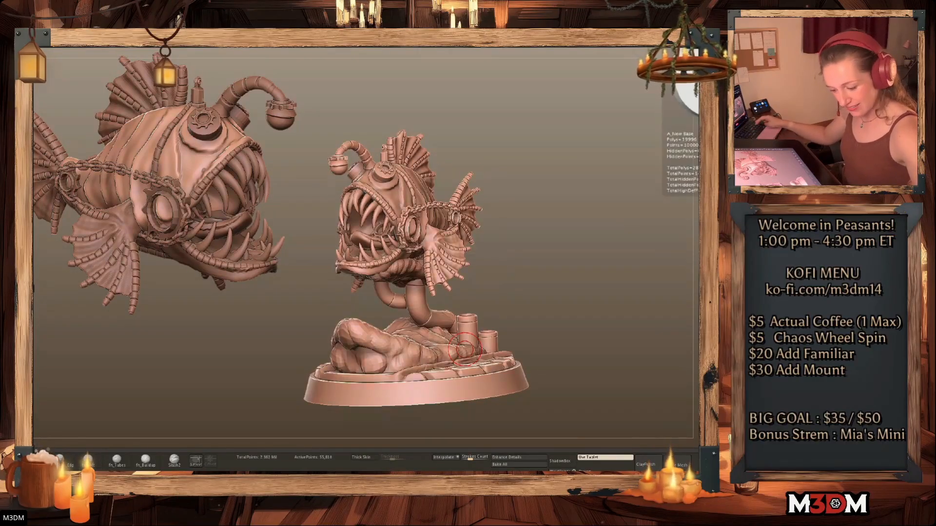
{"action": "left_click", "coordinate": [704, 125]}
{"action": "left_click", "coordinate": [704, 125]}
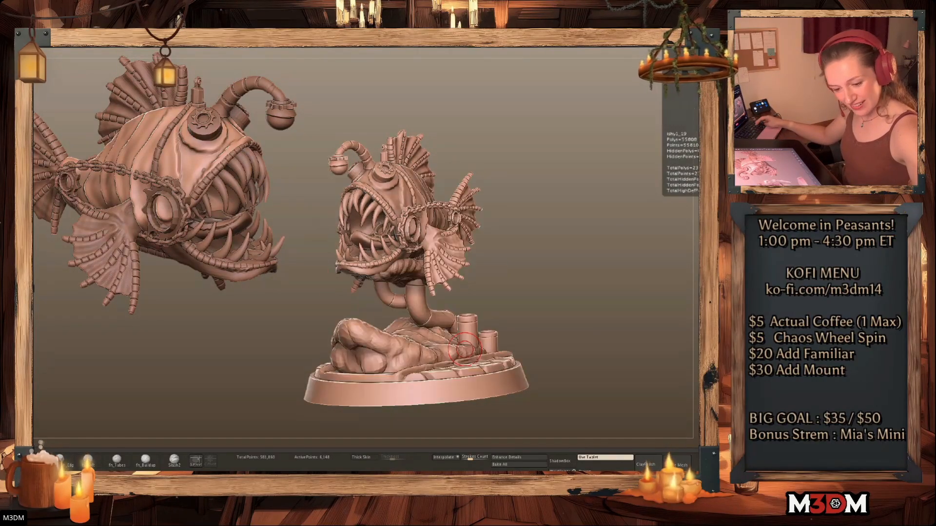
{"action": "left_click", "coordinate": [704, 126]}
{"action": "left_click", "coordinate": [704, 125]}
{"action": "left_click", "coordinate": [704, 125]}
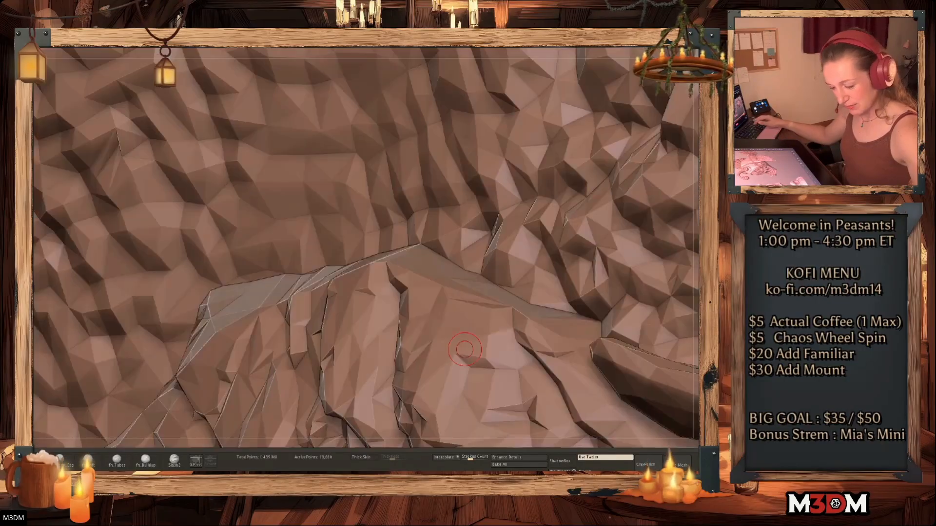
{"action": "key", "text": "f"}
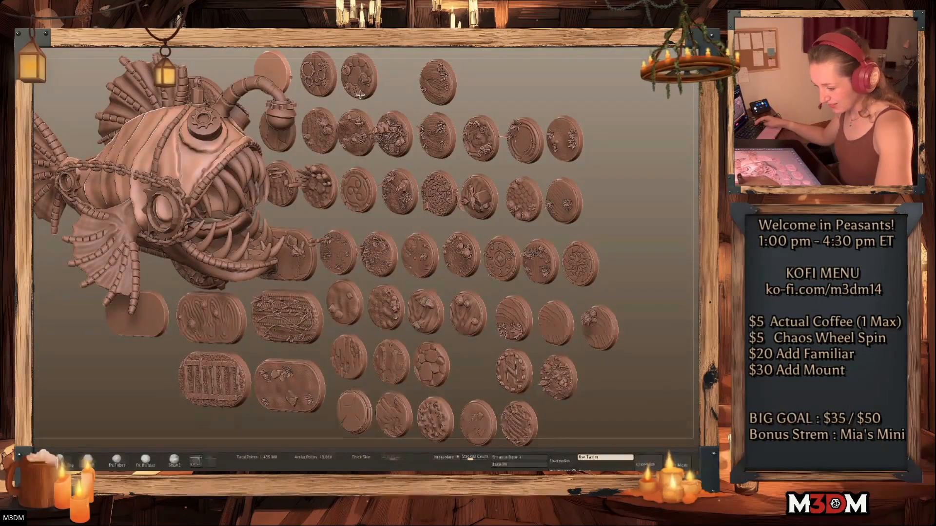
{"action": "left_click", "coordinate": [318, 85], "text": "alt"}
Bring the gear-decorated base into the spider-legged anglerfish scene in place of the plain disc
{"action": "left_click", "coordinate": [705, 125]}
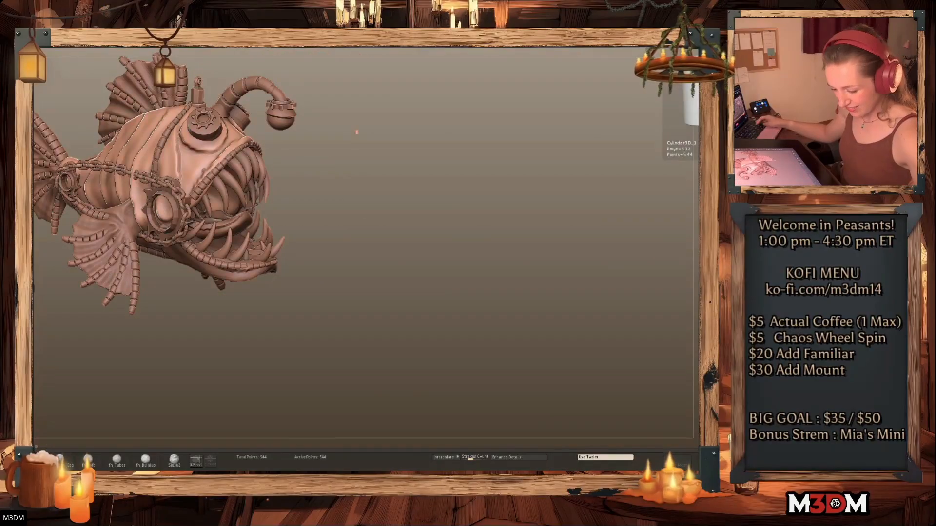
{"action": "left_click", "coordinate": [705, 125]}
{"action": "left_click", "coordinate": [704, 125]}
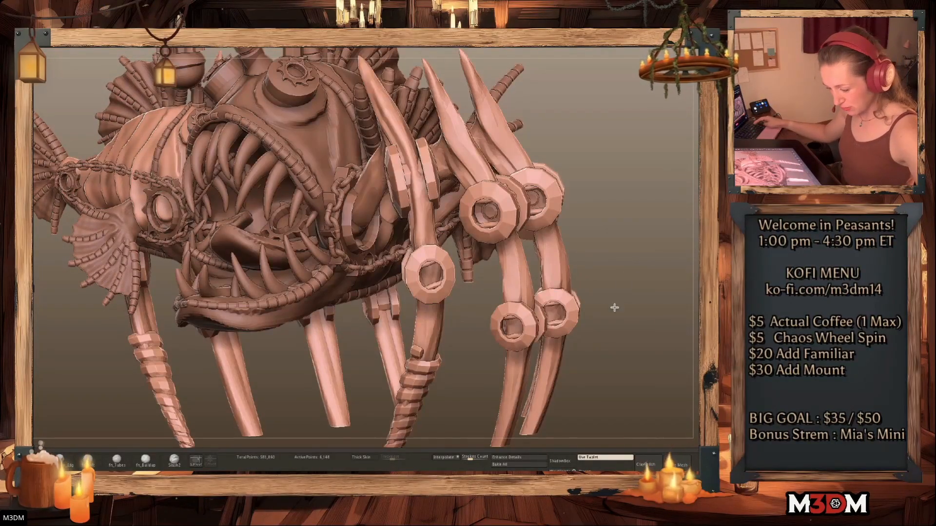
{"action": "left_click", "coordinate": [510, 374], "text": "alt"}
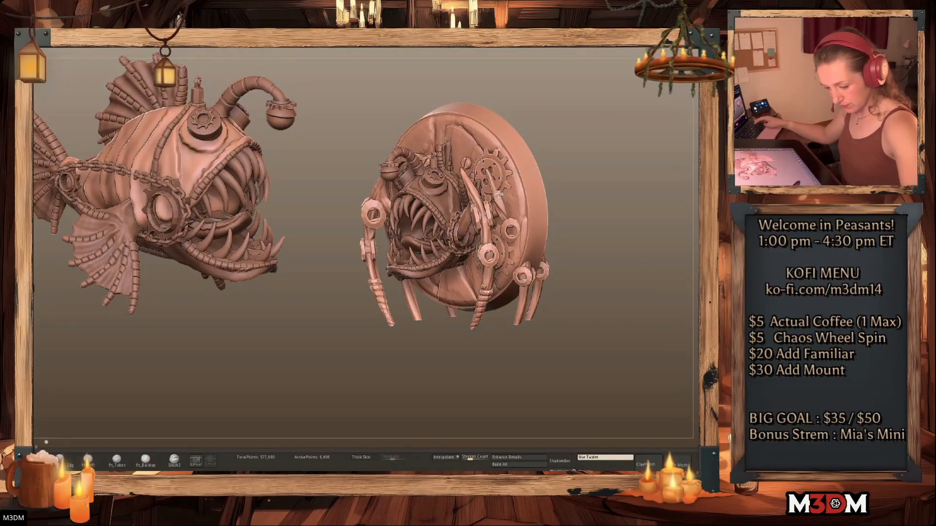
{"action": "left_click", "coordinate": [508, 182], "text": "alt"}
Lay the upright gear-decorated base flat and move it down beneath the tips of the spider legs
{"action": "key", "text": "q"}
{"action": "left_click_drag", "start_coordinate": [627, 201], "coordinate": [597, 198], "text": "shift"}
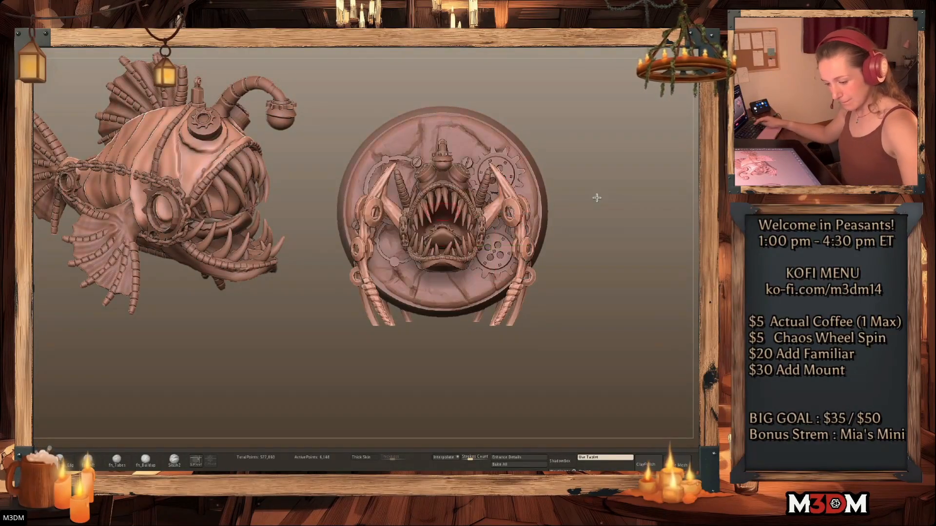
{"action": "left_click", "coordinate": [503, 141], "text": "alt"}
{"action": "key", "text": "w"}
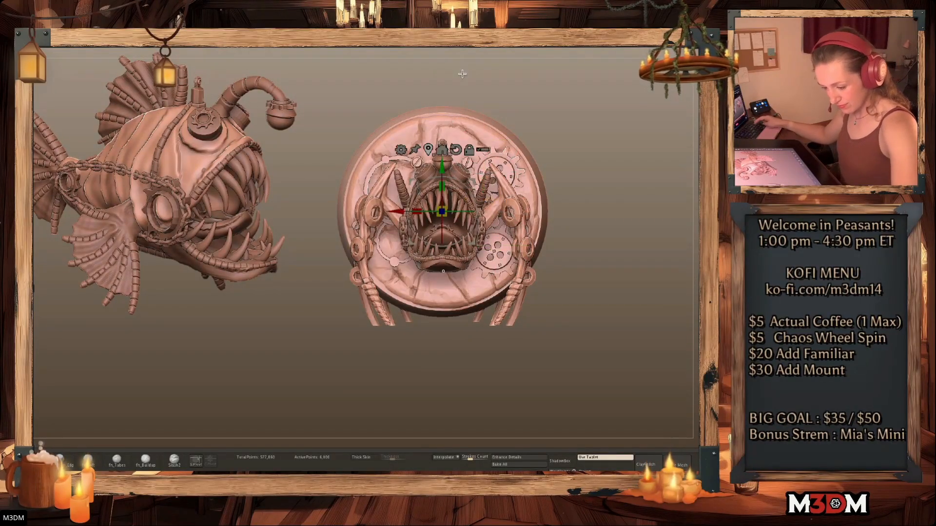
{"action": "left_click_drag", "start_coordinate": [442, 237], "coordinate": [440, 286]}
{"action": "key", "text": "q"}
{"action": "left_click_drag", "start_coordinate": [665, 273], "coordinate": [632, 285]}
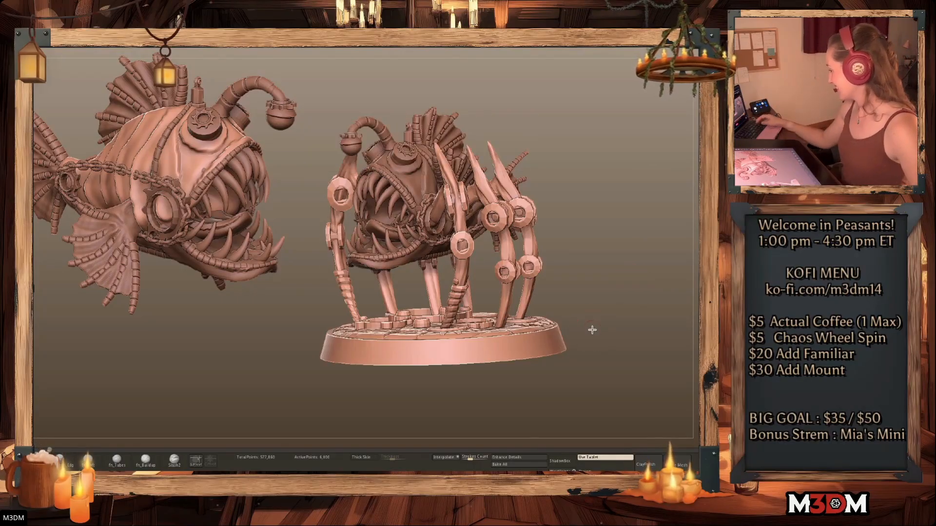
{"action": "key", "text": "shift+f"}
{"action": "key", "text": "shift+f"}
{"action": "left_click_drag", "start_coordinate": [608, 333], "coordinate": [608, 337]}
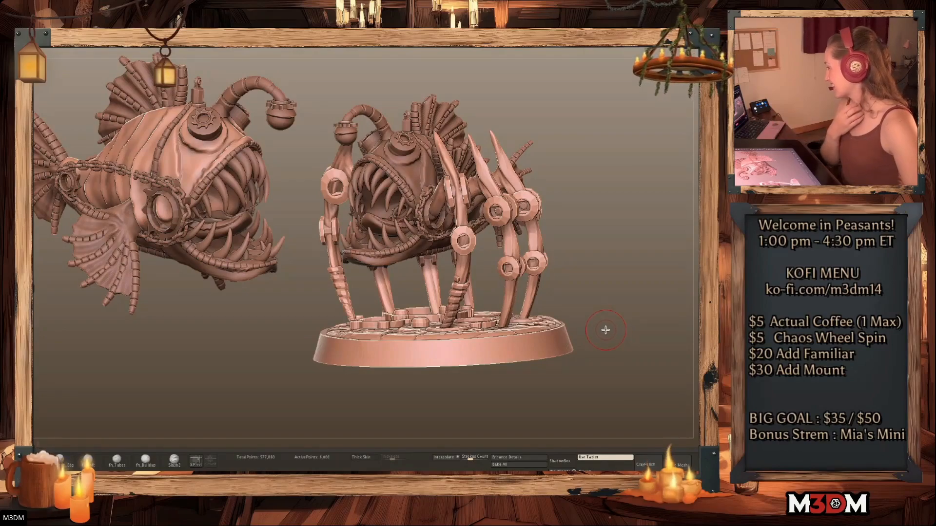
{"action": "left_click_drag", "start_coordinate": [604, 326], "coordinate": [624, 318]}
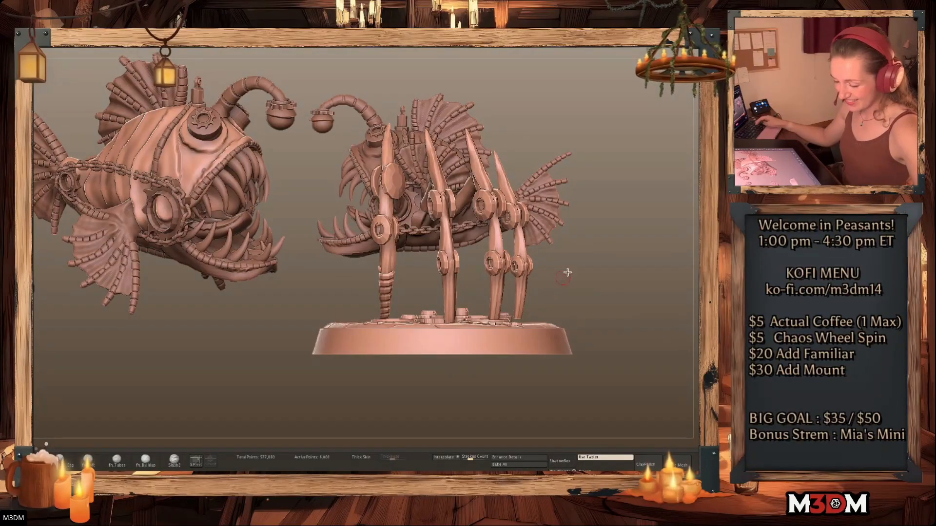
{"action": "mouse_move", "coordinate": [560, 250]}
{"action": "left_mouse_down"}
{"action": "mouse_move", "coordinate": [614, 330]}
{"action": "mouse_move", "coordinate": [624, 321]}
{"action": "left_mouse_up"}
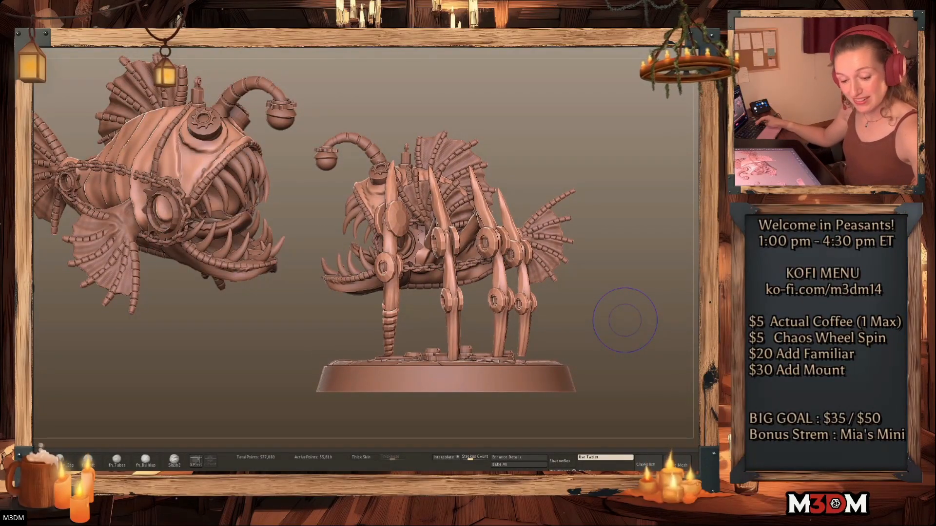
Hide the spider legs and the base so that only the anglerfish parts stay visible
{"action": "left_click", "coordinate": [546, 372], "text": "alt"}
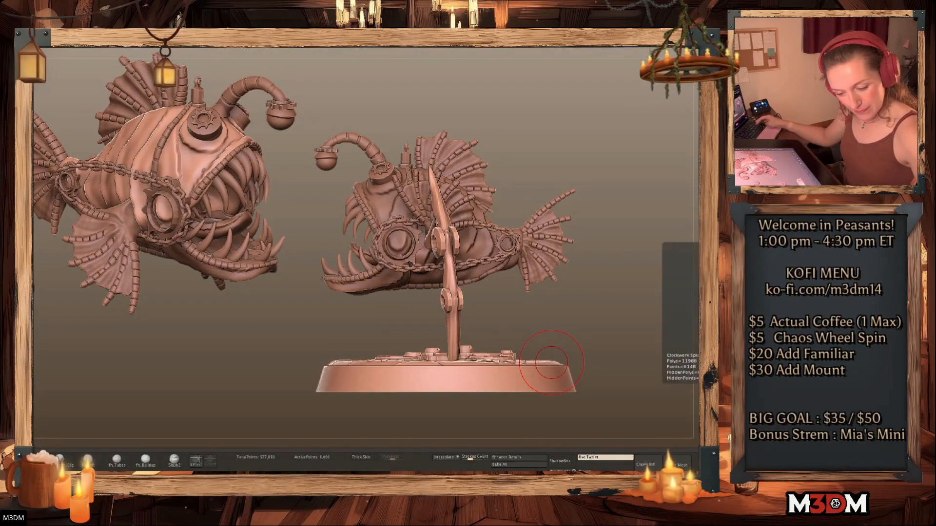
{"action": "left_click", "coordinate": [475, 253], "text": "alt"}
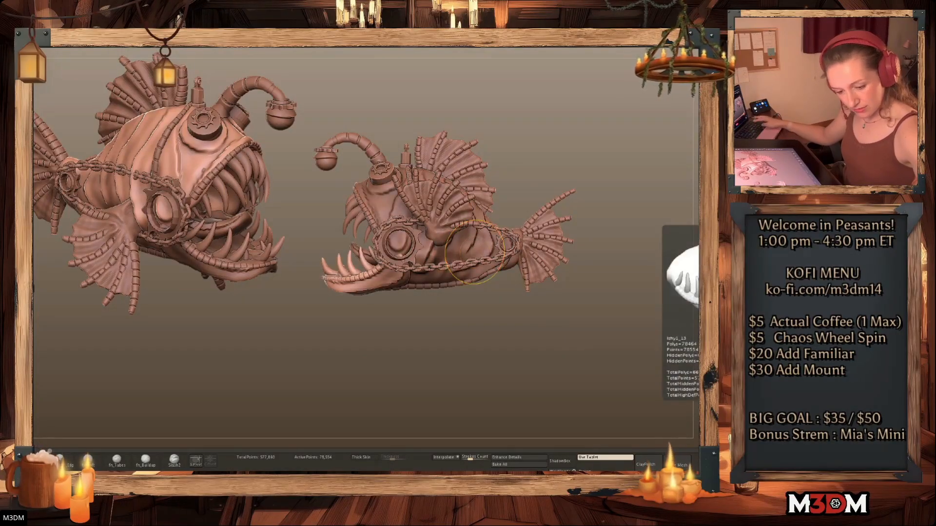
{"action": "key", "text": "Down"}
{"action": "key", "text": "Down"}
{"action": "key", "text": "Down"}
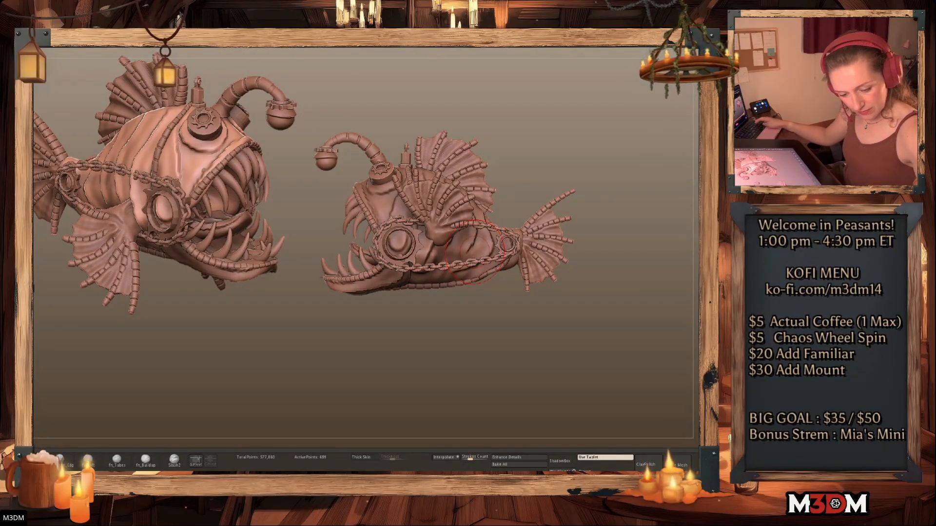
{"action": "left_click", "coordinate": [699, 253]}
Show the polygroups and assign one polygroup each to the eye discs and the segmented strip behind them
{"action": "key", "text": "shift+f"}
{"action": "left_click_drag", "start_coordinate": [559, 361], "coordinate": [576, 440]}
{"action": "left_click_drag", "start_coordinate": [459, 313], "coordinate": [526, 446], "text": "alt"}
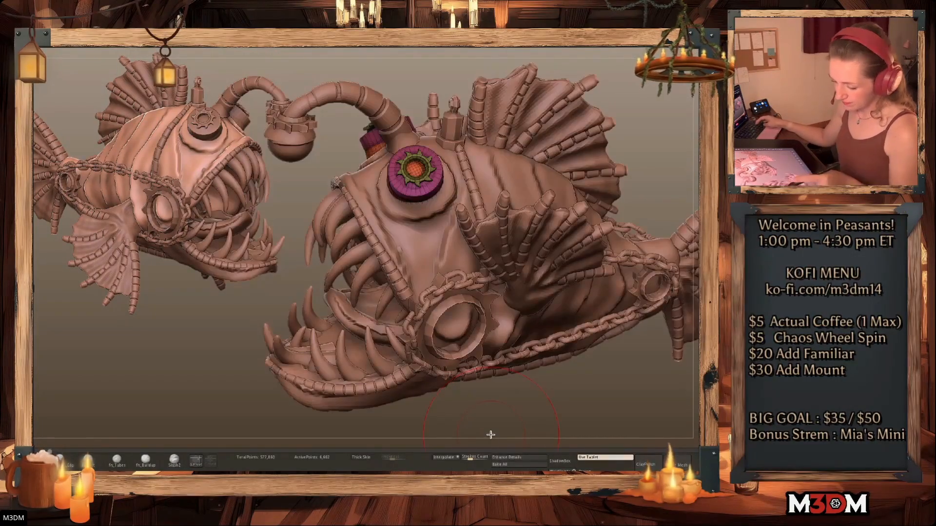
{"action": "key", "text": "ctrl+w"}
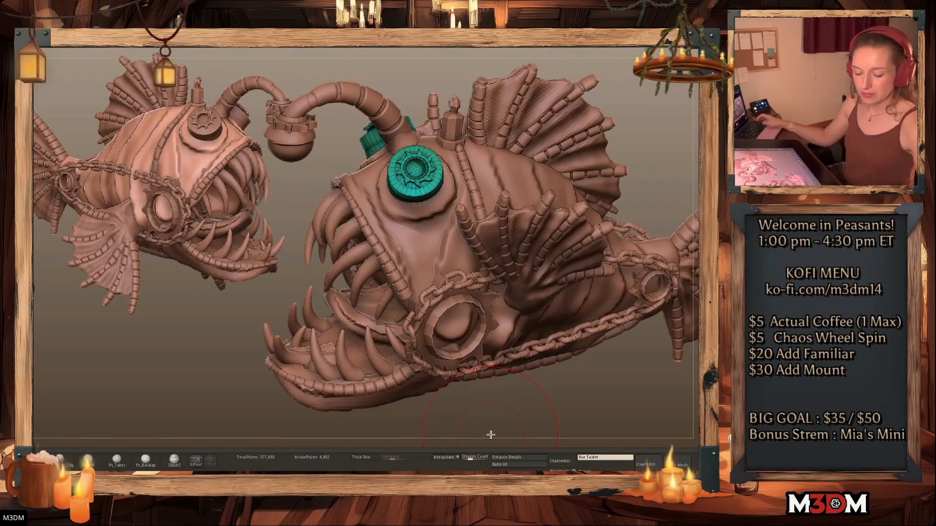
{"action": "left_click_drag", "start_coordinate": [600, 384], "coordinate": [600, 381]}
{"action": "key", "text": "shift+f"}
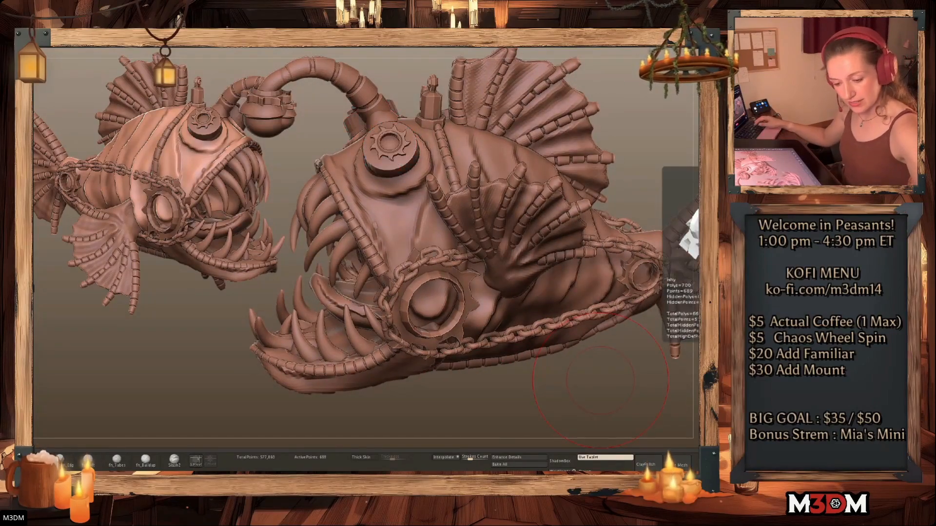
{"action": "key", "text": "Down"}
{"action": "key", "text": "ctrl+w"}
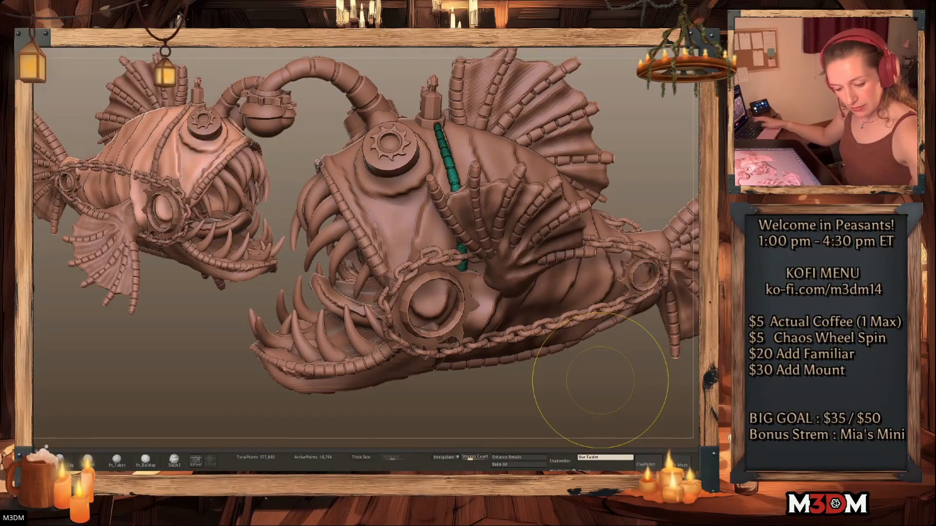
Go through the following anglerfish subtools, including the upper teeth and lure stalk, giving each a single polygroup
{"action": "key", "text": "Down"}
{"action": "key", "text": "ctrl+w"}
{"action": "key", "text": "Down"}
{"action": "key", "text": "ctrl+w"}
{"action": "key", "text": "Down"}
{"action": "key", "text": "ctrl+w"}
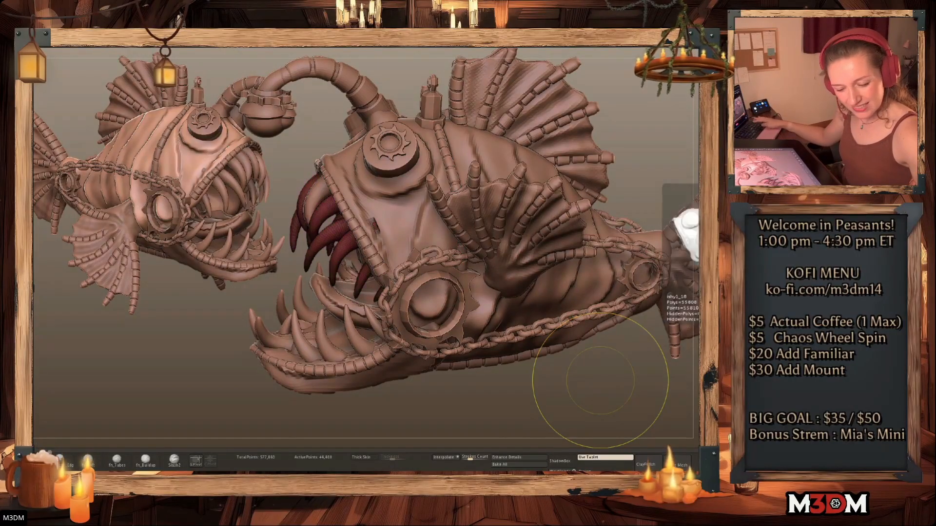
{"action": "key", "text": "Down"}
{"action": "key", "text": "ctrl+w"}
{"action": "key", "text": "Down"}
{"action": "key", "text": "ctrl+w"}
{"action": "key", "text": "Down"}
{"action": "key", "text": "ctrl+w"}
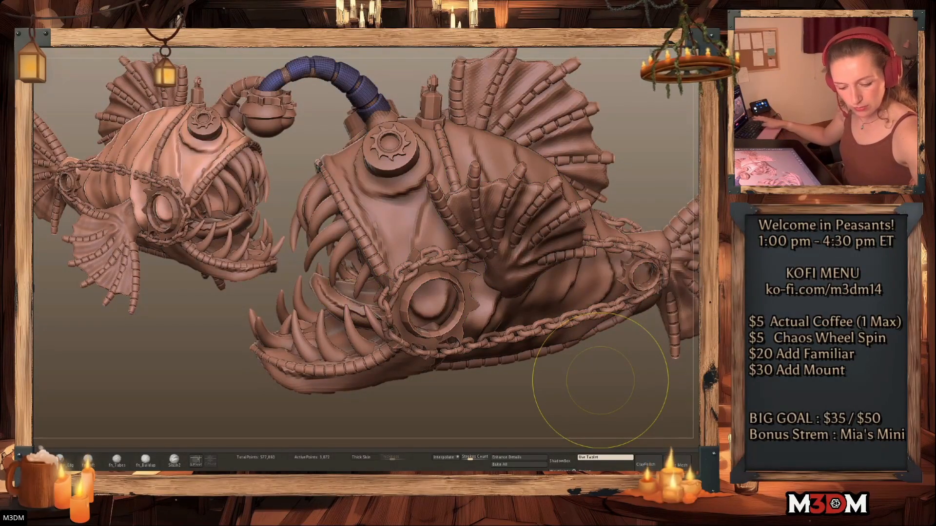
Give the remaining subtools, including the dorsal fin and the side fins, a single polygroup each
{"action": "key", "text": "Down"}
{"action": "key", "text": "ctrl+w"}
{"action": "key", "text": "Down"}
{"action": "key", "text": "ctrl+w"}
{"action": "key", "text": "Down"}
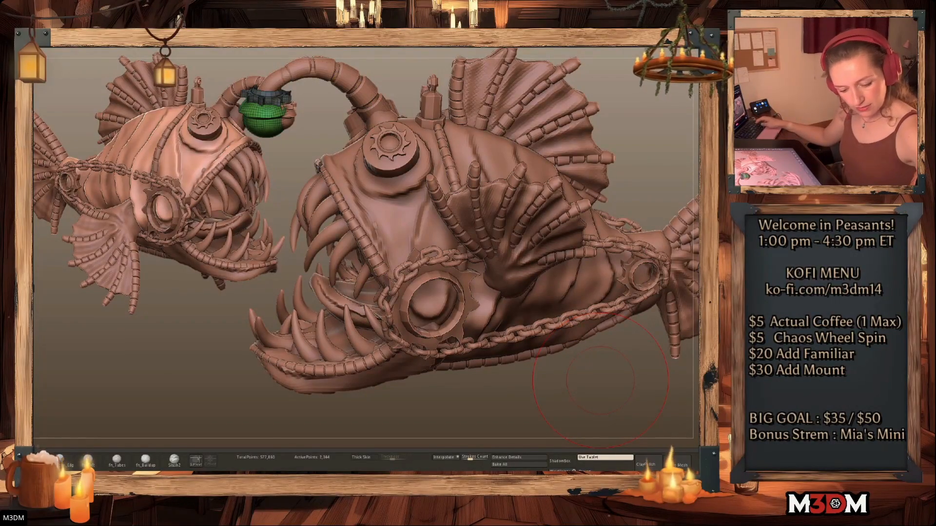
{"action": "key", "text": "Down"}
{"action": "key", "text": "ctrl+w"}
{"action": "key", "text": "Down"}
{"action": "key", "text": "Down"}
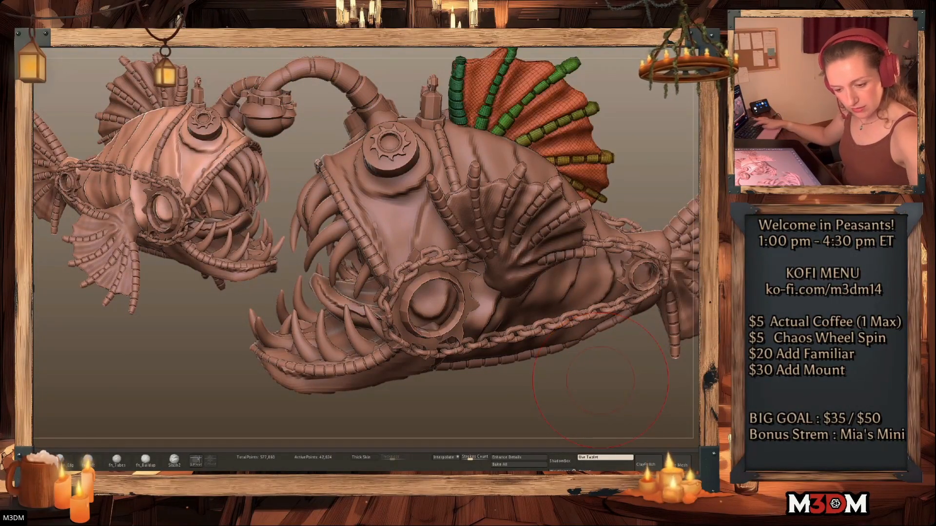
{"action": "key", "text": "ctrl+w"}
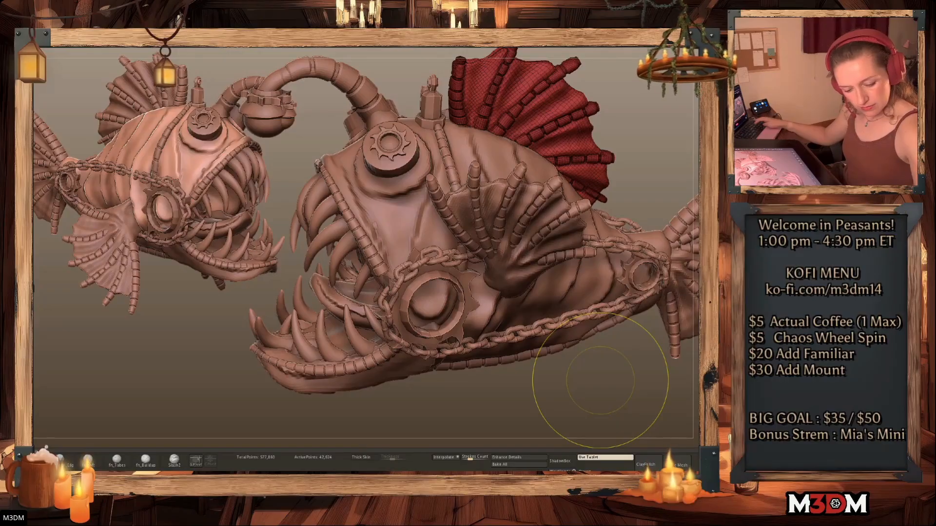
{"action": "key", "text": "Down"}
{"action": "key", "text": "ctrl+w"}
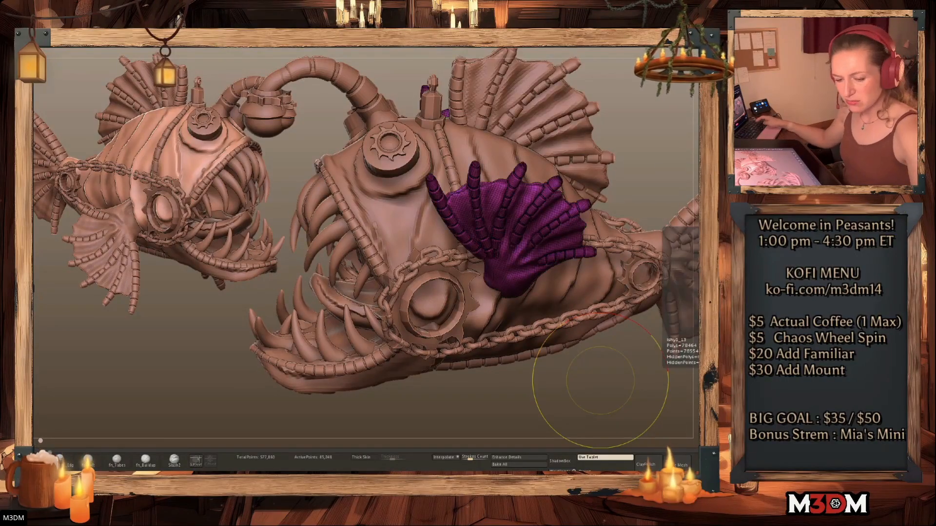
Merge the lower jaw, chain, gears, upper teeth, eyes and body of the anglerfish down into one subtool
{"action": "key", "text": "Down"}
{"action": "left_click", "coordinate": [700, 137]}
{"action": "left_click", "coordinate": [700, 136]}
{"action": "left_click", "coordinate": [700, 136]}
{"action": "left_click", "coordinate": [700, 136]}
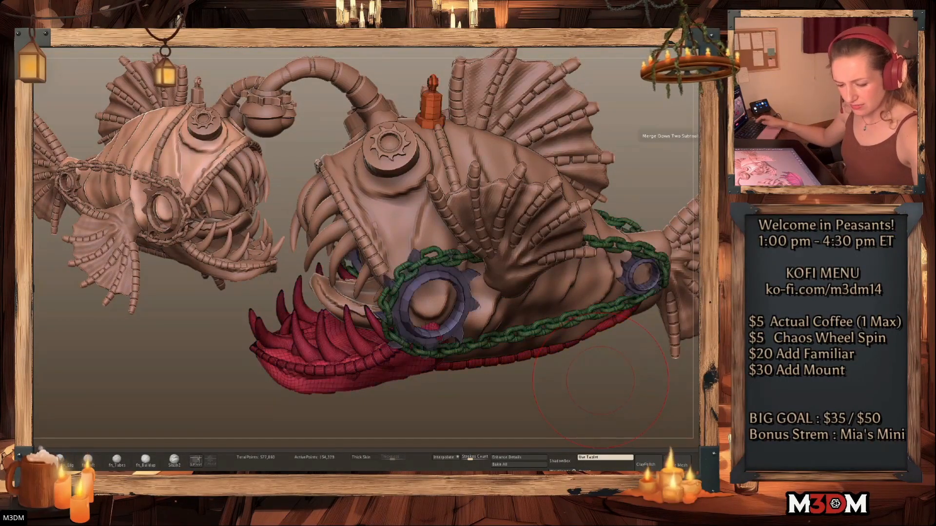
{"action": "left_click", "coordinate": [700, 136]}
{"action": "left_click", "coordinate": [700, 137]}
{"action": "left_click", "coordinate": [700, 137]}
{"action": "left_click", "coordinate": [700, 136]}
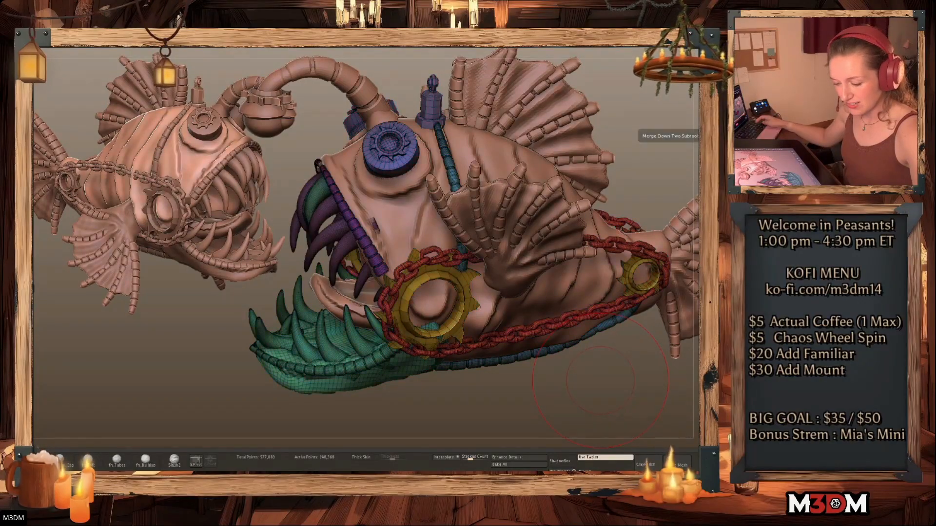
{"action": "left_click", "coordinate": [700, 137]}
{"action": "left_click", "coordinate": [700, 137]}
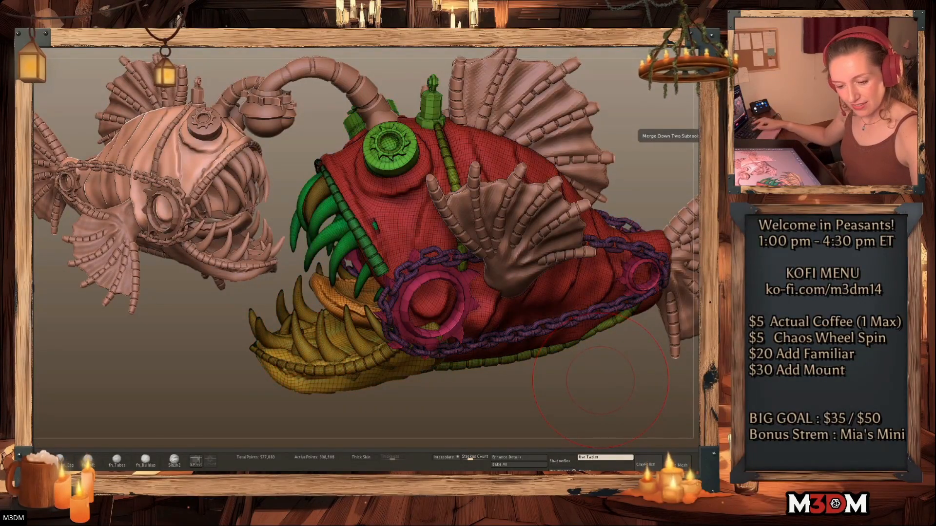
Merge the lure, tail and dorsal fin into the anglerfish body's subtool
{"action": "left_click", "coordinate": [700, 137]}
{"action": "left_click", "coordinate": [699, 136]}
{"action": "left_click", "coordinate": [700, 137]}
{"action": "left_click", "coordinate": [699, 137]}
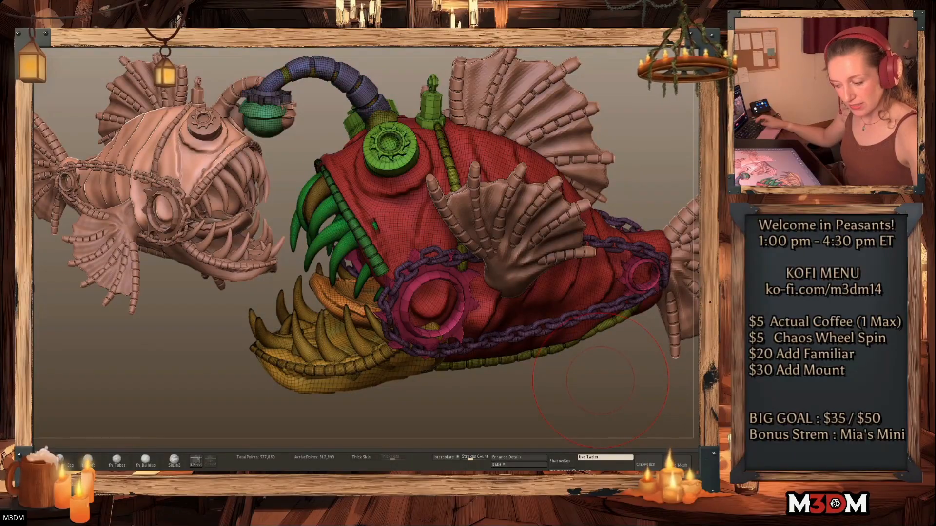
{"action": "left_click", "coordinate": [700, 136]}
{"action": "left_click", "coordinate": [700, 136]}
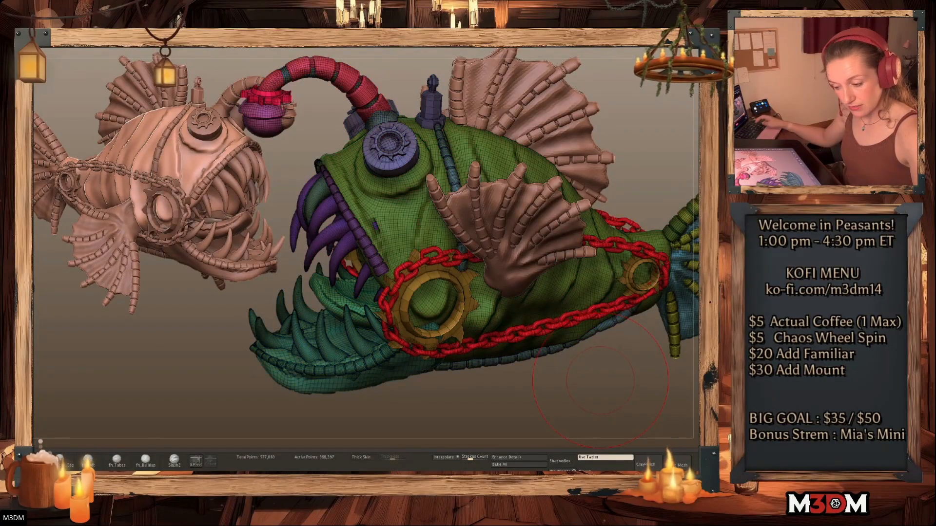
{"action": "left_click", "coordinate": [700, 136]}
Merge the side fins into the anglerfish subtool and bring the spider legs and base back into view
{"action": "key", "text": "shift+t"}
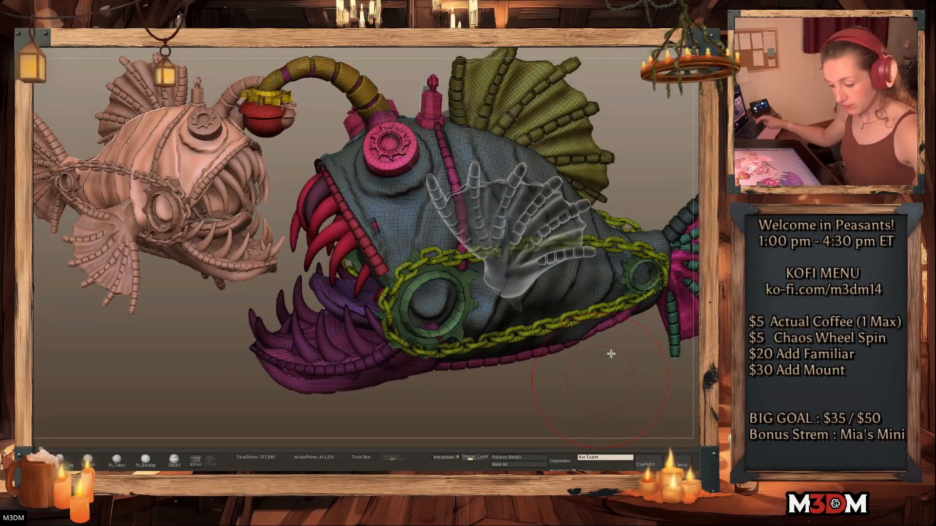
{"action": "left_click_drag", "start_coordinate": [600, 340], "coordinate": [569, 388], "text": "alt"}
{"action": "right_click", "coordinate": [569, 388]}
{"action": "key", "text": "shift+f"}
{"action": "left_click_drag", "start_coordinate": [617, 259], "coordinate": [622, 270]}
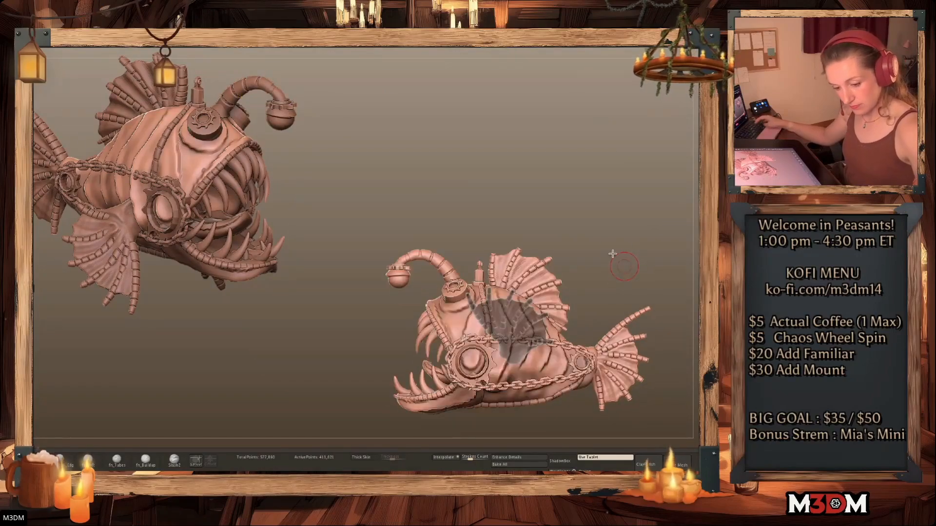
{"action": "left_click_drag", "start_coordinate": [673, 245], "coordinate": [617, 200], "text": "alt"}
{"action": "left_click", "coordinate": [702, 251]}
{"action": "left_click_drag", "start_coordinate": [623, 268], "coordinate": [601, 186]}
{"action": "left_click", "coordinate": [700, 138]}
{"action": "left_click", "coordinate": [705, 170]}
{"action": "key", "text": "shift+f"}
{"action": "key", "text": "shift+f"}
Try to reposition the merged anglerfish between the spider legs, and undo the change
{"action": "key", "text": "w"}
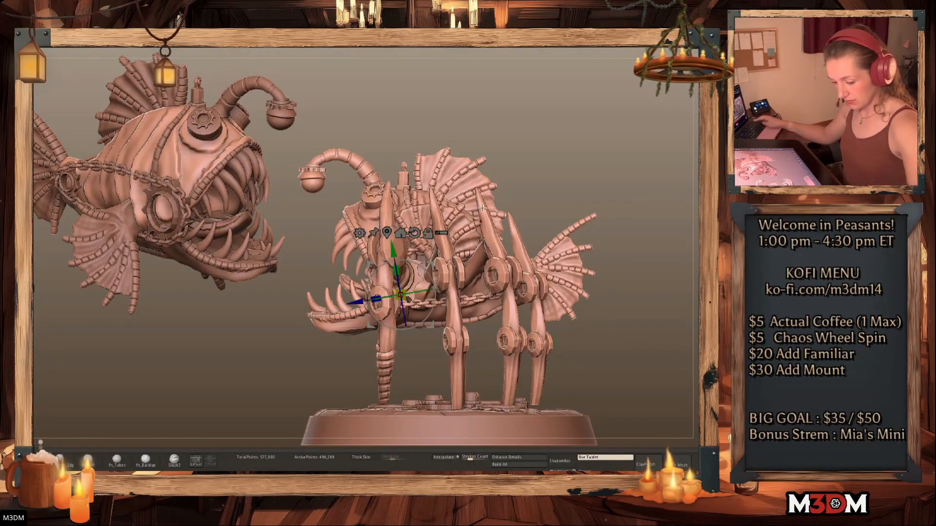
{"action": "left_click_drag", "start_coordinate": [453, 233], "coordinate": [463, 248]}
{"action": "key", "text": "q"}
{"action": "left_click_drag", "start_coordinate": [615, 337], "coordinate": [610, 268], "text": "alt"}
{"action": "left_click_drag", "start_coordinate": [609, 315], "coordinate": [604, 315], "text": "alt"}
{"action": "key", "text": "ctrl+z"}
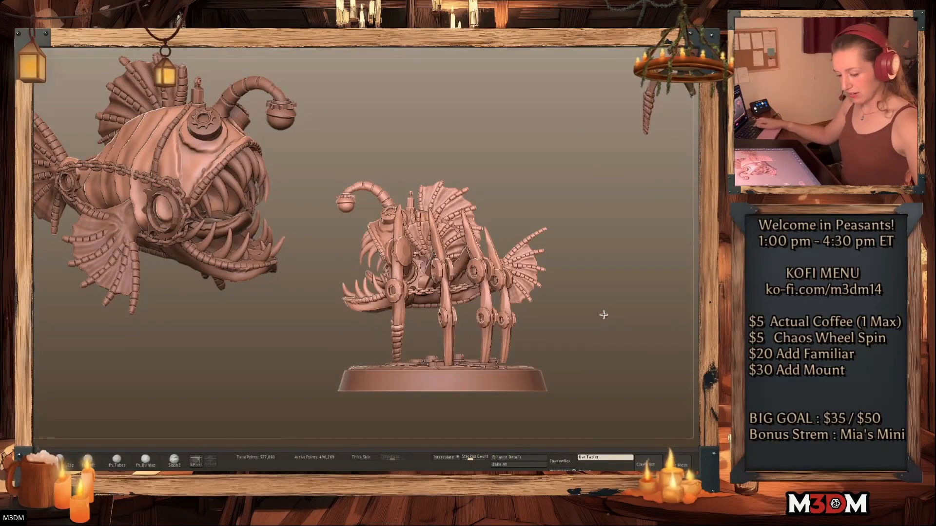
Rotate the merged anglerfish so its head dips and its tail rises between the spider legs
{"action": "key", "text": "w"}
{"action": "left_click_drag", "start_coordinate": [460, 255], "coordinate": [454, 234]}
{"action": "key", "text": "q"}
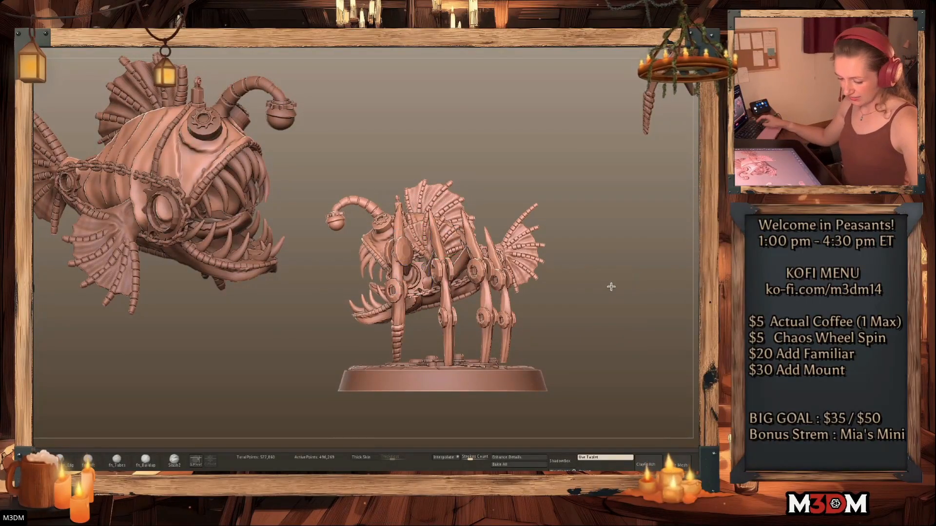
{"action": "mouse_move", "coordinate": [610, 284]}
{"action": "left_mouse_down"}
{"action": "mouse_move", "coordinate": [619, 286]}
{"action": "mouse_move", "coordinate": [607, 300]}
{"action": "left_mouse_up"}
{"action": "key", "text": "w"}
{"action": "key", "text": "q"}
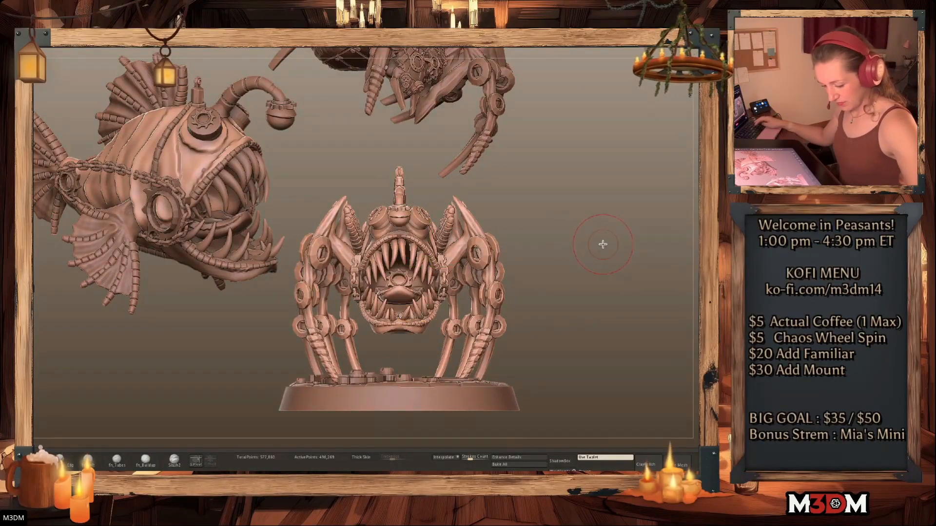
Mask everything on the anglerfish except the lower jaw, rotate the jaw wider open, and clear the mask
{"action": "left_click_drag", "start_coordinate": [603, 244], "coordinate": [601, 274]}
{"action": "left_click", "coordinate": [621, 274], "text": "ctrl"}
{"action": "key", "text": "w"}
{"action": "left_click", "coordinate": [381, 203]}
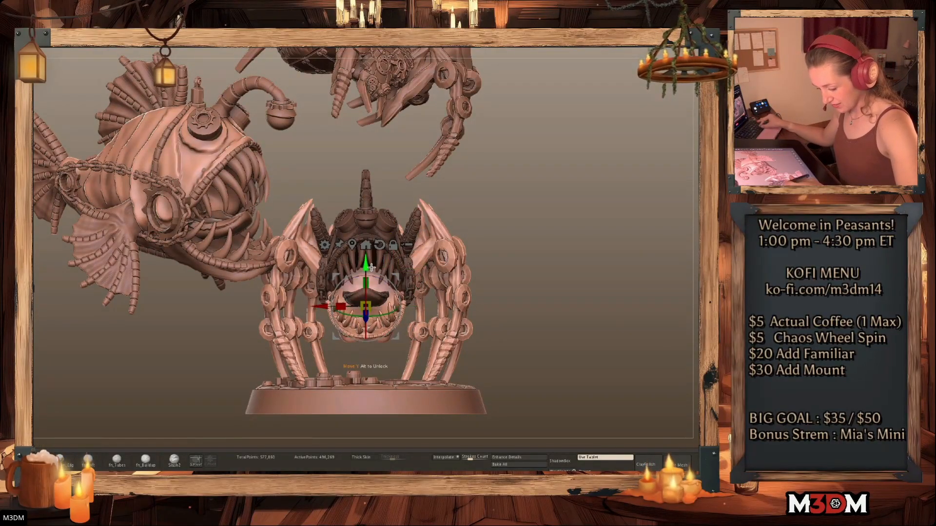
{"action": "key", "text": "ctrl+z"}
{"action": "key", "text": "ctrl+z"}
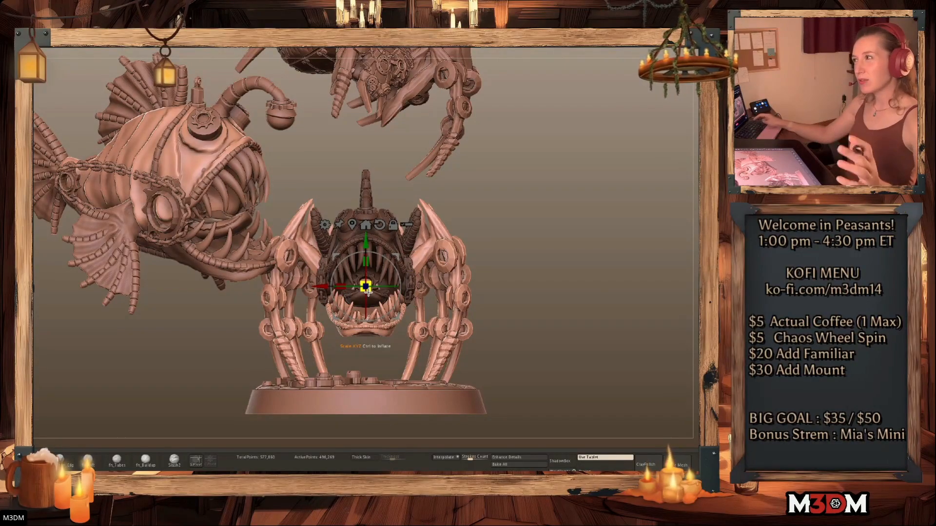
{"action": "left_click_drag", "start_coordinate": [595, 288], "coordinate": [618, 293]}
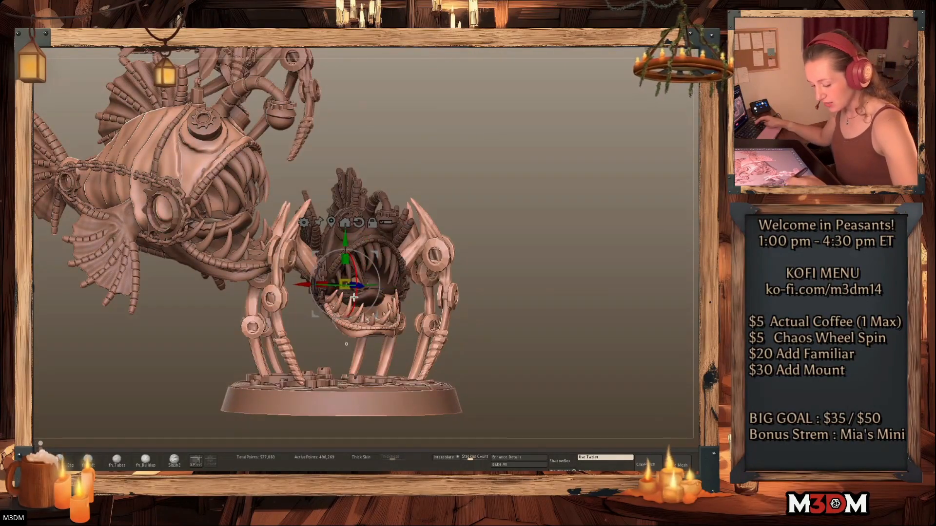
{"action": "mouse_move", "coordinate": [357, 294]}
{"action": "left_mouse_down"}
{"action": "mouse_move", "coordinate": [350, 310]}
{"action": "mouse_move", "coordinate": [355, 303]}
{"action": "left_mouse_up"}
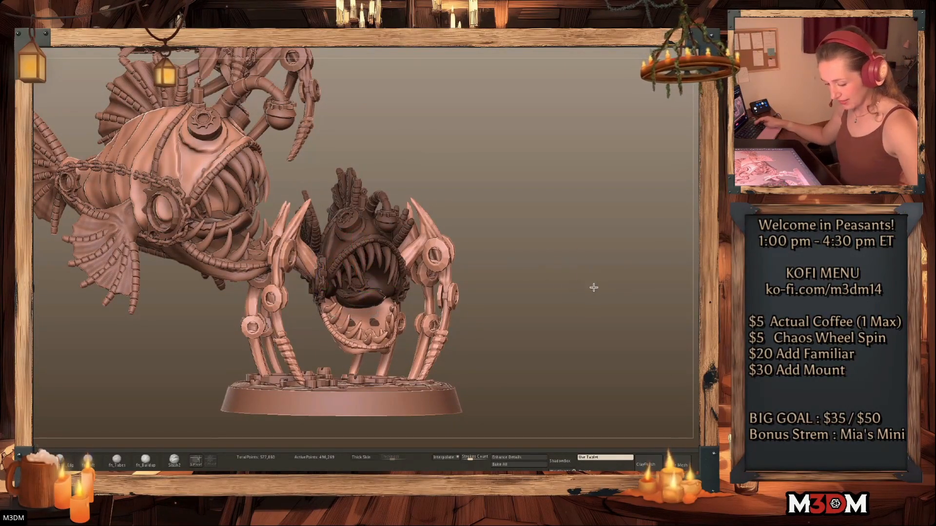
{"action": "left_click_drag", "start_coordinate": [594, 288], "coordinate": [679, 274]}
{"action": "left_click_drag", "start_coordinate": [625, 281], "coordinate": [616, 279], "text": "ctrl"}
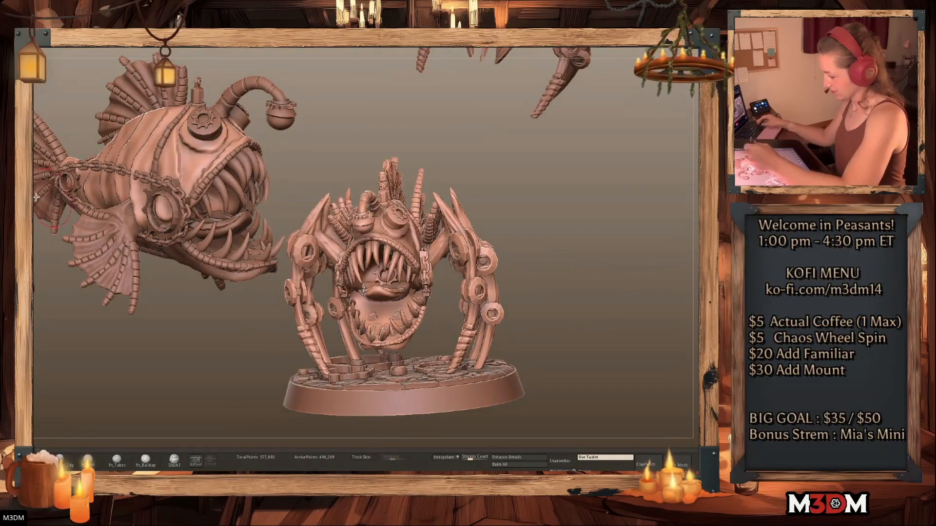
Pull the tongue down toward the opened lower jaw with the Move Topological brush
{"action": "key", "text": "b"}
{"action": "key", "text": "m"}
{"action": "key", "text": "t"}
{"action": "left_click", "coordinate": [359, 232]}
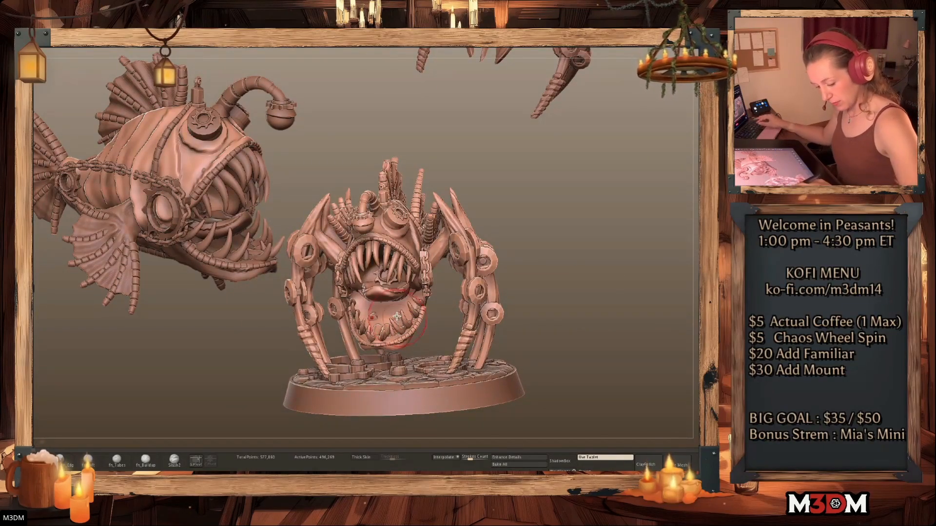
{"action": "left_click", "coordinate": [383, 292], "text": "alt"}
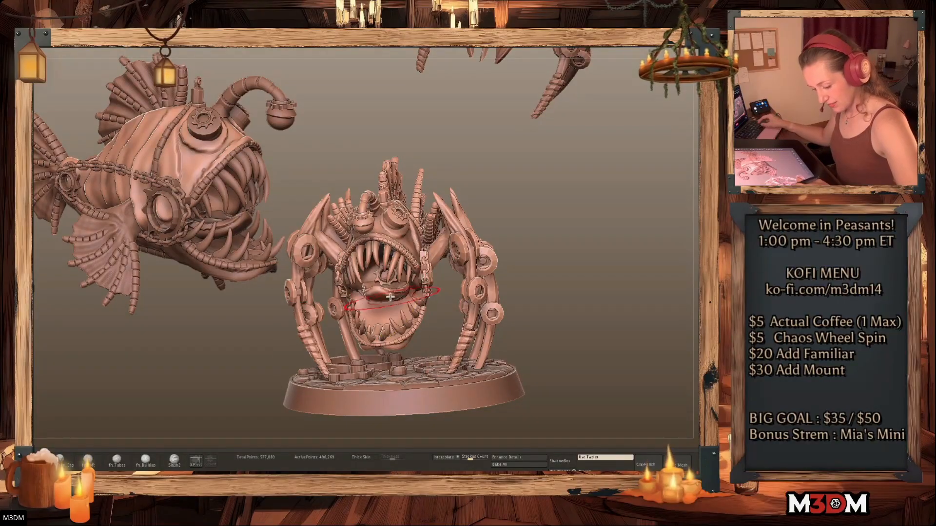
{"action": "key", "text": "space"}
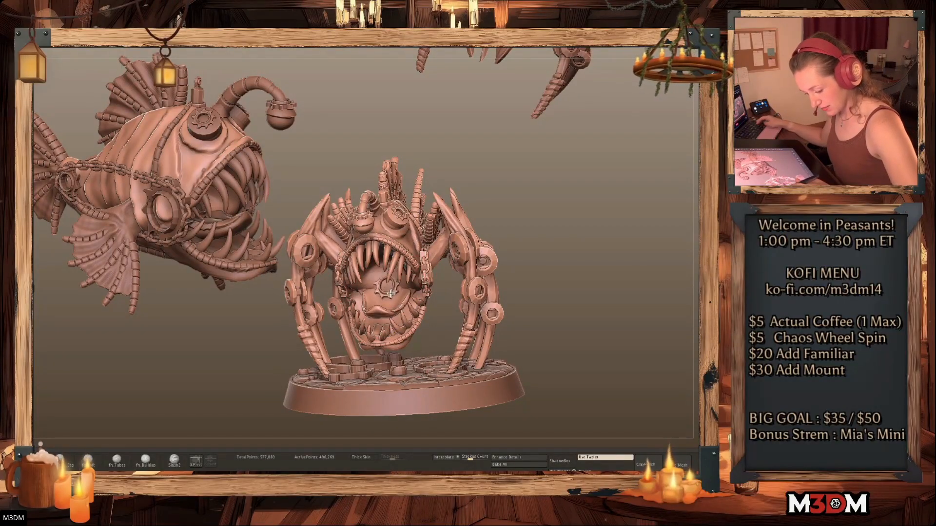
{"action": "mouse_move", "coordinate": [613, 269]}
{"action": "left_mouse_down", "text": "shift"}
{"action": "mouse_move", "coordinate": [587, 278]}
{"action": "mouse_move", "coordinate": [595, 312]}
{"action": "mouse_move", "coordinate": [597, 298]}
{"action": "left_mouse_up", "text": "shift"}
{"action": "key", "text": "space"}
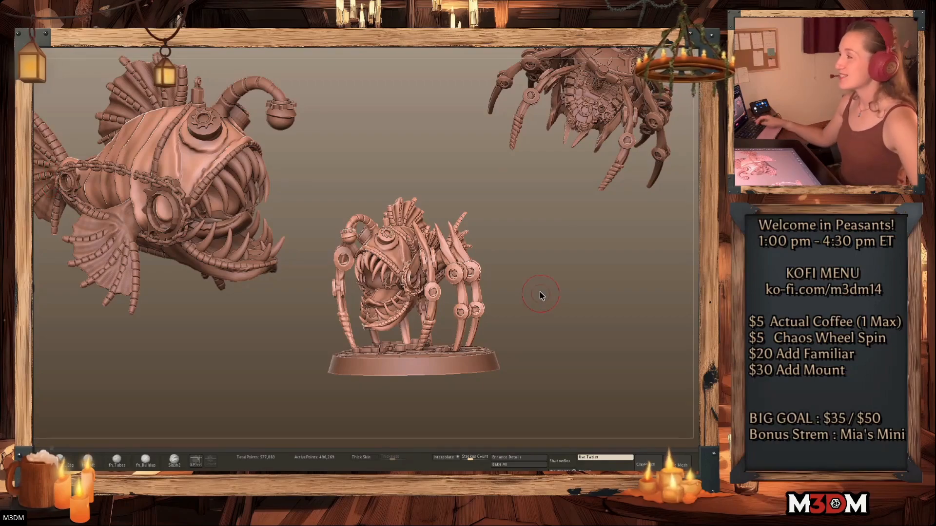
Check the anglerfish's polygroups, and shift its body slightly upward between the spider legs in side view
{"action": "key", "text": "shift+f"}
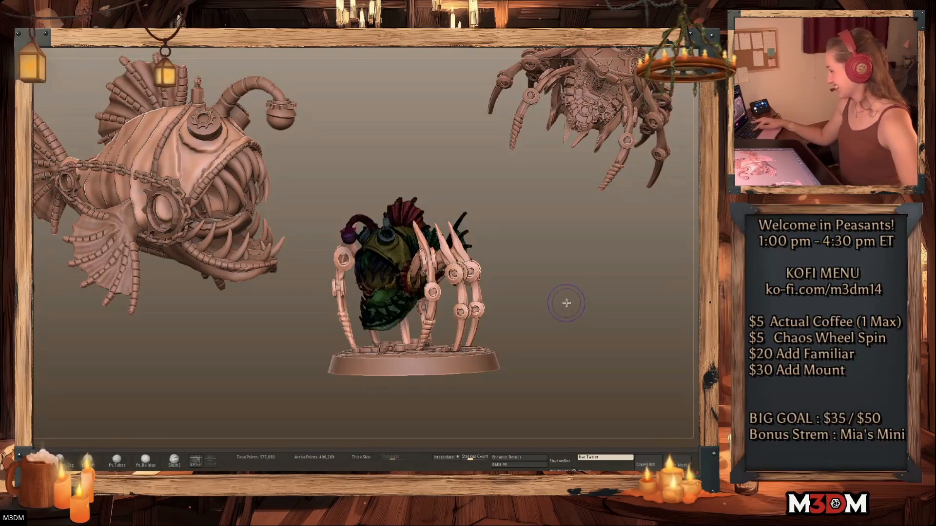
{"action": "key", "text": "shift+f"}
{"action": "left_click_drag", "start_coordinate": [569, 308], "coordinate": [560, 295], "text": "shift"}
{"action": "right_click", "coordinate": [559, 294]}
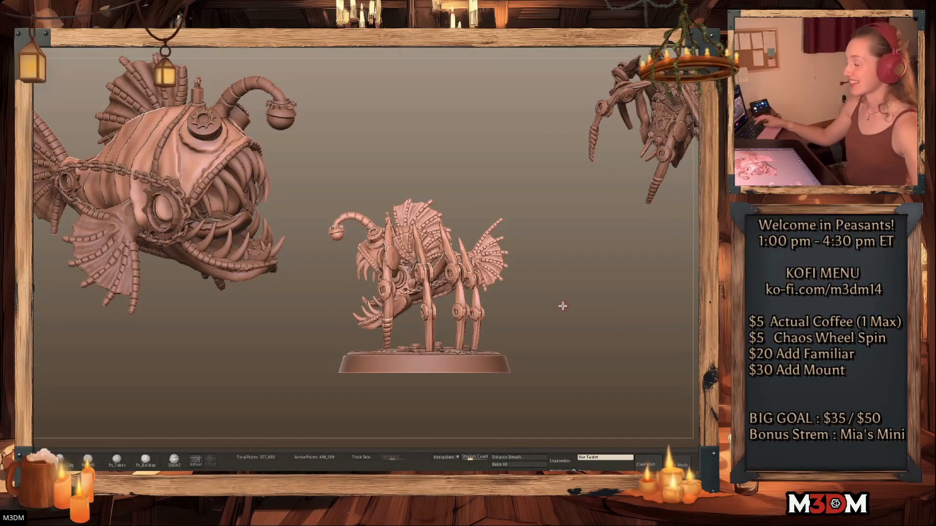
{"action": "left_click", "coordinate": [425, 308], "text": "alt"}
{"action": "key", "text": "w"}
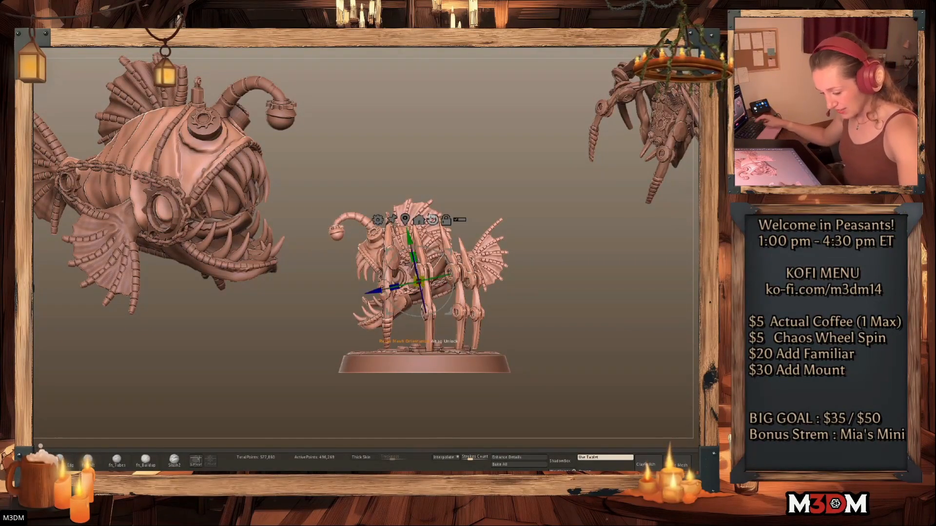
{"action": "left_click", "coordinate": [402, 212], "text": "alt"}
{"action": "left_click", "coordinate": [415, 151], "text": "alt"}
{"action": "left_click", "coordinate": [388, 152]}
{"action": "left_click_drag", "start_coordinate": [418, 264], "coordinate": [425, 257]}
{"action": "left_click_drag", "start_coordinate": [420, 220], "coordinate": [420, 216]}
{"action": "key", "text": "q"}
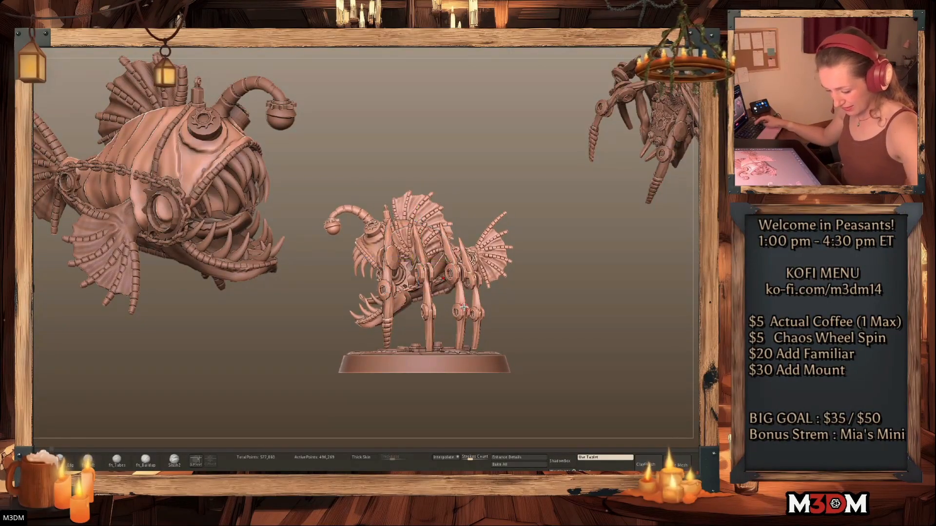
Try to swing the front spider leg forward beside the anglerfish's jaw, and undo the change
{"action": "left_click", "coordinate": [467, 305], "text": "alt"}
{"action": "left_click", "coordinate": [467, 304], "text": "ctrl"}
{"action": "left_click_drag", "start_coordinate": [576, 300], "coordinate": [580, 299], "text": "ctrl"}
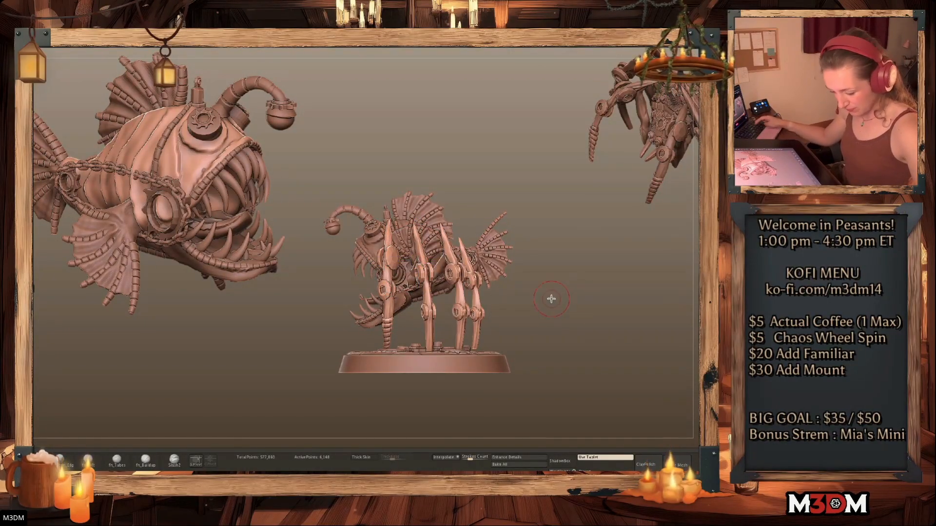
{"action": "left_click", "coordinate": [388, 317], "text": "alt"}
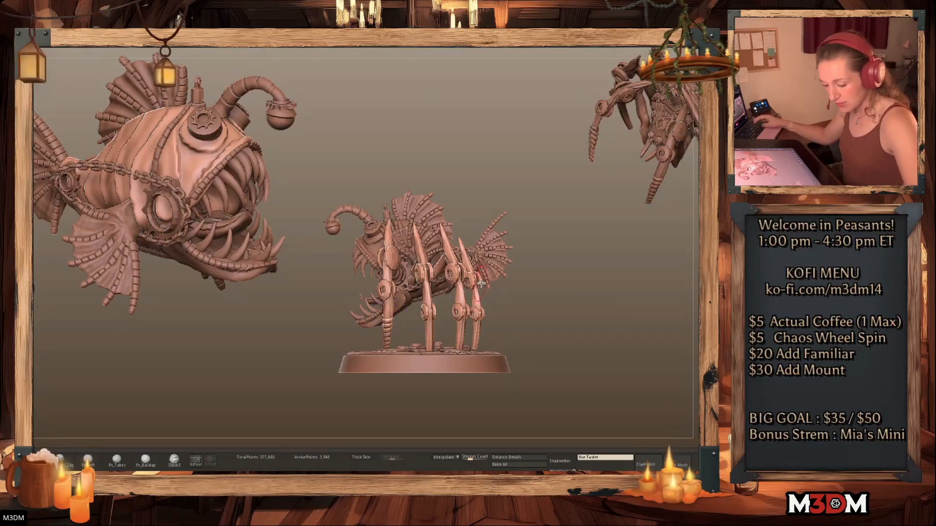
{"action": "left_click", "coordinate": [589, 268], "text": "ctrl"}
{"action": "left_click", "coordinate": [389, 310], "text": "alt"}
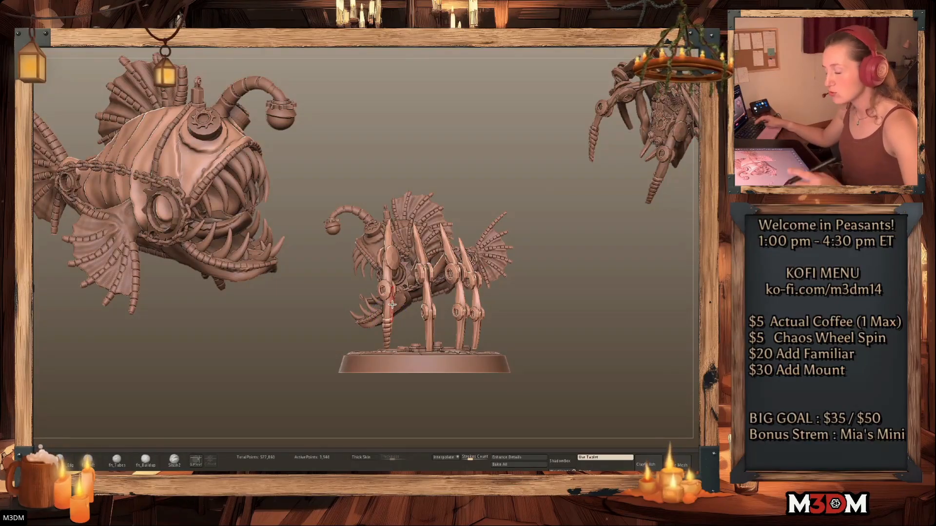
{"action": "key", "text": "w"}
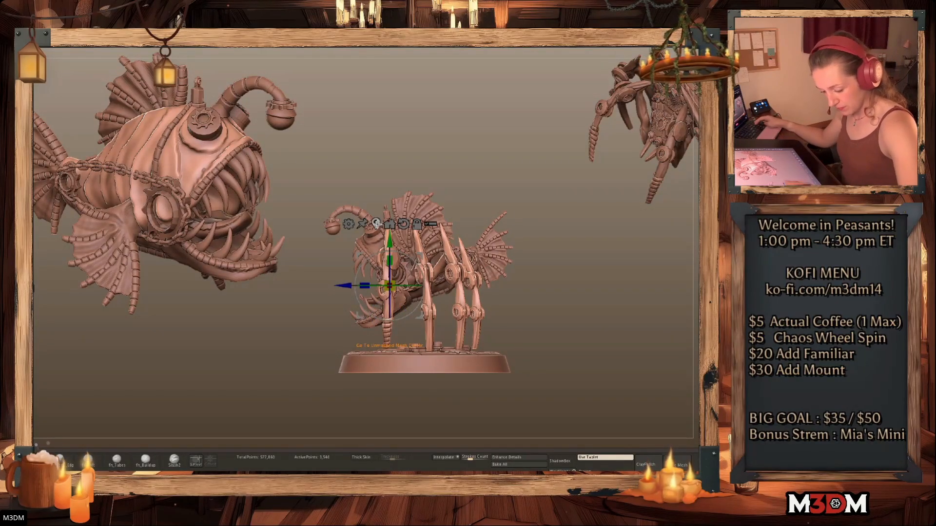
{"action": "left_click_drag", "start_coordinate": [570, 268], "coordinate": [566, 292]}
{"action": "mouse_move", "coordinate": [390, 299]}
{"action": "left_mouse_down"}
{"action": "mouse_move", "coordinate": [389, 285]}
{"action": "mouse_move", "coordinate": [404, 305]}
{"action": "left_mouse_up"}
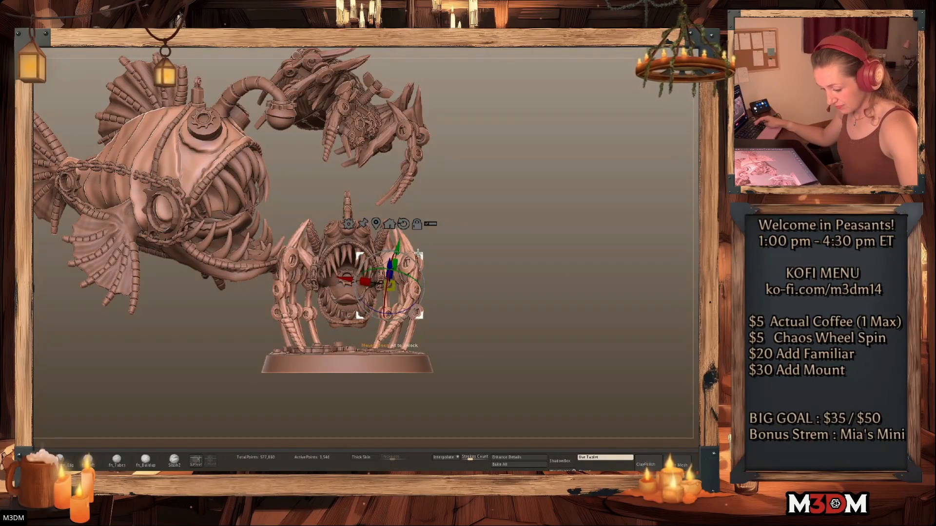
{"action": "left_click_drag", "start_coordinate": [390, 264], "coordinate": [390, 268]}
{"action": "key", "text": "q"}
{"action": "left_click_drag", "start_coordinate": [597, 284], "coordinate": [622, 299]}
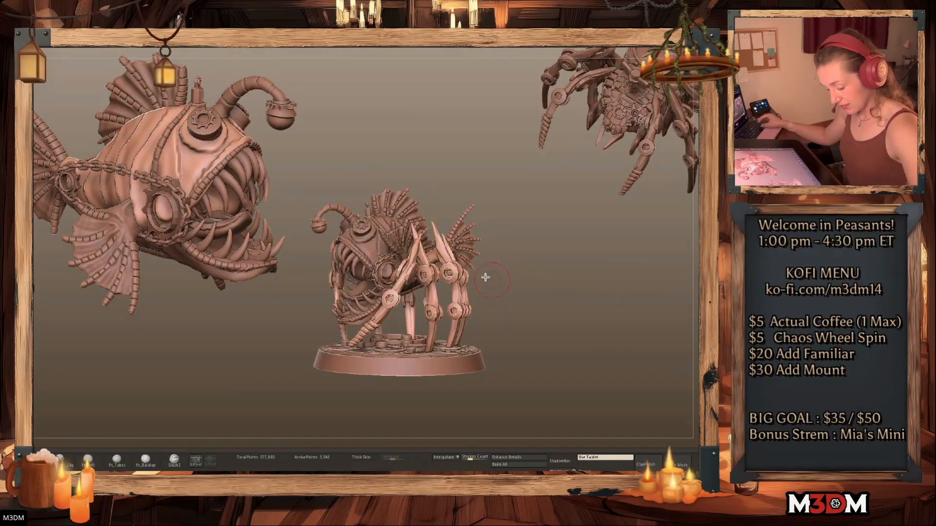
{"action": "key", "text": "ctrl+z"}
{"action": "key", "text": "ctrl+z"}
{"action": "left_click_drag", "start_coordinate": [565, 260], "coordinate": [588, 282]}
{"action": "key", "text": "ctrl+z"}
Rotate the front leg on one side outward around its body joint, working from the top view
{"action": "key", "text": "w"}
{"action": "left_click", "coordinate": [374, 222]}
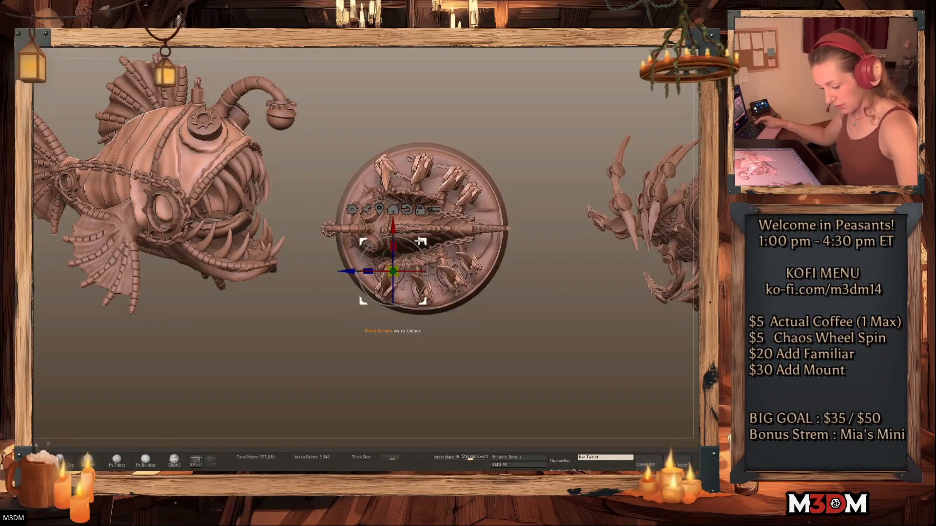
{"action": "mouse_move", "coordinate": [420, 240]}
{"action": "left_mouse_down"}
{"action": "mouse_move", "coordinate": [420, 227]}
{"action": "mouse_move", "coordinate": [424, 253]}
{"action": "left_mouse_up"}
{"action": "key", "text": "q"}
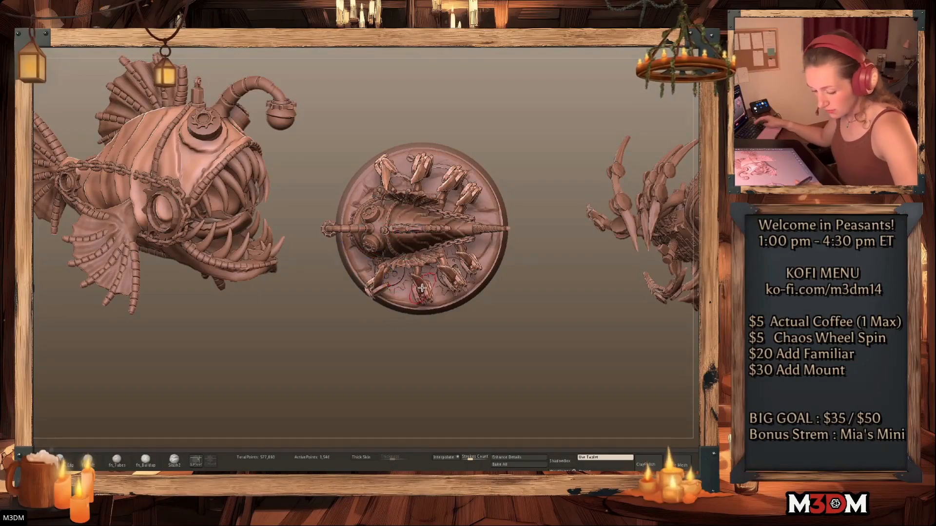
Rotate the second leg on the opposite side slightly backward in the top view
{"action": "left_click", "coordinate": [425, 288], "text": "alt"}
{"action": "left_click_drag", "start_coordinate": [571, 309], "coordinate": [584, 290]}
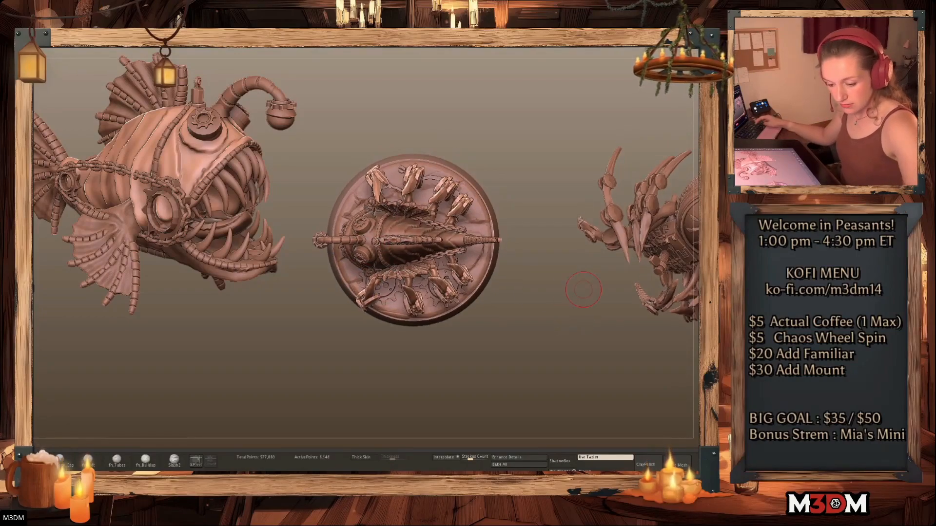
{"action": "left_click", "coordinate": [404, 189], "text": "alt"}
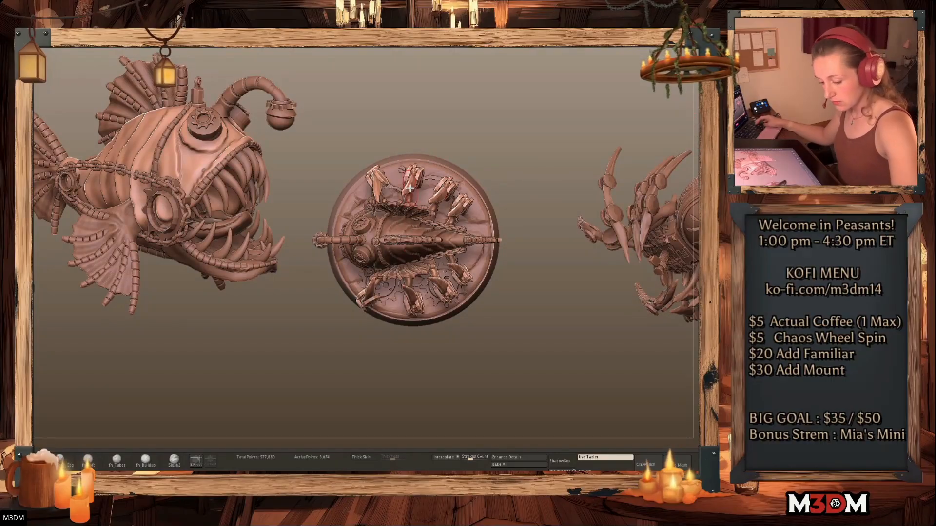
{"action": "key", "text": "w"}
{"action": "left_click", "coordinate": [395, 219]}
{"action": "left_click_drag", "start_coordinate": [441, 167], "coordinate": [434, 176], "text": "alt"}
{"action": "left_click_drag", "start_coordinate": [436, 197], "coordinate": [435, 210]}
{"action": "key", "text": "q"}
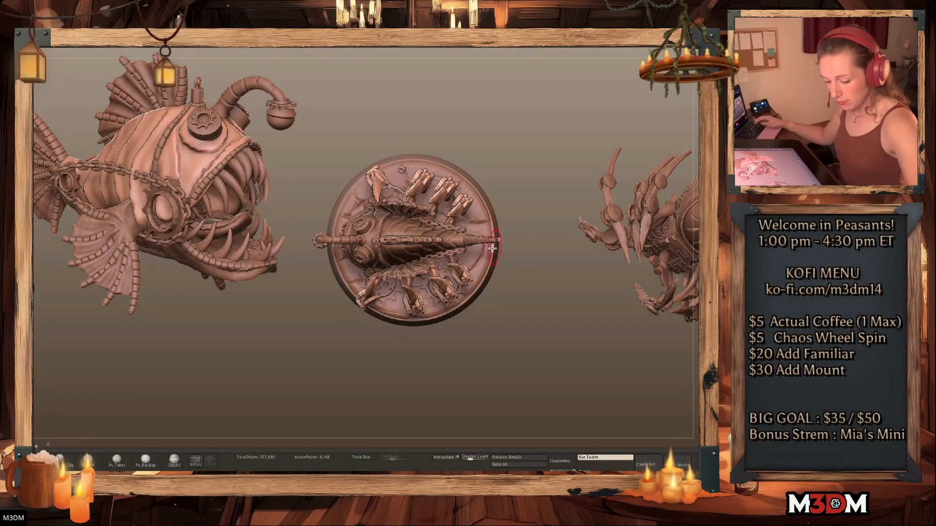
Adjust the spread of the rear legs on that same side around their body joints
{"action": "key", "text": "w"}
{"action": "left_click", "coordinate": [434, 210]}
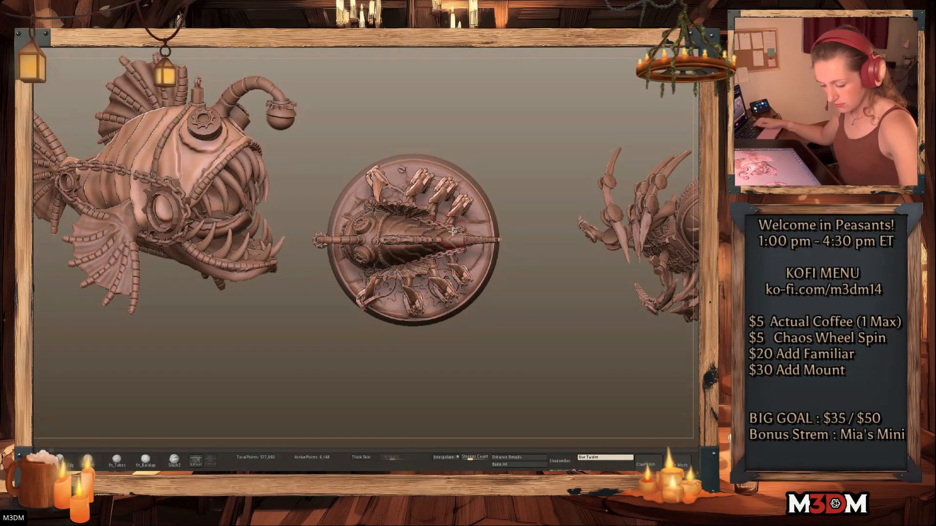
{"action": "key", "text": "q"}
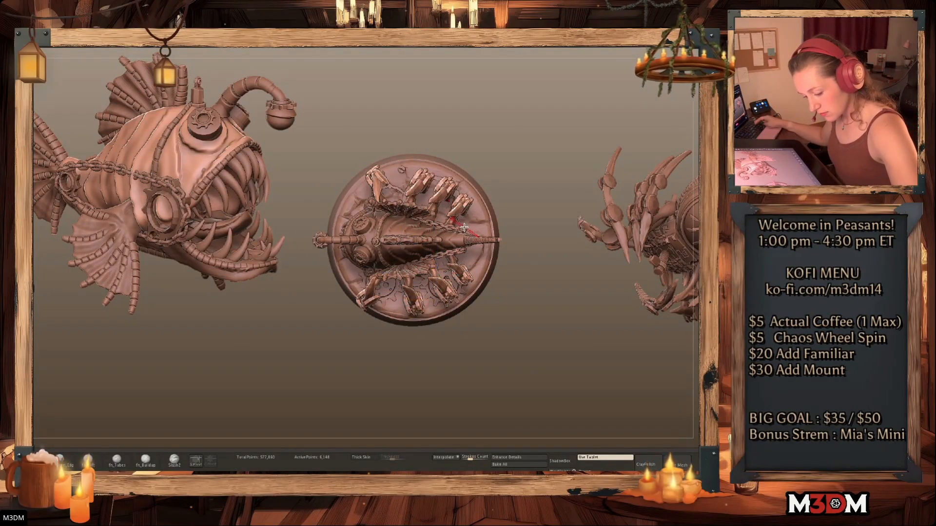
{"action": "key", "text": "w"}
{"action": "left_click_drag", "start_coordinate": [469, 232], "coordinate": [470, 223]}
{"action": "key", "text": "q"}
{"action": "key", "text": "w"}
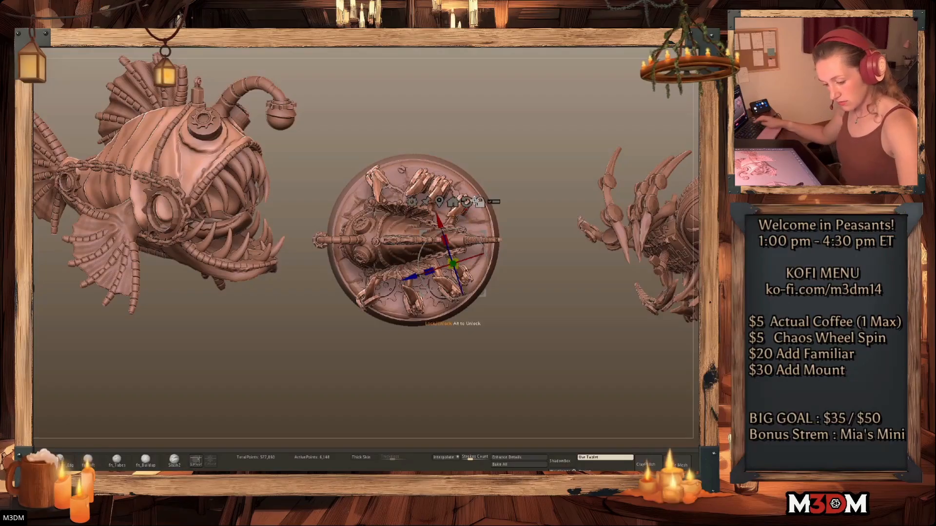
{"action": "key", "text": "q"}
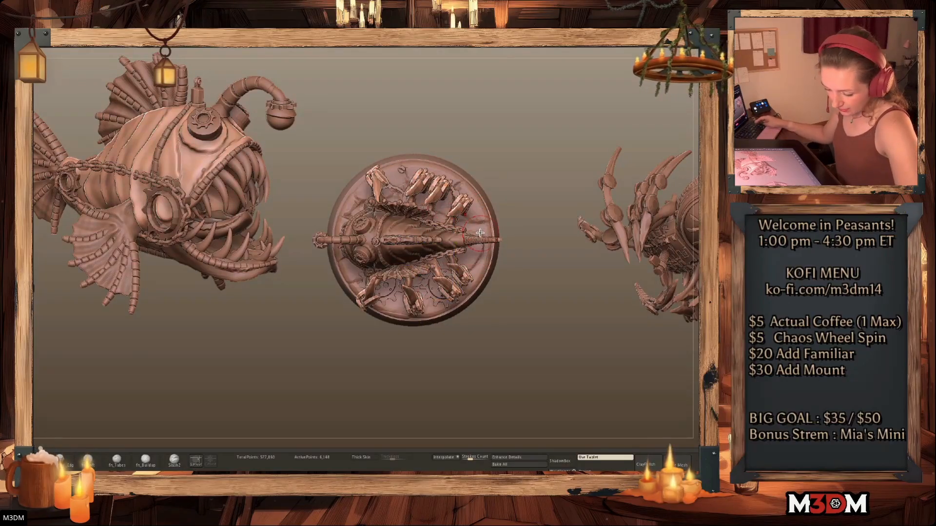
{"action": "key", "text": "w"}
{"action": "left_click_drag", "start_coordinate": [482, 226], "coordinate": [485, 236]}
{"action": "key", "text": "q"}
Swing that side's front leg outward and forward past the anglerfish's head, and reselect the anglerfish
{"action": "left_click", "coordinate": [383, 186], "text": "alt"}
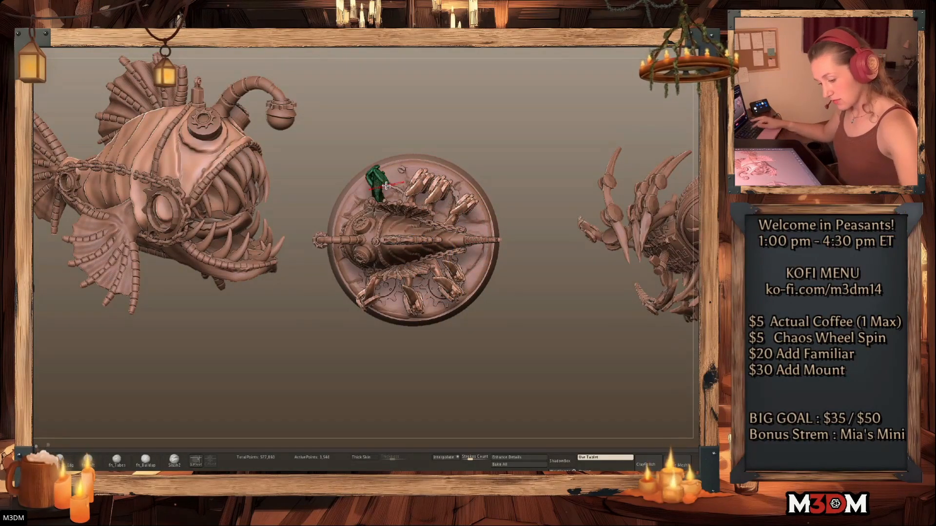
{"action": "key", "text": "w"}
{"action": "mouse_move", "coordinate": [409, 210]}
{"action": "left_mouse_down"}
{"action": "mouse_move", "coordinate": [413, 181]}
{"action": "mouse_move", "coordinate": [416, 210]}
{"action": "left_mouse_up"}
{"action": "key", "text": "q"}
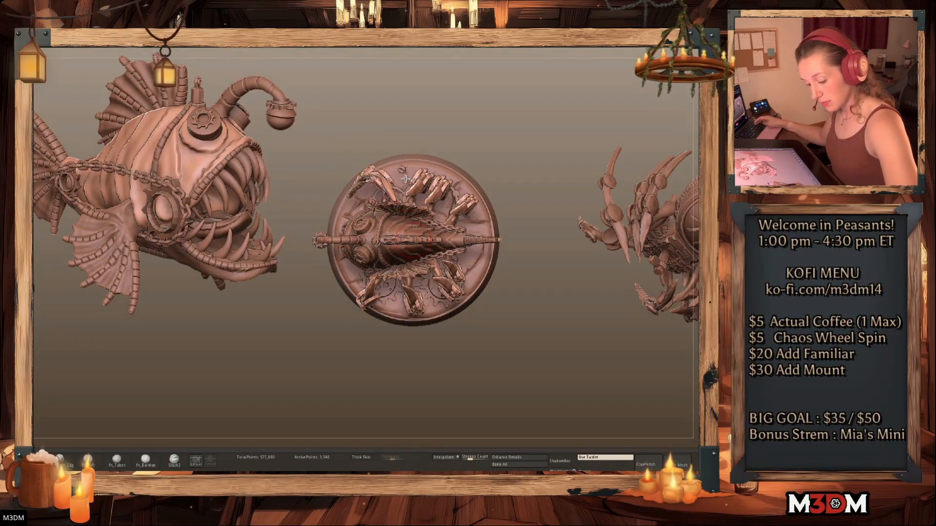
{"action": "key", "text": "w"}
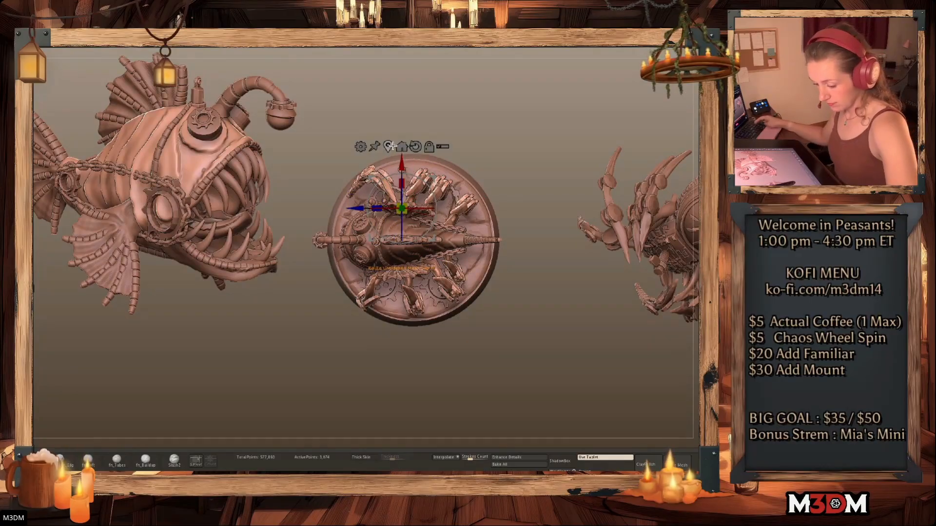
{"action": "key", "text": "q"}
{"action": "left_click_drag", "start_coordinate": [563, 200], "coordinate": [583, 304]}
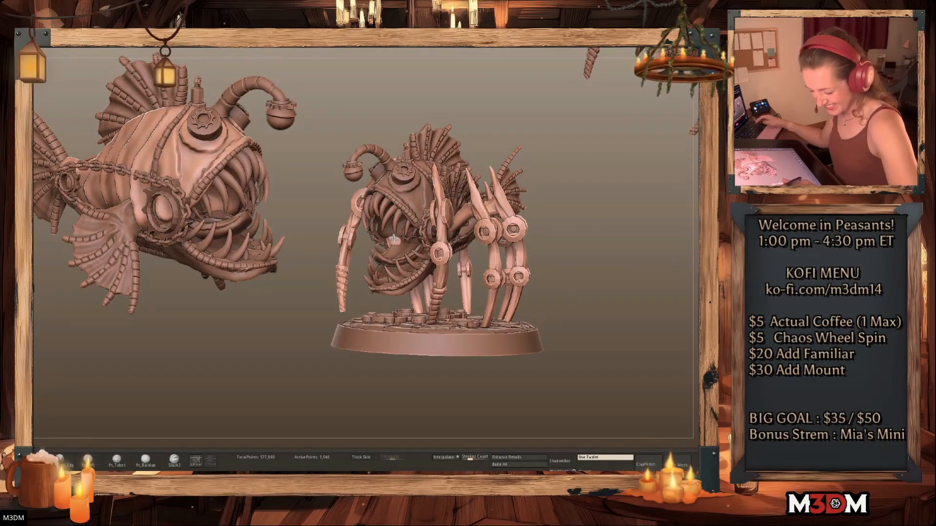
{"action": "left_click", "coordinate": [401, 242], "text": "alt"}
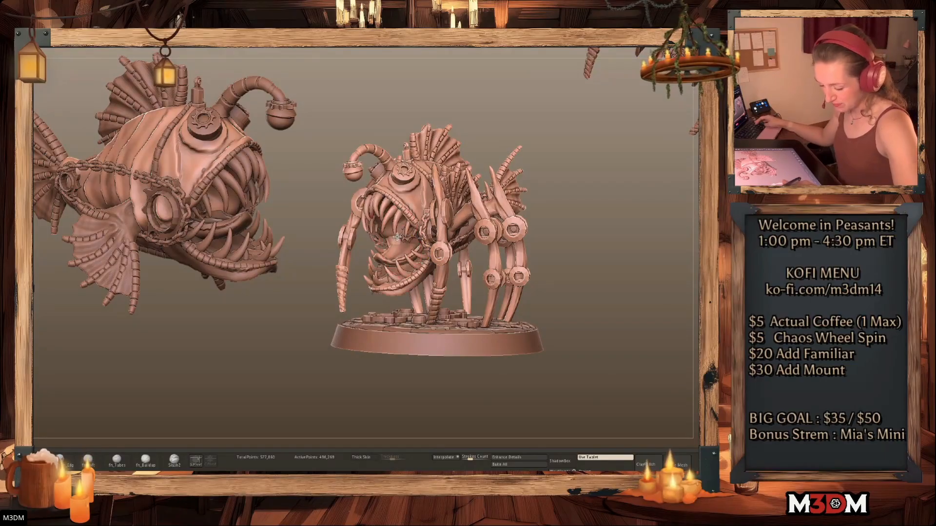
Swing the leg just behind the front leg slightly forward around its body joint in the side view
{"action": "key", "text": "space"}
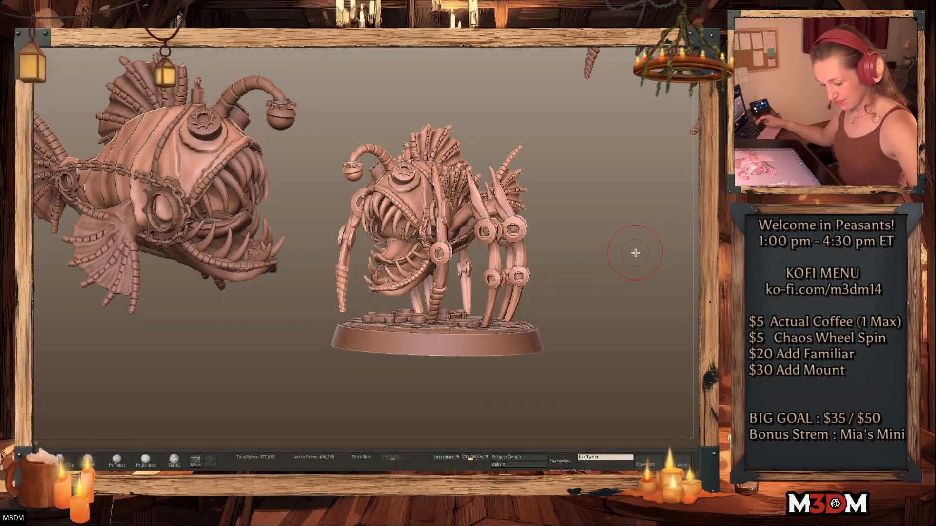
{"action": "left_click_drag", "start_coordinate": [636, 253], "coordinate": [618, 346]}
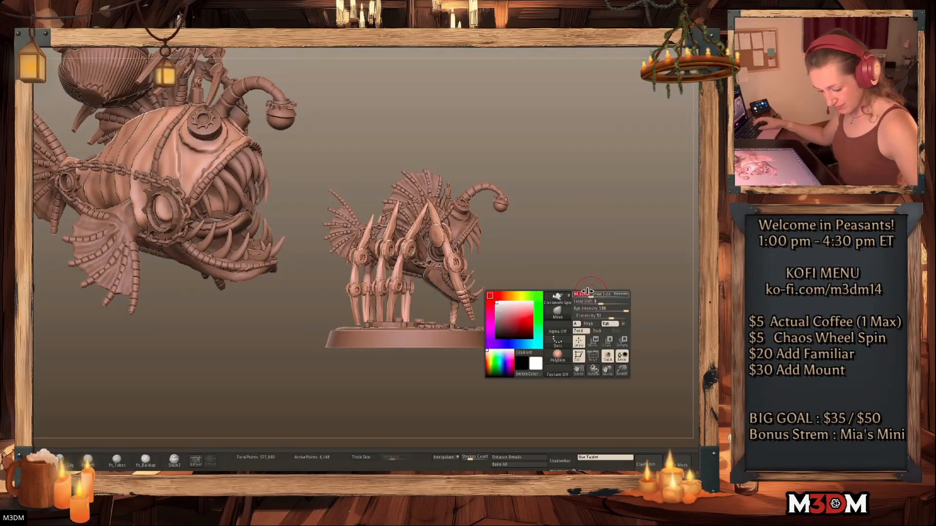
{"action": "left_click", "coordinate": [399, 305], "text": "alt"}
{"action": "key", "text": "w"}
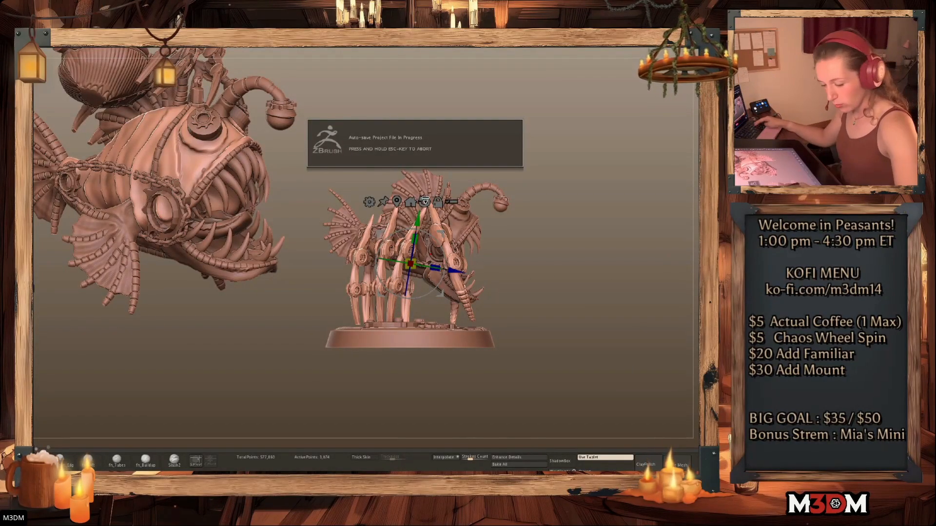
{"action": "left_click", "coordinate": [424, 203], "text": "alt"}
{"action": "left_click_drag", "start_coordinate": [440, 293], "coordinate": [451, 242], "text": "alt"}
{"action": "key", "text": "q"}
Select the rear pair of legs on that side and isolate the rearmost leg from its neighbour
{"action": "left_click", "coordinate": [389, 243], "text": "alt"}
{"action": "key", "text": "w"}
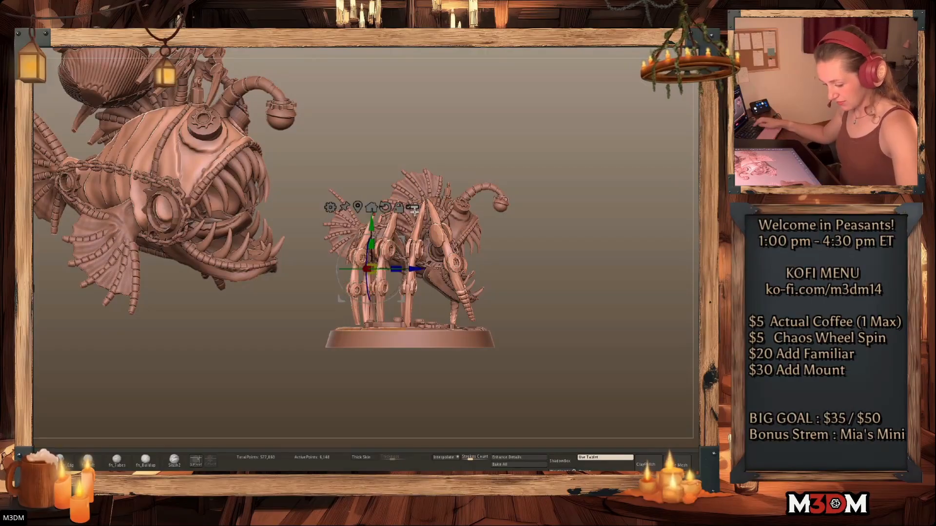
{"action": "key", "text": "q"}
{"action": "left_click", "coordinate": [353, 276], "text": "ctrl"}
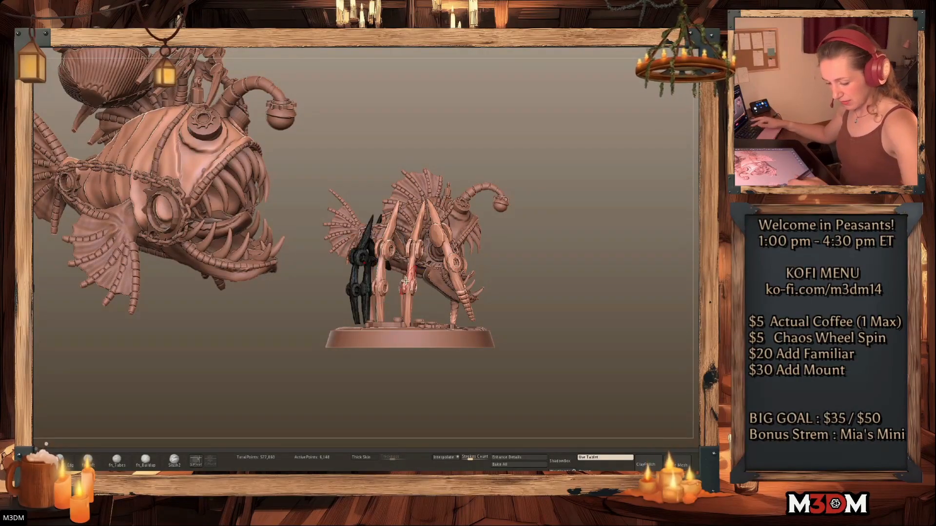
{"action": "key", "text": "shift+f"}
{"action": "left_click", "coordinate": [358, 289], "text": "ctrl+shift"}
{"action": "left_click_drag", "start_coordinate": [545, 241], "coordinate": [593, 187], "text": "ctrl+shift"}
Rotate the rearmost leg backward around its body joint so its foot lands farther behind the others
{"action": "key", "text": "w"}
{"action": "key", "text": "shift+f"}
{"action": "left_click", "coordinate": [358, 206]}
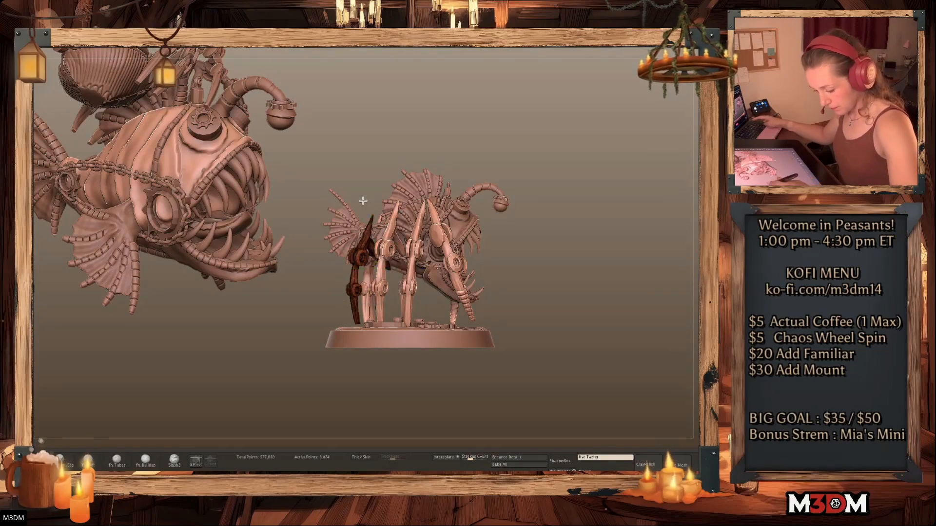
{"action": "left_click_drag", "start_coordinate": [372, 222], "coordinate": [372, 202], "text": "alt"}
{"action": "left_click_drag", "start_coordinate": [401, 233], "coordinate": [405, 241]}
{"action": "key", "text": "q"}
{"action": "right_click", "coordinate": [546, 298]}
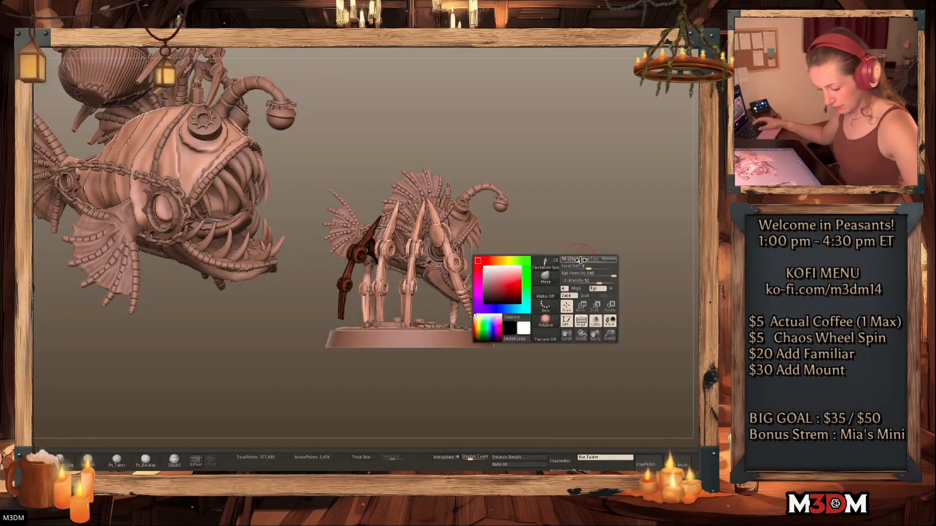
{"action": "key", "text": "shift+f"}
{"action": "key", "text": "shift+f"}
{"action": "left_click_drag", "start_coordinate": [582, 268], "coordinate": [546, 363]}
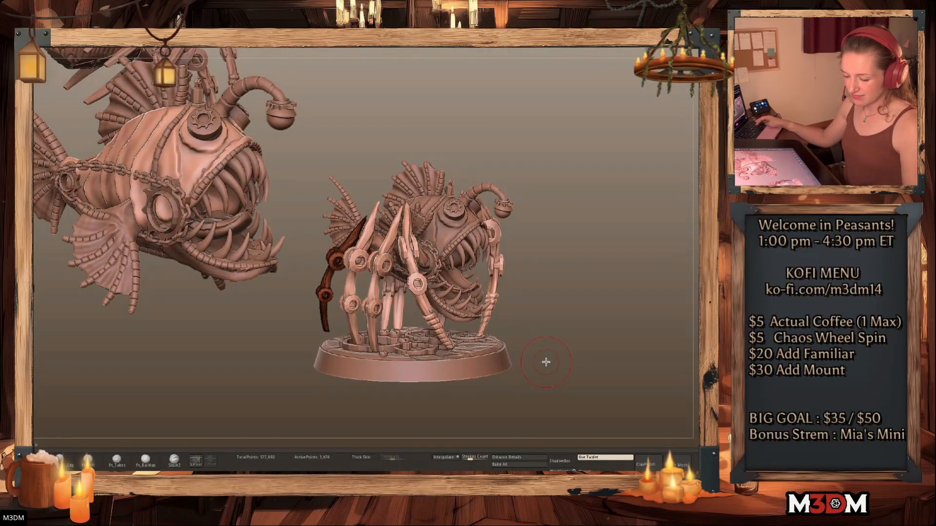
Select the anglerfish and show it alone in a straight top view
{"action": "left_click", "coordinate": [440, 236], "text": "alt"}
{"action": "left_click_drag", "start_coordinate": [599, 313], "coordinate": [597, 260]}
{"action": "key", "text": "space"}
{"action": "key", "text": "shift+f"}
{"action": "key", "text": "shift+f"}
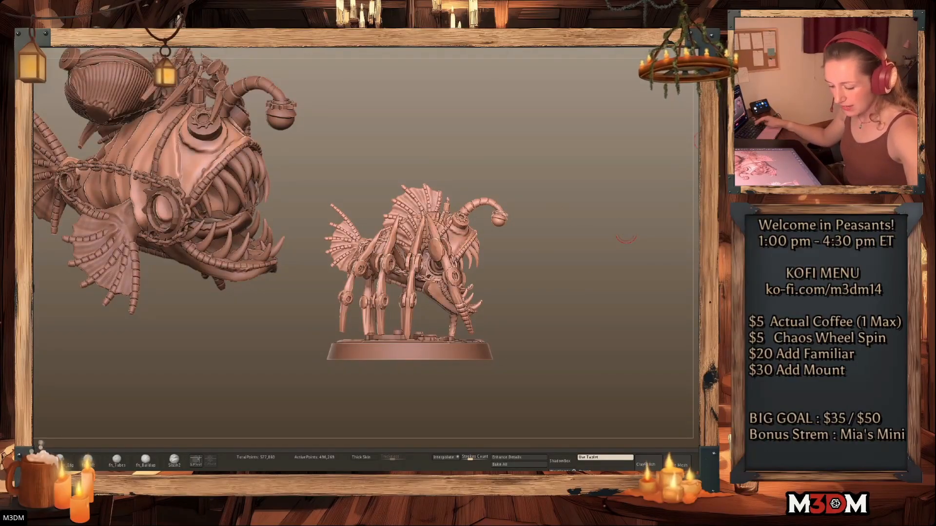
{"action": "left_click", "coordinate": [709, 140]}
{"action": "left_click_drag", "start_coordinate": [560, 283], "coordinate": [568, 214], "text": "alt"}
{"action": "key", "text": "shift+f"}
{"action": "key", "text": "shift+f"}
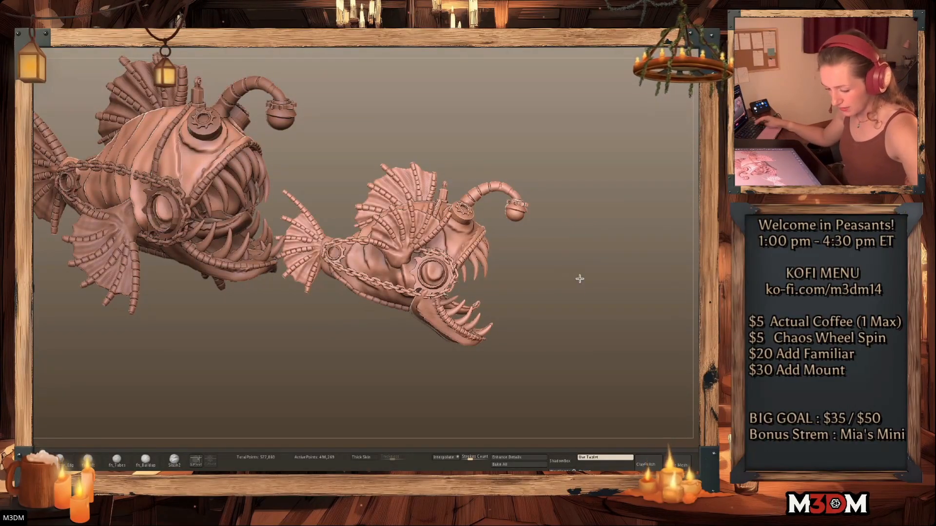
{"action": "left_click_drag", "start_coordinate": [579, 279], "coordinate": [563, 204]}
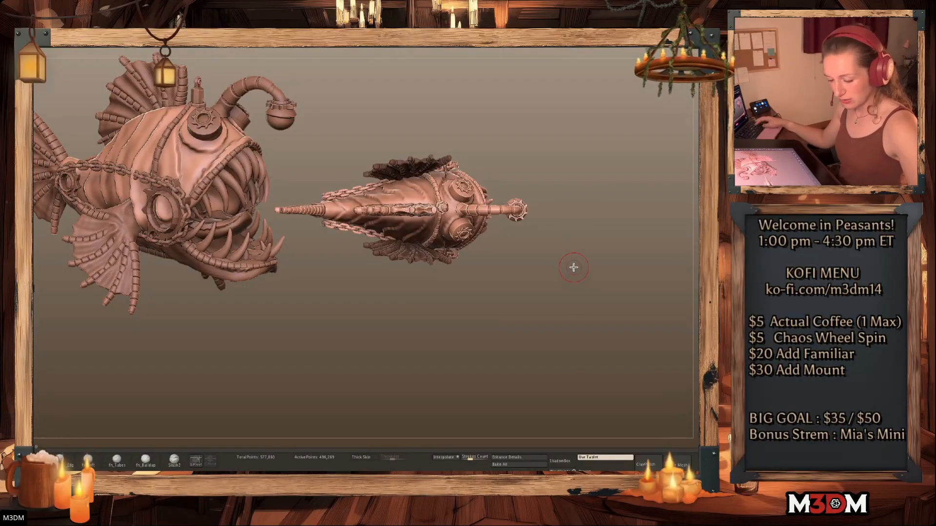
Curve the anglerfish's body sideways with the Bend Arc deformer
{"action": "key", "text": "w"}
{"action": "left_click", "coordinate": [405, 119]}
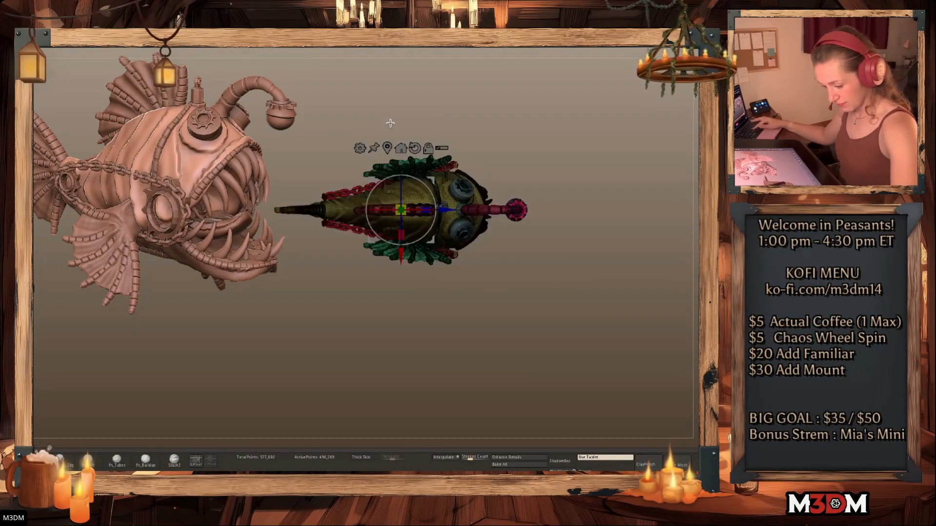
{"action": "left_click", "coordinate": [359, 149]}
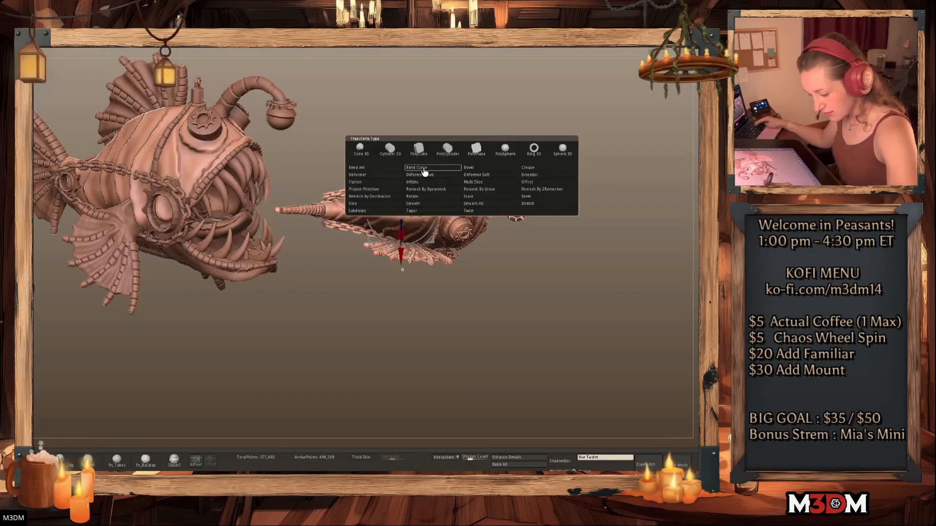
{"action": "left_click", "coordinate": [358, 167]}
{"action": "left_click_drag", "start_coordinate": [400, 260], "coordinate": [400, 283]}
{"action": "key", "text": "ctrl+z"}
{"action": "key", "text": "q"}
{"action": "key", "text": "ctrl+z"}
{"action": "key", "text": "ctrl+shift+z"}
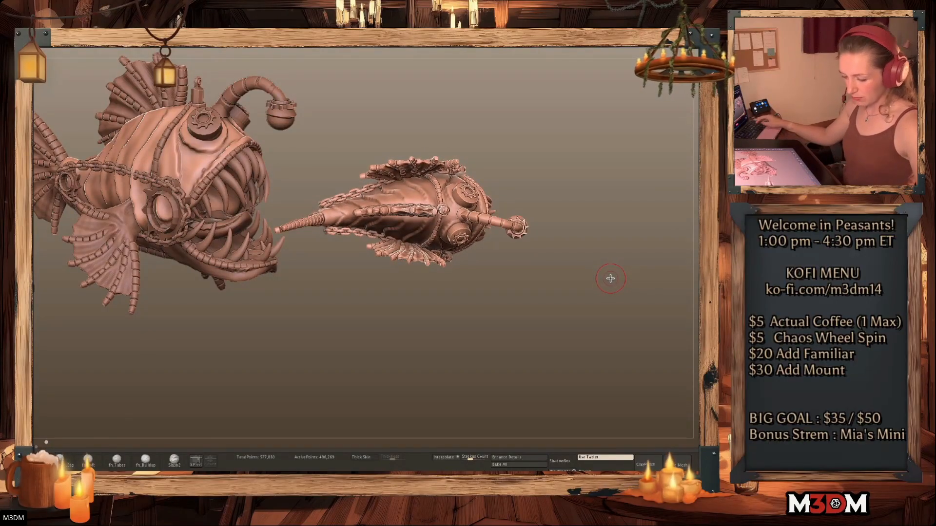
Make a slight gizmo adjustment to the bent anglerfish from above and show the legs and base again
{"action": "left_click", "coordinate": [359, 147]}
{"action": "left_click", "coordinate": [471, 206]}
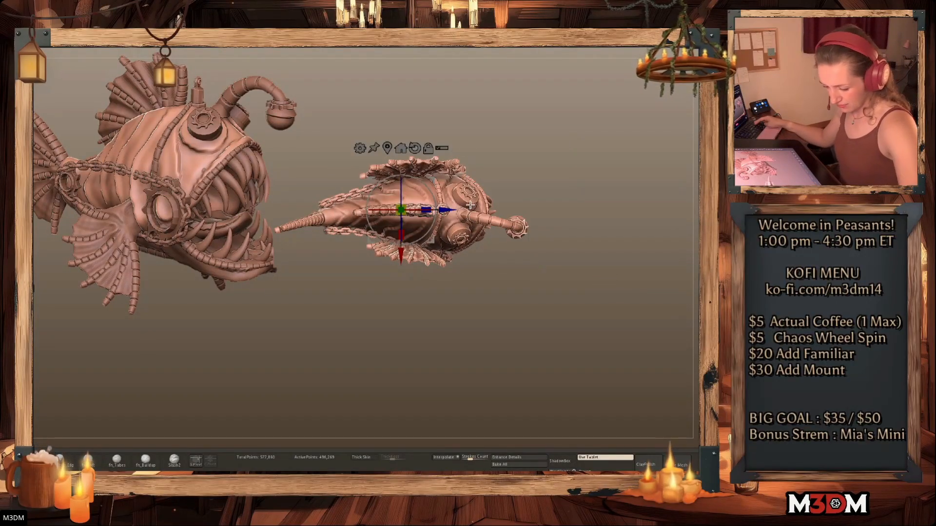
{"action": "left_click_drag", "start_coordinate": [422, 207], "coordinate": [418, 210]}
{"action": "key", "text": "q"}
{"action": "left_click_drag", "start_coordinate": [620, 311], "coordinate": [559, 256]}
{"action": "key", "text": "w"}
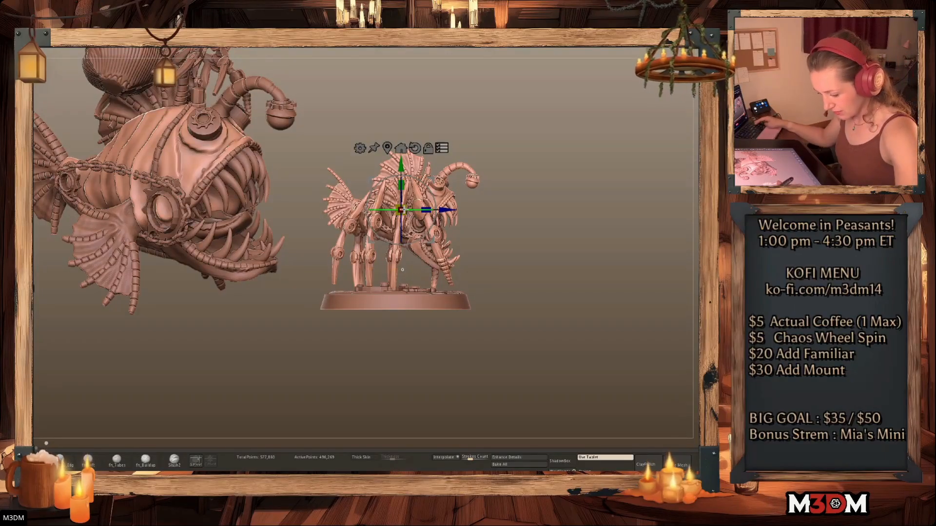
Delete the leftover clockwork spider overlapping the large reference anglerfish
{"action": "left_click_drag", "start_coordinate": [434, 157], "coordinate": [380, 218]}
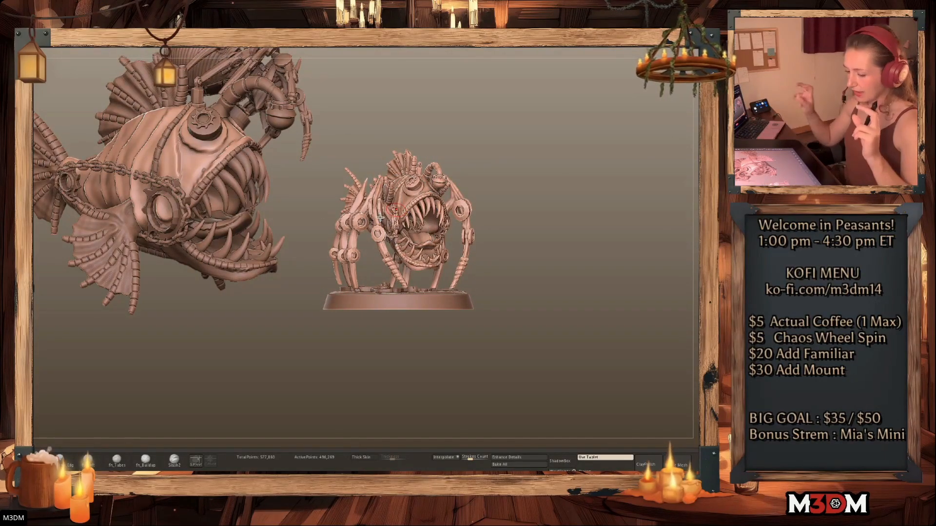
{"action": "left_click", "coordinate": [292, 91], "text": "alt"}
{"action": "key", "text": "Delete"}
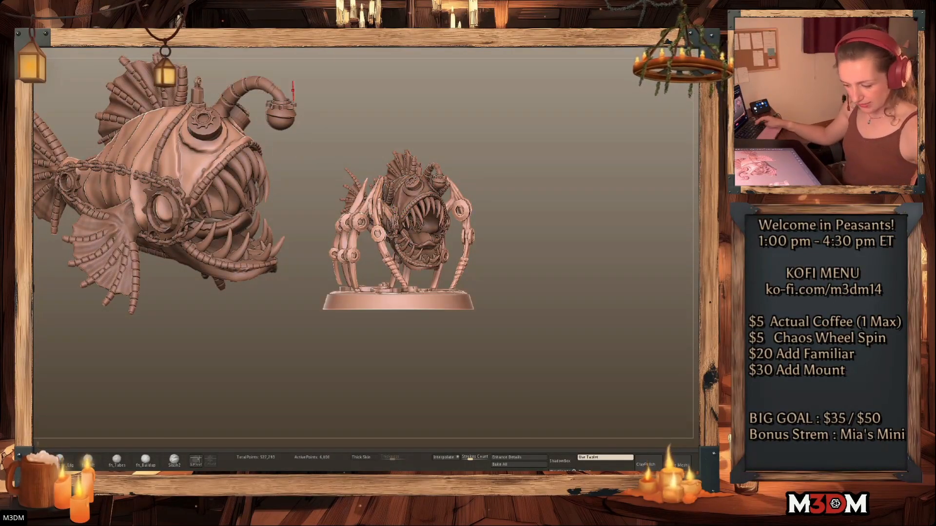
Raise the gear-decorated base slightly until it meets the feet of the spider legs
{"action": "right_click", "coordinate": [497, 231]}
{"action": "right_click_drag", "start_coordinate": [558, 210], "coordinate": [565, 239], "text": "ctrl"}
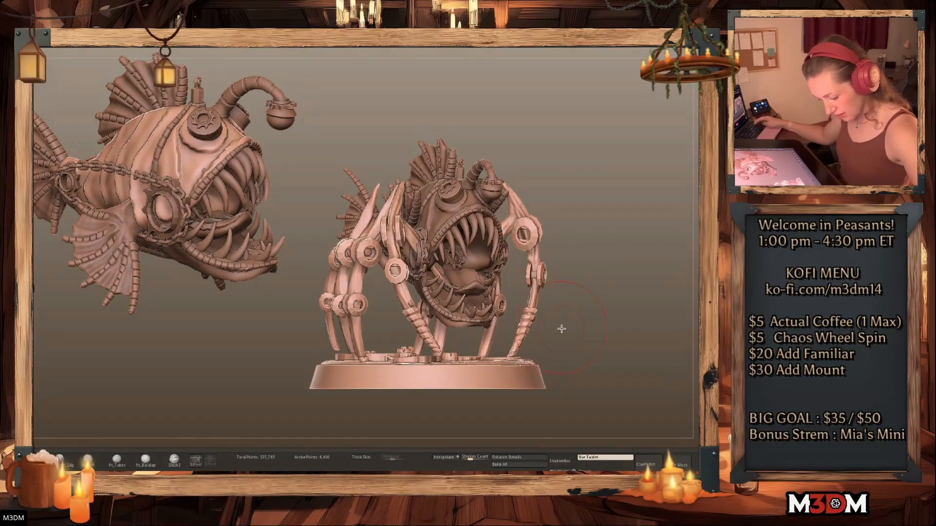
{"action": "key", "text": "w"}
{"action": "left_click_drag", "start_coordinate": [424, 323], "coordinate": [423, 315]}
{"action": "key", "text": "q"}
Select a spider leg and merge the leg subtools down into one, with their polygroups displayed
{"action": "left_click", "coordinate": [541, 295], "text": "alt"}
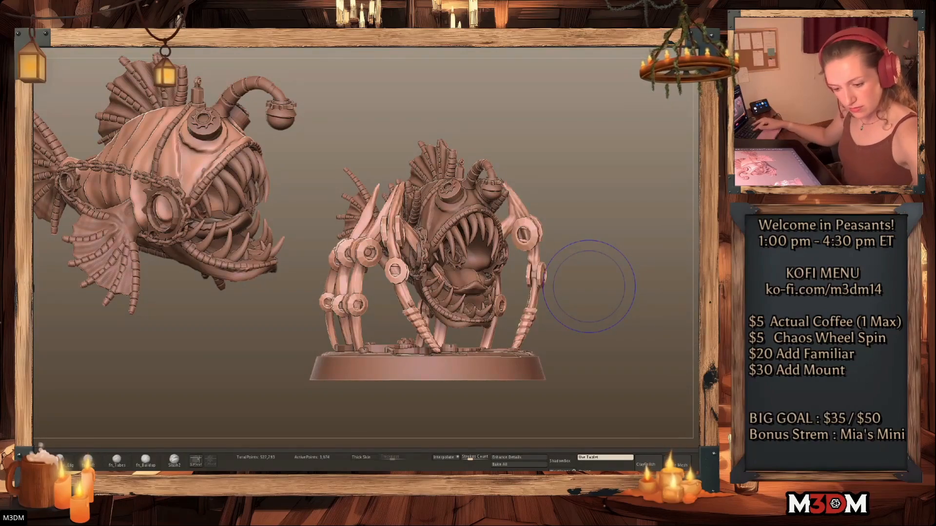
{"action": "left_click", "coordinate": [707, 132], "text": "shift"}
{"action": "key", "text": "shift+f"}
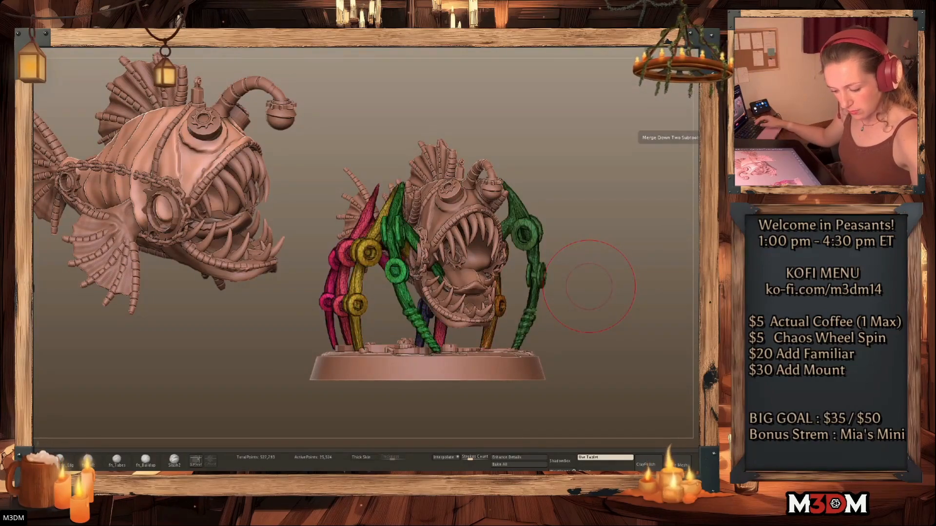
Isolate and mask the base, show all parts again, and split the base from the merged legs
{"action": "key", "text": "space"}
{"action": "left_click", "coordinate": [520, 363], "text": "ctrl+shift"}
{"action": "left_click", "coordinate": [604, 303], "text": "ctrl"}
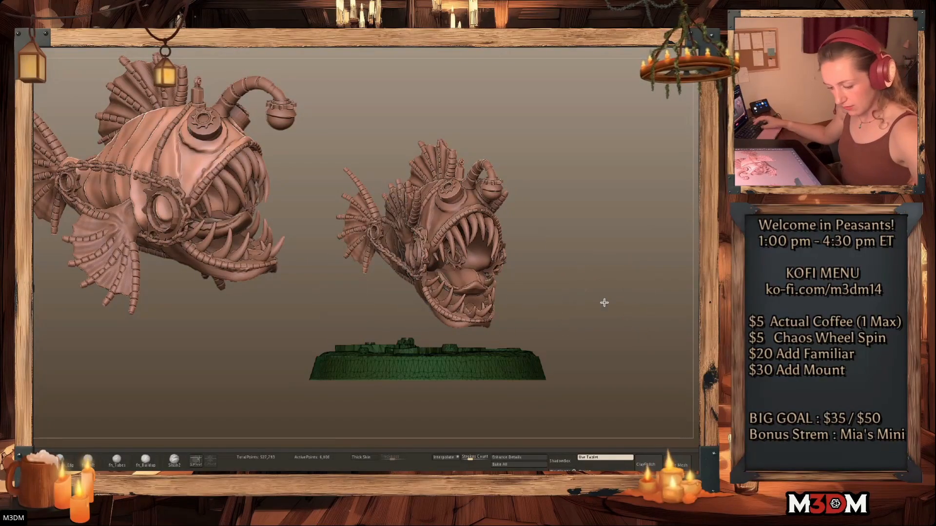
{"action": "left_click", "coordinate": [604, 302], "text": "ctrl+shift"}
{"action": "left_click", "coordinate": [707, 146]}
{"action": "key", "text": "space"}
{"action": "left_click_drag", "start_coordinate": [604, 303], "coordinate": [587, 302]}
{"action": "key", "text": "shift+f"}
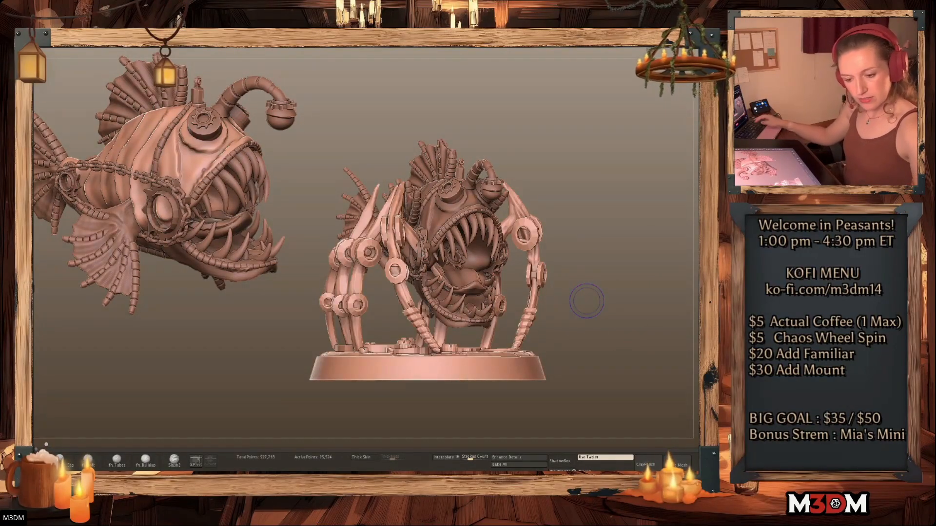
Hide the legs and make the anglerfish active with the Move Topological brush
{"action": "left_click", "coordinate": [707, 273]}
{"action": "left_click", "coordinate": [706, 297]}
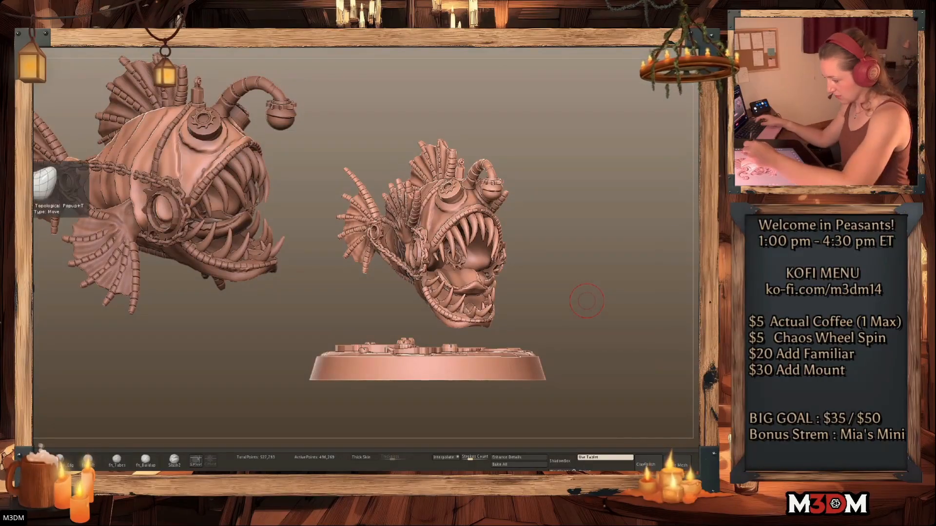
{"action": "left_click", "coordinate": [413, 239], "text": "ctrl+alt+shift"}
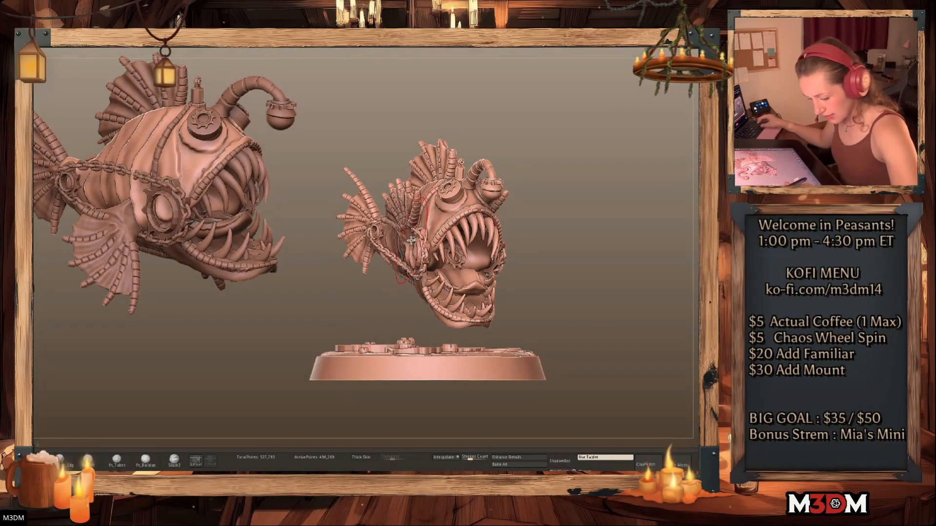
{"action": "key", "text": "space"}
{"action": "key", "text": "space"}
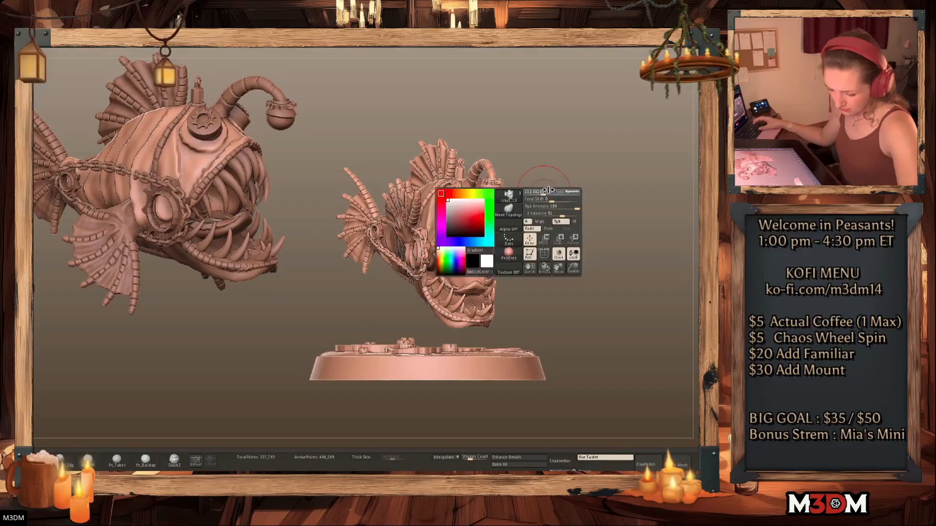
Isolate the anglerfish's lure and stalk, and mask everything on the fish except them
{"action": "left_click", "coordinate": [490, 182], "text": "ctrl+shift"}
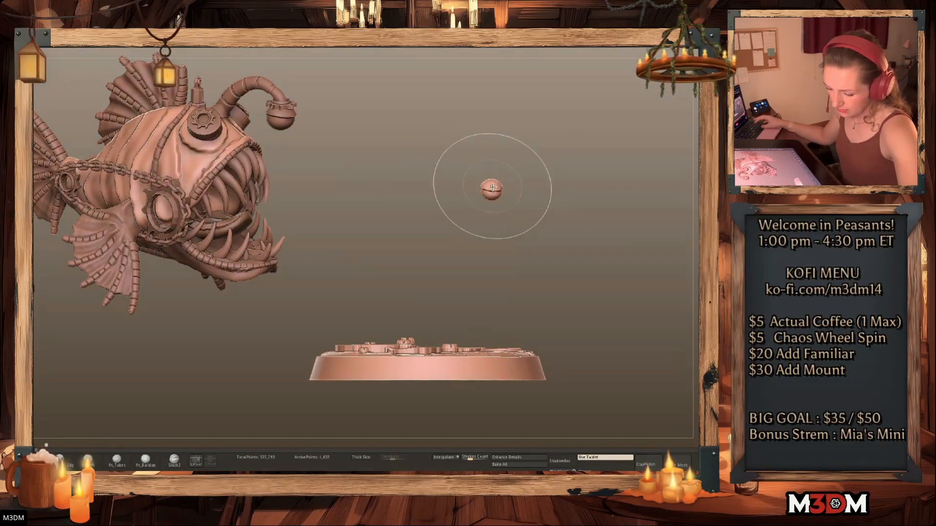
{"action": "left_click", "coordinate": [491, 180], "text": "ctrl+shift"}
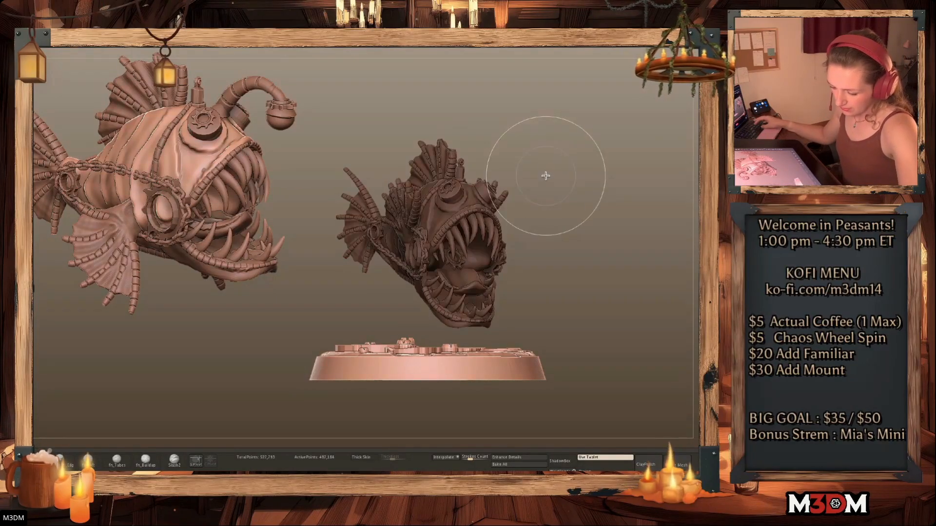
{"action": "key", "text": "space"}
{"action": "left_click", "coordinate": [493, 184], "text": "ctrl+shift"}
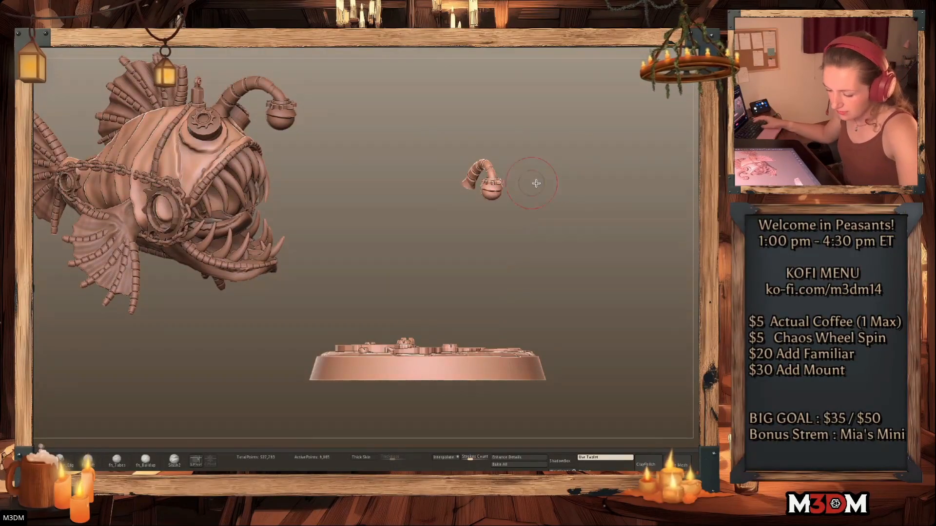
{"action": "left_click", "coordinate": [540, 182], "text": "ctrl"}
{"action": "left_click", "coordinate": [555, 185], "text": "ctrl+shift"}
{"action": "key", "text": "w"}
{"action": "key", "text": "ctrl+i"}
Place the pivot at the base of the lure stalk and rotate the lure upward by about 20 degrees
{"action": "left_click", "coordinate": [419, 171]}
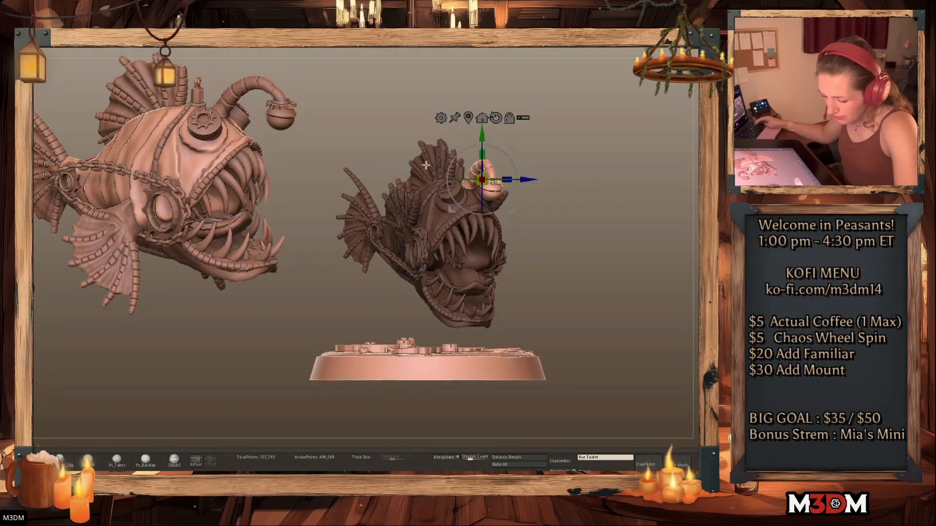
{"action": "left_click_drag", "start_coordinate": [548, 179], "coordinate": [619, 201]}
{"action": "left_click", "coordinate": [496, 118], "text": "alt"}
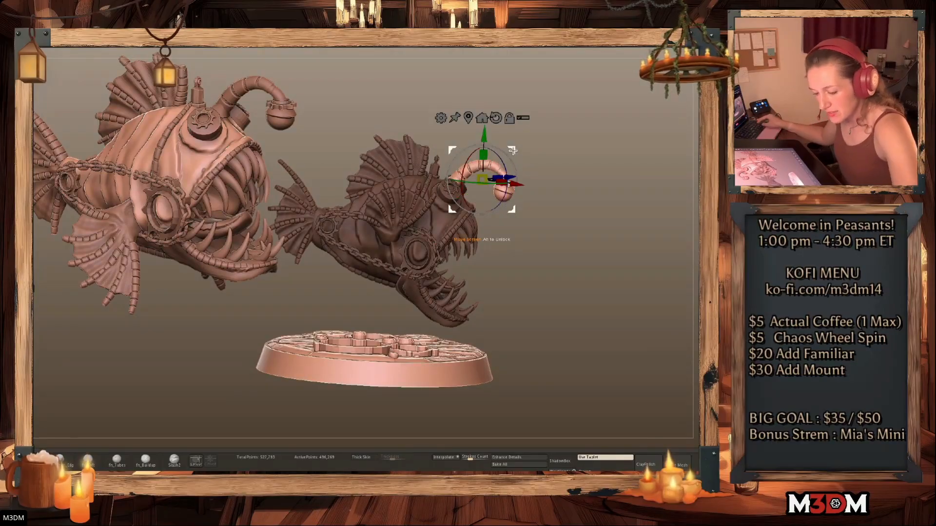
{"action": "left_click_drag", "start_coordinate": [512, 208], "coordinate": [470, 184], "text": "alt"}
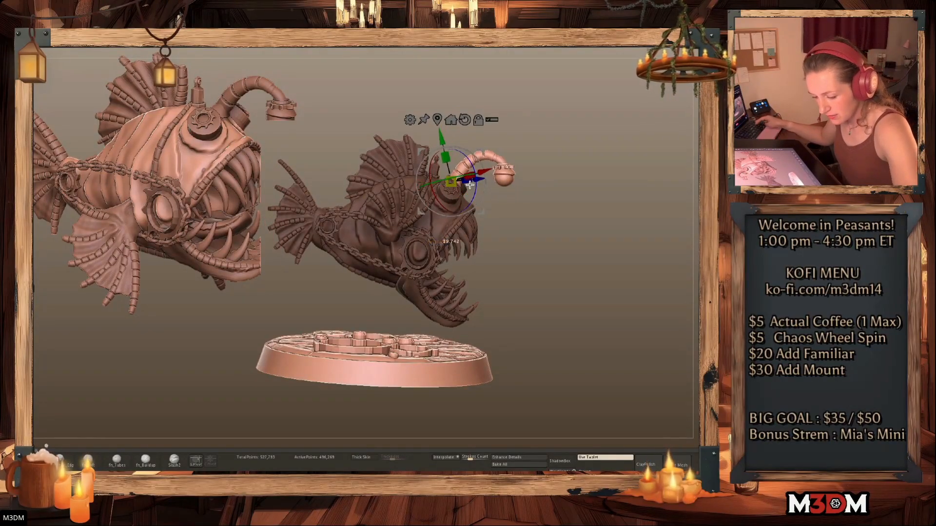
{"action": "key", "text": "q"}
Reposition the lure and its stalk slightly on the anglerfish's head with the gizmo, and clear the mask
{"action": "left_click_drag", "start_coordinate": [591, 161], "coordinate": [581, 181]}
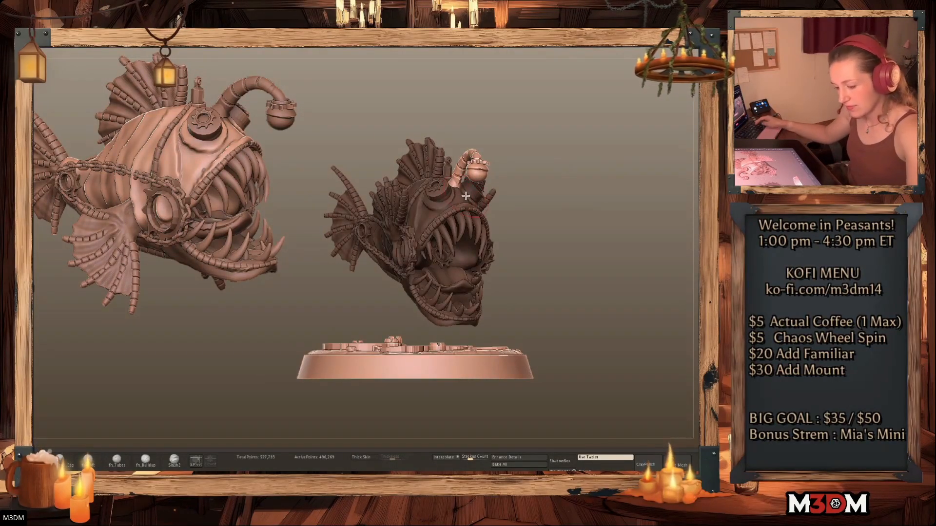
{"action": "key", "text": "space"}
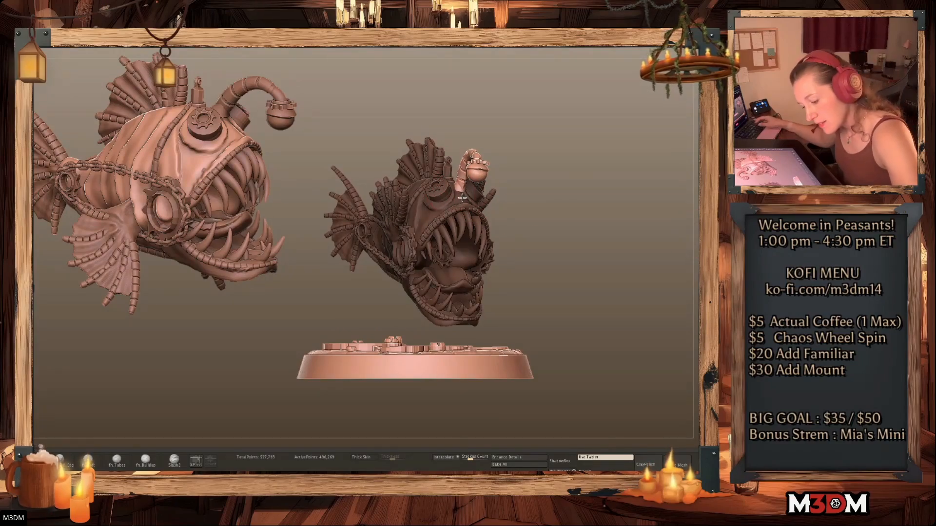
{"action": "key", "text": "space"}
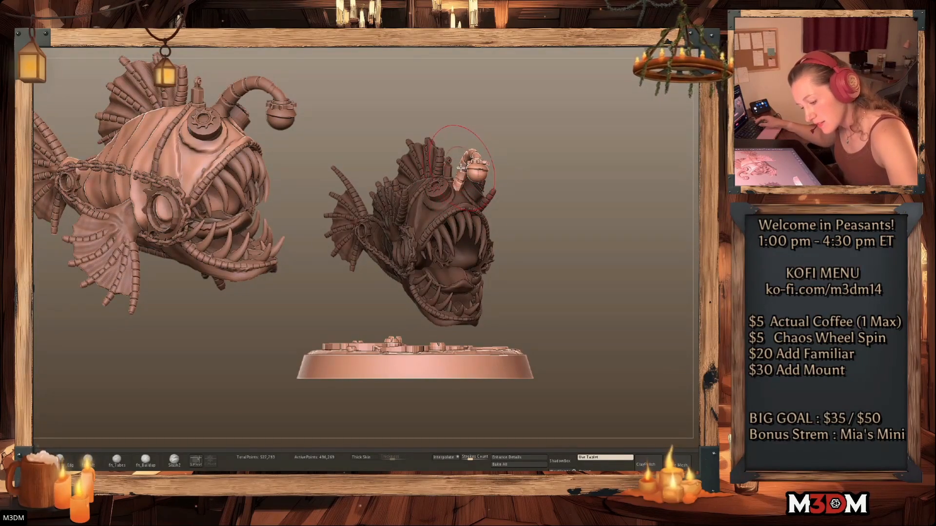
{"action": "key", "text": "w"}
{"action": "left_click", "coordinate": [469, 172]}
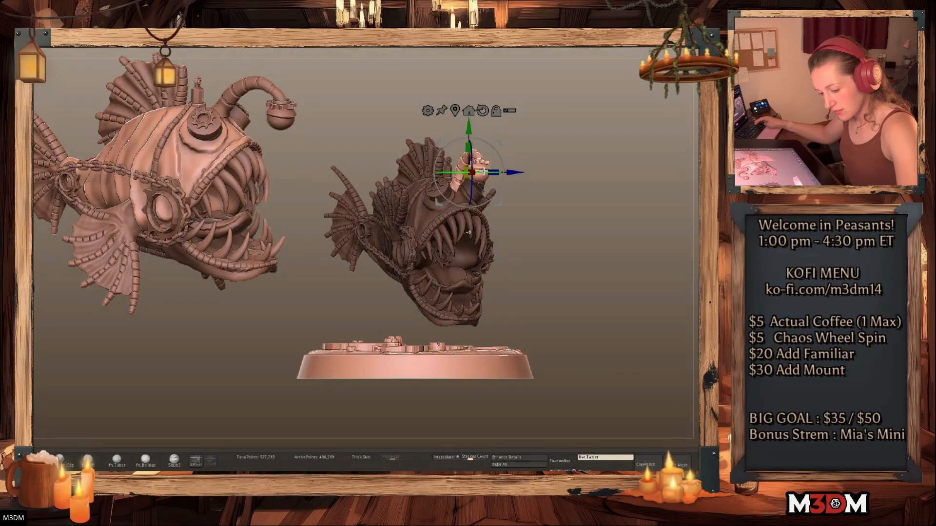
{"action": "key", "text": "q"}
{"action": "left_click_drag", "start_coordinate": [593, 190], "coordinate": [607, 207]}
{"action": "key", "text": "w"}
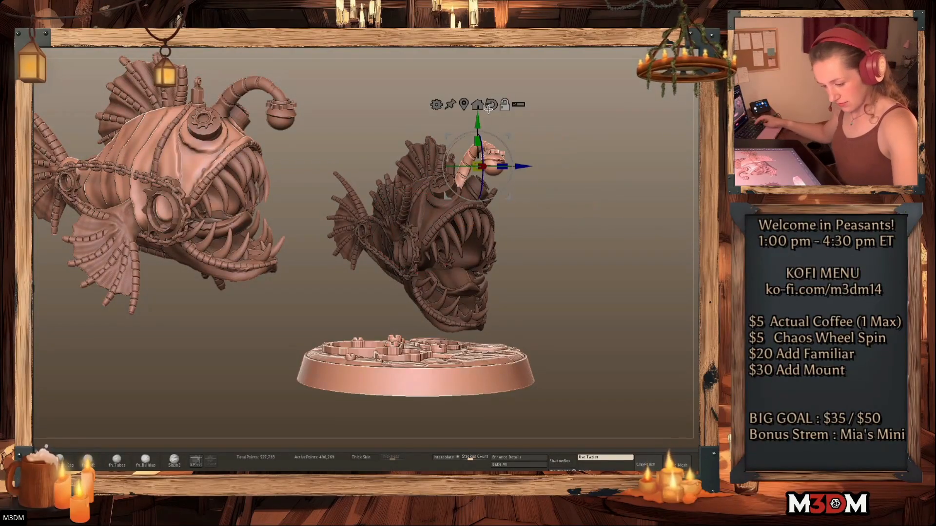
{"action": "left_click_drag", "start_coordinate": [523, 166], "coordinate": [527, 166]}
{"action": "key", "text": "q"}
{"action": "left_click_drag", "start_coordinate": [610, 173], "coordinate": [578, 224], "text": "ctrl"}
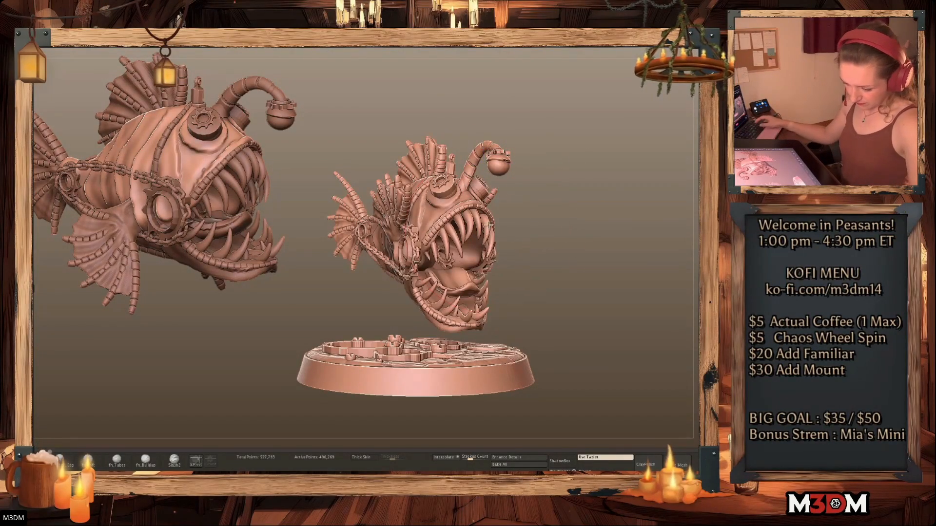
Adjust the anglerfish's upper fangs and the front of its lower jaw with the Move Topological brush
{"action": "left_click_drag", "start_coordinate": [488, 225], "coordinate": [495, 206]}
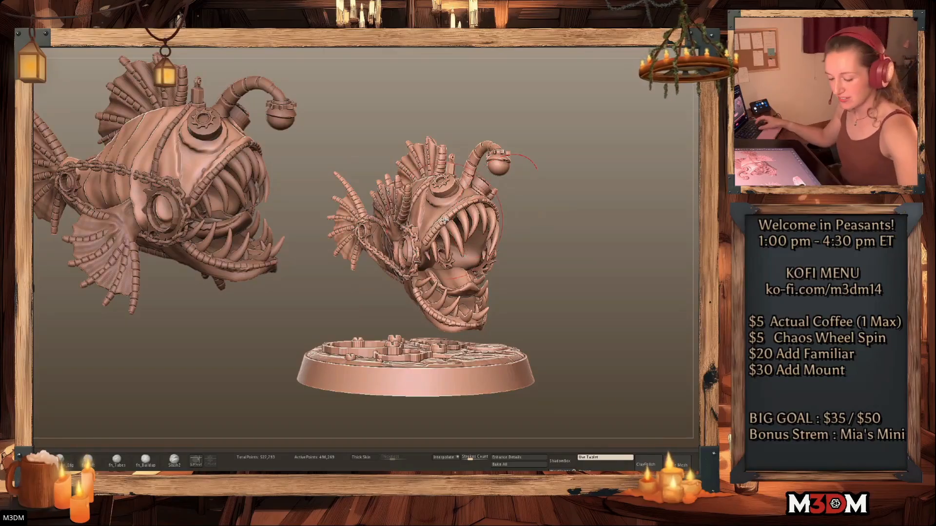
{"action": "left_click_drag", "start_coordinate": [472, 320], "coordinate": [474, 323]}
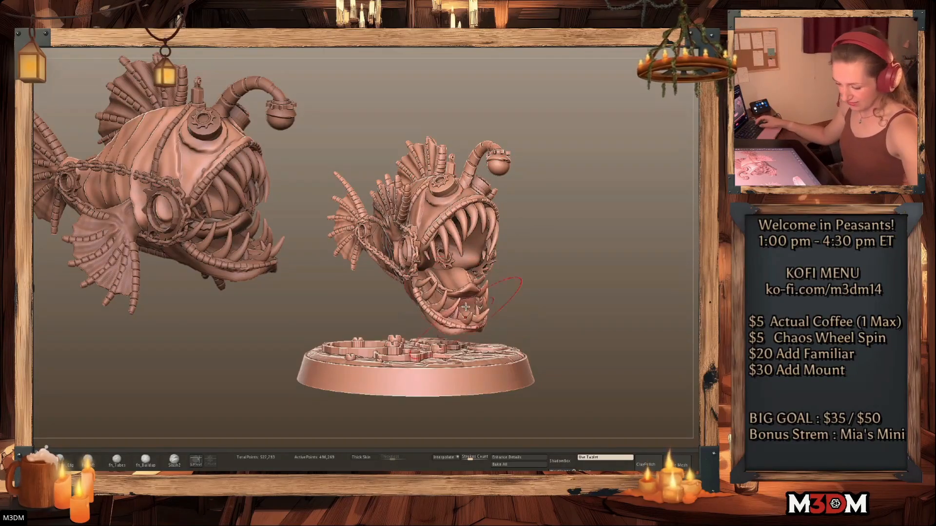
{"action": "right_click", "coordinate": [320, 222]}
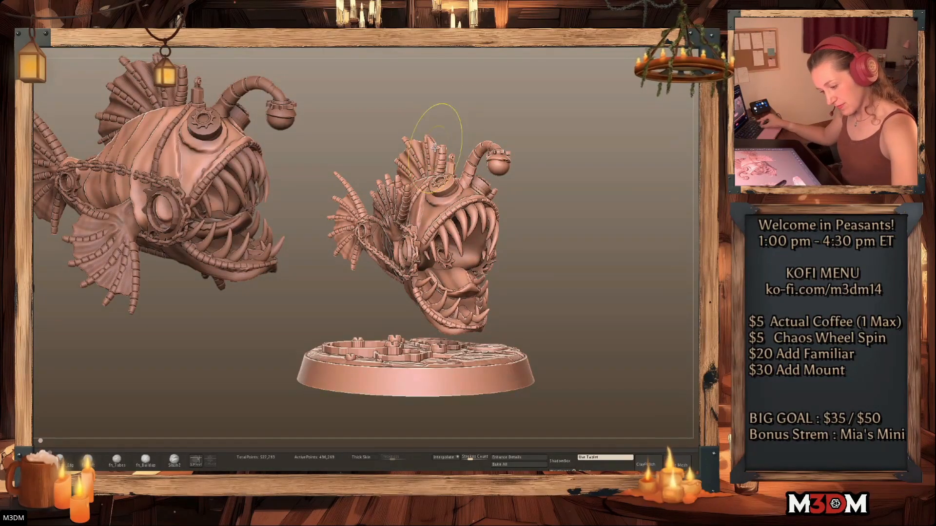
Isolate the anglerfish's side fins and mask everything on the fish except them
{"action": "left_click_drag", "start_coordinate": [445, 129], "coordinate": [322, 232], "text": "ctrl"}
{"action": "left_click", "coordinate": [391, 200], "text": "ctrl+shift"}
{"action": "left_click", "coordinate": [552, 206], "text": "ctrl"}
{"action": "left_click", "coordinate": [563, 204], "text": "ctrl+shift"}
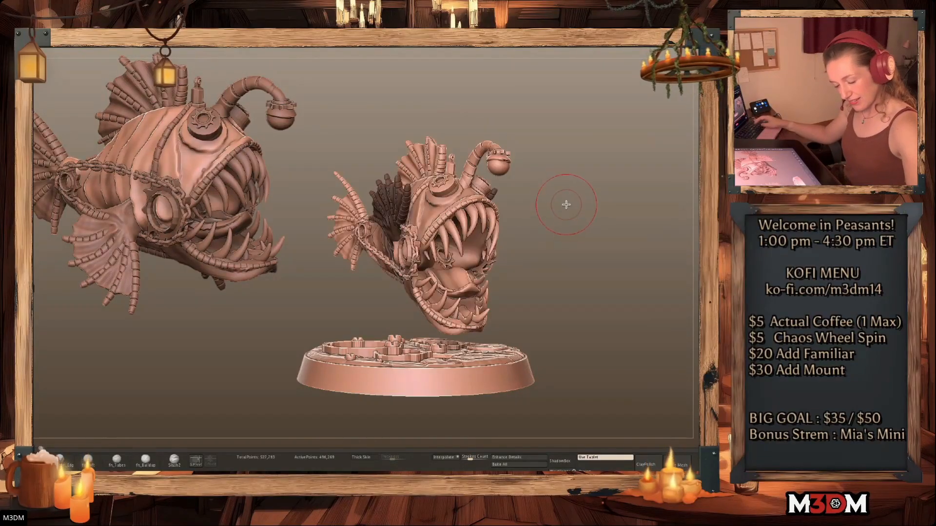
{"action": "left_click_drag", "start_coordinate": [565, 203], "coordinate": [604, 213]}
{"action": "left_click", "coordinate": [542, 201], "text": "ctrl"}
{"action": "right_click", "coordinate": [360, 244]}
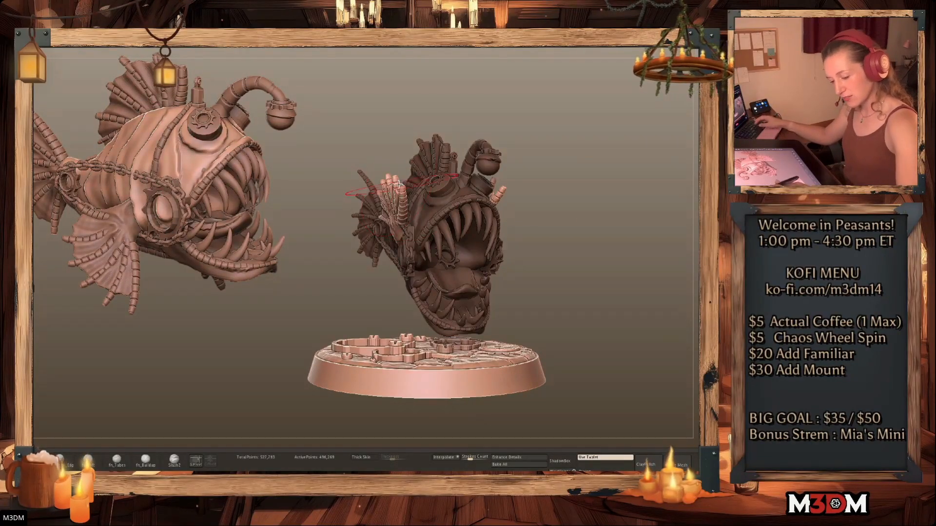
{"action": "left_click_drag", "start_coordinate": [393, 193], "coordinate": [401, 236]}
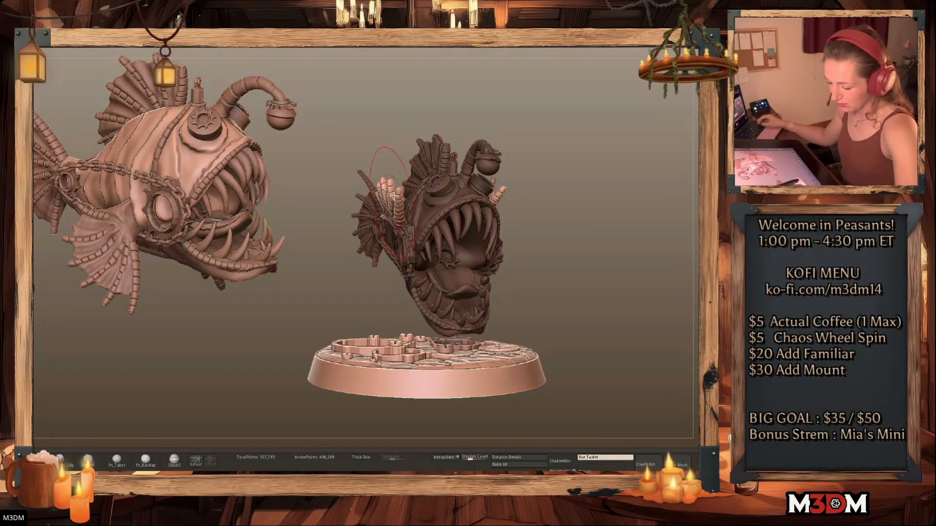
{"action": "left_click_drag", "start_coordinate": [537, 196], "coordinate": [570, 197]}
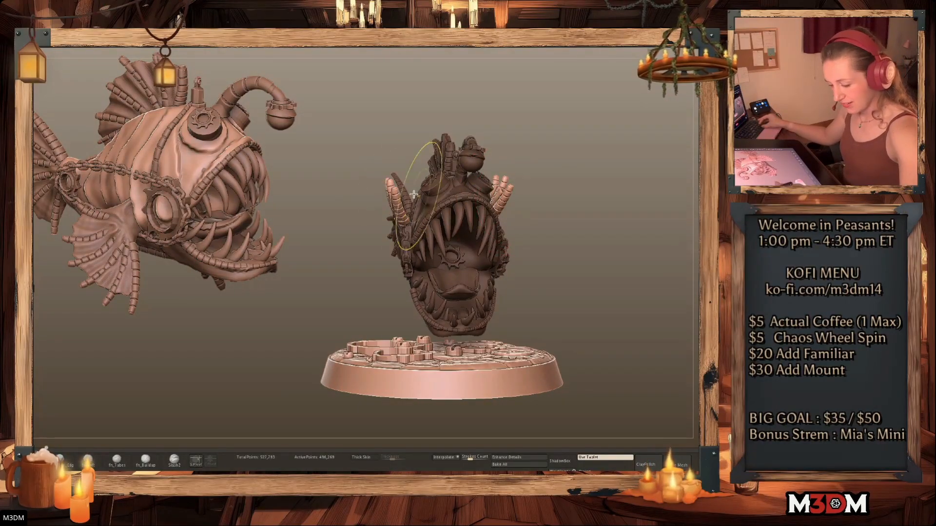
{"action": "key", "text": "ctrl+z"}
{"action": "key", "text": "ctrl+z"}
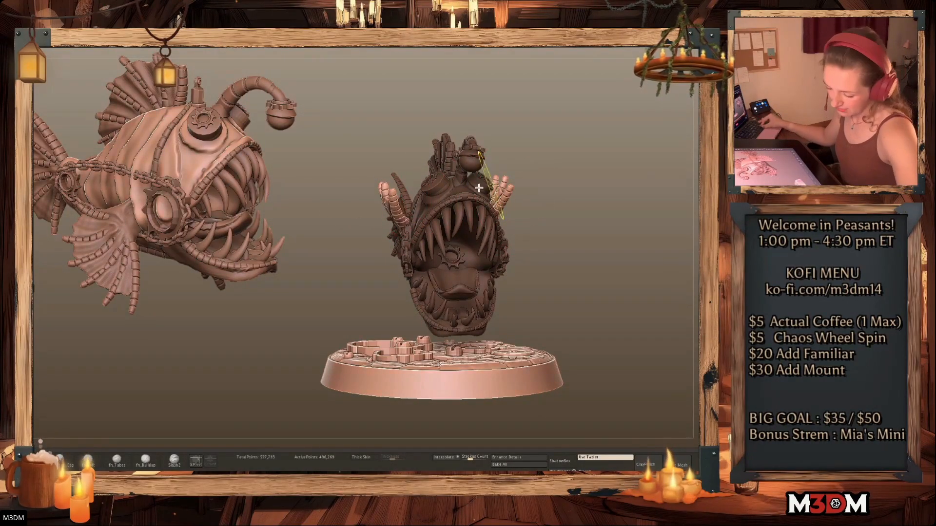
Bend the unmasked side fin inward toward the head with the Move Topological brush
{"action": "left_click_drag", "start_coordinate": [393, 193], "coordinate": [400, 190]}
{"action": "key", "text": "w"}
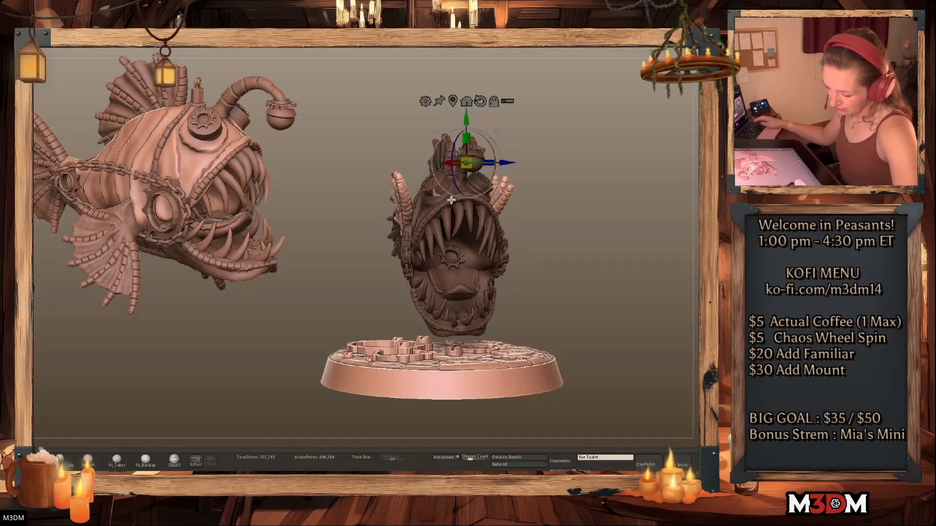
{"action": "key", "text": "q"}
Isolate two fangs at the front of the upper jaw and mask the rest of the anglerfish
{"action": "left_click_drag", "start_coordinate": [591, 190], "coordinate": [595, 208]}
{"action": "key", "text": "space"}
{"action": "mouse_move", "coordinate": [578, 202]}
{"action": "left_mouse_down"}
{"action": "mouse_move", "coordinate": [568, 196]}
{"action": "mouse_move", "coordinate": [587, 203]}
{"action": "left_mouse_up"}
{"action": "left_click", "coordinate": [489, 214], "text": "ctrl+shift"}
{"action": "left_click", "coordinate": [489, 214], "text": "ctrl+shift"}
{"action": "left_click", "coordinate": [499, 214], "text": "ctrl+shift"}
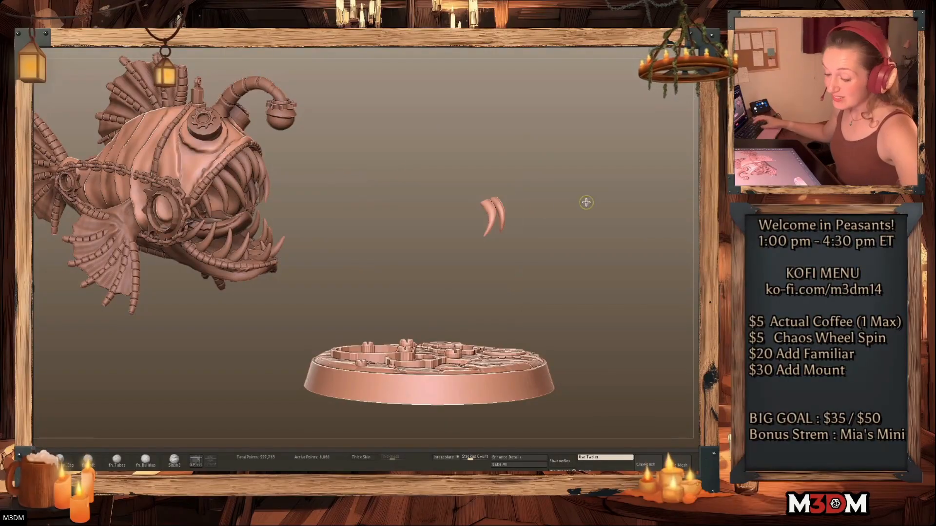
{"action": "left_click", "coordinate": [586, 204], "text": "ctrl"}
{"action": "left_click", "coordinate": [584, 204], "text": "ctrl+shift"}
{"action": "left_click", "coordinate": [577, 195], "text": "ctrl"}
Reposition the two unmasked upper fangs with the gizmo and clear the mask
{"action": "key", "text": "w"}
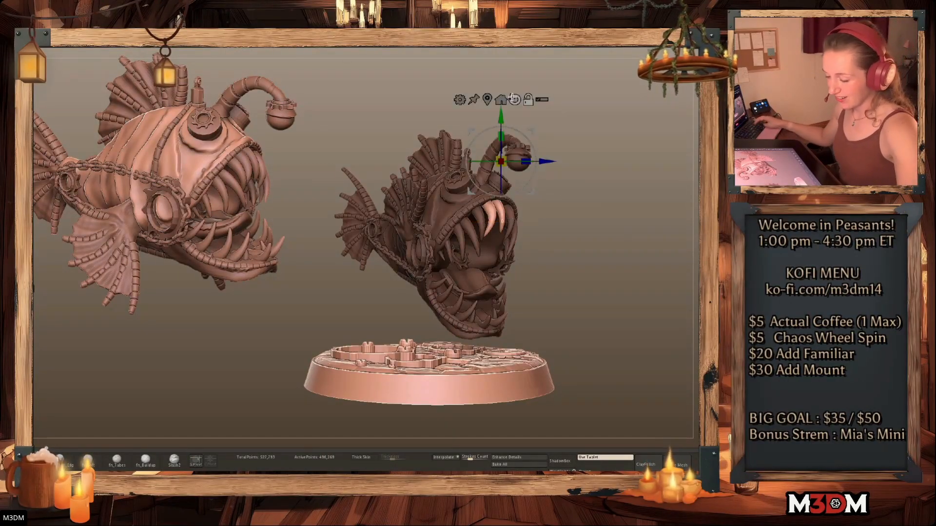
{"action": "mouse_move", "coordinate": [522, 217]}
{"action": "left_mouse_down"}
{"action": "mouse_move", "coordinate": [508, 219]}
{"action": "mouse_move", "coordinate": [510, 204]}
{"action": "left_mouse_up"}
{"action": "left_click_drag", "start_coordinate": [522, 187], "coordinate": [527, 180]}
{"action": "key", "text": "q"}
{"action": "left_click_drag", "start_coordinate": [604, 214], "coordinate": [615, 220], "text": "ctrl"}
Shift the upper front teeth toward the upper jaw line with the Move Topological brush
{"action": "left_click_drag", "start_coordinate": [638, 224], "coordinate": [612, 198]}
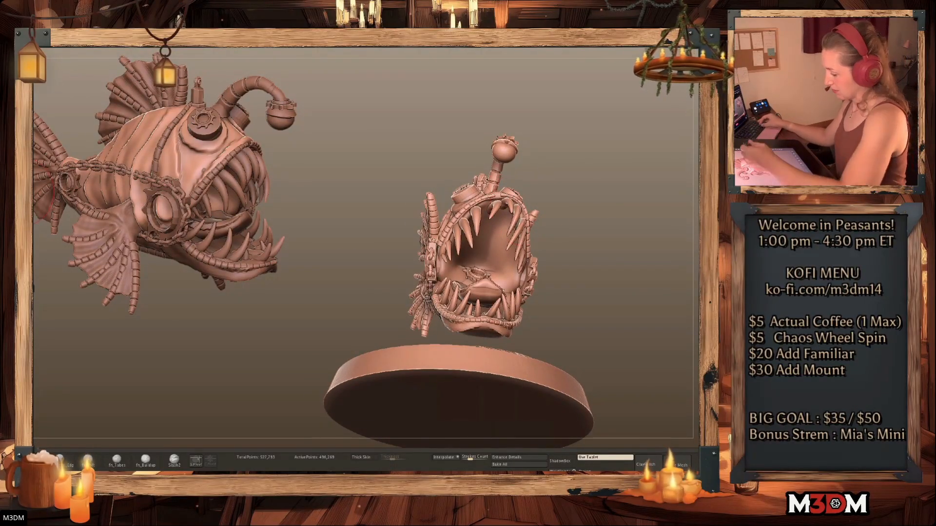
{"action": "left_click_drag", "start_coordinate": [503, 204], "coordinate": [495, 209]}
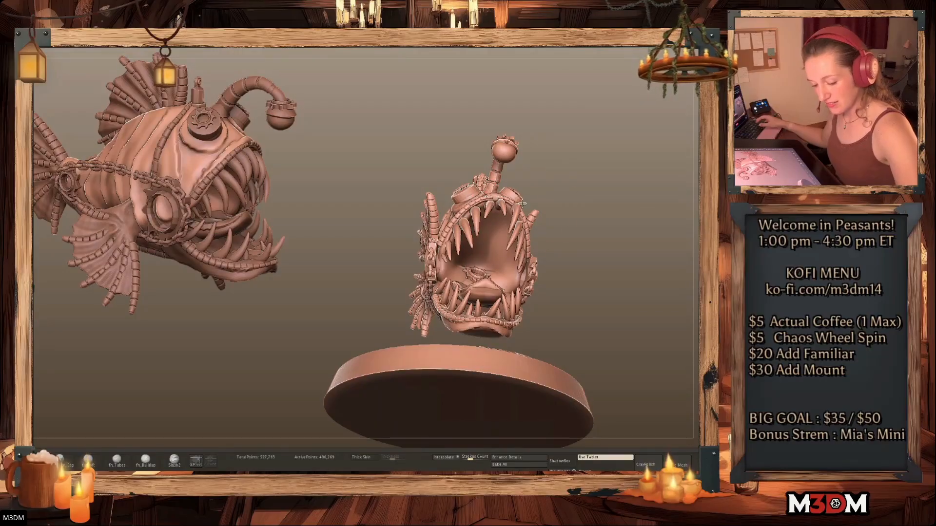
{"action": "key", "text": "space"}
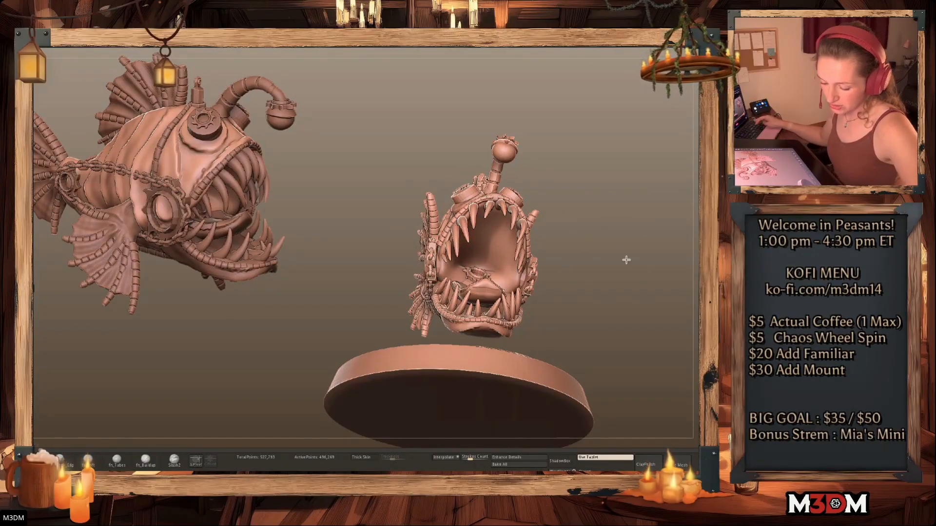
{"action": "left_click_drag", "start_coordinate": [624, 259], "coordinate": [623, 261]}
{"action": "key", "text": "space"}
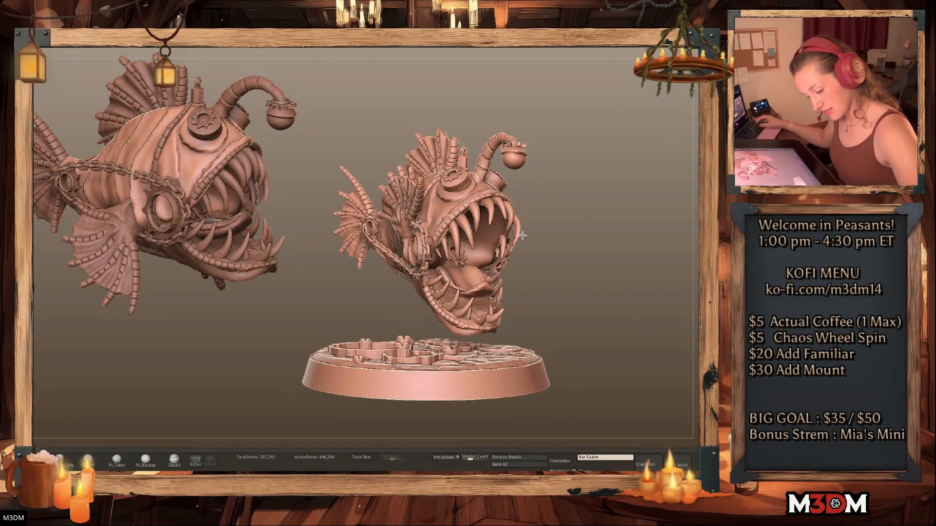
Isolate the anglerfish's body shell with its open mouth and activate a Slash brush for the throat
{"action": "left_click", "coordinate": [476, 254], "text": "ctrl+shift"}
{"action": "left_click_drag", "start_coordinate": [608, 257], "coordinate": [594, 269]}
{"action": "left_click", "coordinate": [172, 466]}
{"action": "key", "text": "space"}
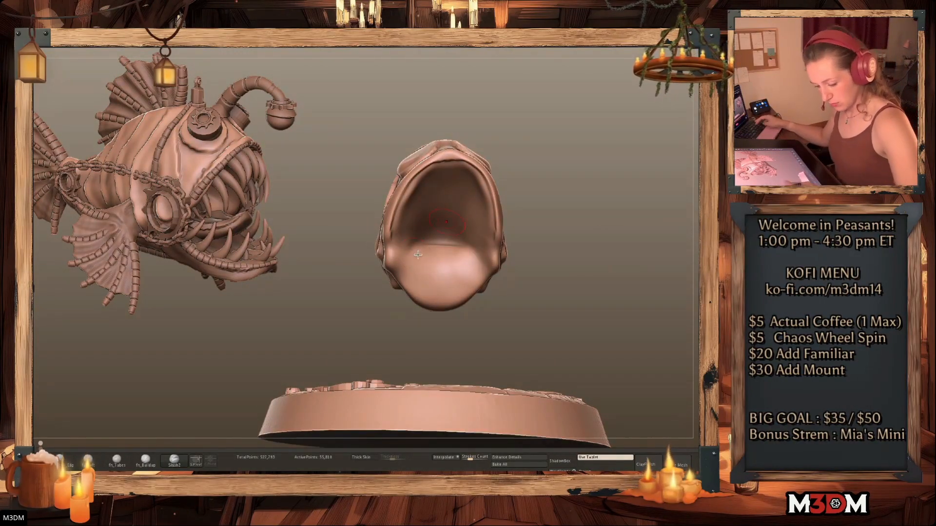
Draw a large arched groove around the inside of the mouth and a smaller one deep in the throat
{"action": "left_click_drag", "start_coordinate": [572, 215], "coordinate": [506, 238], "text": "alt"}
{"action": "left_click_drag", "start_coordinate": [332, 277], "coordinate": [358, 213]}
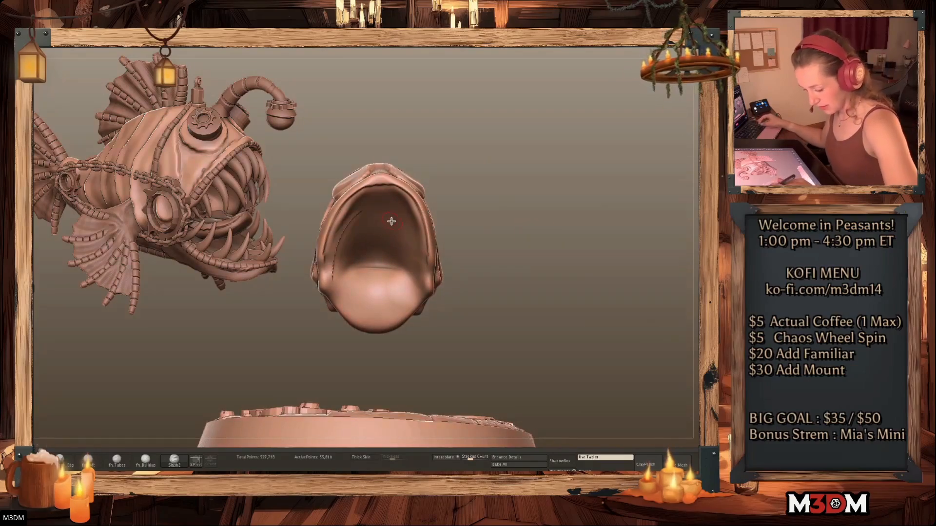
{"action": "key", "text": "space"}
{"action": "key", "text": "ctrl+z"}
{"action": "left_click_drag", "start_coordinate": [333, 278], "coordinate": [346, 212]}
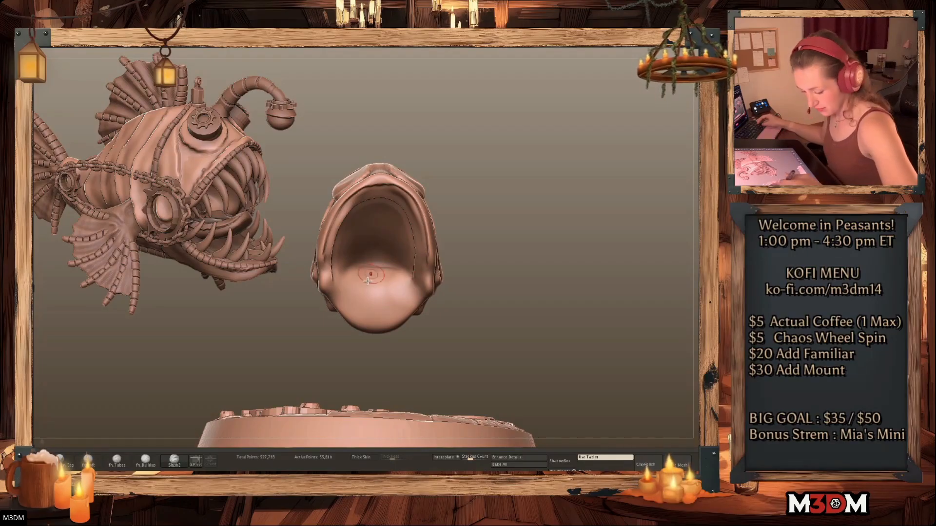
{"action": "mouse_move", "coordinate": [355, 285]}
{"action": "left_mouse_down"}
{"action": "mouse_move", "coordinate": [359, 258]}
{"action": "mouse_move", "coordinate": [387, 251]}
{"action": "mouse_move", "coordinate": [388, 291]}
{"action": "left_mouse_up"}
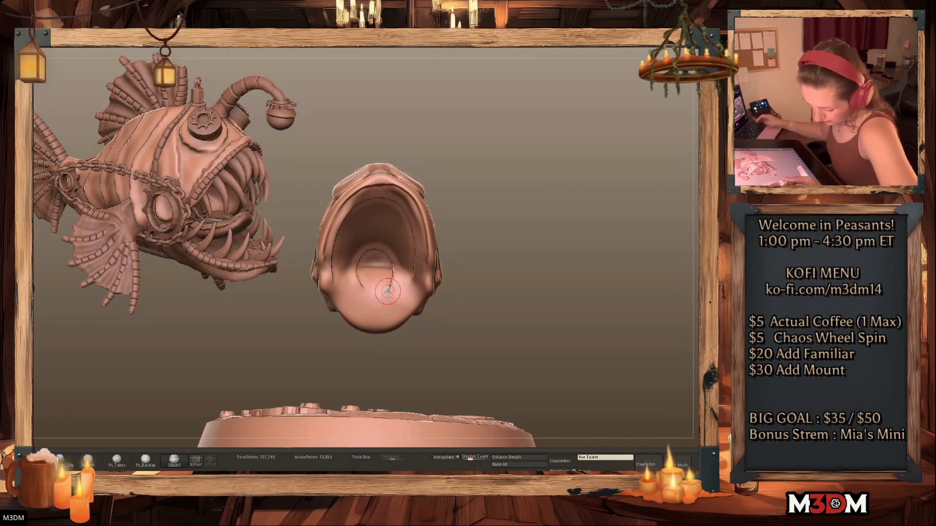
Interpolate between the two arched strokes with a reduced stroke count to ridge the throat, and check the mesh wireframe
{"action": "left_click", "coordinate": [444, 460]}
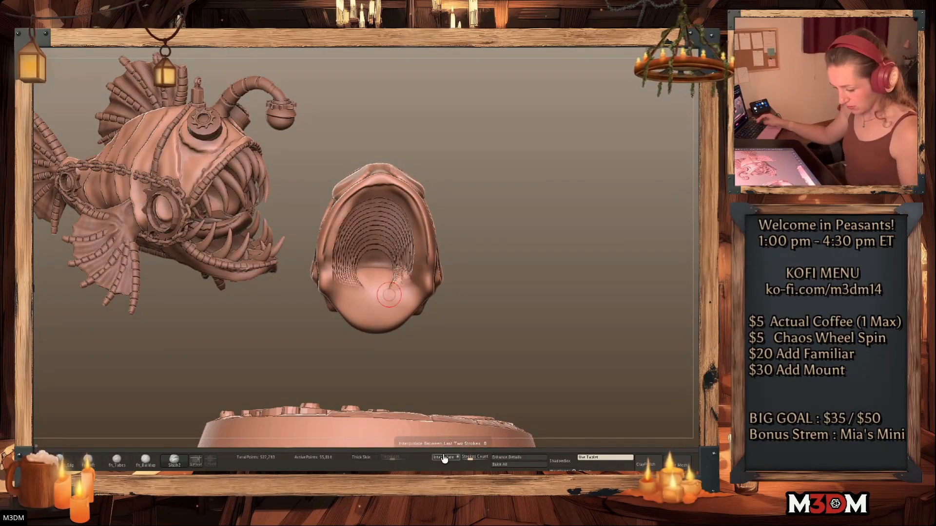
{"action": "left_click", "coordinate": [473, 459]}
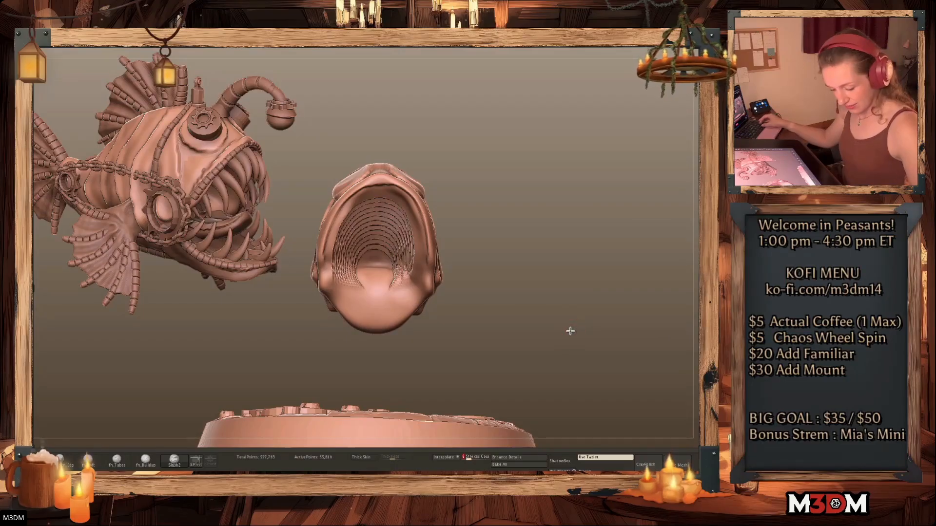
{"action": "left_click", "coordinate": [450, 460]}
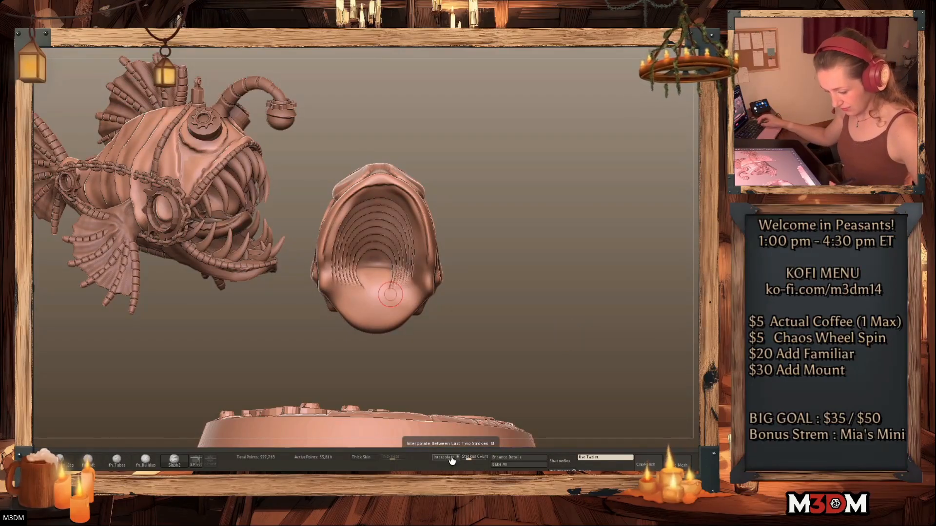
{"action": "key", "text": "ctrl+z"}
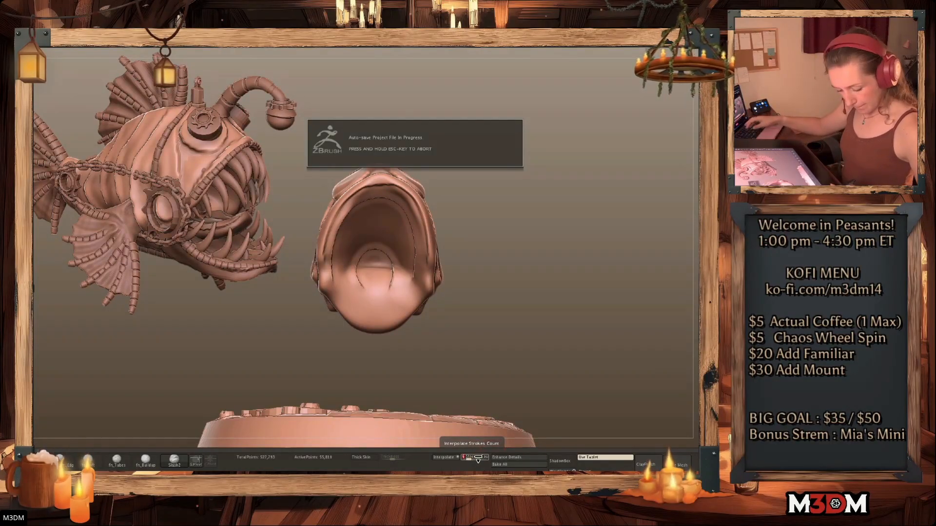
{"action": "left_click", "coordinate": [451, 459]}
{"action": "left_click_drag", "start_coordinate": [567, 347], "coordinate": [573, 345]}
{"action": "key", "text": "shift+f"}
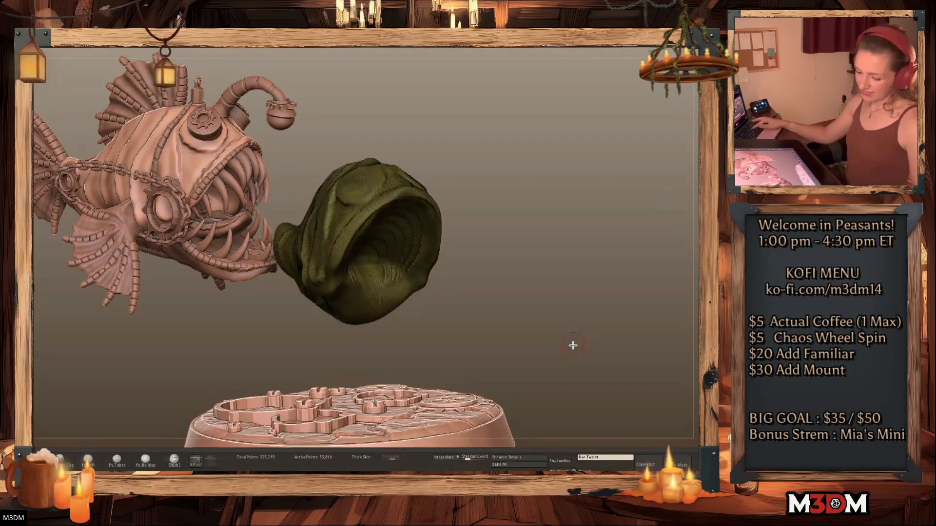
{"action": "key", "text": "shift+f"}
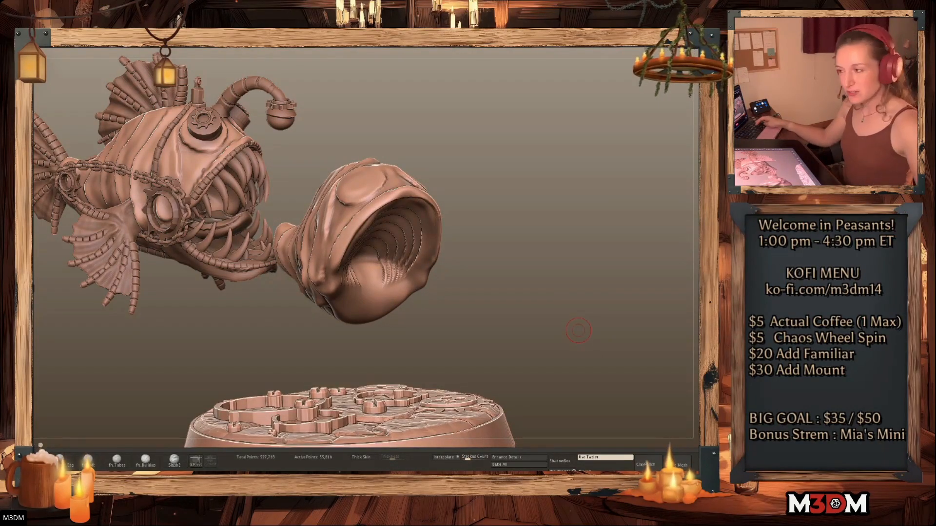
Smooth the lower ends of the throat grooves and show the whole anglerfish again
{"action": "left_click_drag", "start_coordinate": [546, 305], "coordinate": [522, 298]}
{"action": "left_click_drag", "start_coordinate": [368, 265], "coordinate": [385, 261]}
{"action": "mouse_move", "coordinate": [567, 258]}
{"action": "left_mouse_down"}
{"action": "mouse_move", "coordinate": [560, 273]}
{"action": "mouse_move", "coordinate": [569, 274]}
{"action": "left_mouse_up"}
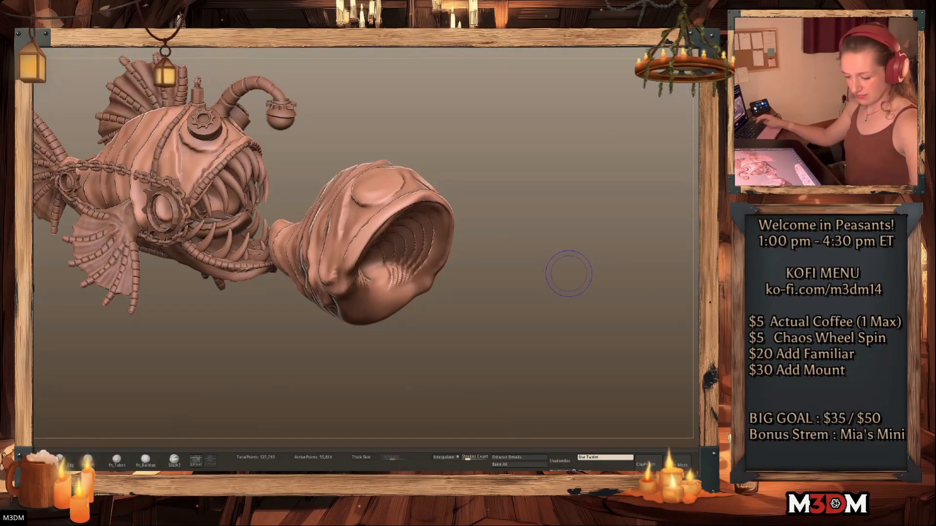
{"action": "left_click_drag", "start_coordinate": [650, 222], "coordinate": [629, 238]}
{"action": "left_click_drag", "start_coordinate": [593, 268], "coordinate": [581, 261]}
{"action": "key", "text": "f"}
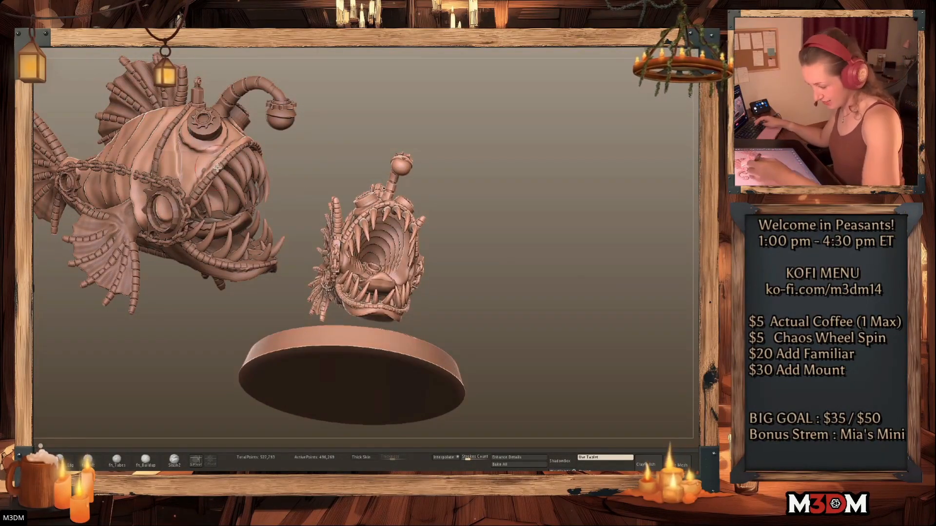
Adjust the brush size and nudge the tongue area inside the mouth with the Move Topological brush
{"action": "key", "text": "space"}
{"action": "key", "text": "space"}
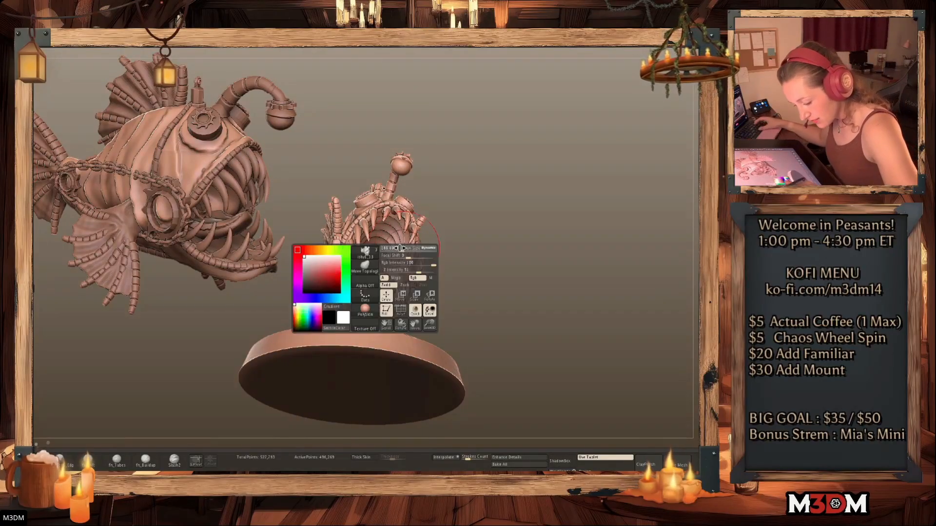
{"action": "right_click_drag", "start_coordinate": [396, 274], "coordinate": [406, 282]}
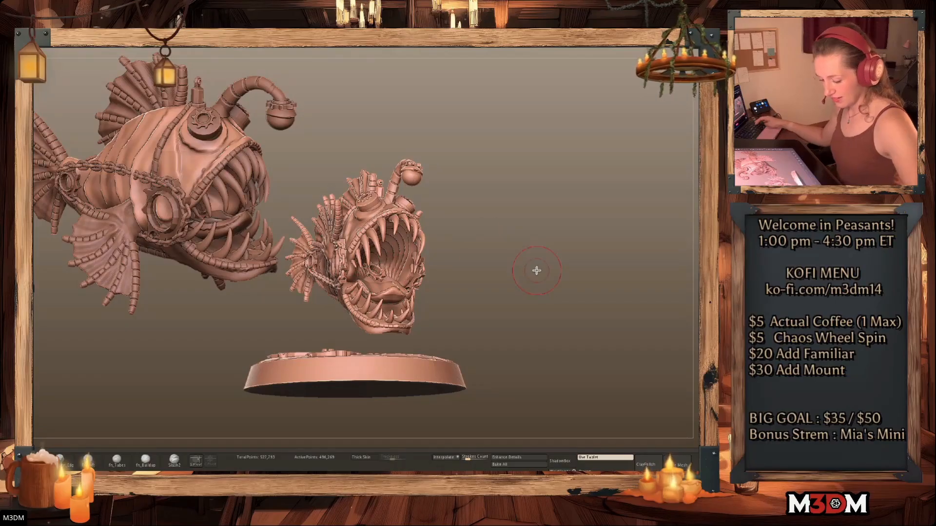
Isolate the topmost tail-fin spine, show the whole anglerfish again, and rework the protruding spine tip with the Move brush at an adjusted size
{"action": "right_click_drag", "start_coordinate": [536, 271], "coordinate": [385, 220]}
{"action": "key", "text": "space"}
{"action": "key", "text": "space"}
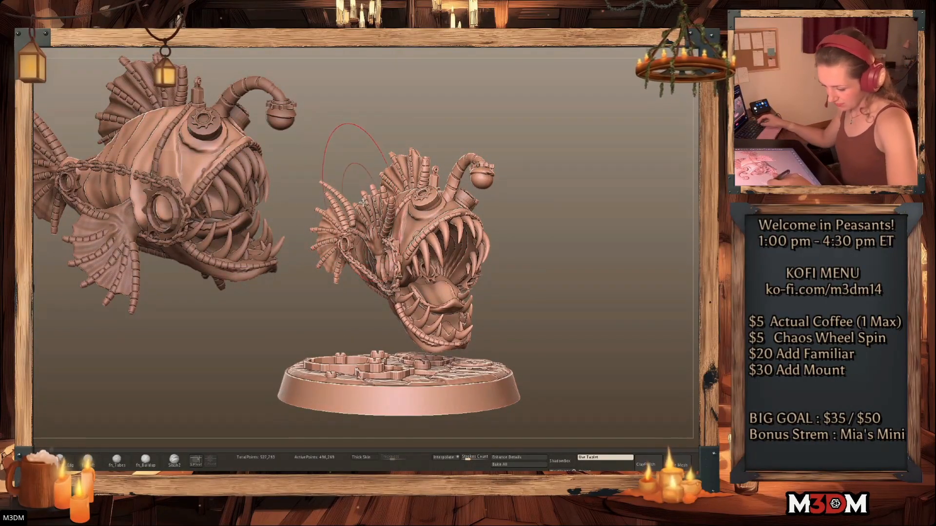
{"action": "left_click_drag", "start_coordinate": [553, 222], "coordinate": [597, 246]}
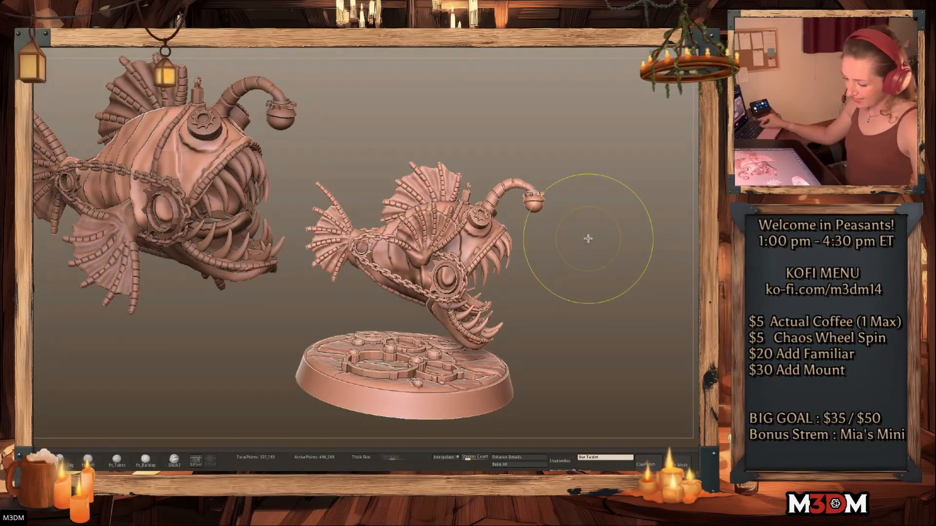
{"action": "left_click", "coordinate": [324, 192], "text": "ctrl+shift"}
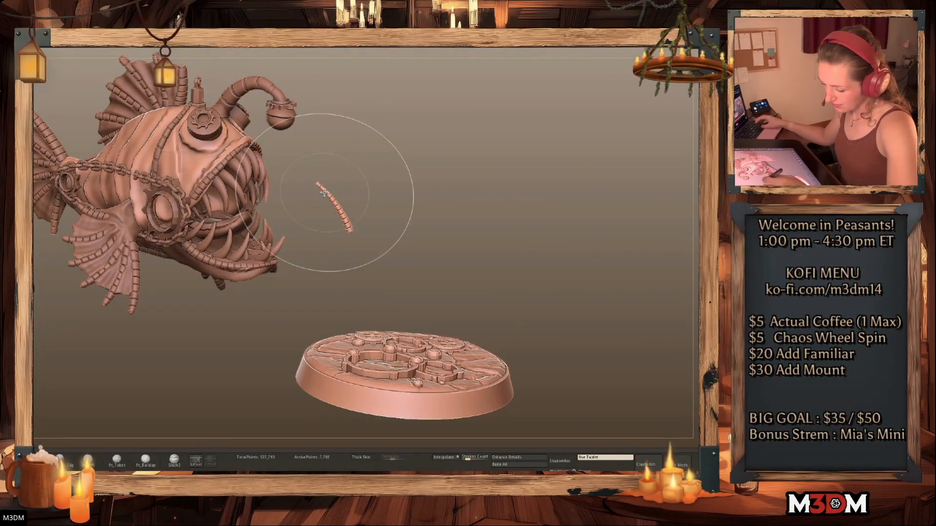
{"action": "left_click", "coordinate": [327, 194], "text": "ctrl+shift"}
{"action": "left_click", "coordinate": [707, 189]}
{"action": "right_click", "coordinate": [282, 259]}
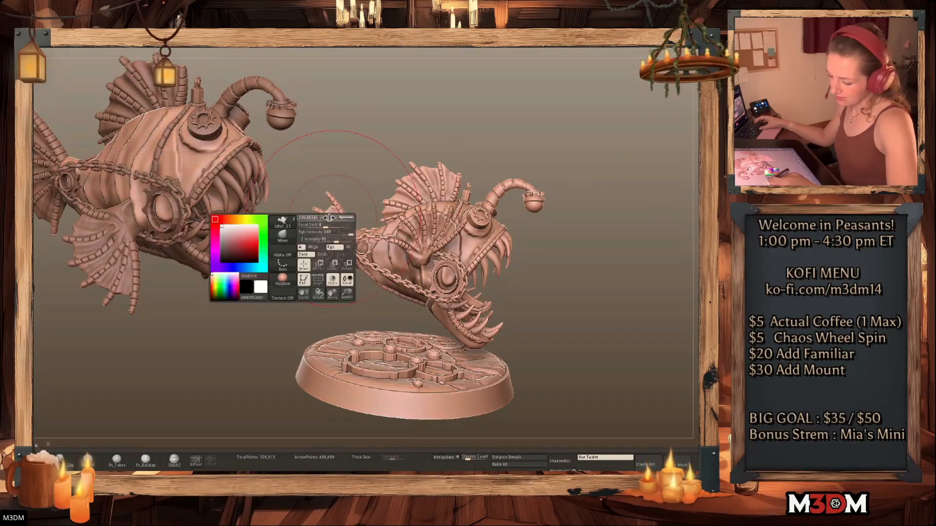
{"action": "mouse_move", "coordinate": [335, 223]}
{"action": "left_mouse_down"}
{"action": "mouse_move", "coordinate": [344, 215]}
{"action": "mouse_move", "coordinate": [310, 224]}
{"action": "left_mouse_up"}
{"action": "right_click", "coordinate": [302, 263]}
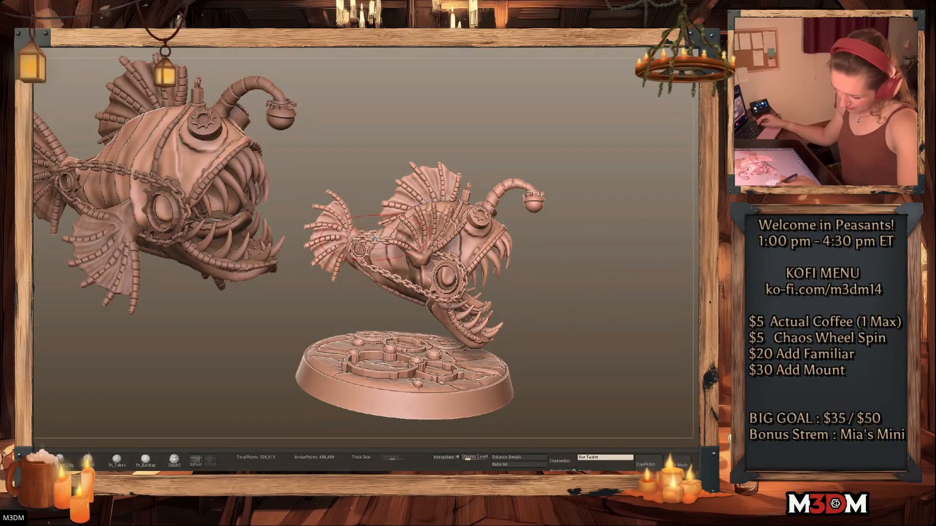
Check the mesh wireframe and nudge the dorsal fin's front spines back slightly with a resized Move Topological brush
{"action": "right_click", "coordinate": [330, 283]}
{"action": "mouse_move", "coordinate": [560, 225]}
{"action": "left_mouse_down"}
{"action": "mouse_move", "coordinate": [612, 238]}
{"action": "mouse_move", "coordinate": [612, 255]}
{"action": "left_mouse_up"}
{"action": "left_click_drag", "start_coordinate": [613, 255], "coordinate": [614, 270], "text": "alt"}
{"action": "key", "text": "shift+f"}
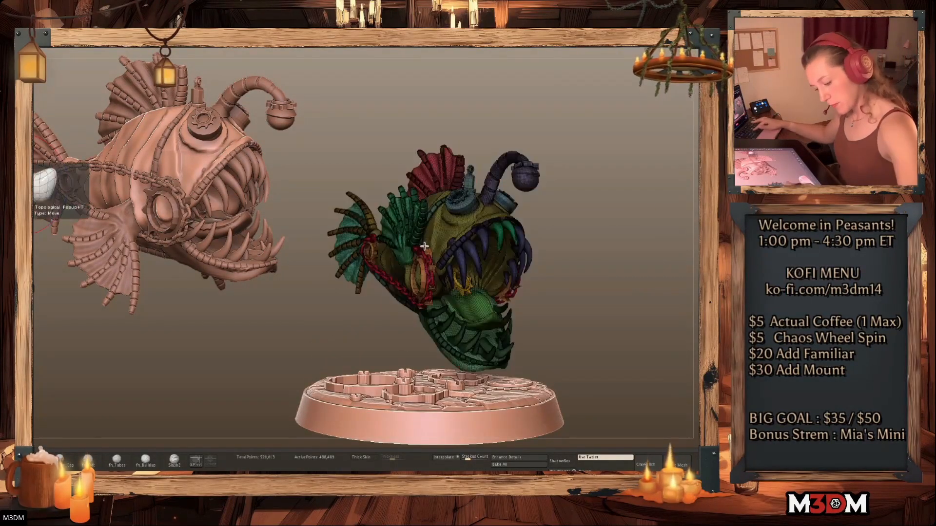
{"action": "key", "text": "shift+f"}
{"action": "right_click", "coordinate": [371, 292]}
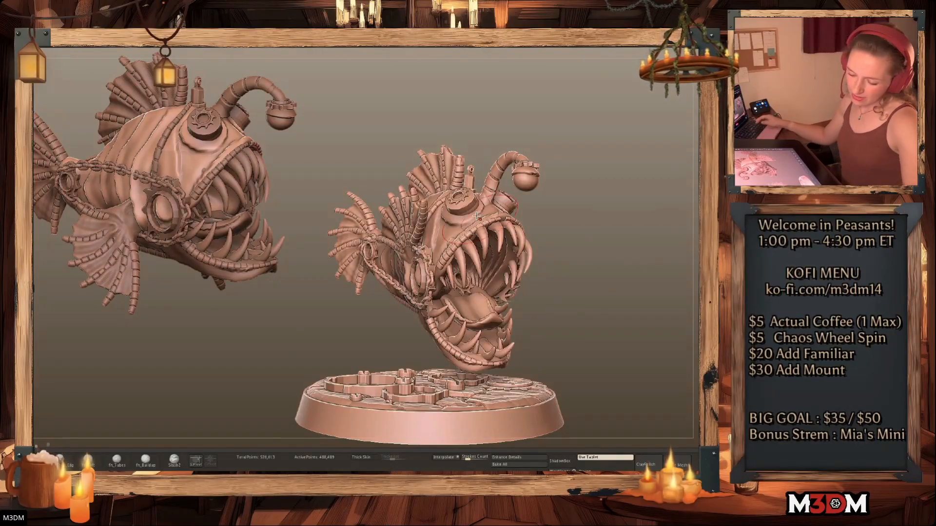
{"action": "right_click", "coordinate": [454, 221]}
{"action": "right_click", "coordinate": [483, 209]}
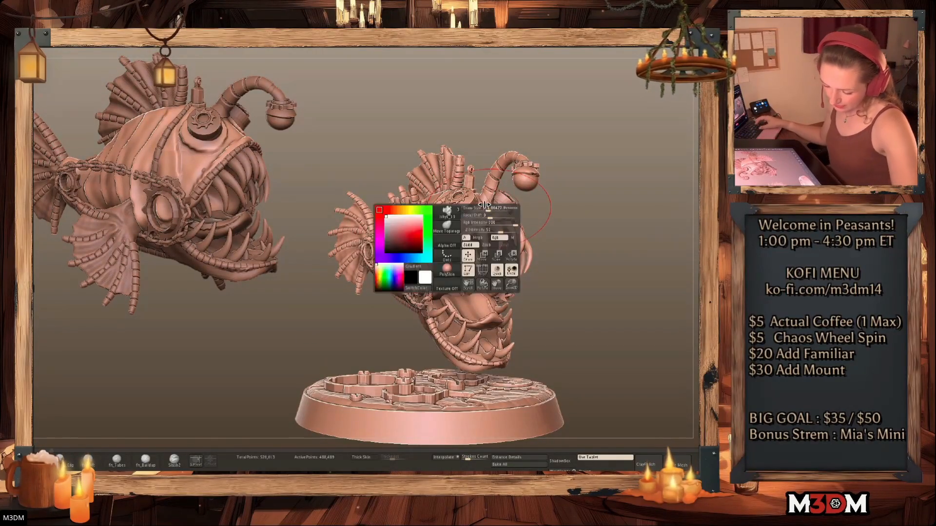
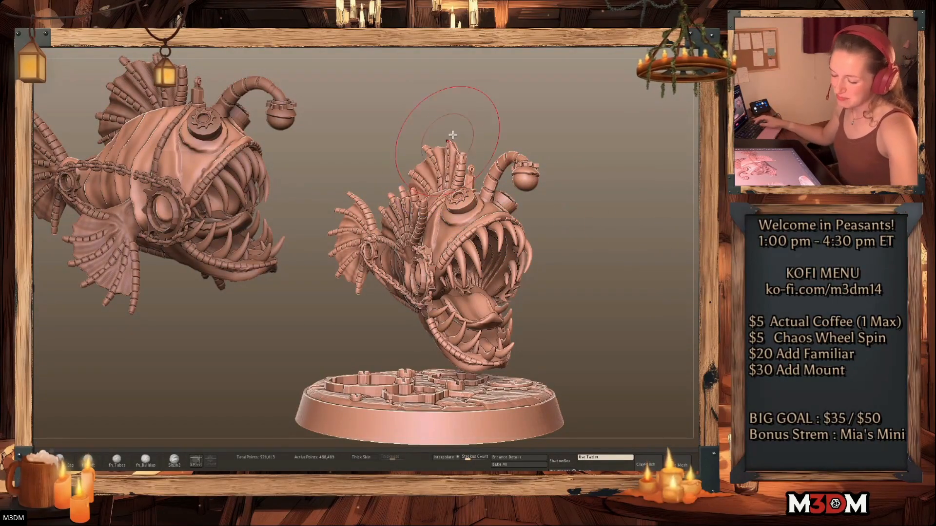
{"action": "left_click_drag", "start_coordinate": [447, 159], "coordinate": [431, 156]}
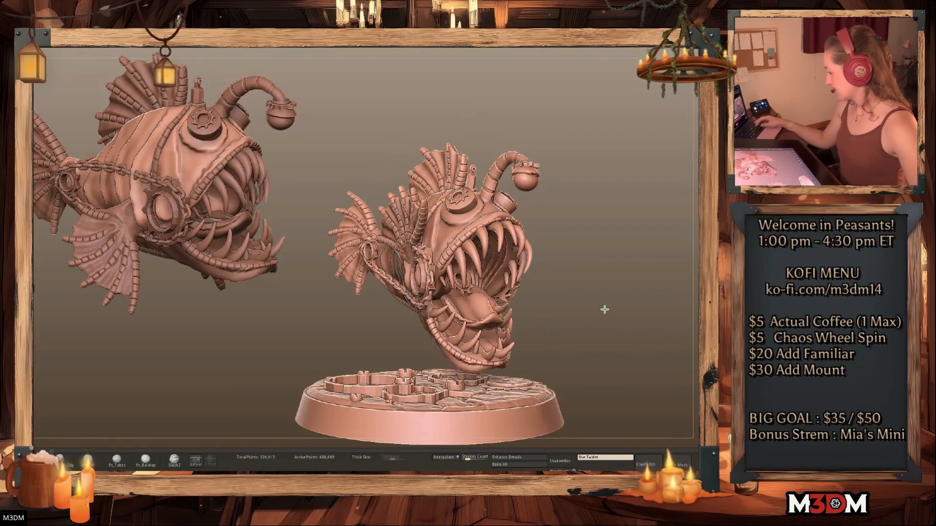
{"action": "key", "text": "shift+f"}
{"action": "key", "text": "shift+f"}
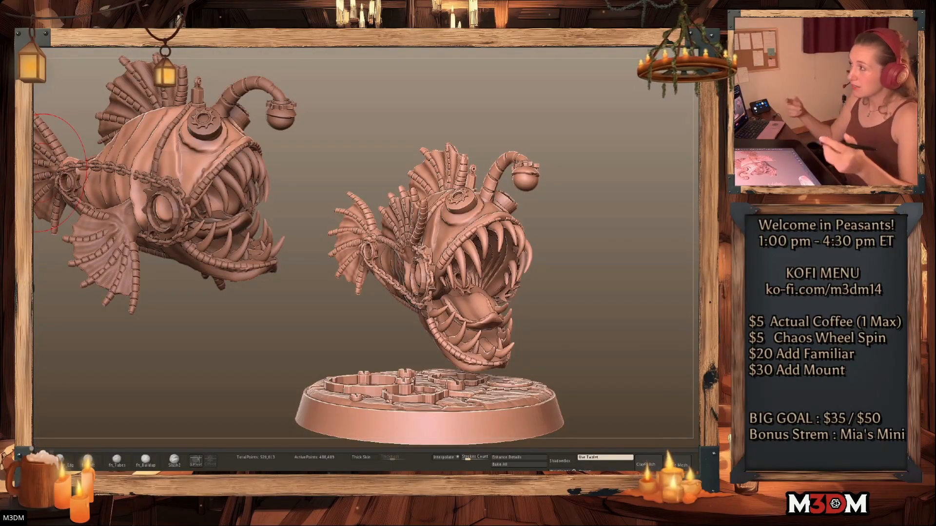
{"action": "key", "text": "space"}
{"action": "key", "text": "shift+f"}
{"action": "key", "text": "shift+f"}
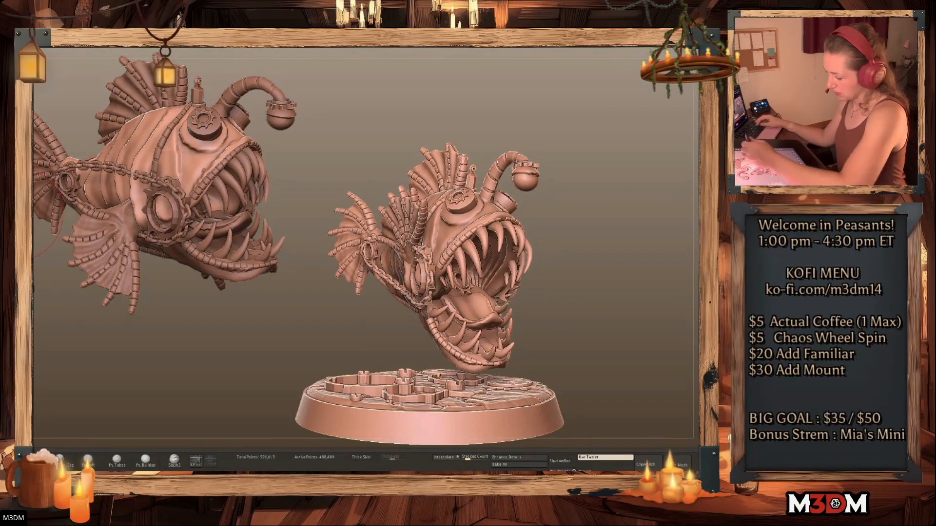
{"action": "key", "text": "shift+f"}
{"action": "key", "text": "shift+f"}
Nudge the hanging lure bulb slightly outward and down with the Move Topological brush
{"action": "left_click_drag", "start_coordinate": [611, 286], "coordinate": [541, 271]}
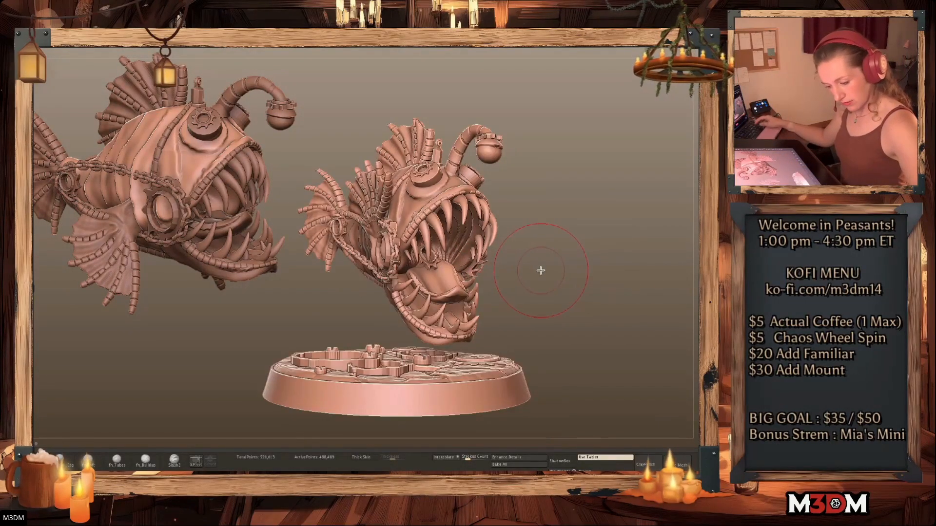
{"action": "key", "text": "shift+f"}
{"action": "key", "text": "shift+f"}
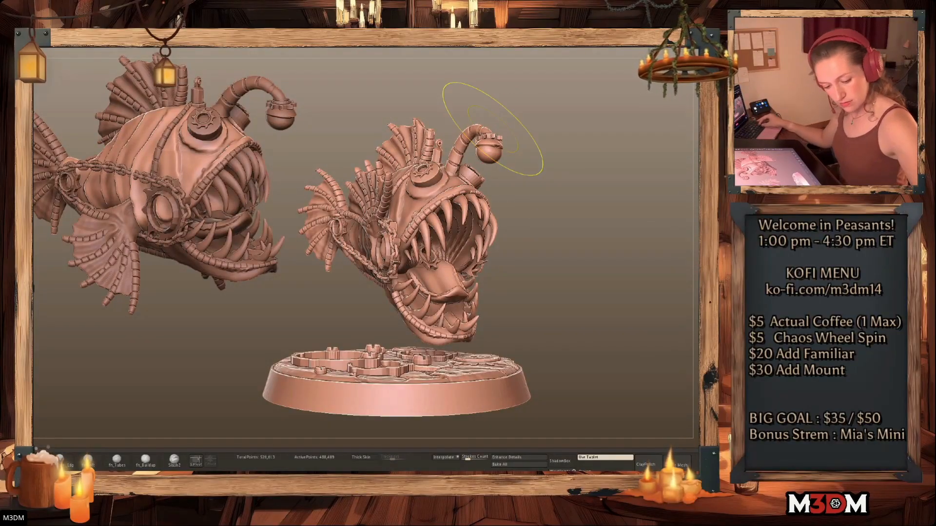
{"action": "left_click_drag", "start_coordinate": [488, 138], "coordinate": [493, 145]}
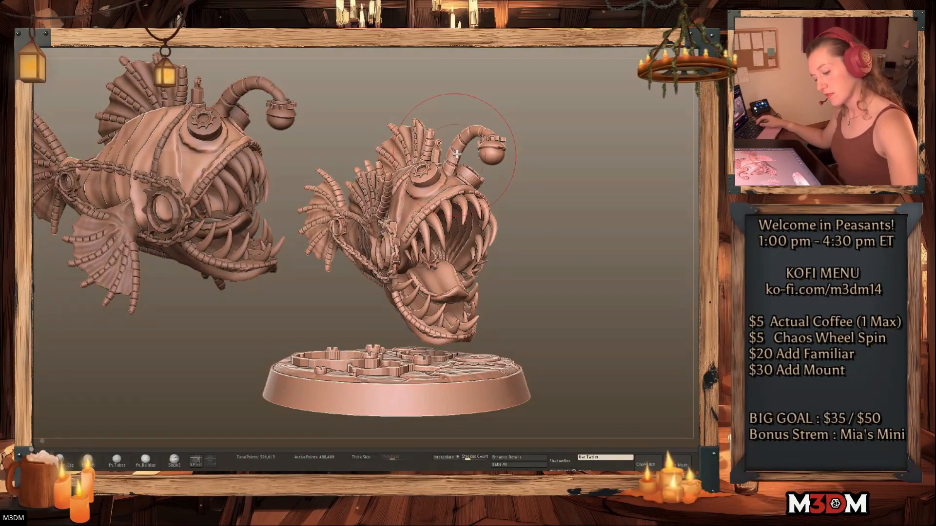
{"action": "left_click_drag", "start_coordinate": [607, 246], "coordinate": [609, 234]}
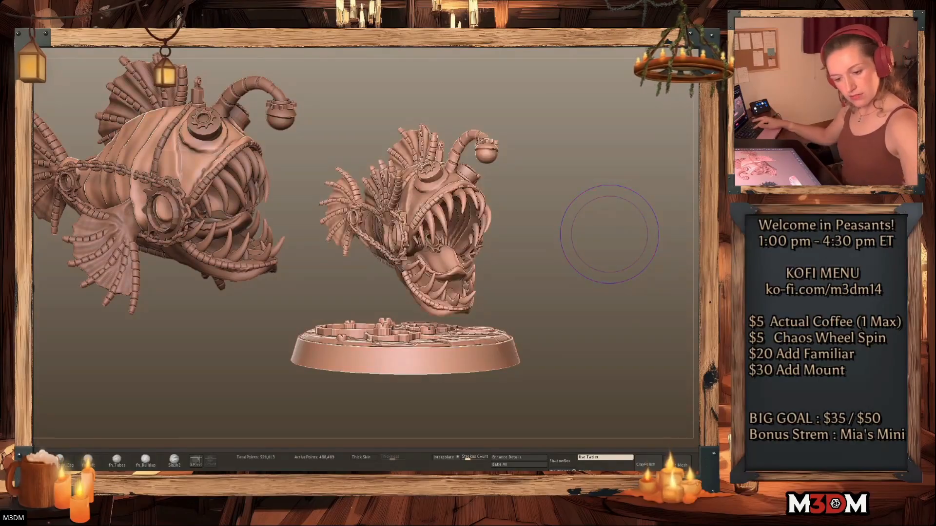
Bring back the clockwork spider legs around the anglerfish, select them and adjust the transform gizmo on them
{"action": "left_click", "coordinate": [512, 237], "text": "alt"}
{"action": "key", "text": "w"}
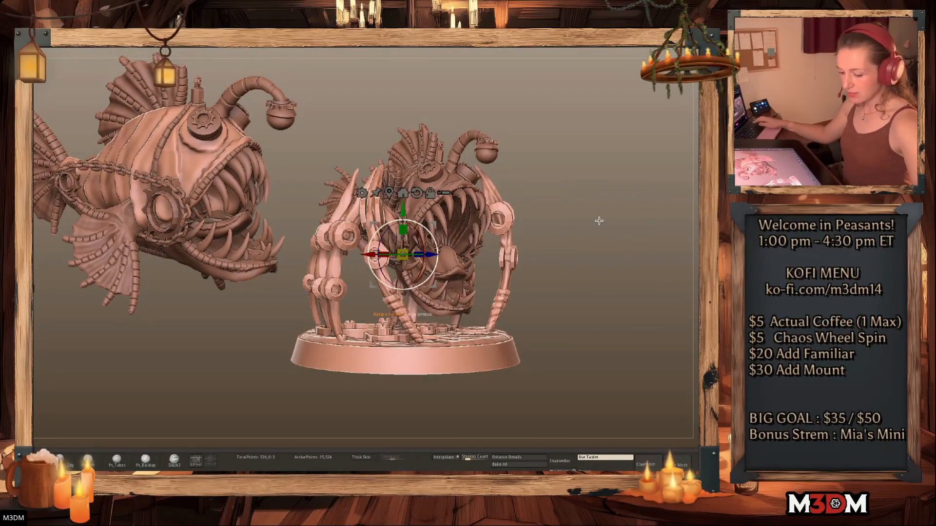
{"action": "left_click", "coordinate": [389, 185], "text": "alt"}
{"action": "left_click", "coordinate": [403, 123]}
{"action": "left_click", "coordinate": [375, 124]}
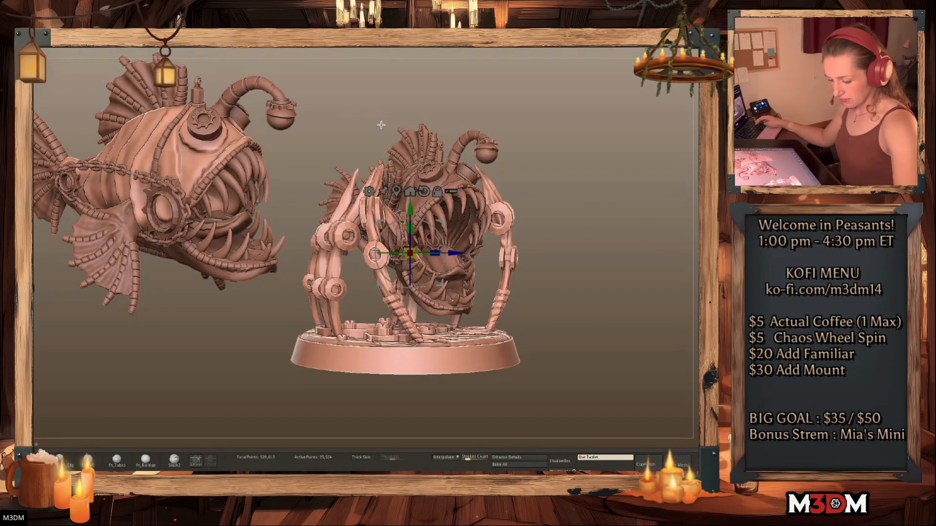
Hide the gear-decorated base and make the clockwork legs the active subtool again
{"action": "left_click_drag", "start_coordinate": [548, 252], "coordinate": [561, 288], "text": "alt"}
{"action": "left_click", "coordinate": [481, 370], "text": "alt"}
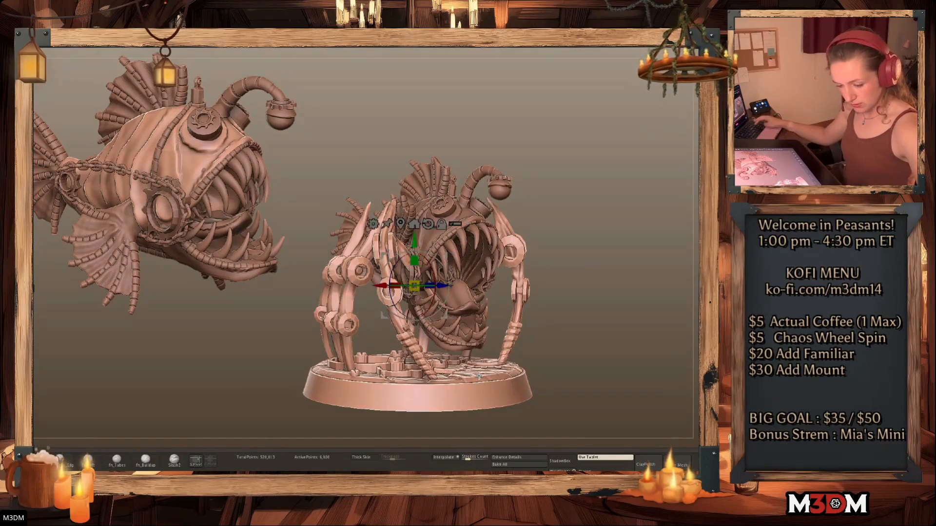
{"action": "key", "text": "q"}
{"action": "left_click", "coordinate": [515, 310], "text": "alt"}
{"action": "key", "text": "w"}
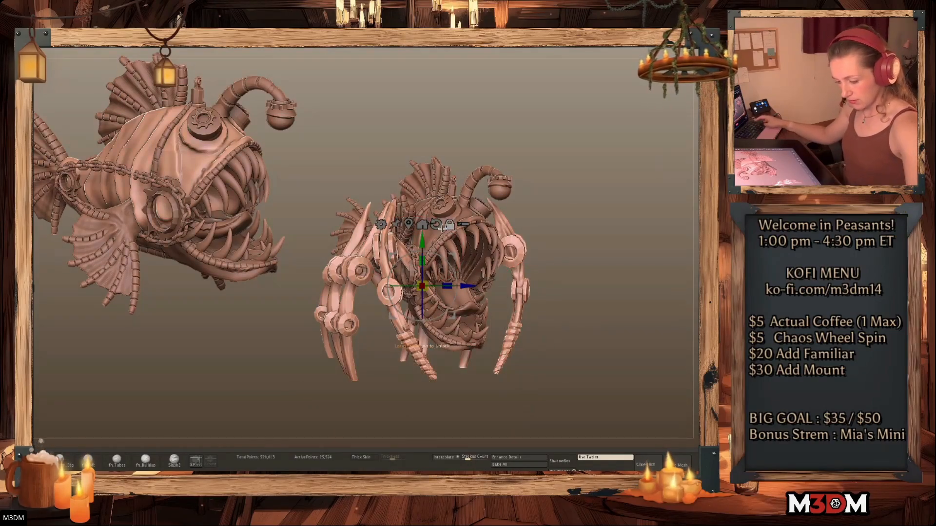
{"action": "key", "text": "q"}
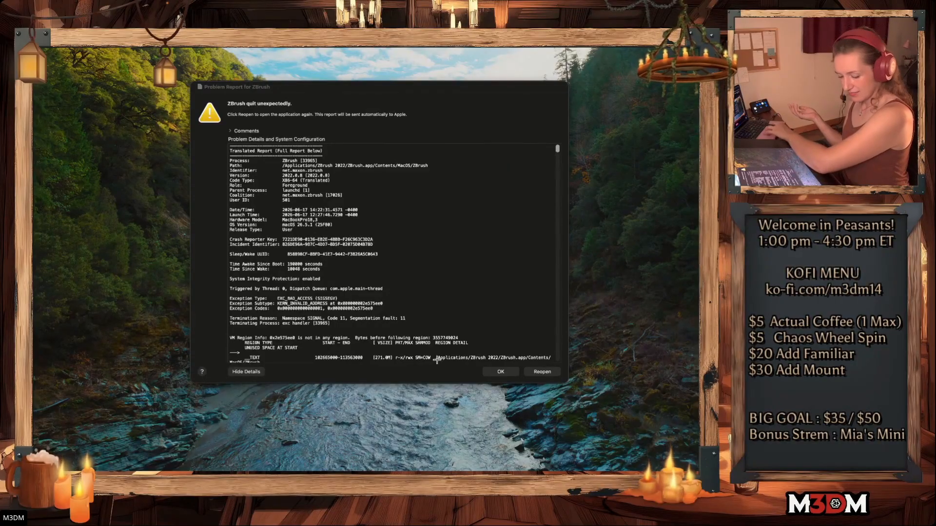
Dismiss the crash report and clear the old anglerfish snapshot from the canvas
{"action": "left_click", "coordinate": [502, 372]}
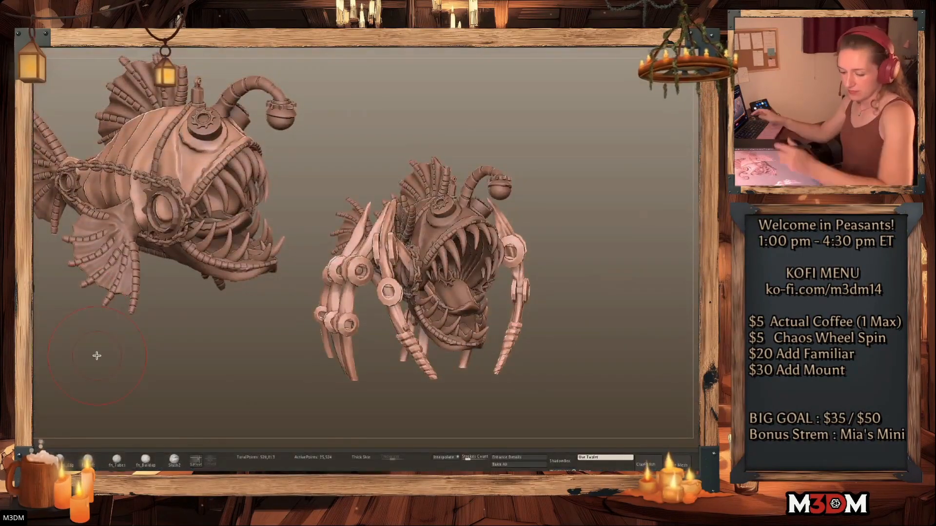
{"action": "left_click_drag", "start_coordinate": [583, 276], "coordinate": [592, 282]}
{"action": "key", "text": "ctrl+n"}
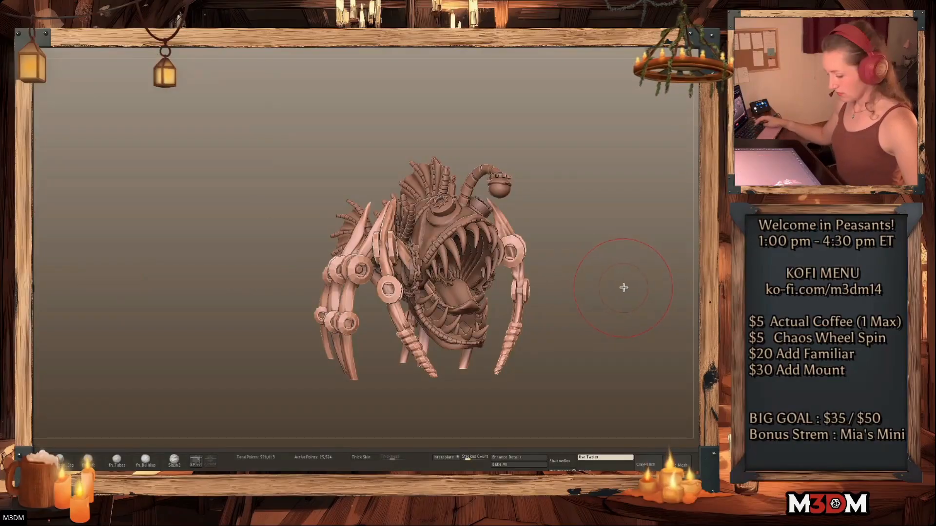
Drop a canvas snapshot of the anglerfish with its full-size legs and place the live model beside it with the legs active
{"action": "left_click_drag", "start_coordinate": [623, 286], "coordinate": [565, 286], "text": "alt"}
{"action": "key", "text": "shift+f"}
{"action": "key", "text": "shift+f"}
{"action": "left_click", "coordinate": [357, 206], "text": "alt"}
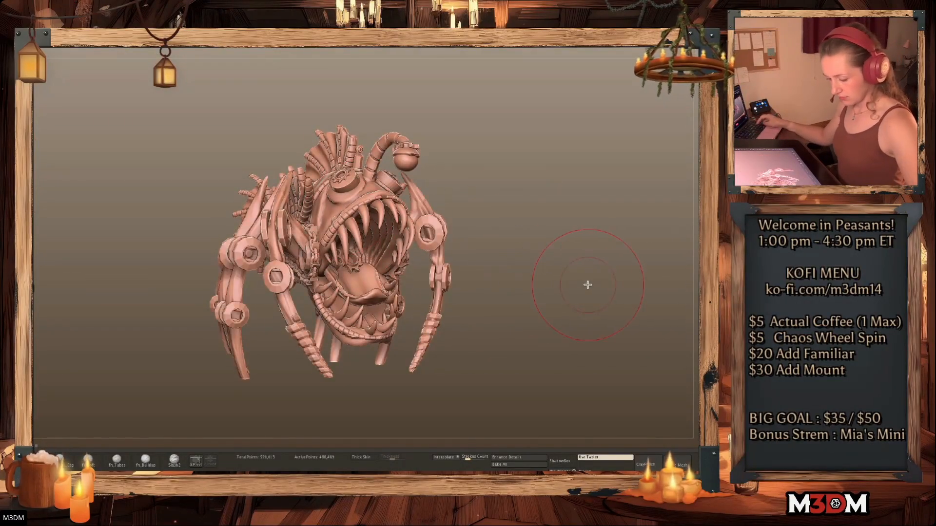
{"action": "left_click", "coordinate": [287, 302], "text": "alt"}
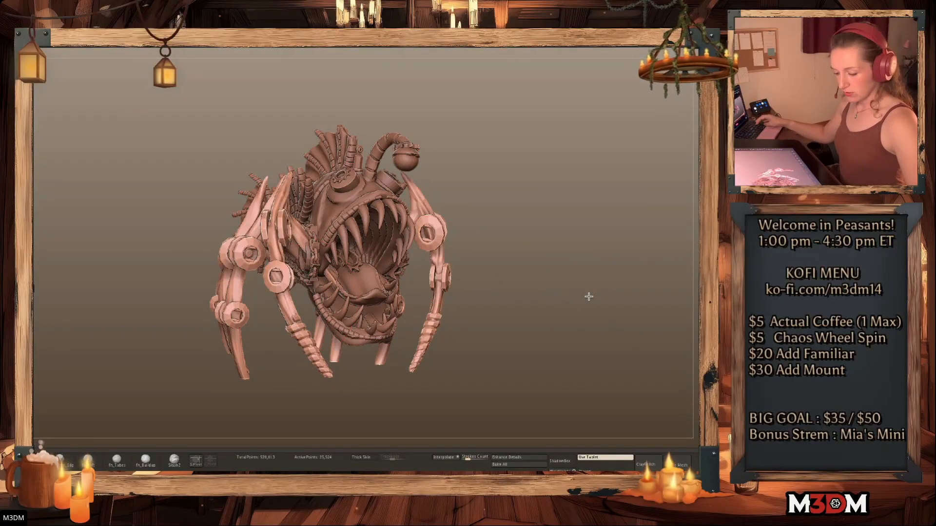
{"action": "mouse_move", "coordinate": [588, 296]}
{"action": "left_mouse_down"}
{"action": "mouse_move", "coordinate": [595, 283]}
{"action": "mouse_move", "coordinate": [587, 295]}
{"action": "mouse_move", "coordinate": [390, 276]}
{"action": "left_mouse_up"}
{"action": "key", "text": "shift+s"}
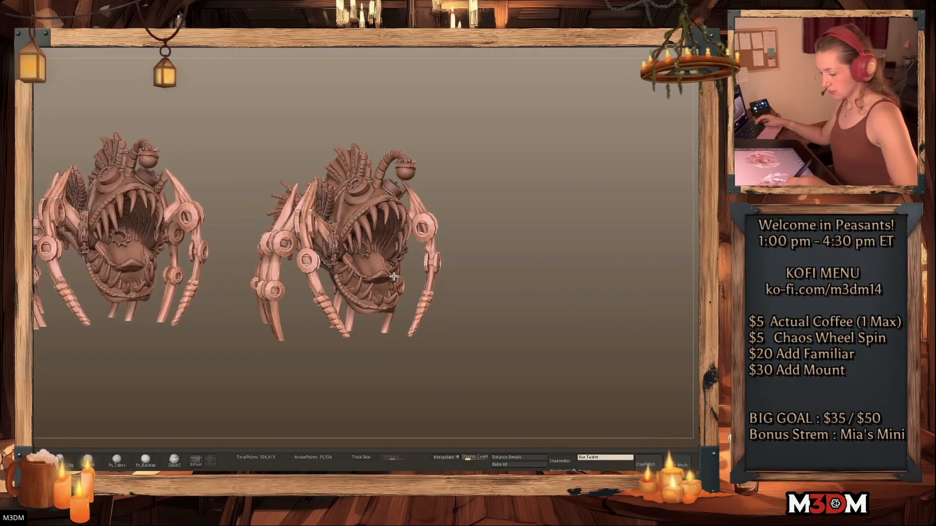
{"action": "left_click_drag", "start_coordinate": [577, 281], "coordinate": [554, 278]}
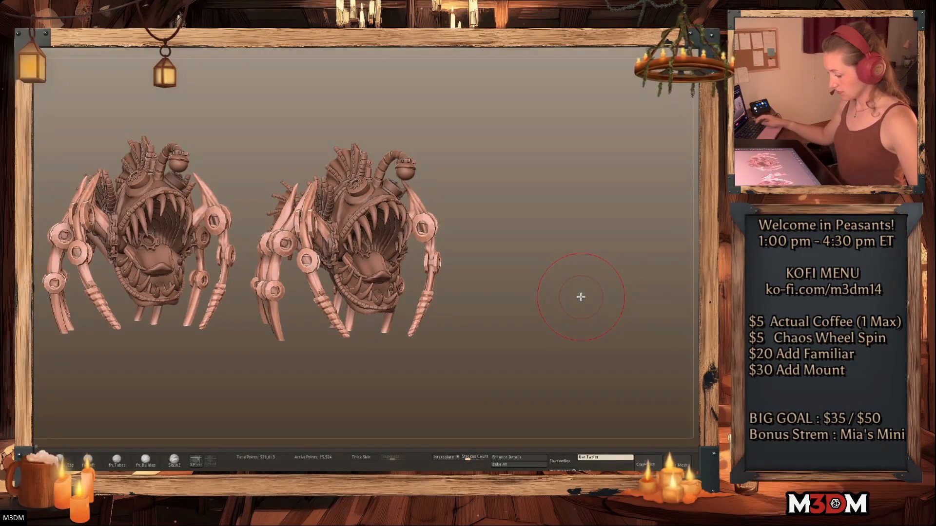
{"action": "key", "text": "shift+f"}
{"action": "key", "text": "shift+f"}
{"action": "key", "text": "shift+f"}
{"action": "key", "text": "shift+f"}
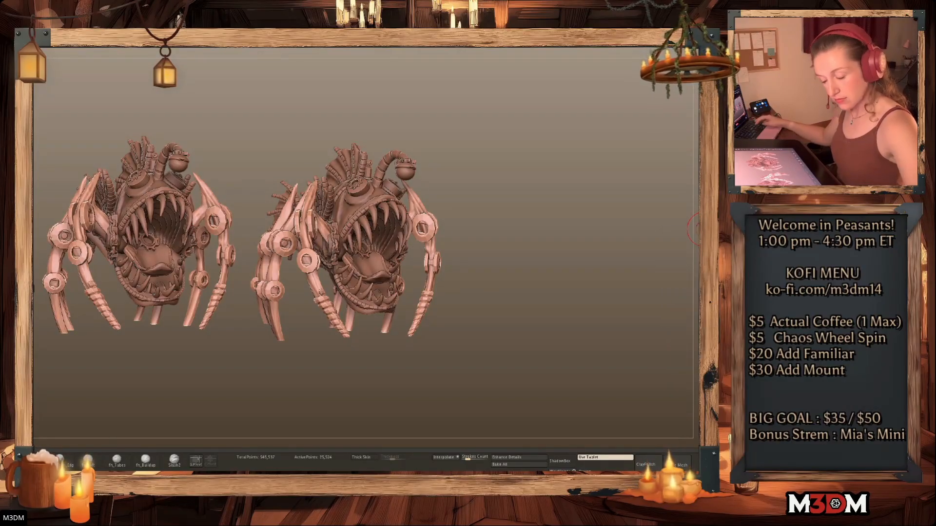
Scale the clockwork legs down and lower them beneath the anglerfish, then widen the leg set slightly
{"action": "key", "text": "w"}
{"action": "left_click_drag", "start_coordinate": [135, 251], "coordinate": [130, 243]}
{"action": "left_click_drag", "start_coordinate": [136, 210], "coordinate": [136, 225]}
{"action": "key", "text": "q"}
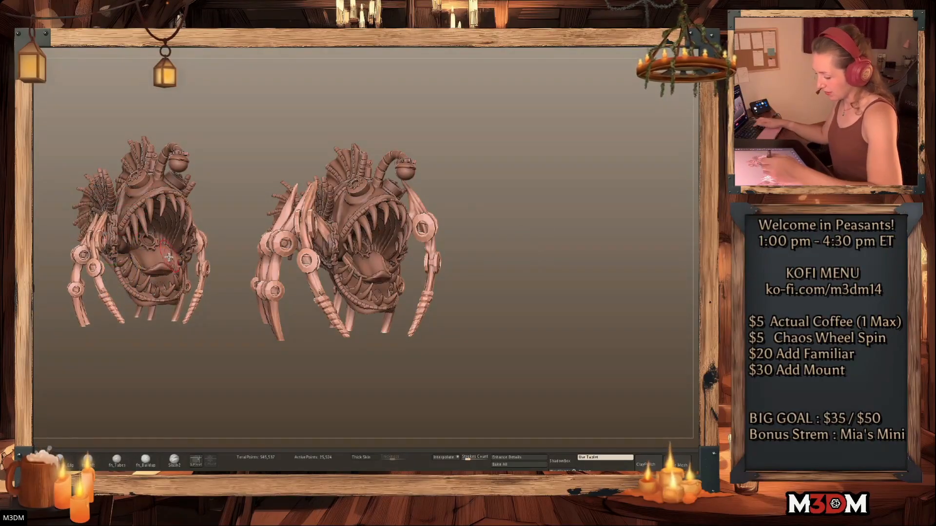
{"action": "key", "text": "w"}
{"action": "mouse_move", "coordinate": [178, 265]}
{"action": "left_mouse_down"}
{"action": "mouse_move", "coordinate": [201, 267]}
{"action": "mouse_move", "coordinate": [182, 263]}
{"action": "left_mouse_up"}
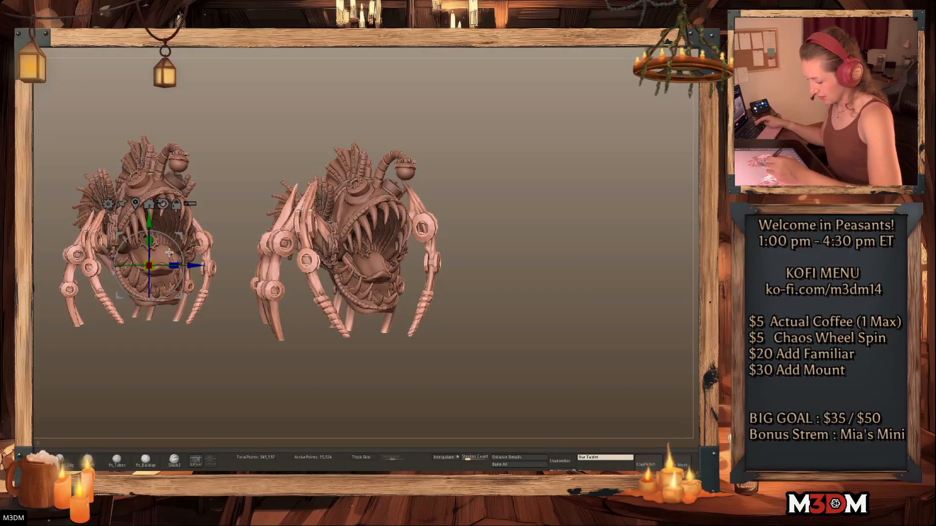
{"action": "left_click_drag", "start_coordinate": [150, 235], "coordinate": [150, 238]}
{"action": "key", "text": "q"}
Lower the smaller clockwork legs and shift them forward beneath the anglerfish's body
{"action": "left_click_drag", "start_coordinate": [505, 236], "coordinate": [548, 258]}
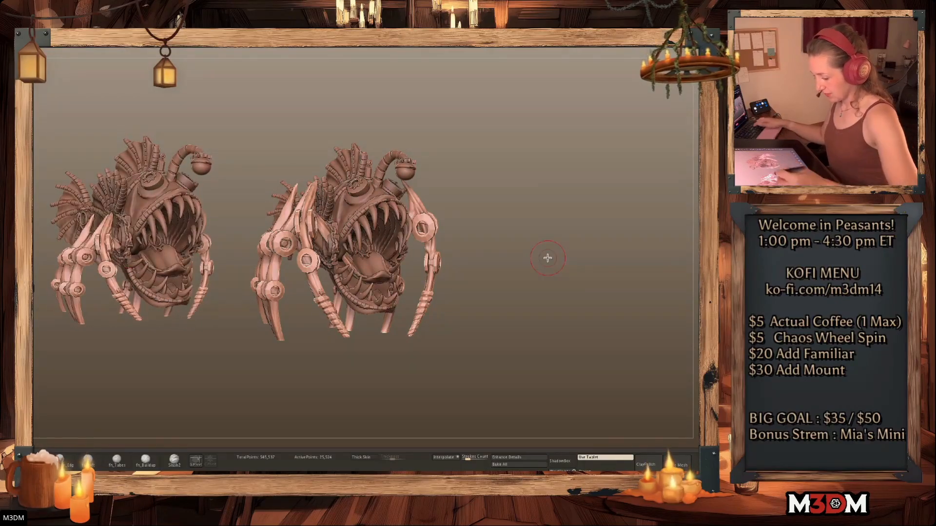
{"action": "key", "text": "w"}
{"action": "left_click_drag", "start_coordinate": [146, 224], "coordinate": [145, 232]}
{"action": "left_click_drag", "start_coordinate": [157, 273], "coordinate": [165, 271]}
{"action": "left_click_drag", "start_coordinate": [148, 226], "coordinate": [148, 227]}
{"action": "key", "text": "q"}
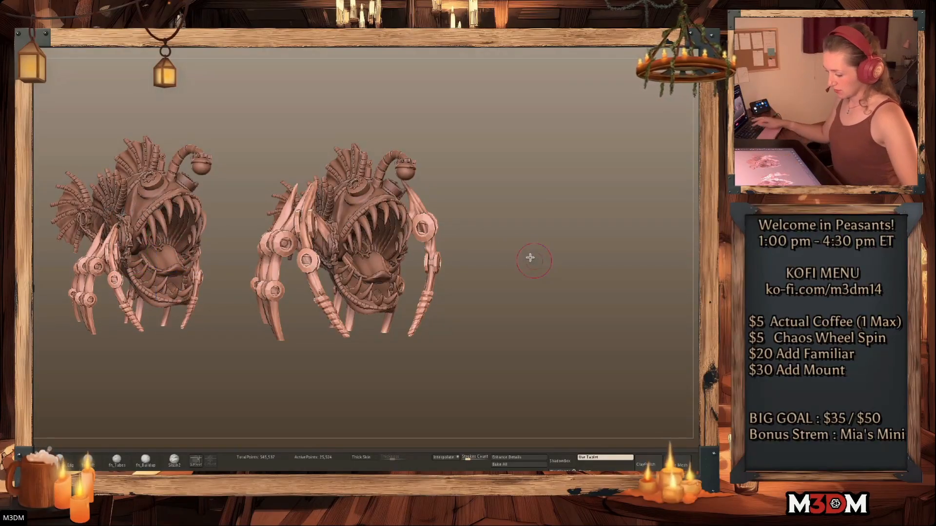
Undo the last gizmo adjustment and shift the clockwork legs slightly back toward the tail
{"action": "key", "text": "w"}
{"action": "left_click_drag", "start_coordinate": [157, 276], "coordinate": [161, 277]}
{"action": "key", "text": "ctrl+z"}
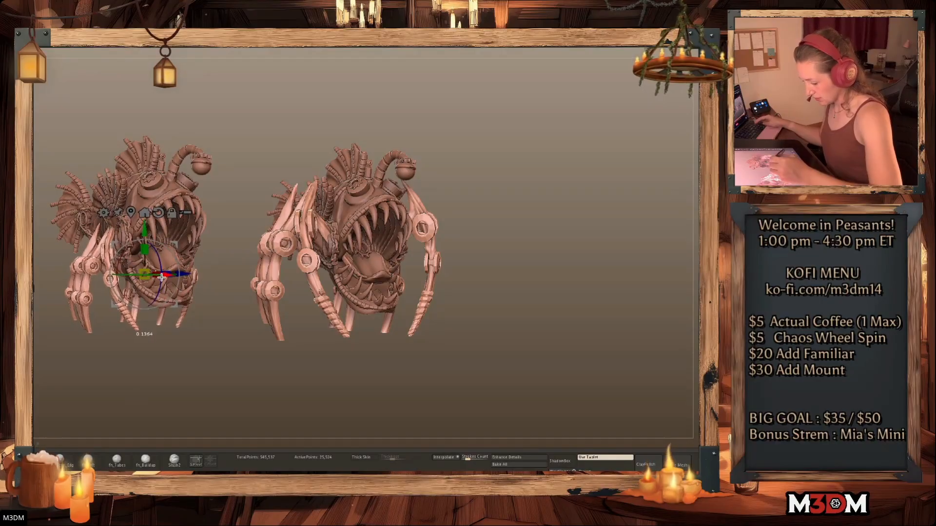
{"action": "key", "text": "q"}
{"action": "left_click_drag", "start_coordinate": [581, 271], "coordinate": [579, 277]}
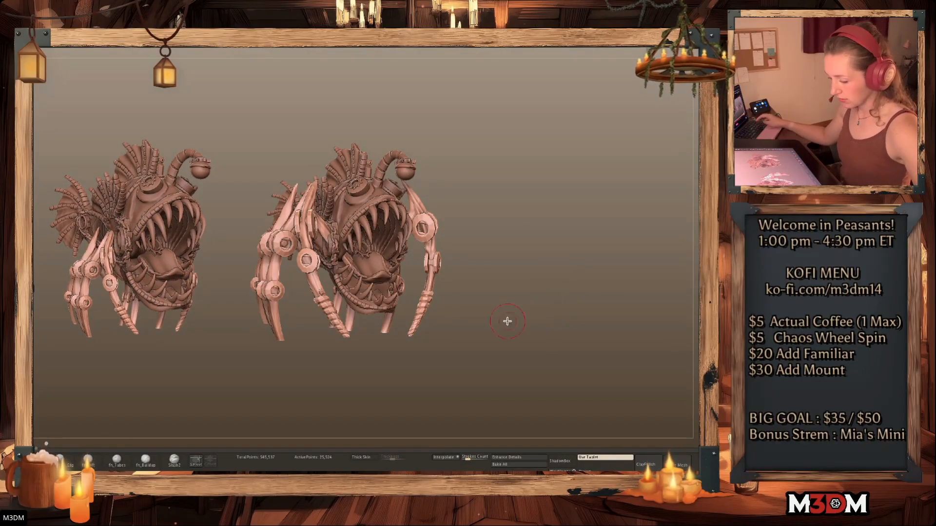
Drop a canvas snapshot of the small-legged version and move the live model to the far side of the full-size-leg snapshot
{"action": "key", "text": "shift+s"}
{"action": "left_click_drag", "start_coordinate": [349, 373], "coordinate": [683, 371], "text": "alt"}
{"action": "left_click_drag", "start_coordinate": [540, 292], "coordinate": [661, 277], "text": "alt"}
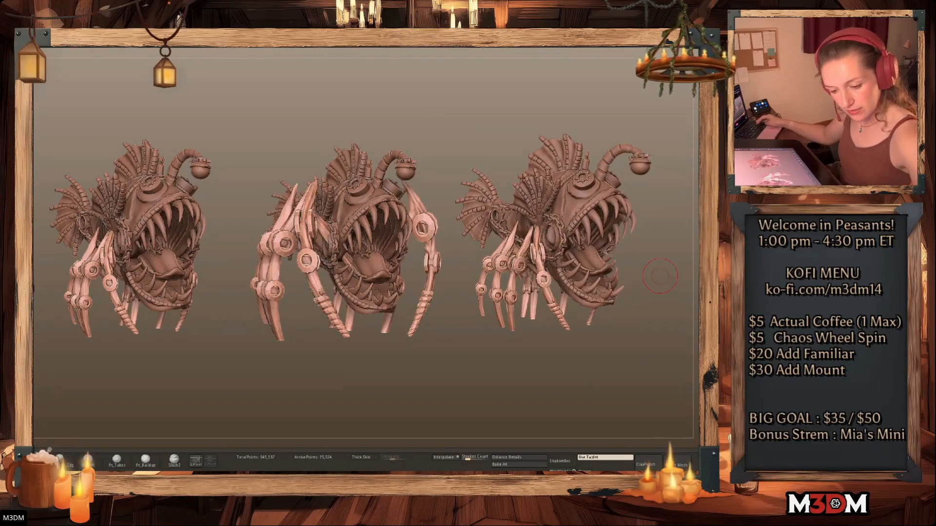
Bring the full-size clockwork legs onto the live anglerfish and stretch them vertically so they stand taller
{"action": "left_click", "coordinate": [699, 296]}
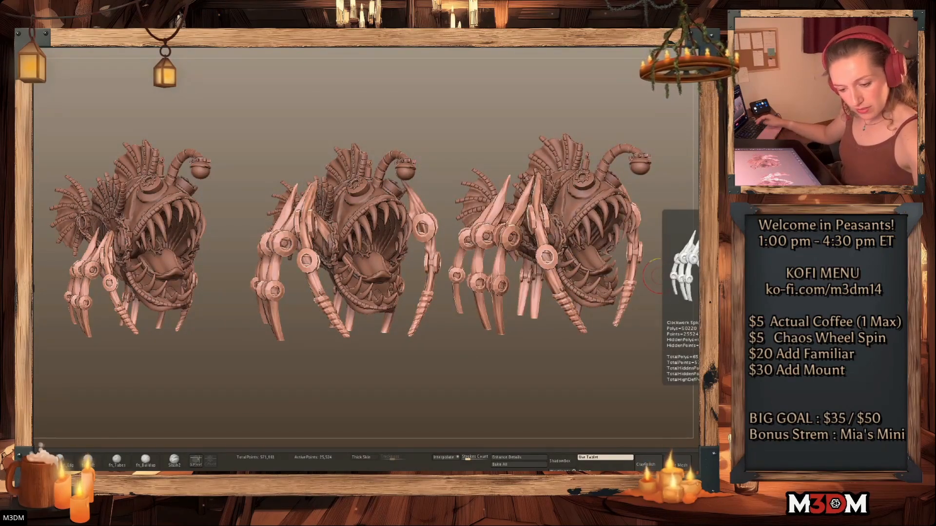
{"action": "left_click_drag", "start_coordinate": [615, 352], "coordinate": [638, 381]}
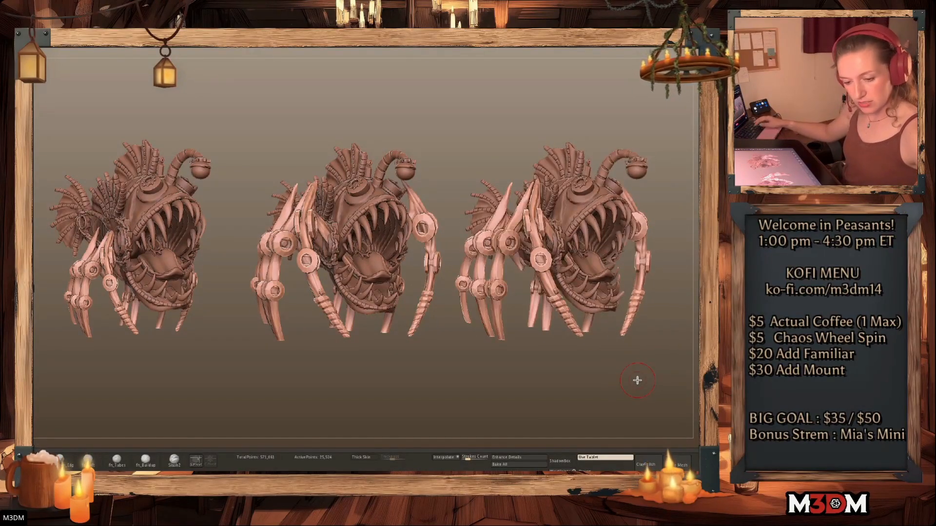
{"action": "key", "text": "shift+s"}
{"action": "key", "text": "w"}
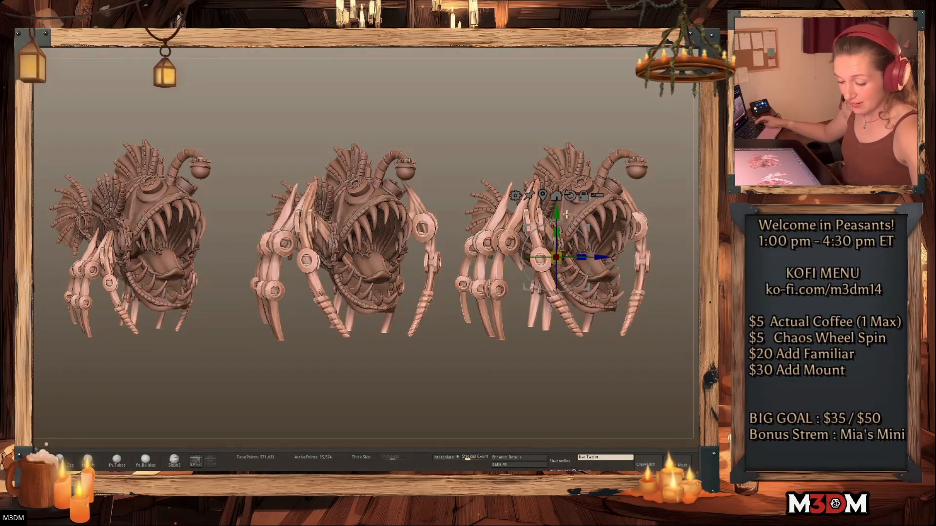
{"action": "left_click", "coordinate": [581, 190], "text": "alt"}
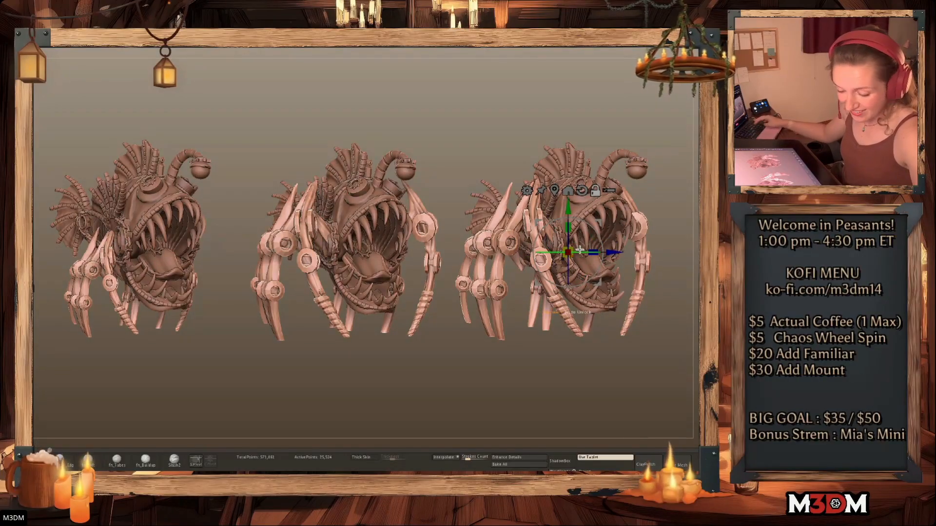
{"action": "left_click_drag", "start_coordinate": [568, 227], "coordinate": [568, 193]}
{"action": "key", "text": "q"}
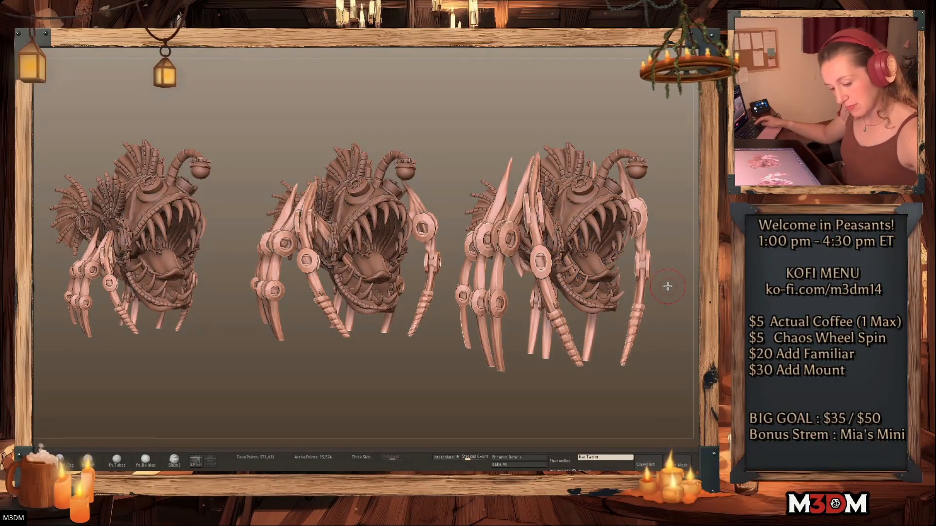
Scale the tall clockwork legs down slightly as a whole, then spread them wider around the anglerfish
{"action": "key", "text": "w"}
{"action": "key", "text": "ctrl+z"}
{"action": "key", "text": "ctrl+shift+z"}
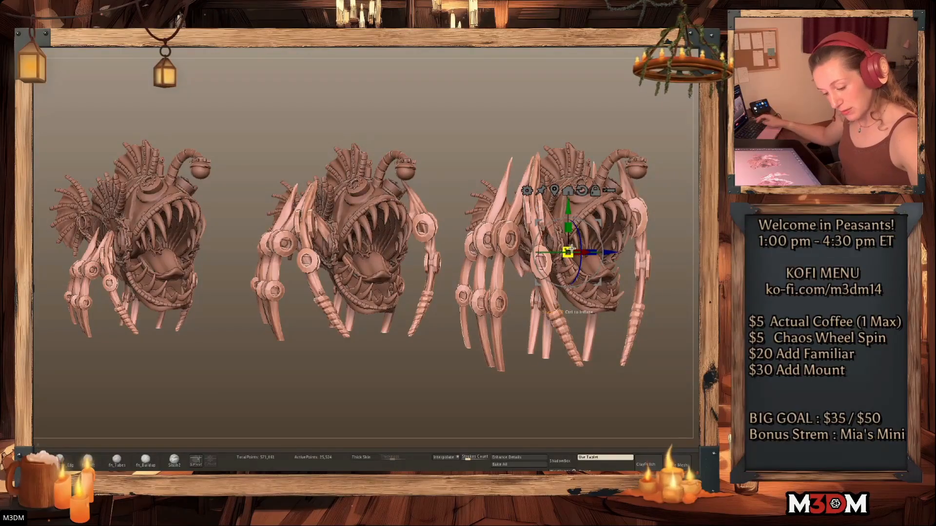
{"action": "left_click_drag", "start_coordinate": [568, 252], "coordinate": [560, 252]}
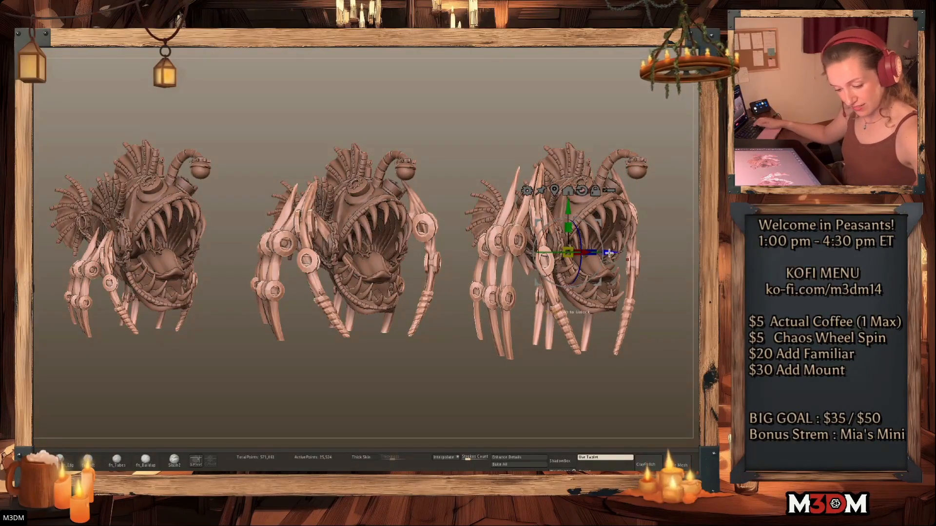
{"action": "key", "text": "q"}
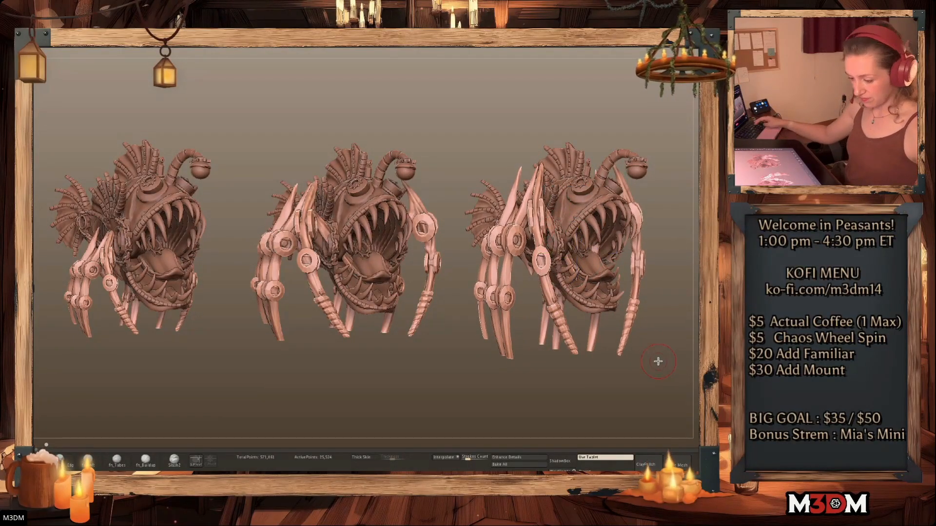
{"action": "left_click_drag", "start_coordinate": [658, 361], "coordinate": [667, 363], "text": "alt"}
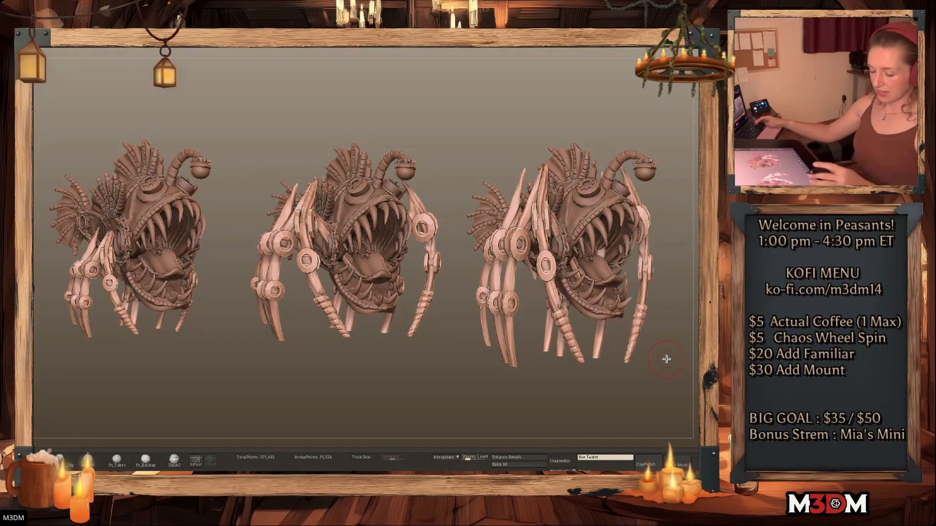
{"action": "key", "text": "w"}
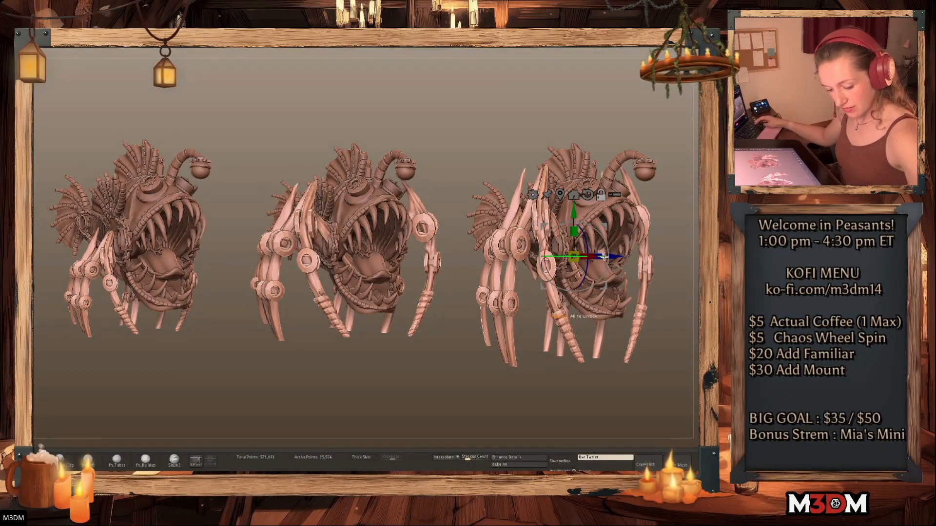
{"action": "left_click_drag", "start_coordinate": [604, 257], "coordinate": [625, 261]}
{"action": "key", "text": "q"}
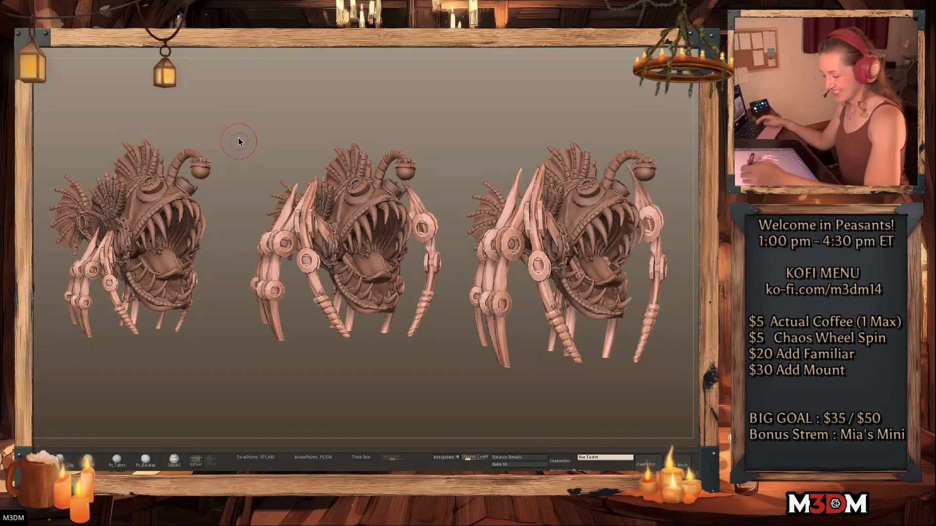
Capture a screenshot of the canvas with all three leg versions and open it in Shottr for annotation
{"action": "key", "text": "space"}
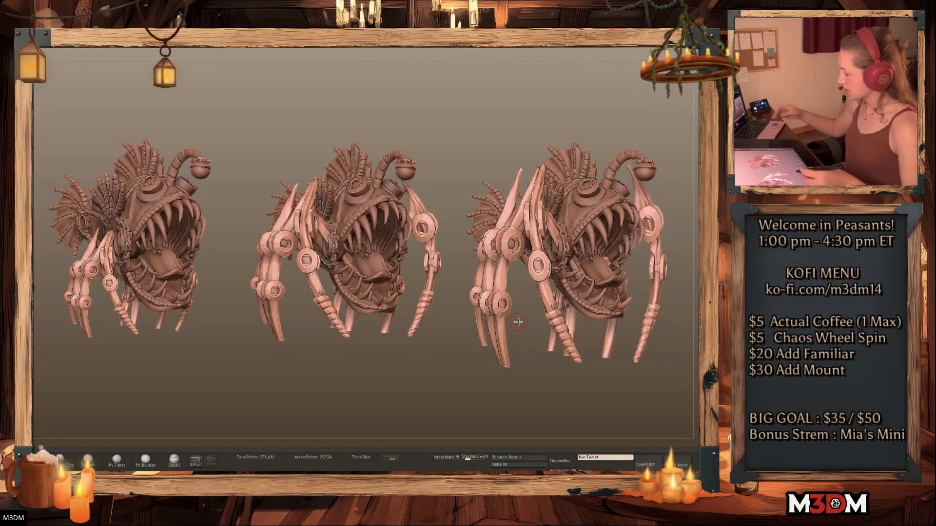
{"action": "key", "text": "shift+super+4"}
{"action": "mouse_move", "coordinate": [33, 57]}
{"action": "left_mouse_down"}
{"action": "mouse_move", "coordinate": [693, 404]}
{"action": "mouse_move", "coordinate": [694, 421]}
{"action": "left_mouse_up"}
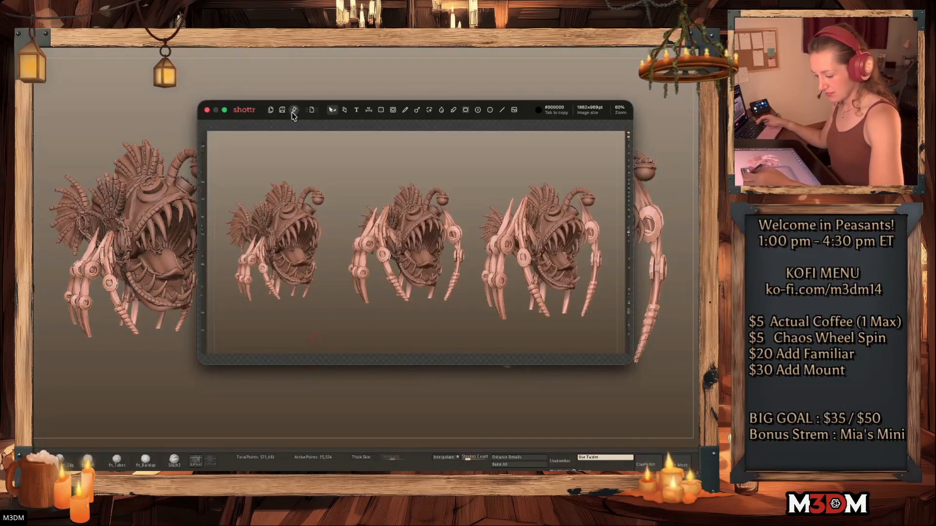
{"action": "left_click", "coordinate": [292, 113]}
{"action": "left_click", "coordinate": [270, 149]}
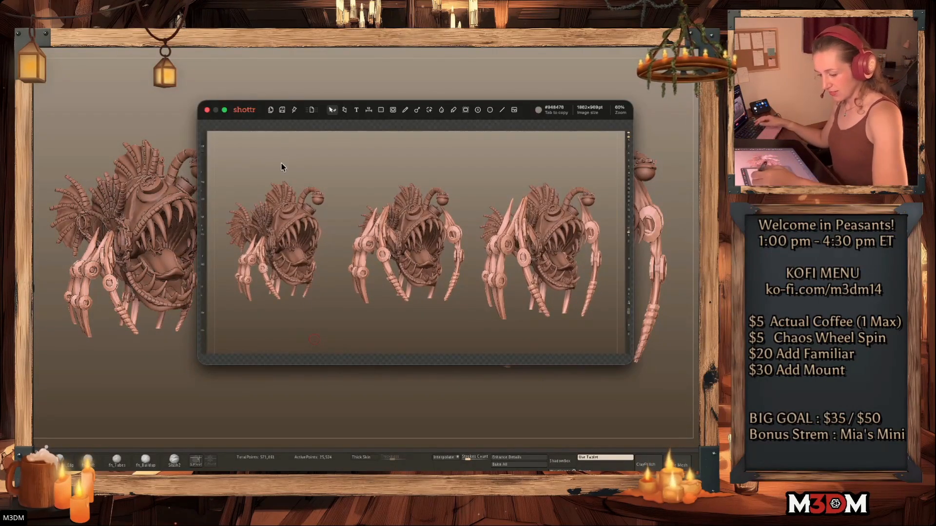
Set the freehand pen to its thickest stroke and number the three versions 1, 2 and 3 in blue
{"action": "key", "text": "f"}
{"action": "left_click_drag", "start_coordinate": [276, 171], "coordinate": [276, 172]}
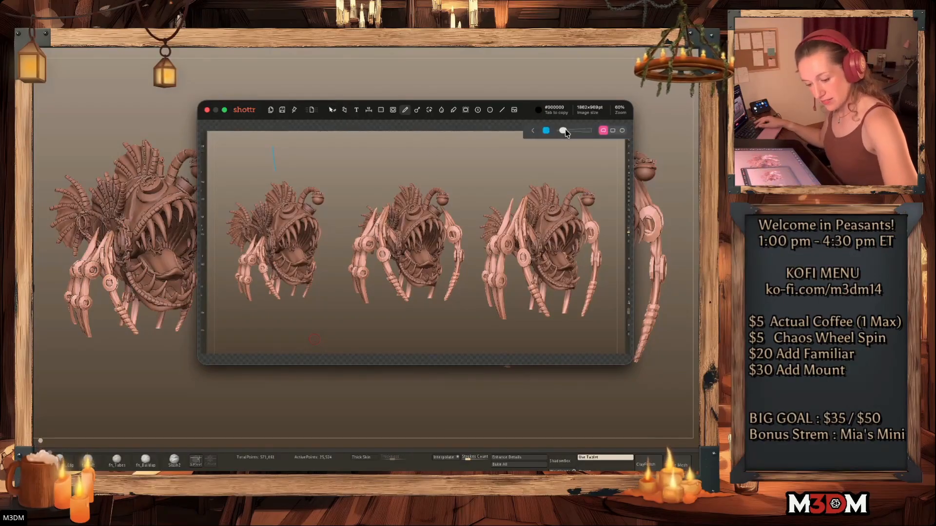
{"action": "left_click_drag", "start_coordinate": [564, 130], "coordinate": [591, 128]}
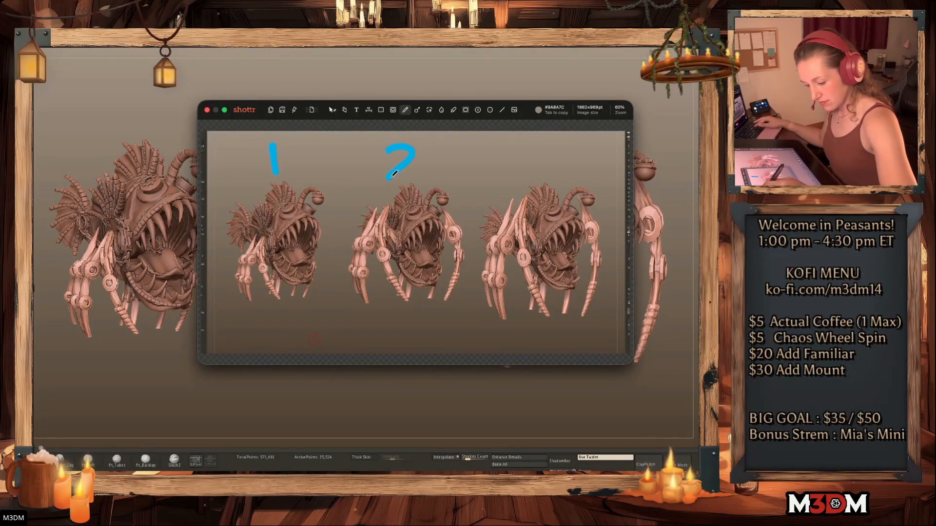
{"action": "left_click_drag", "start_coordinate": [394, 174], "coordinate": [437, 170]}
{"action": "left_click_drag", "start_coordinate": [557, 145], "coordinate": [531, 162]}
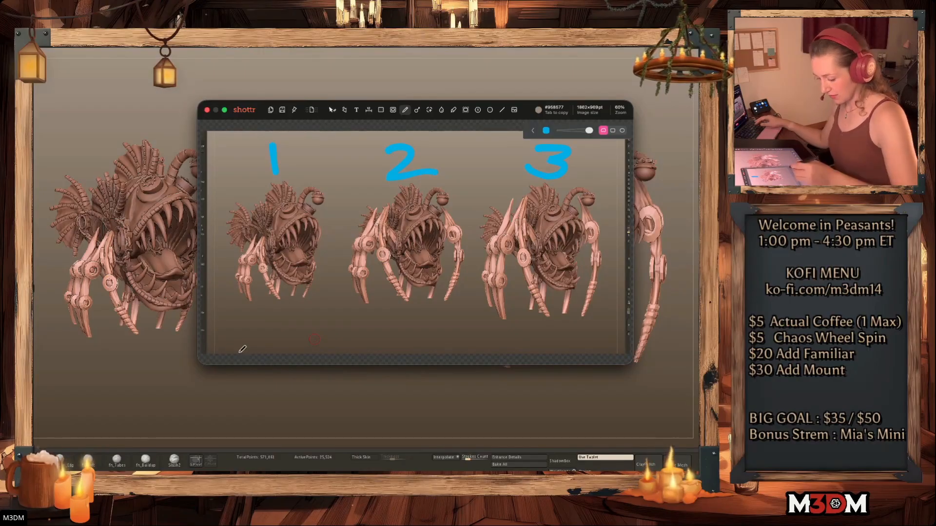
Enlarge the capture to 75% and draw a double-headed arrow between versions 1 and 2 with a tick mark nearer 1
{"action": "left_click_drag", "start_coordinate": [195, 366], "coordinate": [81, 468]}
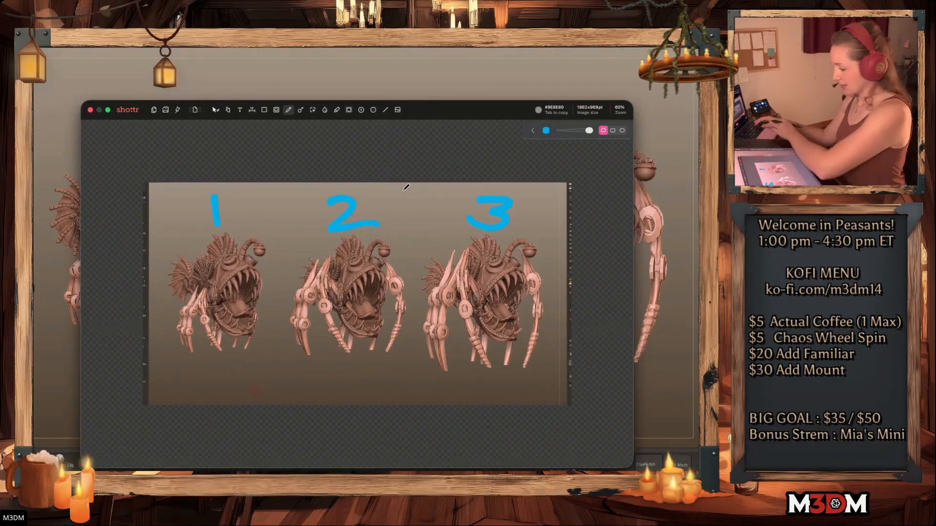
{"action": "left_click", "coordinate": [362, 147]}
{"action": "key", "text": "super+equal"}
{"action": "key", "text": "super+equal"}
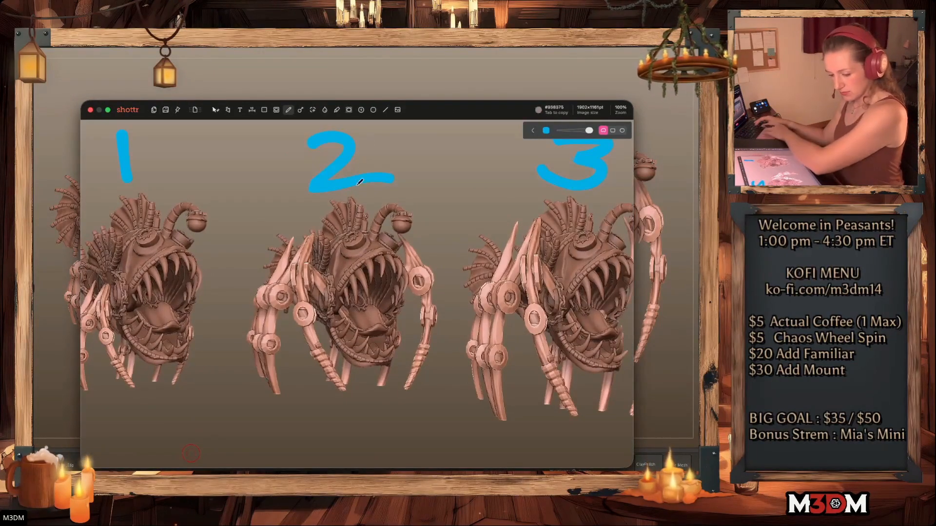
{"action": "key", "text": "super+minus"}
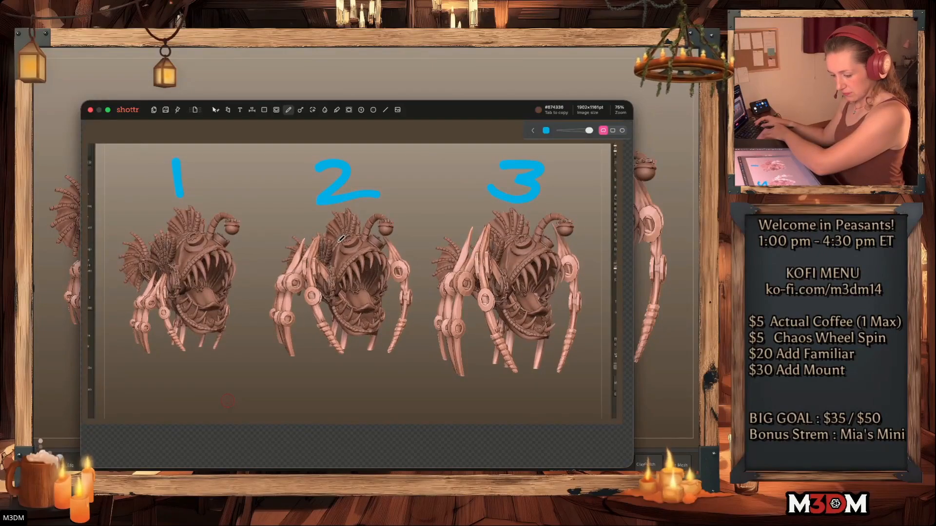
{"action": "left_click_drag", "start_coordinate": [439, 108], "coordinate": [439, 60]}
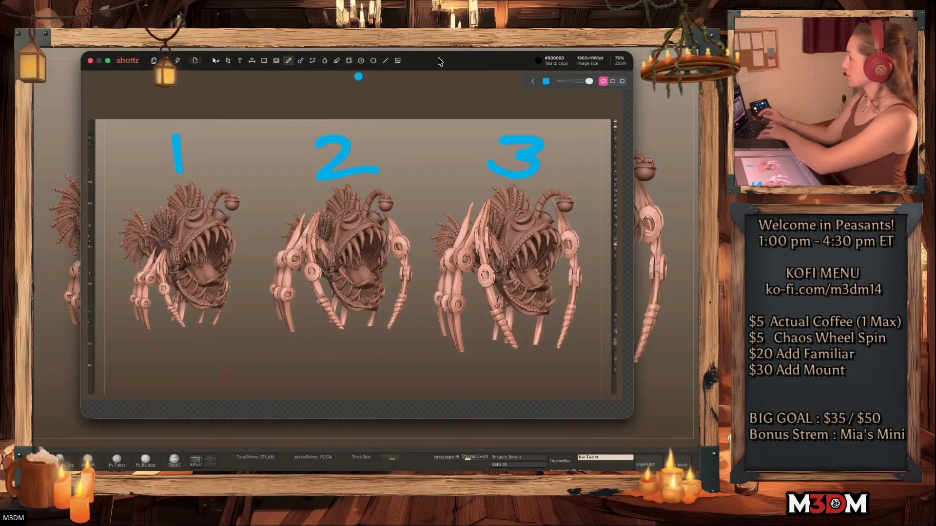
{"action": "mouse_move", "coordinate": [221, 139]}
{"action": "left_mouse_down"}
{"action": "mouse_move", "coordinate": [205, 166]}
{"action": "mouse_move", "coordinate": [275, 154]}
{"action": "mouse_move", "coordinate": [292, 177]}
{"action": "left_mouse_up"}
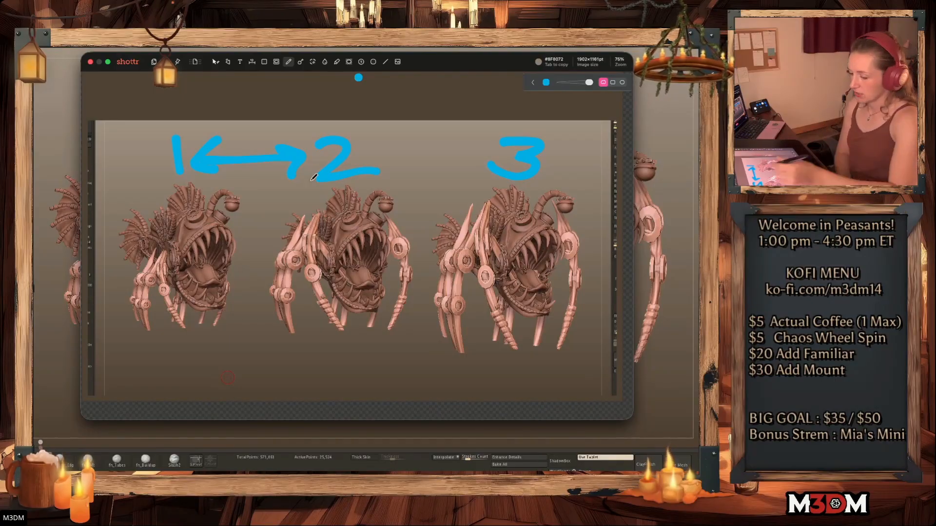
{"action": "left_click_drag", "start_coordinate": [232, 141], "coordinate": [234, 168]}
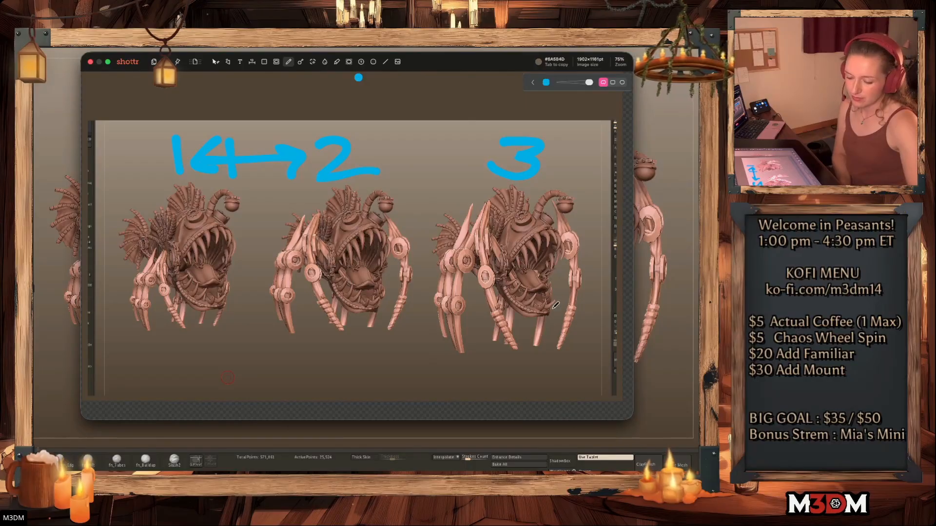
Cross out version 3 with a circle and slash, draw a wavy line beneath versions 1 and 2, and close the capture
{"action": "mouse_move", "coordinate": [580, 180]}
{"action": "left_mouse_down"}
{"action": "mouse_move", "coordinate": [420, 230]}
{"action": "mouse_move", "coordinate": [560, 336]}
{"action": "mouse_move", "coordinate": [466, 192]}
{"action": "mouse_move", "coordinate": [557, 267]}
{"action": "mouse_move", "coordinate": [502, 265]}
{"action": "mouse_move", "coordinate": [527, 255]}
{"action": "left_mouse_up"}
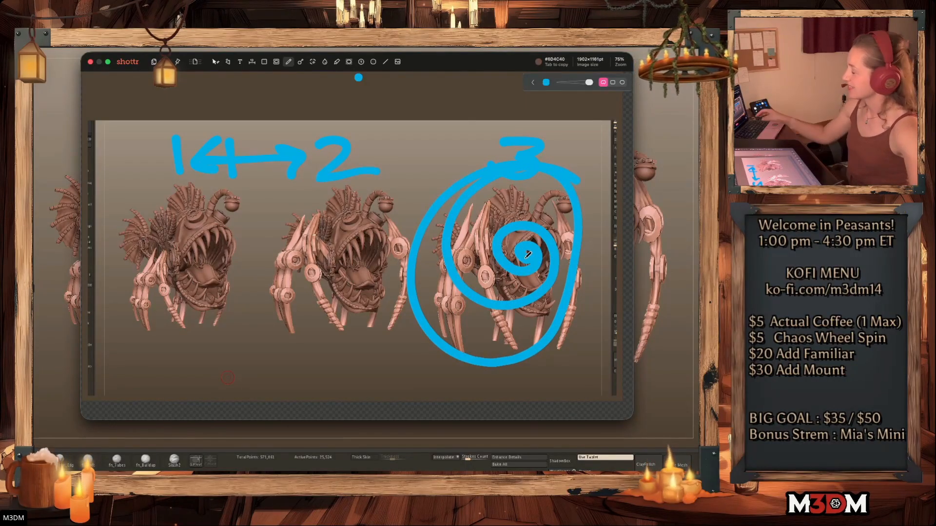
{"action": "key", "text": "super+z"}
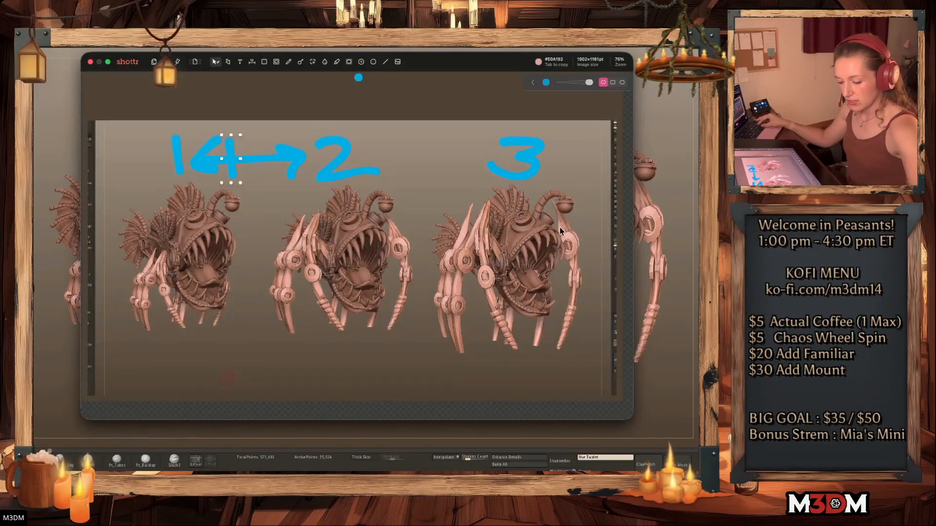
{"action": "key", "text": "p"}
{"action": "mouse_move", "coordinate": [531, 354]}
{"action": "left_mouse_down"}
{"action": "mouse_move", "coordinate": [550, 172]}
{"action": "mouse_move", "coordinate": [454, 313]}
{"action": "left_mouse_up"}
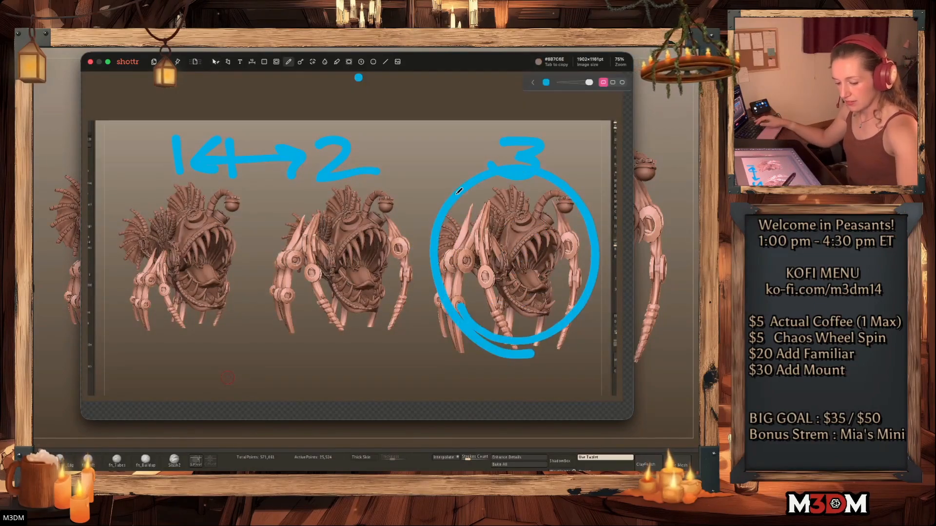
{"action": "left_click_drag", "start_coordinate": [456, 194], "coordinate": [588, 329]}
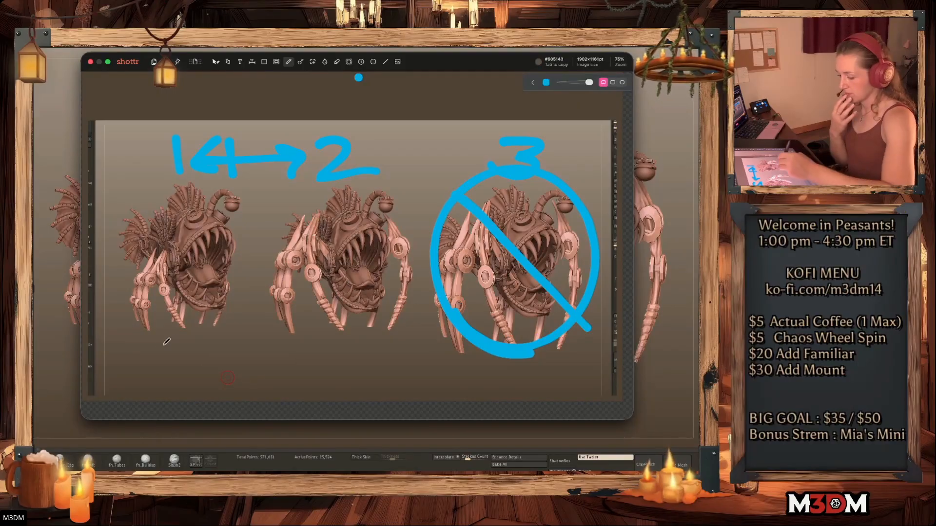
{"action": "mouse_move", "coordinate": [148, 335]}
{"action": "left_mouse_down"}
{"action": "mouse_move", "coordinate": [210, 351]}
{"action": "mouse_move", "coordinate": [322, 330]}
{"action": "left_mouse_up"}
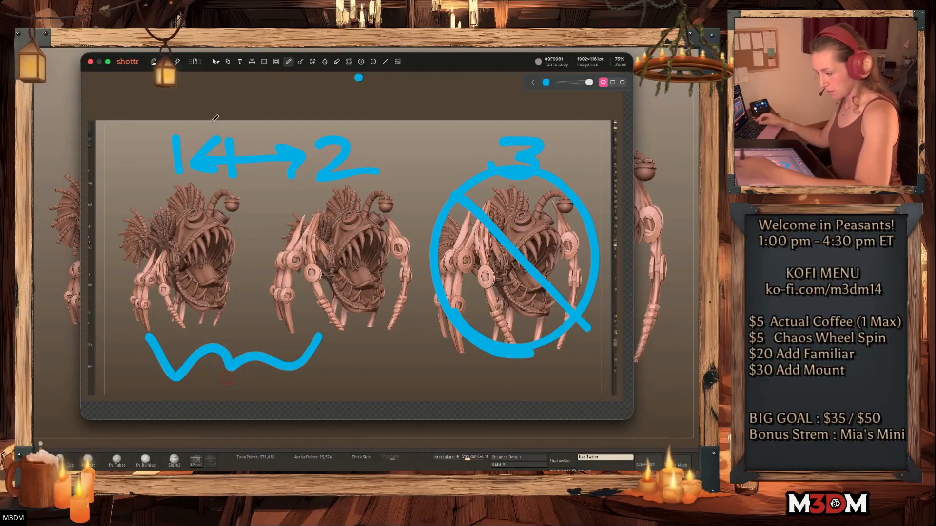
{"action": "left_click", "coordinate": [89, 62]}
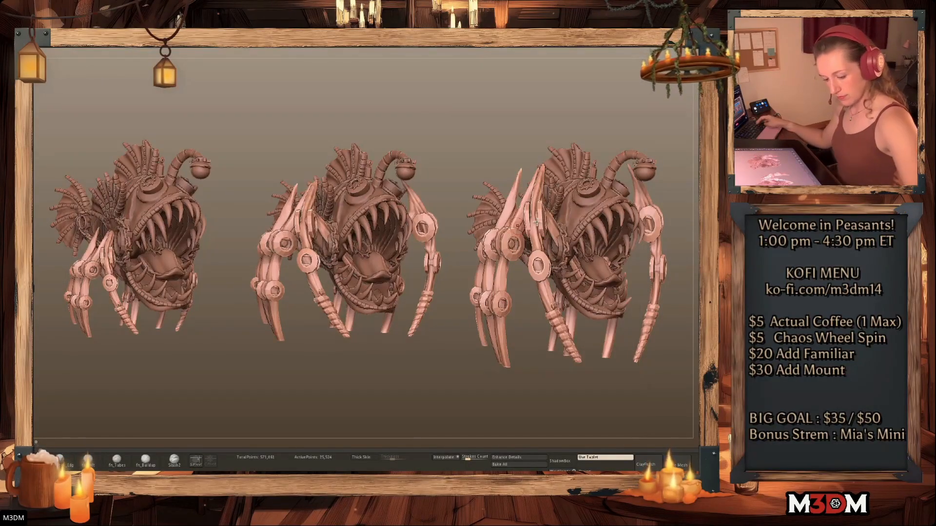
Replace the stretched legs with the original full-size set on the live anglerfish and show the gear-decorated base
{"action": "key", "text": "shift+f"}
{"action": "key", "text": "shift+f"}
{"action": "key", "text": "shift+f"}
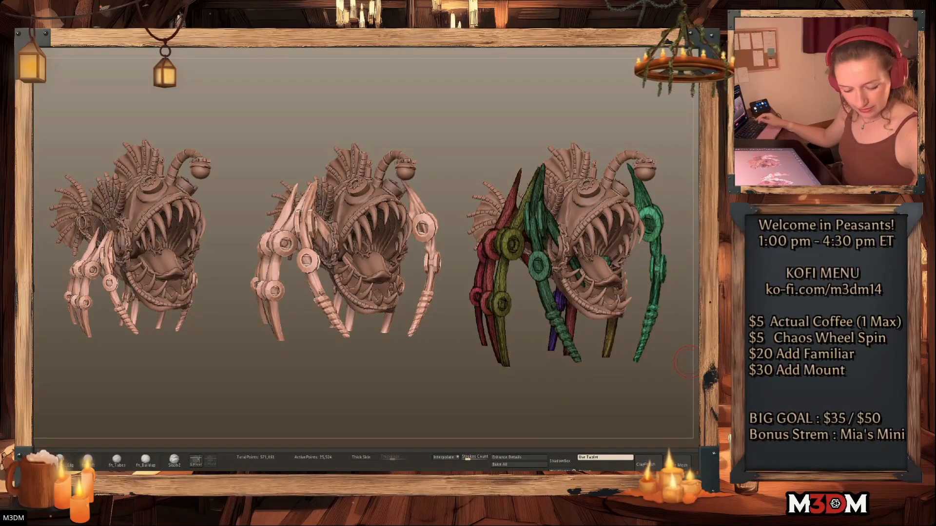
{"action": "key", "text": "Down"}
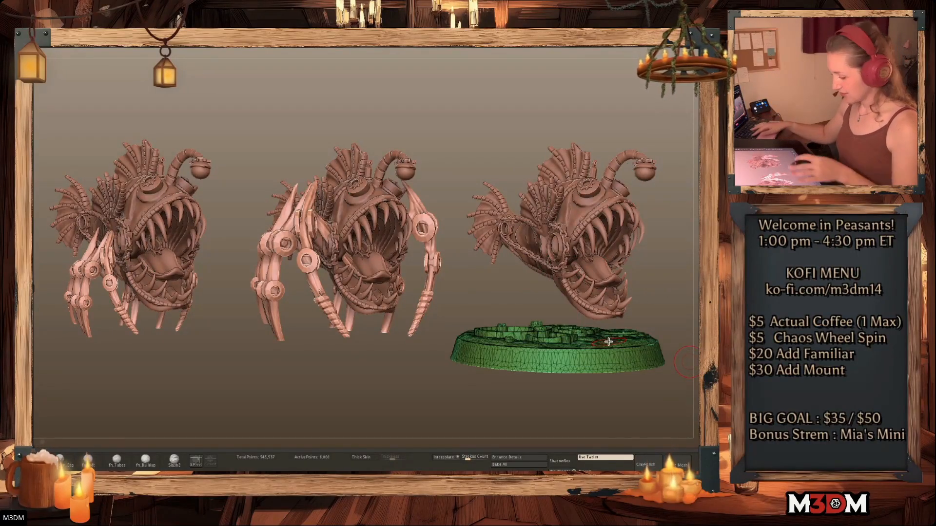
{"action": "key", "text": "shift+f"}
{"action": "key", "text": "shift+f"}
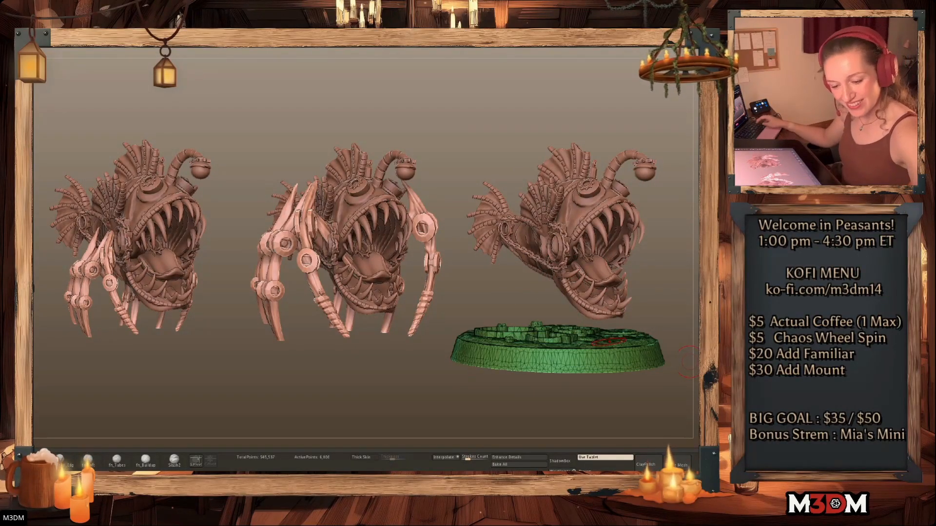
{"action": "key", "text": "Up"}
{"action": "key", "text": "shift+f"}
{"action": "key", "text": "shift+f"}
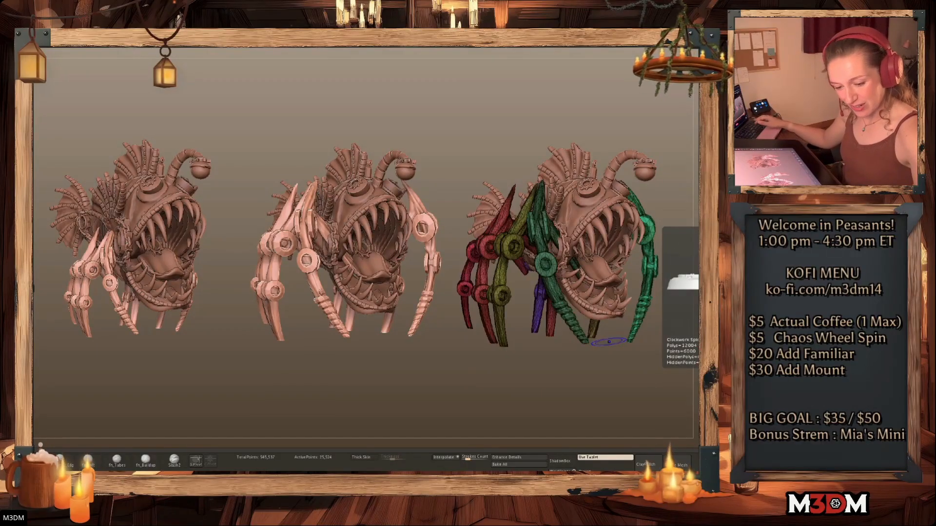
{"action": "key", "text": "shift+f"}
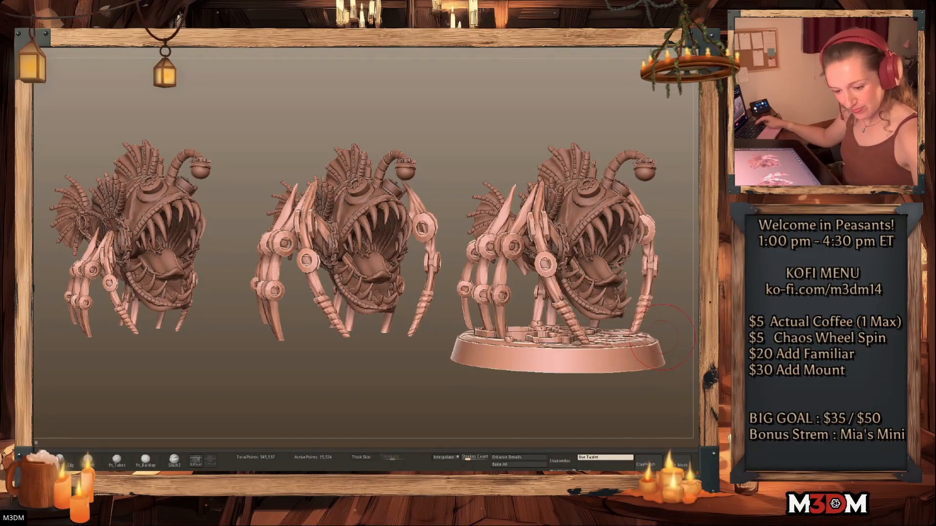
Swap the full-size clockwork legs for the small set above the base
{"action": "left_click", "coordinate": [709, 312]}
{"action": "left_click", "coordinate": [709, 297]}
{"action": "left_click", "coordinate": [709, 312]}
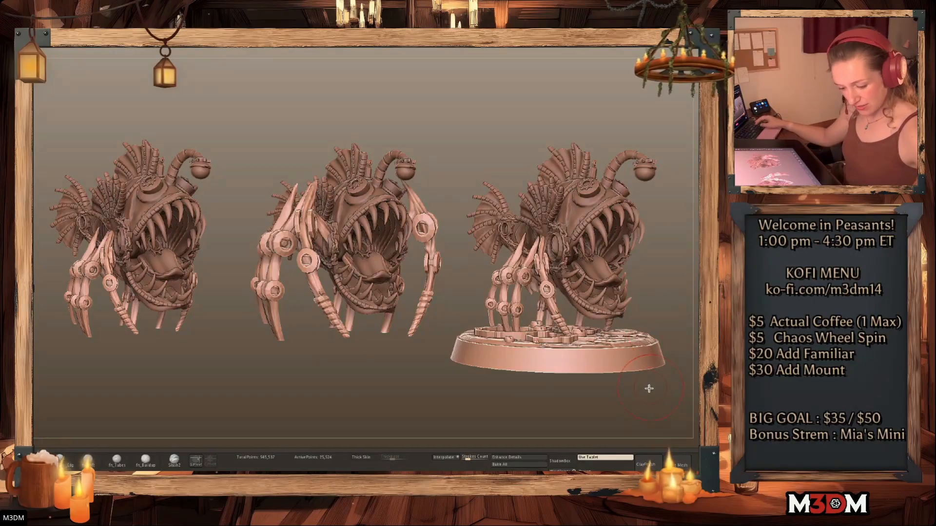
Enlarge the small clockwork leg set slightly and raise it against the anglerfish's body
{"action": "mouse_move", "coordinate": [648, 391]}
{"action": "left_mouse_down"}
{"action": "mouse_move", "coordinate": [639, 393]}
{"action": "mouse_move", "coordinate": [648, 396]}
{"action": "left_mouse_up"}
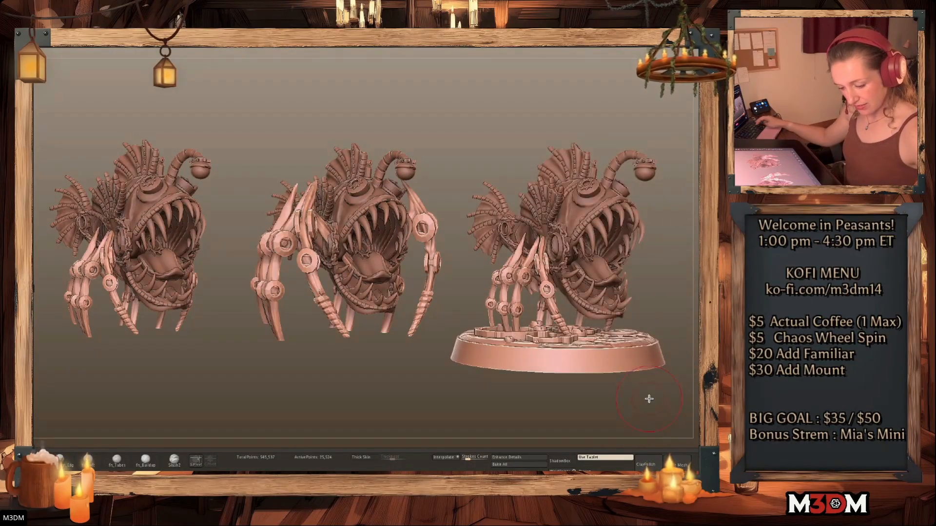
{"action": "key", "text": "w"}
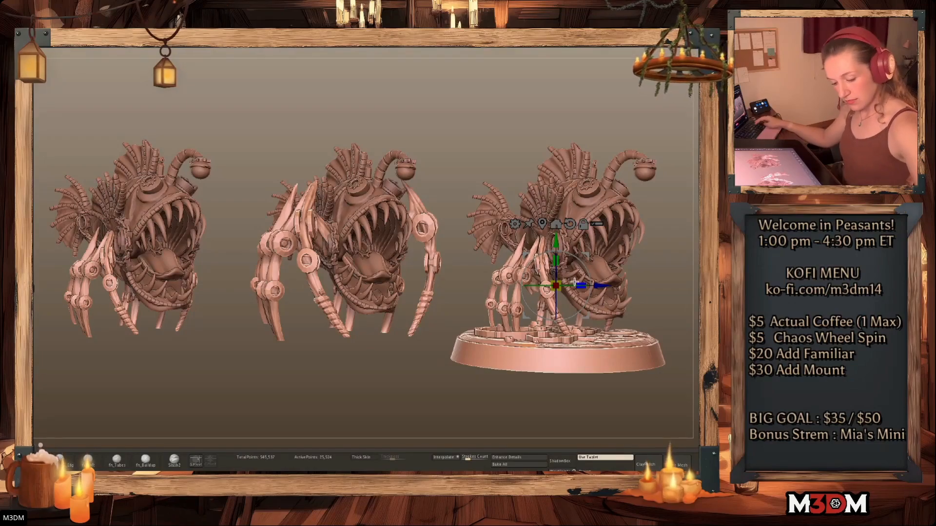
{"action": "left_click_drag", "start_coordinate": [560, 282], "coordinate": [565, 278]}
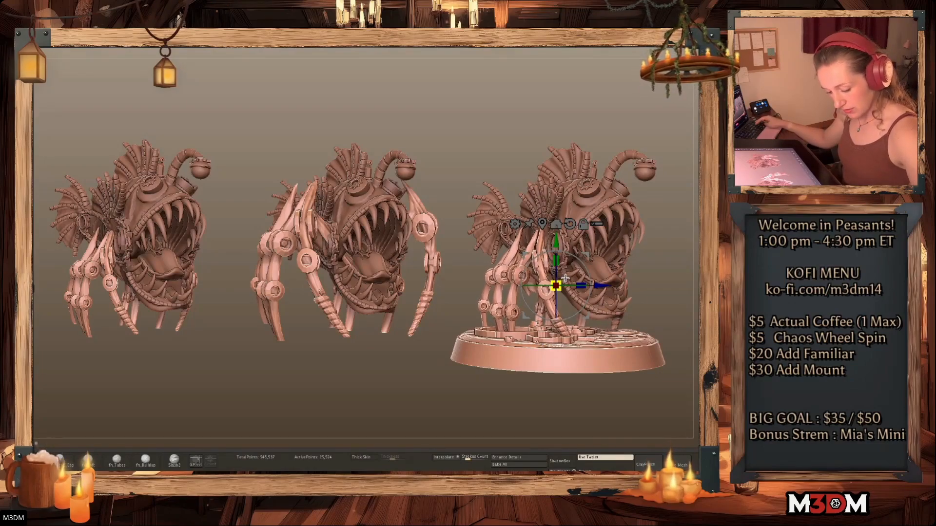
{"action": "left_click_drag", "start_coordinate": [556, 243], "coordinate": [555, 235]}
{"action": "key", "text": "q"}
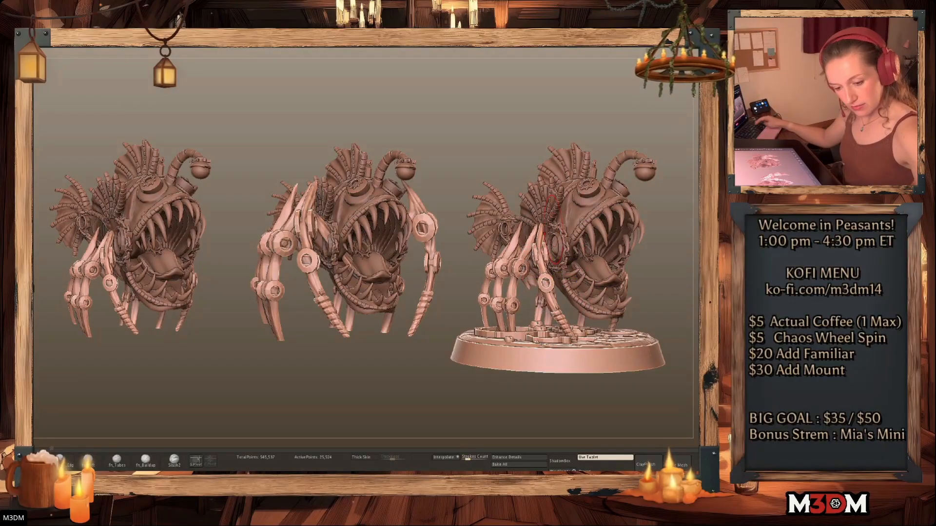
Hide the gear-decorated base and reframe the anglerfish with its legs
{"action": "key", "text": "space"}
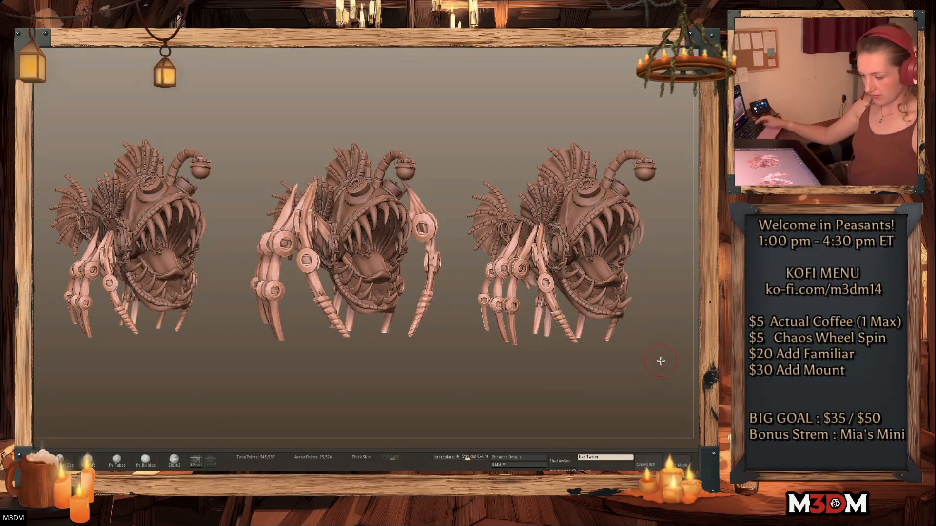
{"action": "left_click_drag", "start_coordinate": [666, 348], "coordinate": [660, 358], "text": "alt"}
{"action": "key", "text": "space"}
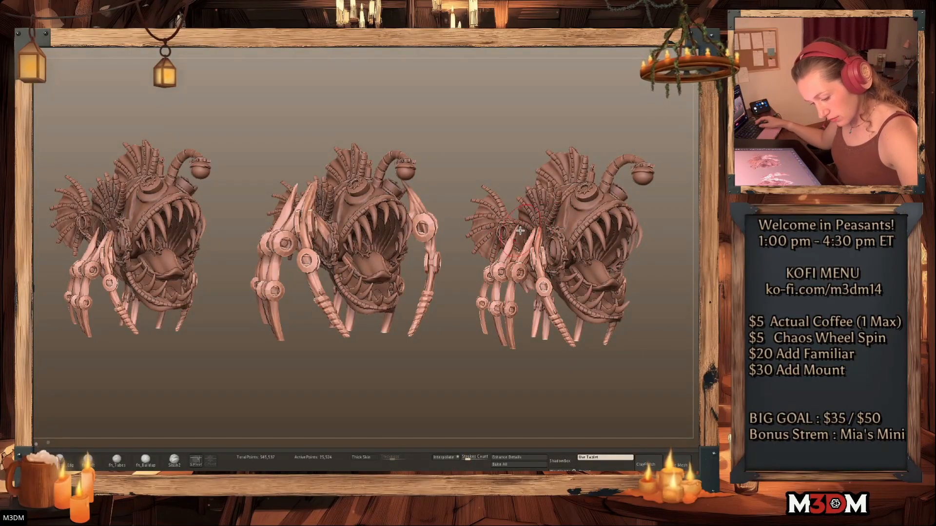
Try to trim the upper ends of the near-side legs with the KnifeLasso brush, and undo the cuts
{"action": "key", "text": "b"}
{"action": "key", "text": "m"}
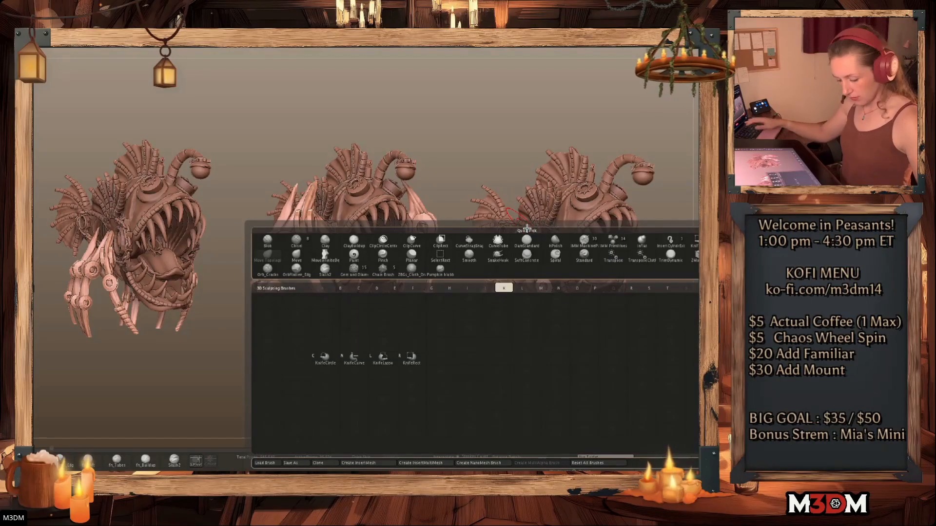
{"action": "left_click", "coordinate": [389, 360]}
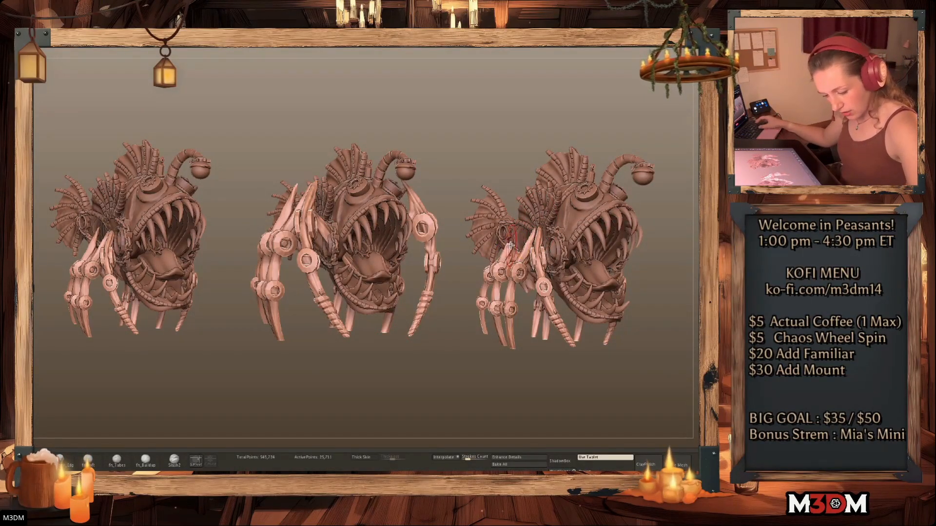
{"action": "left_click_drag", "start_coordinate": [672, 351], "coordinate": [652, 336]}
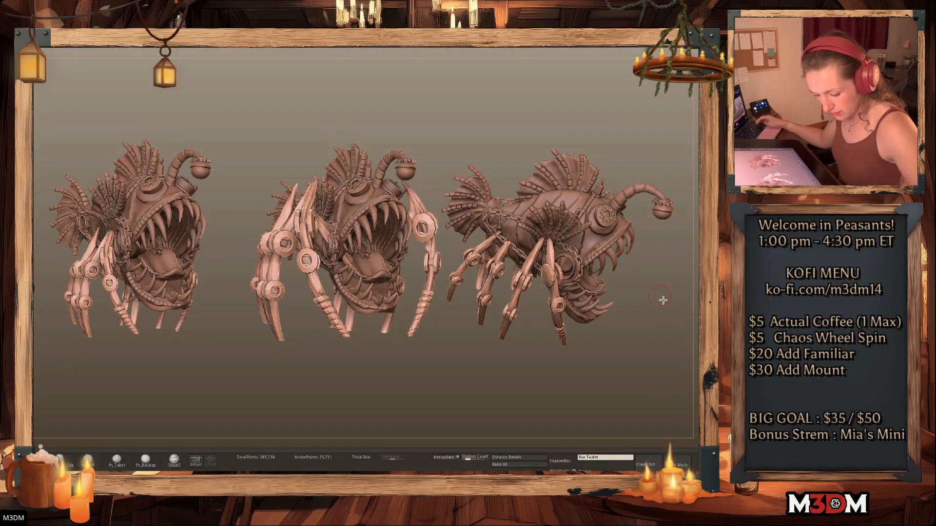
{"action": "left_click_drag", "start_coordinate": [663, 301], "coordinate": [499, 230]}
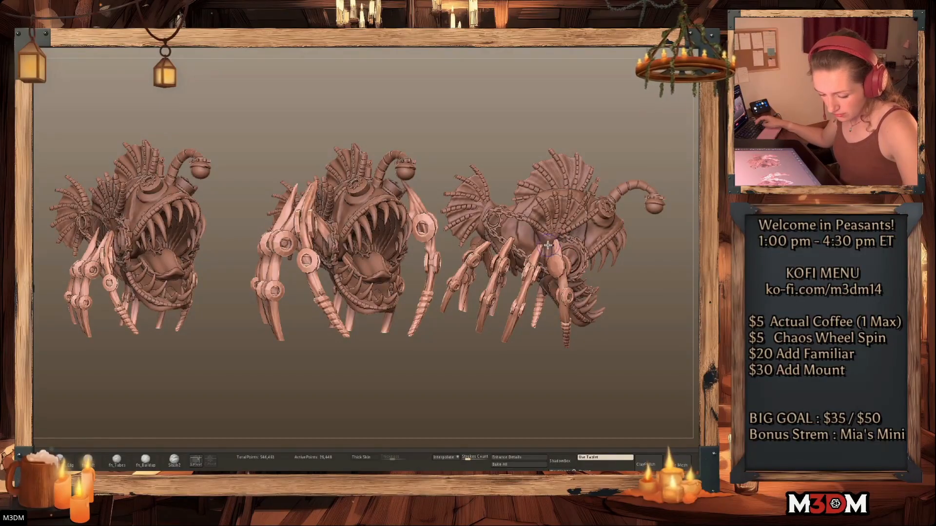
{"action": "mouse_move", "coordinate": [568, 250]}
{"action": "left_mouse_down", "text": "ctrl+shift"}
{"action": "mouse_move", "coordinate": [528, 244]}
{"action": "mouse_move", "coordinate": [535, 249]}
{"action": "left_mouse_up", "text": "ctrl+shift"}
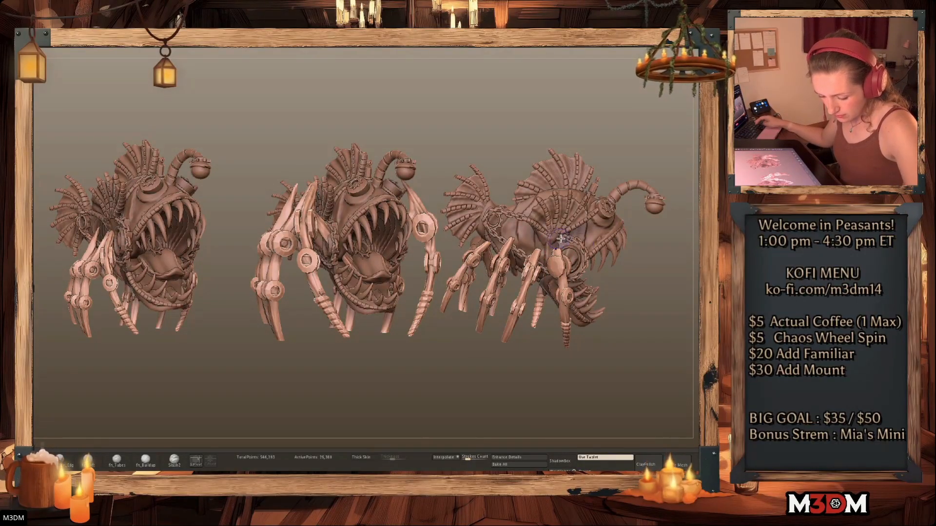
{"action": "left_click_drag", "start_coordinate": [660, 344], "coordinate": [643, 337]}
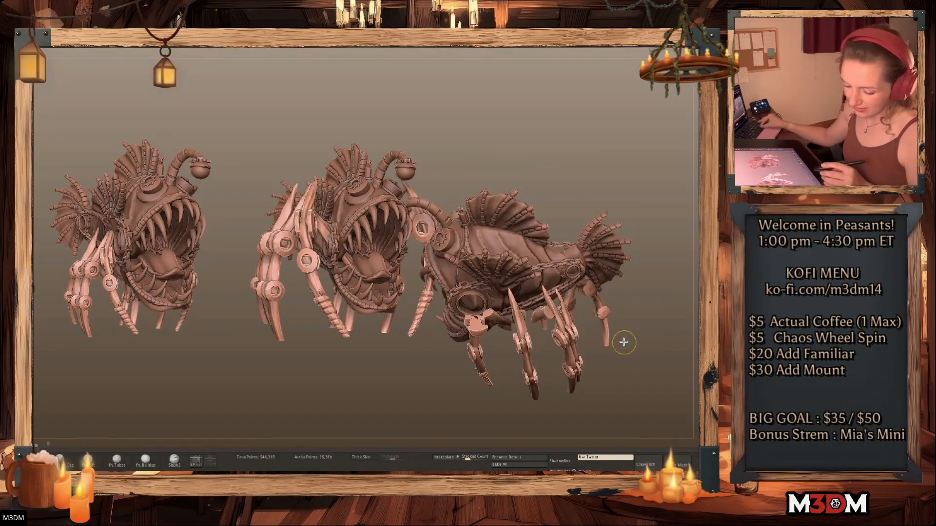
{"action": "key", "text": "ctrl+z"}
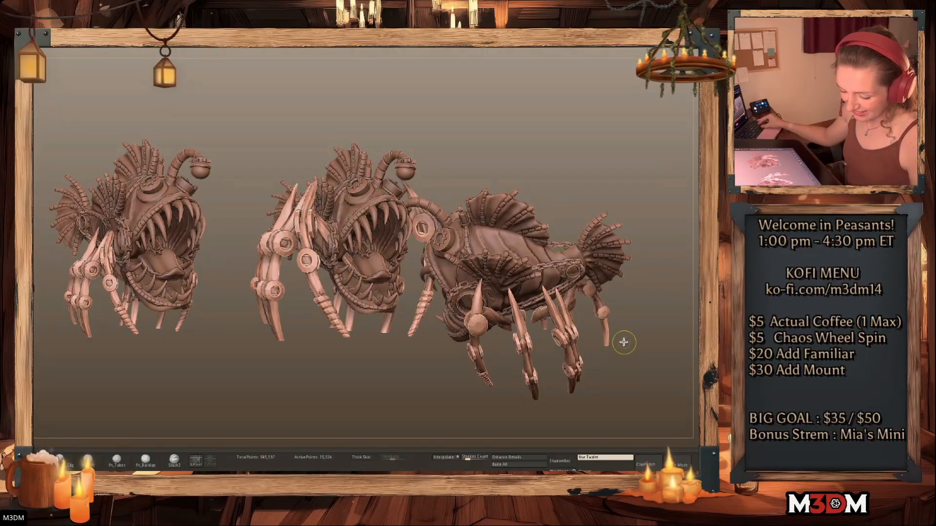
Isolate the clockwork leg set from the anglerfish and check its polygroups
{"action": "left_click_drag", "start_coordinate": [644, 383], "coordinate": [597, 379]}
{"action": "key", "text": "shift+f"}
{"action": "key", "text": "shift+f"}
{"action": "key", "text": "alt+s"}
{"action": "key", "text": "shift+f"}
{"action": "key", "text": "shift+f"}
Mask the four legs on one side by hiding leg polygroups, and bring the whole leg set back into view
{"action": "left_click", "coordinate": [555, 266], "text": "ctrl+shift"}
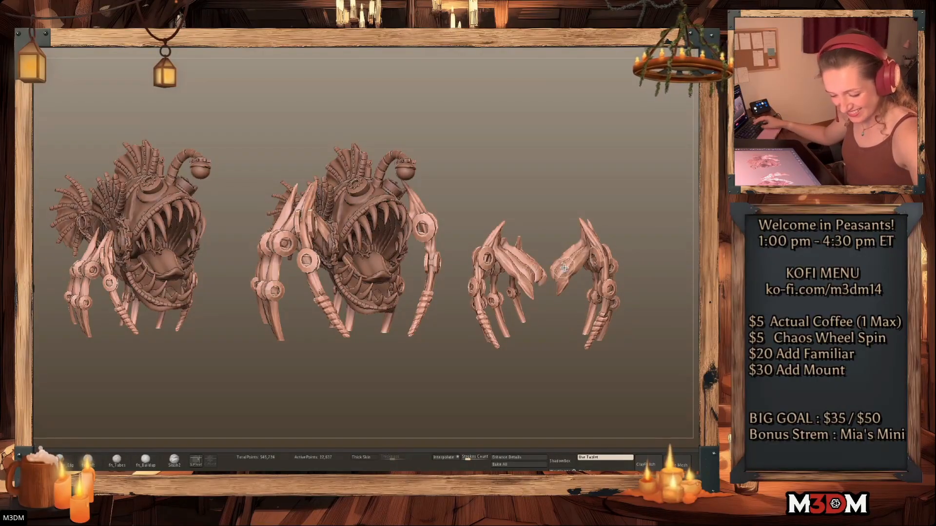
{"action": "left_click", "coordinate": [674, 203], "text": "ctrl+shift"}
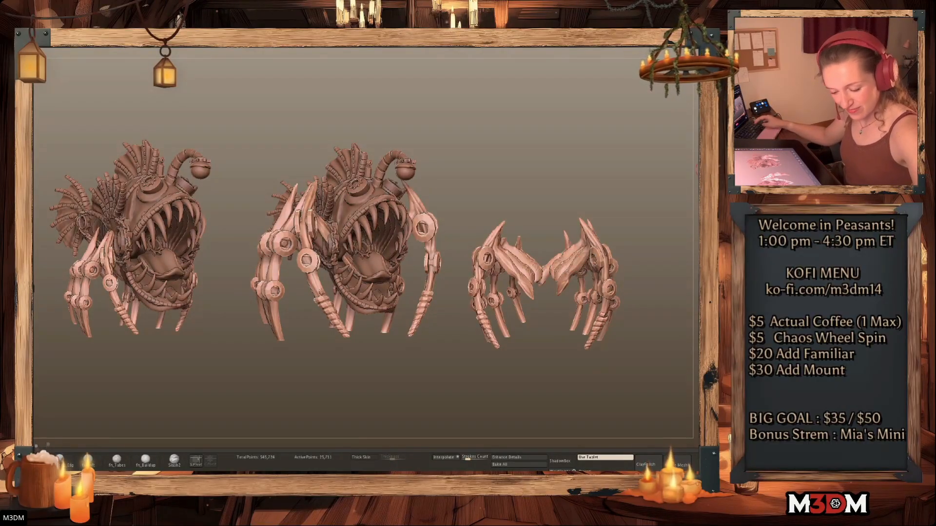
{"action": "left_click", "coordinate": [554, 266], "text": "ctrl+shift"}
{"action": "left_click", "coordinate": [556, 267], "text": "ctrl+shift"}
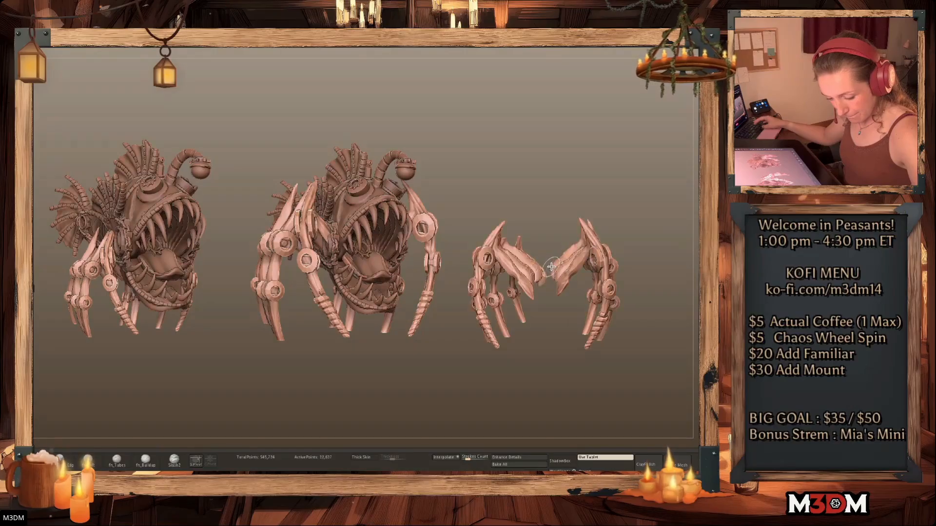
{"action": "left_click", "coordinate": [556, 269], "text": "ctrl+shift"}
{"action": "left_click", "coordinate": [560, 271], "text": "ctrl+shift"}
{"action": "left_click", "coordinate": [564, 279], "text": "ctrl+shift"}
{"action": "left_click", "coordinate": [649, 242], "text": "ctrl"}
{"action": "left_click", "coordinate": [652, 239], "text": "ctrl+shift"}
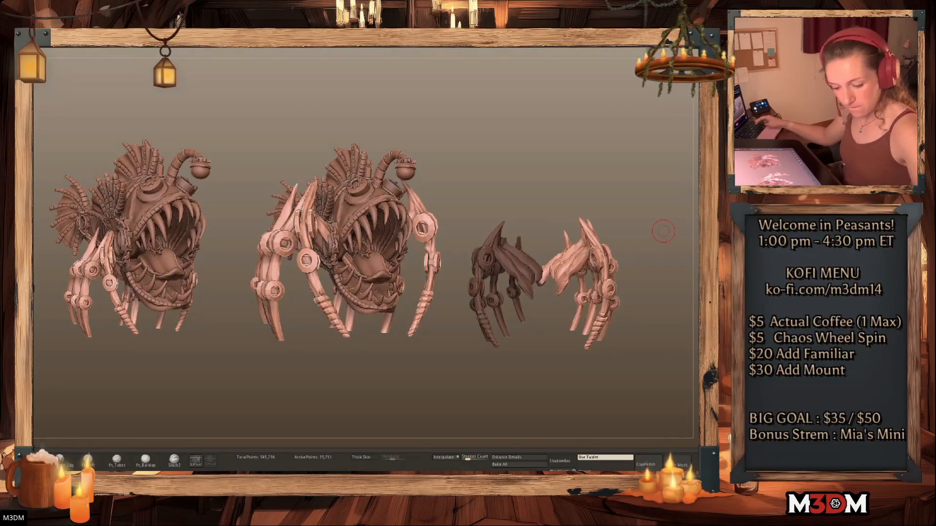
Cut the upper spikes off the unmasked legs on the far side with the lasso knife
{"action": "left_click_drag", "start_coordinate": [646, 298], "coordinate": [680, 310]}
{"action": "mouse_move", "coordinate": [574, 173]}
{"action": "left_mouse_down", "text": "ctrl+shift"}
{"action": "mouse_move", "coordinate": [481, 246]}
{"action": "mouse_move", "coordinate": [620, 225]}
{"action": "left_mouse_up", "text": "ctrl+shift"}
{"action": "key", "text": "space"}
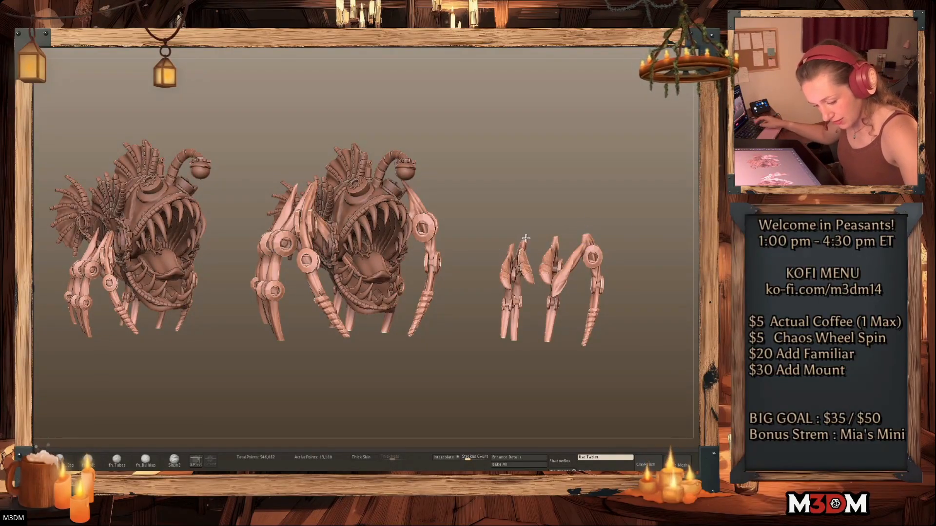
{"action": "left_click_drag", "start_coordinate": [641, 231], "coordinate": [661, 244]}
Show the full anglerfish again and restore the hidden near-side legs
{"action": "key", "text": "alt+s"}
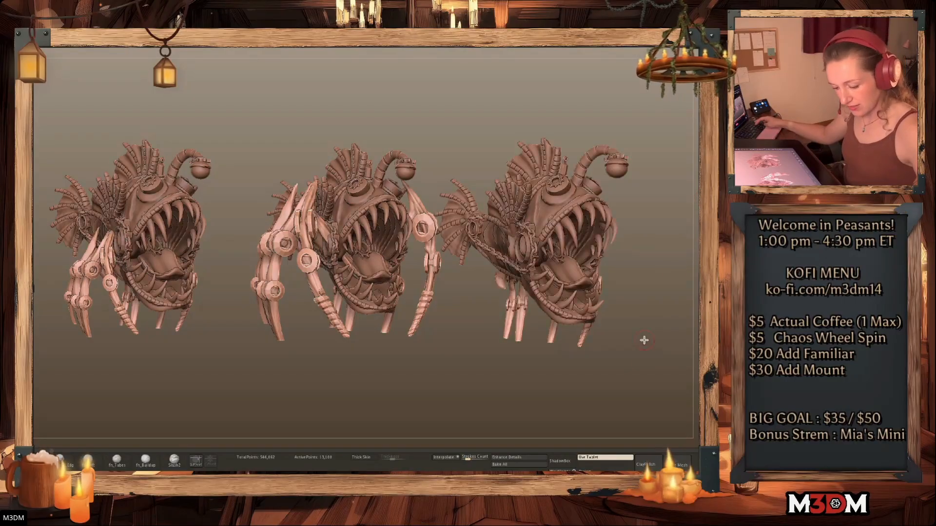
{"action": "left_click_drag", "start_coordinate": [643, 340], "coordinate": [702, 259]}
{"action": "left_click", "coordinate": [704, 279]}
{"action": "left_click", "coordinate": [704, 279]}
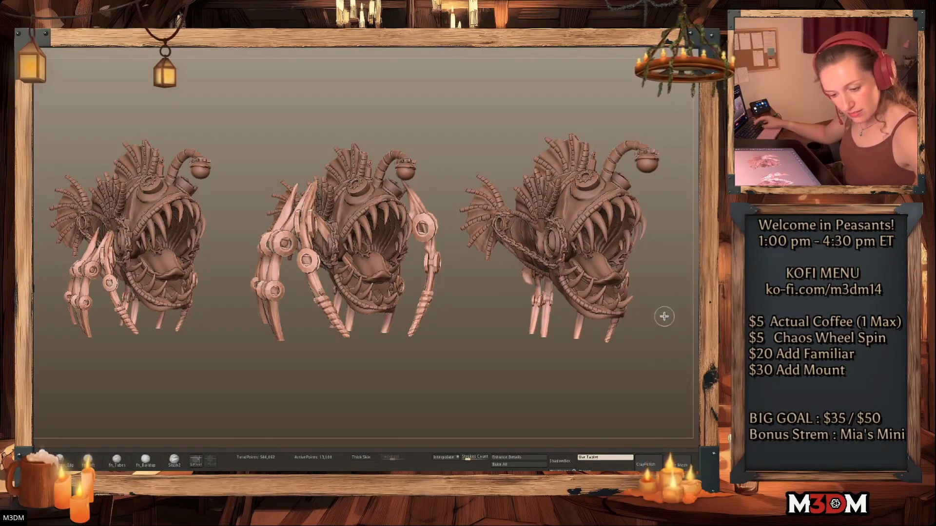
{"action": "left_click_drag", "start_coordinate": [686, 291], "coordinate": [688, 293], "text": "ctrl+shift"}
{"action": "left_click", "coordinate": [686, 291], "text": "ctrl+shift"}
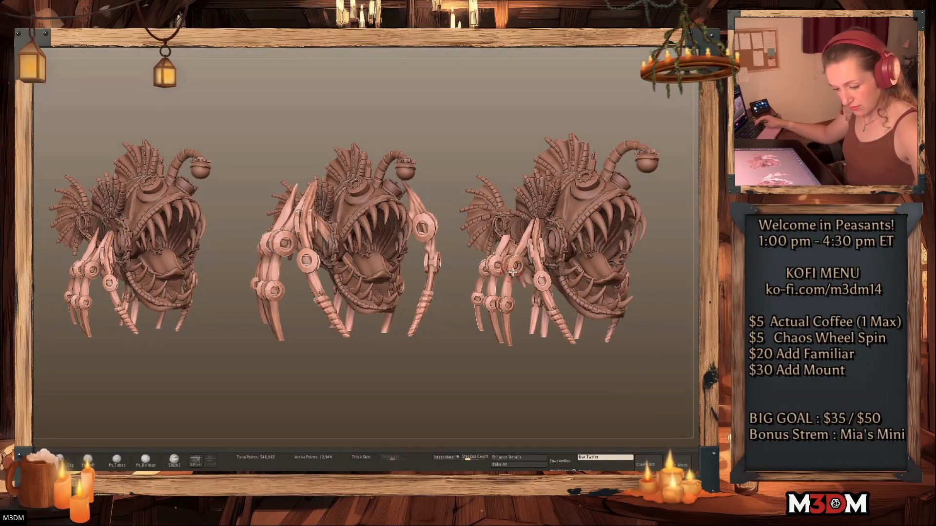
Isolate the near-side legs, trim their upper spikes with the lasso knife, and show the whole anglerfish
{"action": "key", "text": "alt+s"}
{"action": "left_click_drag", "start_coordinate": [675, 205], "coordinate": [653, 241]}
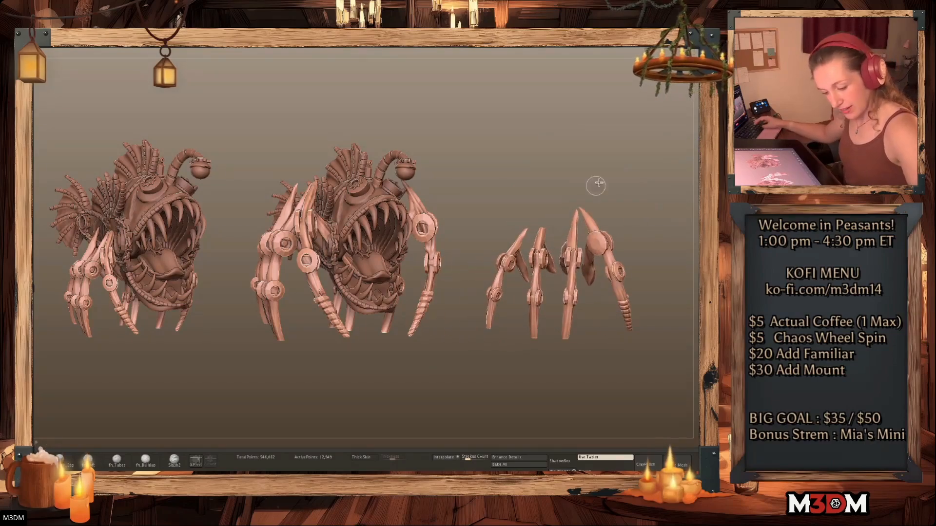
{"action": "mouse_move", "coordinate": [598, 183]}
{"action": "left_mouse_down", "text": "ctrl+shift"}
{"action": "mouse_move", "coordinate": [502, 209]}
{"action": "mouse_move", "coordinate": [606, 210]}
{"action": "left_mouse_up", "text": "ctrl+shift"}
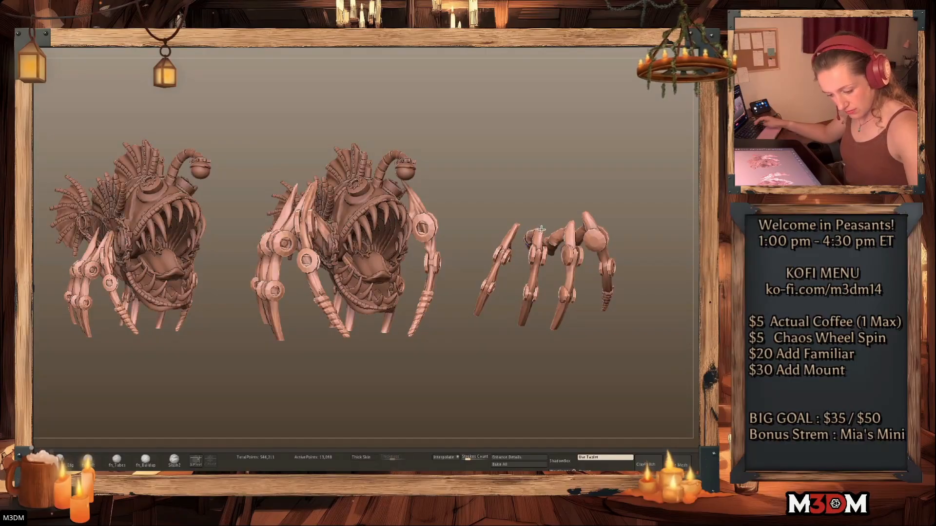
{"action": "left_click_drag", "start_coordinate": [631, 188], "coordinate": [641, 216]}
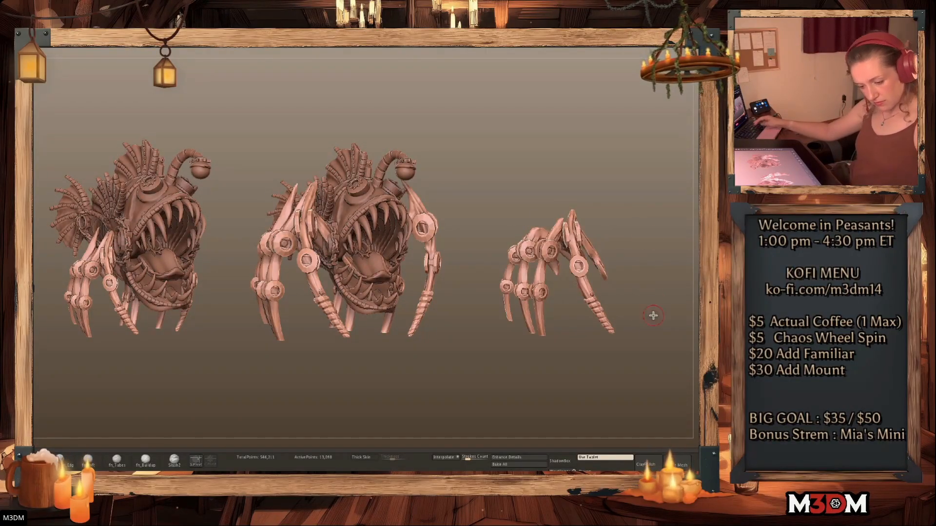
{"action": "left_click_drag", "start_coordinate": [653, 317], "coordinate": [664, 287]}
{"action": "left_click_drag", "start_coordinate": [654, 370], "coordinate": [644, 354], "text": "alt"}
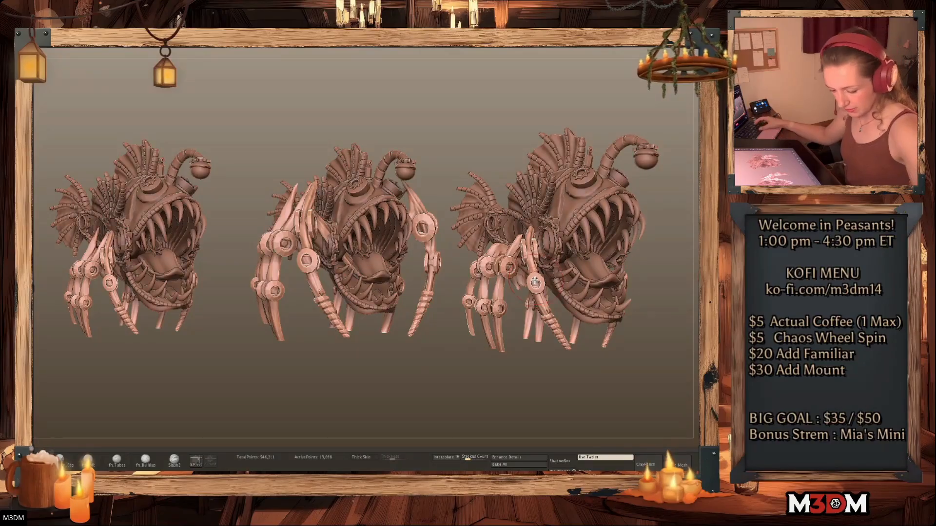
Adjust the brush's draw size while checking the polygroup colours of the near-side legs
{"action": "key", "text": "space"}
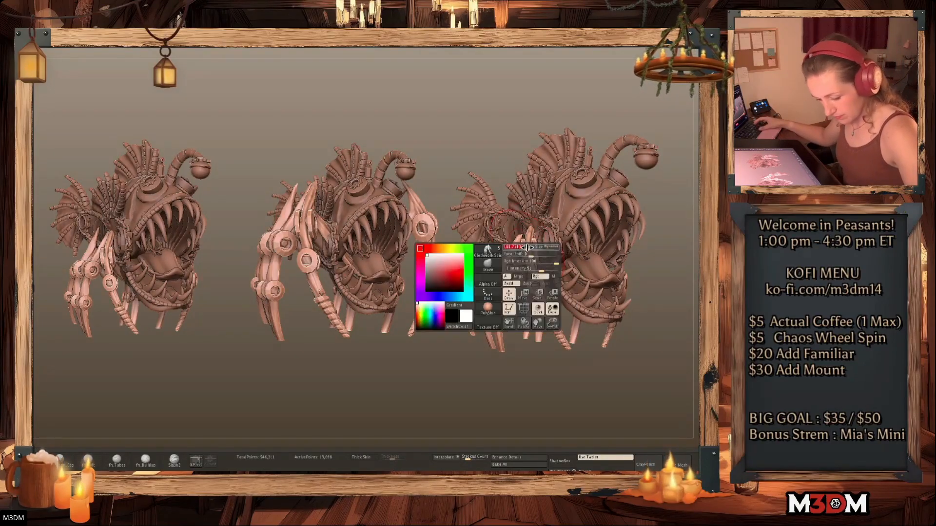
{"action": "left_click_drag", "start_coordinate": [522, 247], "coordinate": [530, 247]}
{"action": "key", "text": "shift+f"}
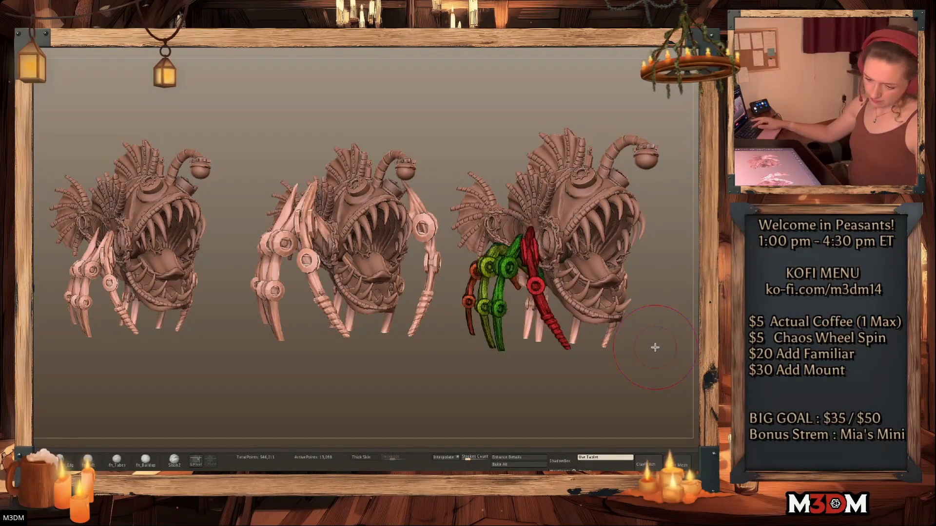
{"action": "key", "text": "shift+f"}
{"action": "key", "text": "space"}
{"action": "left_click_drag", "start_coordinate": [652, 339], "coordinate": [636, 338]}
Examine the polygroup colouring of the near-side legs against the plain shaded model
{"action": "key", "text": "shift+f"}
{"action": "key", "text": "shift+f"}
{"action": "key", "text": "shift+f"}
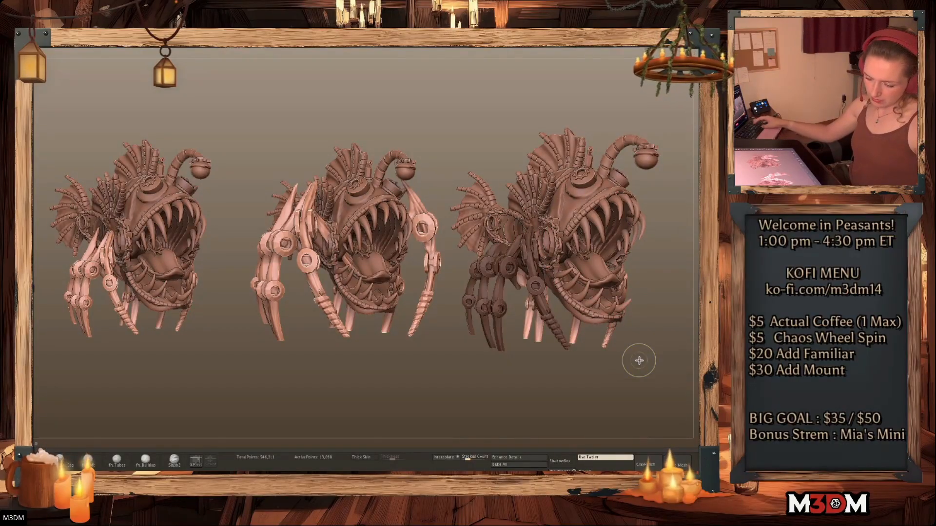
{"action": "key", "text": "shift+f"}
{"action": "key", "text": "shift+f"}
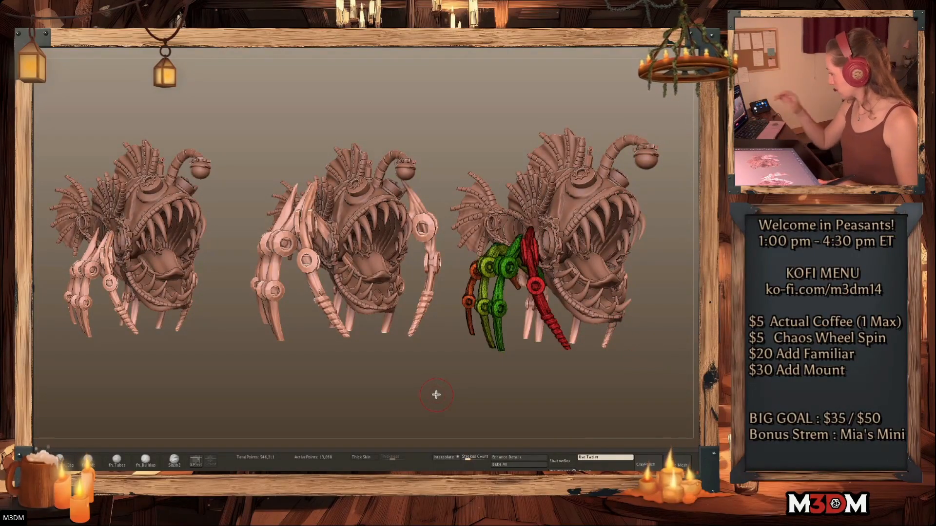
{"action": "key", "text": "shift+f"}
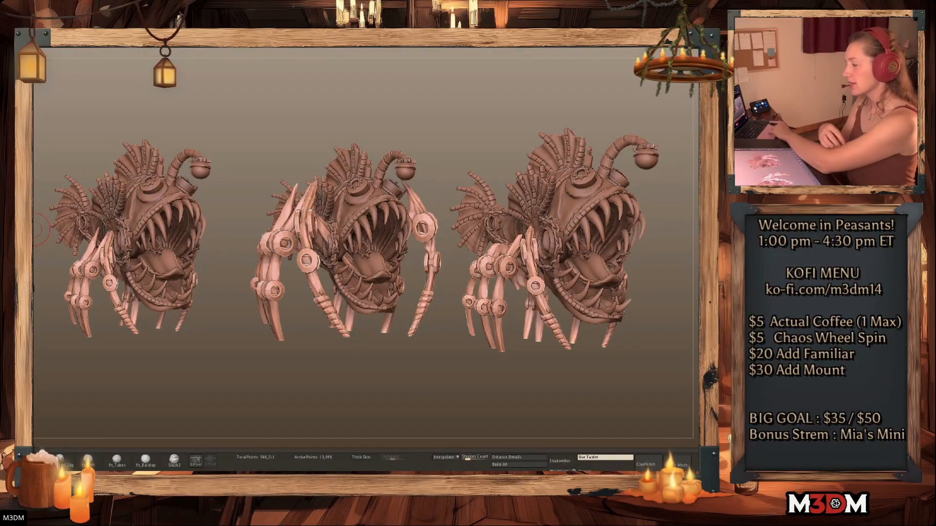
{"action": "key", "text": "shift+f"}
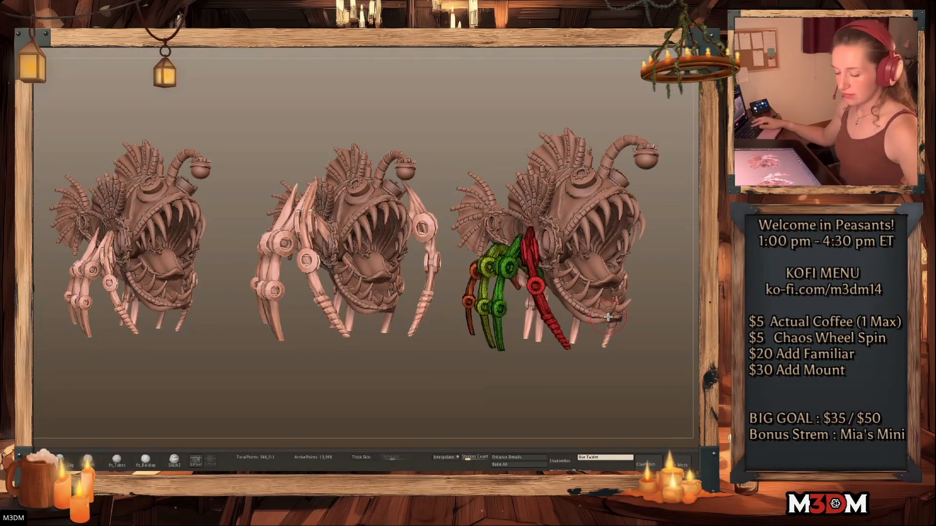
{"action": "key", "text": "shift+f"}
Try repositioning the near-side legs with the transform gizmo, and undo the change
{"action": "key", "text": "space"}
{"action": "key", "text": "w"}
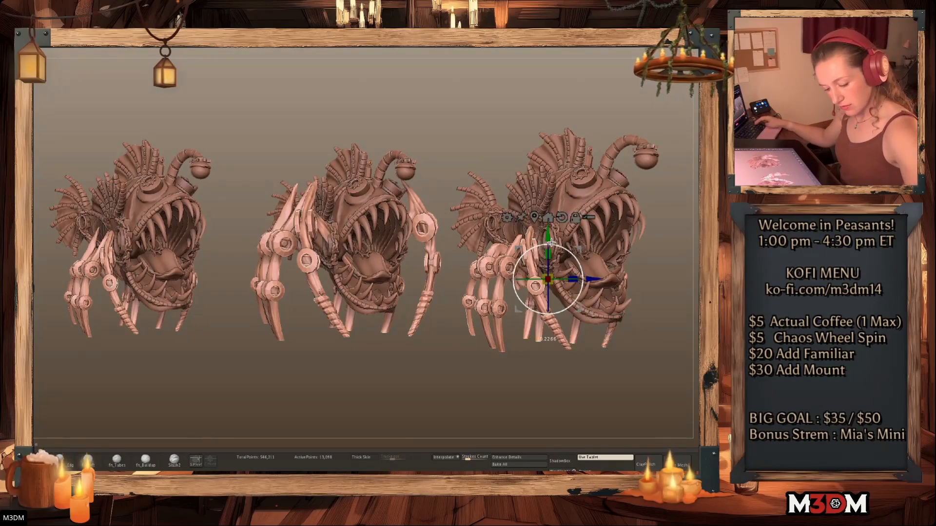
{"action": "key", "text": "q"}
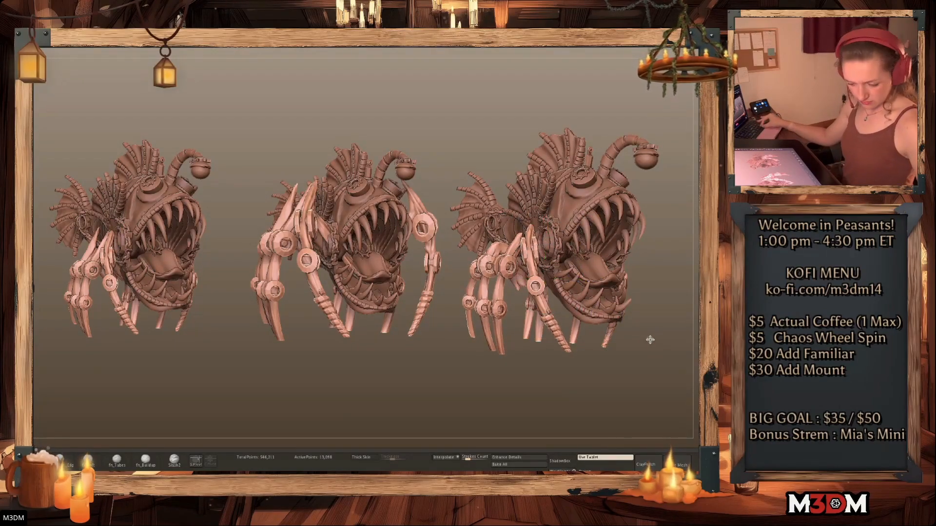
{"action": "key", "text": "ctrl+z"}
{"action": "key", "text": "ctrl+z"}
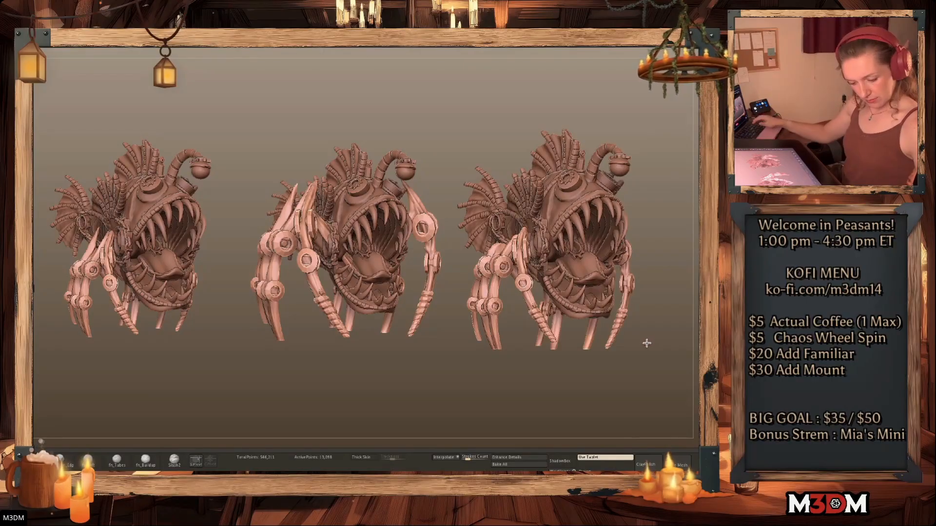
Trim the lower tips of the clockwork legs to an even, flat level with the rectangular knife brush
{"action": "key", "text": "b"}
{"action": "key", "text": "m"}
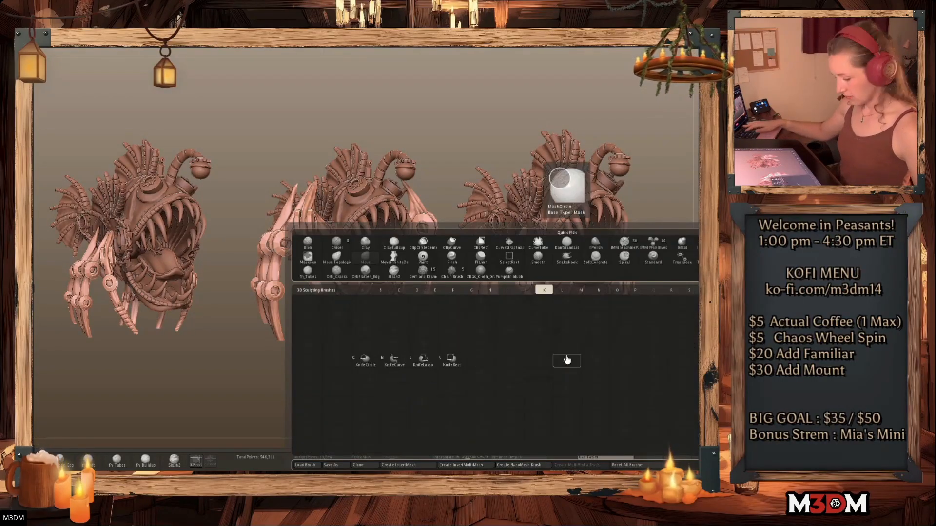
{"action": "left_click", "coordinate": [452, 360]}
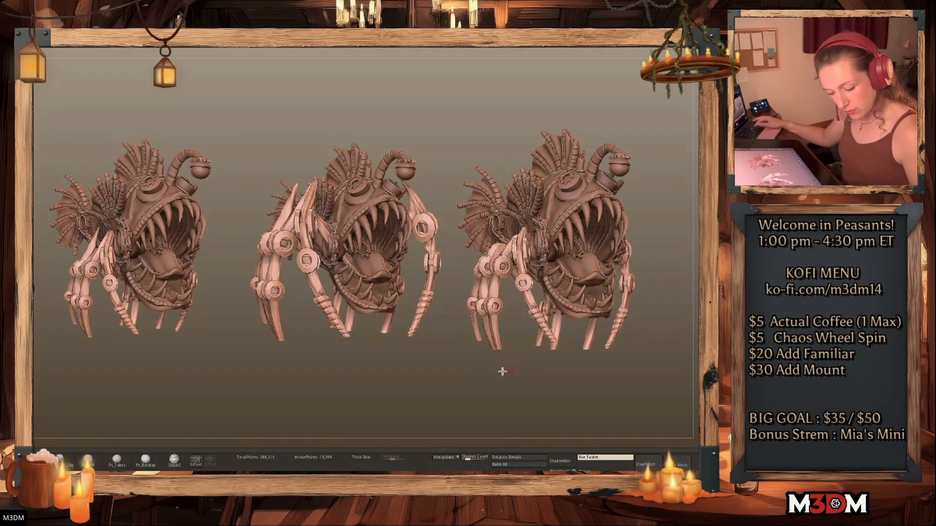
{"action": "left_click_drag", "start_coordinate": [423, 386], "coordinate": [666, 340], "text": "ctrl+shift"}
{"action": "left_click_drag", "start_coordinate": [443, 399], "coordinate": [650, 391], "text": "ctrl+shift"}
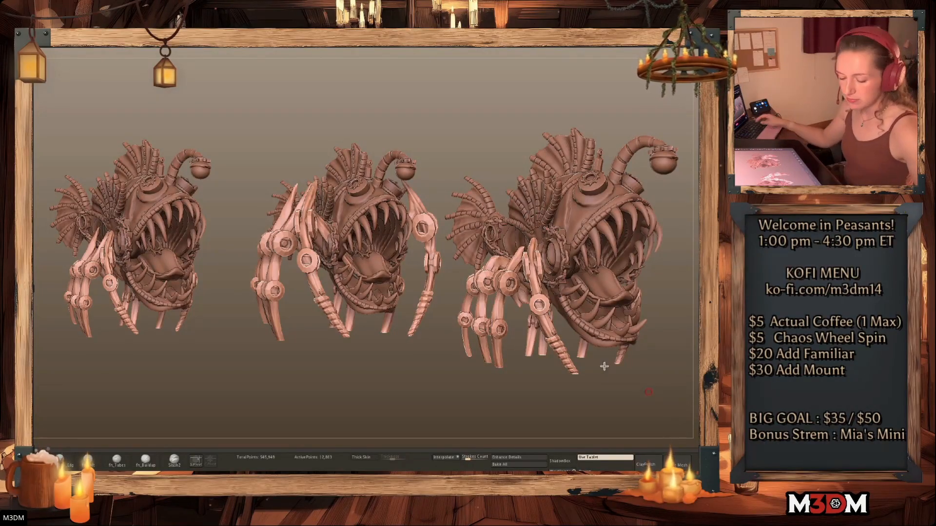
Examine the trimmed legs from the side and front, and check the polygroup display of the leg segments
{"action": "left_click_drag", "start_coordinate": [605, 366], "coordinate": [549, 254]}
{"action": "right_click", "coordinate": [549, 254]}
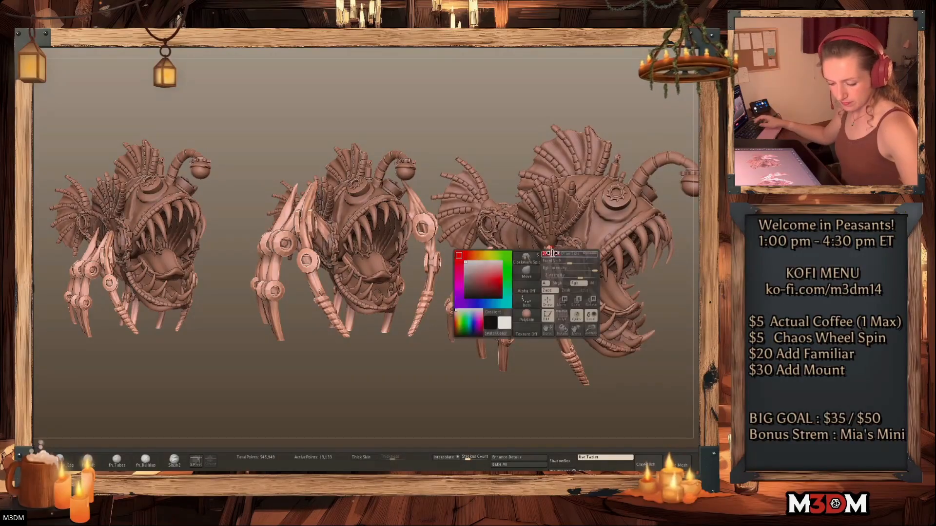
{"action": "left_click", "coordinate": [549, 250], "text": "alt"}
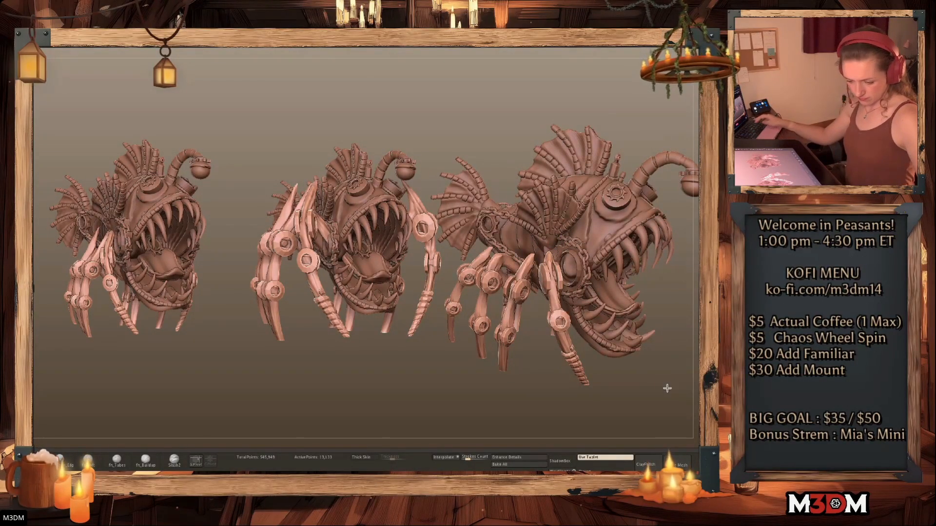
{"action": "left_click_drag", "start_coordinate": [667, 388], "coordinate": [646, 366]}
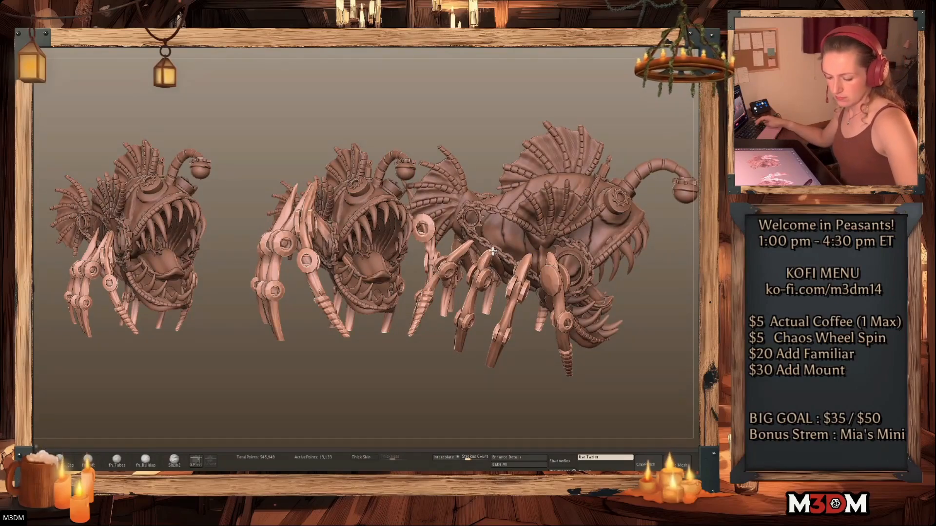
{"action": "left_click_drag", "start_coordinate": [657, 375], "coordinate": [657, 388]}
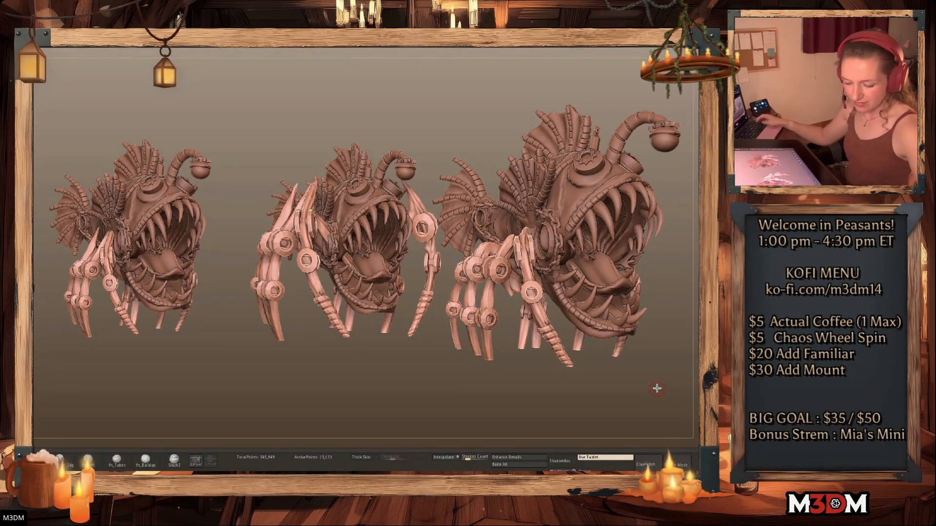
{"action": "key", "text": "shift+f"}
{"action": "key", "text": "shift+f"}
{"action": "key", "text": "shift+f"}
{"action": "key", "text": "shift+f"}
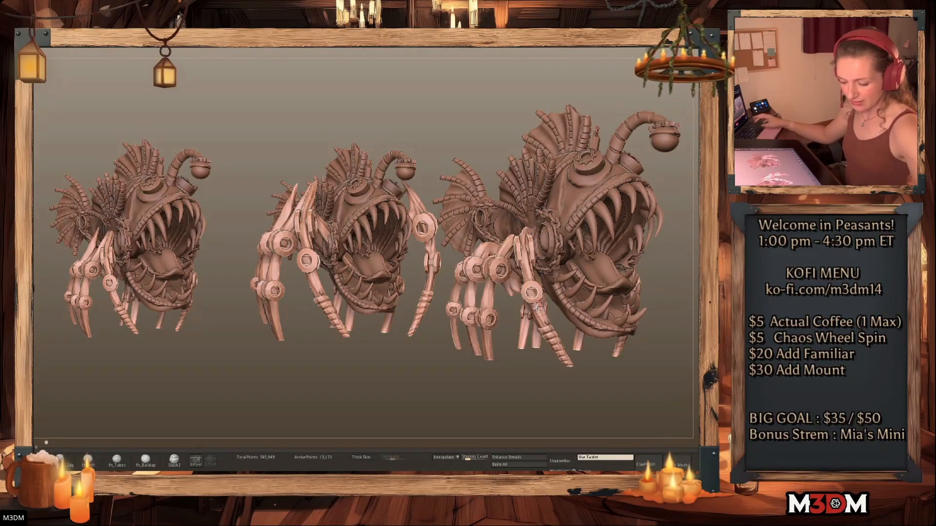
Single out the front near-side leg and raise it slightly against the anglerfish's body with the transform gizmo
{"action": "left_click", "coordinate": [547, 309], "text": "ctrl+shift"}
{"action": "left_click", "coordinate": [663, 355], "text": "ctrl+shift"}
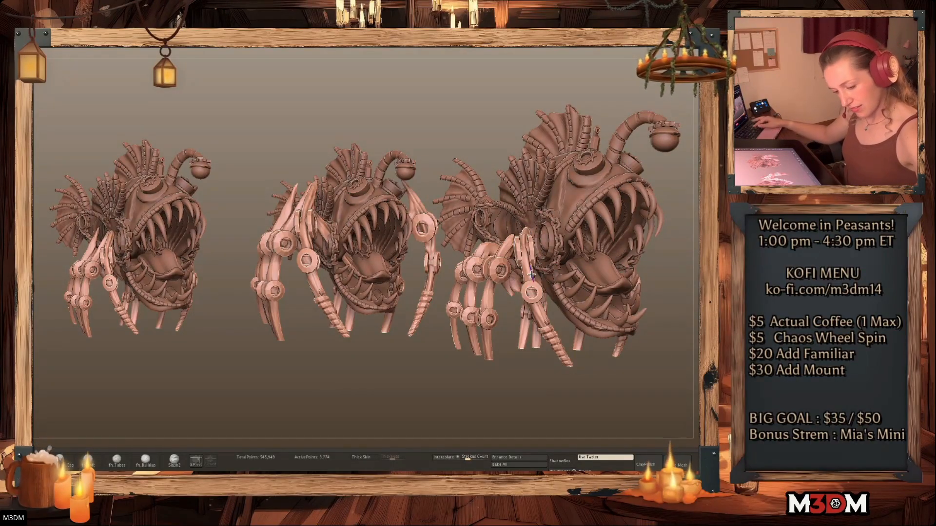
{"action": "key", "text": "w"}
{"action": "left_click", "coordinate": [546, 224], "text": "alt"}
{"action": "left_click_drag", "start_coordinate": [544, 251], "coordinate": [544, 232]}
{"action": "left_click_drag", "start_coordinate": [543, 278], "coordinate": [554, 270]}
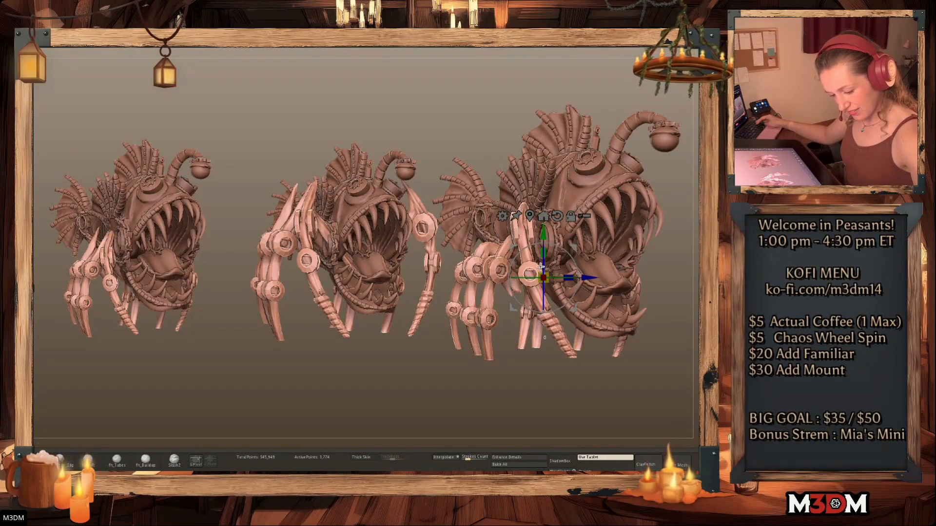
{"action": "key", "text": "q"}
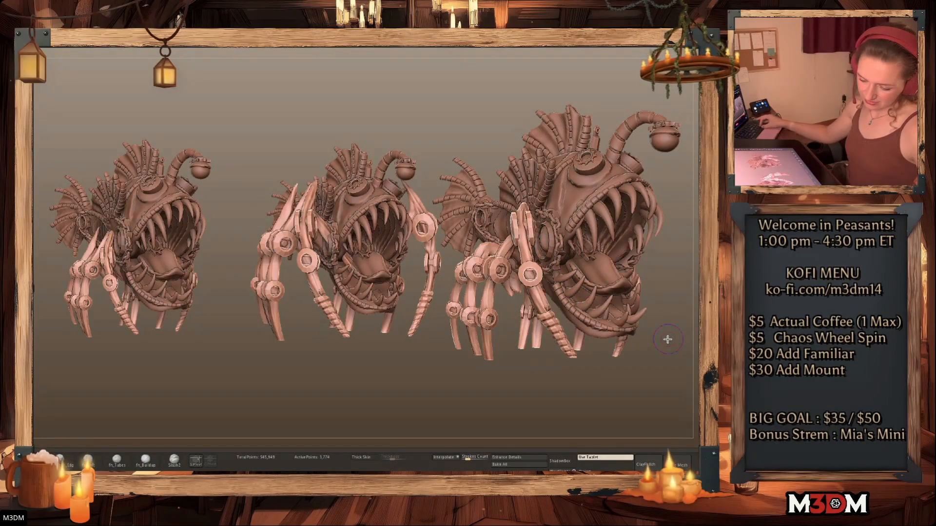
Undo the last adjustment of the front near-side leg and shift it a little back and up along the body
{"action": "key", "text": "ctrl+z"}
{"action": "key", "text": "w"}
{"action": "left_click_drag", "start_coordinate": [557, 277], "coordinate": [550, 274]}
{"action": "key", "text": "q"}
{"action": "key", "text": "shift+f"}
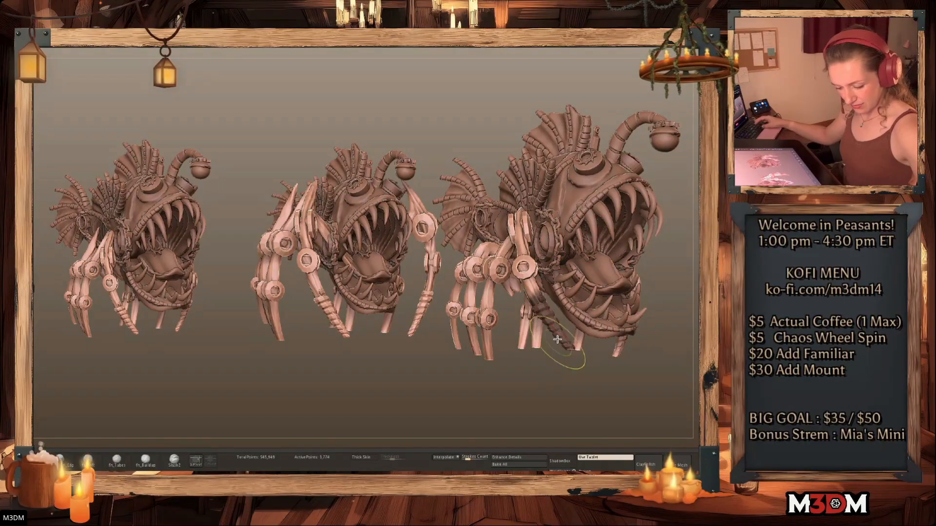
With the front leg's upper part masked, shift its banded lower segment slightly downward and clear the mask
{"action": "key", "text": "w"}
{"action": "left_click", "coordinate": [529, 211], "text": "alt"}
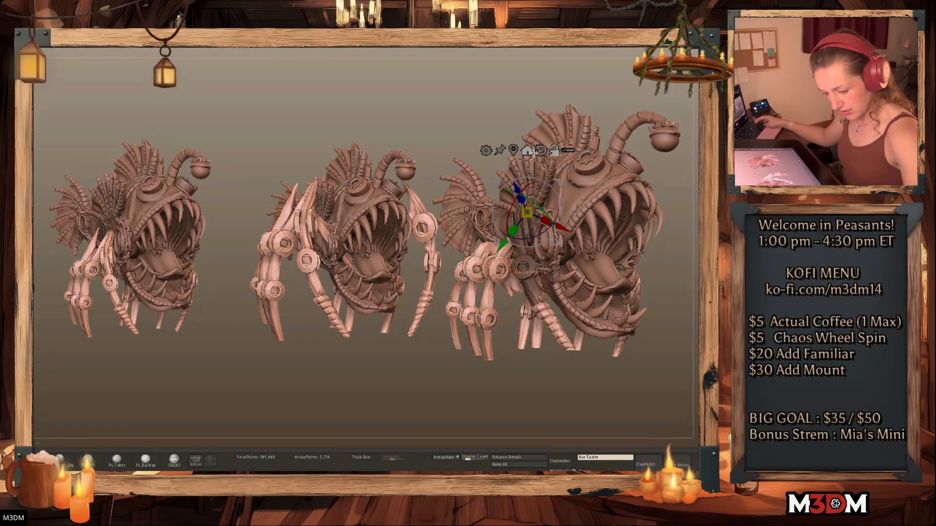
{"action": "left_click", "coordinate": [516, 151], "text": "alt"}
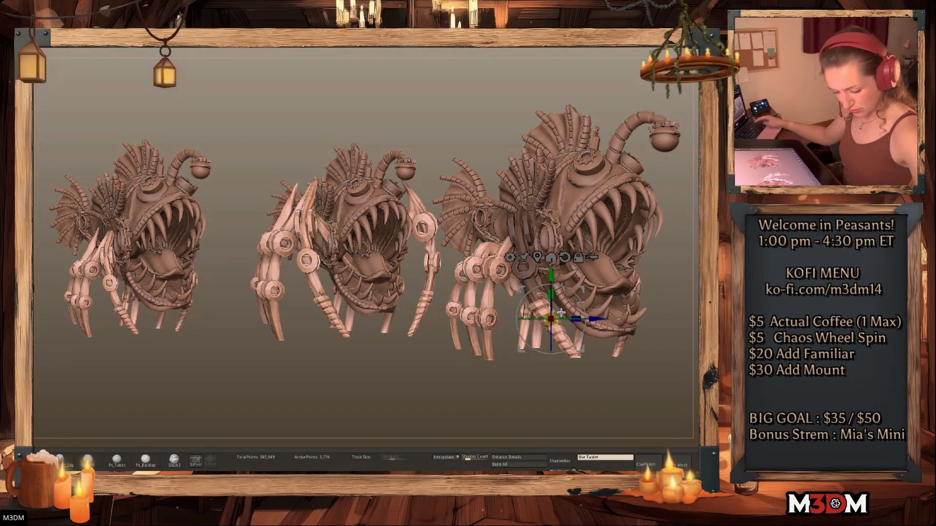
{"action": "key", "text": "q"}
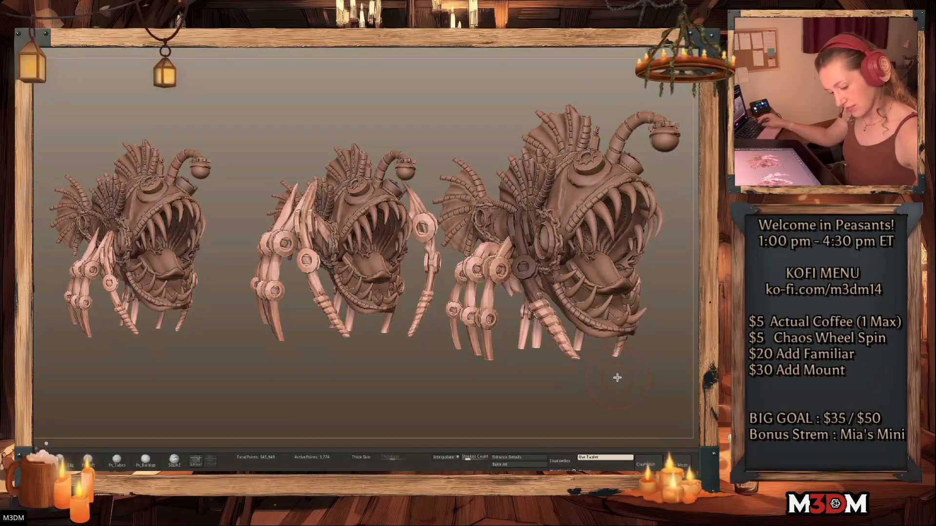
{"action": "mouse_move", "coordinate": [608, 378]}
{"action": "left_mouse_down", "text": "ctrl"}
{"action": "mouse_move", "coordinate": [646, 390]}
{"action": "mouse_move", "coordinate": [650, 381]}
{"action": "left_mouse_up", "text": "ctrl"}
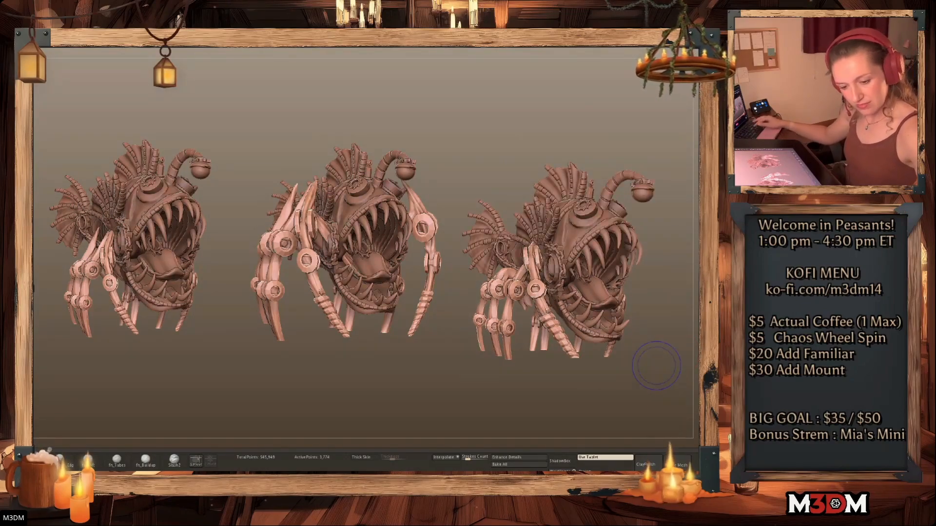
Show the whole model with its base, and clear the snapshot copies so only one centred anglerfish remains
{"action": "left_click", "coordinate": [656, 365], "text": "ctrl+shift"}
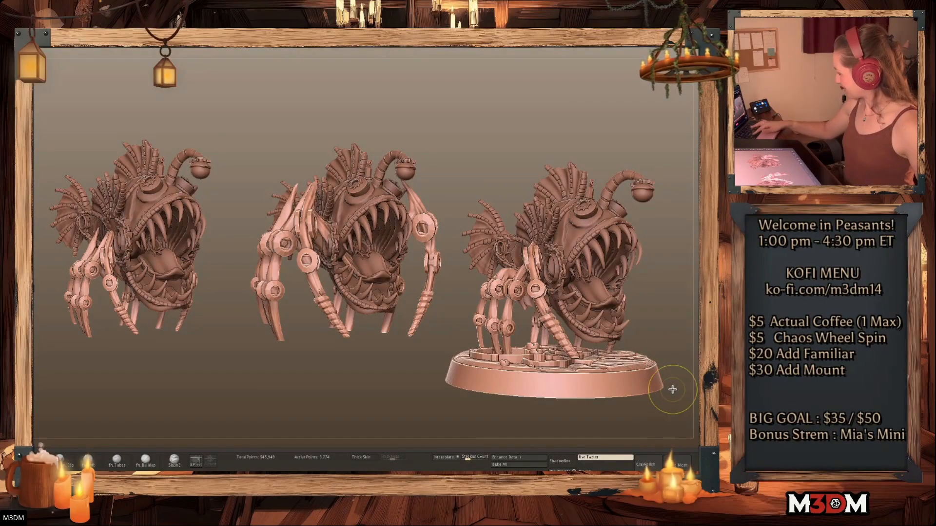
{"action": "key", "text": "ctrl+n"}
{"action": "left_click_drag", "start_coordinate": [198, 355], "coordinate": [36, 360], "text": "alt"}
{"action": "mouse_move", "coordinate": [576, 277]}
{"action": "left_mouse_down", "text": "alt"}
{"action": "mouse_move", "coordinate": [578, 326]}
{"action": "mouse_move", "coordinate": [577, 292]}
{"action": "left_mouse_up", "text": "alt"}
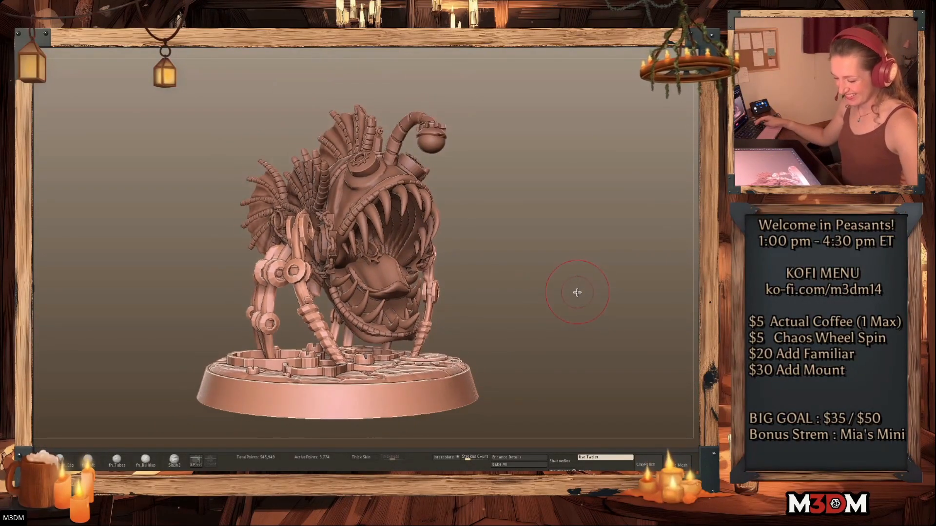
Raise the gear-decorated base until the clockwork legs stand on it, and check the fit from several angles
{"action": "left_click", "coordinate": [318, 314], "text": "alt"}
{"action": "key", "text": "w"}
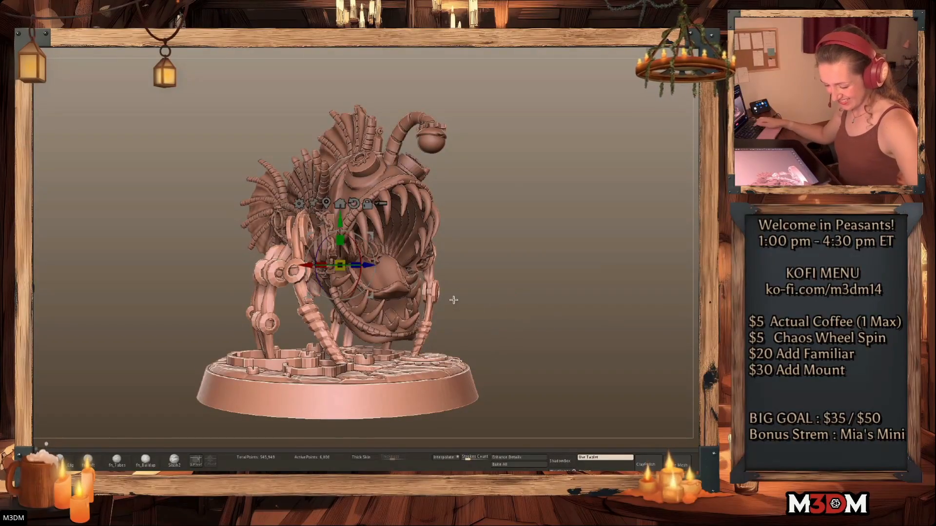
{"action": "mouse_move", "coordinate": [337, 223]}
{"action": "left_mouse_down"}
{"action": "mouse_move", "coordinate": [337, 235]}
{"action": "mouse_move", "coordinate": [337, 208]}
{"action": "left_mouse_up"}
{"action": "key", "text": "q"}
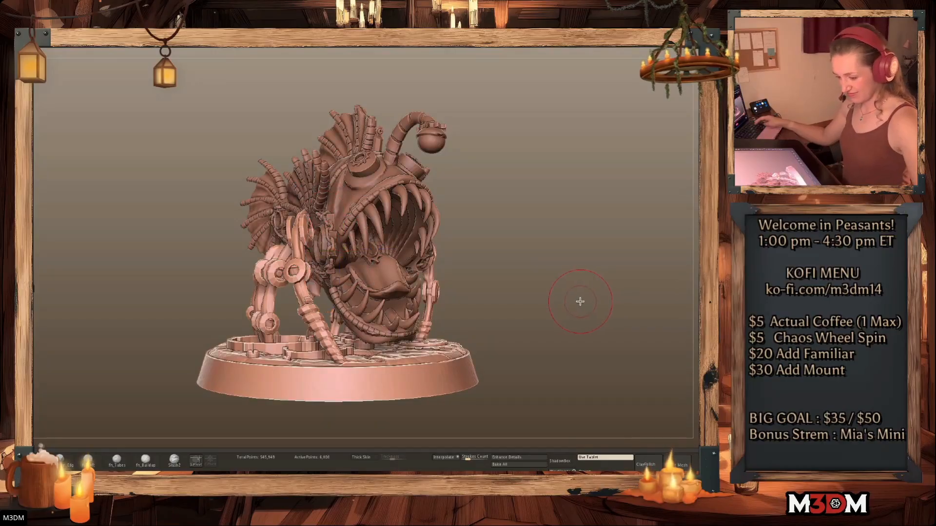
{"action": "left_click_drag", "start_coordinate": [580, 302], "coordinate": [584, 308]}
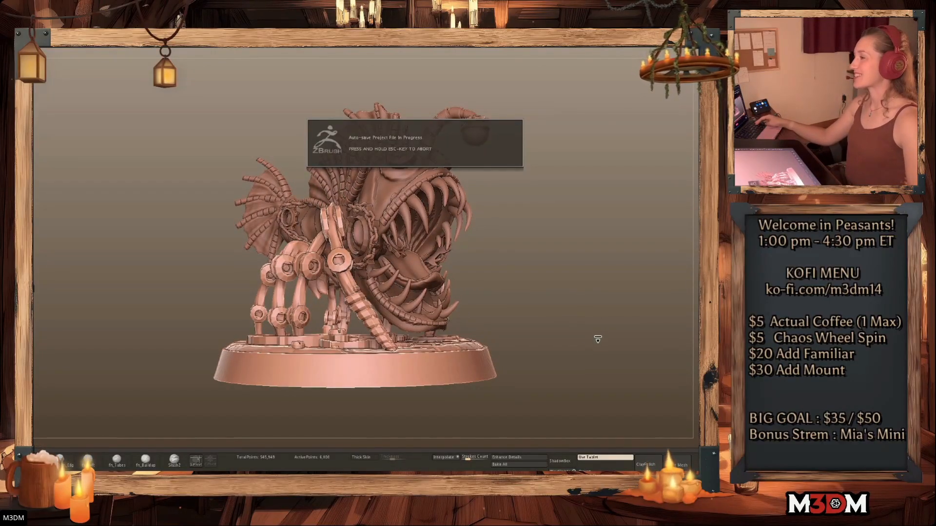
{"action": "left_click_drag", "start_coordinate": [592, 289], "coordinate": [594, 308]}
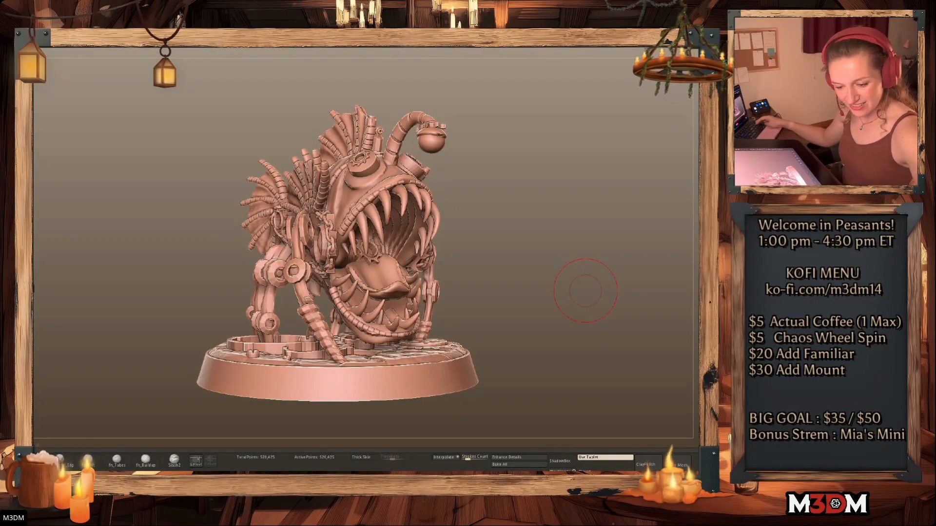
Add the merged clockwork anglerfish to the scene of the anglerfish on the rocky base, and move it alongside
{"action": "key", "text": "shift+f"}
{"action": "key", "text": "shift+f"}
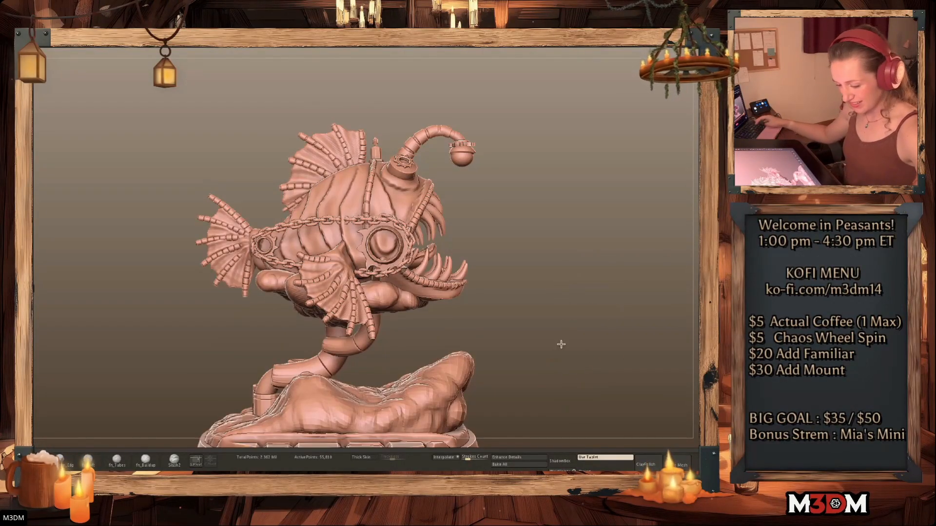
{"action": "left_click_drag", "start_coordinate": [560, 344], "coordinate": [597, 360], "text": "alt"}
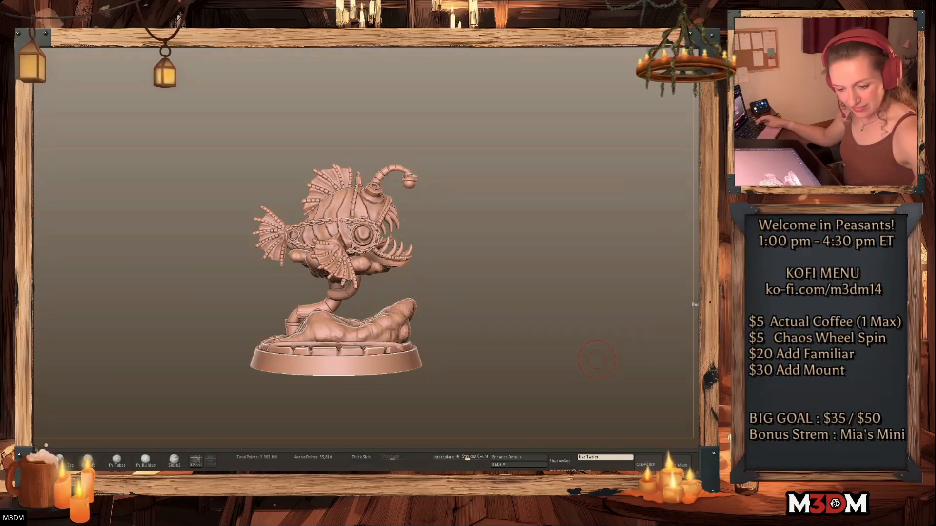
{"action": "key", "text": "F1"}
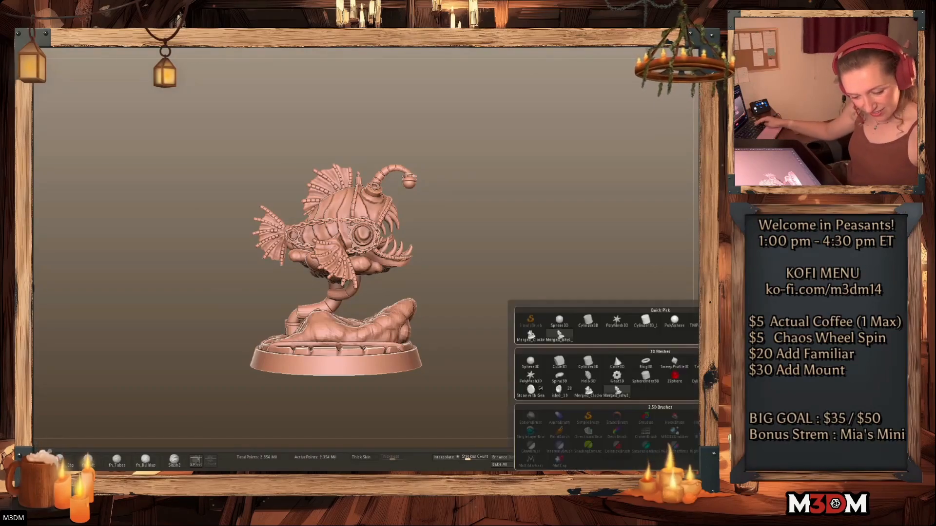
{"action": "left_click", "coordinate": [530, 337]}
{"action": "key", "text": "w"}
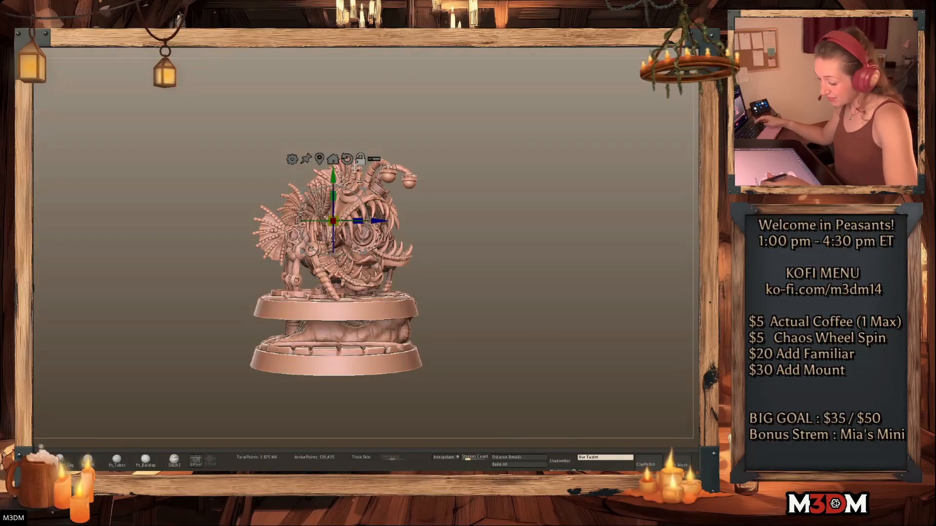
{"action": "left_click_drag", "start_coordinate": [379, 221], "coordinate": [567, 221]}
{"action": "left_click_drag", "start_coordinate": [582, 374], "coordinate": [508, 375], "text": "alt"}
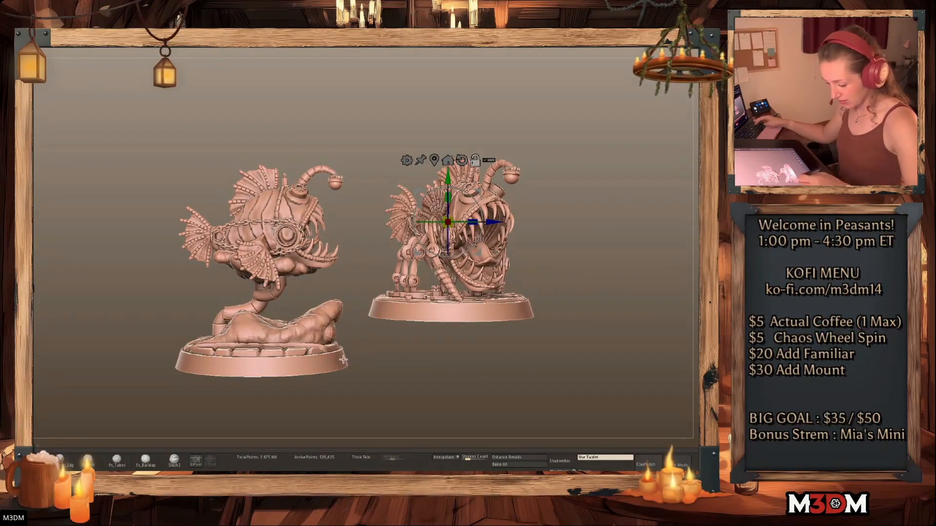
Viewed from below, align the clockwork anglerfish's base over the other miniature's base and switch off perspective to compare their sizes
{"action": "left_click", "coordinate": [303, 348], "text": "alt"}
{"action": "left_click", "coordinate": [246, 160]}
{"action": "left_click_drag", "start_coordinate": [580, 341], "coordinate": [602, 280]}
{"action": "left_click", "coordinate": [470, 272], "text": "alt"}
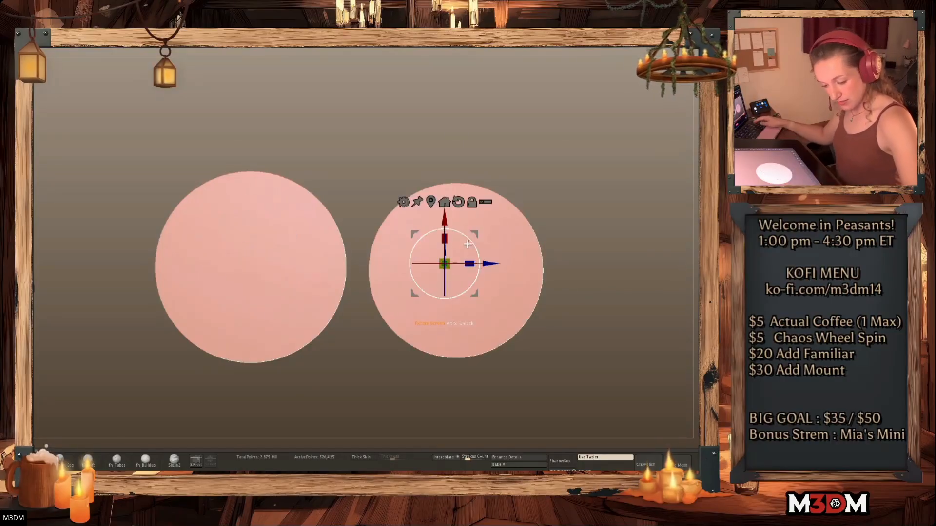
{"action": "left_click_drag", "start_coordinate": [444, 264], "coordinate": [277, 227]}
{"action": "left_click_drag", "start_coordinate": [247, 255], "coordinate": [245, 257]}
{"action": "left_click_drag", "start_coordinate": [274, 227], "coordinate": [294, 229]}
{"action": "key", "text": "ctrl+z"}
{"action": "key", "text": "p"}
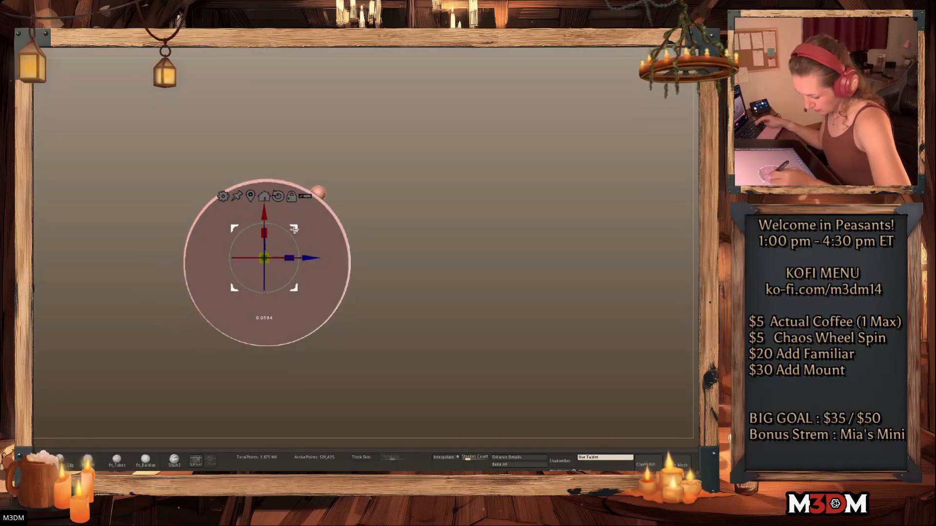
{"action": "key", "text": "q"}
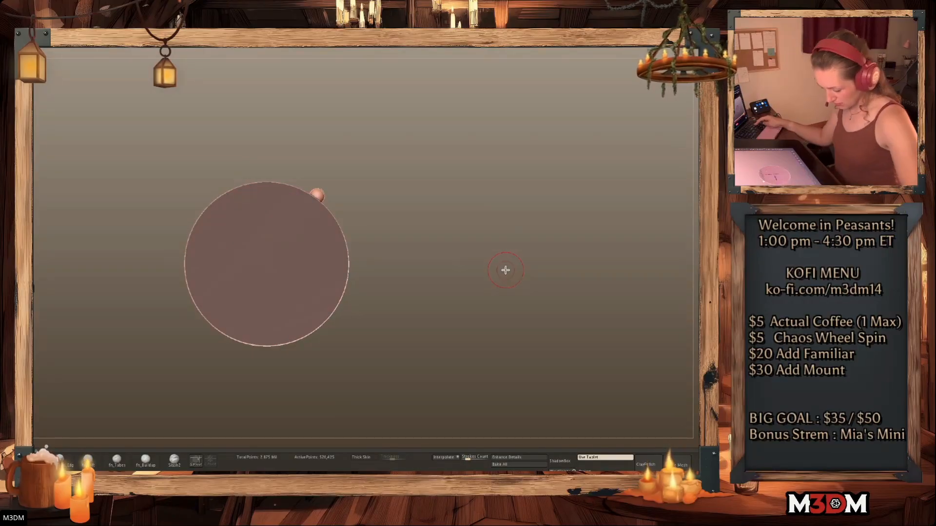
Lower the clockwork anglerfish until its base is level with the rocky miniature's base, and slide it out beside that model
{"action": "left_click_drag", "start_coordinate": [506, 270], "coordinate": [513, 296]}
{"action": "key", "text": "w"}
{"action": "left_click", "coordinate": [276, 193], "text": "alt"}
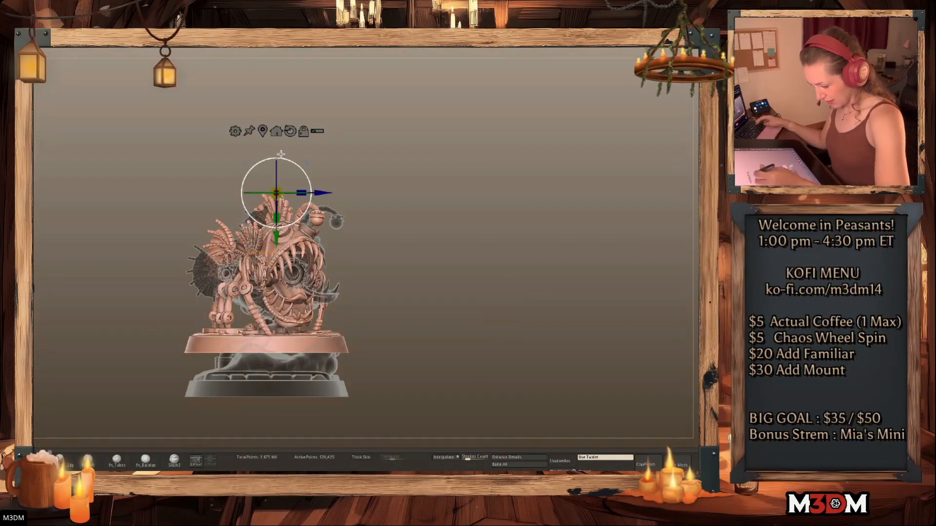
{"action": "left_click_drag", "start_coordinate": [277, 235], "coordinate": [276, 276]}
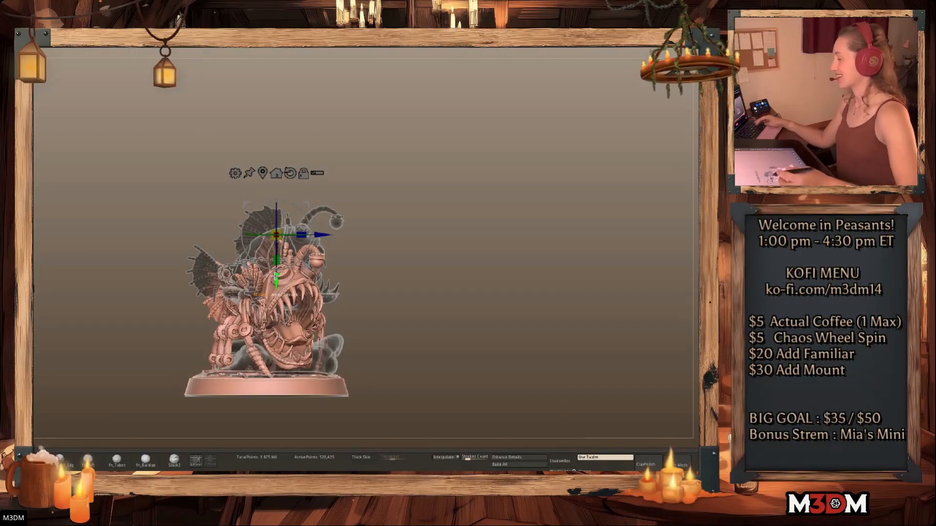
{"action": "left_click_drag", "start_coordinate": [322, 236], "coordinate": [532, 254]}
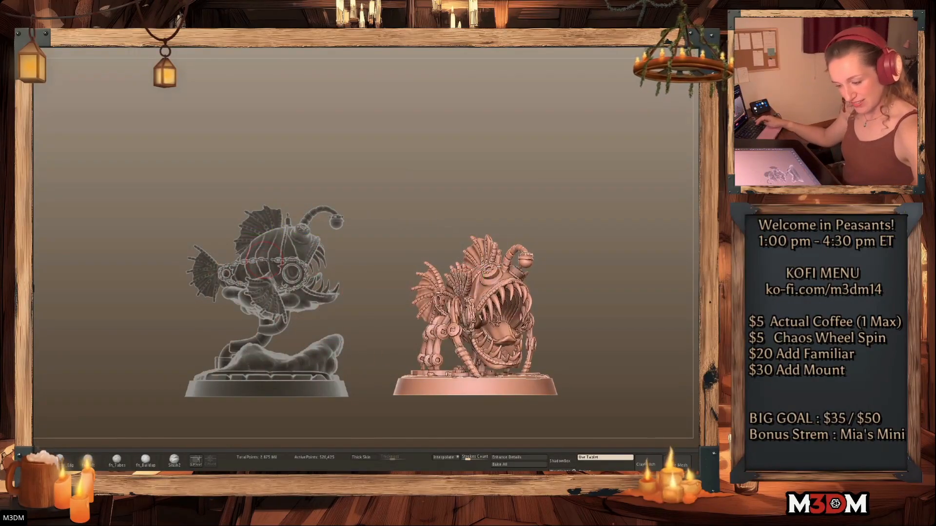
Turn off the ghosted display and check the polygroup colouring of the clockwork anglerfish beside the other miniature
{"action": "left_click", "coordinate": [707, 171]}
{"action": "left_click_drag", "start_coordinate": [624, 246], "coordinate": [623, 273], "text": "alt"}
{"action": "key", "text": "w"}
{"action": "key", "text": "shift+f"}
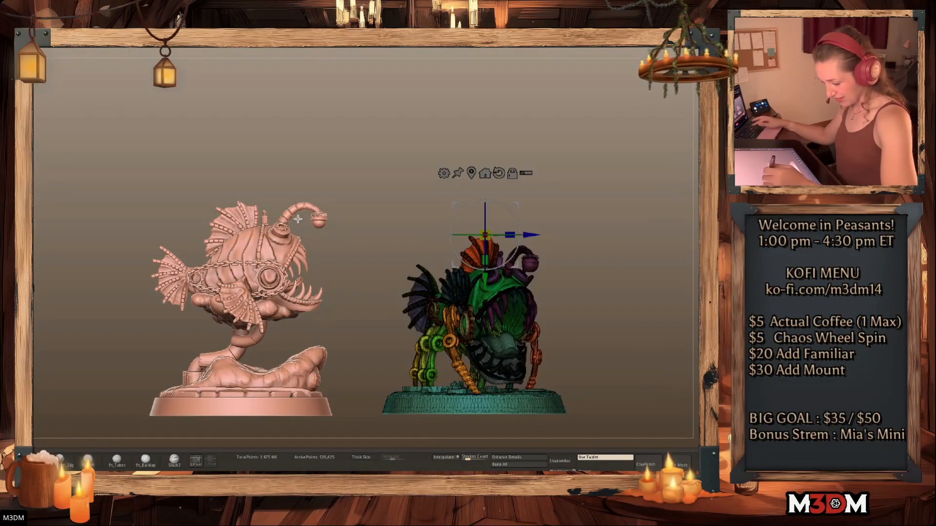
{"action": "key", "text": "shift+f"}
Select the rocky-base anglerfish and rotate it about its vertical axis so its open mouth faces the same way as the clockwork miniature
{"action": "key", "text": "q"}
{"action": "left_click", "coordinate": [263, 228], "text": "alt"}
{"action": "key", "text": "w"}
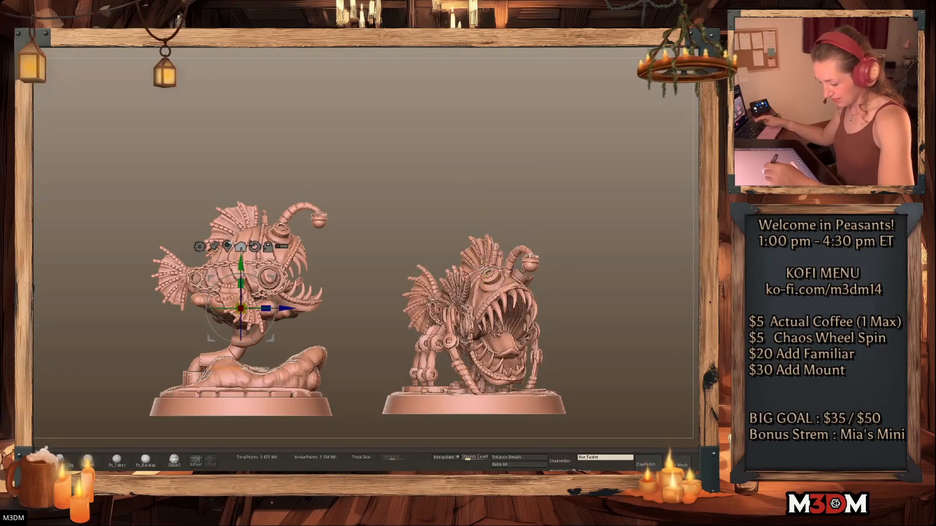
{"action": "left_click_drag", "start_coordinate": [255, 309], "coordinate": [227, 309]}
{"action": "key", "text": "q"}
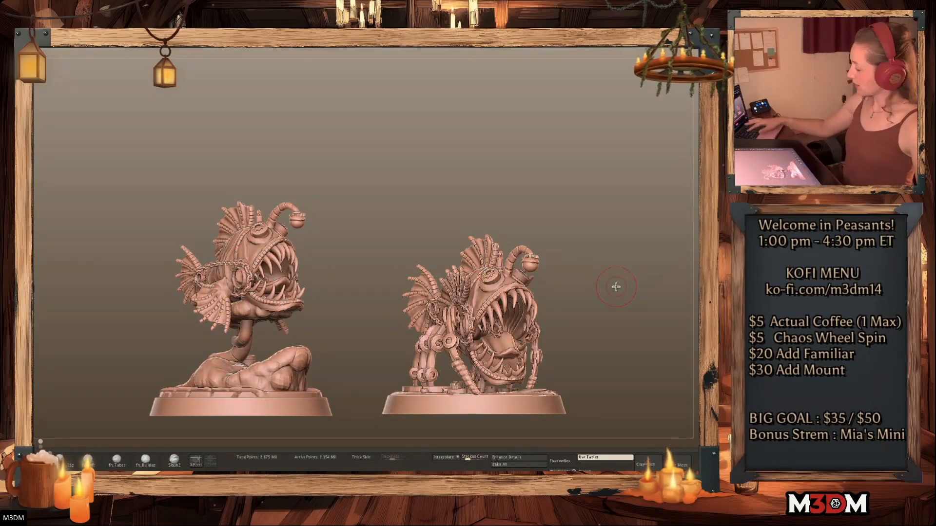
Compare the poses and proportions of both miniatures from a closer three-quarter view, toggling the polygroup colouring
{"action": "left_click_drag", "start_coordinate": [623, 309], "coordinate": [605, 286], "text": "alt"}
{"action": "key", "text": "shift+f"}
{"action": "key", "text": "shift+f"}
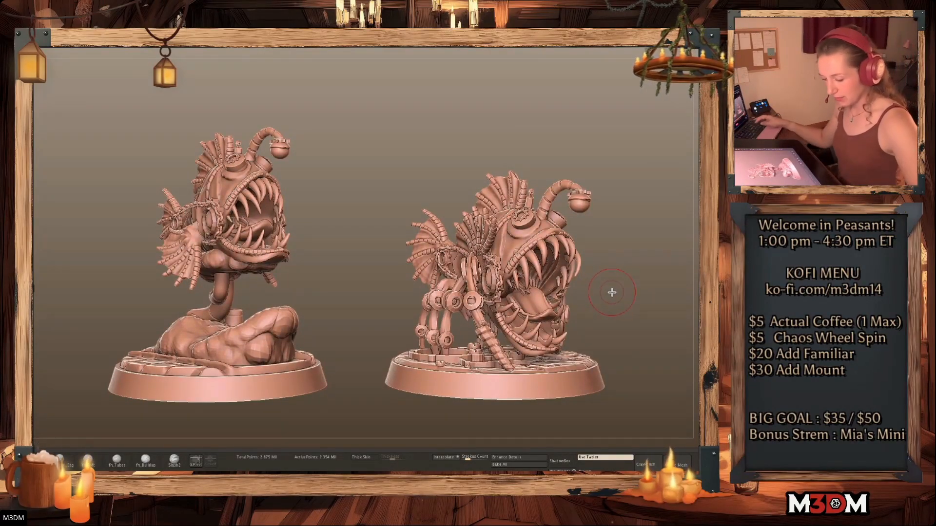
{"action": "key", "text": "shift+f"}
{"action": "key", "text": "shift+f"}
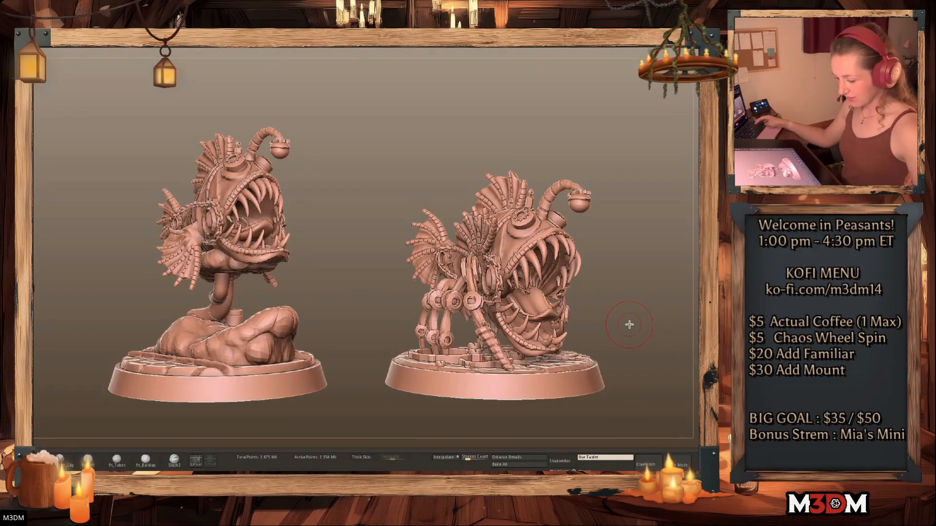
{"action": "left_click_drag", "start_coordinate": [629, 325], "coordinate": [641, 299]}
{"action": "key", "text": "shift+f"}
{"action": "key", "text": "shift+f"}
{"action": "key", "text": "shift+f"}
{"action": "key", "text": "shift+f"}
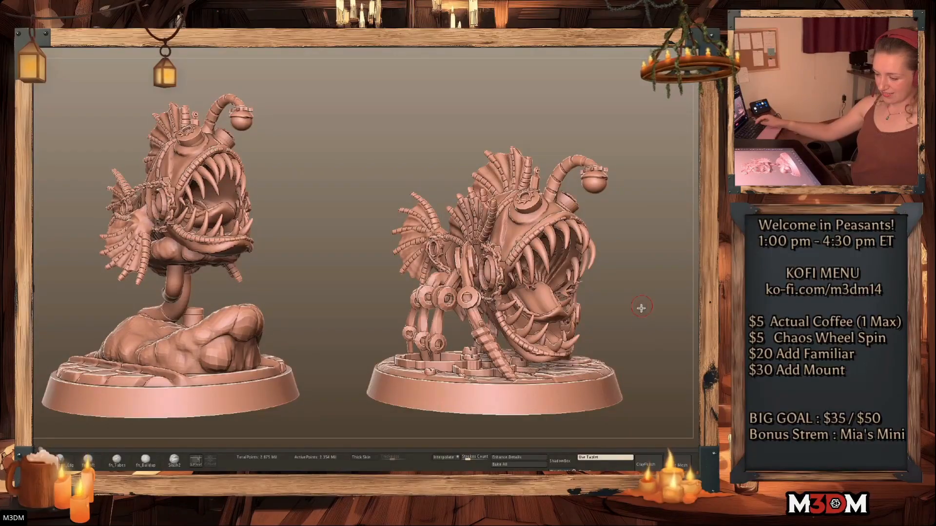
Isolate the rocky miniature's polygroups and mask its base, rock, posts, stem and belly piece, leaving the rest of the fish unmasked
{"action": "left_click", "coordinate": [222, 248], "text": "ctrl+shift"}
{"action": "left_click", "coordinate": [300, 204], "text": "ctrl"}
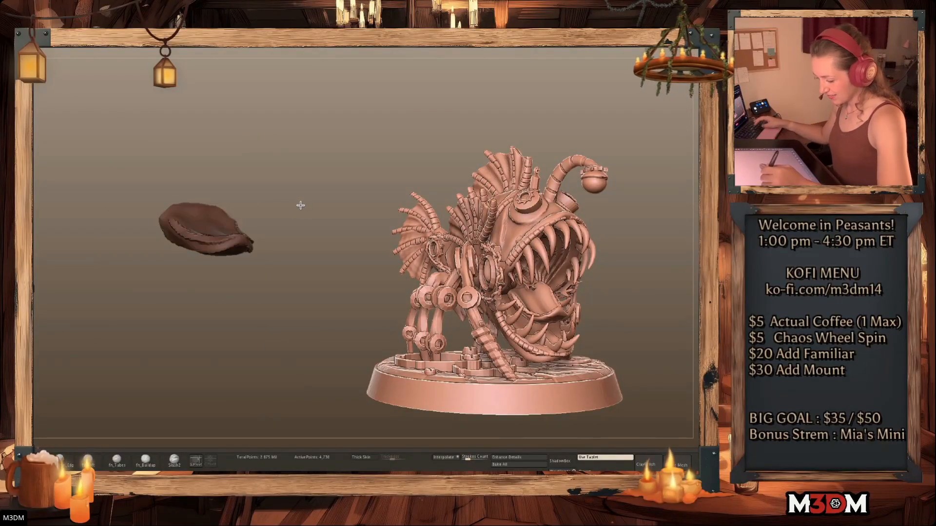
{"action": "left_click", "coordinate": [303, 205], "text": "ctrl+shift"}
{"action": "left_click", "coordinate": [180, 294], "text": "ctrl+shift"}
{"action": "left_click", "coordinate": [175, 293], "text": "ctrl+shift"}
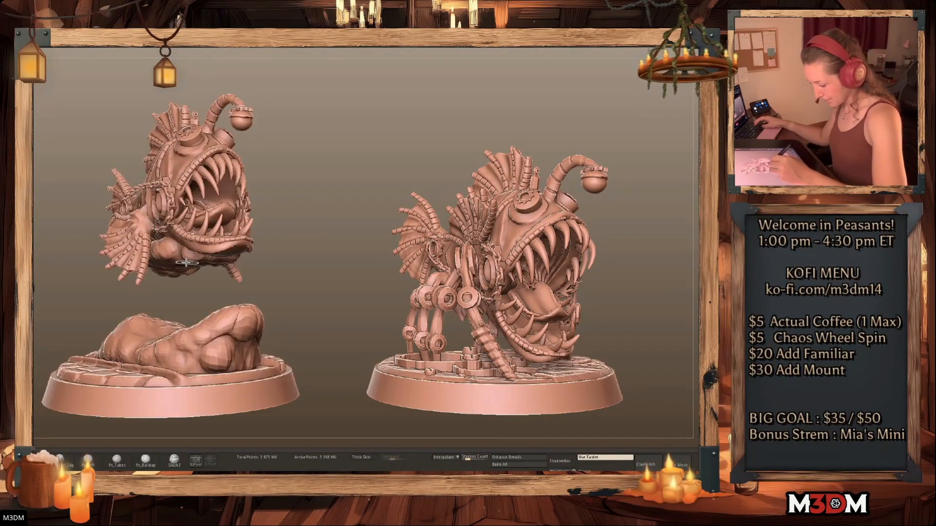
{"action": "left_click", "coordinate": [242, 355], "text": "ctrl+shift"}
{"action": "left_click", "coordinate": [243, 397], "text": "ctrl+shift"}
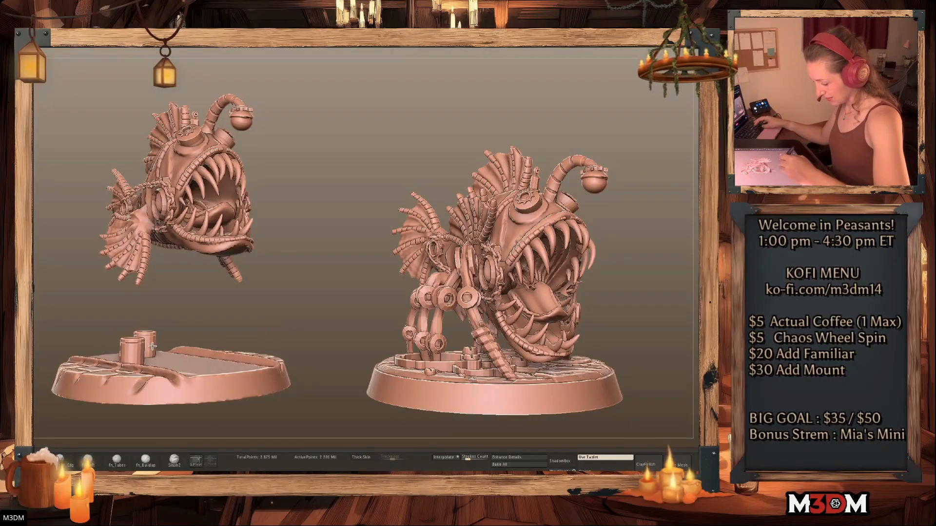
{"action": "left_click", "coordinate": [147, 346], "text": "ctrl+shift"}
{"action": "left_click", "coordinate": [183, 384], "text": "ctrl+shift"}
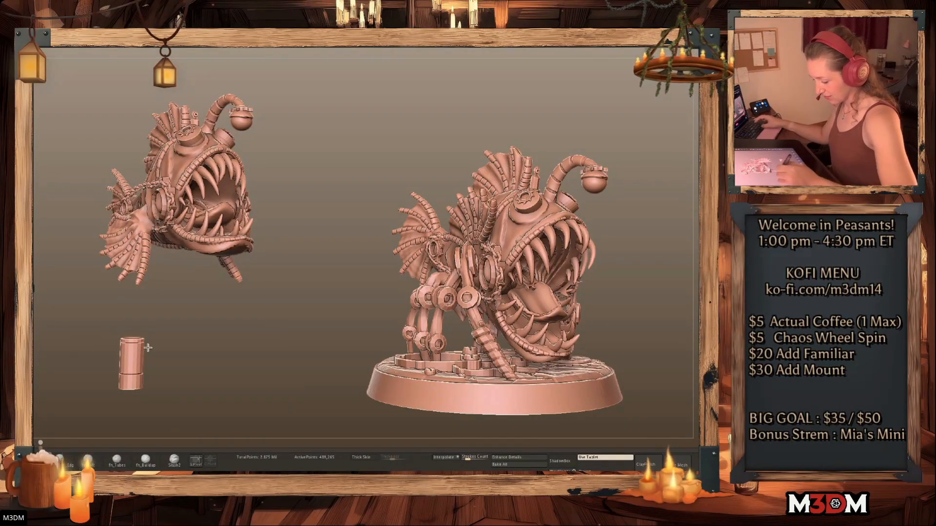
{"action": "left_click", "coordinate": [142, 349], "text": "ctrl+shift"}
{"action": "left_click", "coordinate": [332, 272], "text": "ctrl"}
{"action": "left_click", "coordinate": [338, 269], "text": "ctrl+shift"}
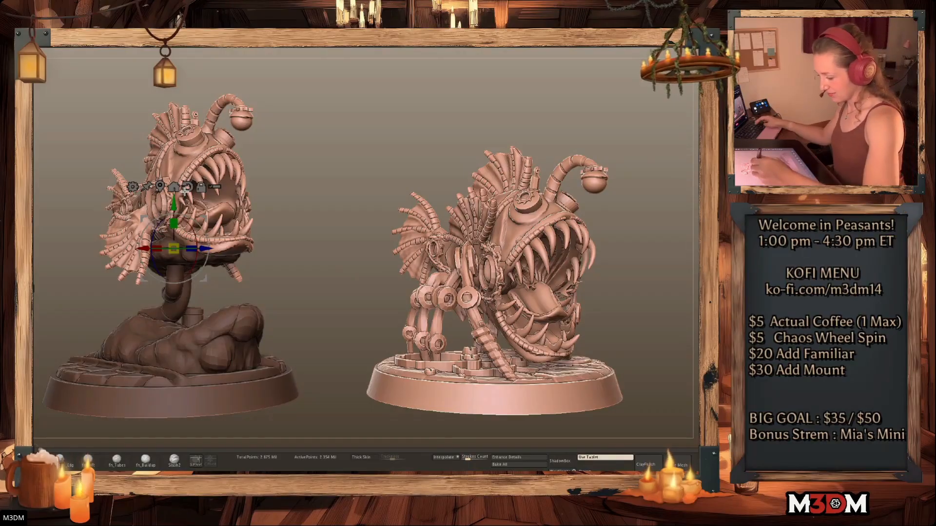
Rotate the unmasked fish above the rocky base so its head tilts slightly downward, and clear the mask
{"action": "left_click_drag", "start_coordinate": [190, 247], "coordinate": [188, 273]}
{"action": "key", "text": "q"}
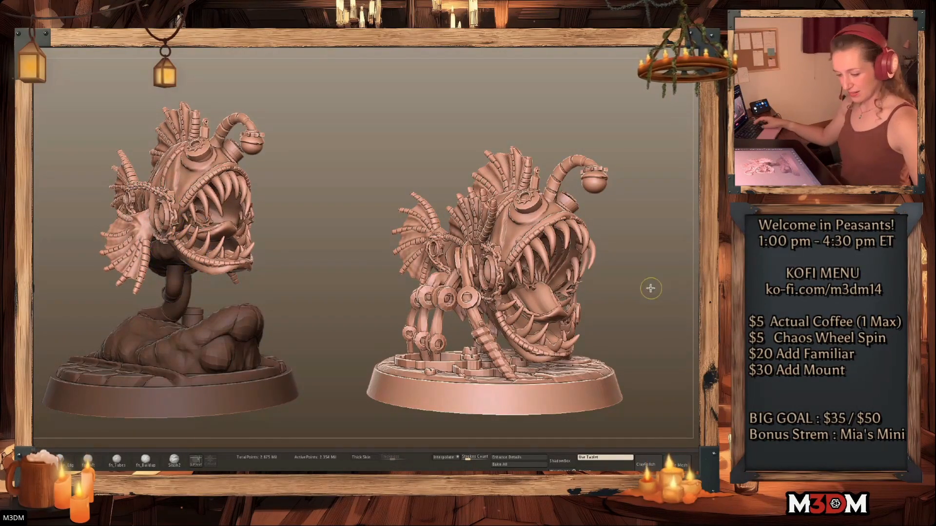
{"action": "mouse_move", "coordinate": [651, 289]}
{"action": "left_mouse_down", "text": "ctrl"}
{"action": "mouse_move", "coordinate": [642, 300]}
{"action": "mouse_move", "coordinate": [644, 293]}
{"action": "left_mouse_up", "text": "ctrl"}
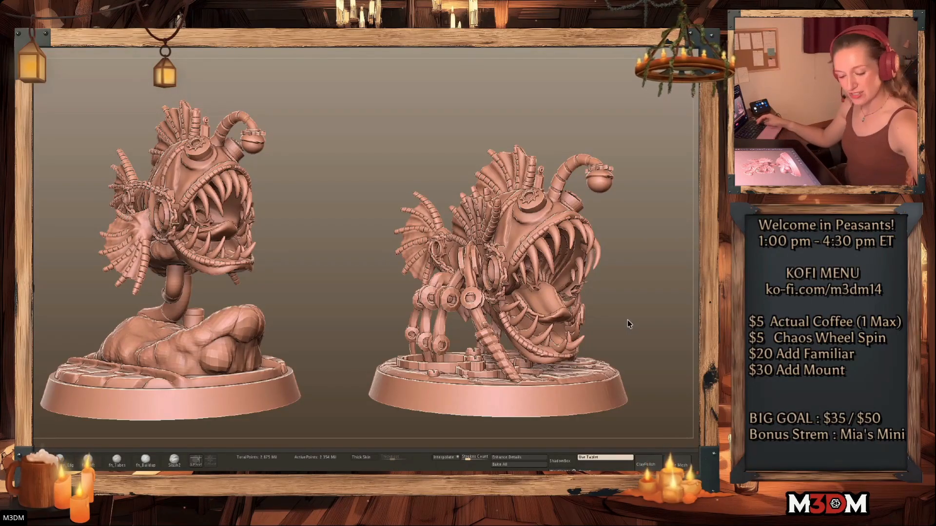
Isolate the clockwork anglerfish's toothed lower jaw by polygroup and mask everything else on that miniature
{"action": "key", "text": "shift+f"}
{"action": "key", "text": "shift+f"}
{"action": "key", "text": "shift+f"}
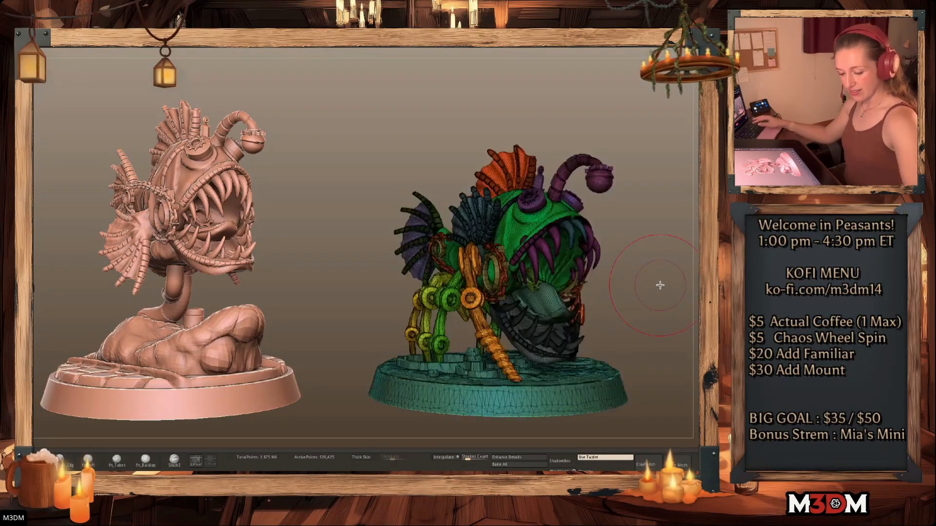
{"action": "key", "text": "shift+f"}
{"action": "left_click", "coordinate": [551, 336], "text": "ctrl+shift"}
{"action": "left_click", "coordinate": [634, 313], "text": "ctrl"}
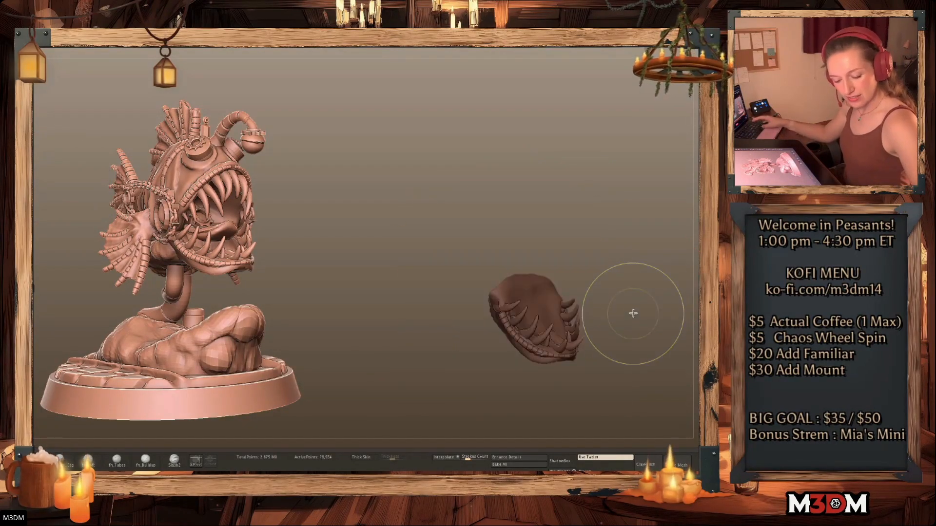
{"action": "left_click", "coordinate": [643, 319], "text": "ctrl+shift"}
{"action": "left_click", "coordinate": [658, 323], "text": "ctrl"}
{"action": "left_click", "coordinate": [644, 297], "text": "ctrl"}
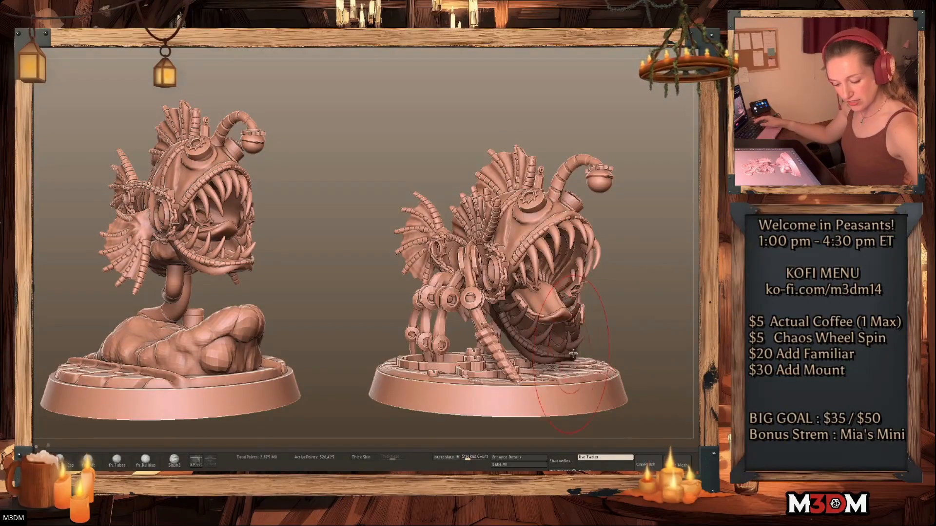
{"action": "left_click", "coordinate": [651, 315], "text": "ctrl"}
Centre the gizmo on the unmasked lower jaw and try to open the clockwork anglerfish's mouth wider
{"action": "left_click_drag", "start_coordinate": [561, 347], "coordinate": [564, 359]}
{"action": "key", "text": "space"}
{"action": "key", "text": "w"}
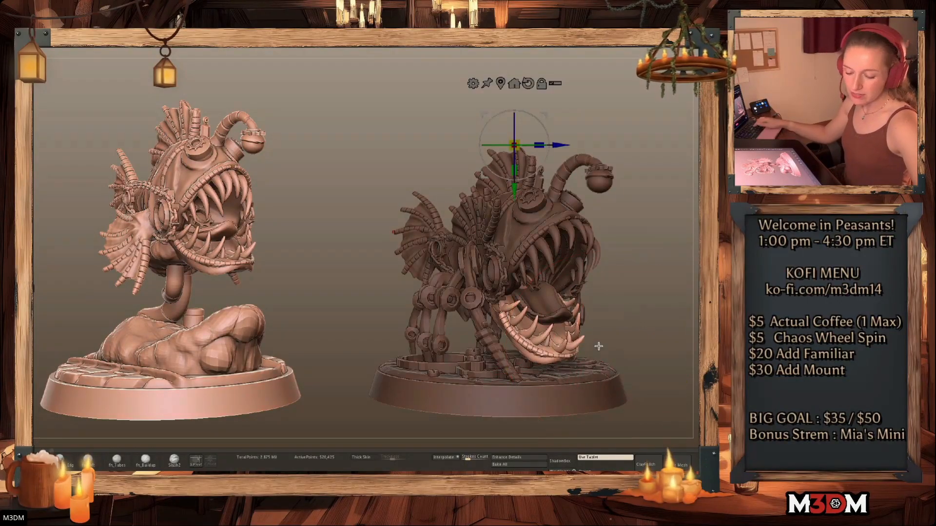
{"action": "left_click", "coordinate": [501, 83]}
{"action": "mouse_move", "coordinate": [544, 316]}
{"action": "left_mouse_down", "text": "alt"}
{"action": "mouse_move", "coordinate": [558, 318]}
{"action": "mouse_move", "coordinate": [546, 352]}
{"action": "left_mouse_up", "text": "alt"}
{"action": "key", "text": "q"}
{"action": "key", "text": "space"}
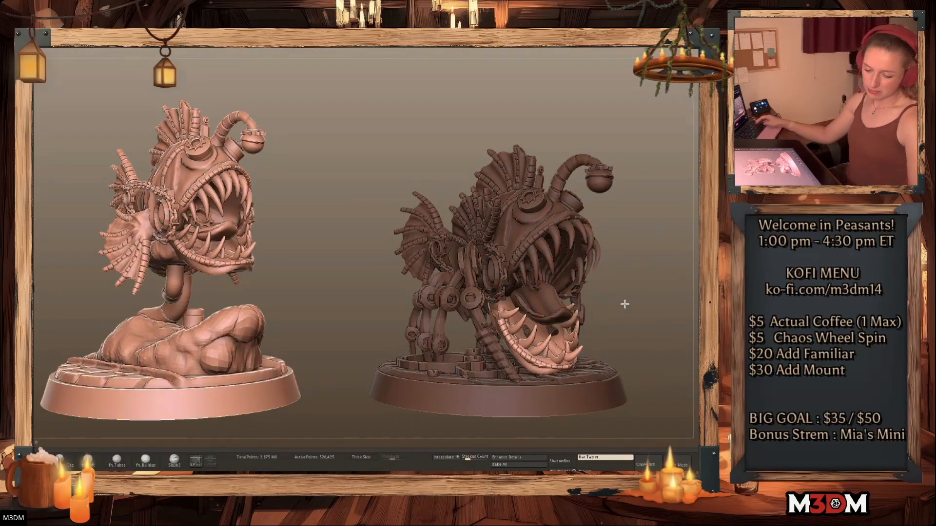
{"action": "mouse_move", "coordinate": [625, 306]}
{"action": "left_mouse_down"}
{"action": "mouse_move", "coordinate": [558, 307]}
{"action": "mouse_move", "coordinate": [625, 306]}
{"action": "mouse_move", "coordinate": [558, 331]}
{"action": "left_mouse_up"}
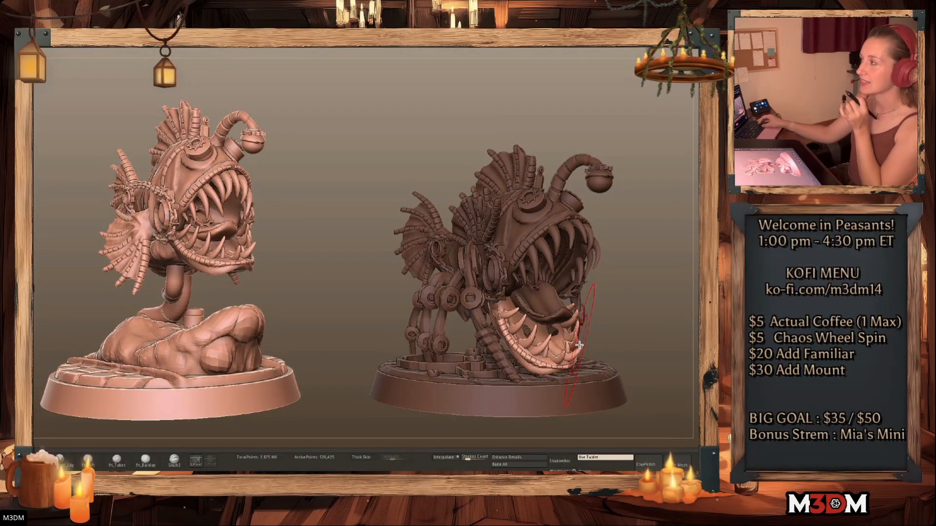
Undo the last lower jaw adjustment, clear the mask and check the clockwork anglerfish's polygroup colouring
{"action": "key", "text": "ctrl+z"}
{"action": "mouse_move", "coordinate": [625, 302]}
{"action": "left_mouse_down", "text": "ctrl"}
{"action": "mouse_move", "coordinate": [647, 298]}
{"action": "mouse_move", "coordinate": [639, 309]}
{"action": "left_mouse_up", "text": "ctrl"}
{"action": "key", "text": "shift+f"}
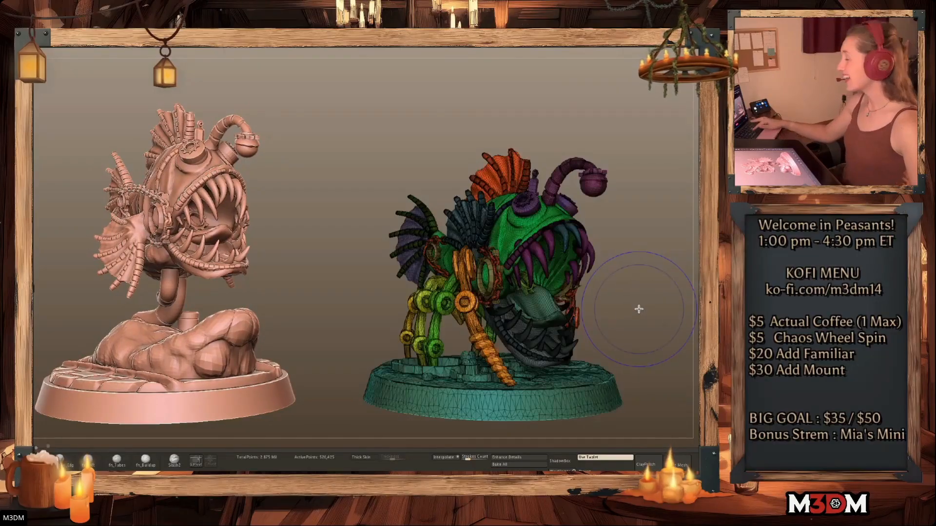
{"action": "key", "text": "shift+f"}
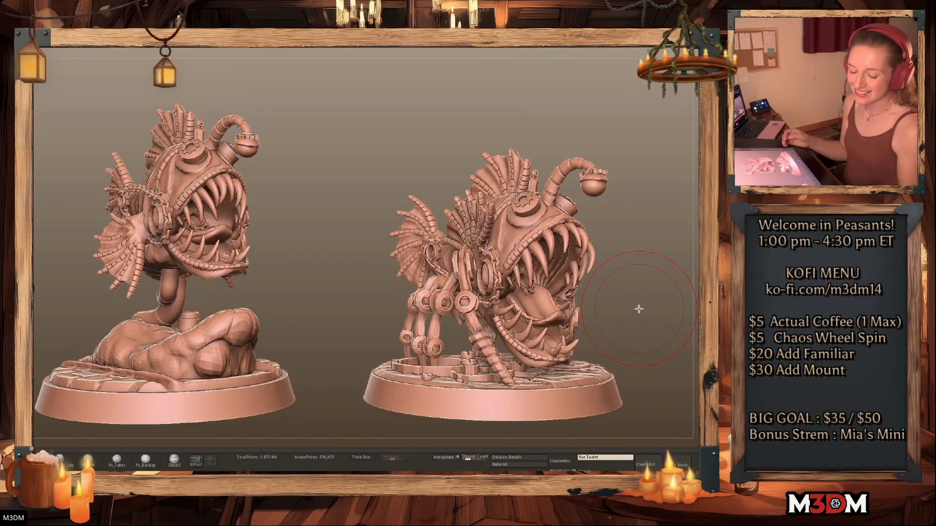